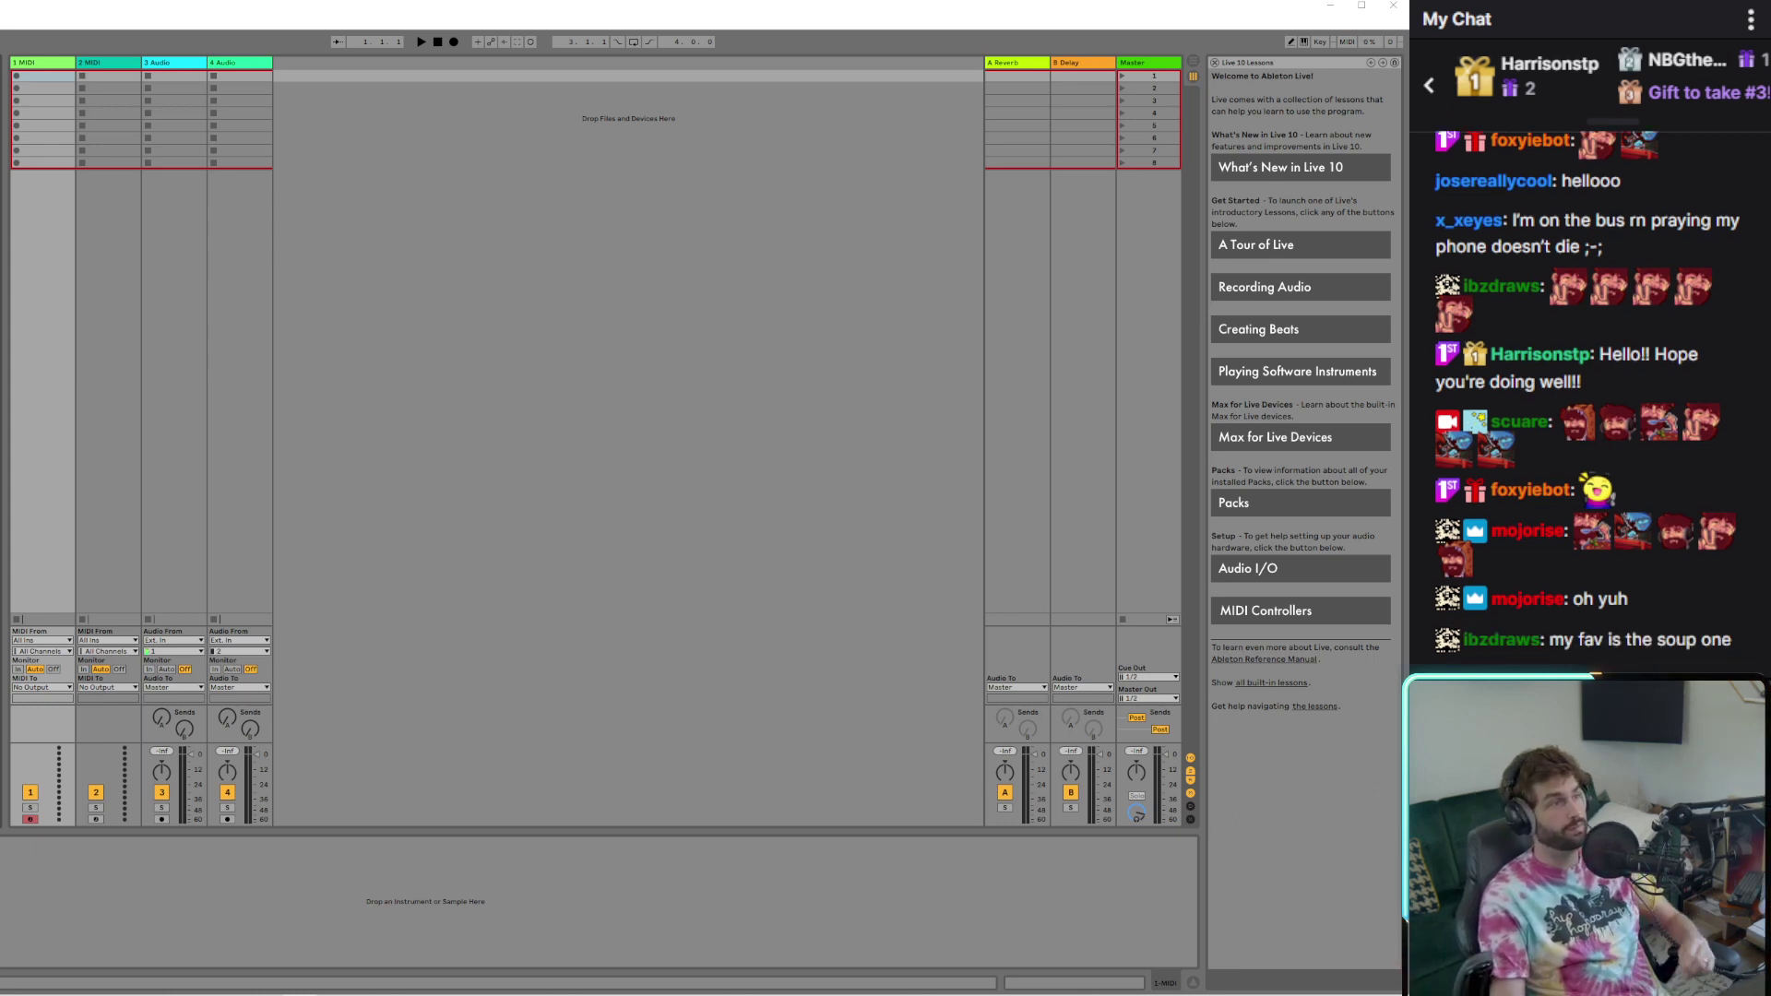
Hide the built-in Live 10 lessons pane
click(1216, 62)
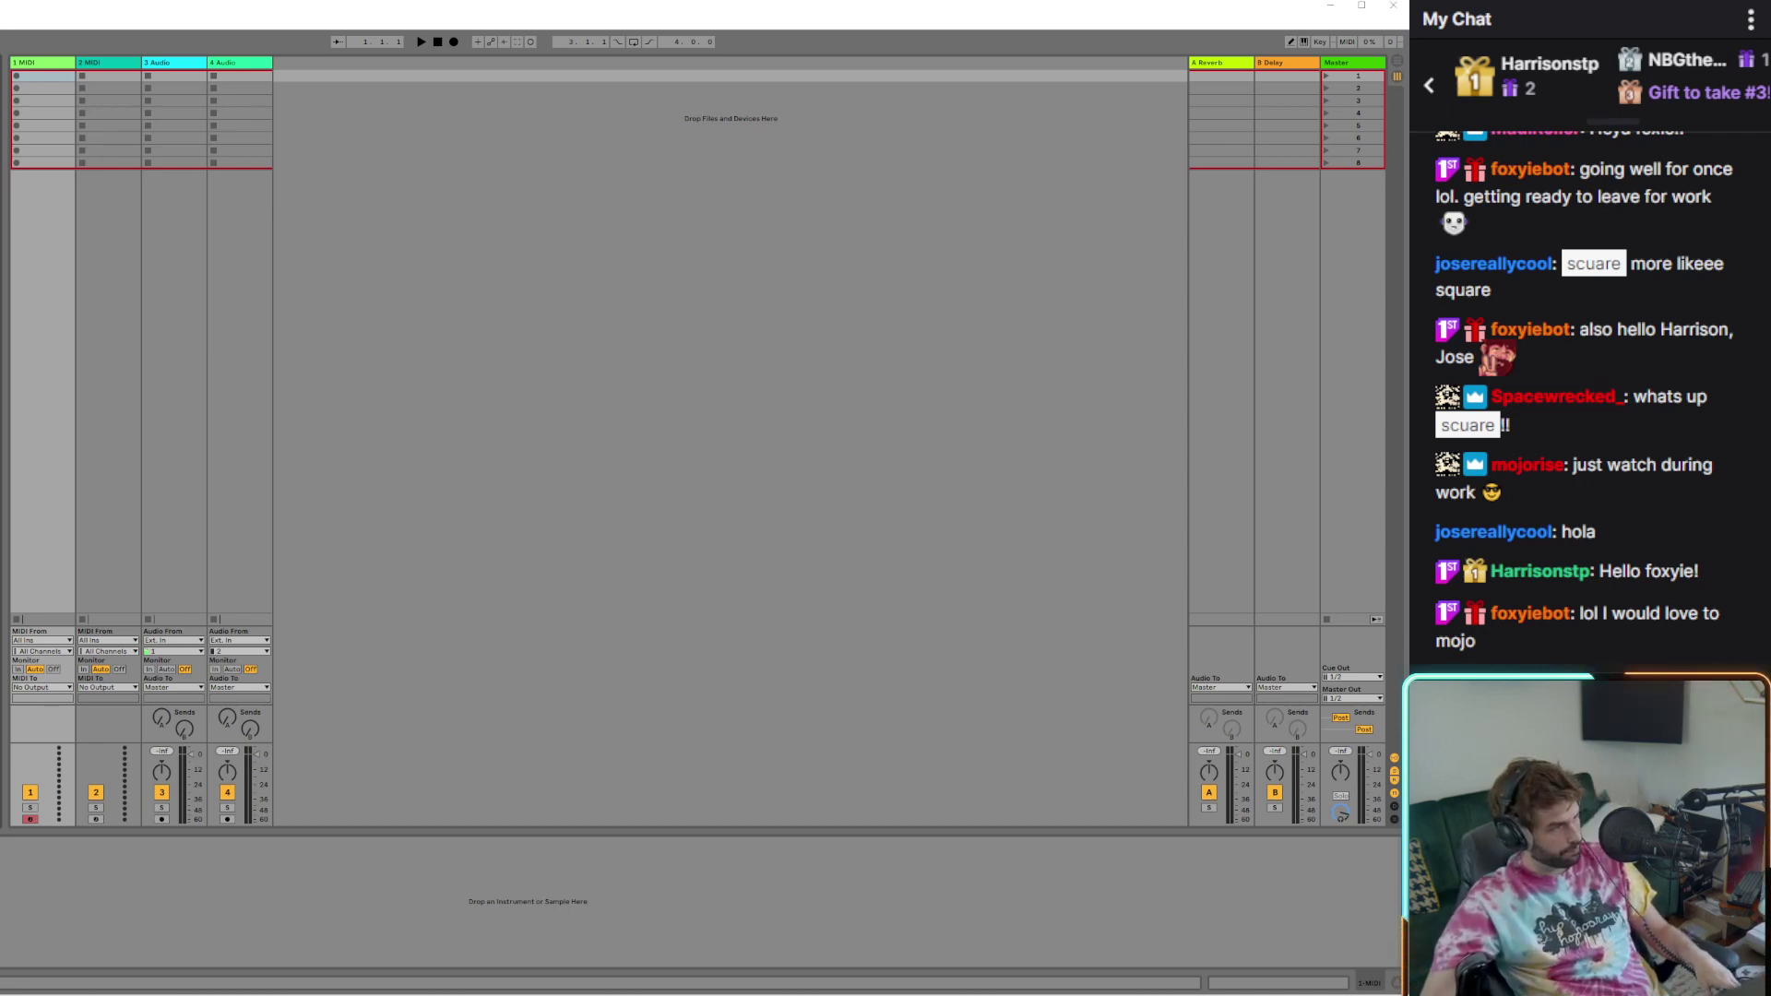
key(super+d)
key(super+d)
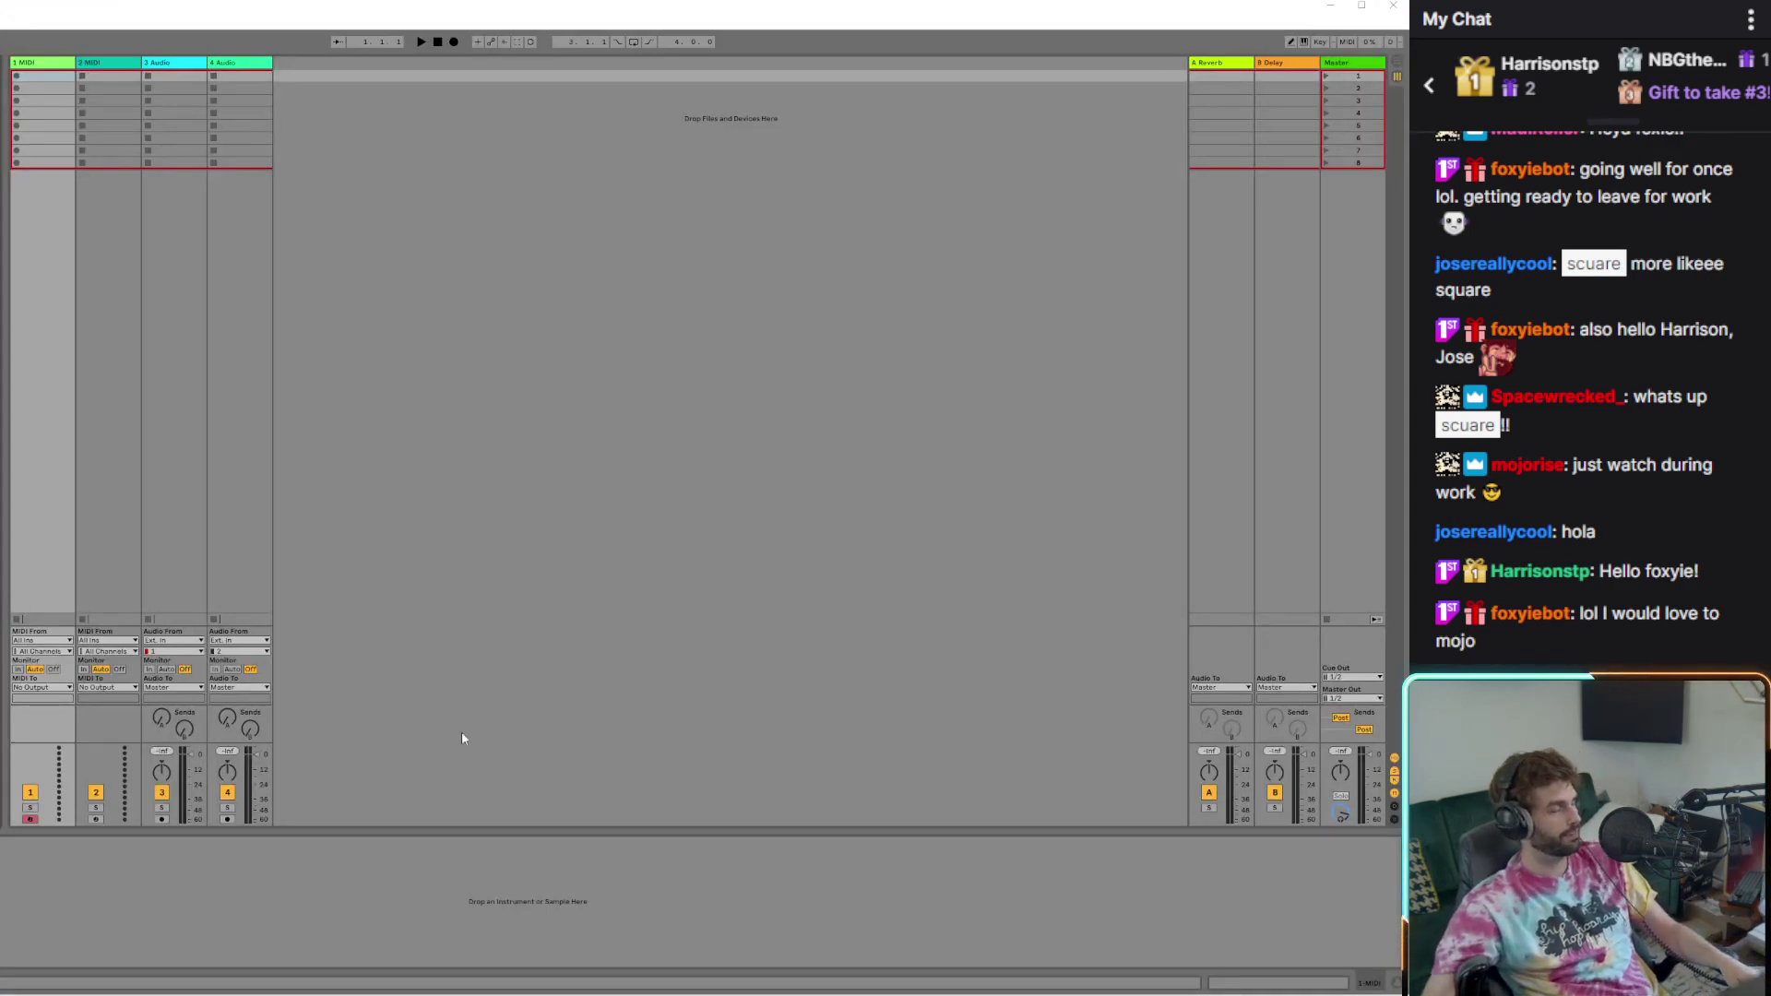
mouse_move(225, 995)
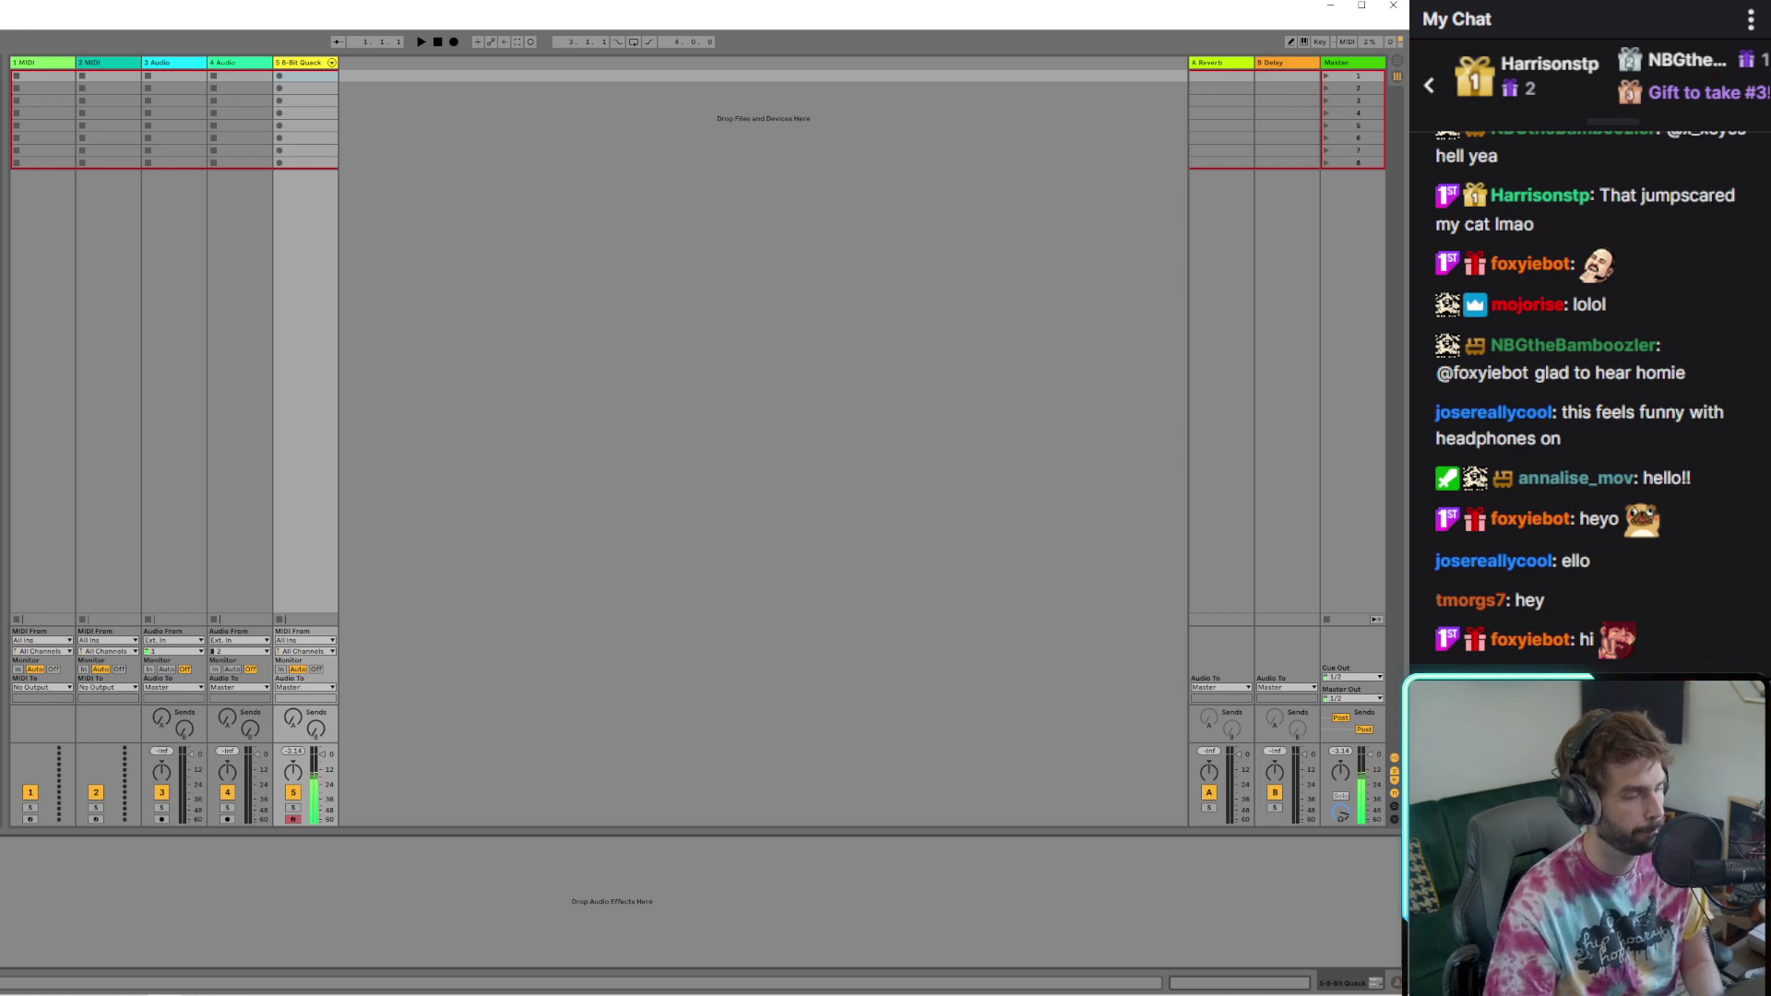
Record a MIDI clip in the first slot of the 8-Bit Quack track and set its loop start to 2.3
key(Return)
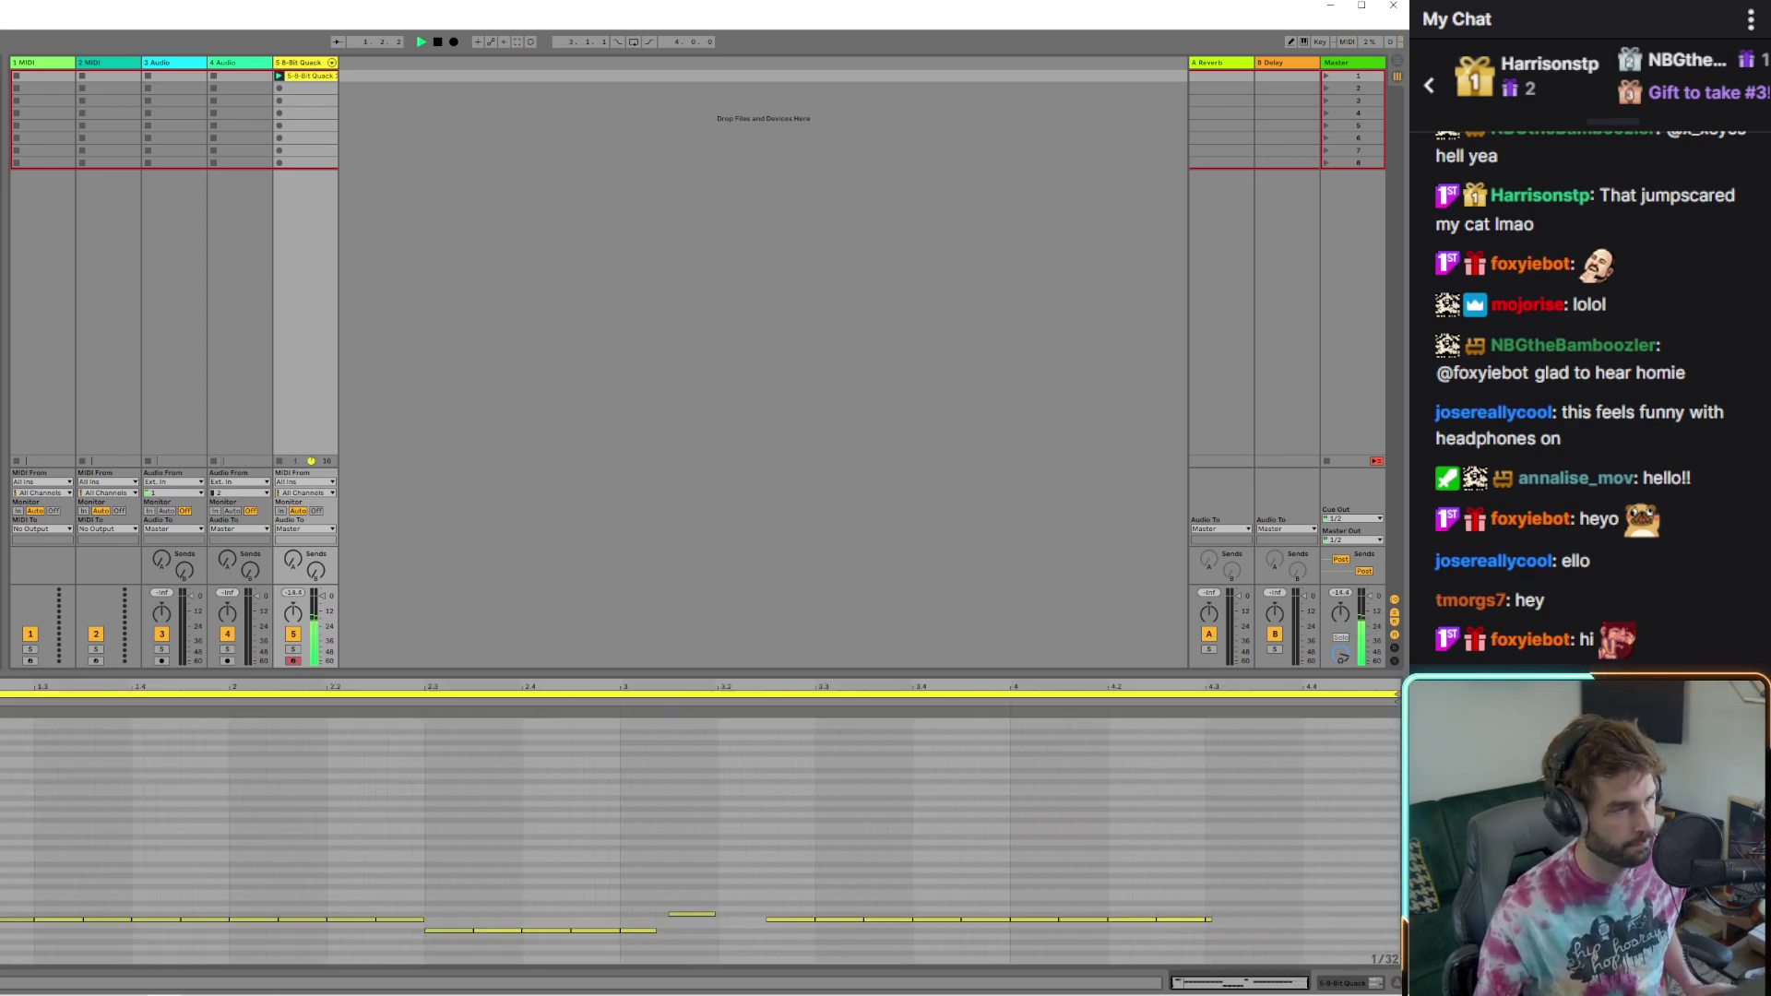
drag(0, 695, 618, 715)
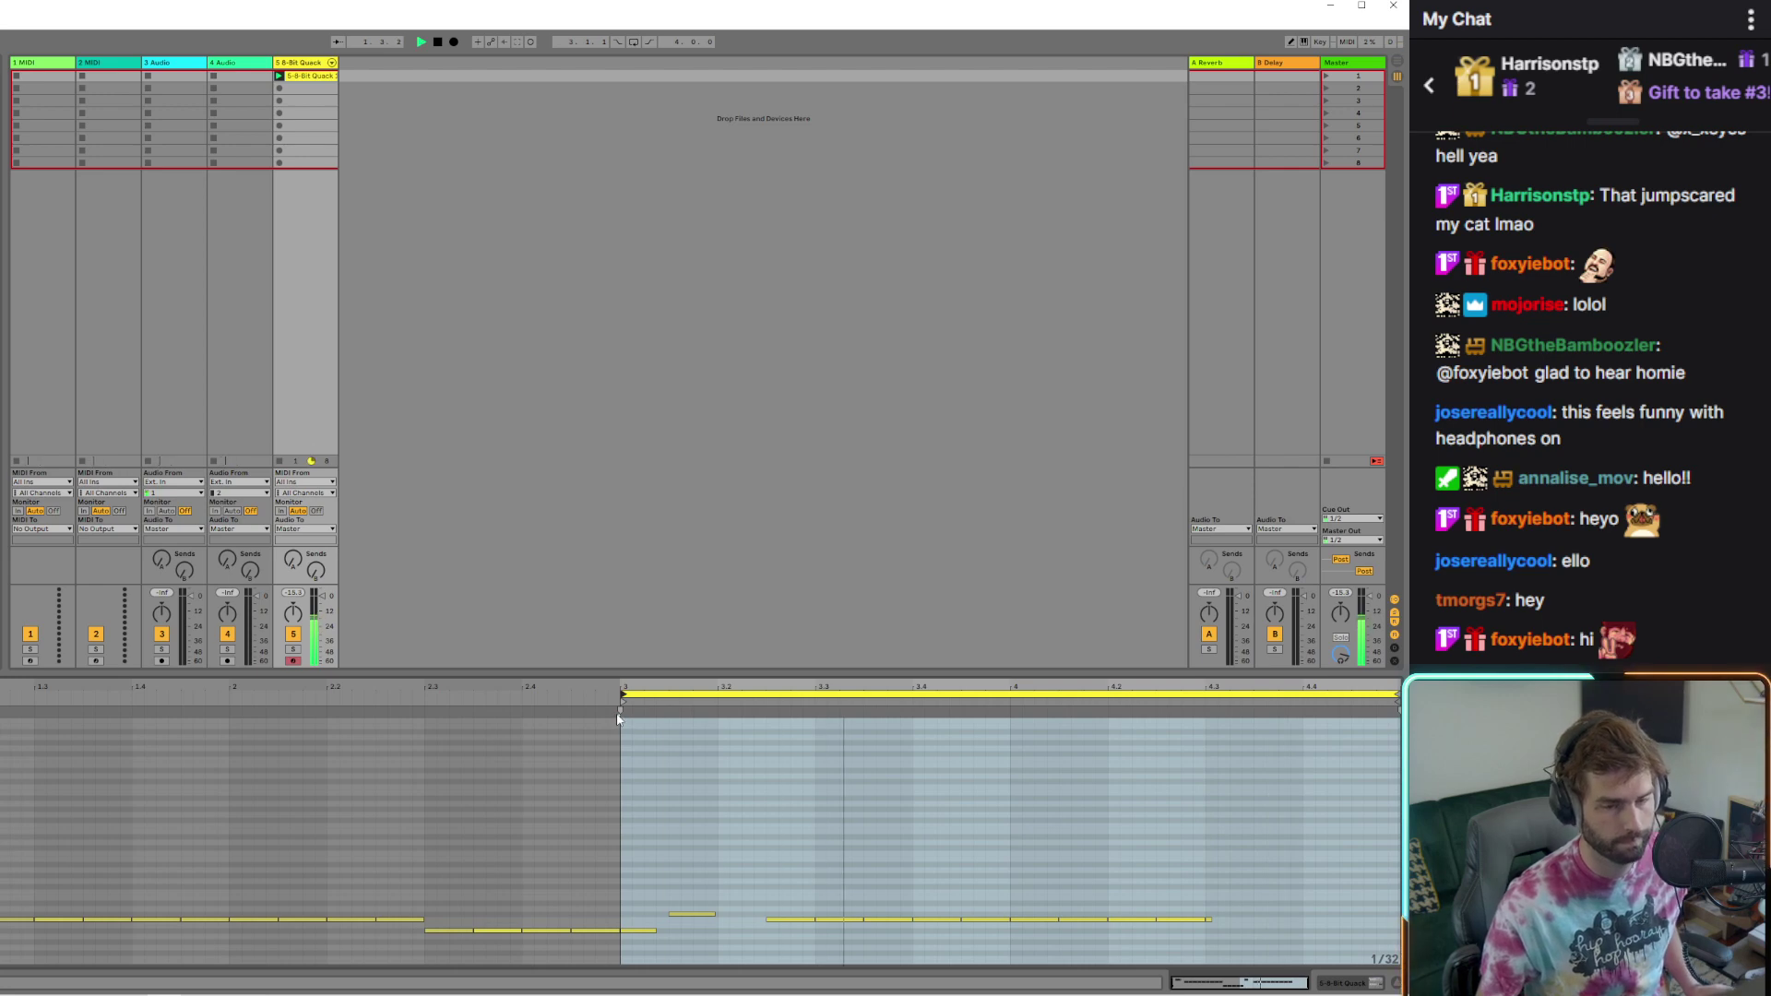
drag(621, 709, 423, 708)
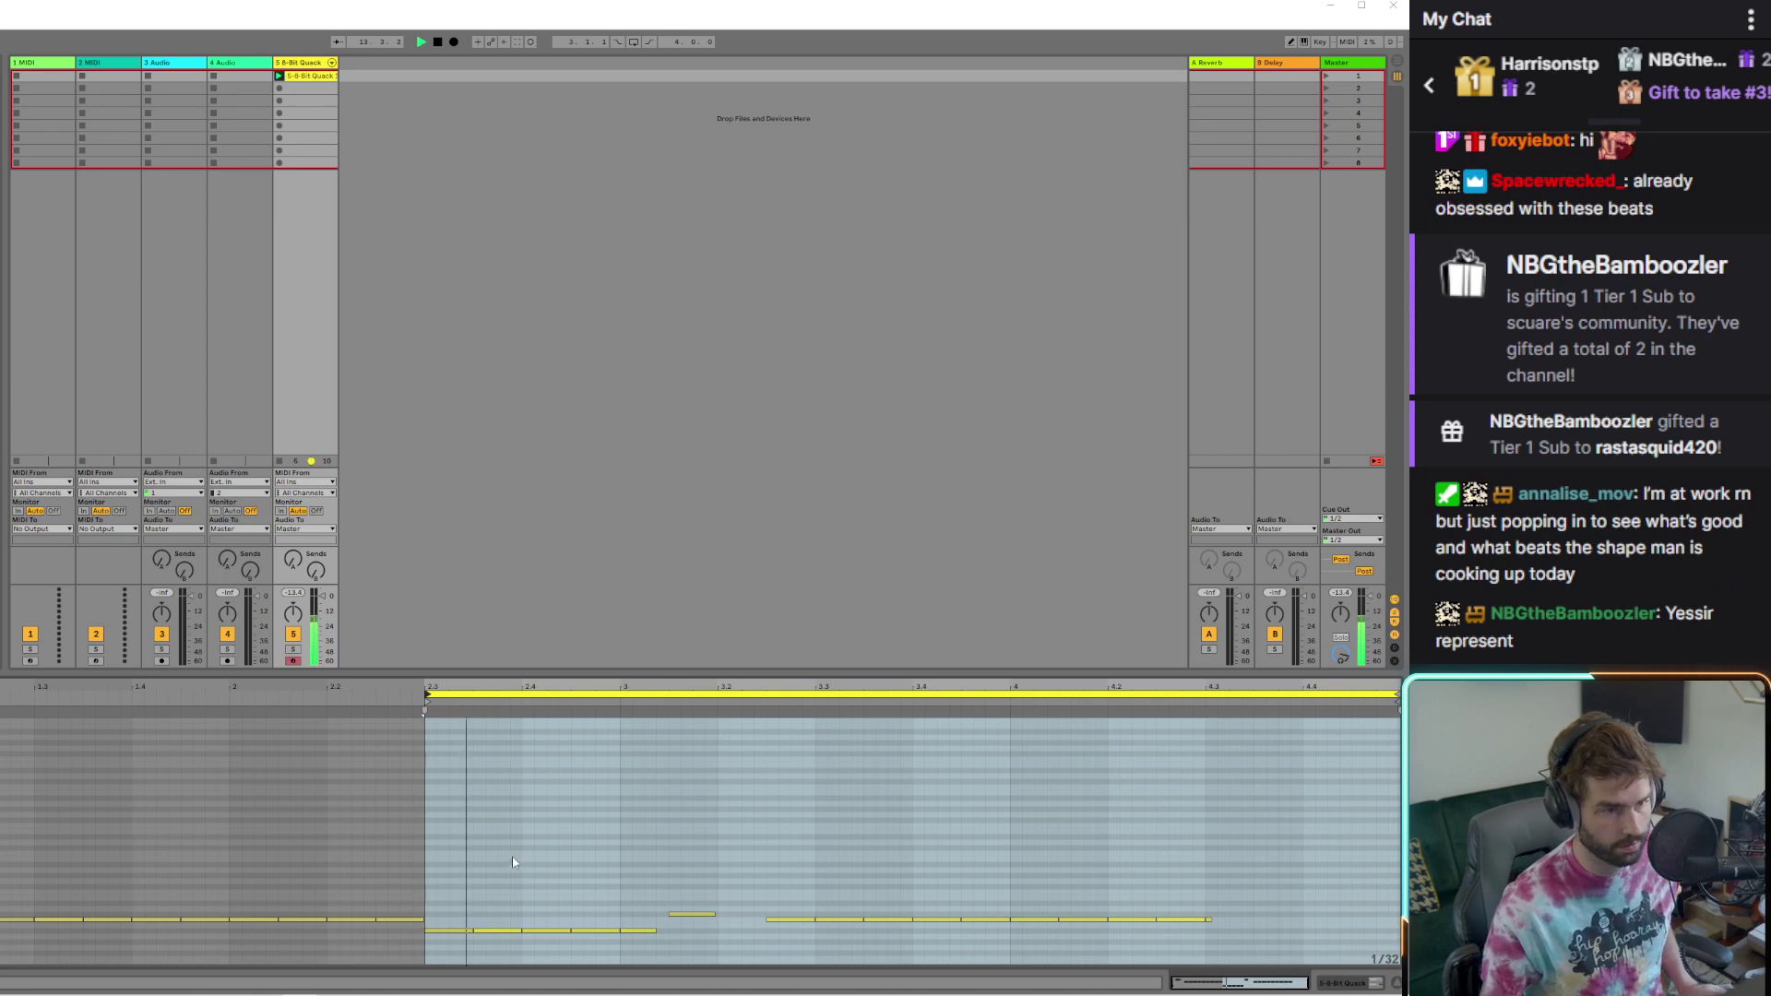
Delete the notes before the loop start and shift the remaining notes to the beginning of the clip
click(389, 901)
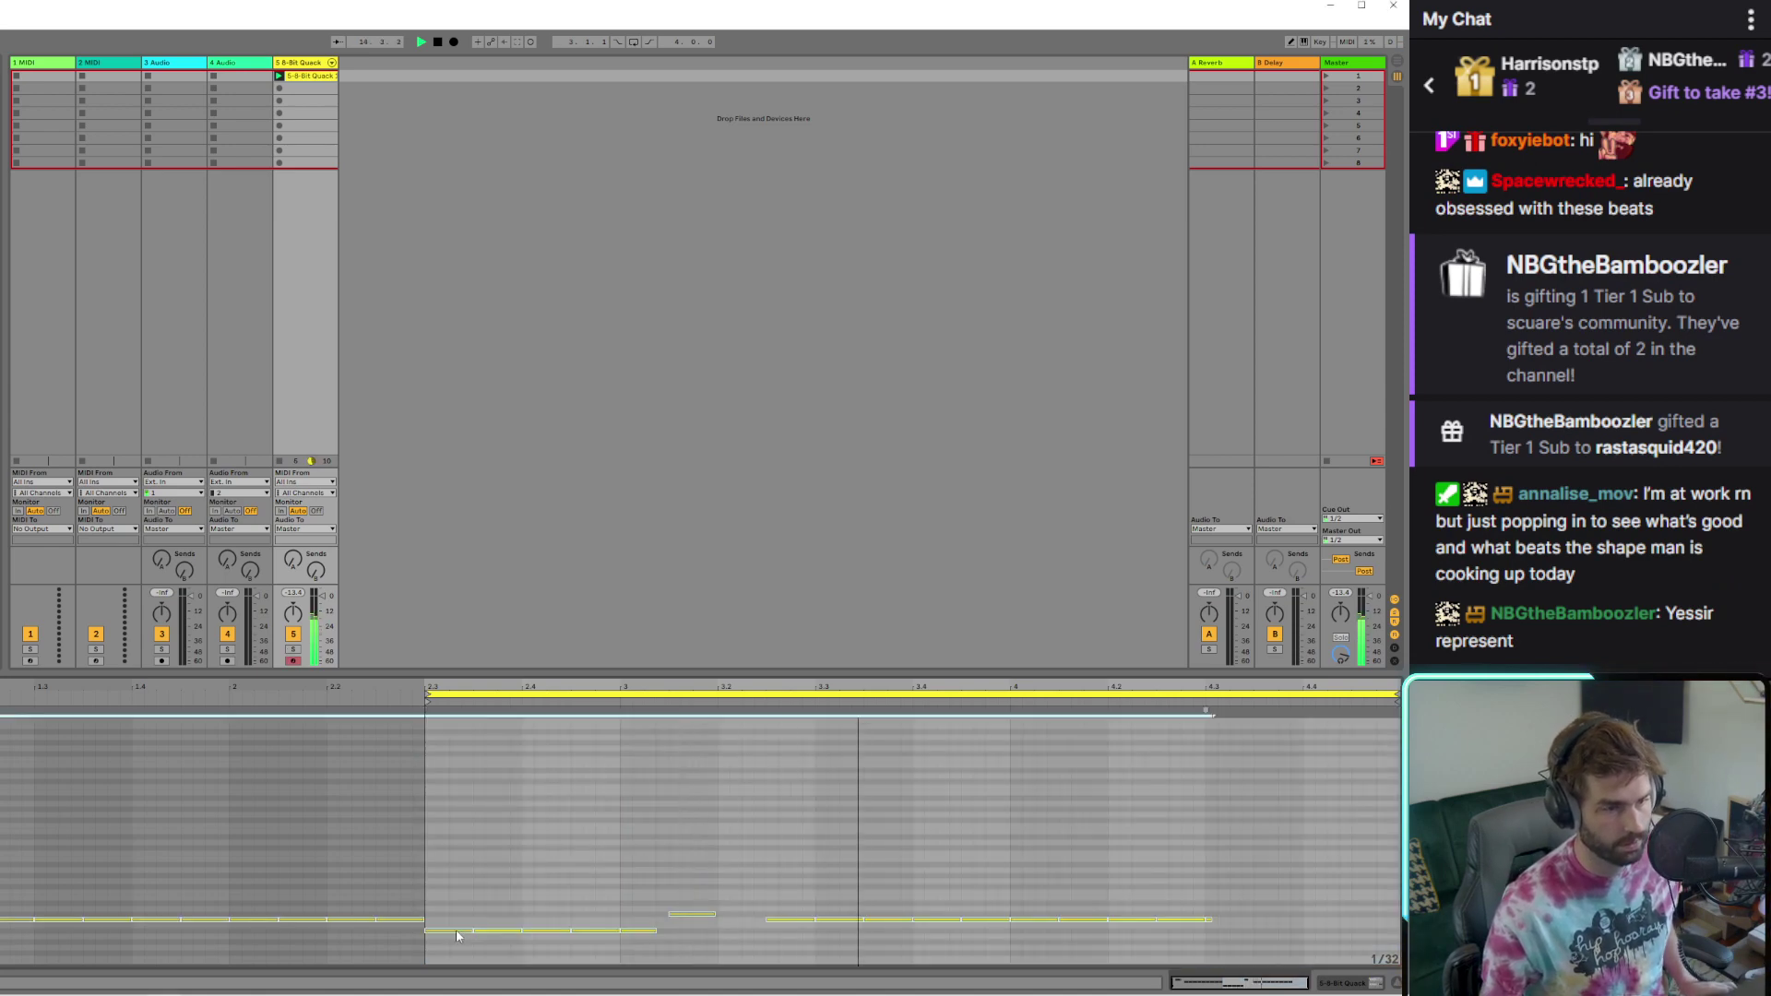
drag(415, 901, 1, 950)
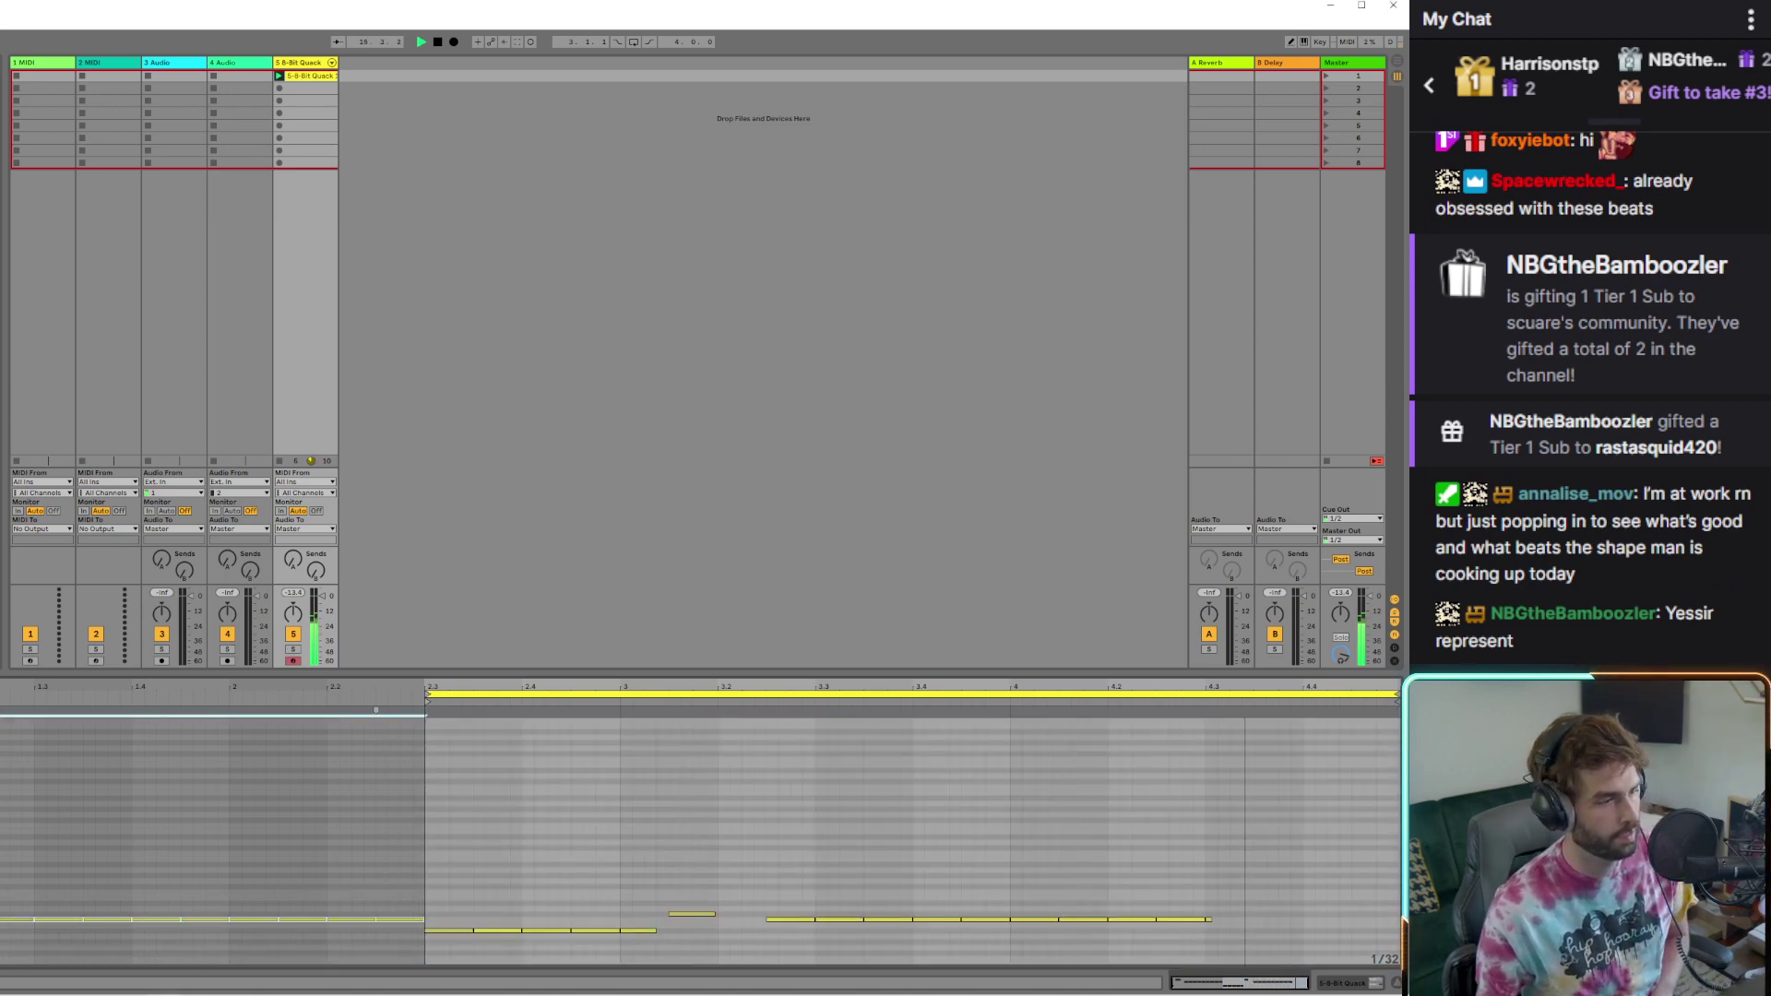
key(Delete)
key(ctrl+a)
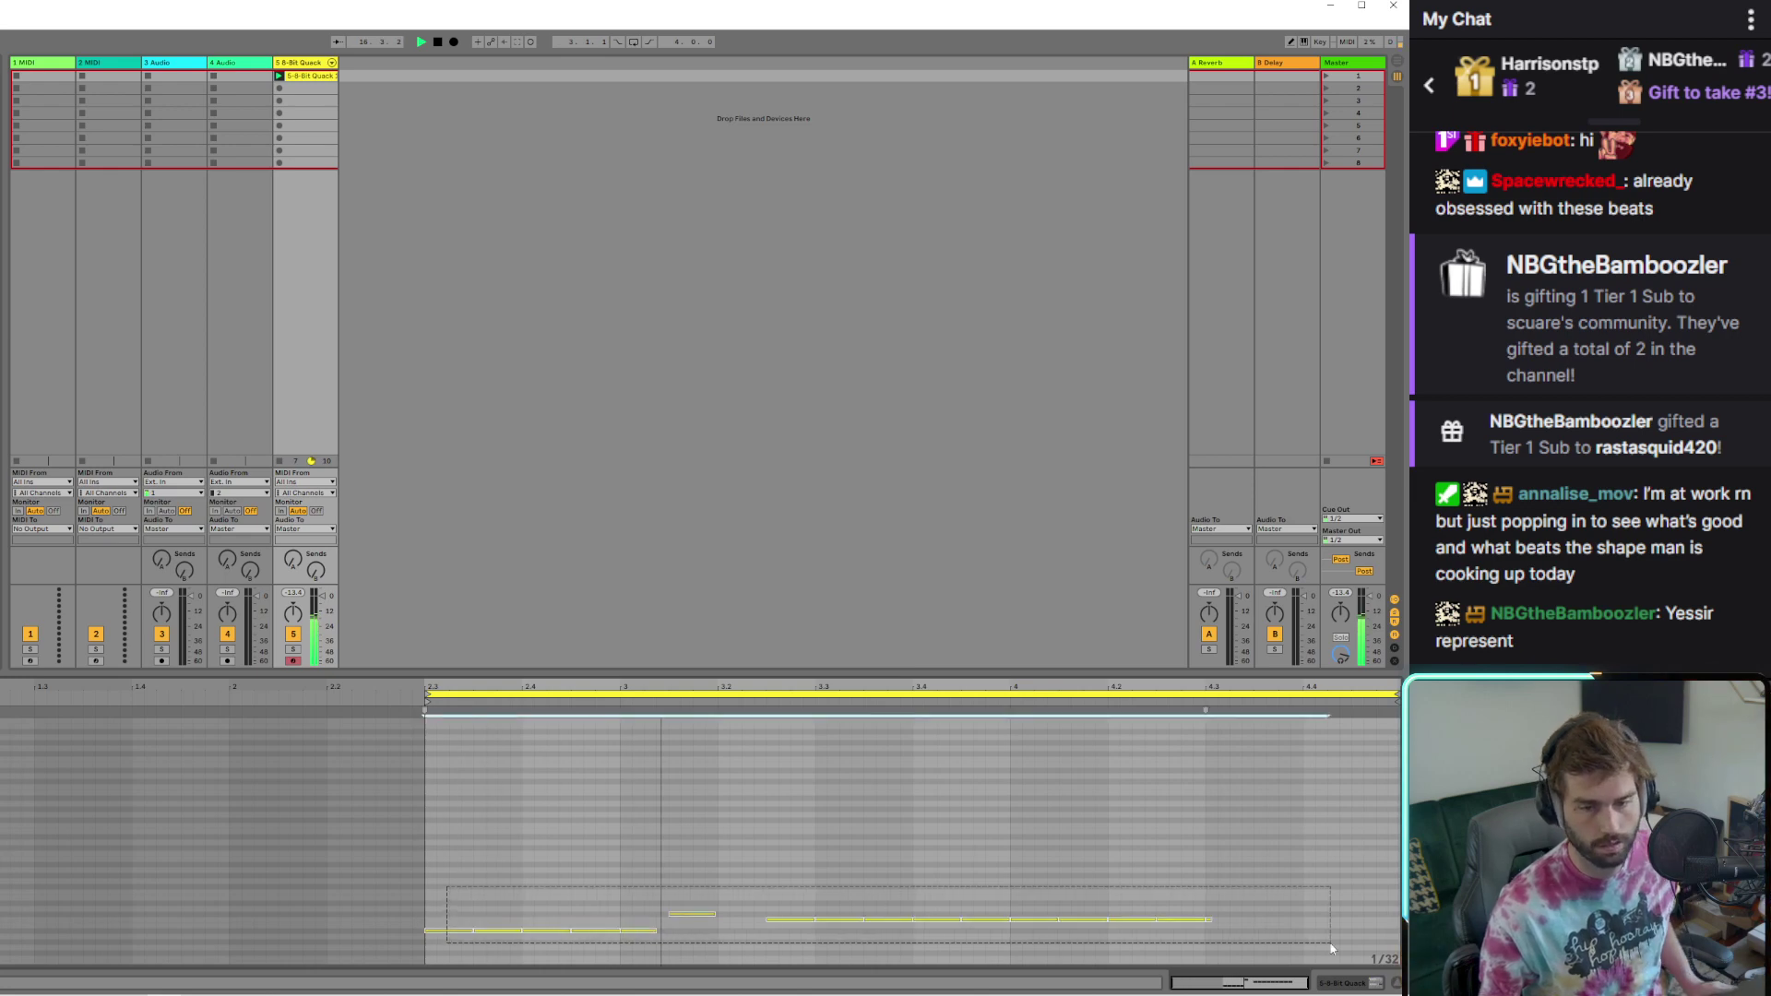
drag(441, 935, 13, 935)
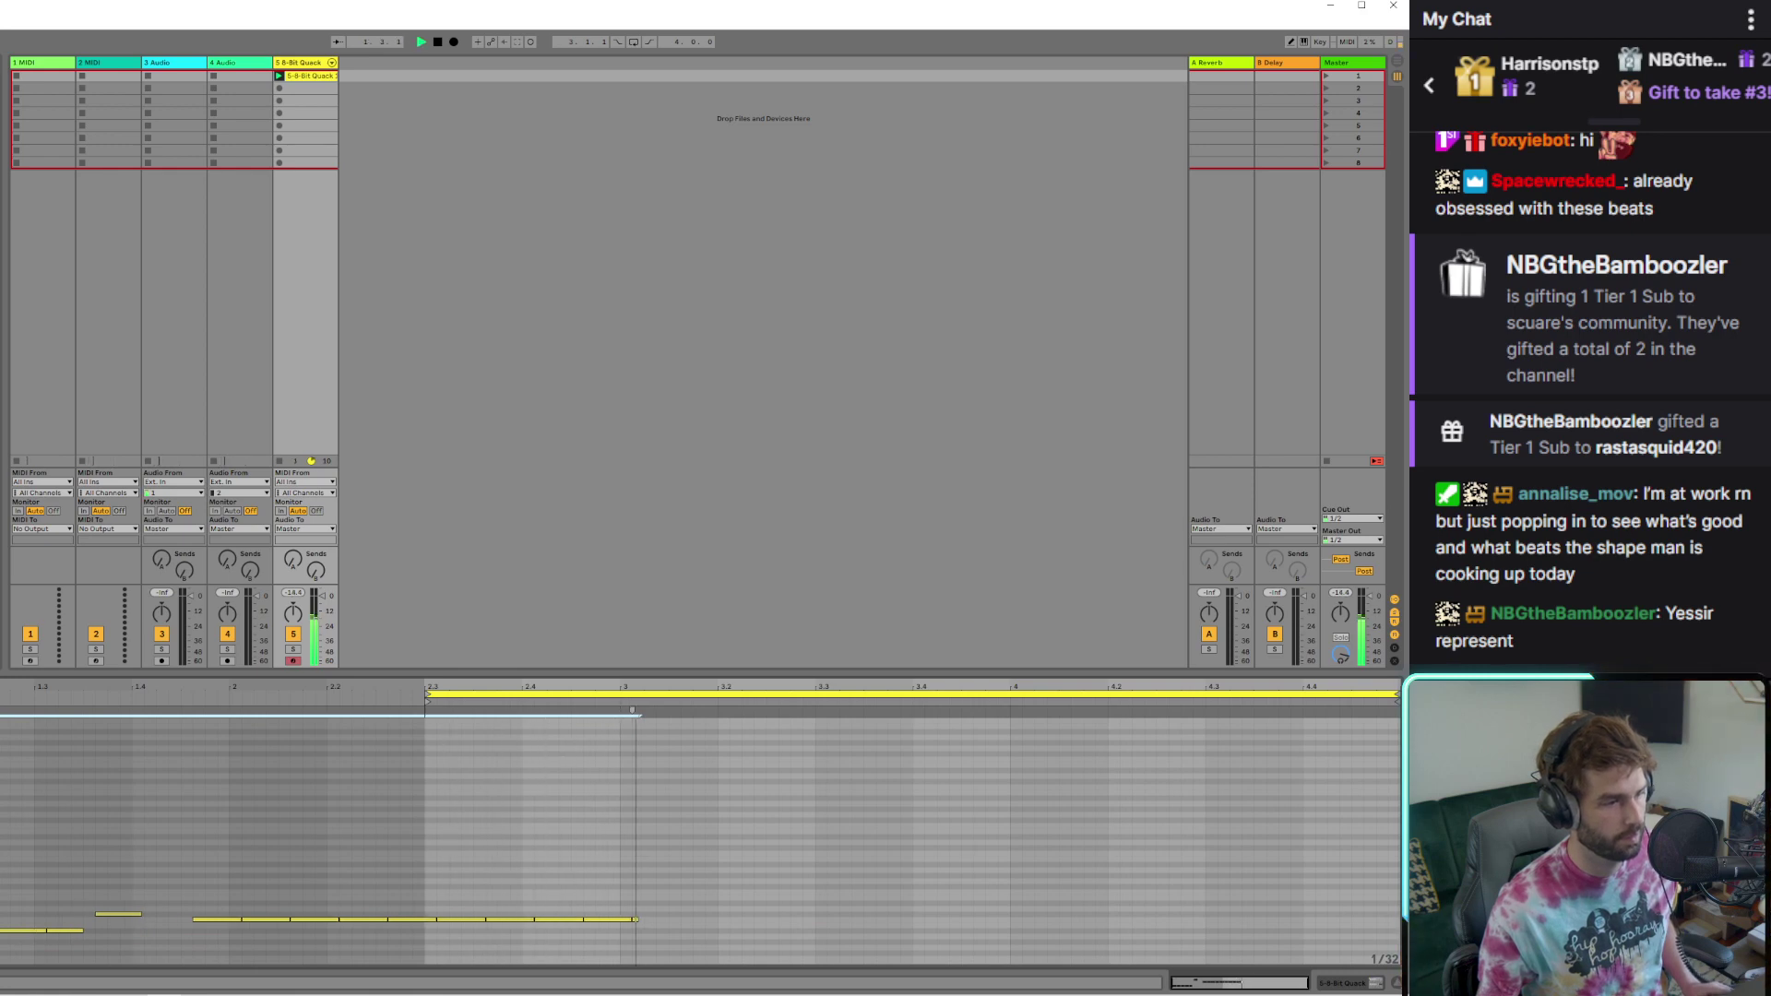
Restart playback, move the loop so it ends at bar 3, and trim the last note to the loop end
key(space)
key(space)
drag(524, 690, 618, 713)
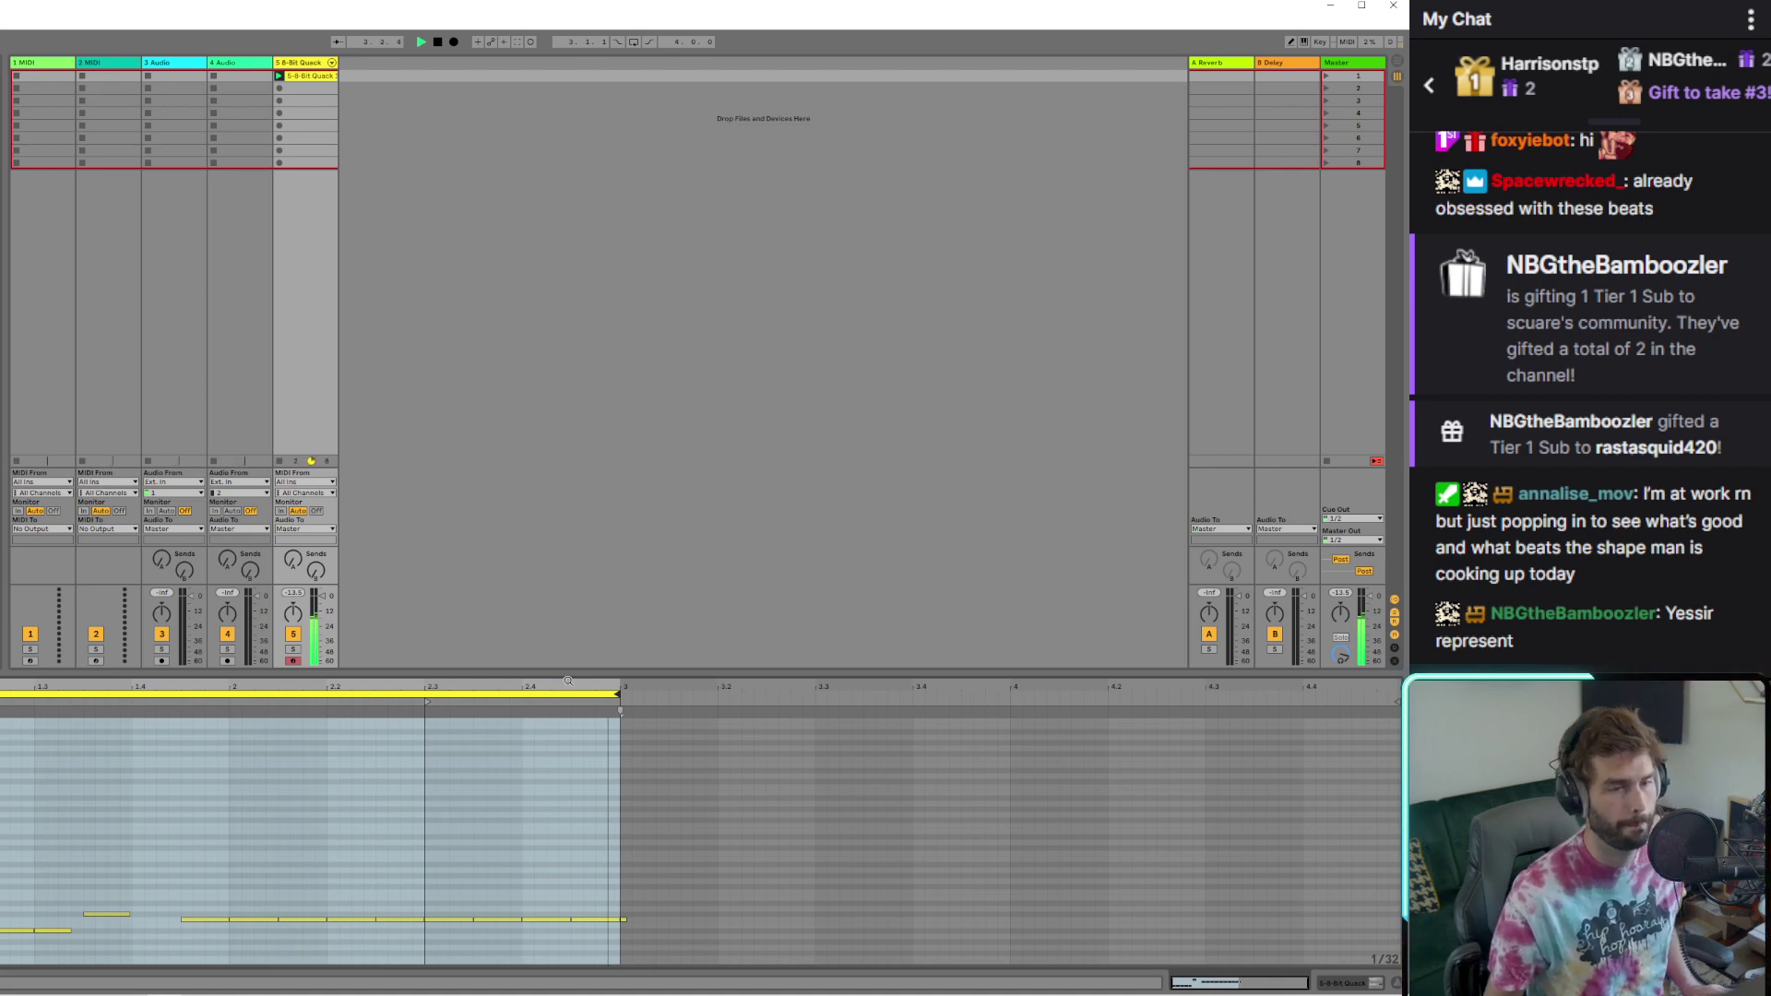
click(617, 930)
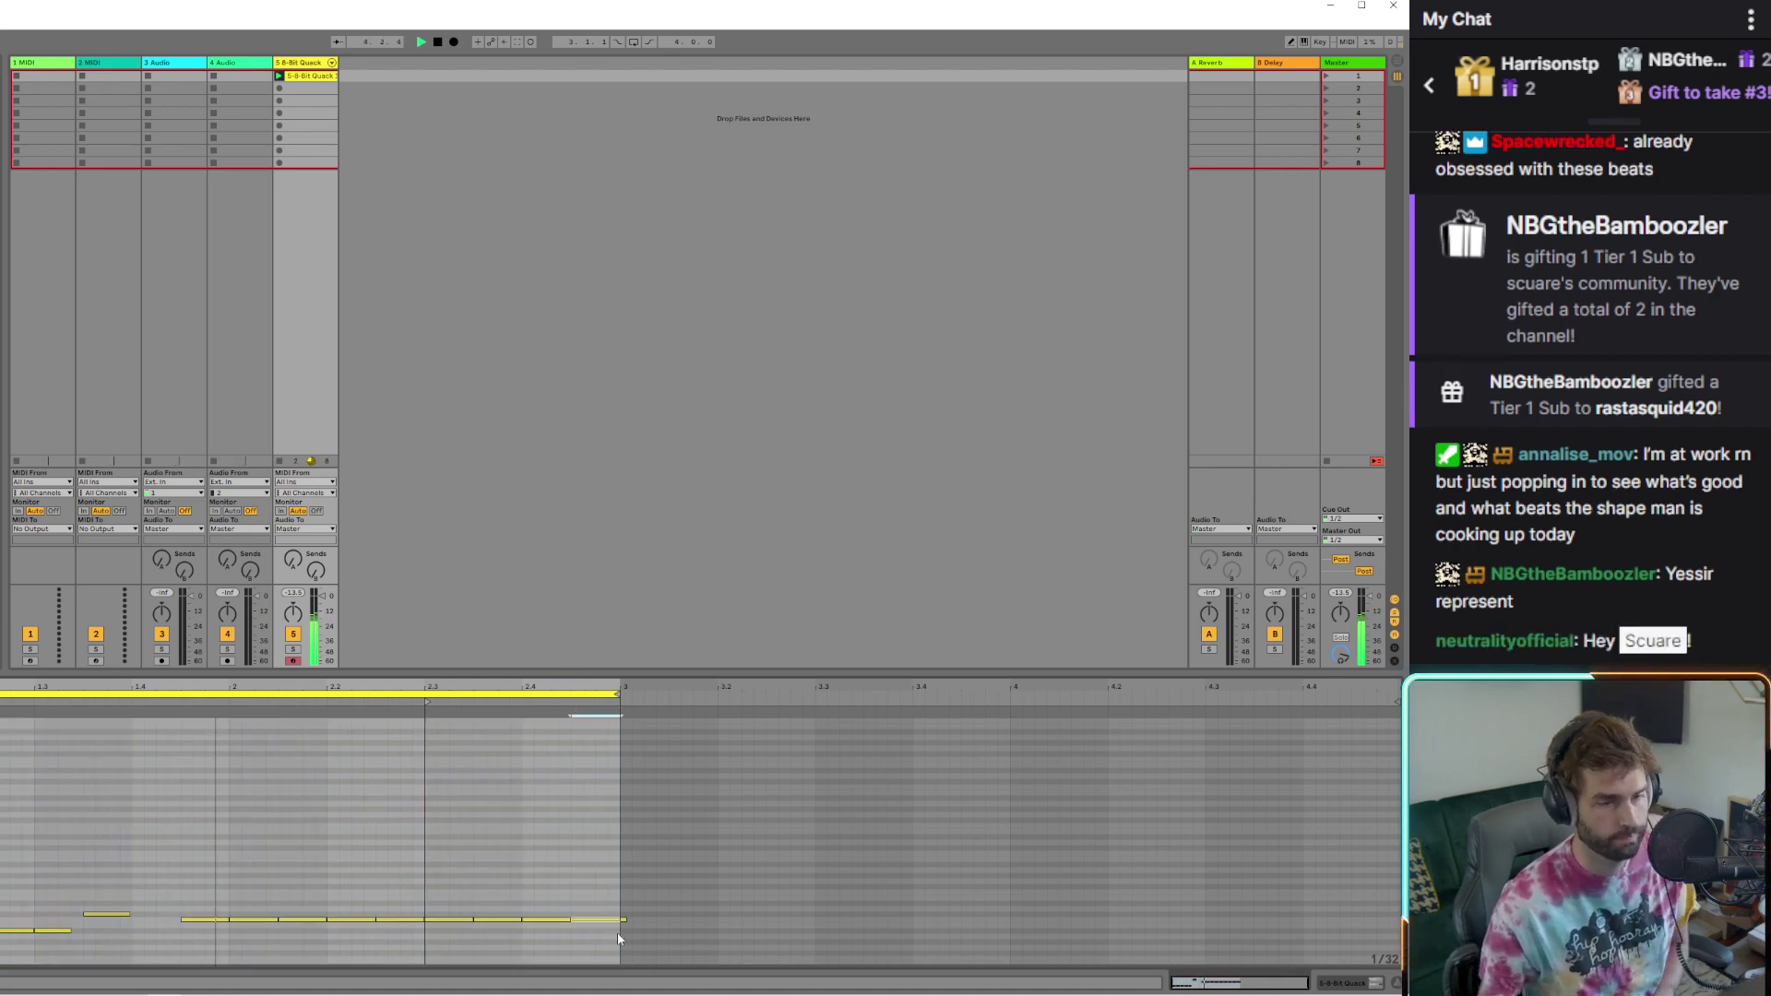
double_click(618, 920)
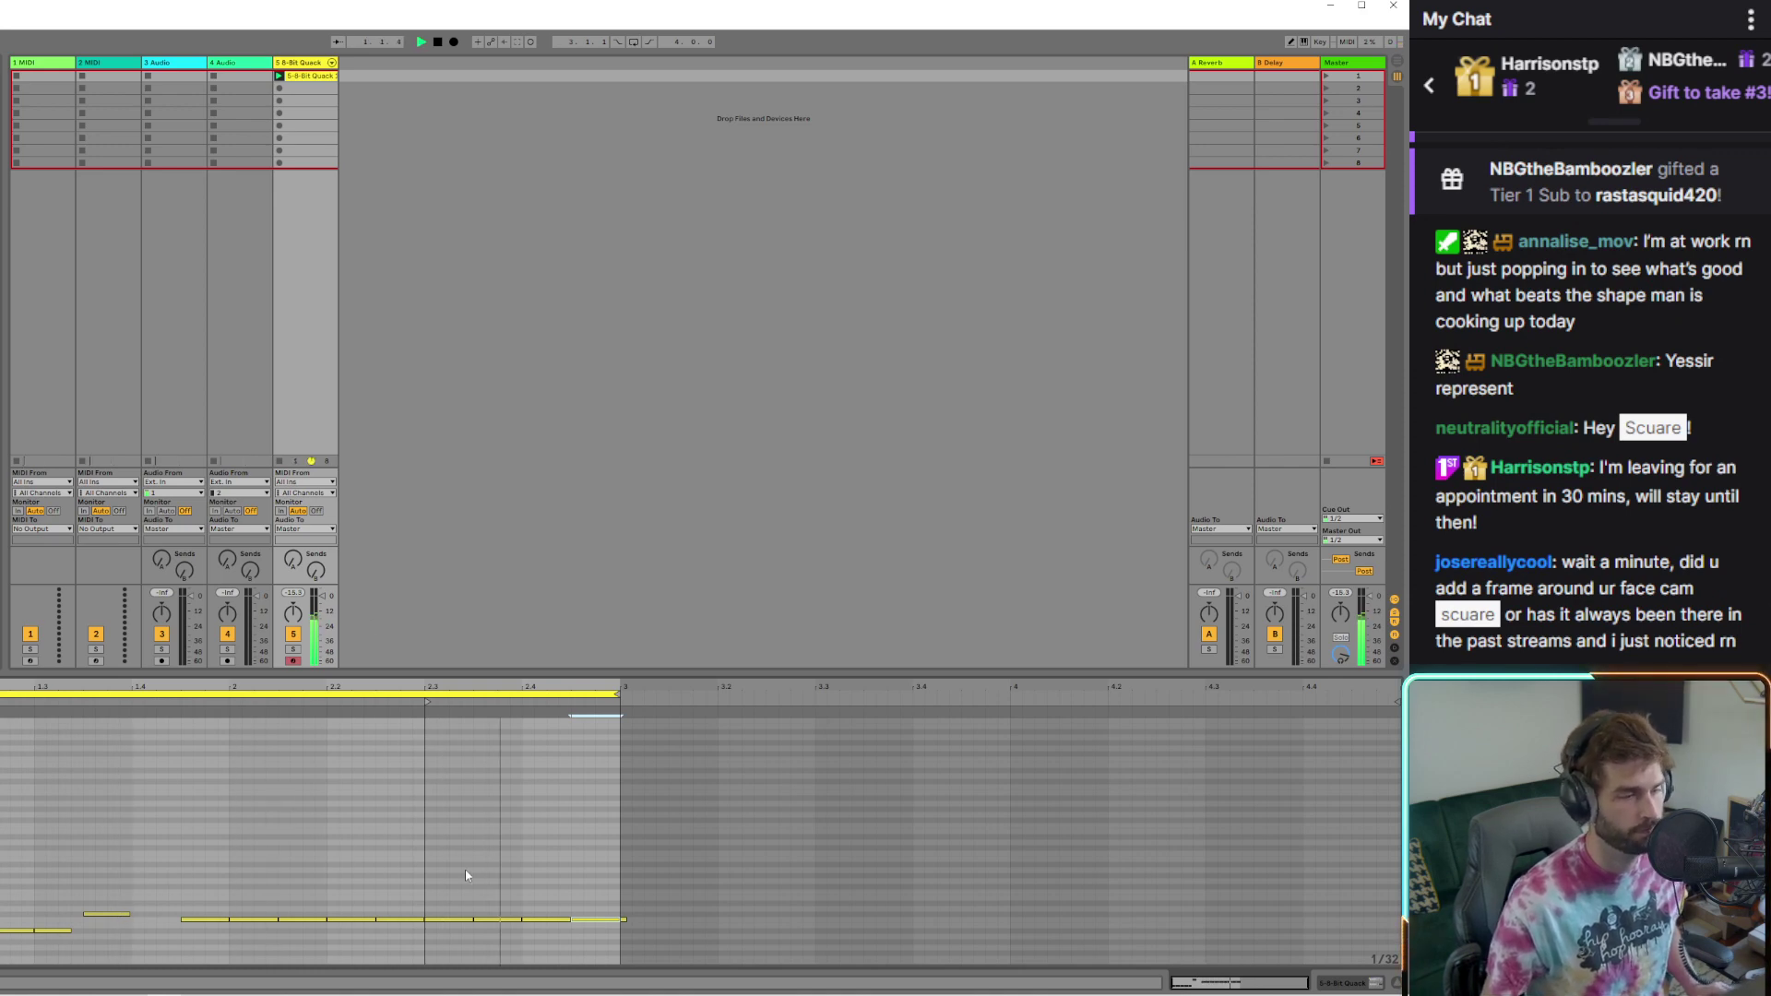
Duplicate the looped phrase and delete the repeated notes after 4.3
key(ctrl+d)
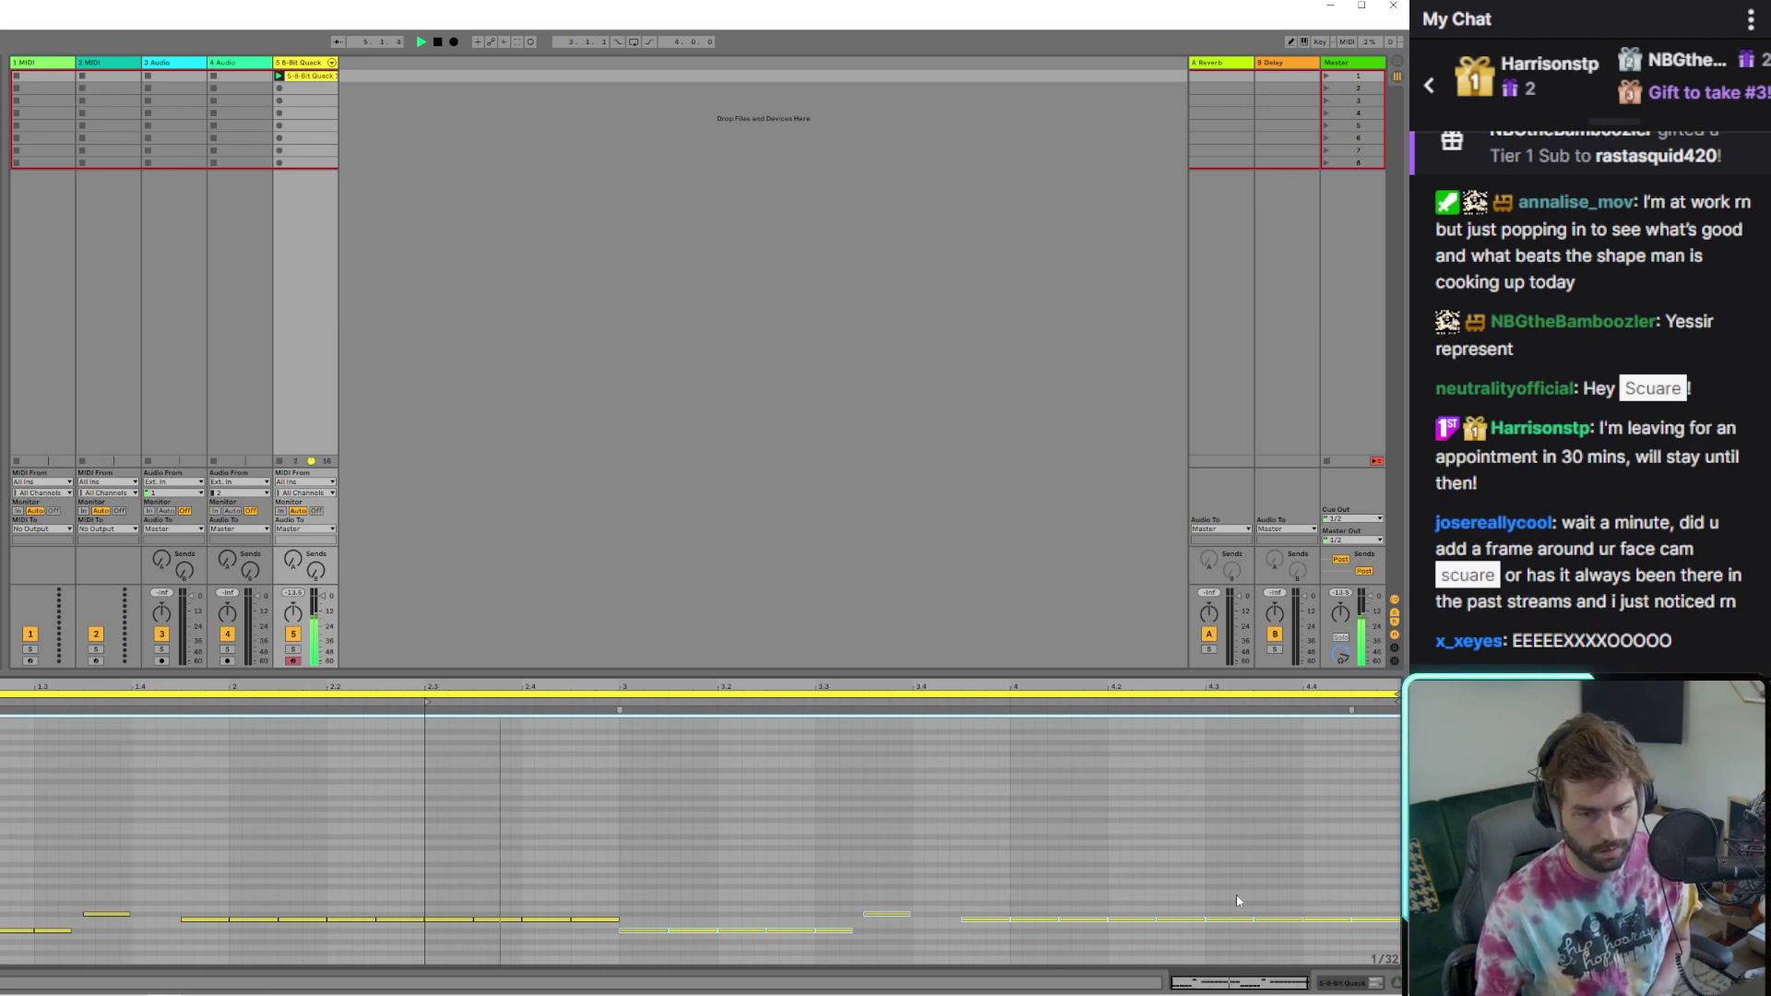
drag(1231, 887, 1373, 936)
key(Delete)
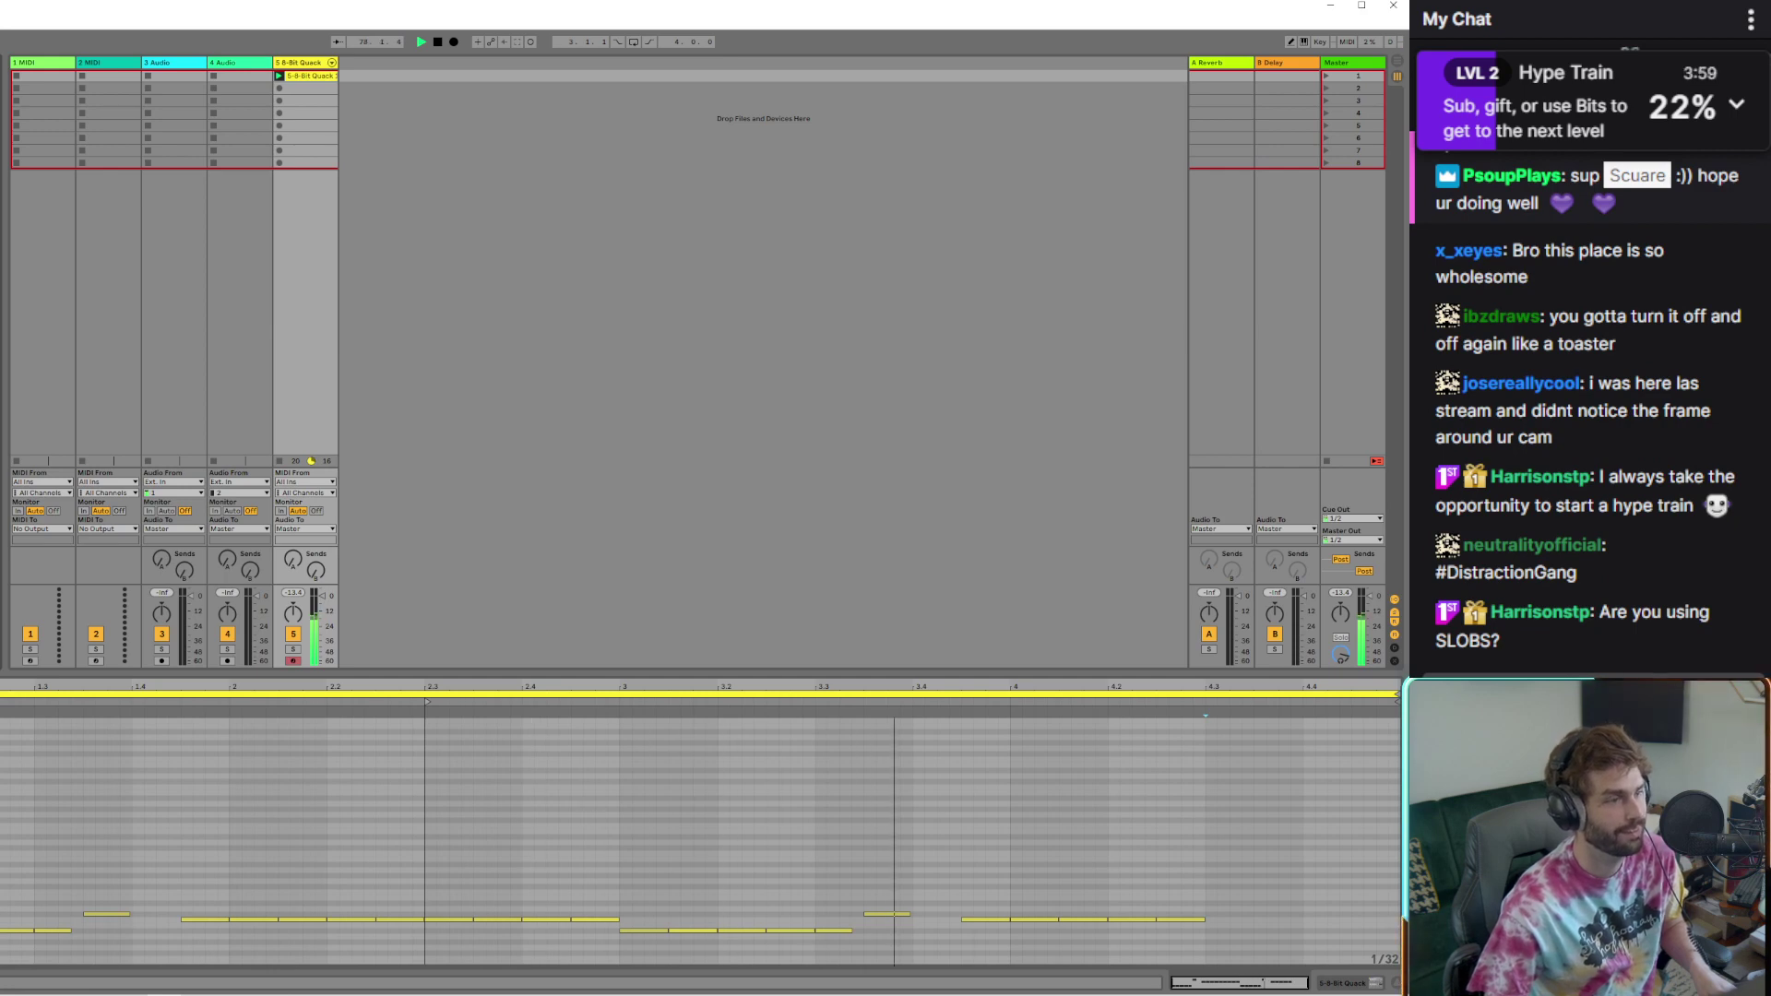
Add the Kick loop to the first slot of a new audio track and play it together with the 8-Bit Quack clip
drag(479, 152, 410, 79)
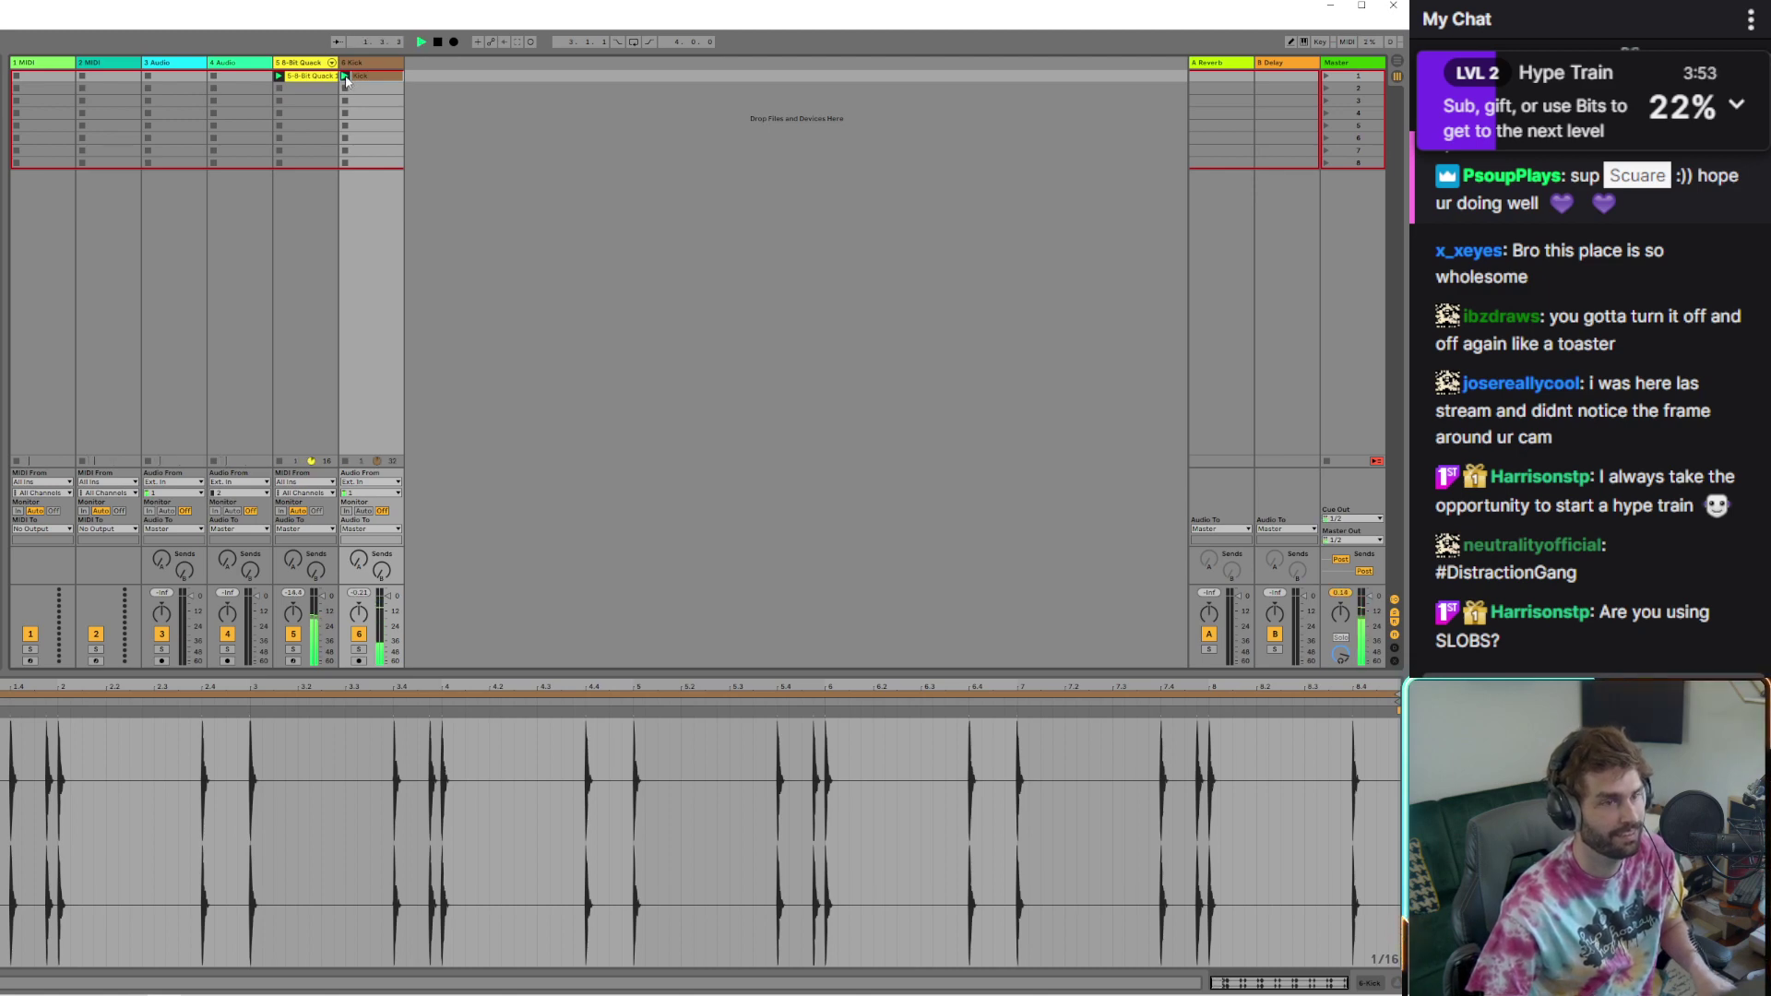
click(295, 76)
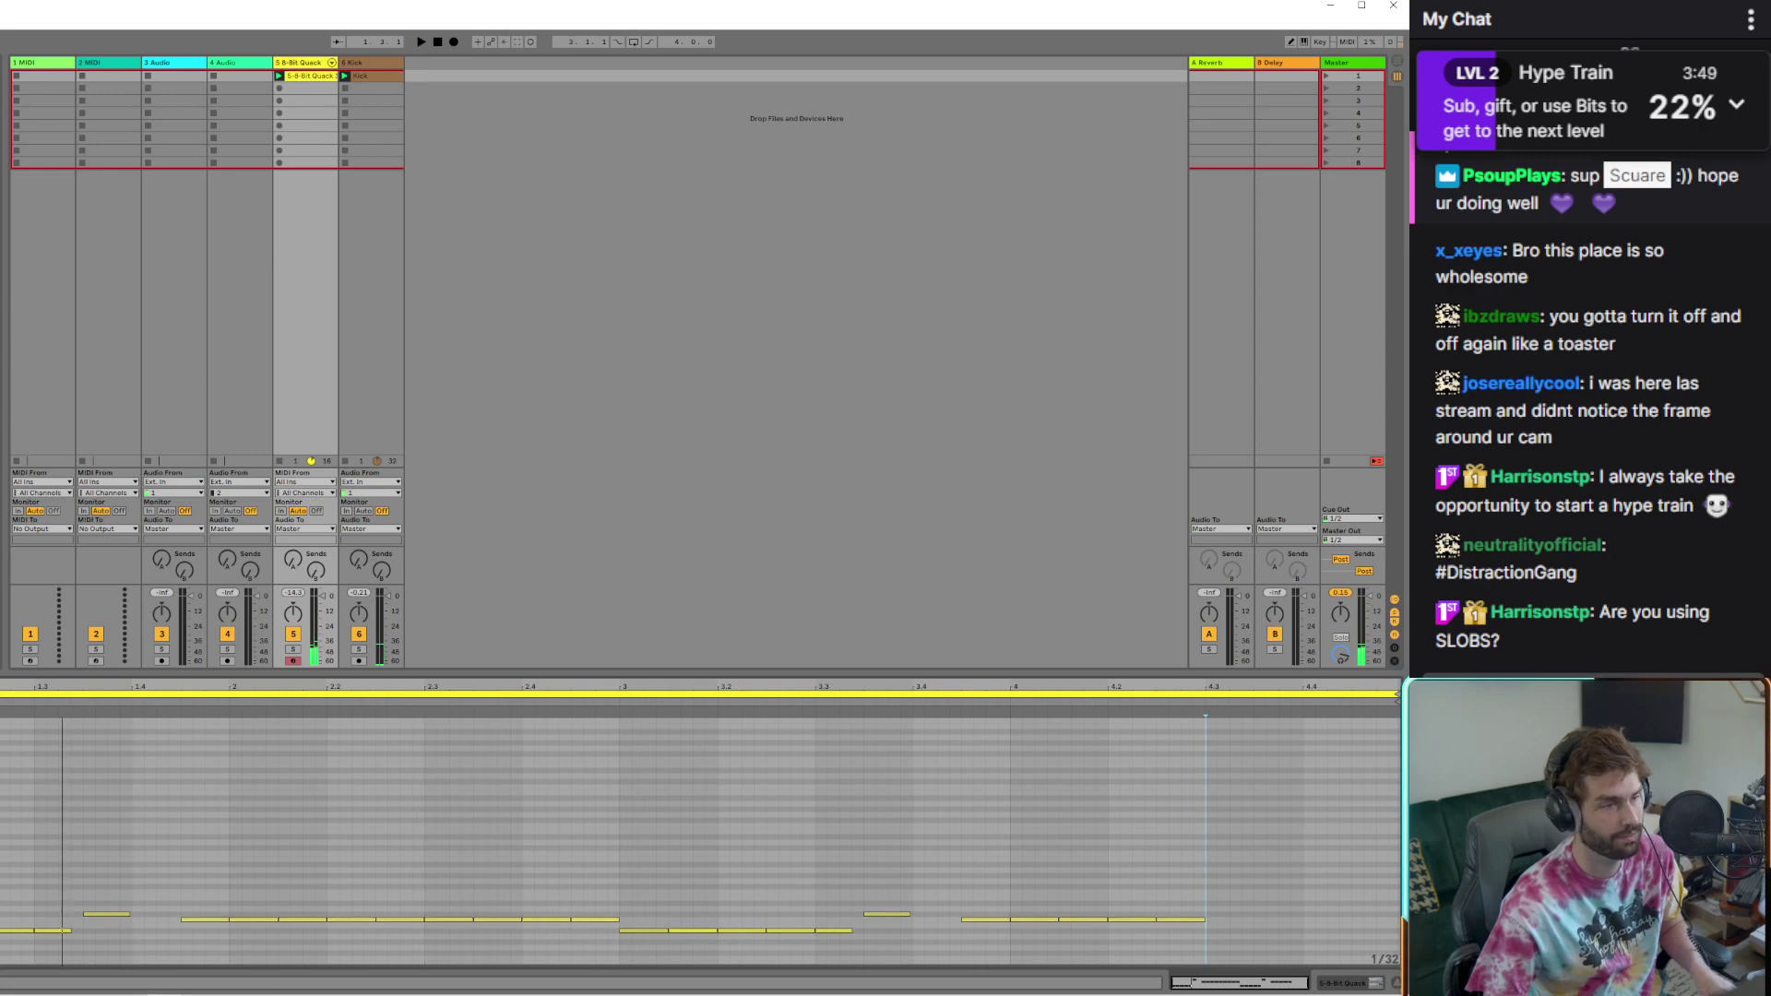
key(space)
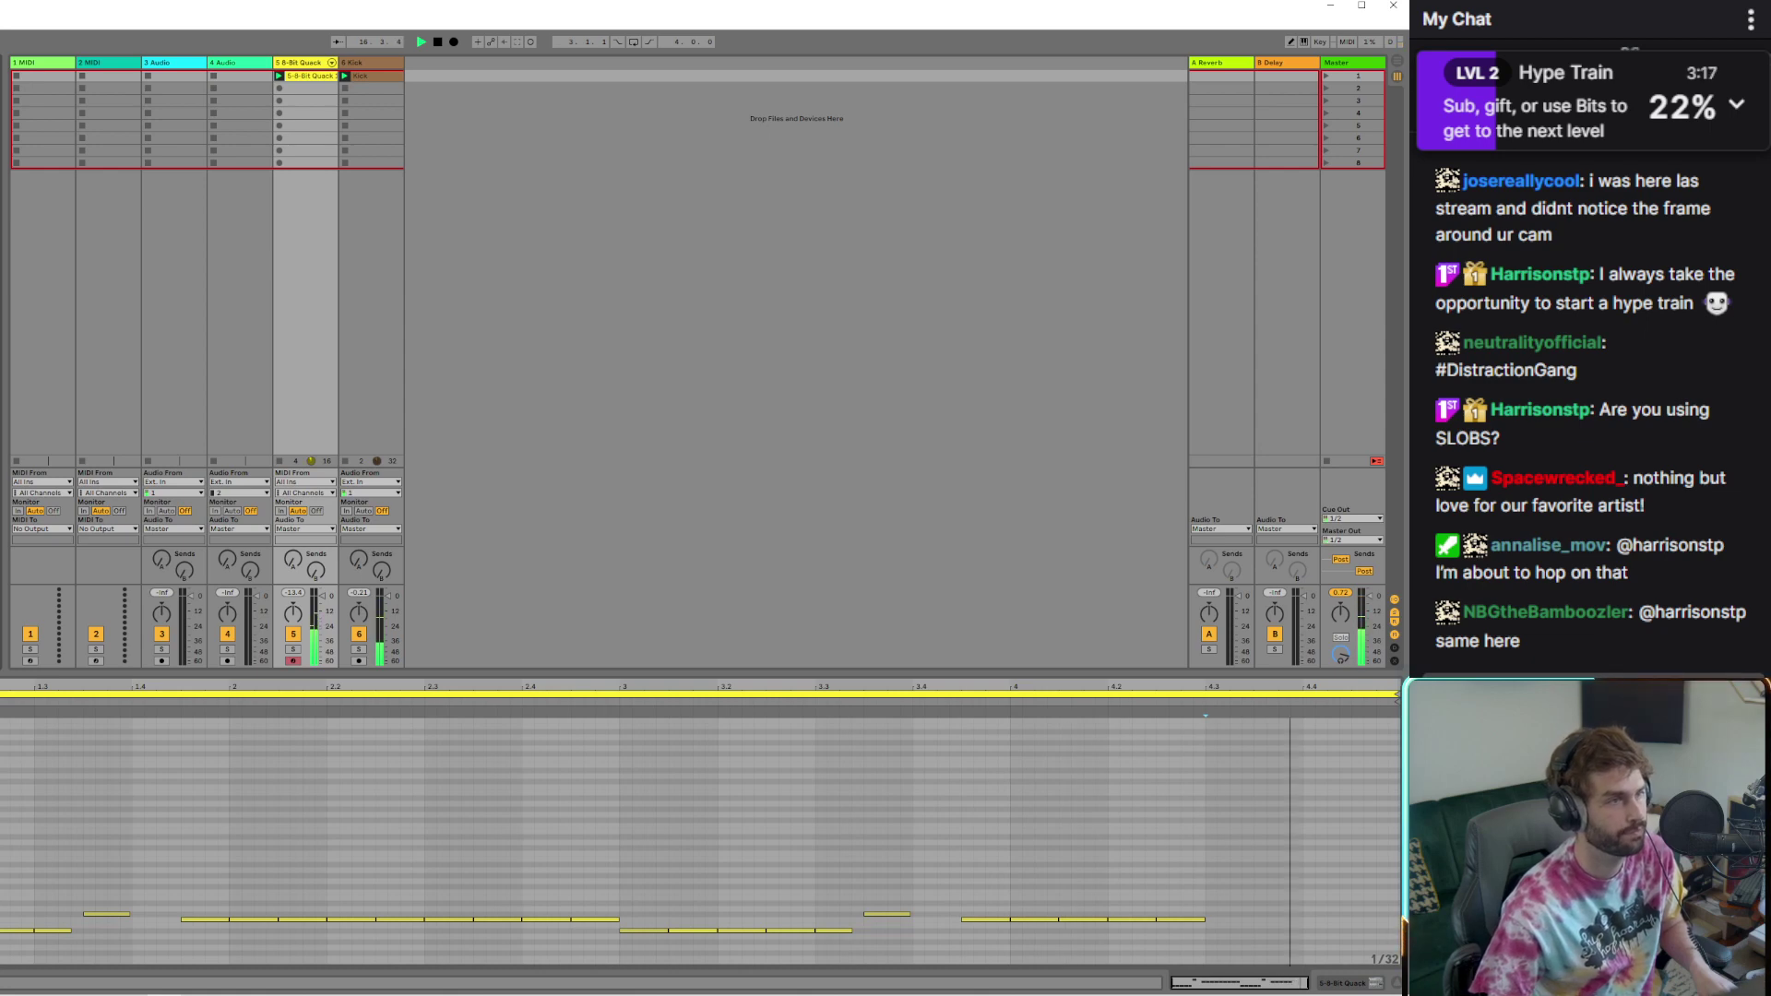
Add the snare loop and the TropicPe percussion loop to the first slots of two new audio tracks
drag(2, 190, 546, 78)
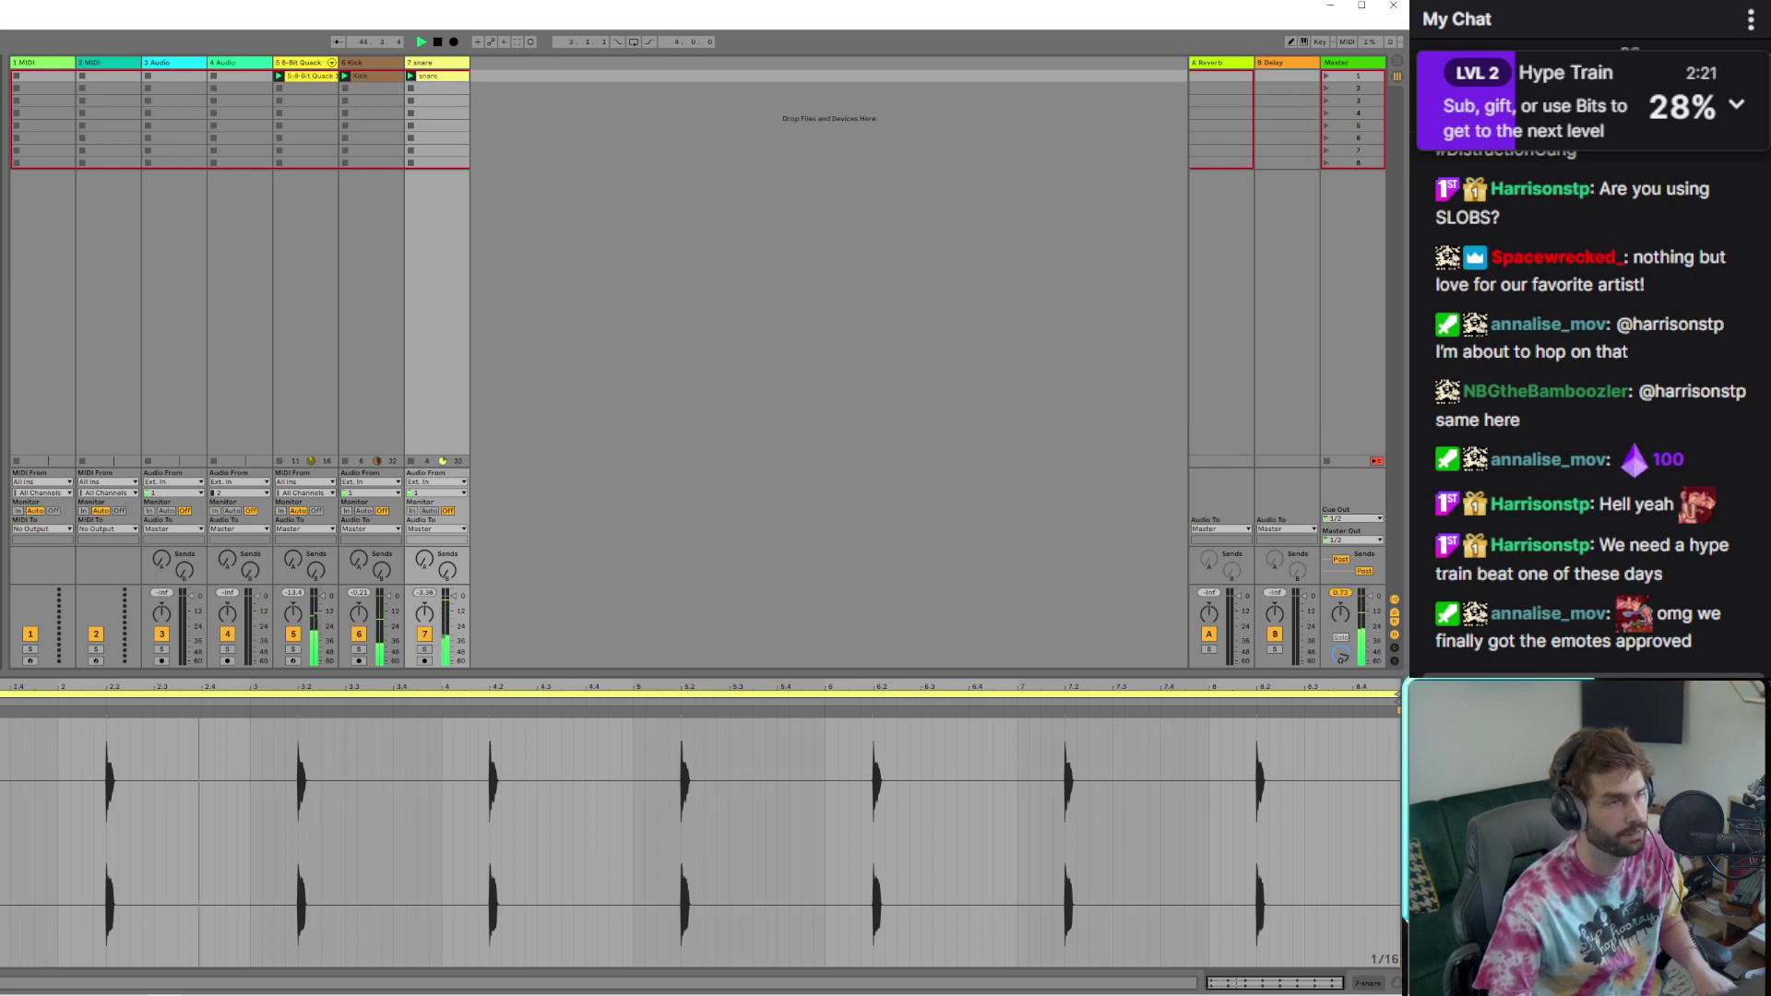
drag(466, 124, 476, 85)
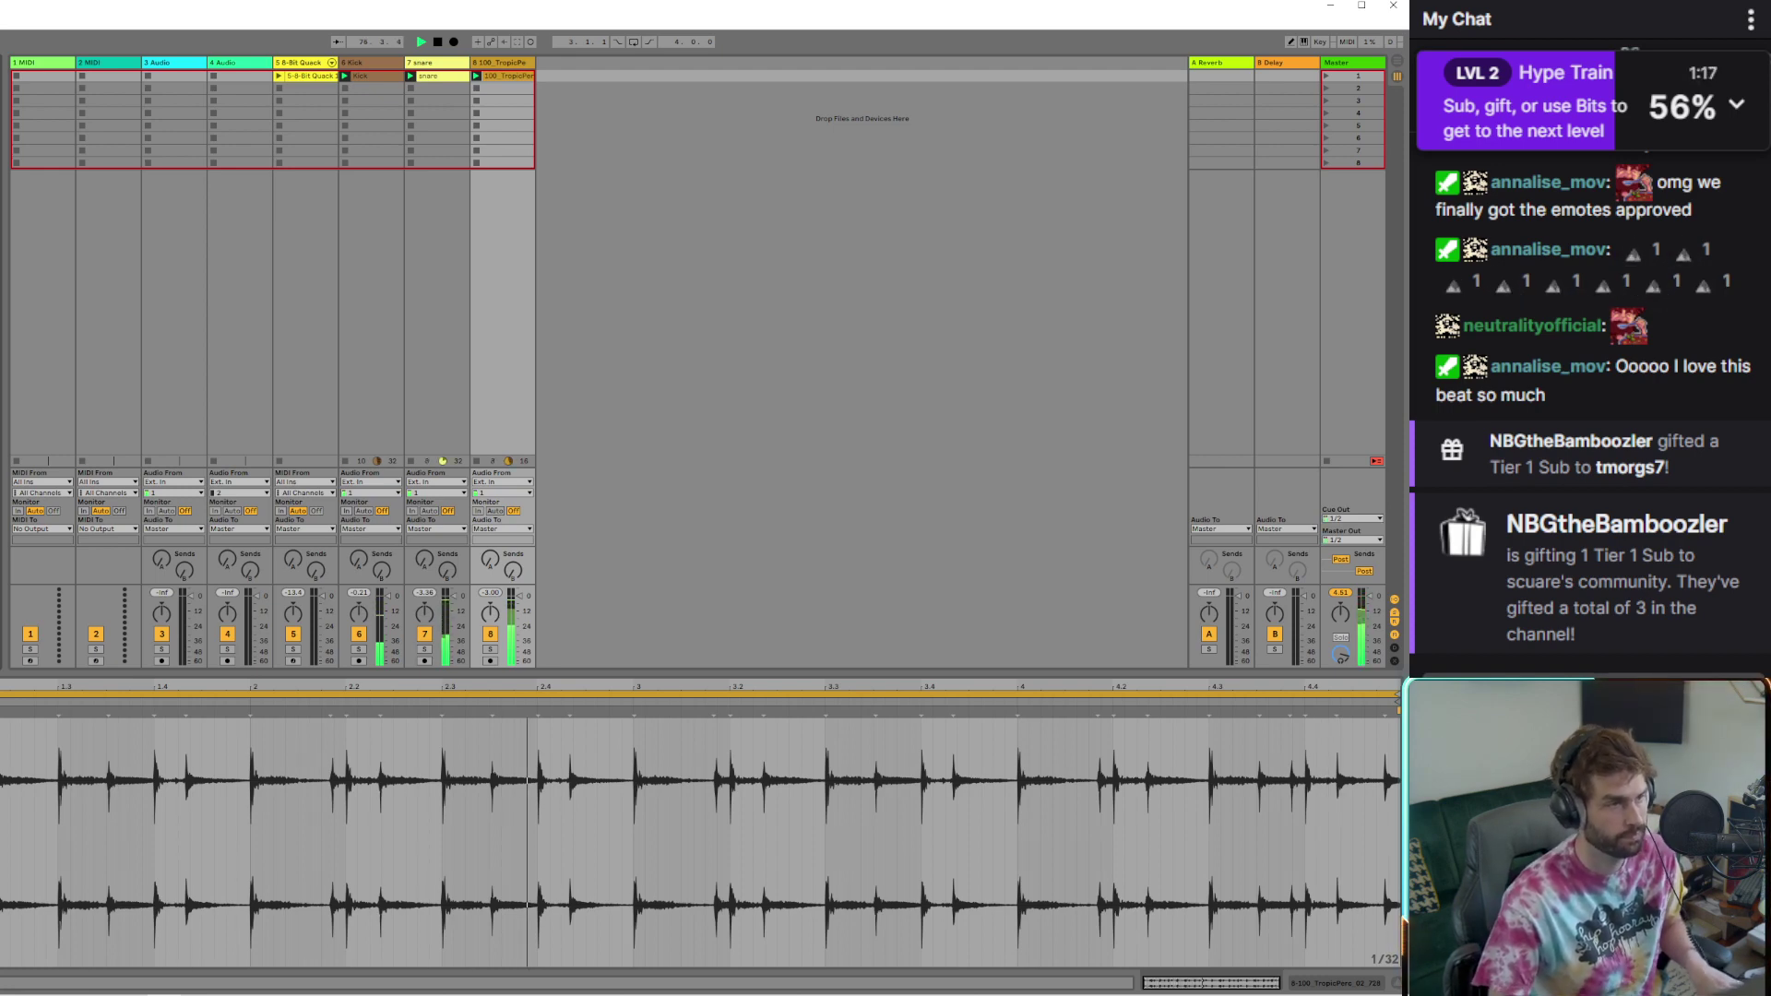
Add the 110_Ebm loop on a new audio track, launch it, and move its clip up to the first slot
drag(2, 277, 545, 90)
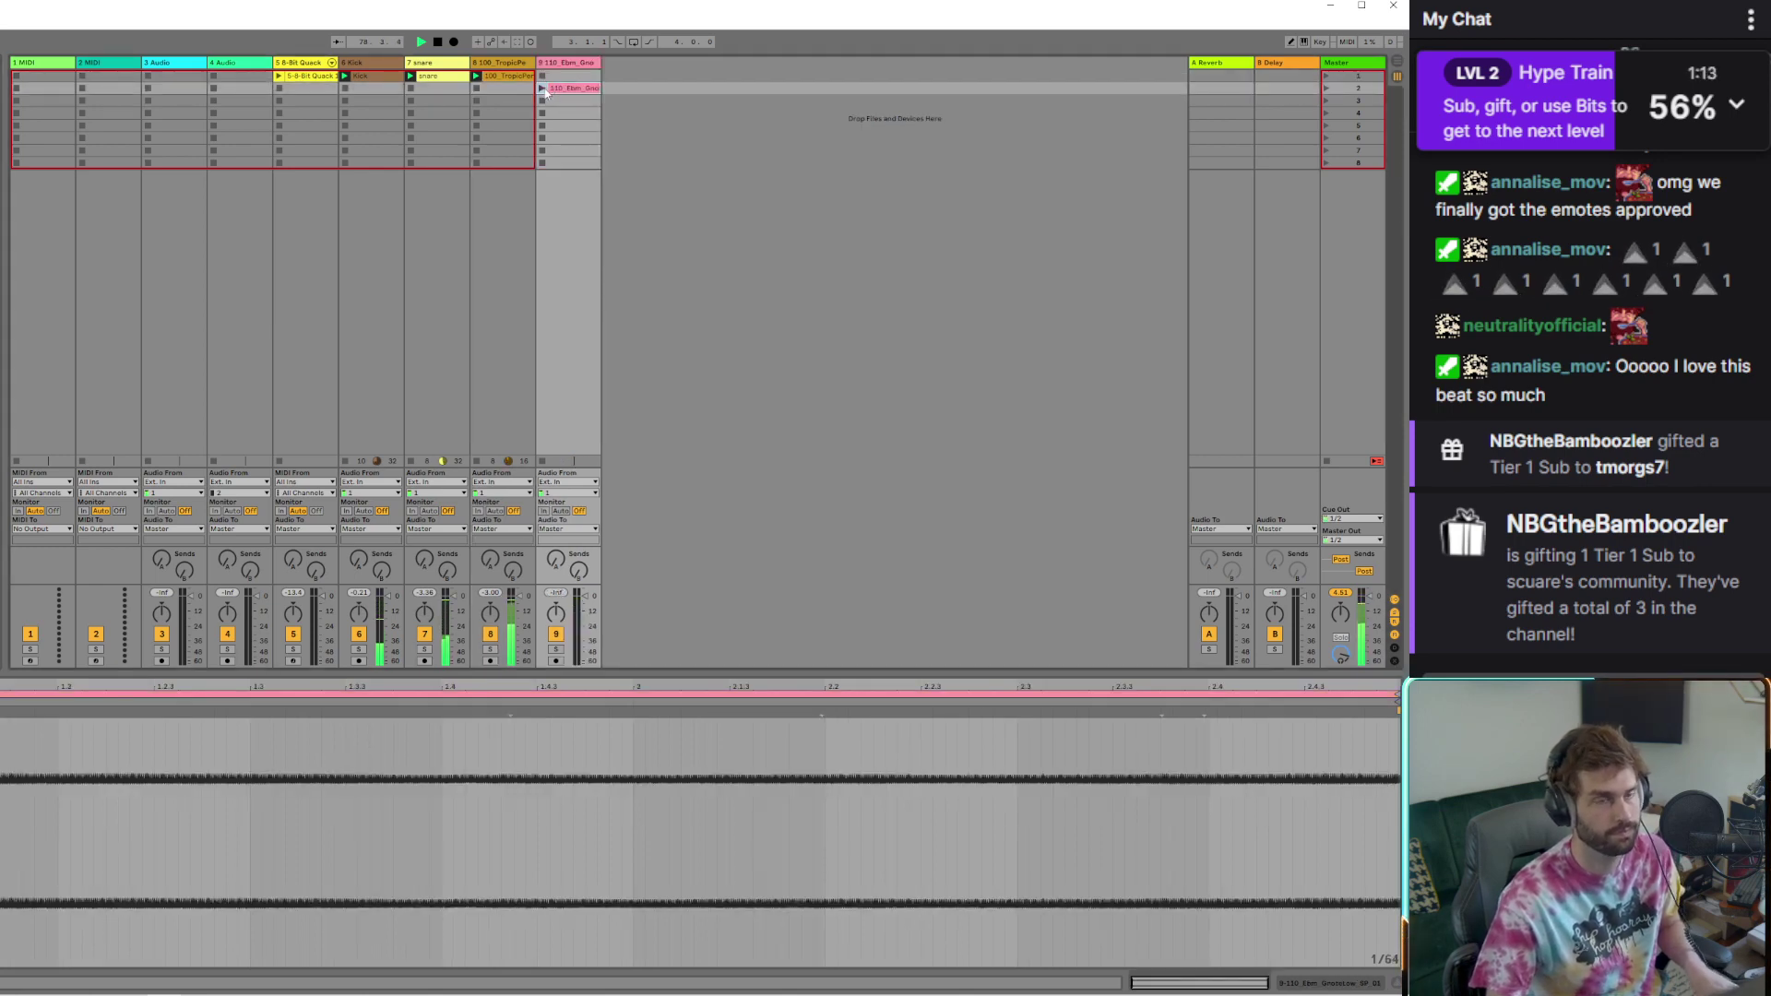
click(543, 88)
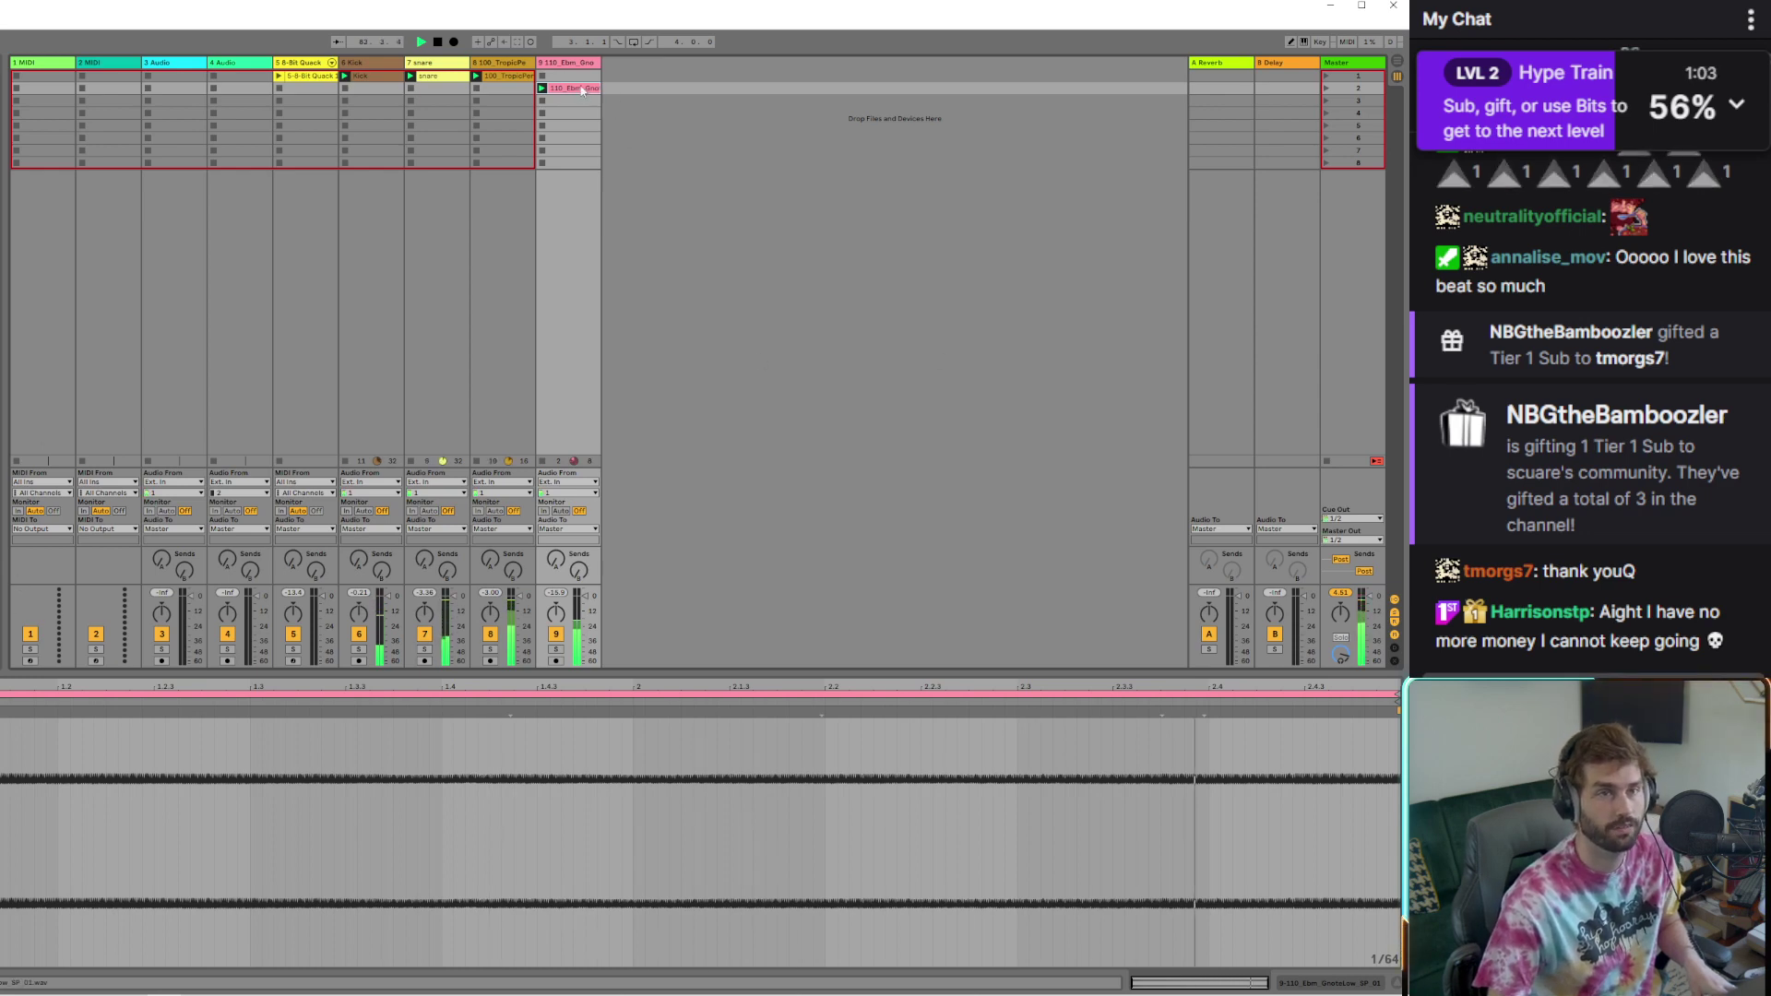
drag(582, 90, 582, 77)
click(703, 183)
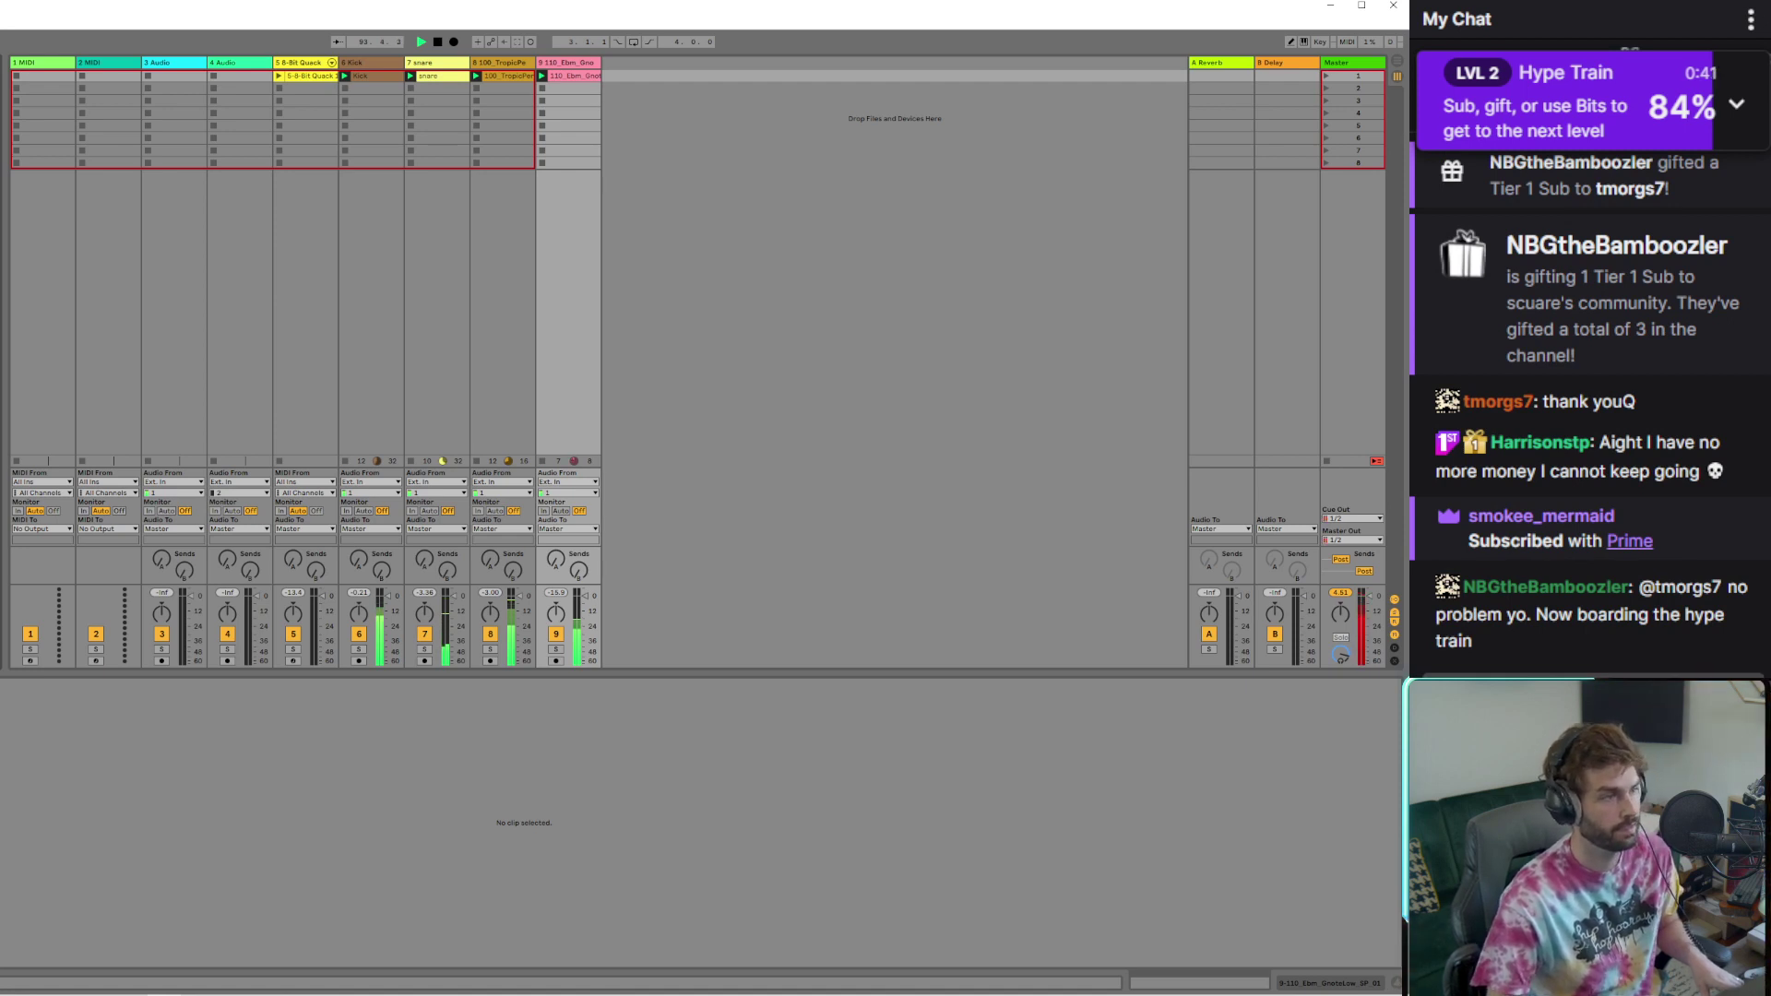
Add the Doubler effect to the 110_Ebm track, close its window, and reselect the 110_Ebm clip
key(ctrl+alt+p)
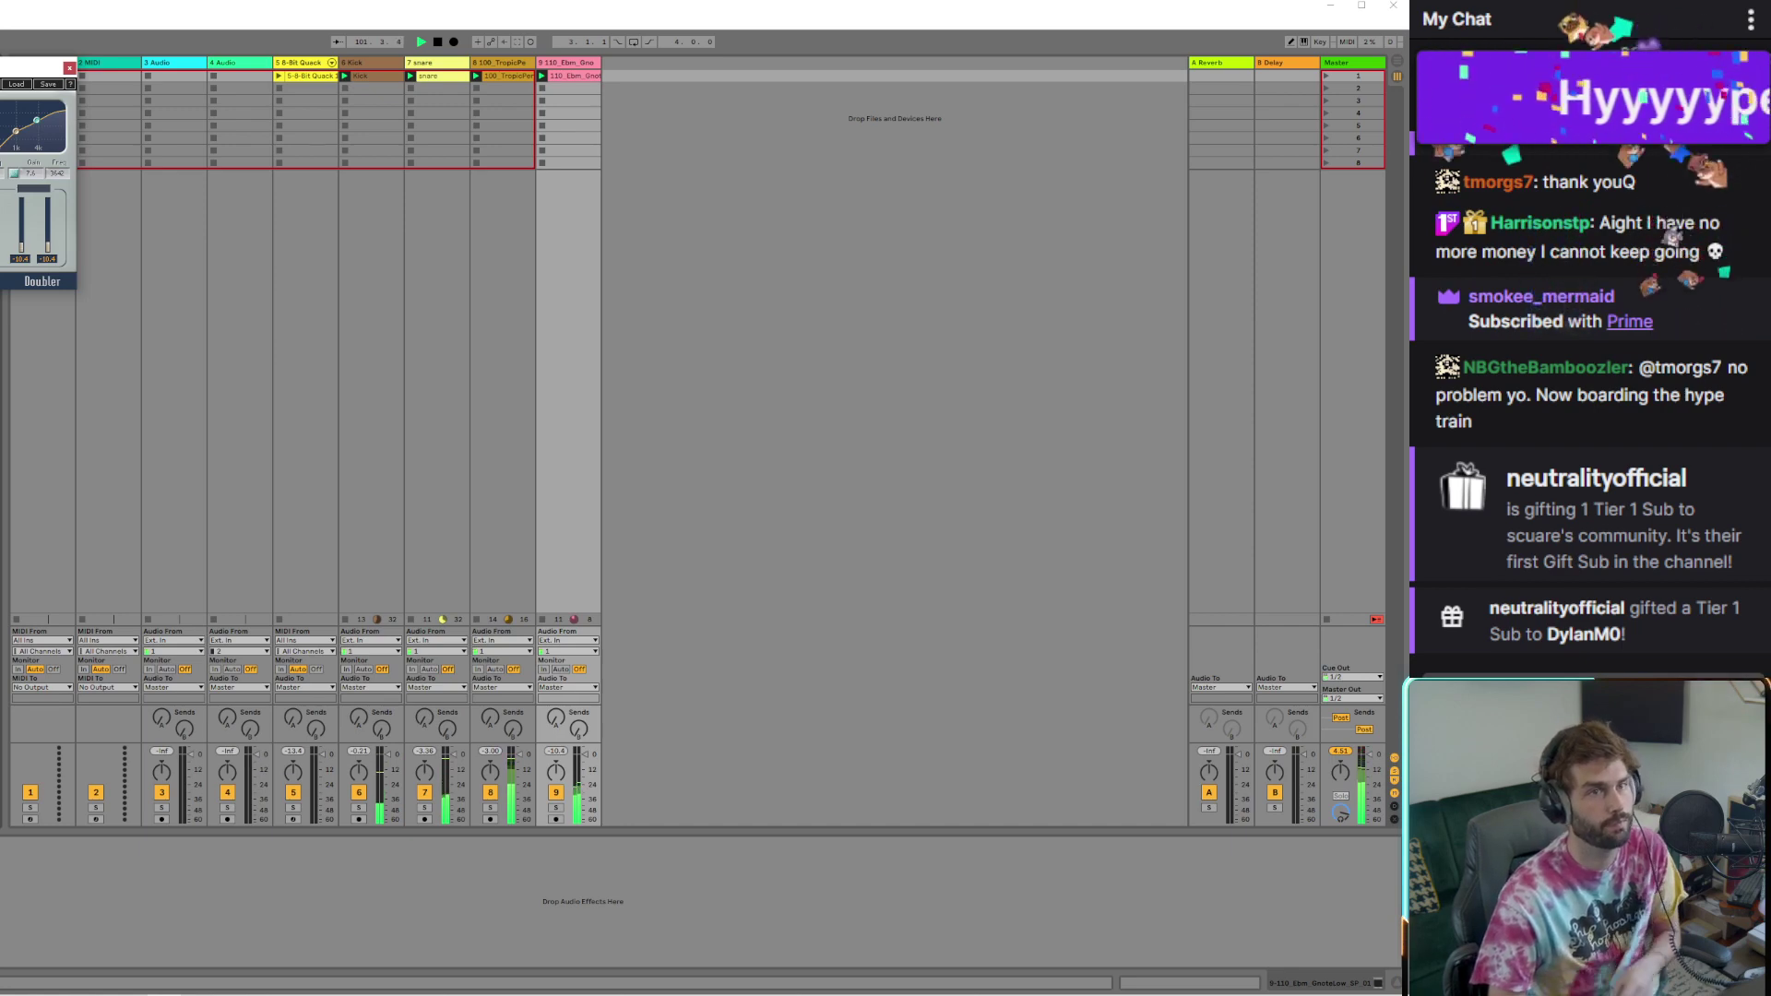
double_click(584, 79)
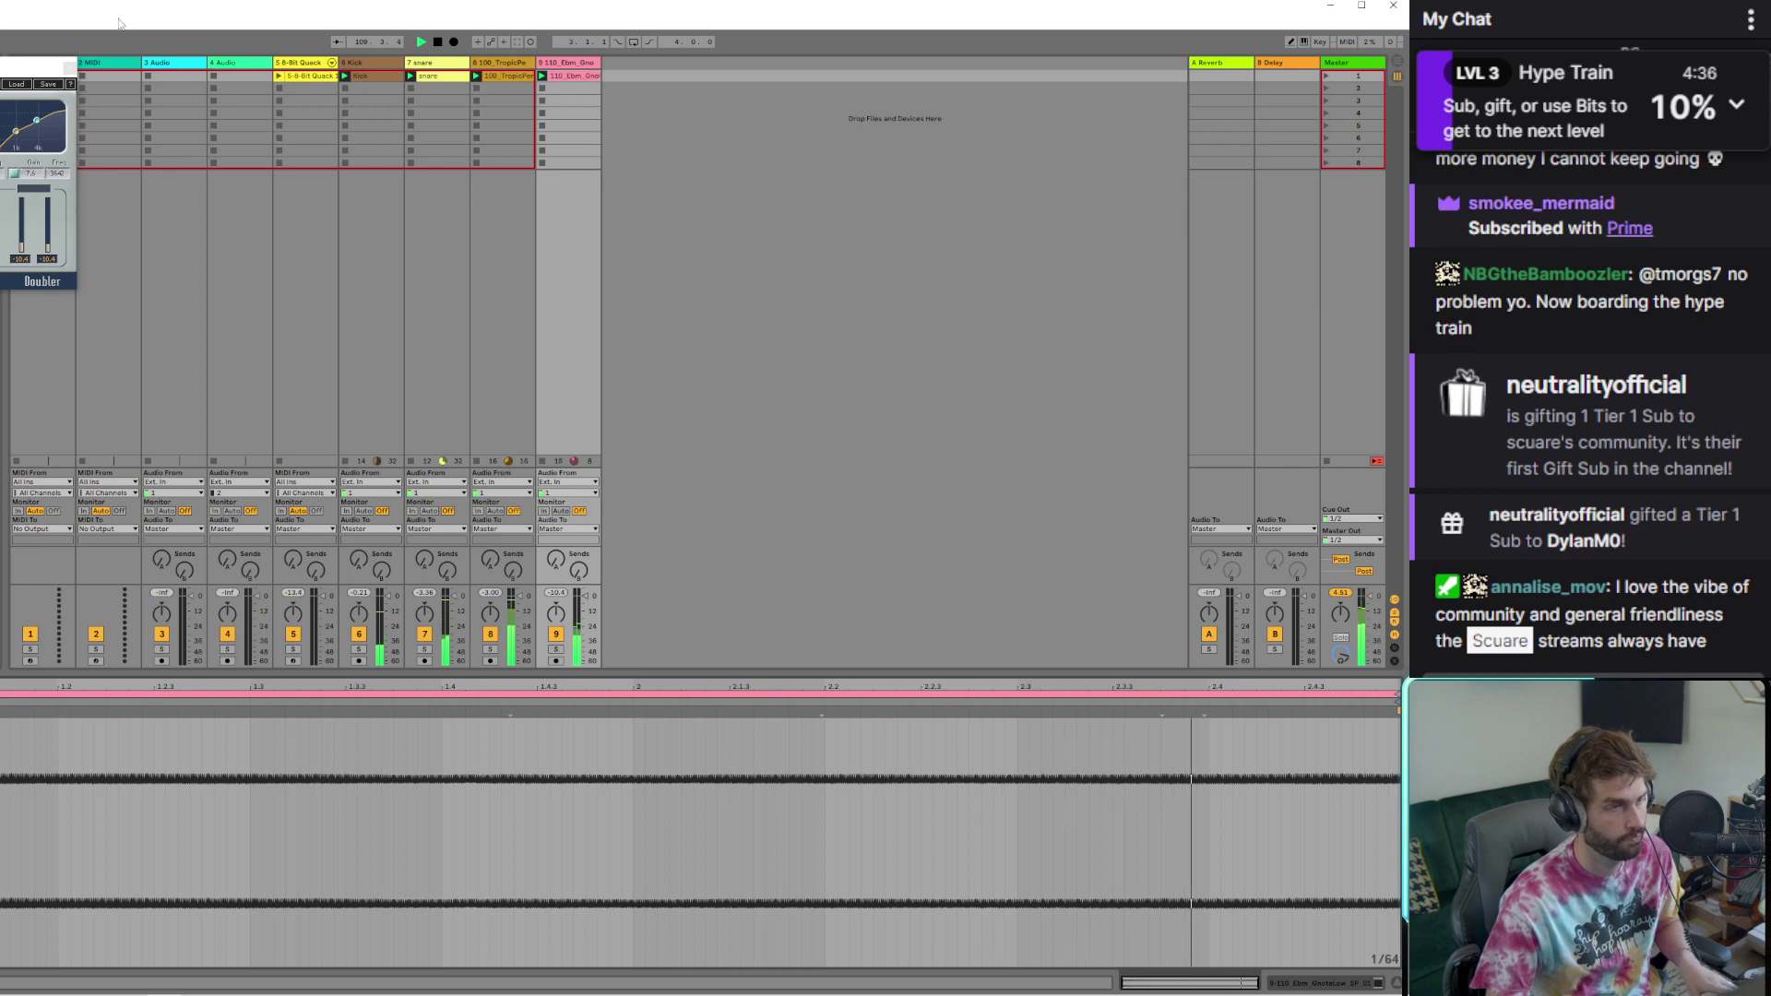
click(70, 68)
click(373, 76)
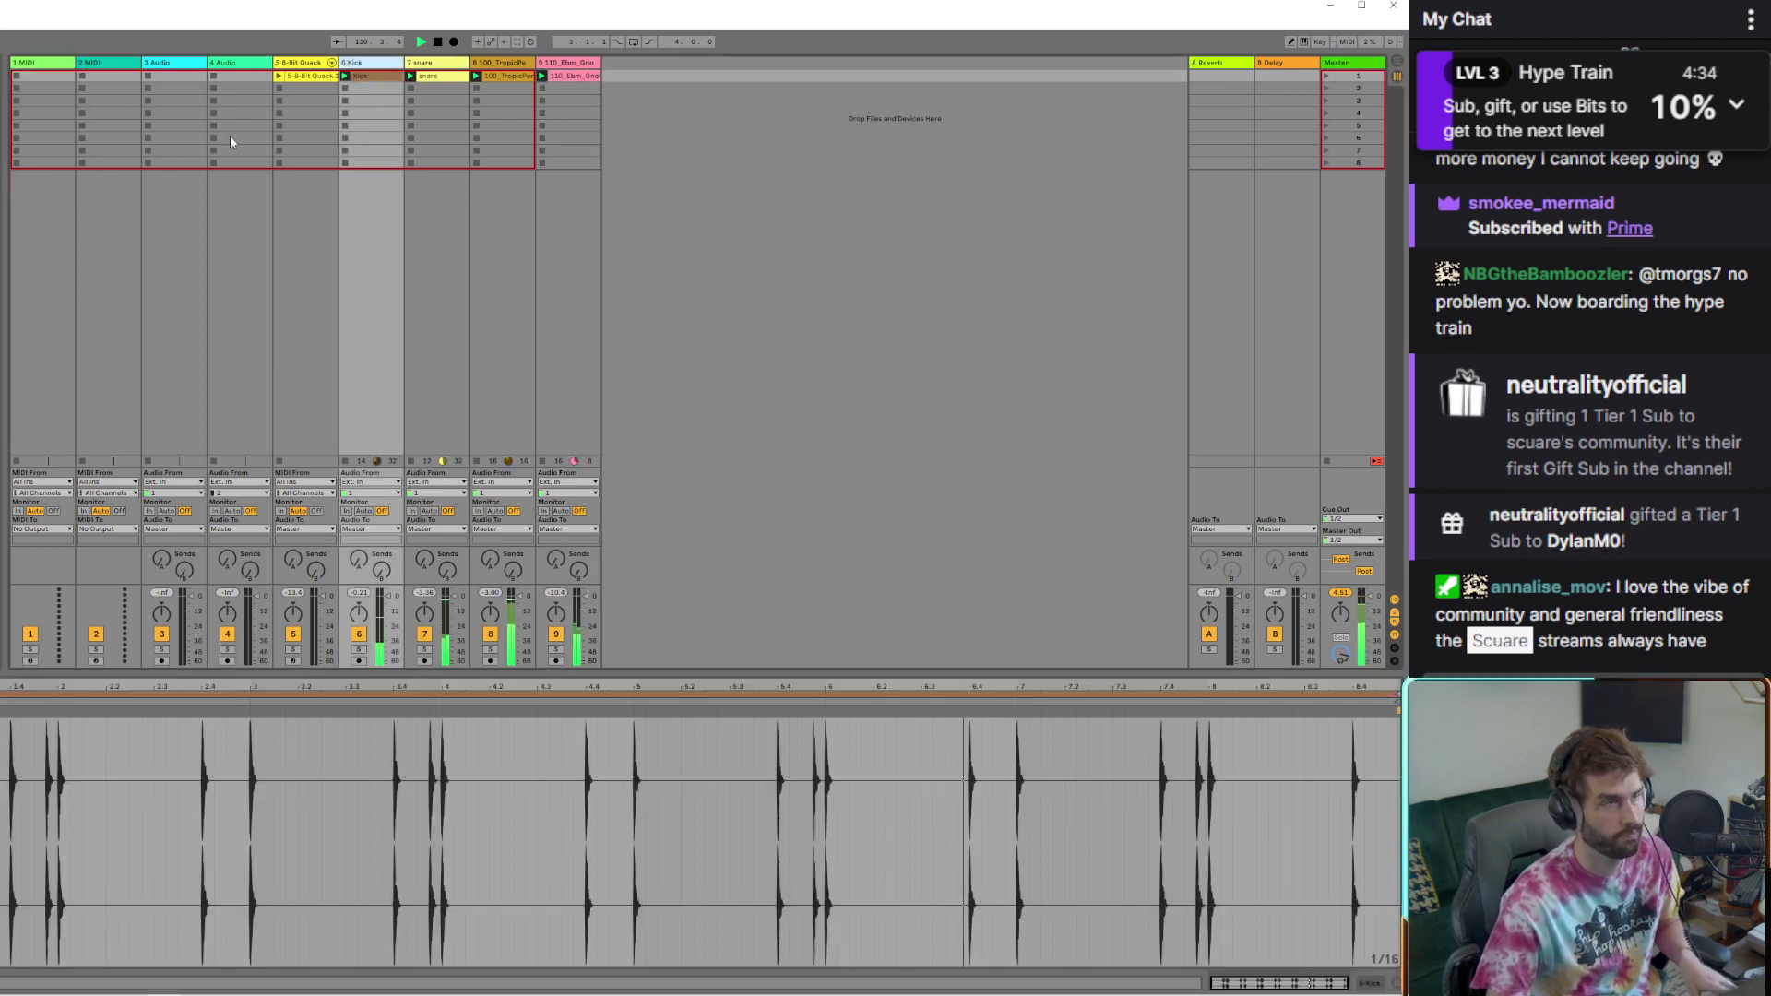
click(572, 76)
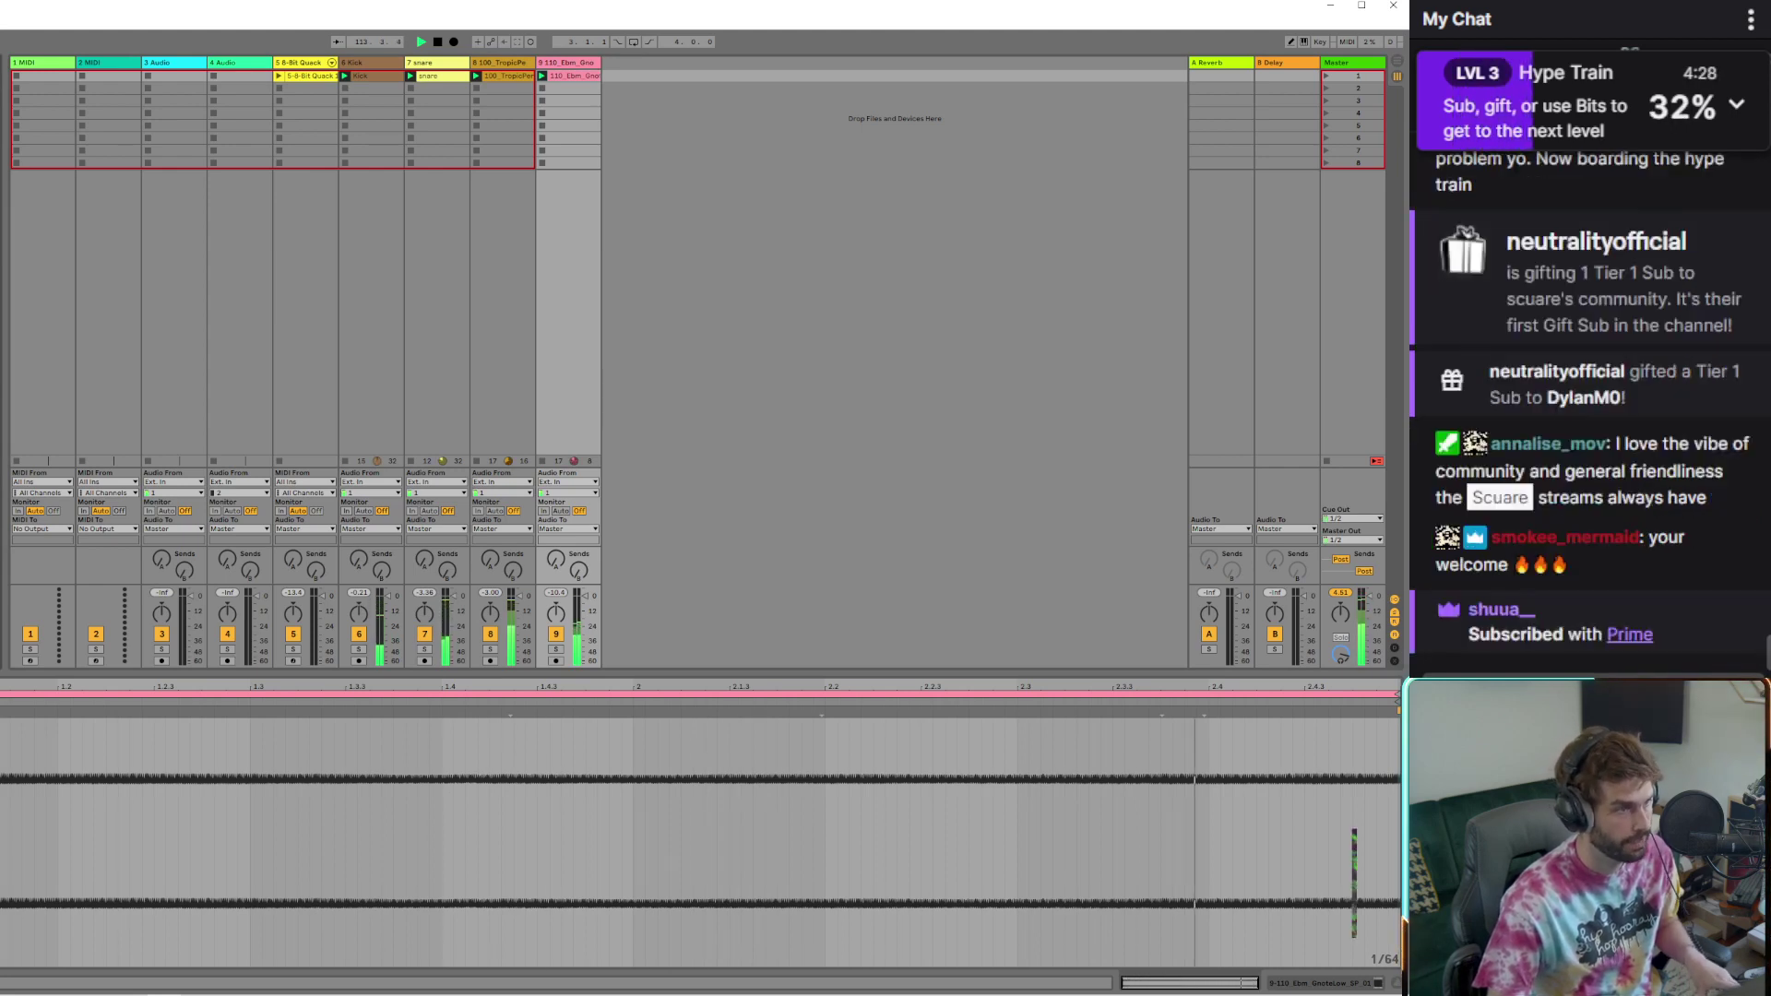
Add the RC-20 effect to the 110_Ebm track, choose its Vinyl 4 preset, and hide the plug-in window
key(shift+Tab)
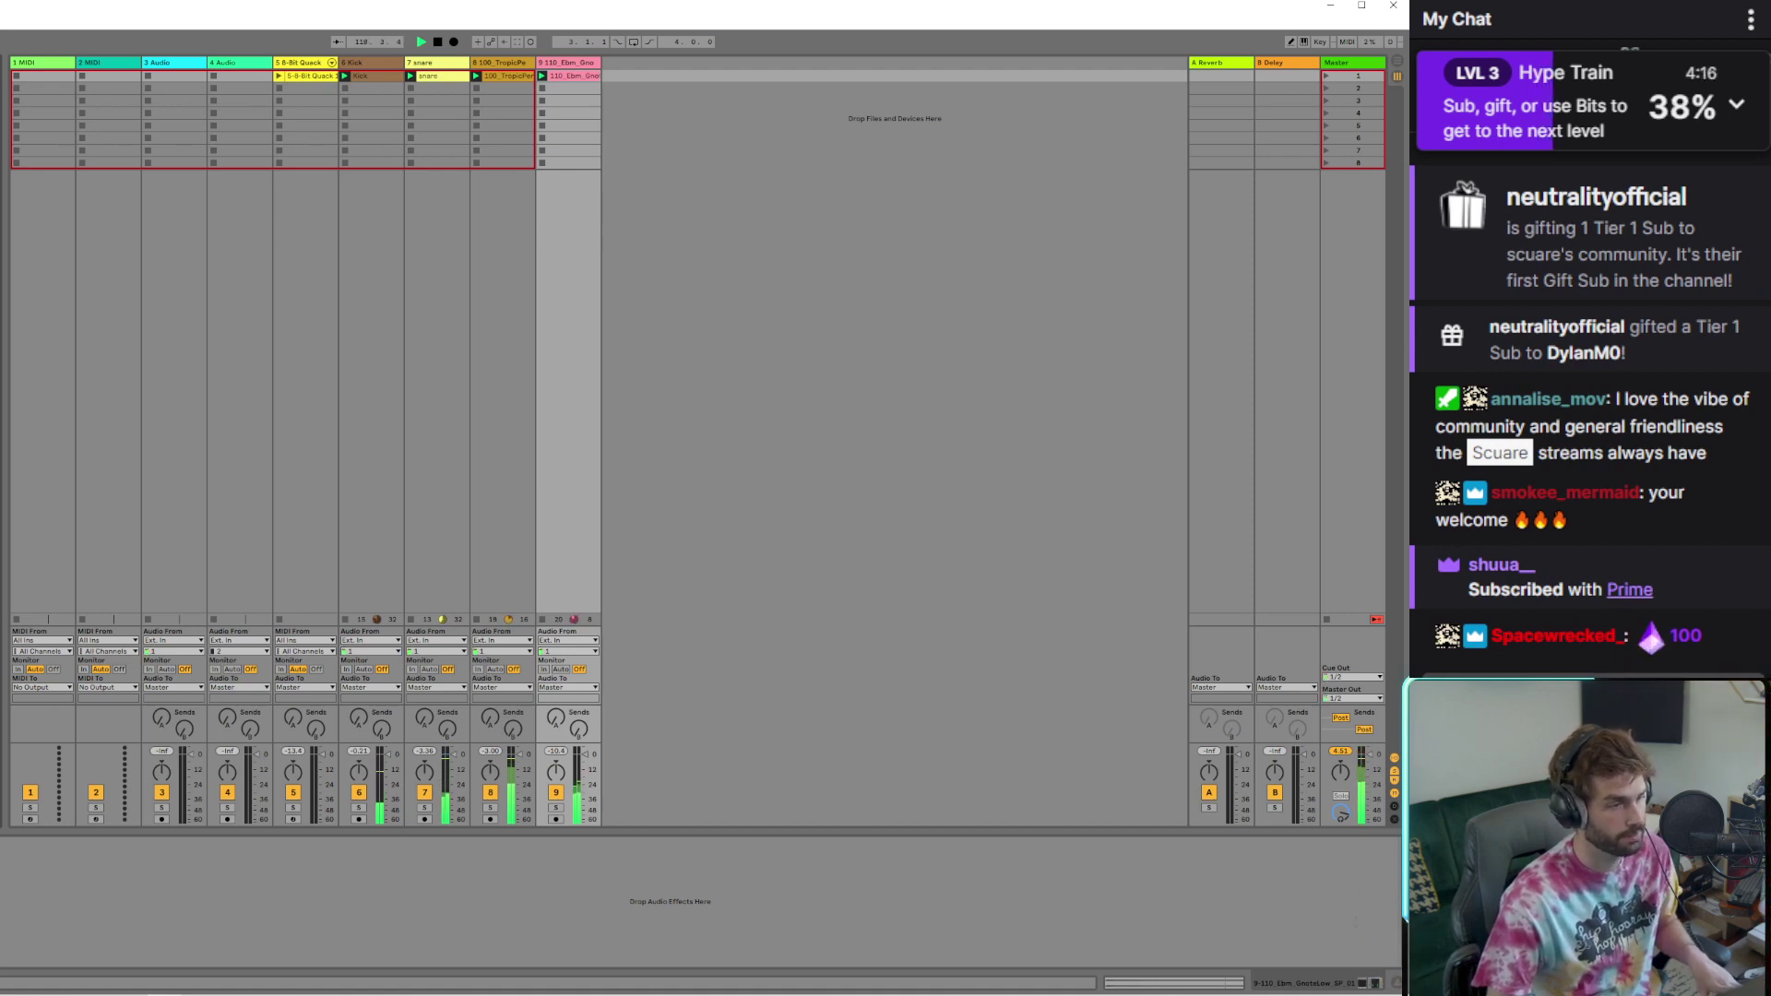
key(Return)
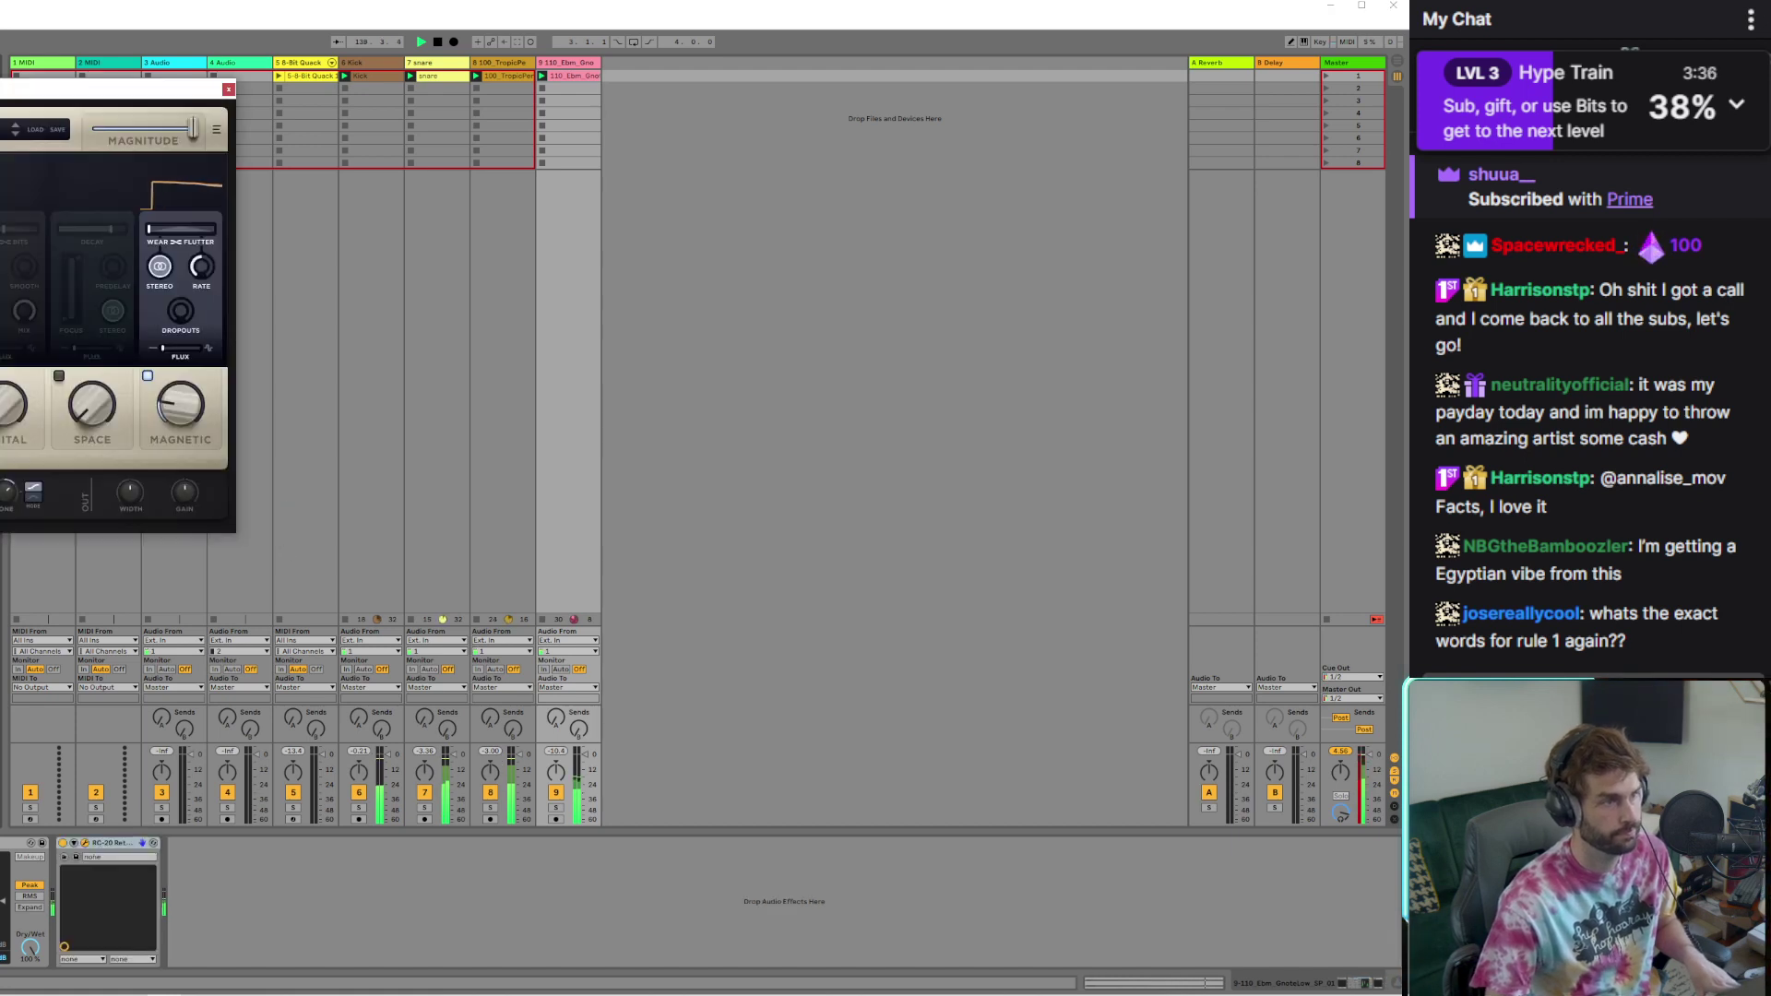
click(35, 129)
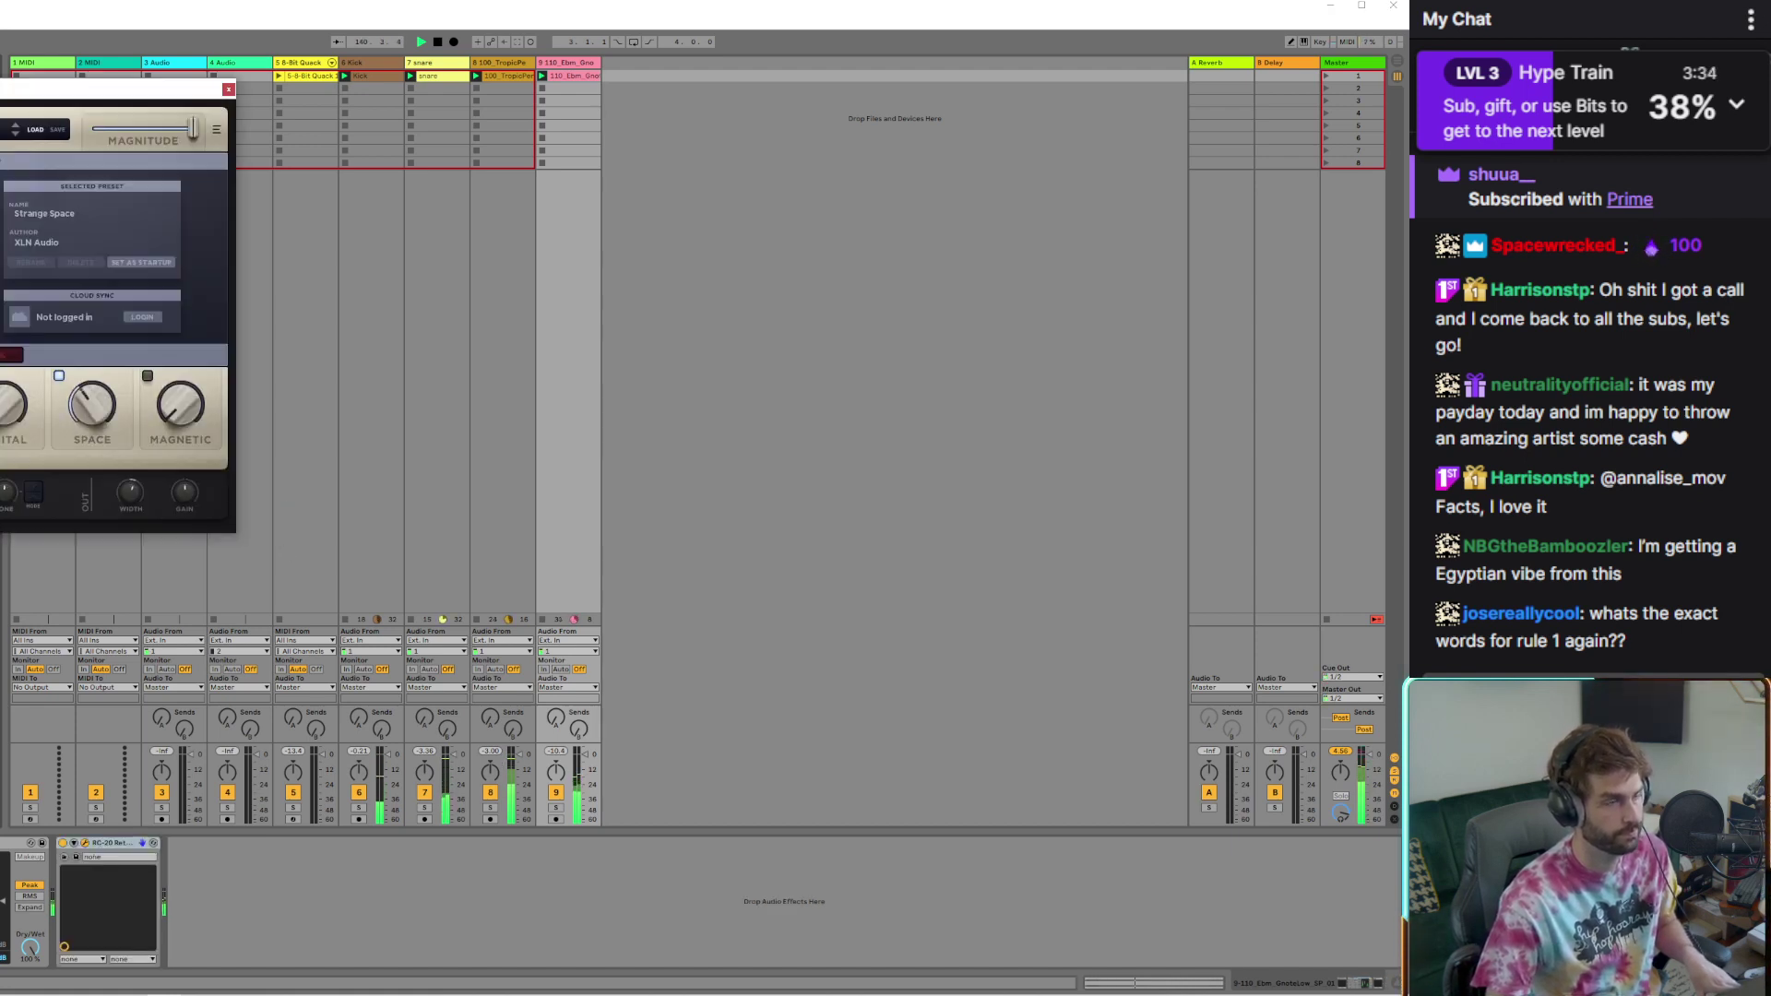
key(Down)
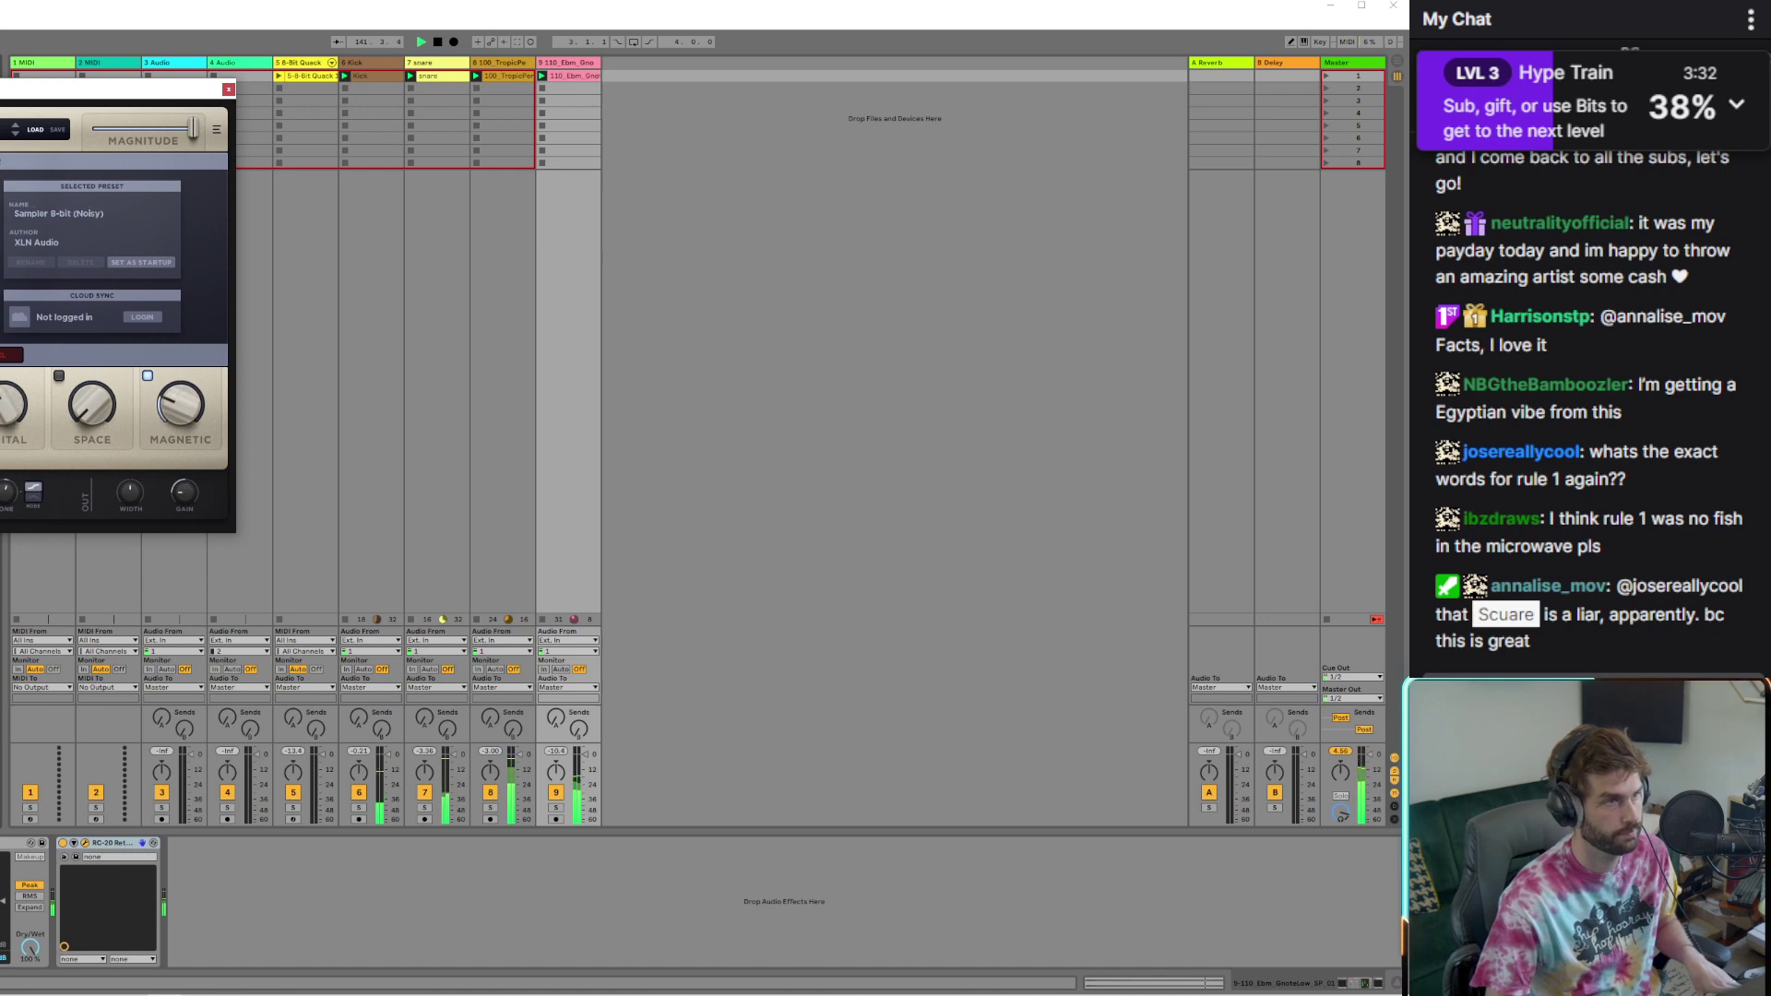
key(Down)
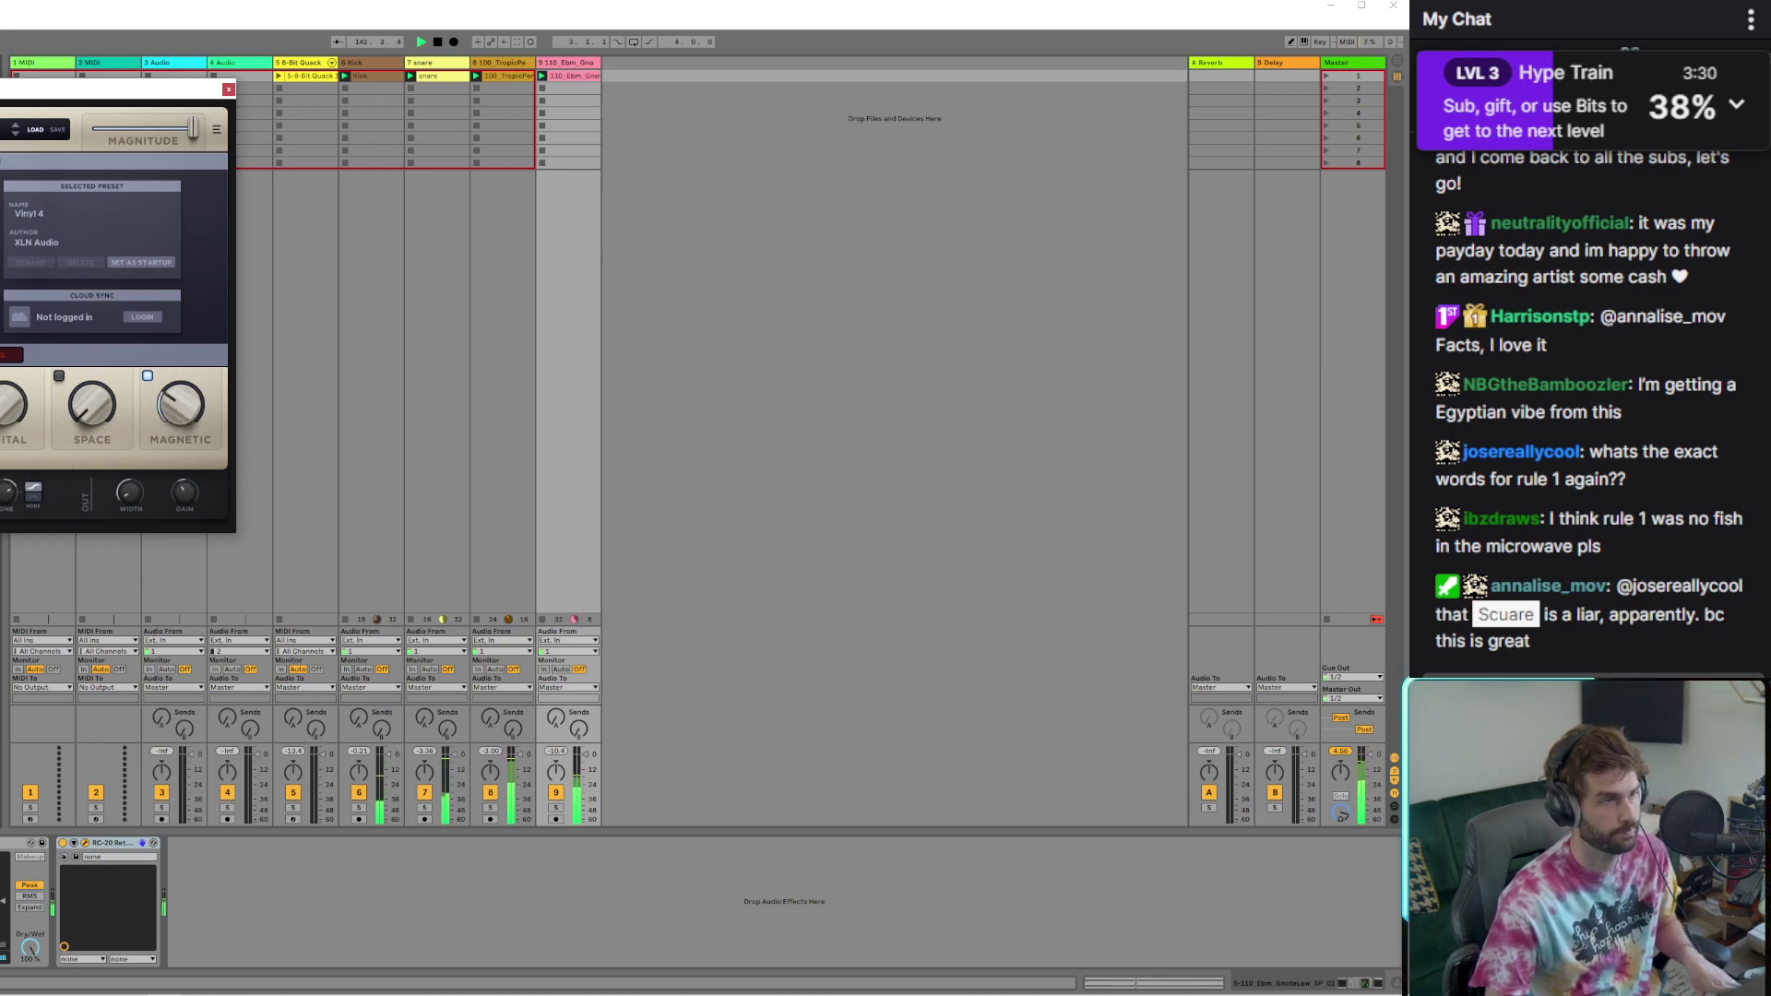
click(229, 91)
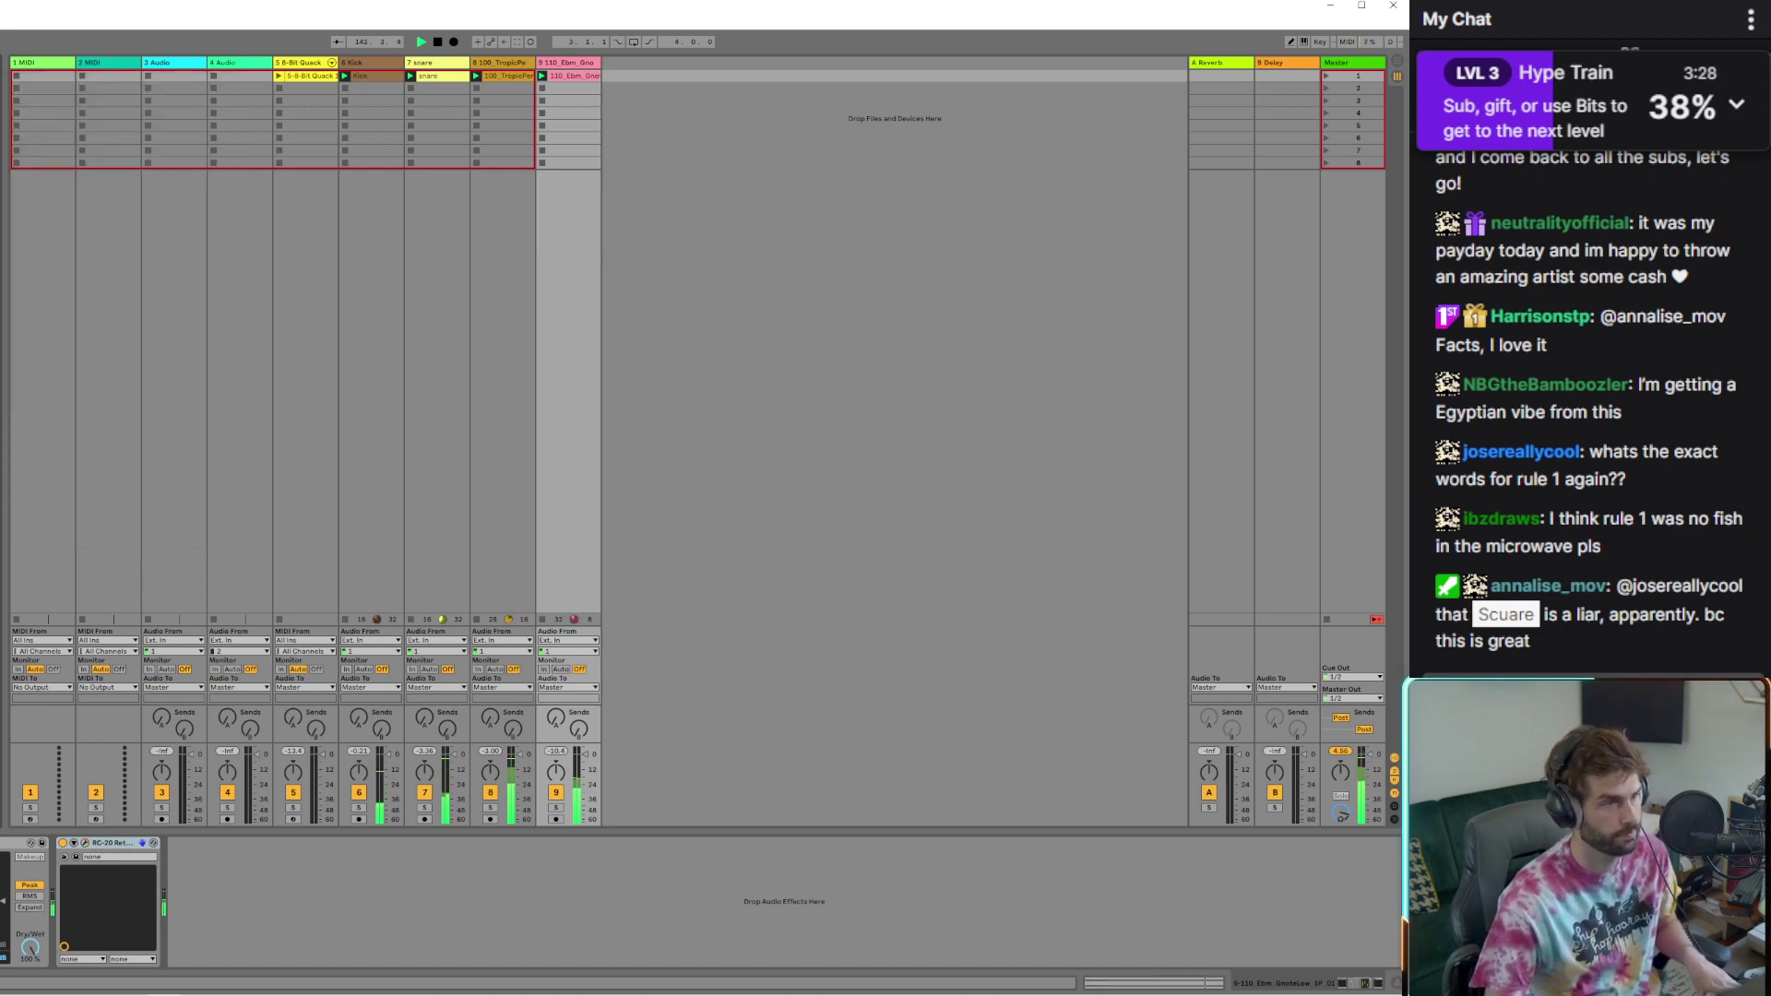
key(ctrl+alt+p)
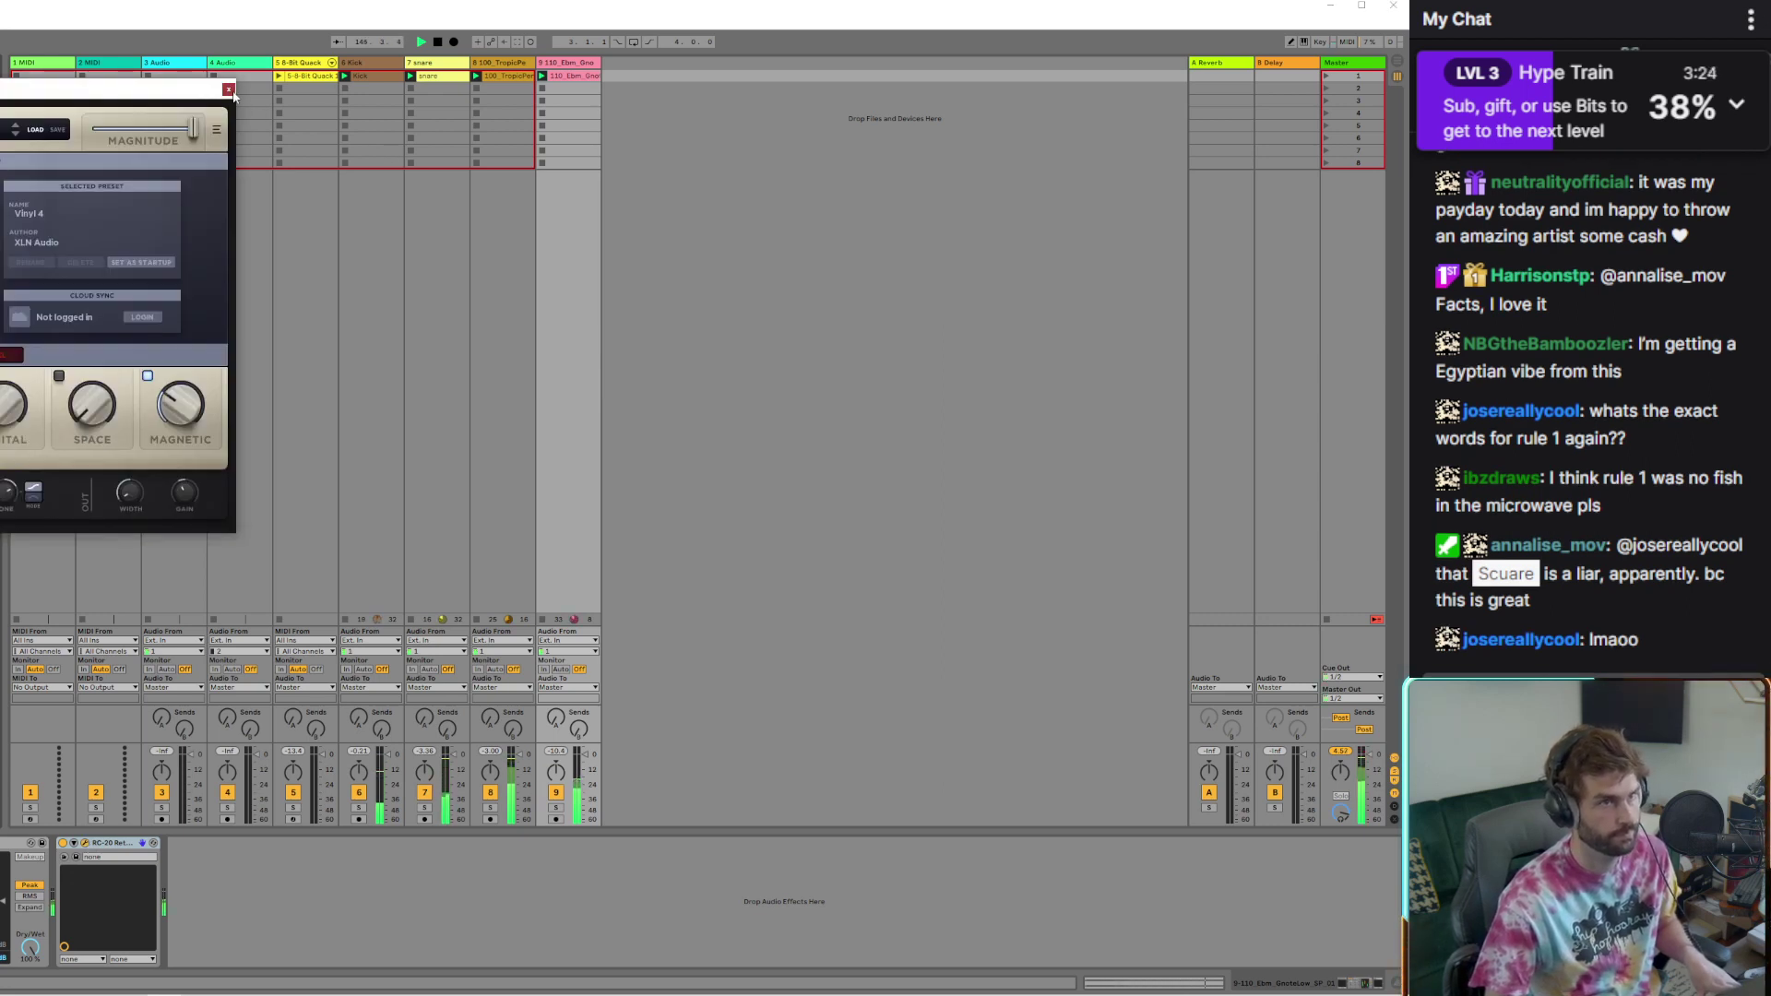
key(ctrl+alt+p)
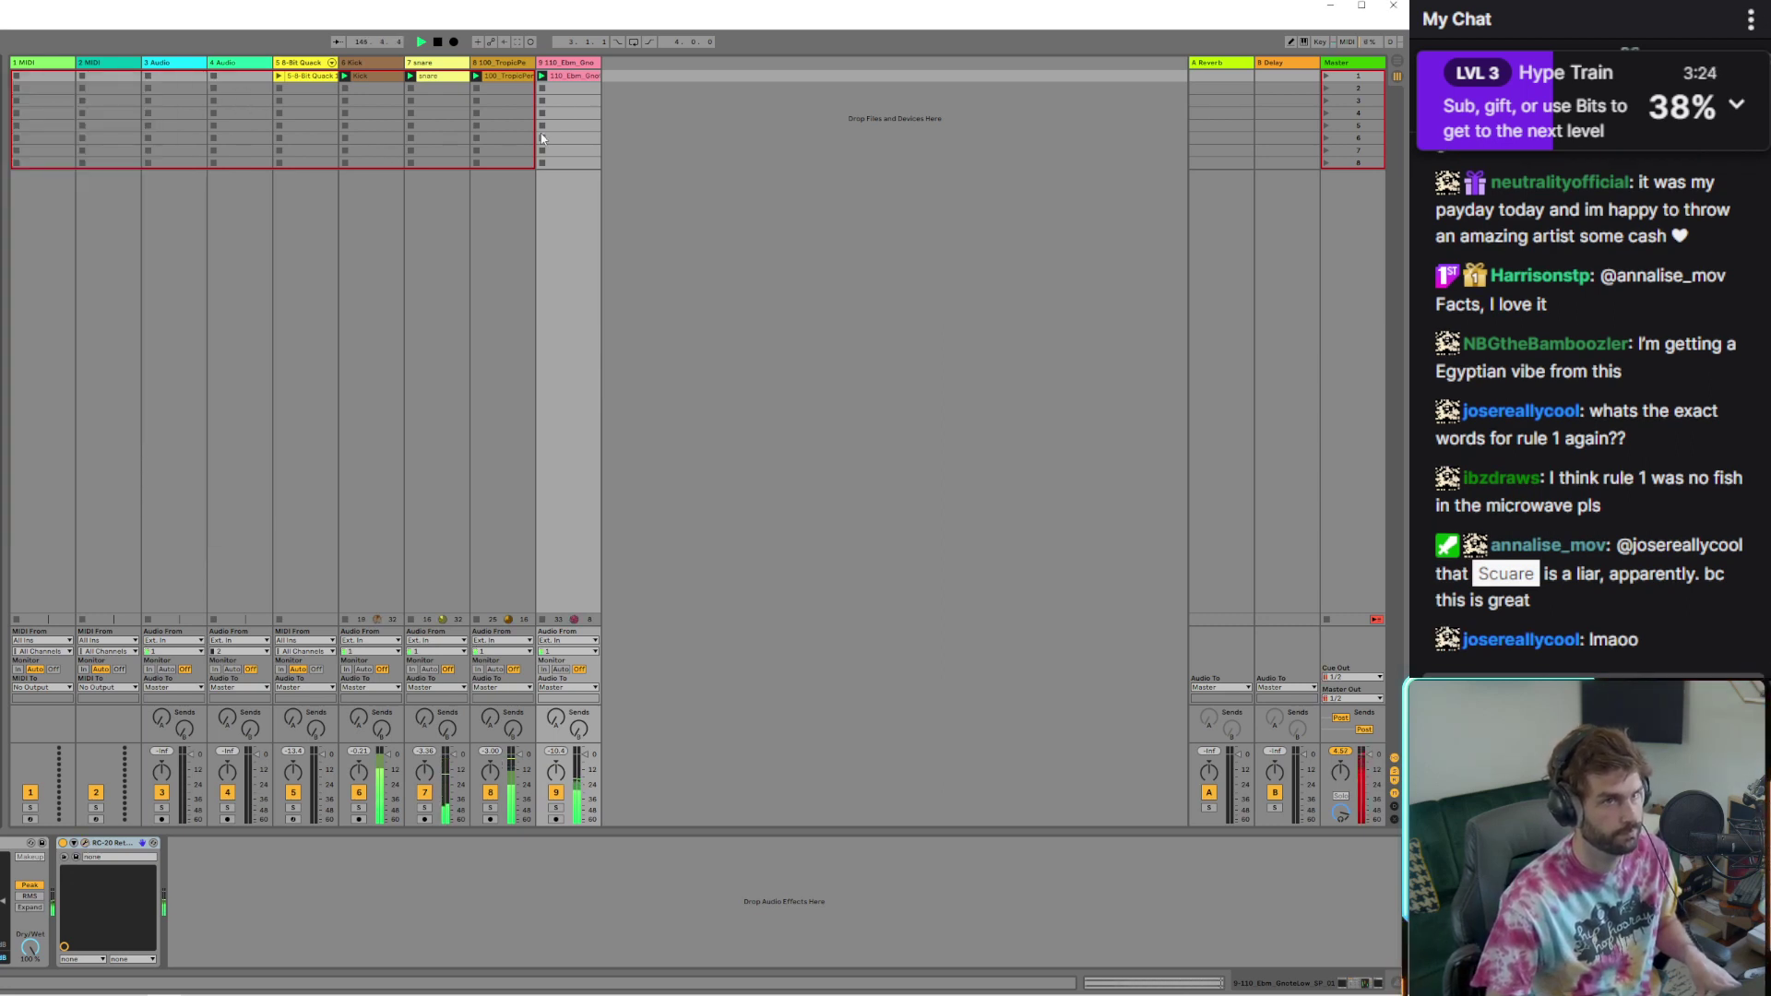
Add the Jun-6 V synth on a new MIDI track, decline its welcome tour, and choose the Afterglow Pad preset
double_click(567, 79)
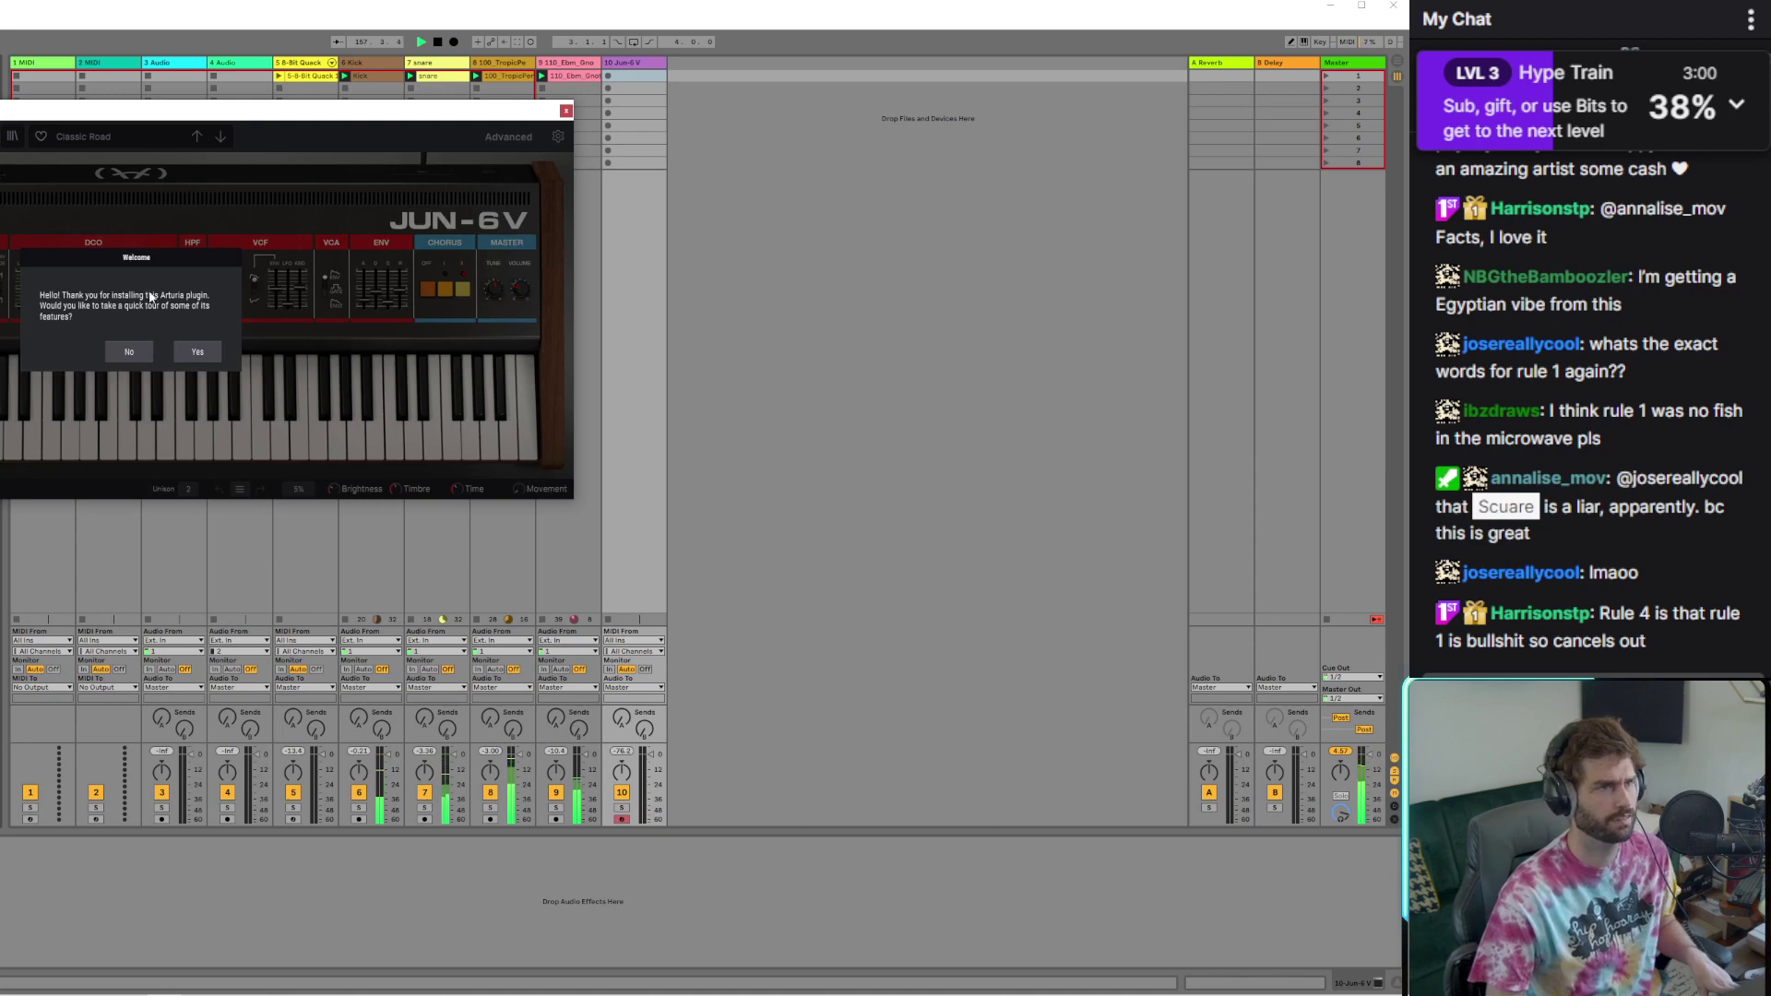
click(124, 352)
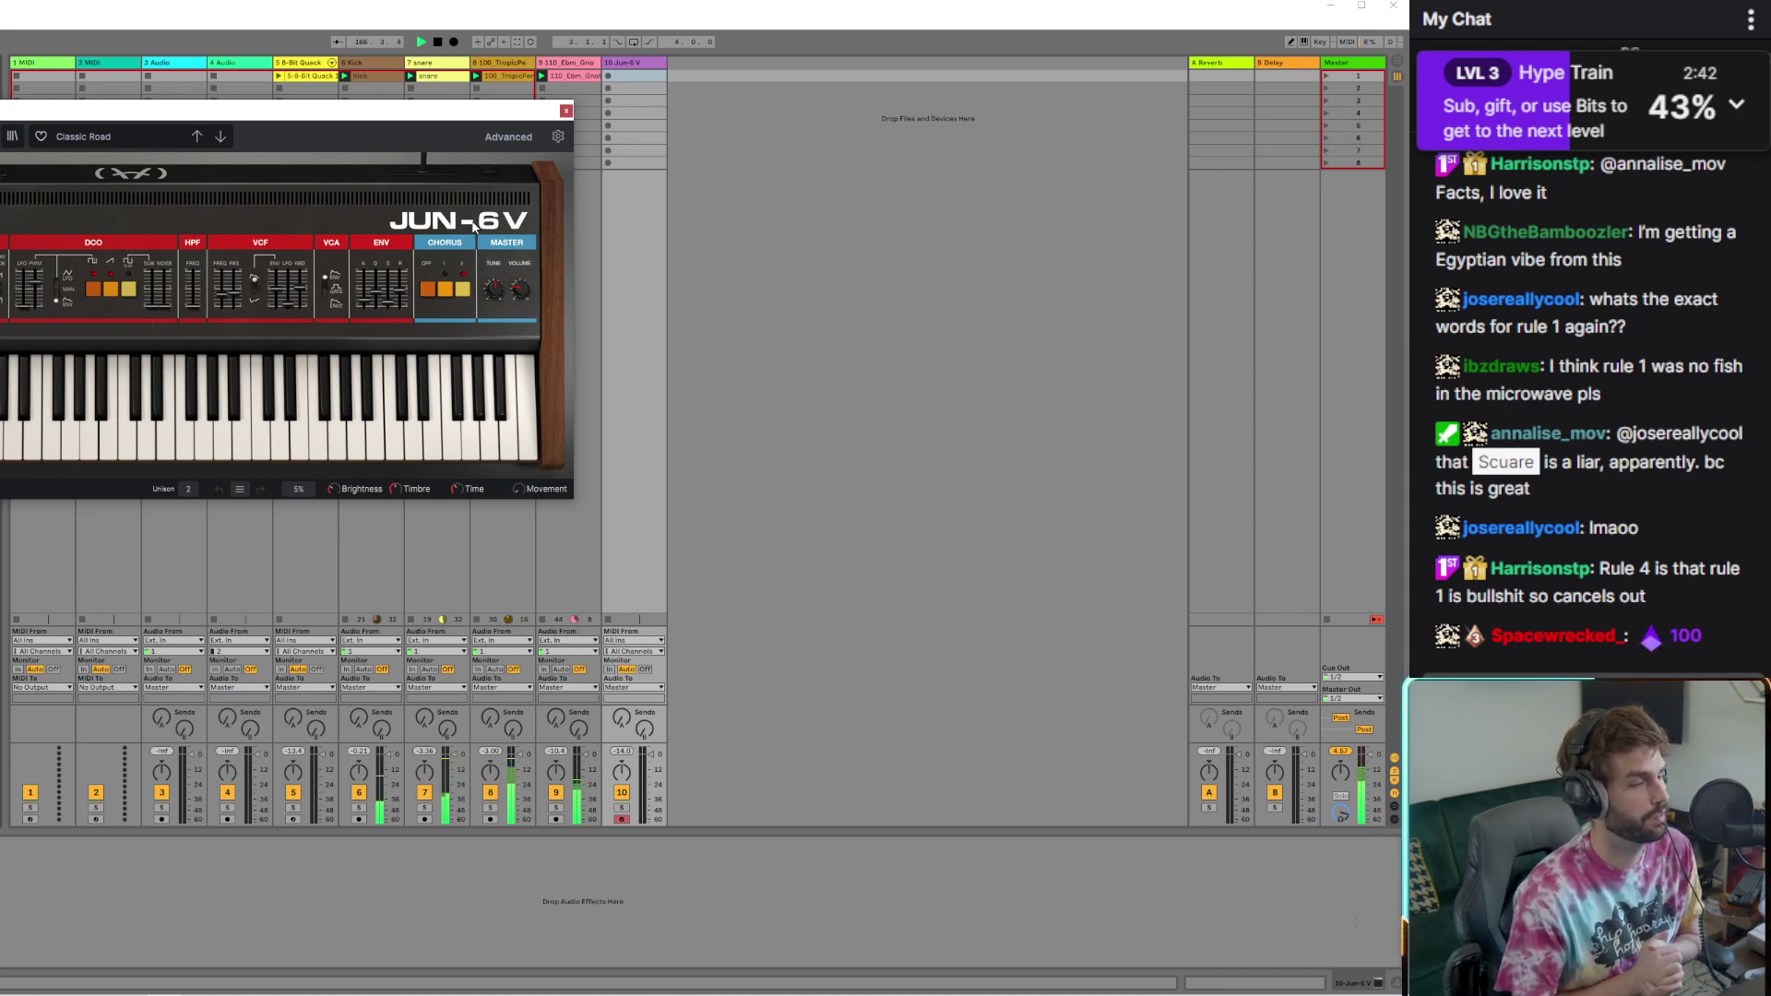
click(222, 138)
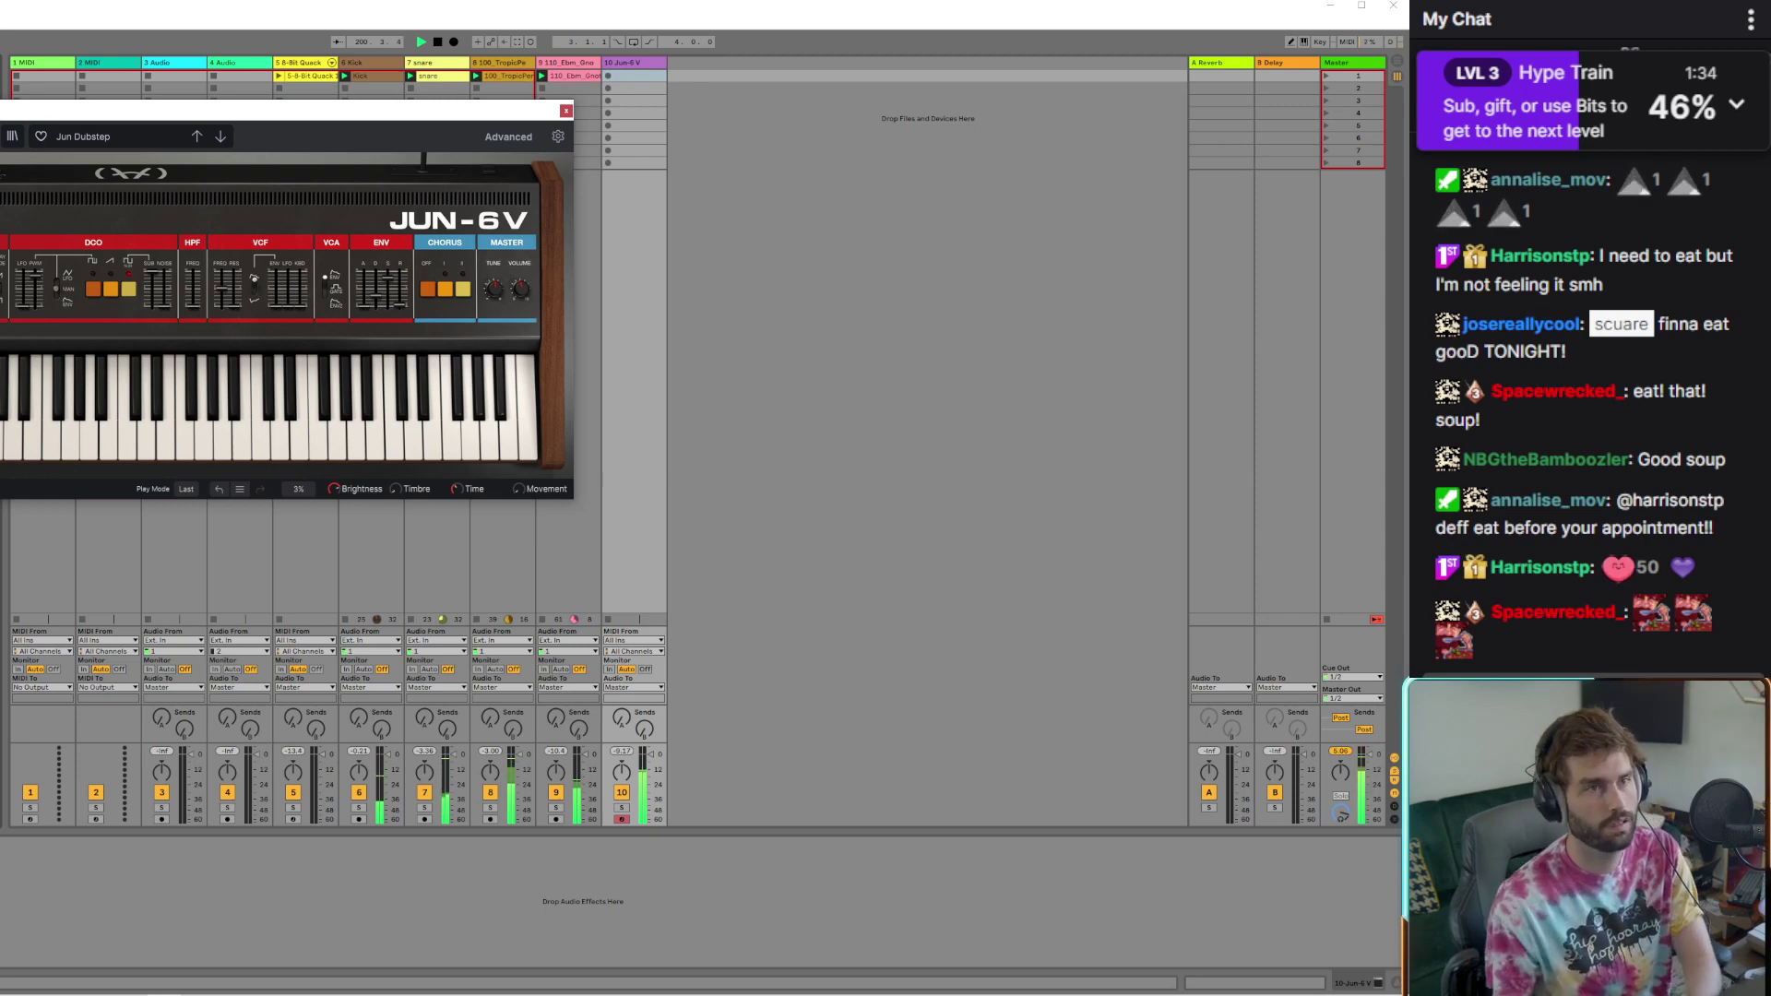
click(221, 136)
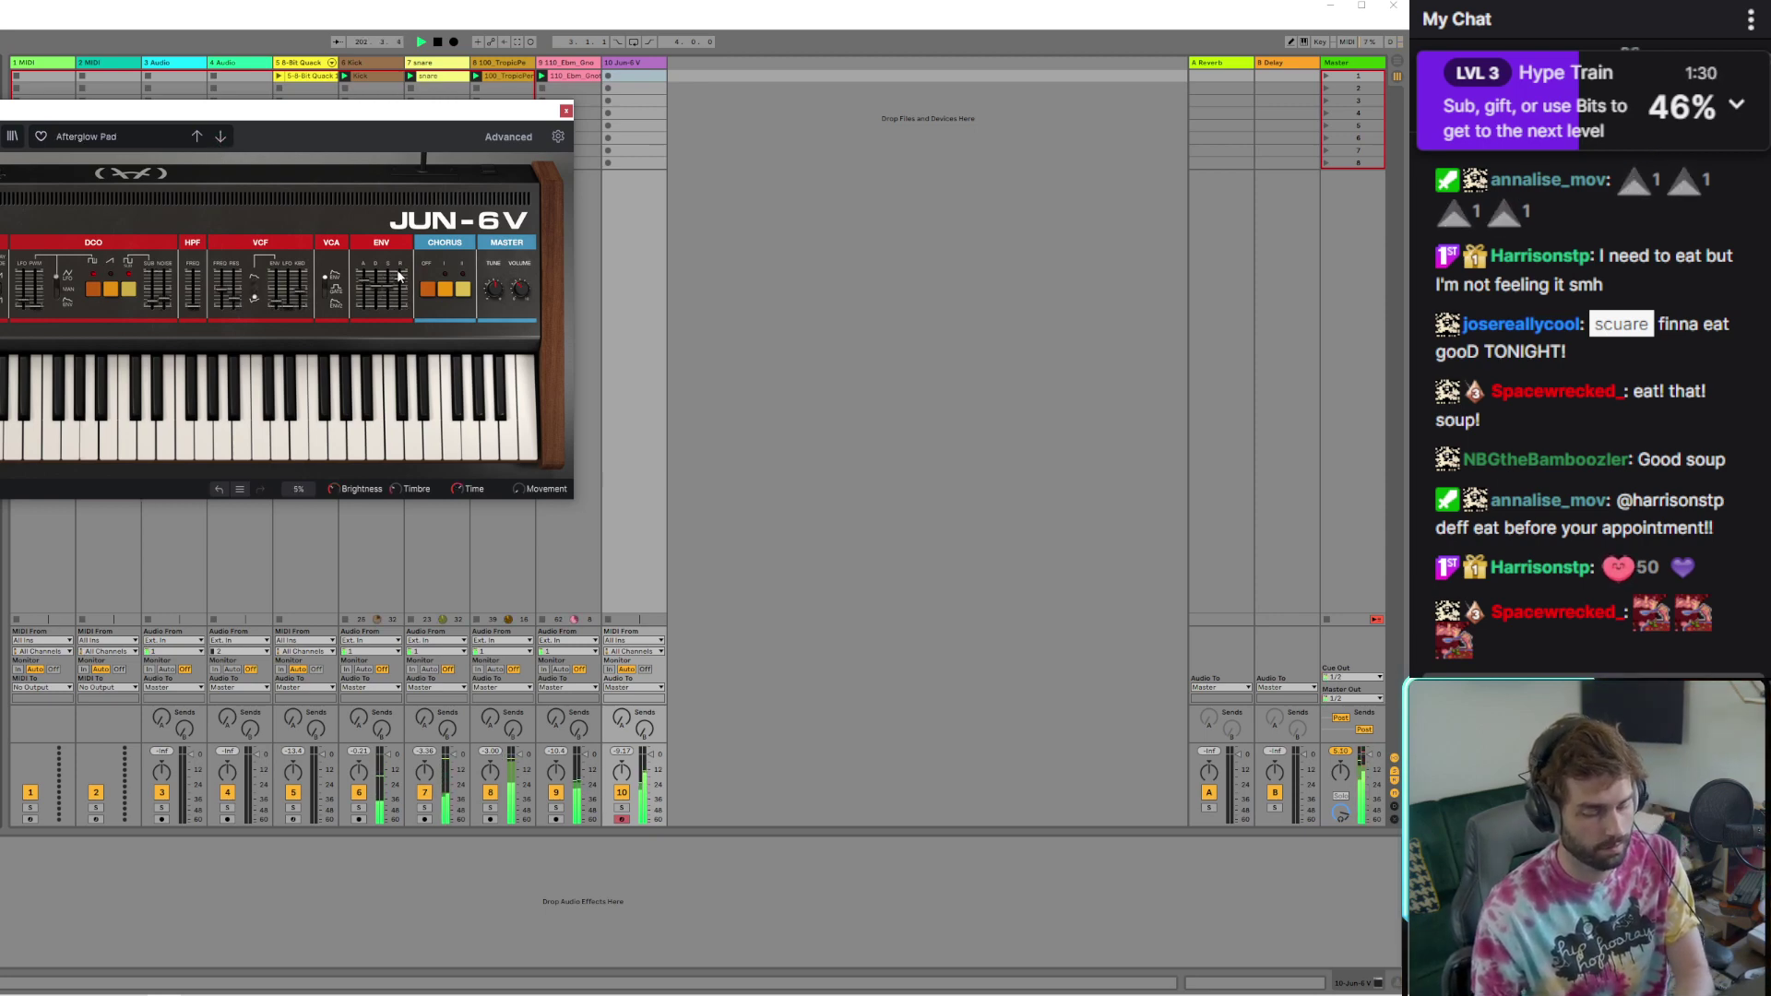
Record a melody of long sustained notes into the first slot of the Jun-6 V track and close the synth window
click(581, 79)
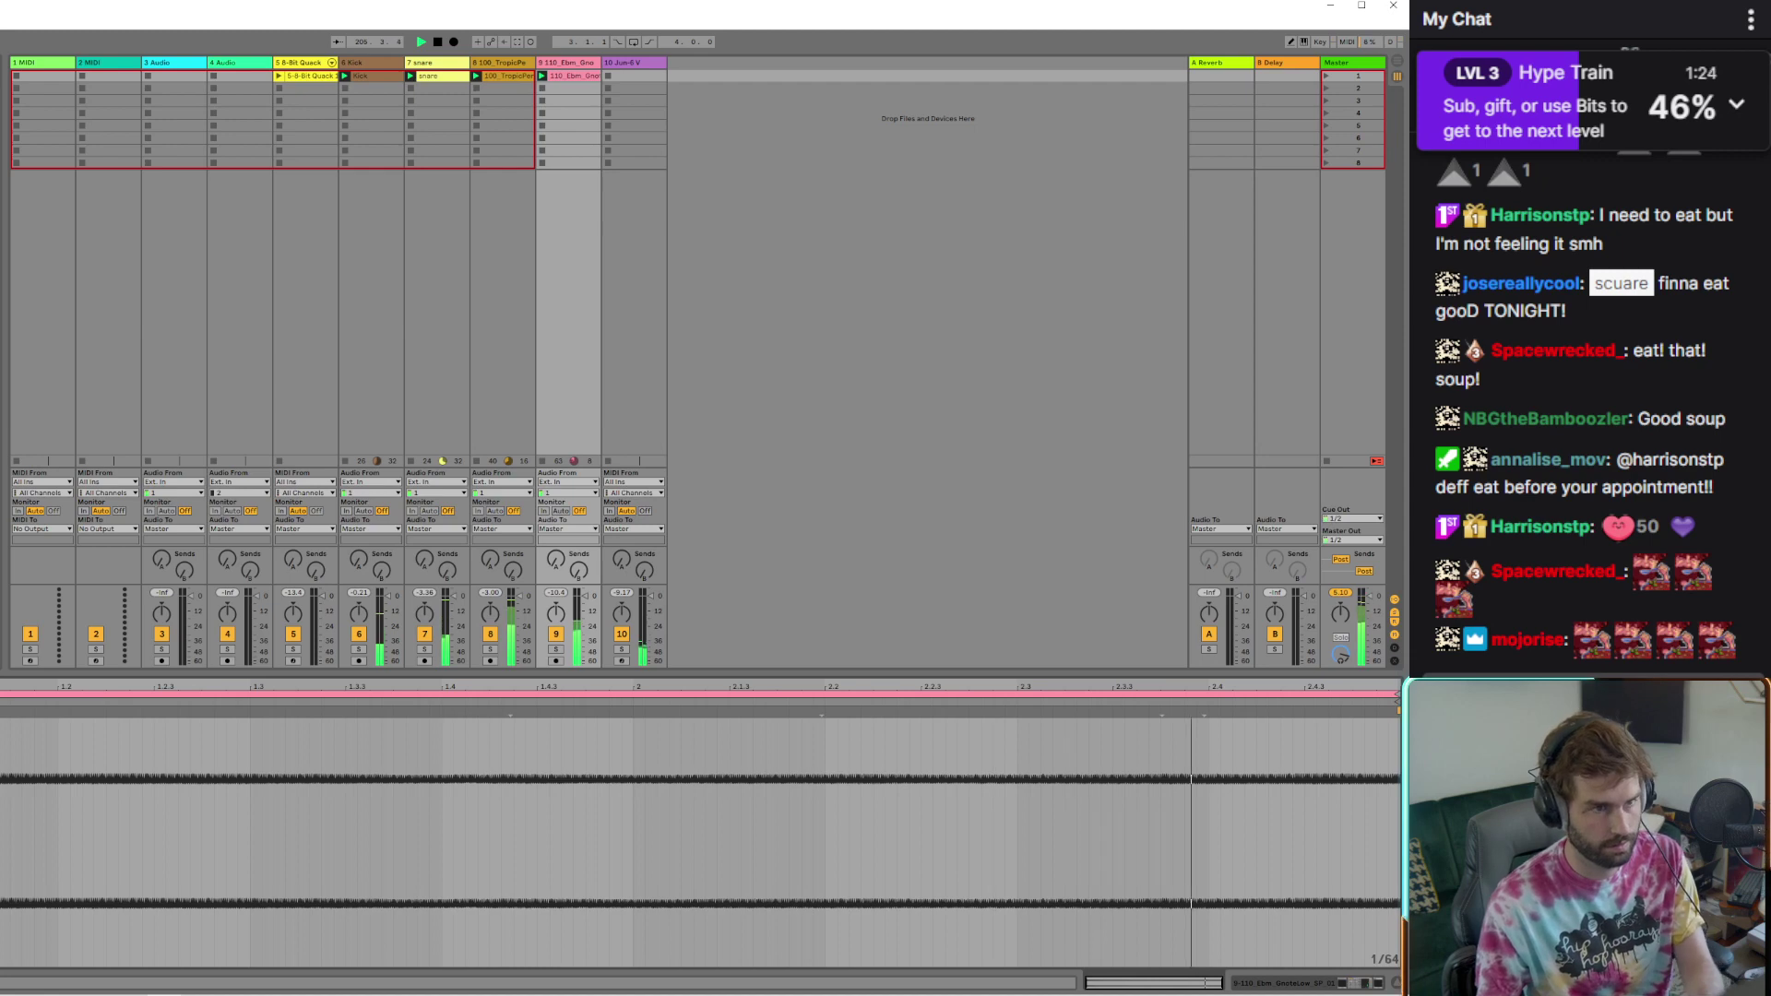
click(637, 65)
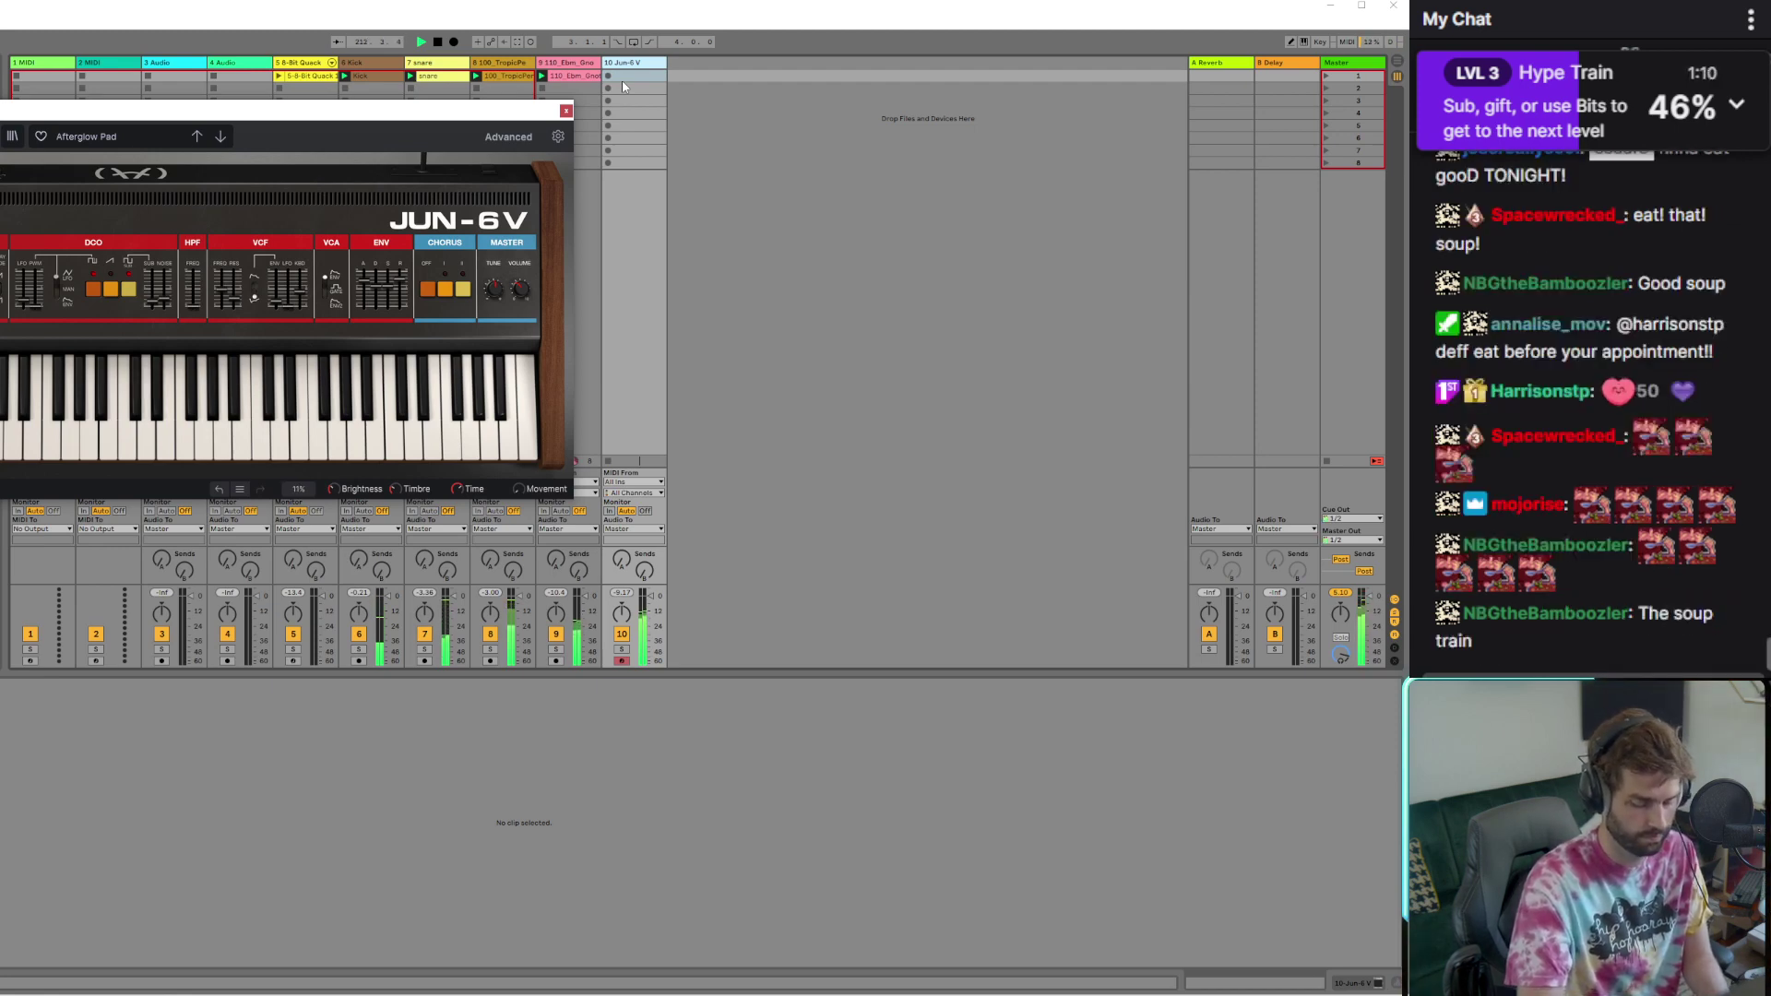
key(Return)
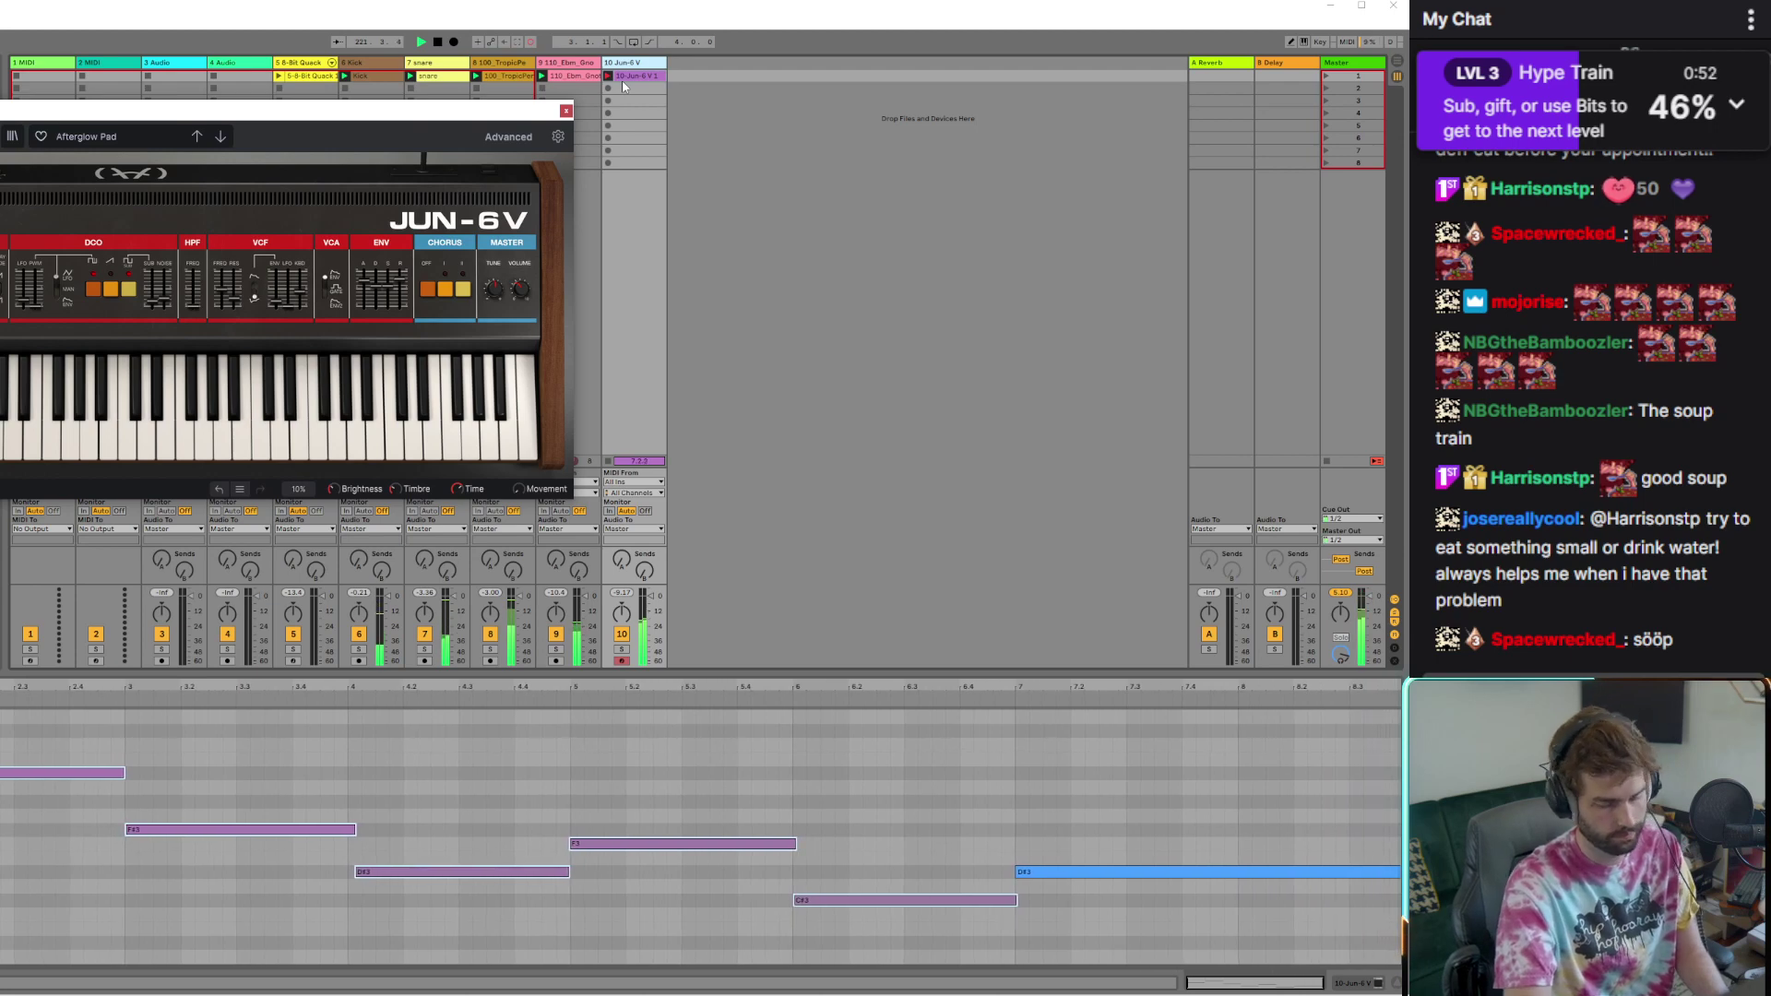
click(567, 111)
Try the RC-20 effect on the Jun-6 V track, undo it, and reselect the 110_Ebm track
click(567, 64)
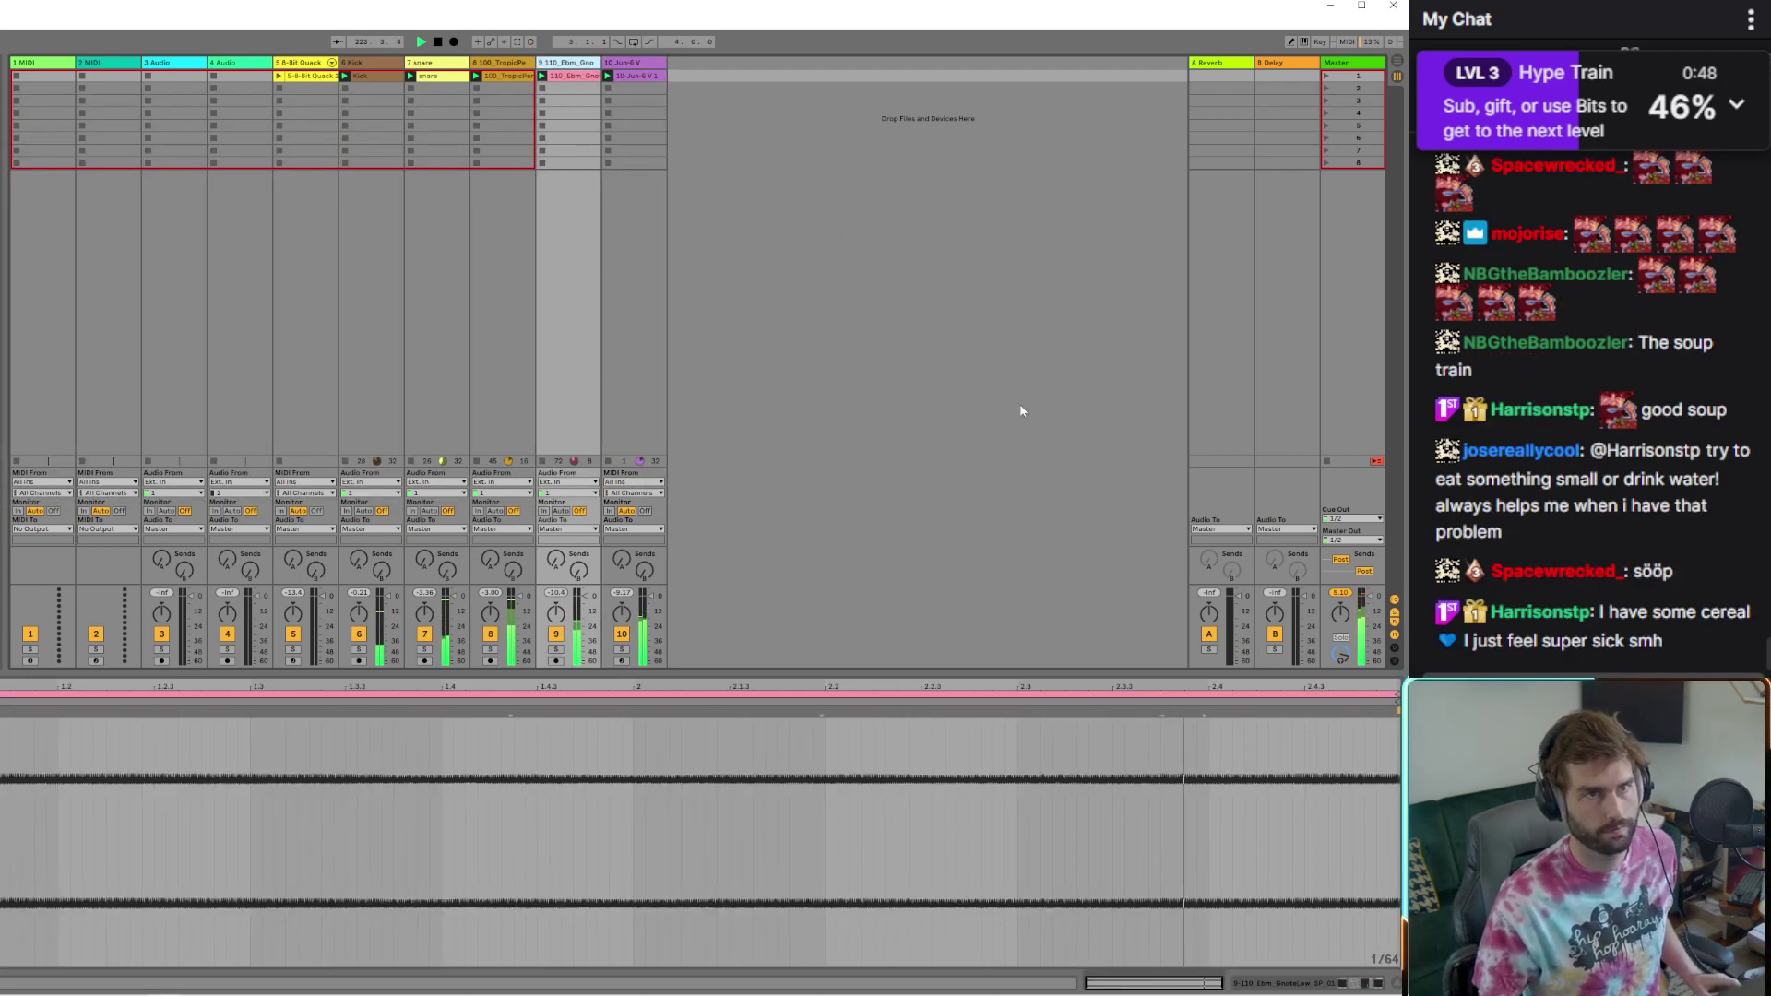
key(shift+Tab)
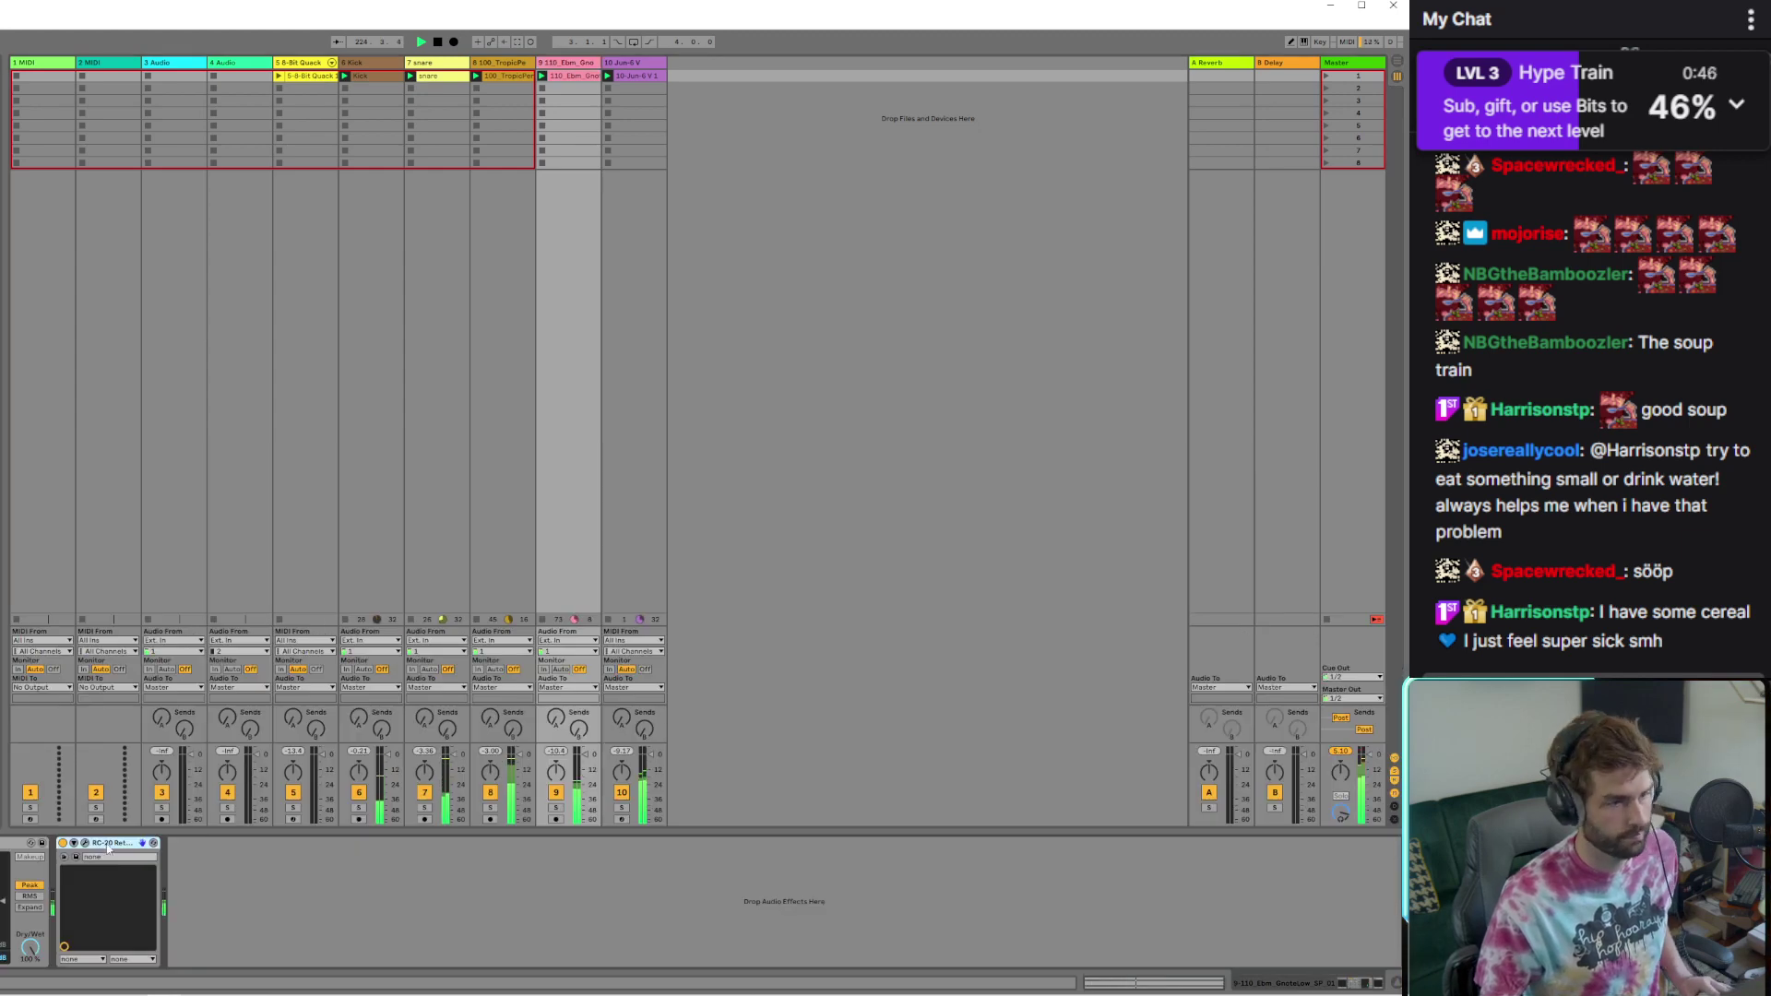
click(610, 113)
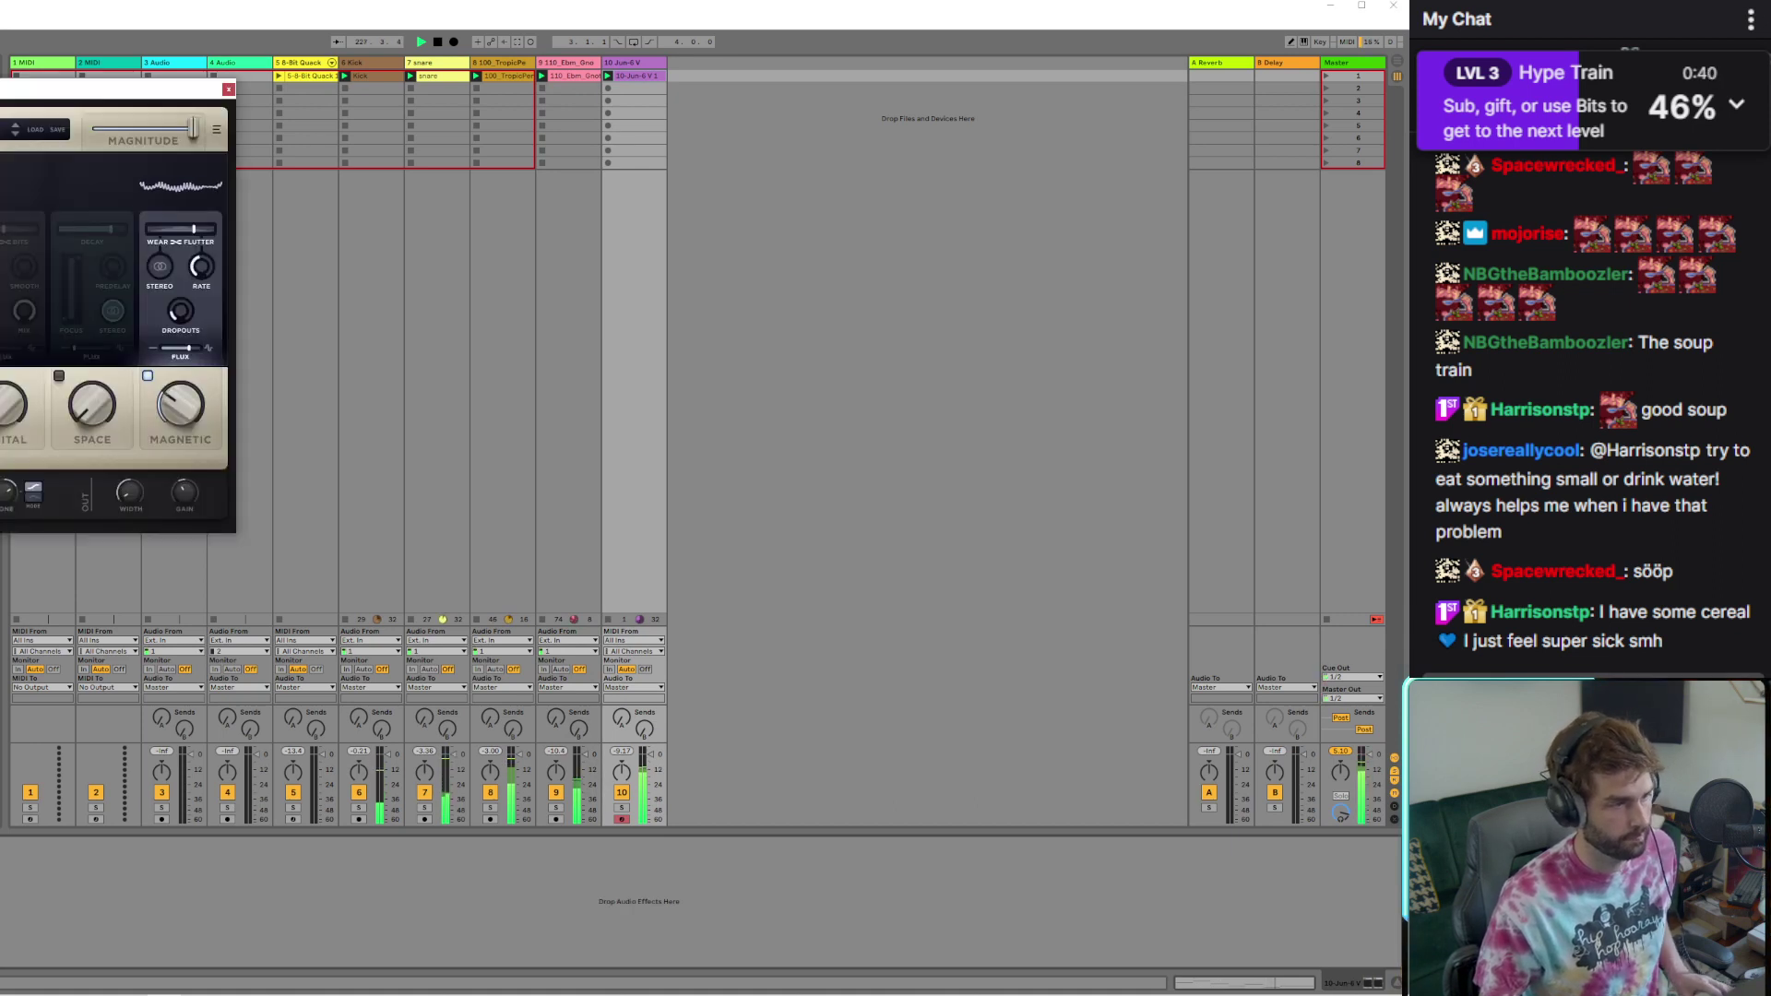
key(ctrl+z)
click(554, 84)
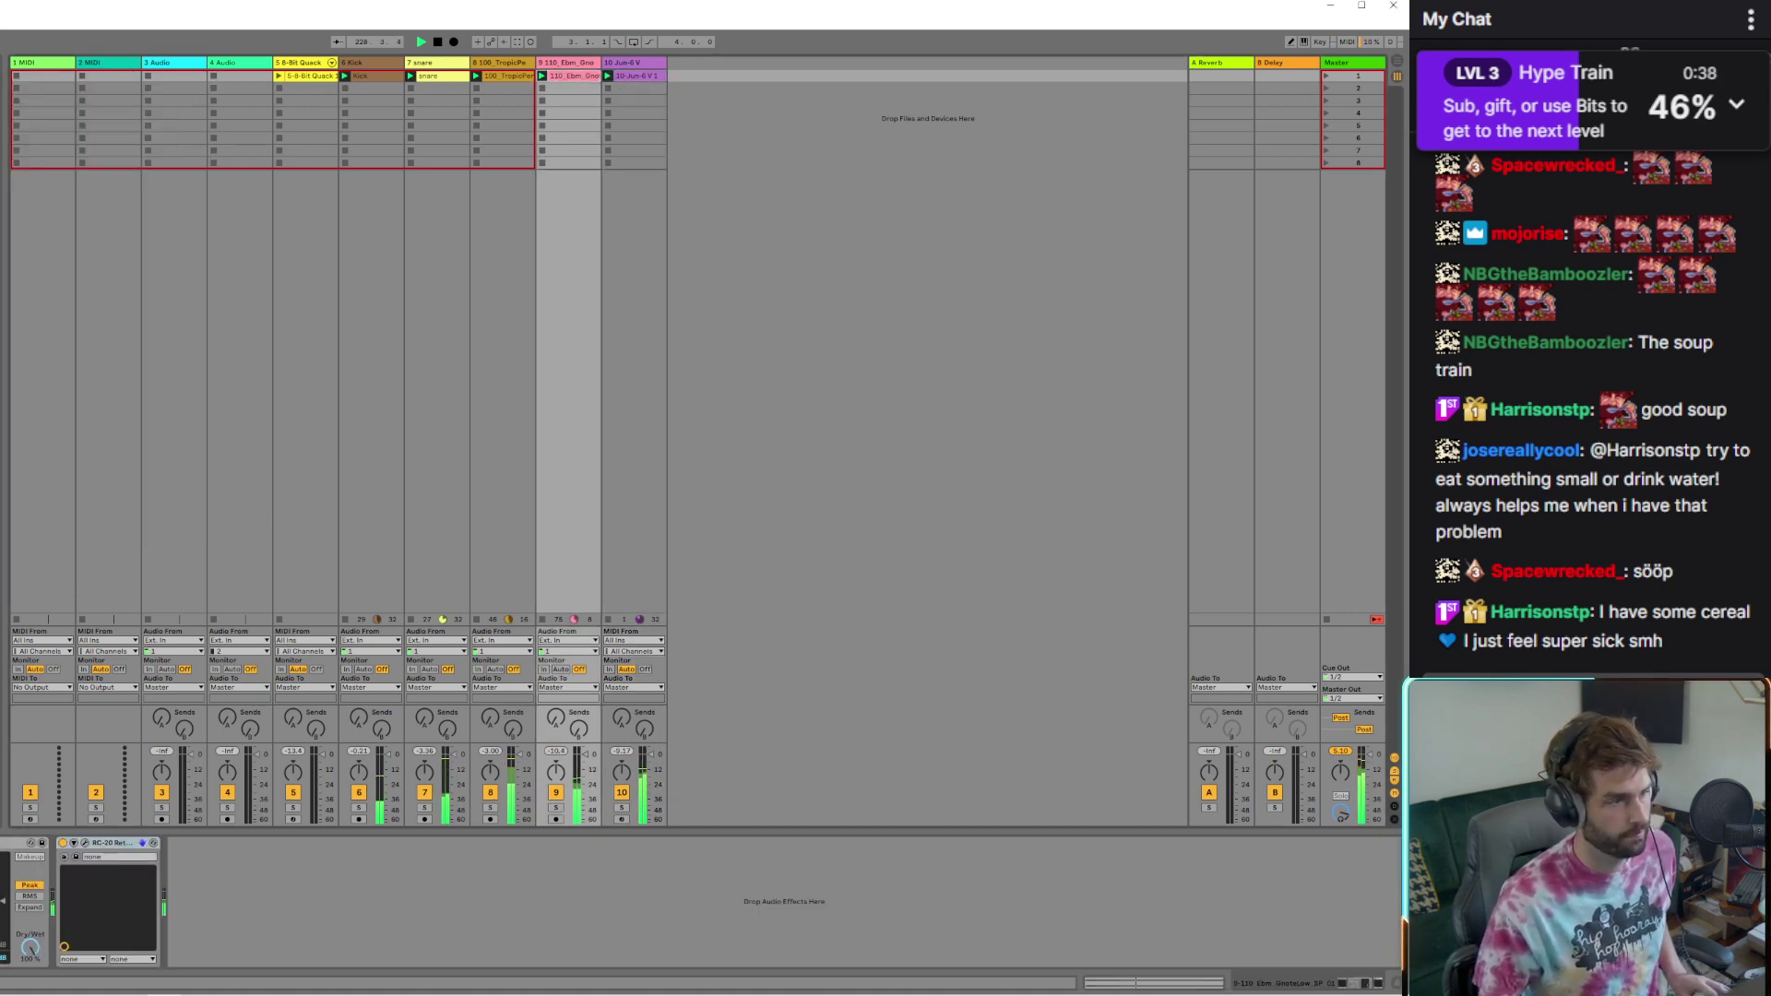
Duplicate the Jun-6 V track, delete the copied clip, and choose the Filter Sweep Arpg preset for the duplicate
click(661, 79)
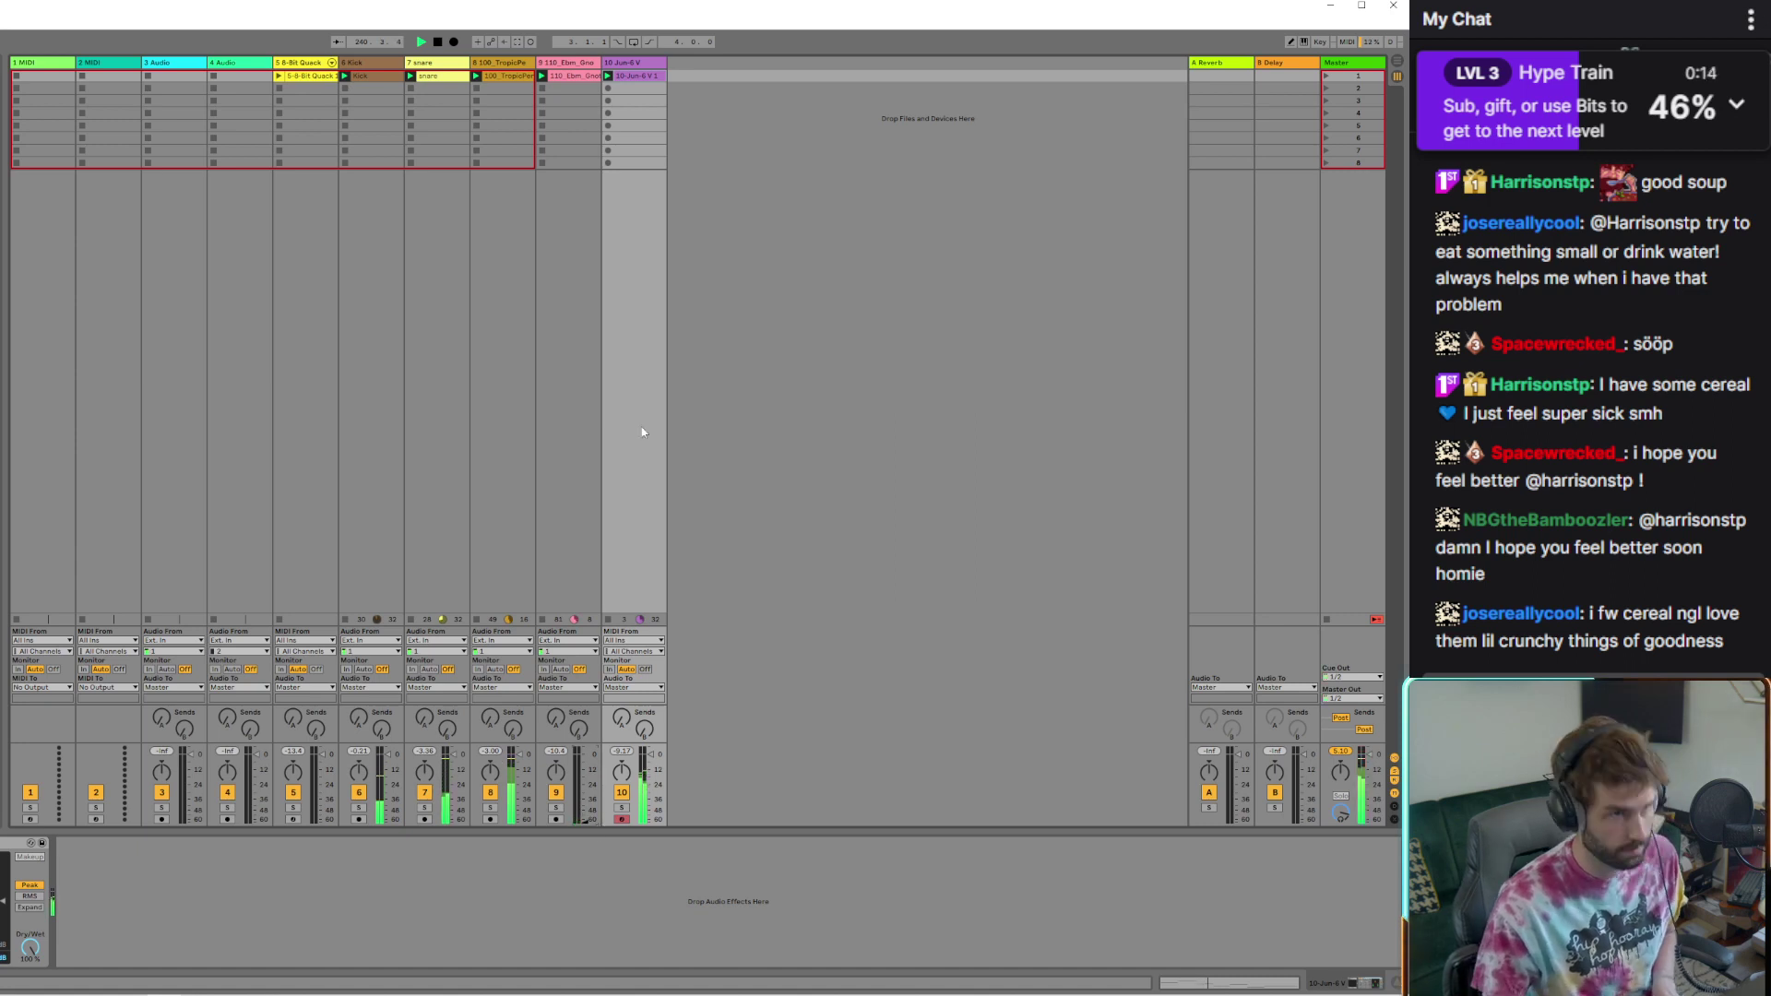
right_click(646, 70)
click(685, 99)
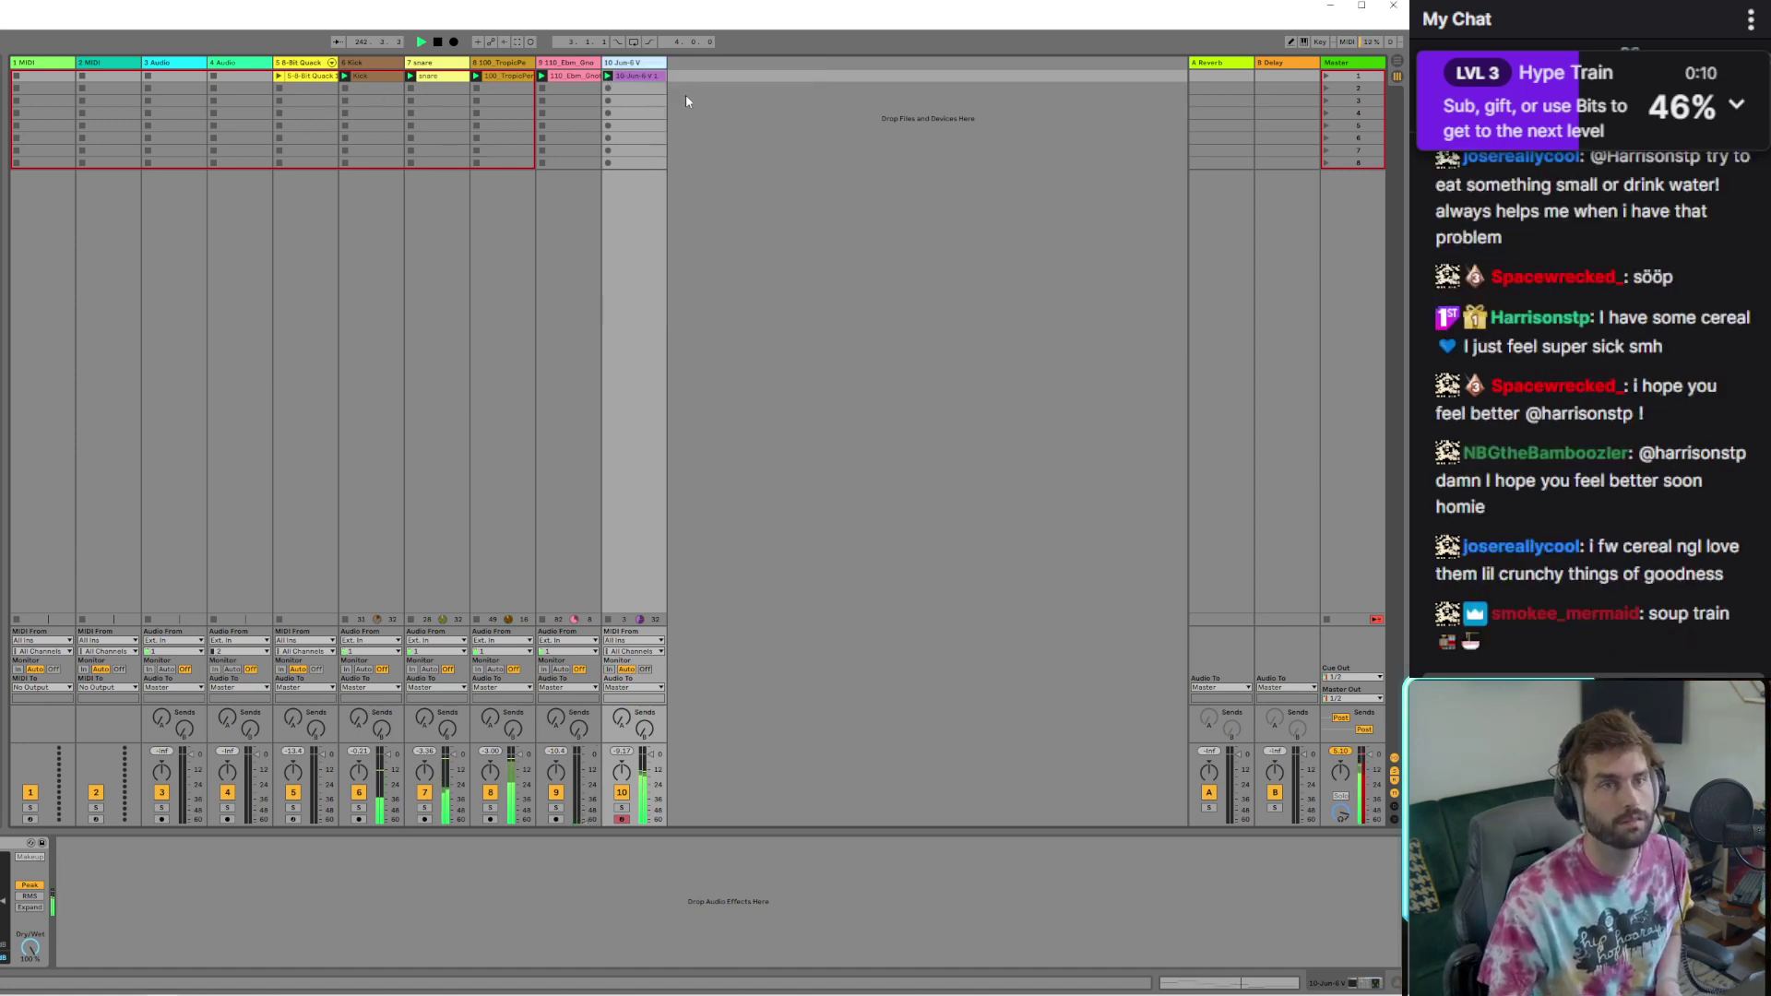
key(ctrl+d)
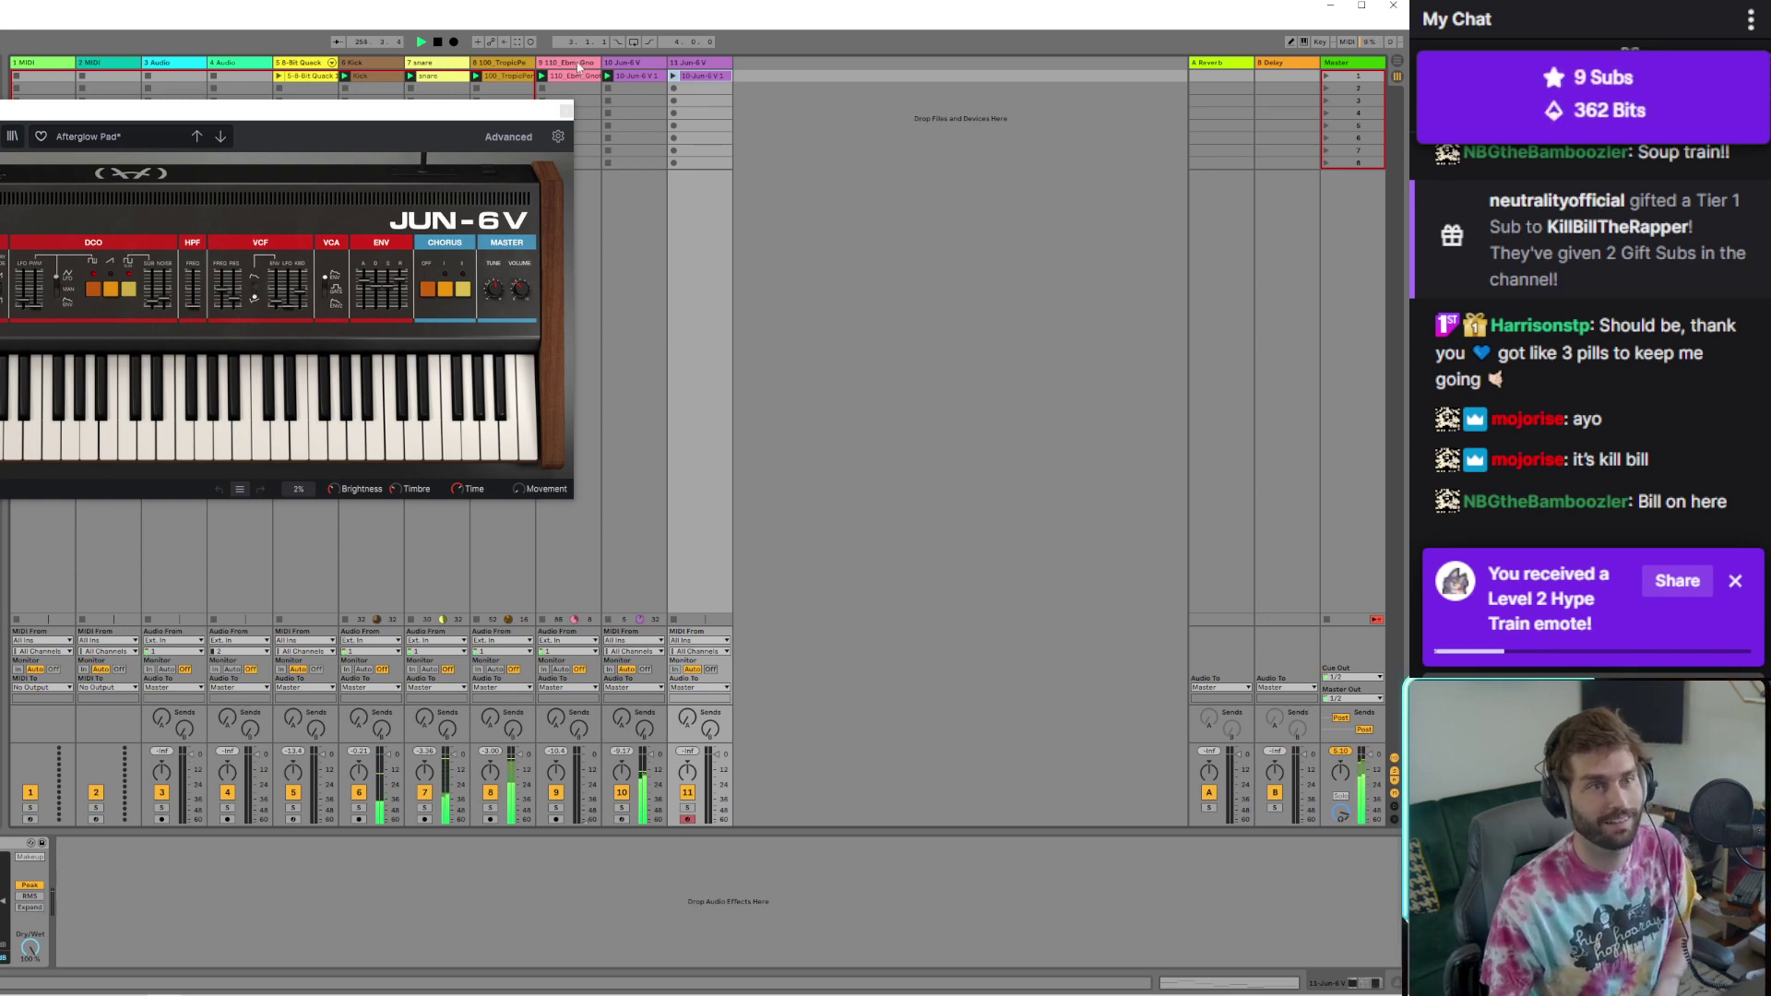
key(Delete)
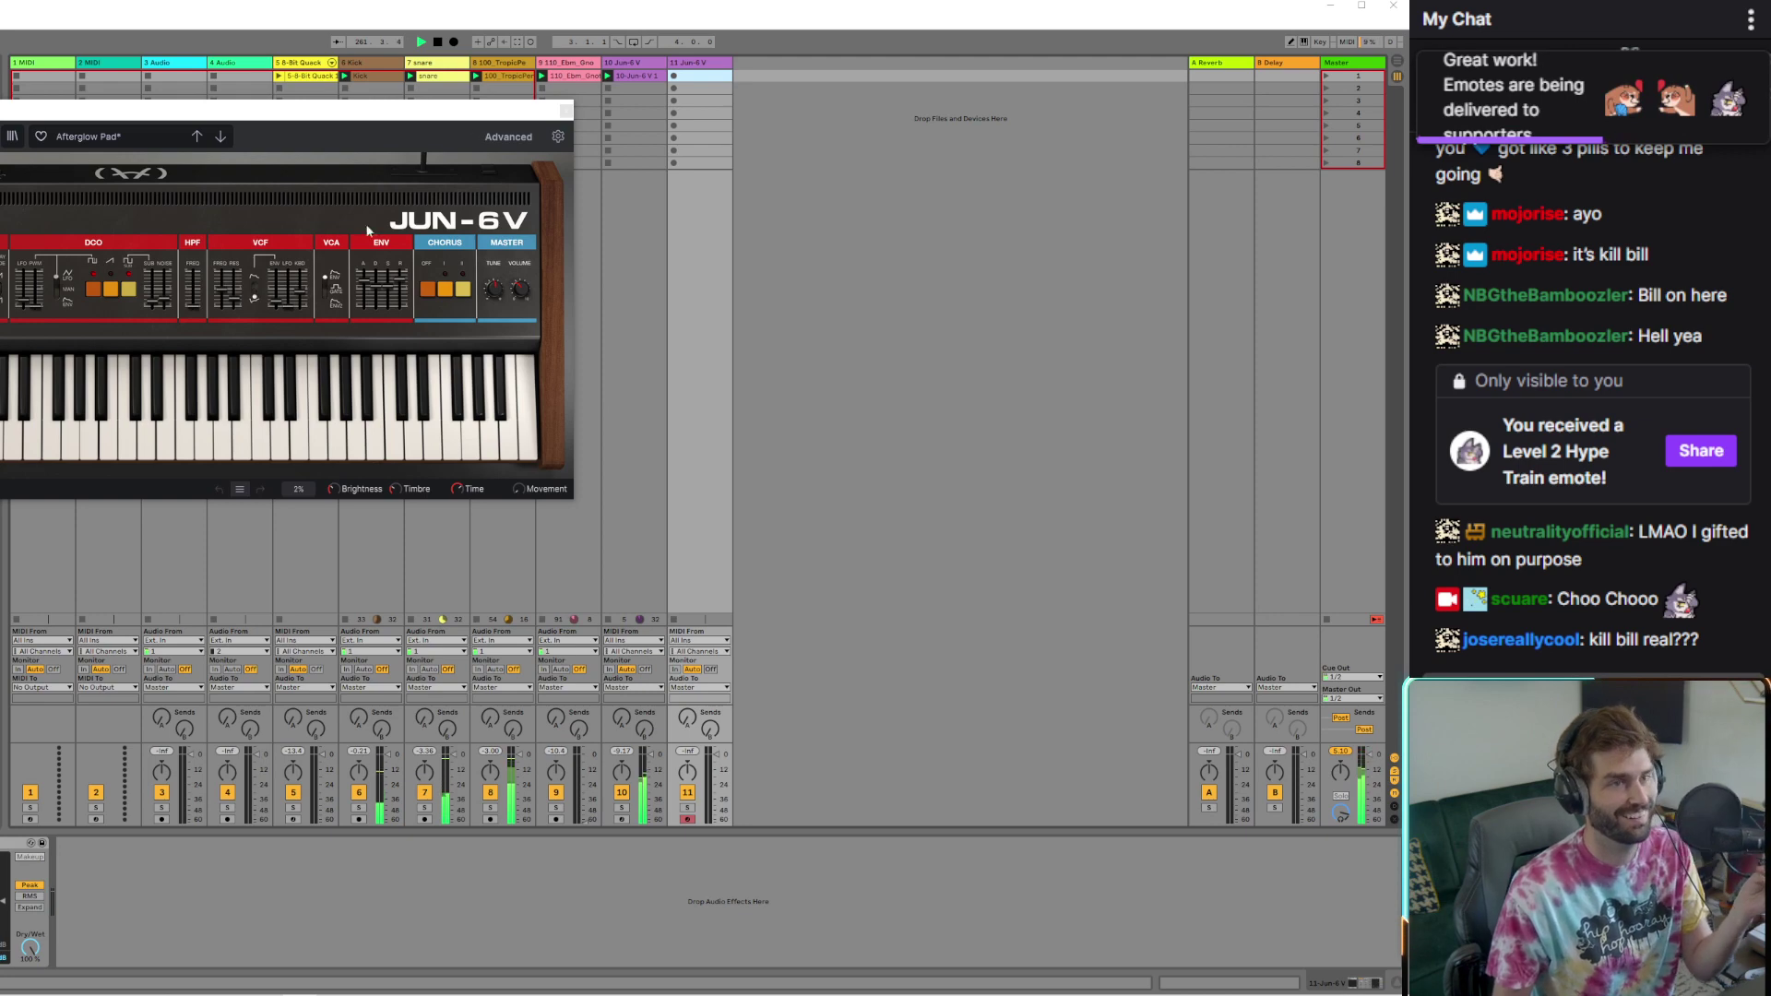
click(221, 136)
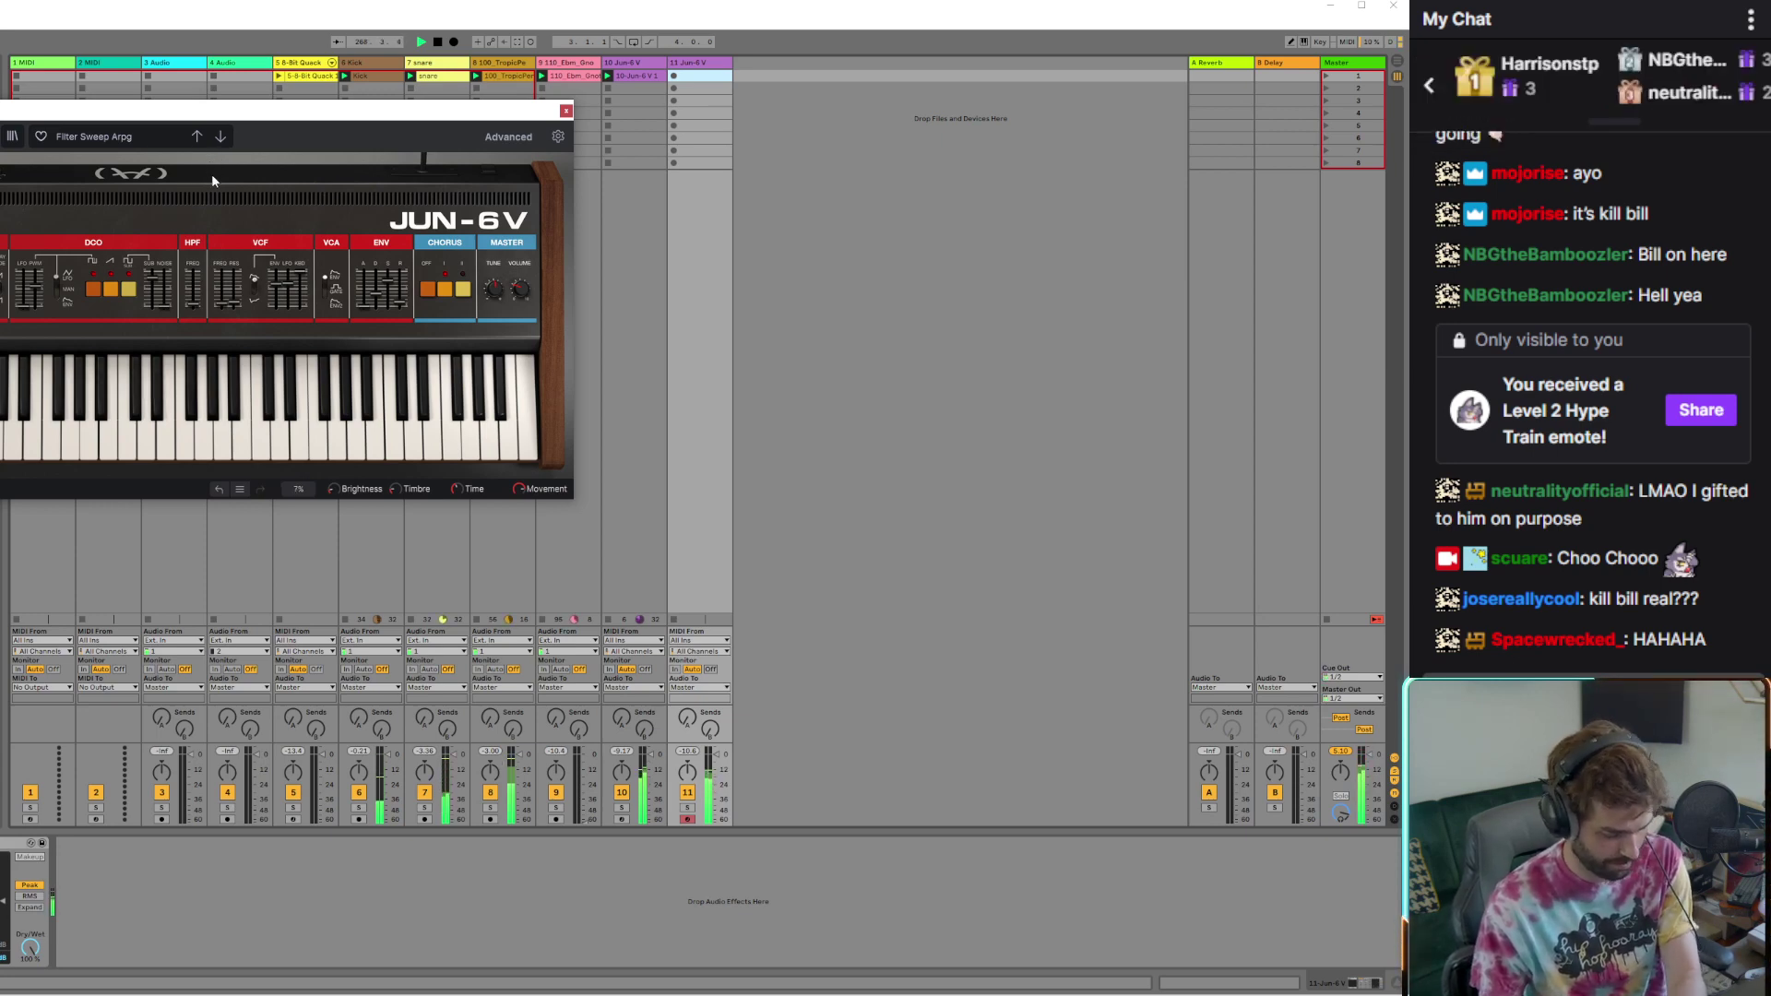
Record a melody take on the Filter Sweep Arpg track and shorten its loop to end at bar 5
key(Return)
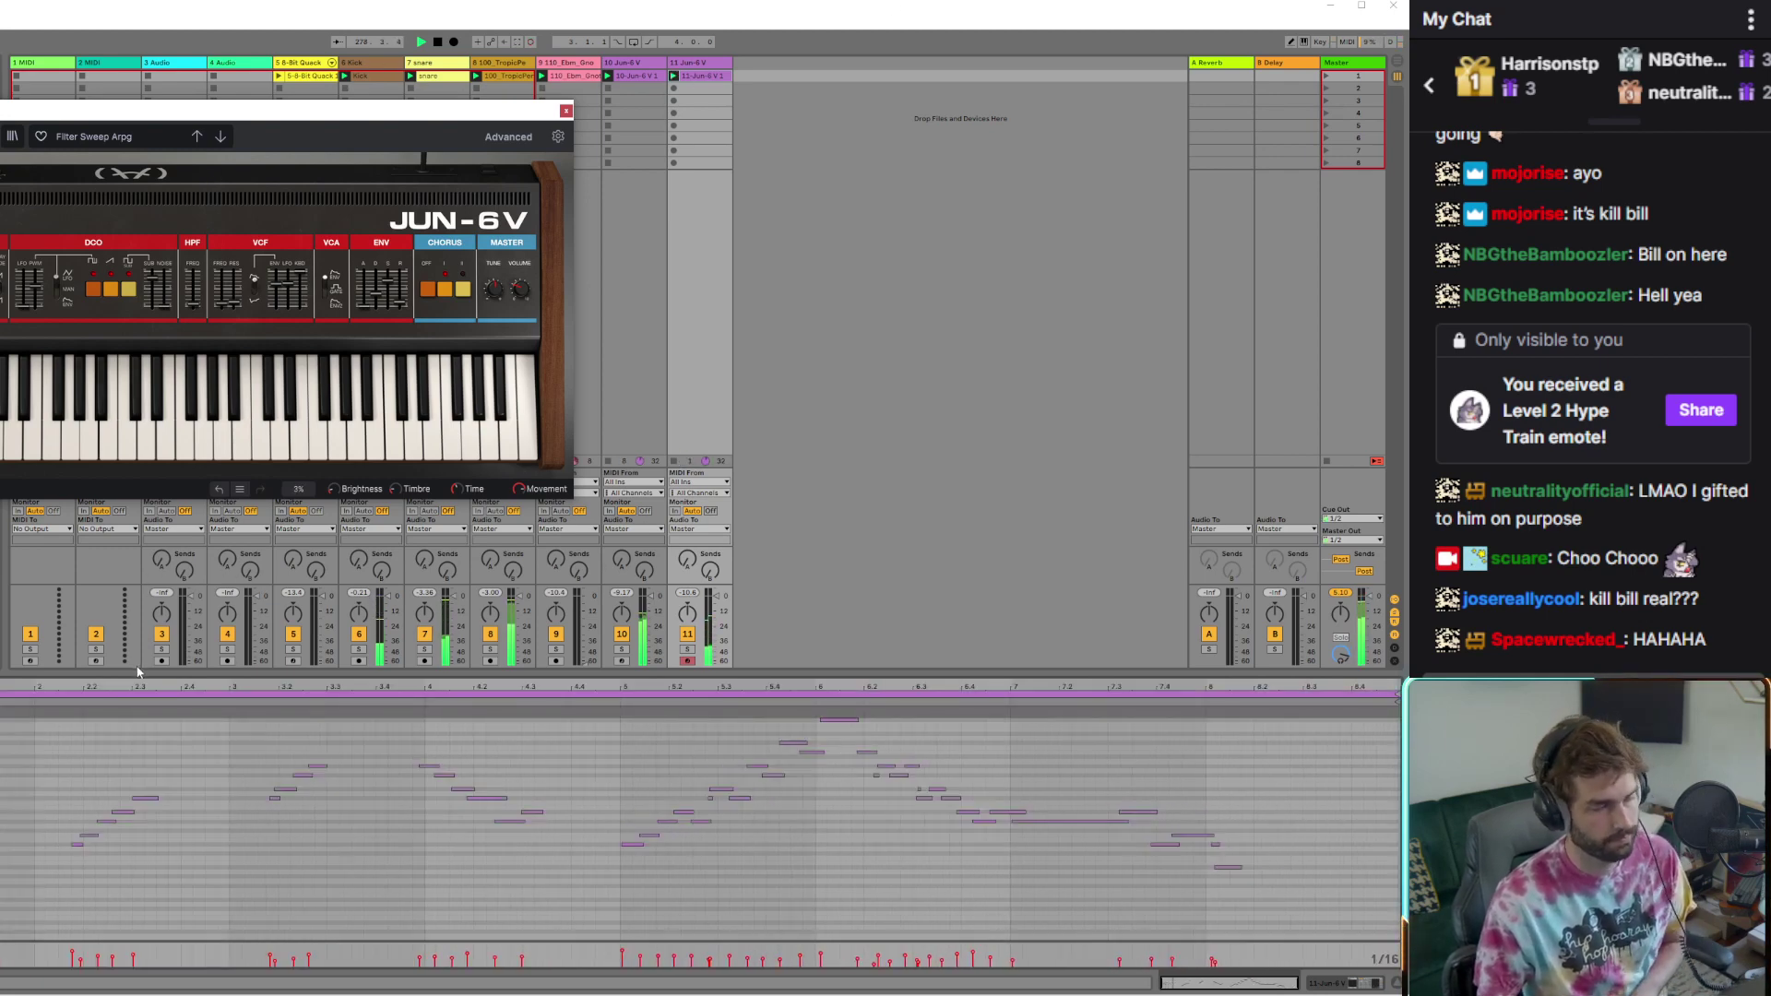
drag(1397, 695, 620, 741)
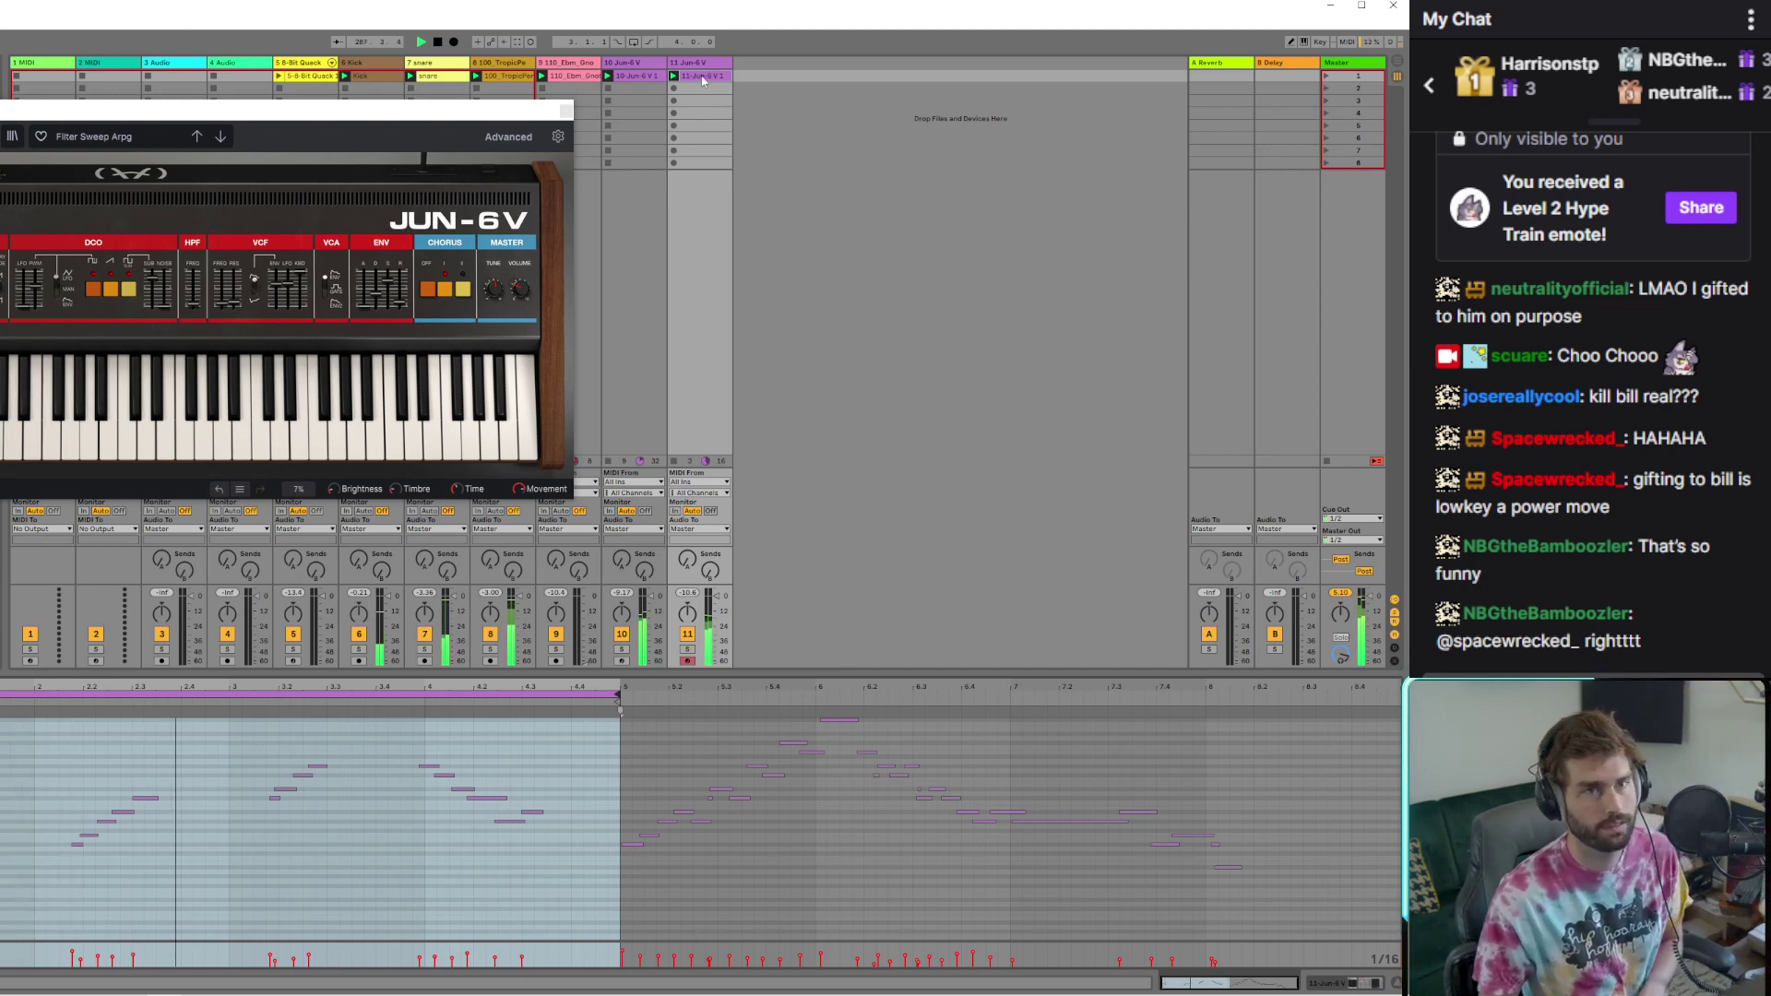
Delete the take, record a new repeated-note melody clip in its place, and restart playback
key(Delete)
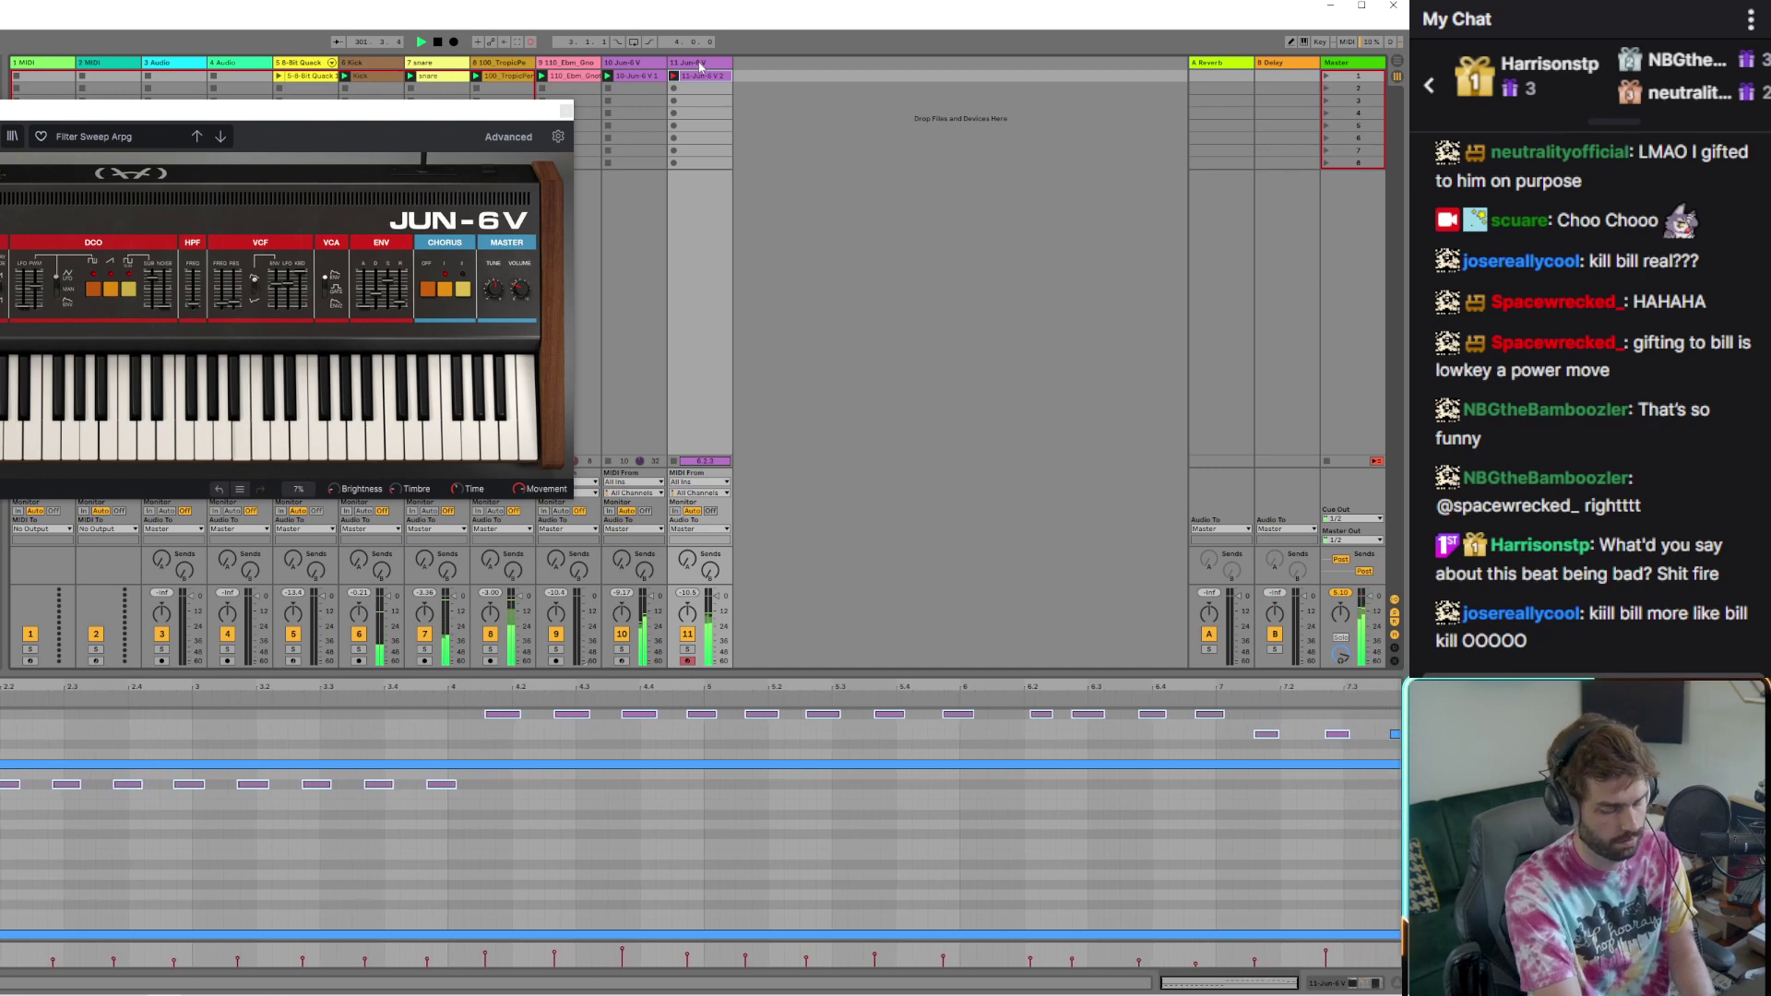
key(space)
key(space)
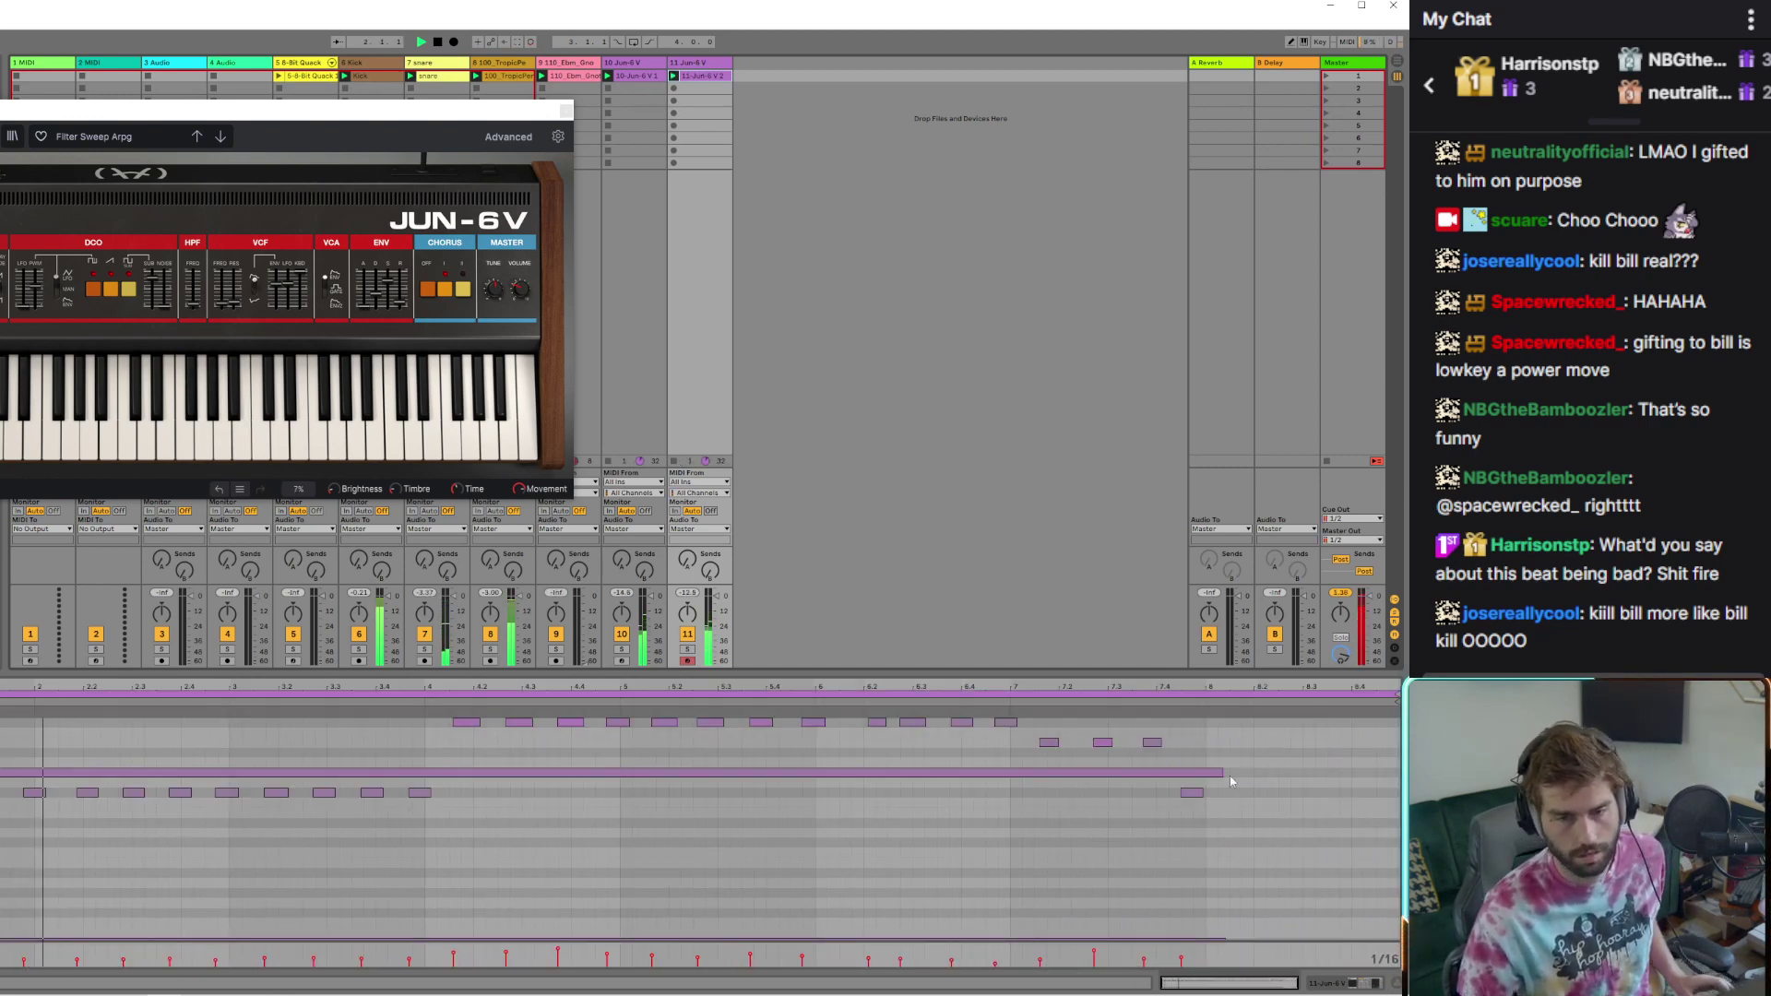
Extend the long sustained note to the end of the clip and lower the three short notes in bar 7 by one semitone
drag(1224, 773, 1400, 773)
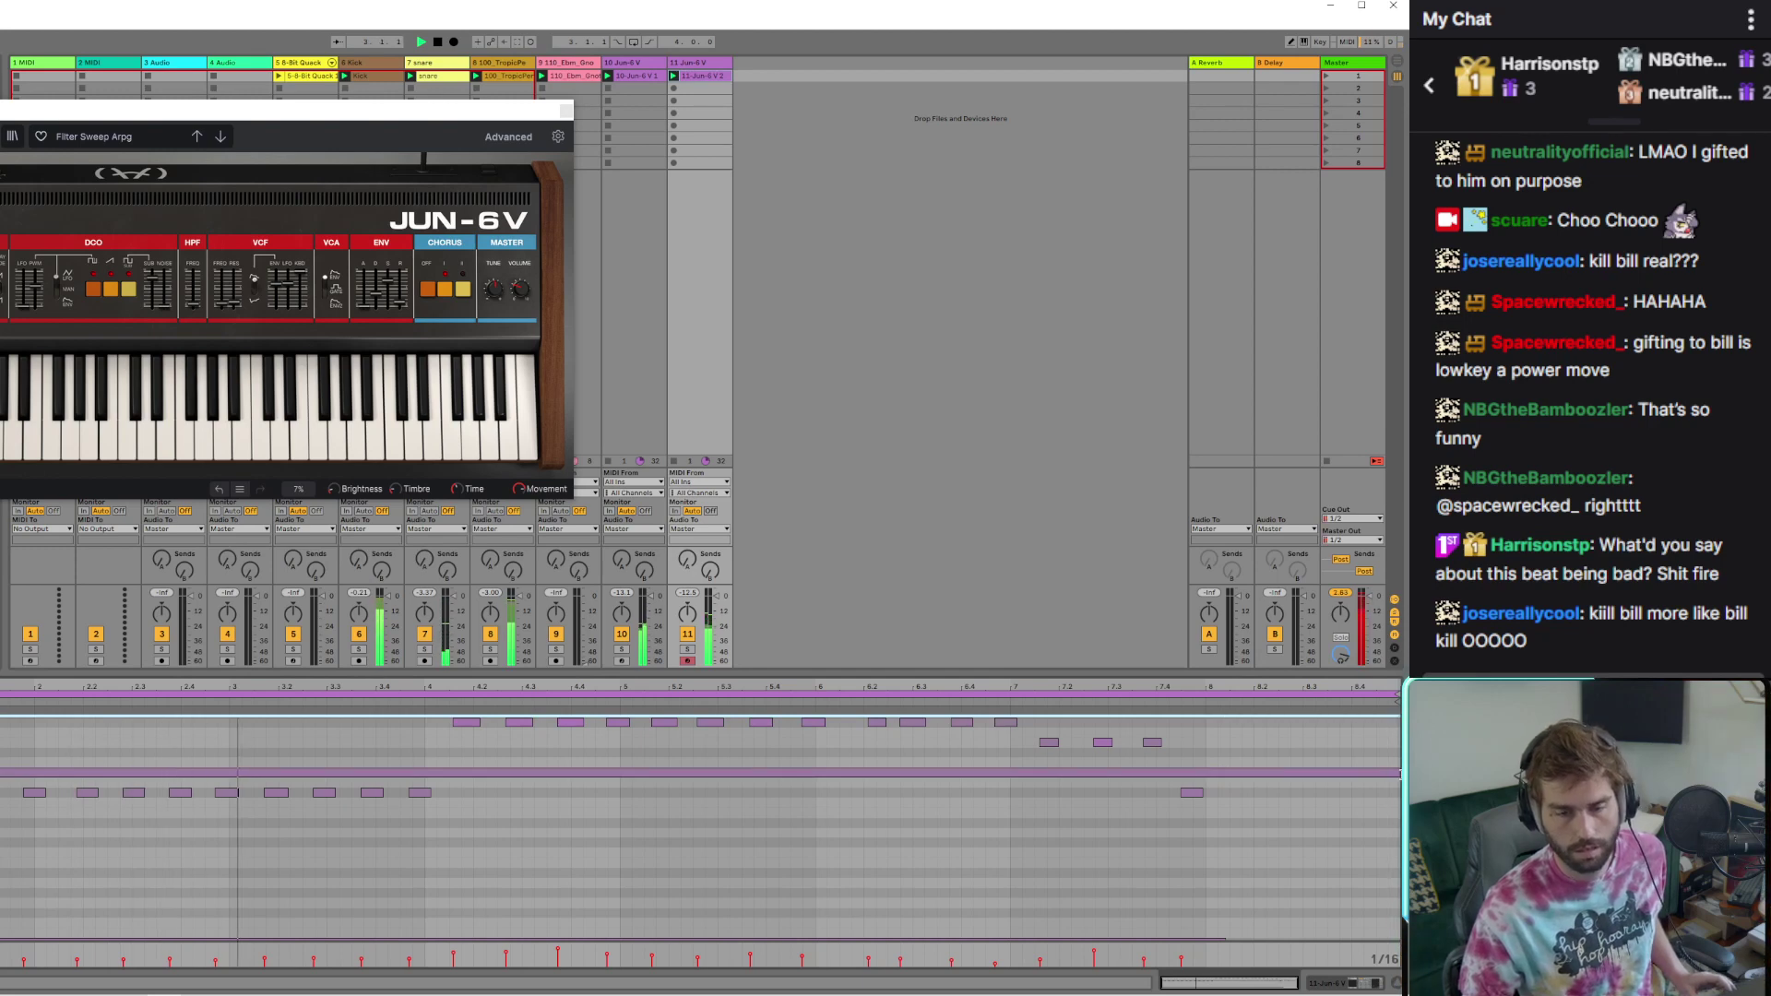
drag(1019, 731, 1182, 755)
key(Down)
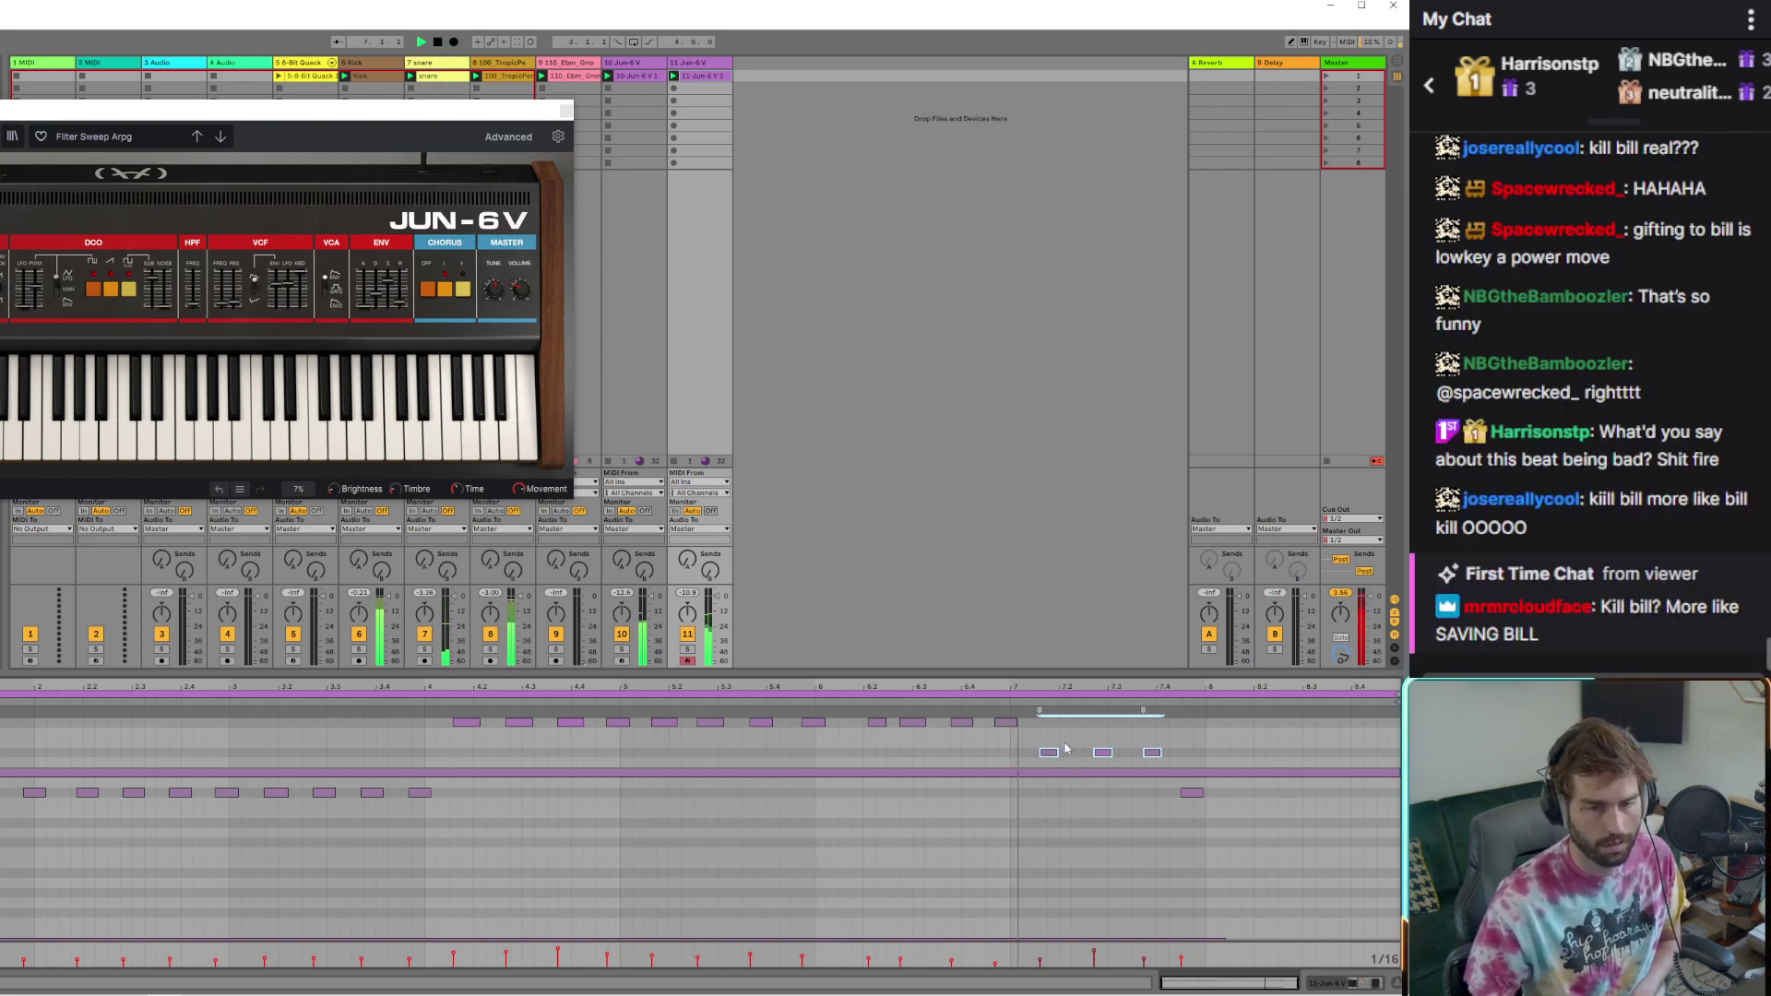
click(1353, 98)
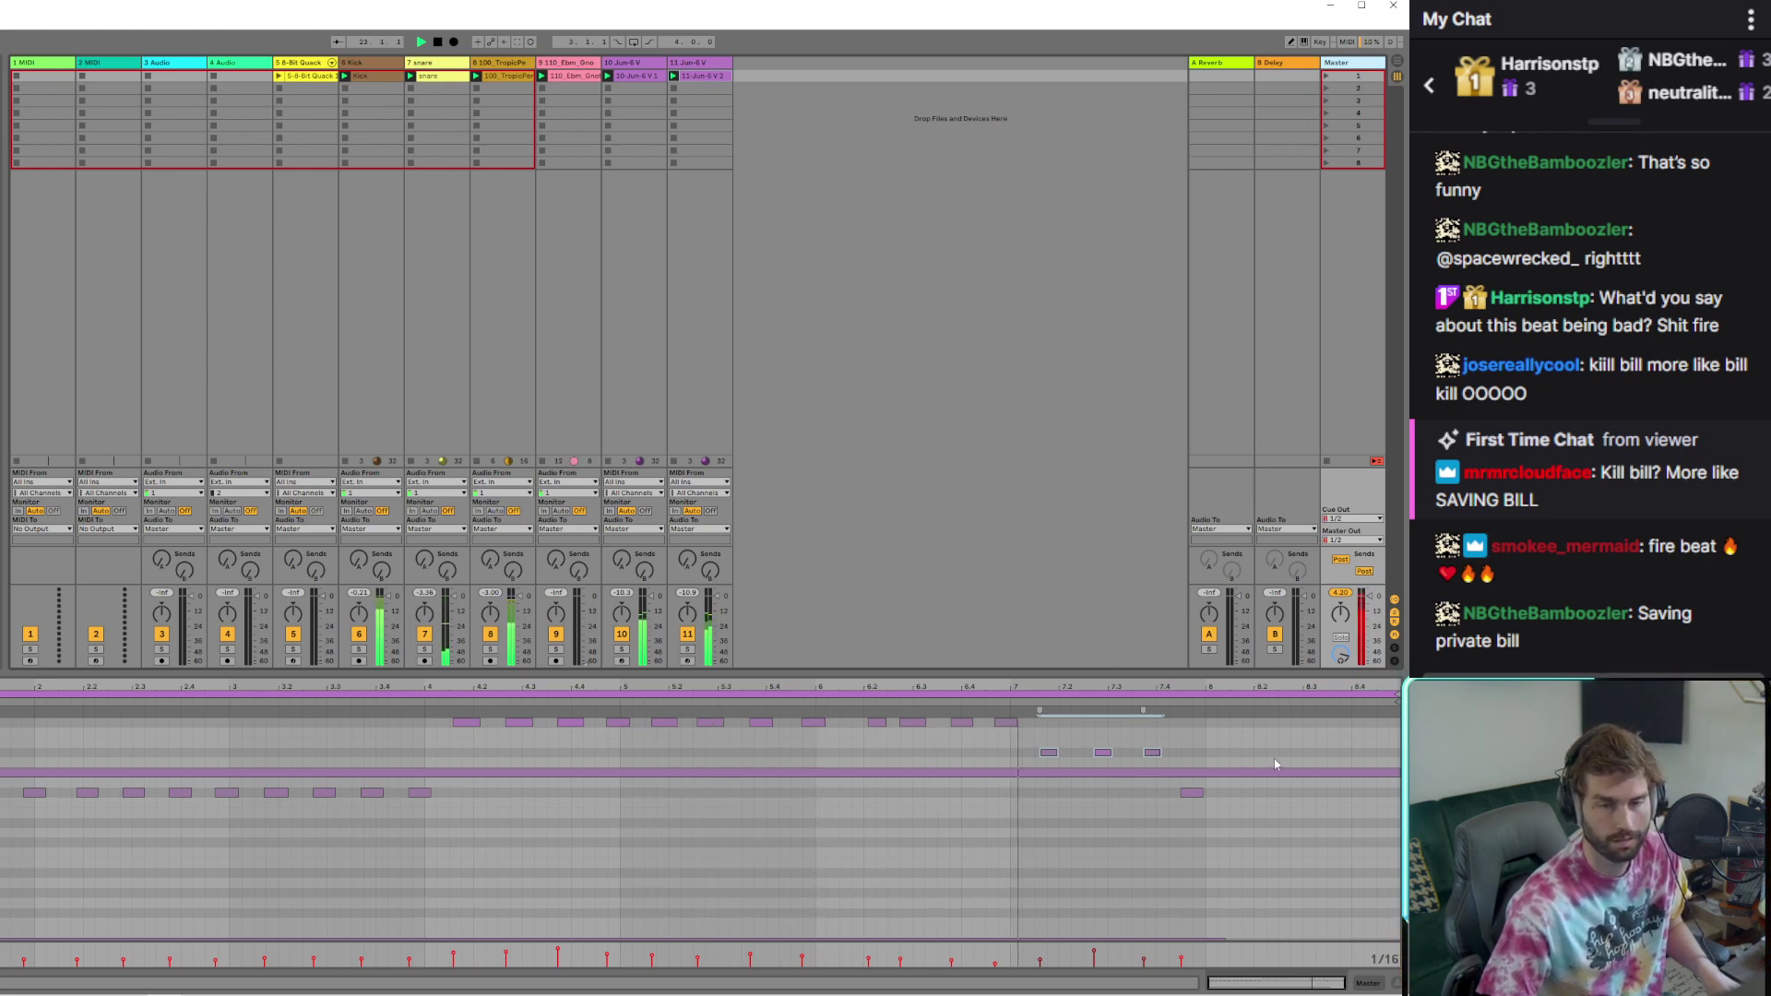
click(1238, 753)
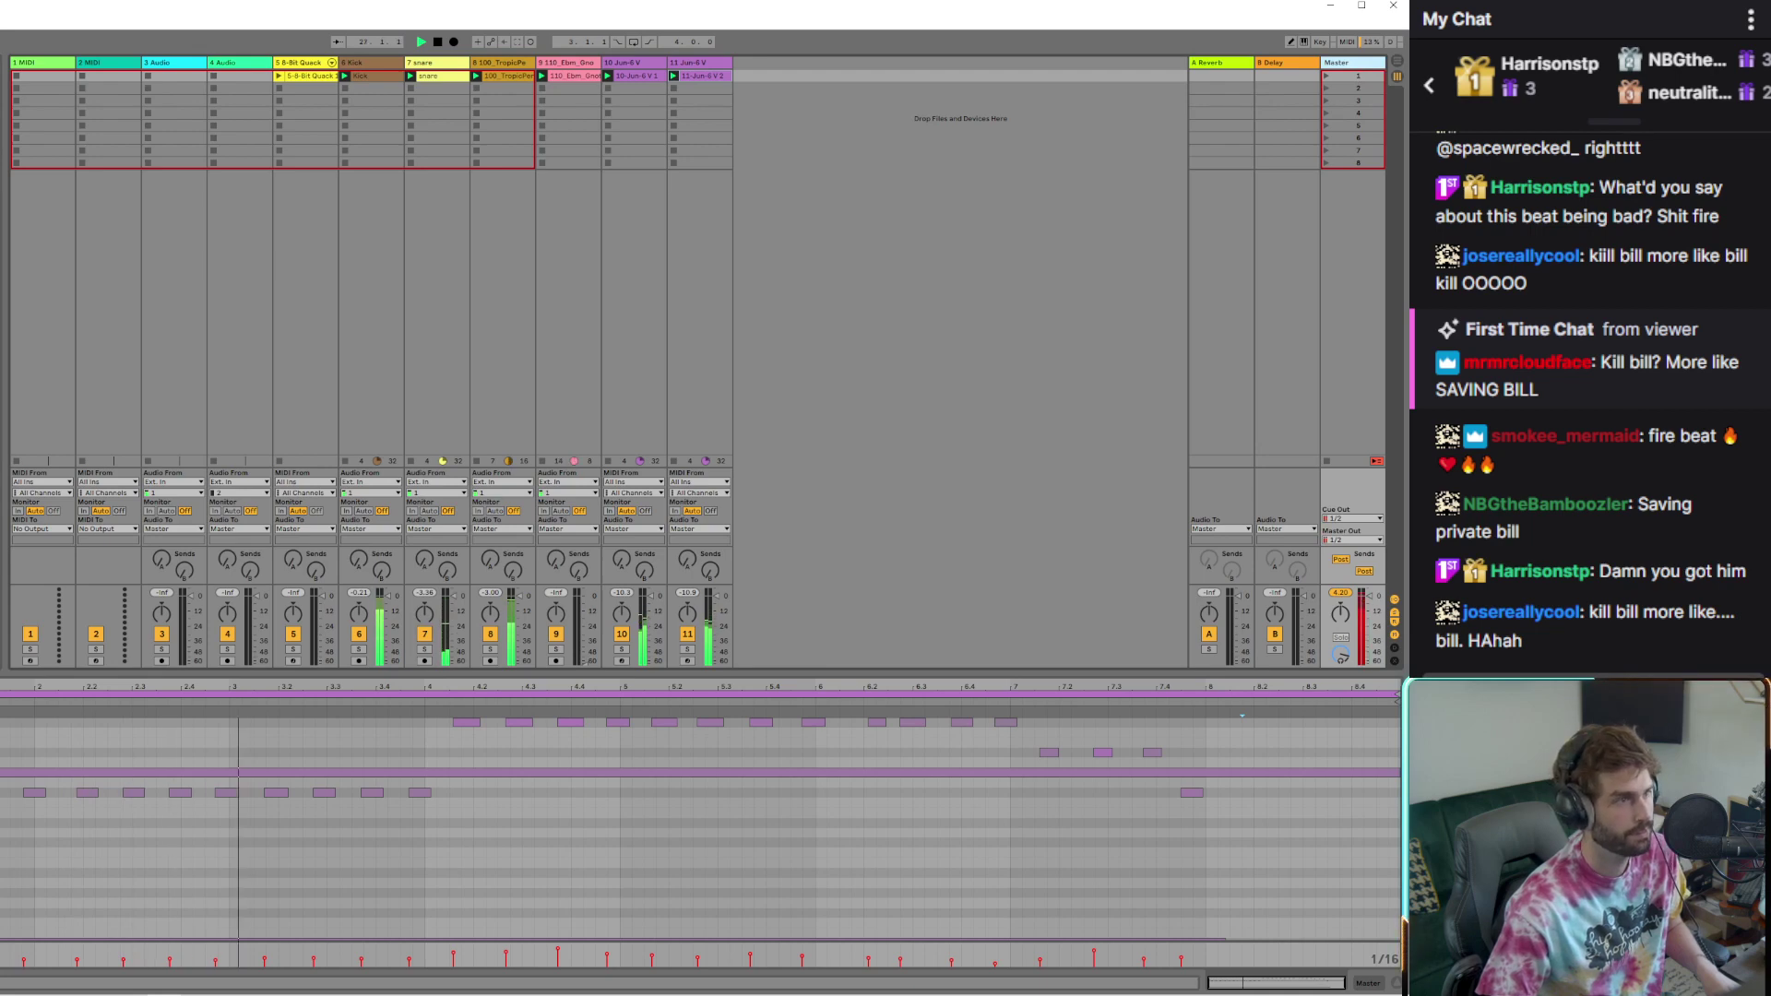
key(shift+Tab)
mouse_move(277, 995)
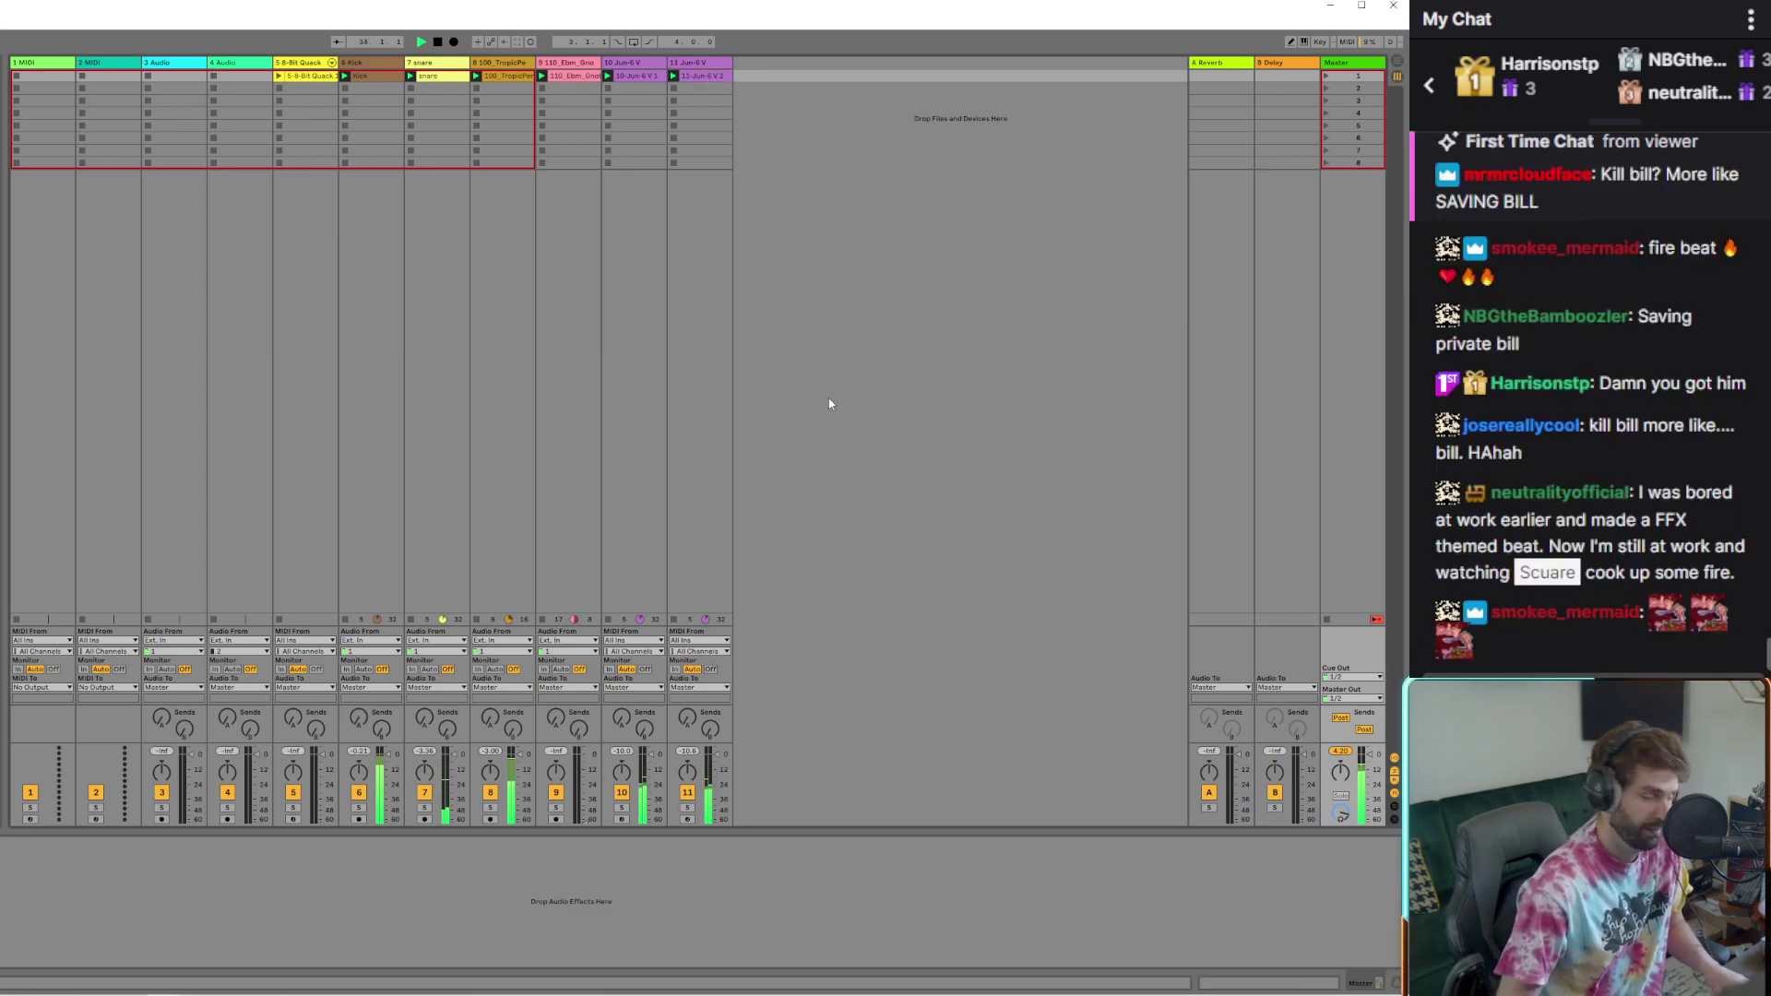
key(Tab)
key(Tab)
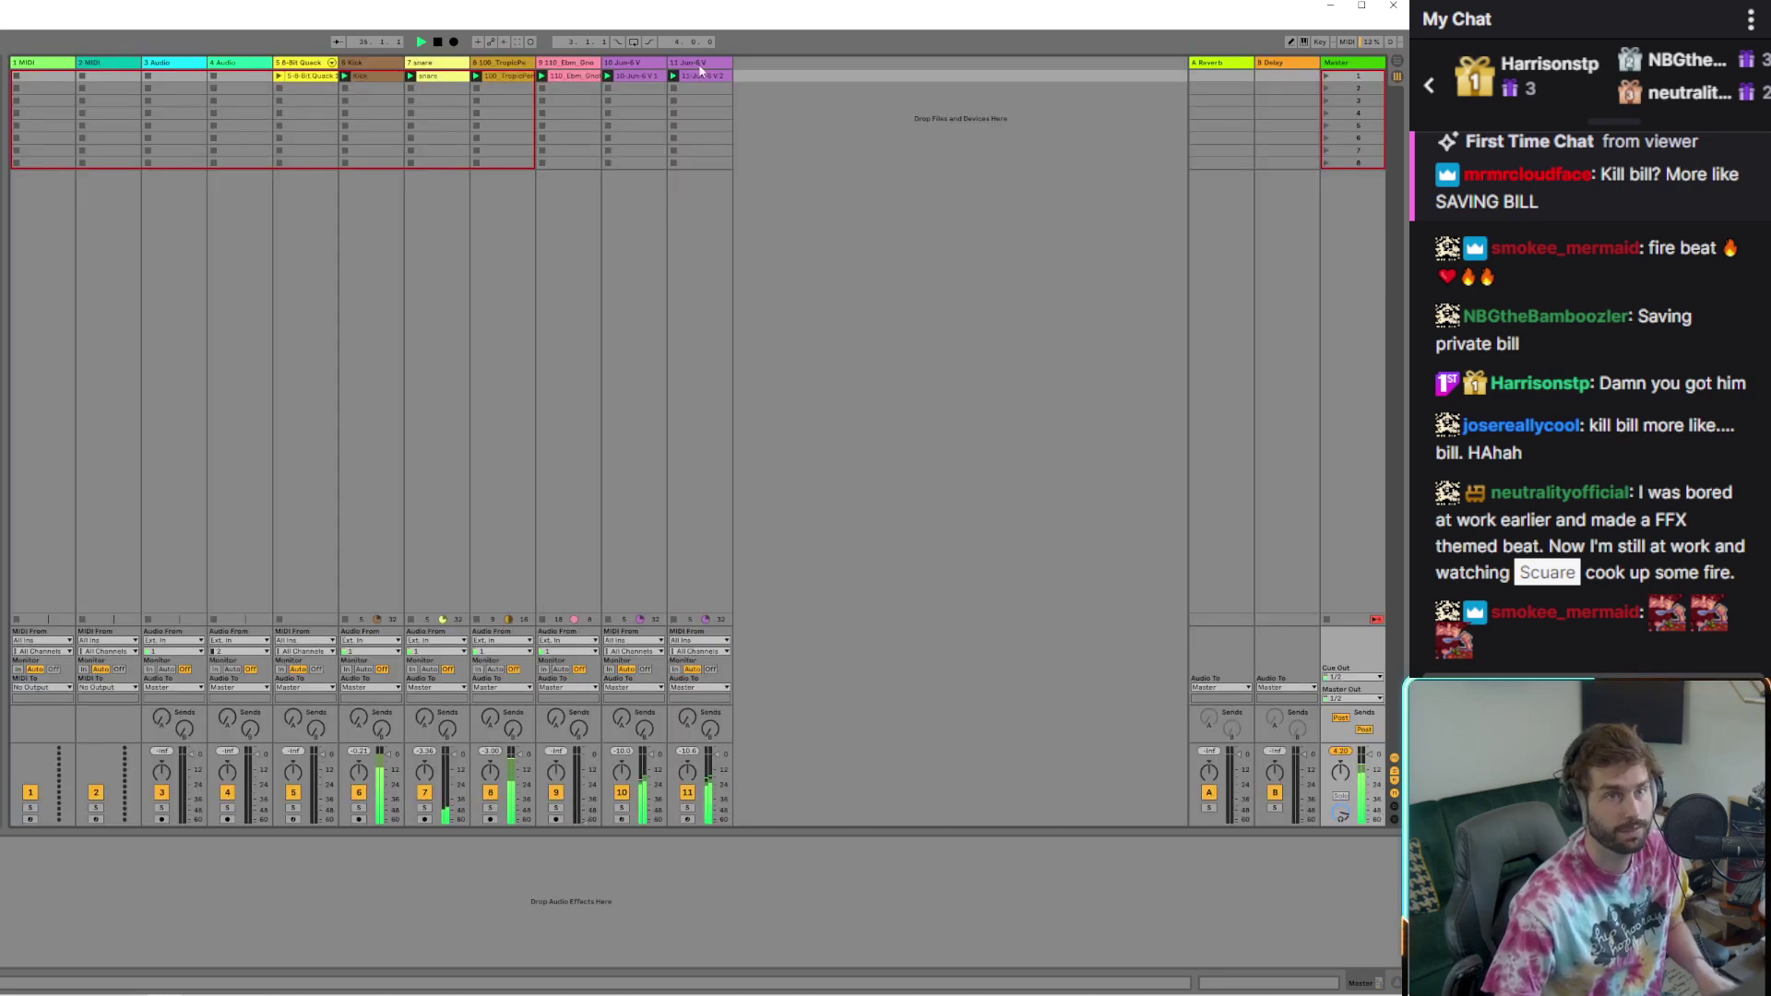
Duplicate the Filter Sweep Arpg track, leaving the first clip slot of the copy empty
click(706, 76)
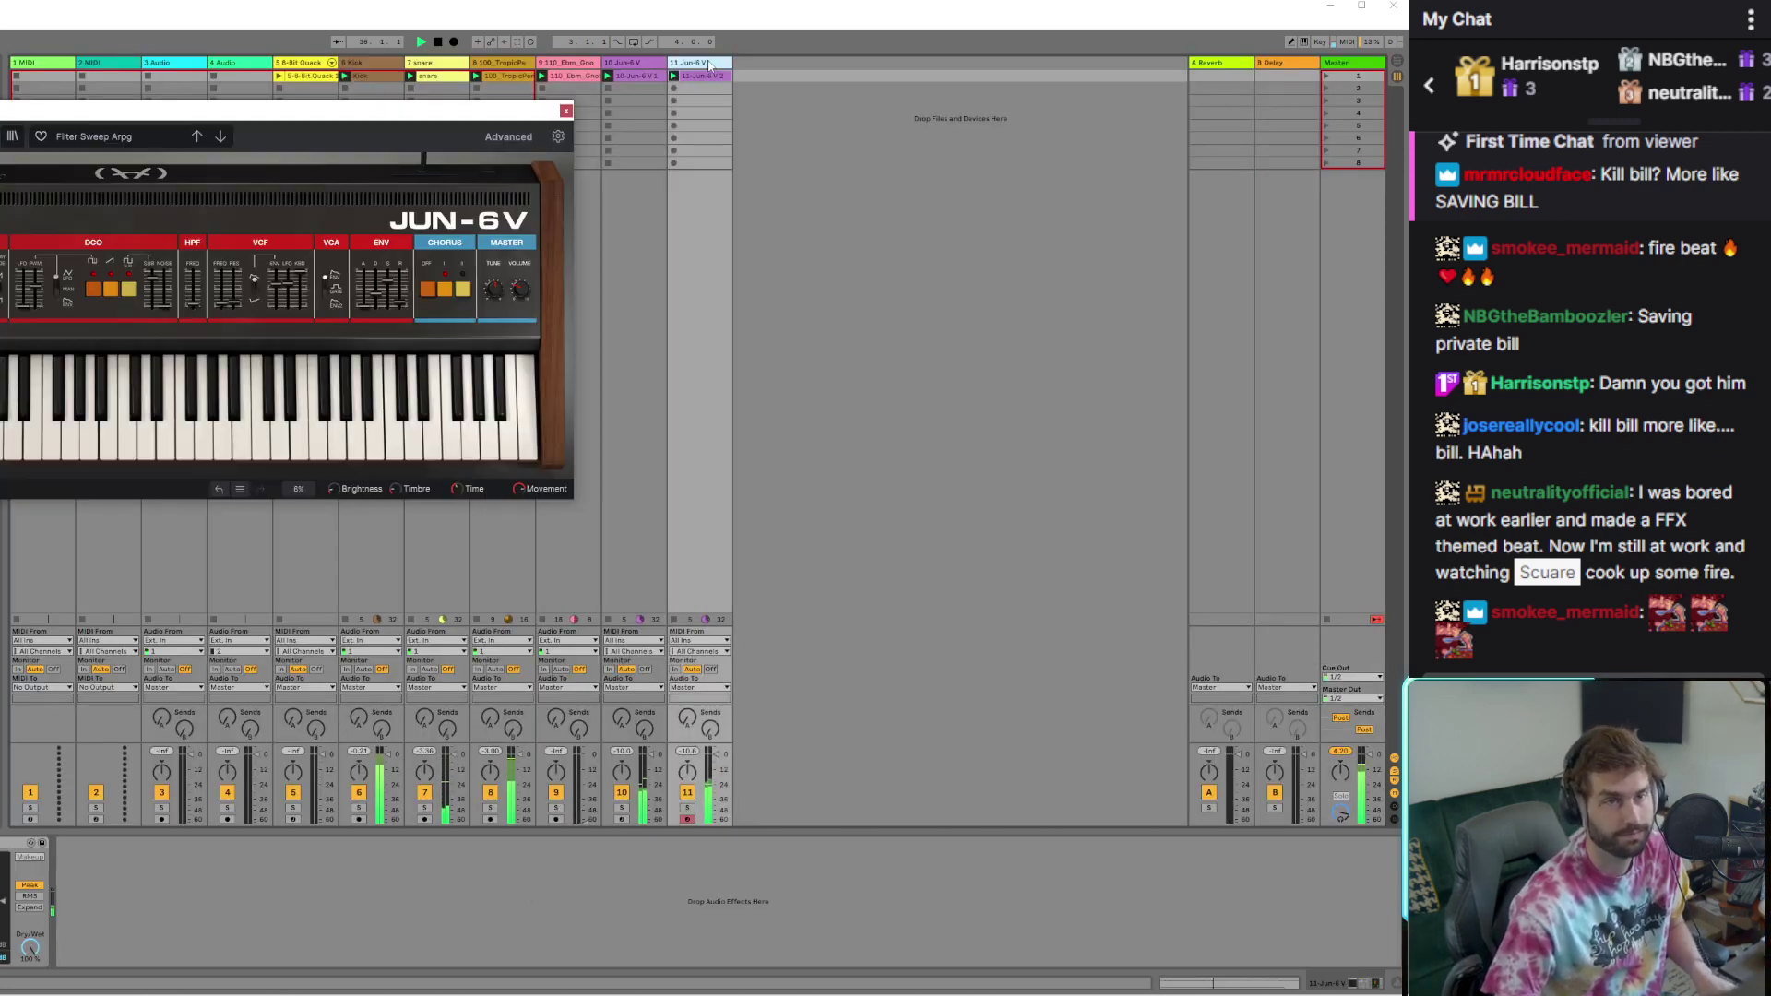
right_click(709, 76)
click(731, 95)
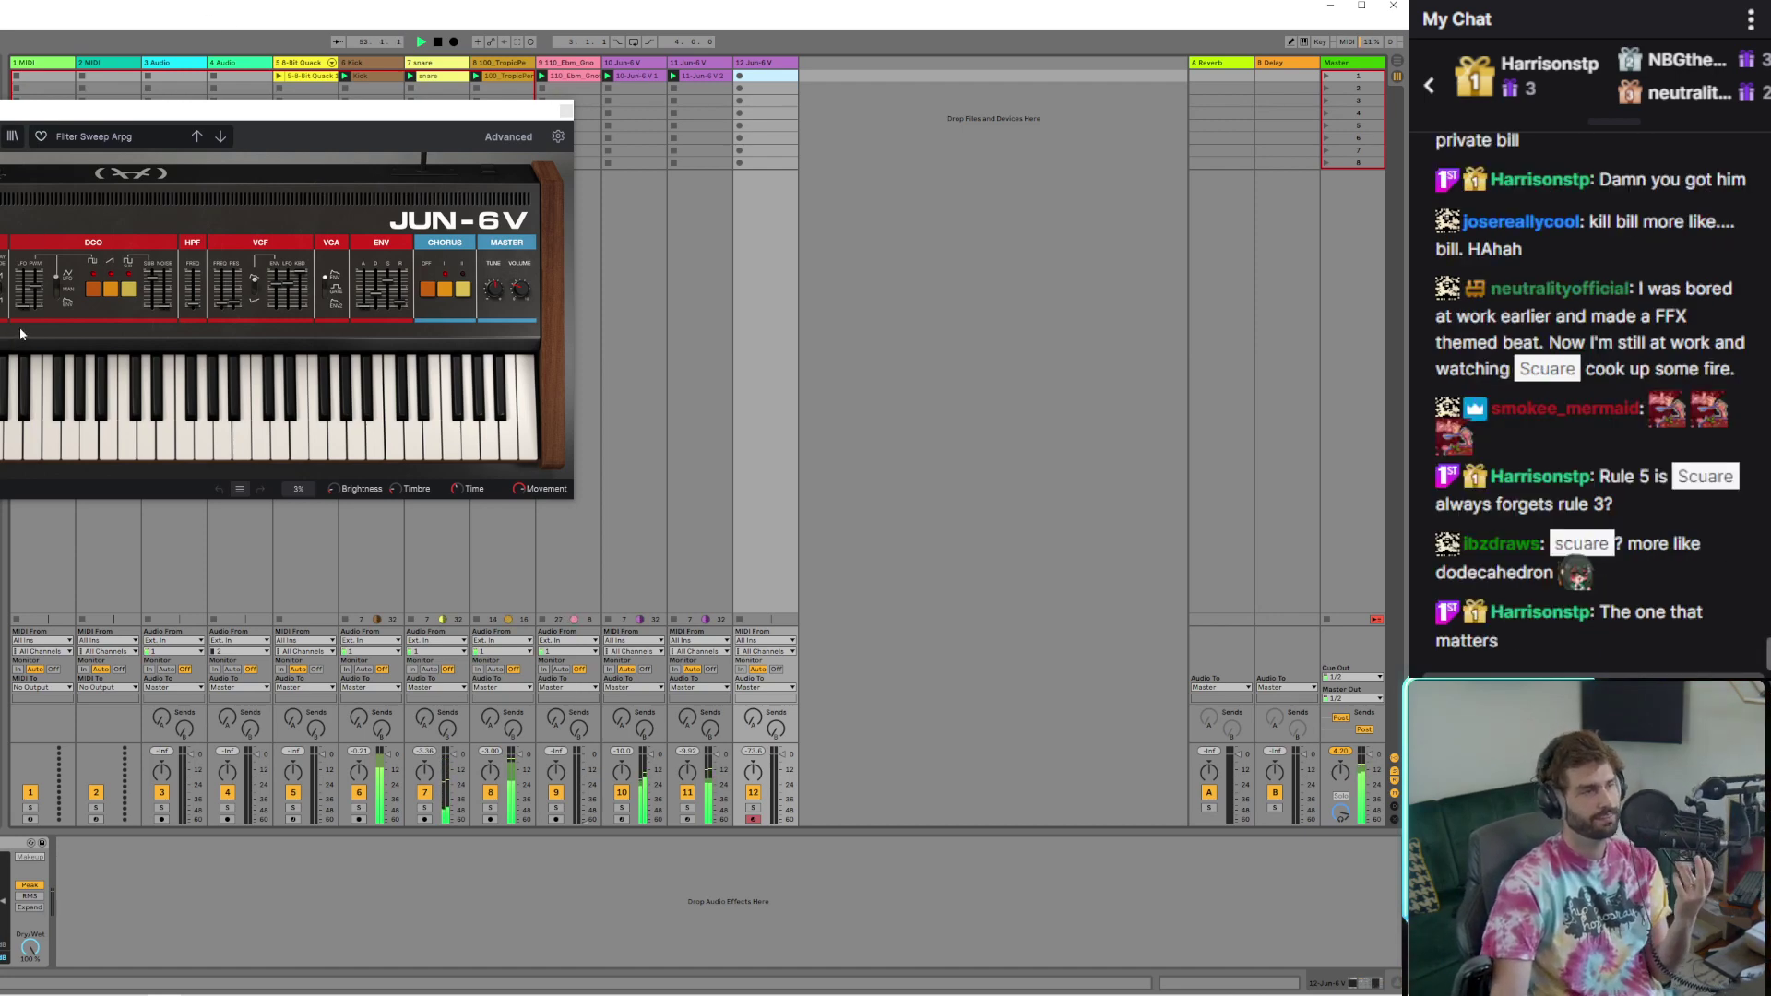
Choose the ILOVUNO preset on the new Jun-6 V track, record a clip of long notes, and close the synth window
click(196, 136)
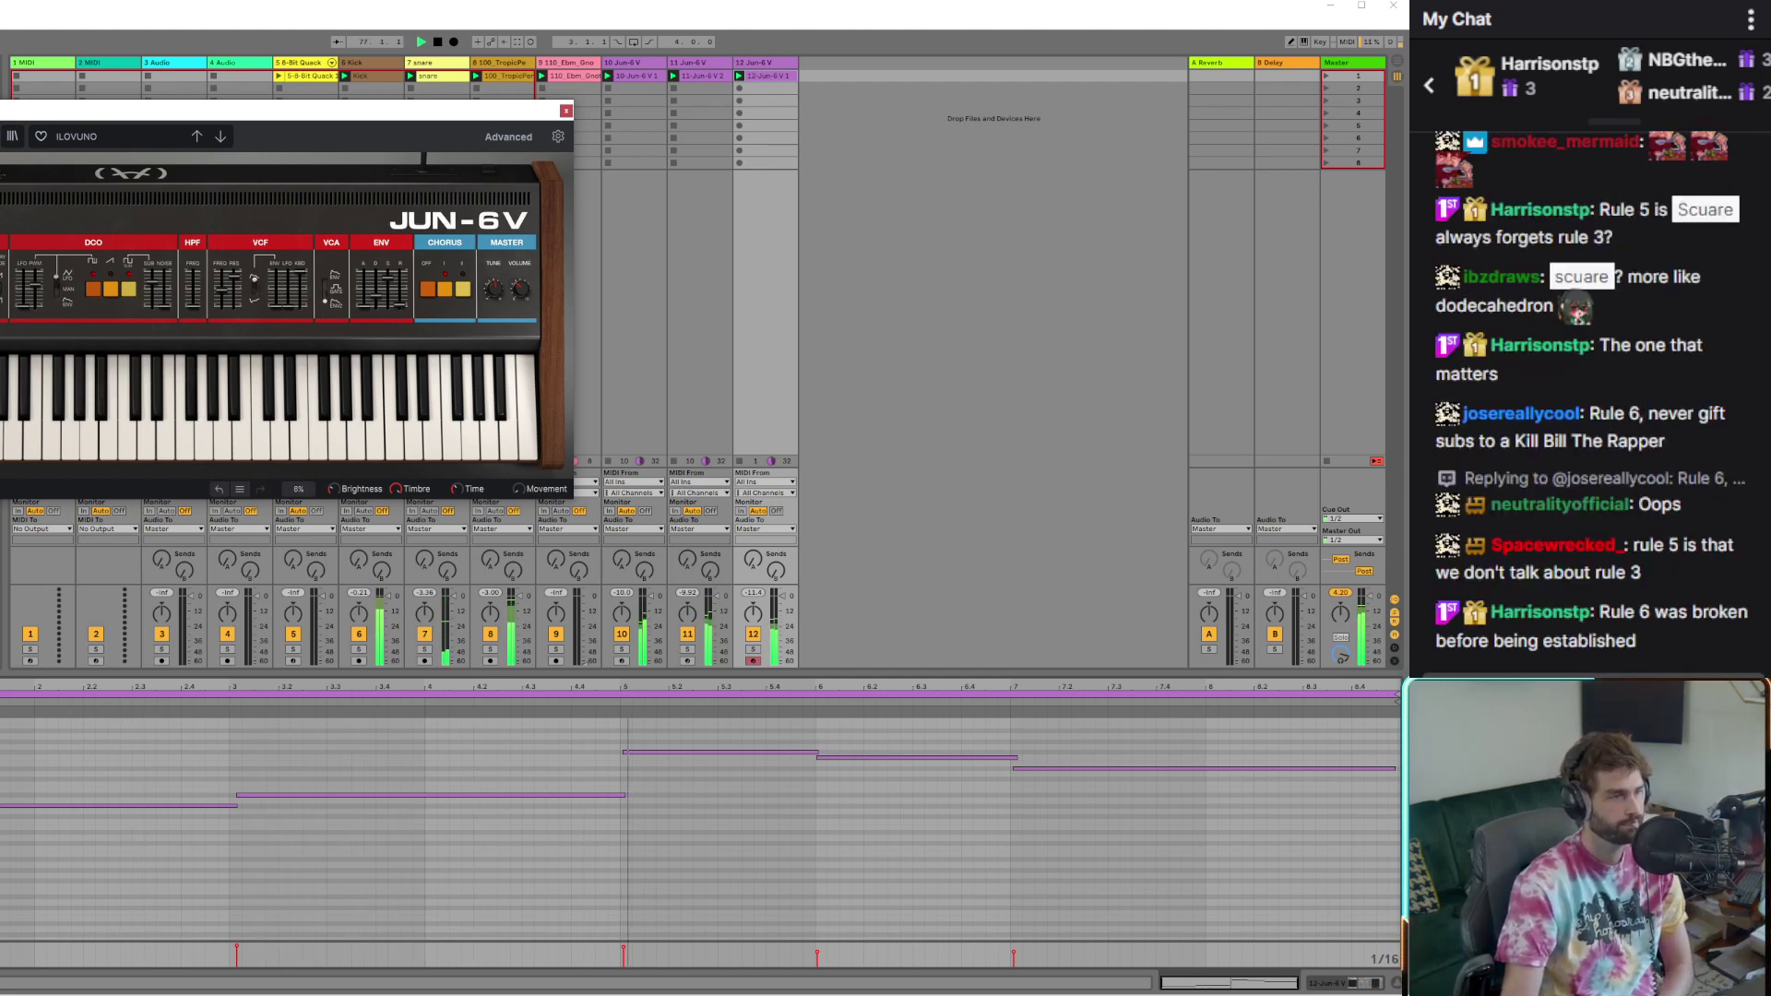
click(566, 111)
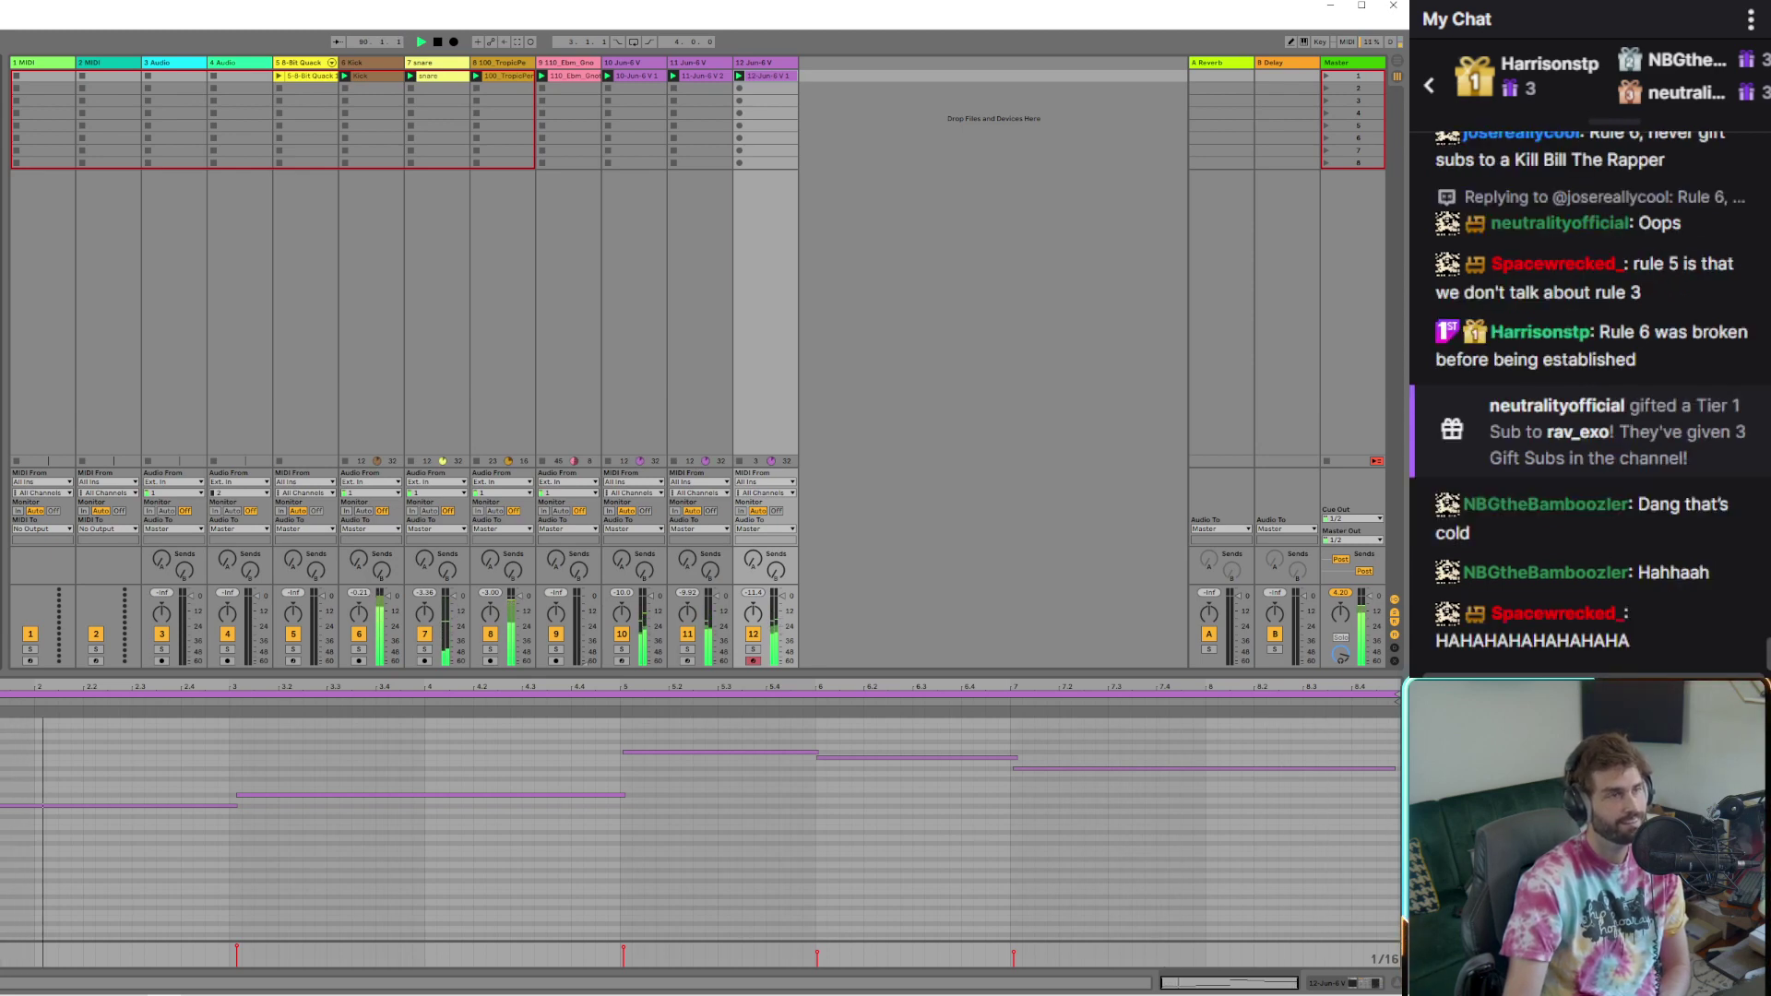
Add the GTR Stomp effect with the TheDrive preset to the ILOVUNO track, mute track 11, and close the effect window
click(323, 300)
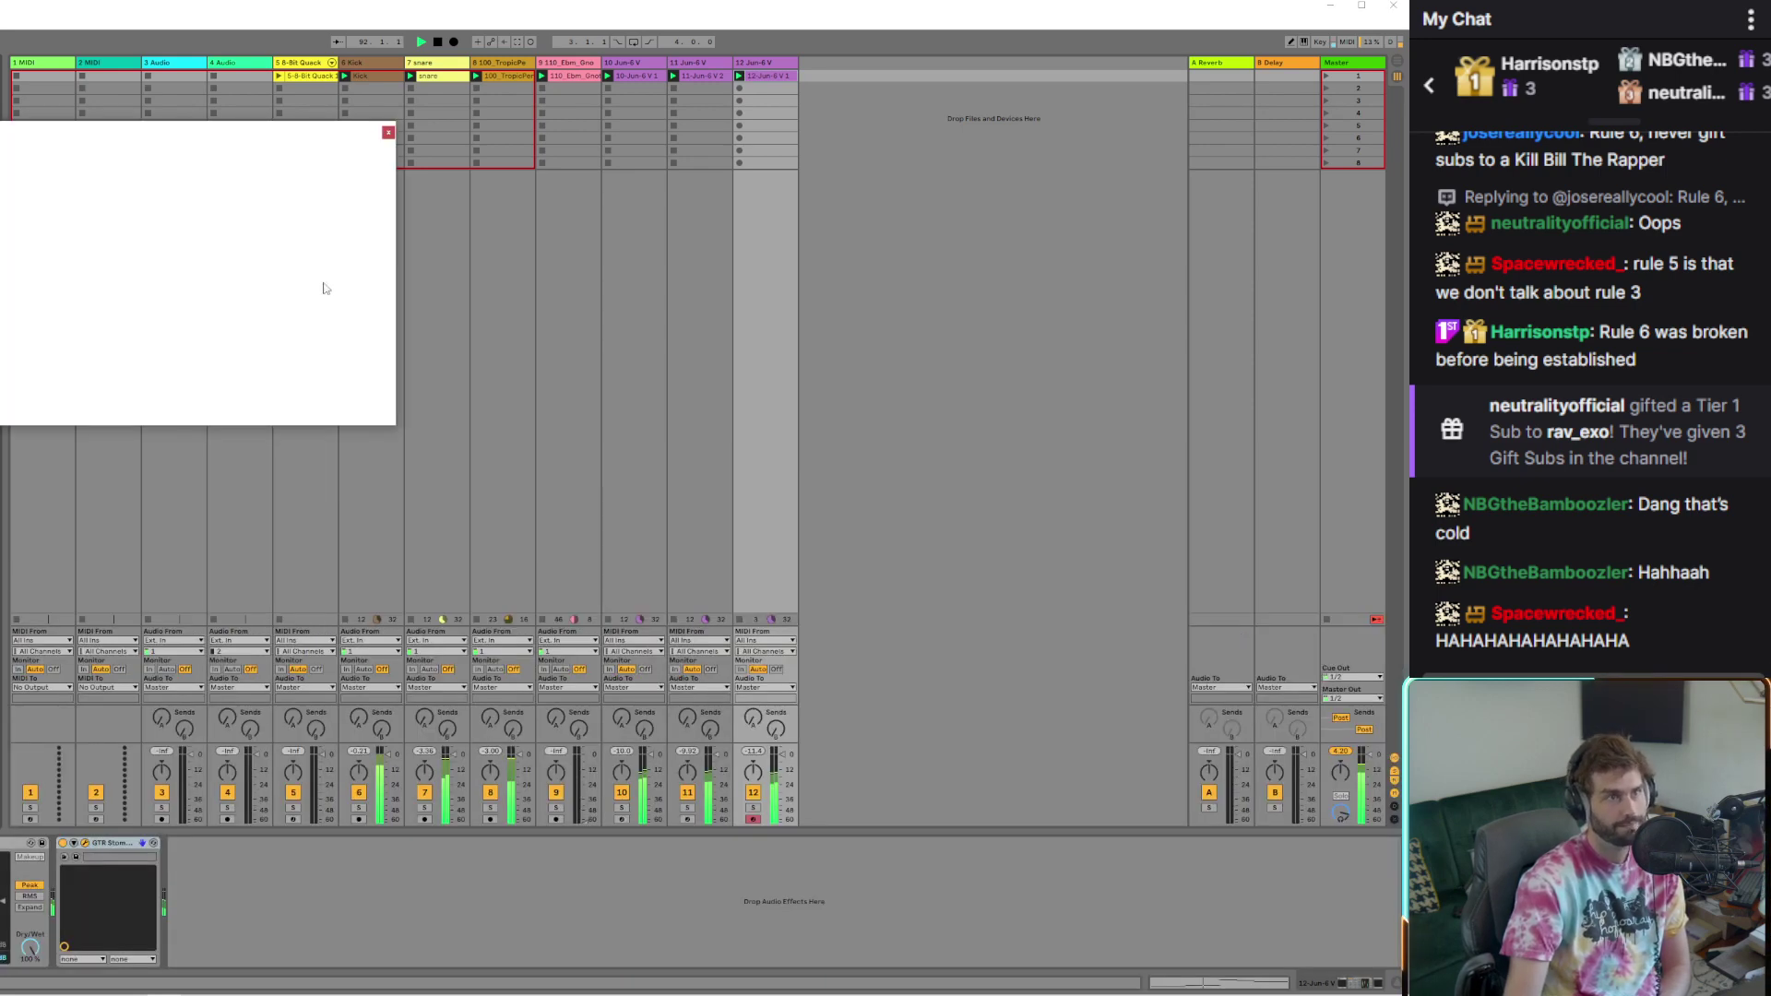
click(248, 162)
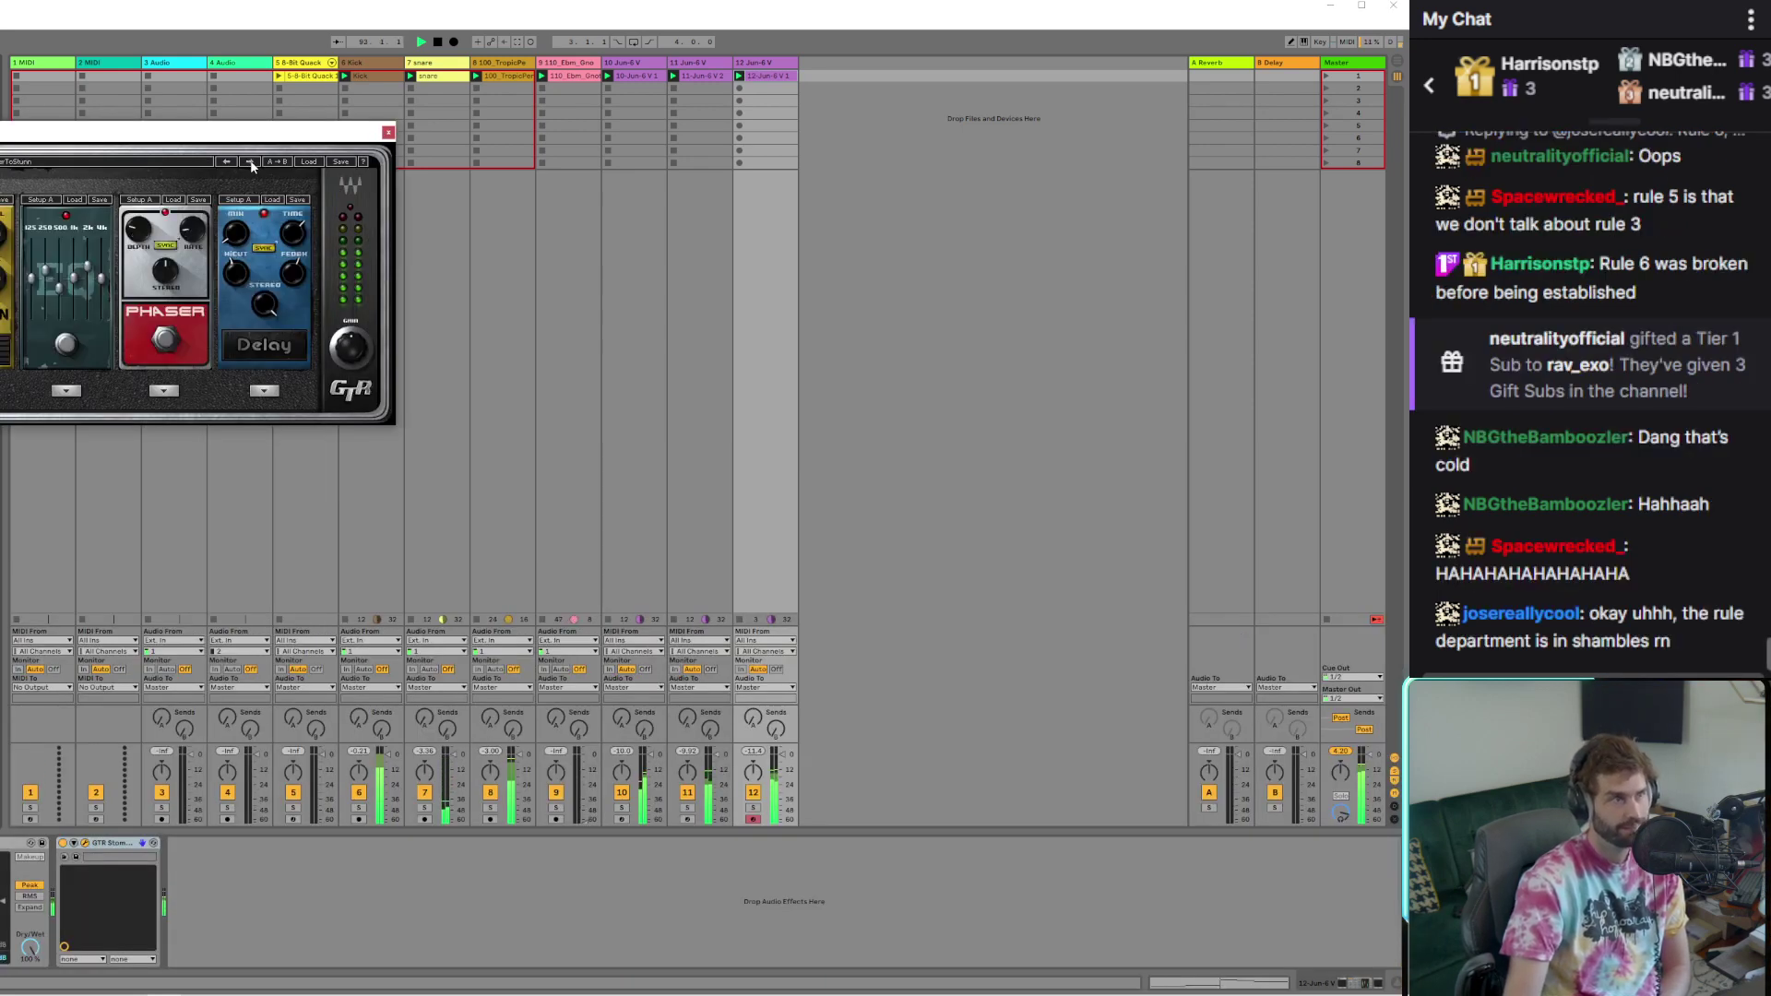
click(250, 162)
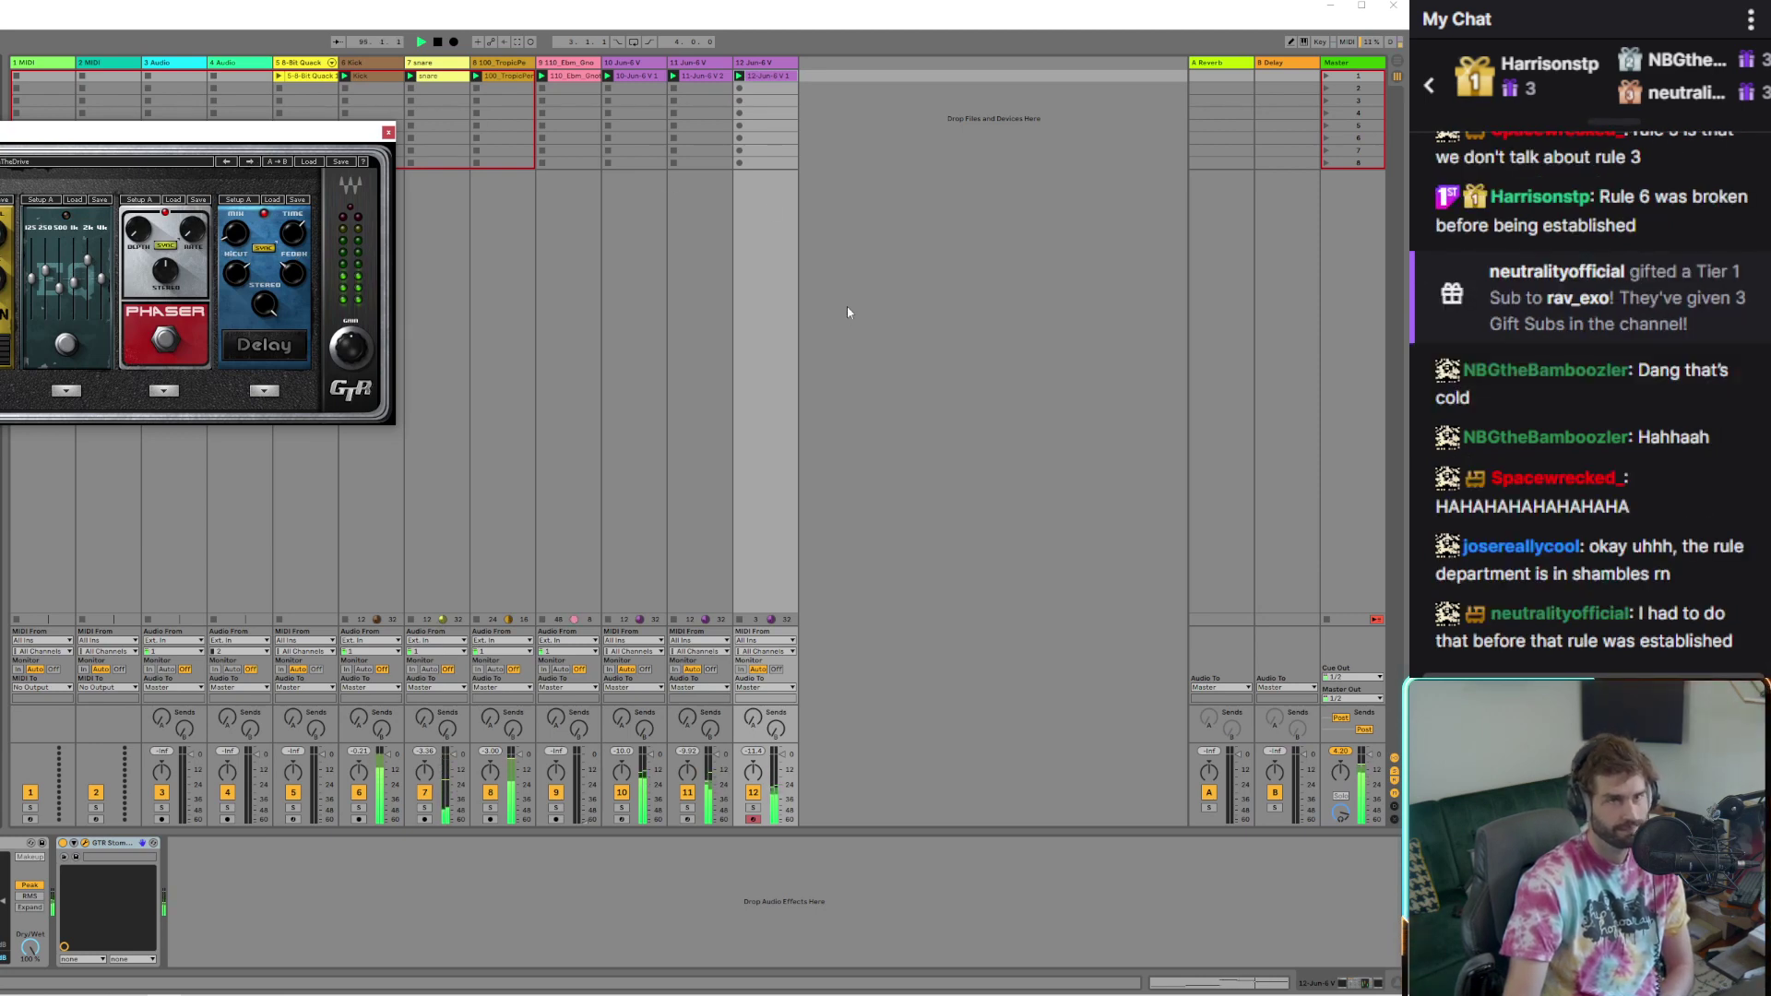
click(690, 794)
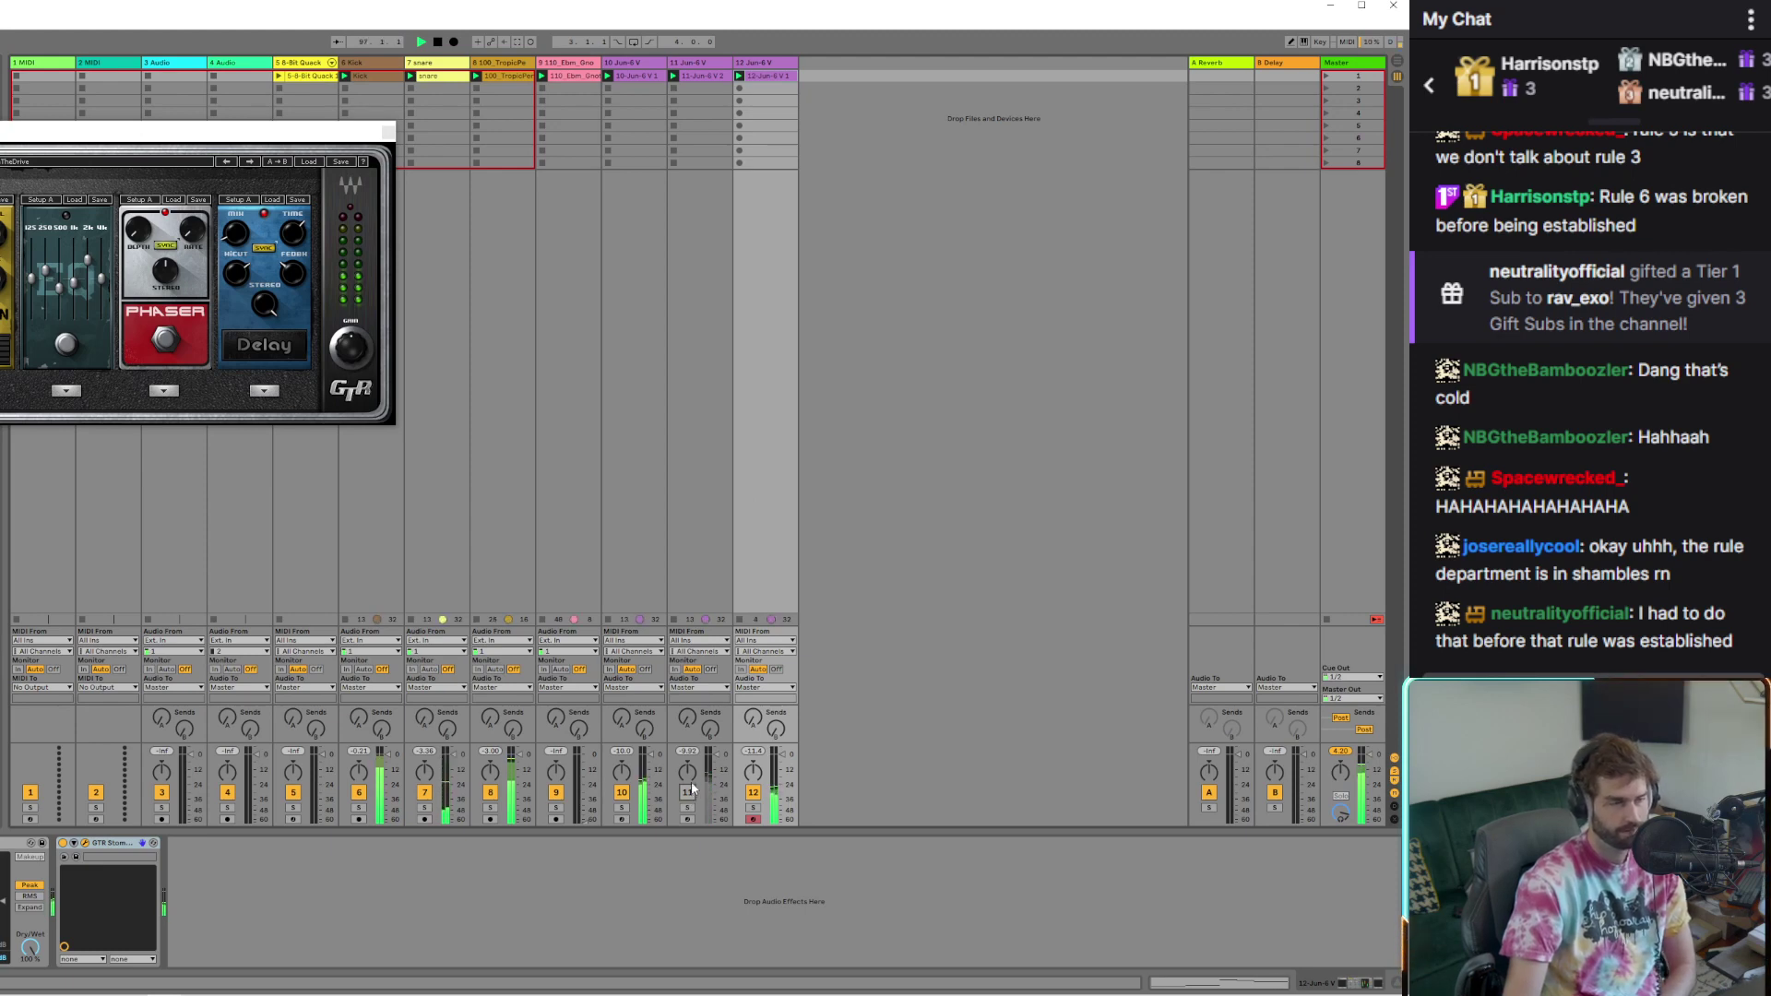
click(388, 133)
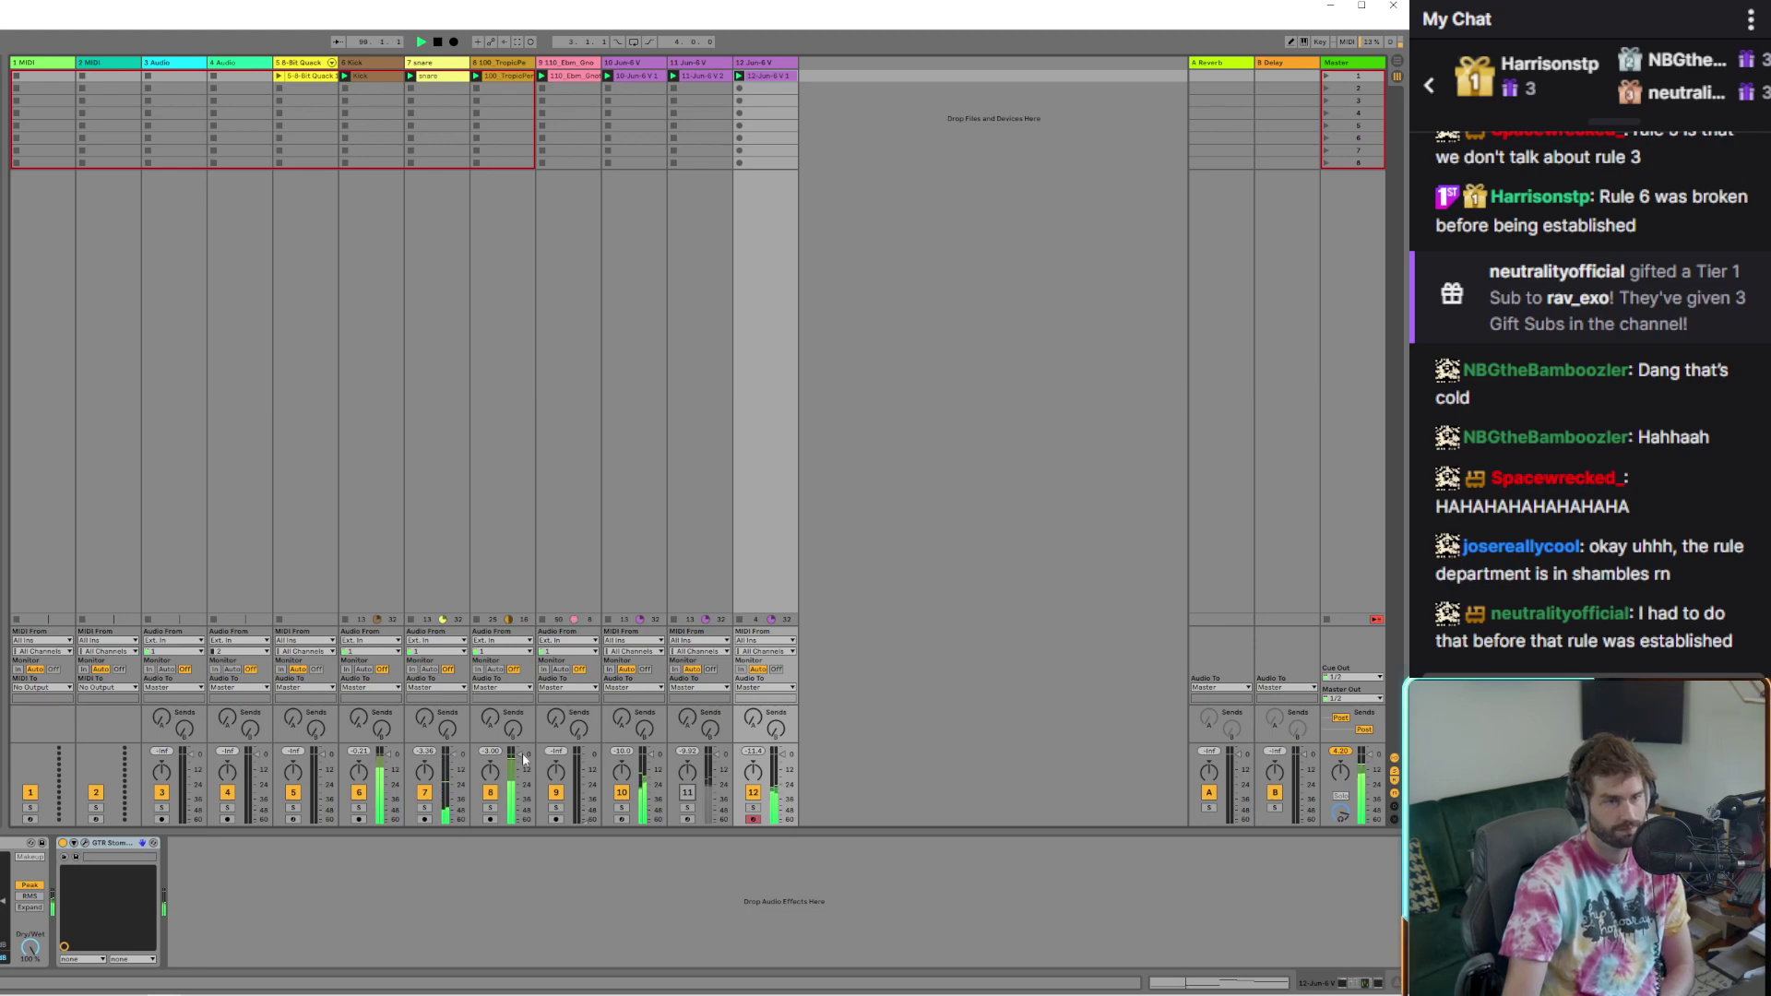
Add the SSL Native drum processor to track 8, set its output mix to about 57.9, lower its output gain slightly, and close its window
click(503, 80)
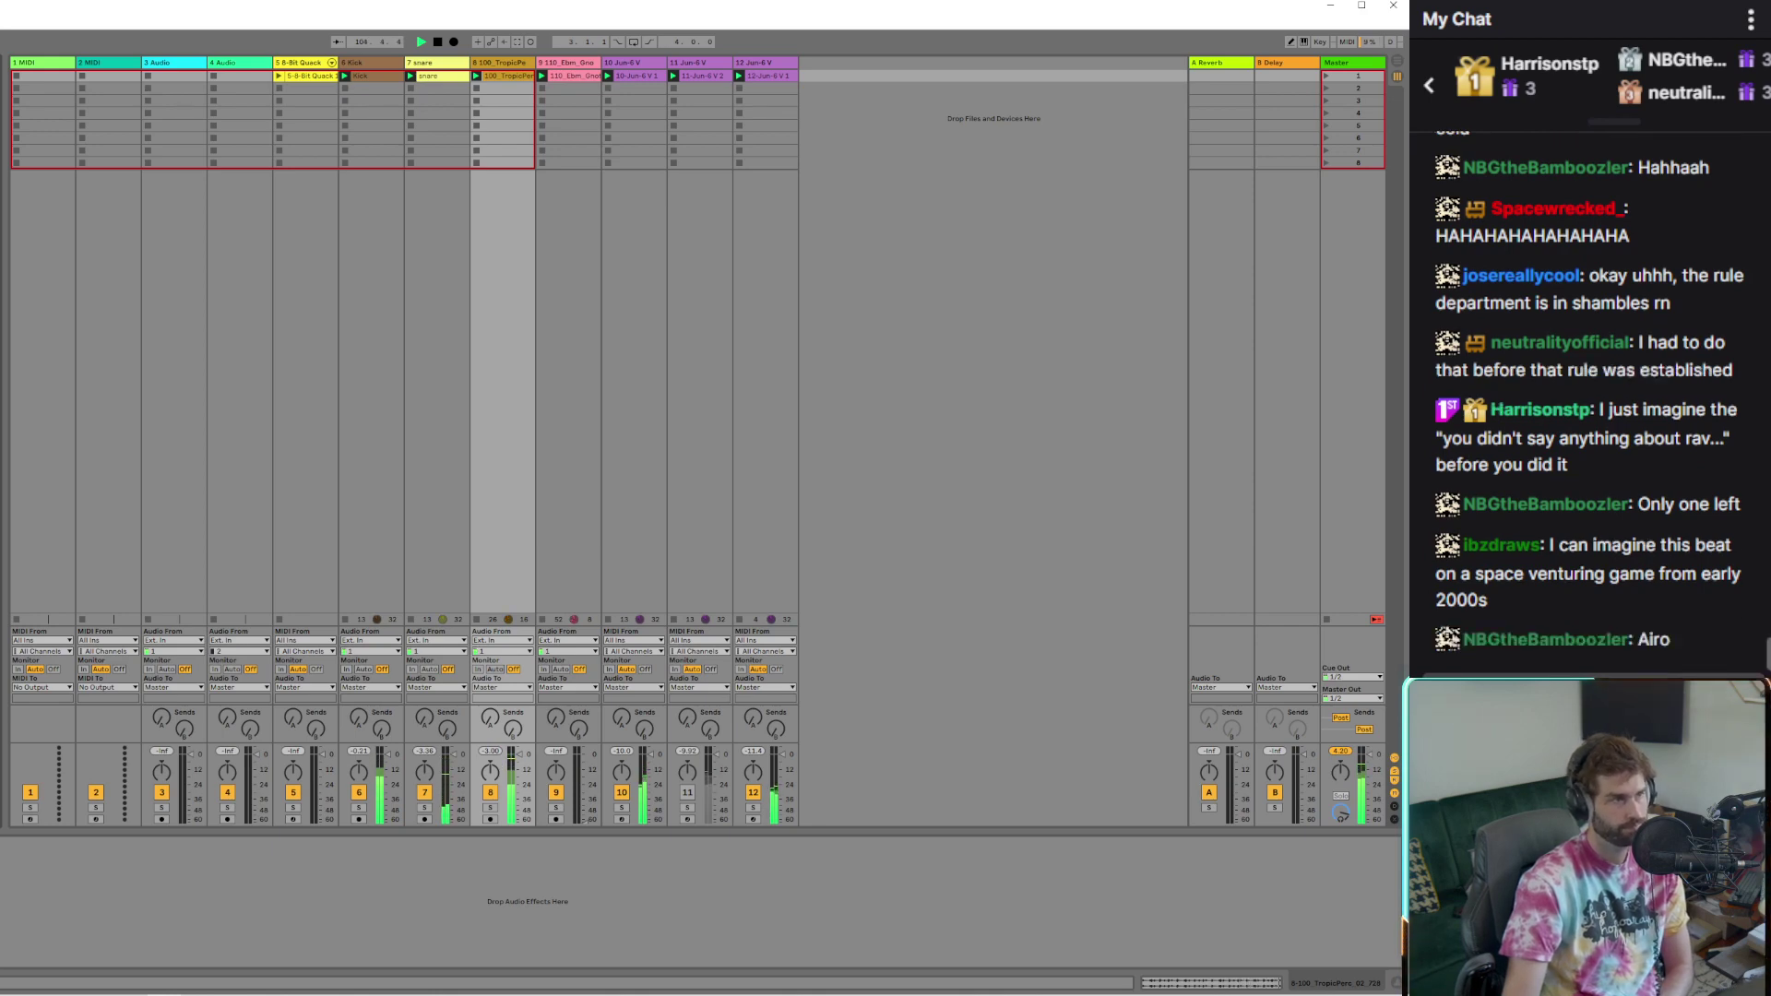
key(ctrl+alt+p)
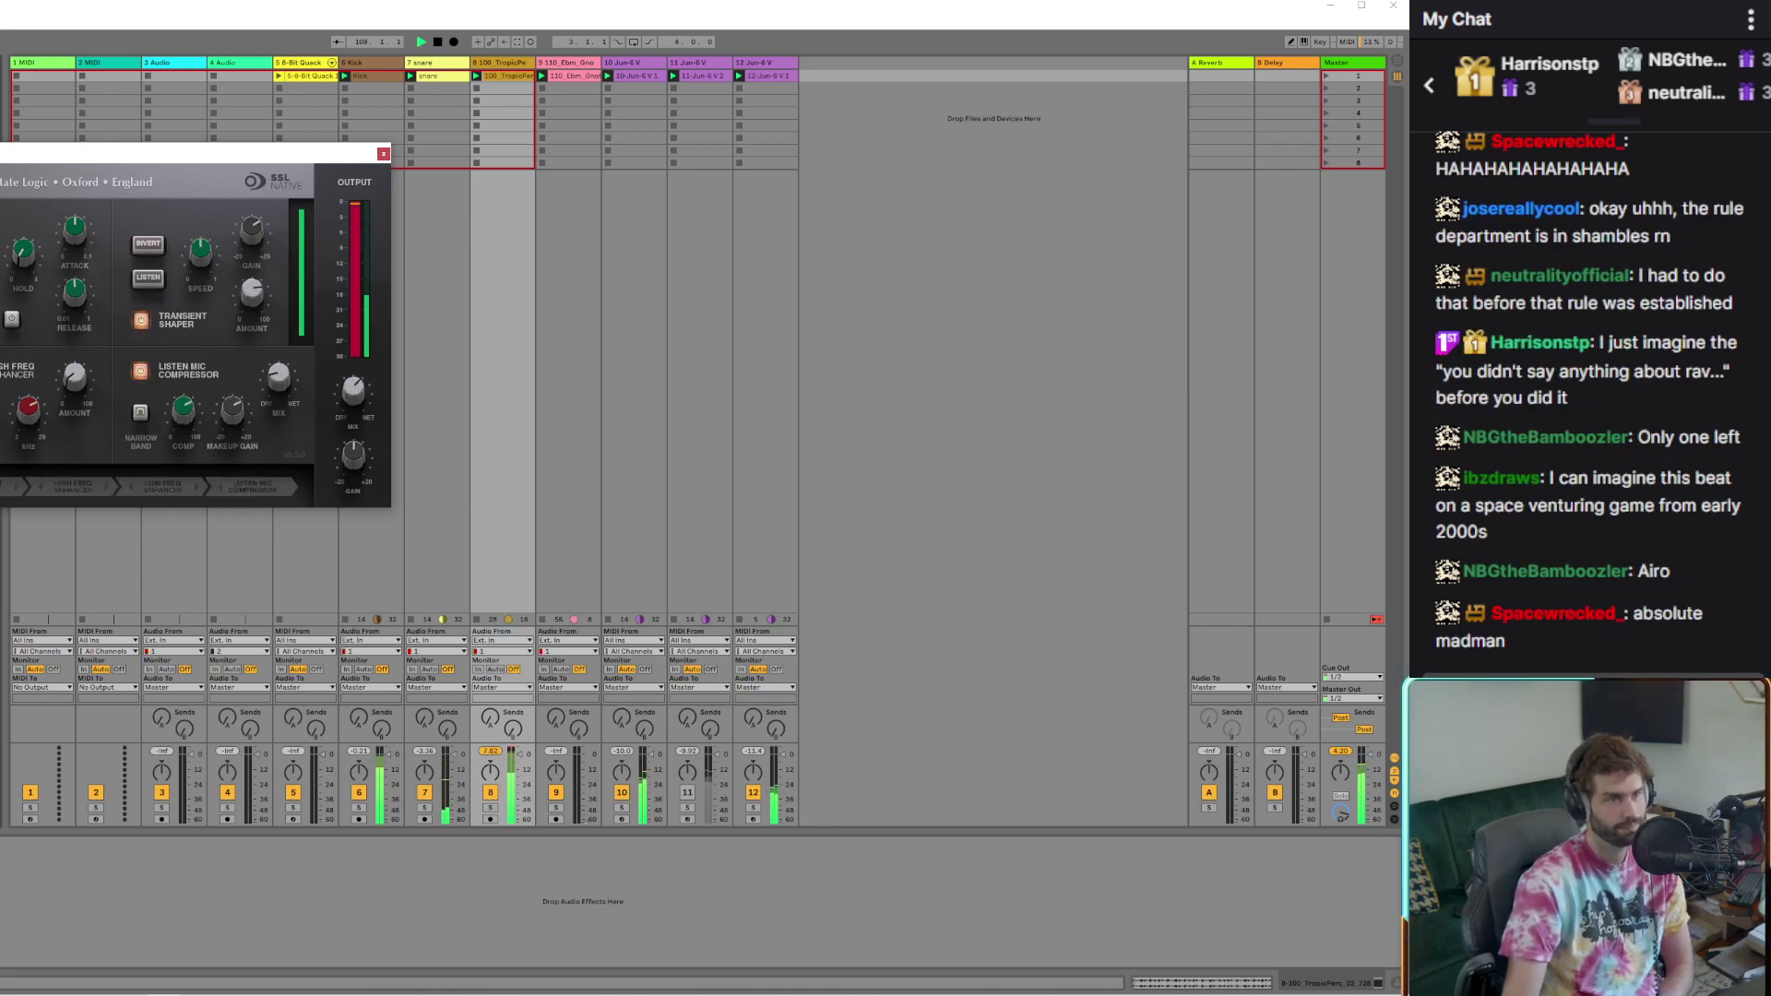
mouse_move(361, 399)
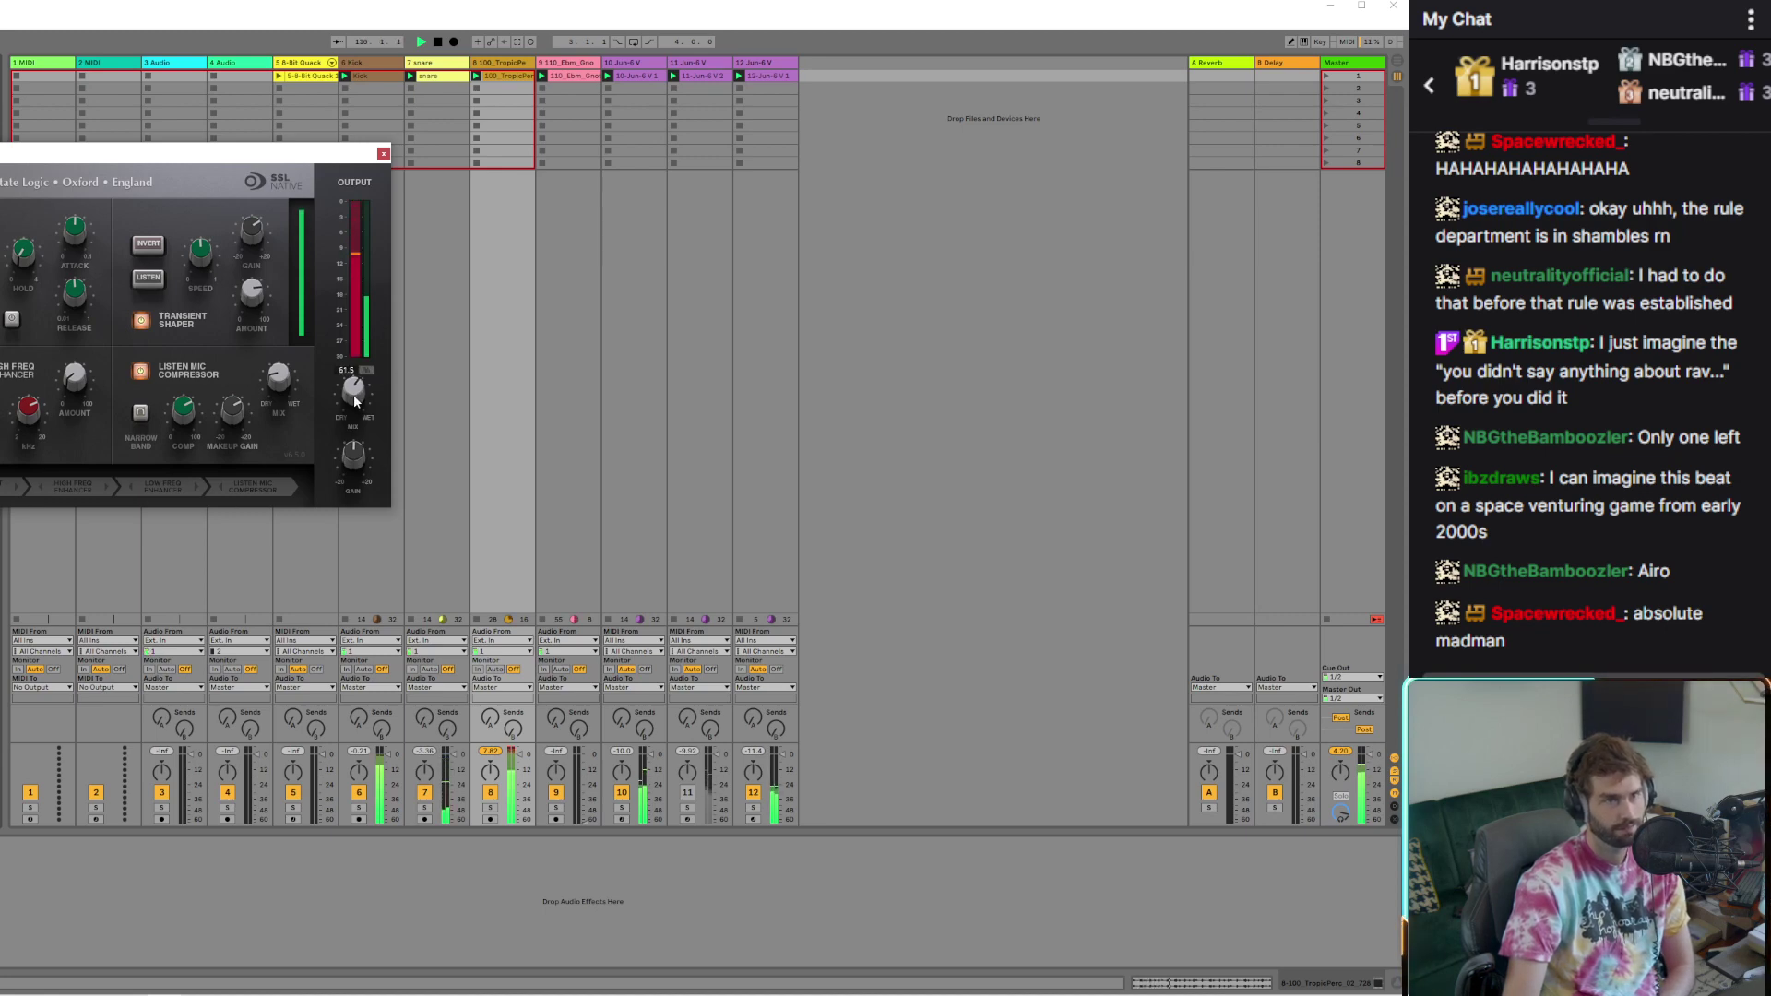
drag(354, 401, 358, 395)
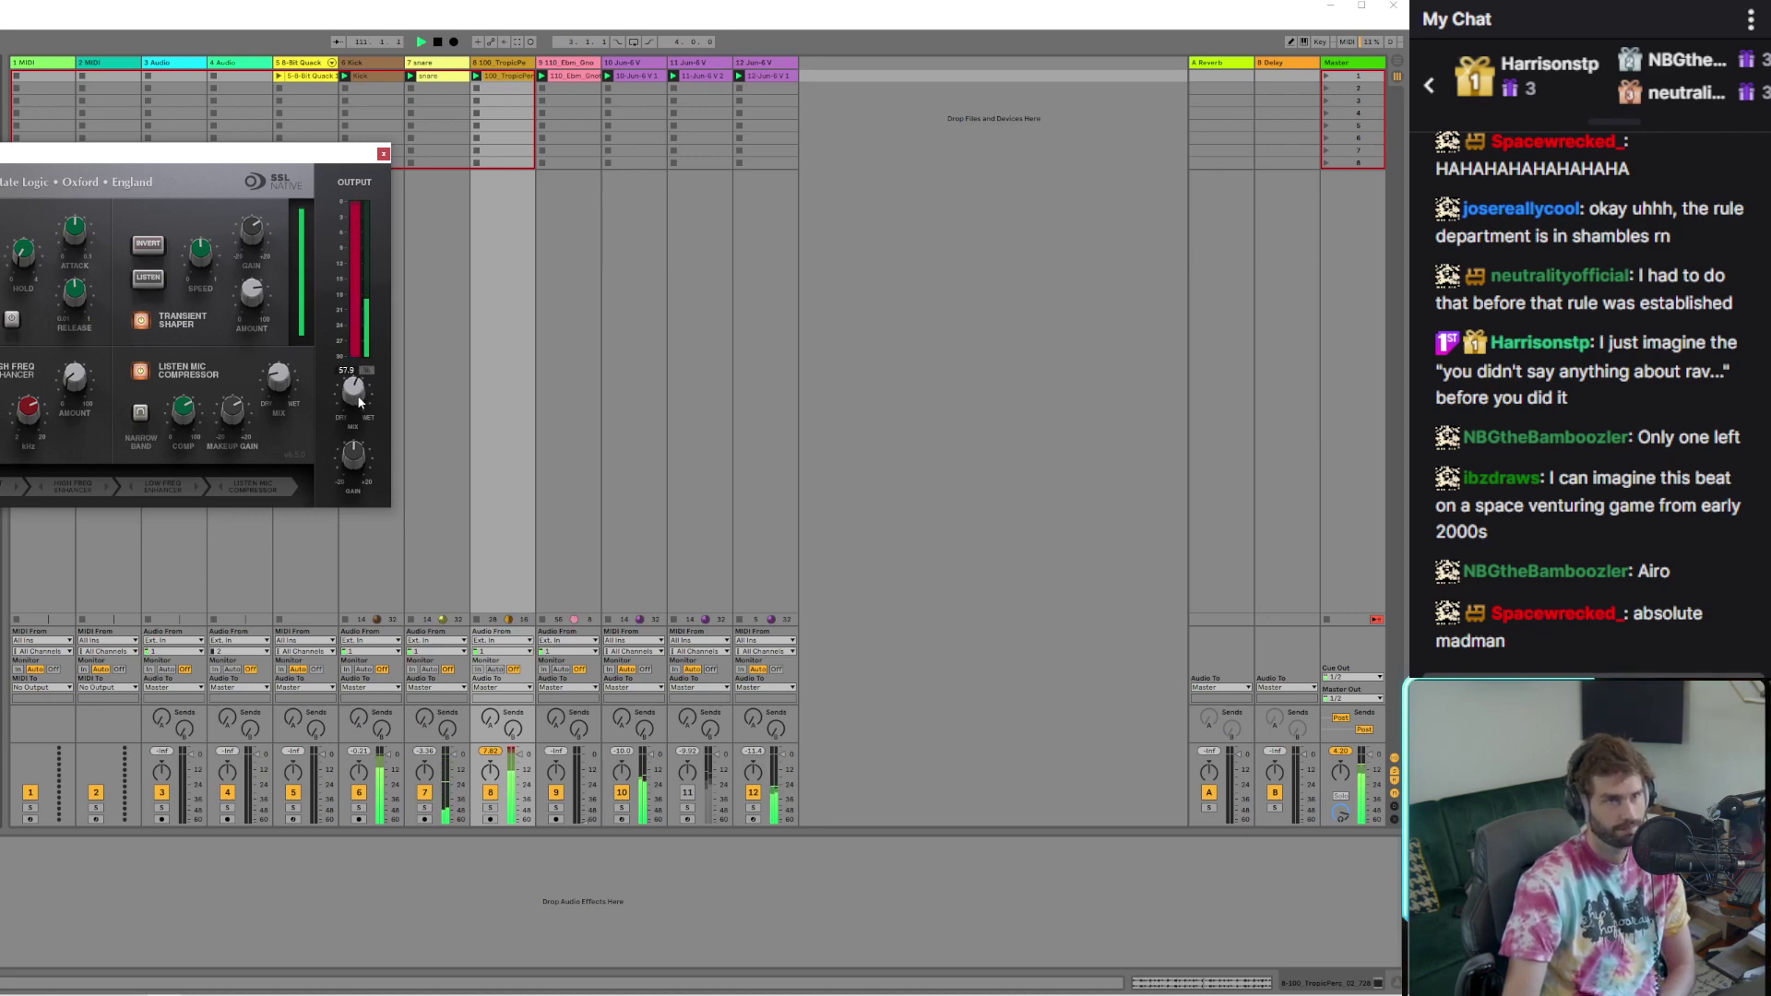
mouse_move(352, 454)
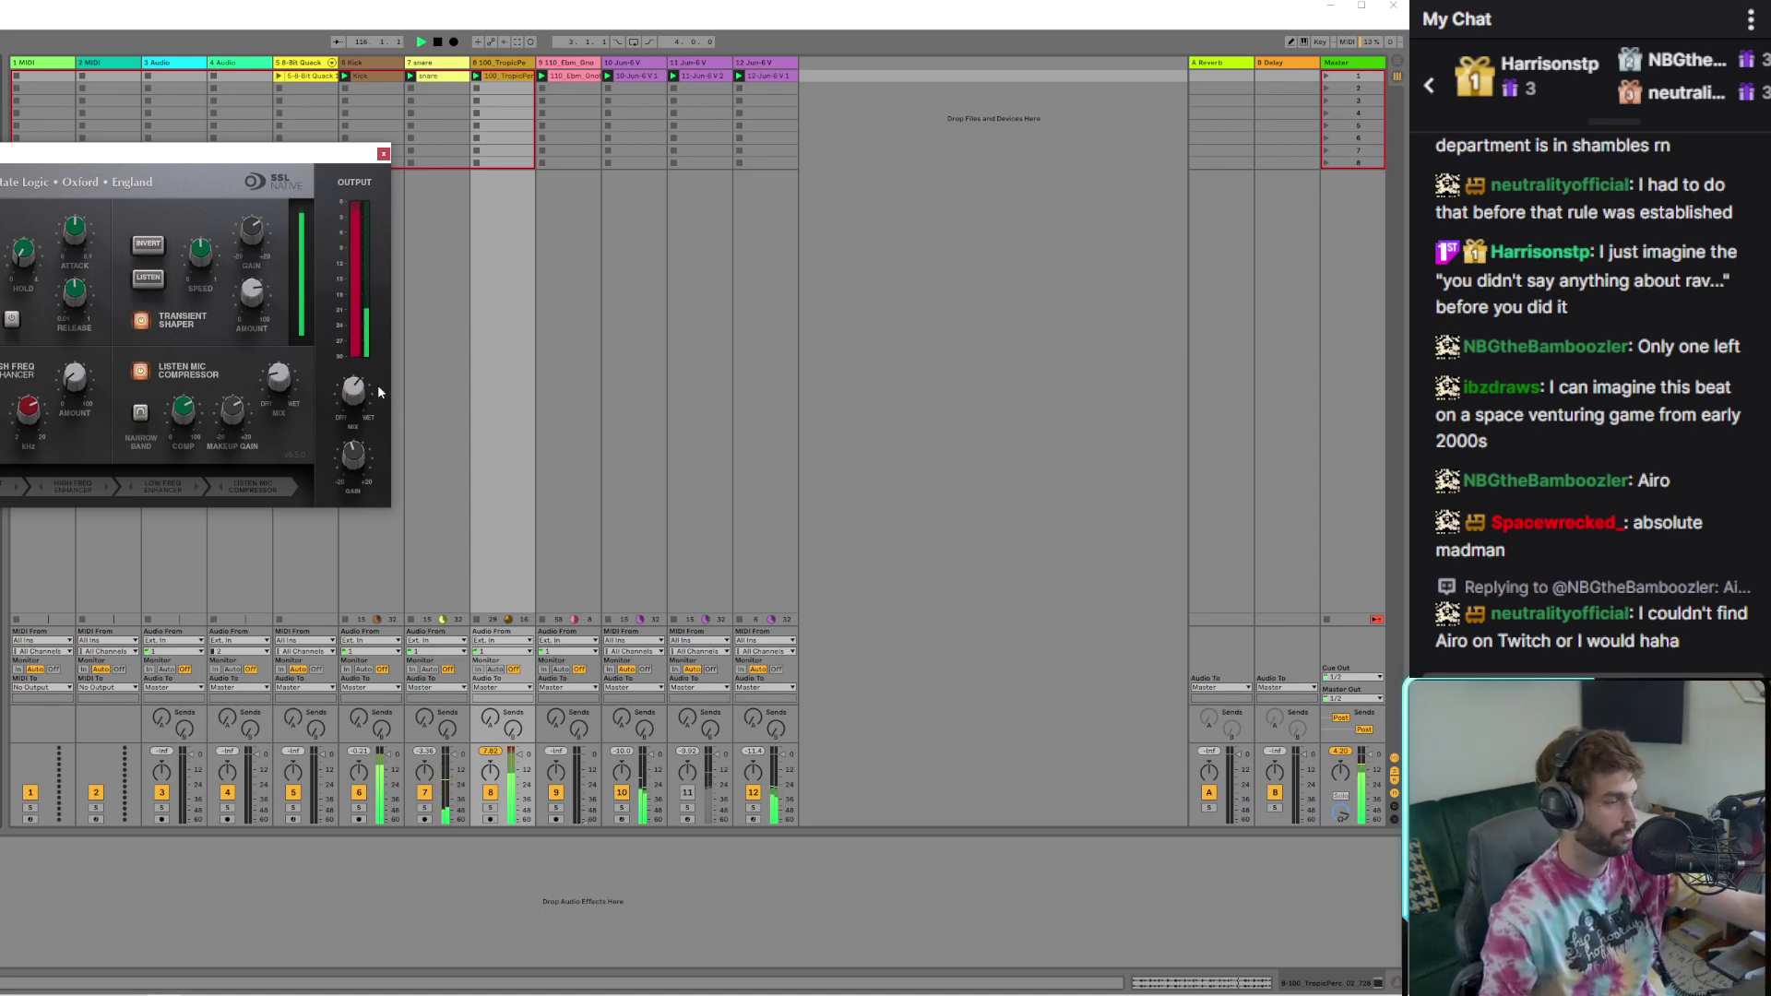
drag(351, 462, 348, 465)
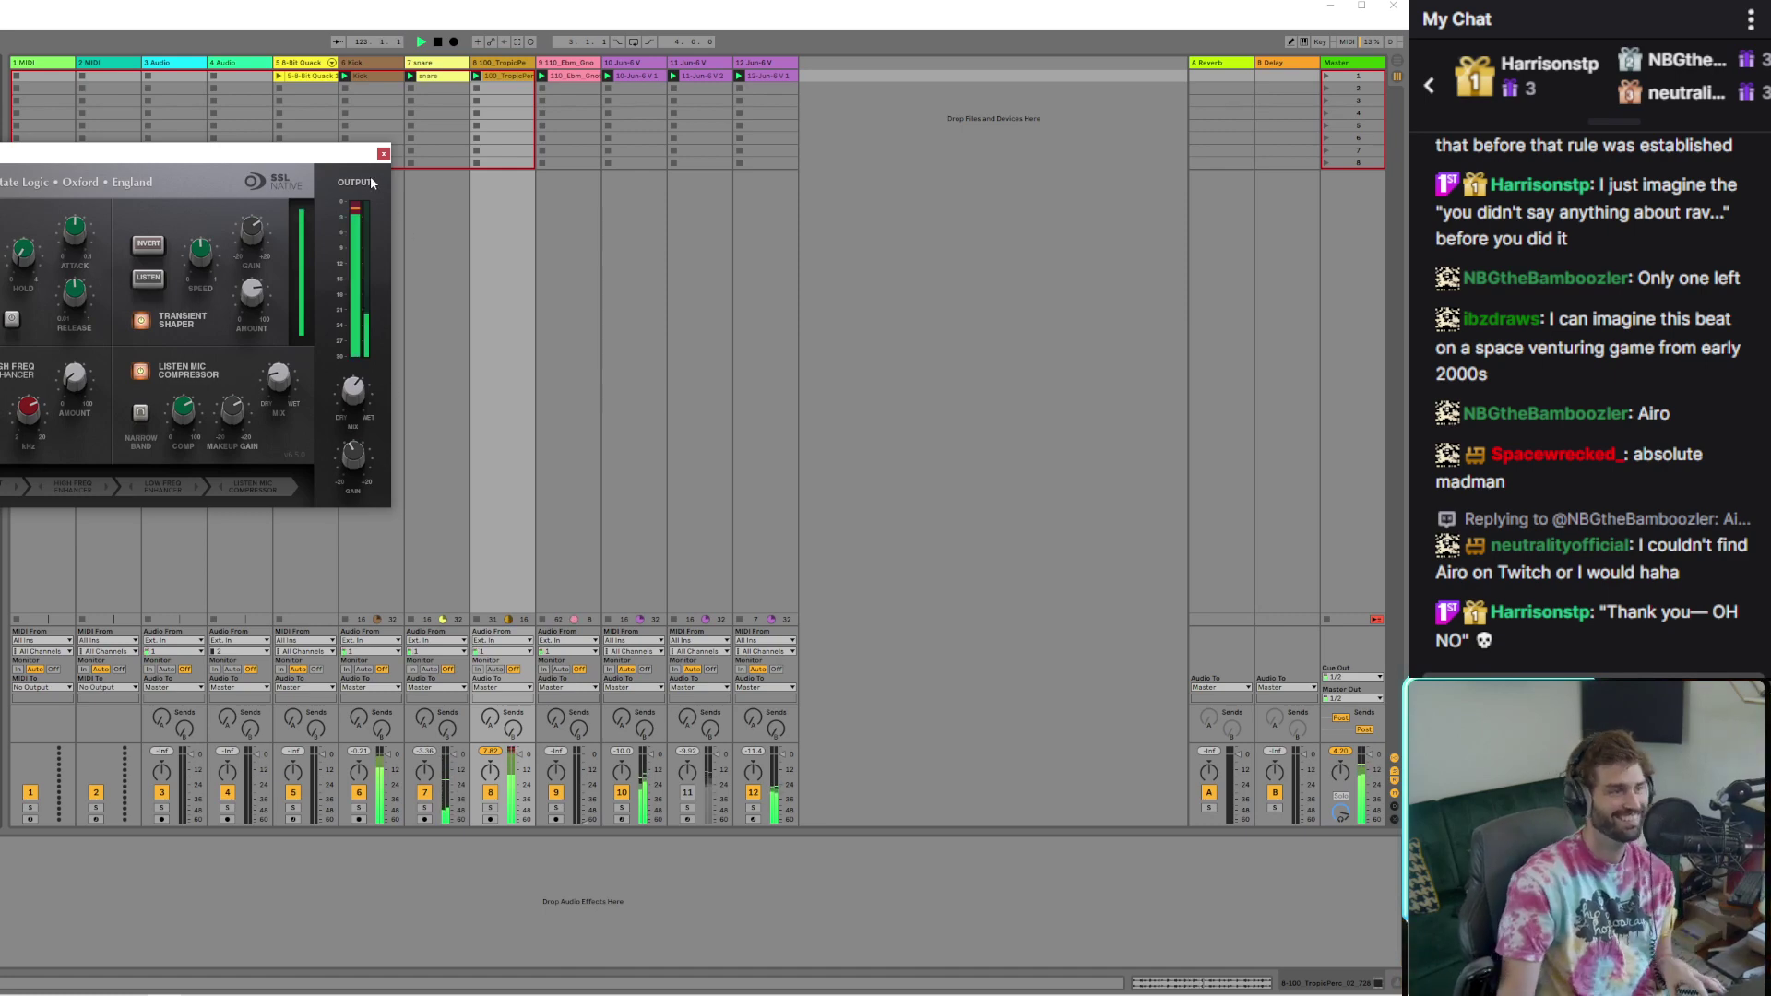
click(383, 154)
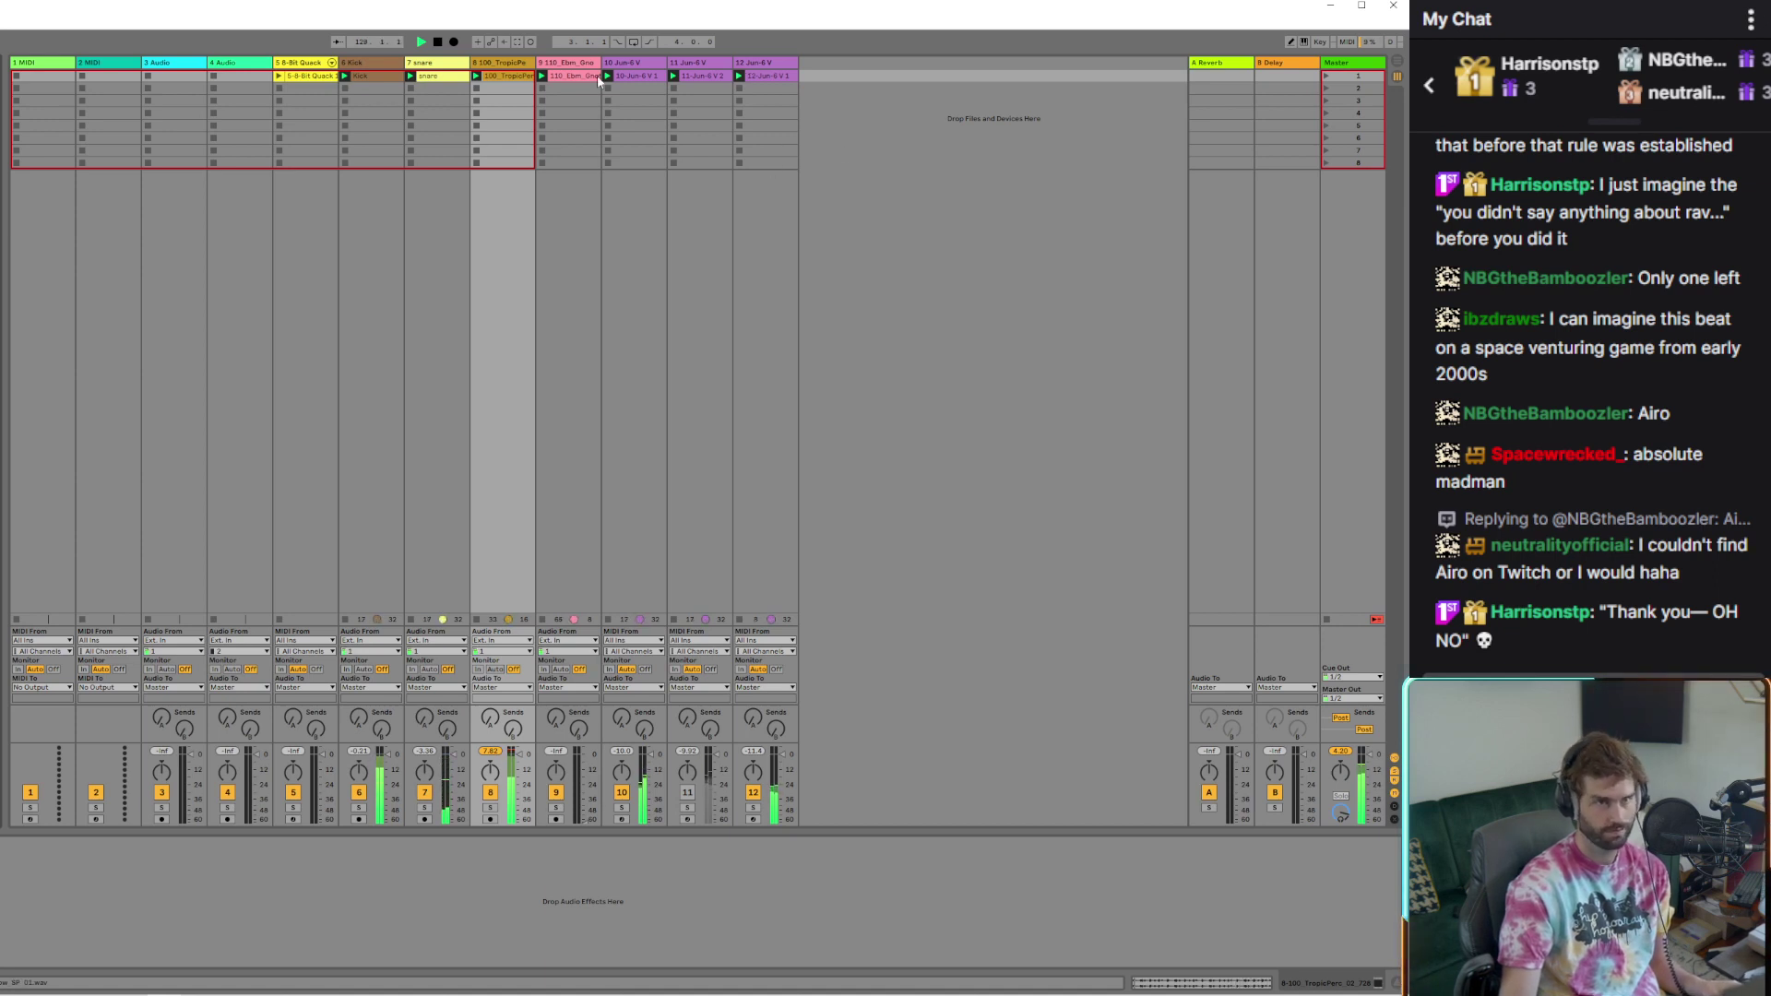
Duplicate the Filter Sweep Arpg track 11 and delete the clip from the first slot of the copy
right_click(765, 63)
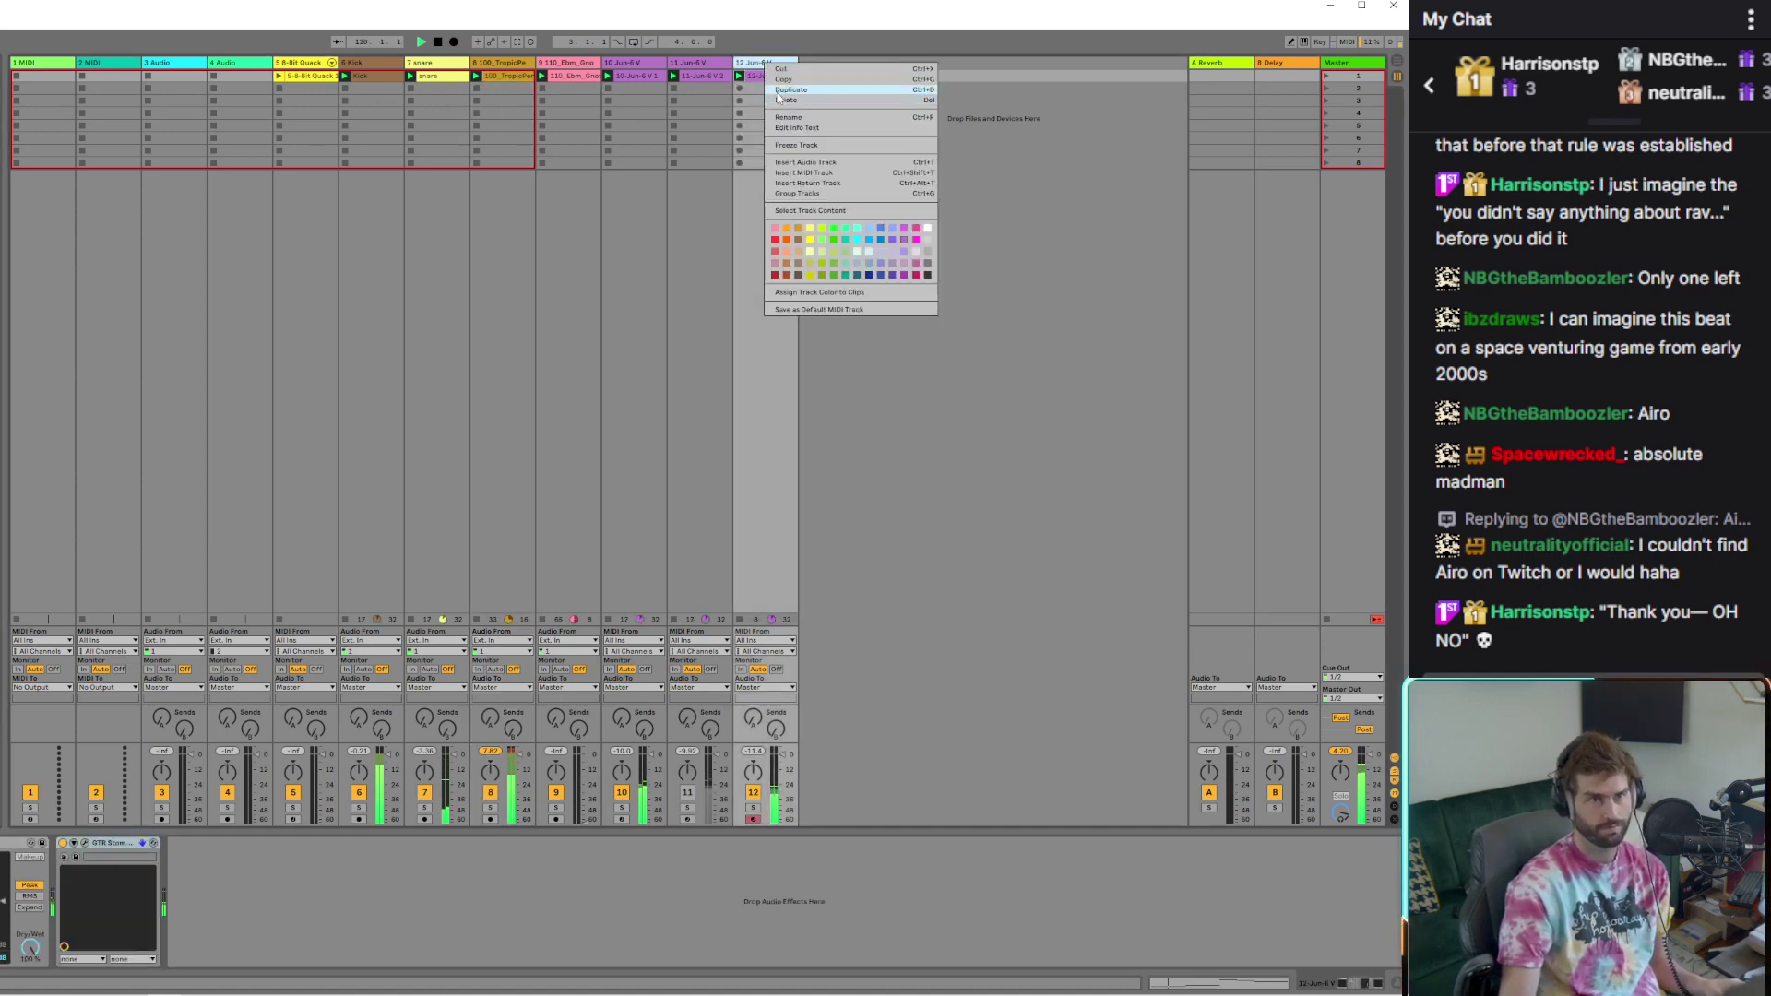
click(702, 61)
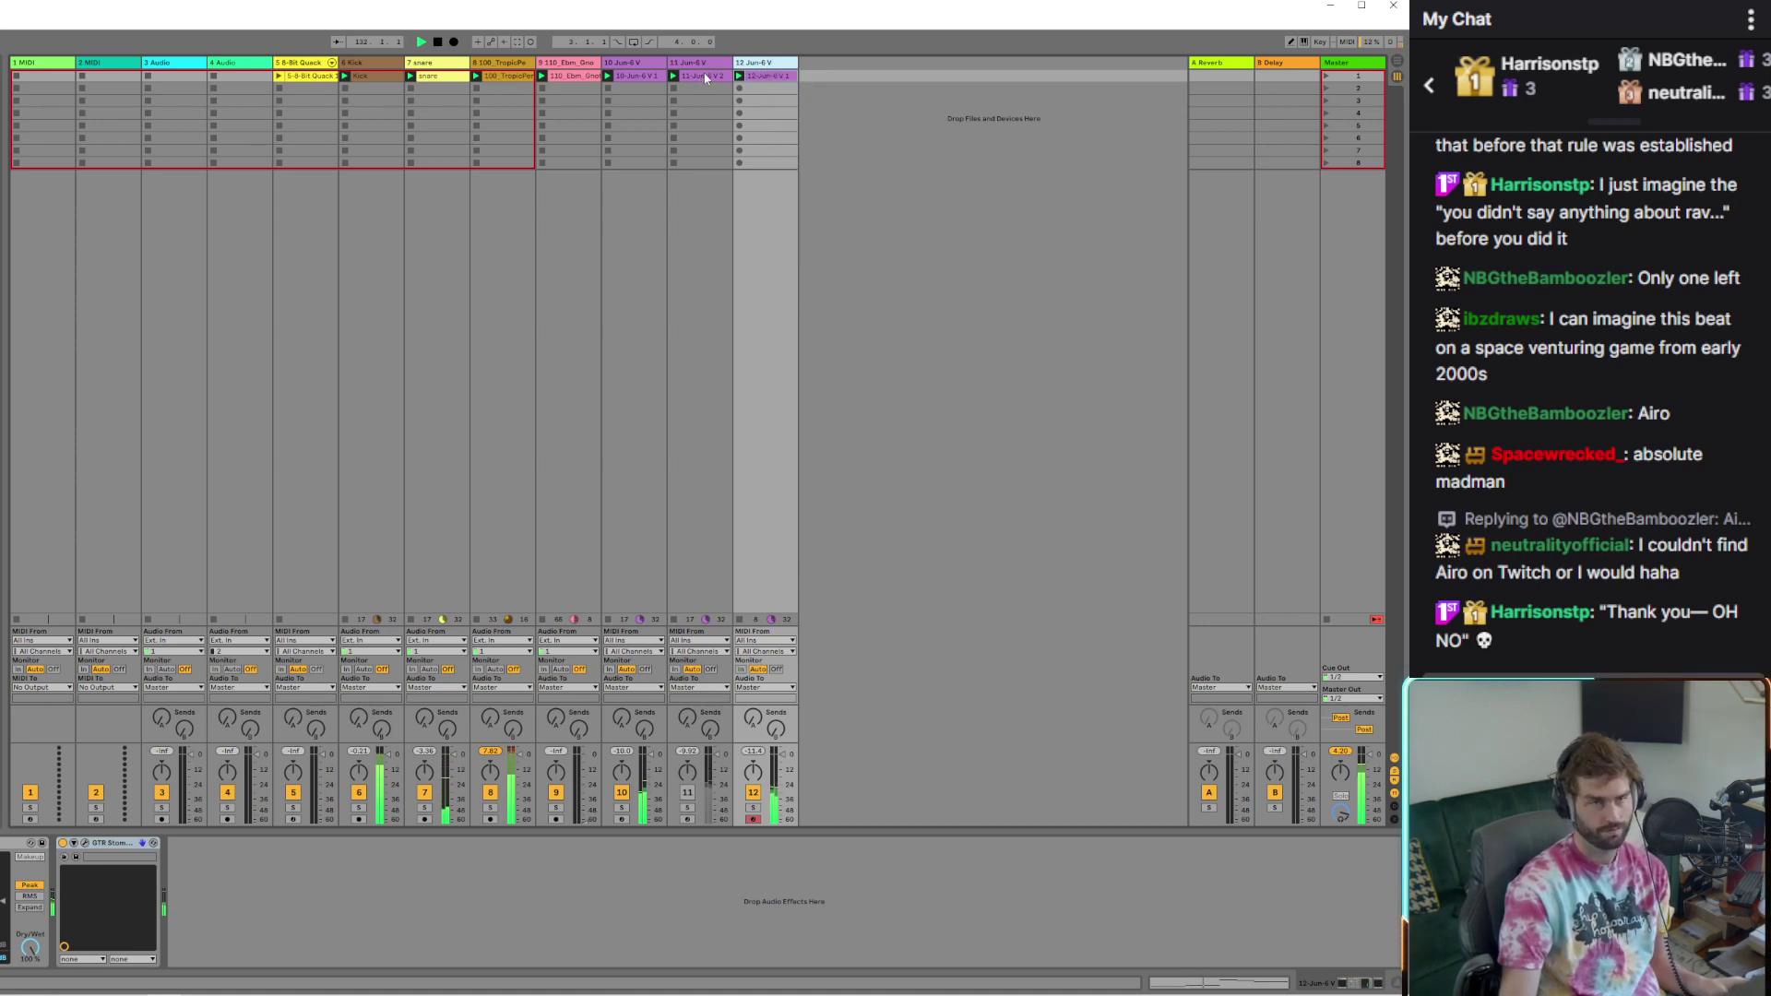
right_click(704, 65)
click(723, 90)
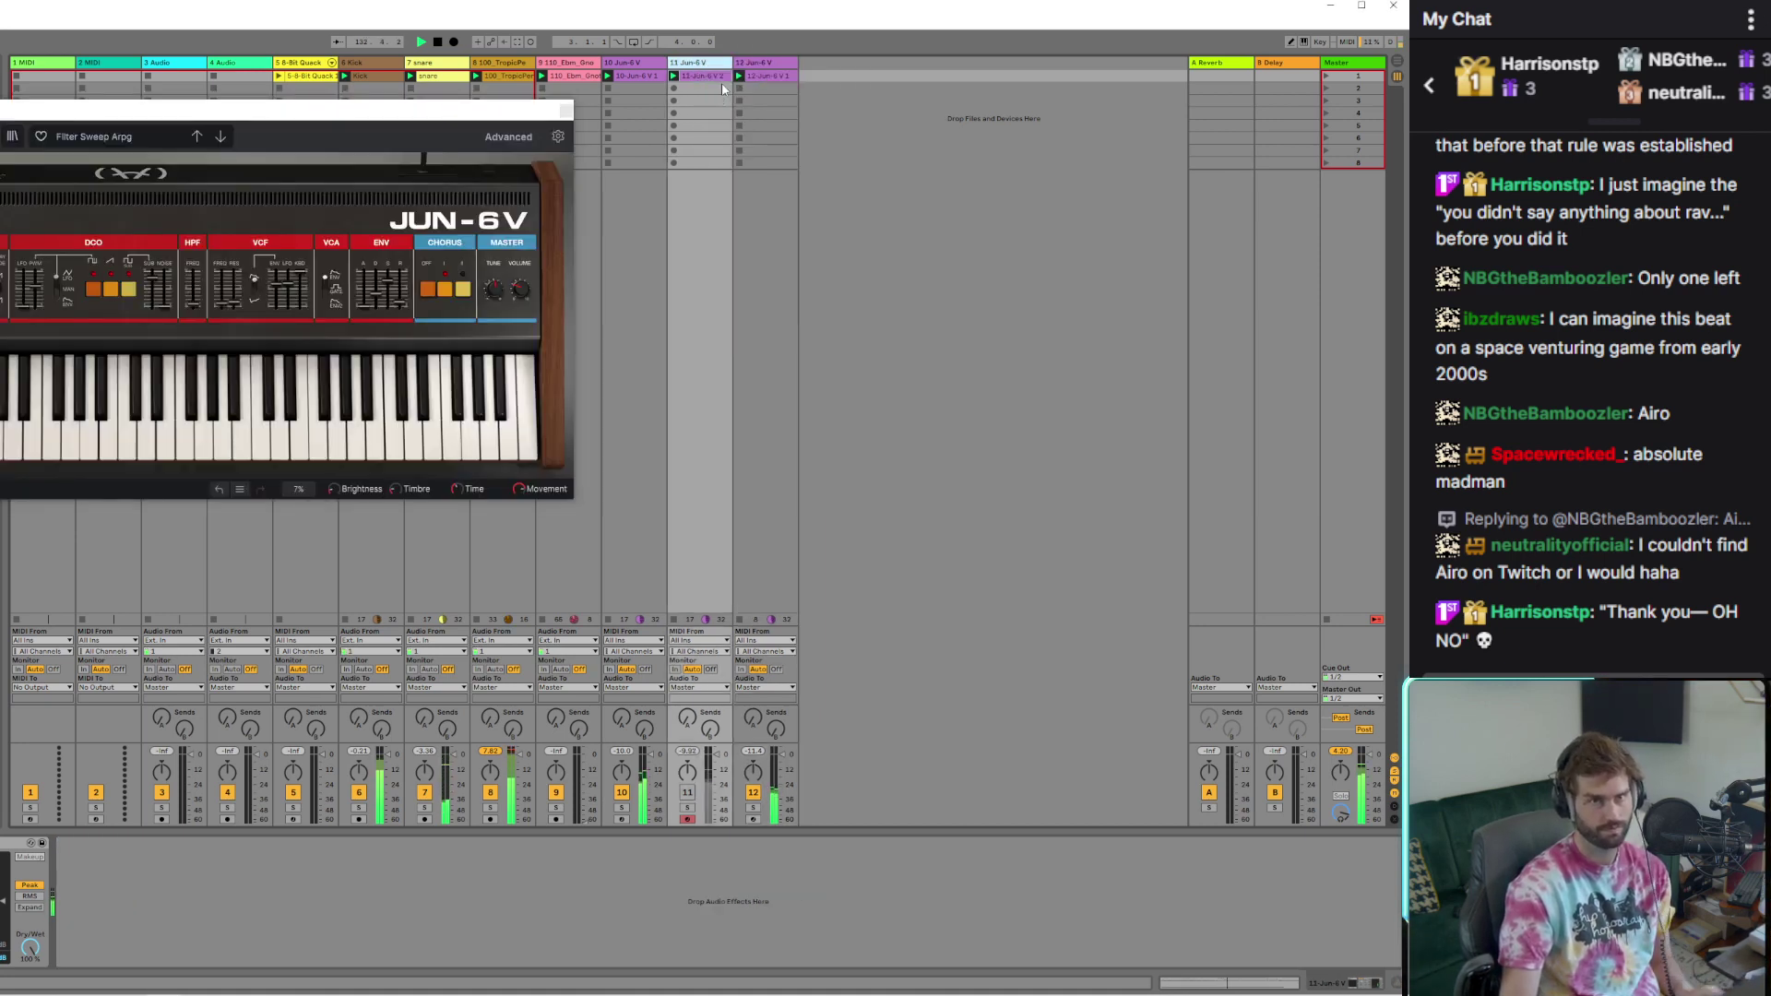
click(741, 81)
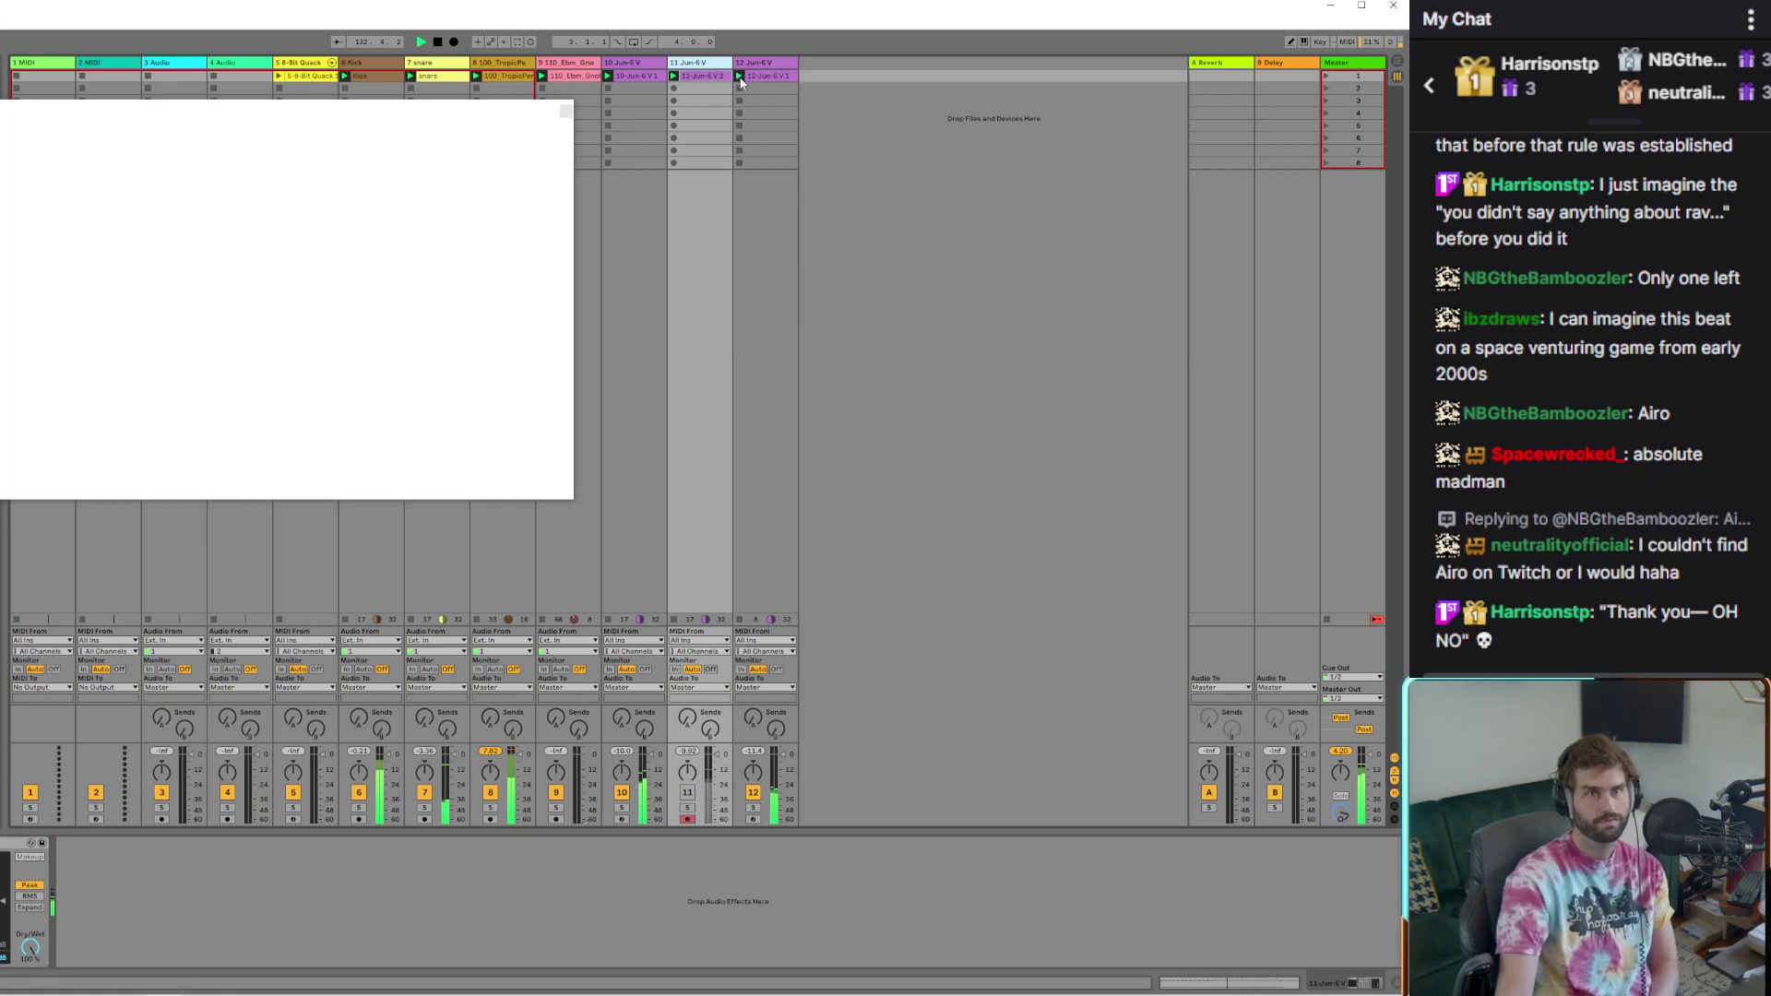
key(ctrl+d)
key(Delete)
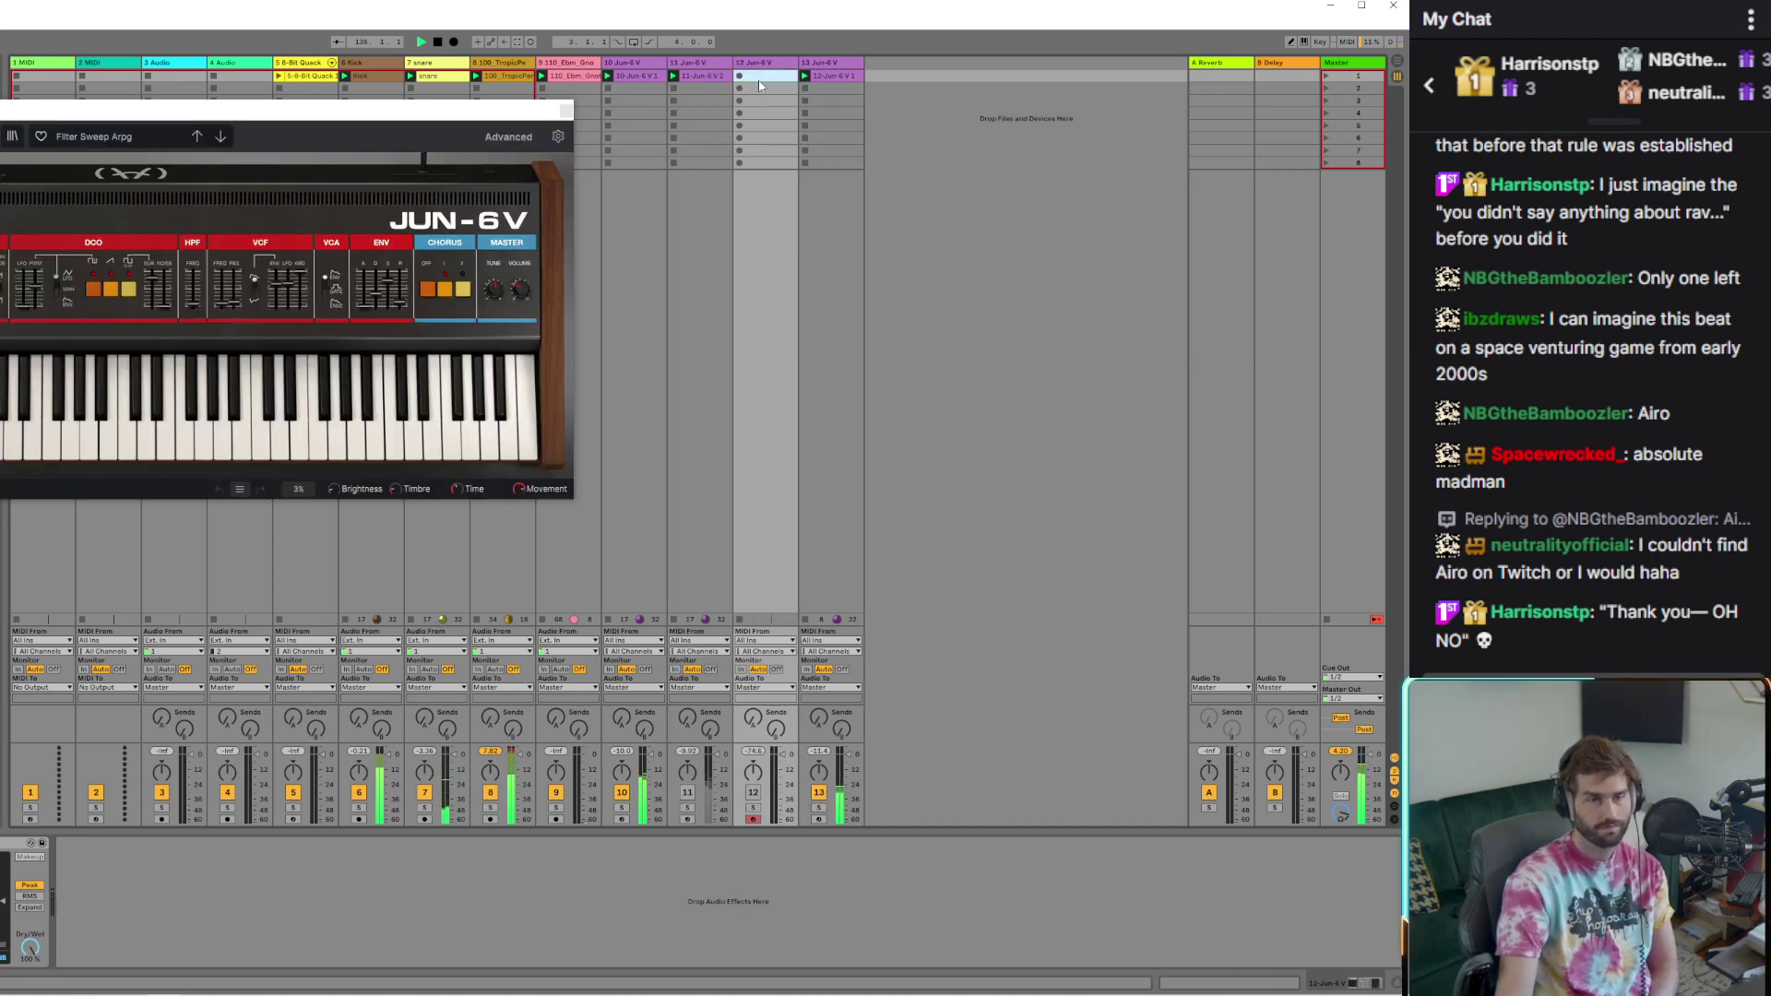
Choose the Migrating Lead preset on the new Jun-6 V track 12 and start recording a clip in its first slot
click(221, 138)
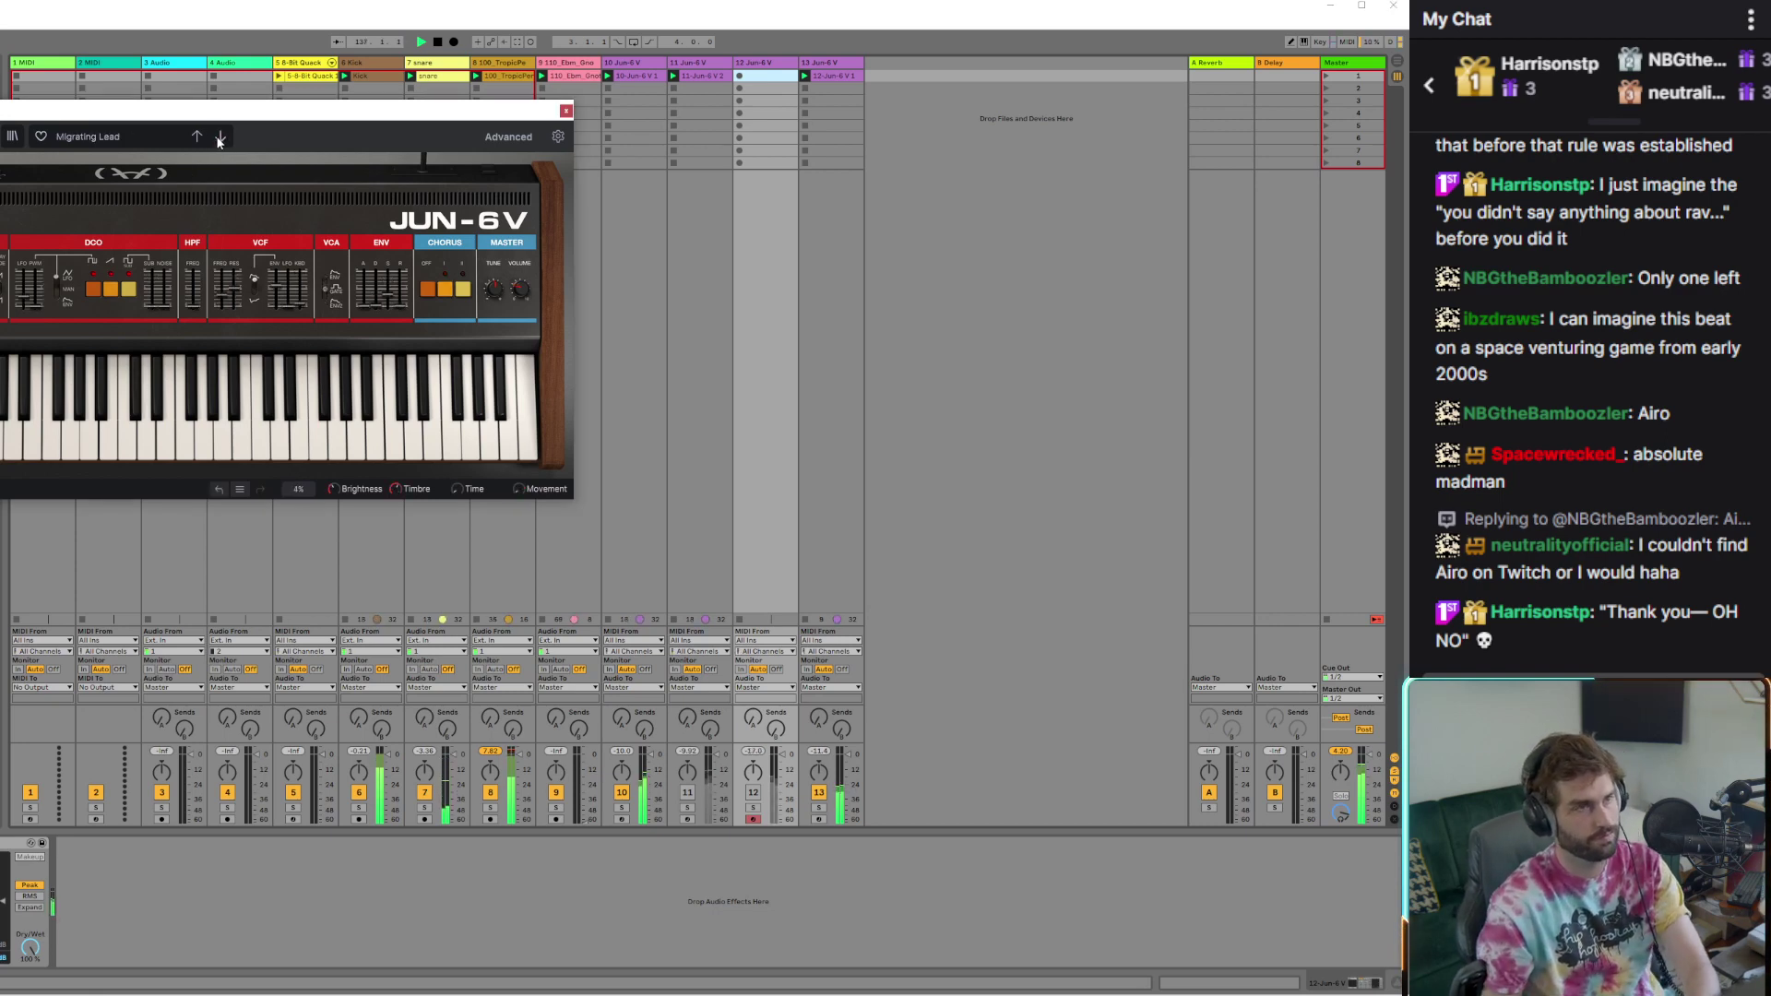
click(754, 793)
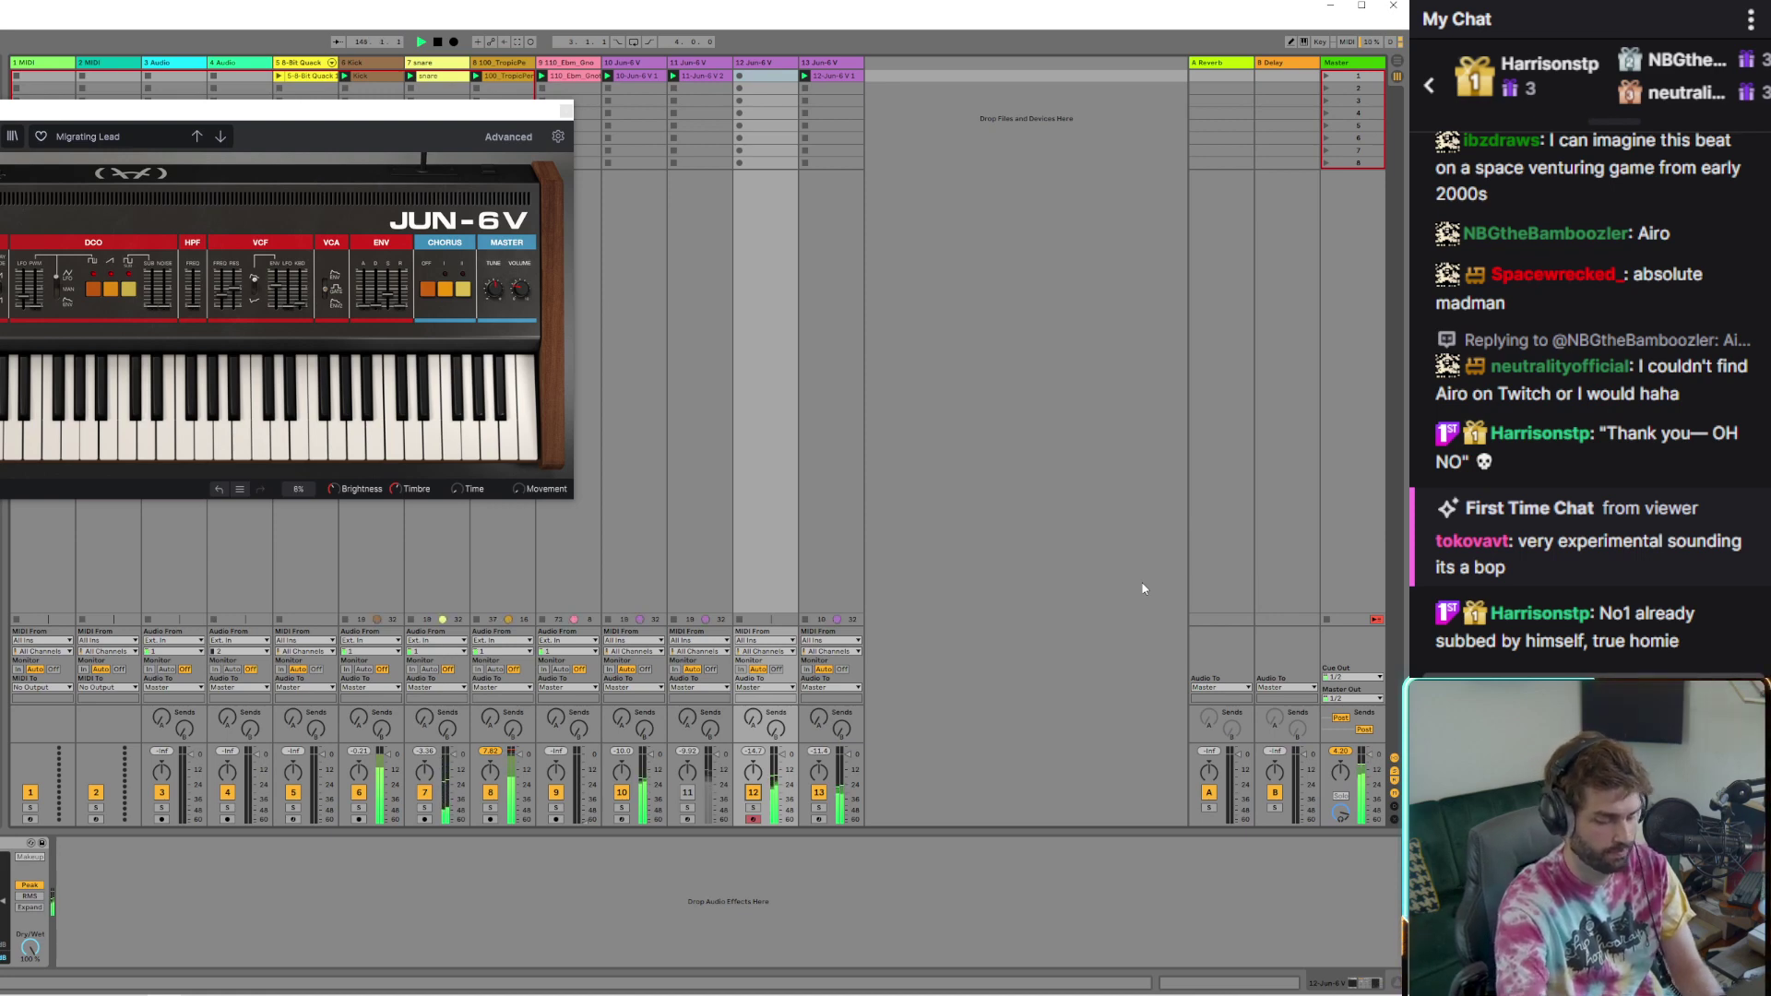
key(shift+Tab)
key(Return)
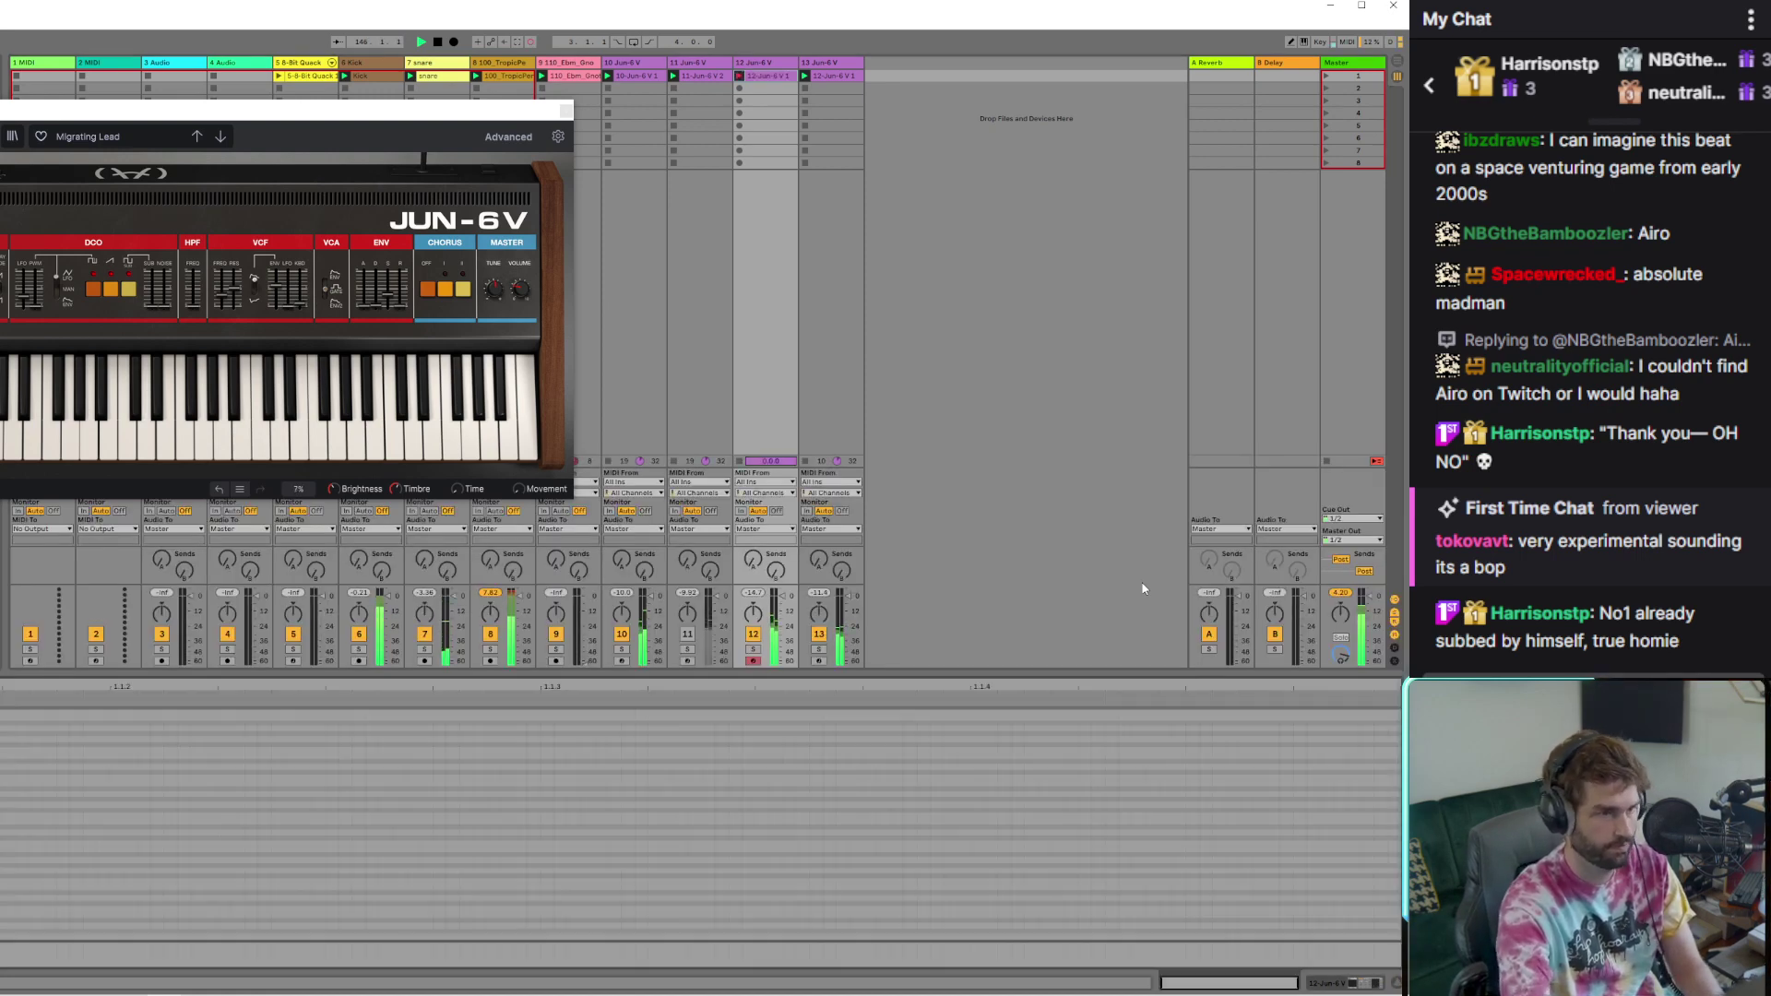
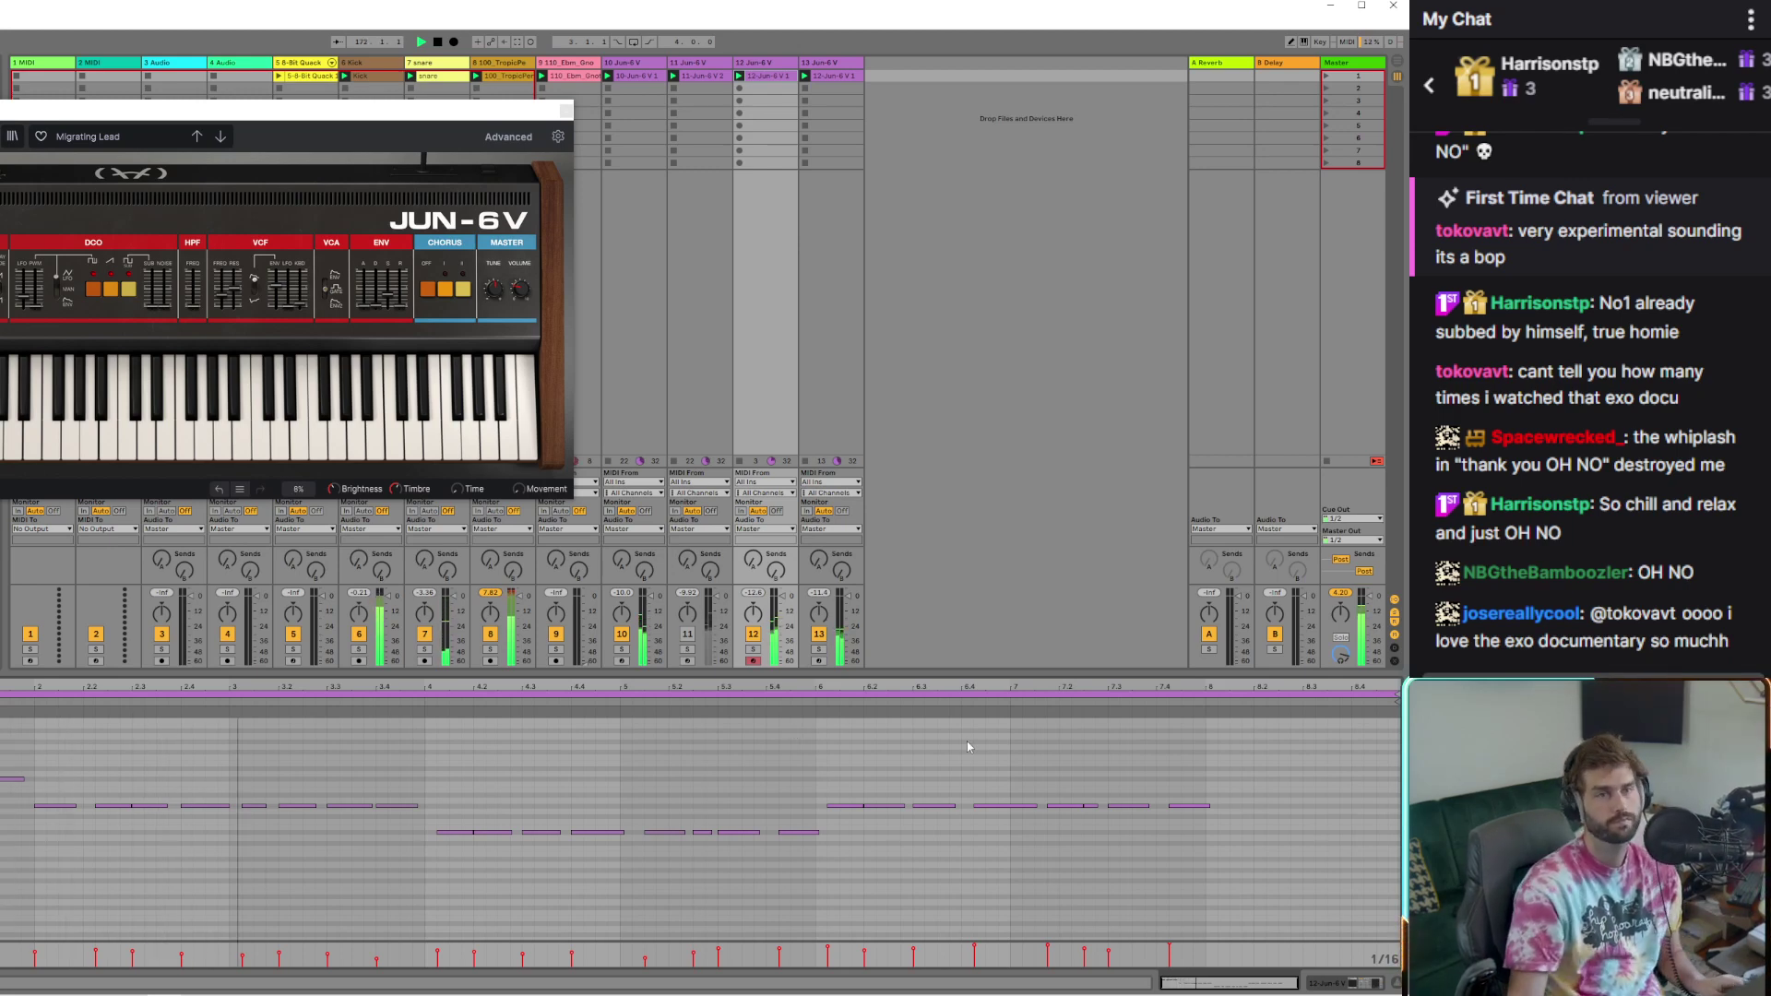
Close the Jun-6 V window and balance the synth layers by muting tracks 11 and 13 while keeping track 12 active
click(566, 110)
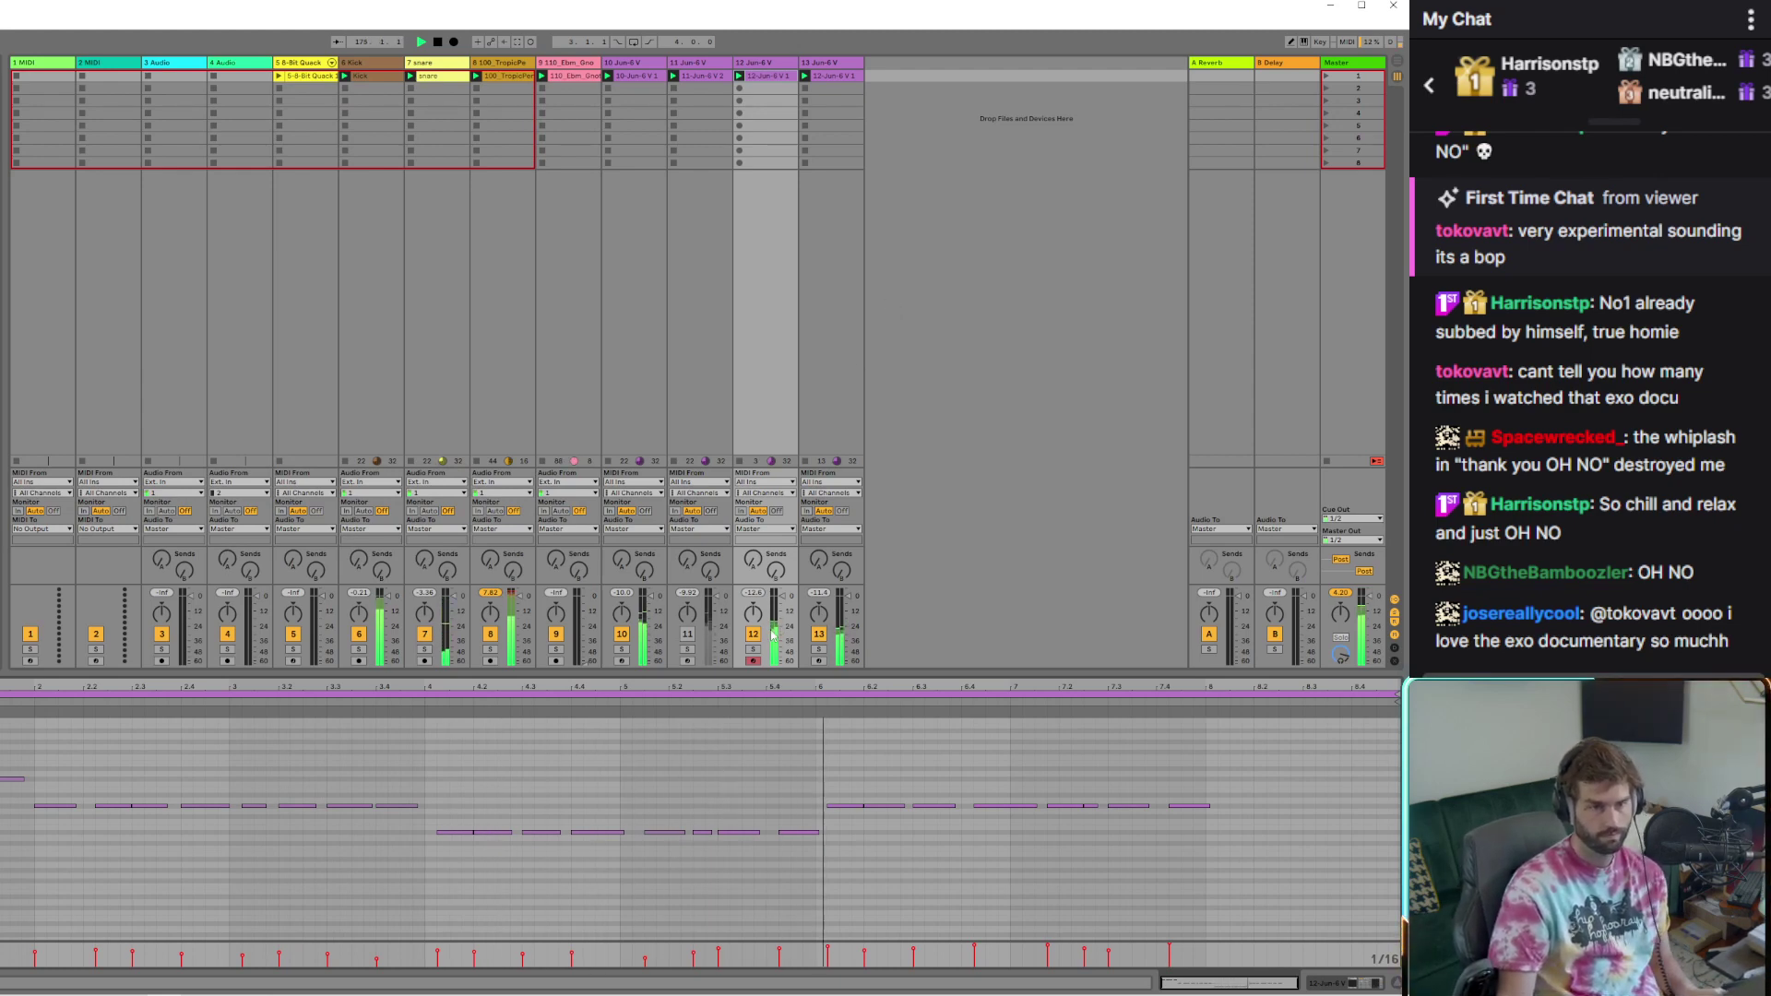
click(687, 634)
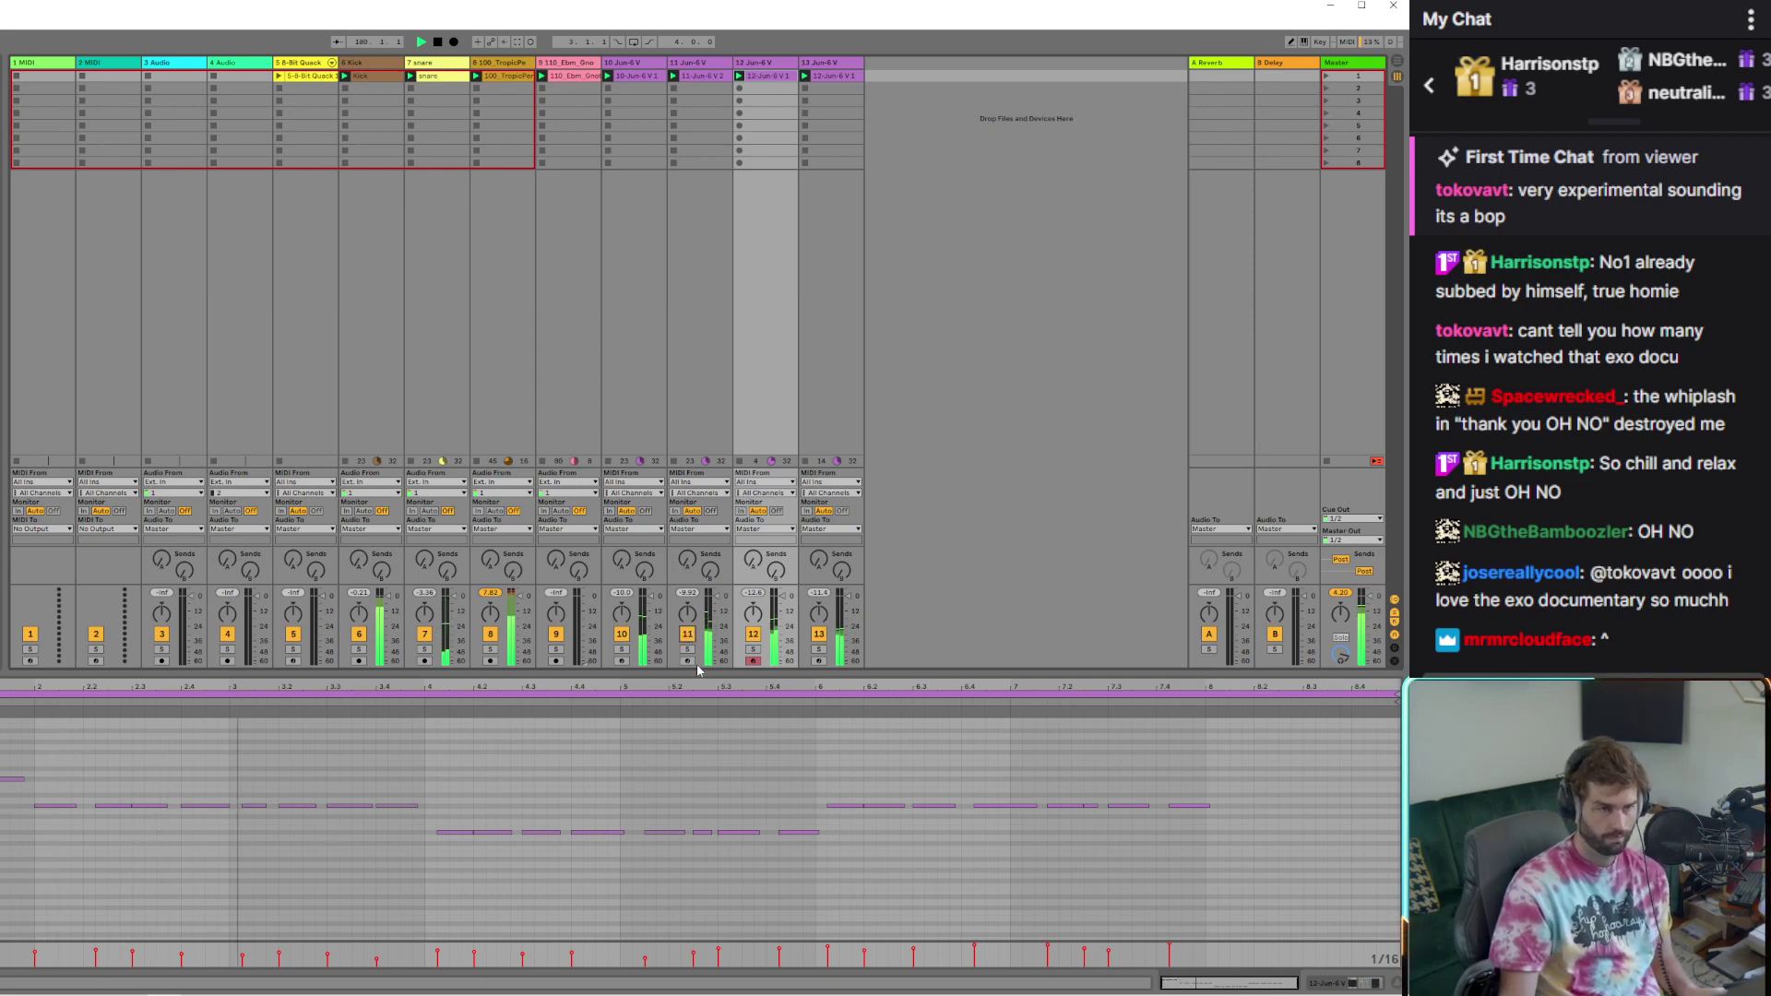
click(818, 635)
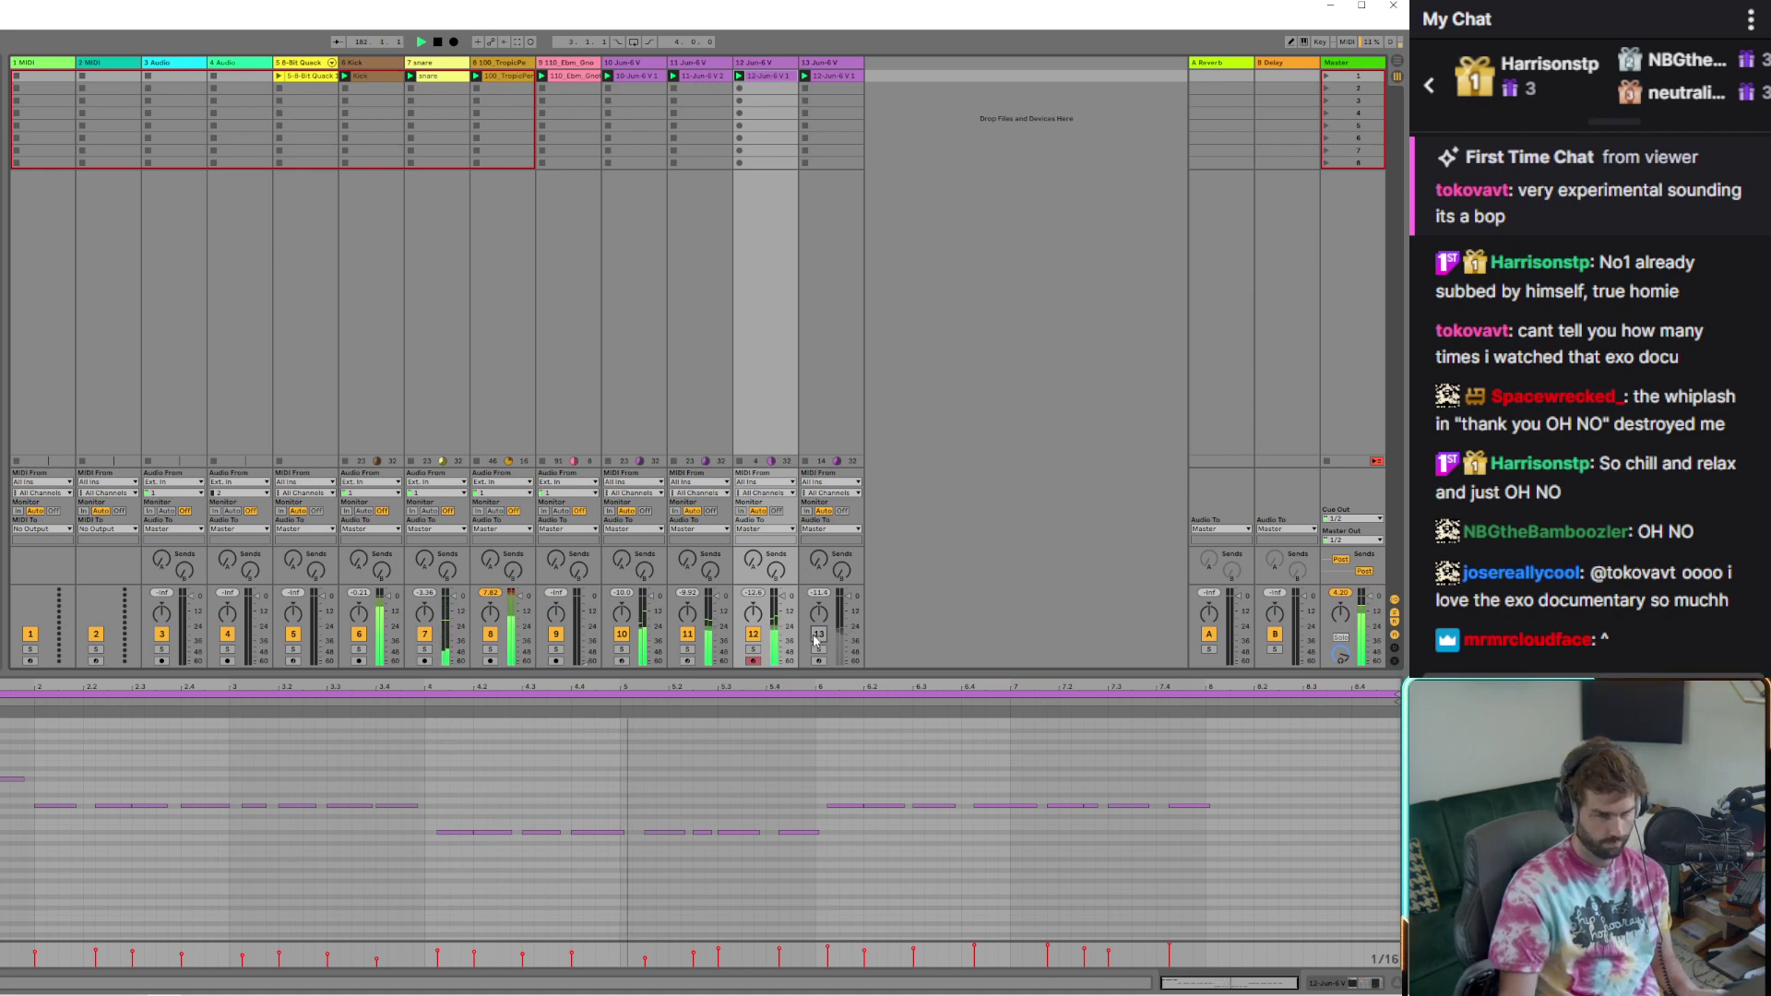
click(754, 635)
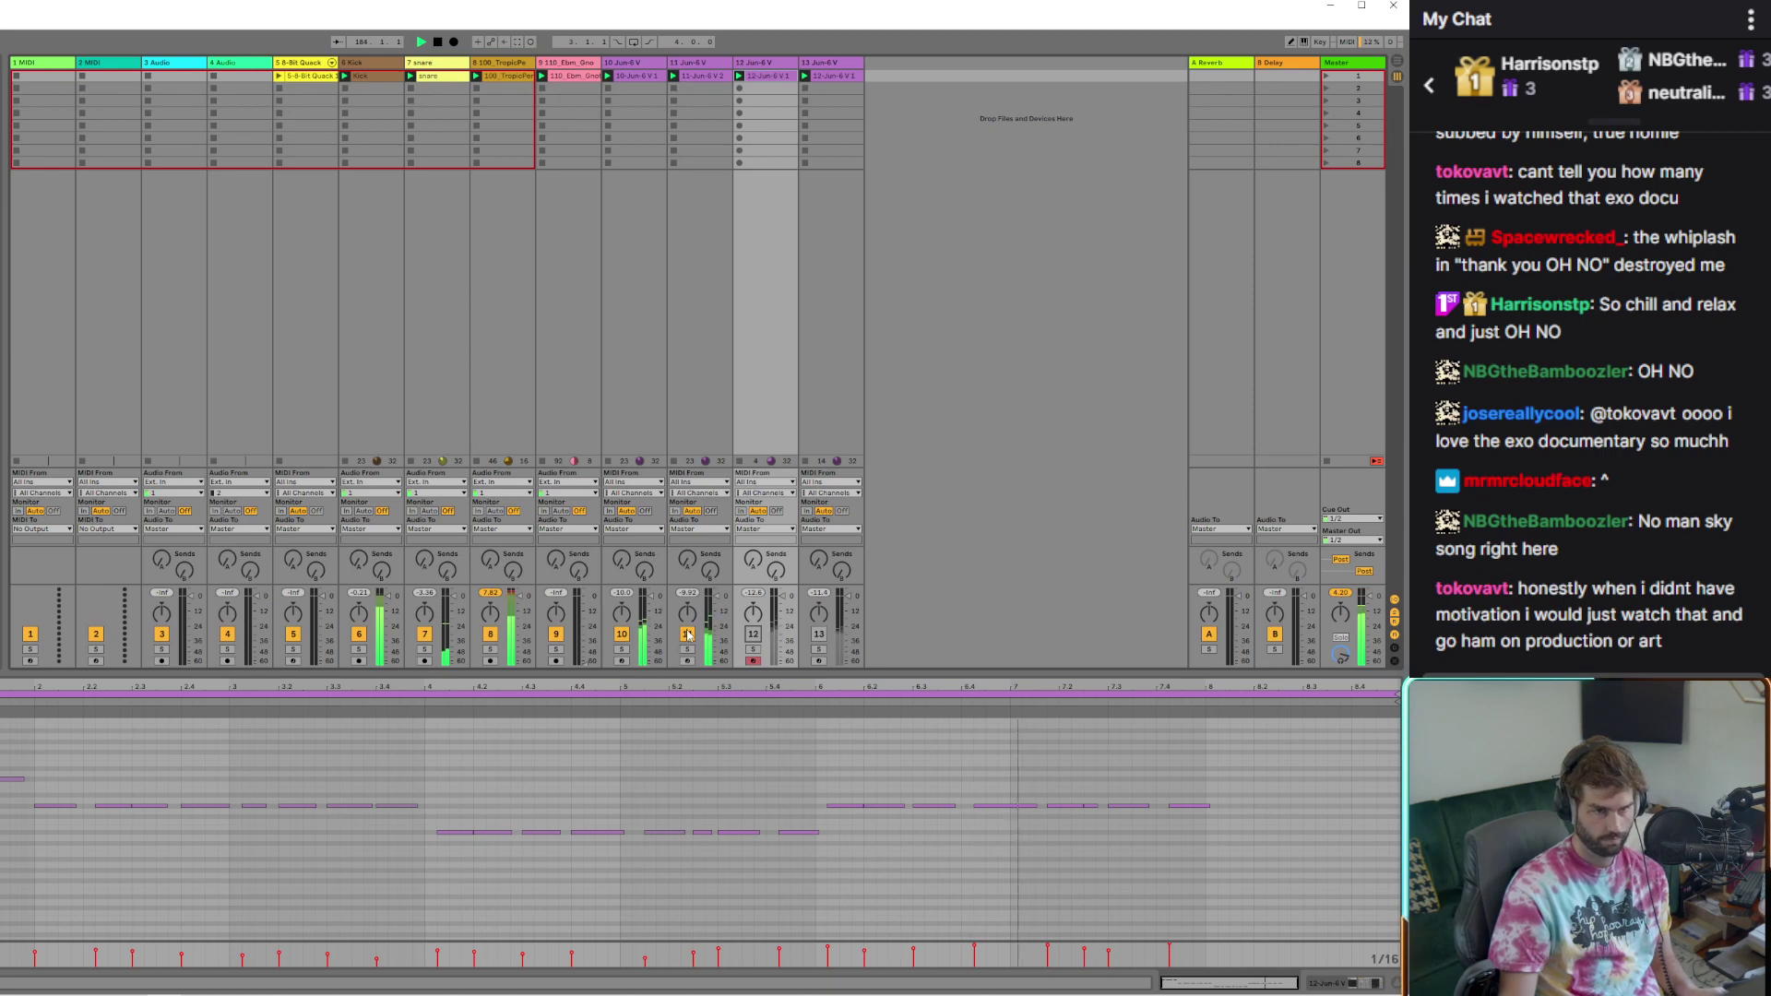
click(687, 635)
click(754, 635)
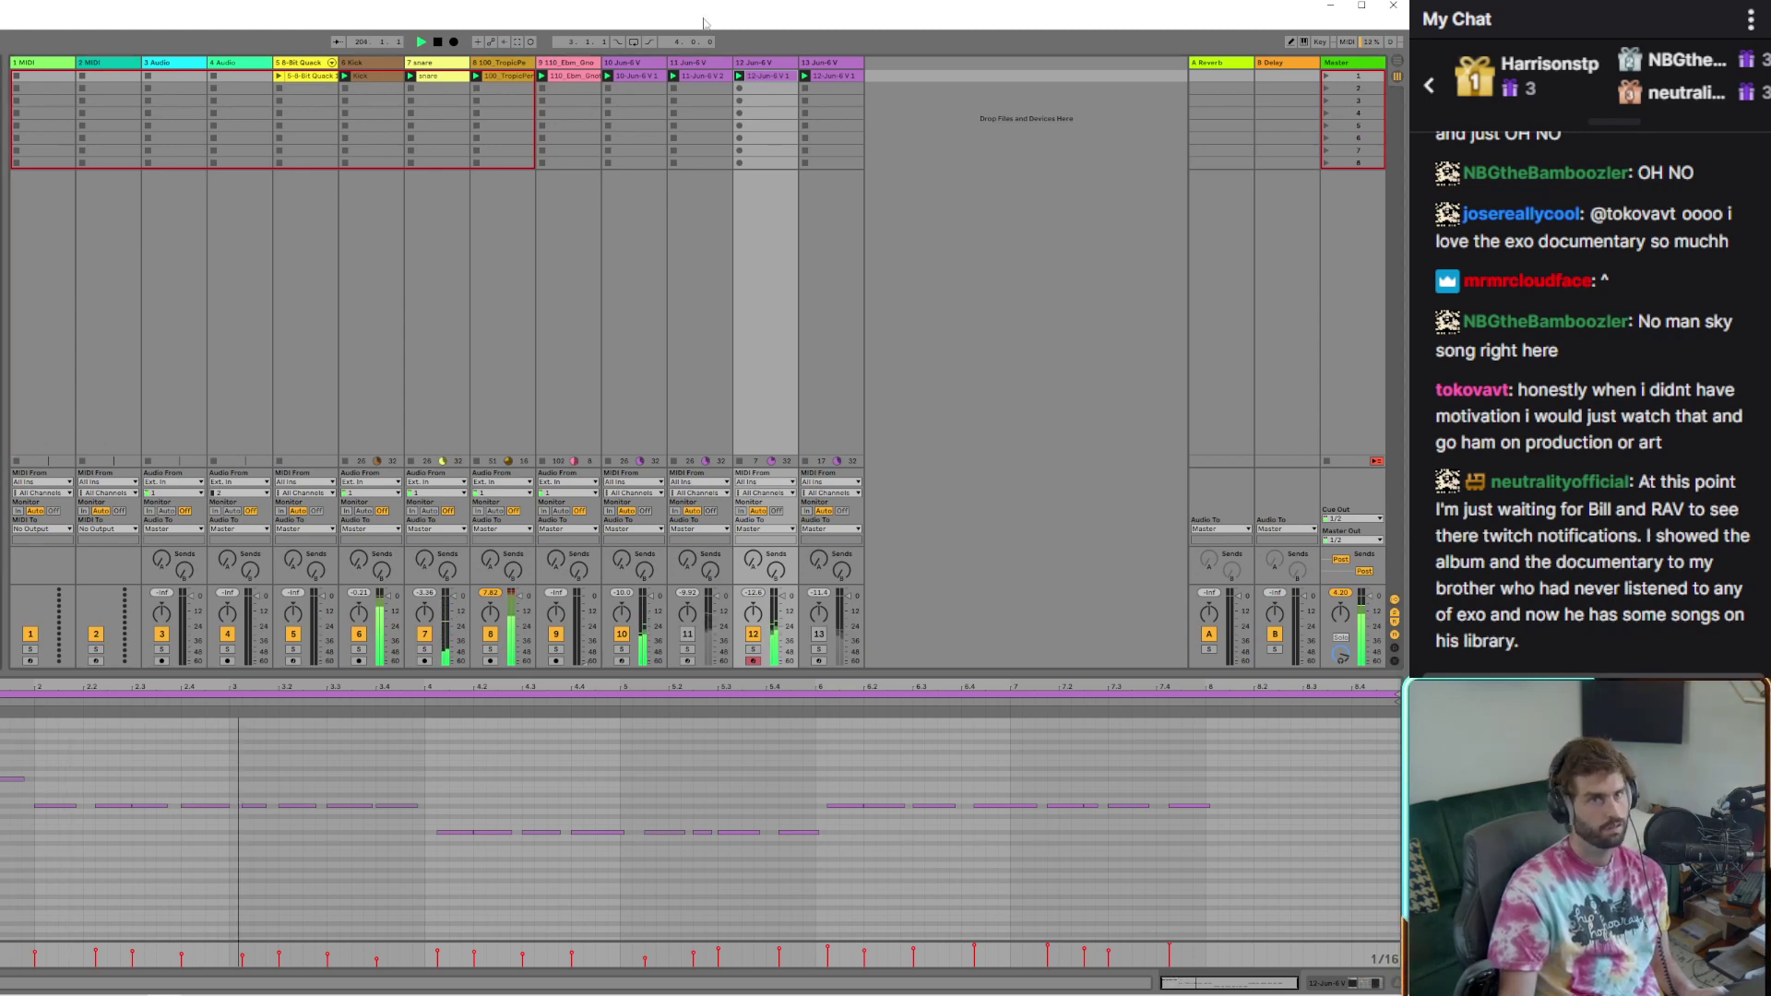
Add a Drum Rack on a new track 14 and record a repeating CC - Bright hit pattern into its first slot
click(433, 61)
click(503, 62)
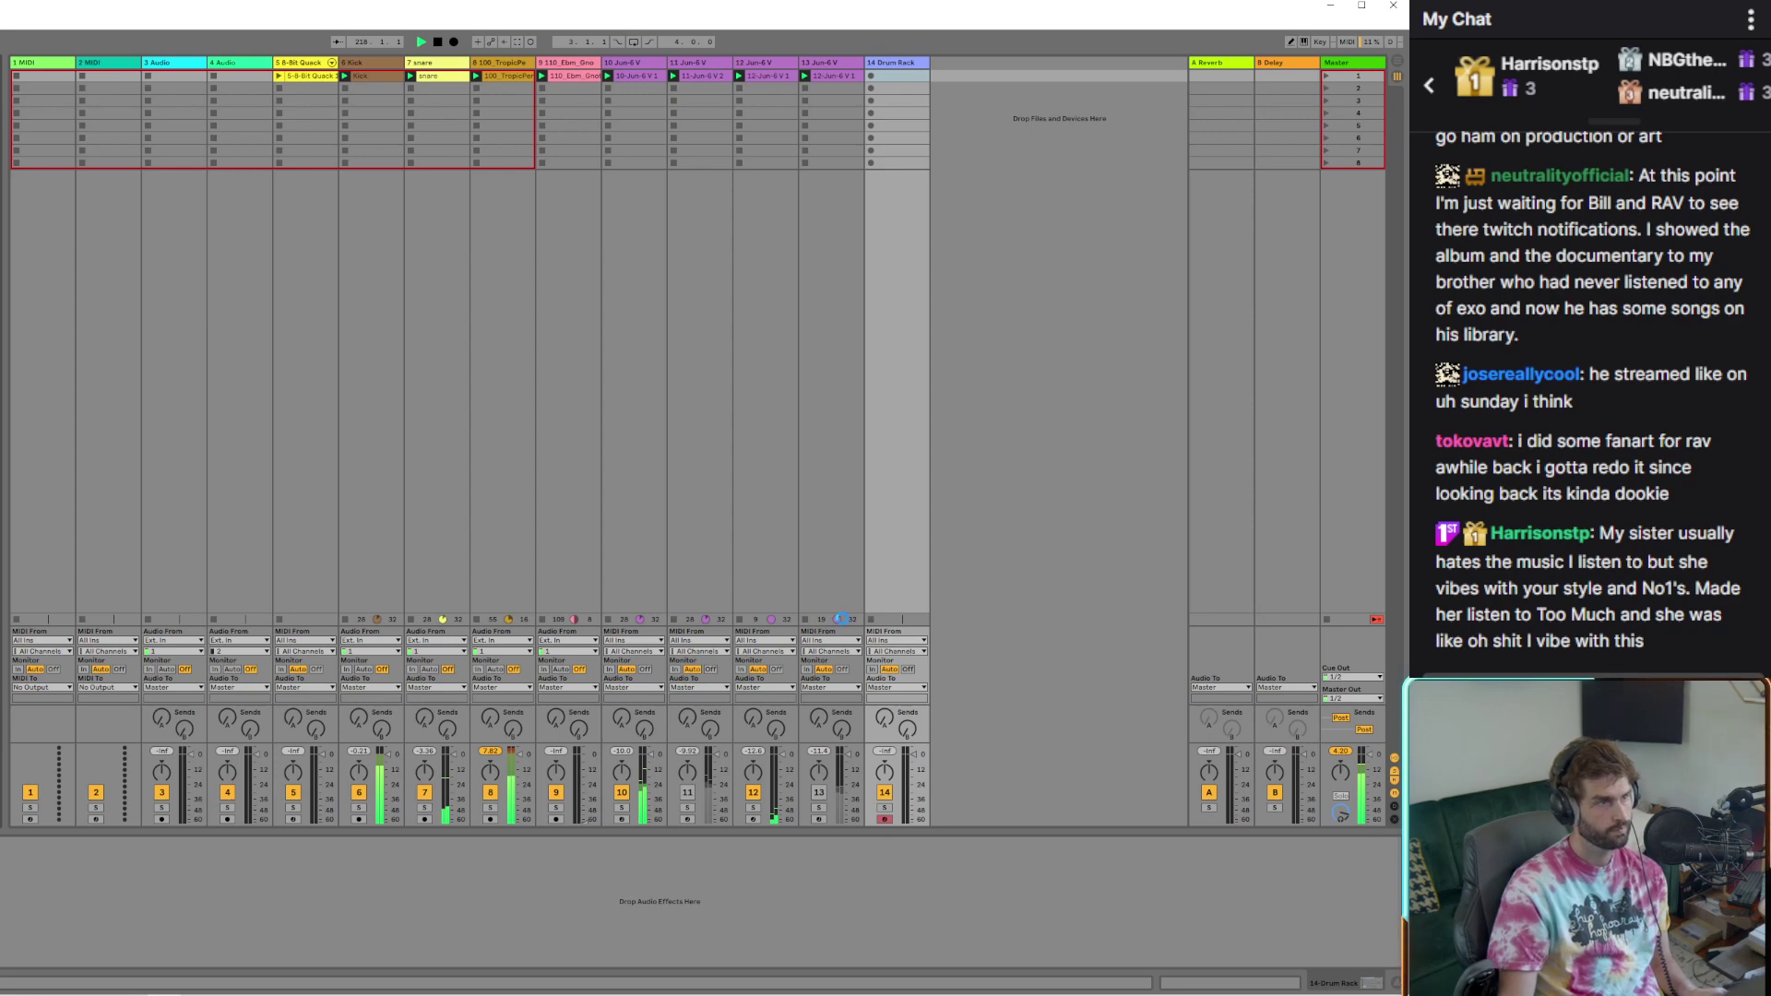
key(ctrl+alt+l)
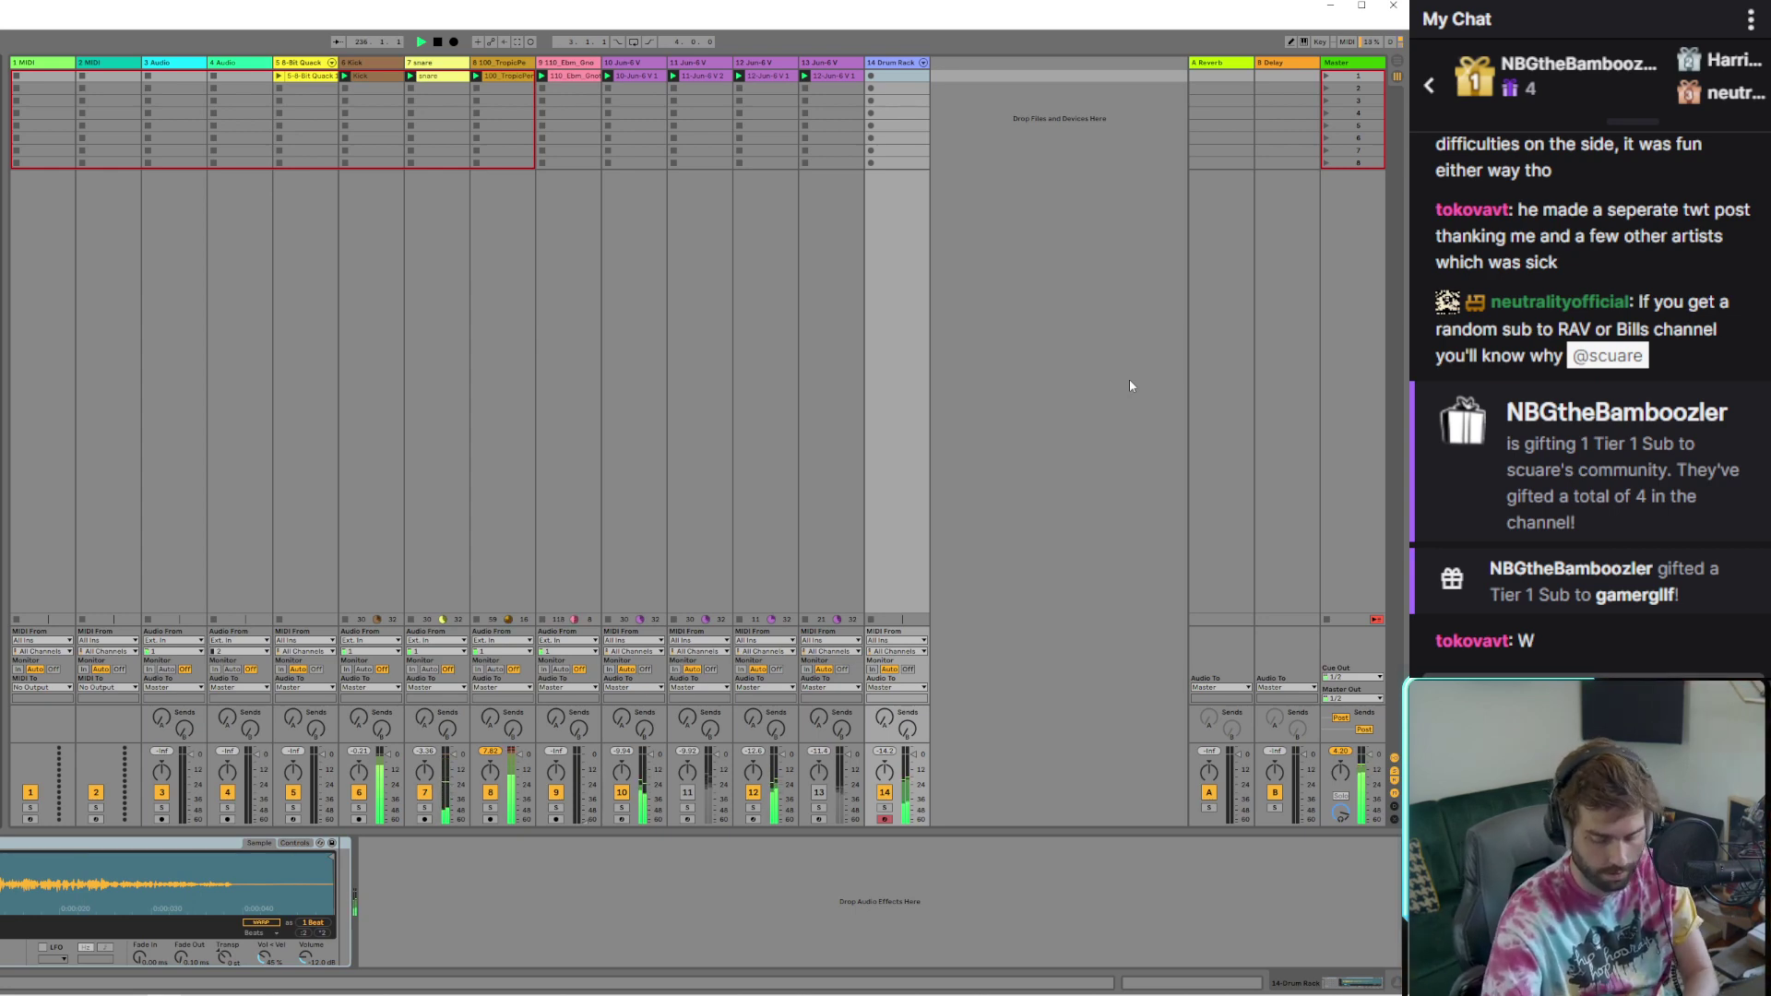
key(Return)
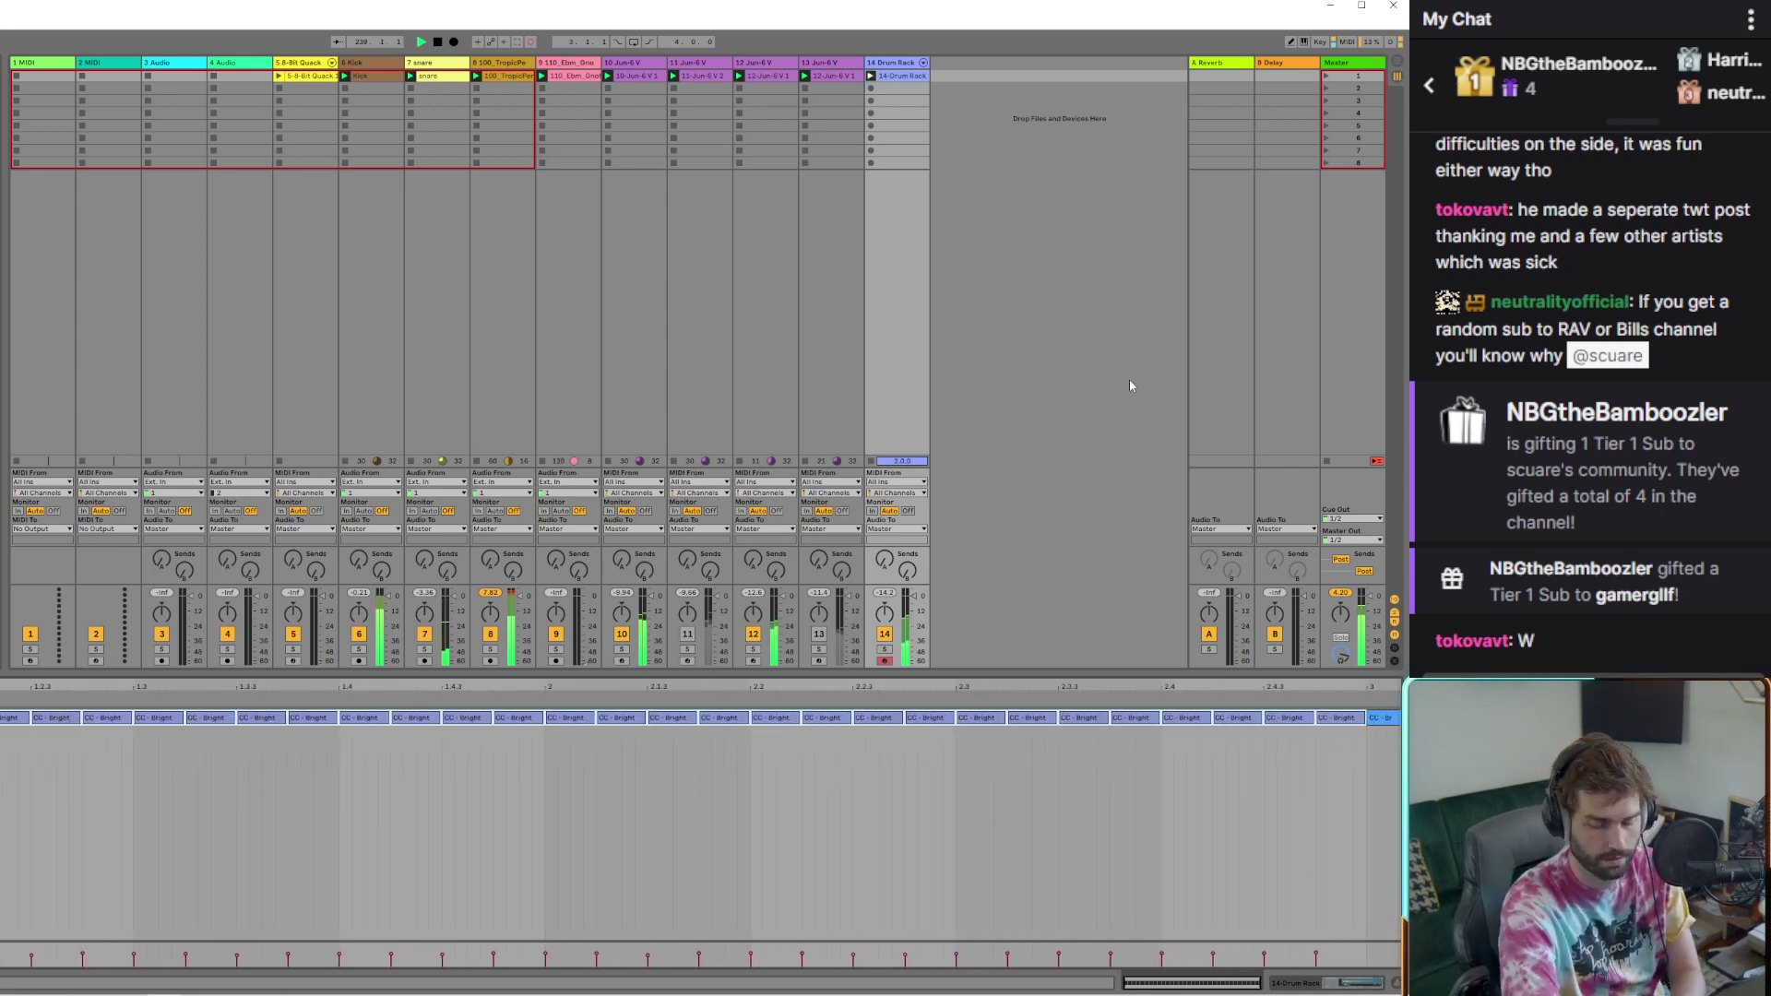
key(Return)
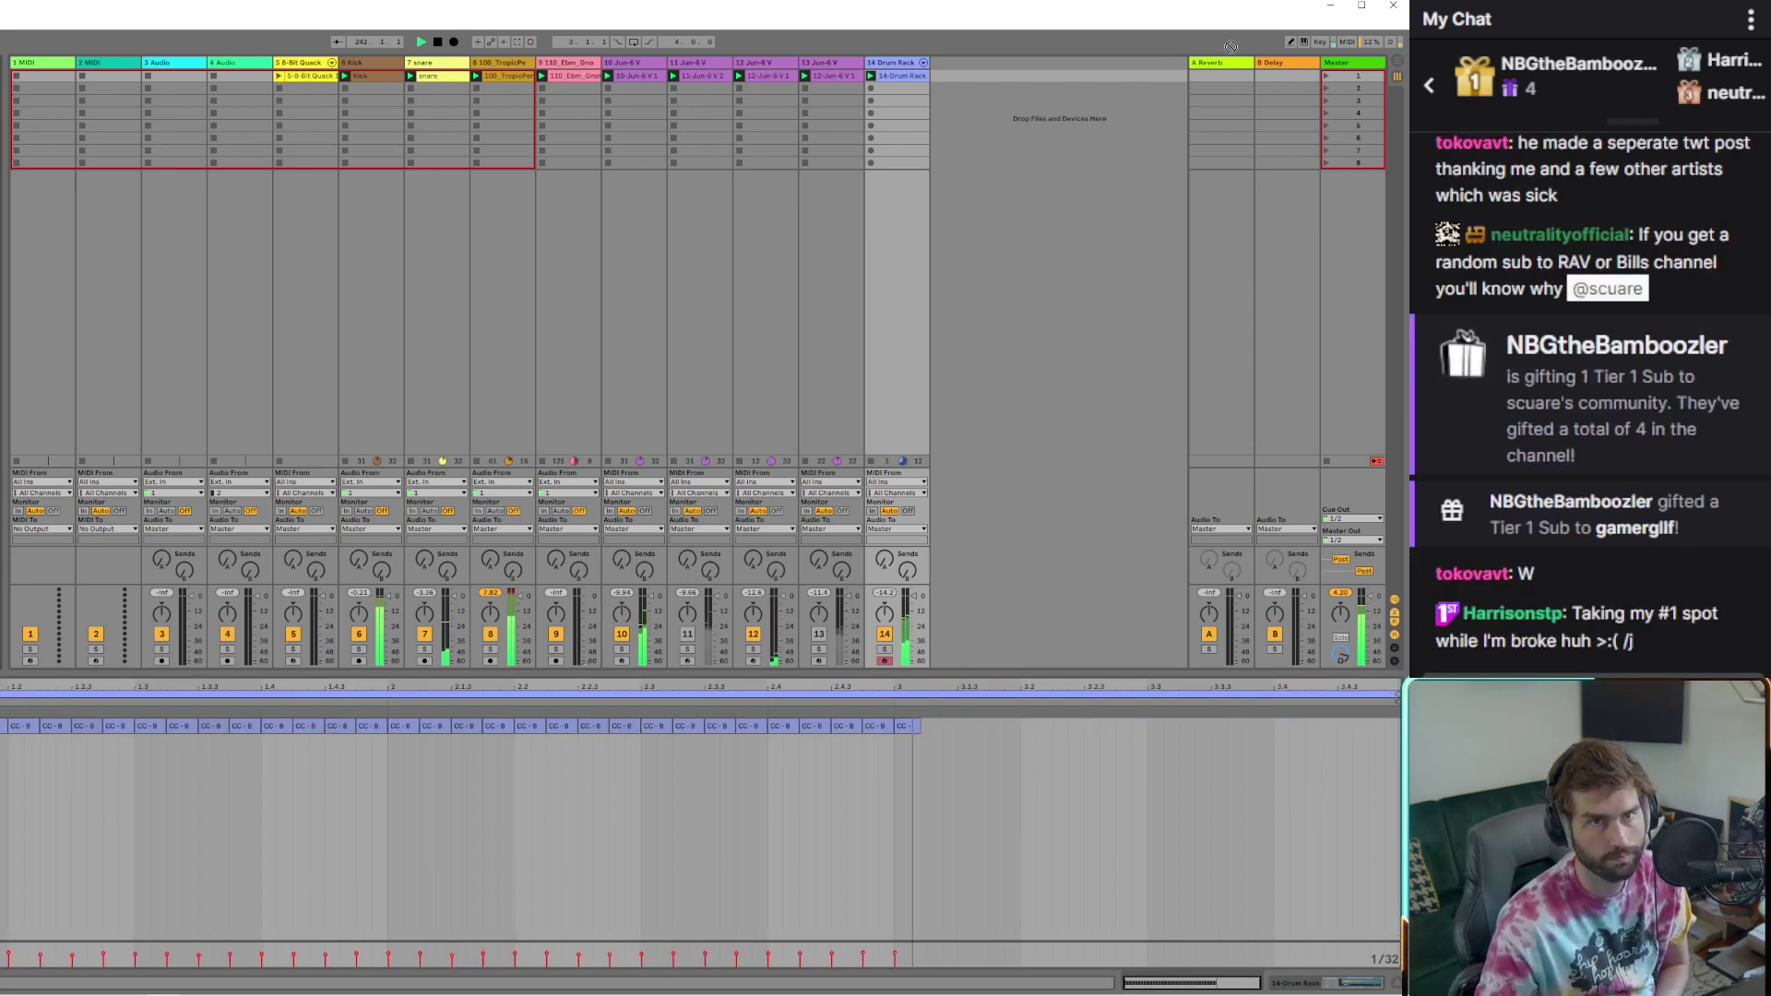
Shorten the recorded Drum Rack clip's loop so that it ends at bar 3
key(ctrl+q)
click(559, 529)
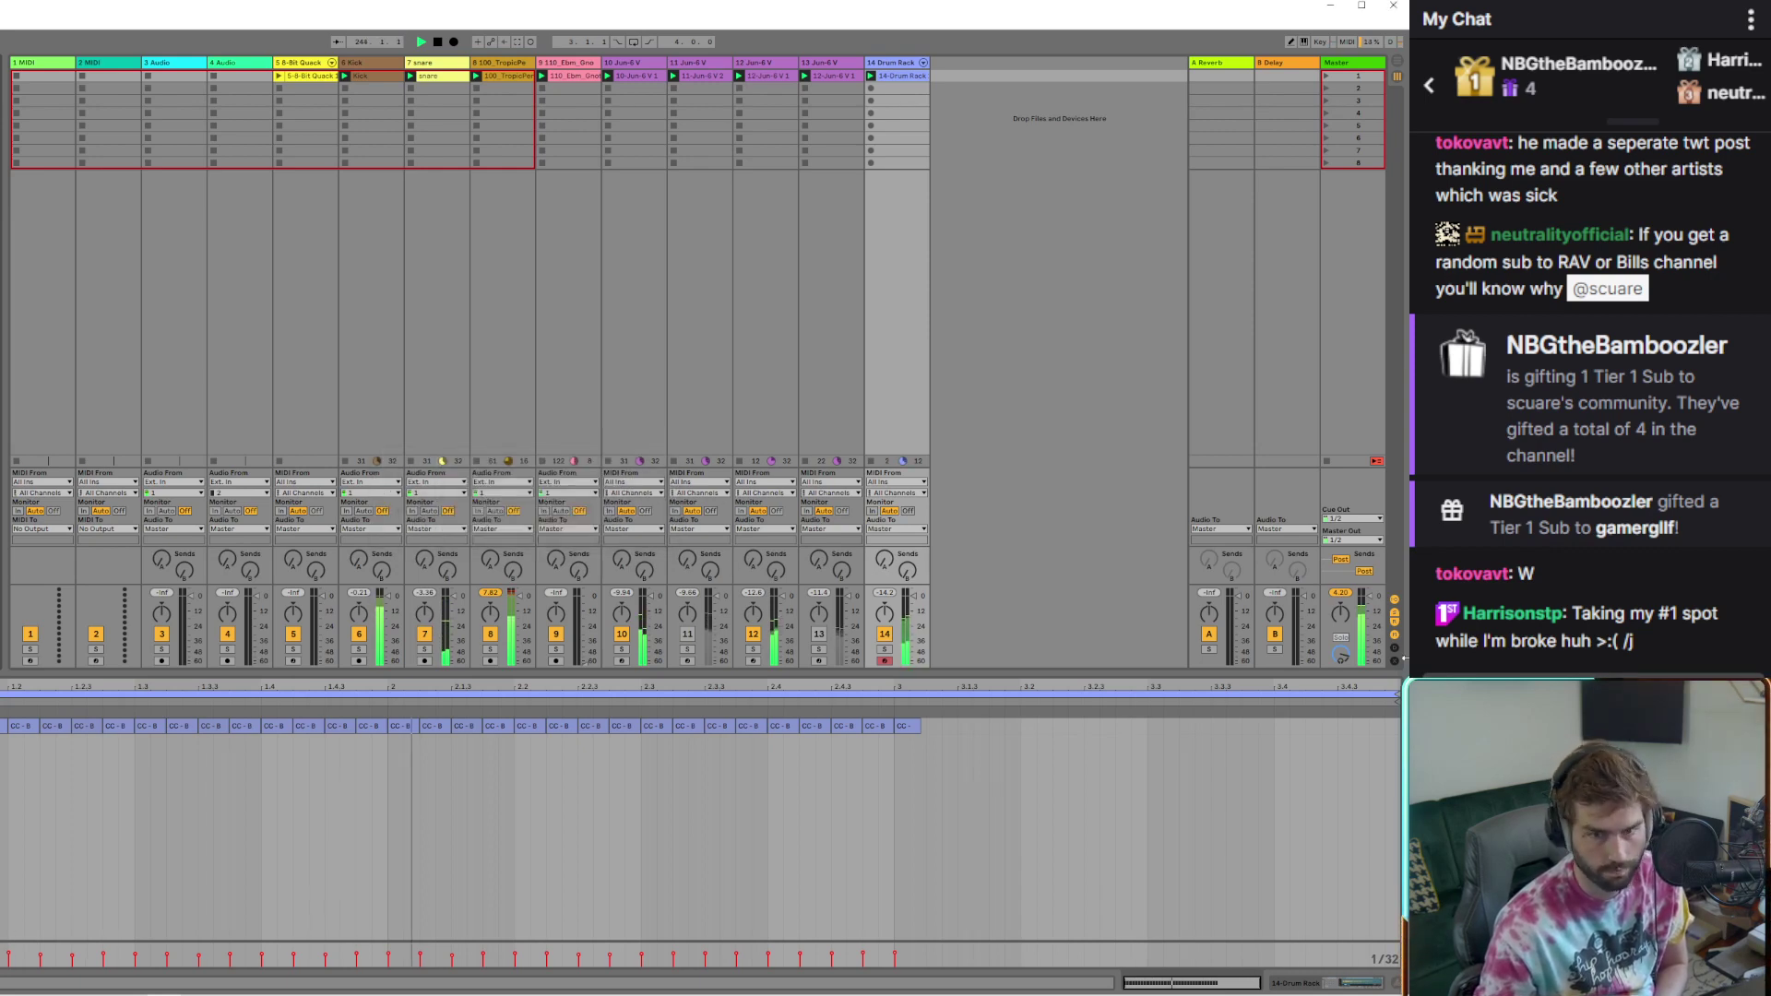
drag(1395, 693, 892, 706)
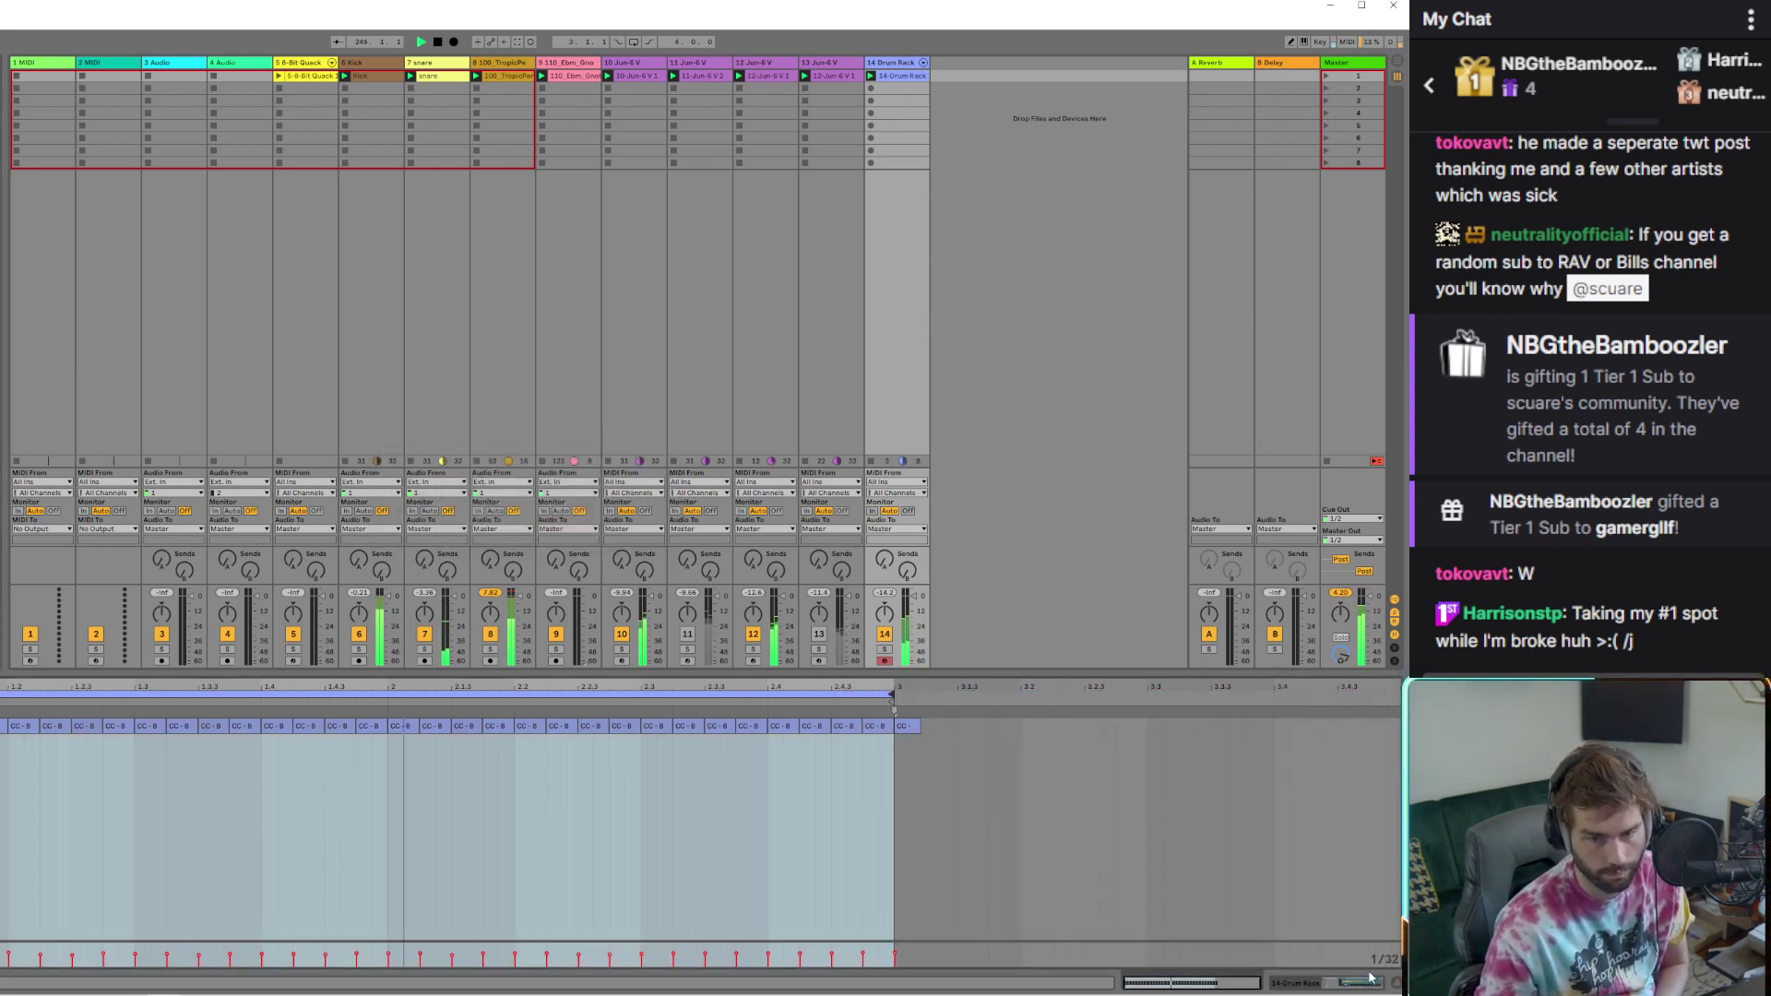
Add a Compressor sidechained from the kick to Drum Rack track 14, with a threshold of -12.0 dB and a very short attack
click(1371, 985)
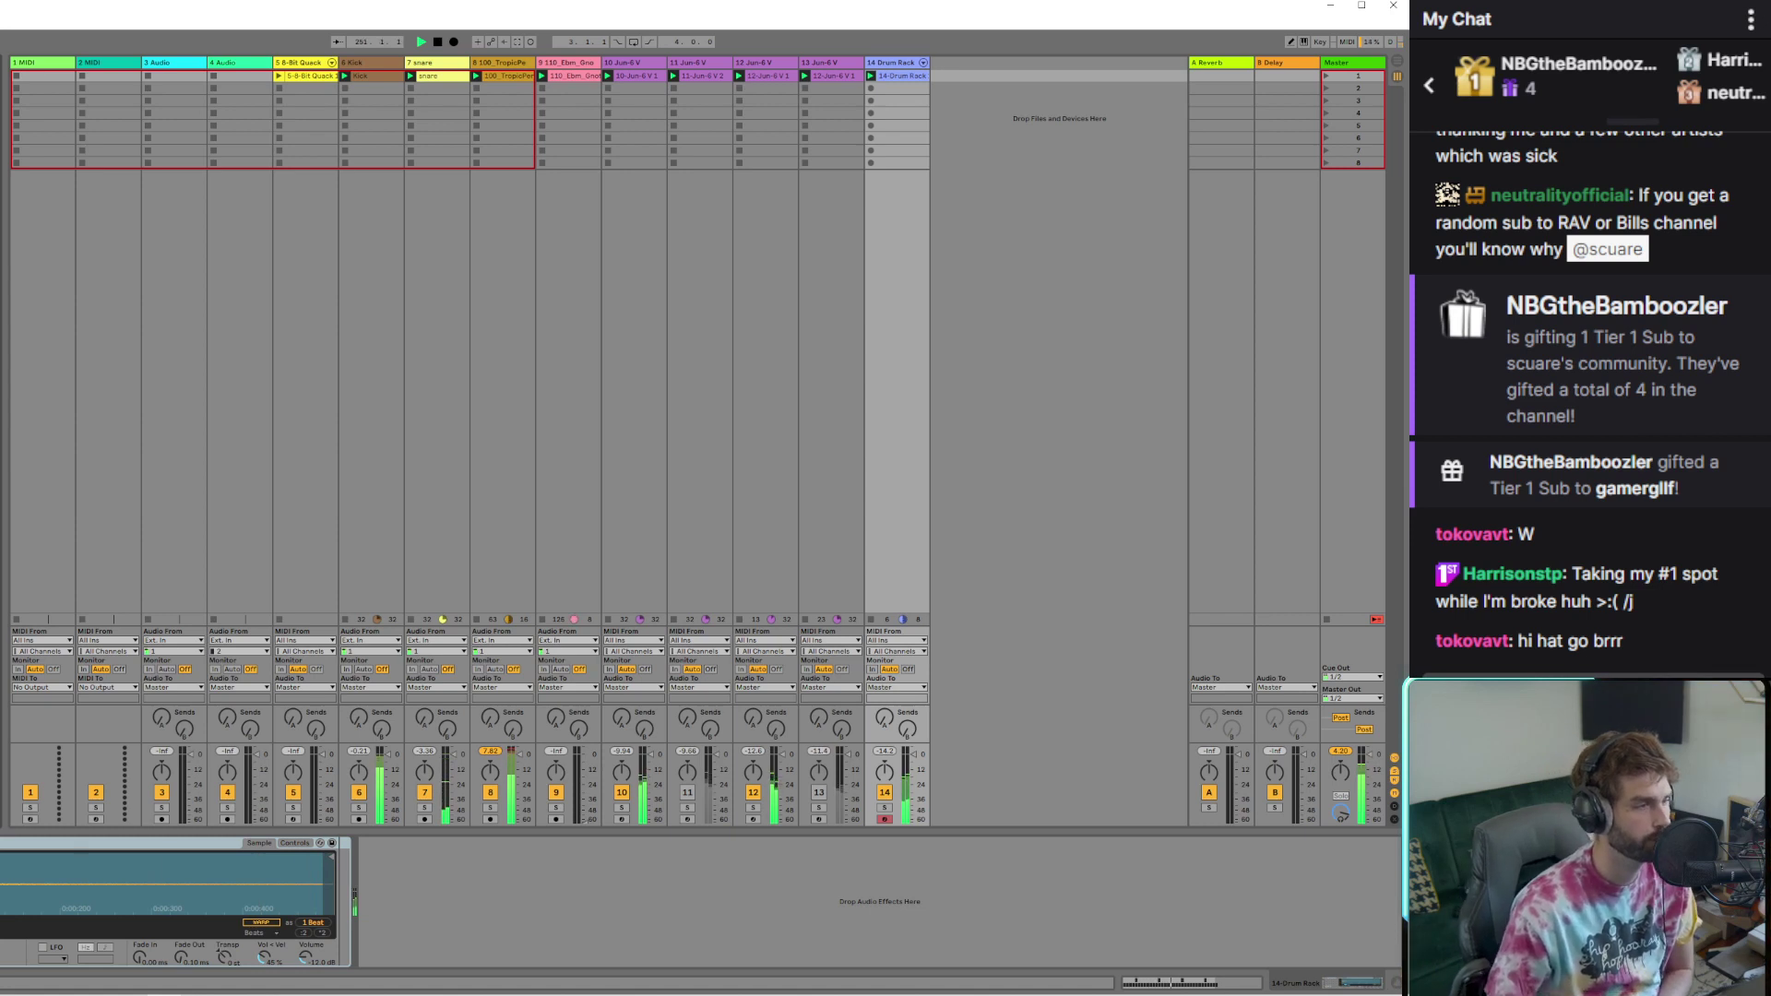
click(837, 66)
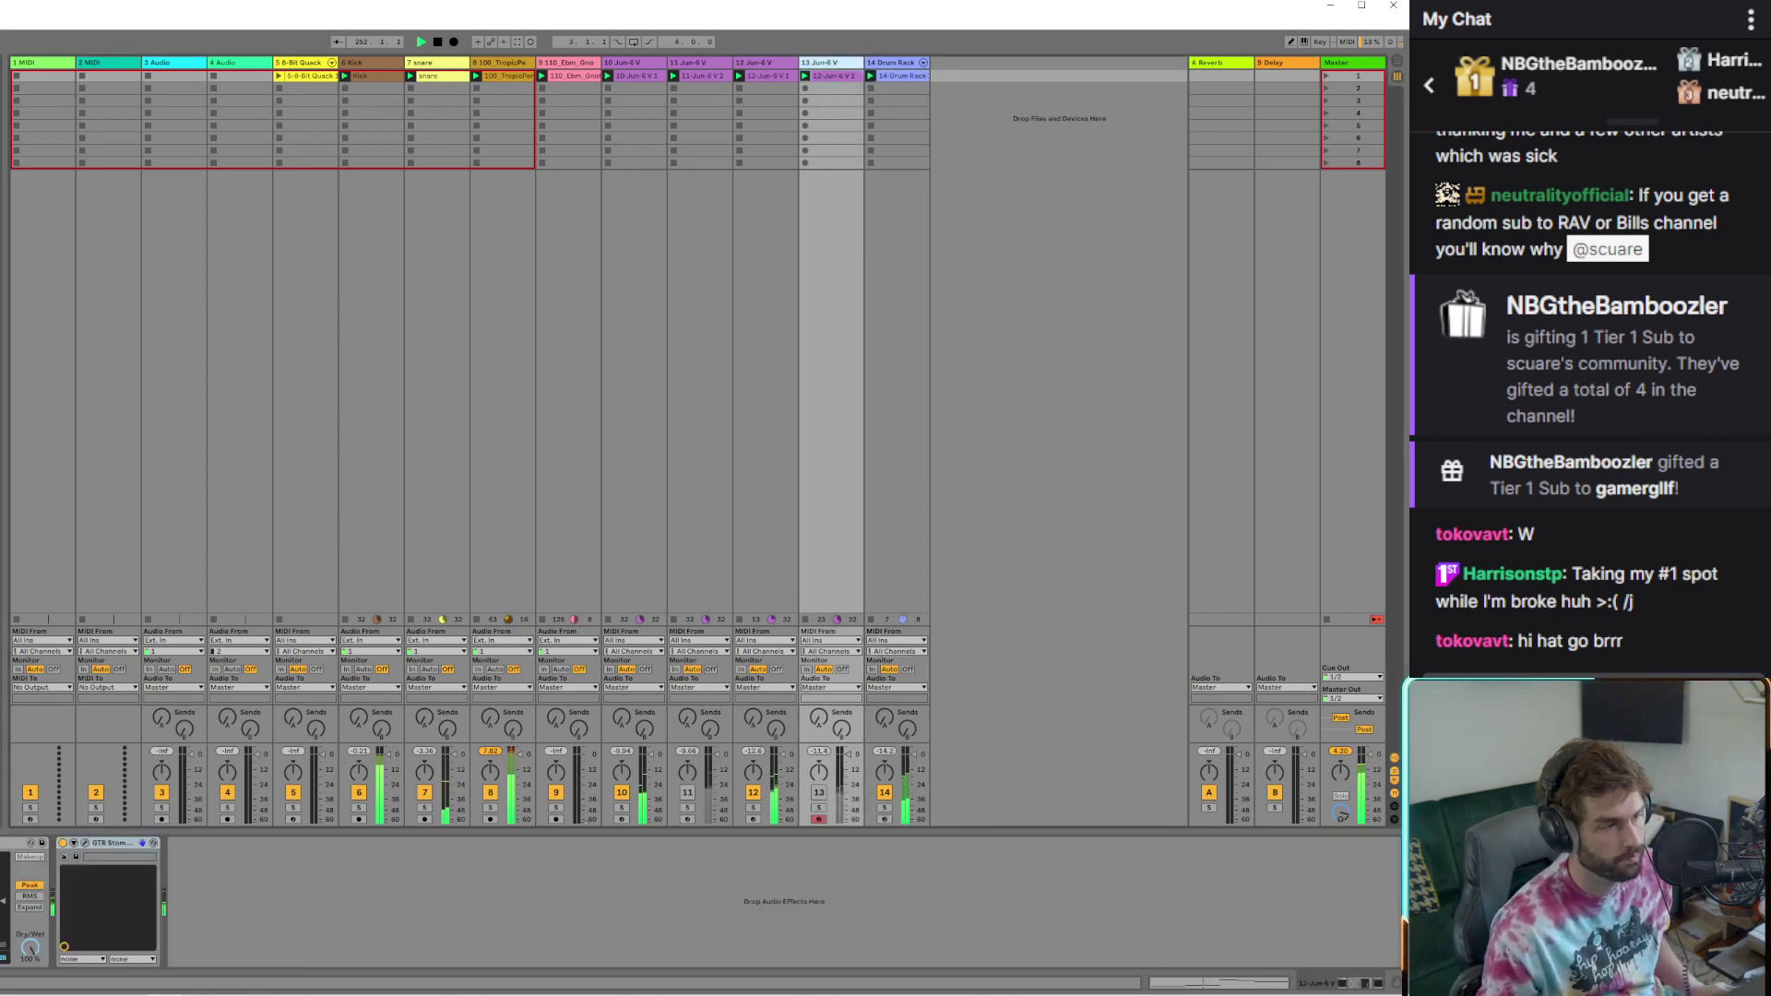
click(896, 73)
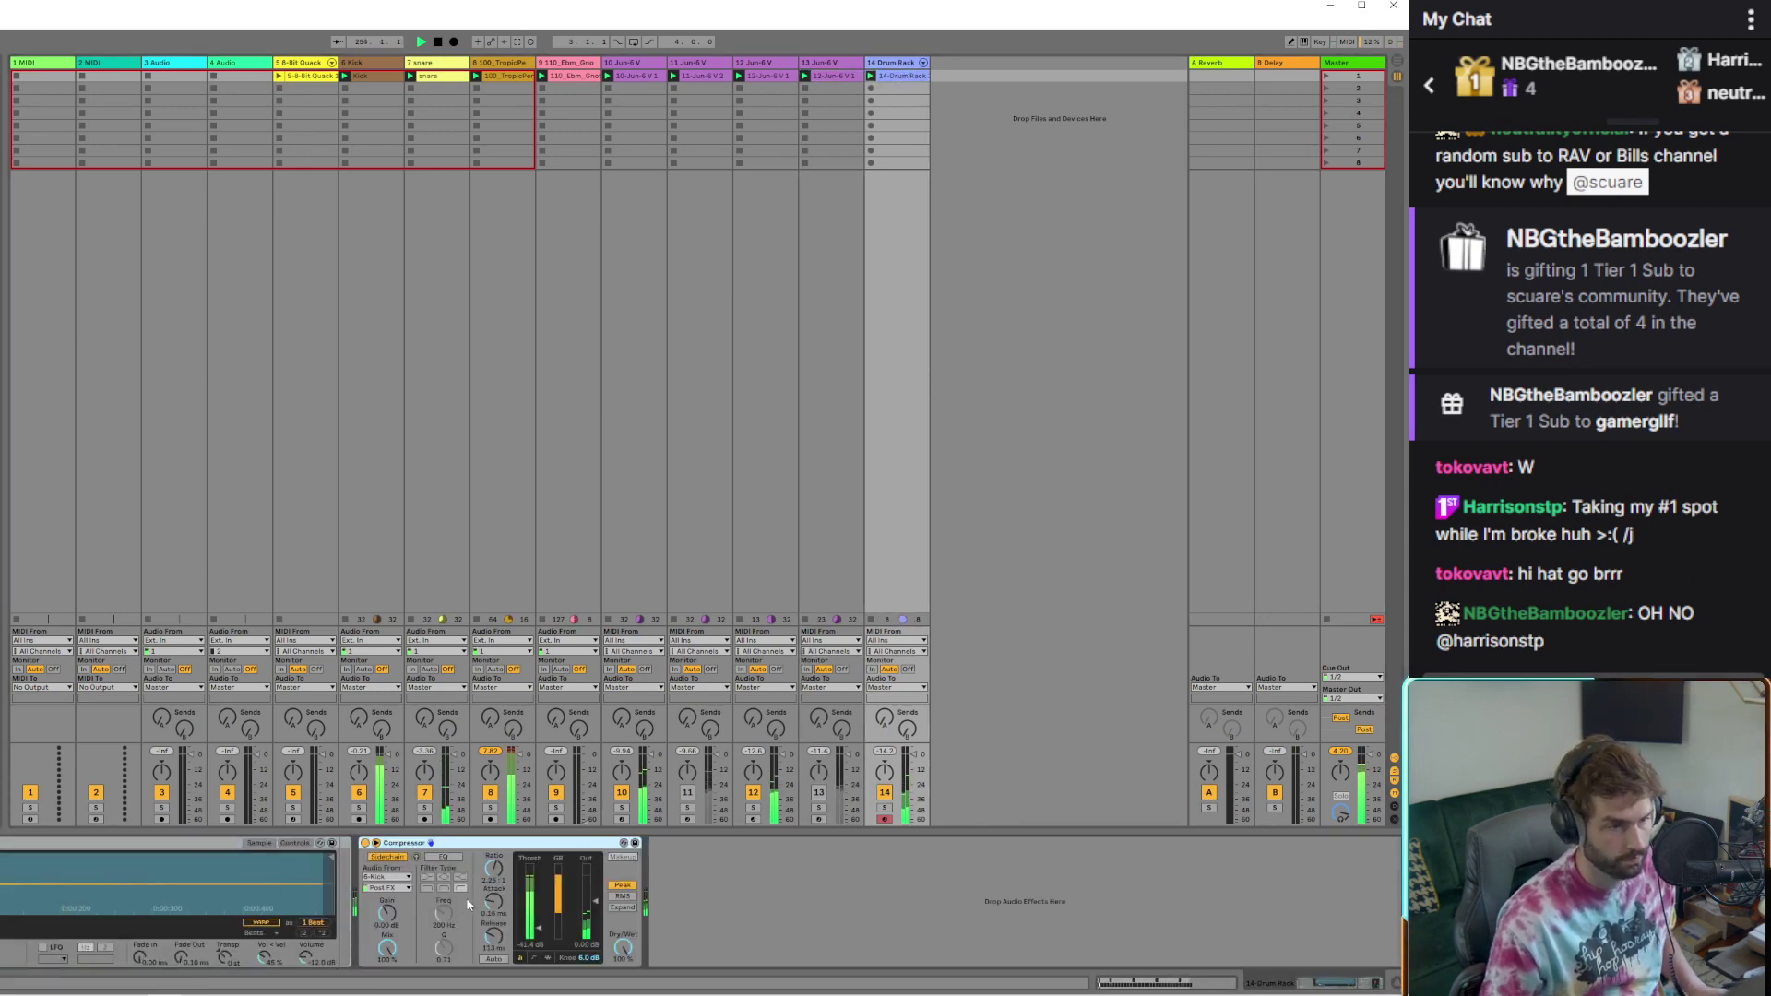
drag(494, 902, 539, 910)
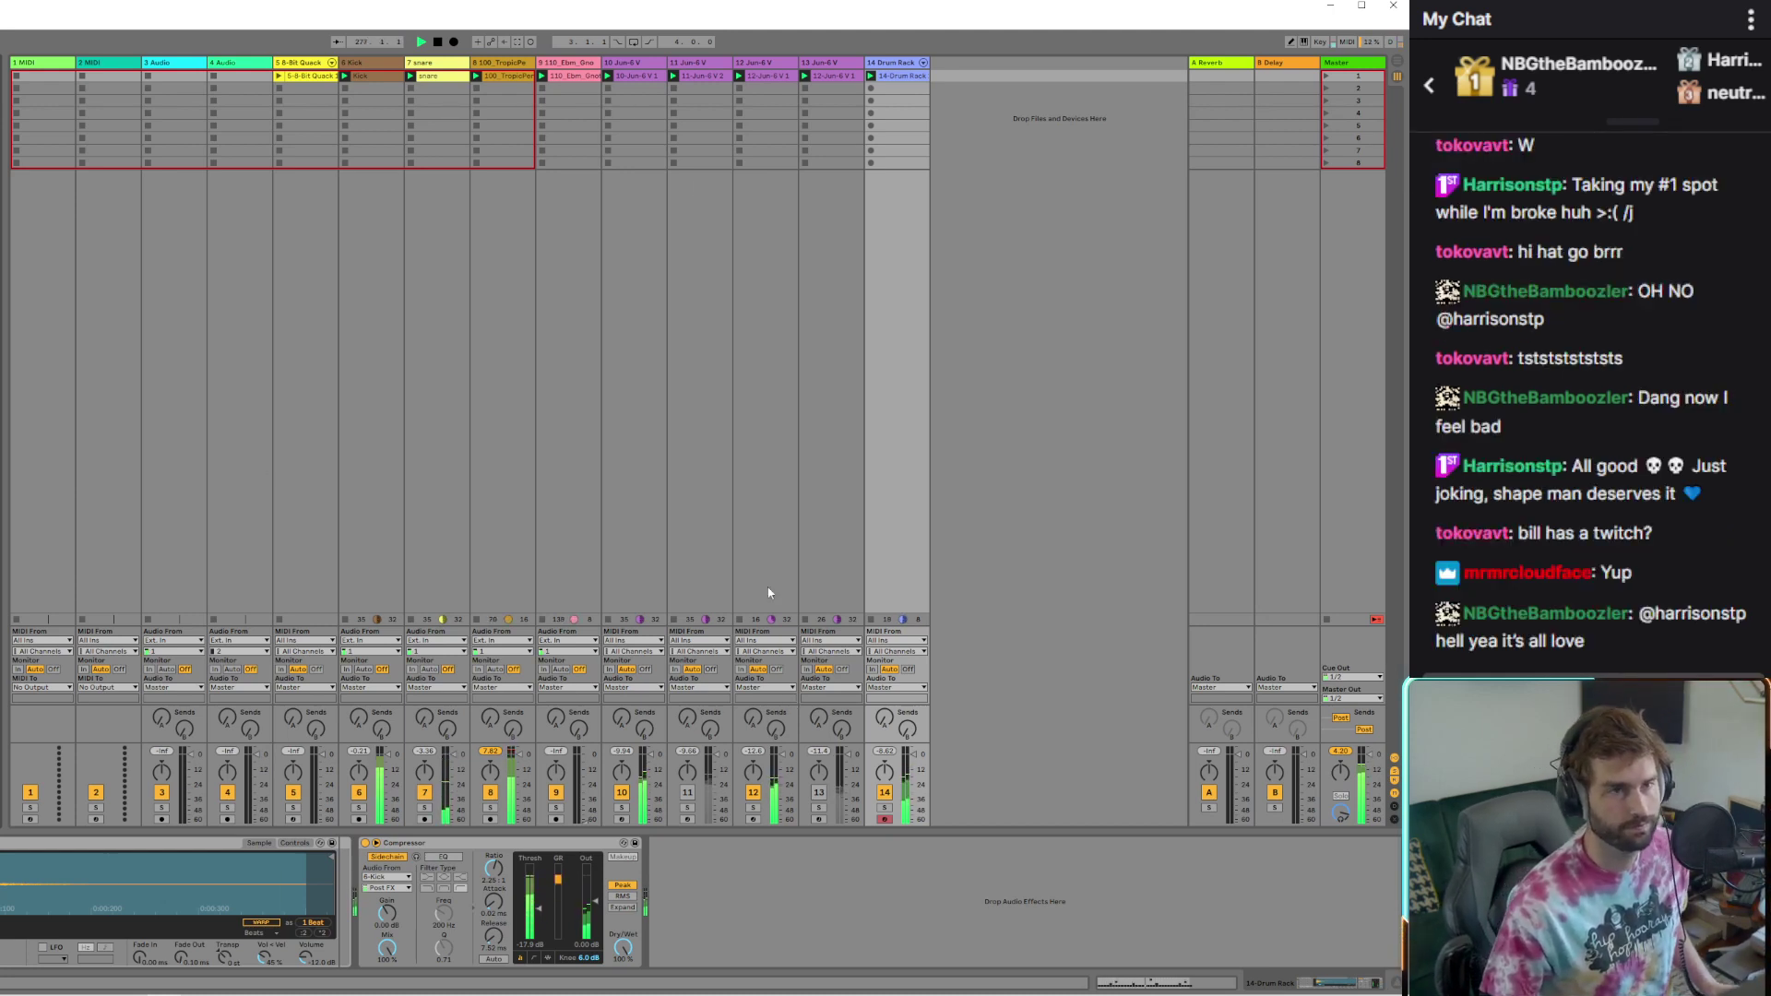
Audition the layers by soloing tracks, leaving tracks 6, 7, 8, 10, 12, 13 and 14 soloed and track 11 unsoloed
click(494, 809)
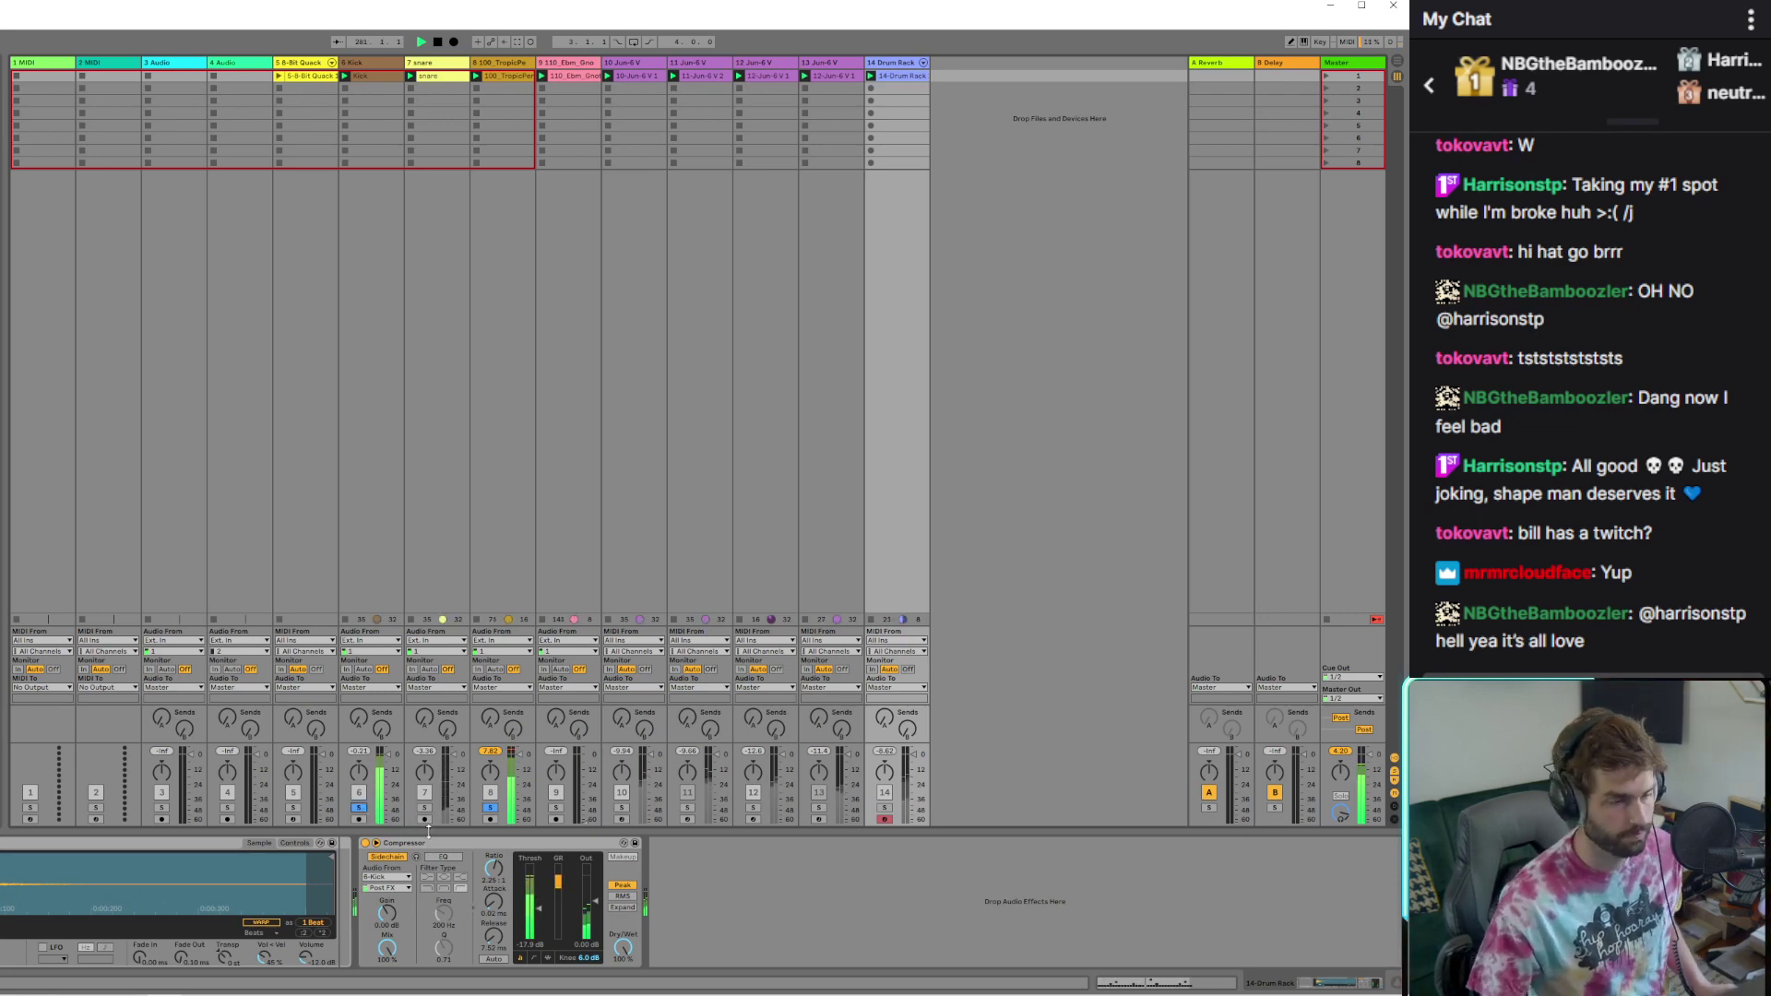
click(623, 808)
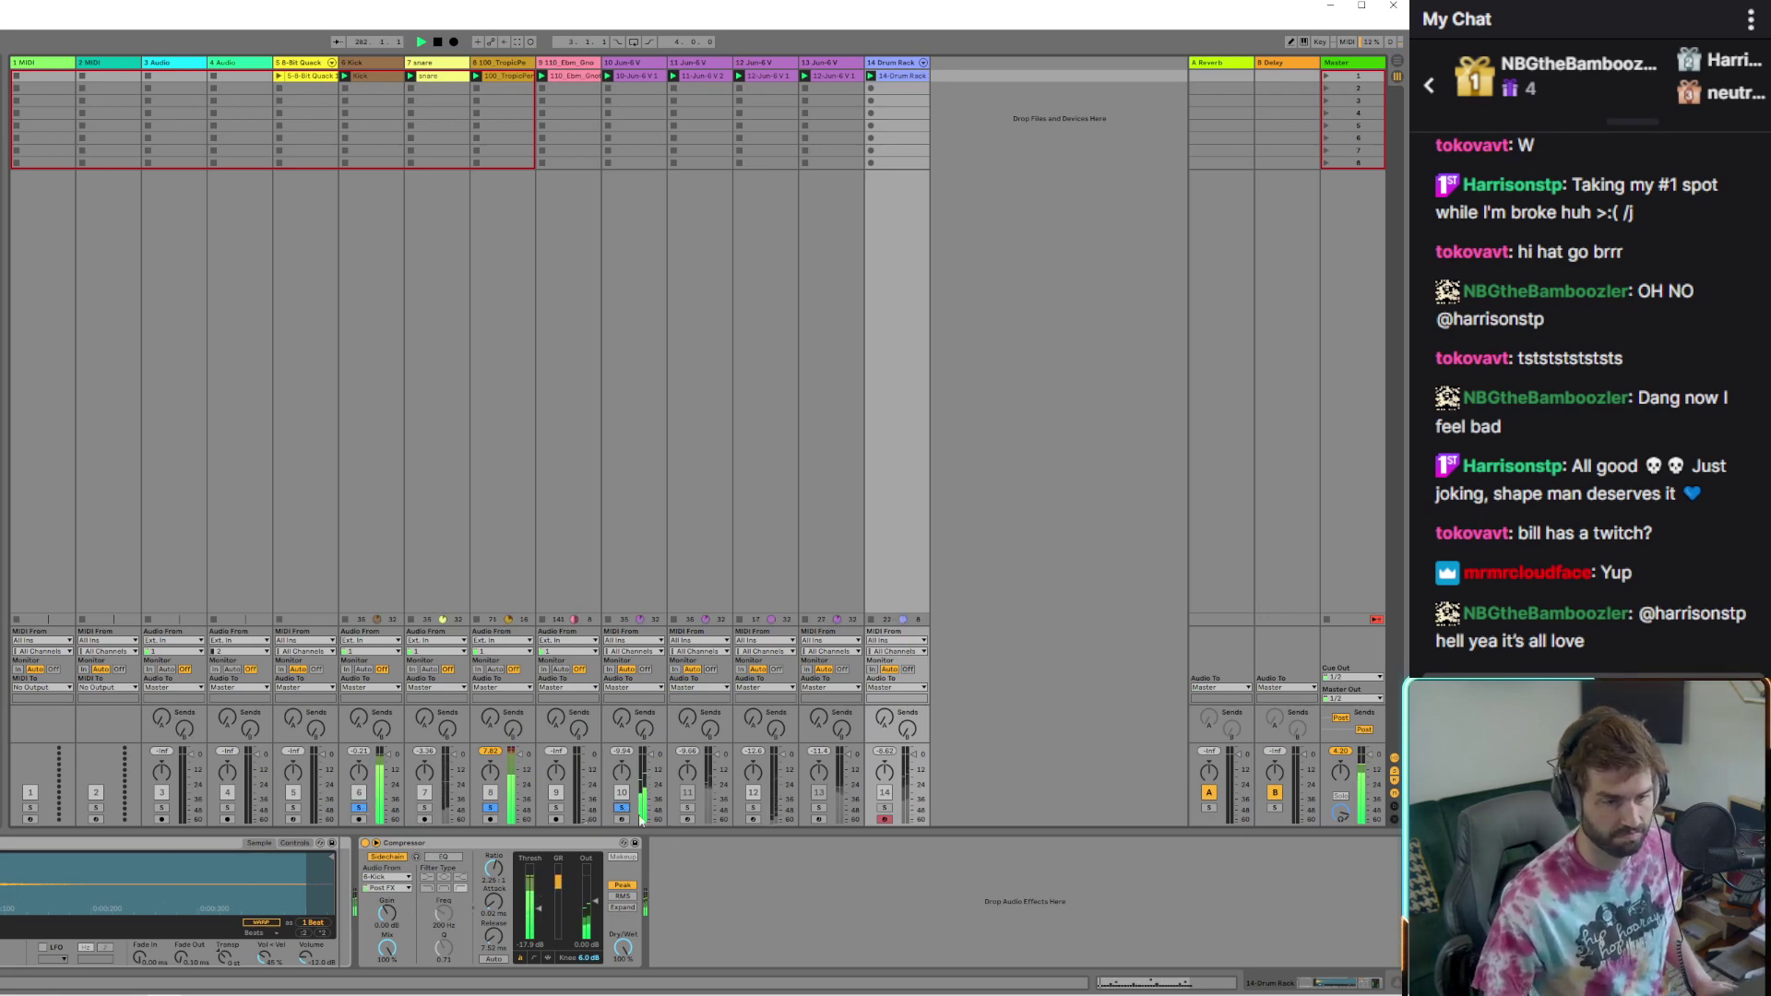
click(689, 809)
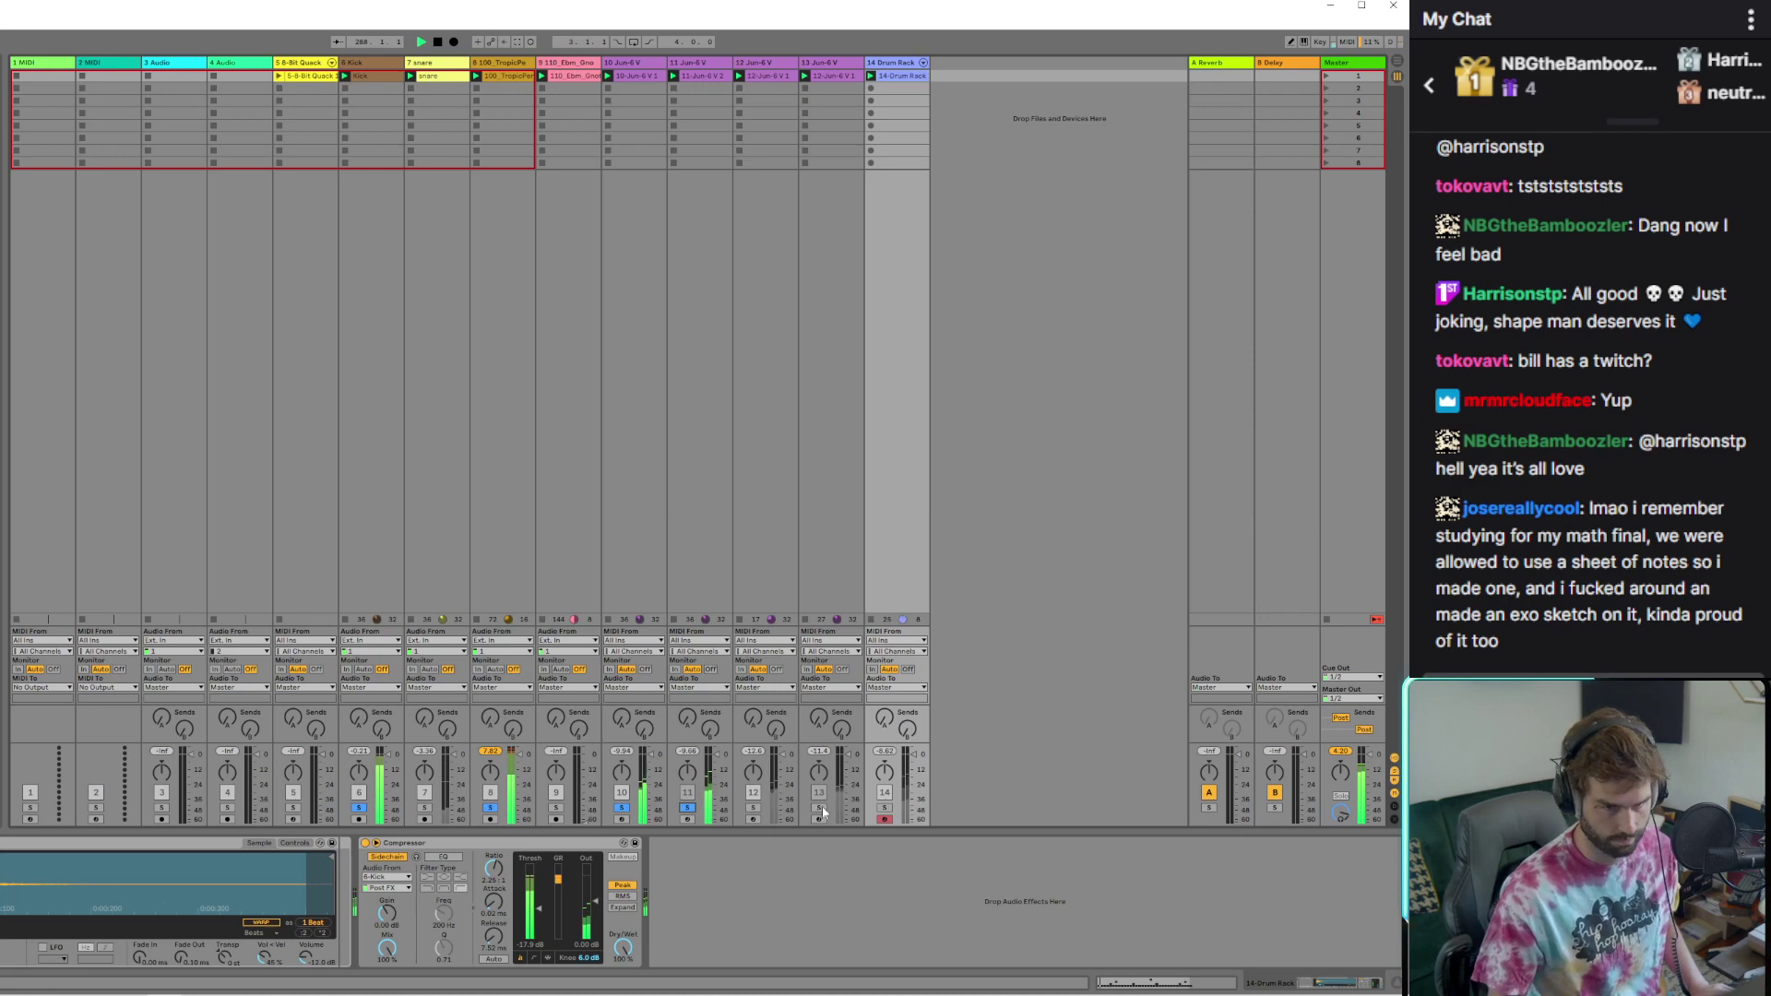
click(884, 808)
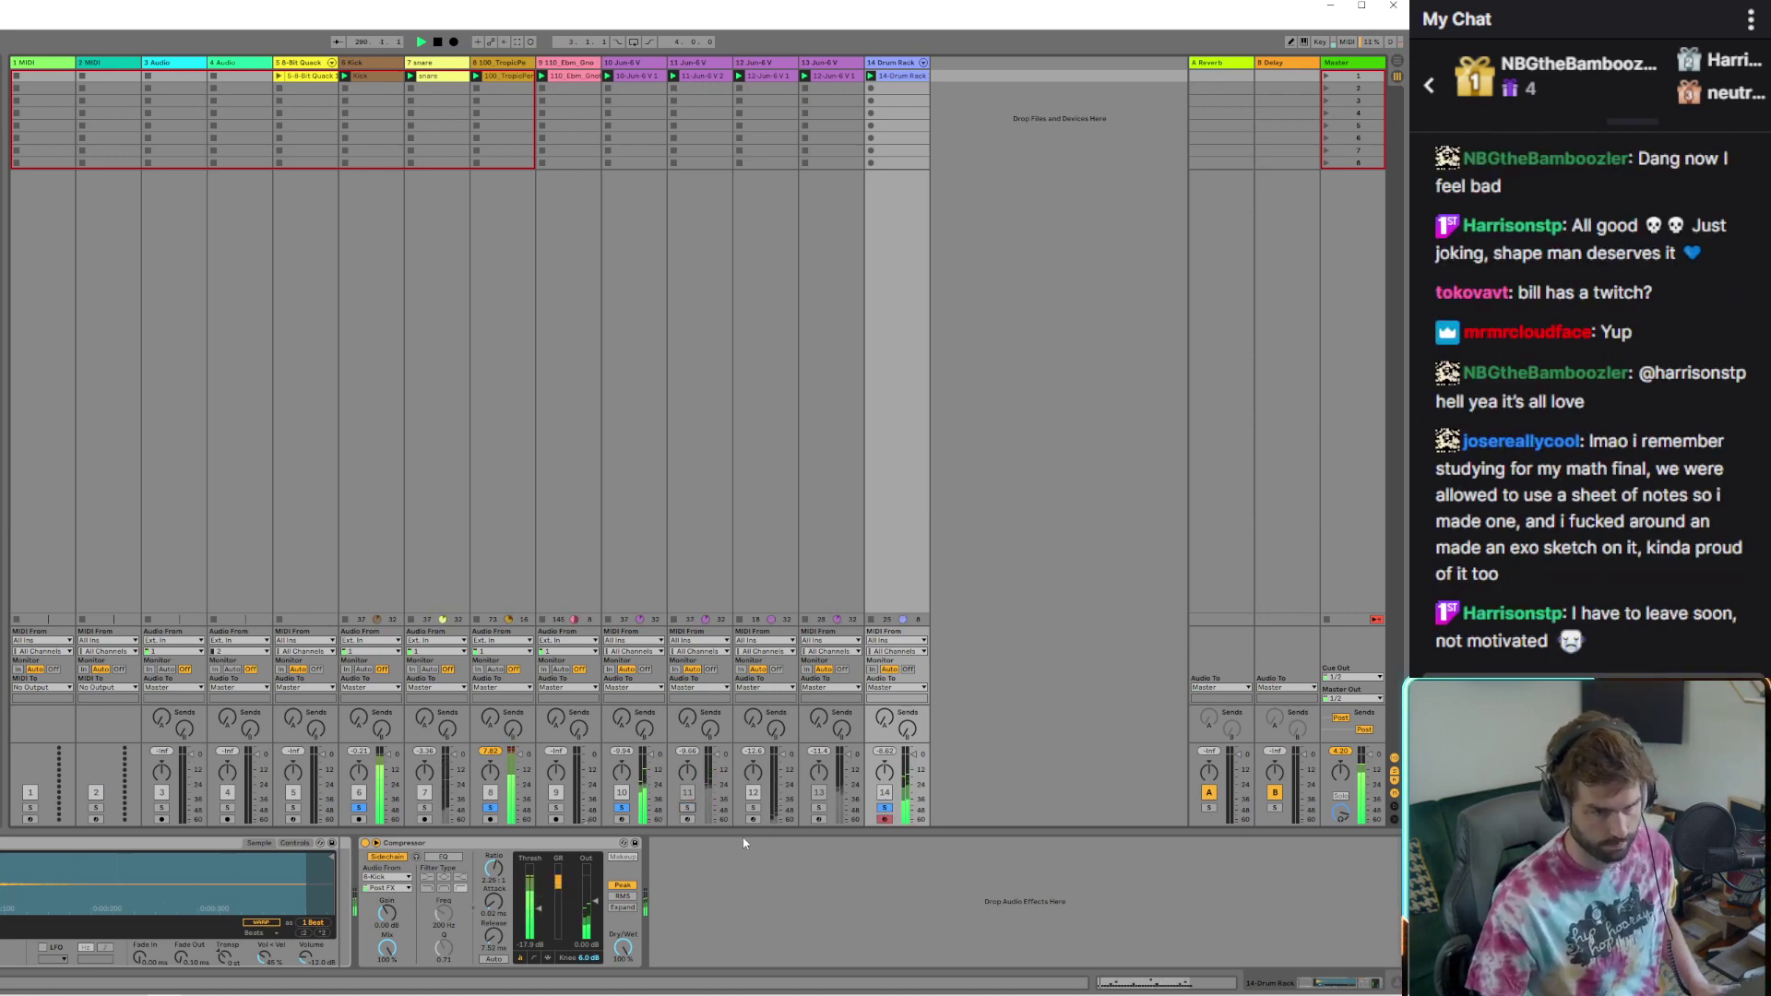
click(819, 808)
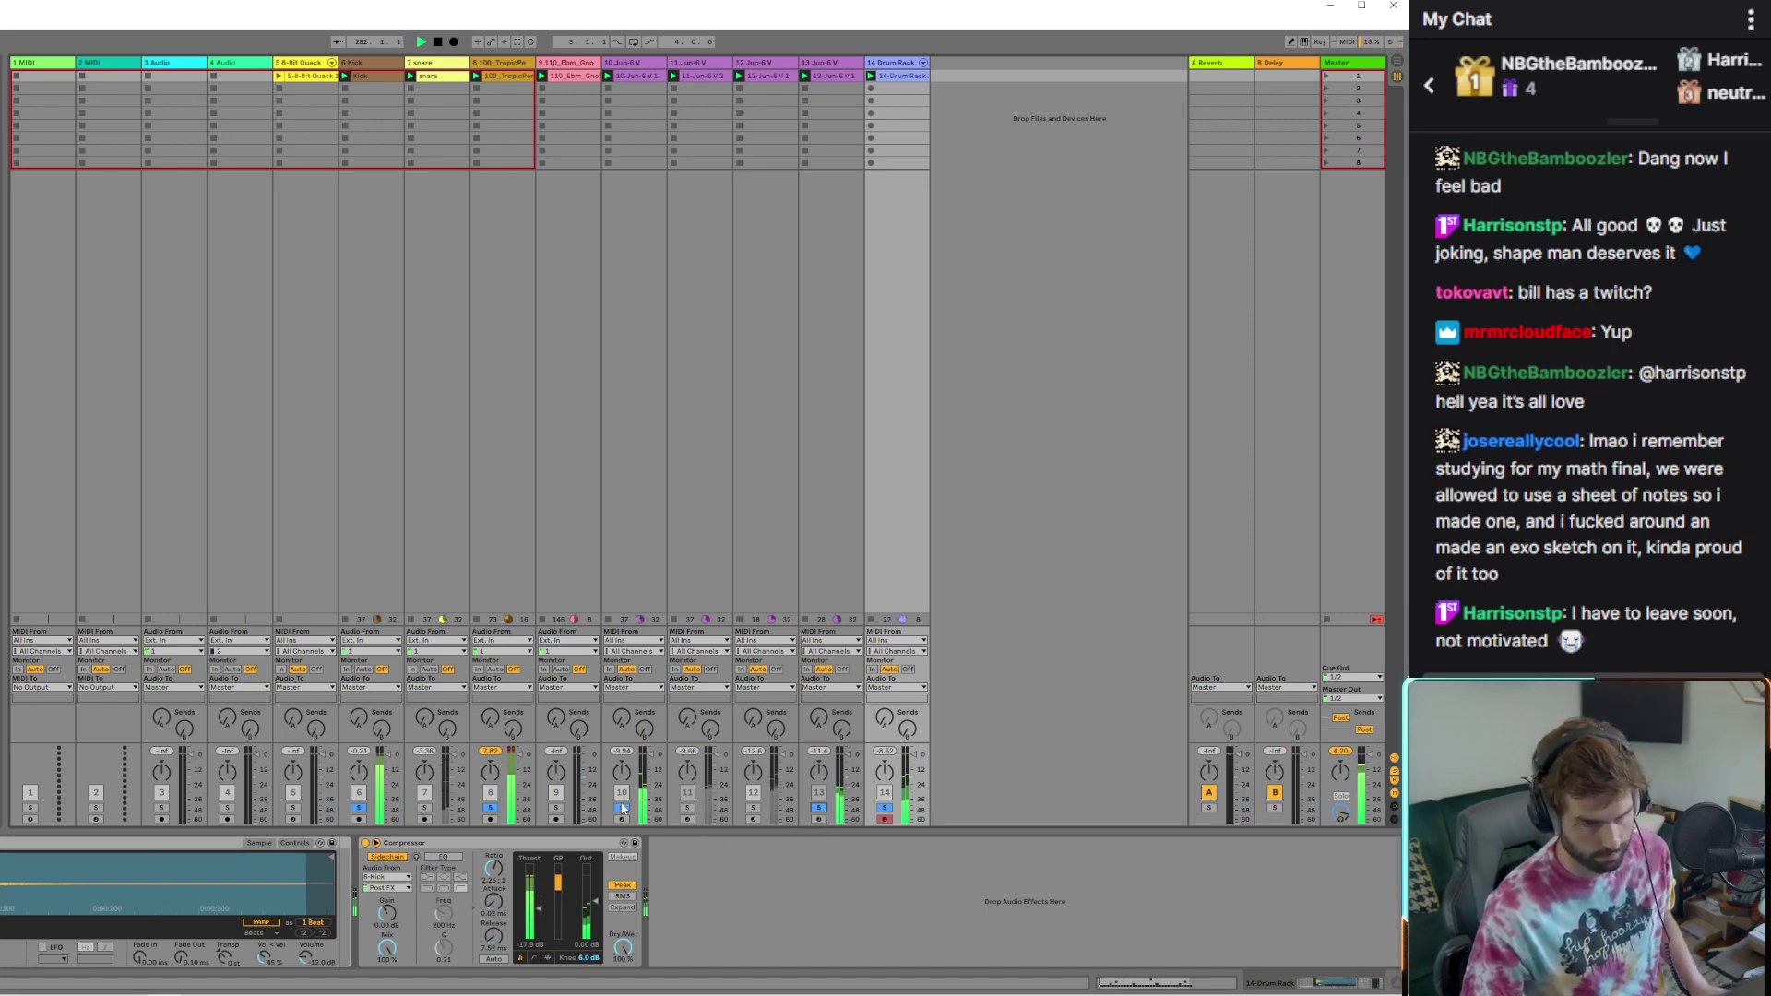
click(687, 808)
click(752, 808)
click(687, 809)
click(424, 809)
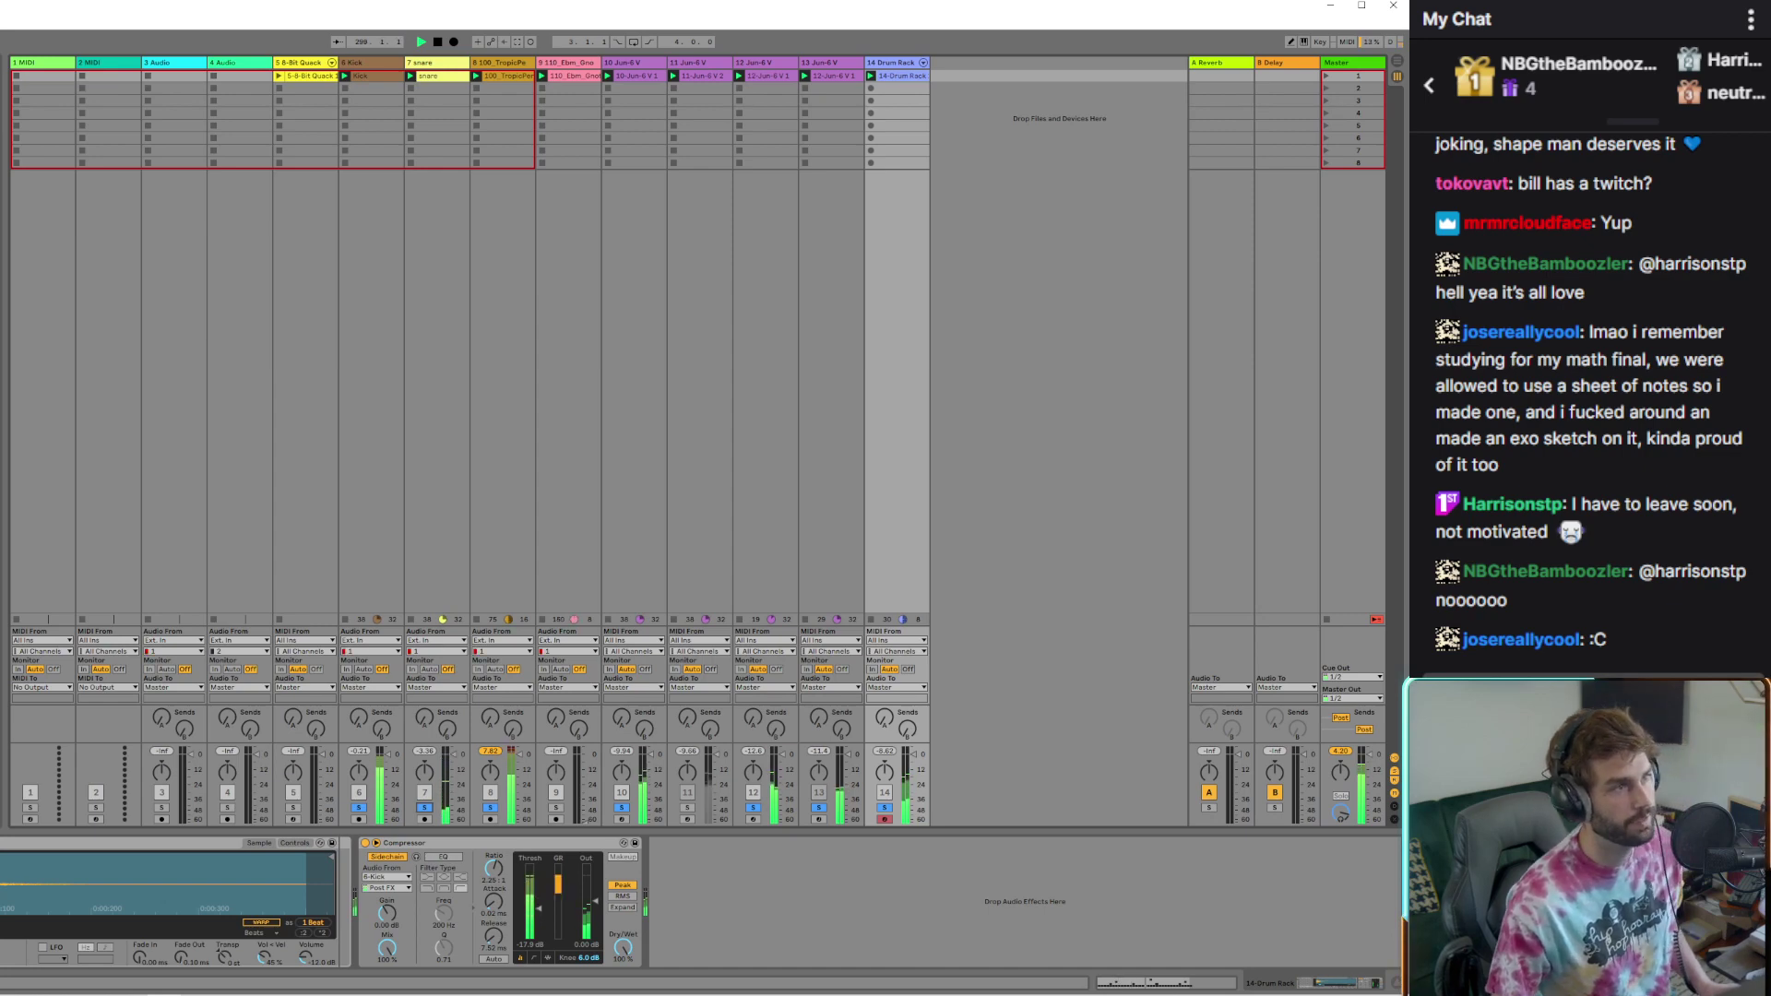
Save the current Live Set as a new file in the Ableton Projects folder
mouse_move(0, 69)
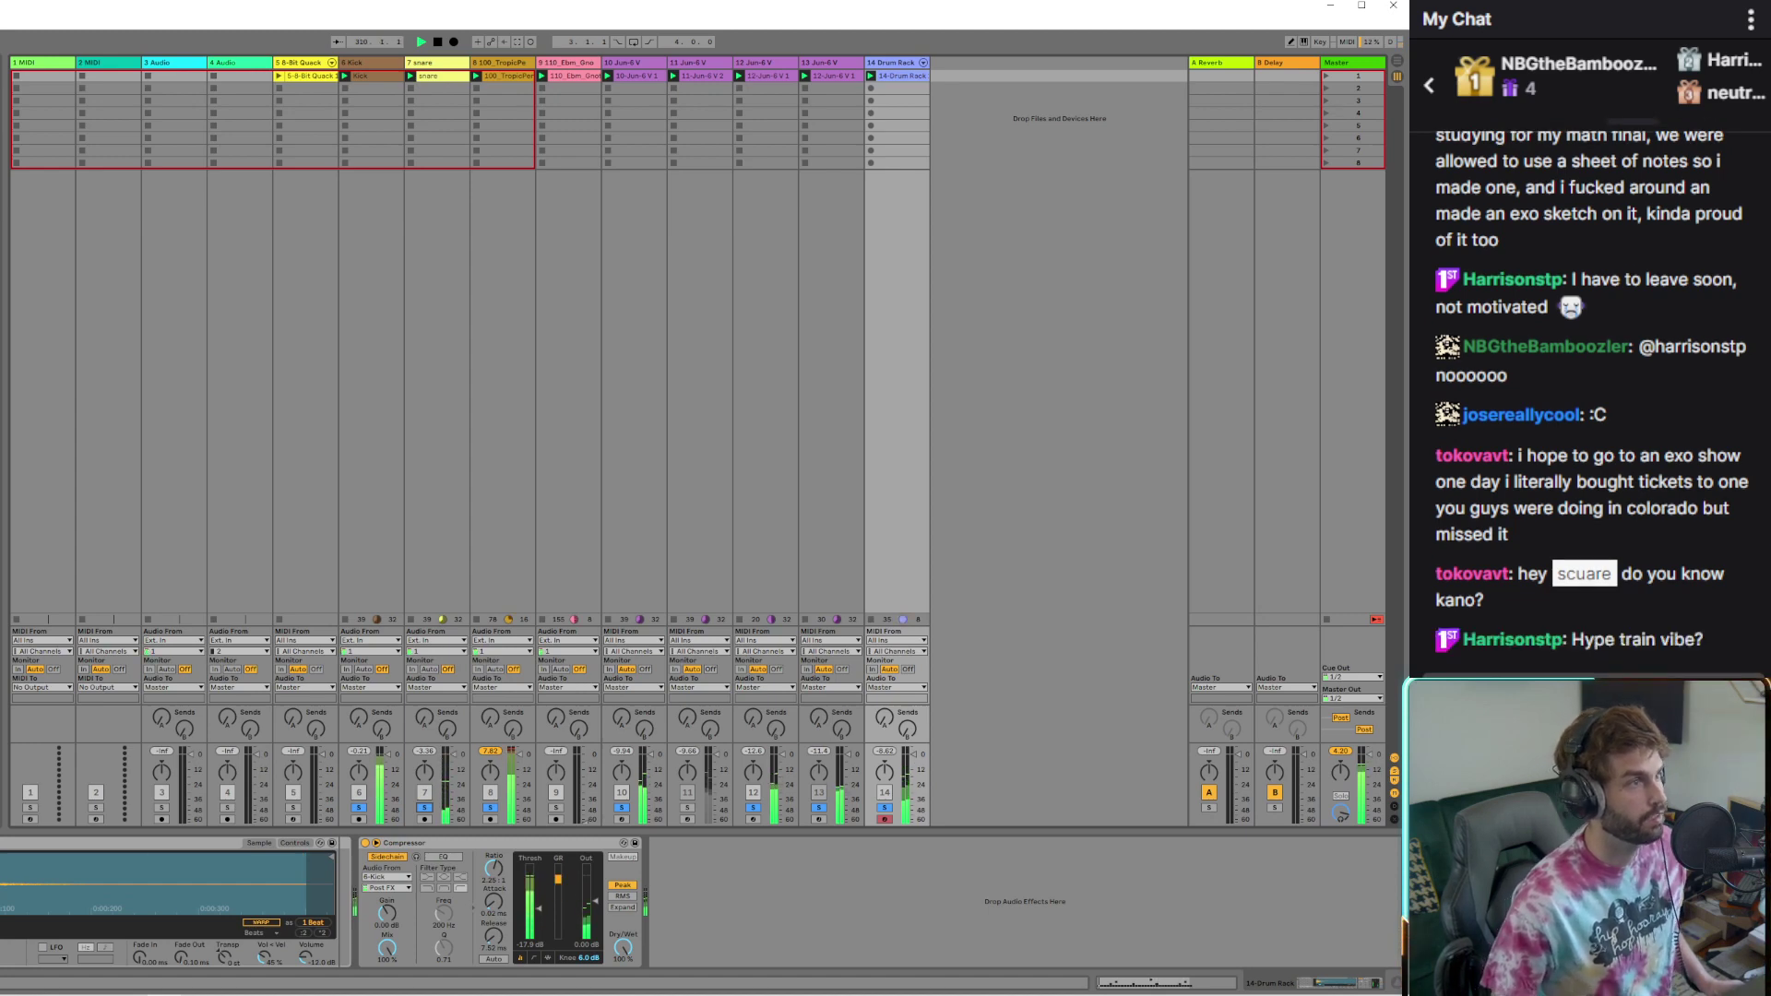
key(ctrl+shift+s)
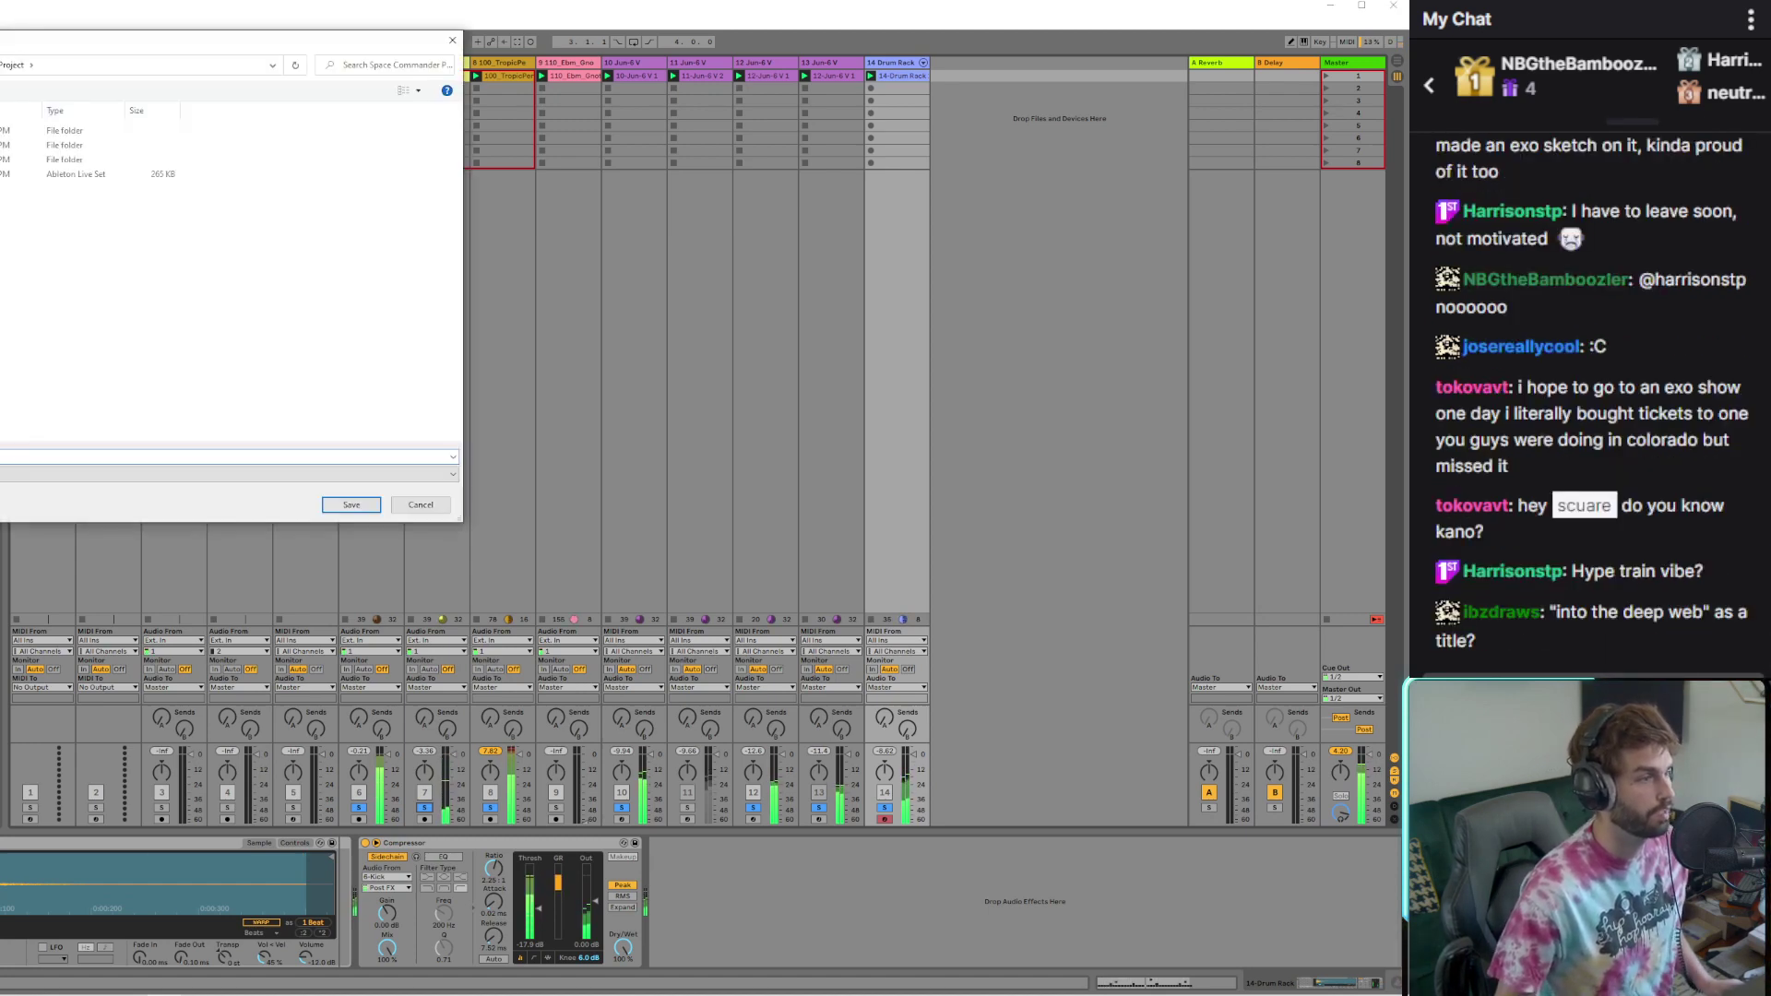
key(alt+Up)
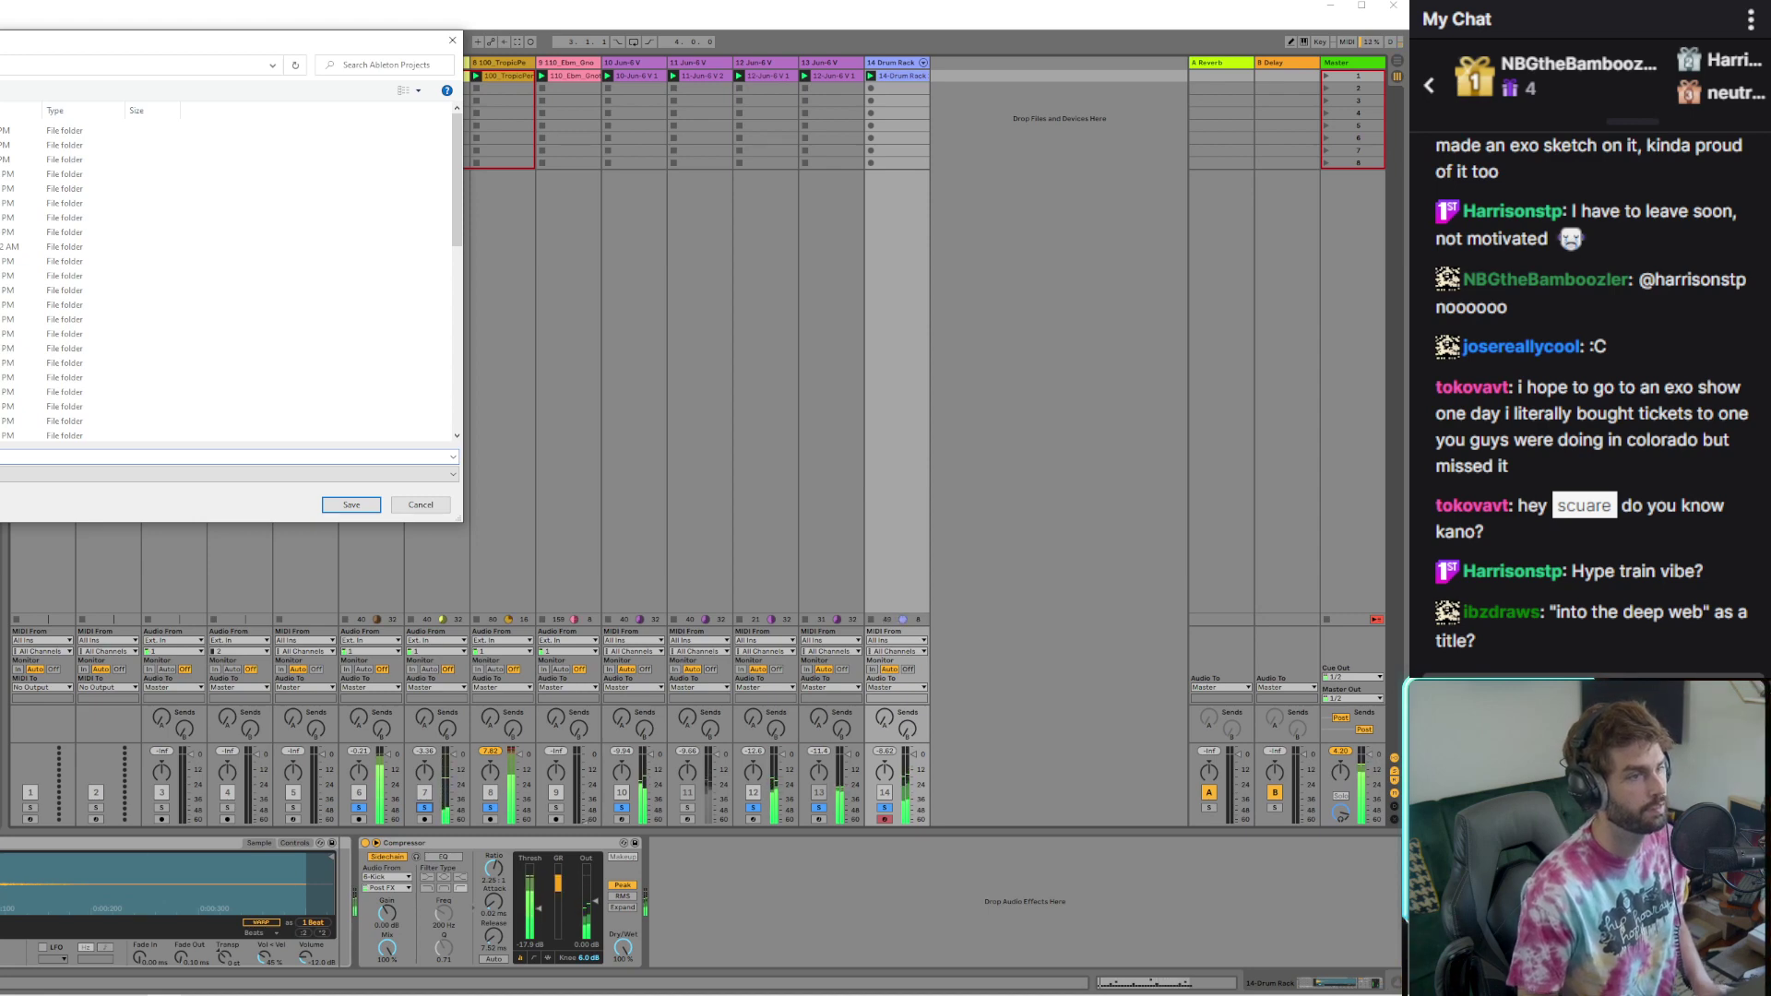
key(Return)
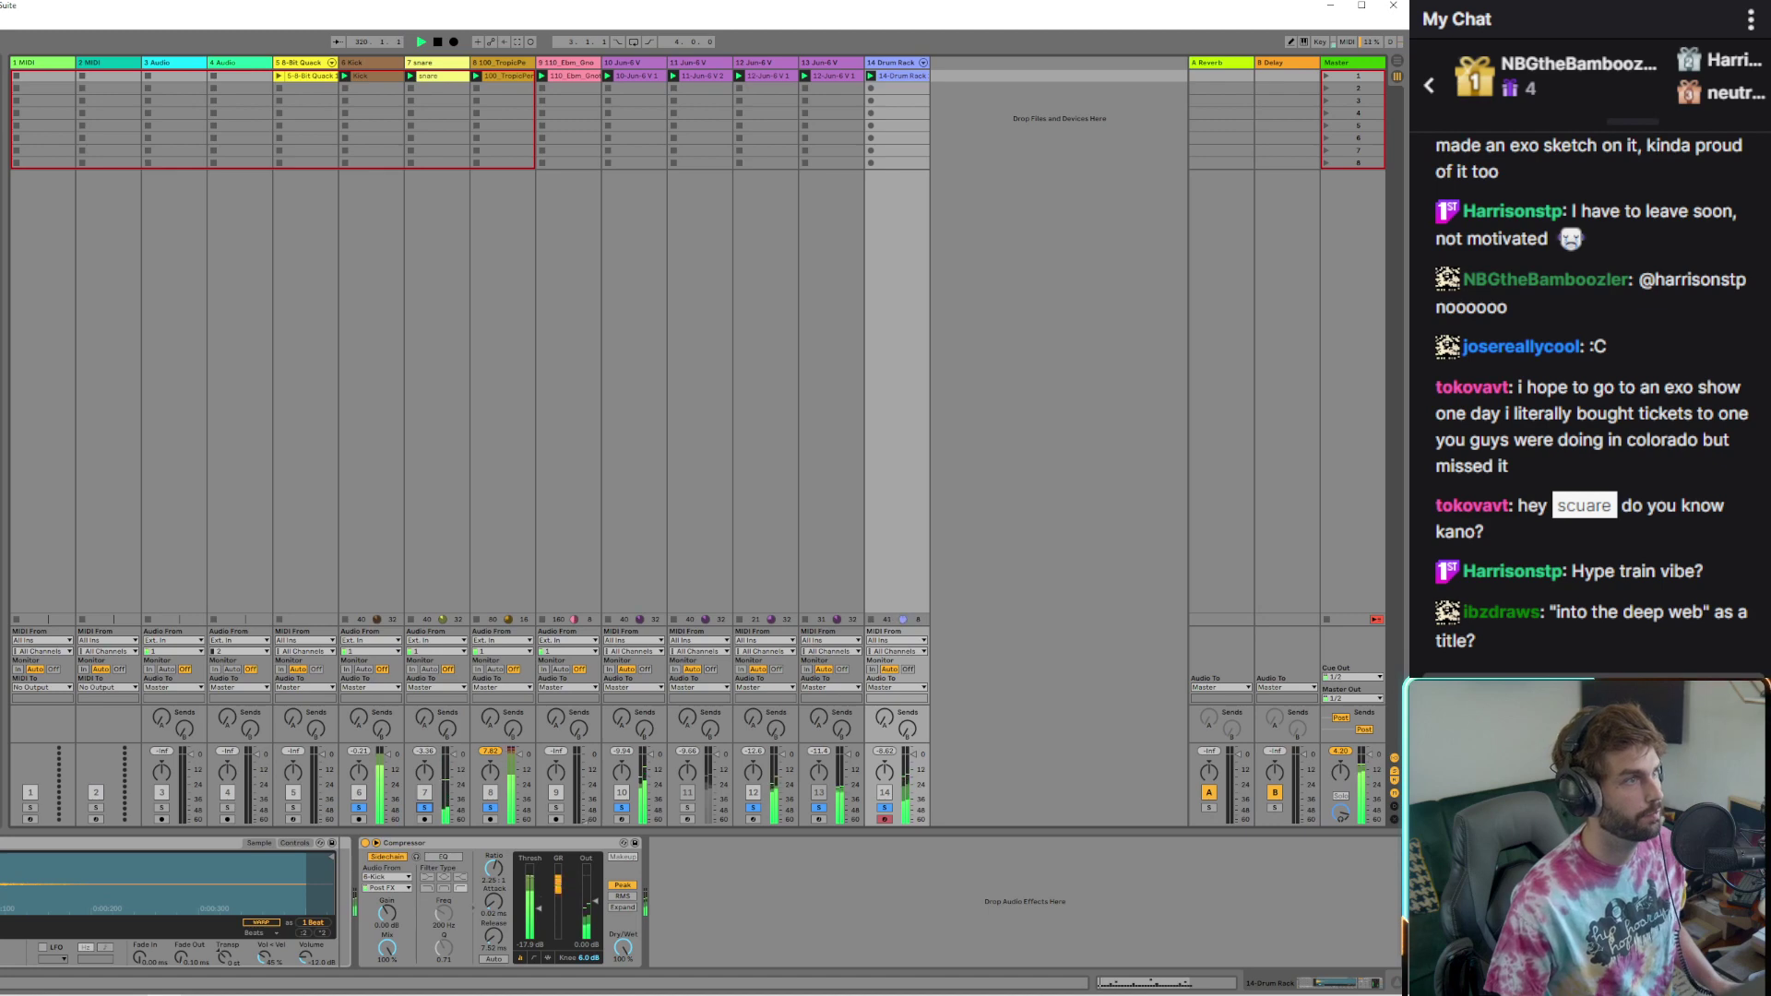
click(496, 530)
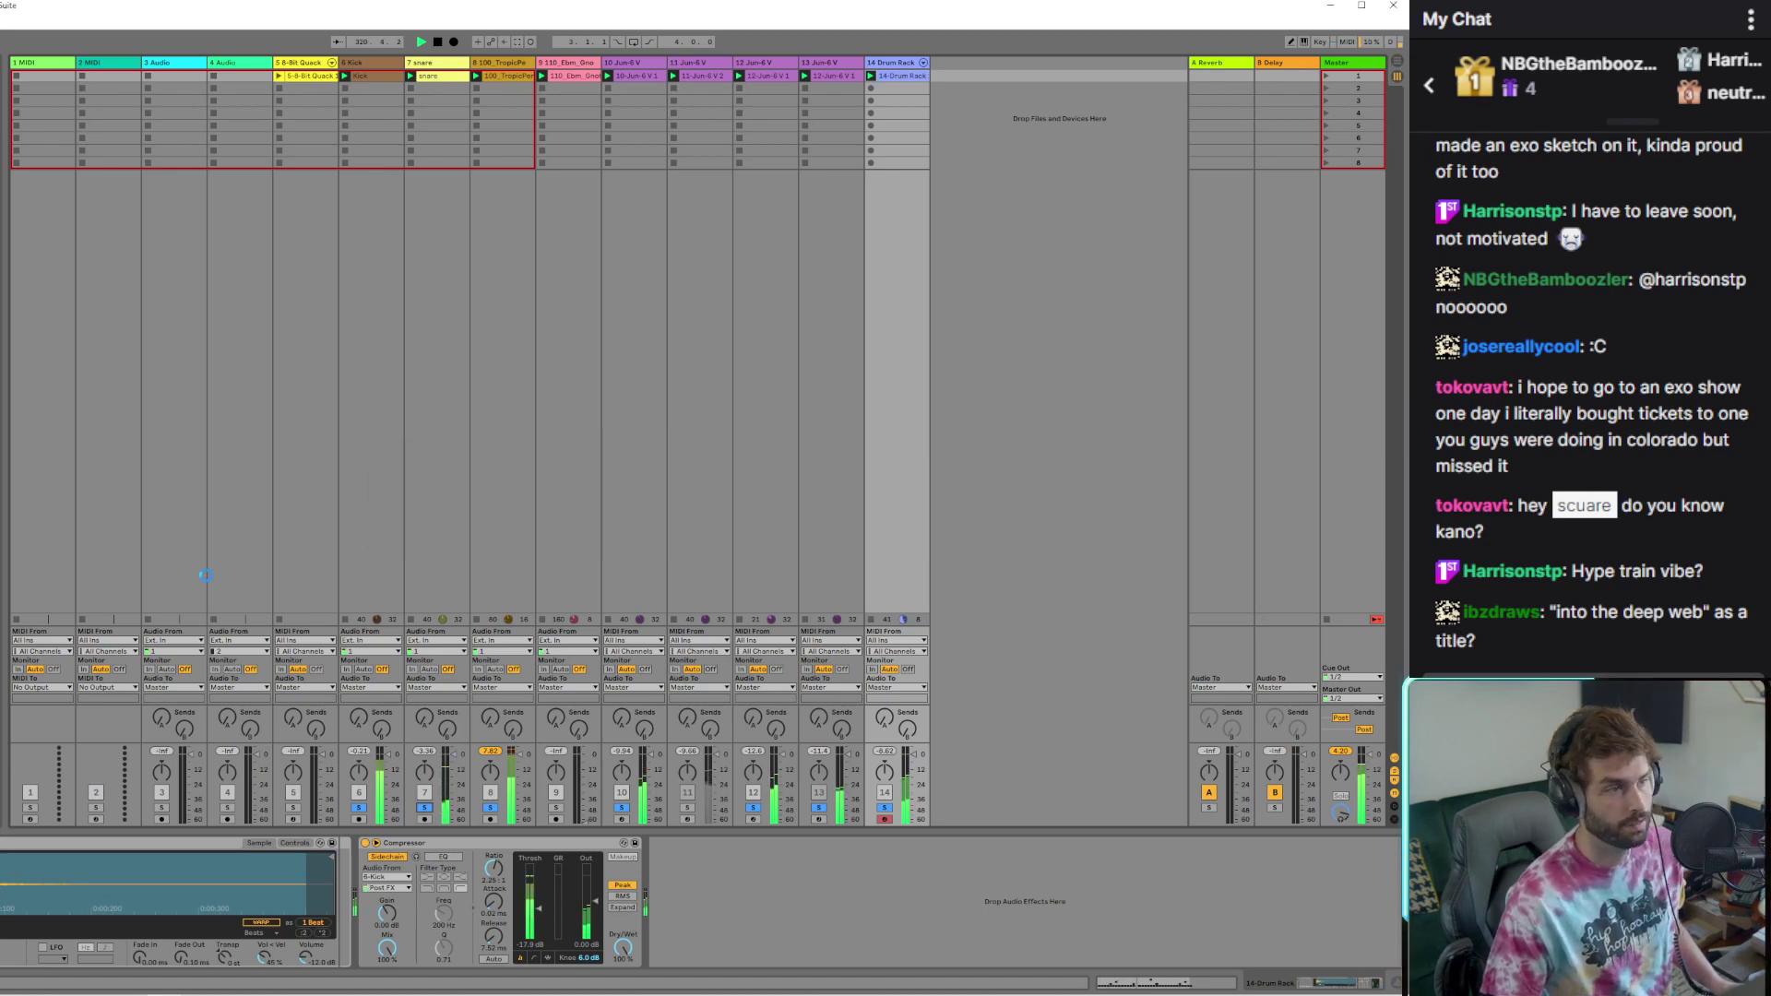
Switch to the Firefox browser and play the YouTube video "Jean-Pierre Posit - Shopping Au Boulevard (1980)"
mouse_move(277, 975)
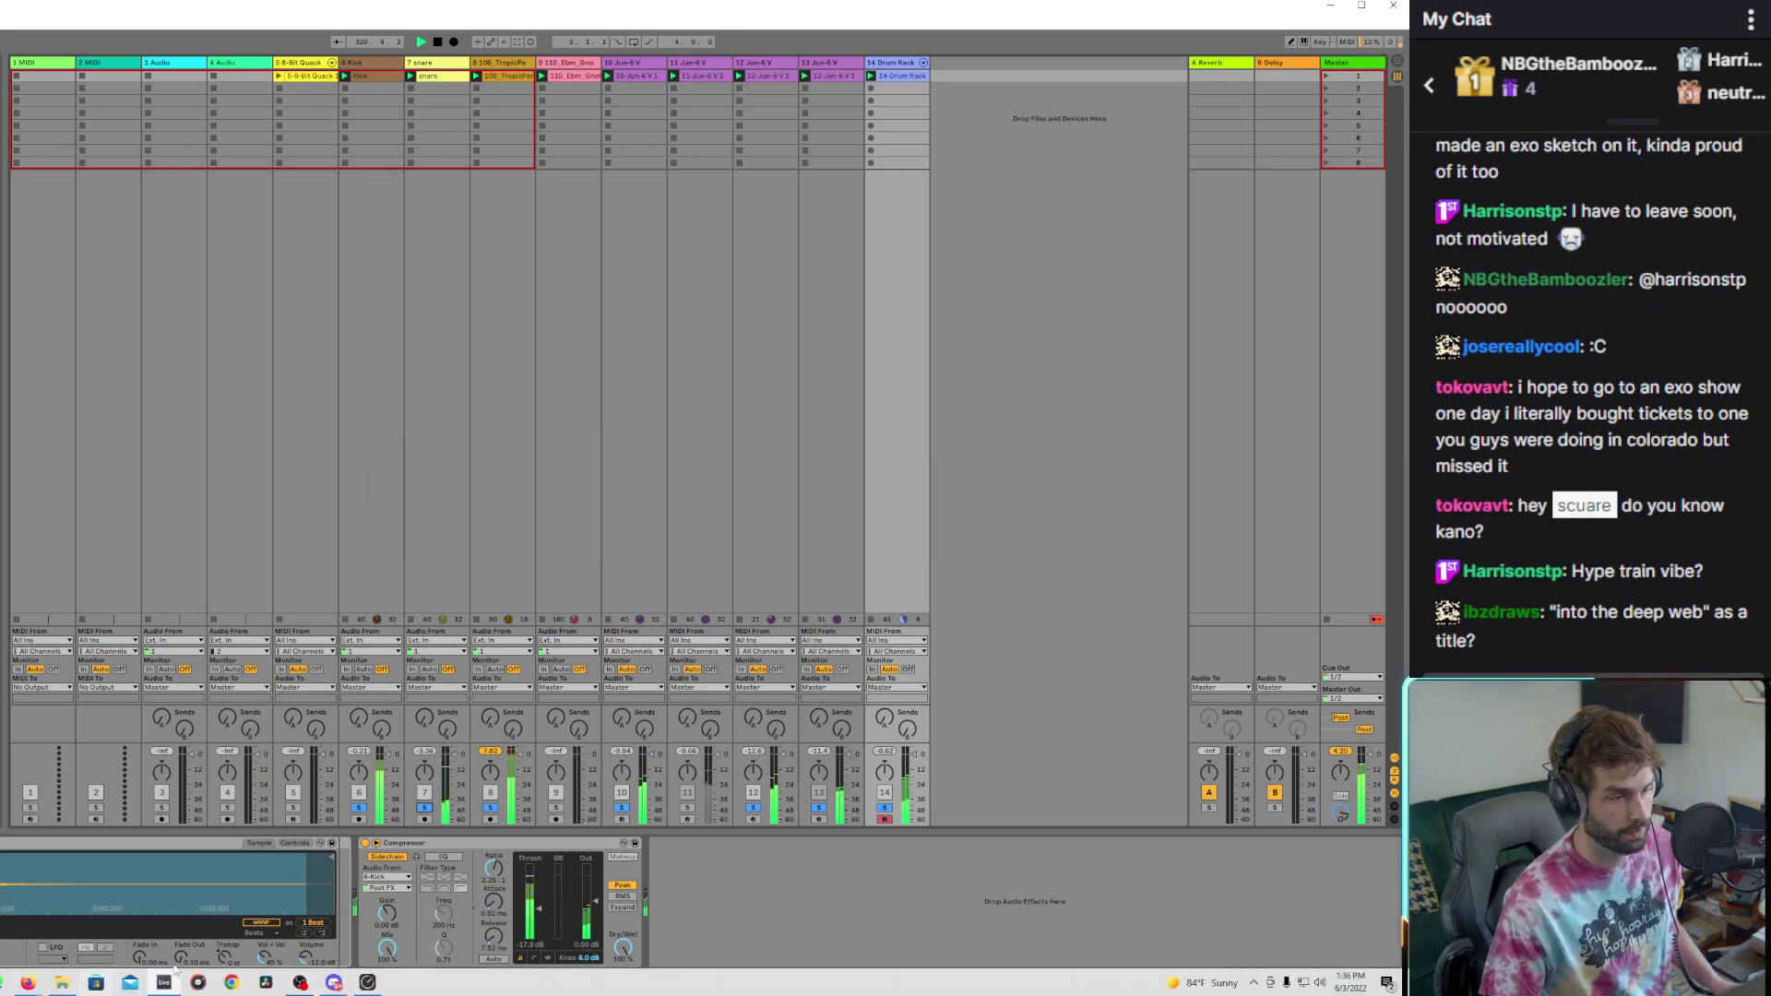
click(27, 982)
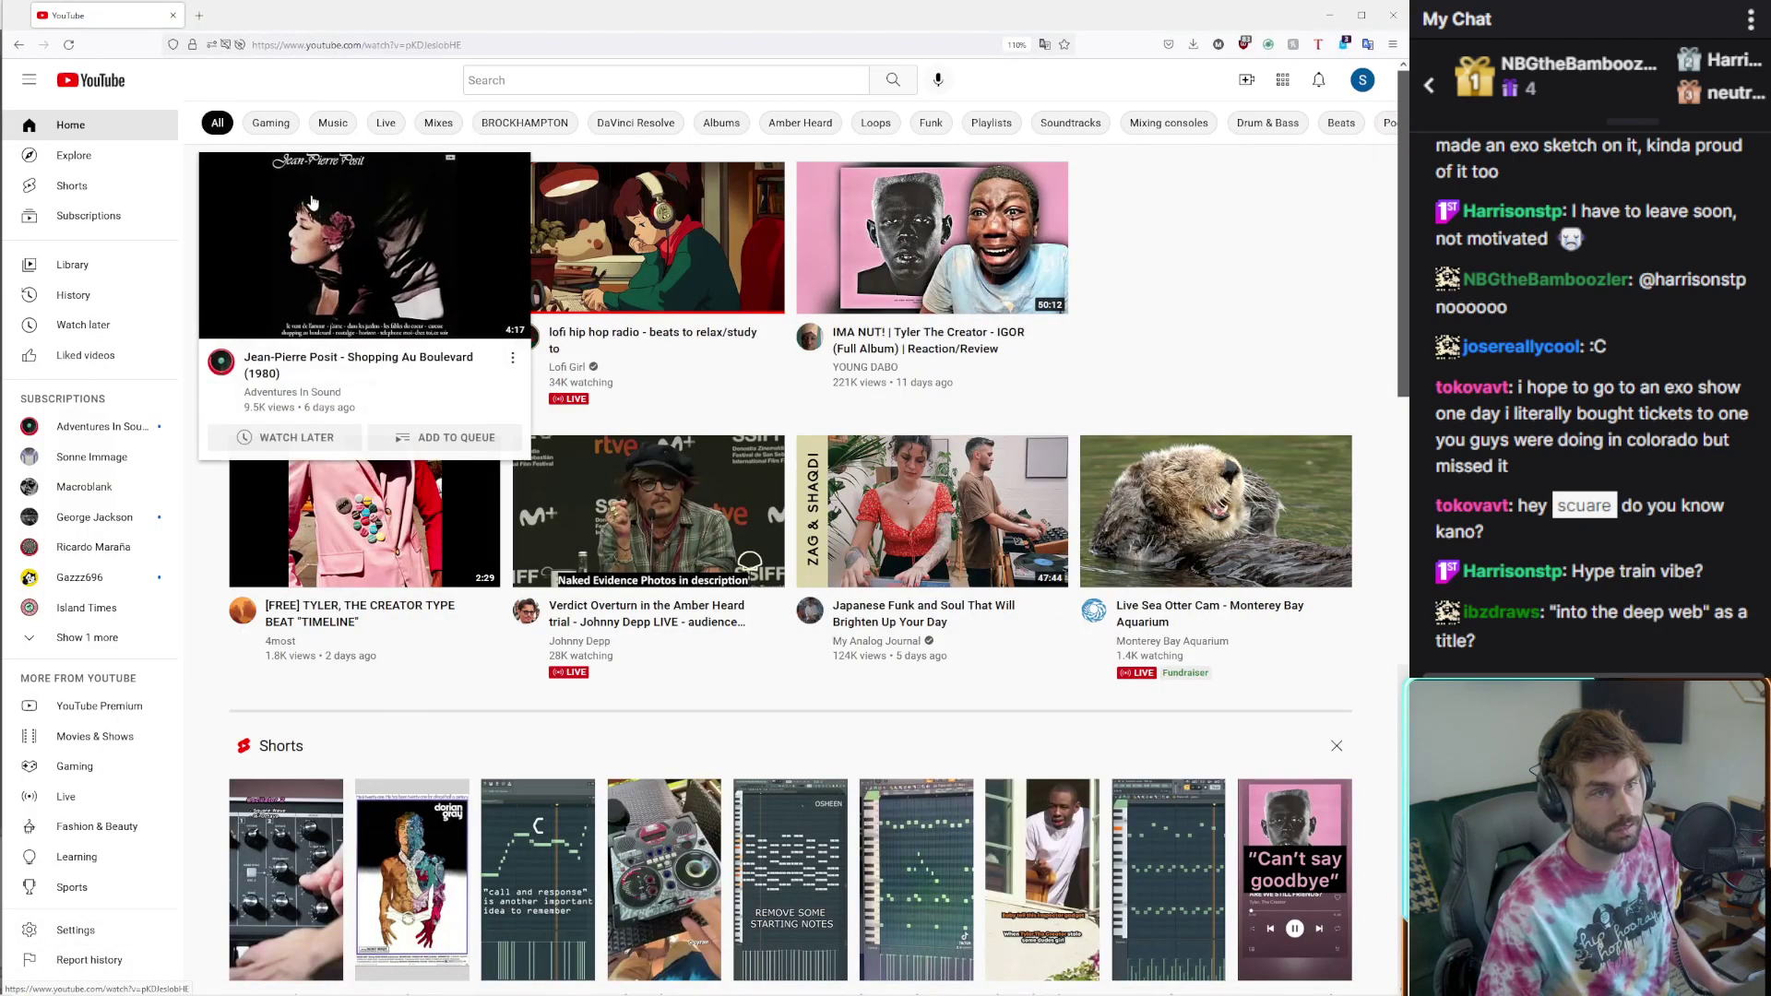
click(438, 245)
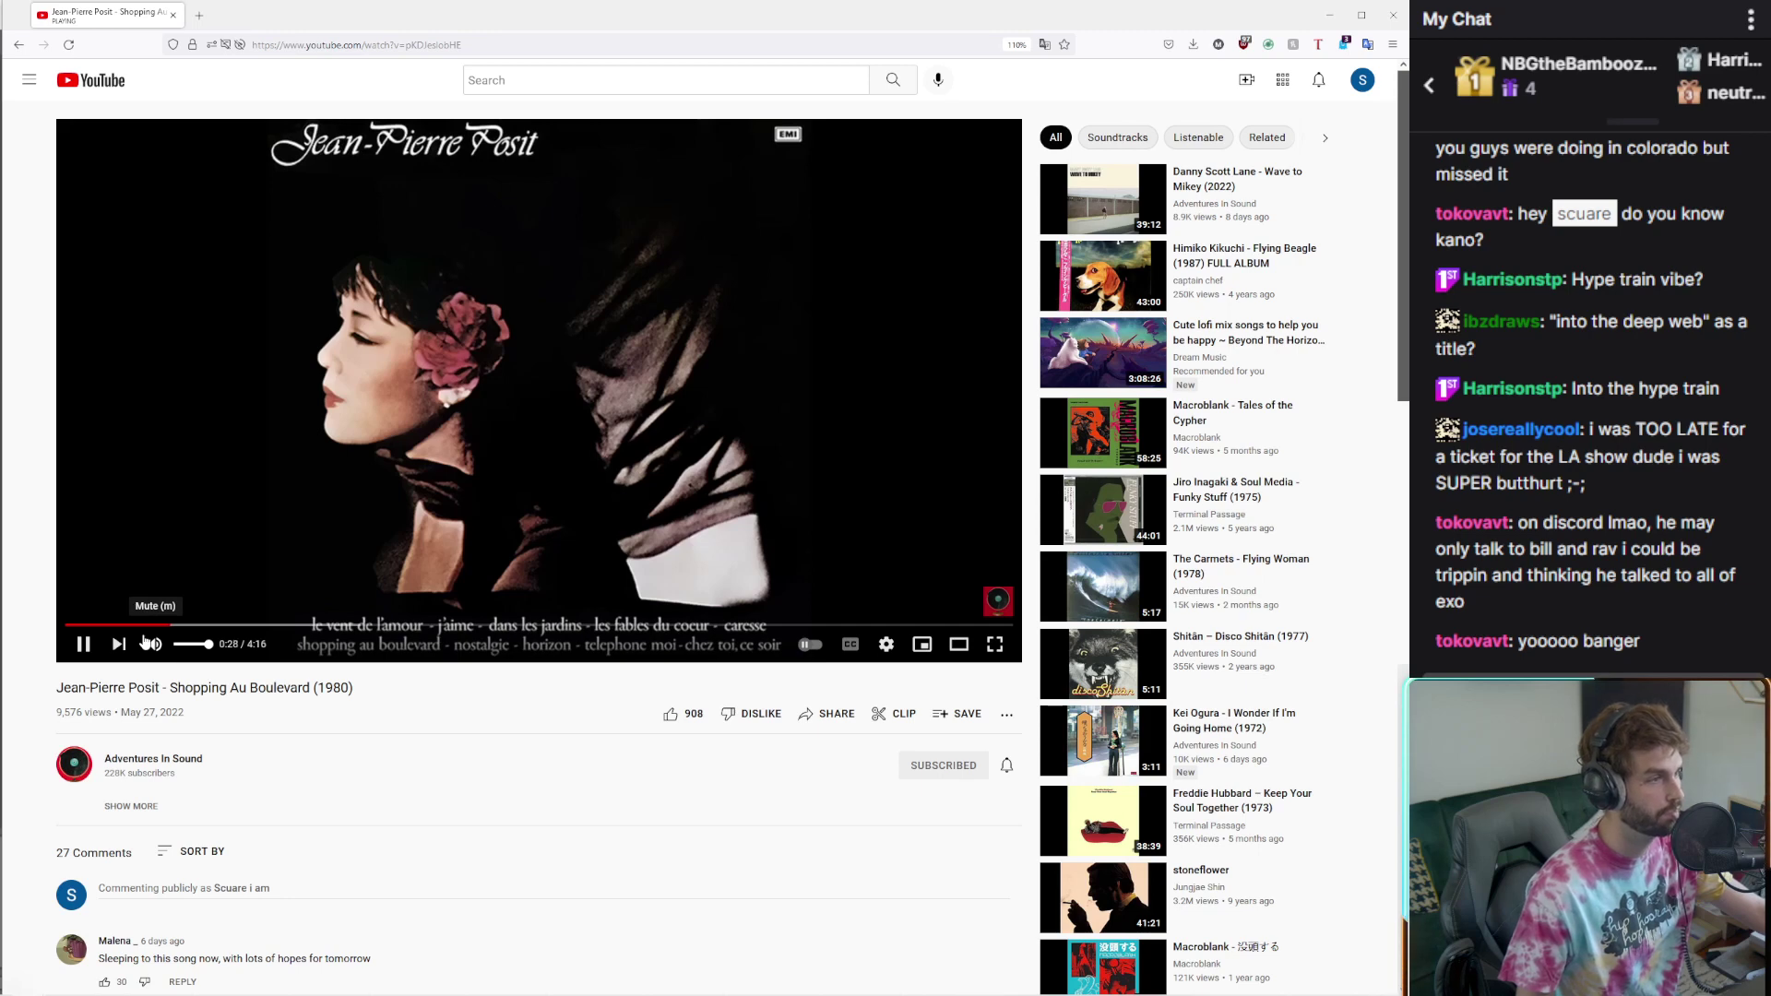
Copy the video's web address, pause its playback, and open and close a separate browser tab
click(291, 44)
right_click(292, 45)
click(296, 127)
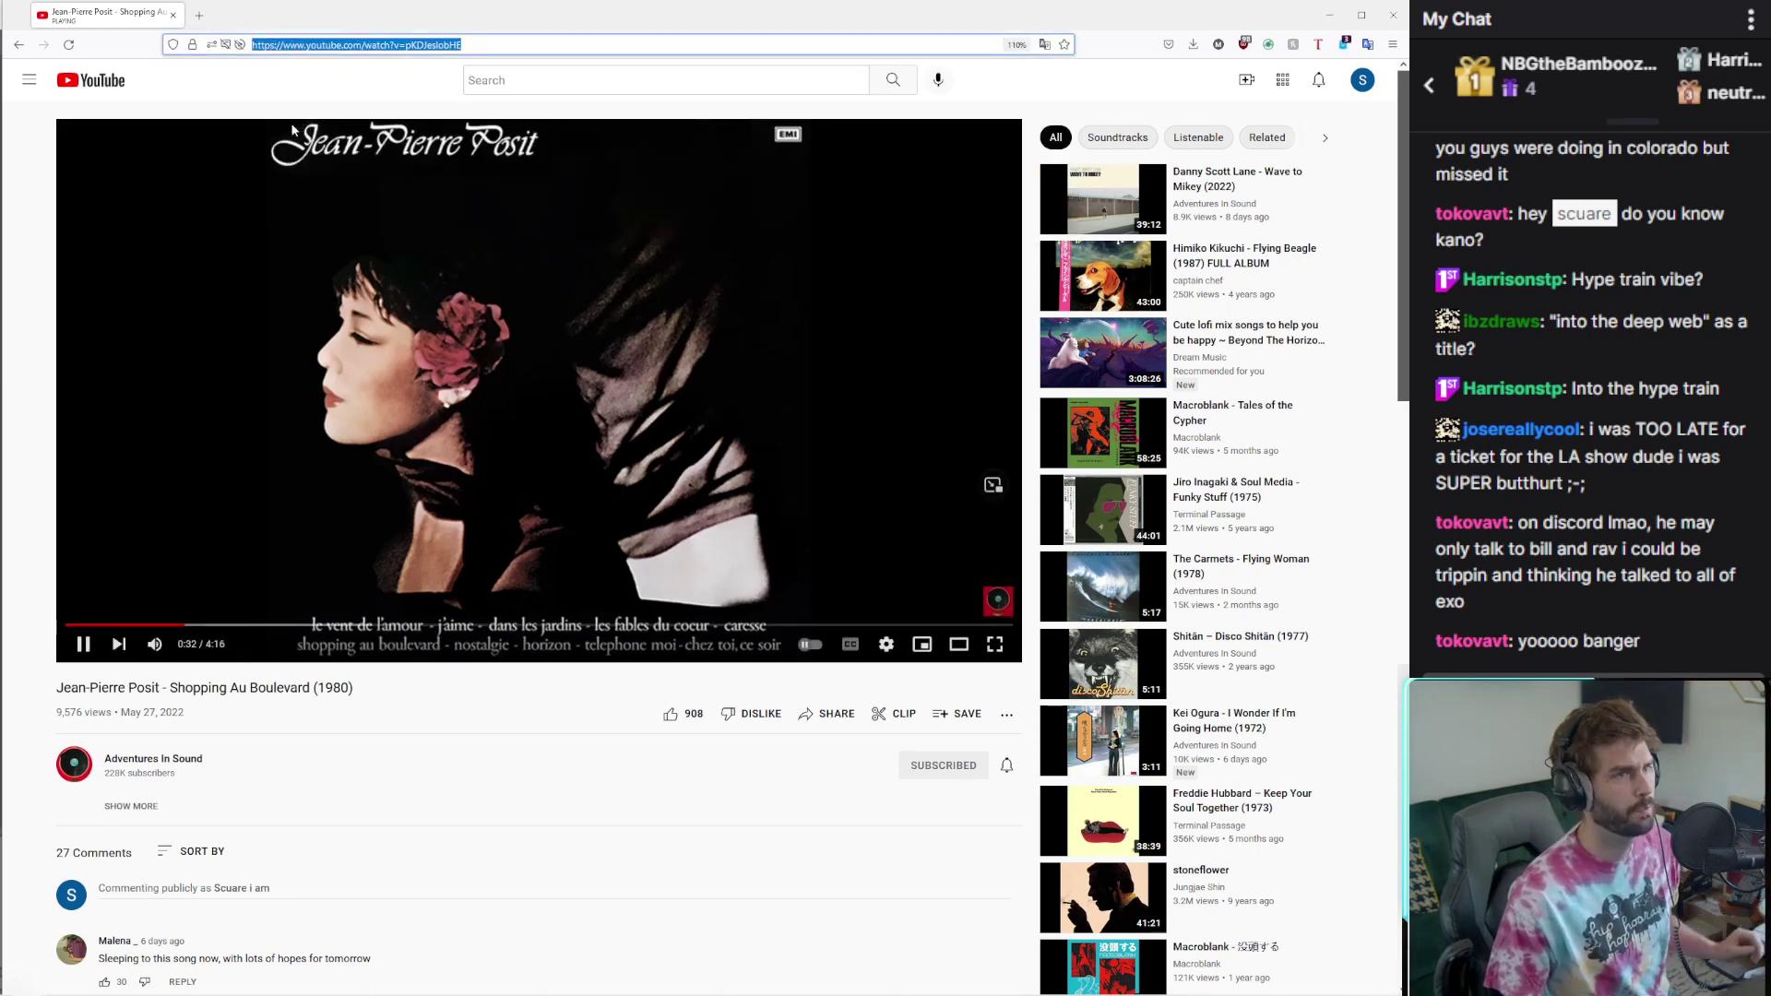
click(85, 648)
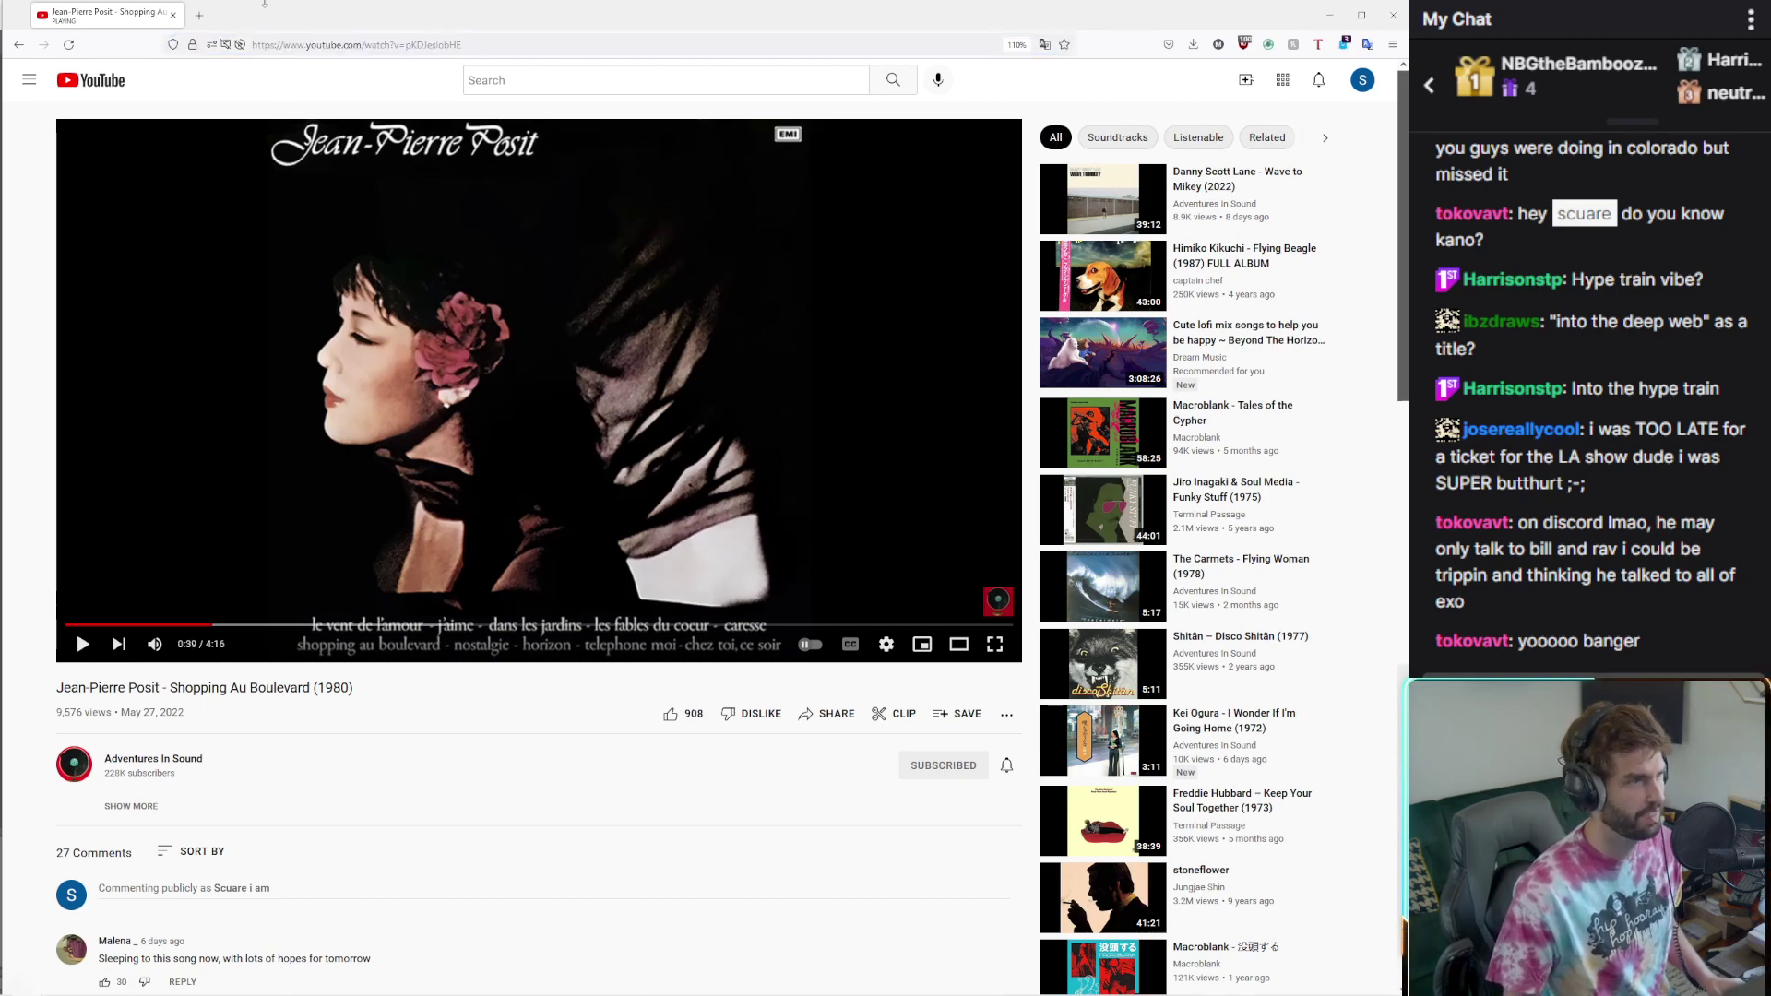
click(199, 14)
click(329, 15)
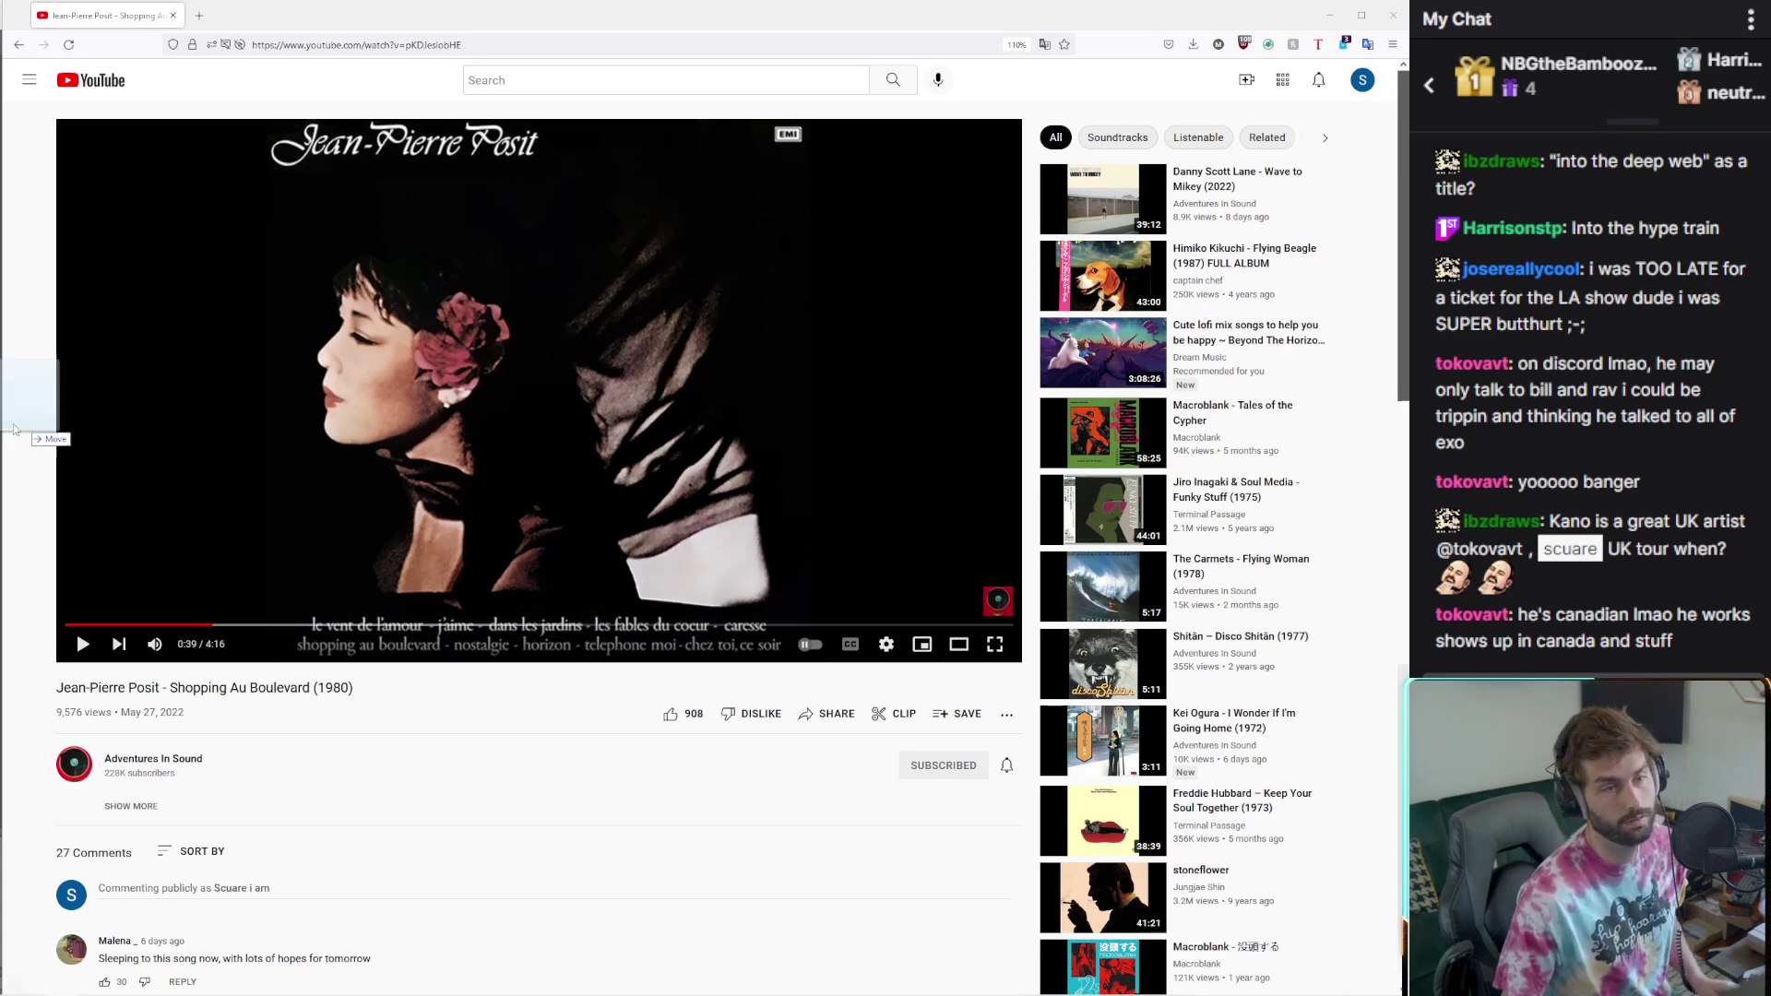
Switch to the empty Ableton Live set, place the Jean-Pierre Posit audio file at the start of the arrangement's first track, and start playback
key(alt+Tab)
key(alt+Tab)
key(alt+Tab)
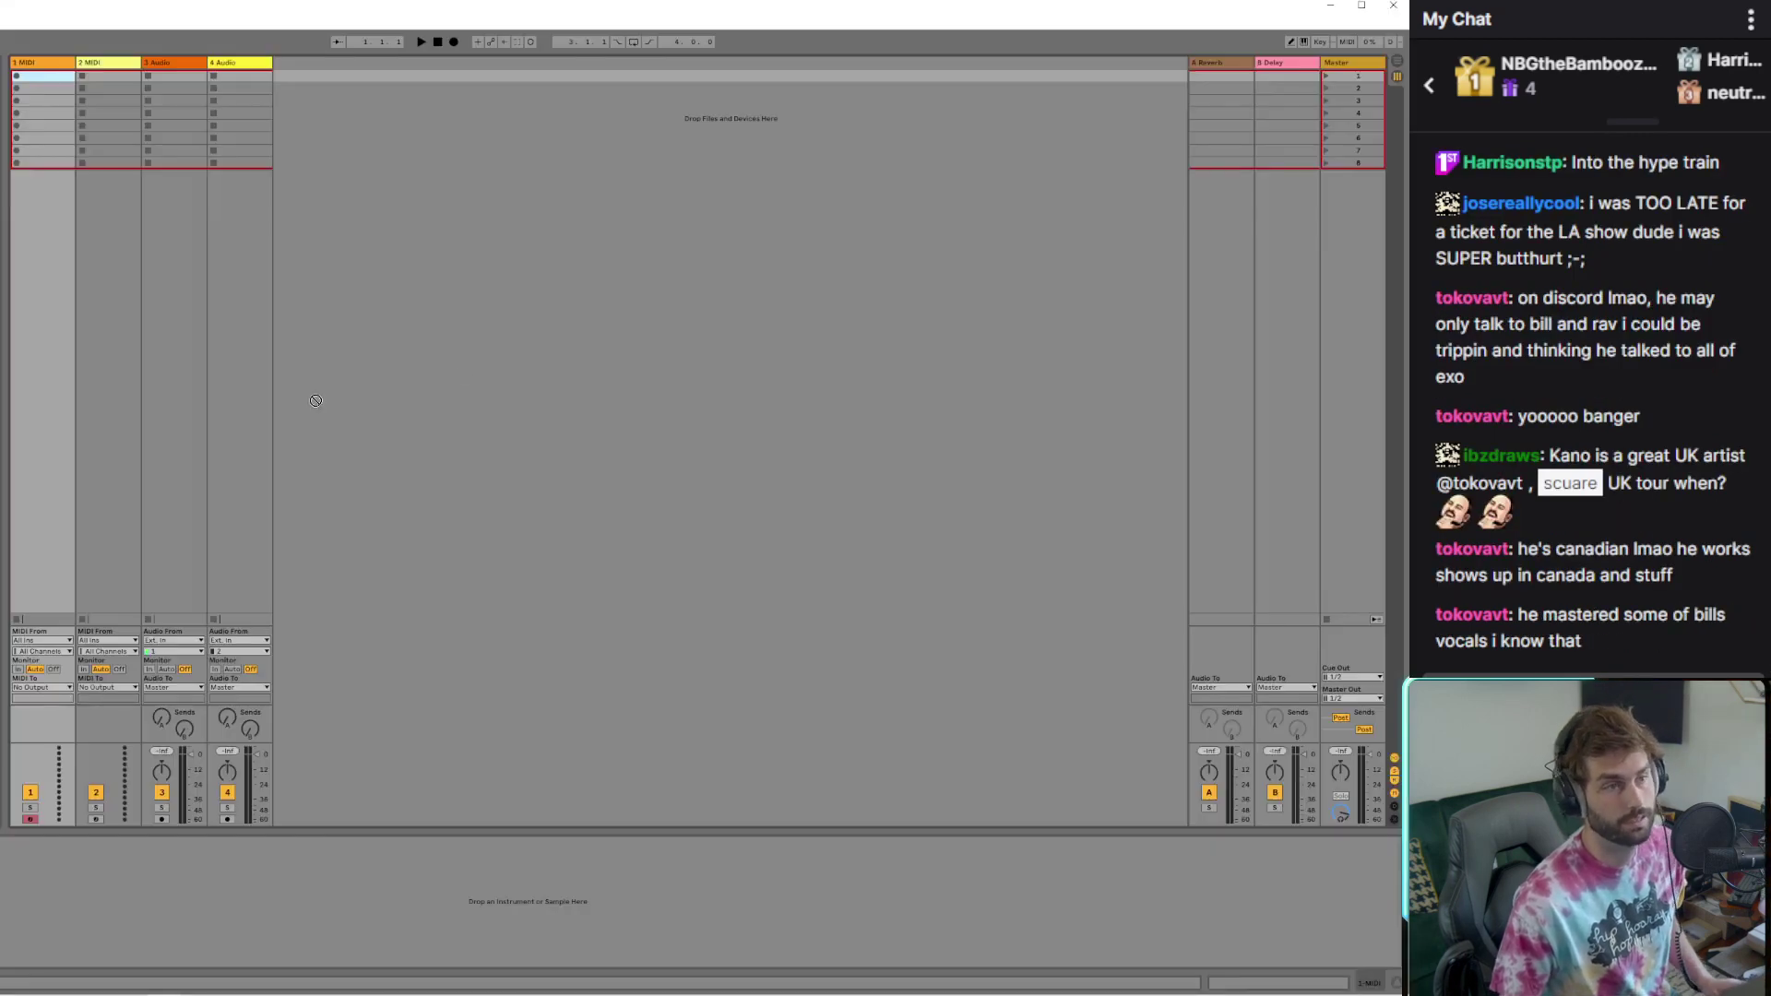
key(Tab)
drag(397, 267, 14, 153)
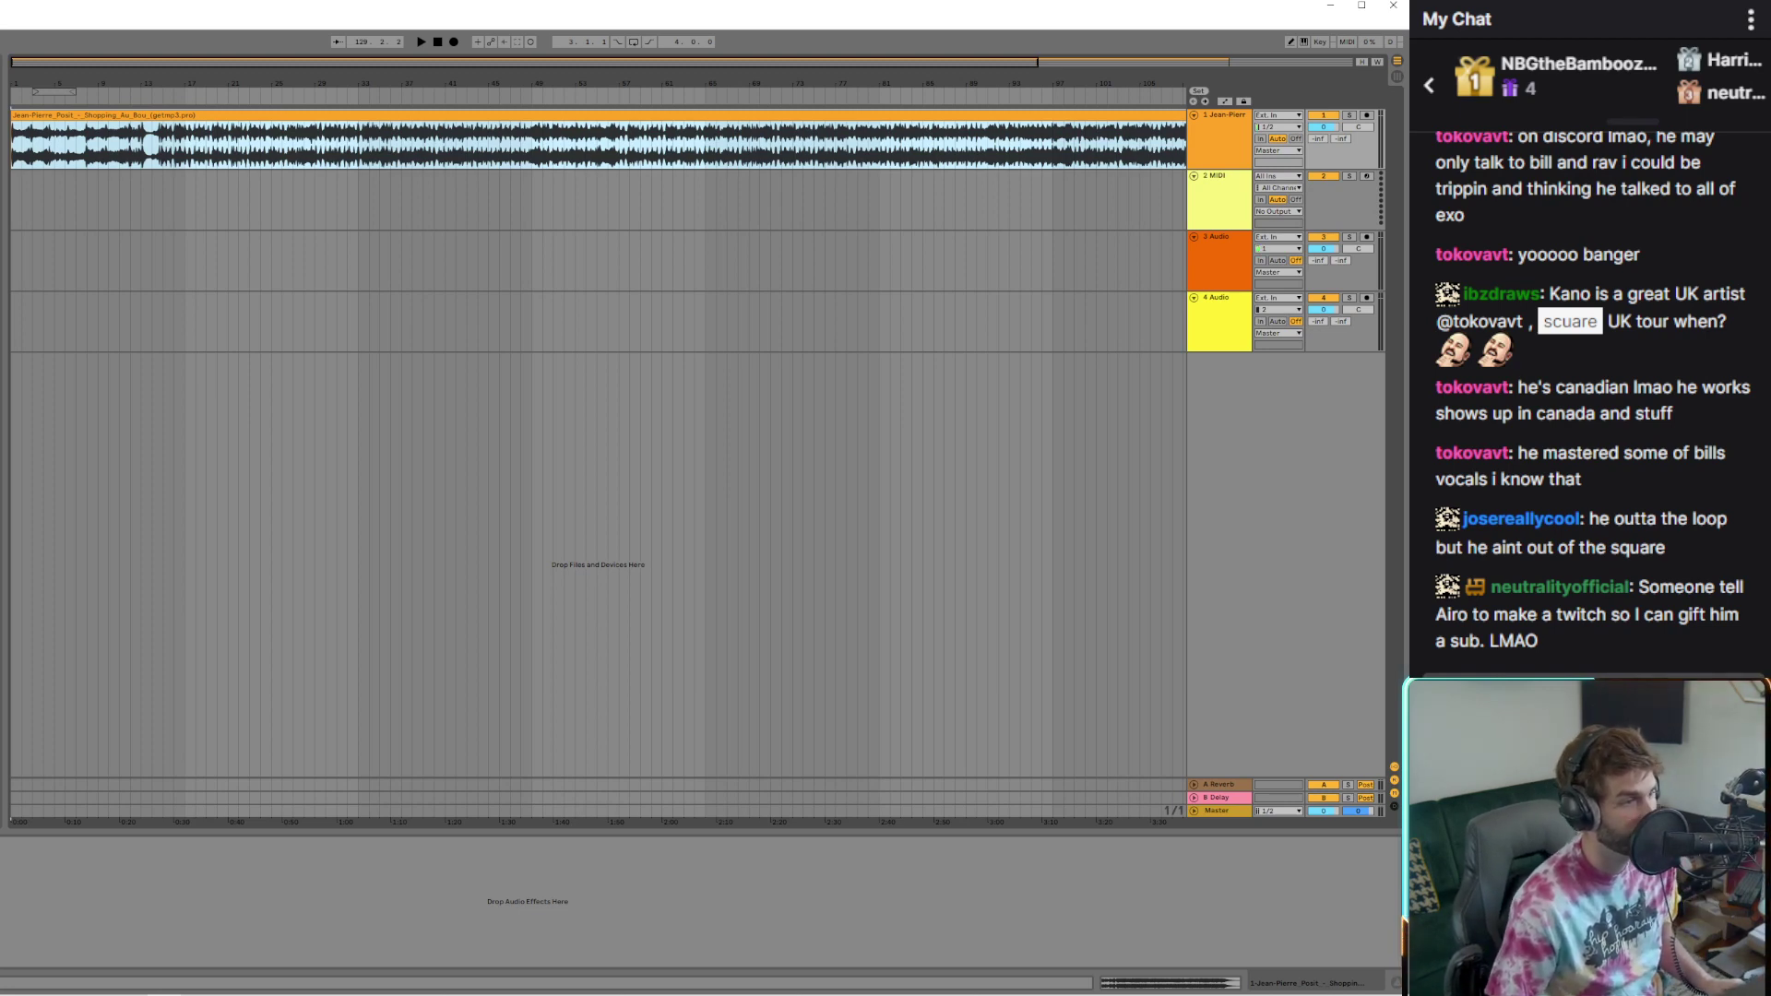
click(420, 41)
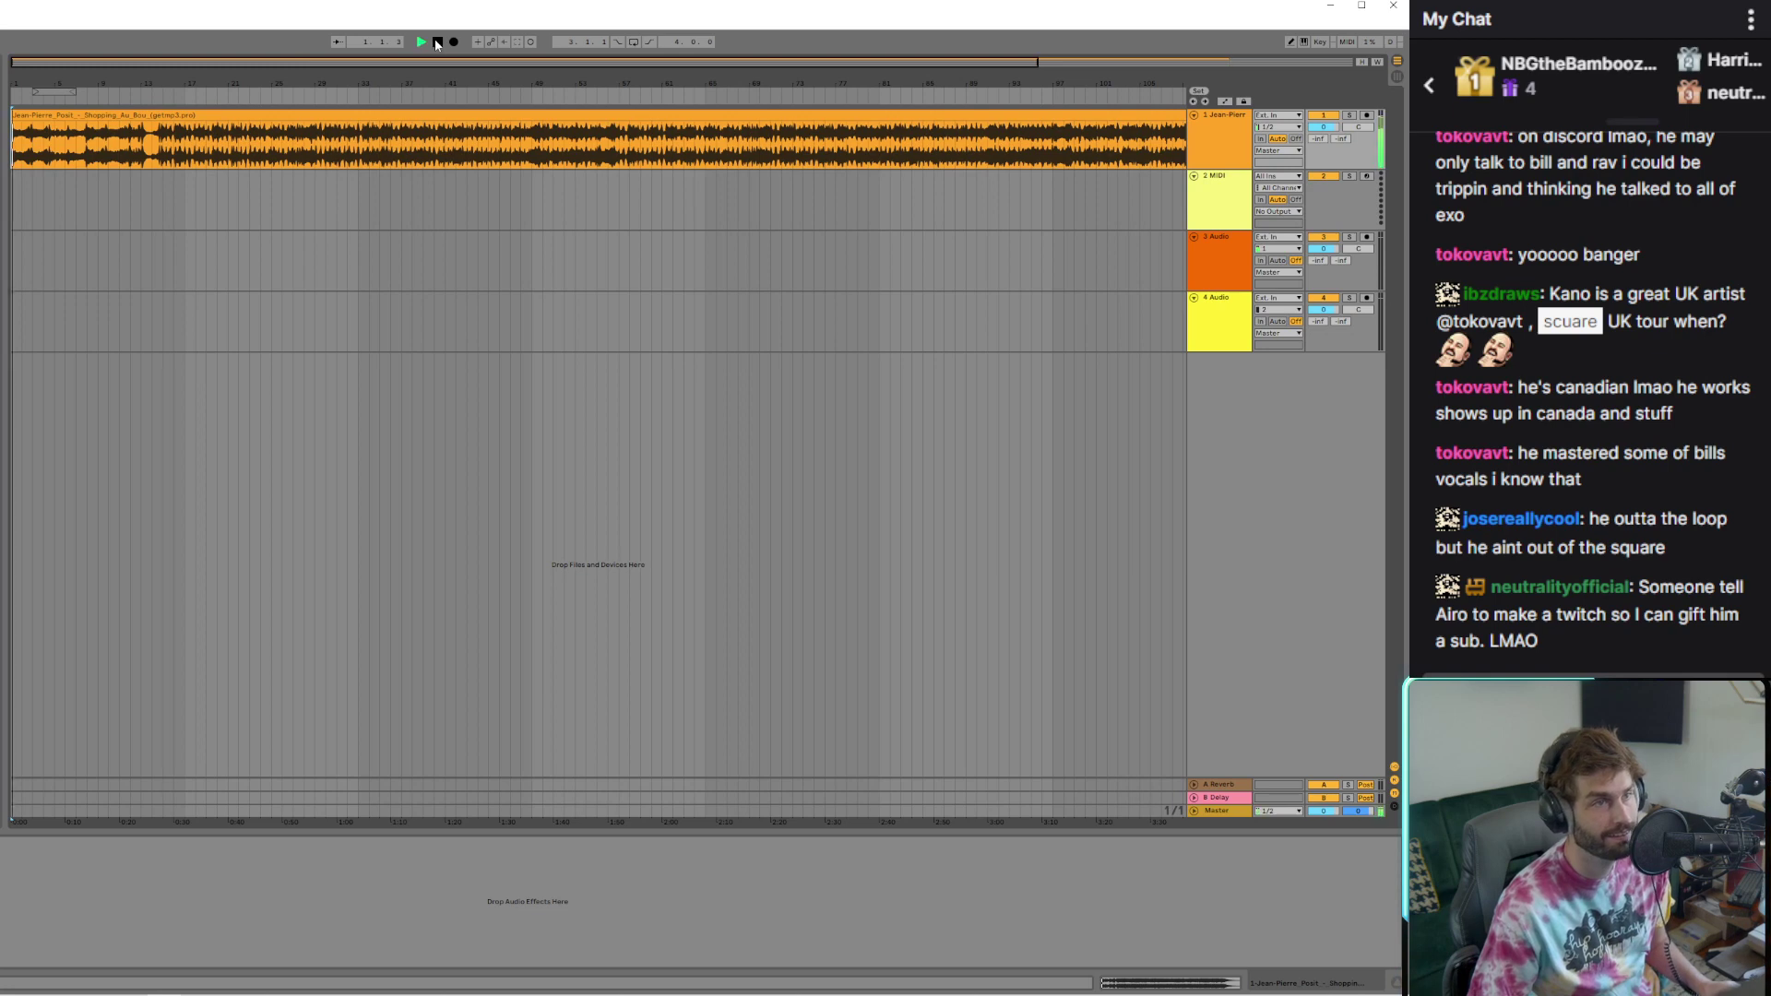
Align the loop region's start with the first transient at the beginning of the song clip
drag(27, 84, 27, 231)
drag(369, 92, 26, 231)
drag(28, 84, 59, 84)
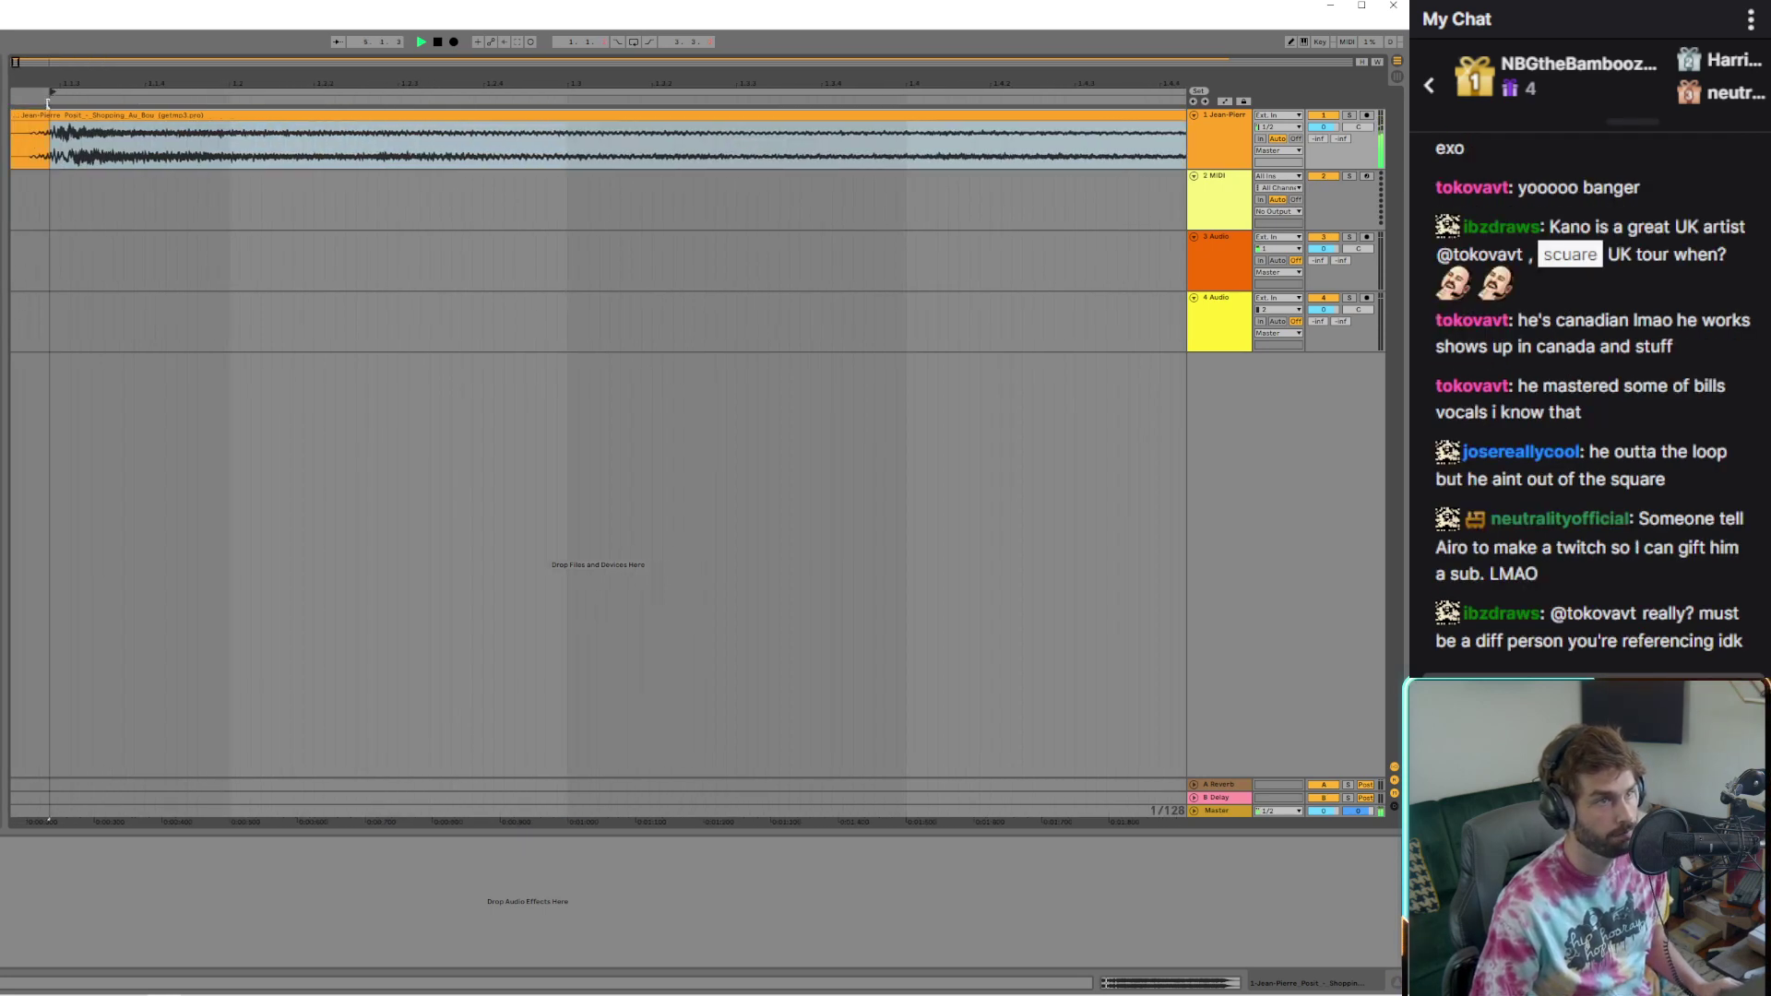
scroll(59, 116, down, 10)
scroll(33, 117, up, 5)
key(minus)
key(minus)
key(minus)
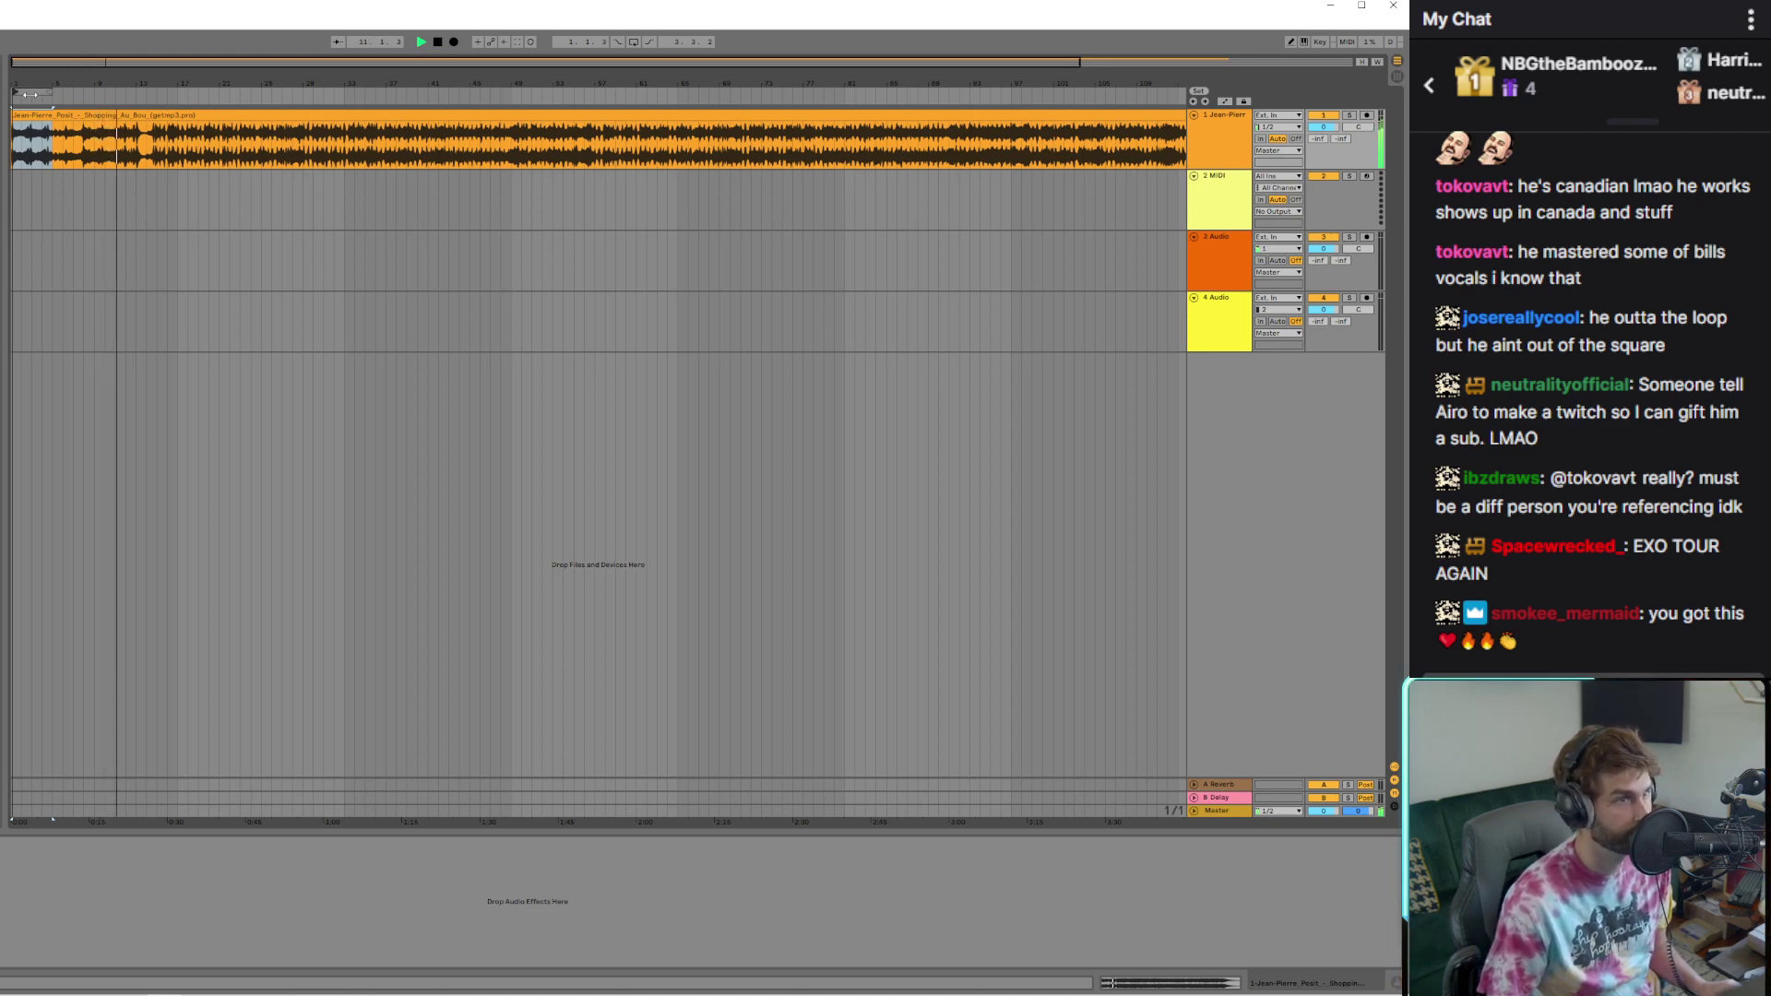
Move the loop region to the phrase following the song's intro, fit it to the audio, and turn looping on
drag(31, 93, 213, 109)
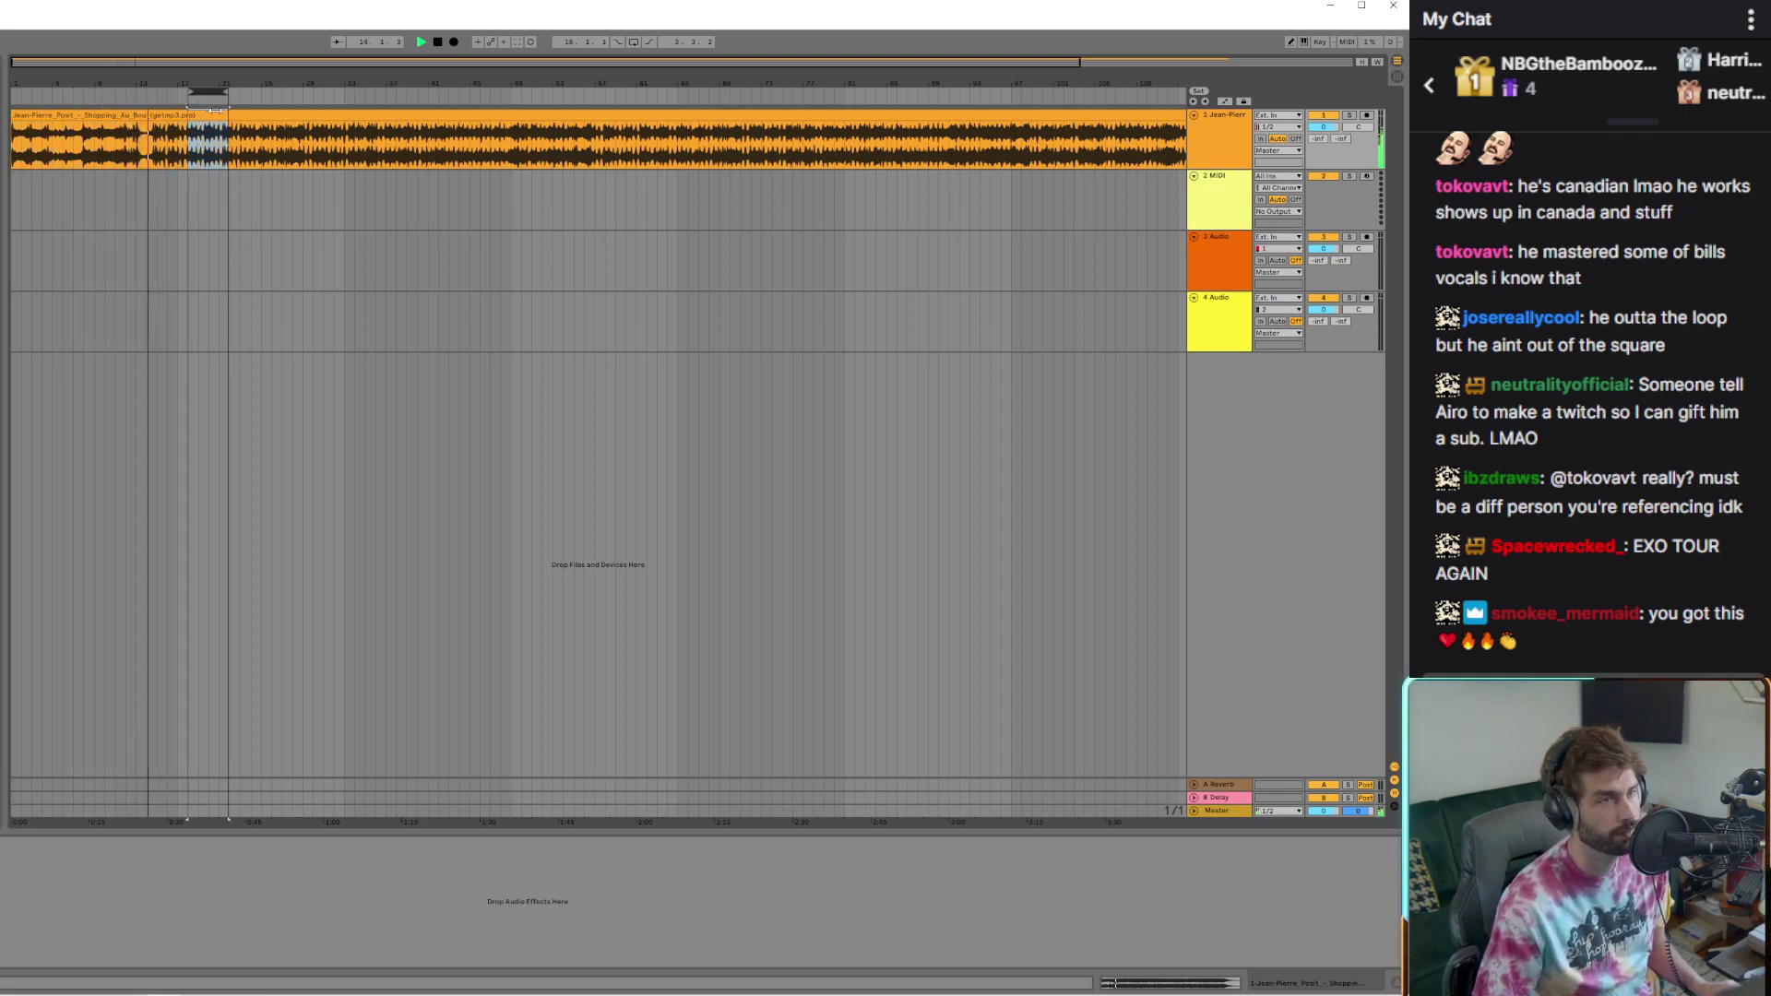
drag(215, 110, 113, 92)
key(space)
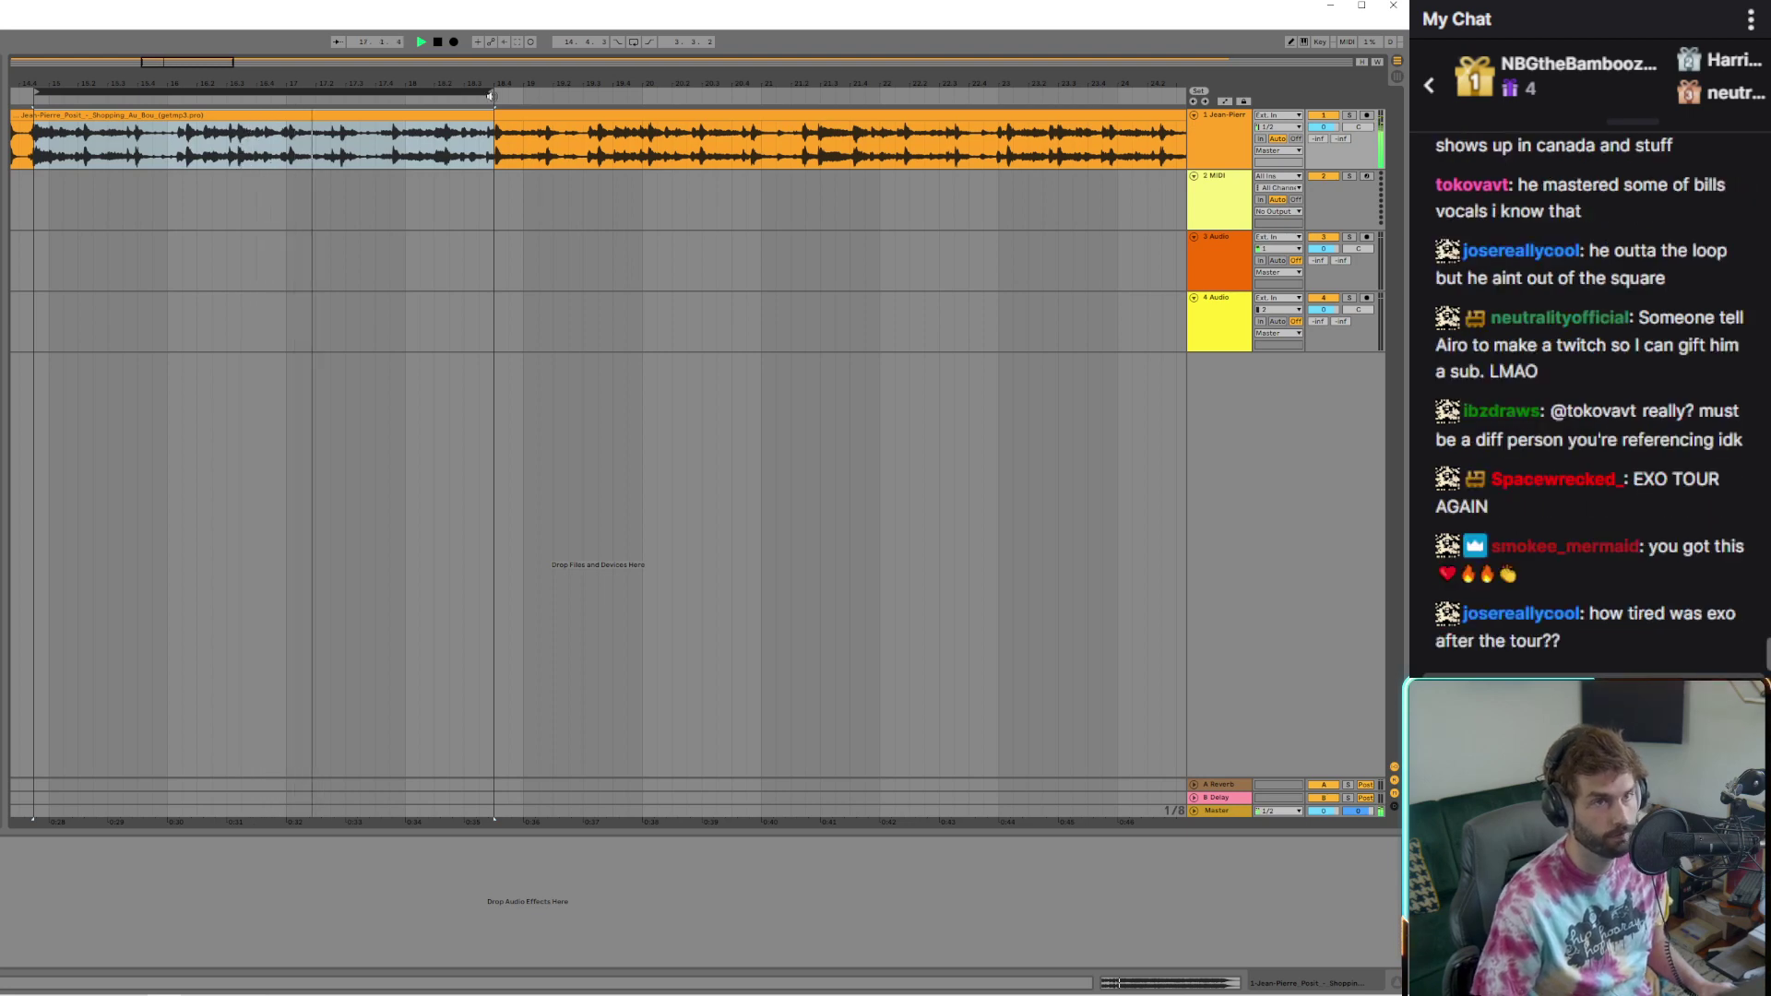
drag(495, 100, 554, 94)
click(633, 42)
key(space)
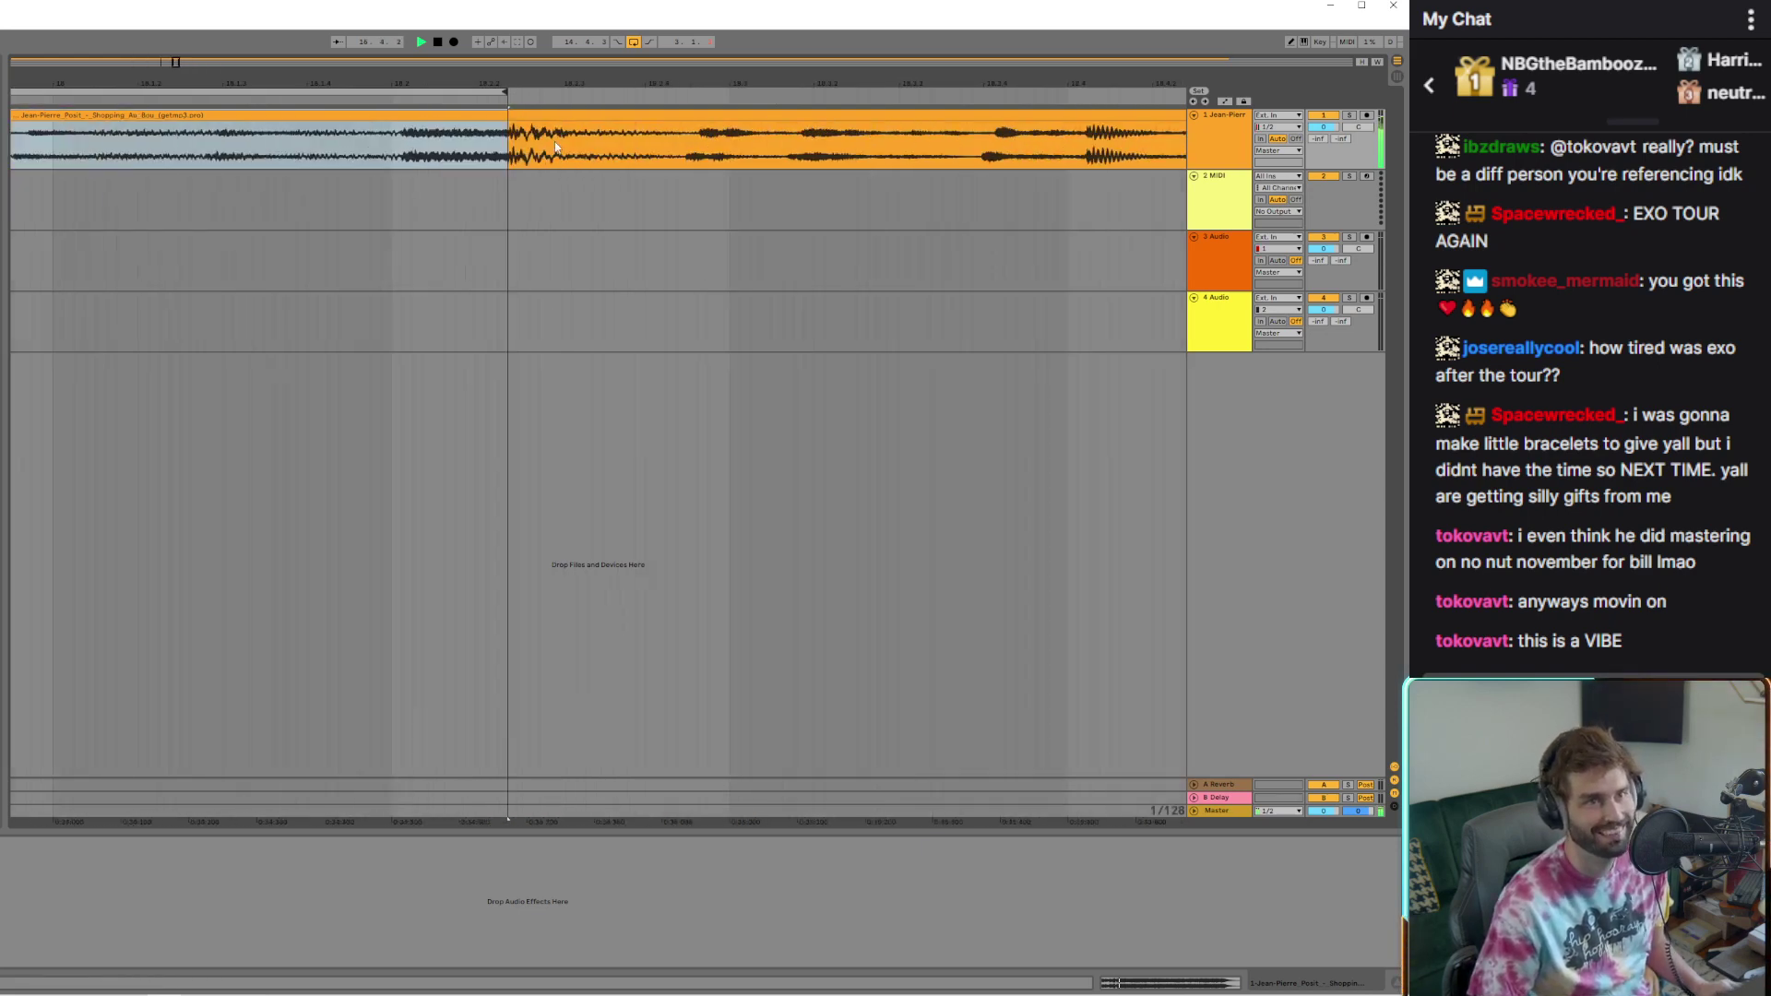
Fine-tune the loop's end to the phrase's closing transient and split the song clip at both ends of the selection
drag(508, 83, 643, 98)
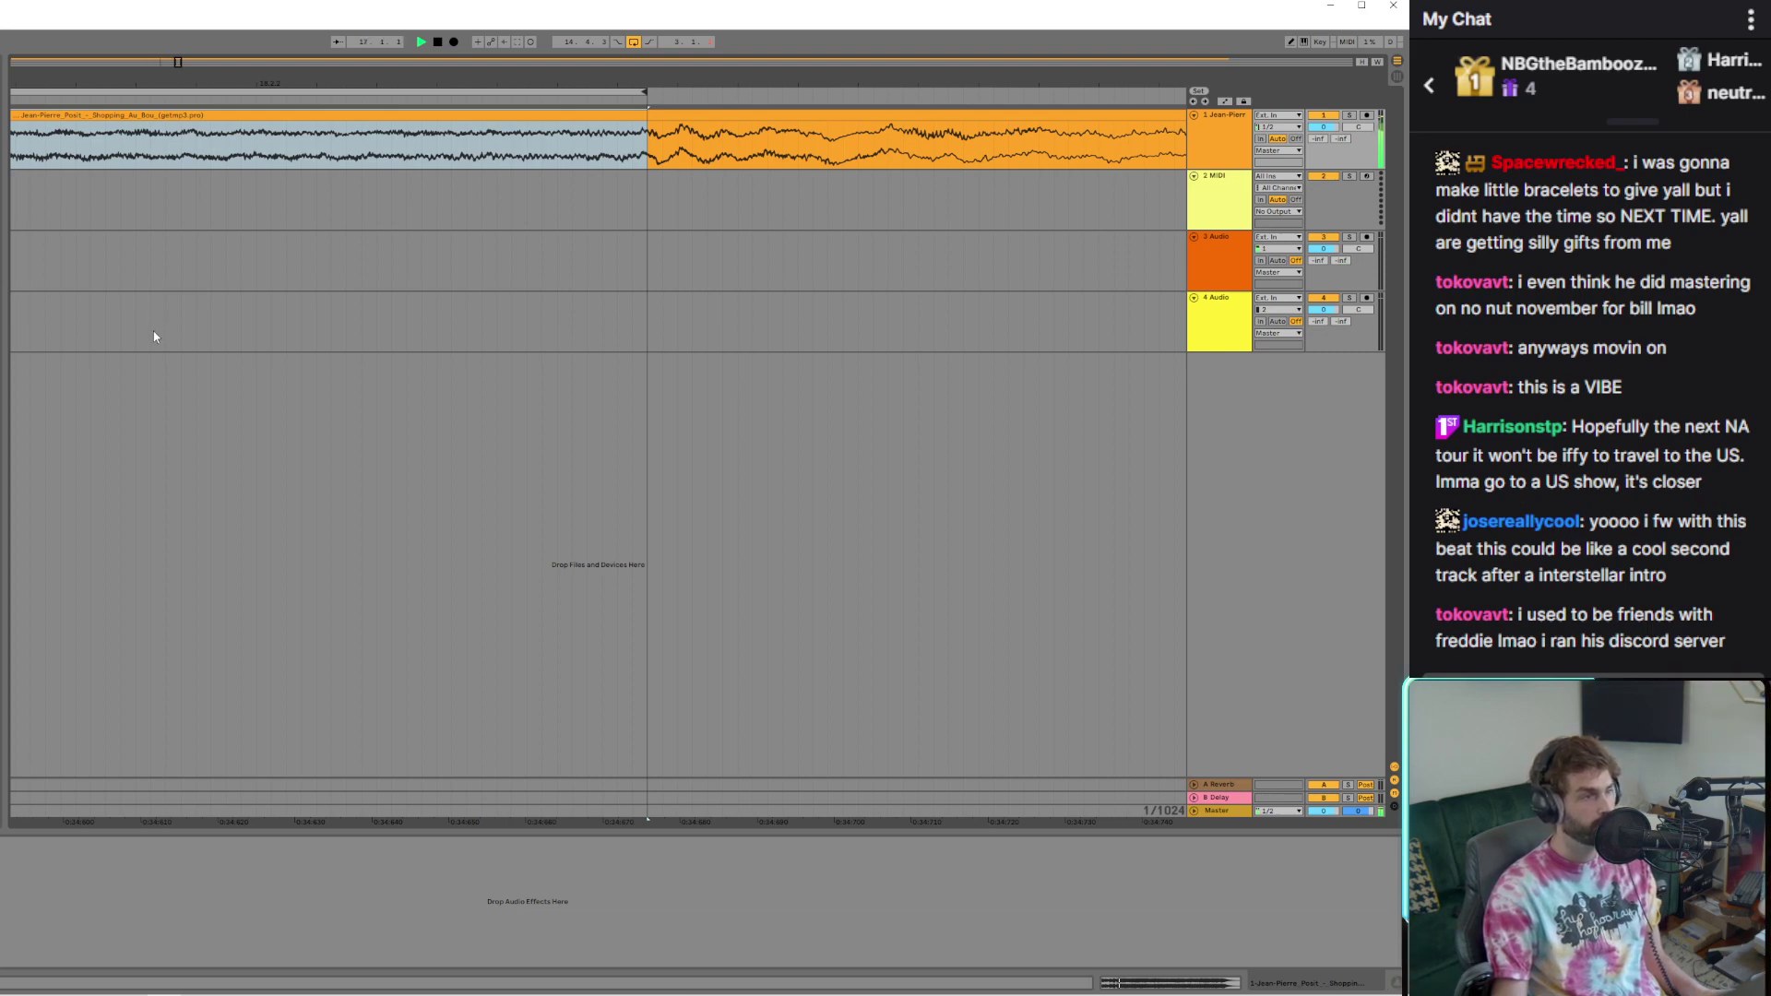
scroll(145, 246, down, 15)
scroll(70, 166, up, 8)
scroll(247, 159, down, 4)
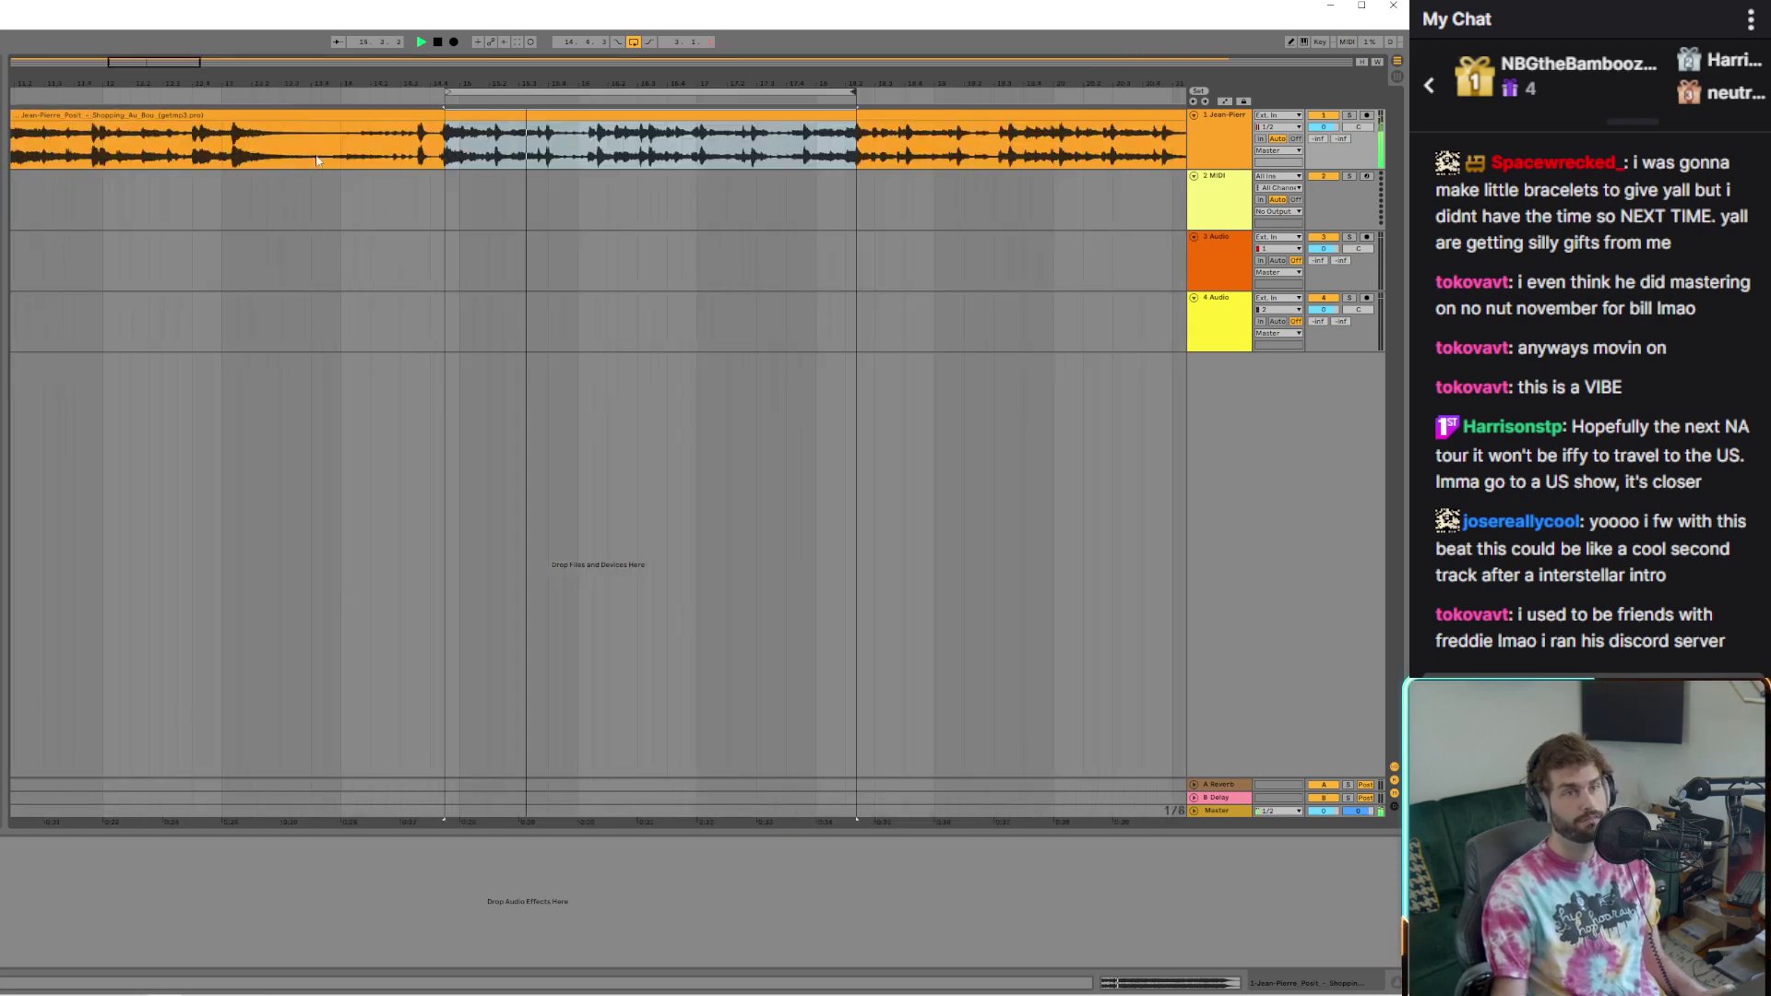
key(ctrl+e)
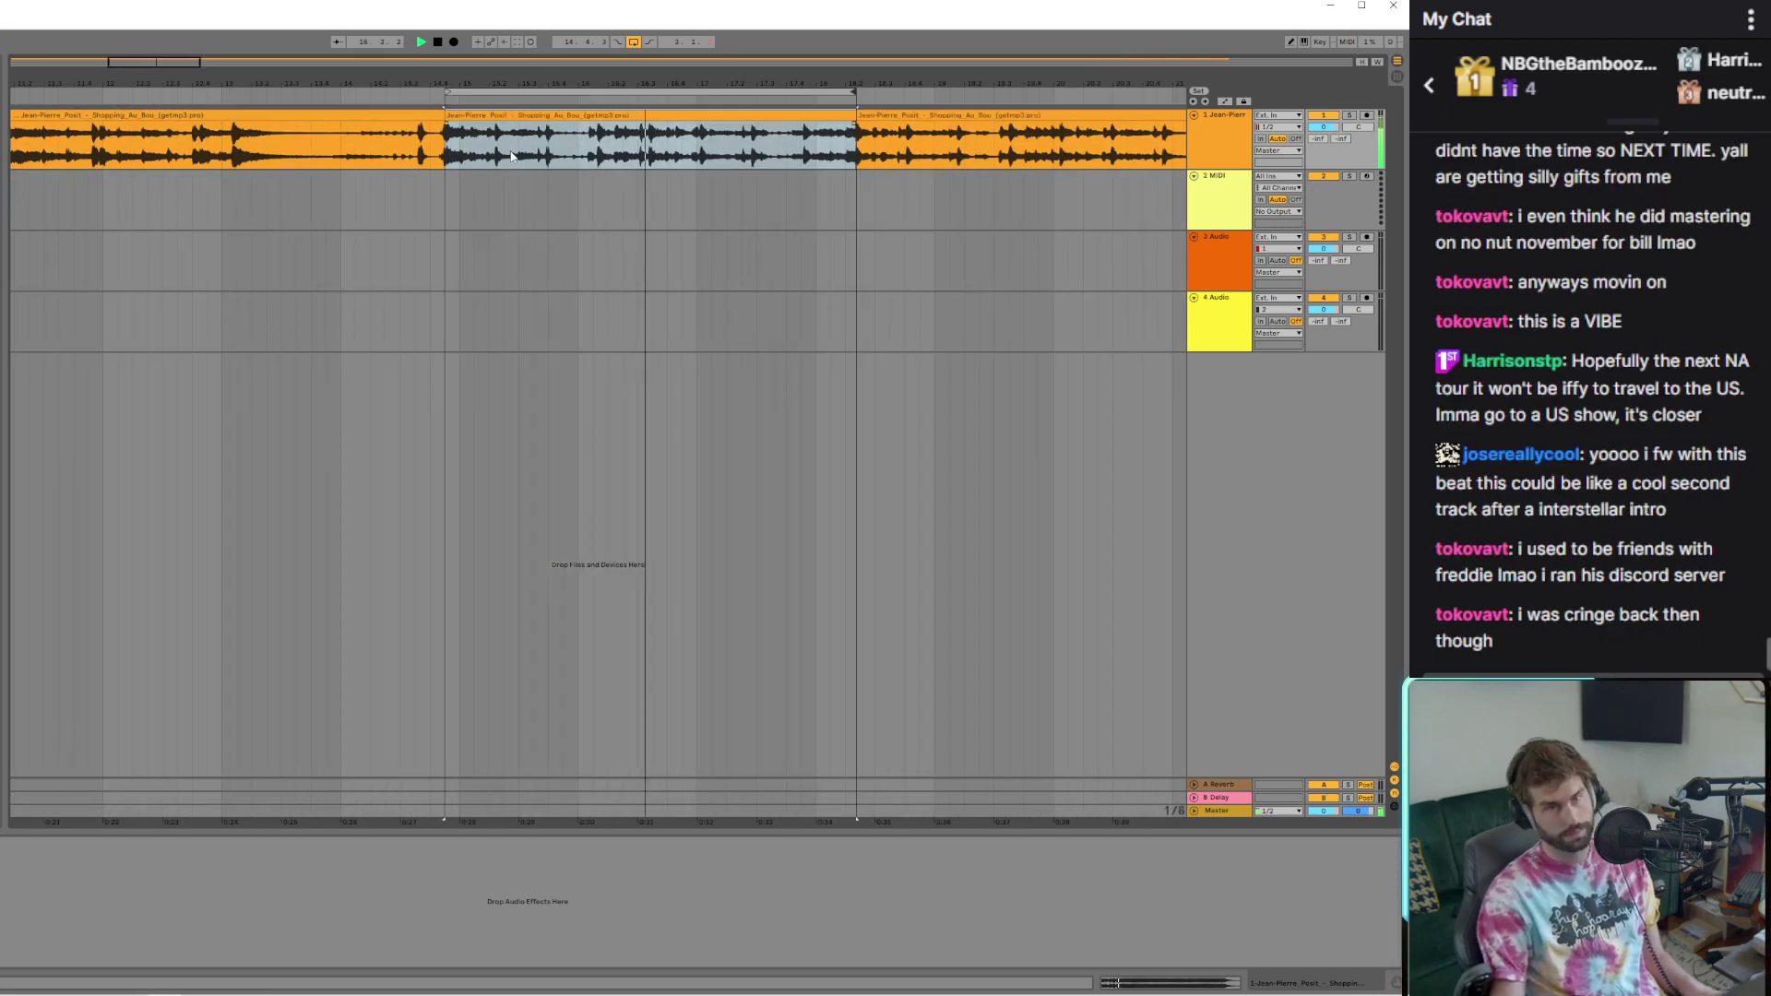
Move the split-out phrase to the start of the second track, shift the loop region over it, and stop playback
drag(573, 79, 174, 73)
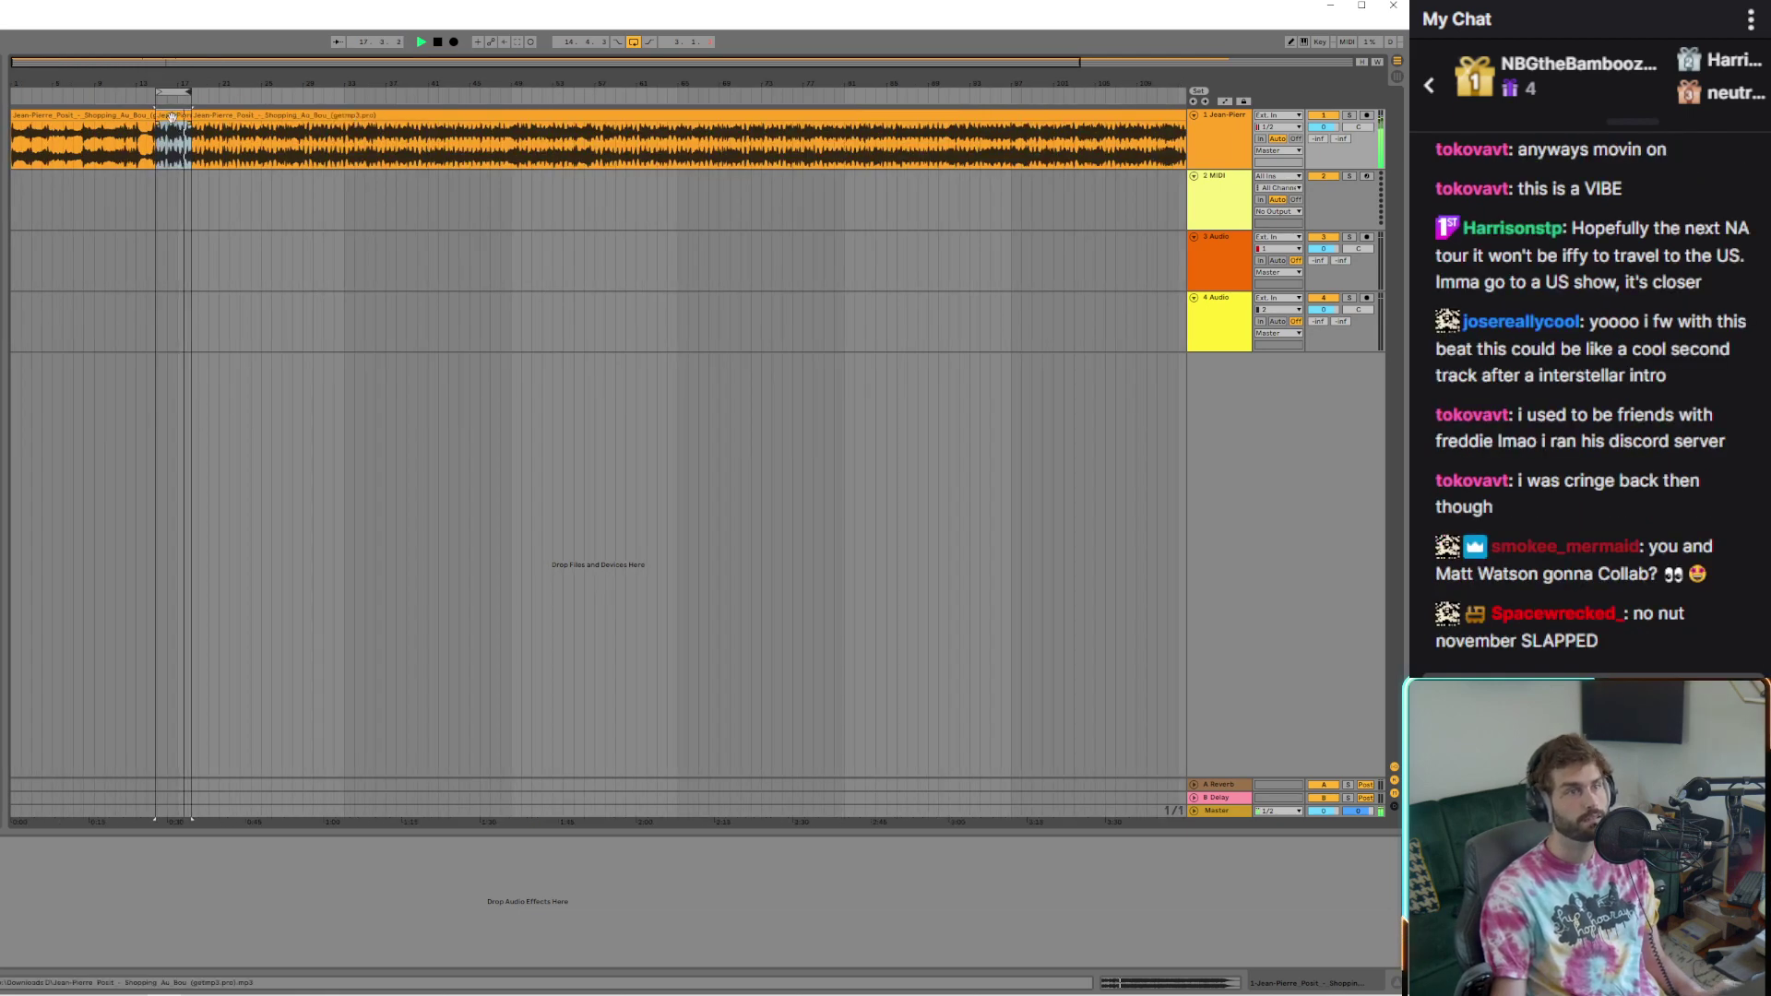
drag(180, 126, 33, 194)
drag(175, 92, 32, 93)
key(space)
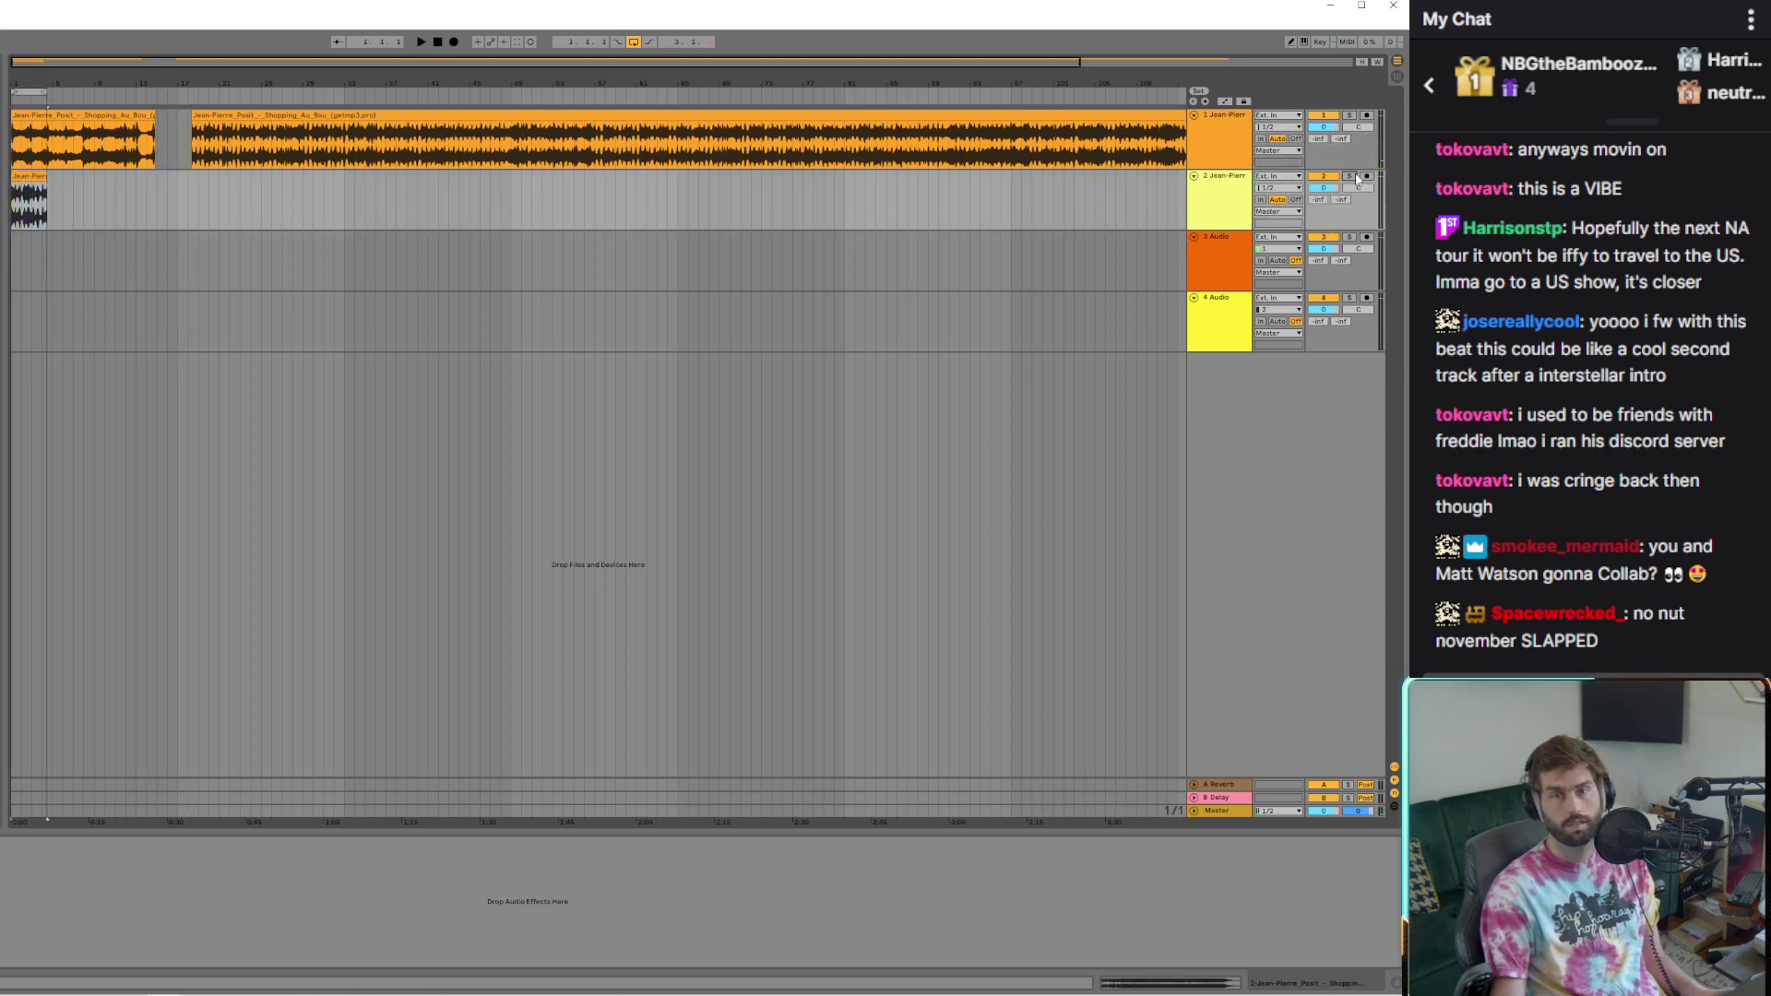
Solo the second track, play the moved phrase, and match its end to a four-bar loop region
scroll(16, 99, up, 5)
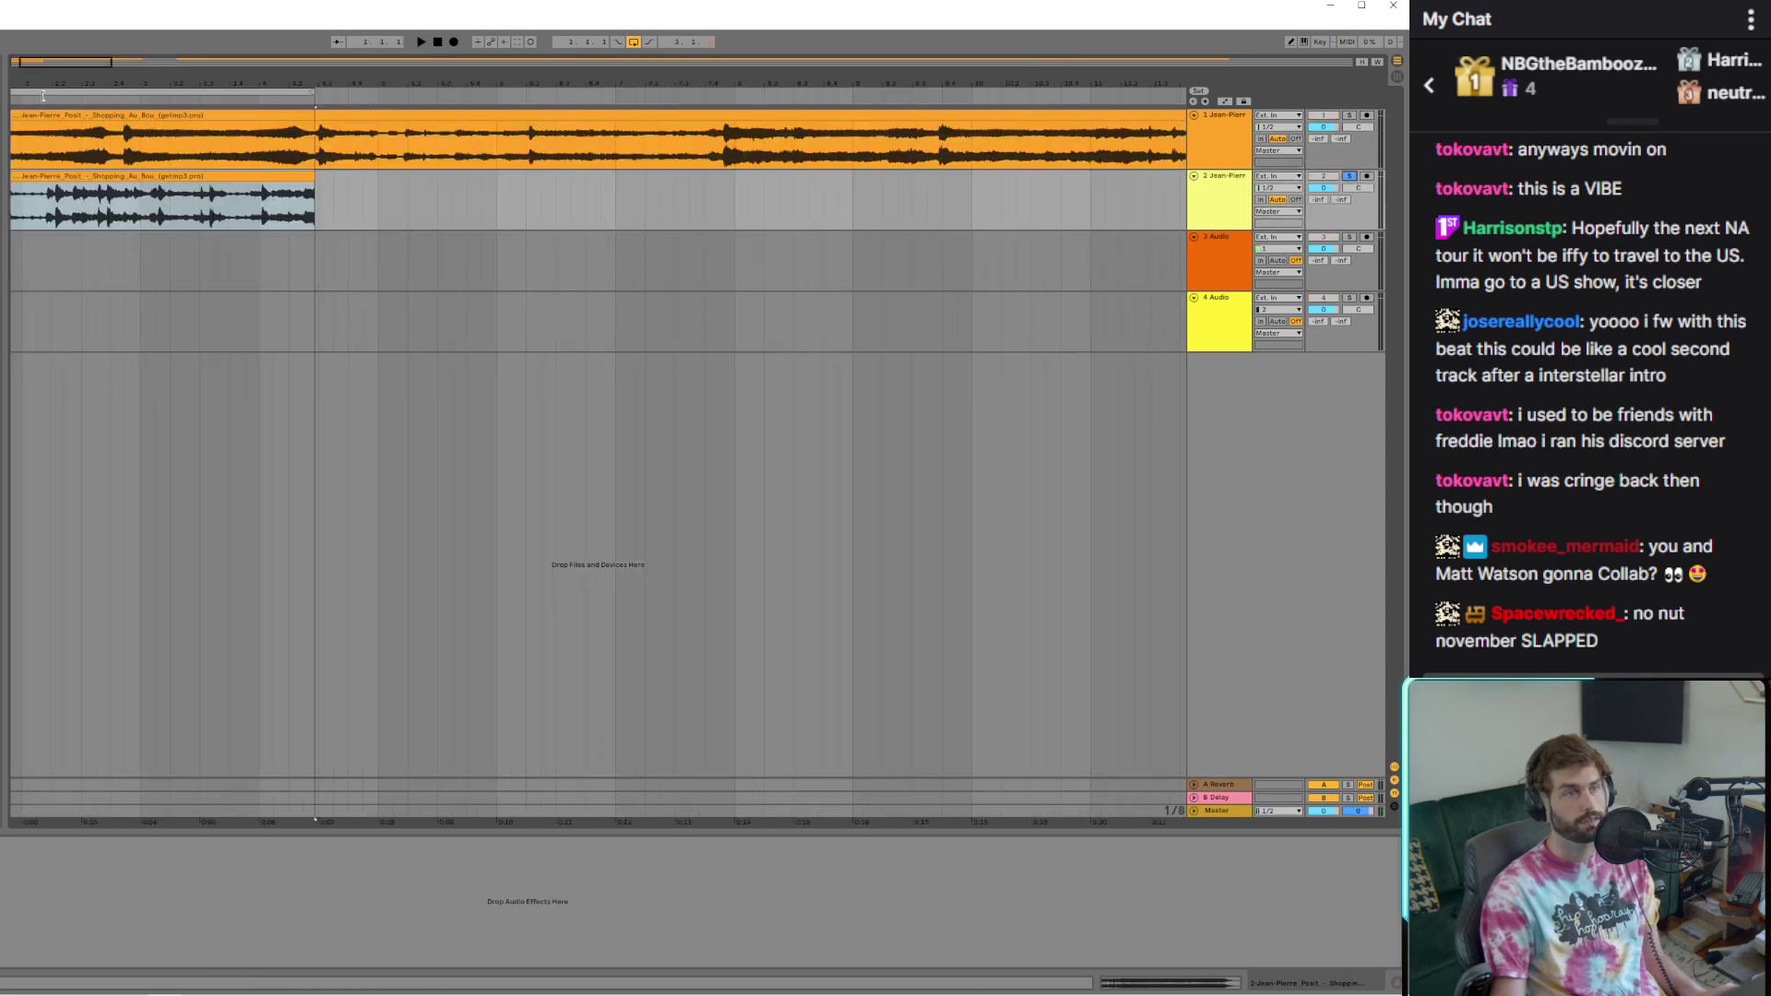
scroll(43, 96, up, 5)
scroll(37, 85, down, 5)
drag(36, 81, 92, 76)
key(space)
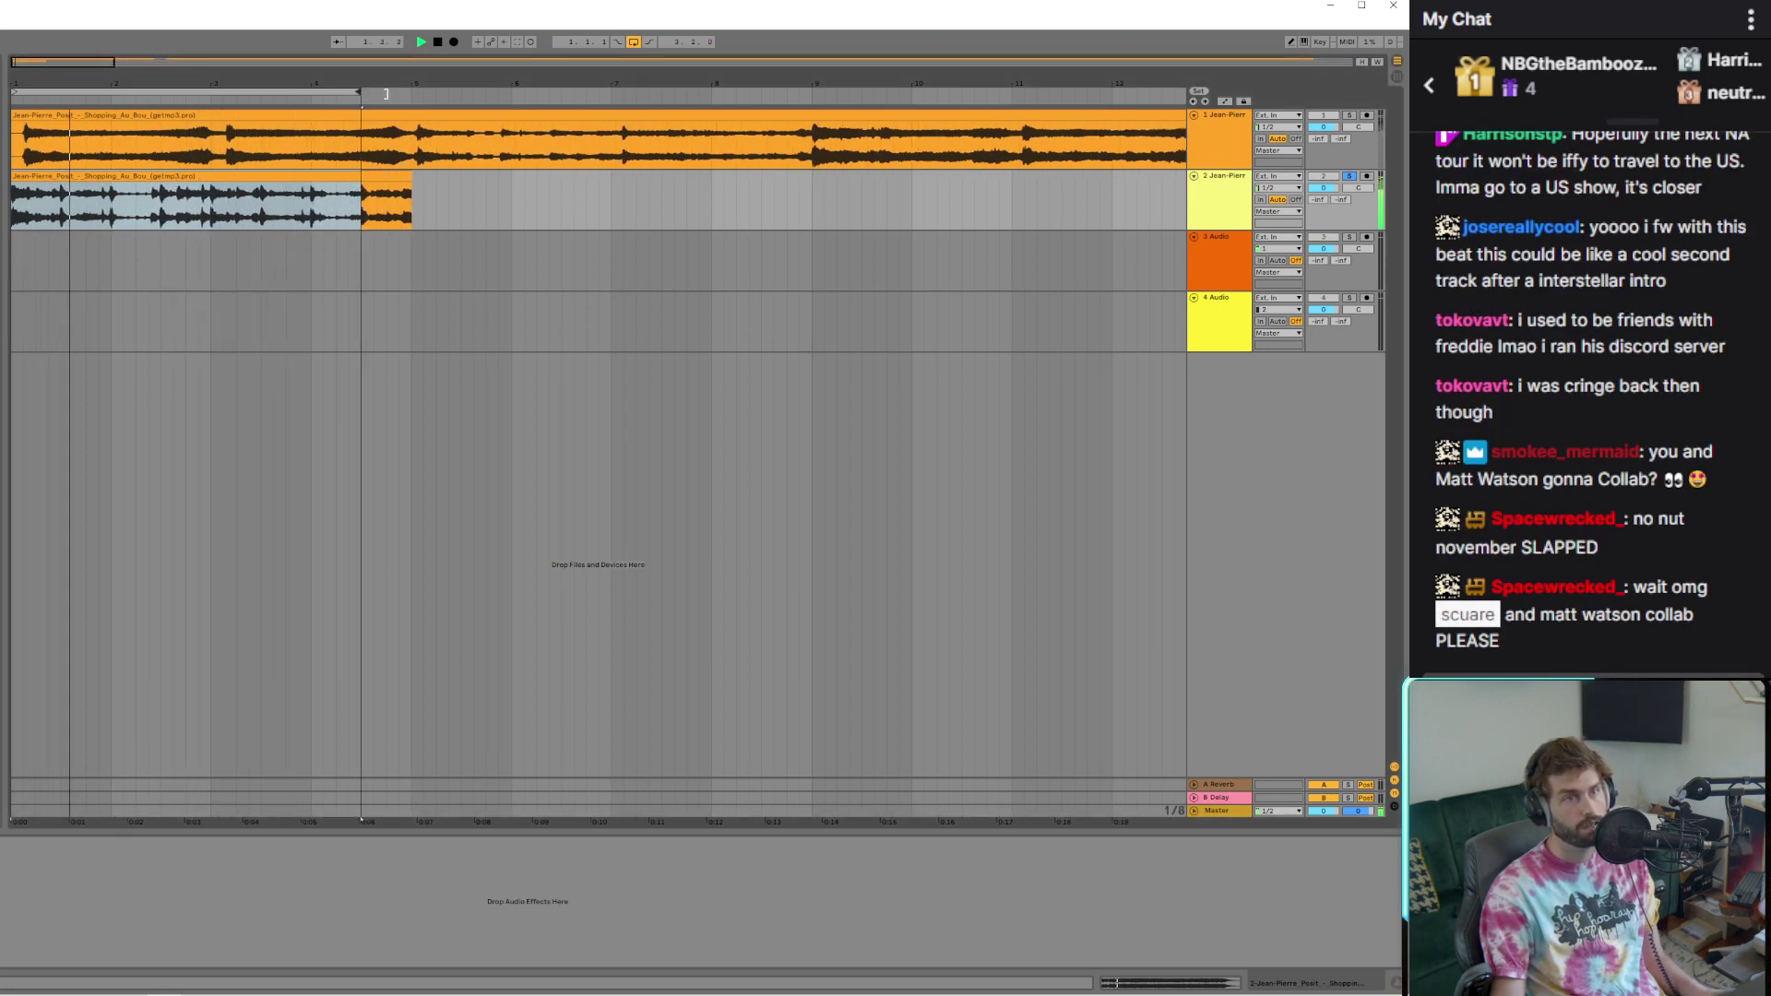
scroll(404, 208, up, 5)
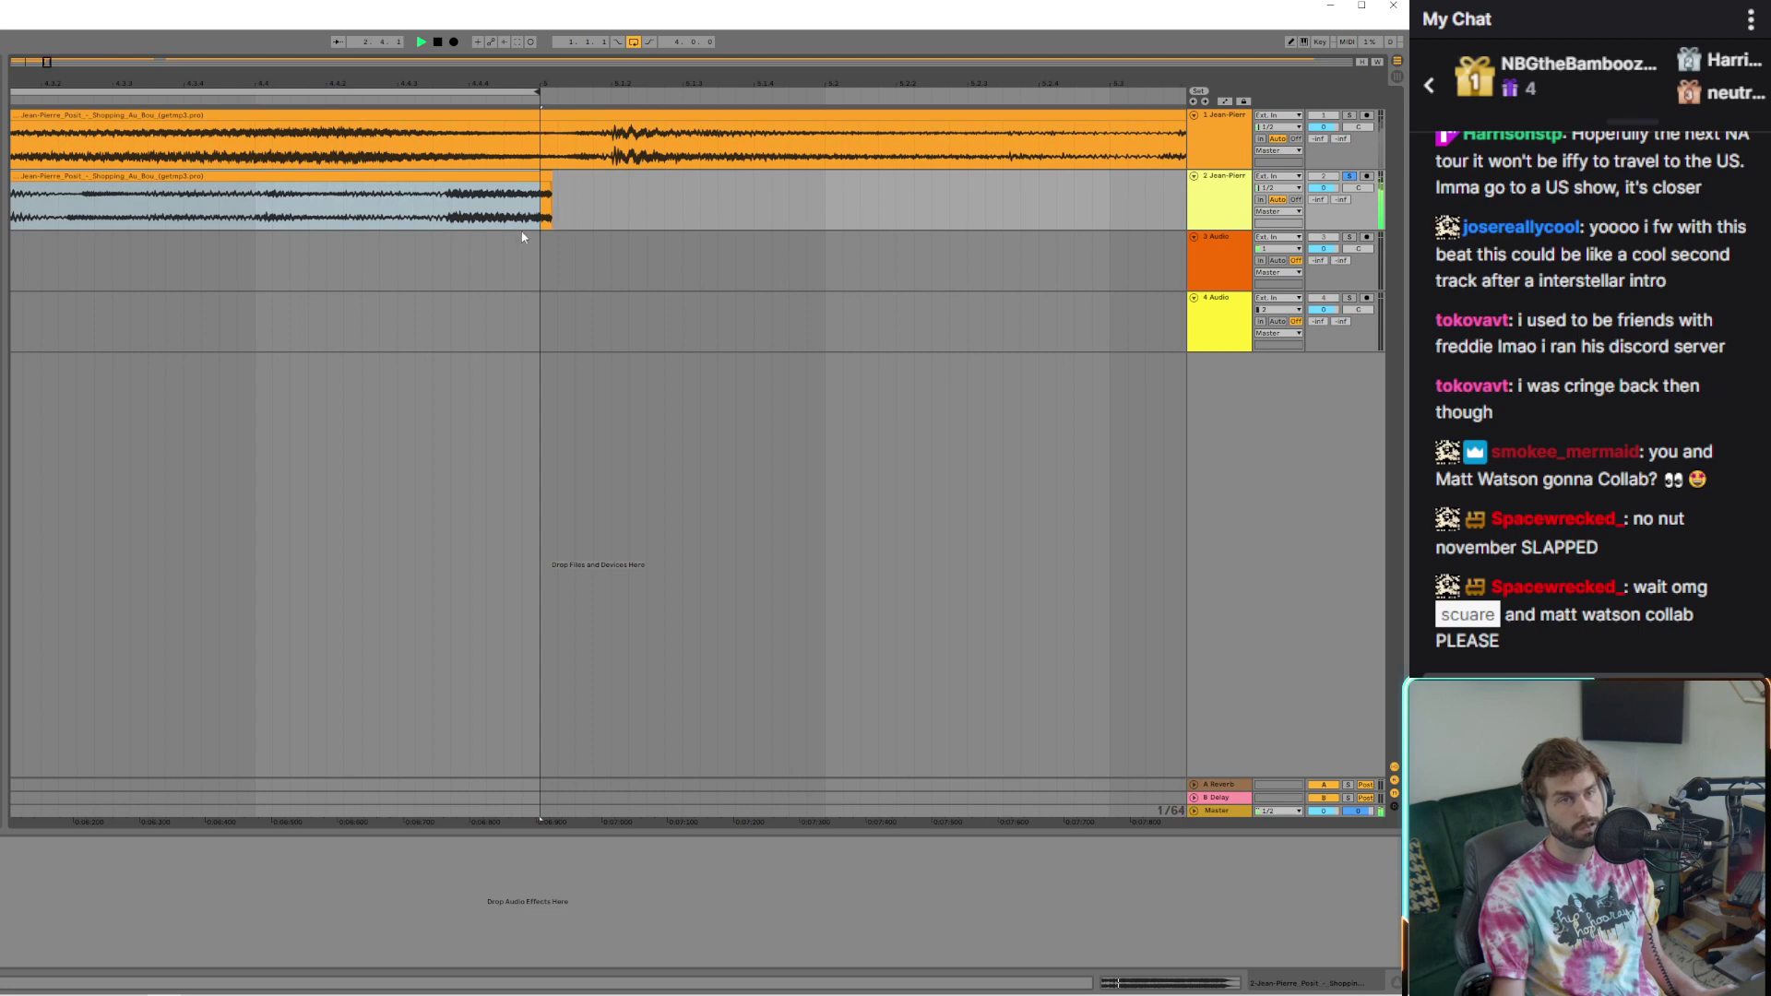
scroll(522, 237, down, 5)
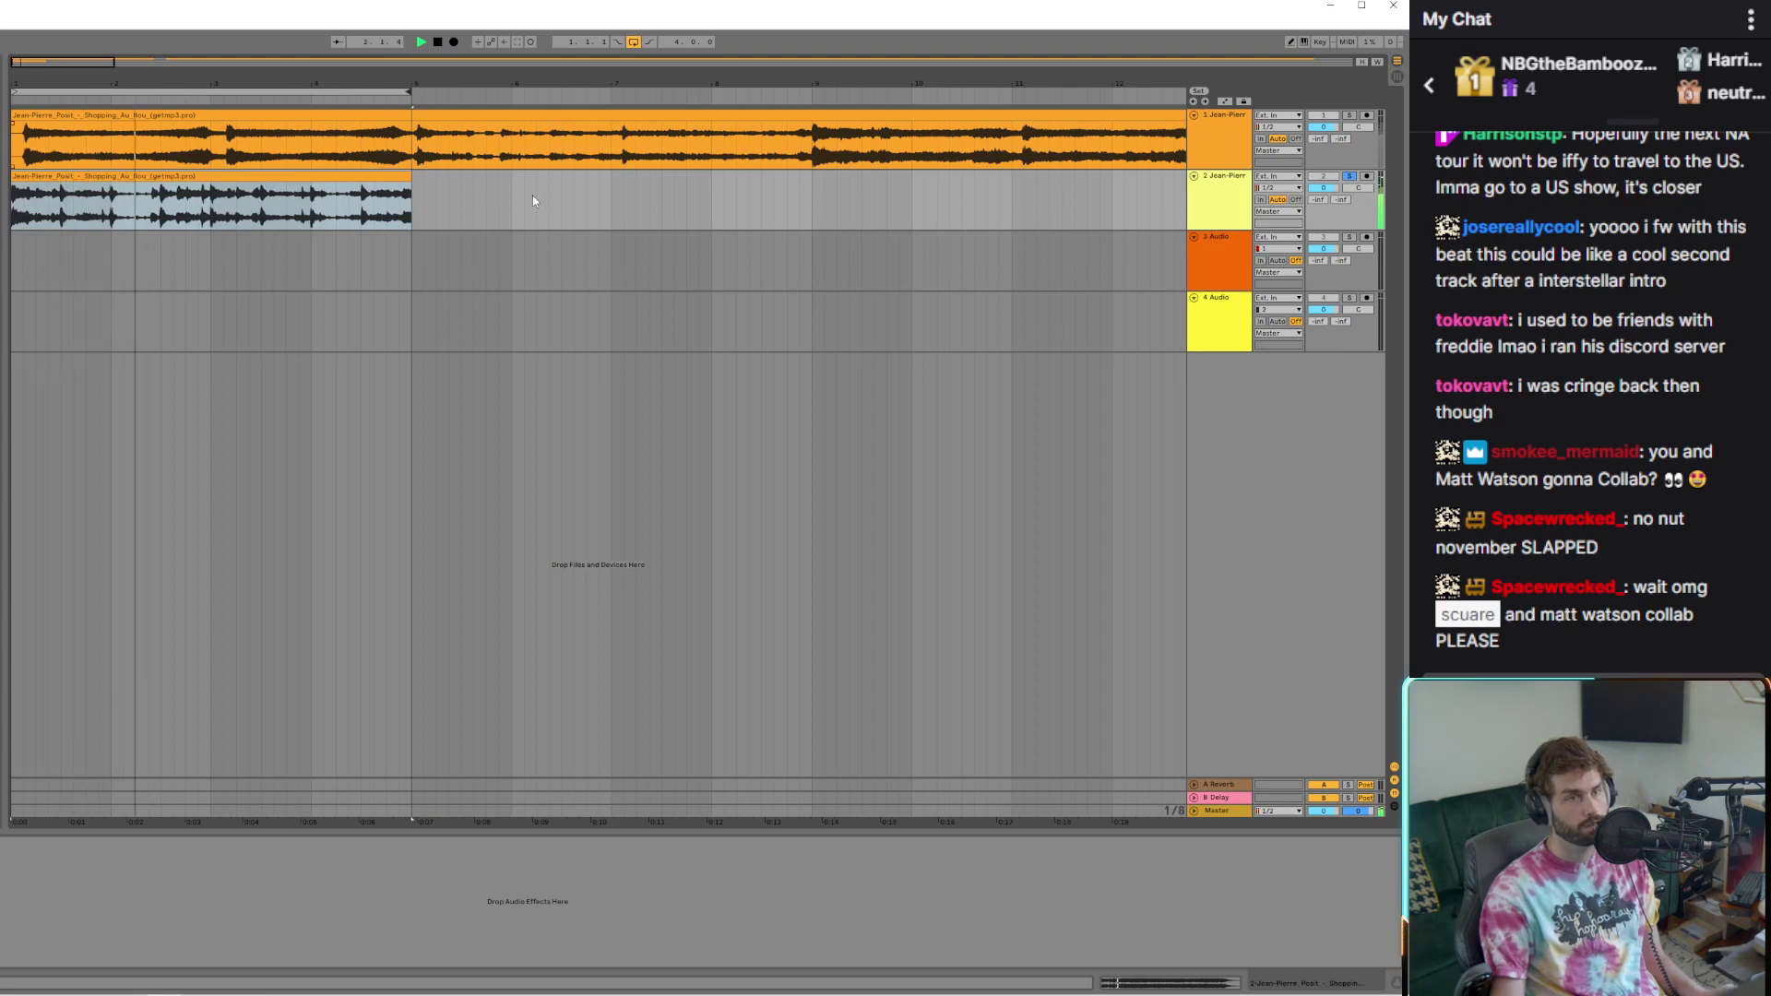
scroll(416, 195, up, 5)
click(418, 180)
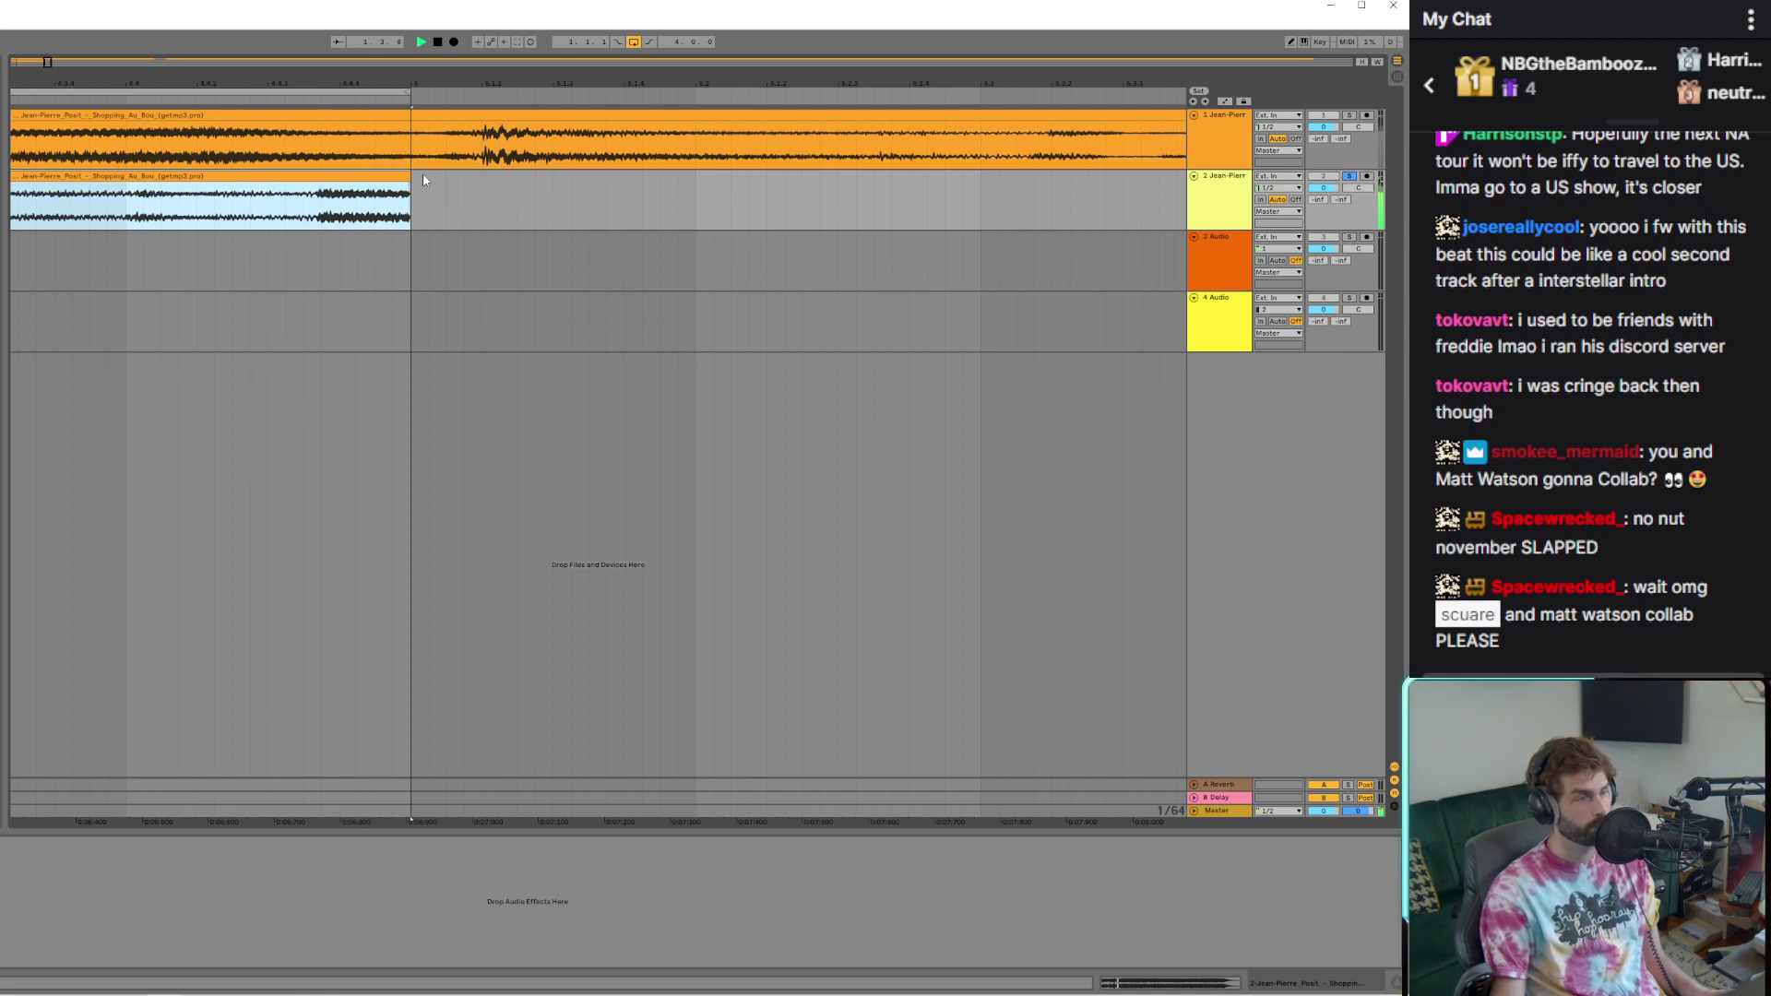
scroll(286, 255, down, 5)
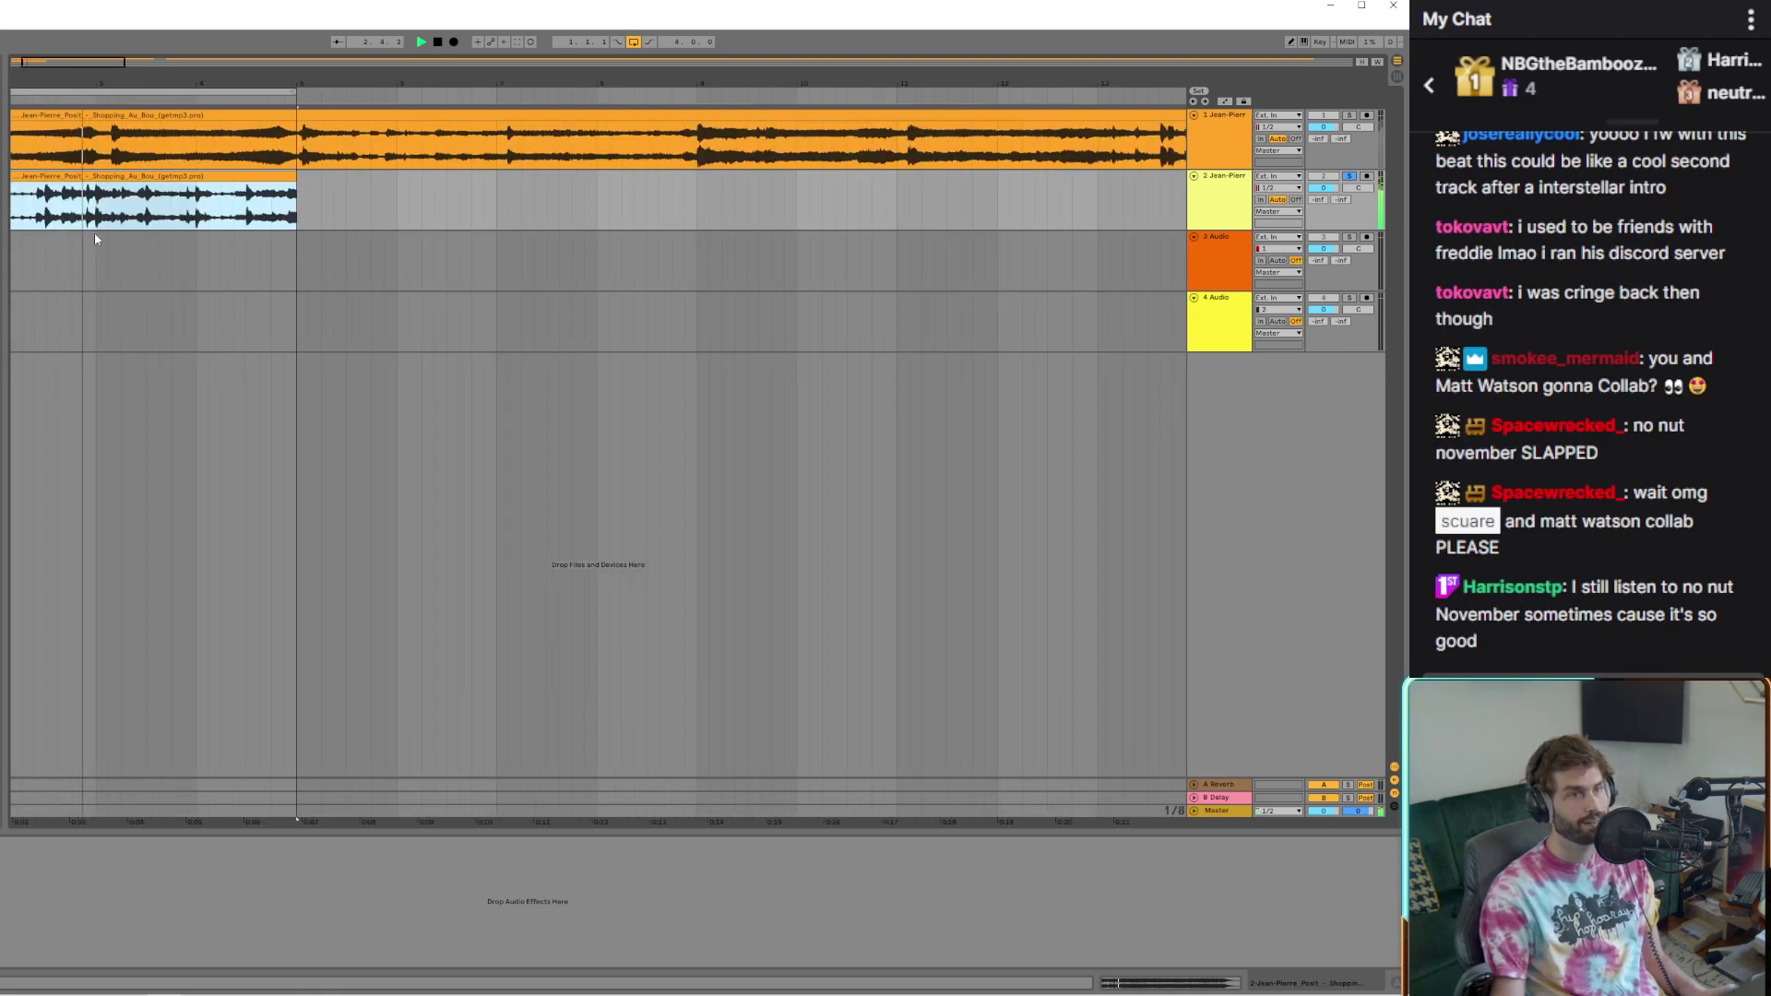
Split the phrase on the second track at the transient within bar 2 and again at bar 4
scroll(84, 207, down, 5)
scroll(30, 205, up, 5)
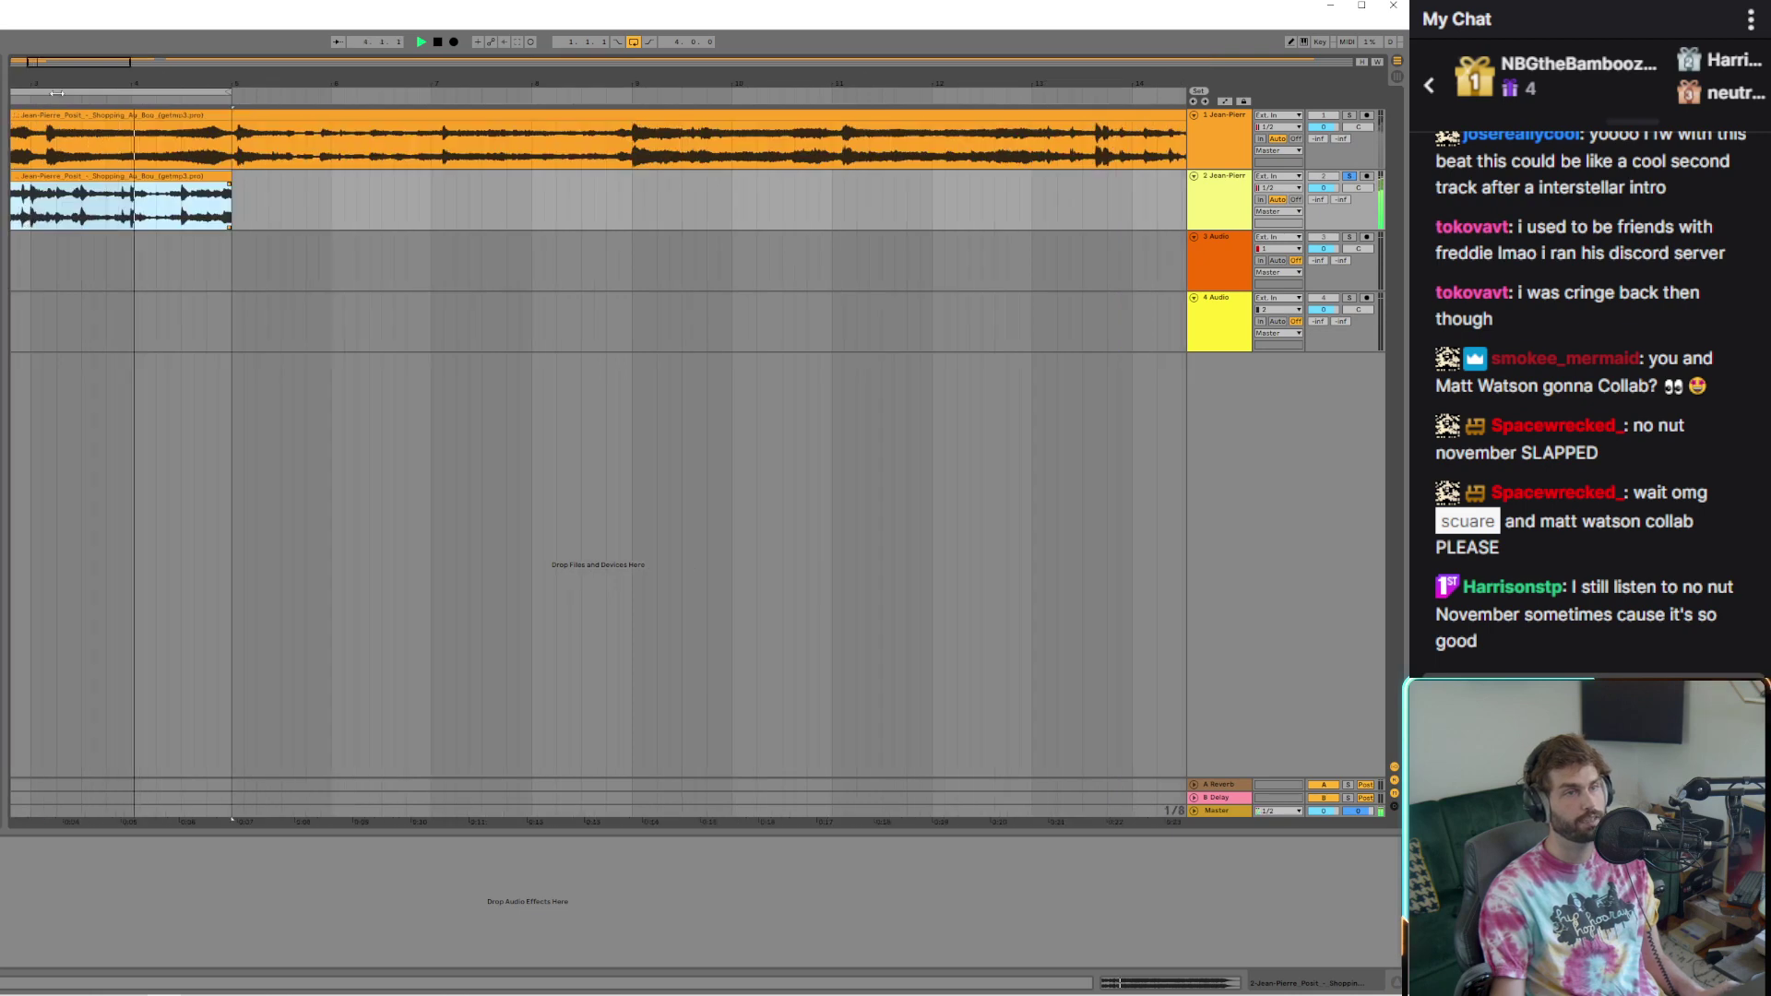
click(59, 62)
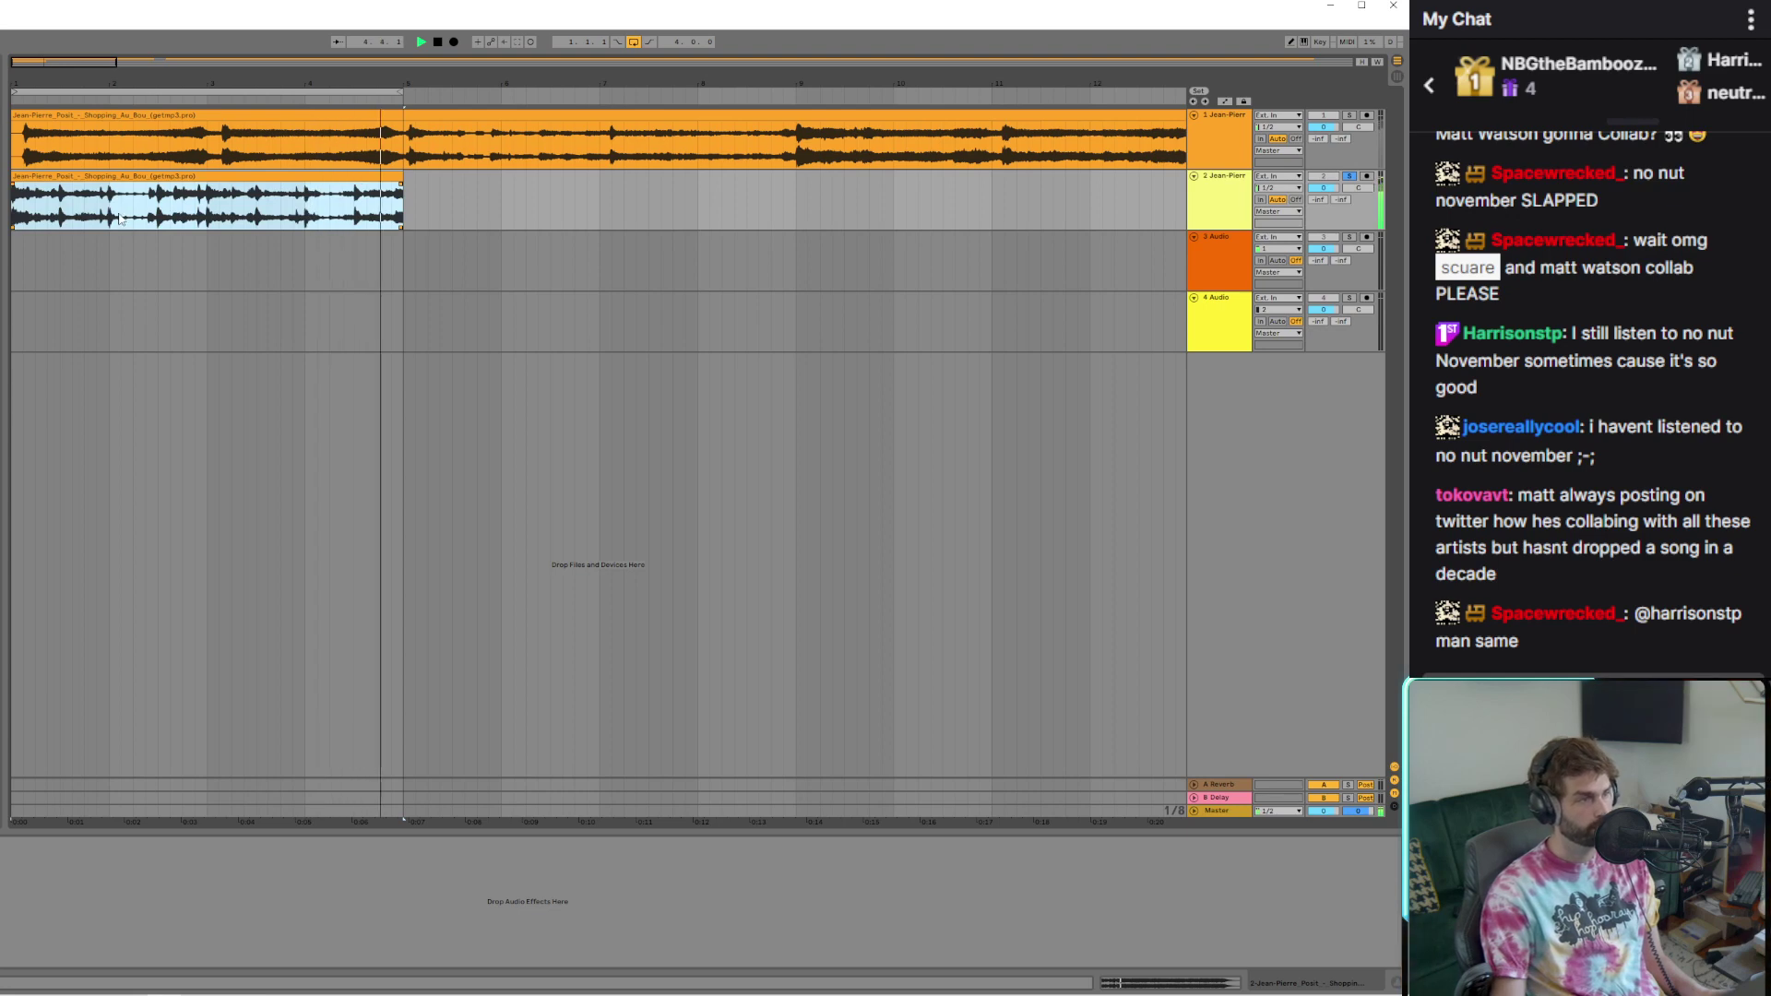
click(143, 216)
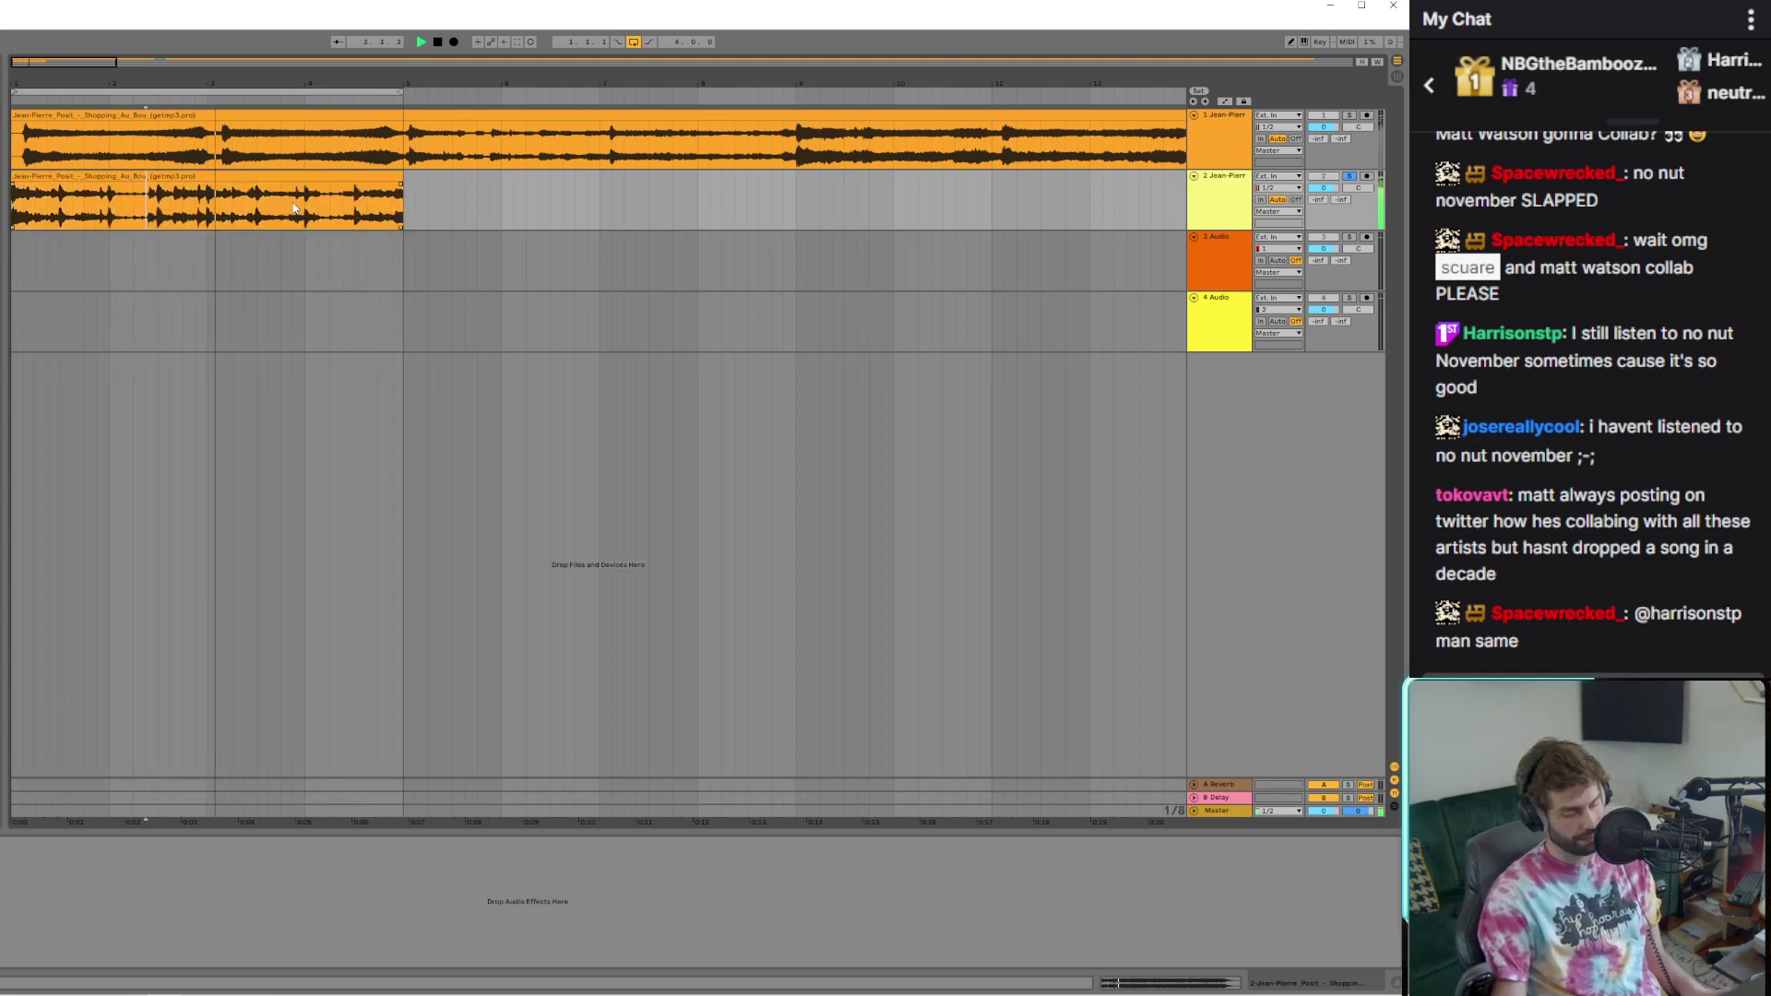
key(ctrl+e)
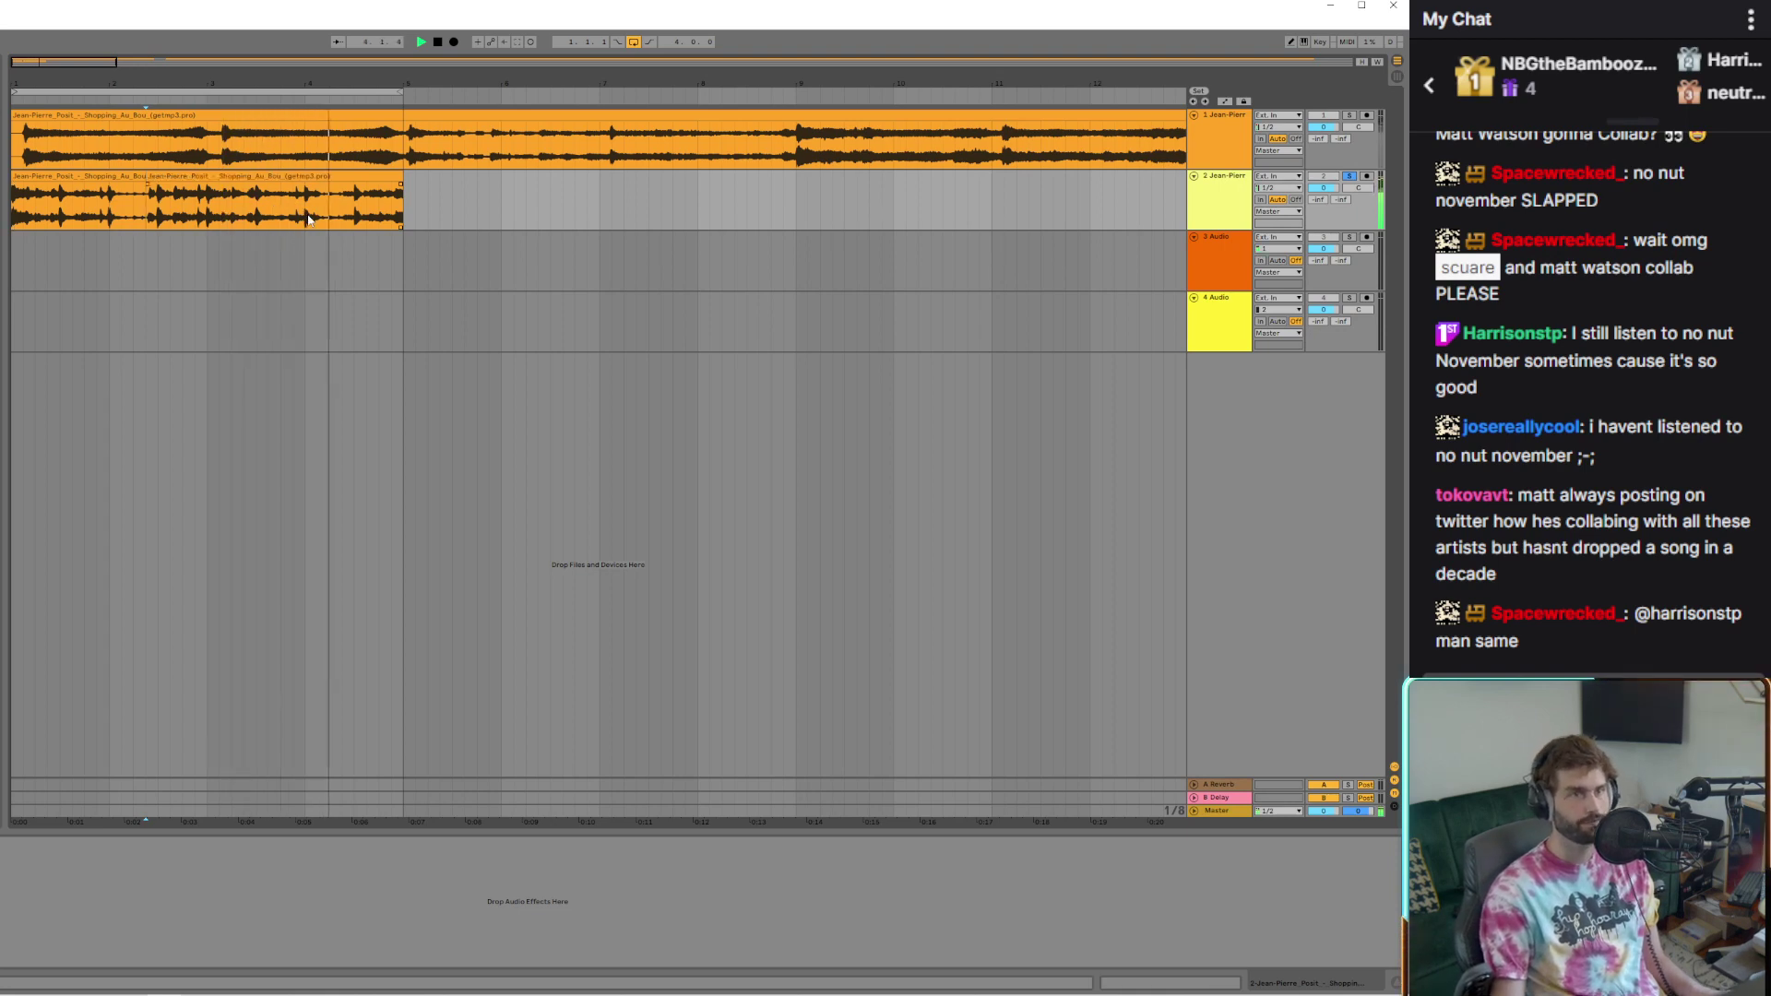
scroll(309, 219, up, 5)
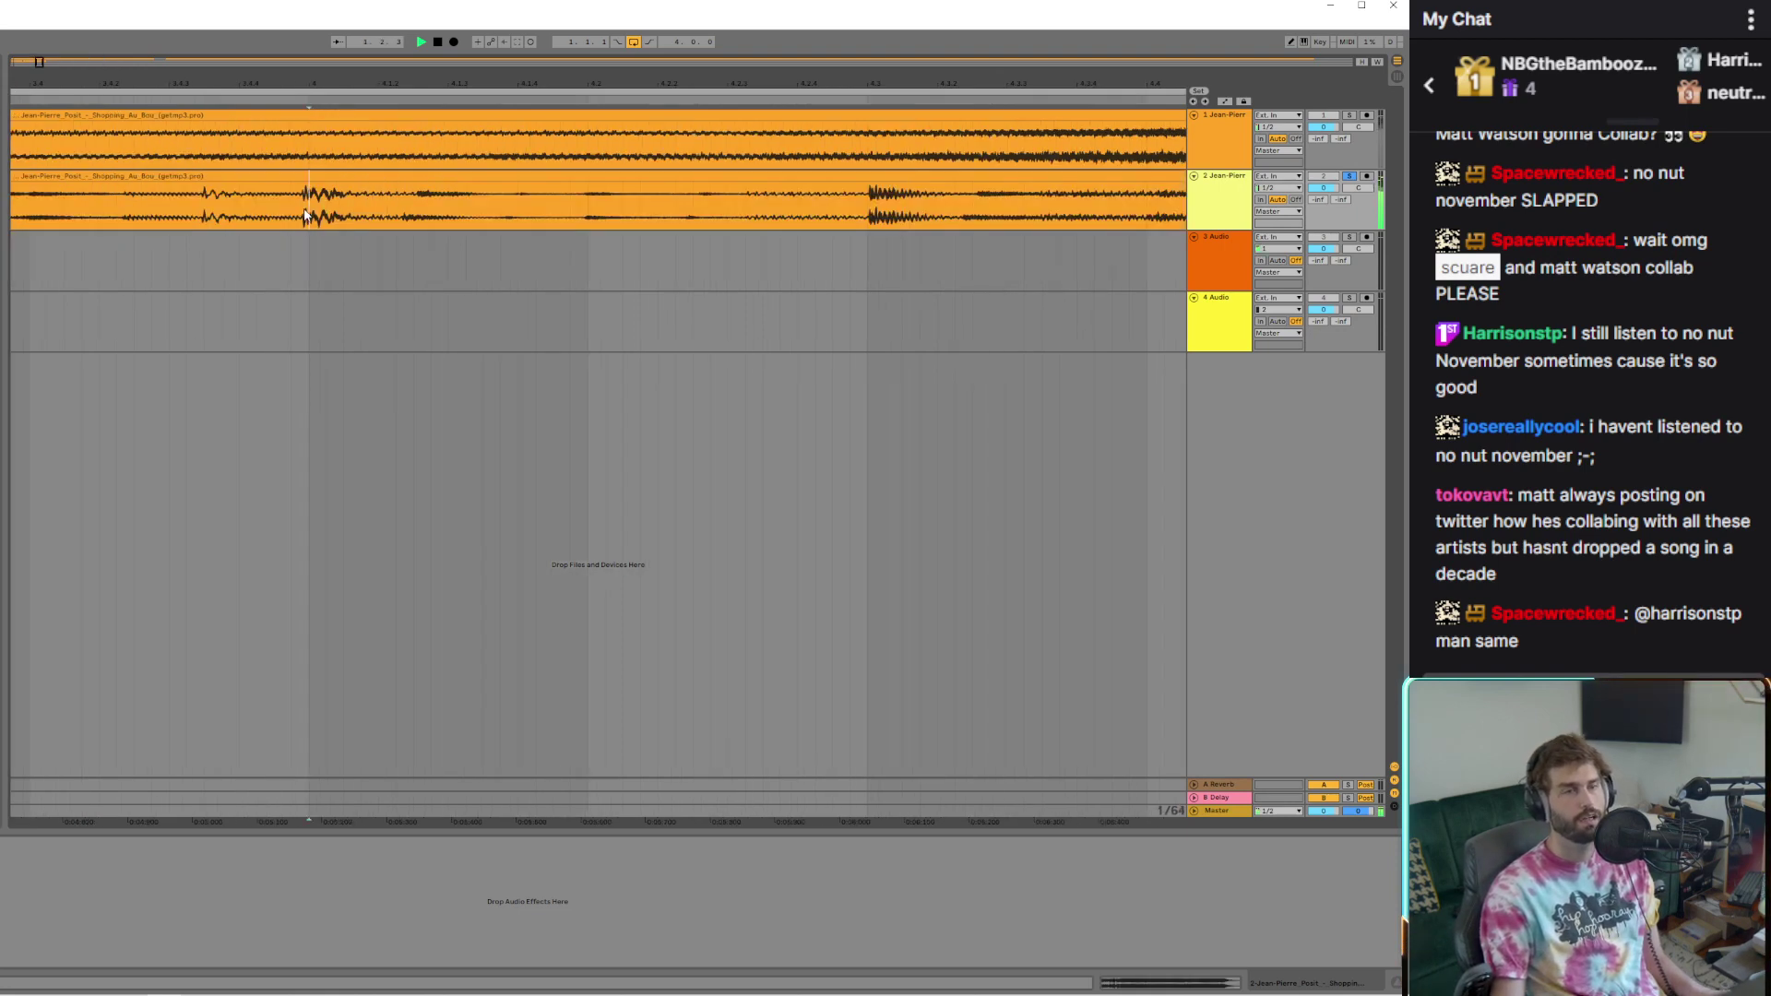
key(ctrl+e)
scroll(307, 215, down, 8)
click(223, 212)
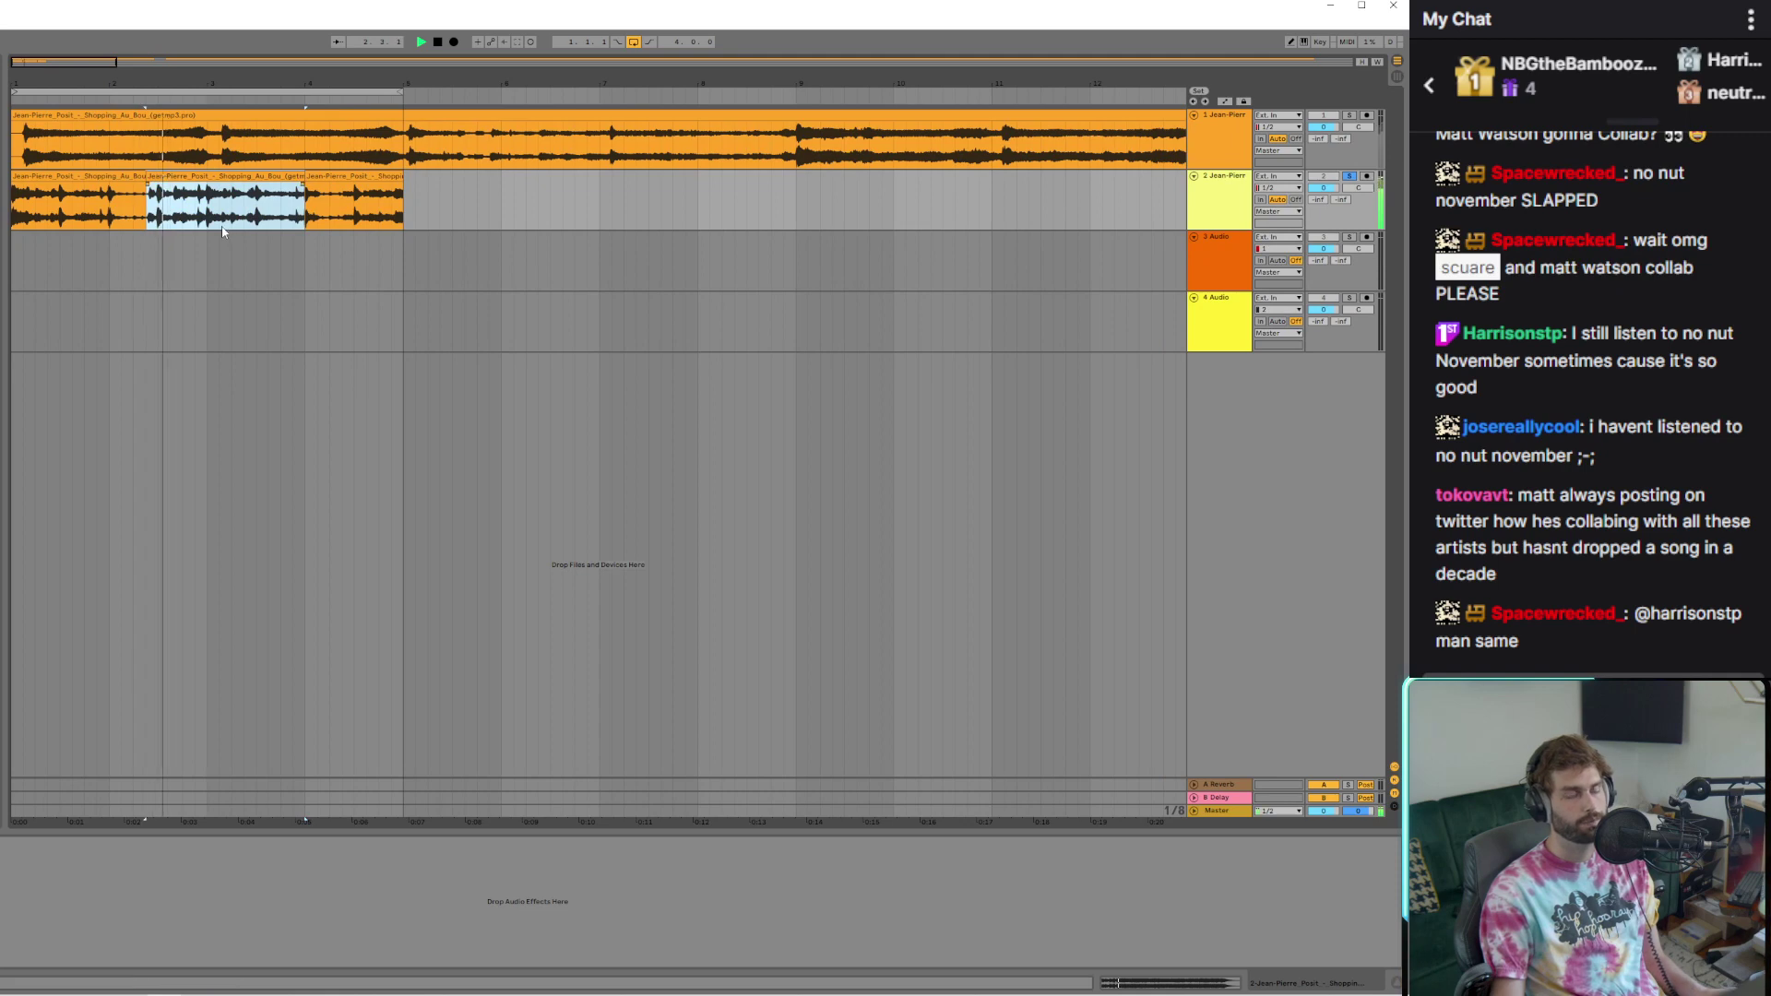
click(354, 202)
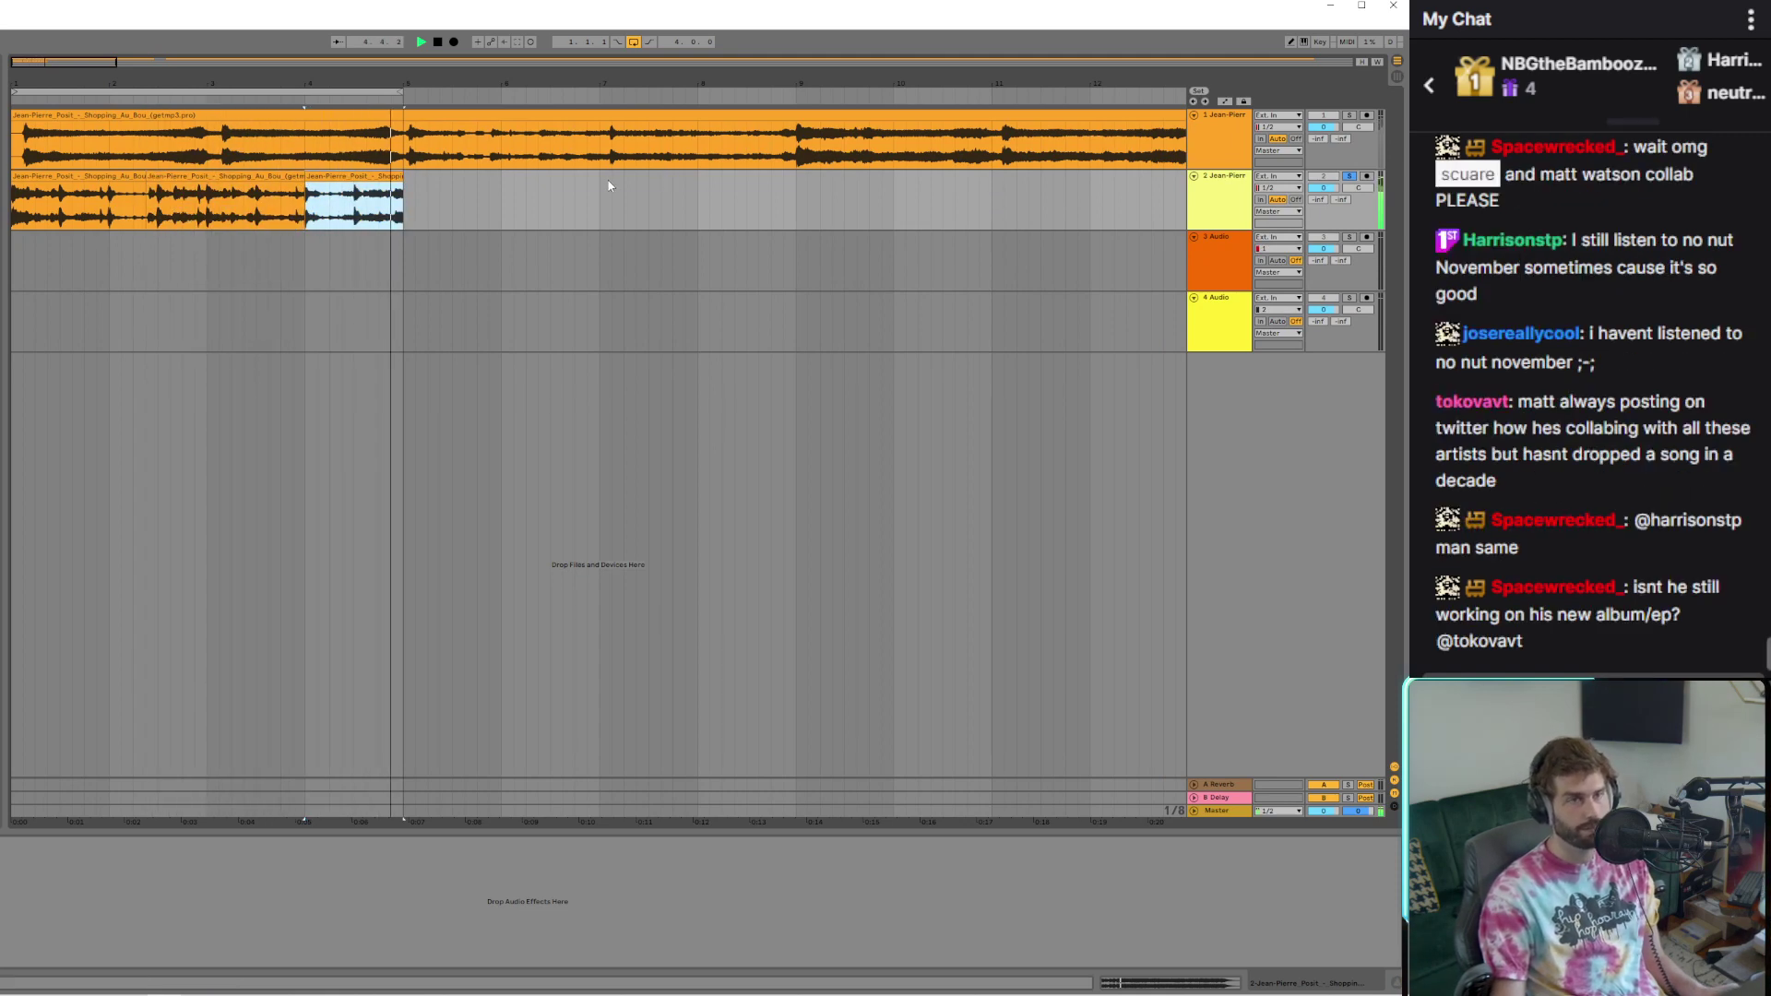
Stop playback and set up the Jean-Pierre Posit song as a sampler on a record-armed MIDI track beneath the first track
click(253, 166)
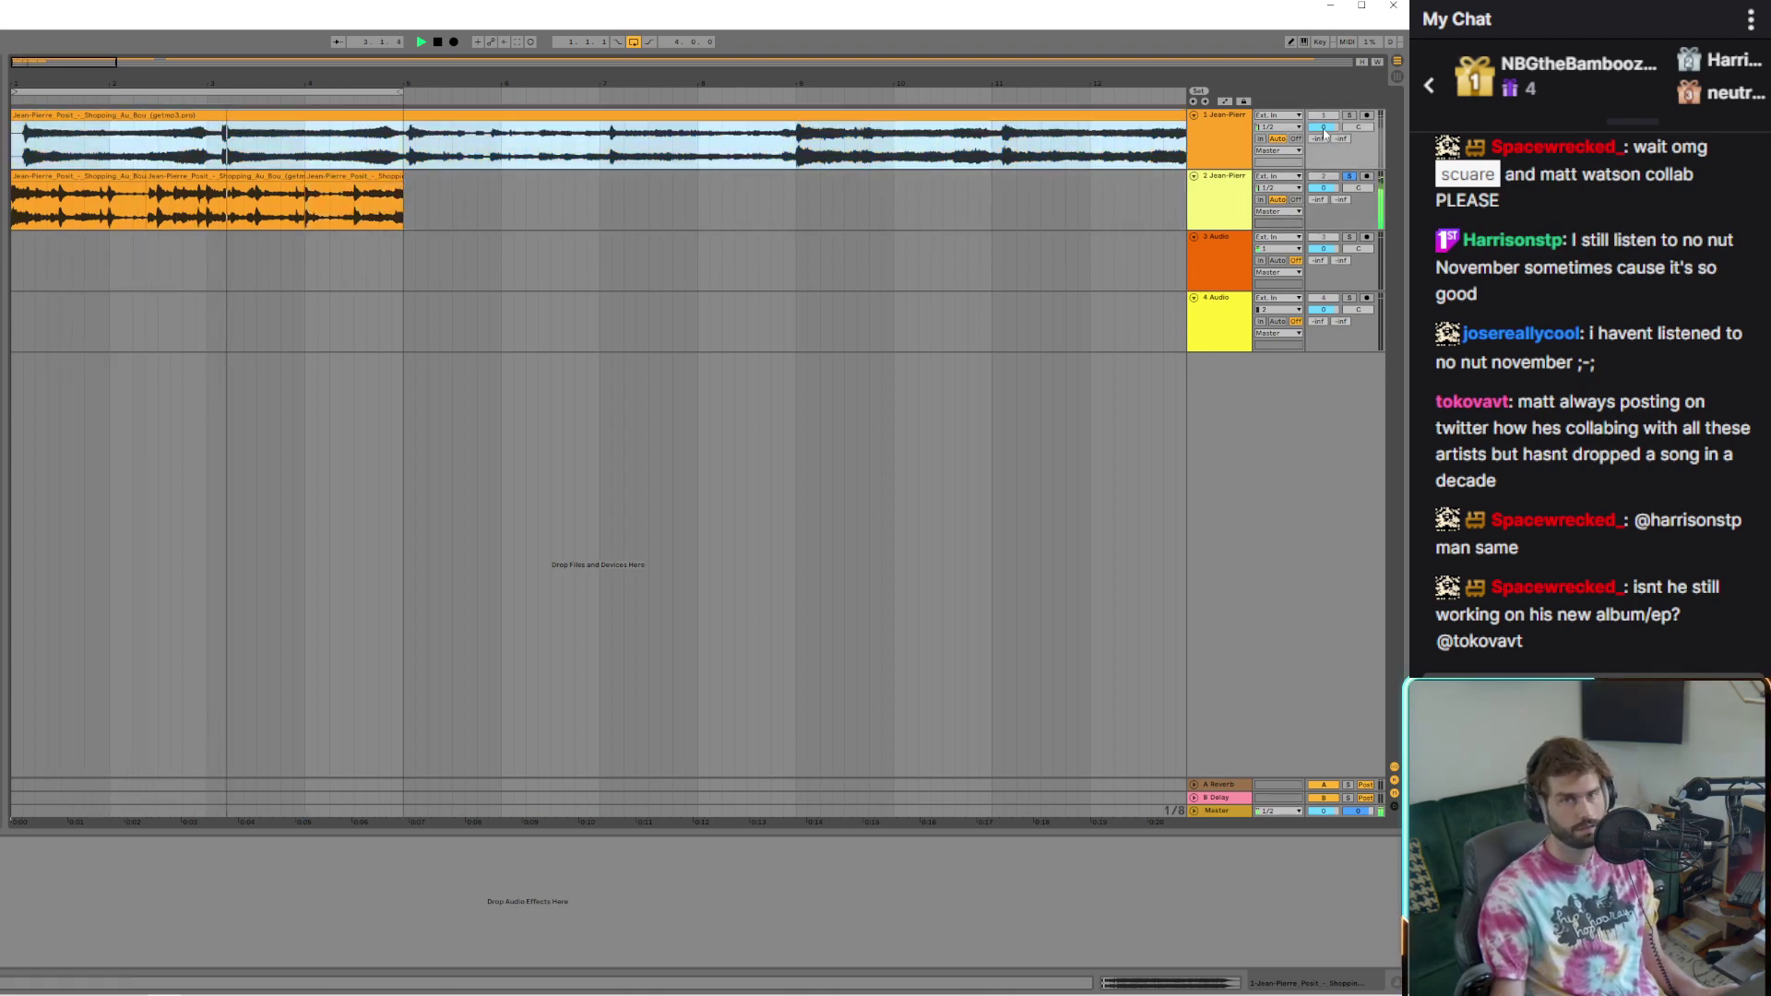
key(space)
click(1216, 119)
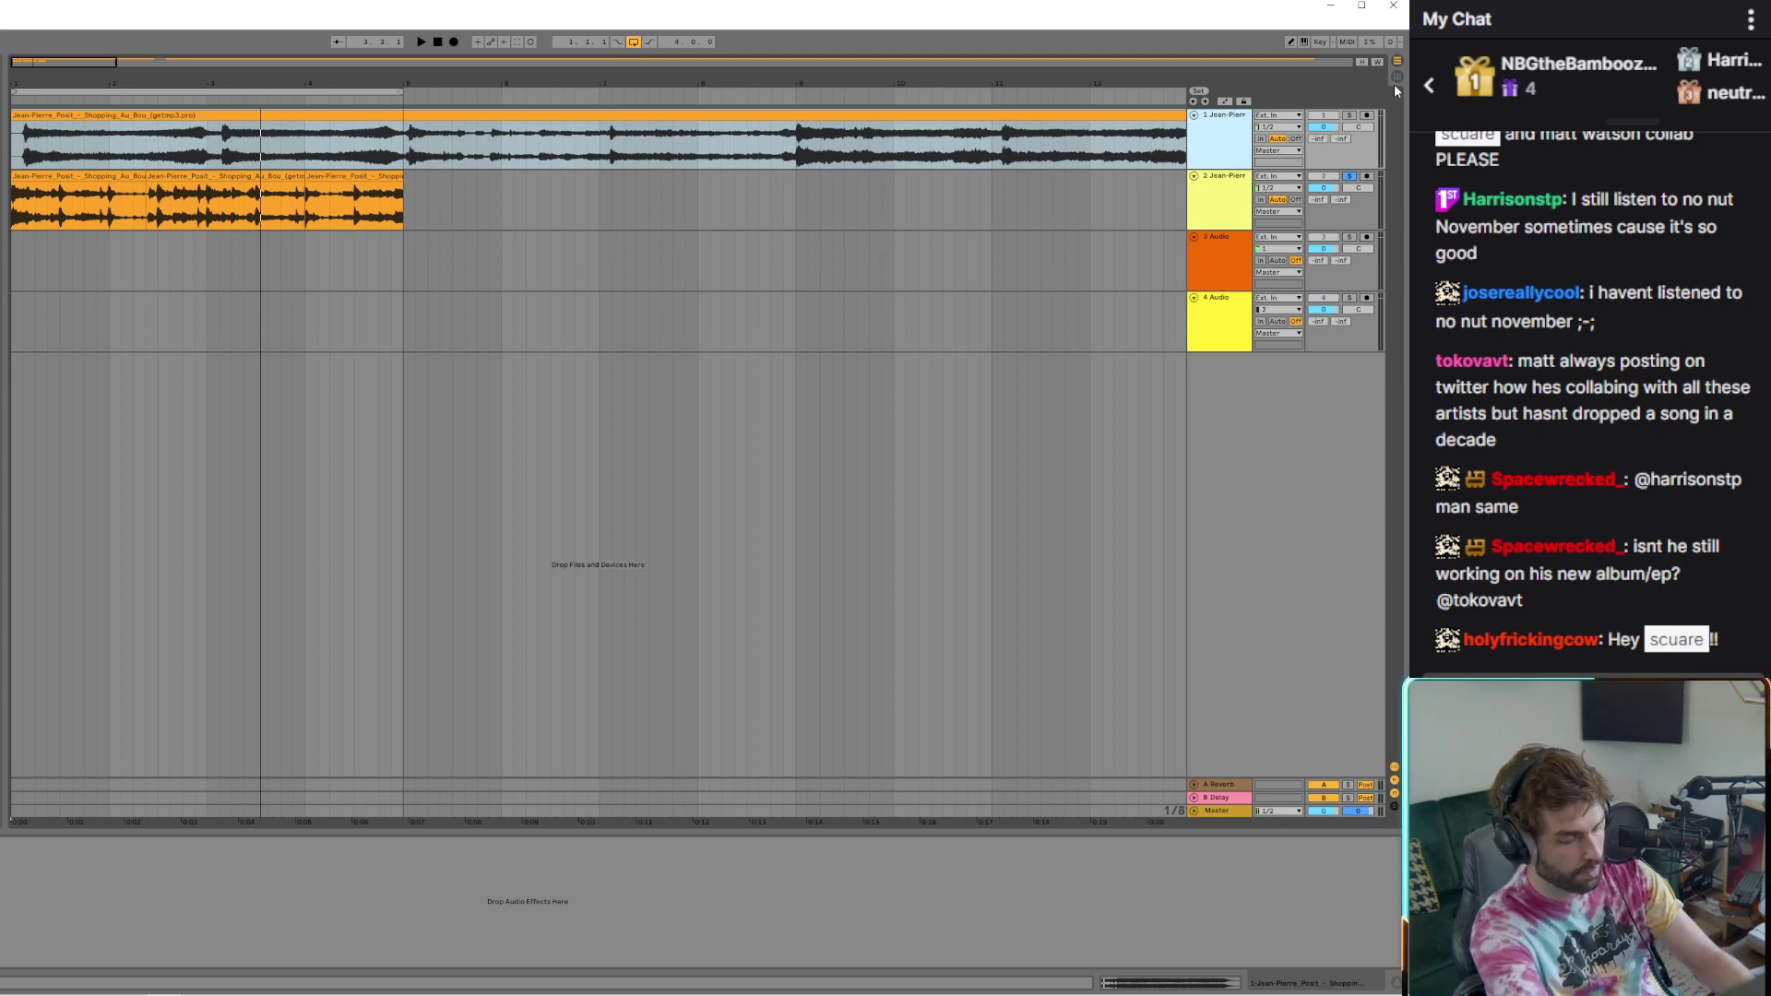
key(ctrl+z)
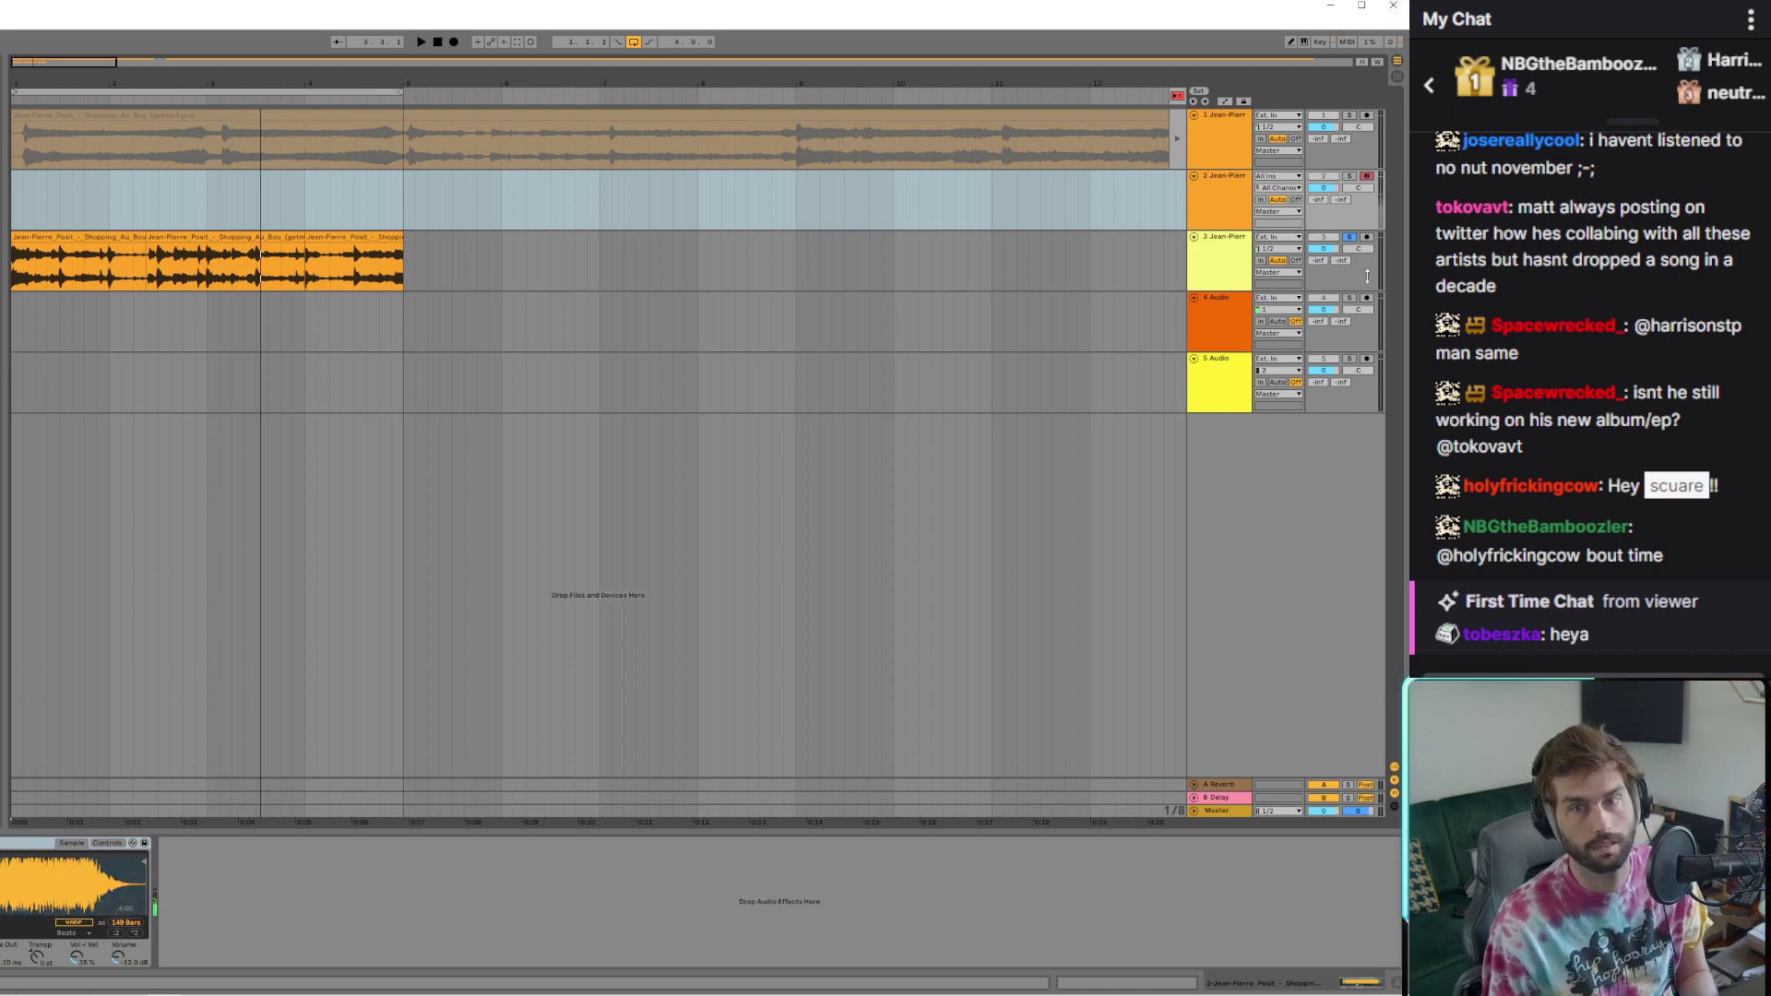
Turn off solo on the sliced-phrase track, play the loop, and mute that track
click(1350, 238)
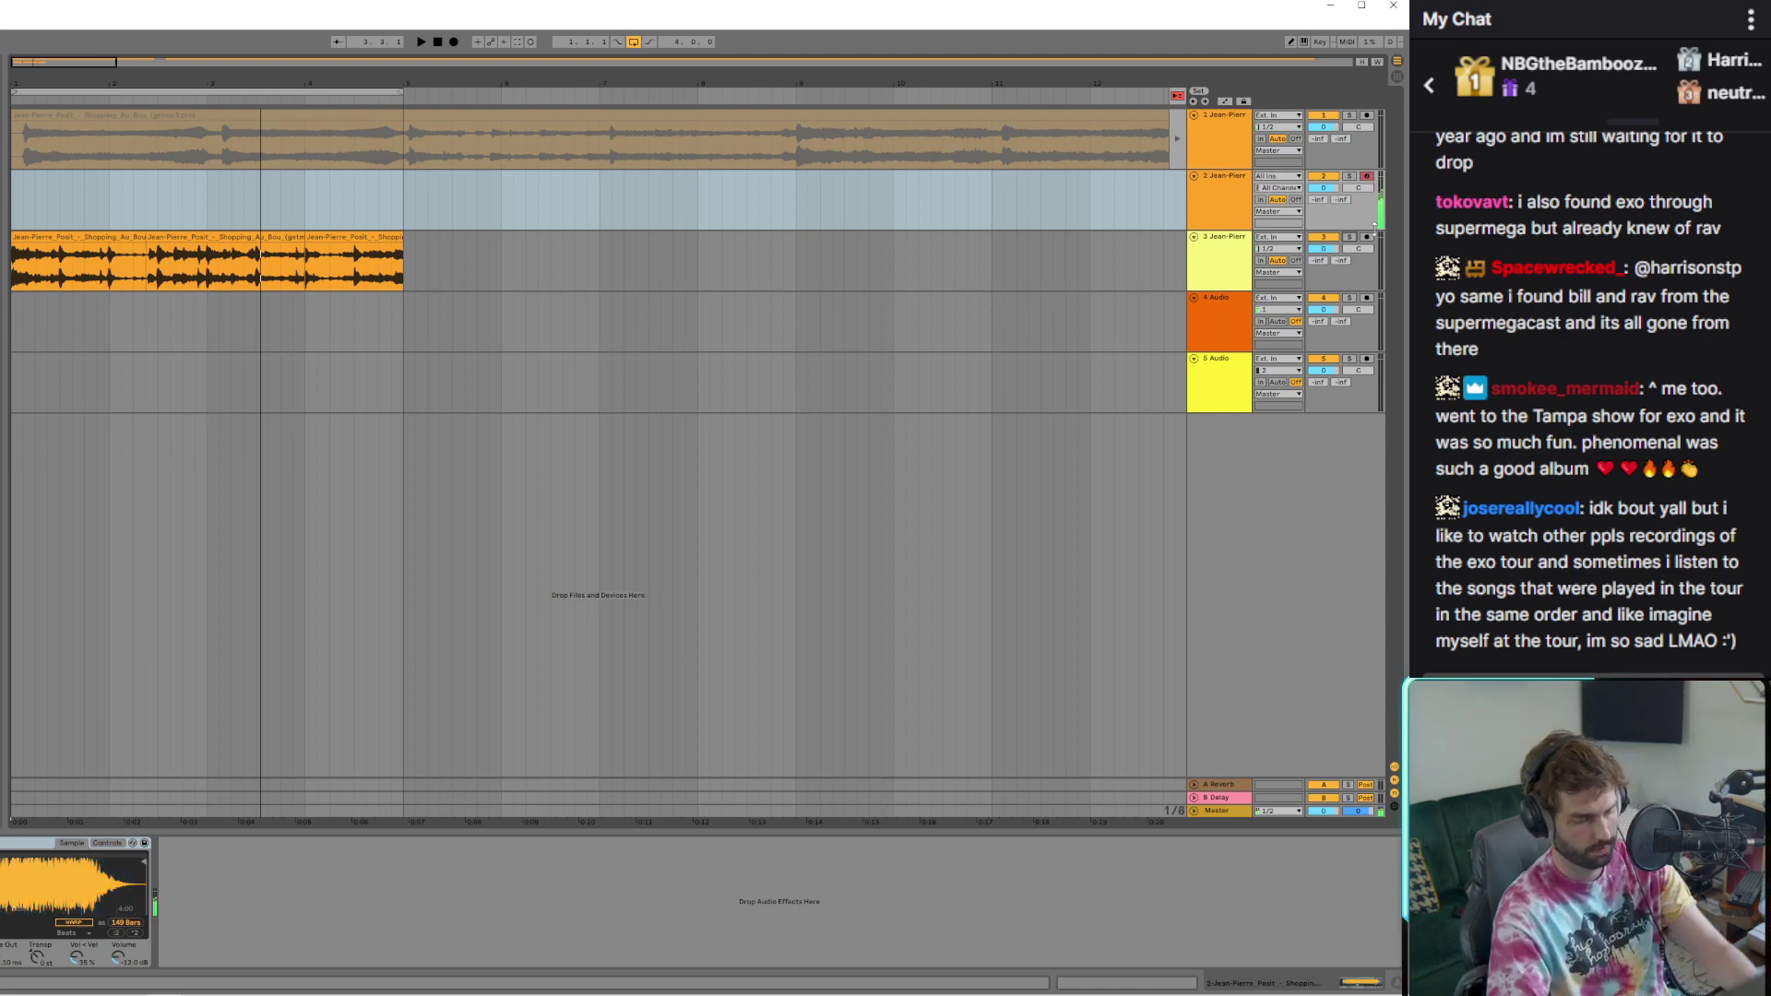
key(space)
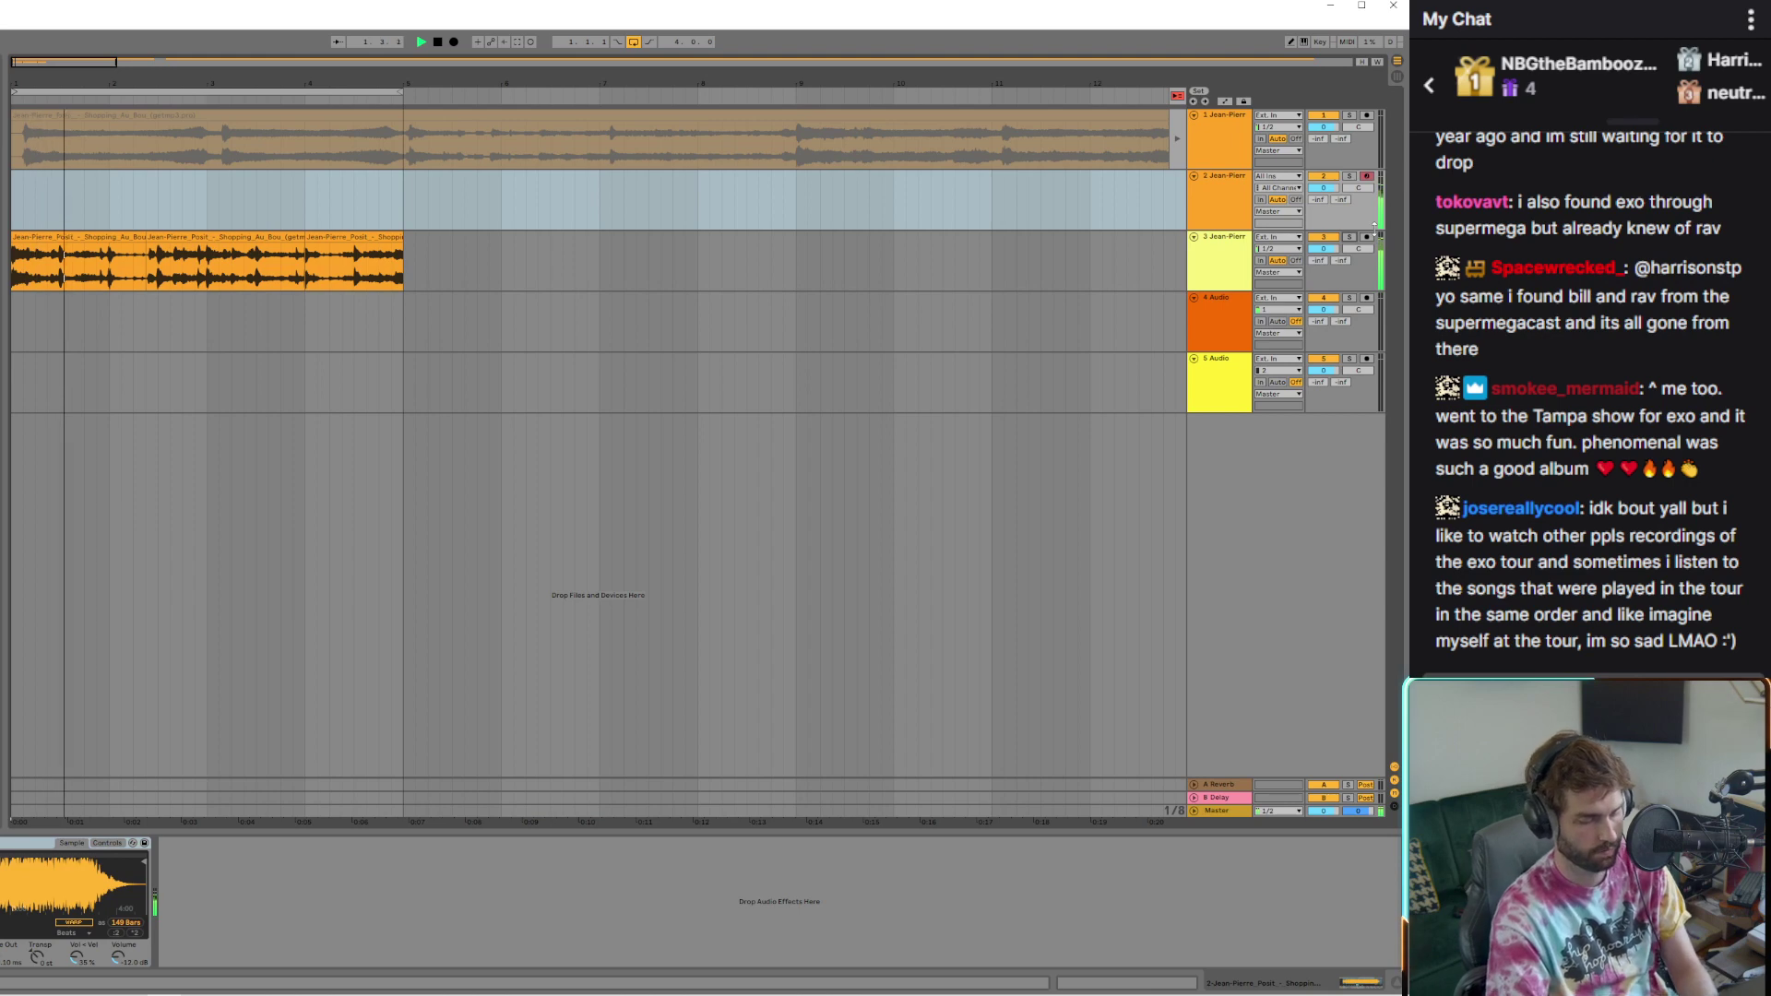
click(1325, 238)
key(space)
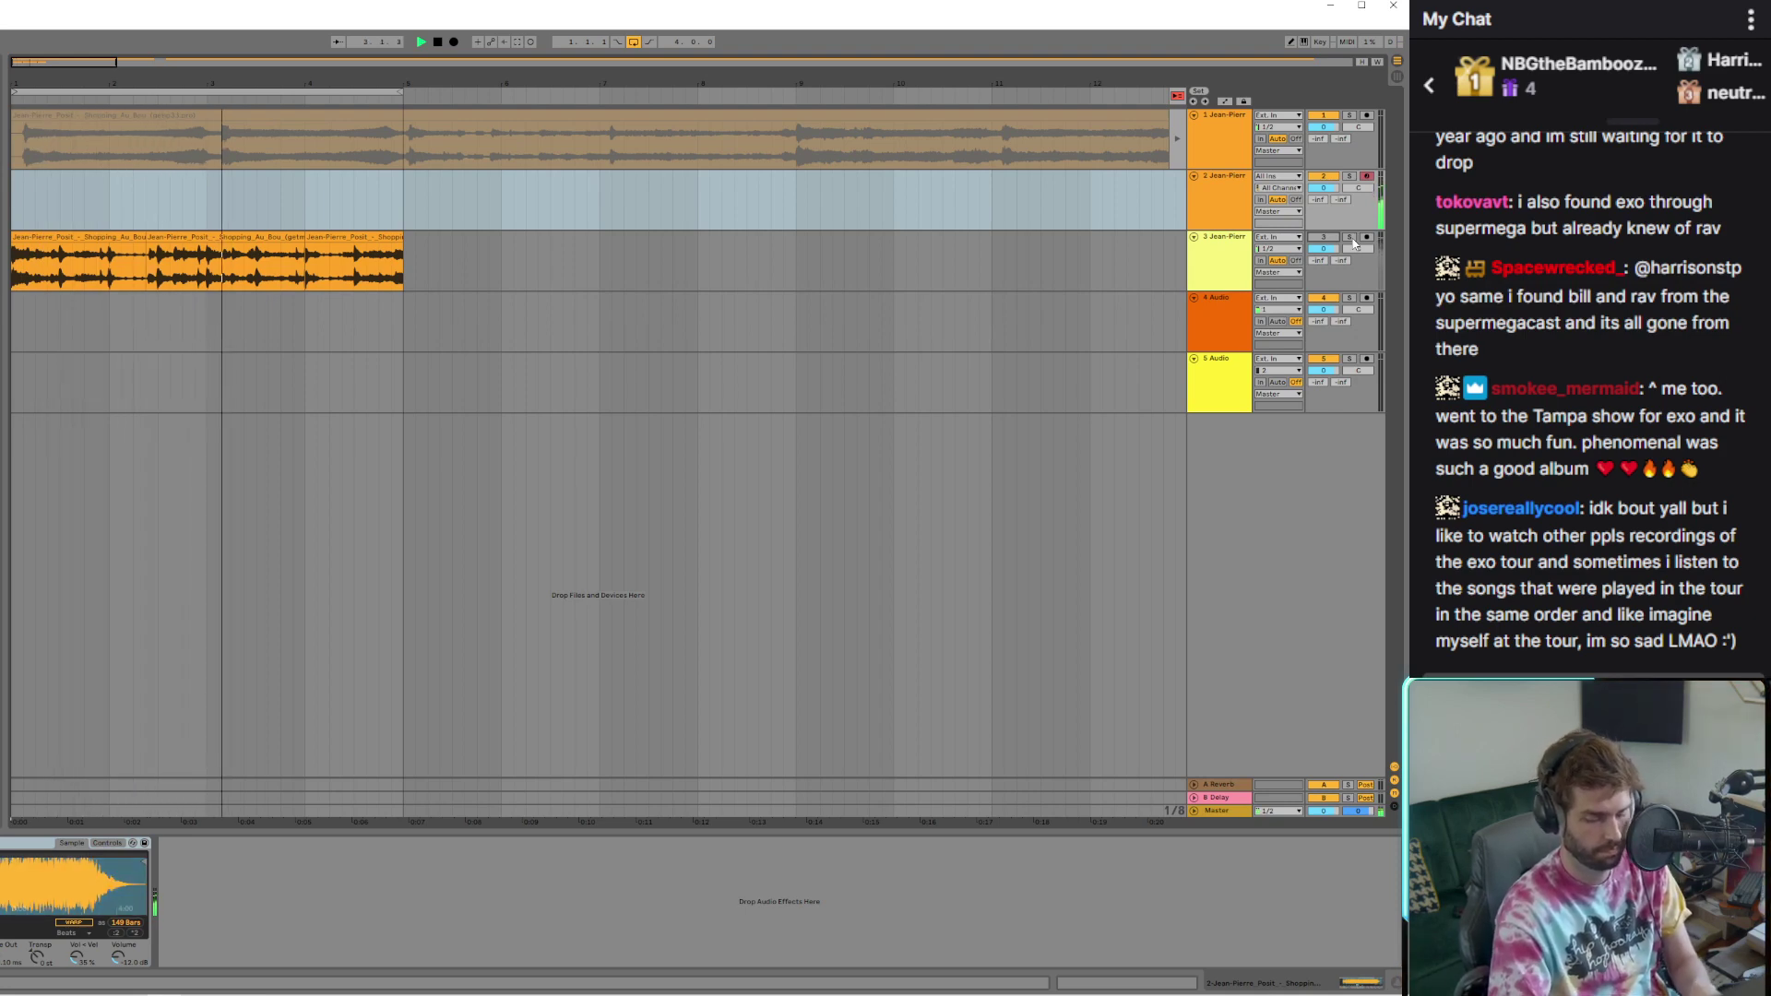
Create a four-bar MIDI clip on the sampler track and open it in the note editor
key(space)
key(space)
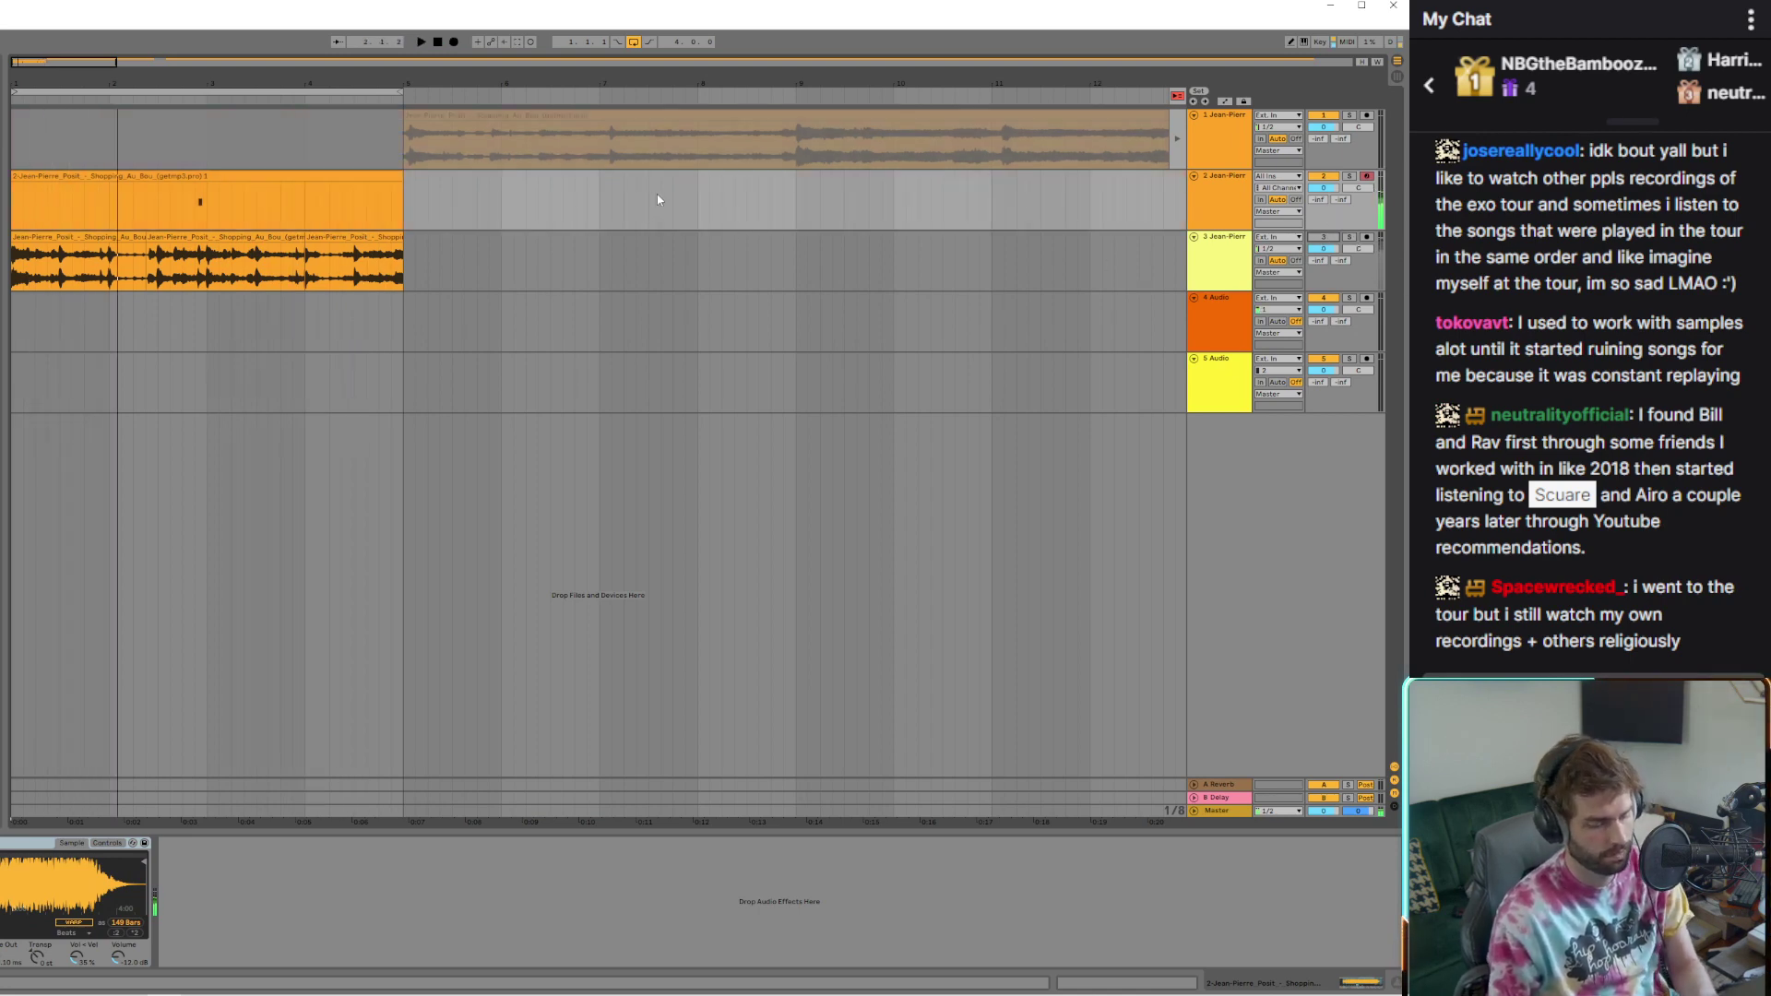
key(space)
double_click(217, 176)
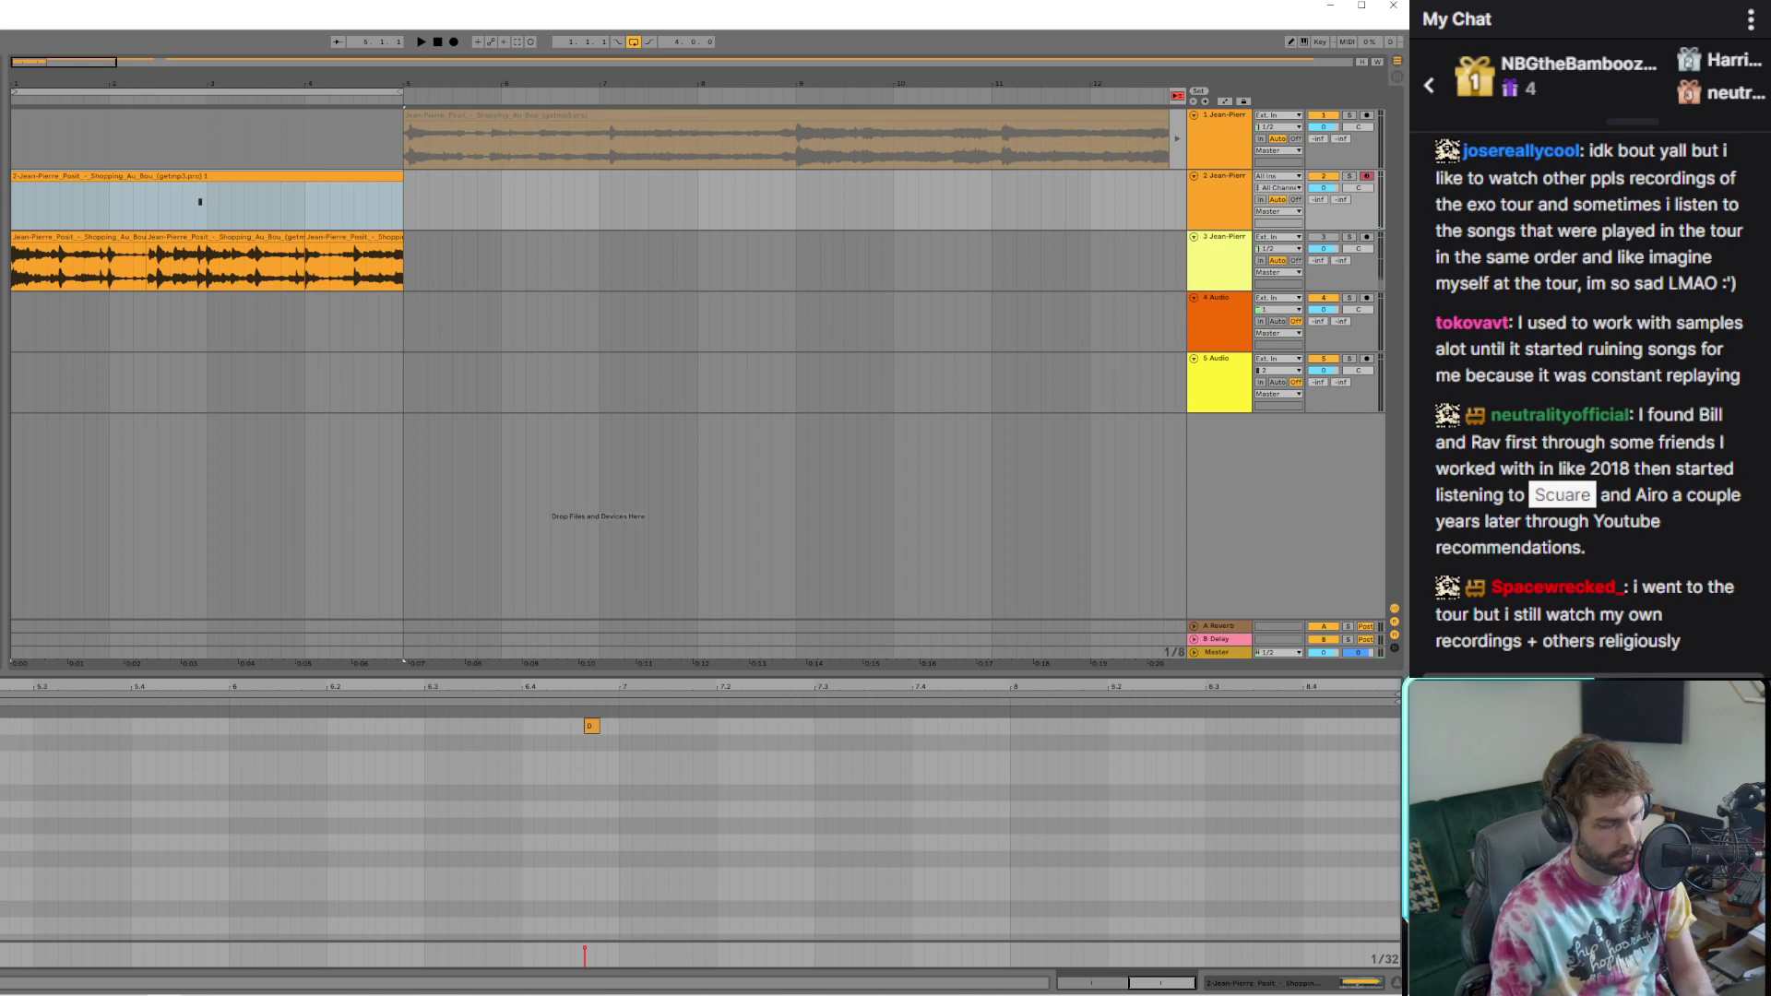
Add notes at the MIDI clip's start and just before bar 8, and align the existing note with bar 7
double_click(1, 841)
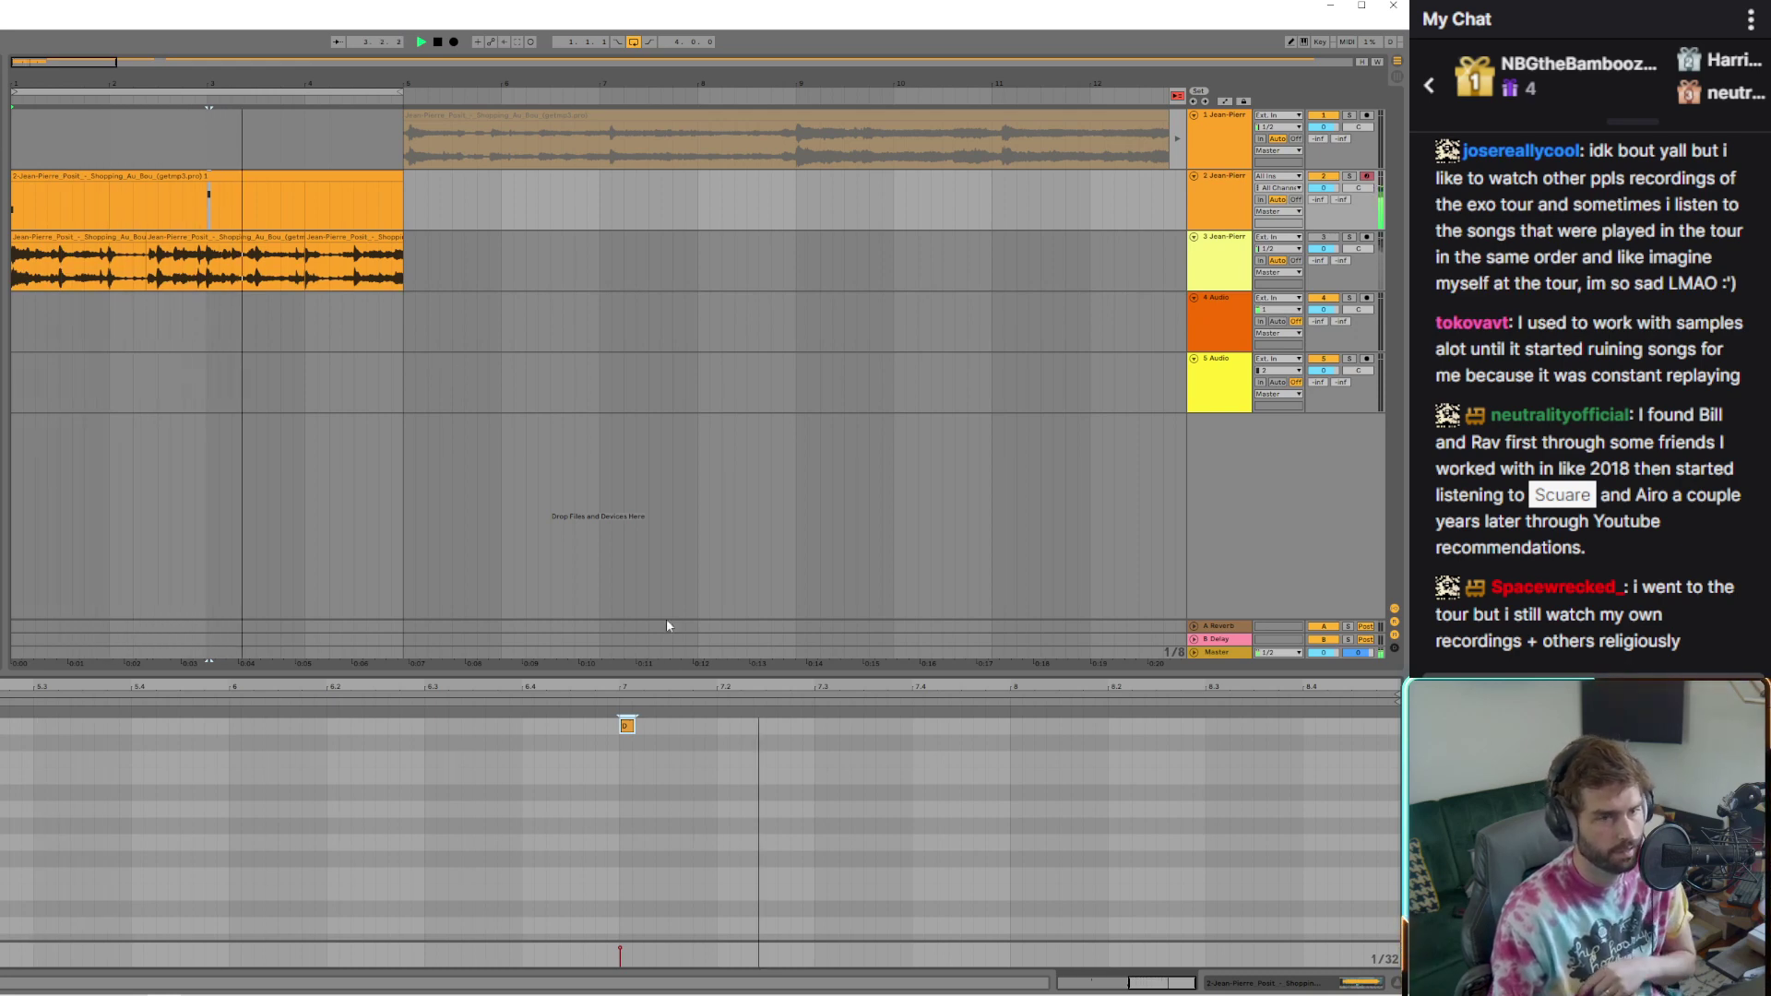
click(621, 772)
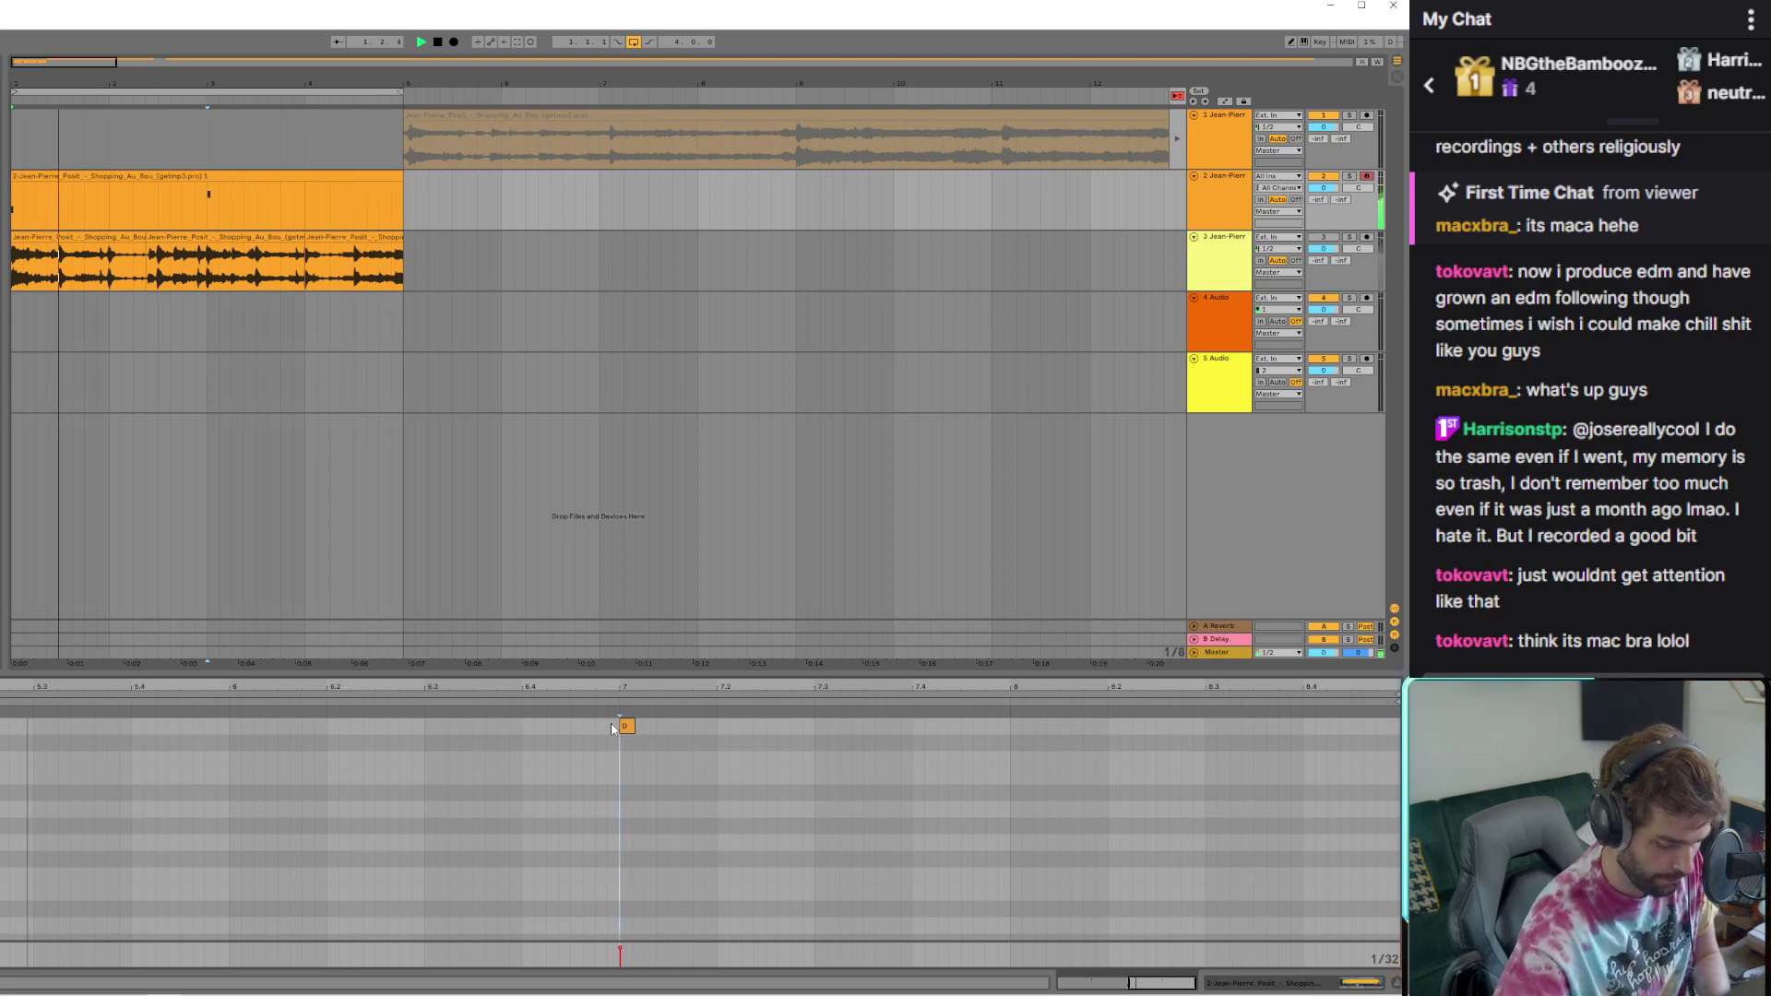
scroll(657, 796, up, 4)
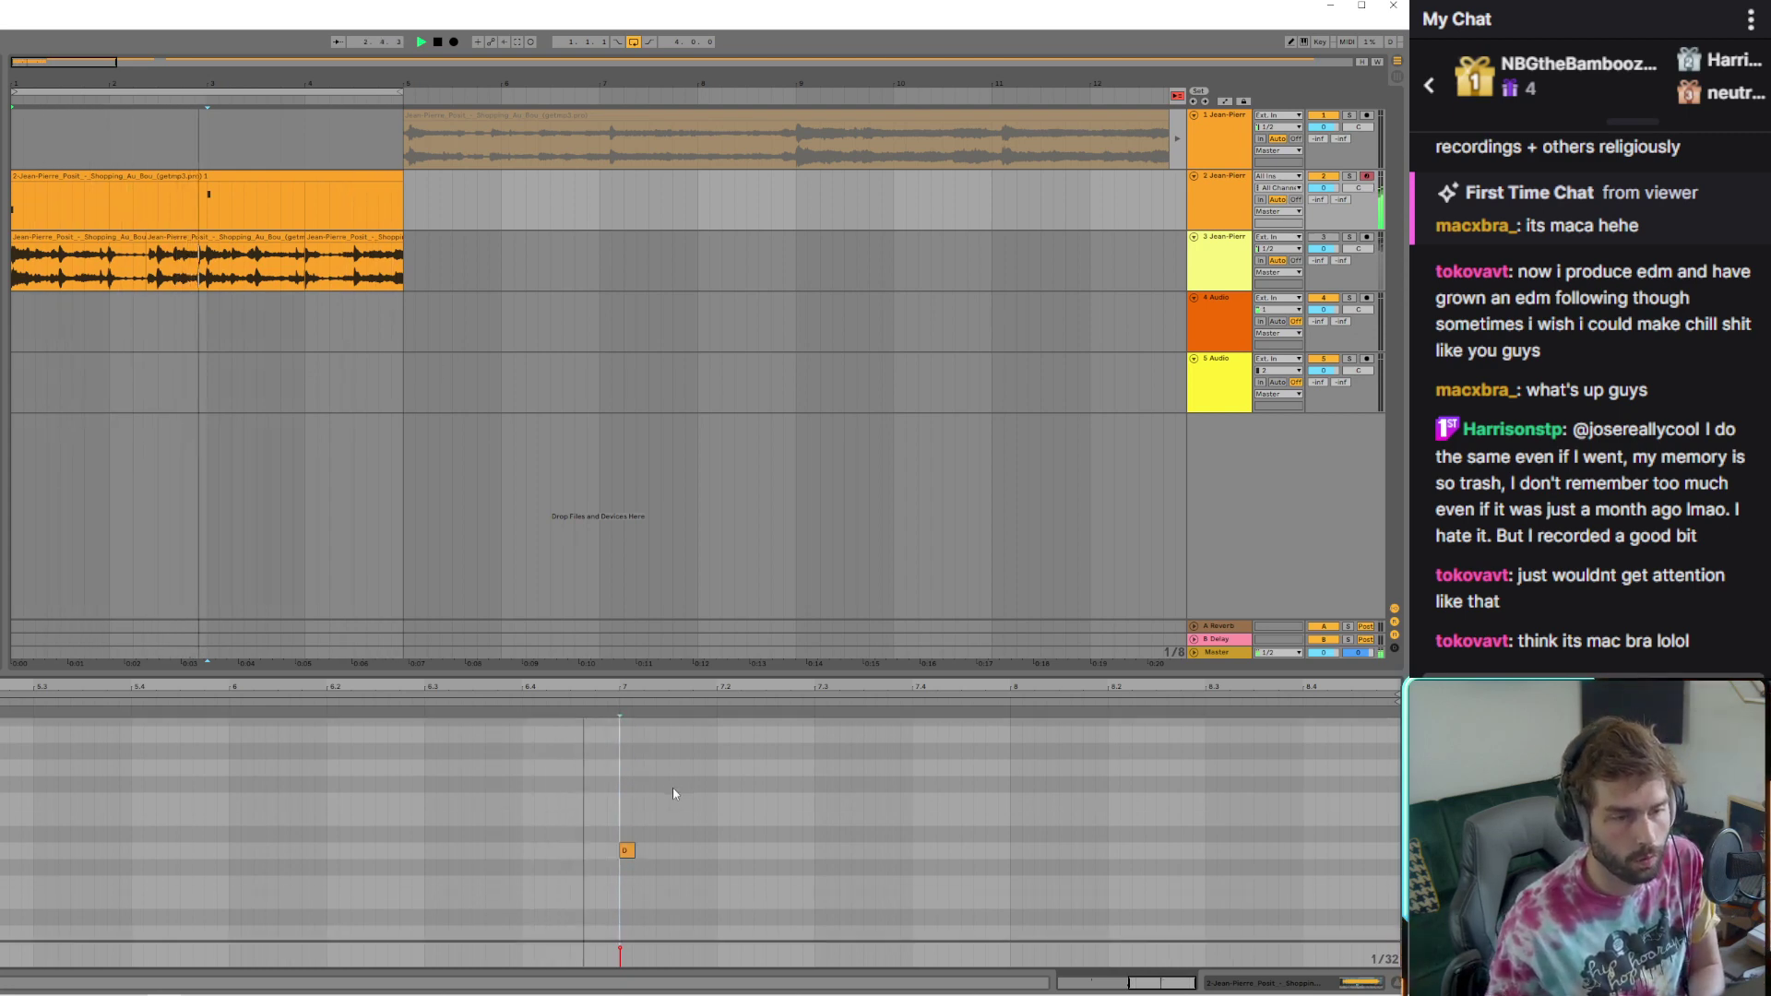
double_click(1005, 834)
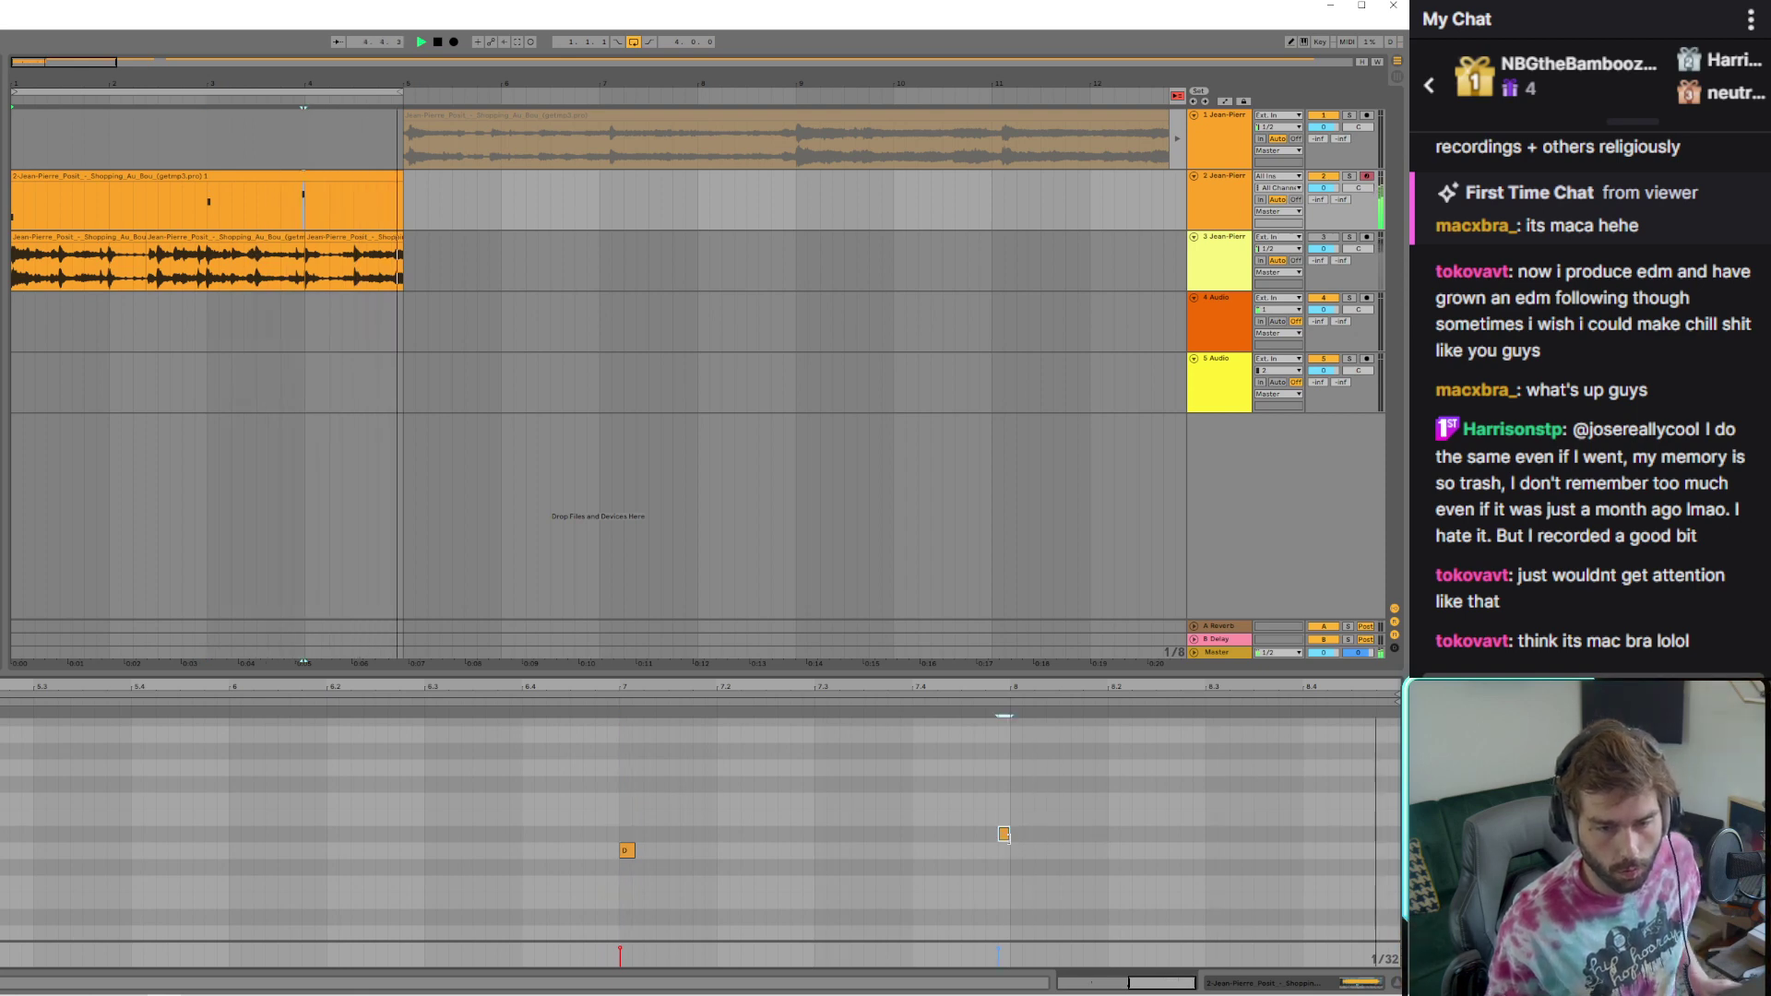
Align the note just before bar 8 with the start of bar 8 and add another at the same pitch halfway through the bar
drag(1005, 844, 1017, 844)
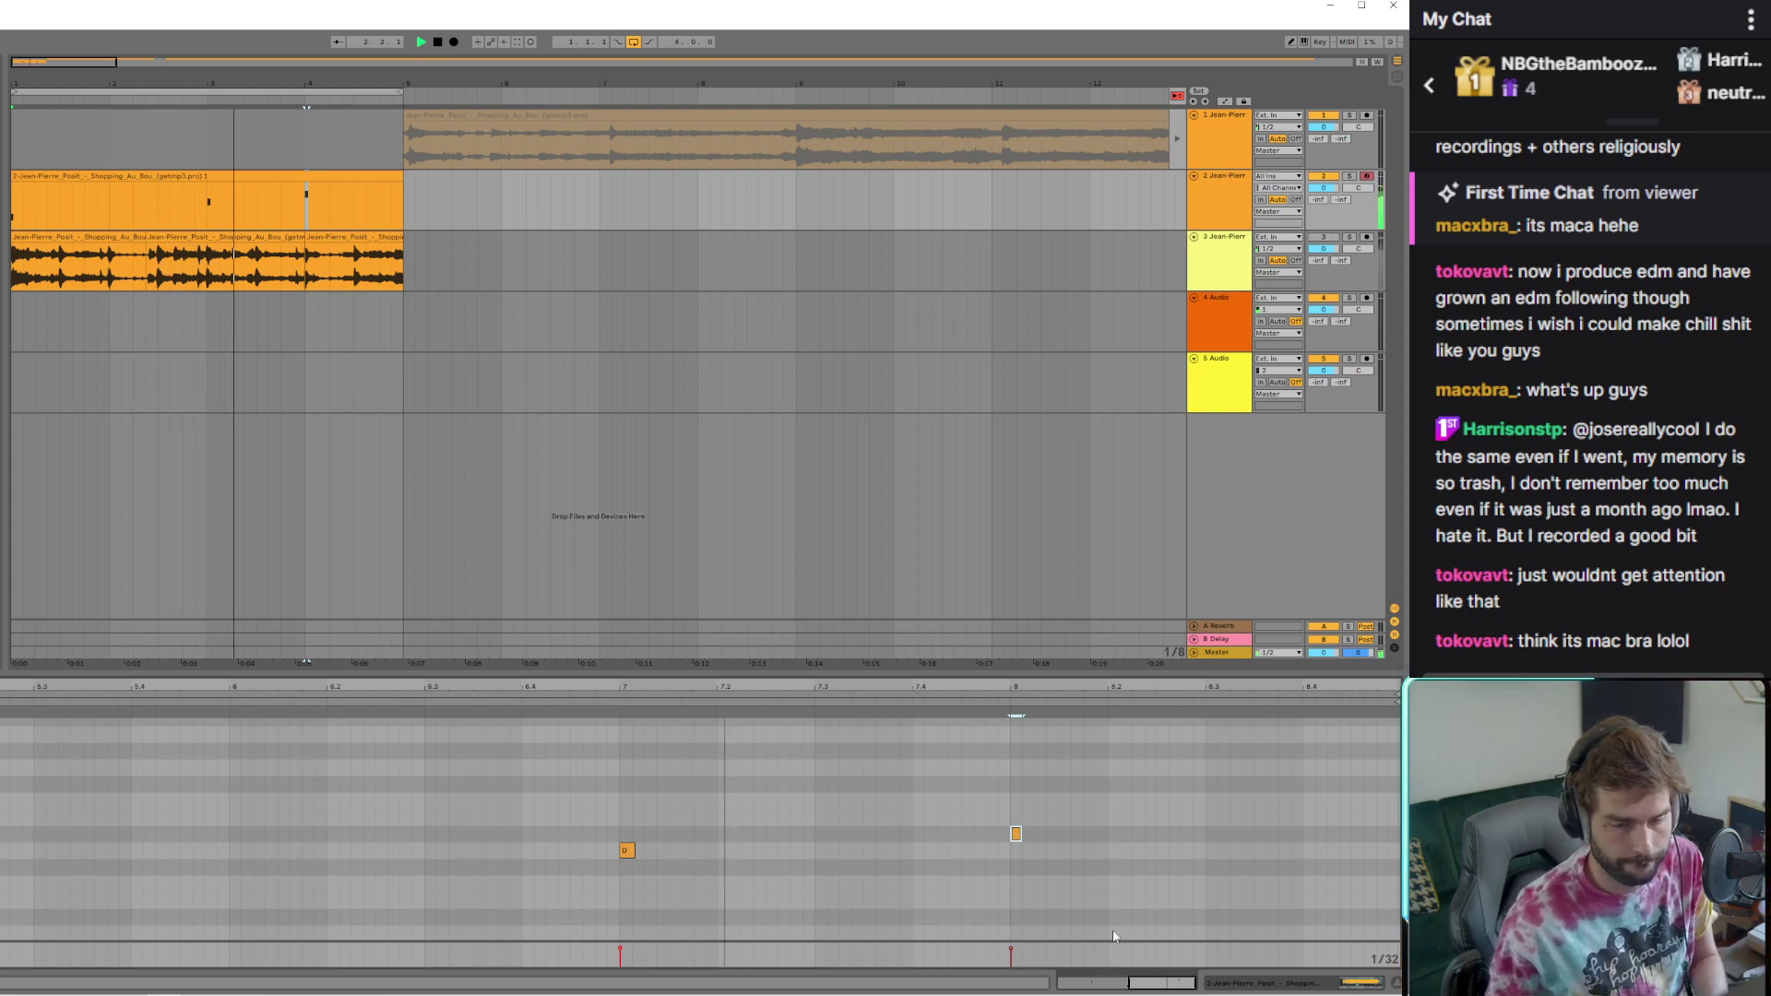
double_click(1211, 837)
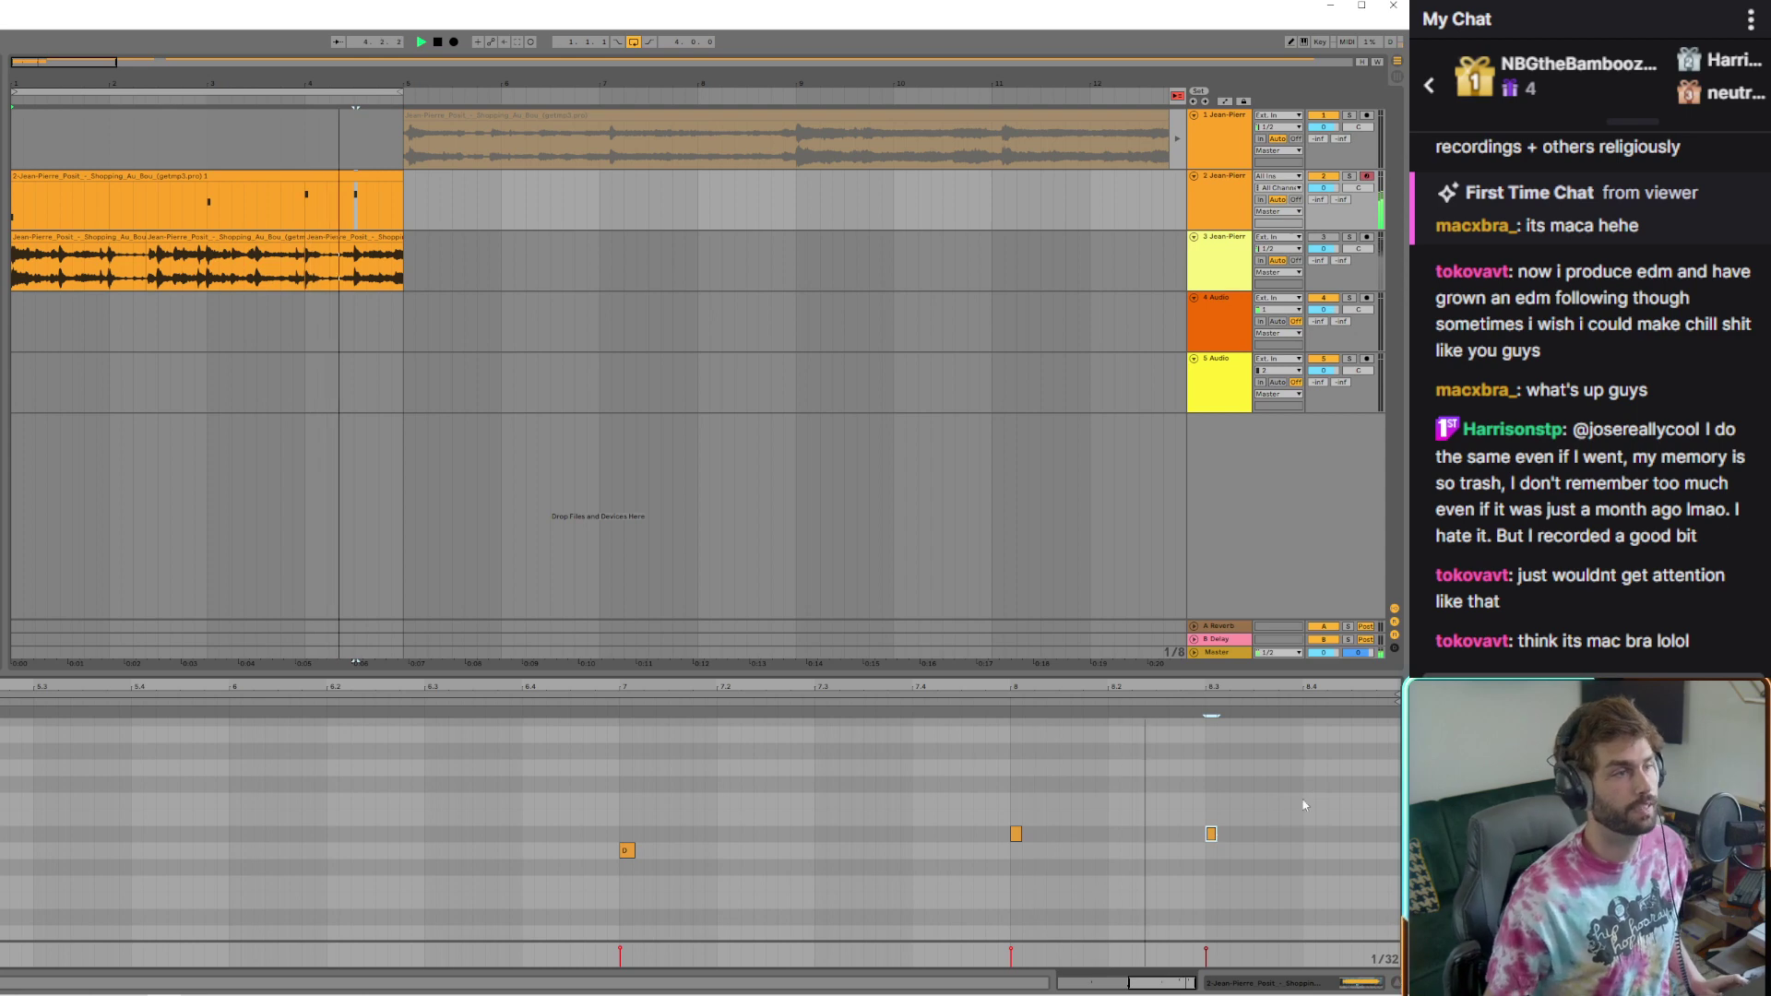
mouse_move(573, 995)
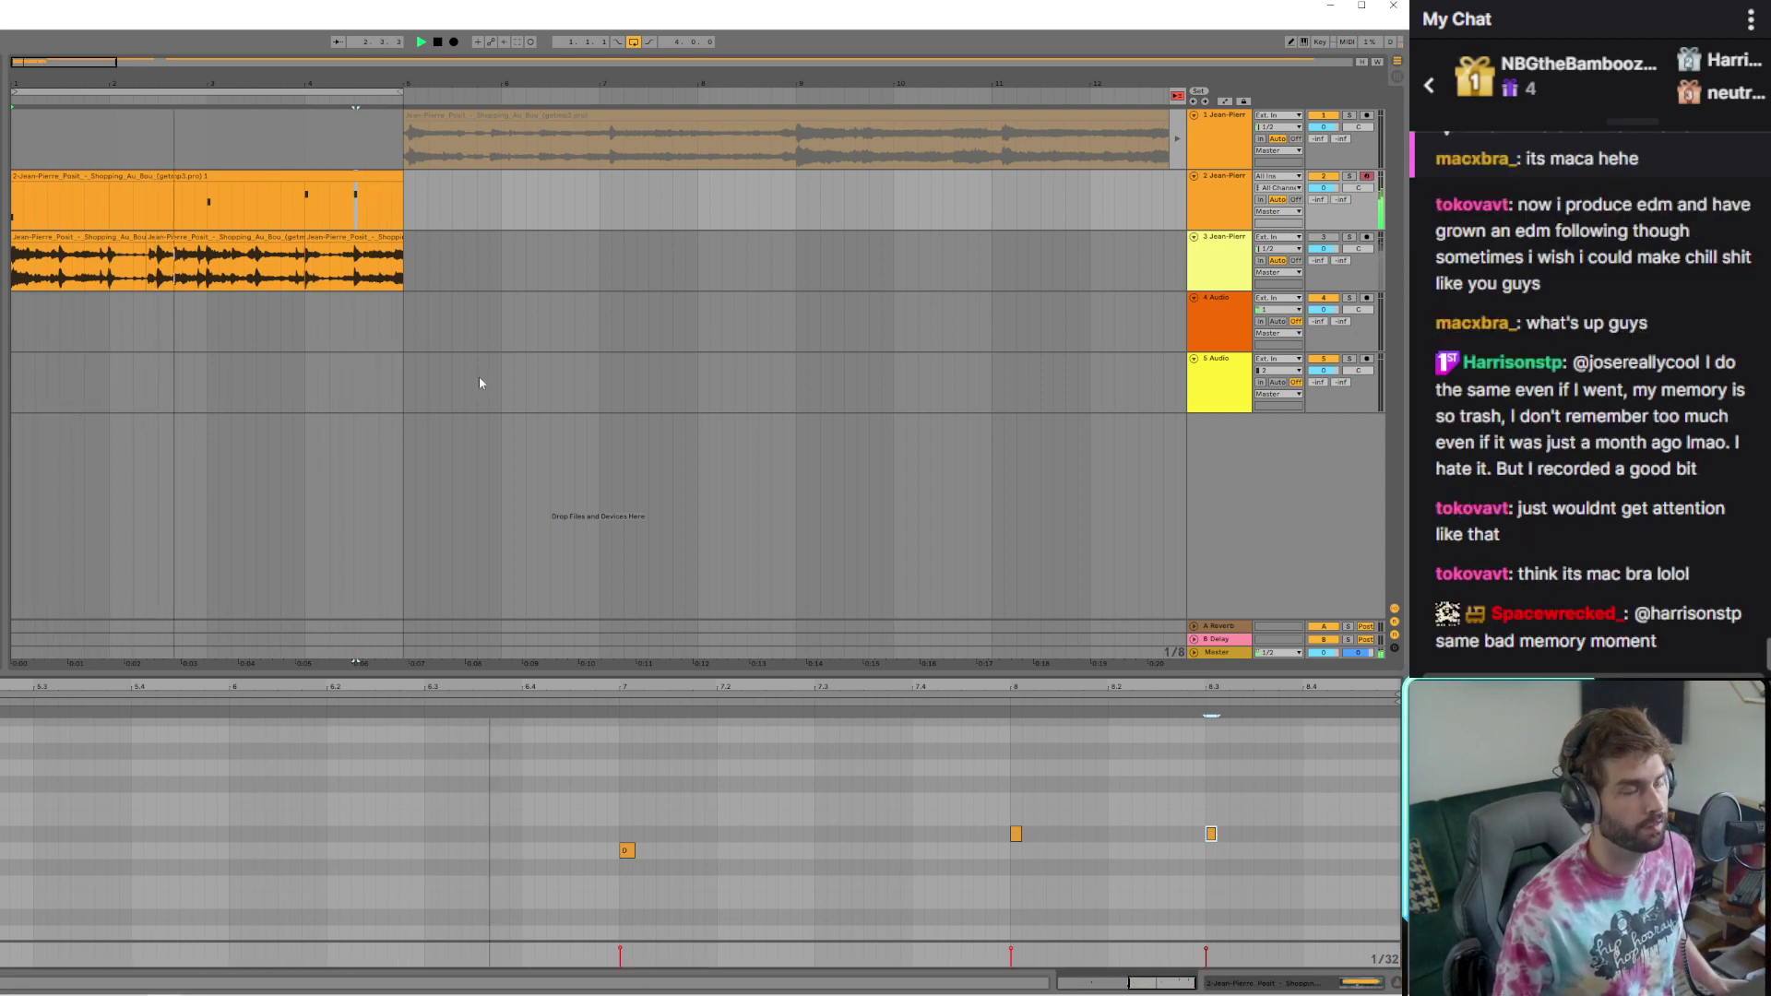
Show the sampler's controls with its MIDI clip selected, try adjusting the sample's transposition during playback, and stop
click(1363, 981)
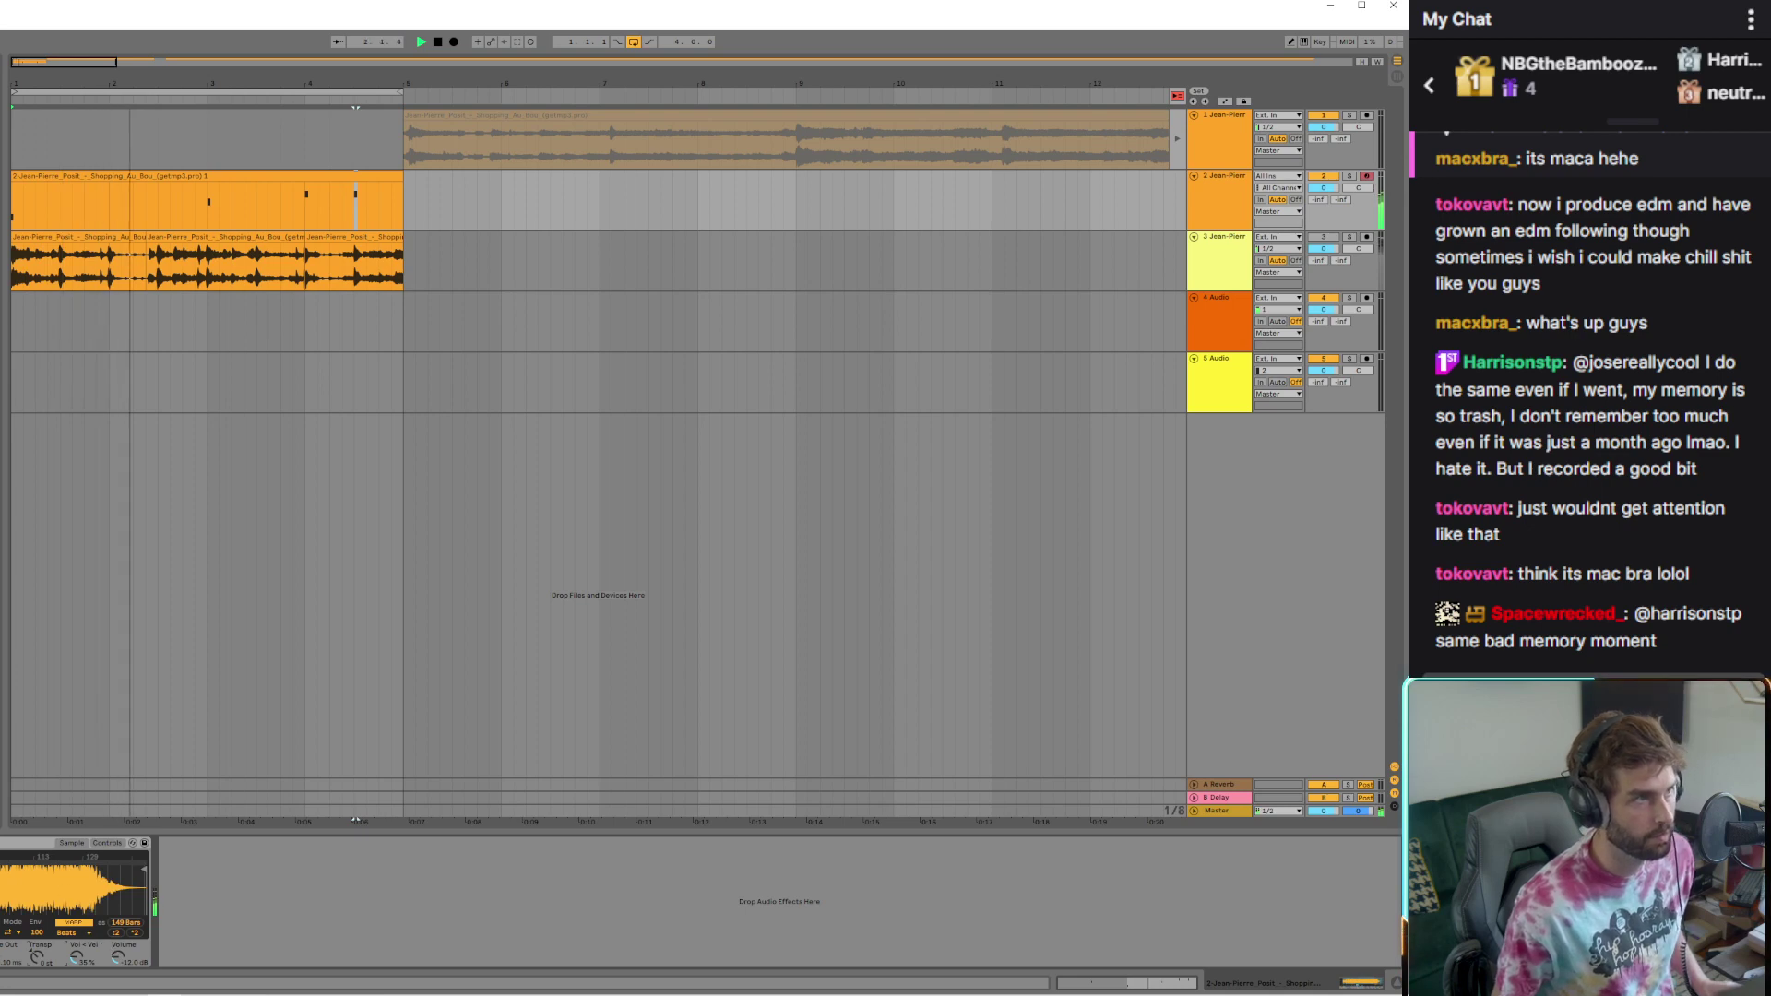
click(99, 176)
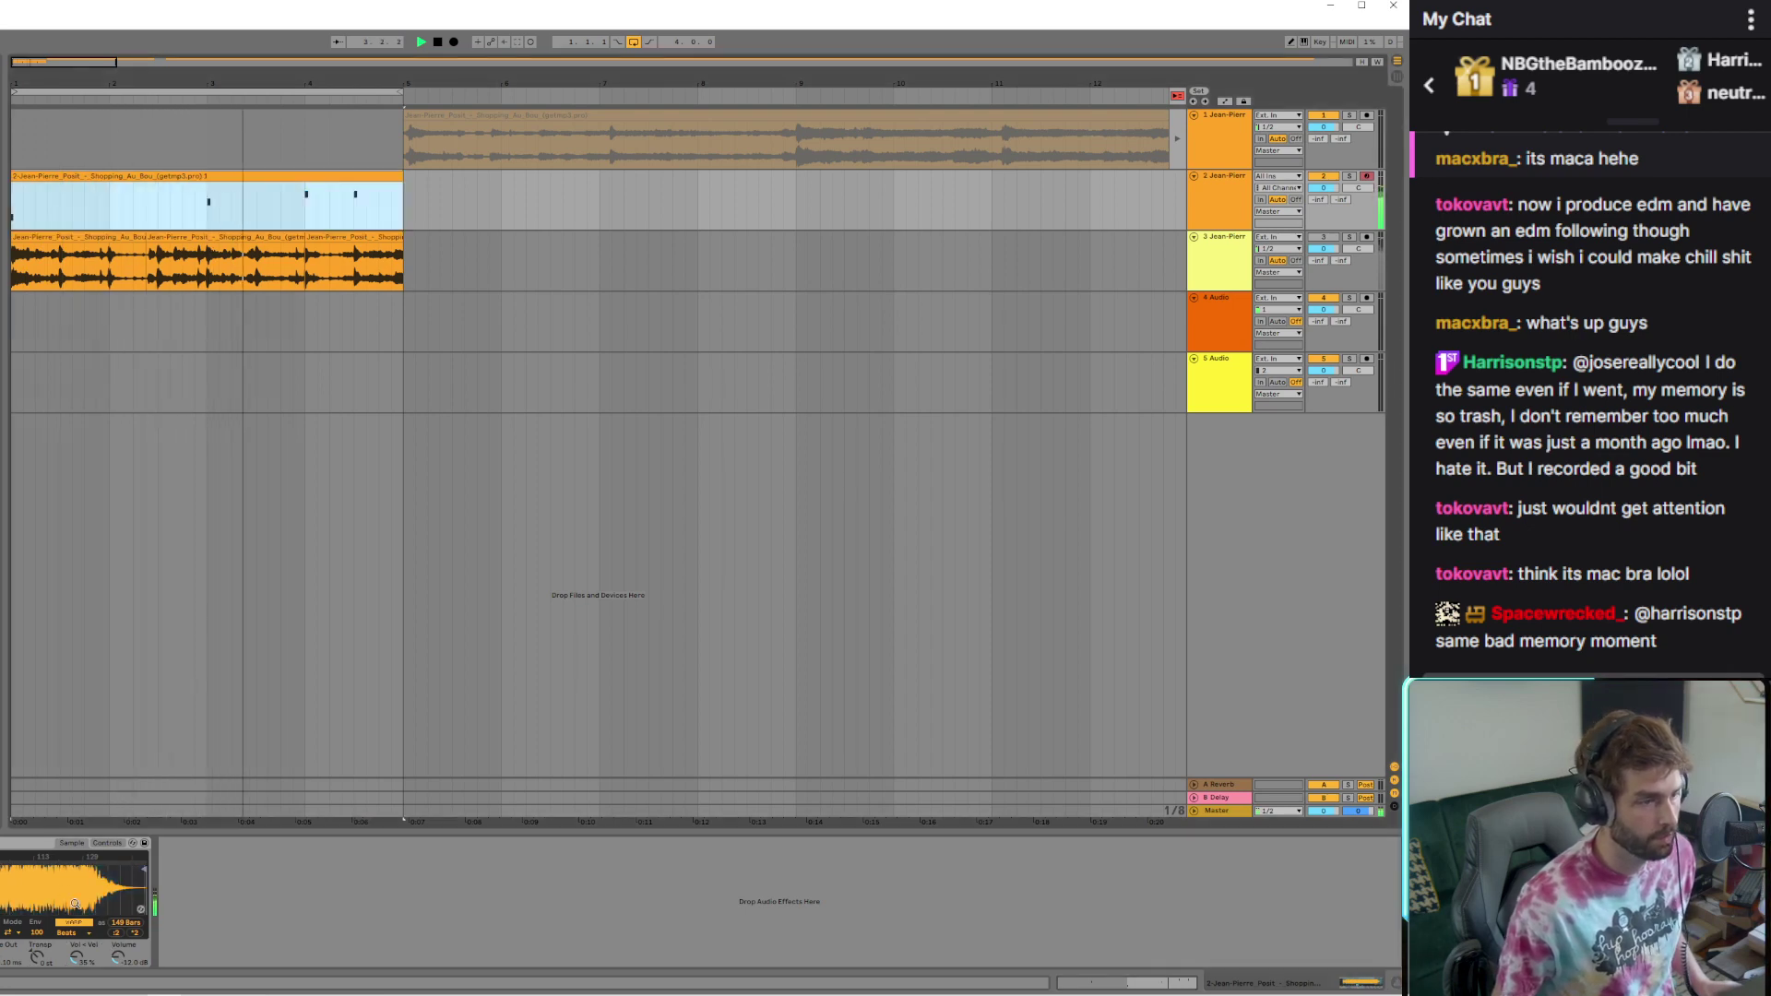
drag(37, 957, 37, 968)
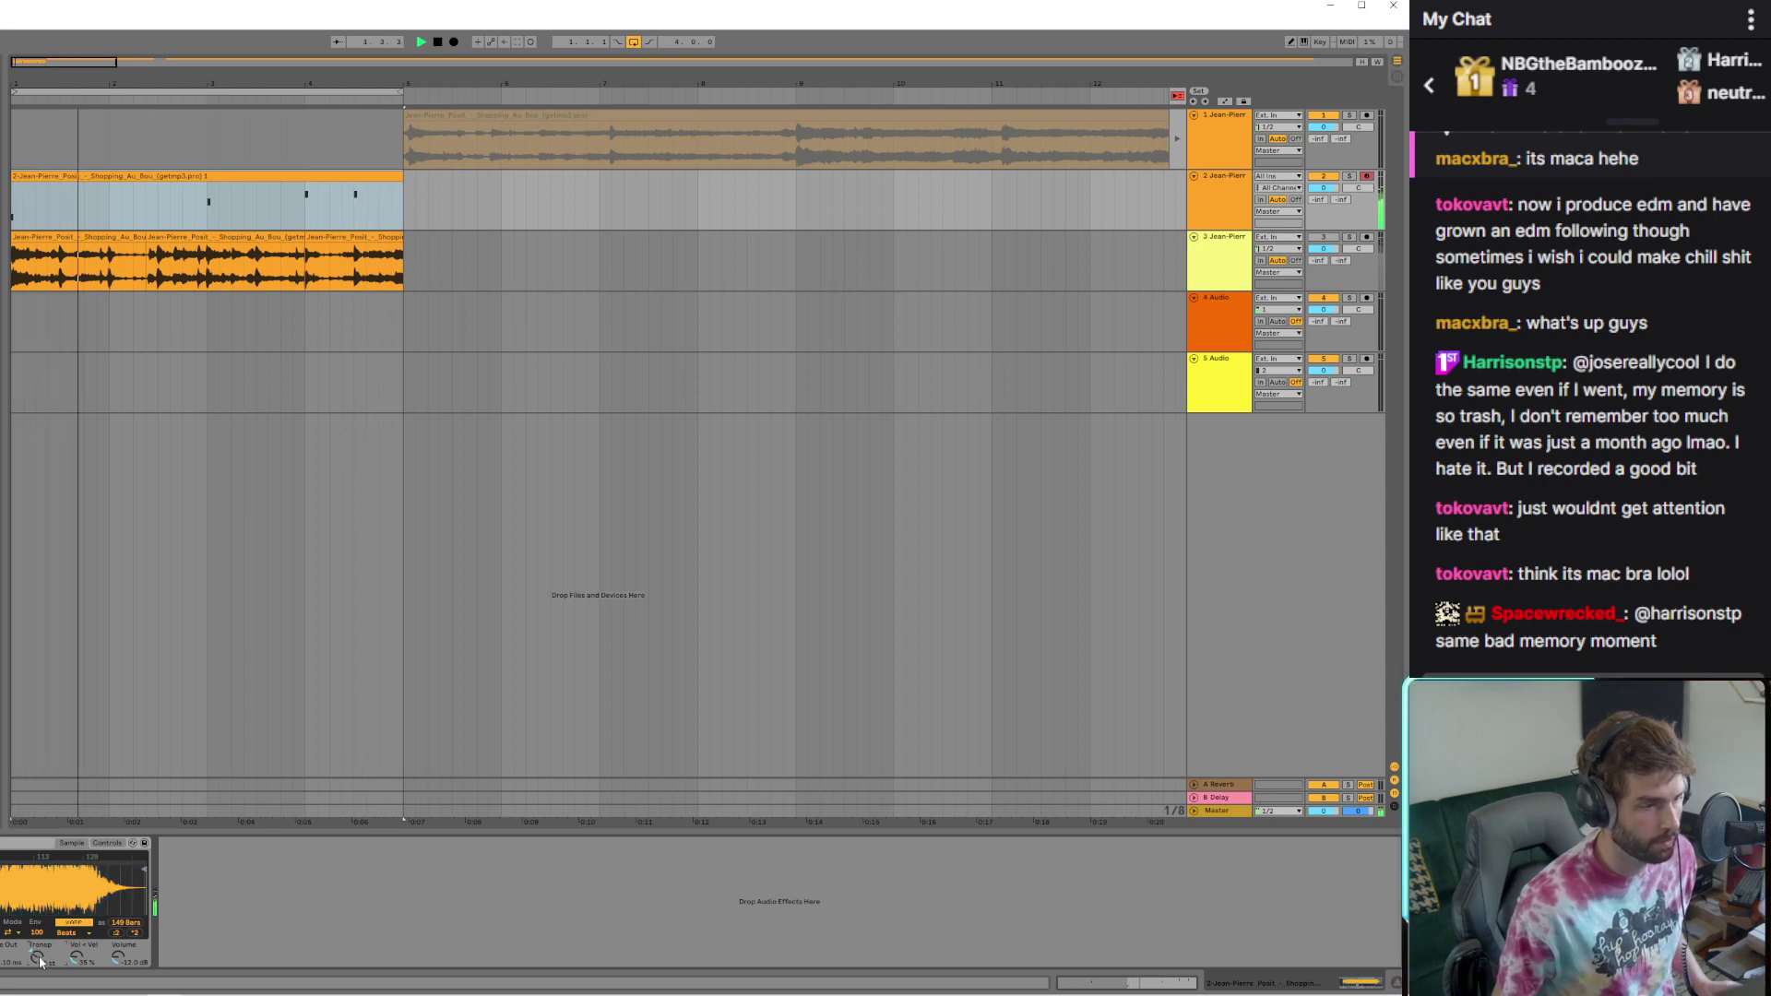
key(space)
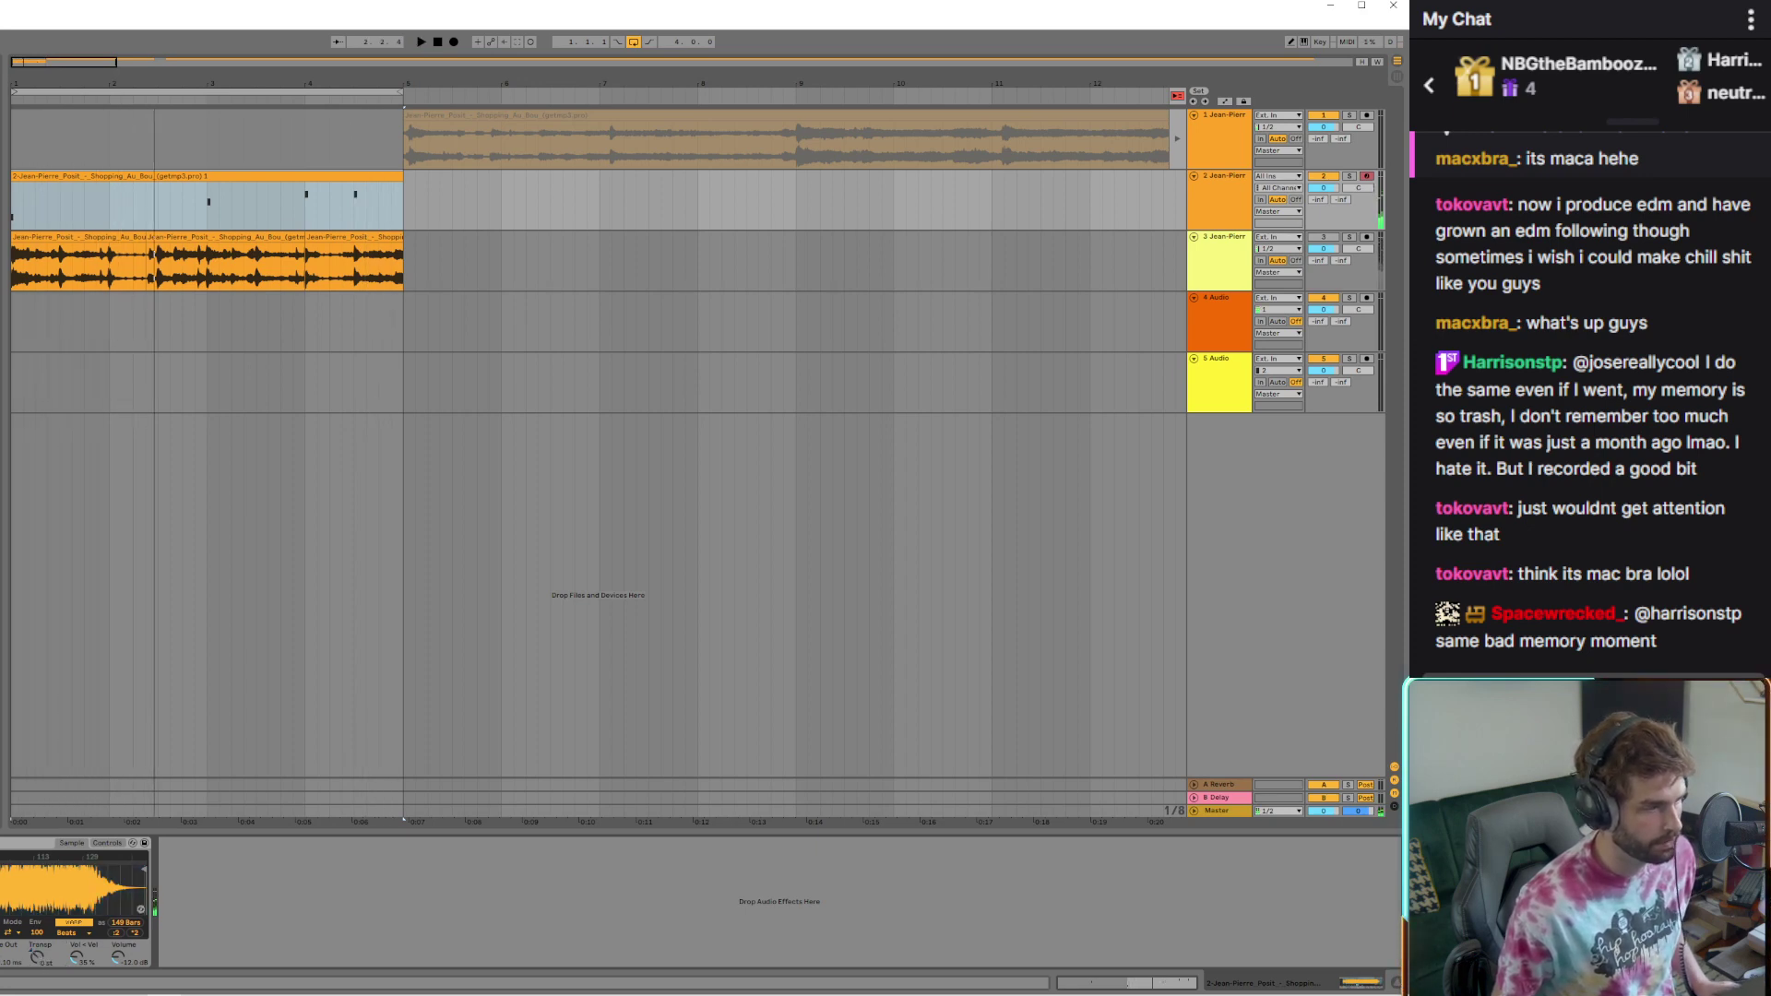
Compare the sampler with warping off and on, leave warping off, and set the tempo to 126
click(69, 924)
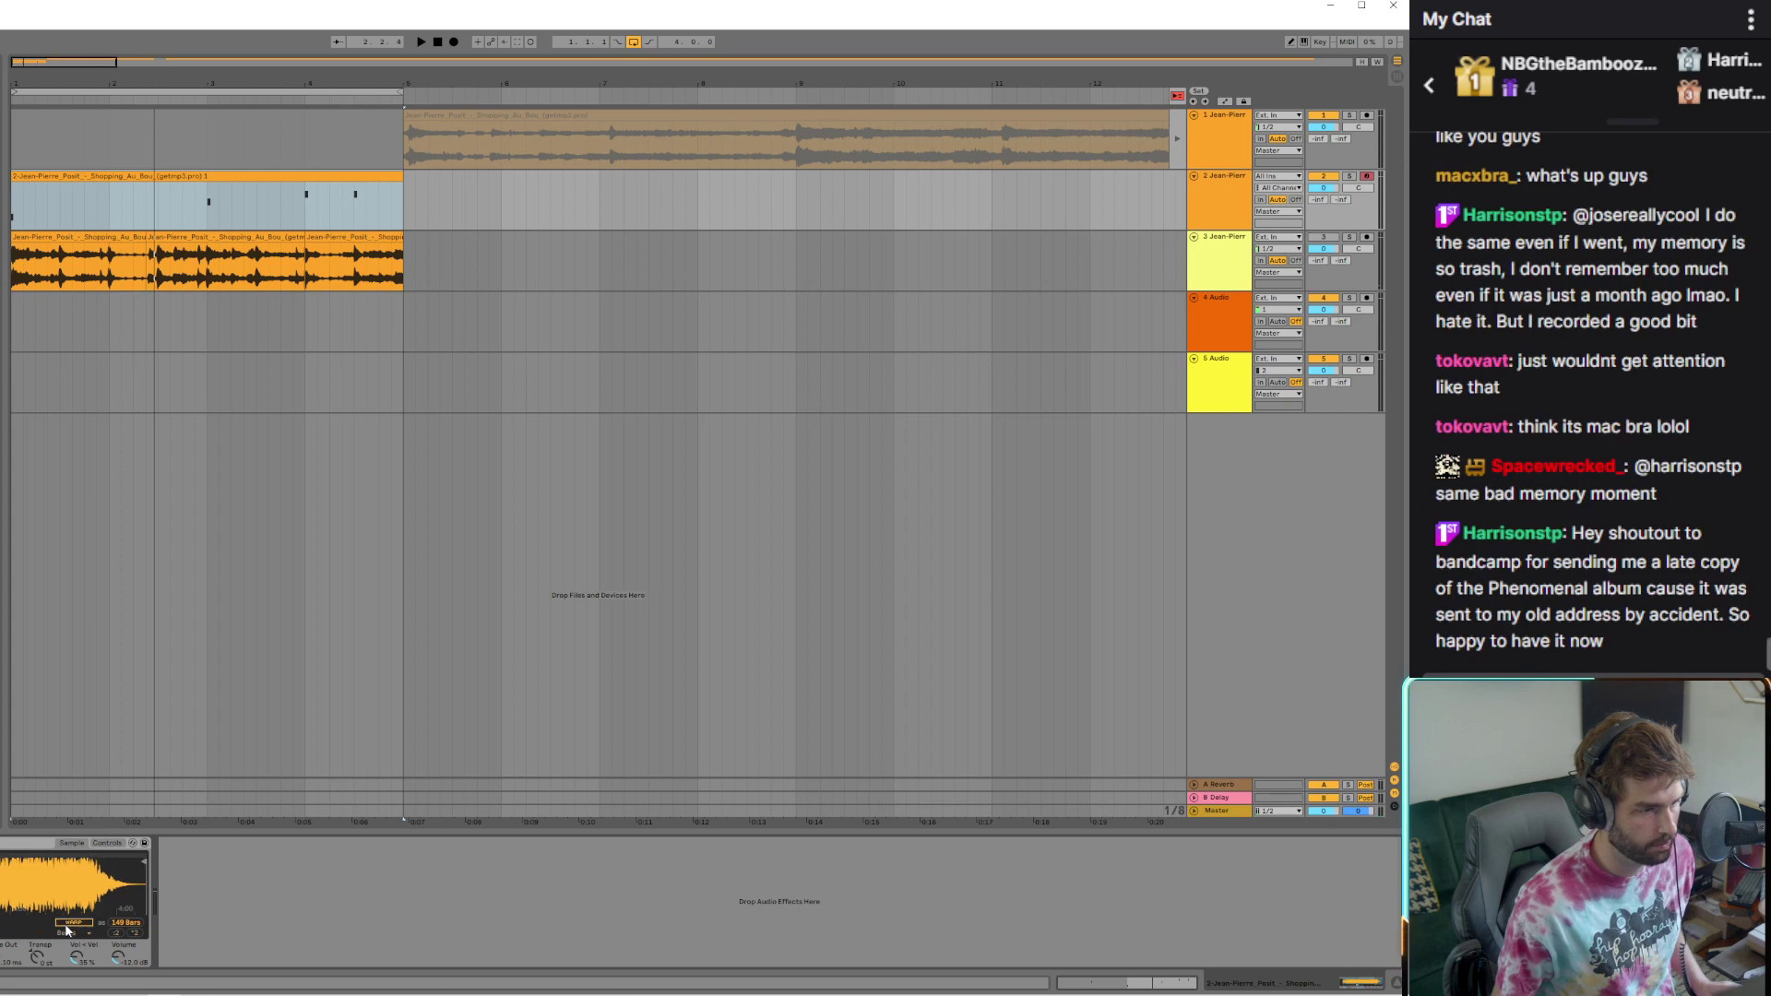
key(space)
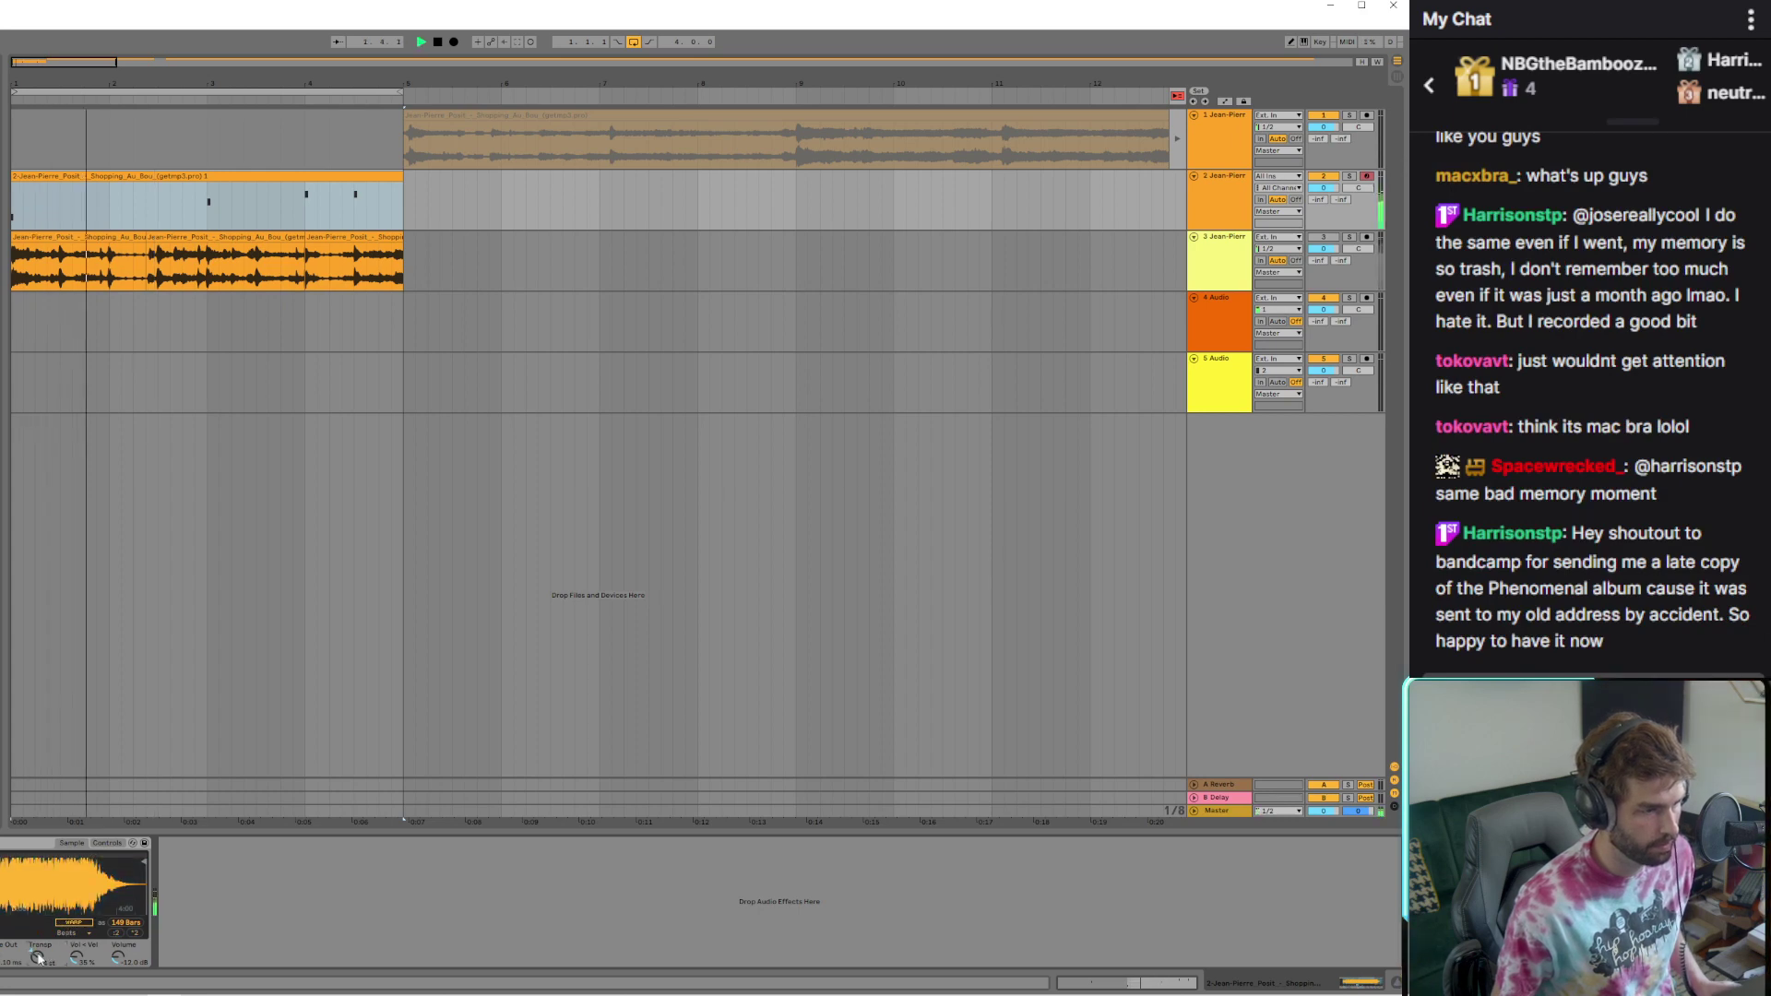
click(68, 923)
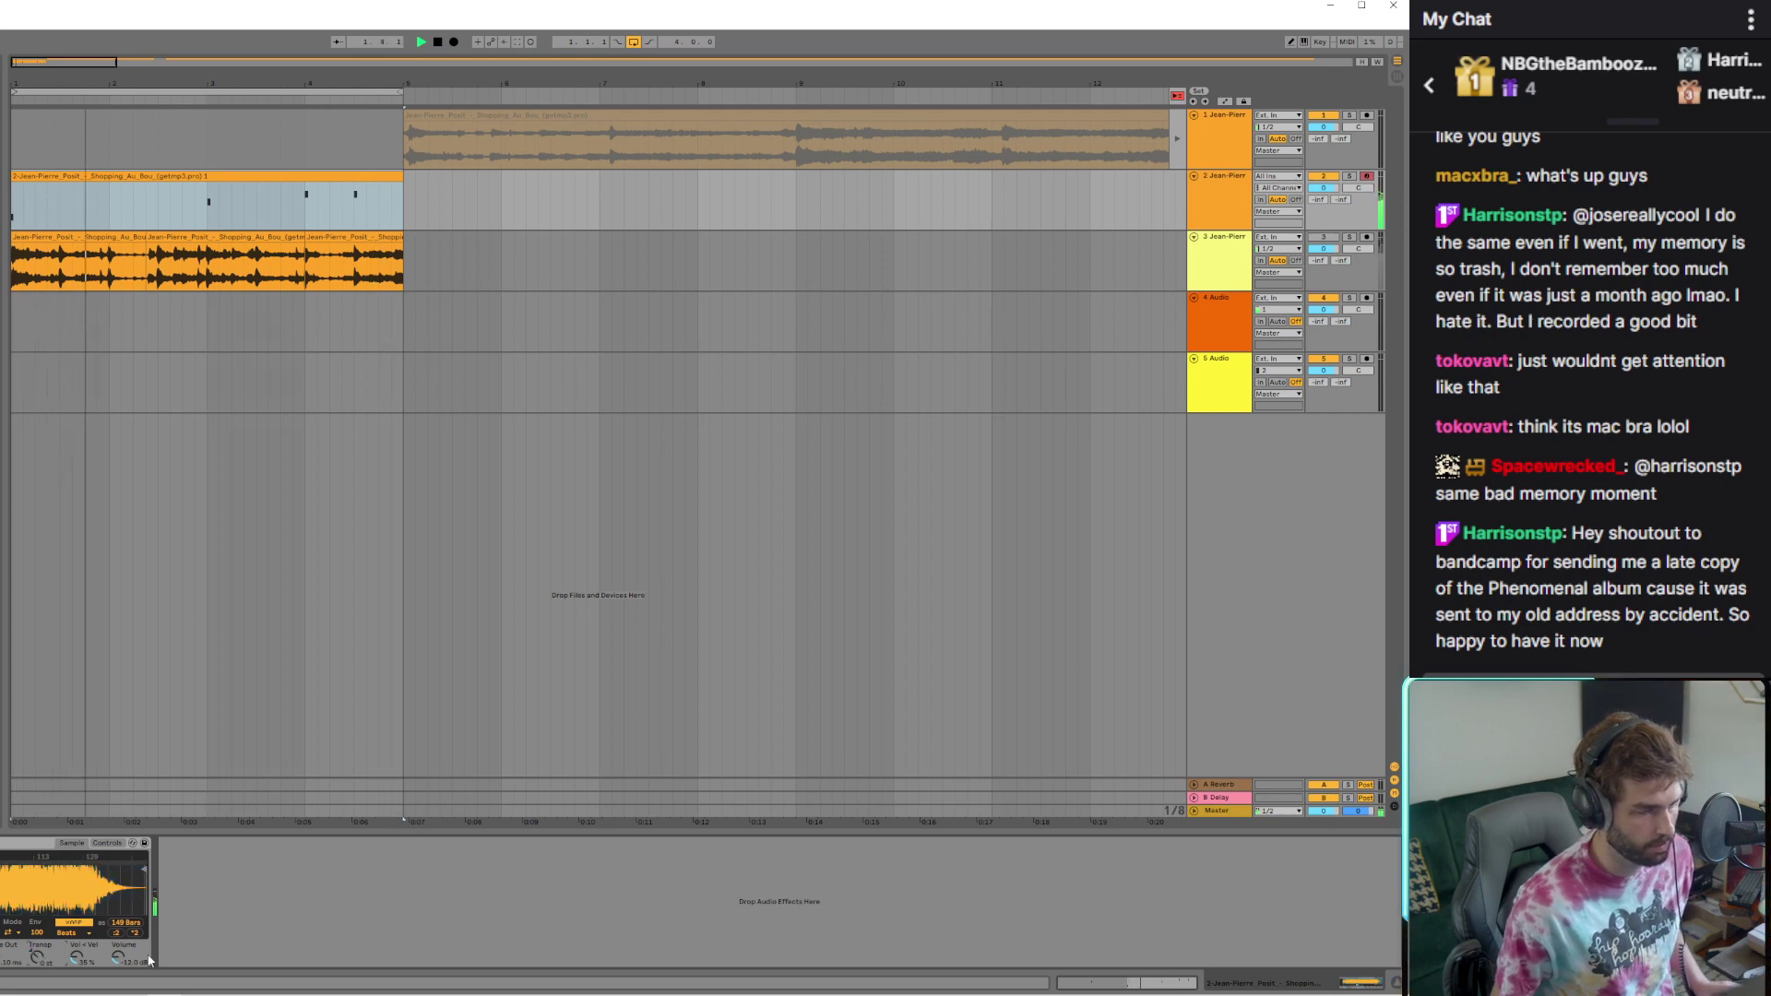
key(space)
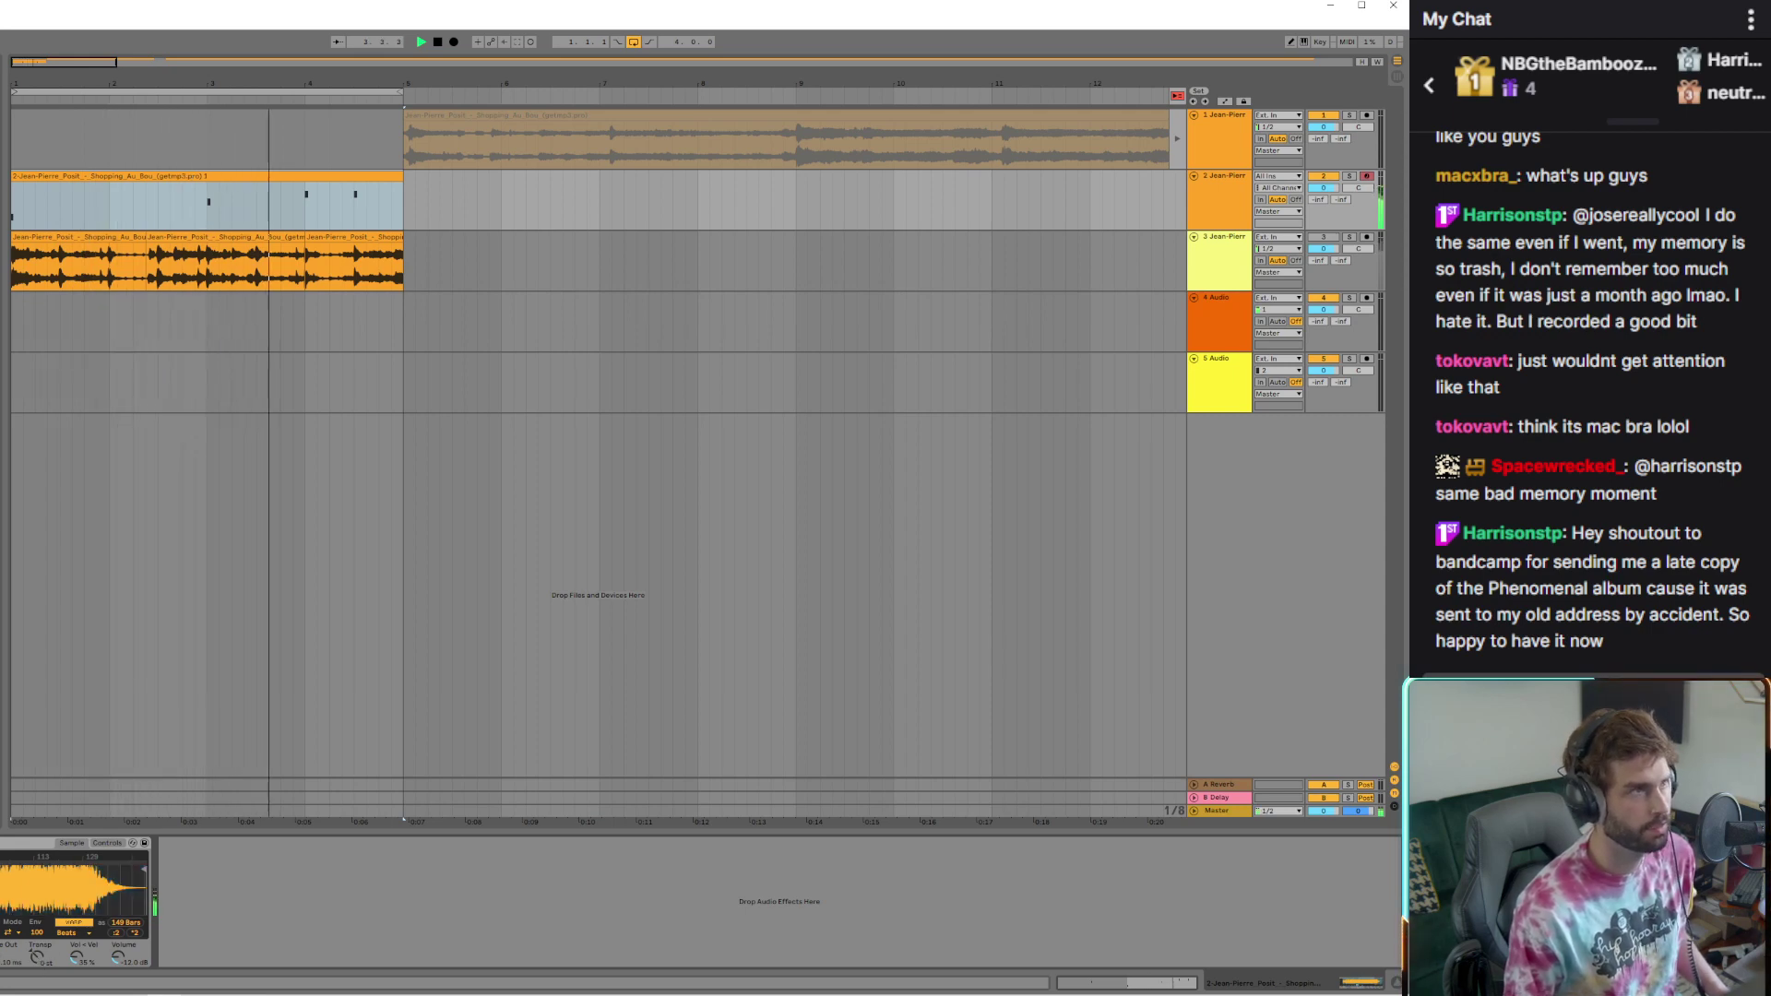
text(126)
key(Return)
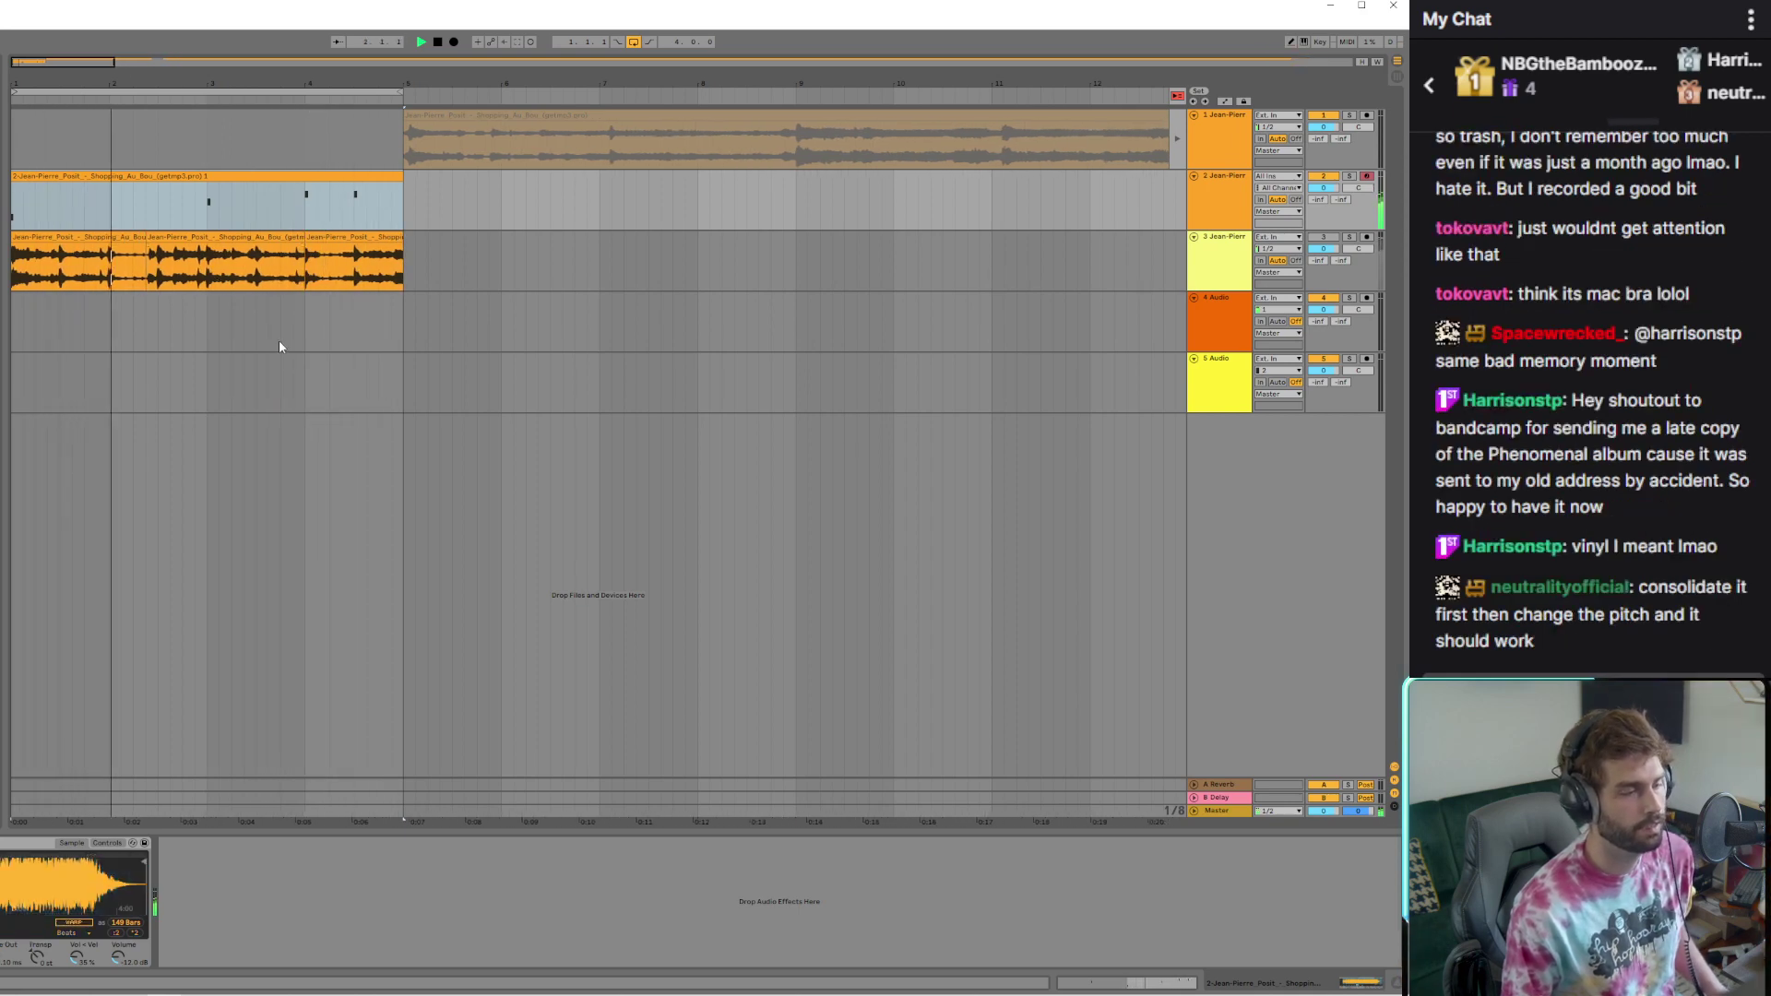
Move the sliced phrase clips out of the opening bars, leaving two on their track and one on the track below
click(318, 129)
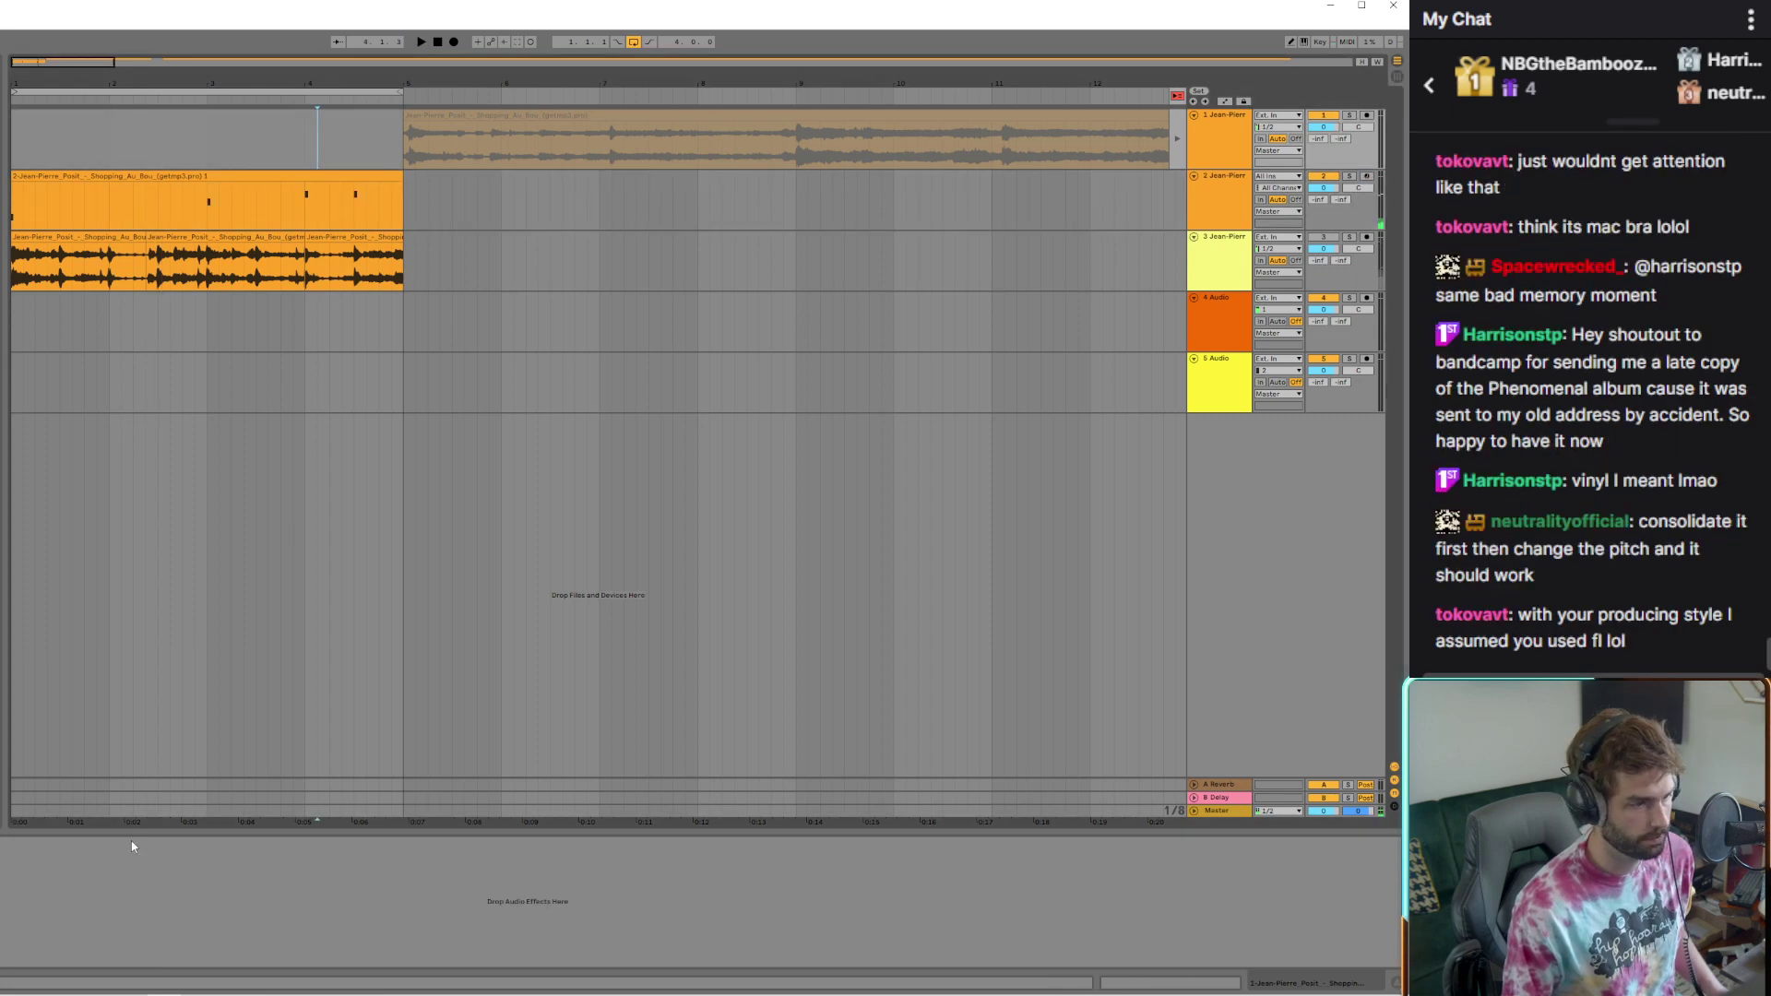
click(124, 238)
shift+double_click(336, 238)
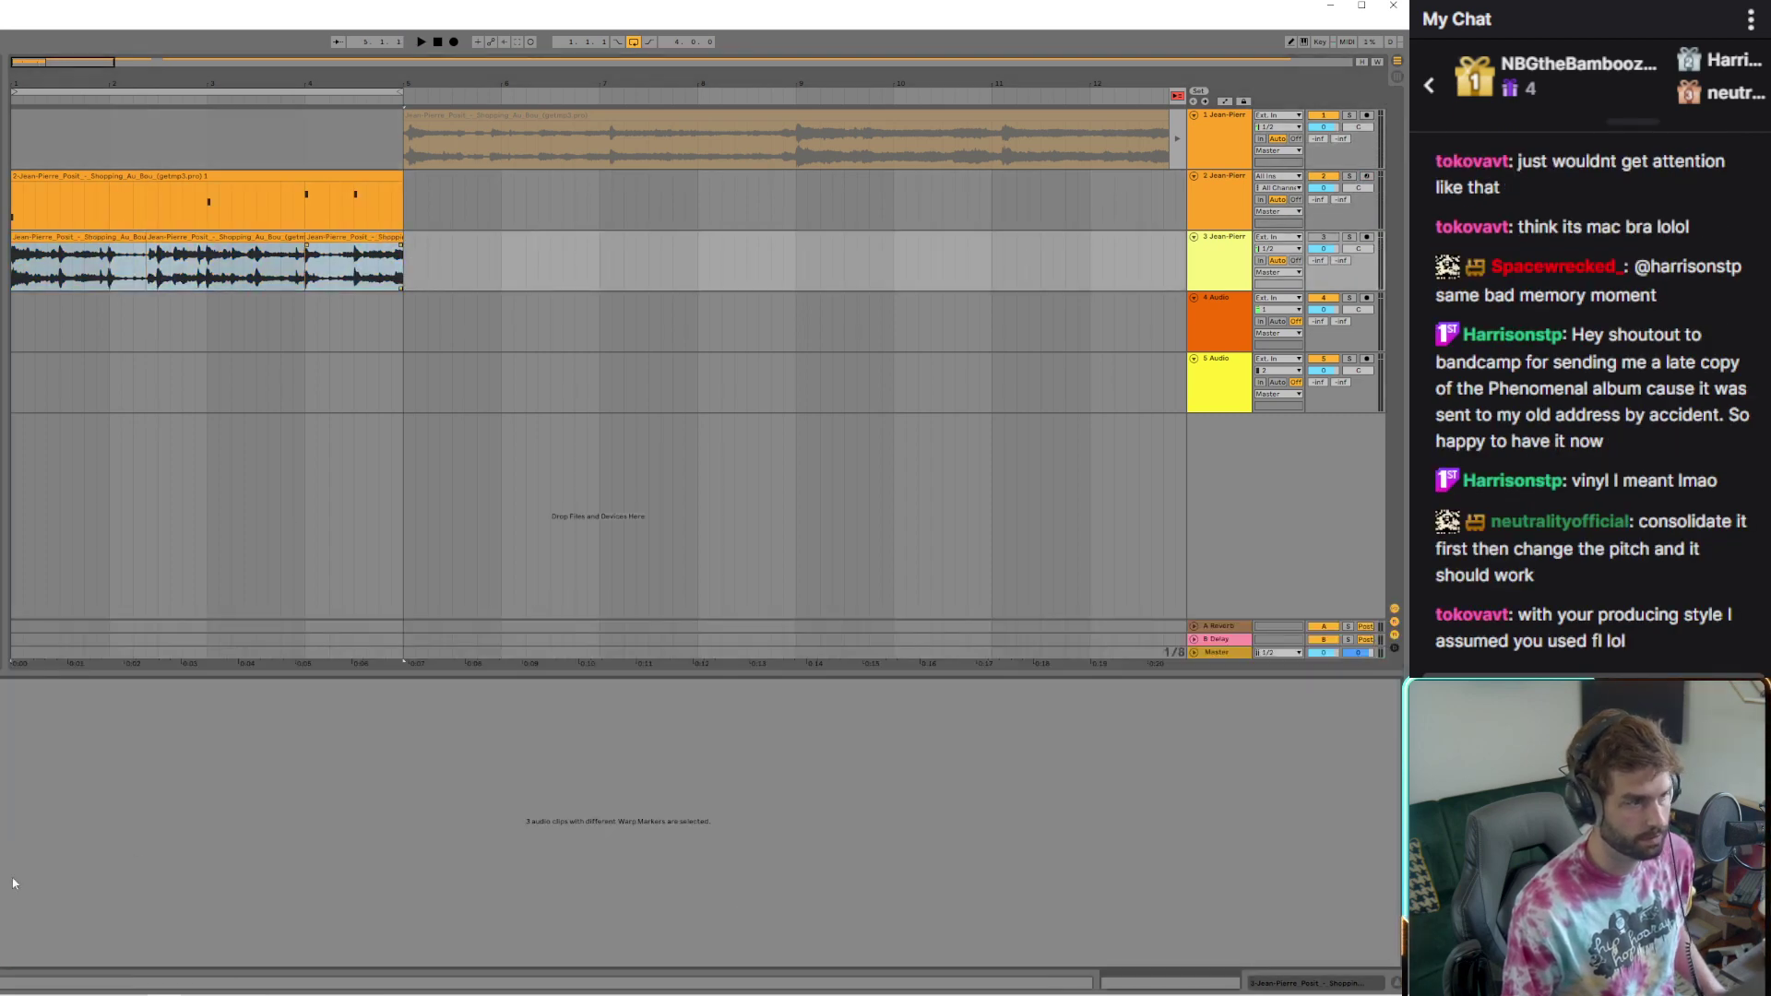
drag(99, 239, 11, 304)
click(437, 262)
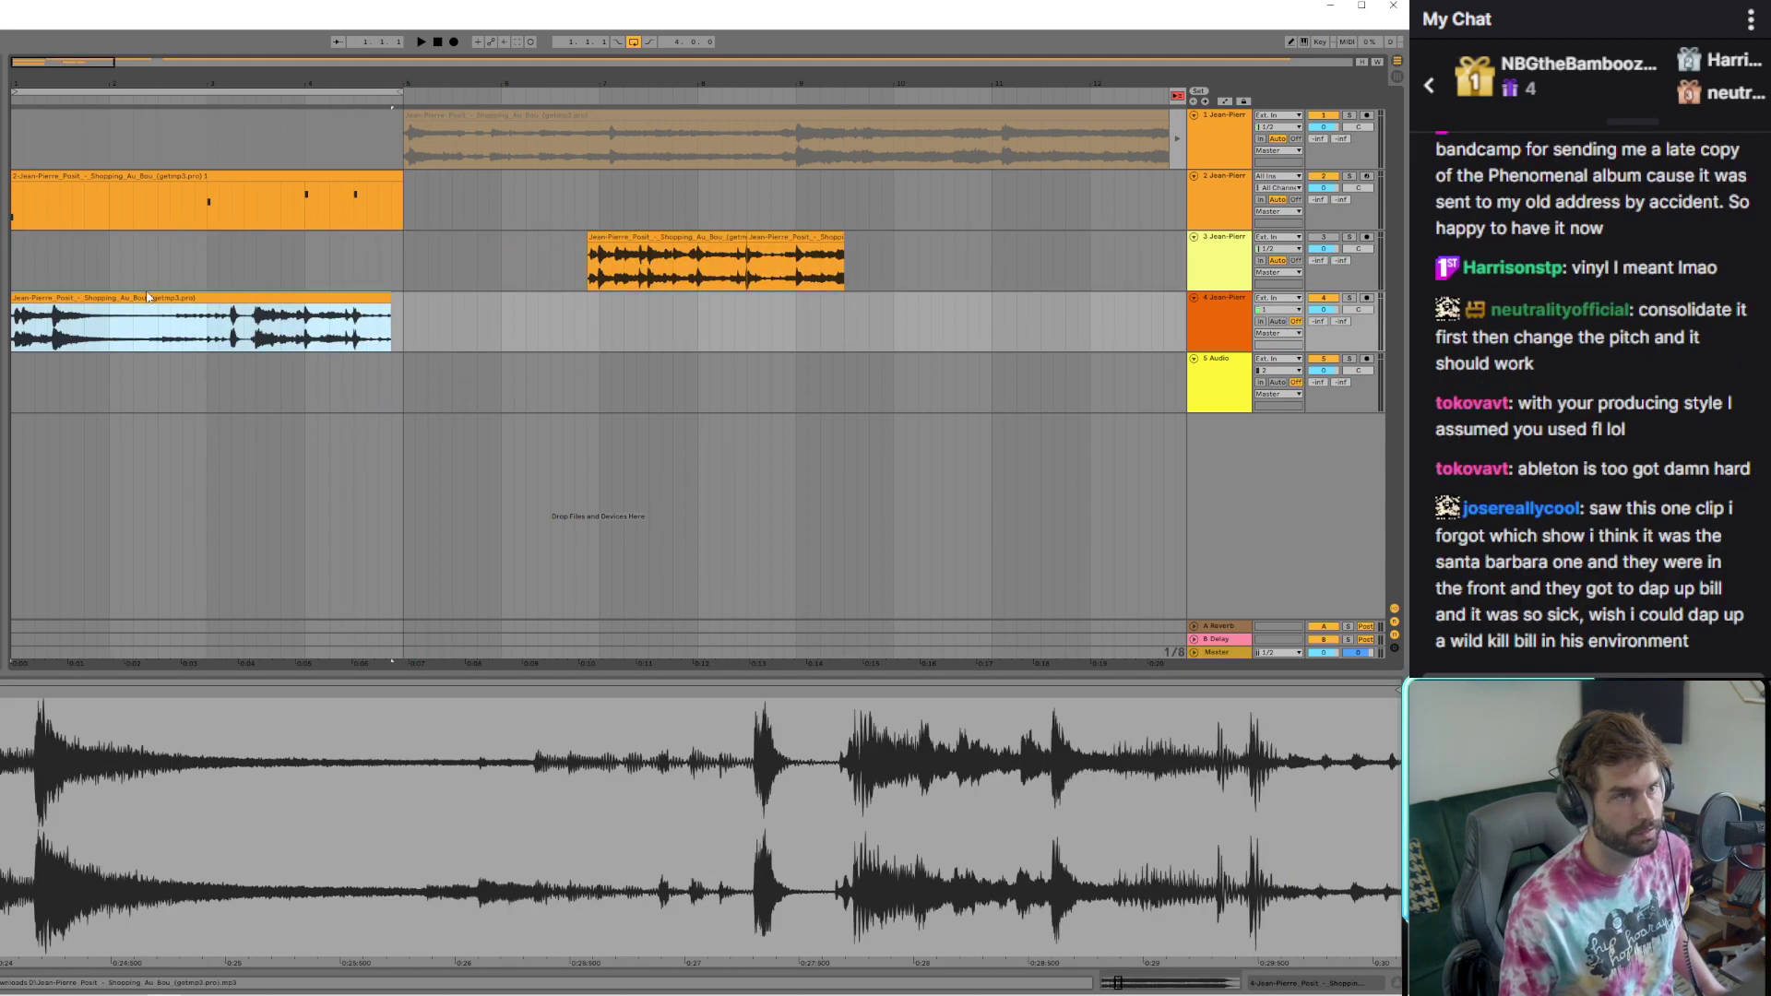
key(ctrl+z)
drag(291, 294, 426, 295)
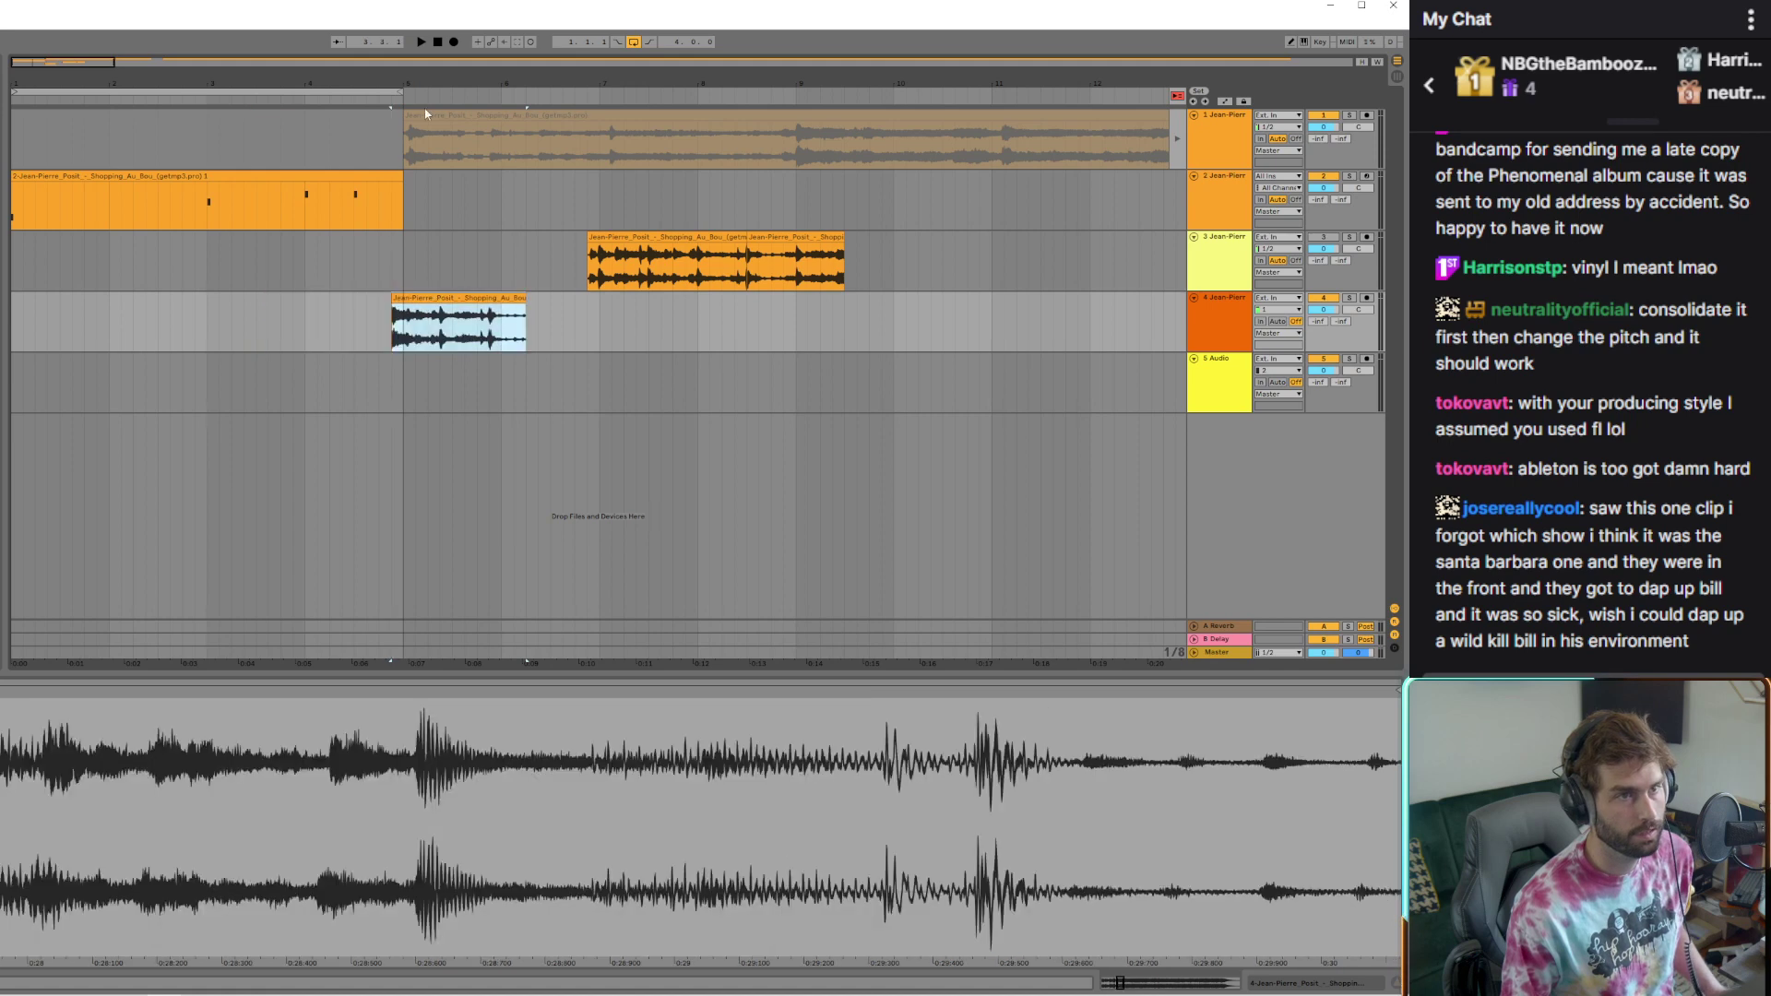
Move the full song clip from the first track to the start of the fifth track and delete the lead-in before its first hit
drag(408, 114, 23, 390)
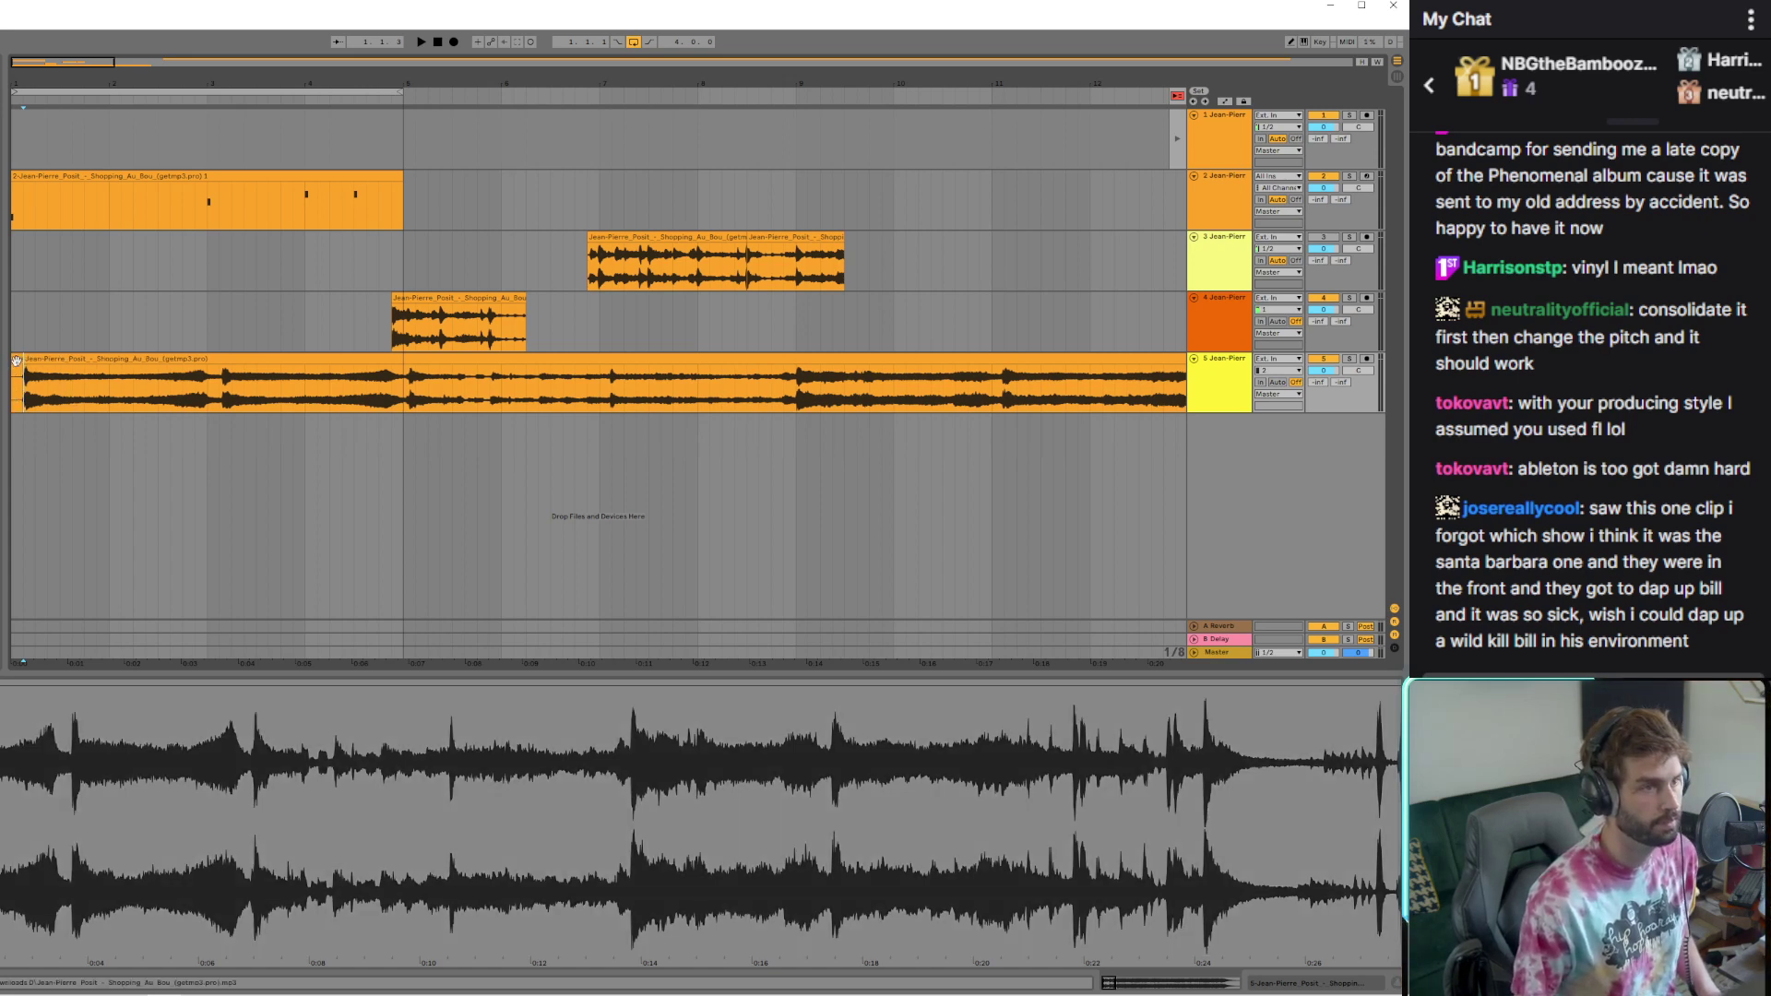
scroll(16, 361, up, 6)
click(18, 360)
key(Delete)
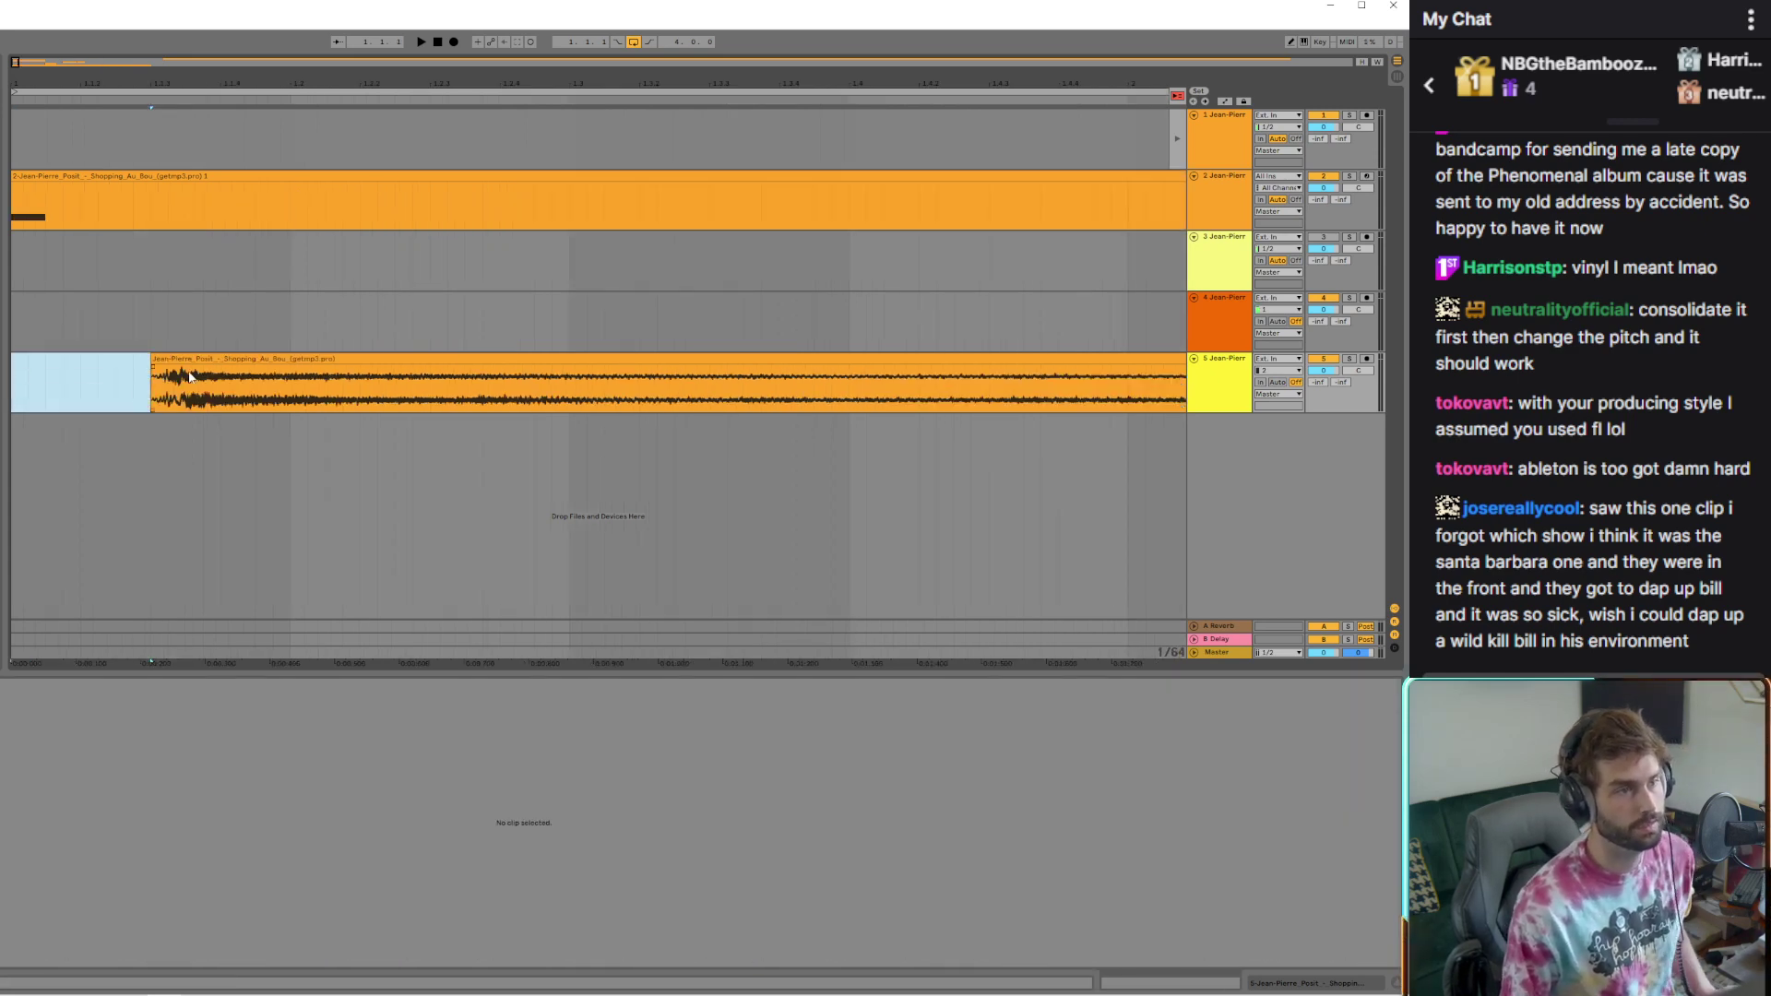
Align the trimmed song clip with the very start of bar 1
scroll(189, 377, down, 8)
scroll(9, 378, up, 5)
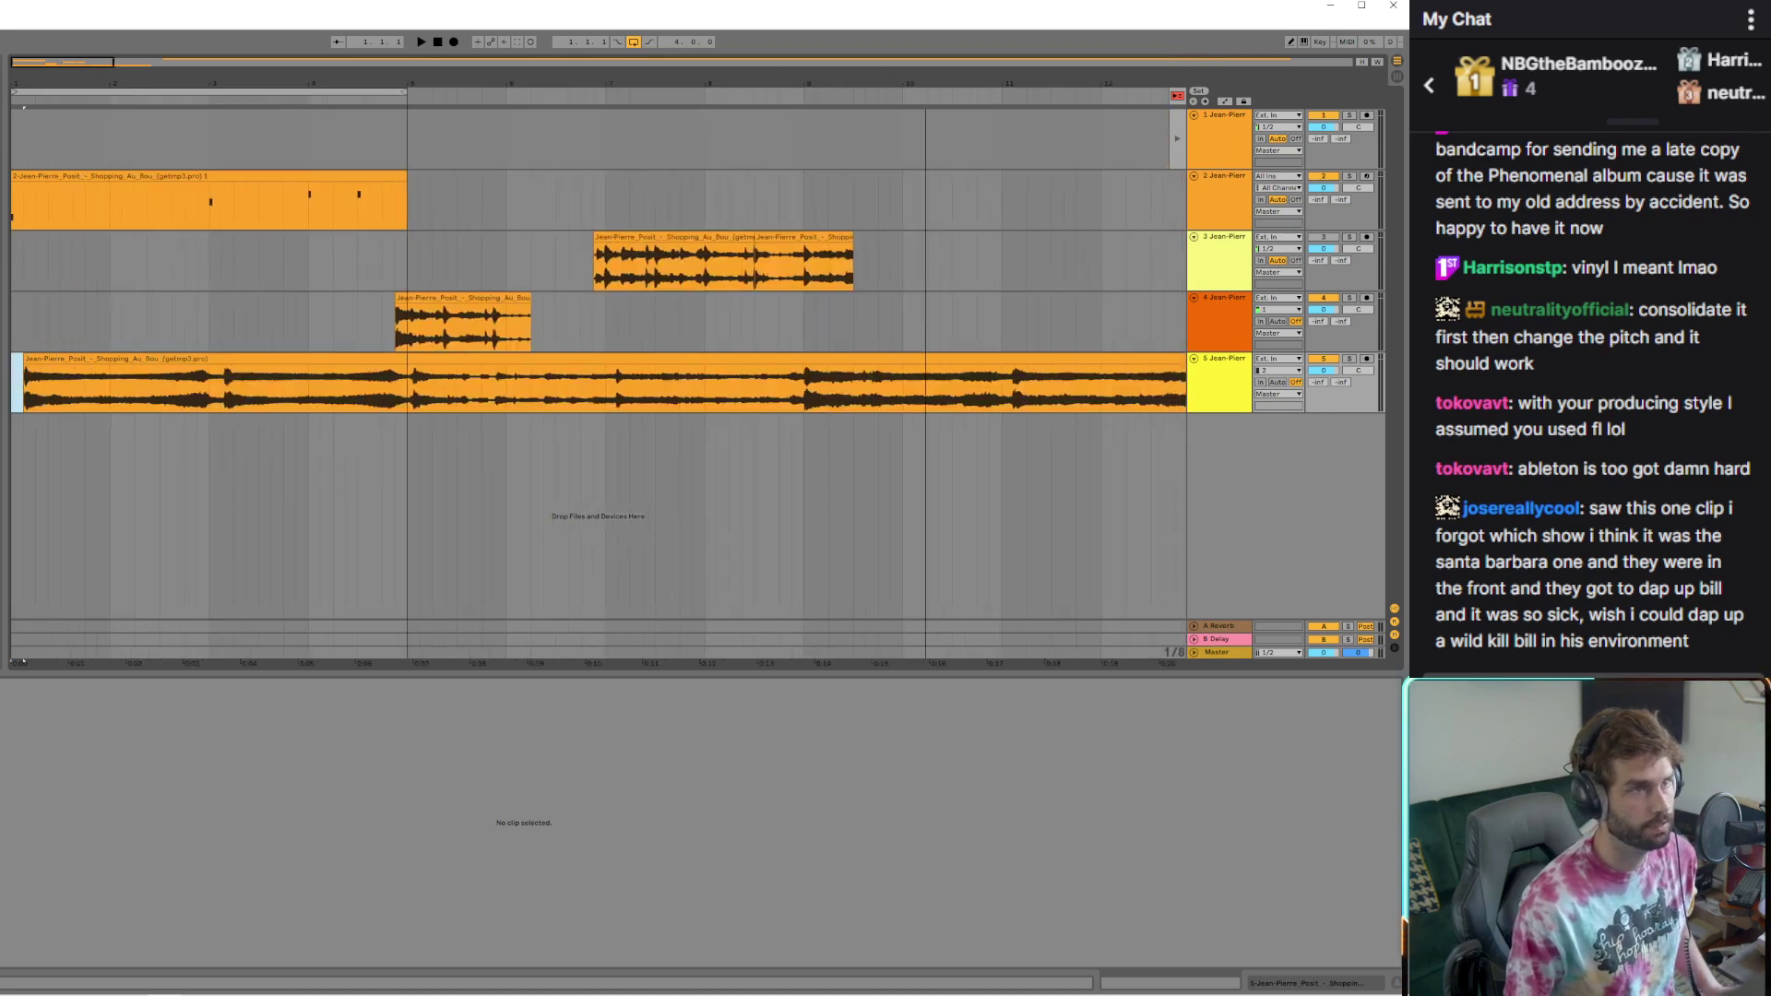
click(12, 369)
drag(2, 364, 15, 363)
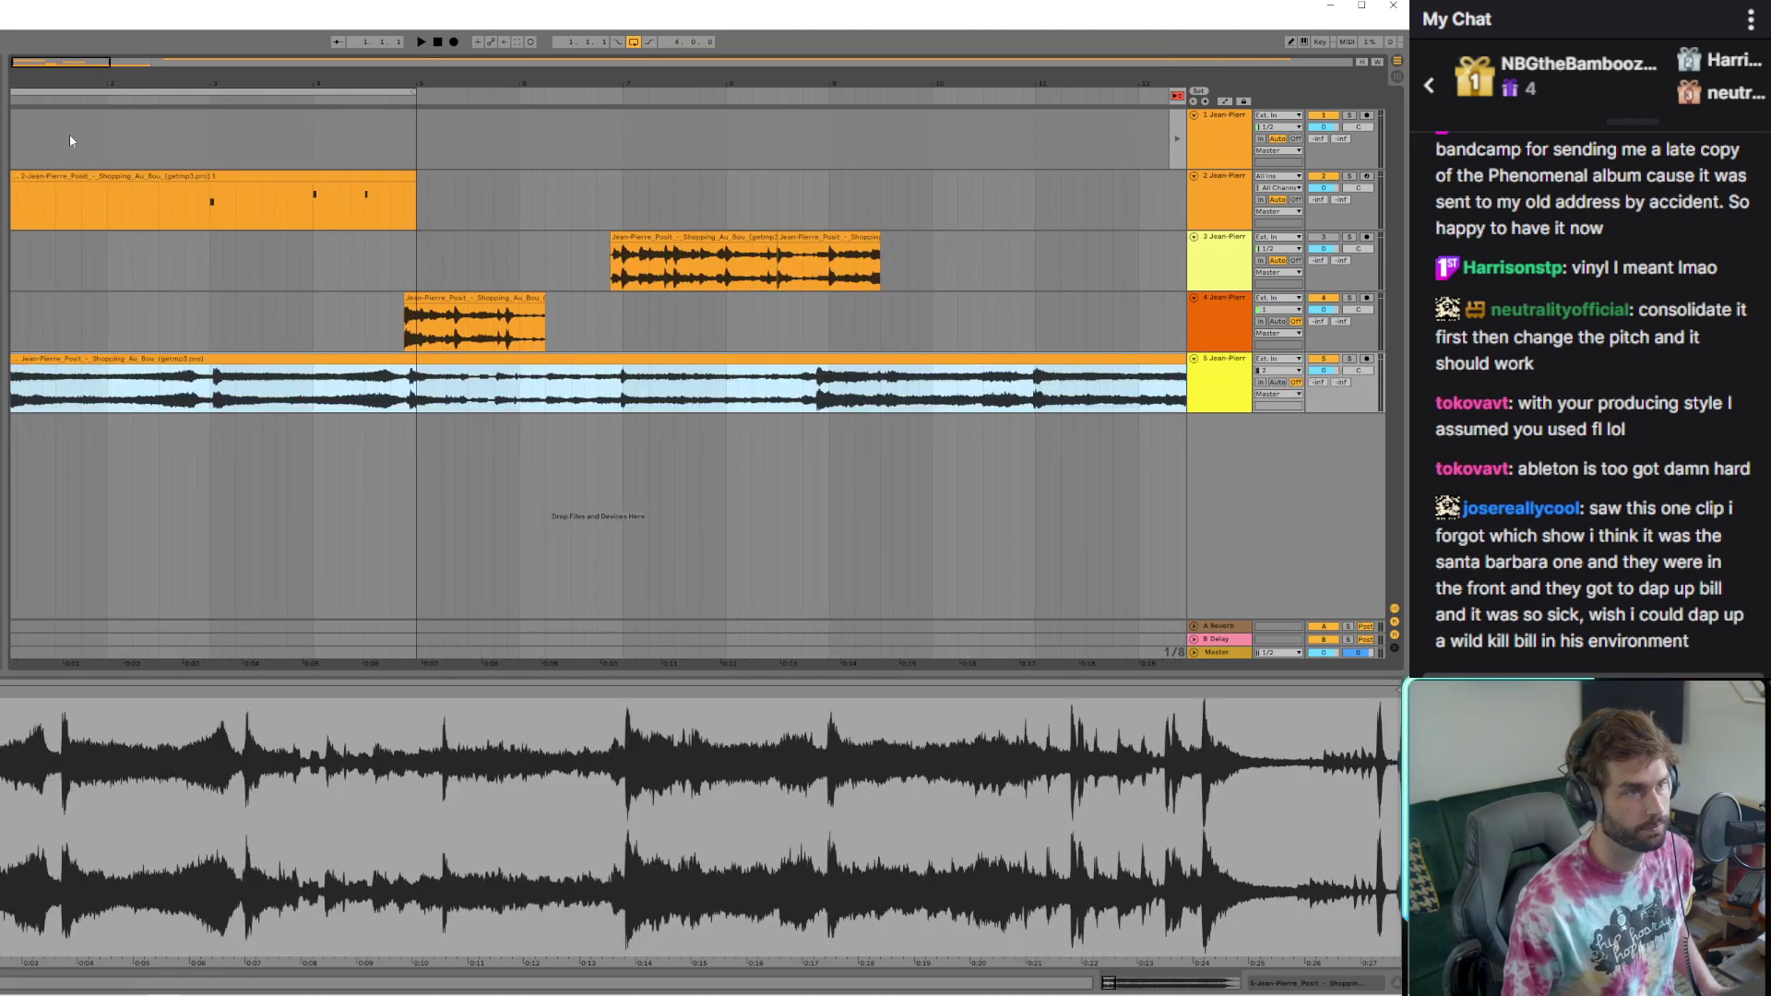
Play the song clip against the sampler notes and lower the tempo slightly so the second phrase lines up with bar 3
drag(60, 63, 57, 67)
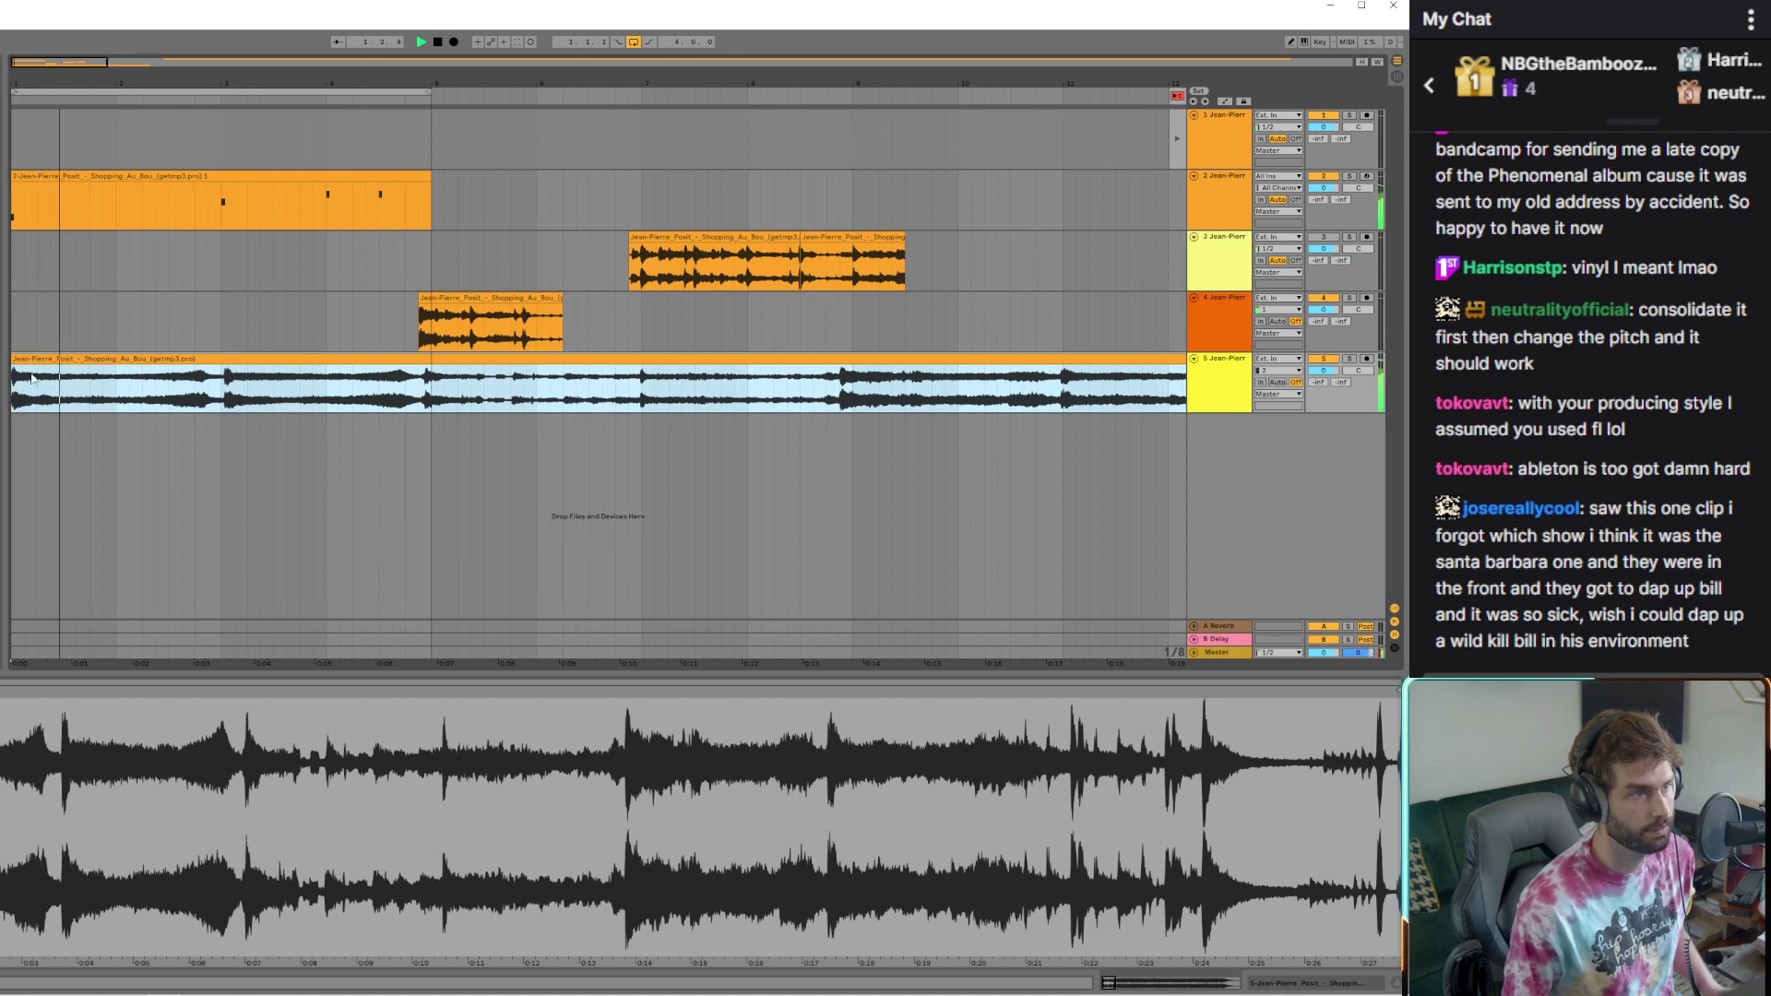
click(224, 399)
scroll(229, 401, up, 5)
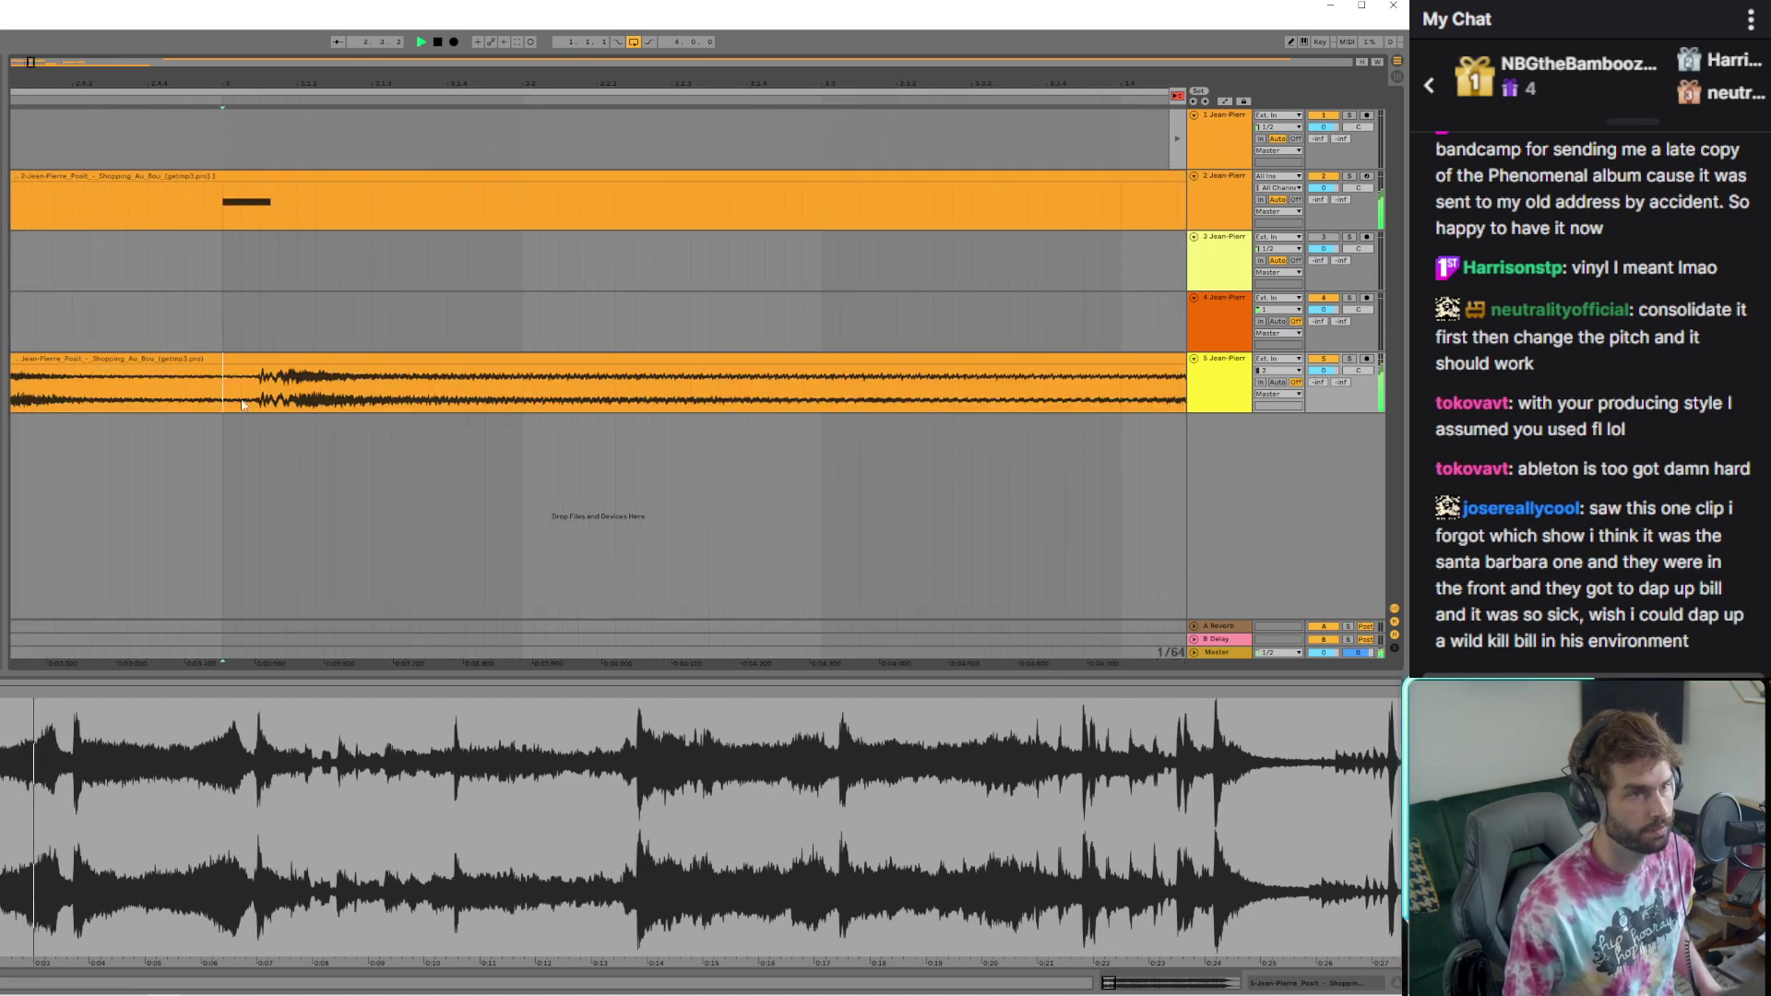
scroll(264, 396, down, 5)
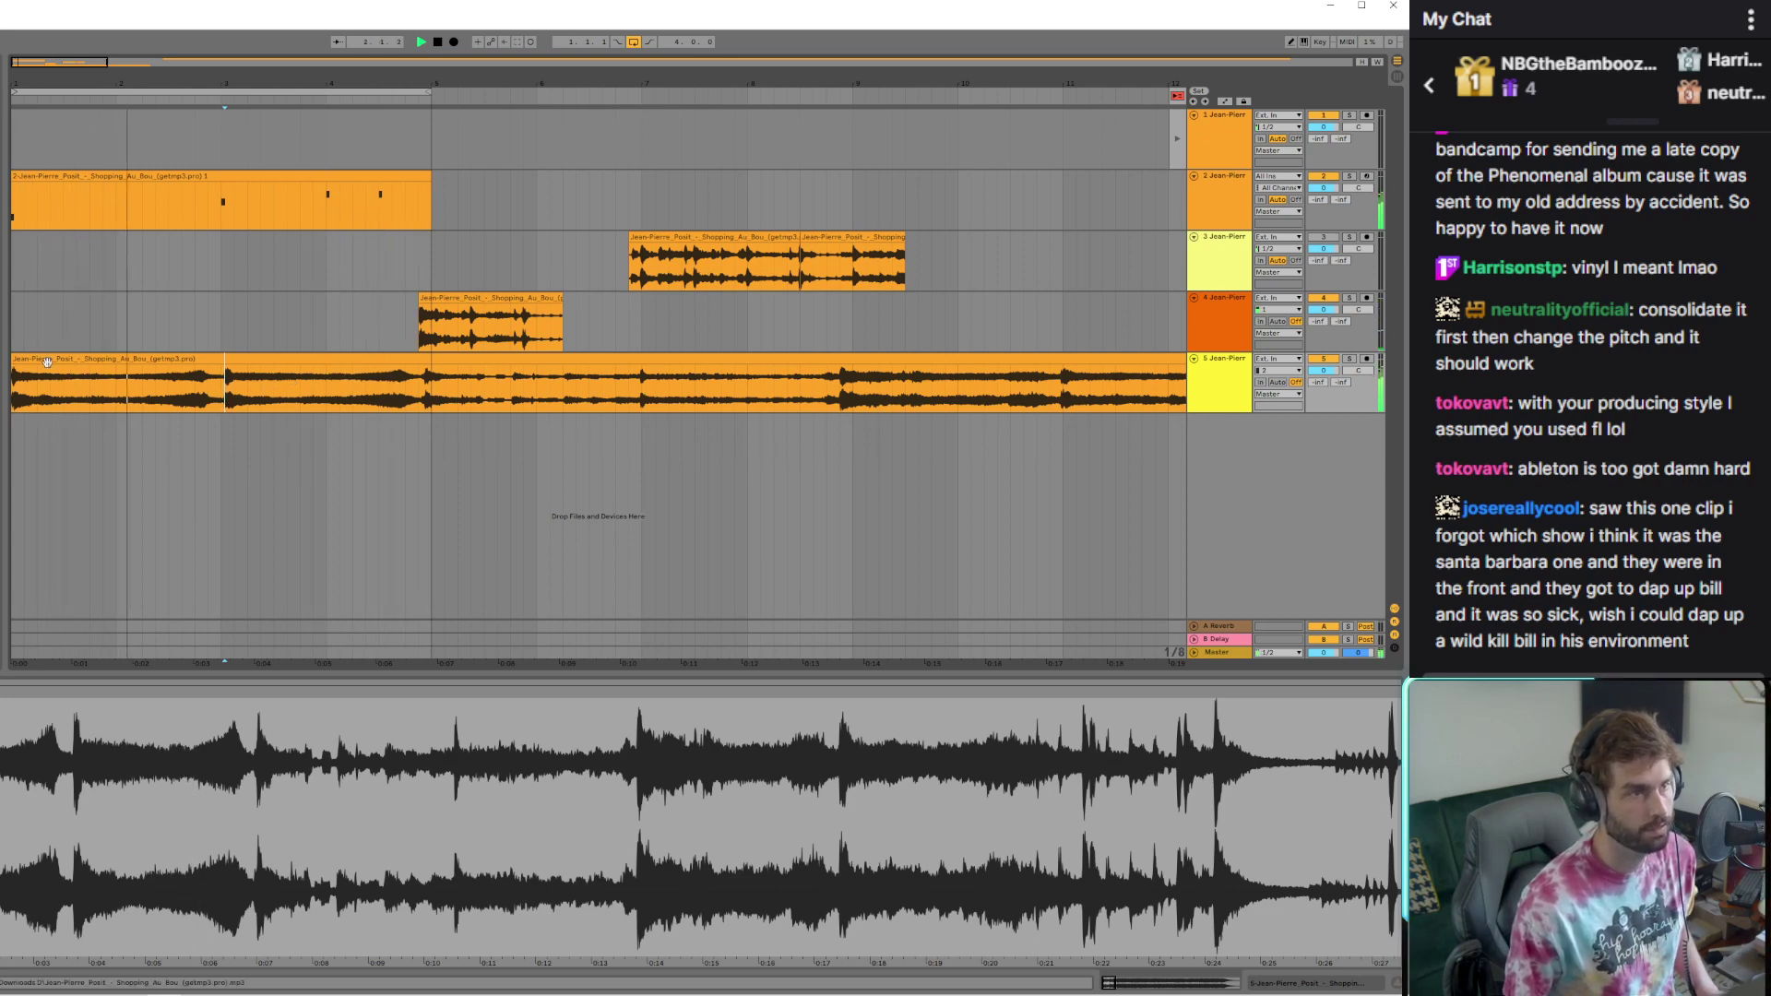
key(Up)
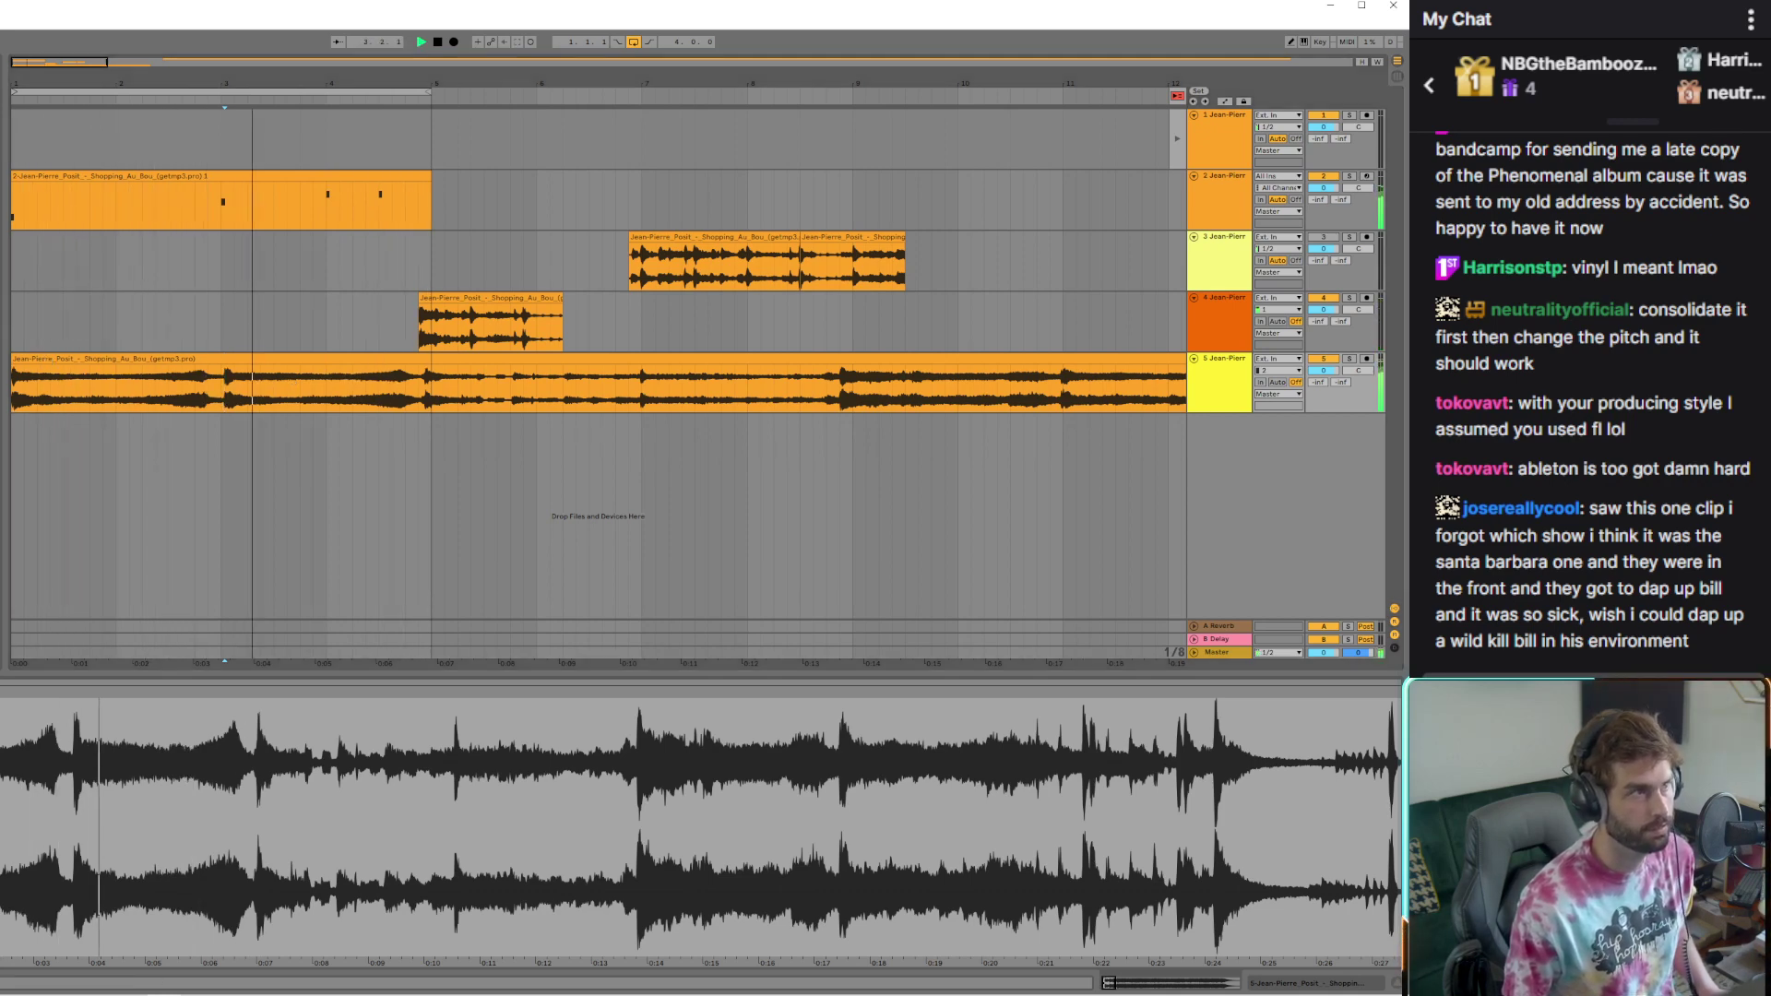
key(Down)
key(Down)
key(Down)
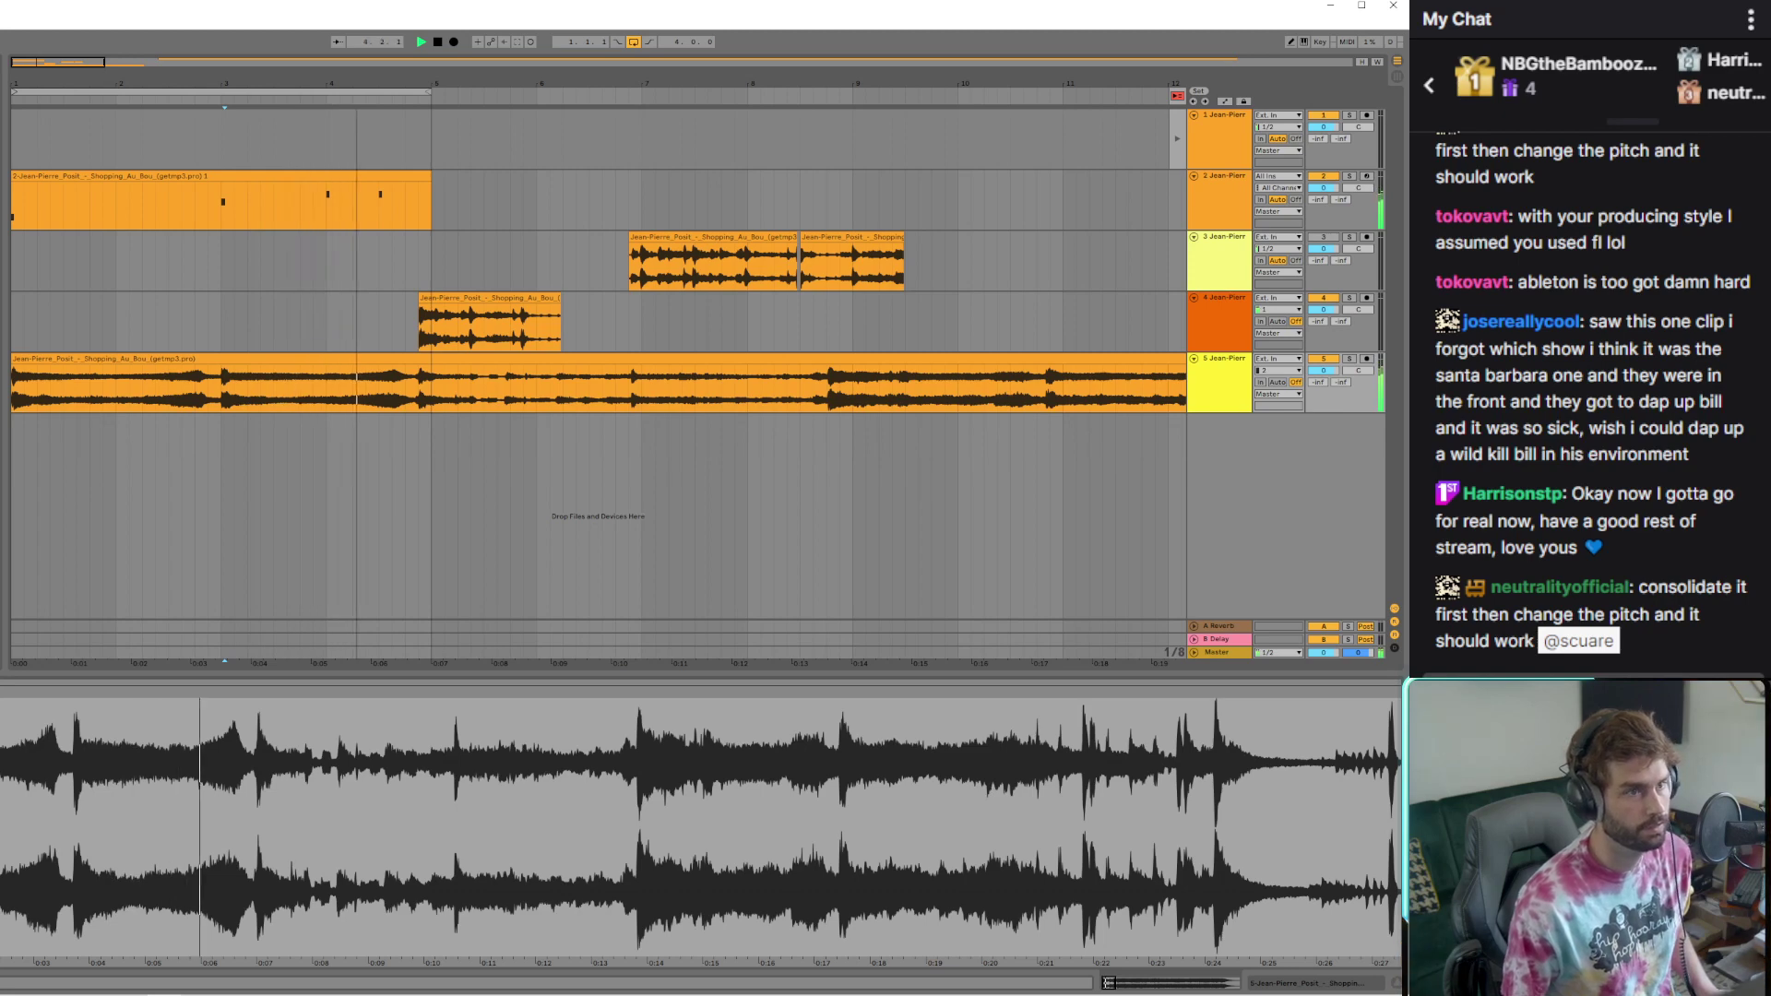
click(439, 42)
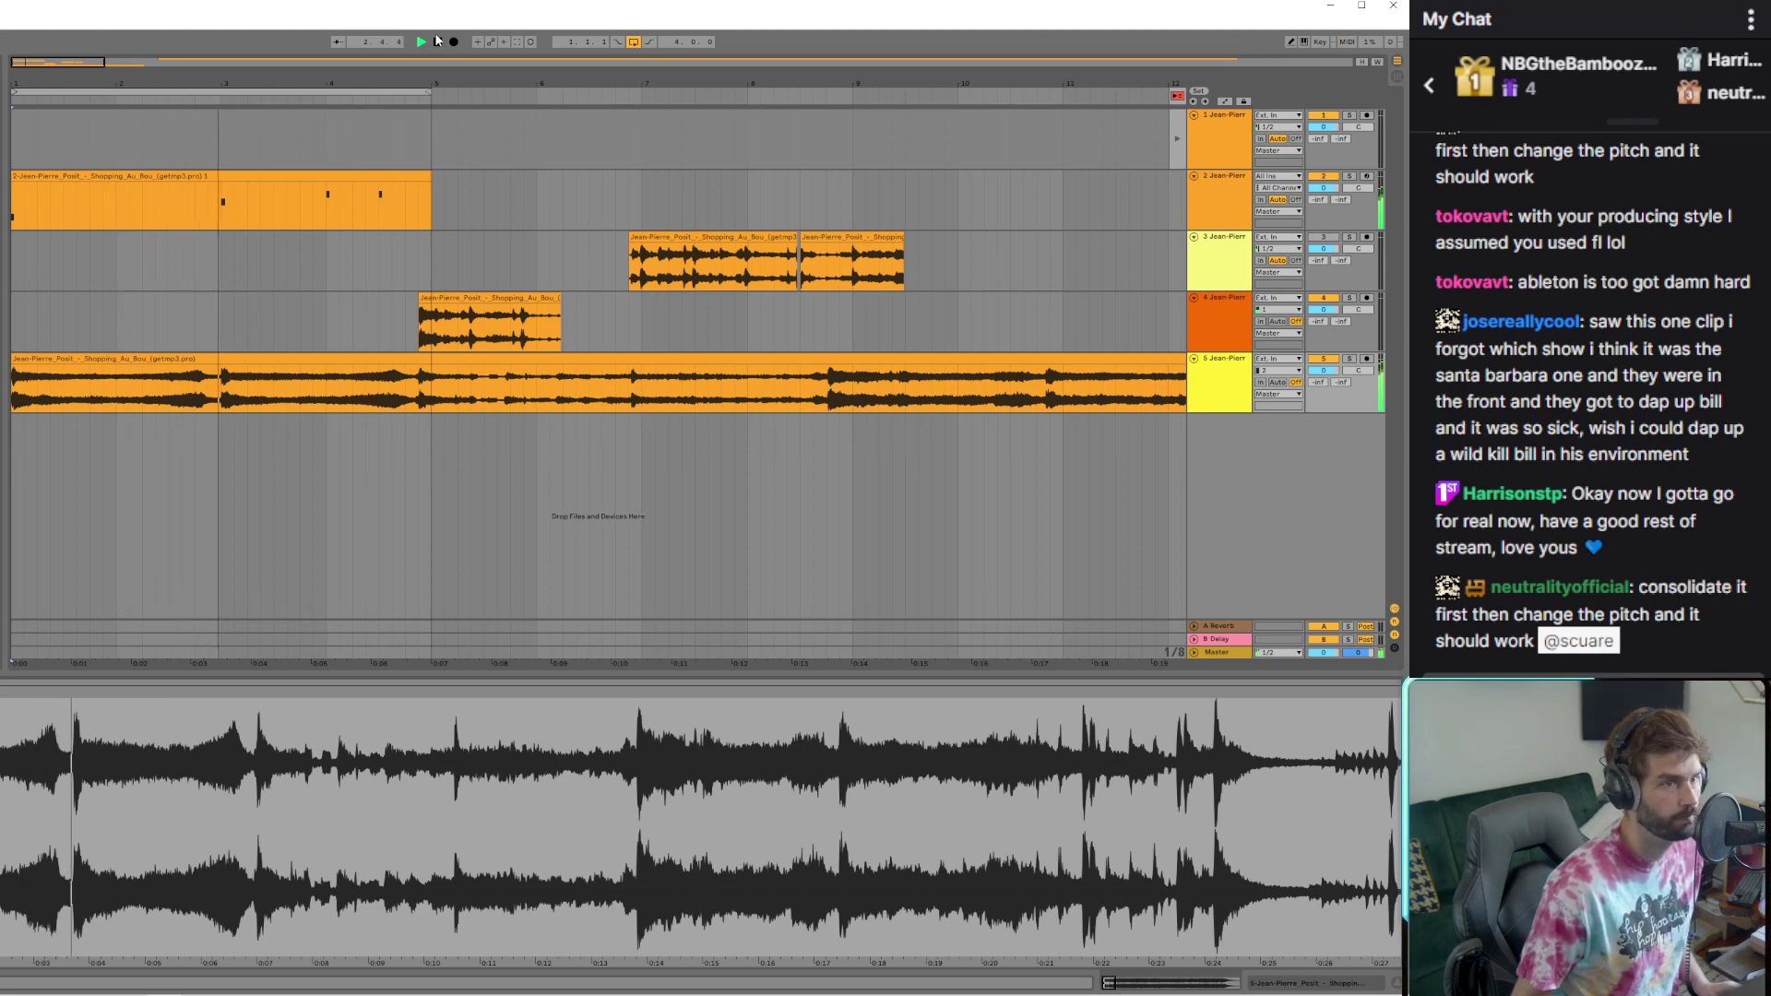
key(space)
Split the song clip at the start of its second phrase, around bar 3
click(224, 394)
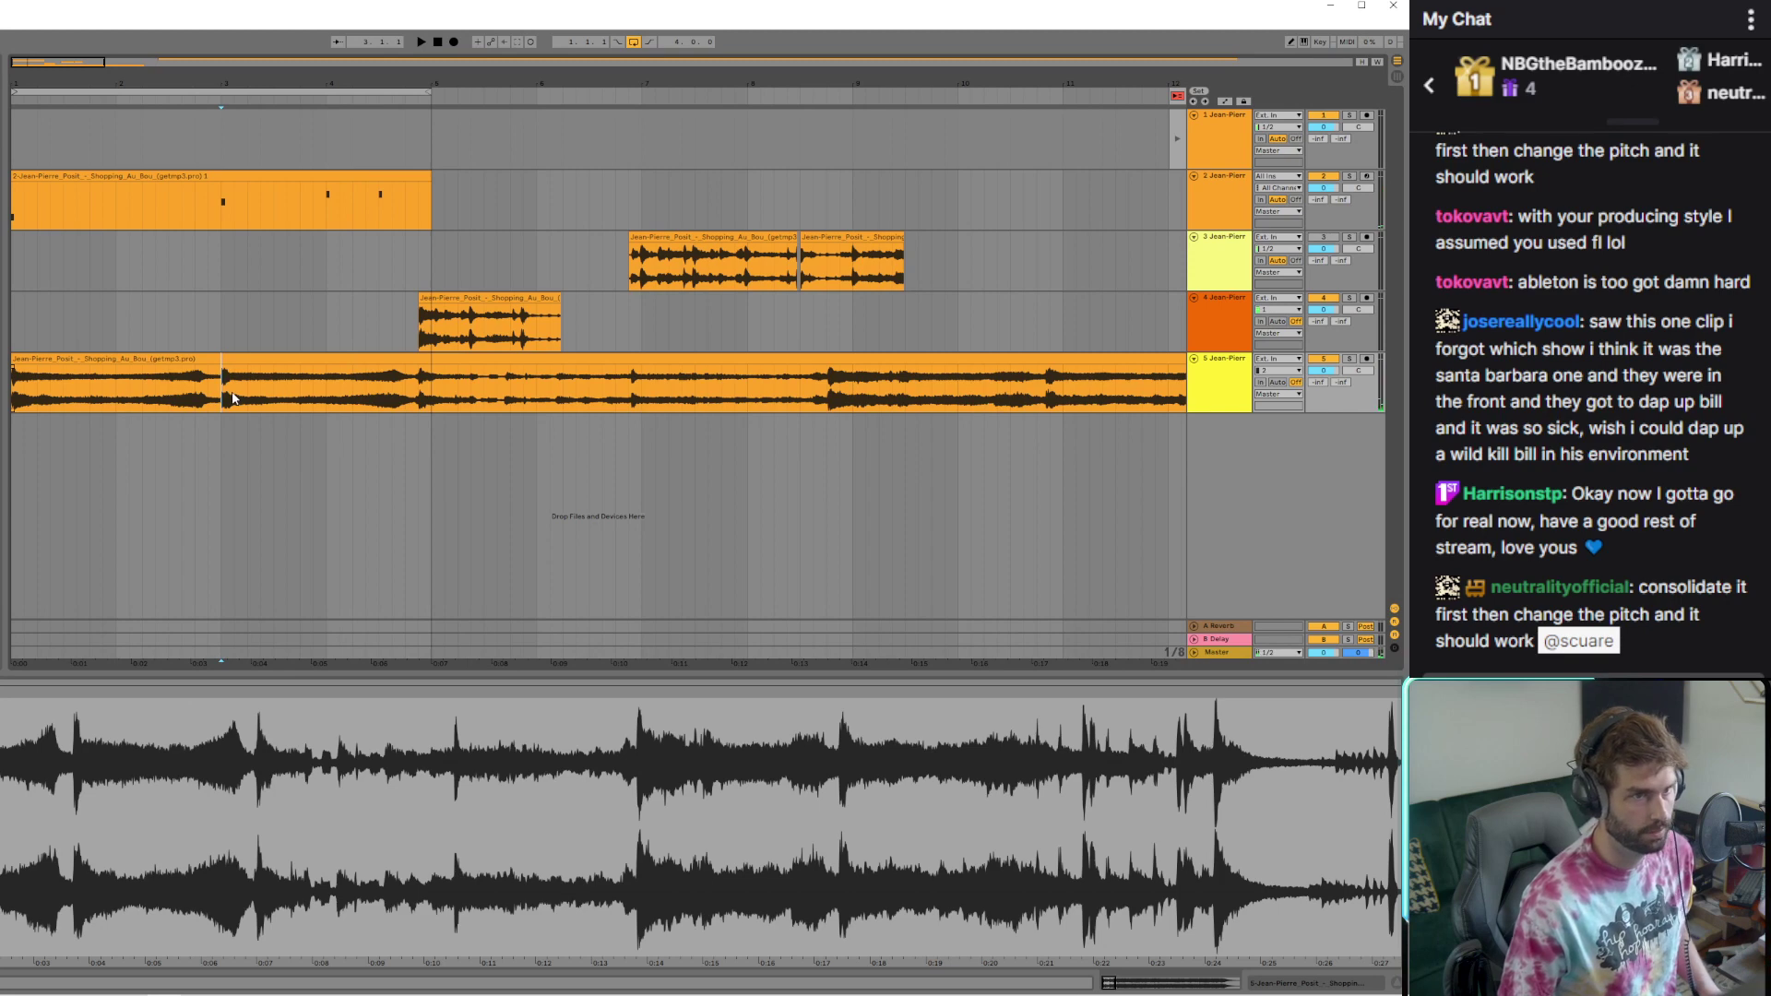
click(137, 180)
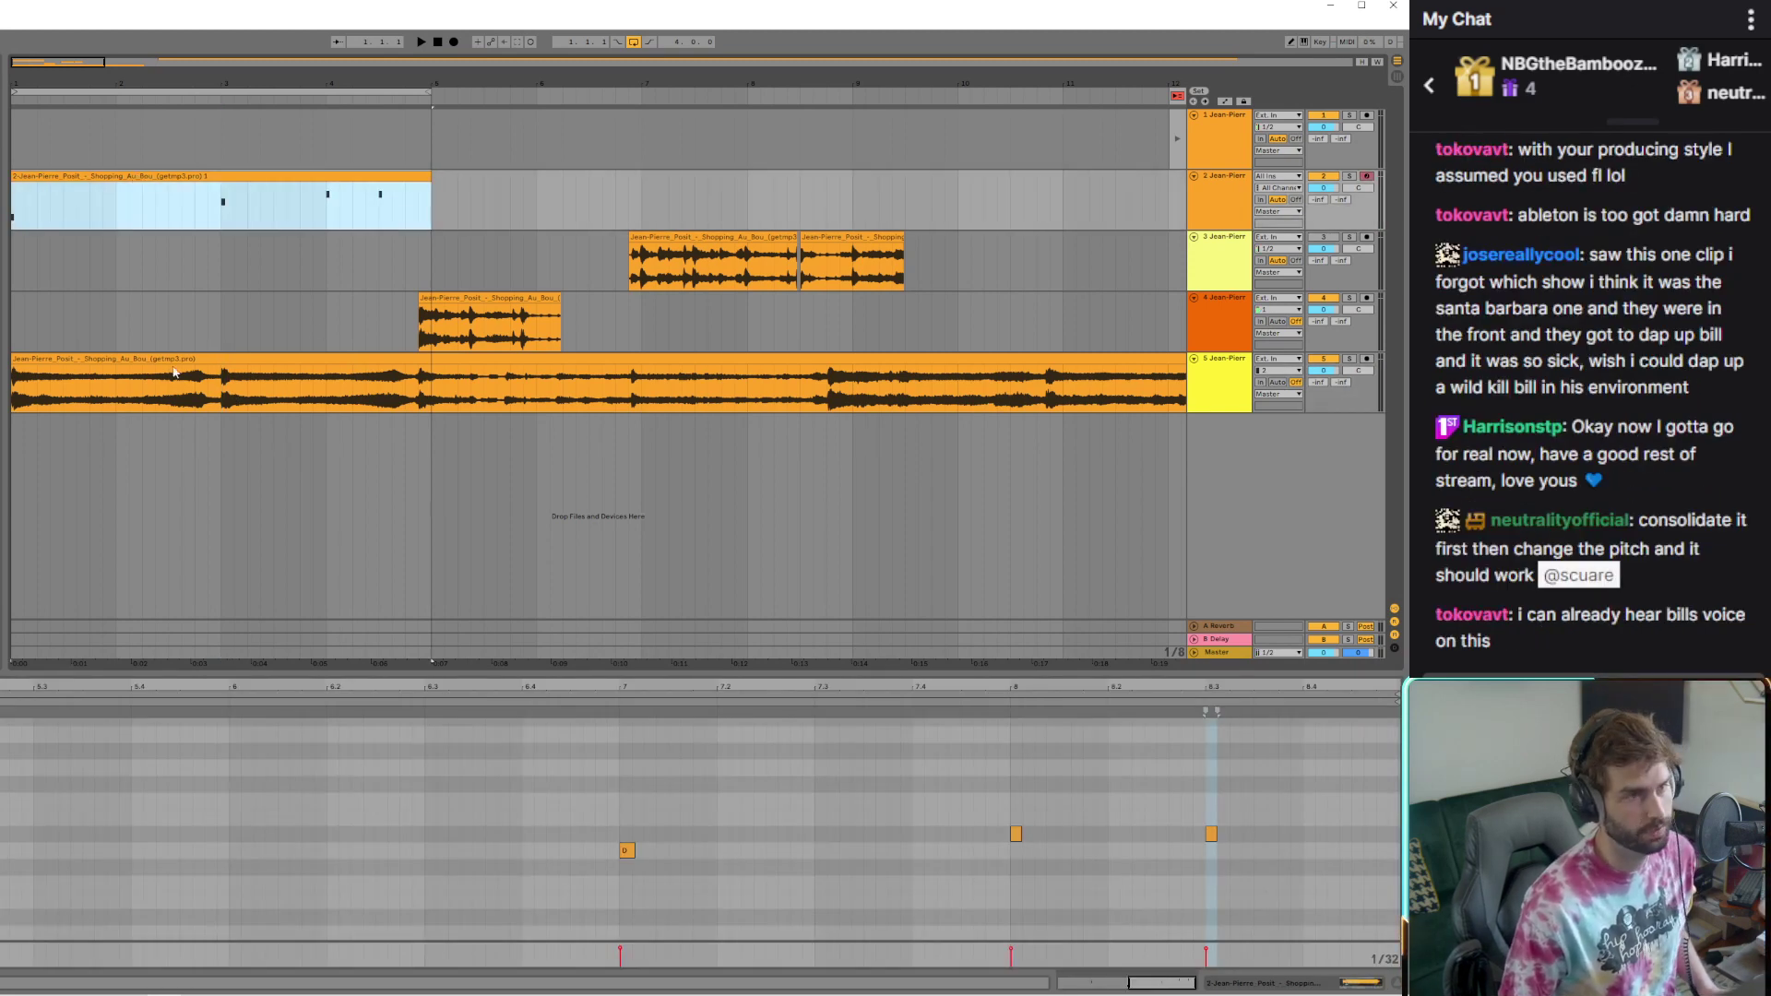
click(220, 395)
key(ctrl+e)
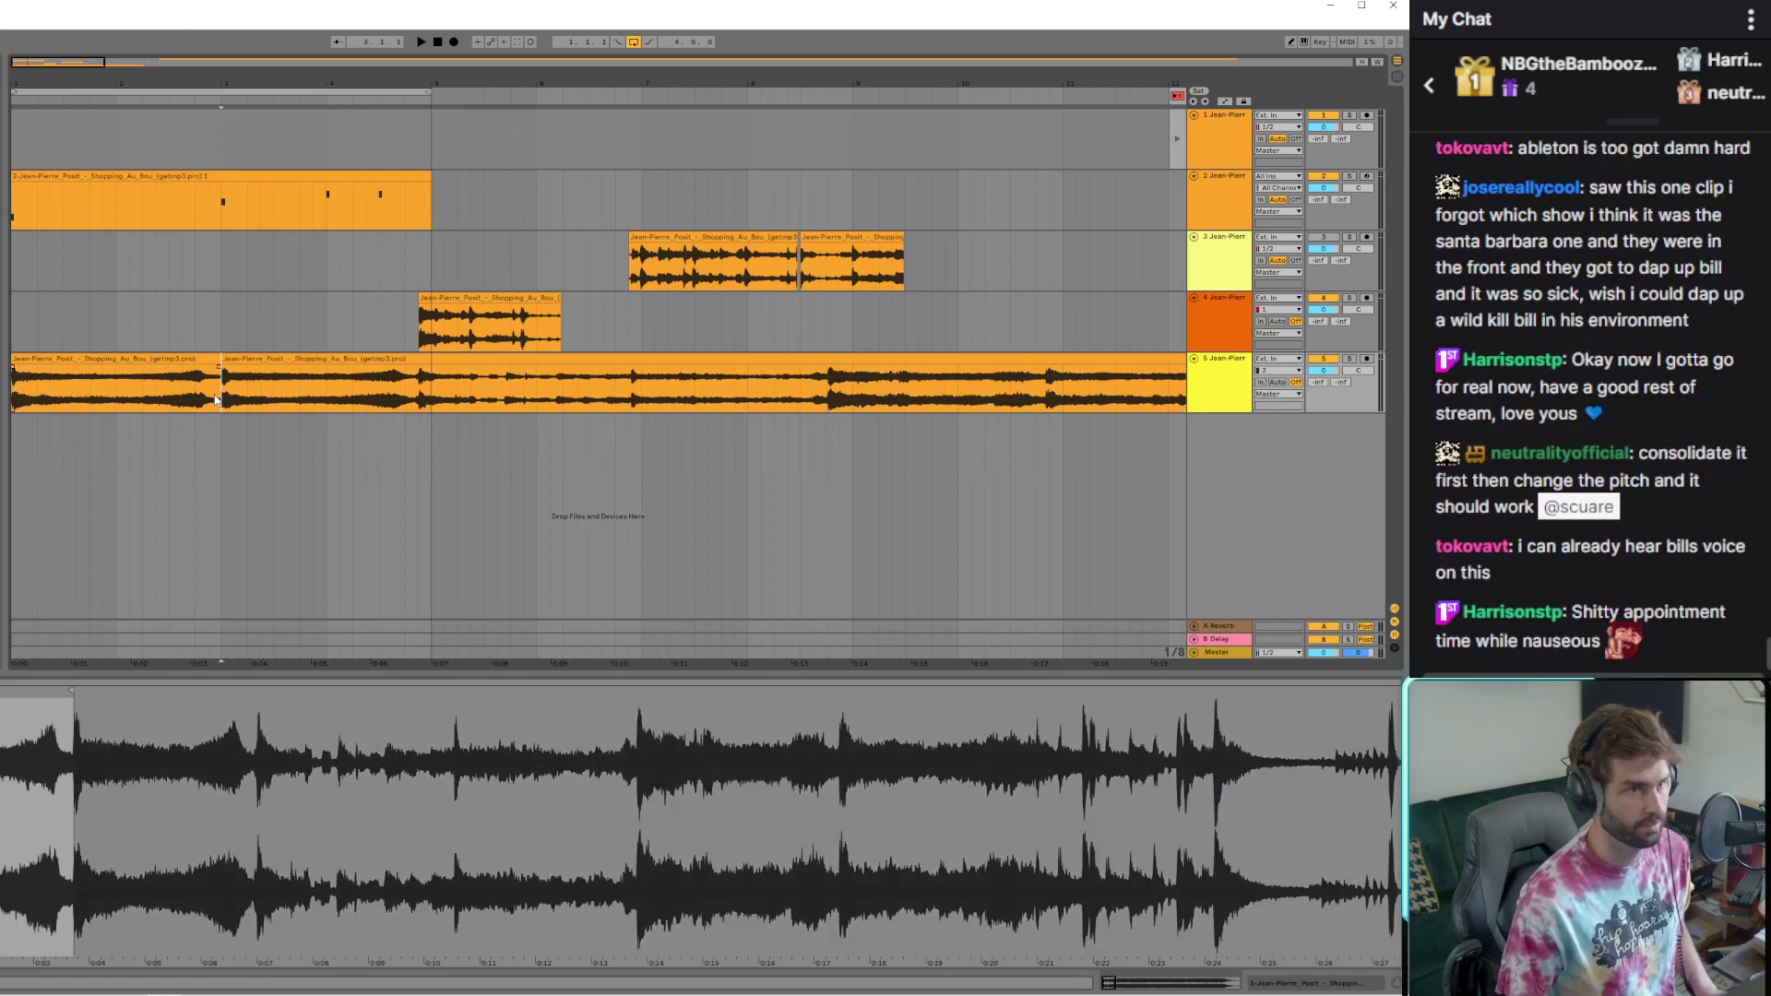
Split the song clip where the third phrase begins and move the remainder to bar 5
click(417, 401)
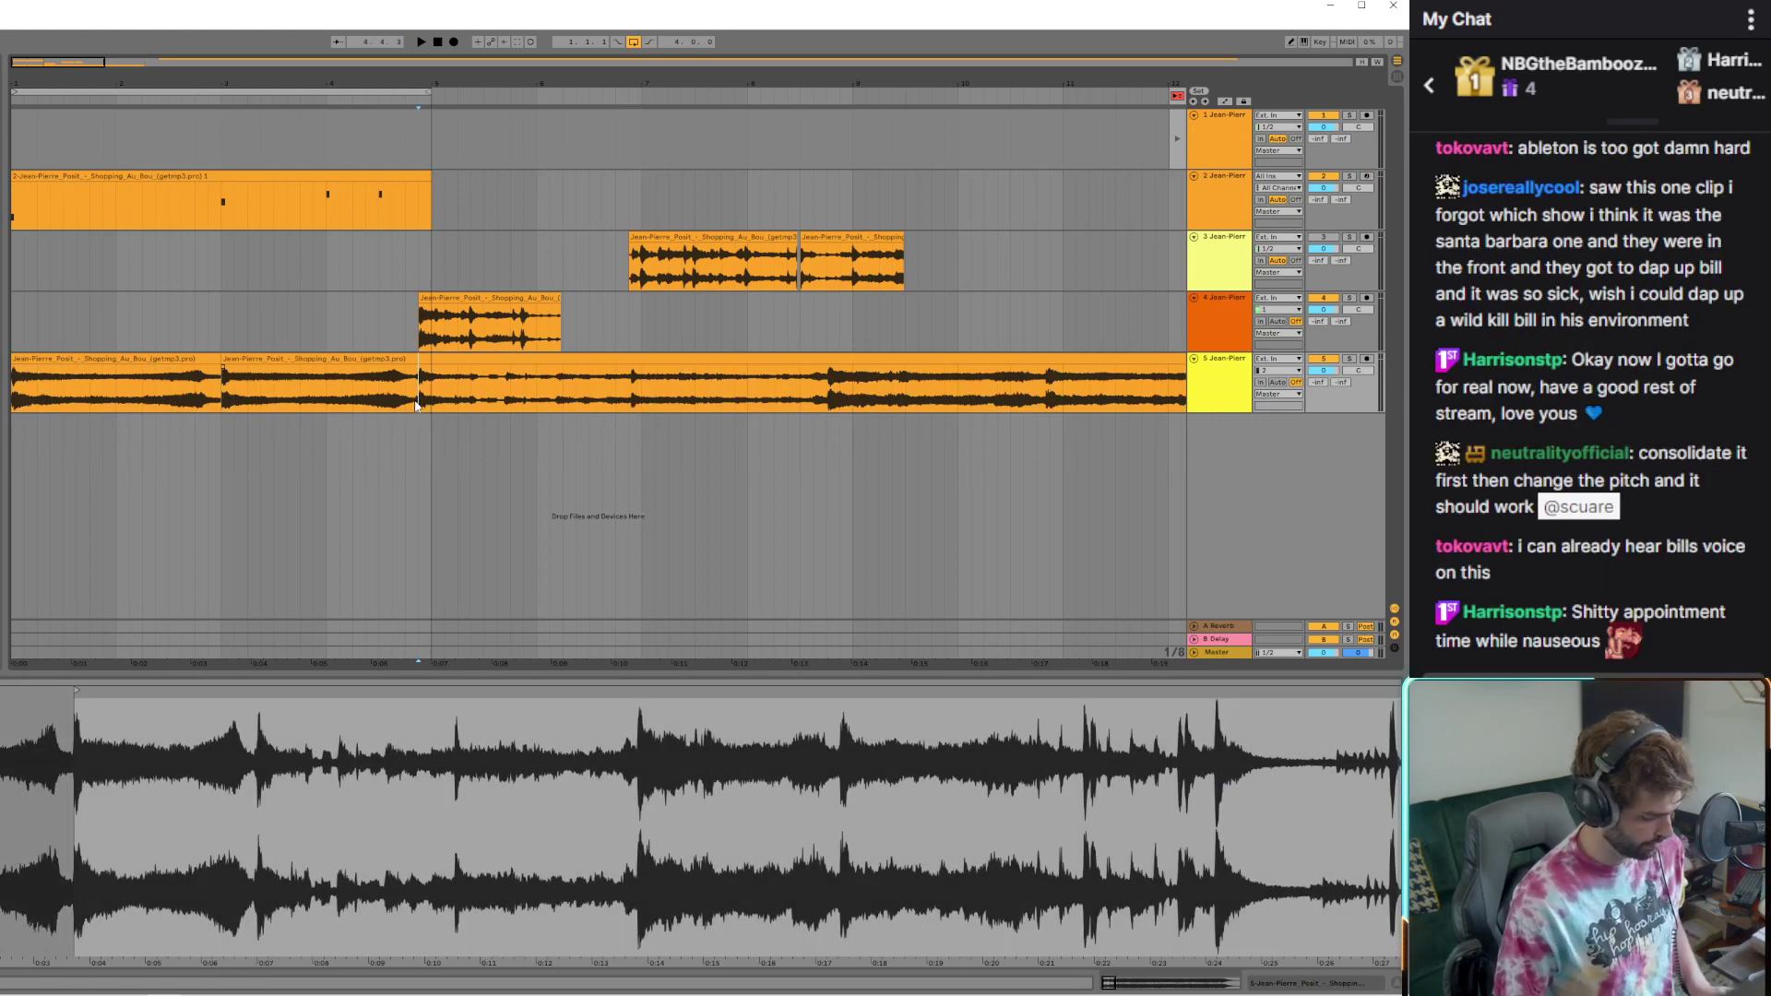
key(ctrl+e)
drag(424, 359, 438, 359)
click(324, 191)
click(294, 176)
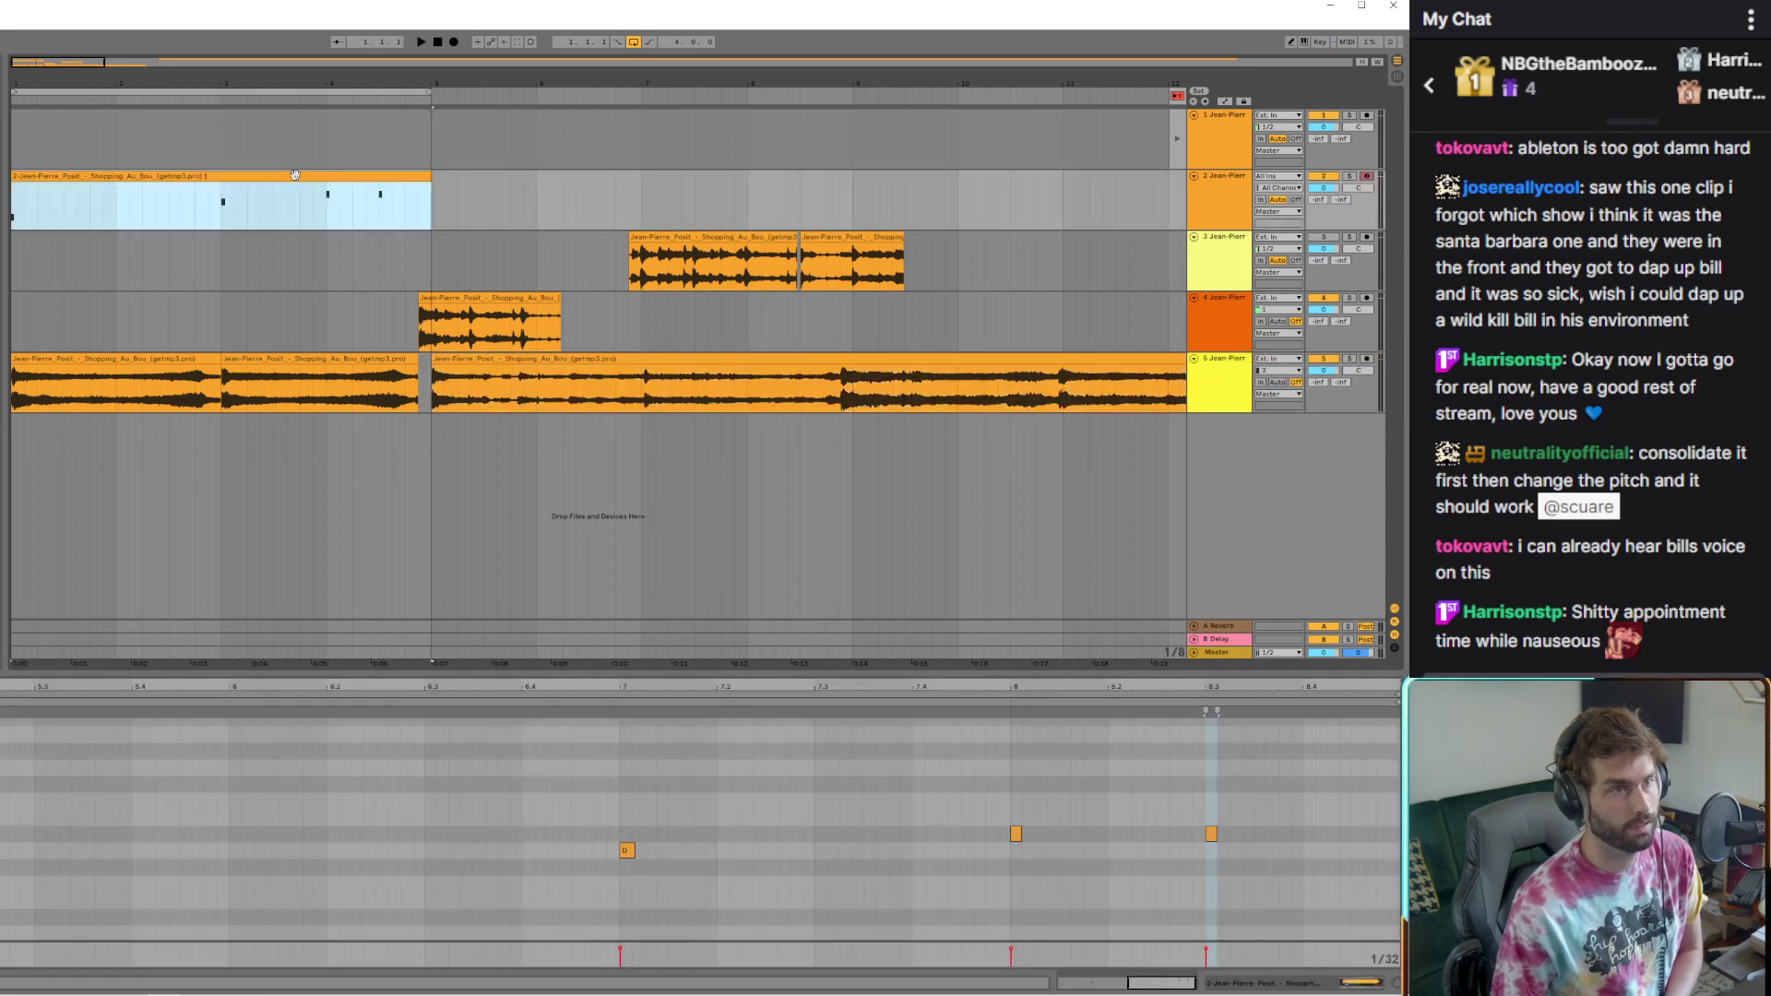
Split the second phrase at bar 4, repeat the new slice halfway through the bar up to bar 5, and play the loop
click(256, 358)
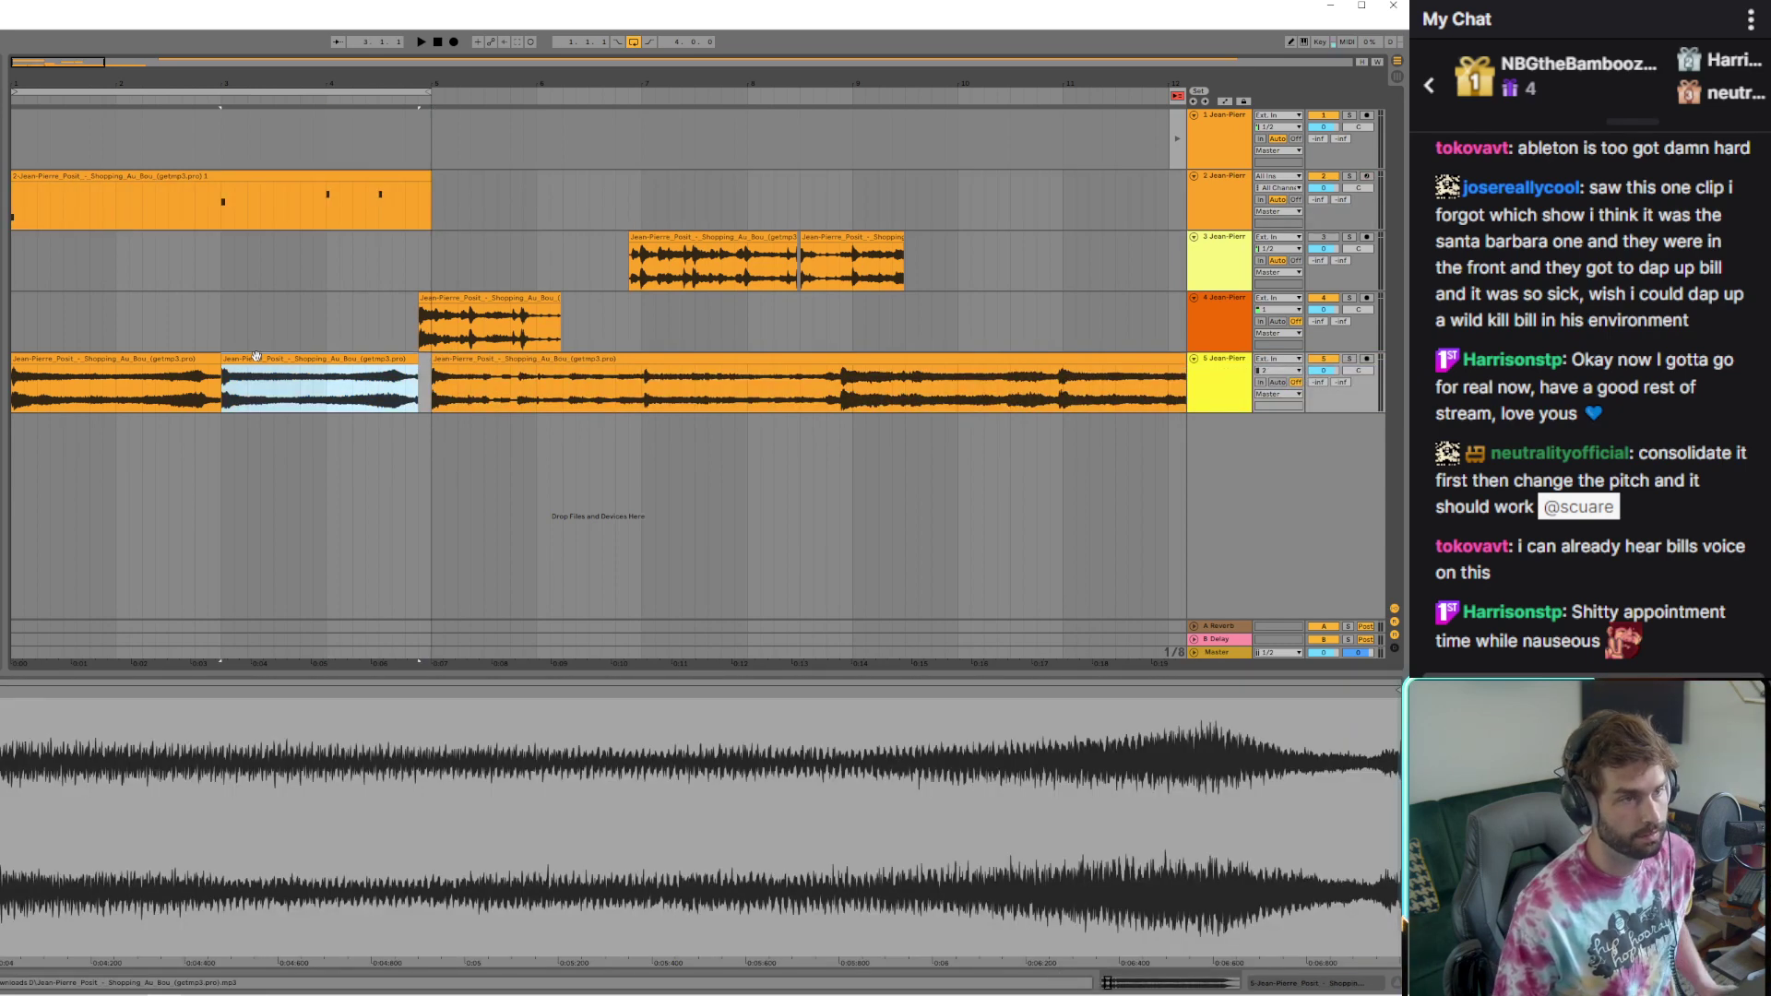
click(325, 401)
key(ctrl+e)
drag(415, 360, 392, 361)
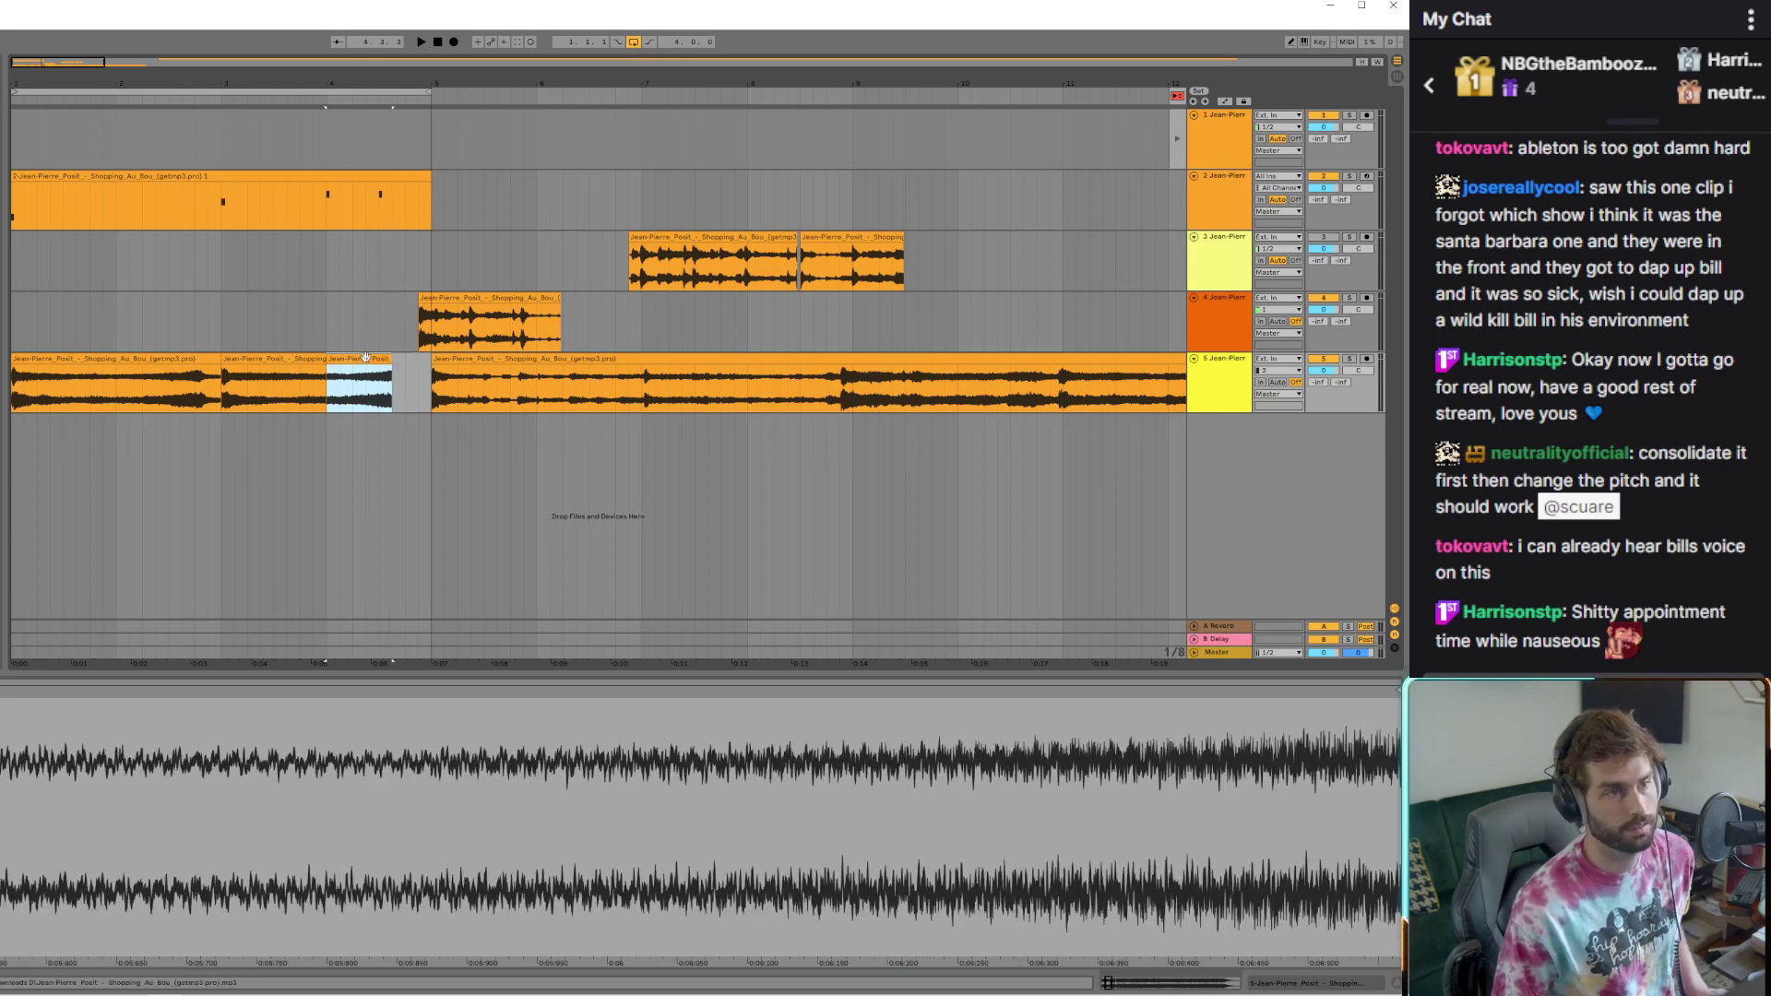
key(ctrl+j)
mouse_move(390, 361)
mouse_down()
mouse_move(447, 362)
mouse_move(424, 363)
mouse_up()
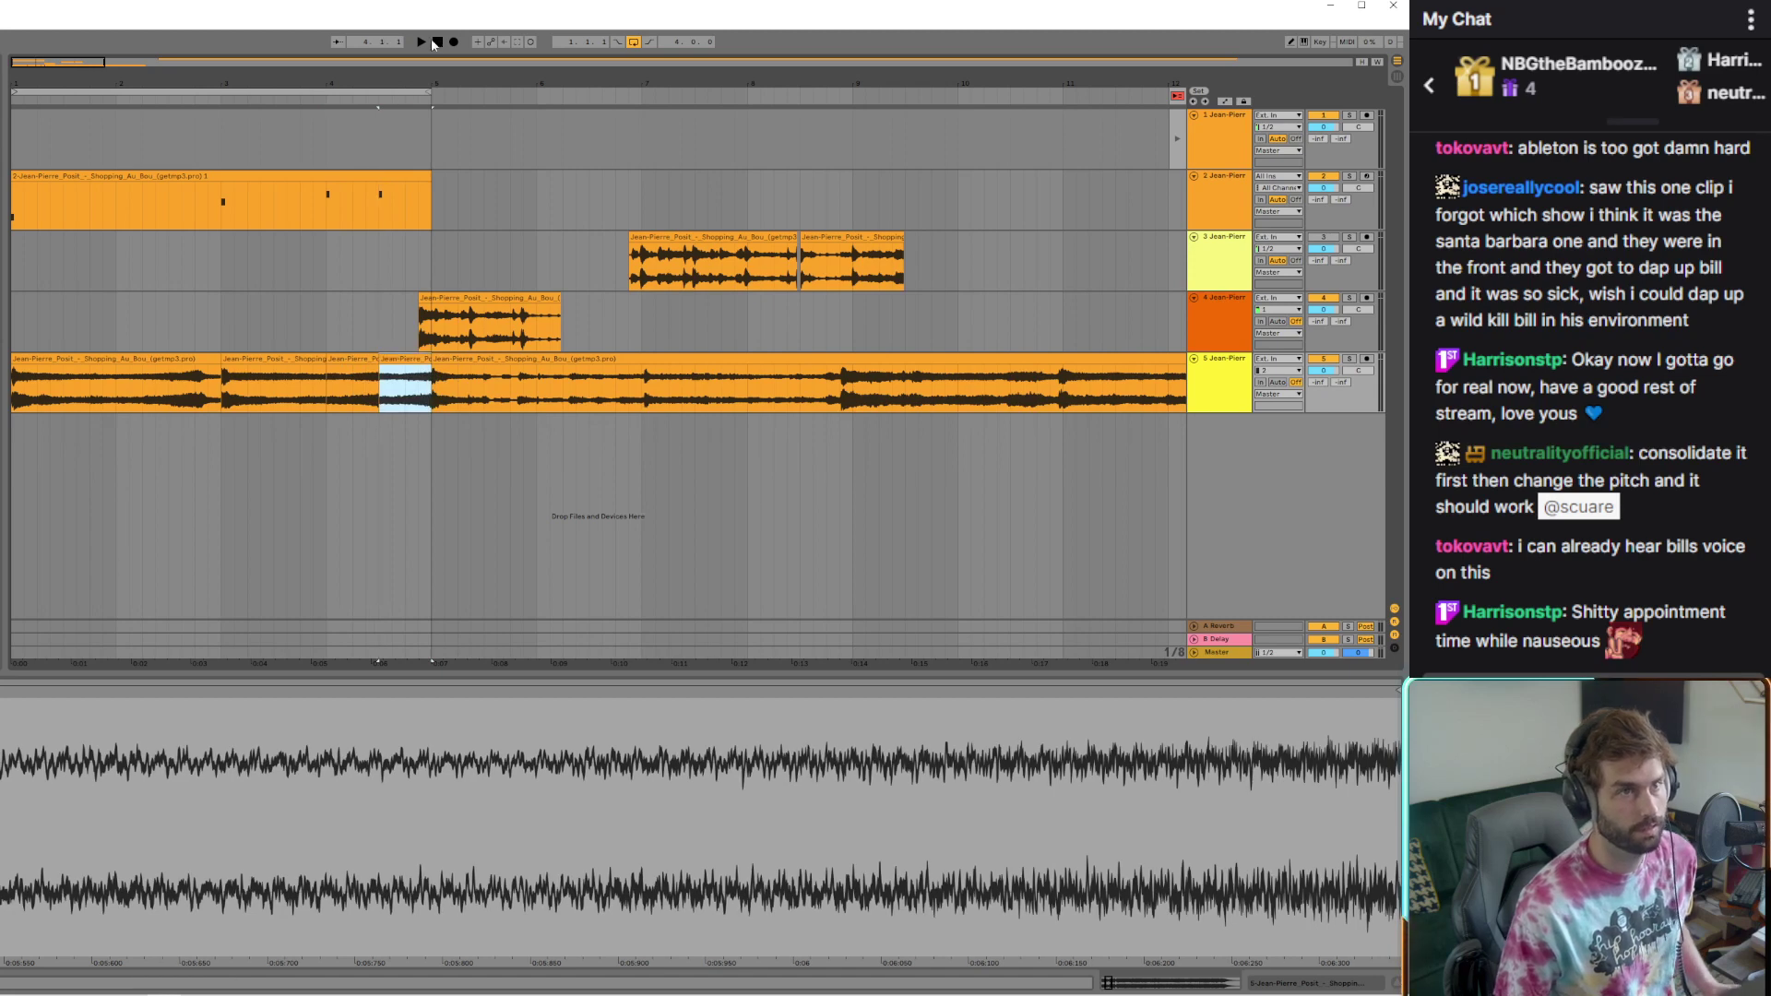
click(437, 43)
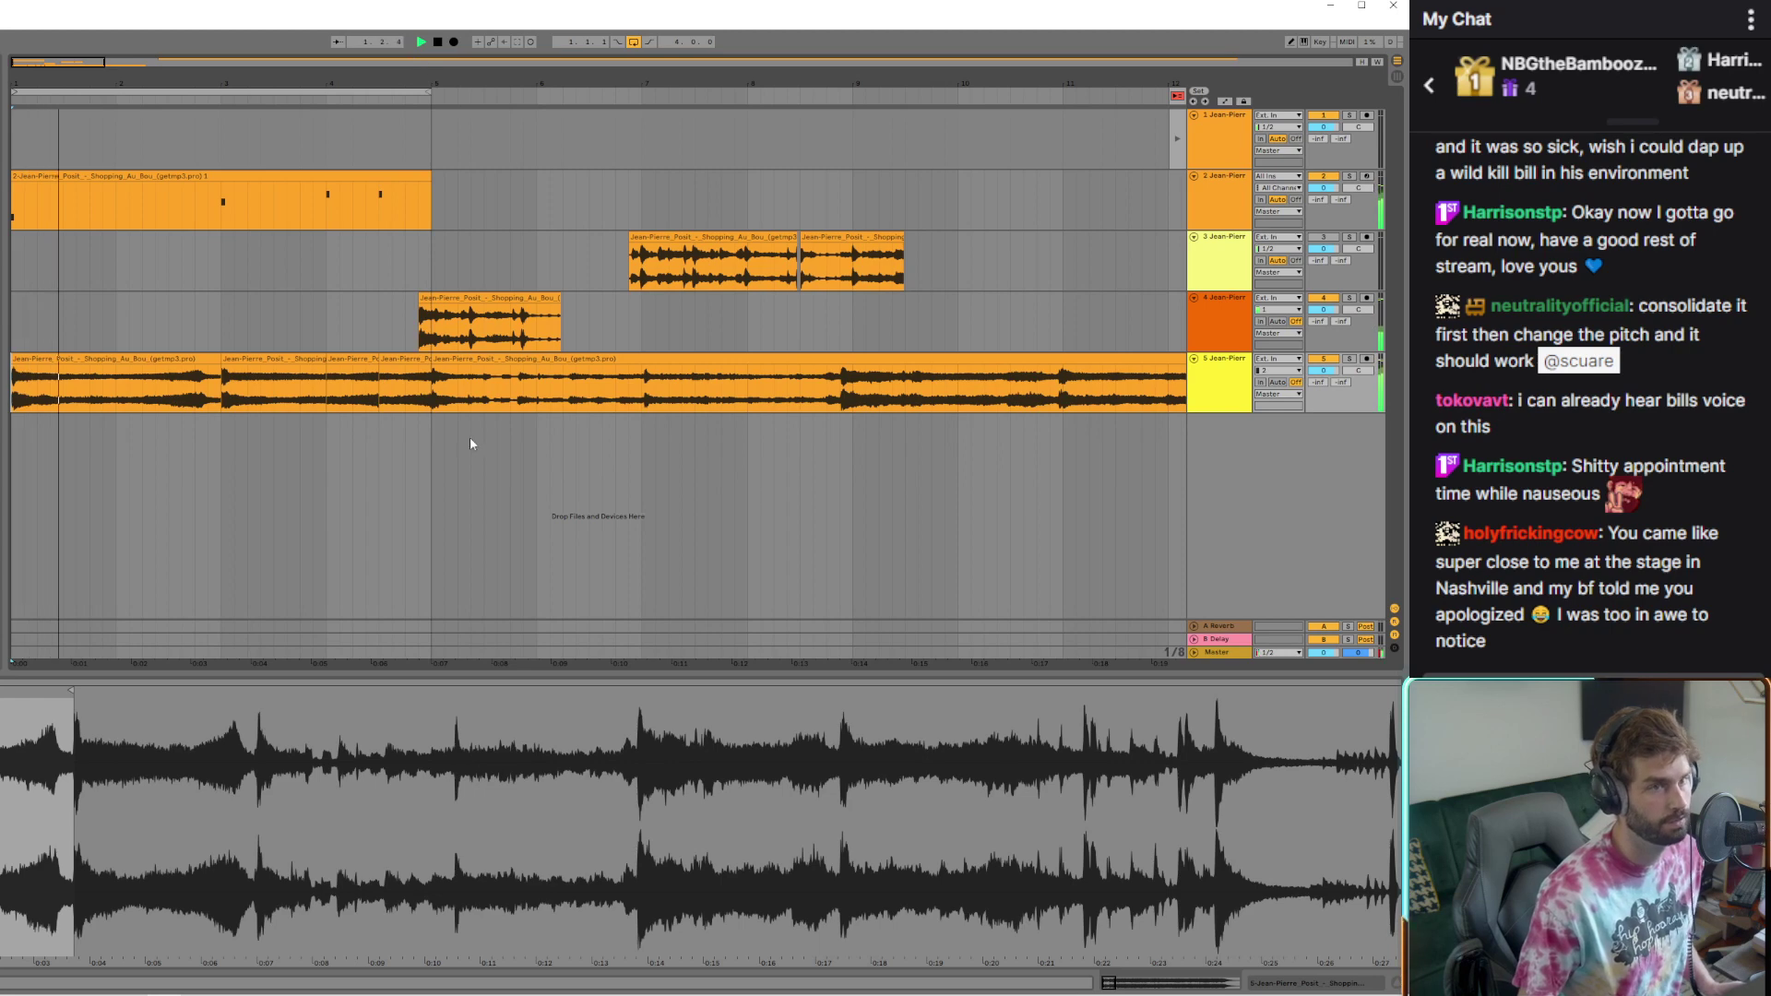
Move the fourth track's clip slightly past bar 5 and bring up the sampler device of the note clip's track
scroll(421, 362, up, 5)
scroll(506, 299, down, 5)
drag(505, 299, 532, 298)
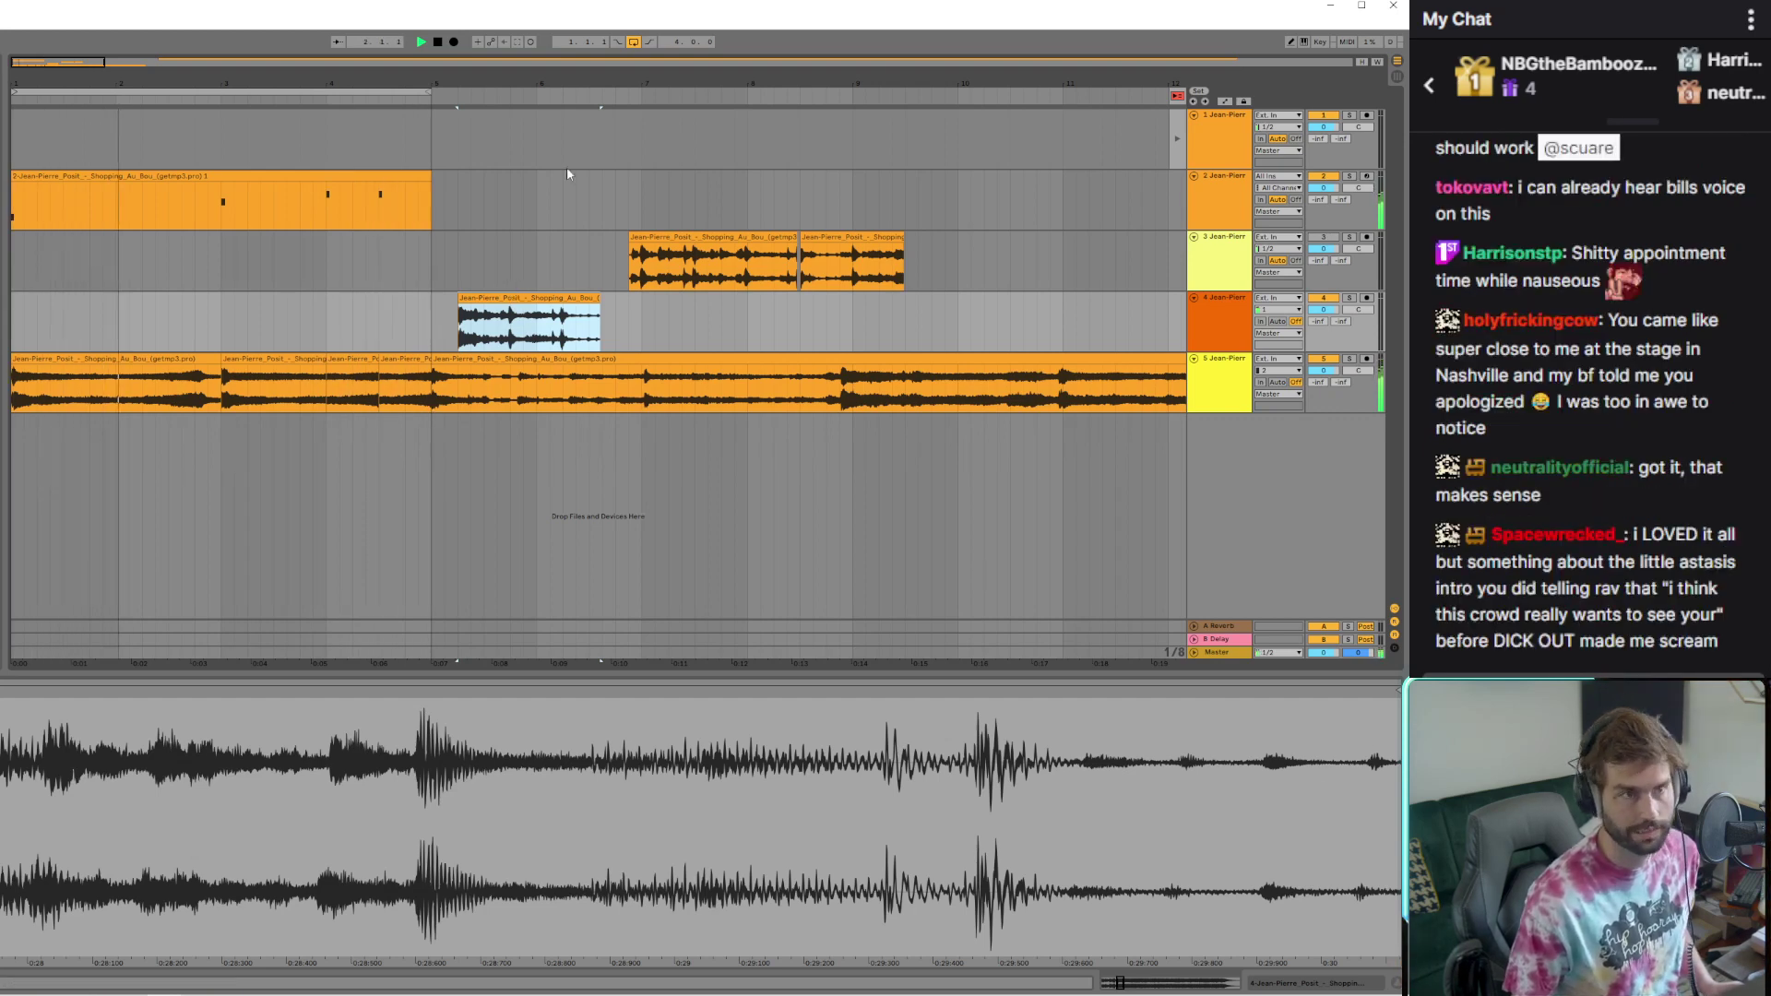
click(348, 174)
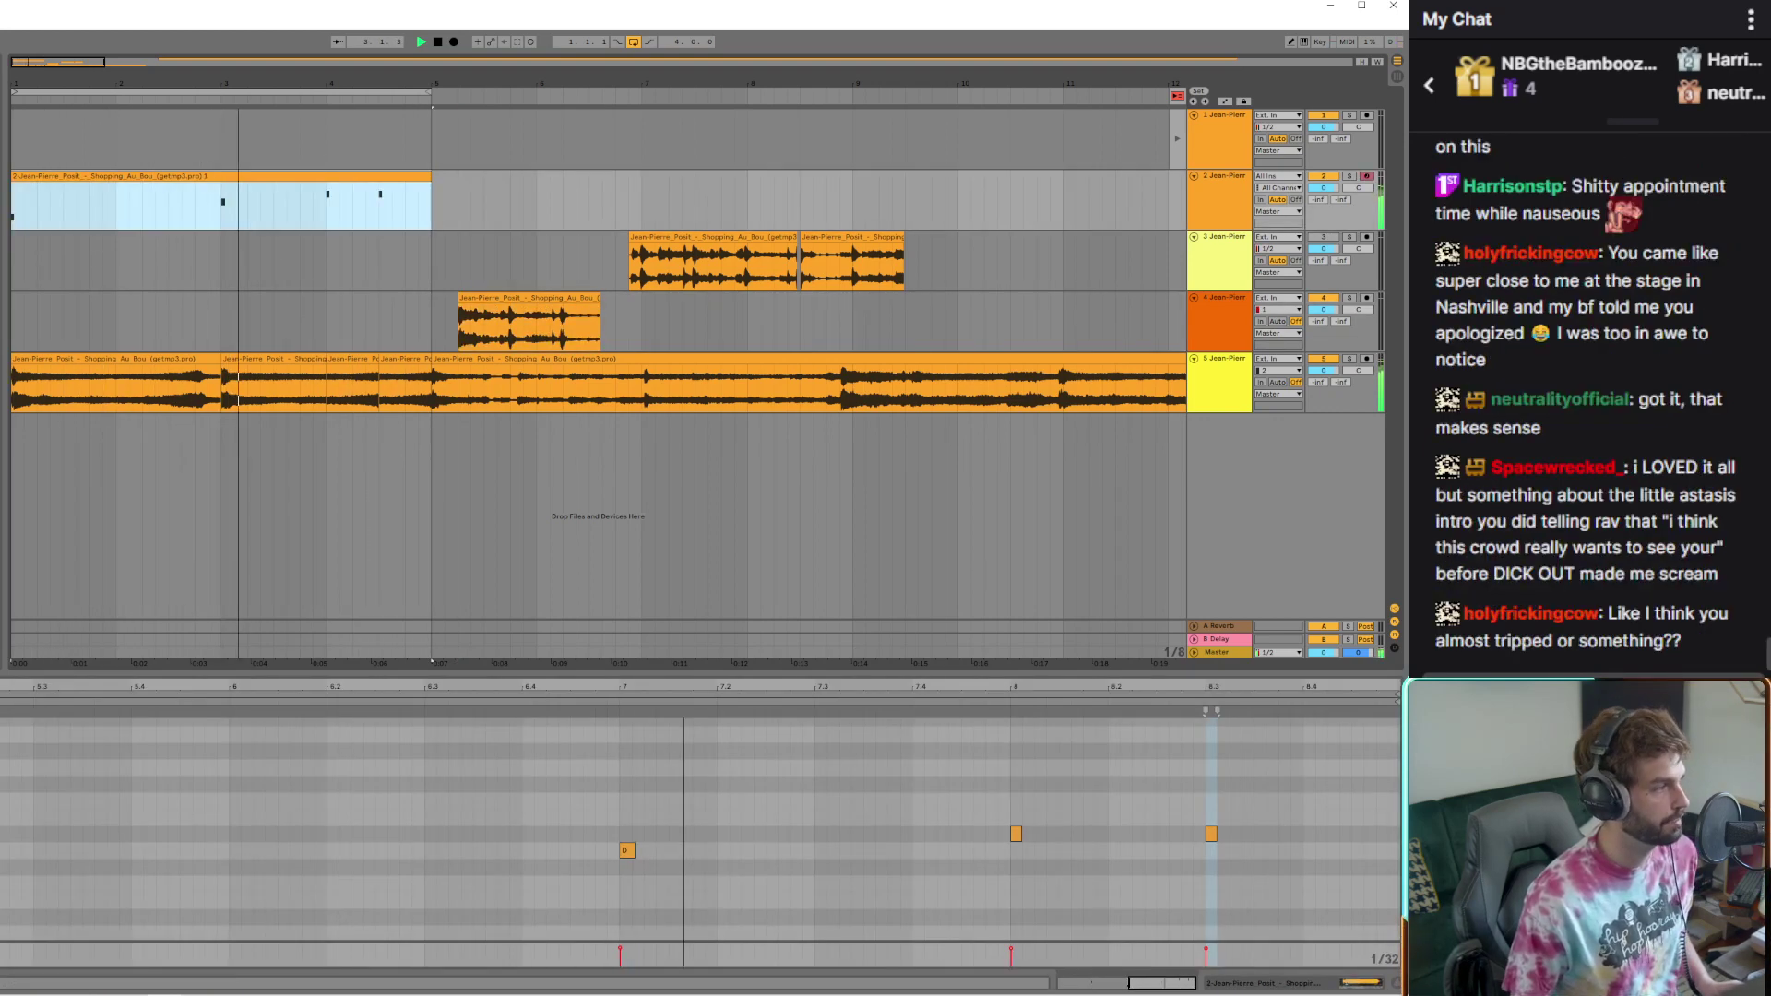
click(1361, 983)
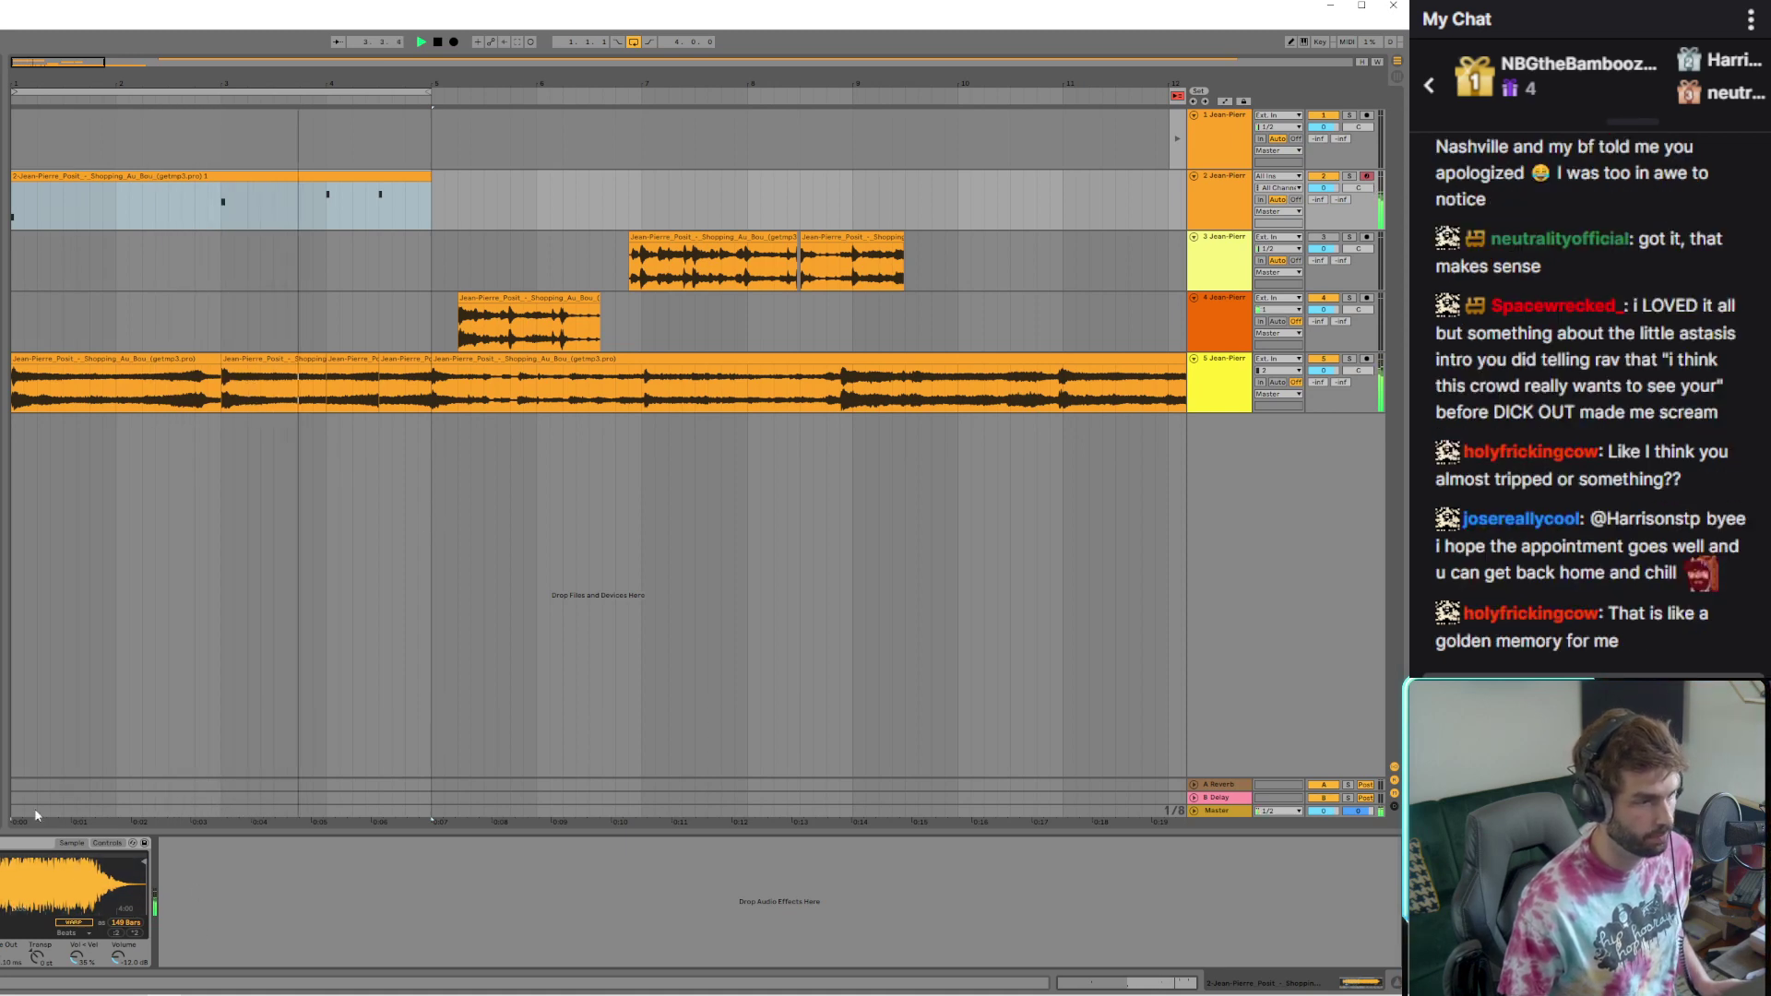
Review the four song slices between bars 1 and 5 and play them from bar 1
click(192, 359)
shift+click(406, 359)
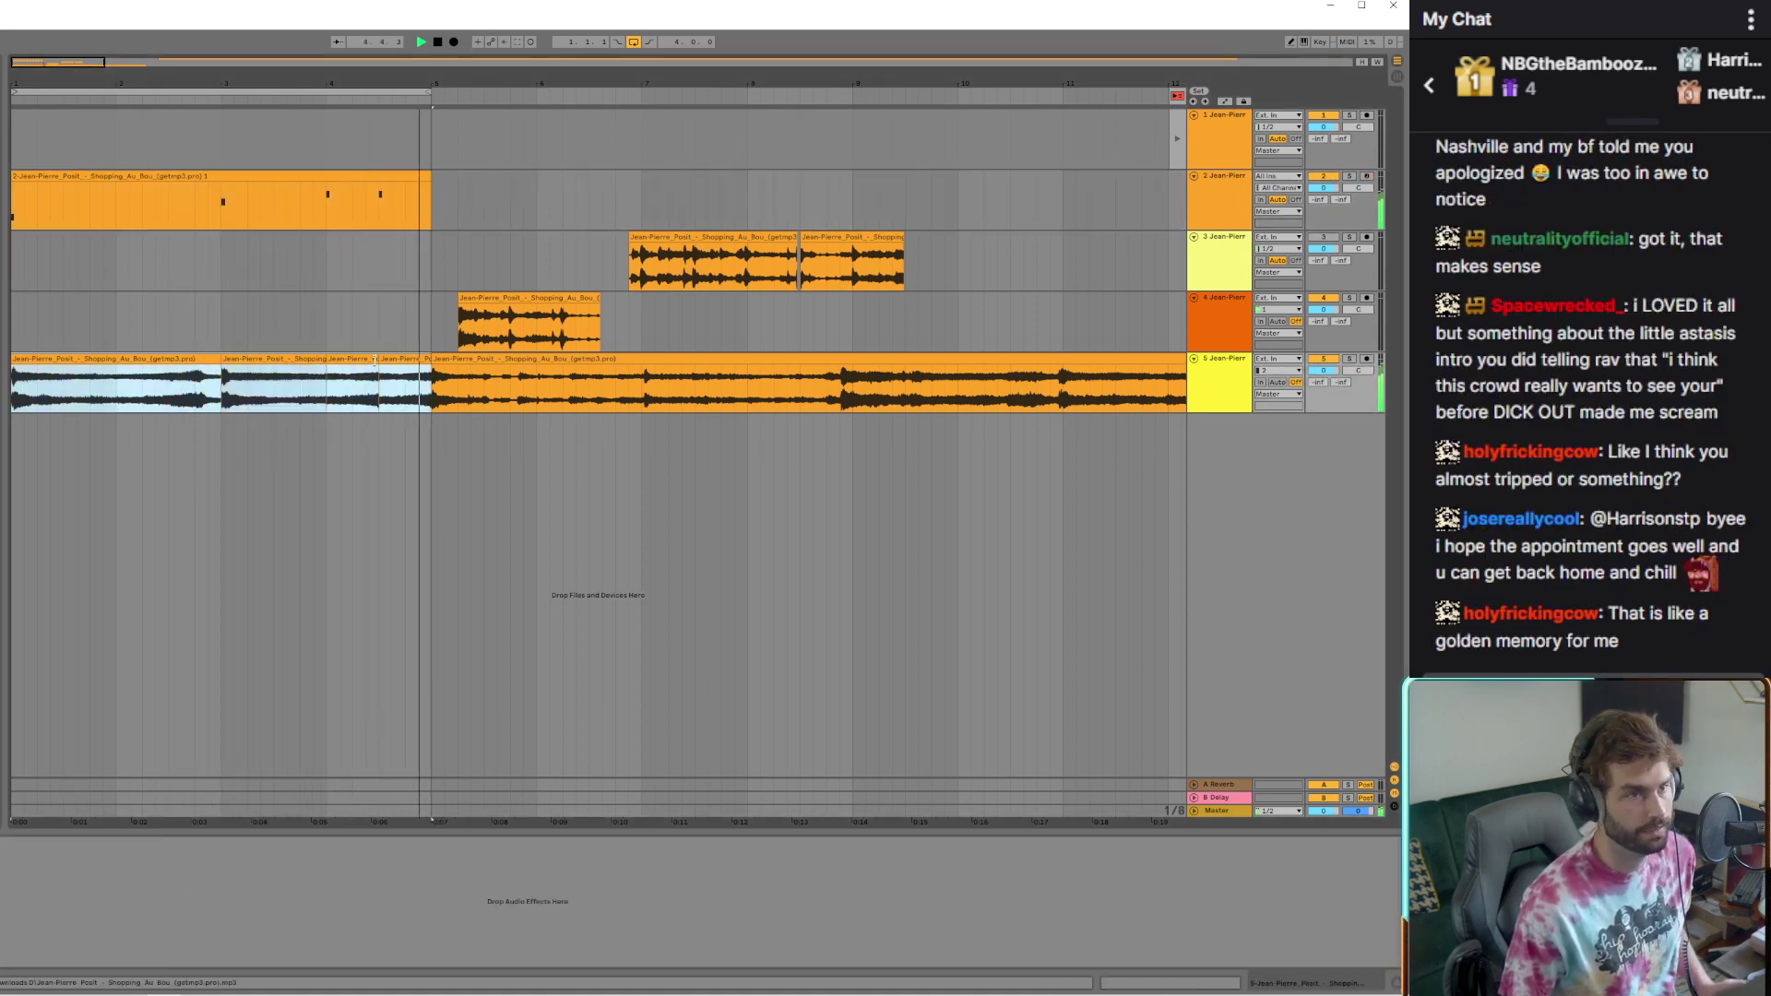
double_click(163, 362)
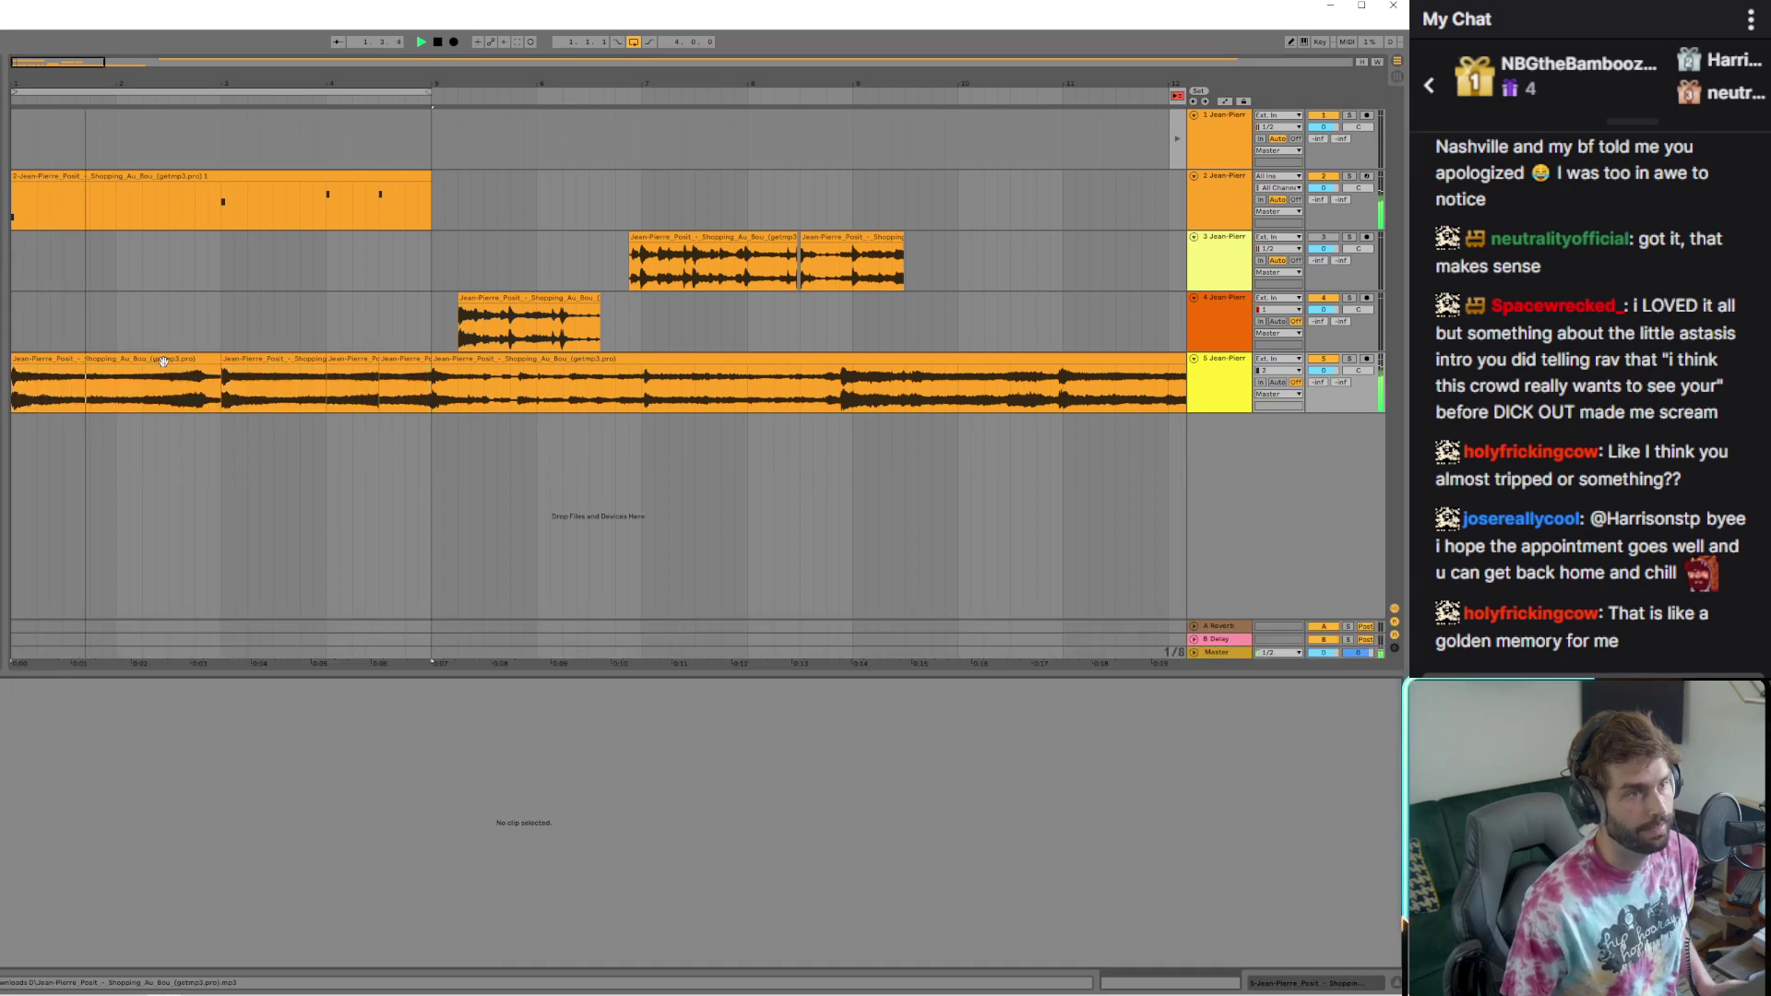
shift+click(406, 361)
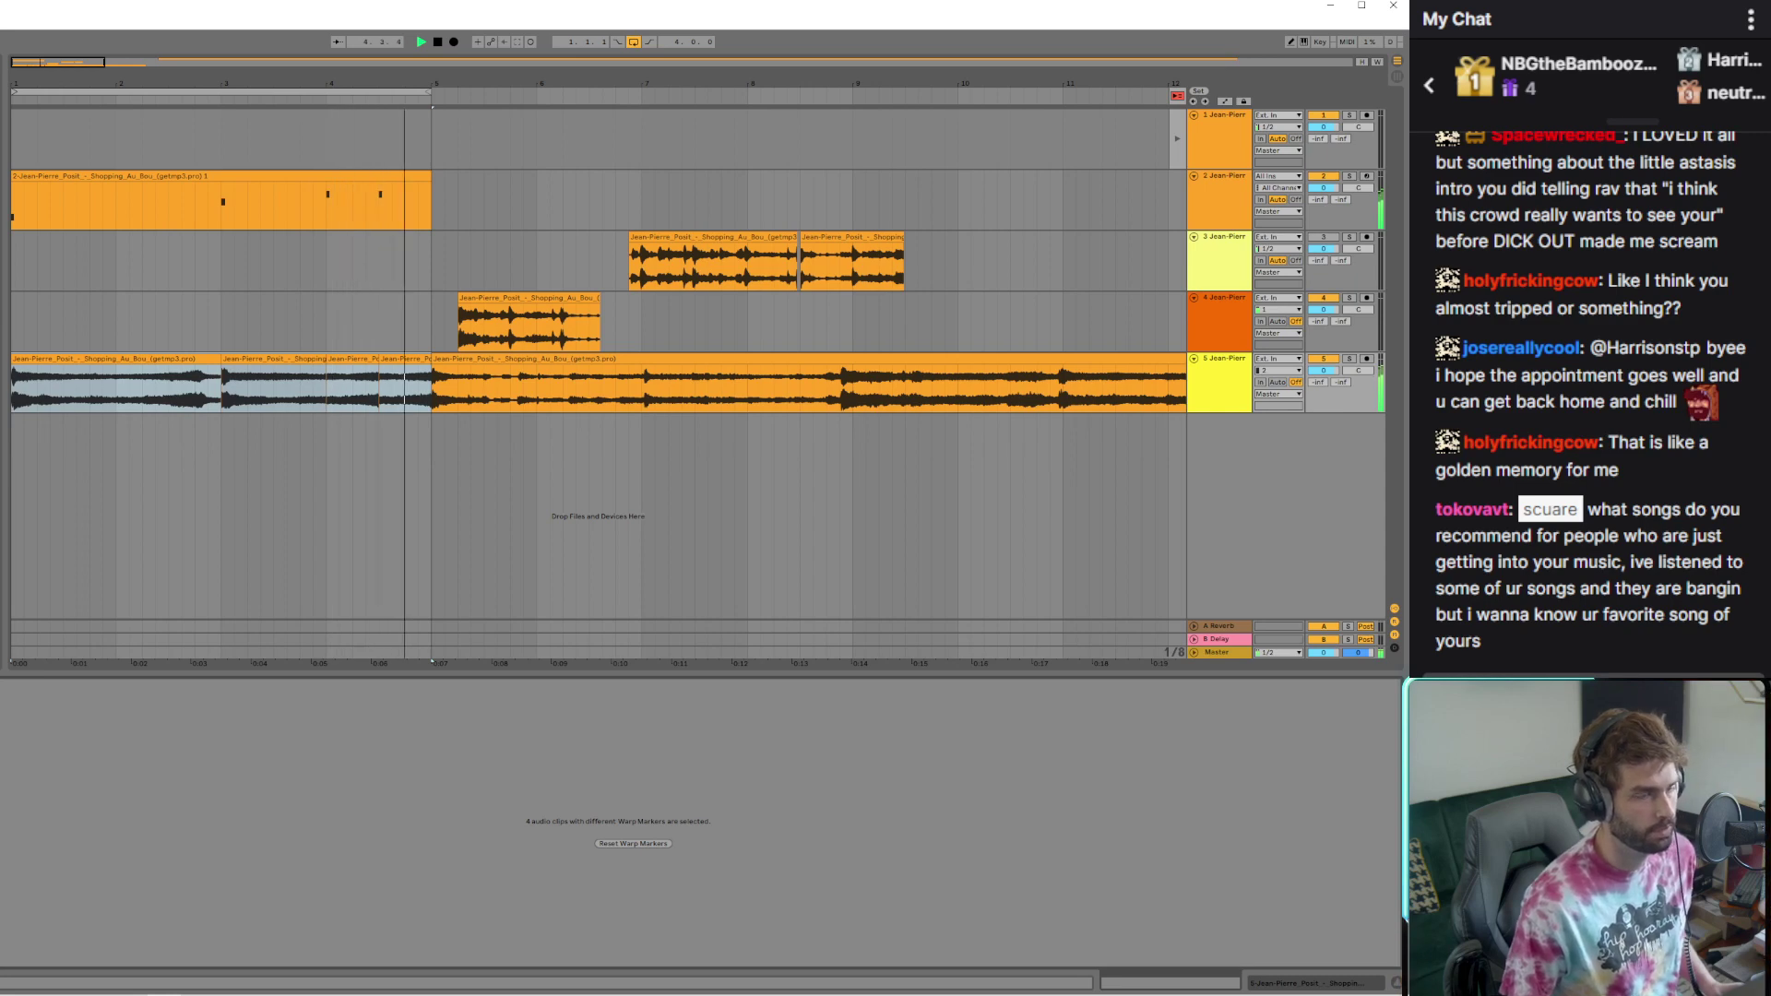
click(394, 363)
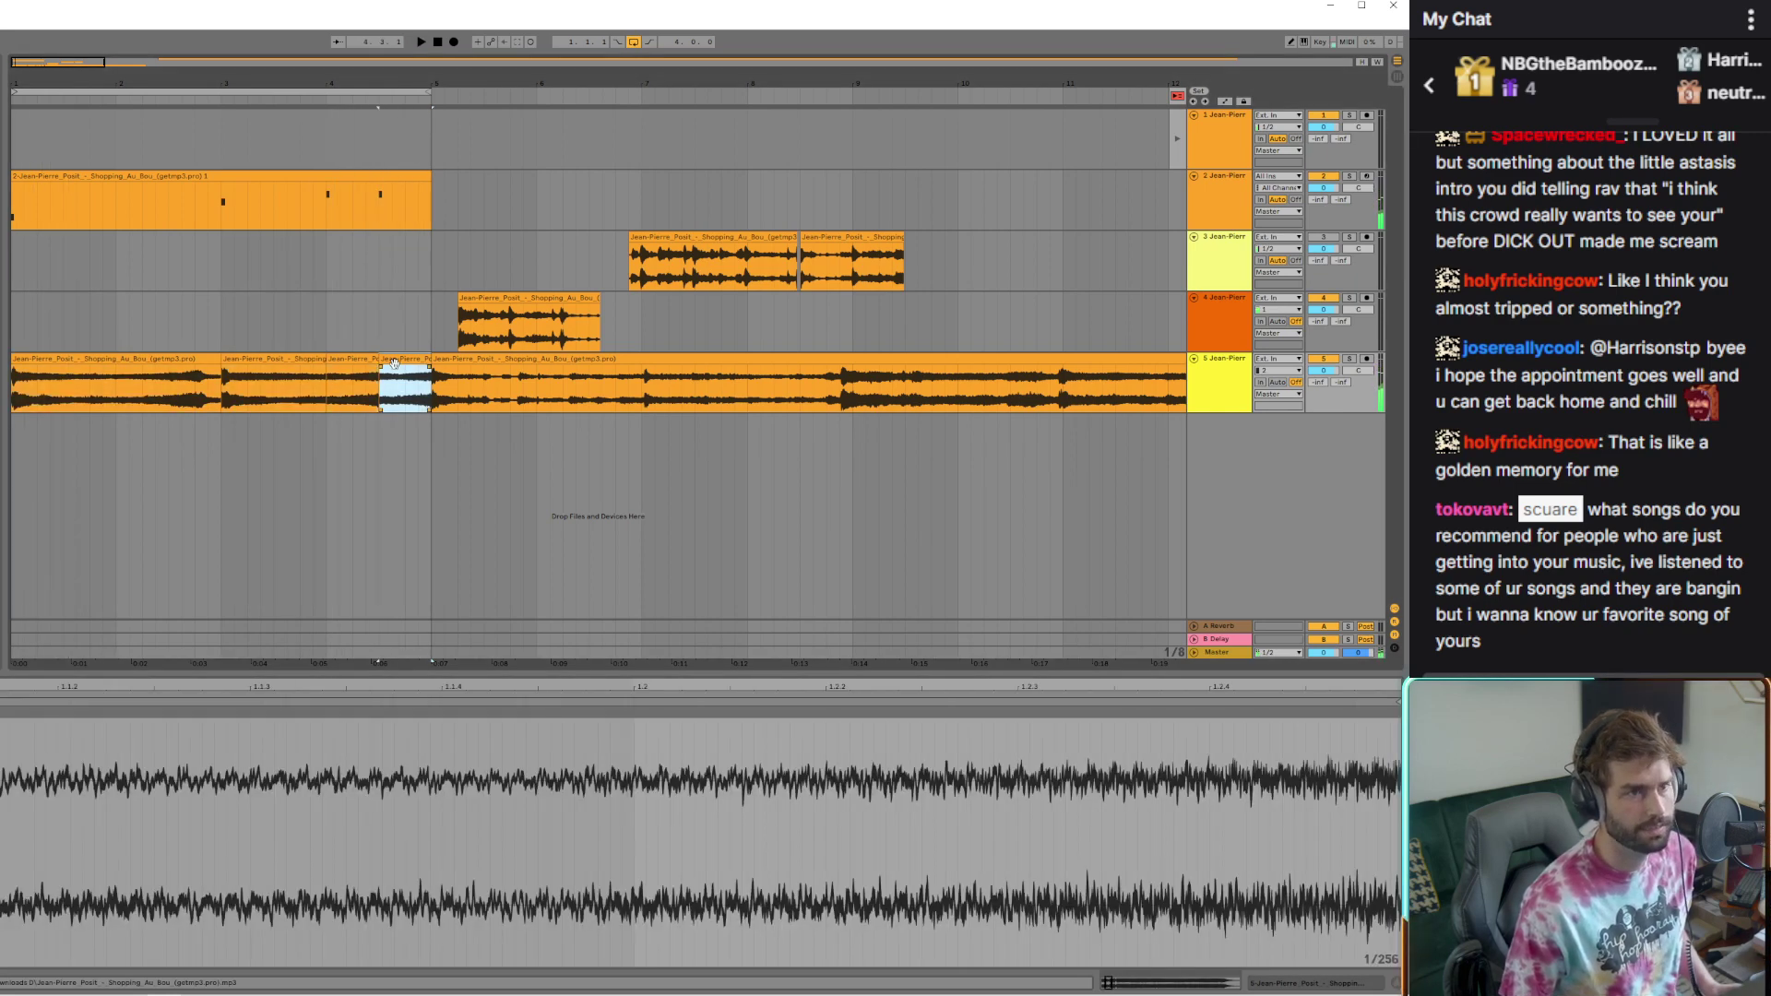
shift+click(99, 361)
right_click(115, 362)
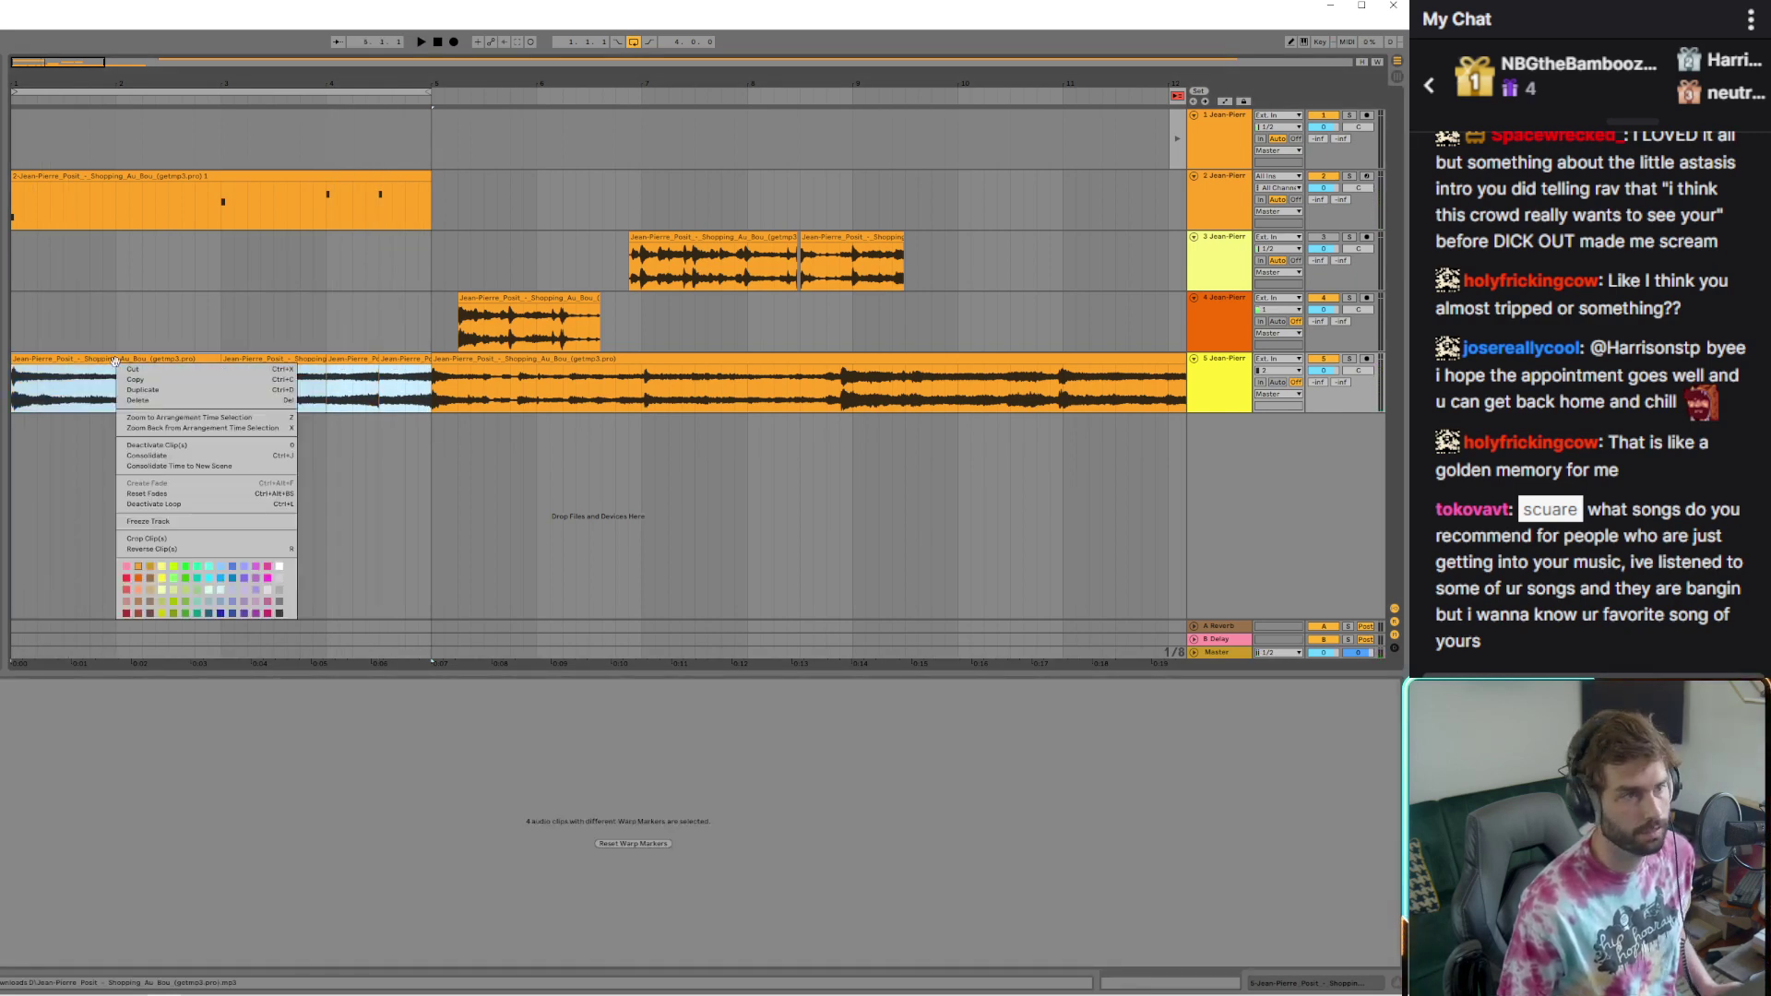
click(21, 376)
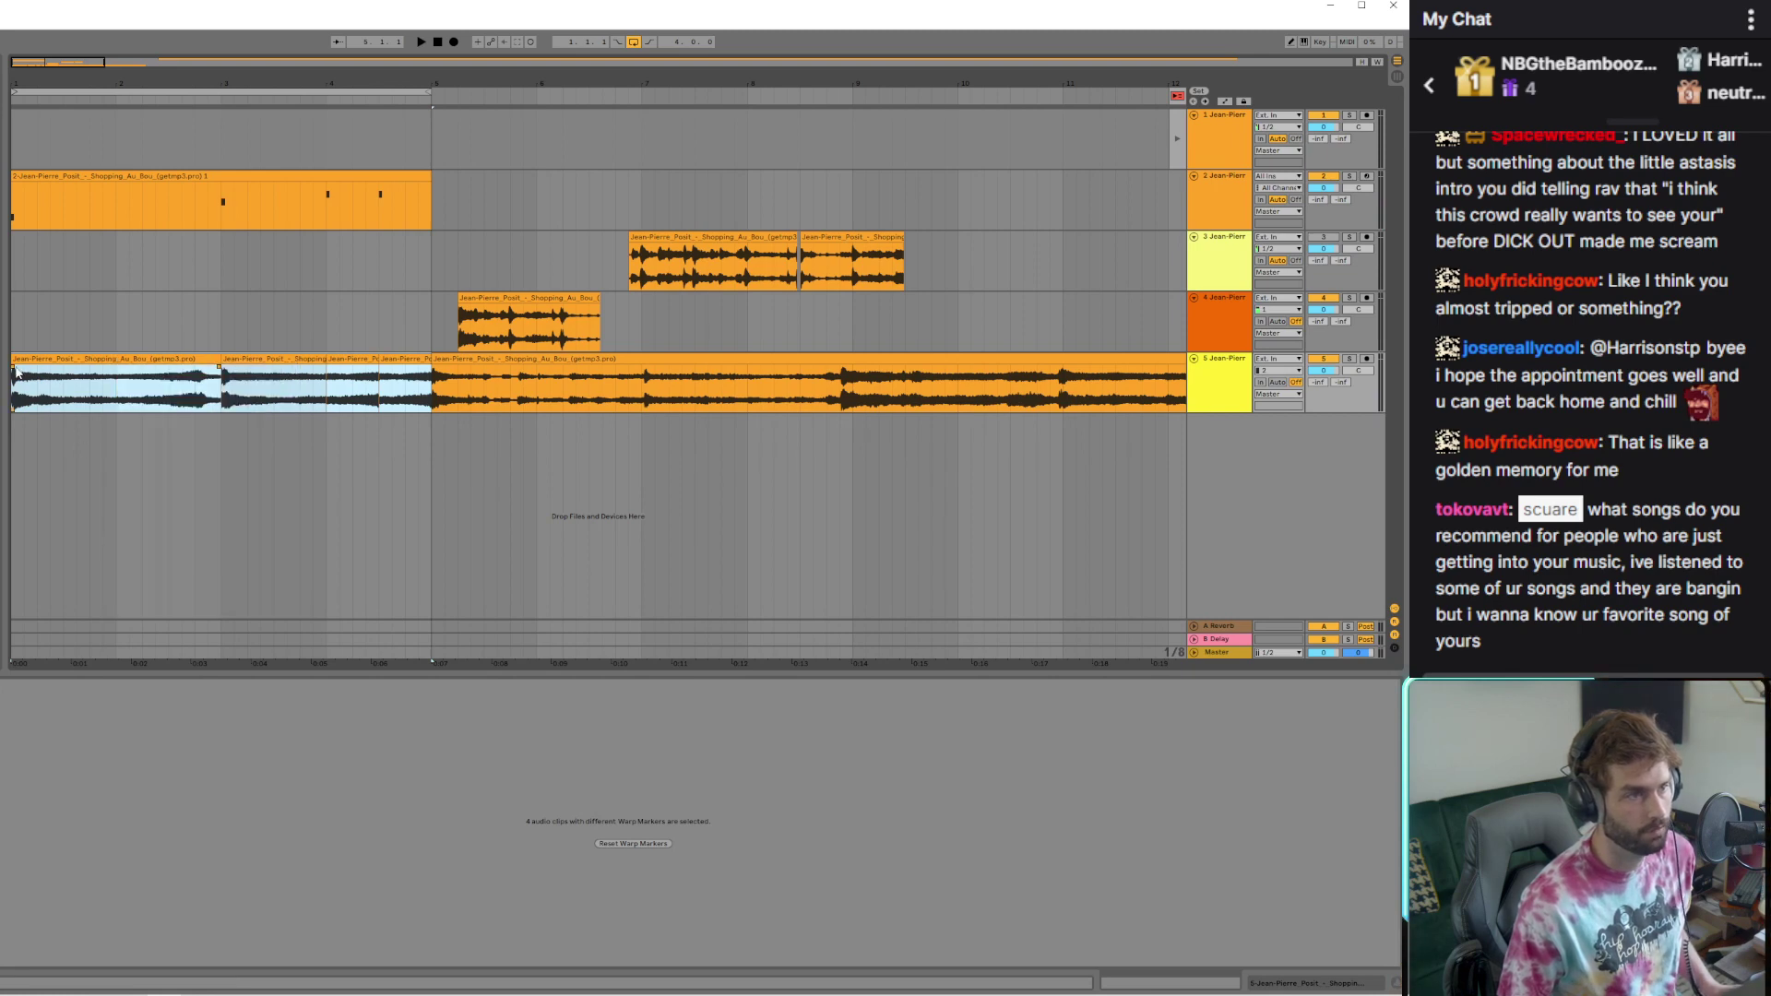
click(15, 376)
key(space)
click(34, 360)
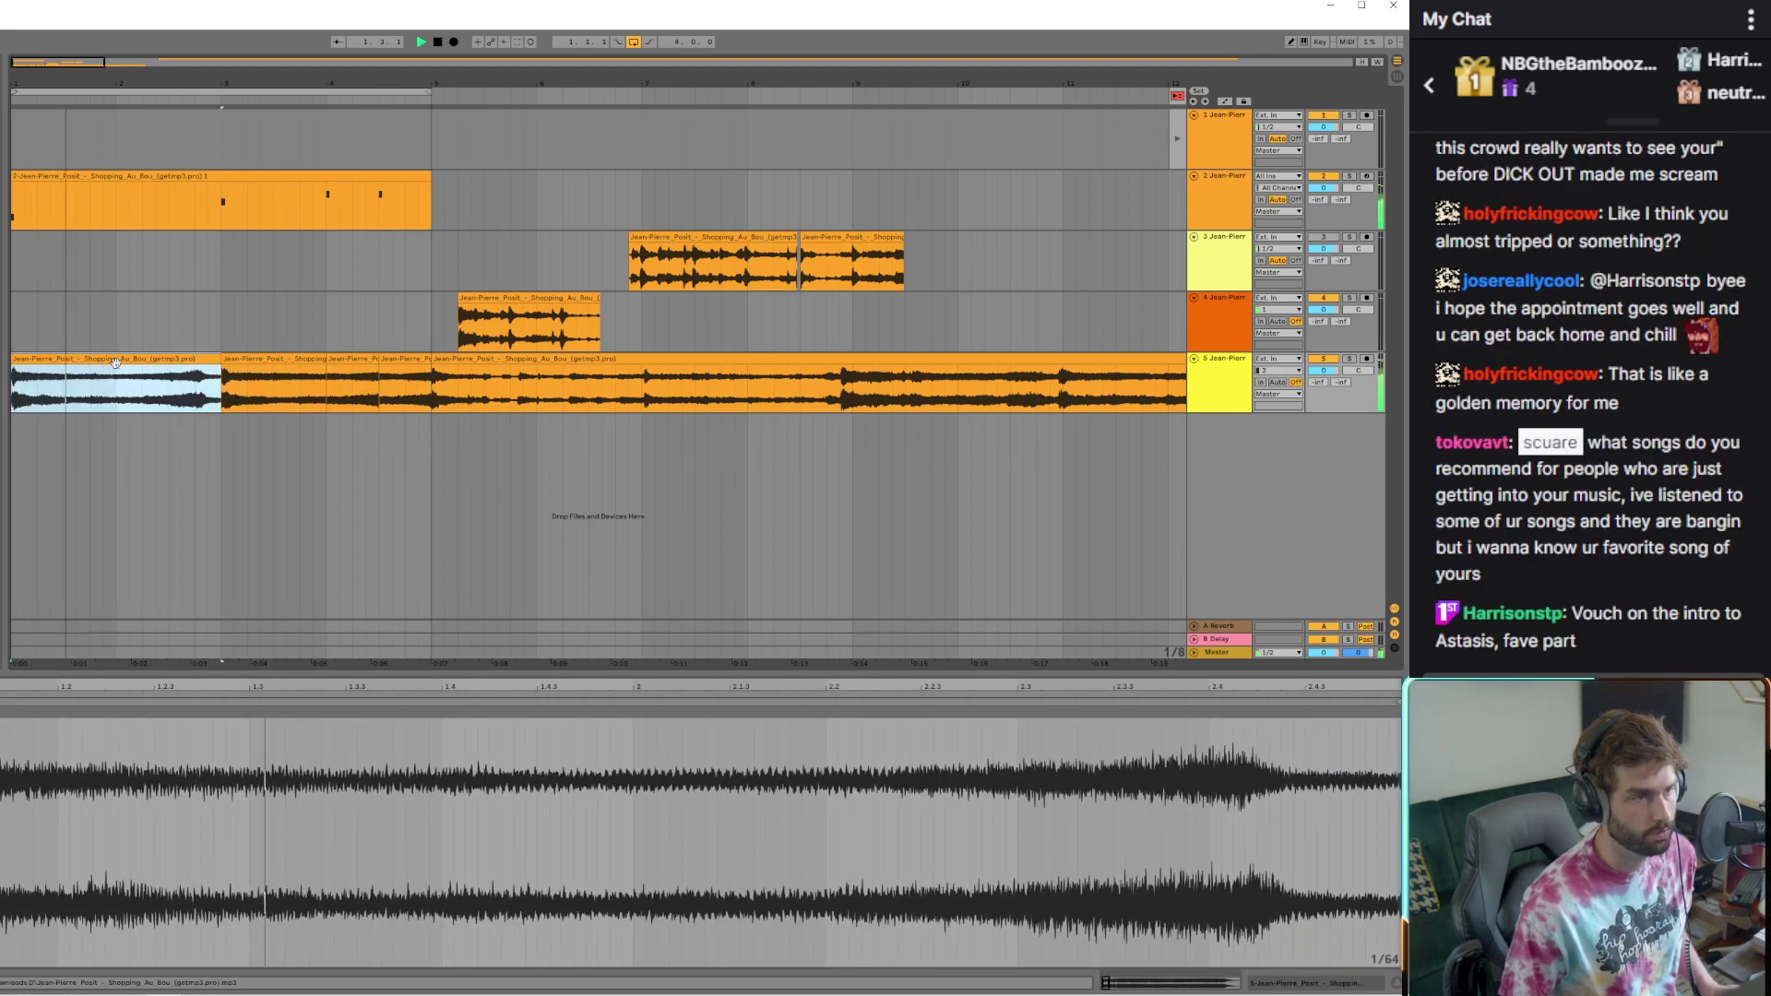
Consolidate the four song slices between bars 1 and 5 and move the new clip onto its own track
shift+click(399, 360)
right_click(338, 362)
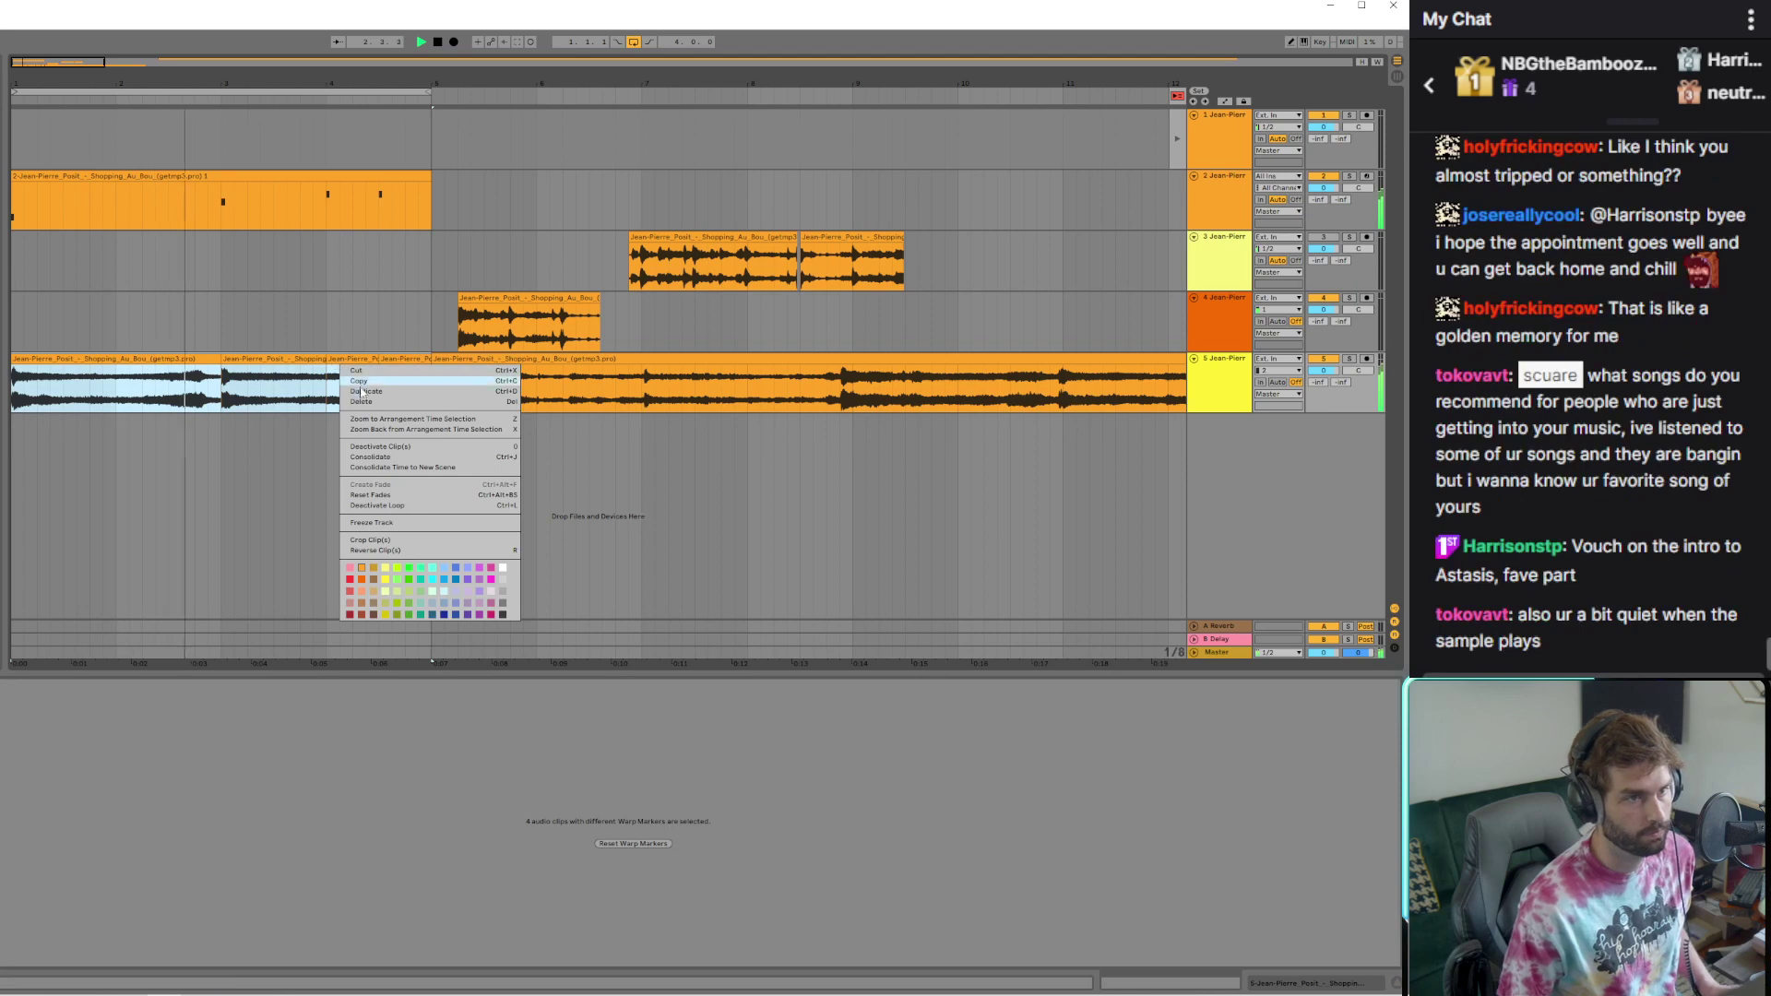
click(413, 456)
click(487, 529)
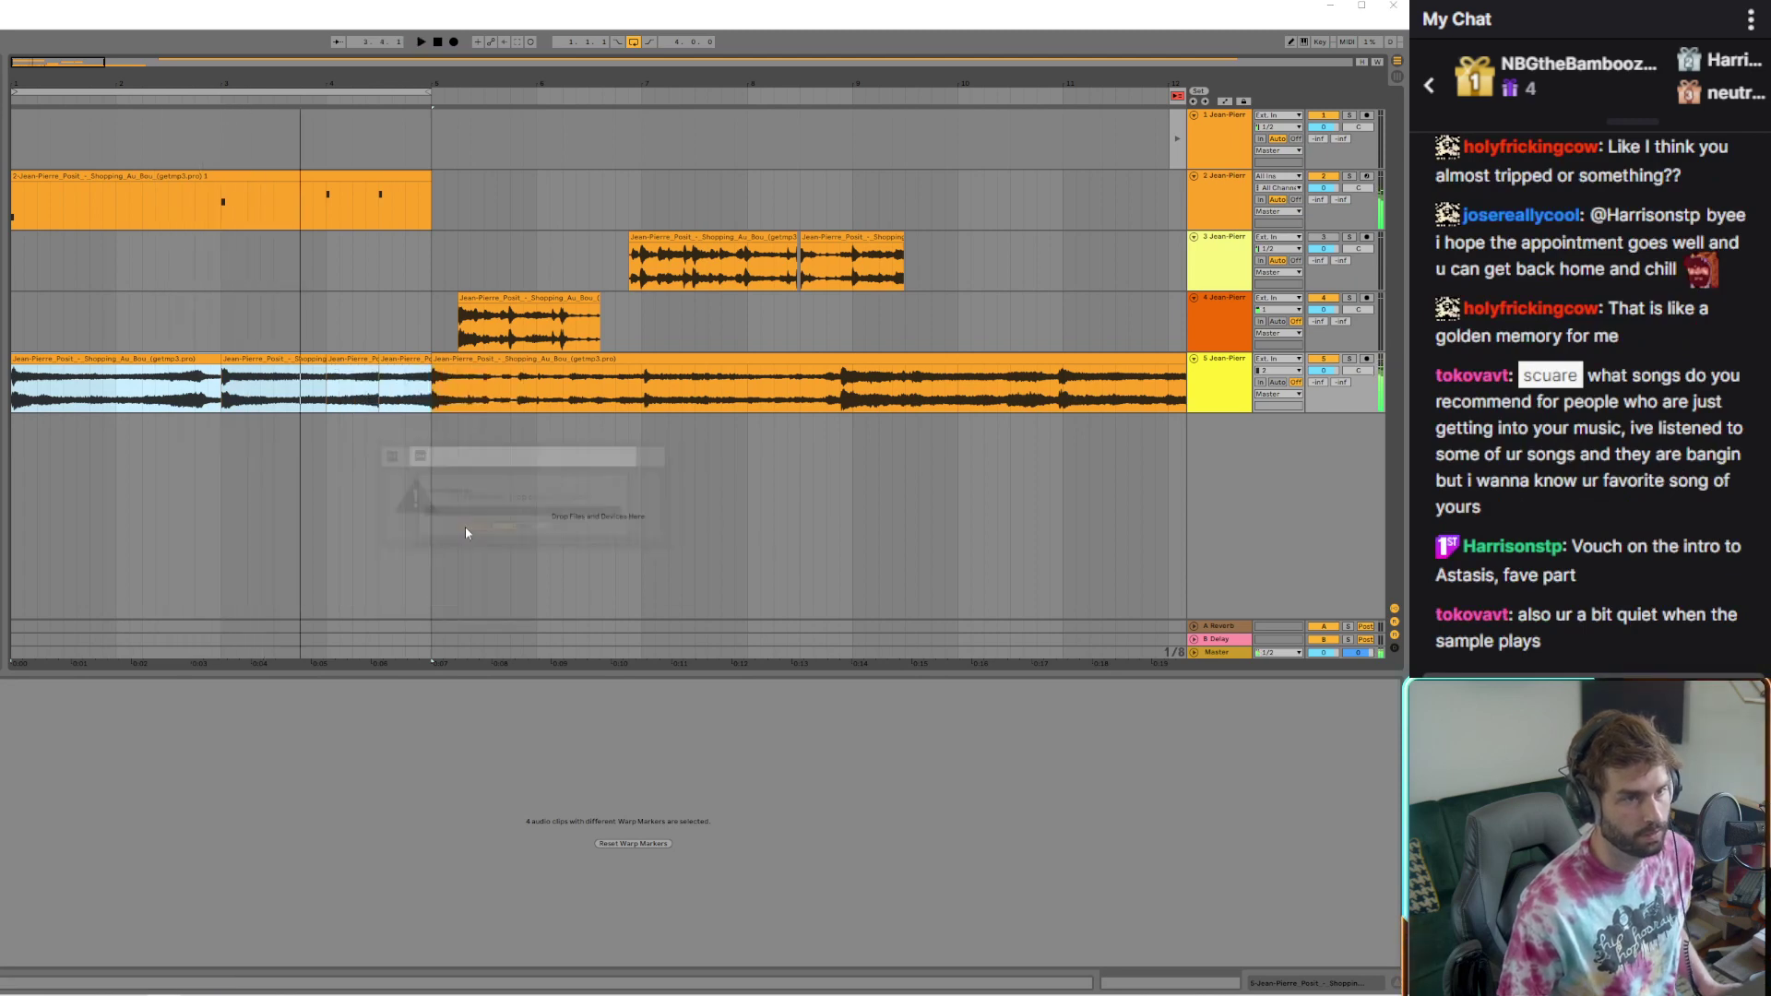
drag(134, 451, 136, 452)
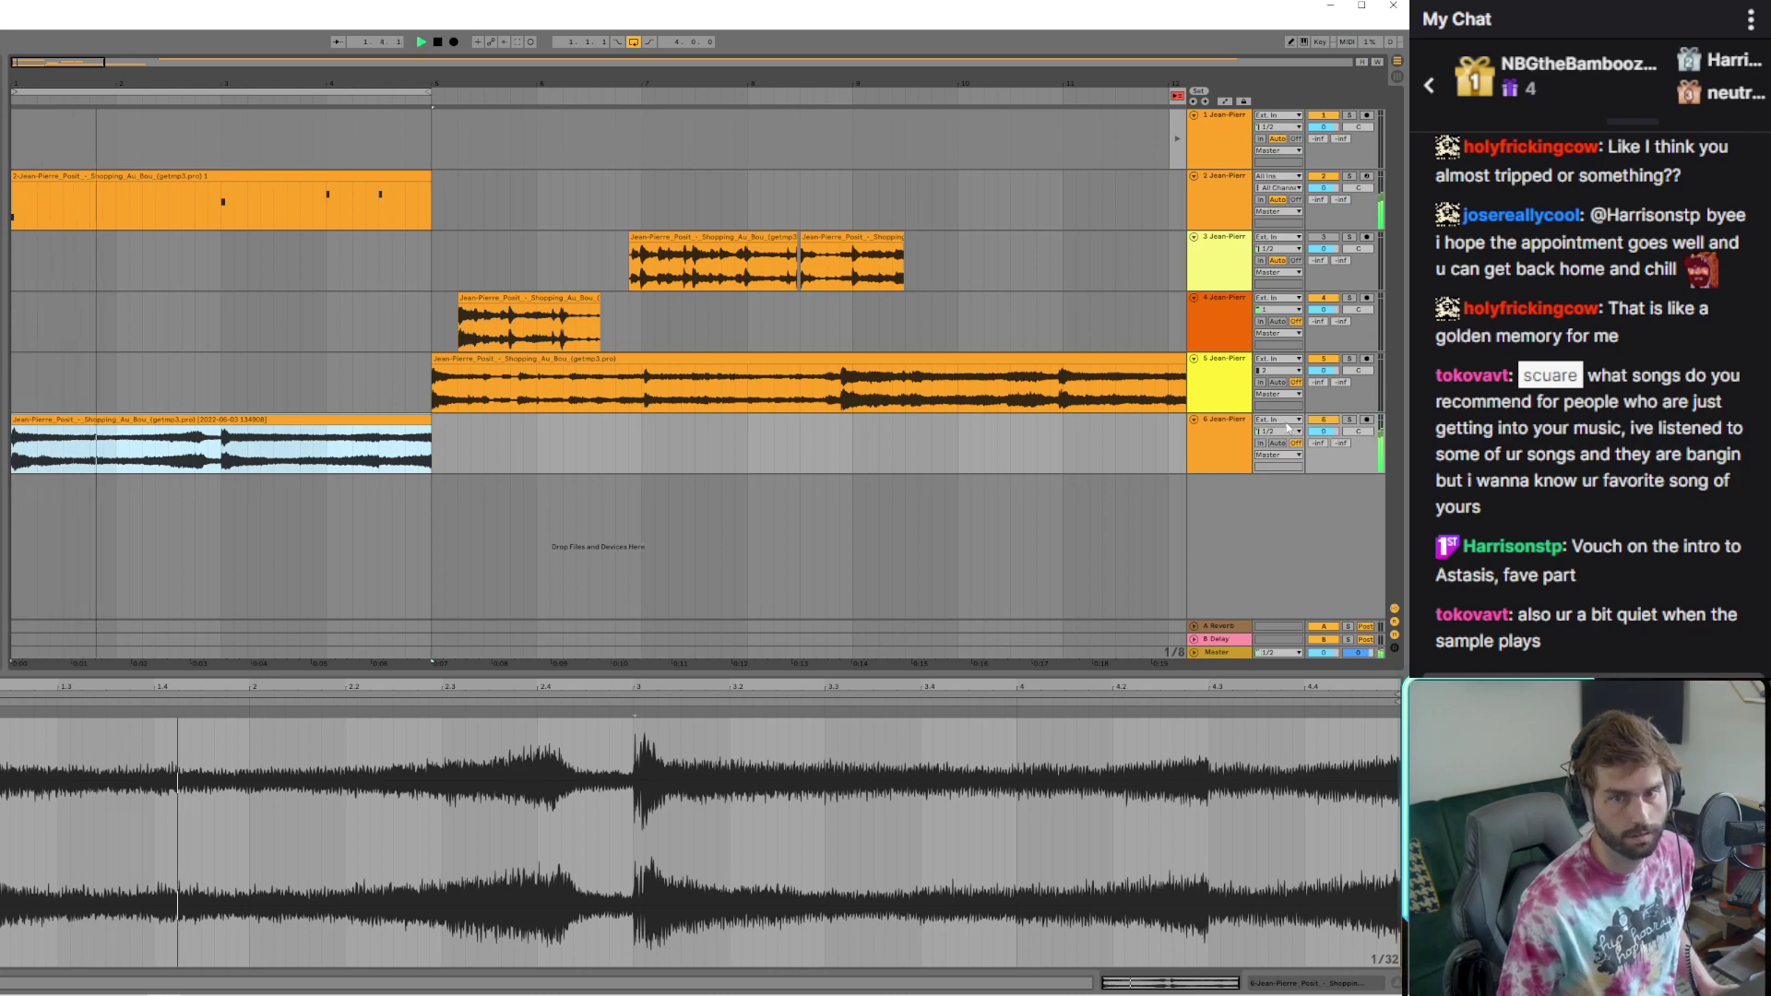
Mute the sampler track and play the consolidated clip on its own
click(1326, 177)
key(space)
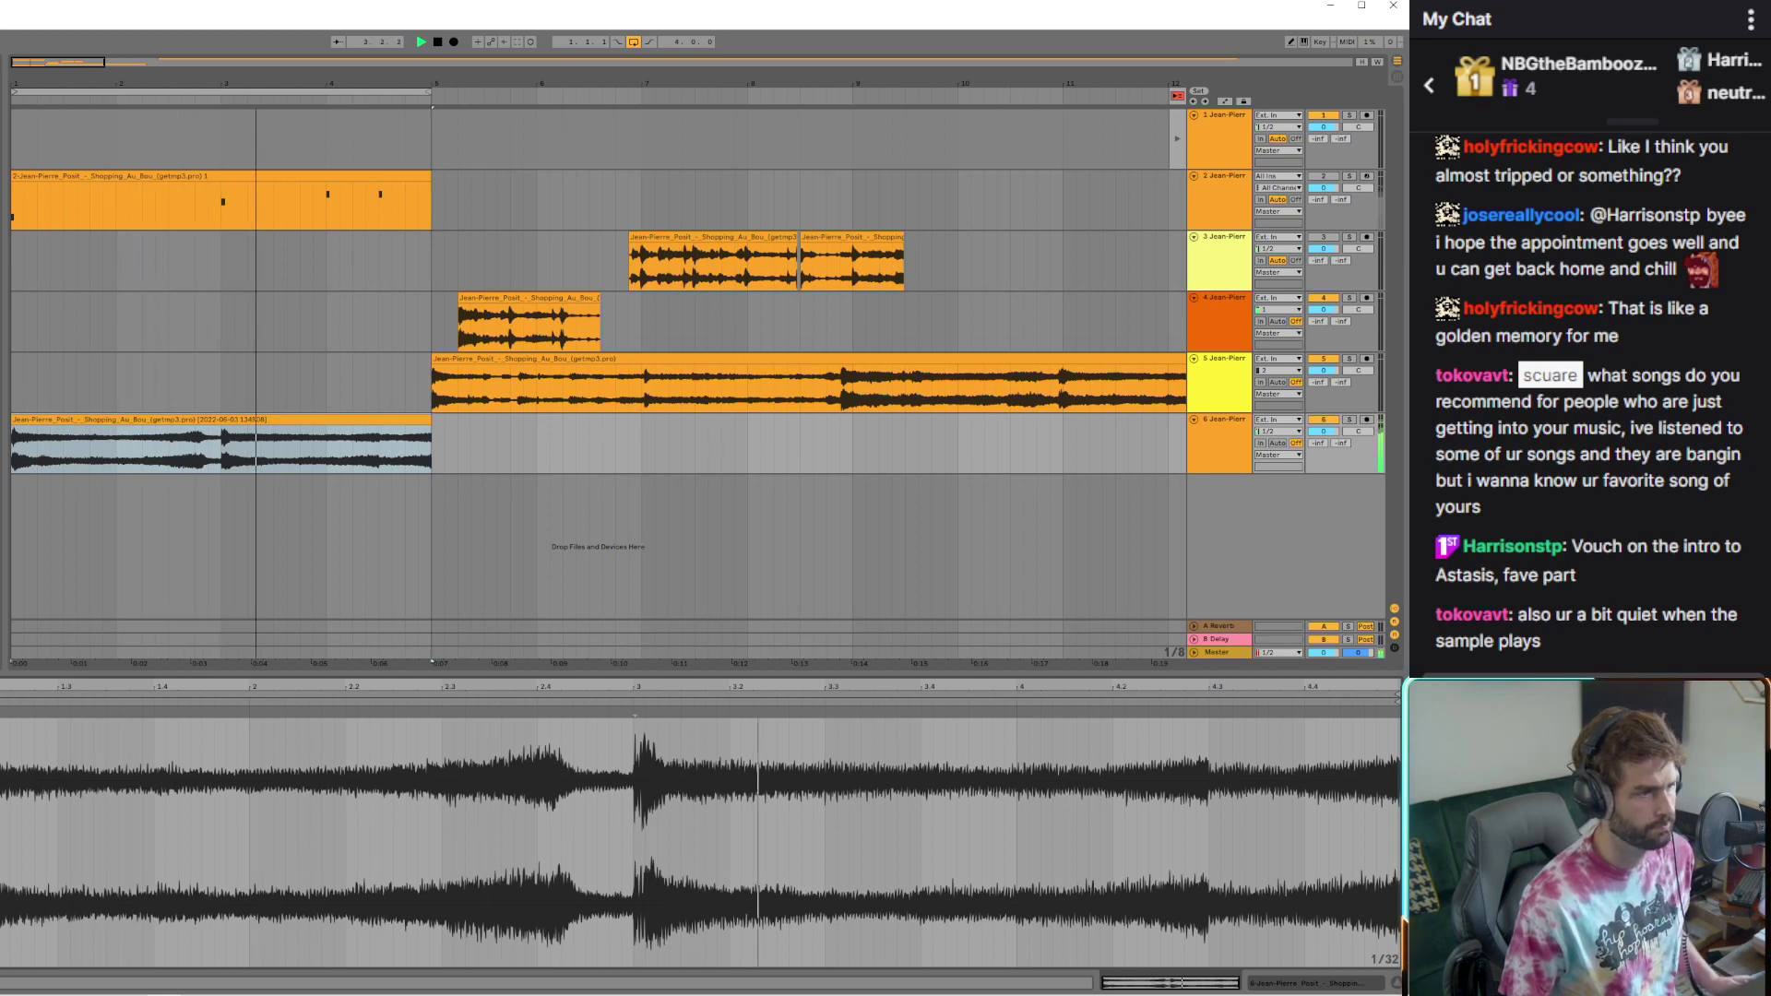
key(space)
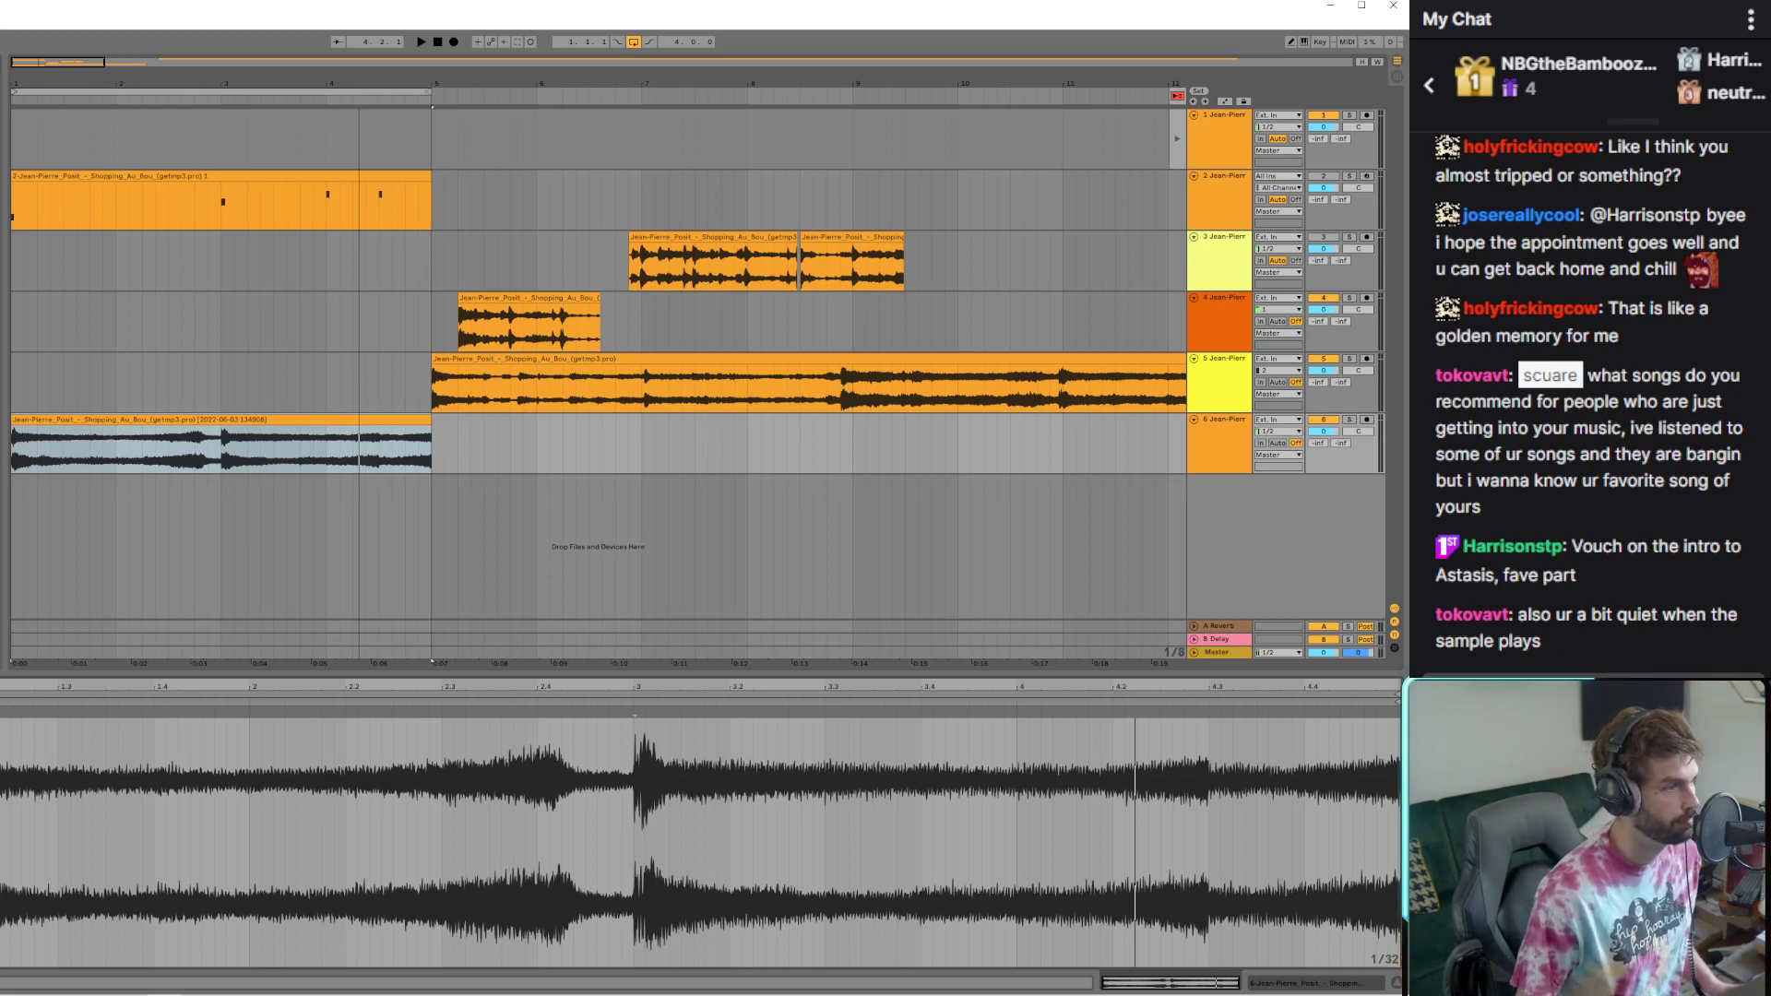
Open the master track's device chain and resume playback of the loop
click(1226, 655)
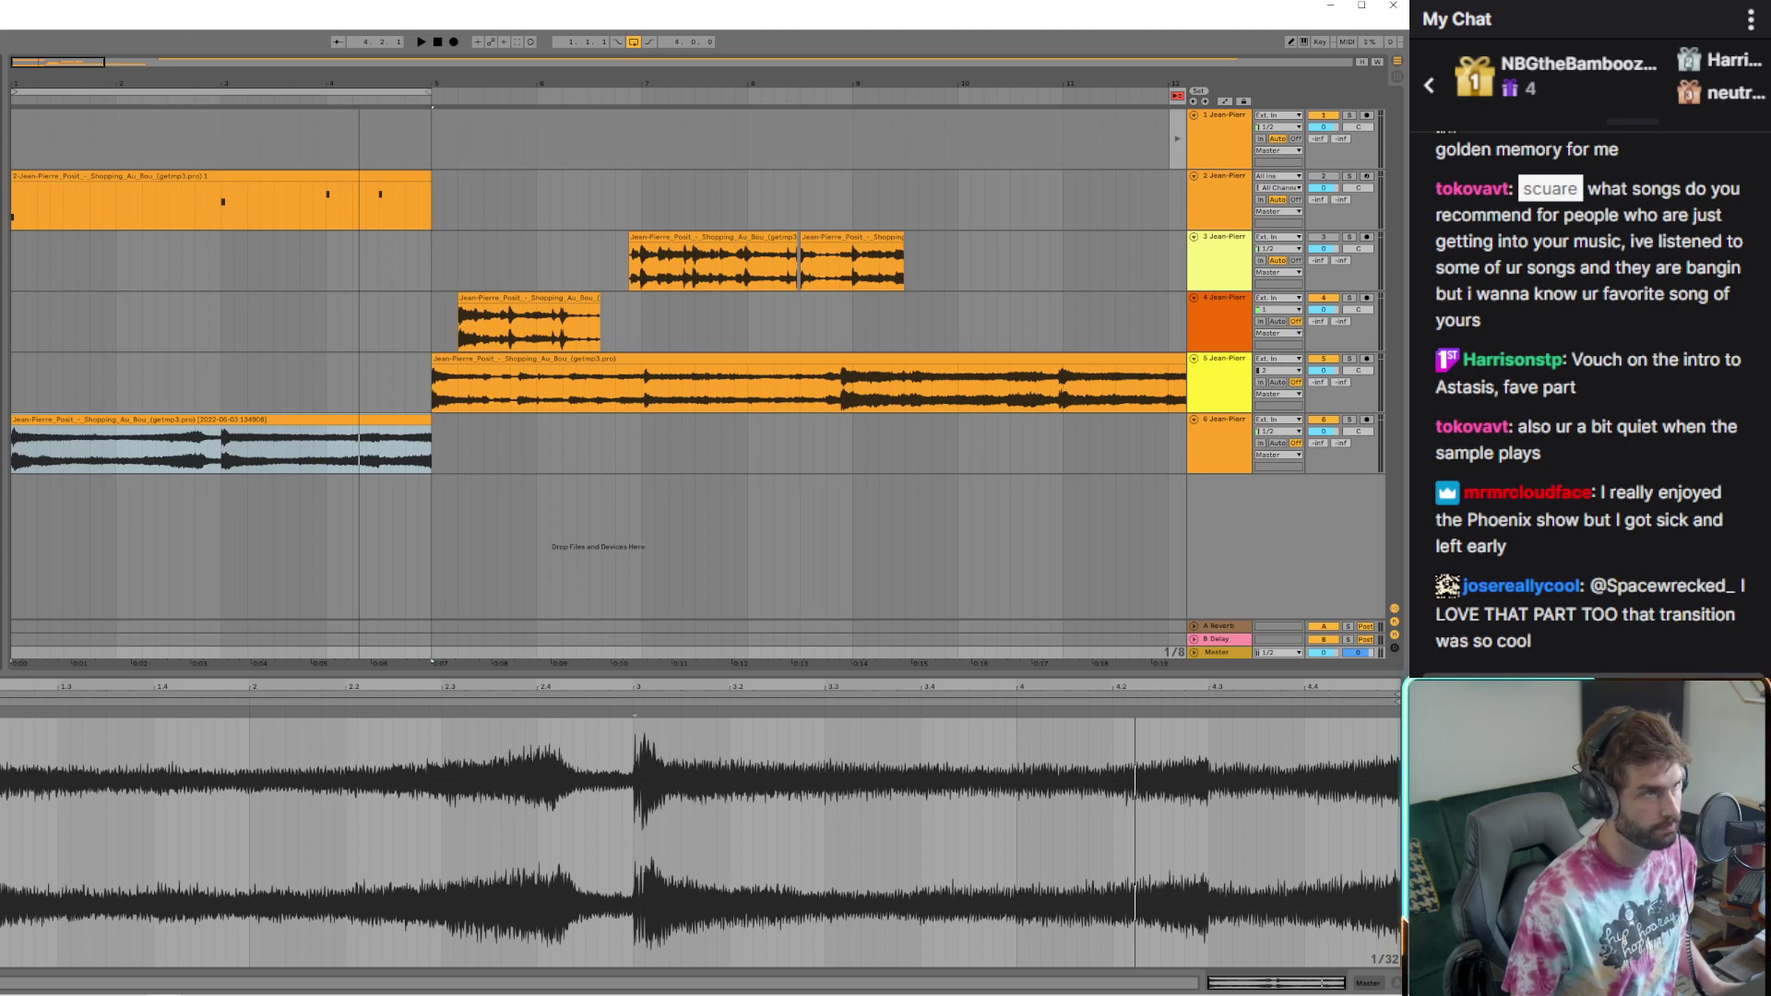
key(shift+Tab)
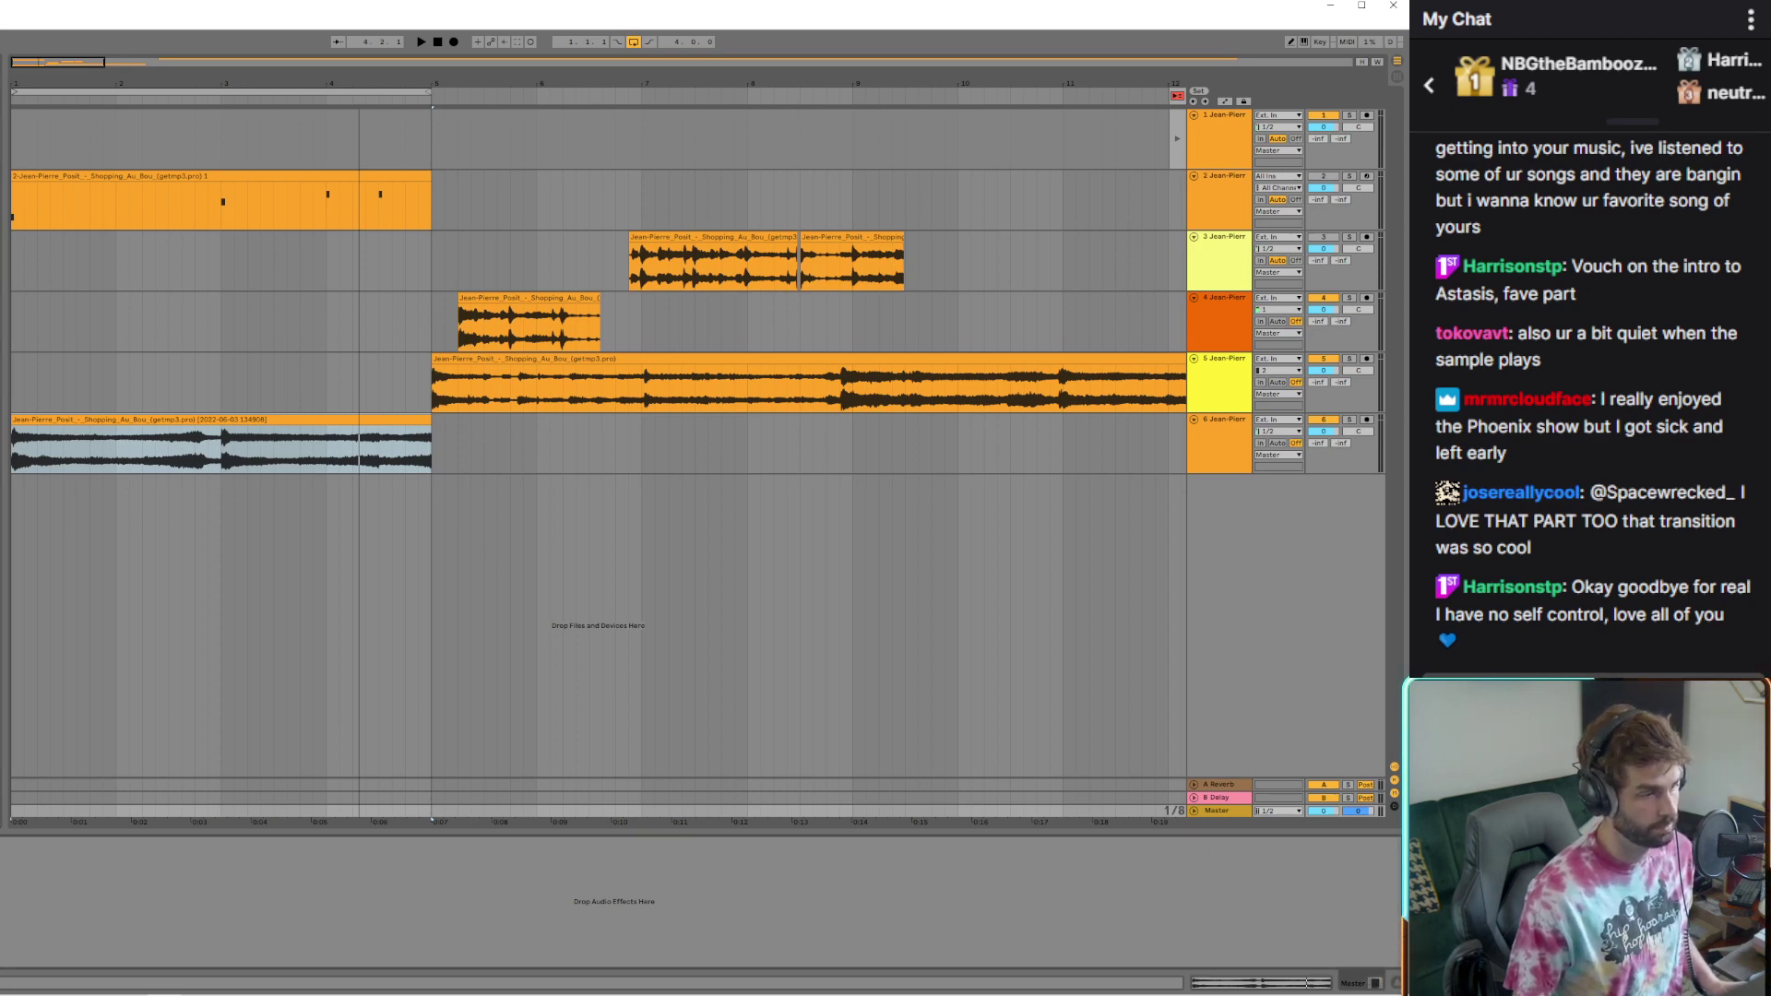
key(space)
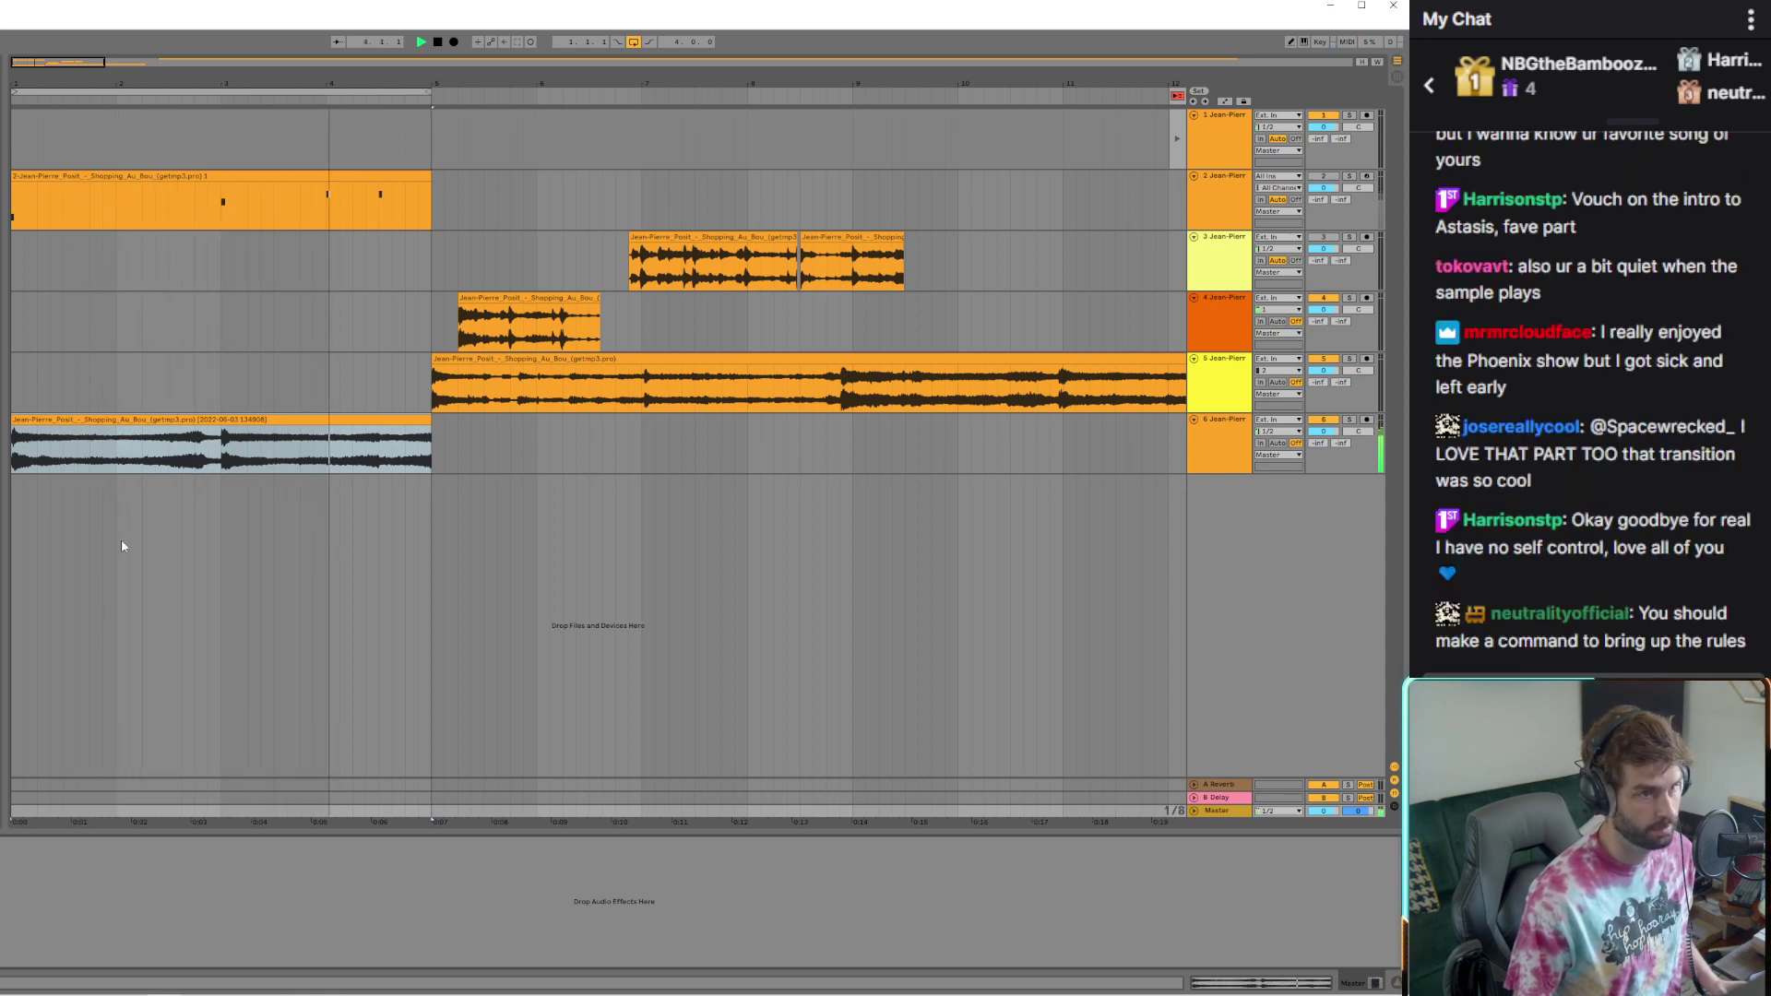
Trim the start of the consolidated clip to its first transient and move it back to bar 1
click(170, 430)
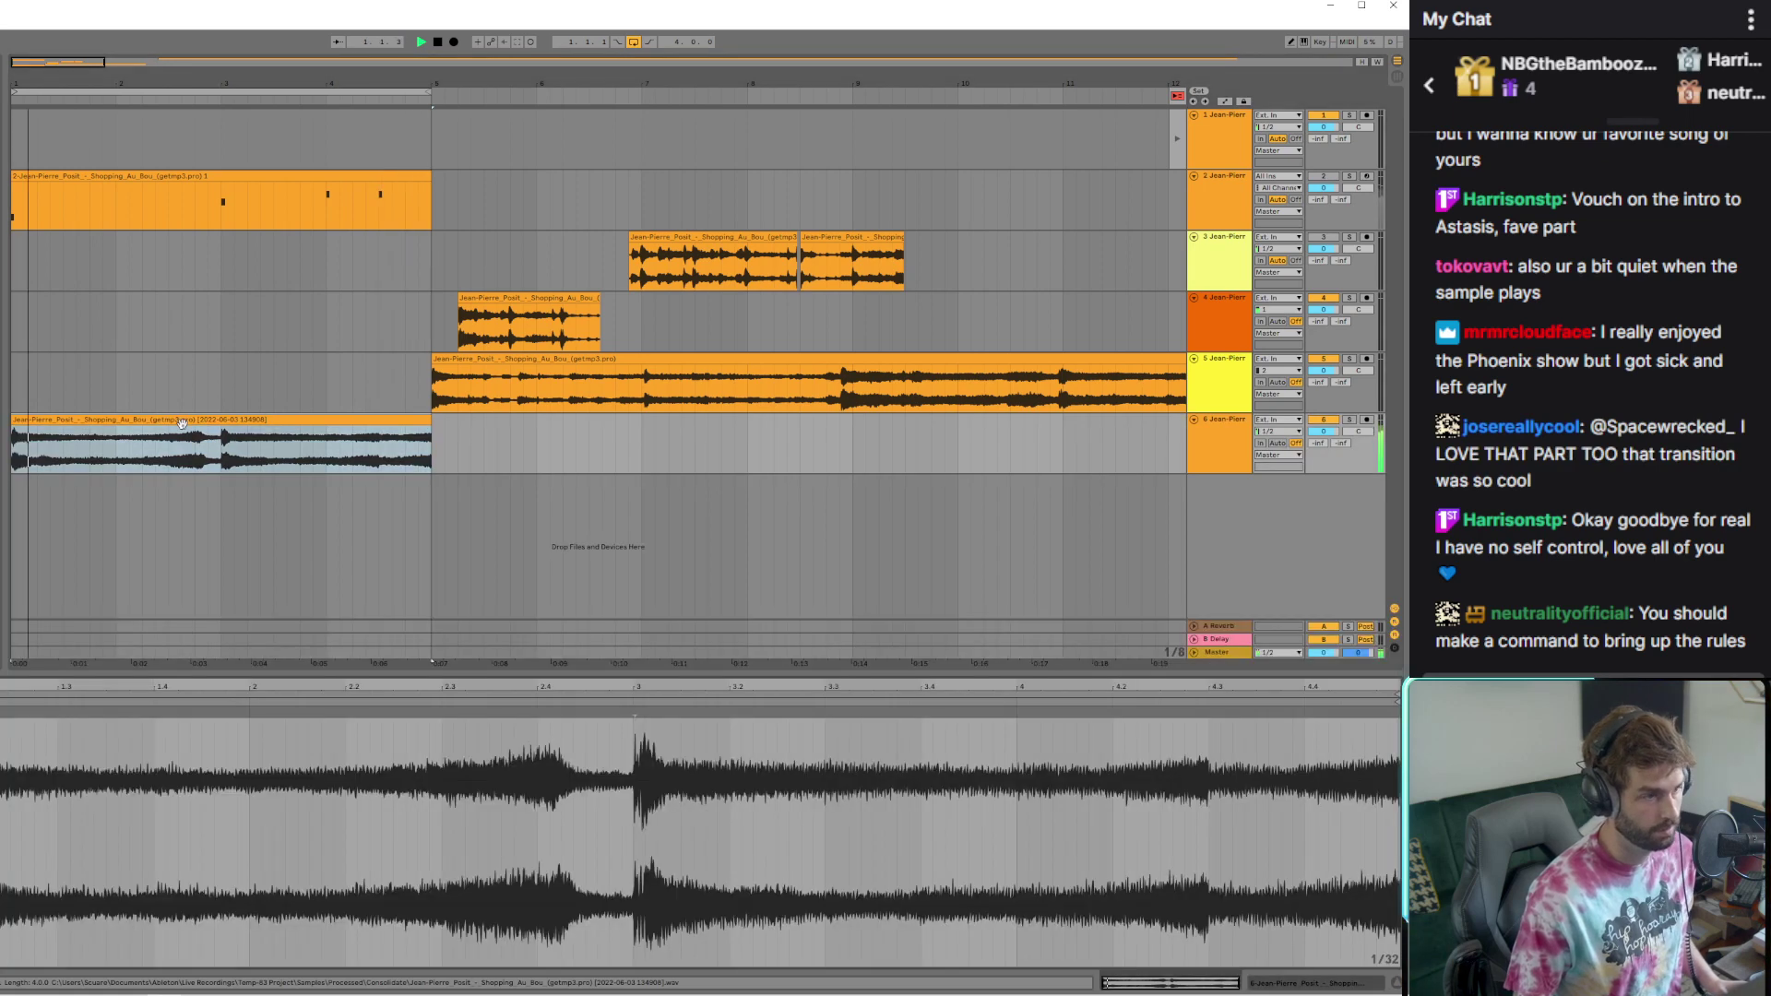
double_click(182, 422)
scroll(13, 440, up, 10)
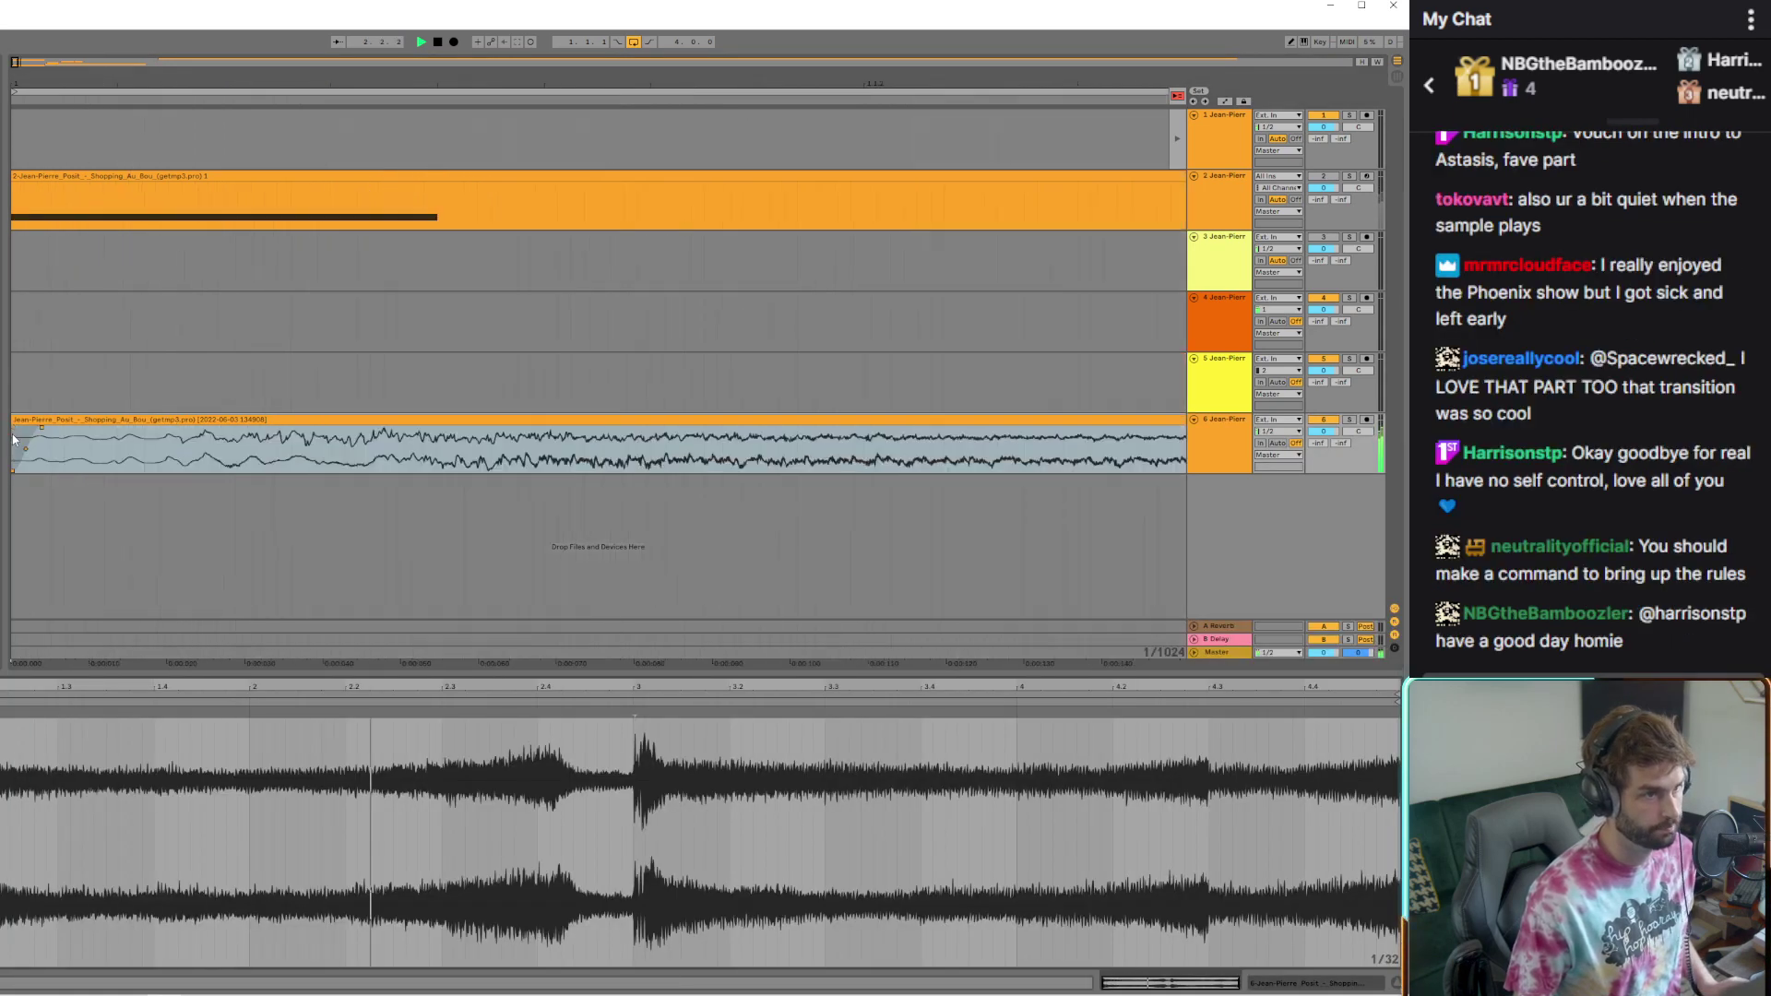
scroll(16, 423, down, 5)
click(50, 421)
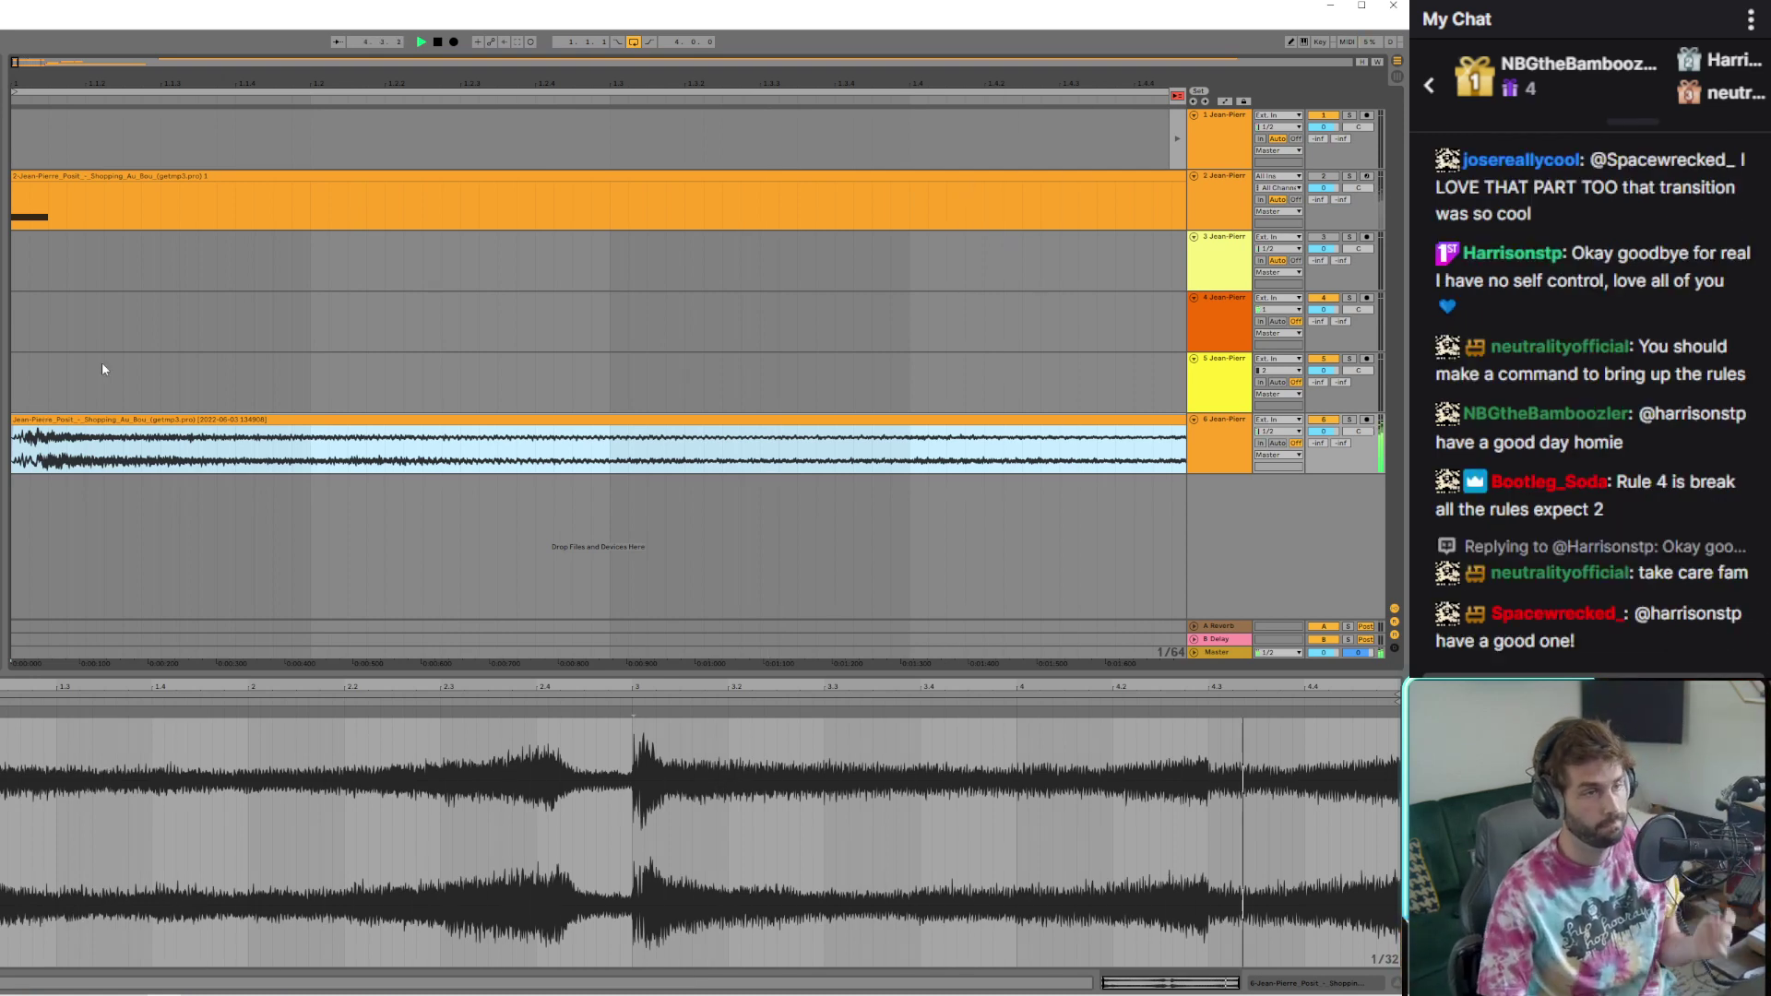
scroll(394, 479, down, 5)
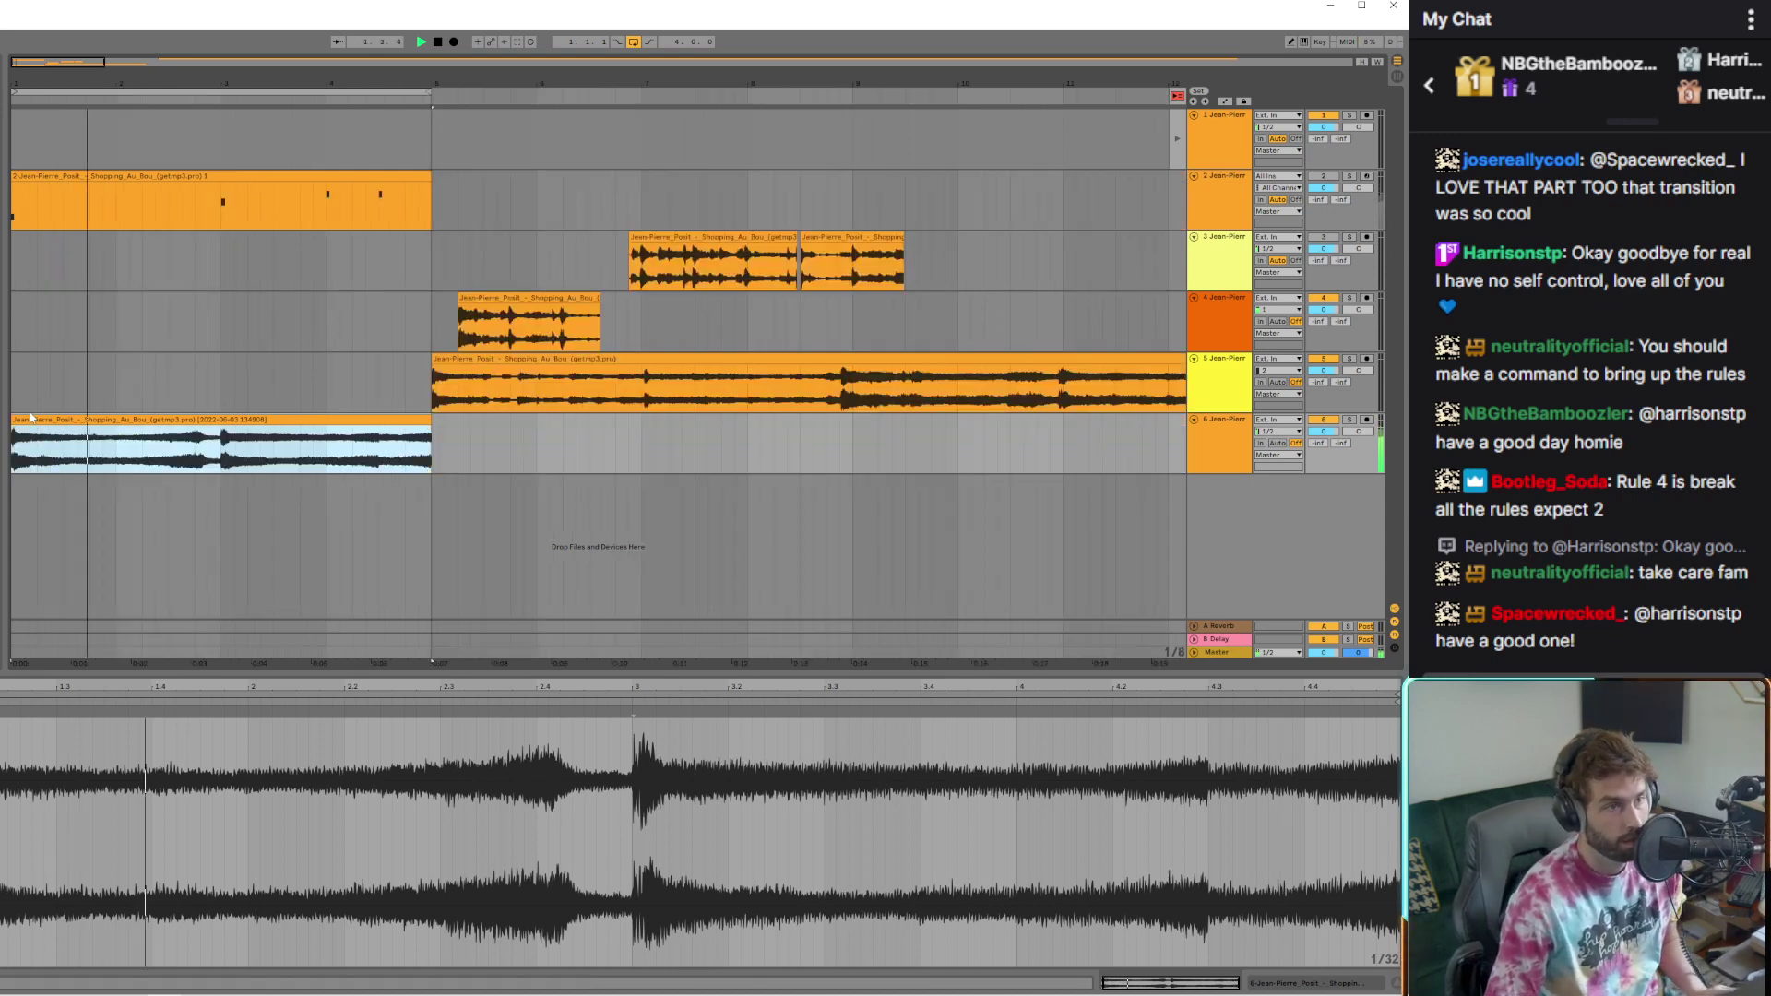
scroll(25, 419, up, 5)
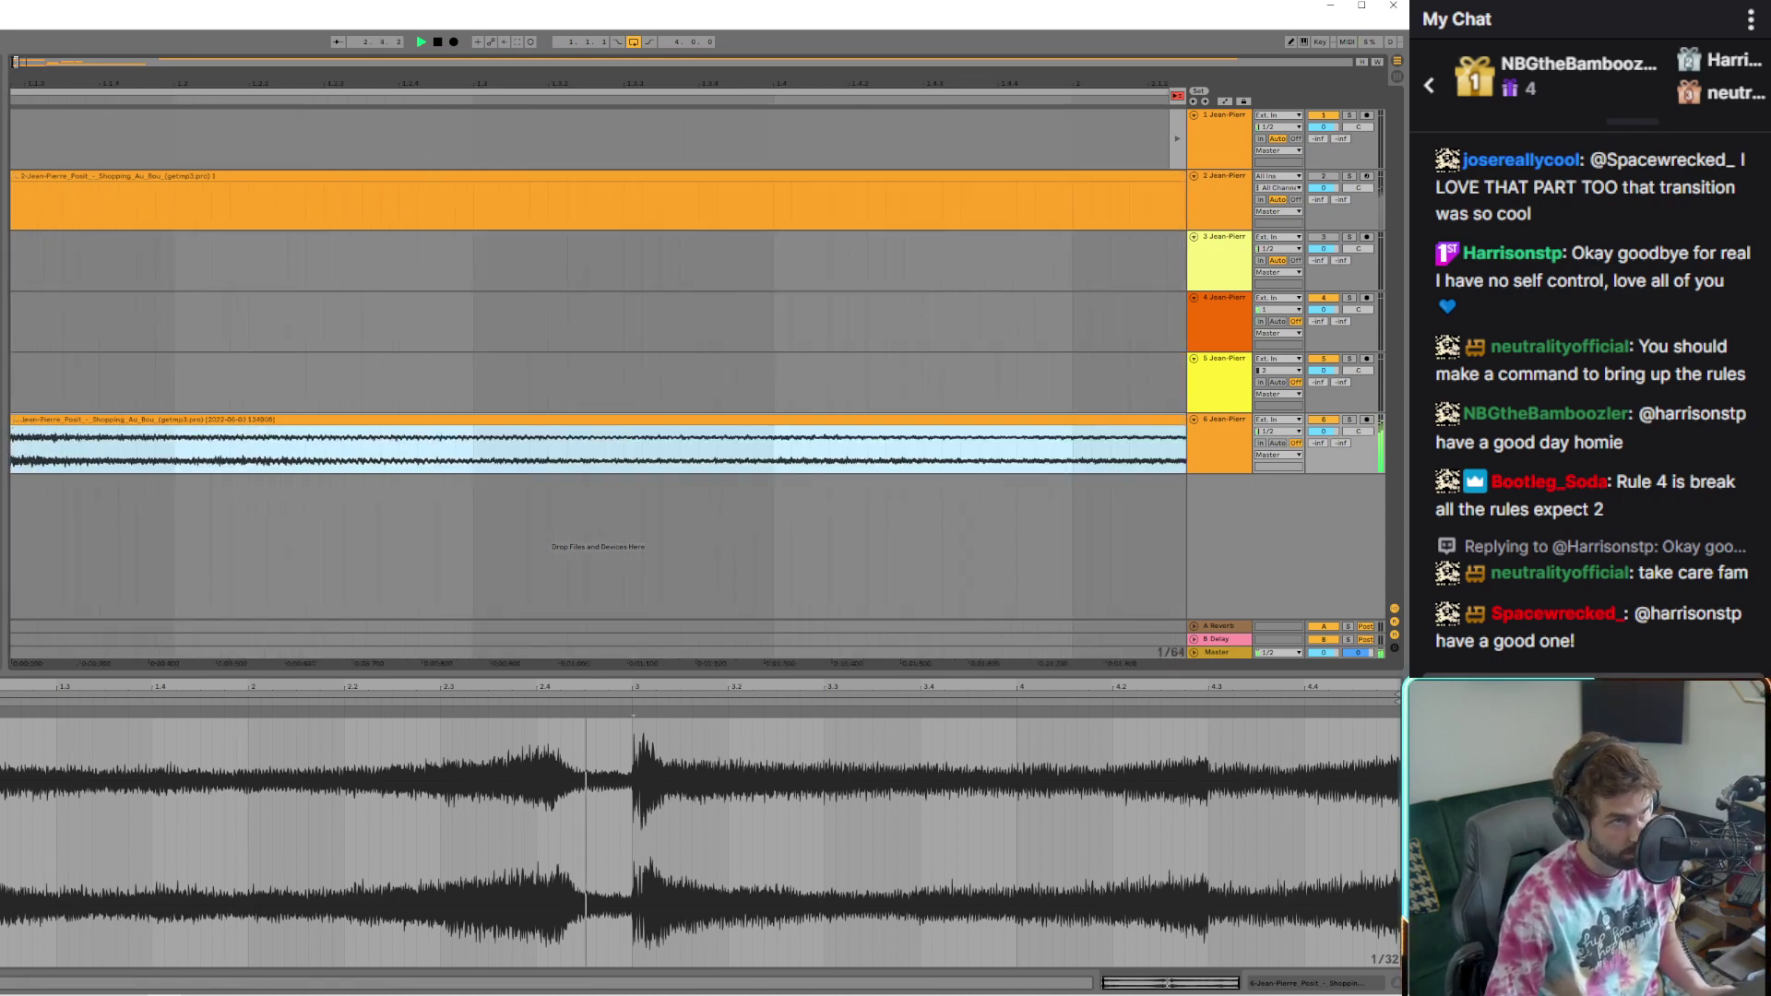
key(w)
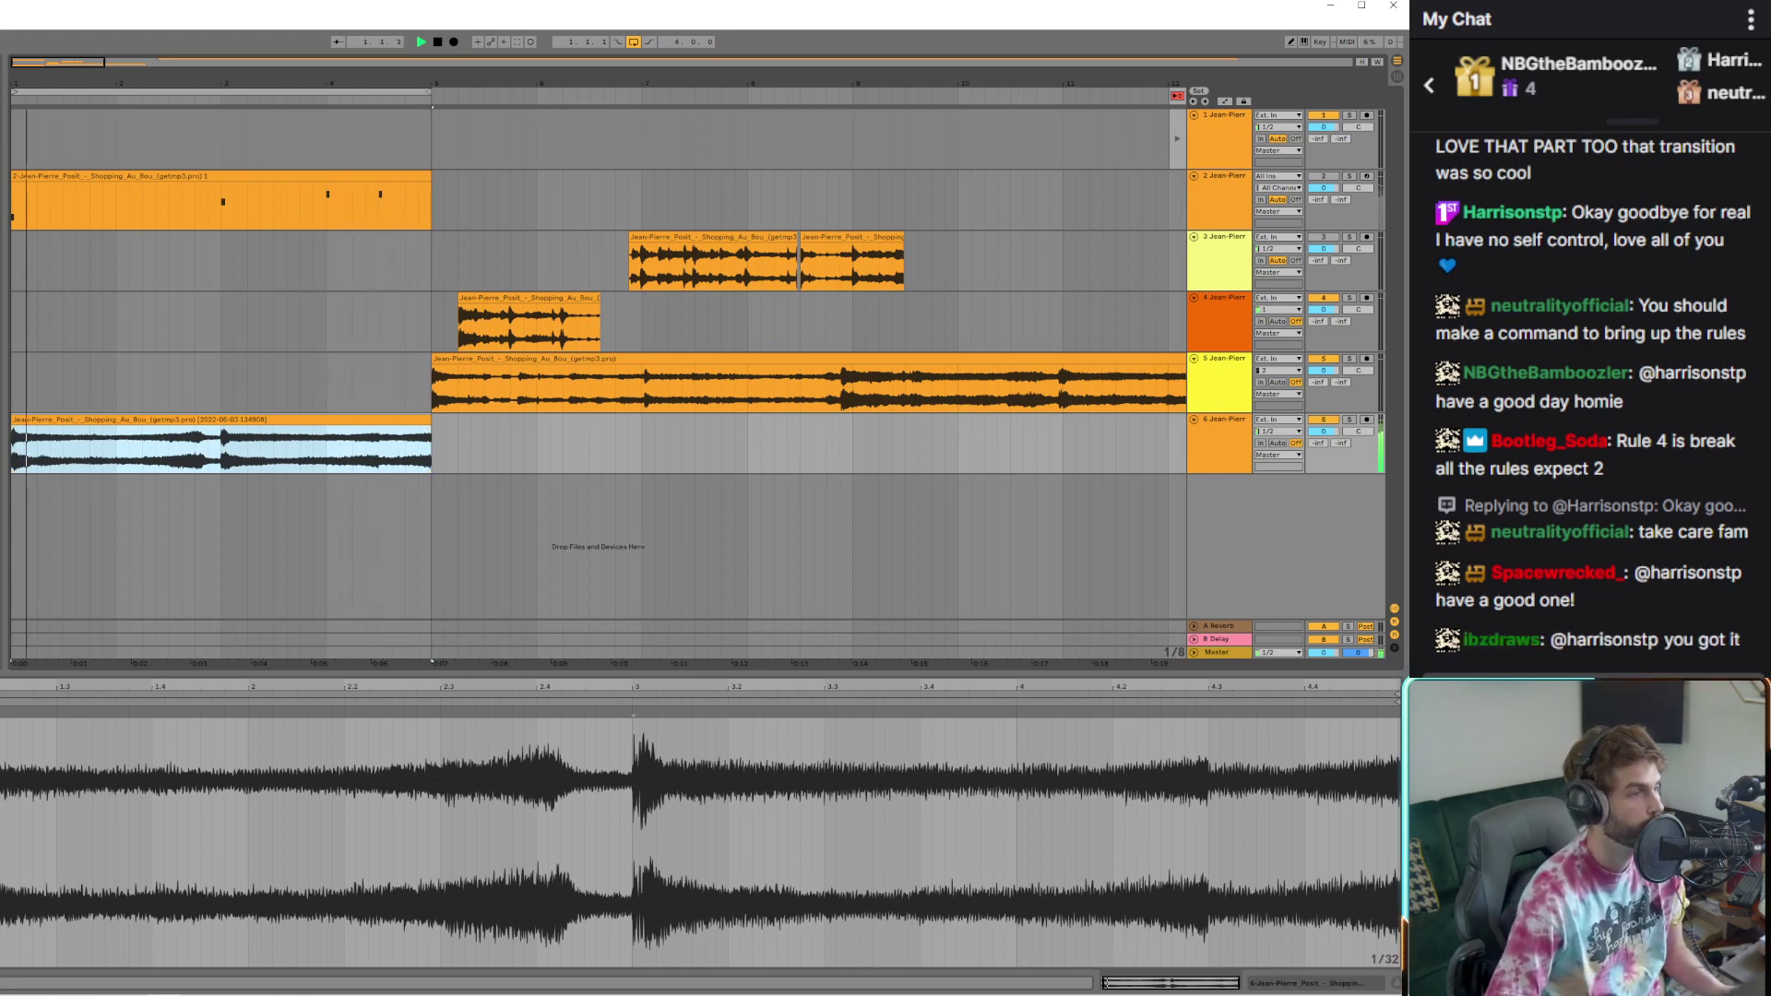
key(w)
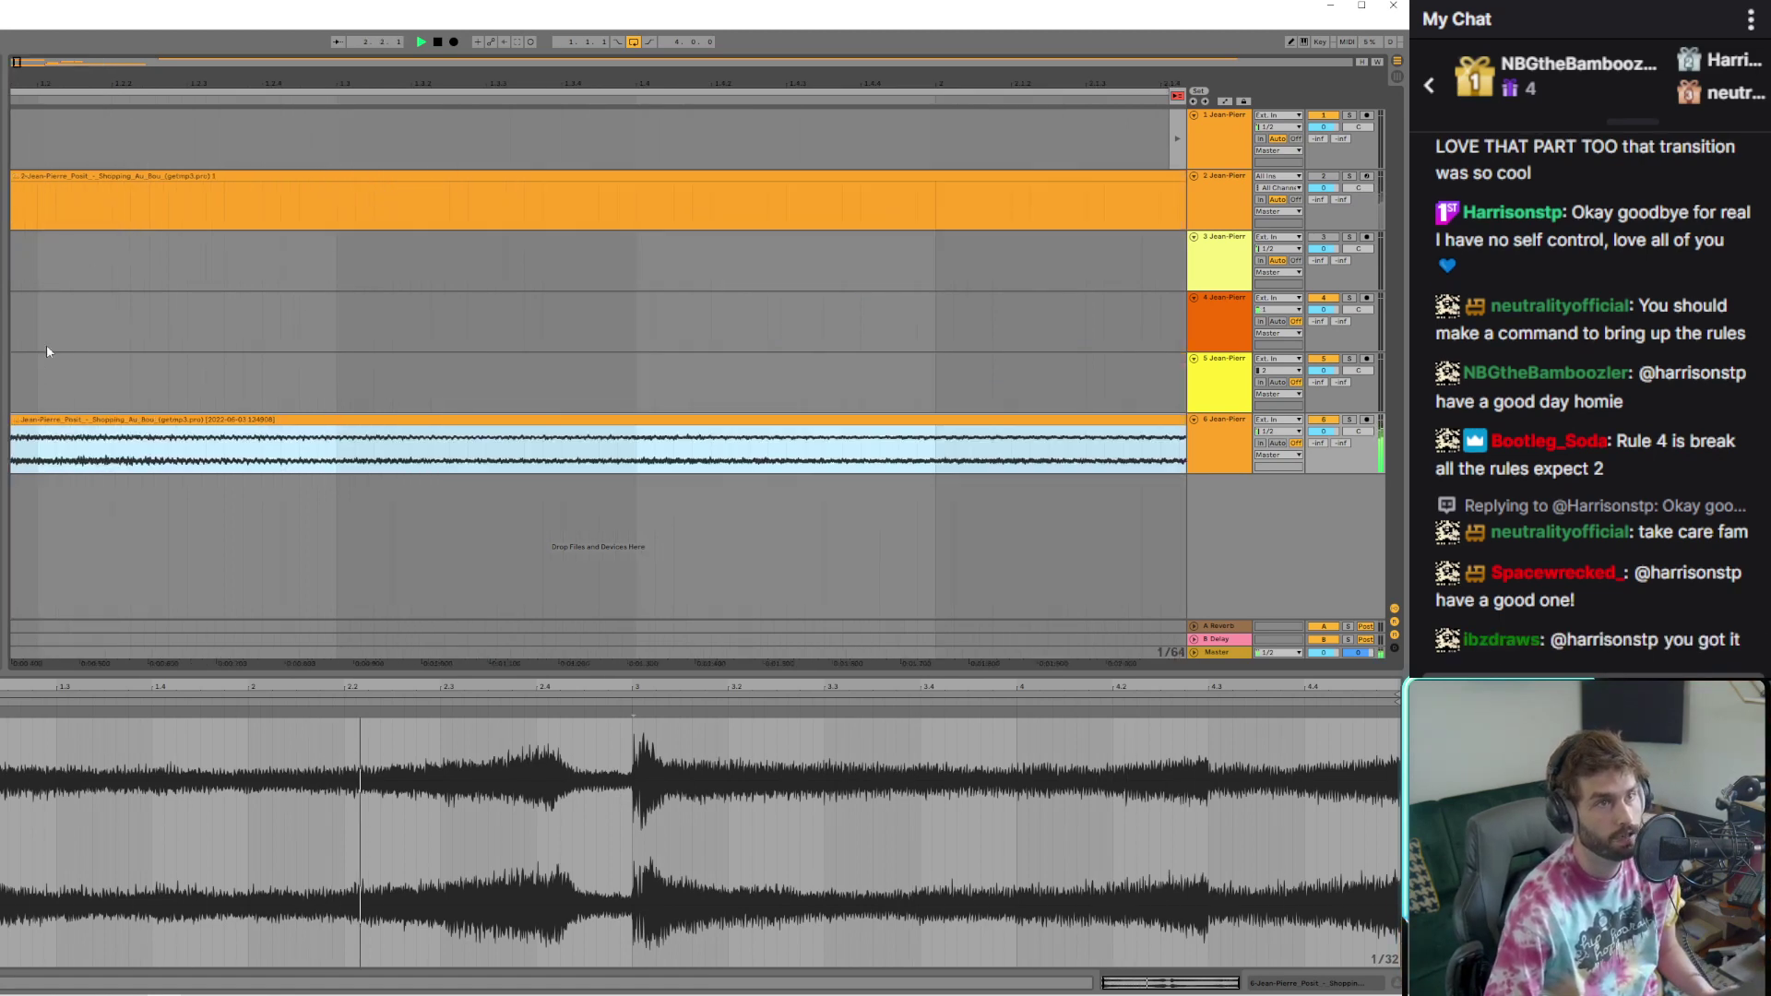
drag(17, 63, 10, 70)
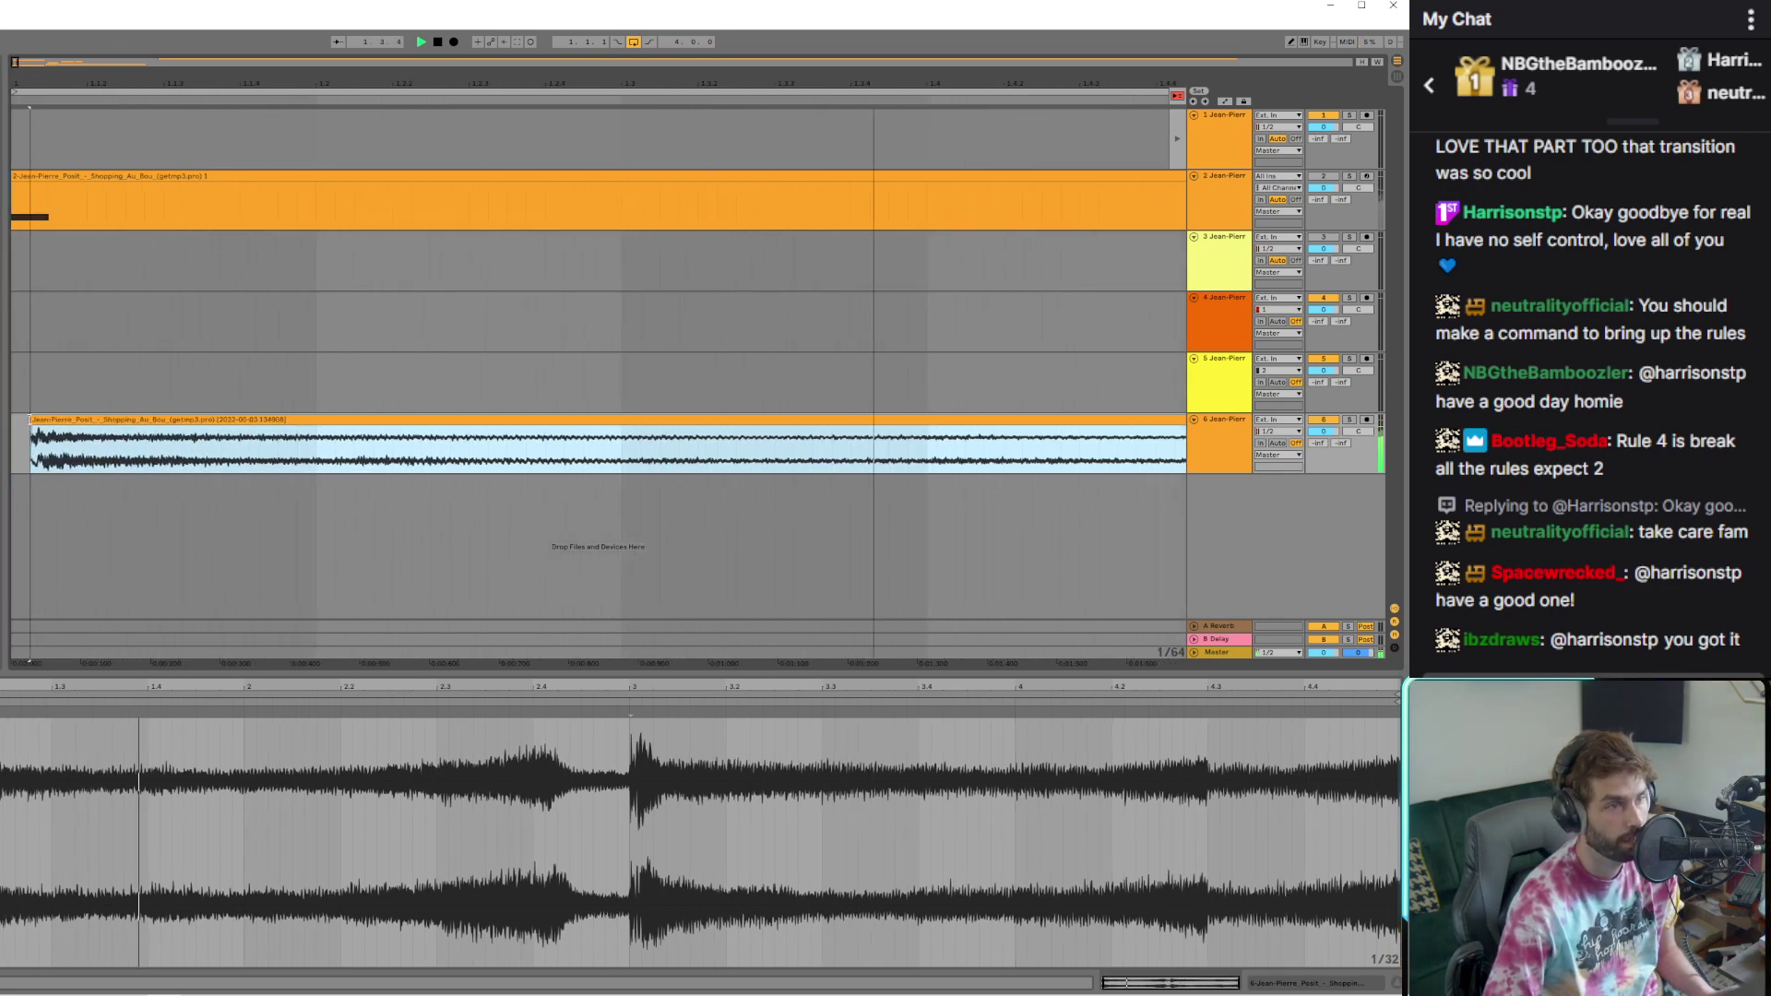
drag(34, 420, 14, 420)
Split the consolidated clip just before the second phrase near bar 3 and tighten the new slice's start to the transient
scroll(186, 366, down, 6)
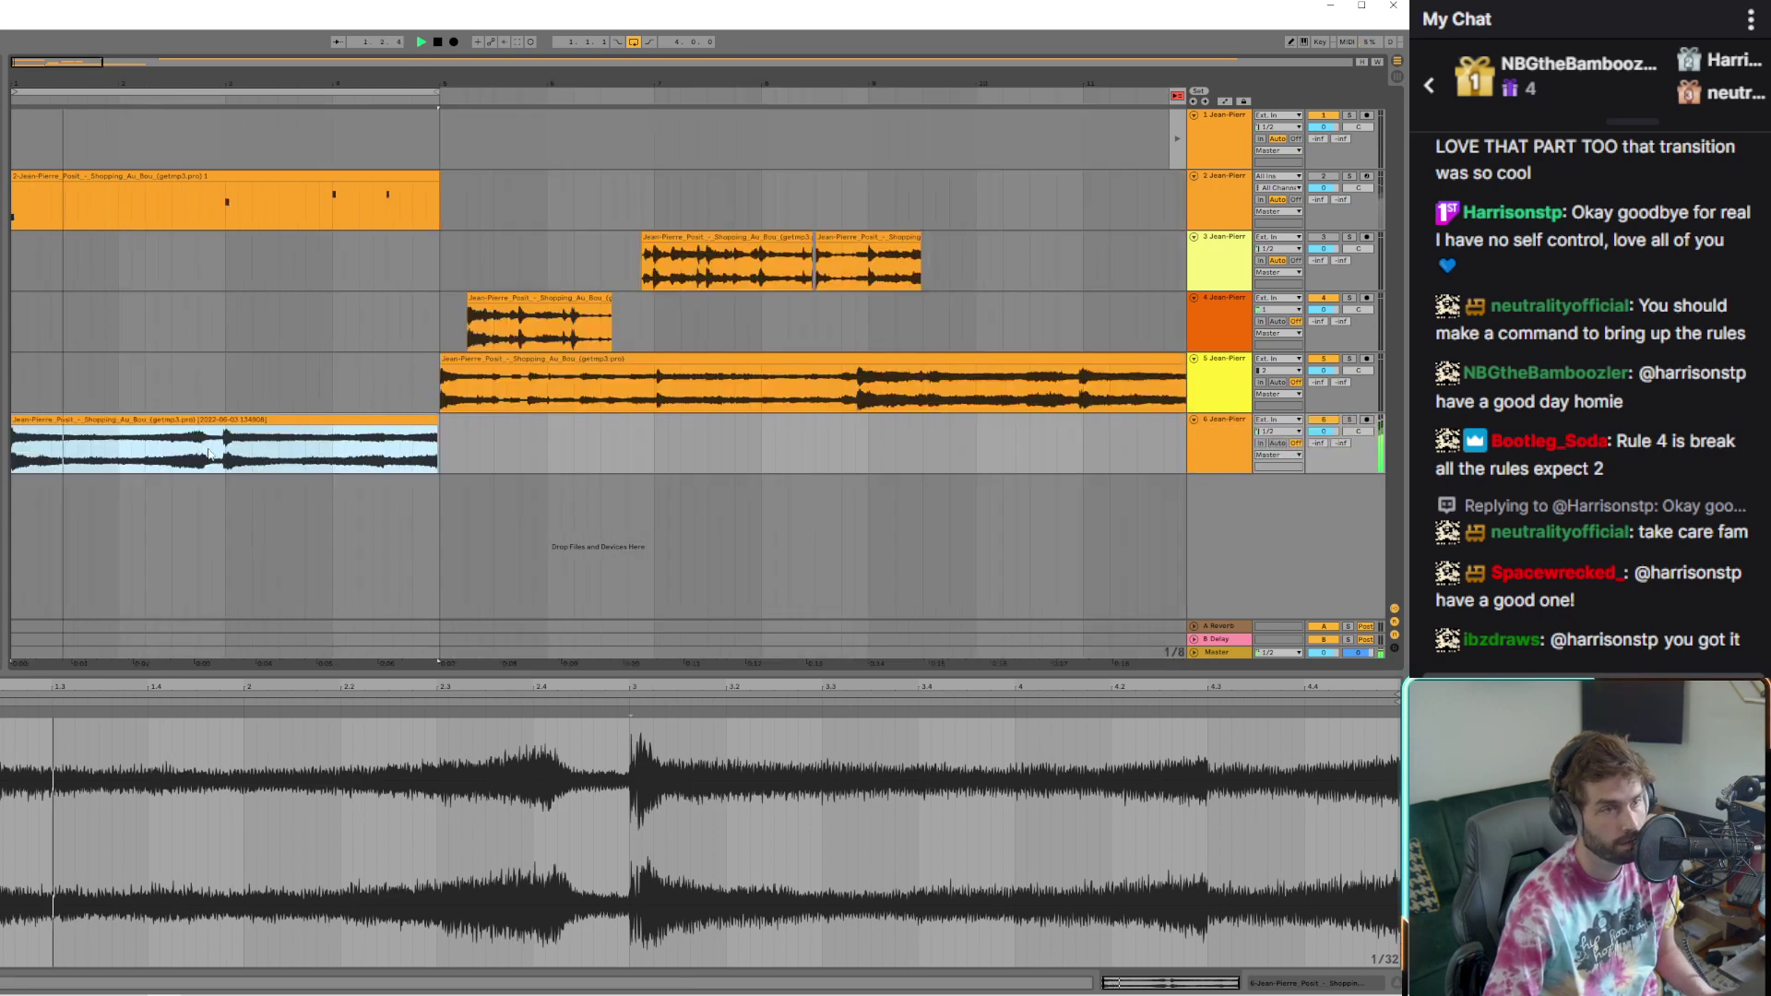
key(plus)
key(plus)
key(plus)
key(plus)
click(334, 452)
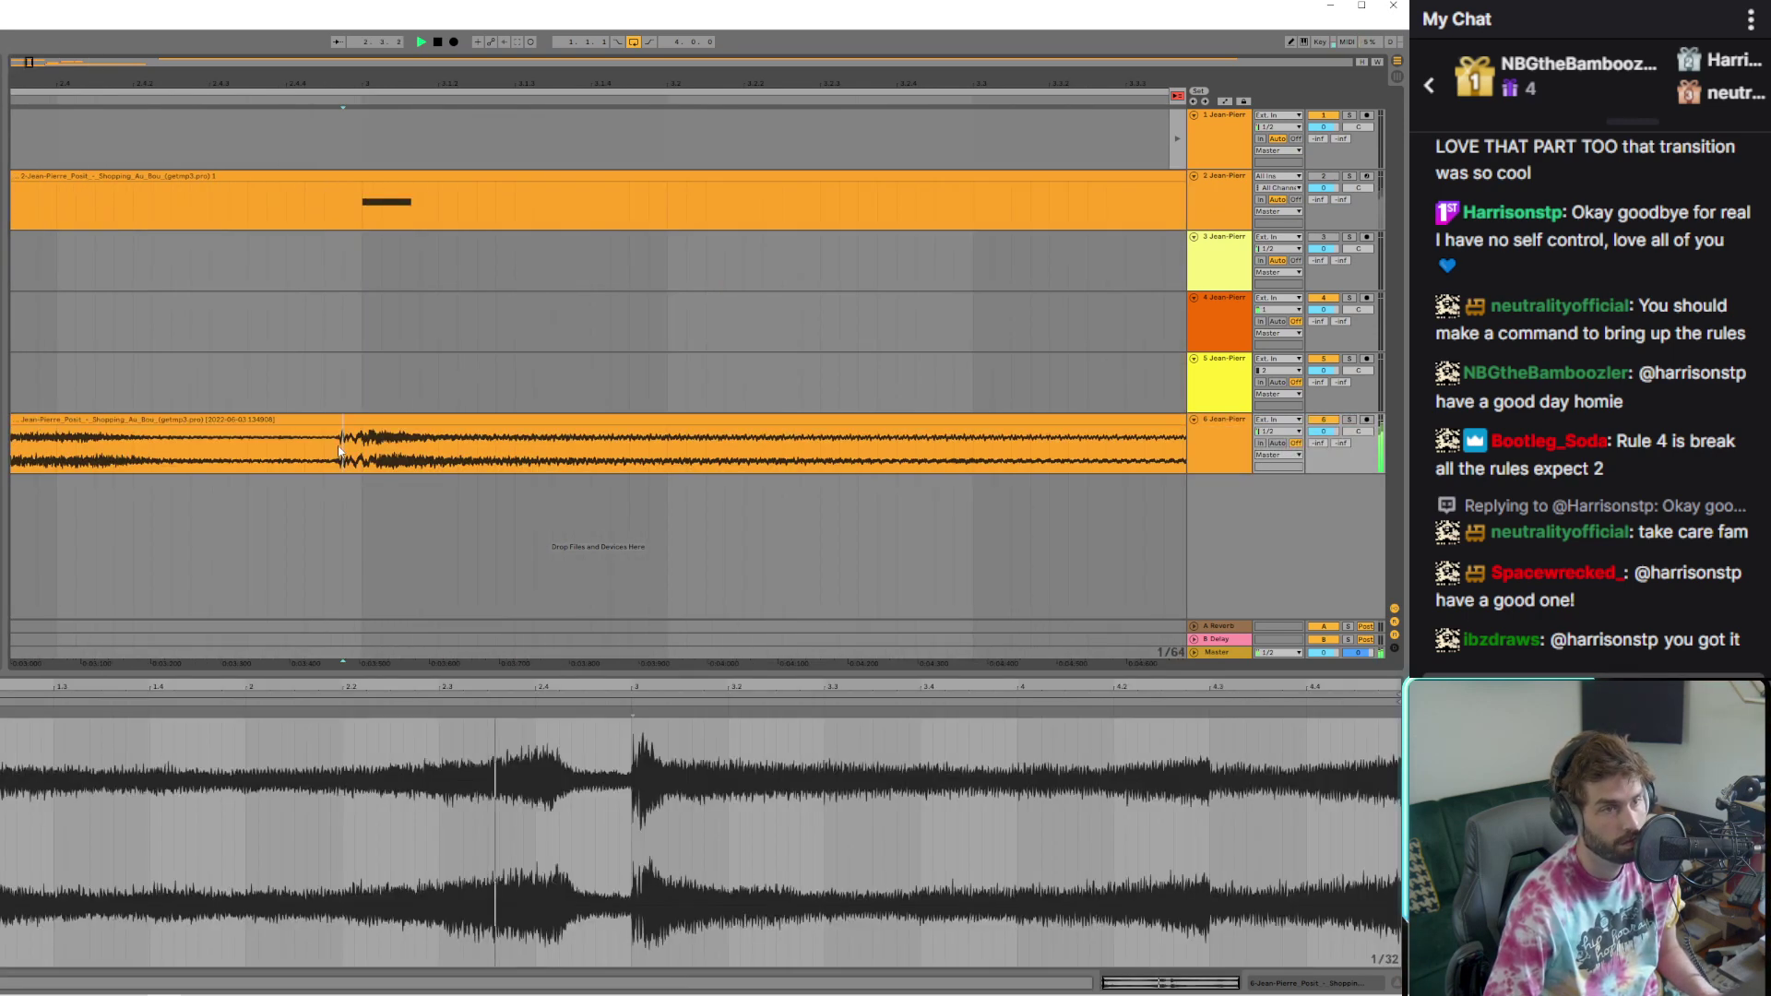
key(ctrl+e)
key(ctrl+z)
click(316, 452)
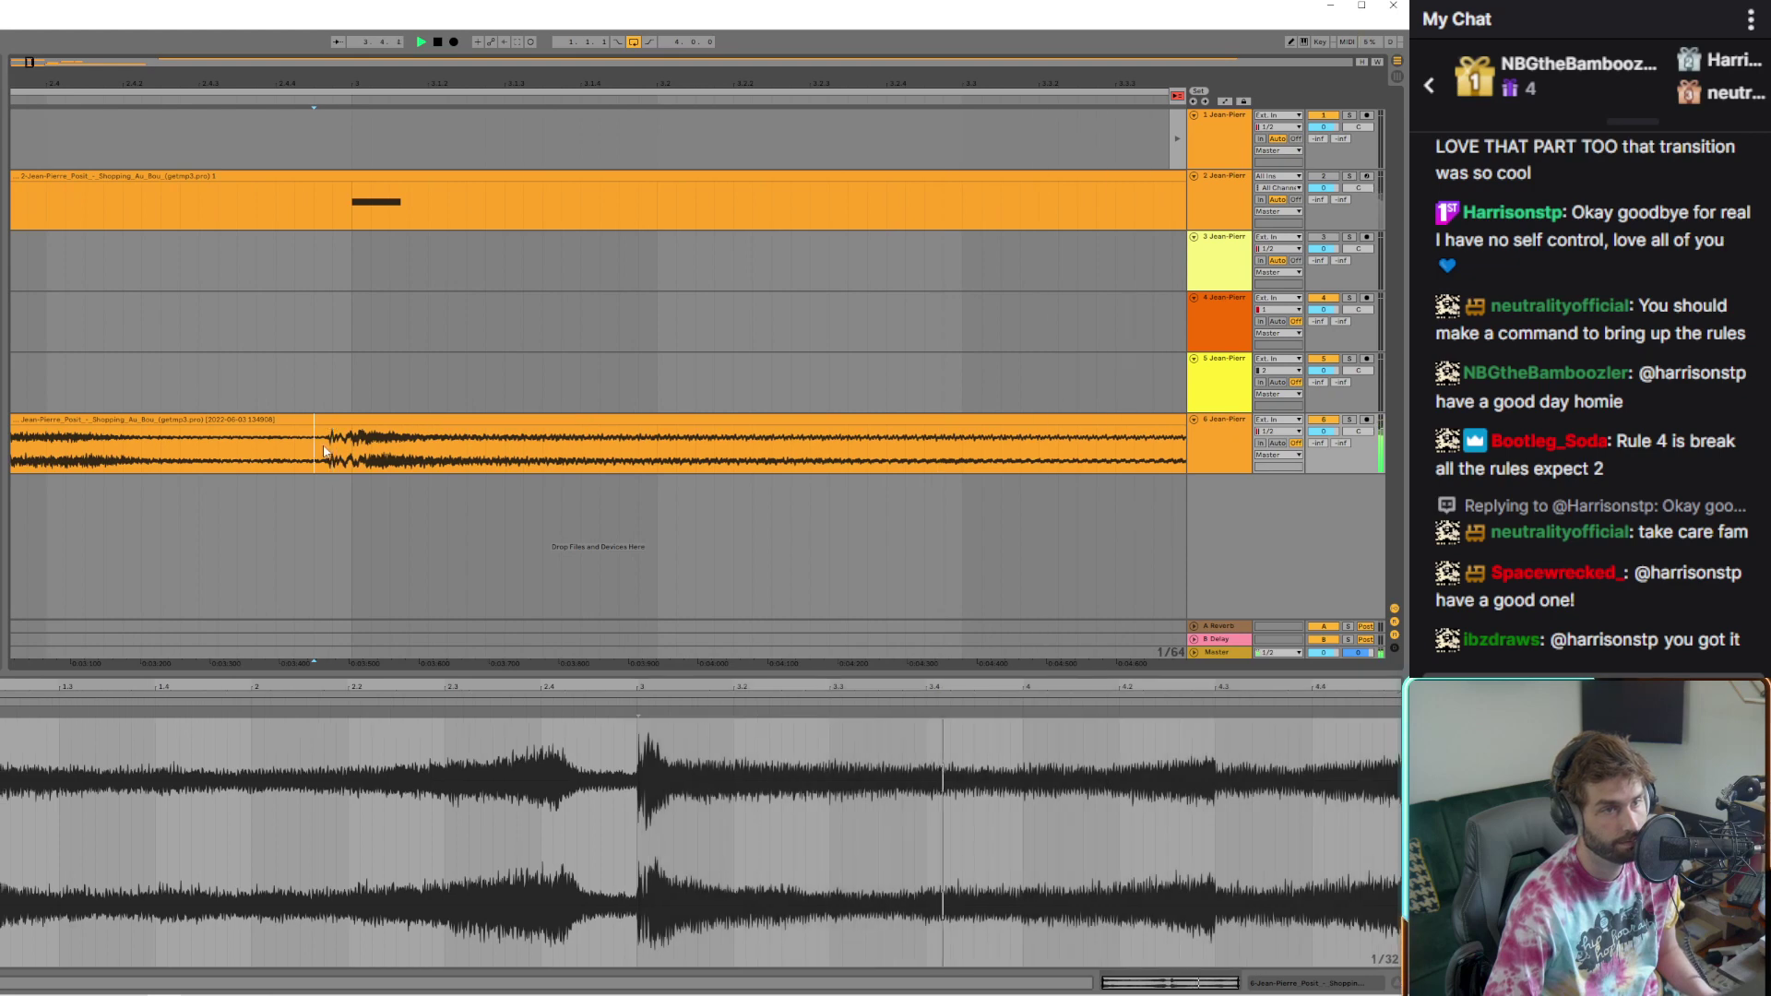
key(ctrl+e)
click(345, 421)
drag(315, 422, 333, 421)
Align the end of the second slice with the loop end at bar 5
key(minus)
key(minus)
key(minus)
key(minus)
key(plus)
key(plus)
key(plus)
key(plus)
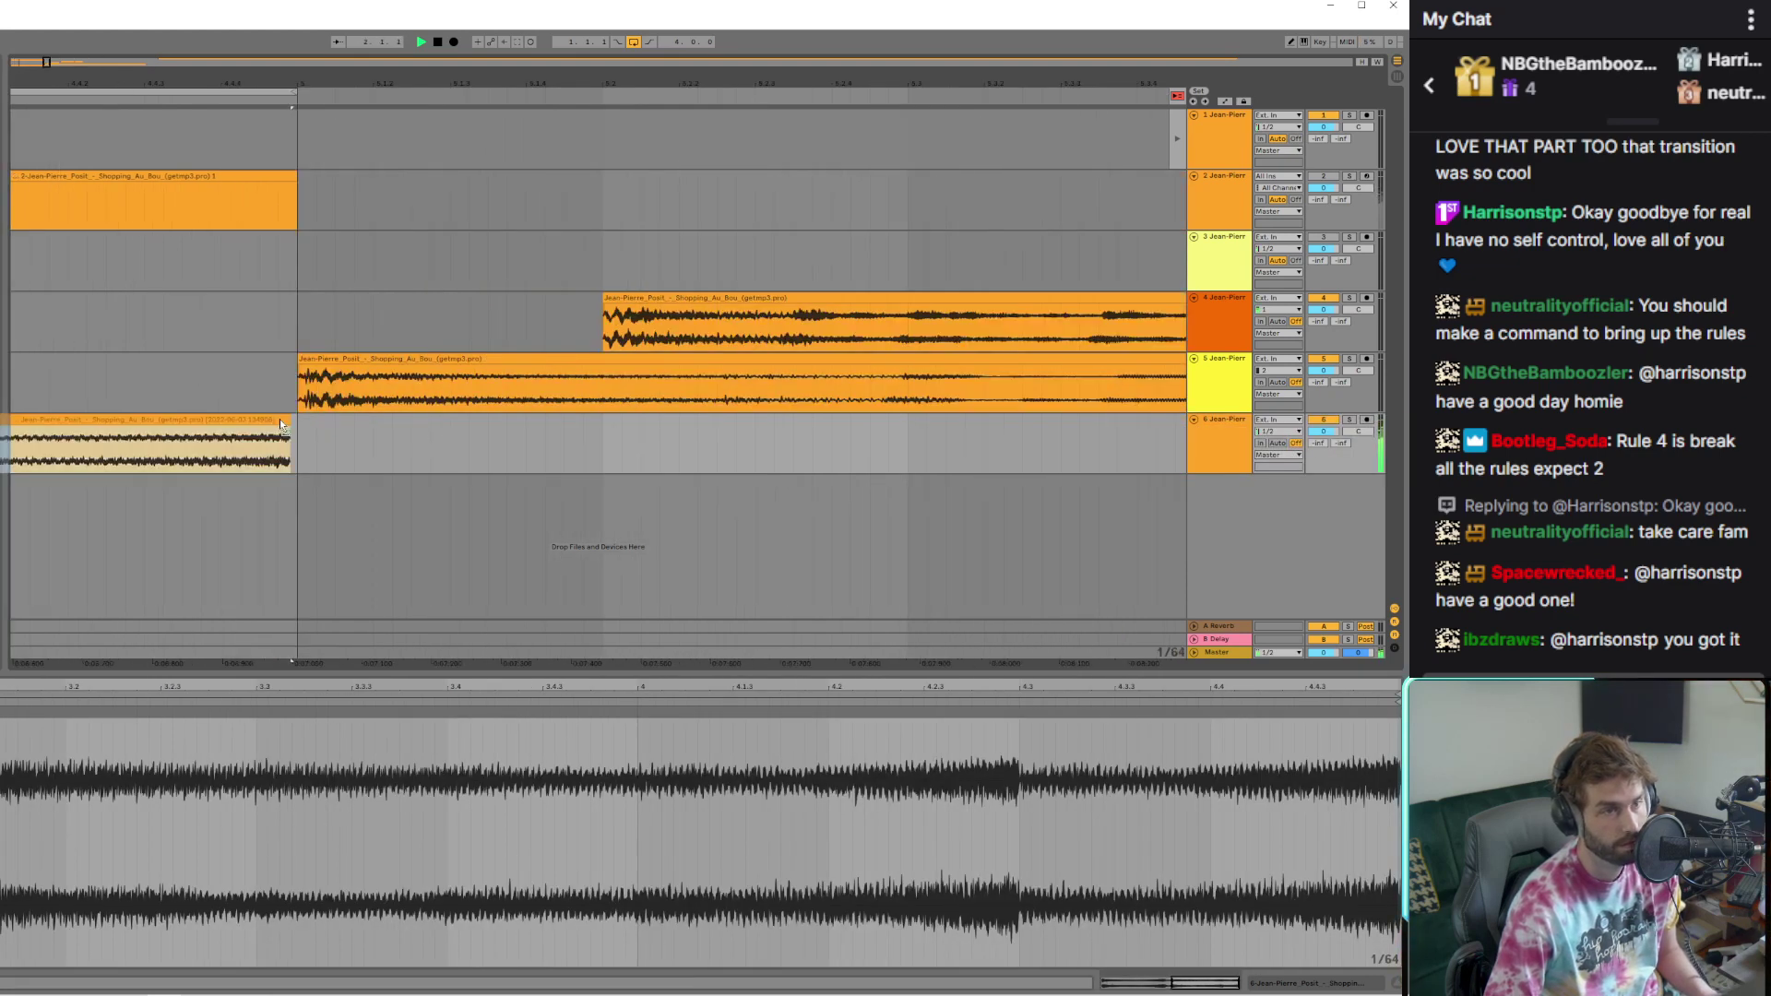
drag(288, 426, 244, 424)
scroll(297, 427, up, 5)
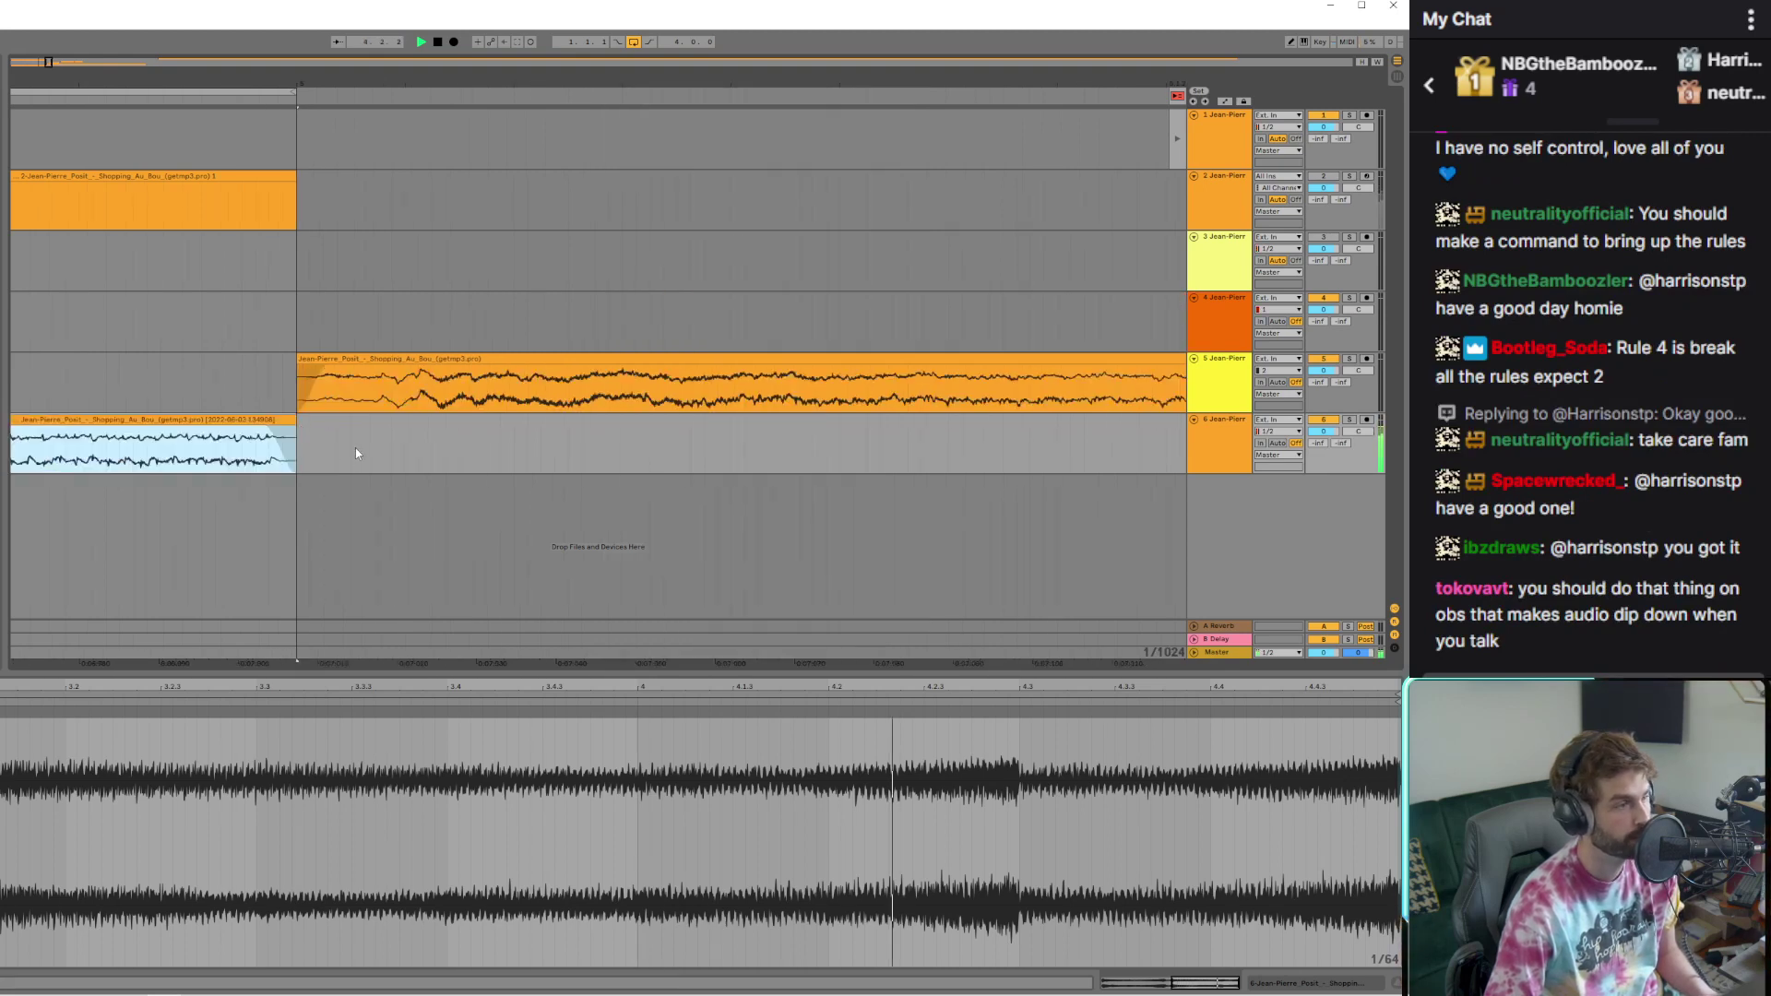
Listen to the two slices in the loop from bar 1 and open the device chain of their track
click(366, 445)
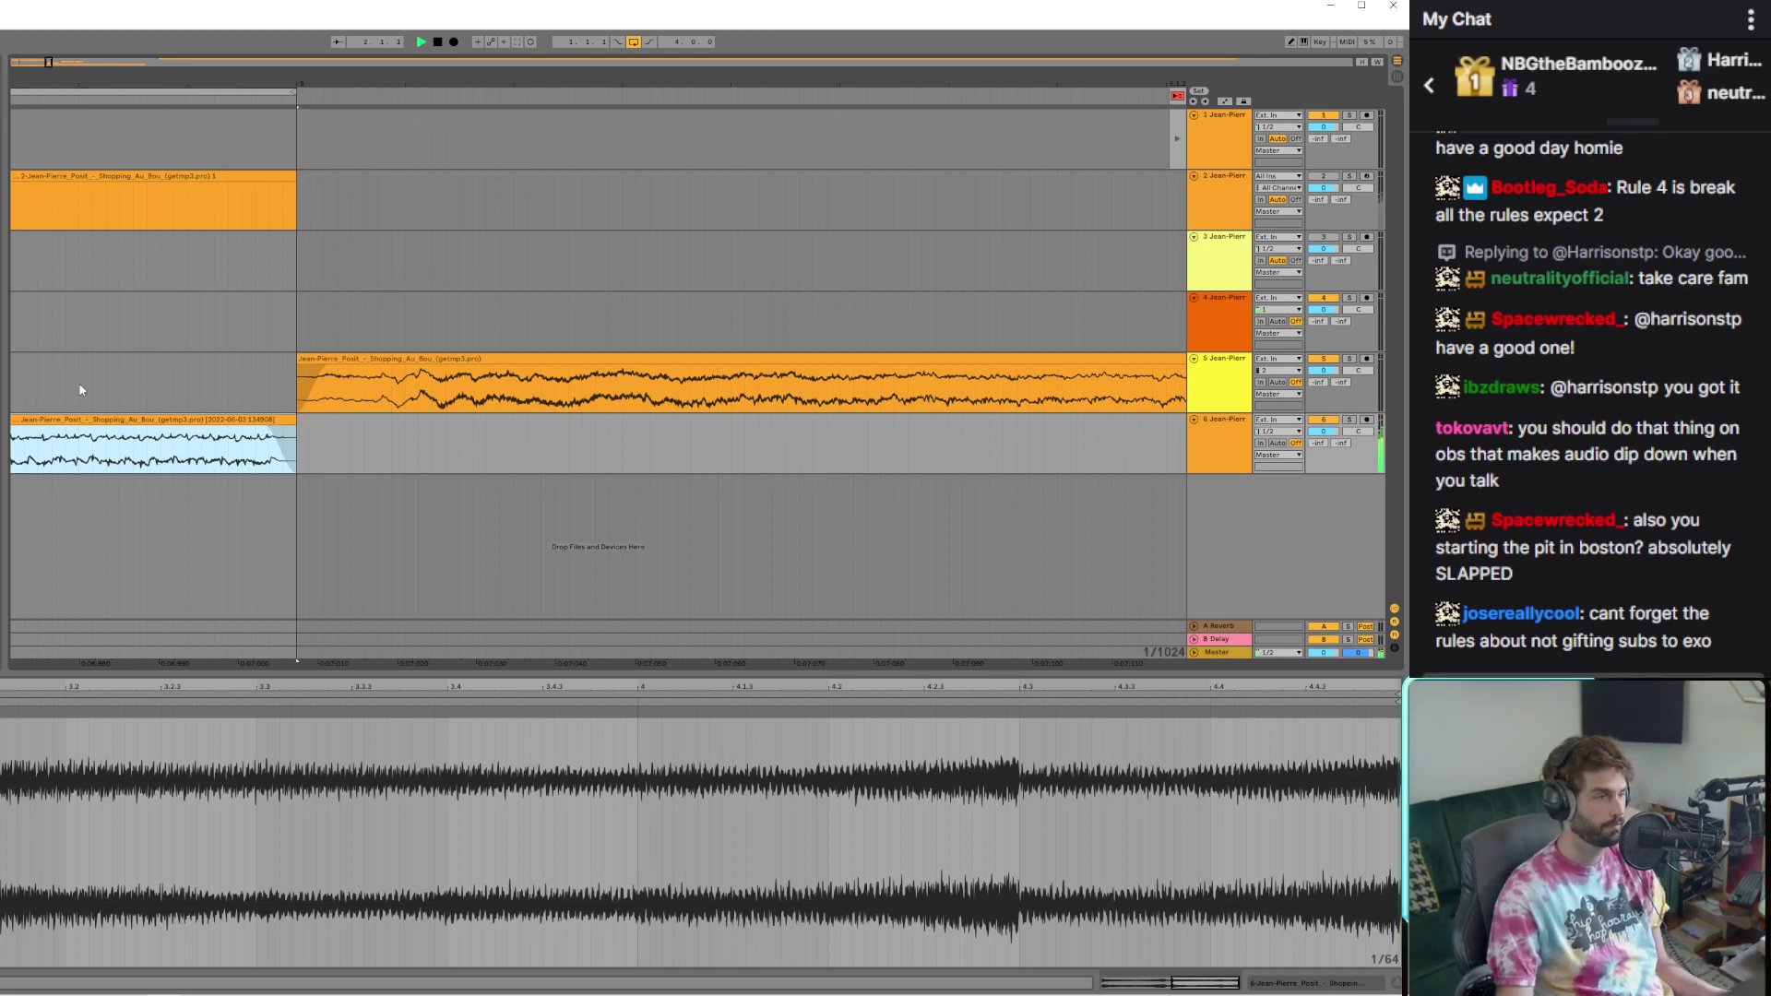
scroll(210, 505, down, 12)
scroll(39, 483, up, 4)
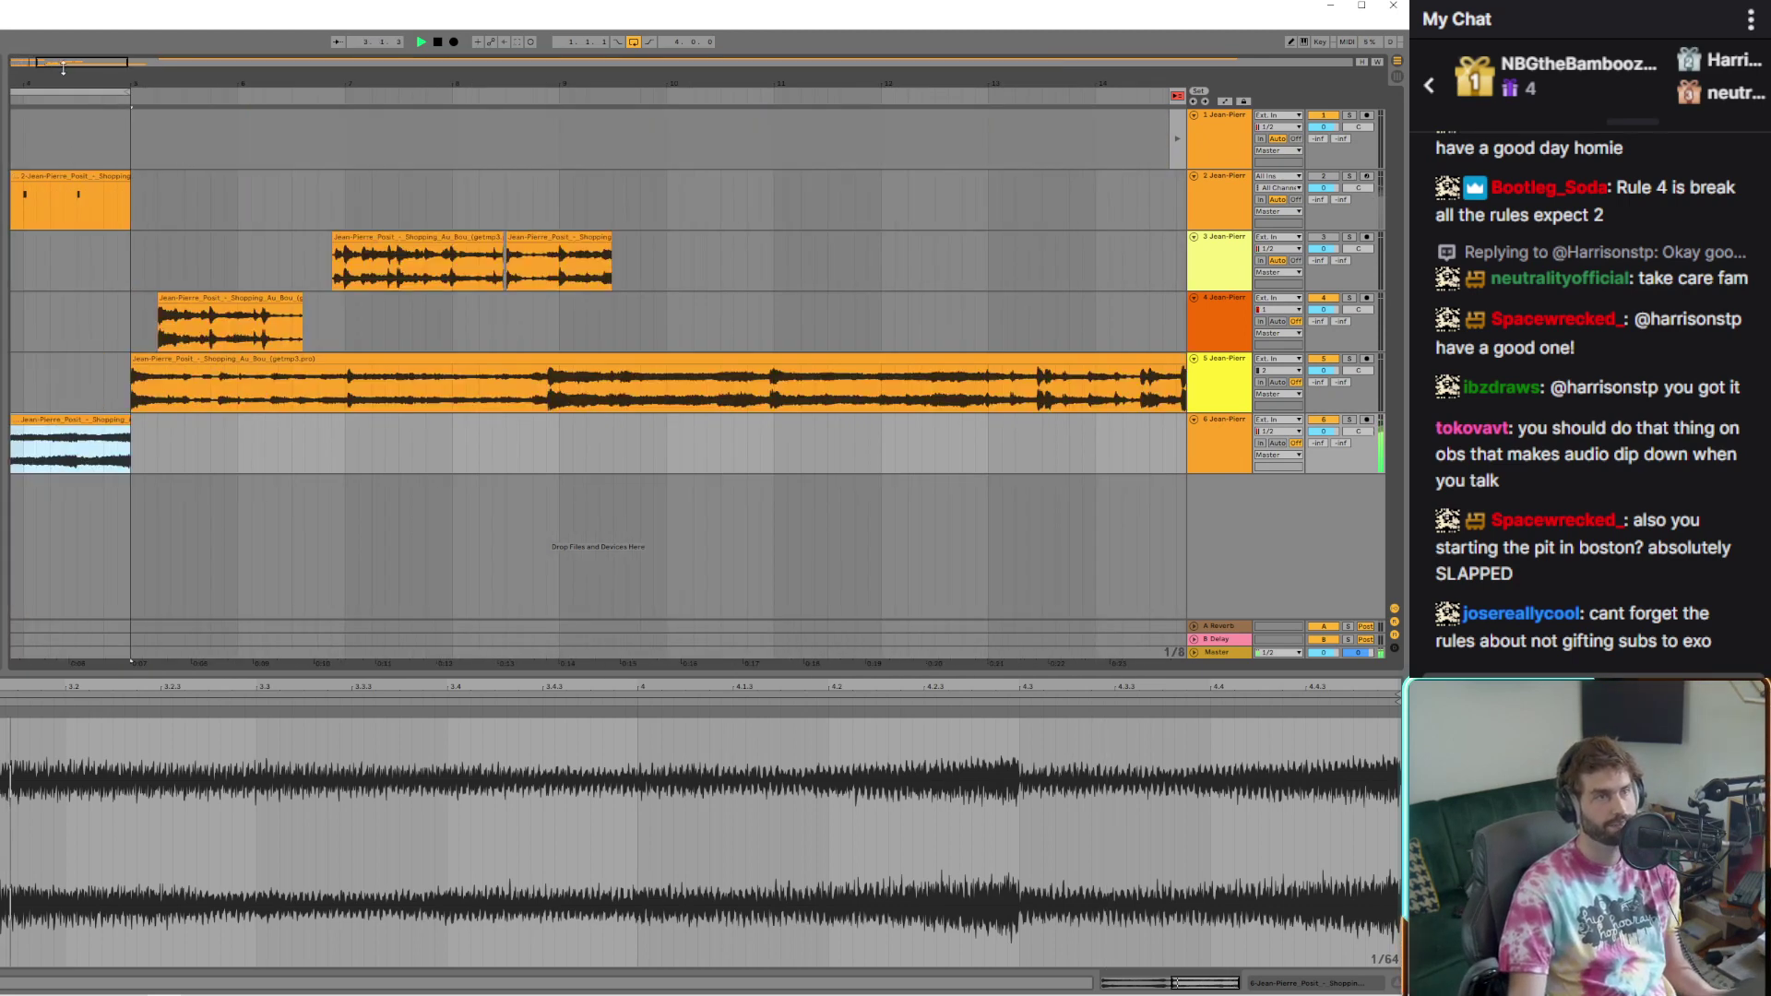
drag(66, 60, 42, 61)
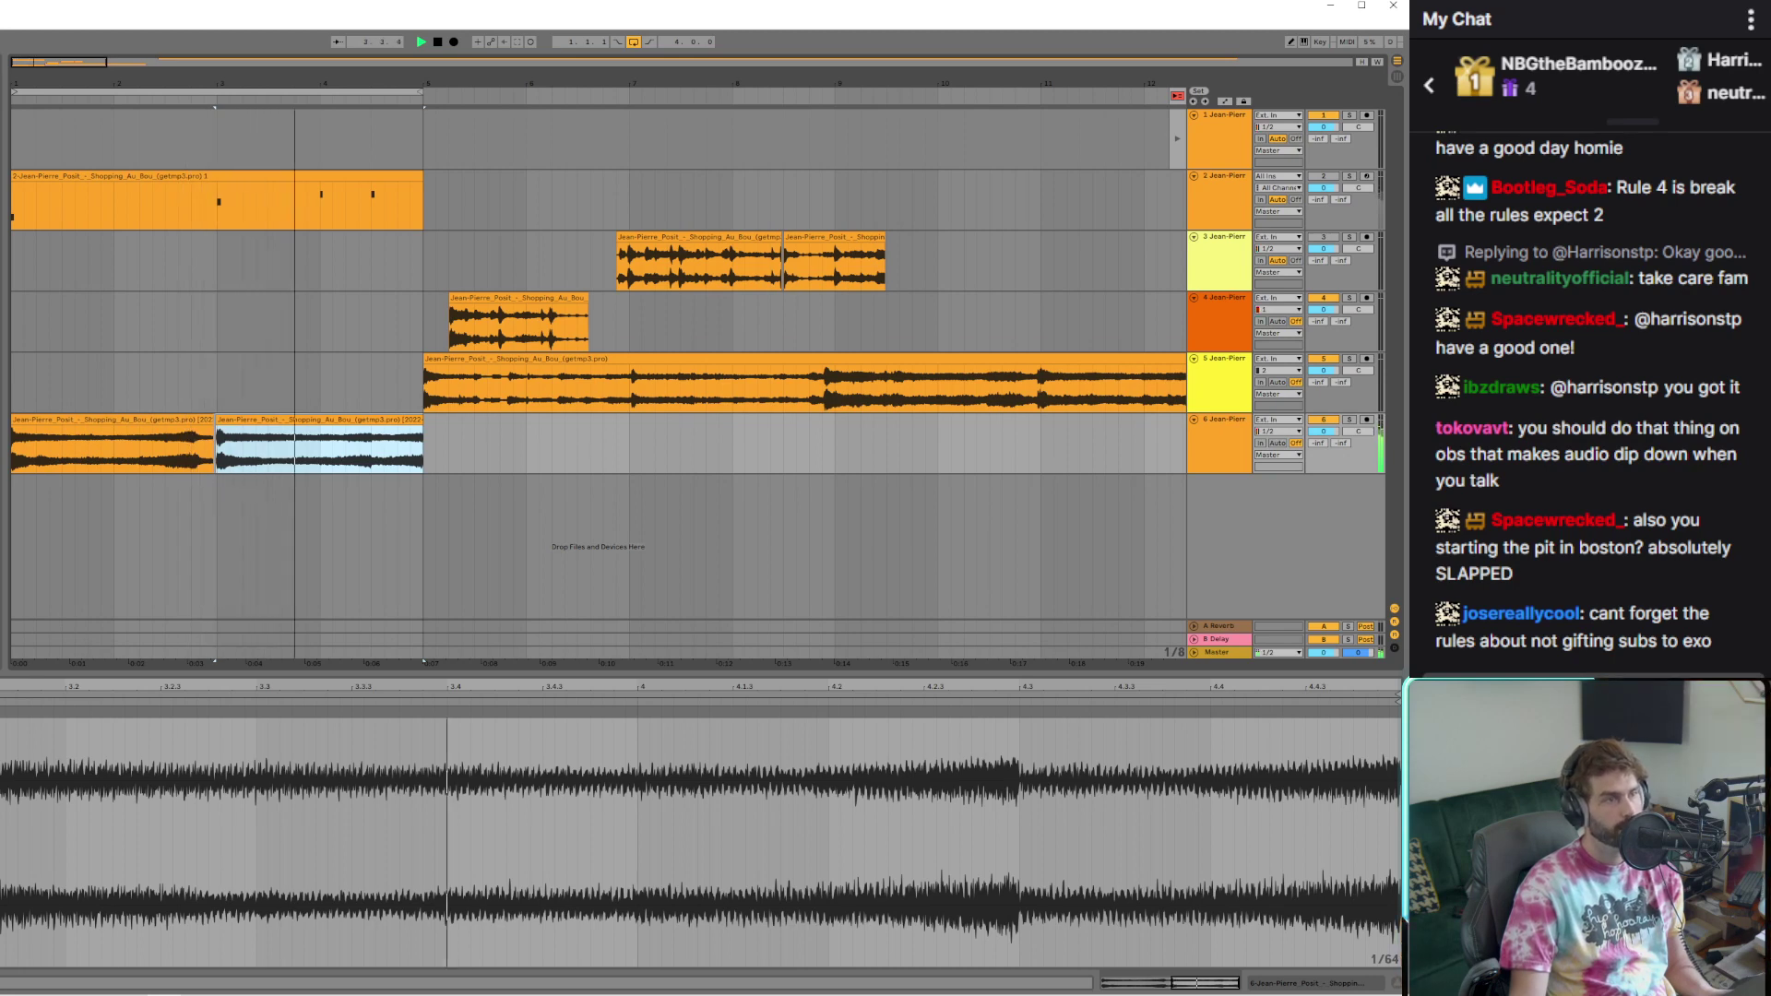
key(shift+Tab)
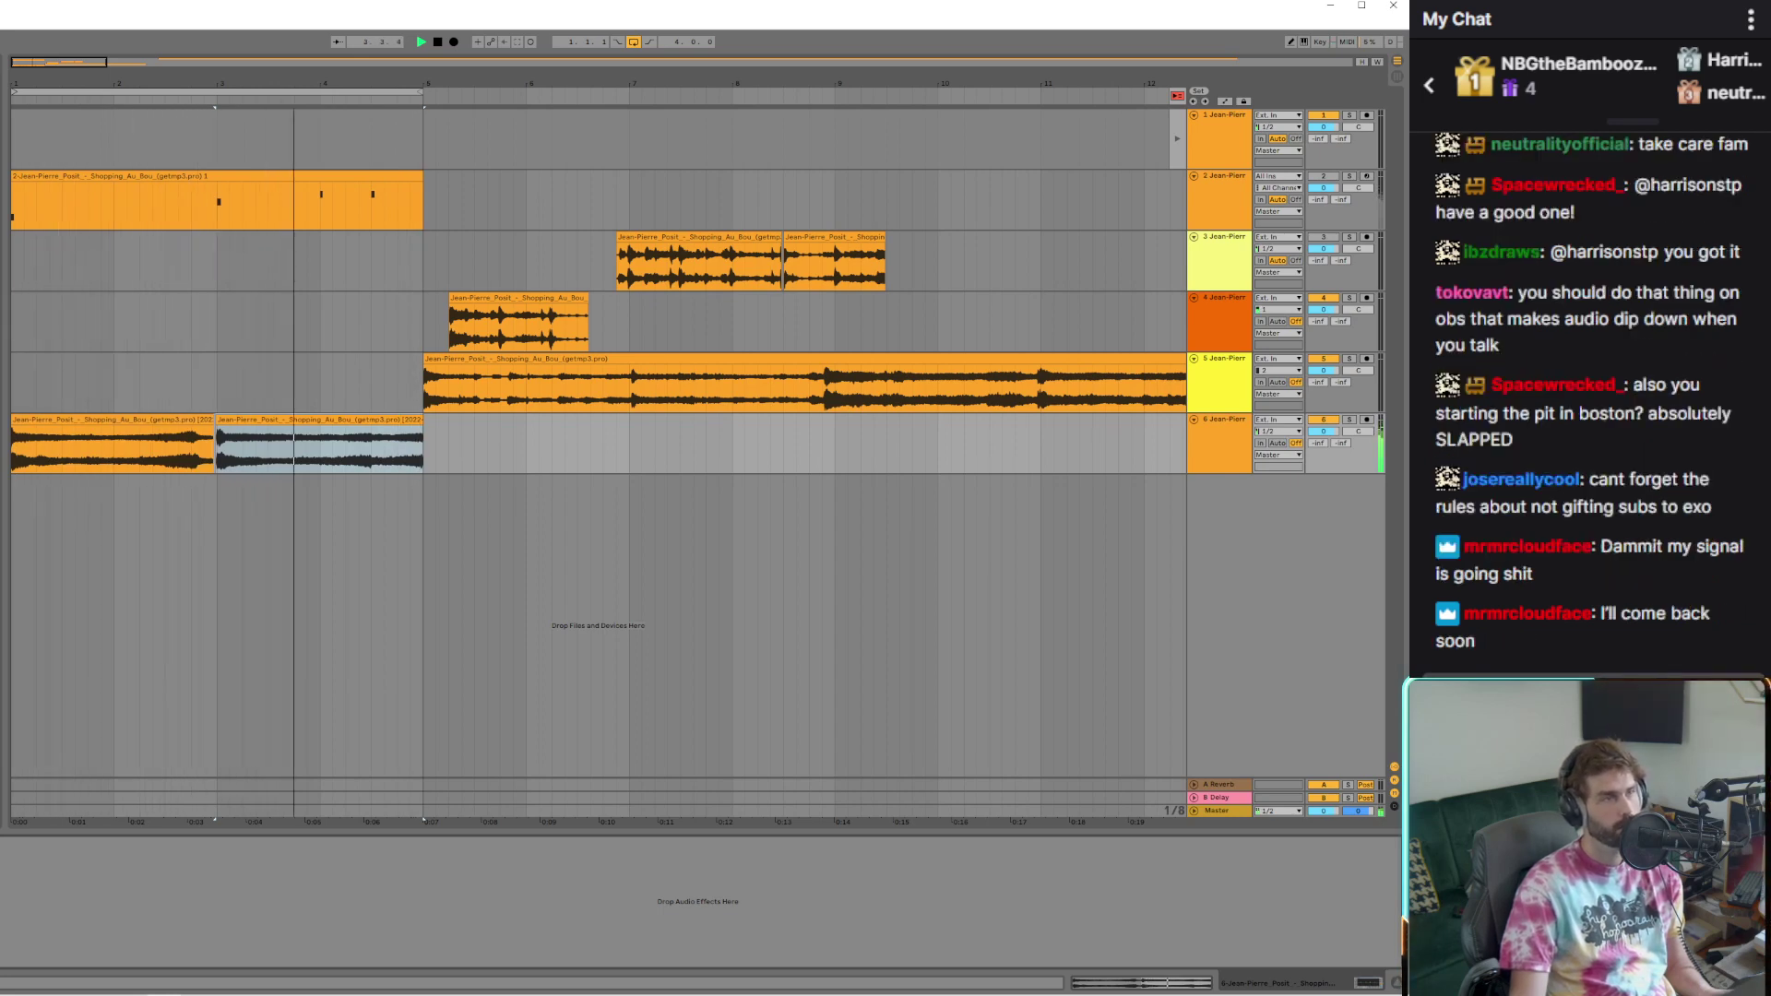
Add the Doubler4 effect to the track holding the two slices, close its window and return to the track's device chain
key(Return)
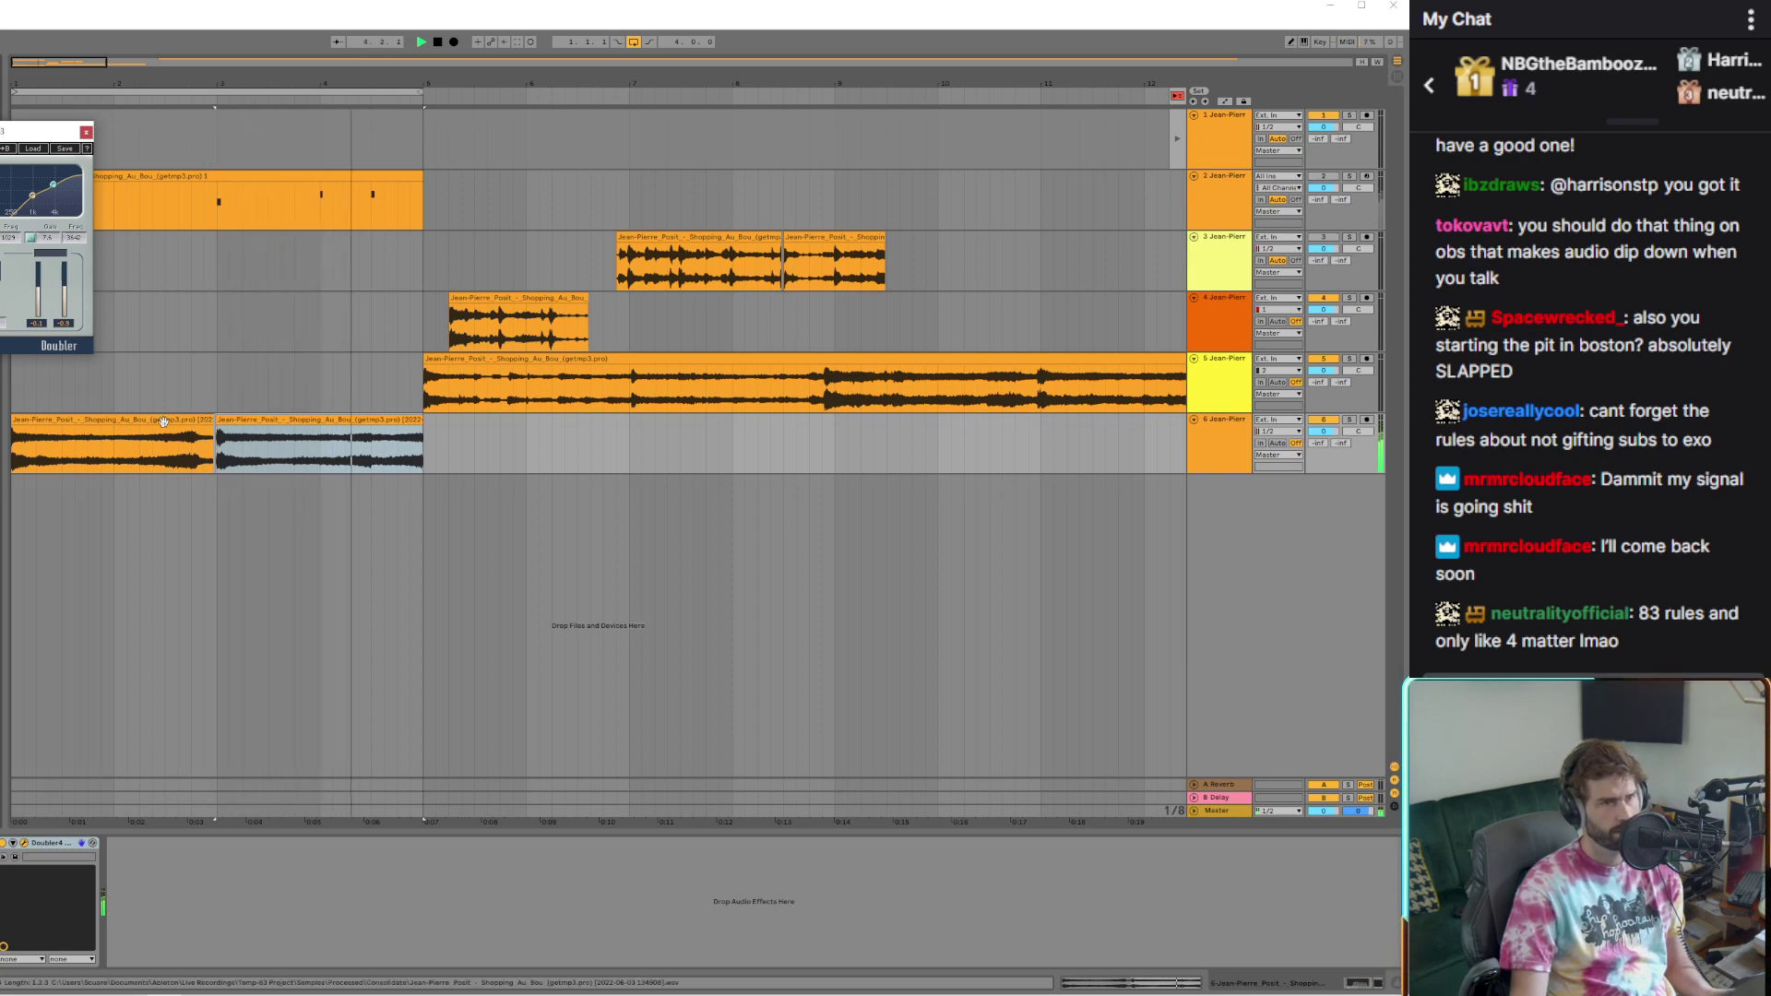
double_click(129, 445)
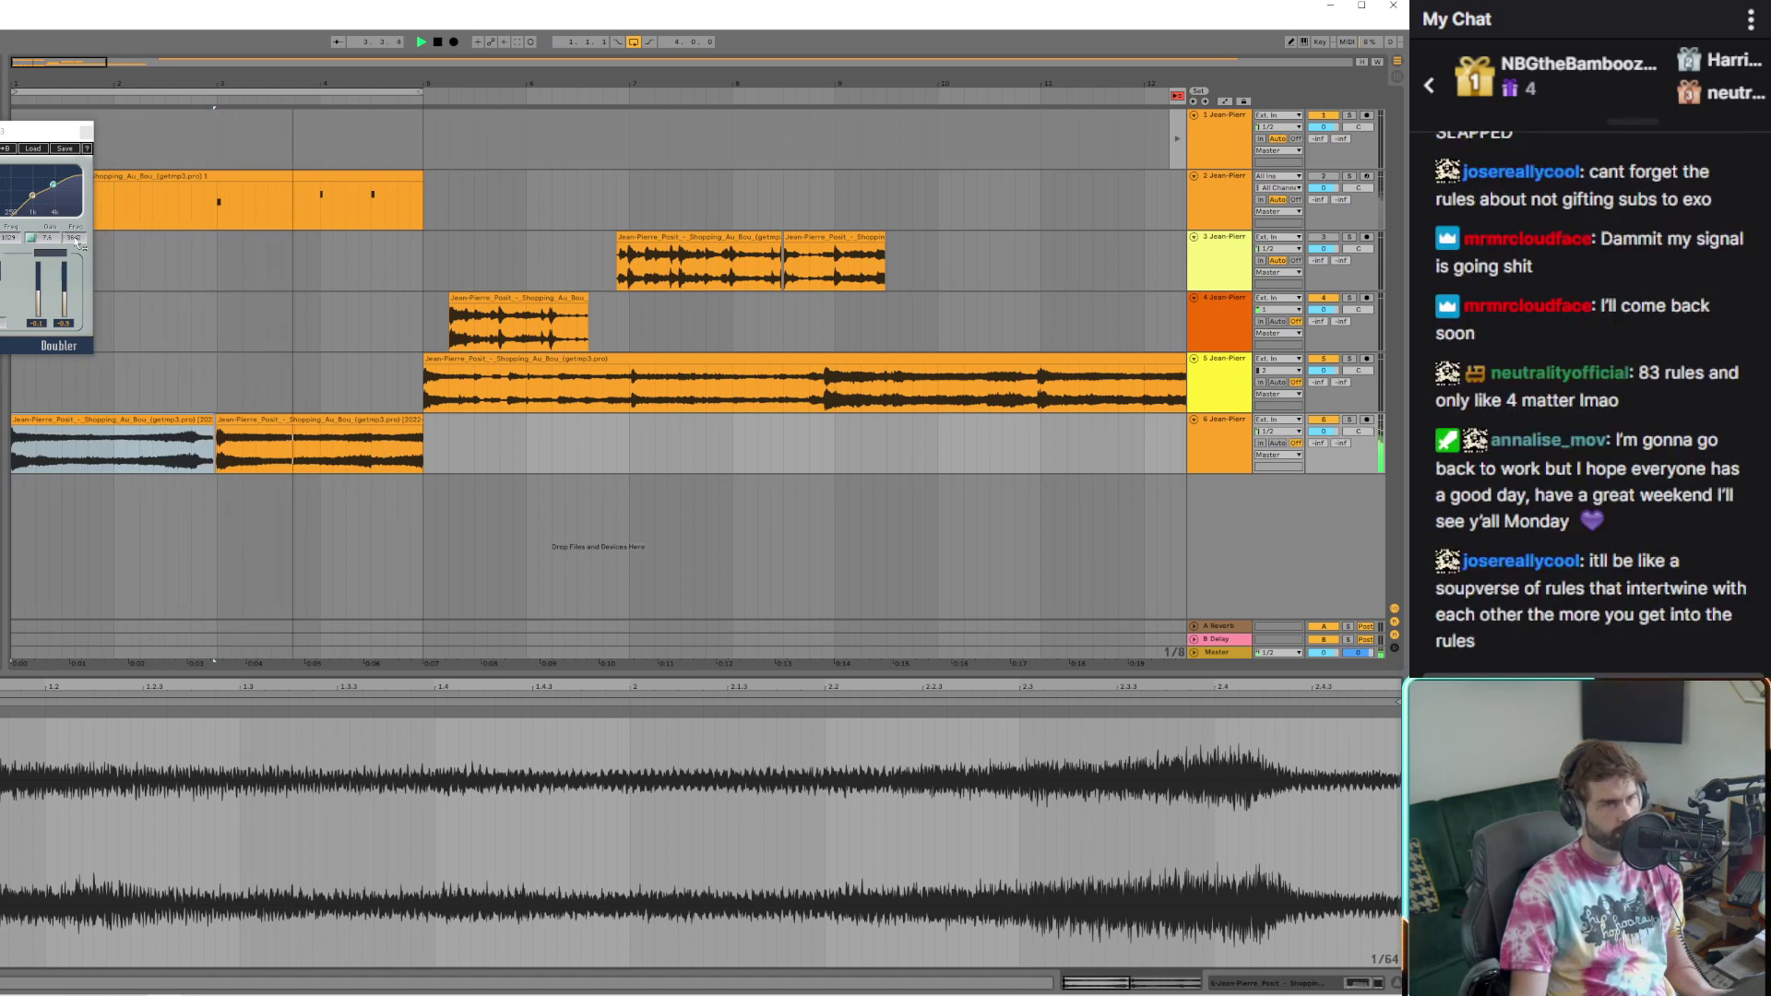
click(87, 132)
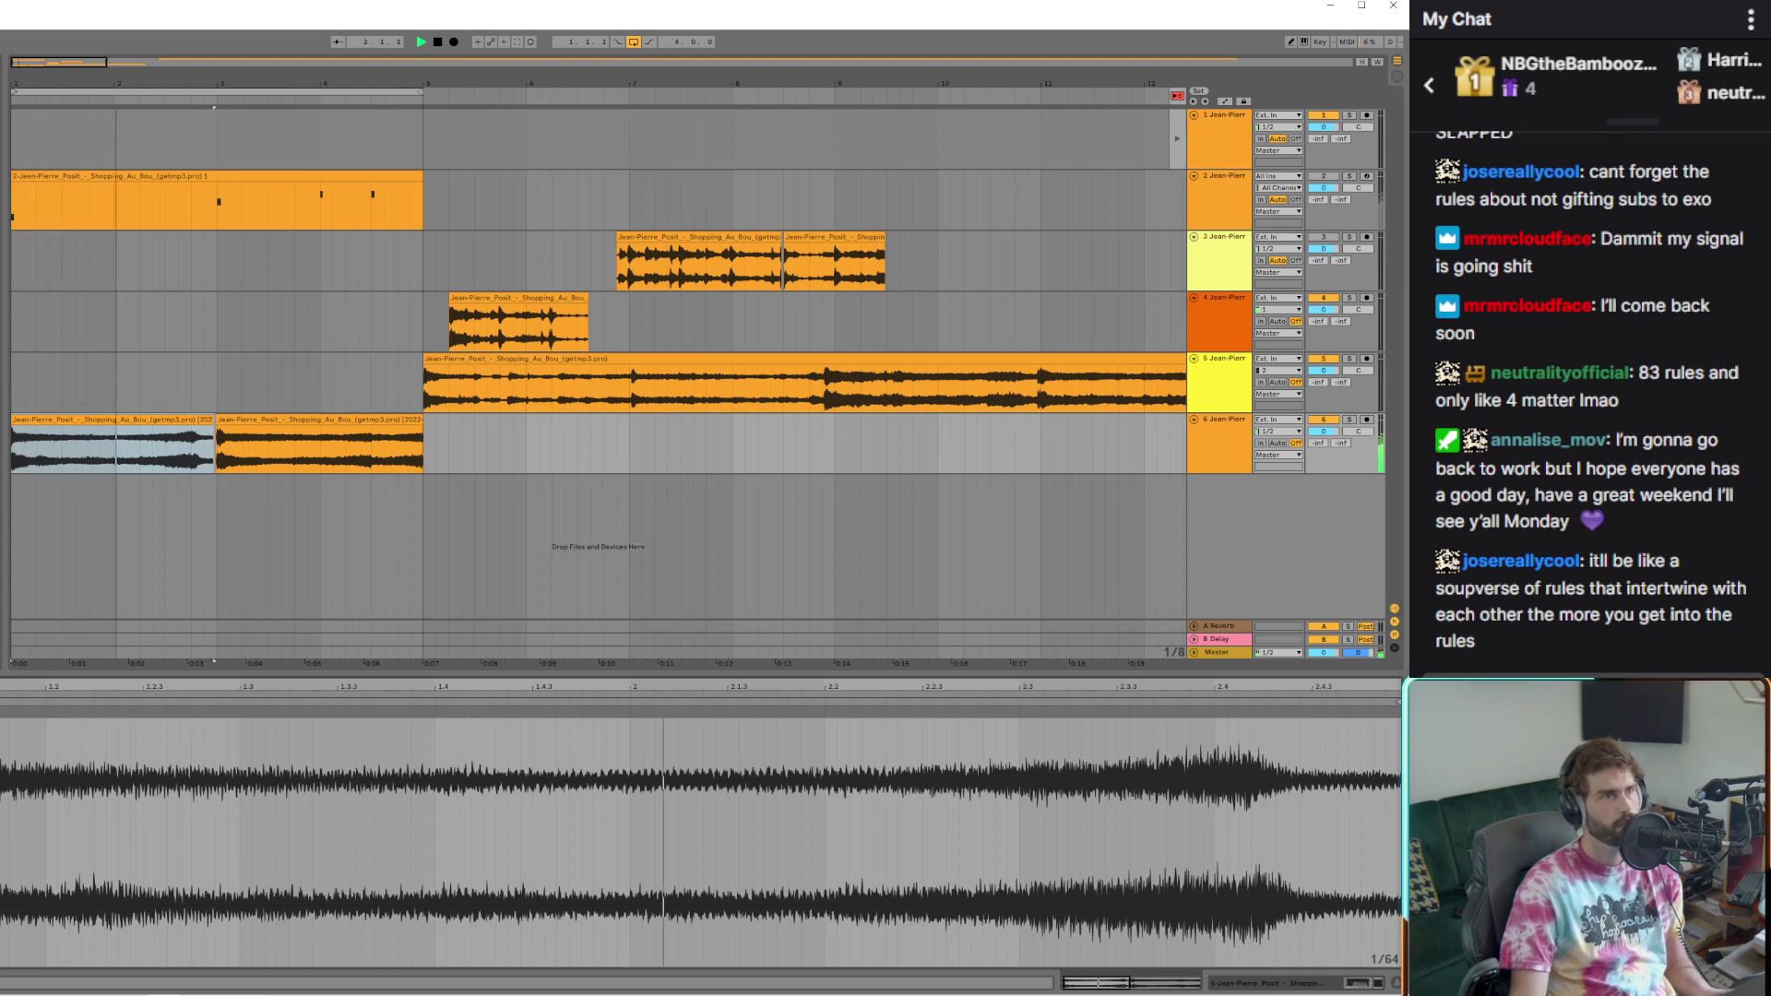
key(shift+Tab)
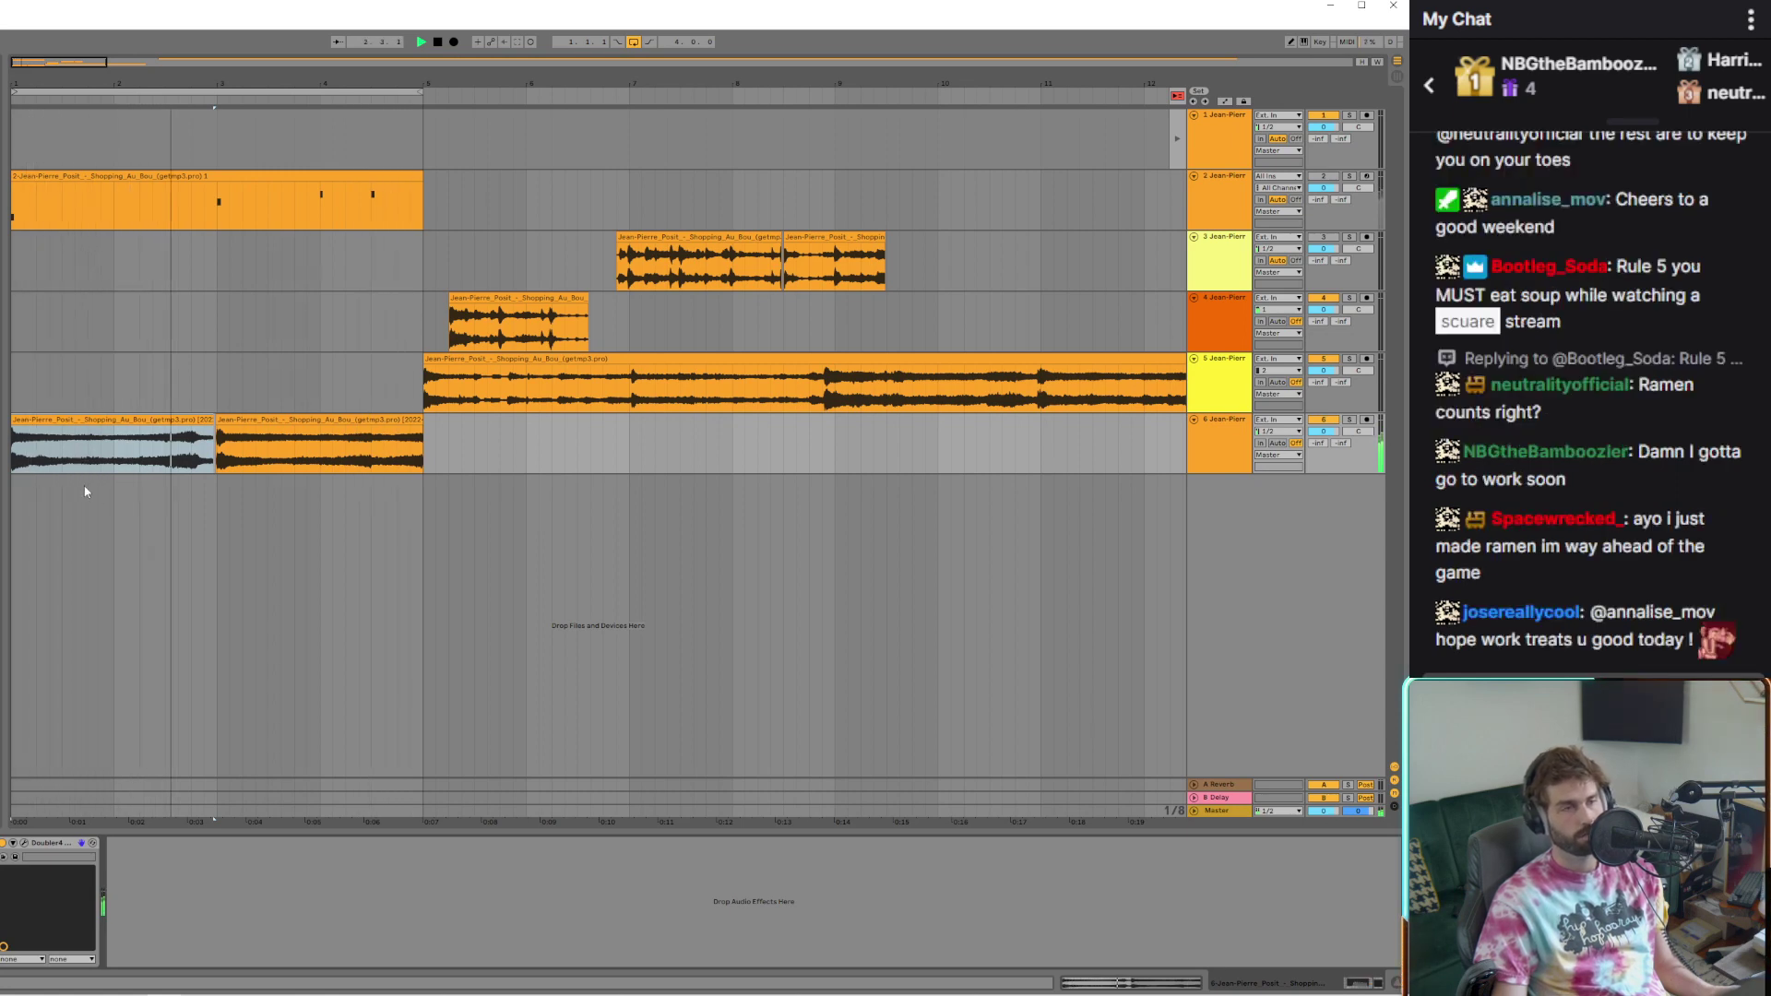
Examine the waveforms of the first and second slices in the clip view, individually and with both slices selected
click(101, 420)
shift+double_click(267, 419)
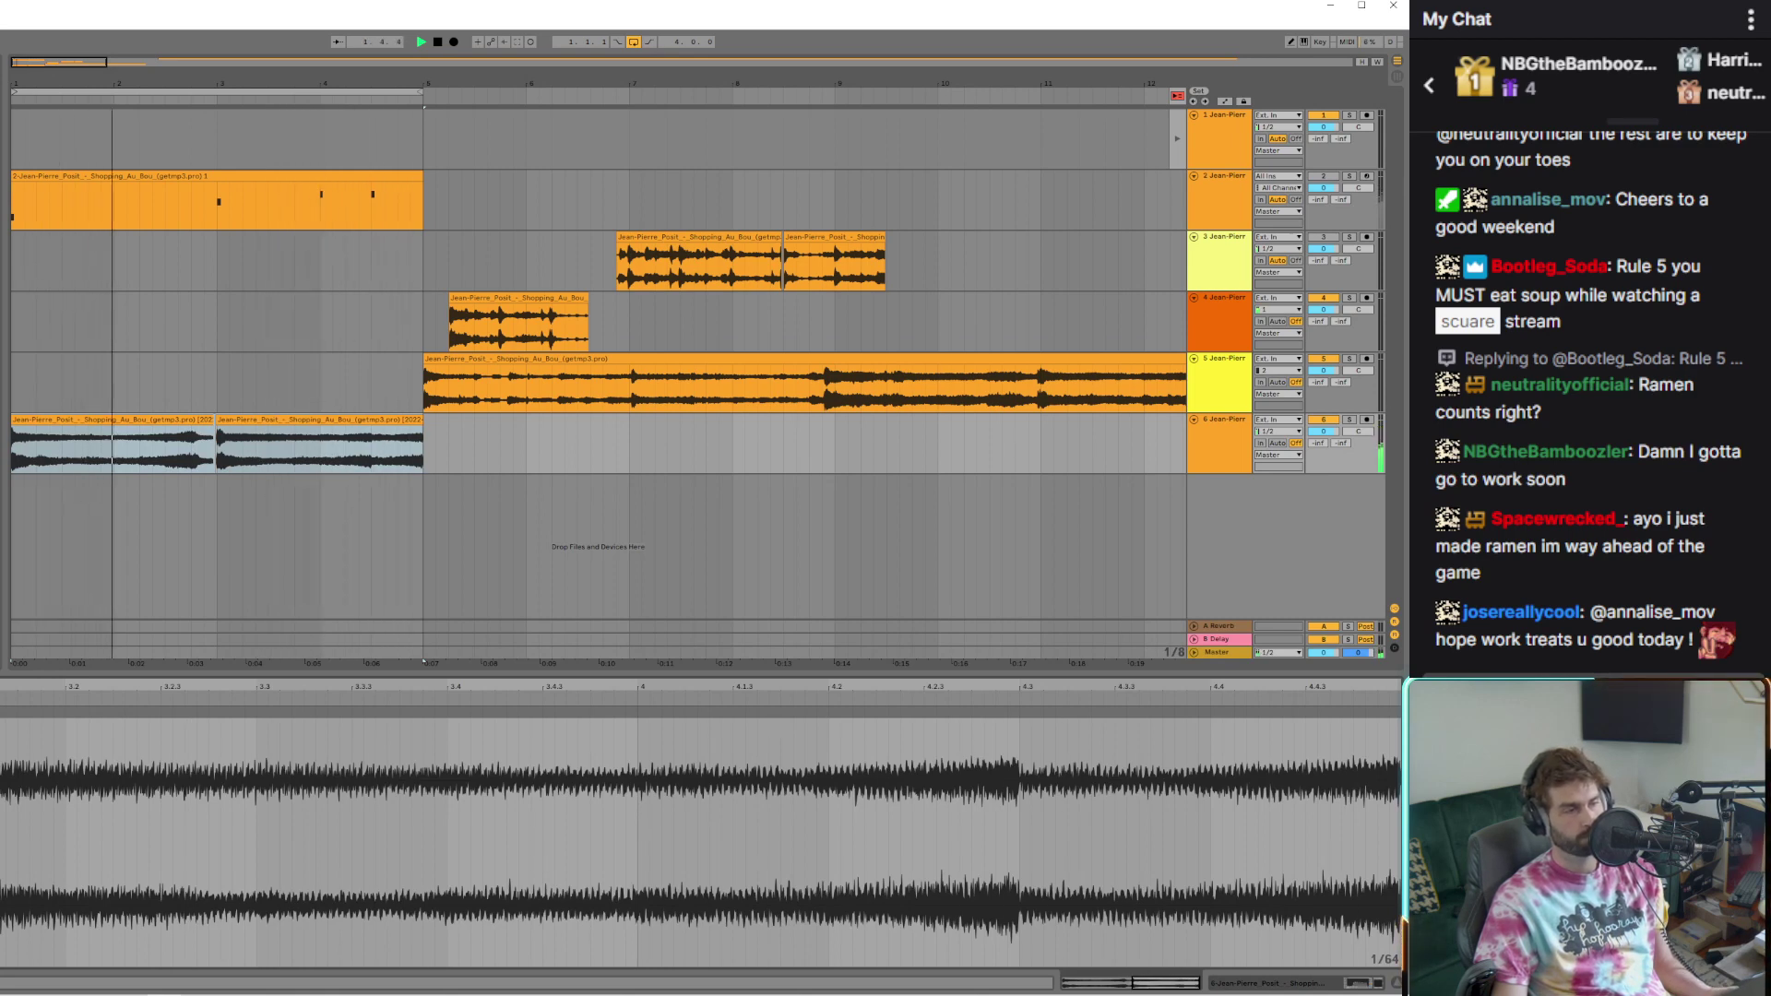
key(shift+Tab)
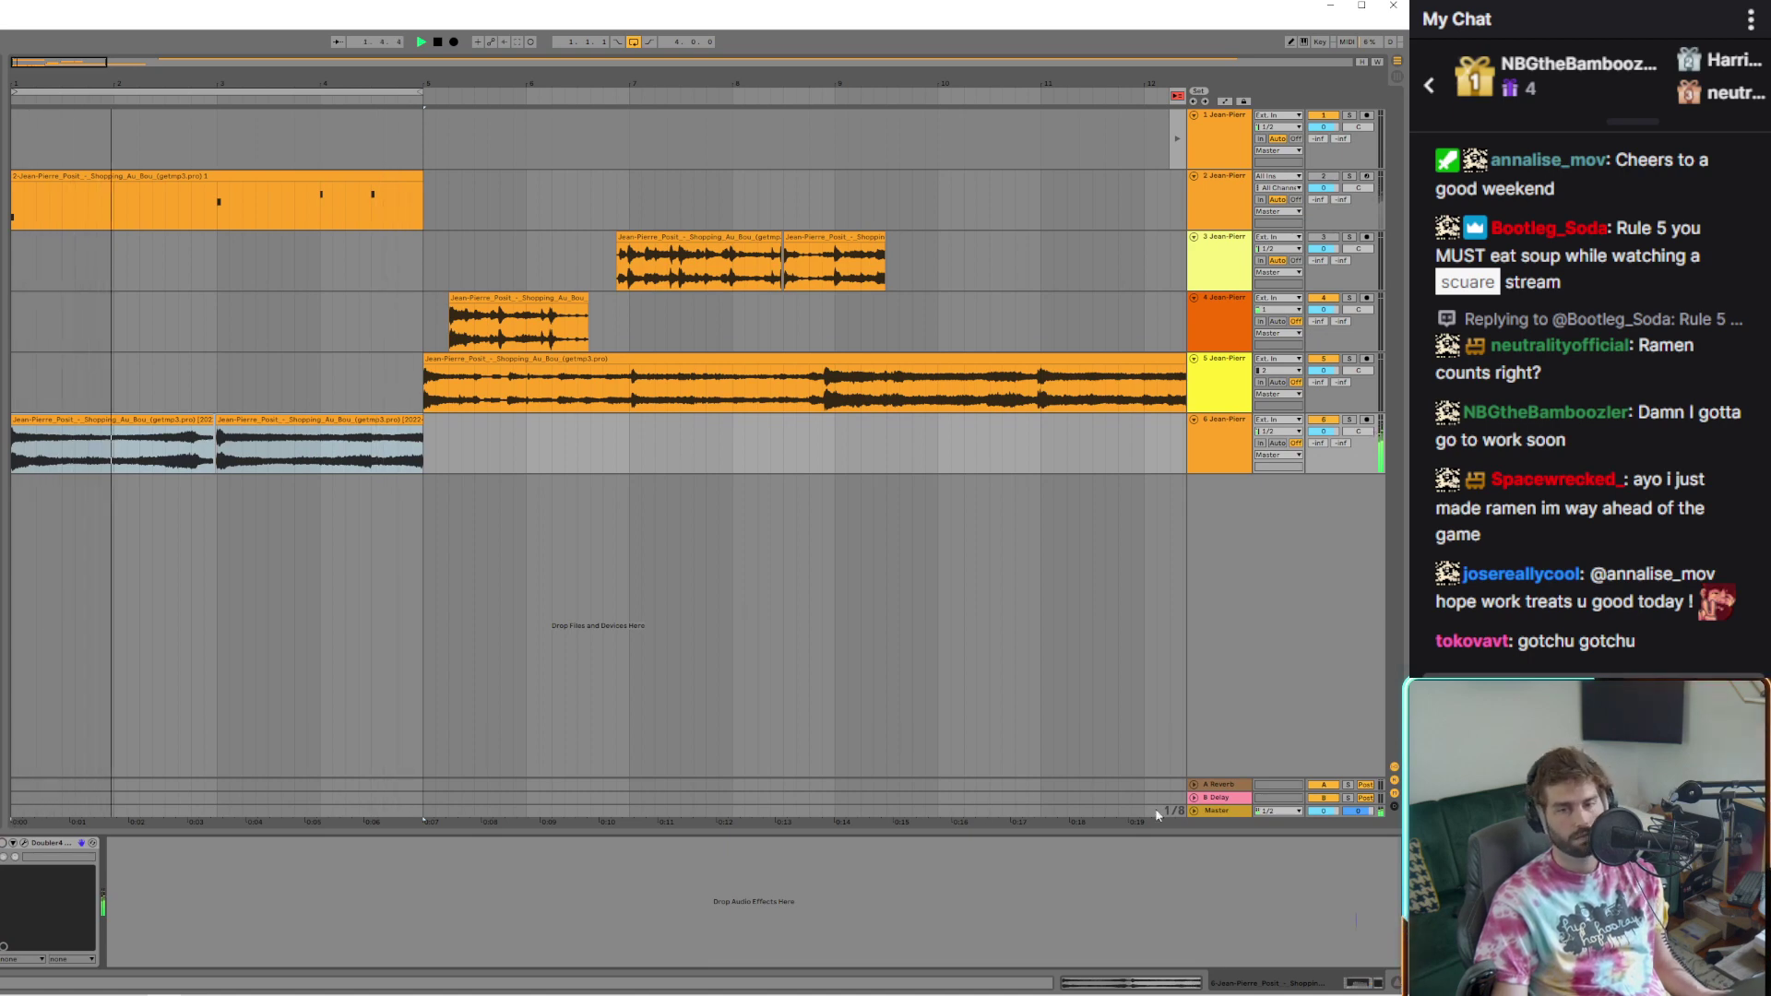
click(81, 420)
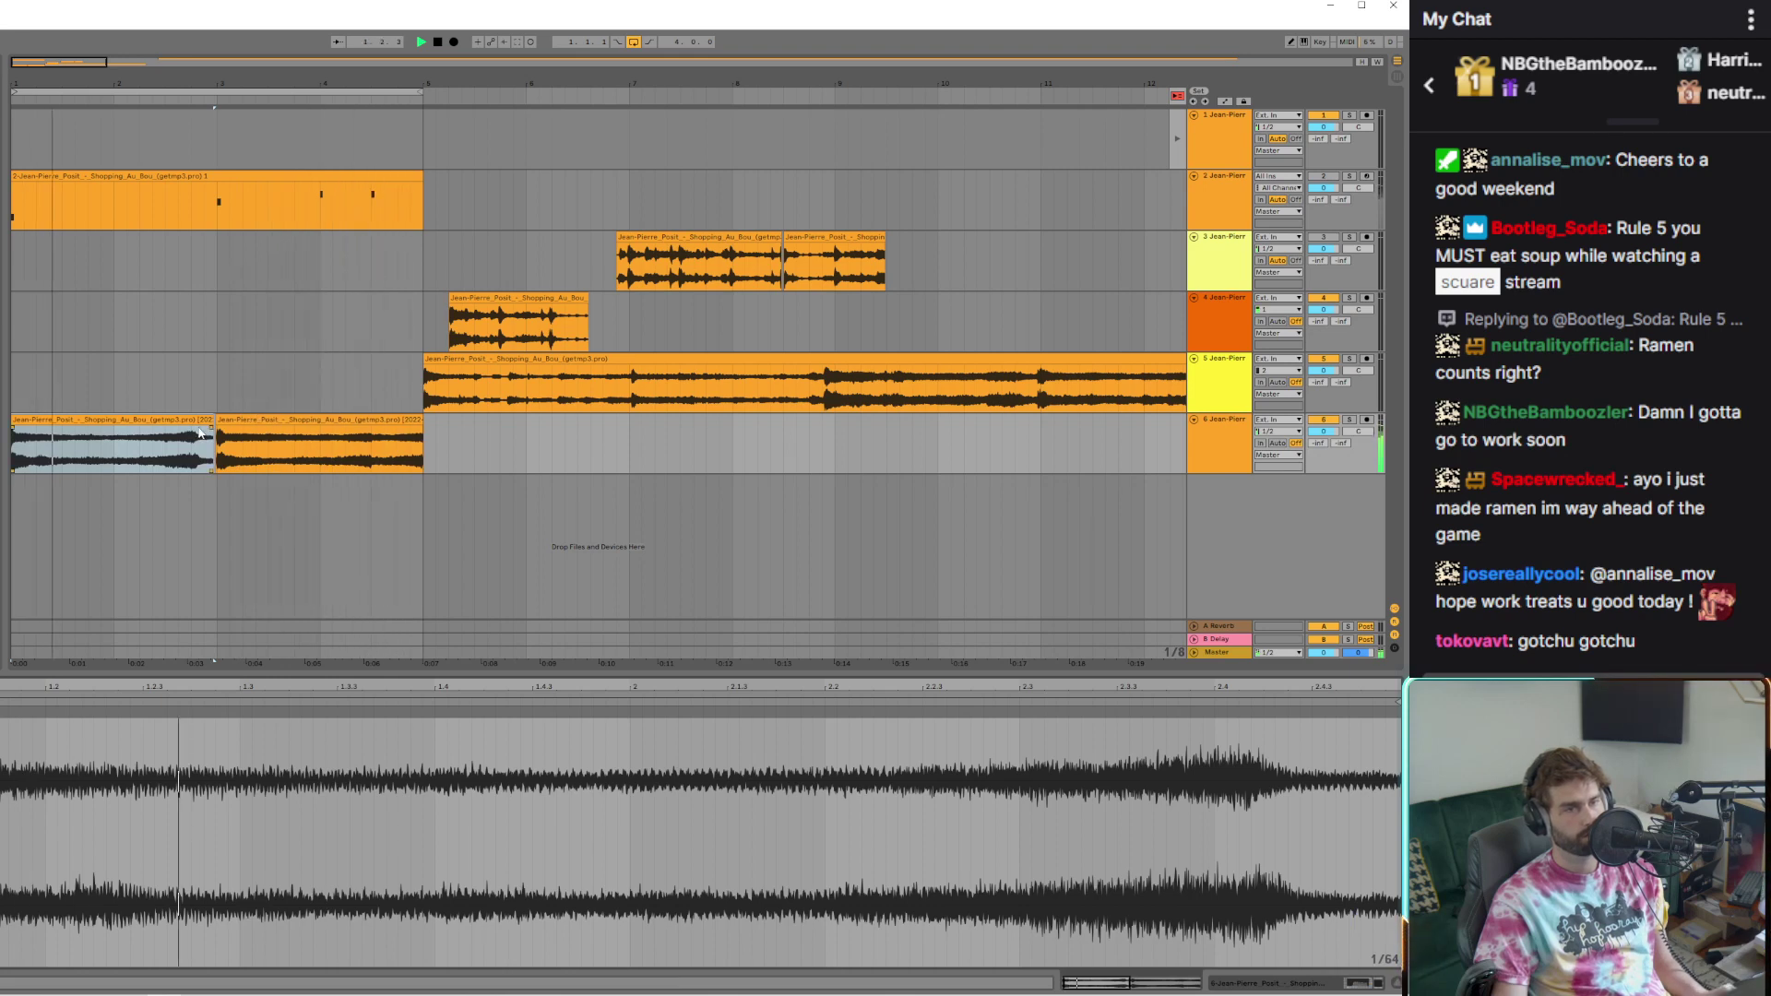
shift+click(233, 419)
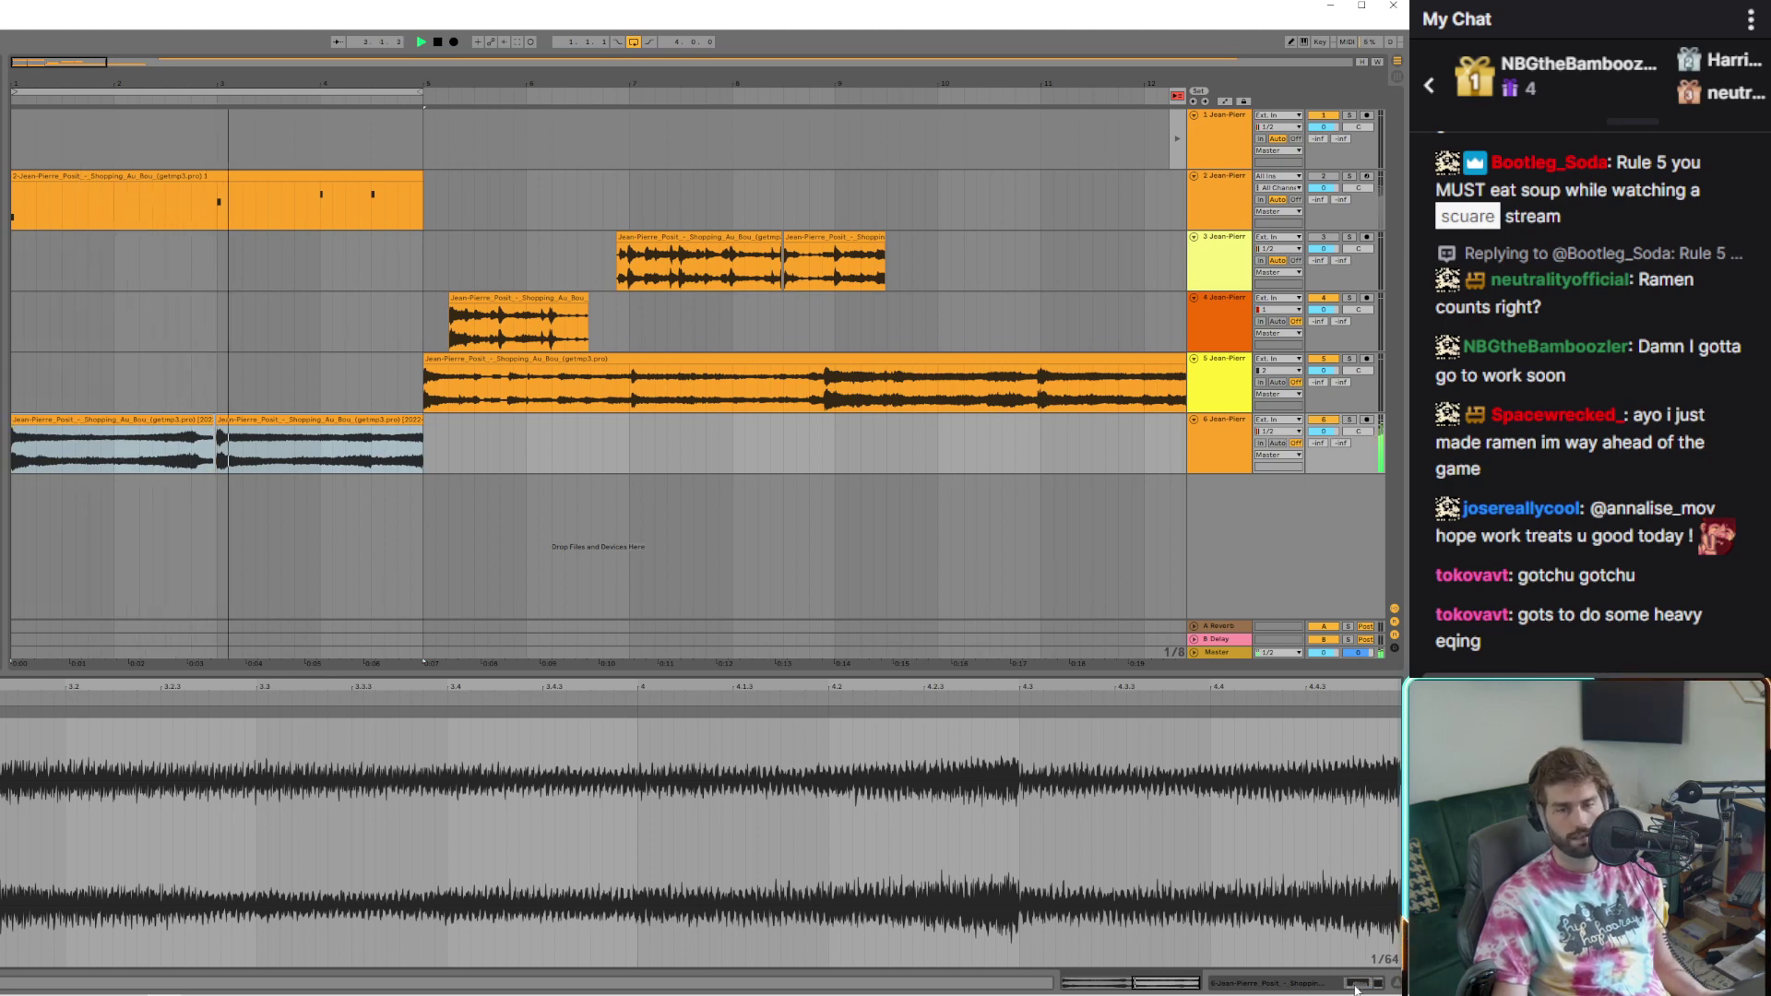
Add the RC-20 effect after Doubler4, audition several presets, load Meaty Vocals and close the effect's window
click(1296, 983)
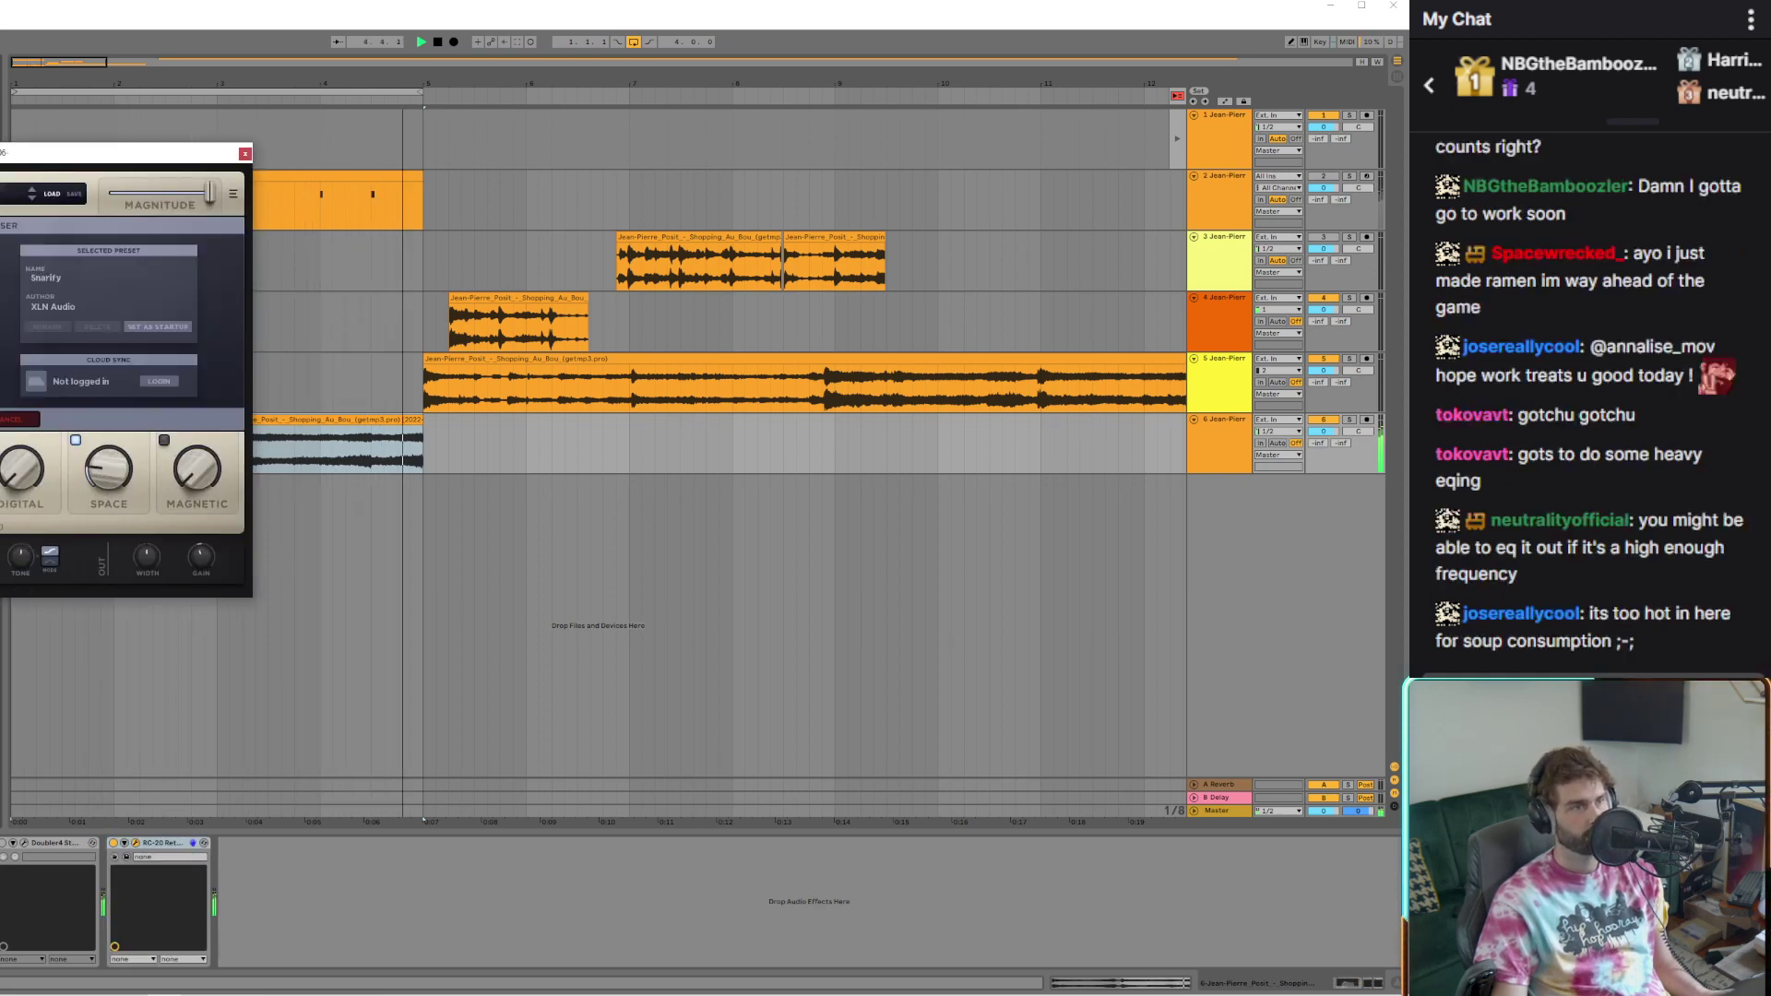
key(Up)
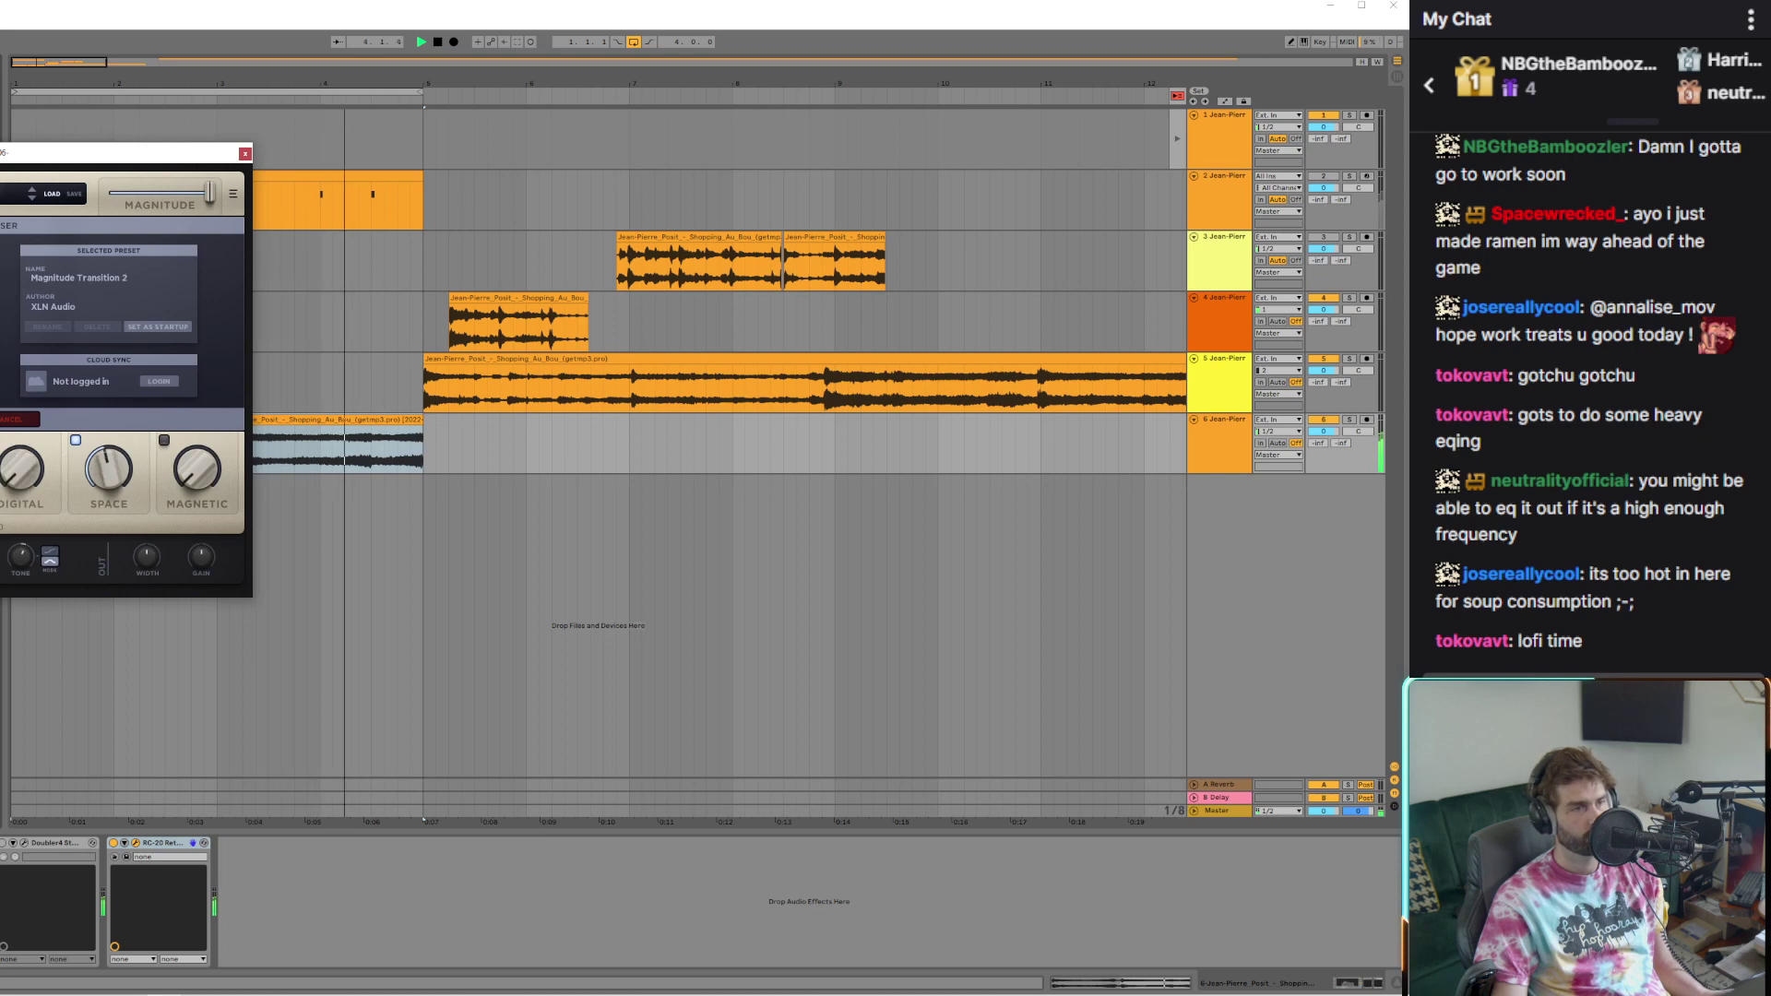
mouse_move(202, 556)
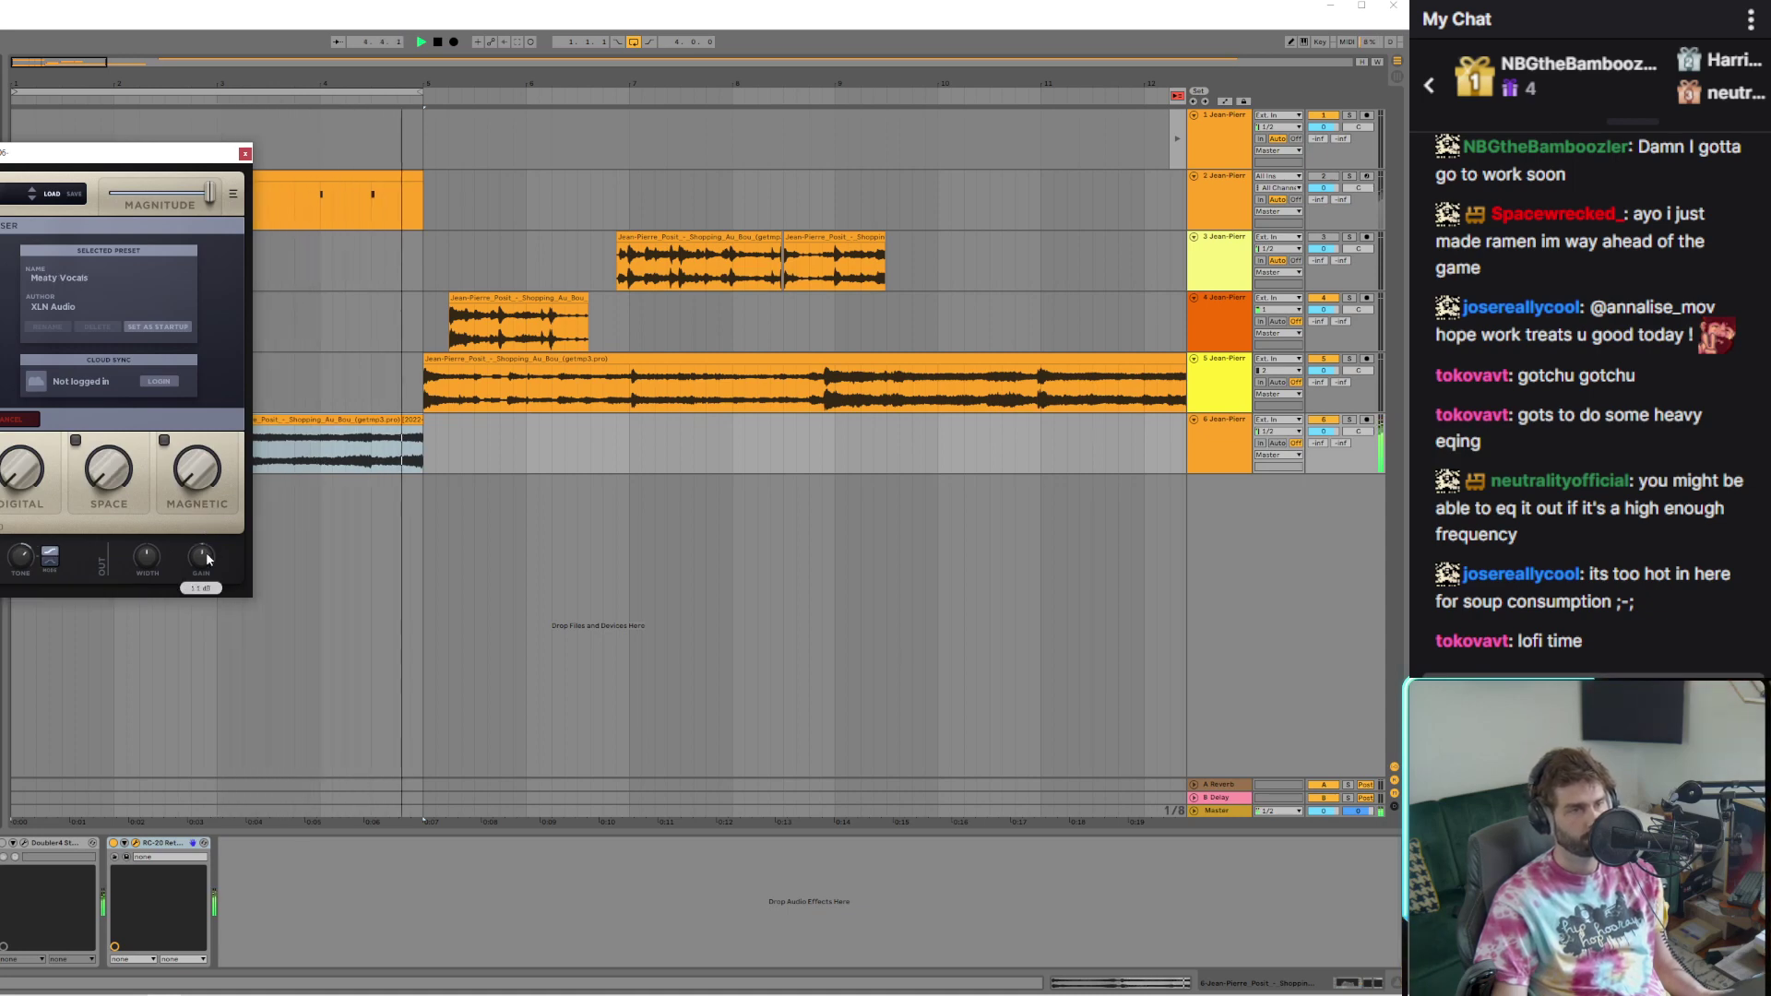
key(Down)
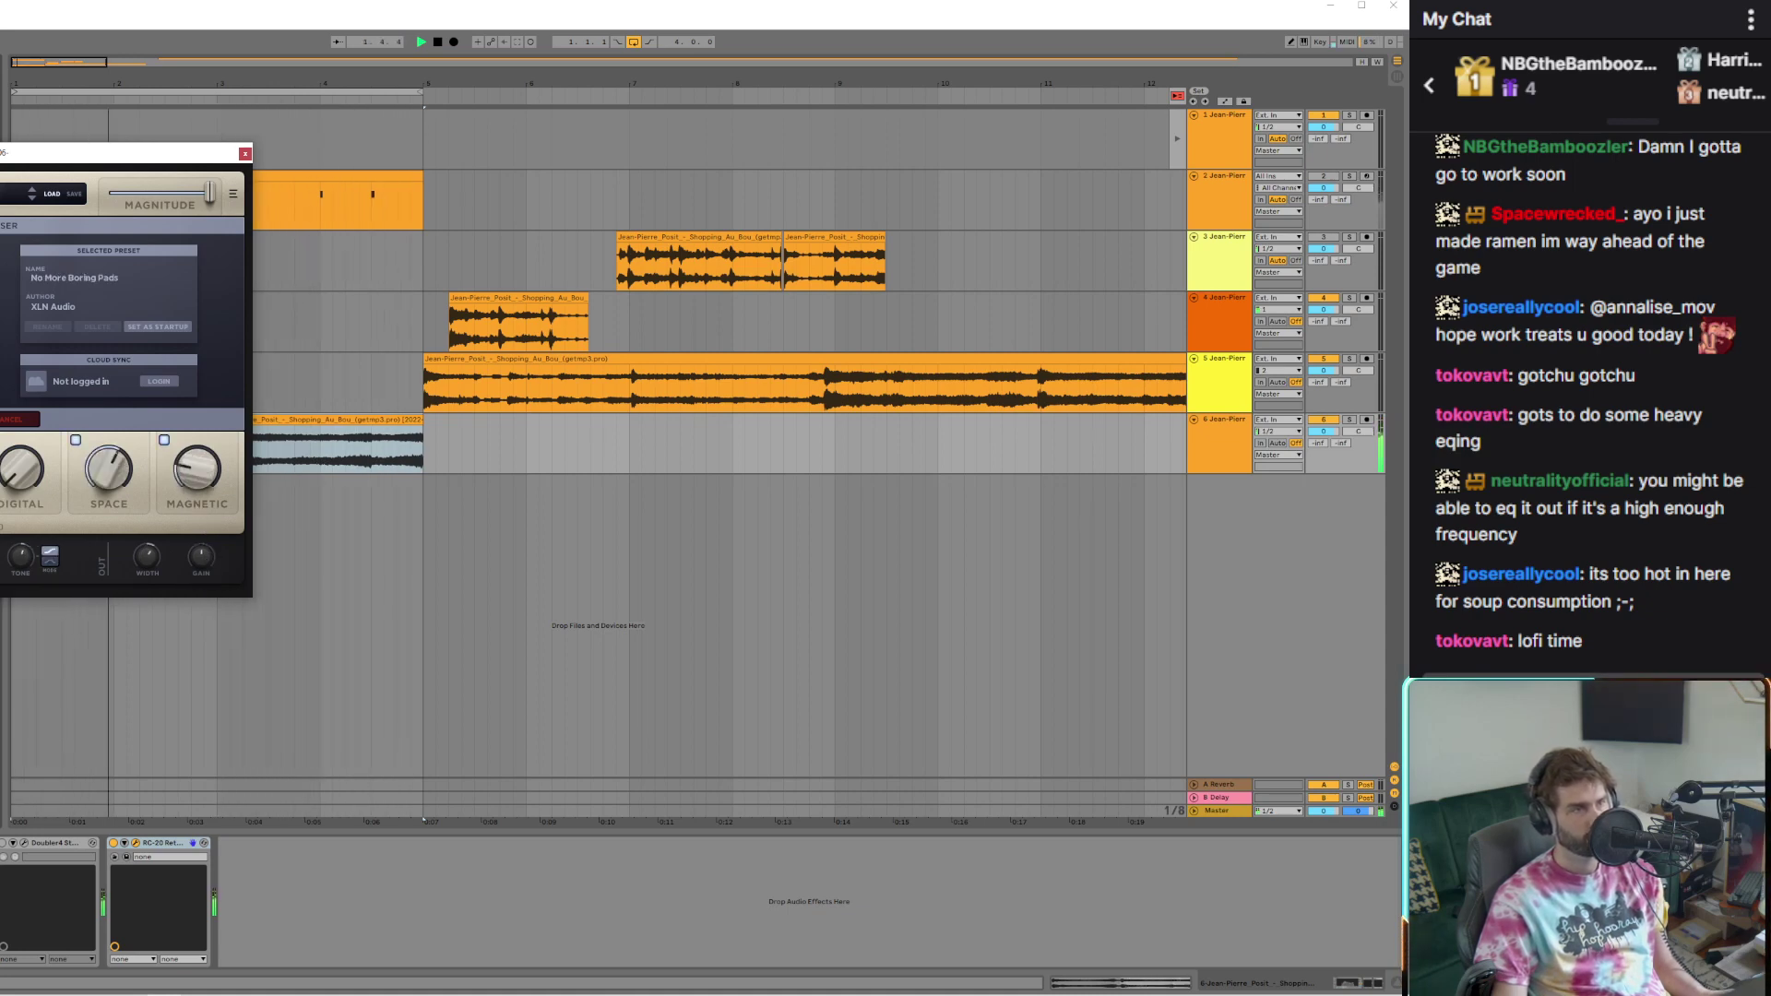
key(Down)
key(Down)
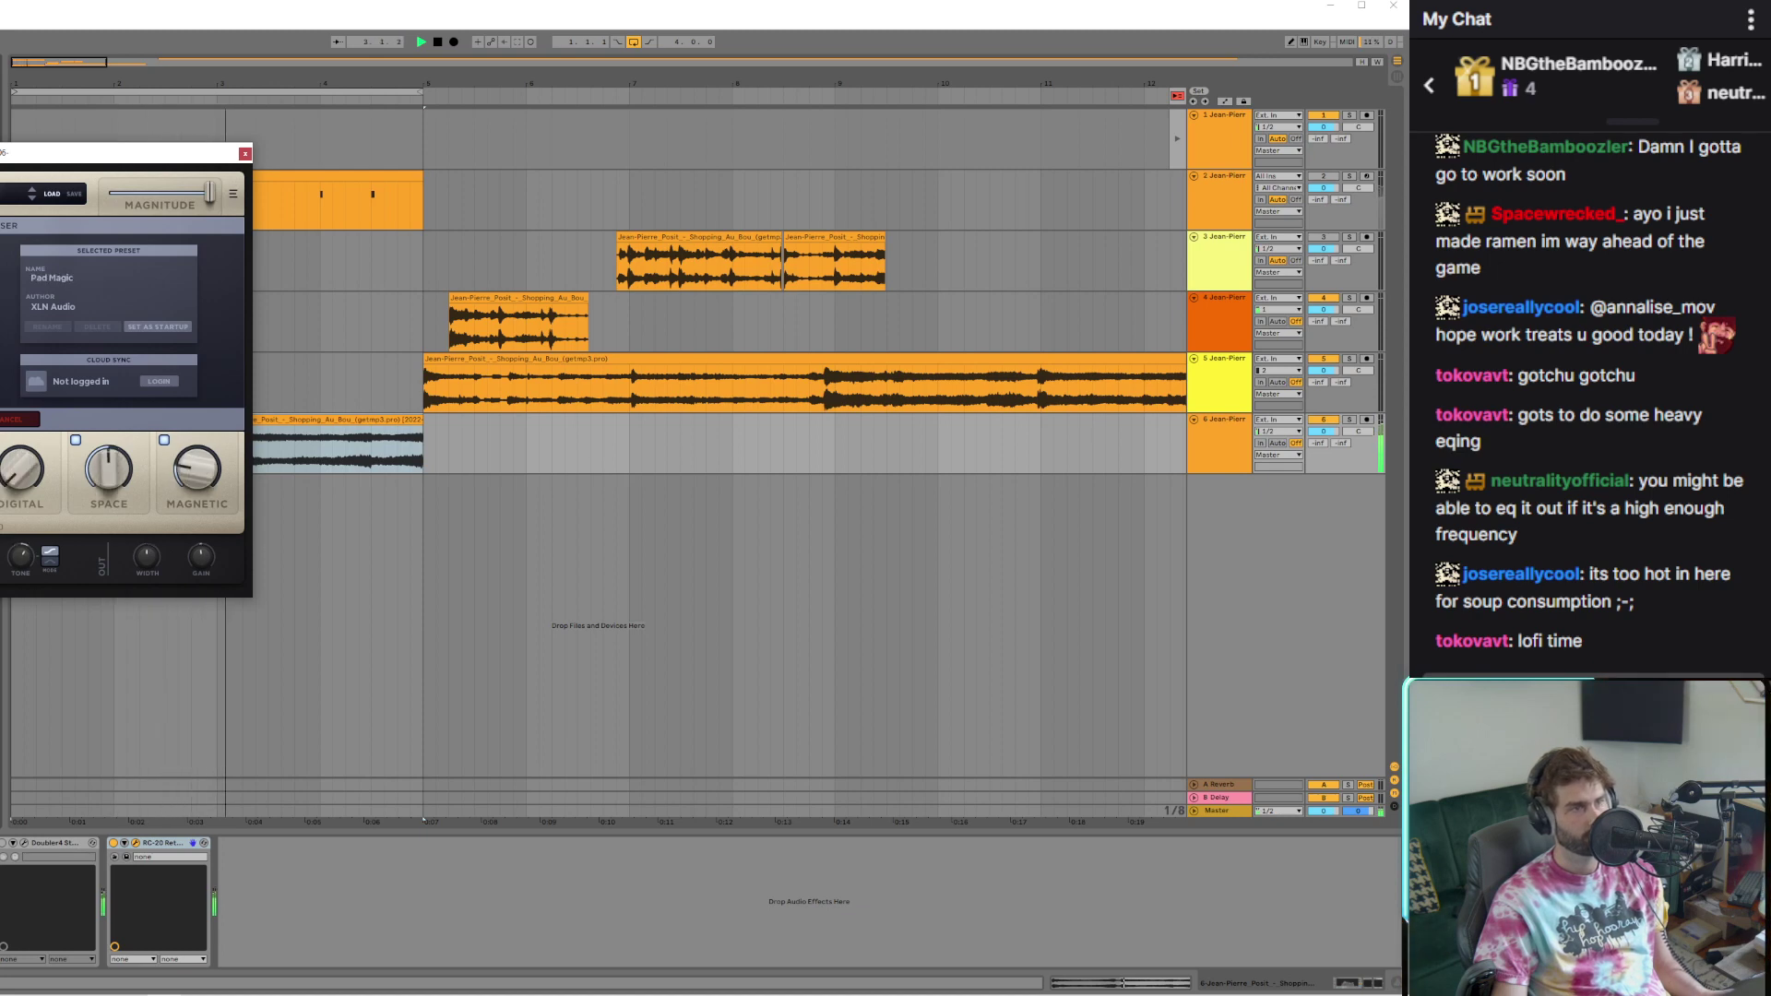
click(2, 314)
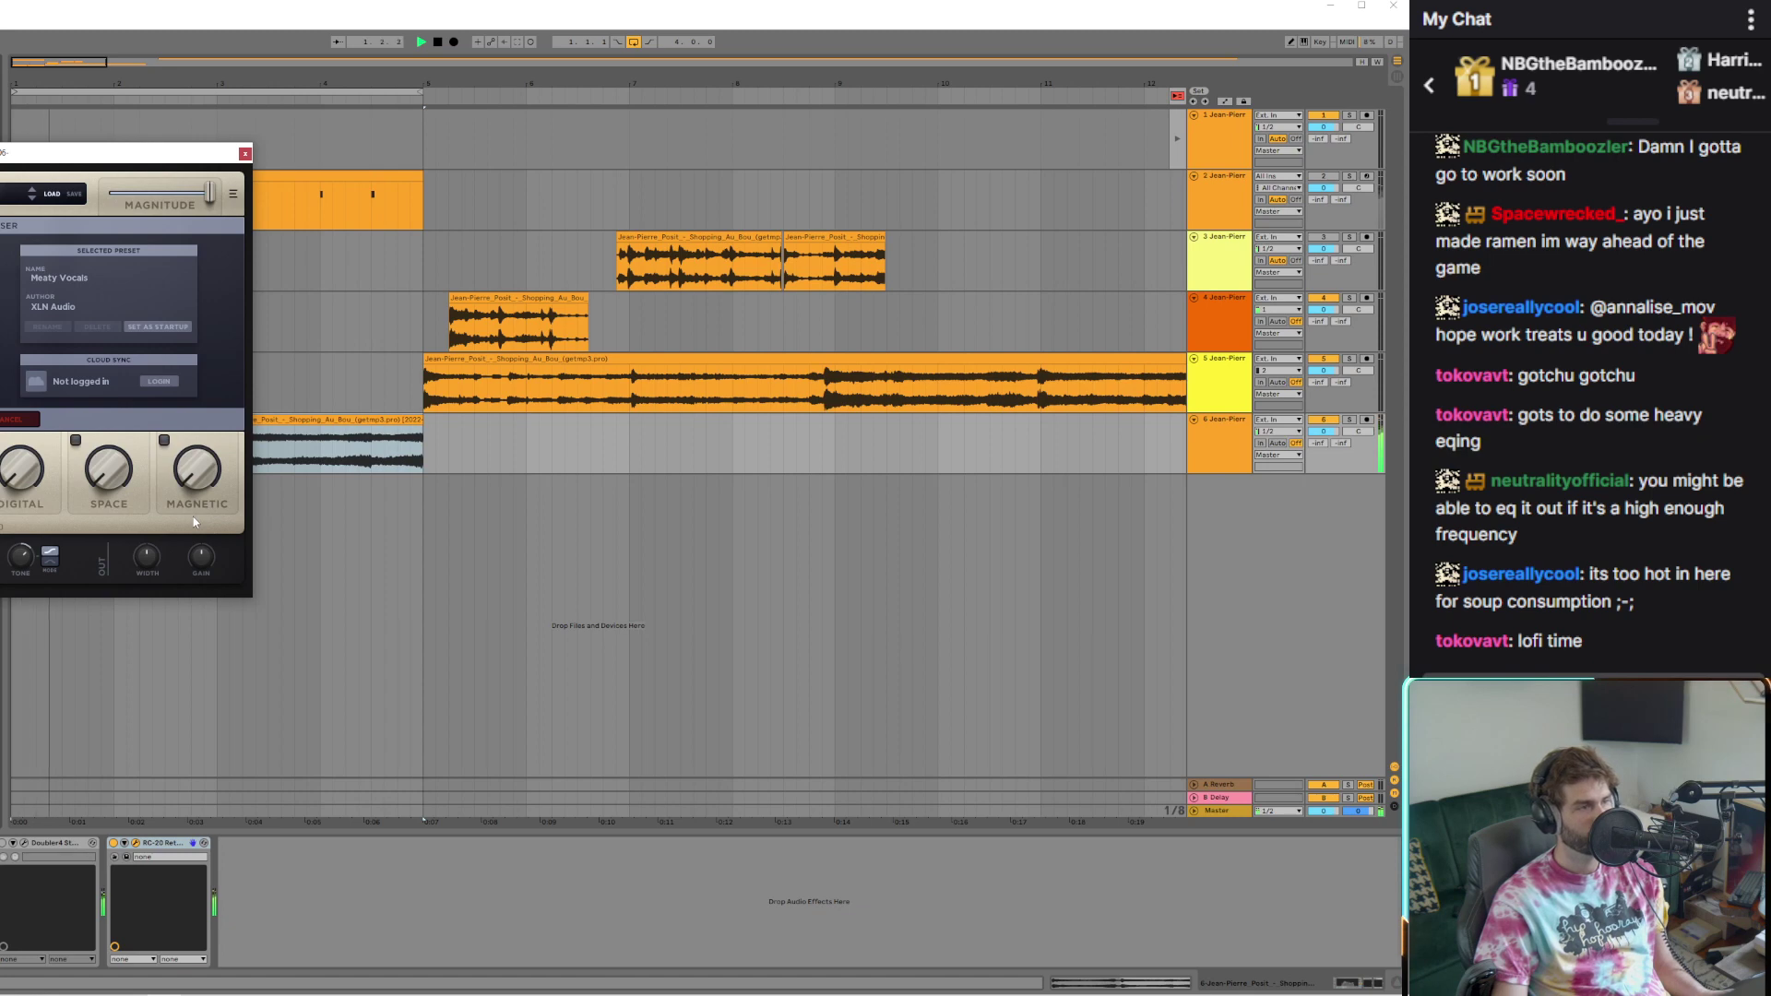
click(244, 153)
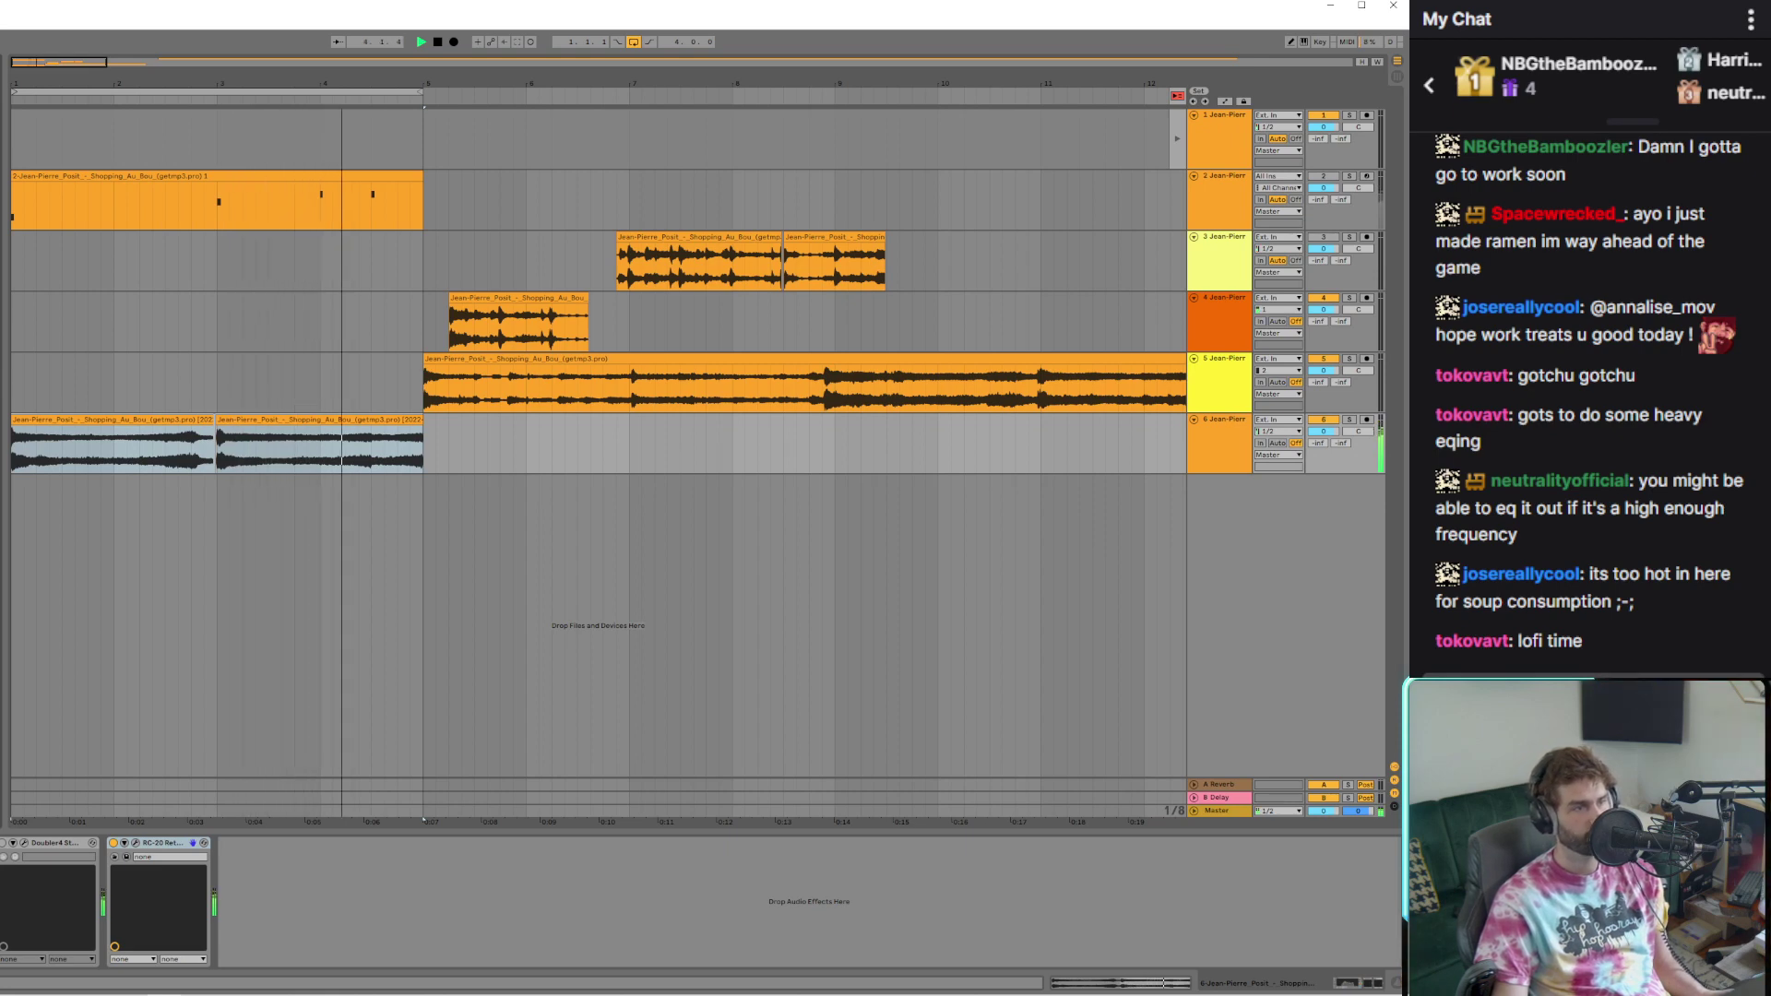
Add the Valhalla reverb after RC-20 with BassMult 0.25 X, HighCut 13290 Hz and LowCut 1100 Hz, and close its window
key(Return)
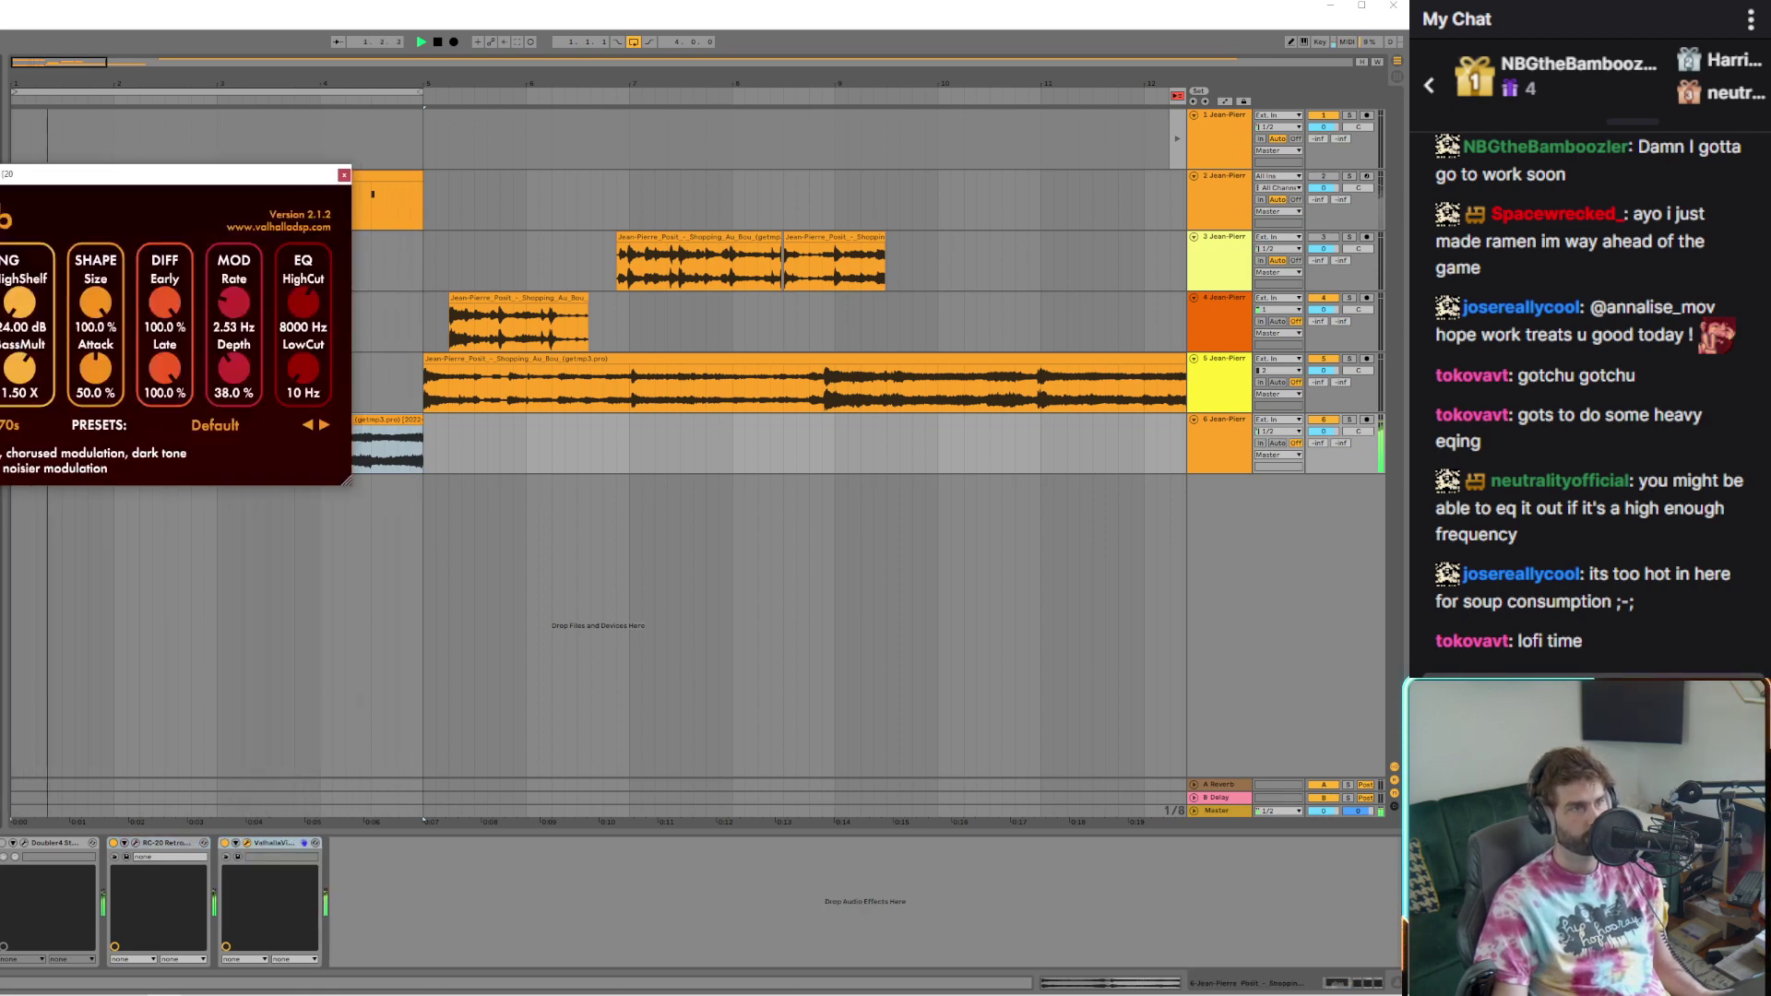
drag(306, 374, 290, 243)
drag(21, 386, 31, 444)
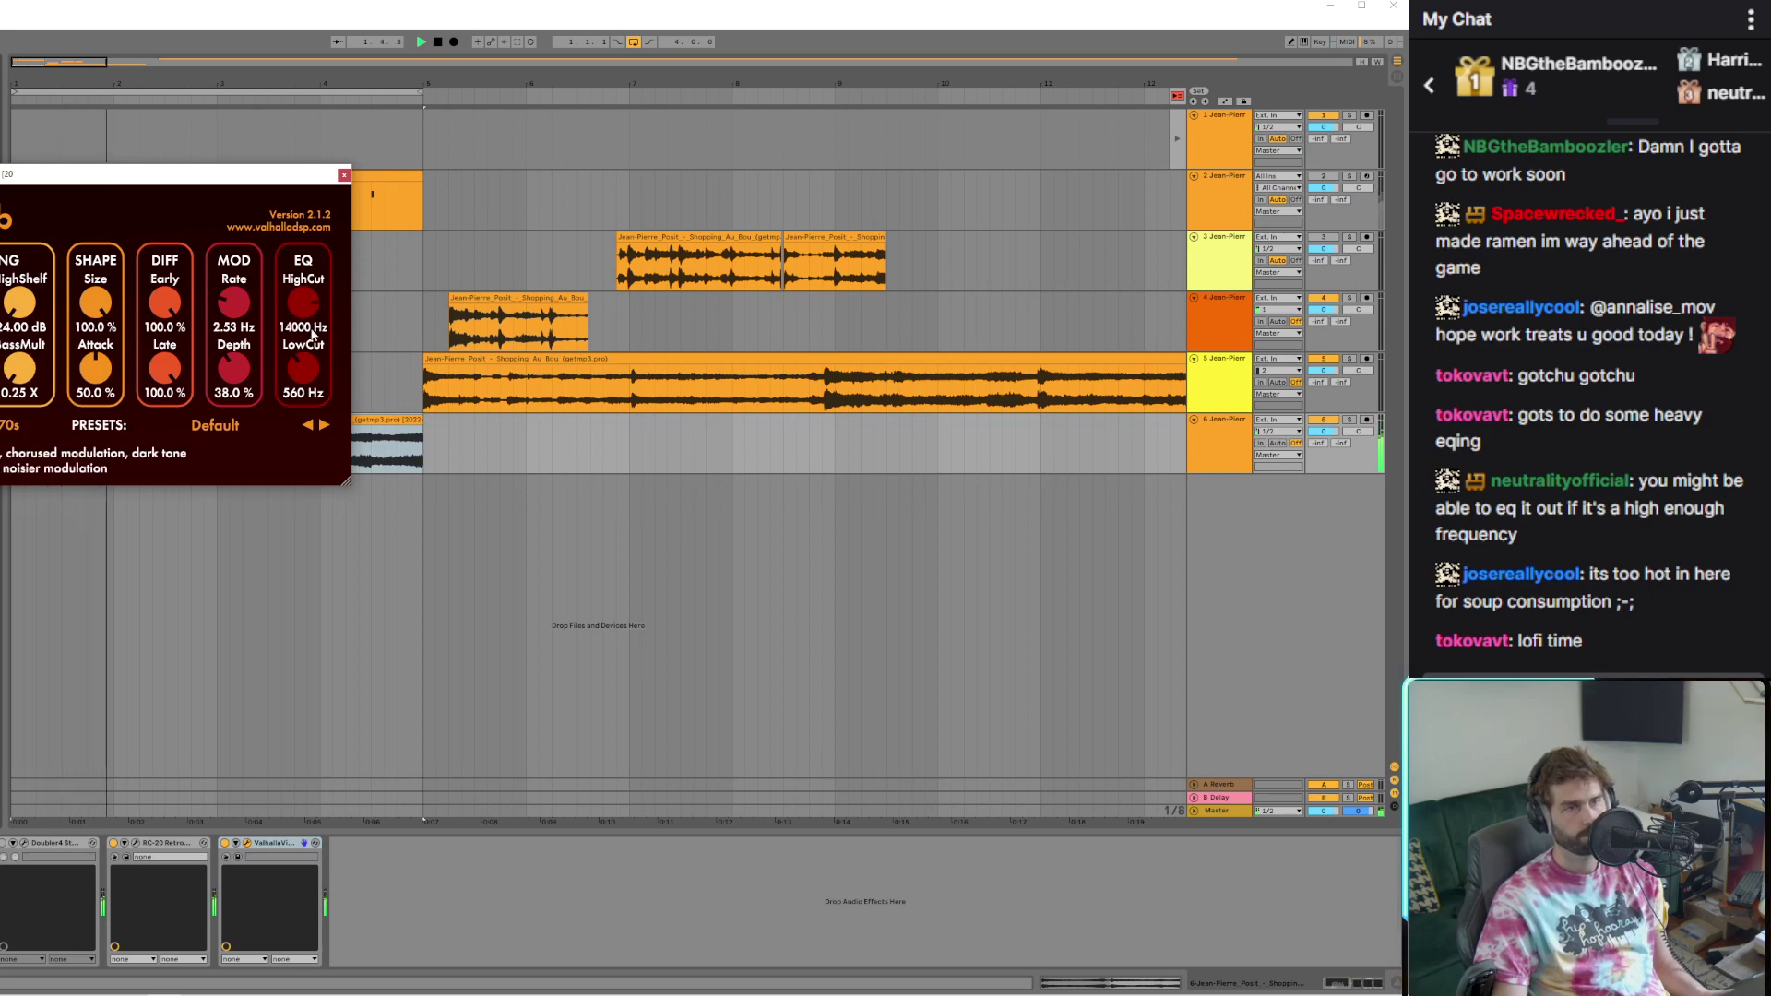
mouse_move(314, 345)
mouse_down()
mouse_move(313, 313)
mouse_move(304, 338)
mouse_up()
drag(308, 312, 314, 387)
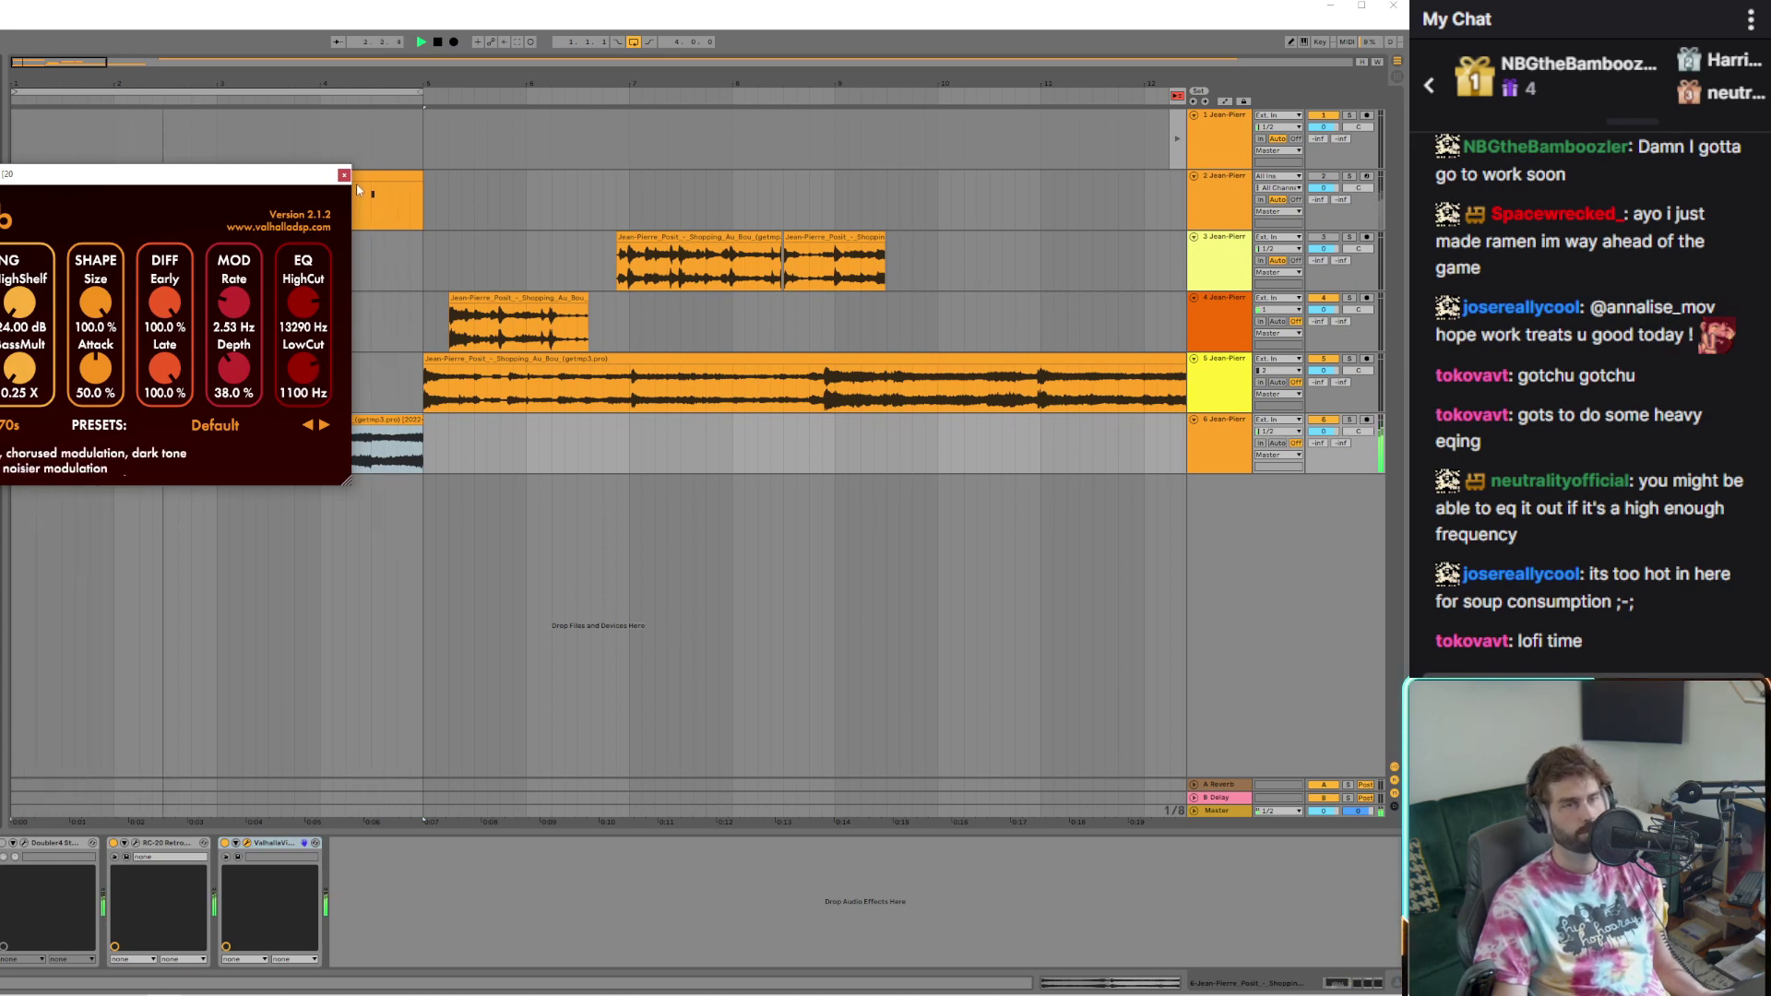
click(344, 175)
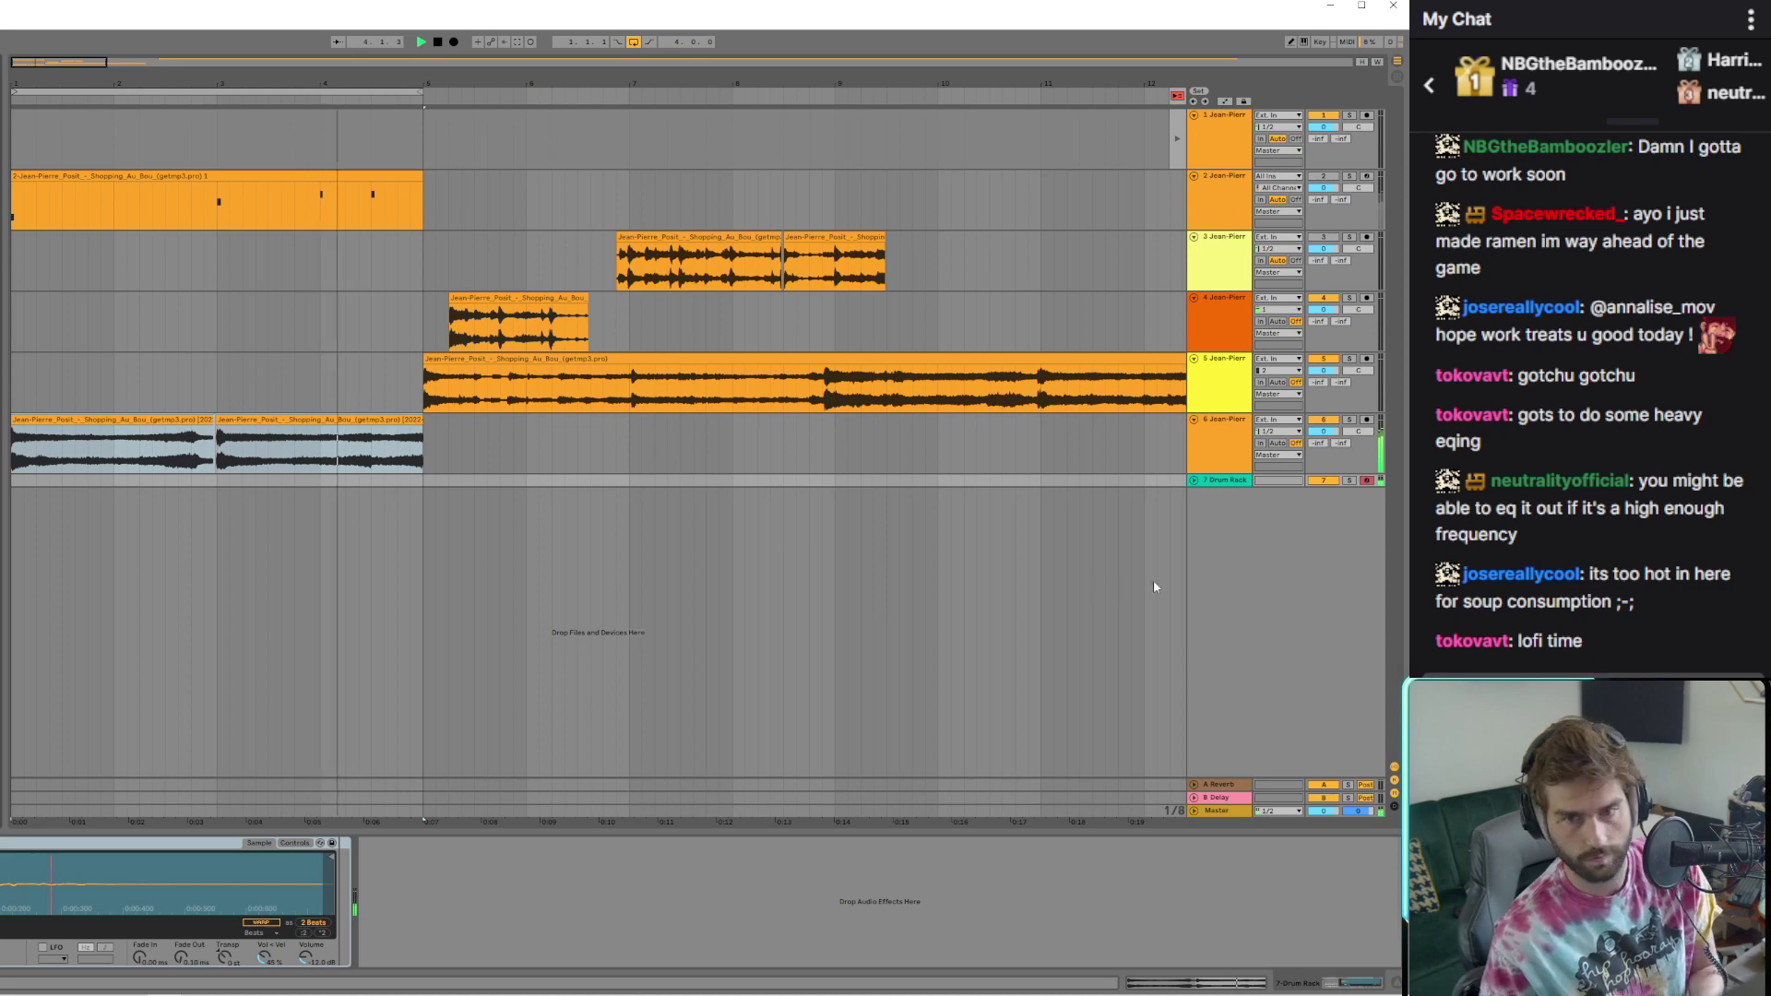
Unfold the new Drum Rack track, check the master track's device chain and reselect the Drum Rack track
click(1194, 481)
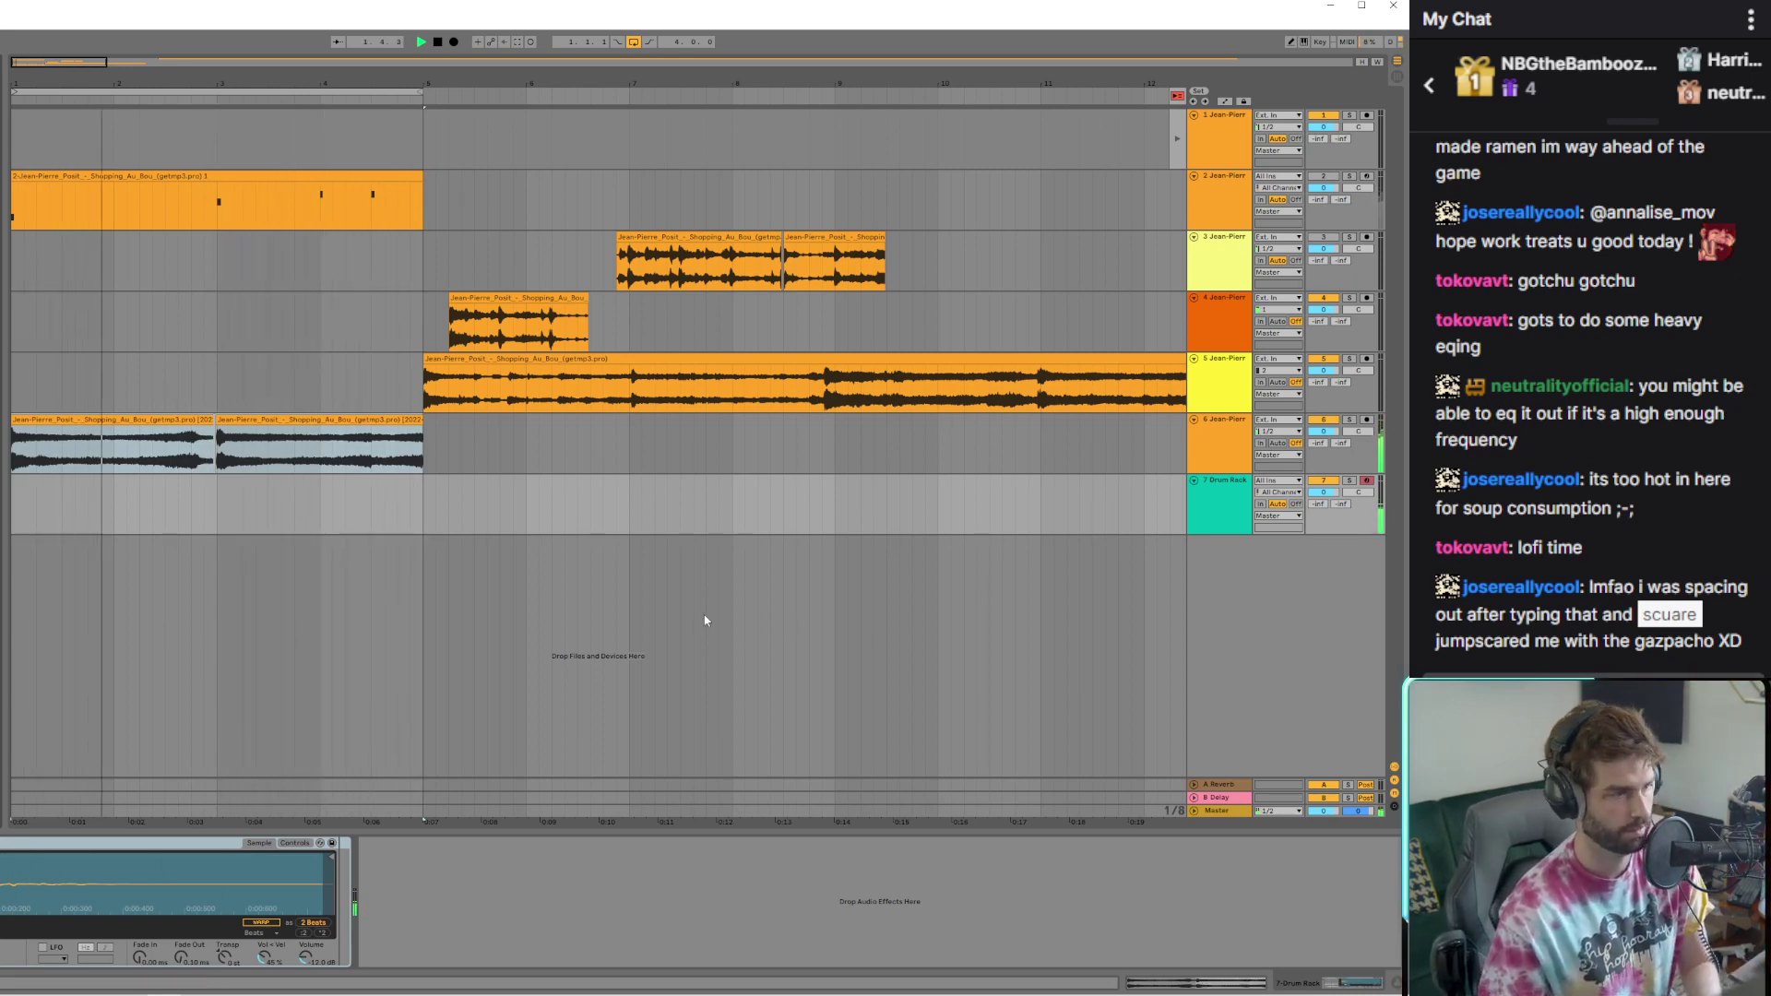
click(1217, 811)
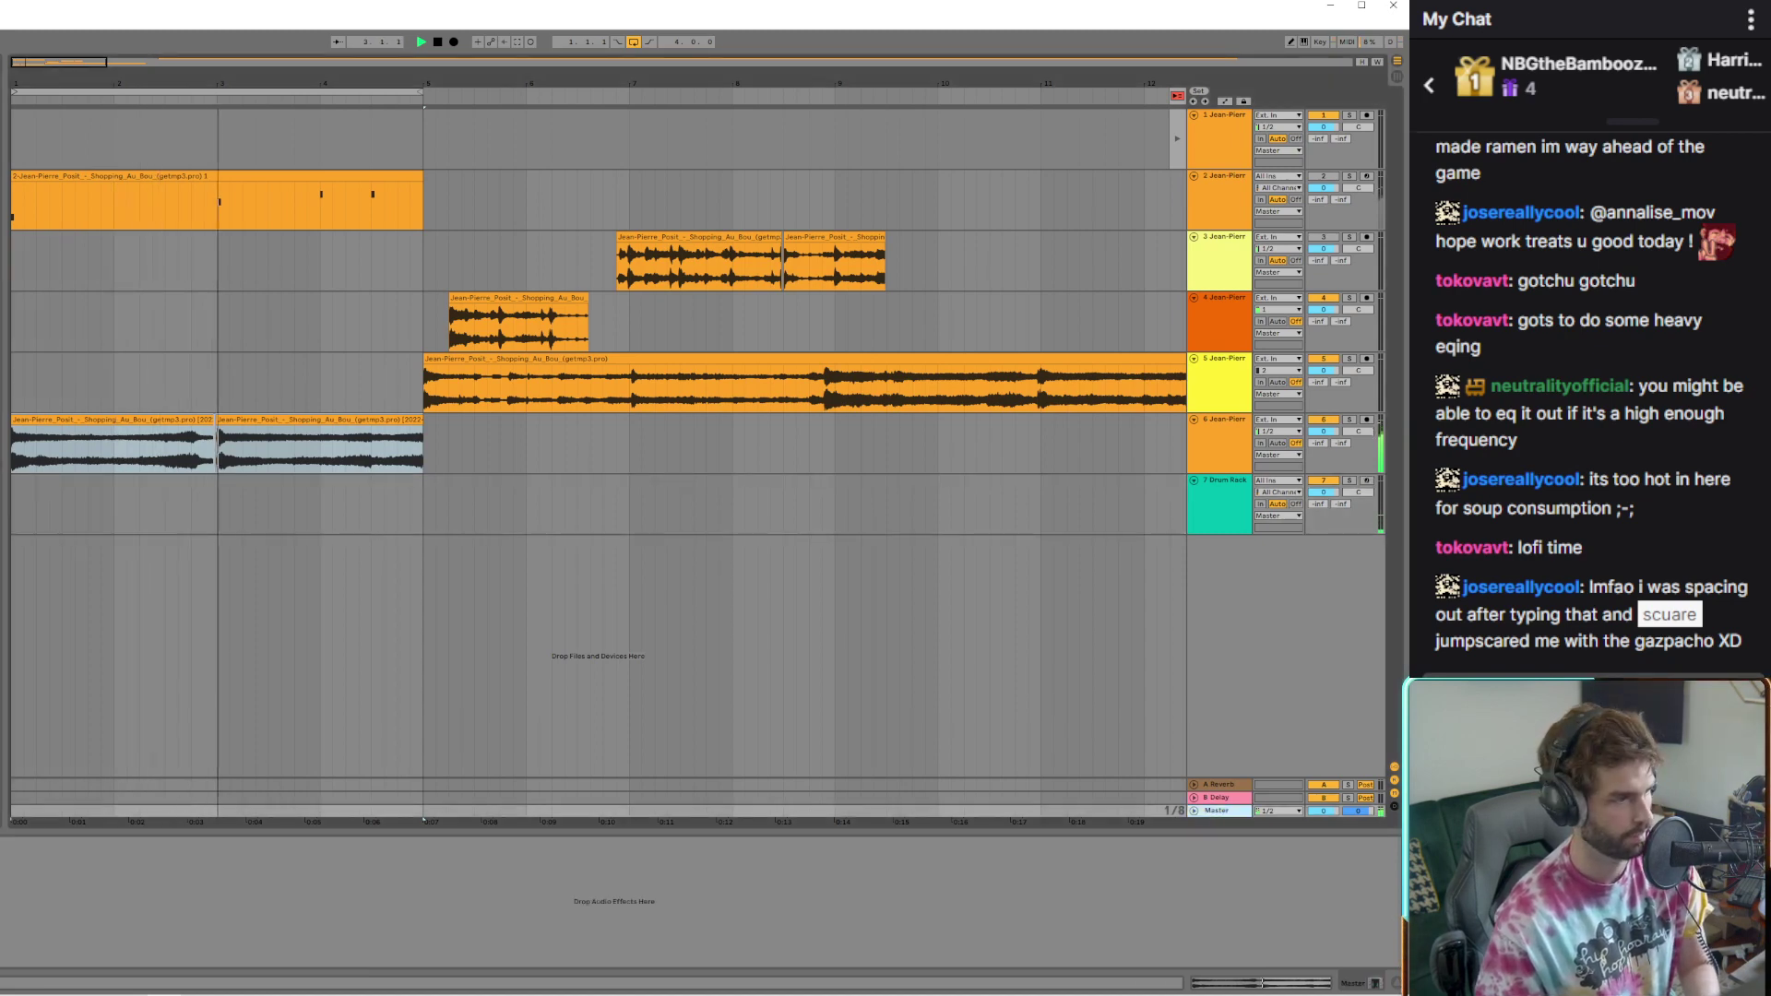
key(ctrl+f)
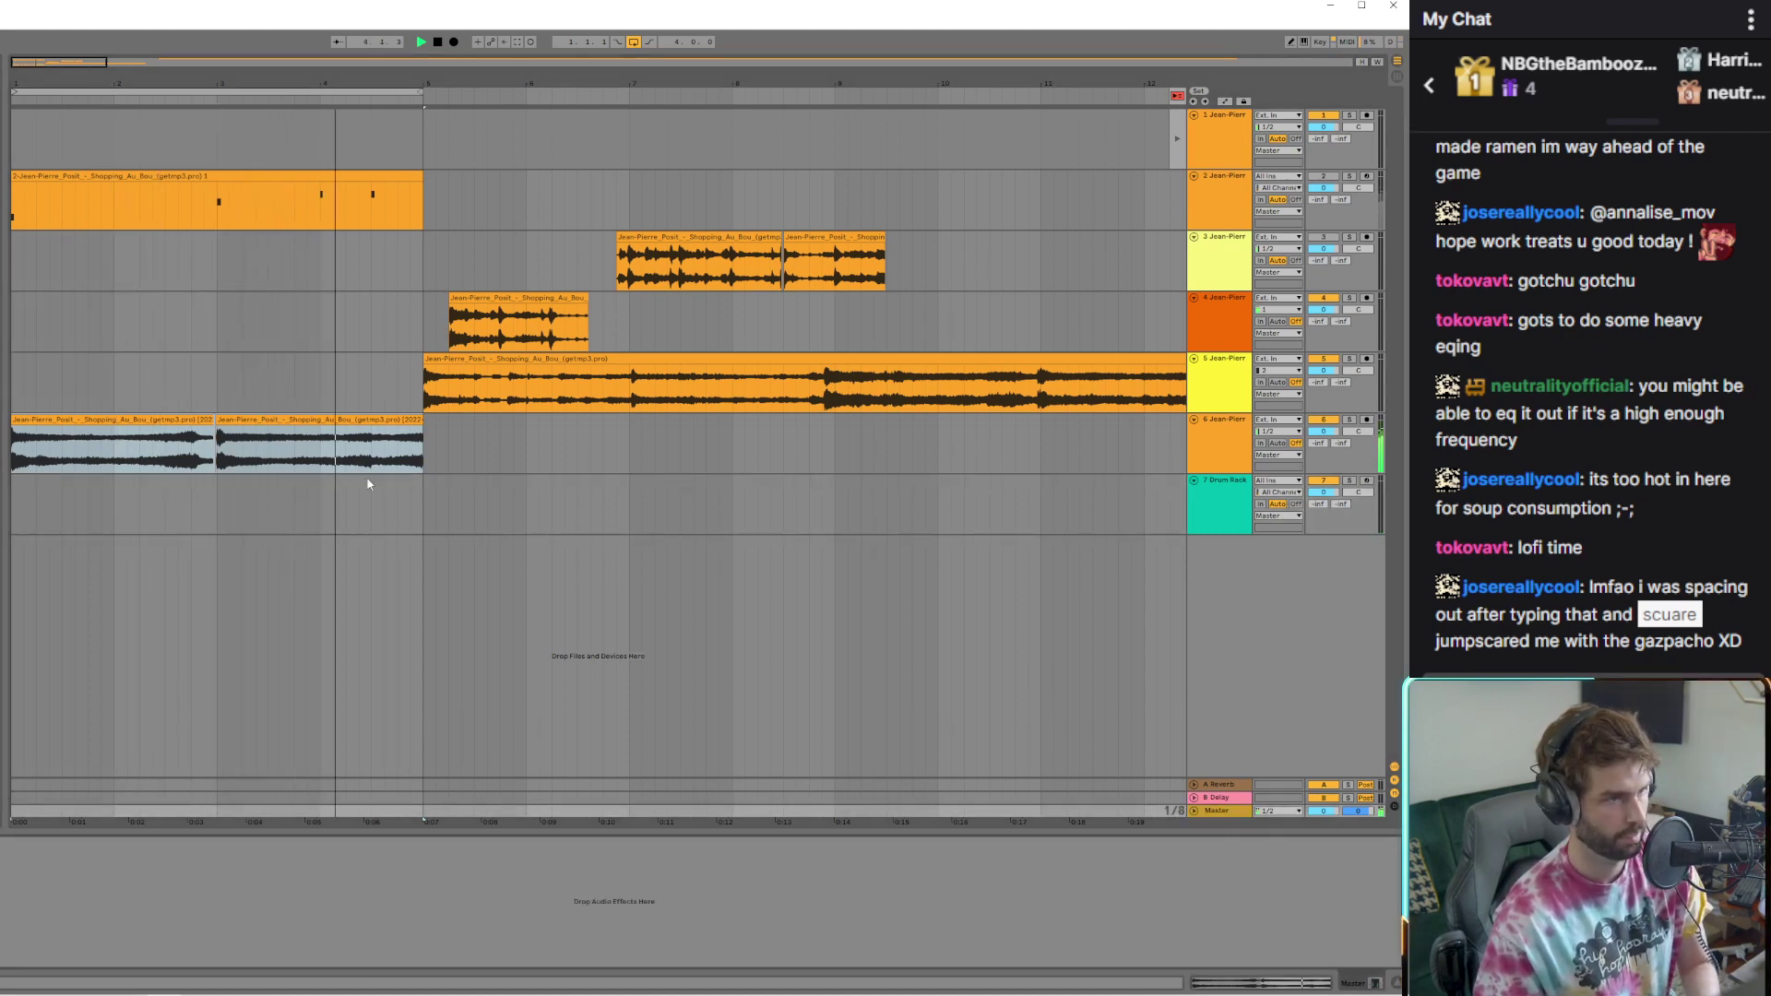
click(178, 503)
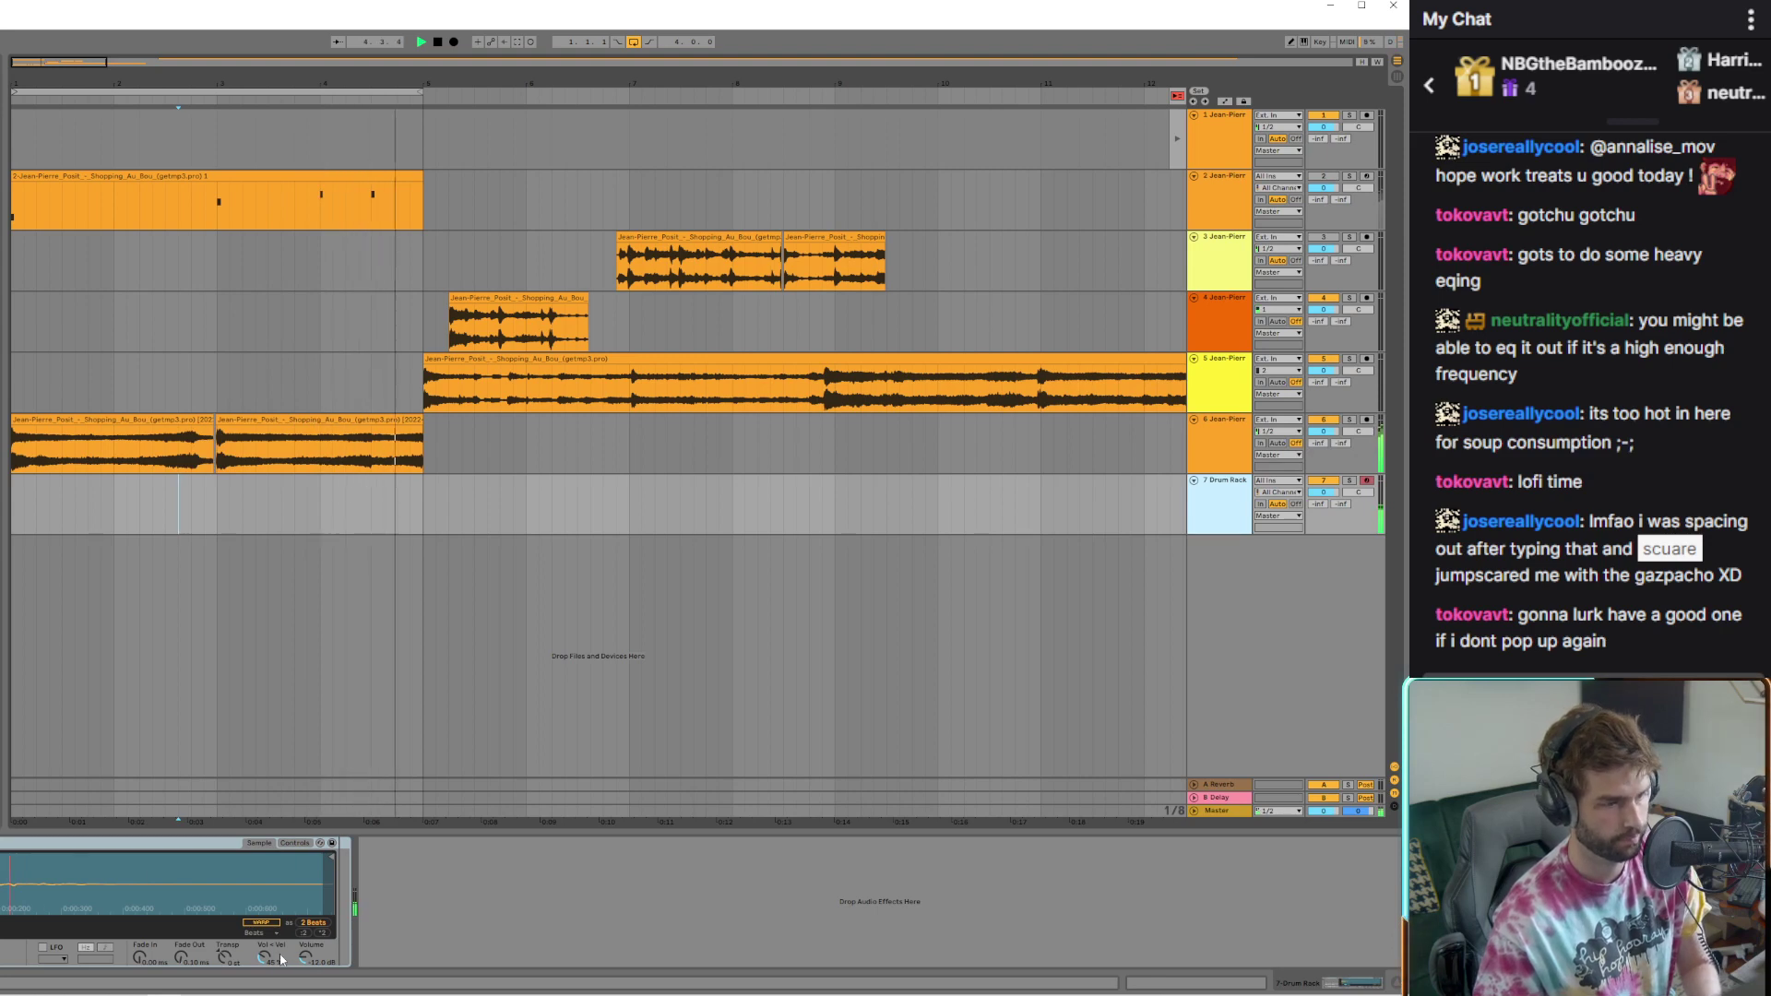
Adjust the sample volume of the drum pad in the Drum Rack while playing it against the loop
drag(305, 960, 304, 946)
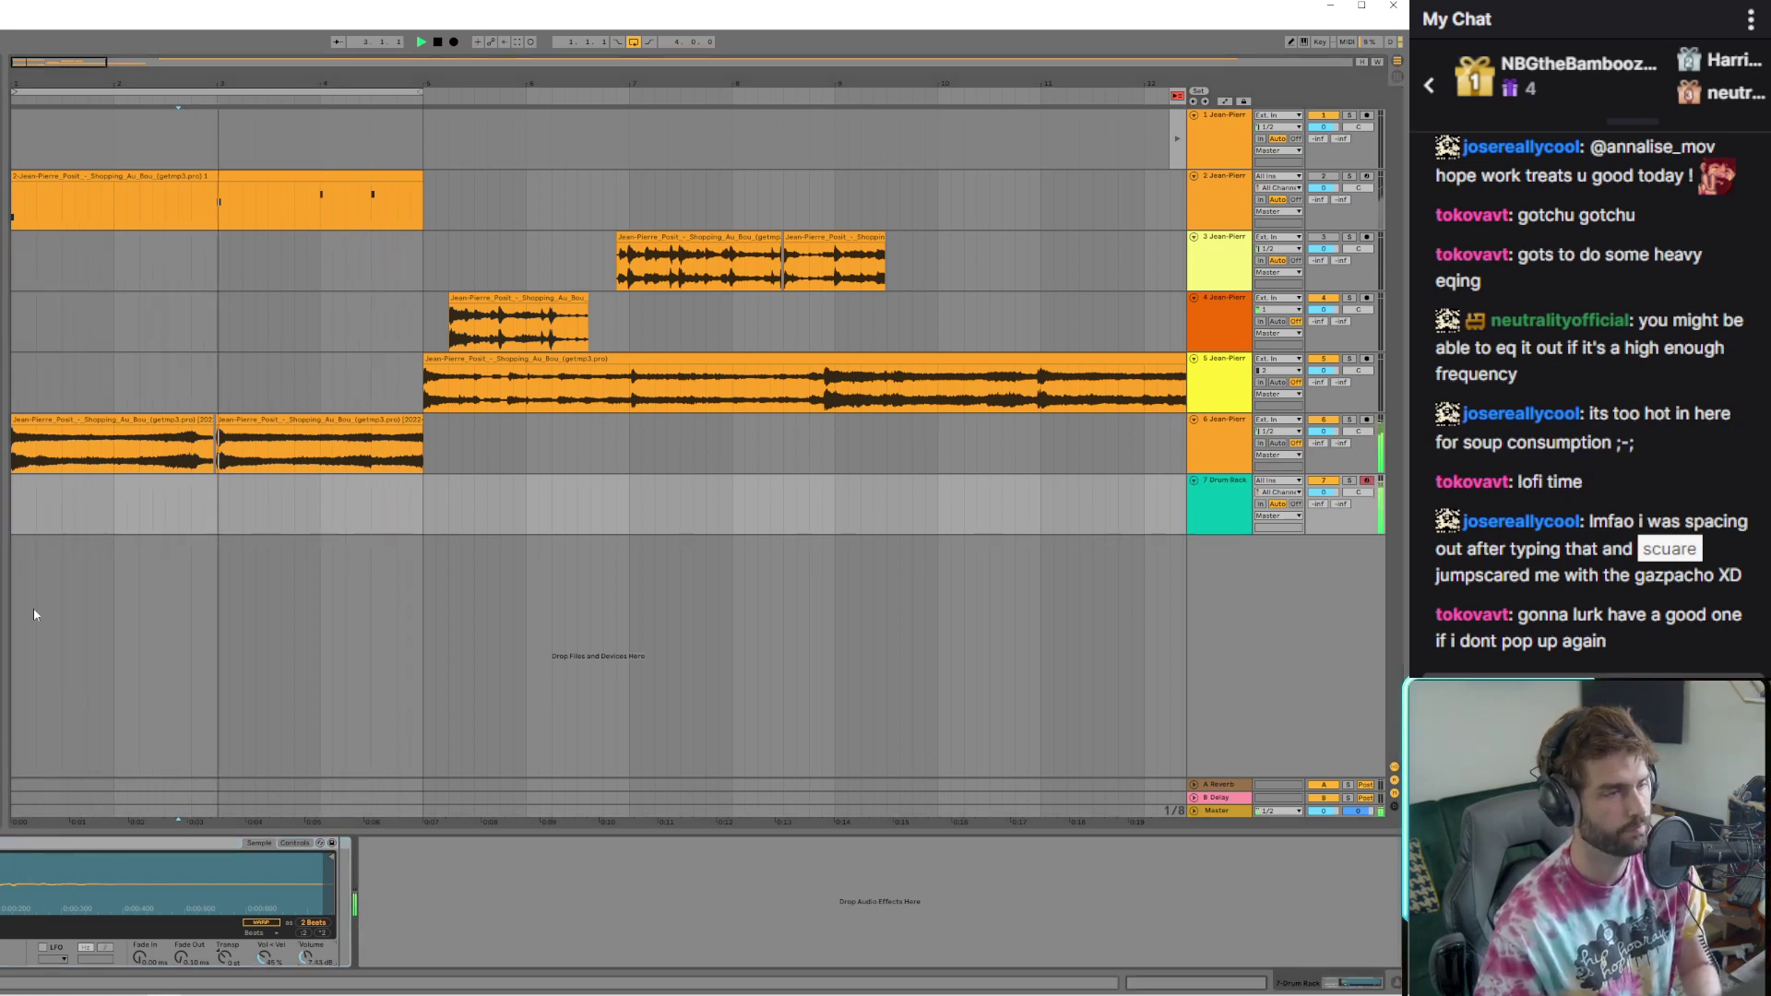
key(ctrl+z)
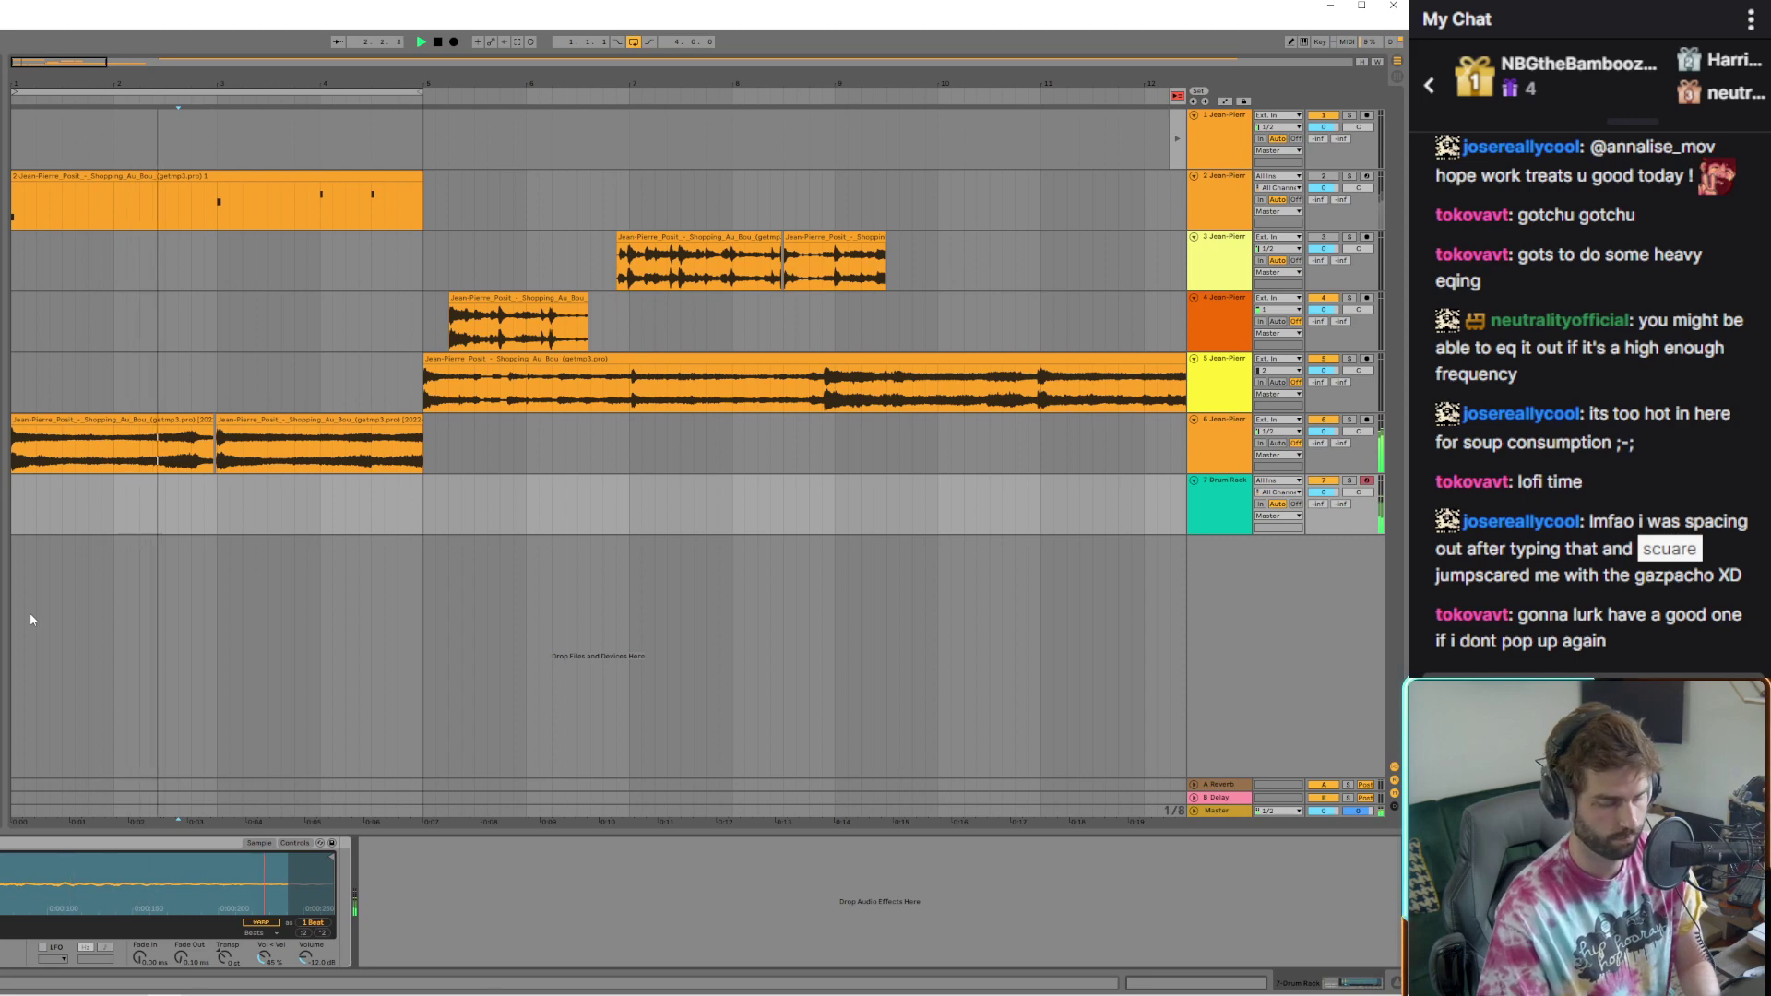
key(ctrl+y)
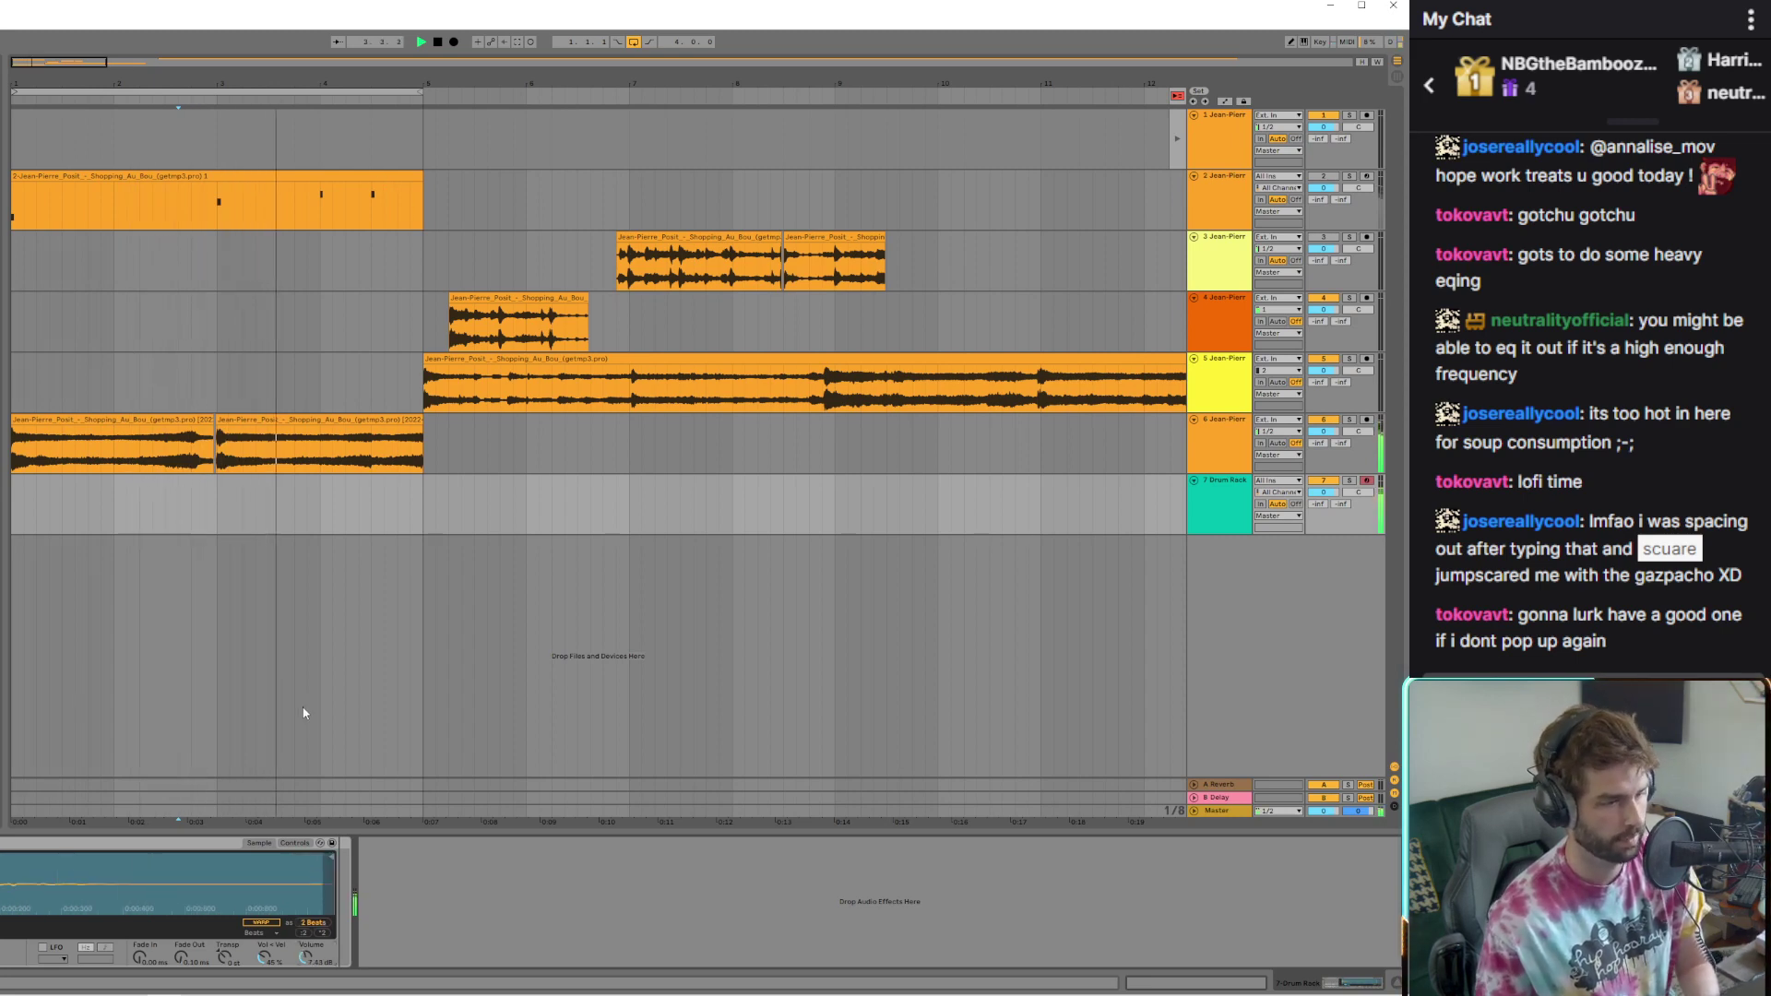
drag(305, 958, 305, 971)
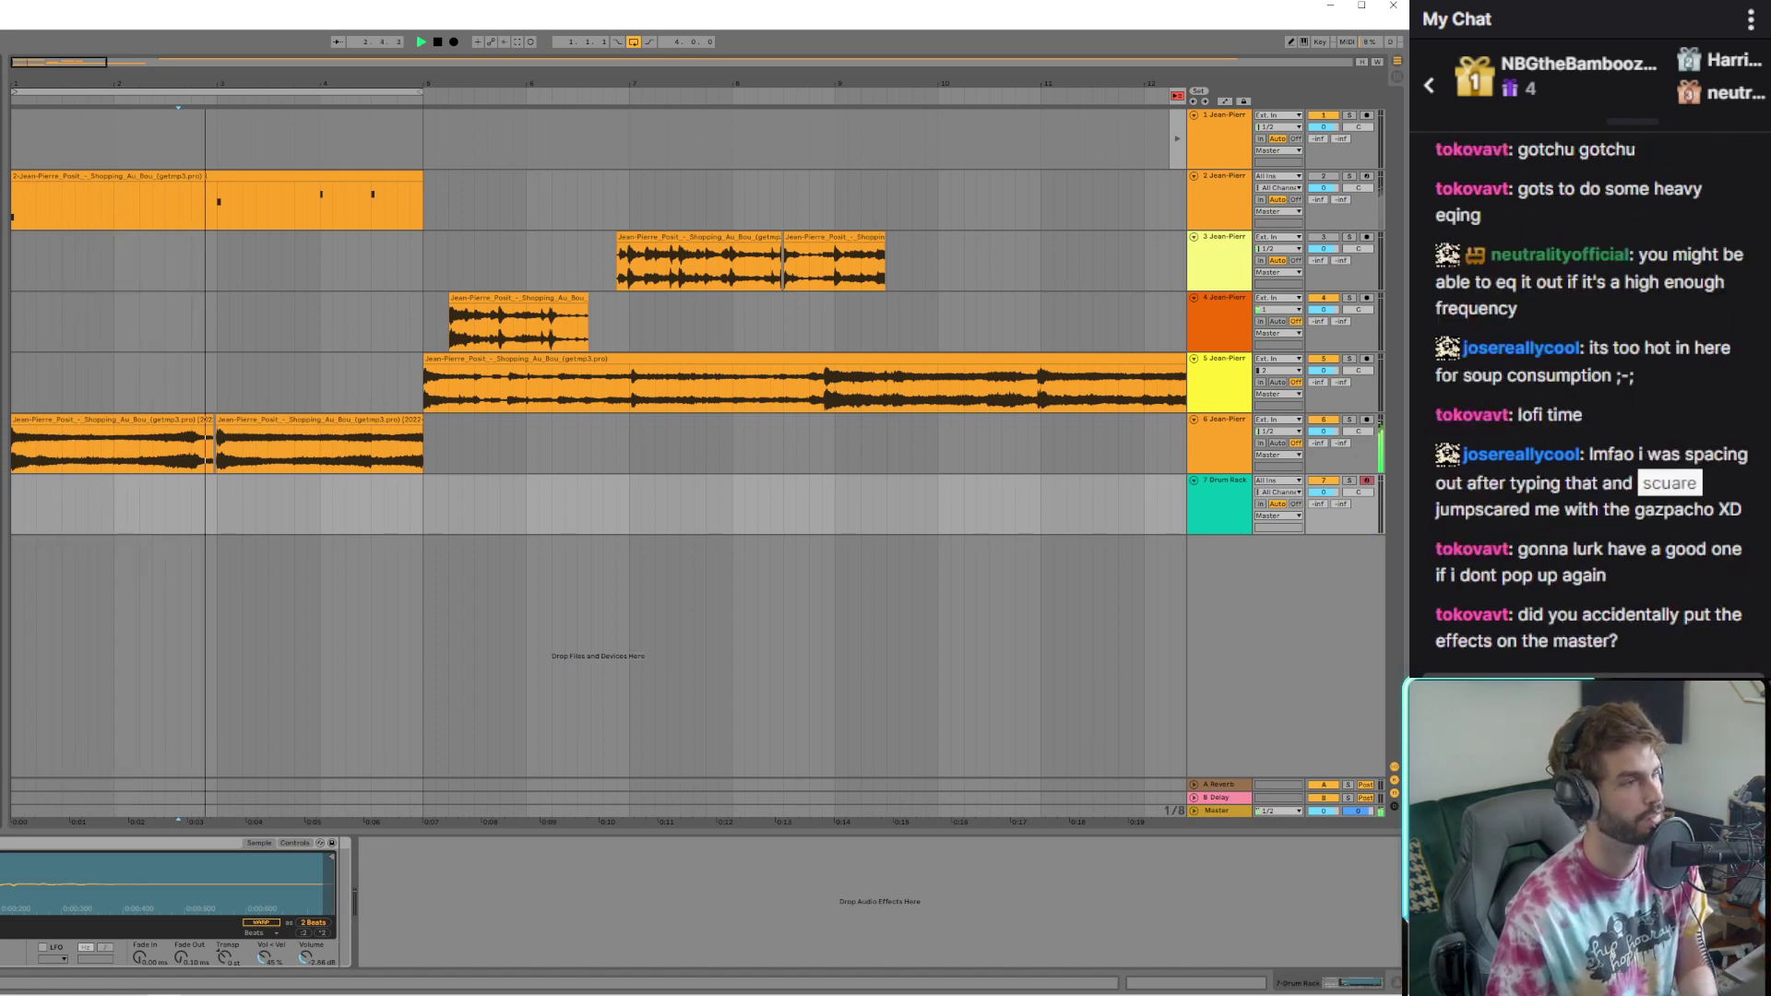
Add Drum Buss after the Drum Rack and adjust its Transients, Drive and Crunch
key(Return)
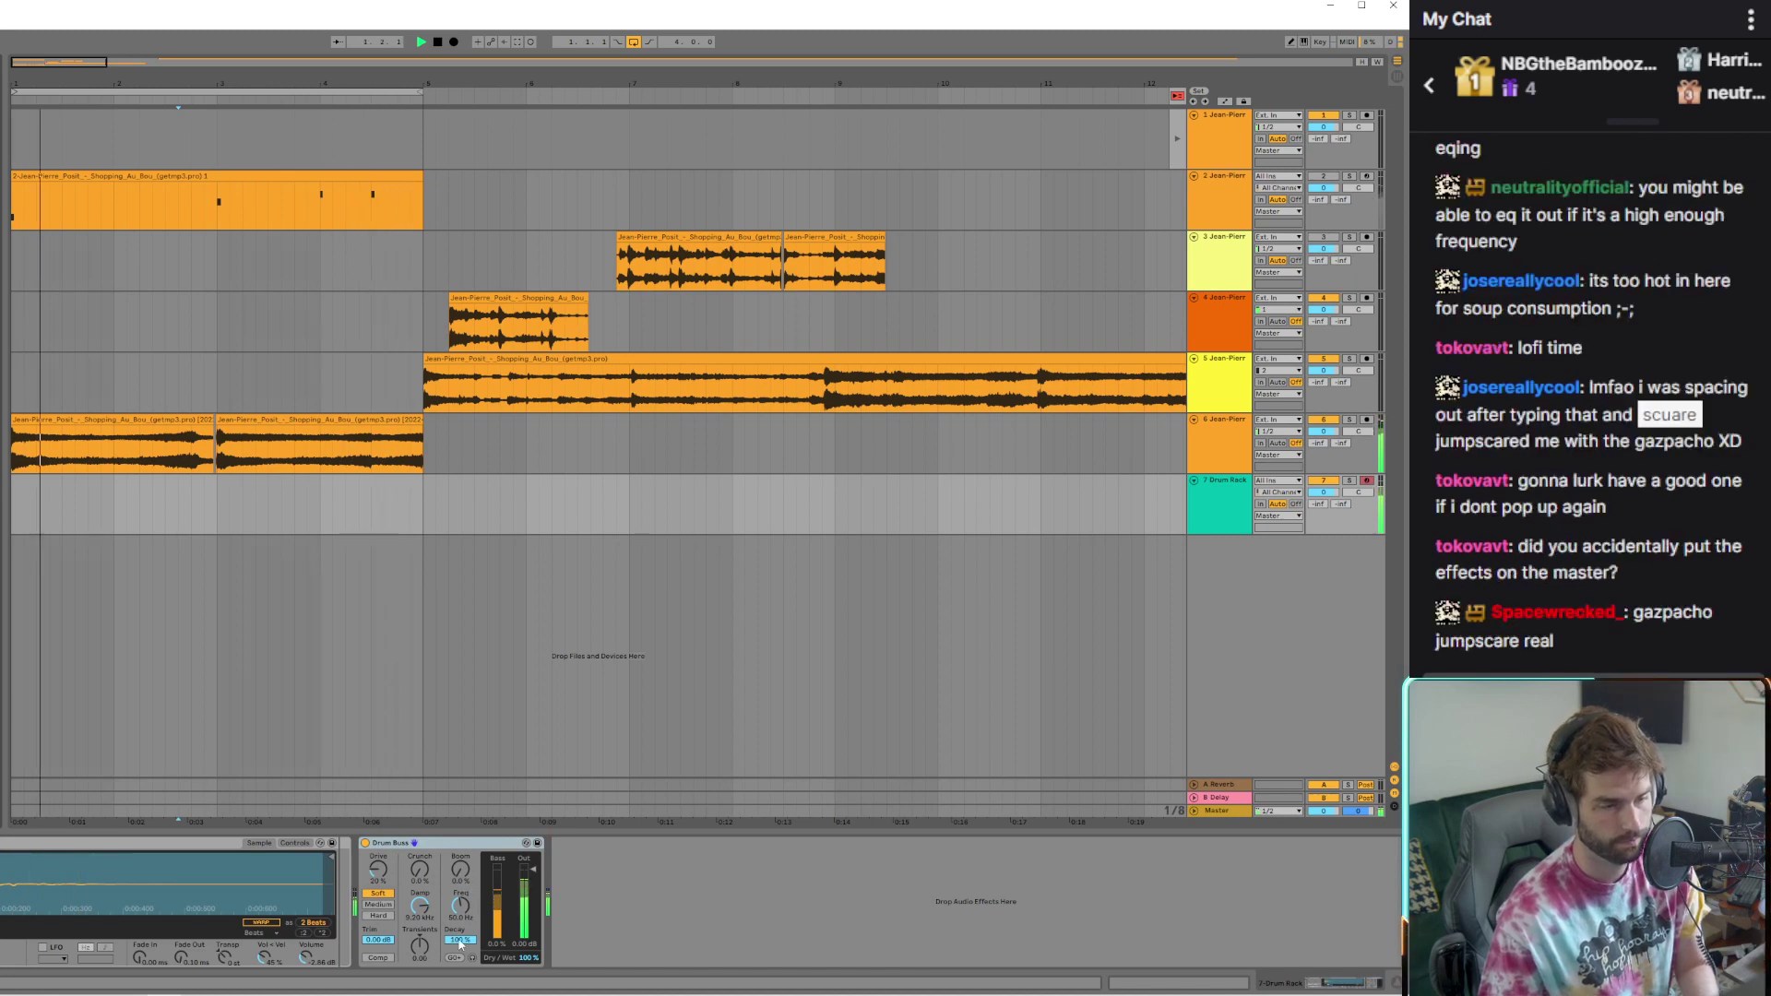
drag(421, 951, 420, 962)
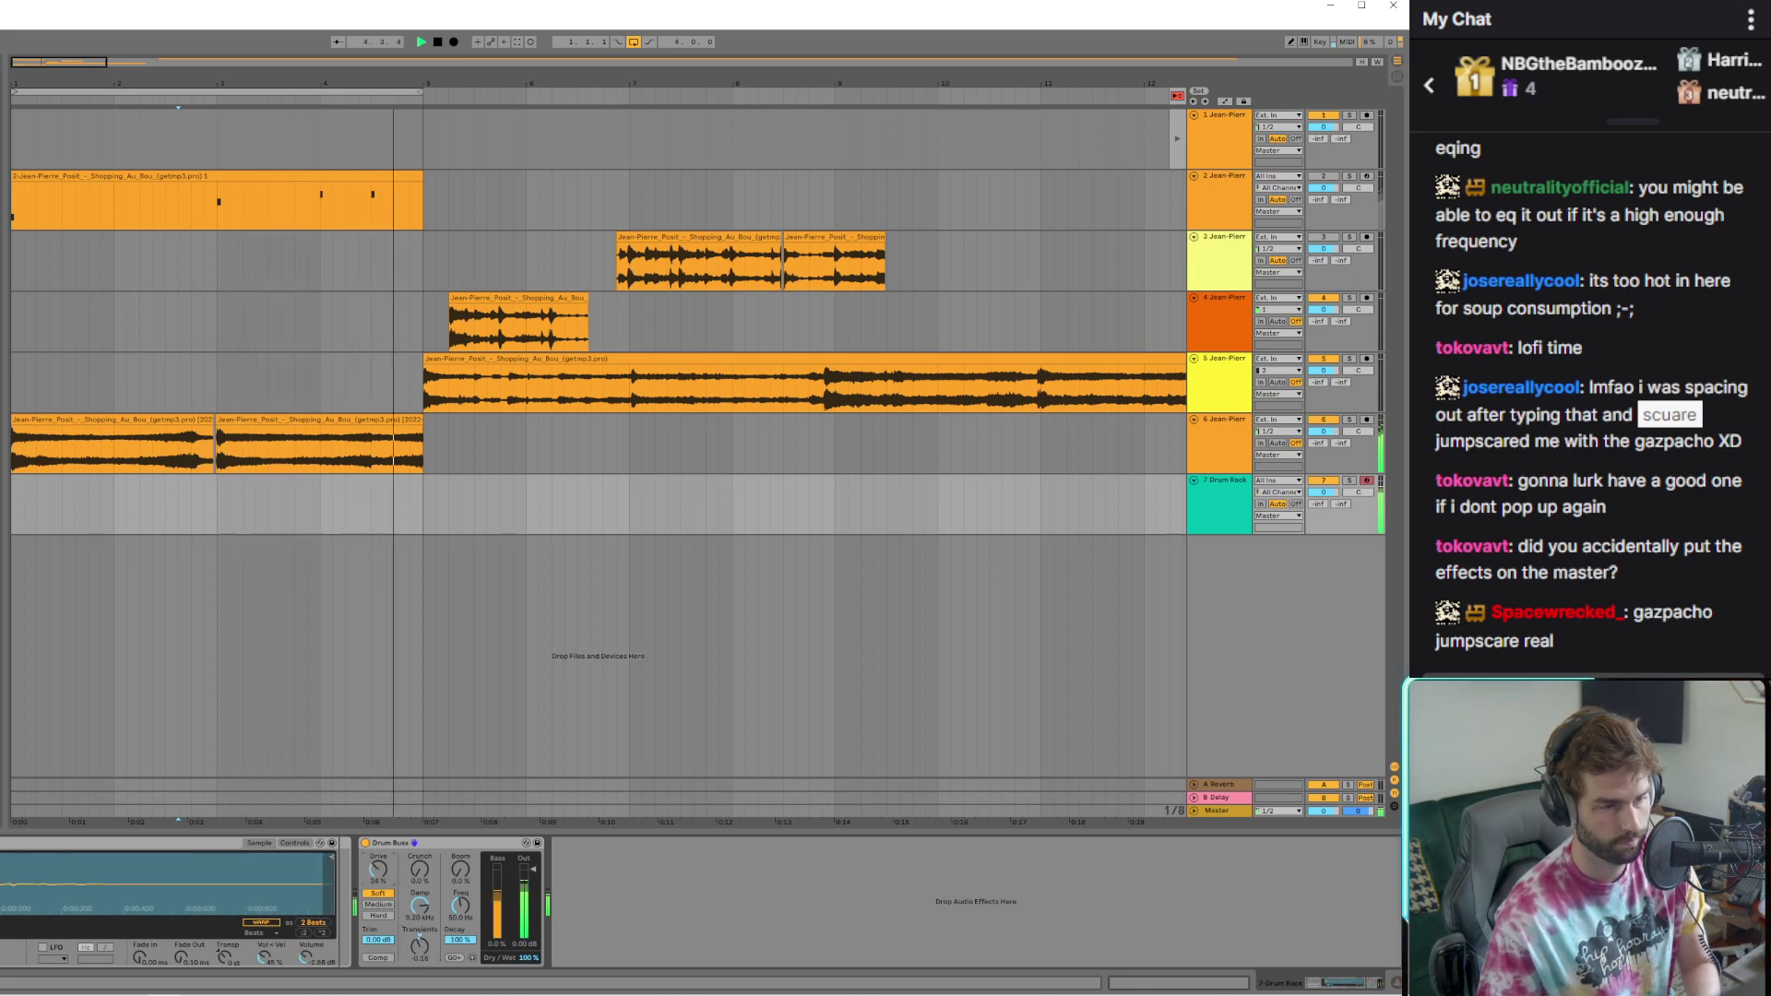
drag(384, 874, 419, 855)
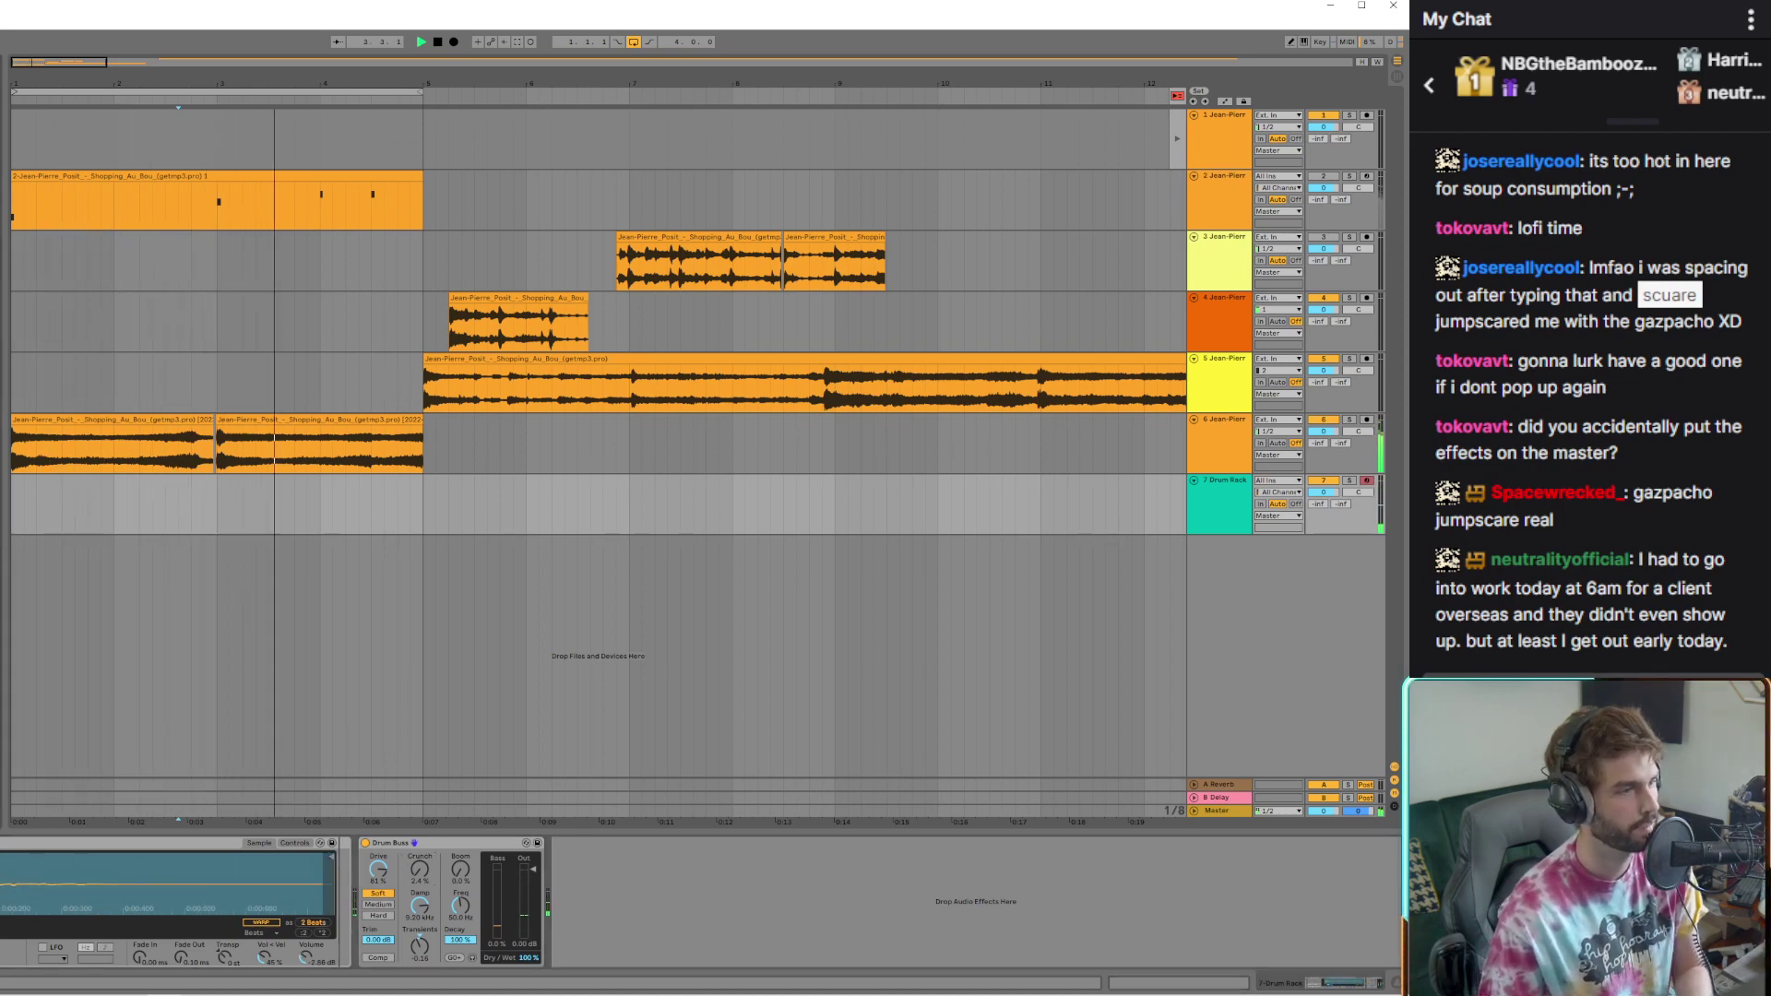
Add the SSL Native drum processor after Drum Buss, check the master track's devices and close the plug-in window
key(ctrl+z)
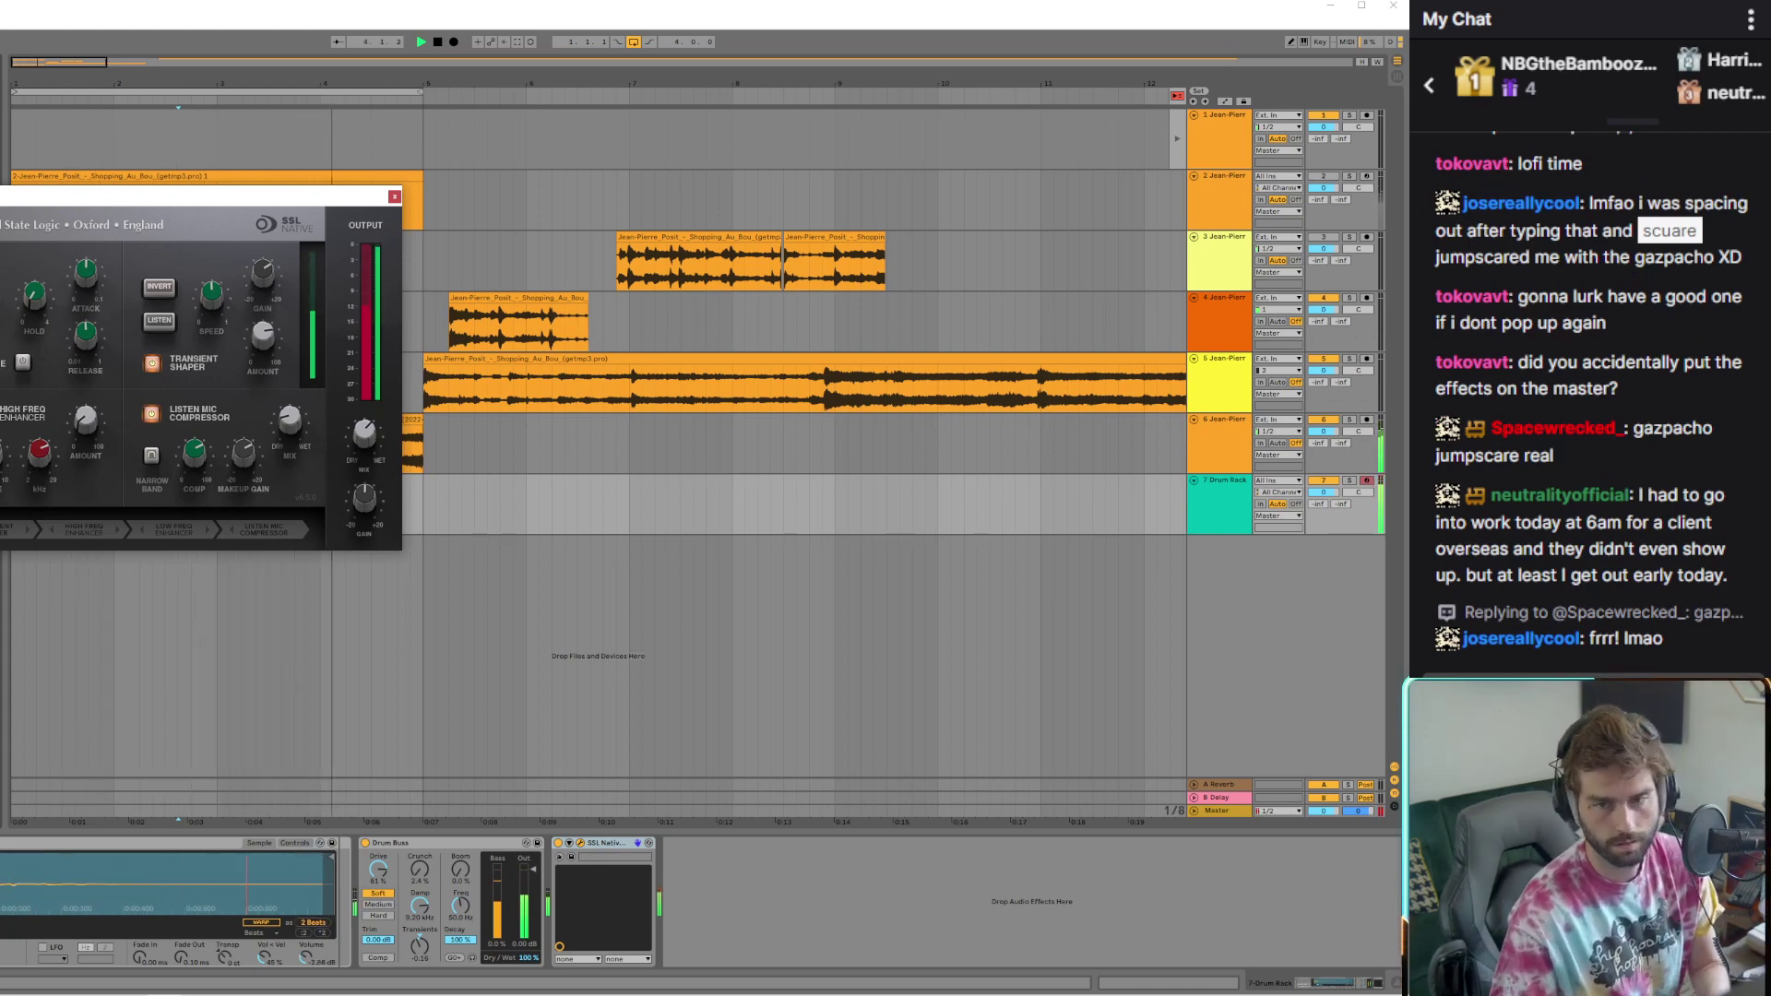
click(1241, 814)
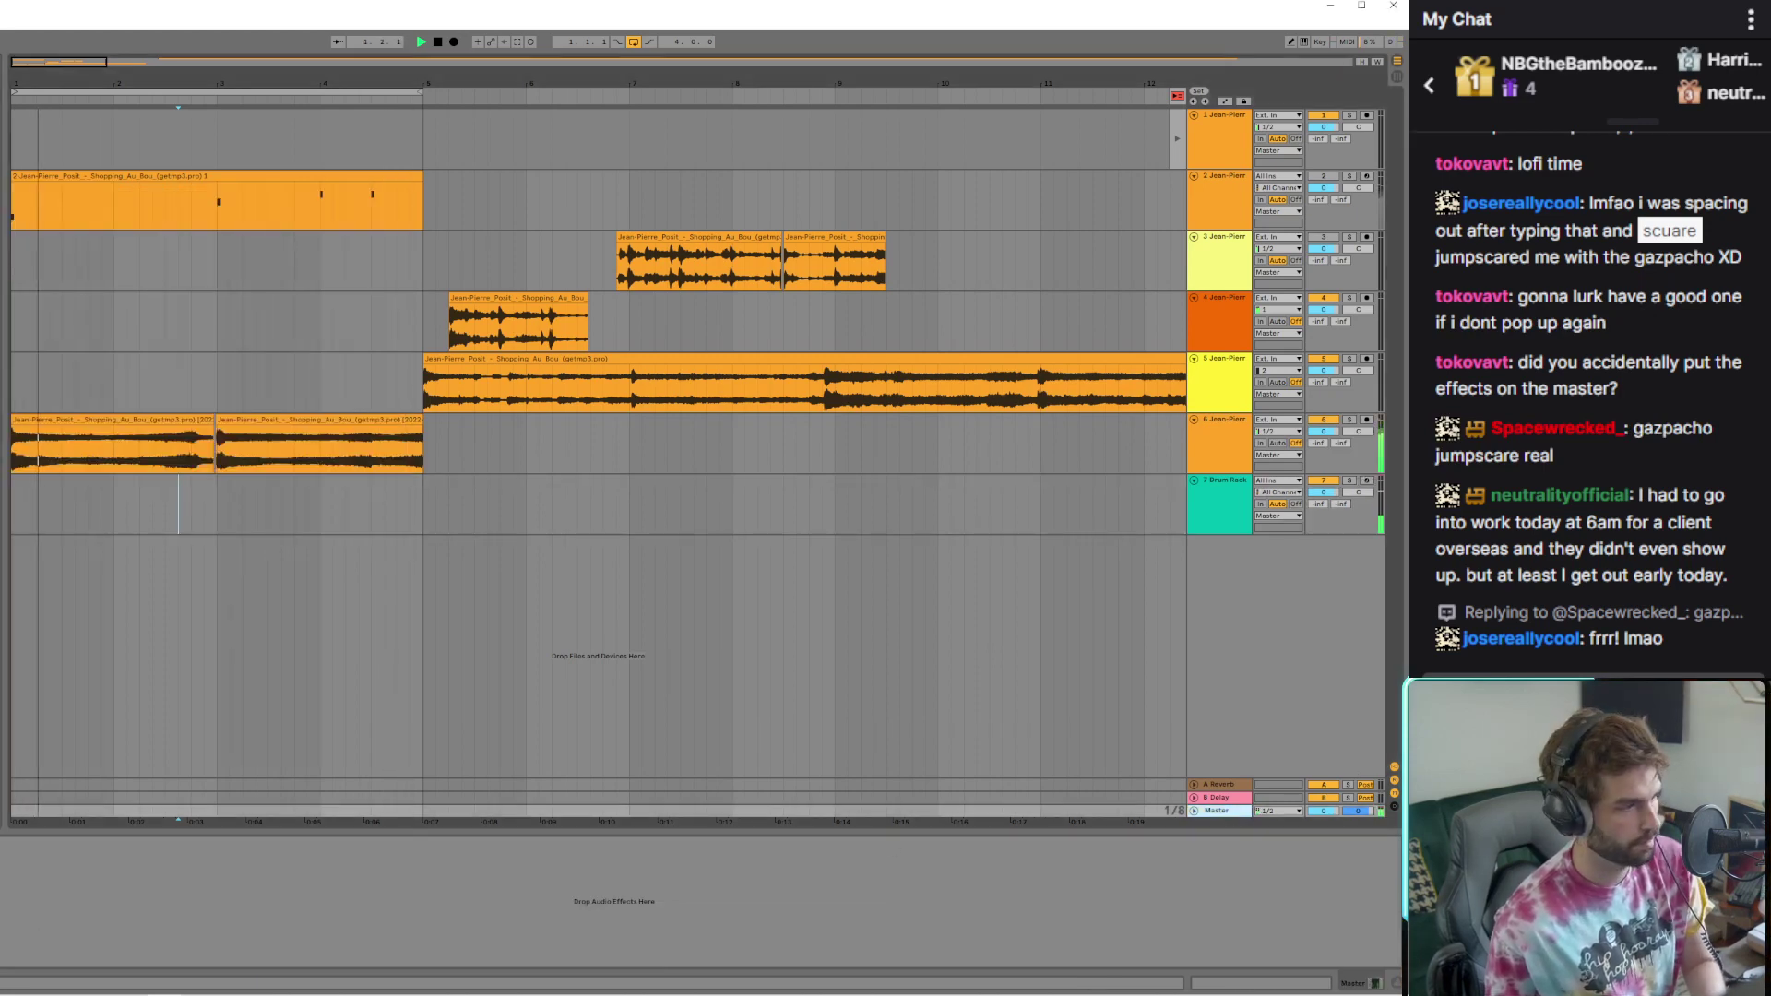
click(217, 503)
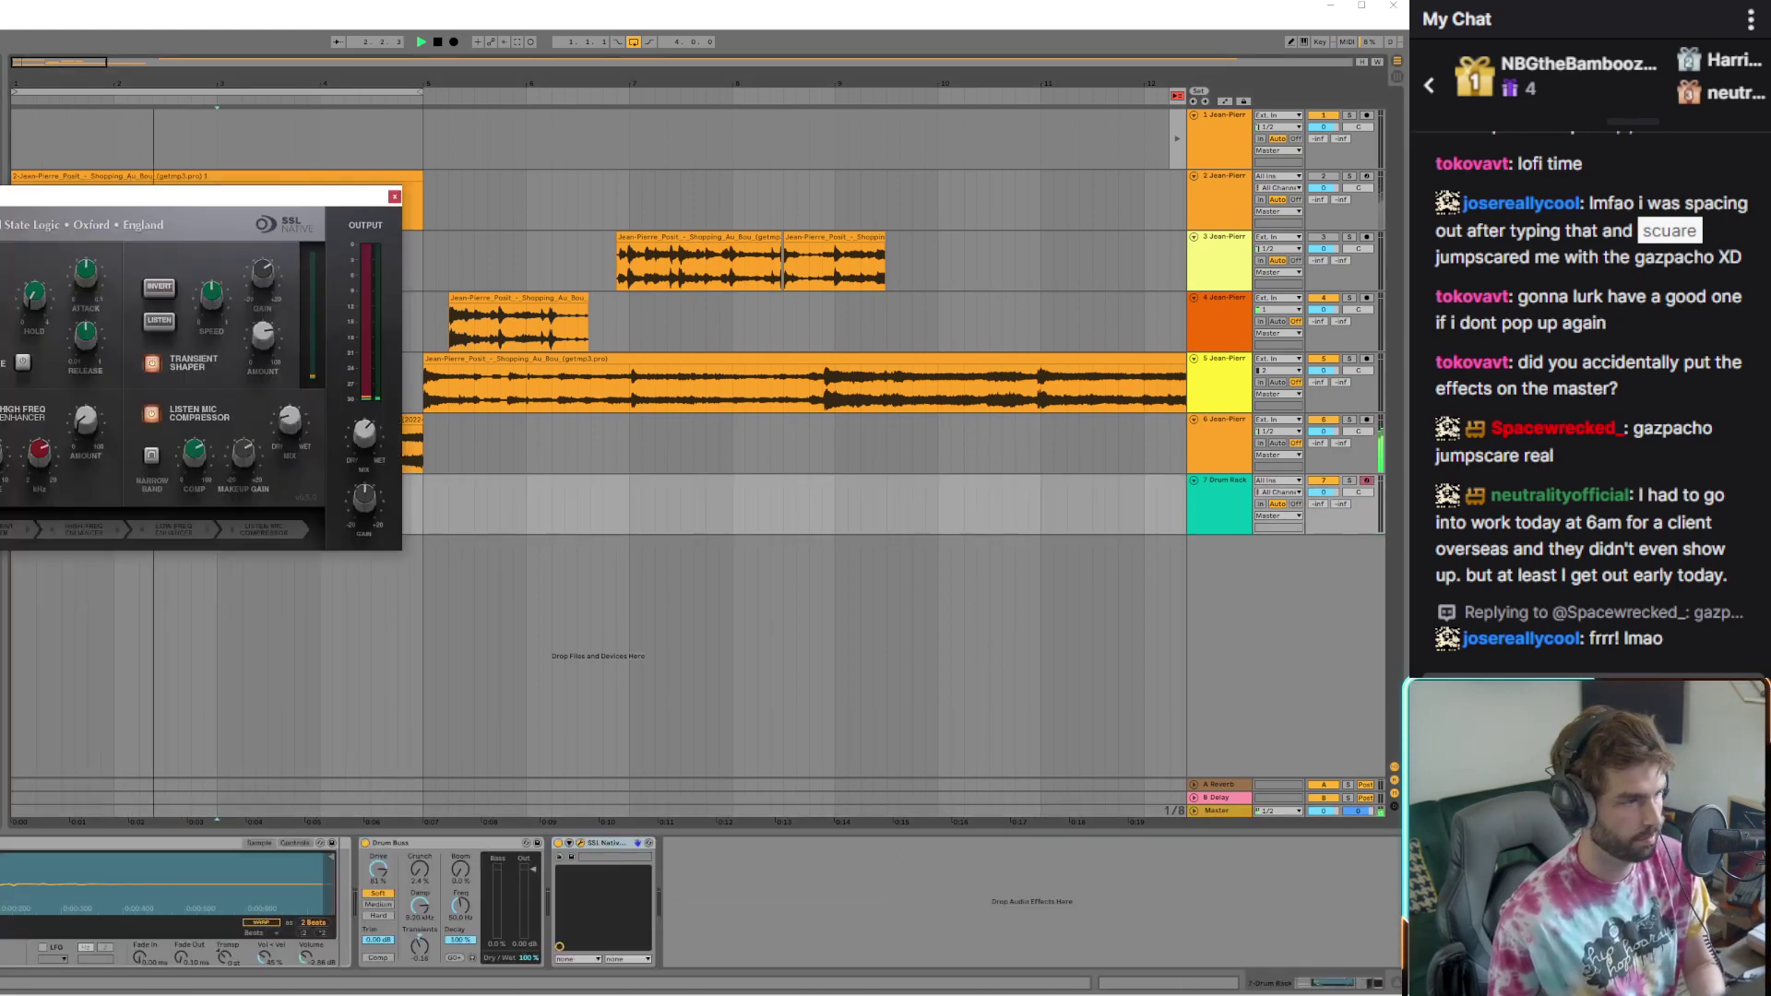
click(395, 197)
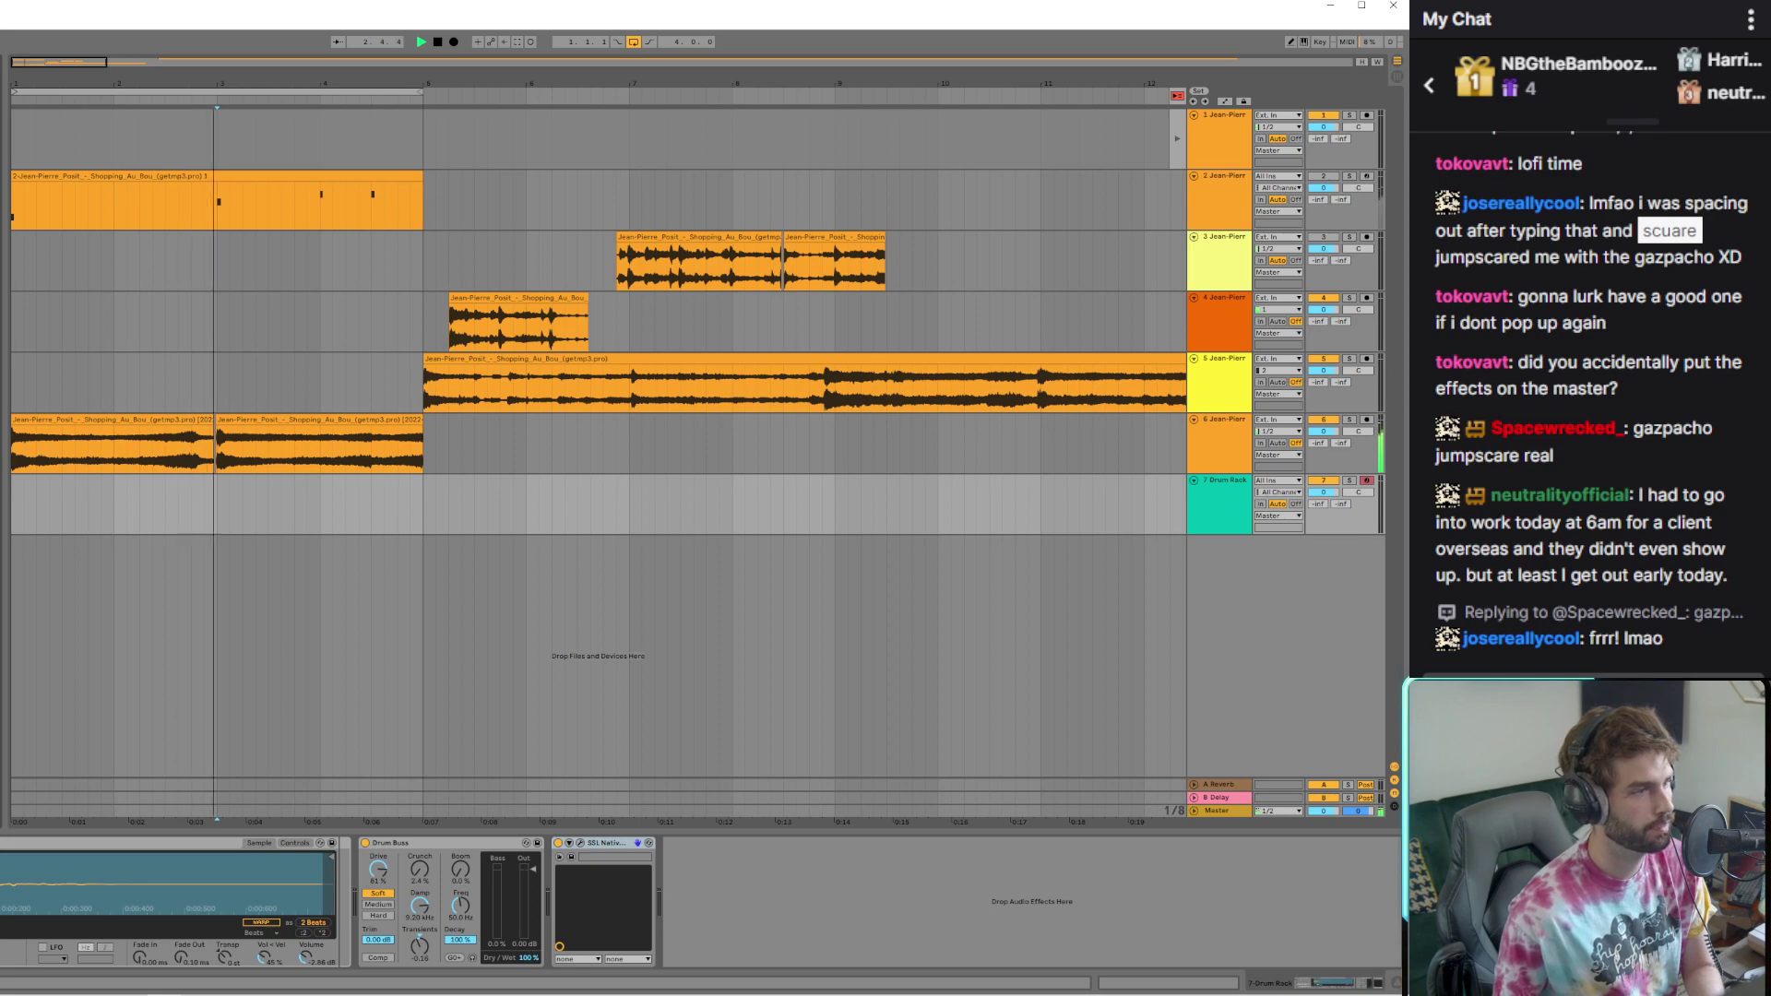
key(Return)
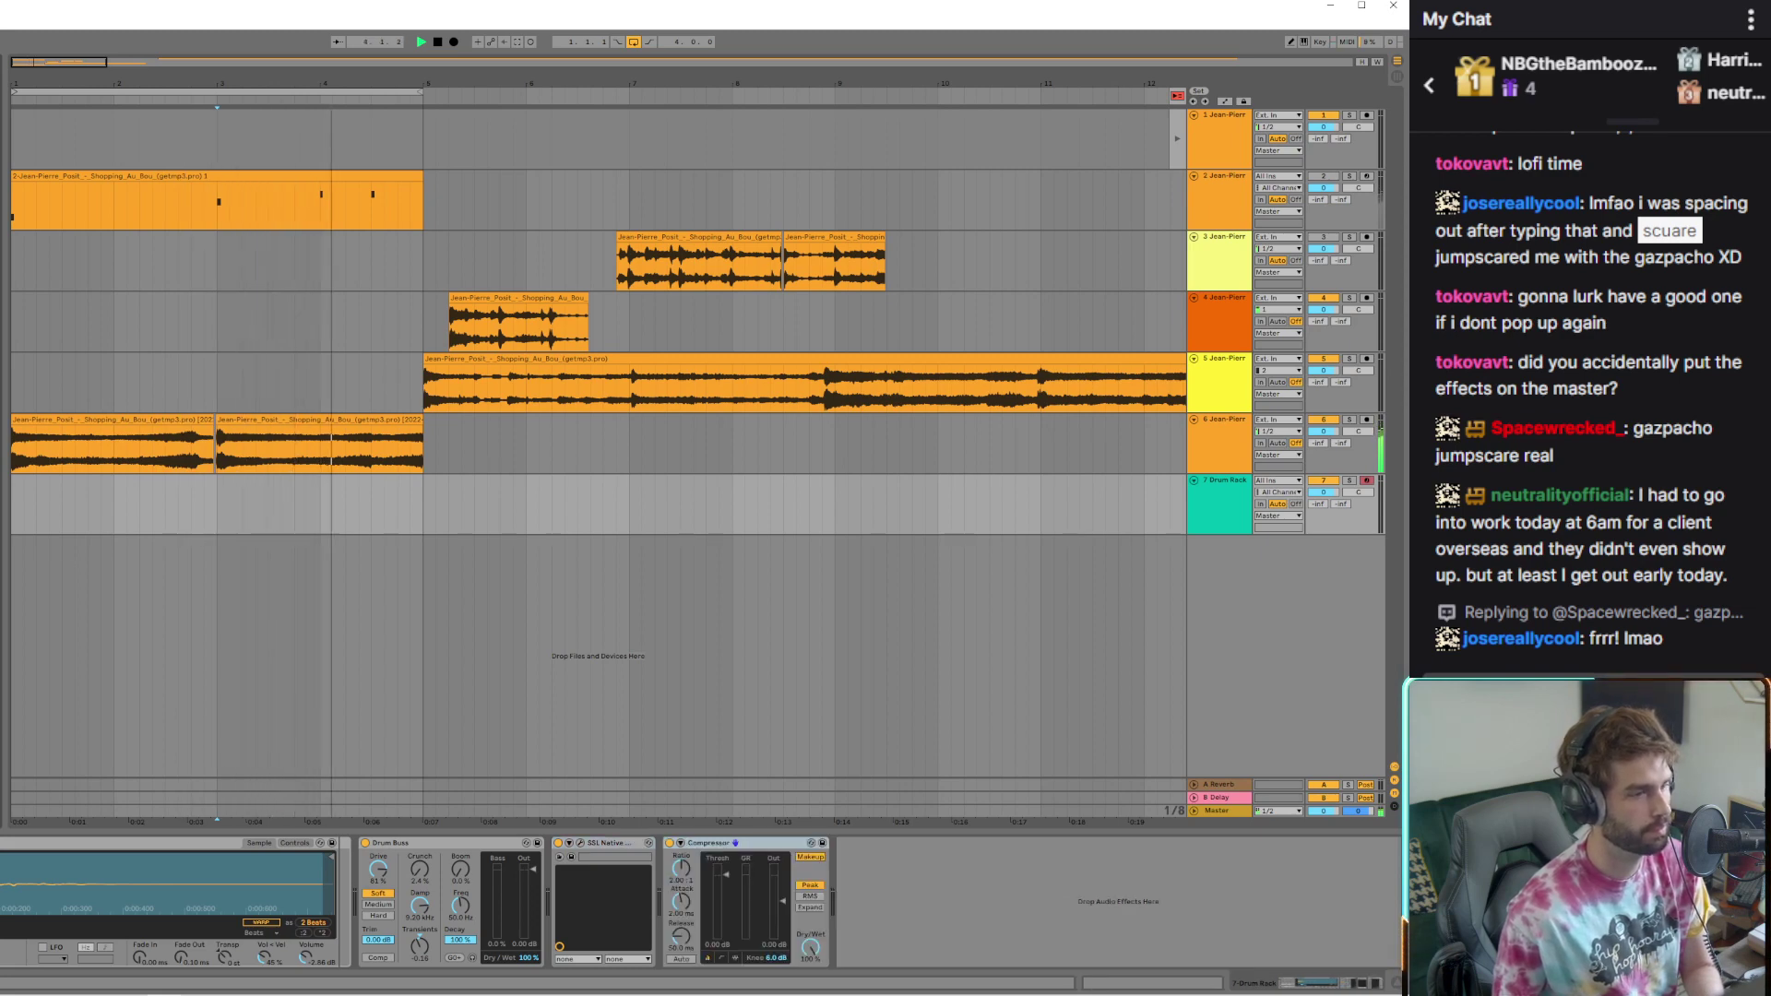
click(782, 843)
key(Delete)
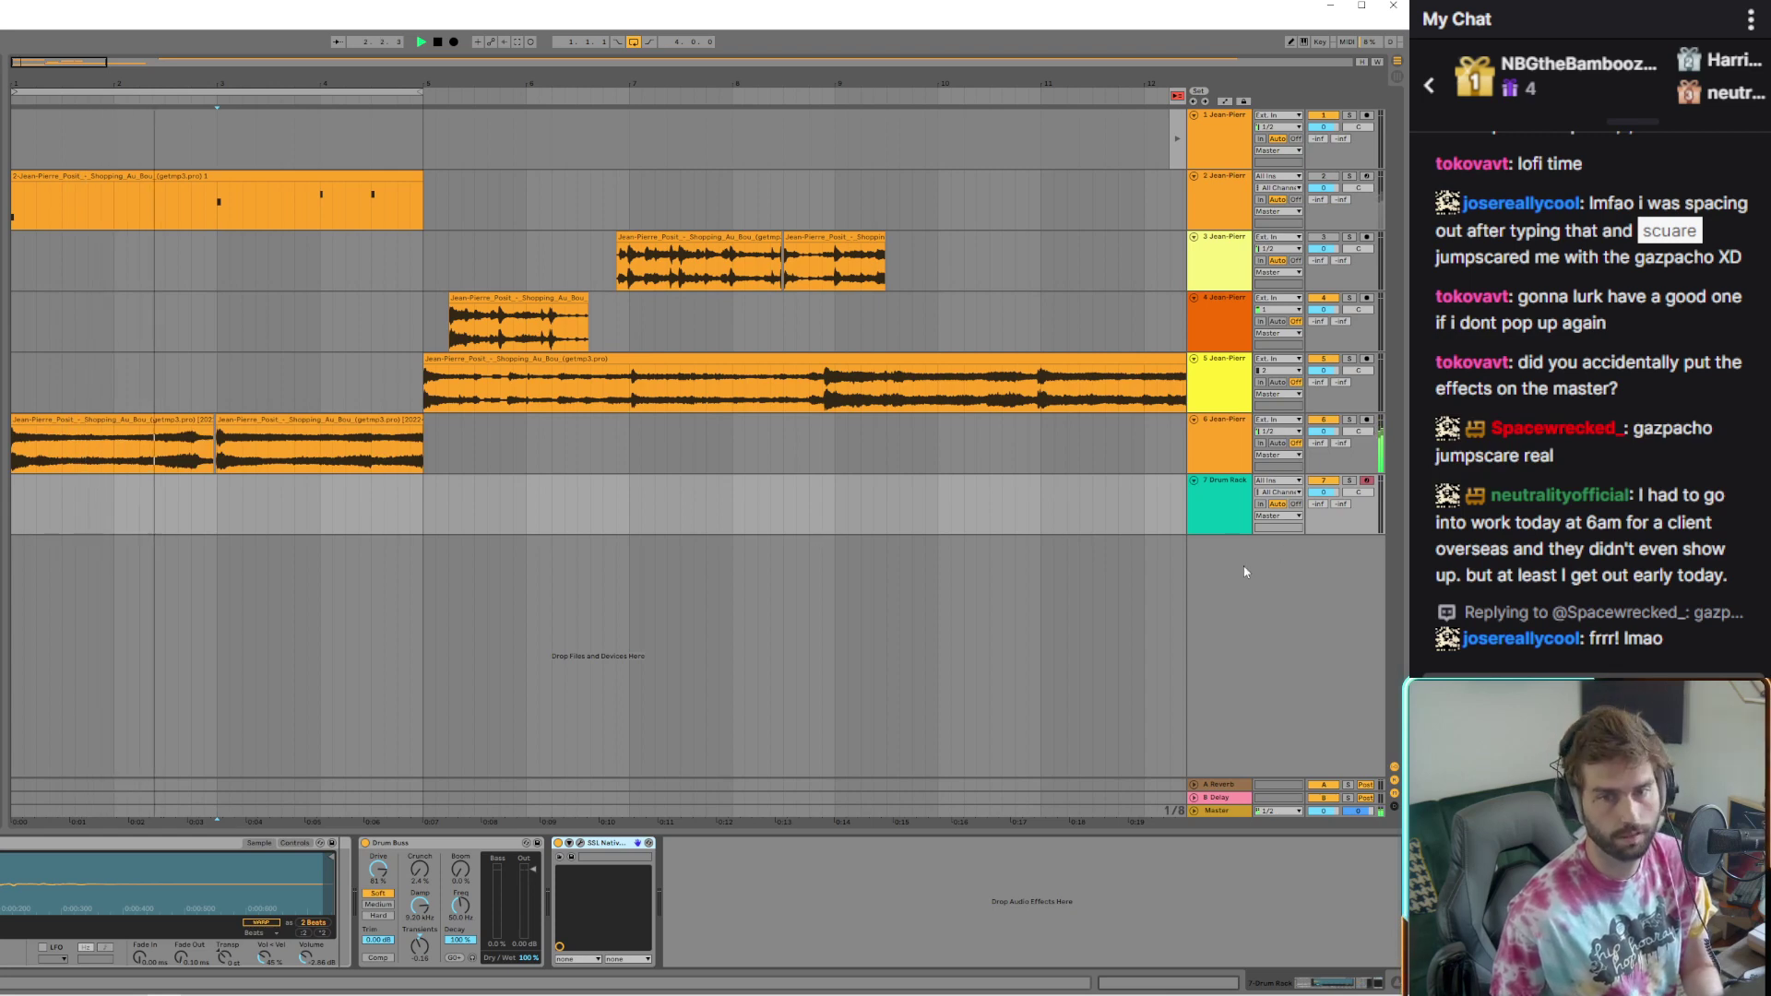
Recheck the master track's devices, readjust the Drive of Drum Buss on the Drum Rack track and toggle its bypass to compare
click(1248, 816)
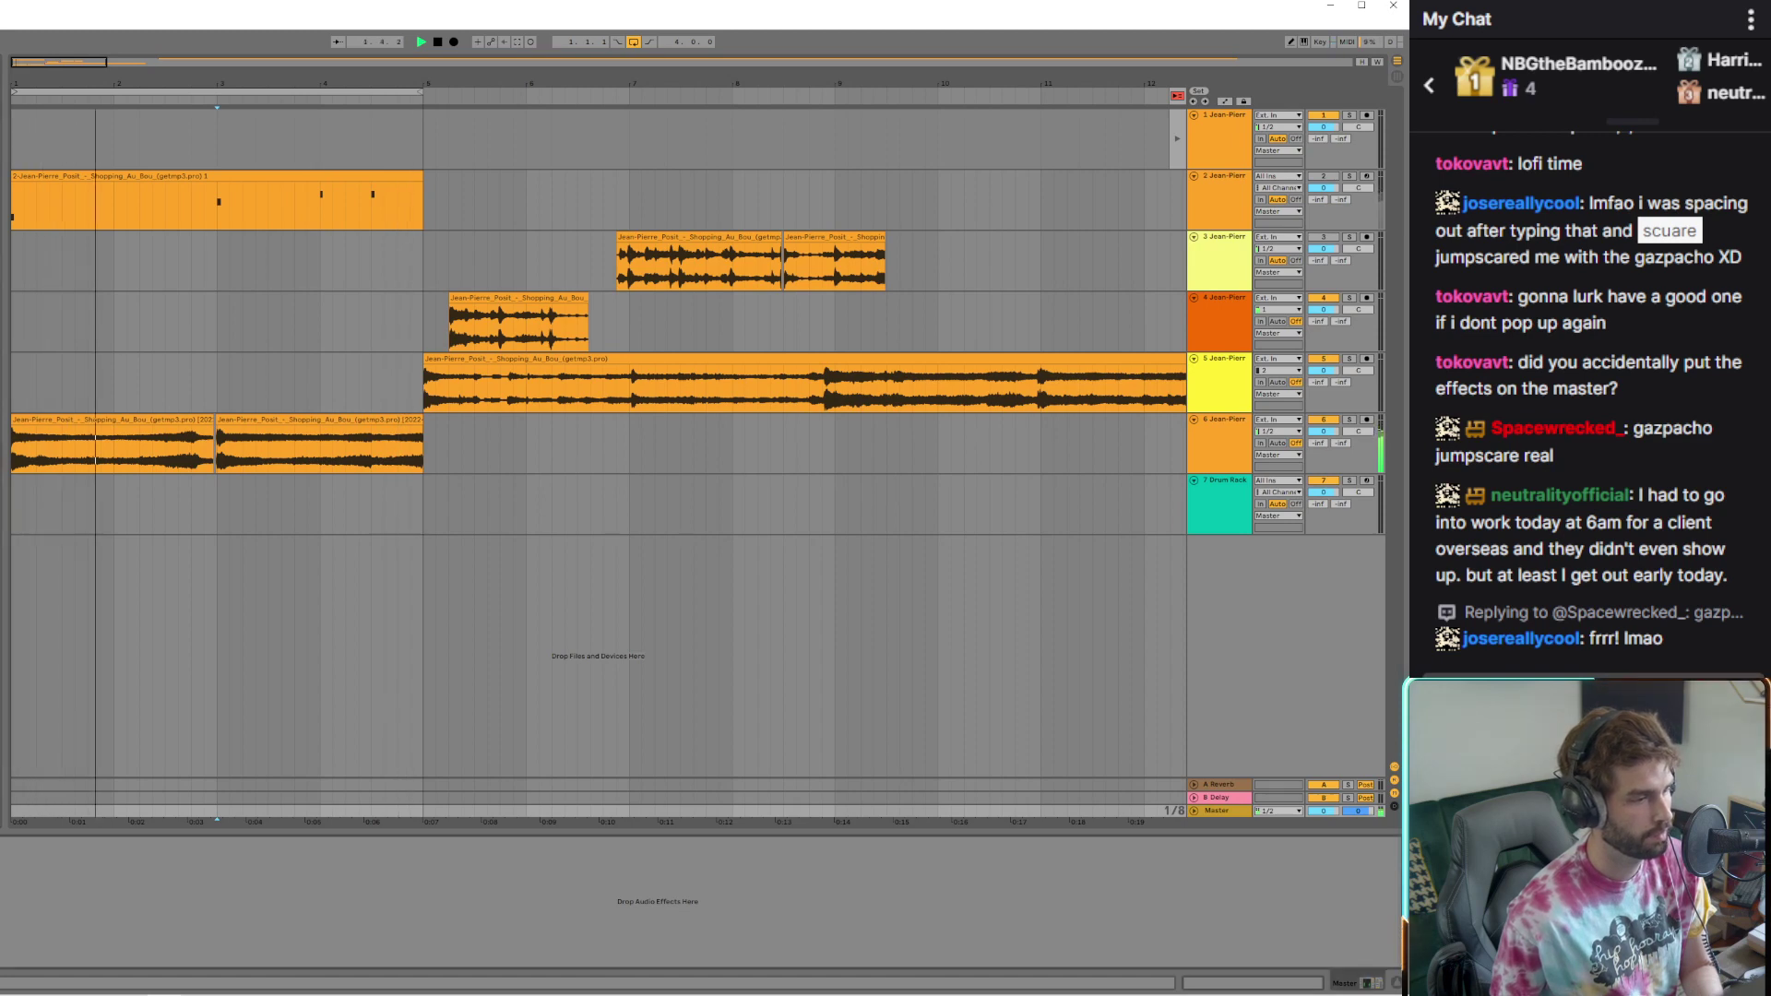
click(113, 503)
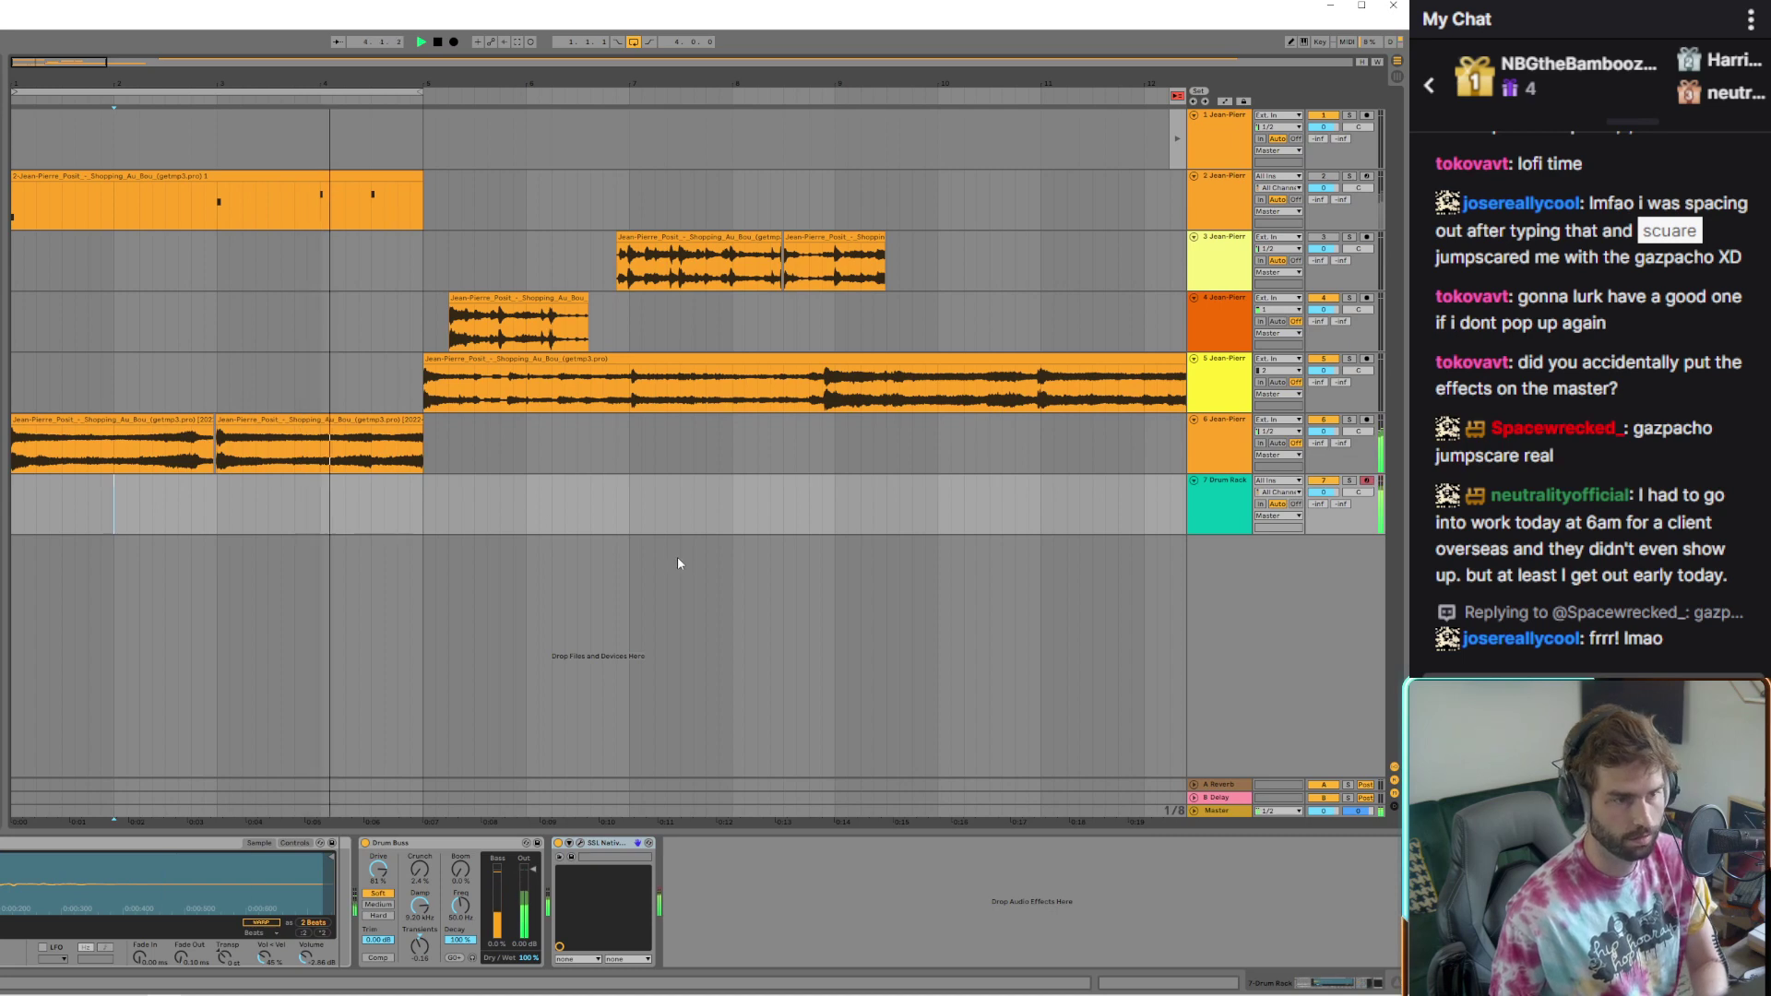
mouse_move(385, 870)
mouse_down()
mouse_move(385, 902)
mouse_move(385, 862)
mouse_up()
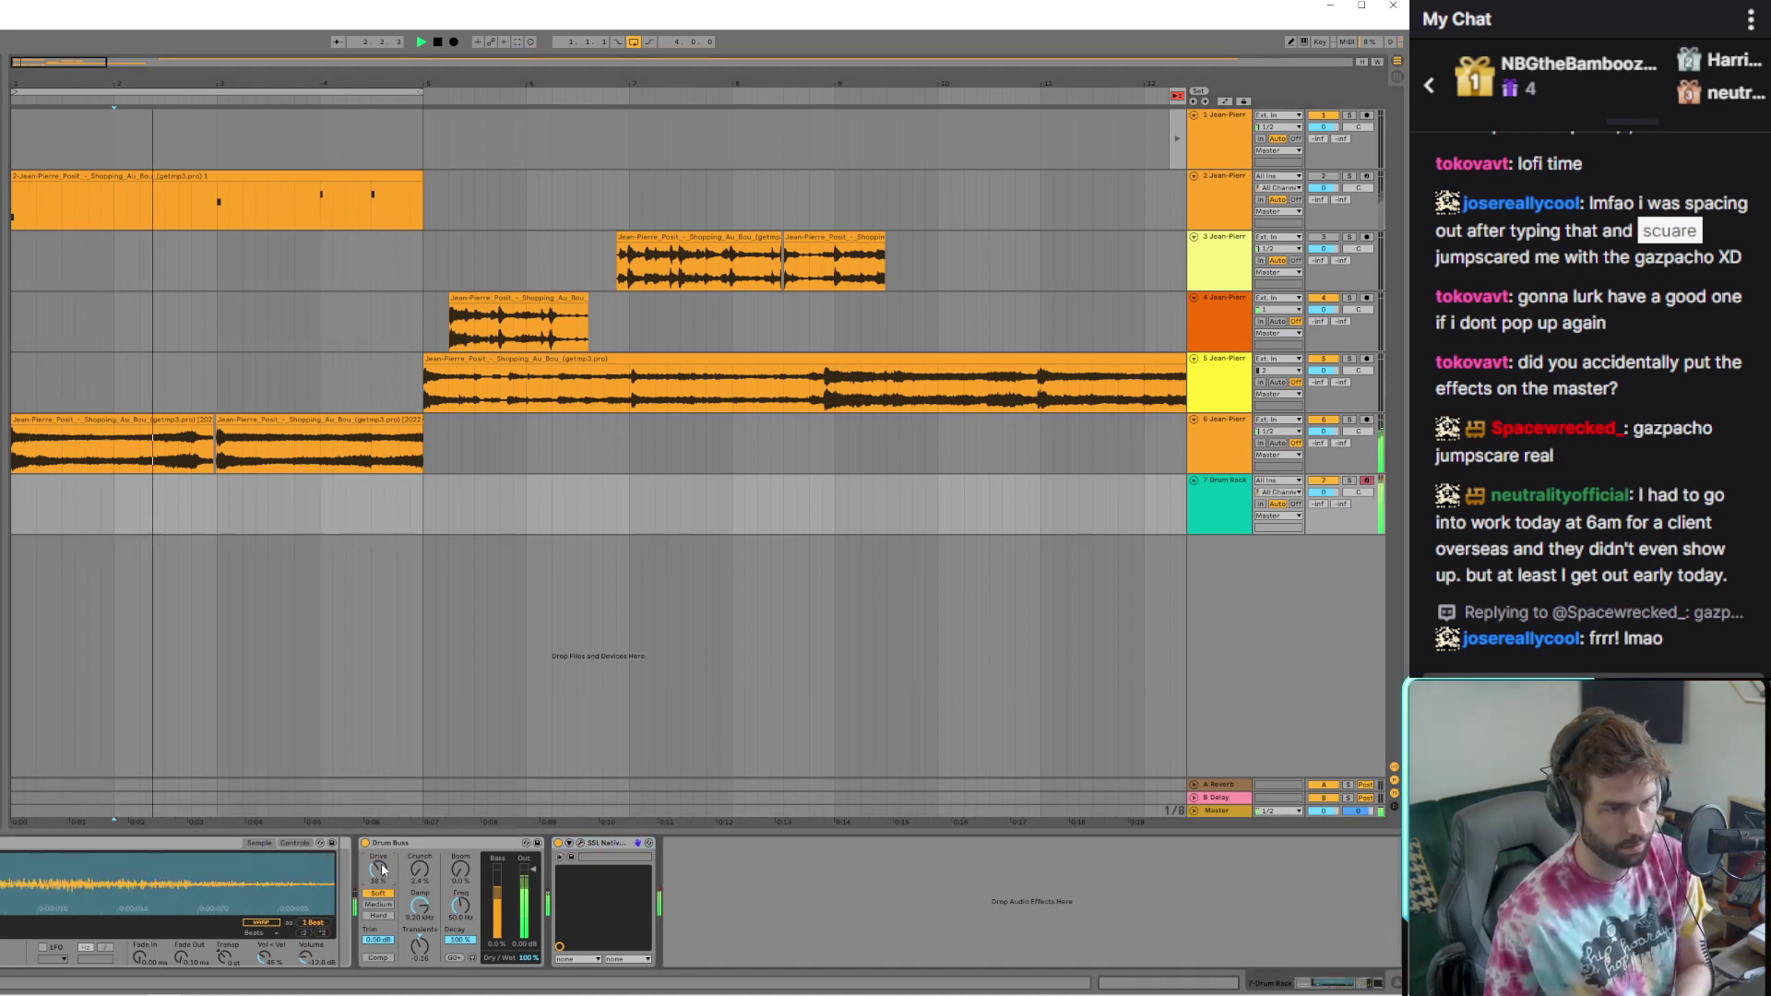
click(365, 844)
click(364, 844)
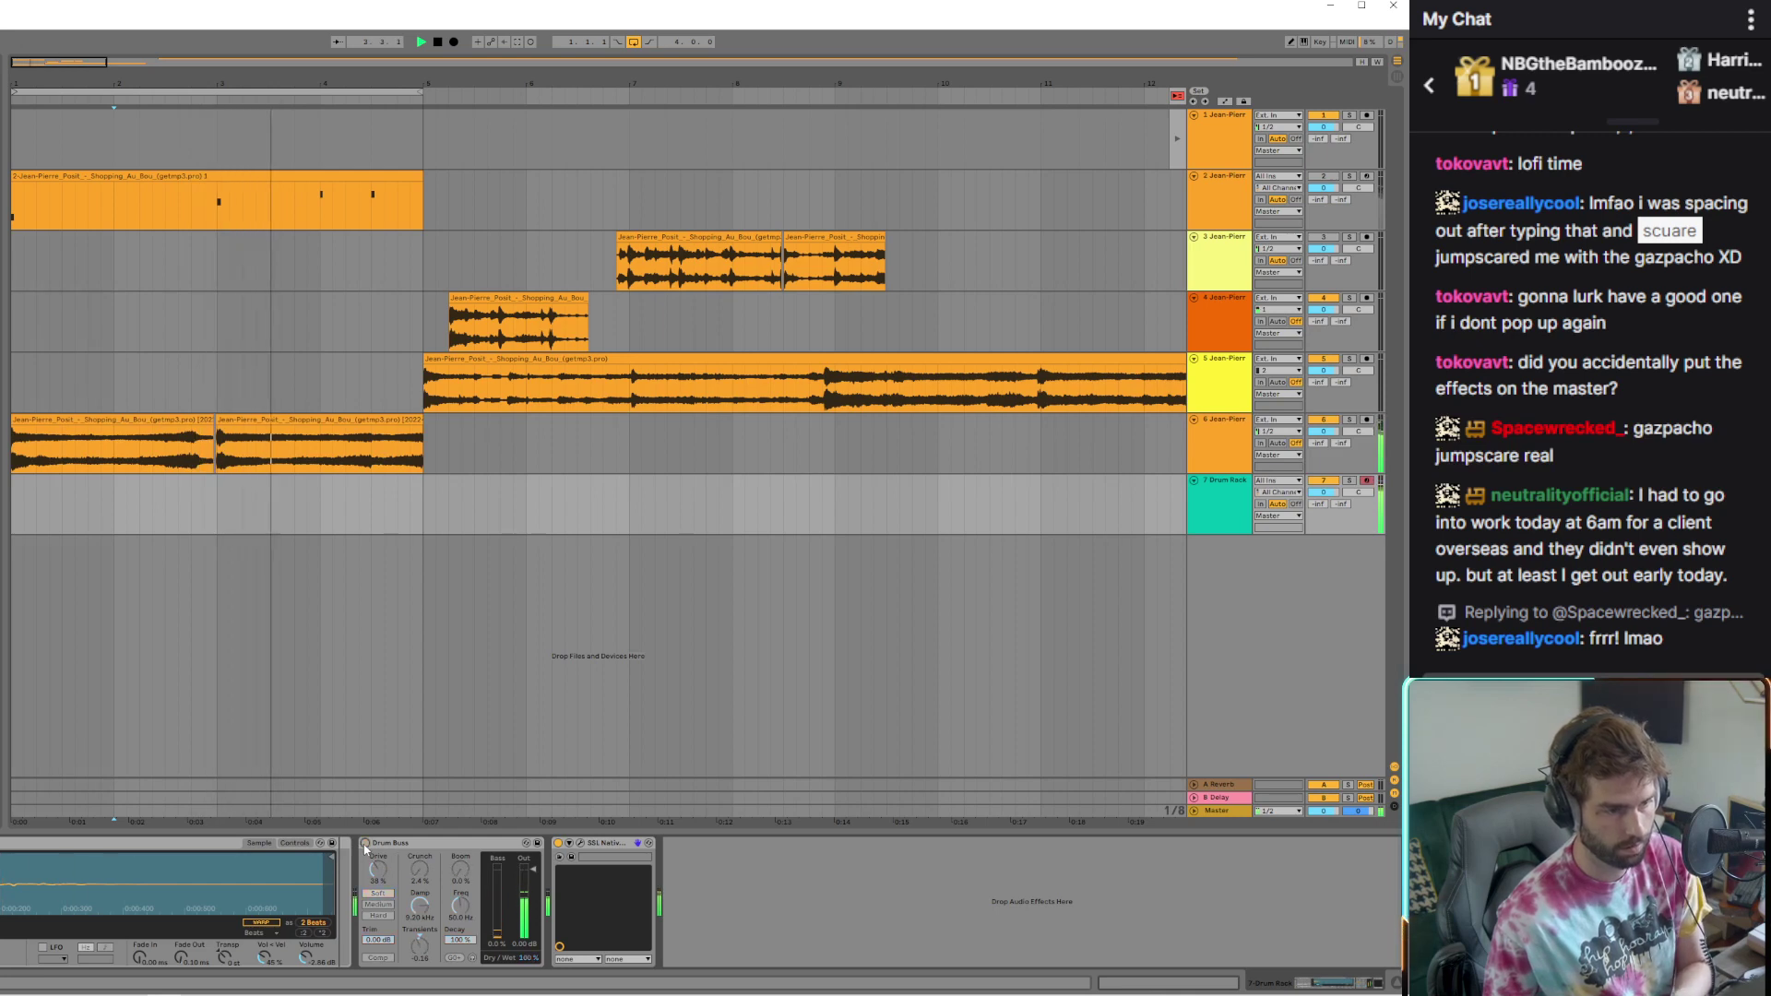
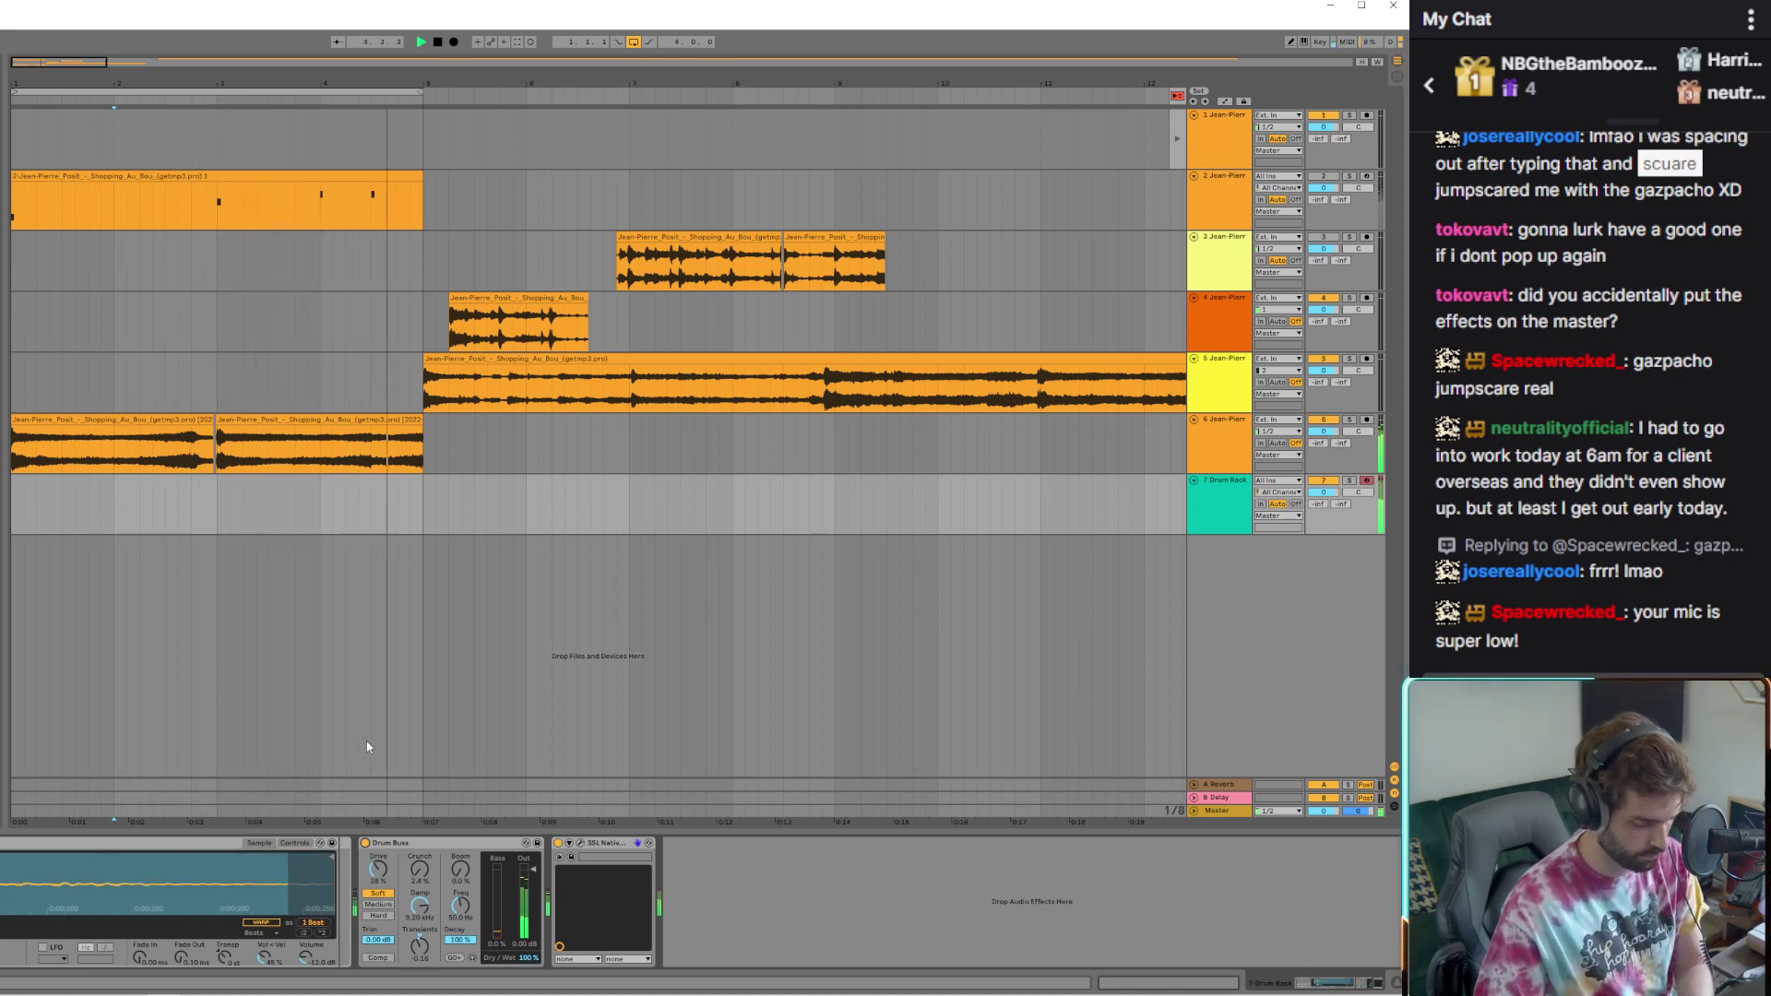
Record a four-bar drum pattern on the Drum Rack track and add the missing final note of the repeating row in its clip
key(F9)
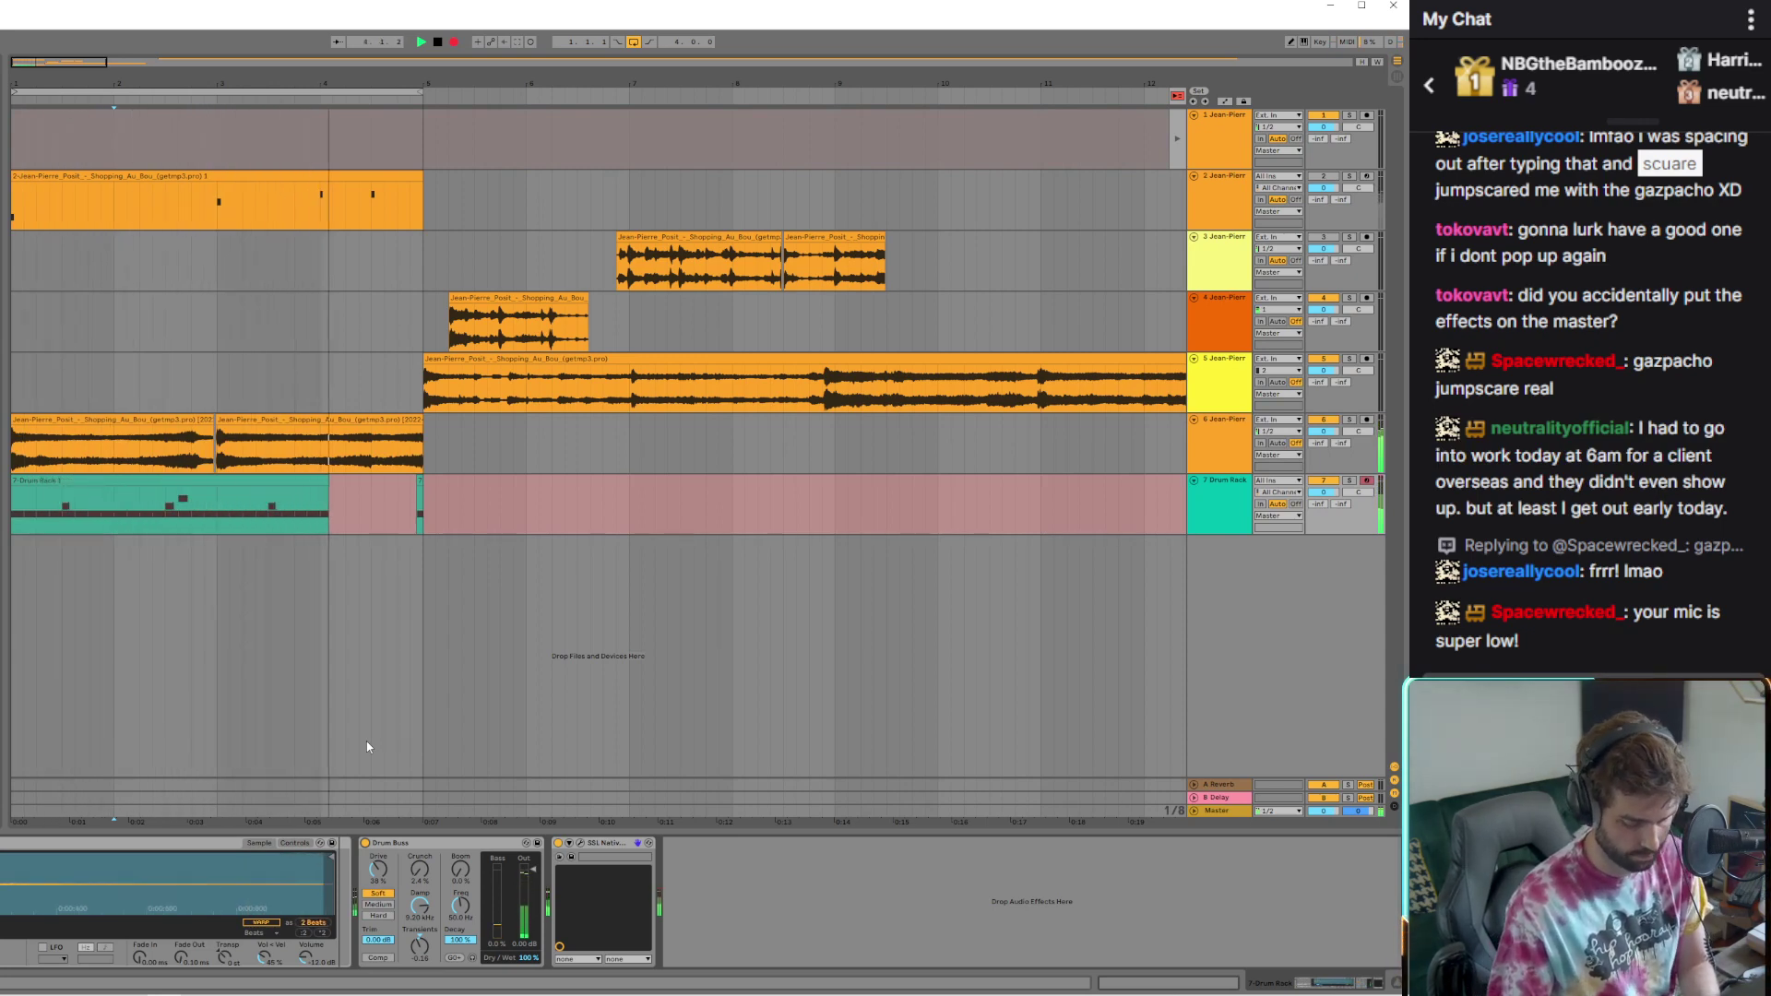
key(F9)
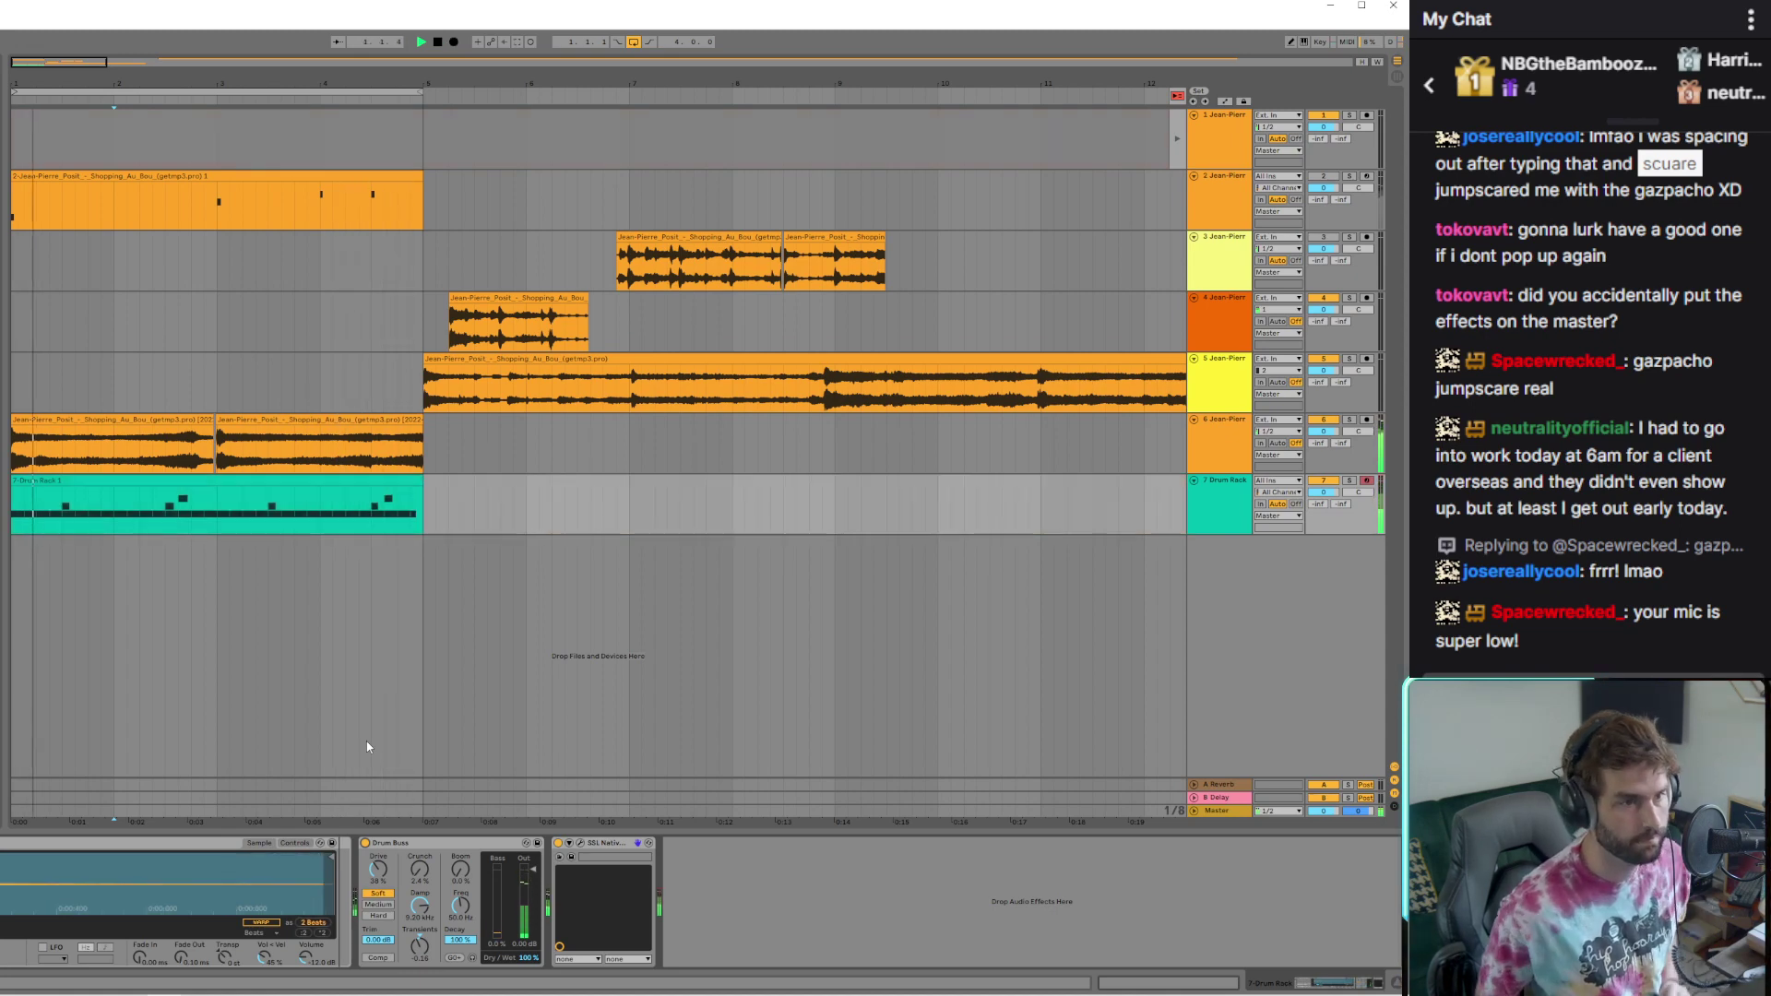
double_click(405, 481)
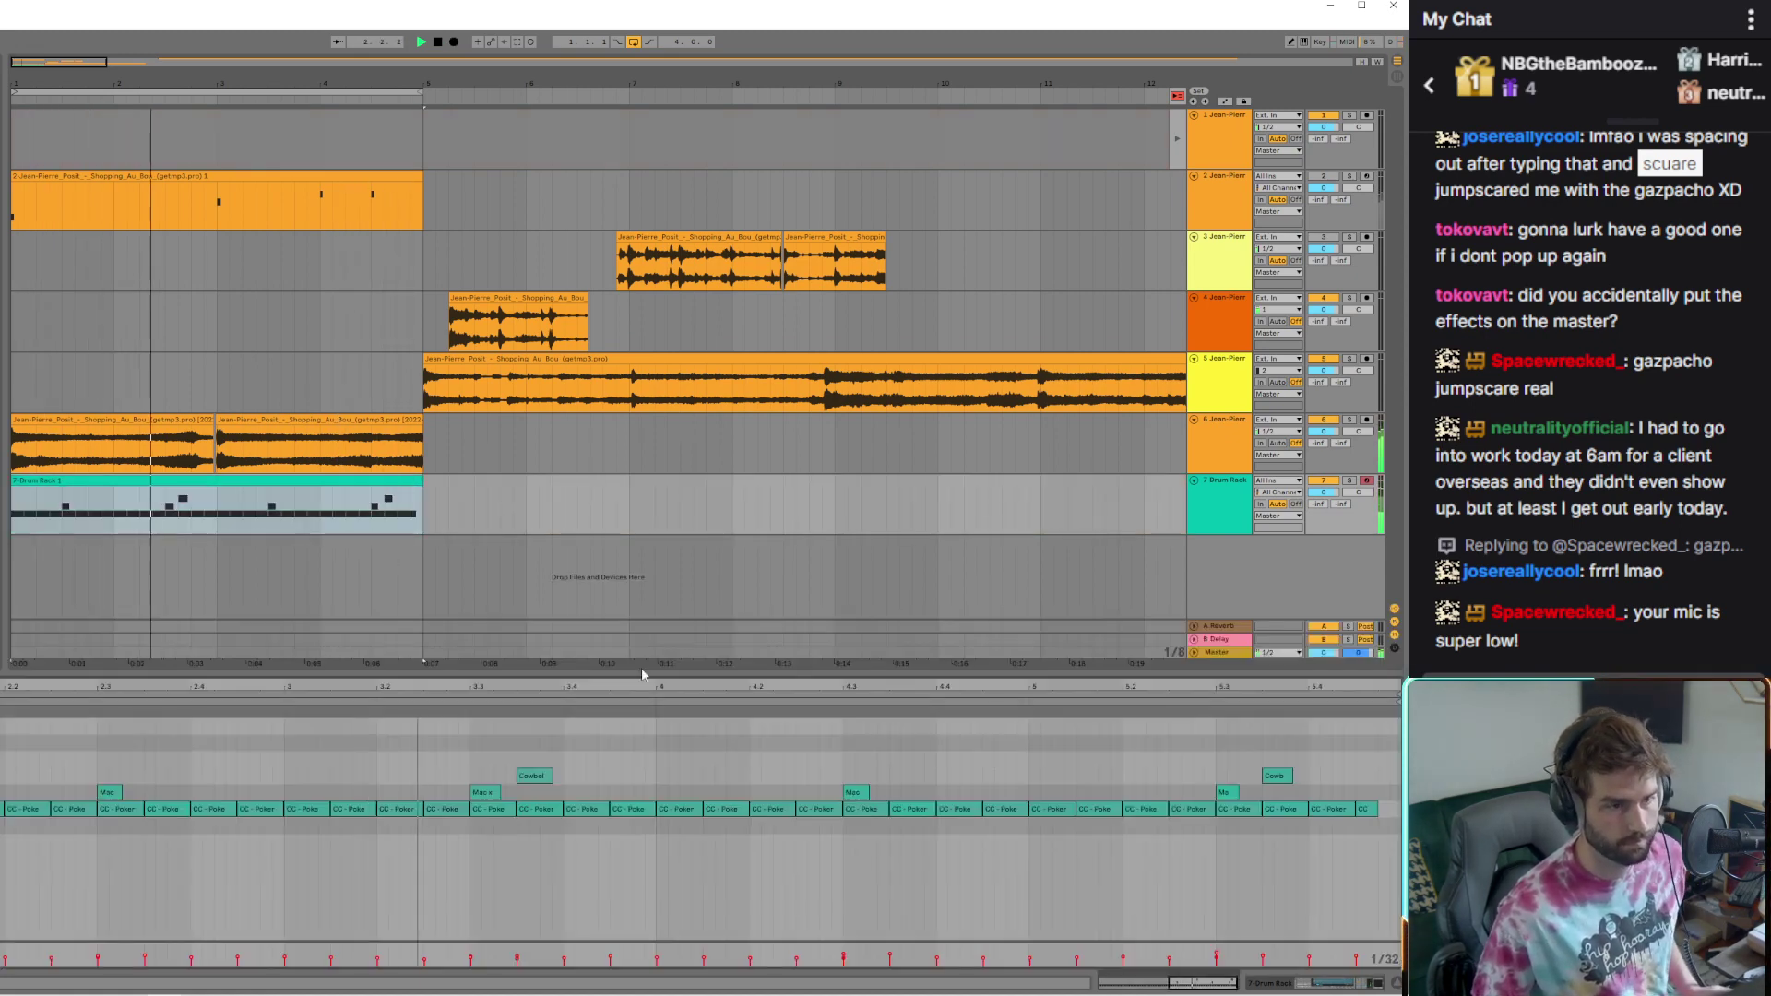
double_click(1385, 809)
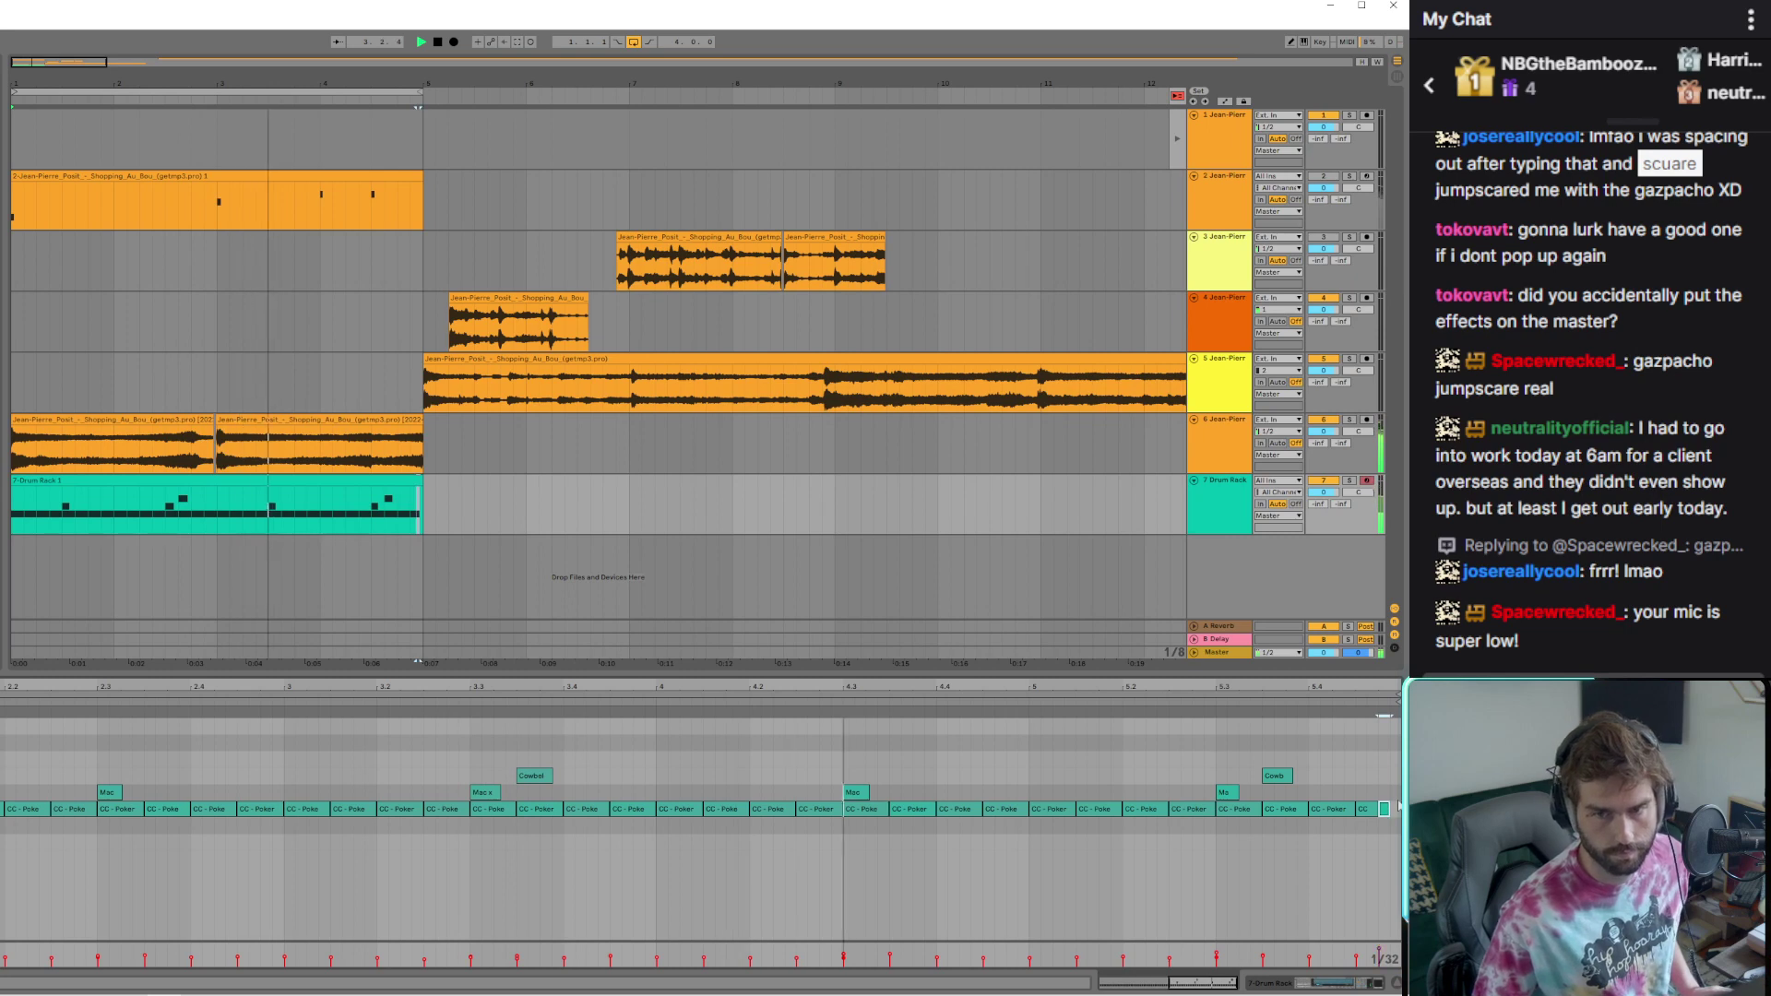
drag(1396, 809, 1401, 809)
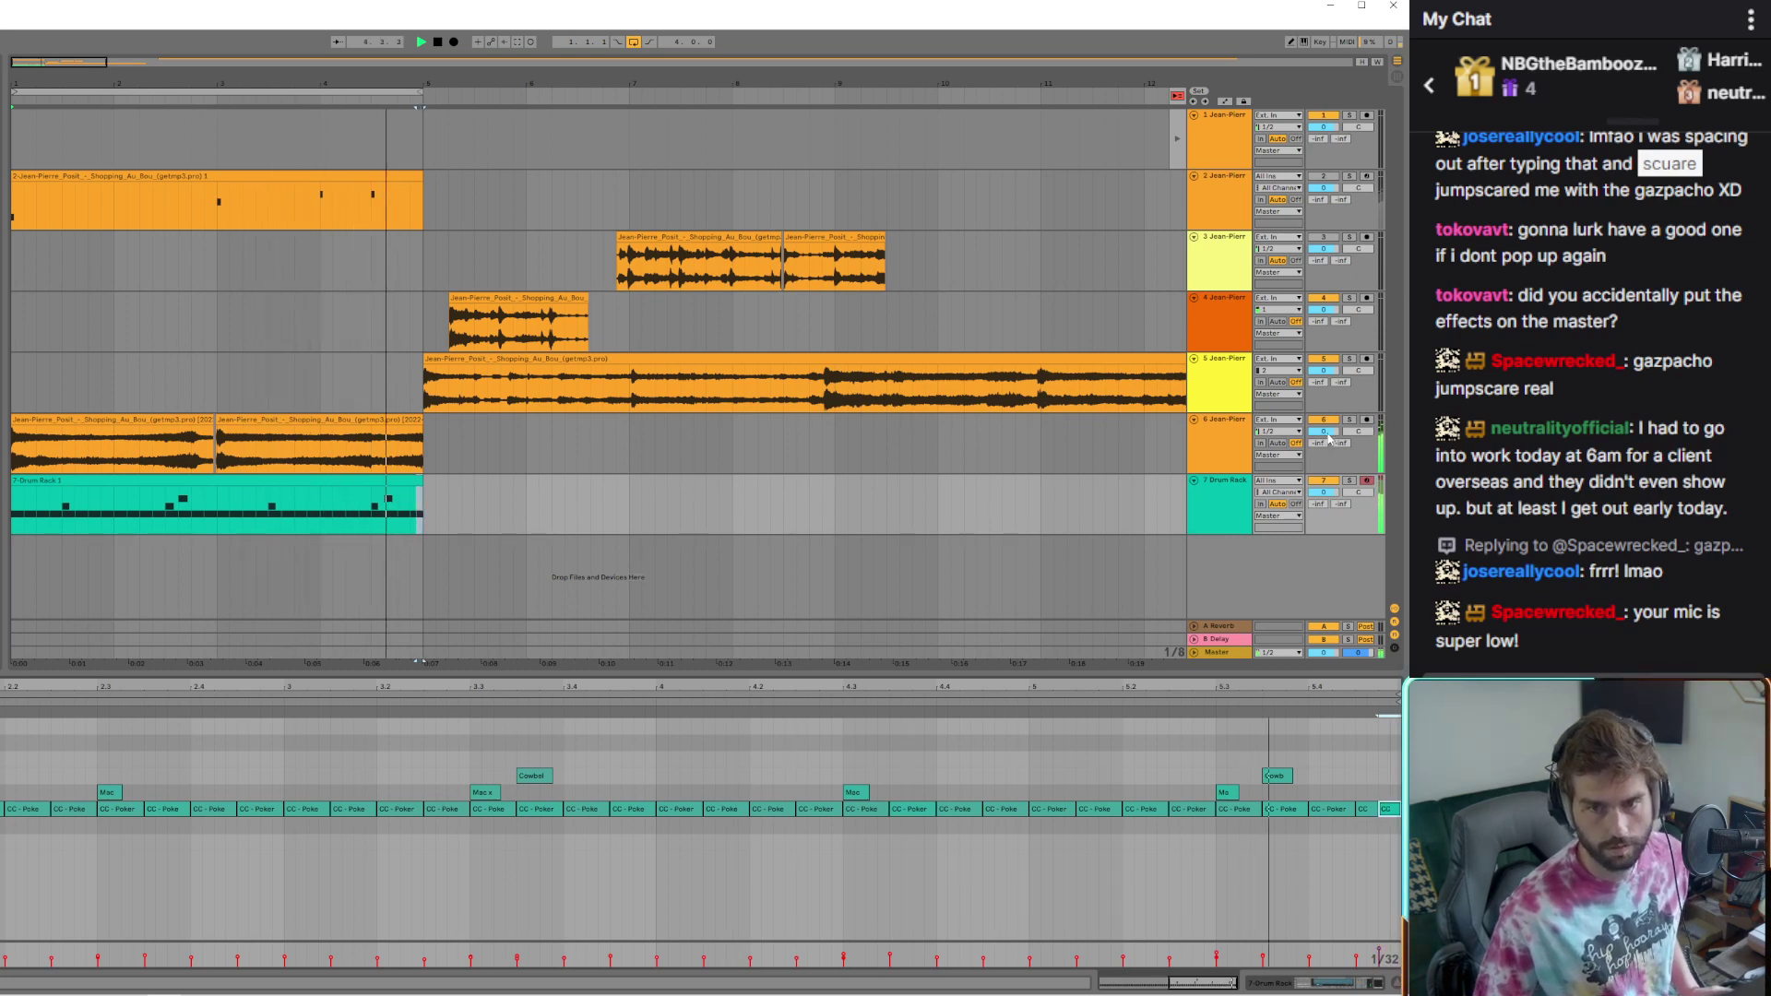
Lower the volume of sample track 6 and paste an EQ Eight at the end of its device chain
drag(1328, 431, 1330, 439)
click(157, 438)
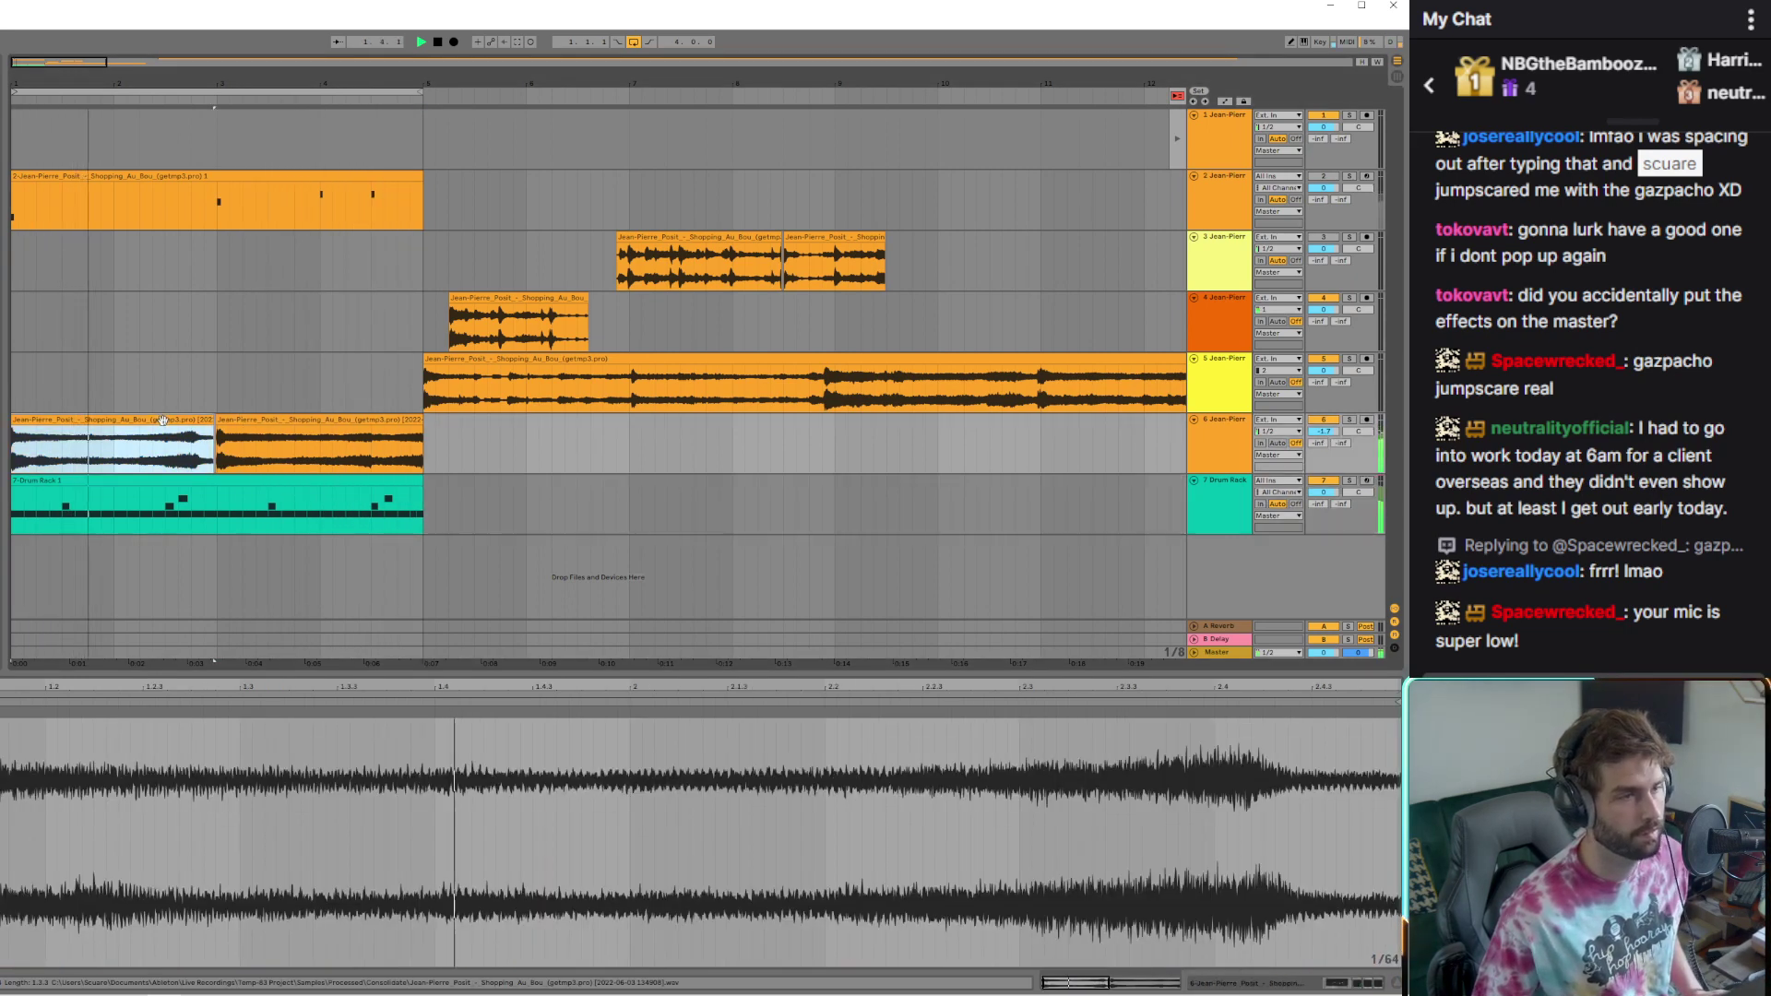
click(1357, 984)
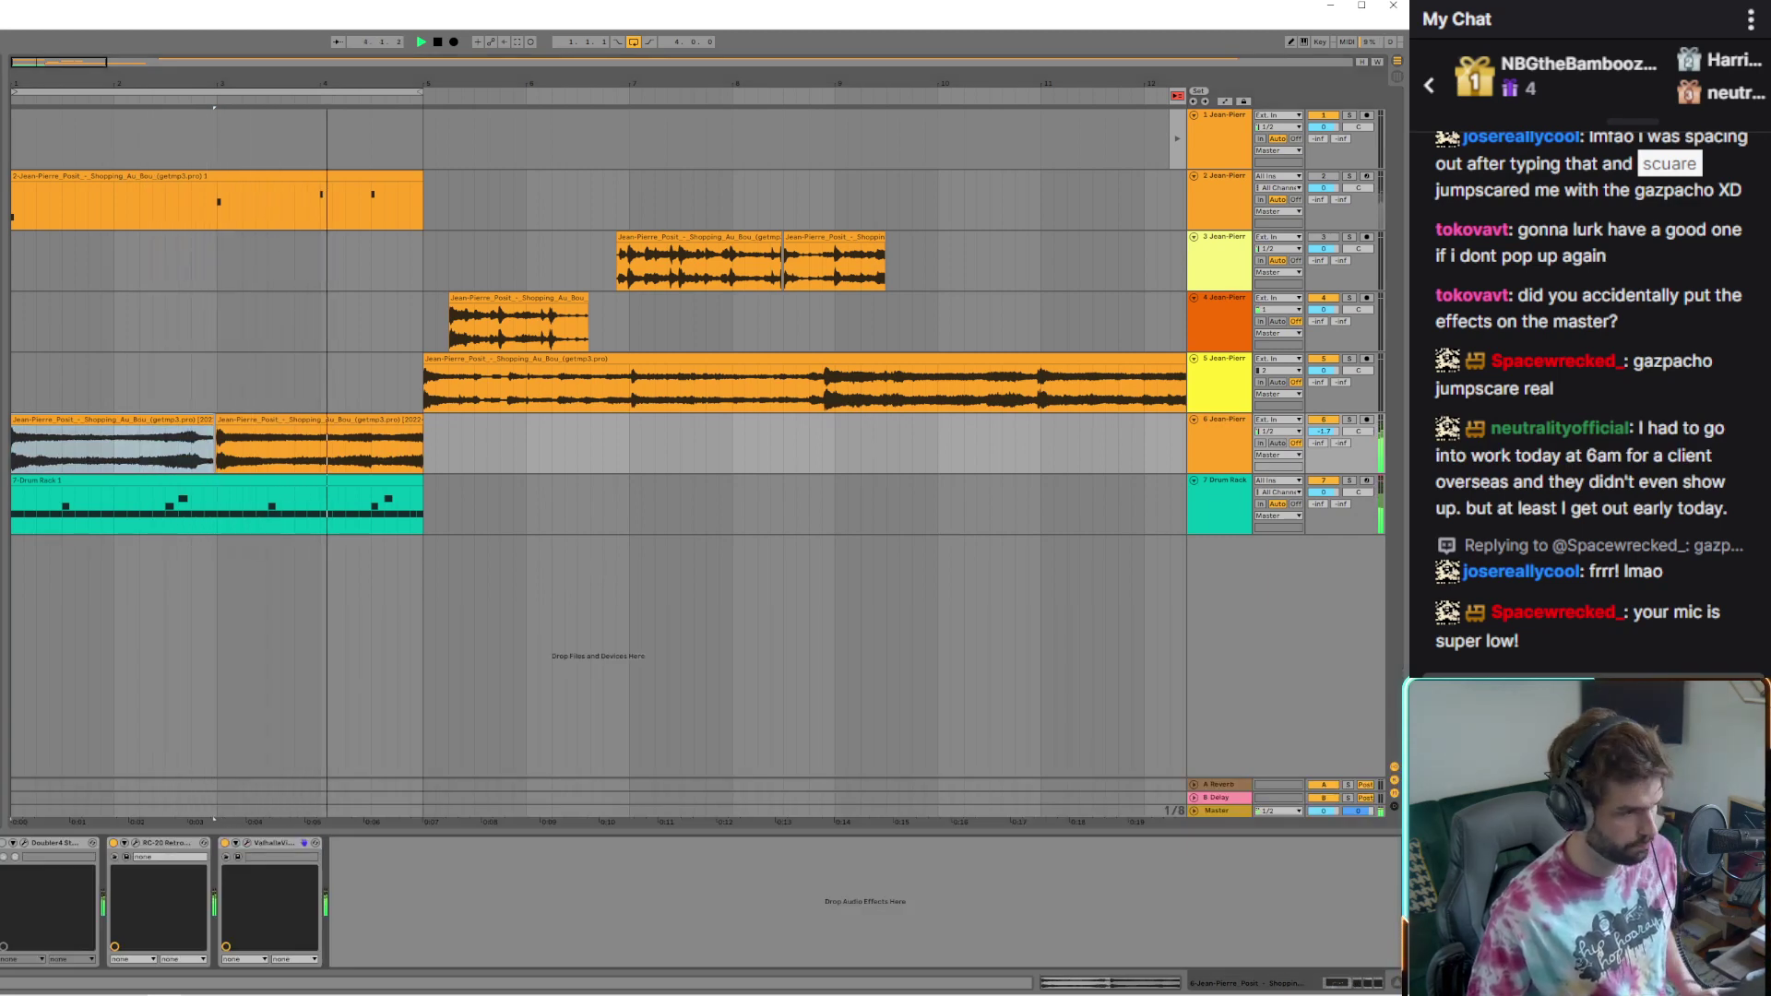
click(440, 856)
key(ctrl+v)
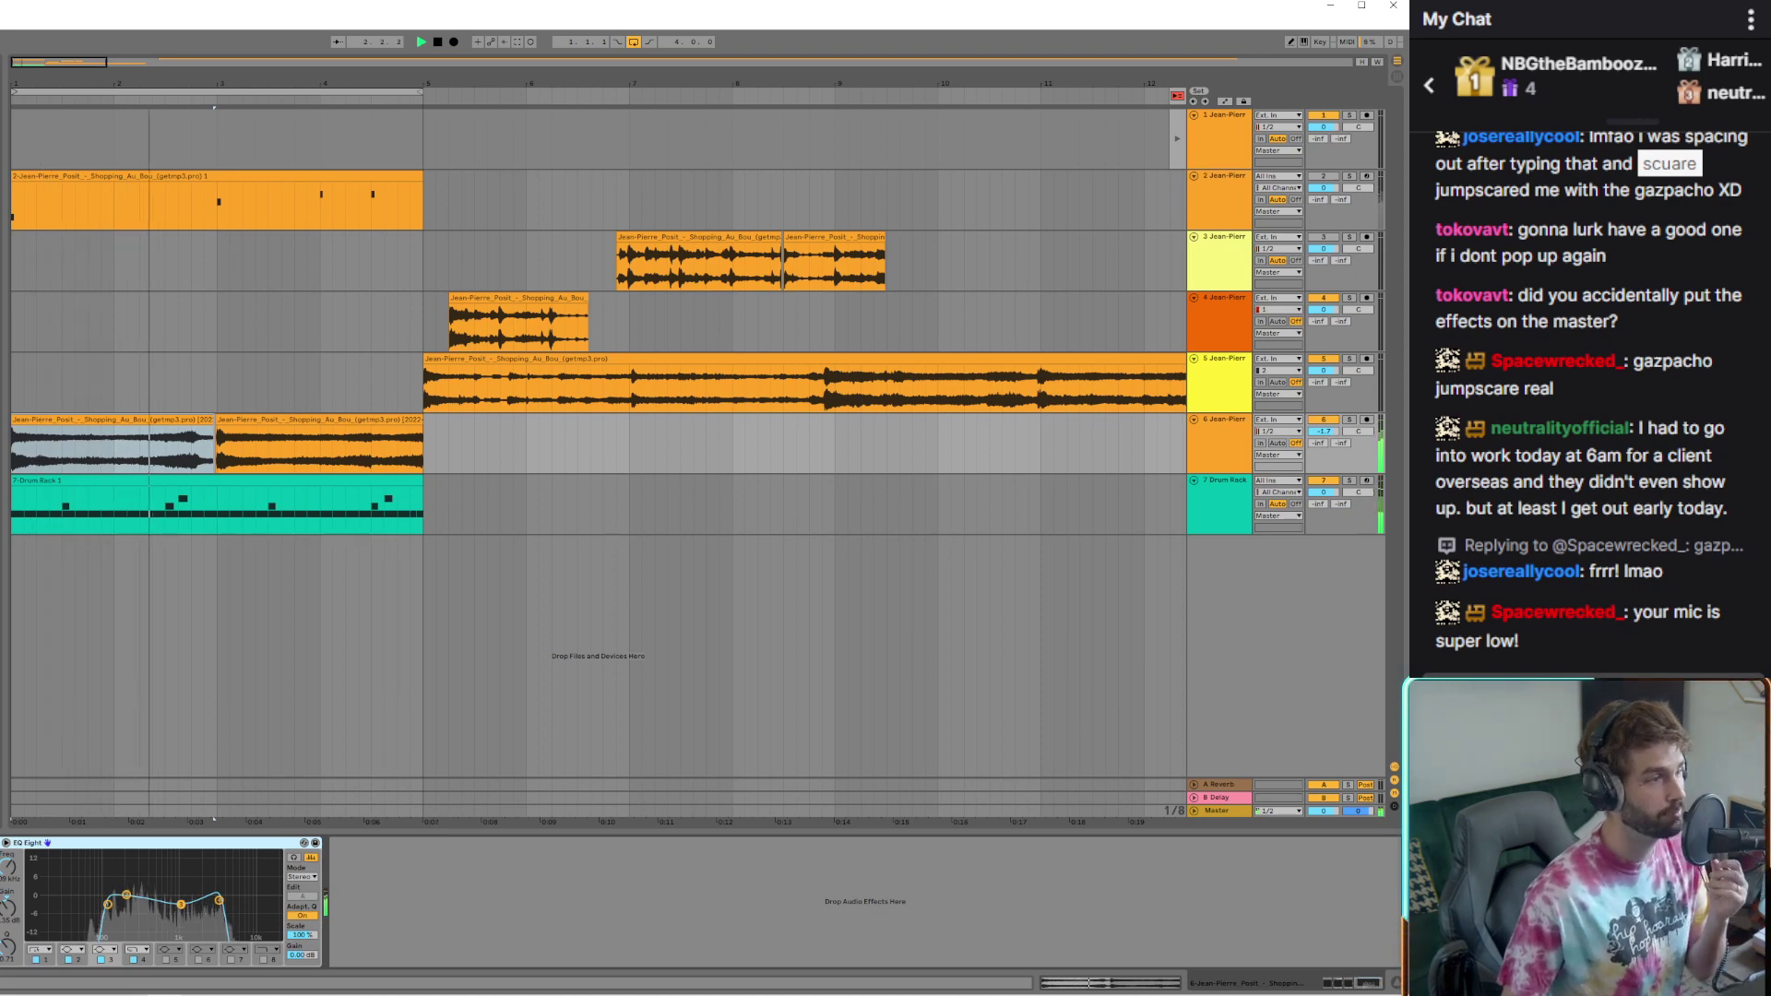
mouse_move(444, 995)
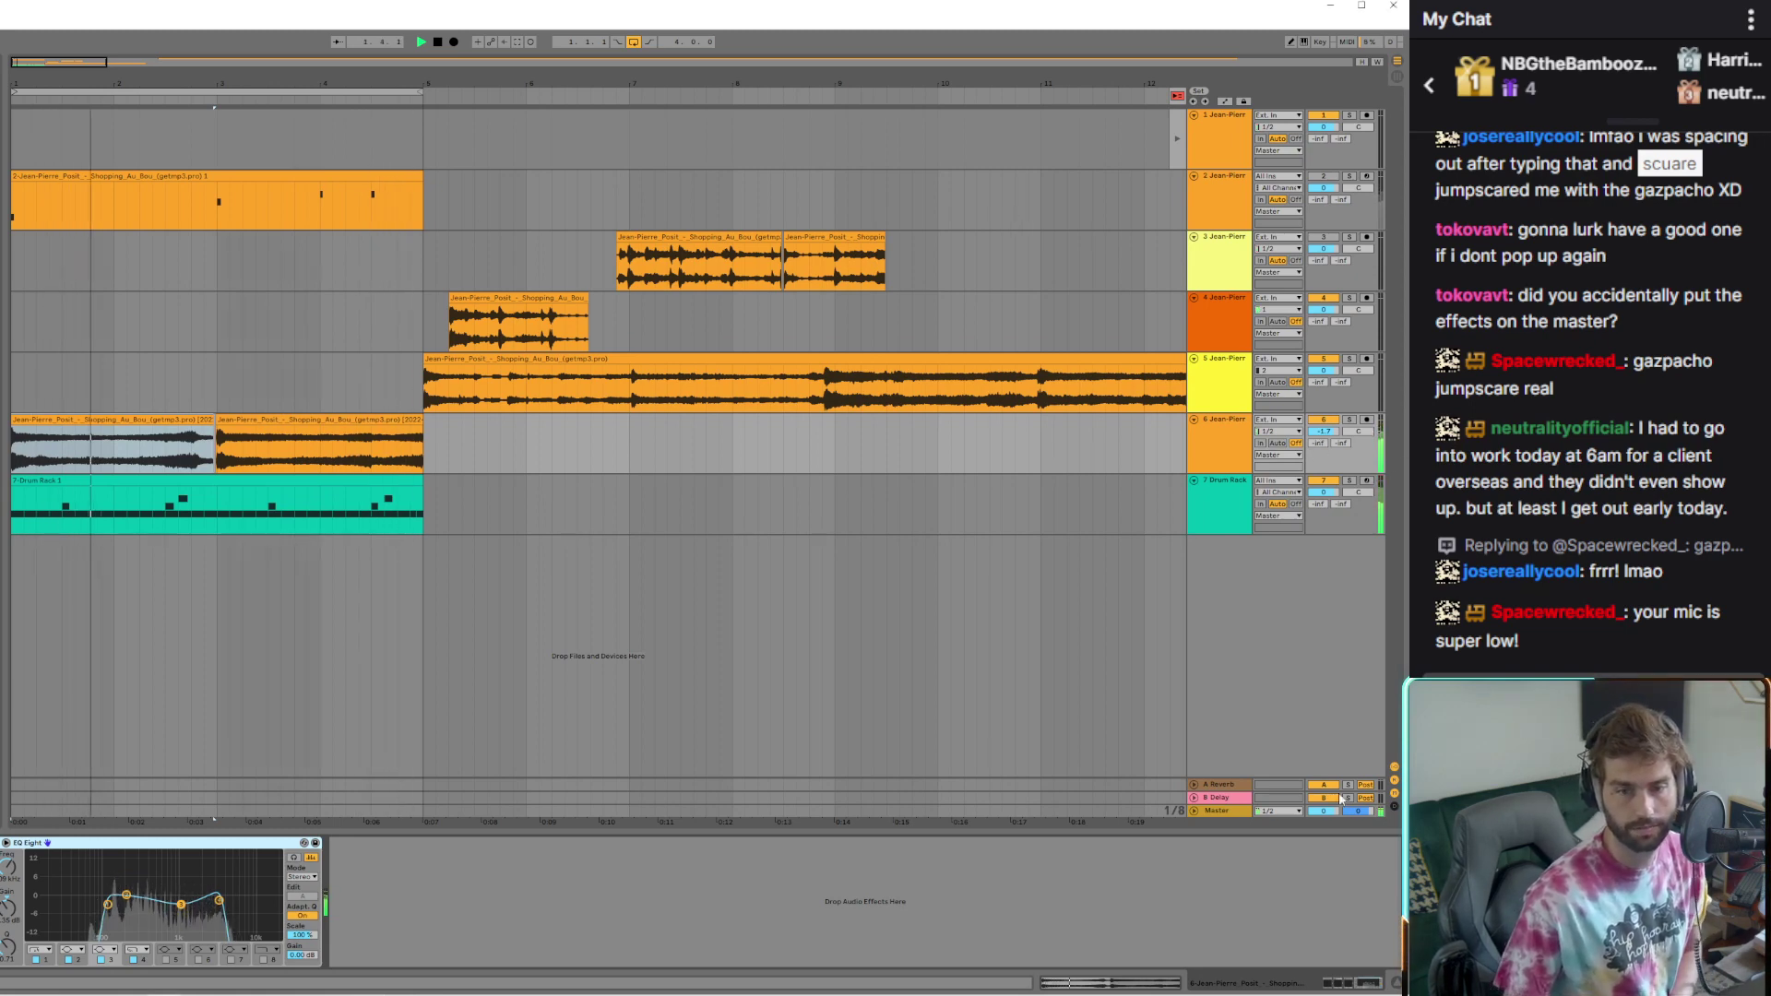
Check the master track's devices and solo sample track 6 during playback to examine its sound
click(1218, 813)
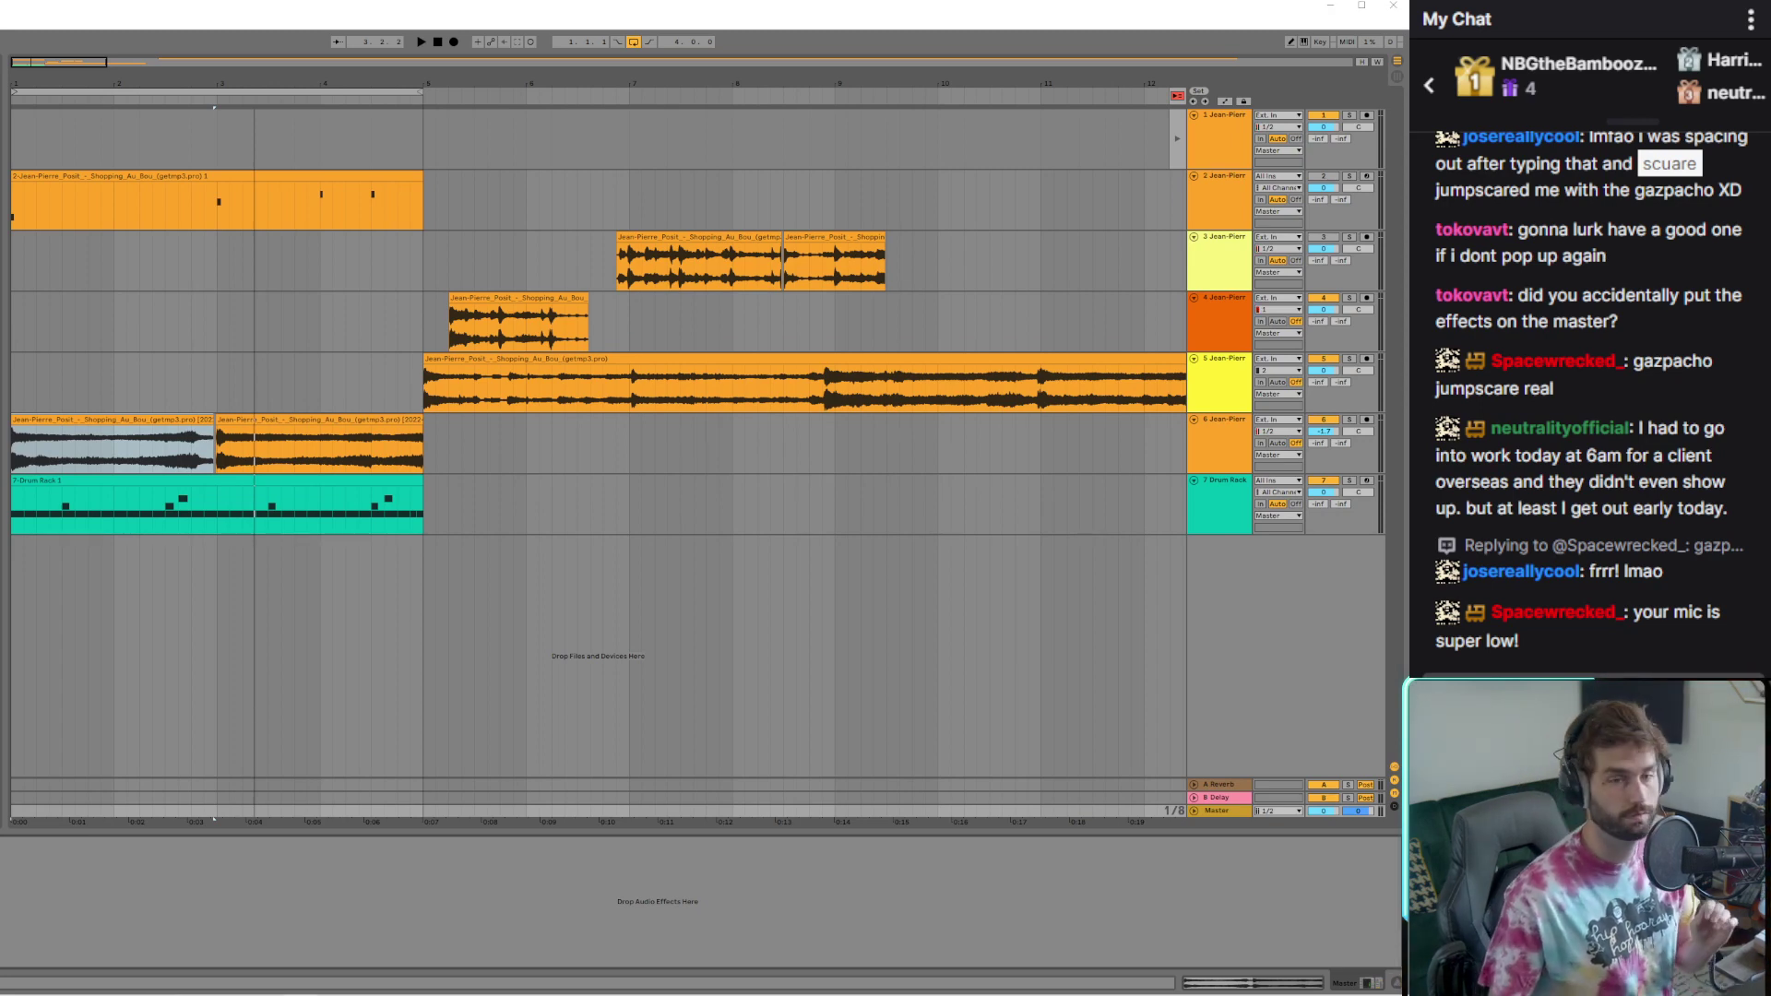
click(83, 434)
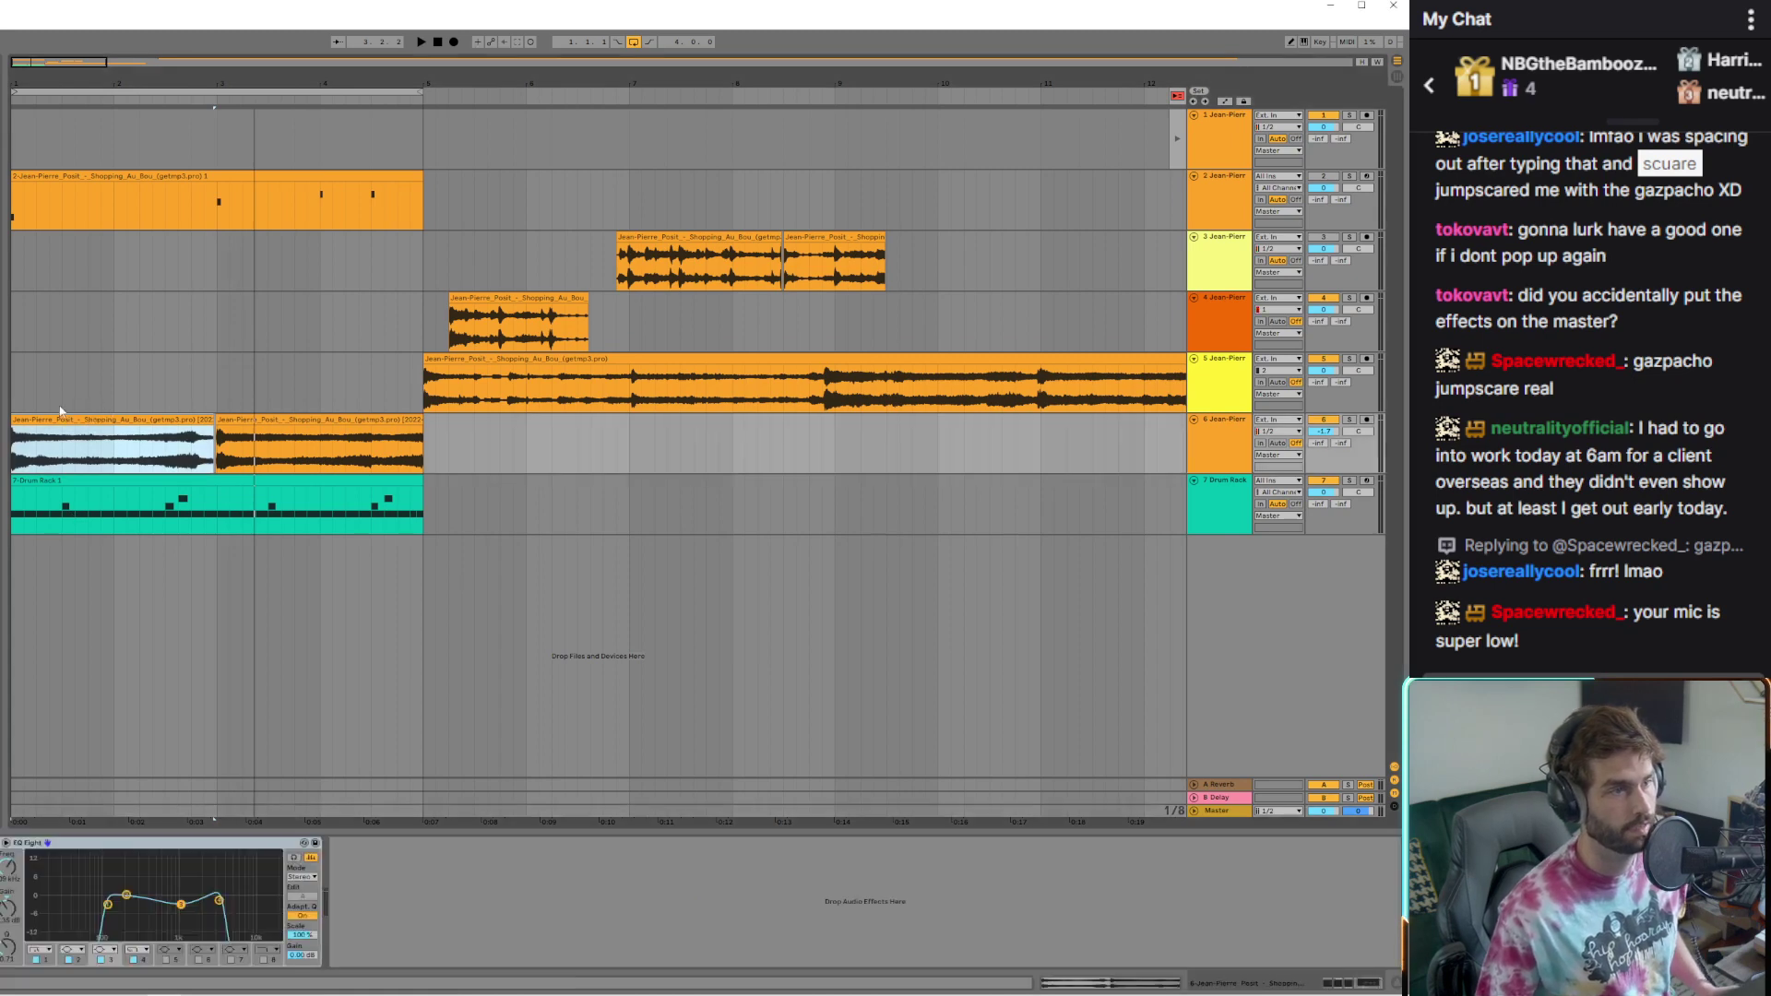
key(space)
click(1350, 419)
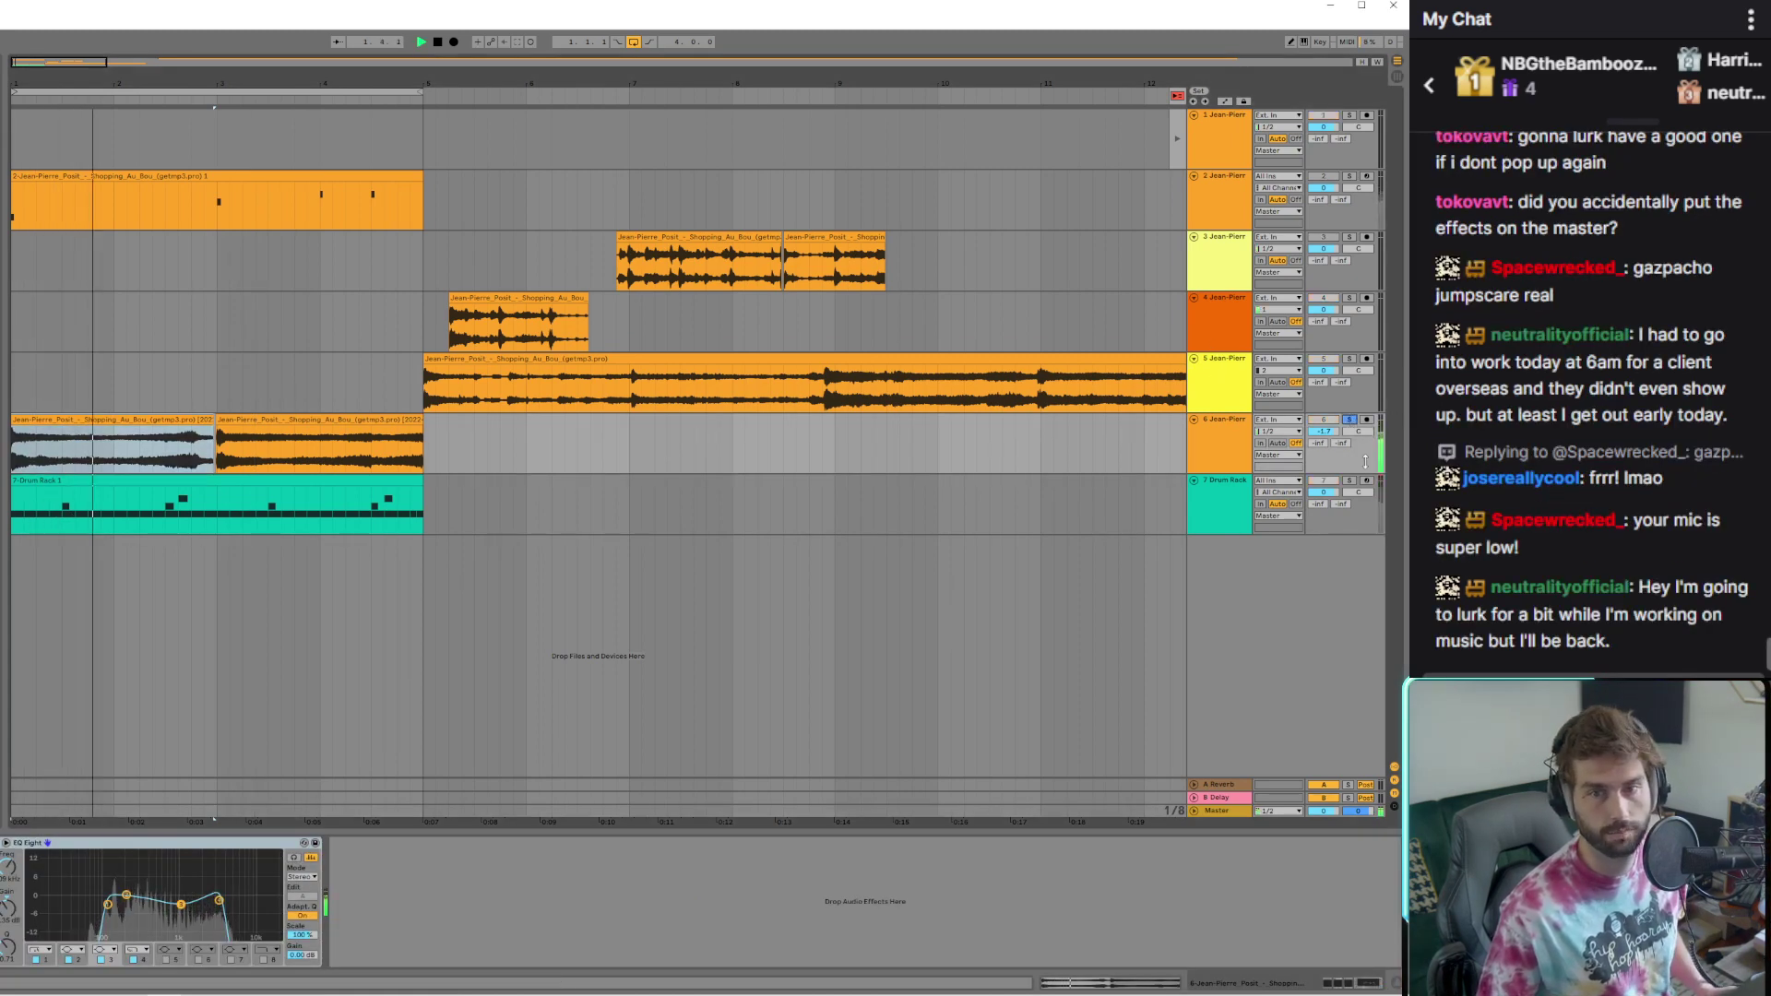
click(1227, 809)
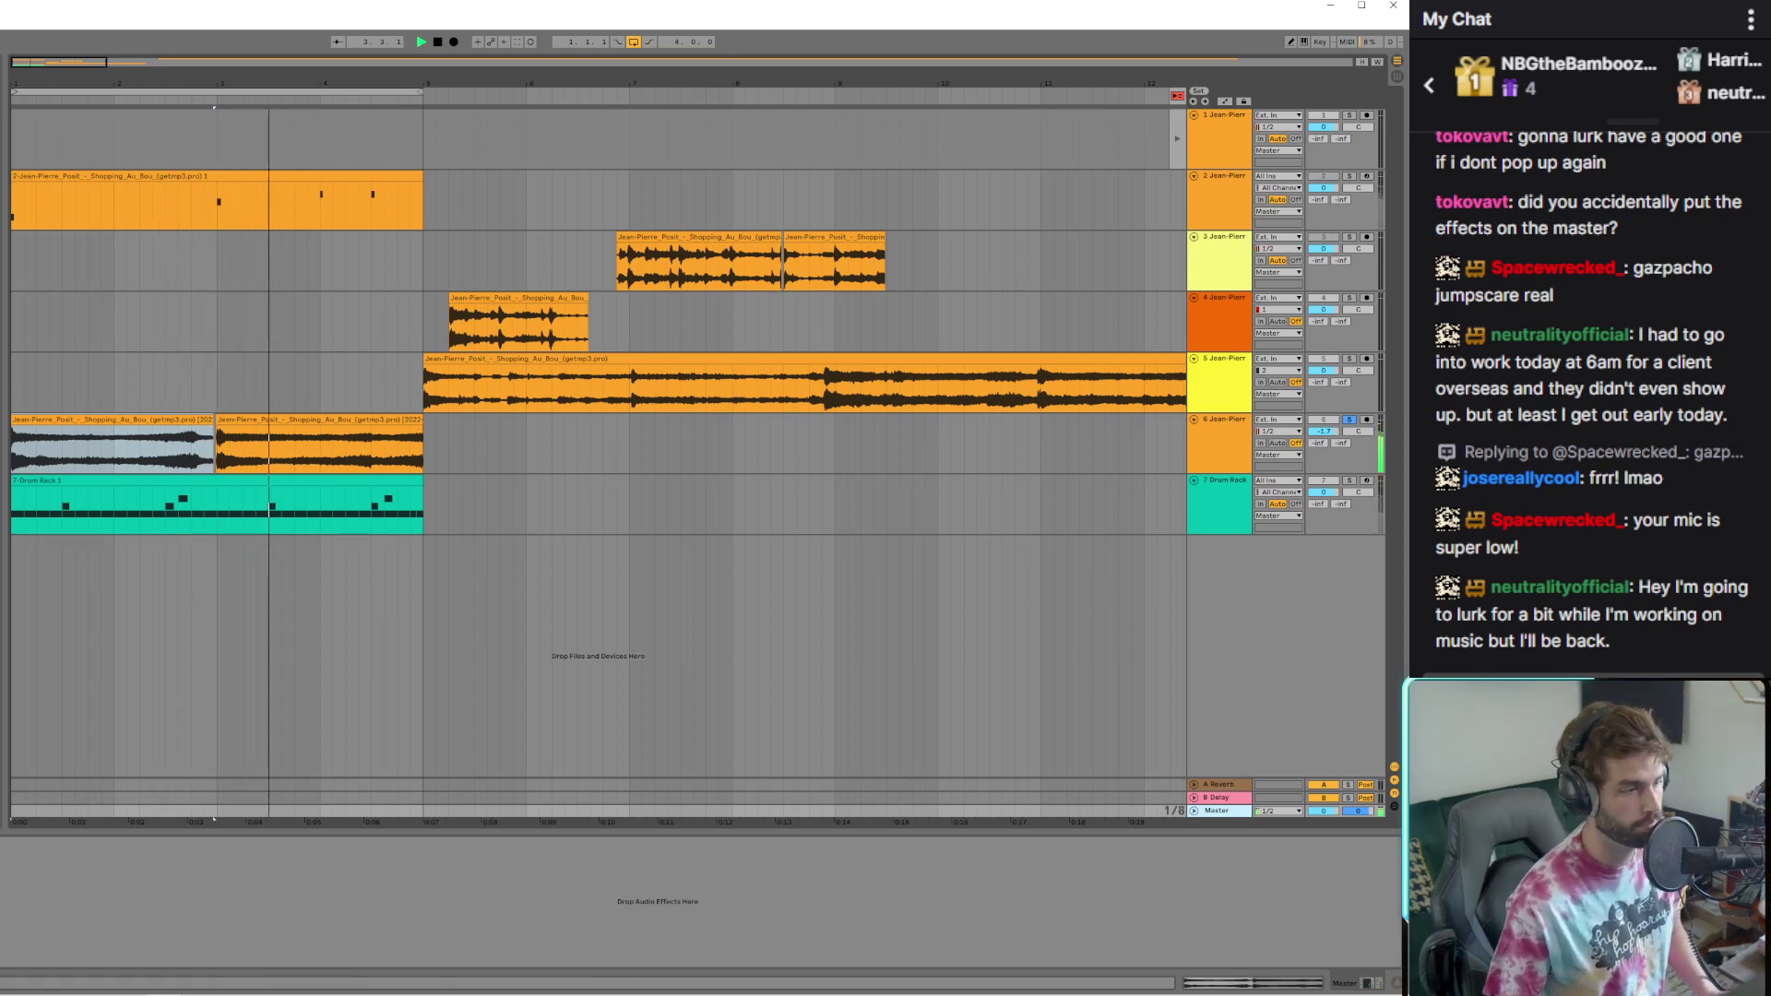
click(268, 457)
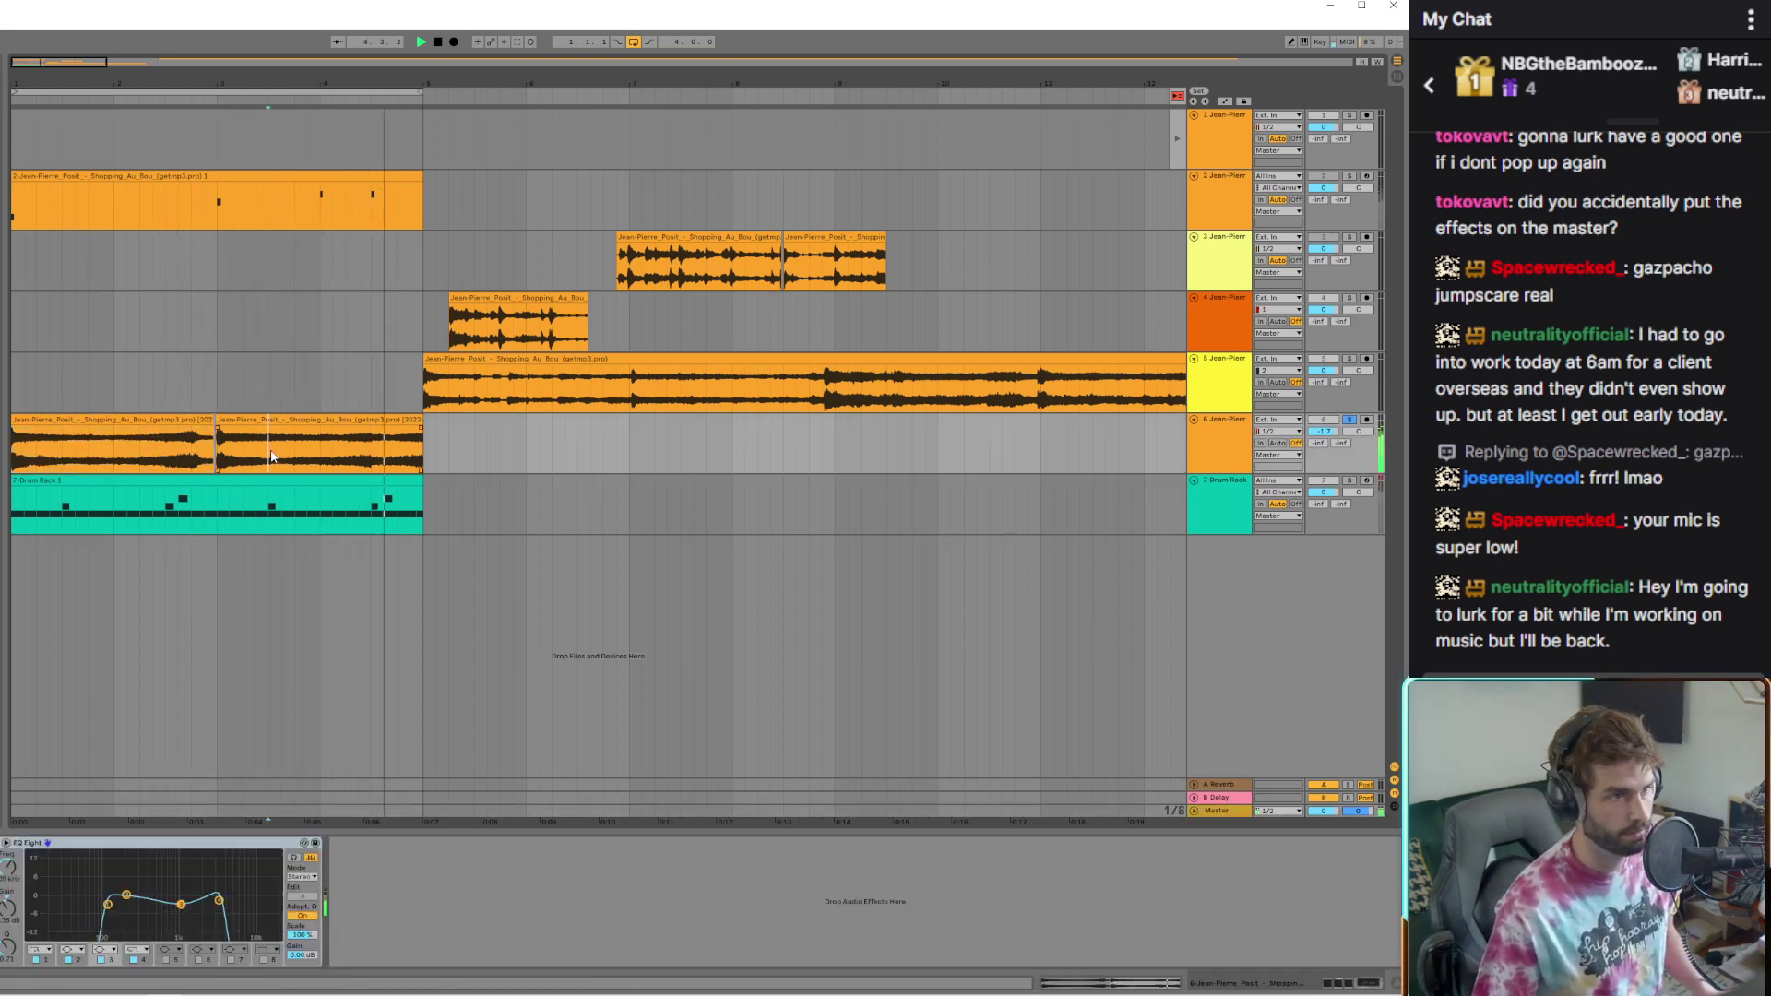
Adjust the output gain of the RC-20 effect on track 6, close the plug-in windows and unsolo the track
key(ctrl+alt+p)
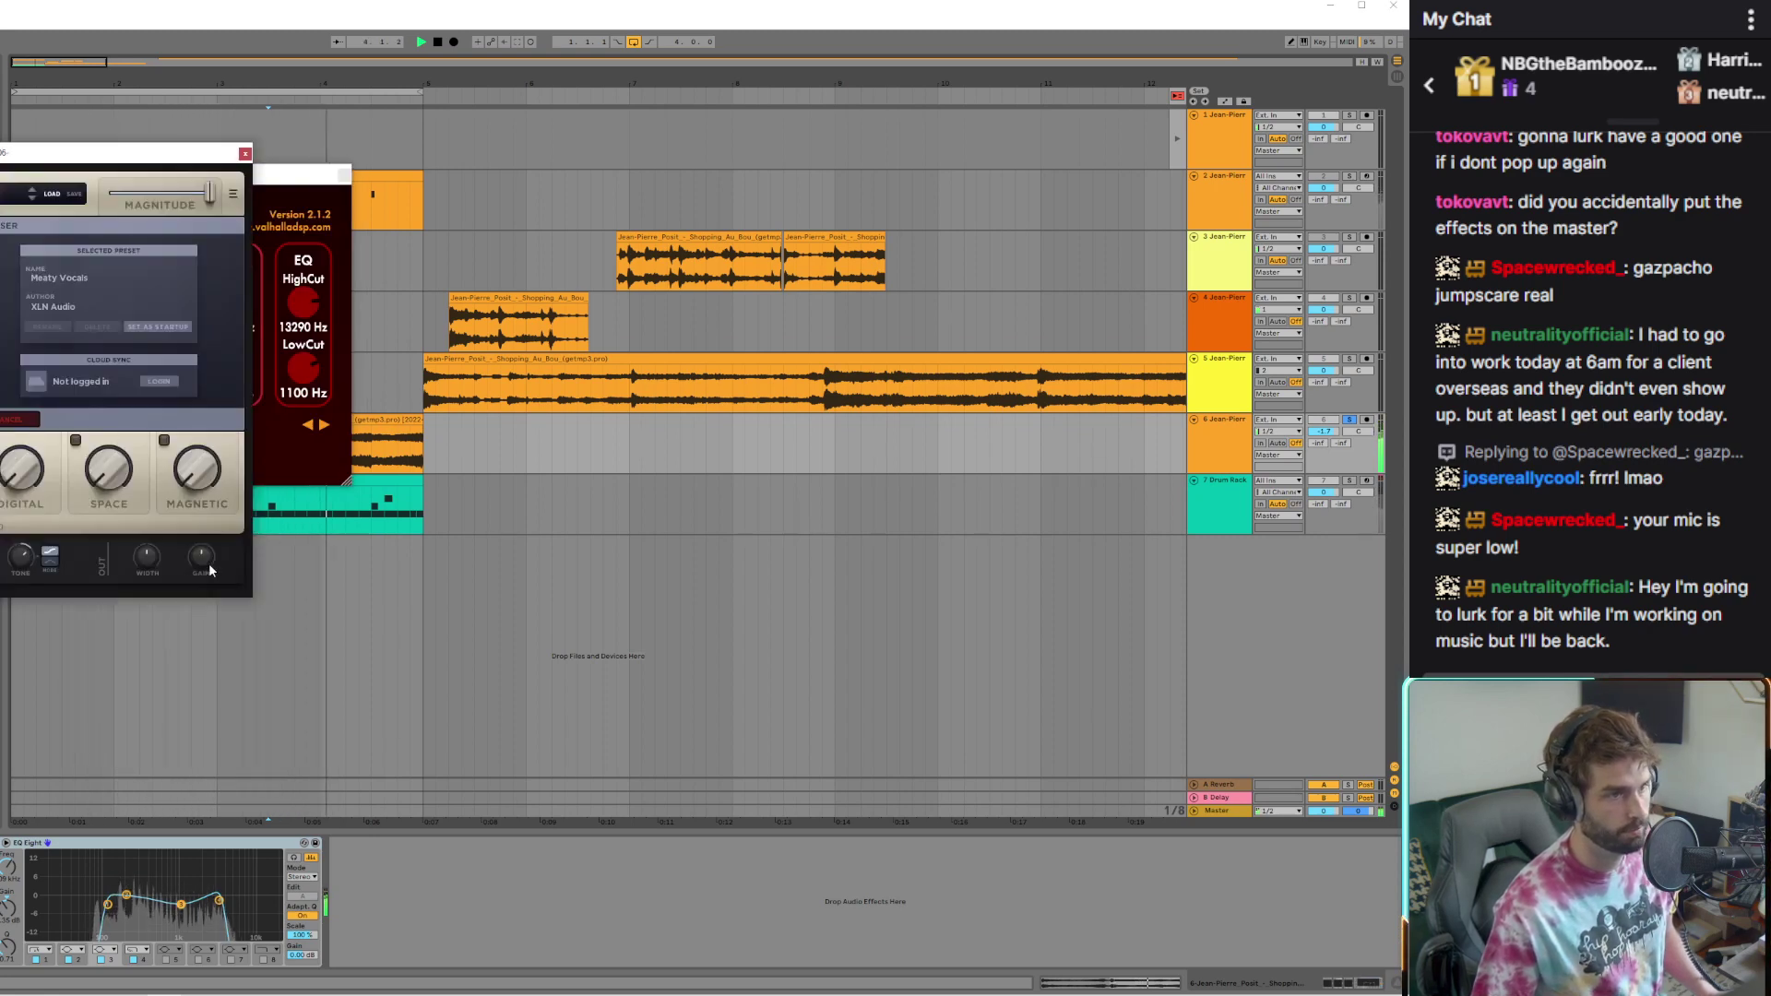
drag(210, 576, 210, 588)
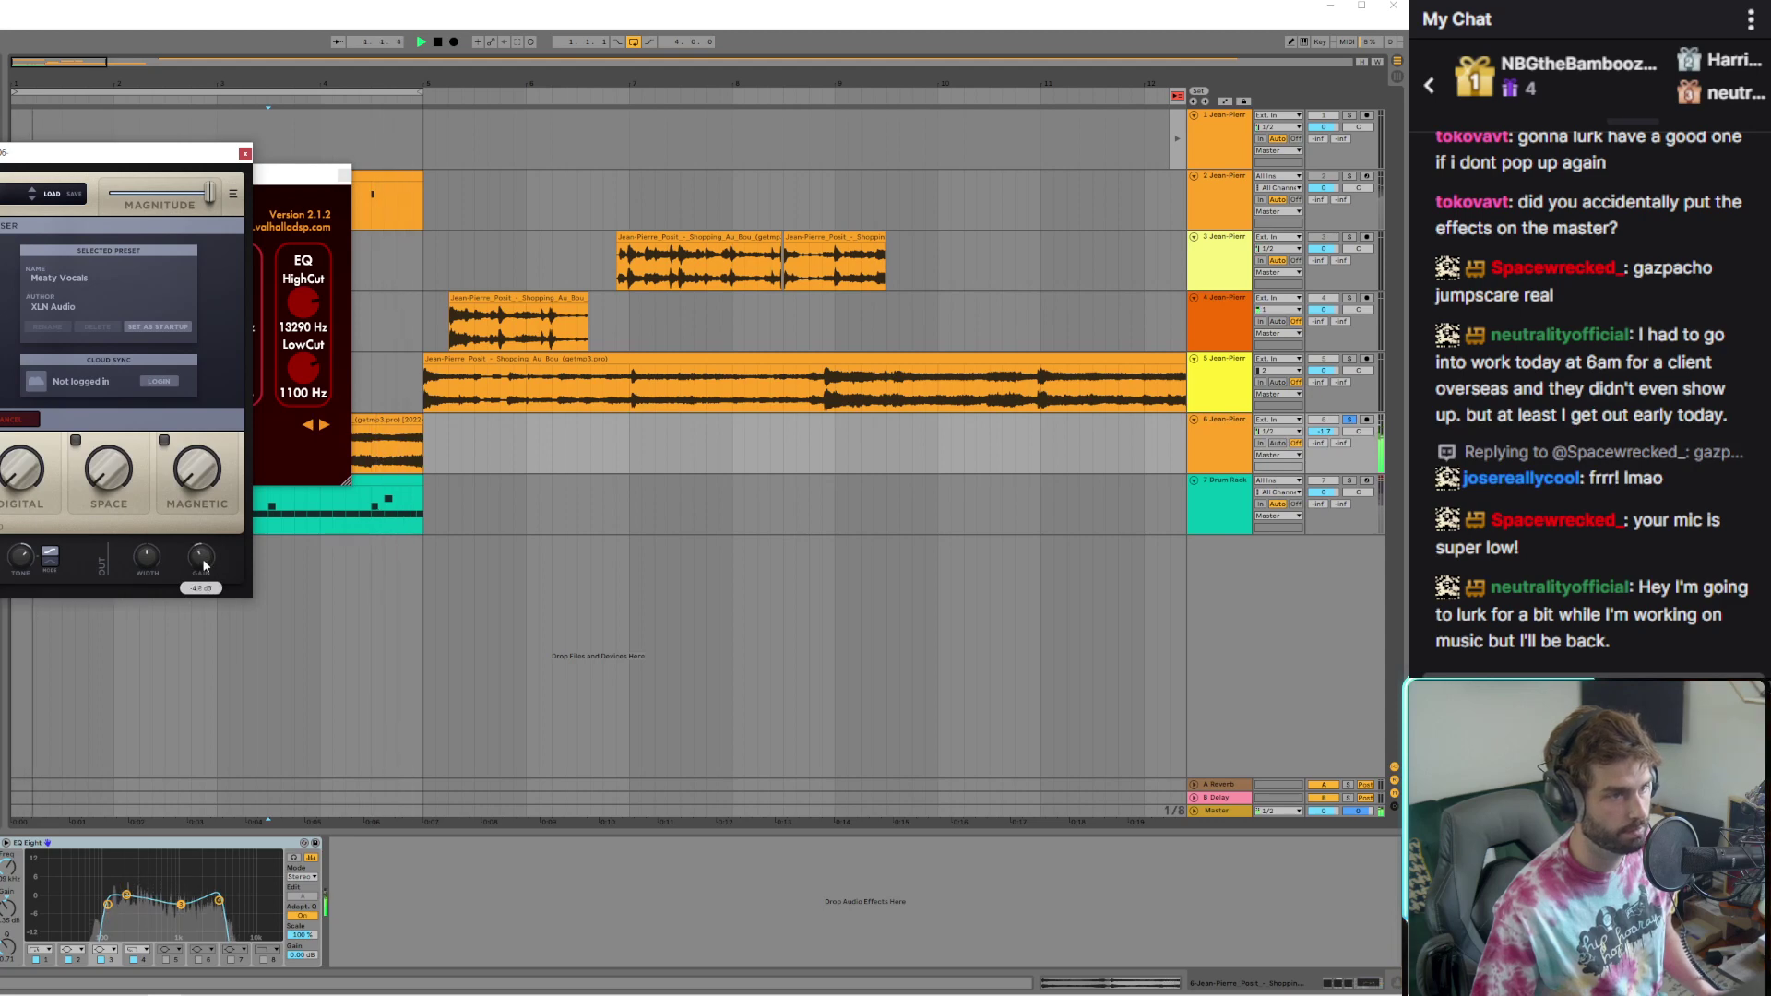
click(245, 155)
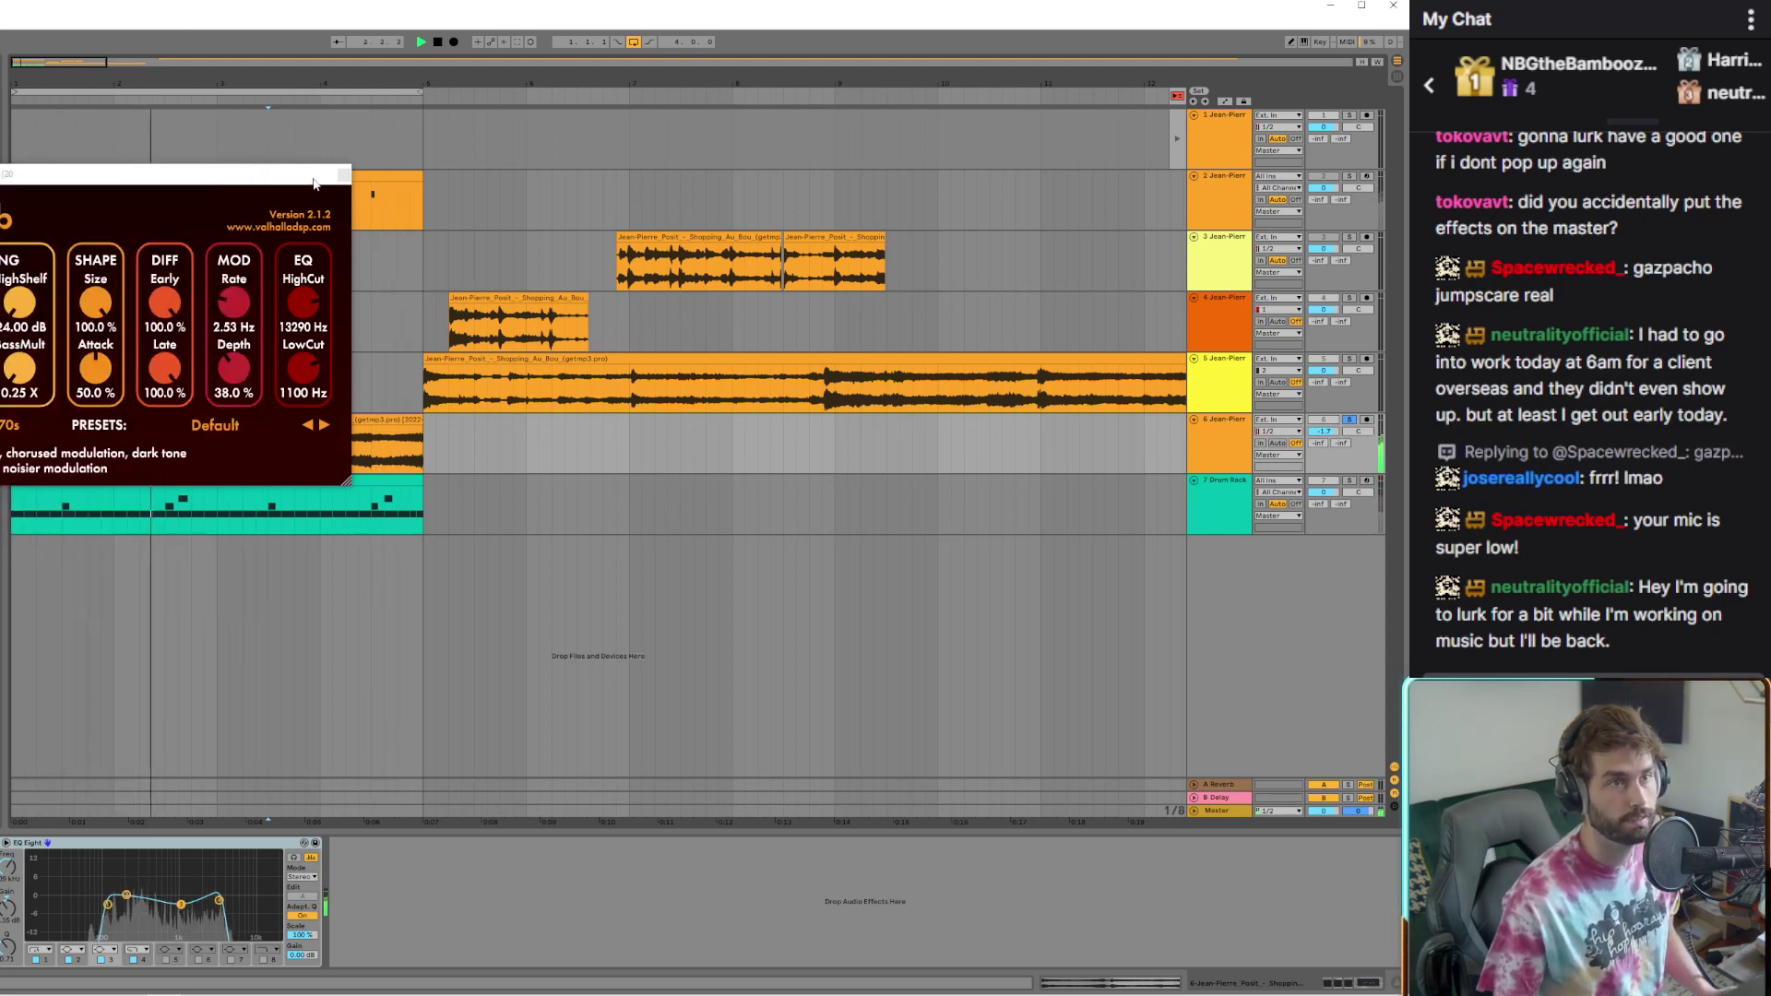
click(342, 175)
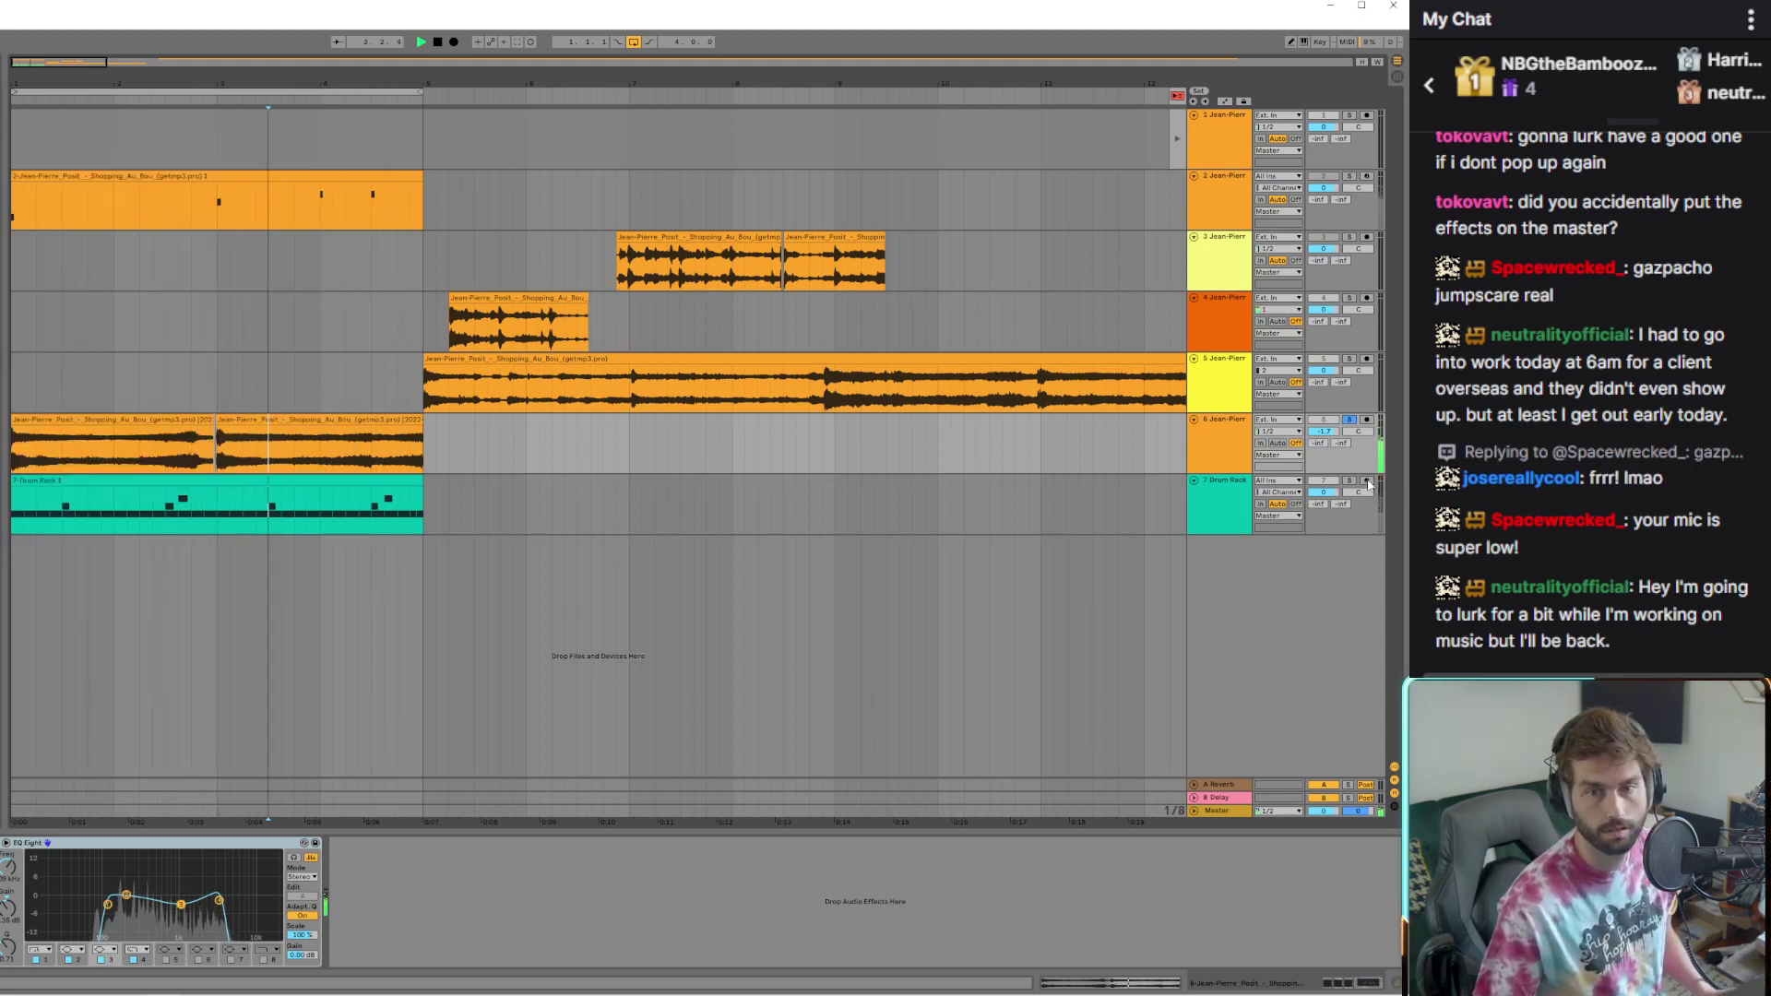
click(1350, 420)
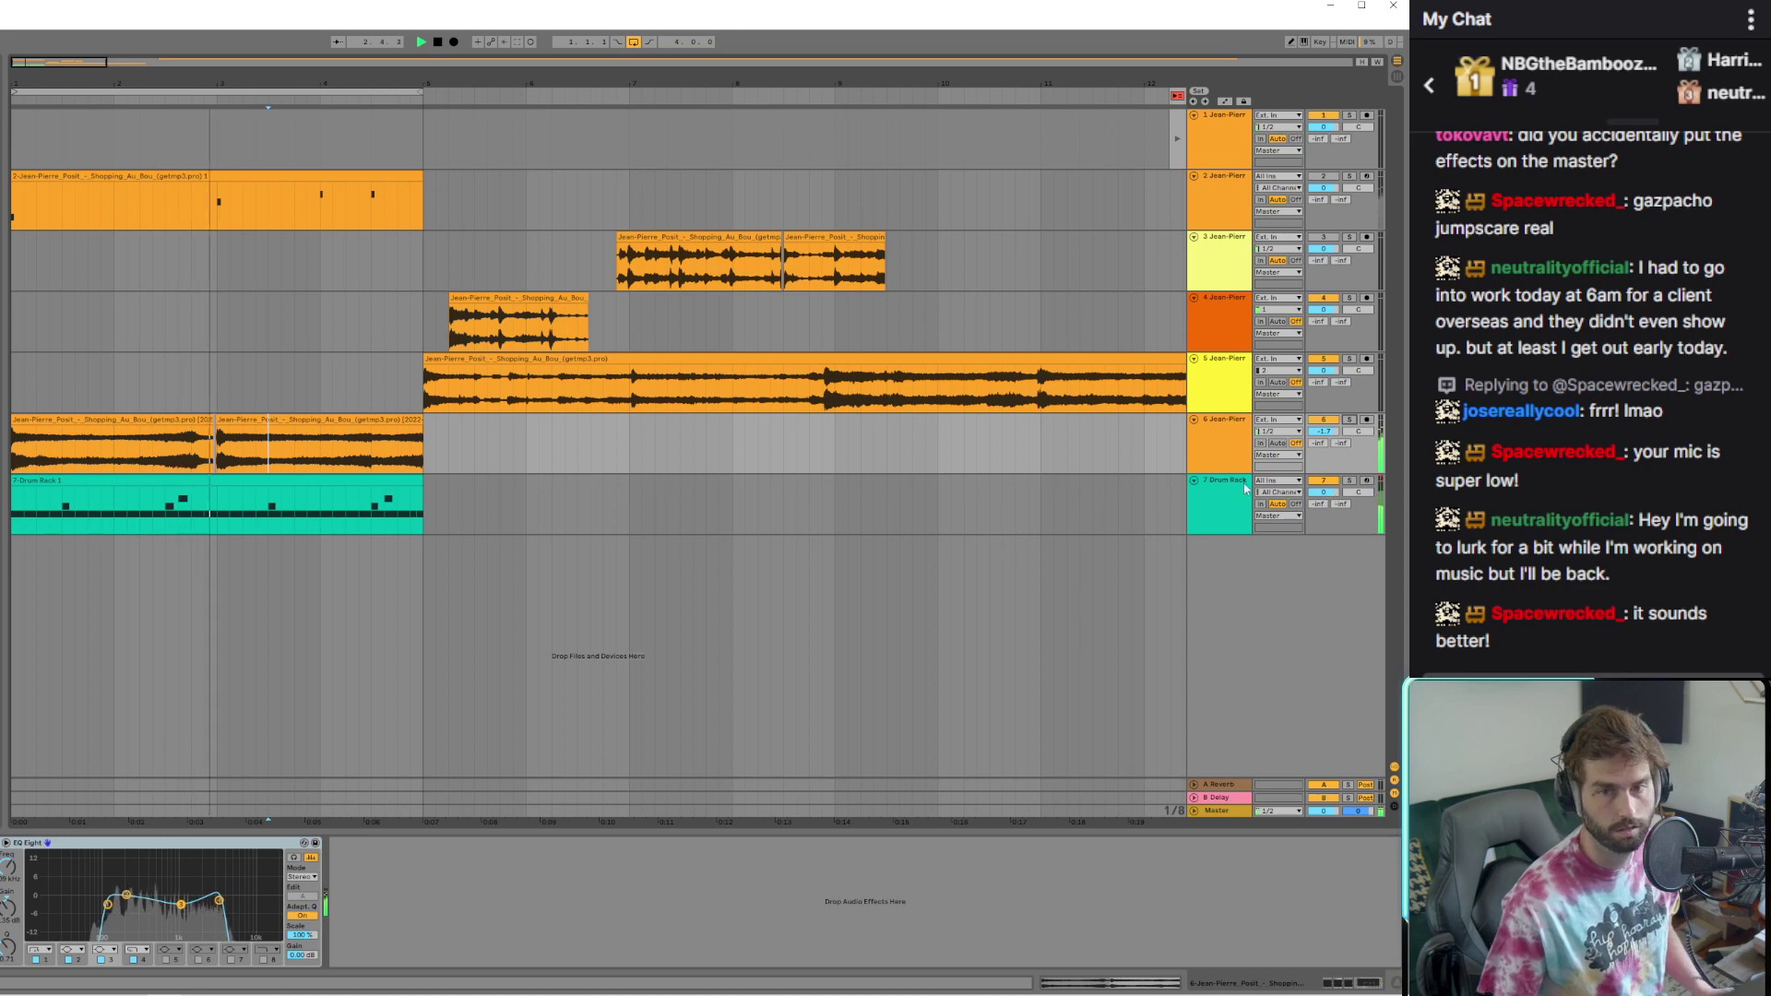
Toggle the bypass of Drum Buss on the Drum Rack track to compare, lower its Drive and recheck track 6's devices
click(213, 481)
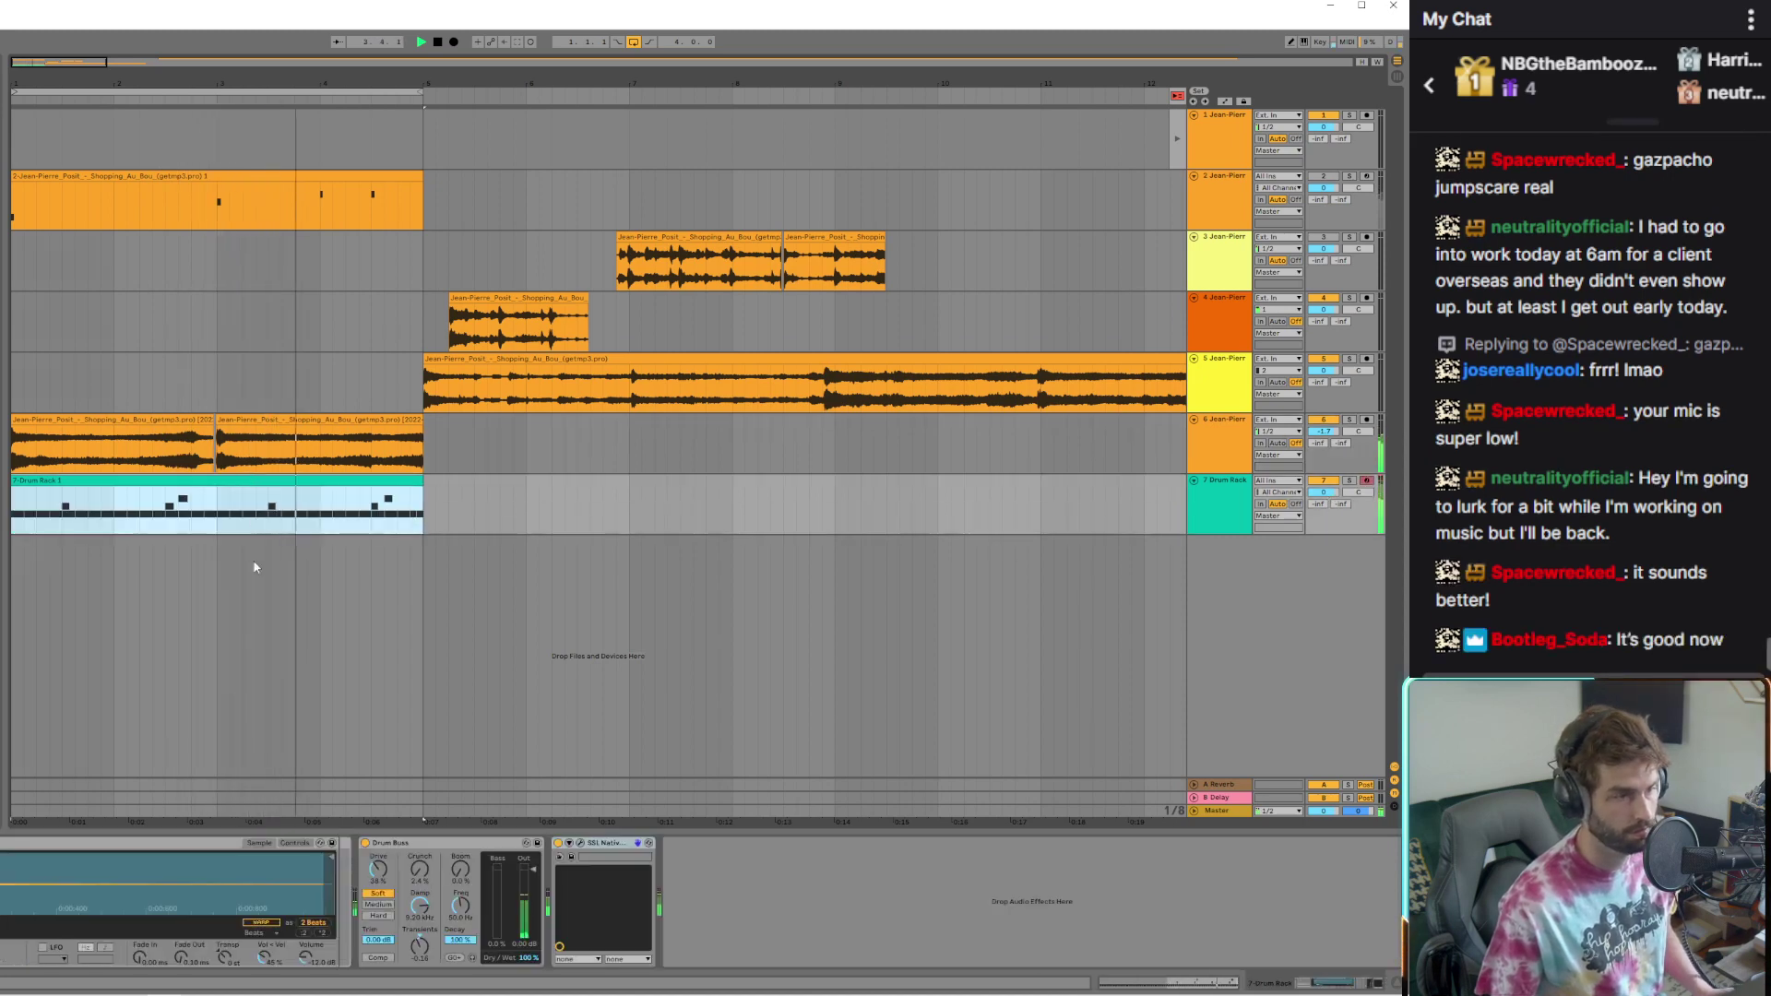
click(366, 843)
click(365, 843)
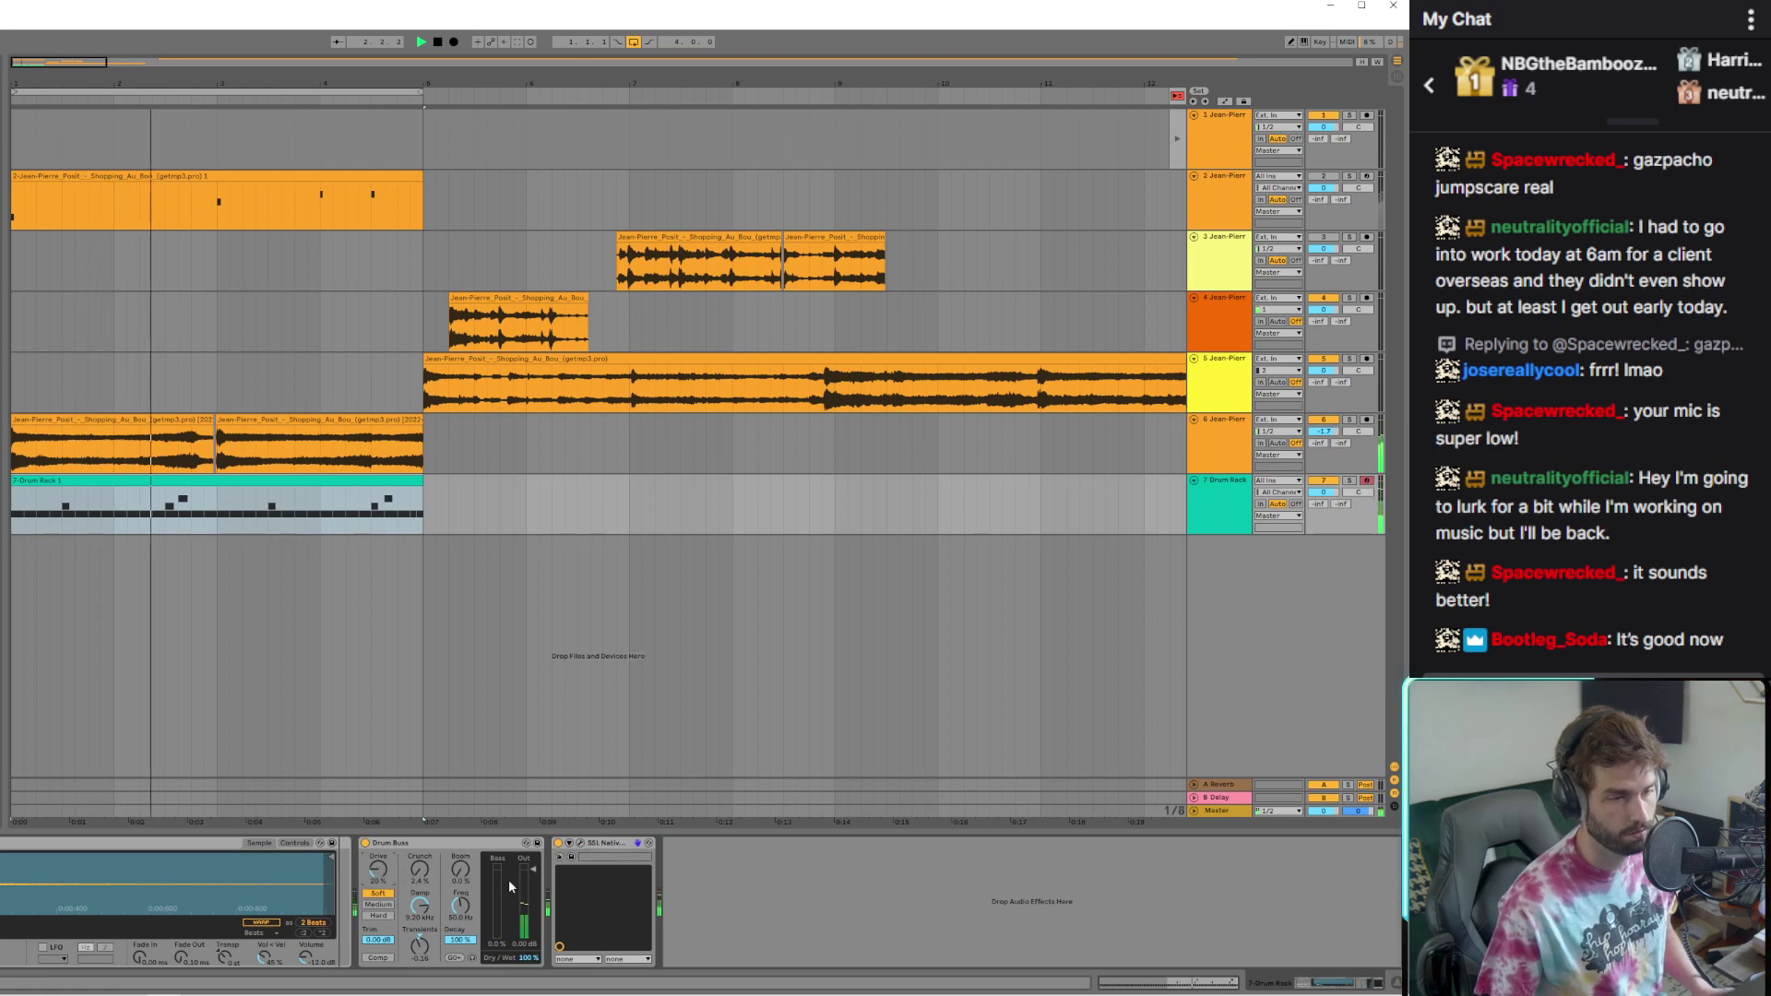
click(82, 420)
key(shift+Tab)
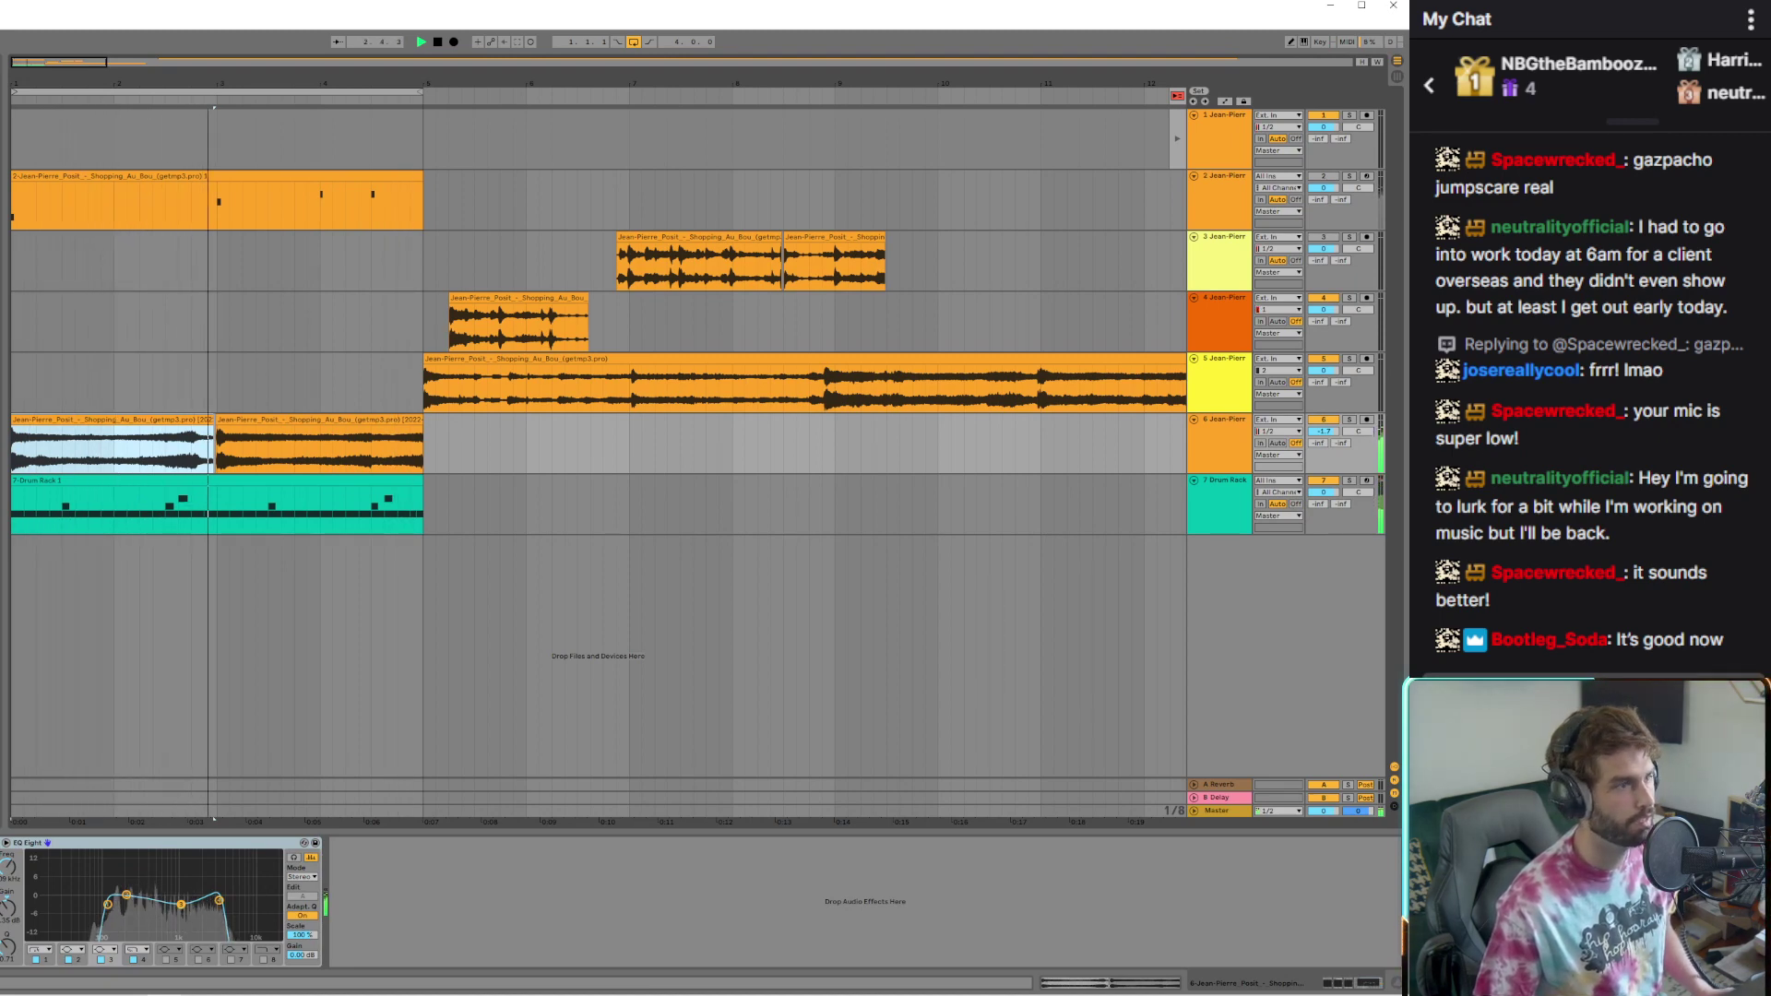
Duplicate the Drum Rack track and delete the clip from the copy
right_click(1231, 515)
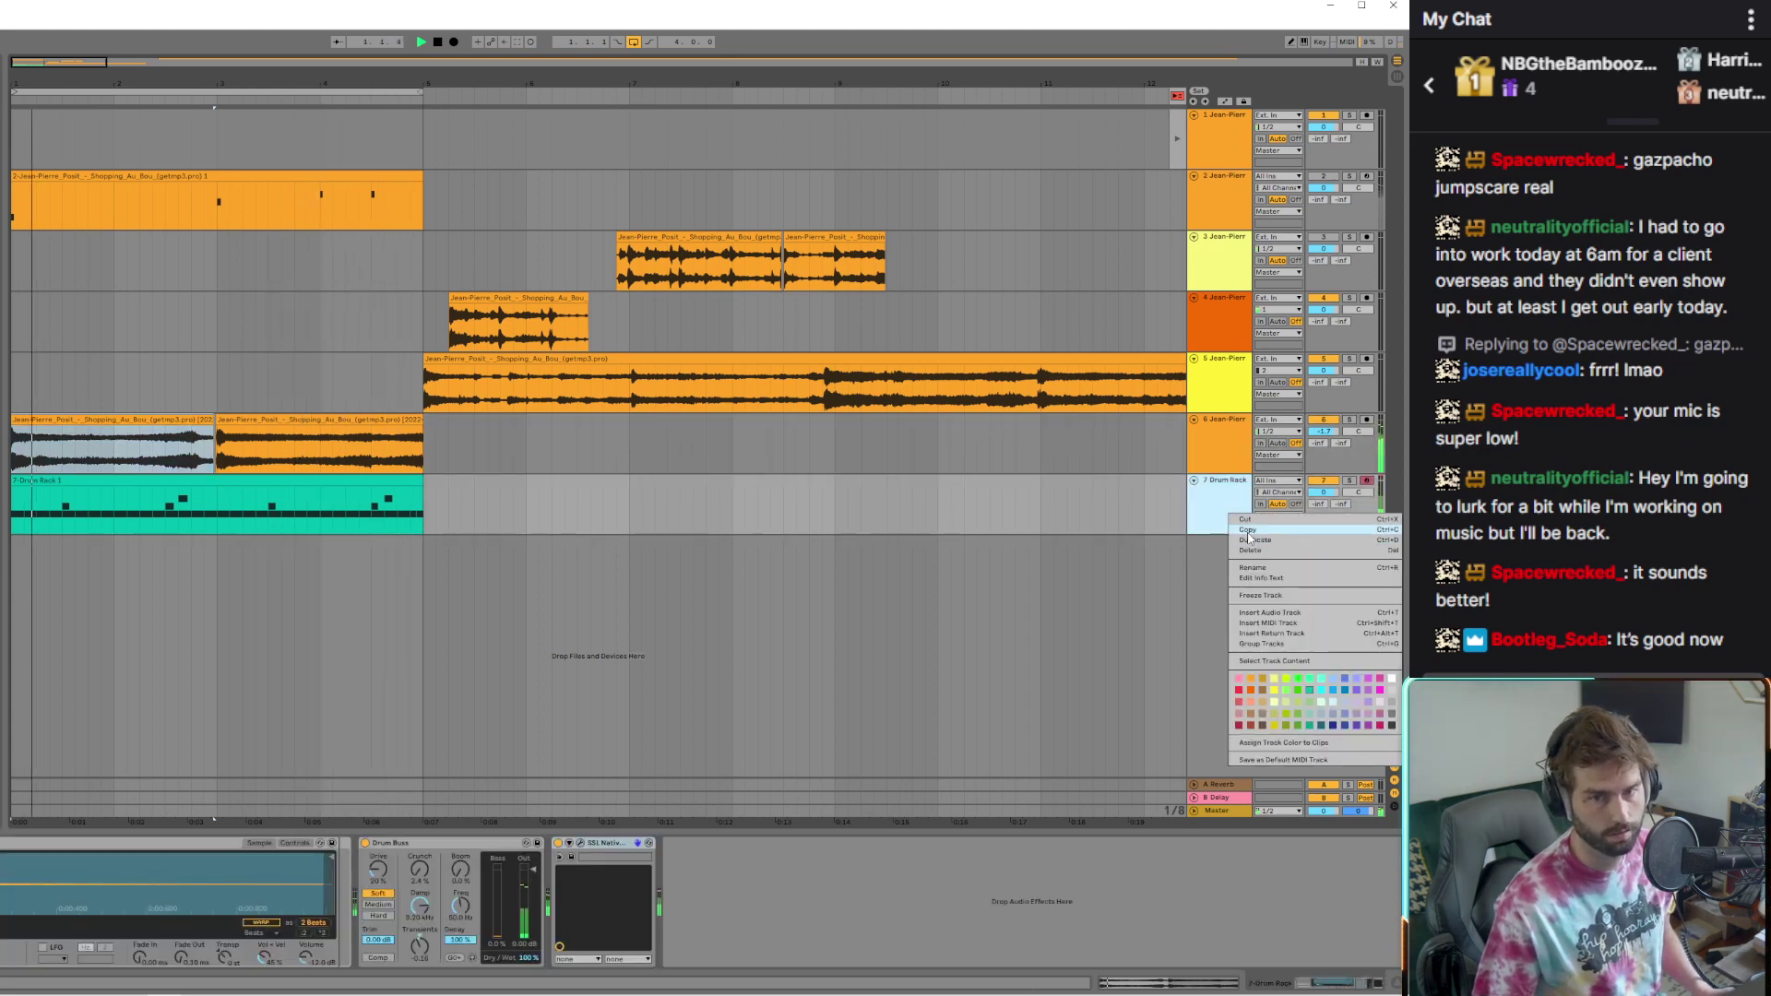
key(Escape)
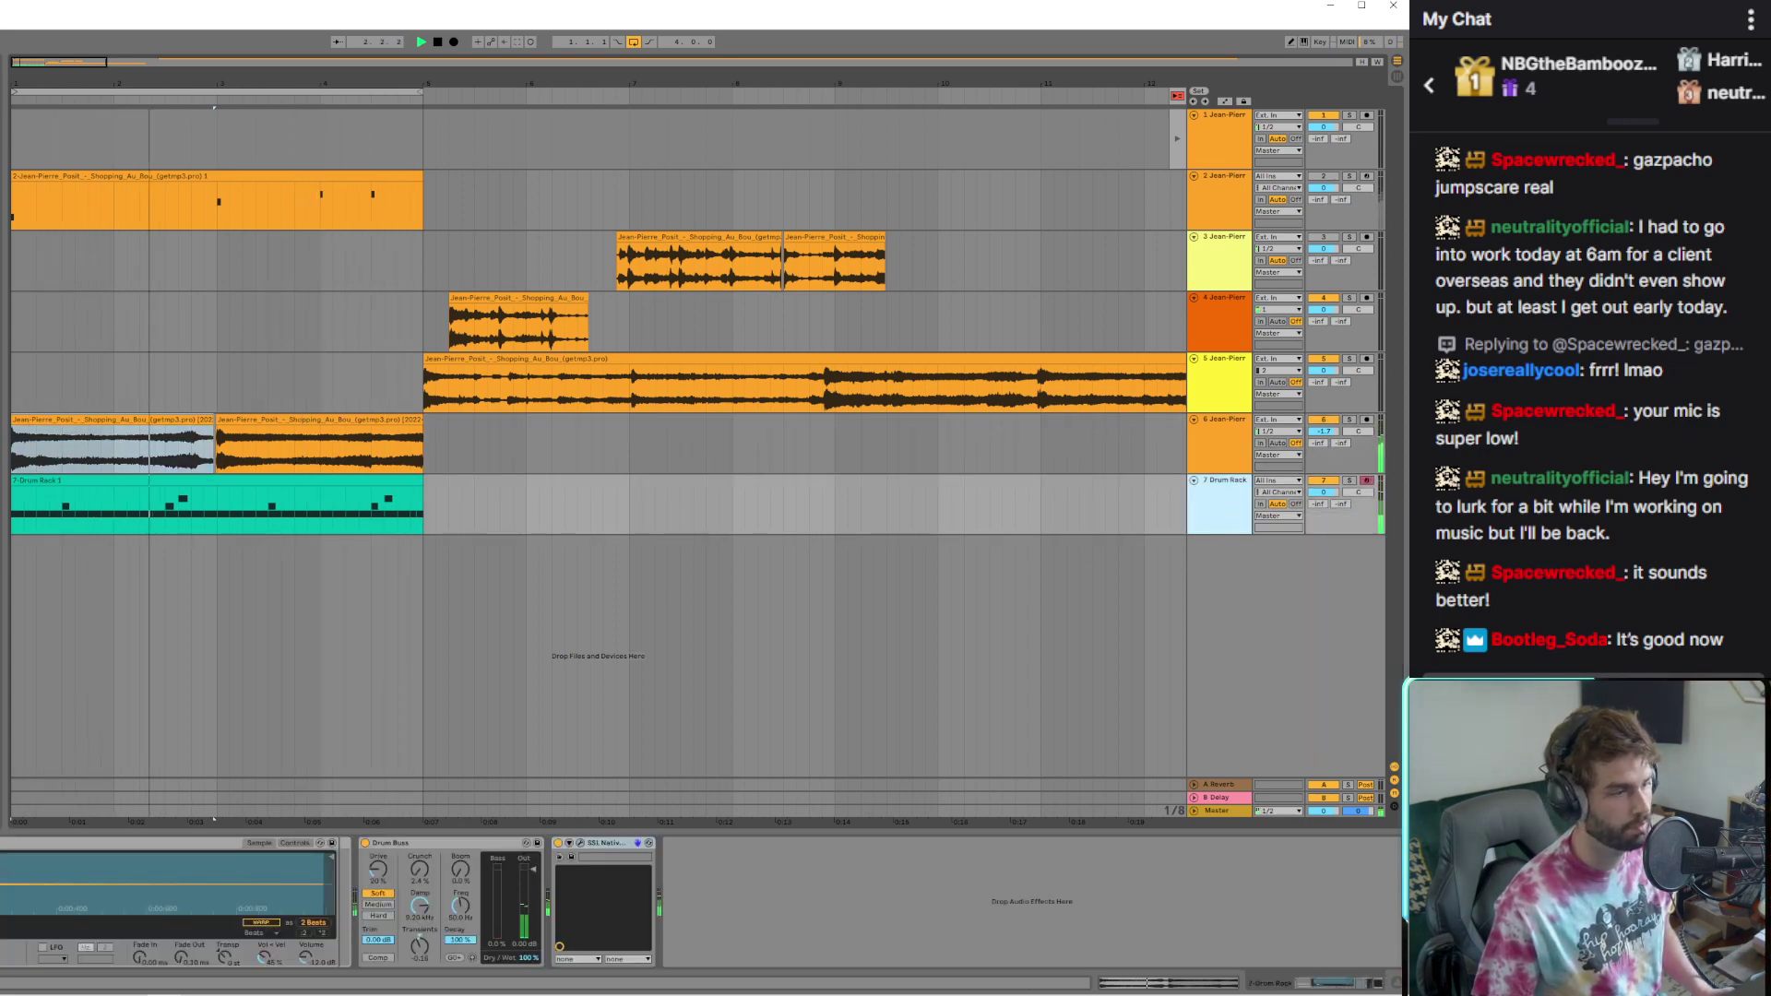
click(513, 551)
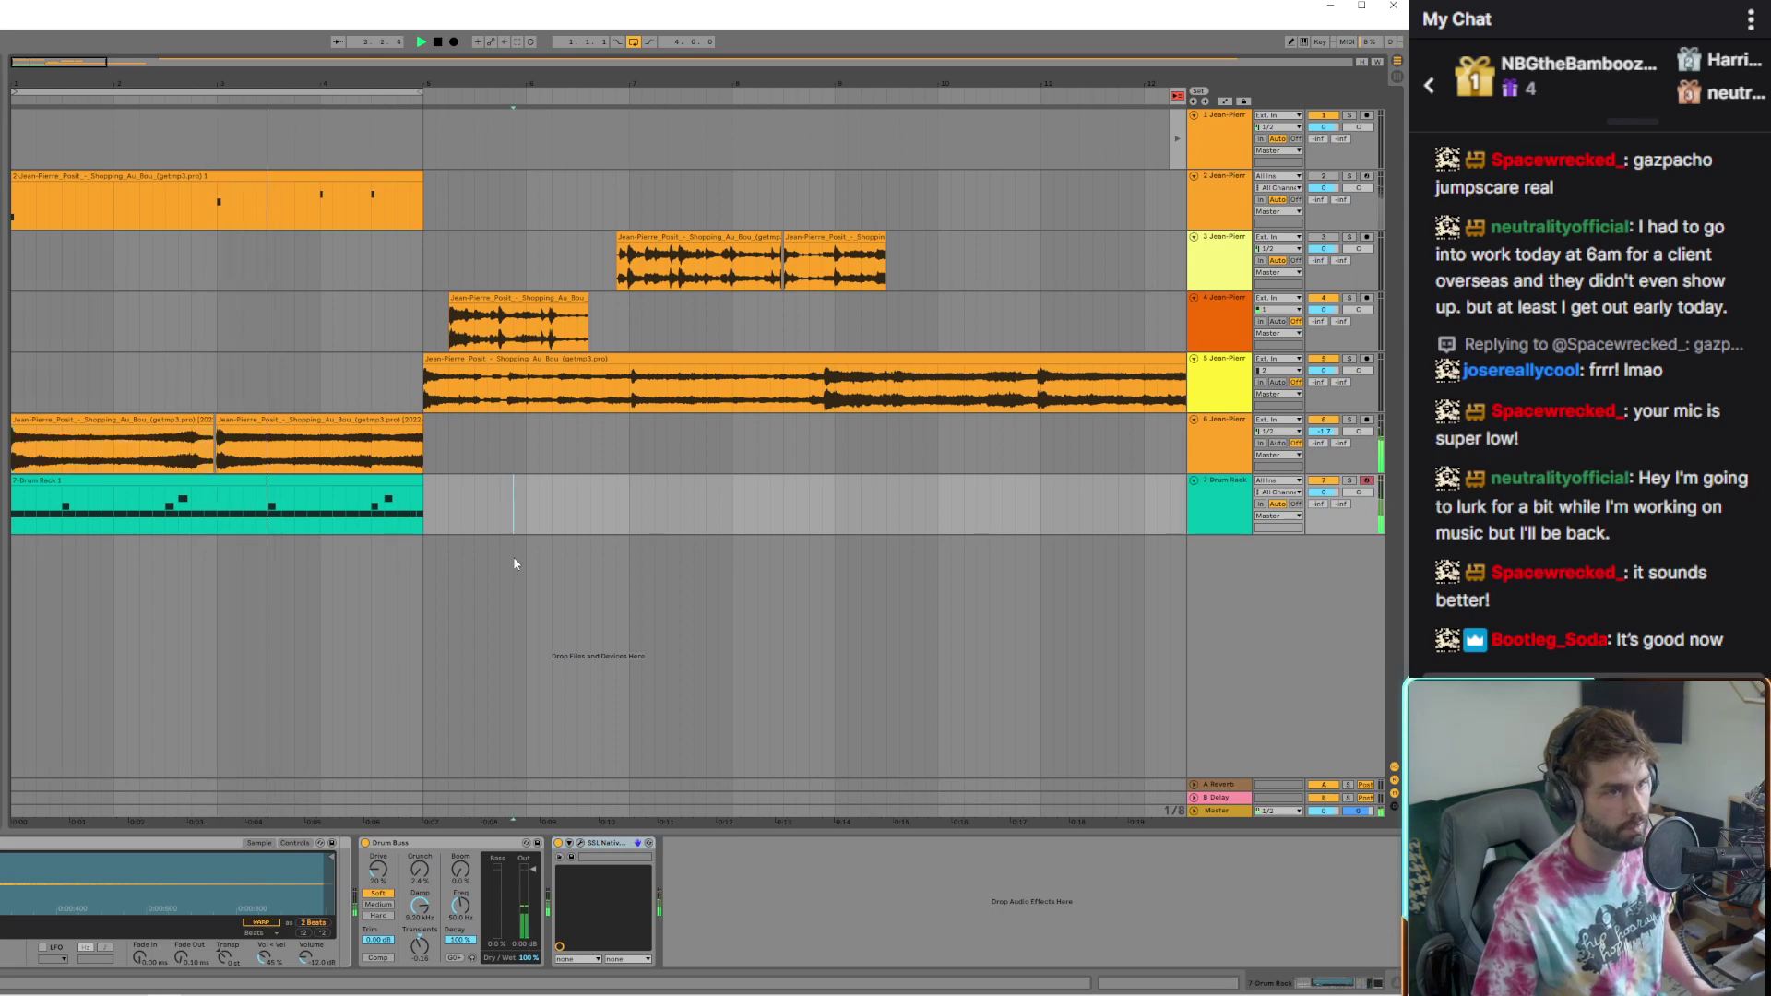
right_click(316, 482)
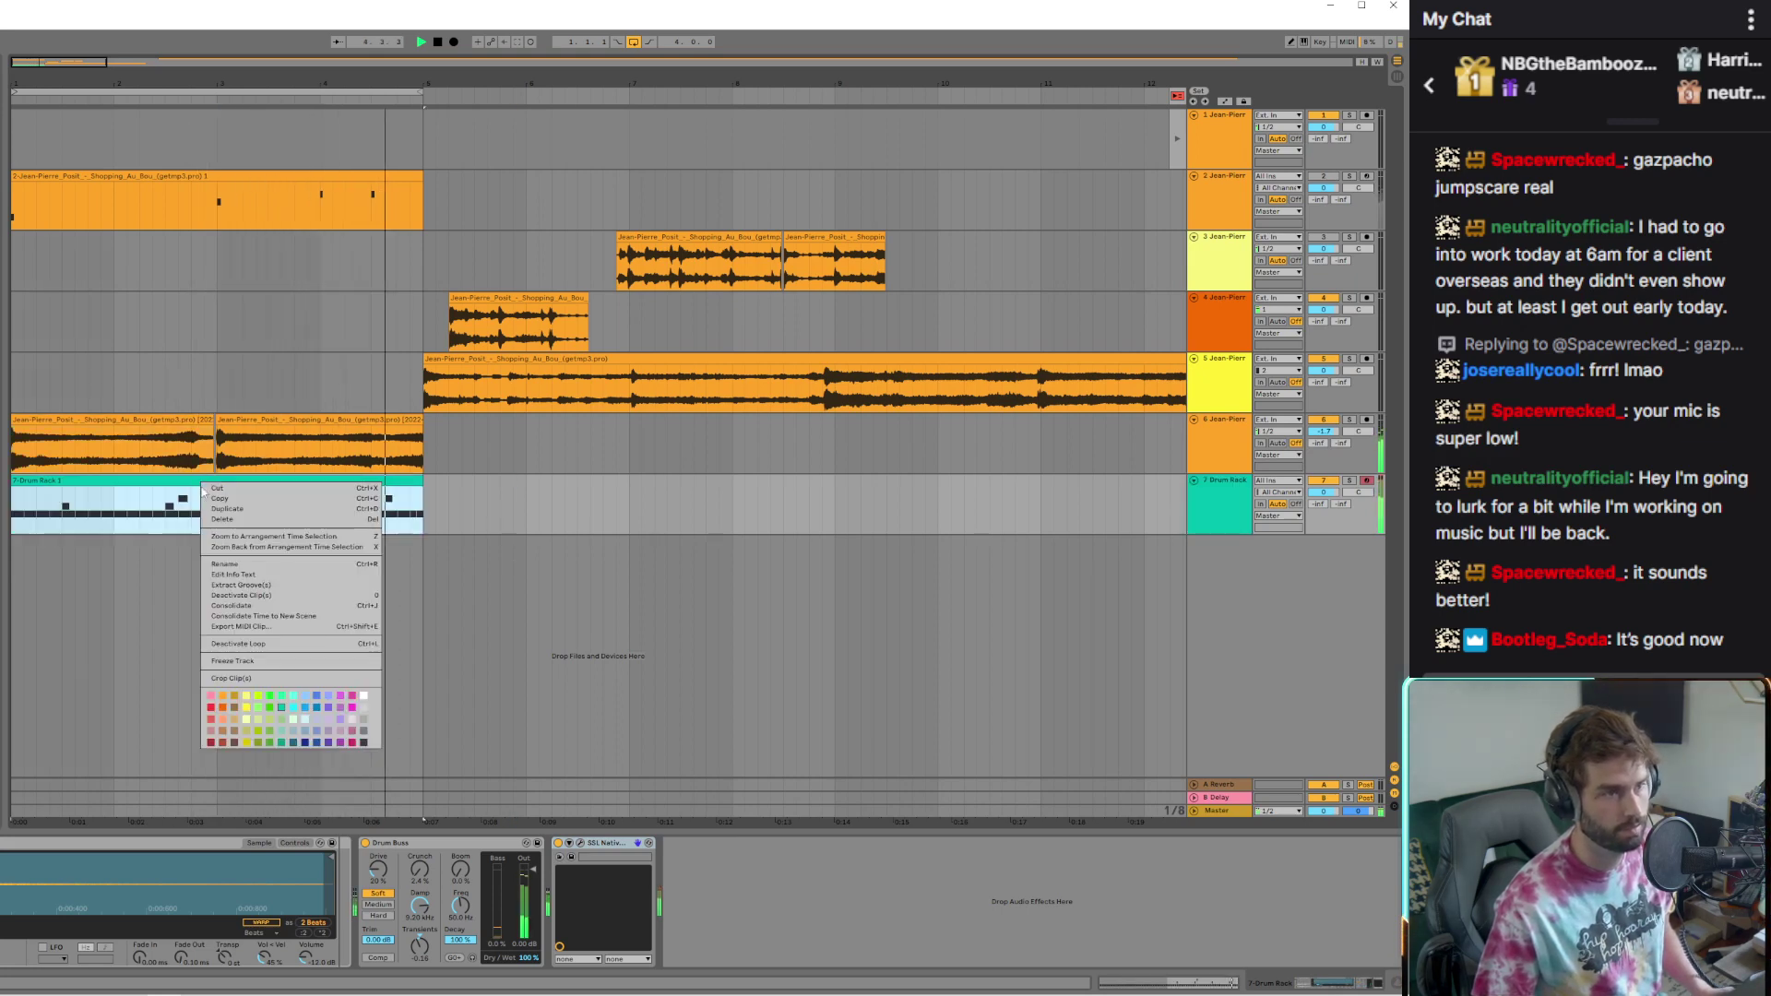
click(350, 528)
drag(528, 484, 568, 486)
key(Delete)
right_click(1228, 495)
click(1252, 521)
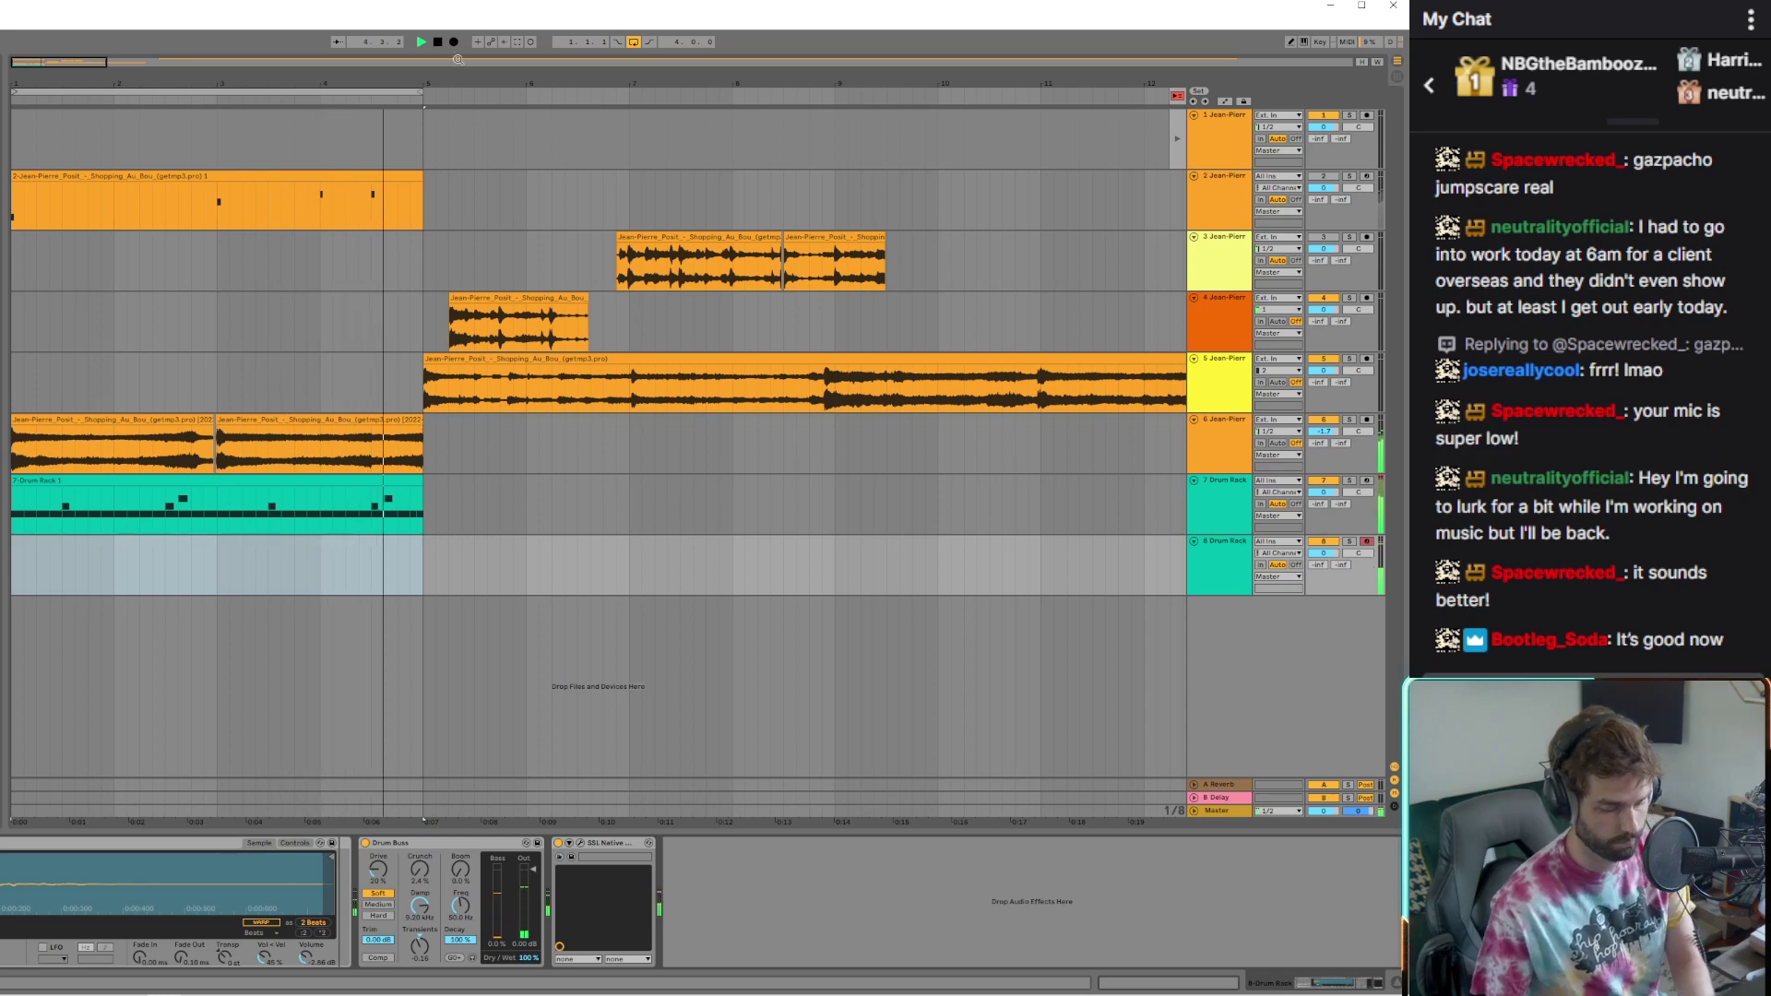
Record a second four-bar drum pattern on the duplicated Drum Rack track over the loop and play it back
key(F9)
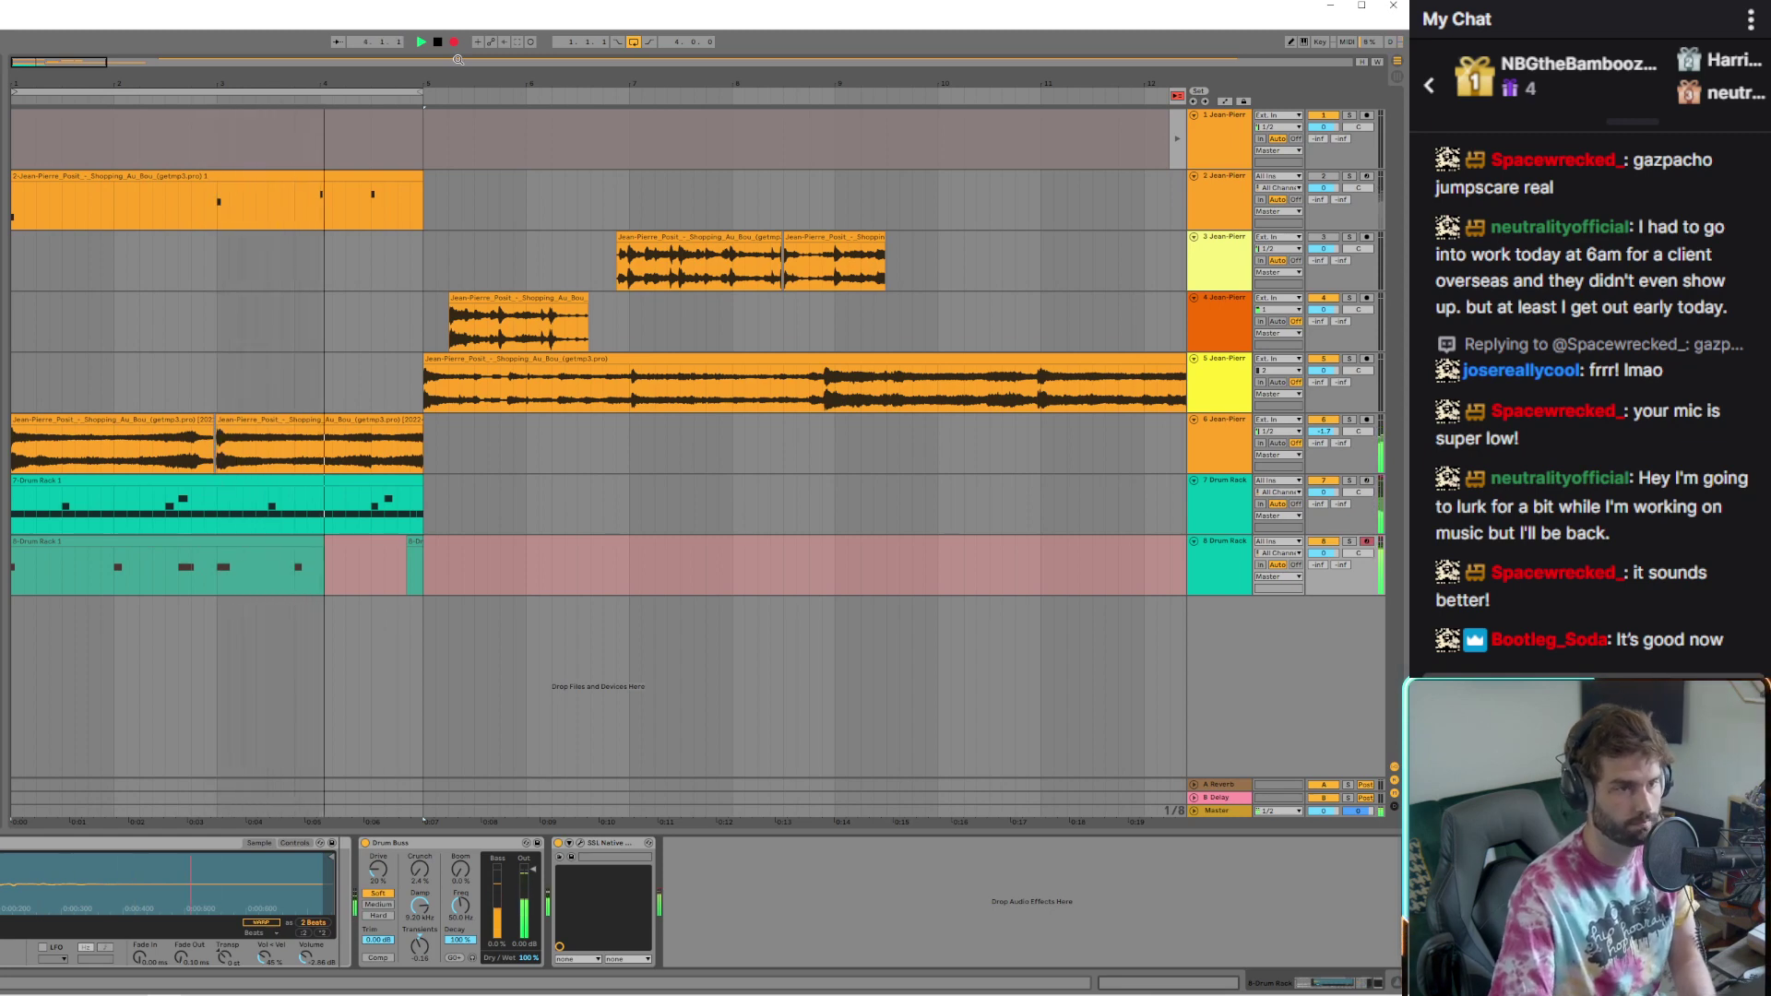
key(space)
key(space)
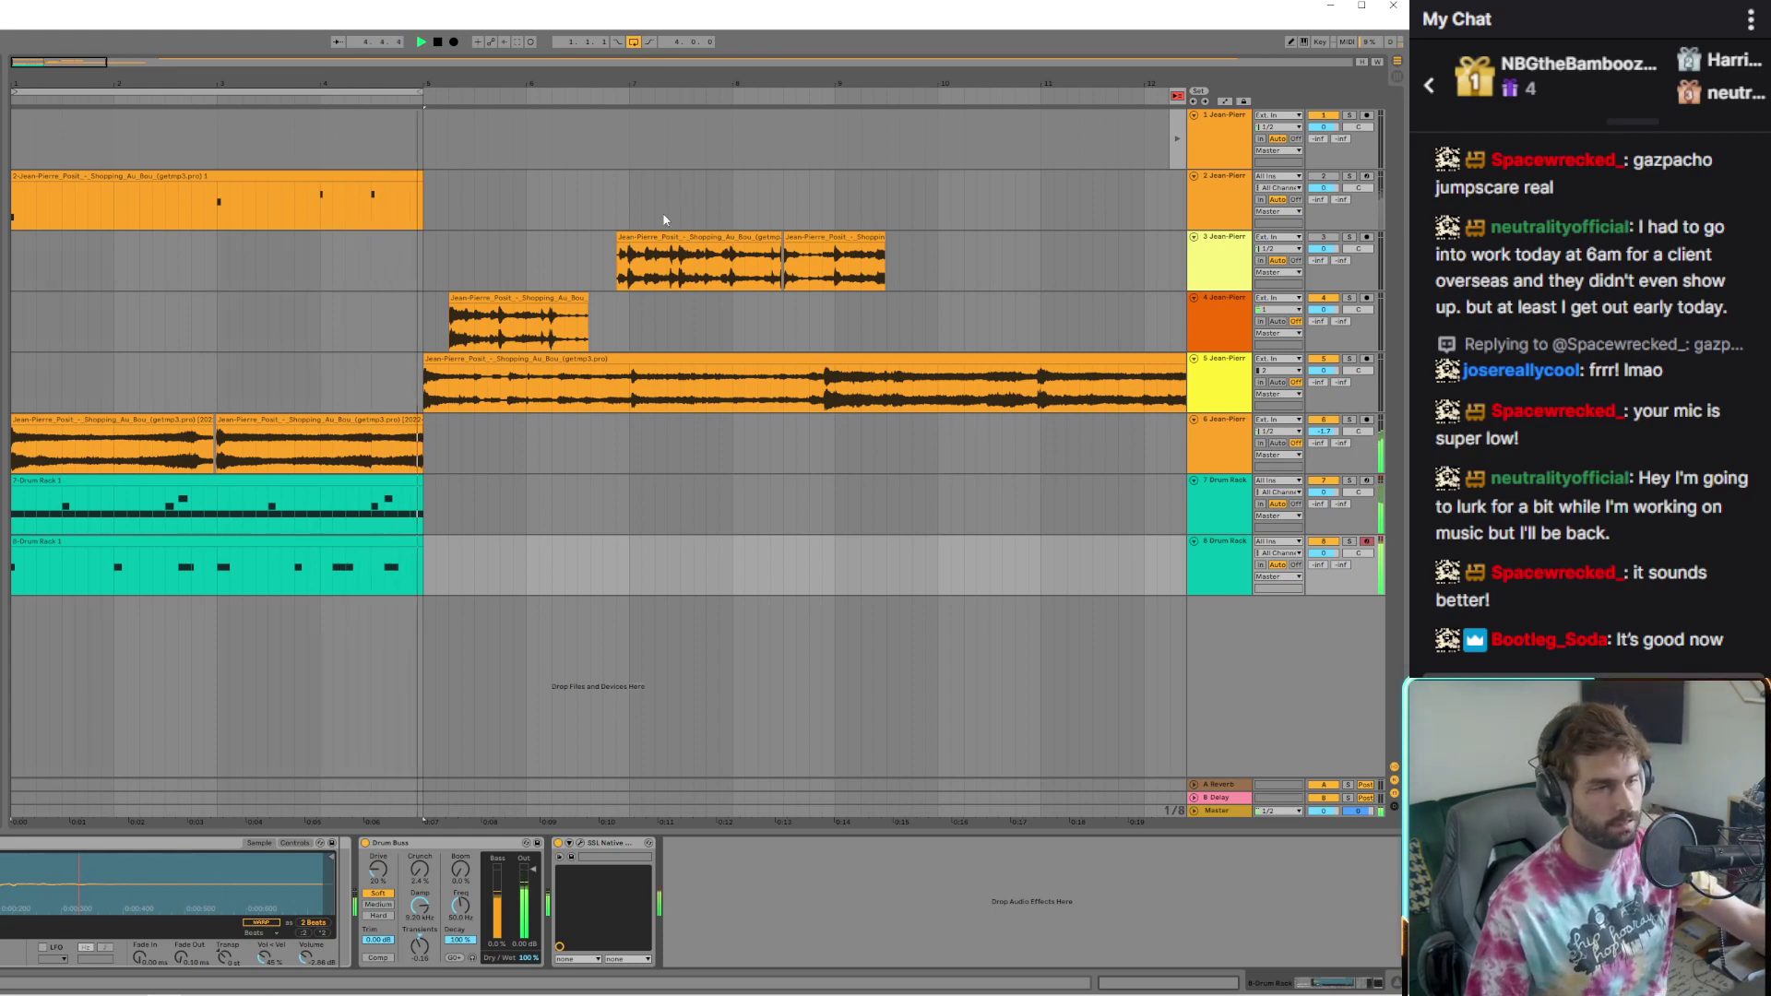
Move the last short note of the new drum clip to just after the hit that starts bar 2
click(398, 542)
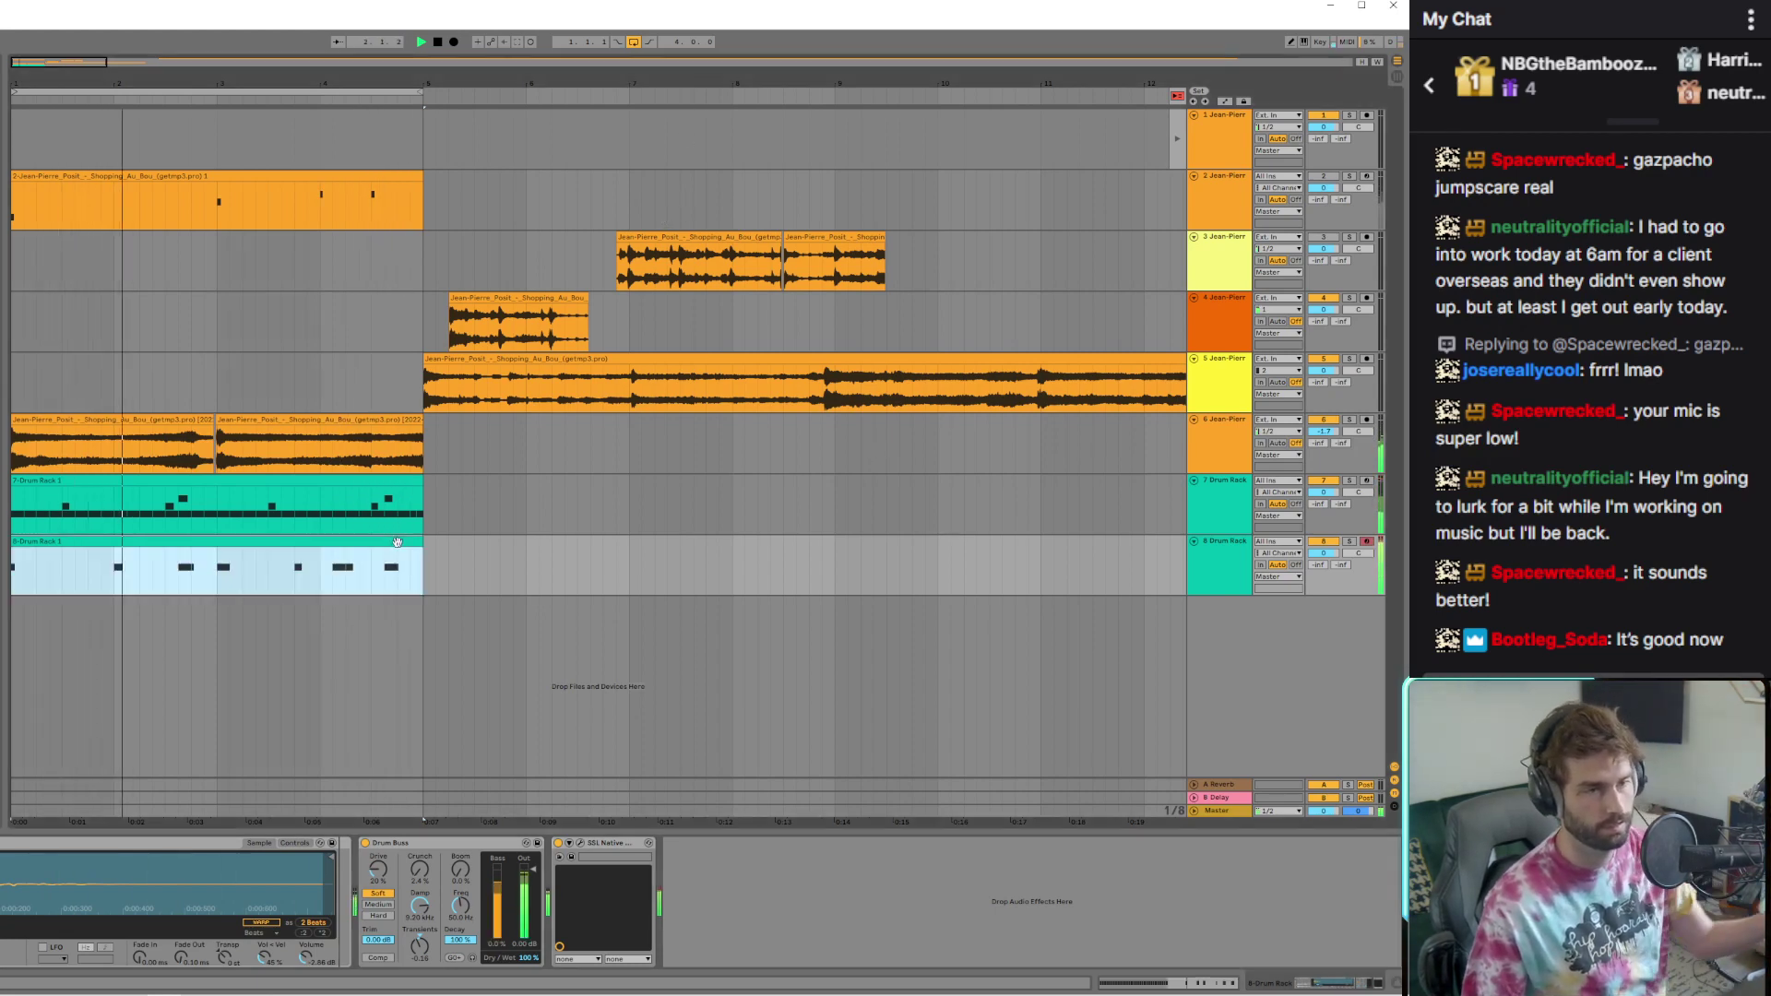
double_click(398, 543)
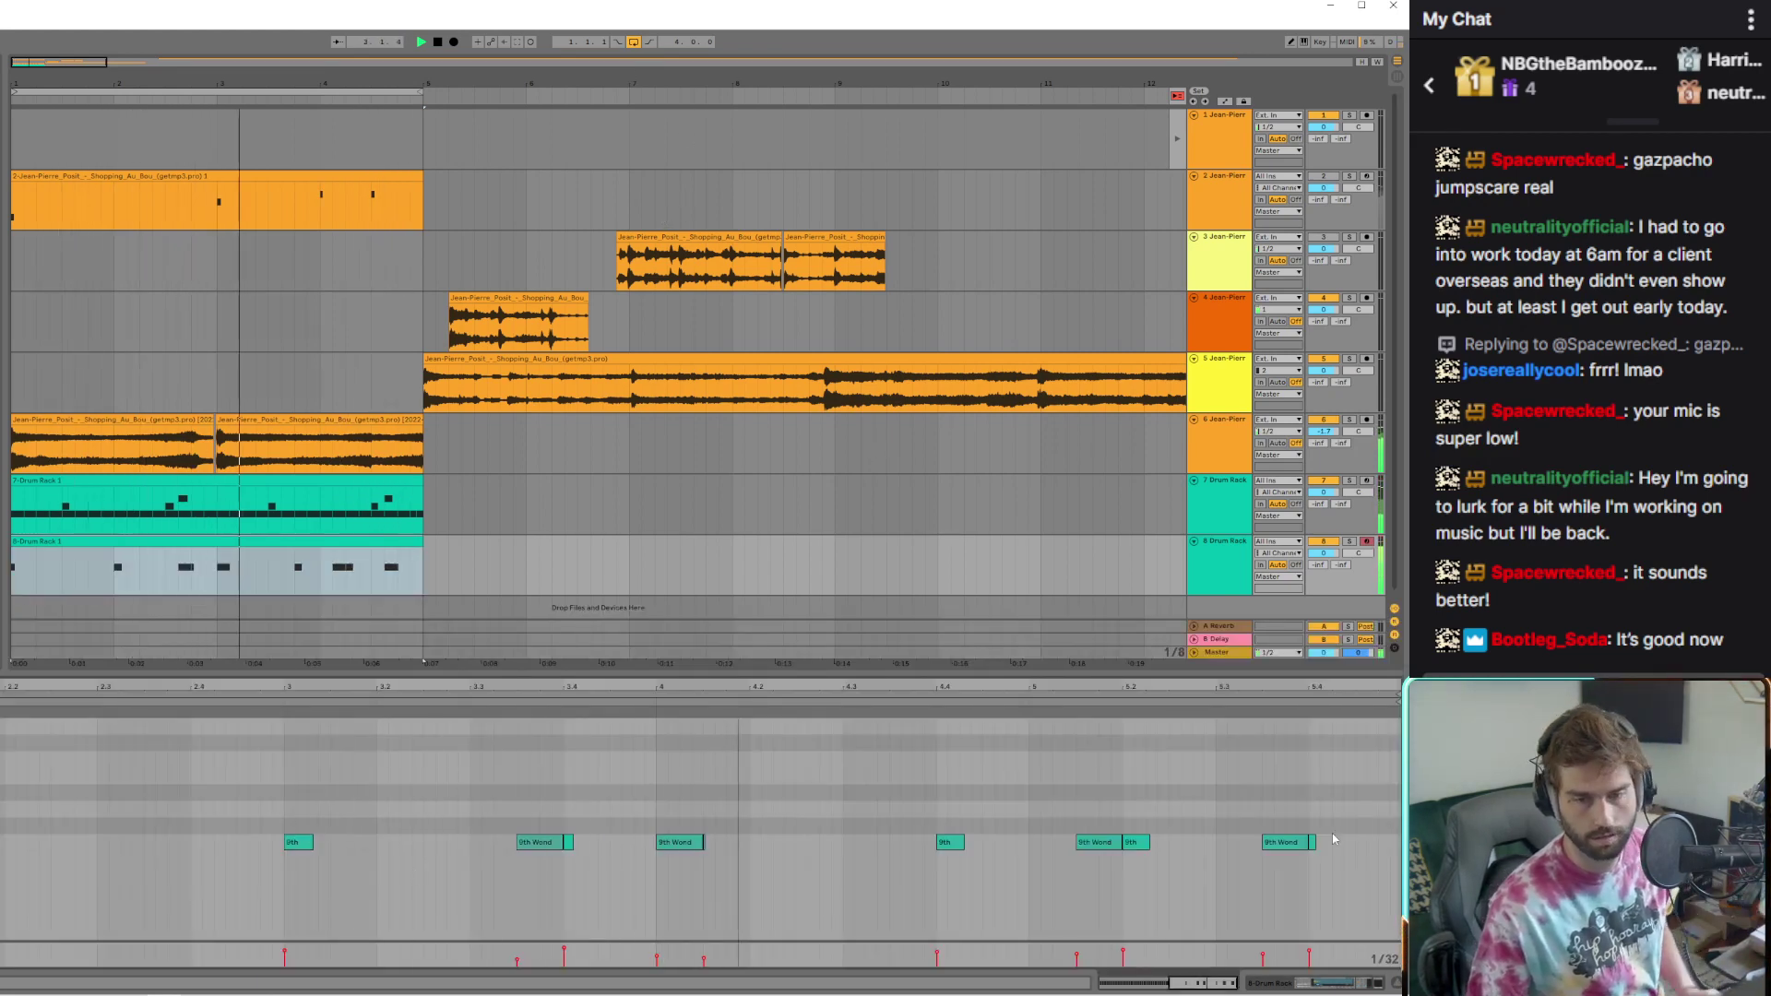
click(1304, 844)
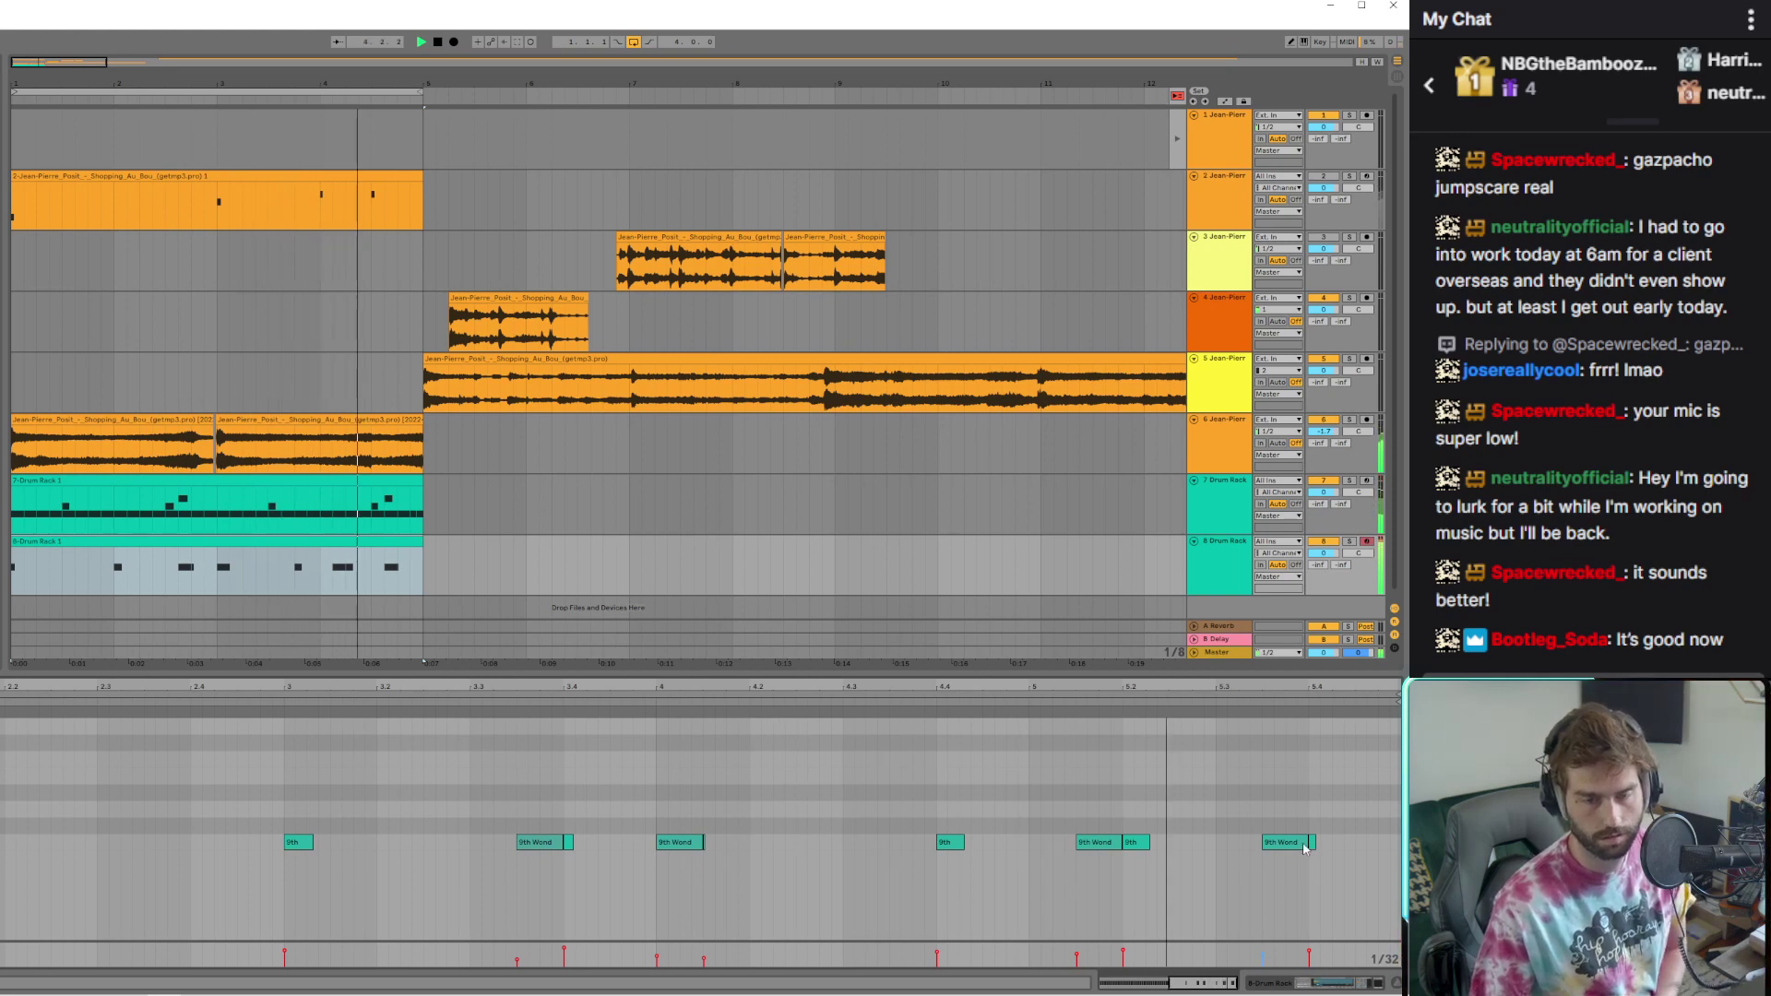
click(1313, 845)
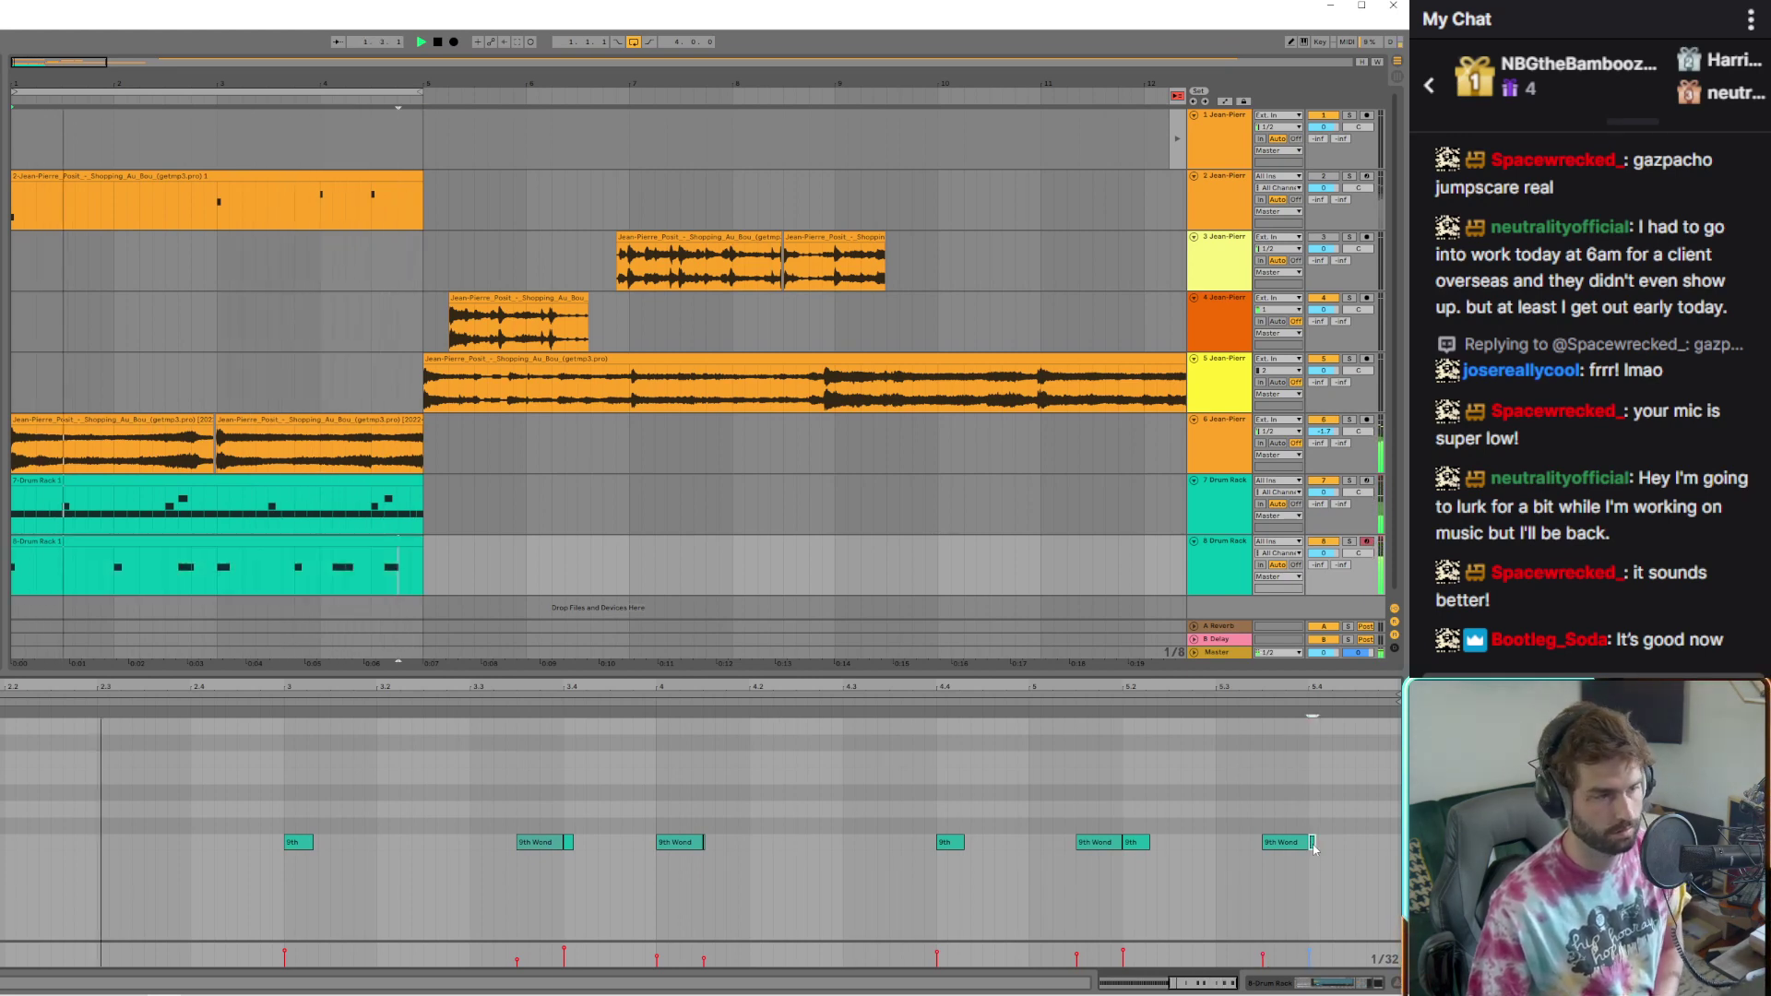
drag(1314, 843, 333, 850)
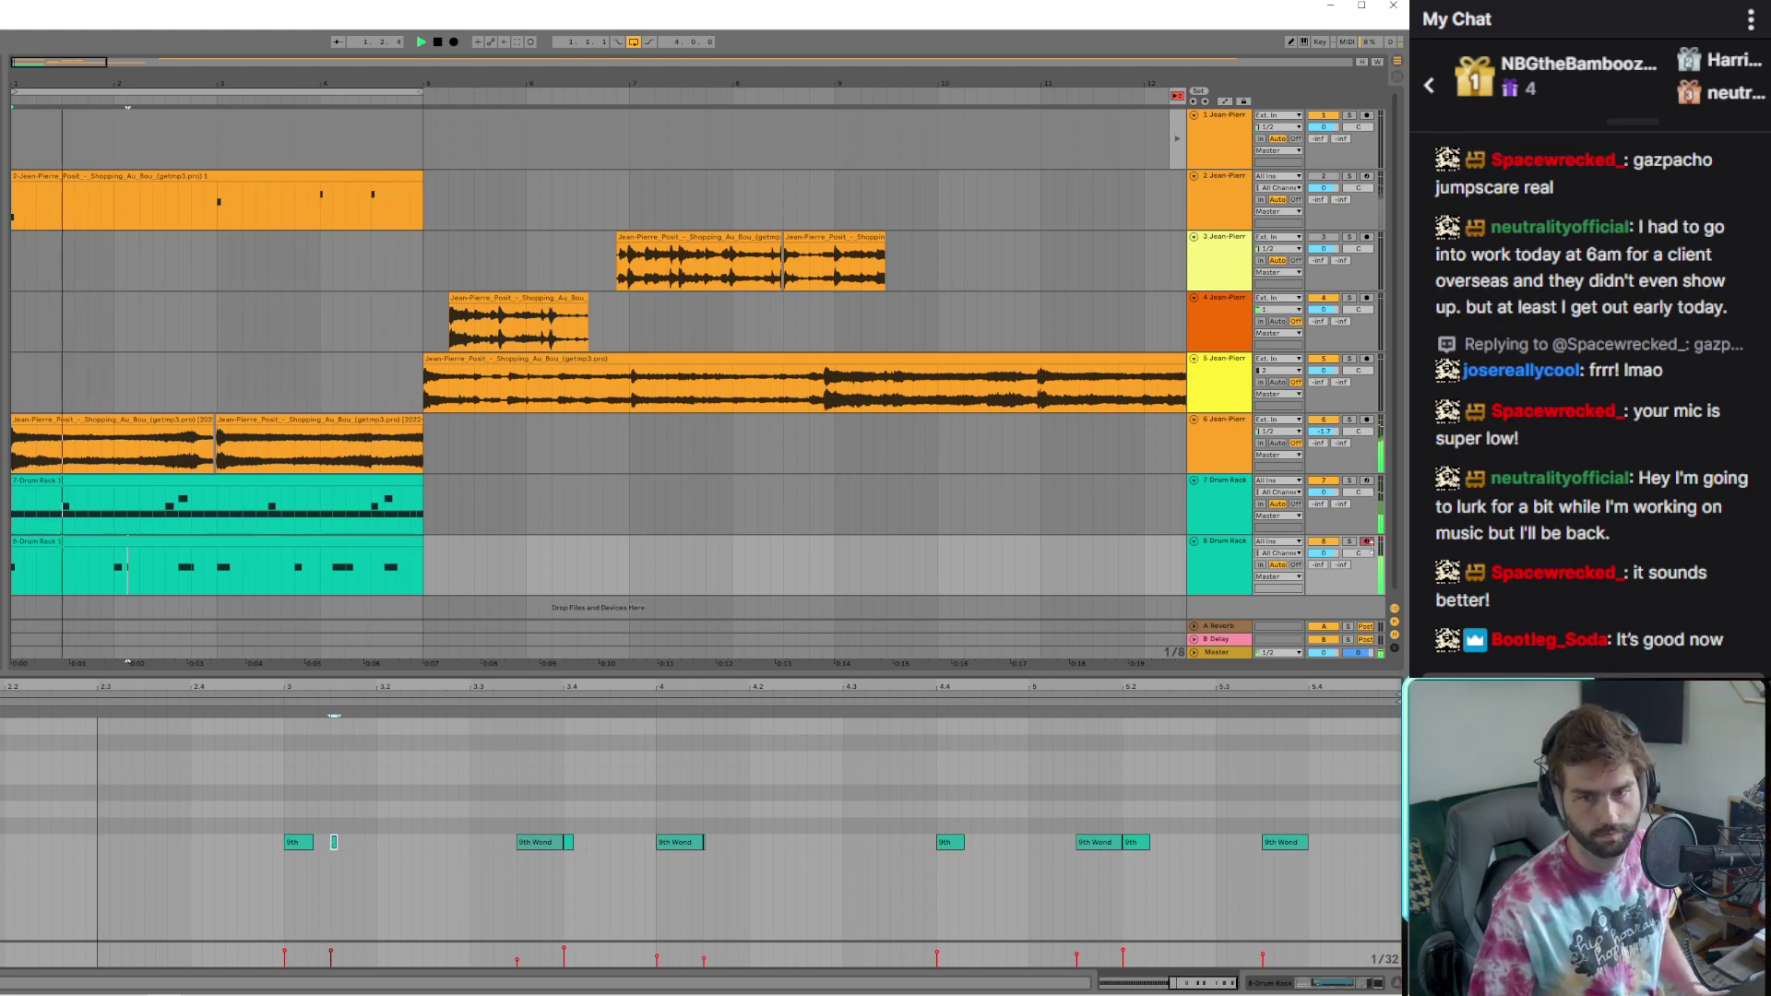
click(1233, 572)
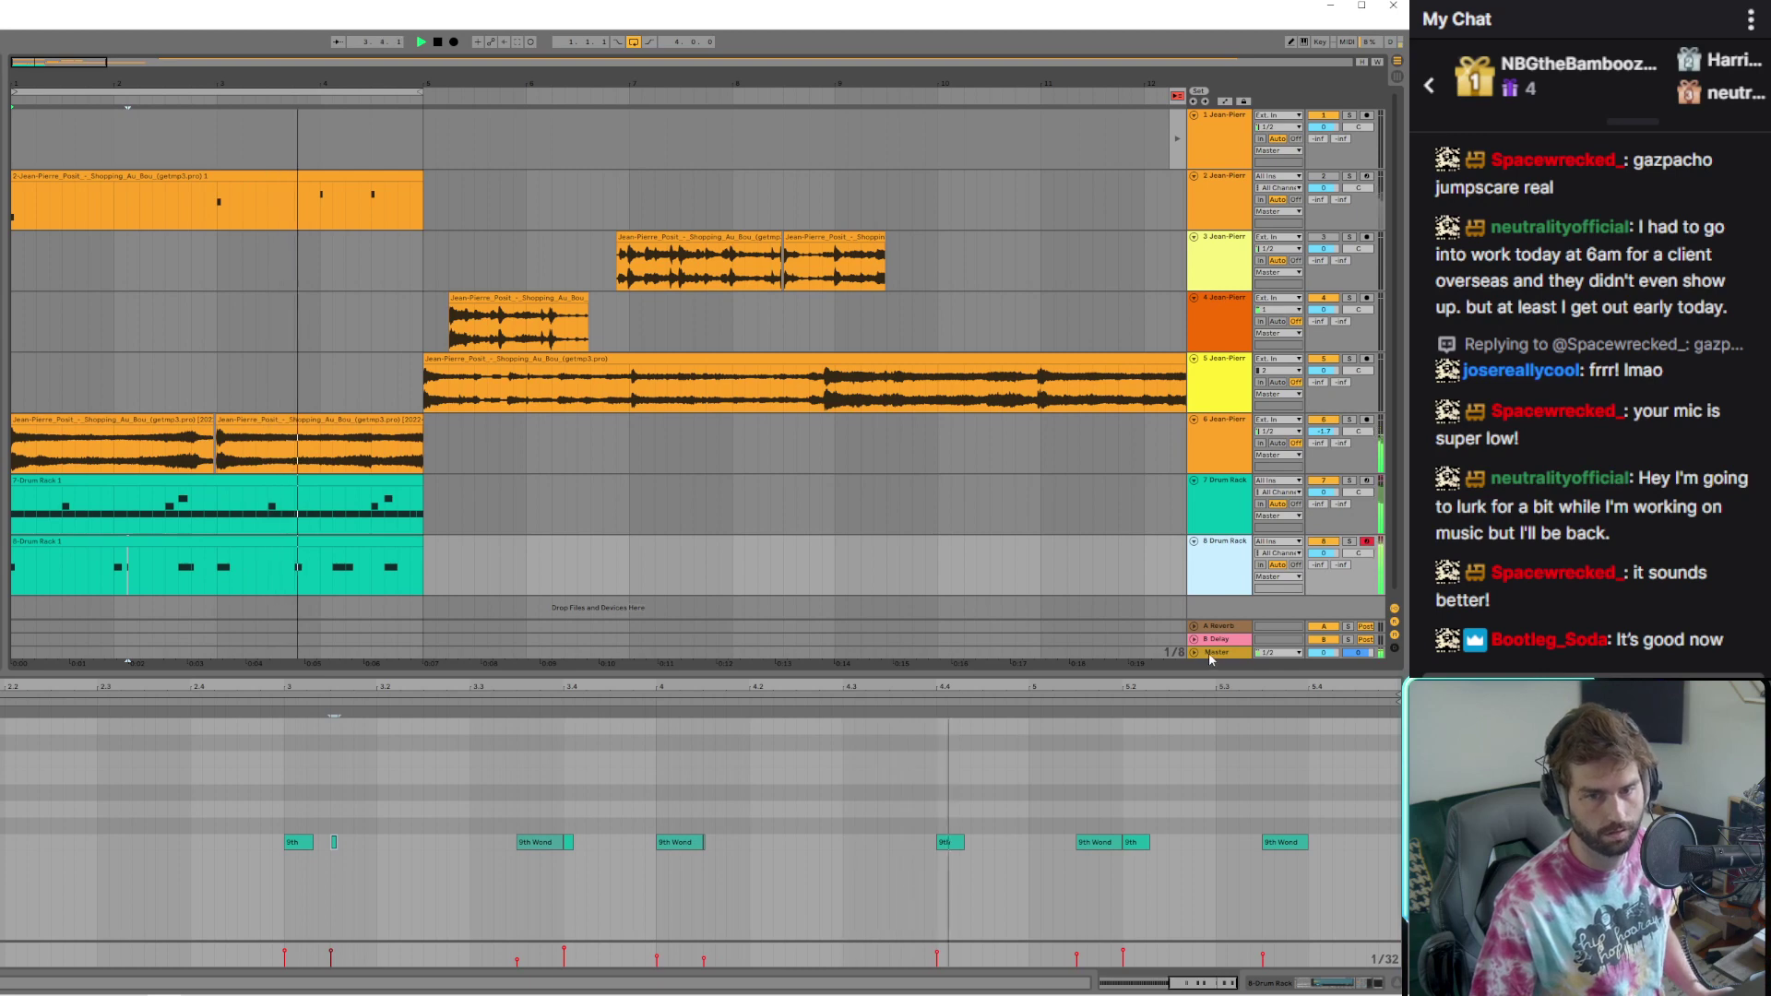
Bring up the duplicated Drum Rack track's devices and adjust the volume of track 7 against the loop
click(1213, 654)
click(179, 565)
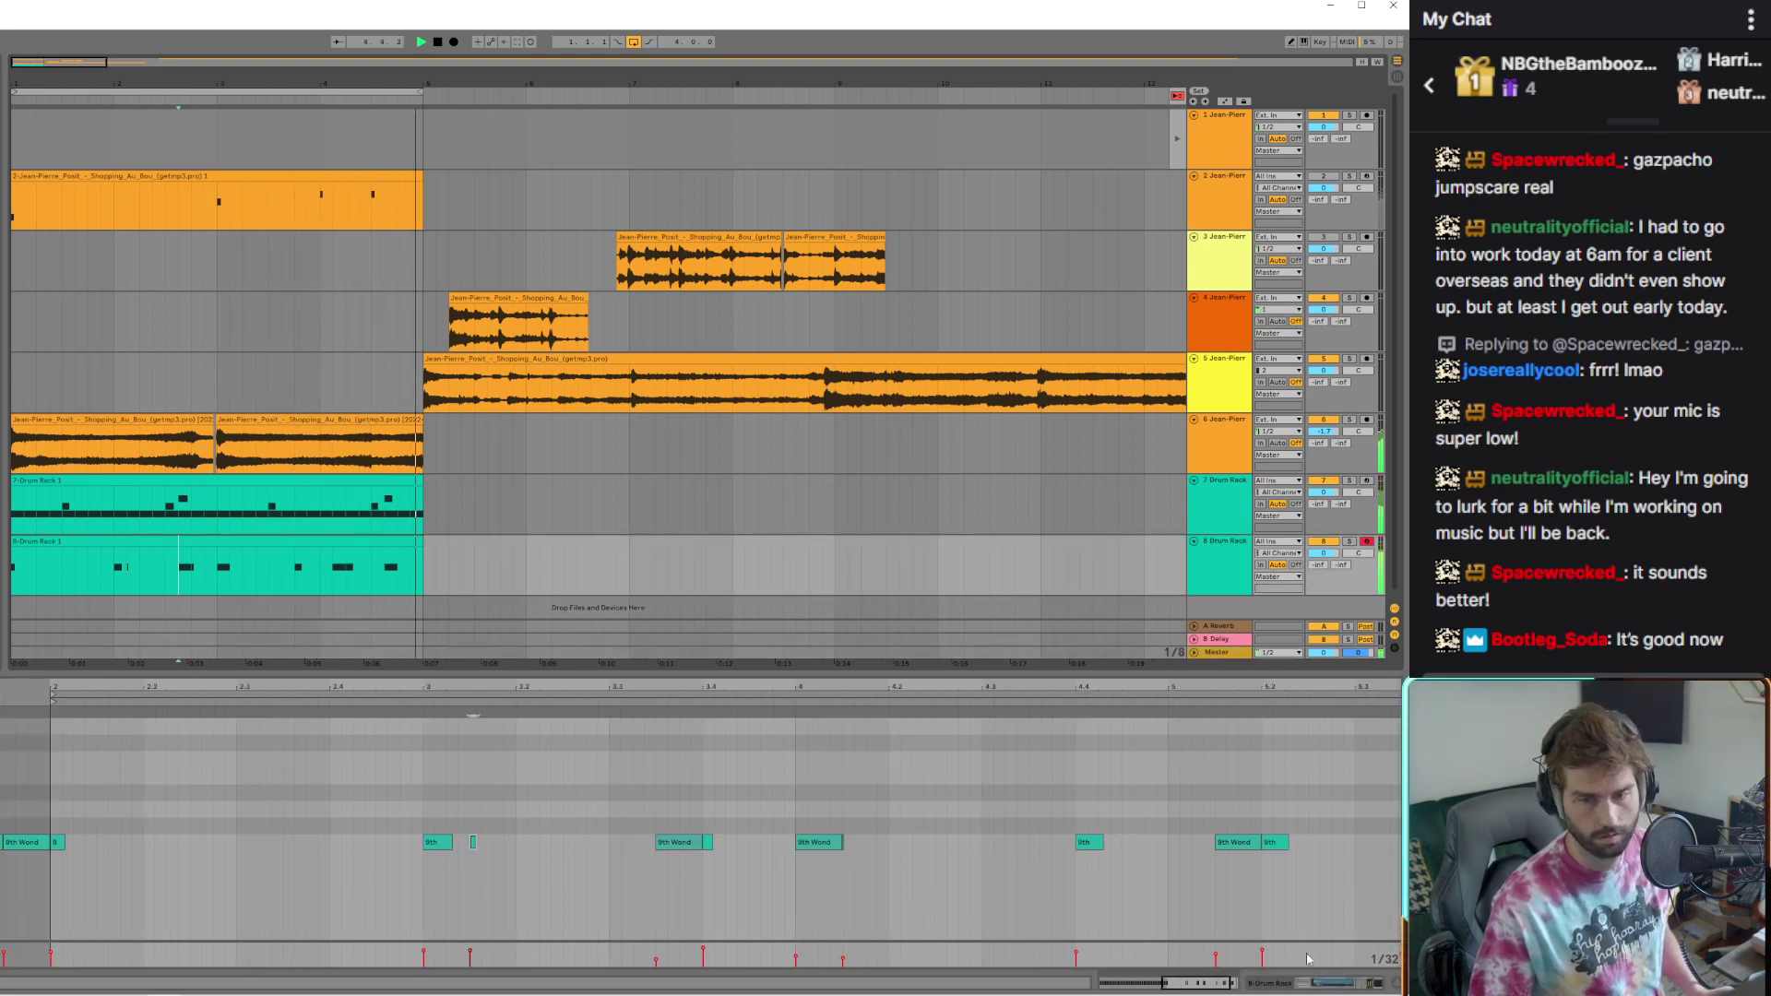
click(1315, 983)
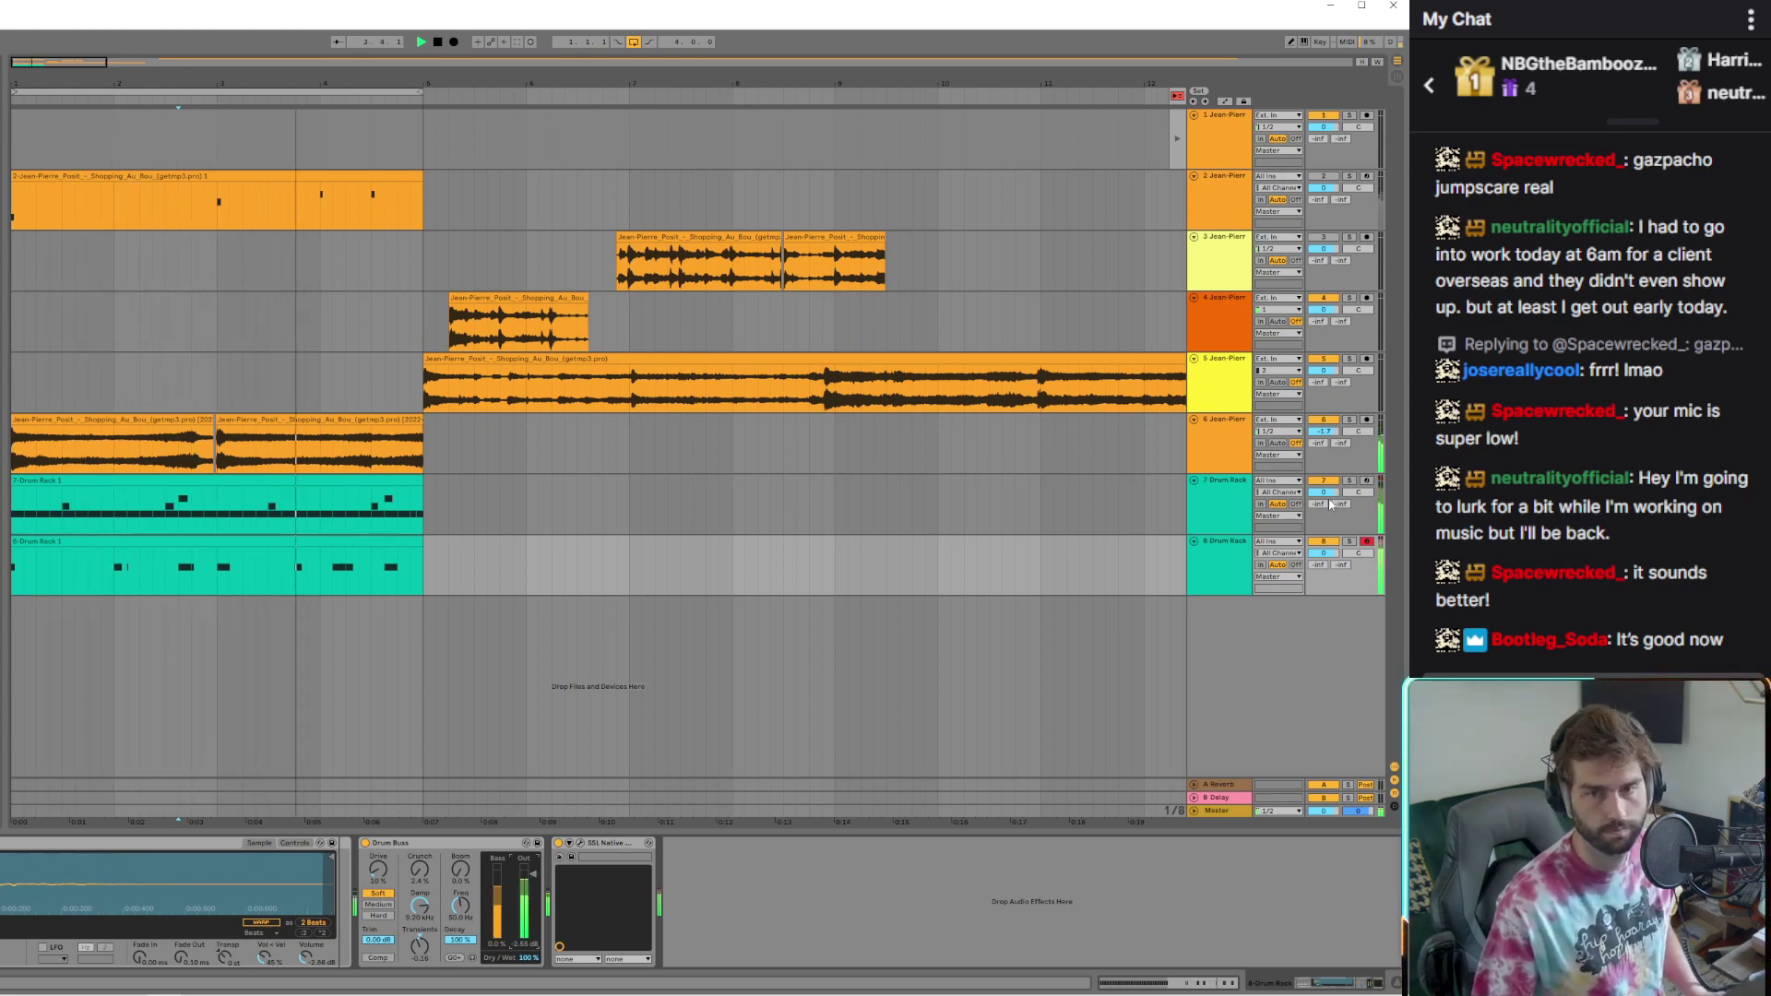
drag(1326, 494, 1326, 491)
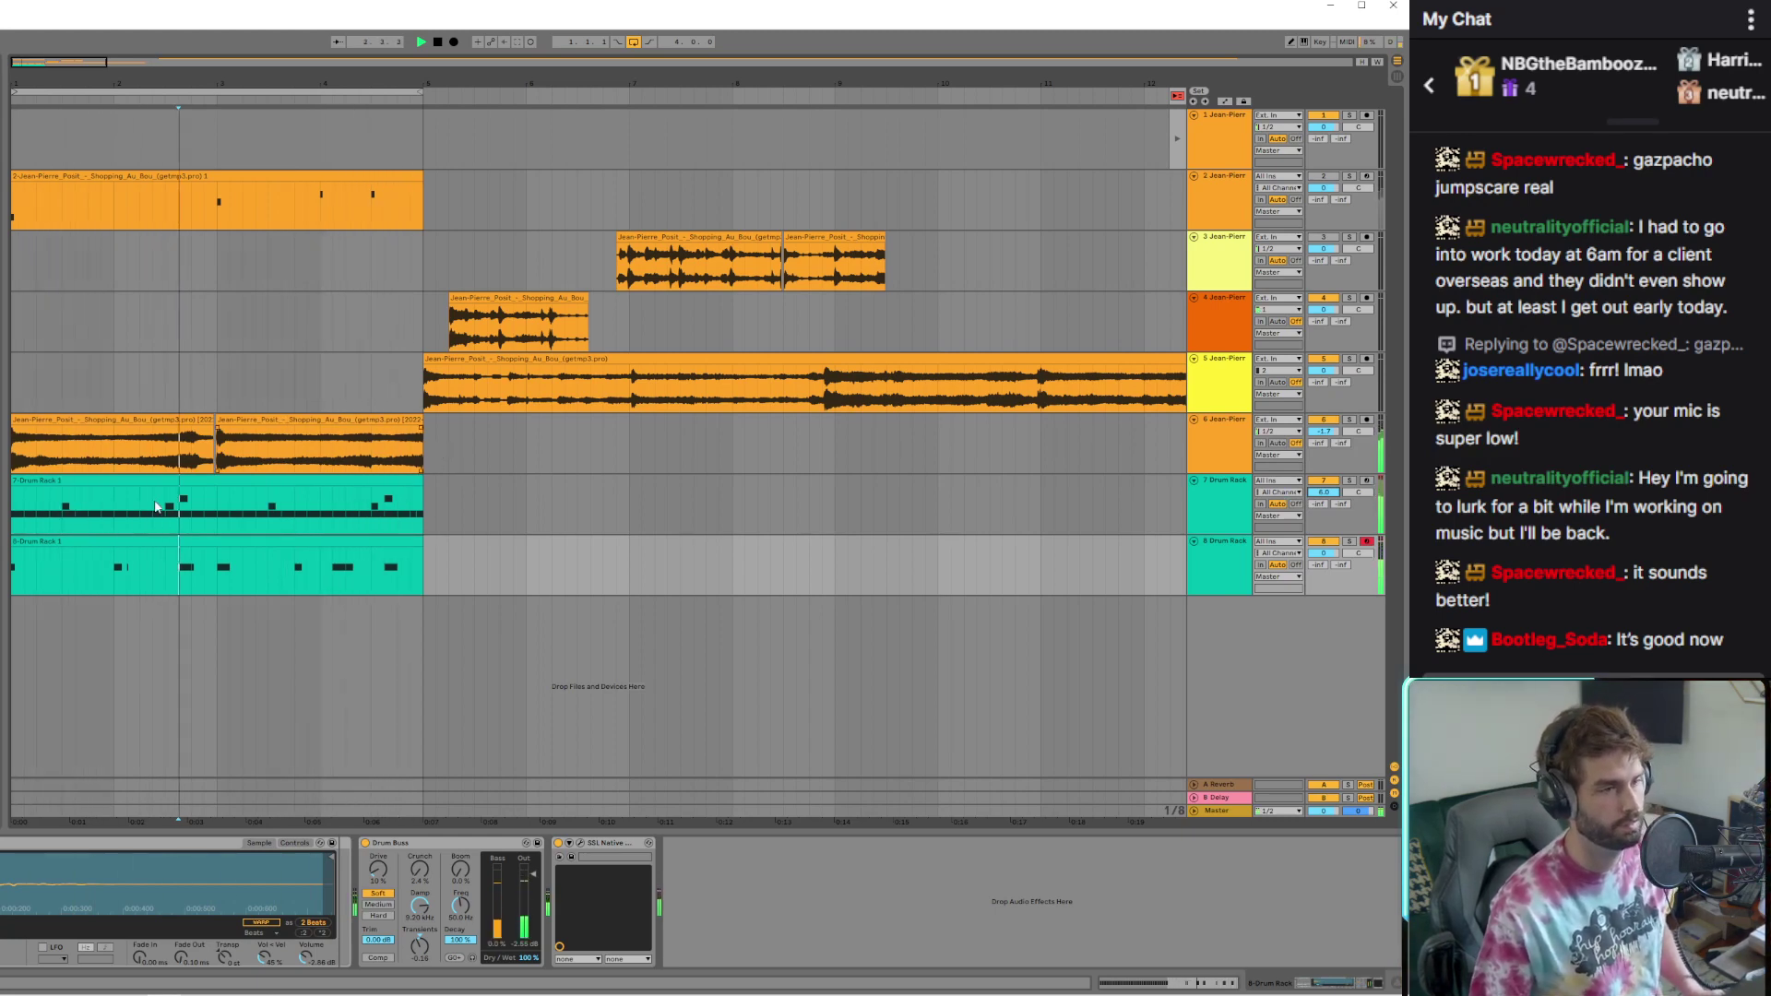
Open the drum clip on track 7 and delete the stray Thumbs note at its end
click(155, 478)
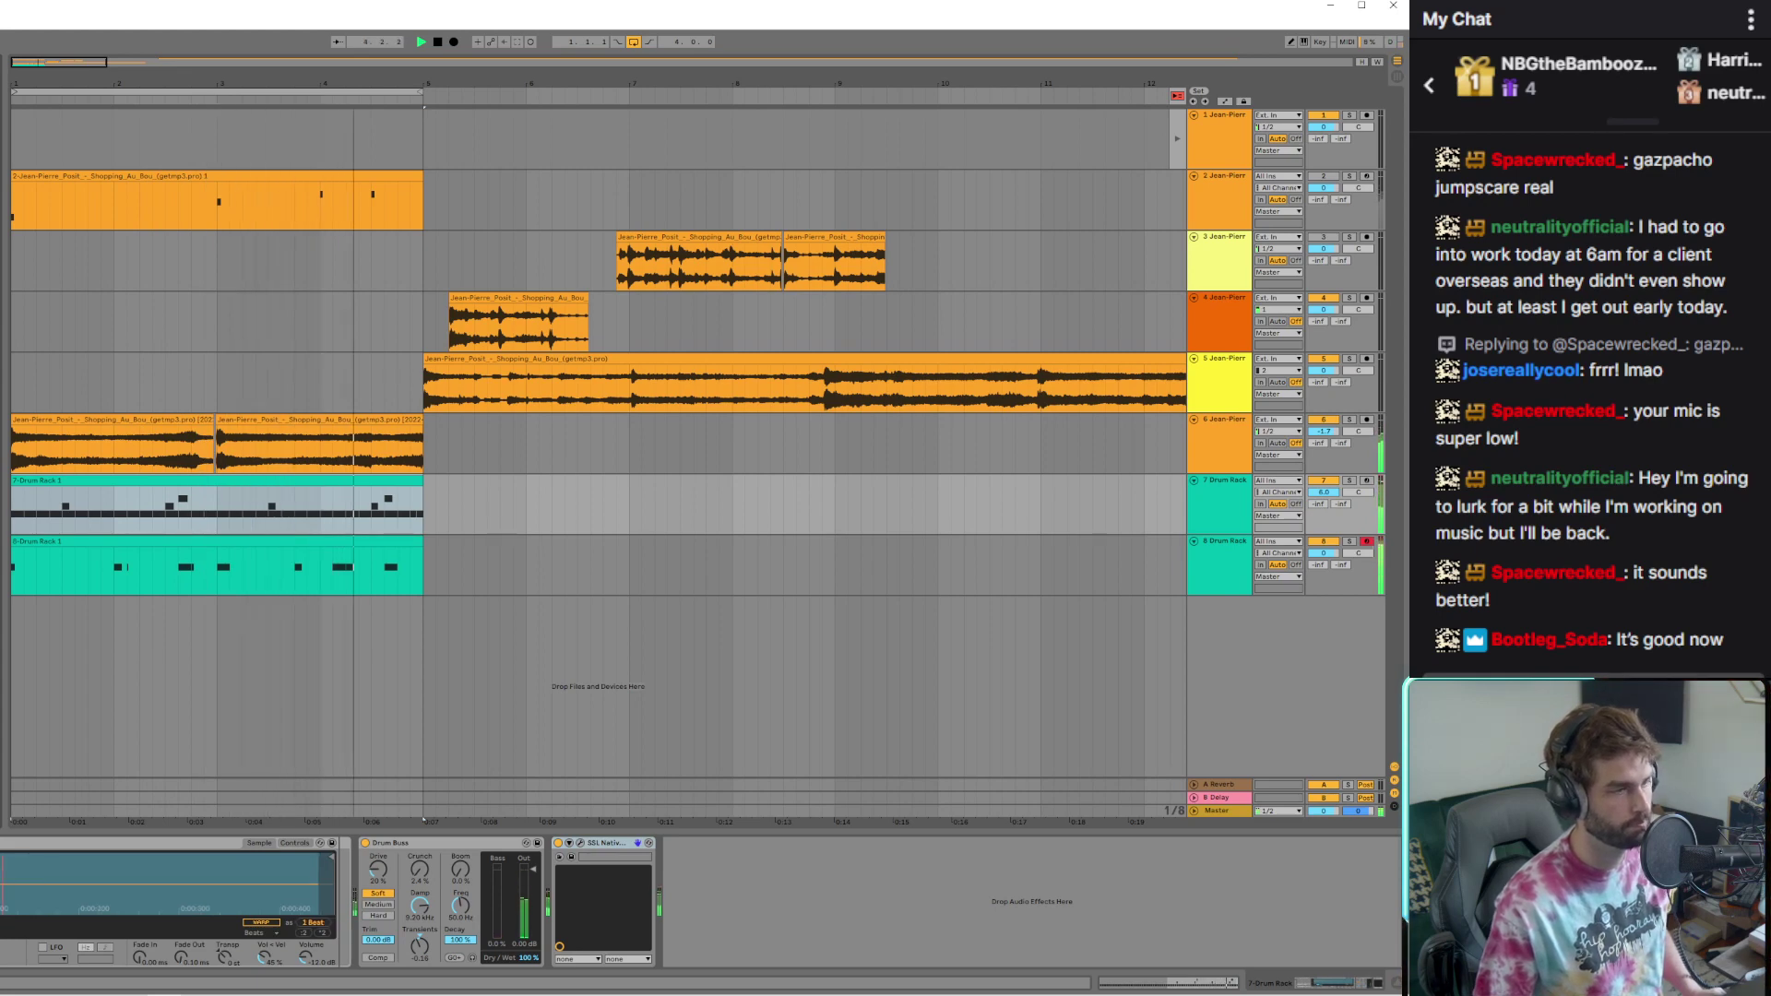
double_click(83, 492)
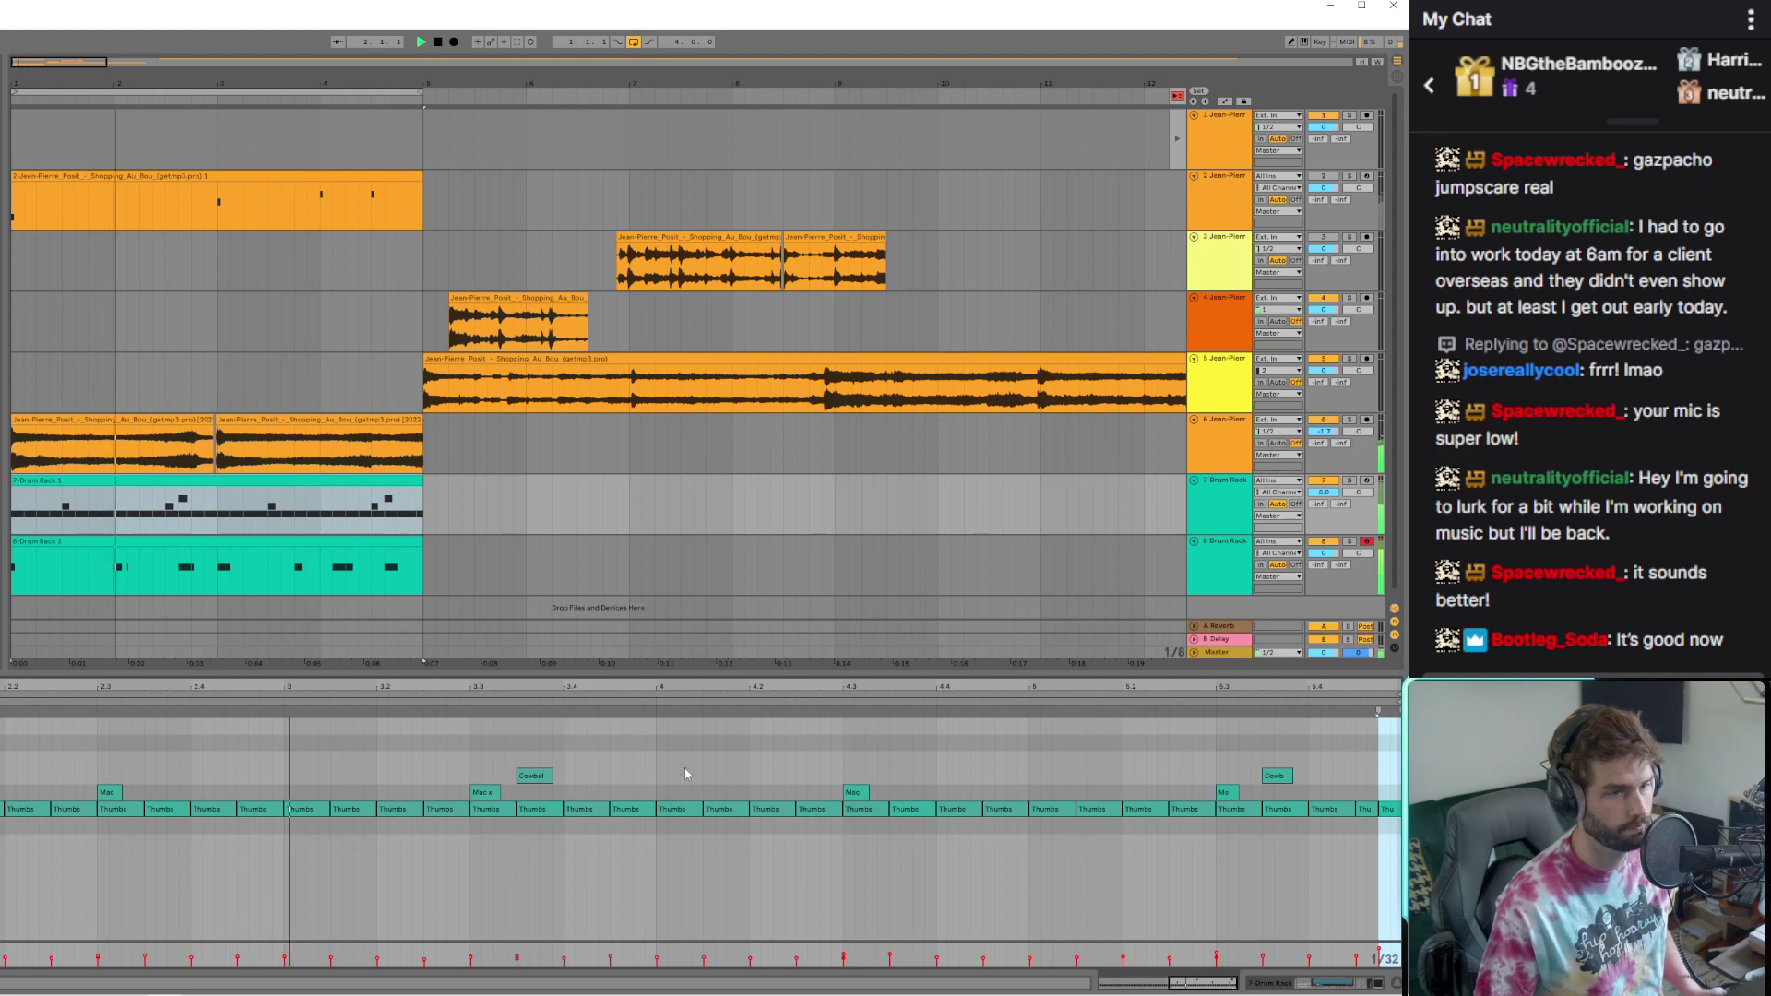
key(Delete)
drag(1377, 809, 1397, 811)
click(1395, 809)
Select the full row of Thumbs notes in track 7's clip and nudge it slightly later
drag(2, 804, 1399, 823)
scroll(71, 811, up, 5)
drag(73, 811, 90, 812)
key(Right)
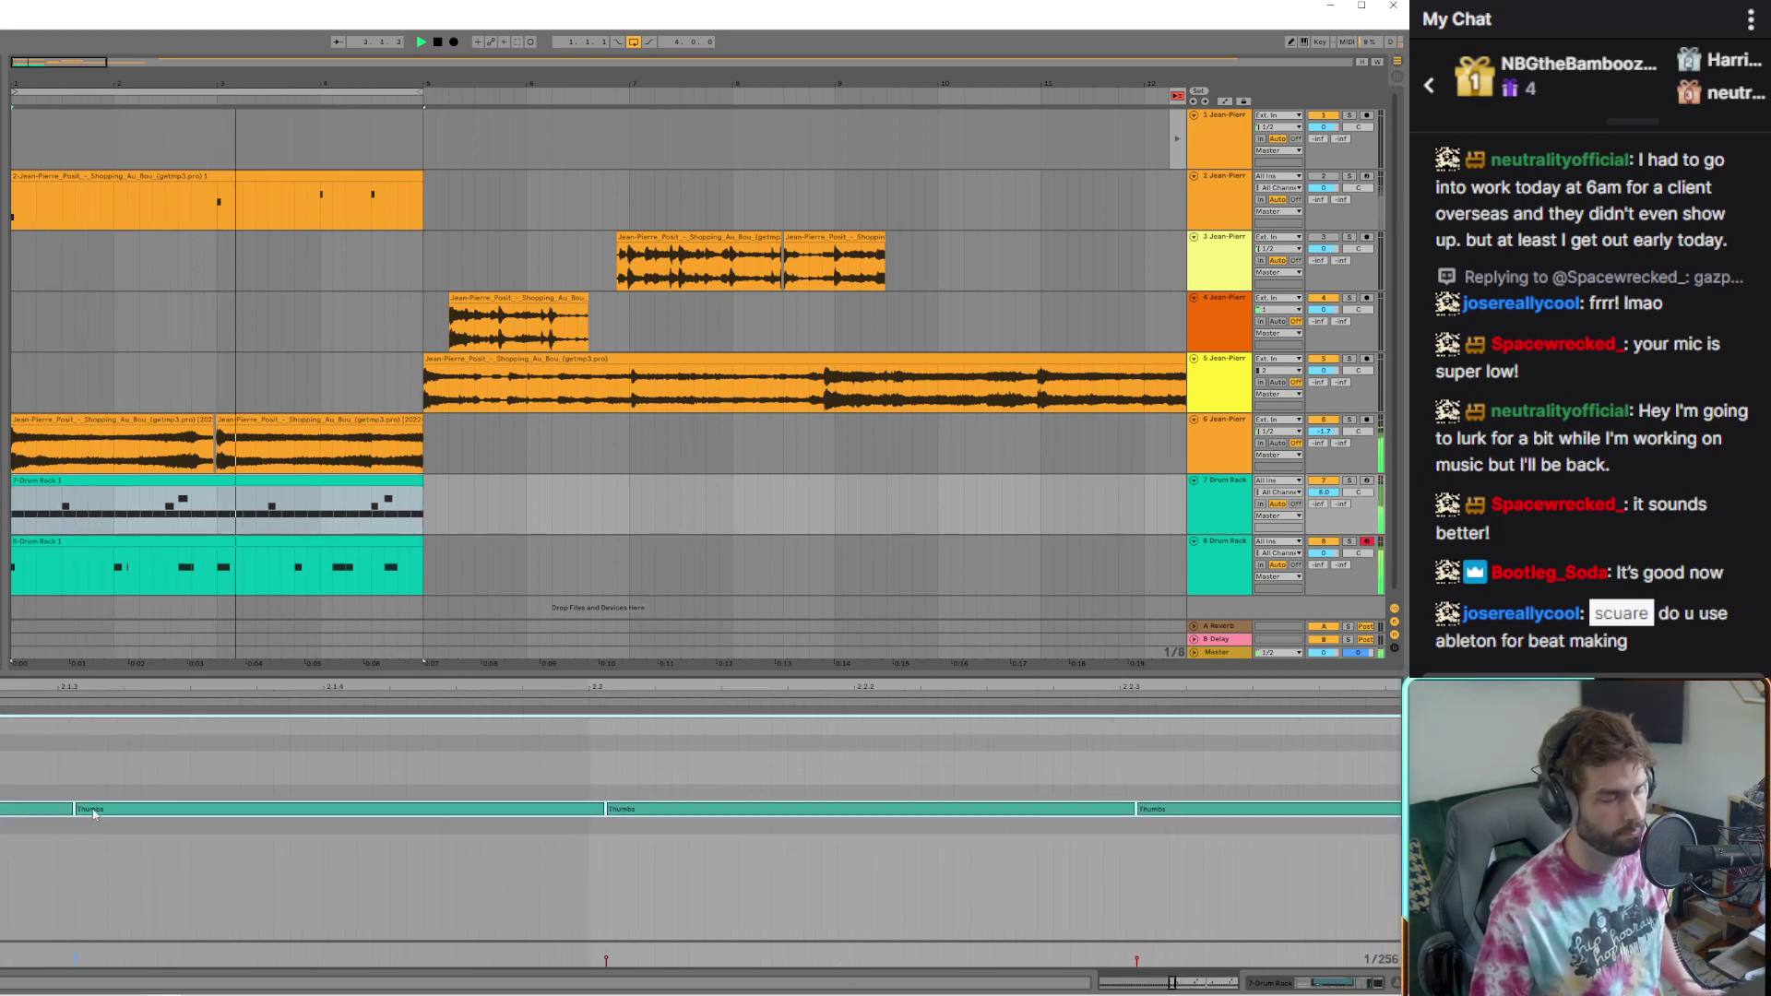
scroll(99, 820, down, 5)
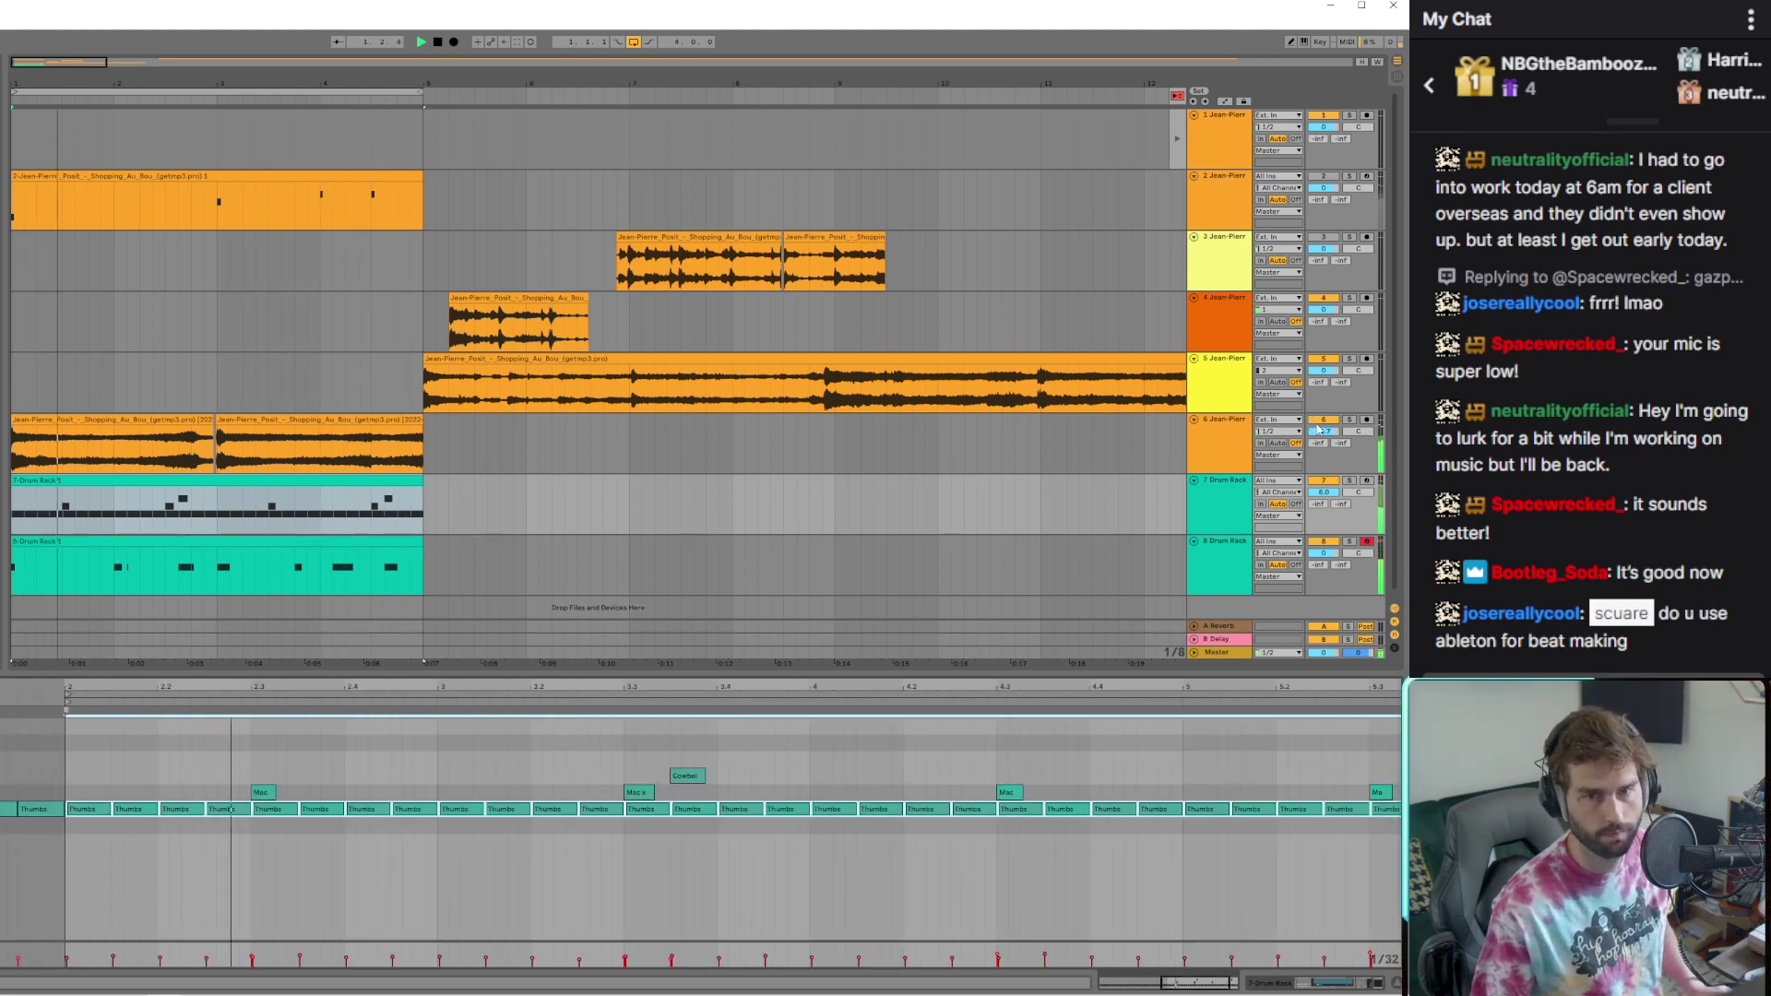
Try track 4's sample clip at bar 1 and the first track 3 clip at bar 3 on track 4, adjusting the first clip's length
click(460, 397)
key(w)
key(w)
mouse_move(489, 364)
mouse_down()
mouse_move(78, 368)
mouse_move(498, 369)
mouse_move(504, 353)
mouse_up()
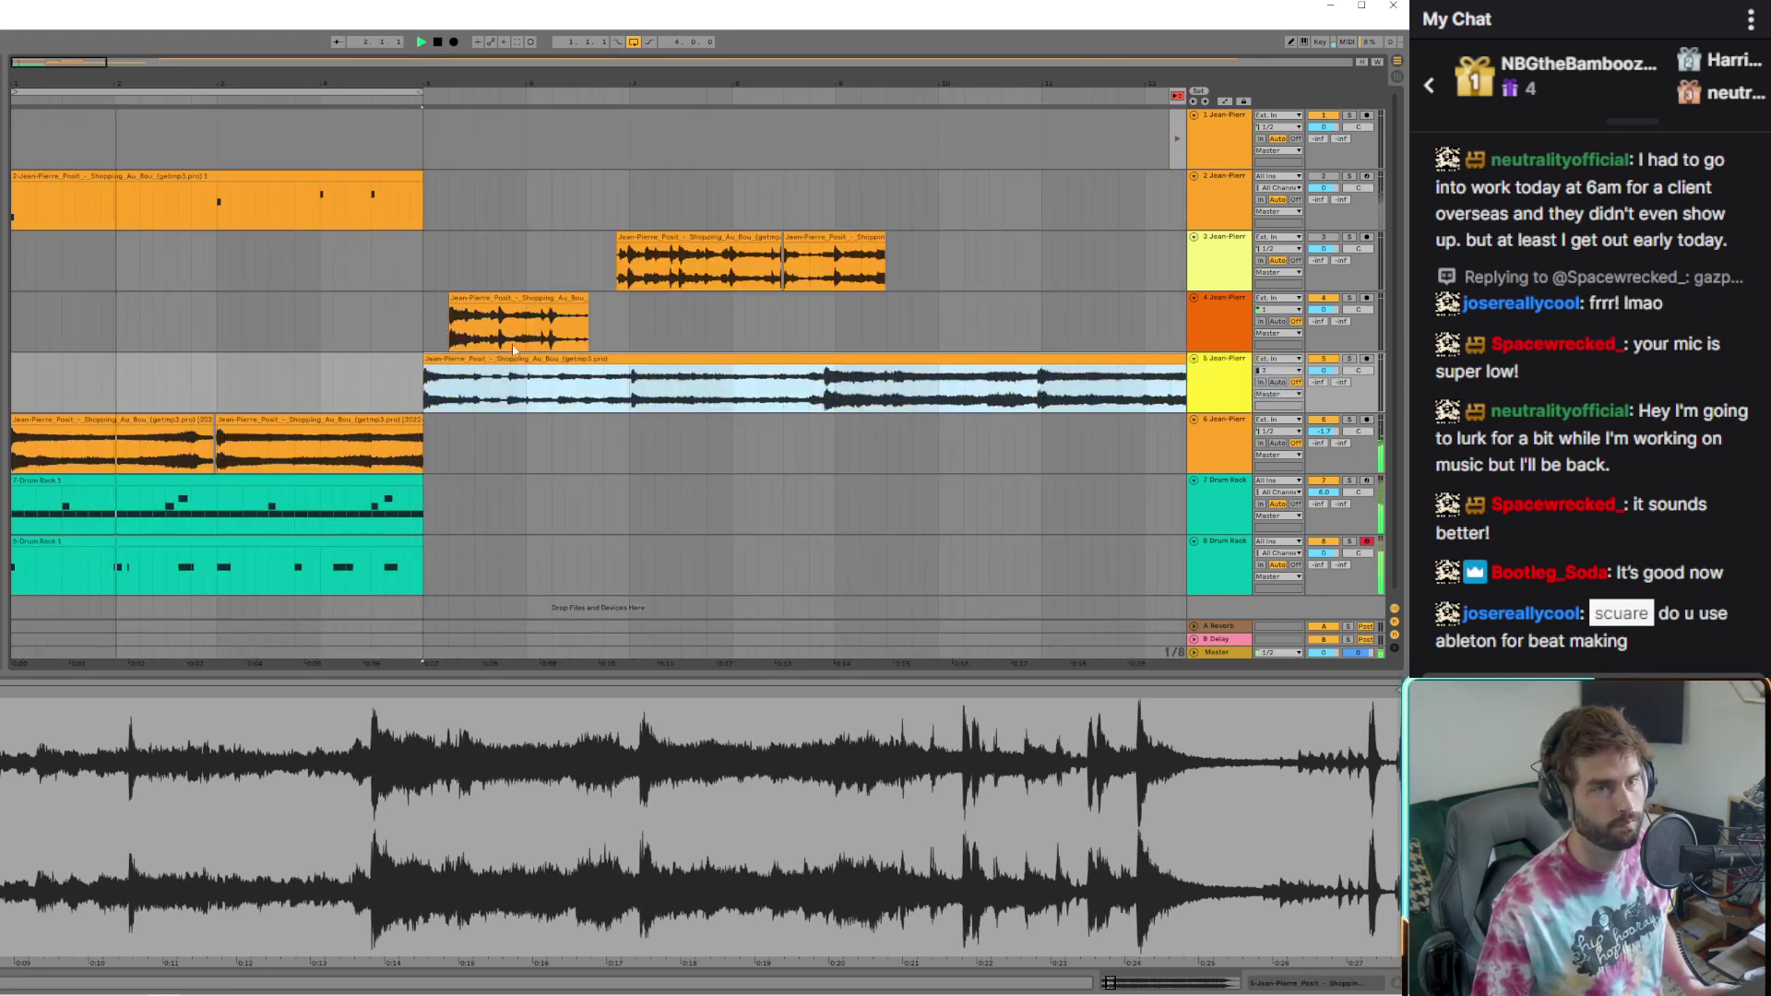
drag(559, 293, 143, 321)
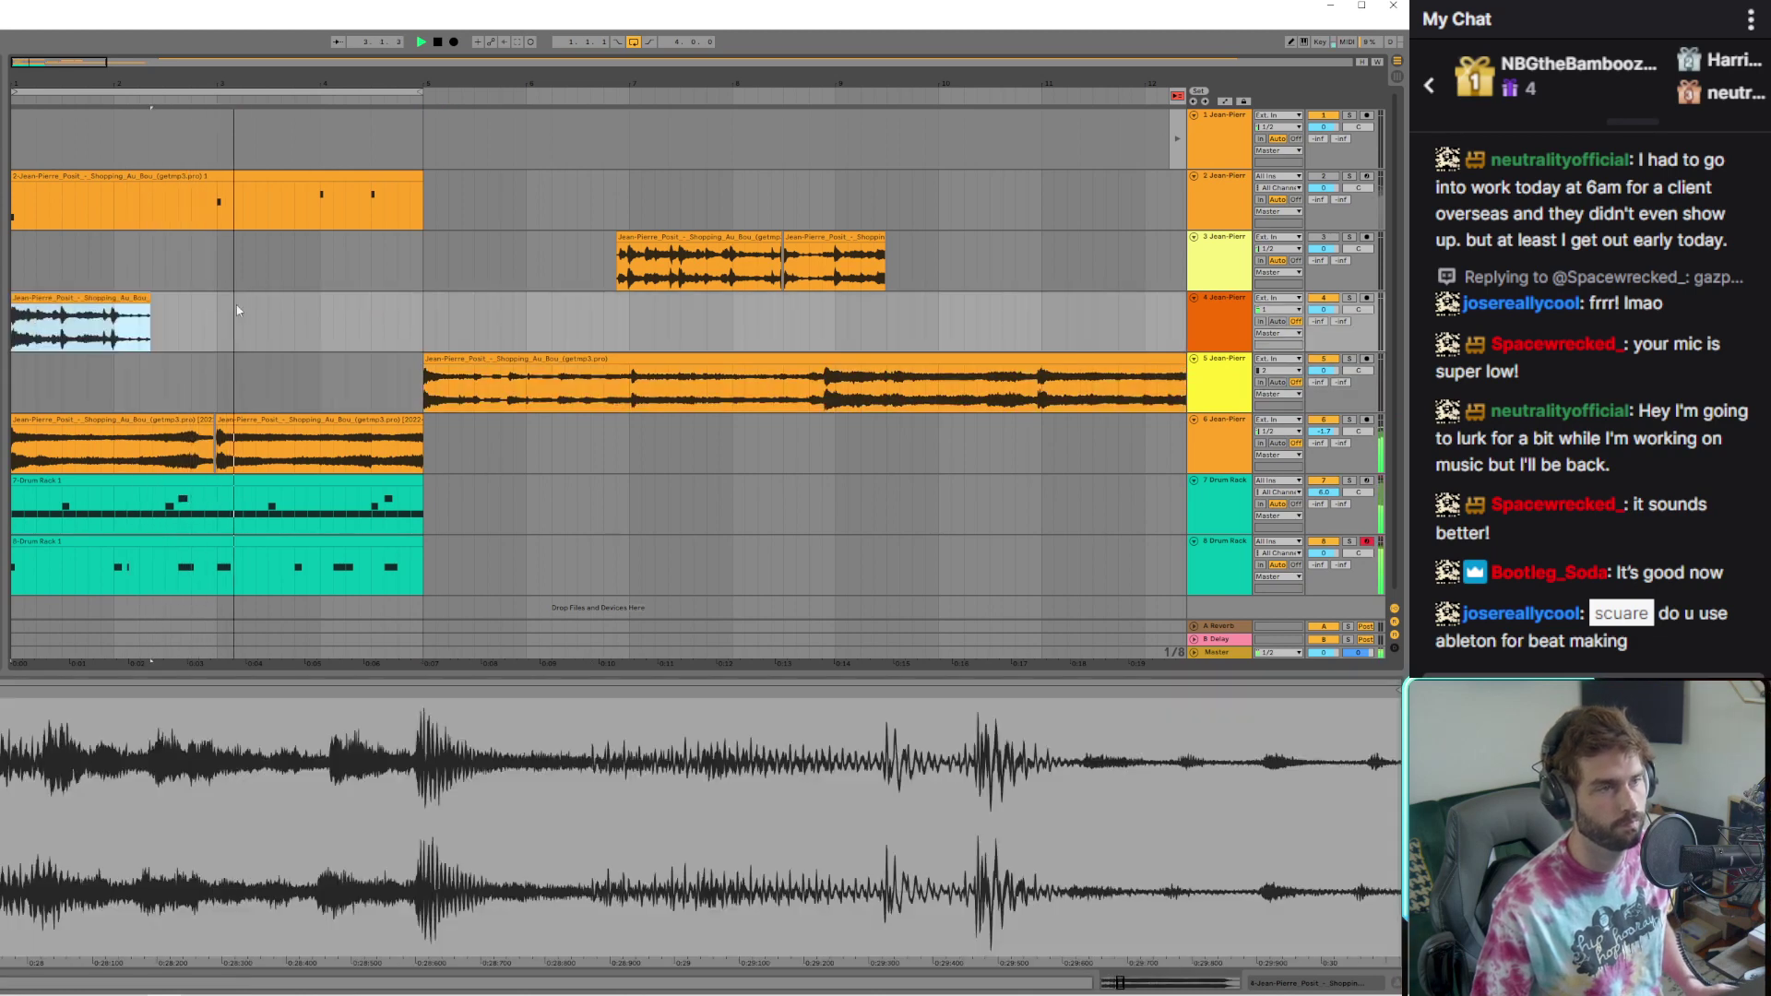
drag(669, 249, 270, 348)
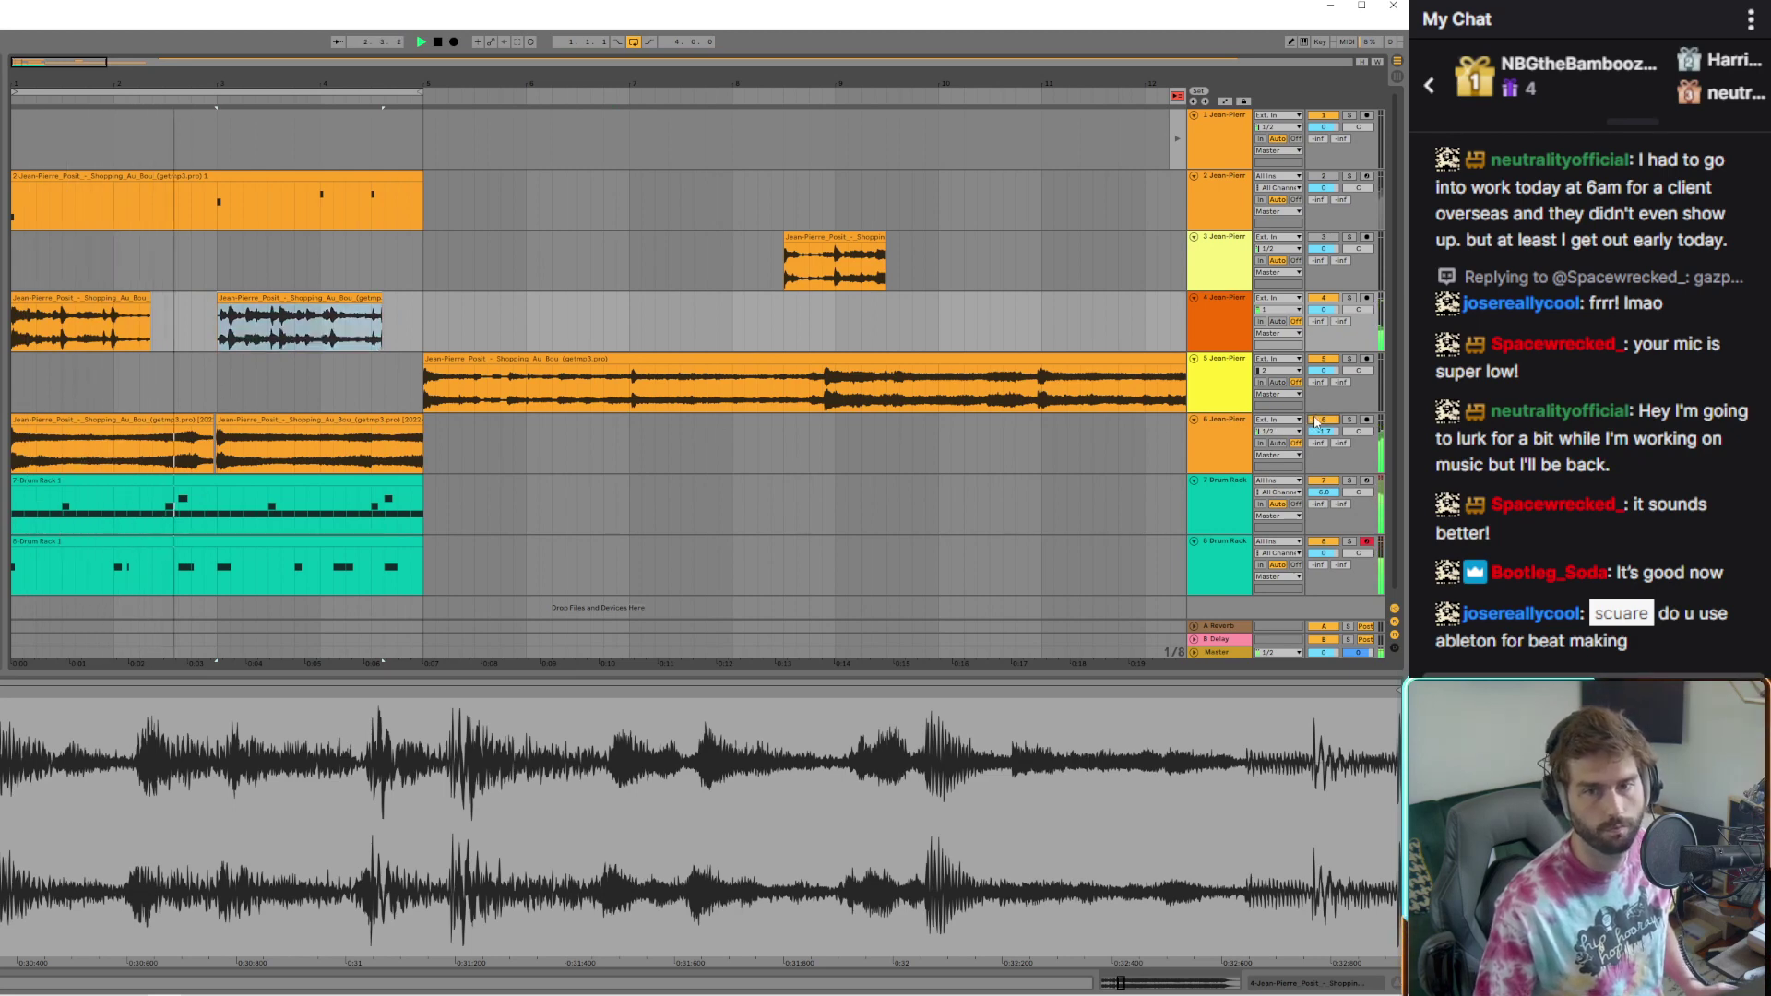
click(145, 299)
drag(148, 304, 214, 310)
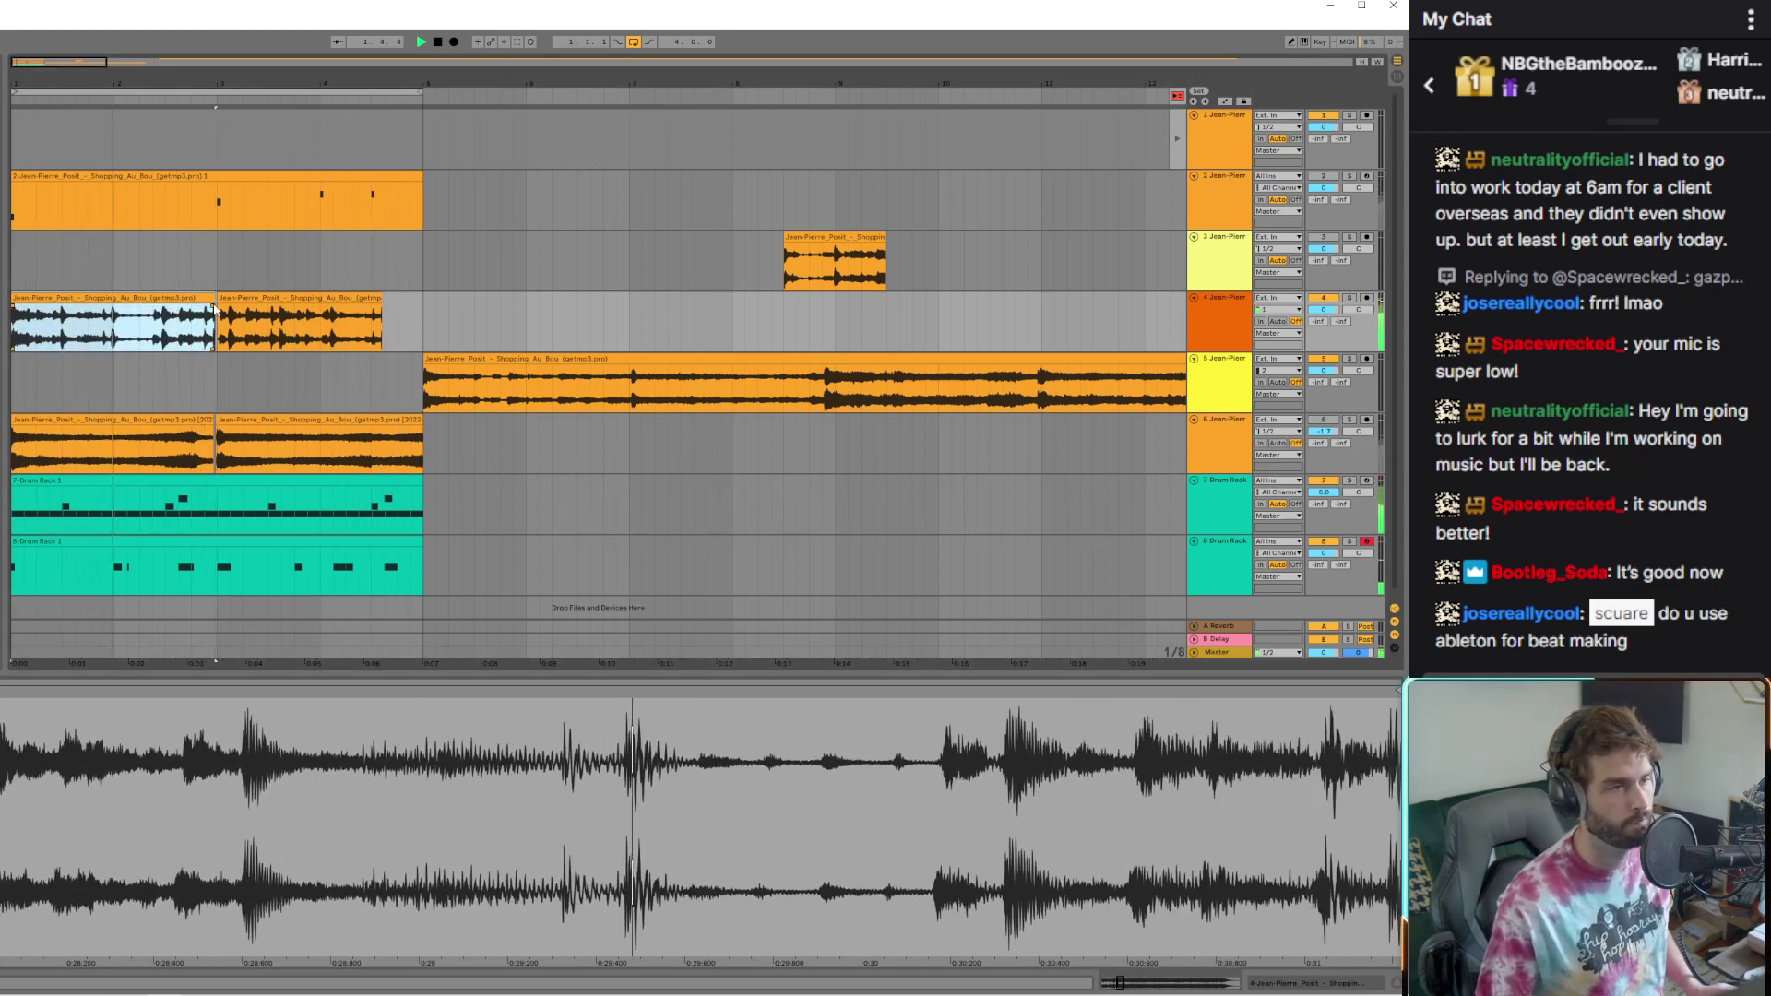
drag(216, 311, 153, 311)
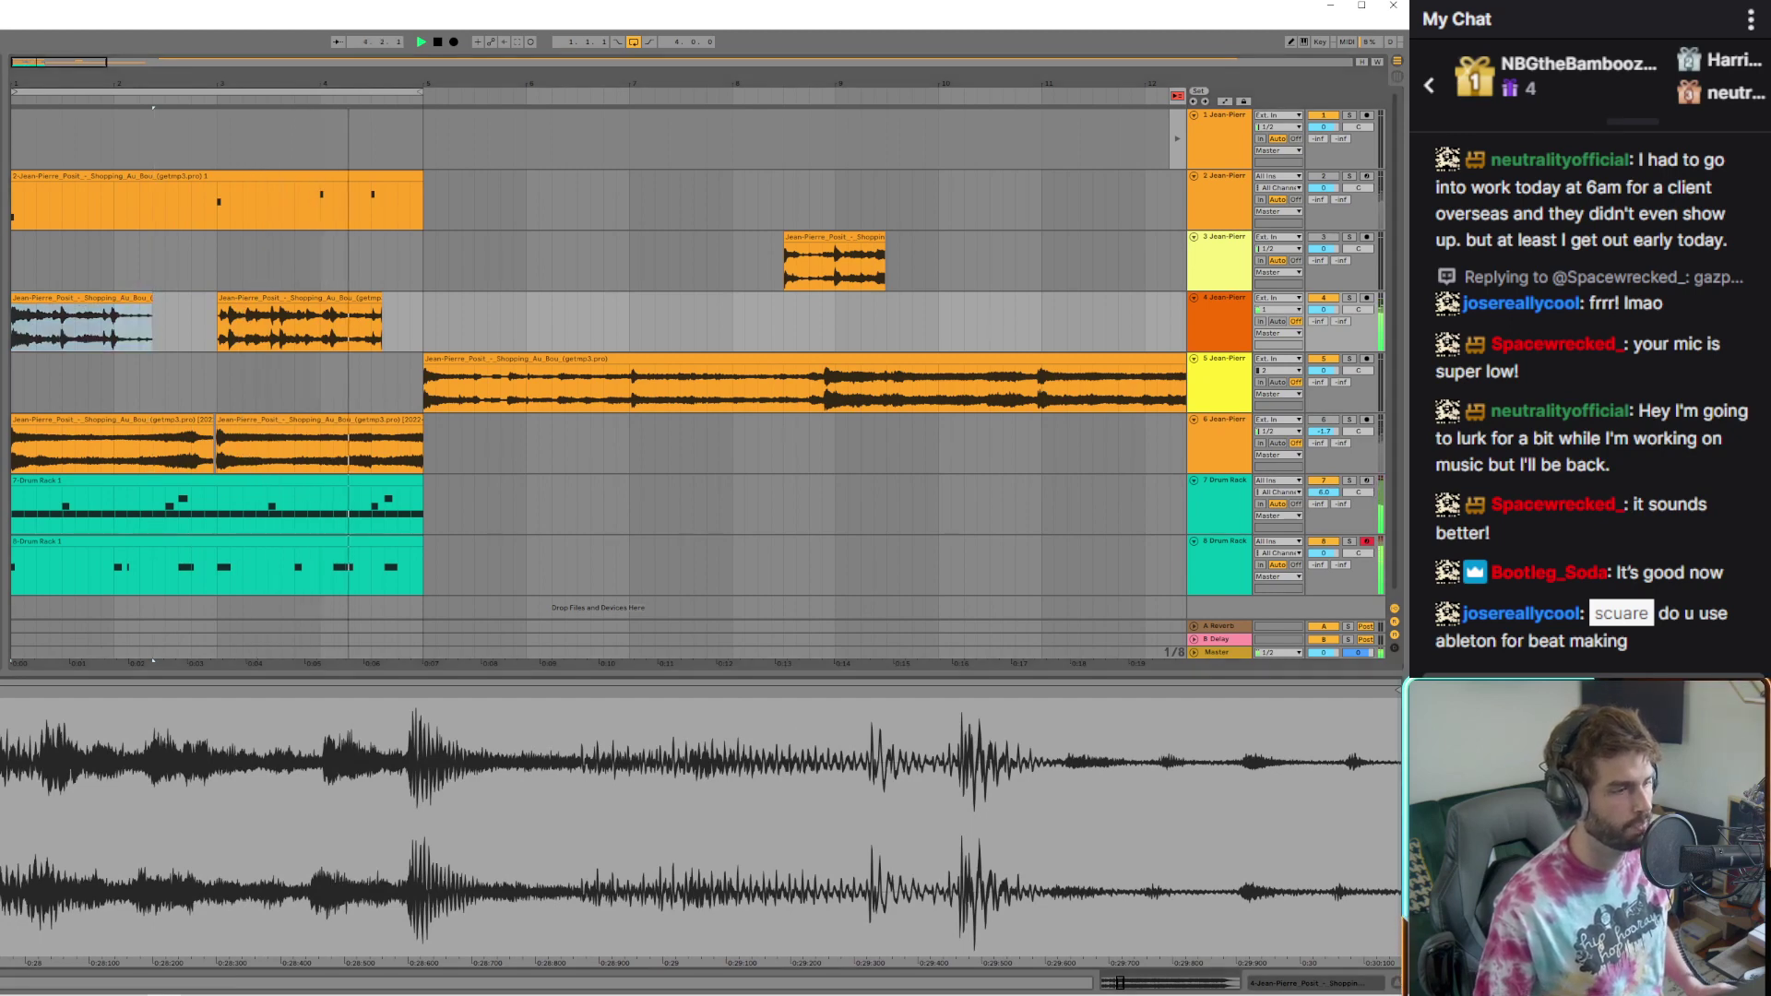
Delete both sample clips in the first four bars of track 4
click(325, 421)
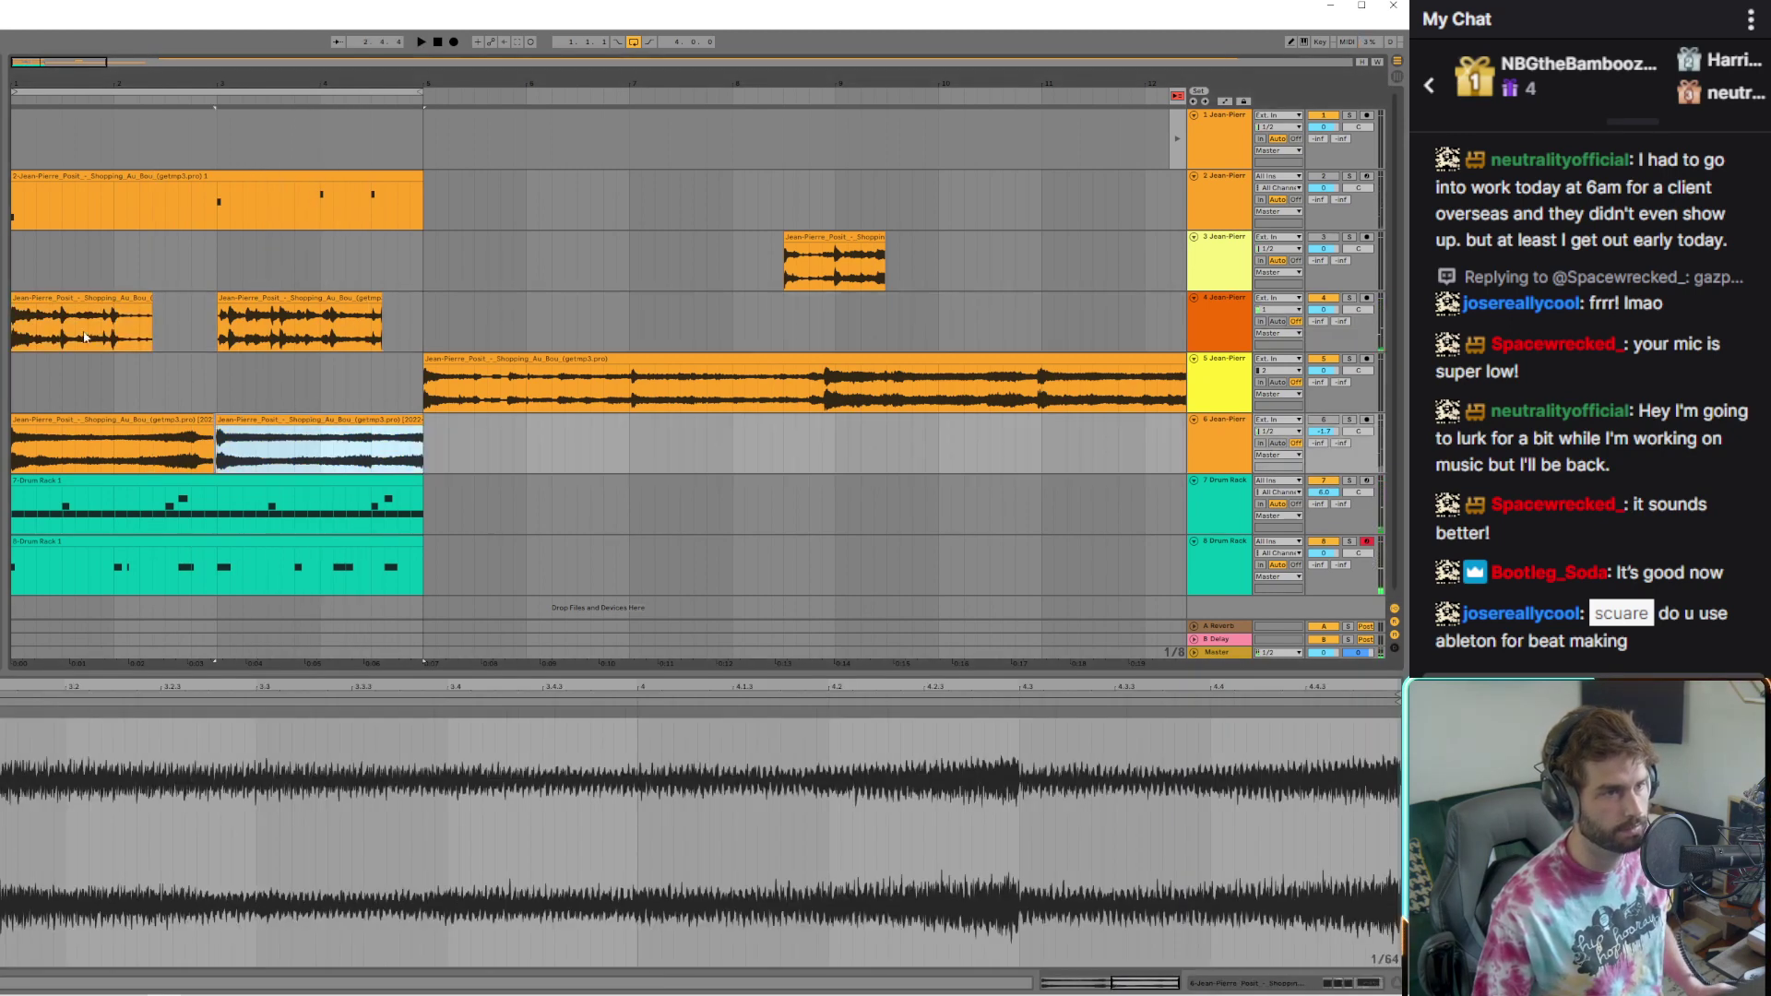
drag(420, 420, 763, 446)
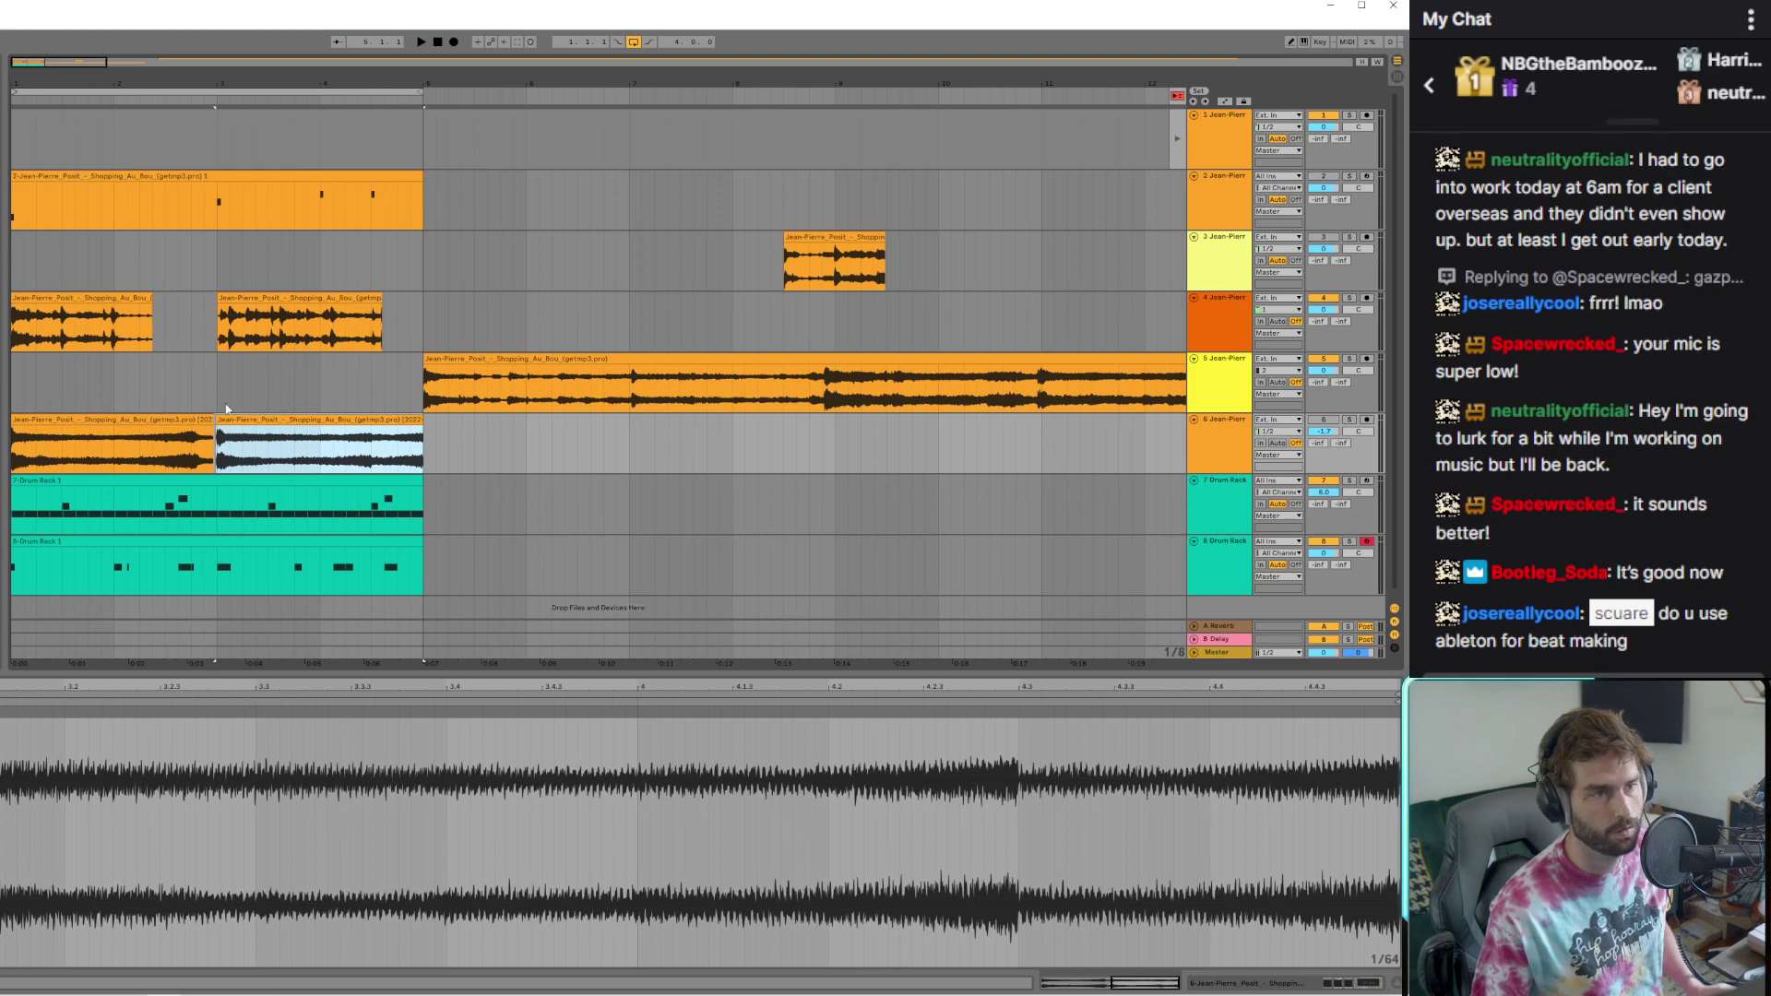
click(354, 298)
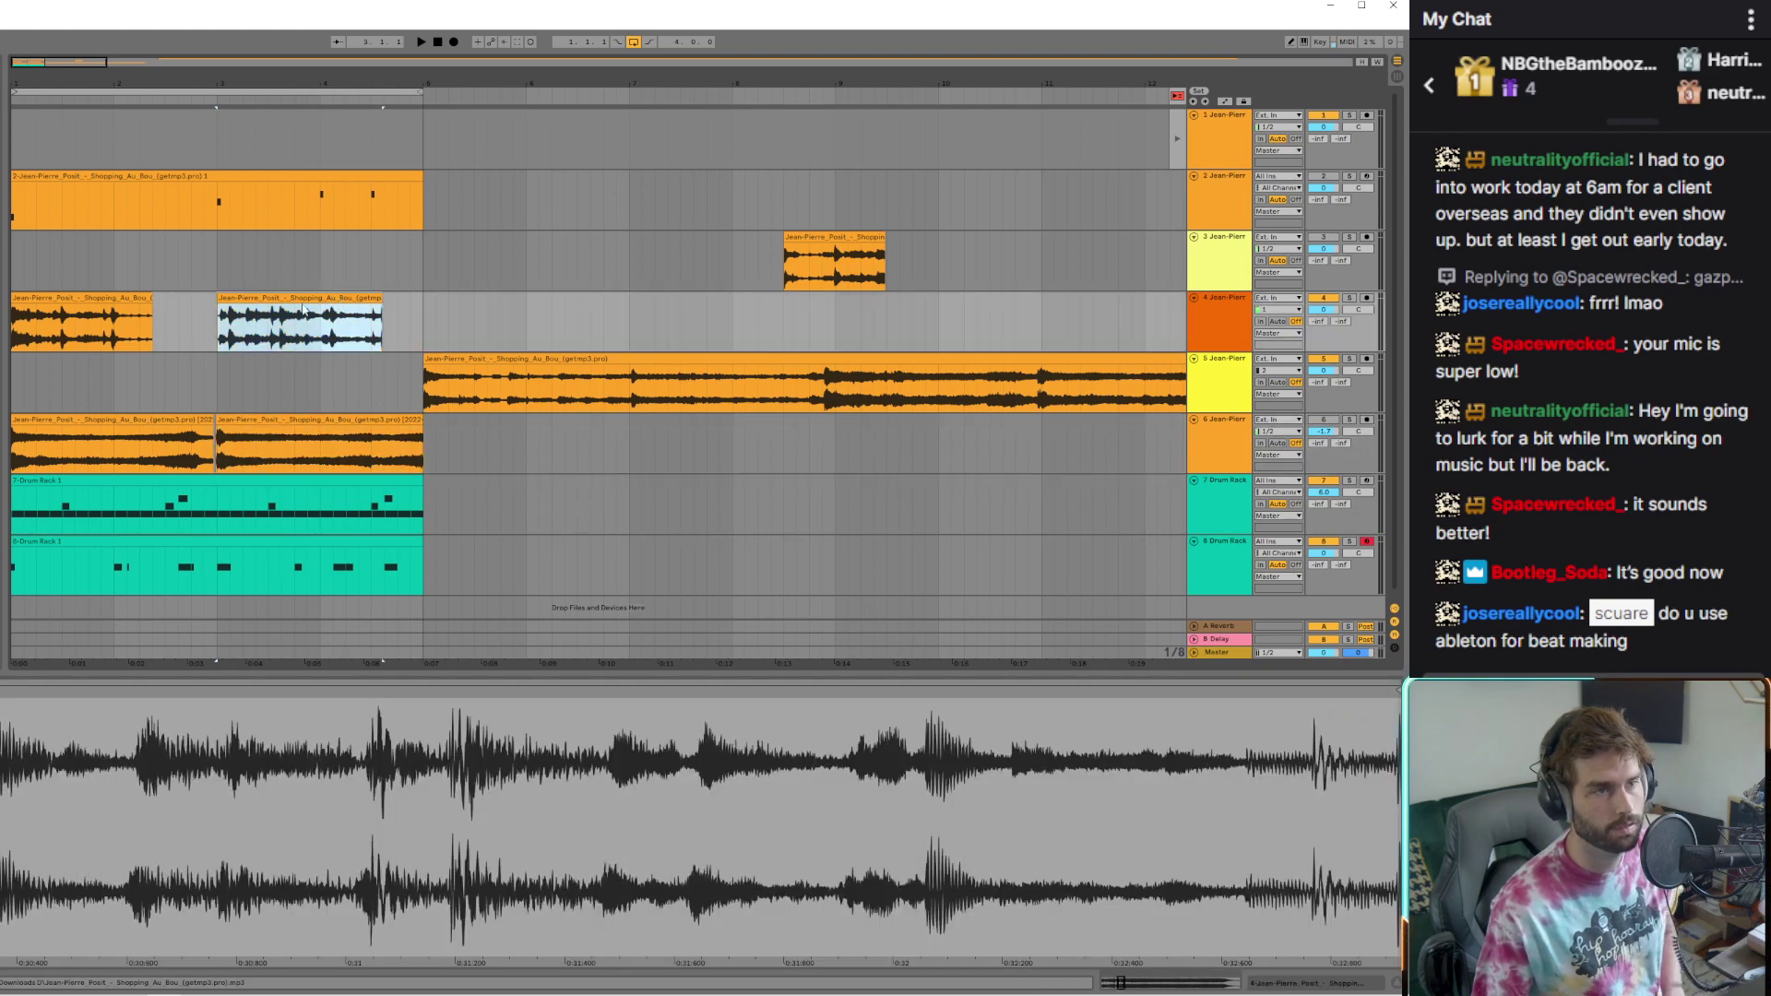
key(Delete)
click(96, 298)
key(Delete)
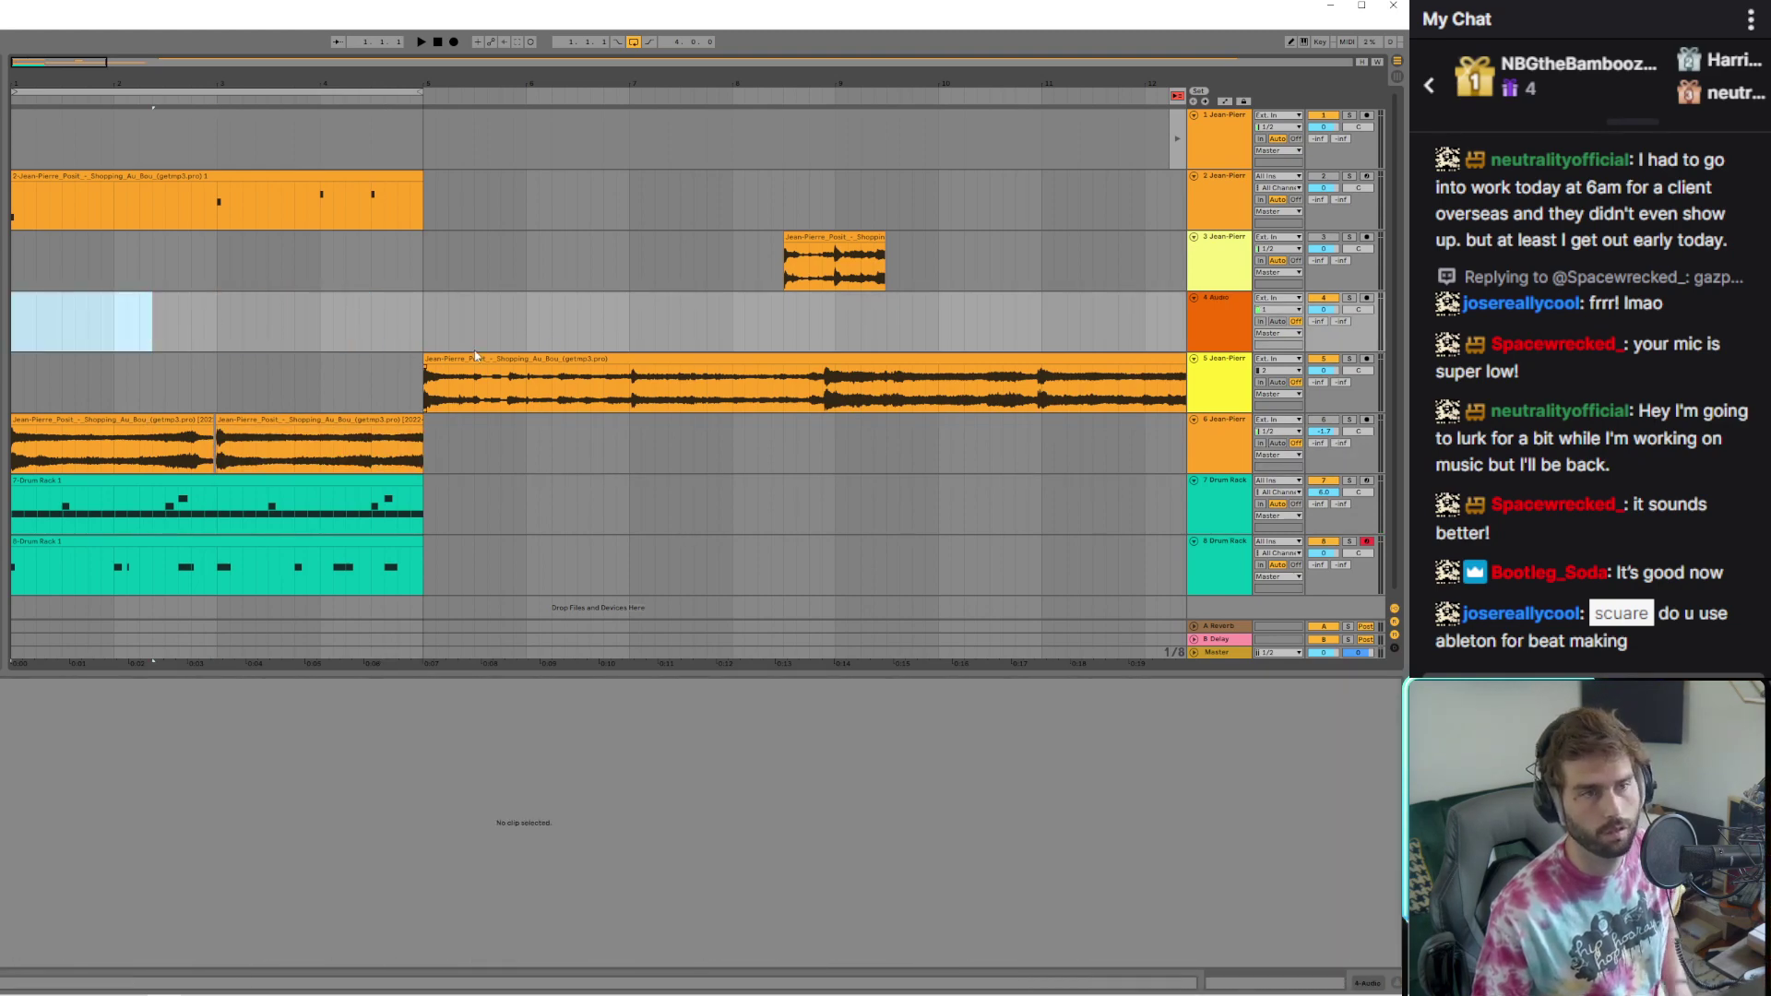
Move the long sample clip from track 5 to bar 1 of track 4 and align its first transient with the clip start
drag(426, 362, 85, 326)
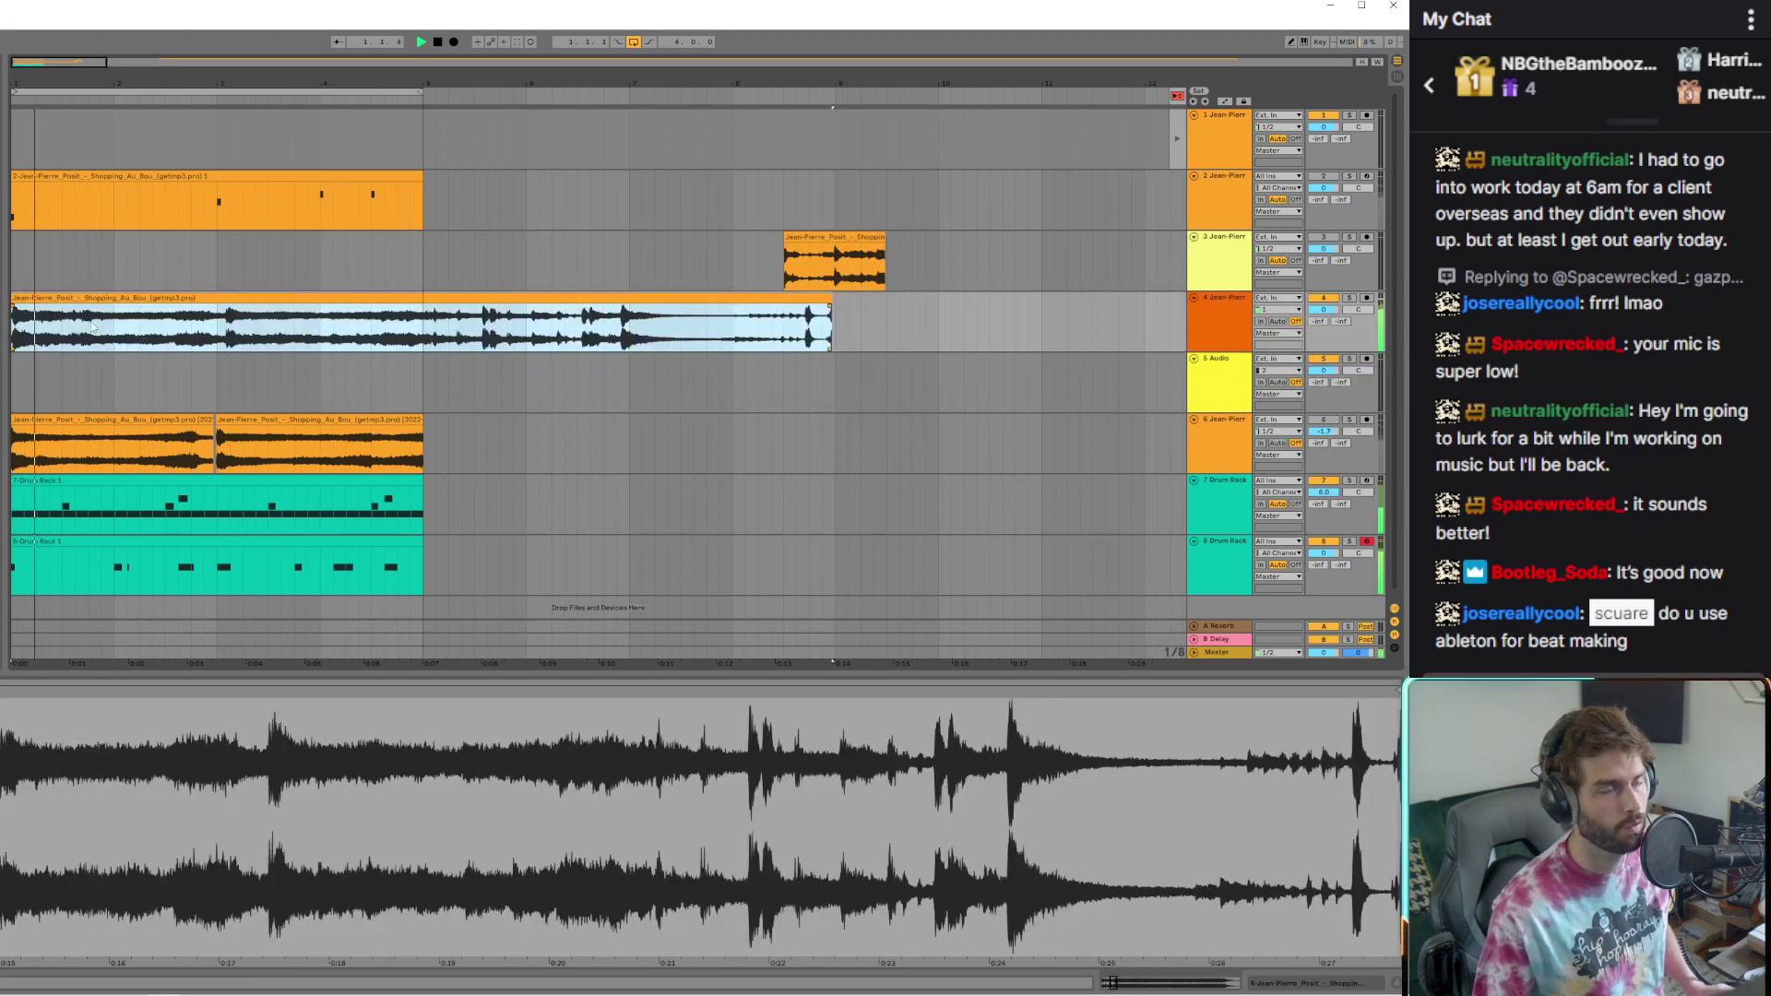
scroll(16, 298, up, 6)
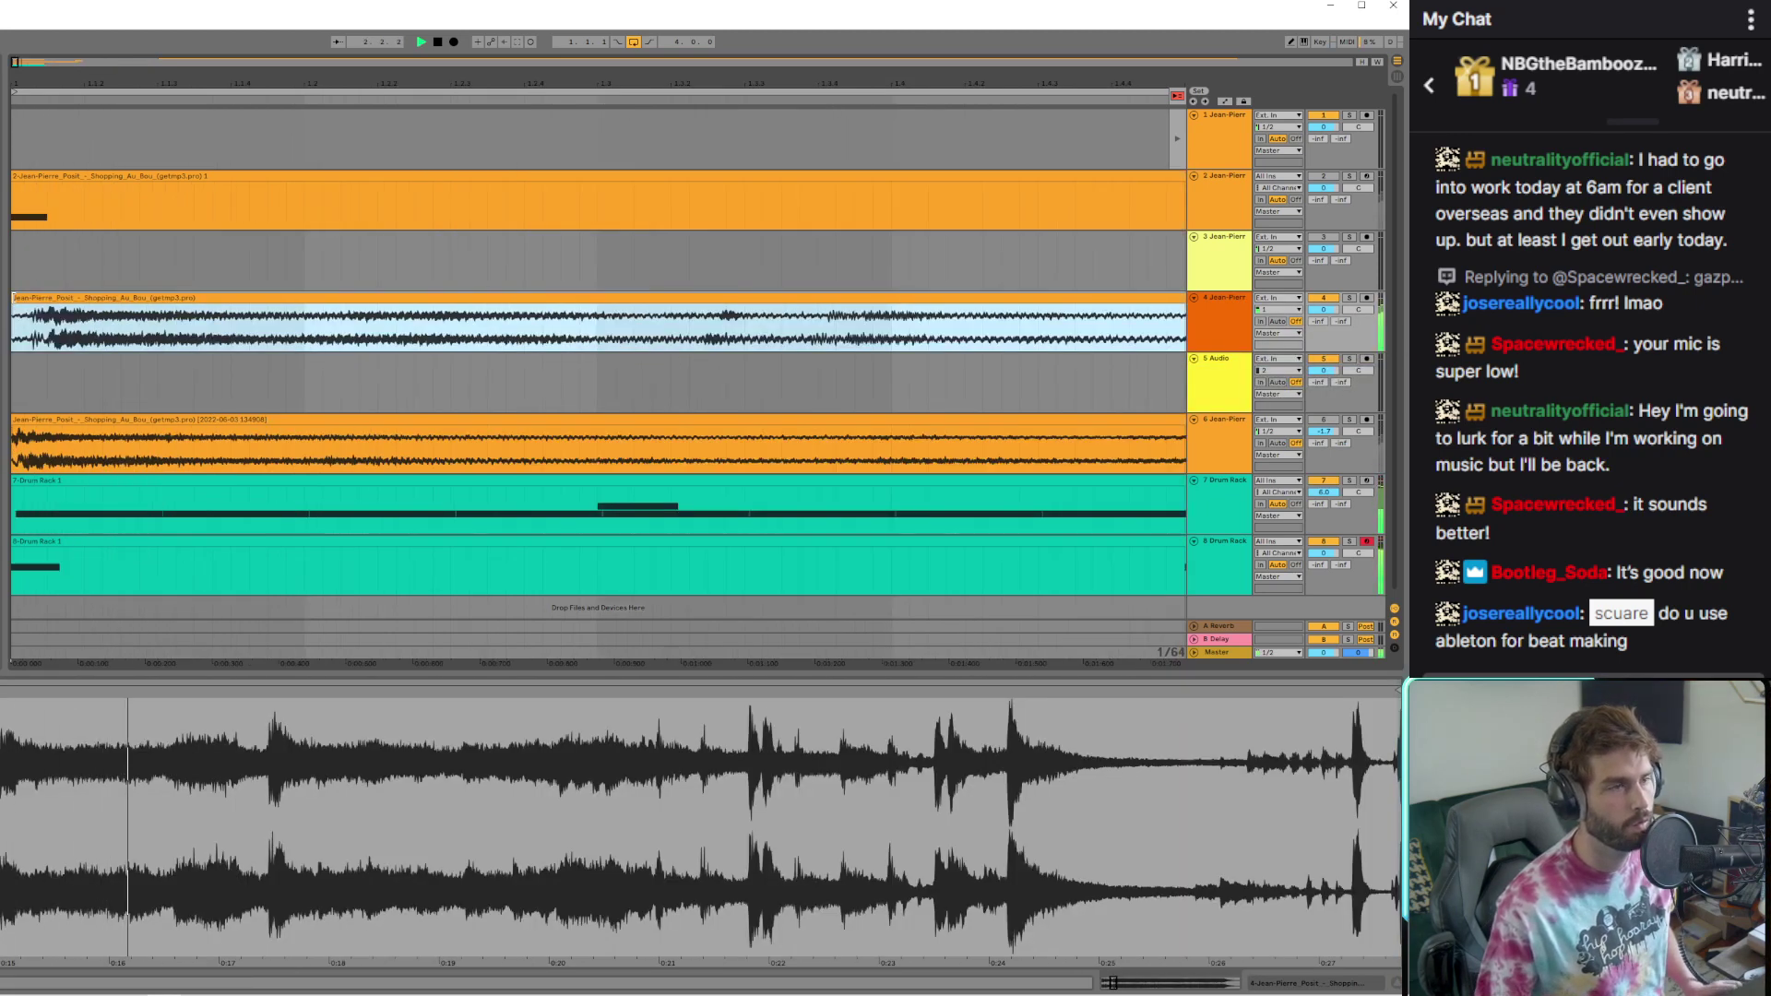
drag(33, 299, 19, 300)
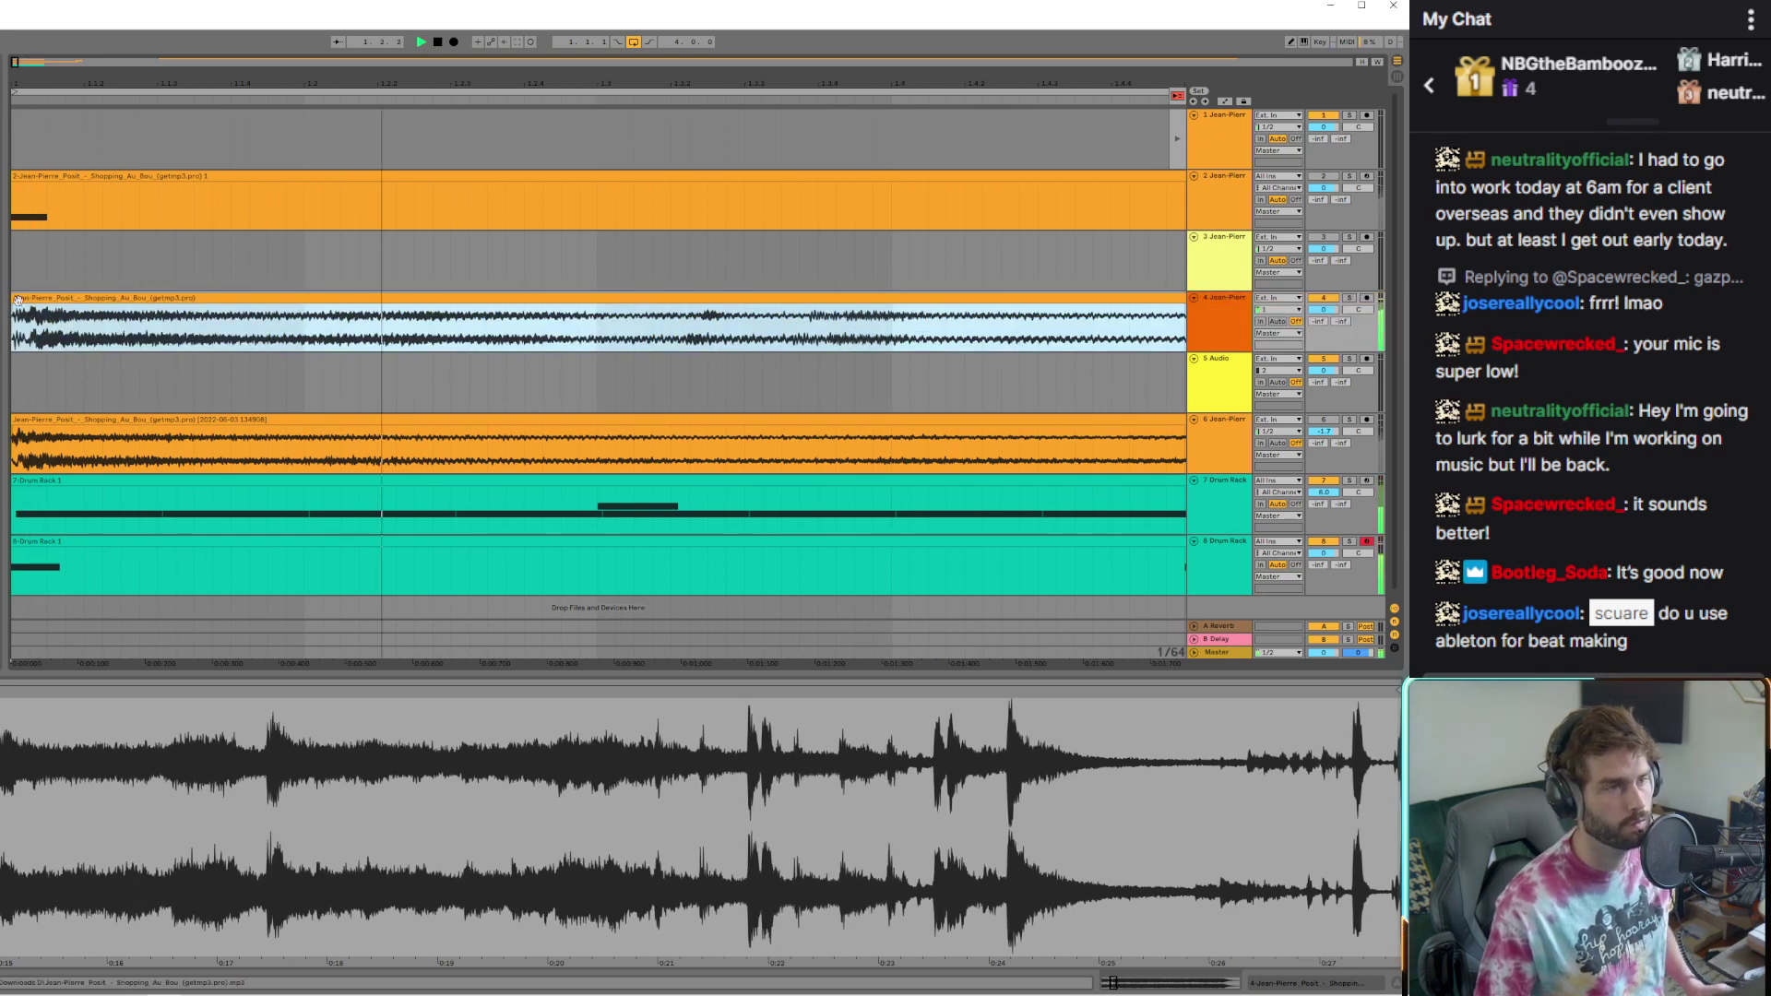
key(x)
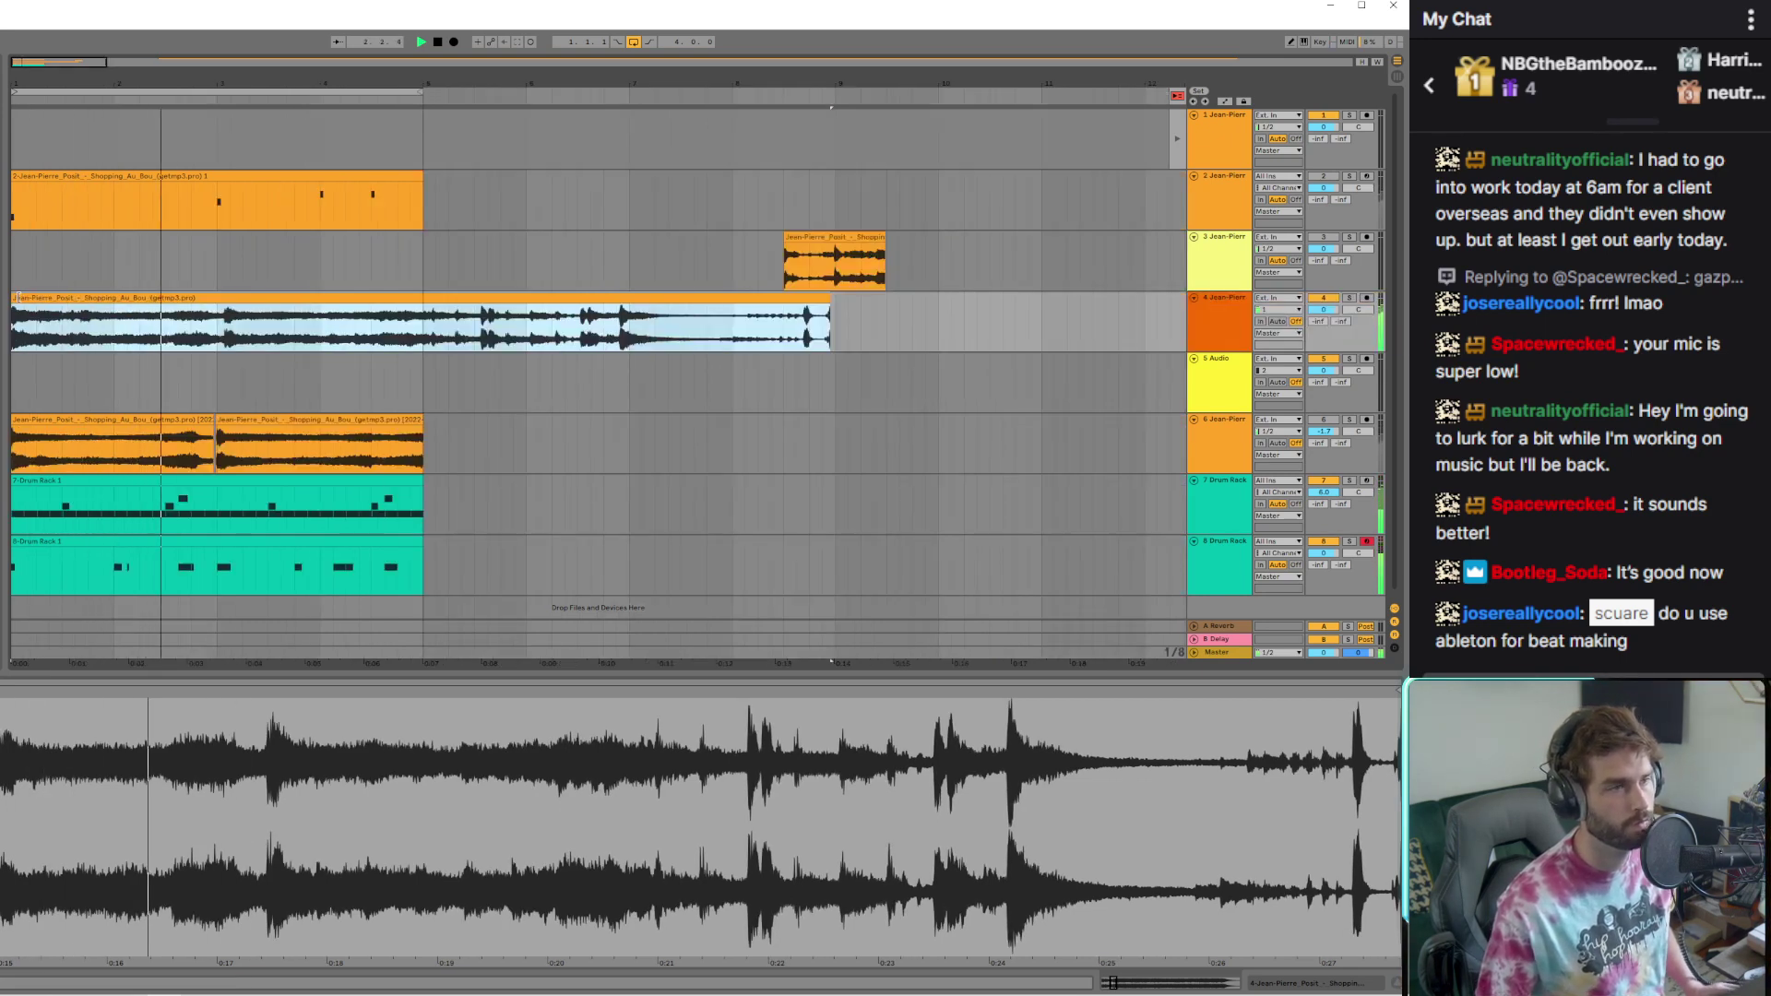
key(space)
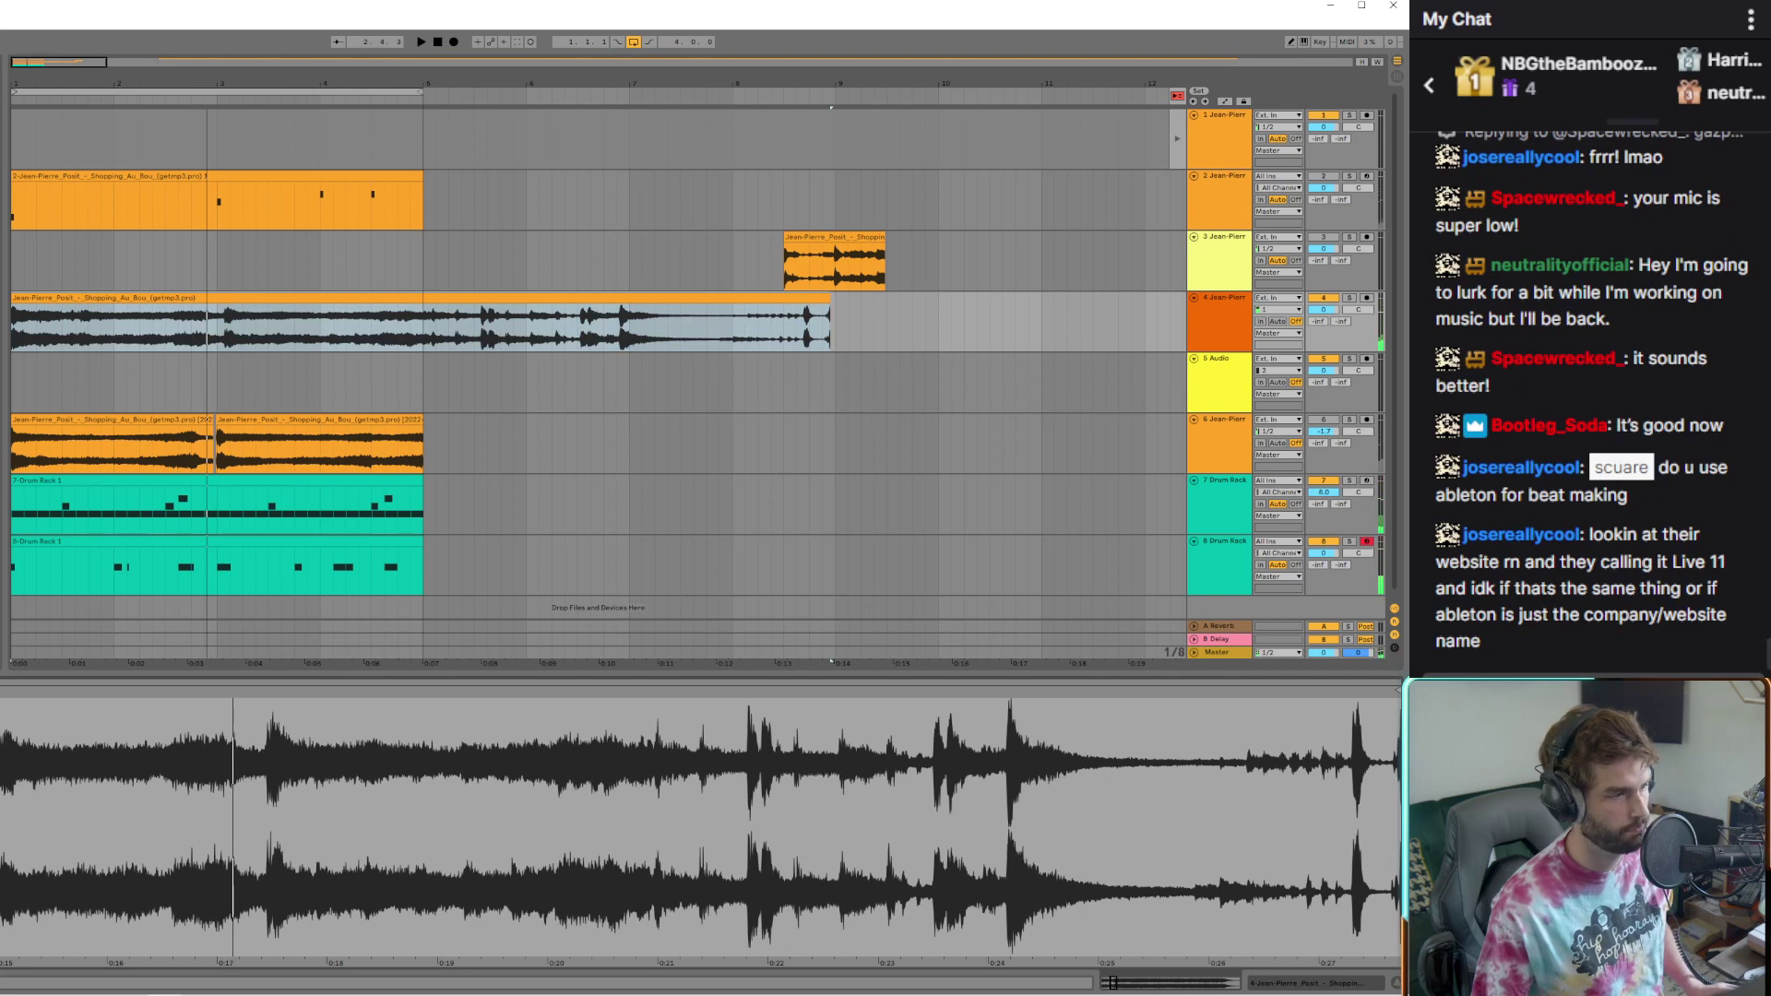
Warp the long track 4 clip and split it at the transient just after bar 3, aligning the second part to bar 3
click(100, 424)
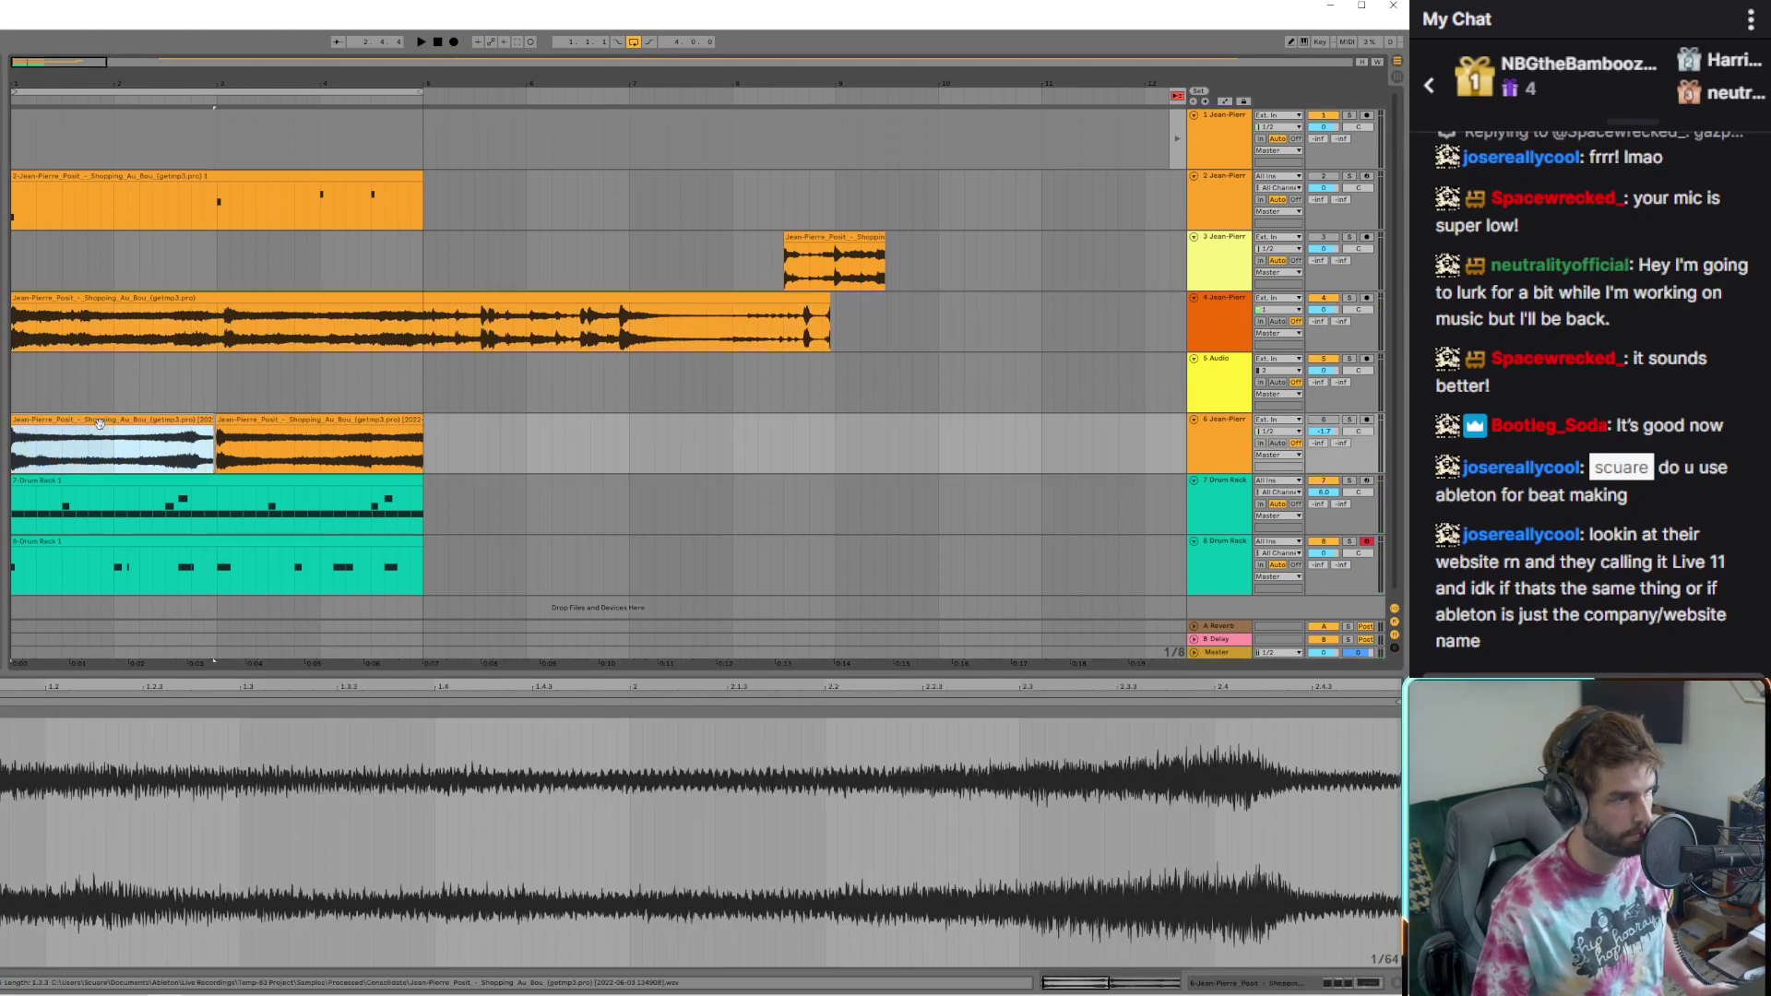
click(120, 311)
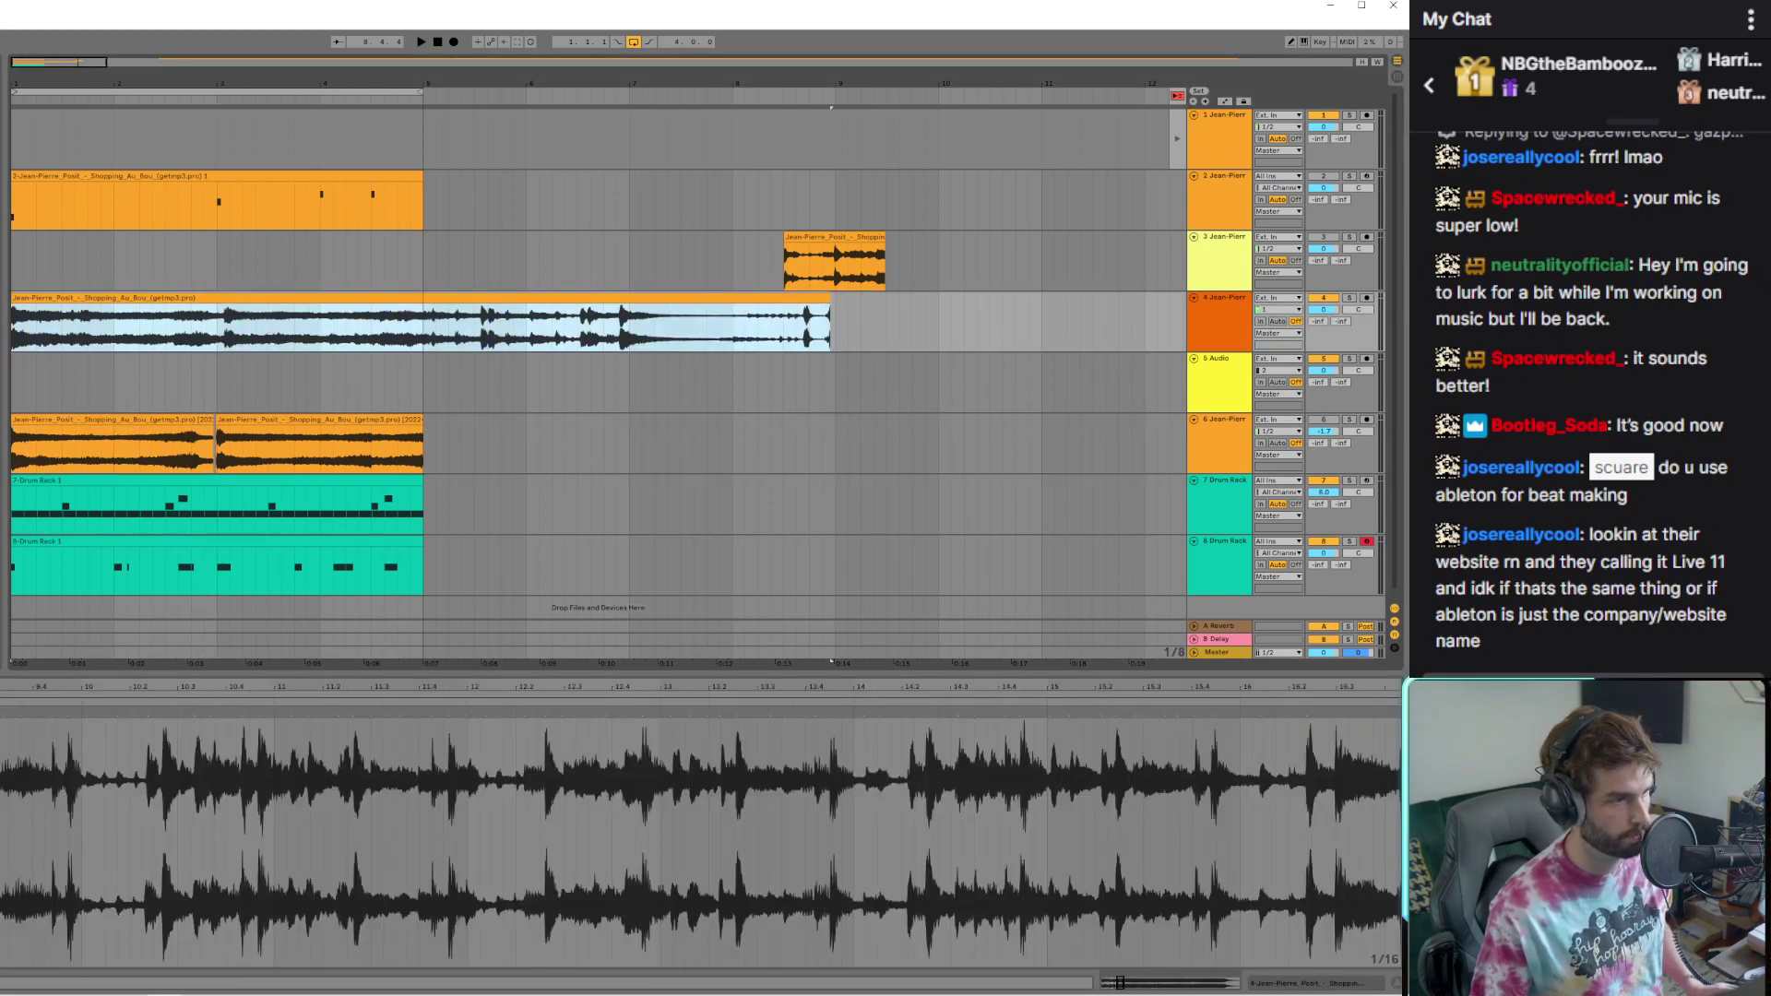
click(226, 342)
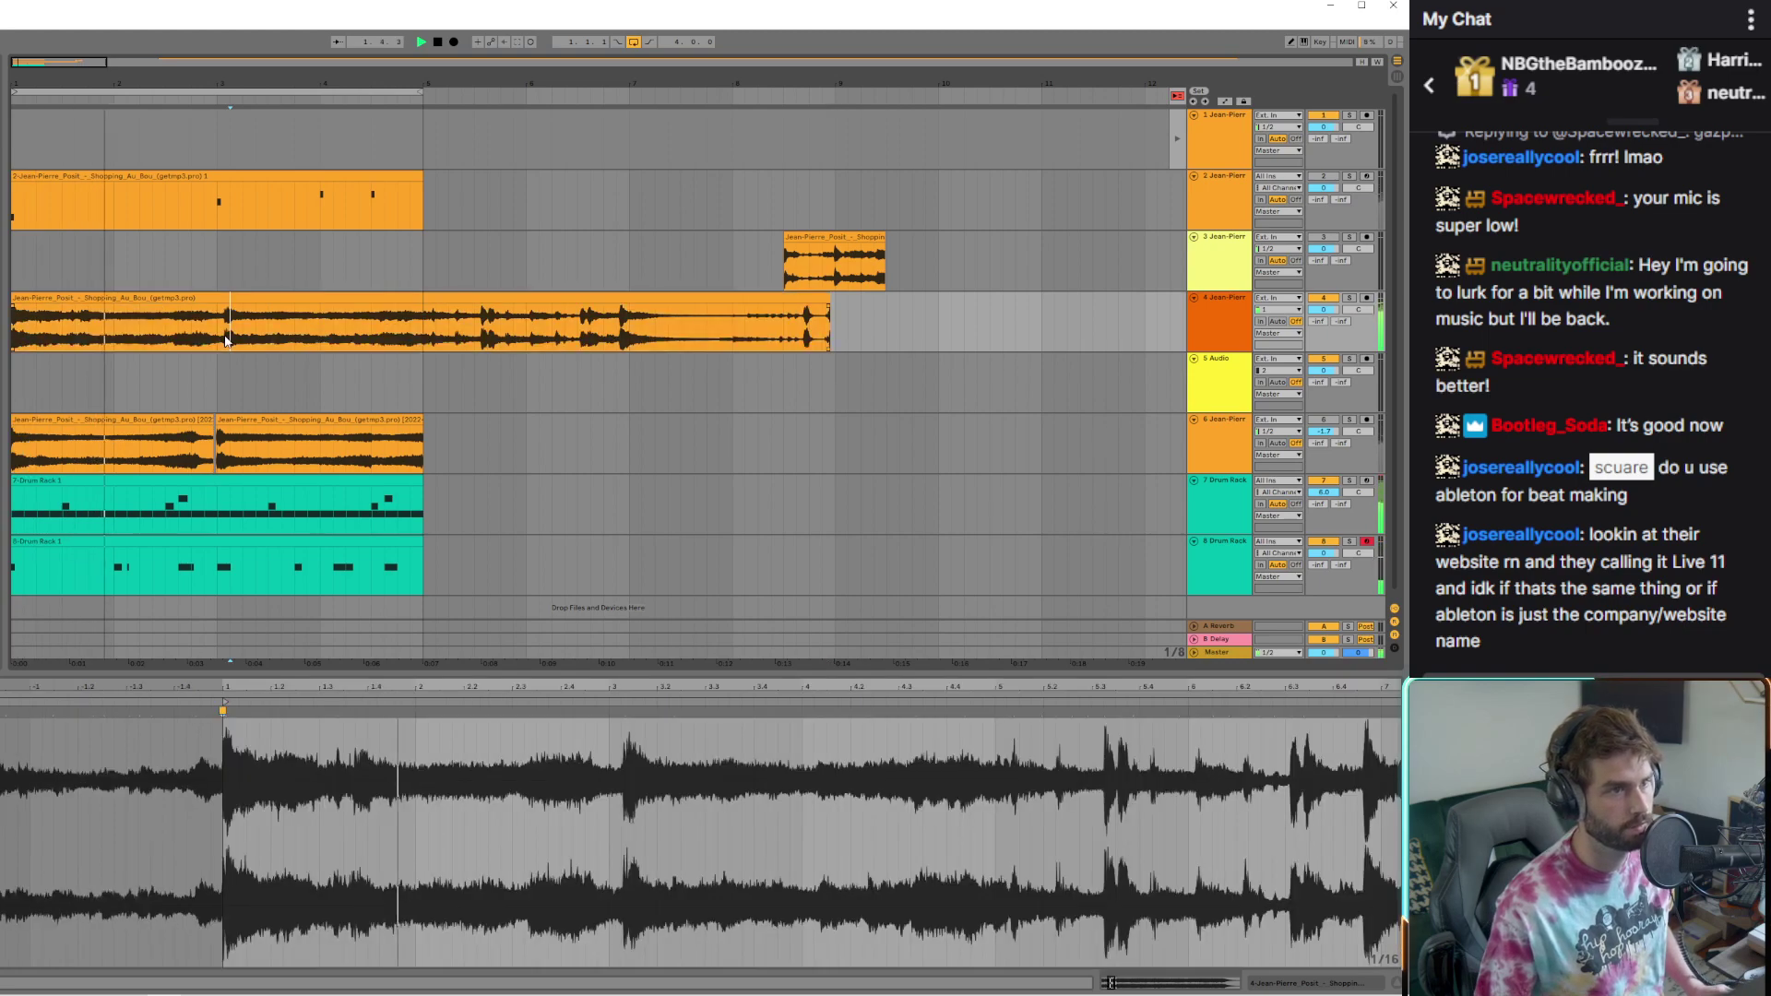
scroll(225, 341, up, 6)
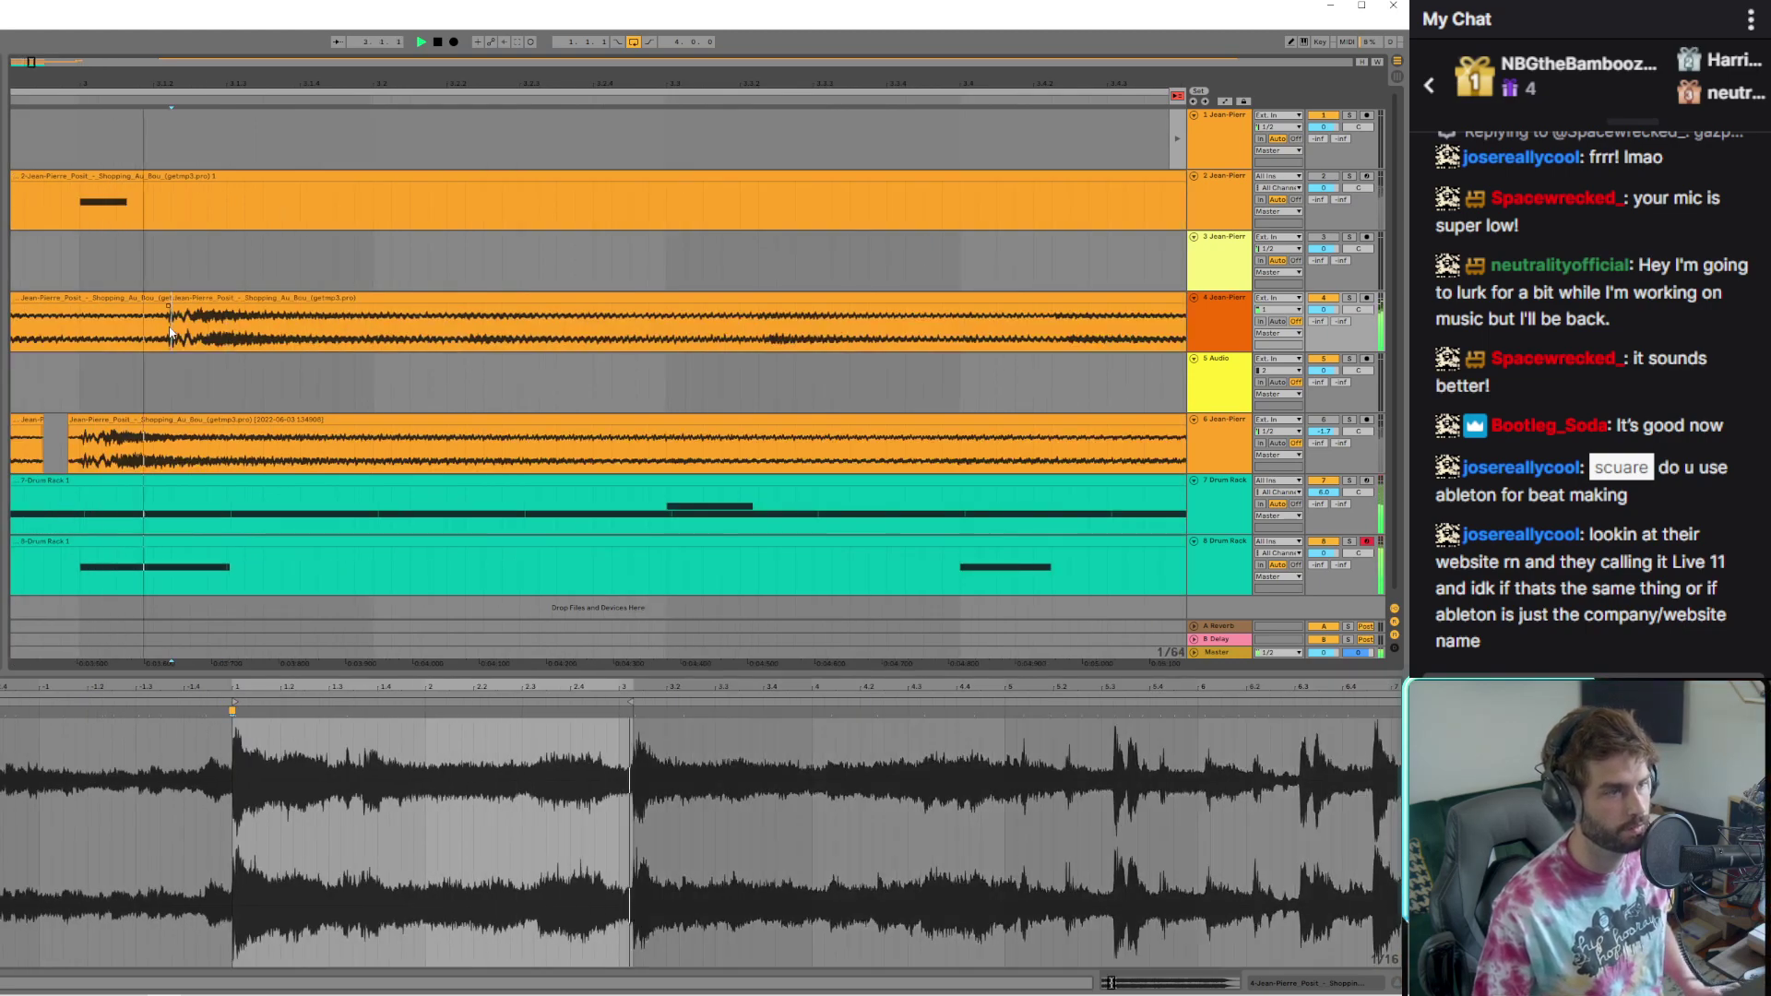
scroll(798, 404, down, 5)
drag(222, 298, 212, 299)
Adjust the warp timing of the first track 4 clip while playing the loop repeatedly to judge its fit with the drums
click(95, 301)
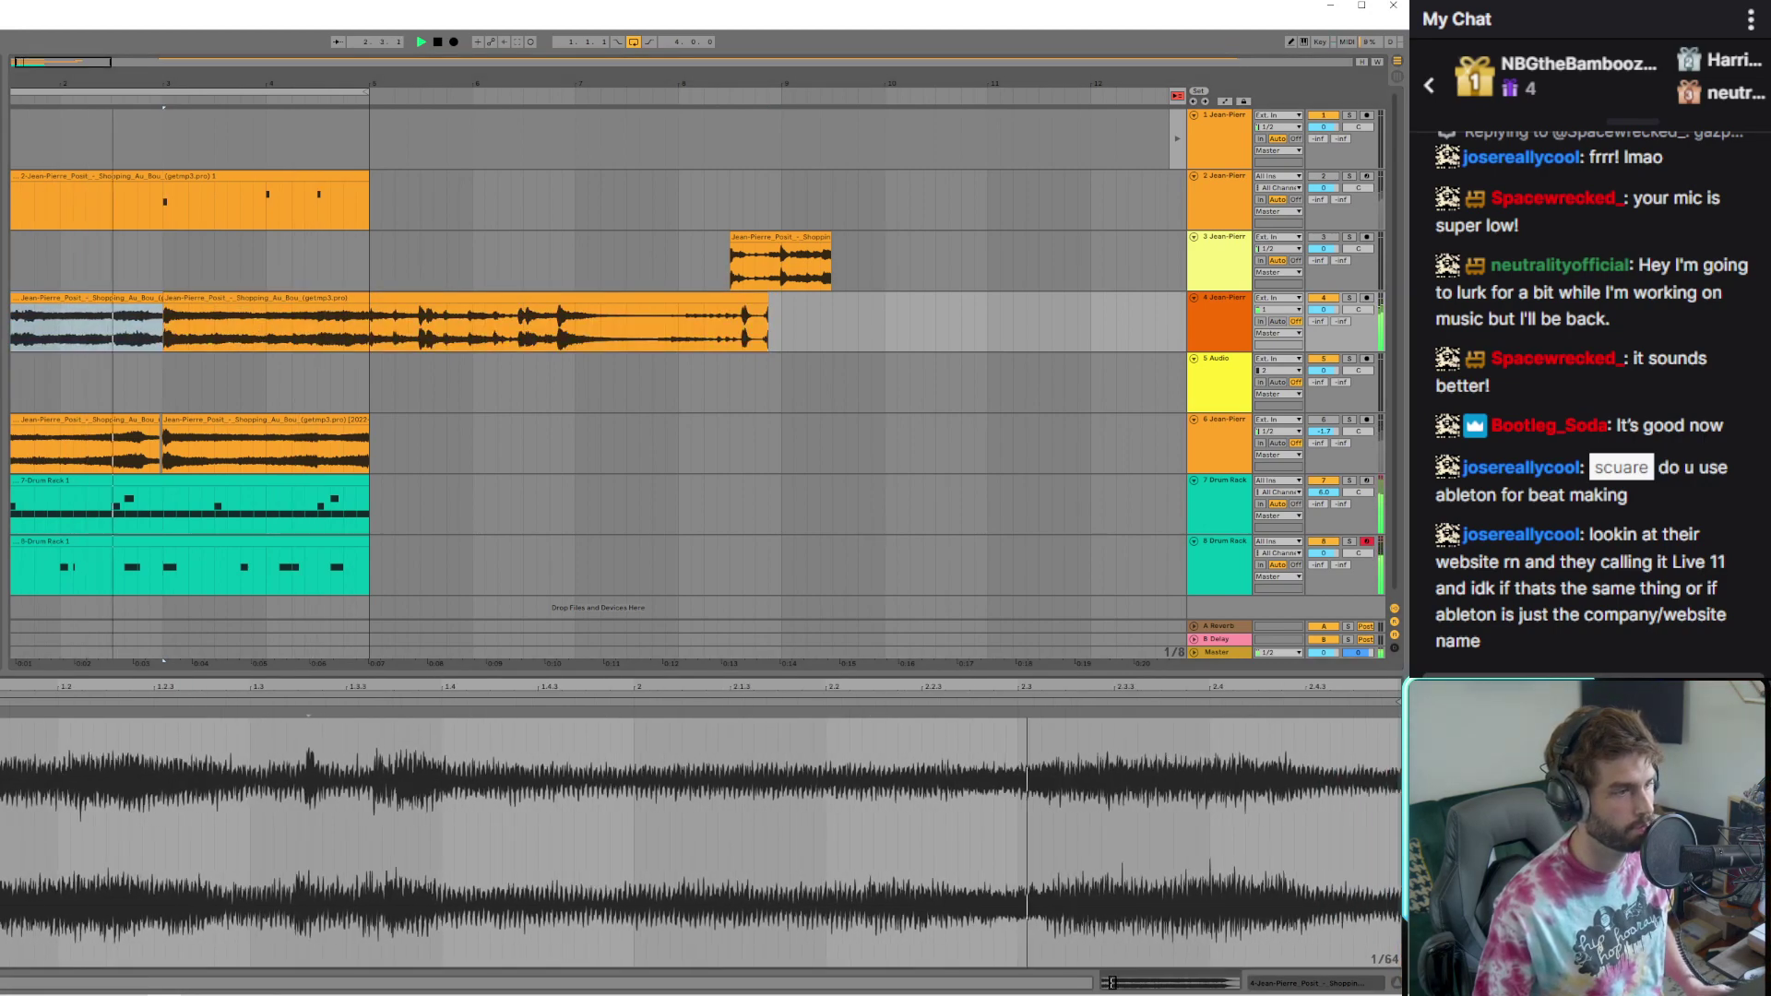
key(space)
key(space)
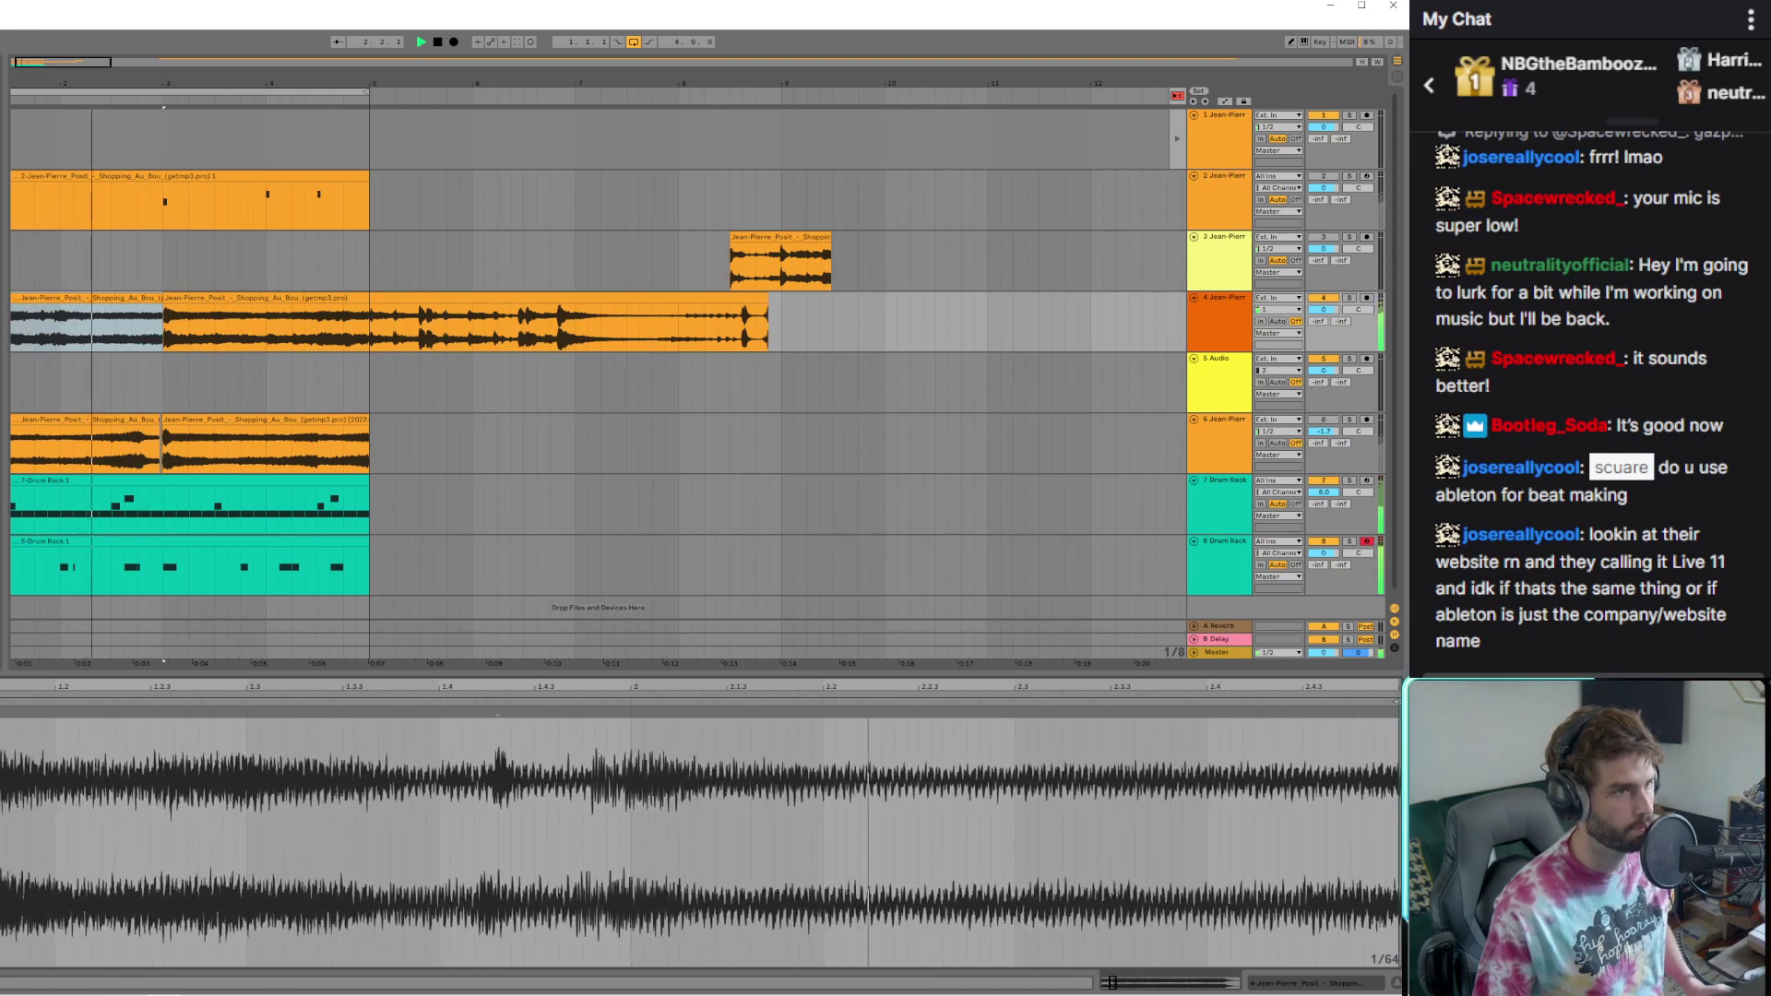
key(space)
key(space)
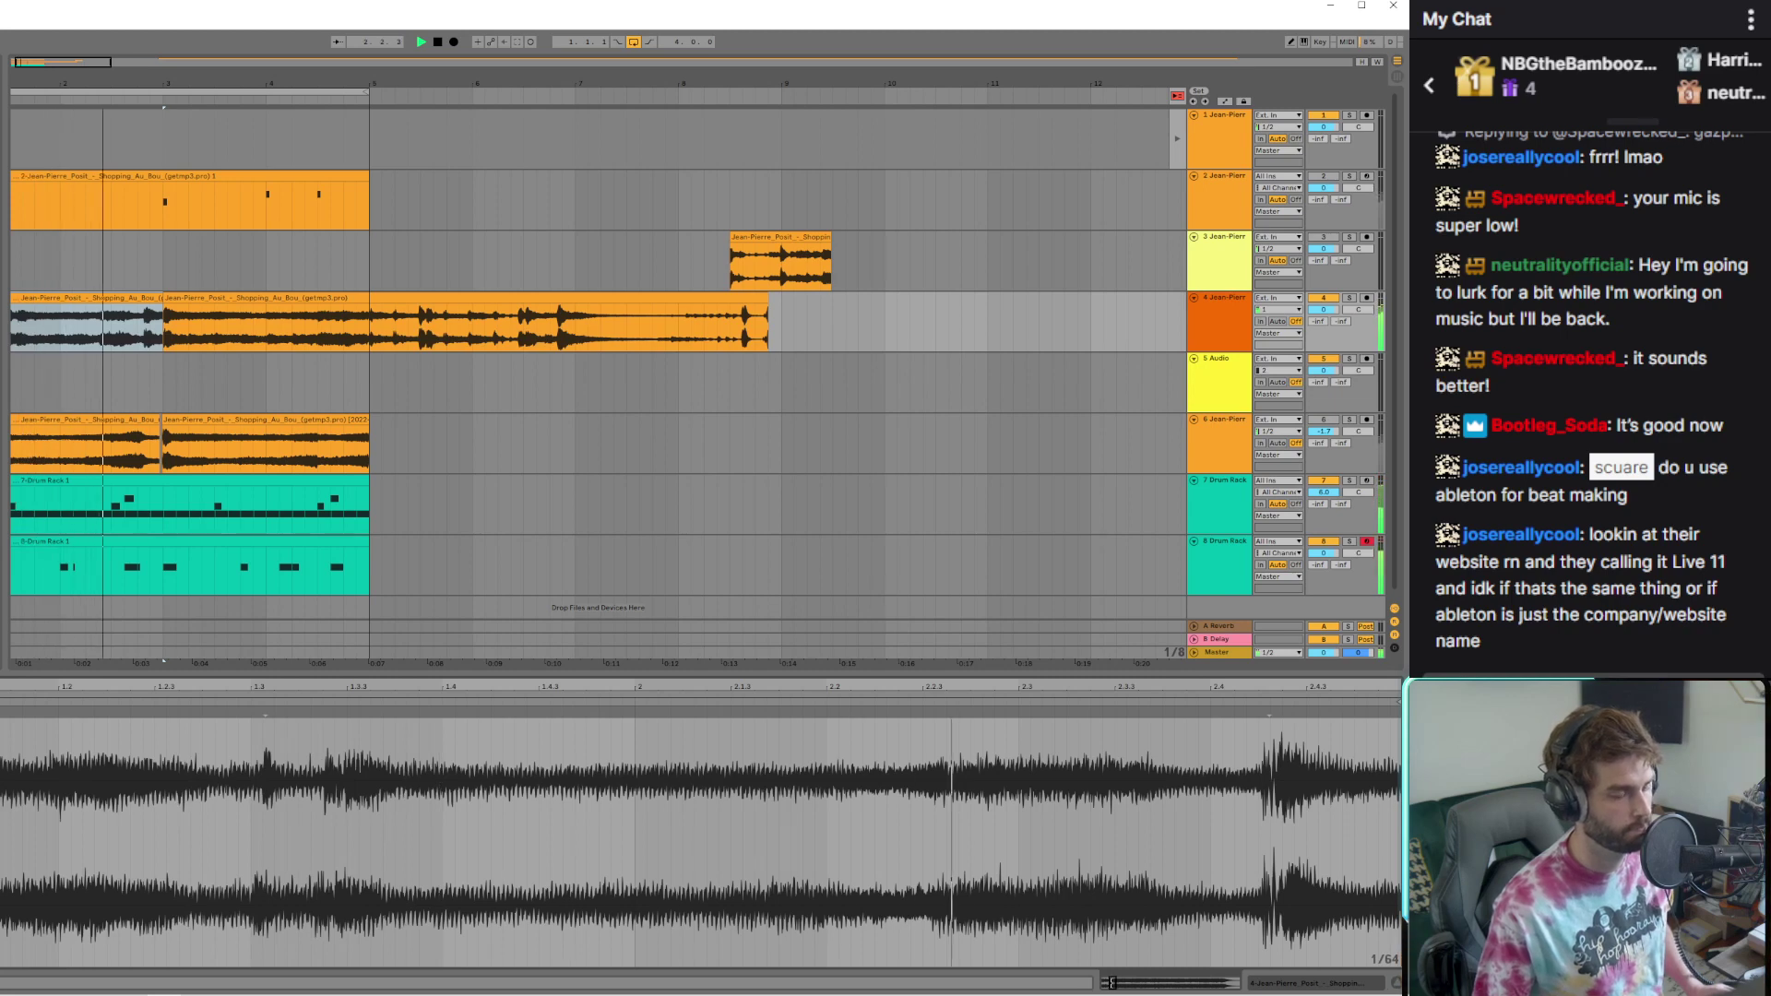
key(space)
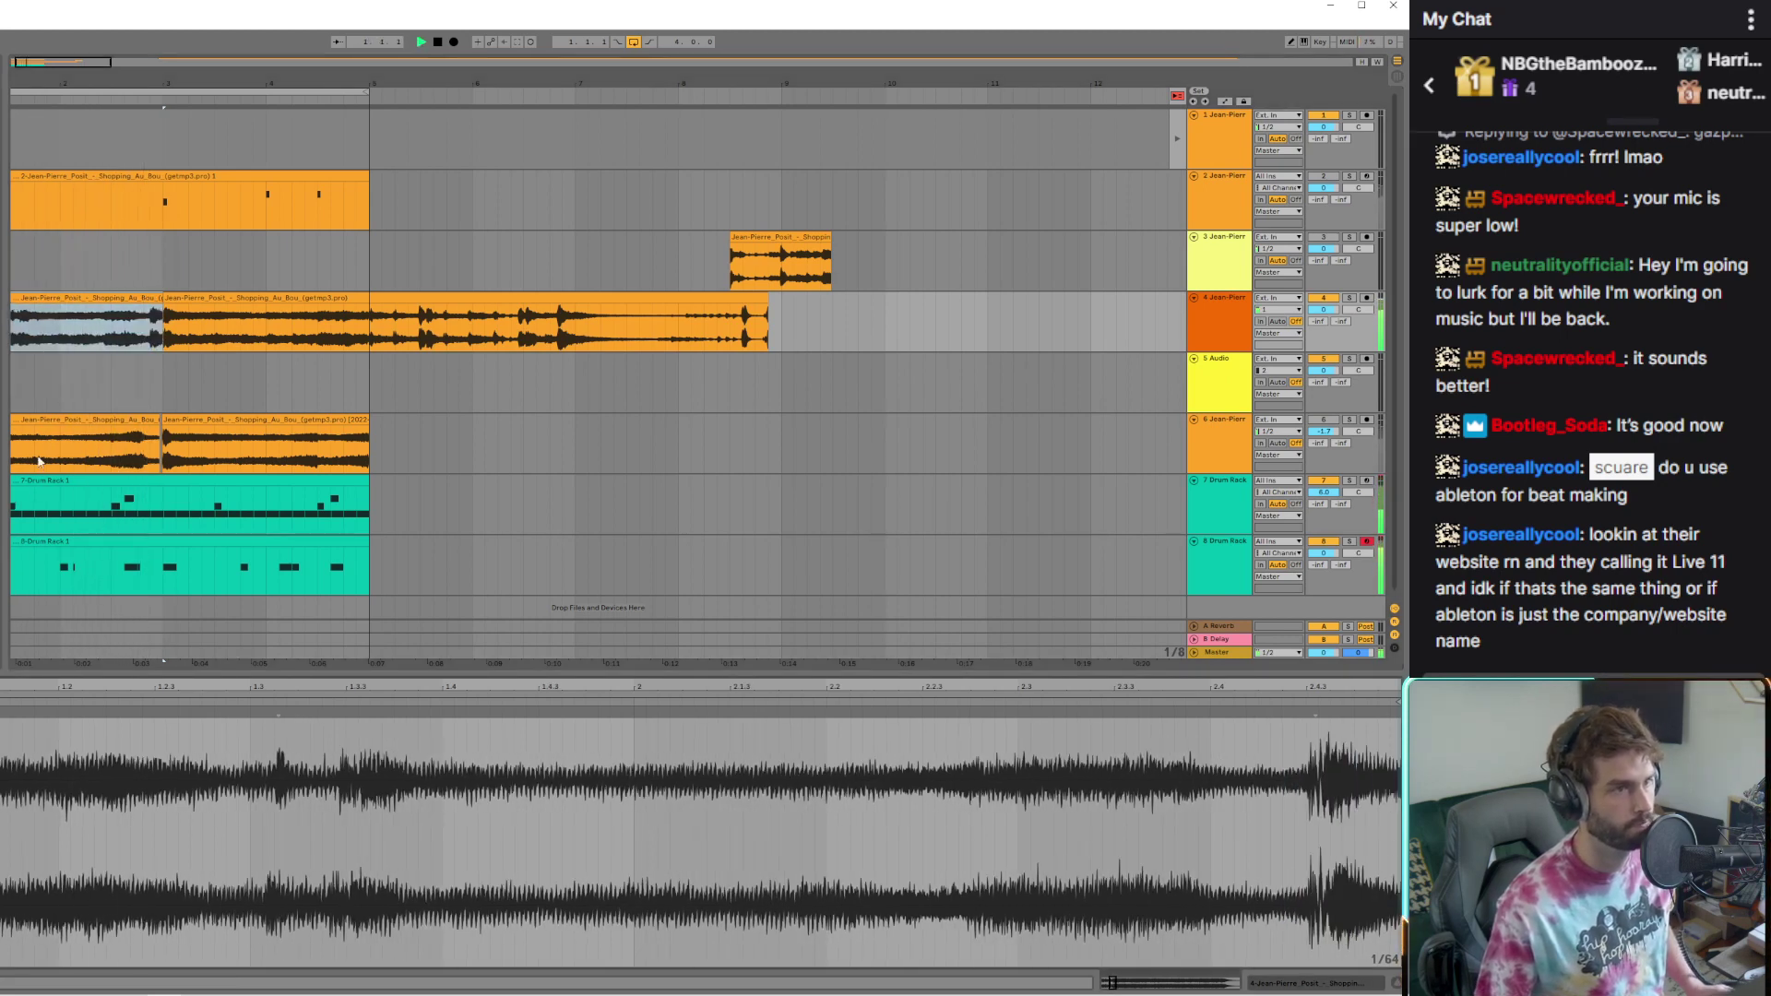
Split the first track 4 clip shortly before bar 3 and move the cut-off piece to start on bar 3
click(149, 341)
key(ctrl+e)
key(space)
drag(155, 302, 218, 314)
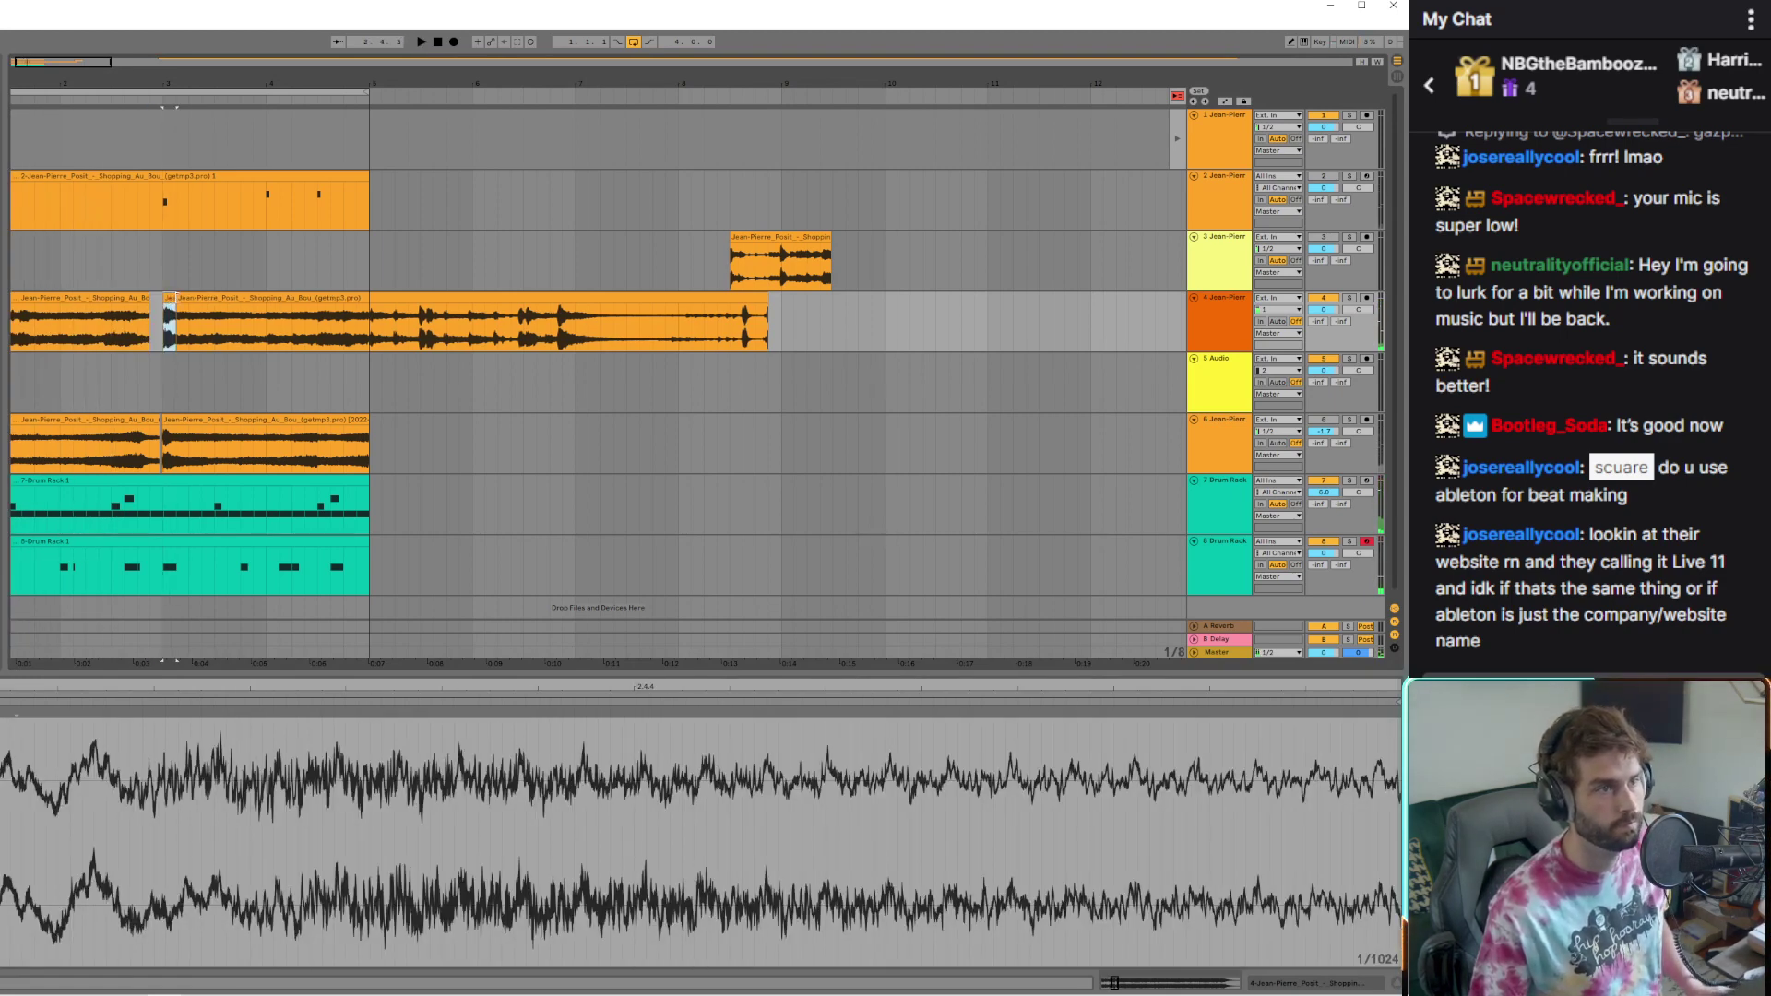
Trim the start of the long track 4 clip to bar 5 and extend the short piece at bar 3 to meet it
click(196, 299)
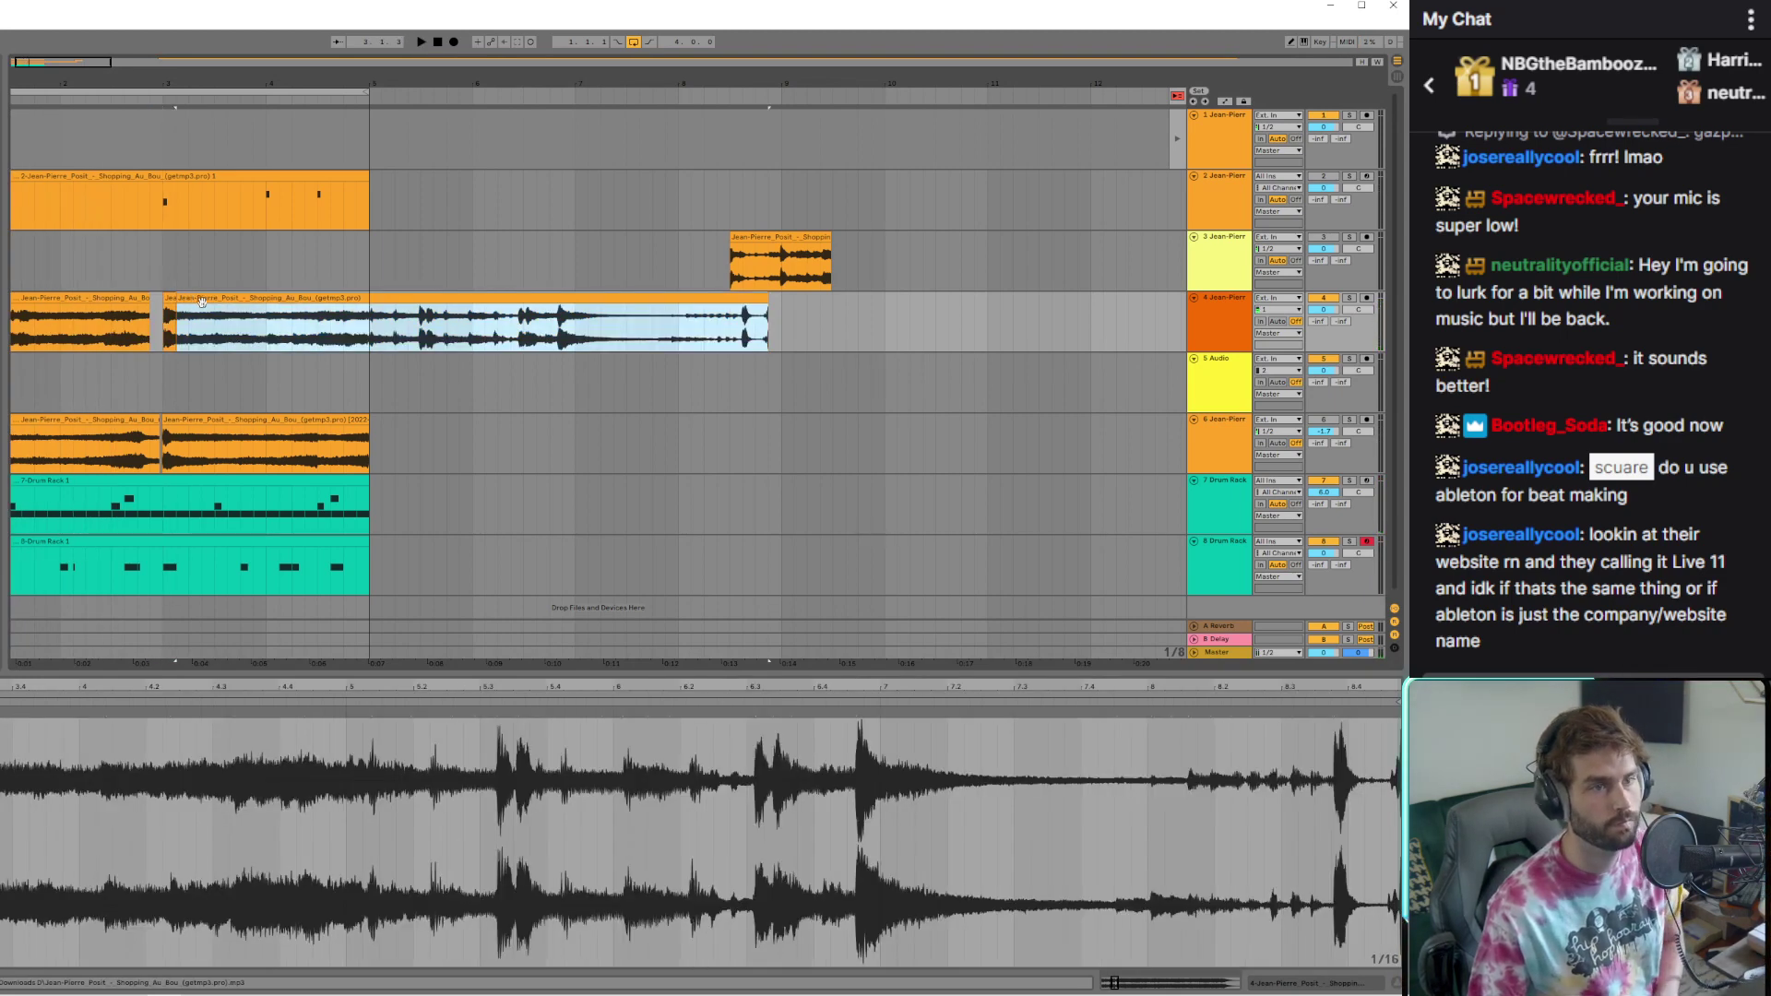
drag(181, 299, 371, 300)
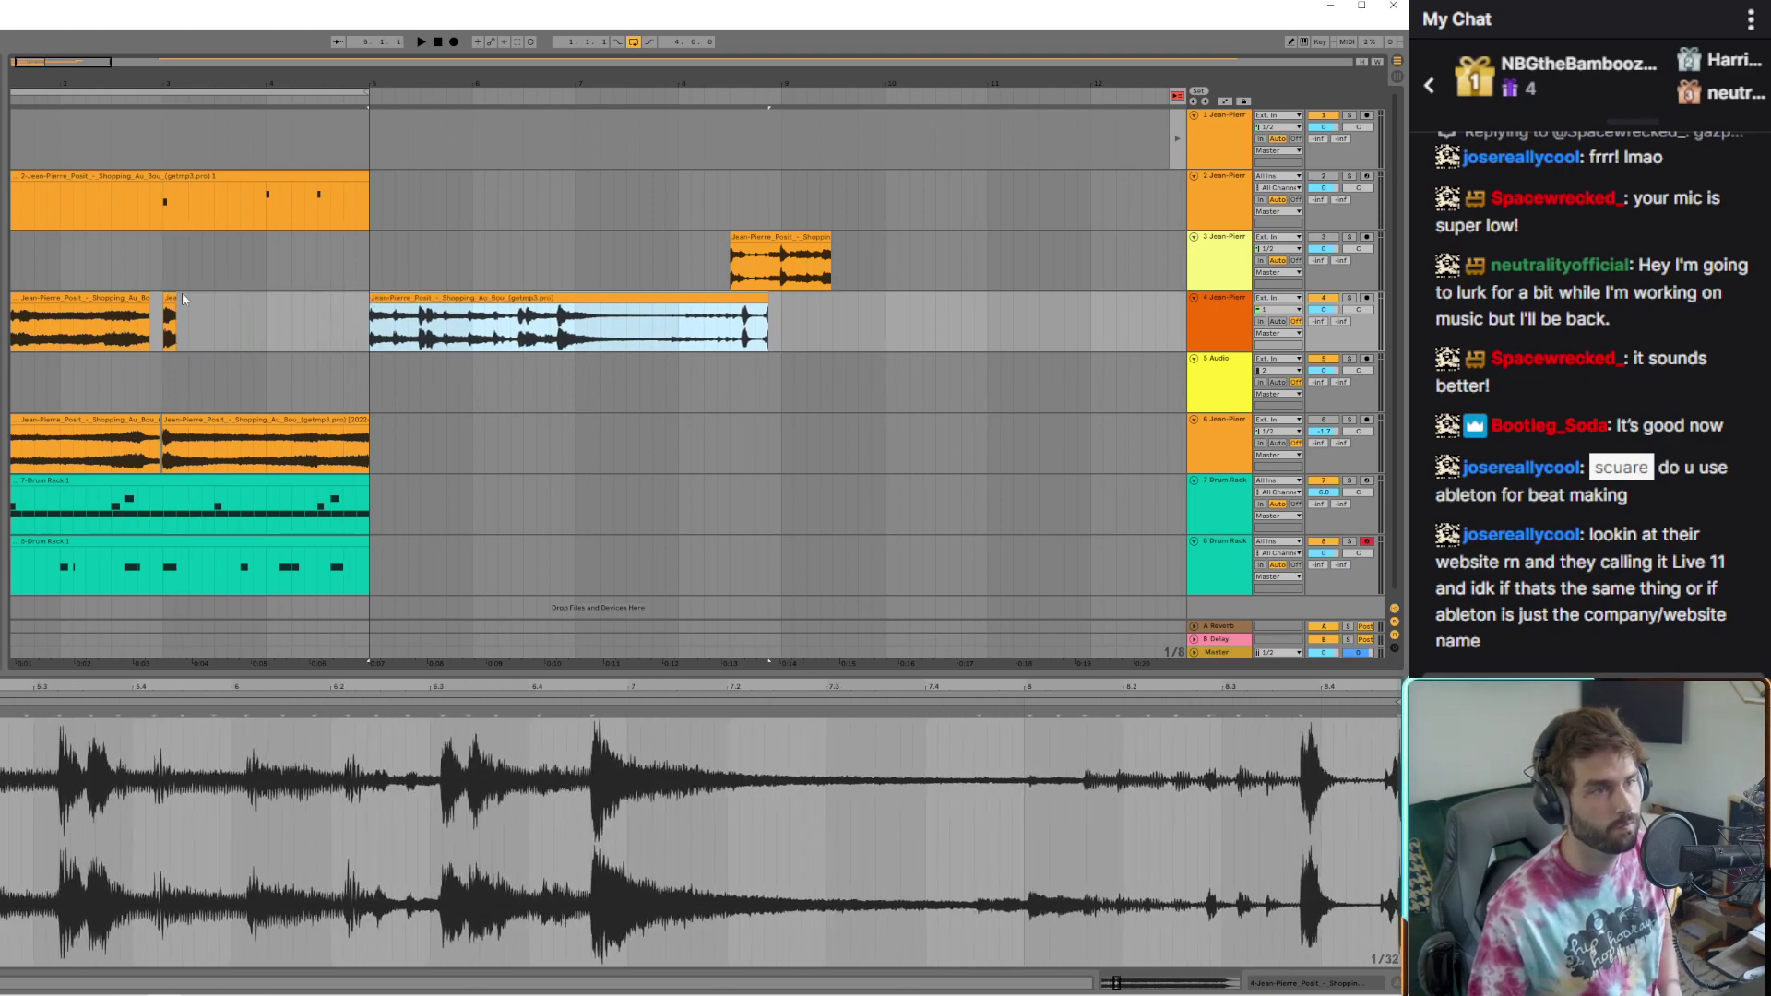
drag(173, 300, 369, 300)
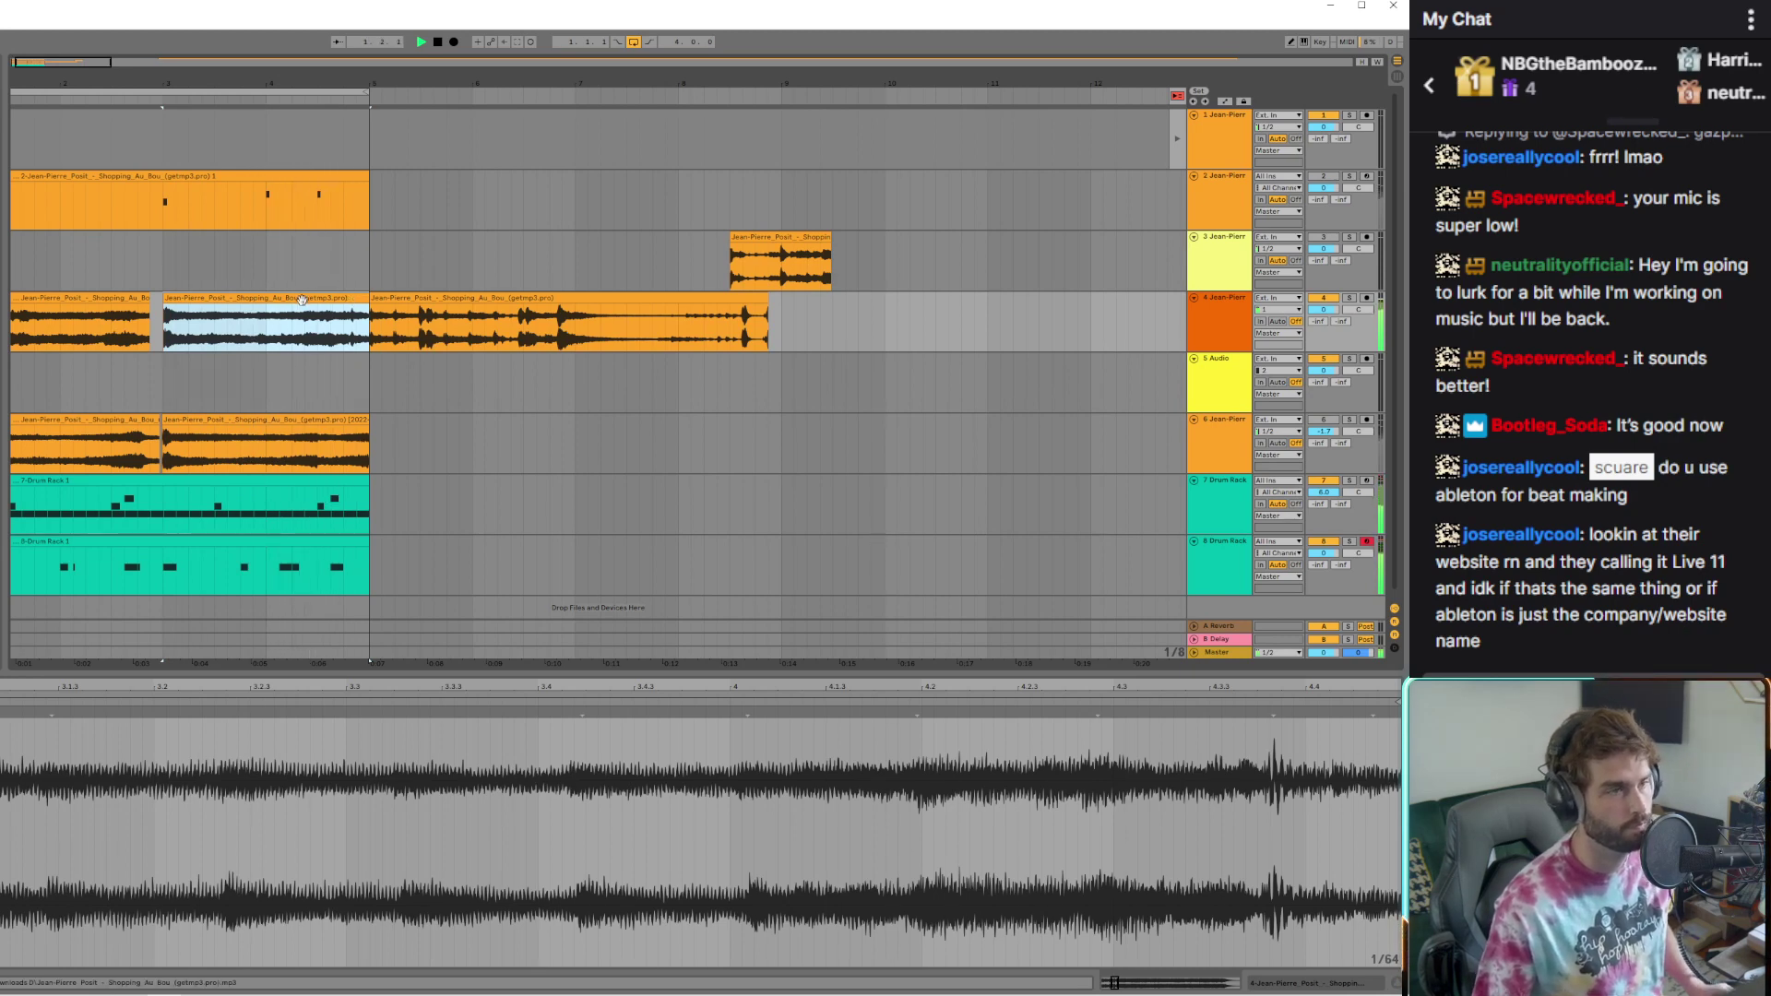
Delete the two sample clips before bar 5 on track 4
scroll(236, 321, down, 8)
click(20, 300)
key(Delete)
click(33, 301)
key(Delete)
Extend the end of the remaining track 4 sample clip to about bar 45 and play it from around bar 10
drag(82, 298, 405, 298)
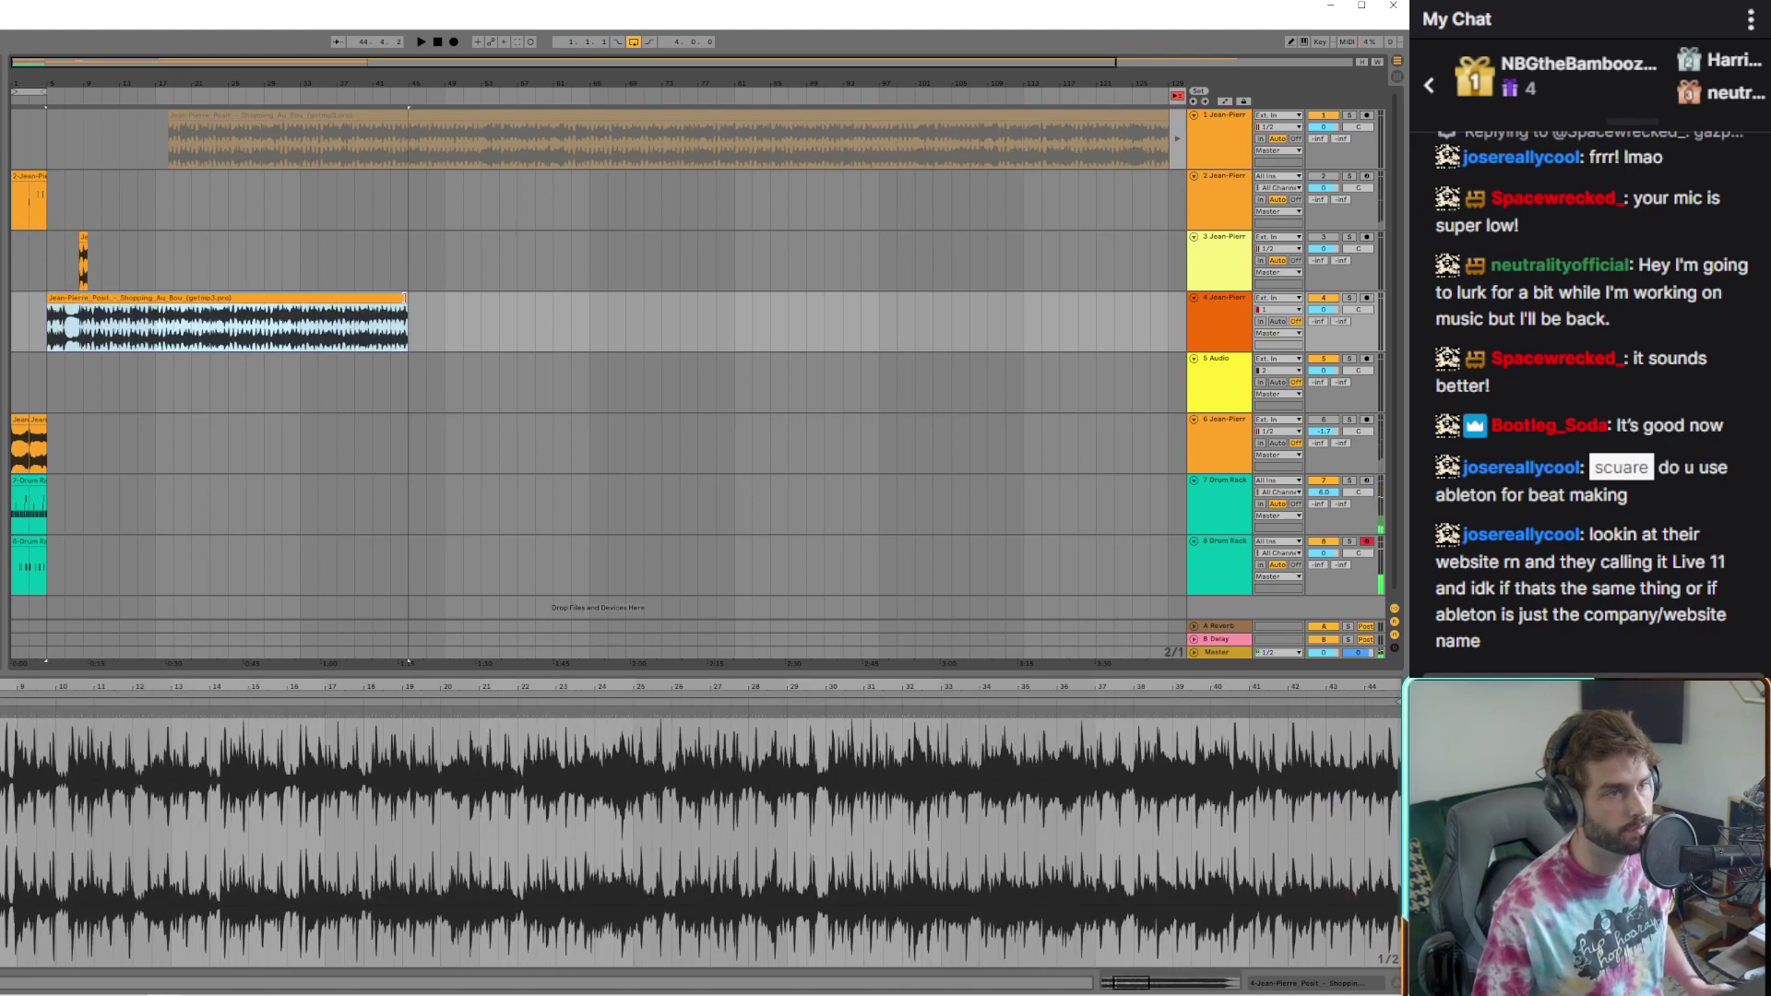
scroll(101, 336, up, 10)
click(24, 321)
key(space)
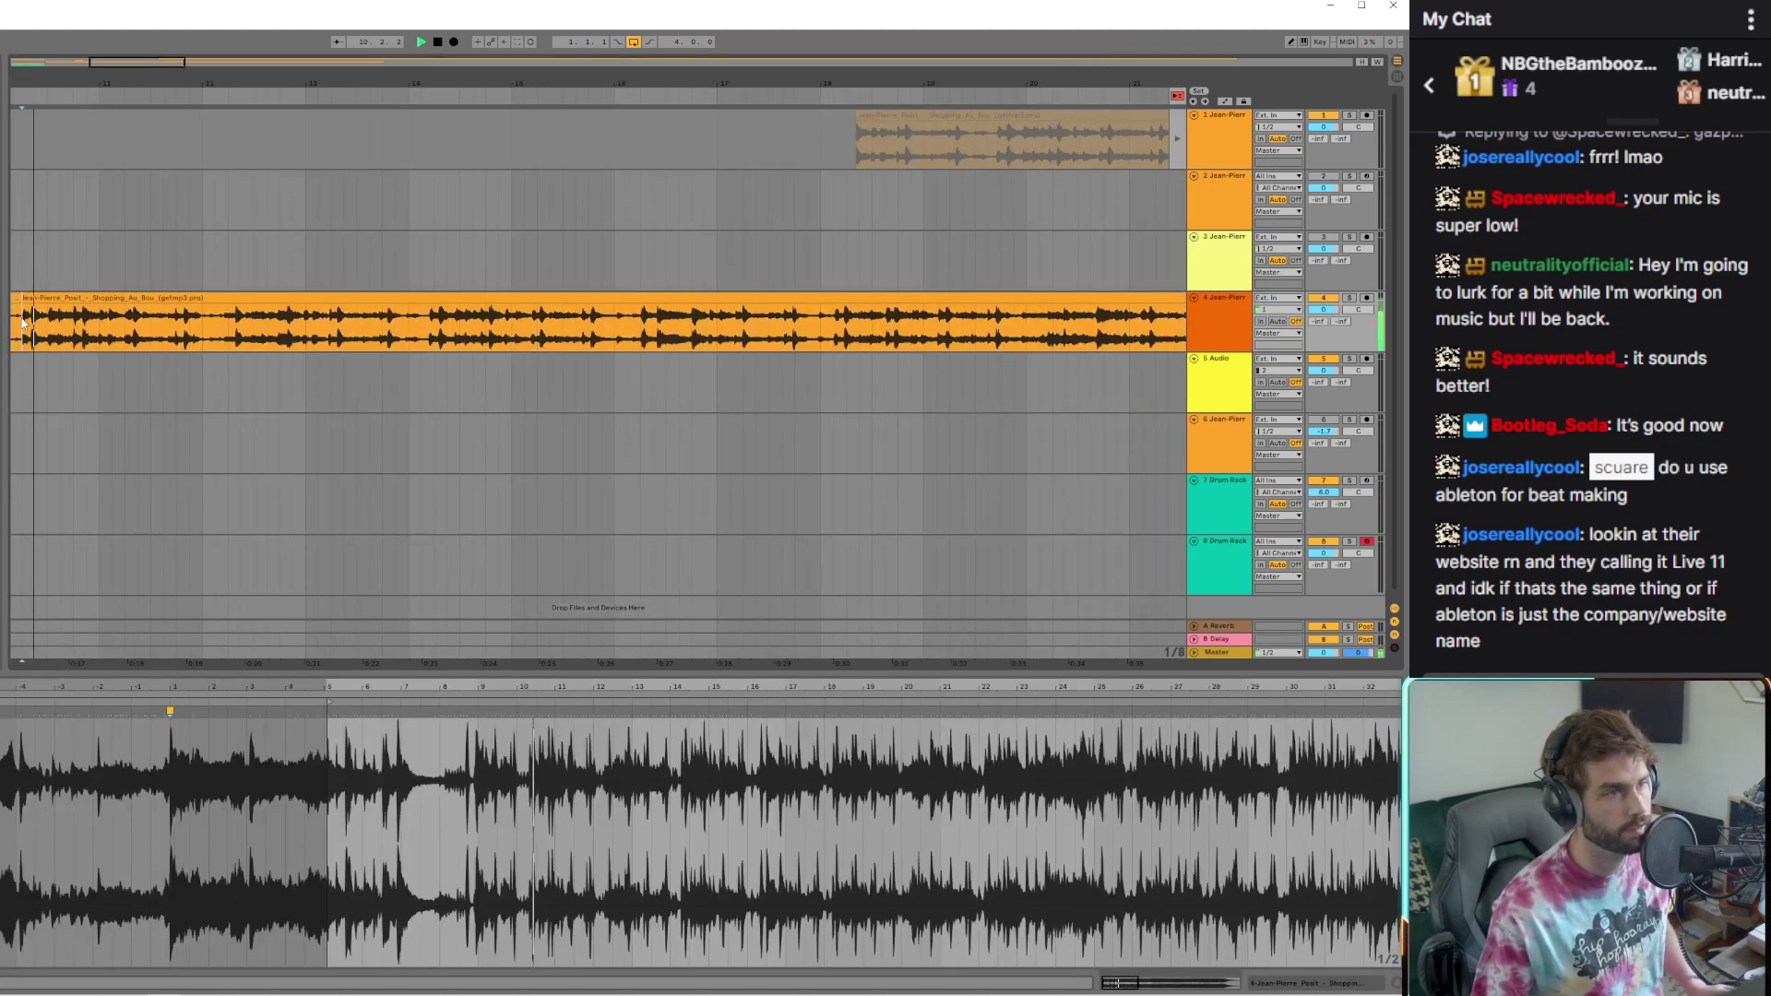
Split the long track 4 sample clip at the transient shortly before bar 9 and select the part after the cut
drag(97, 83, 358, 84)
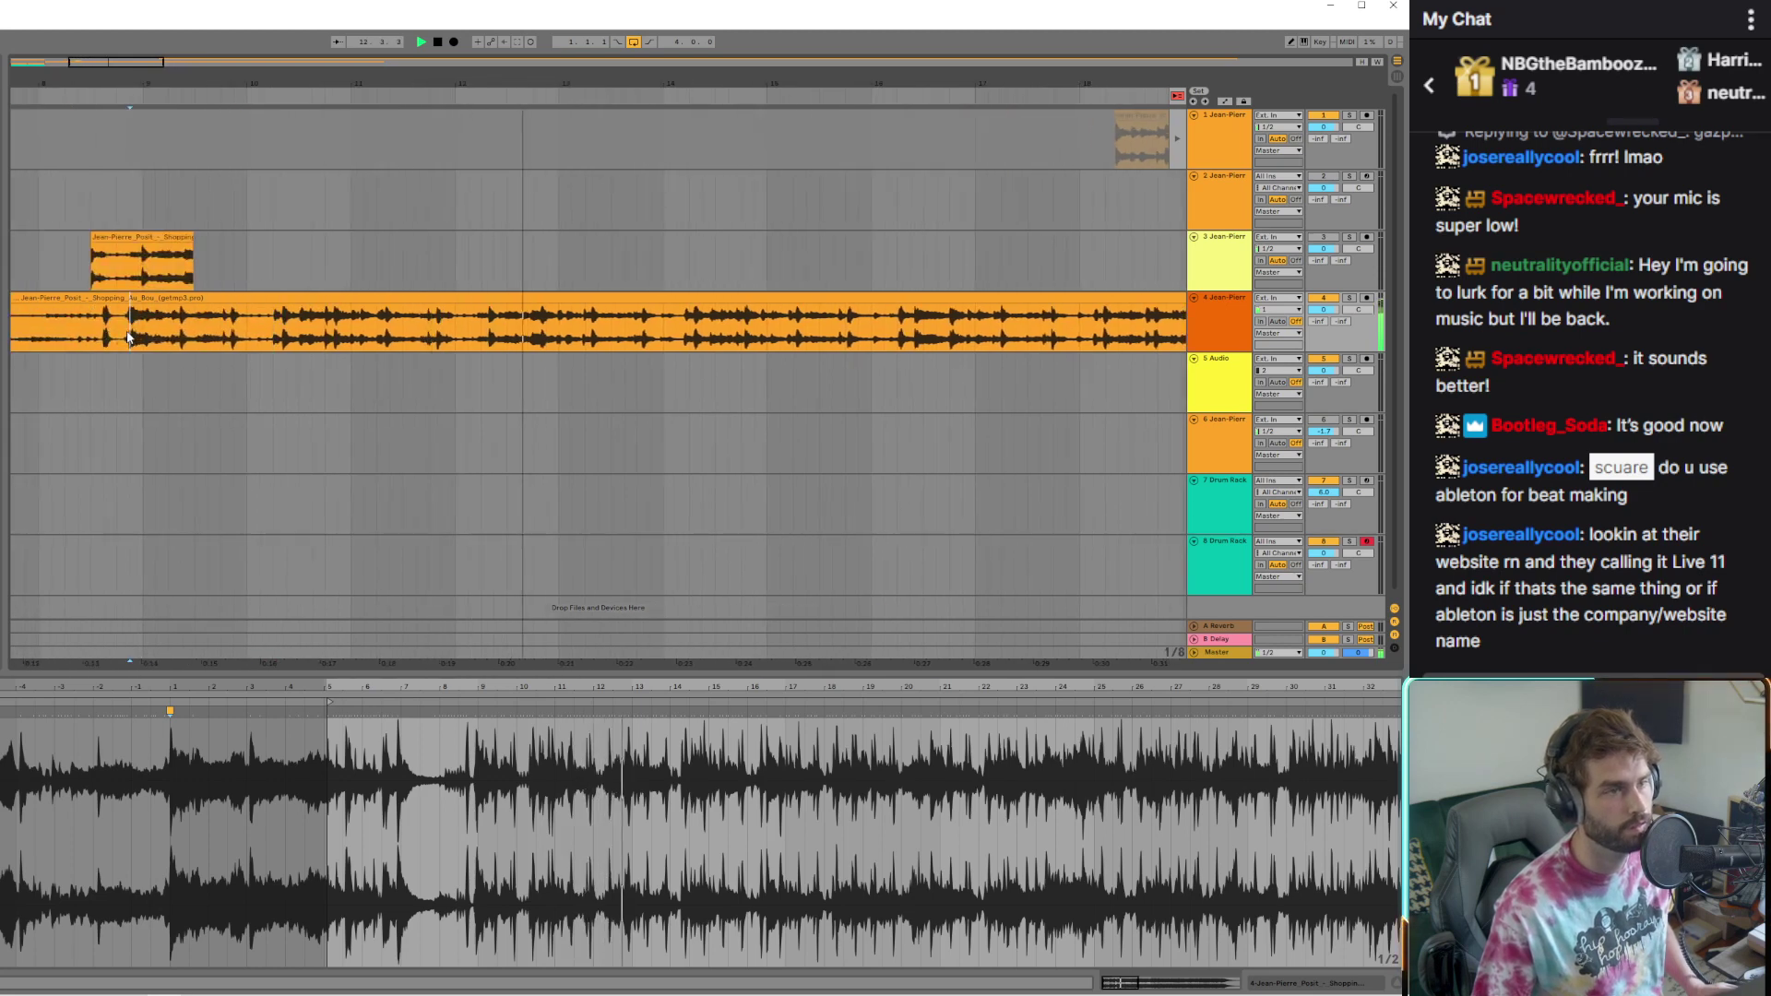
scroll(106, 335, up, 10)
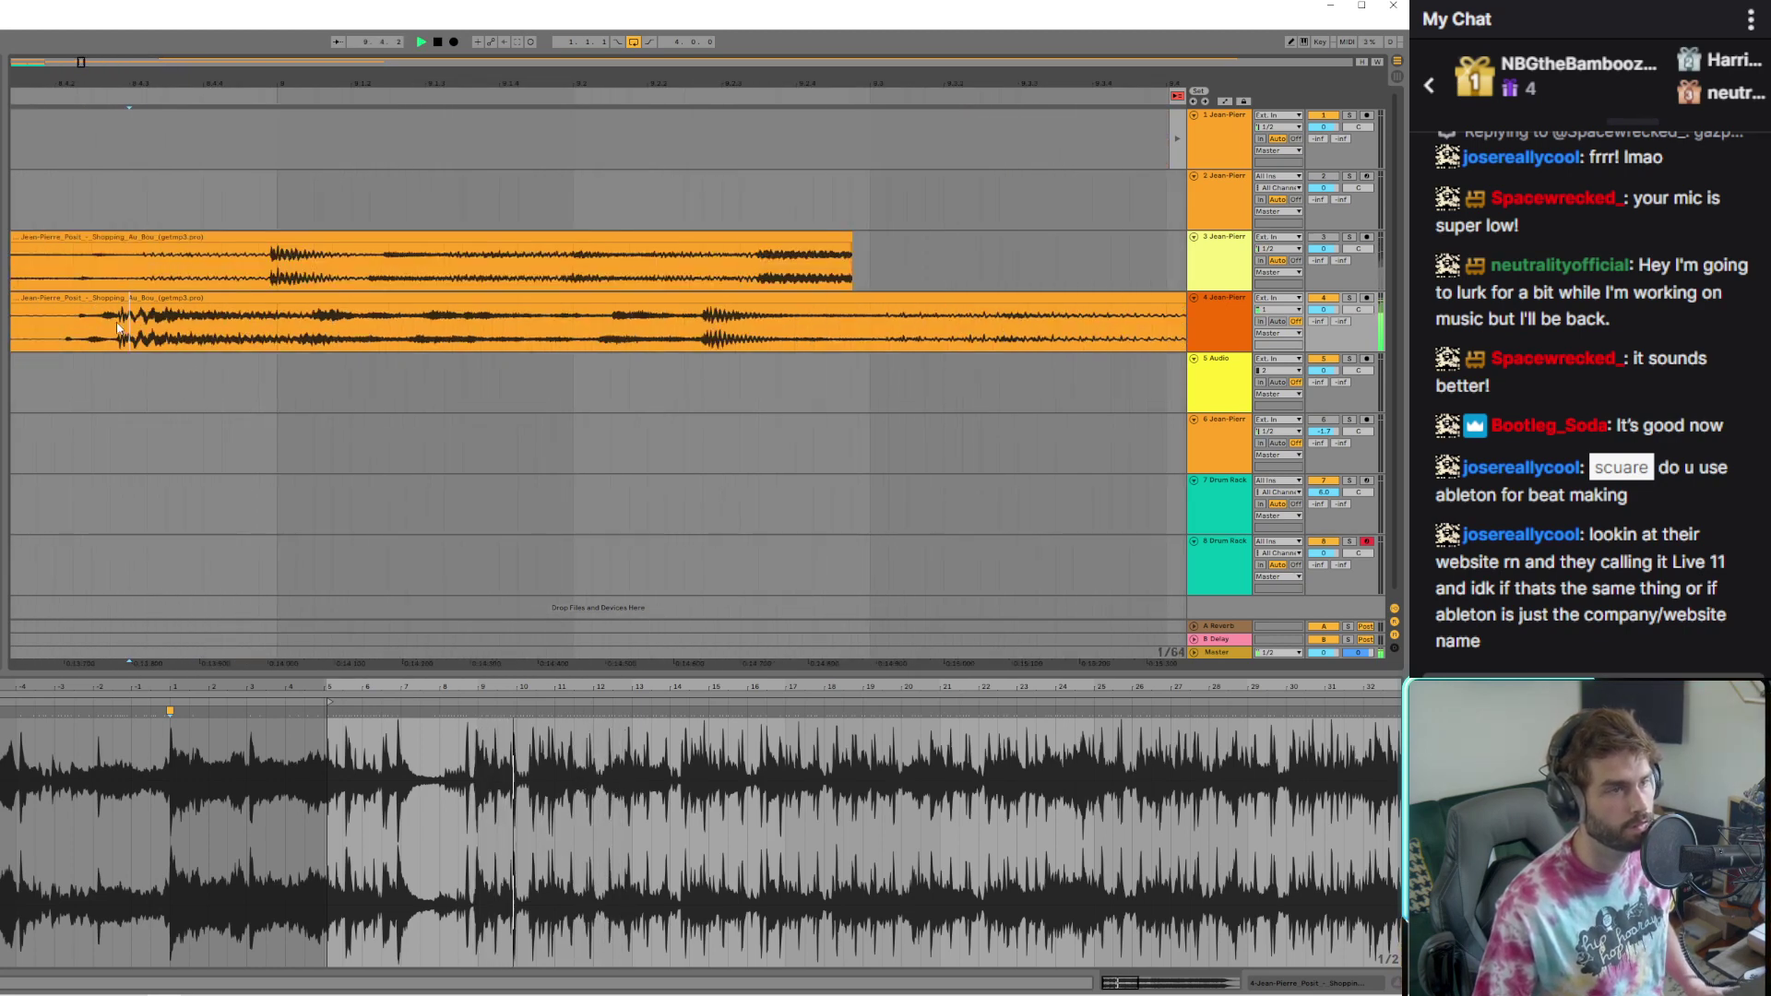
click(116, 328)
key(ctrl+e)
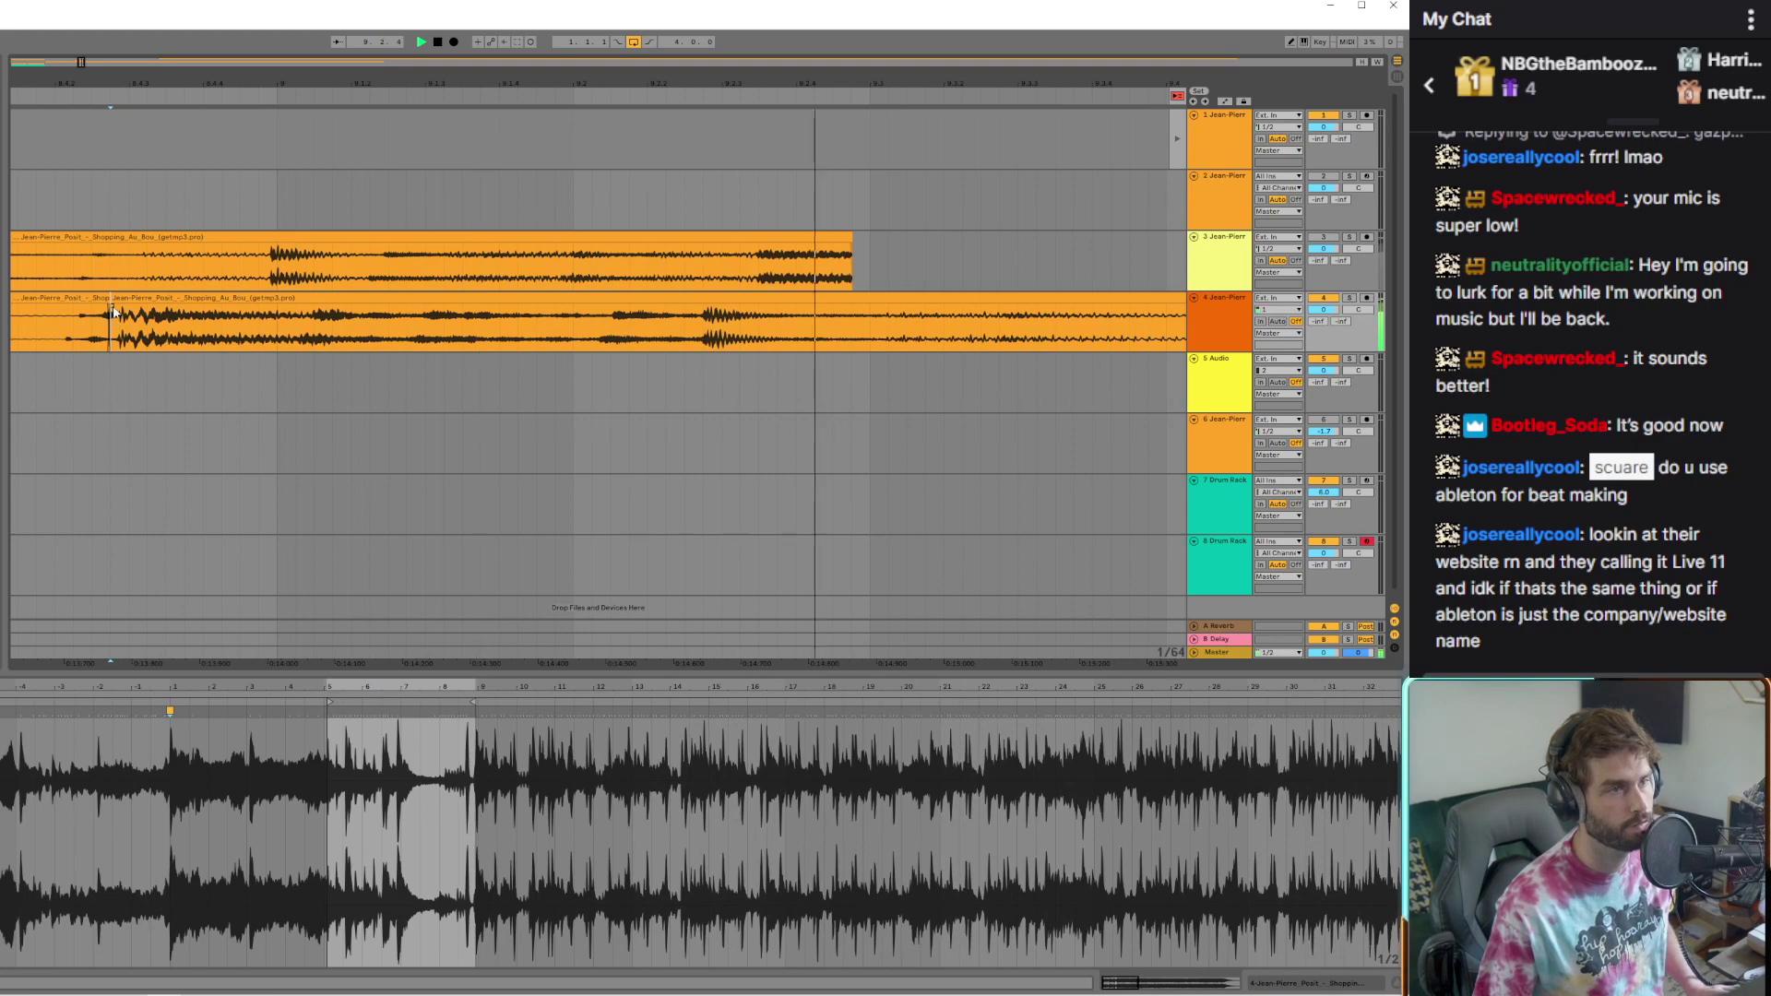
scroll(113, 309, up, 5)
drag(112, 310, 204, 310)
scroll(205, 312, down, 12)
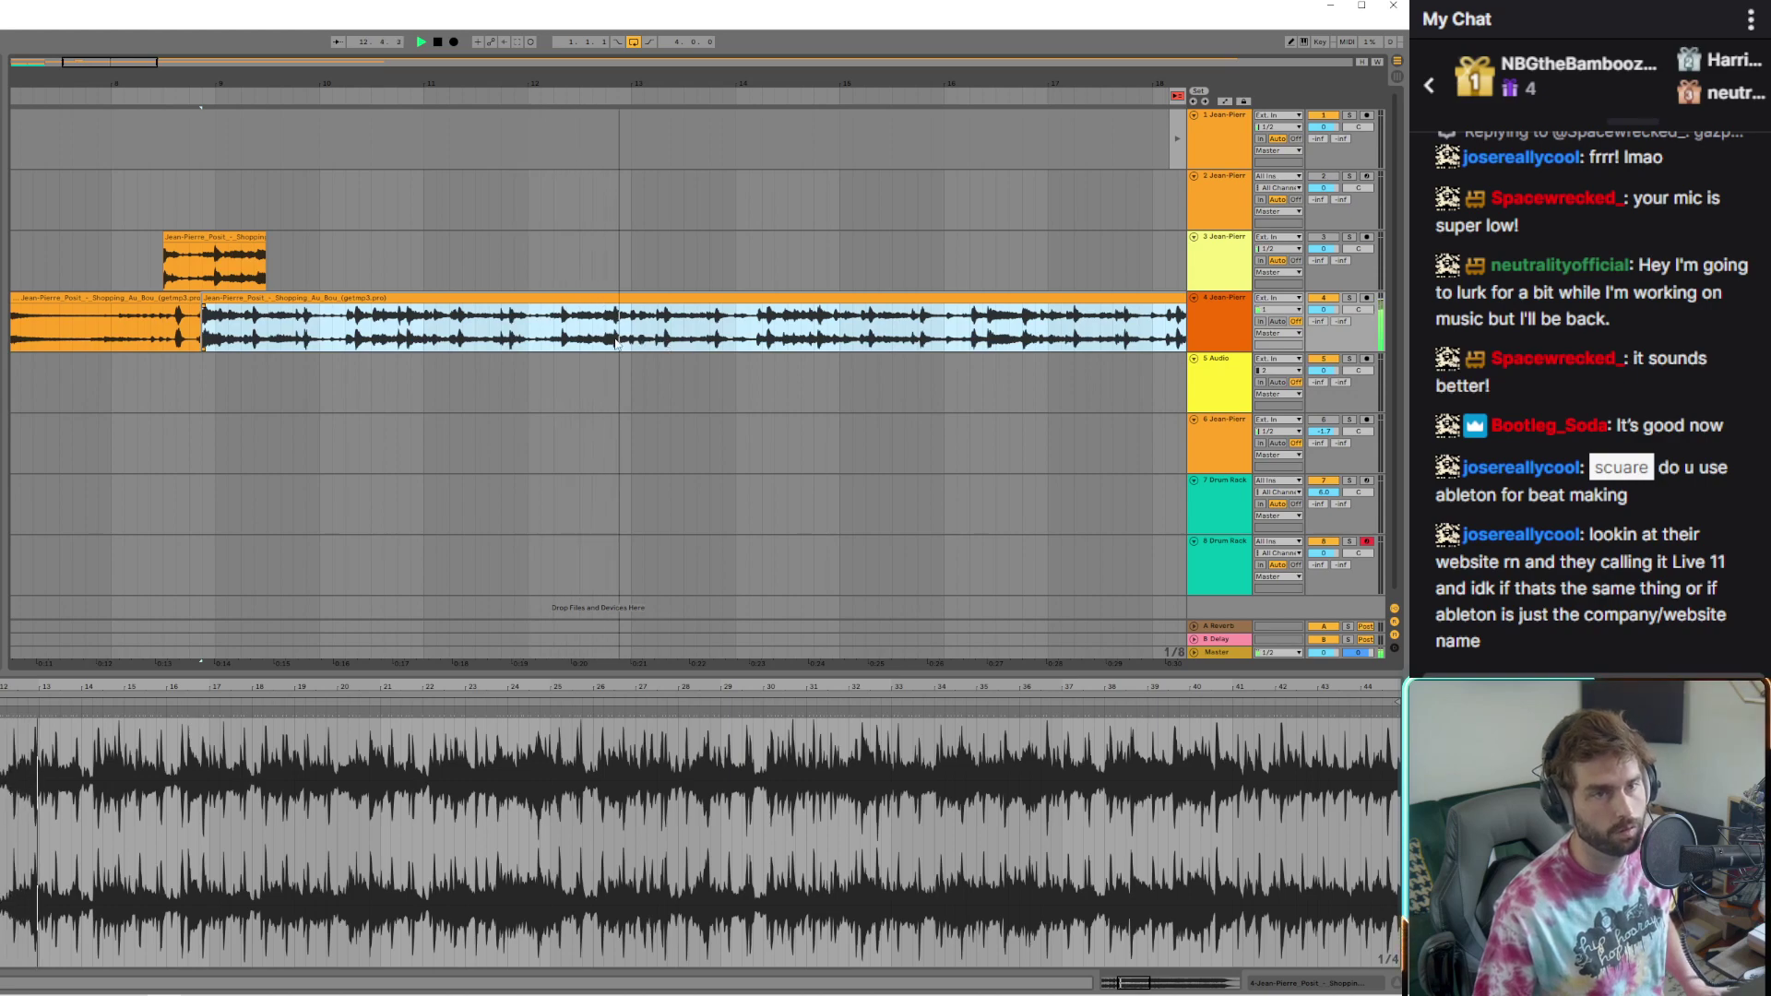
Split the track 4 sample clip again at the transient just before bar 13 and stop playback
scroll(616, 343, up, 6)
click(557, 337)
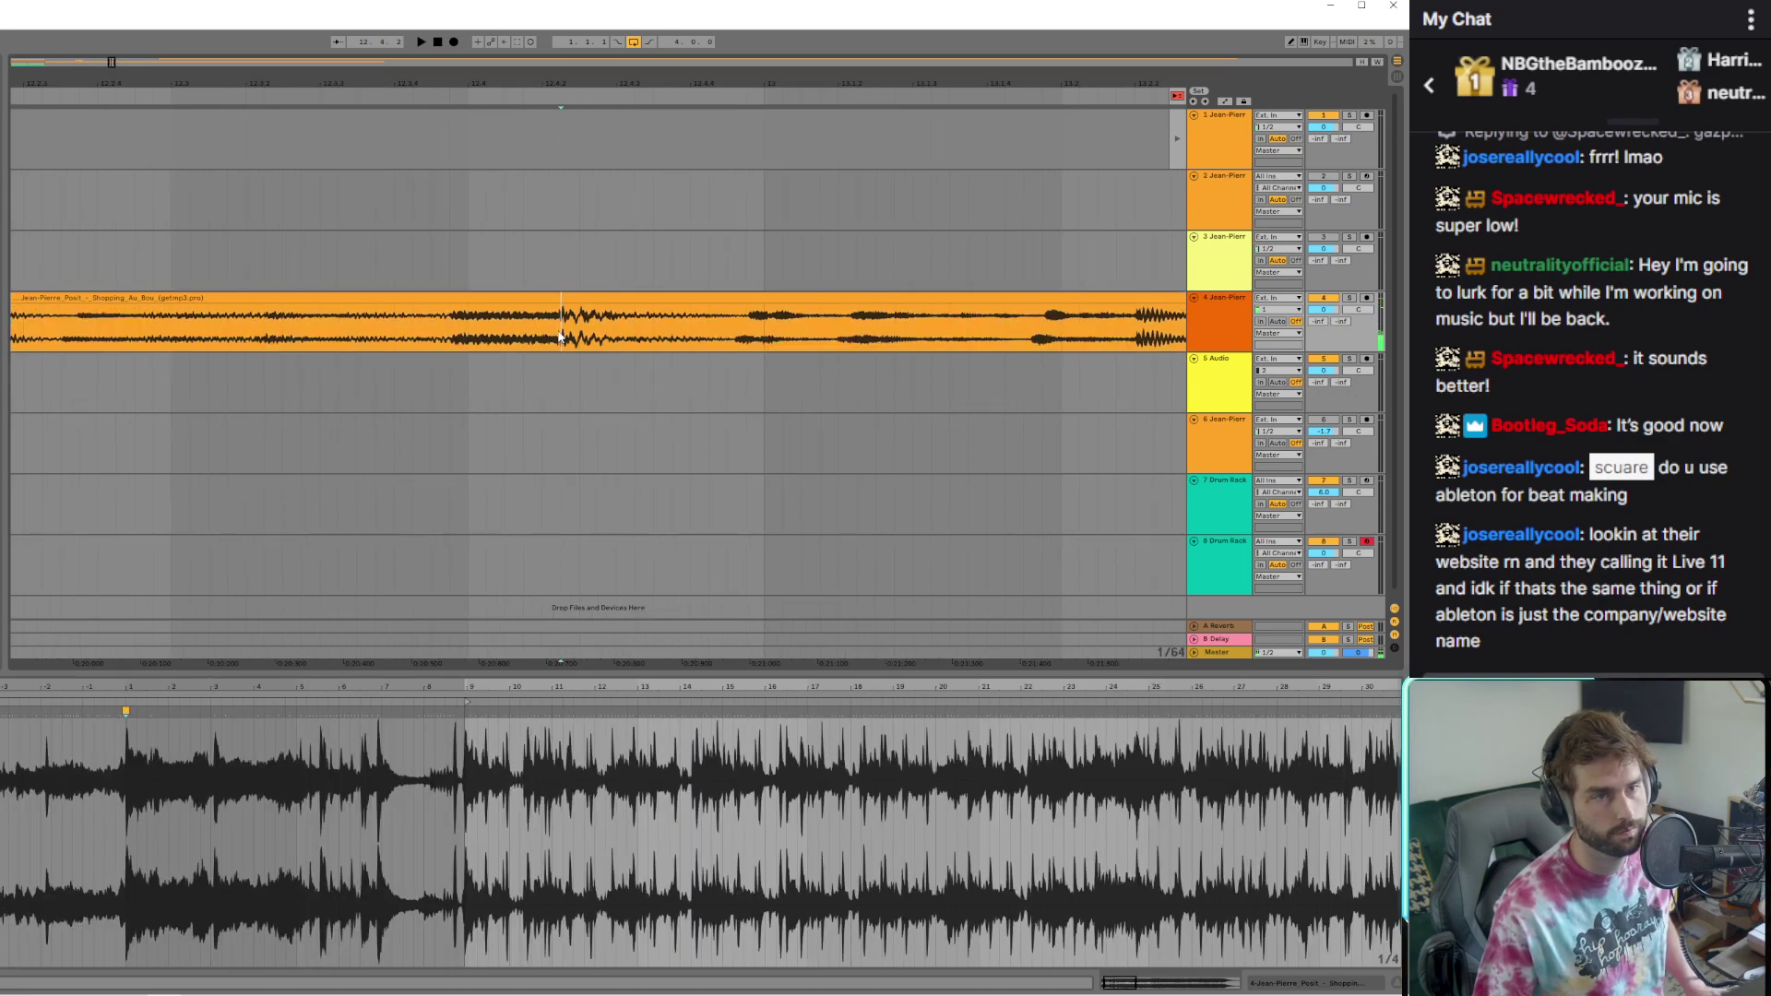
key(ctrl+e)
key(space)
Move the cut-out four-bar piece on track 4 to start at bar 1 and play it with the other loop layers
scroll(562, 335, down, 10)
click(100, 300)
key(space)
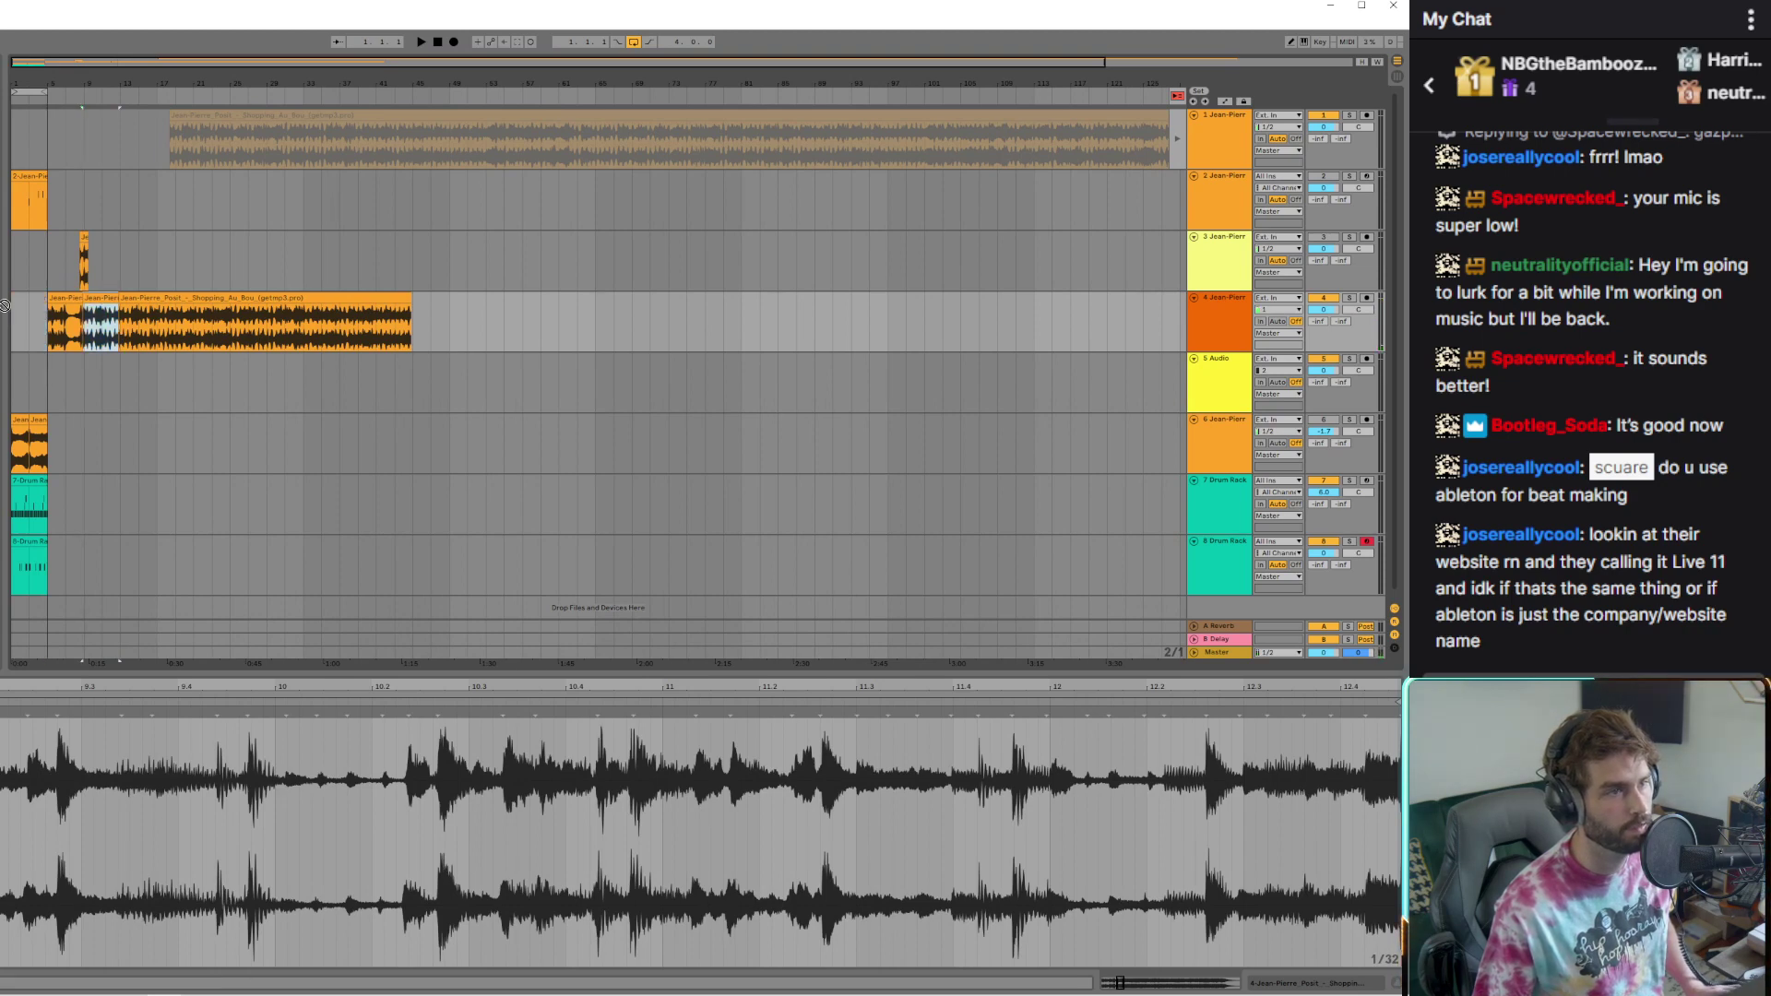
scroll(16, 313, up, 6)
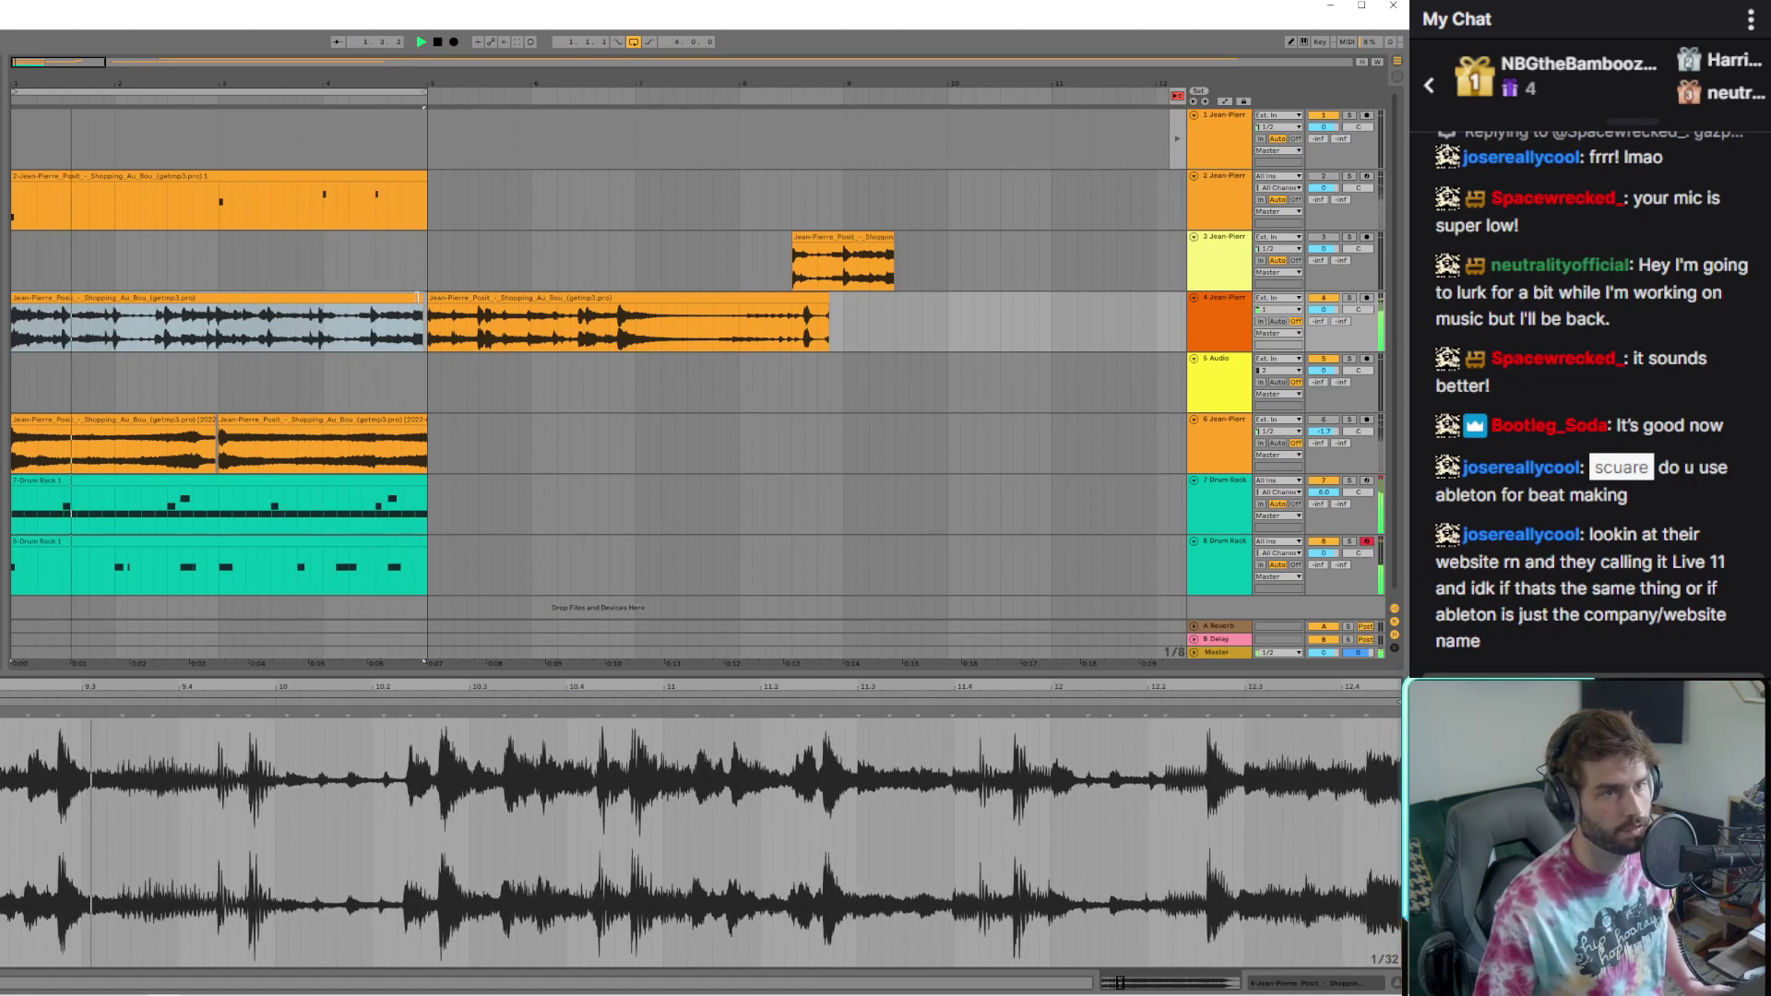
Fine-trim the start of the bar 1 sample clip on track 4, extend its end to bar 5, and play the loop
drag(423, 298, 426, 298)
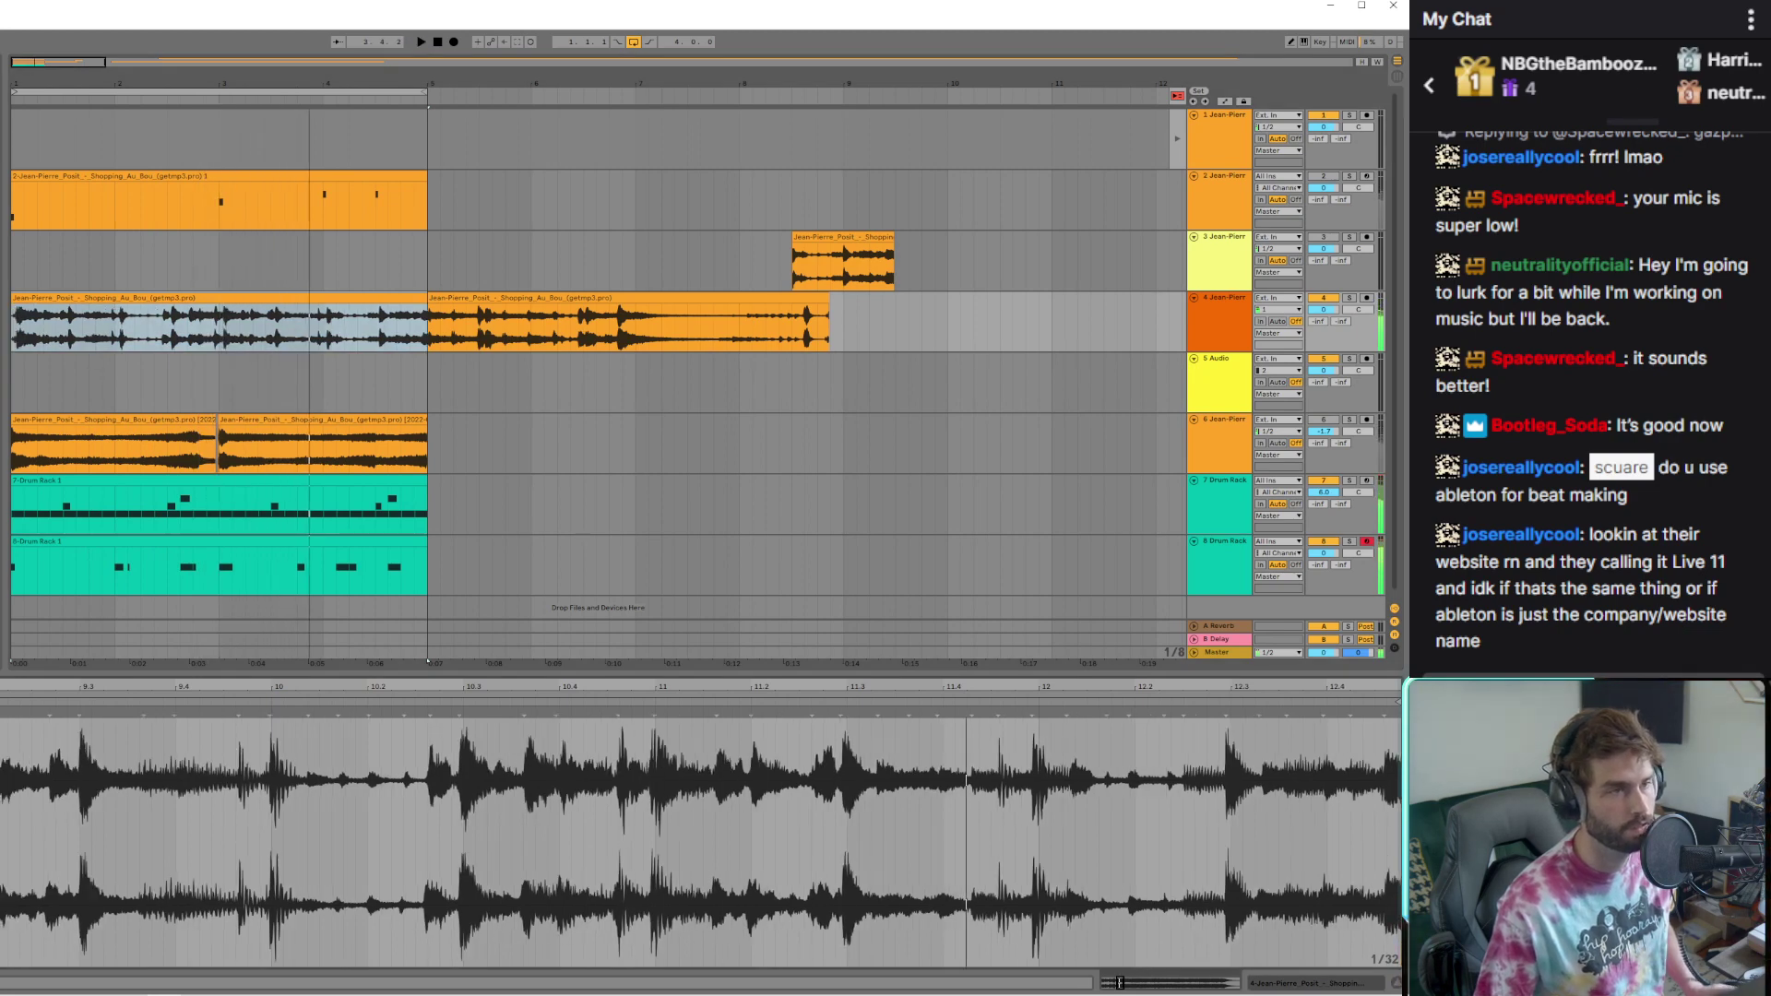
scroll(10, 304, up, 5)
key(space)
mouse_move(12, 299)
mouse_down()
mouse_move(87, 314)
mouse_move(27, 313)
mouse_up()
key(space)
scroll(27, 313, down, 10)
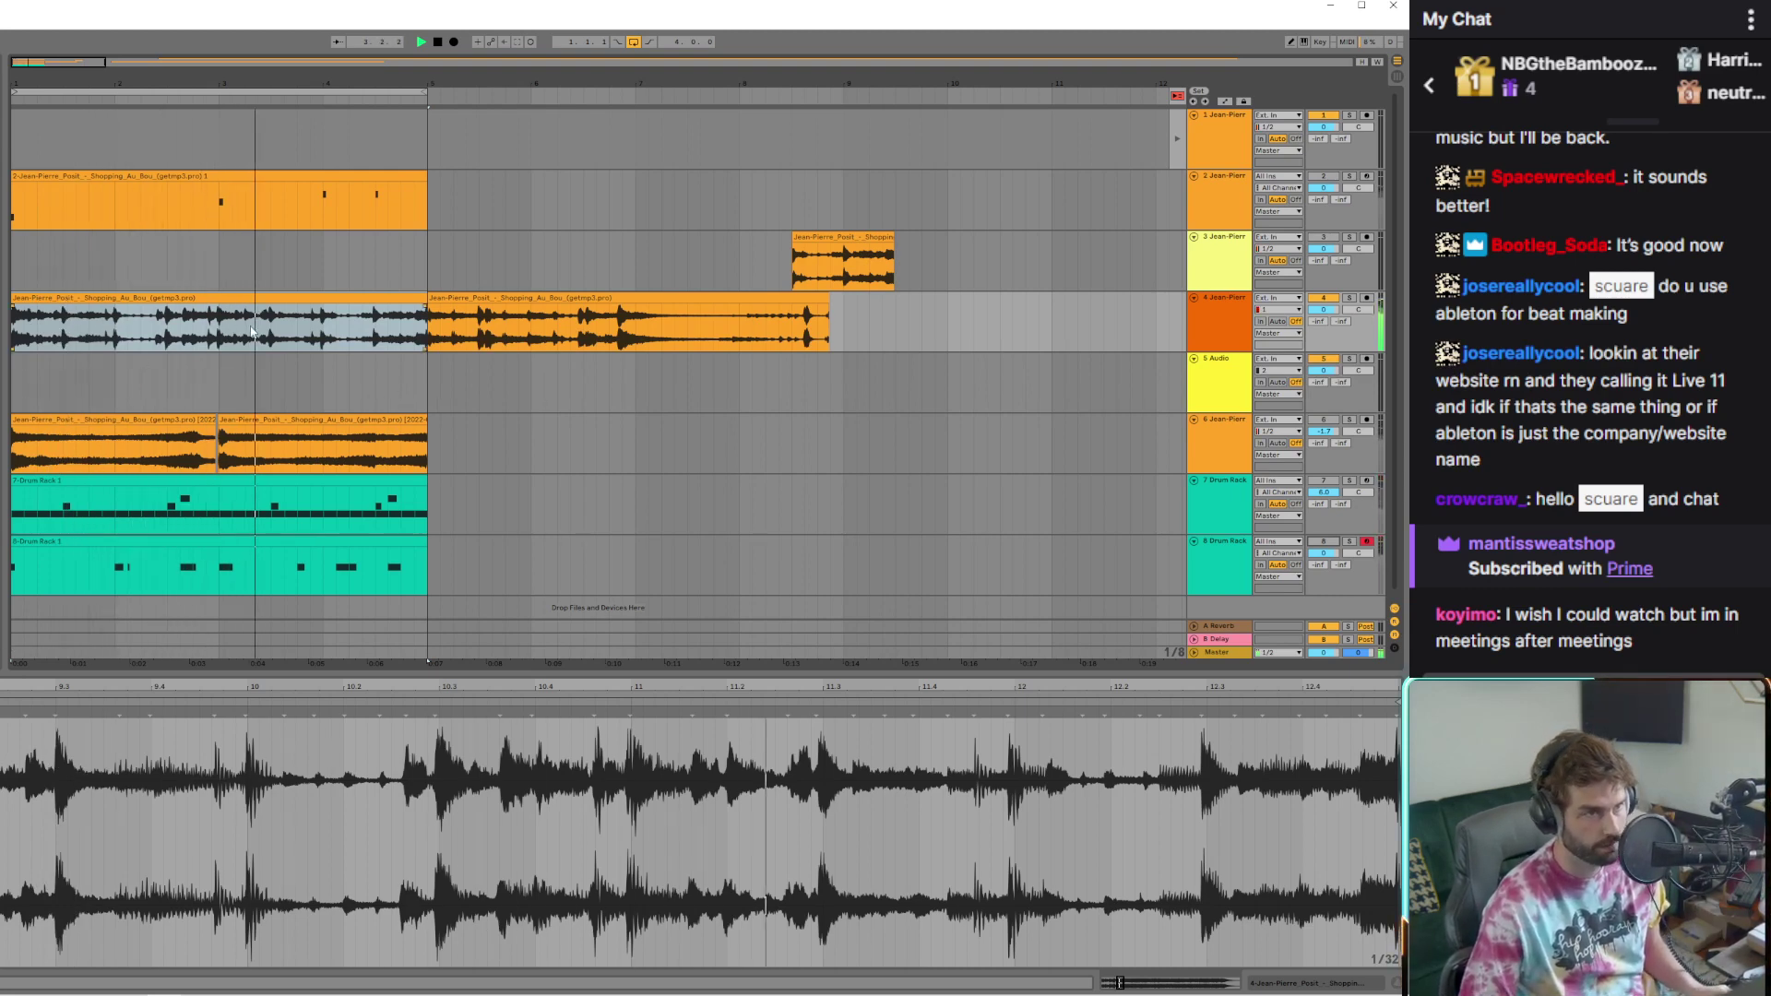
scroll(229, 319, up, 5)
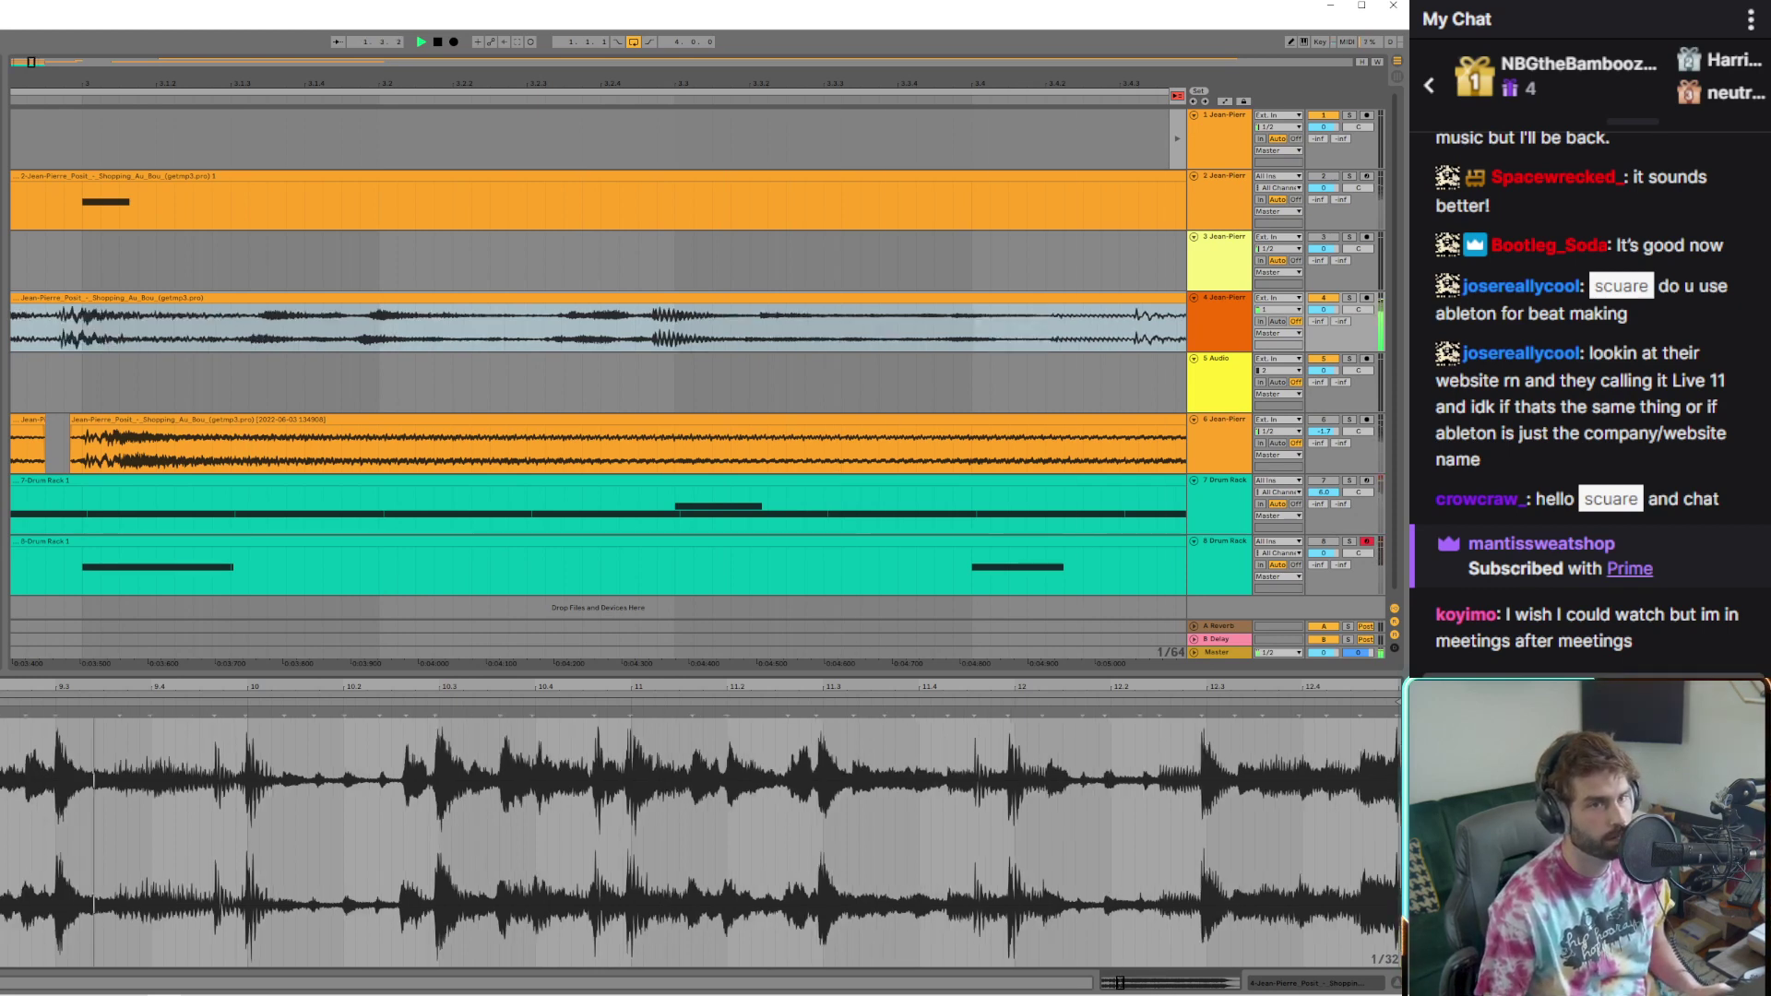
scroll(255, 400, down, 6)
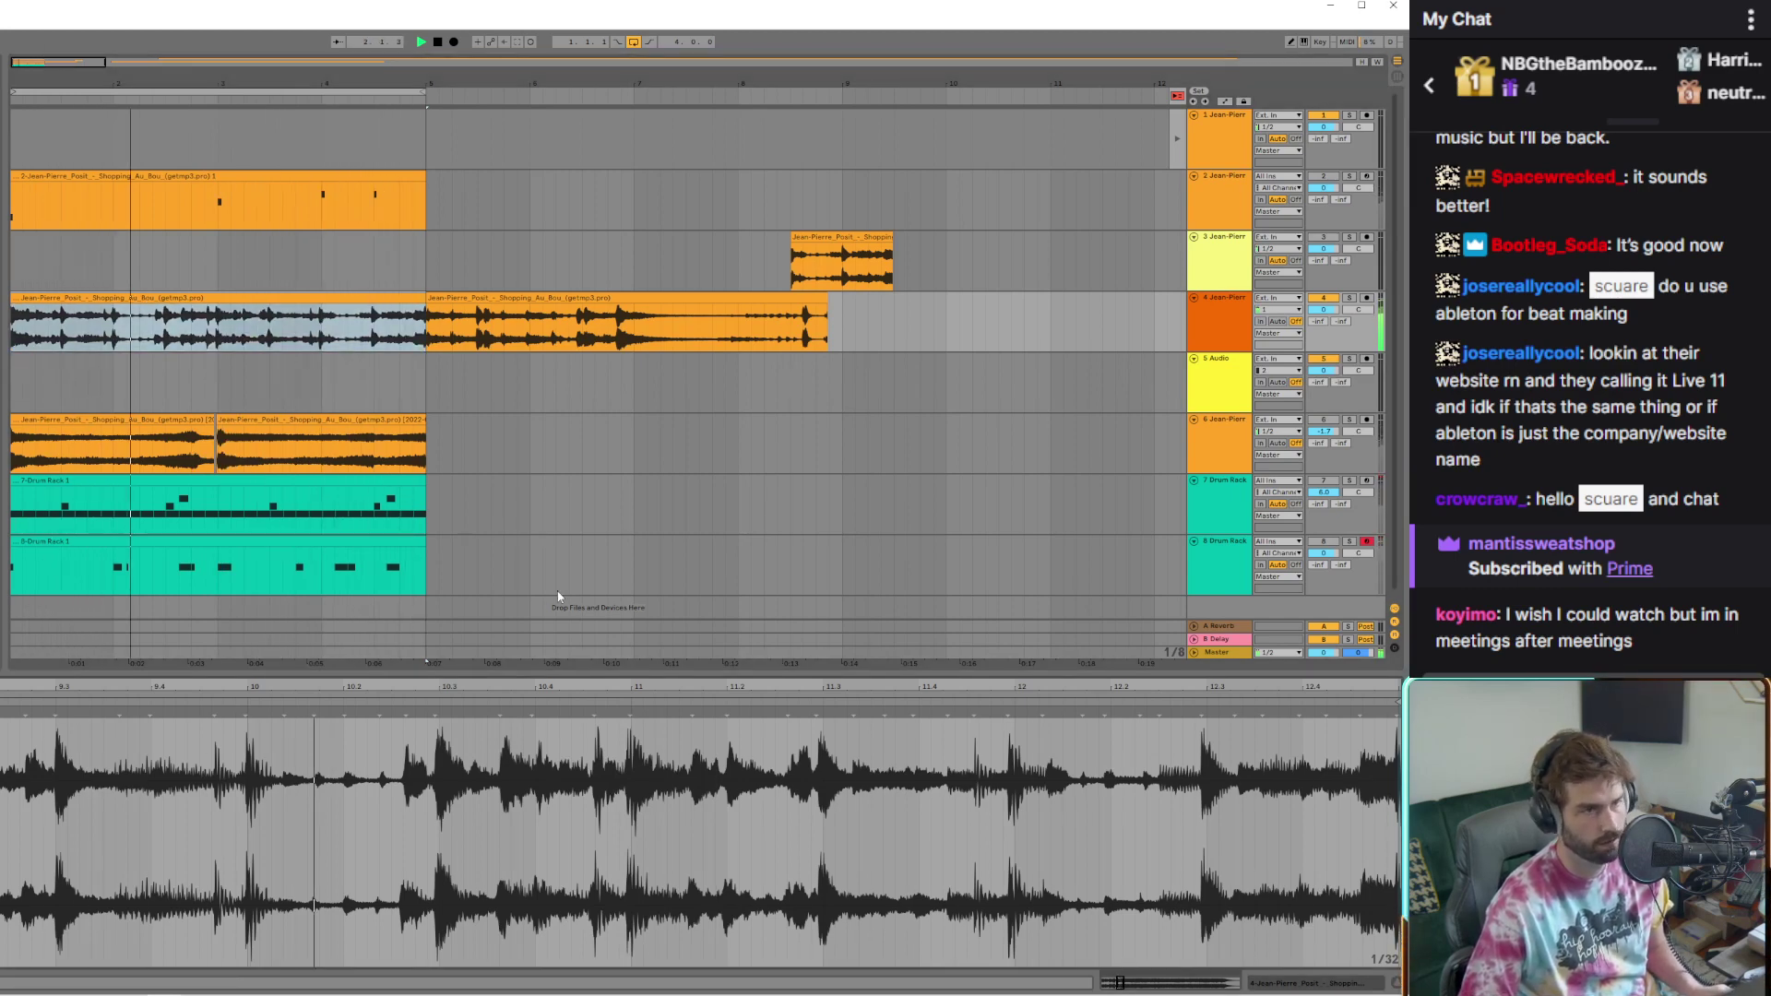
Lower the volume of track 4 so the new sample layer sits under the loop
scroll(710, 460, down, 1)
click(1331, 473)
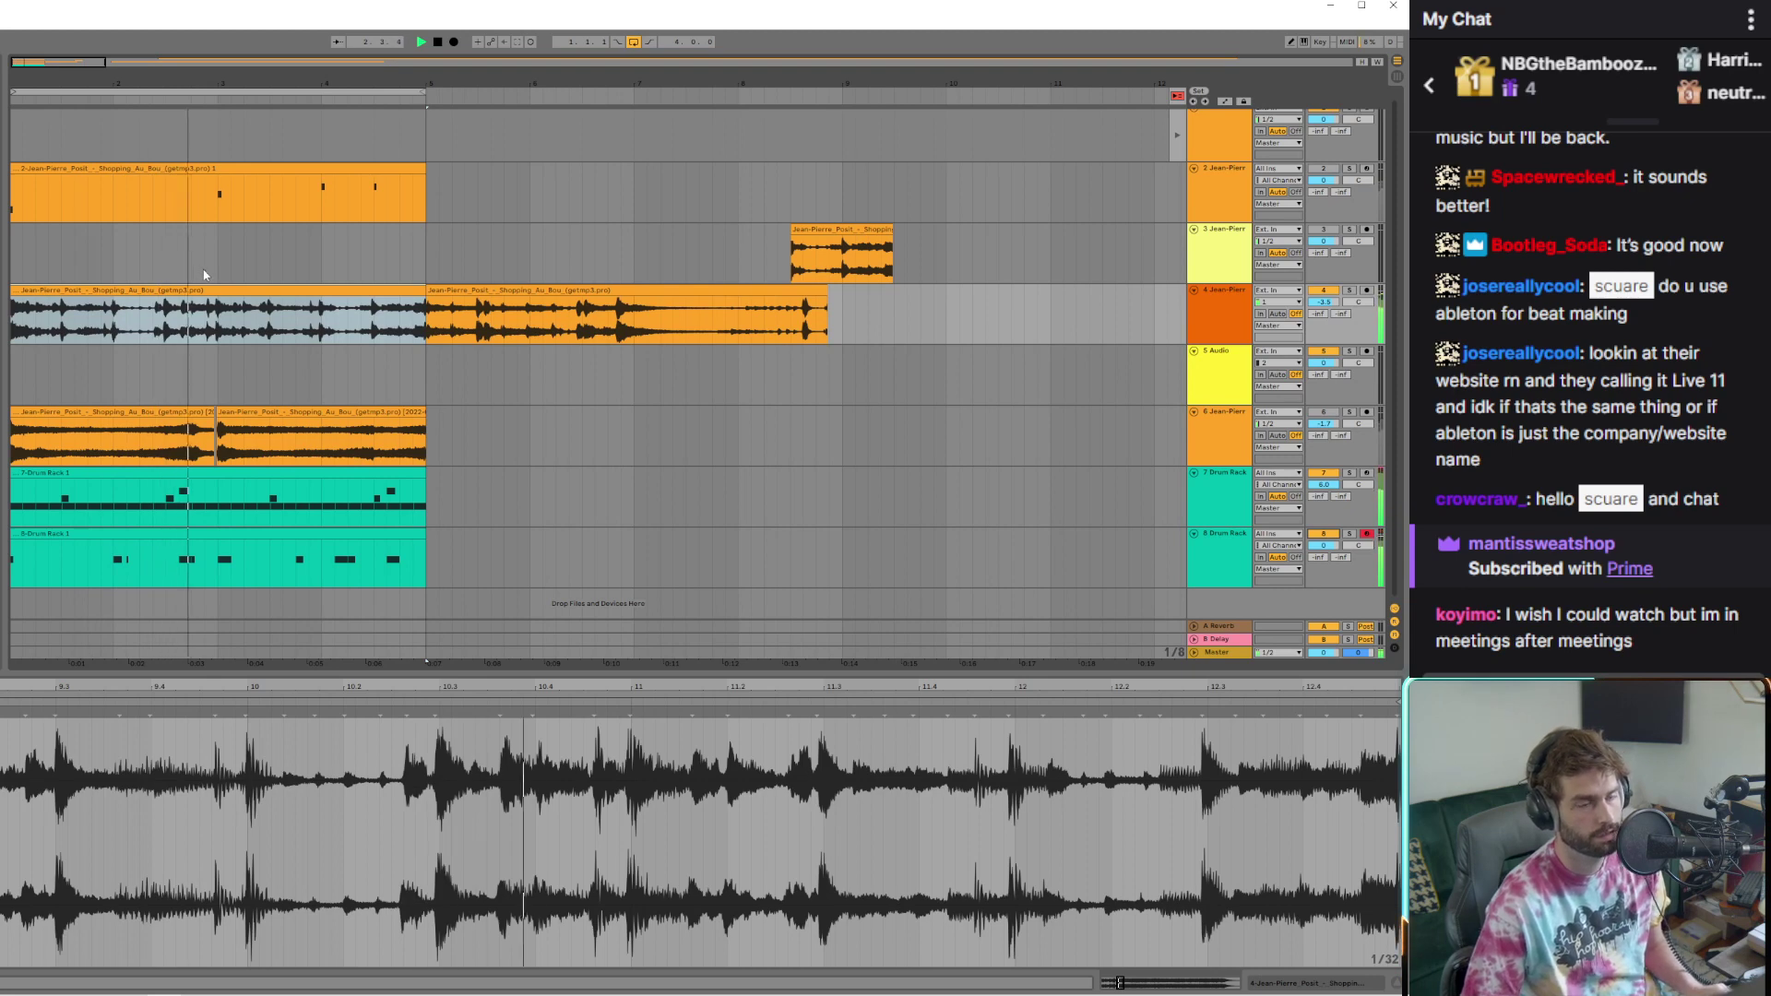
click(194, 289)
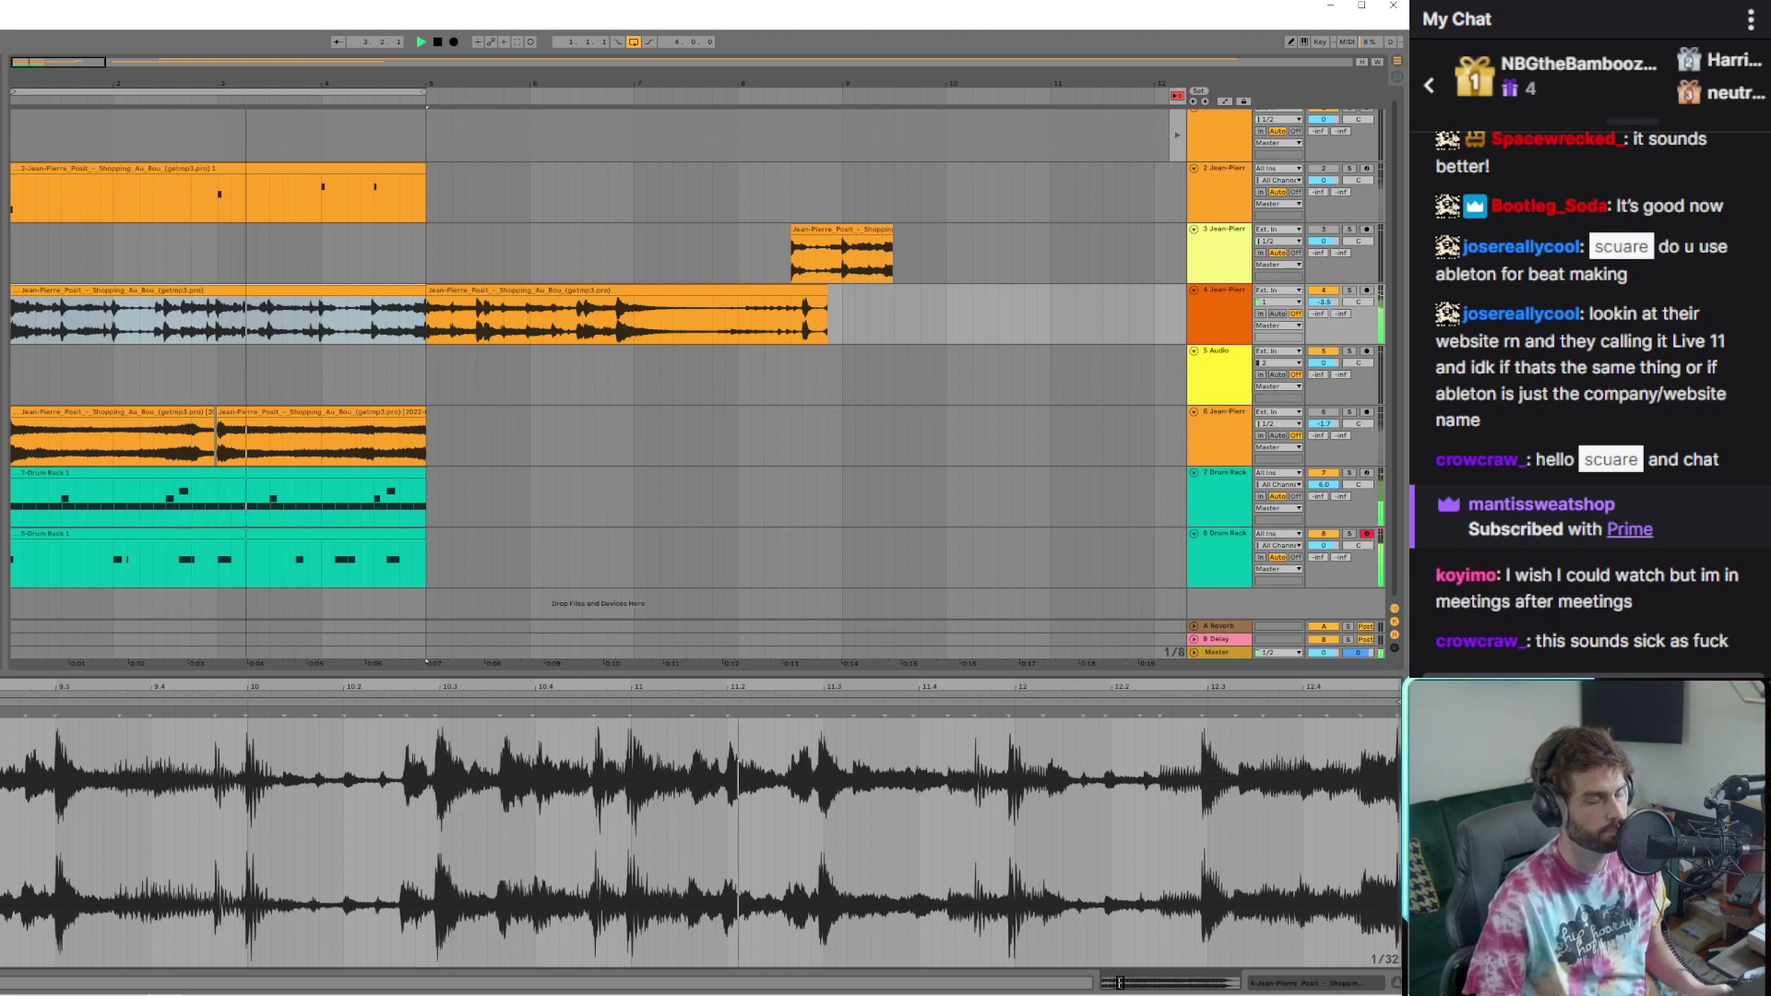
Set the volume of the track 8 Drum Rack to about -4.8 dB and delete its clip
click(189, 556)
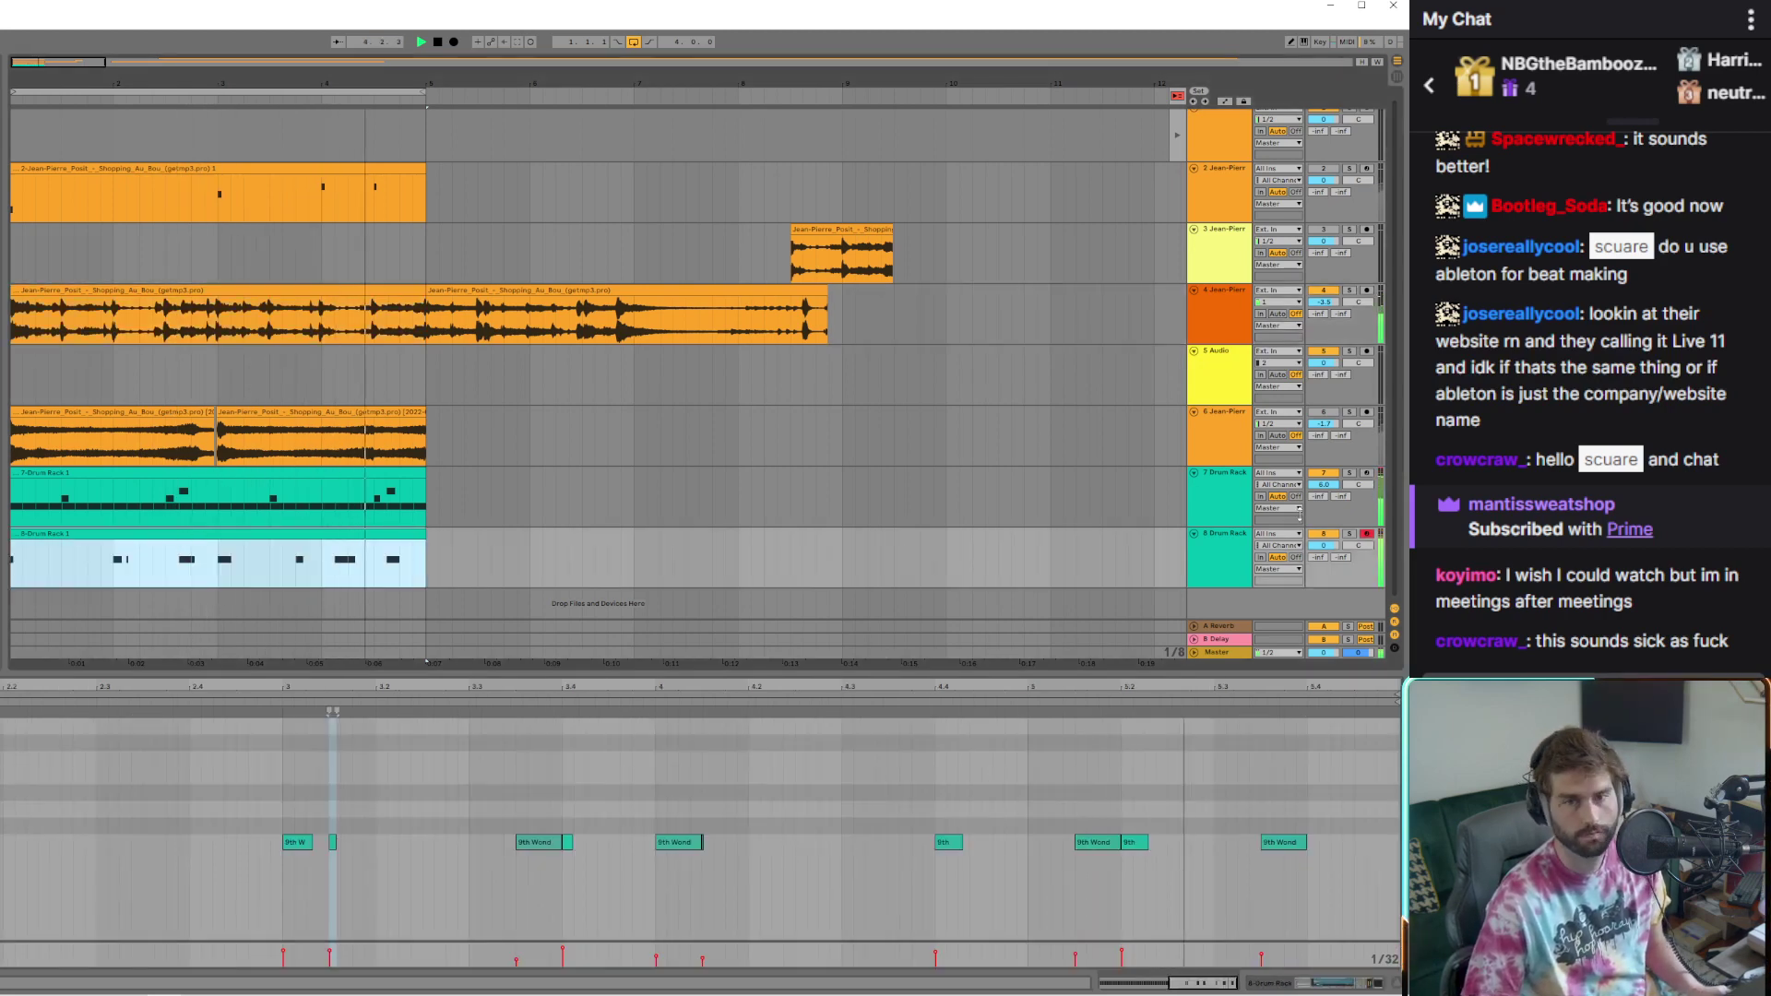
drag(1324, 545, 1326, 551)
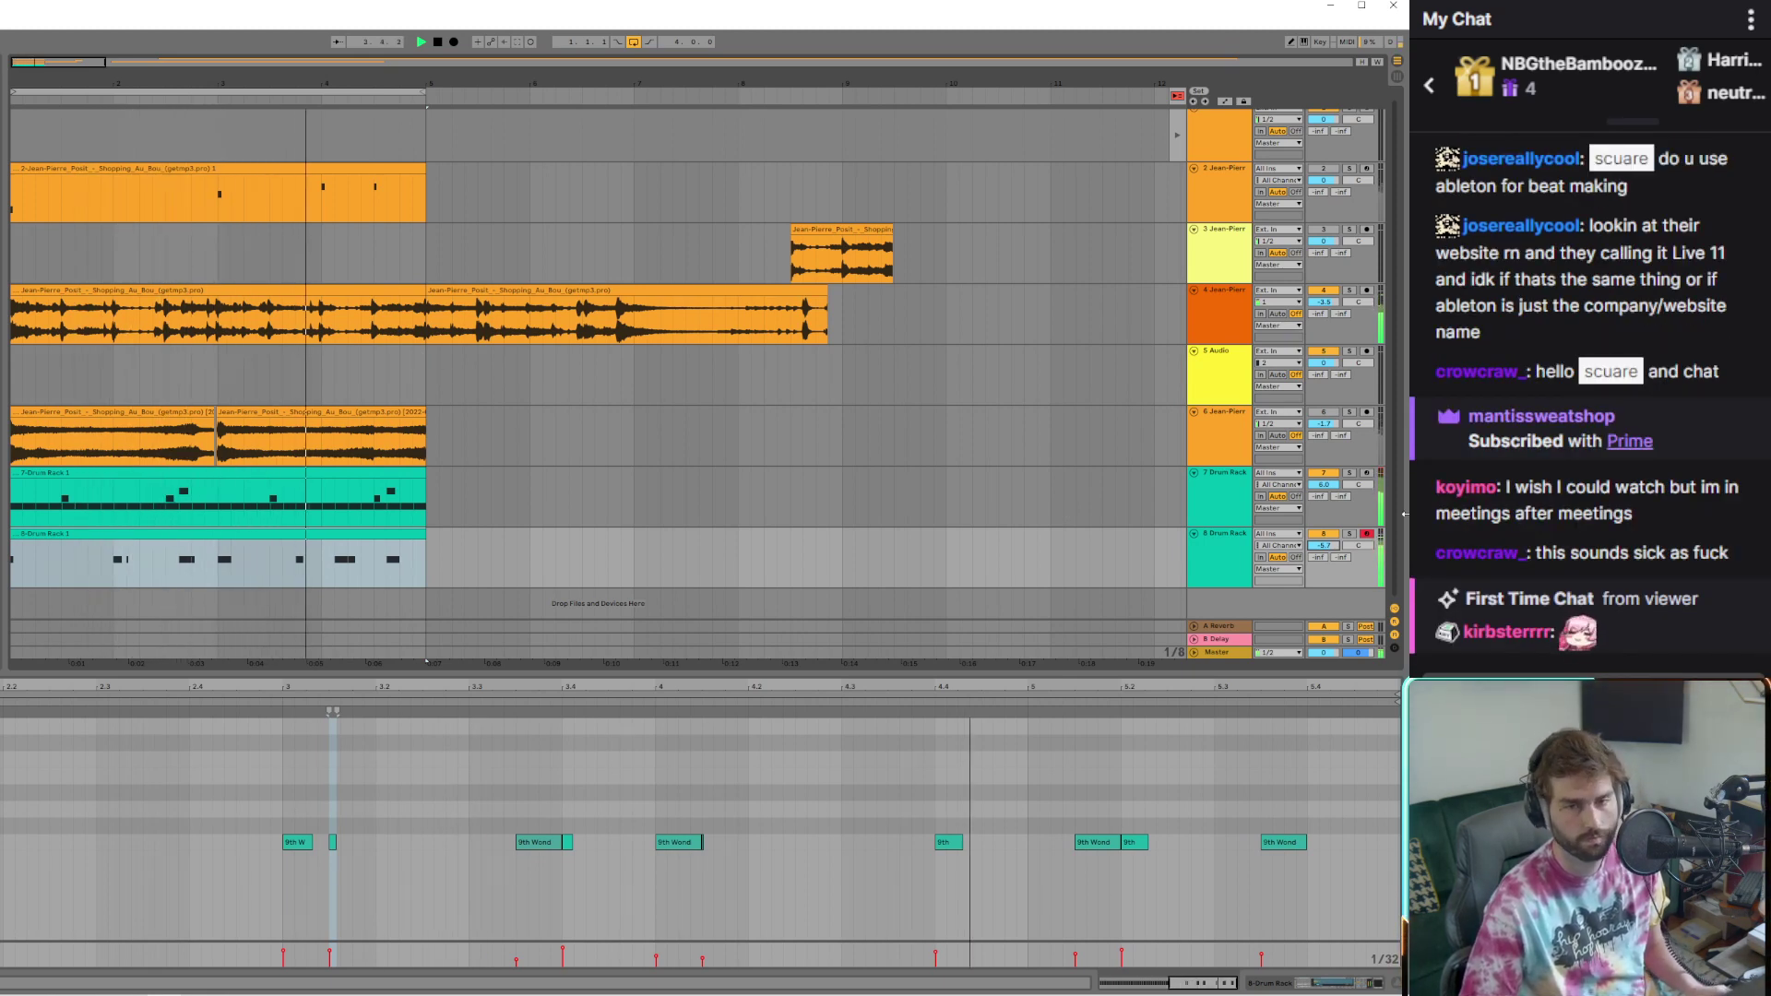
drag(1324, 545, 1324, 541)
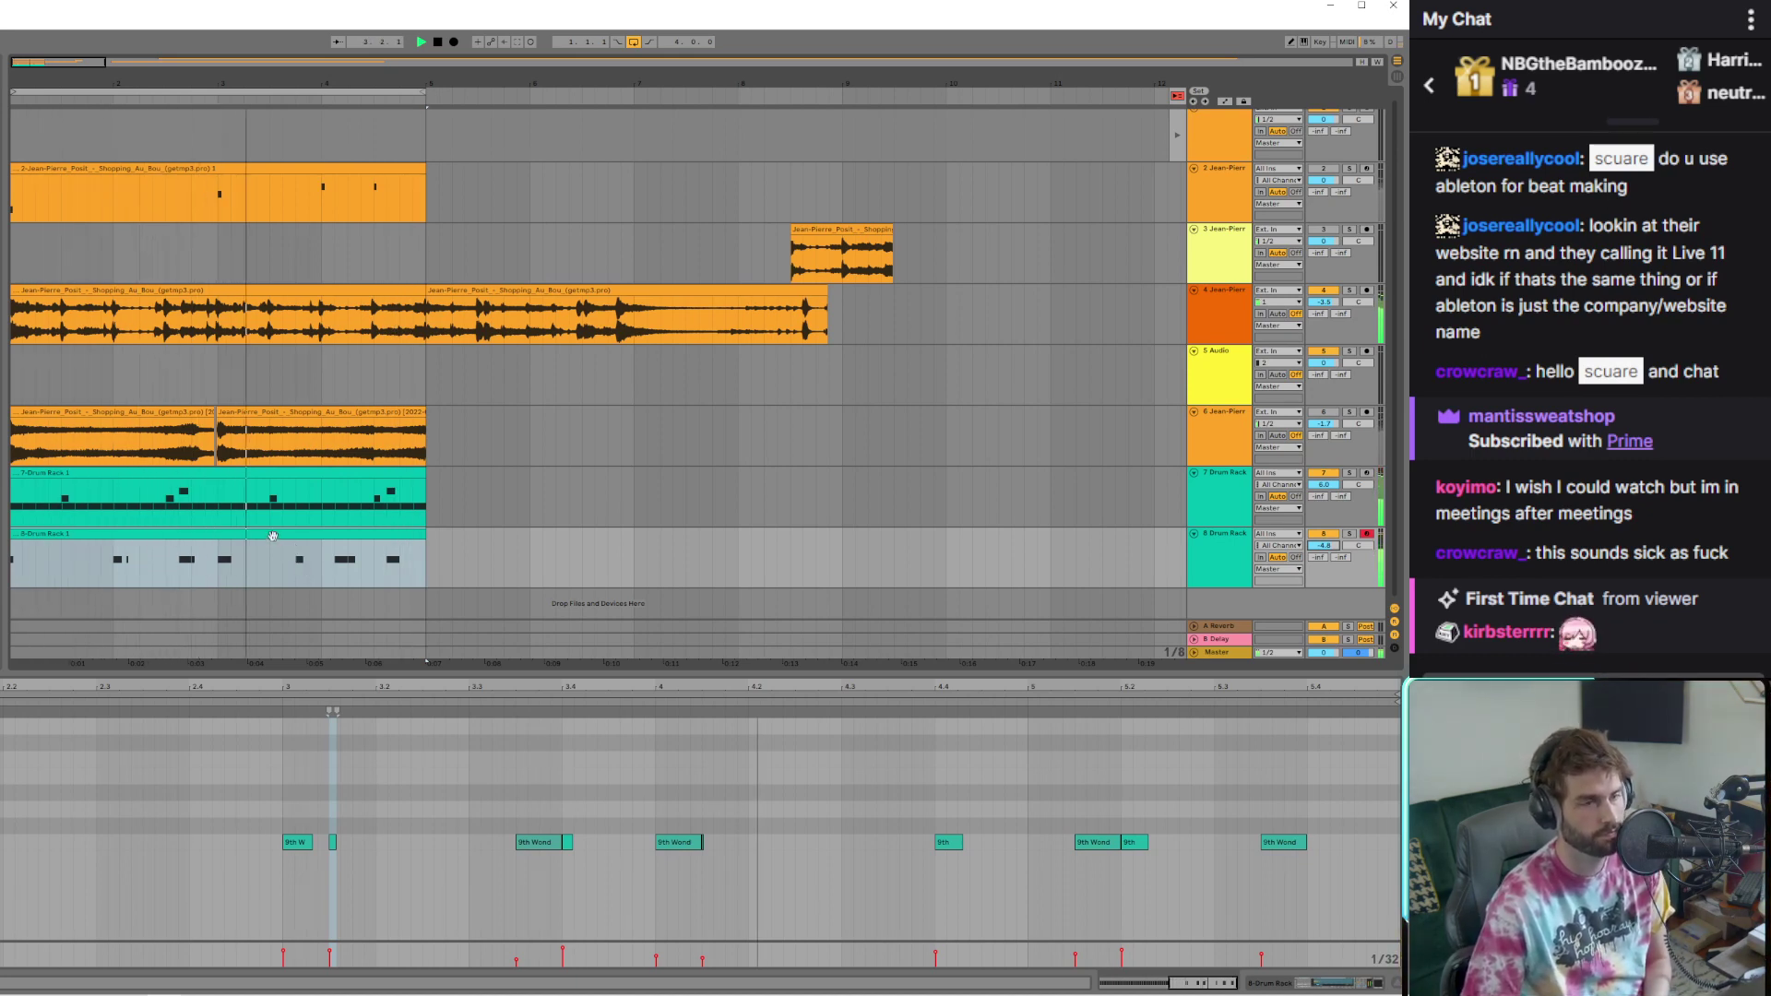
key(Delete)
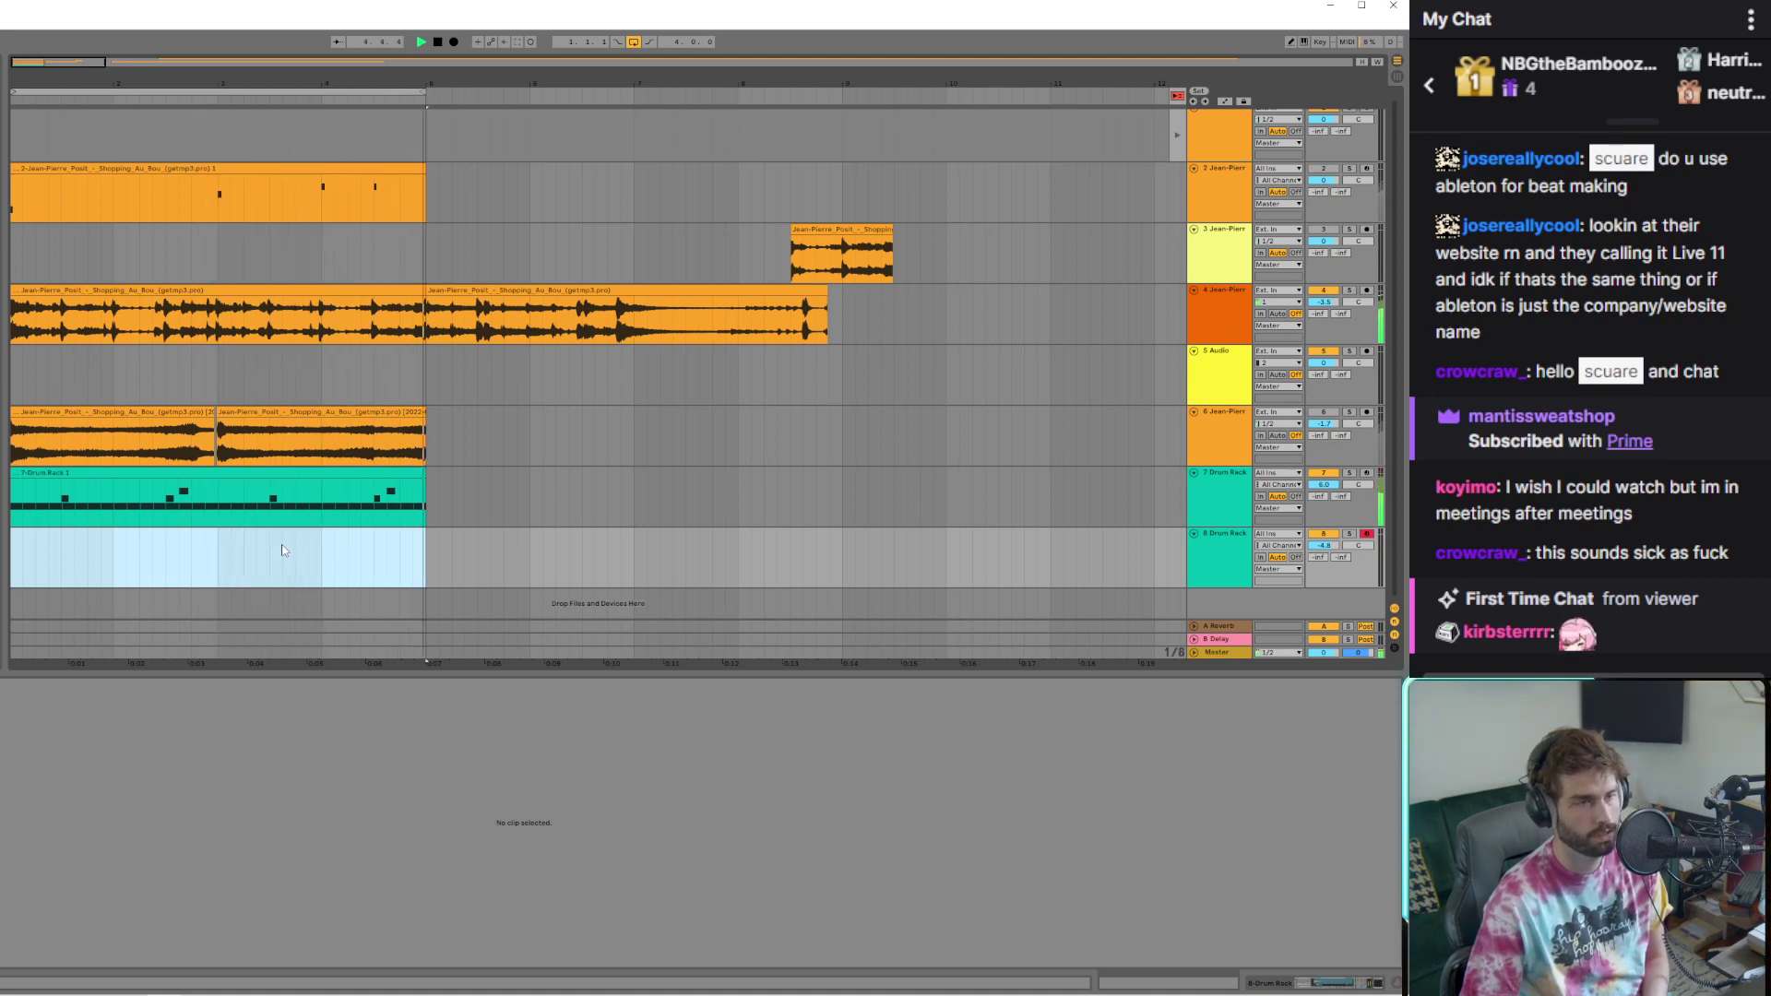
Show the device chains of tracks 4 and 6 and compare the loop with track 6 switched on and off
click(362, 284)
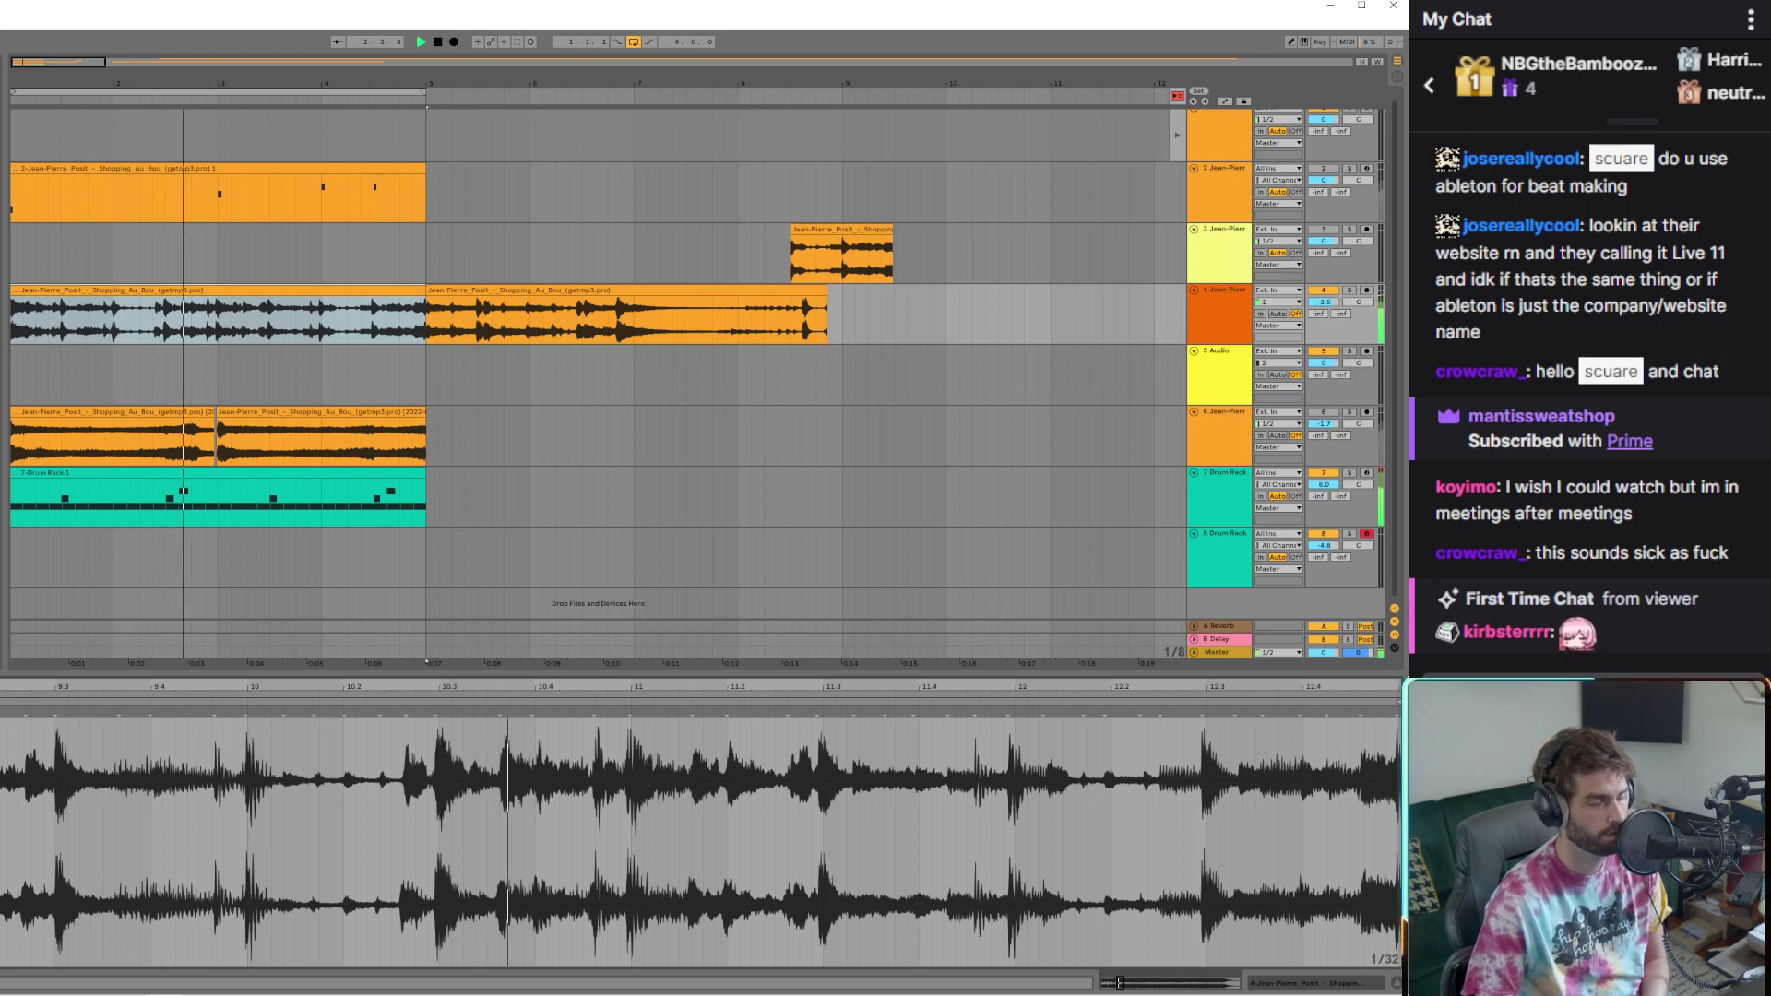
click(1359, 983)
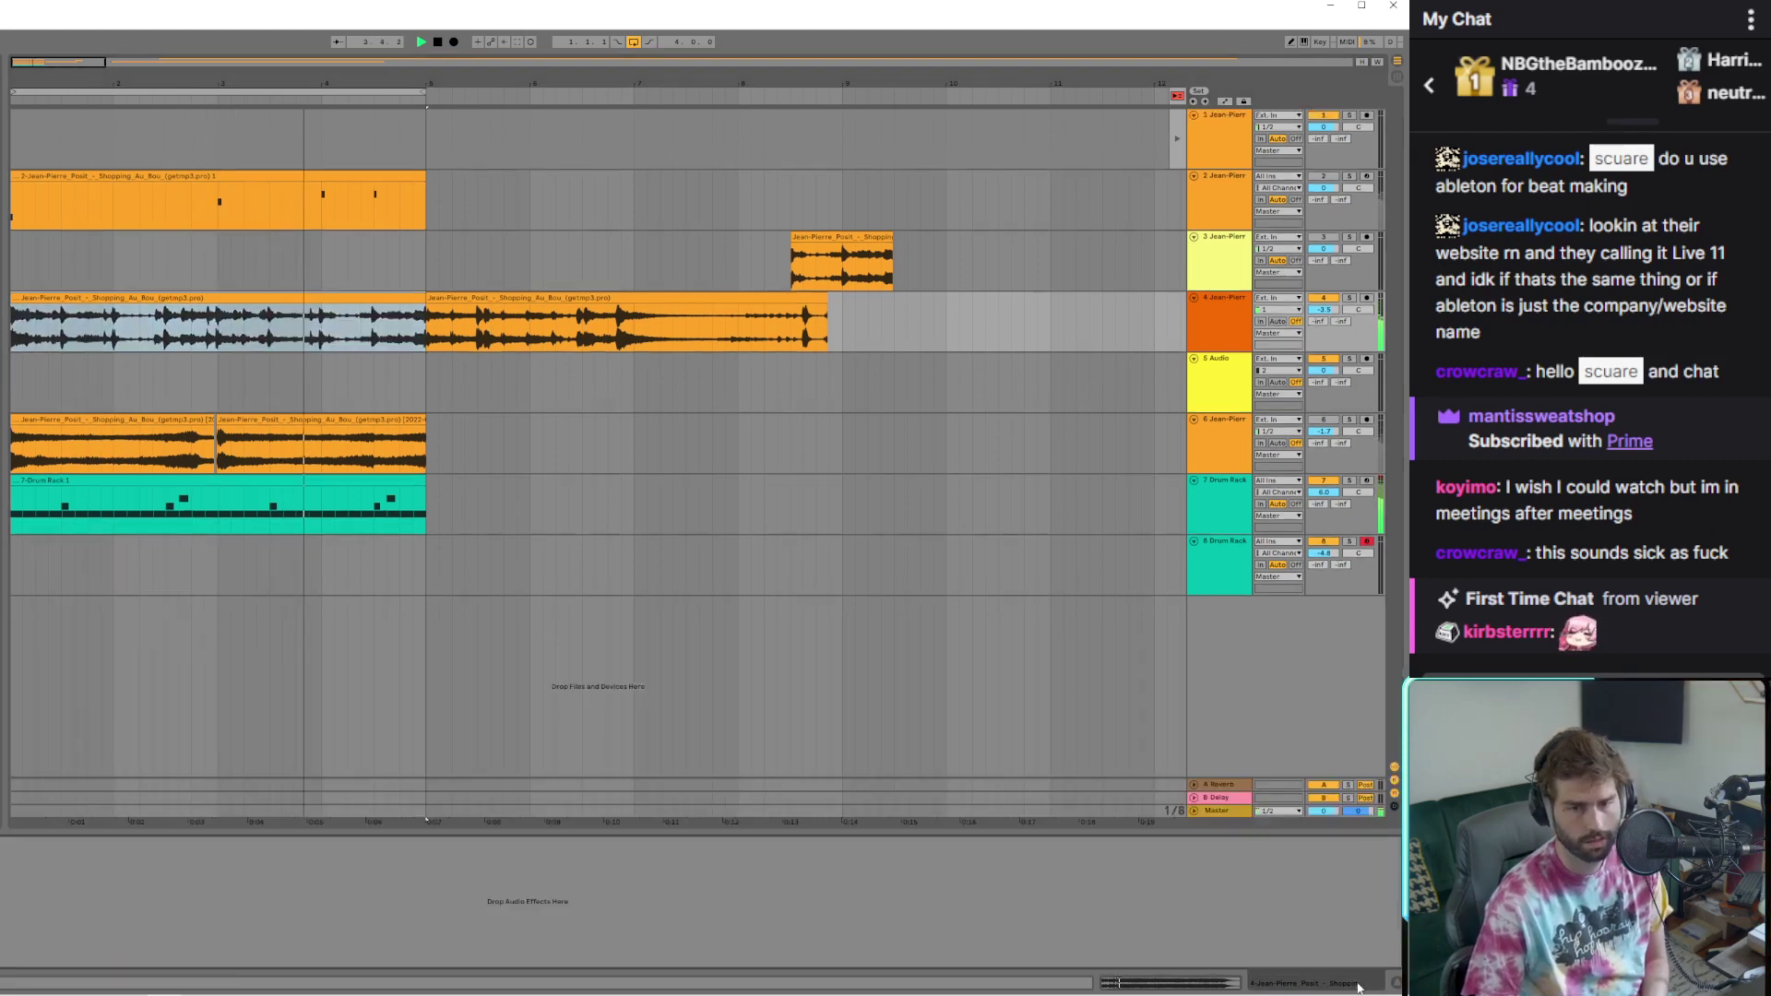
click(119, 419)
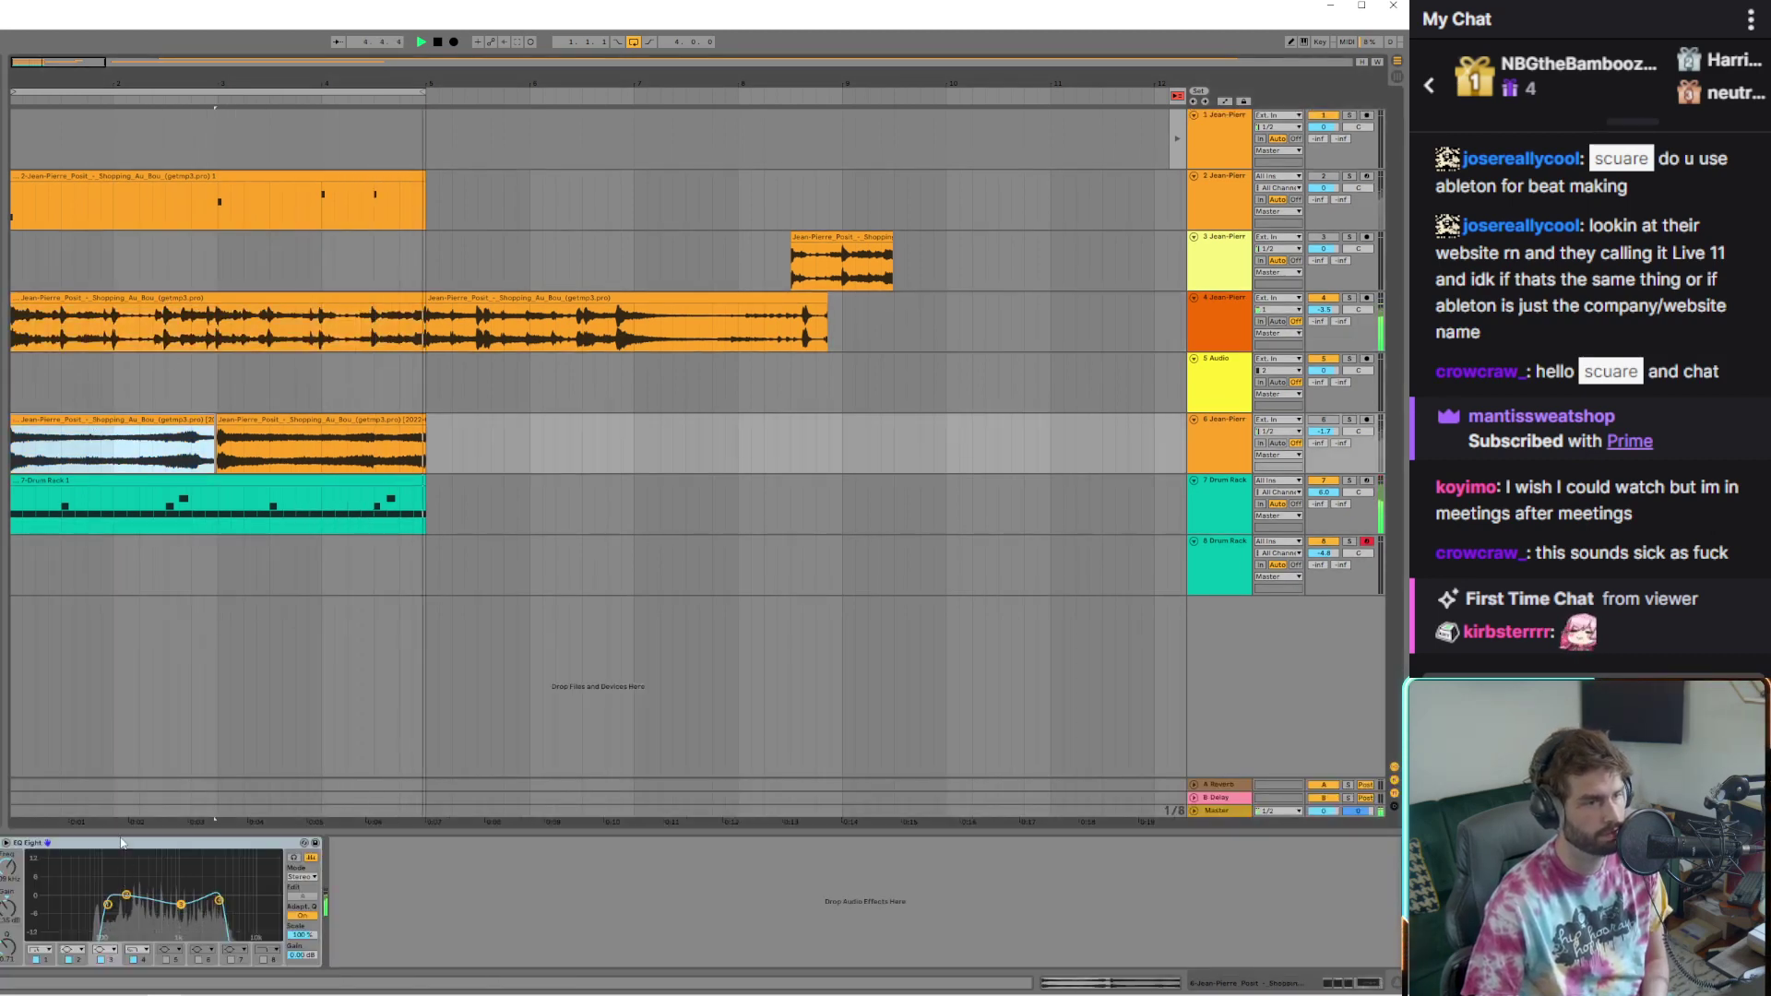
click(220, 329)
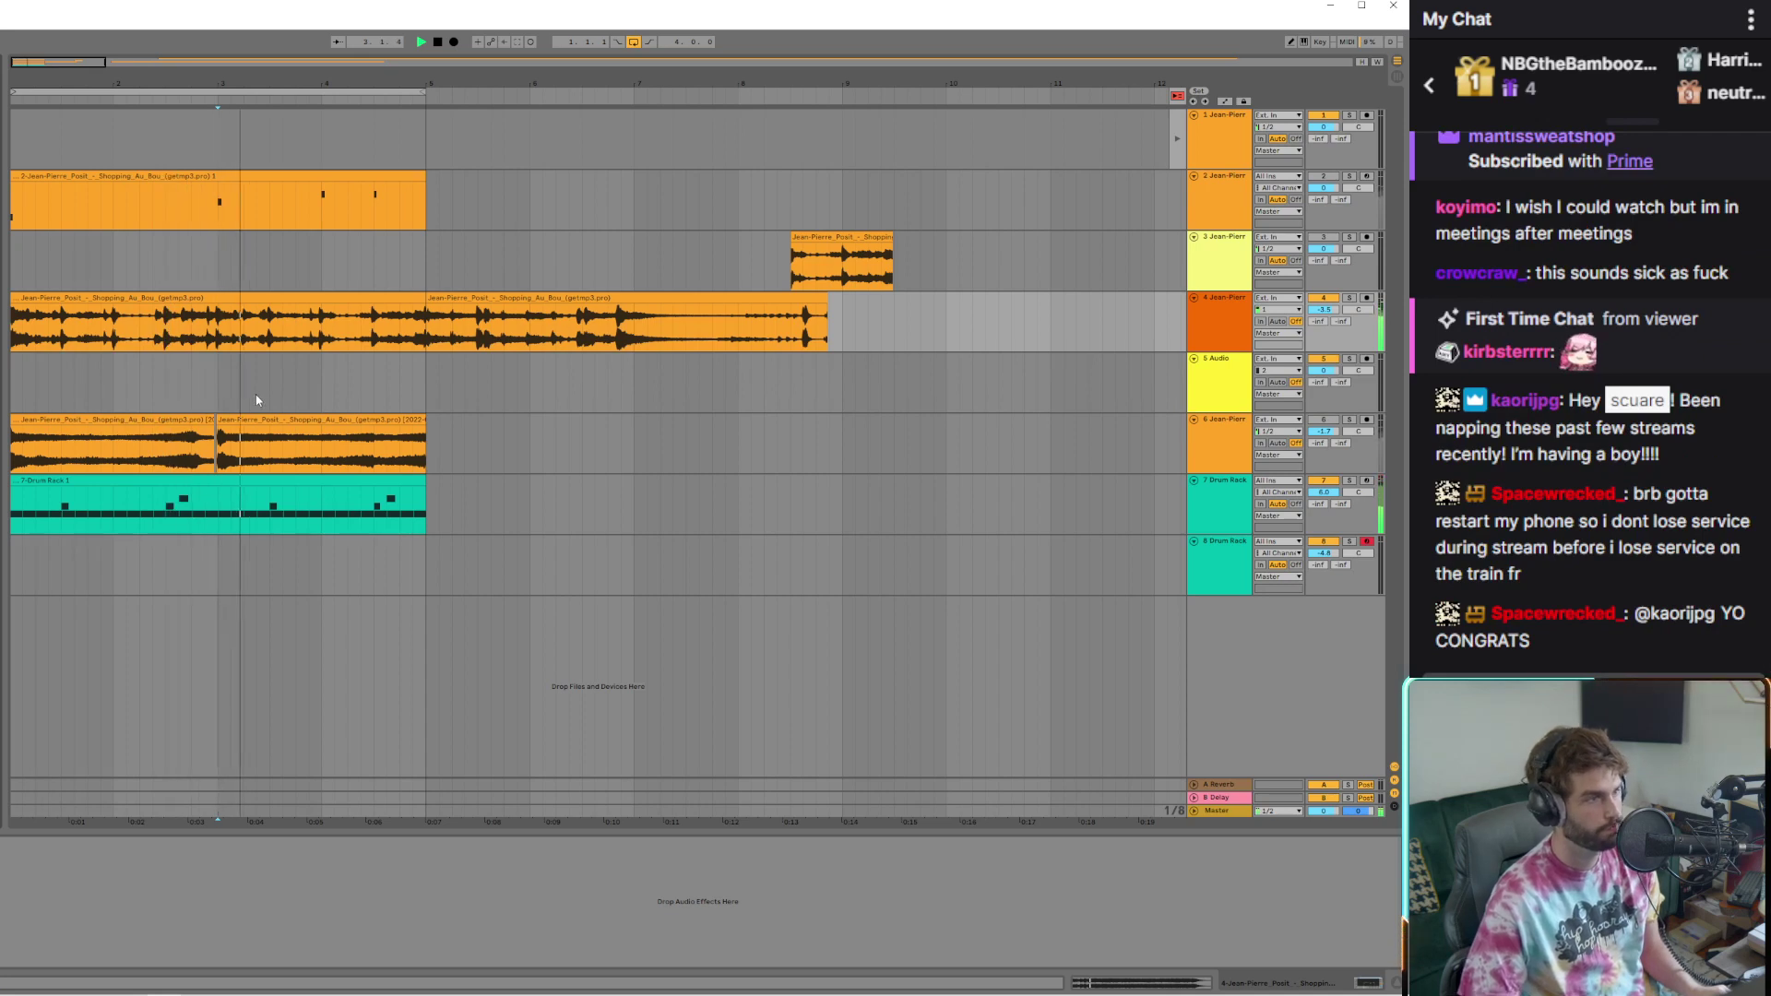
click(1326, 421)
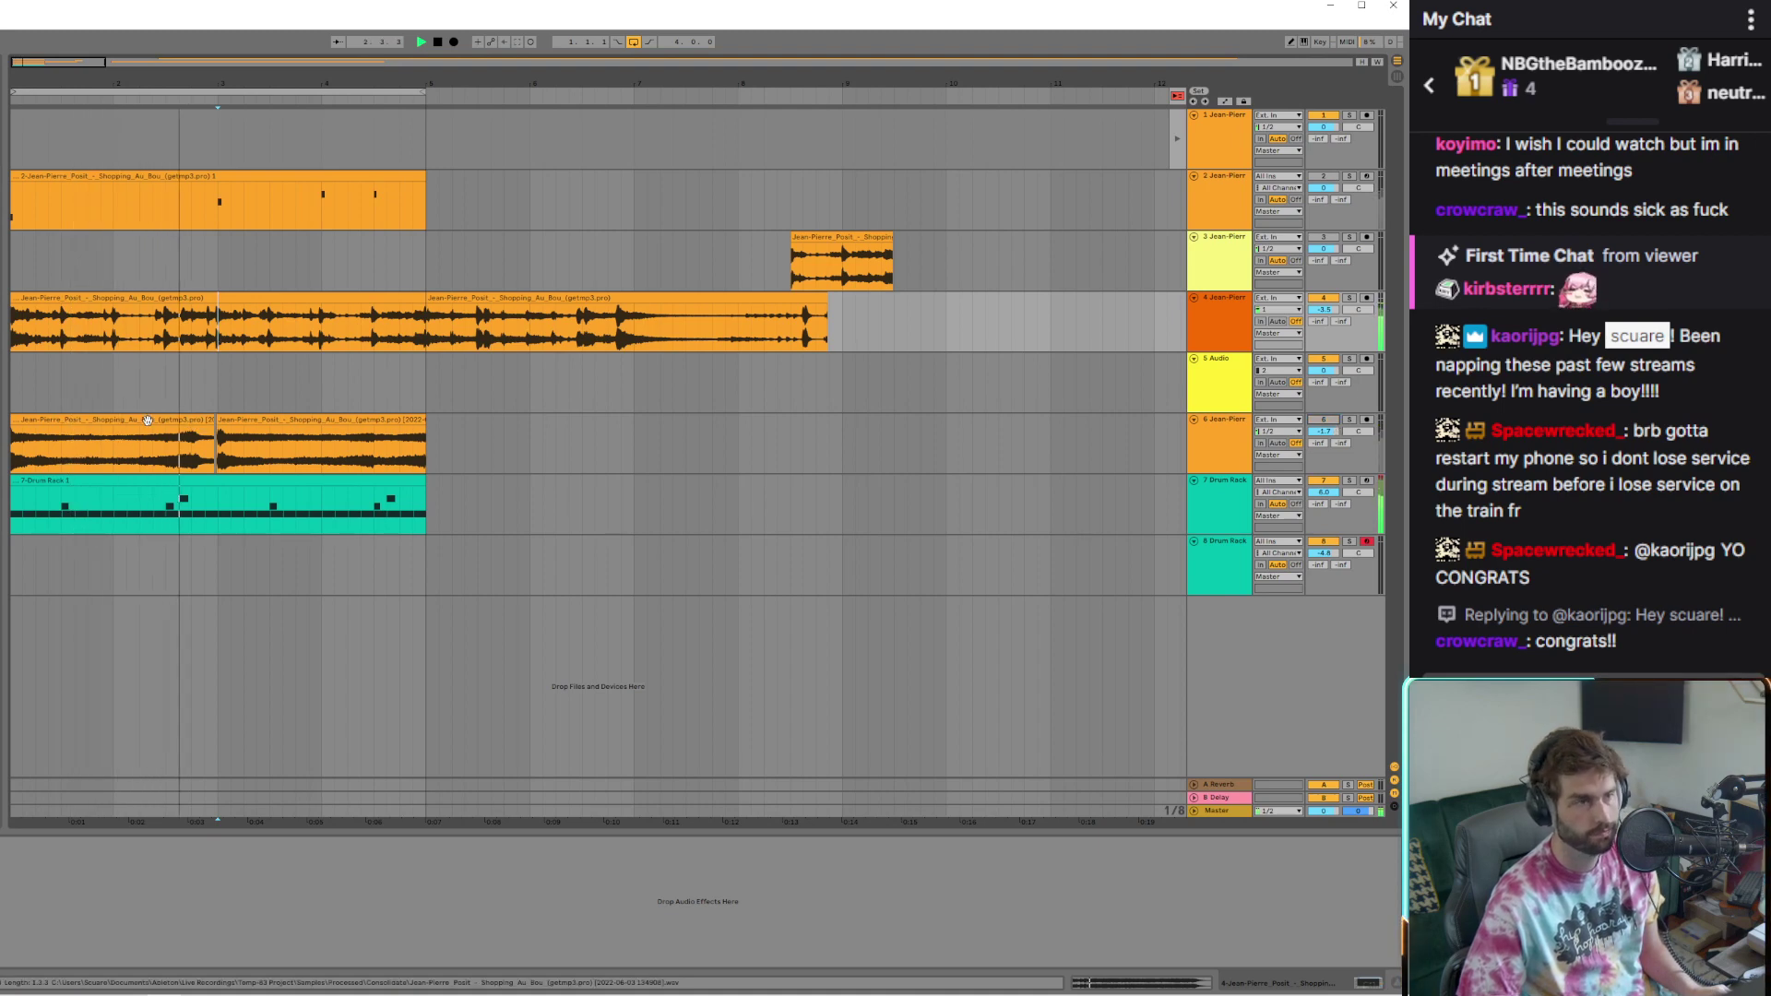
Solo track 6 and play its first sample clip from the start of the loop
click(188, 419)
key(space)
click(1350, 421)
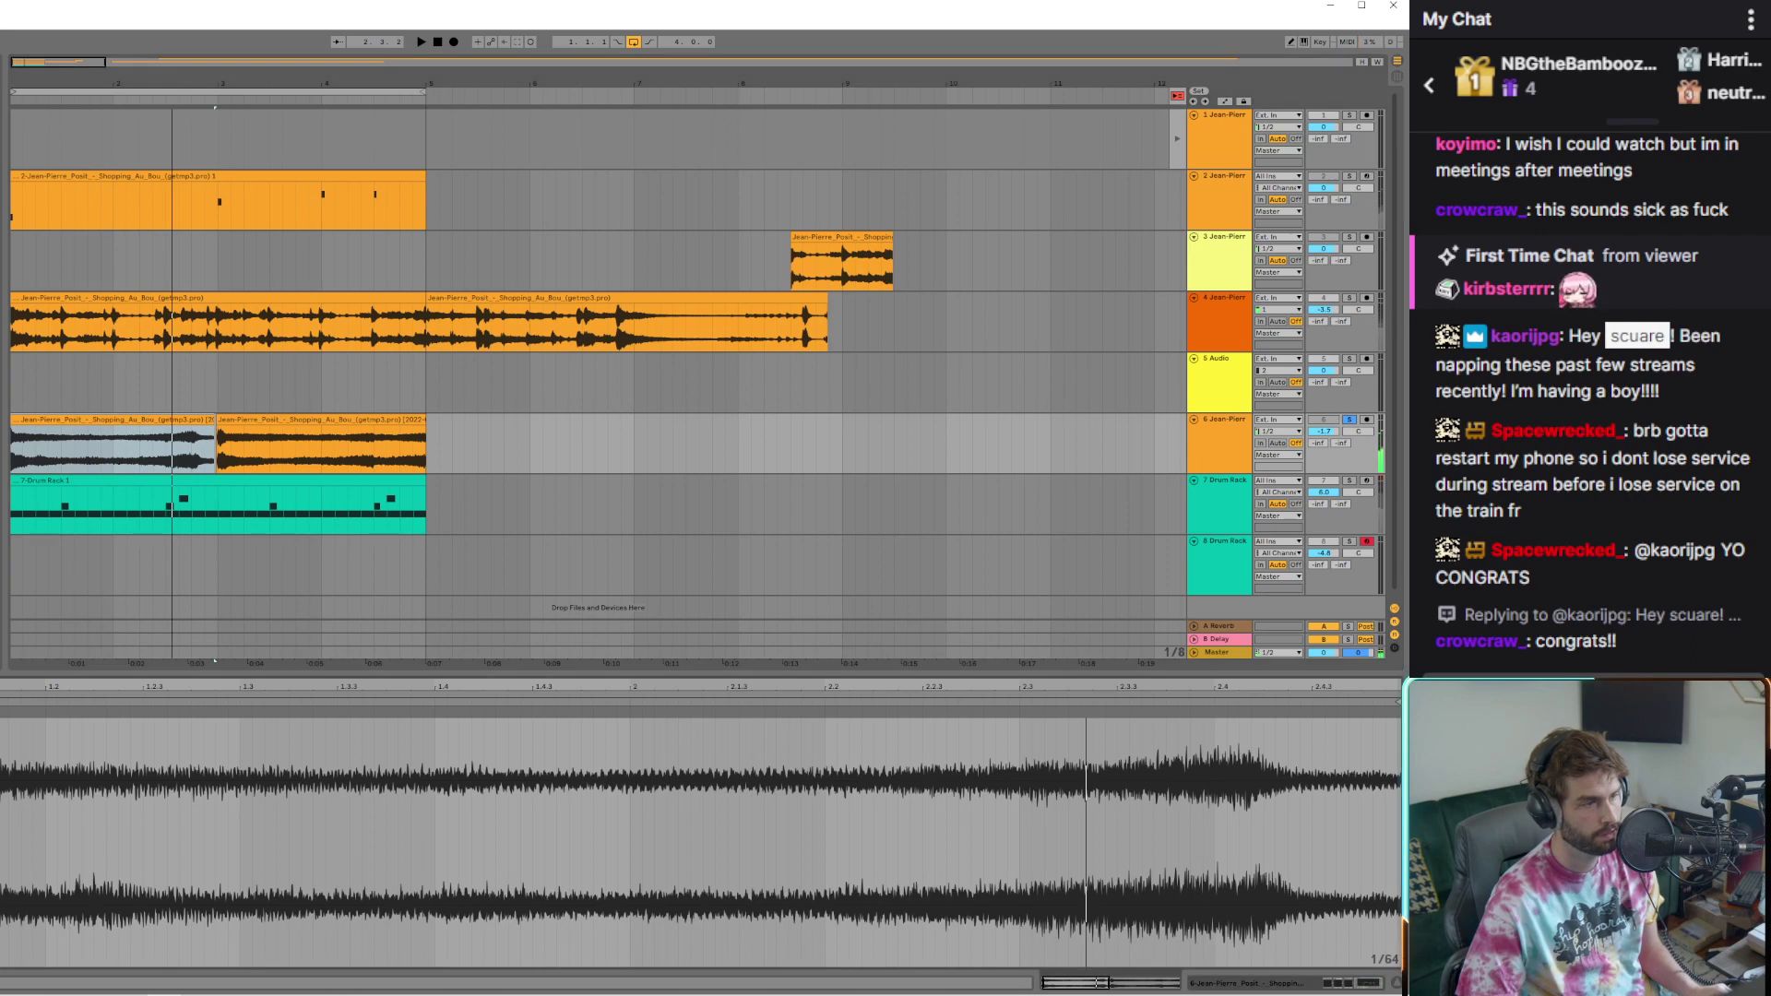
key(space)
click(38, 300)
click(91, 416)
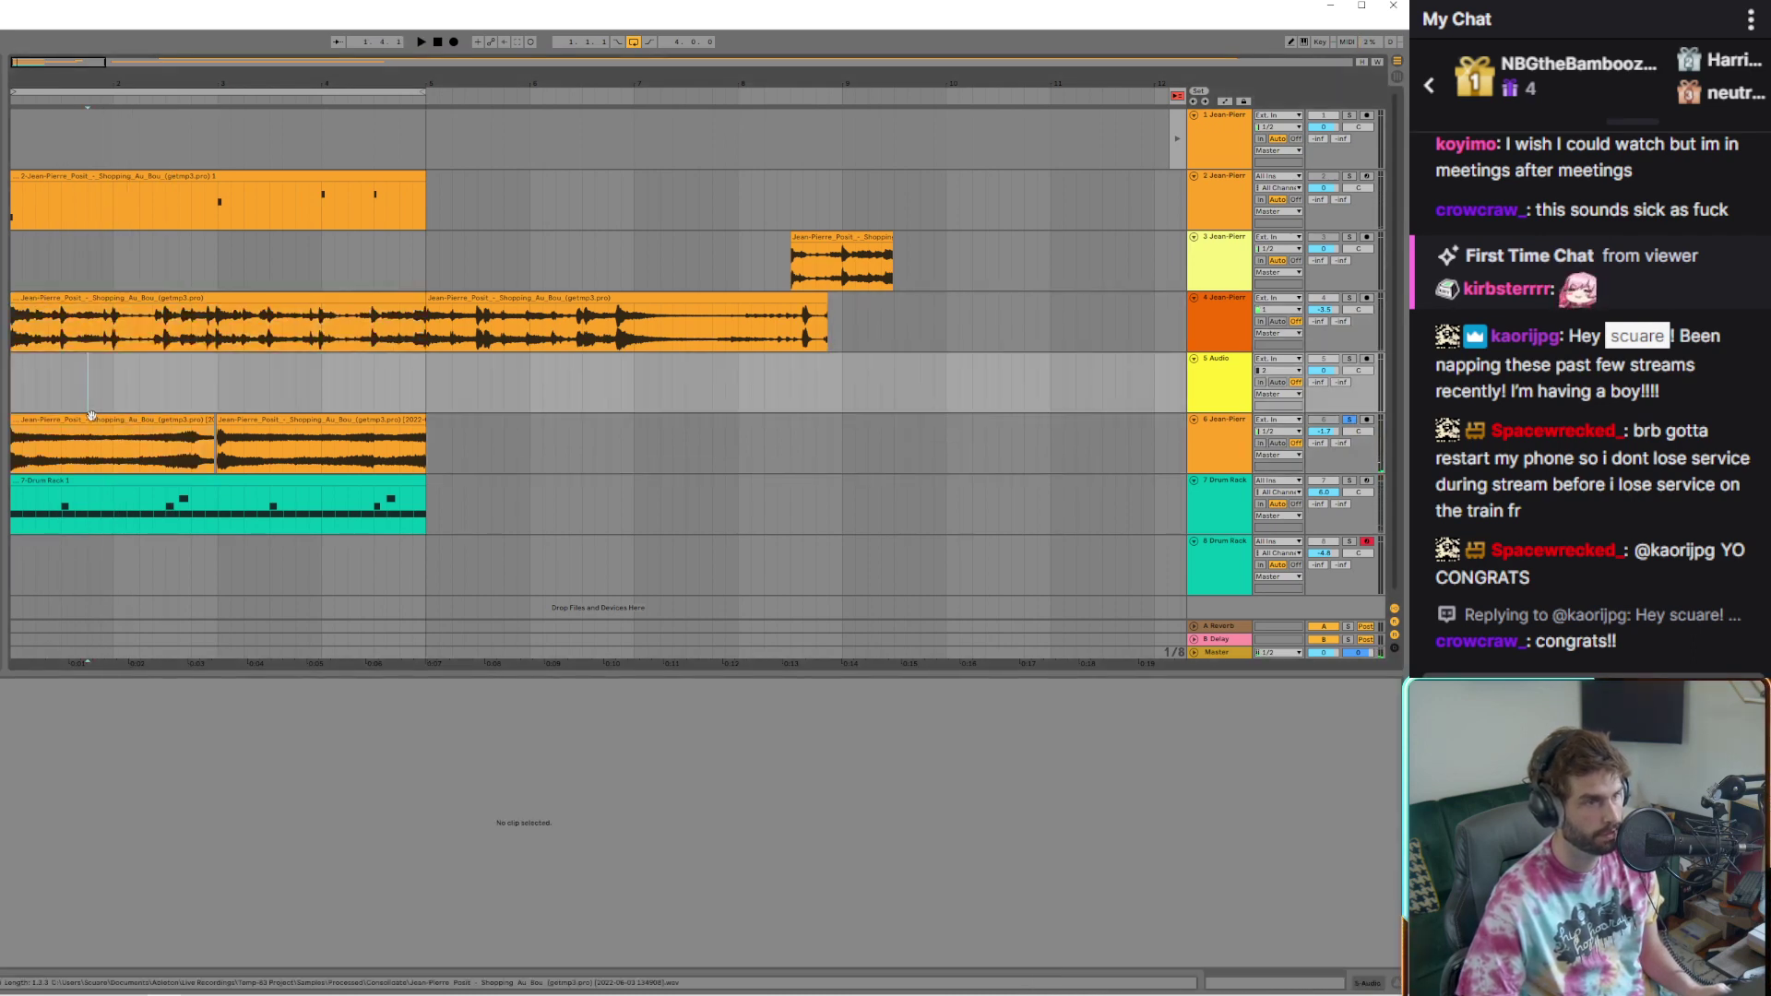
click(92, 450)
click(1403, 923)
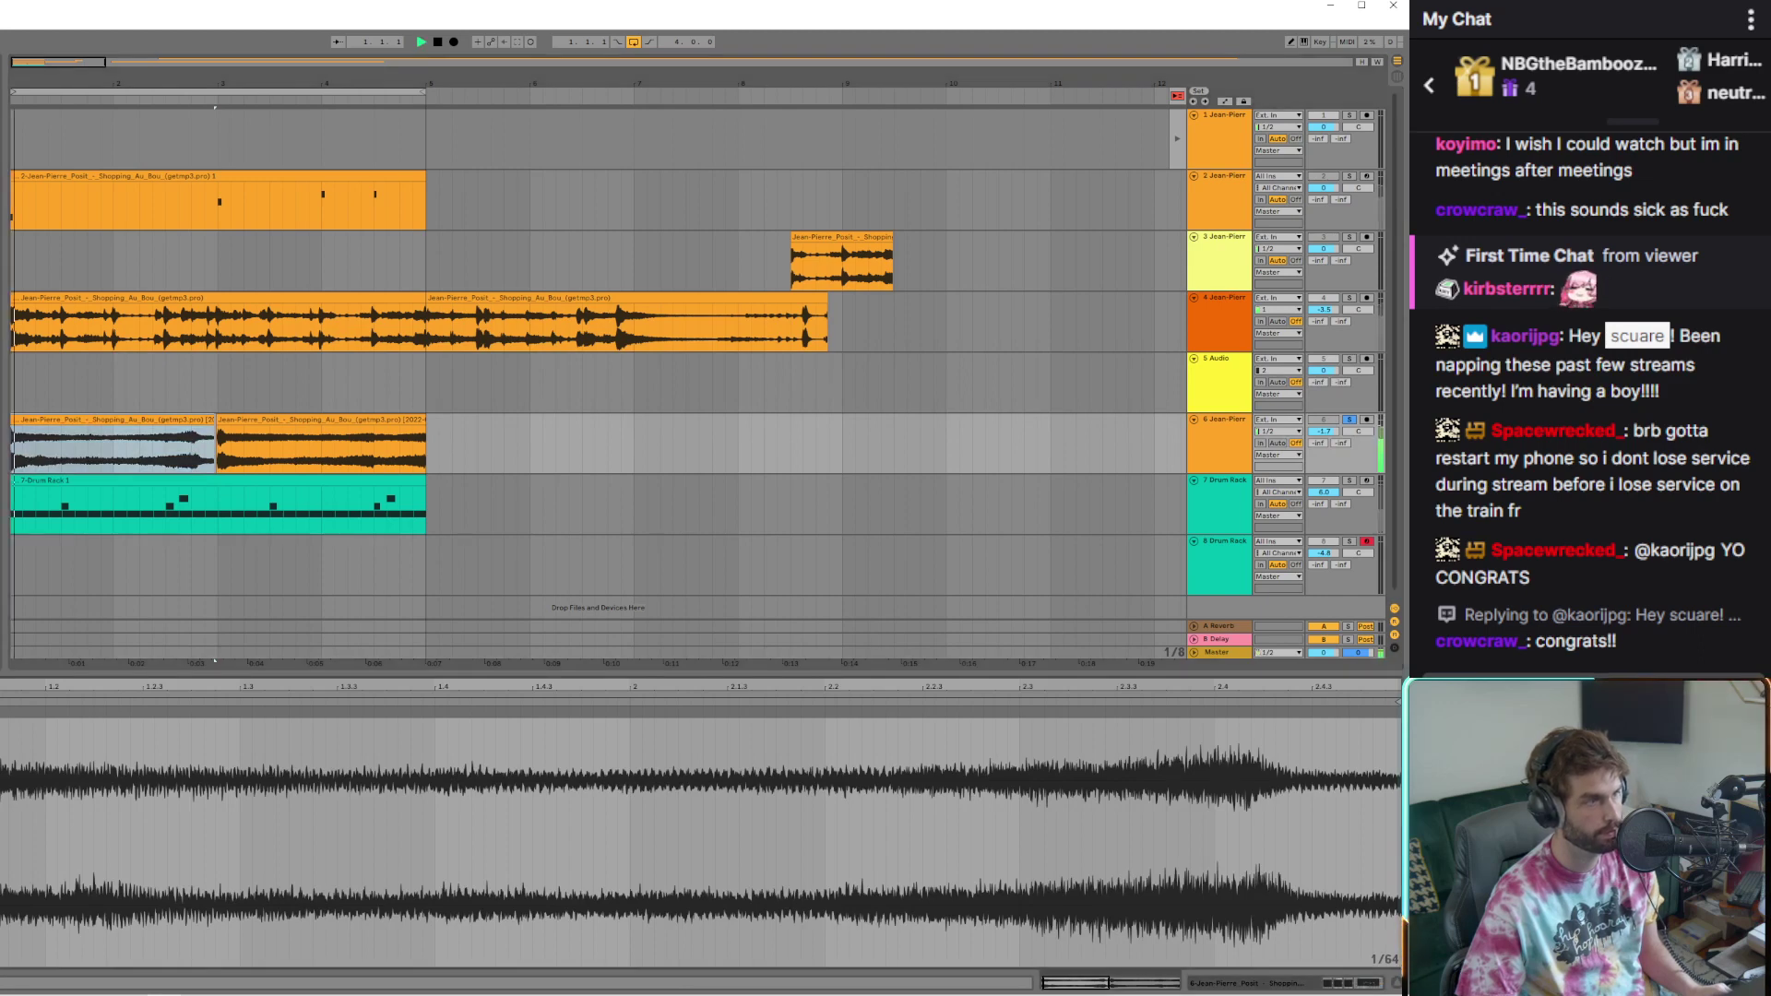
Solo track 4 together with track 6 and play the two sample layers from the start of the loop
click(1349, 299)
key(space)
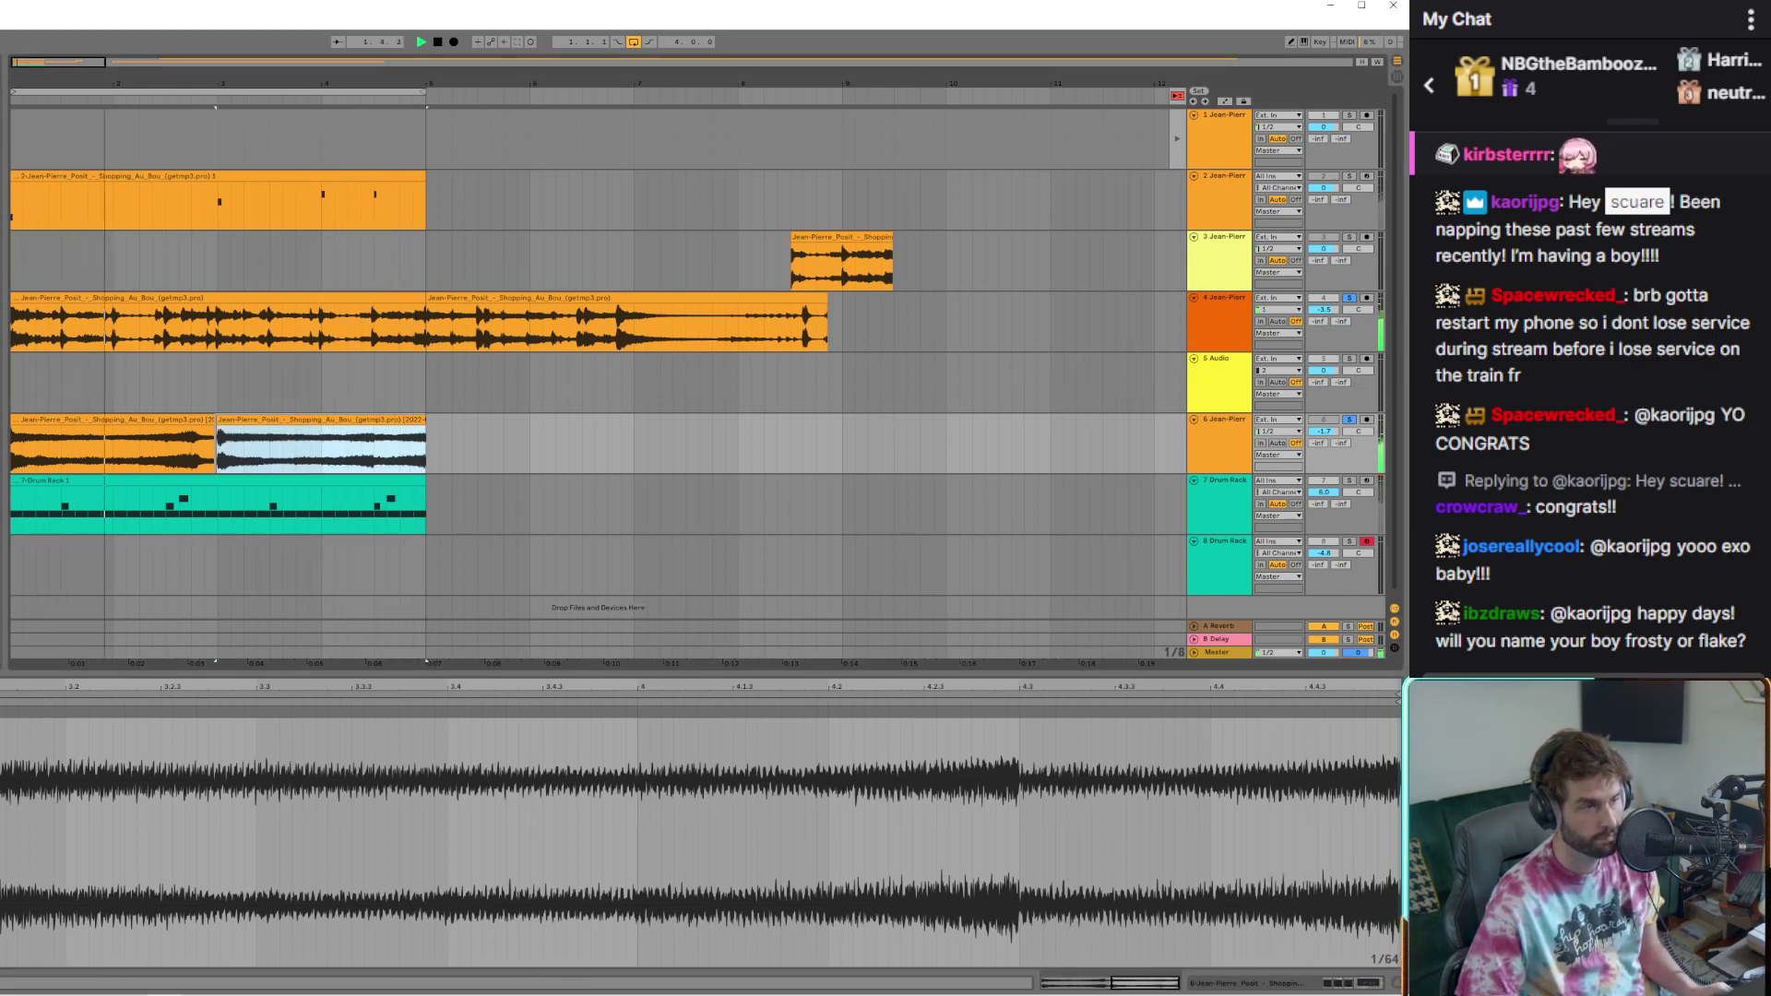
key(space)
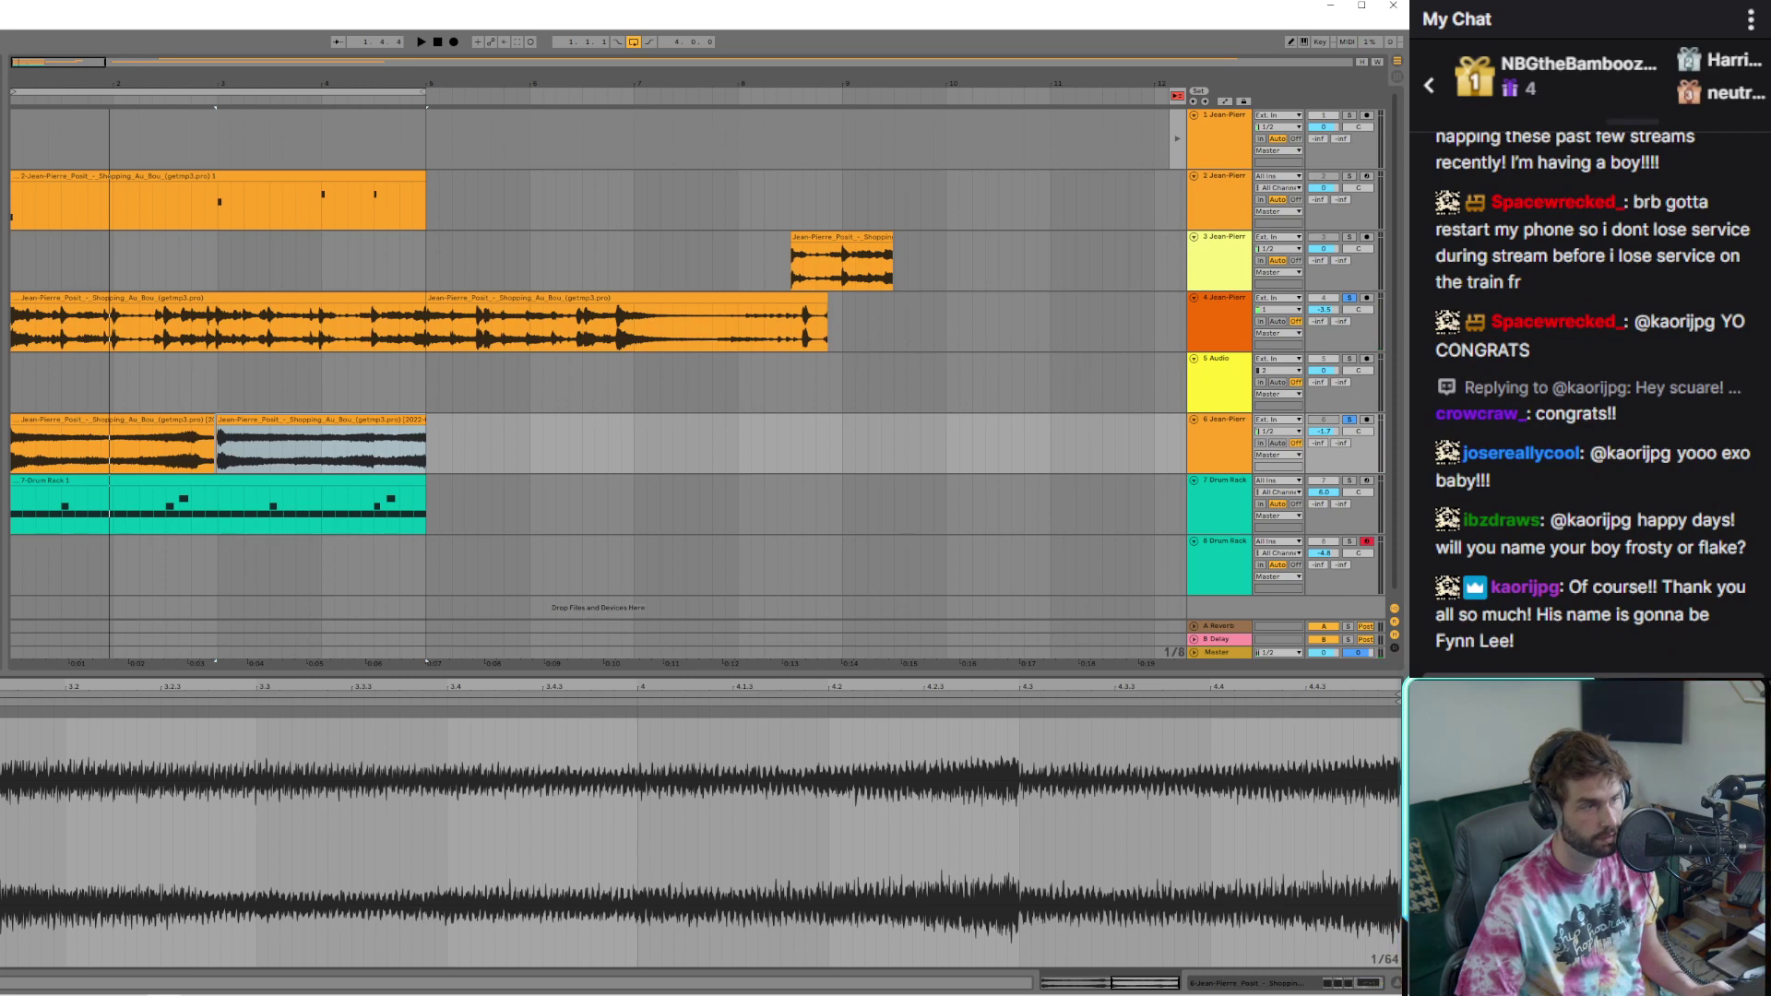
click(124, 449)
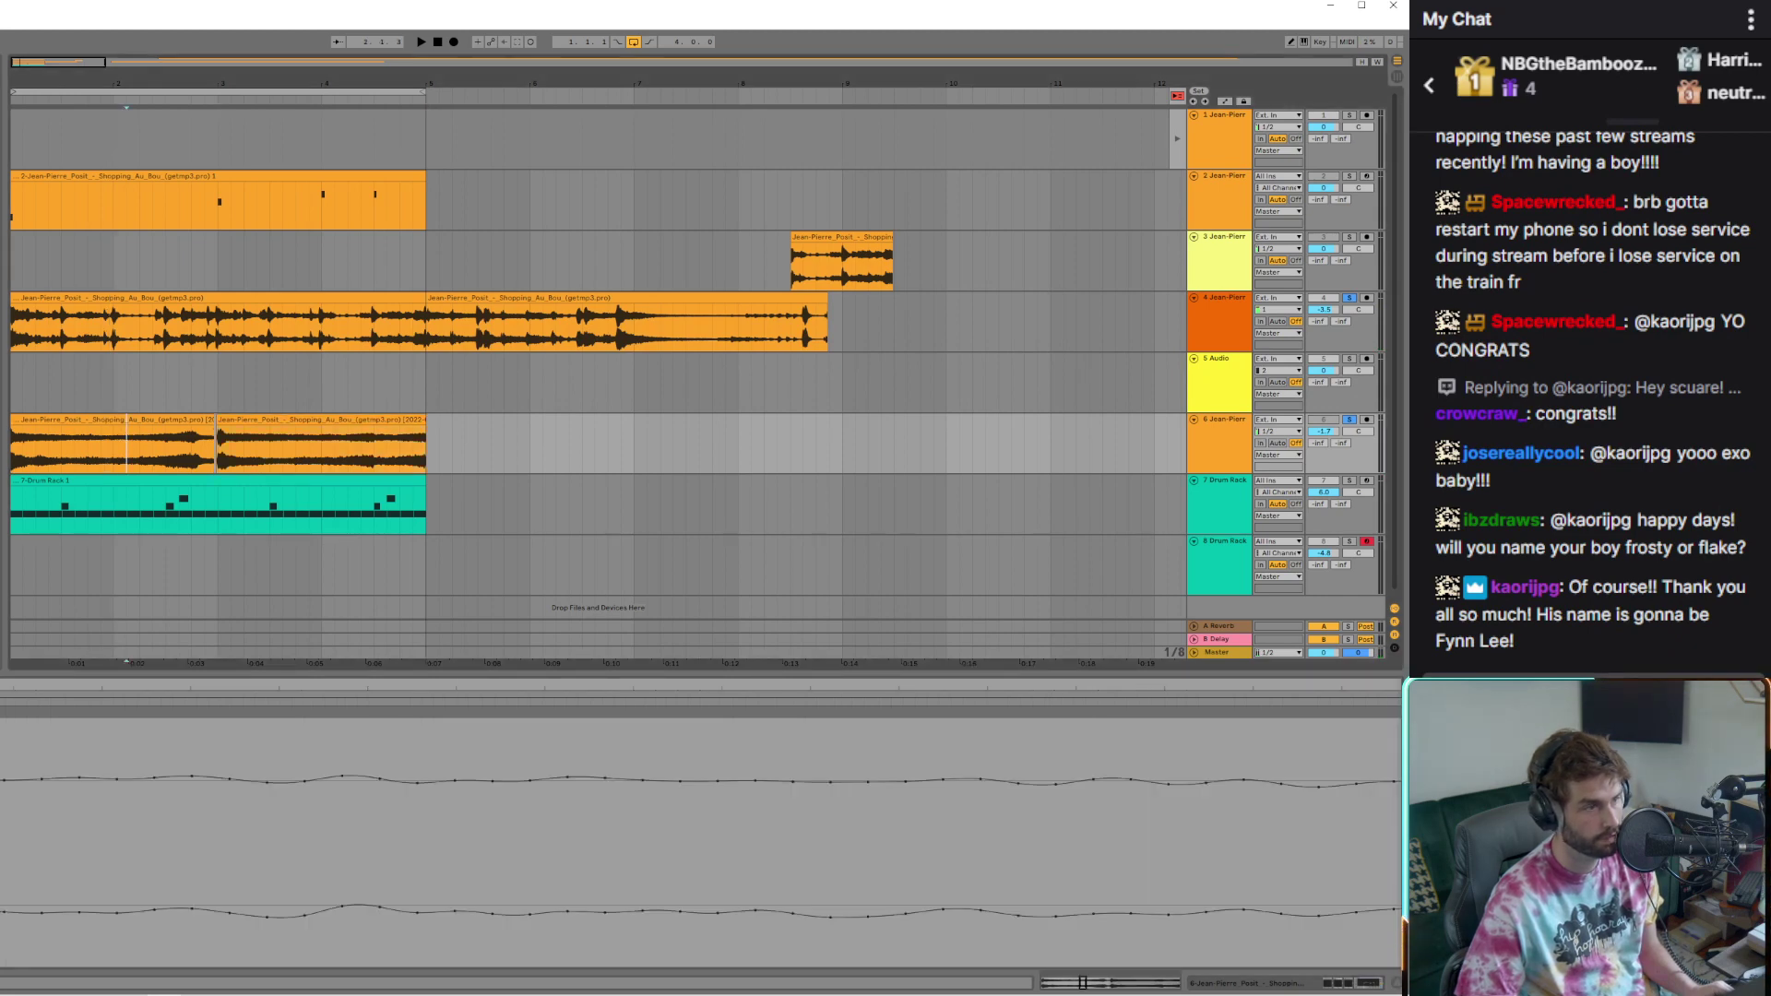
key(space)
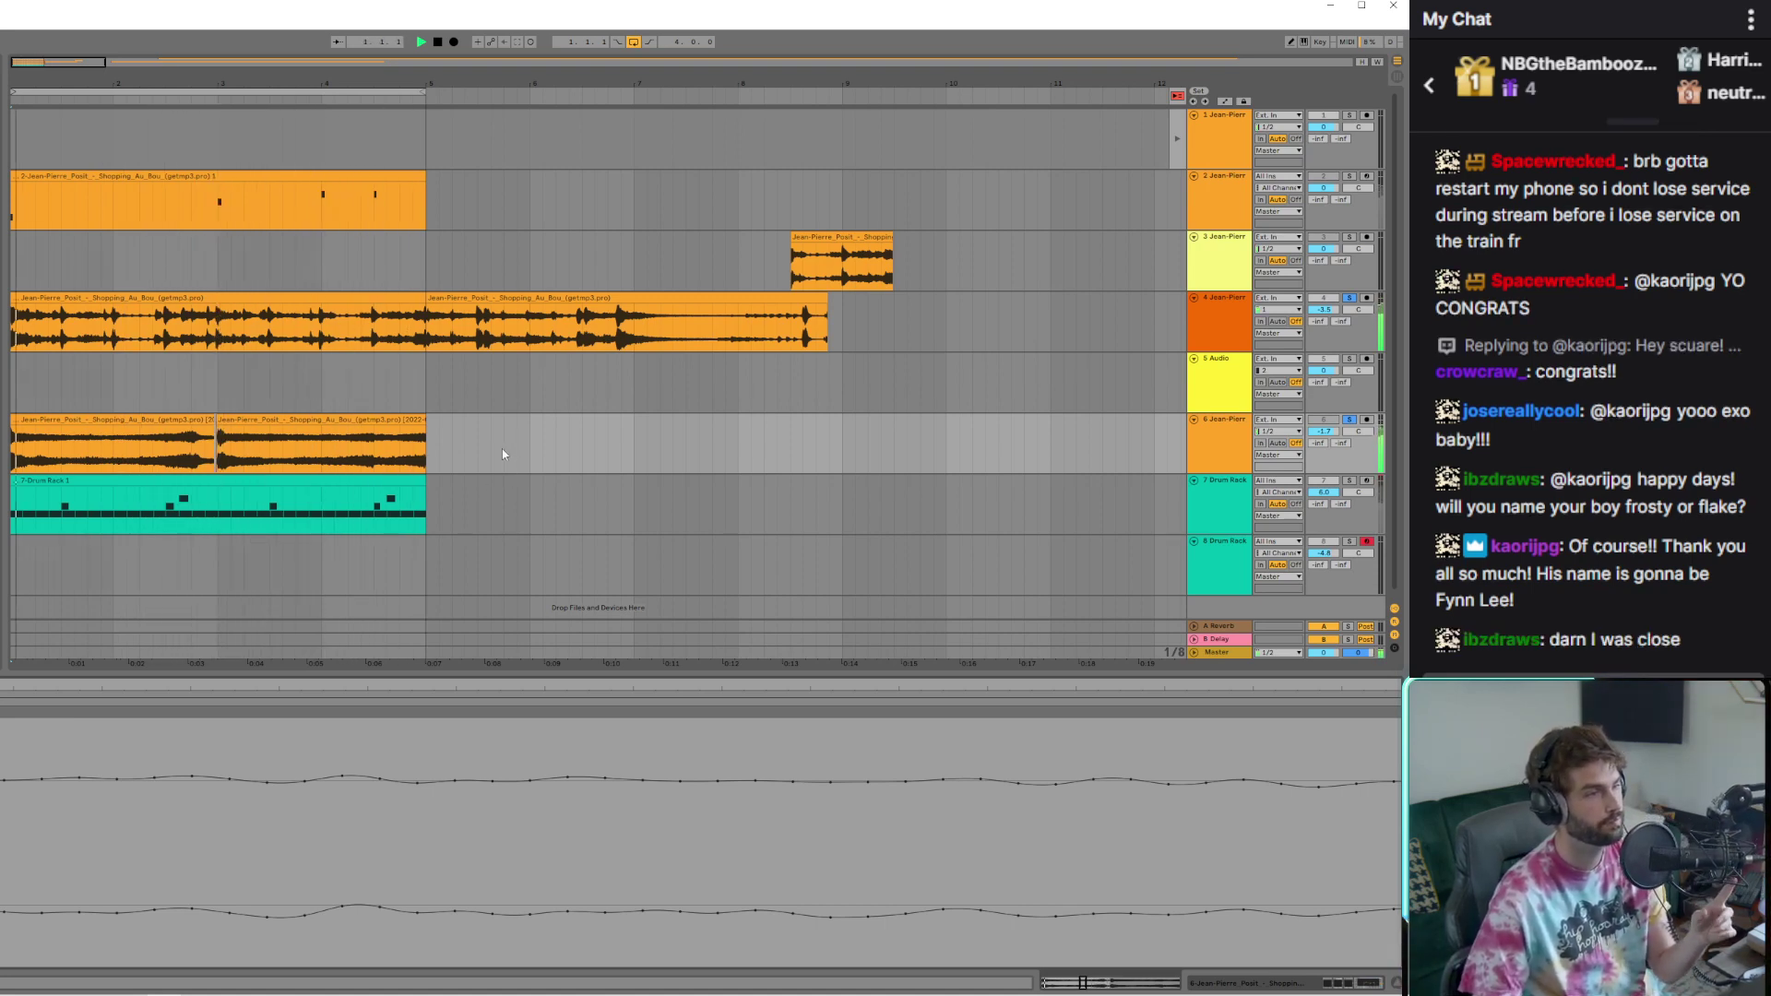
Narrow the EQ Eight curve on track 6 by raising the frequency of its low-cut band
click(190, 421)
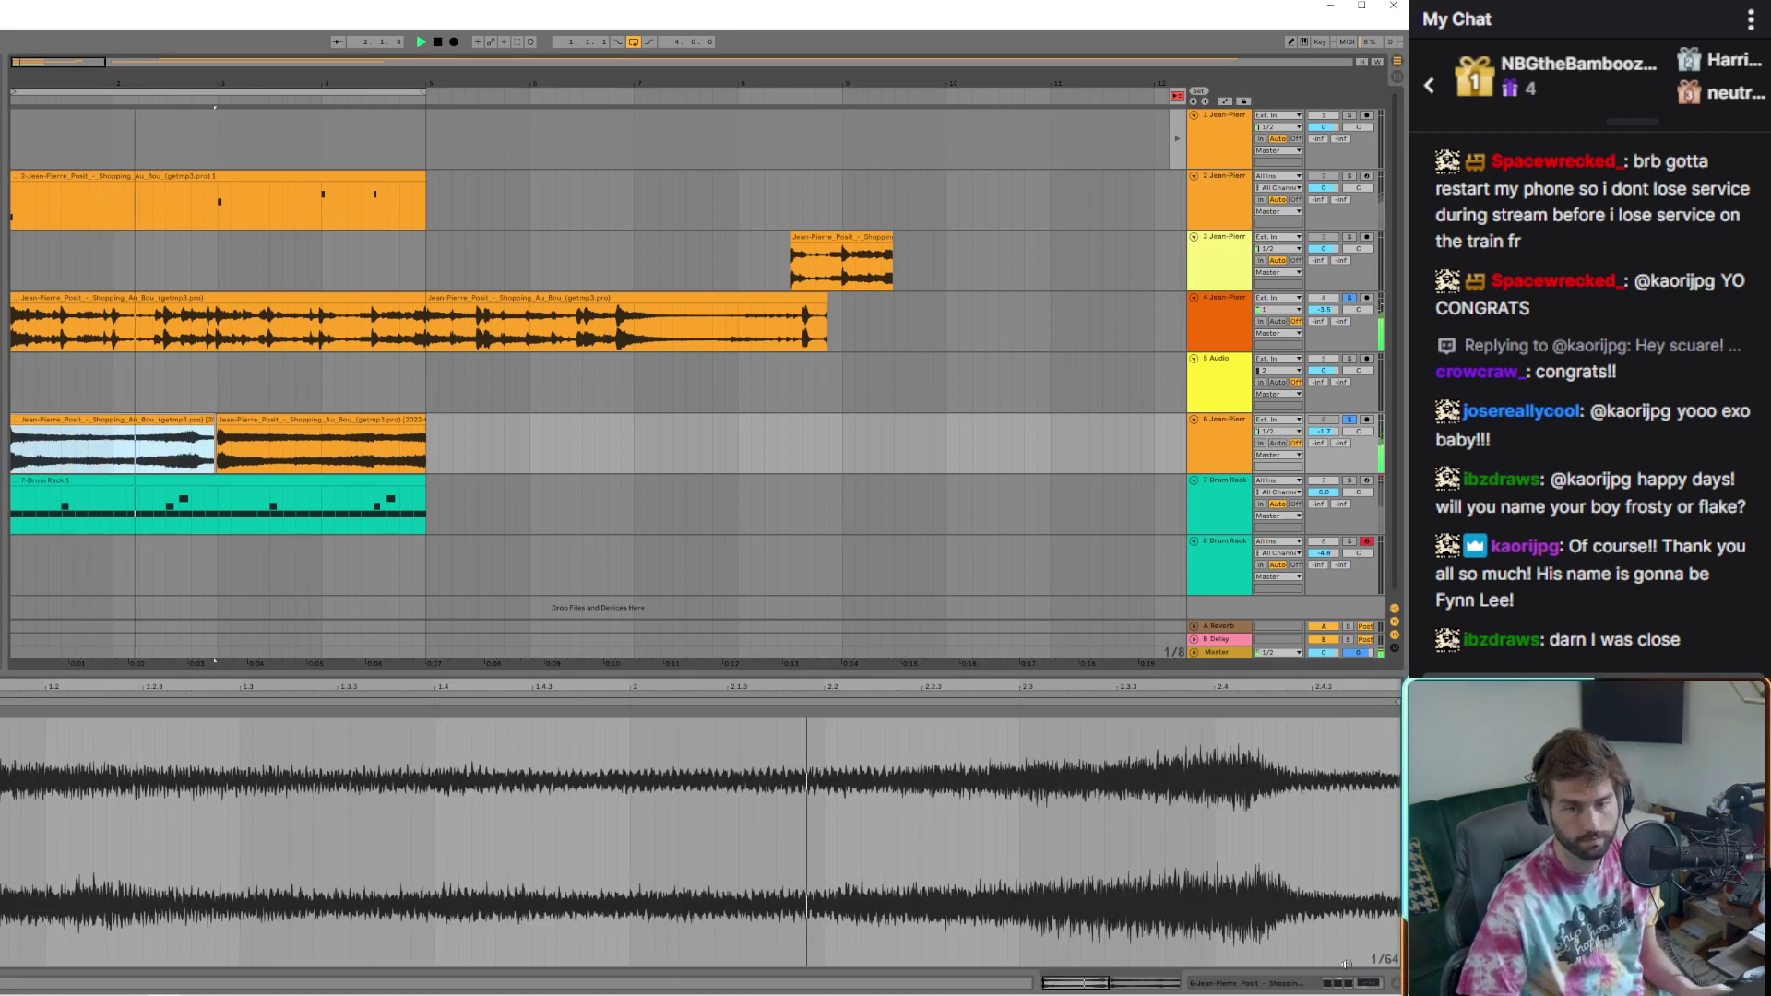
key(shift+Tab)
drag(108, 906, 212, 918)
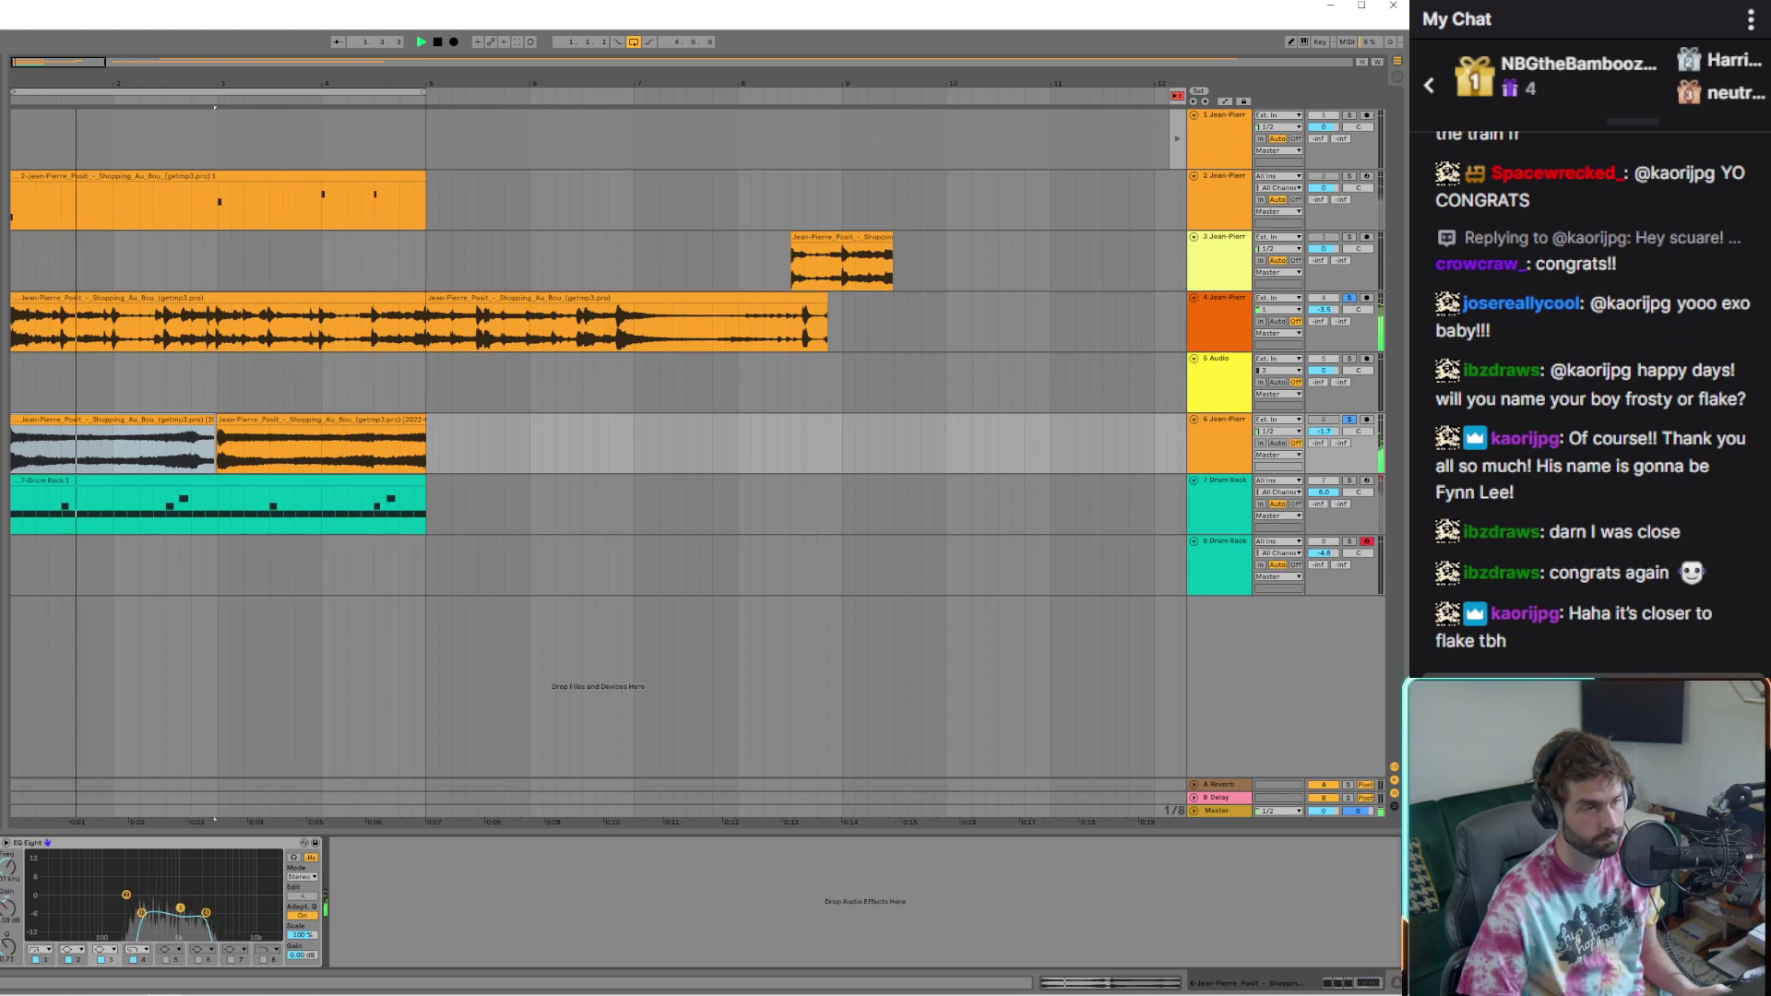
Review and close the Valhalla reverb window, and load a Delay pedal into a GTR Stomp effect on track 6
key(ctrl+alt+p)
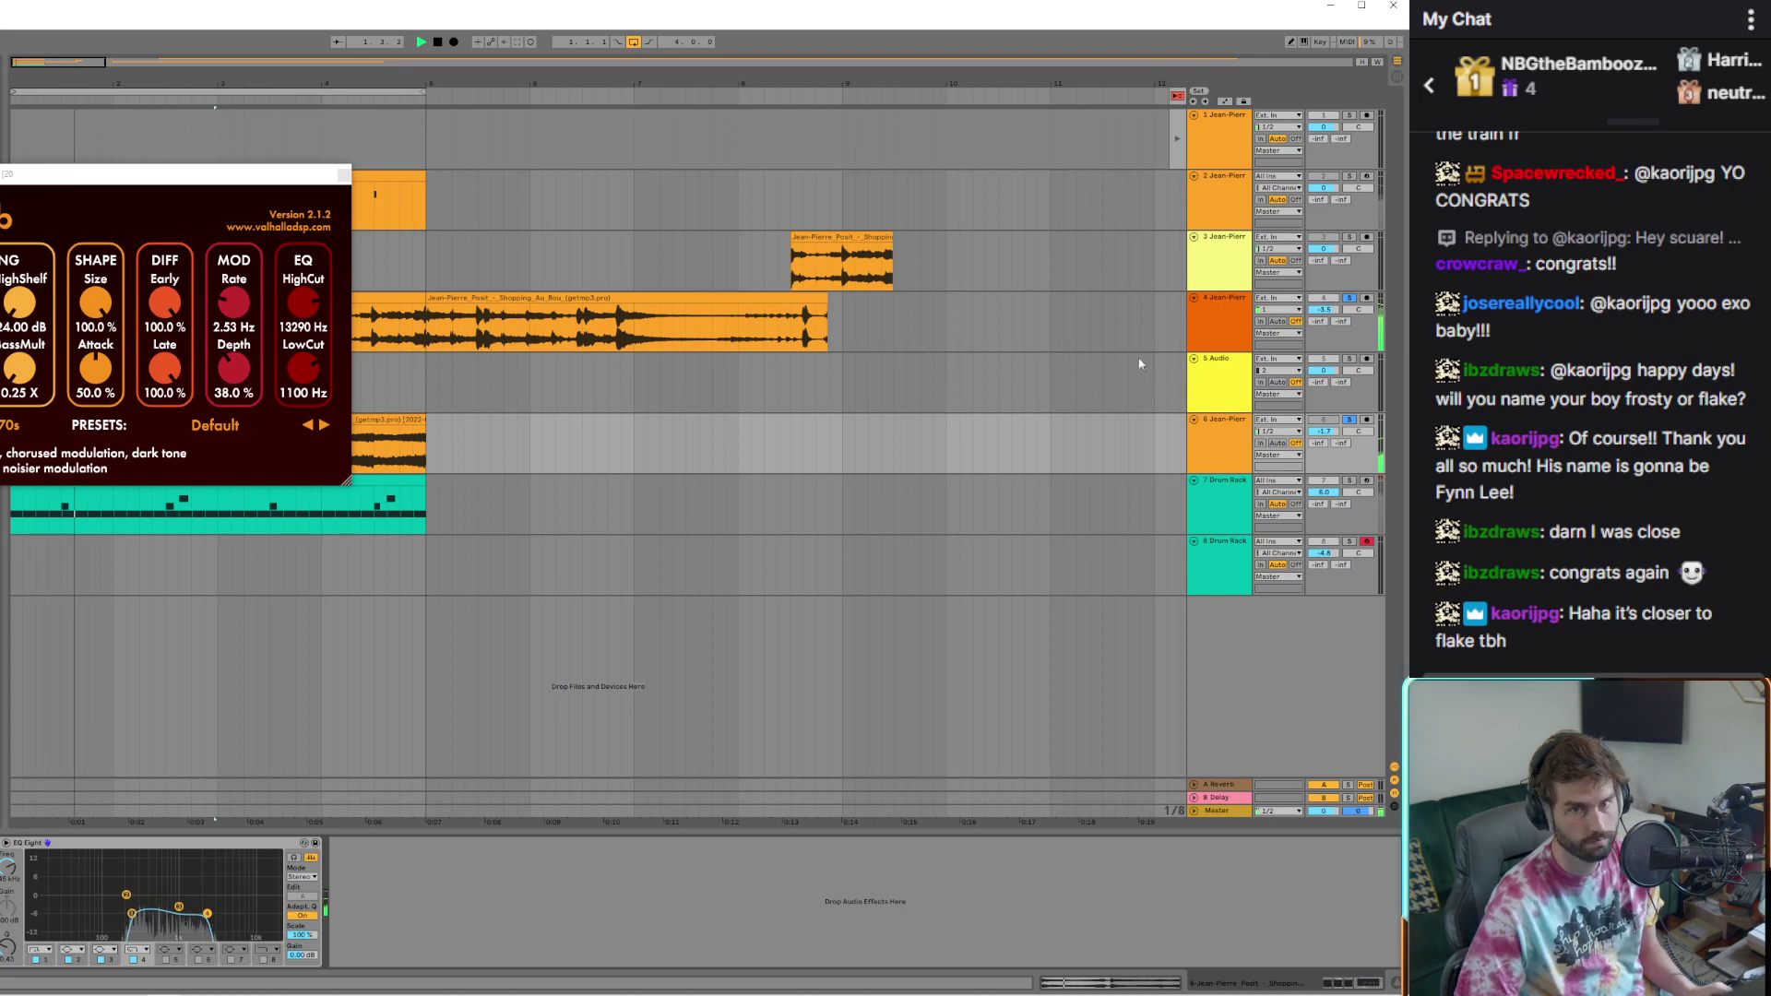
double_click(1325, 434)
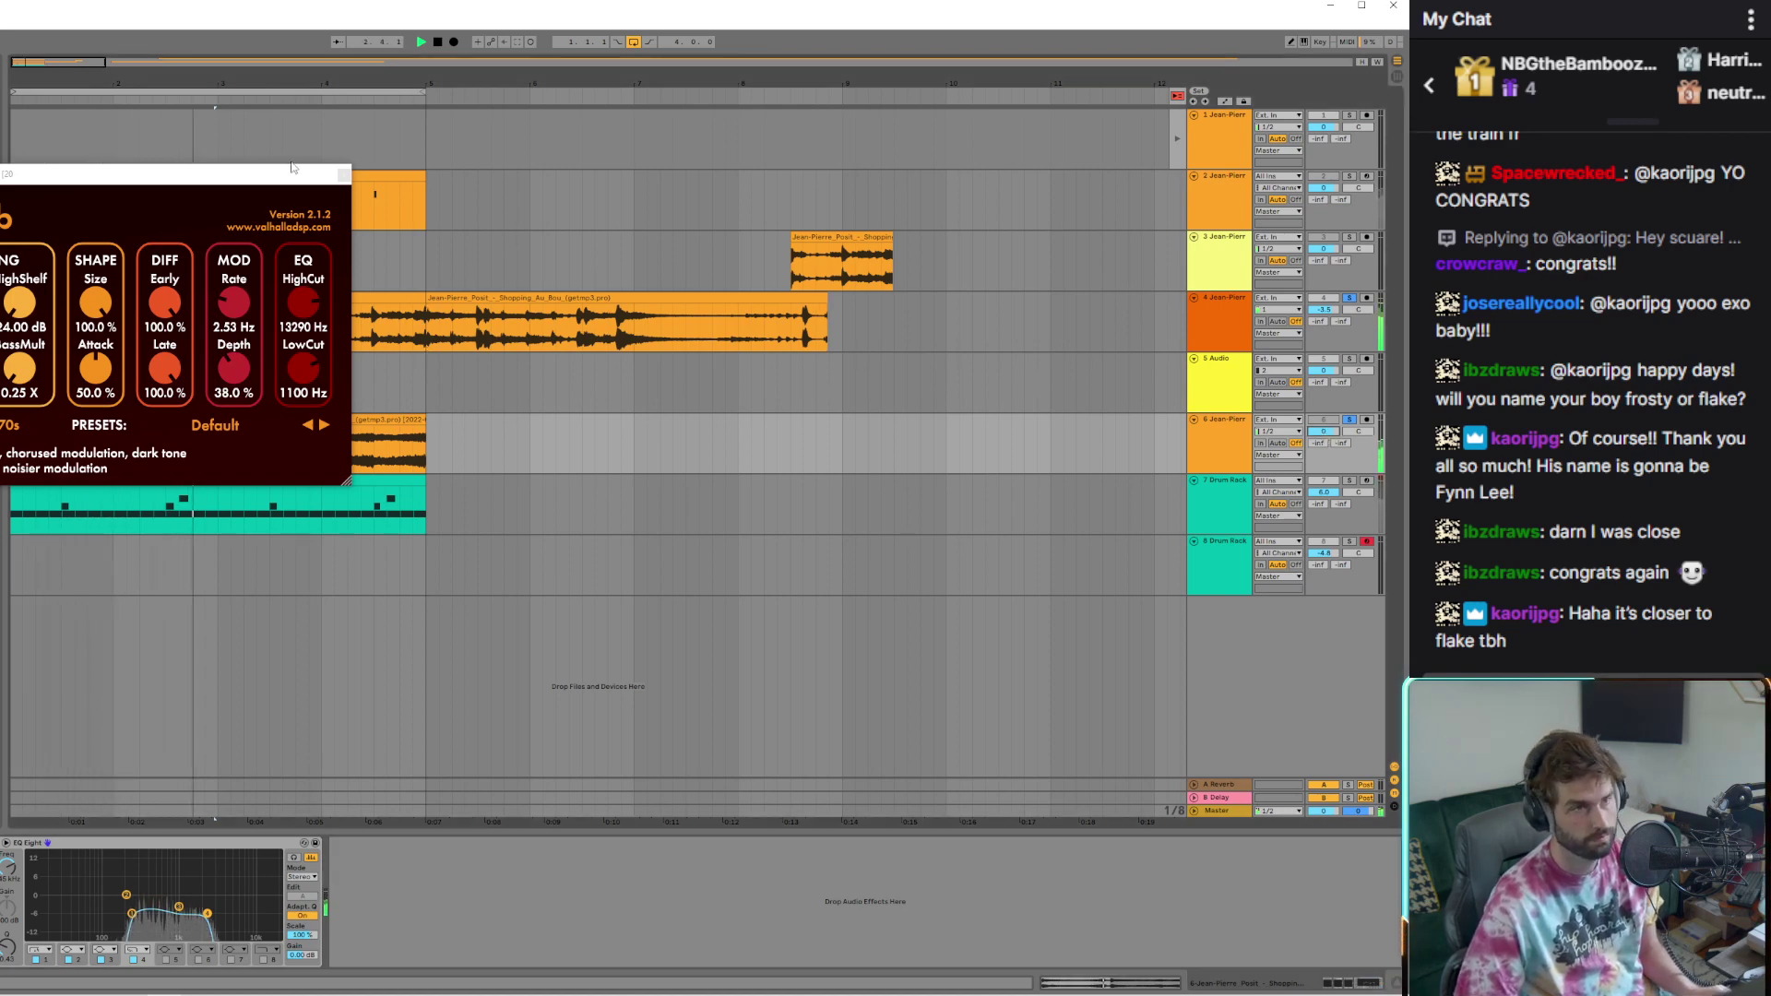
click(346, 176)
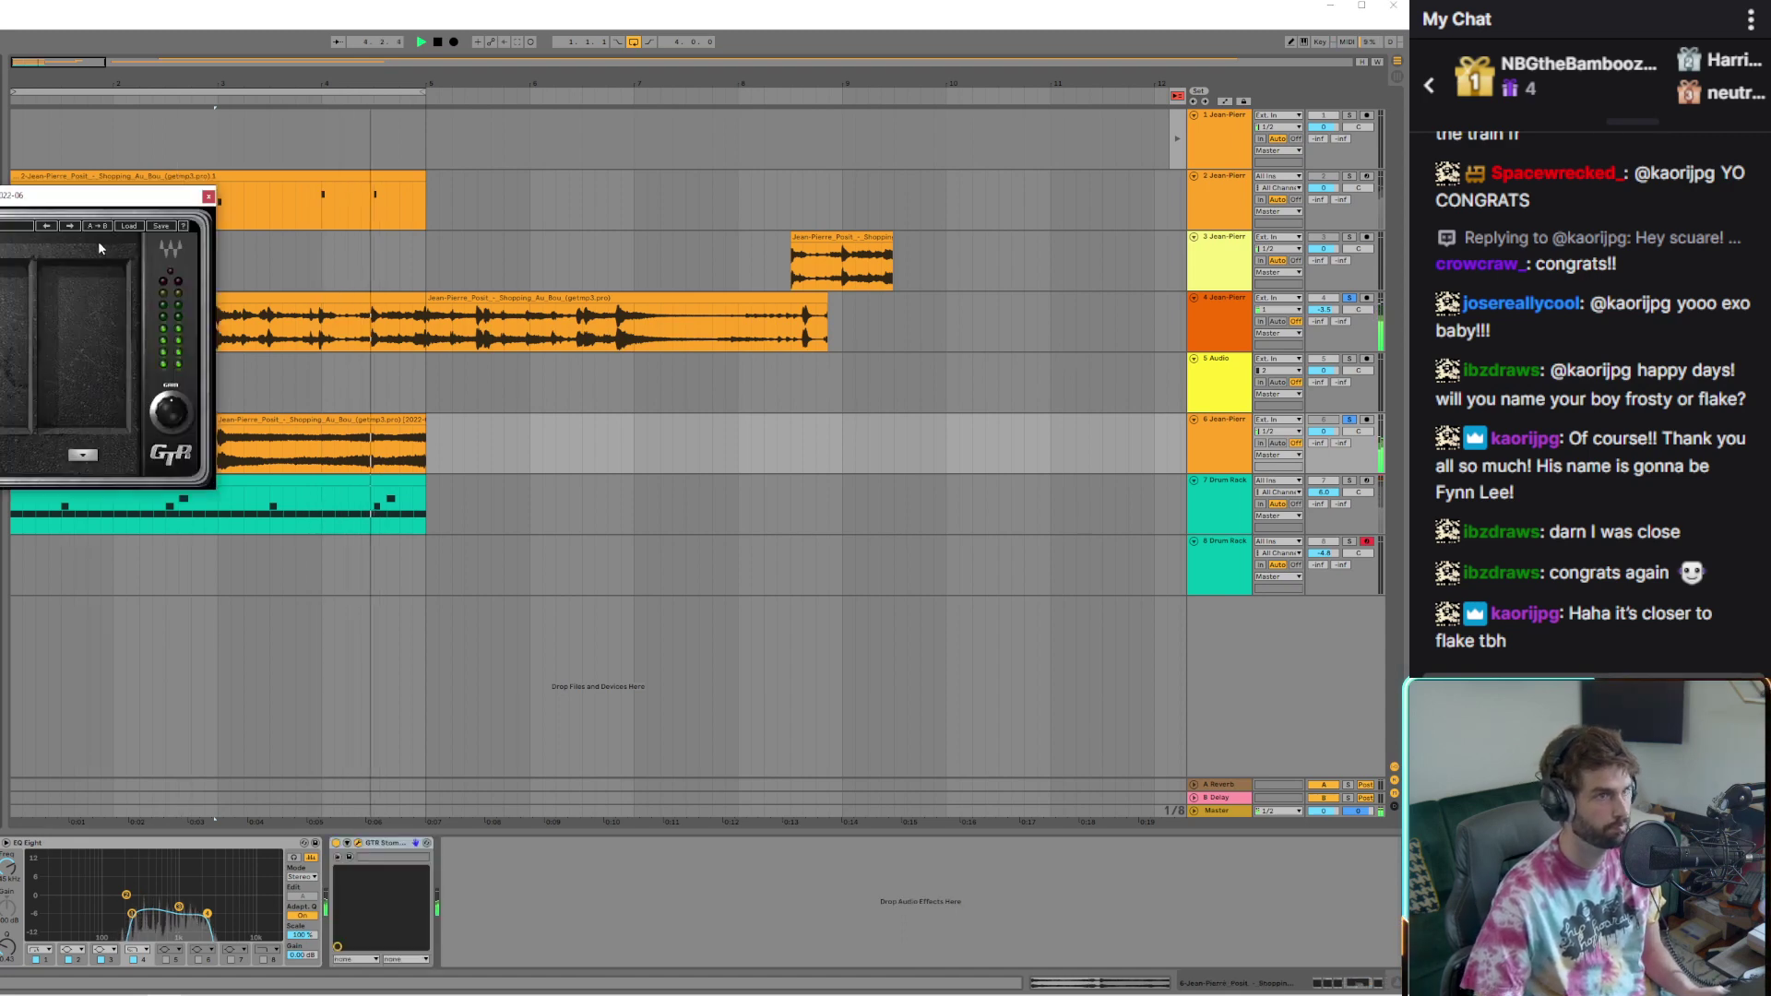
click(76, 225)
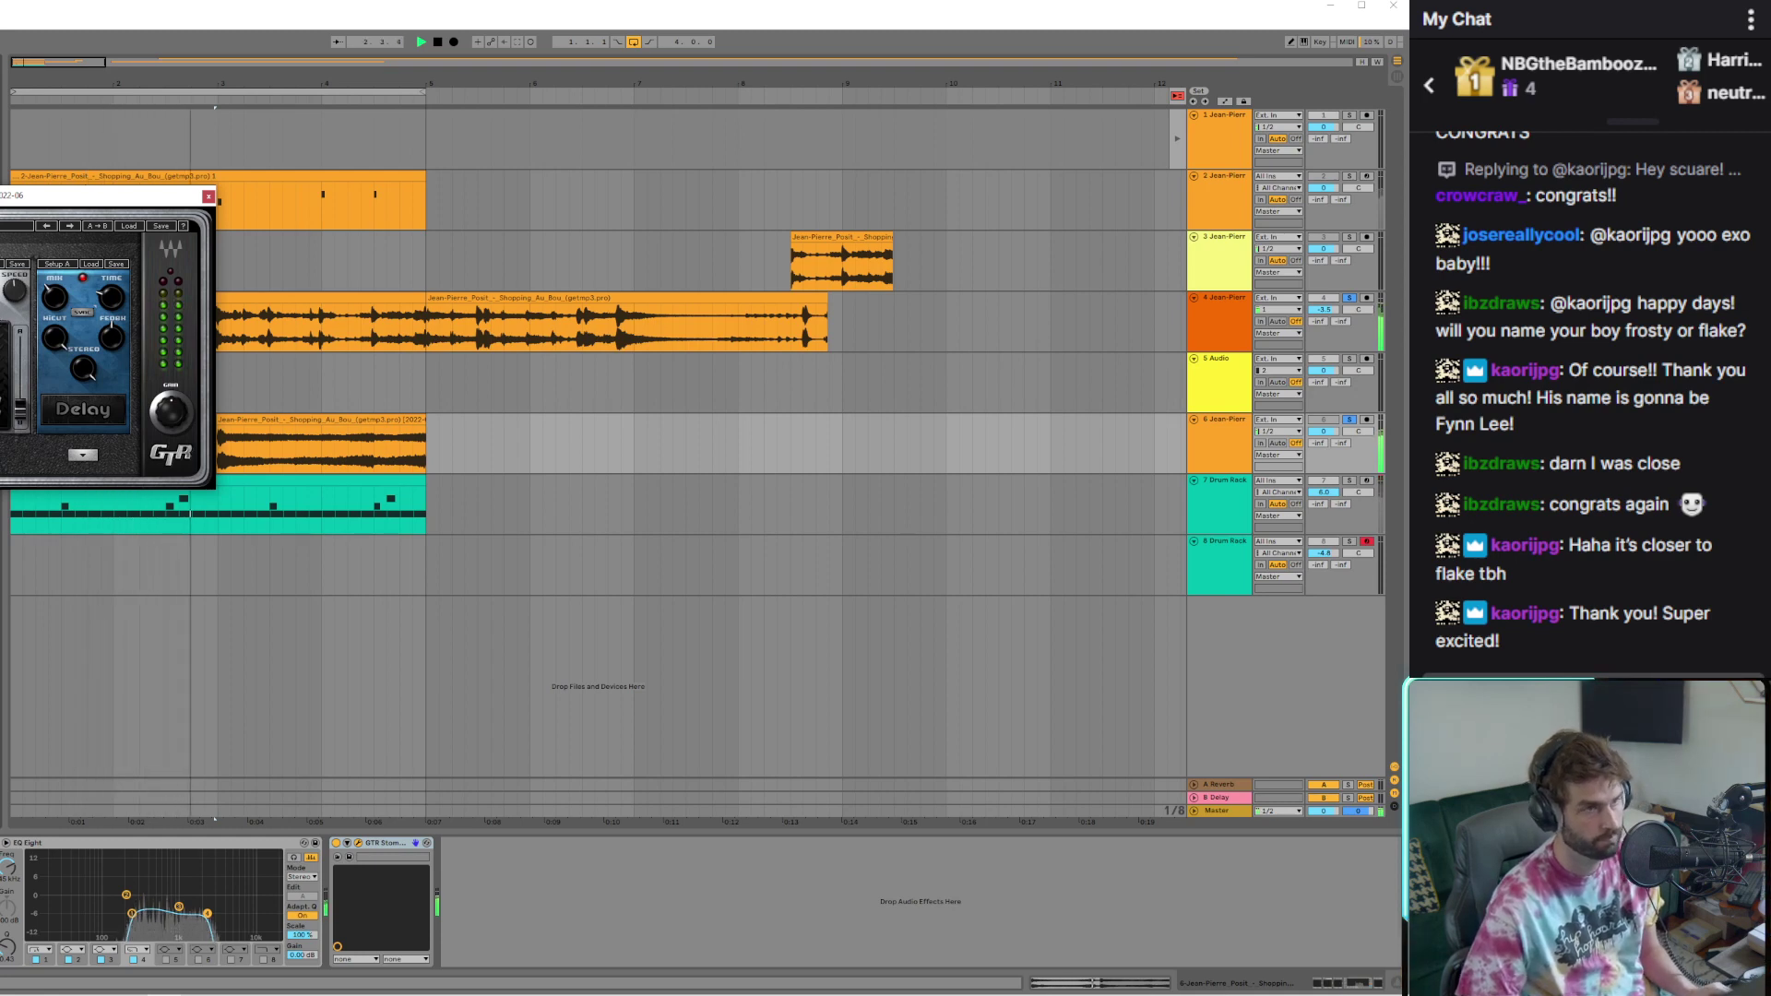
Close the GTR Stomp window and add a Valhalla reverb and another EQ Eight after it on track 6
double_click(13, 295)
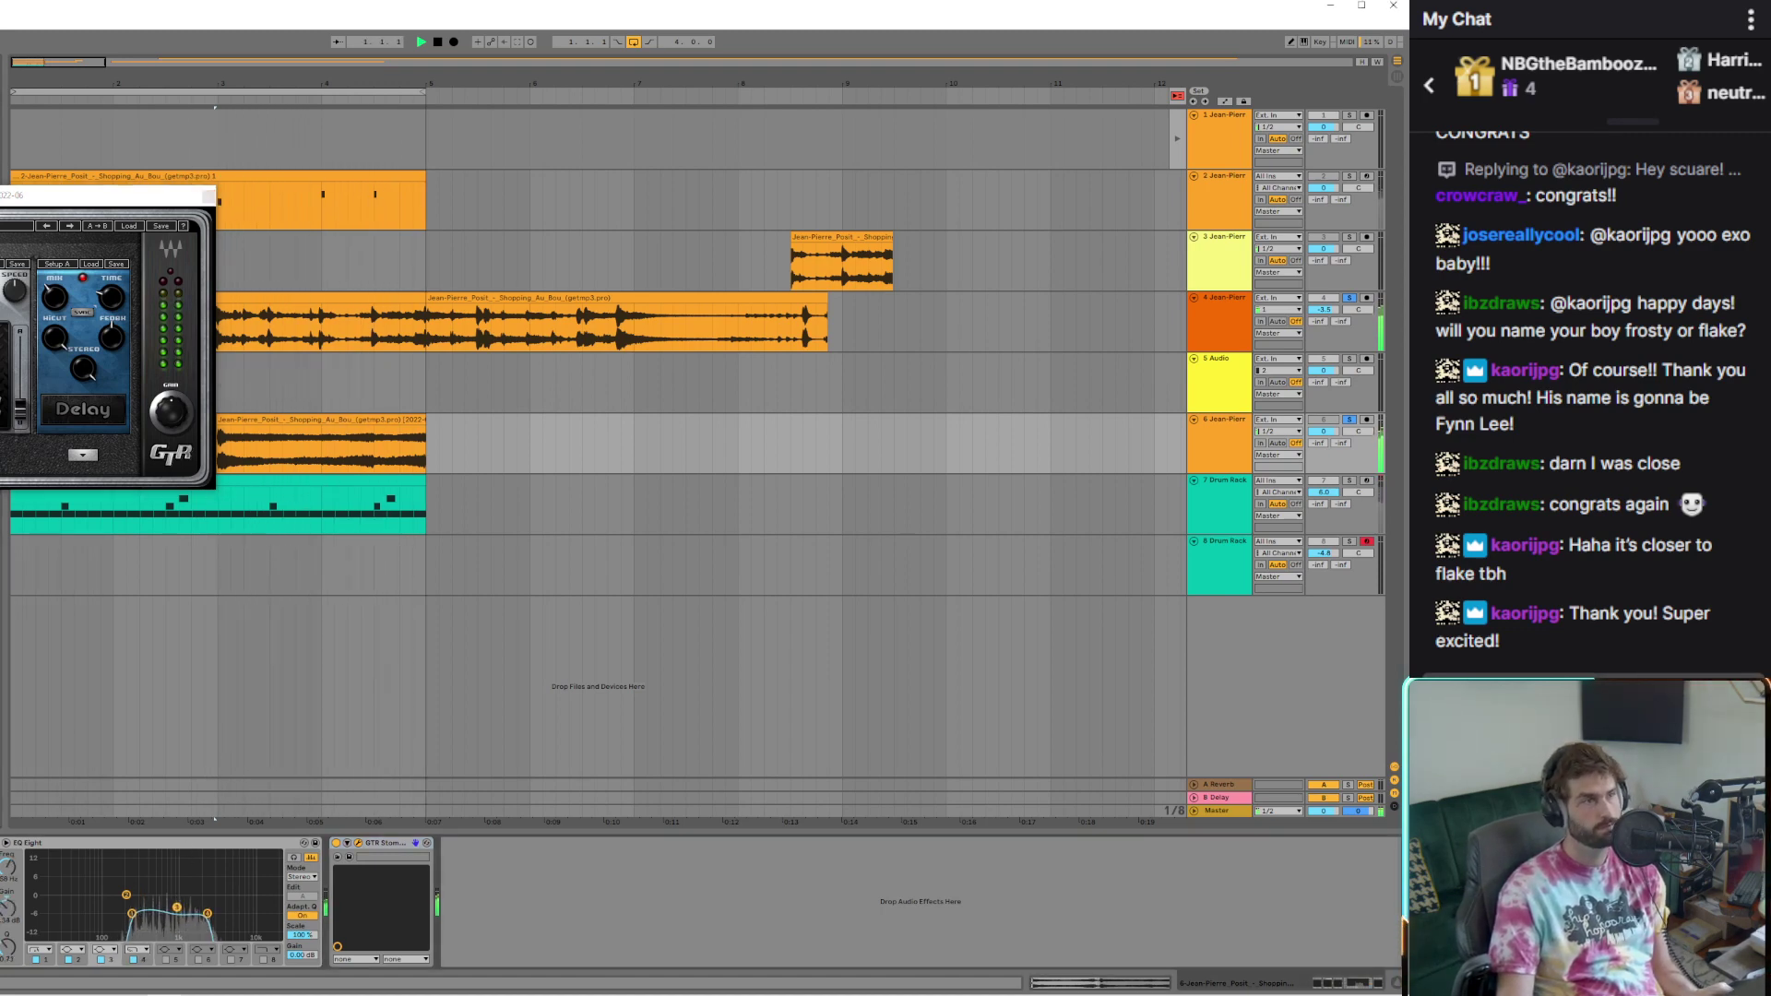
click(210, 197)
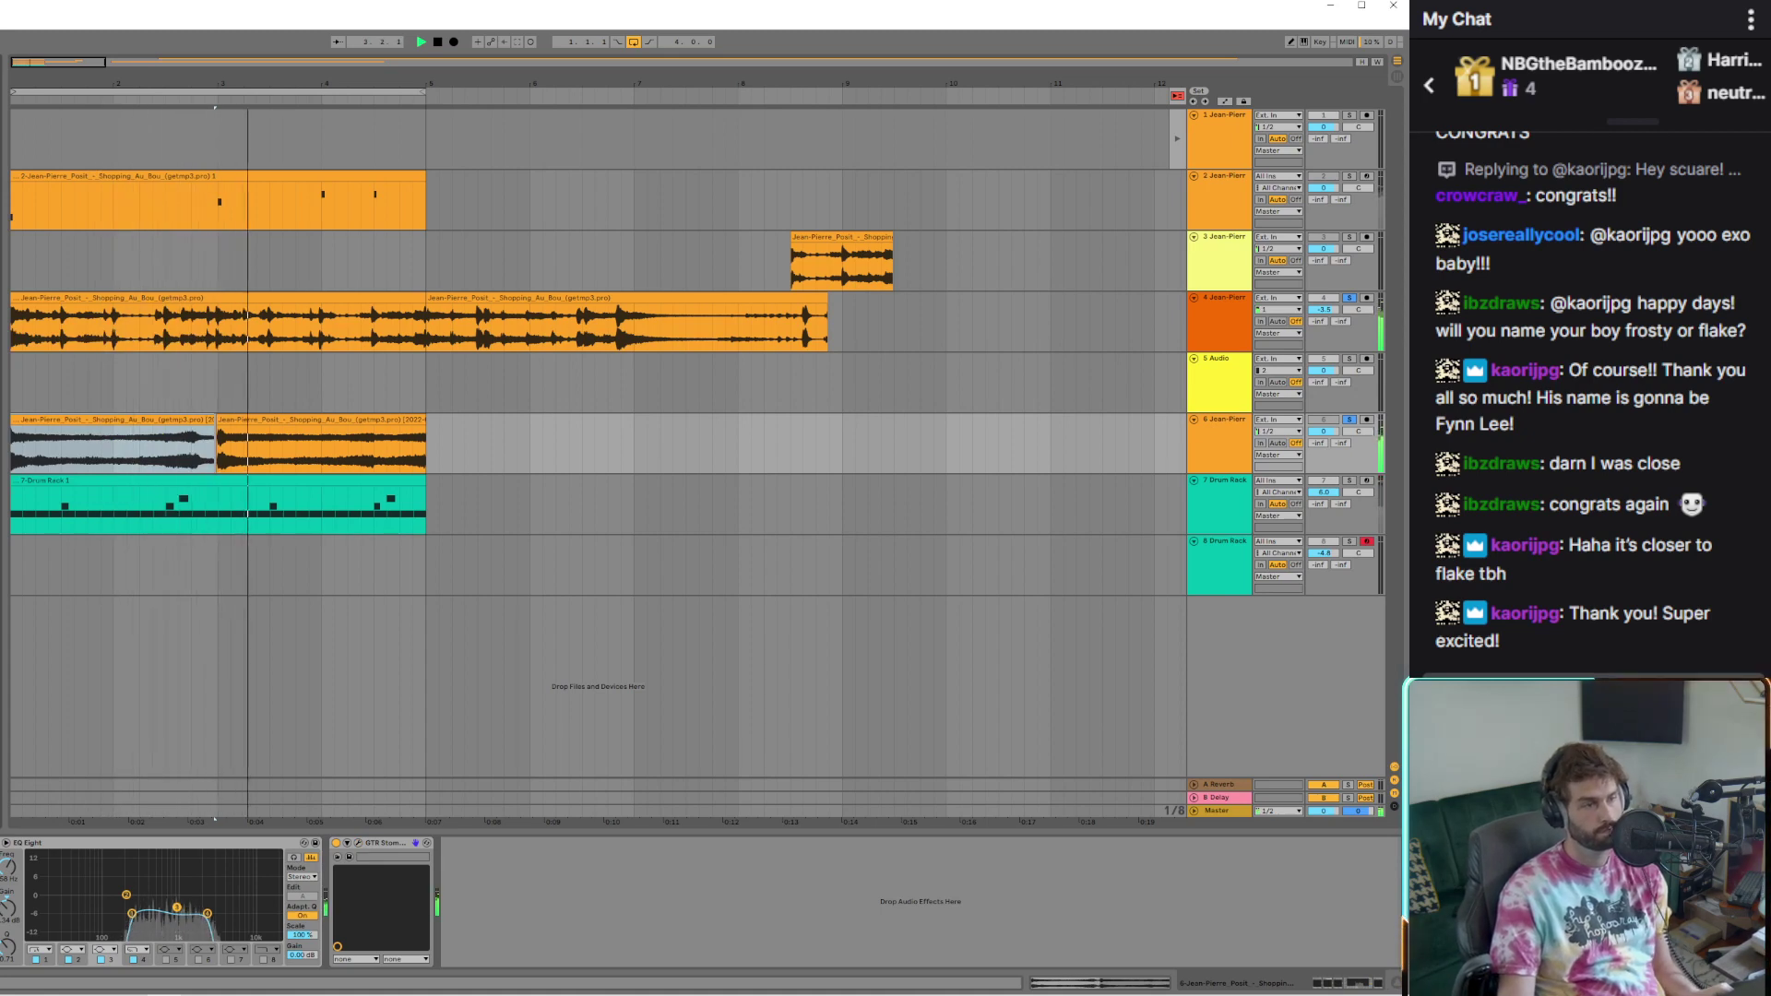
drag(30, 844, 483, 851)
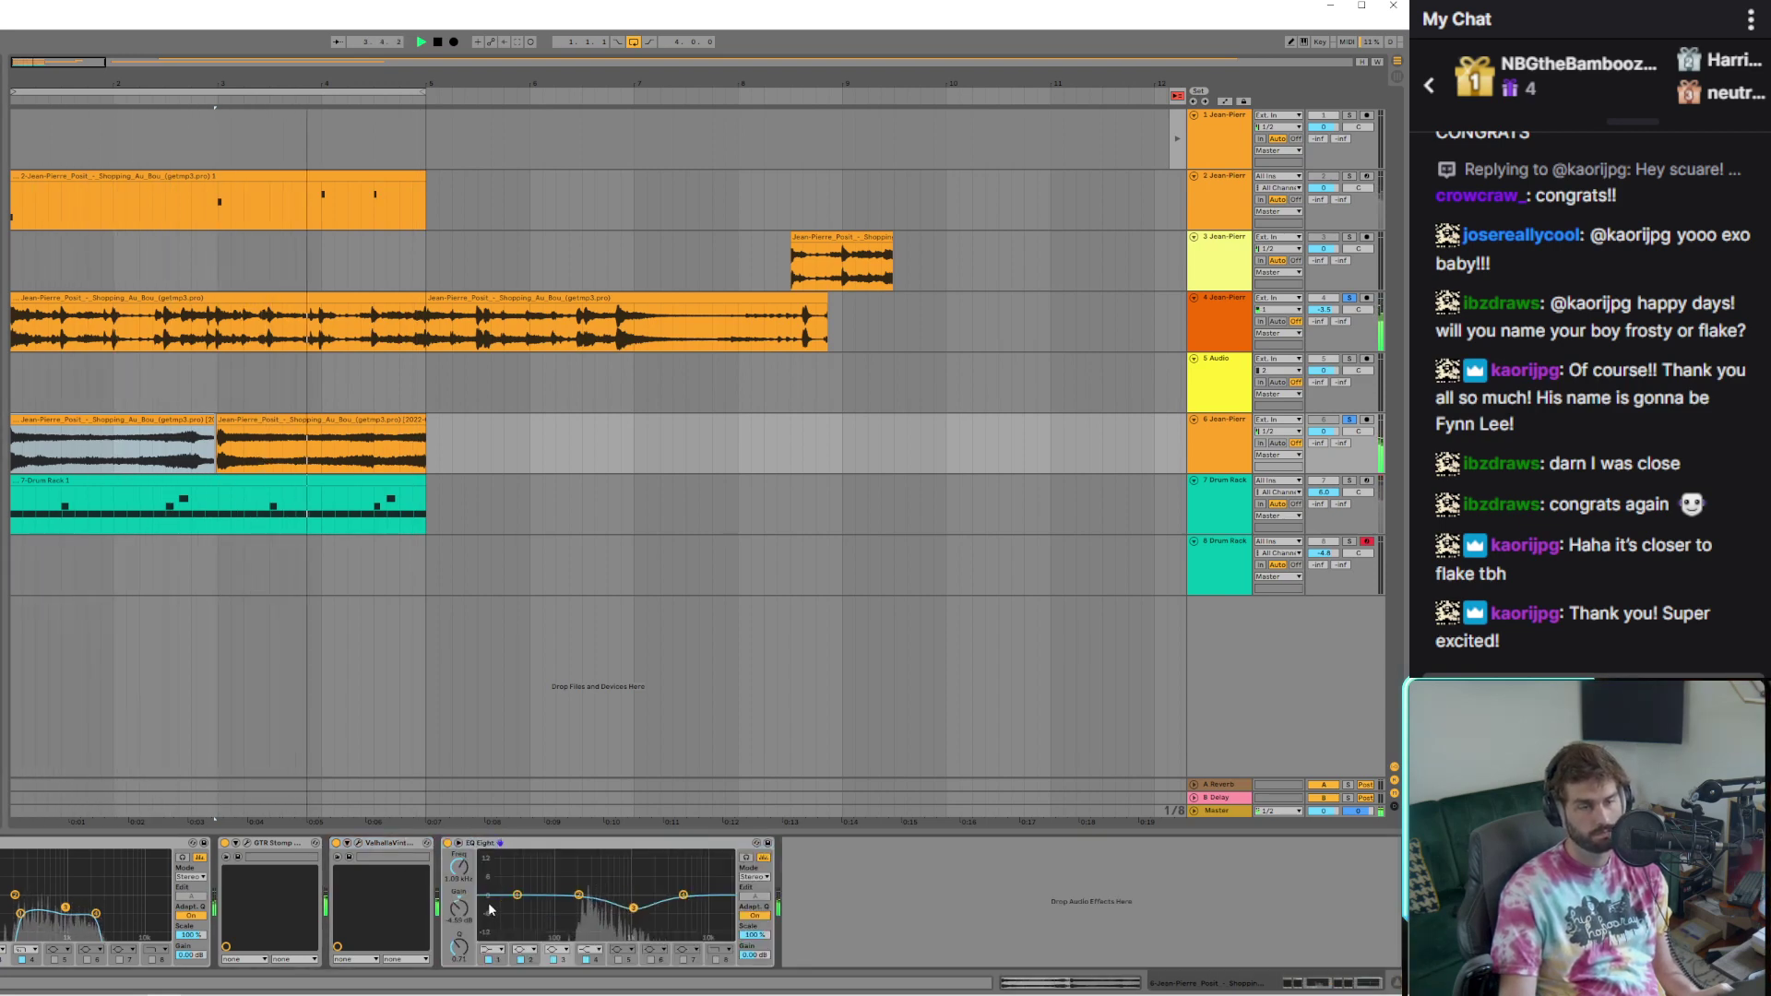
Turn the first band of the new EQ Eight on track 6 into a low cut and raise its frequency
click(492, 950)
click(492, 868)
drag(517, 906, 557, 909)
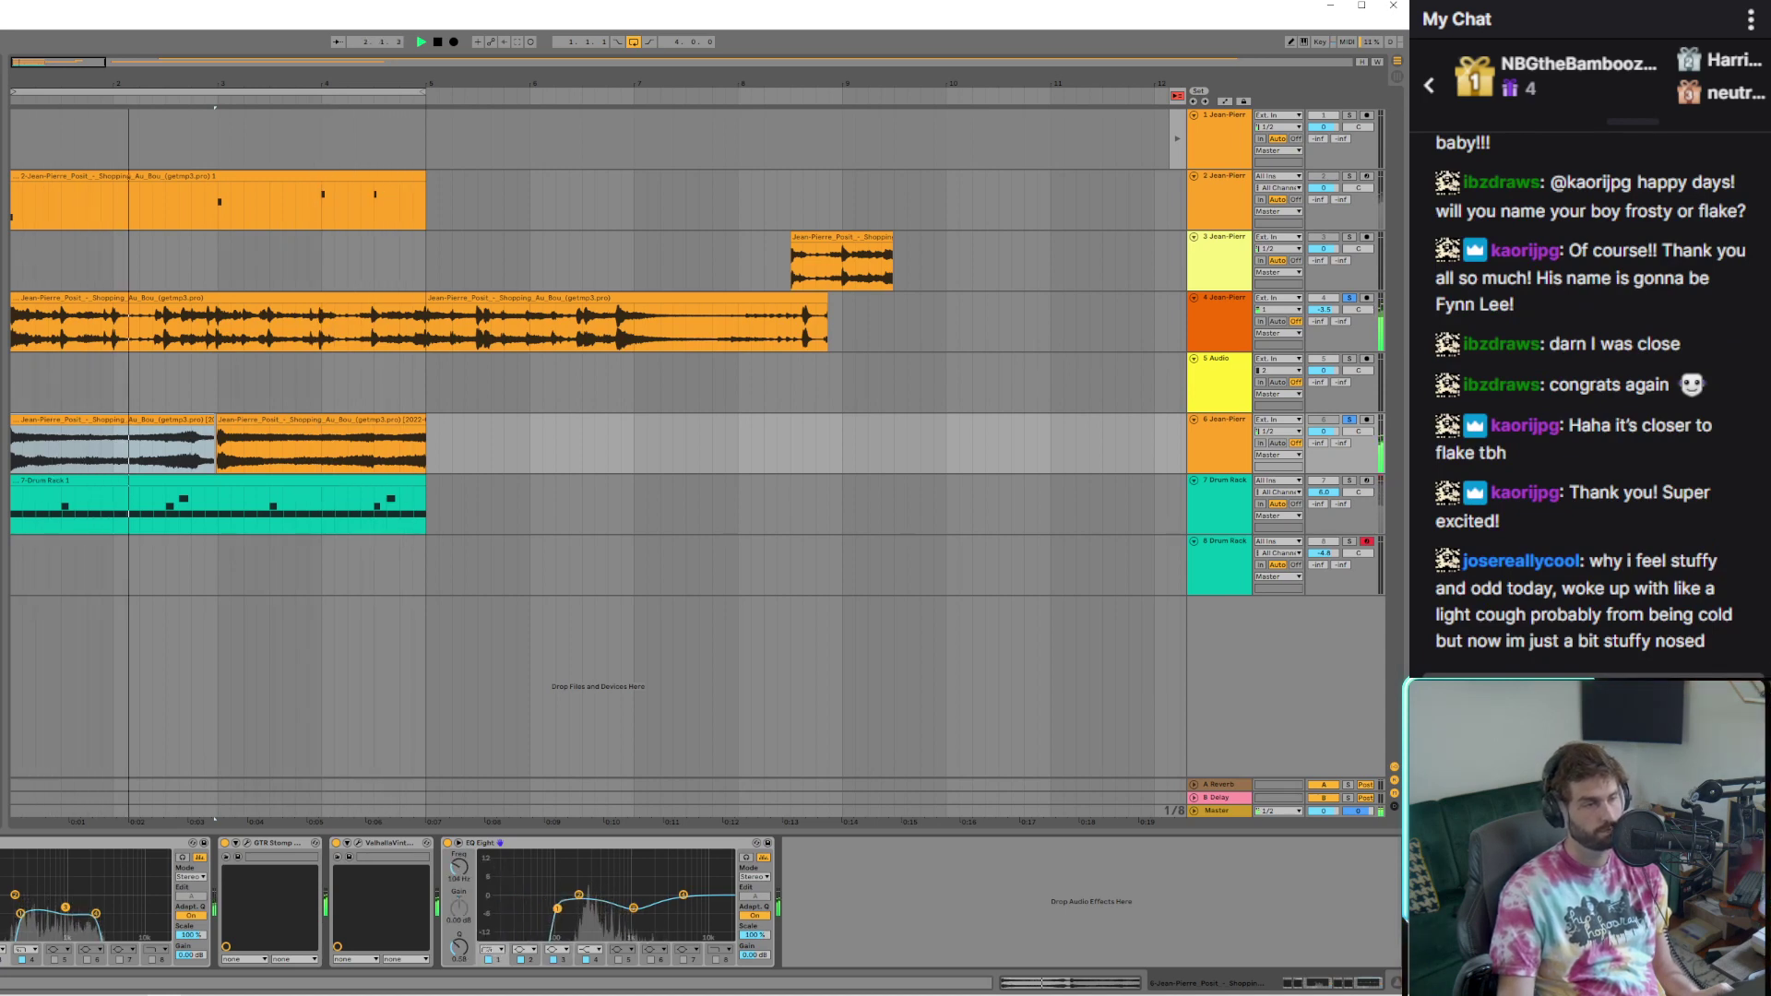
Add a Doubler4 at the end of track 6's effect chain and rebalance the track's volume against the full mix
drag(249, 891, 858, 903)
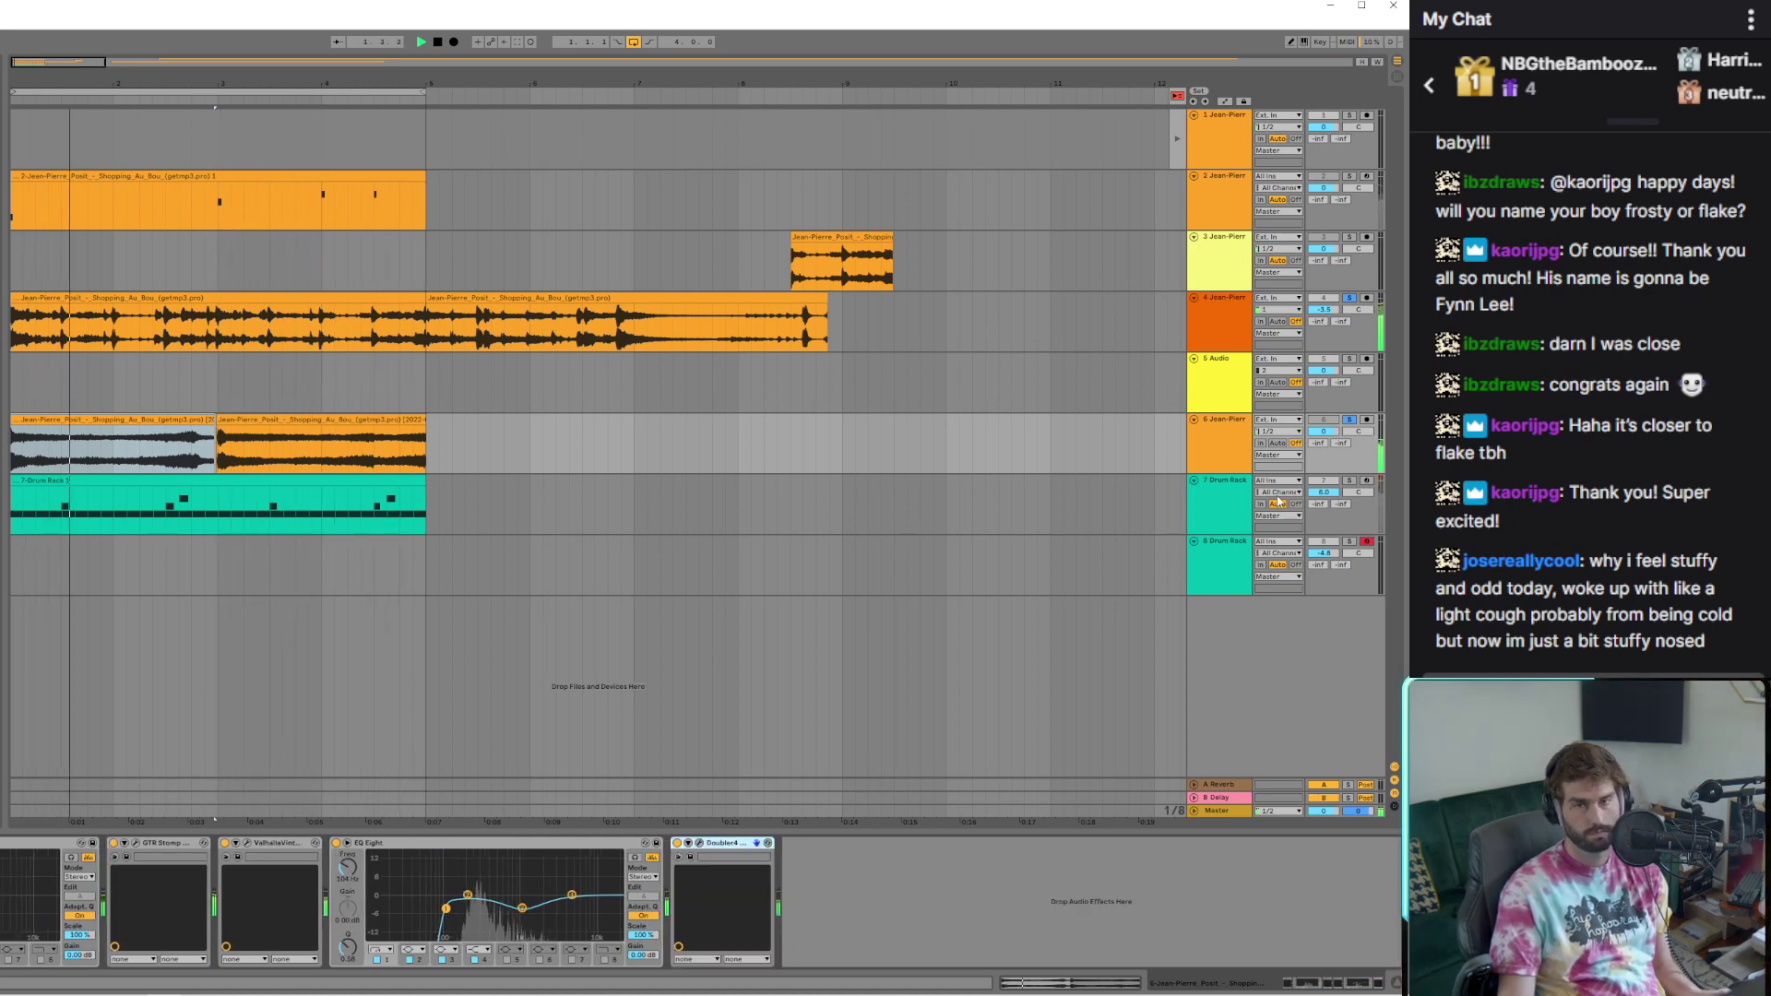
click(700, 844)
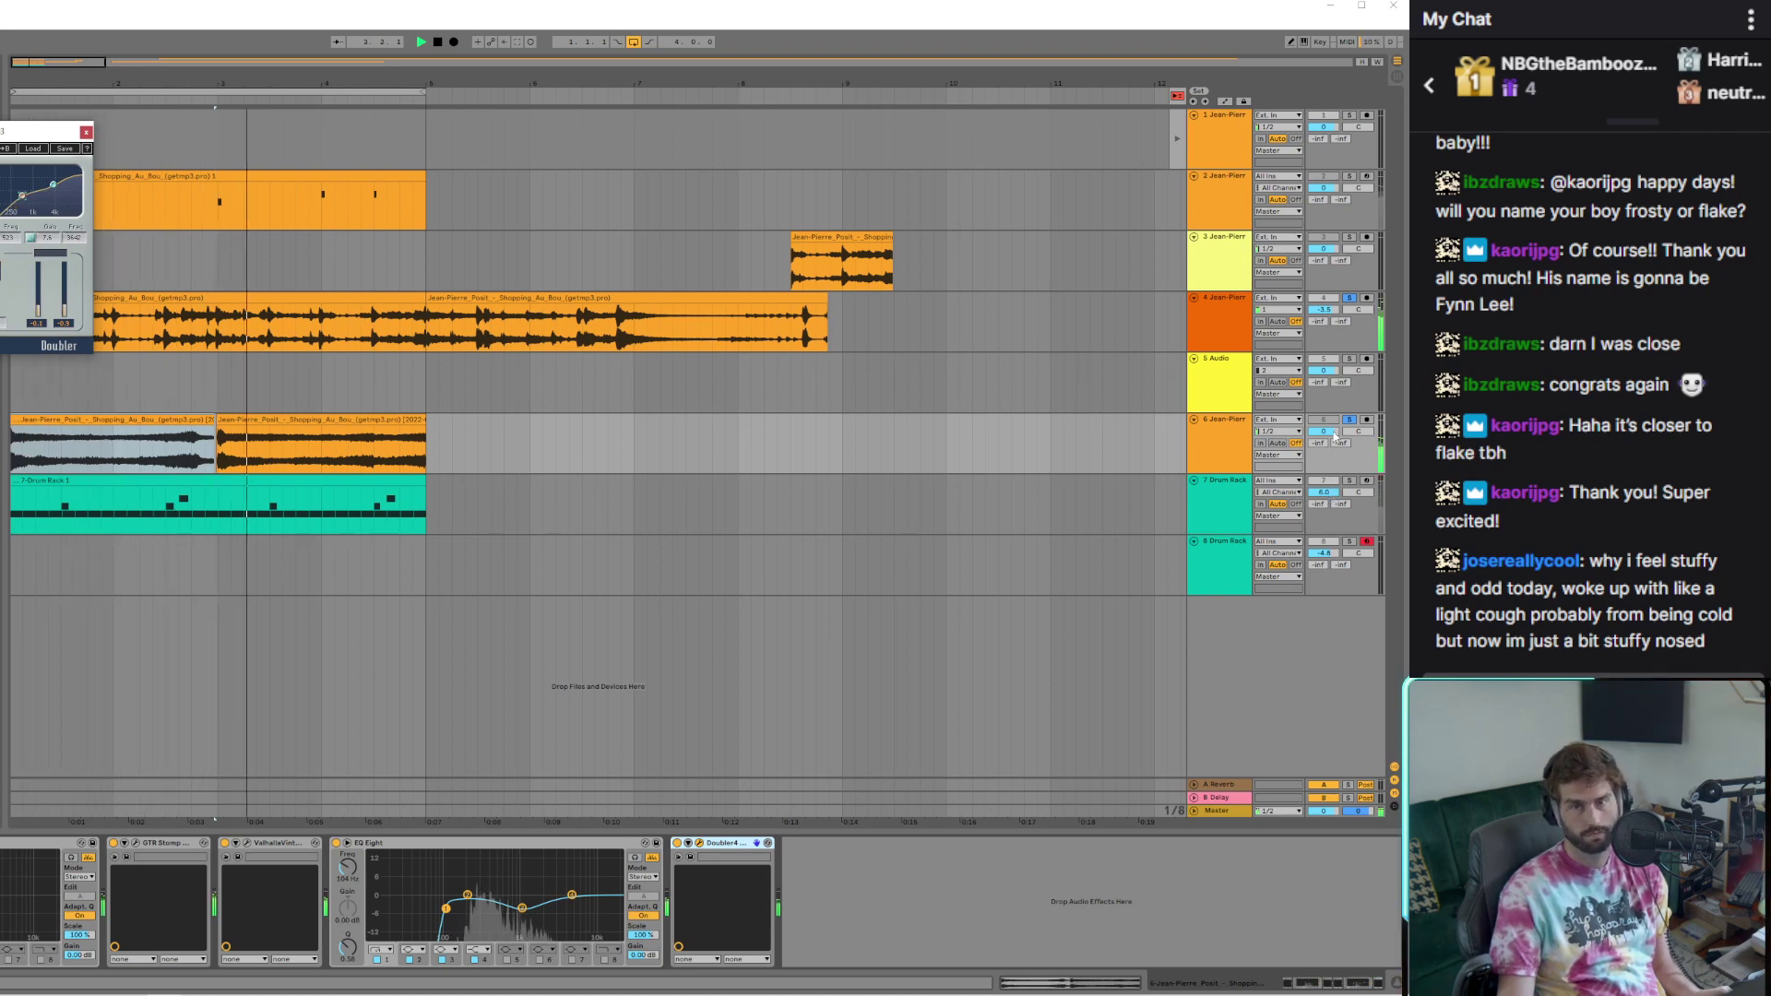
drag(1329, 432, 1329, 412)
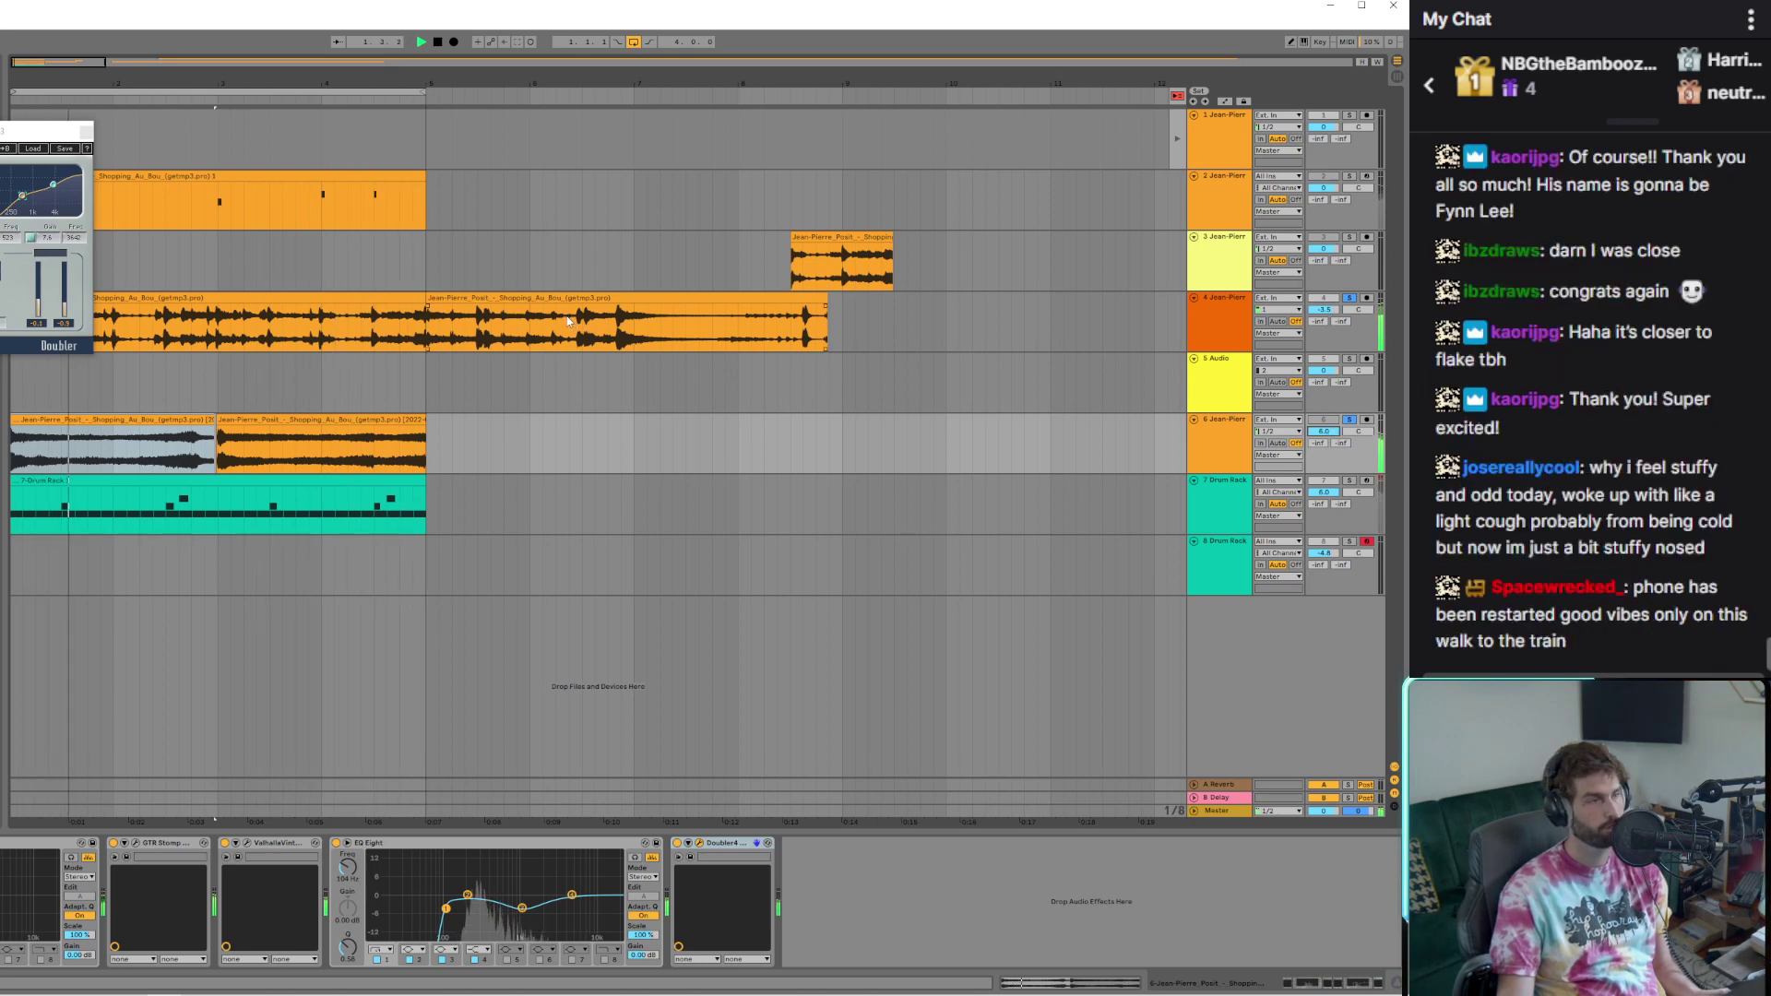
click(1332, 423)
drag(1330, 431, 1330, 435)
double_click(1329, 432)
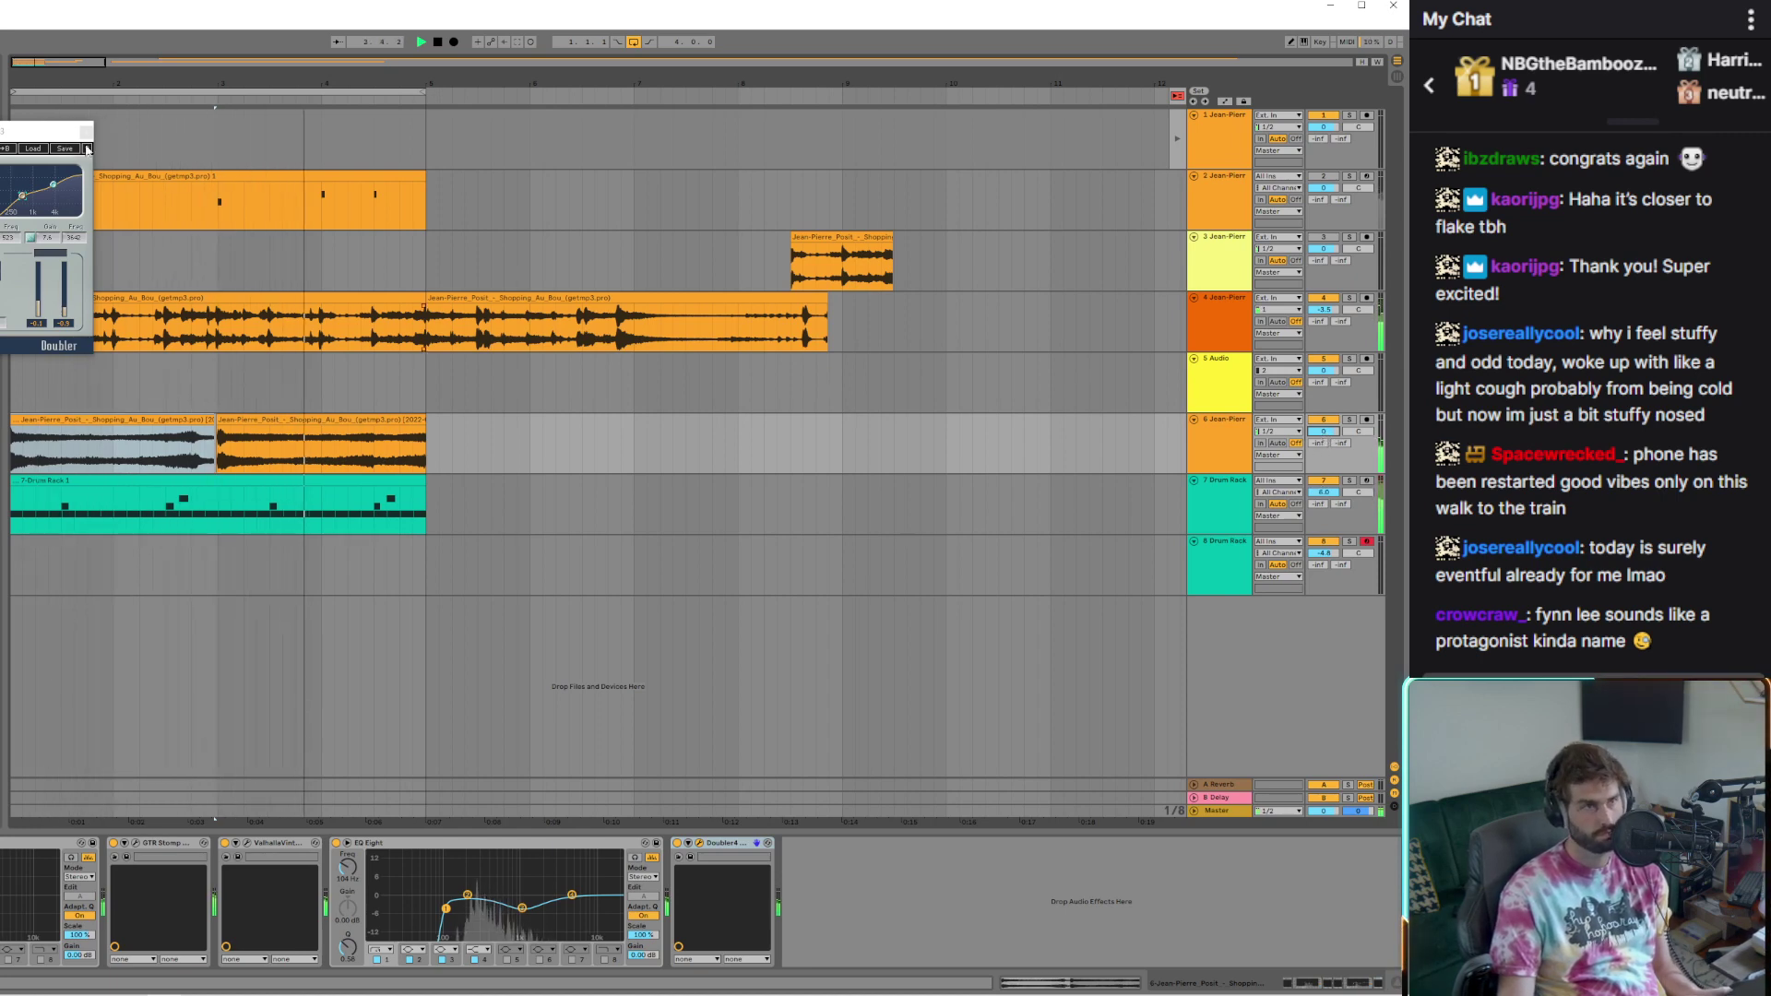
click(85, 131)
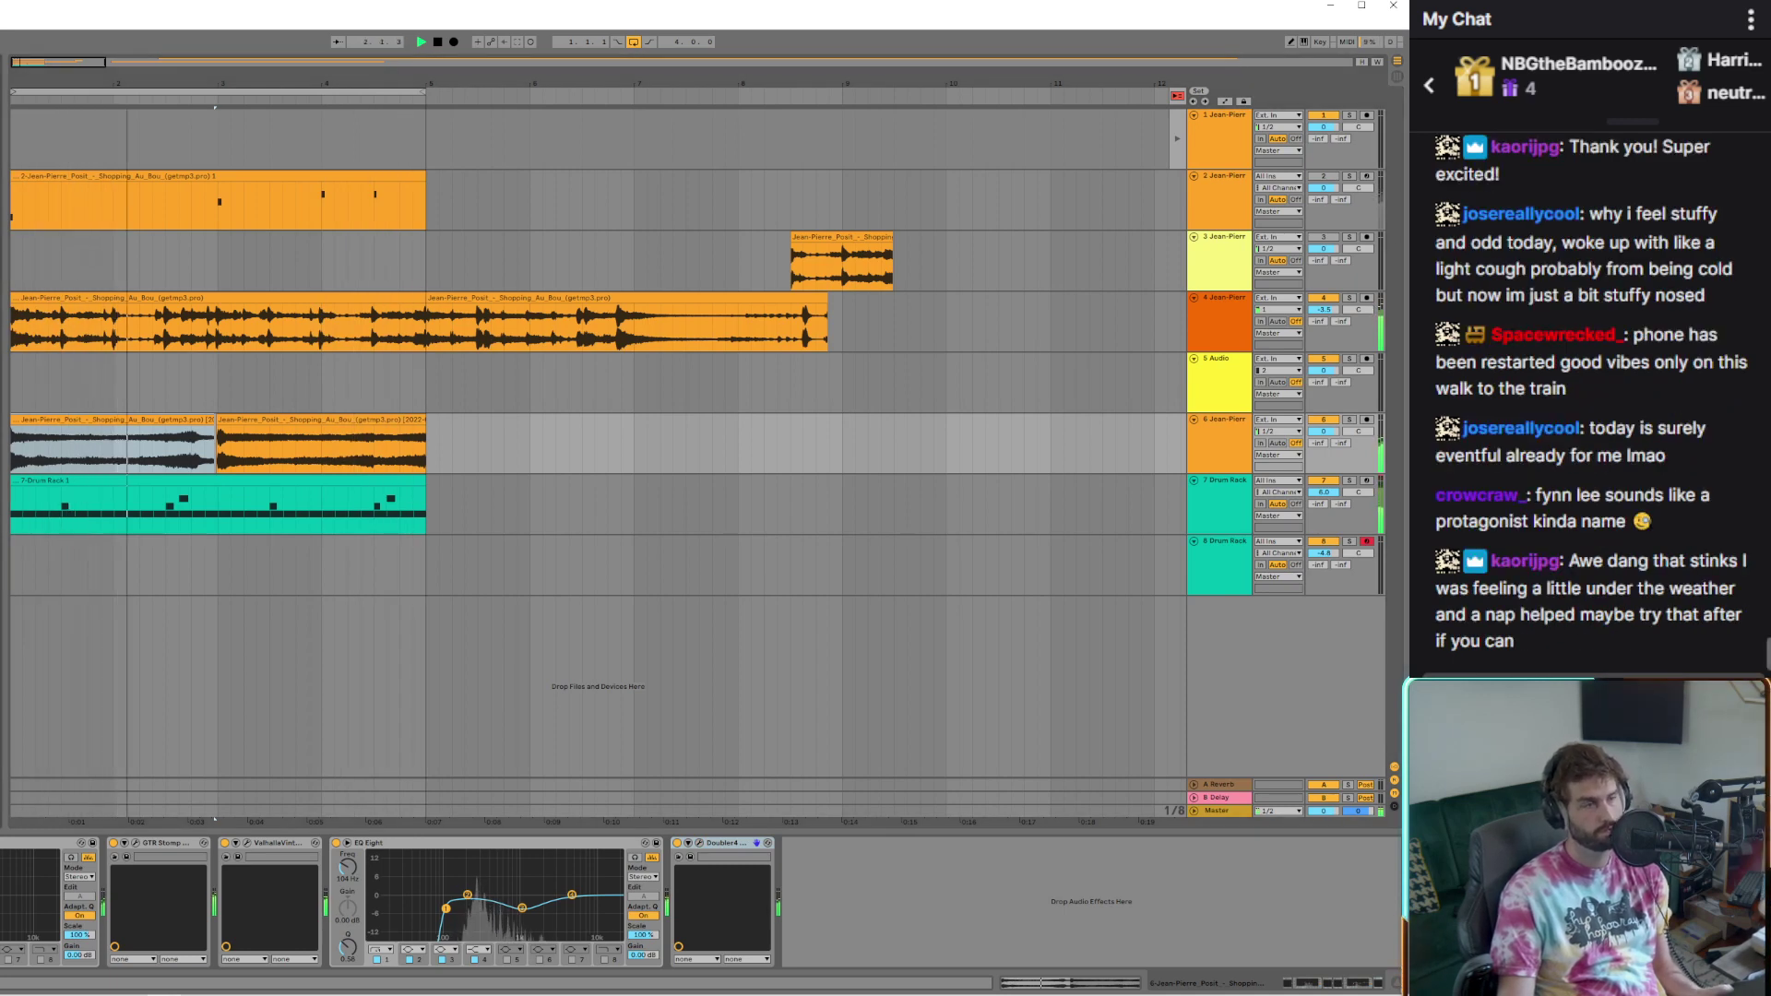
Add RC-20 Retro Color after the Doubler4 on track 6 and load its Vinyl 3 preset
double_click(5, 514)
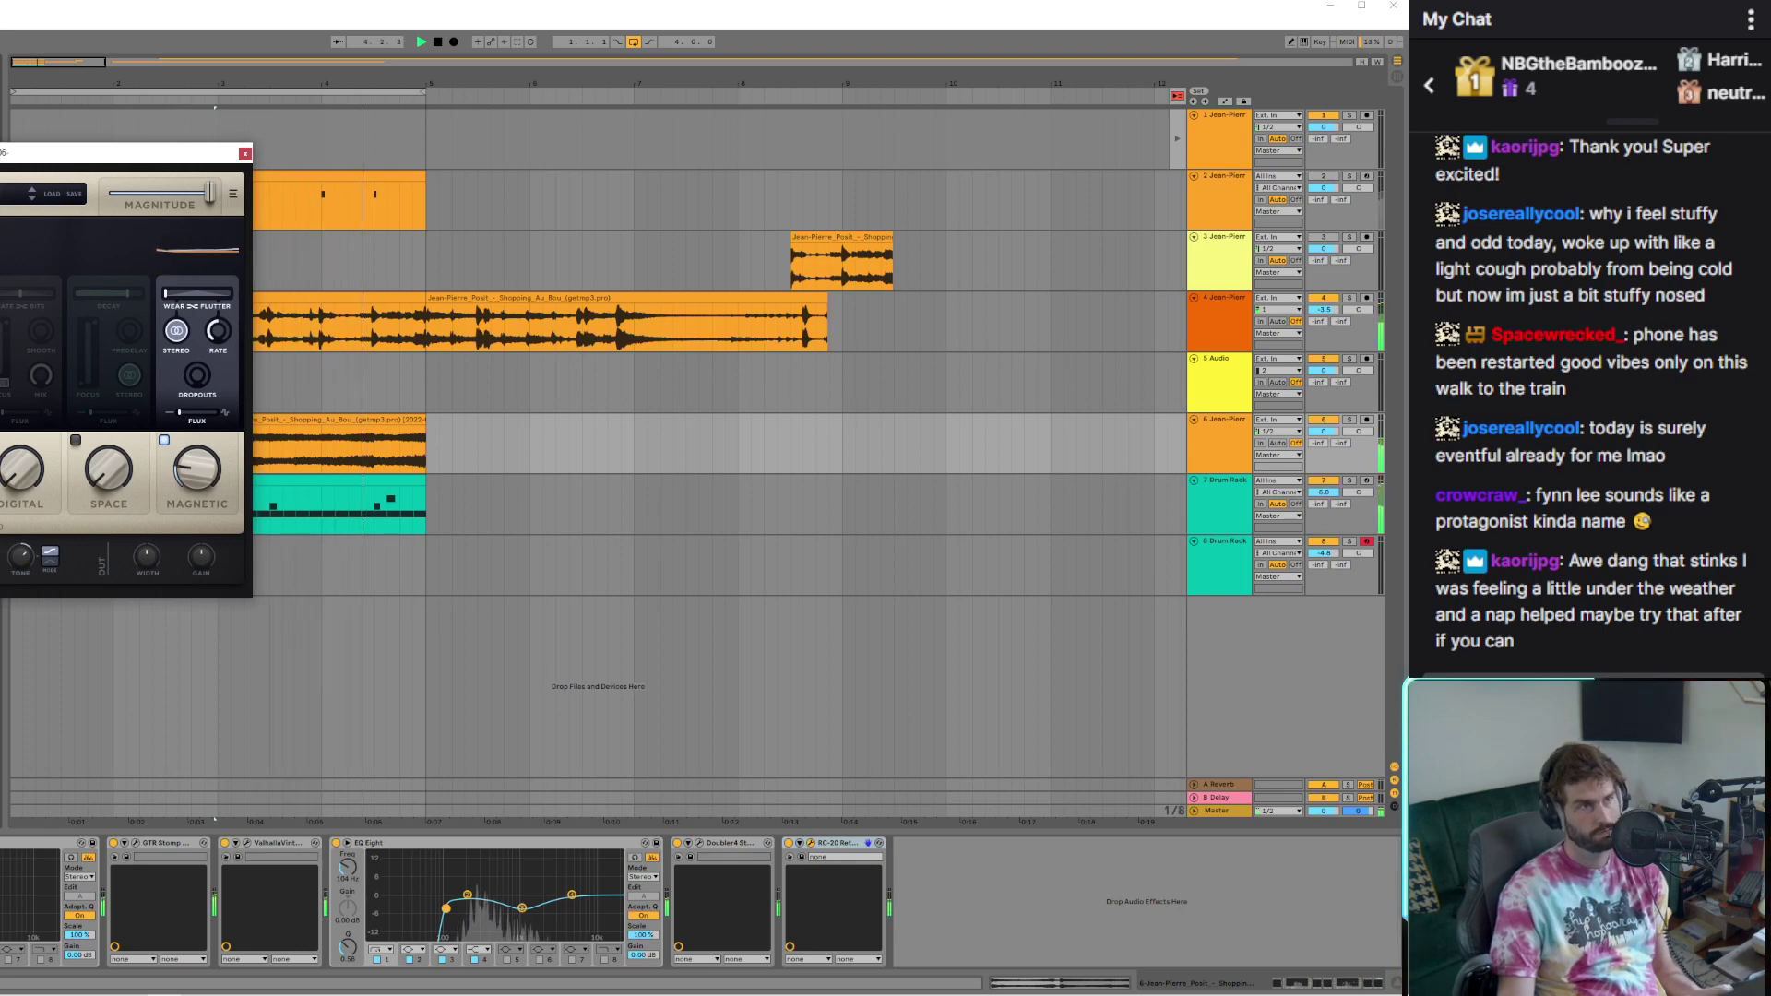
click(52, 194)
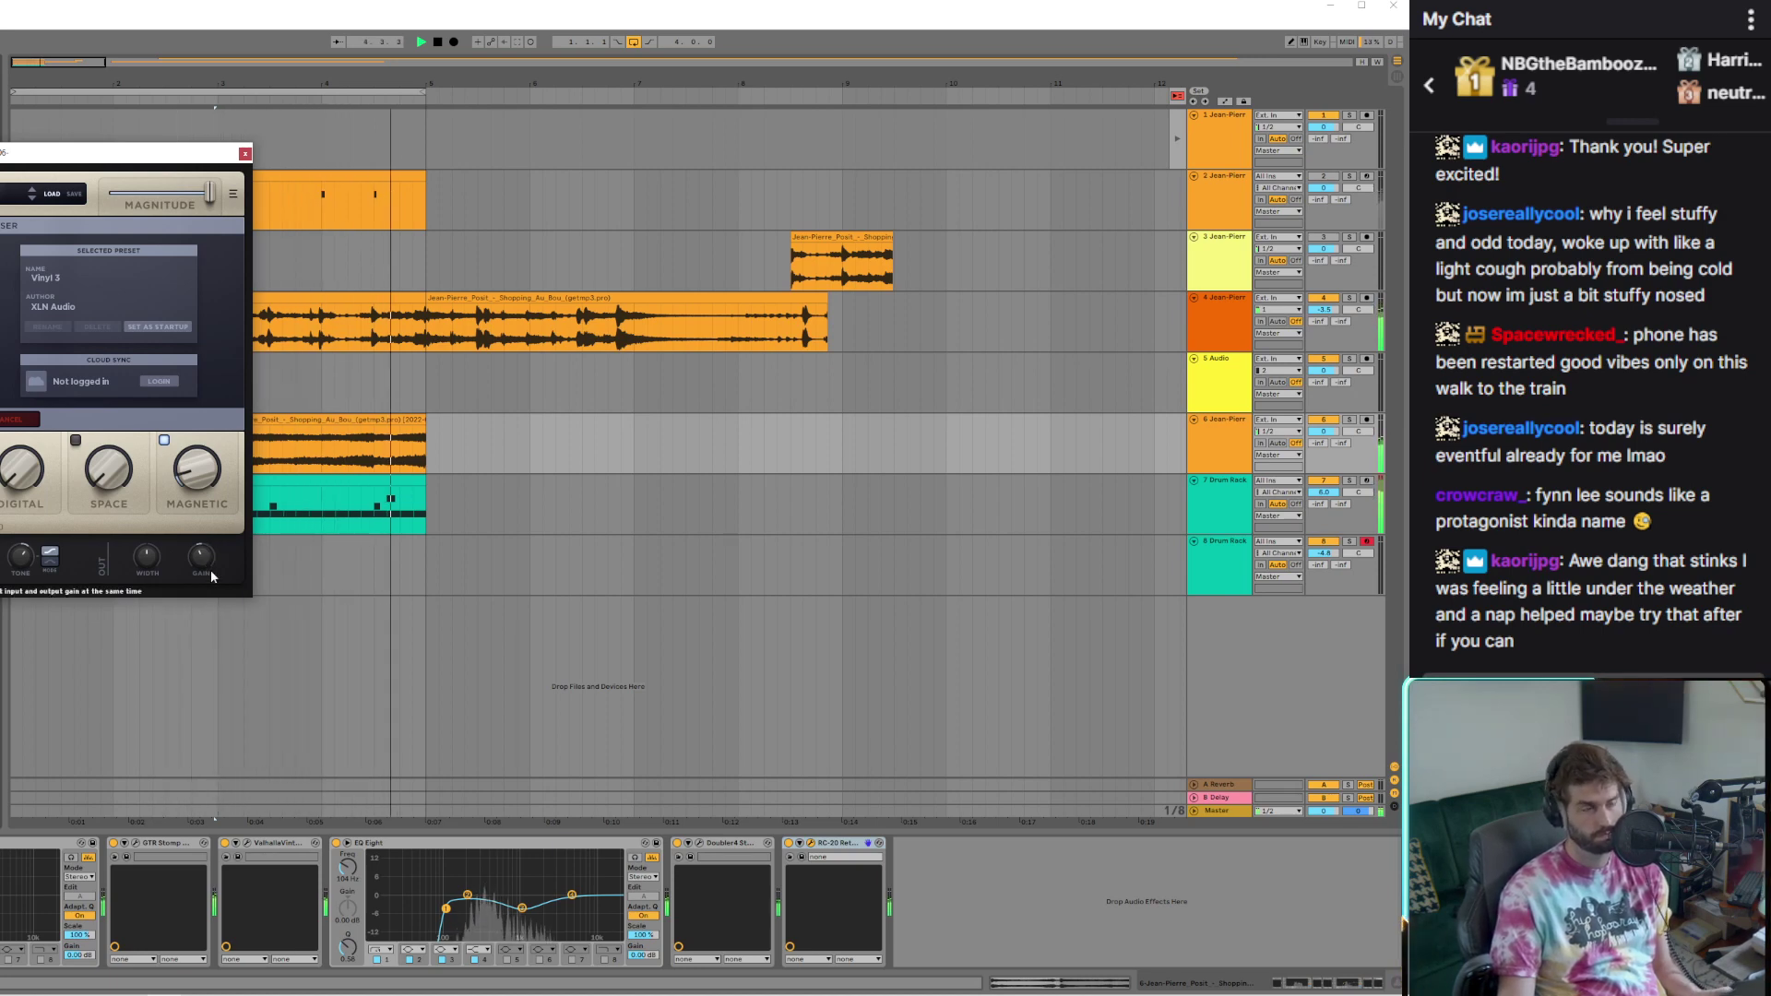
click(246, 154)
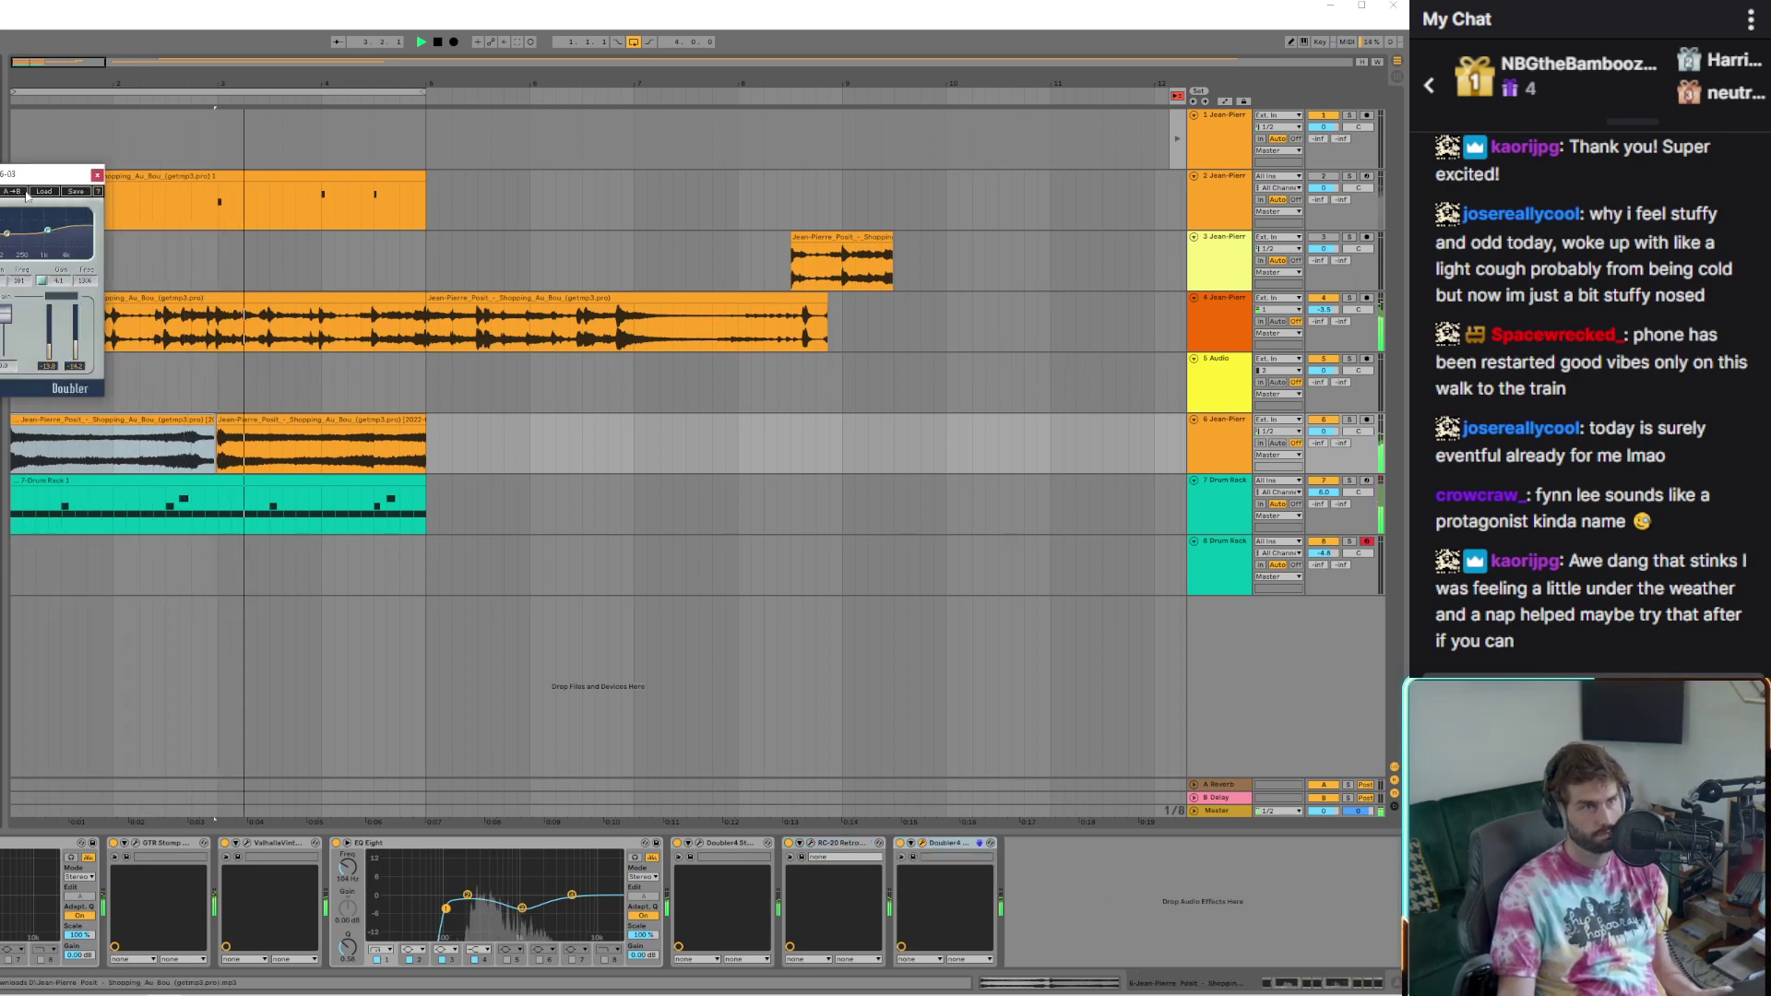
Try the Wide Vocal Doubler preset on a second Doubler4 at the end of track 6, and delete that Doubler4
click(37, 193)
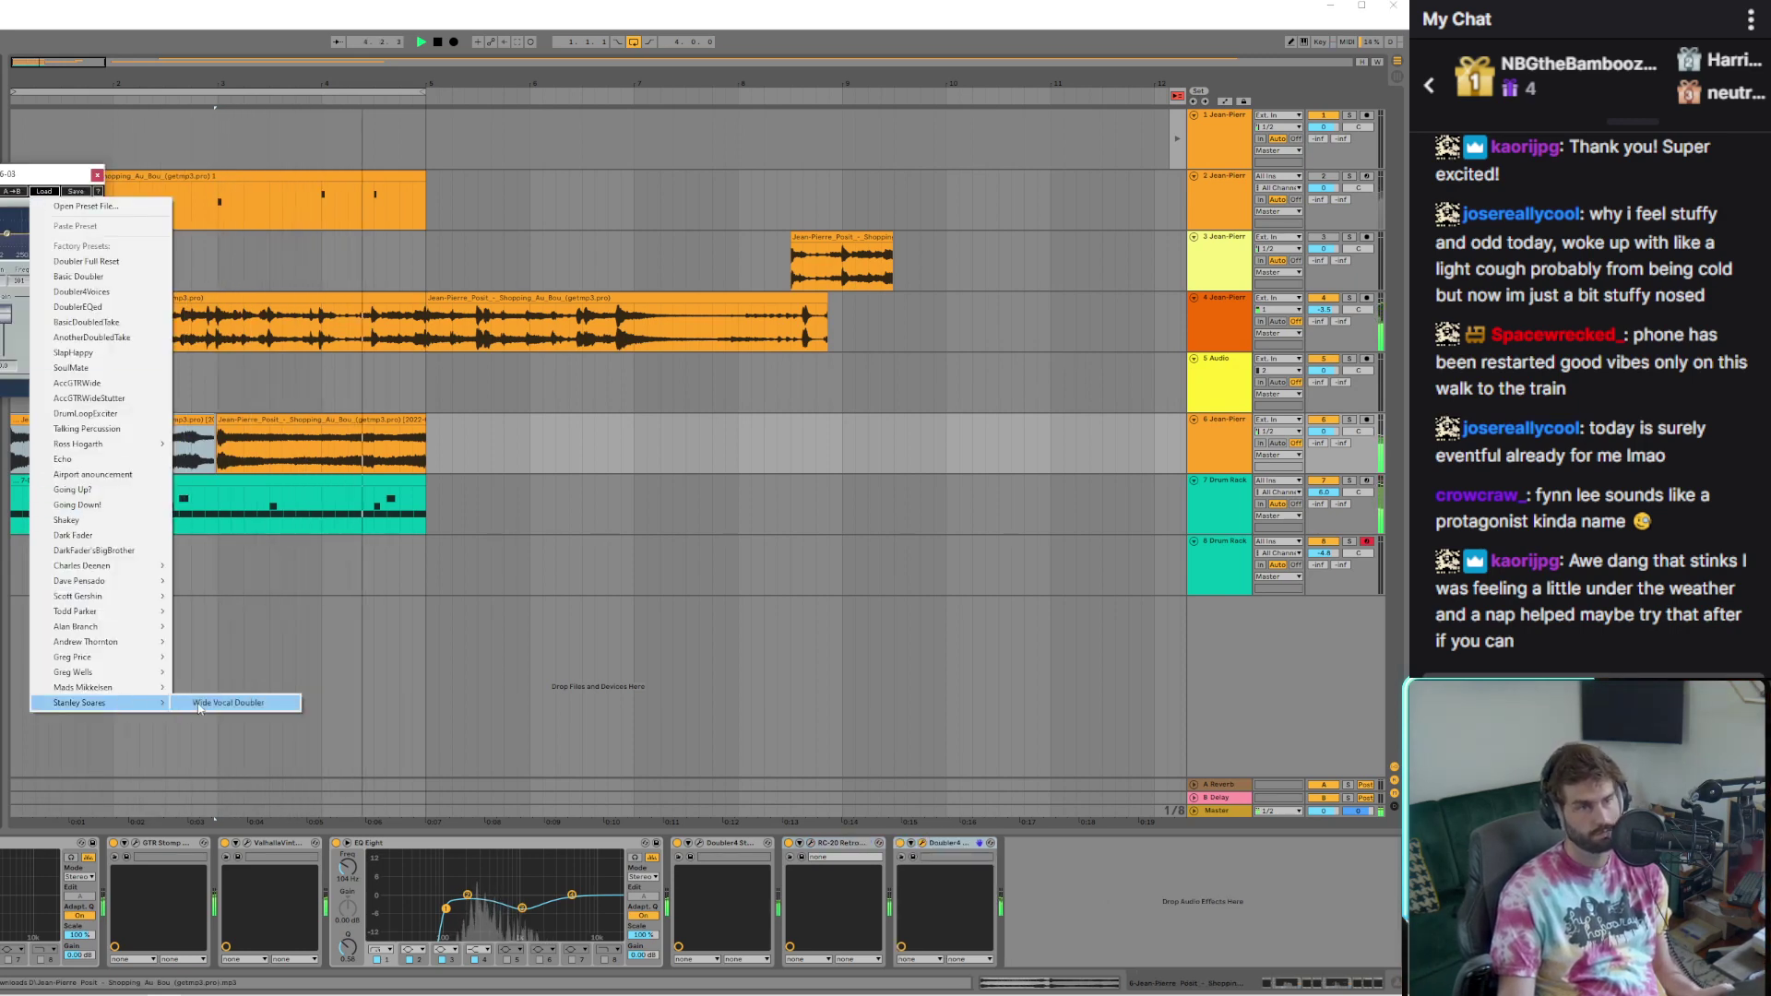
click(202, 705)
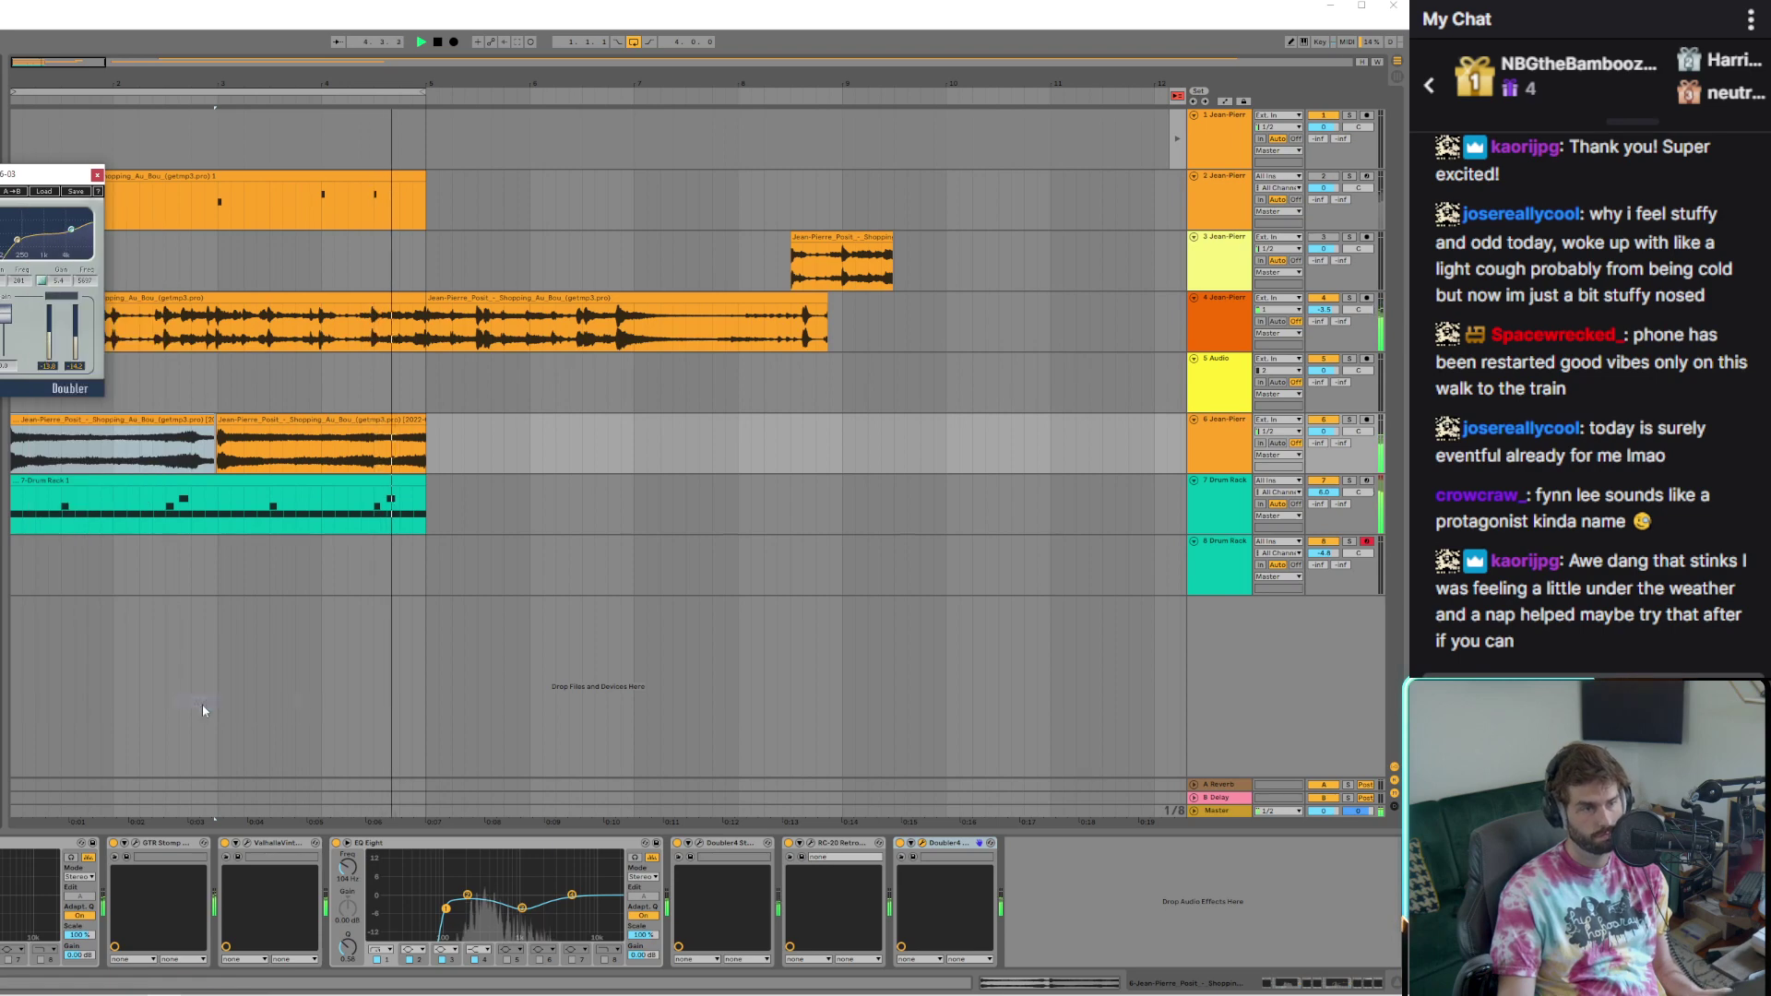
click(272, 510)
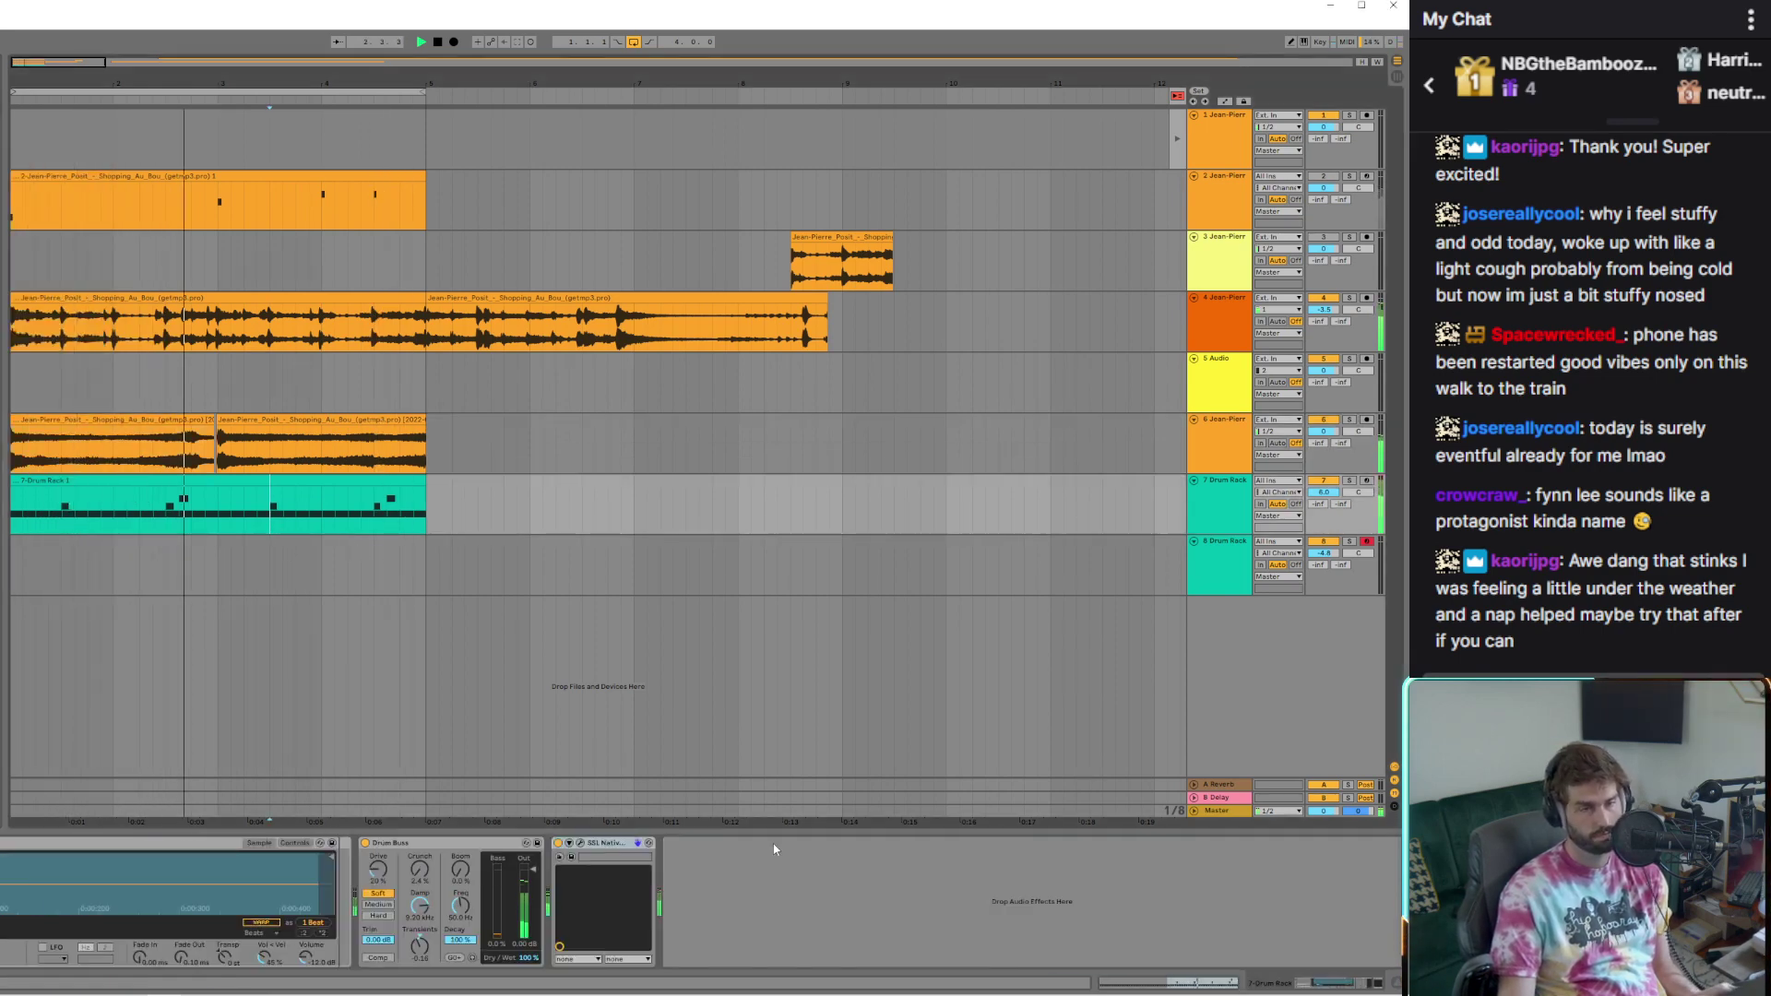
click(277, 450)
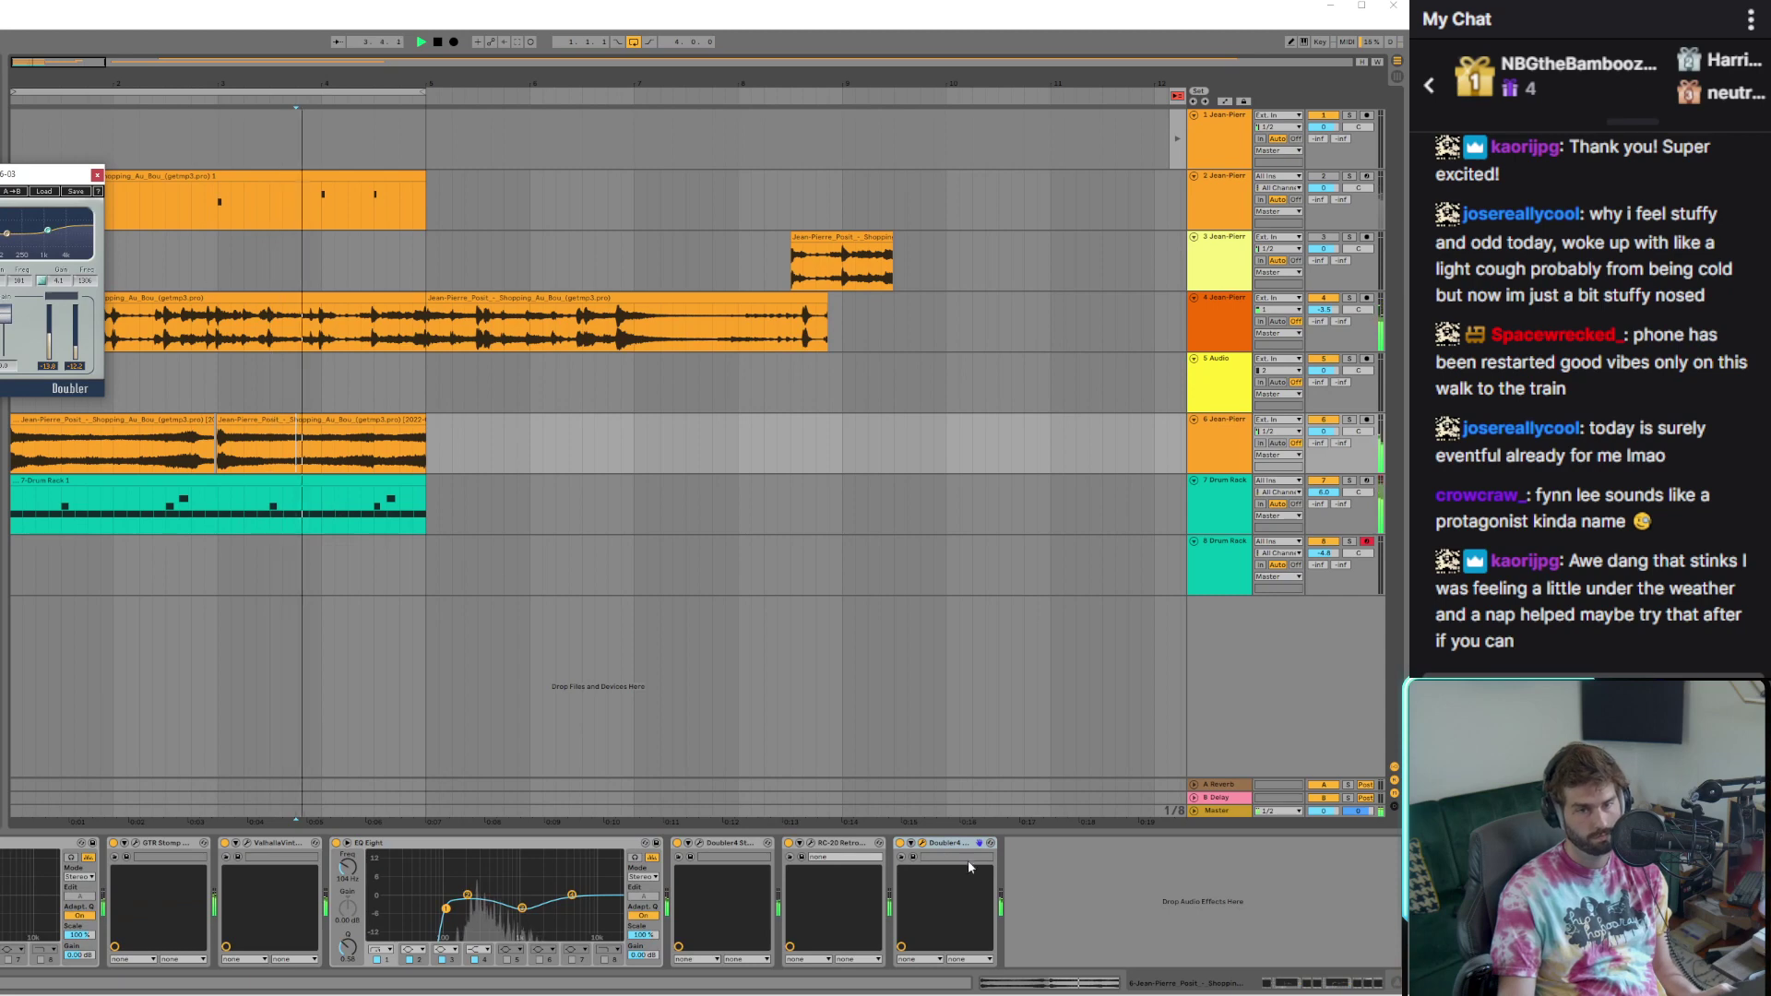
key(Delete)
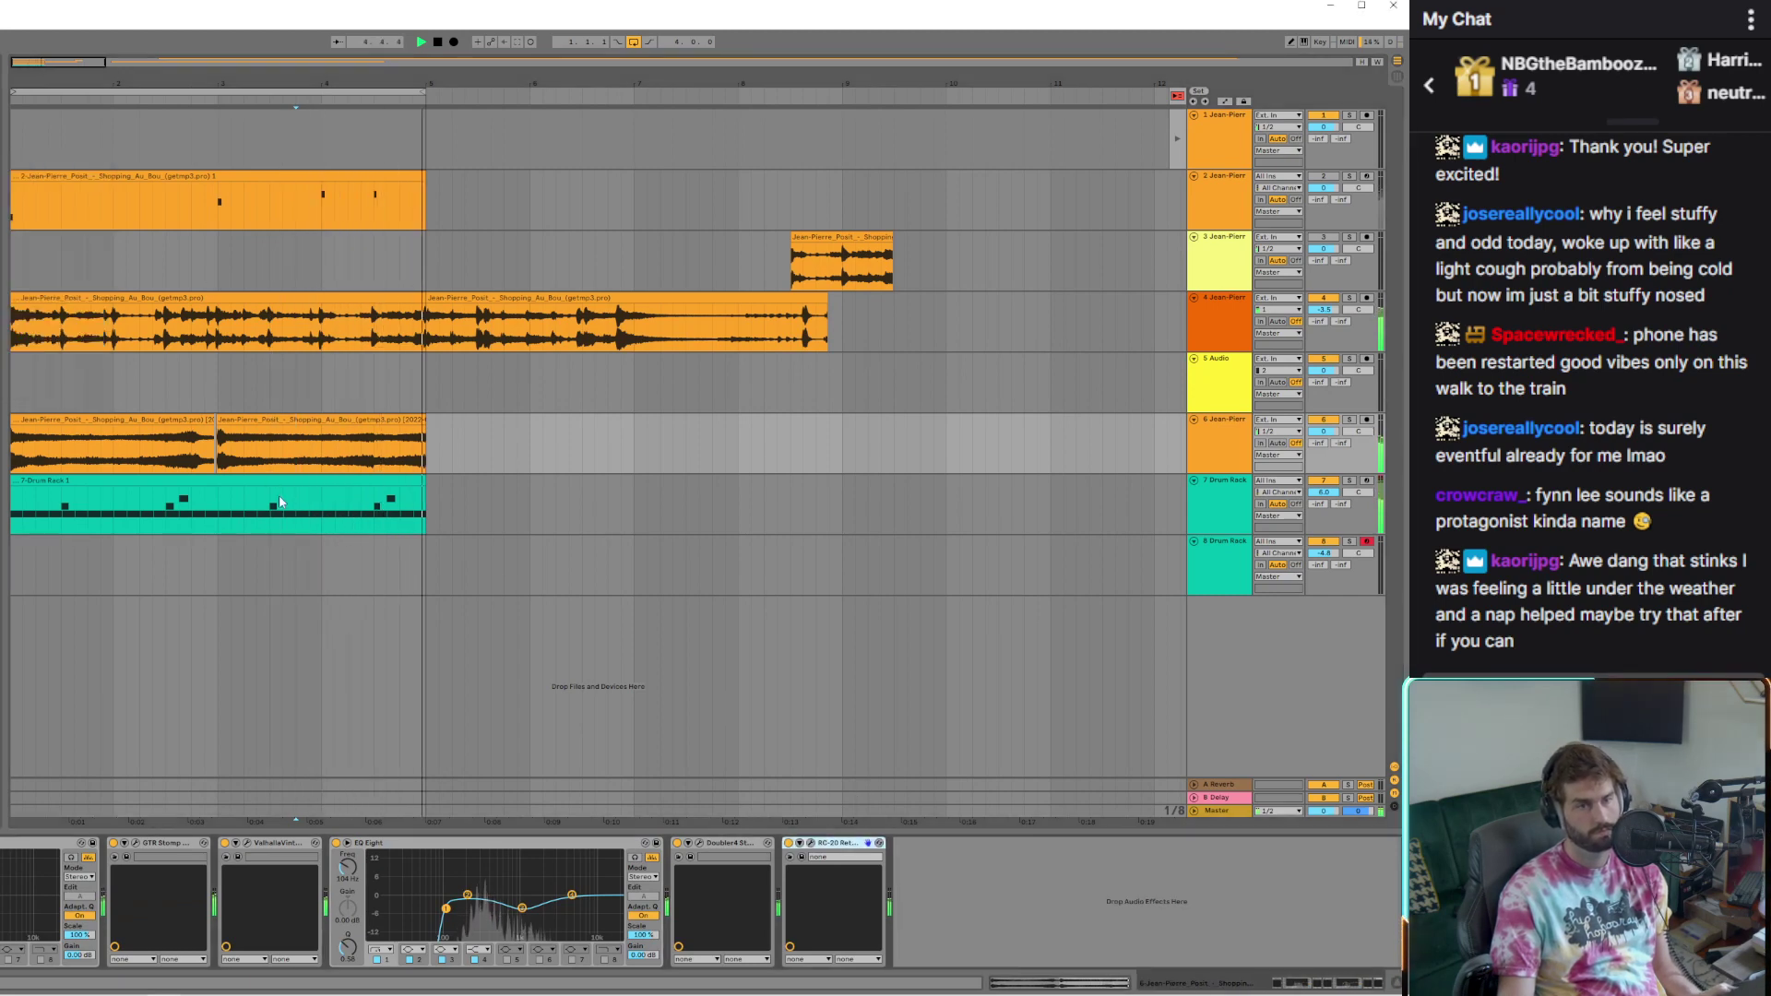
Add a Doubler4 at the end of the effect chain on Drum Rack track 7
click(278, 495)
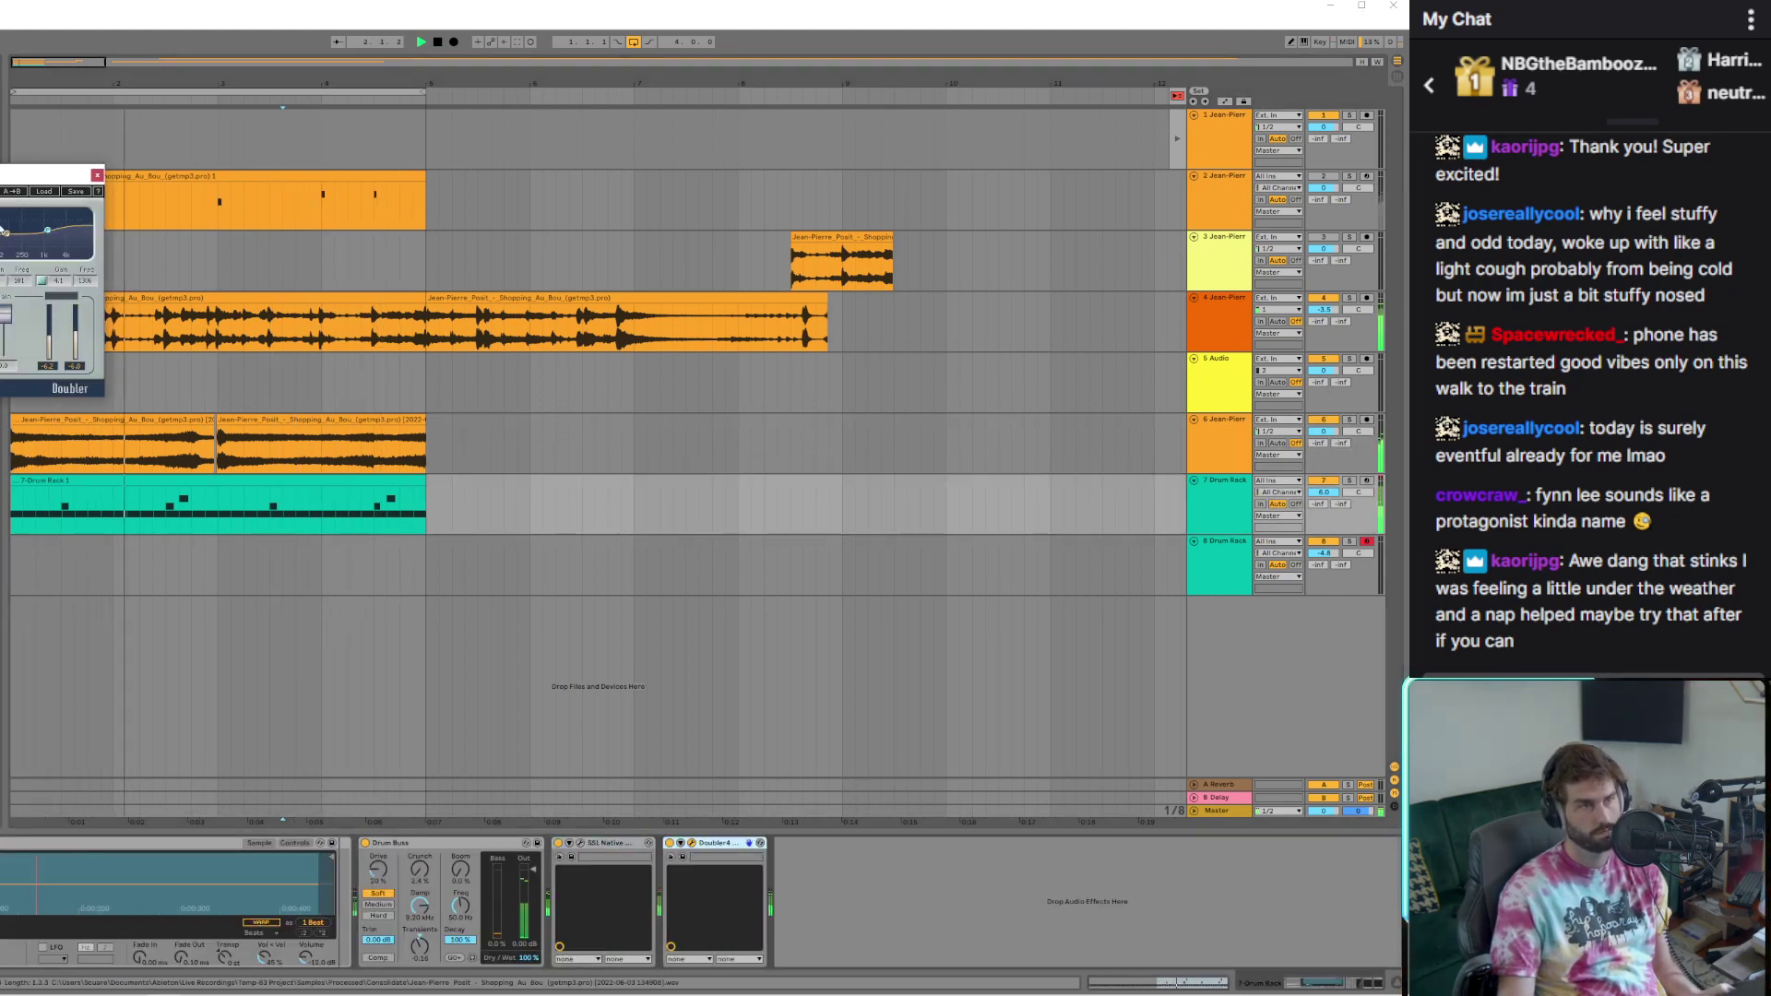
click(43, 191)
click(341, 431)
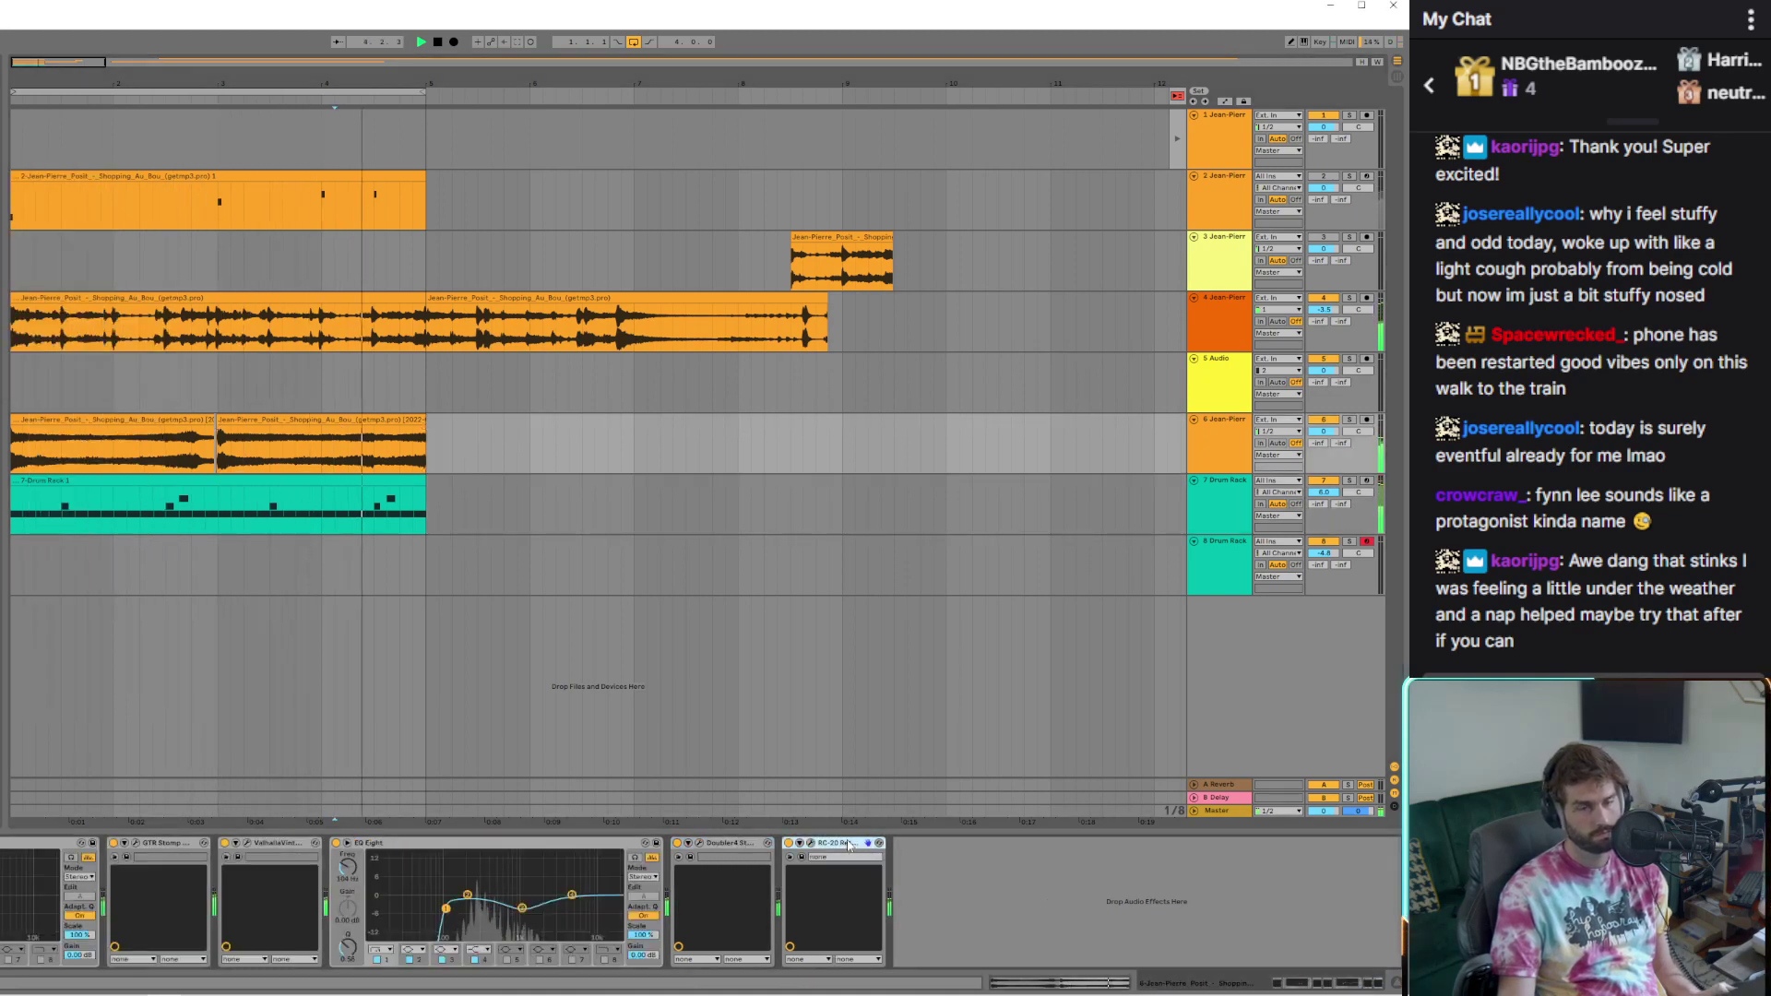
click(343, 522)
click(281, 376)
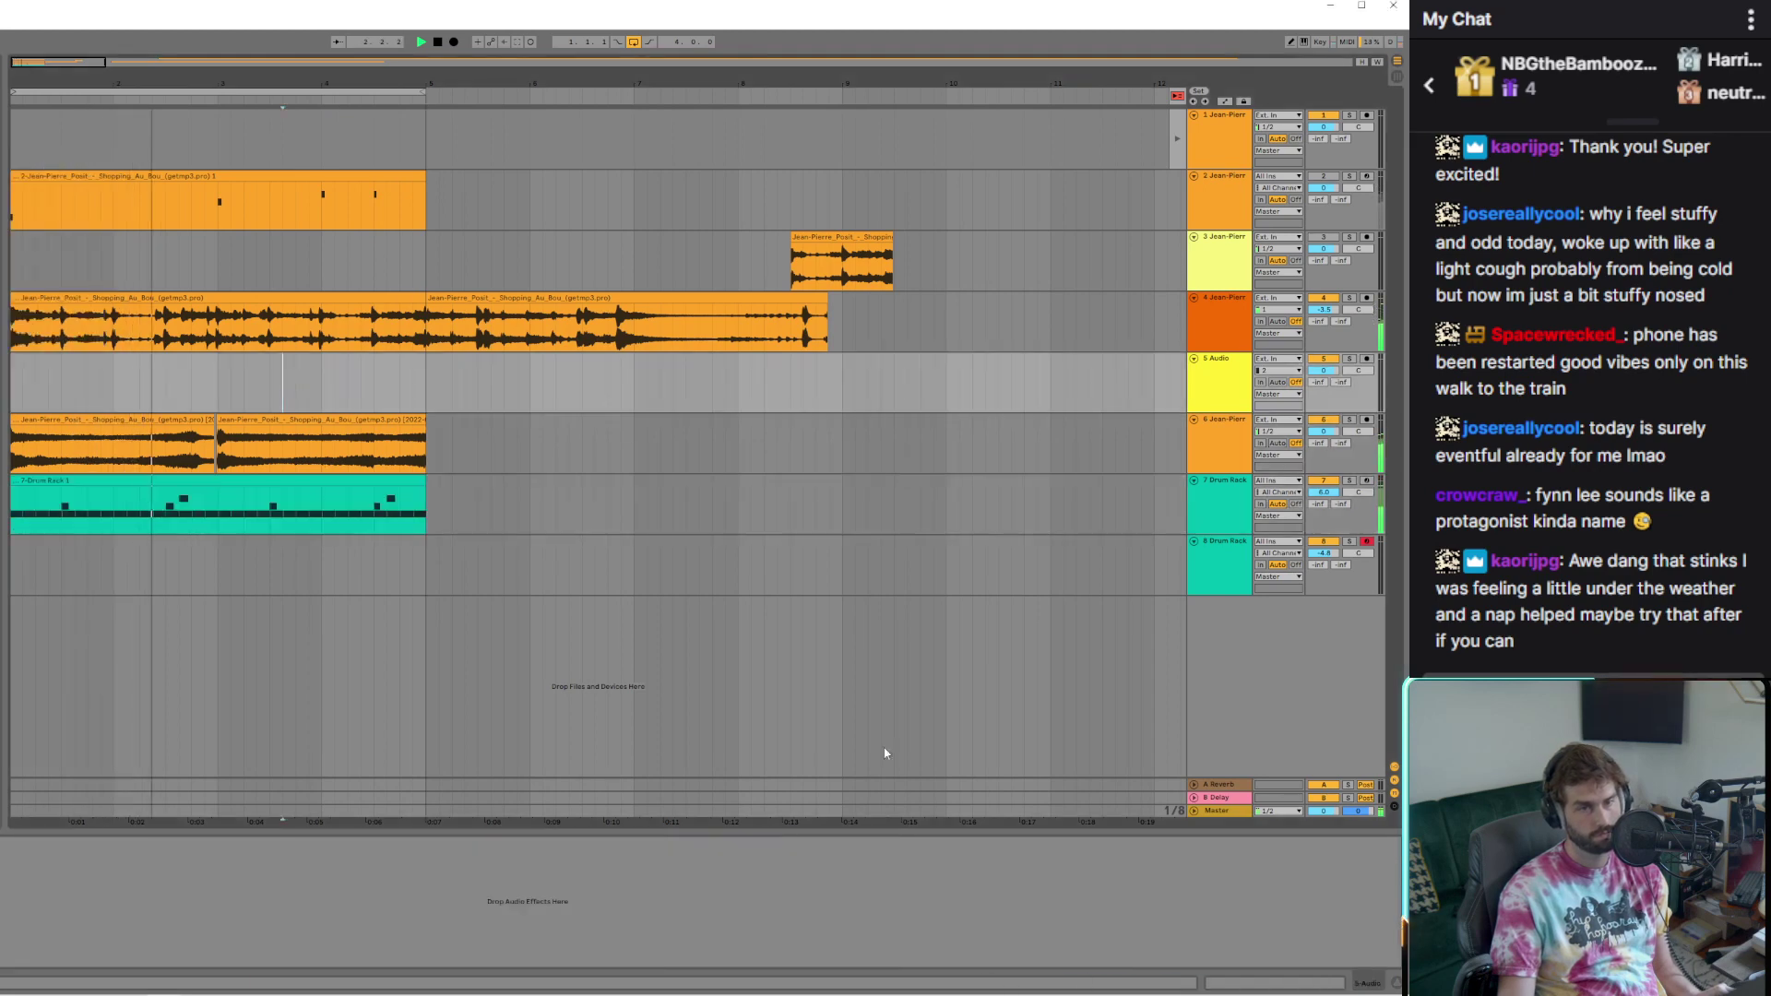
click(223, 482)
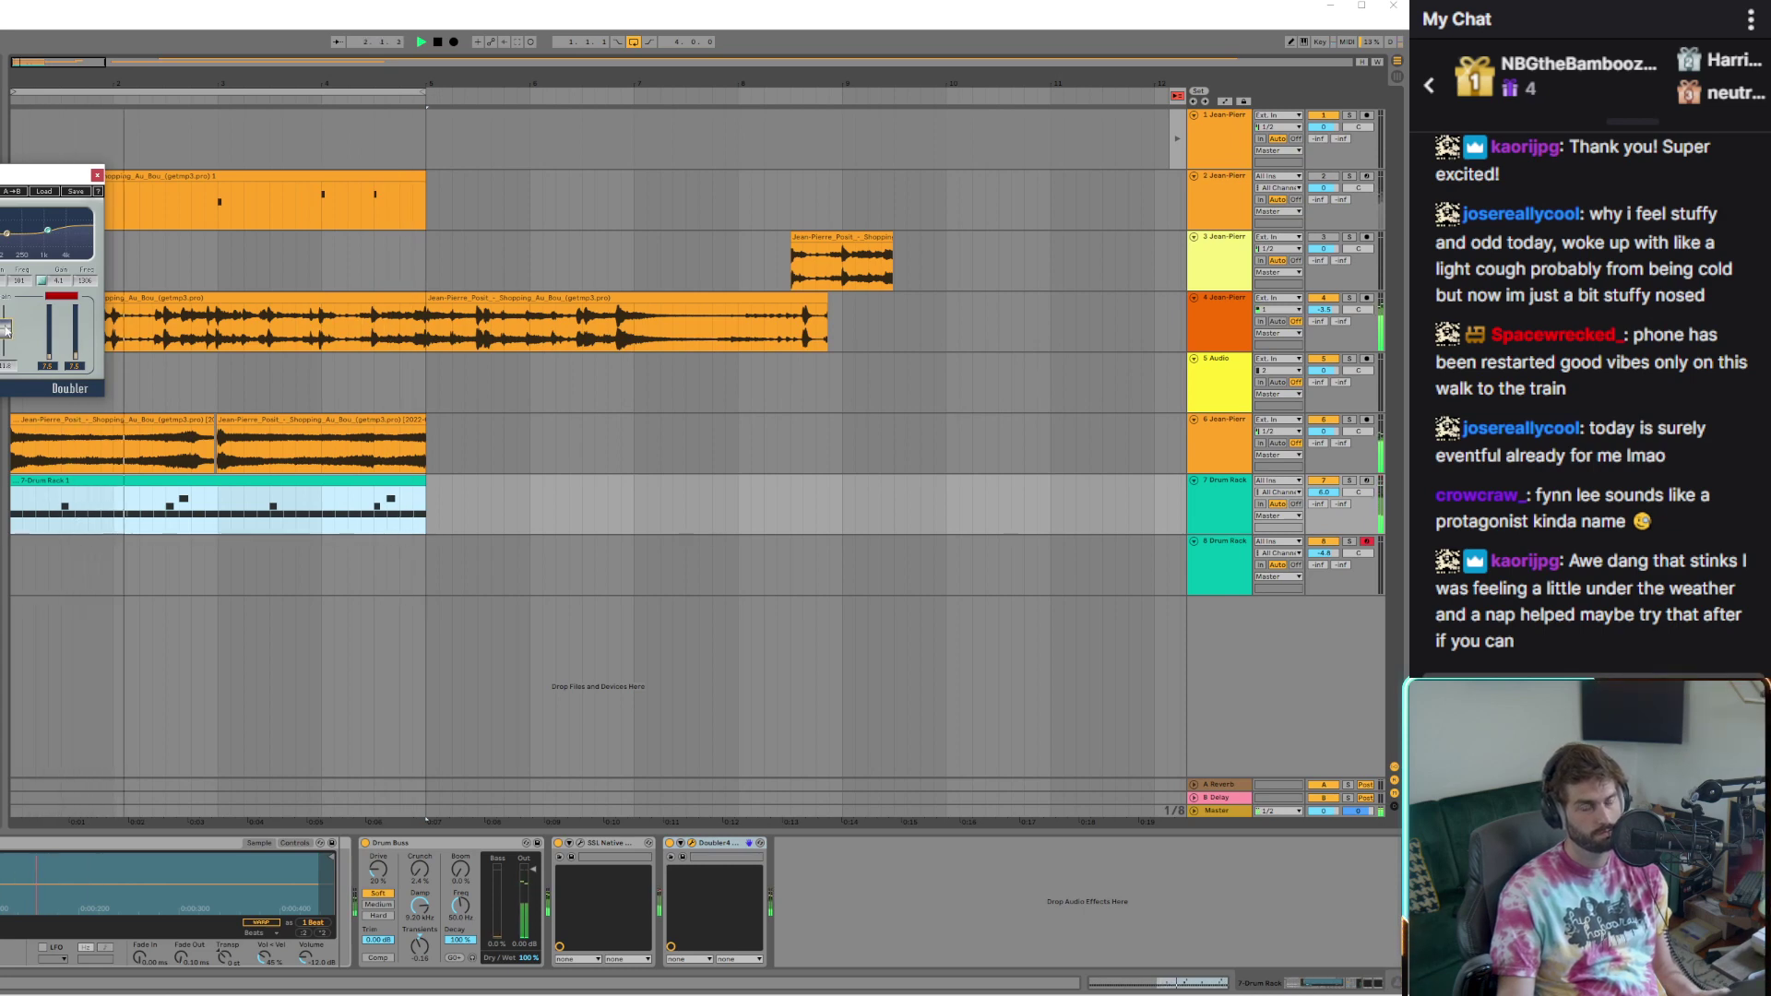
Open the track 7 drum clip and nudge its whole row of evenly repeated notes slightly off the grid
double_click(209, 481)
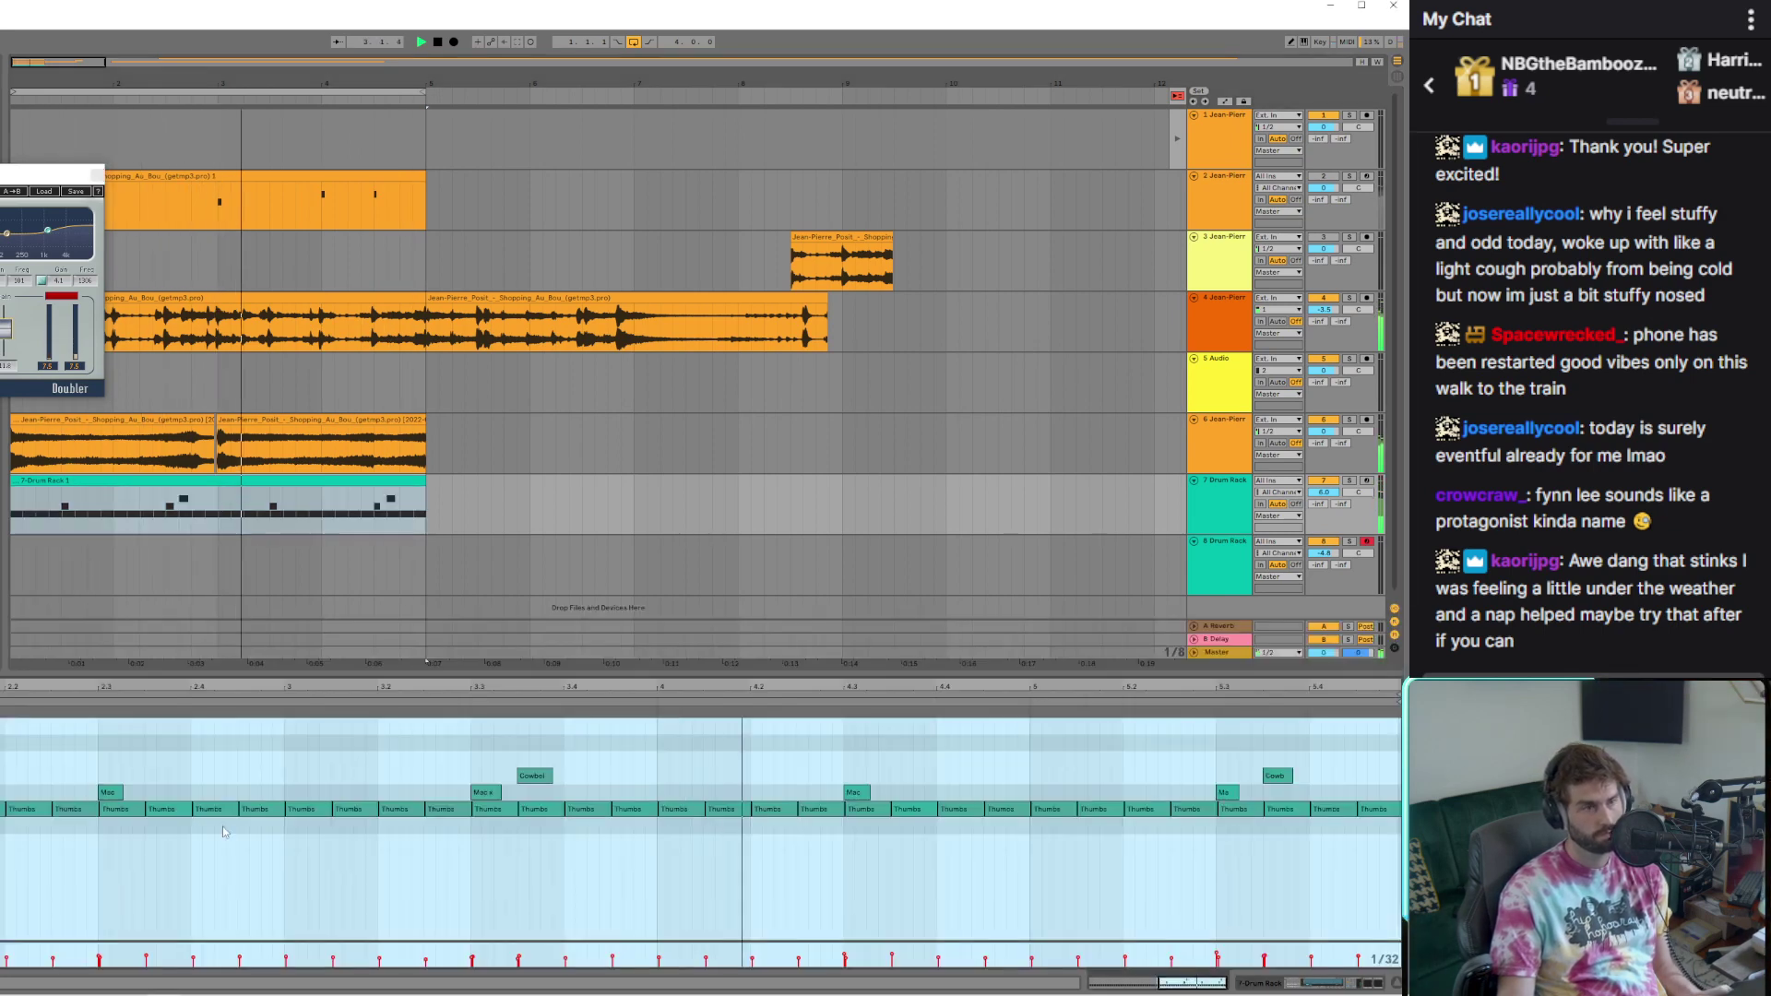
click(0, 809)
scroll(0, 839, down, 3)
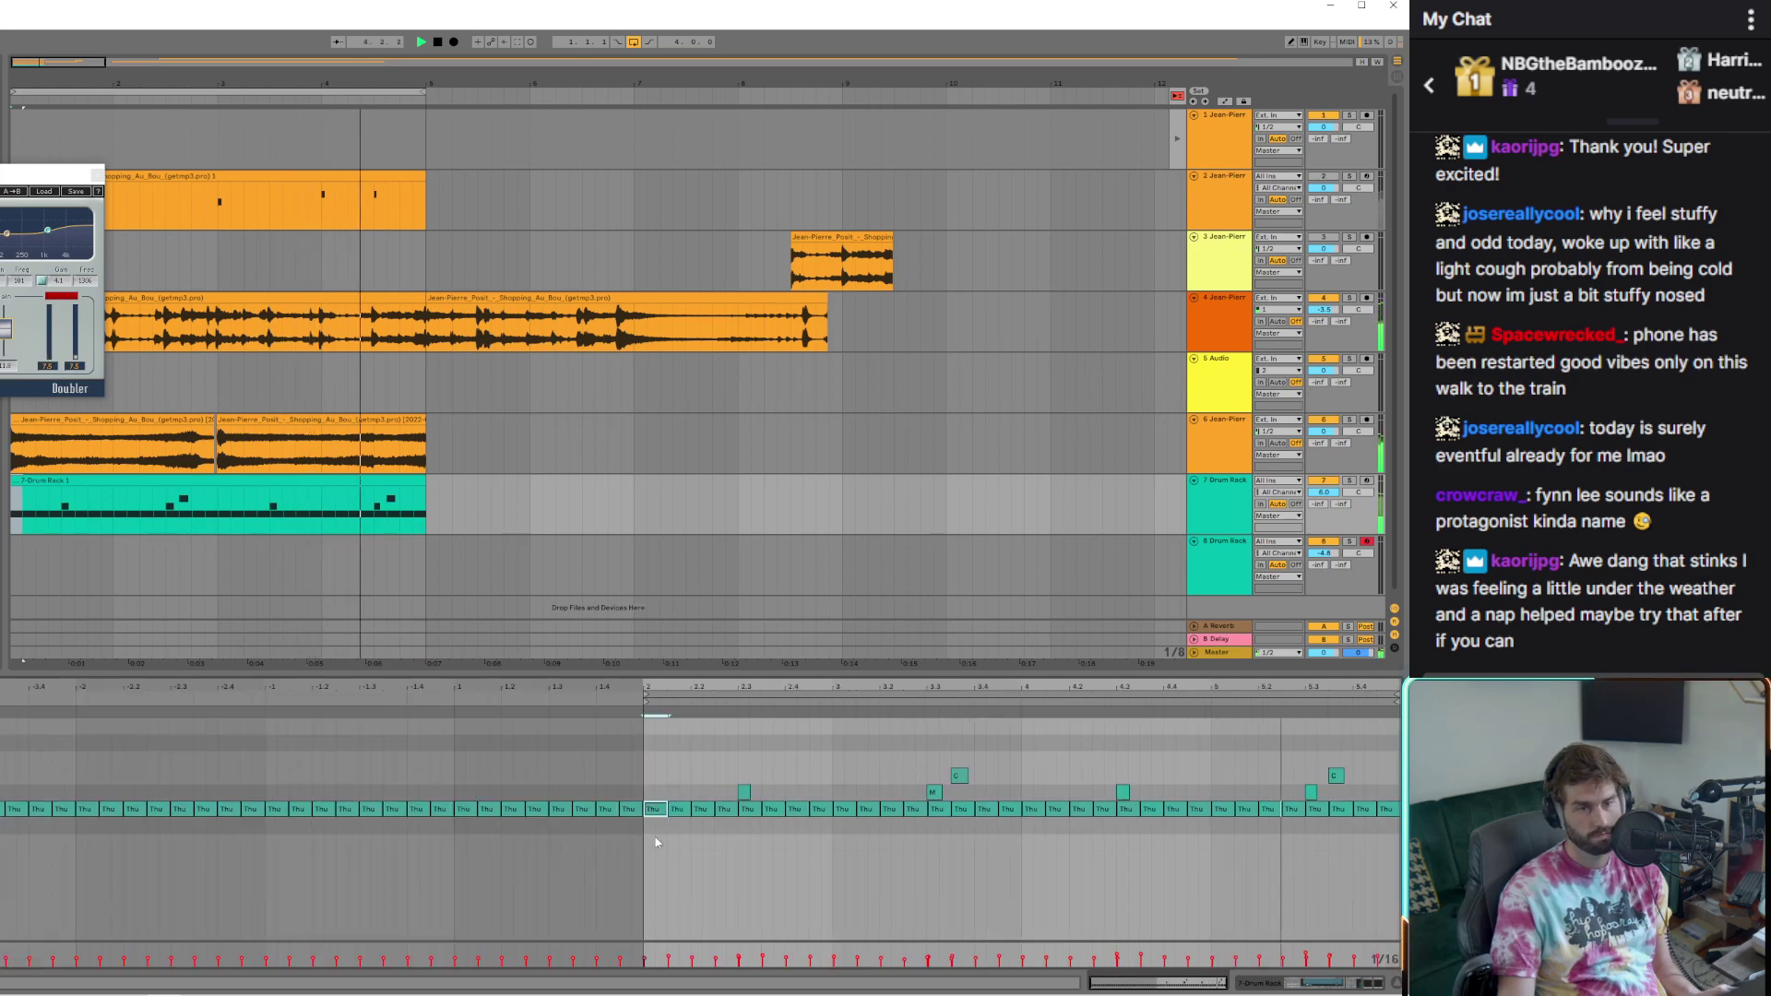
drag(651, 822, 1397, 811)
scroll(661, 810, up, 10)
drag(664, 811, 686, 813)
click(687, 812)
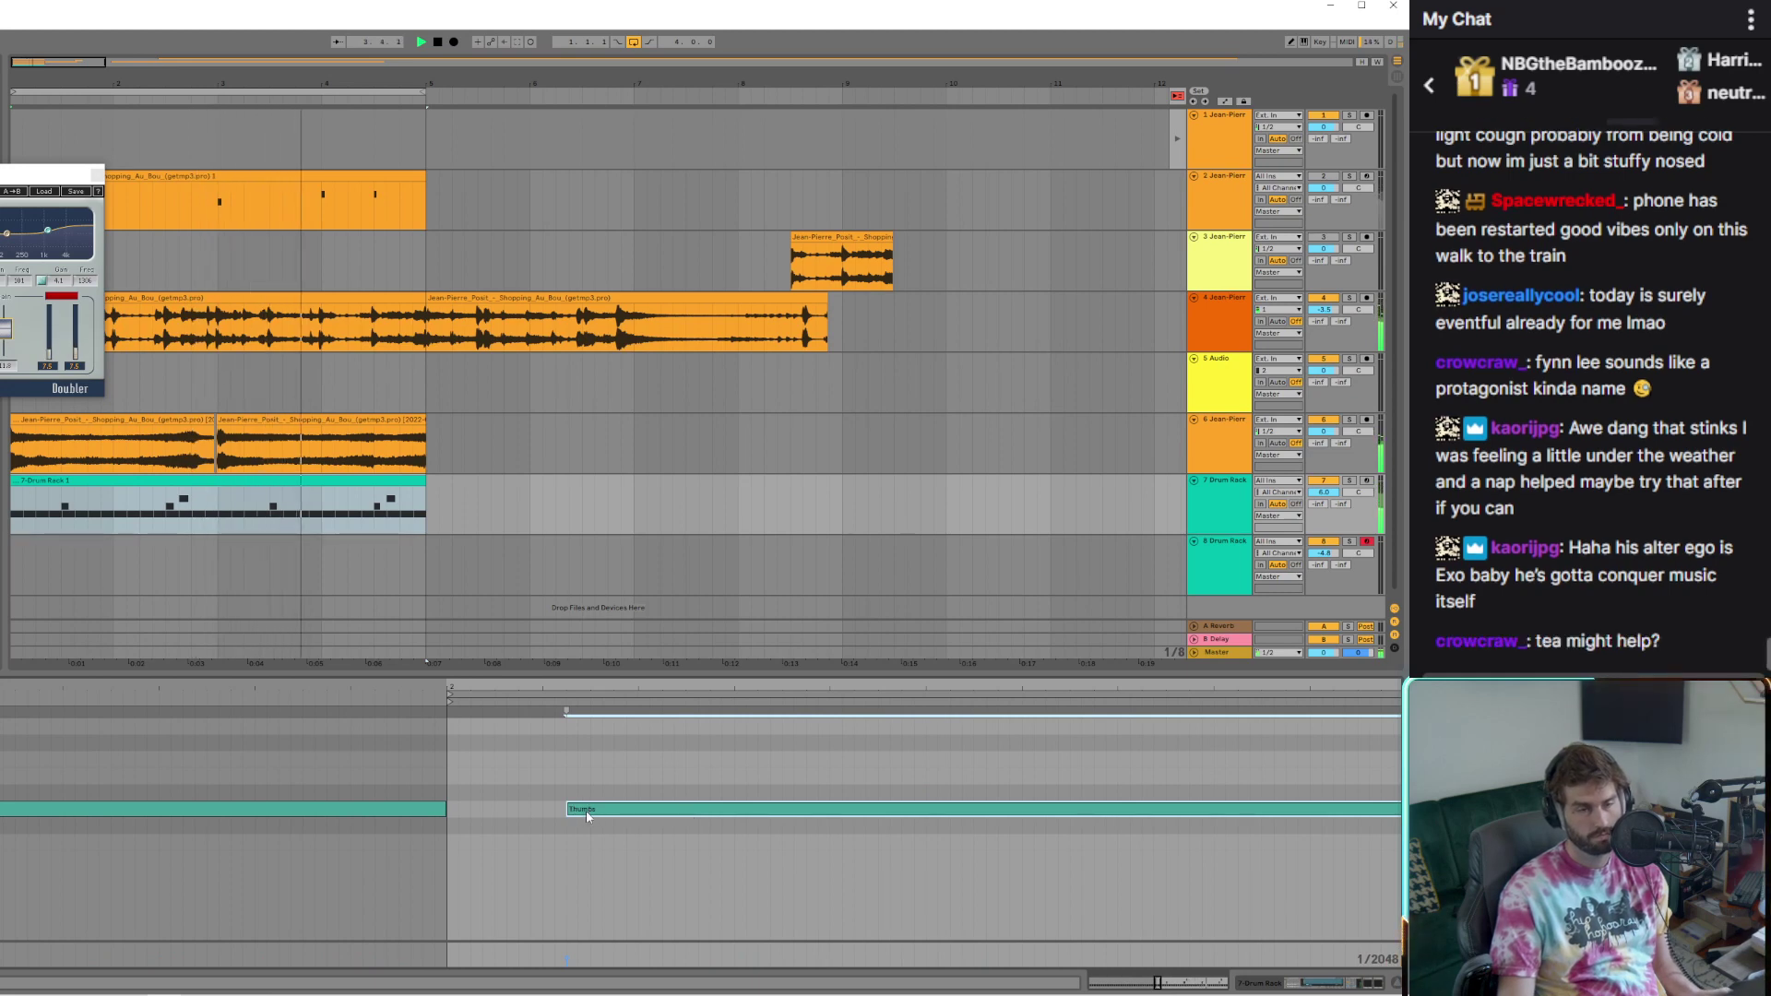
drag(595, 813, 545, 814)
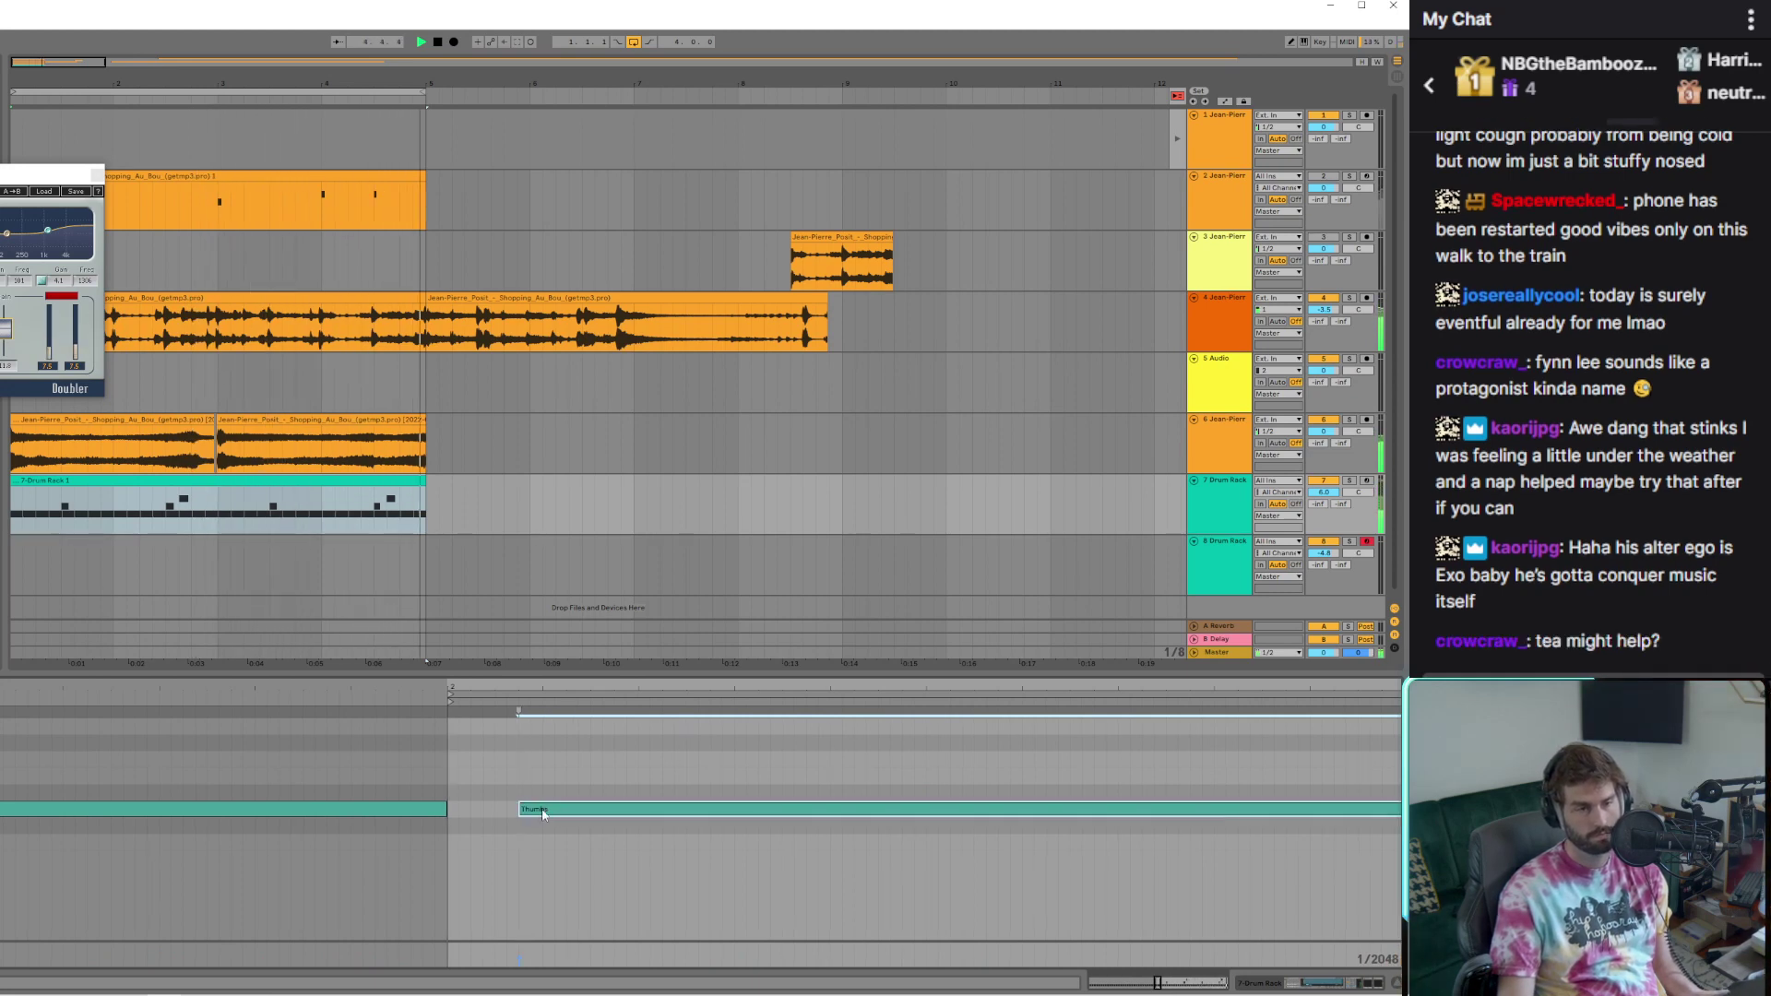
Delete the row of evenly repeated notes from the drum clip's loop and close the Doubler window
scroll(546, 820, down, 8)
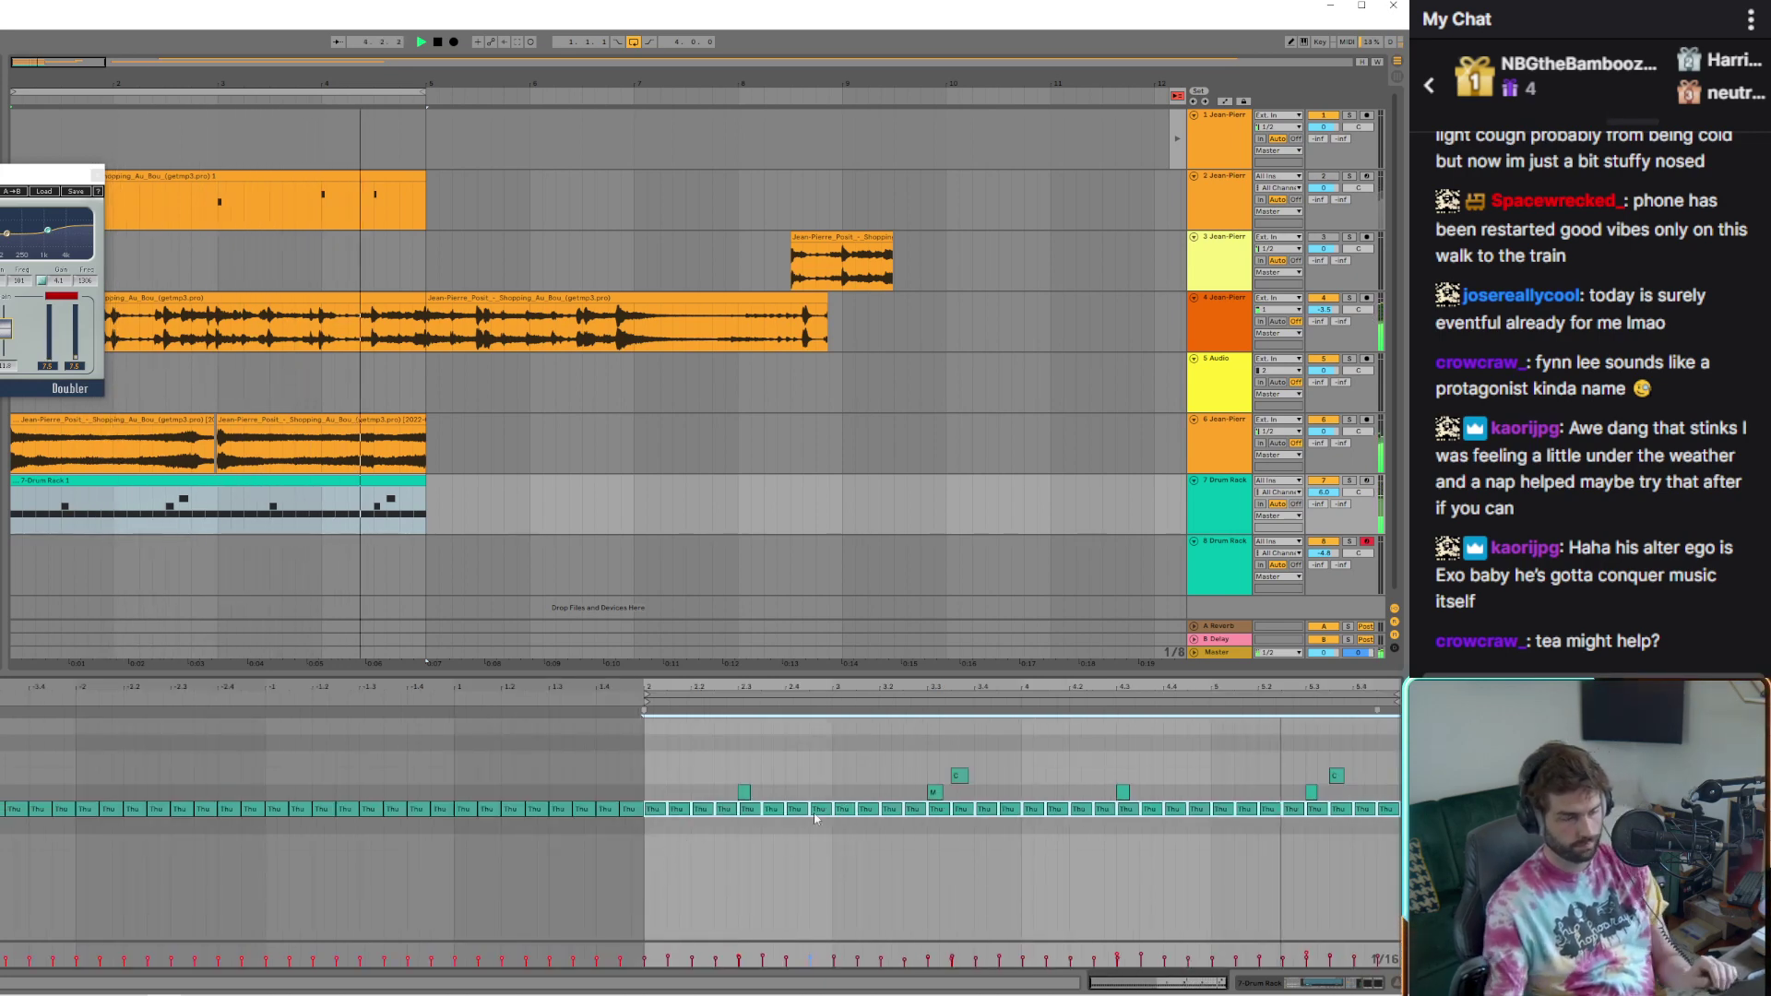
key(Delete)
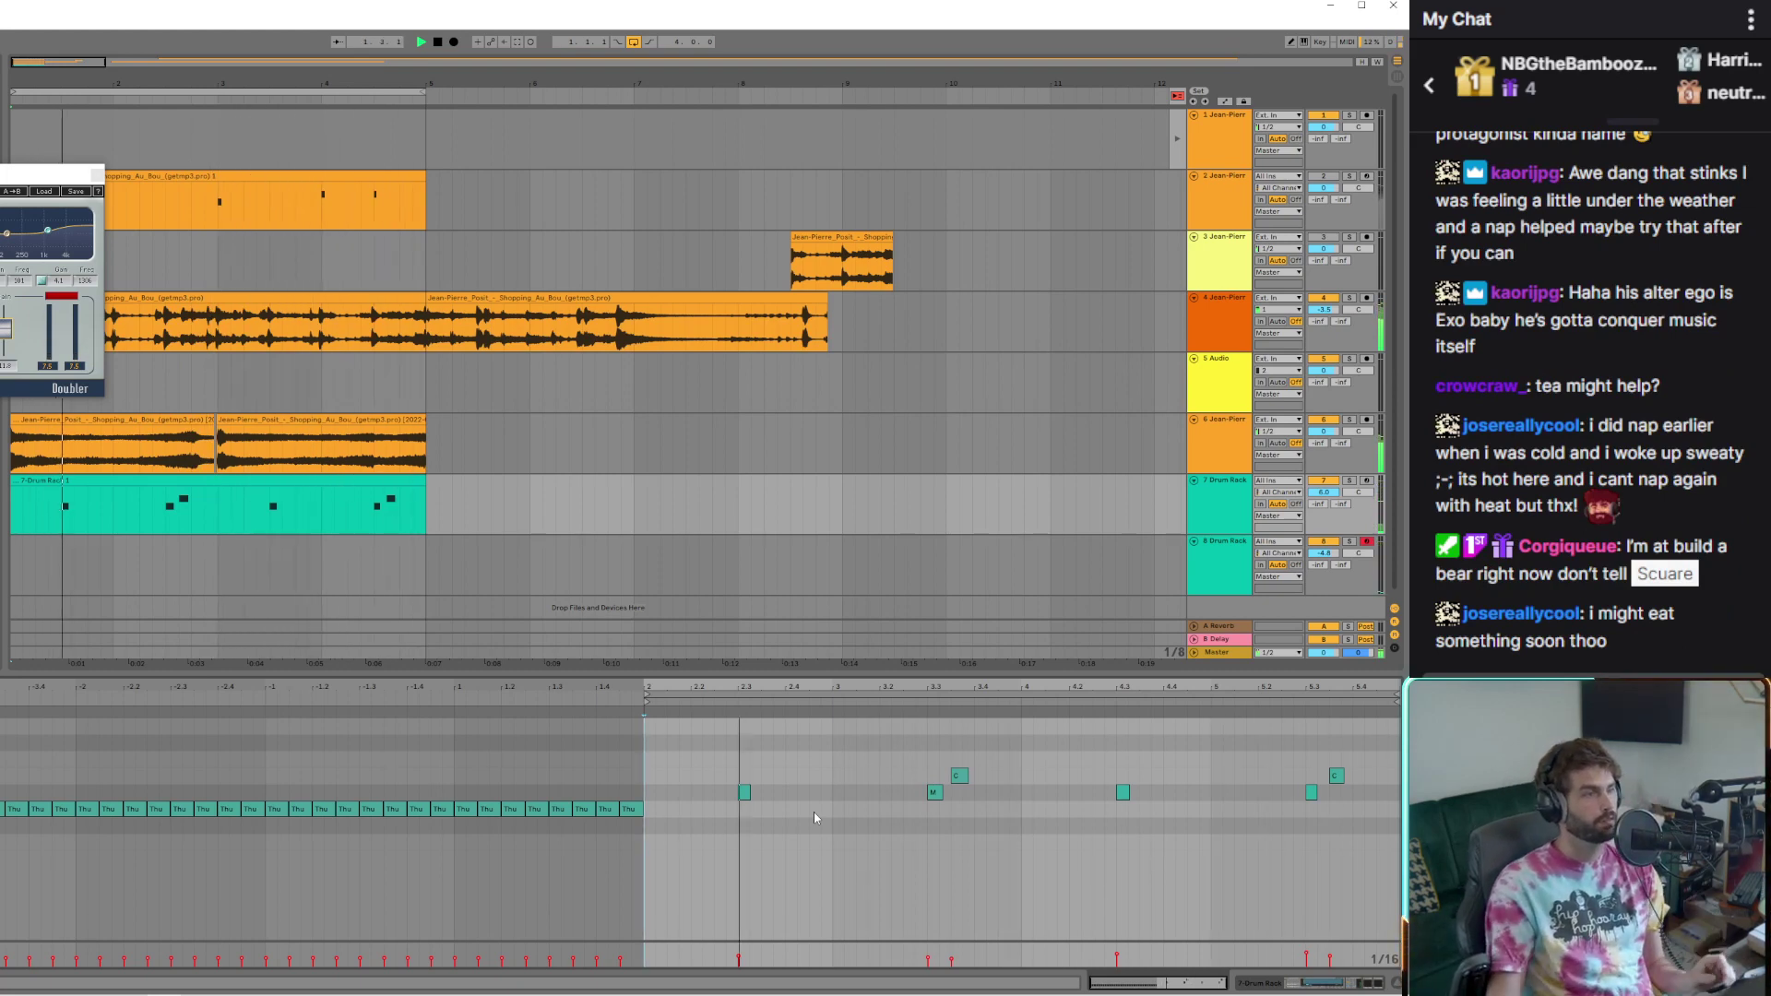
click(98, 174)
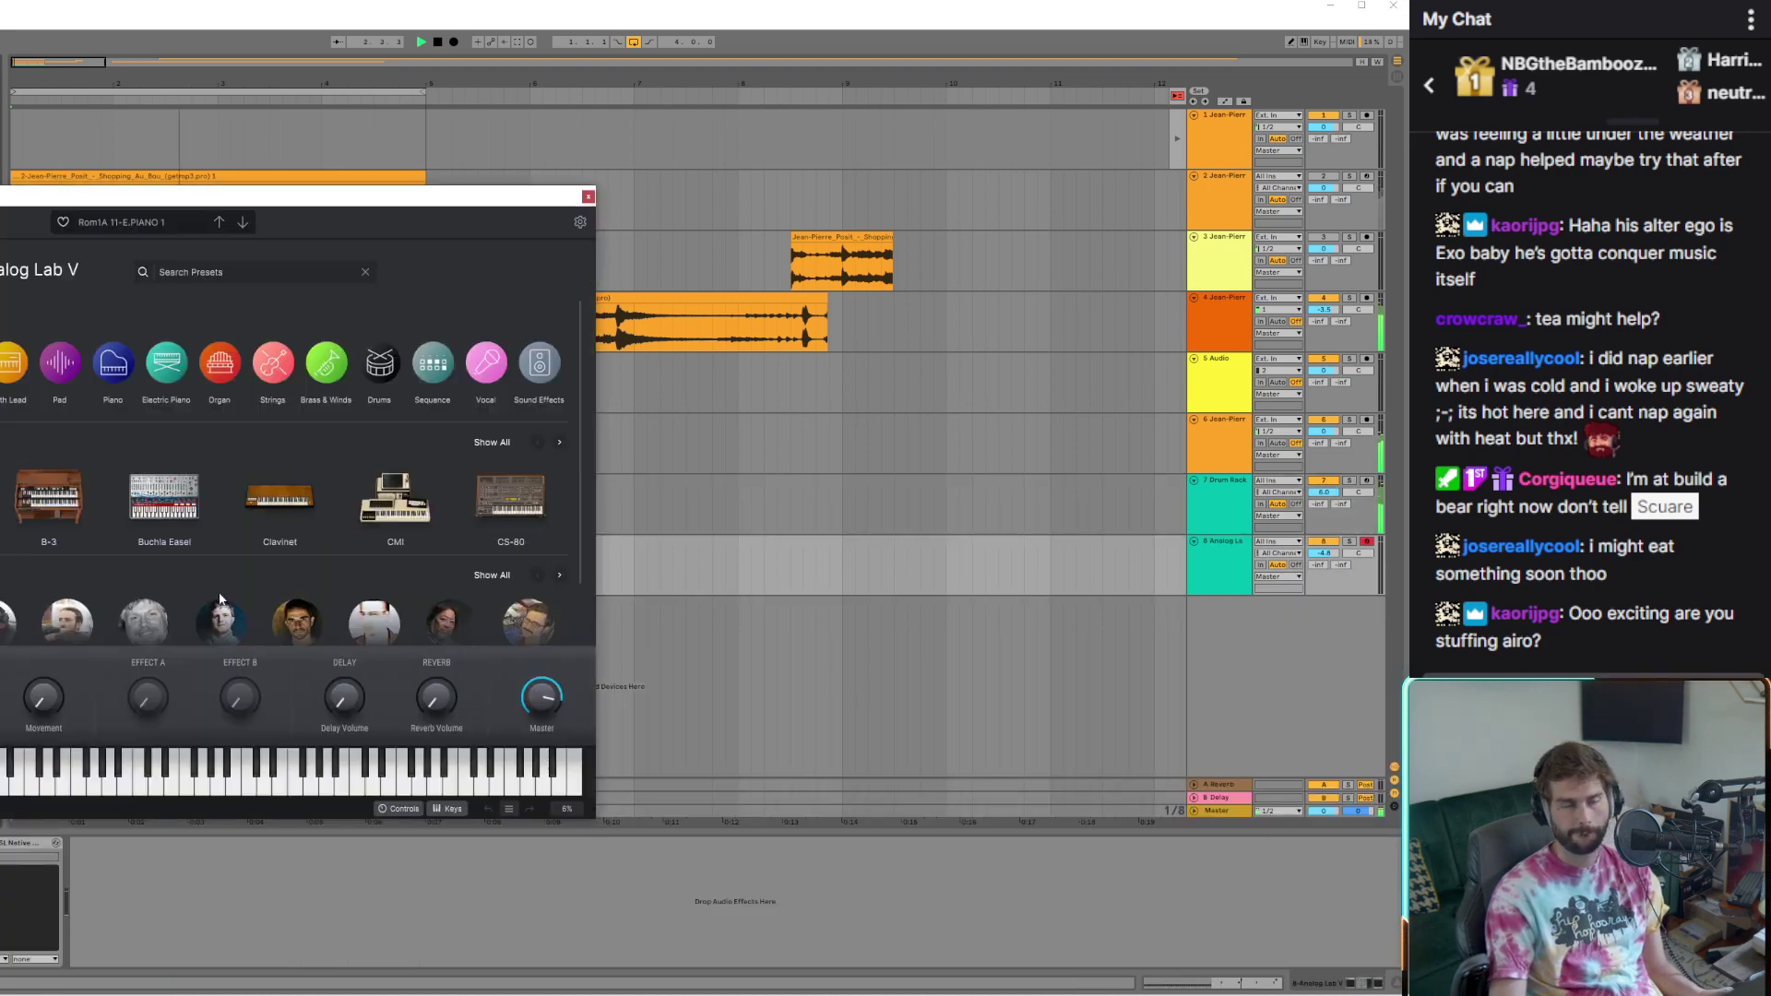
Load the 17 Brass 1 preset from Brass & Winds in Analog Lab V on track 8 and record a four-bar melody
mouse_move(40, 388)
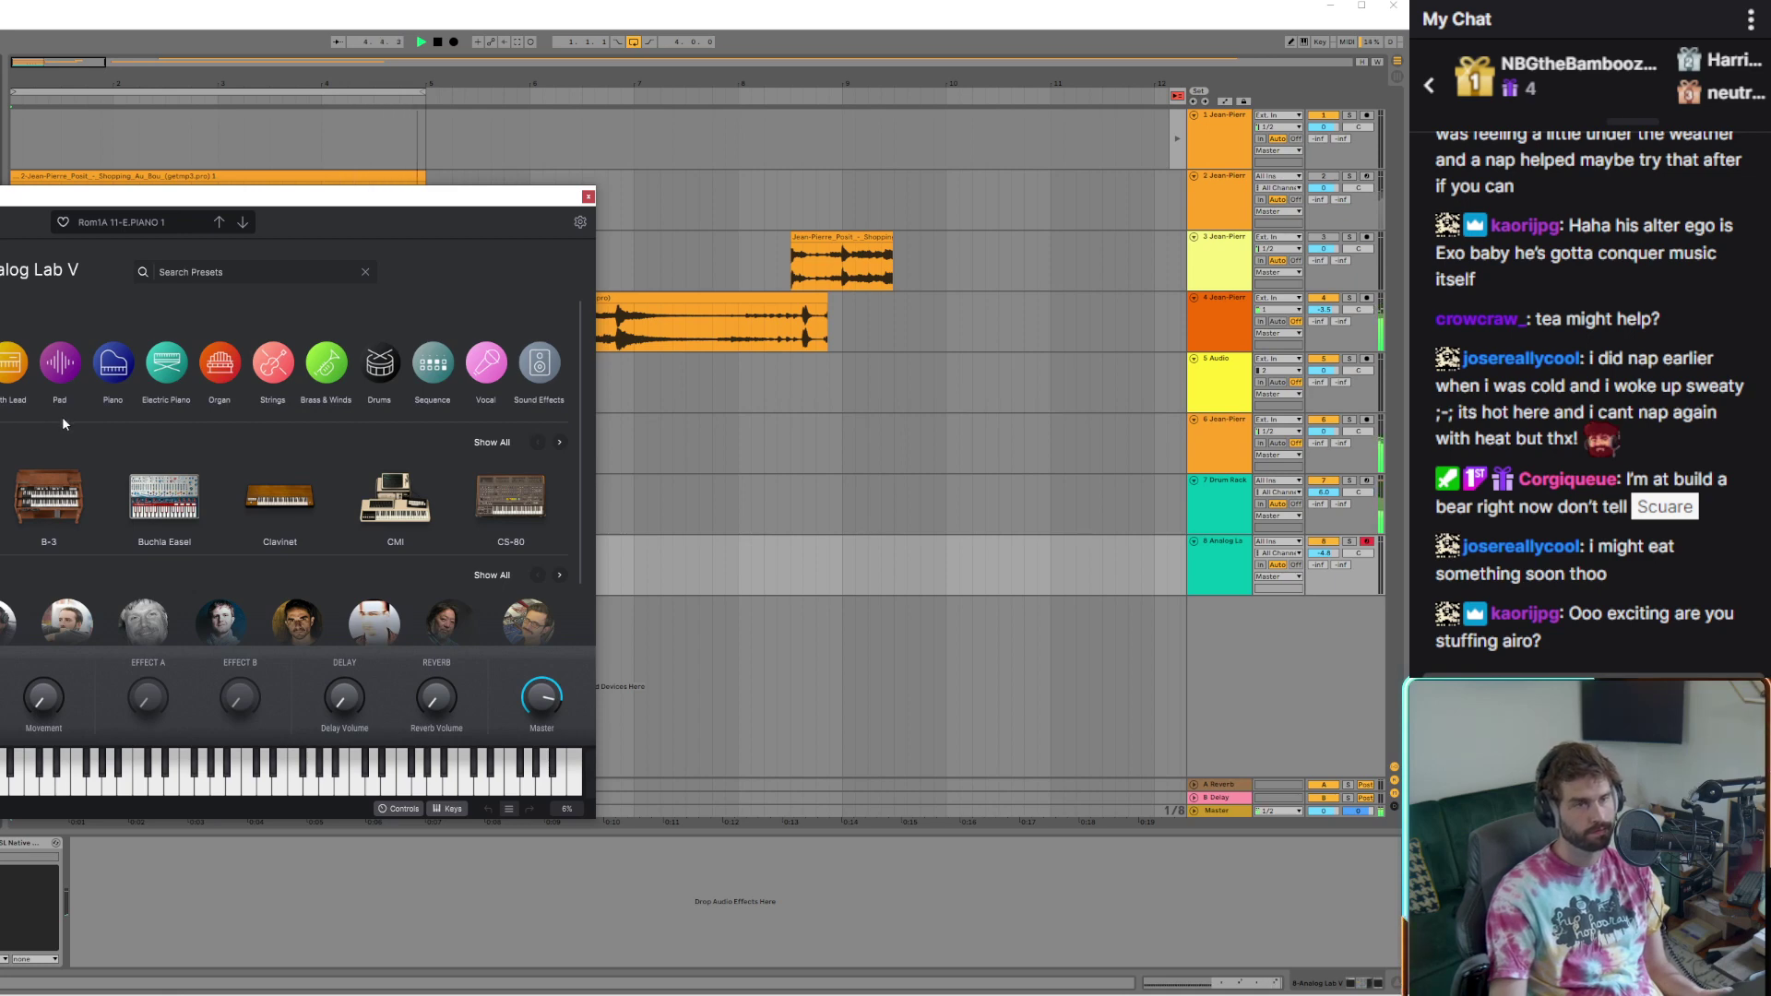
click(326, 367)
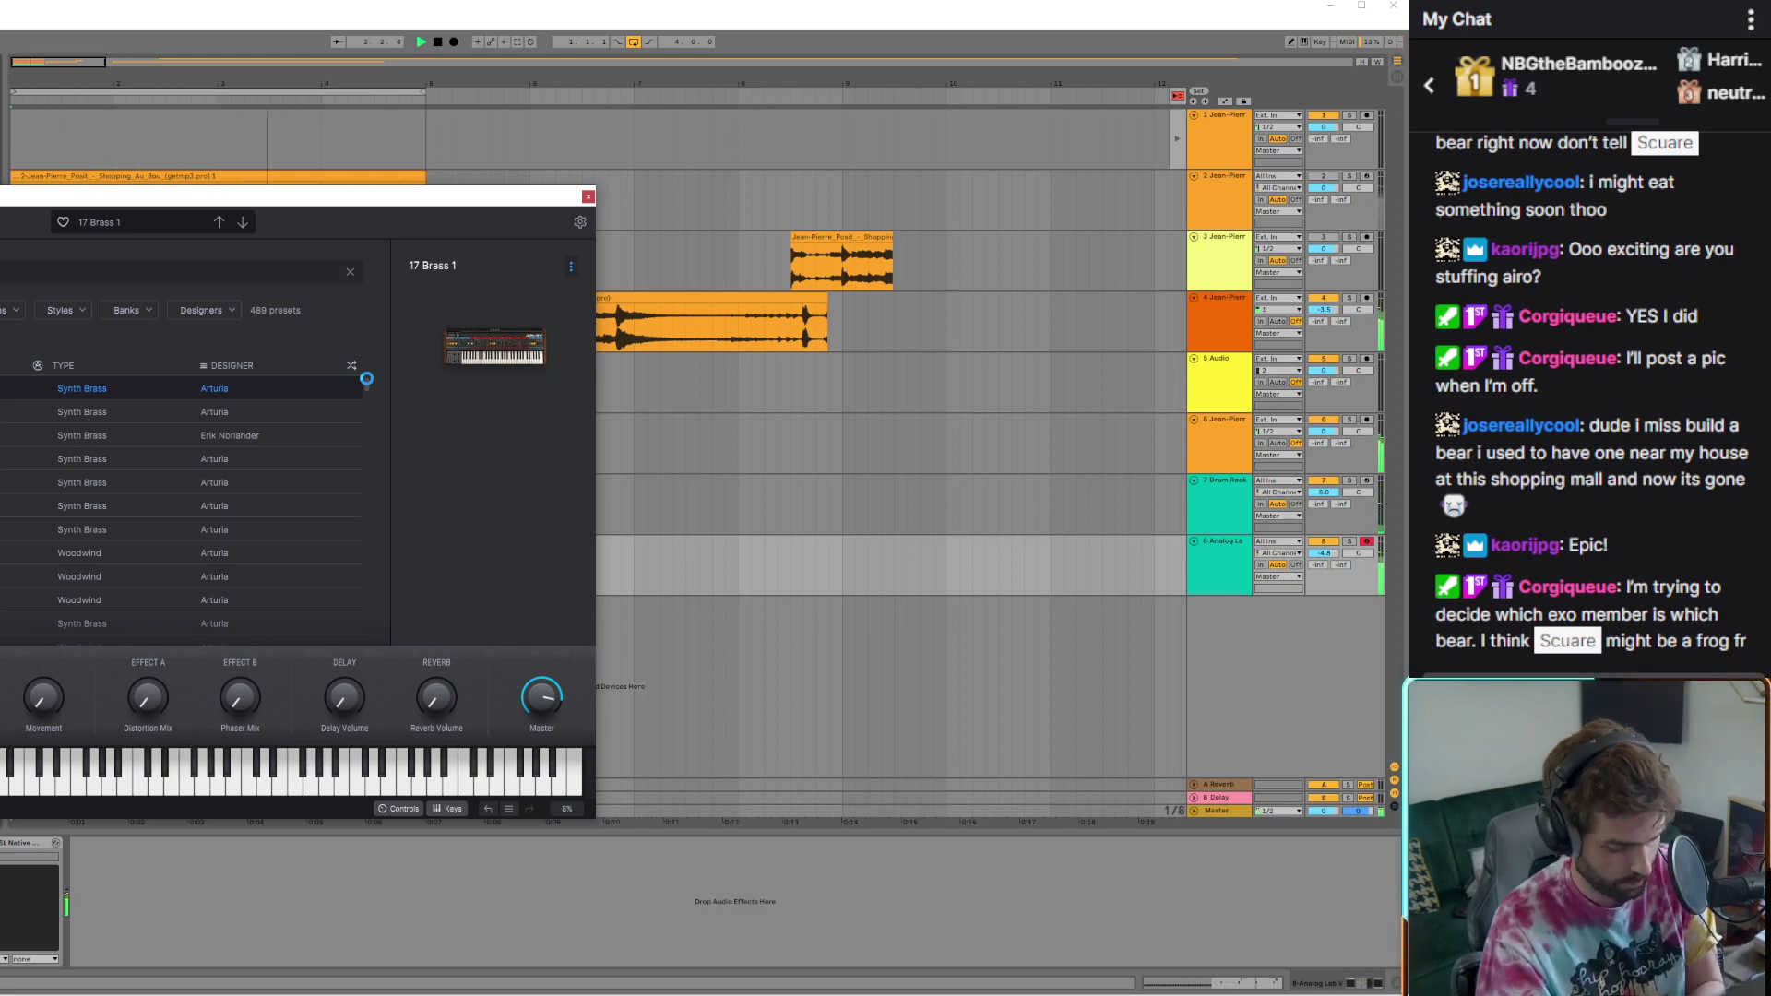
key(F9)
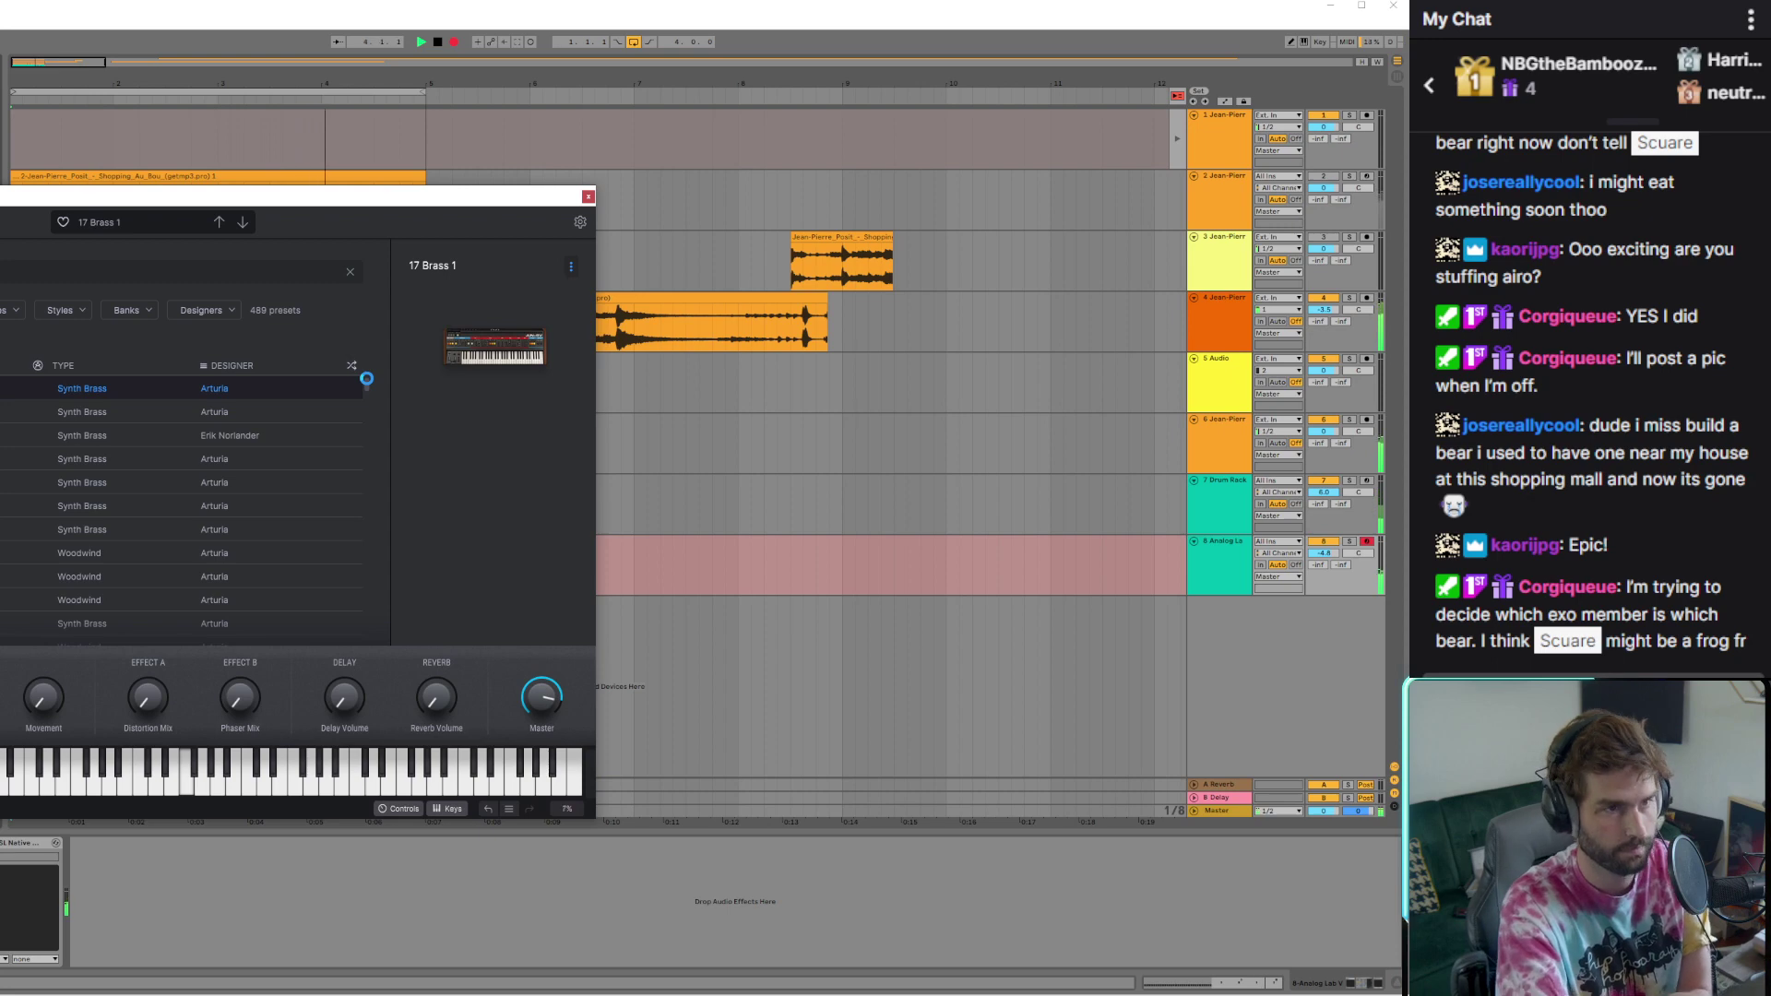
key(F9)
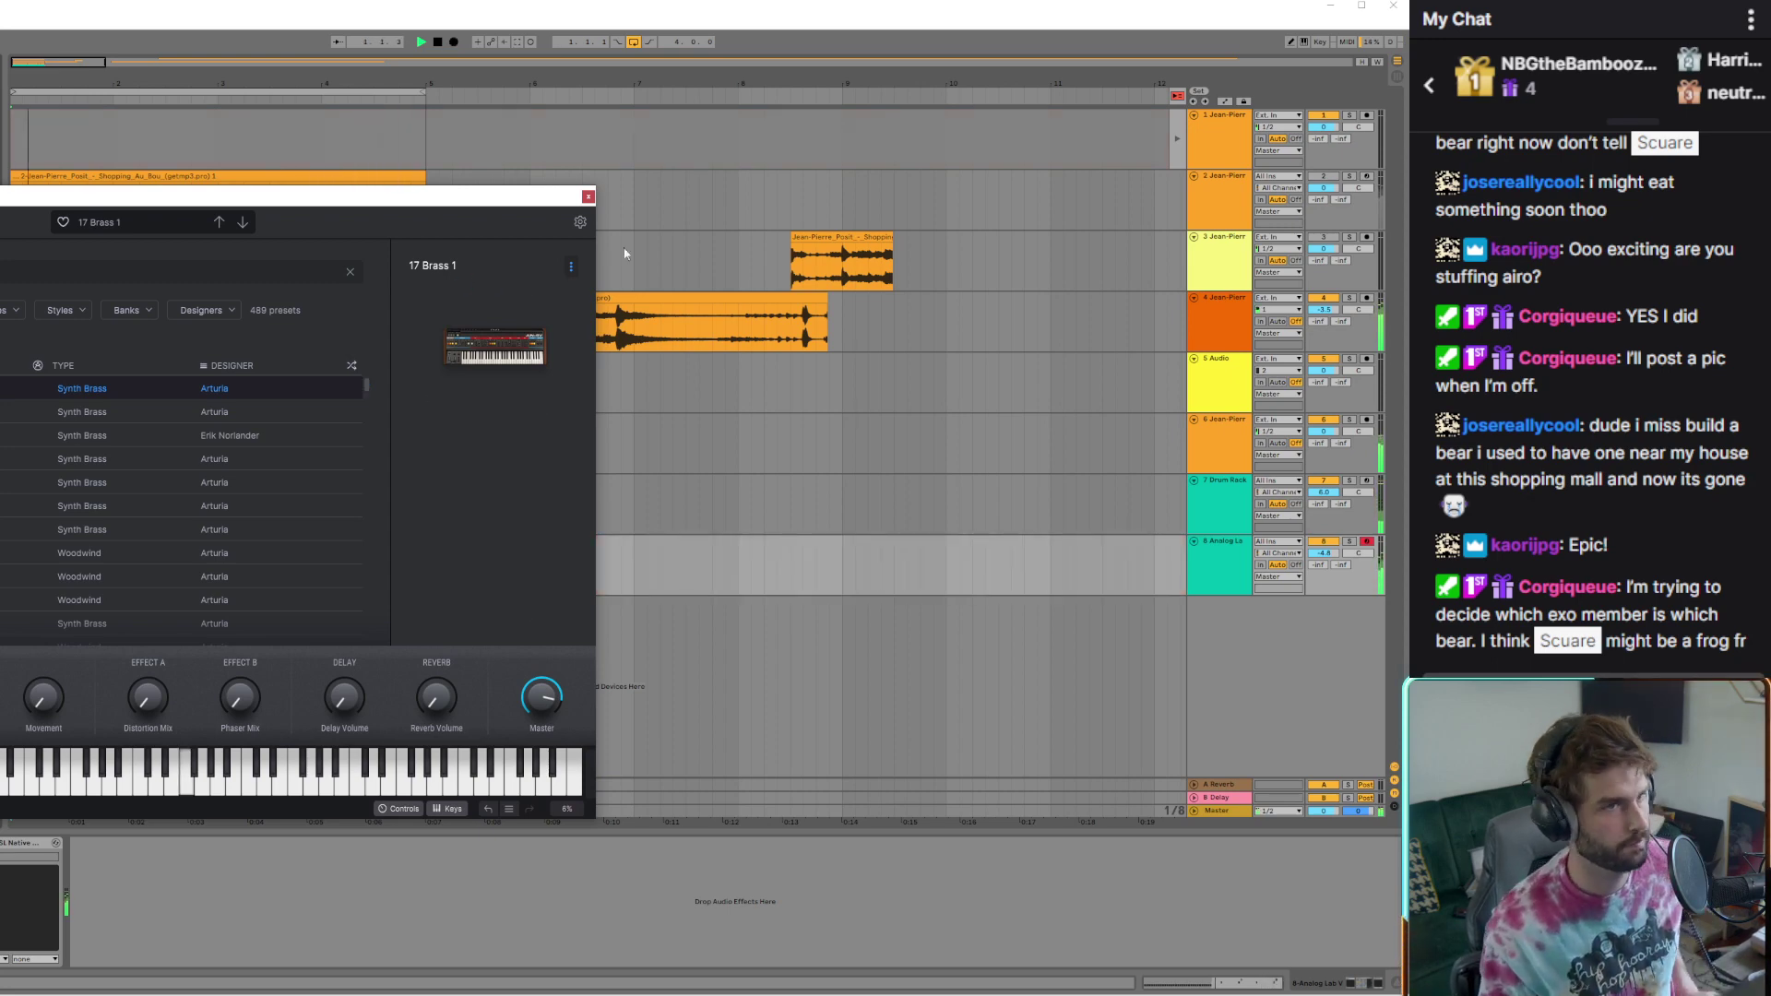
click(588, 196)
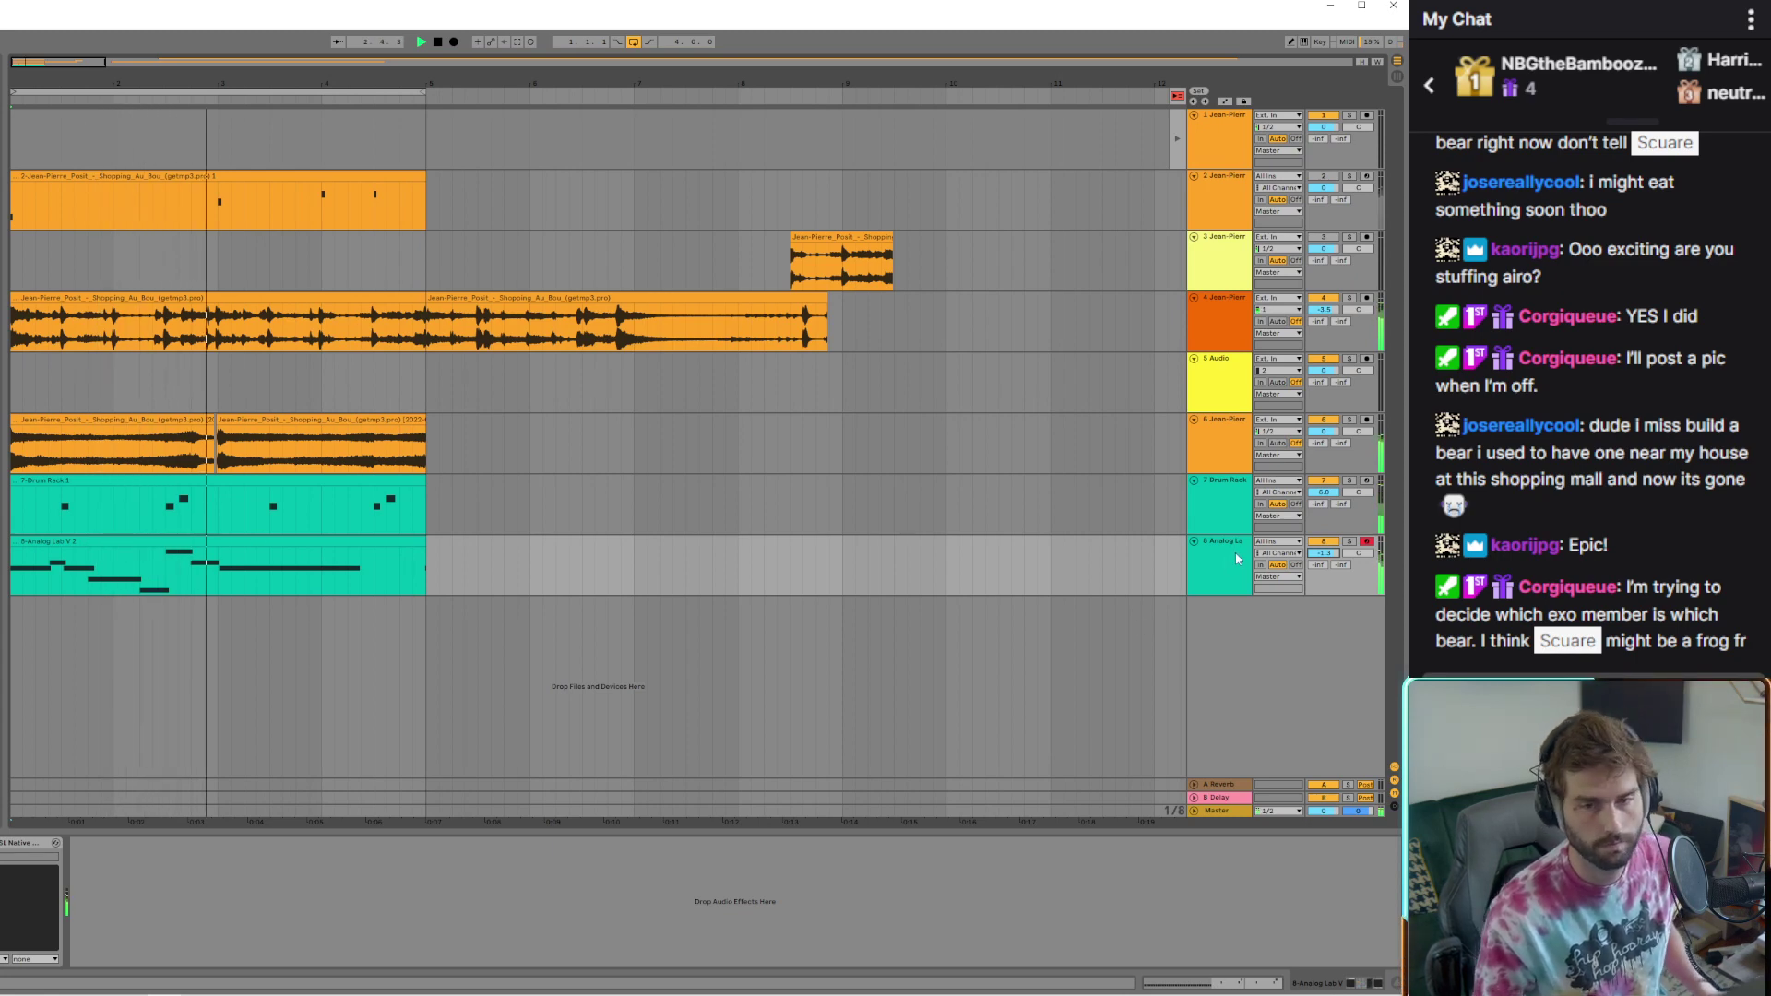
Duplicate Analog Lab track 8 with its recorded melody clip directly below it, undoing the stray copy of the drum clip
drag(275, 577, 275, 624)
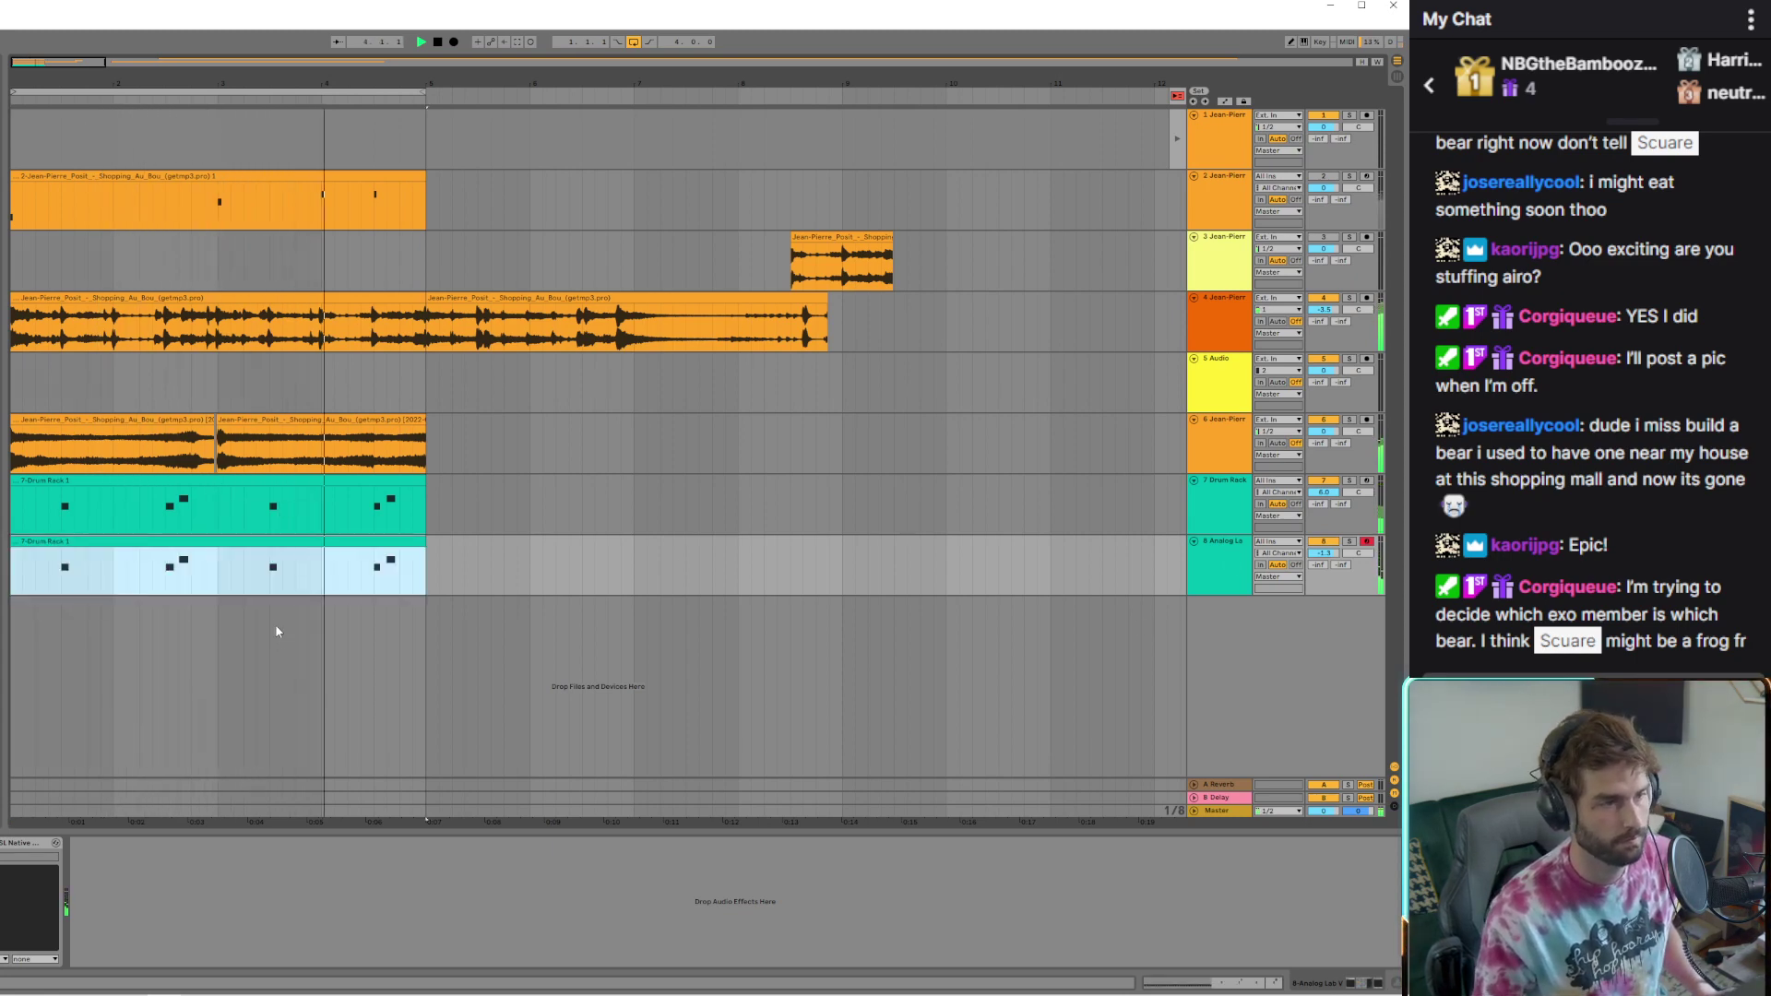
key(ctrl+z)
click(247, 543)
drag(245, 561, 145, 622)
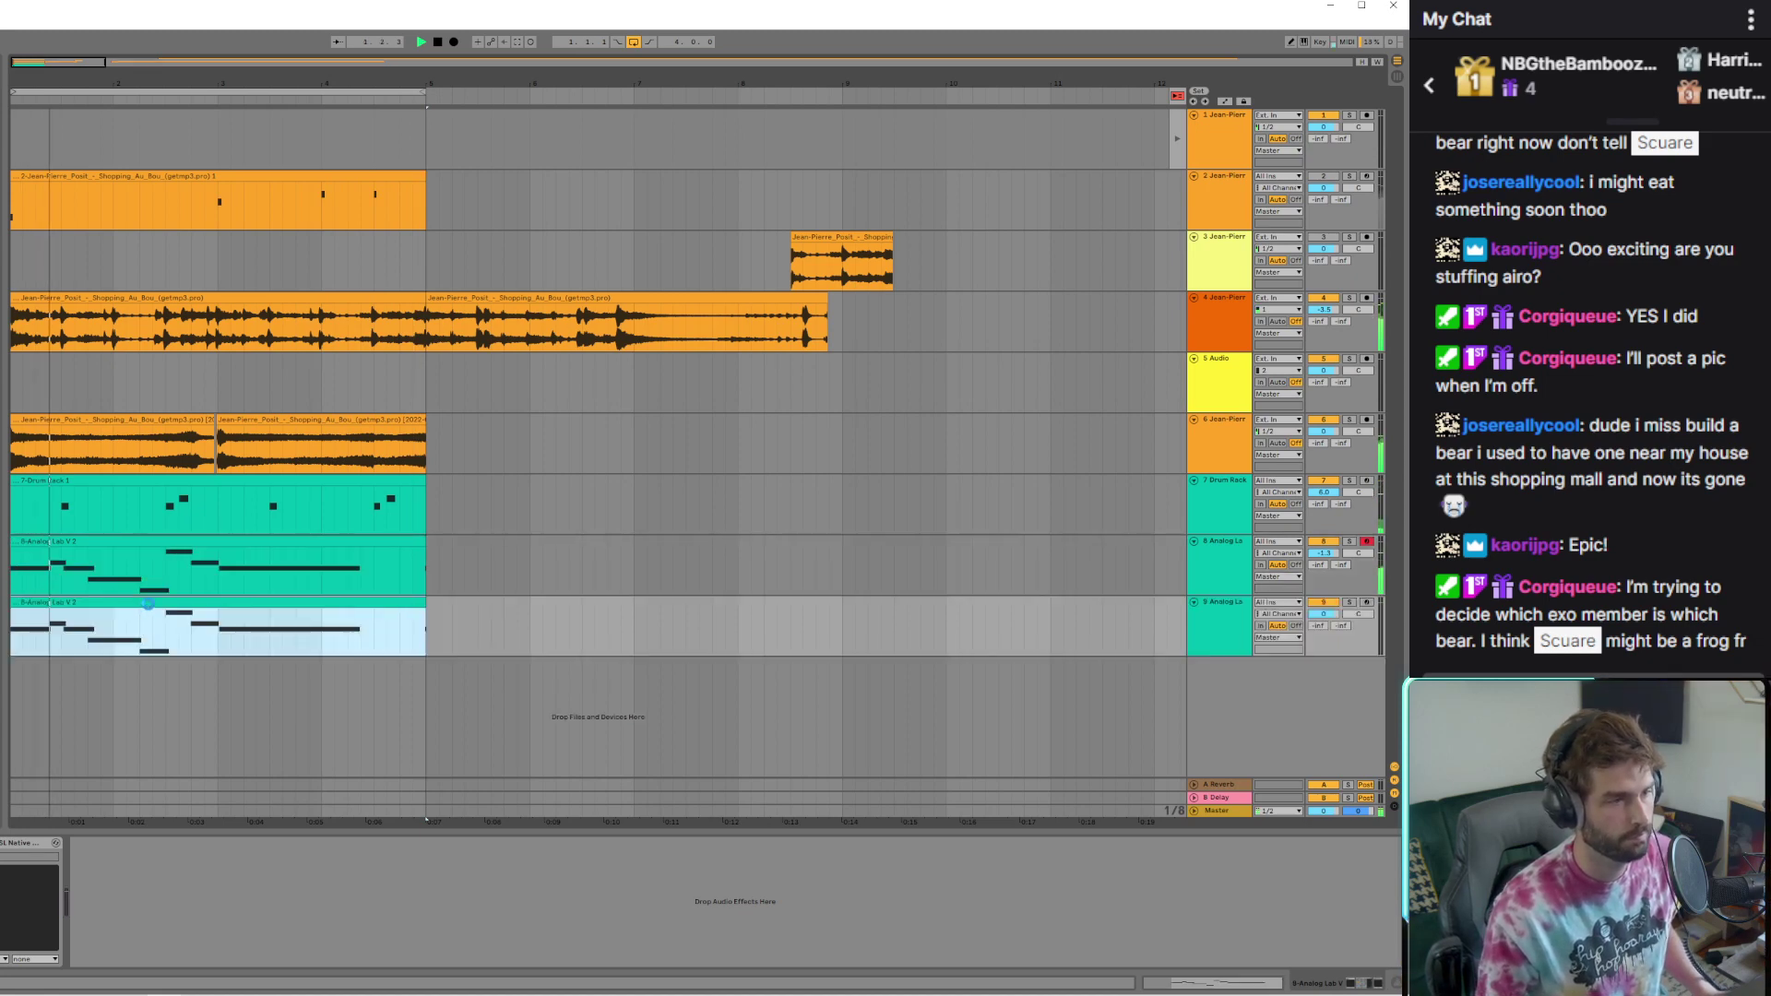
Open the duplicated melody clip on track 9 and play the loop with its opening note selected
double_click(148, 603)
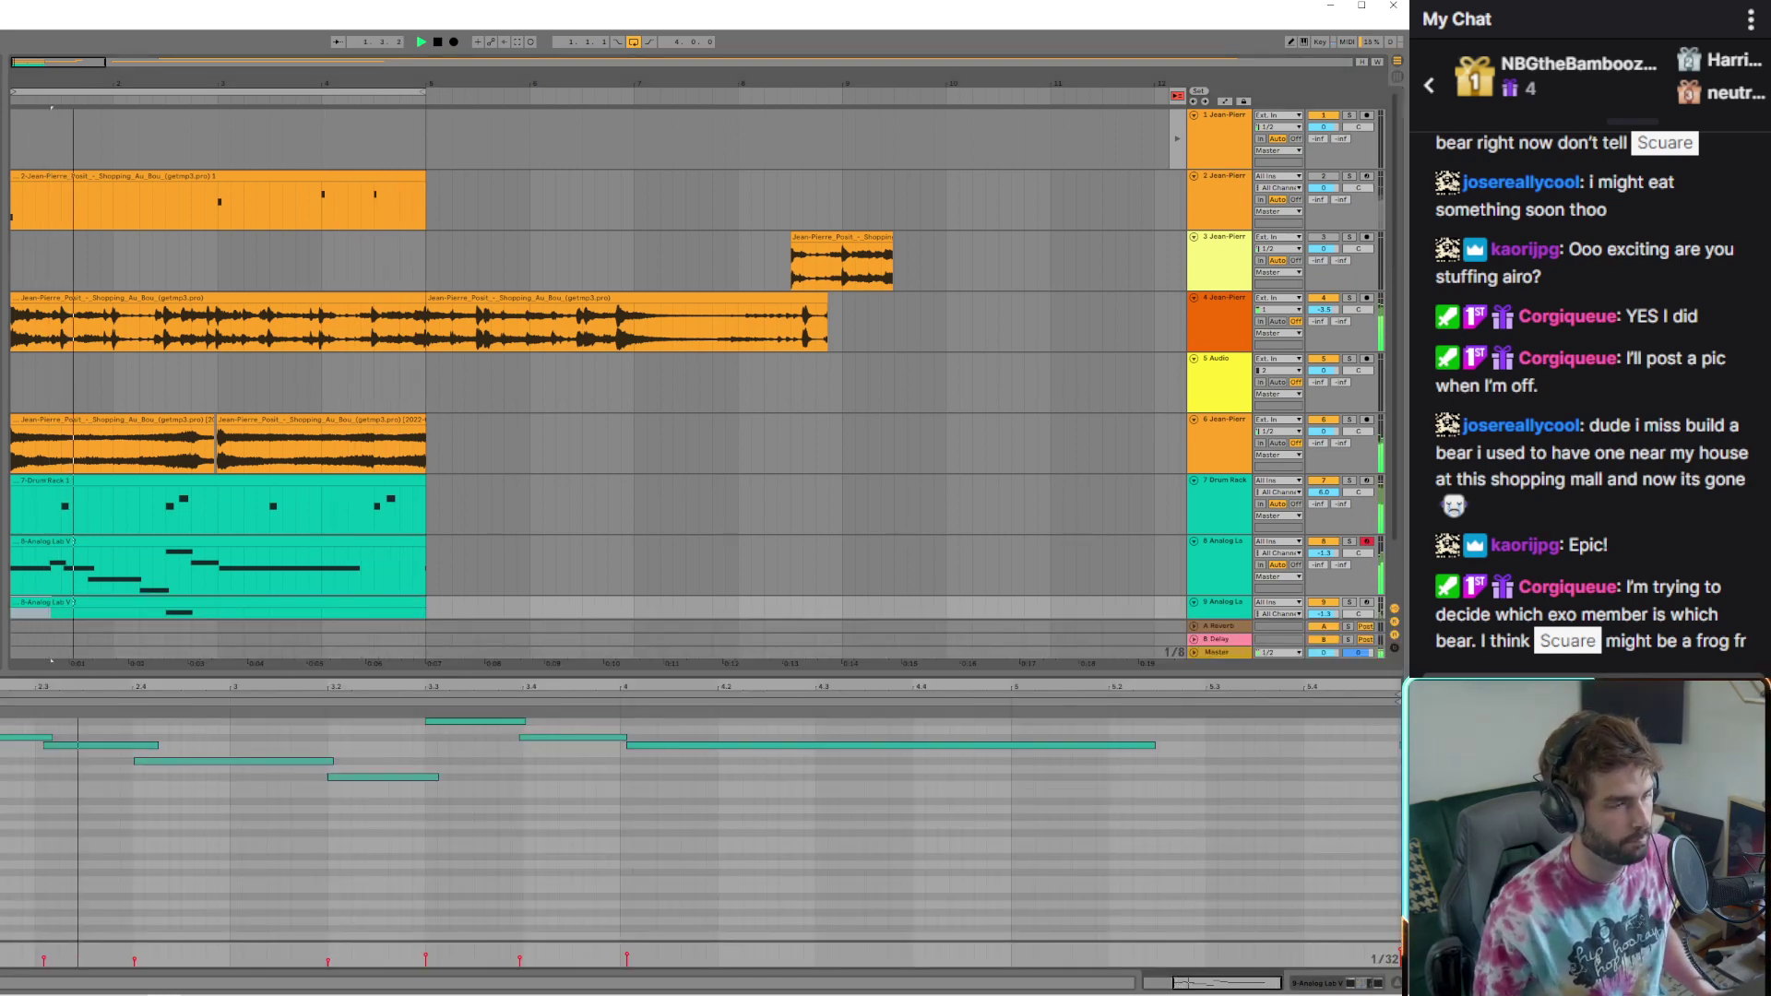
key(space)
key(space)
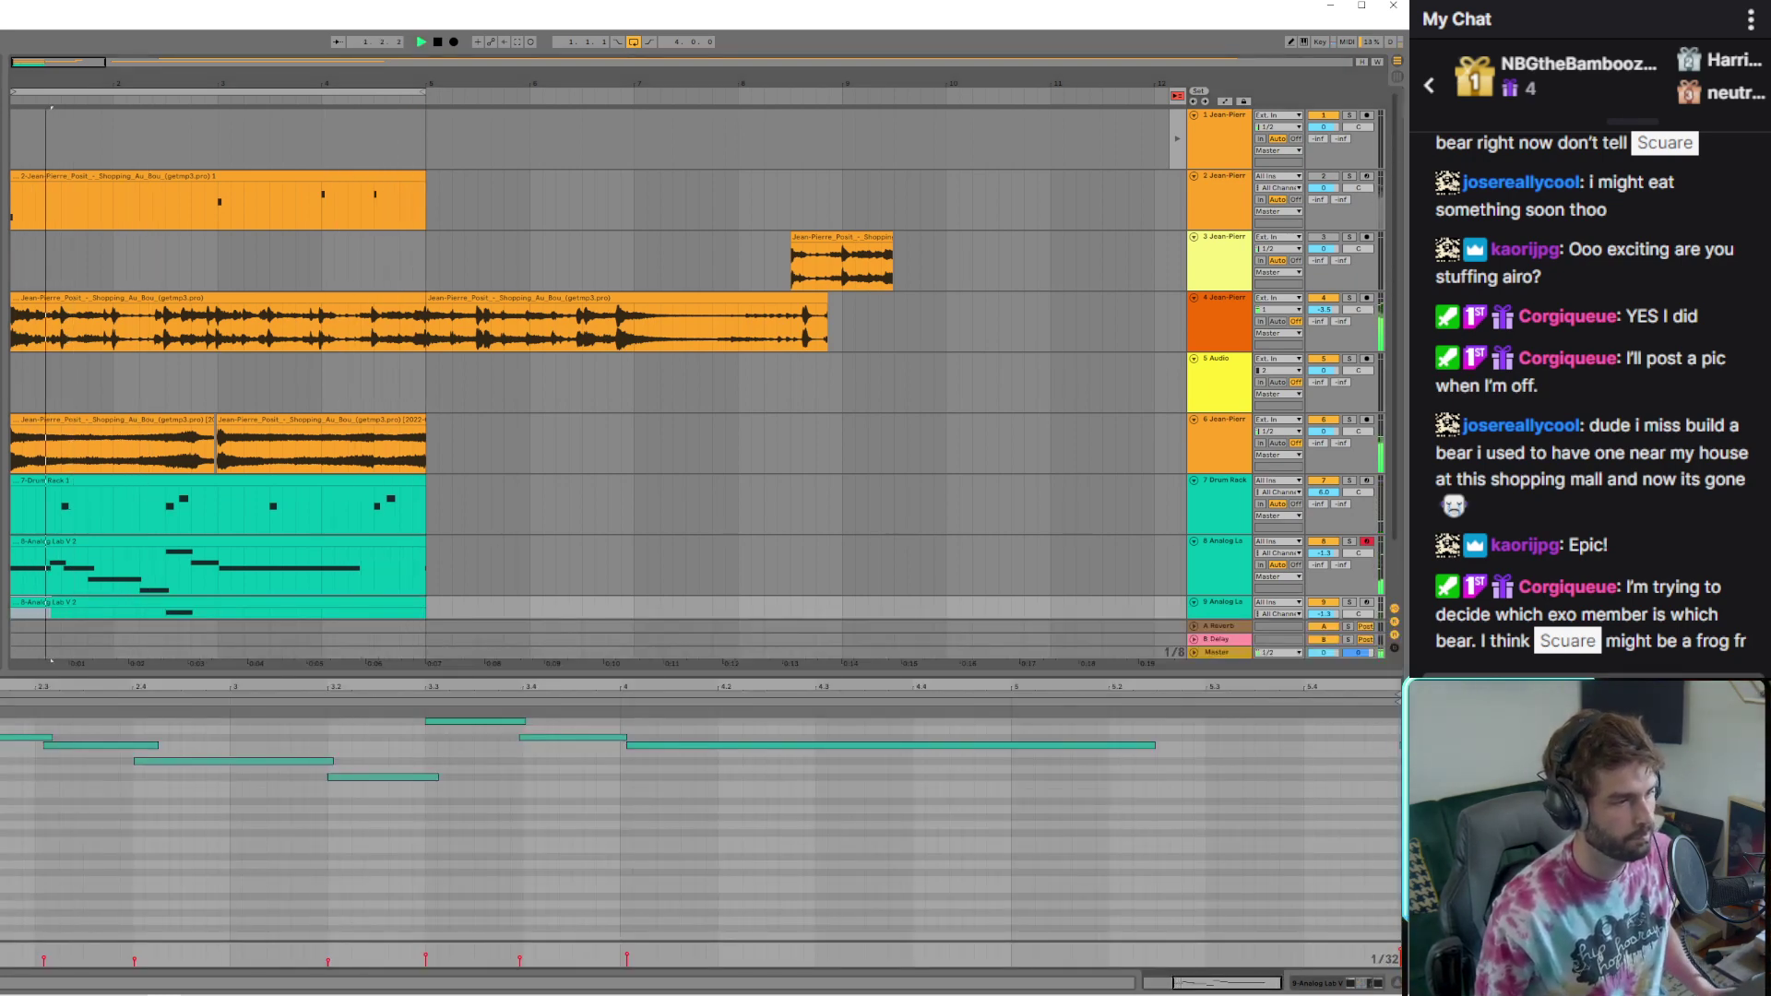
key(space)
key(space)
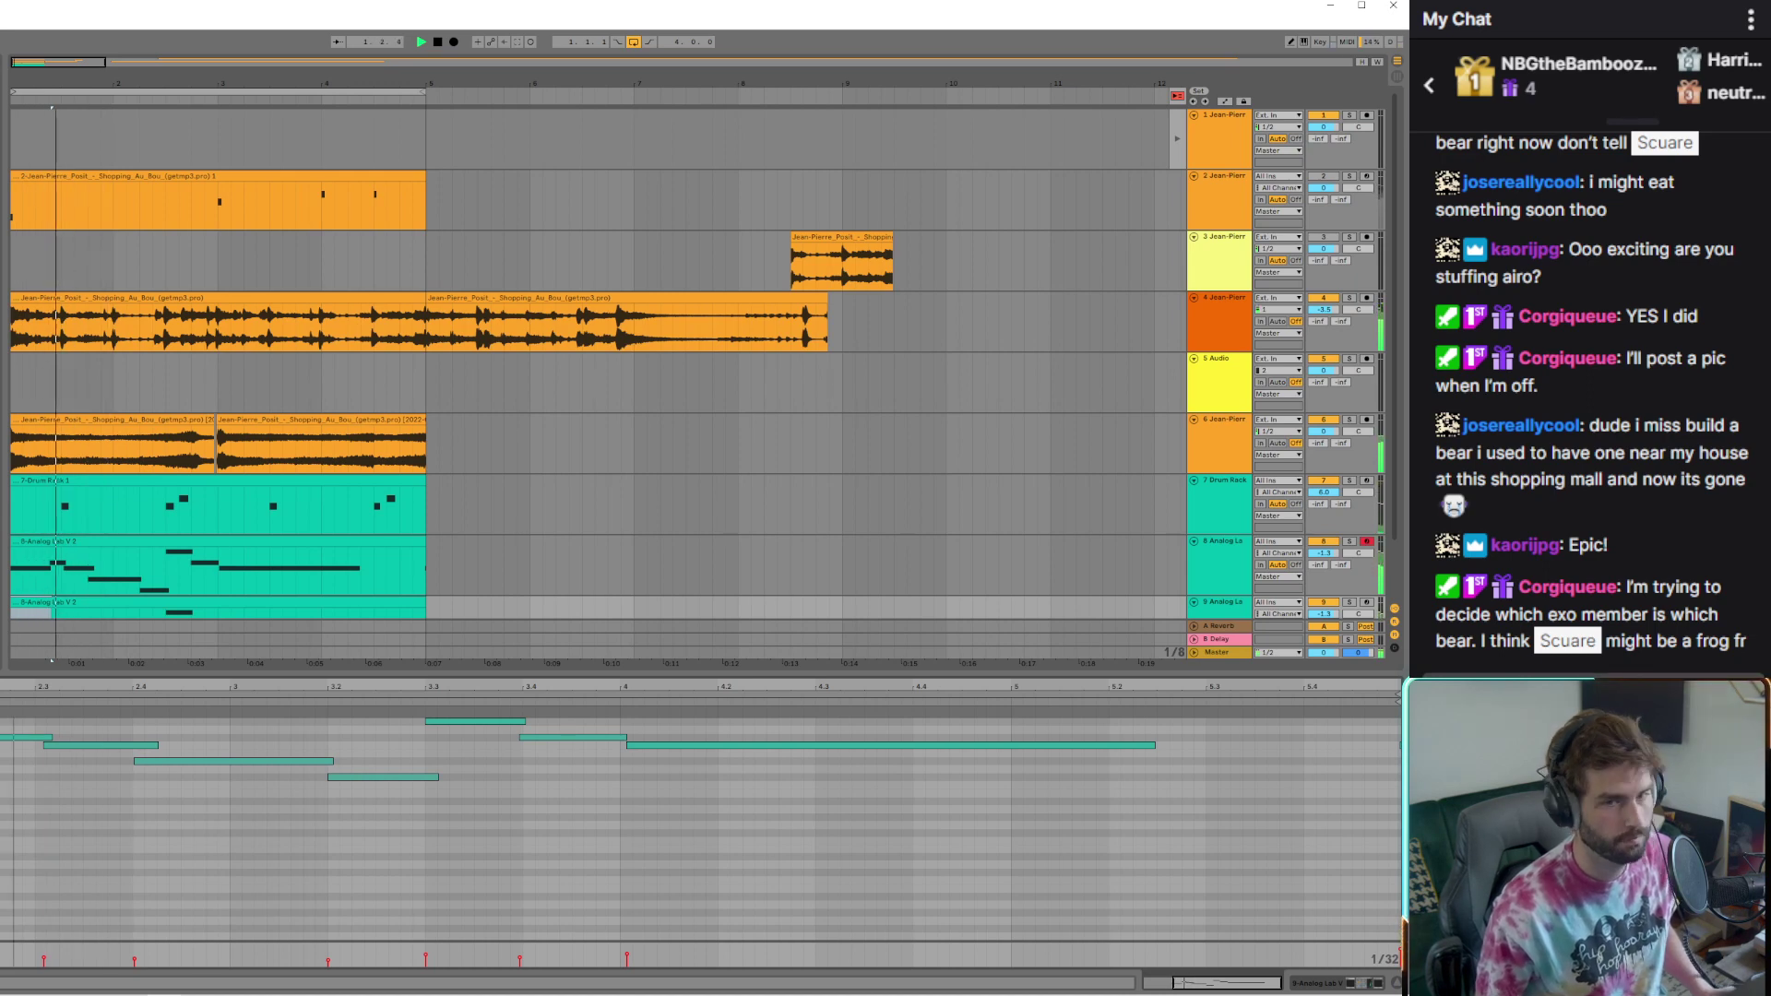
click(452, 598)
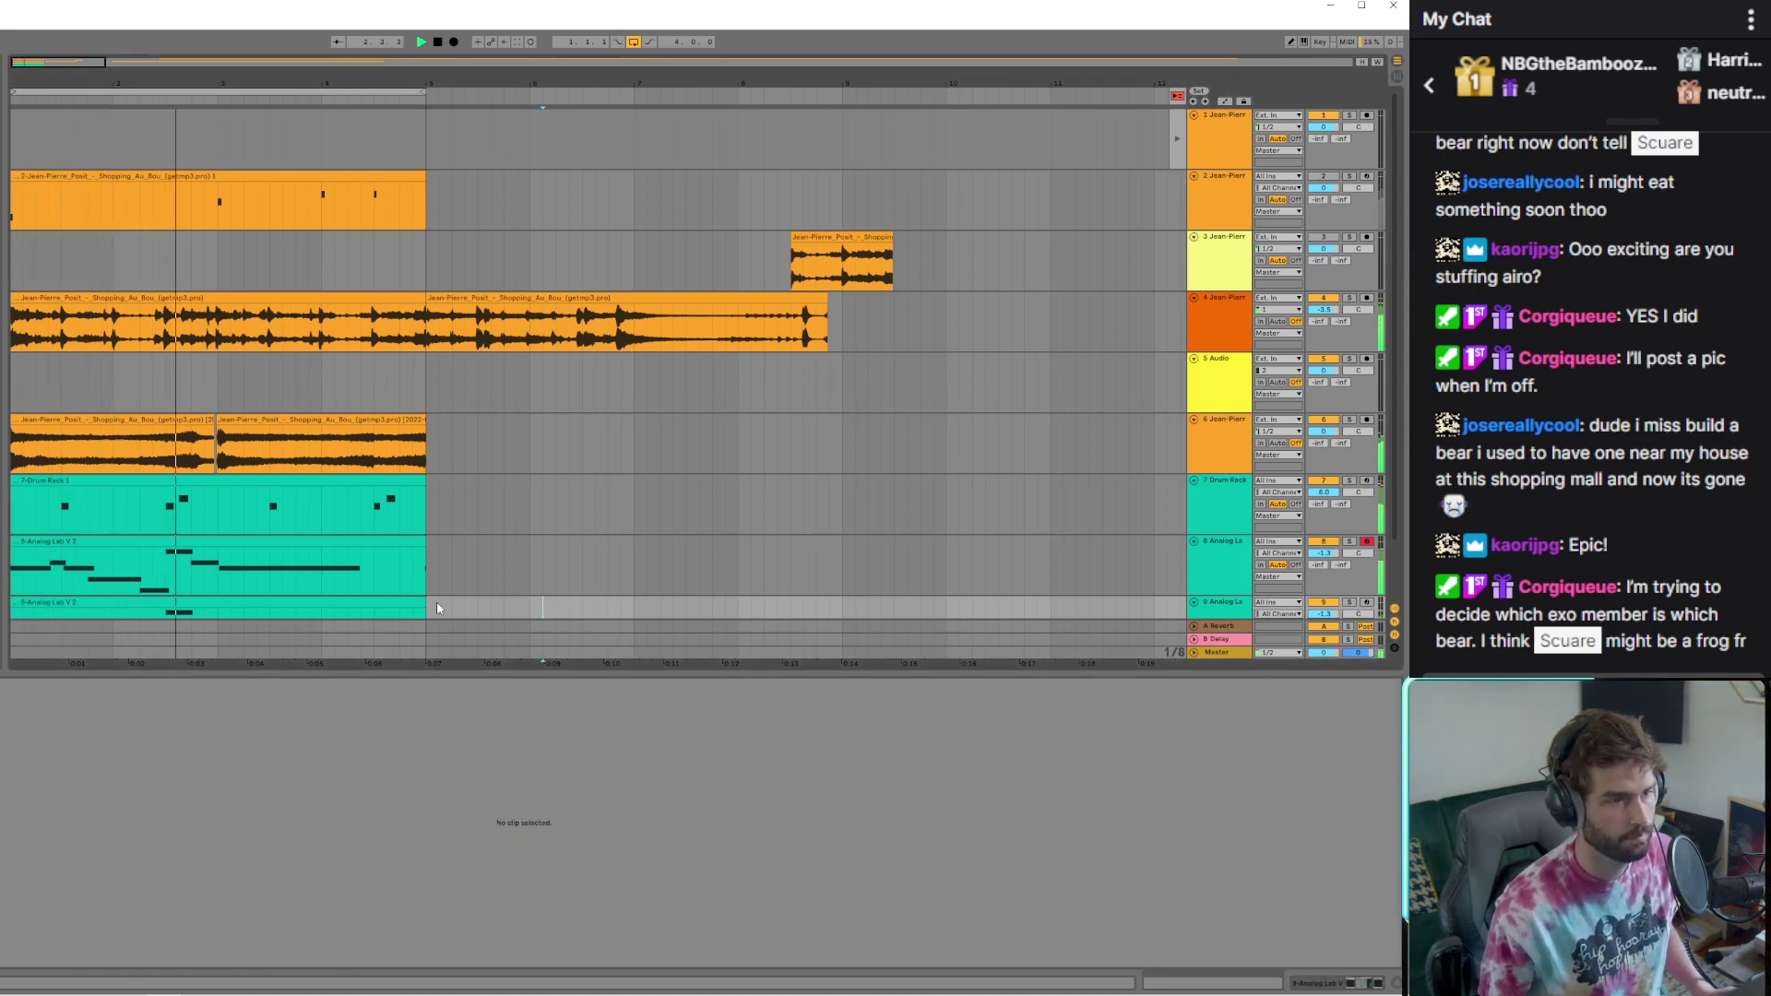
click(339, 604)
key(space)
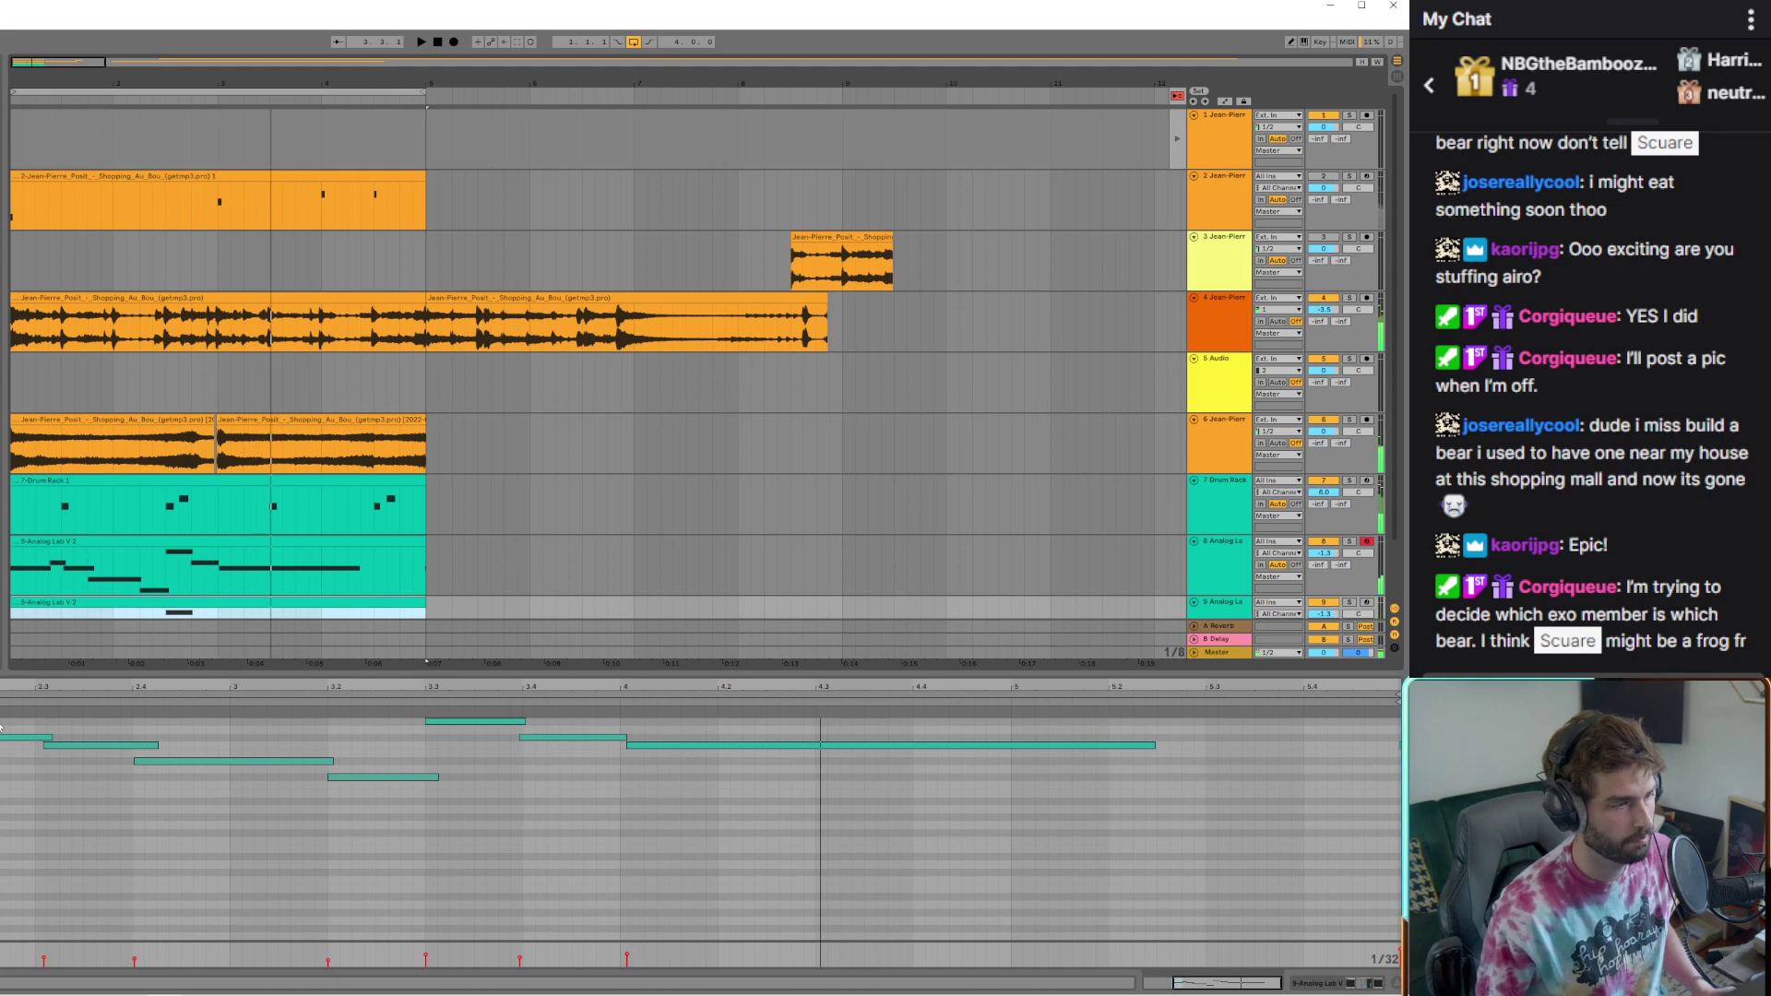
Select the opening note of the track 8 melody clip and play the loop from there
key(Up)
drag(52, 576, 11, 576)
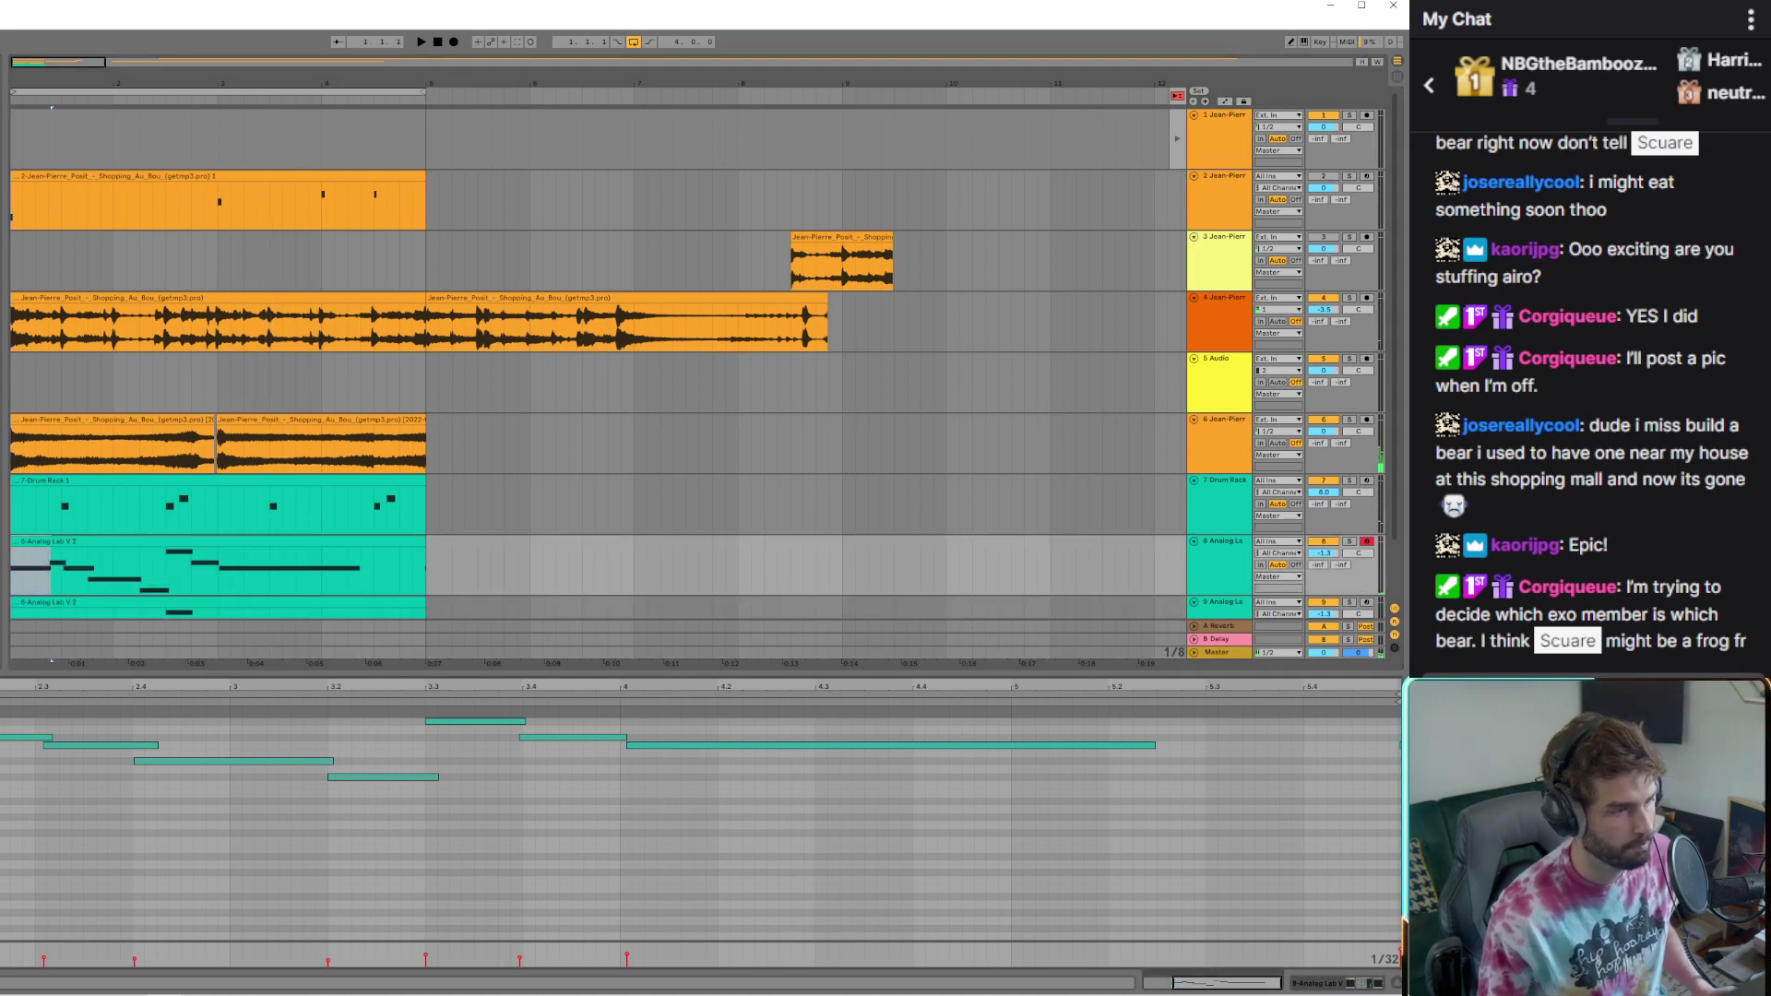
key(space)
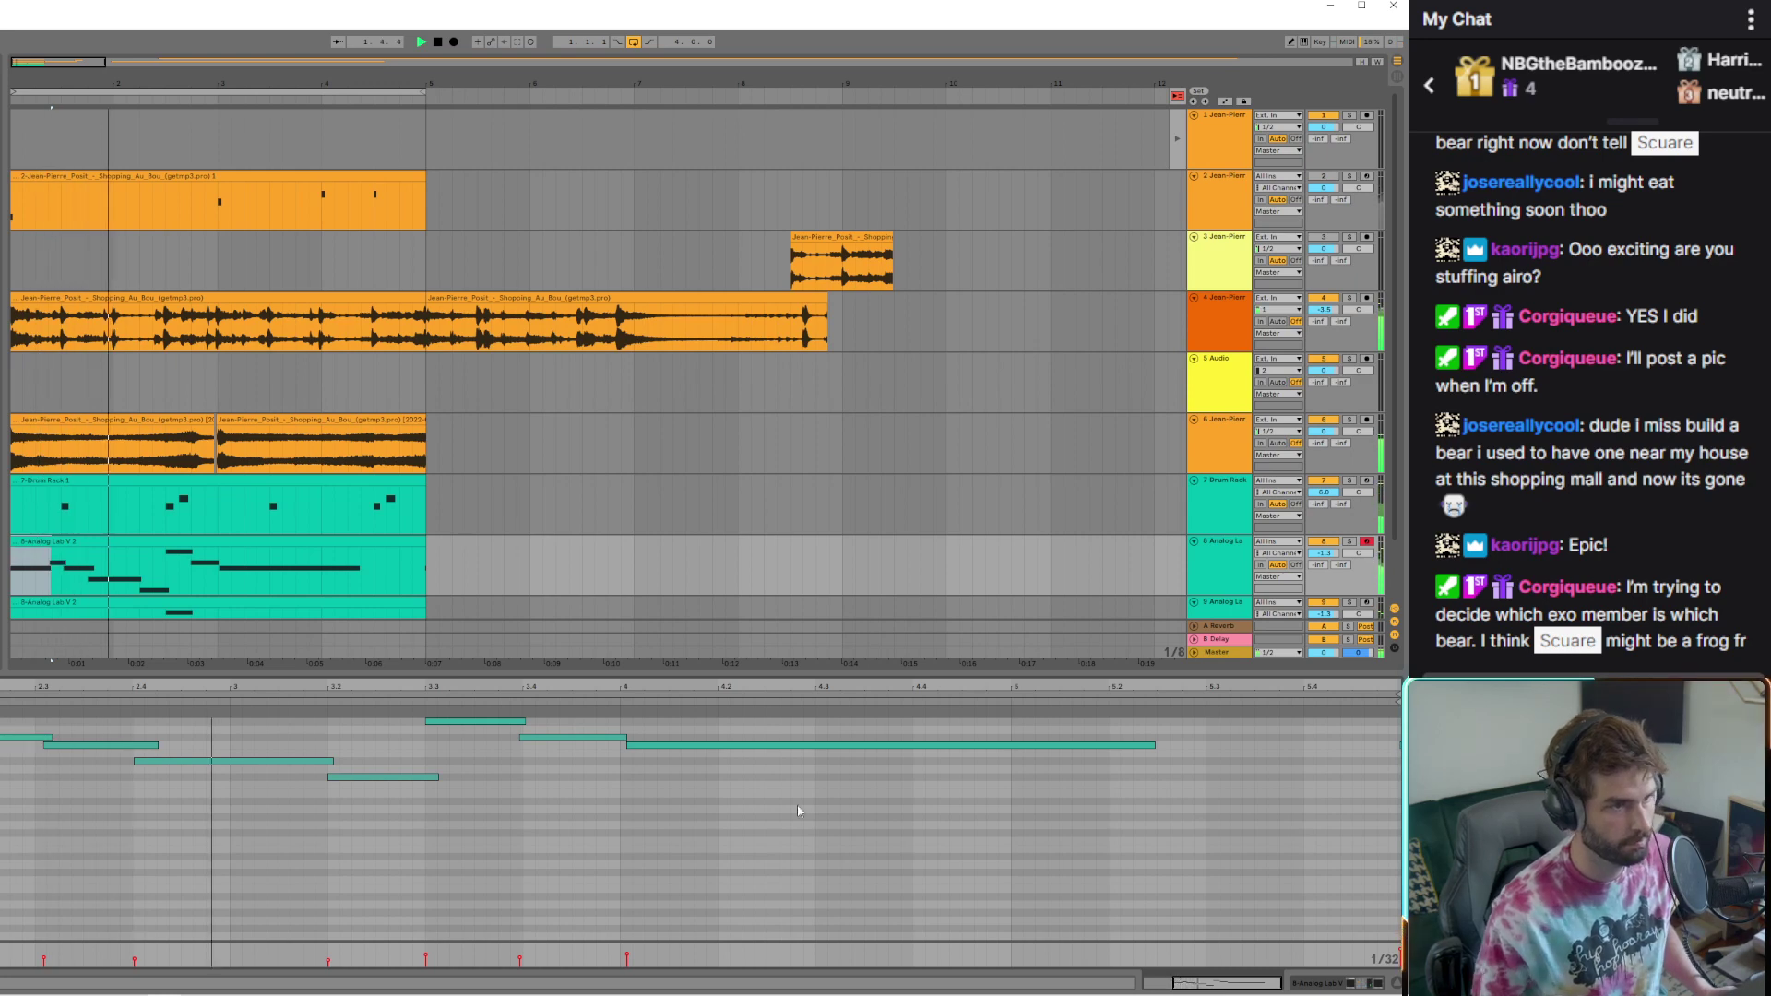
Lower the opening note of the track 9 melody clip, and arm and solo that track
scroll(1021, 543, down, 2)
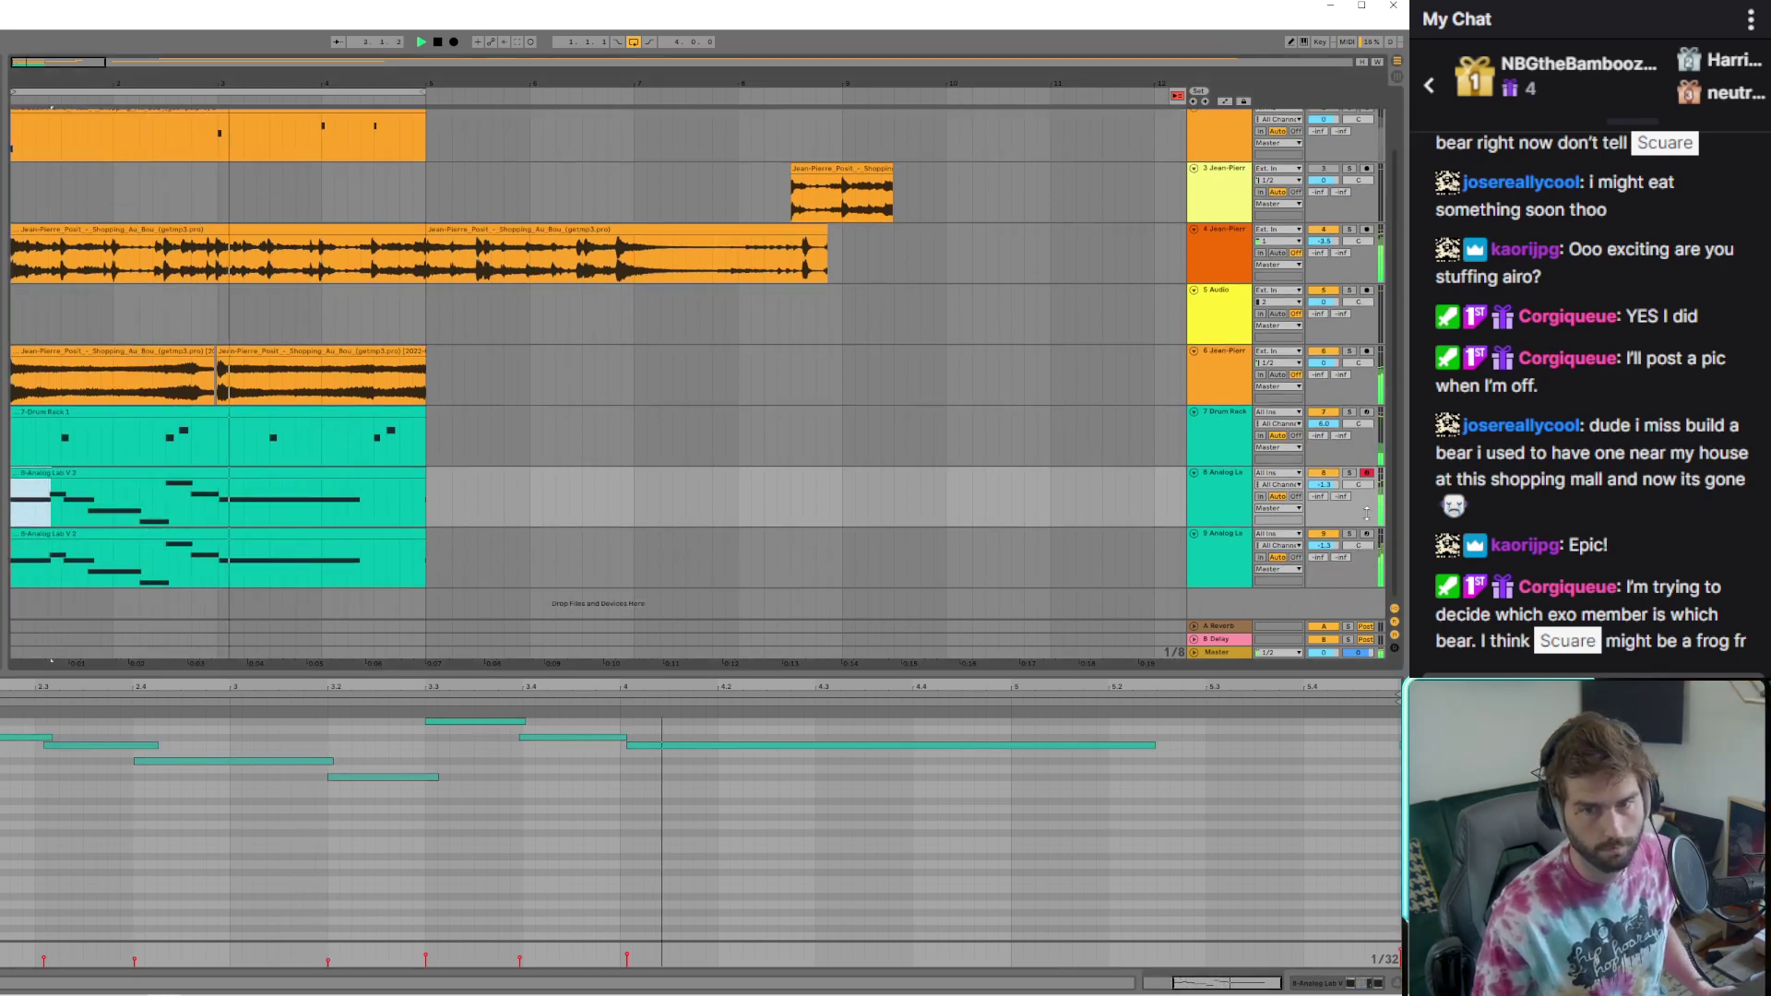
click(253, 556)
click(253, 554)
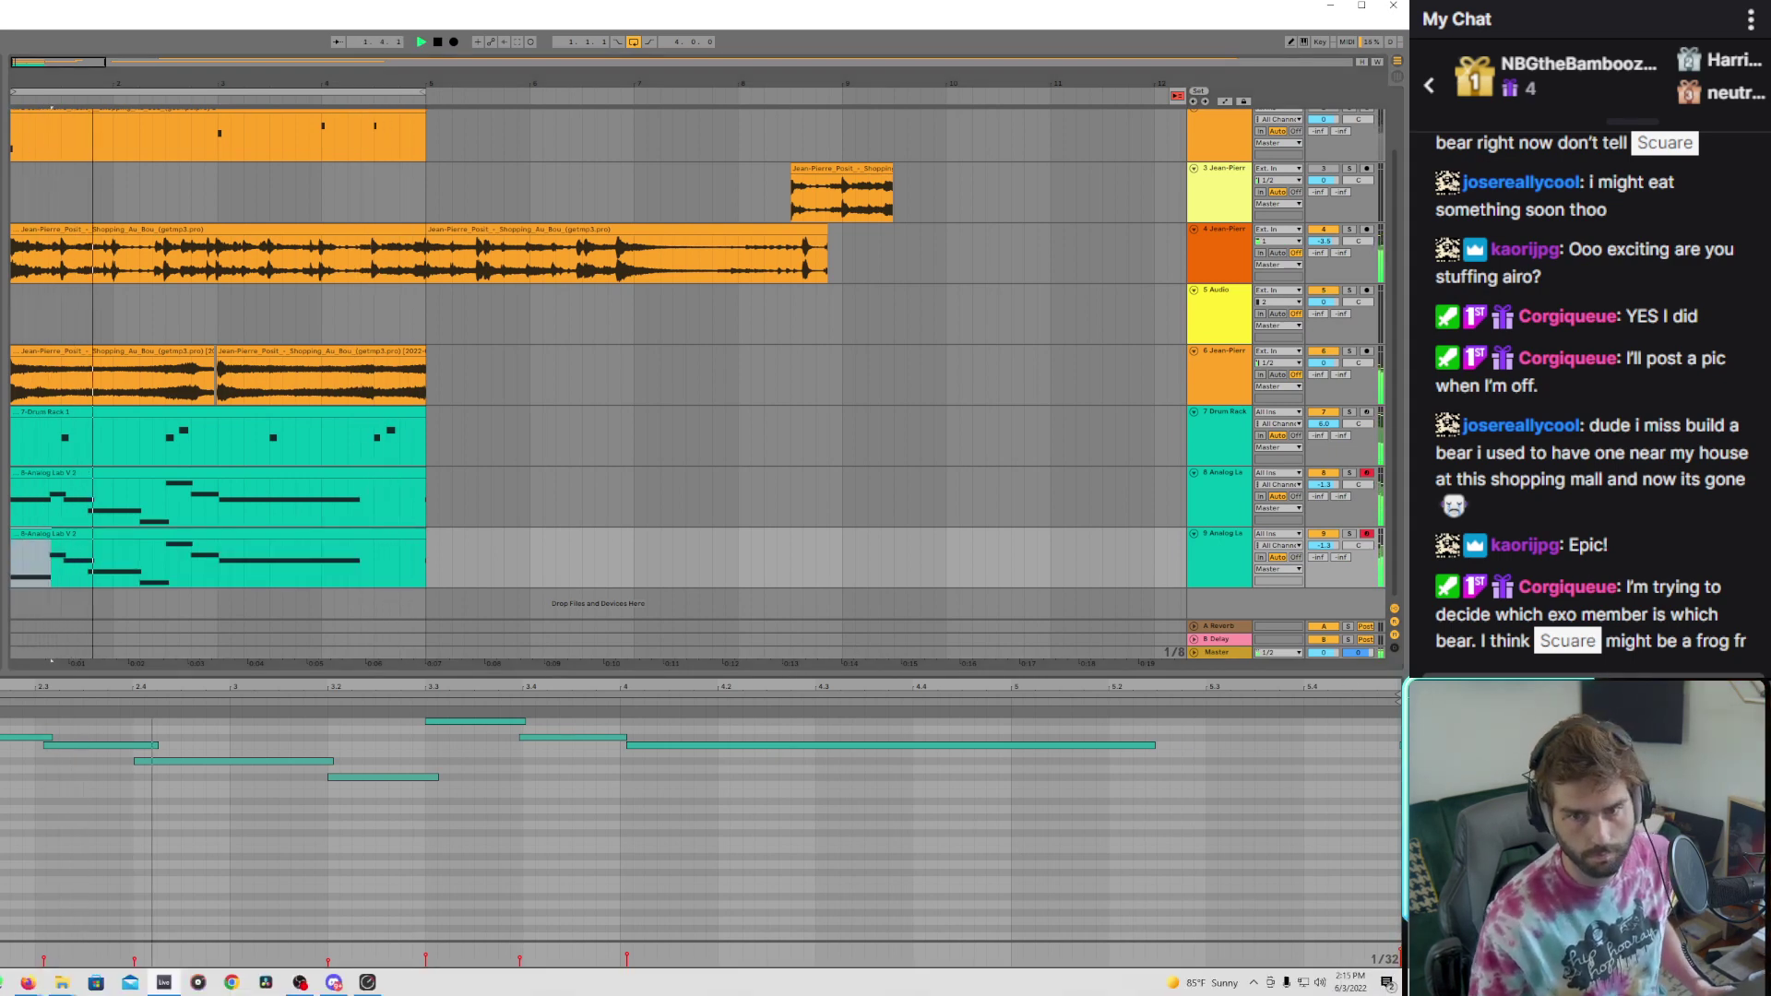
click(1349, 535)
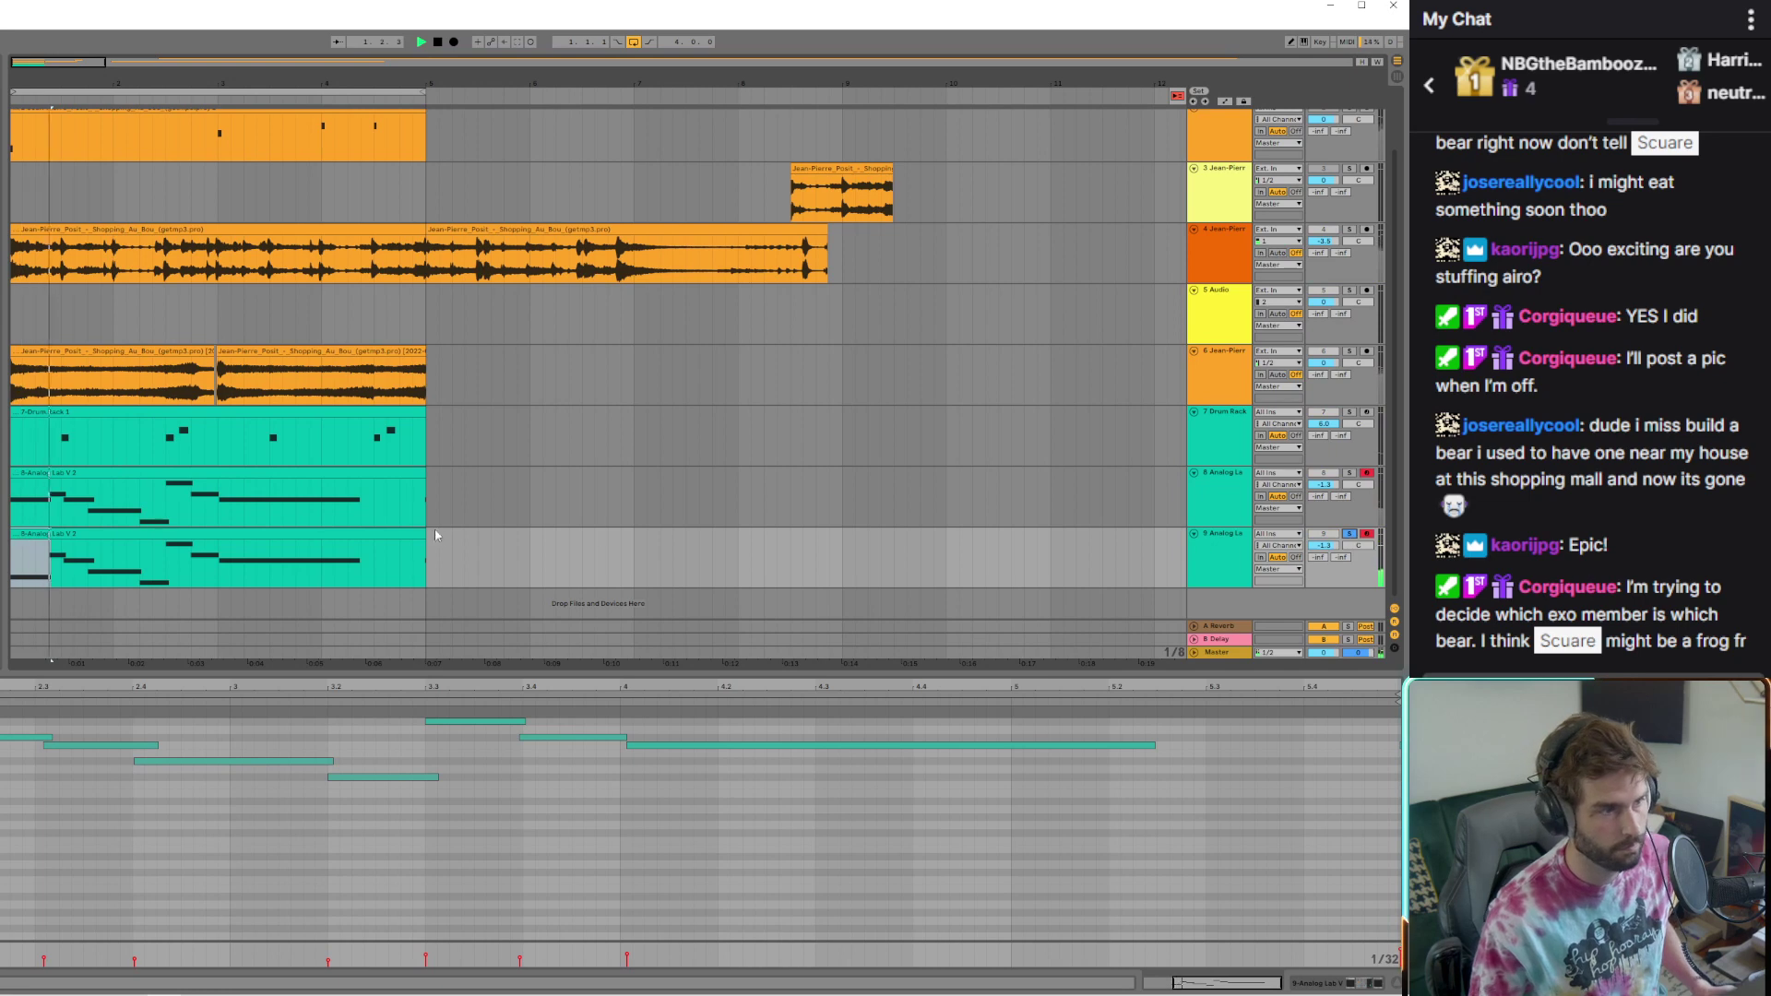
Raise the opening note of the track 9 melody clip back to match the track 8 melody
click(1197, 571)
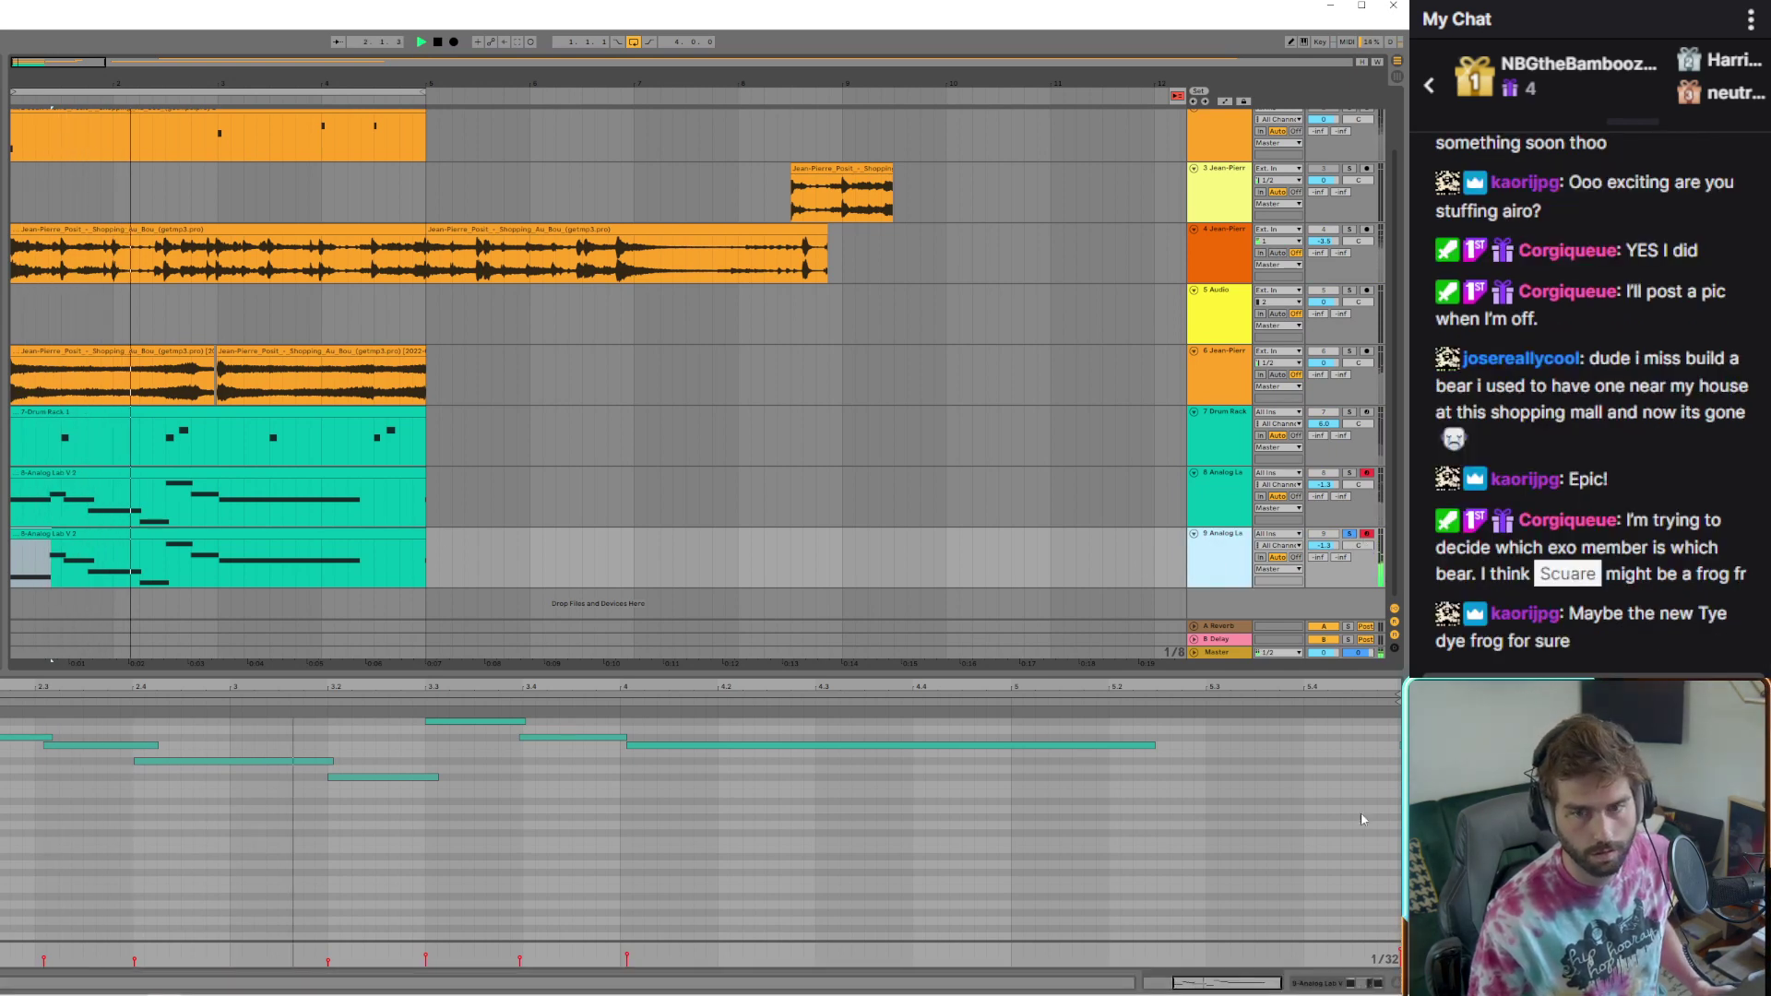
key(Up)
key(Up)
key(Up)
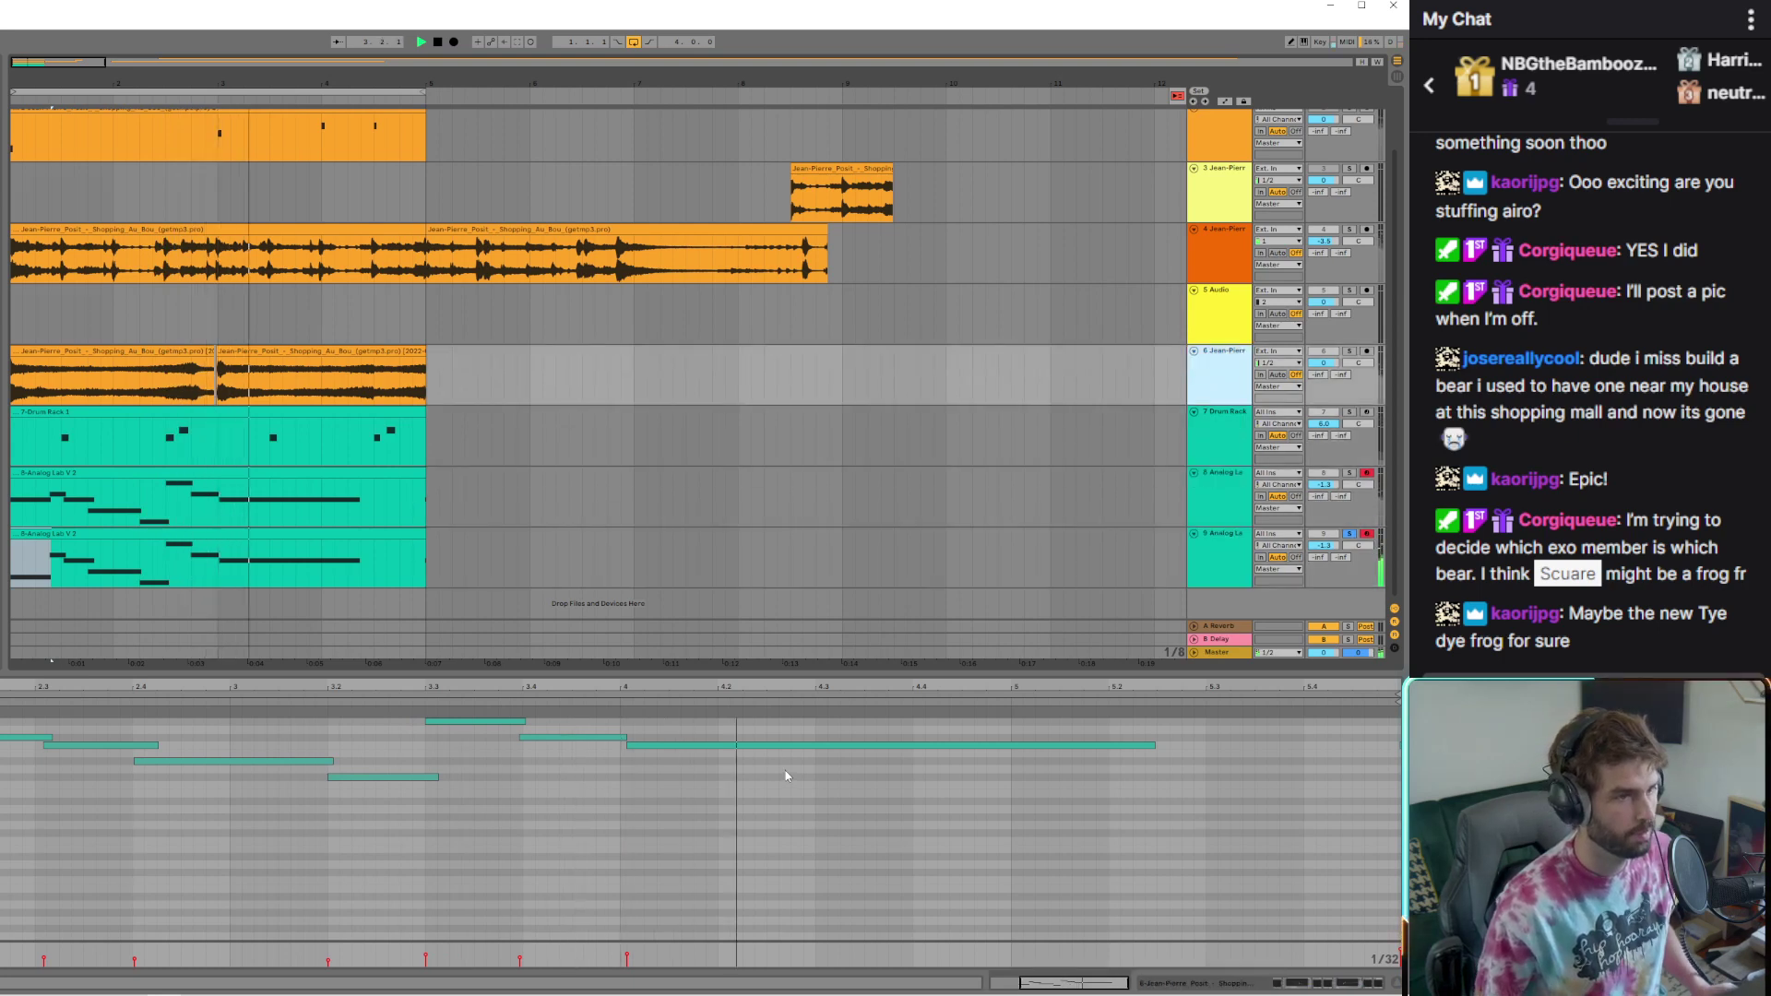
click(147, 554)
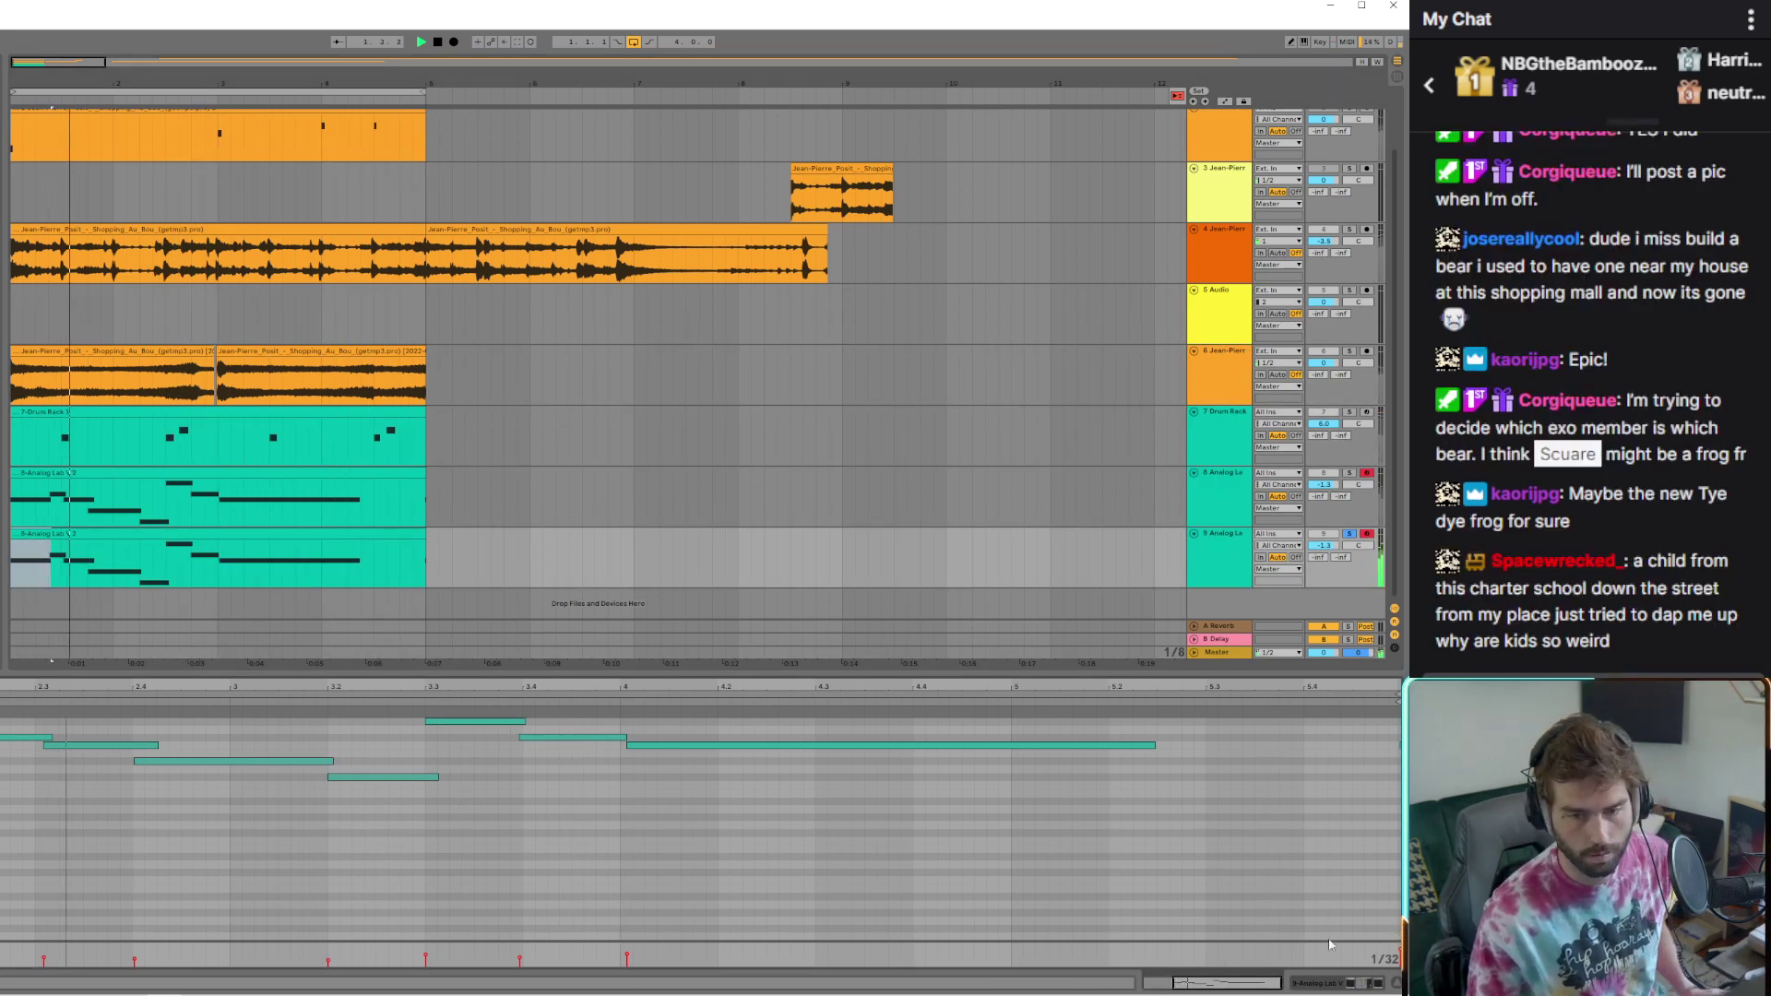
Open Analog Lab V on track 9 and switch its preset to Crystal Bells
click(1335, 983)
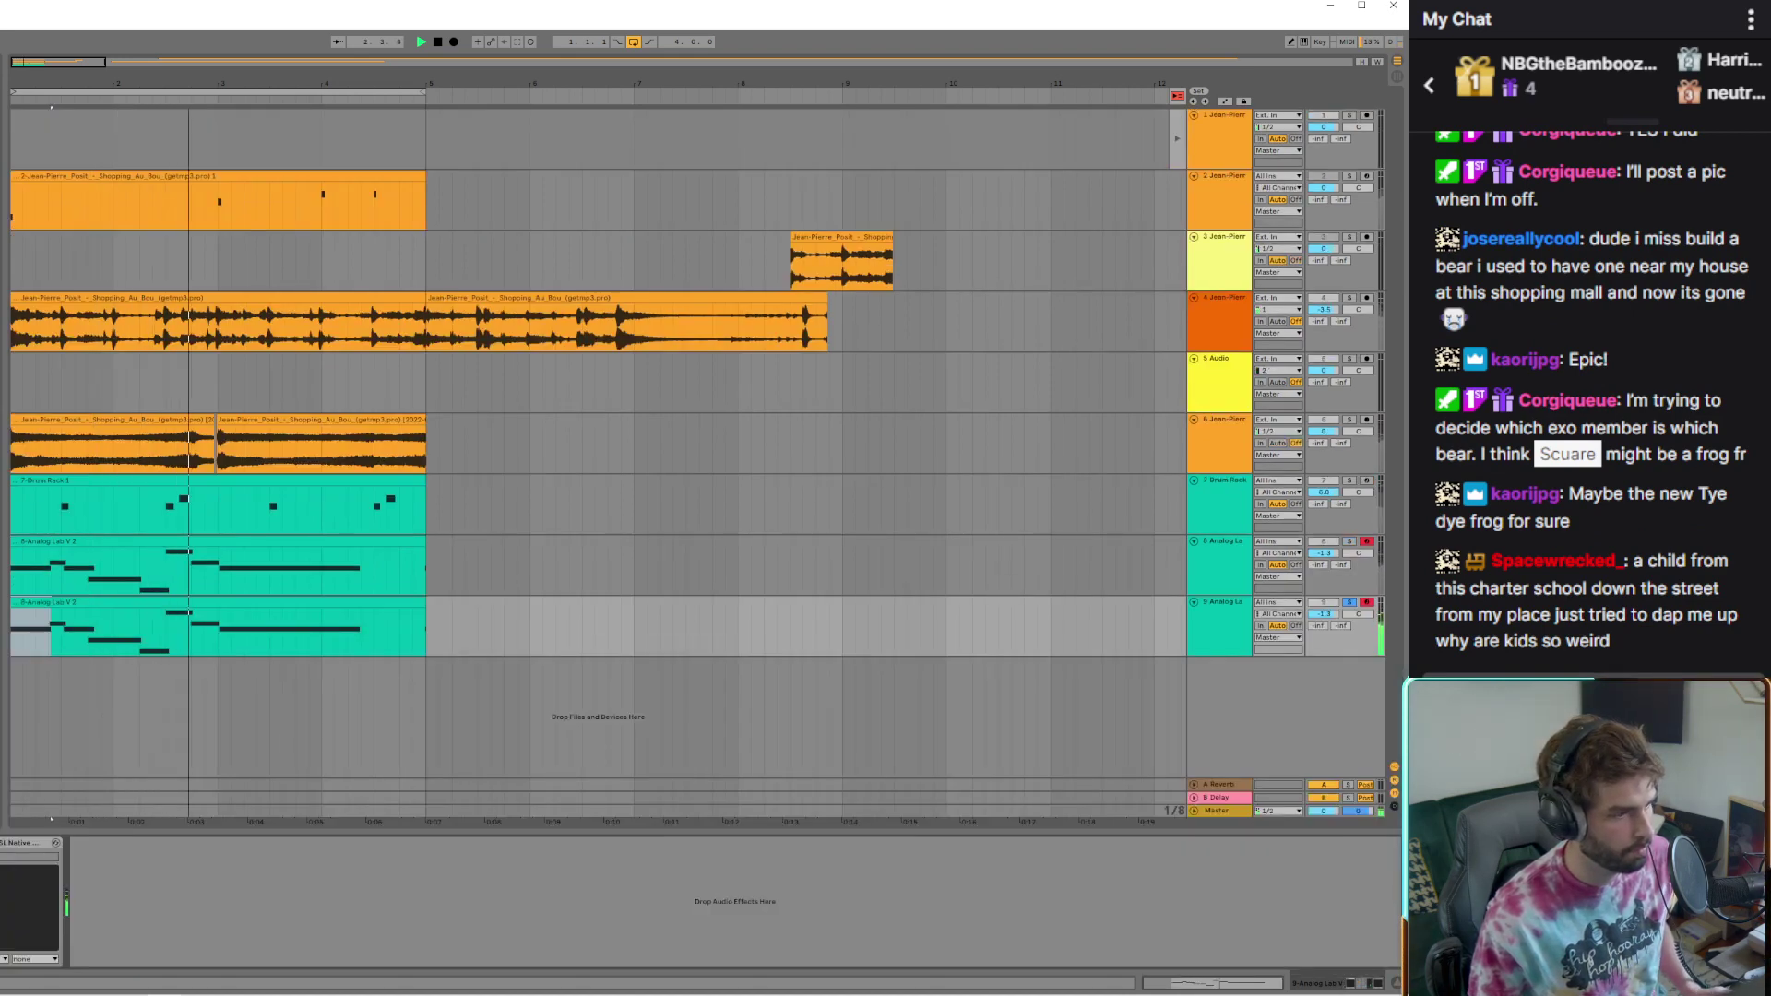
key(ctrl+alt+p)
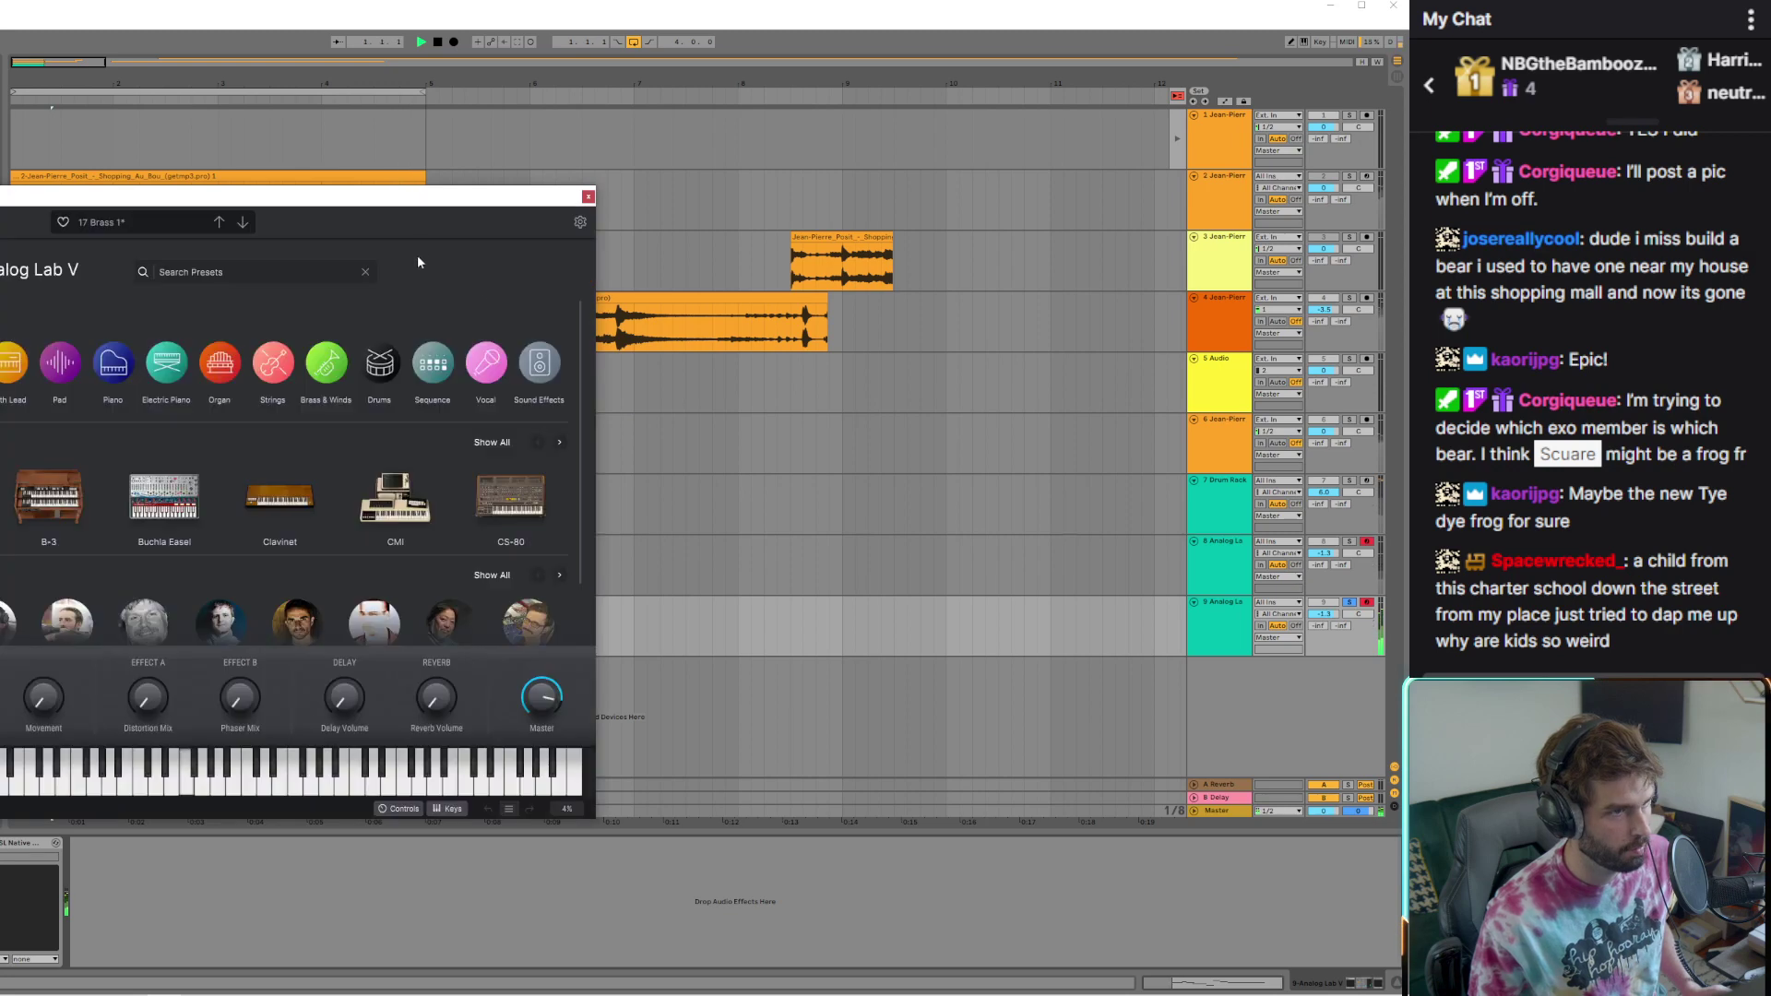
drag(407, 204, 706, 158)
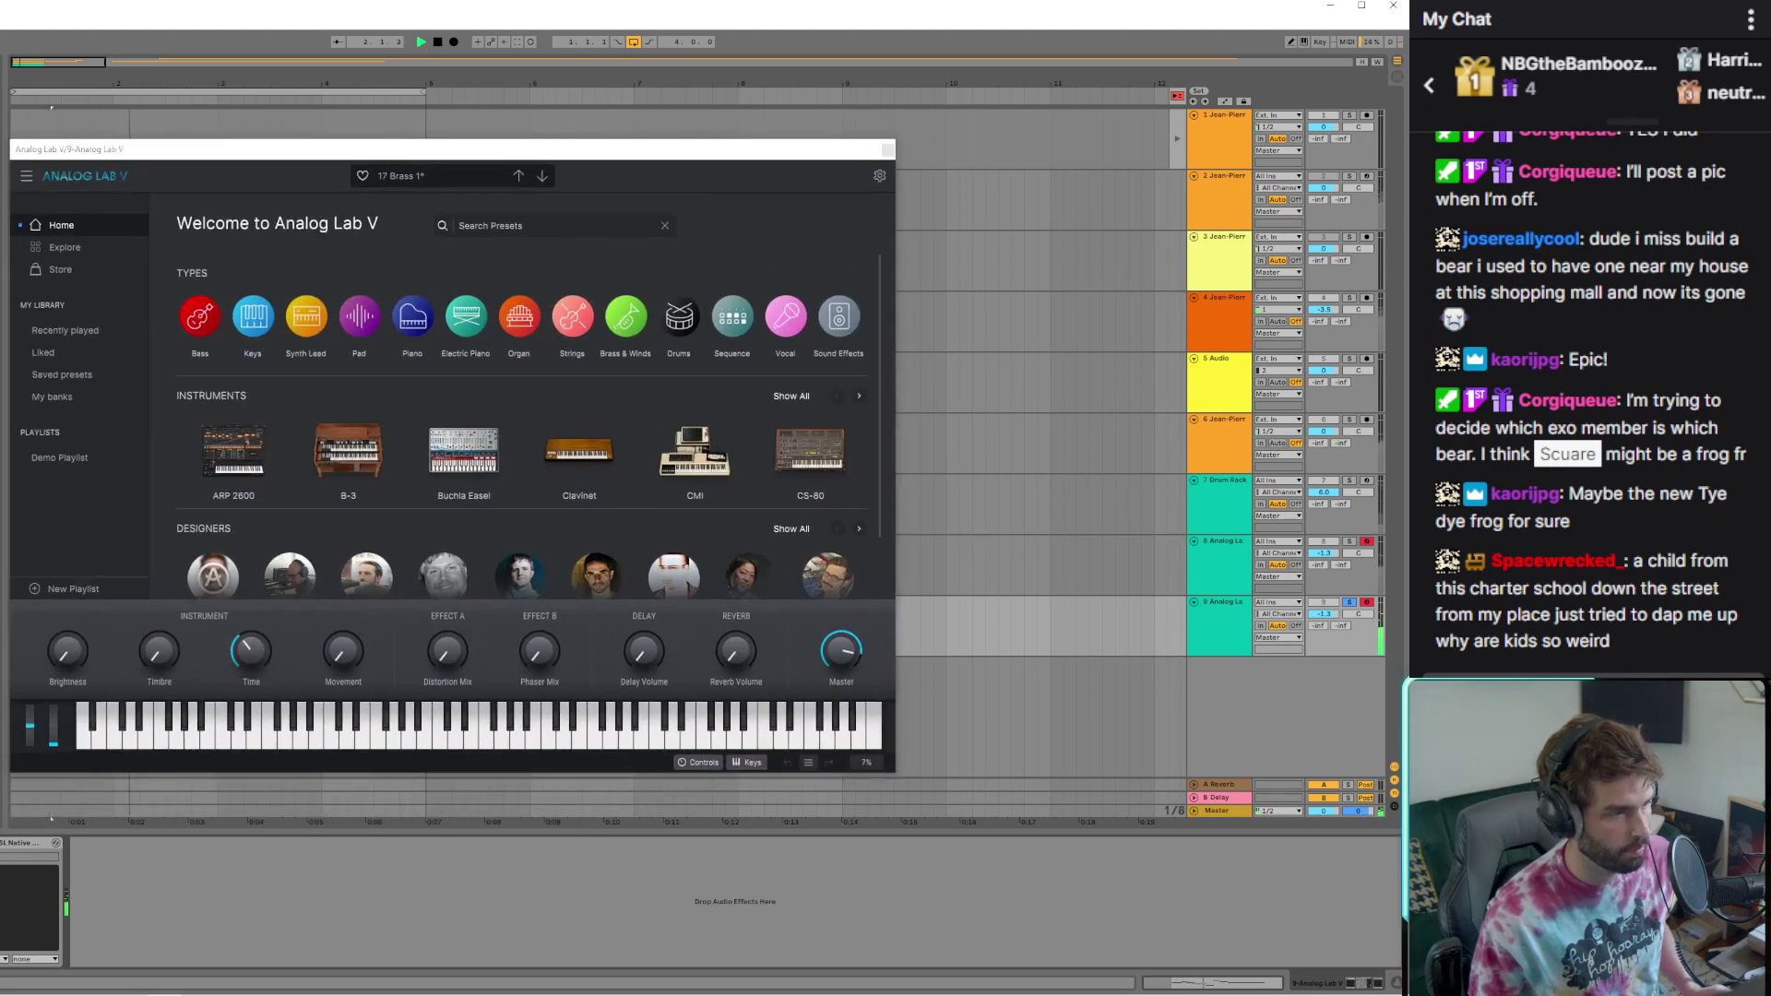
click(542, 177)
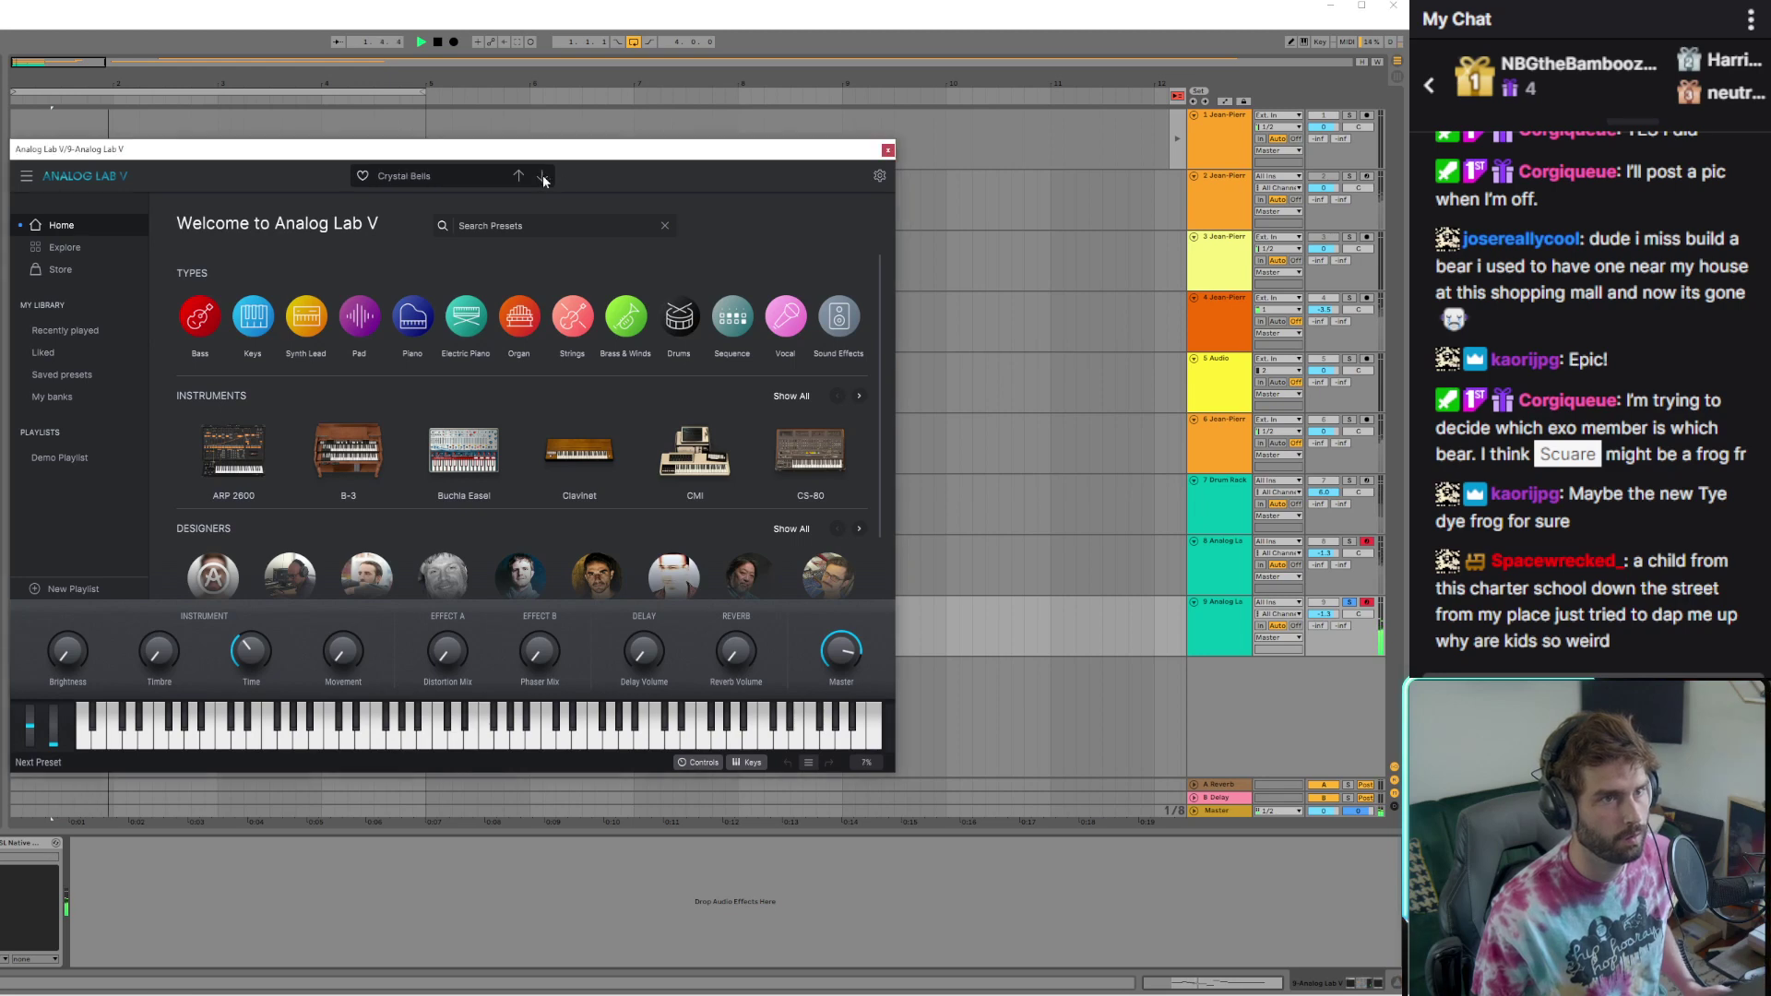
click(889, 148)
Reopen the track 9 melody clip and audition the new preset from its opening note
click(101, 628)
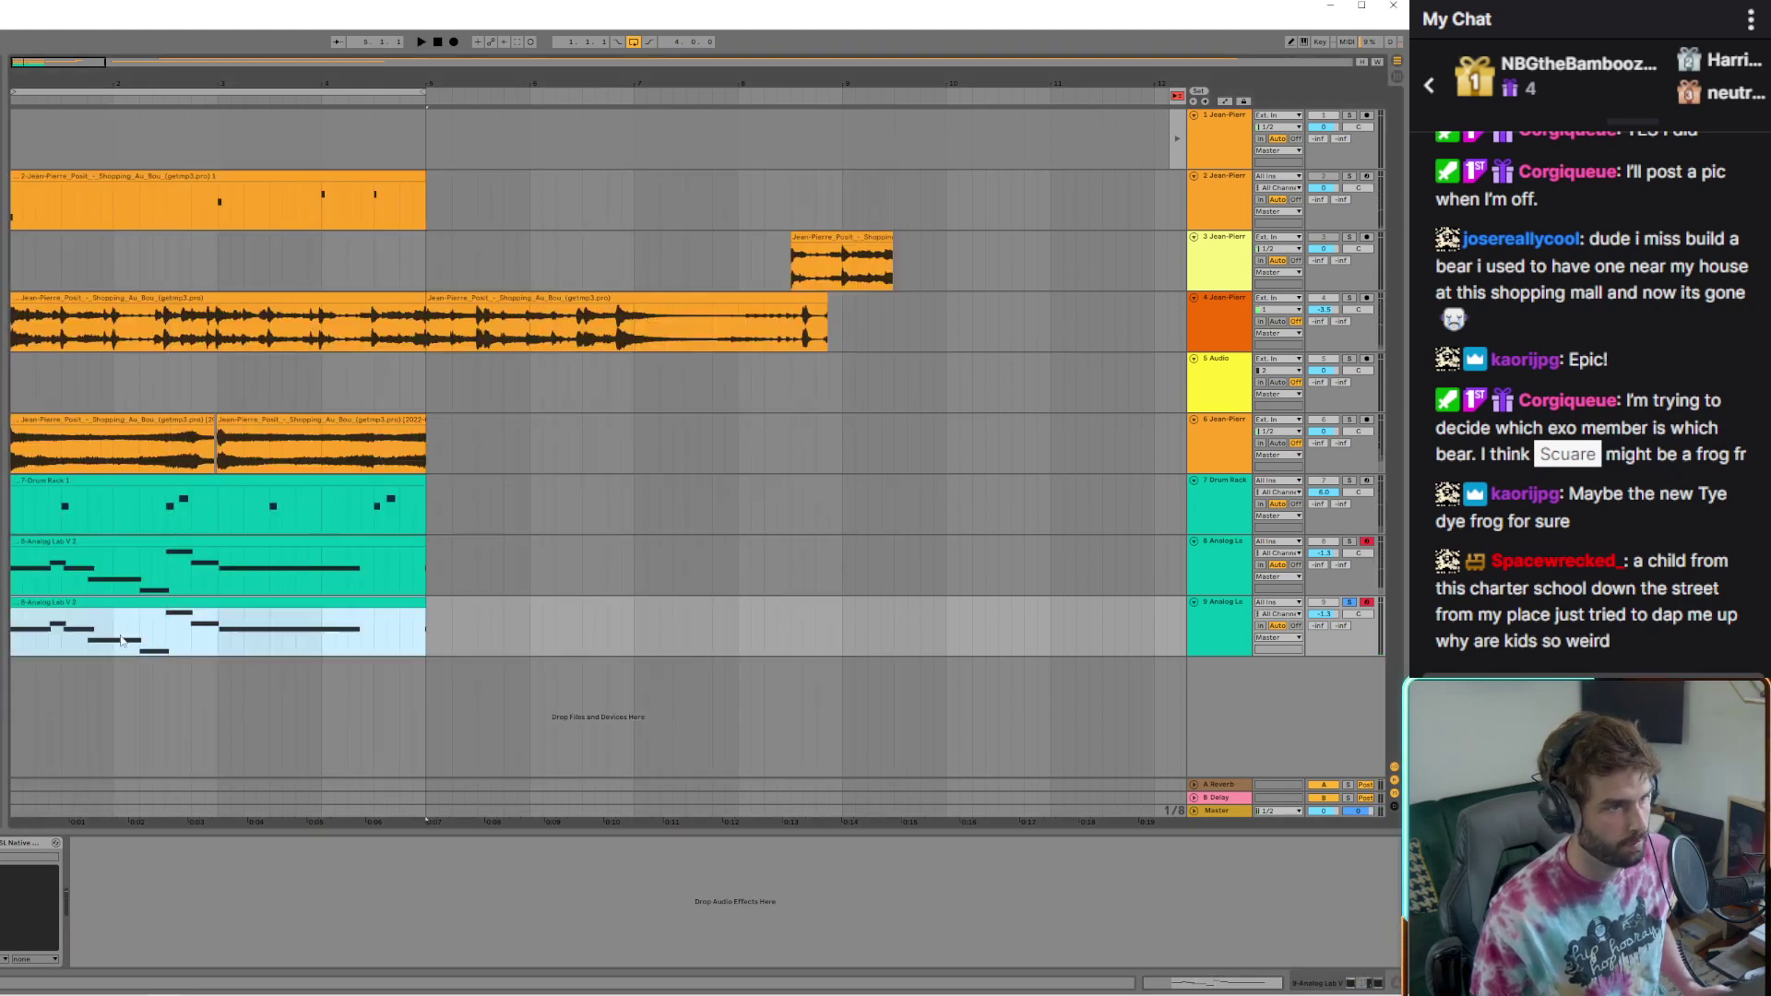
double_click(101, 606)
drag(51, 614, 12, 614)
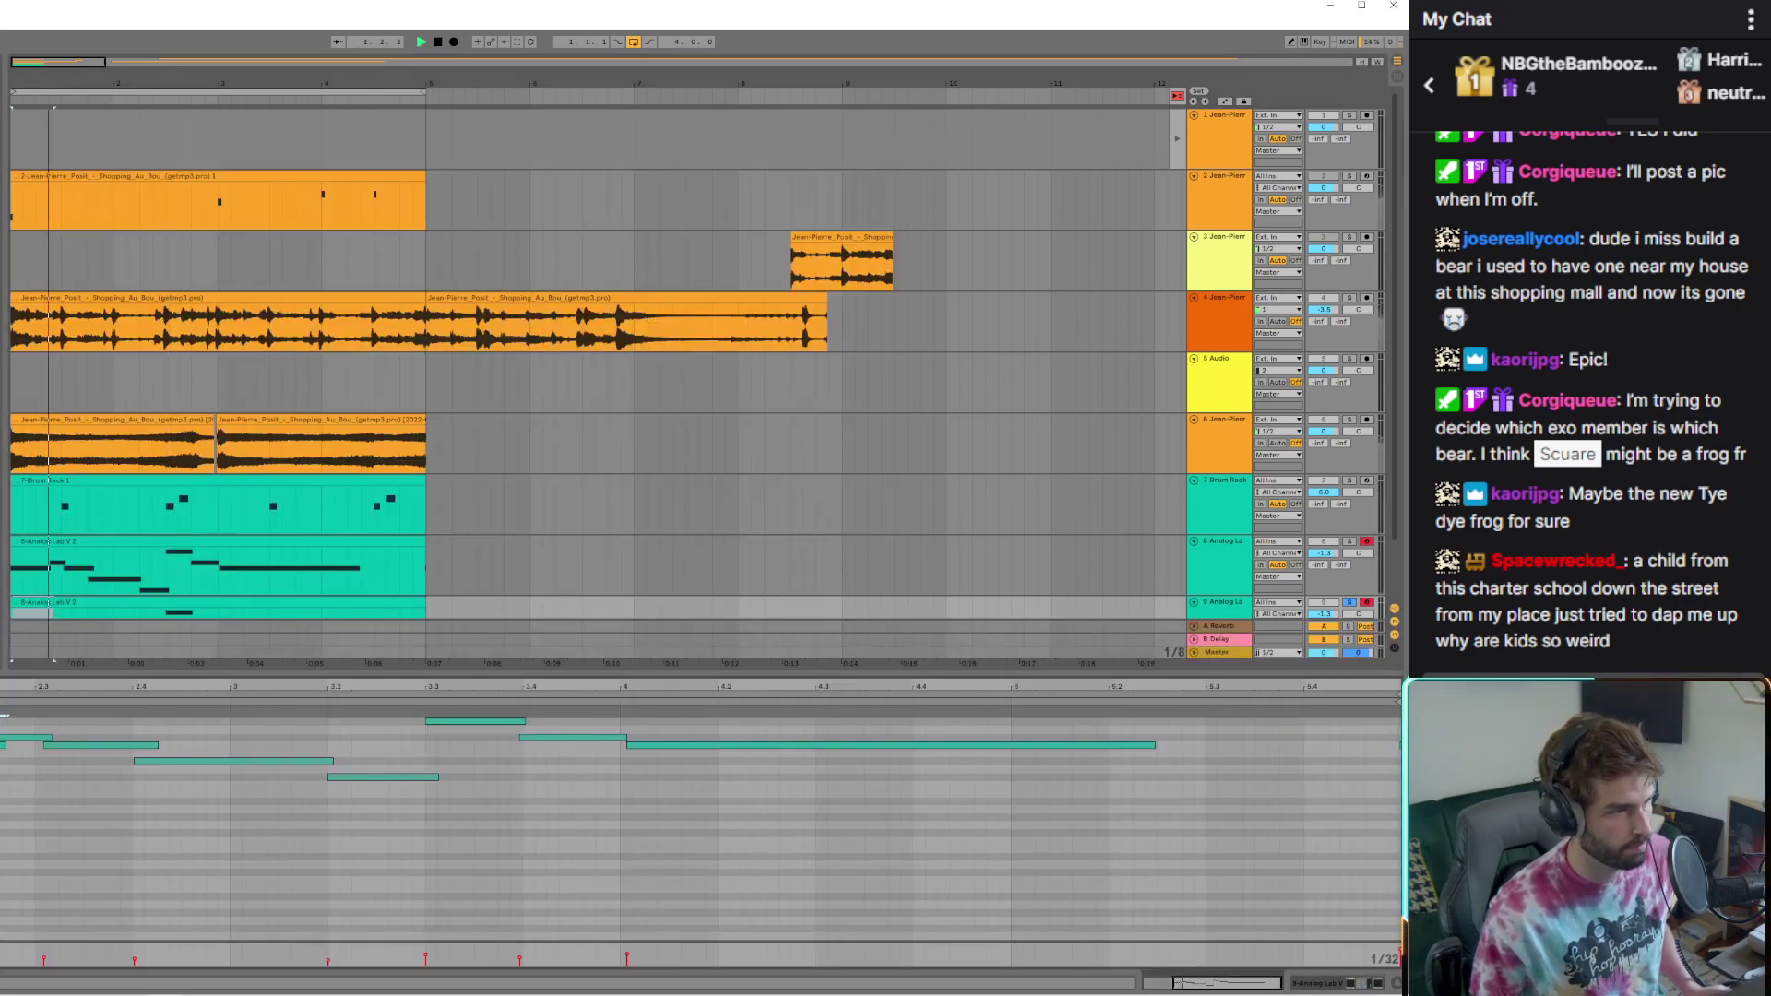
key(space)
key(space)
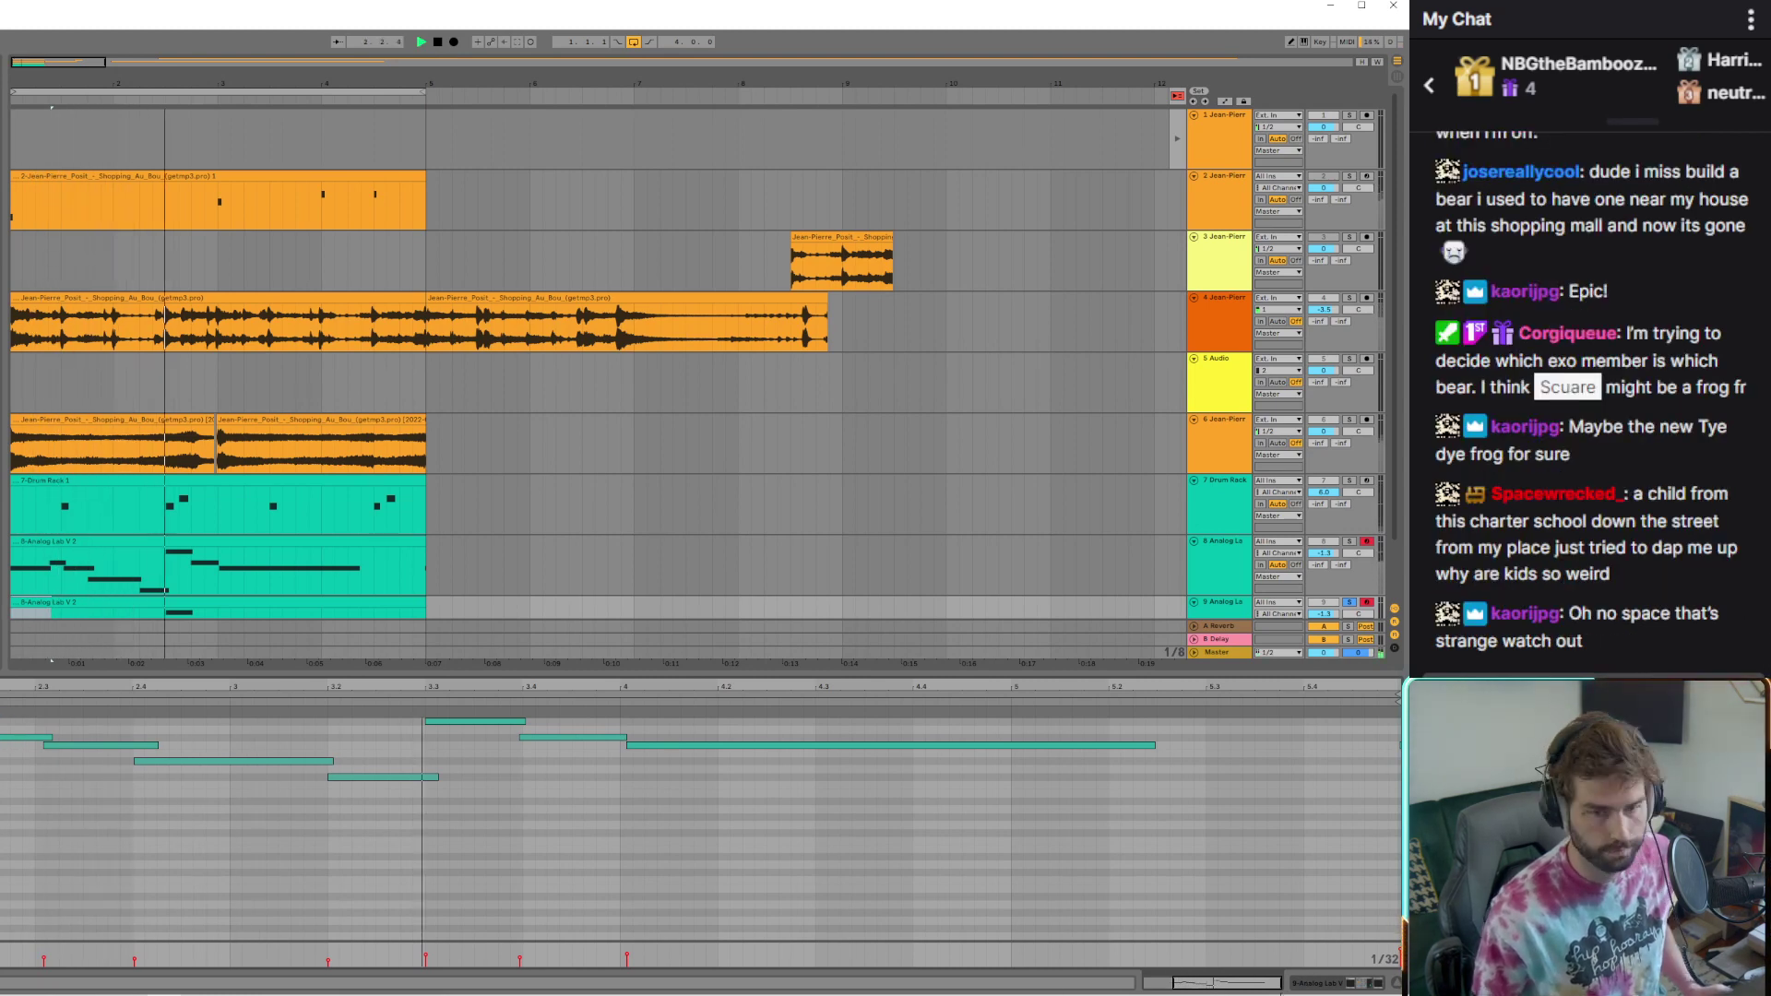
Switch track 9's Analog Lab V to the 1234 preset and solo track 8 alongside it
key(shift+Tab)
key(ctrl+alt+p)
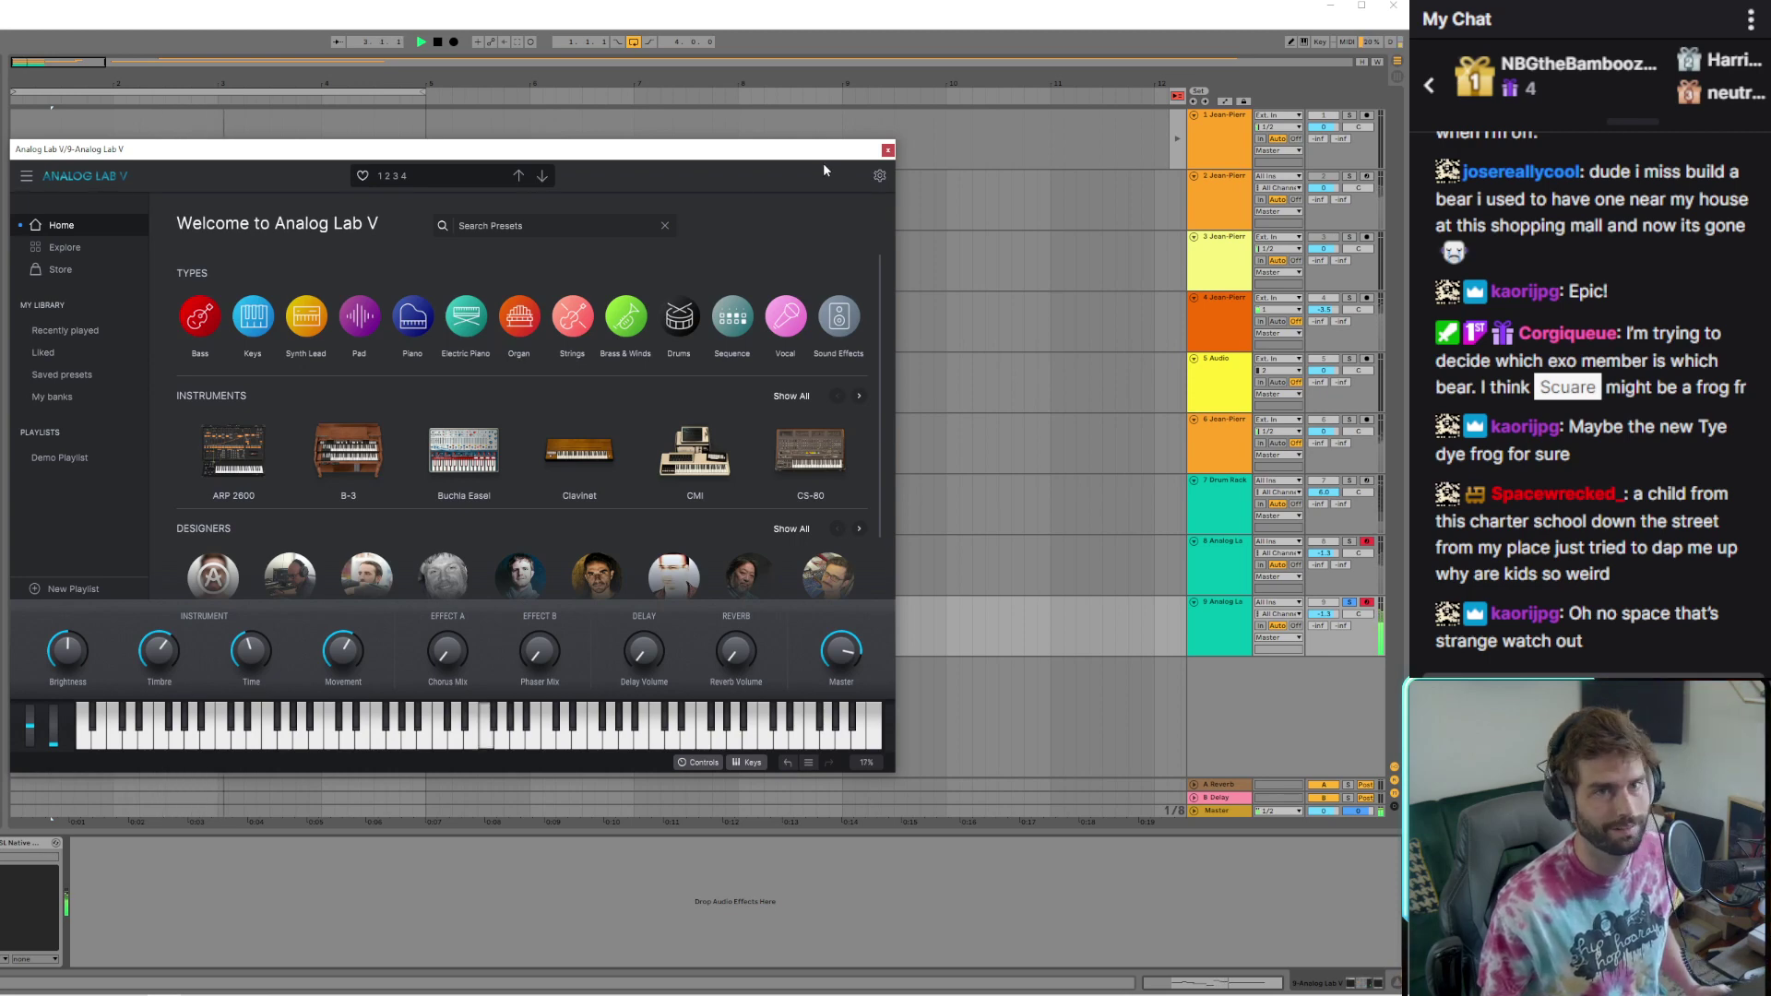
click(887, 150)
click(1350, 542)
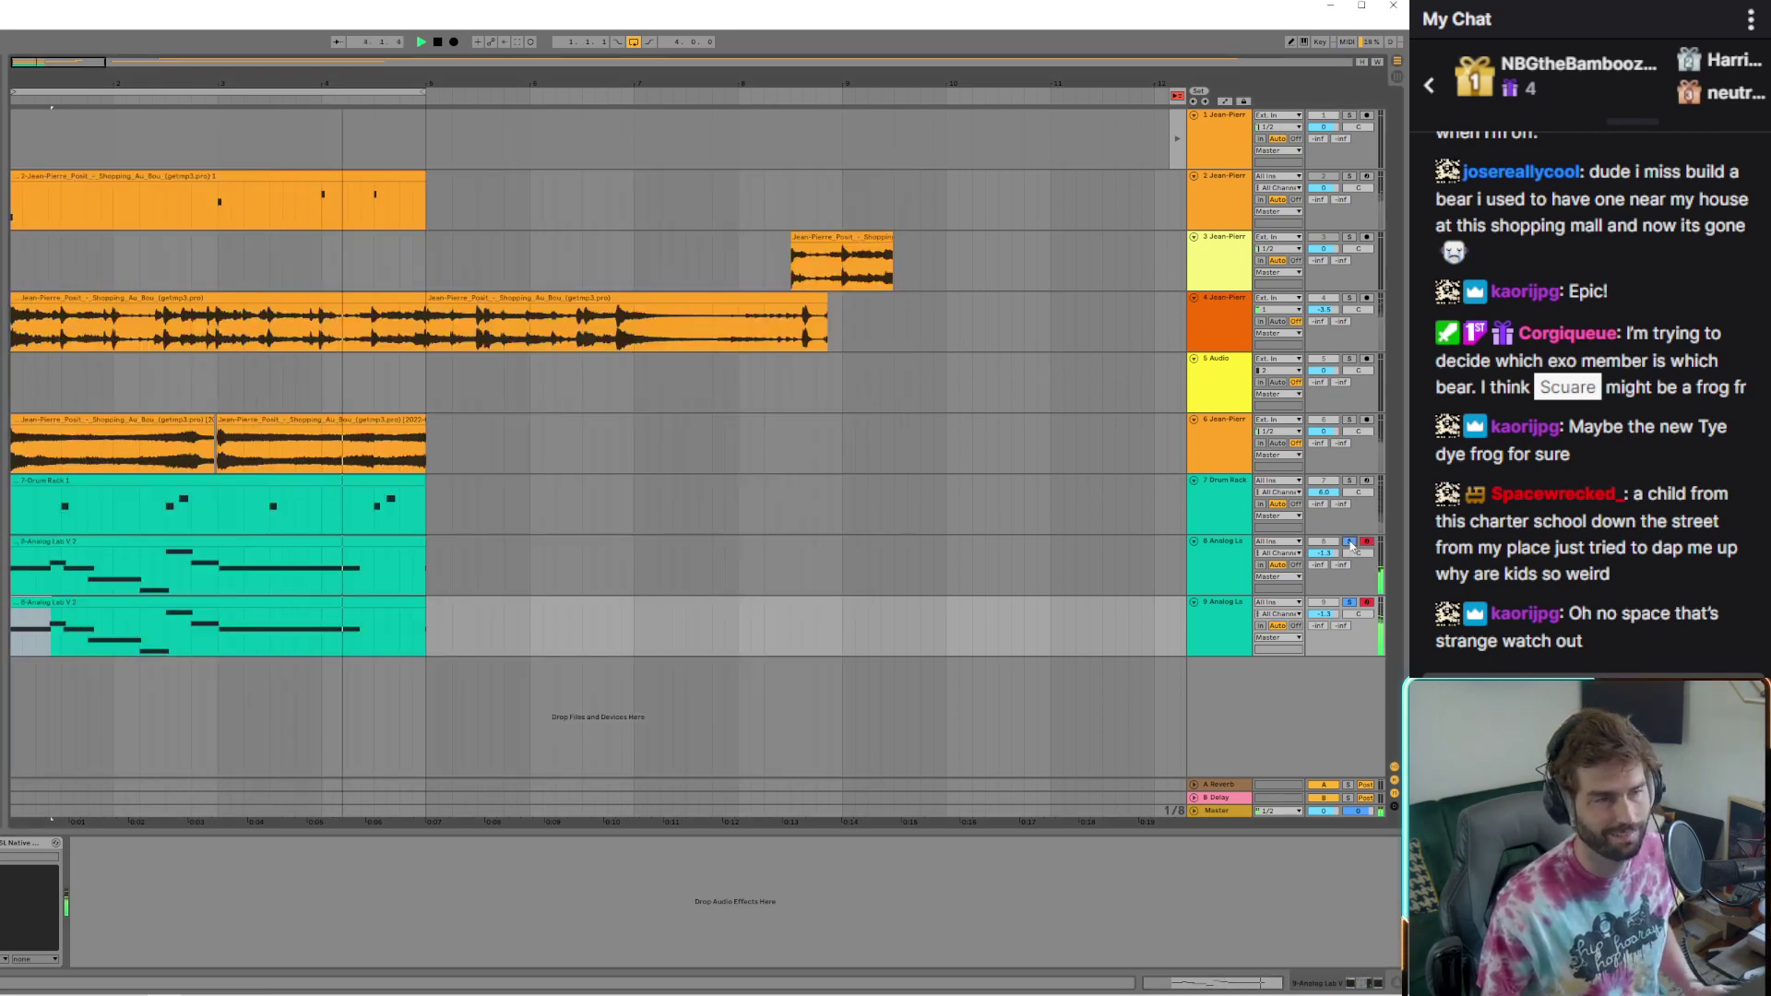
Lower the opening note of the track 9 melody clip and play the loop with both melodies soloed
double_click(77, 606)
drag(52, 613, 11, 612)
key(space)
key(space)
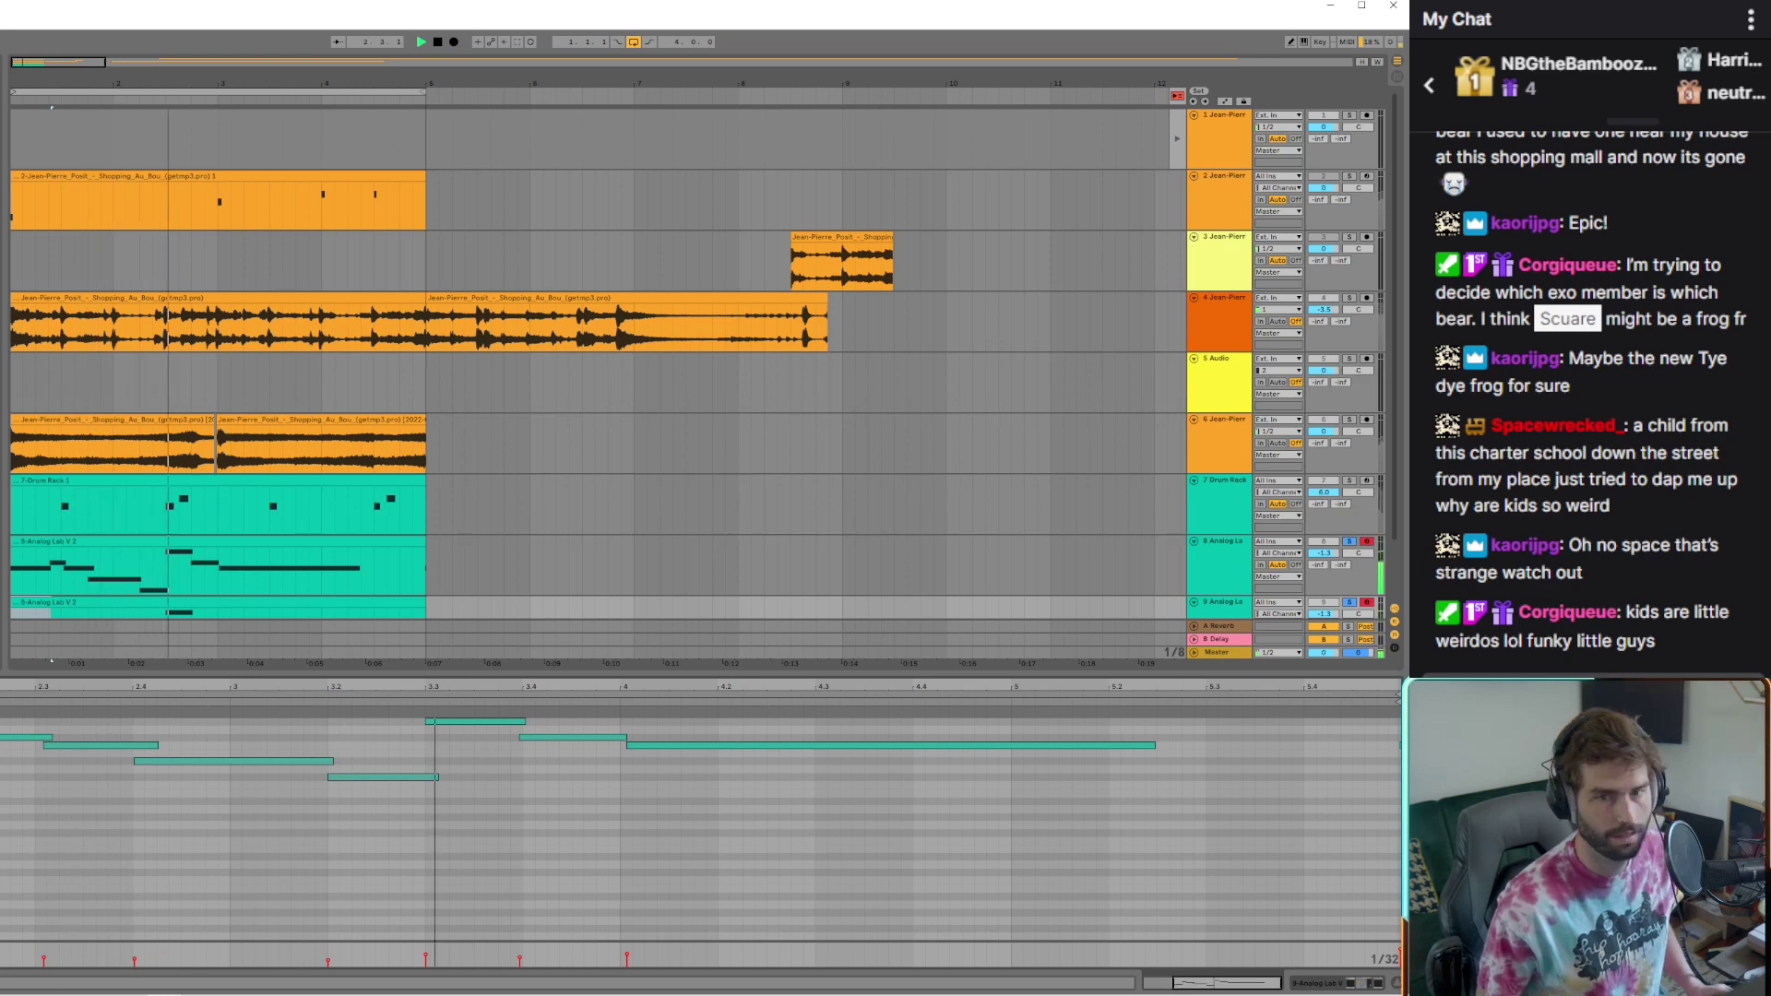
Lower the note starting at 2.4 in the track 9 melody clip by three semitones, auditioning it in the loop
click(237, 761)
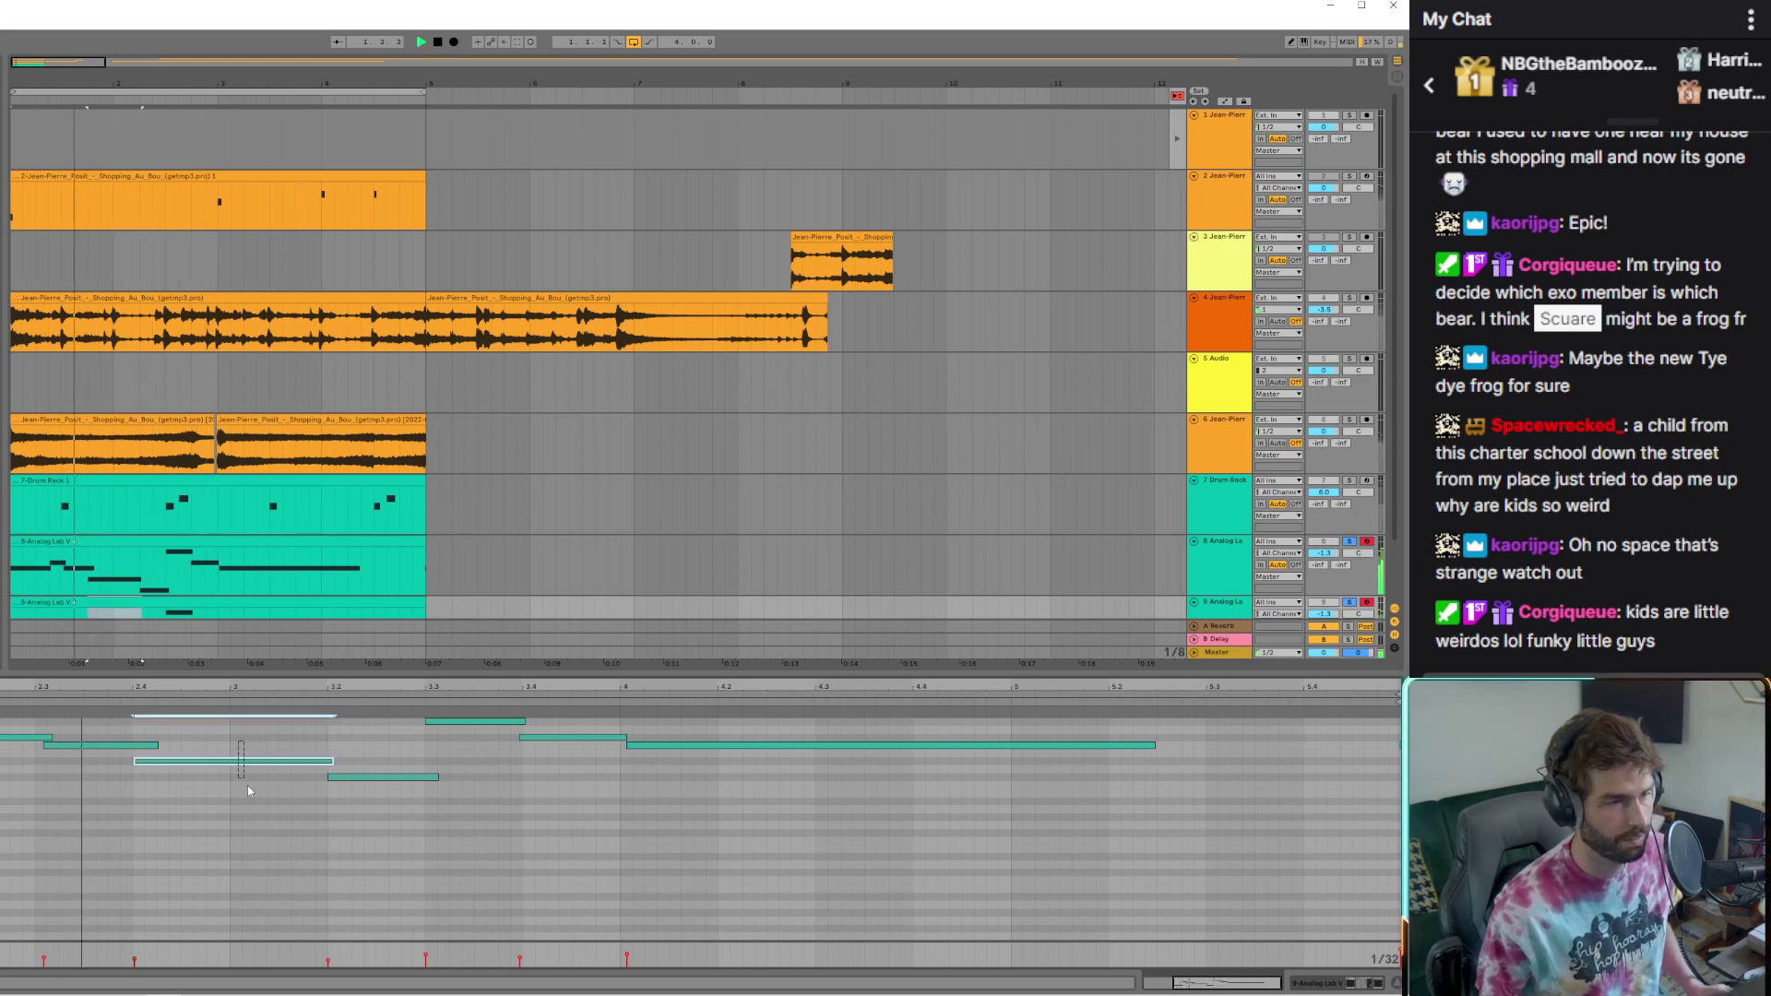
key(Down)
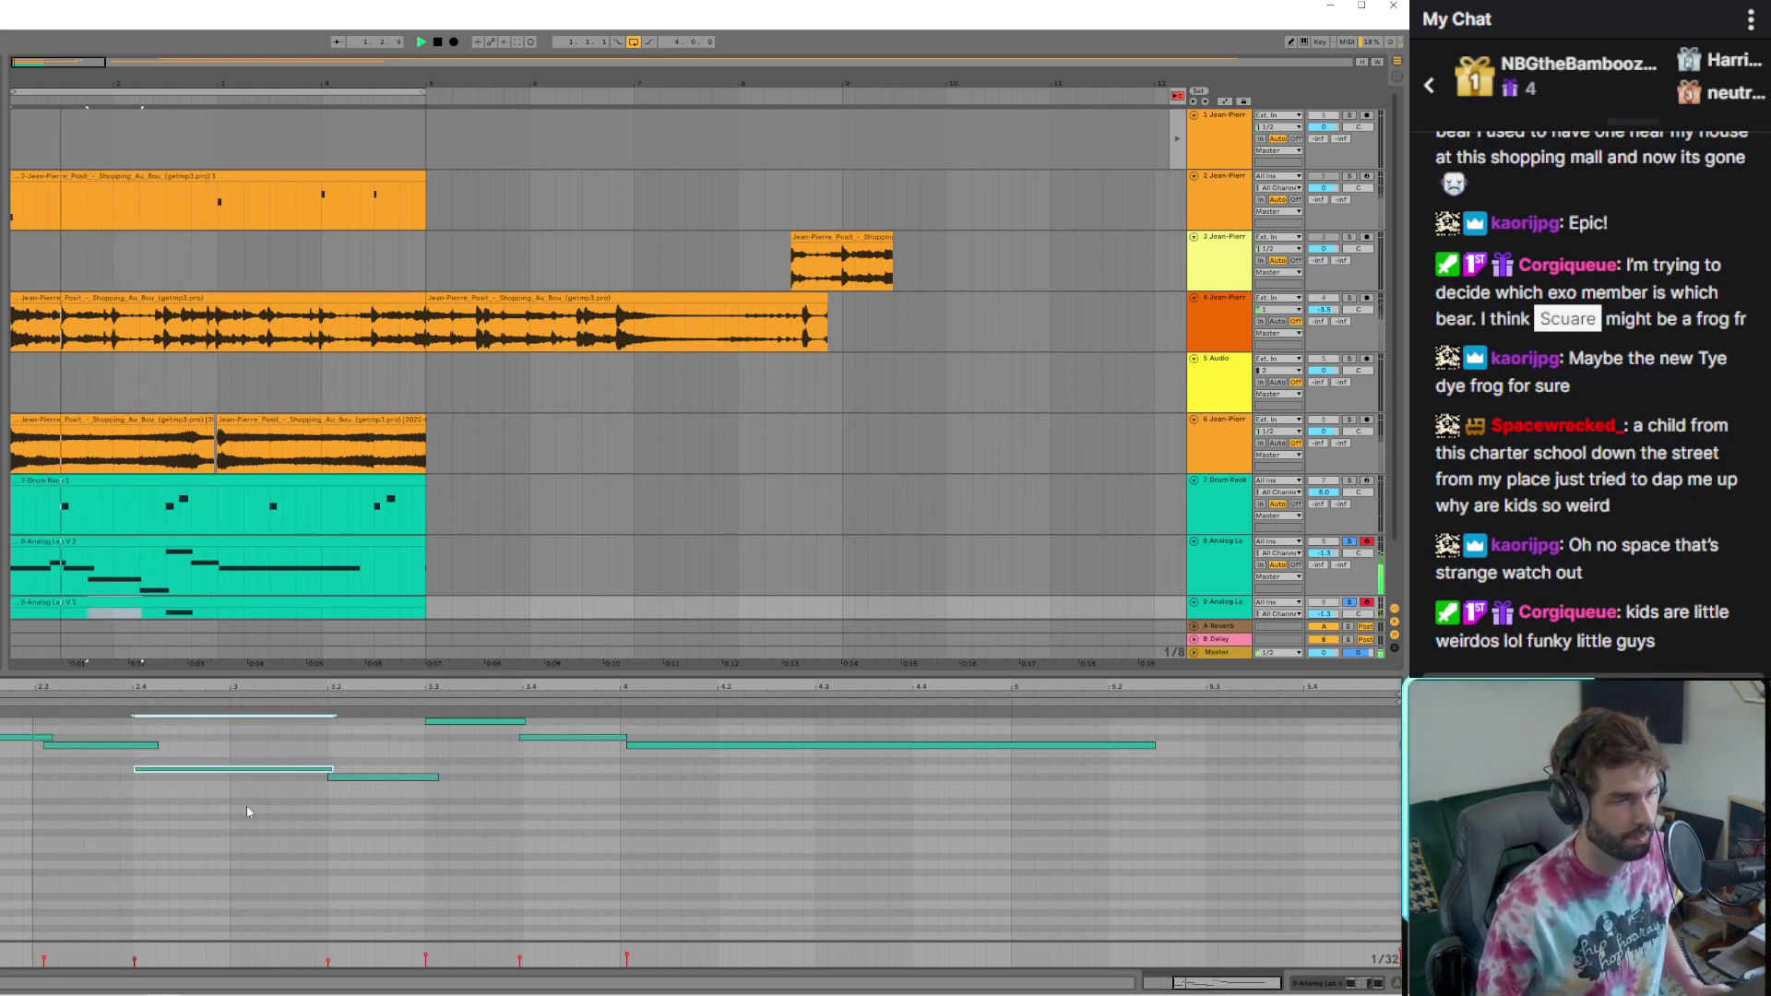
key(Down)
key(space)
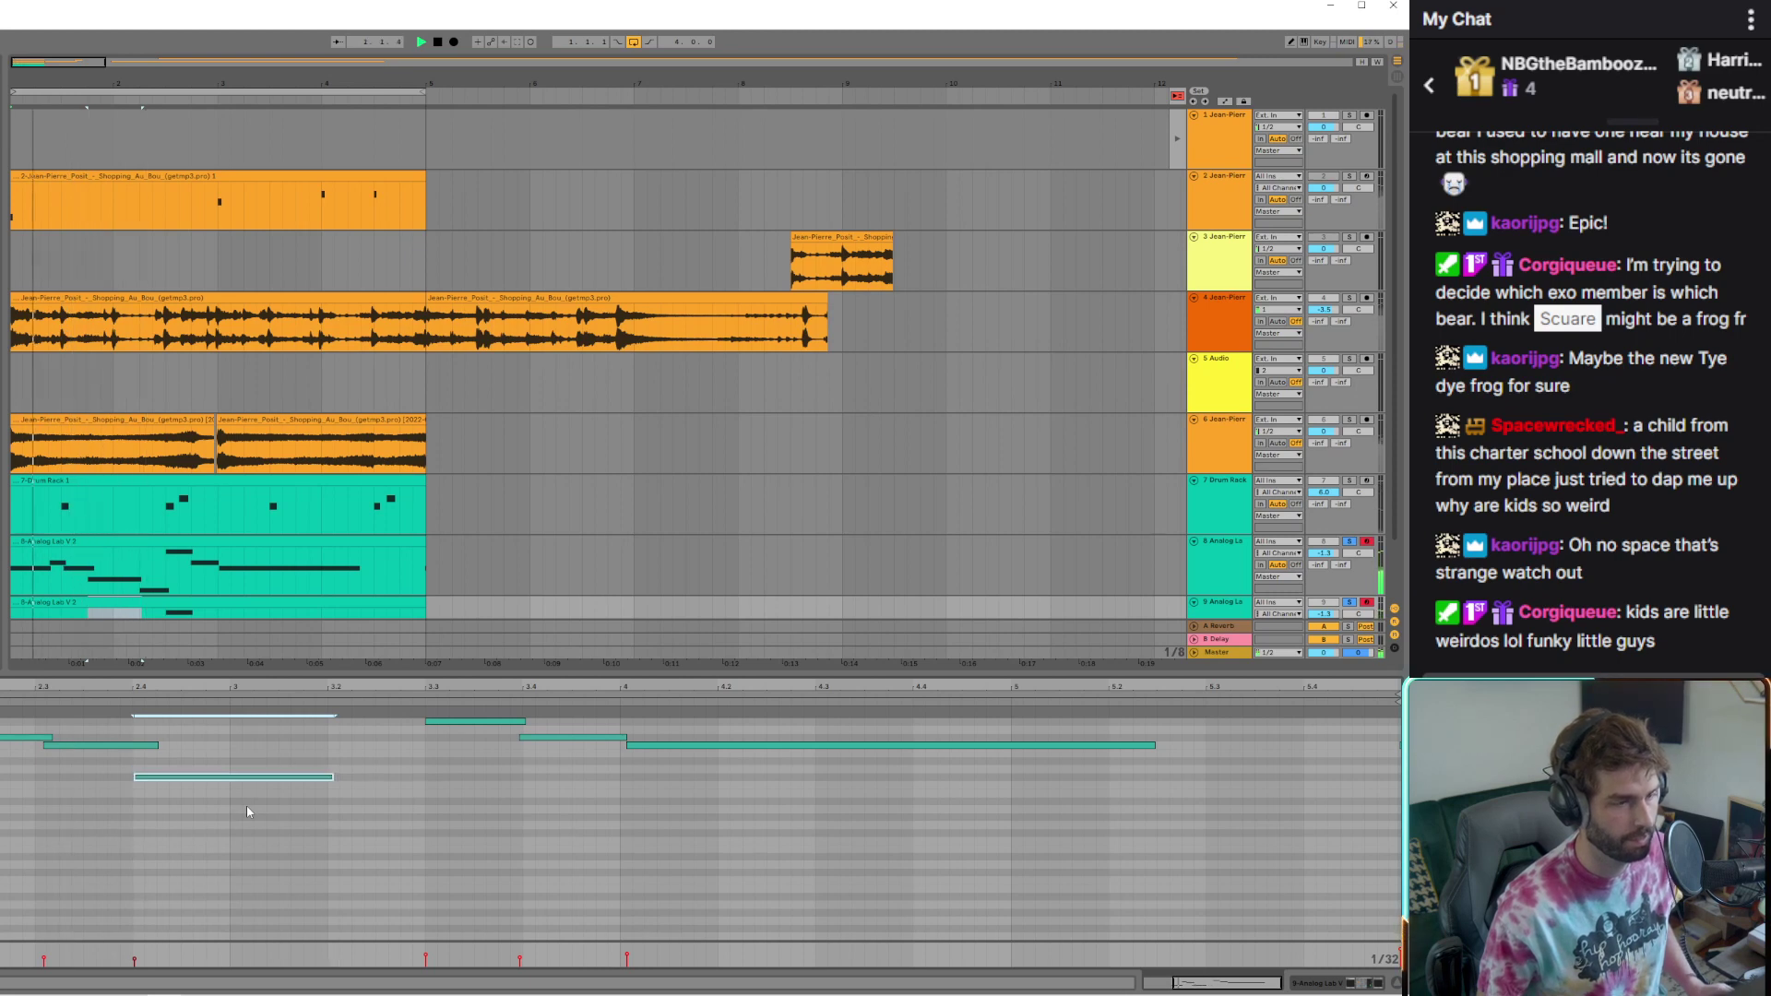
key(Down)
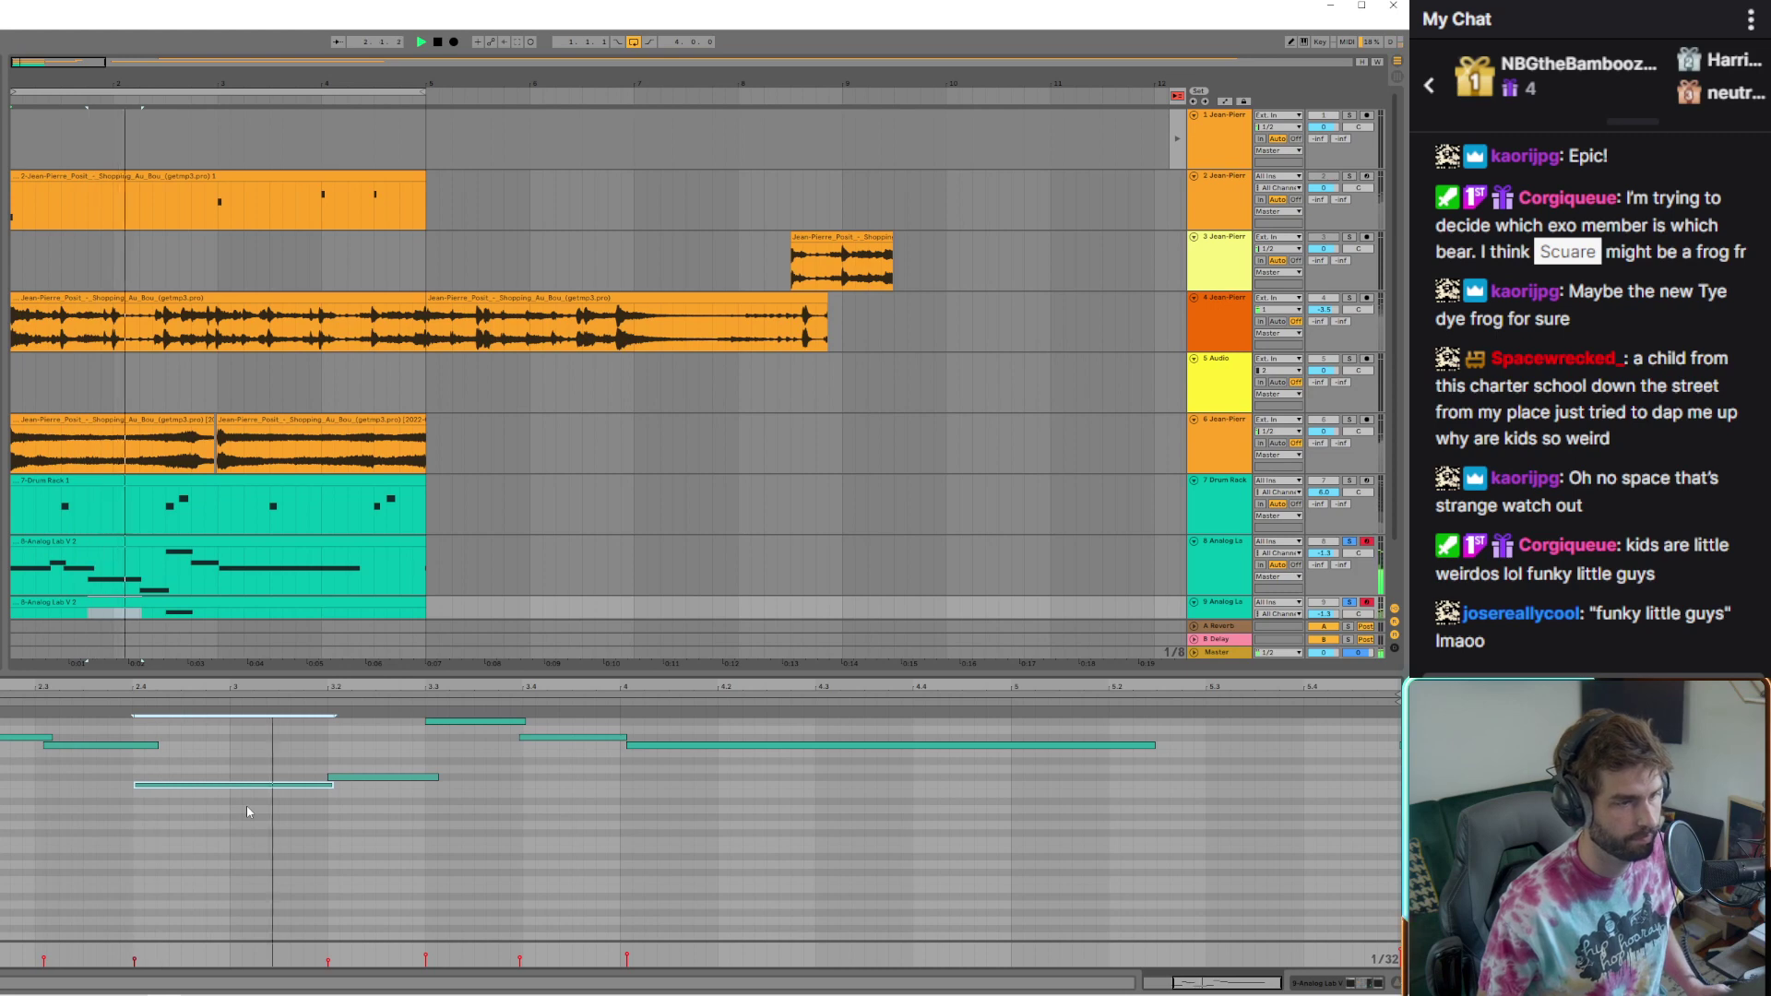
key(space)
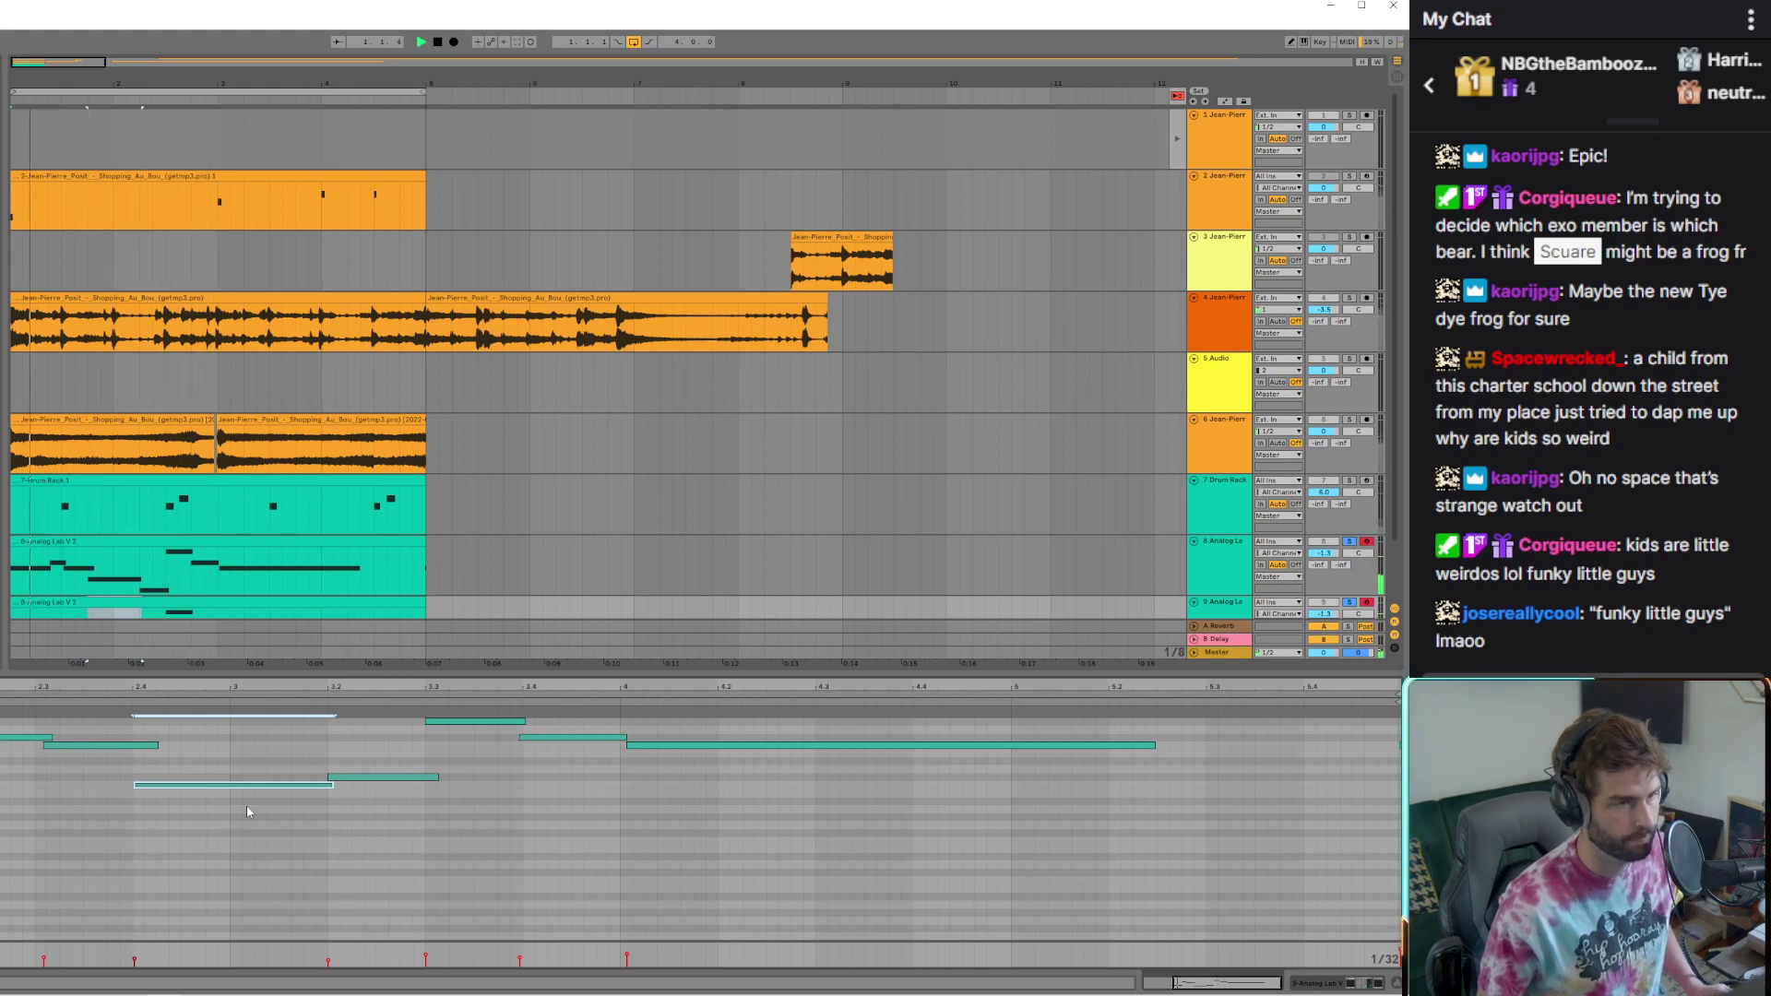
Unsolo both Analog Lab tracks, disarm track 8 and replay the loop with the full beat
scroll(561, 474, down, 2)
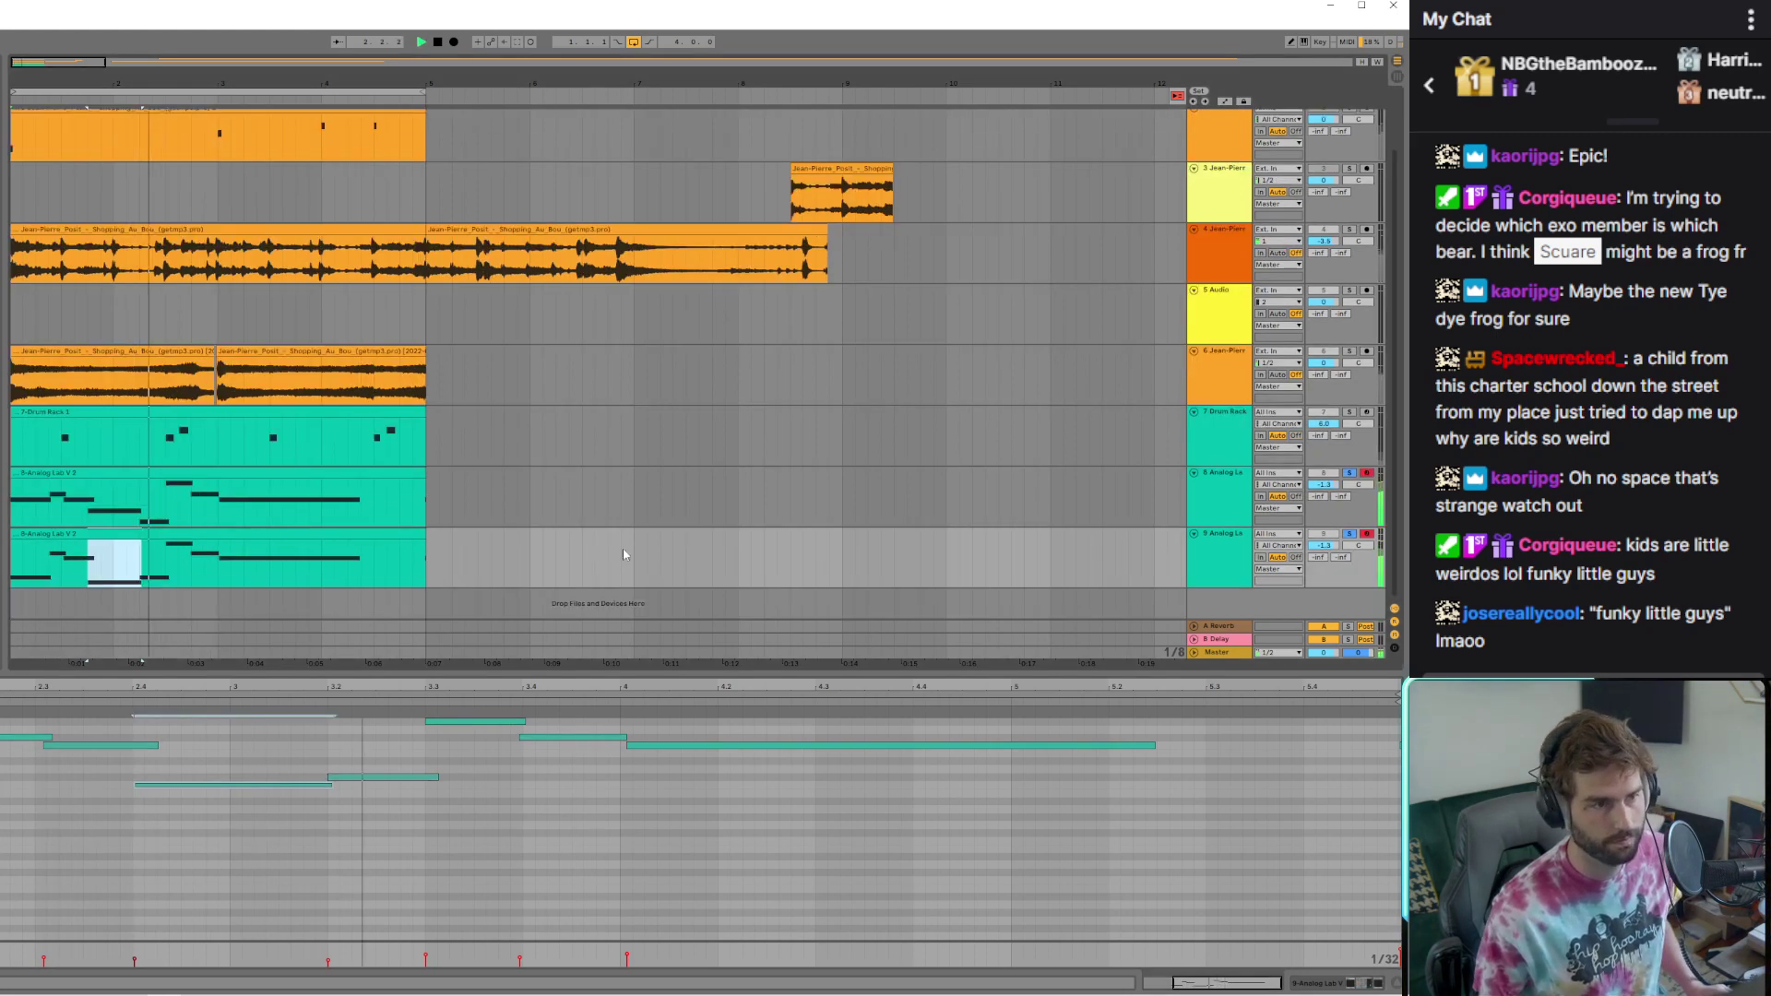
click(1365, 474)
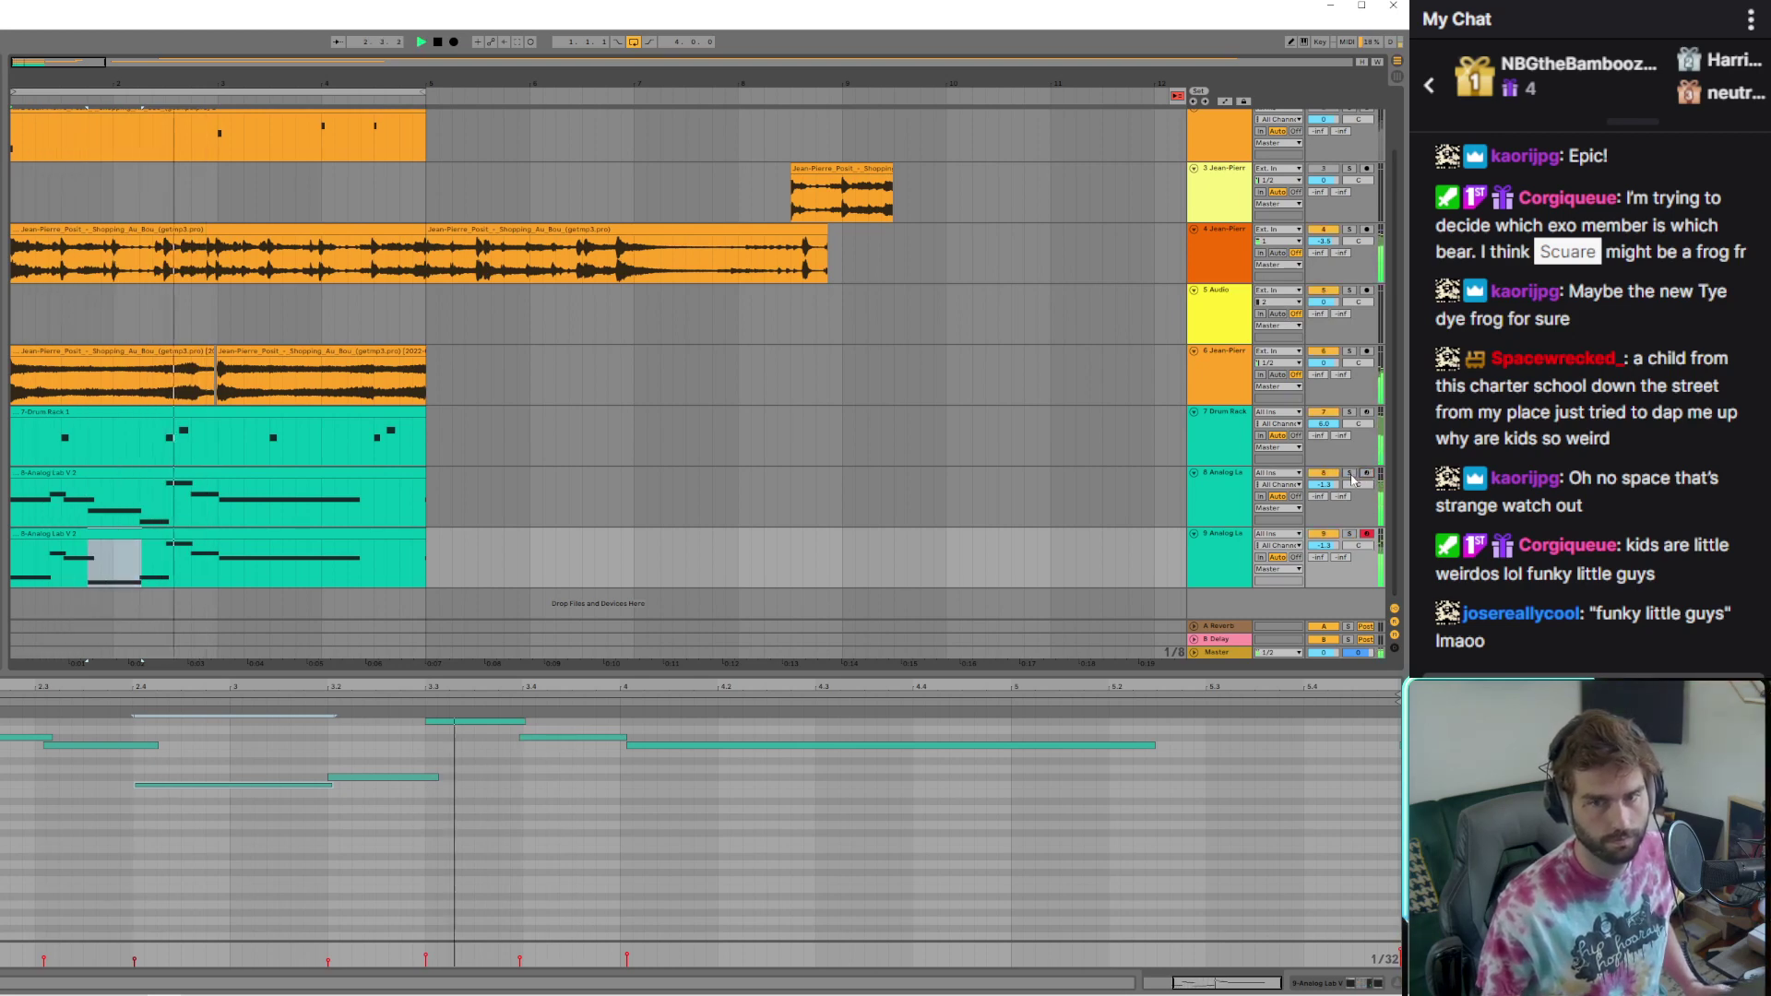
key(space)
key(space)
Compare the loop with the track 8 melody muted and unmuted
click(1335, 474)
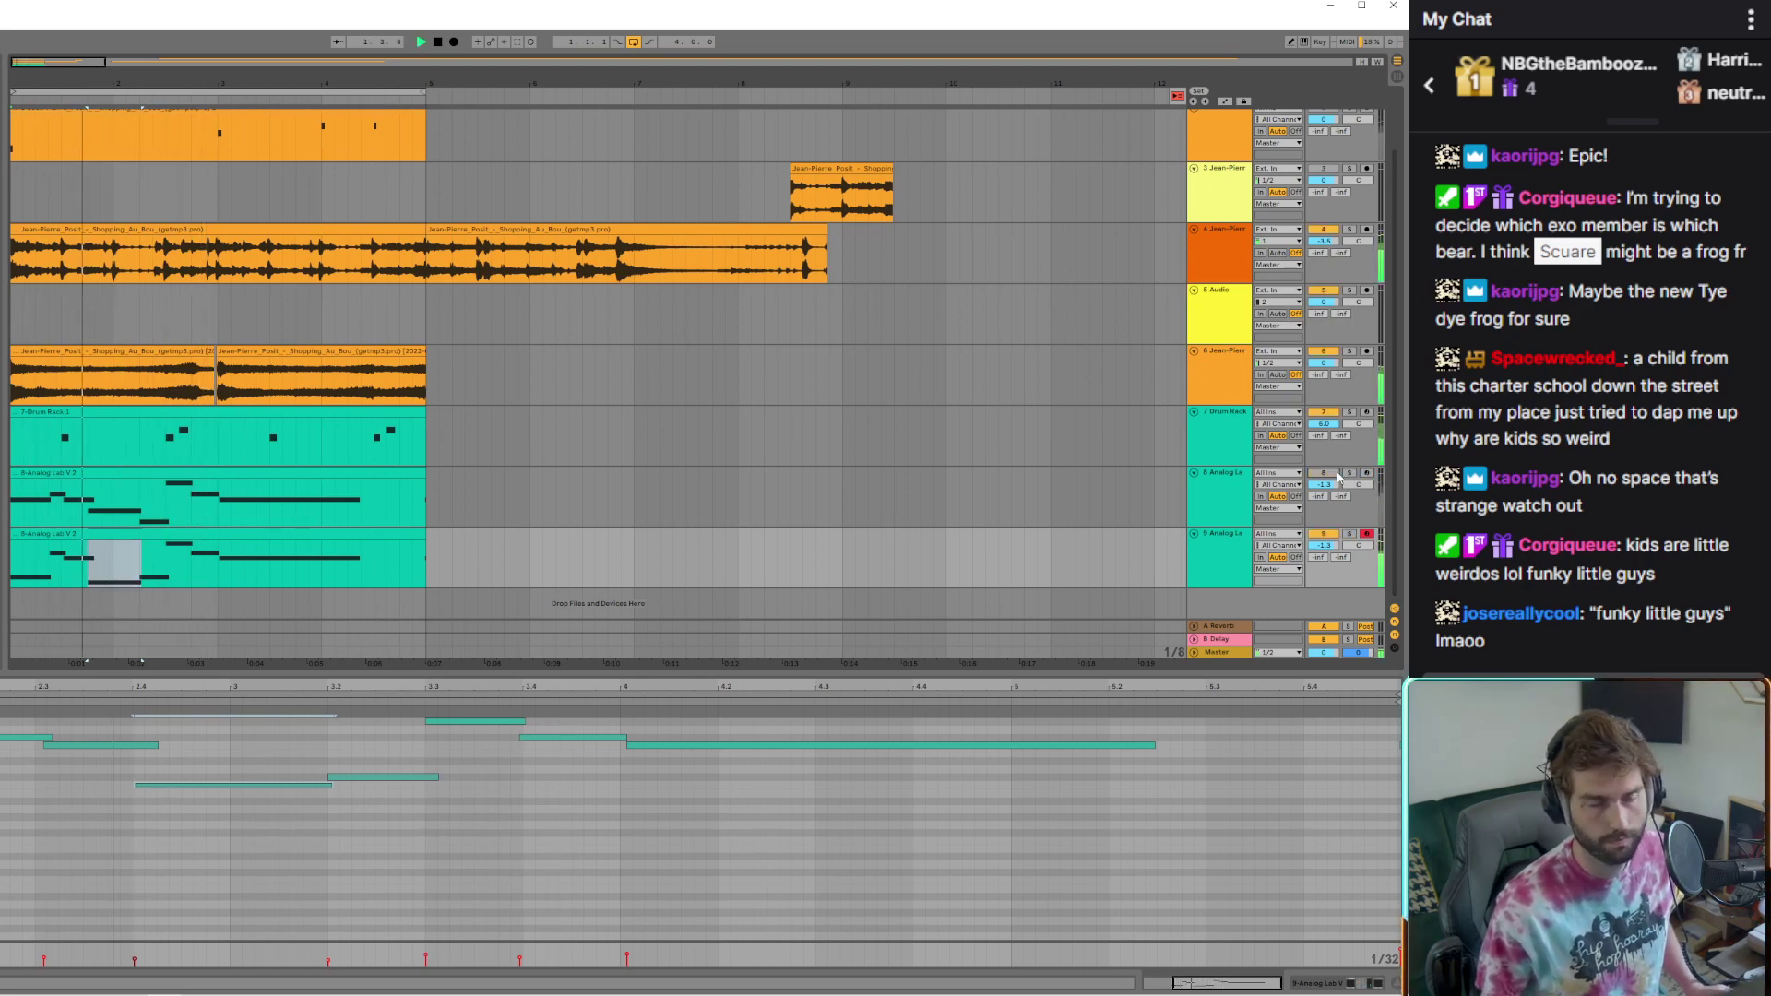
click(1338, 475)
key(space)
key(space)
Inspect the track 8 melody clip while playing from its opening note, and return to the track 9 clip
click(136, 471)
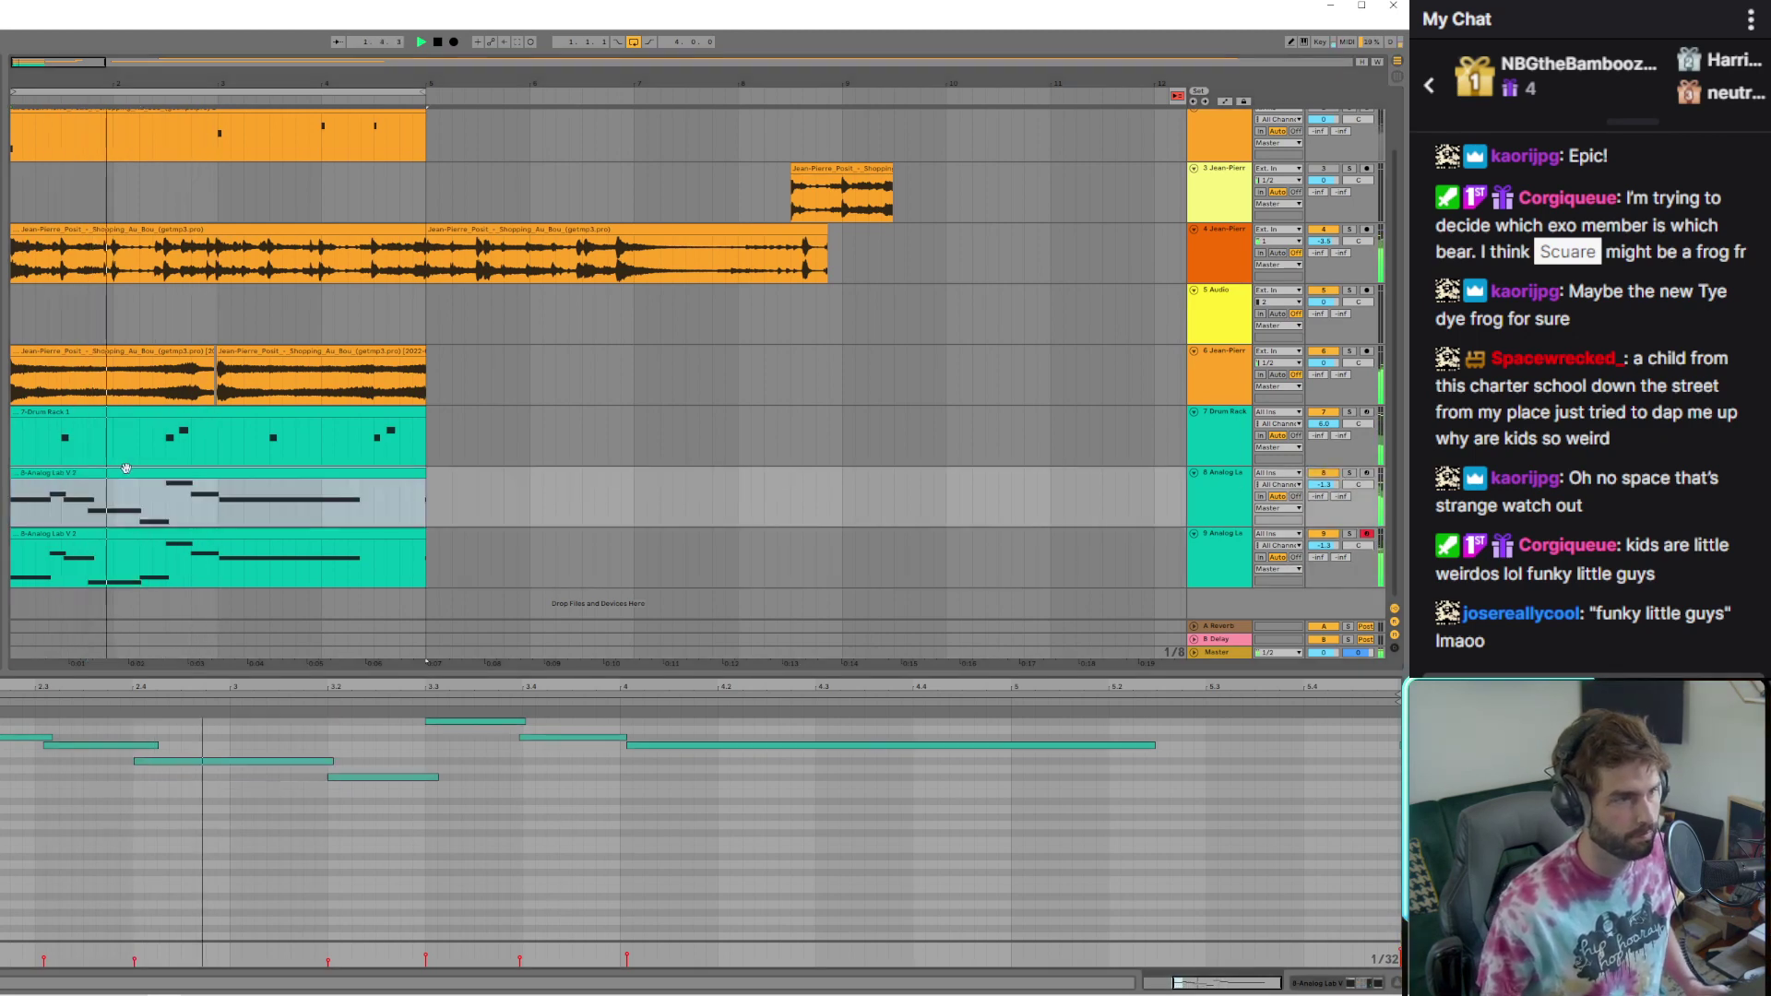
key(space)
key(space)
click(0, 745)
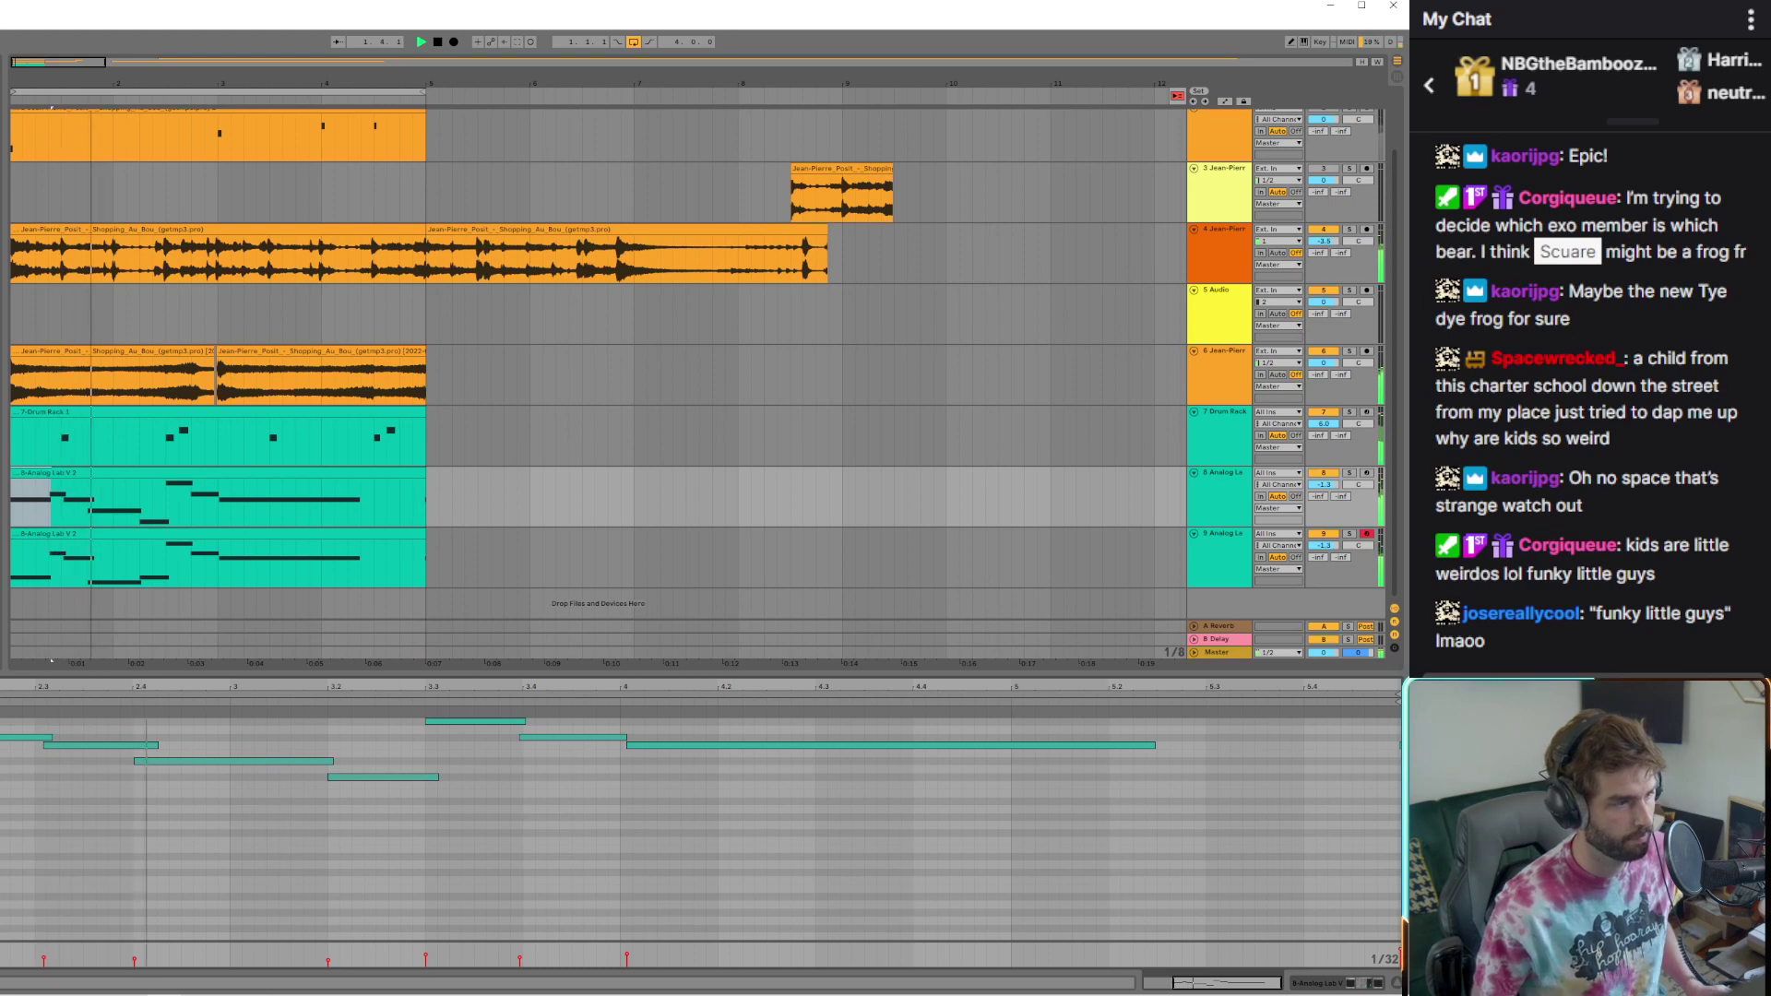
key(space)
key(space)
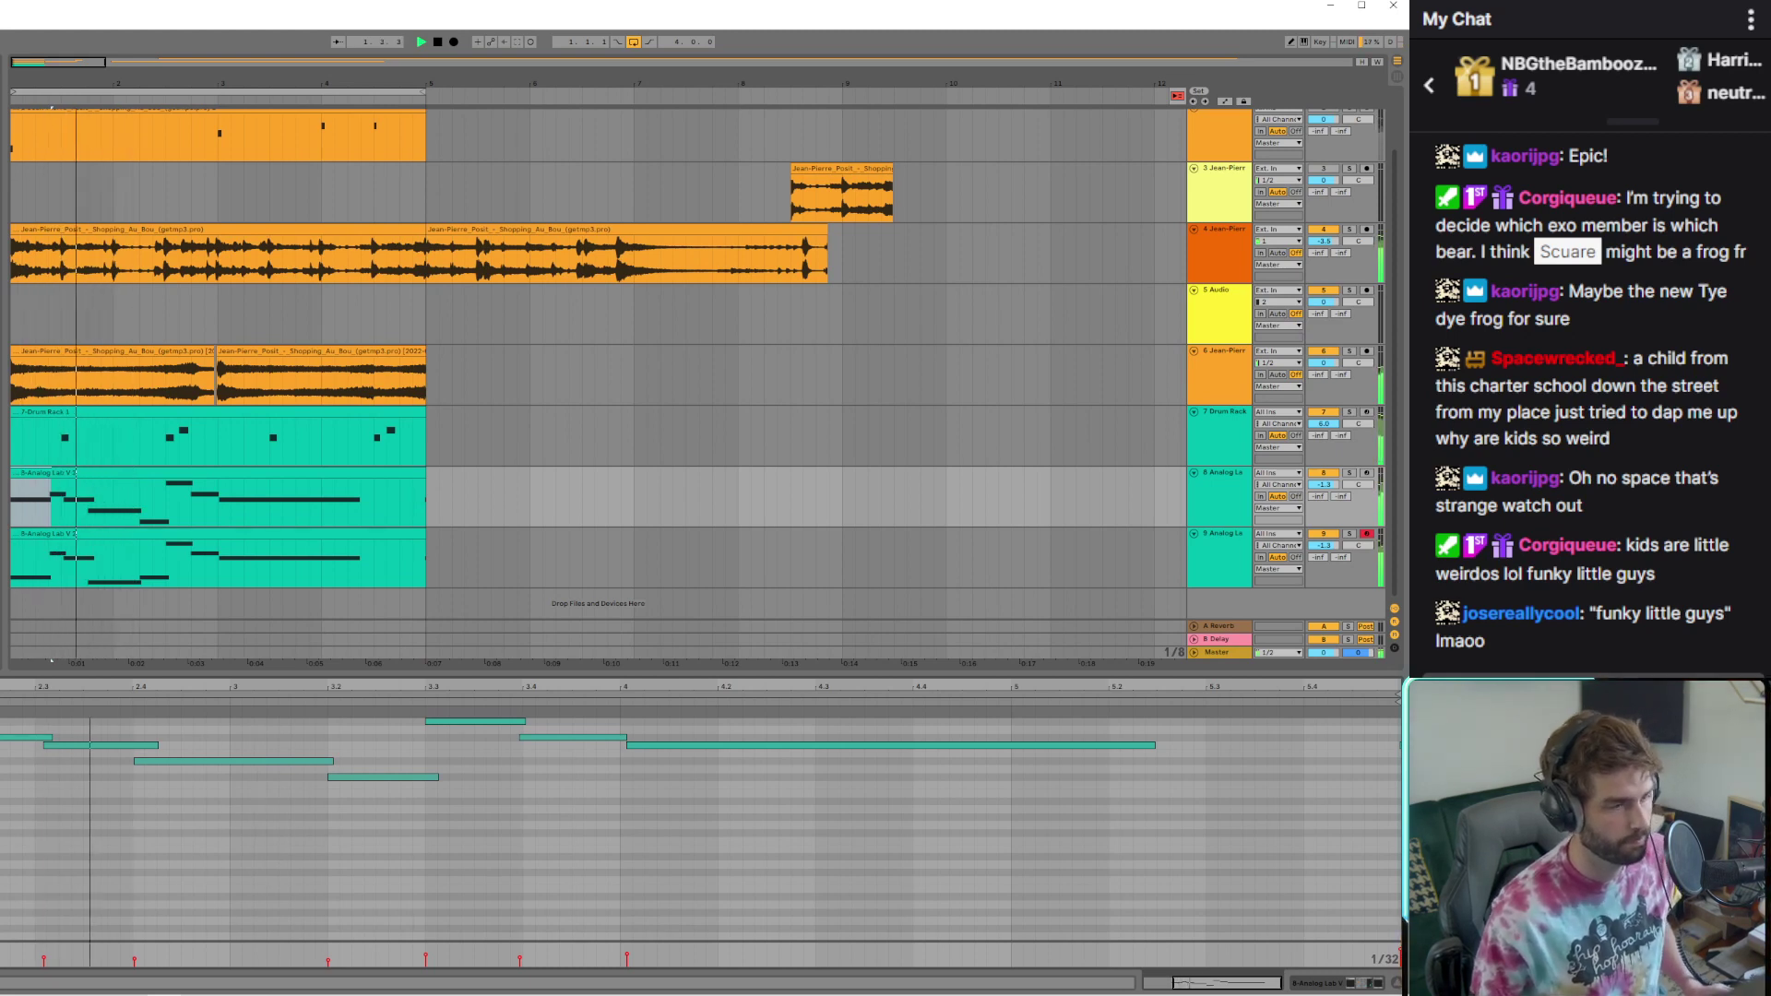
click(108, 535)
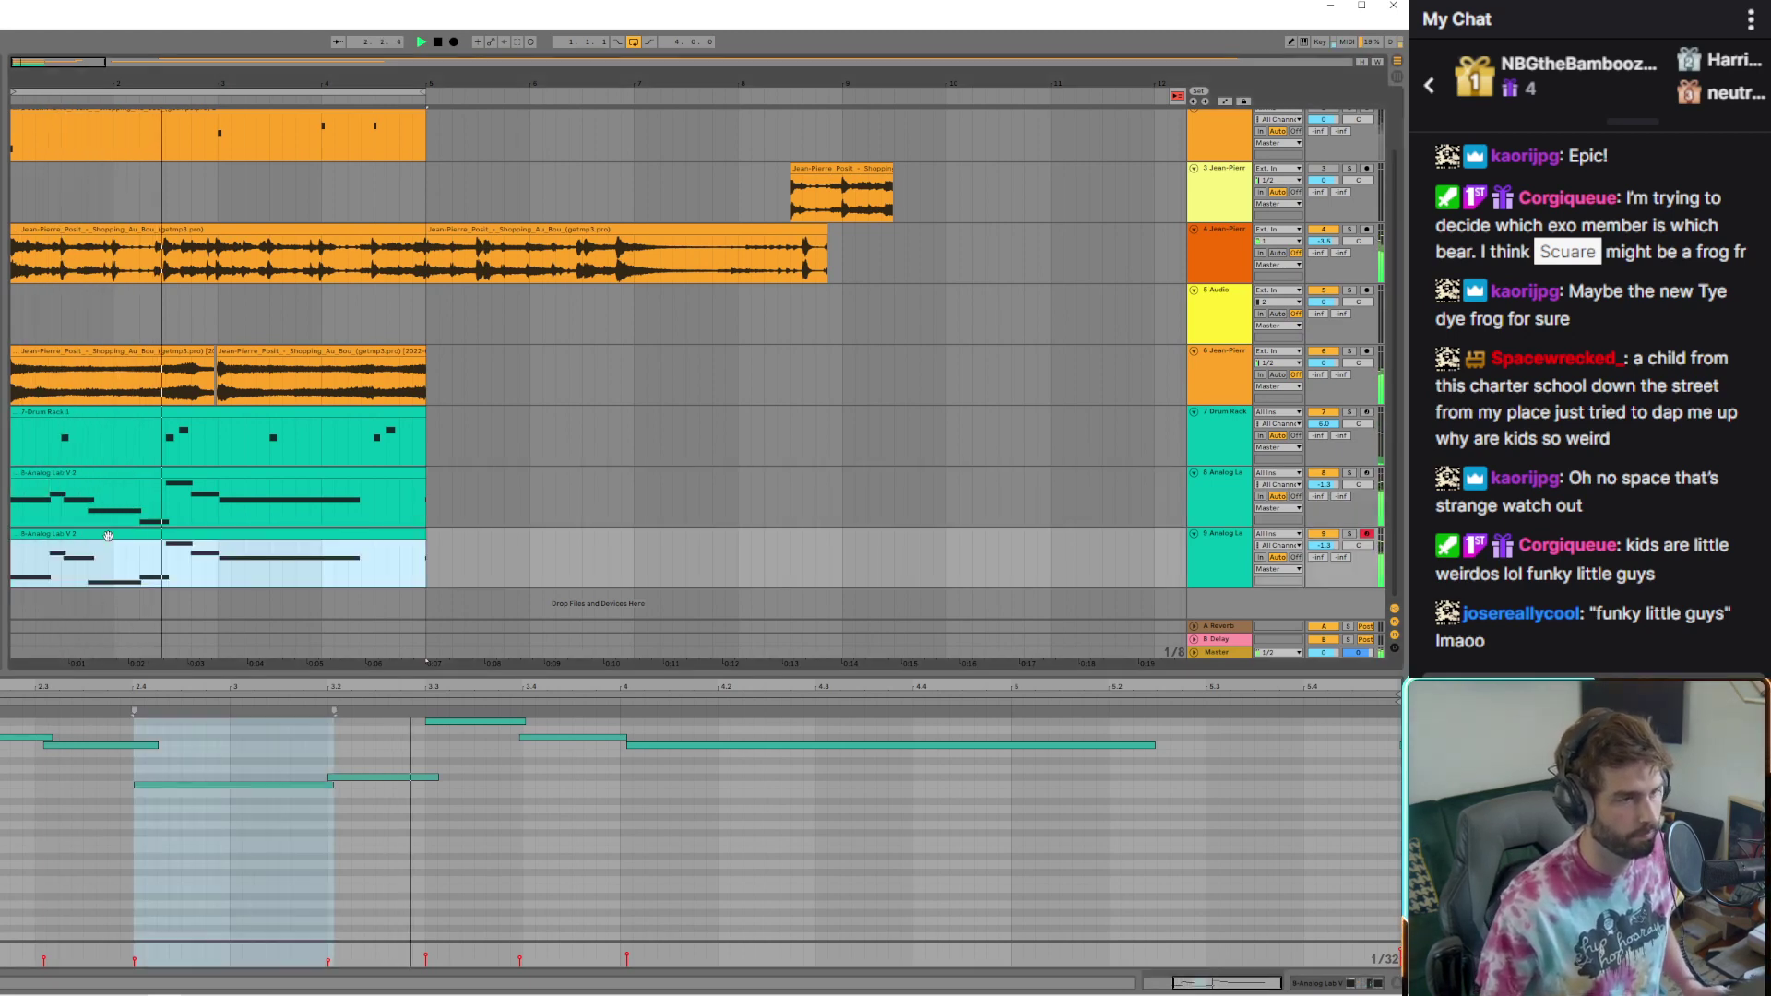
Replay the loop, switch track 9's Analog Lab V to the 1 Osc Triangle preset, and lower the track's volume
click(10, 824)
key(space)
key(space)
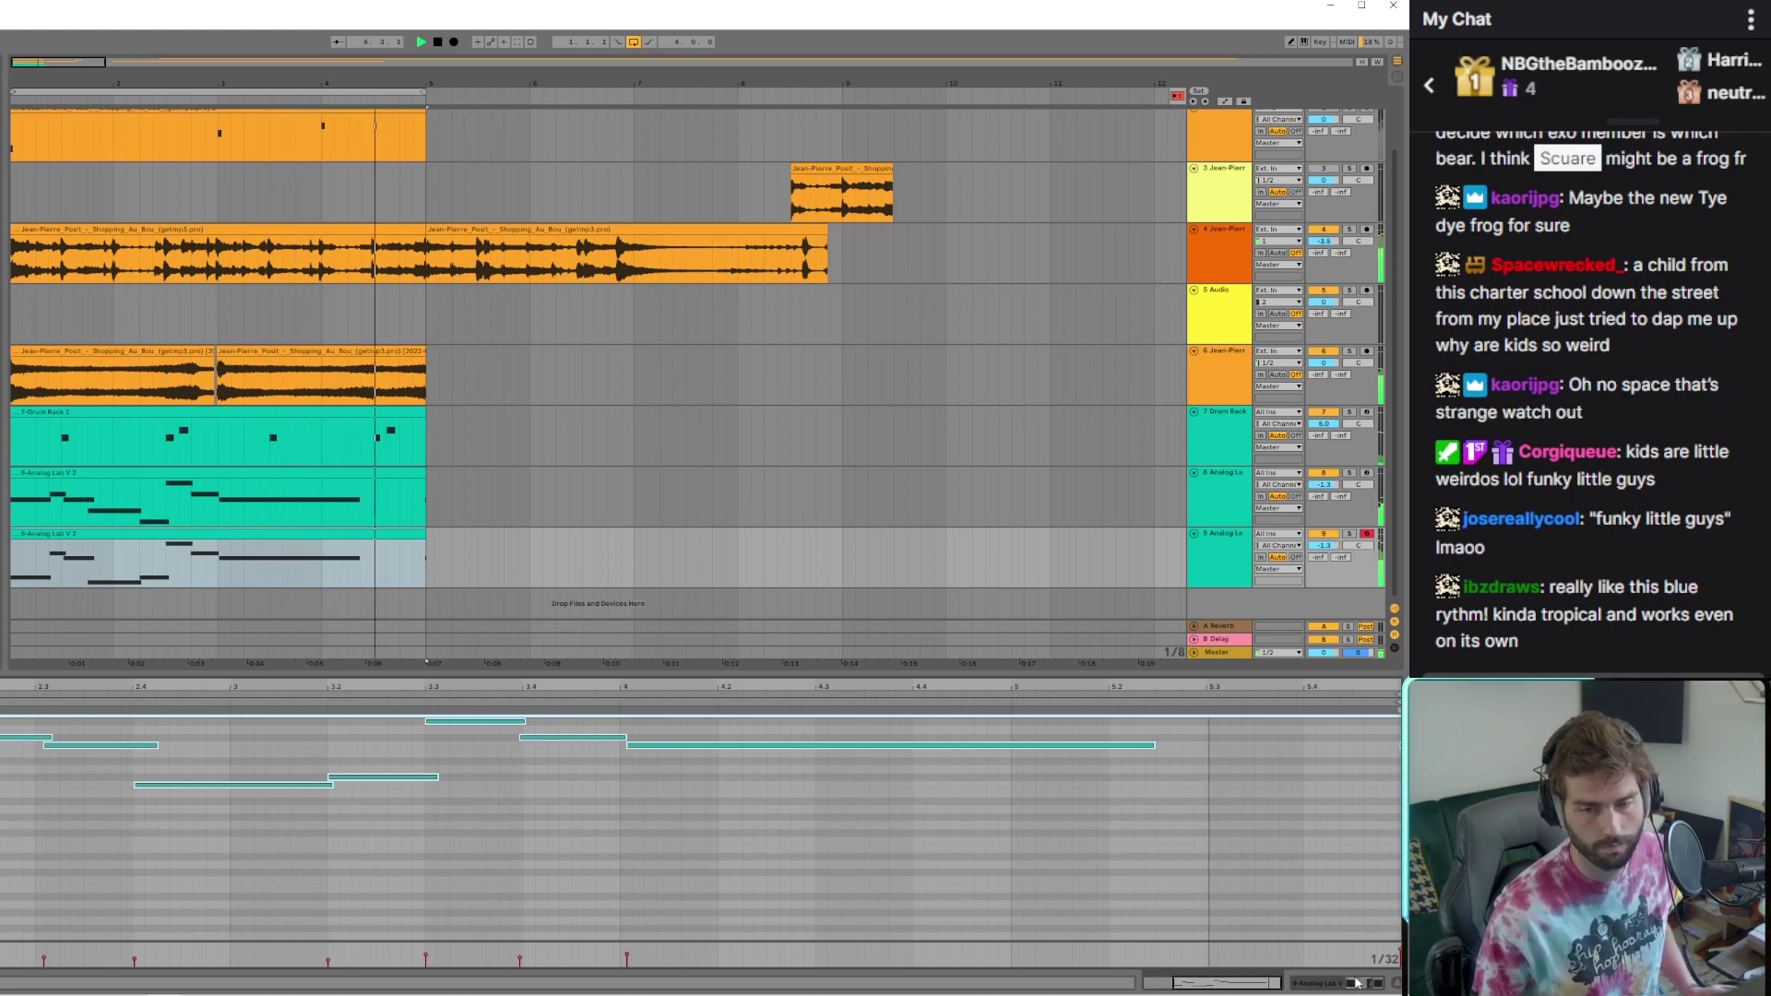
key(shift+Tab)
key(ctrl+alt+p)
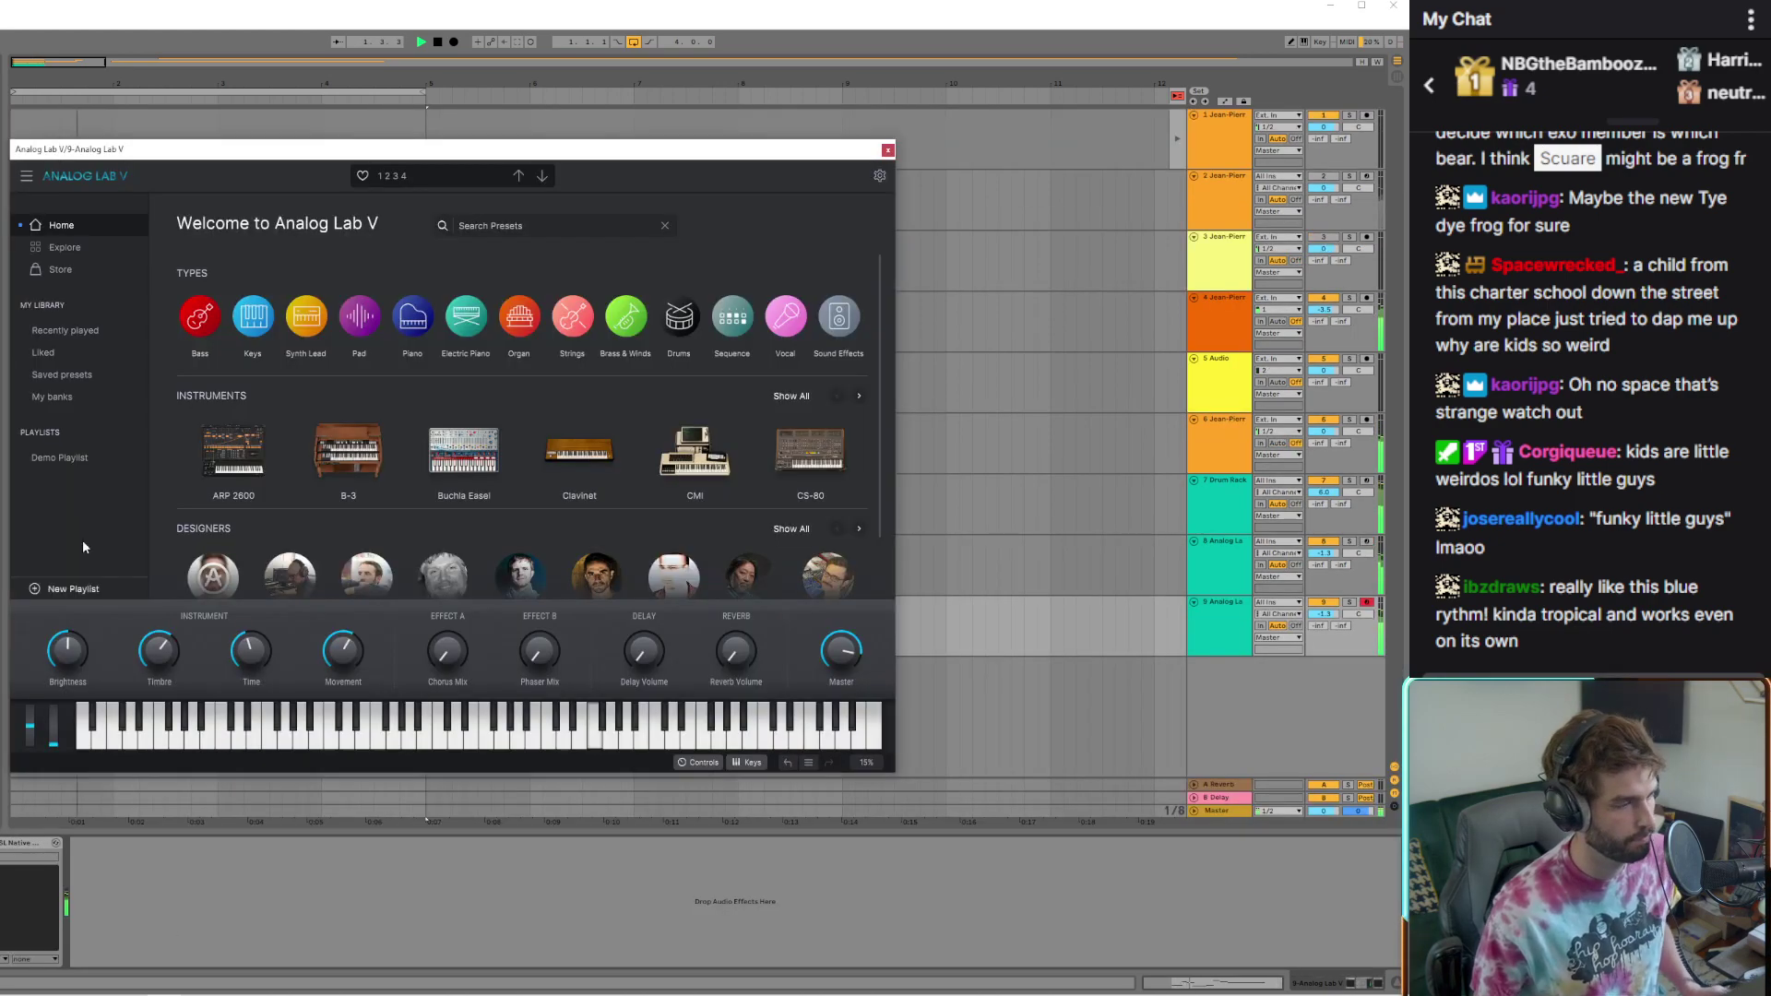
click(542, 176)
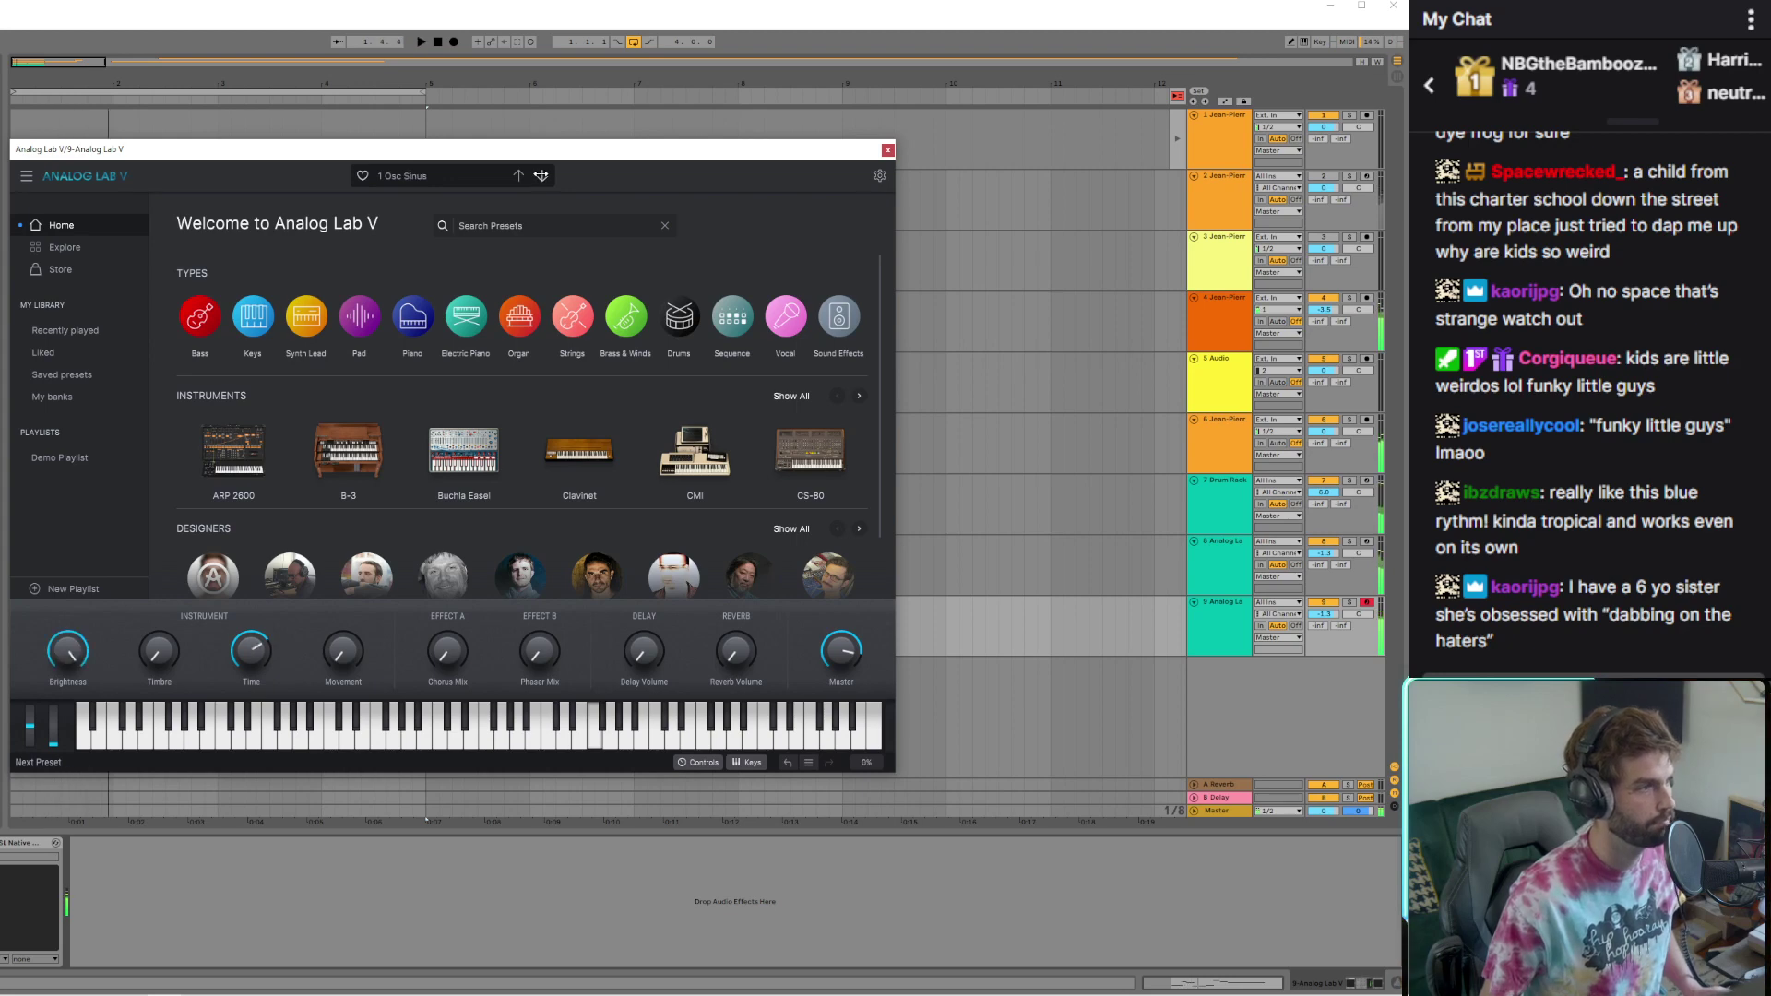
drag(1326, 615, 1327, 626)
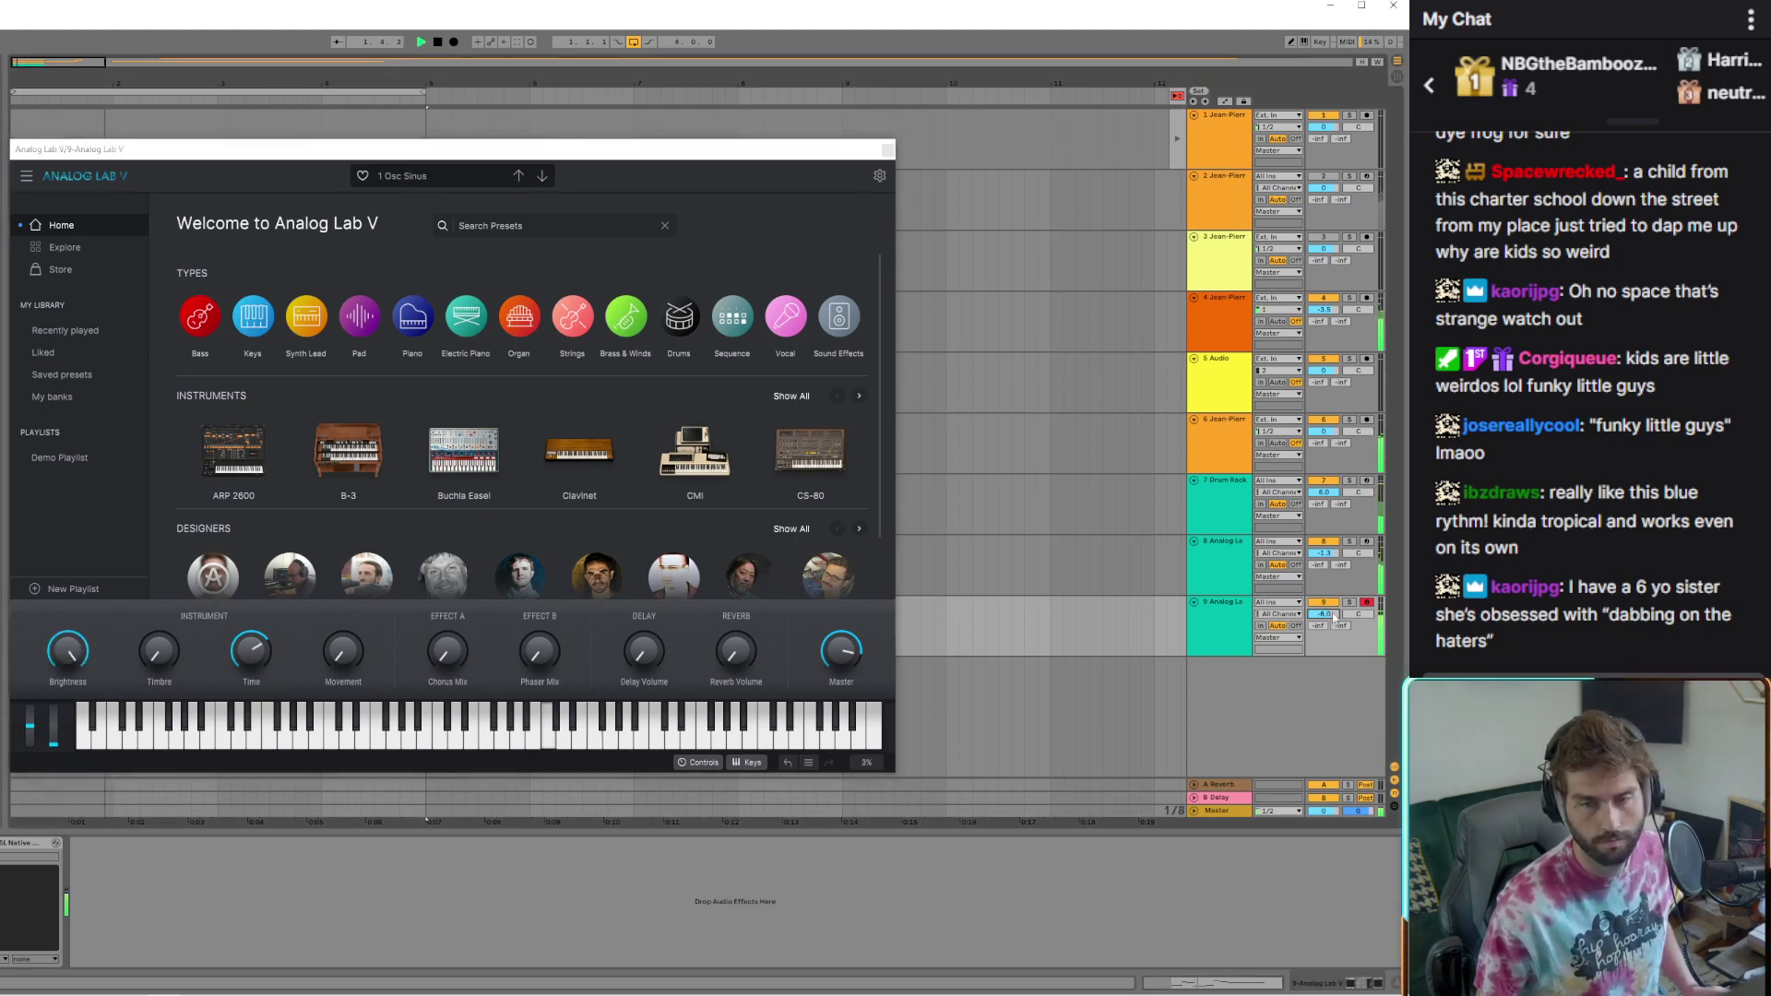
click(544, 176)
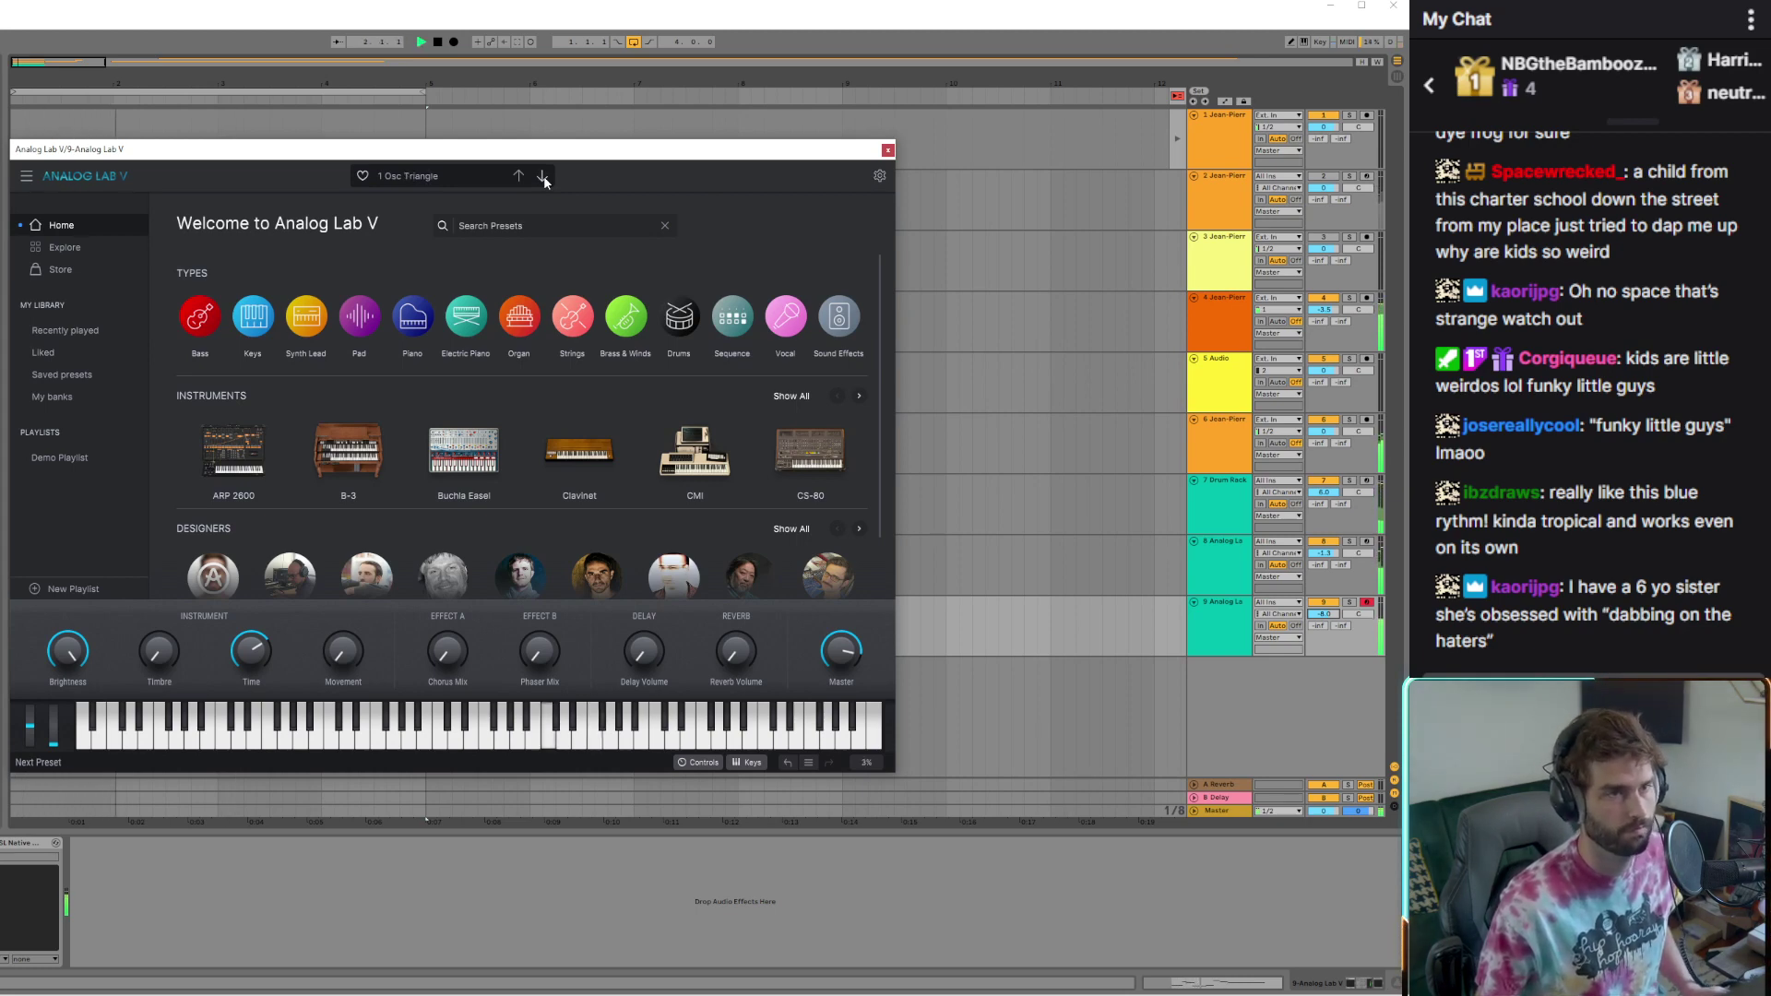
click(887, 152)
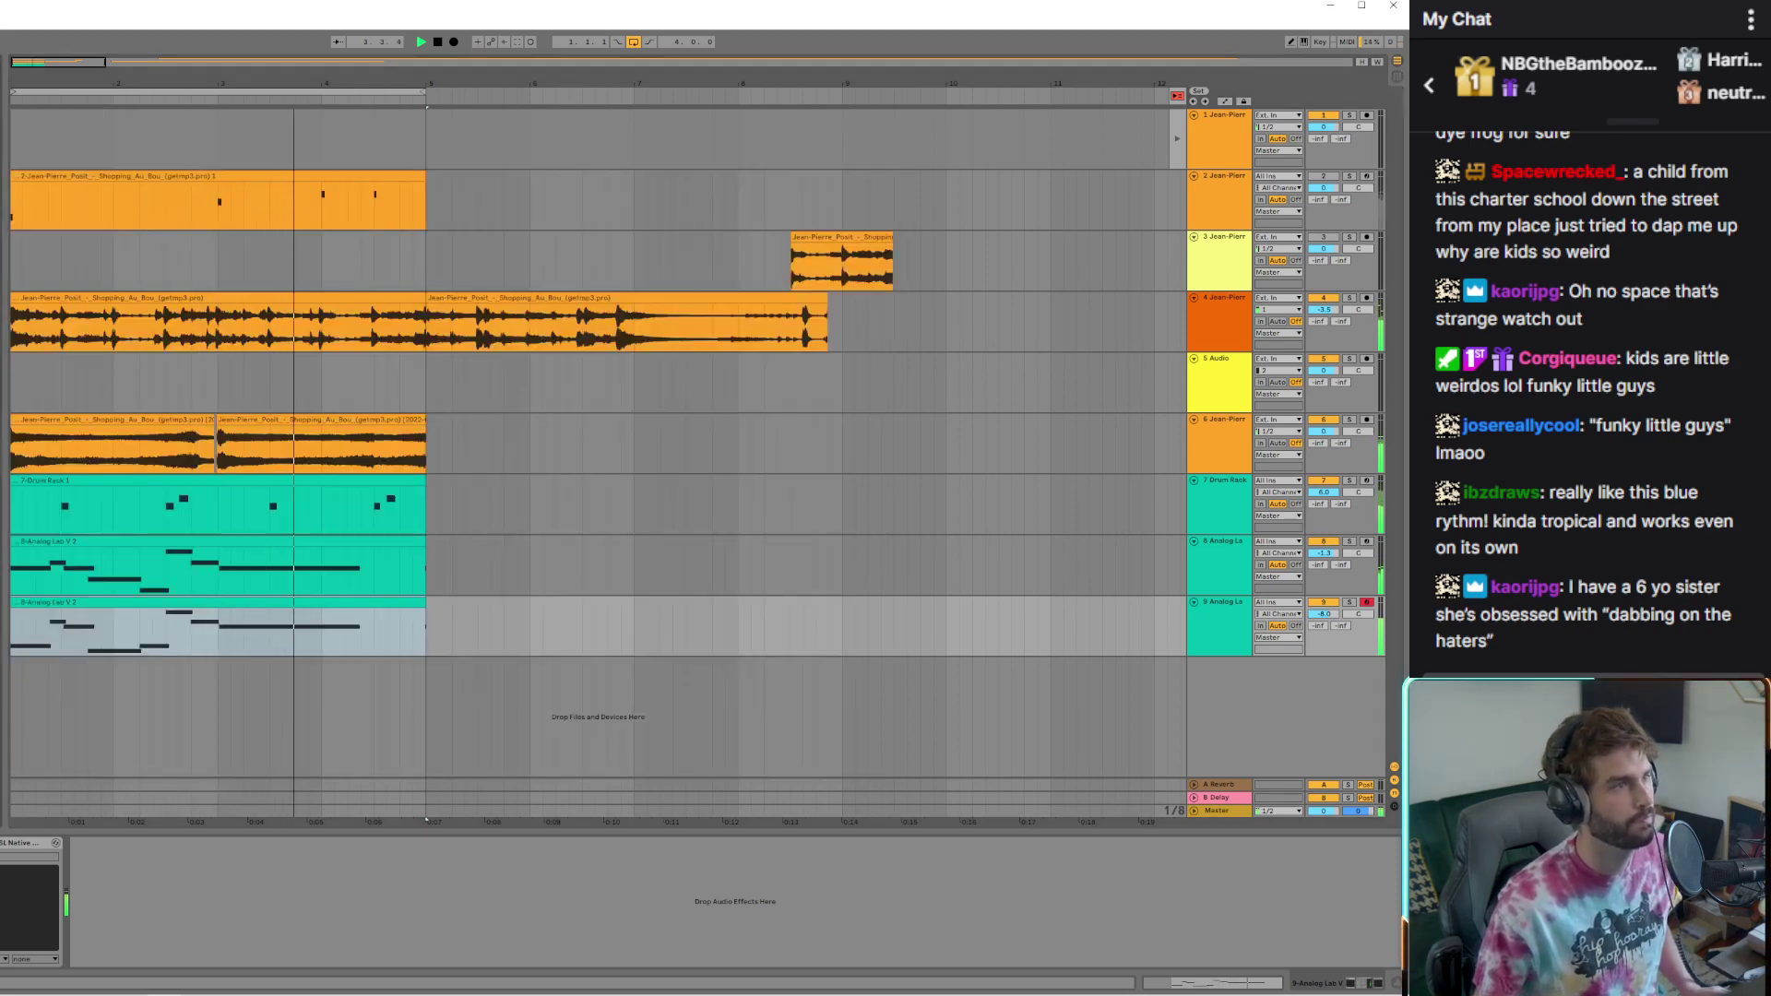
Add Doubler4 Stereo and ValhallaVintageVerb to track 9, setting the reverb's mix to 26% and BassMult to 0.25X
key(Return)
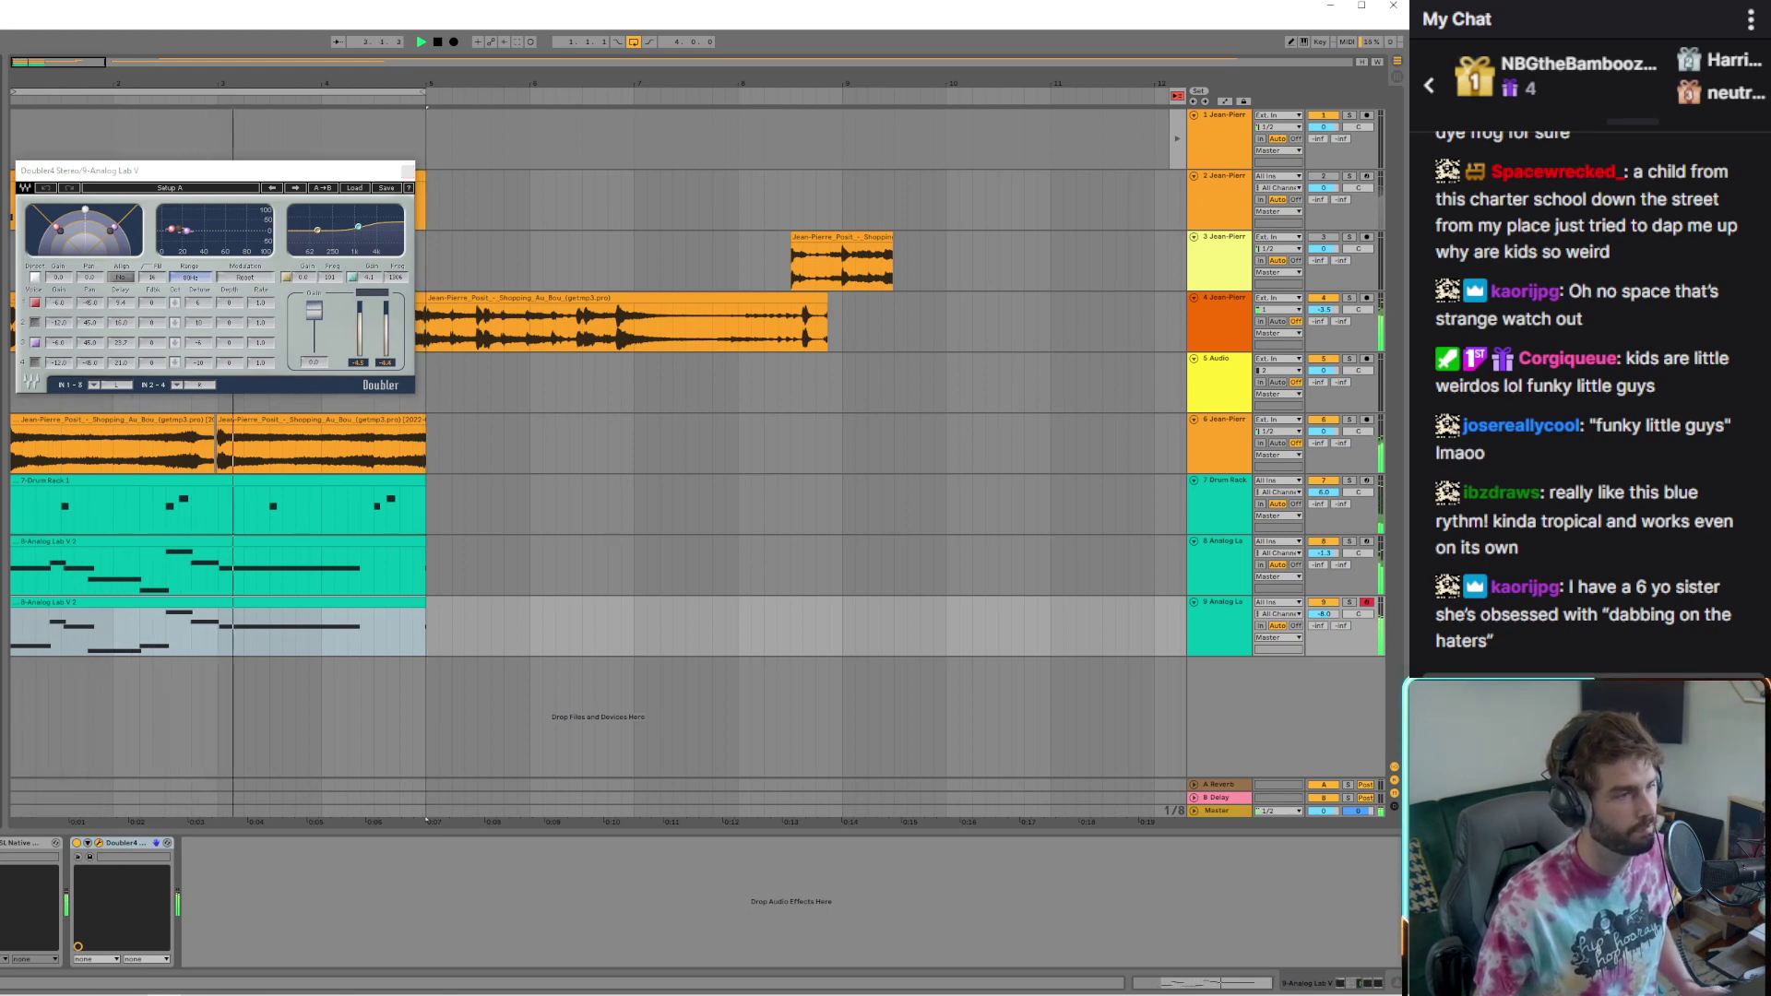
key(Return)
drag(81, 322, 81, 445)
drag(347, 404, 363, 536)
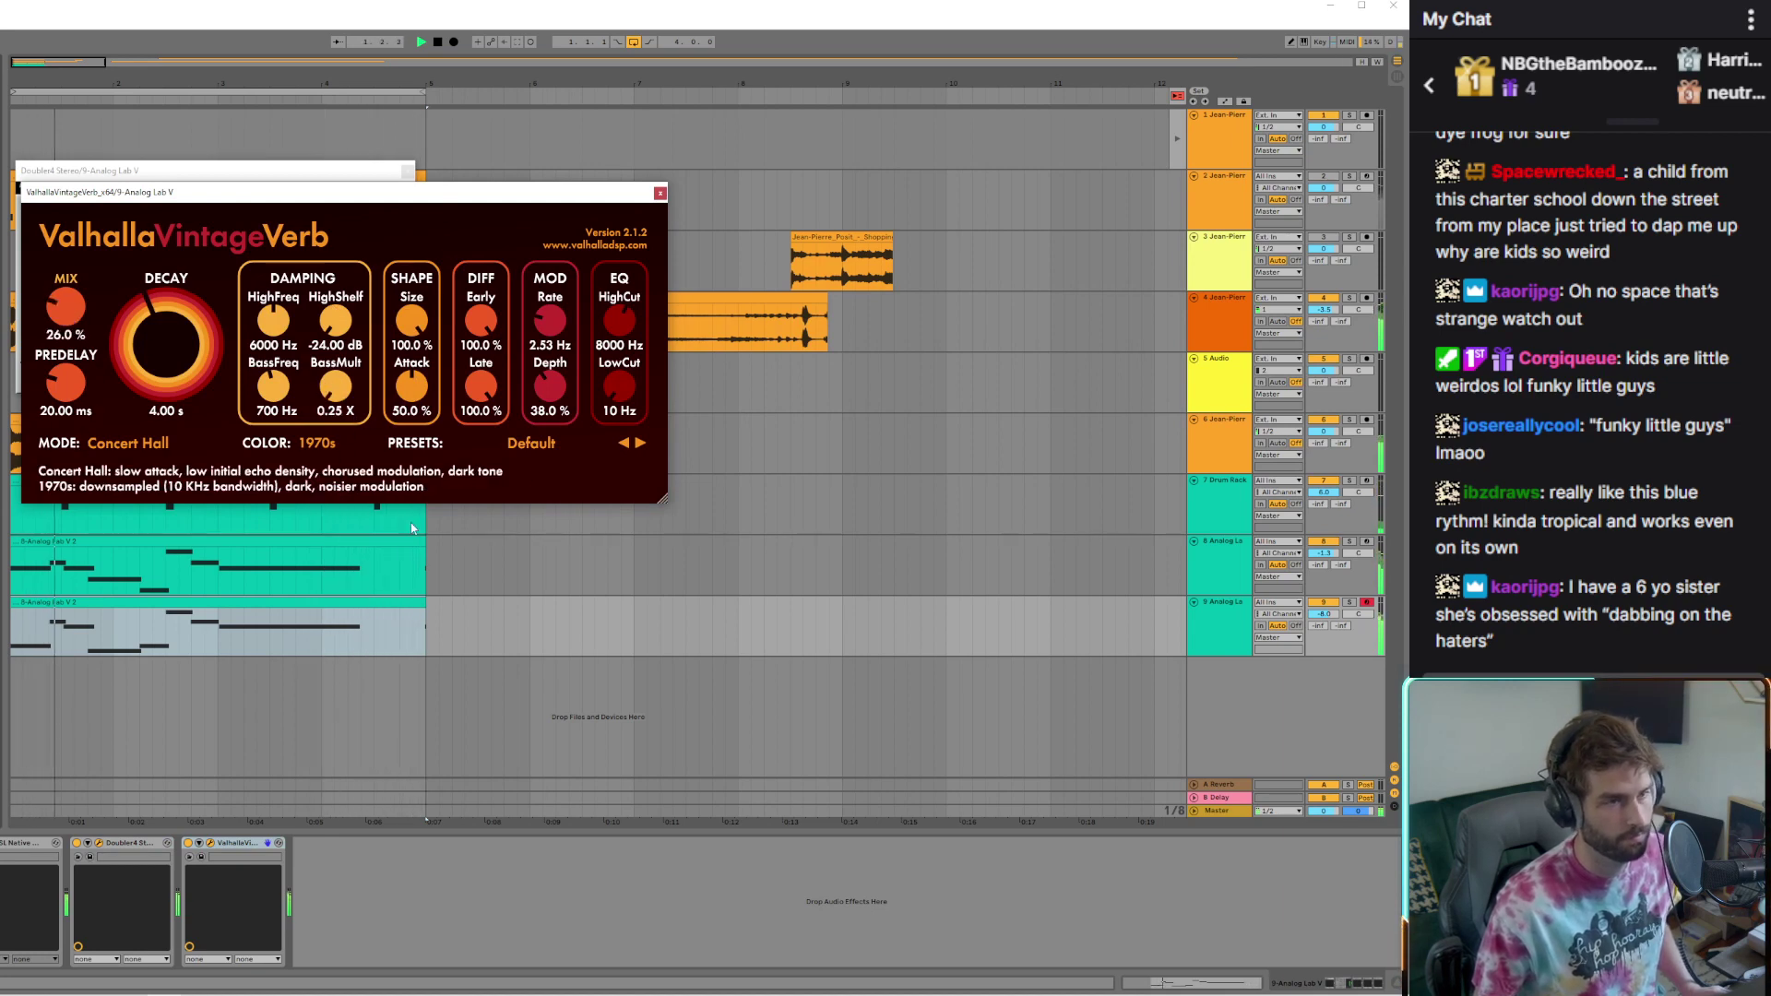
Set track 9's reverb to a 470 Hz LowCut and 42.4% mix, and lower the track's volume
drag(629, 395, 633, 338)
drag(76, 314, 77, 287)
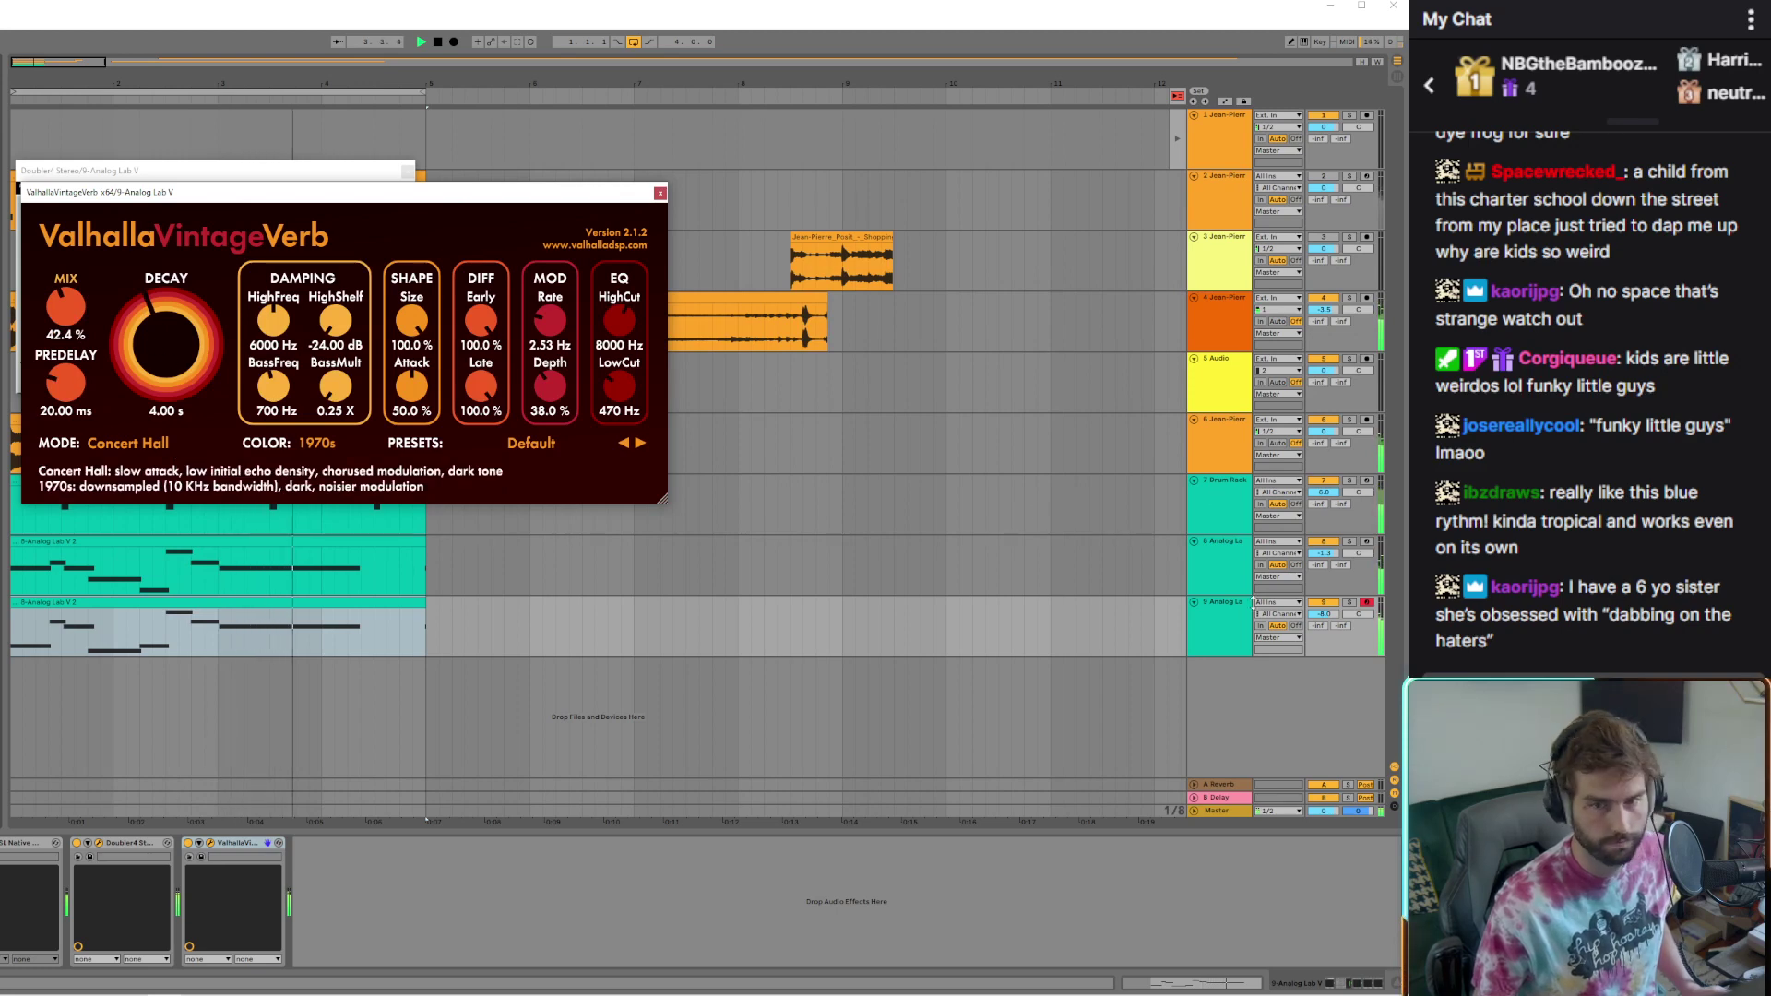
drag(1317, 615, 1317, 632)
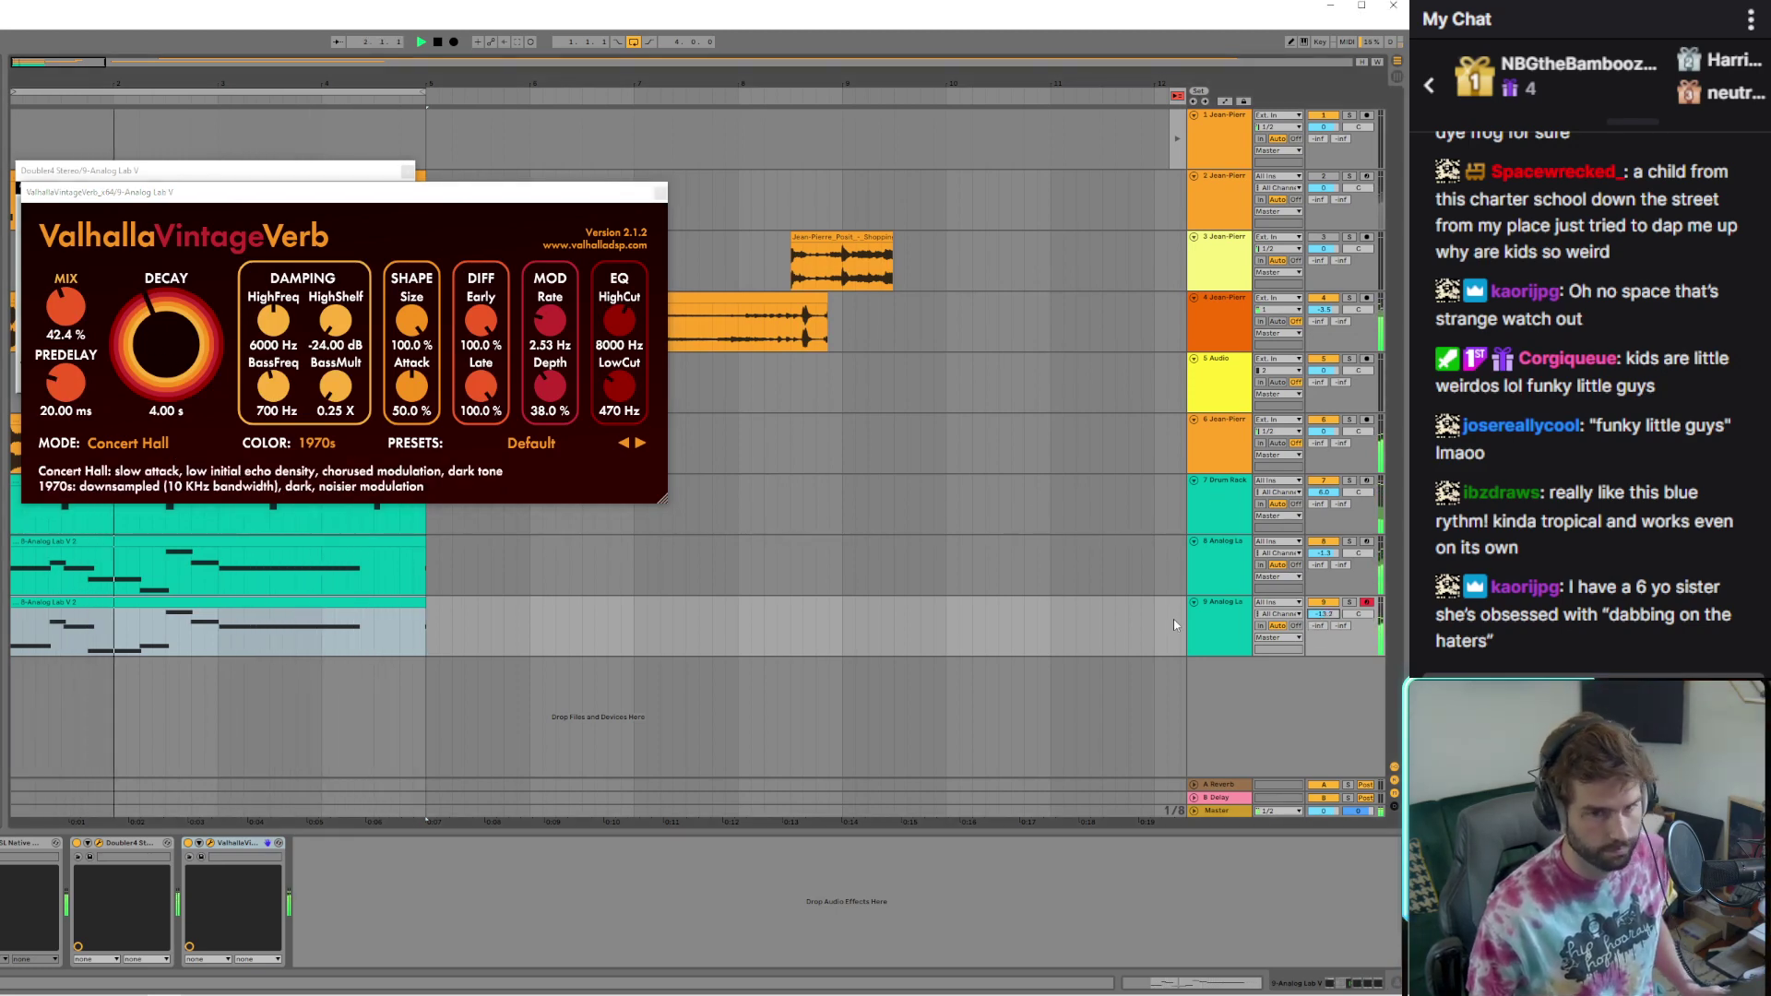
Duplicate track 9 with its effects, arm the copy for recording and delete the melody clip from it
right_click(1228, 623)
click(1329, 803)
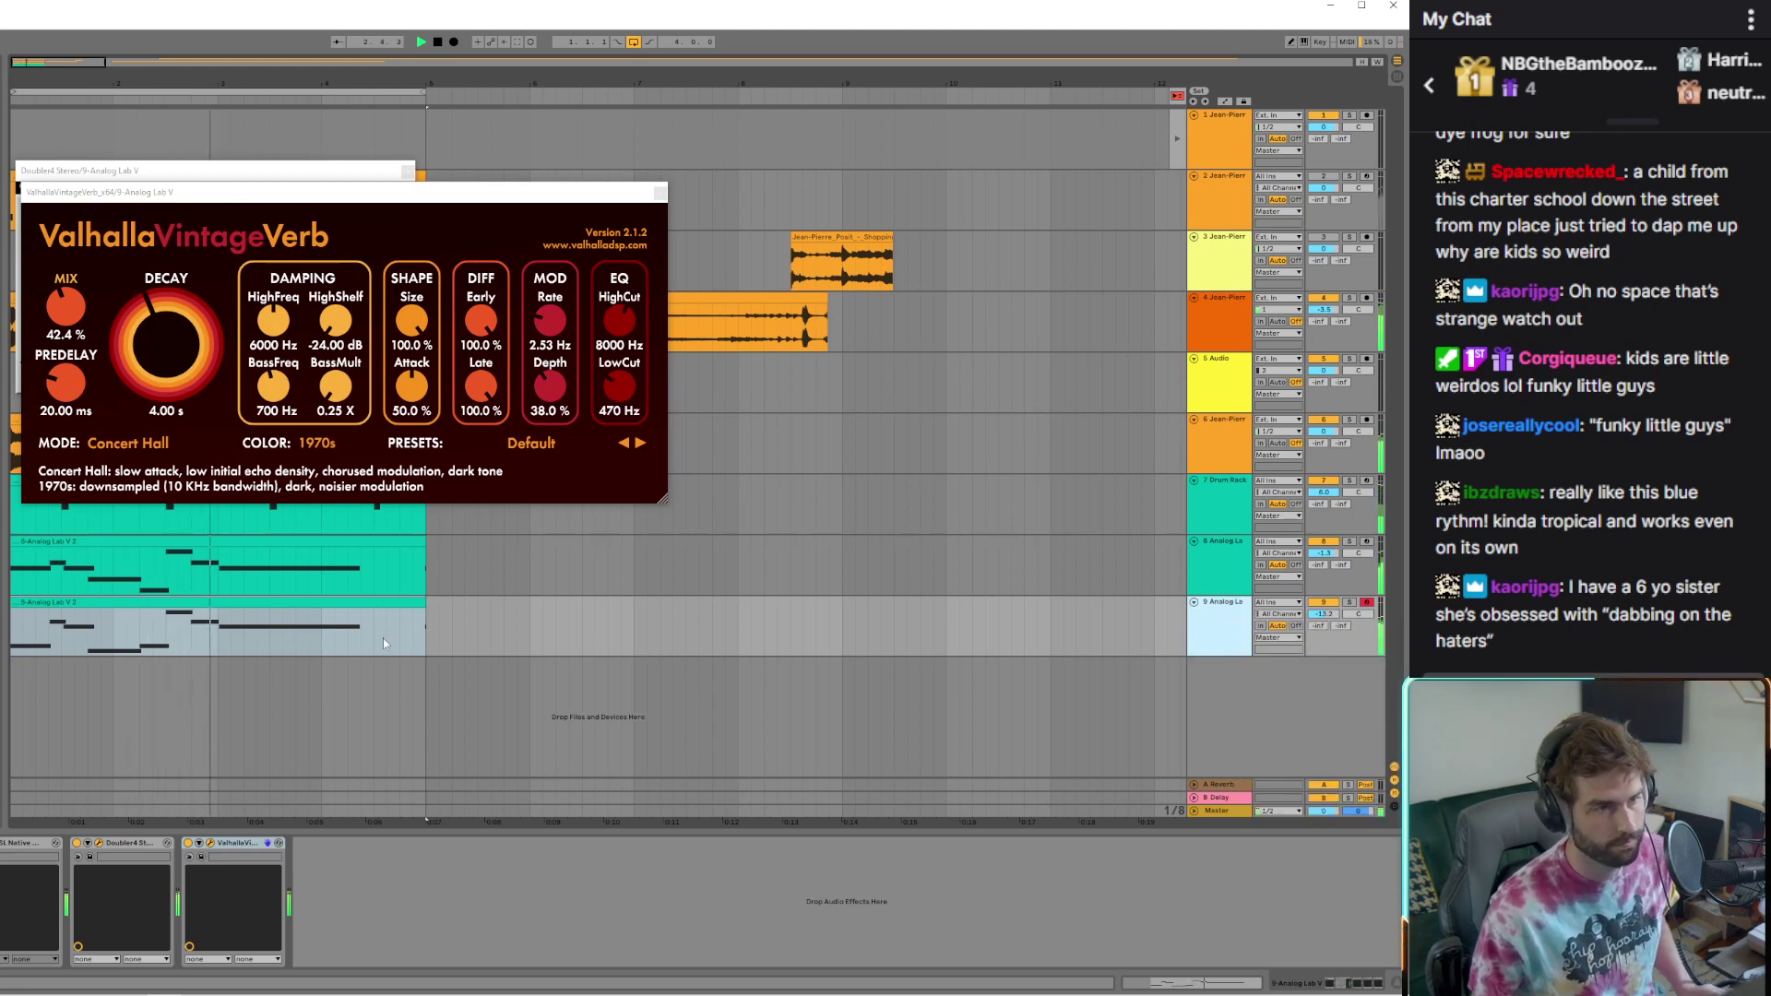
key(ctrl+d)
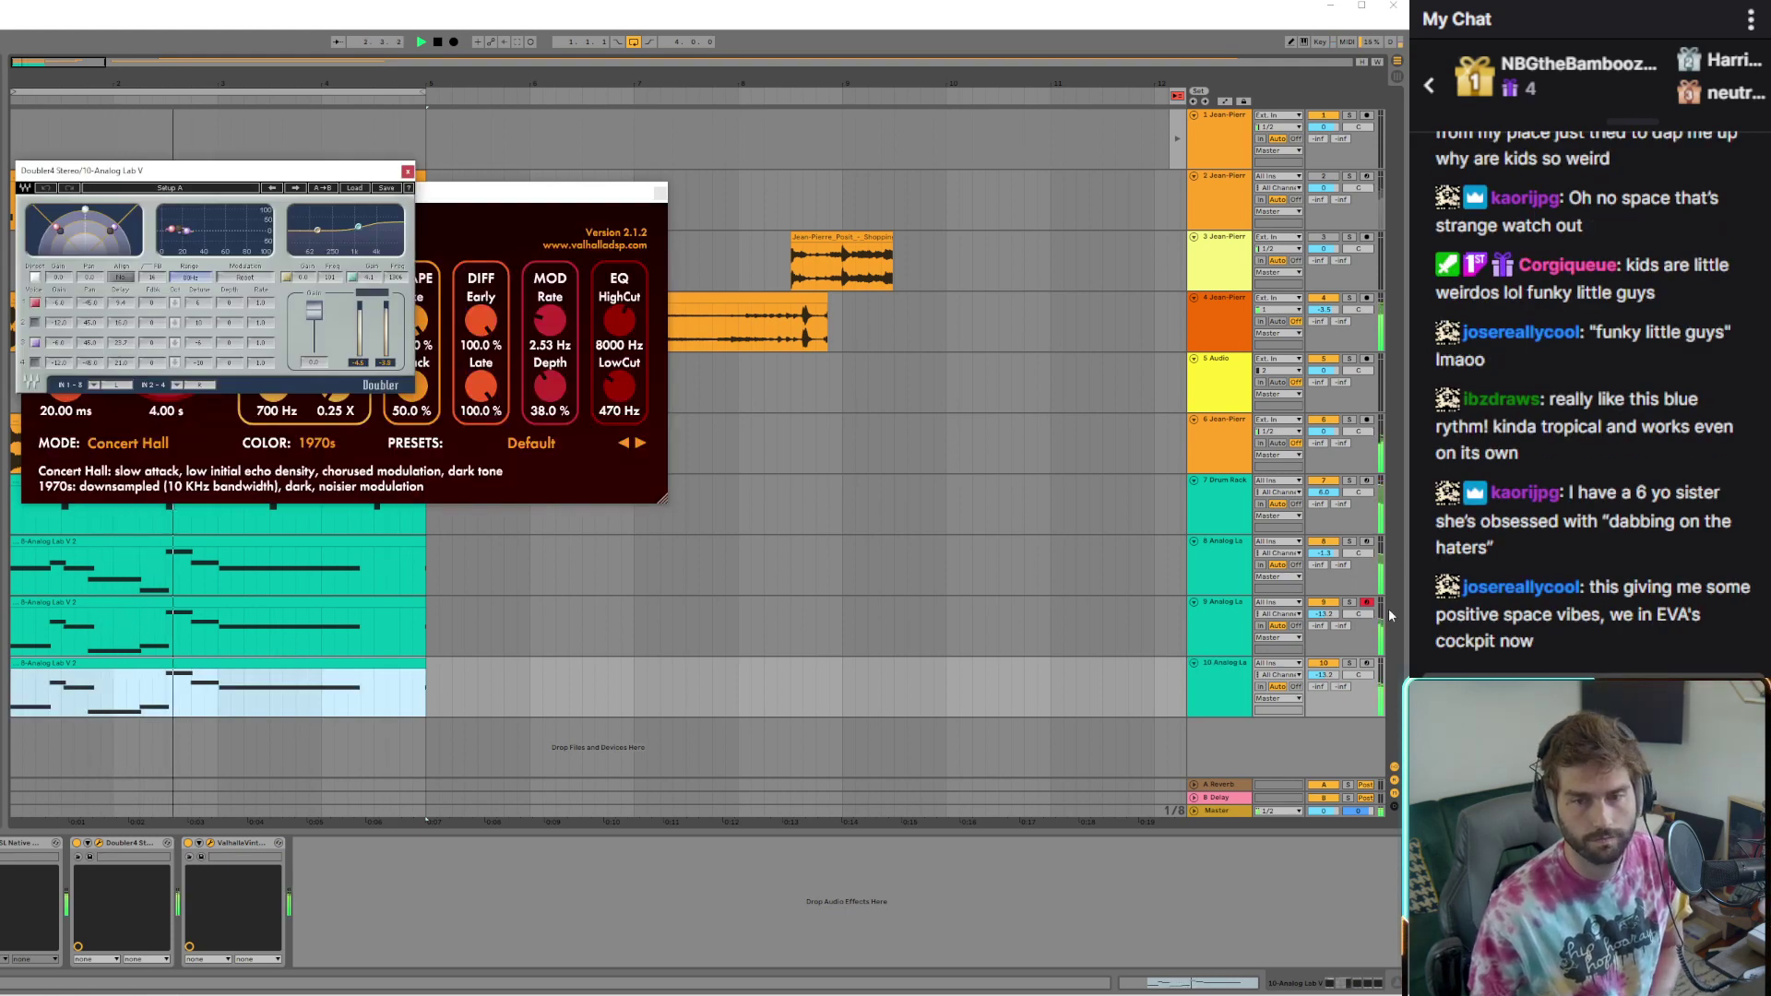
click(1367, 663)
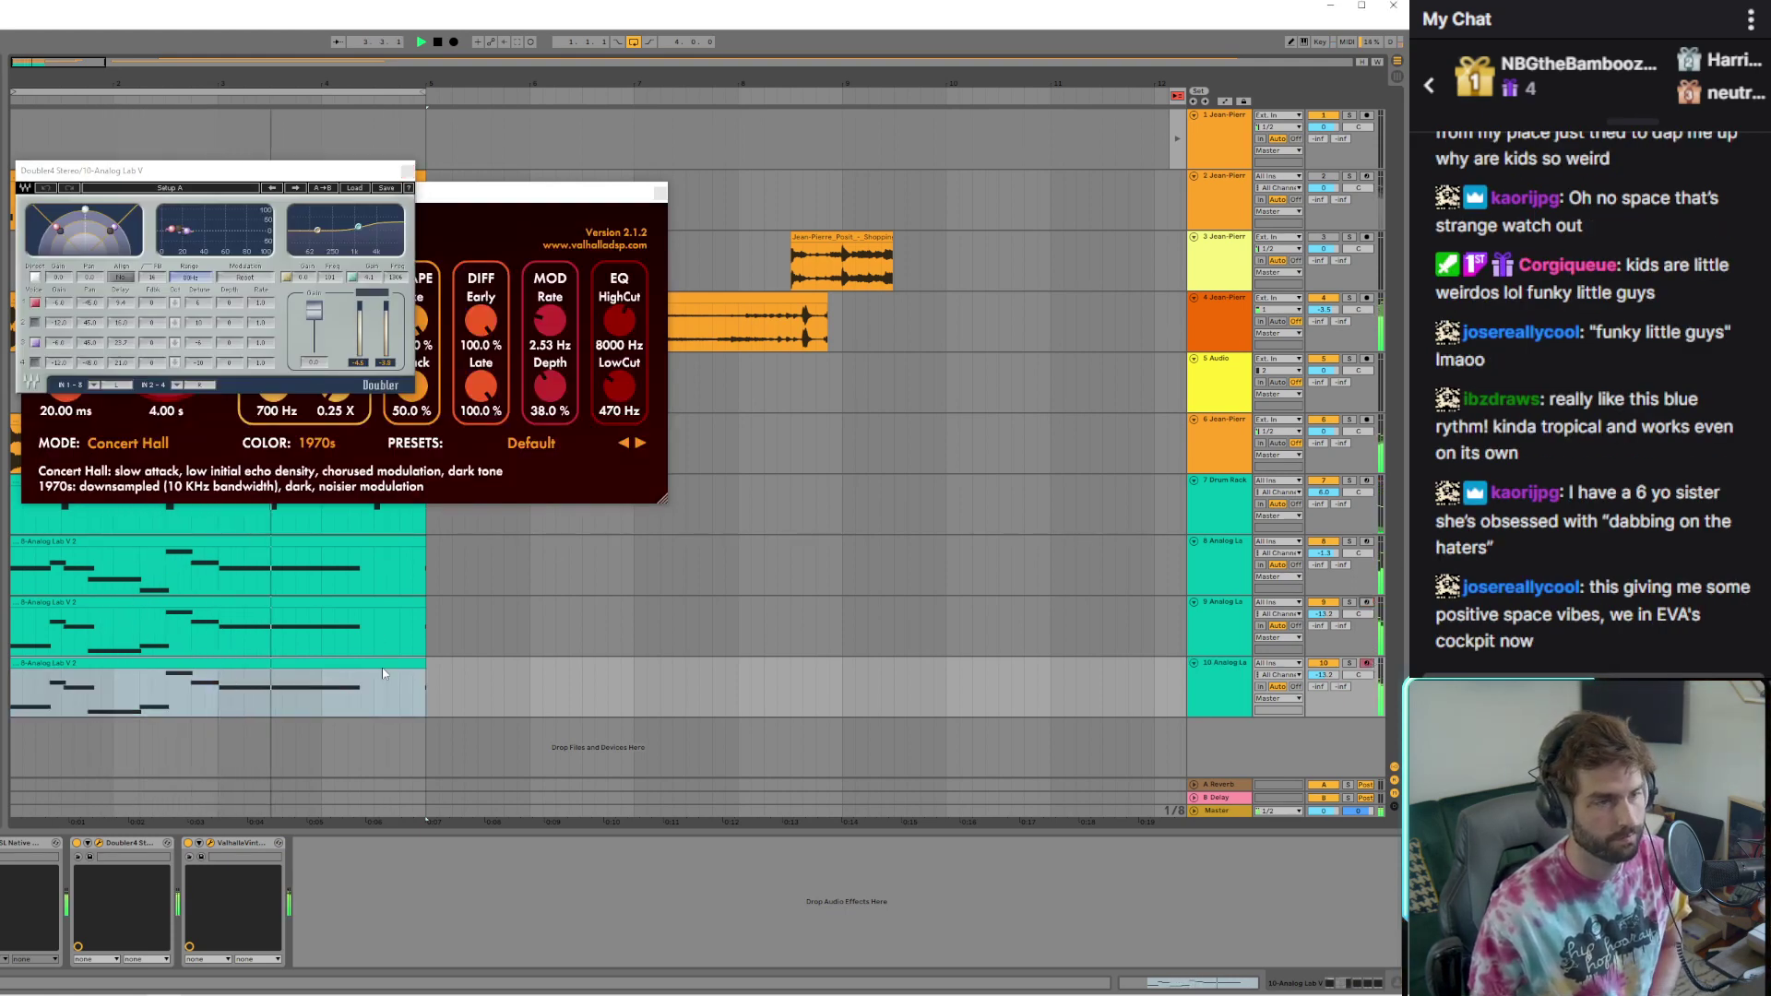
key(Delete)
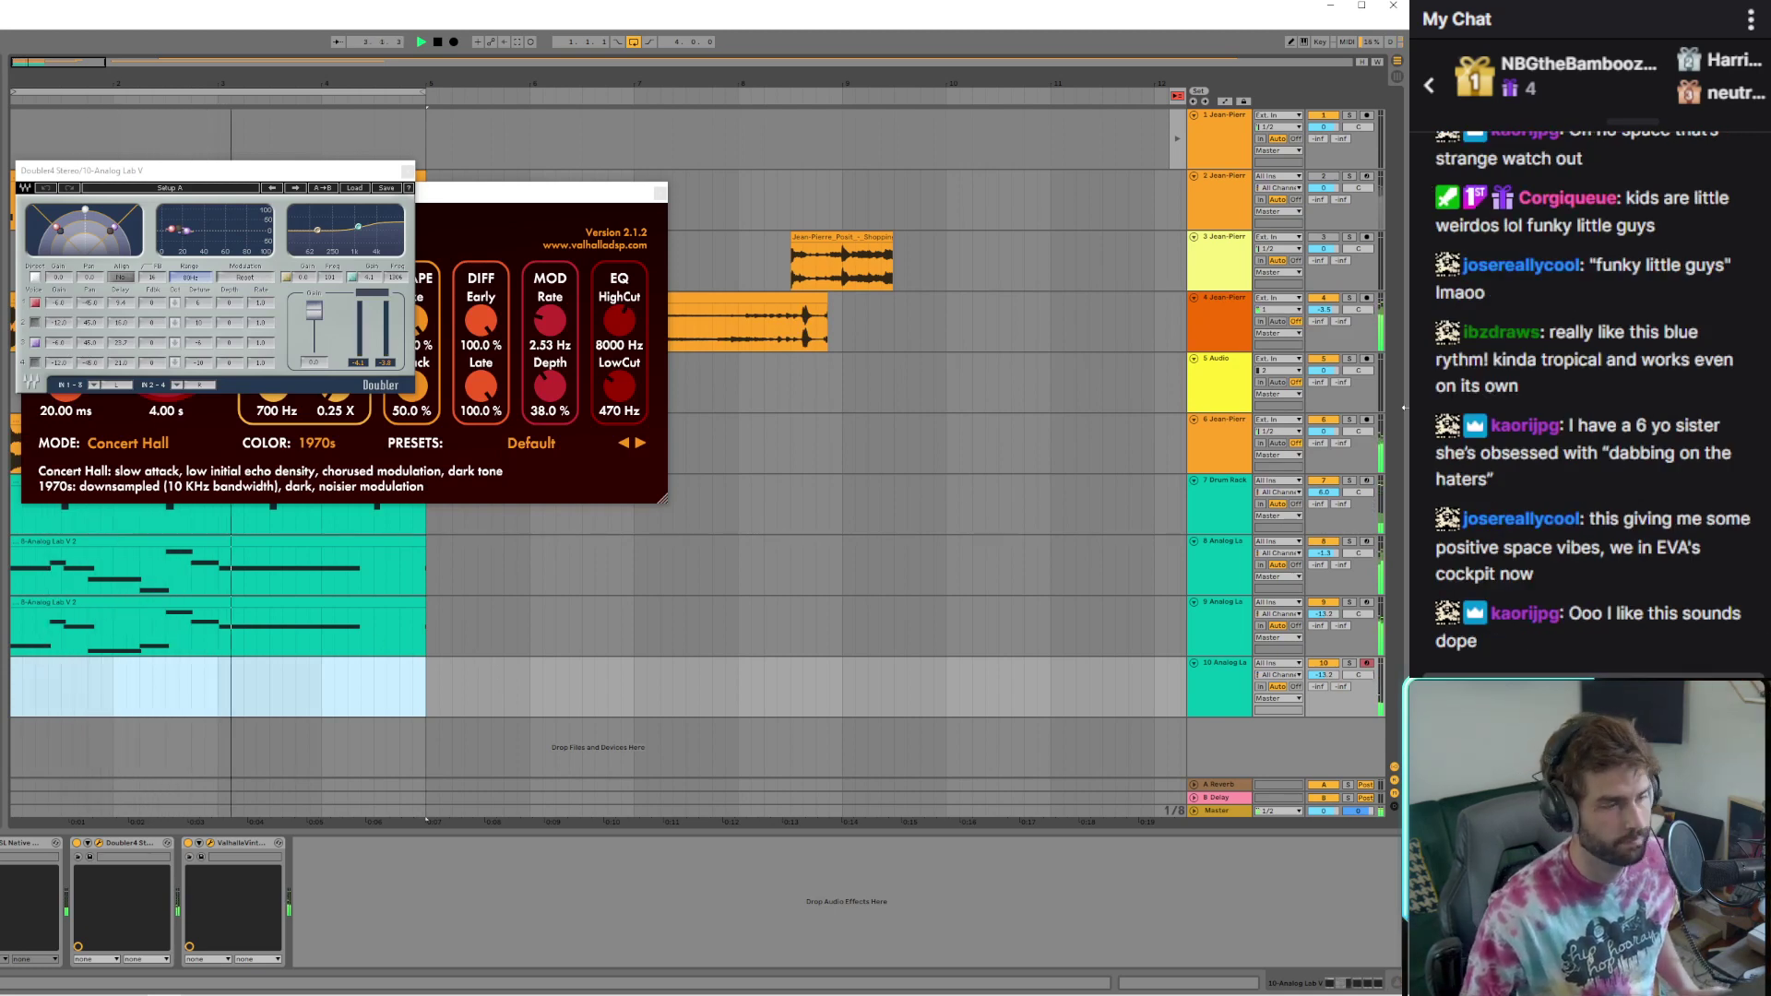
Lower track 9's volume and move its melody clip past the loop to start at bar 5
drag(1332, 616, 1332, 650)
click(175, 602)
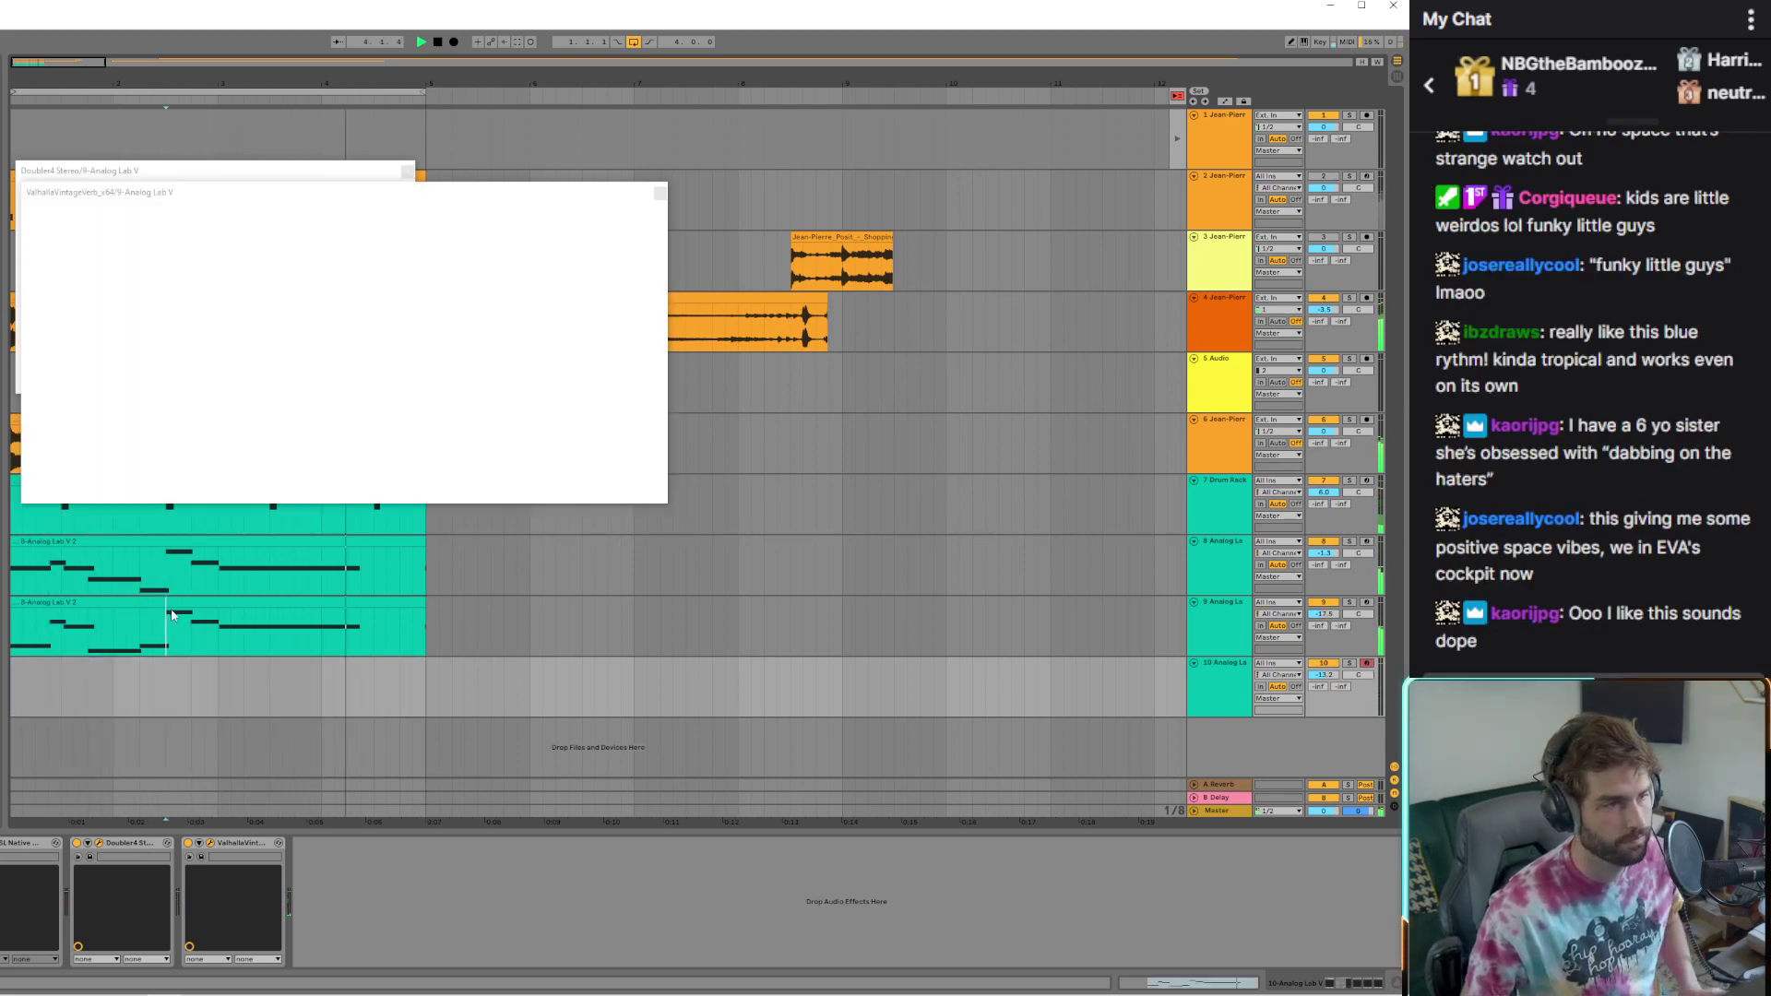
drag(175, 602, 586, 624)
click(660, 192)
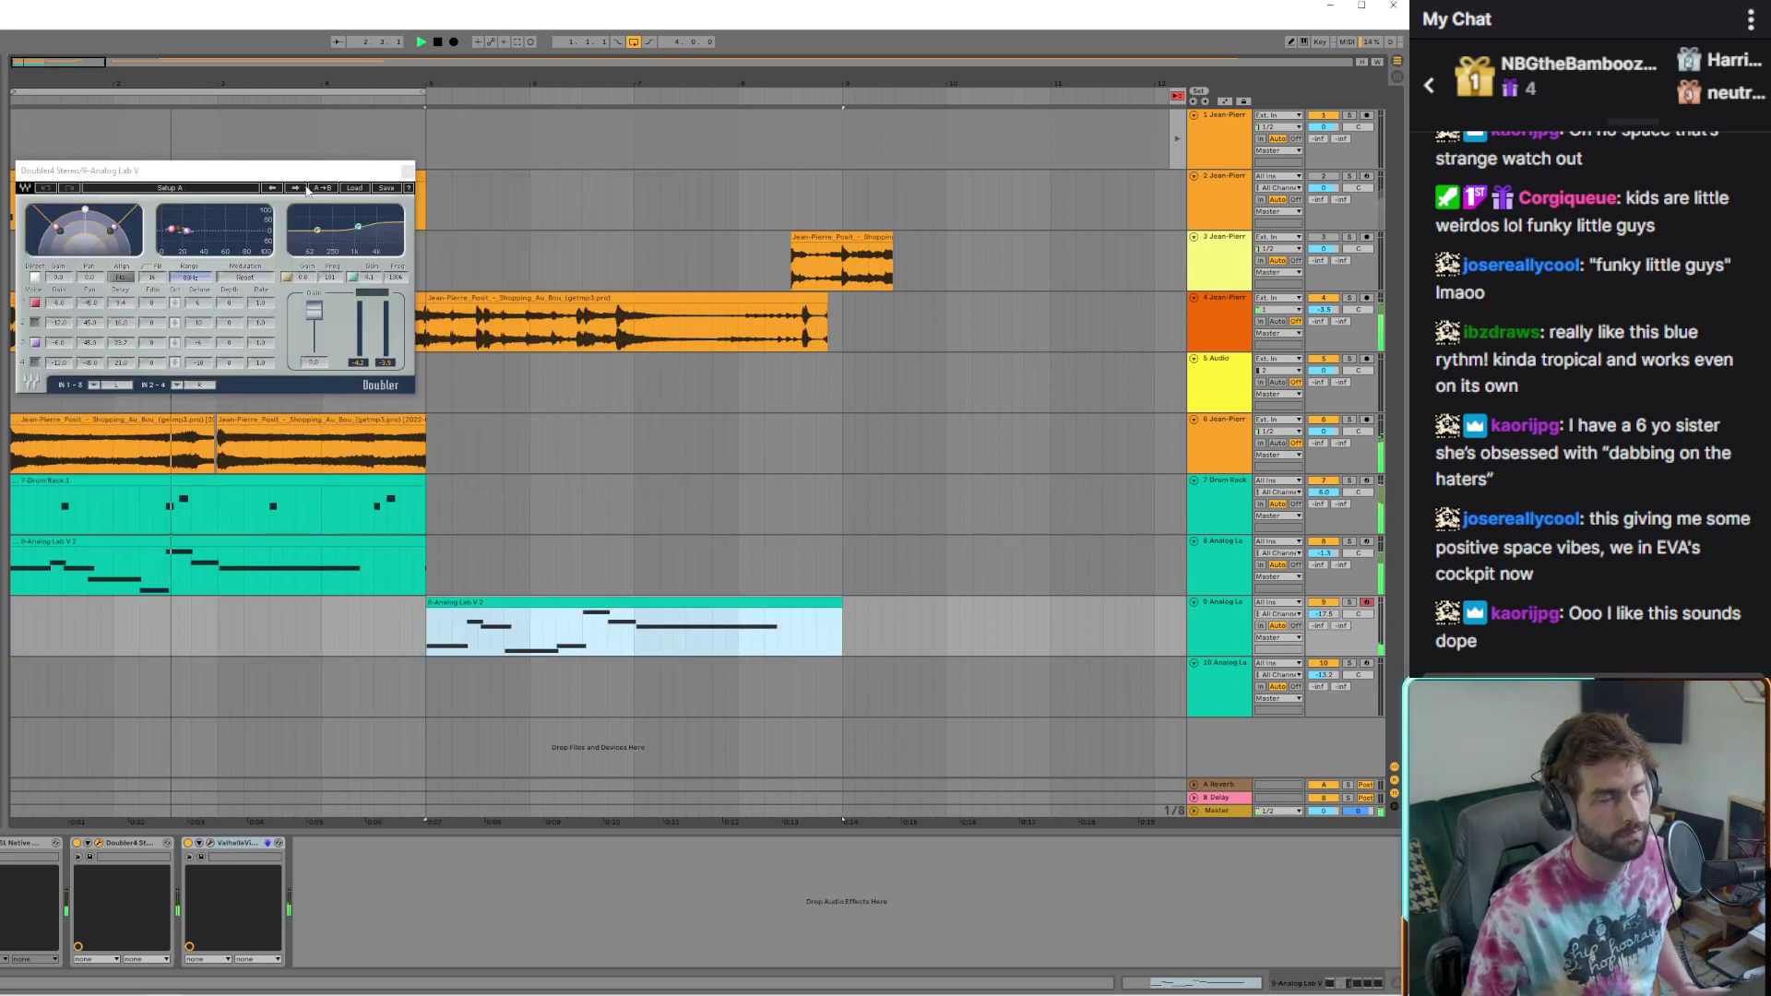
click(407, 171)
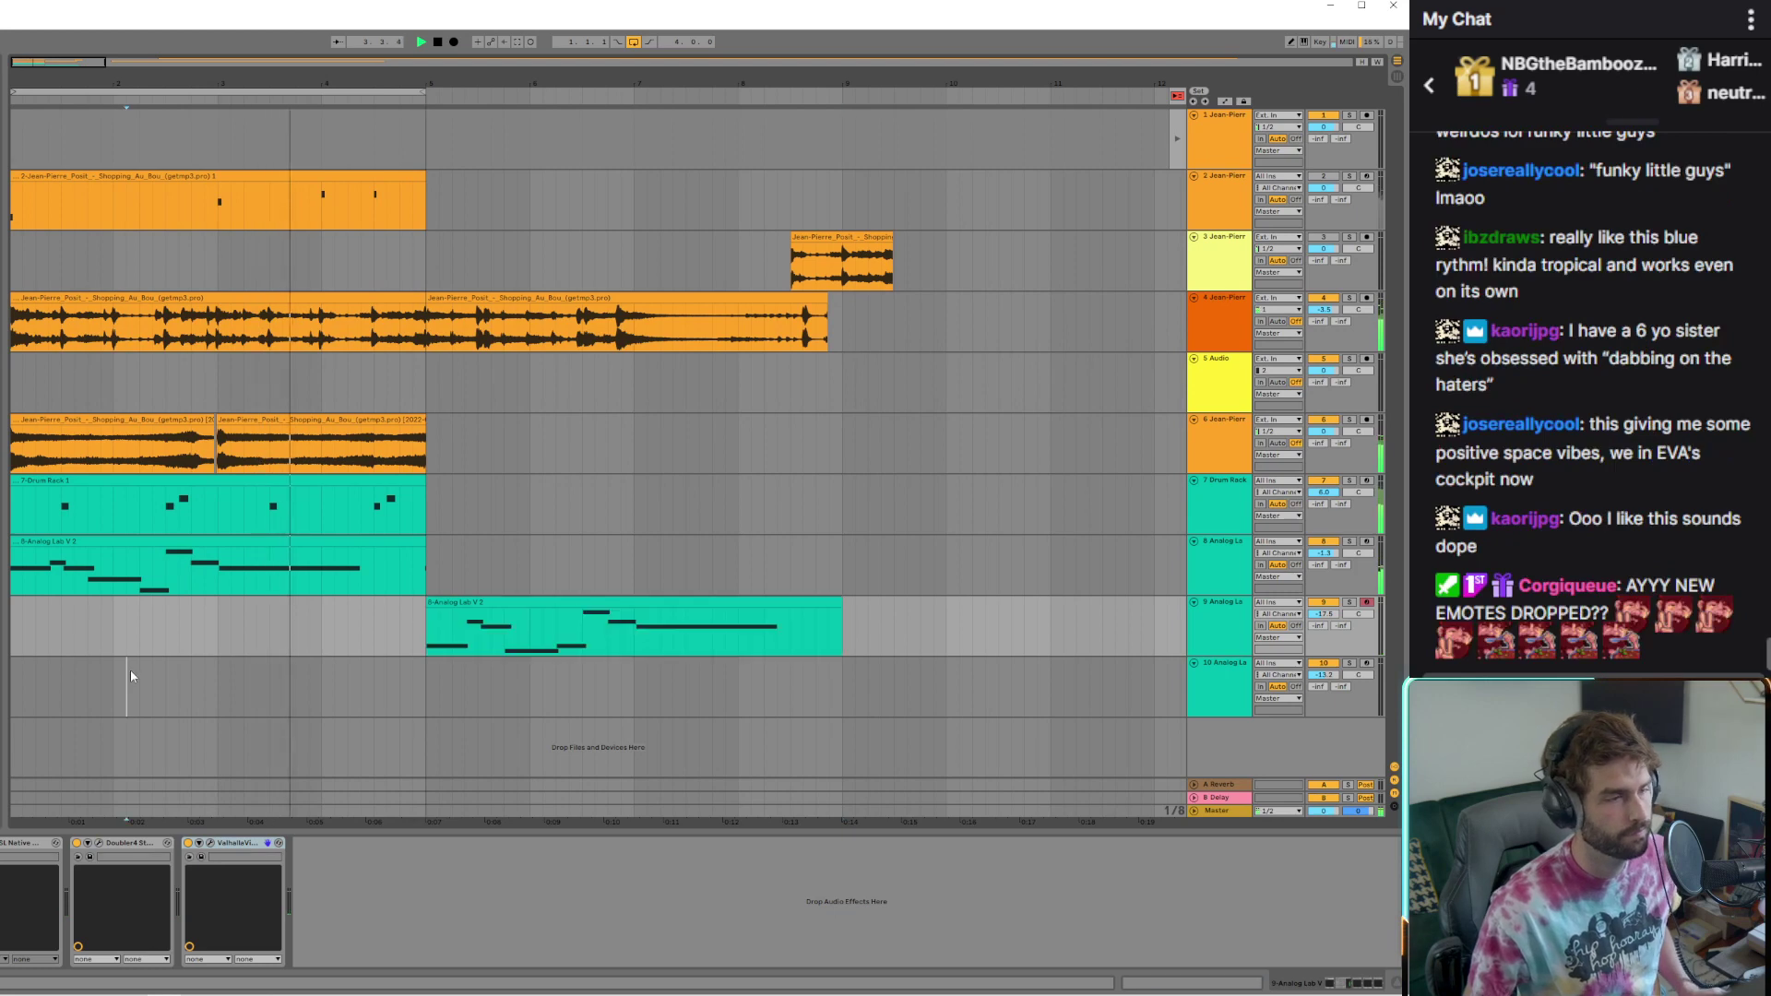
Filter track 10's Analog Lab V presets by the Synth Lead type and load the 1920 preset
click(129, 670)
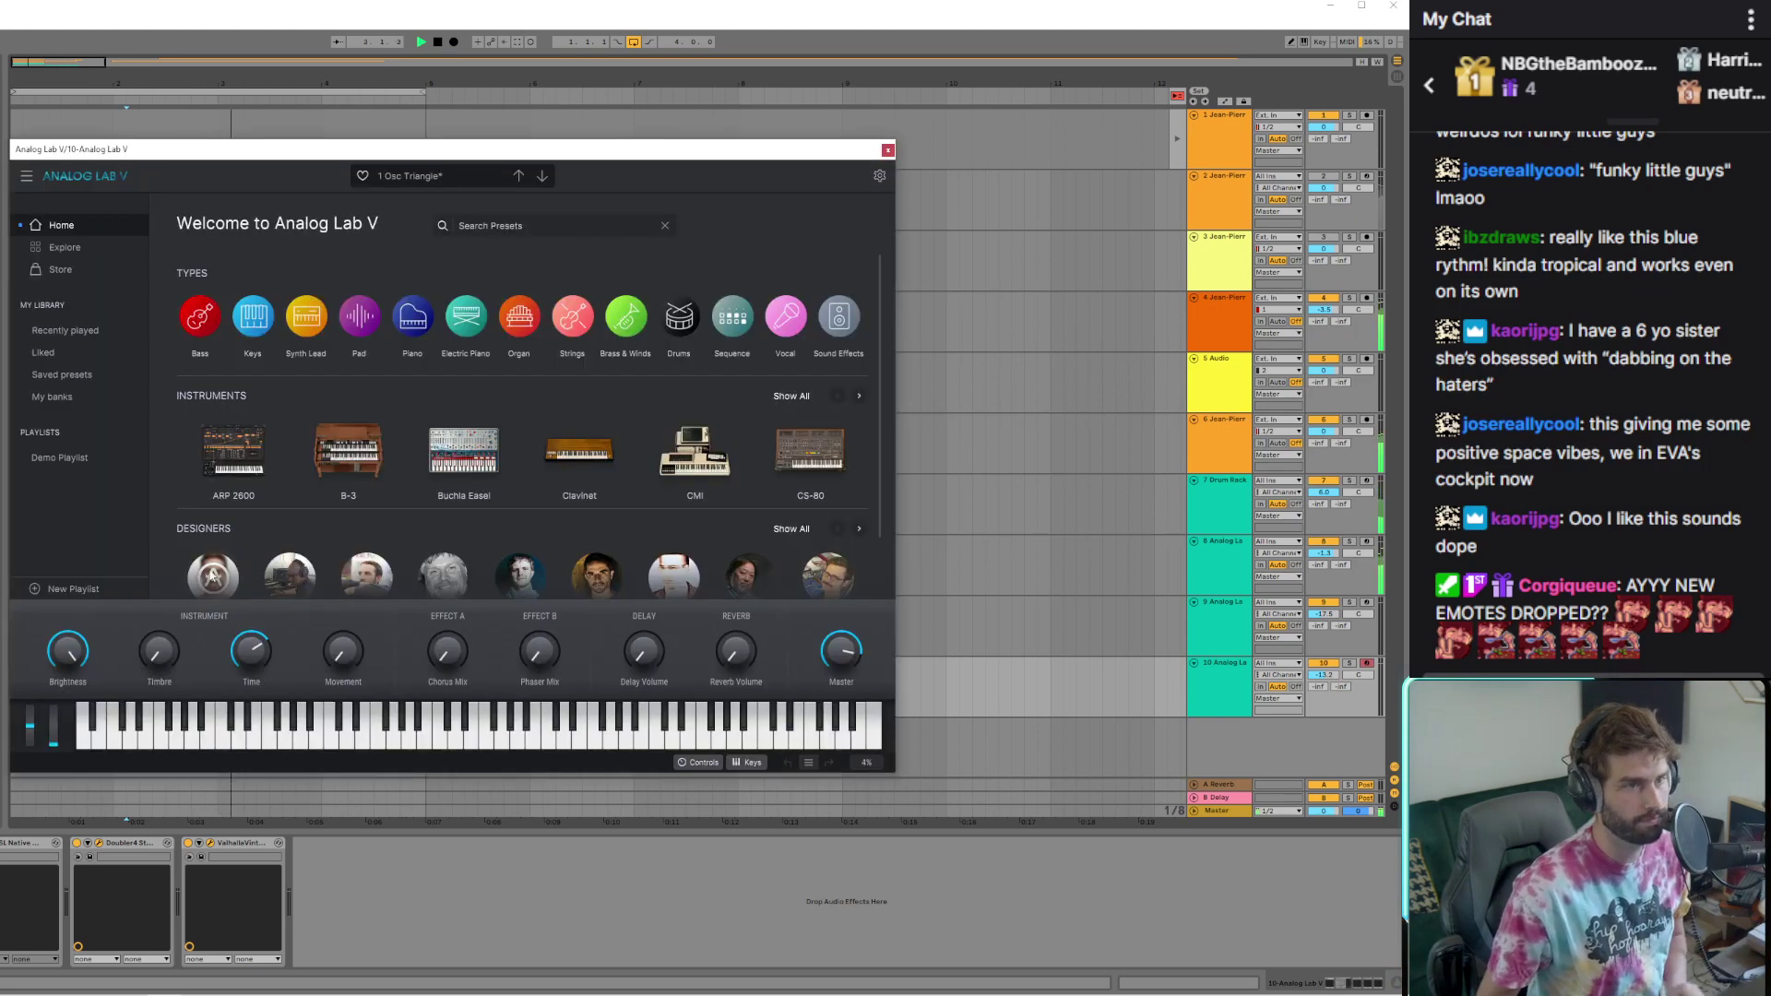
click(542, 177)
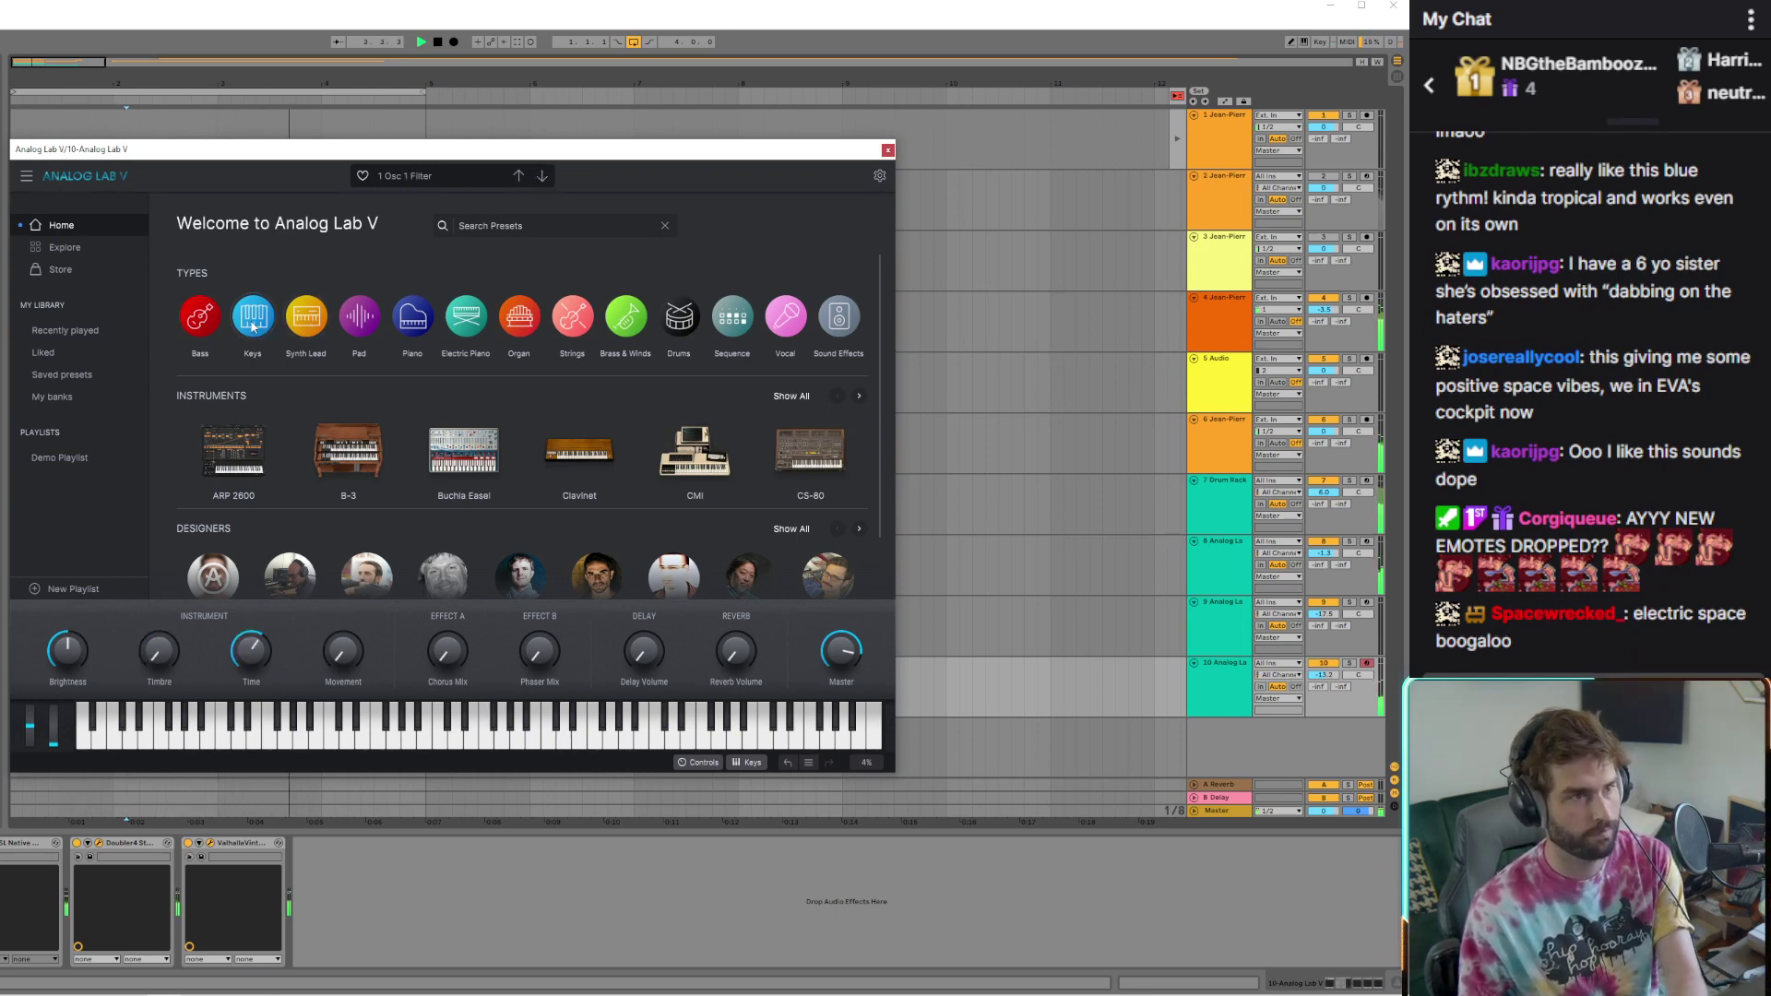
click(308, 323)
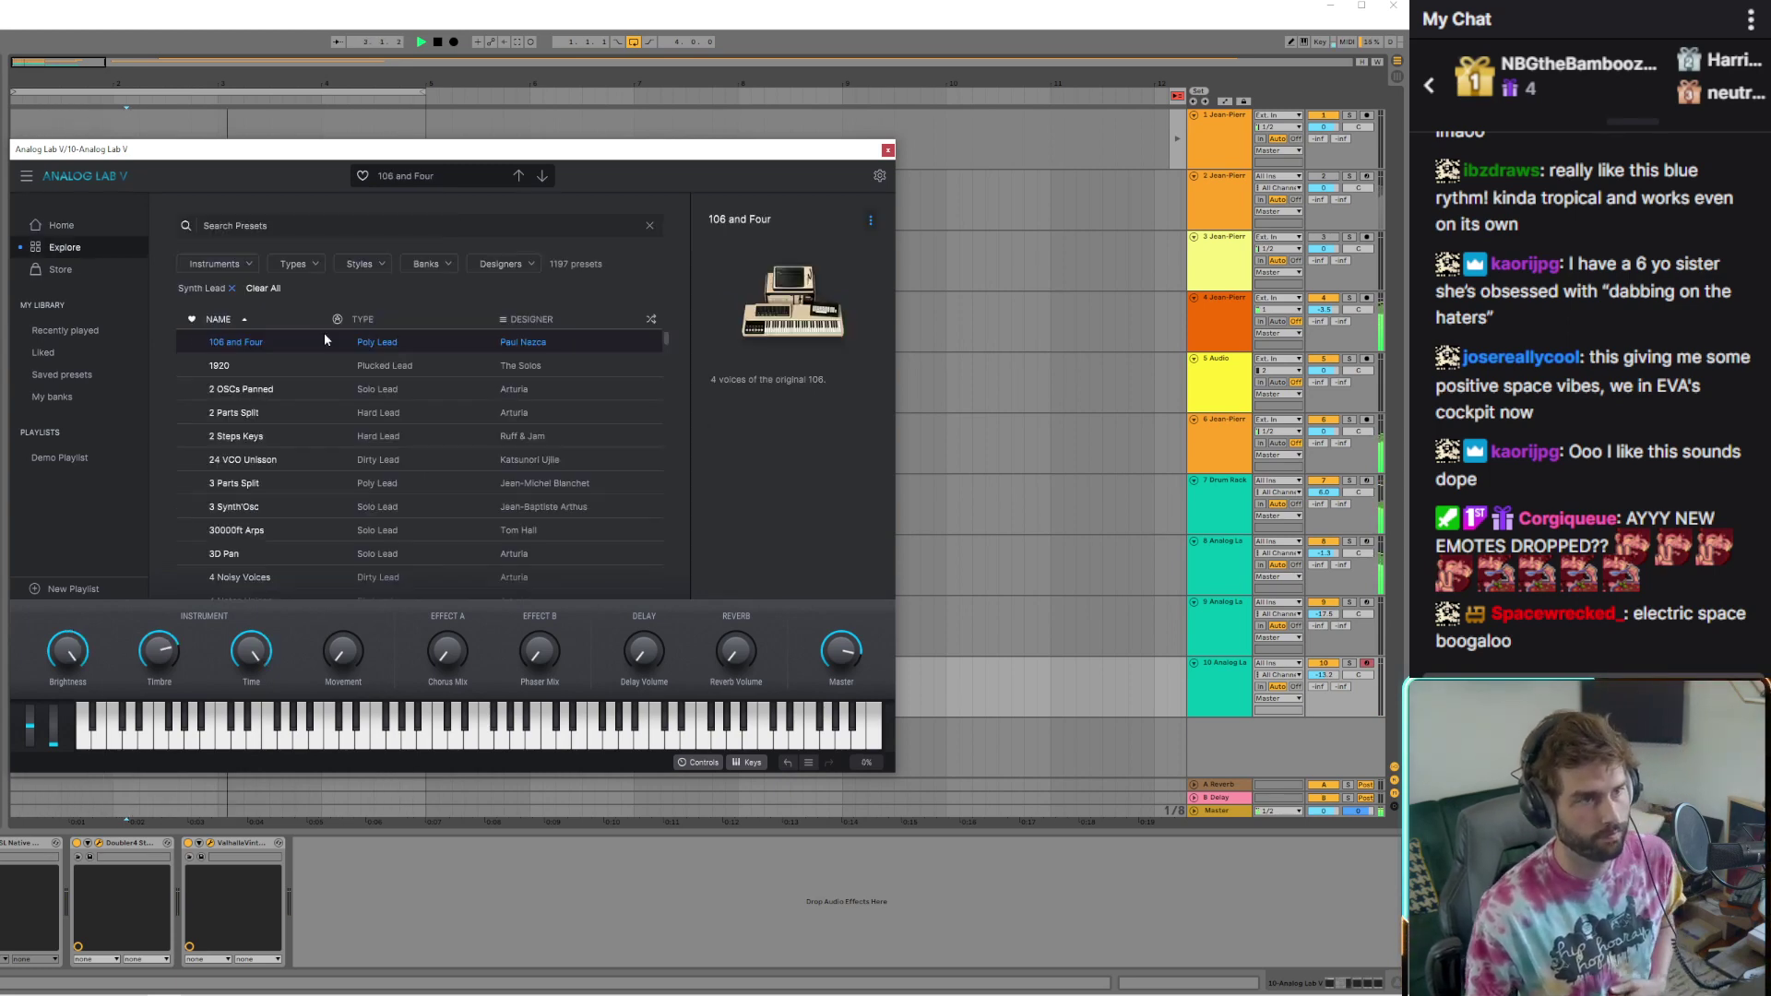
click(250, 370)
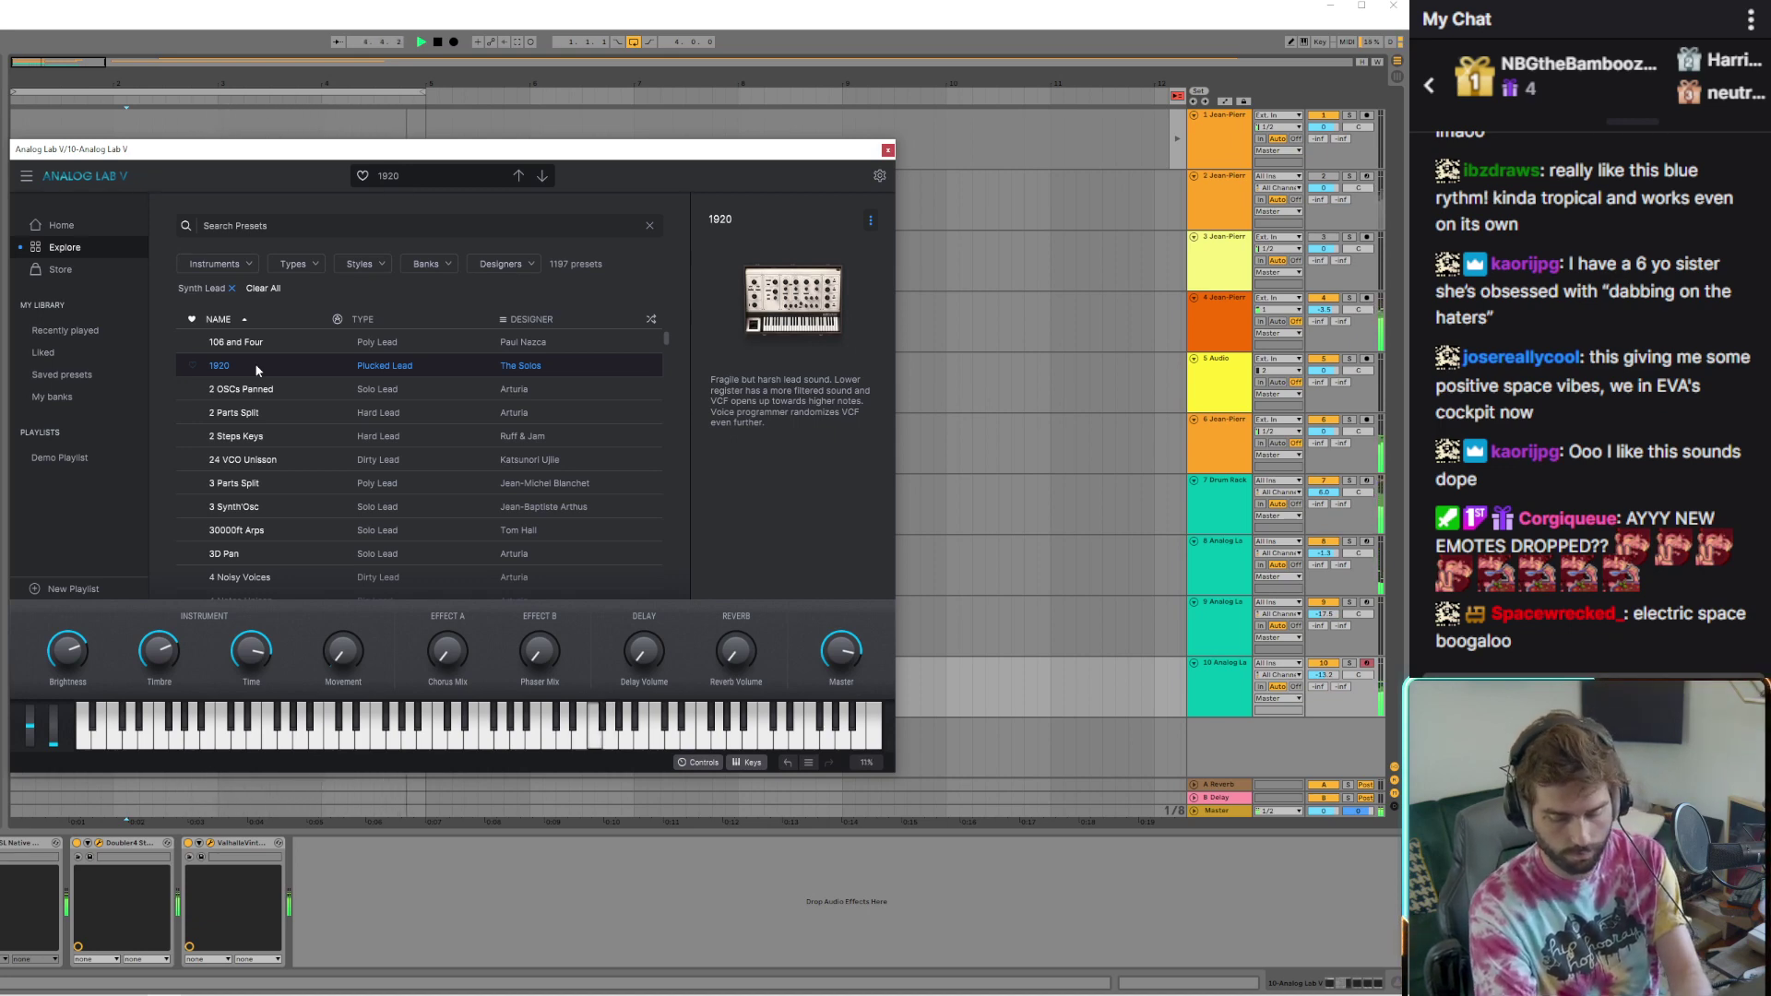
Audition the Bubble Gum Lead and C64 Still Alive presets on track 10, raising the track's volume
scroll(314, 577, down, 10)
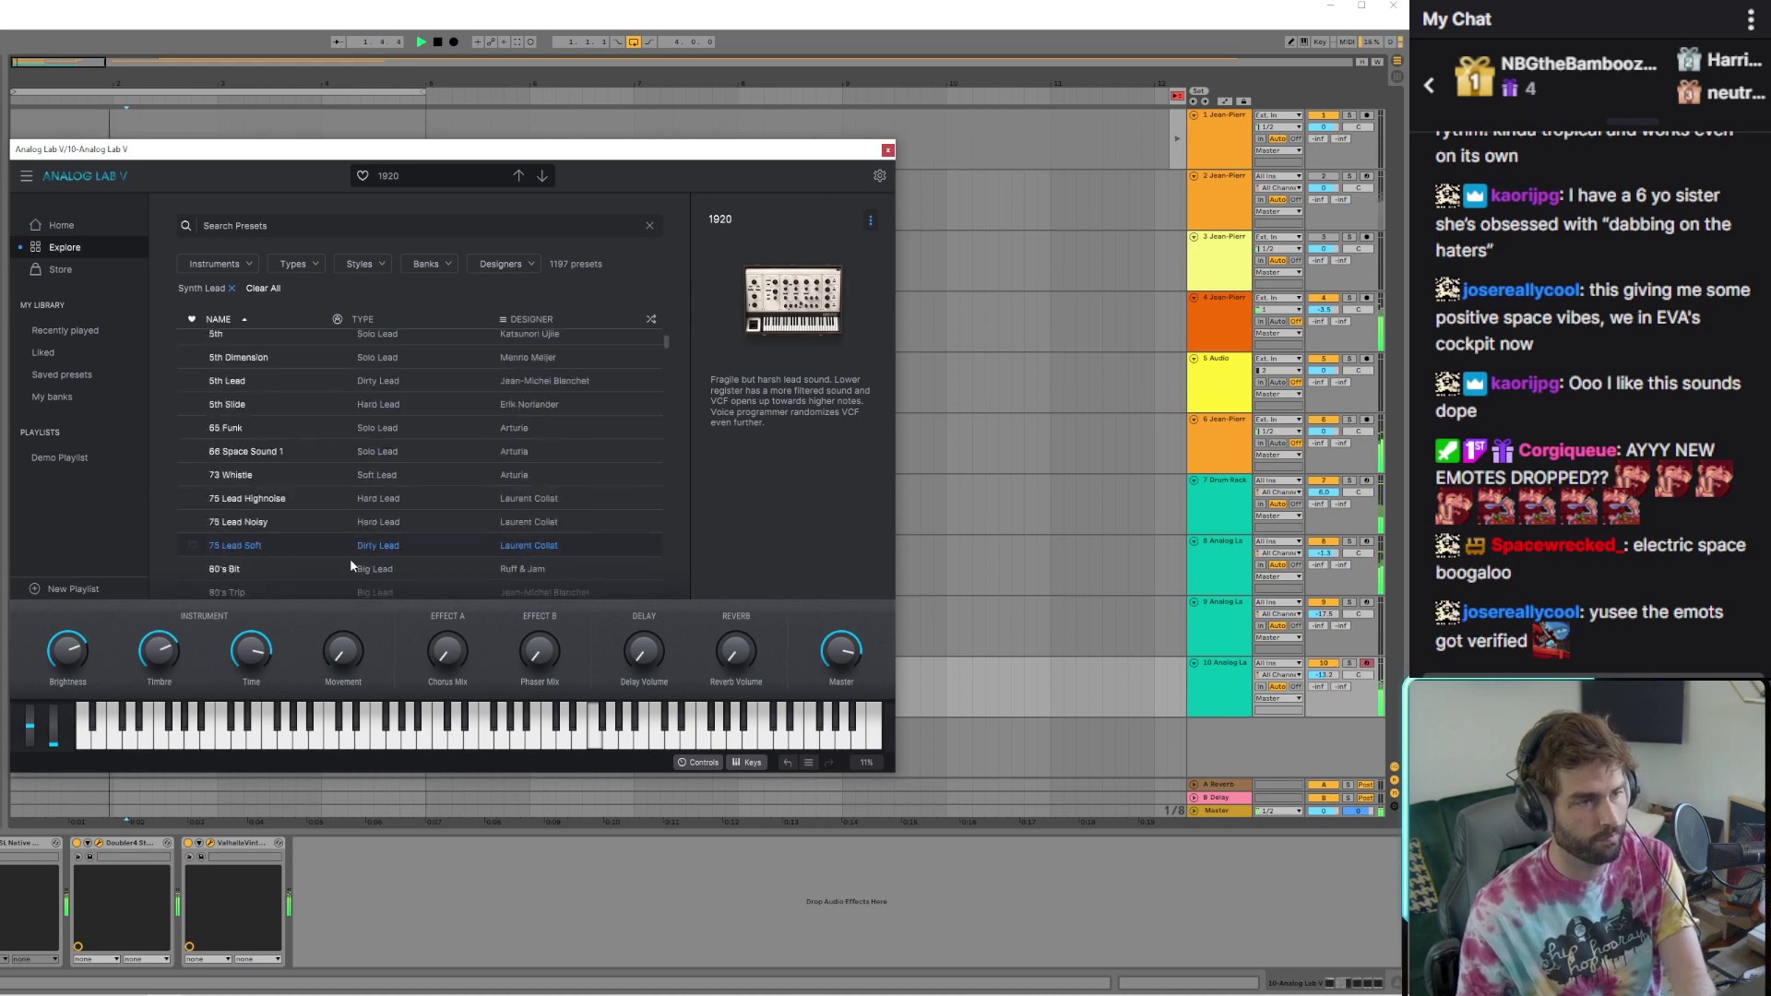
scroll(335, 580, down, 15)
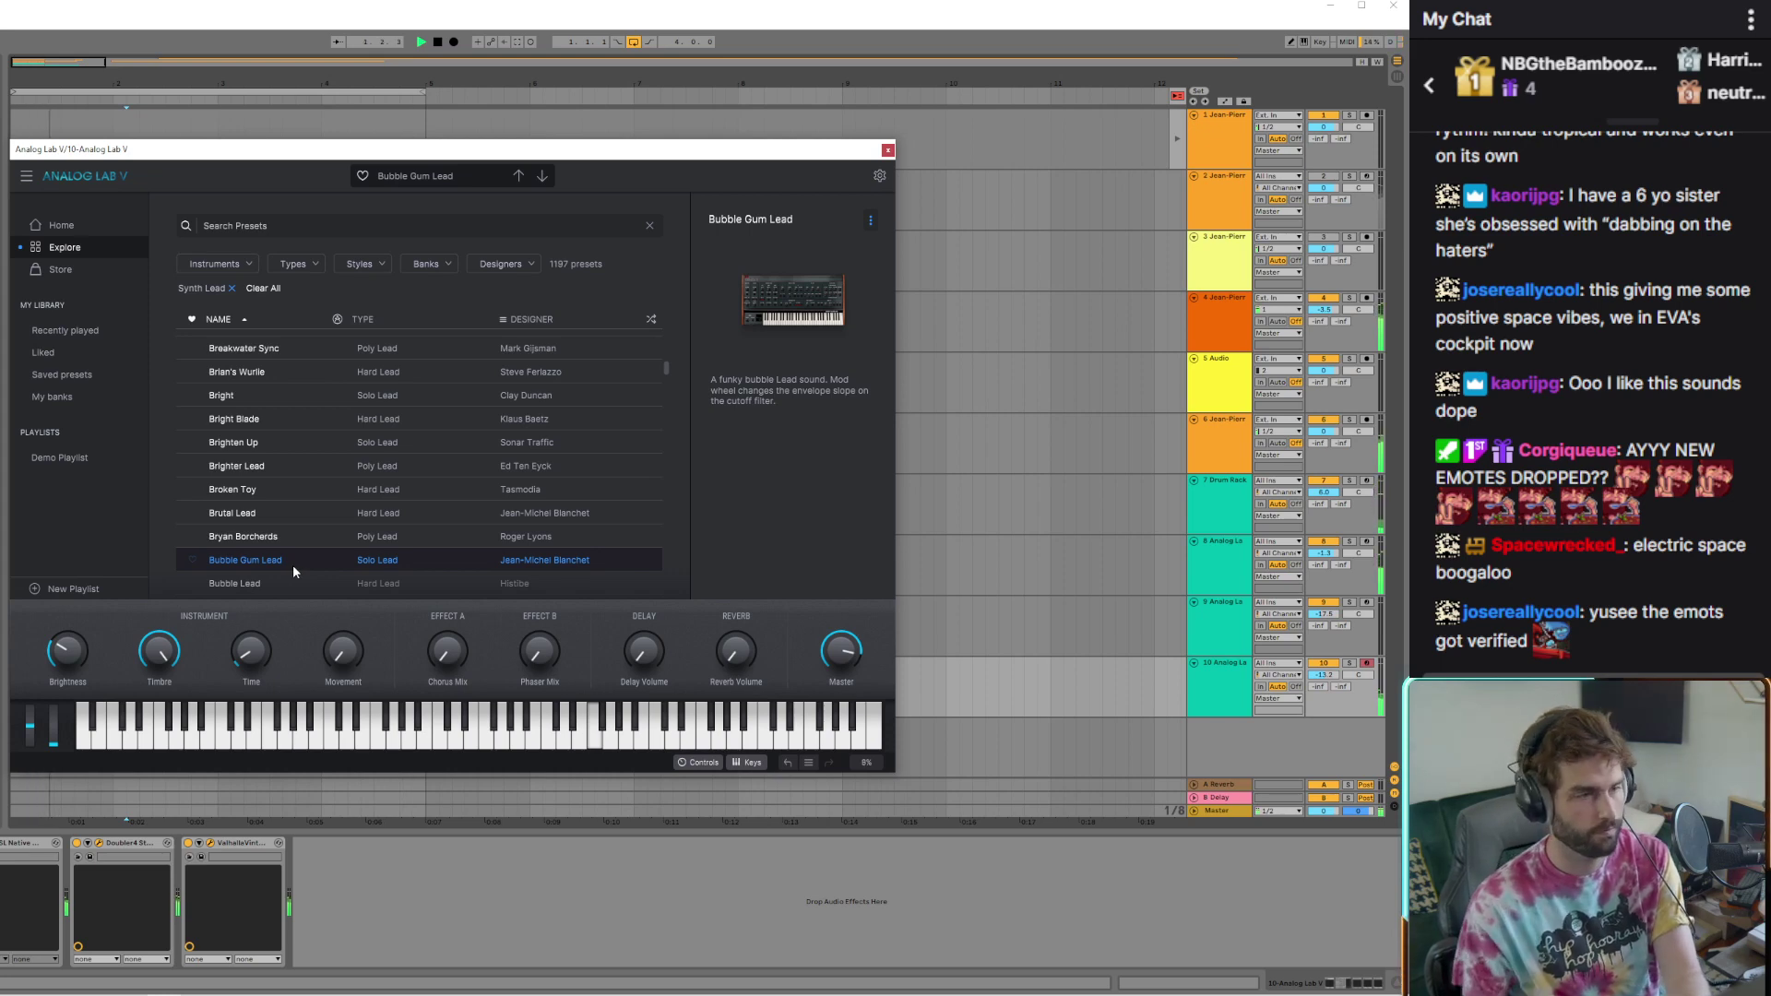
scroll(350, 520, down, 5)
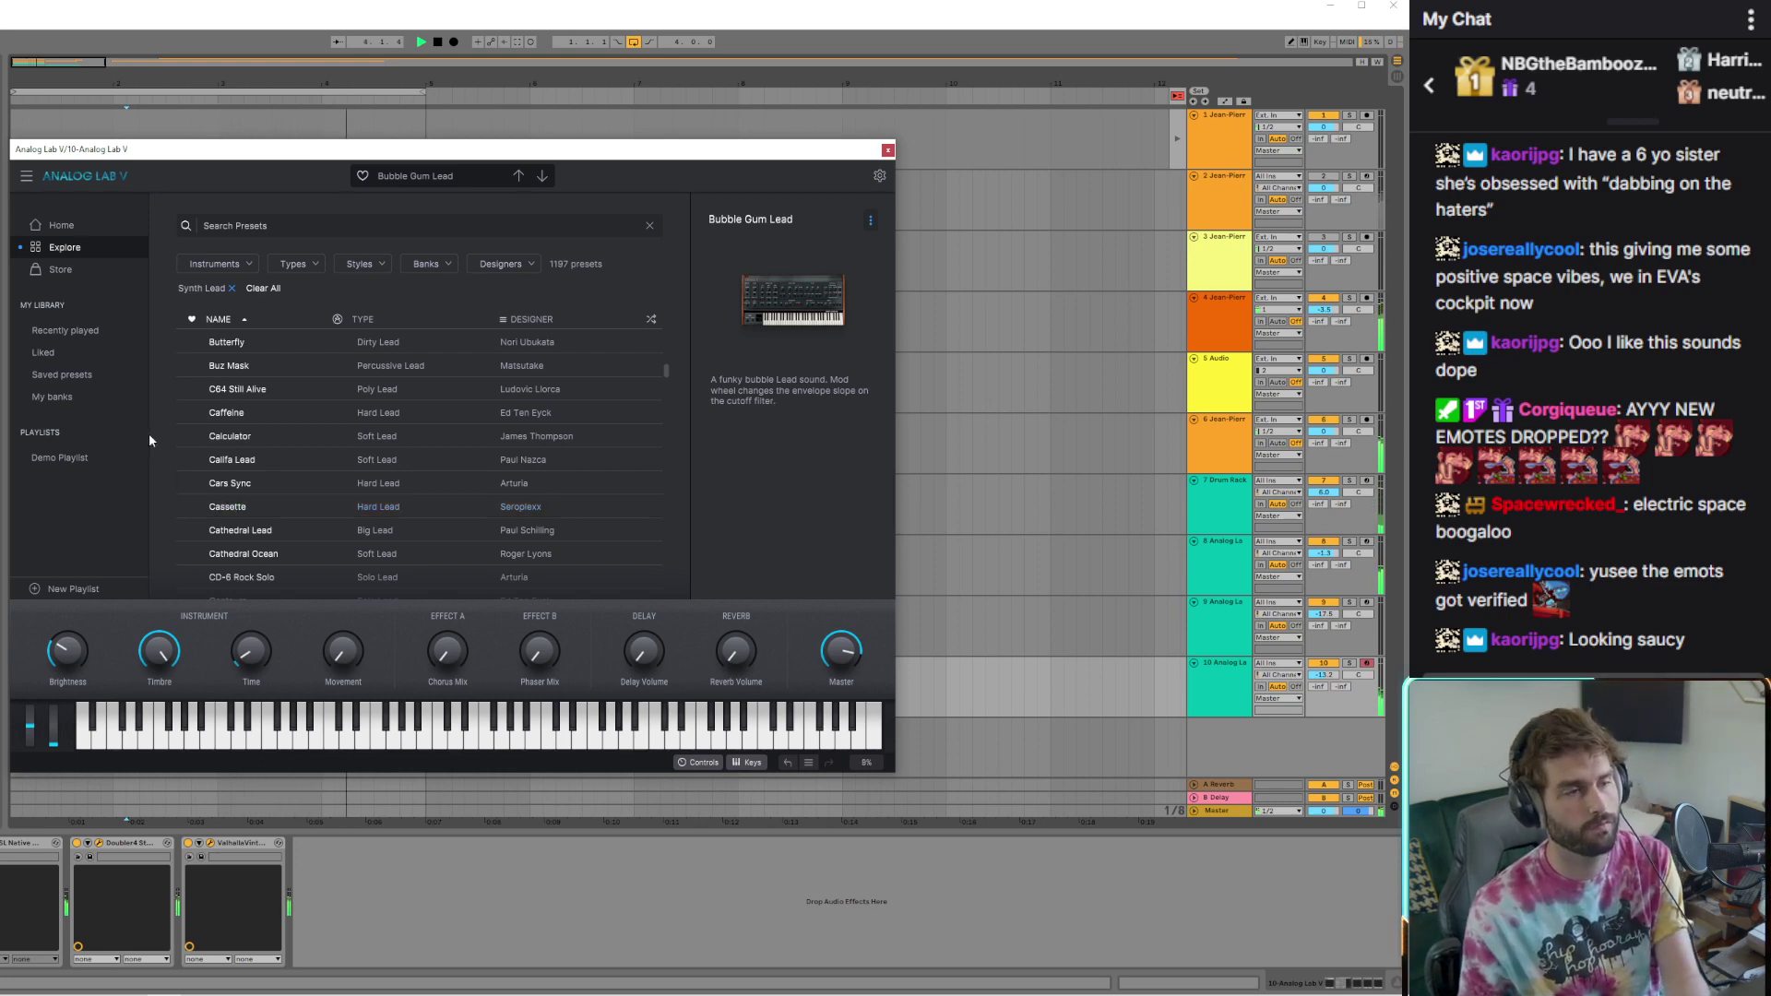
click(277, 397)
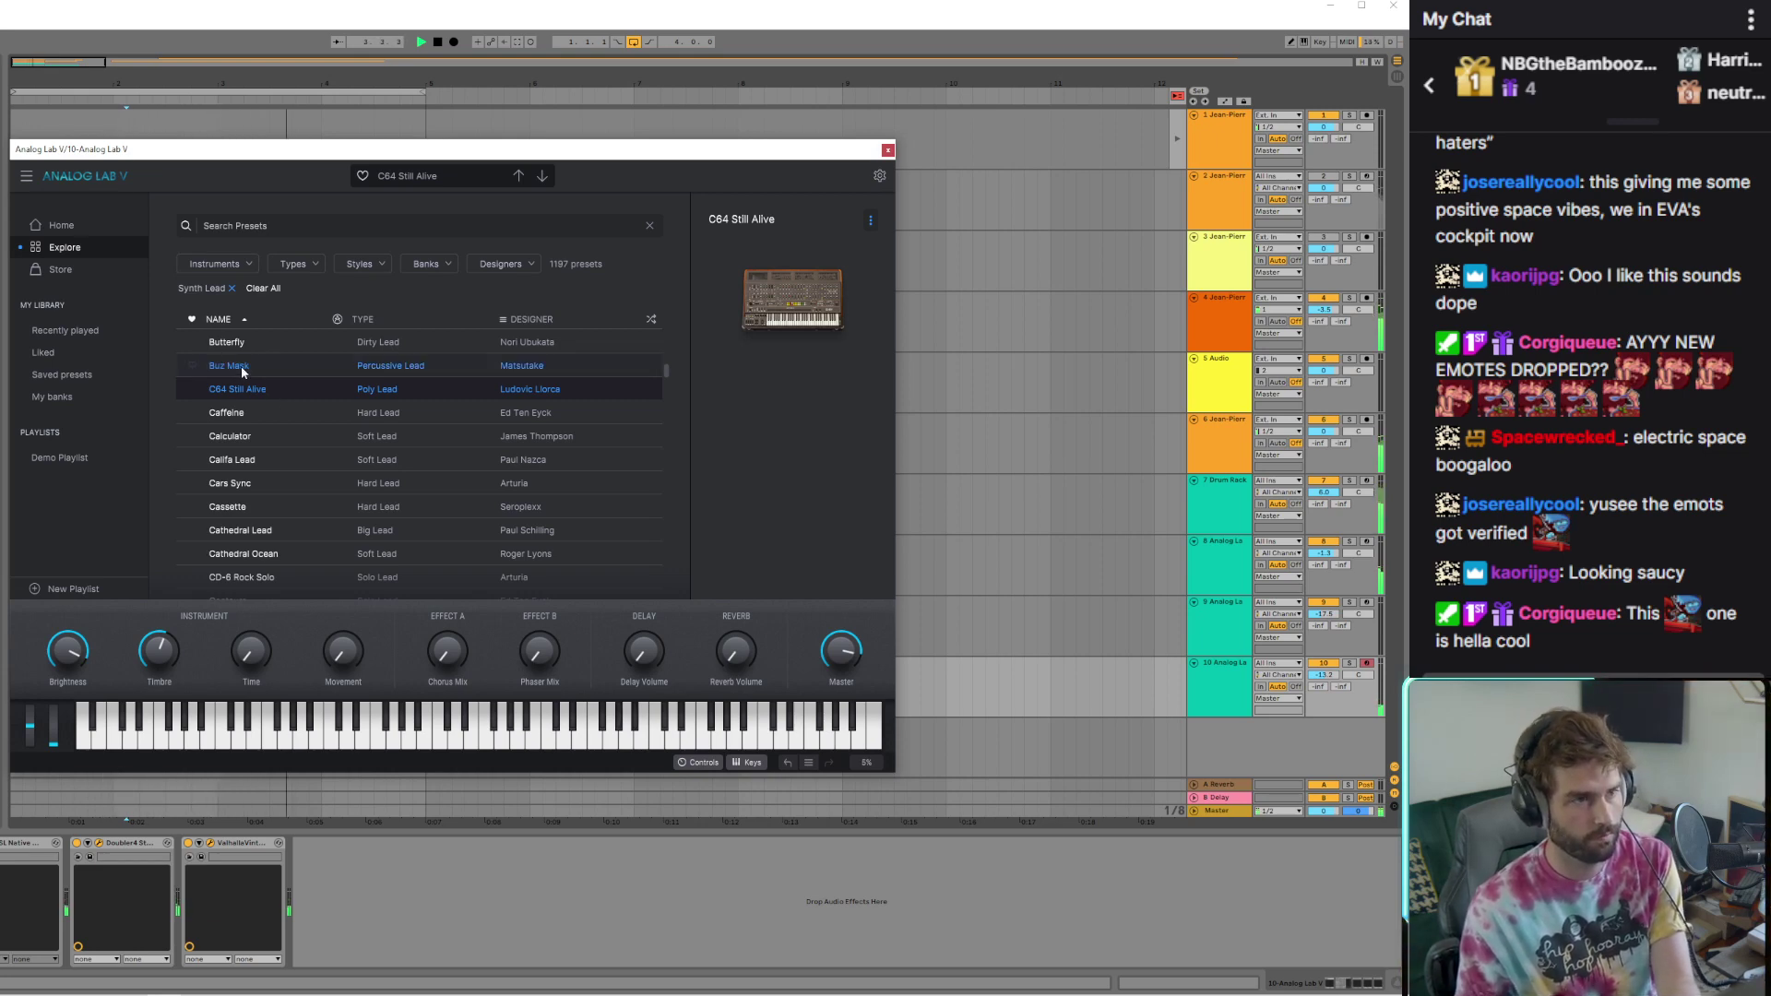
drag(1331, 679, 1331, 650)
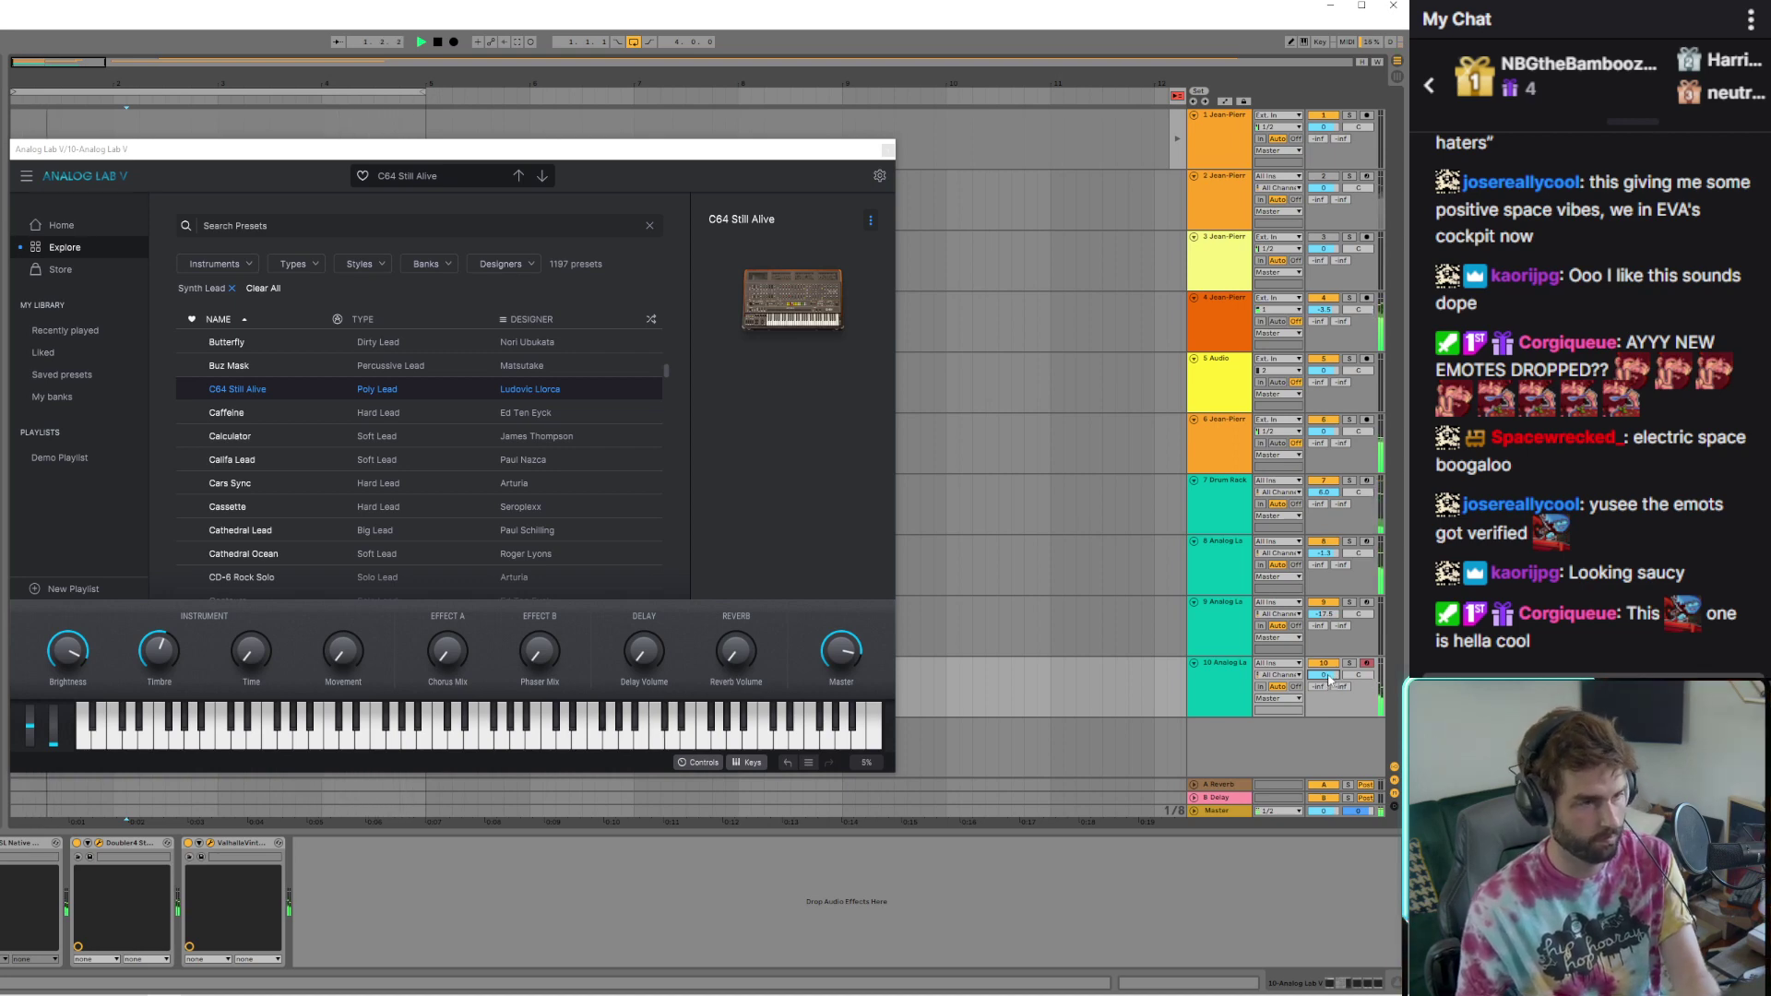
Load the Chorus Verba preset on track 10 and lower the track's volume to suit it
scroll(246, 572, down, 5)
click(246, 568)
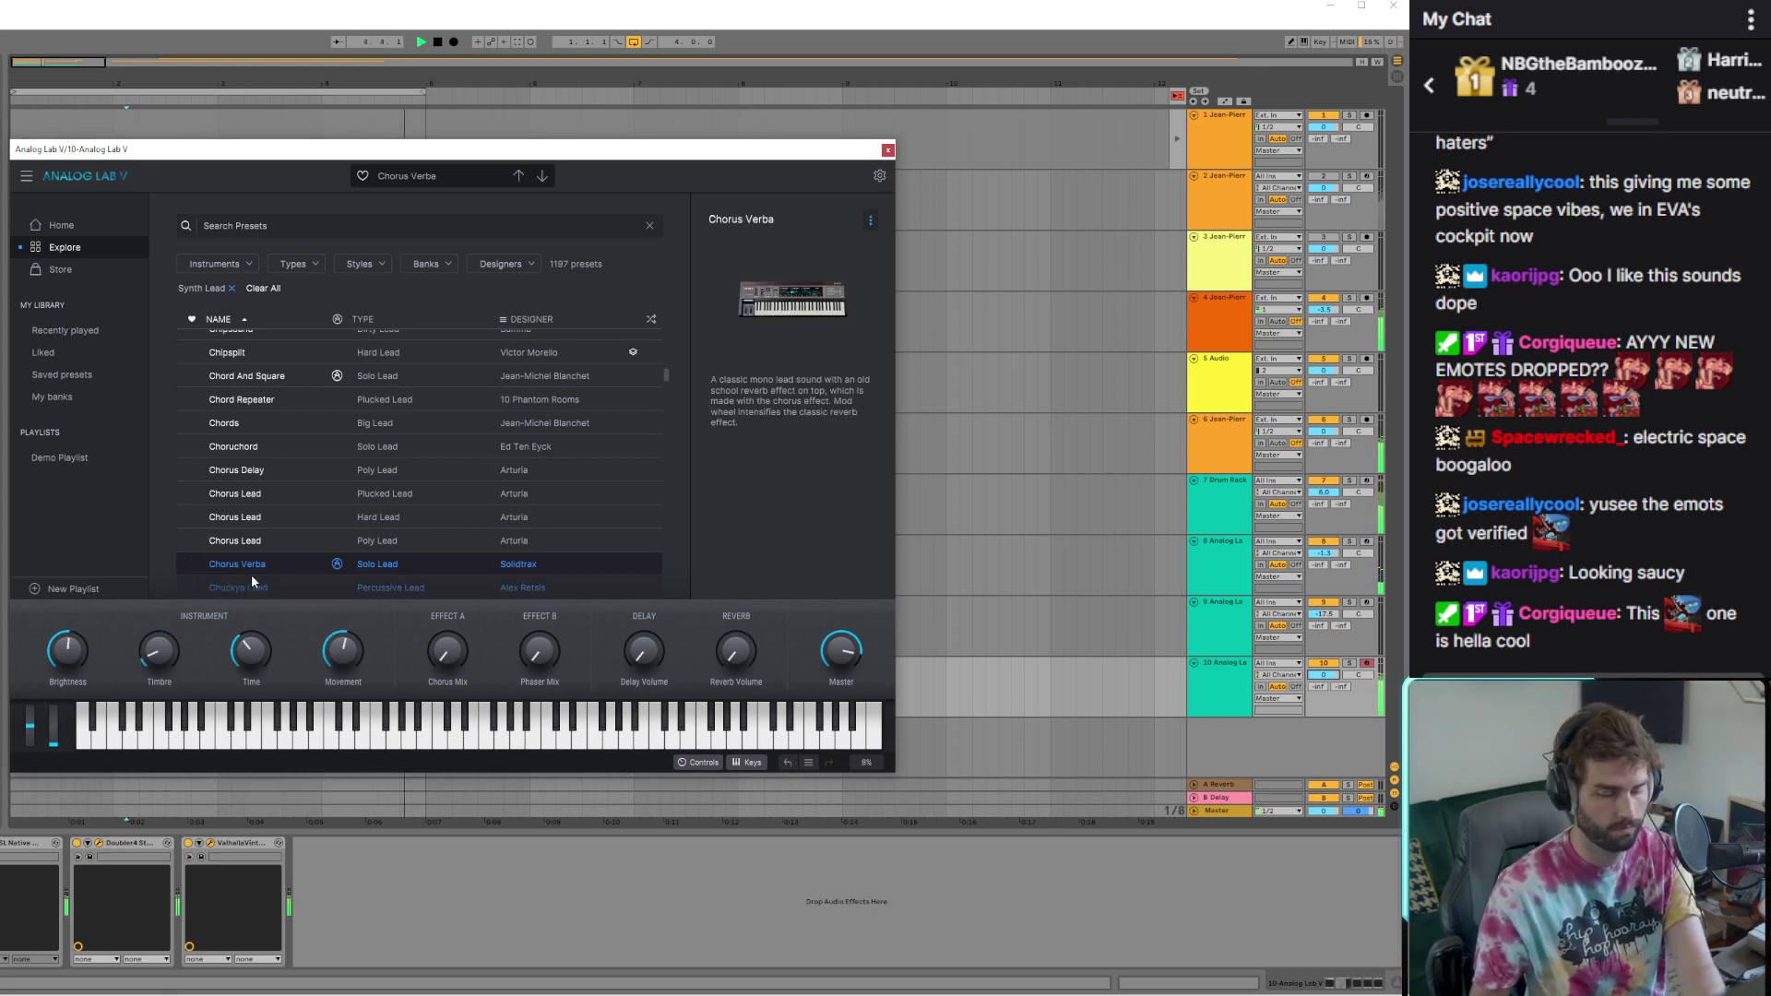
drag(1327, 675, 1327, 689)
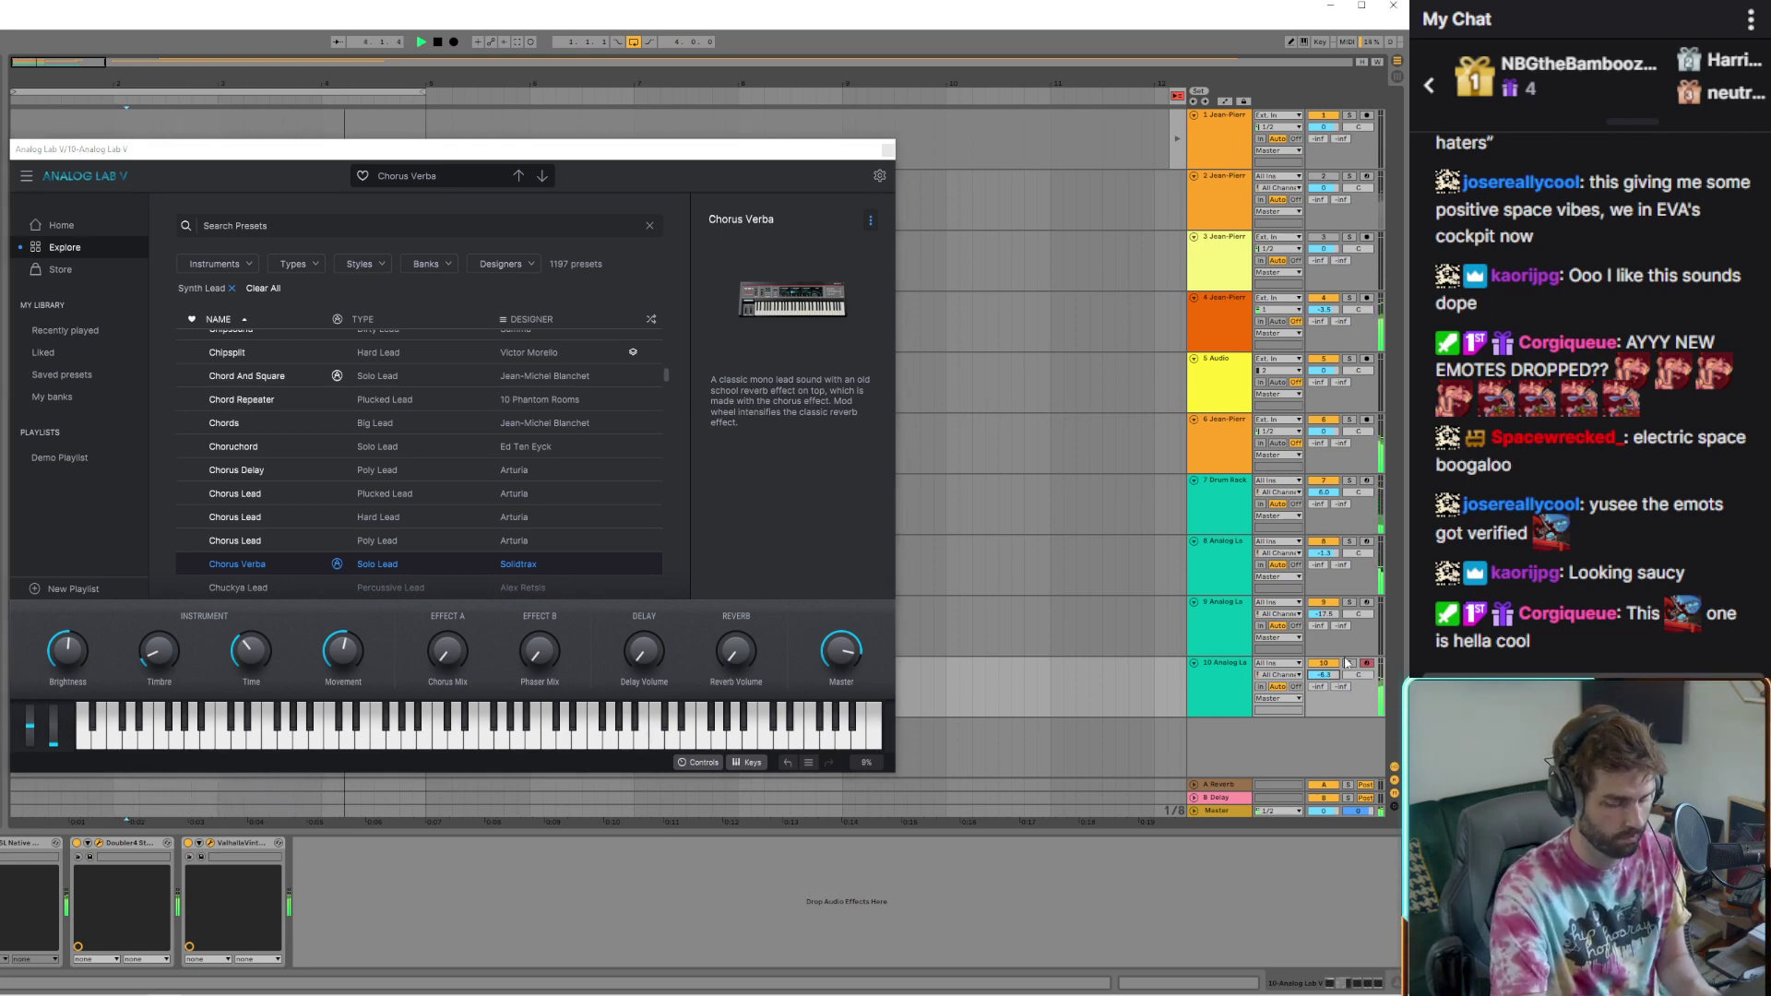
Record a MIDI take on track 10 with the Chorus Verba lead over the four-bar loop
key(F9)
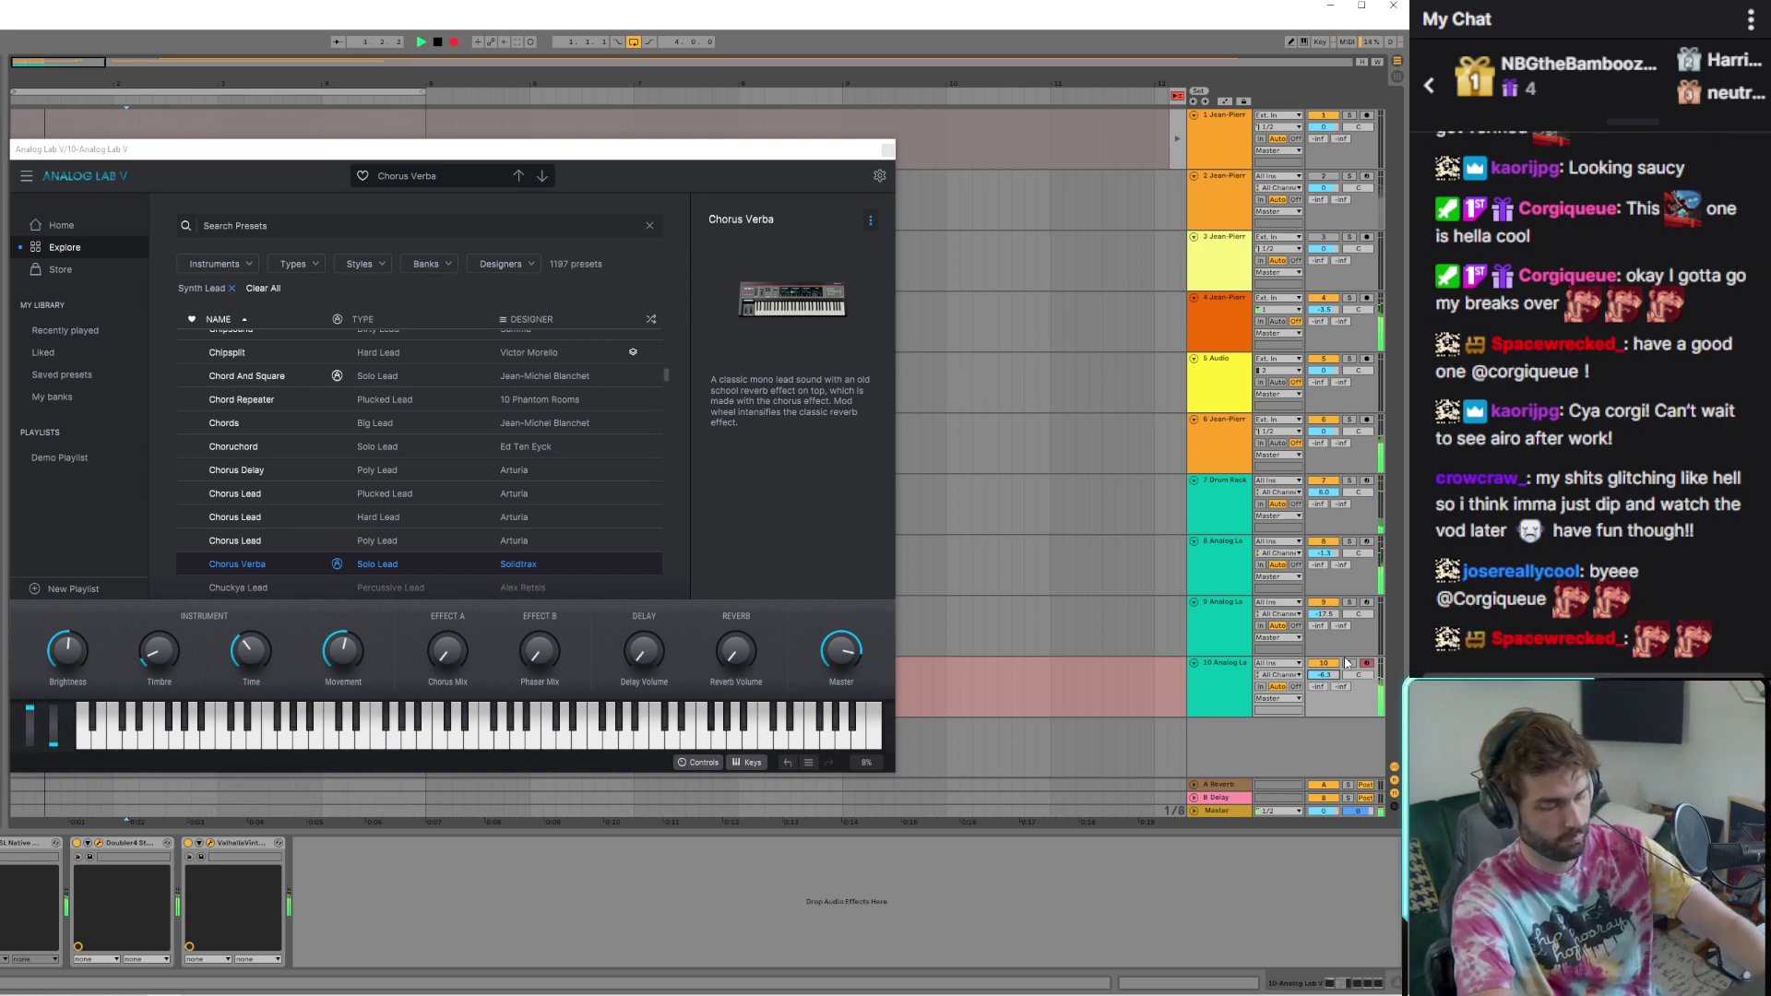
key(F9)
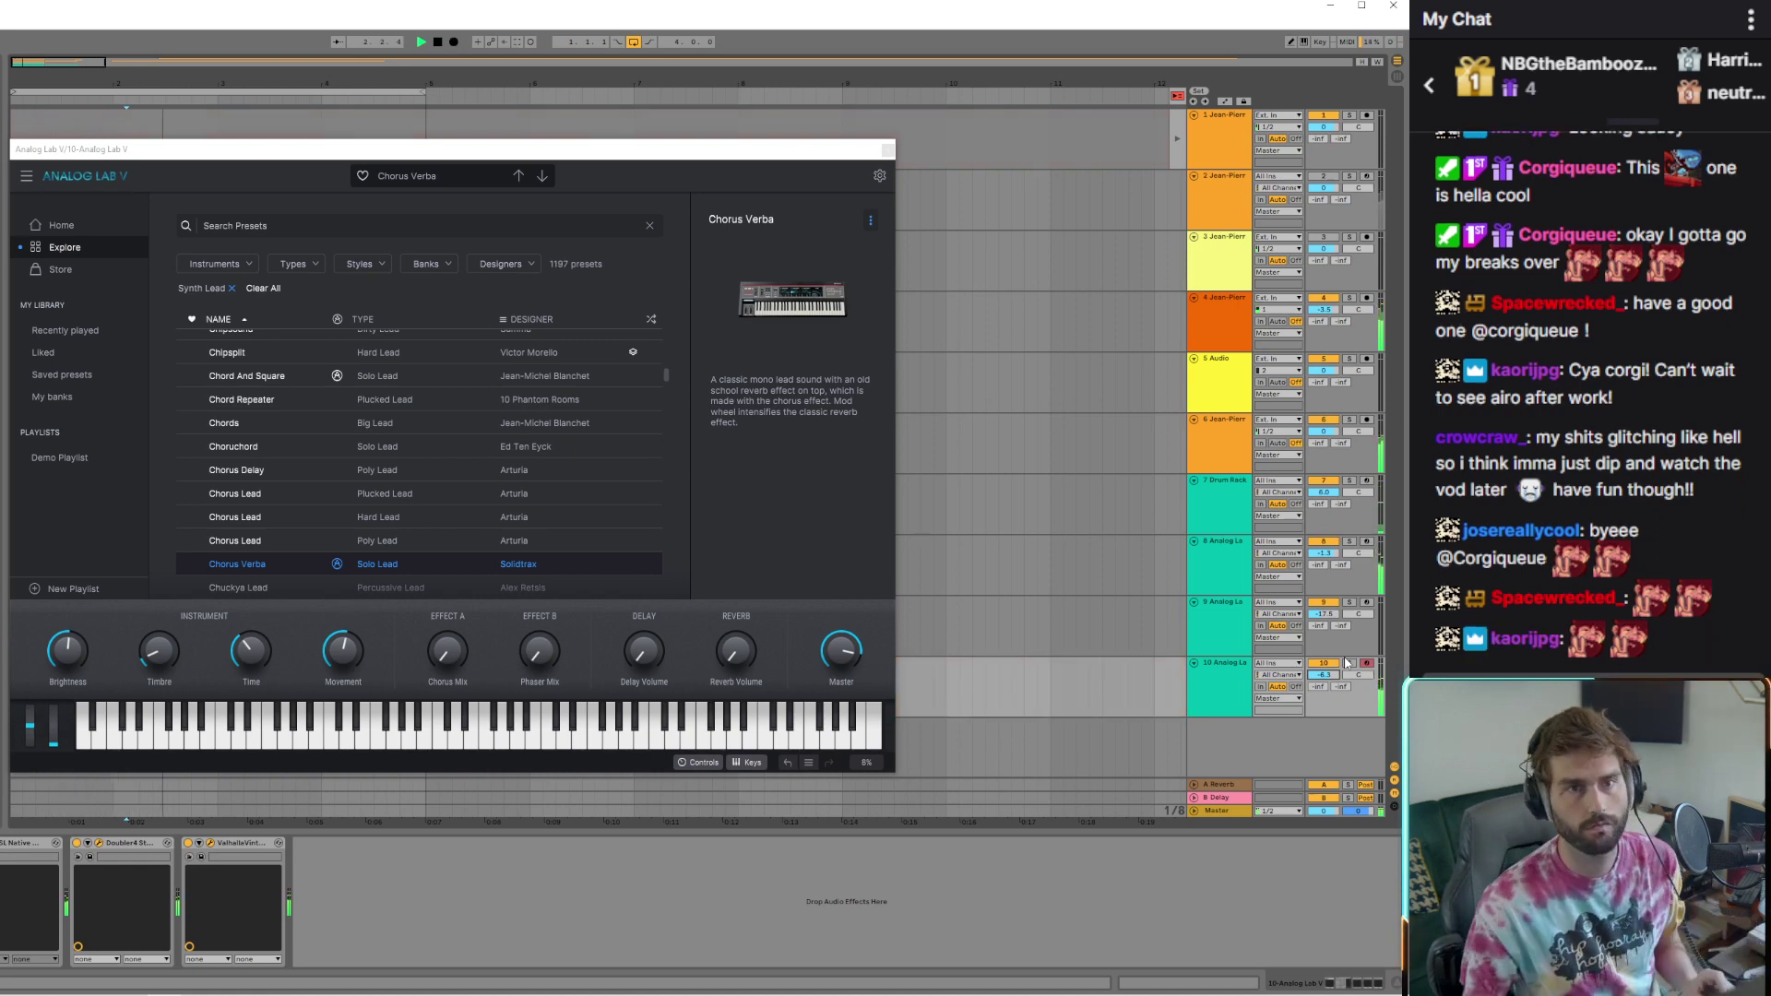
click(888, 149)
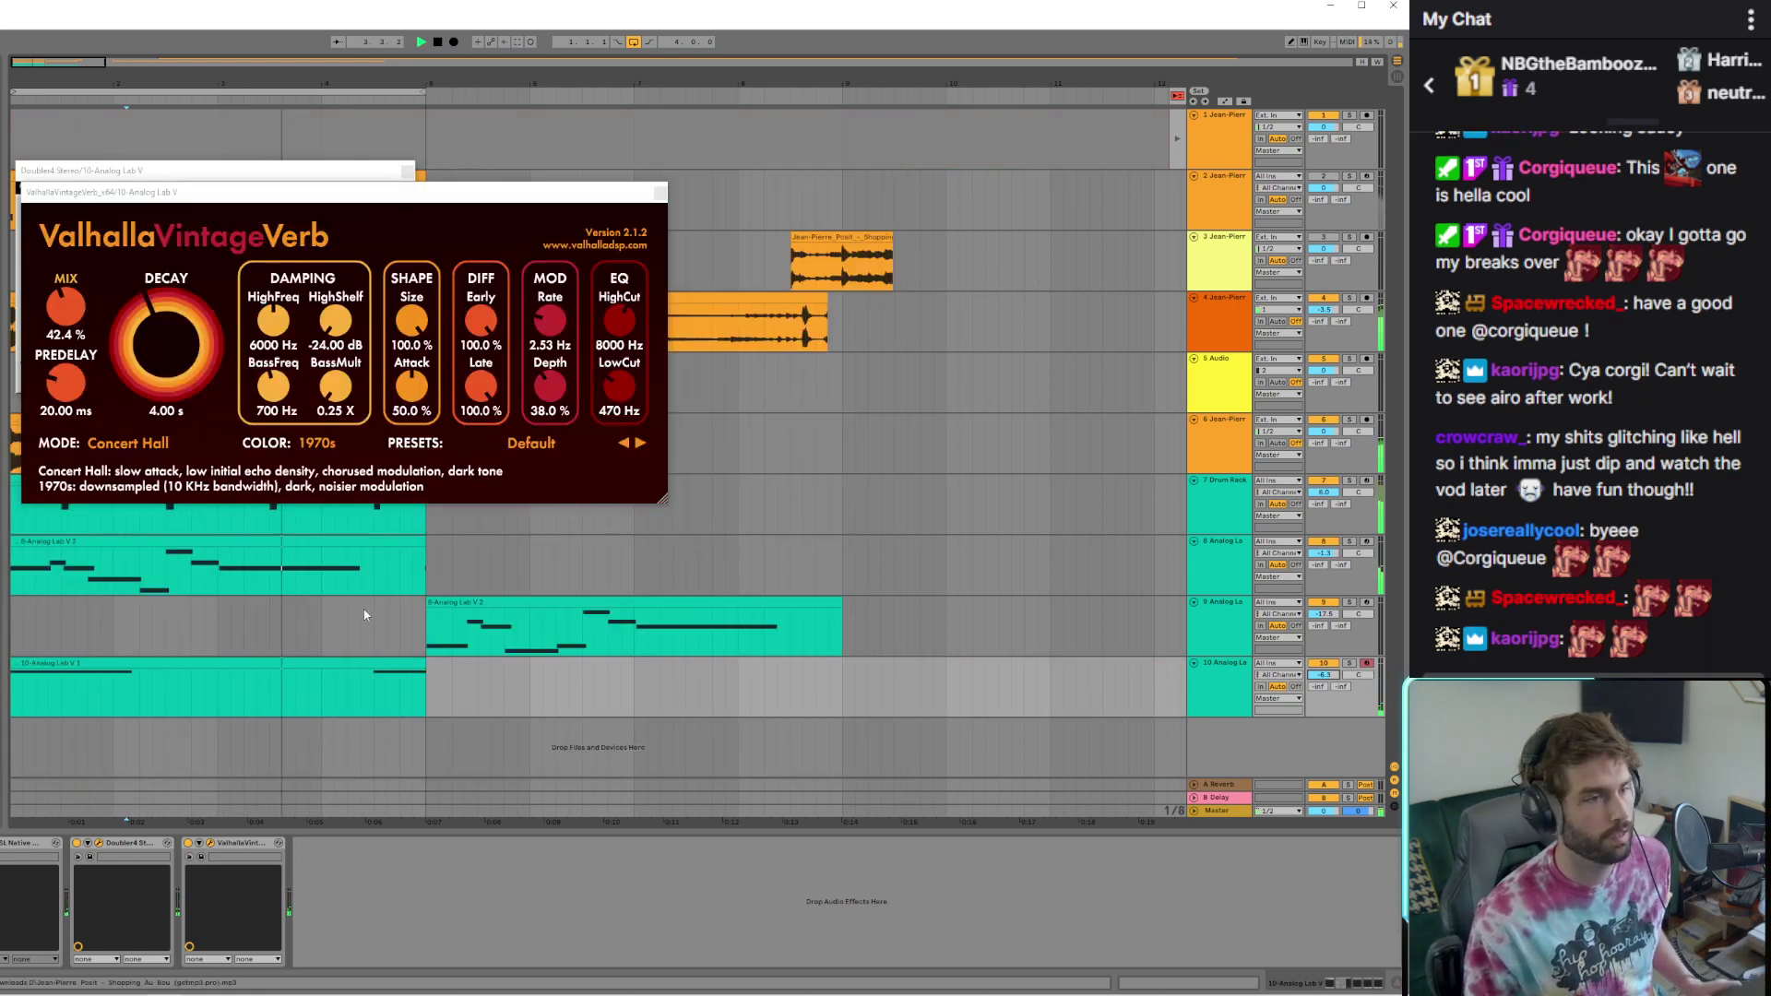
Delete the recorded clip from track 10 and close the open effect windows
double_click(397, 668)
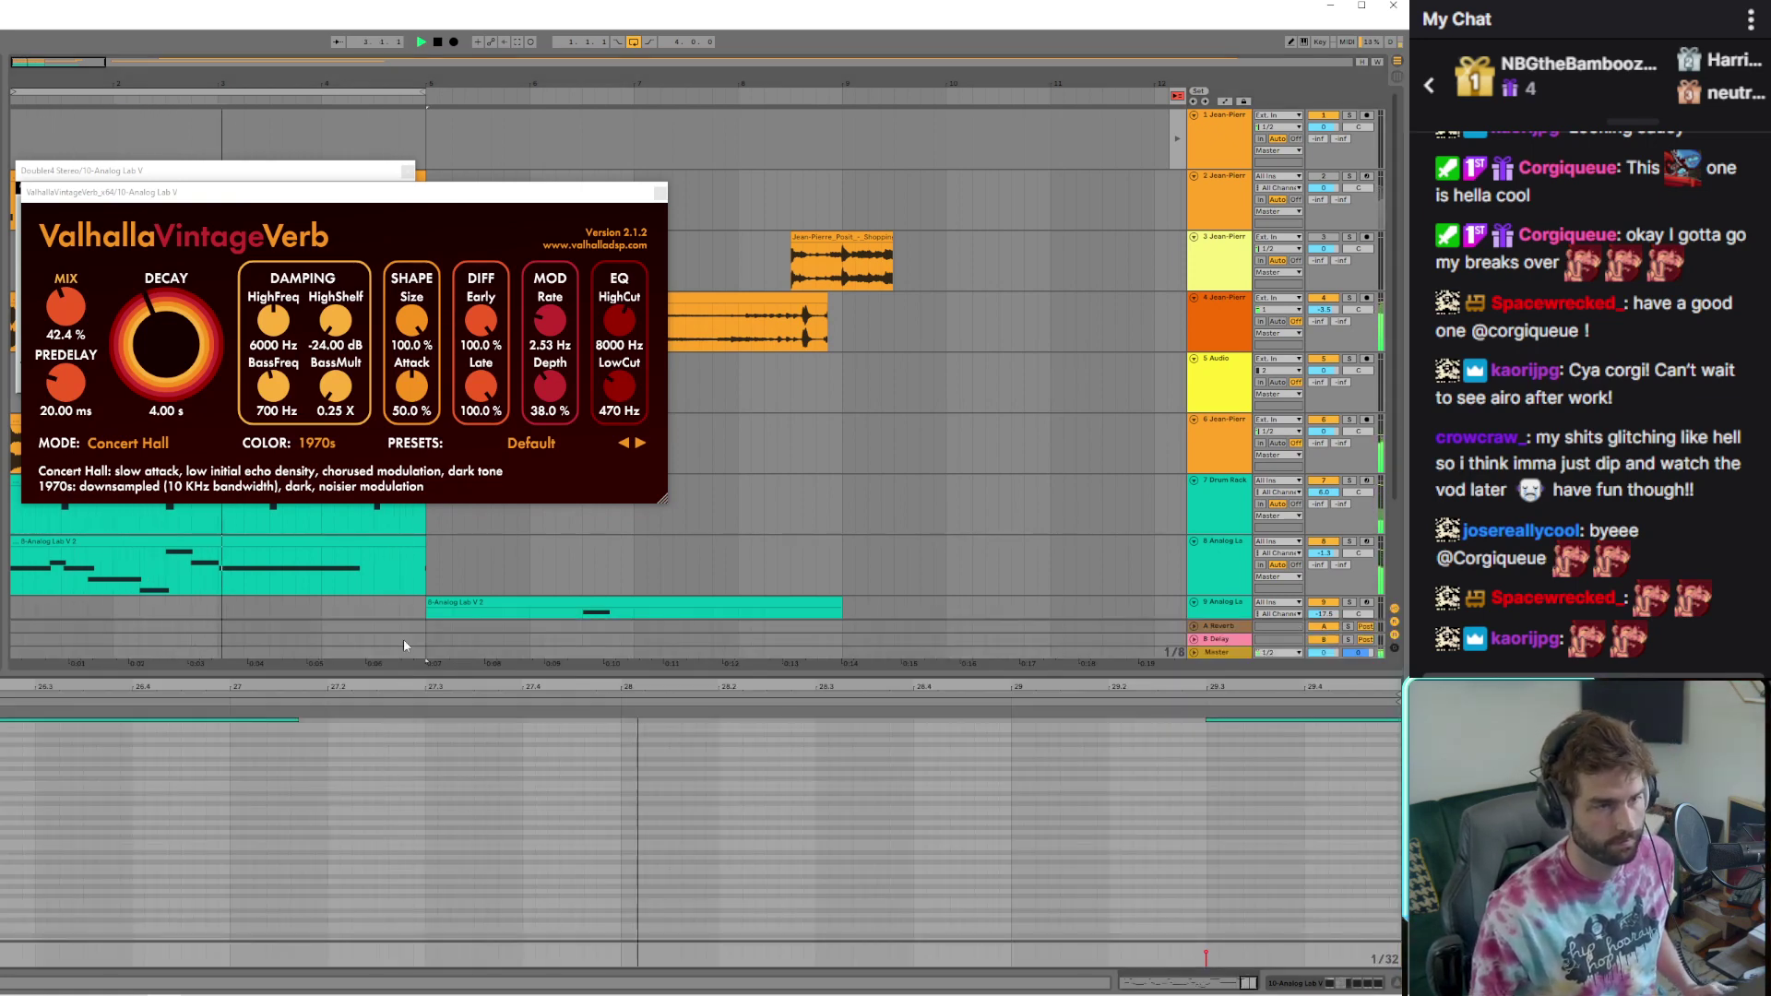
scroll(422, 644, down, 3)
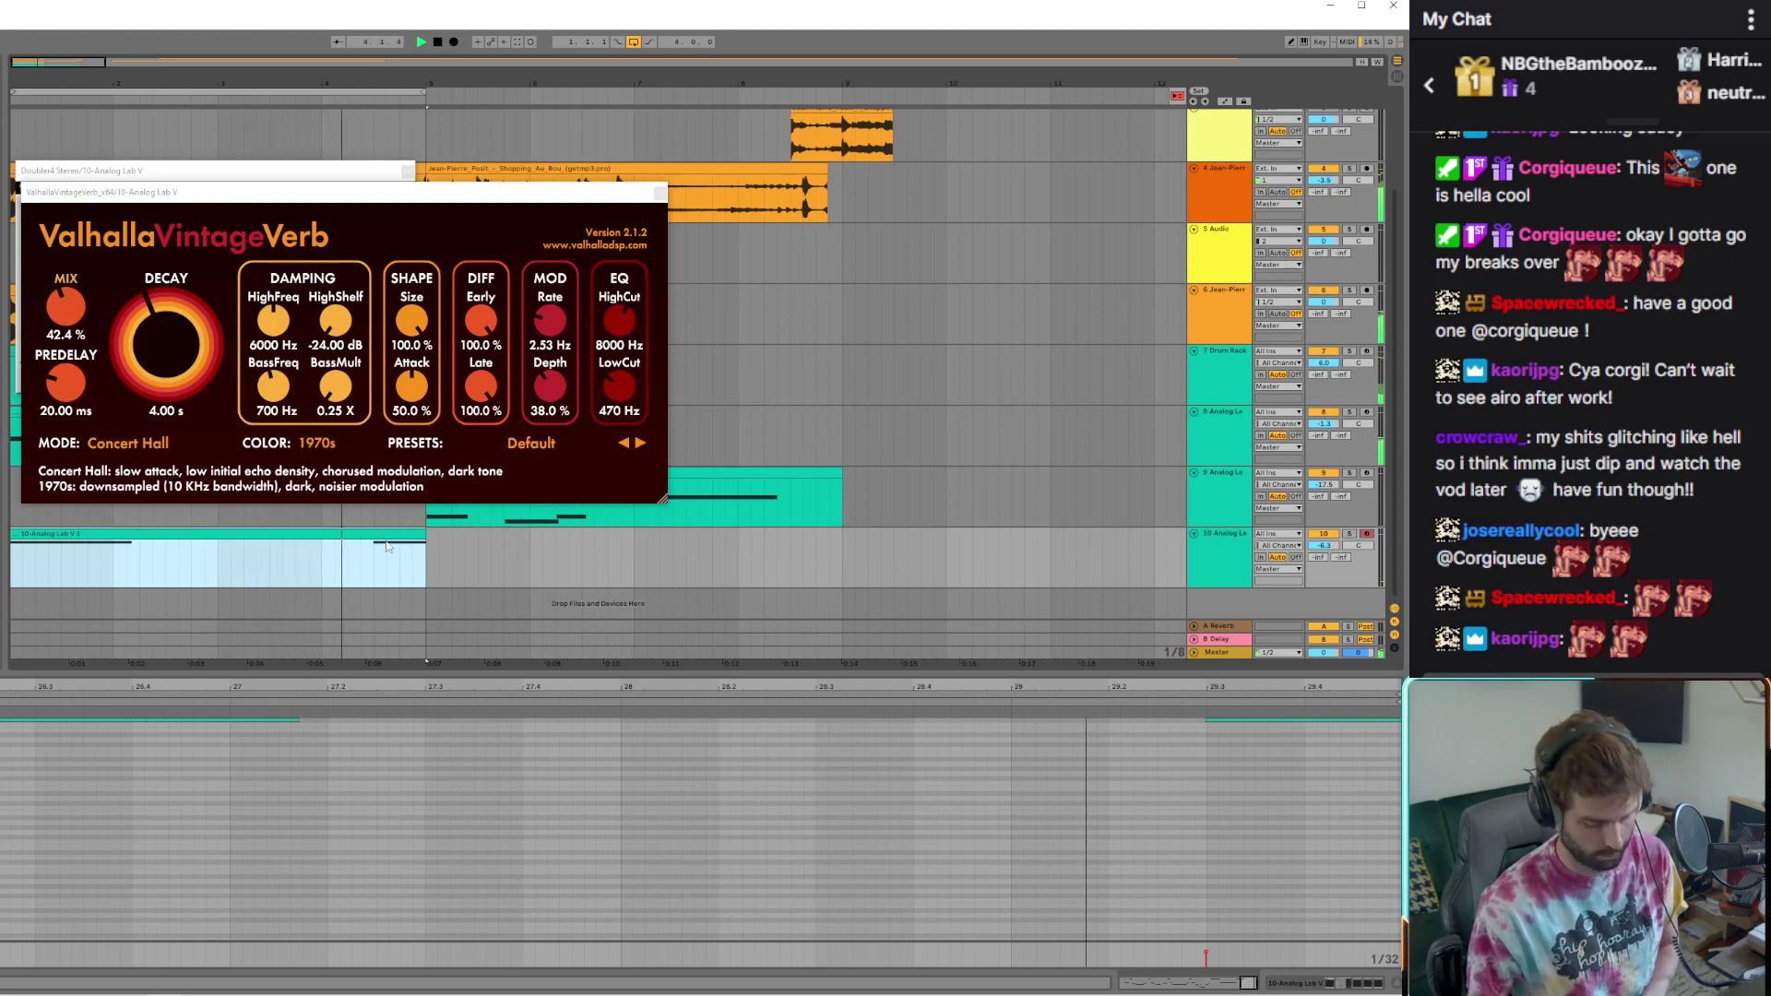
key(Delete)
click(660, 192)
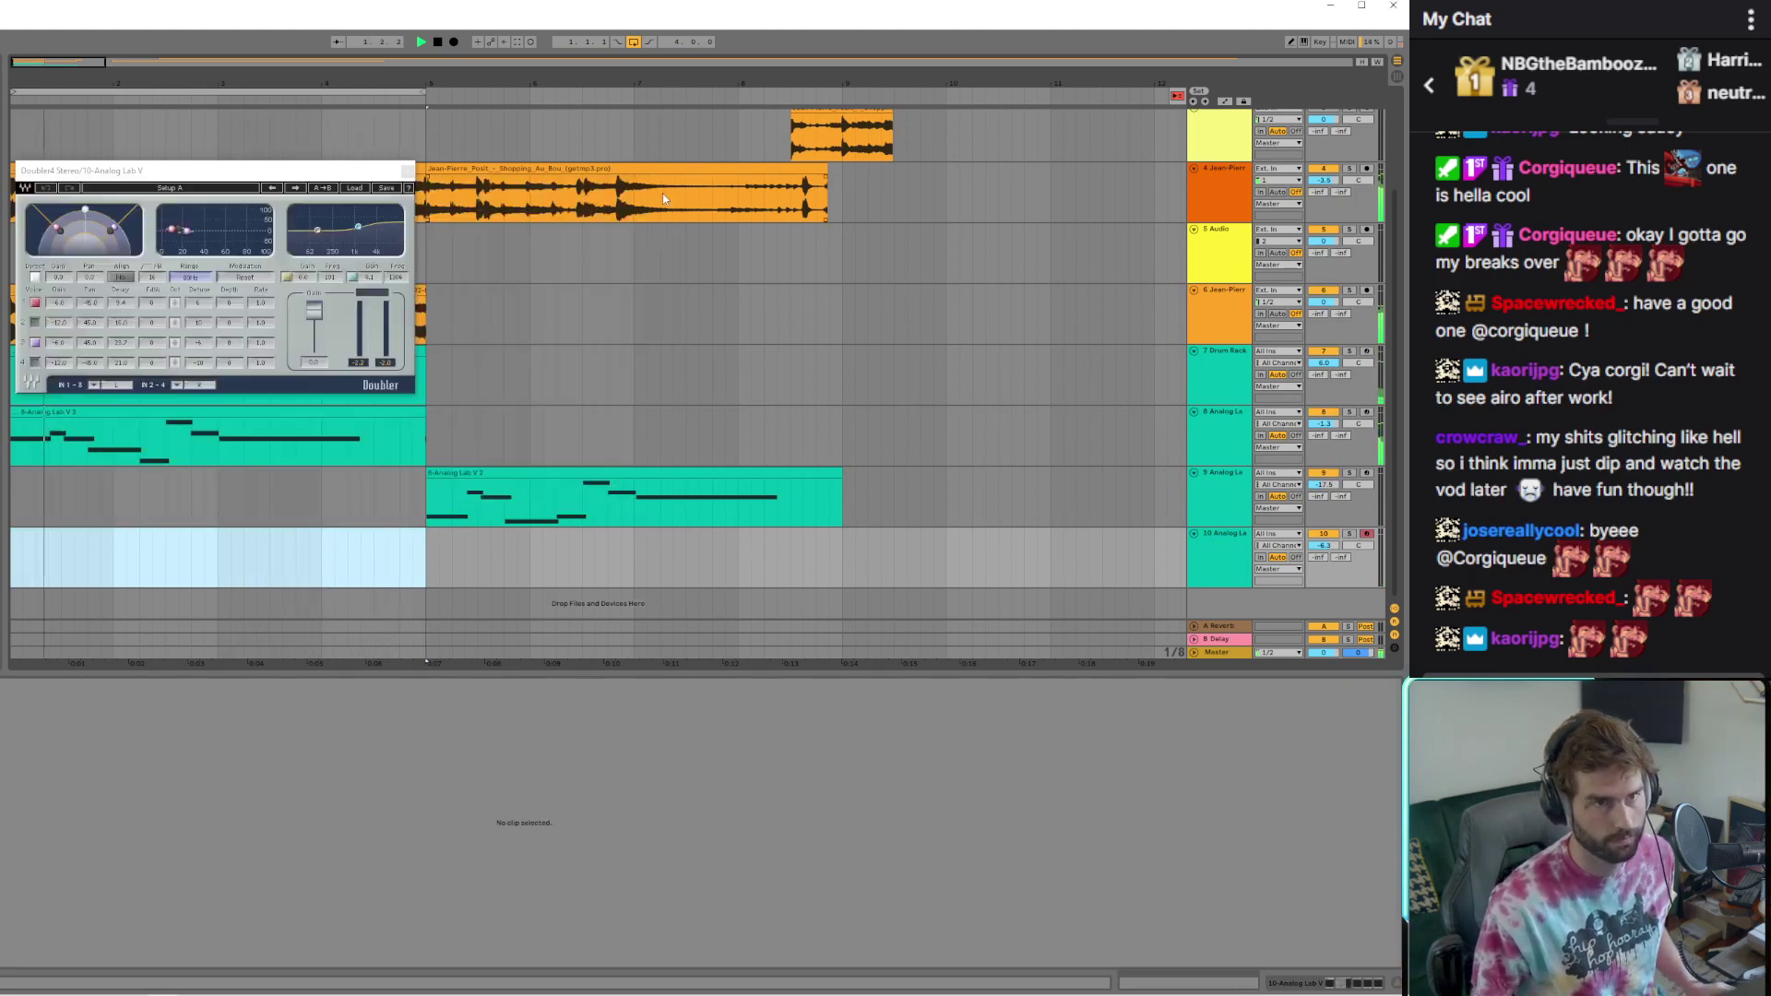
click(407, 171)
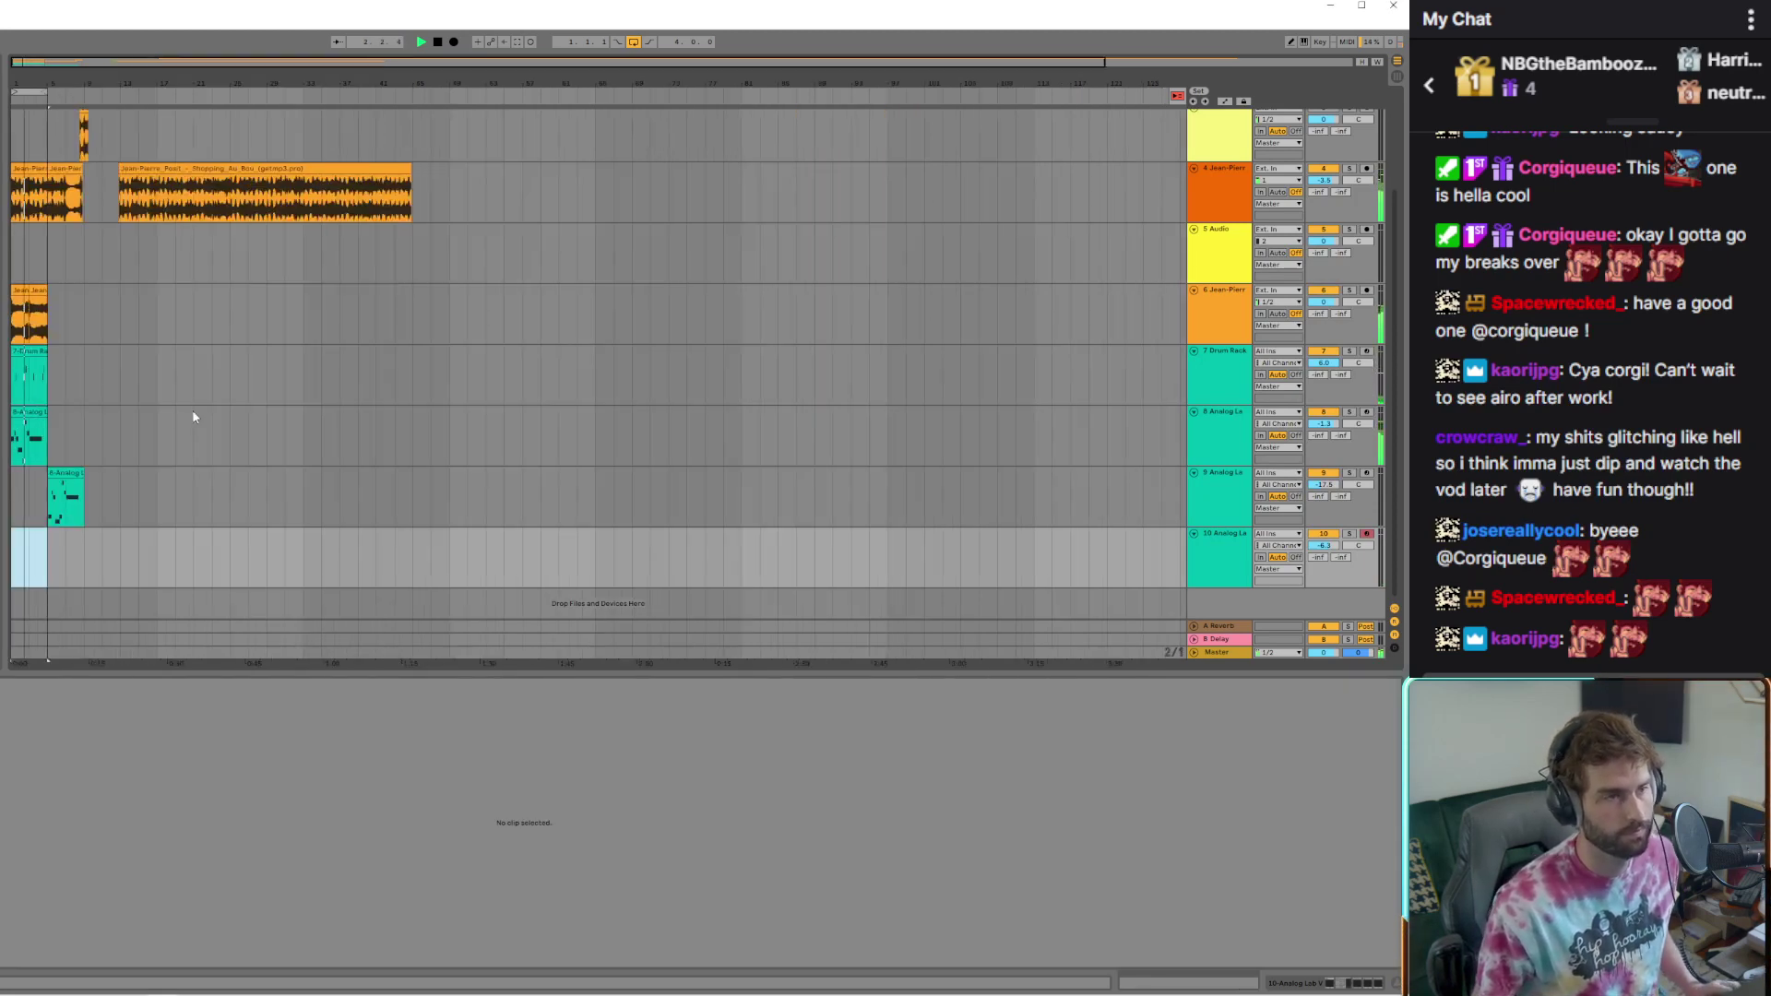
Open RC-20 Retro Color on the track 8 Analog Lab melody, load its VHS preset and adjust the output width
click(28, 410)
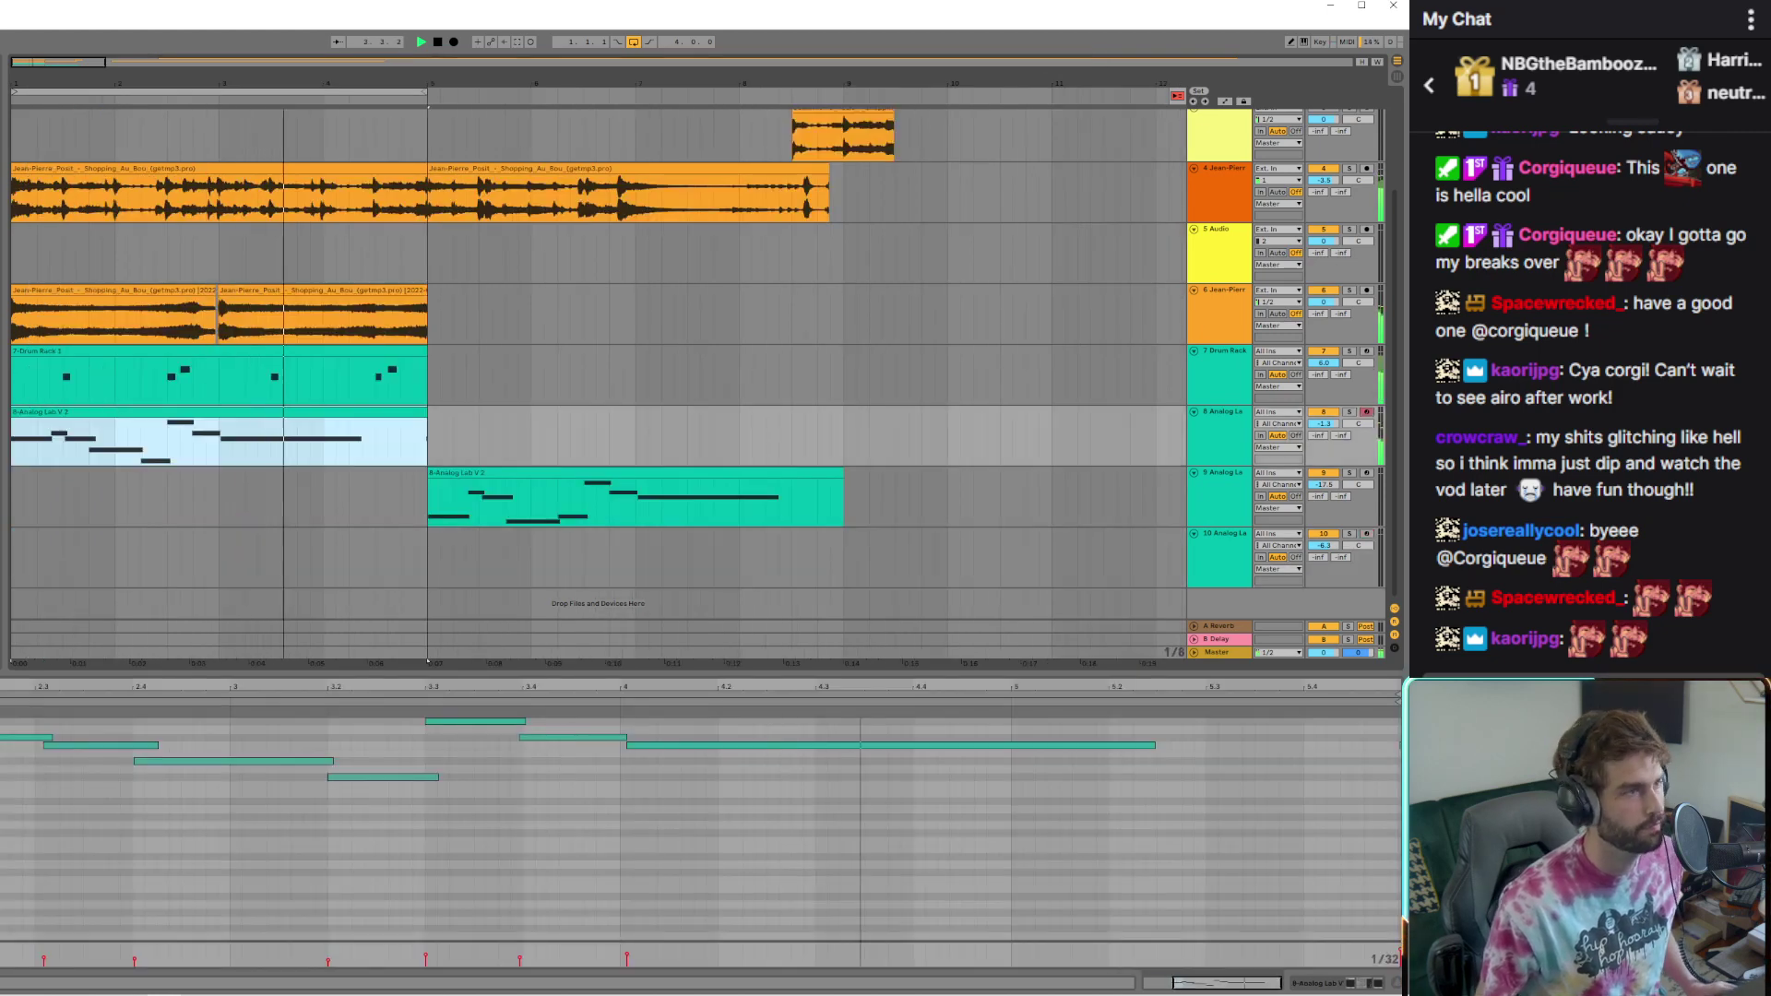
double_click(2, 516)
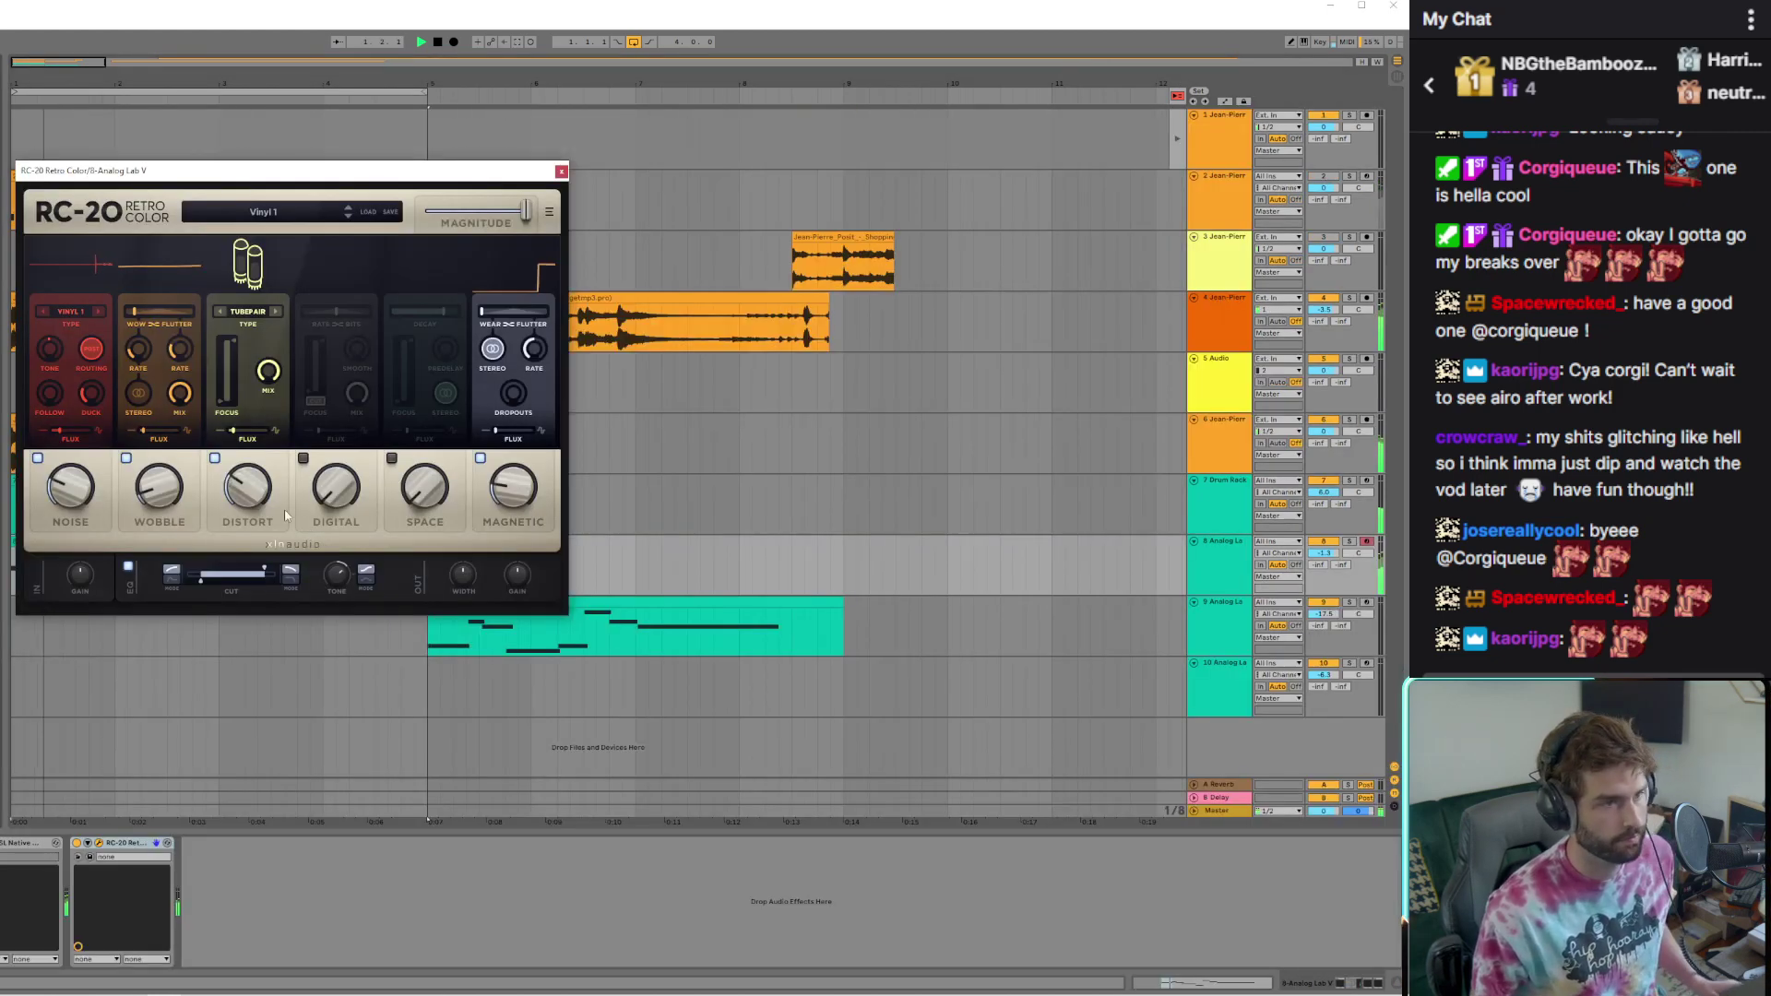
click(270, 213)
click(158, 403)
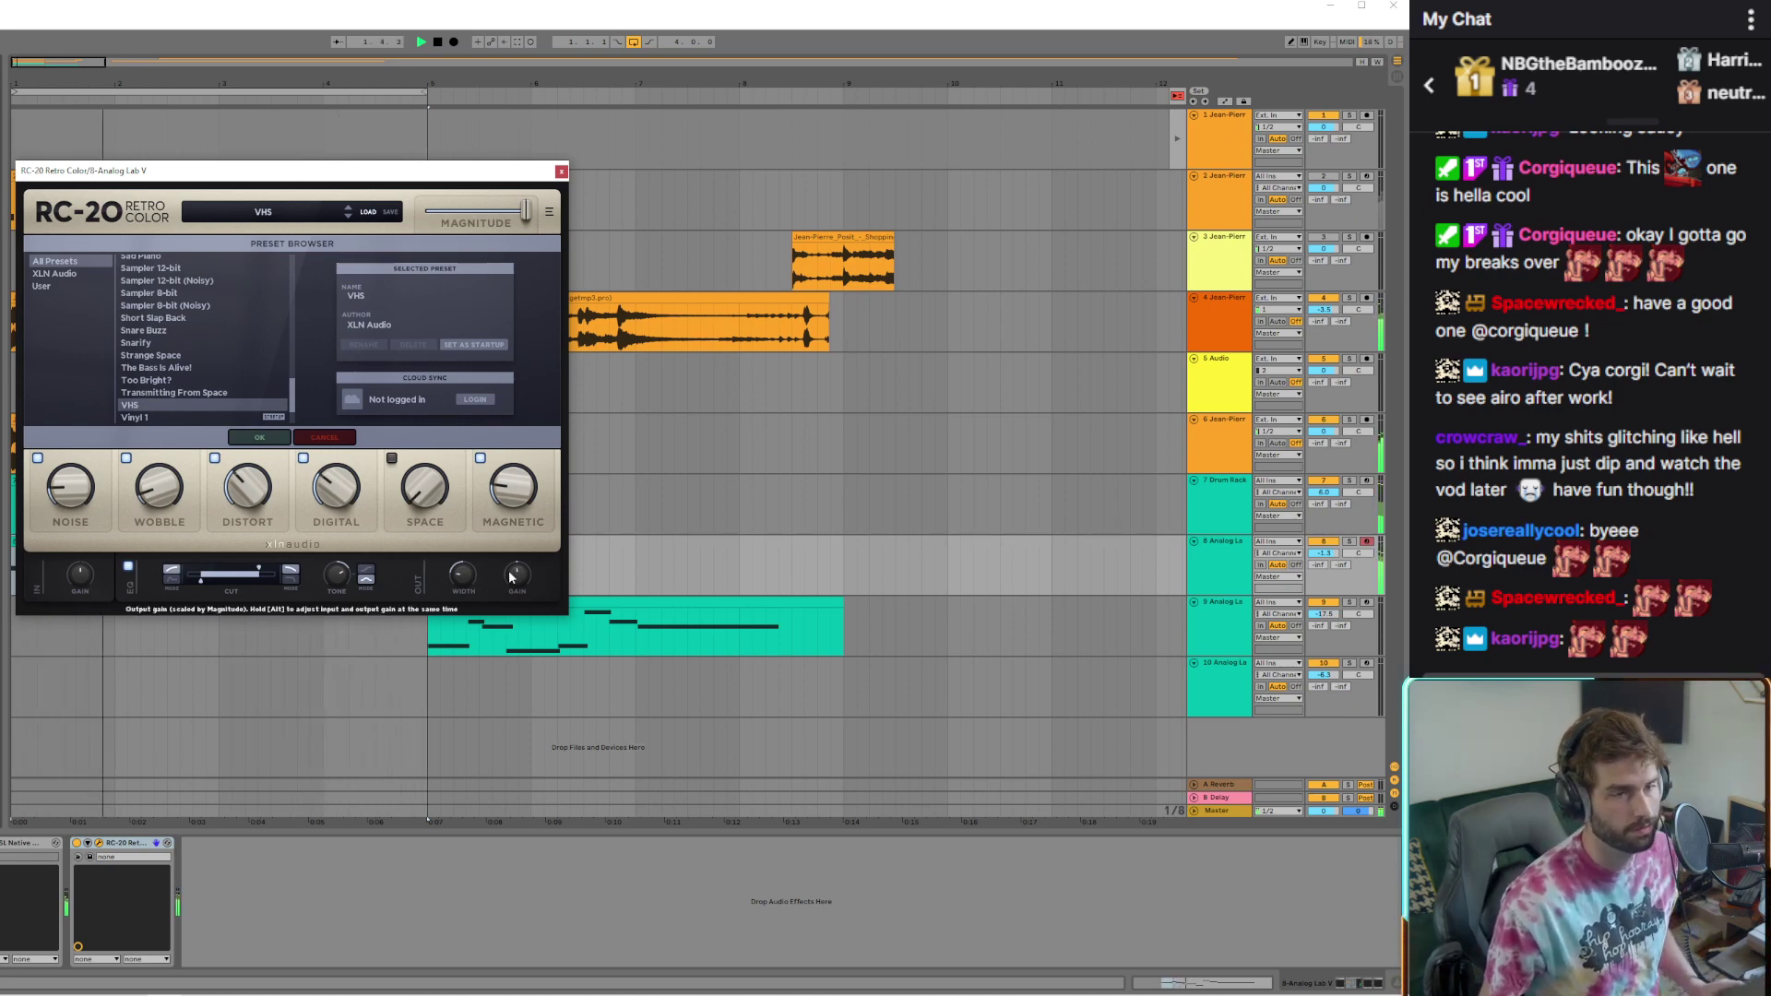
drag(471, 577, 474, 568)
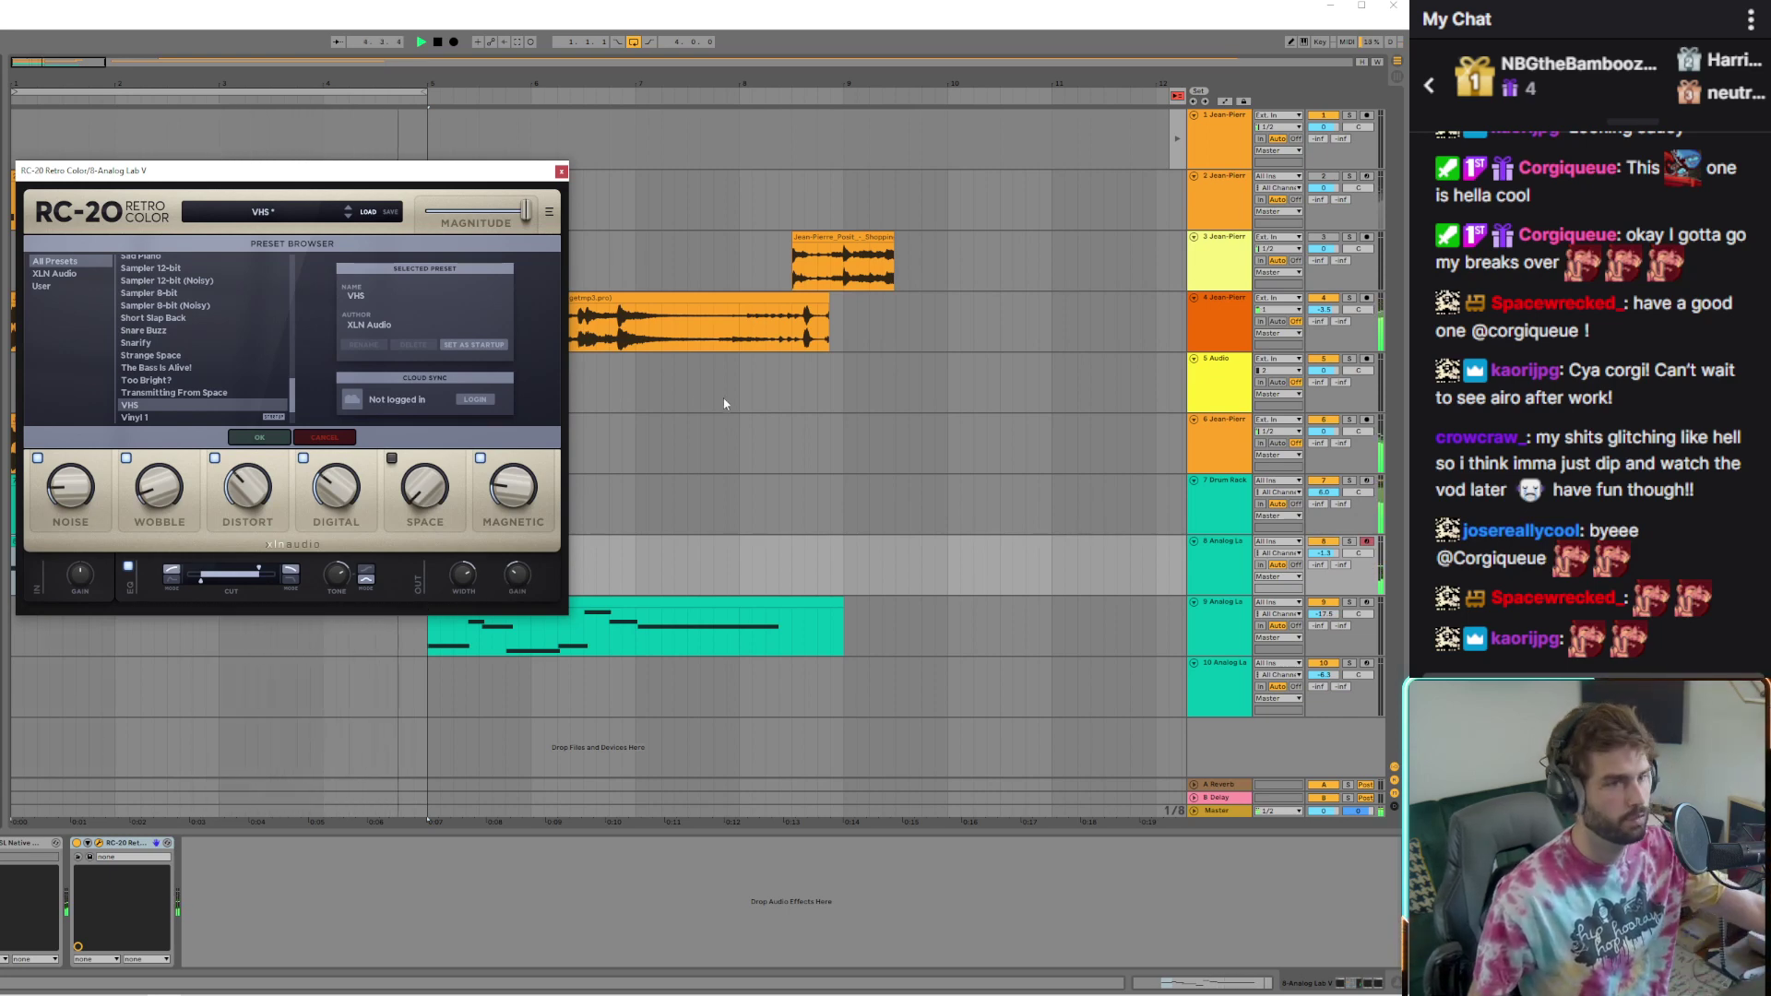
click(561, 171)
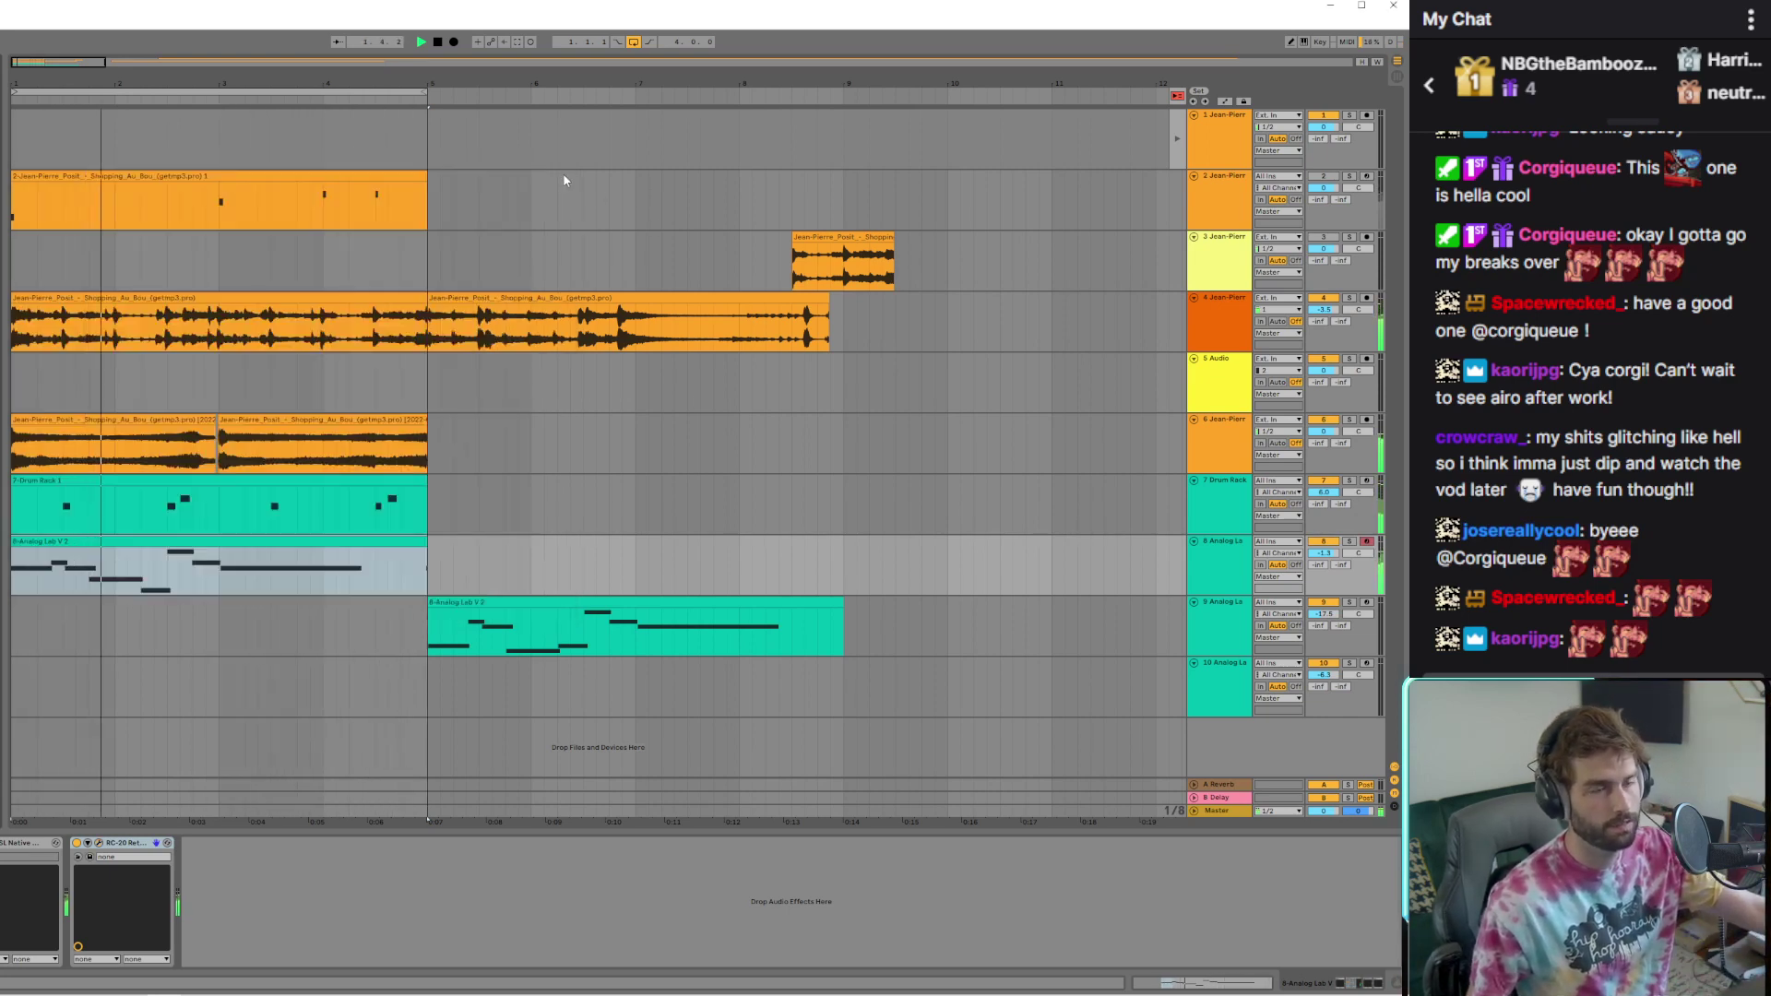
Extend the first Jean-Pierre Posit sample clip on track 4 over the second one, so it runs to bar 9
click(343, 94)
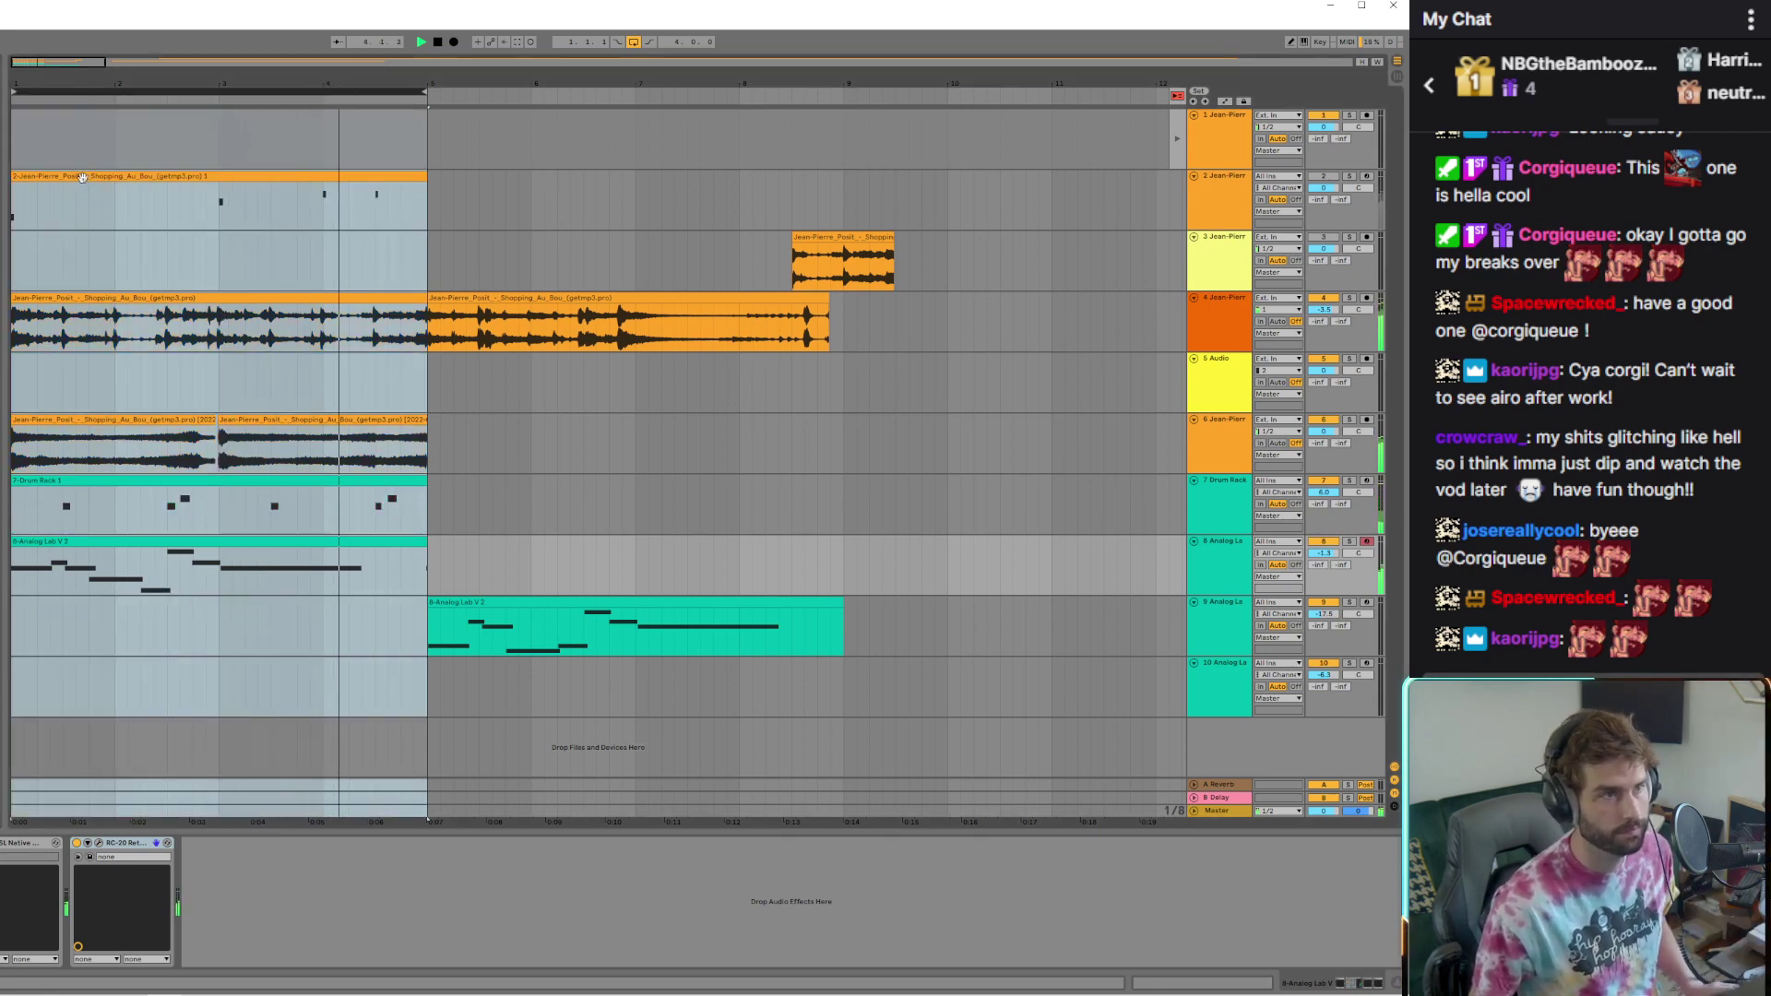
click(435, 298)
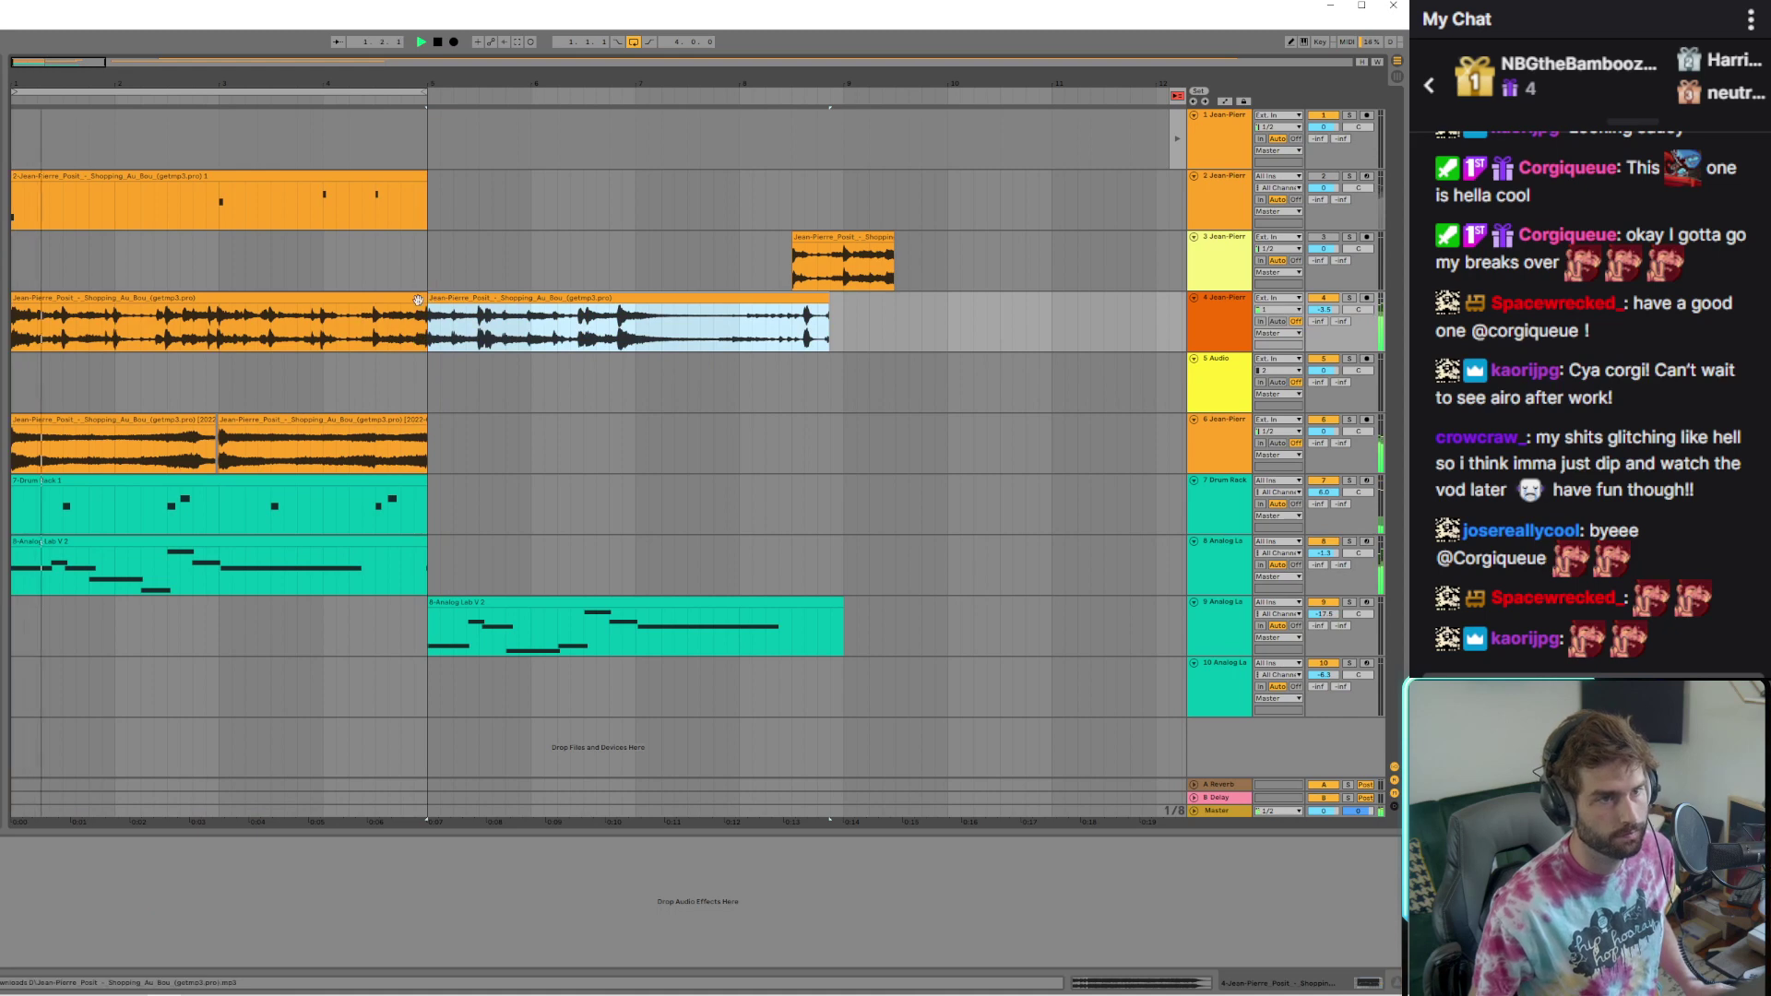
click(423, 300)
drag(423, 298, 845, 312)
Delete the leftover sample clip from track 3 and lengthen the arrangement loop to end at bar 9
click(877, 238)
key(Delete)
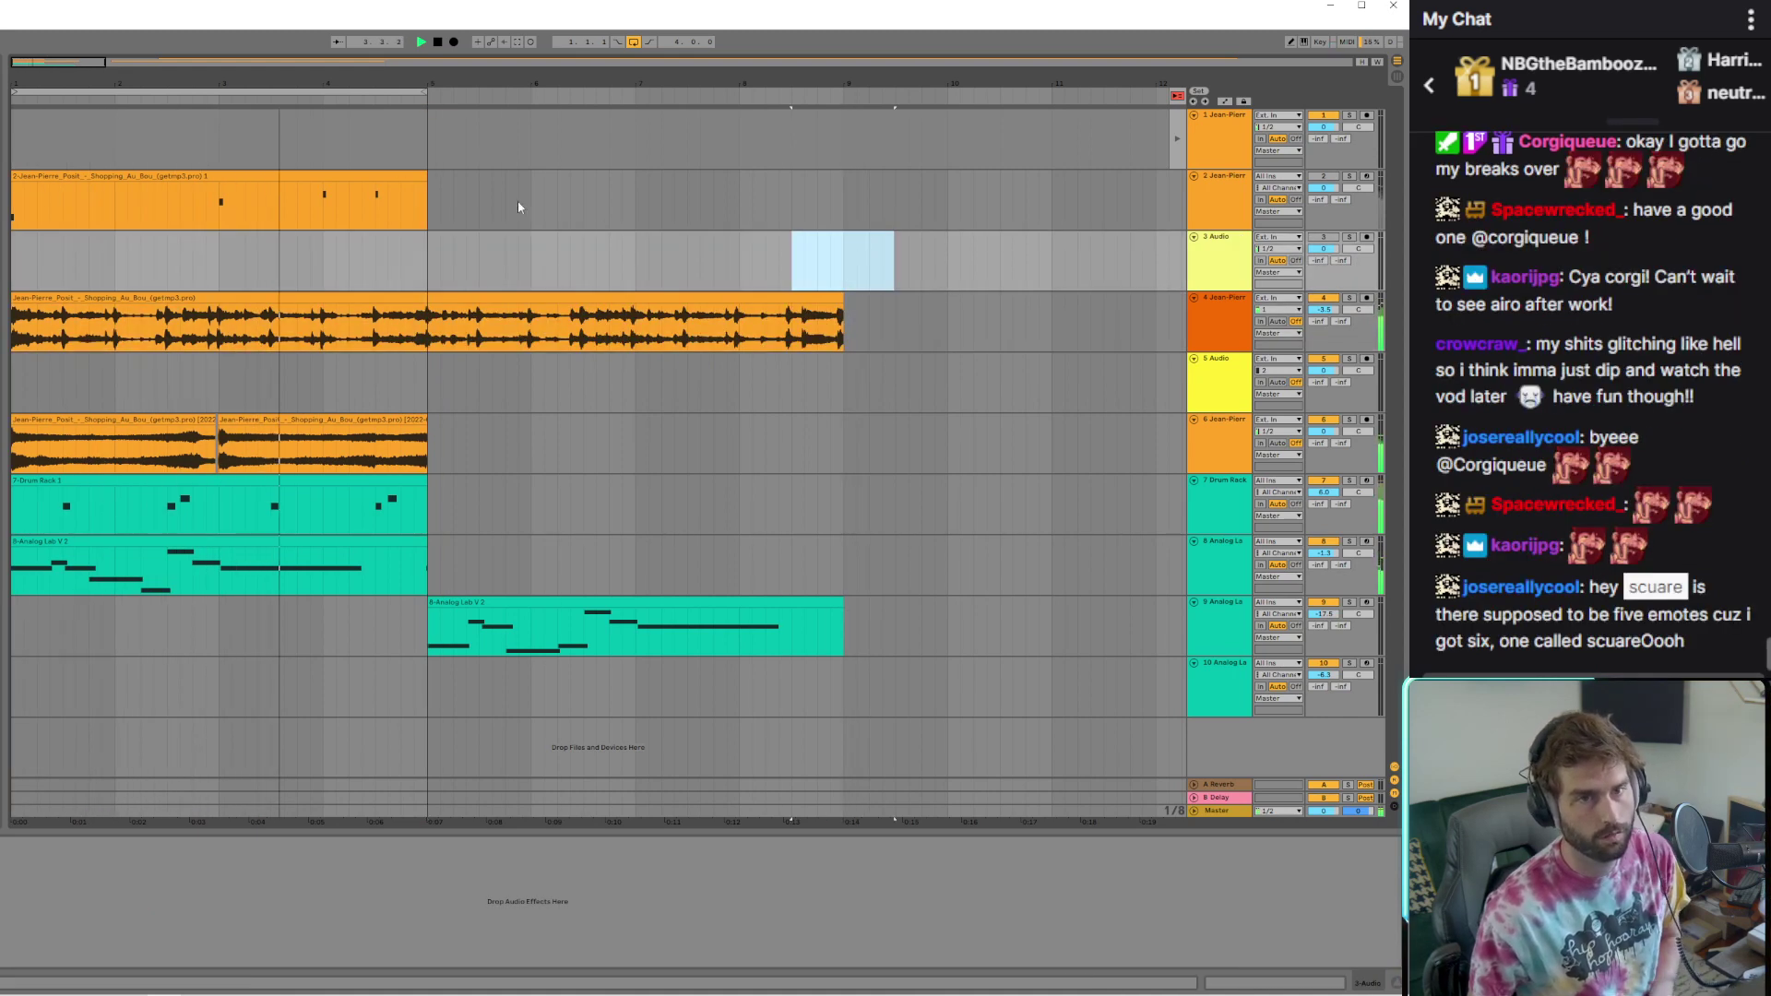
click(343, 177)
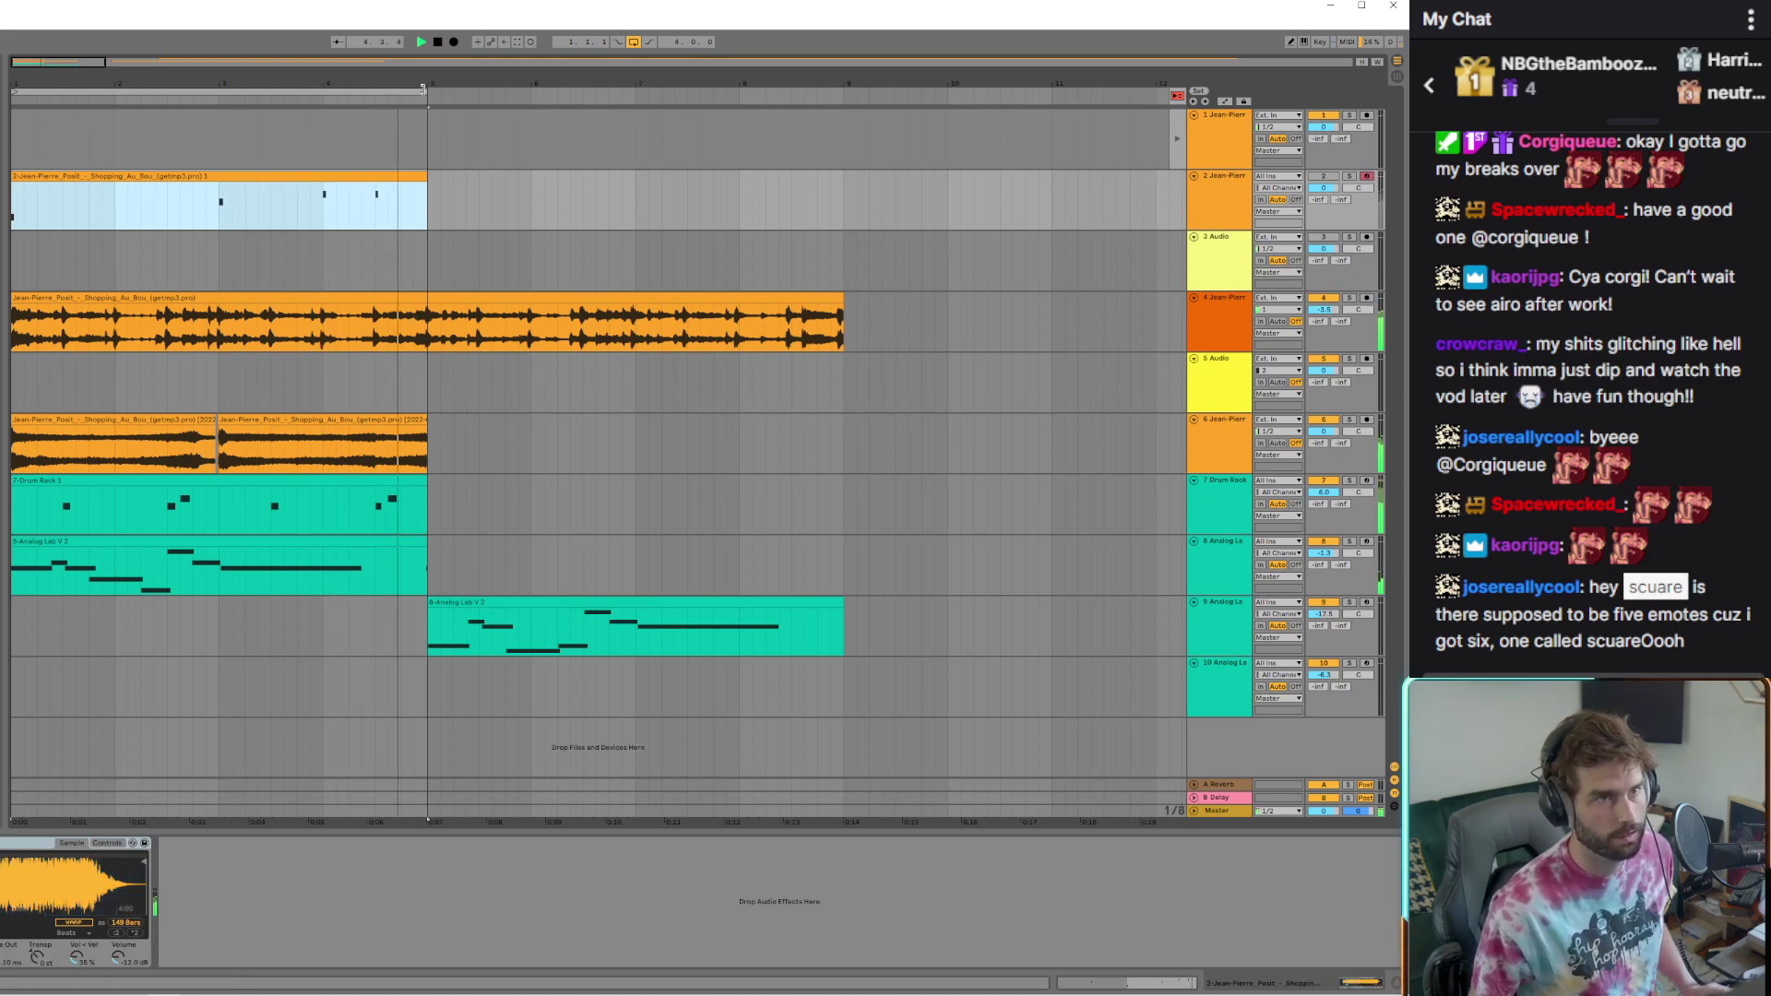
drag(424, 95, 843, 93)
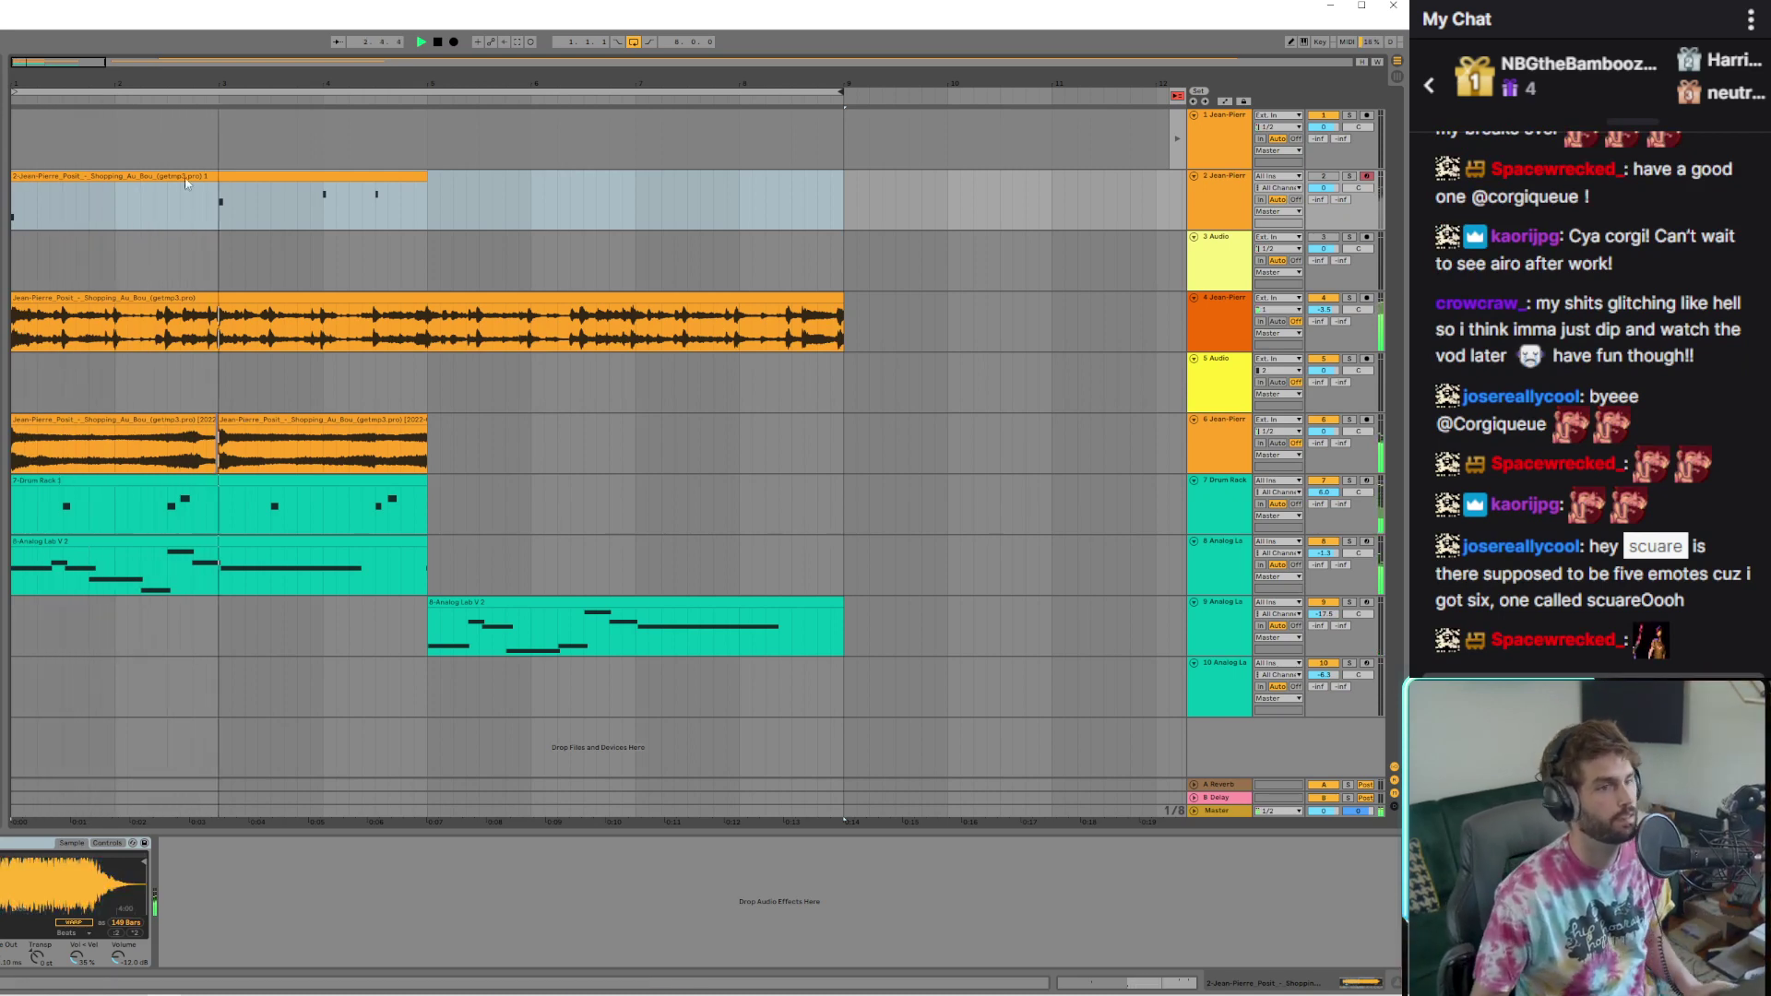
Split the track 4 sample near bar 7, shift the later part so its hit falls on the bar, and trim its end near bar 9
scroll(424, 318, up, 10)
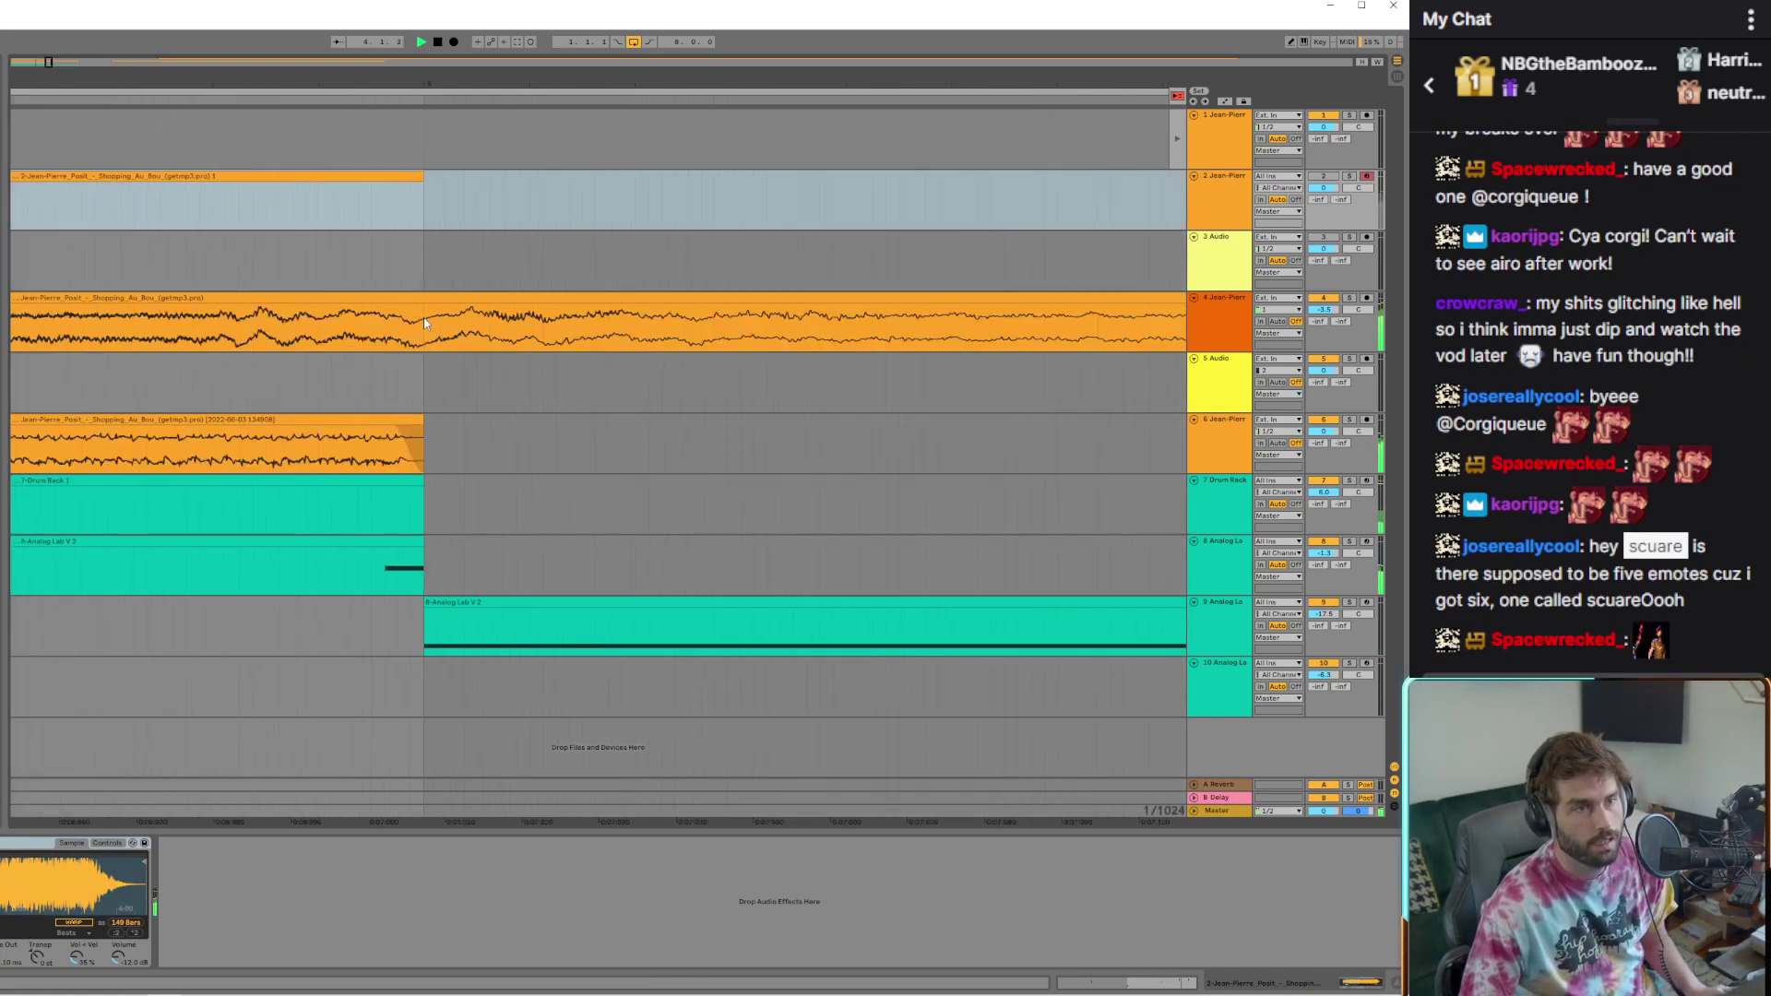
scroll(604, 339, down, 5)
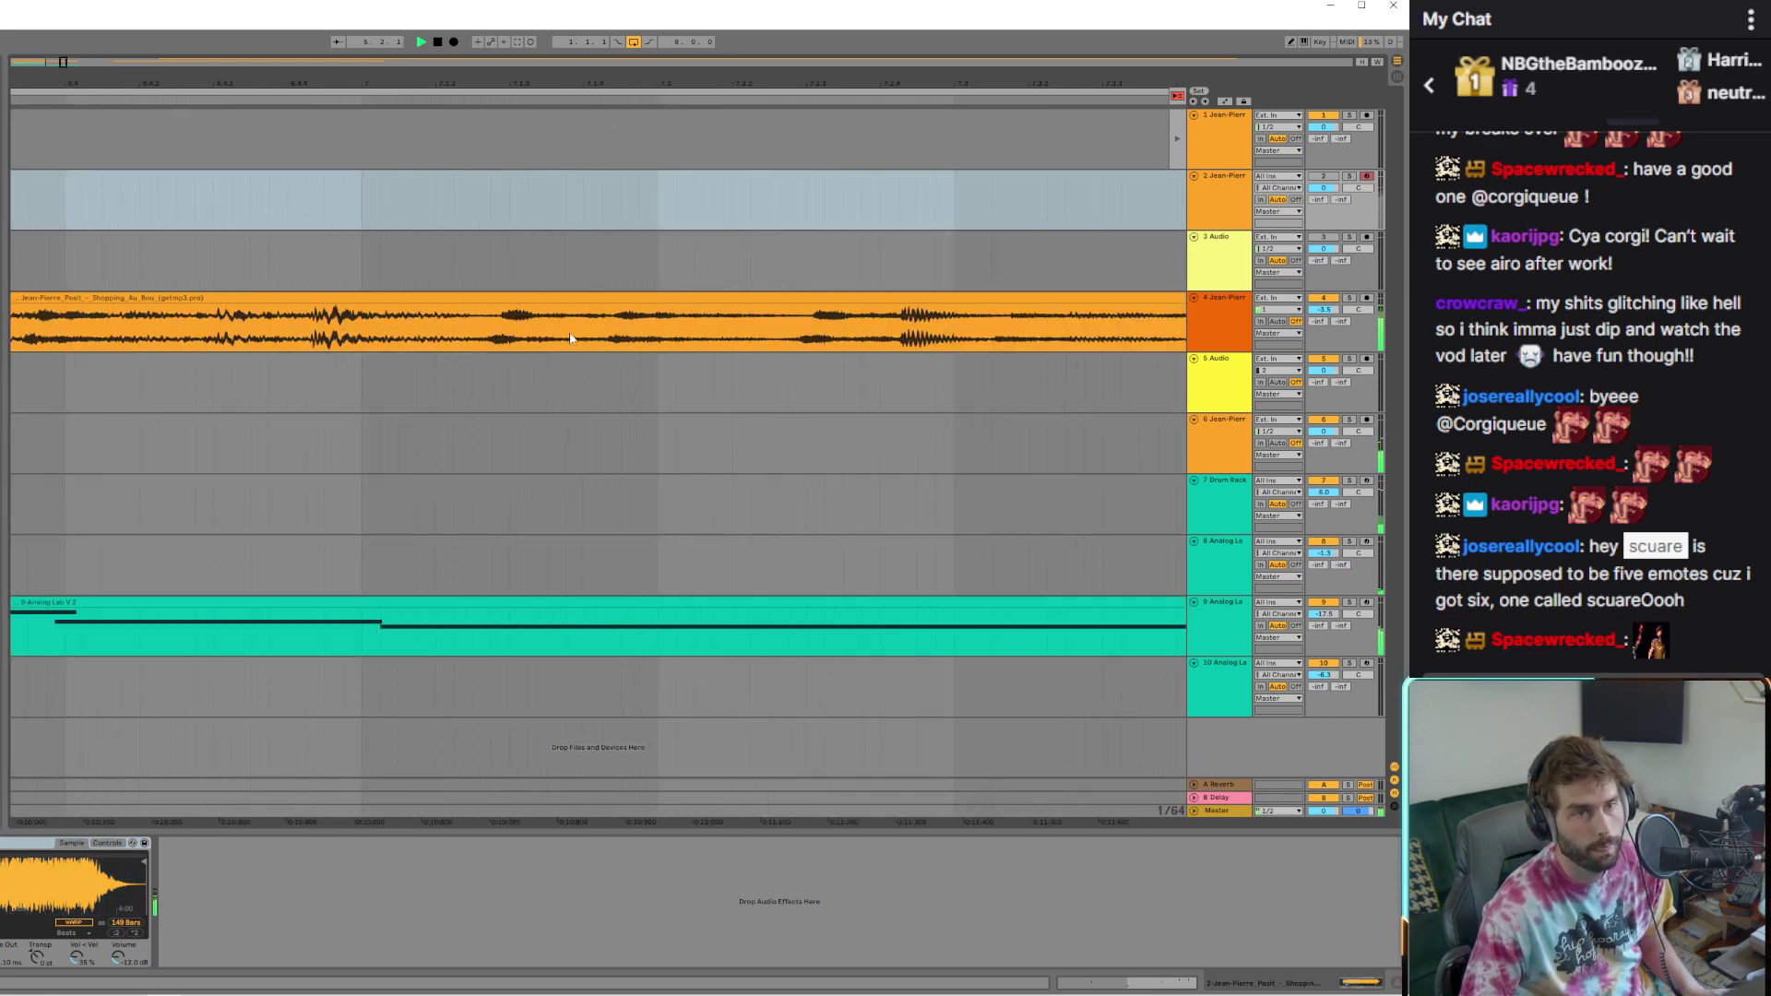
click(307, 332)
drag(344, 303, 399, 302)
scroll(399, 303, down, 10)
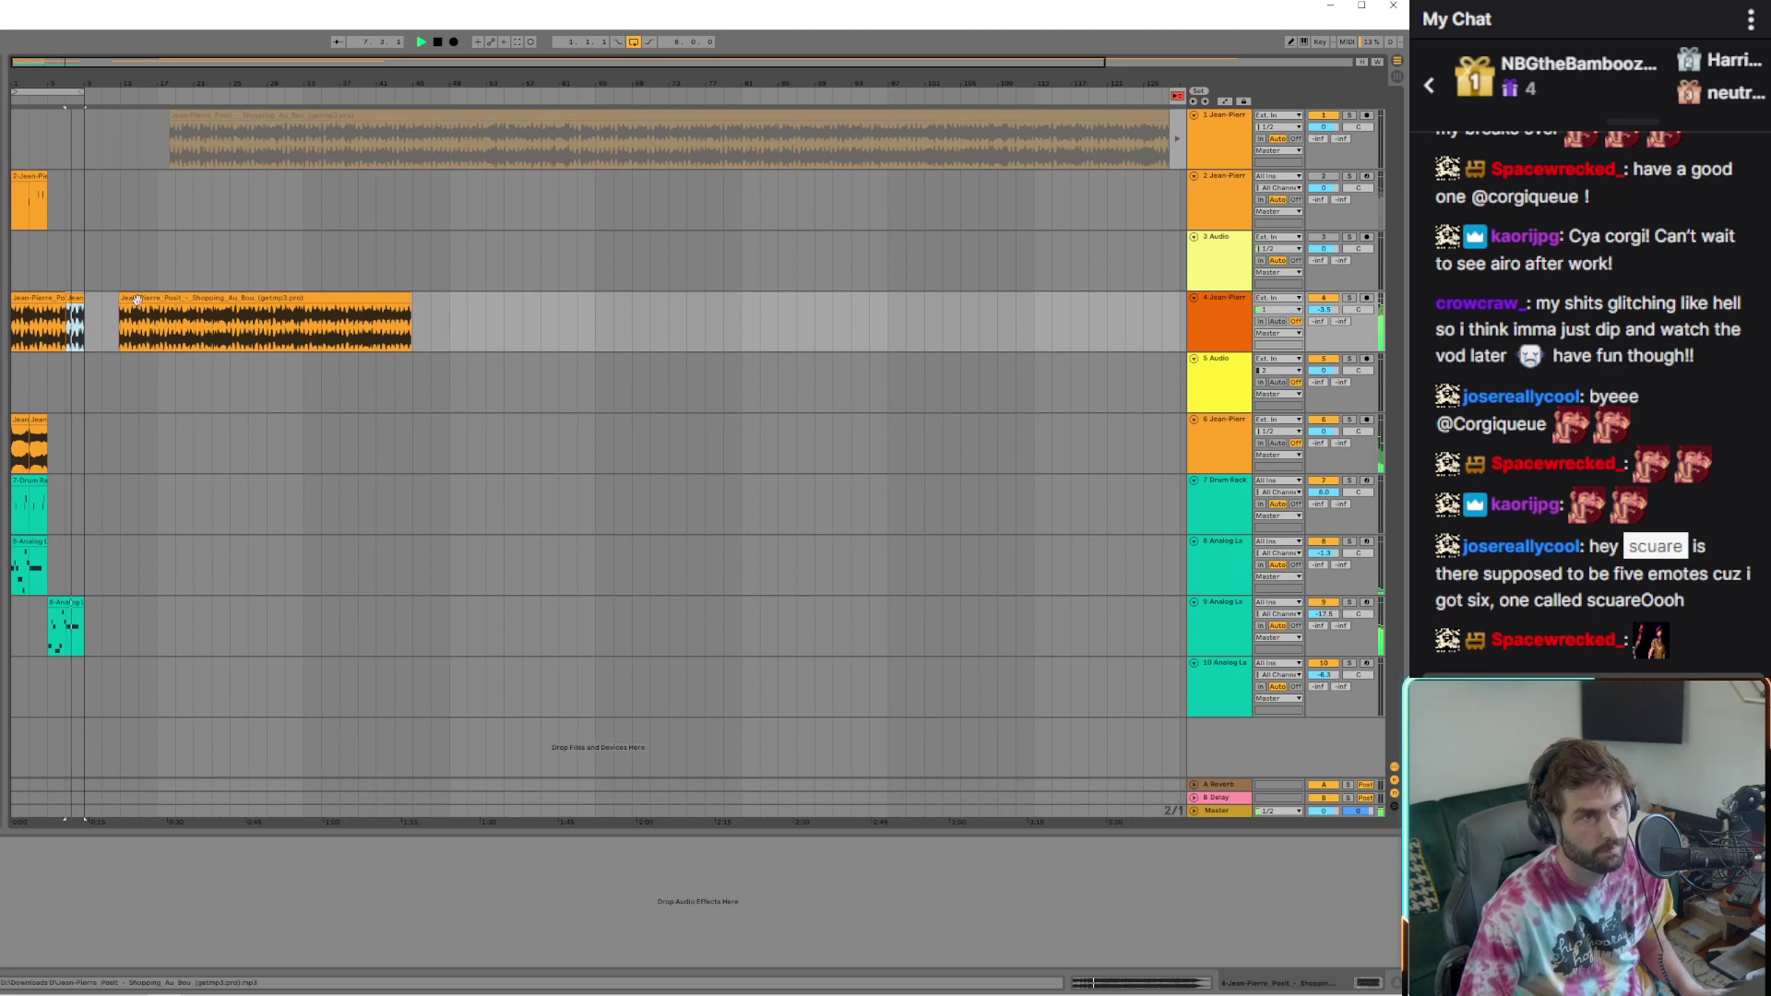
scroll(137, 302, up, 8)
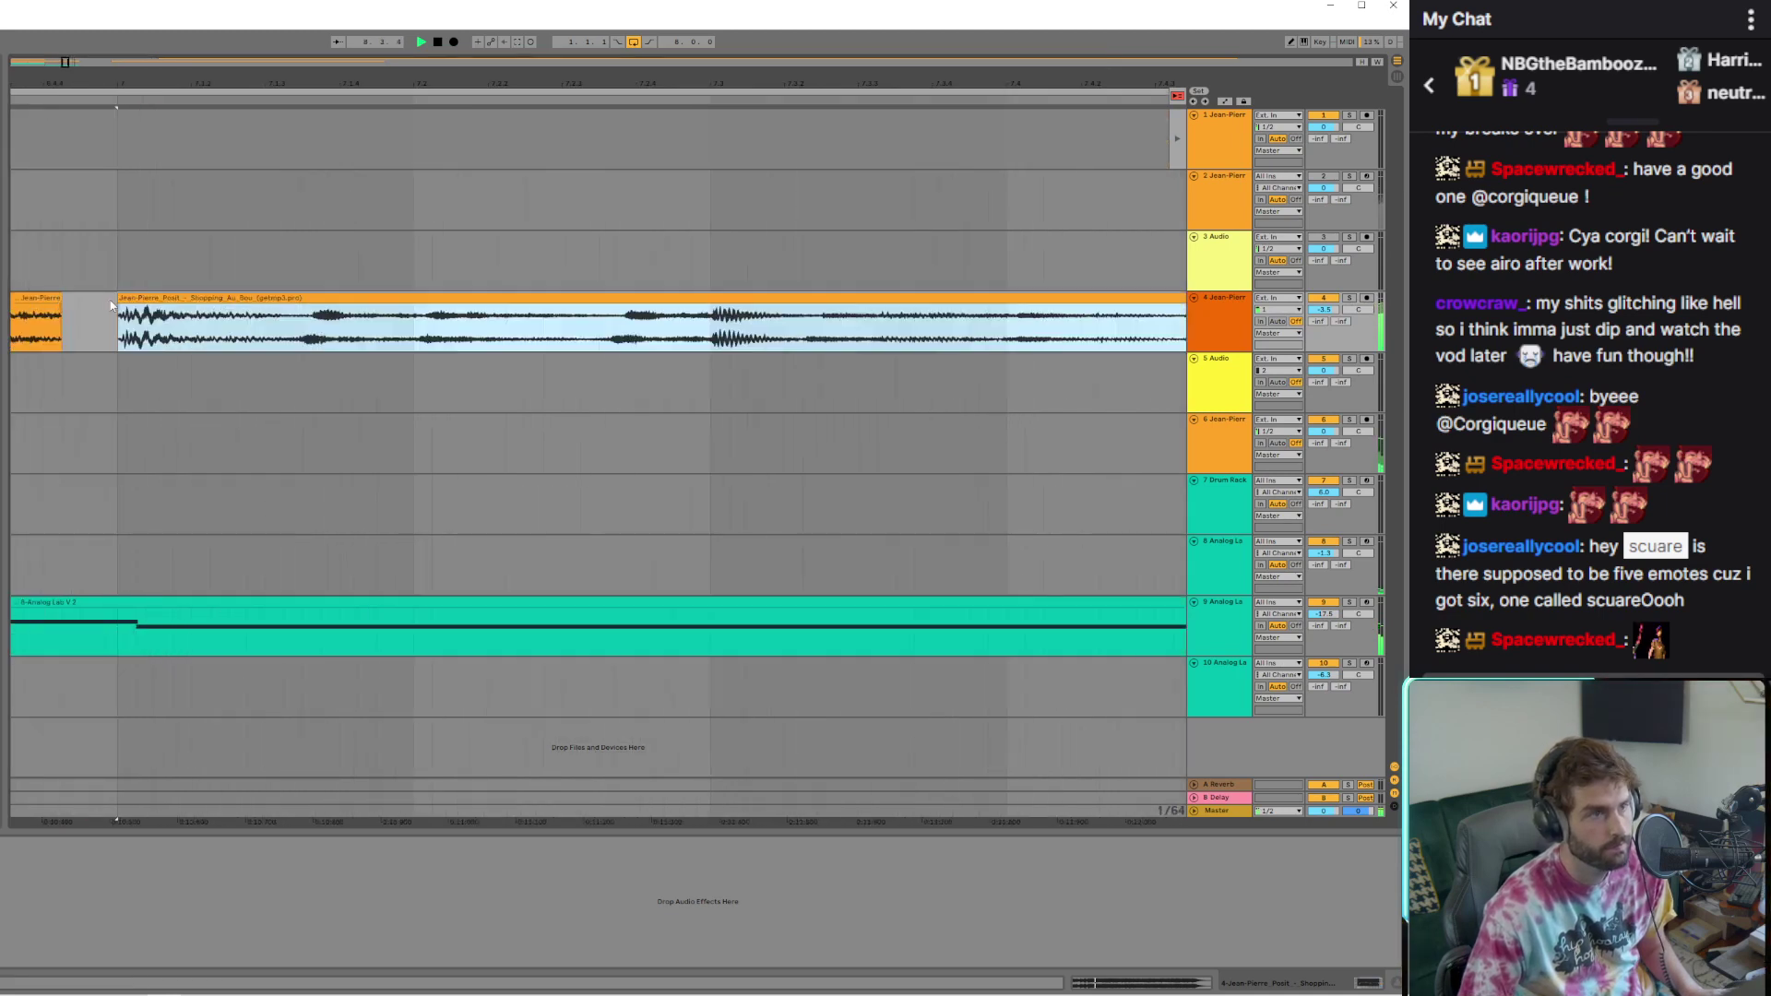
scroll(82, 297, up, 4)
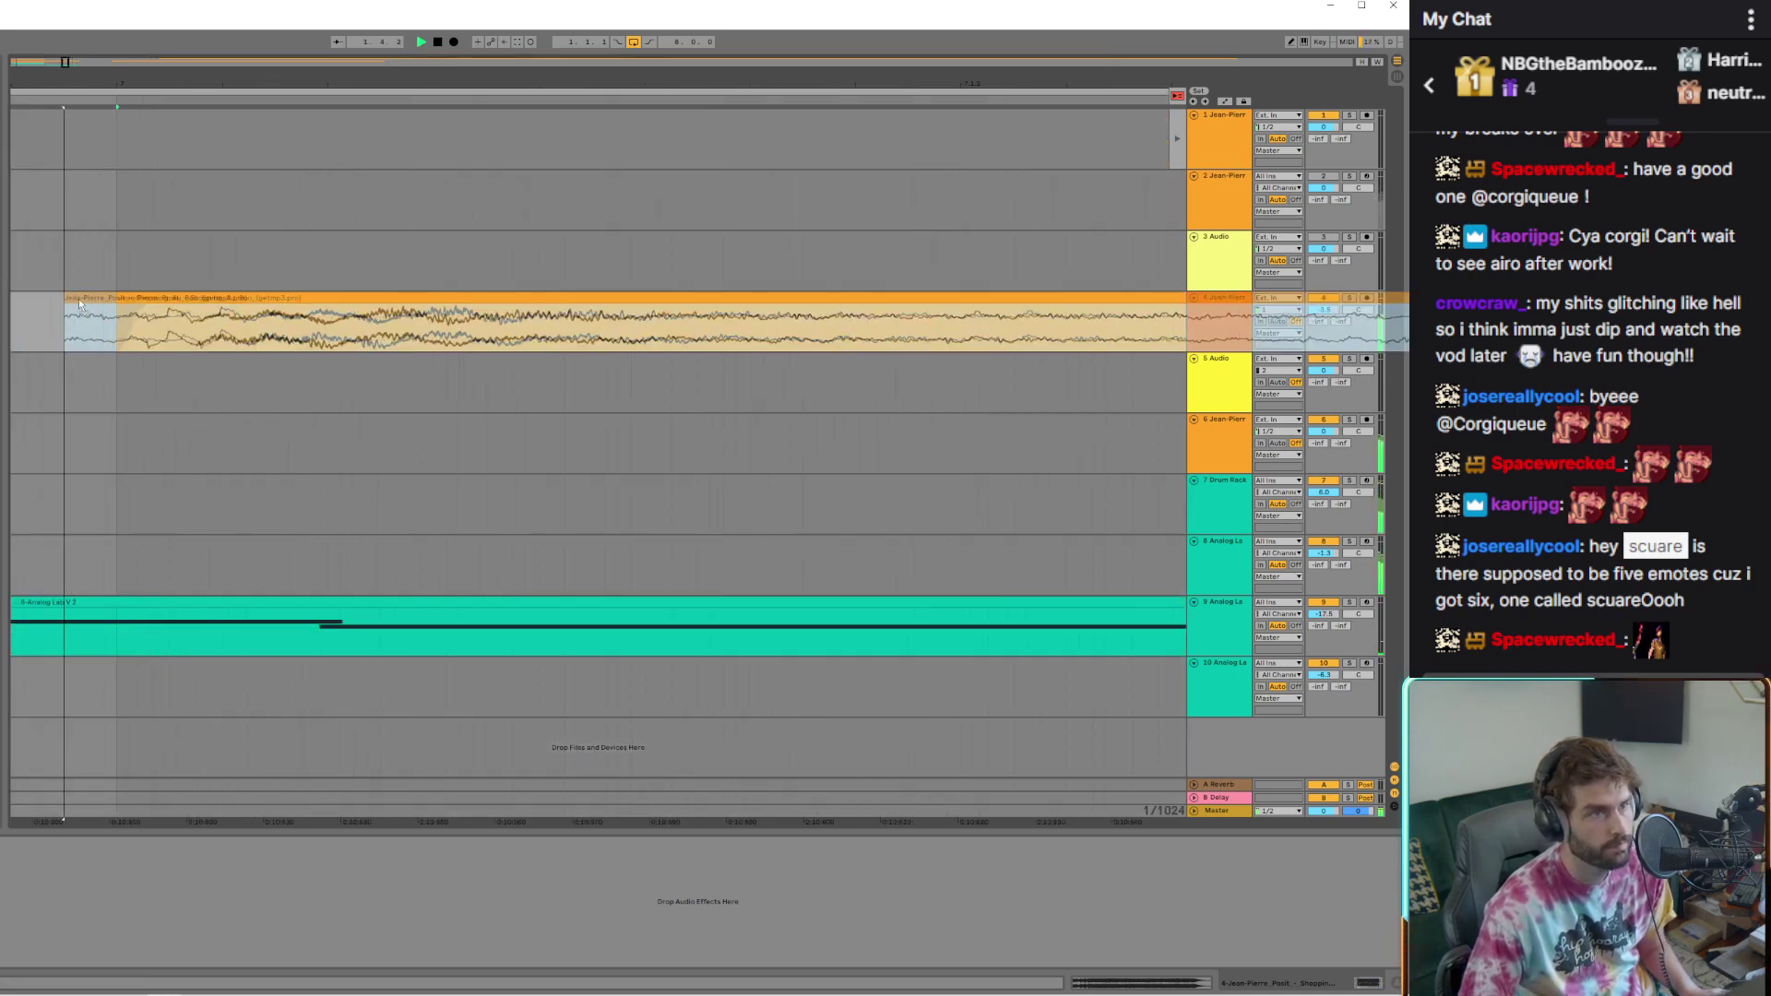
scroll(63, 299, down, 7)
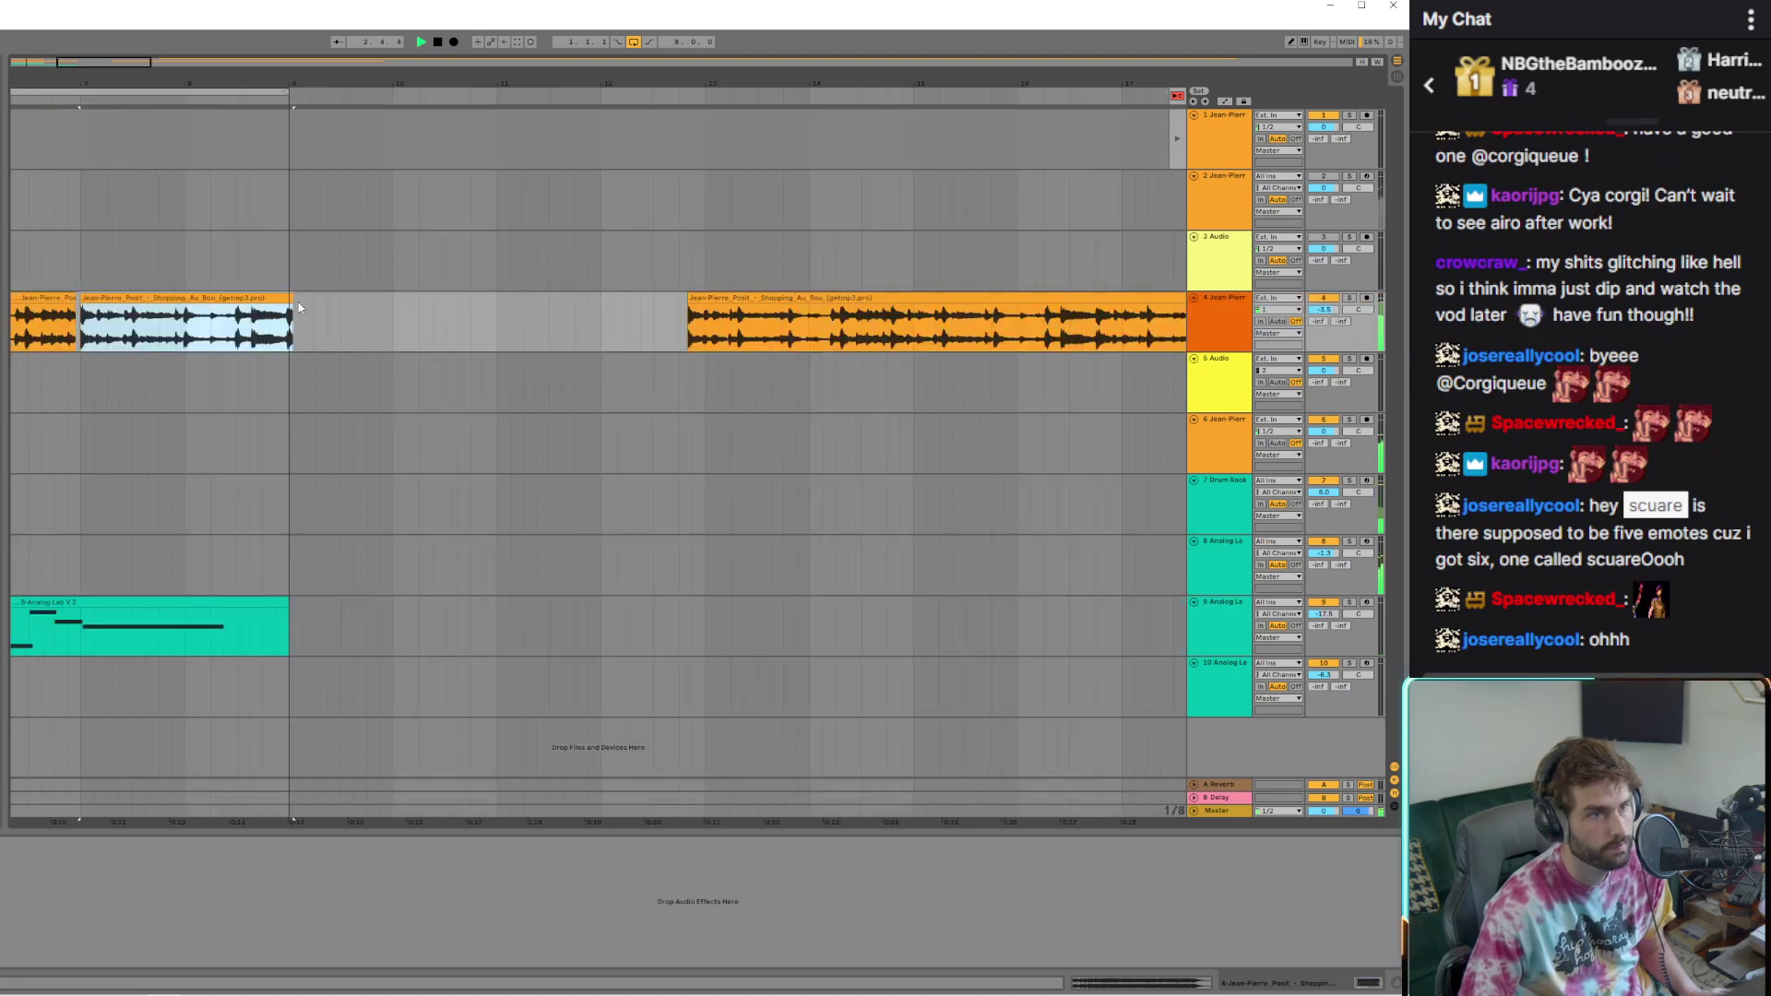
scroll(300, 307, up, 3)
scroll(46, 311, down, 6)
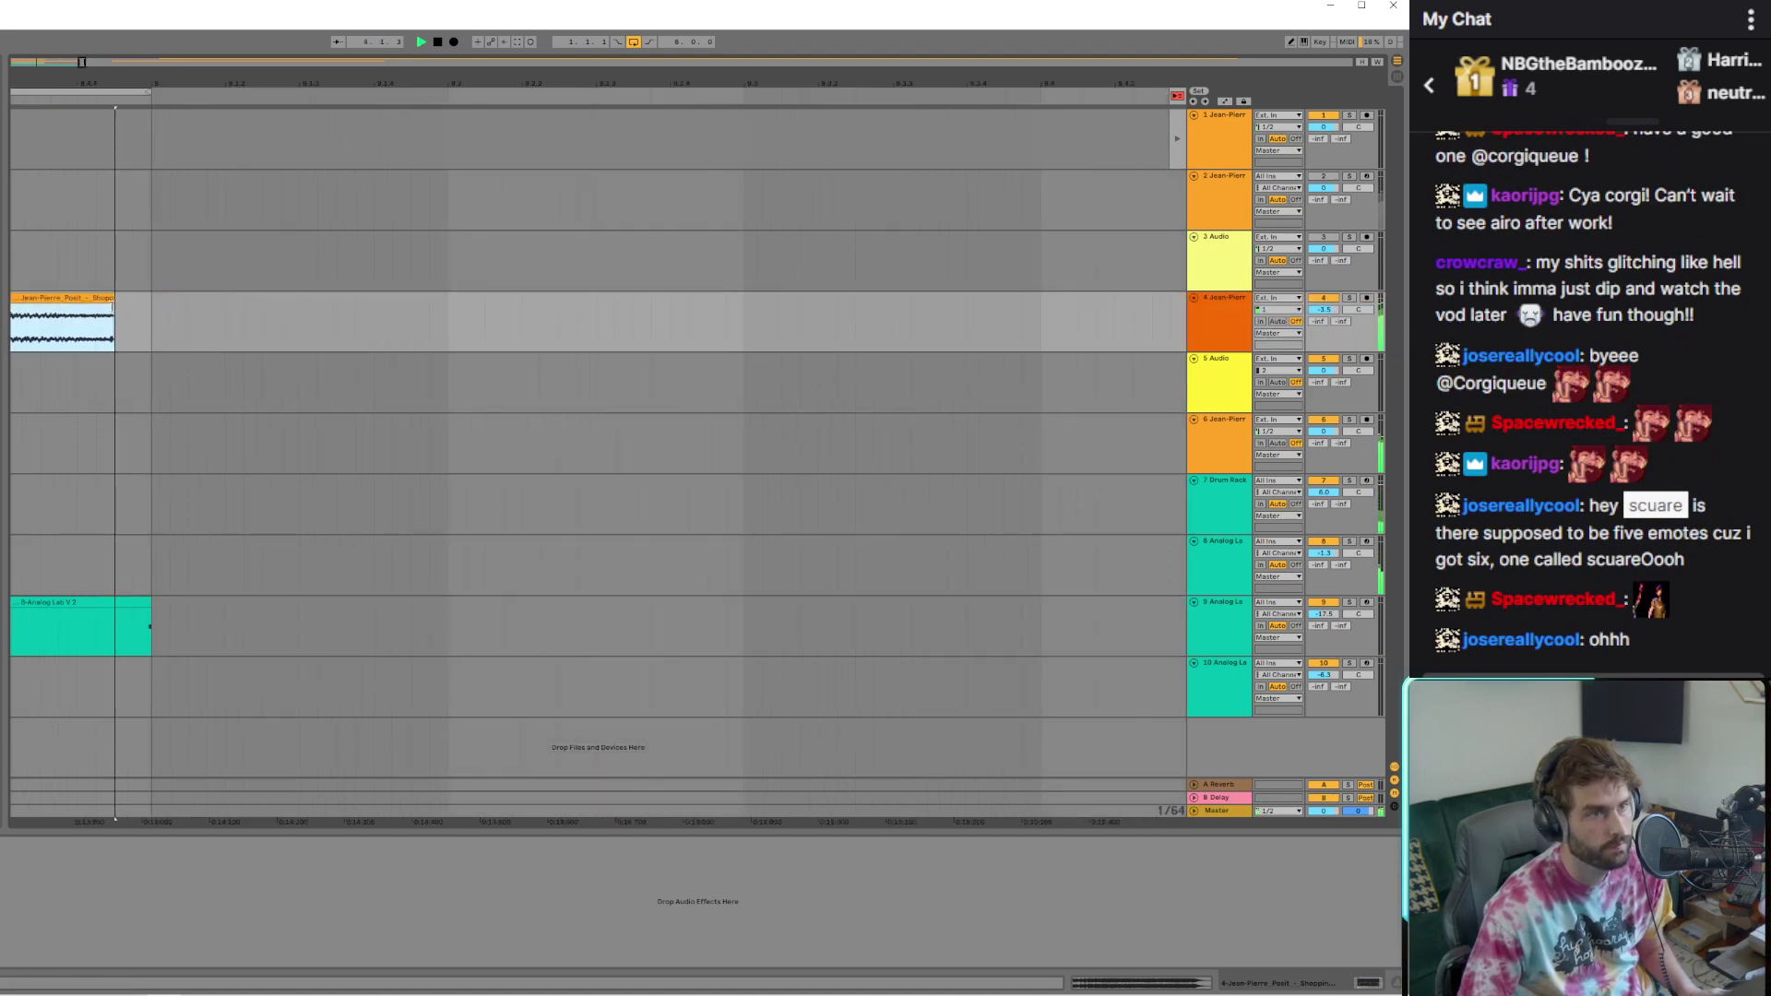
Split the track 4 sample just before bar 5 and move the resulting section to start on bar 5
scroll(46, 311, up, 7)
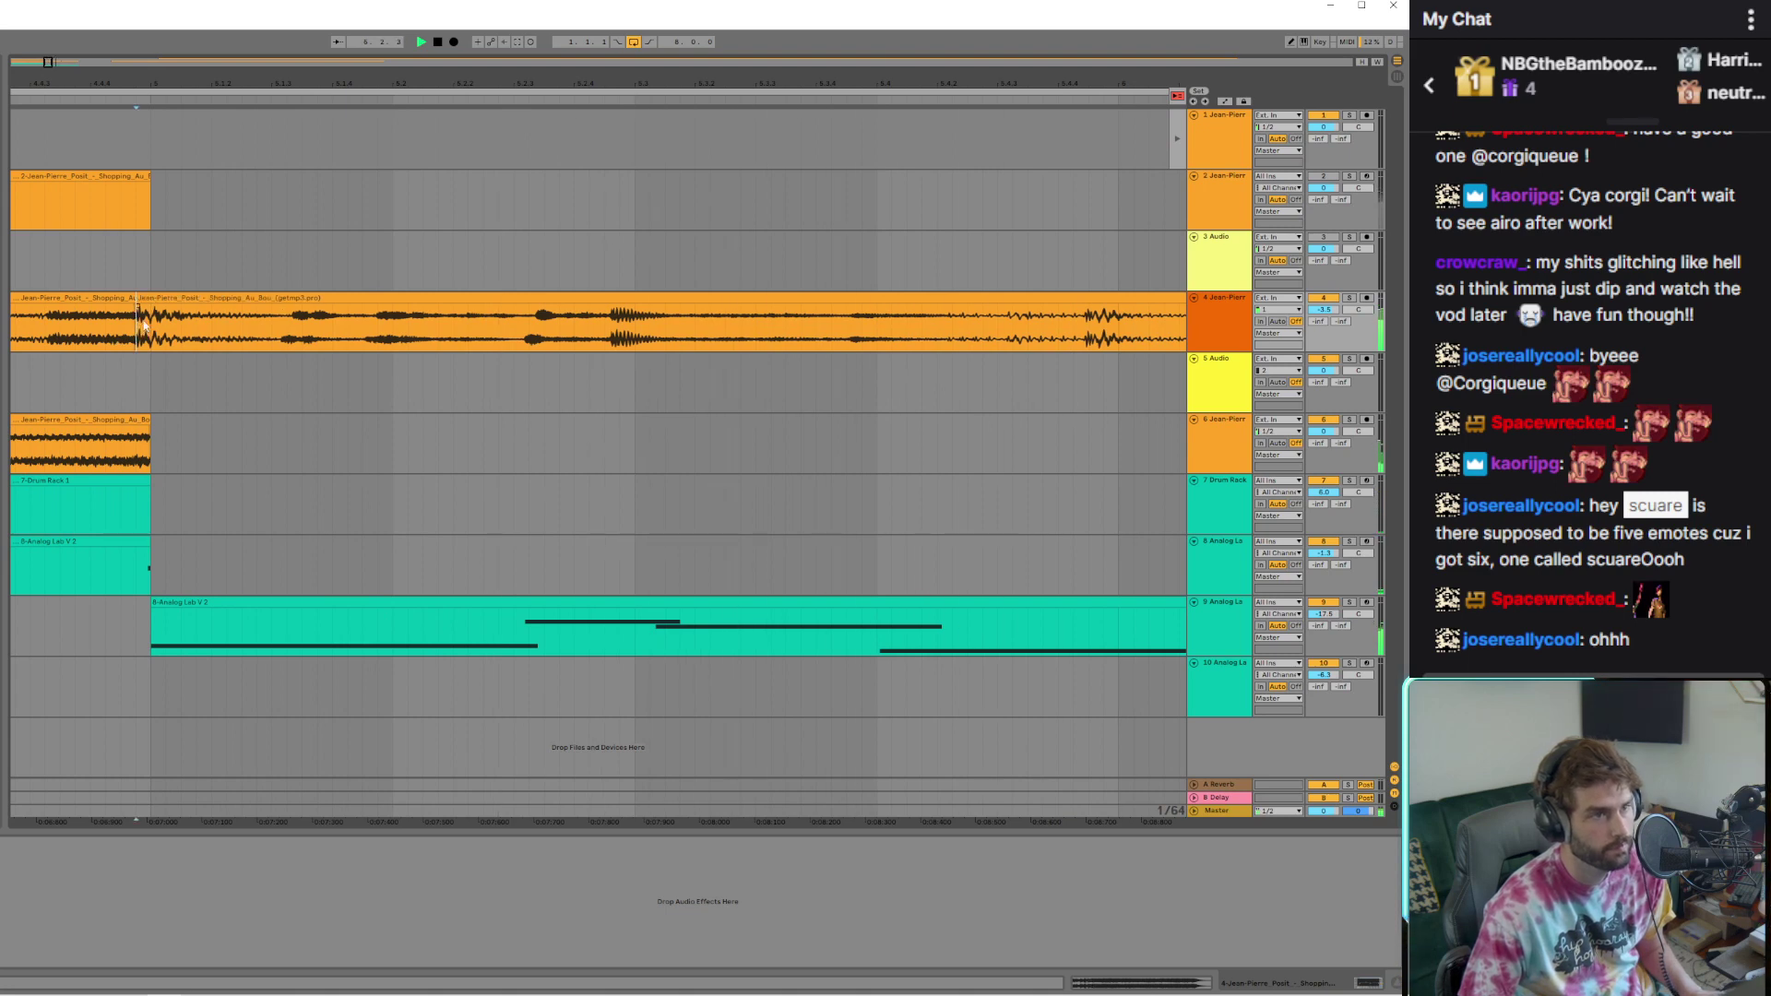
scroll(159, 311, down, 6)
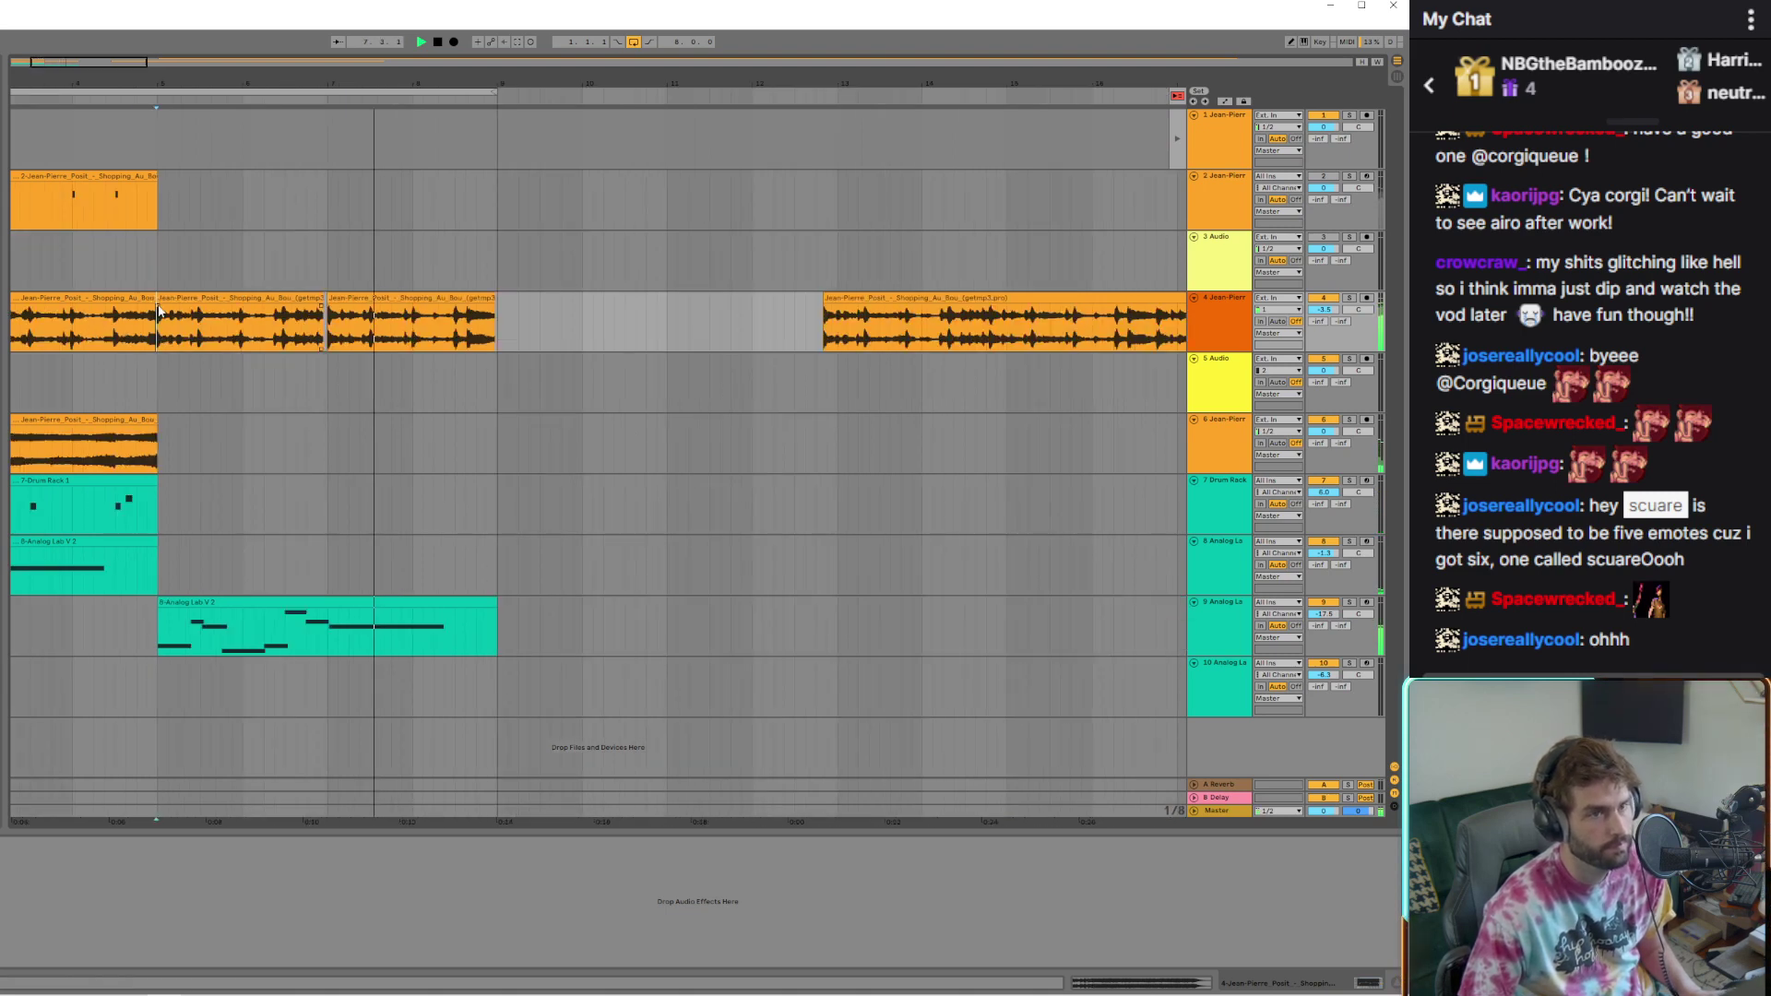
scroll(156, 305, up, 6)
click(157, 304)
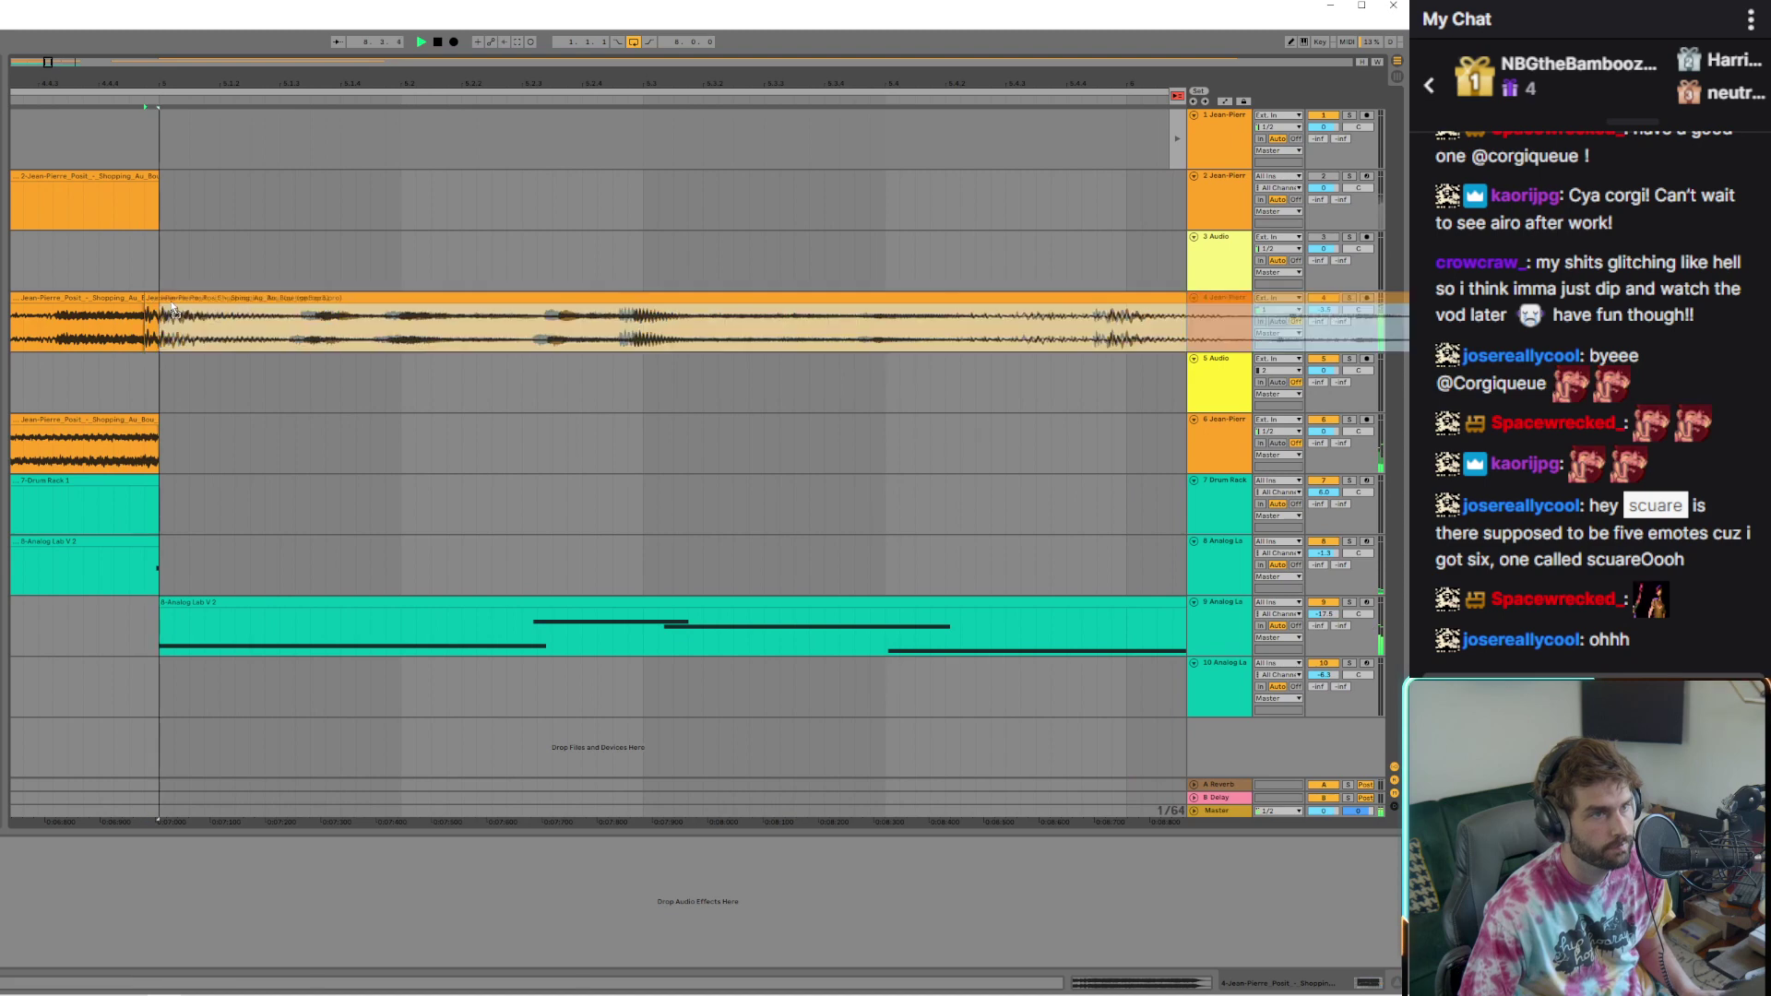
scroll(201, 325, down, 3)
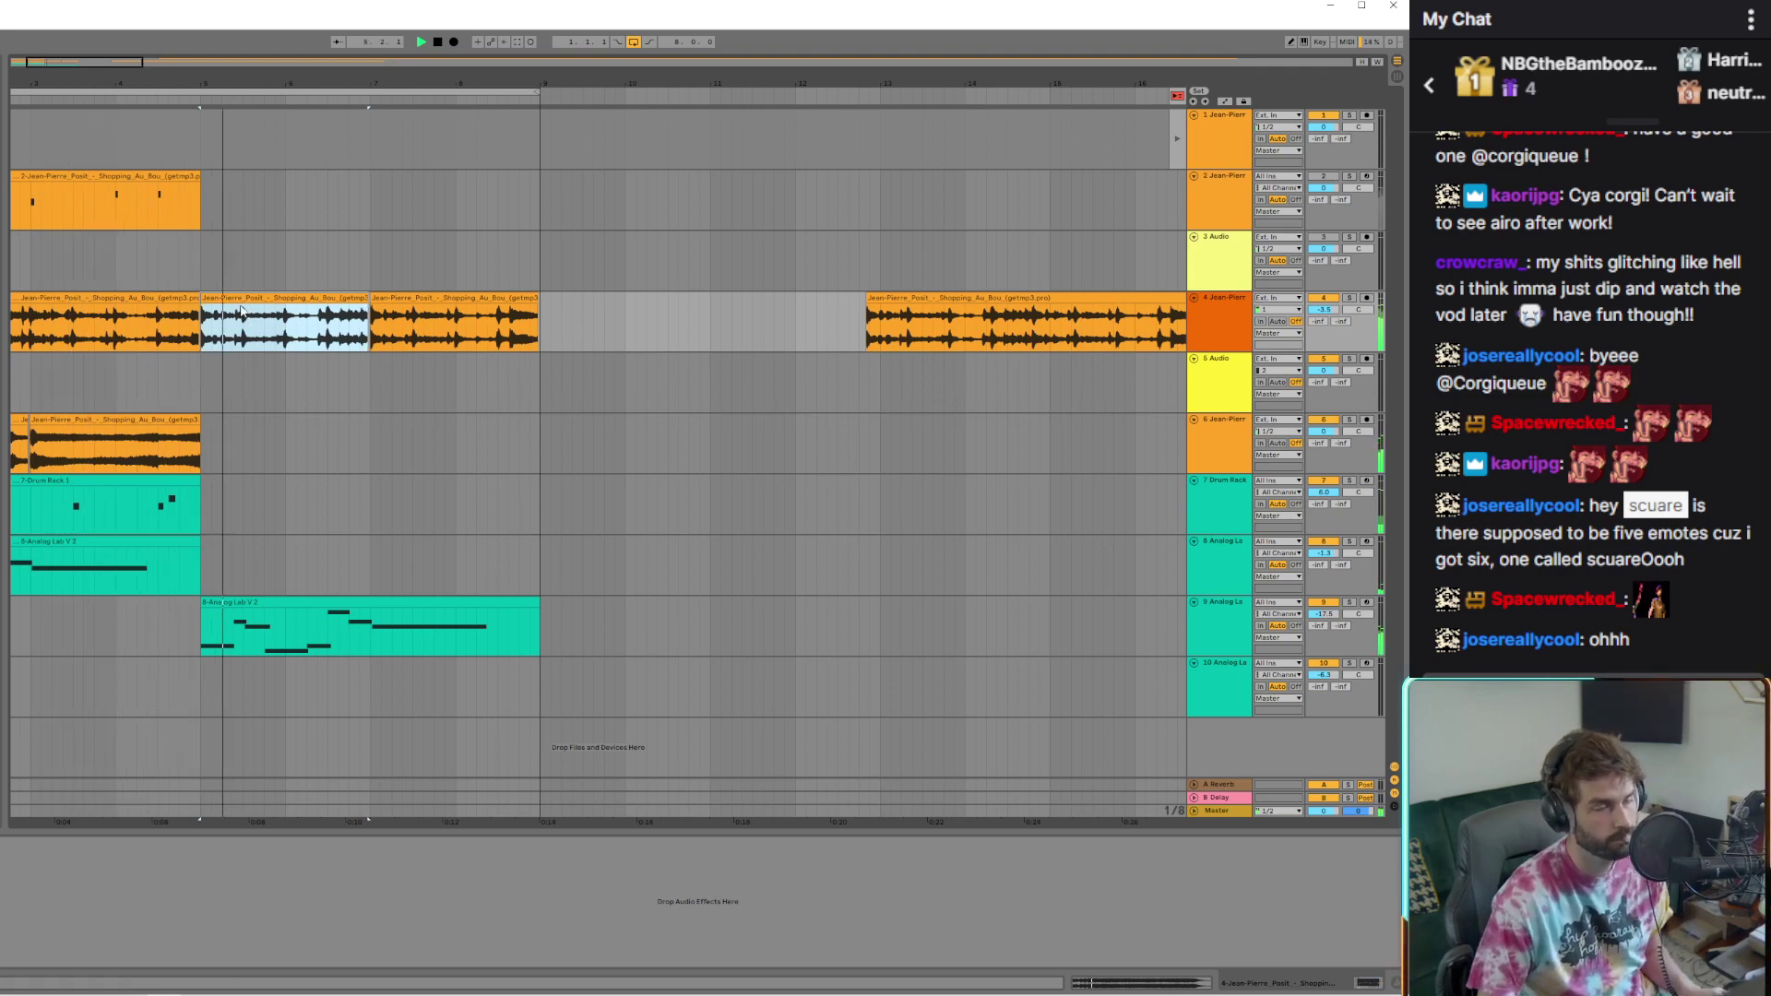
Extend the end of the first track 4 clip towards the cut at bar 5
scroll(195, 301, up, 8)
click(191, 300)
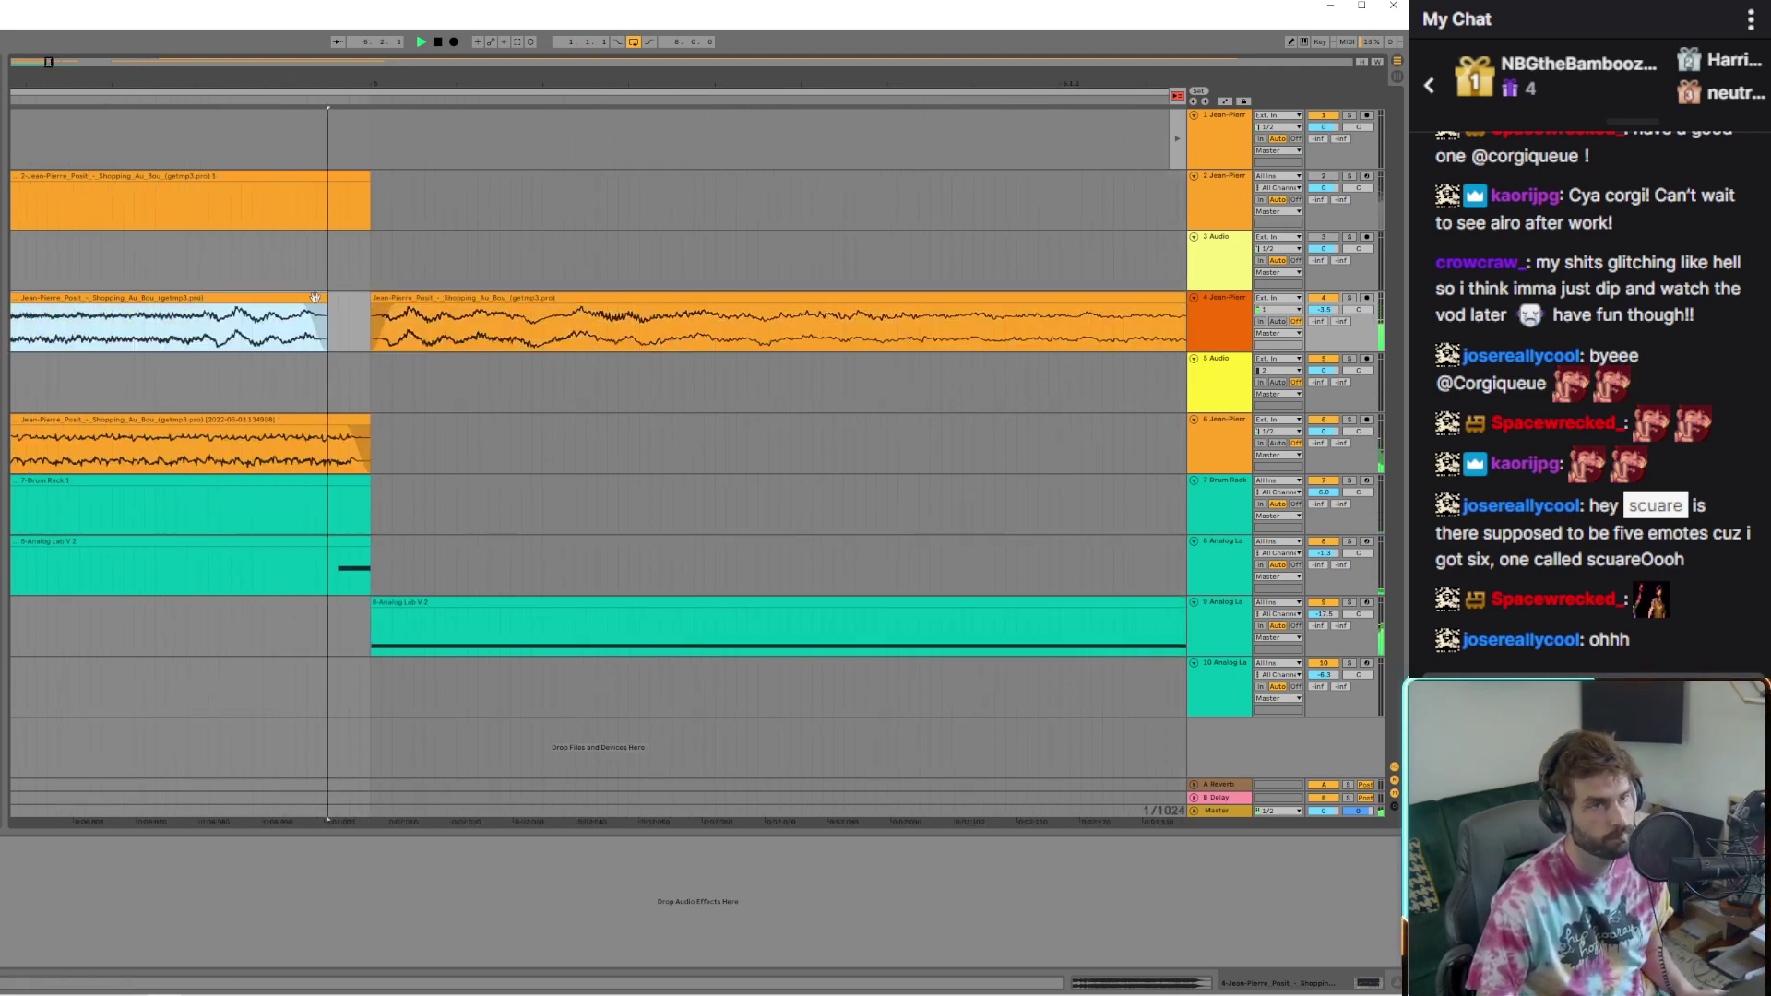
scroll(183, 296, down, 4)
scroll(149, 300, down, 4)
scroll(26, 314, down, 4)
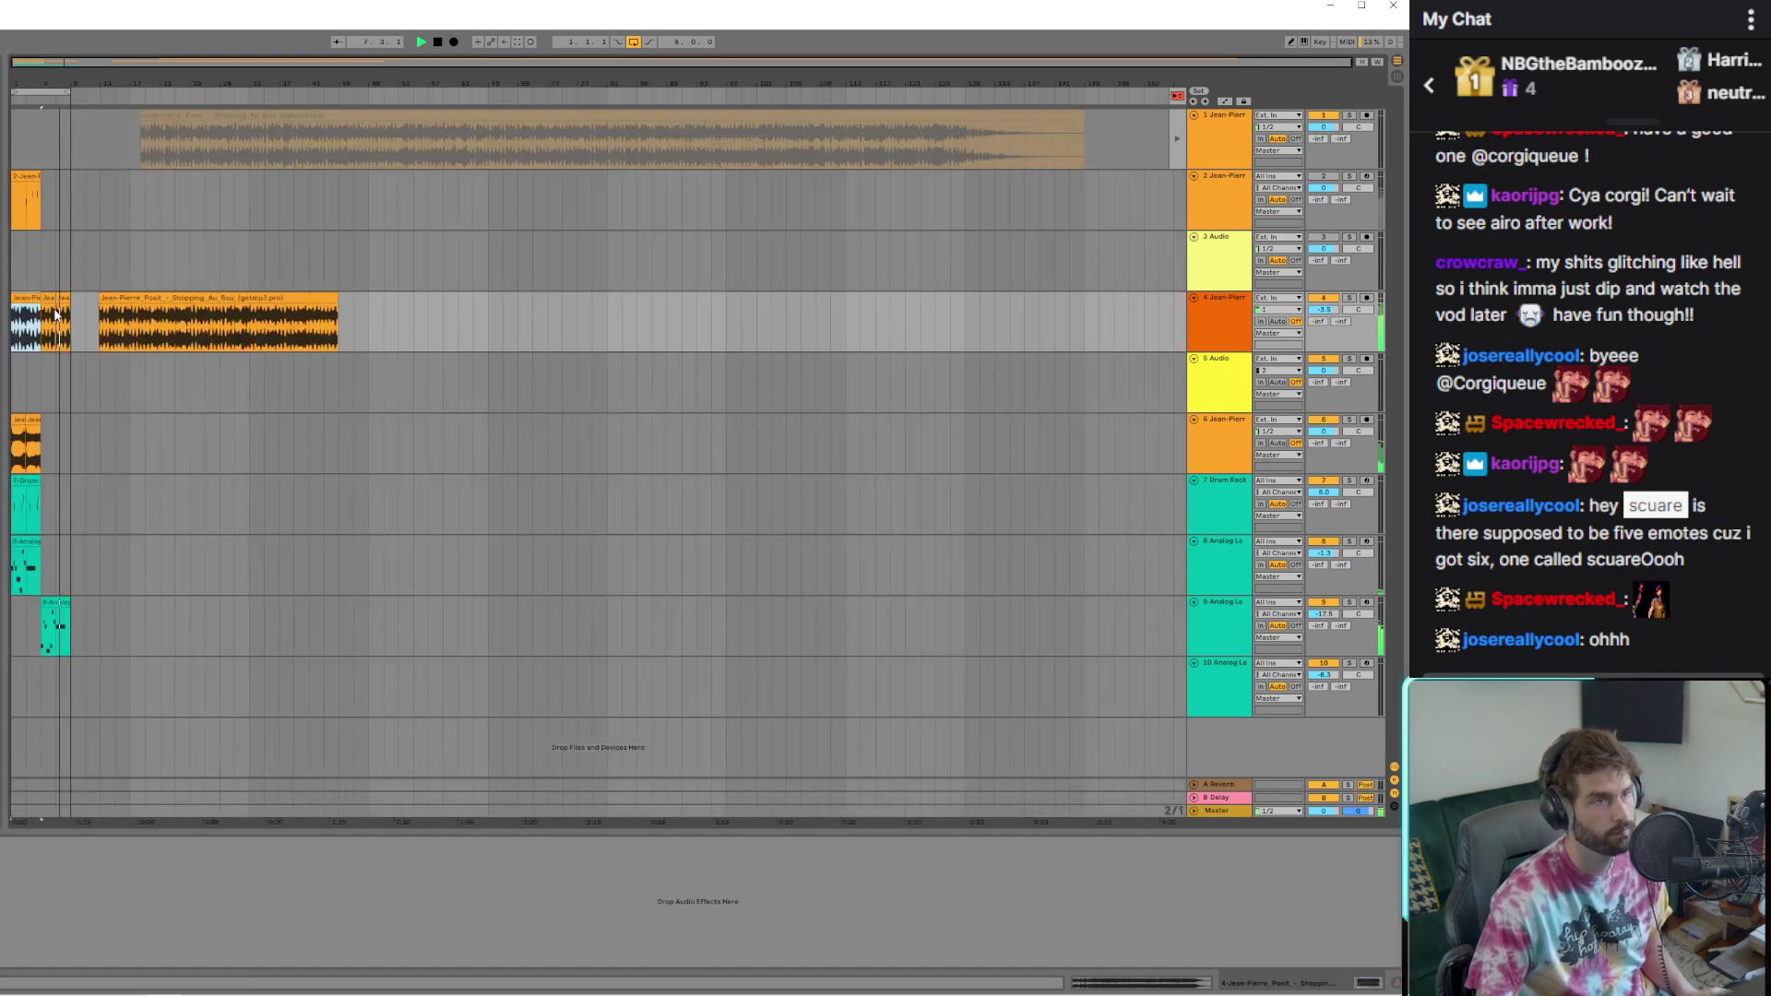
scroll(23, 314, up, 4)
drag(55, 85, 51, 89)
click(51, 90)
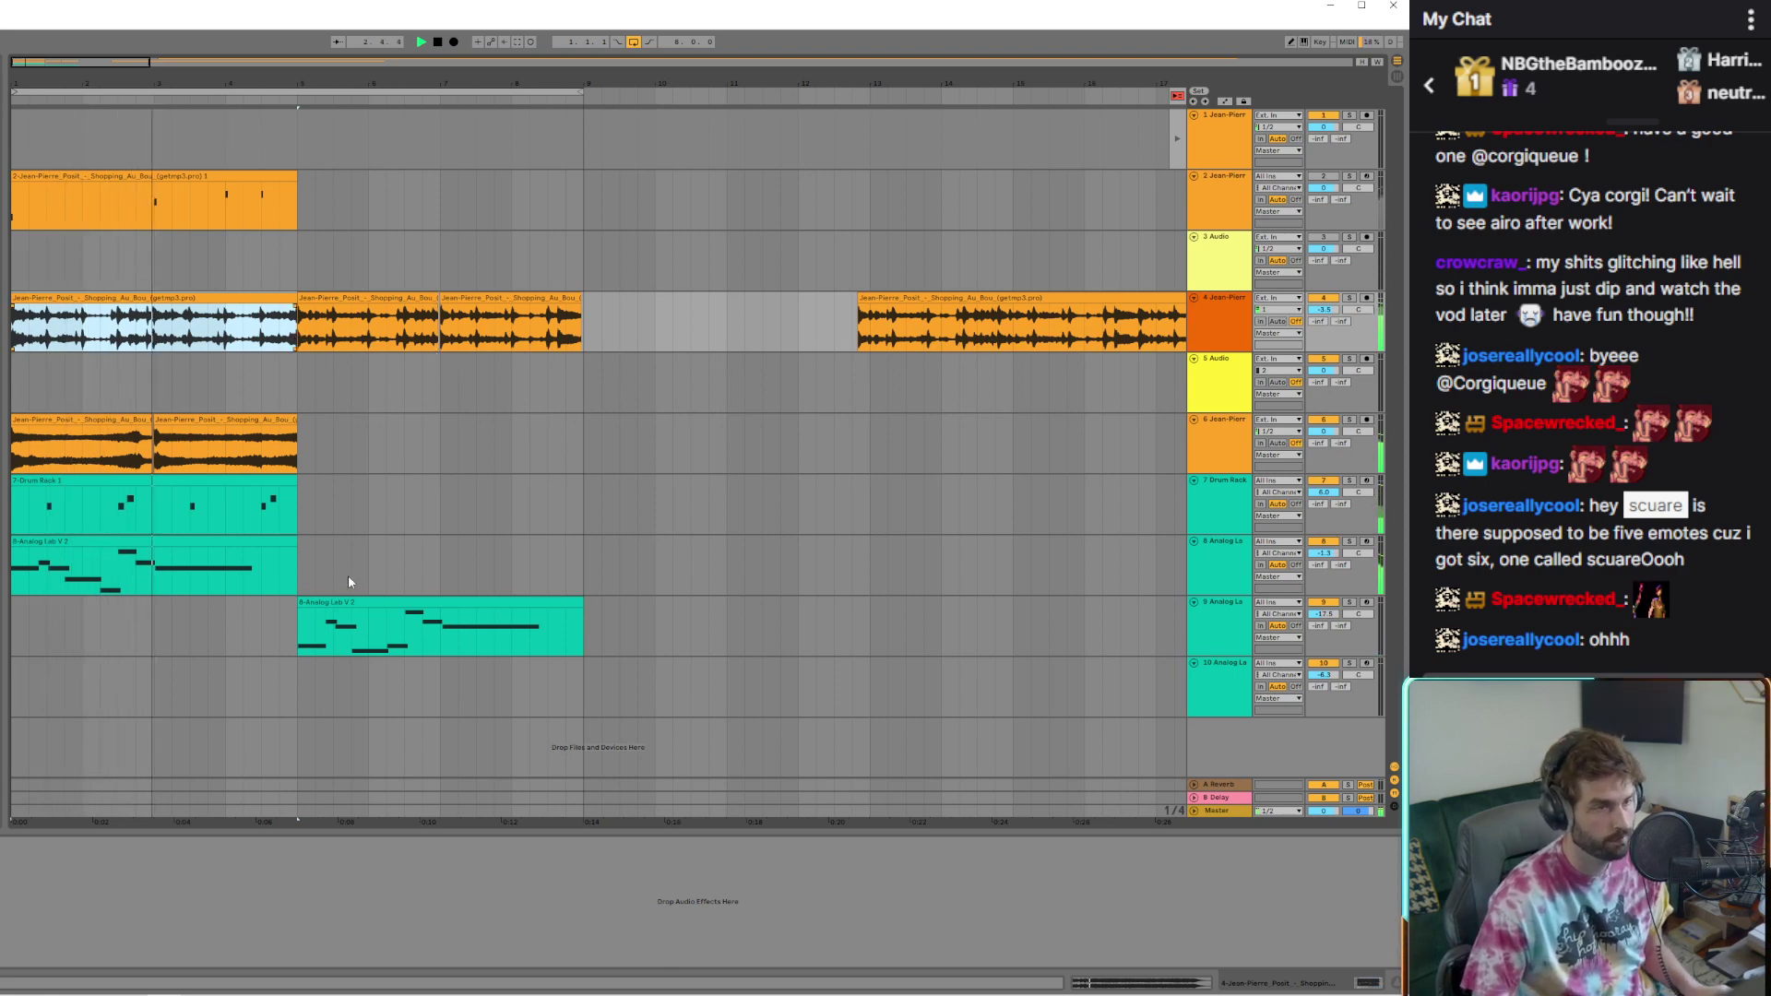
Extend the starts of the track 4 clips at bars 5 and 7 backwards to close the gaps before them
click(185, 544)
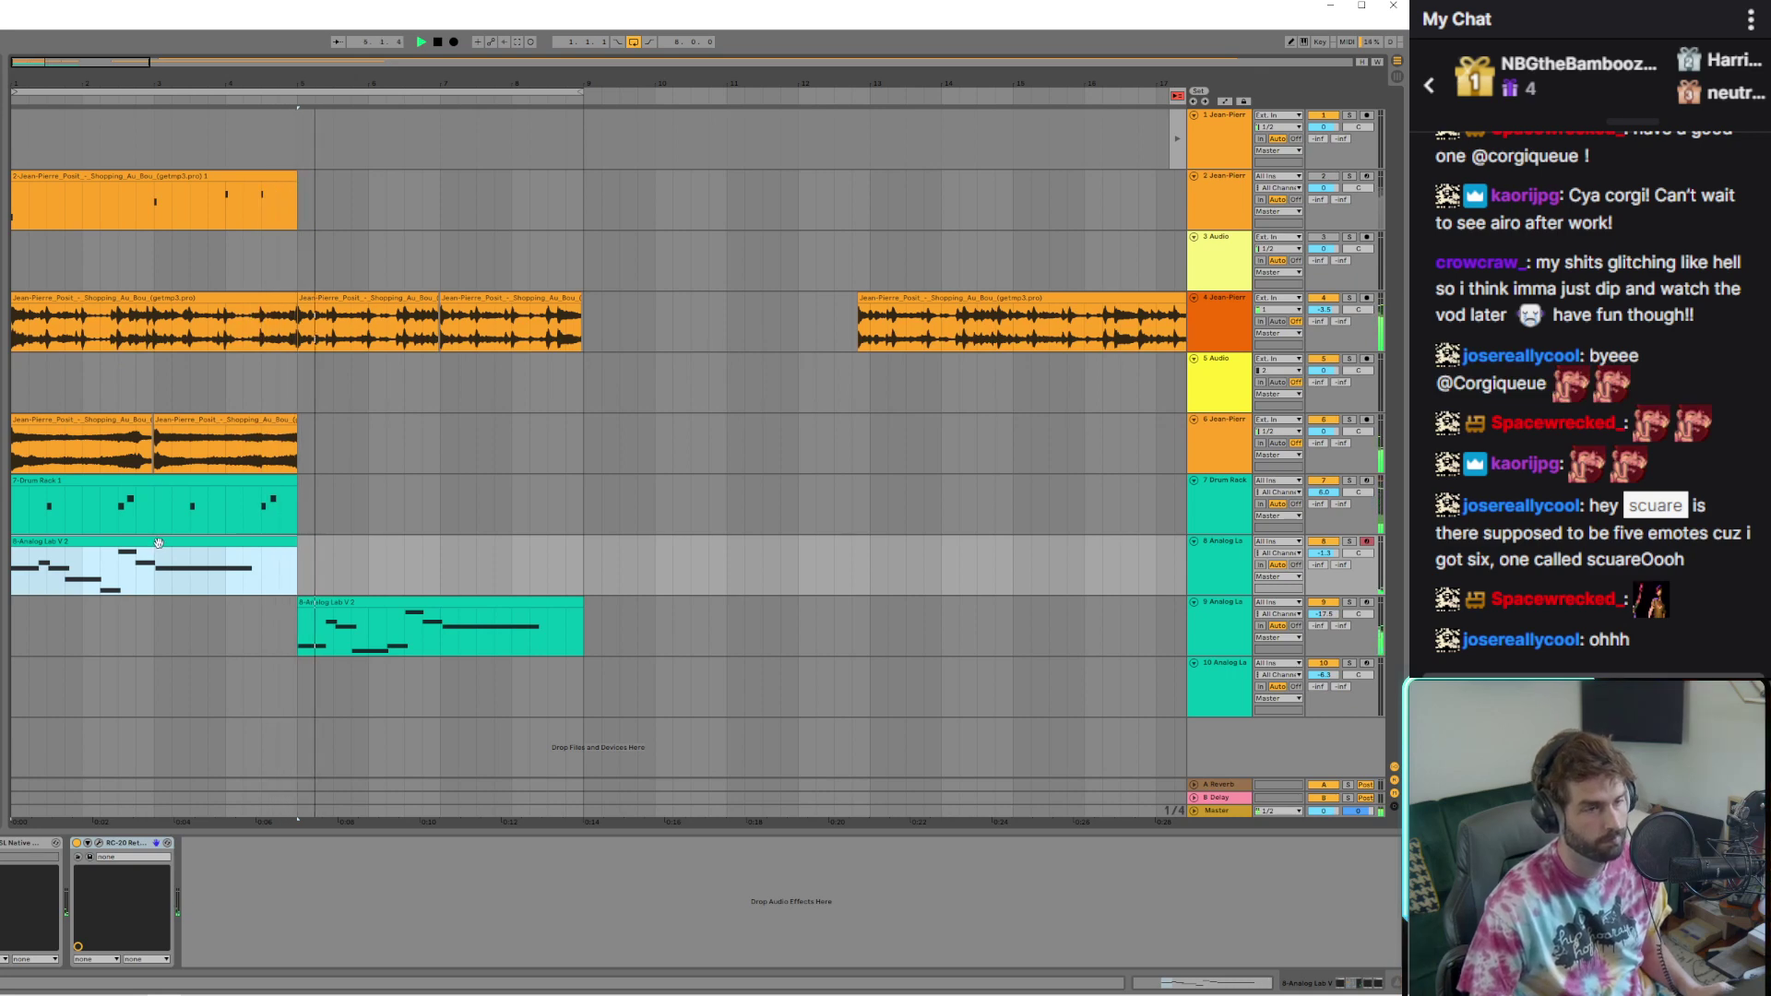
scroll(298, 327, up, 6)
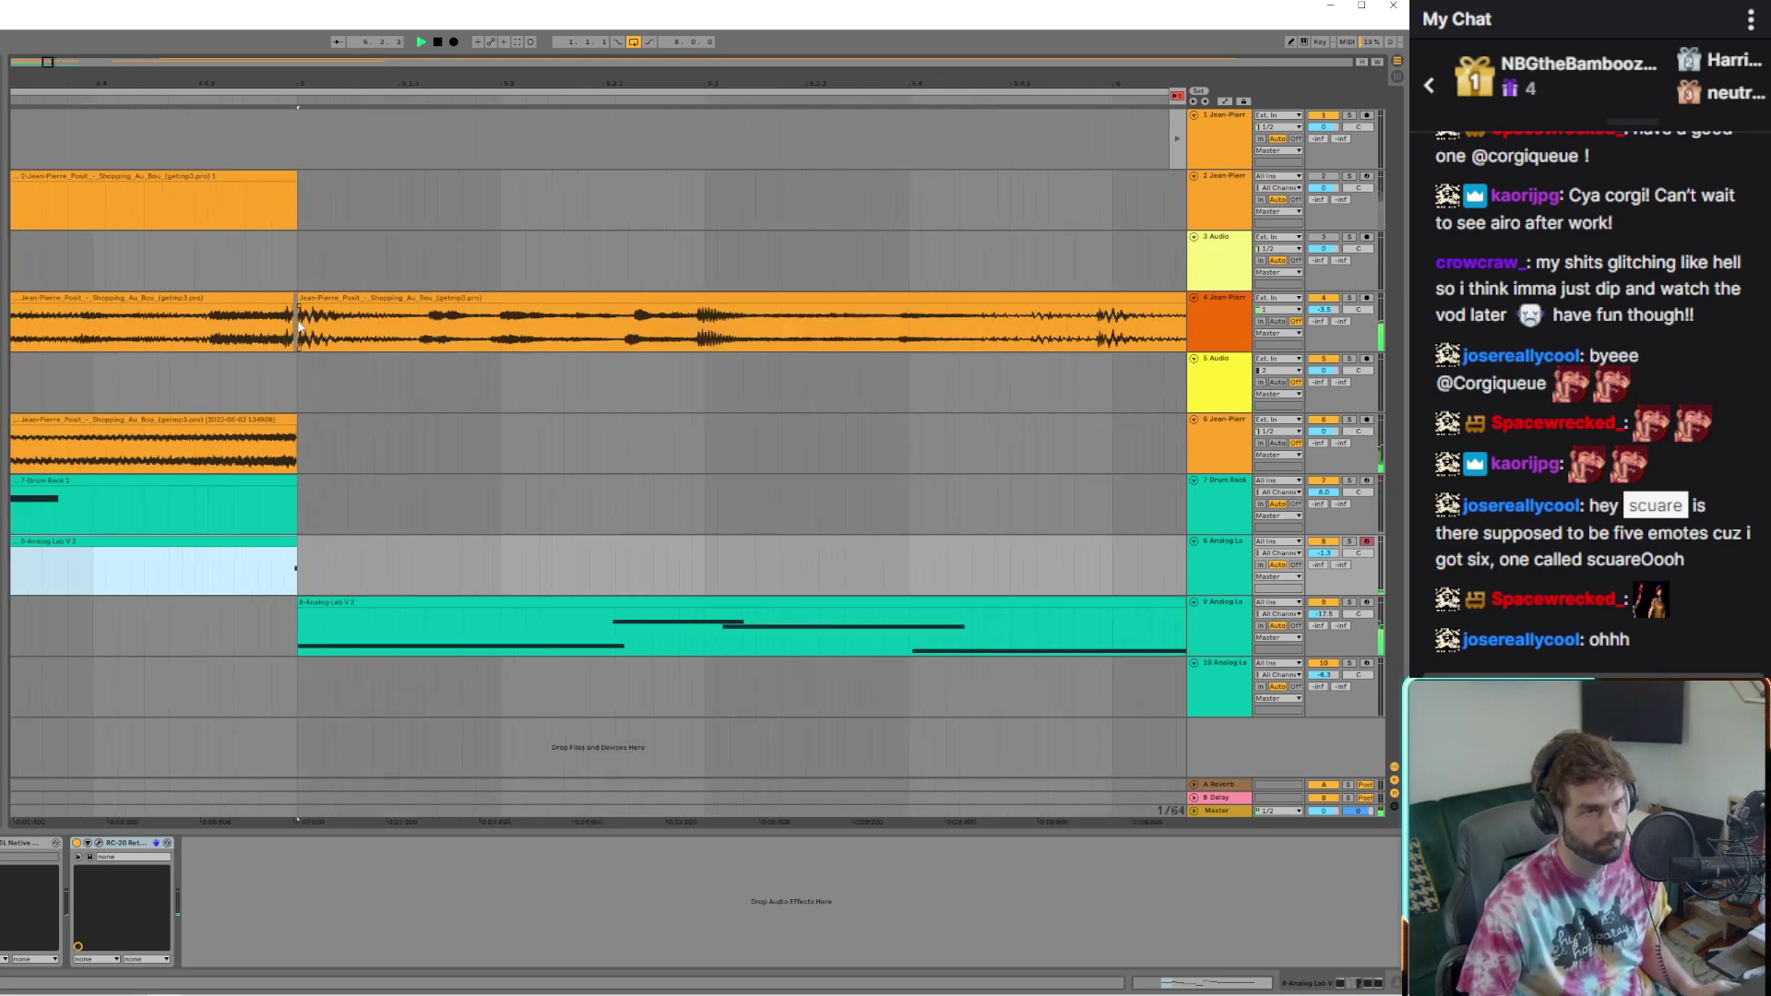
drag(300, 301, 284, 301)
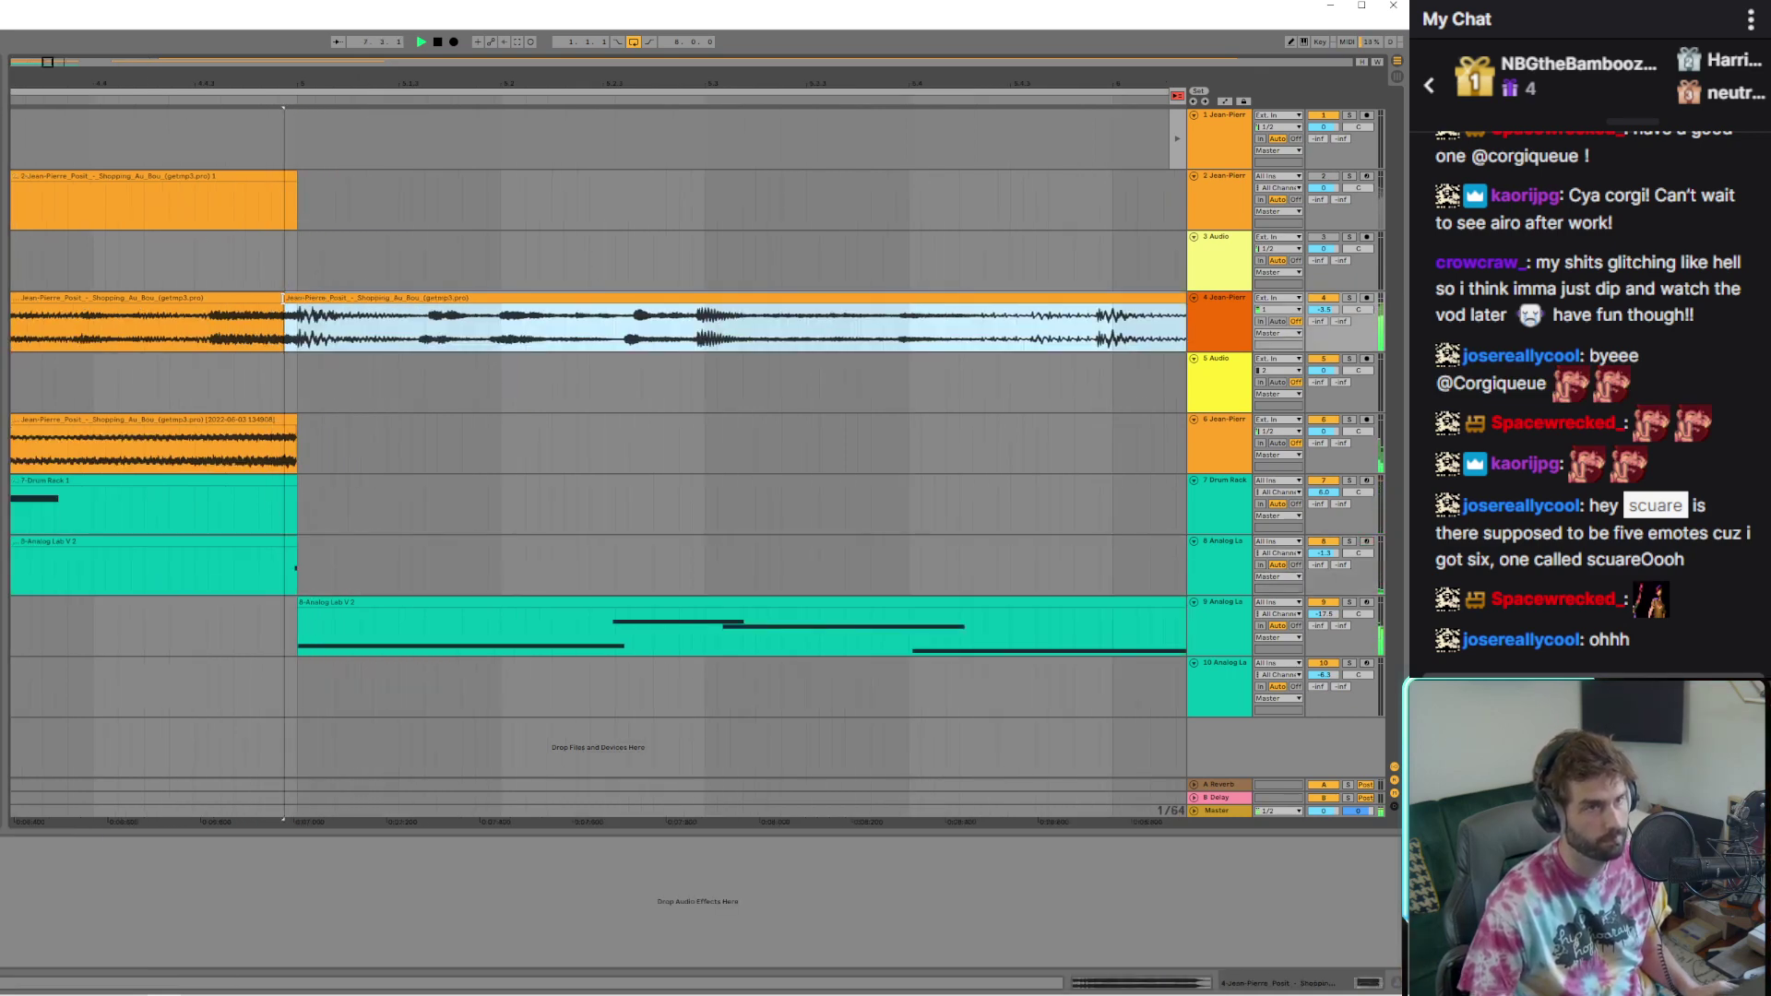
click(181, 275)
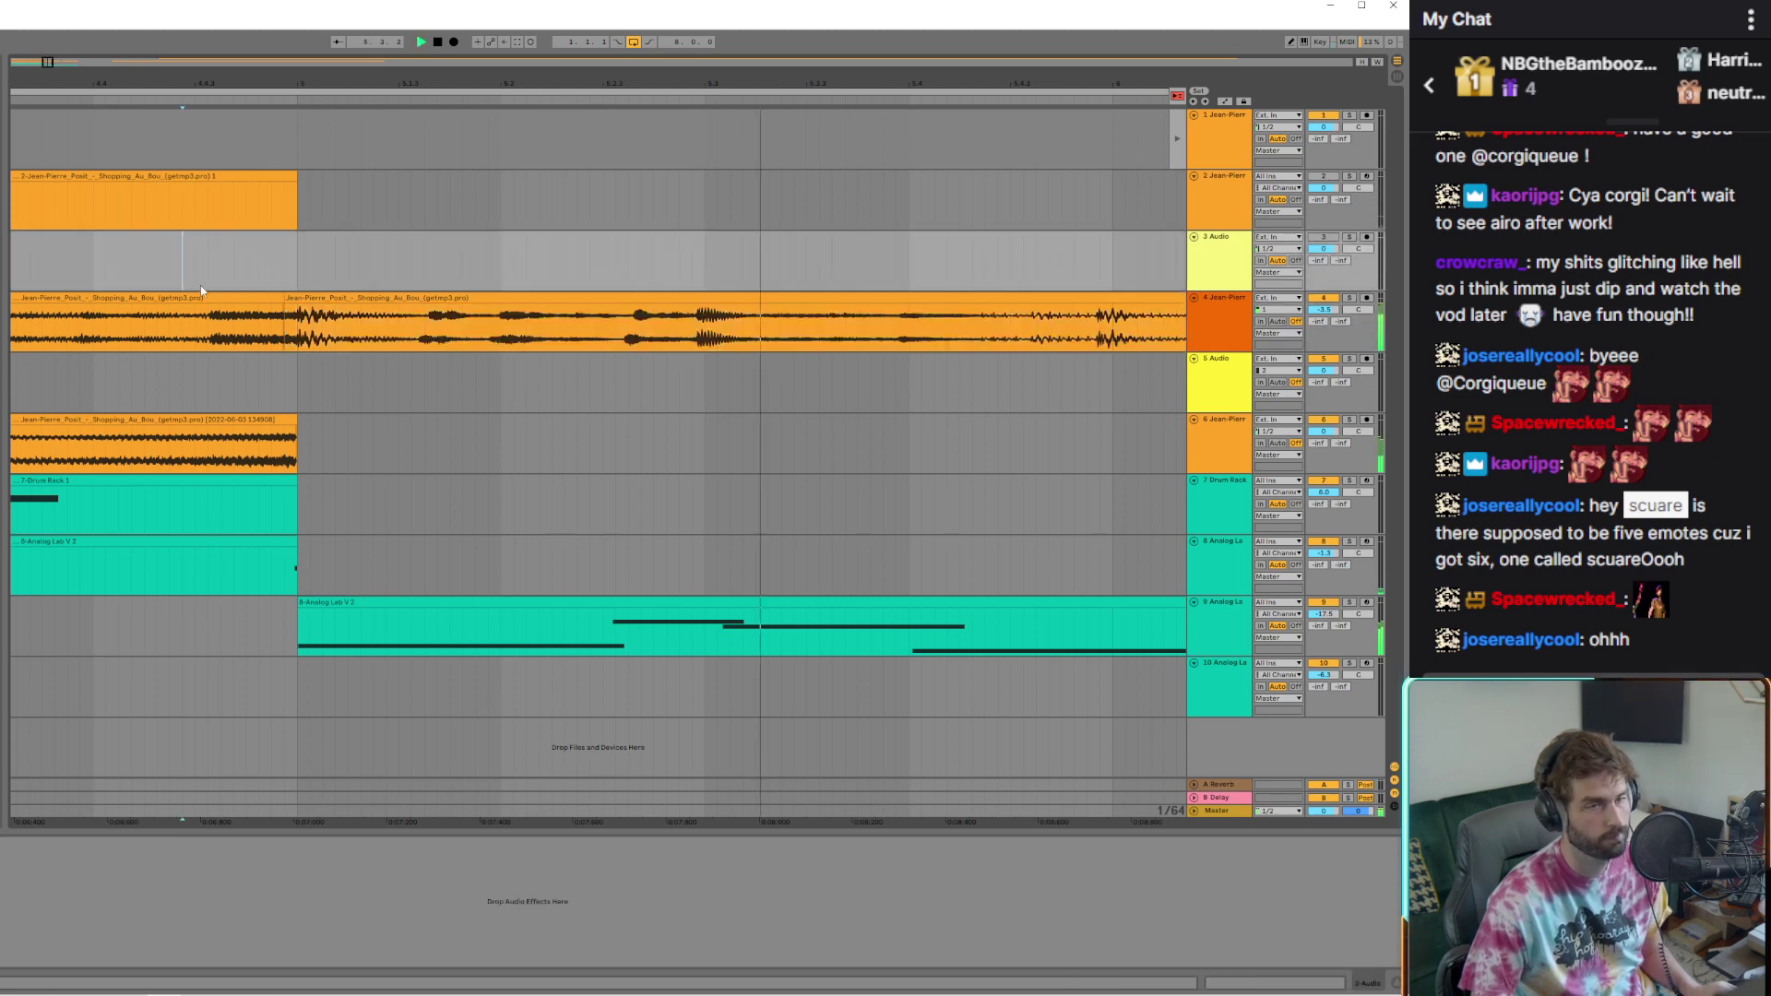
scroll(210, 295, down, 5)
scroll(540, 298, up, 5)
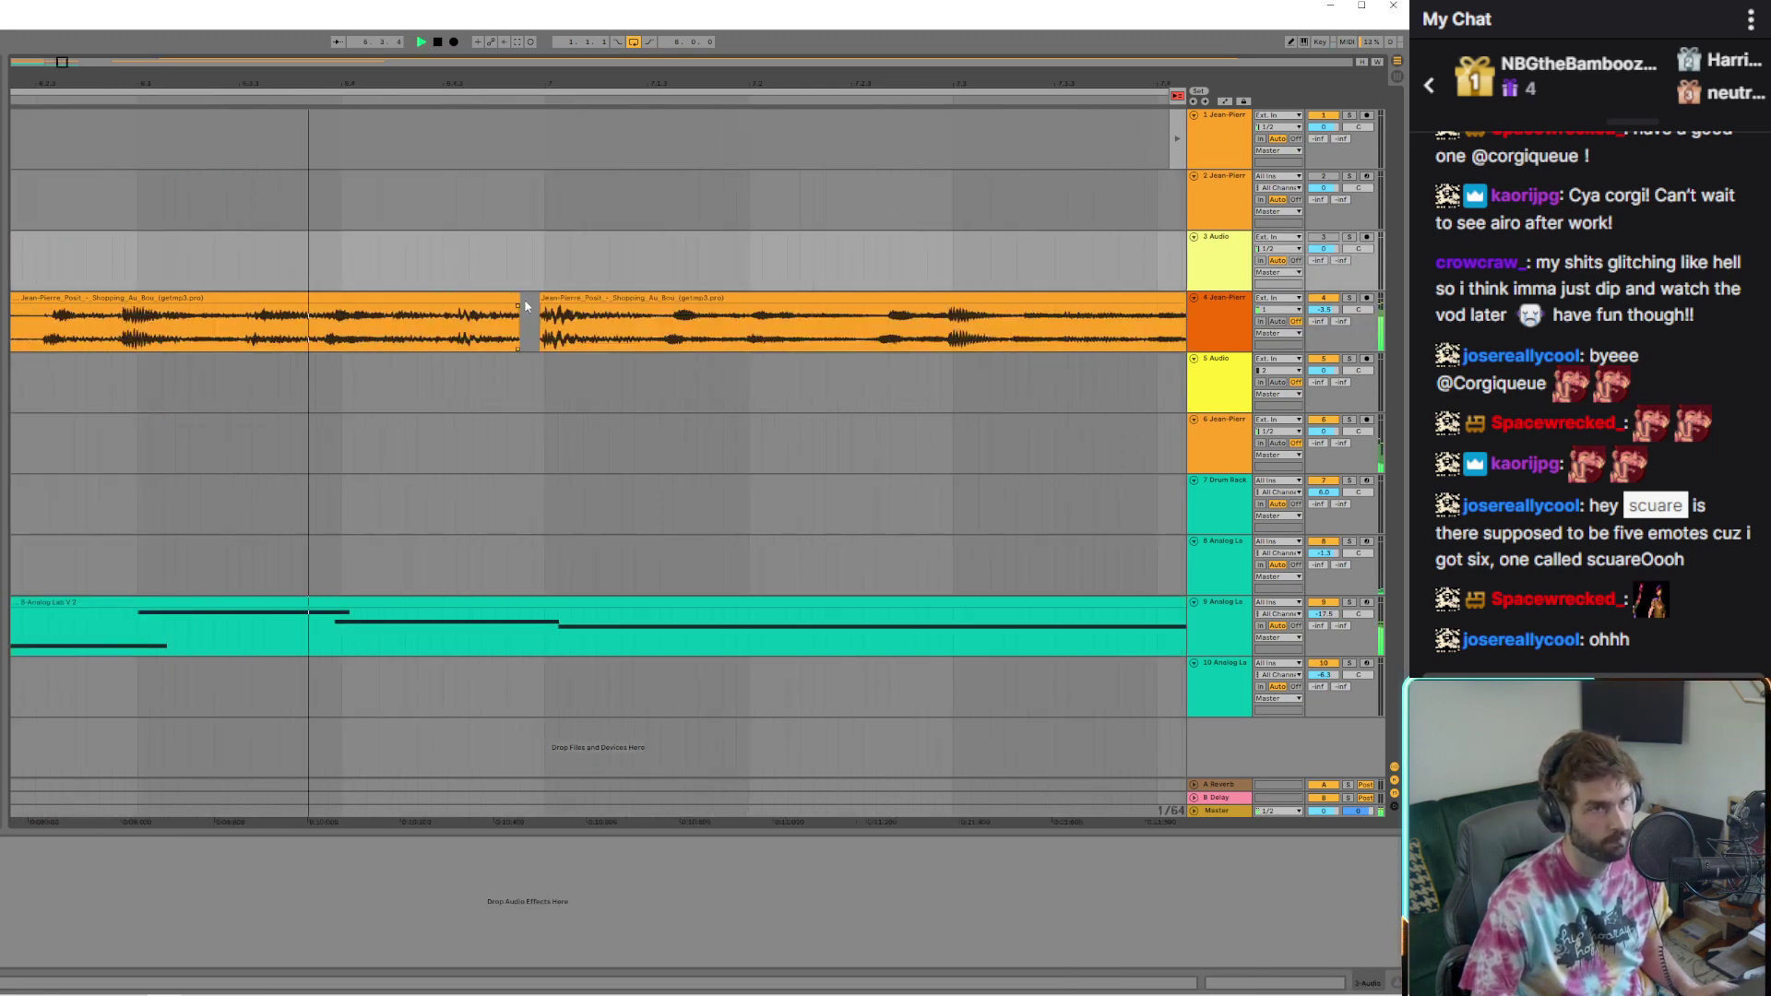
drag(540, 298, 515, 298)
click(344, 269)
scroll(414, 359, down, 8)
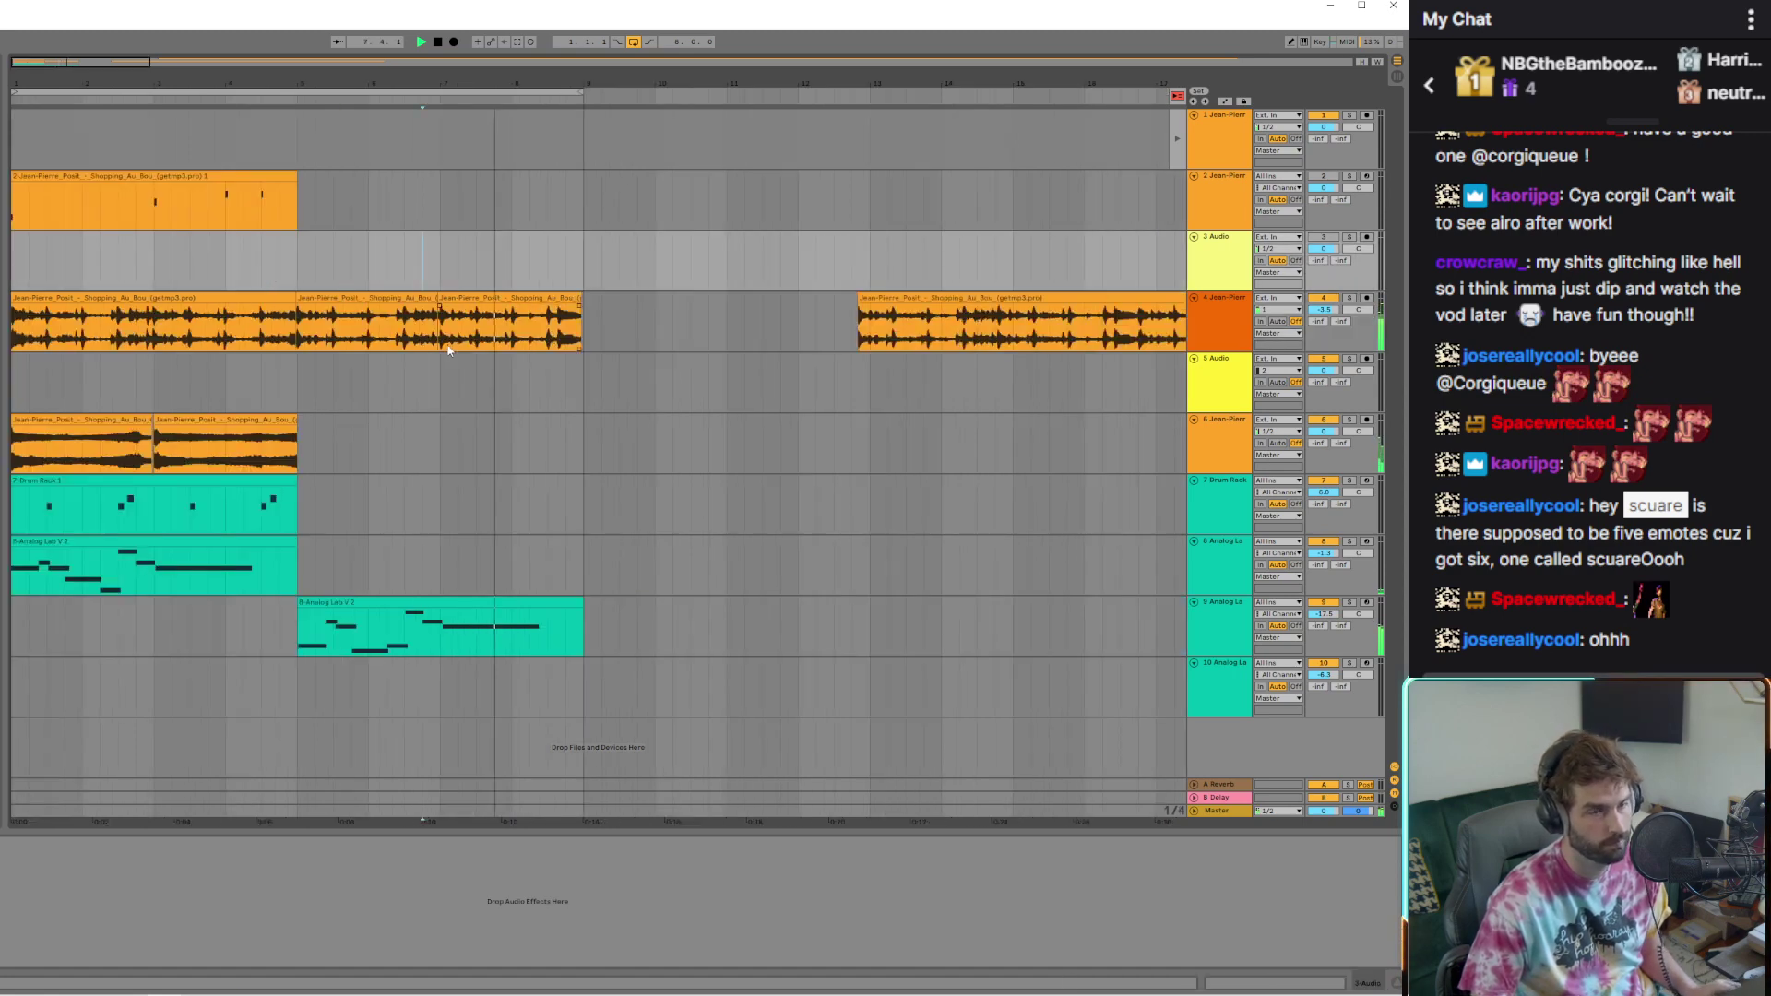
Copy RC-20 Retro Color from track 8 to the end of track 9's effect chain and adjust track 9's volume
scroll(37, 495, up, 6)
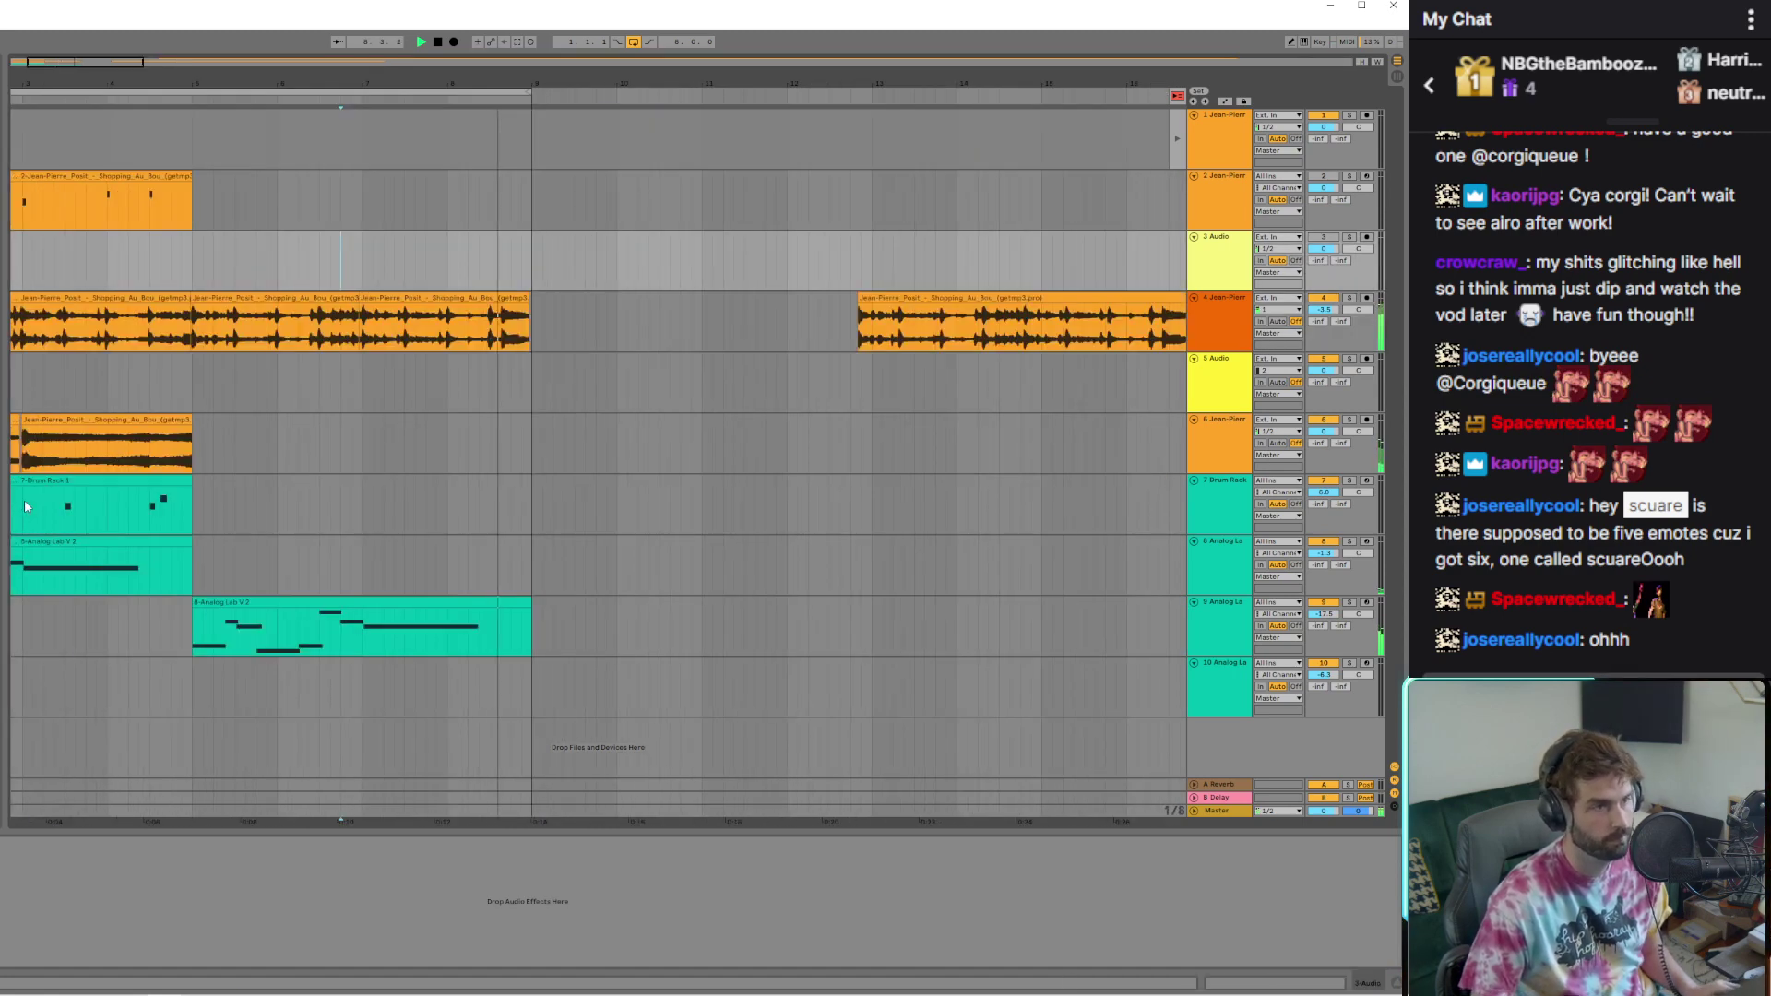
click(112, 546)
click(117, 854)
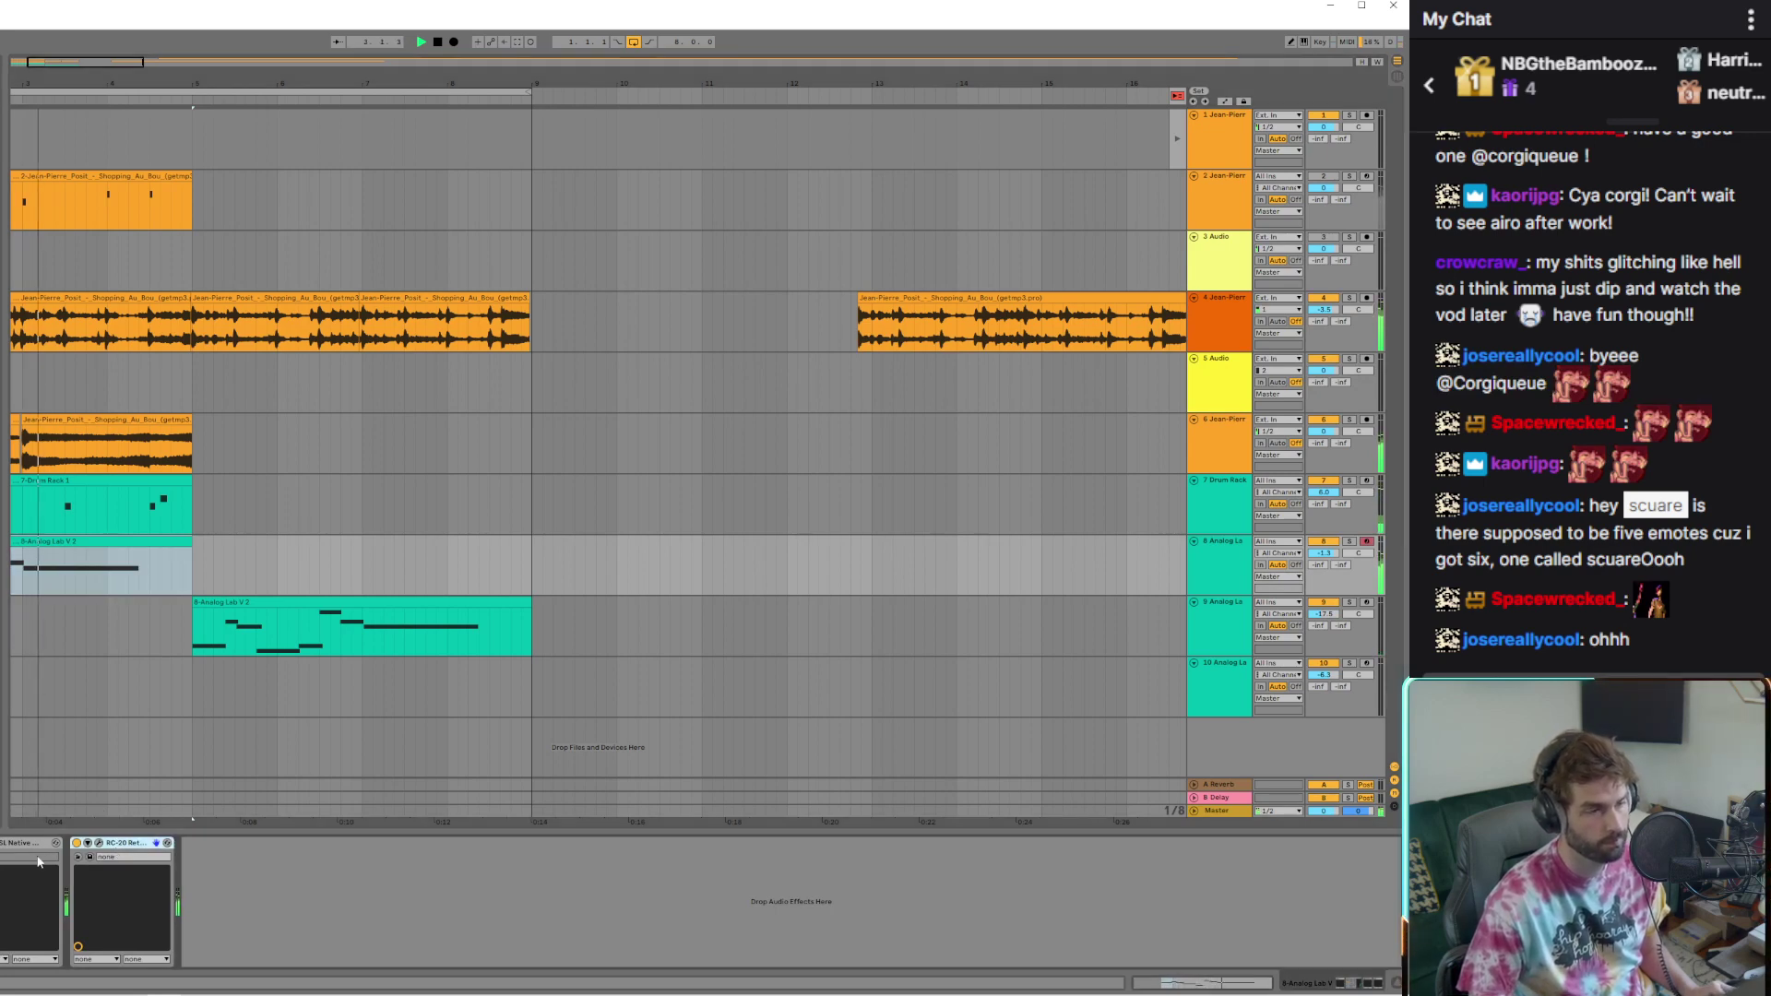
click(282, 648)
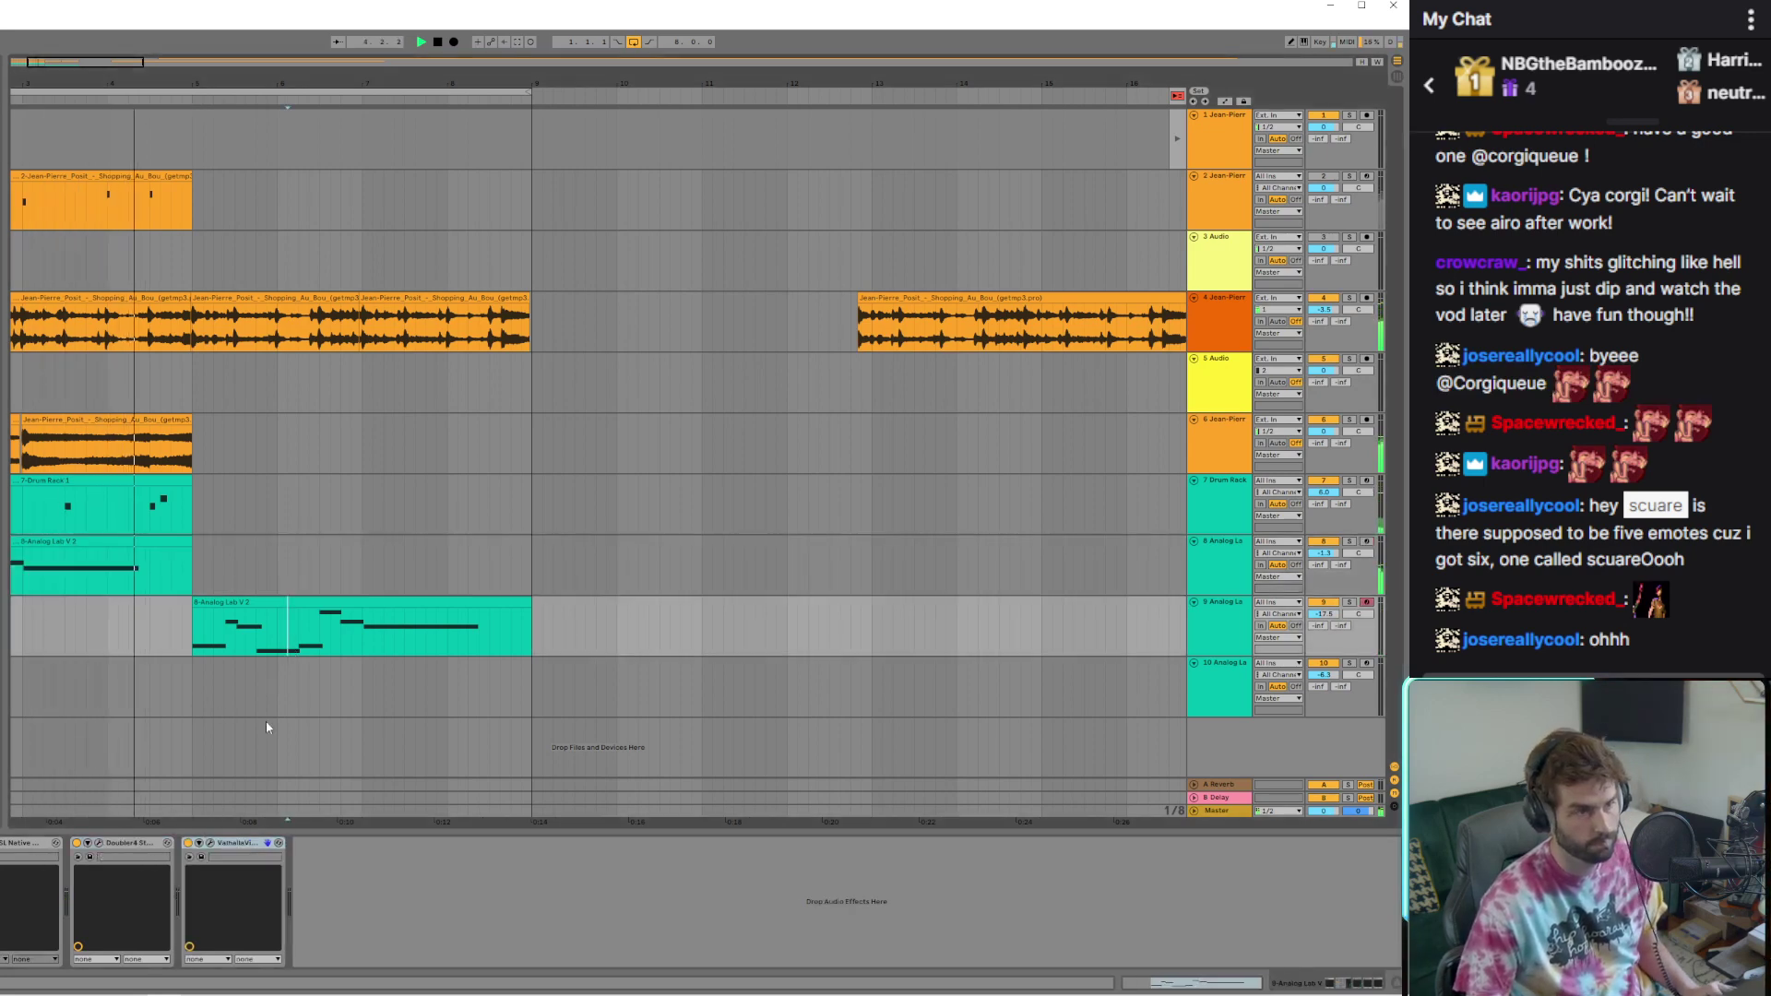
drag(322, 908, 323, 907)
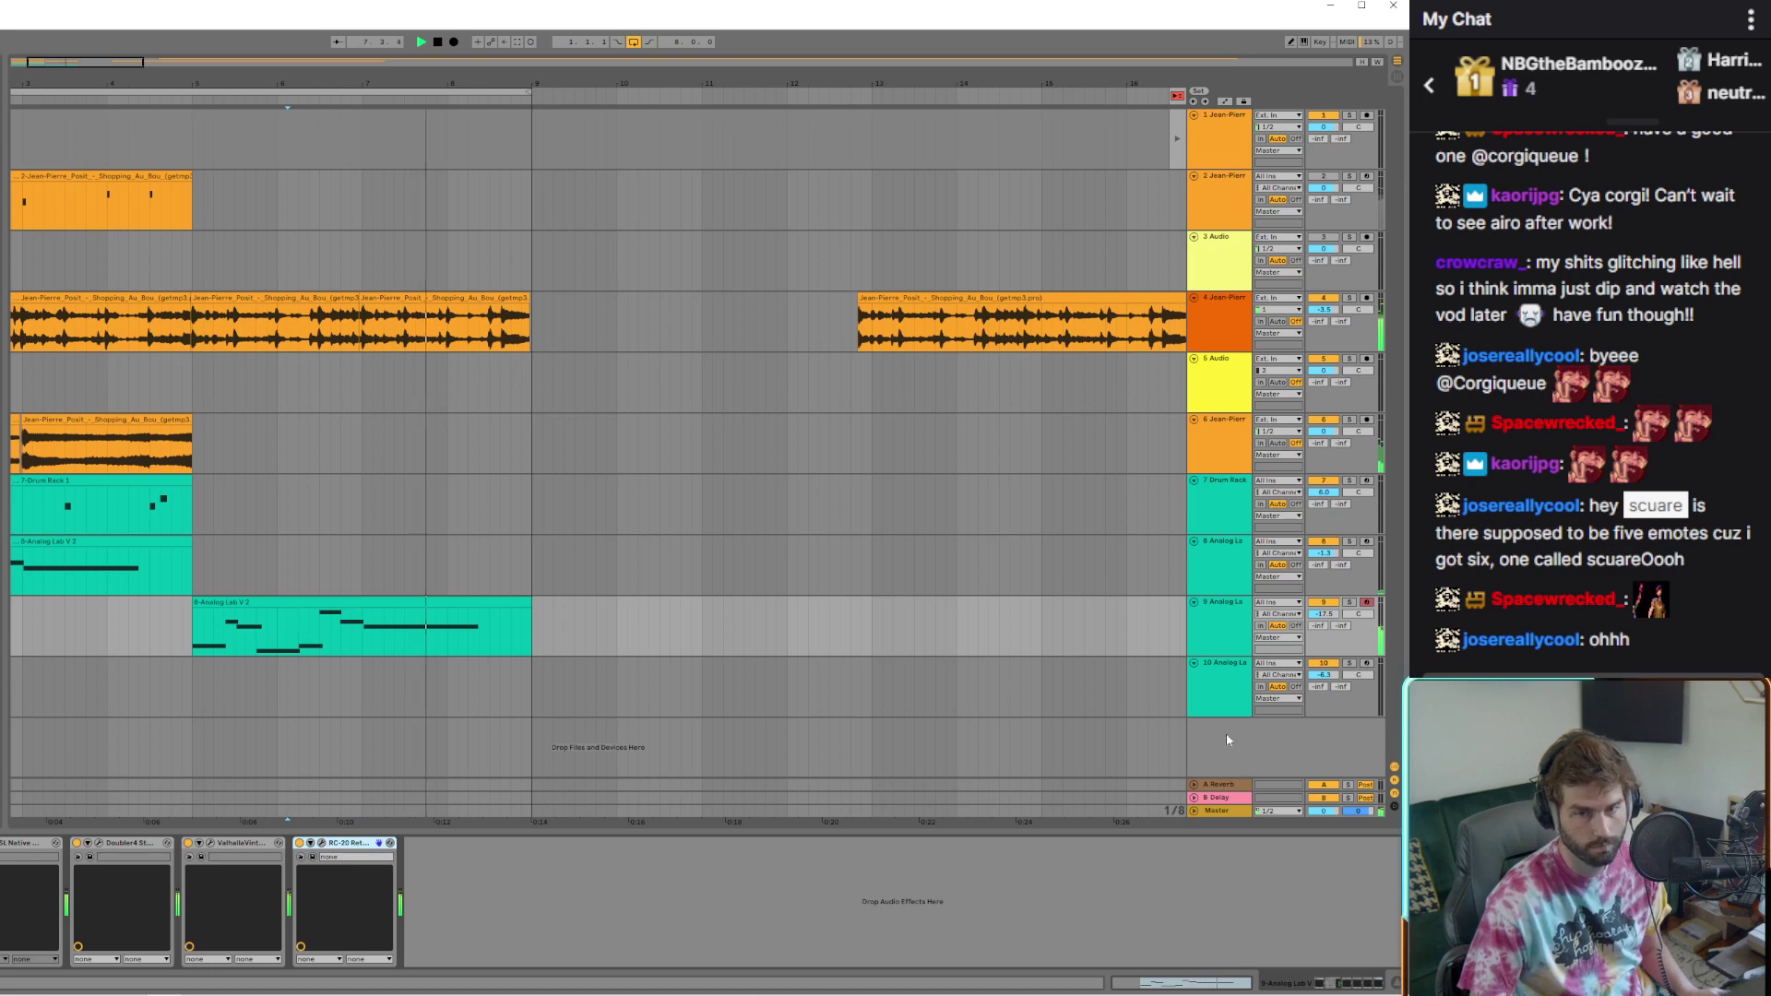
drag(1319, 615, 1318, 609)
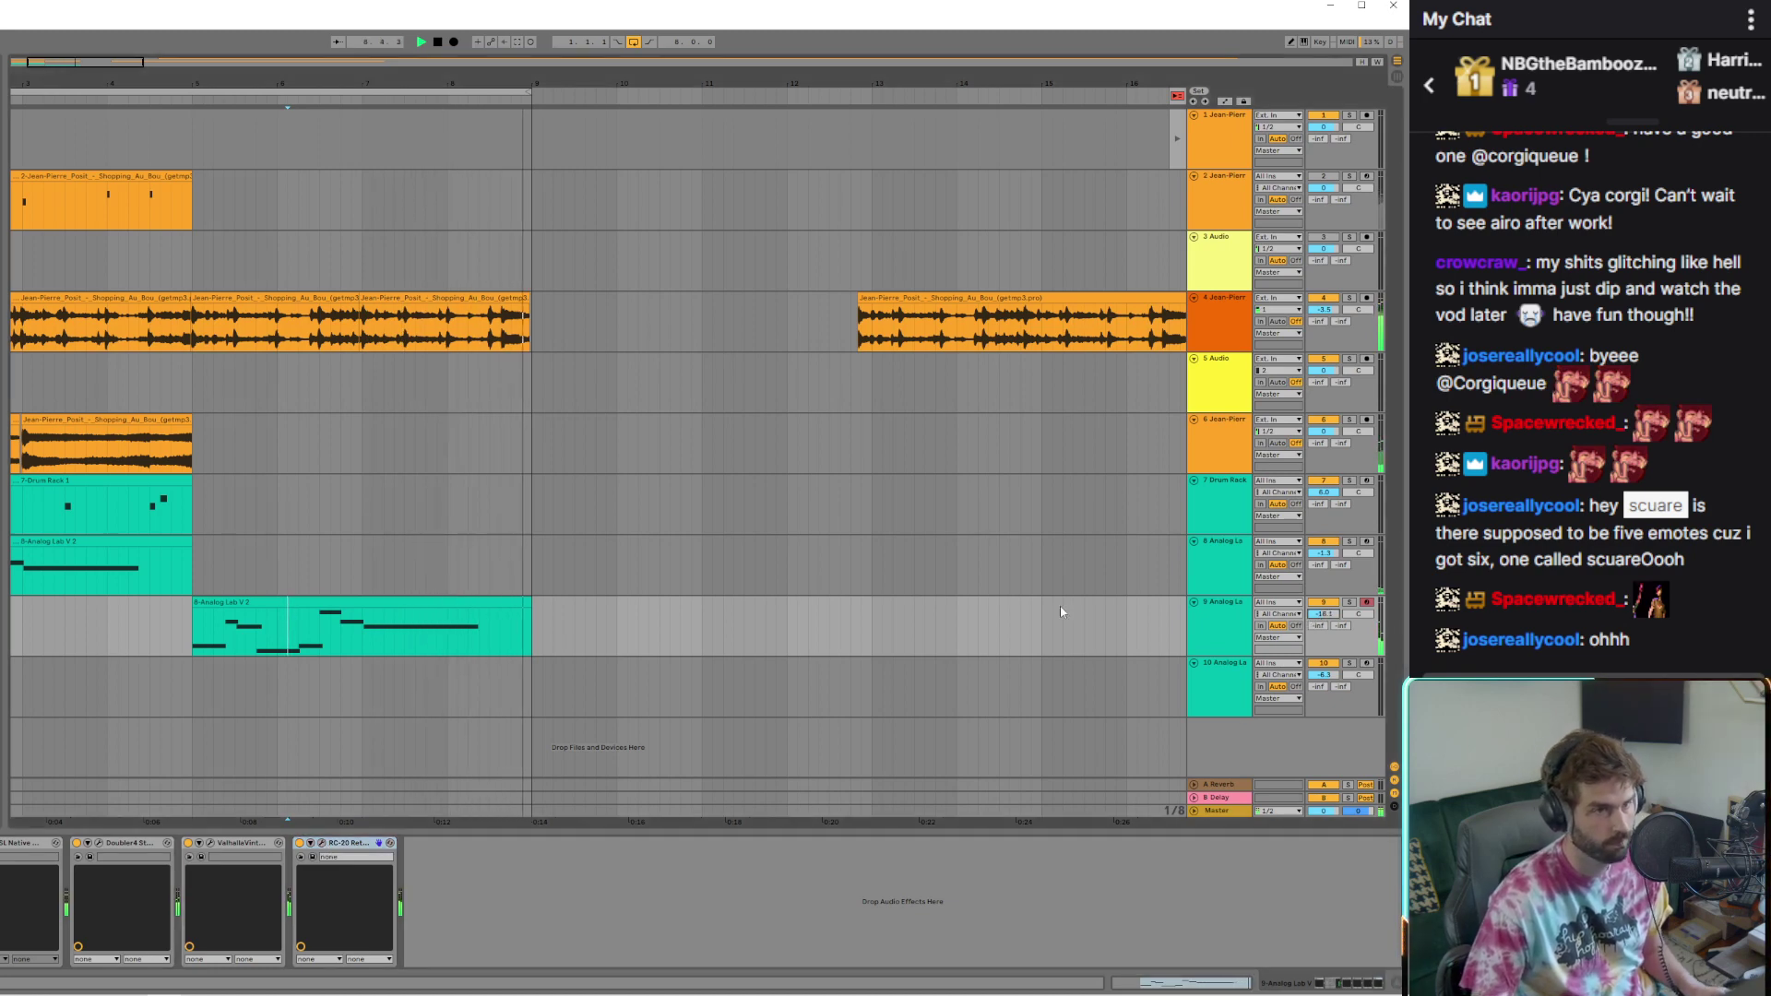
Raise the ValhallaVintageVerb mix on track 9 to 49.2 %
click(212, 844)
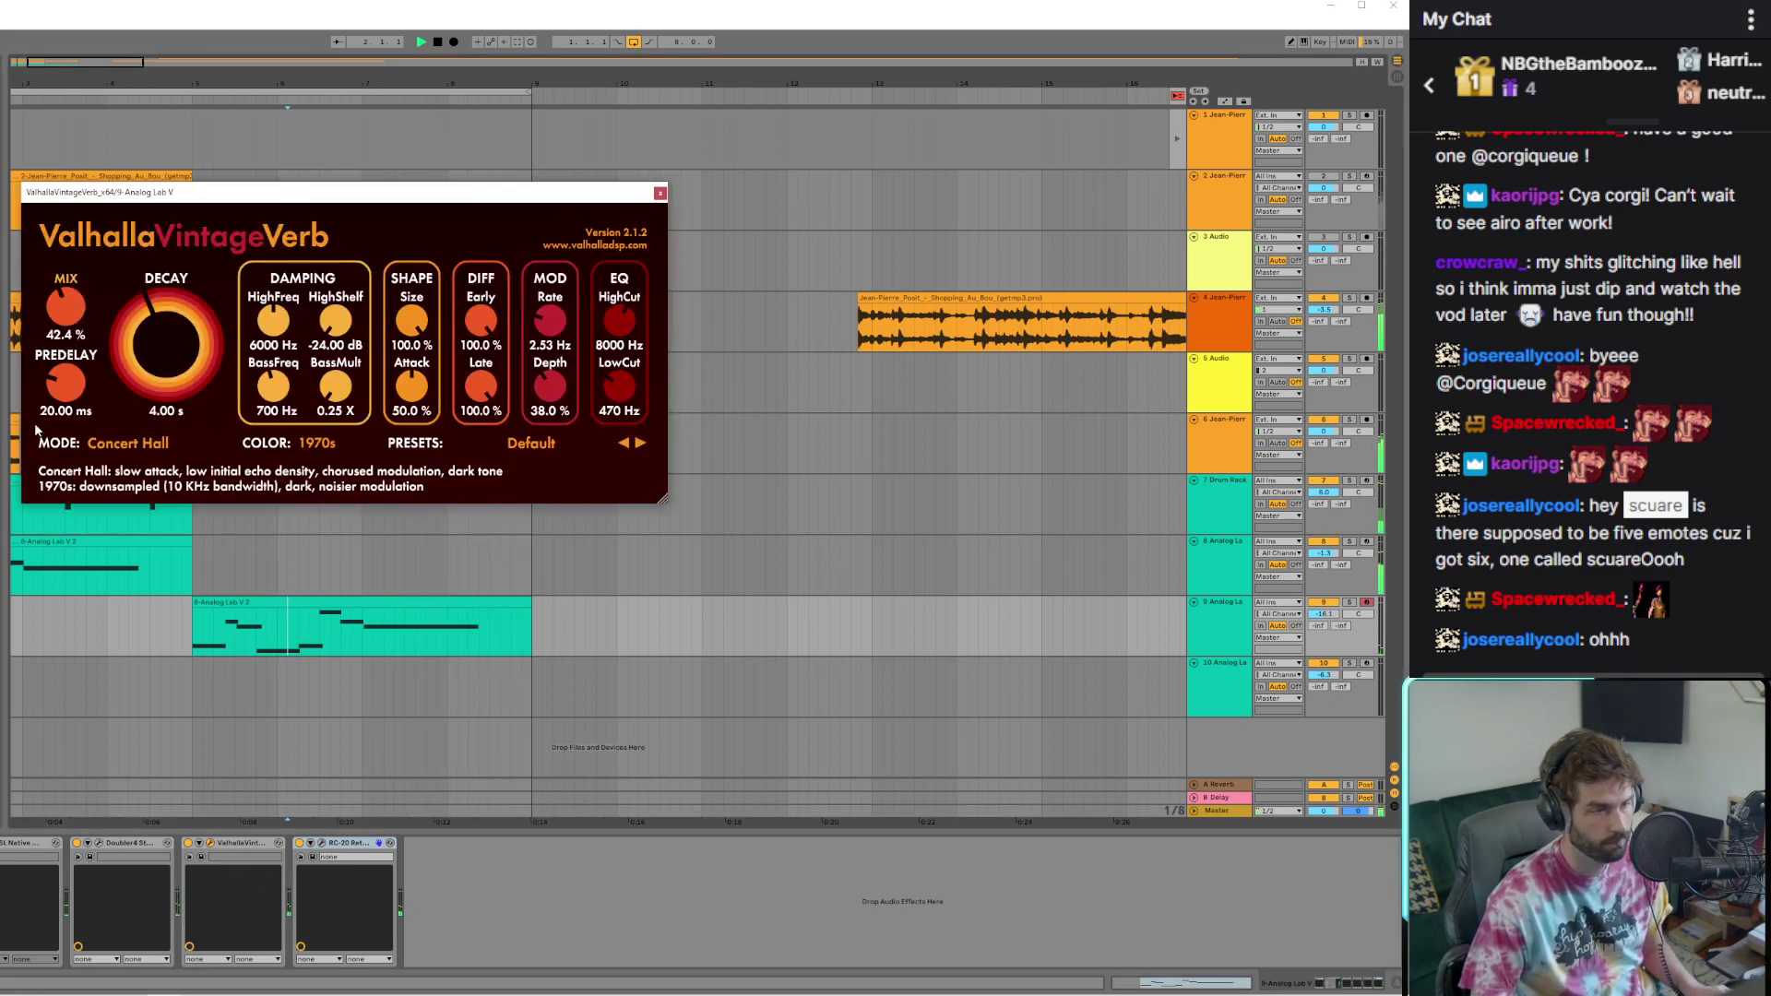
drag(66, 318, 66, 315)
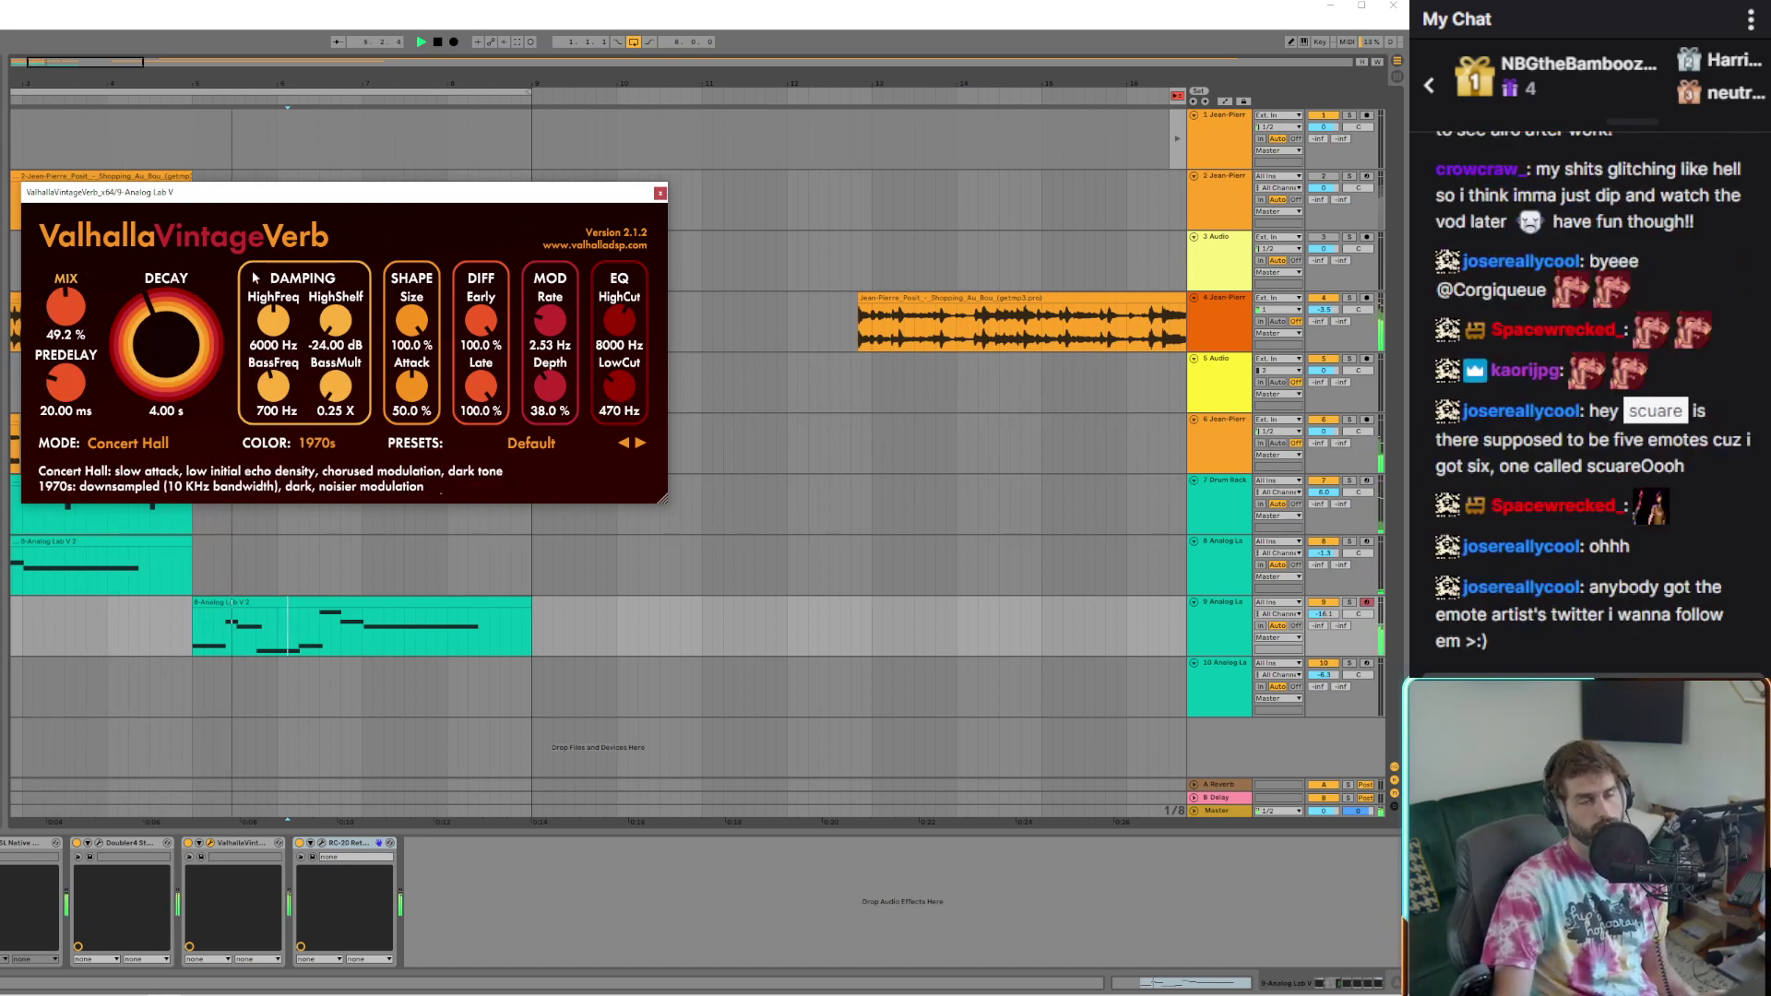
click(660, 194)
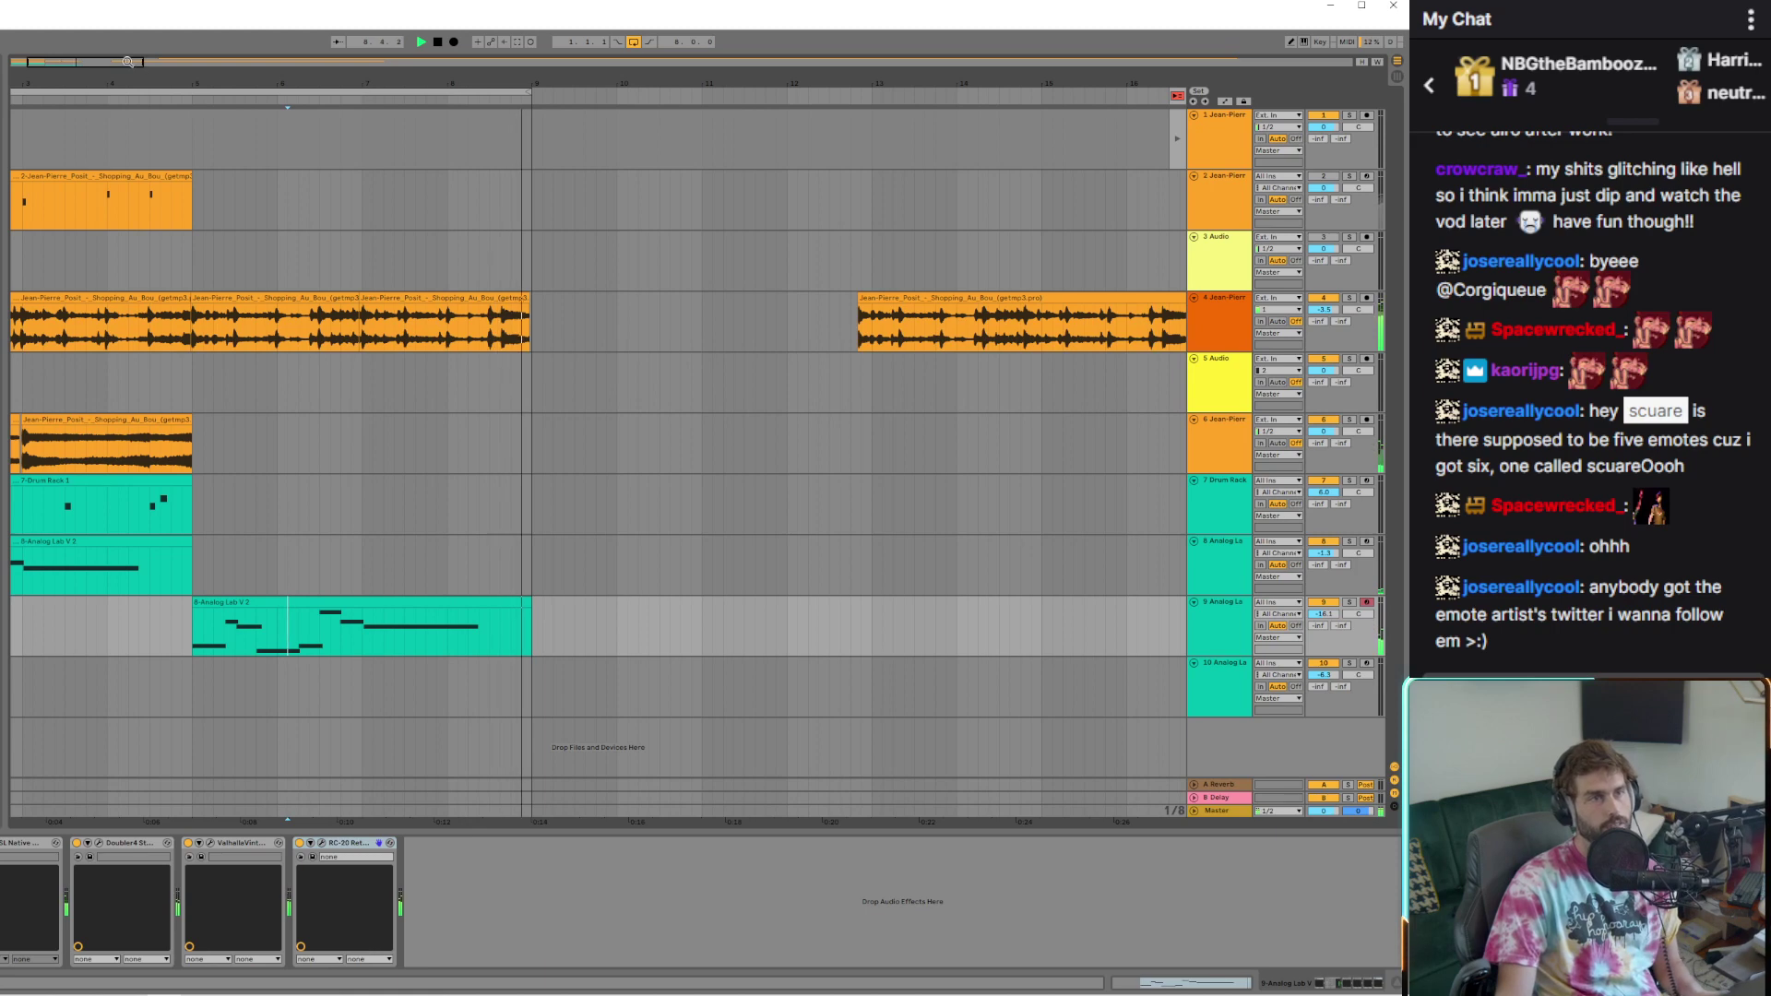
Duplicate the two track 6 sample clips so the copies fill bars 5 to 9
click(188, 418)
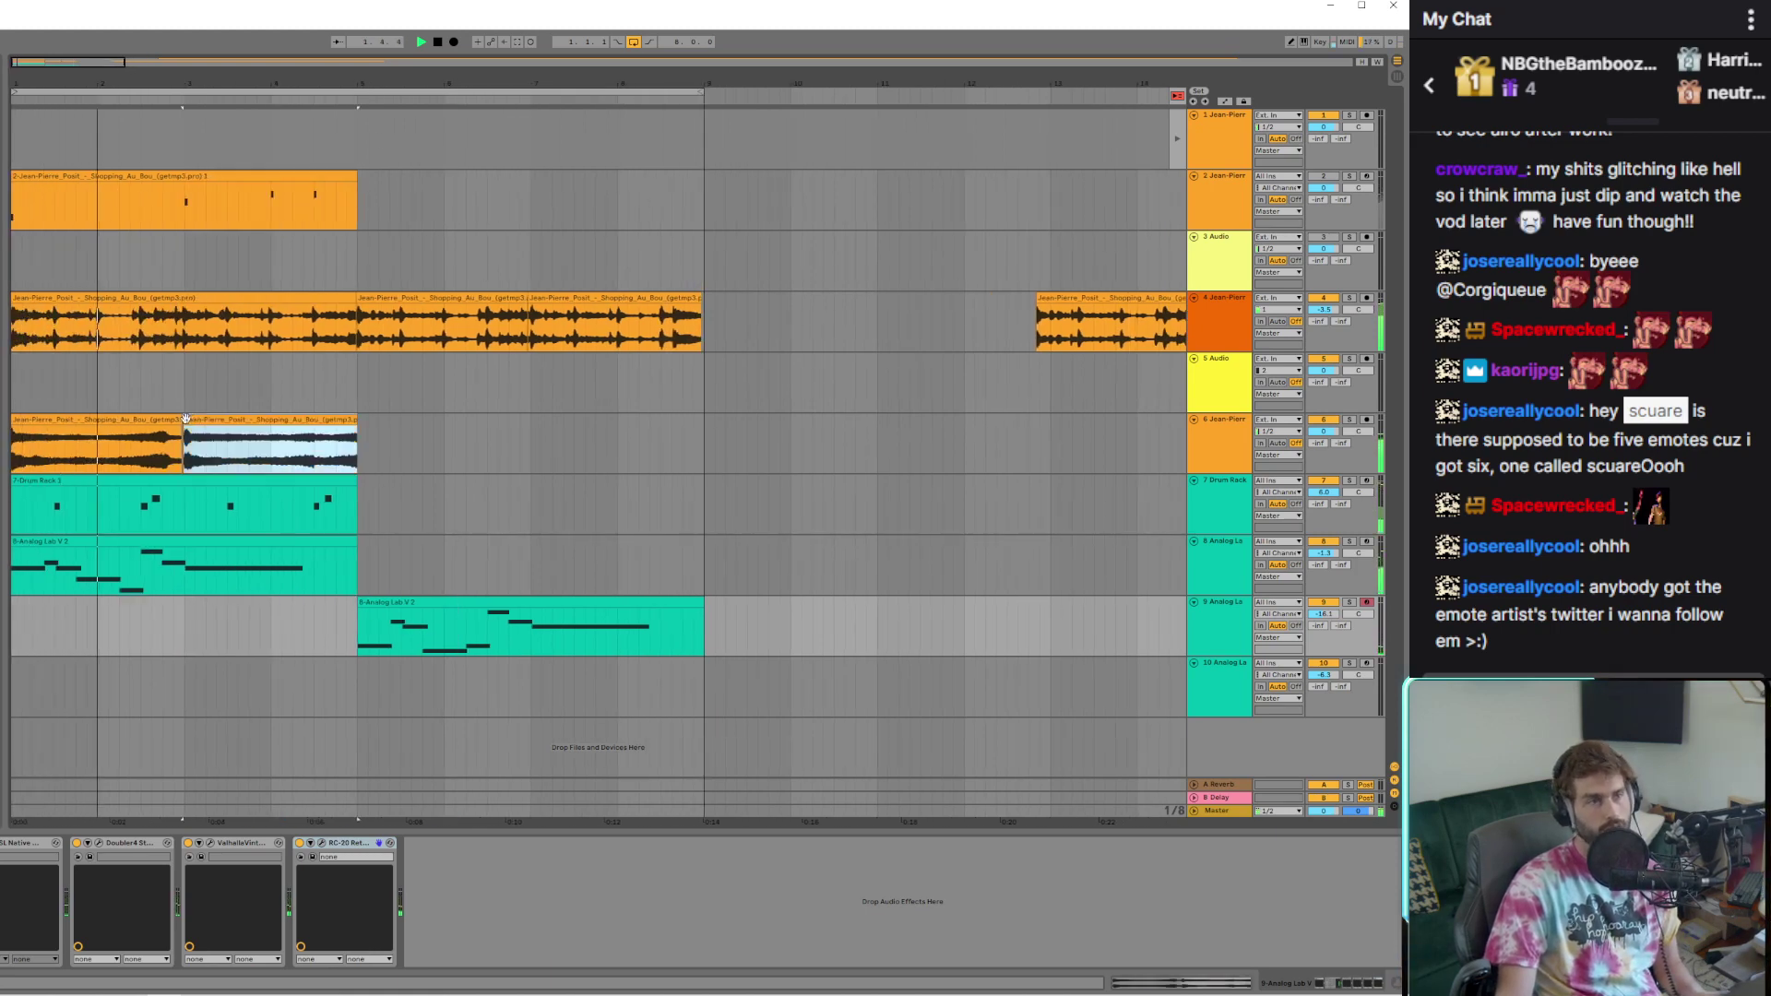
shift+click(144, 419)
drag(144, 420, 488, 448)
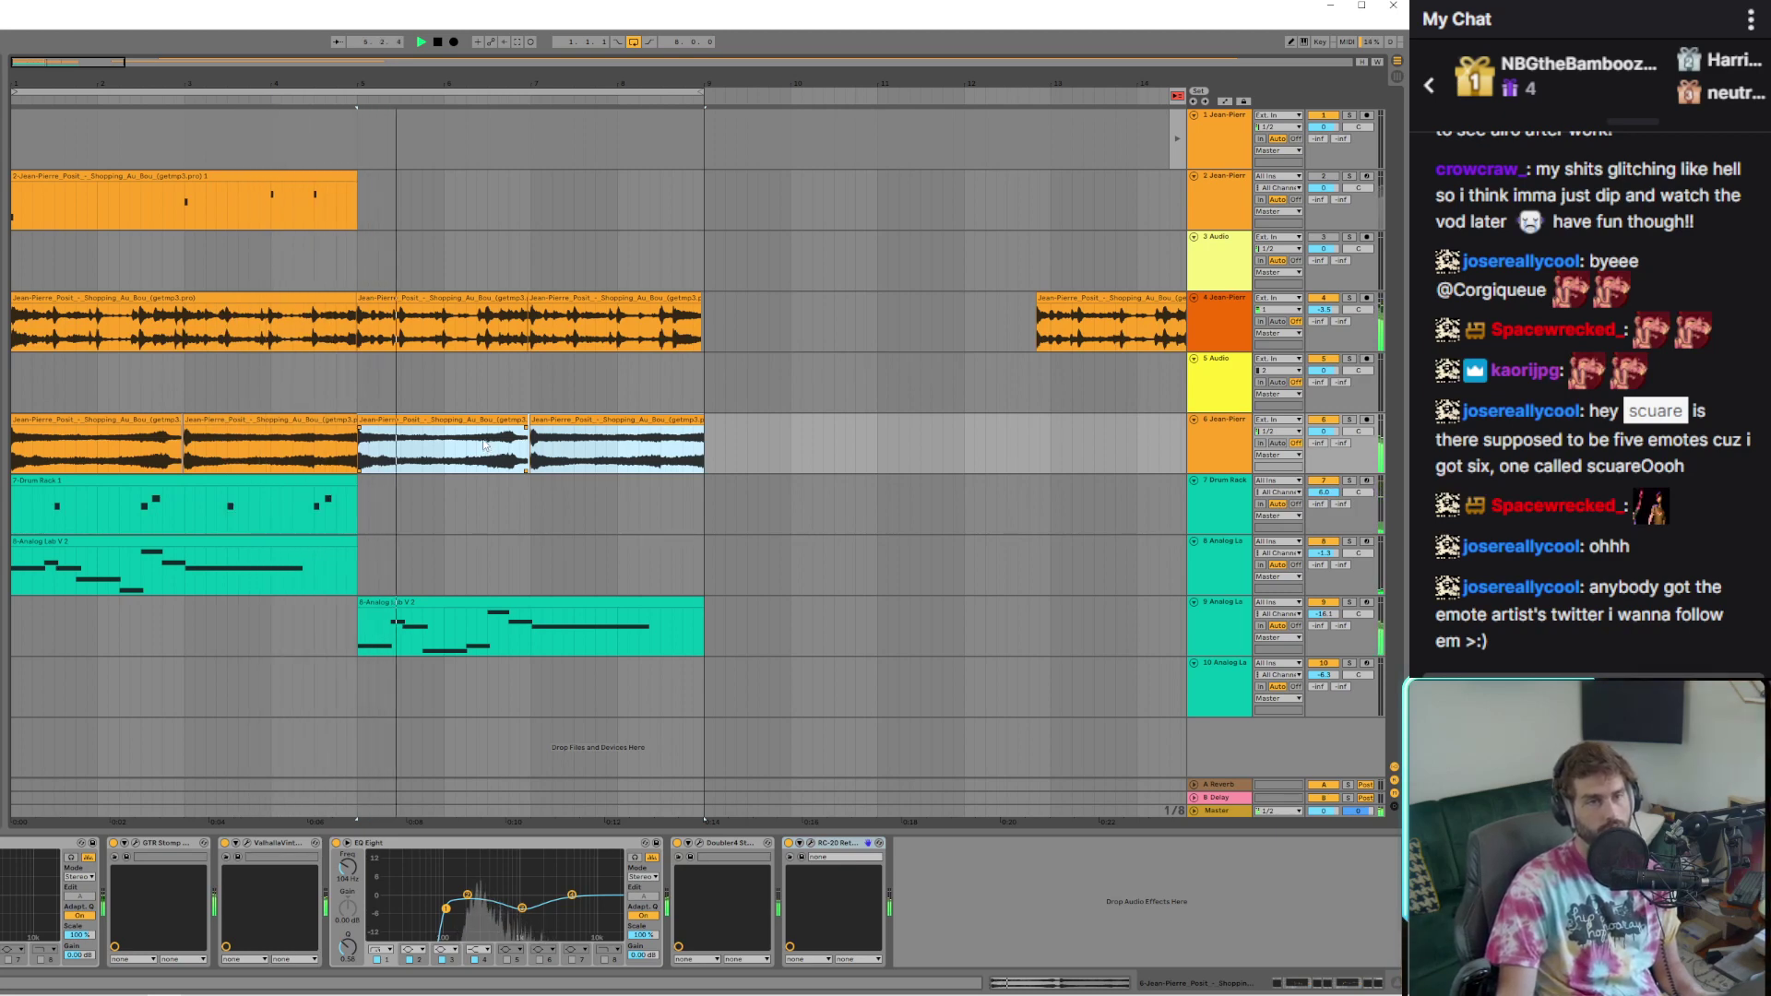
Examine the waveforms of the track 4 clips starting at bars 5 and 7
click(399, 298)
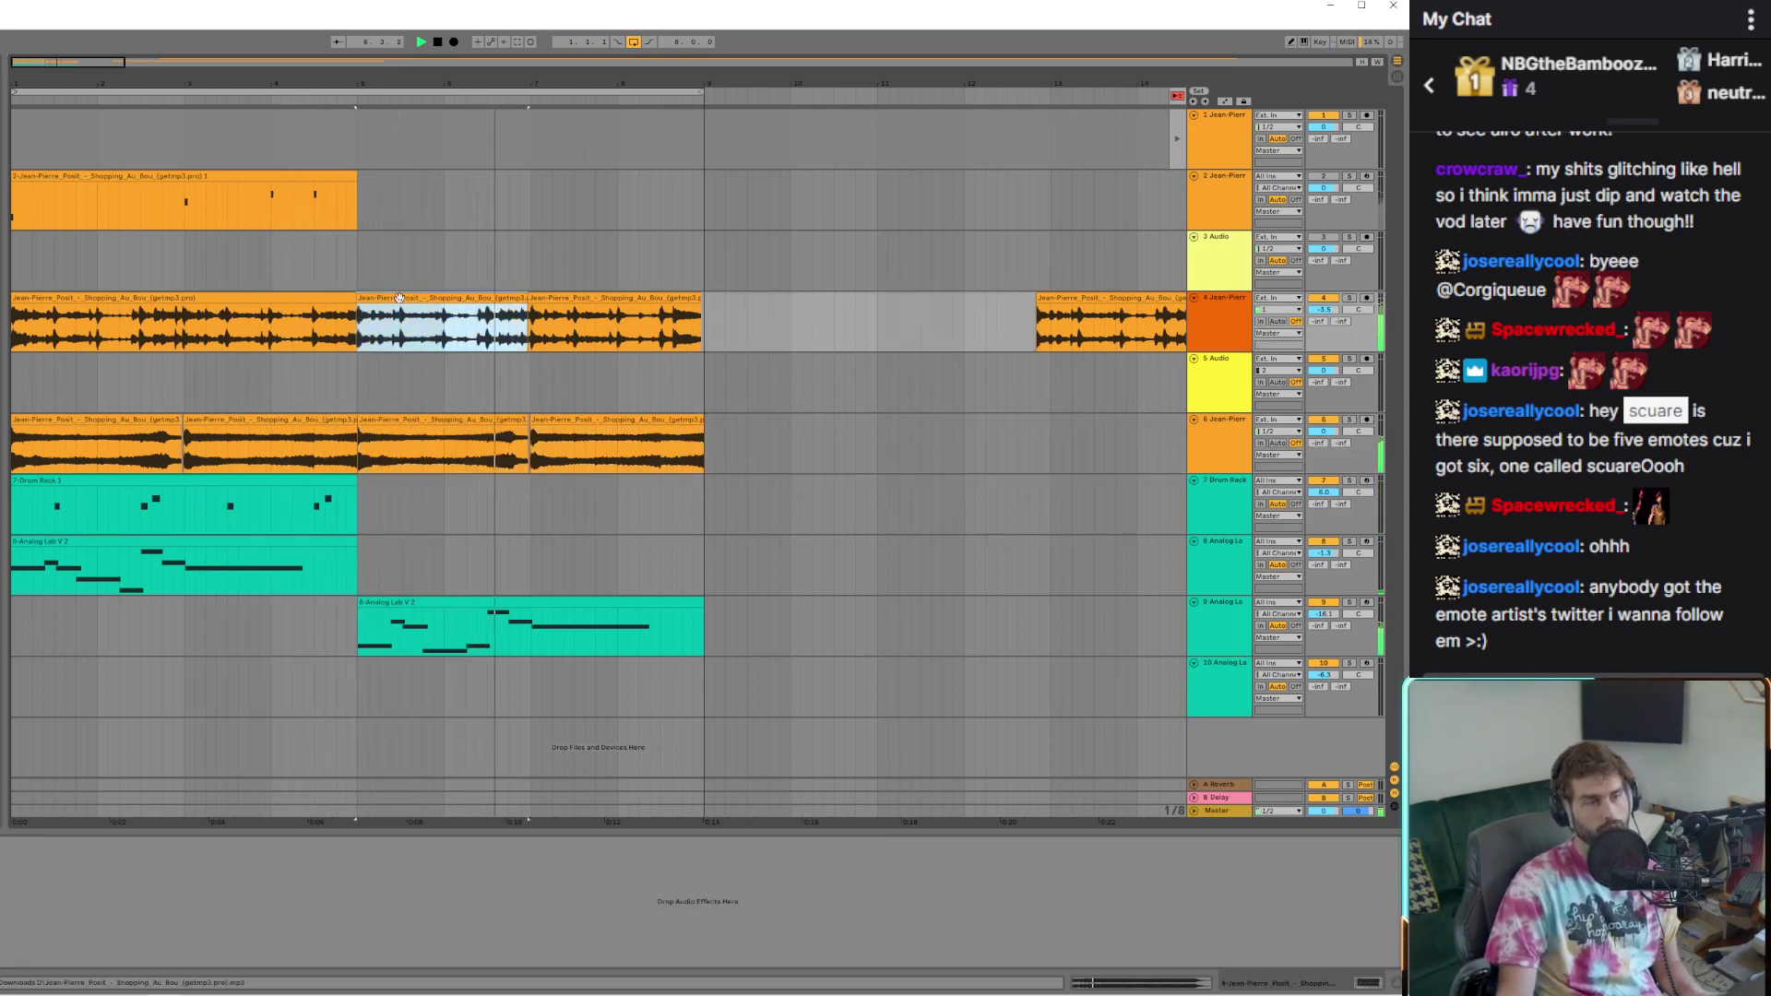
double_click(396, 300)
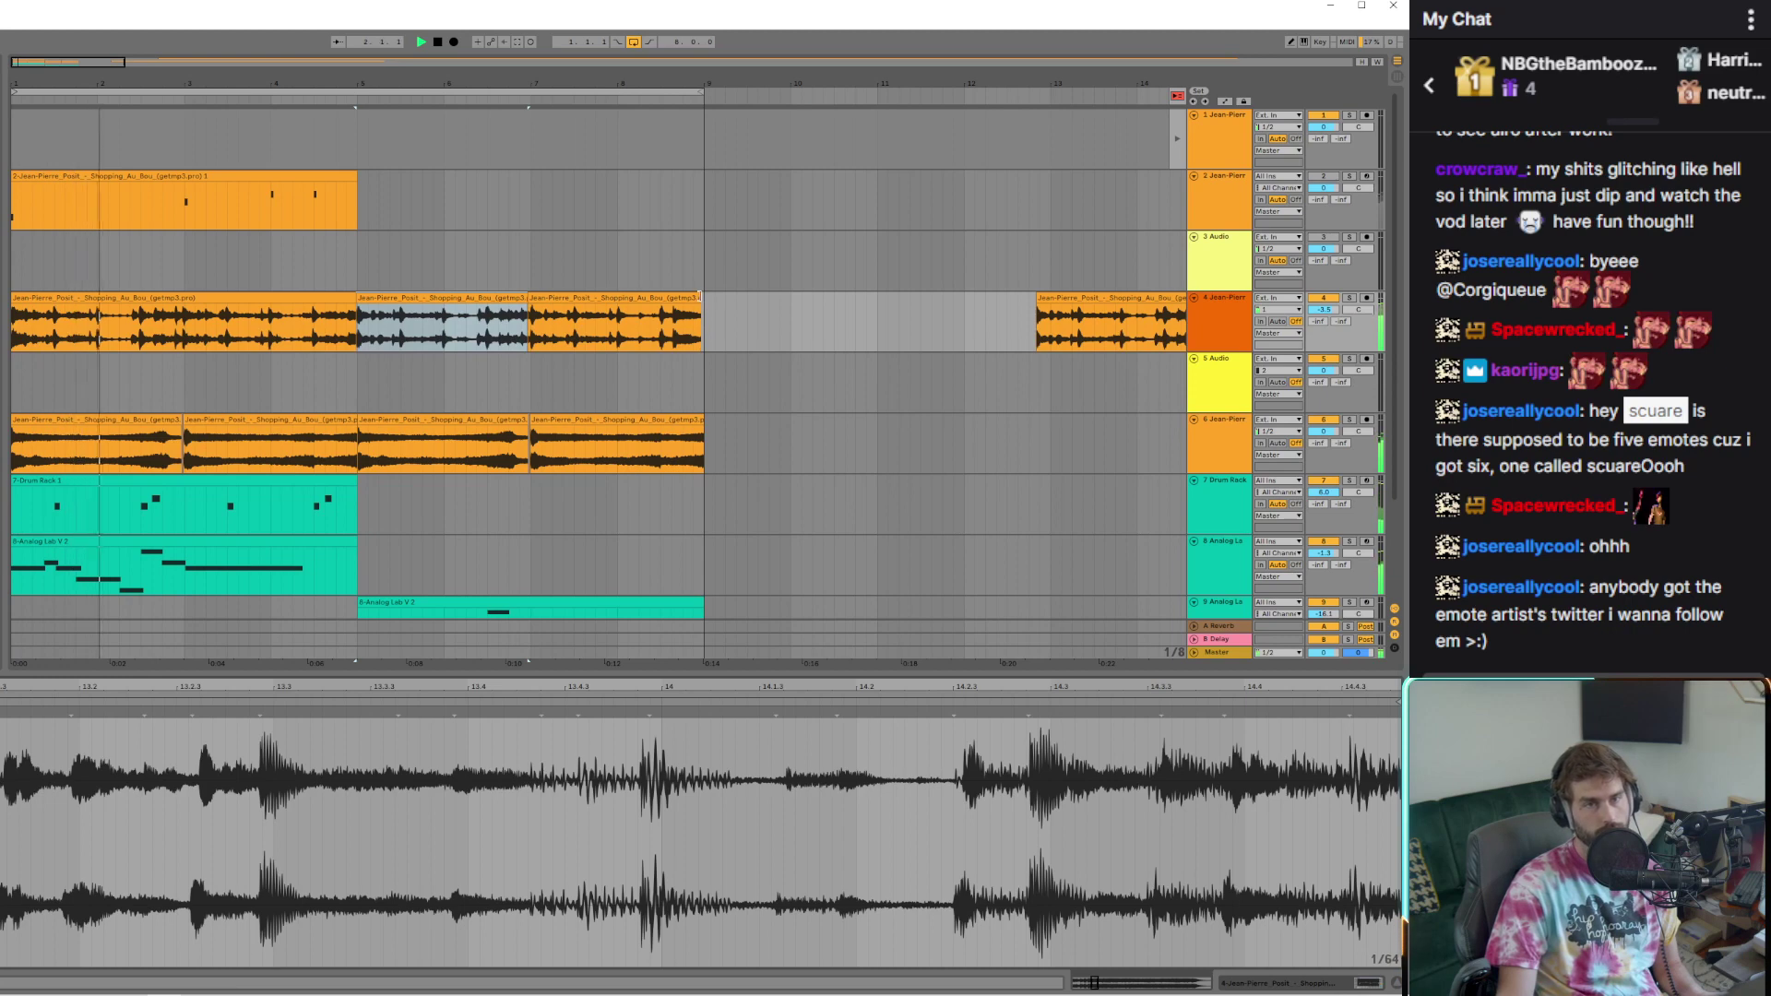
click(678, 304)
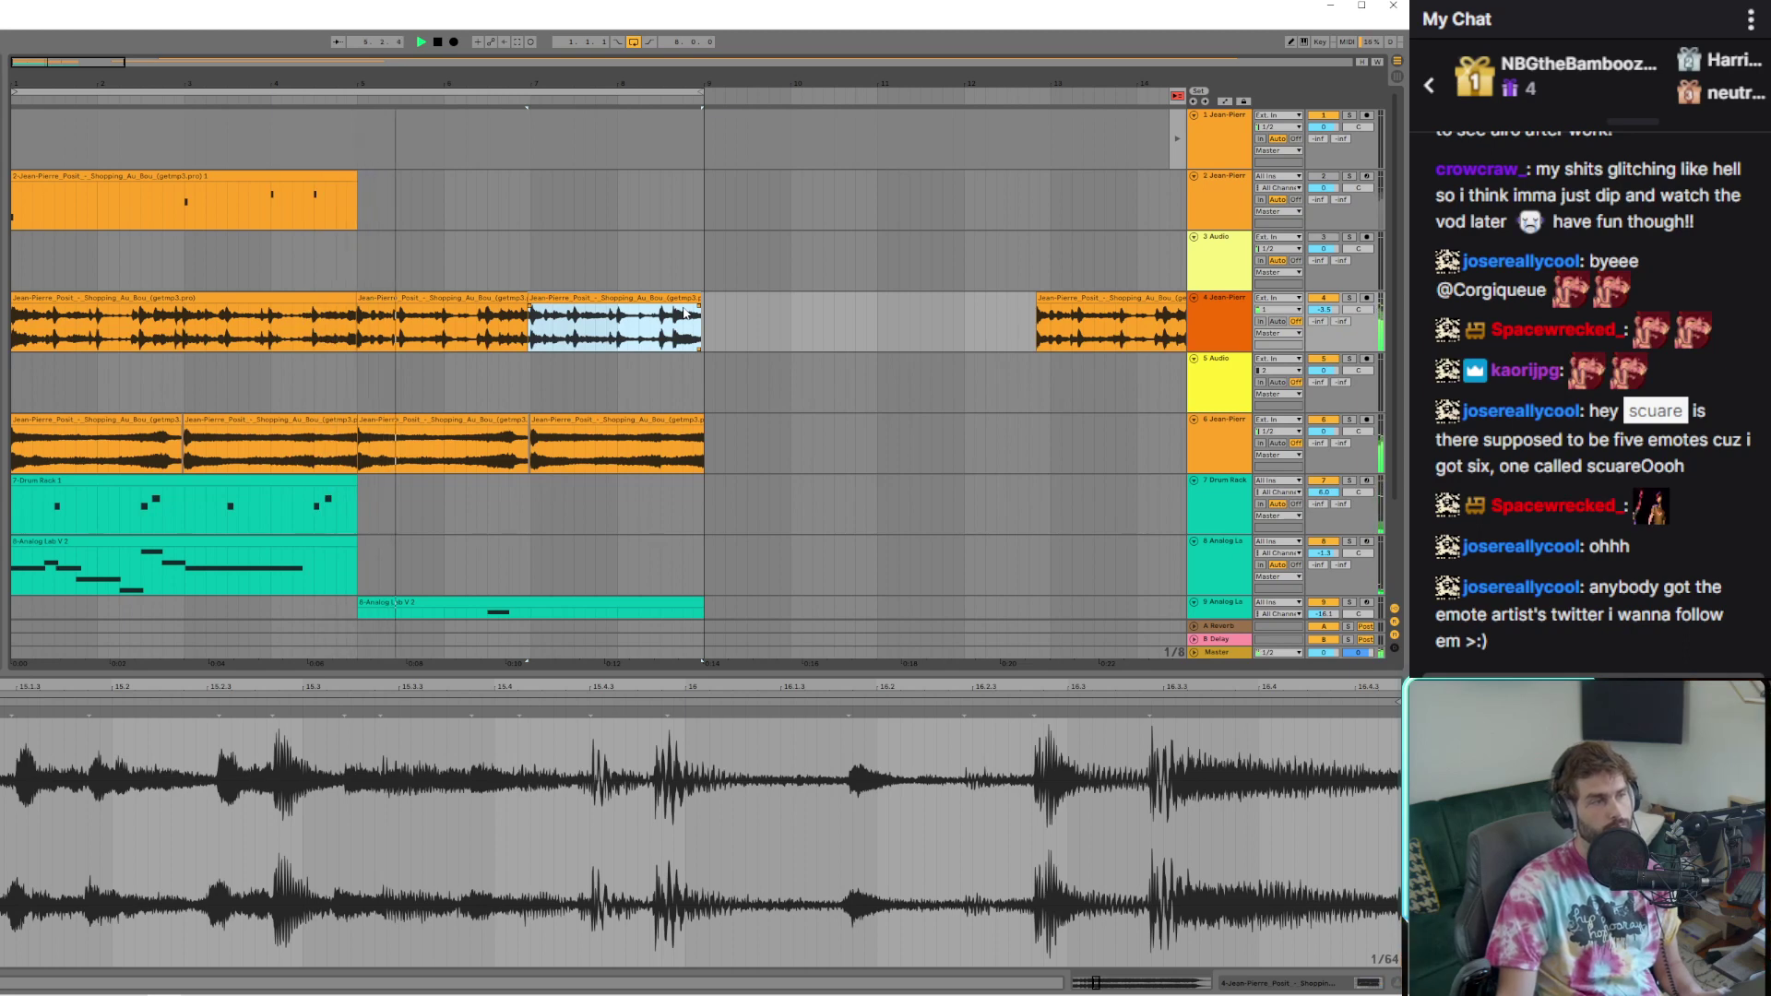
Save the set under a new name ending in "boogaloo" in the Ableton Projects folder
key(ctrl+shift+s)
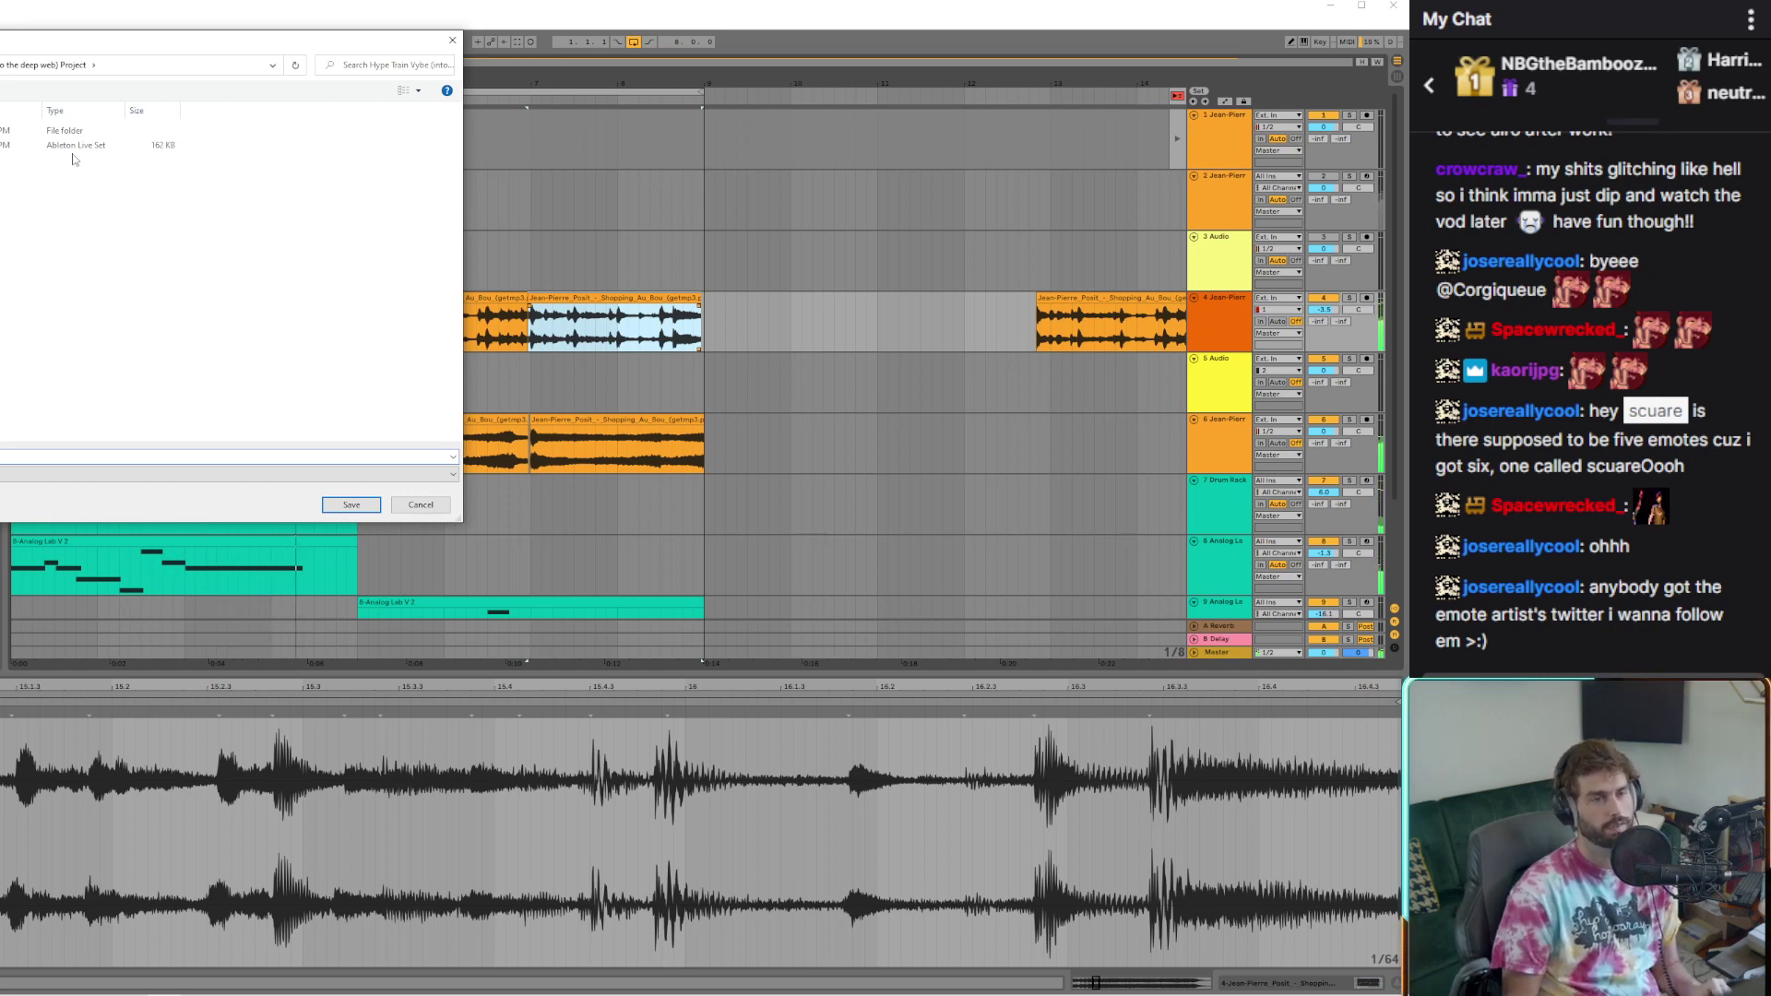
key(alt+Up)
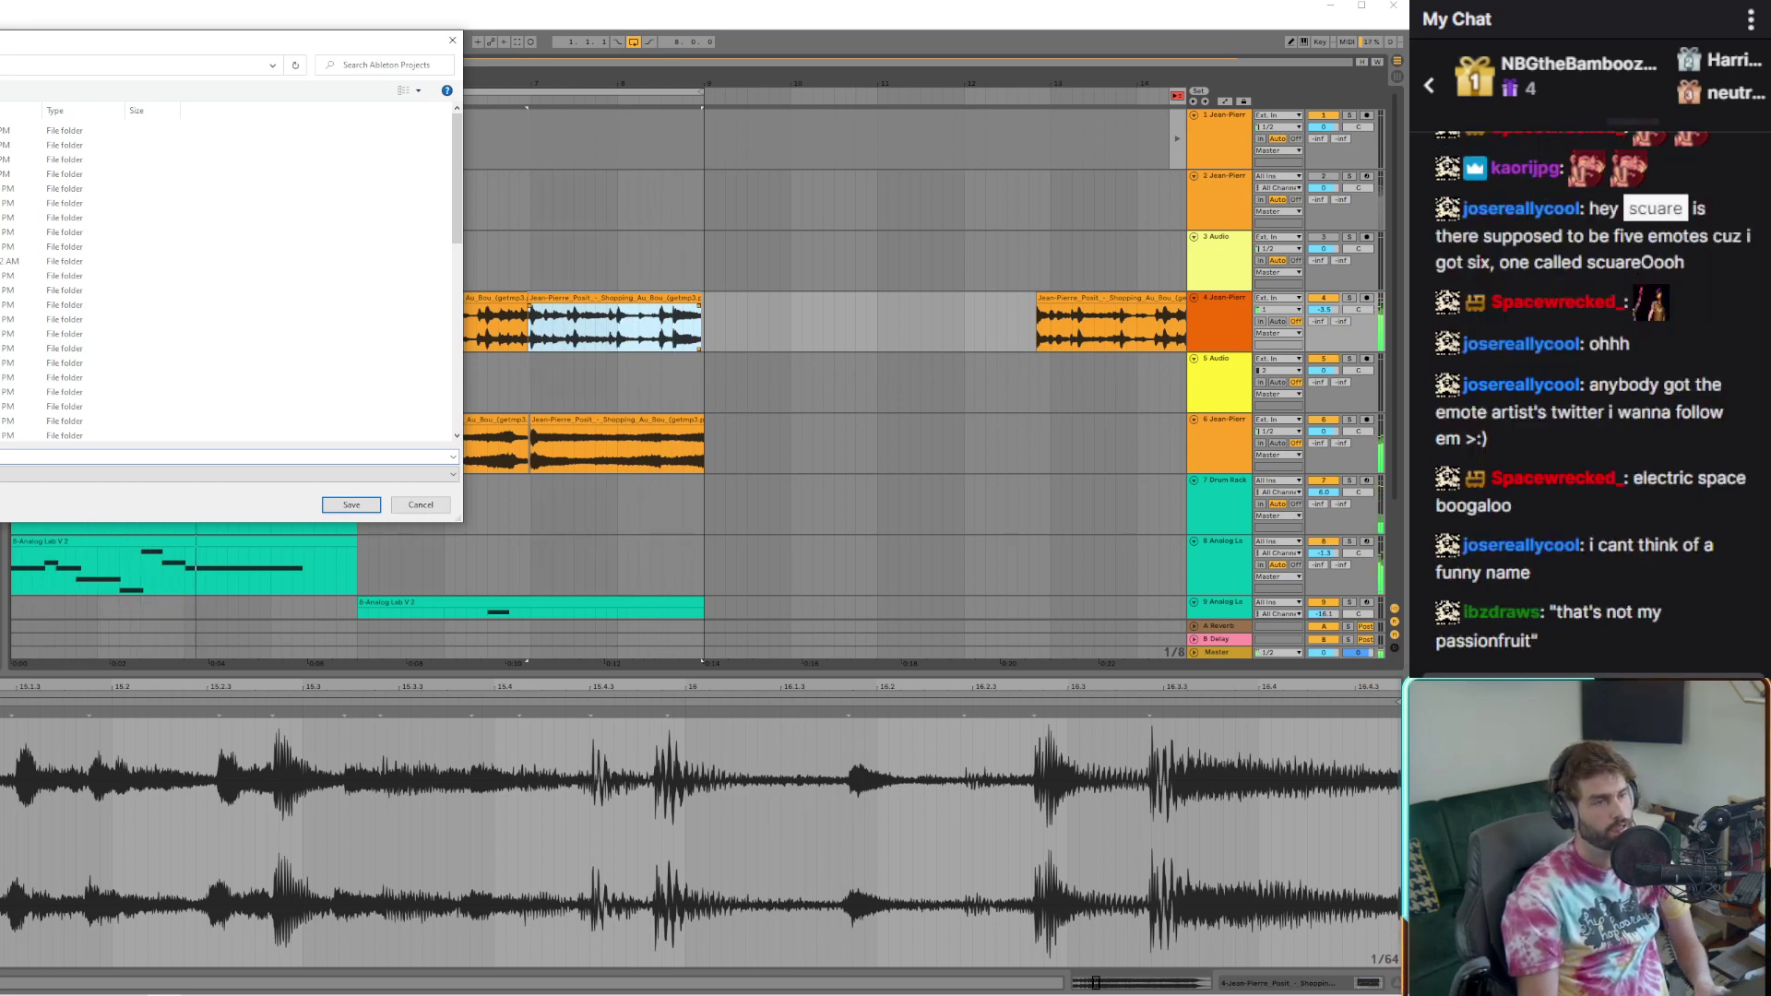
key(Return)
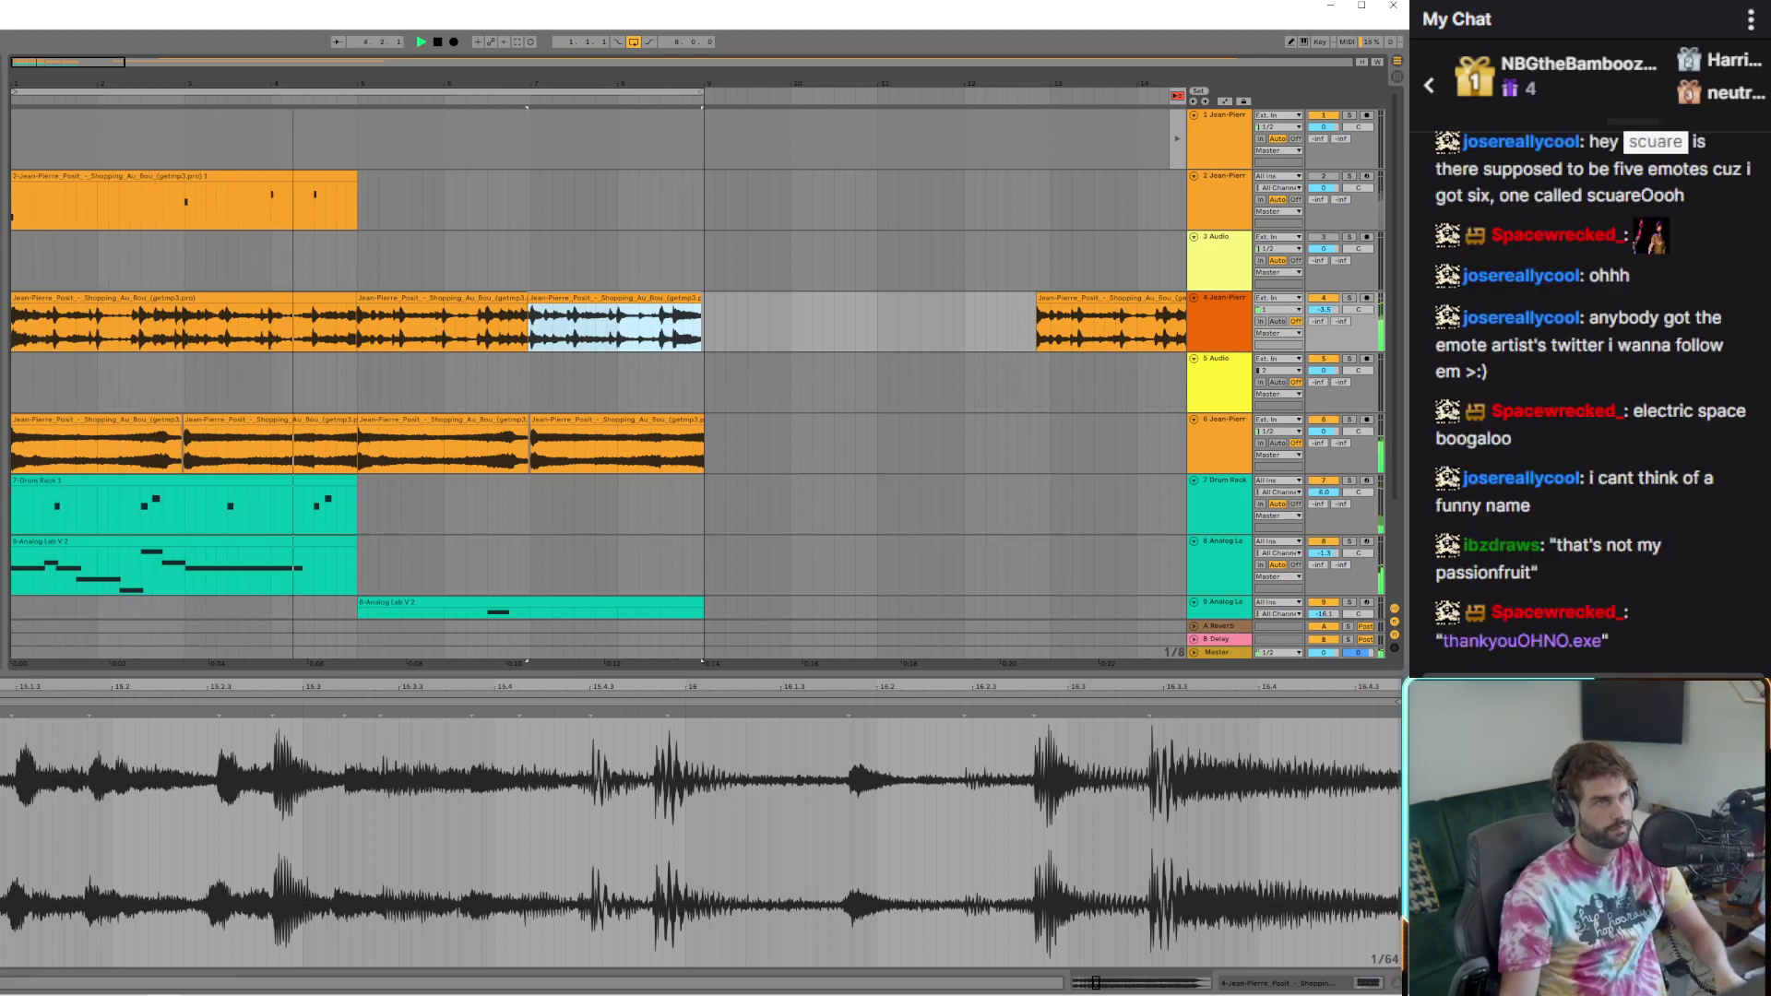
Open the third set in the recent sets list, allowing audio to stop, and play it back
mouse_move(0, 69)
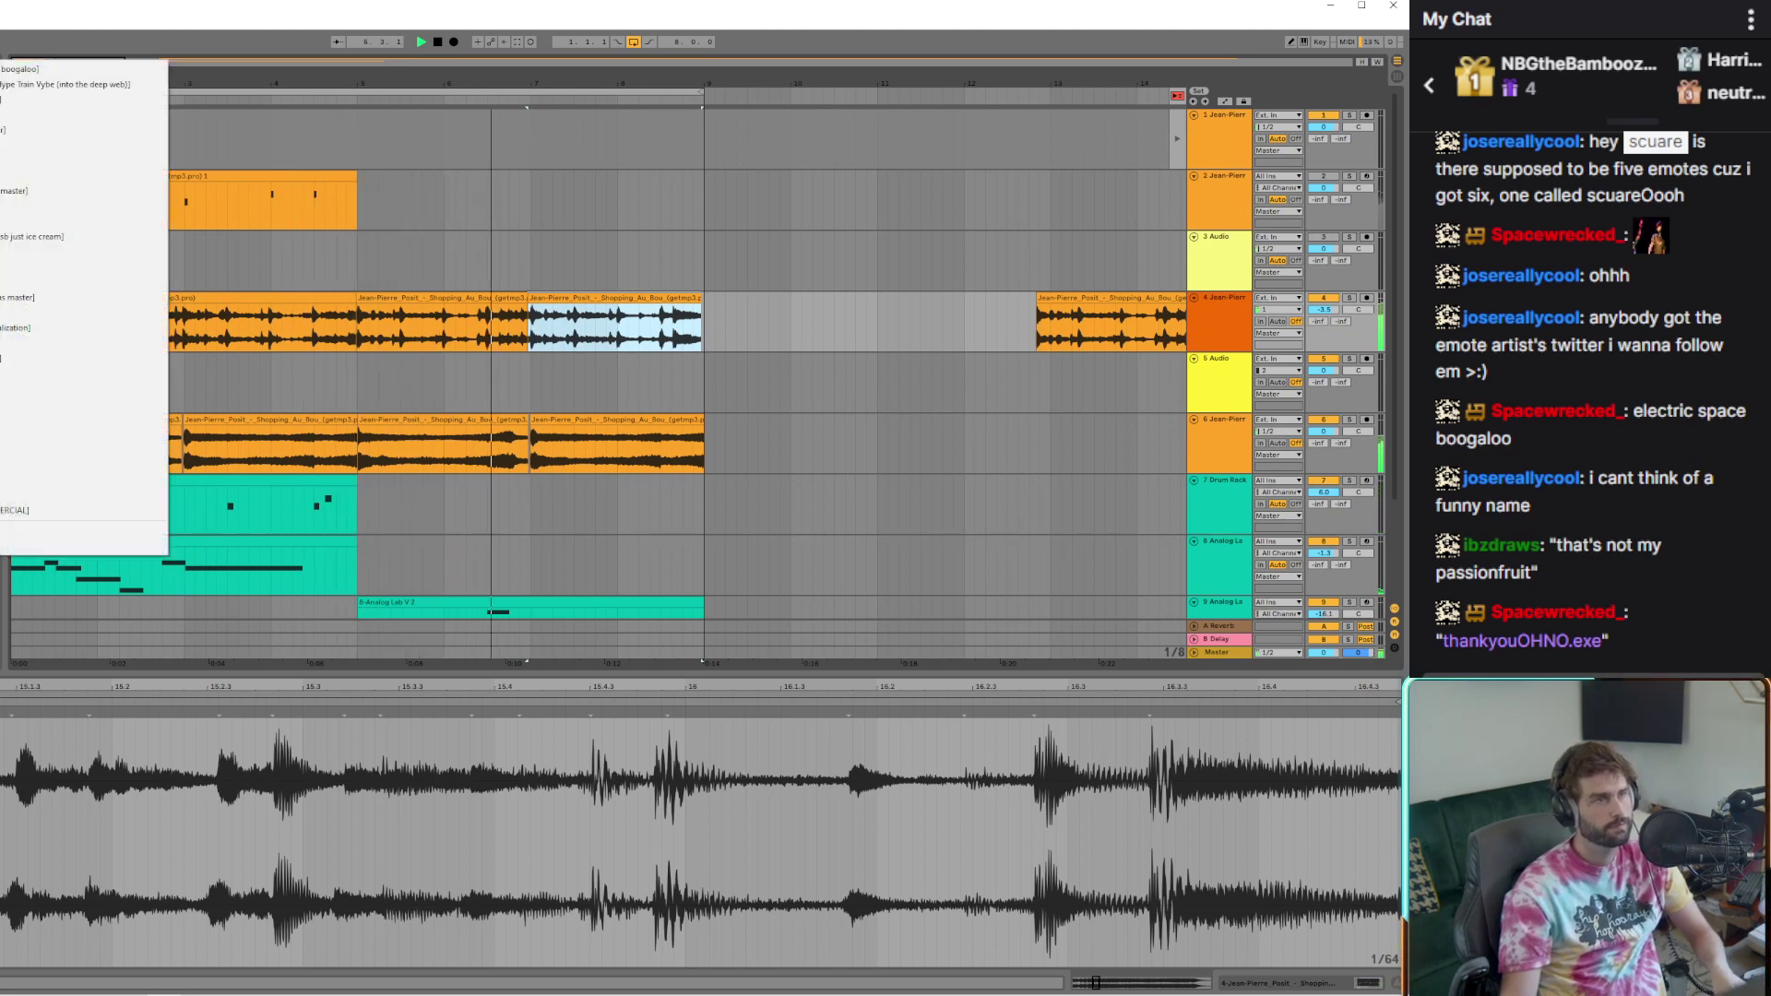
click(83, 99)
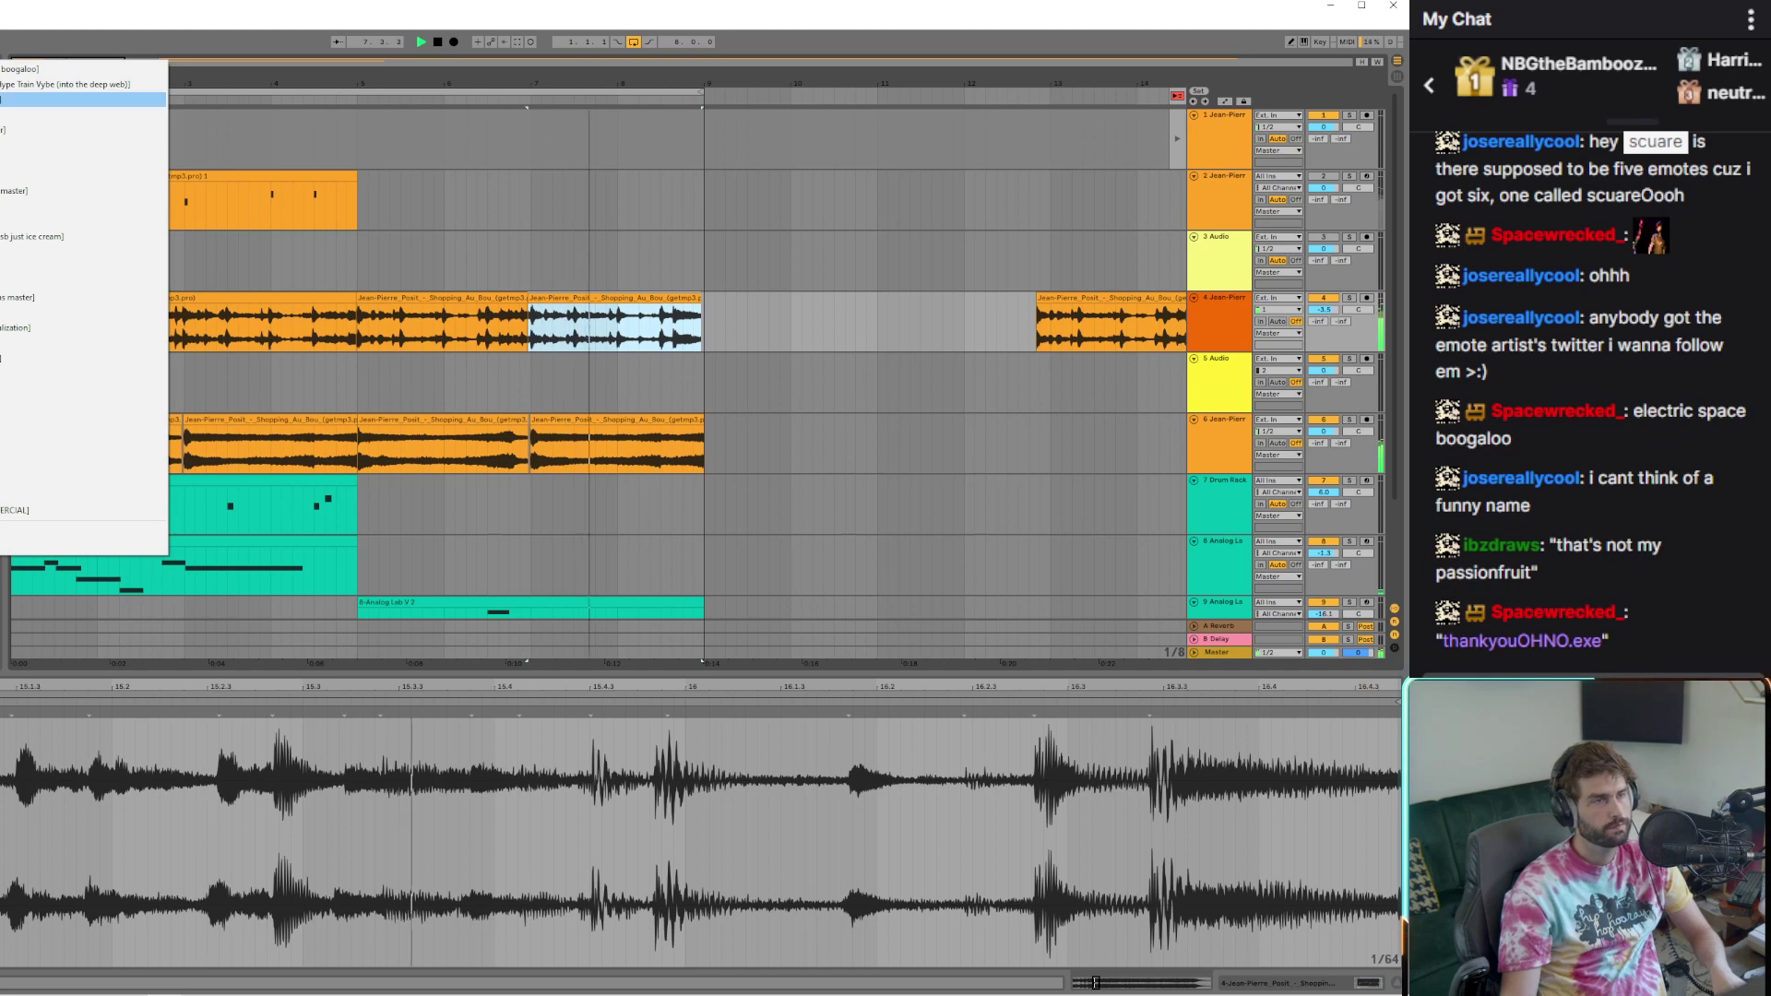
click(83, 115)
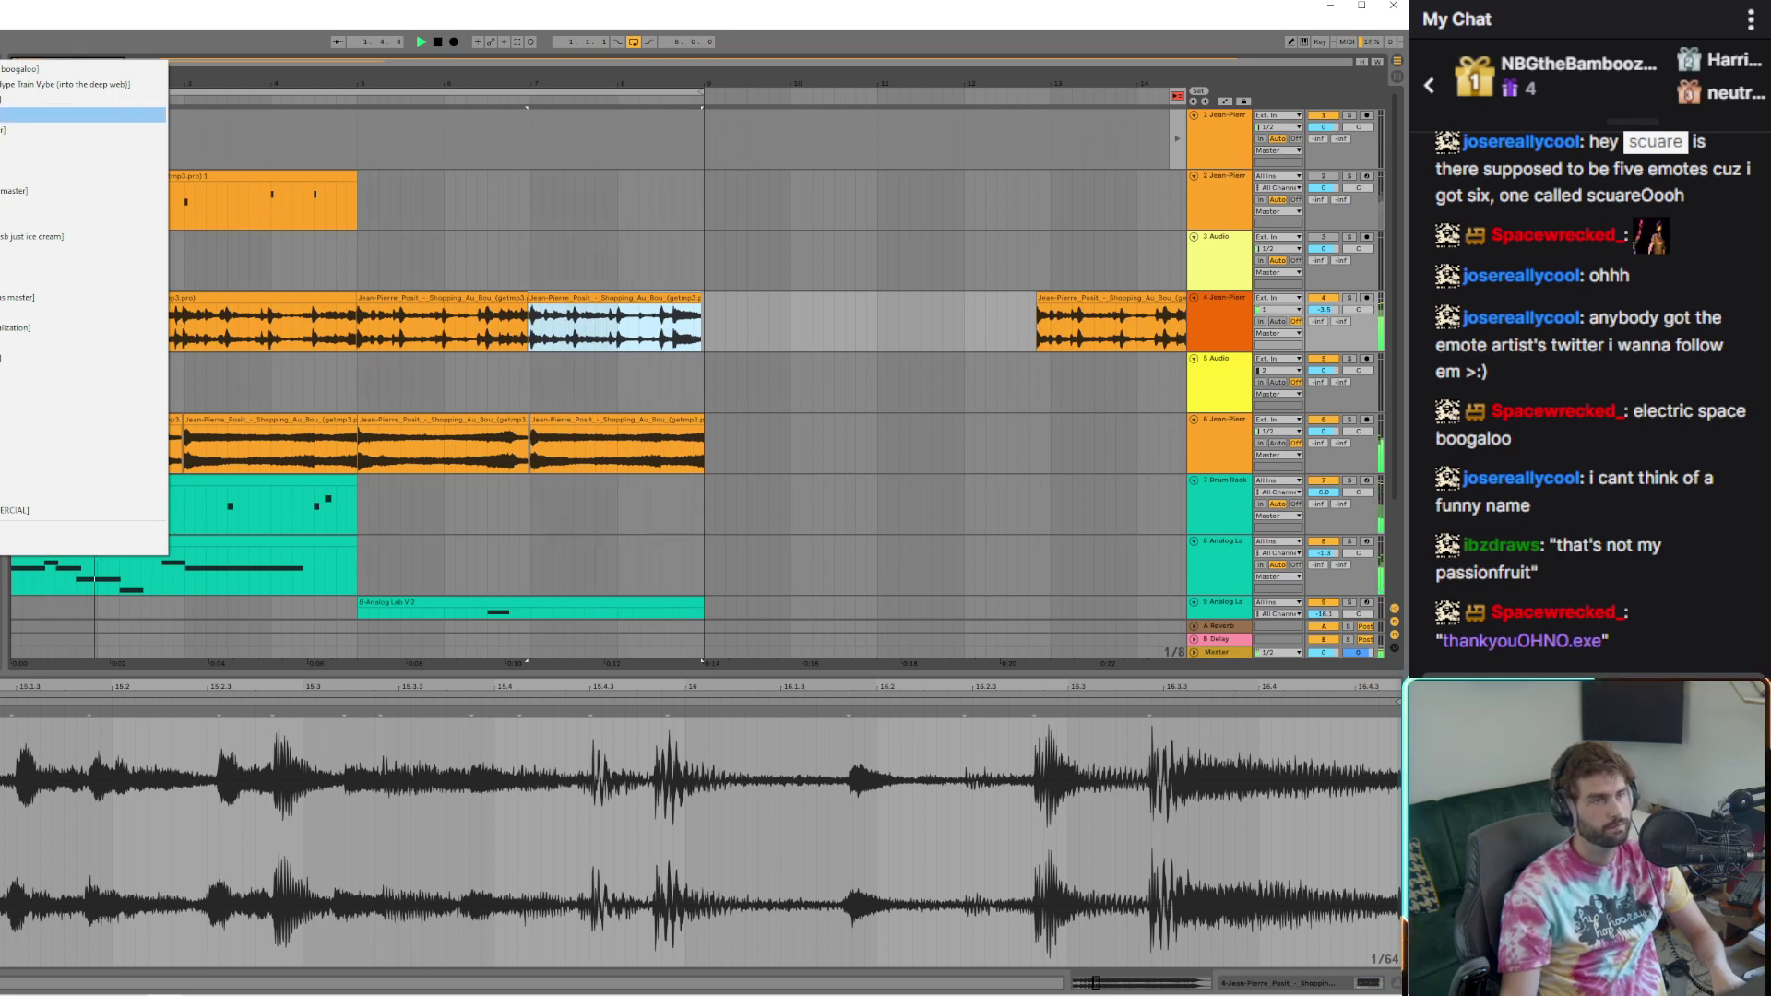
click(37, 99)
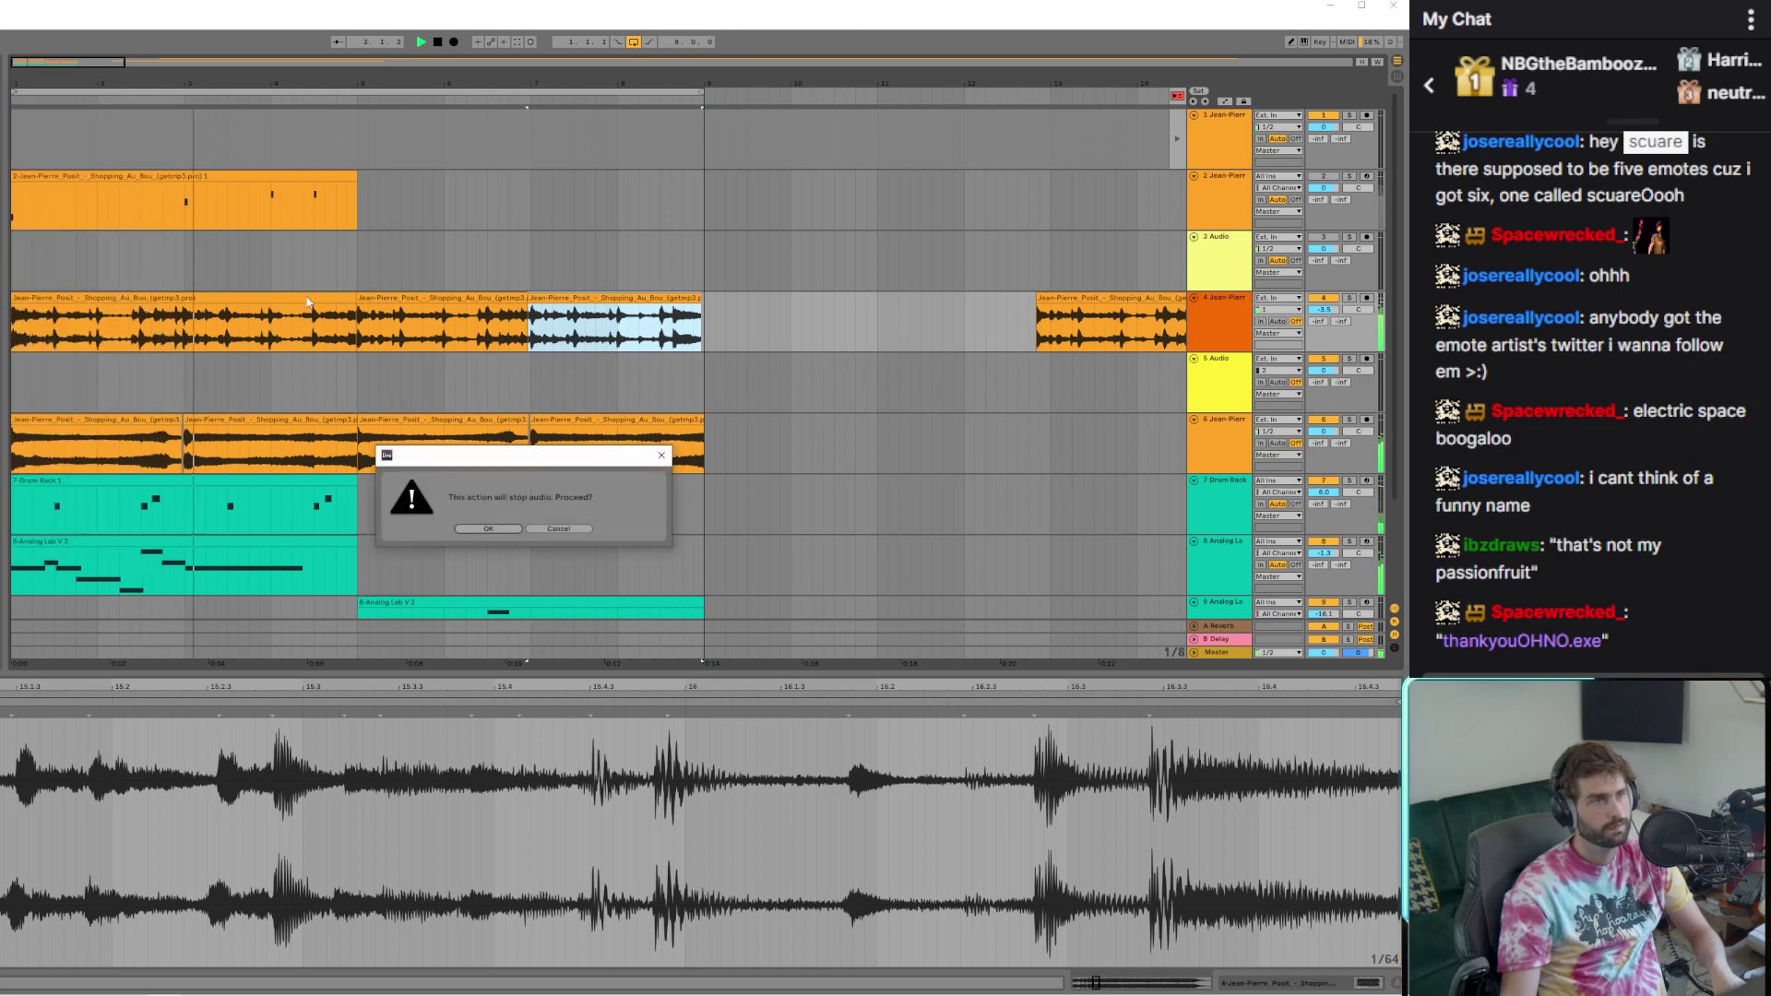
click(488, 530)
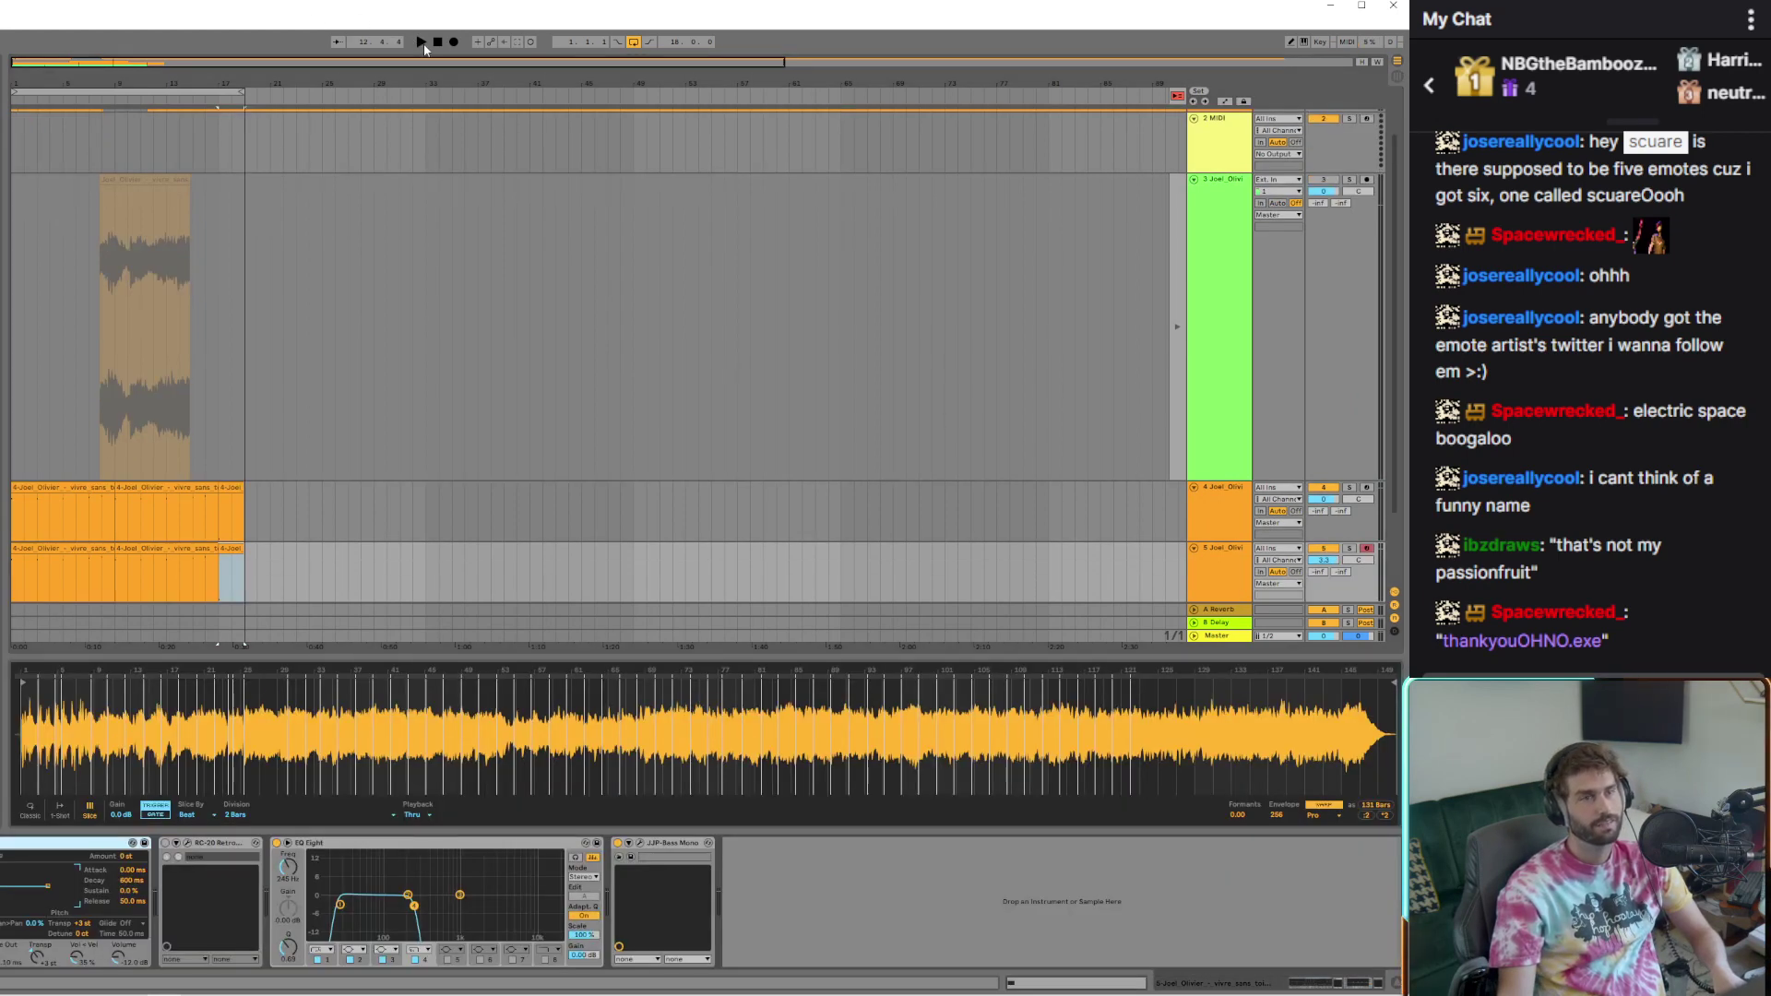
click(421, 43)
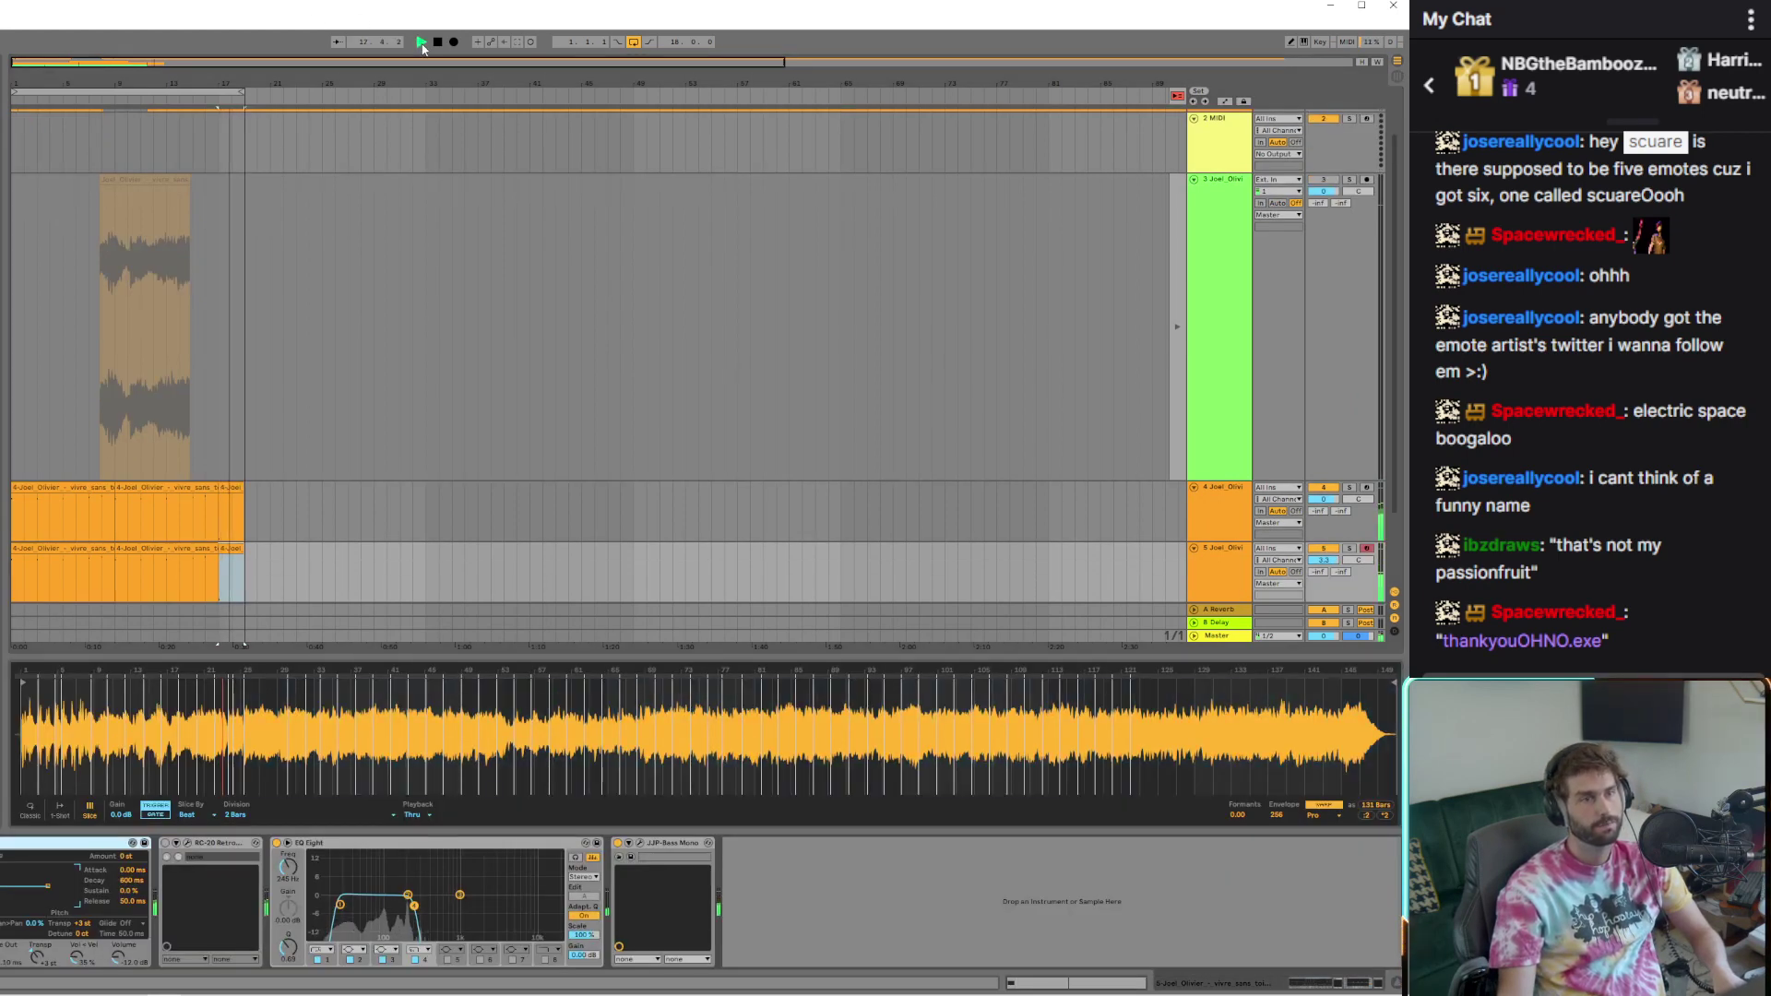
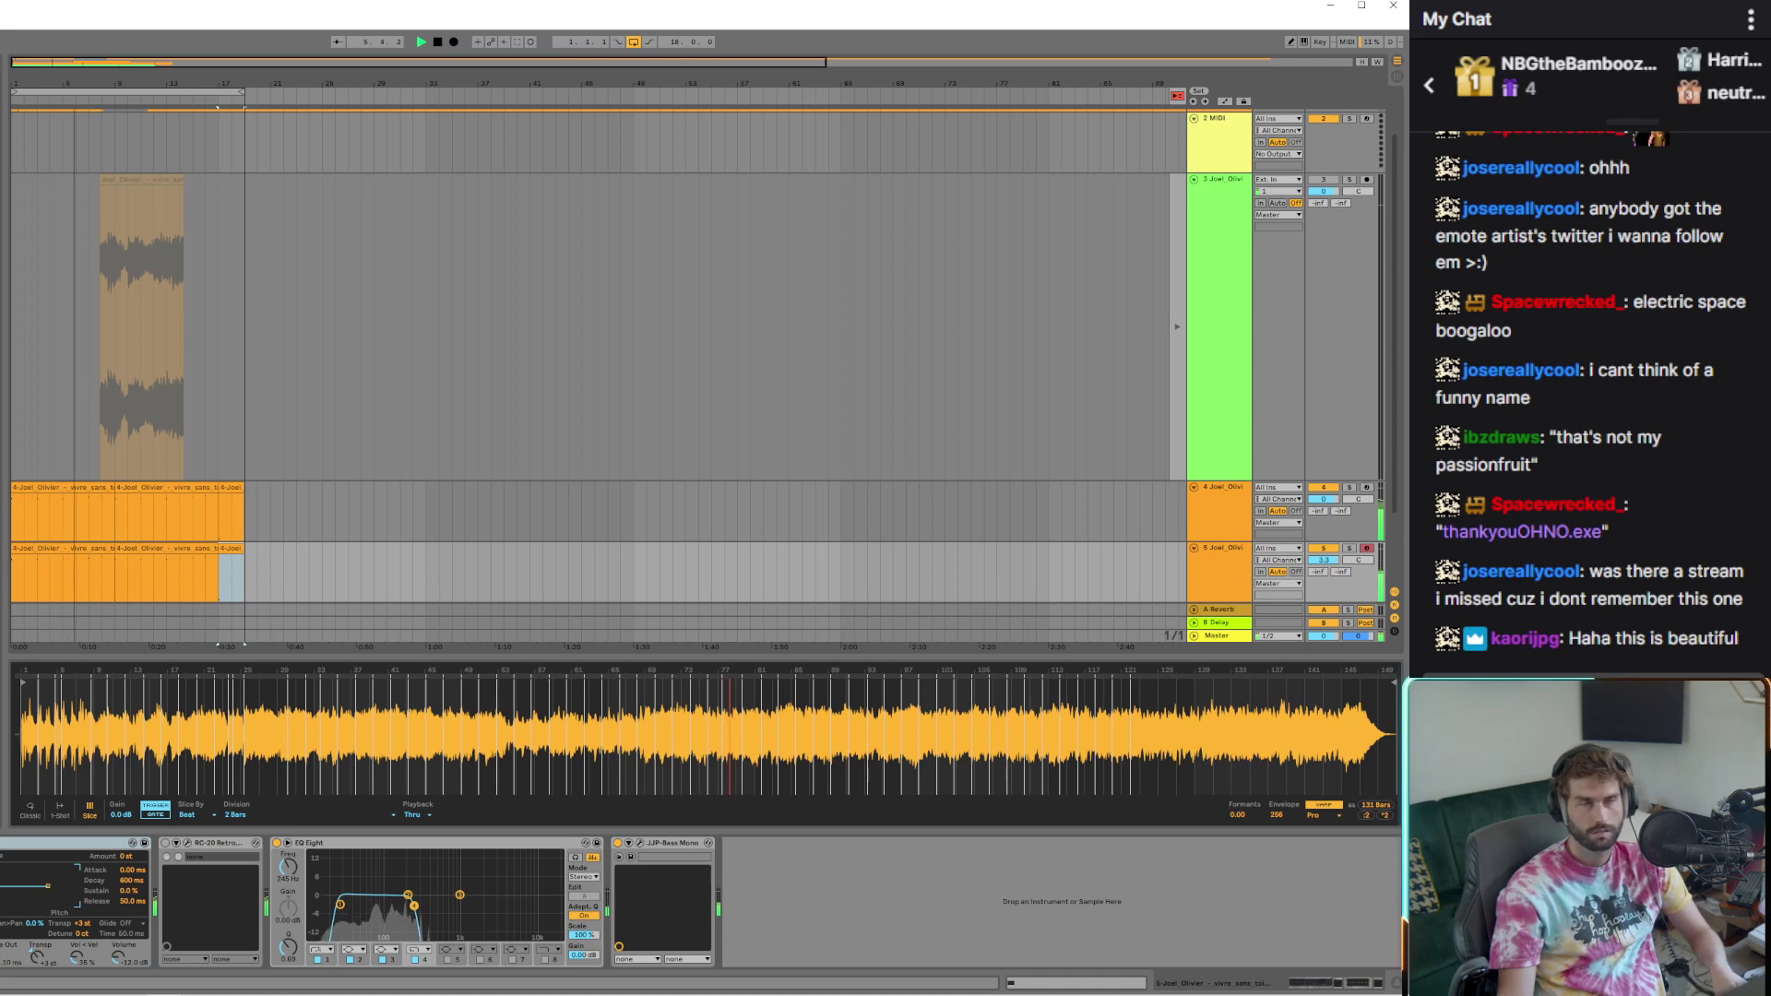
Save the changes to the current set and start a new empty set
mouse_move(2, 69)
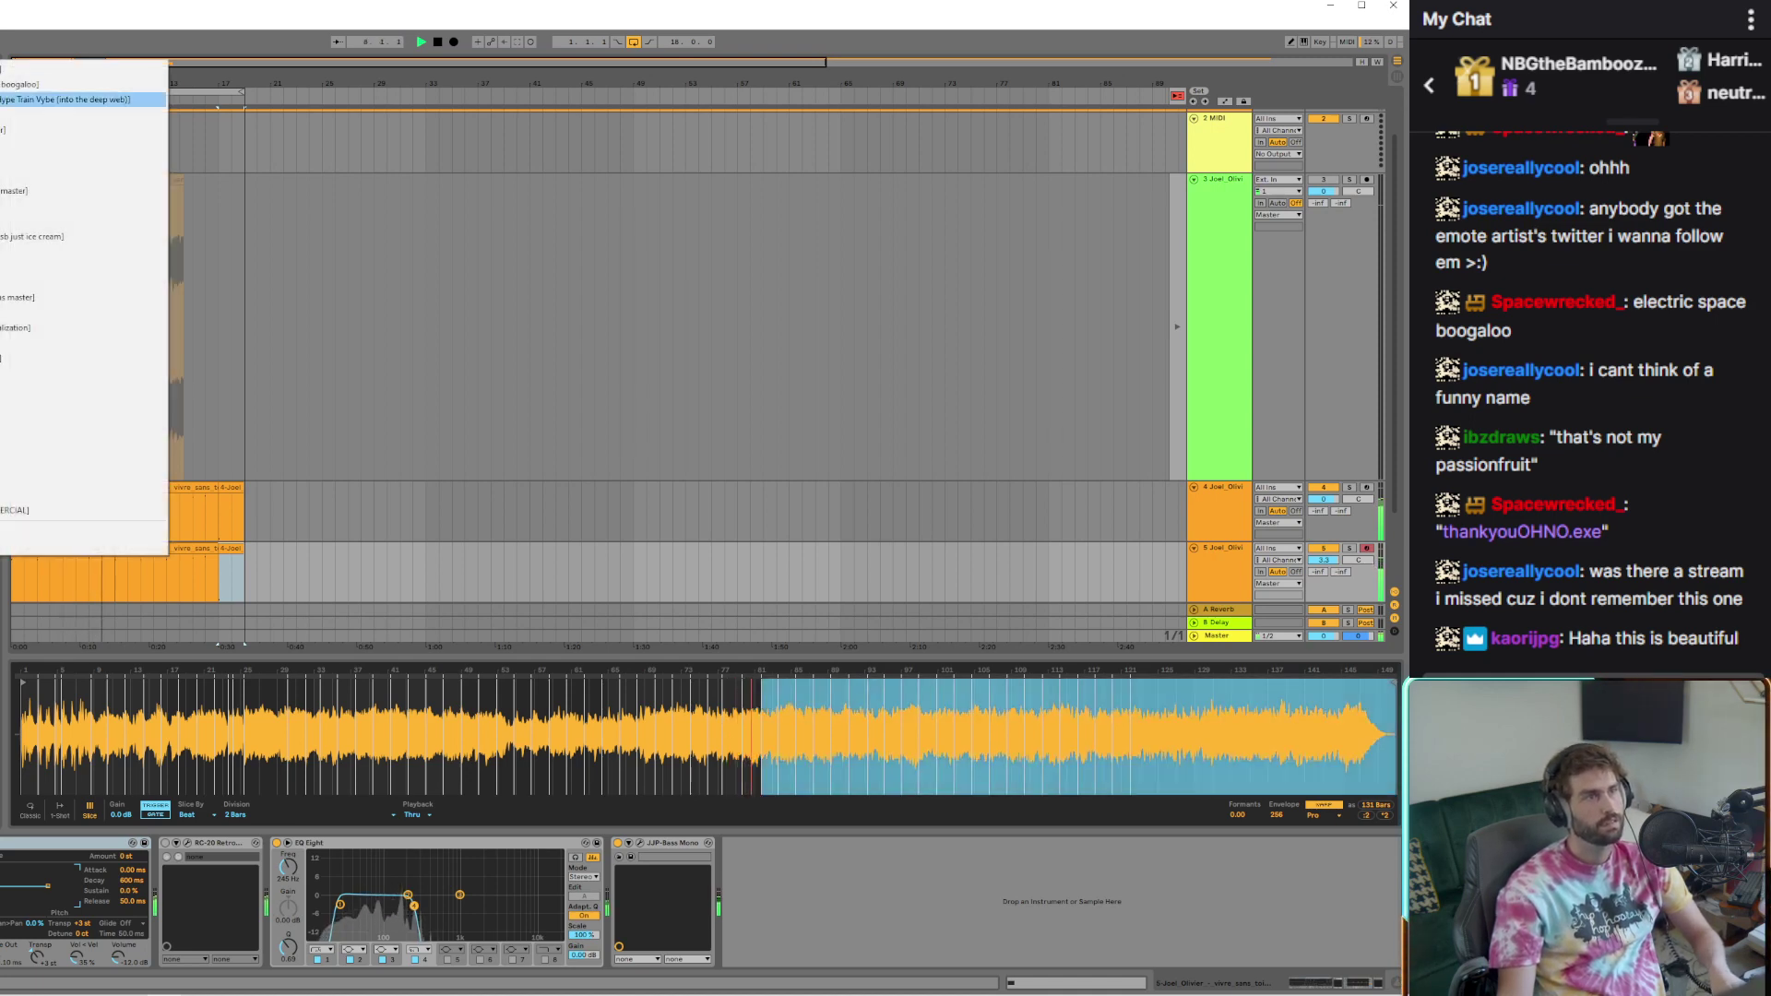
click(64, 99)
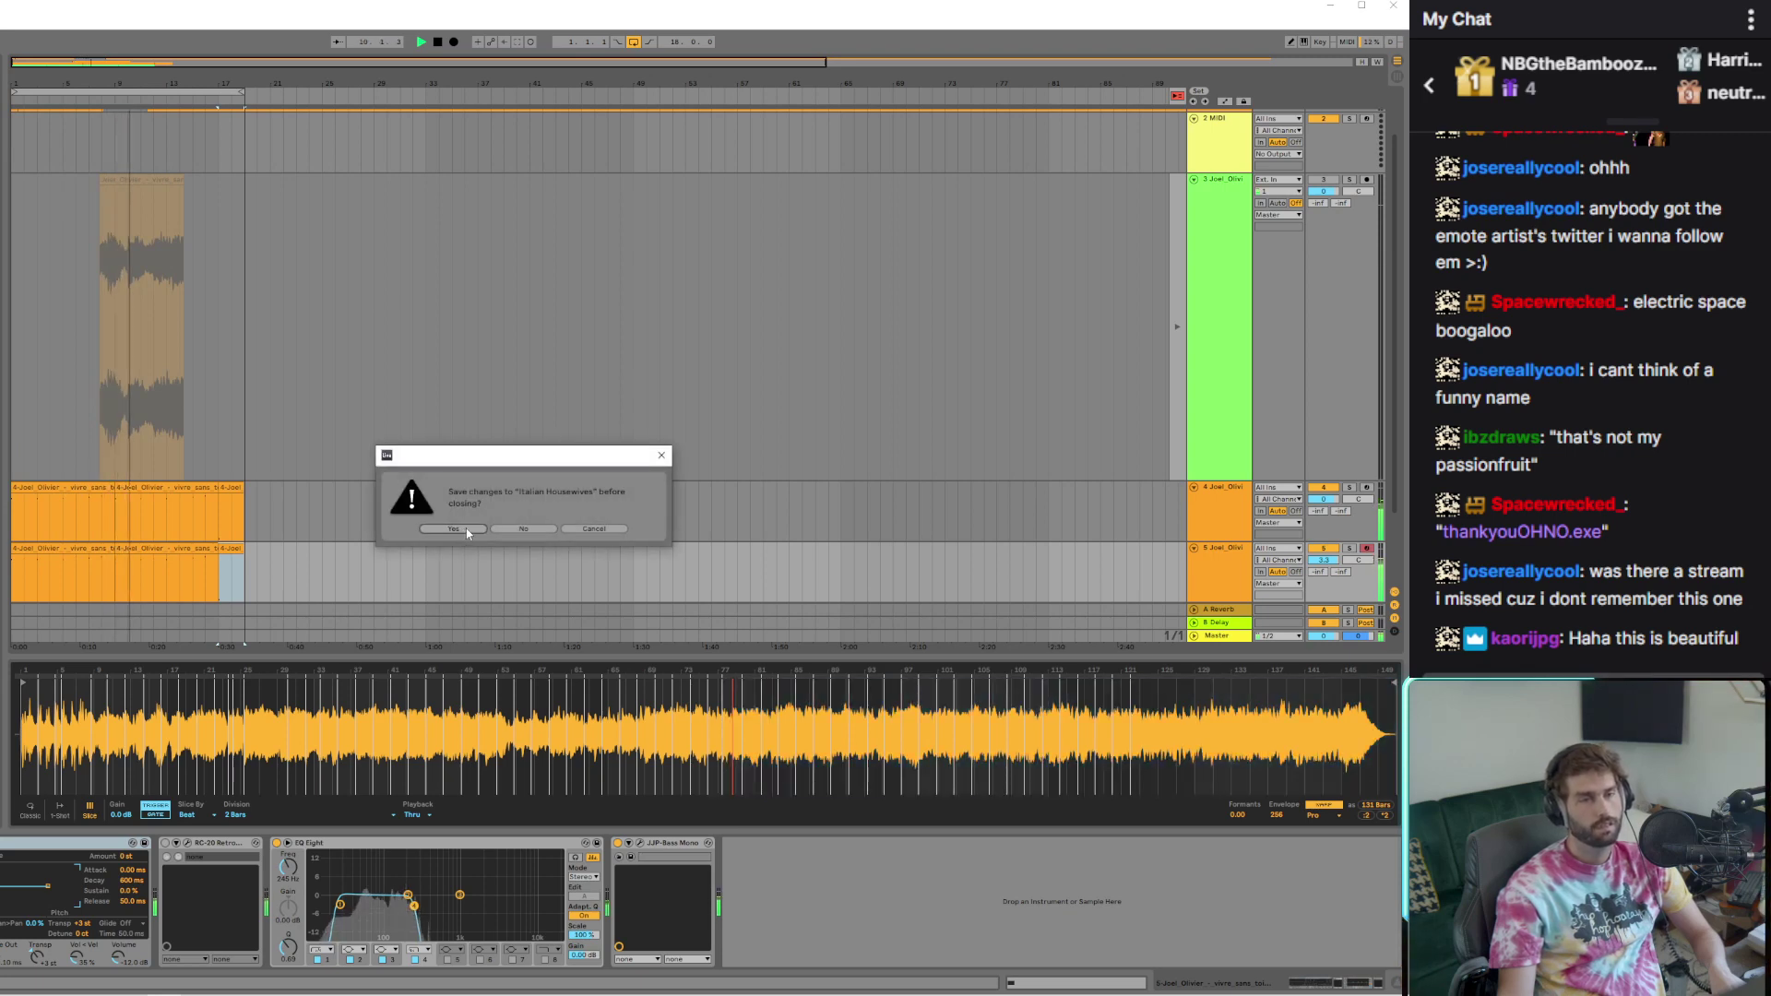
click(462, 527)
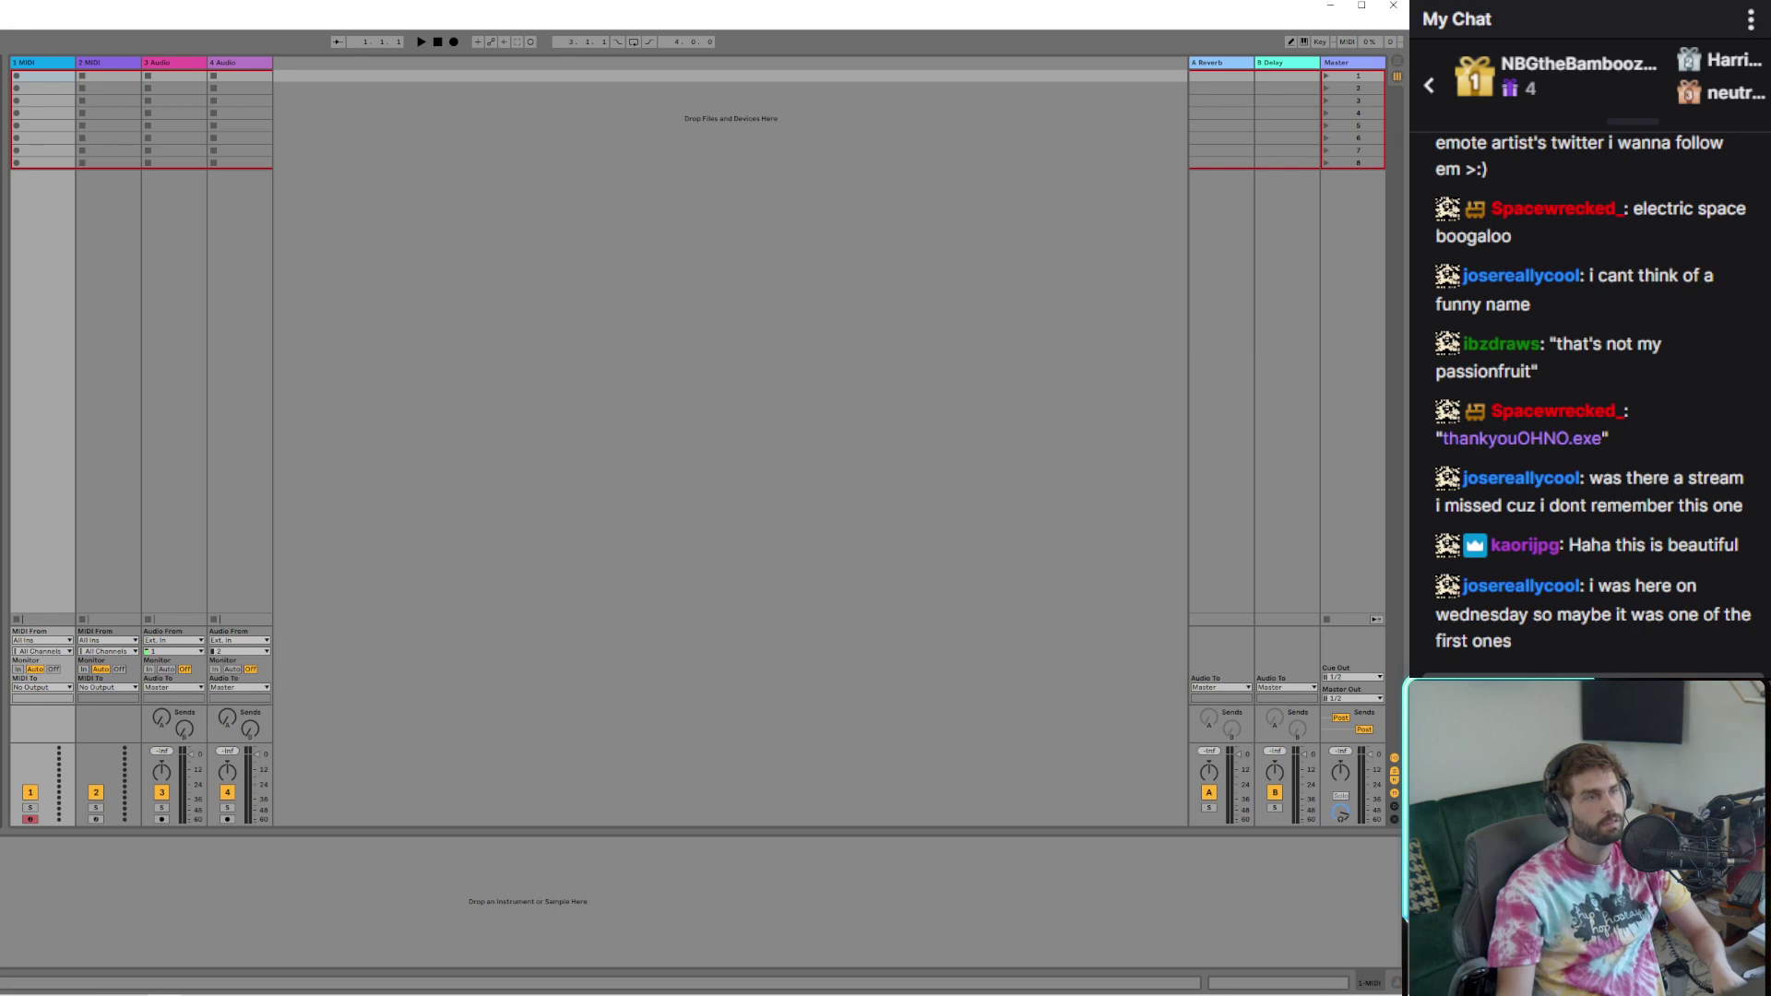
Switch to the Firefox window with YouTube and go back from the open video to the home page
key(alt+Tab)
key(alt+Tab)
key(alt+Tab)
key(alt+Tab)
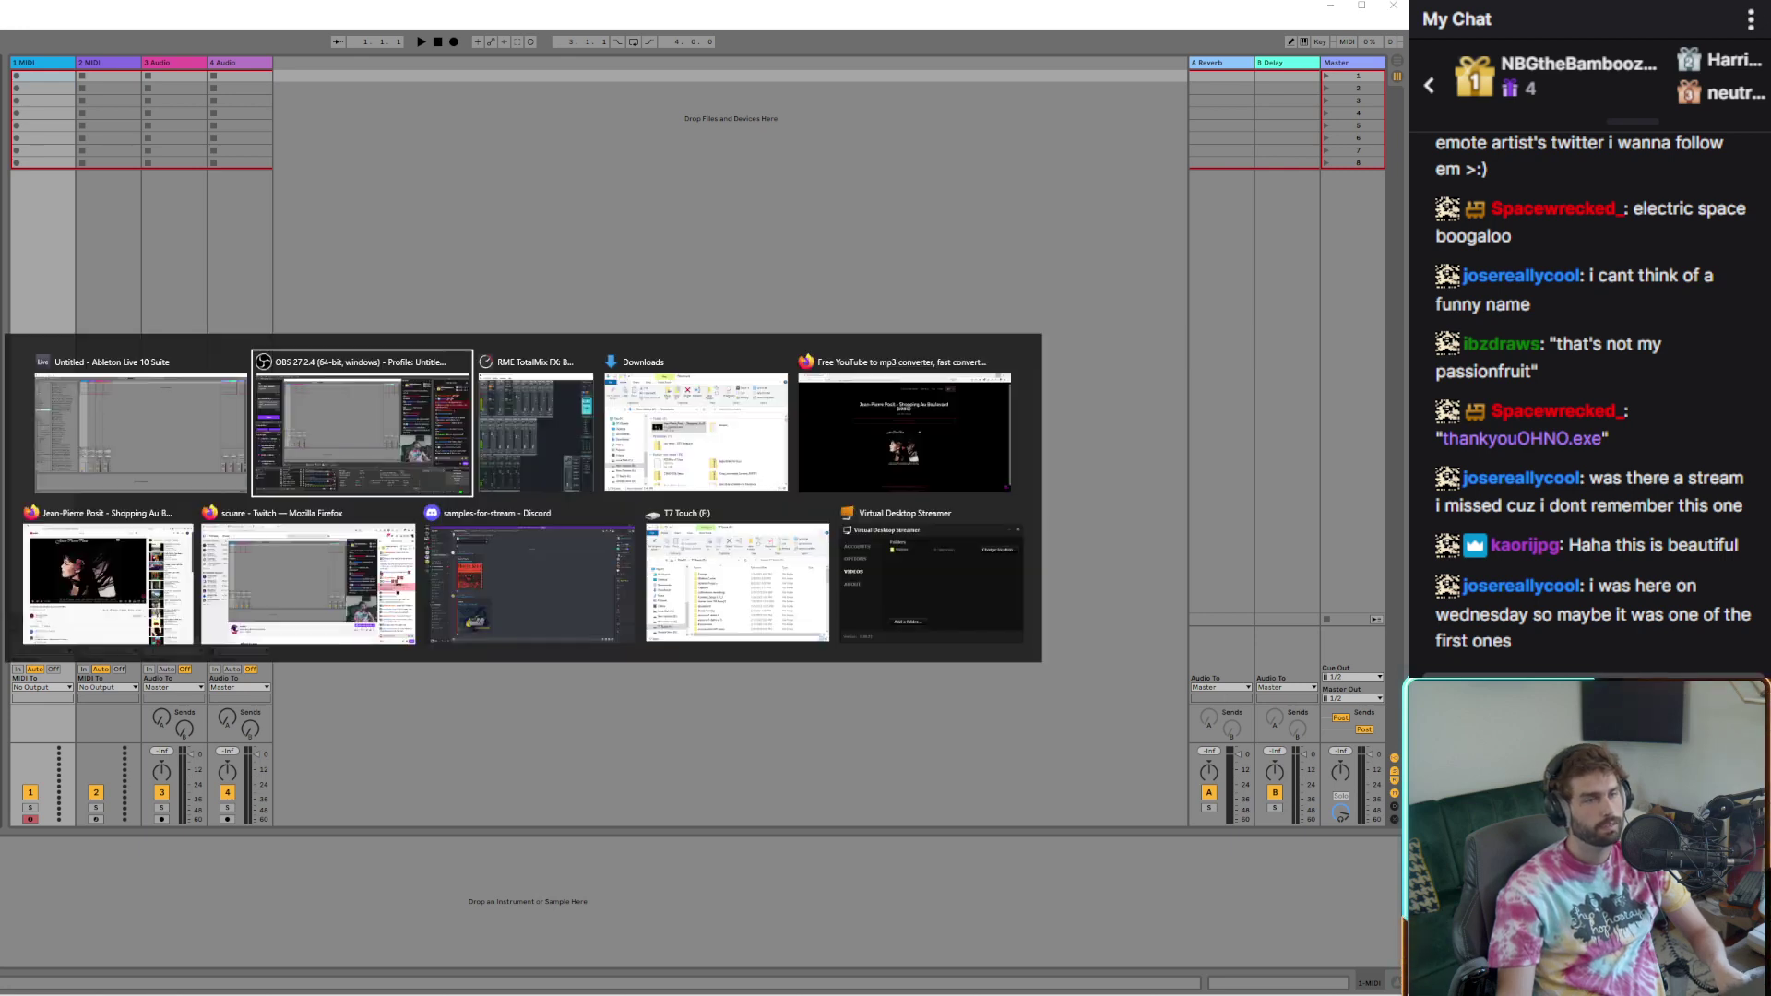
mouse_move(35, 988)
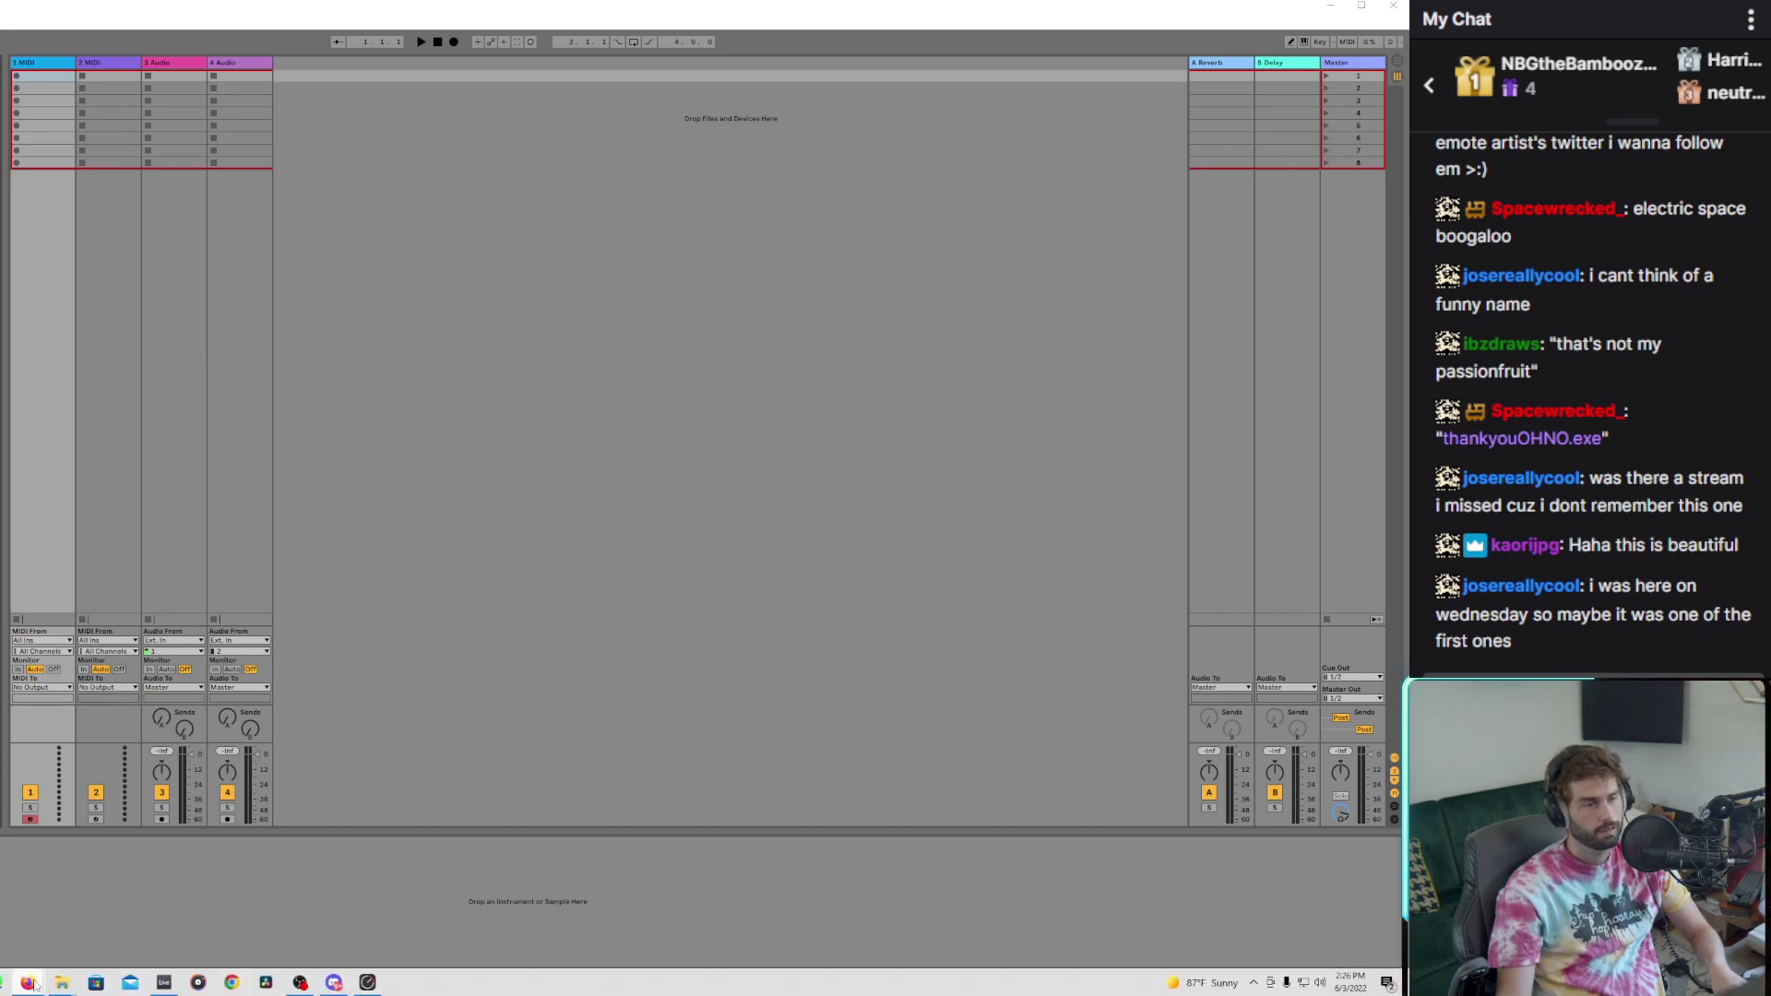
click(48, 938)
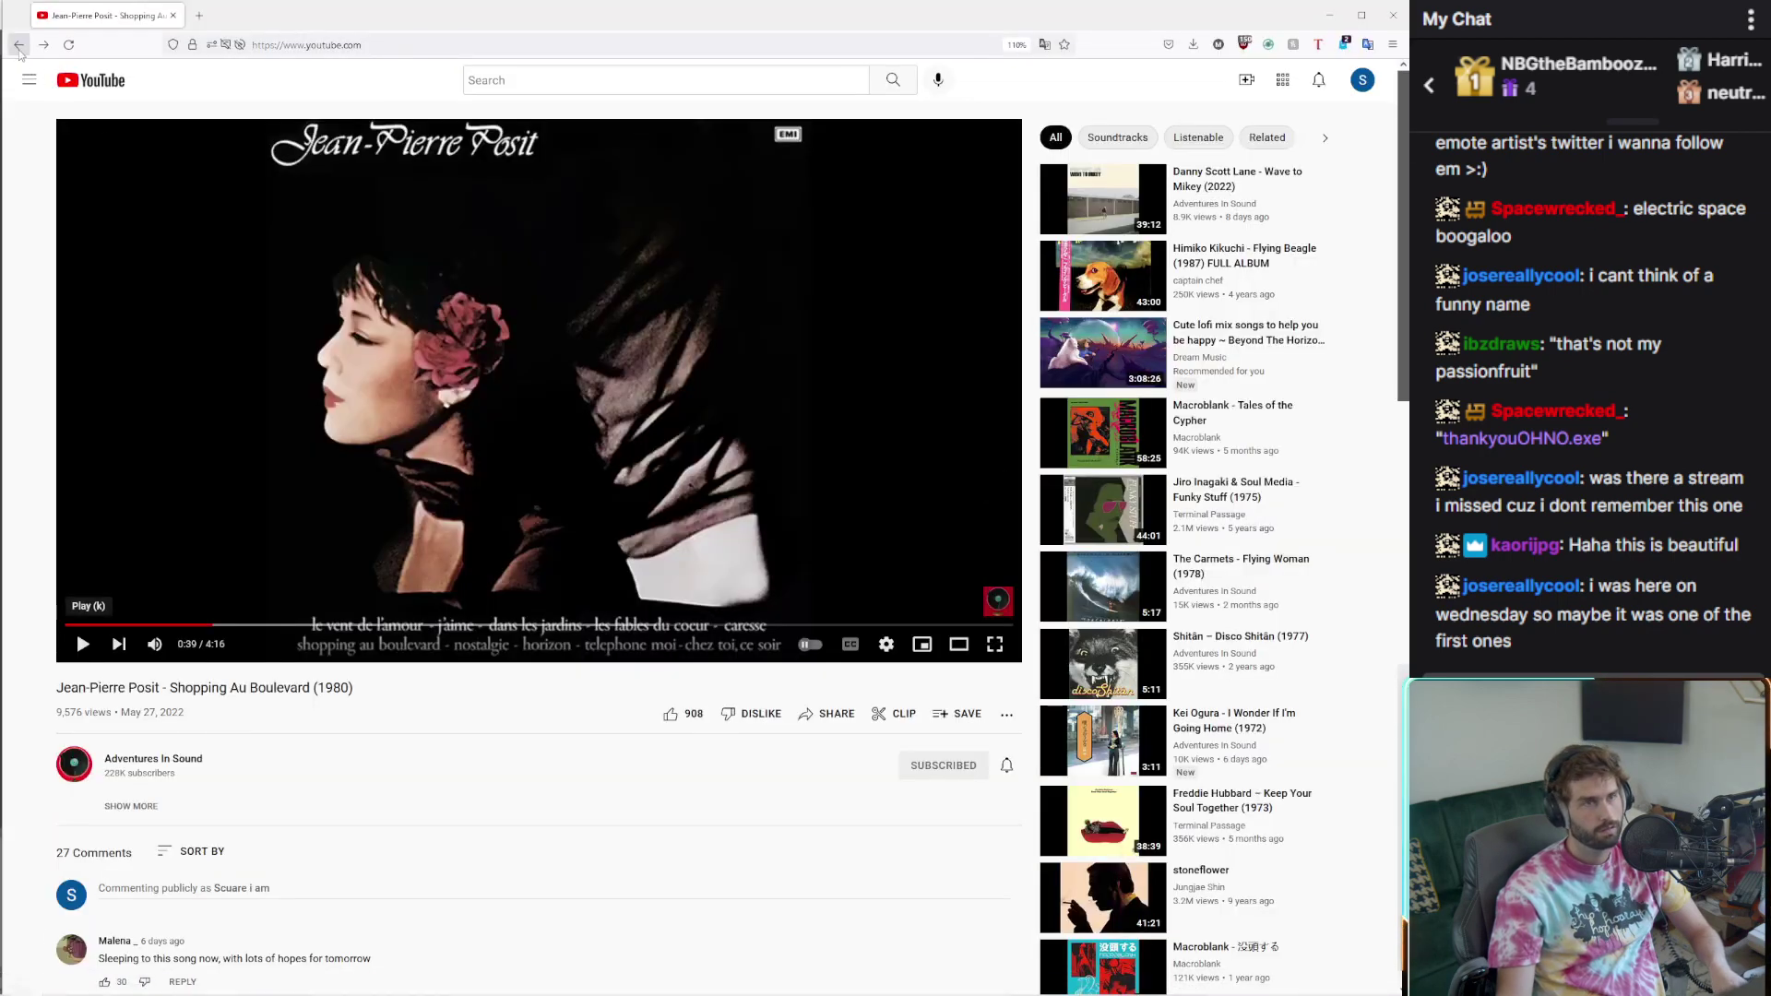
key(alt+Left)
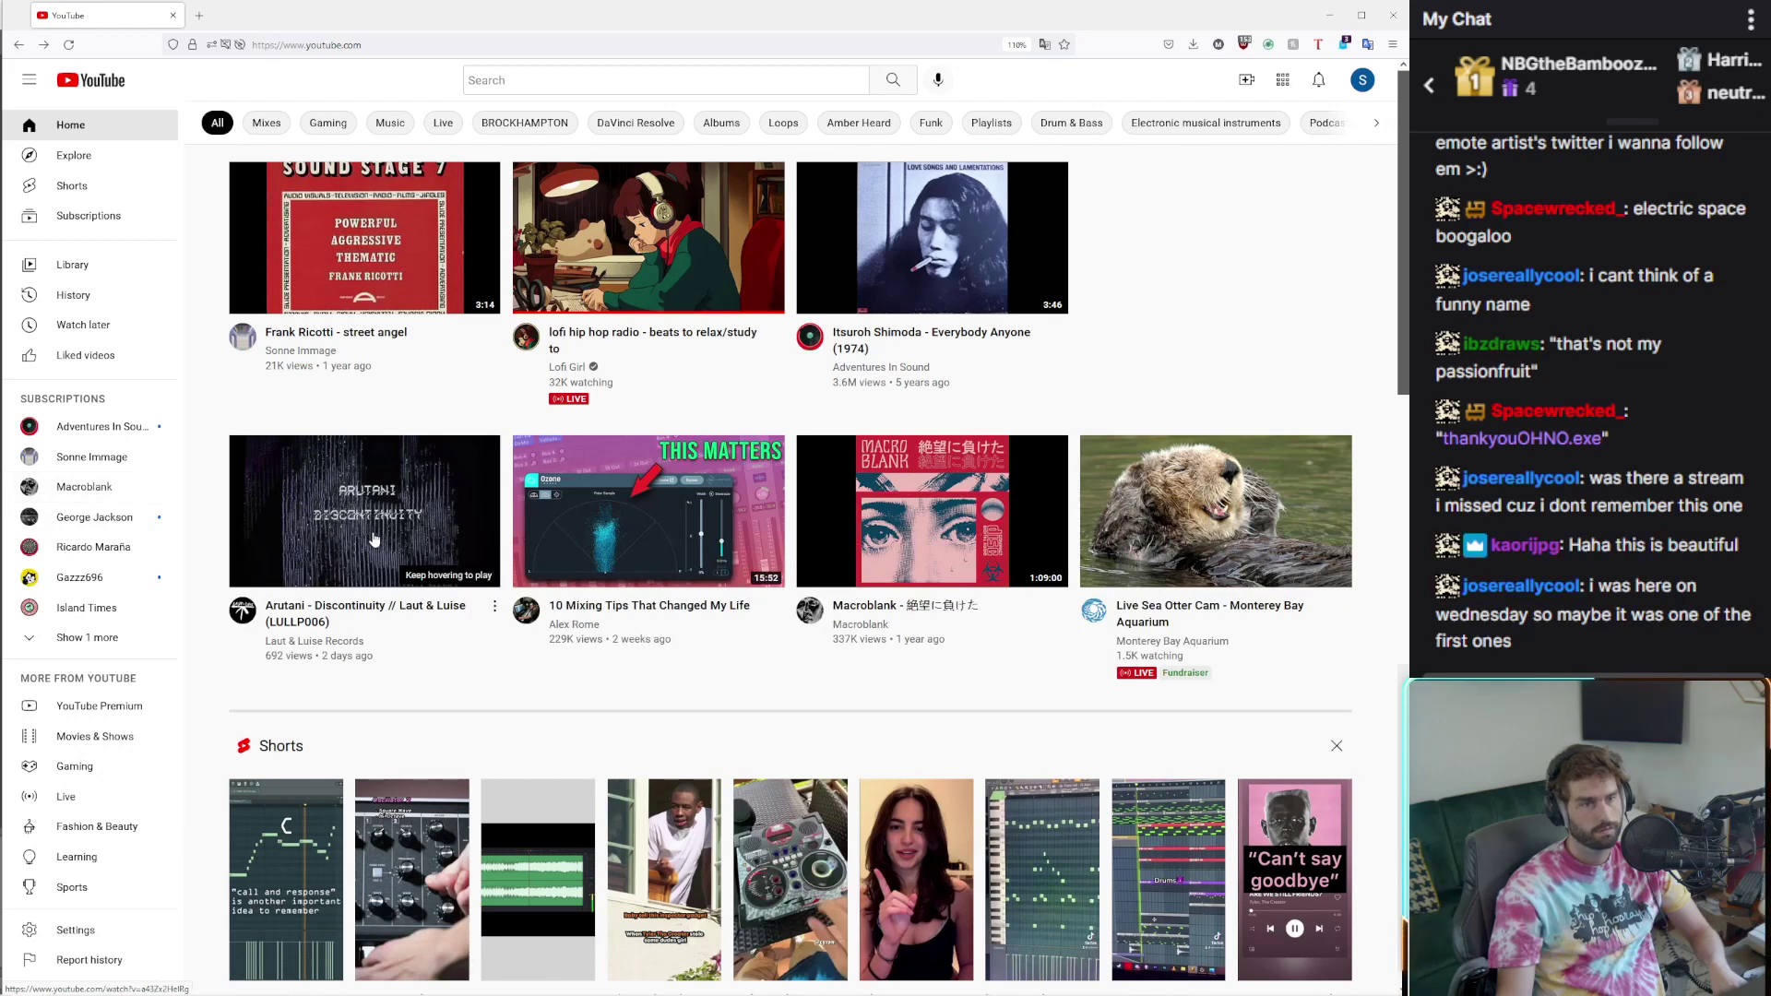
Browse the subscribed channels and play the Adventures In Sound upload "Kei Ogura - I Wonder If I'm Going Home (1972)"
click(92, 517)
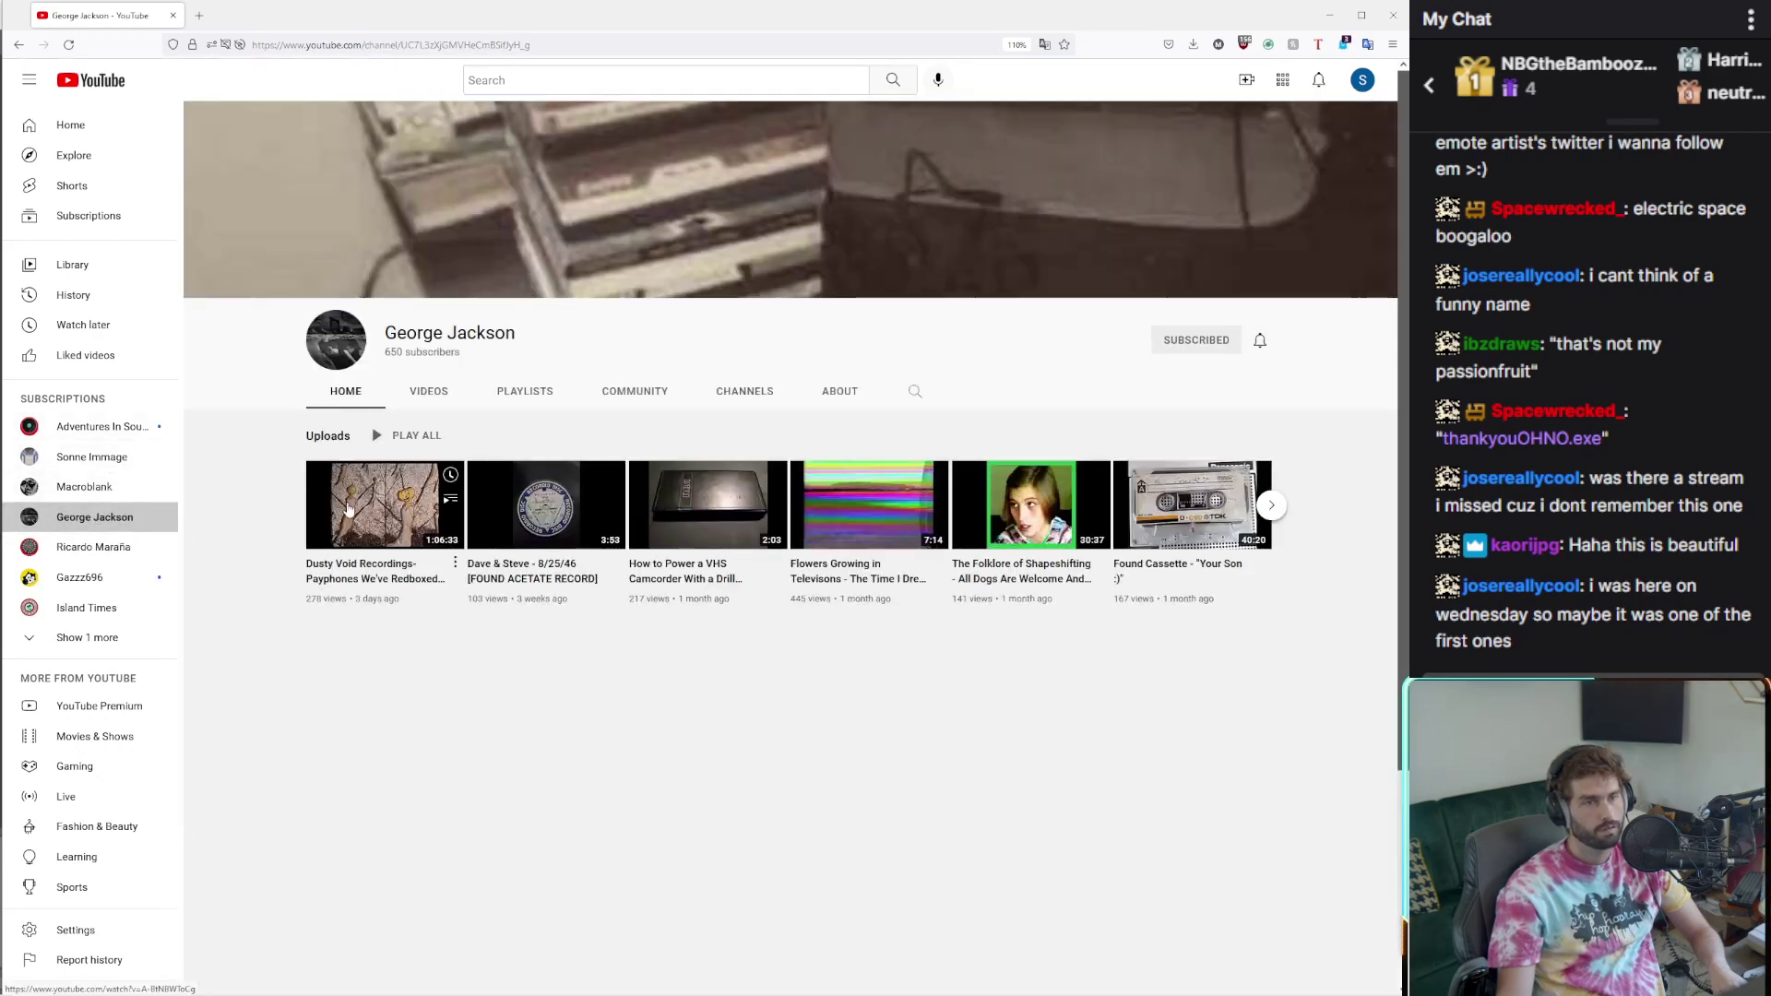
click(93, 426)
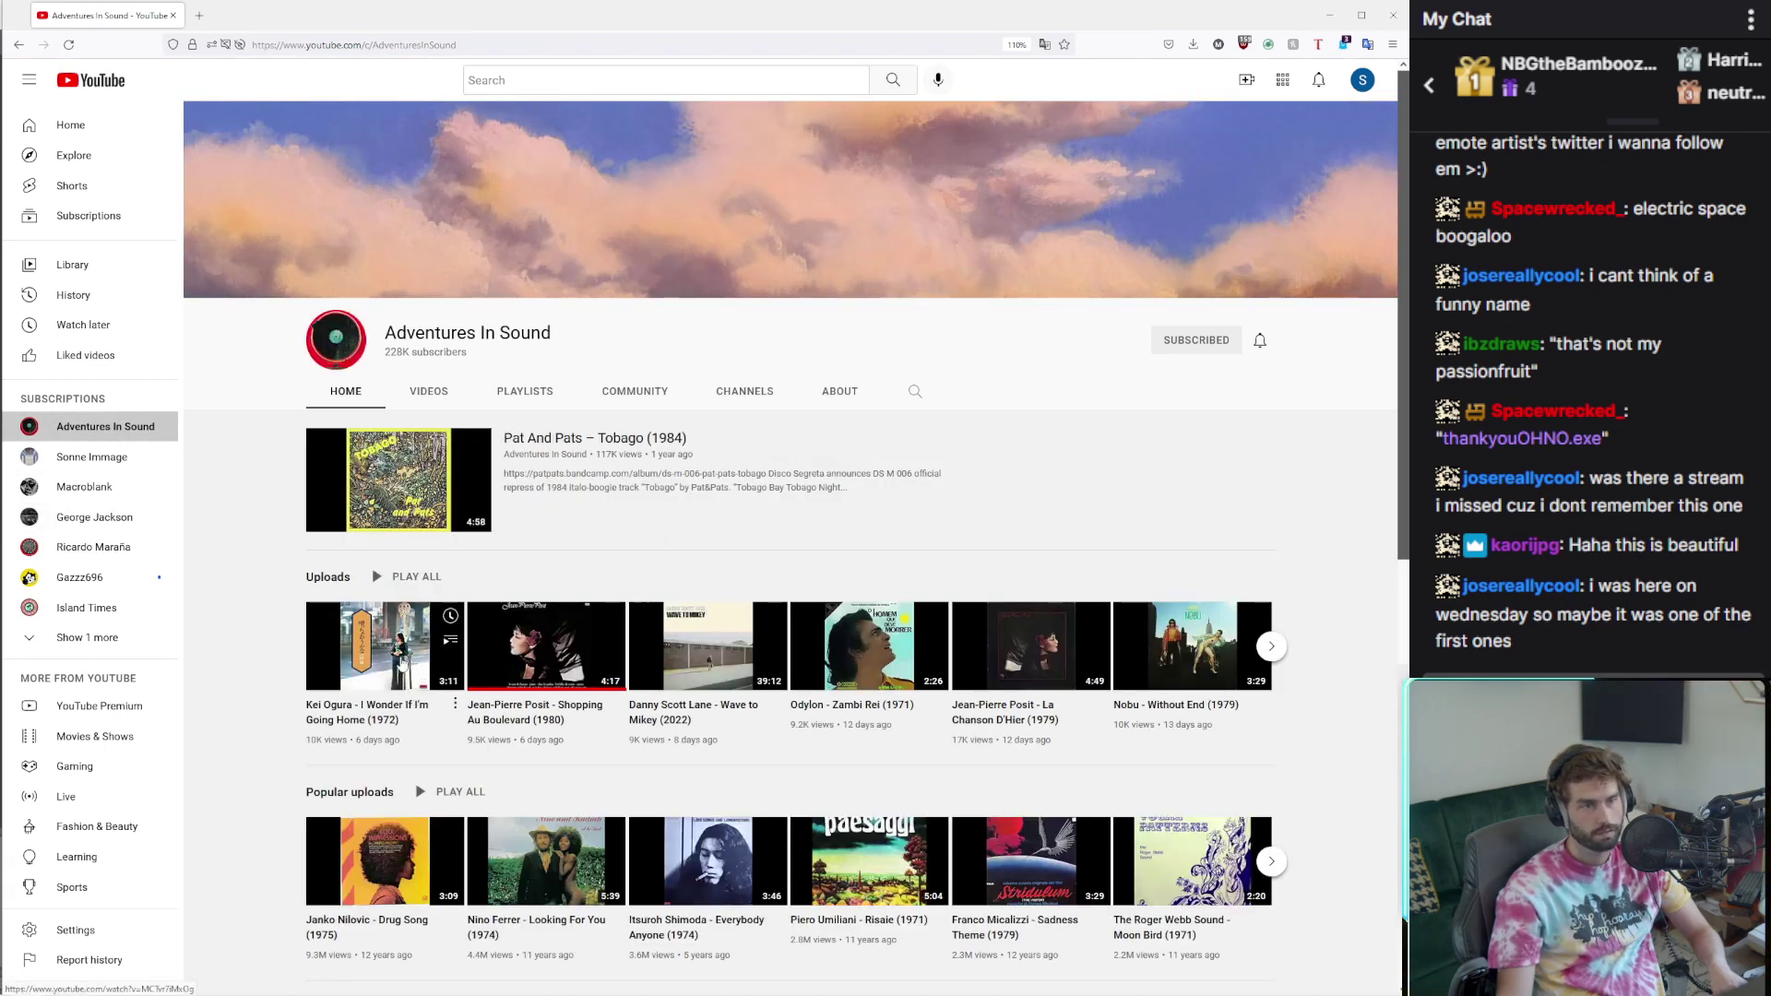
click(401, 663)
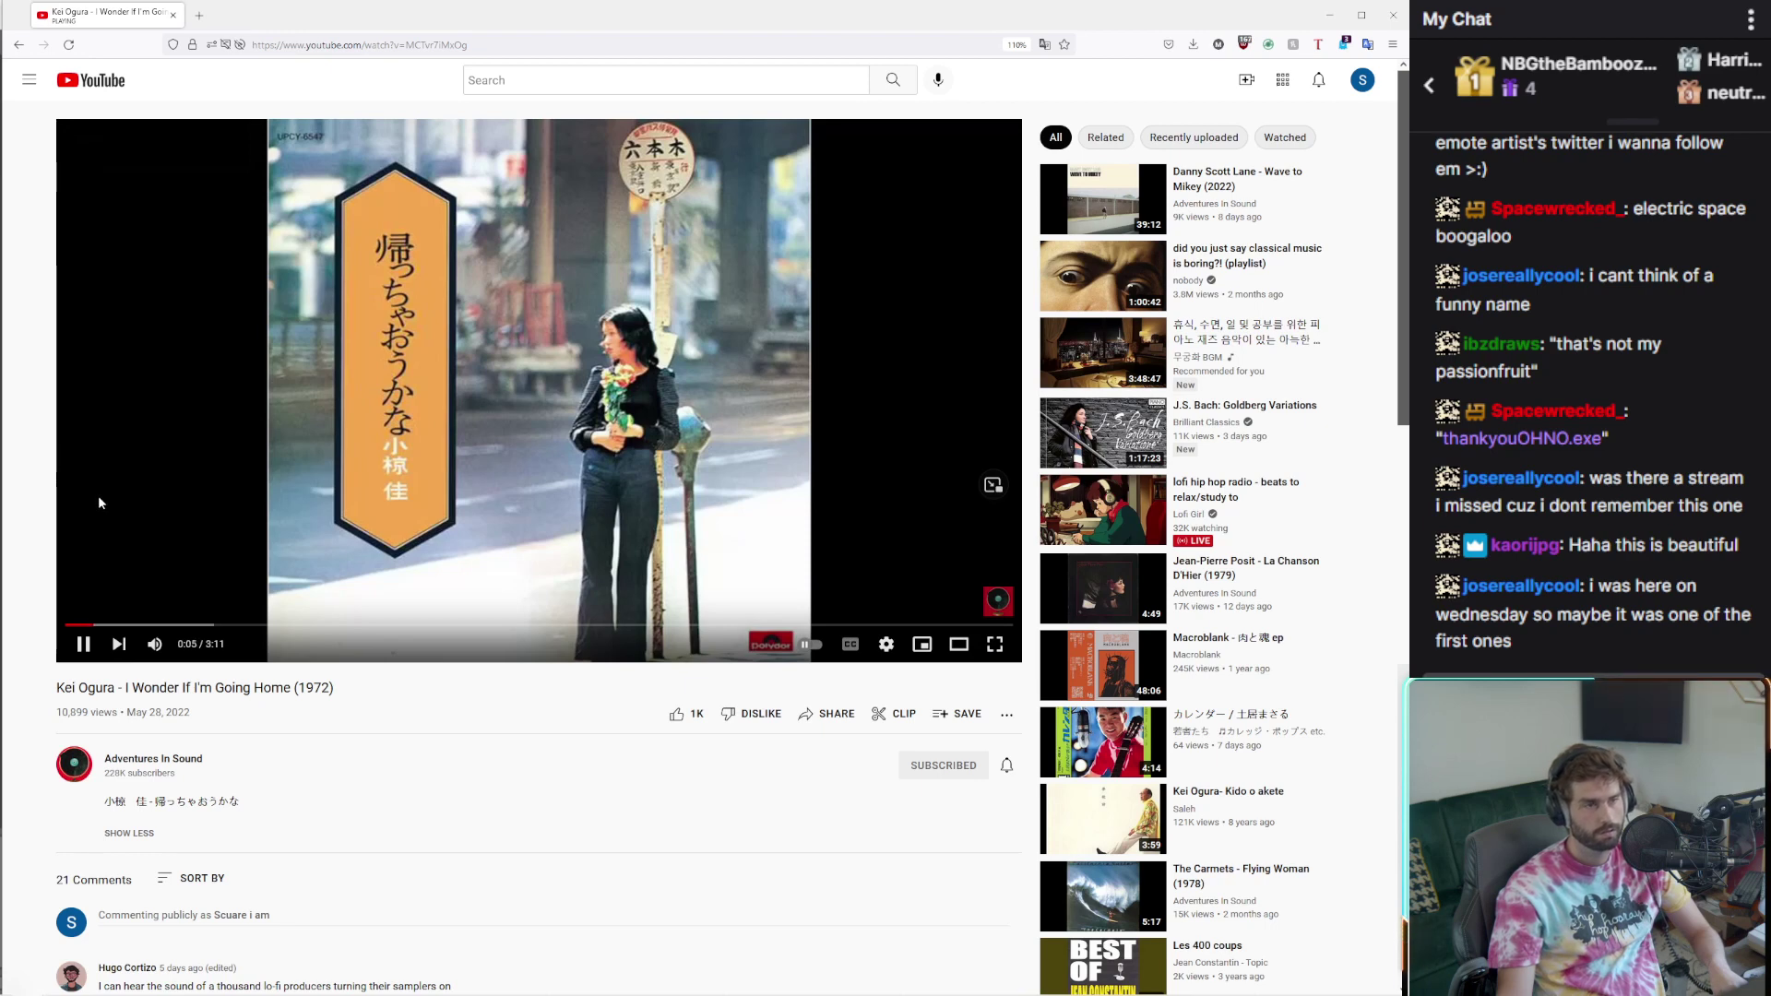
Copy the web address of the Kei Ogura video for conversion to MP3
click(277, 45)
right_click(279, 45)
click(306, 127)
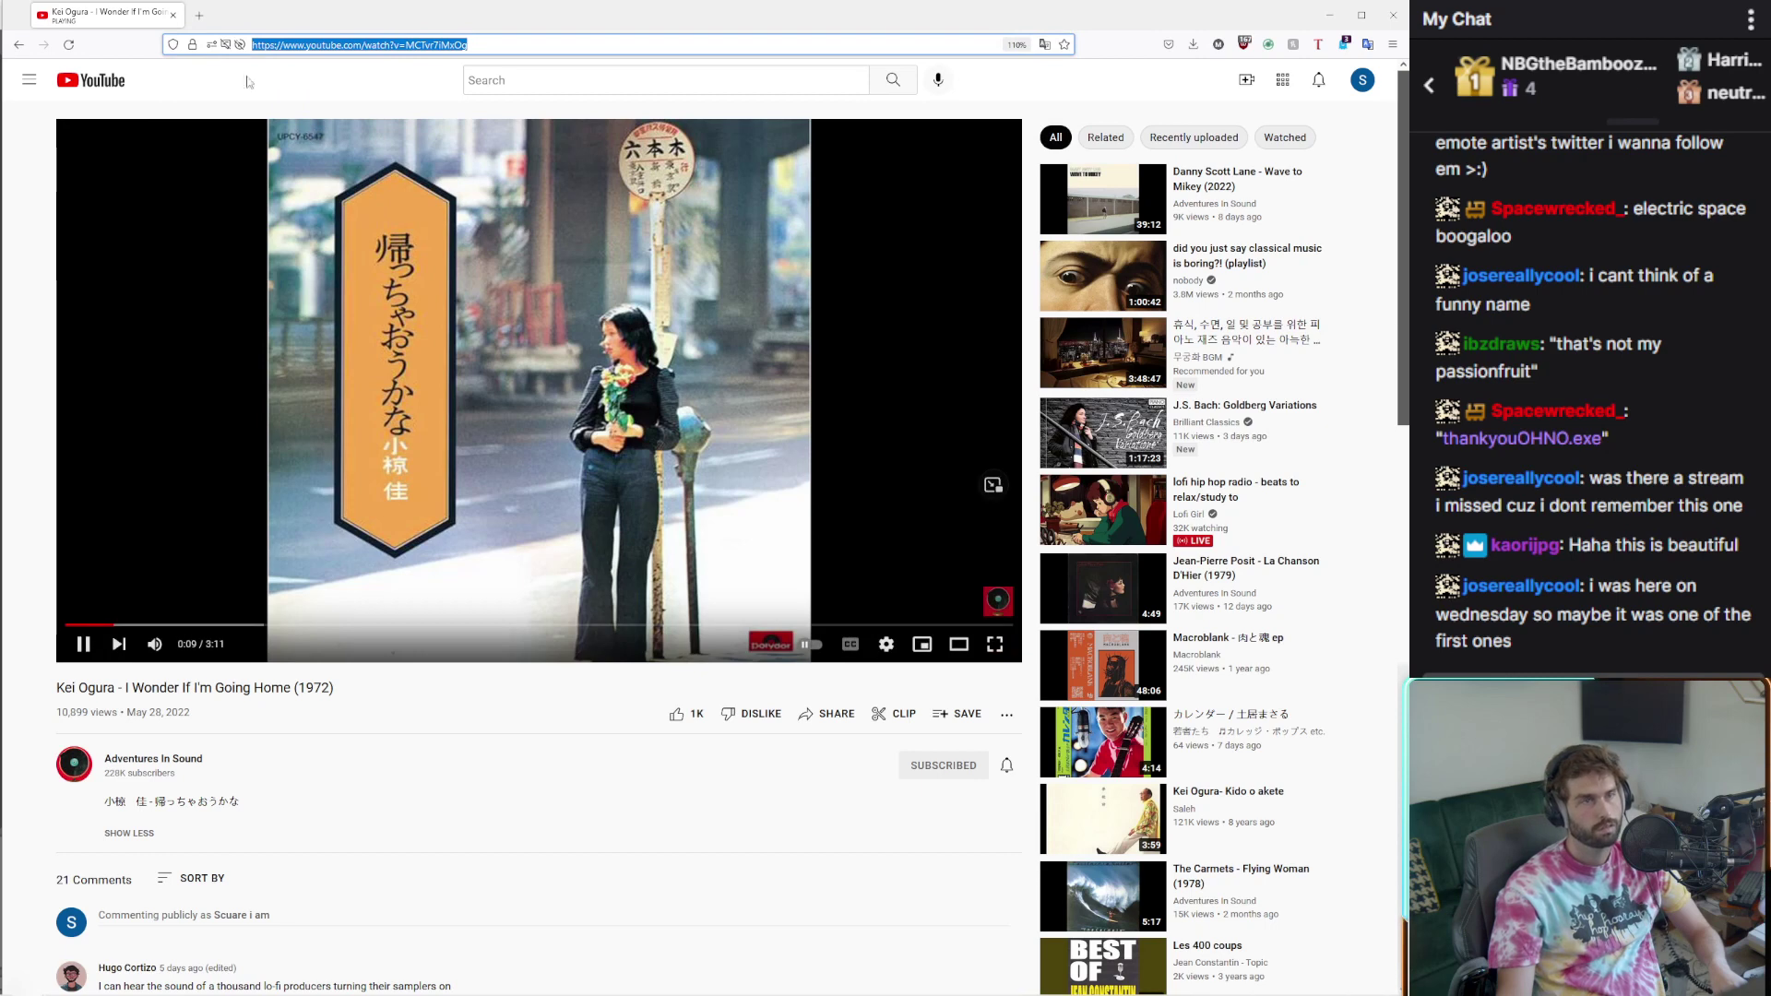
mouse_move(84, 949)
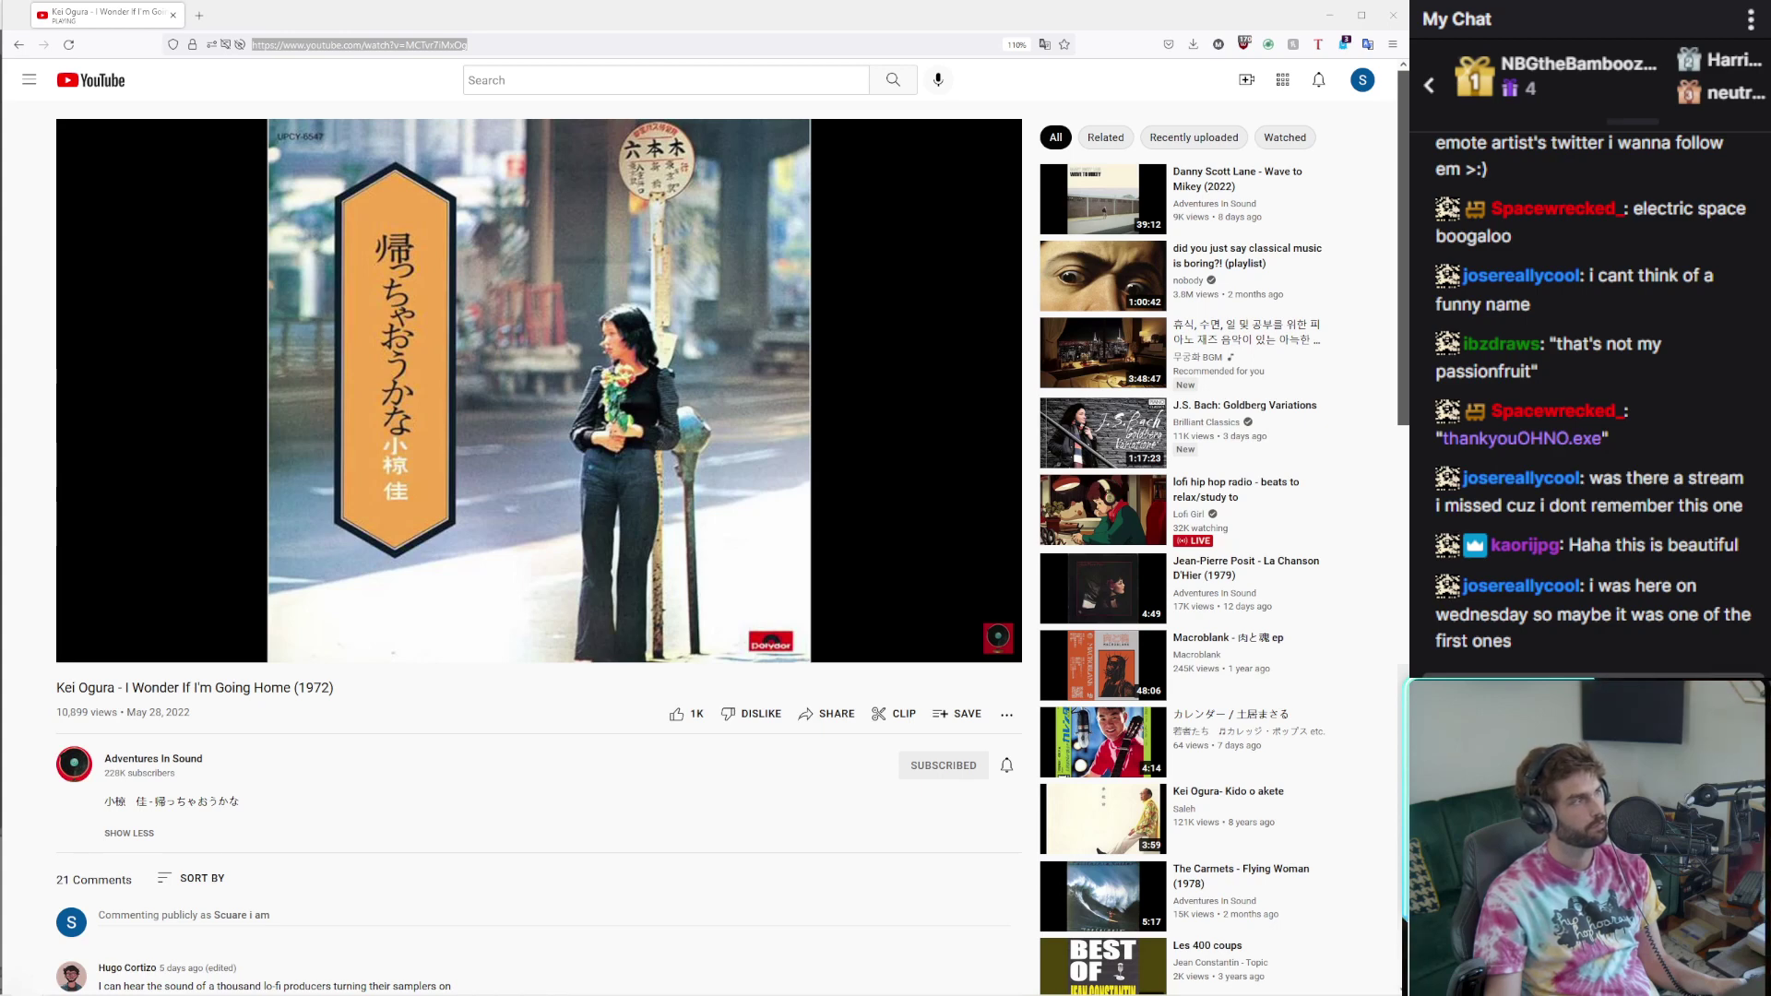
key(alt+Tab)
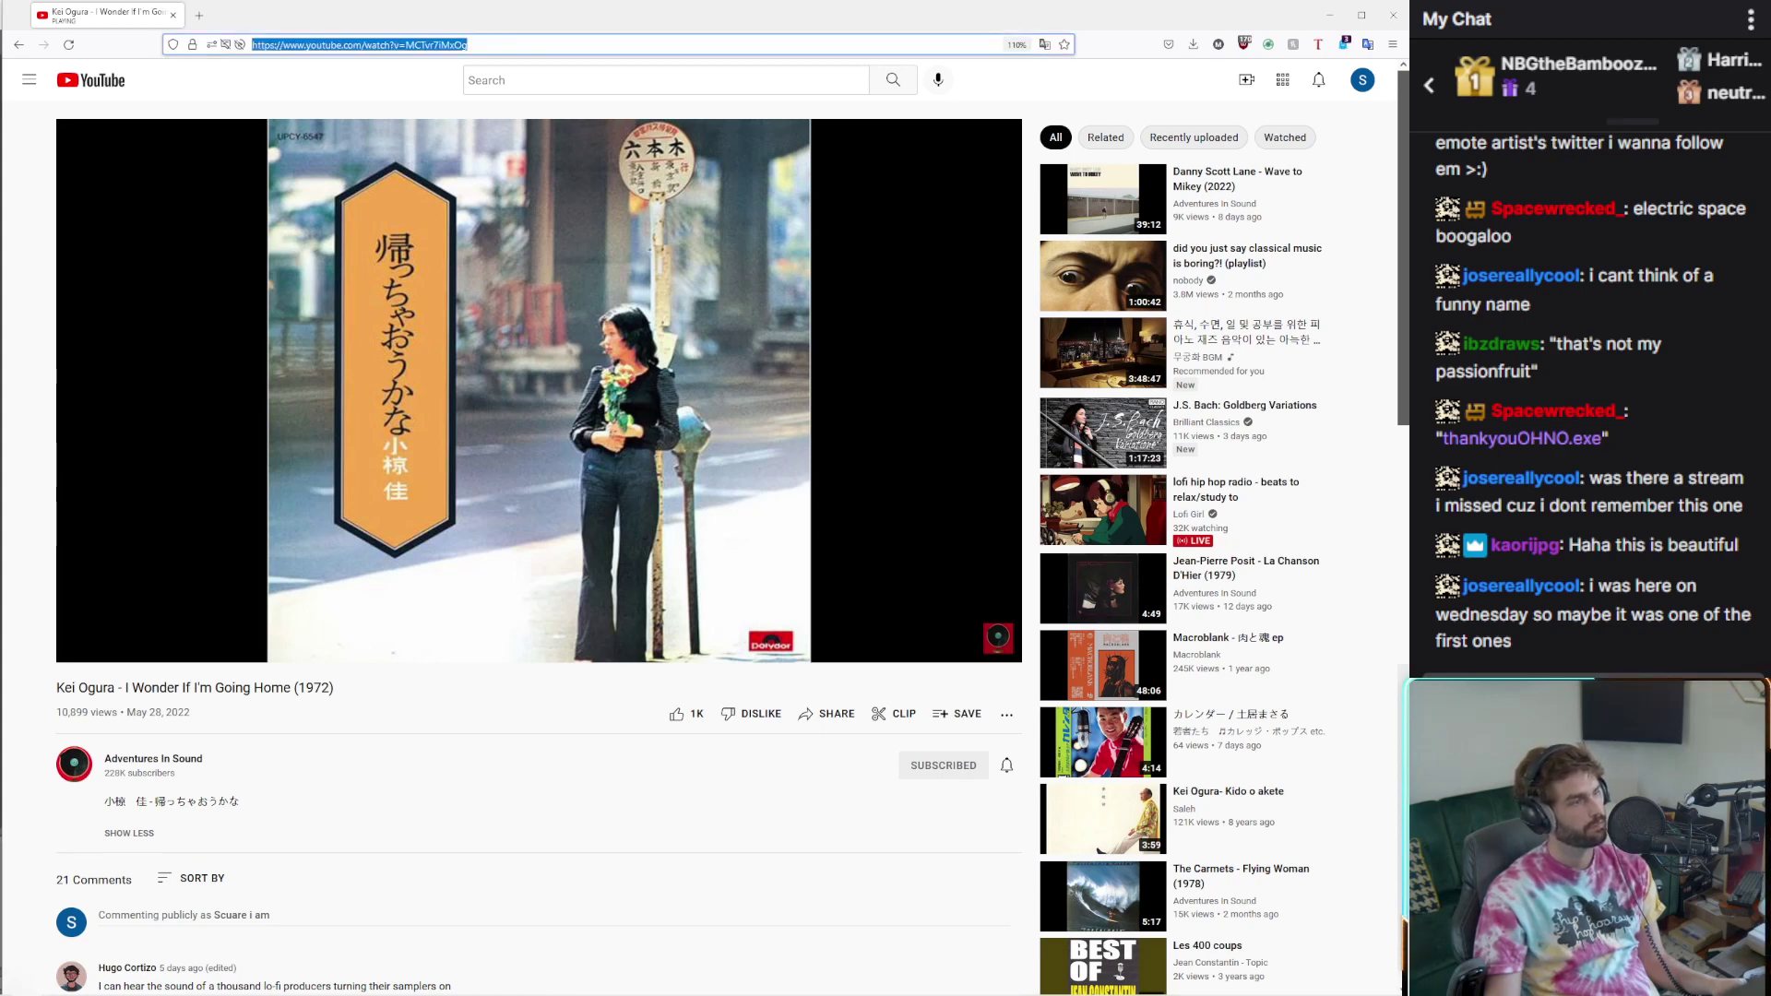
key(alt+Tab)
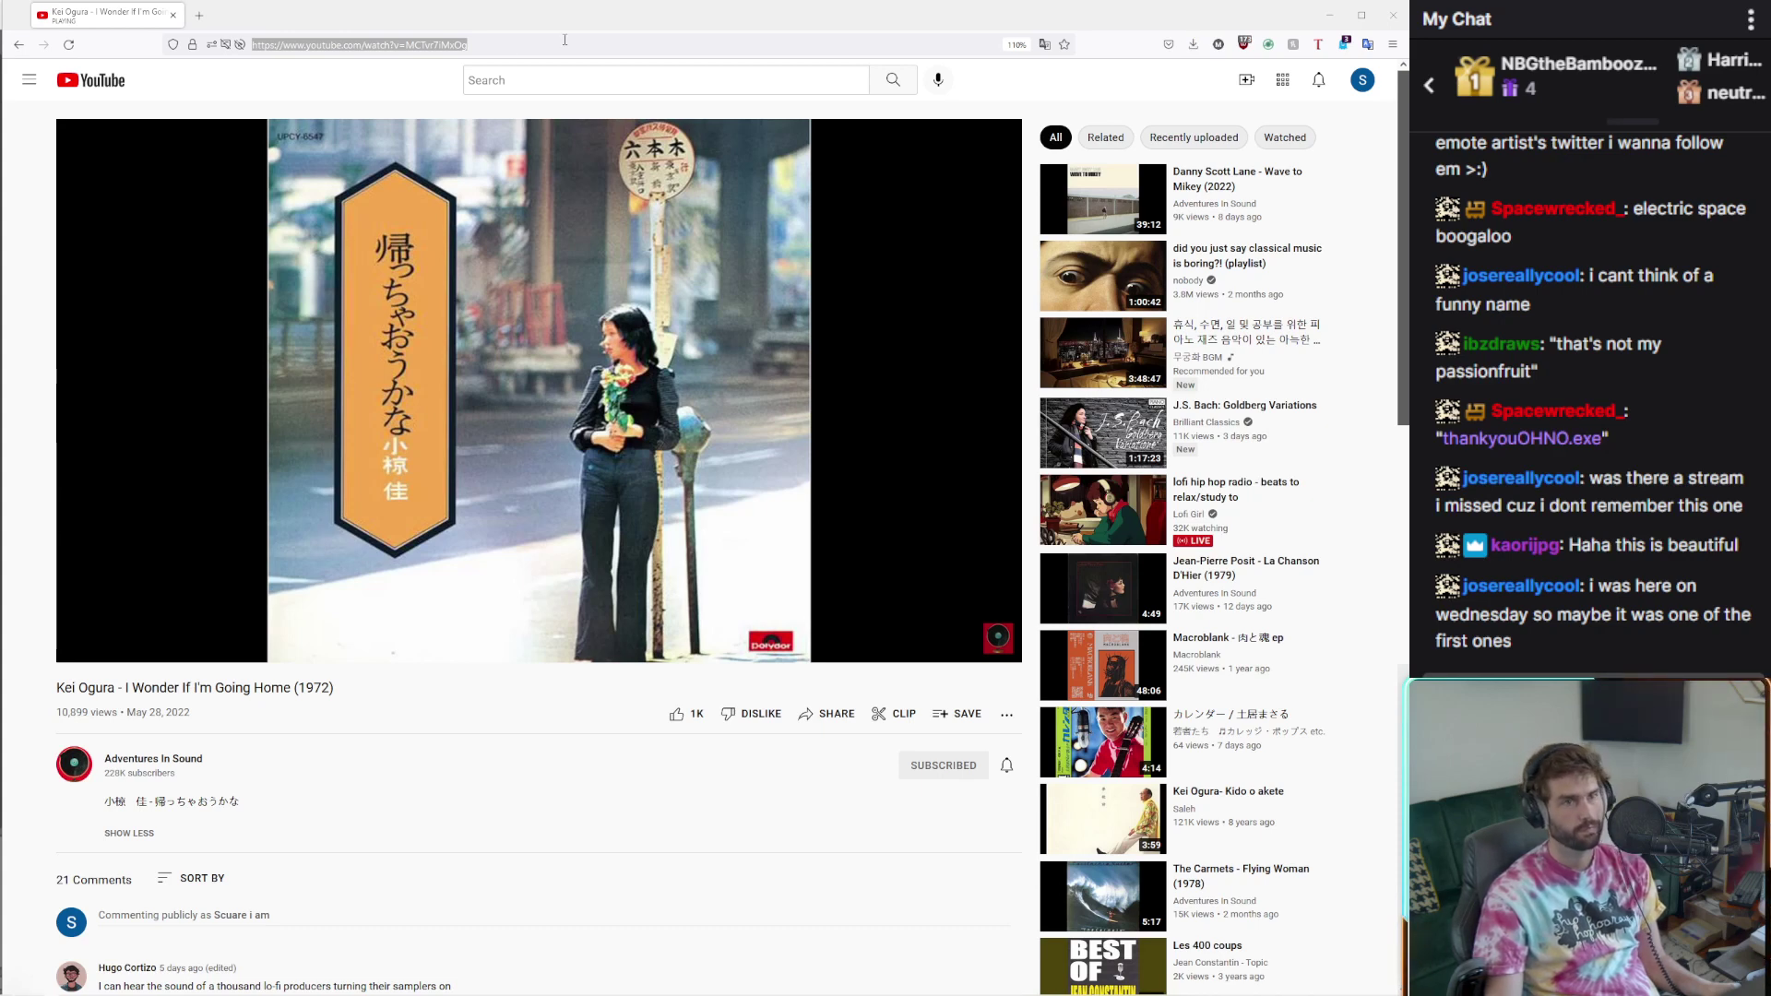
Return to Ableton Live, show the Arrangement View and place the downloaded Kei Ogura MP3 at the start of track 1
click(992, 482)
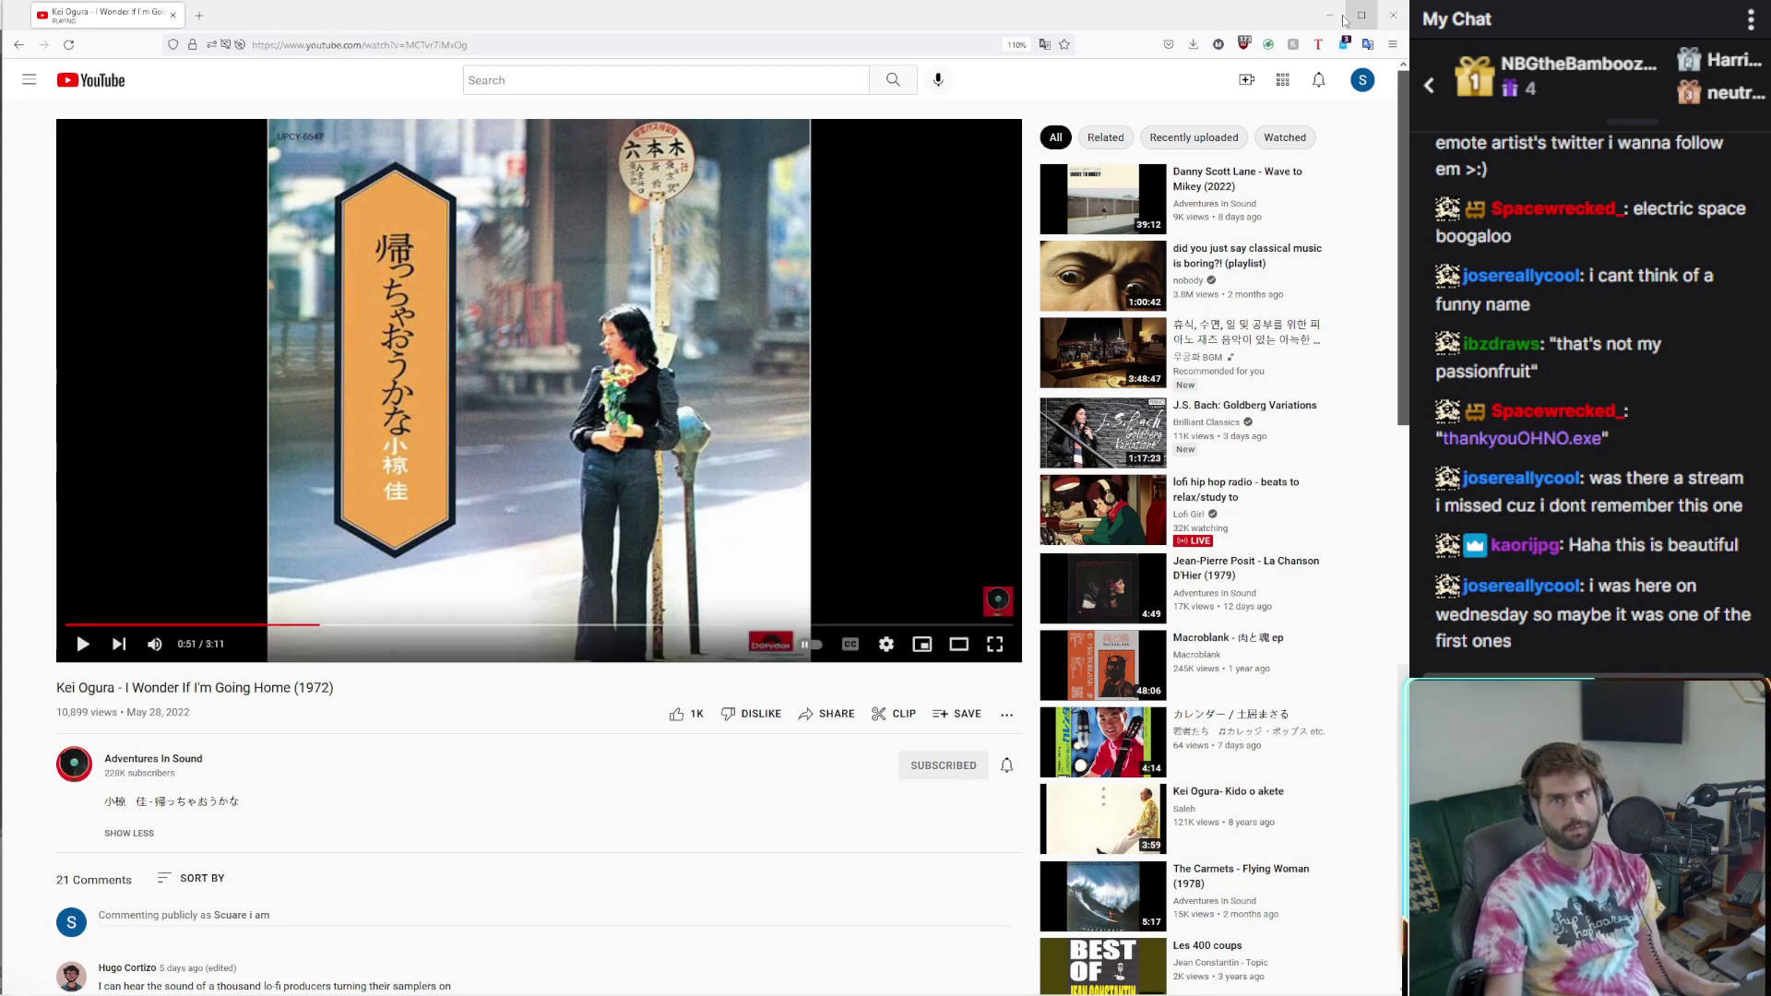
click(1330, 14)
key(Tab)
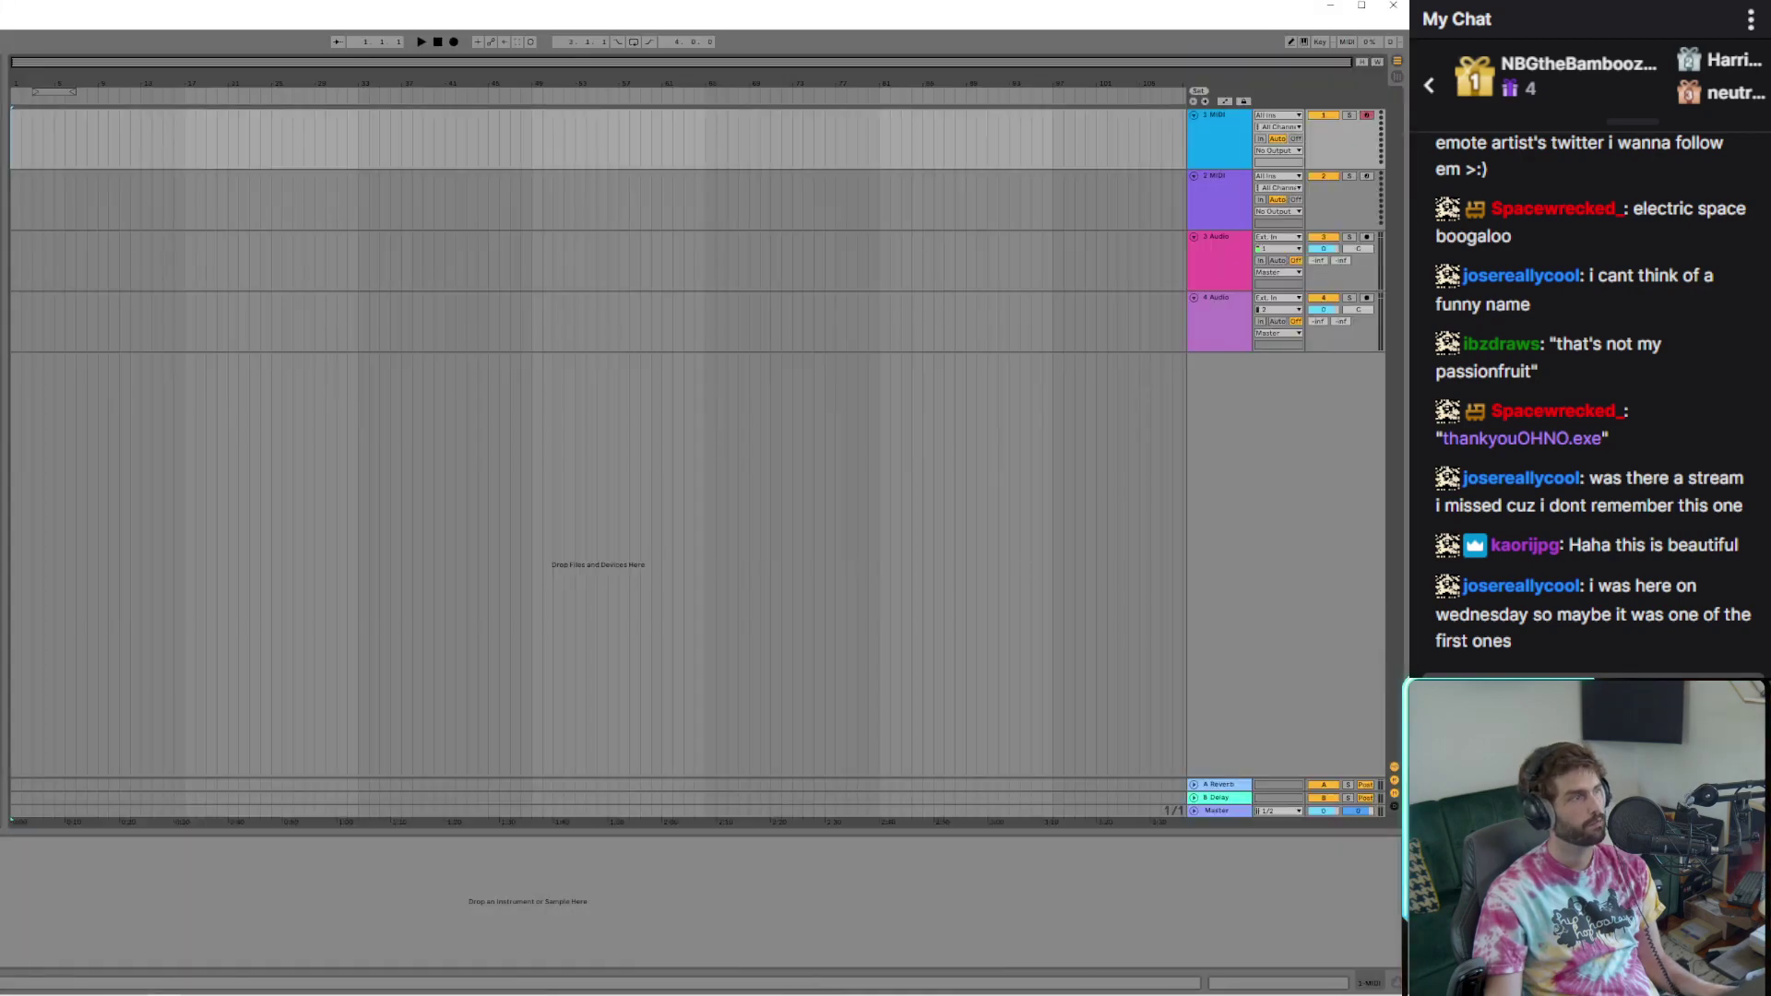
drag(2, 249, 12, 136)
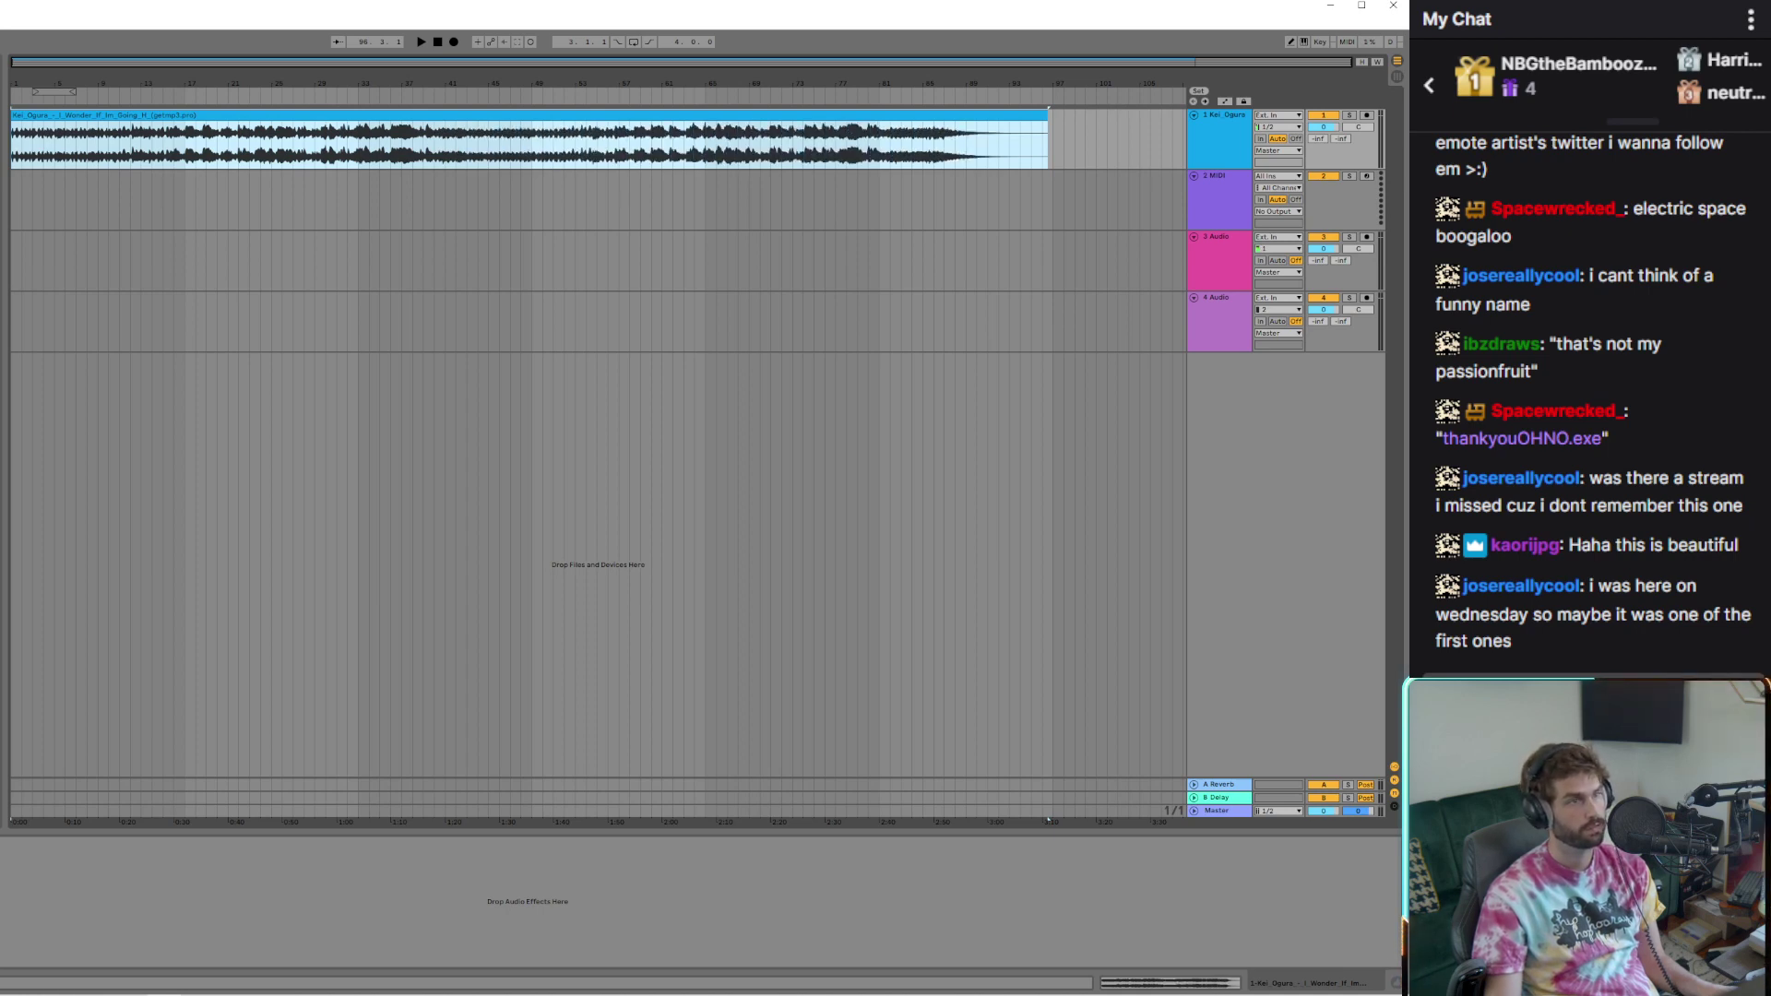
click(1220, 811)
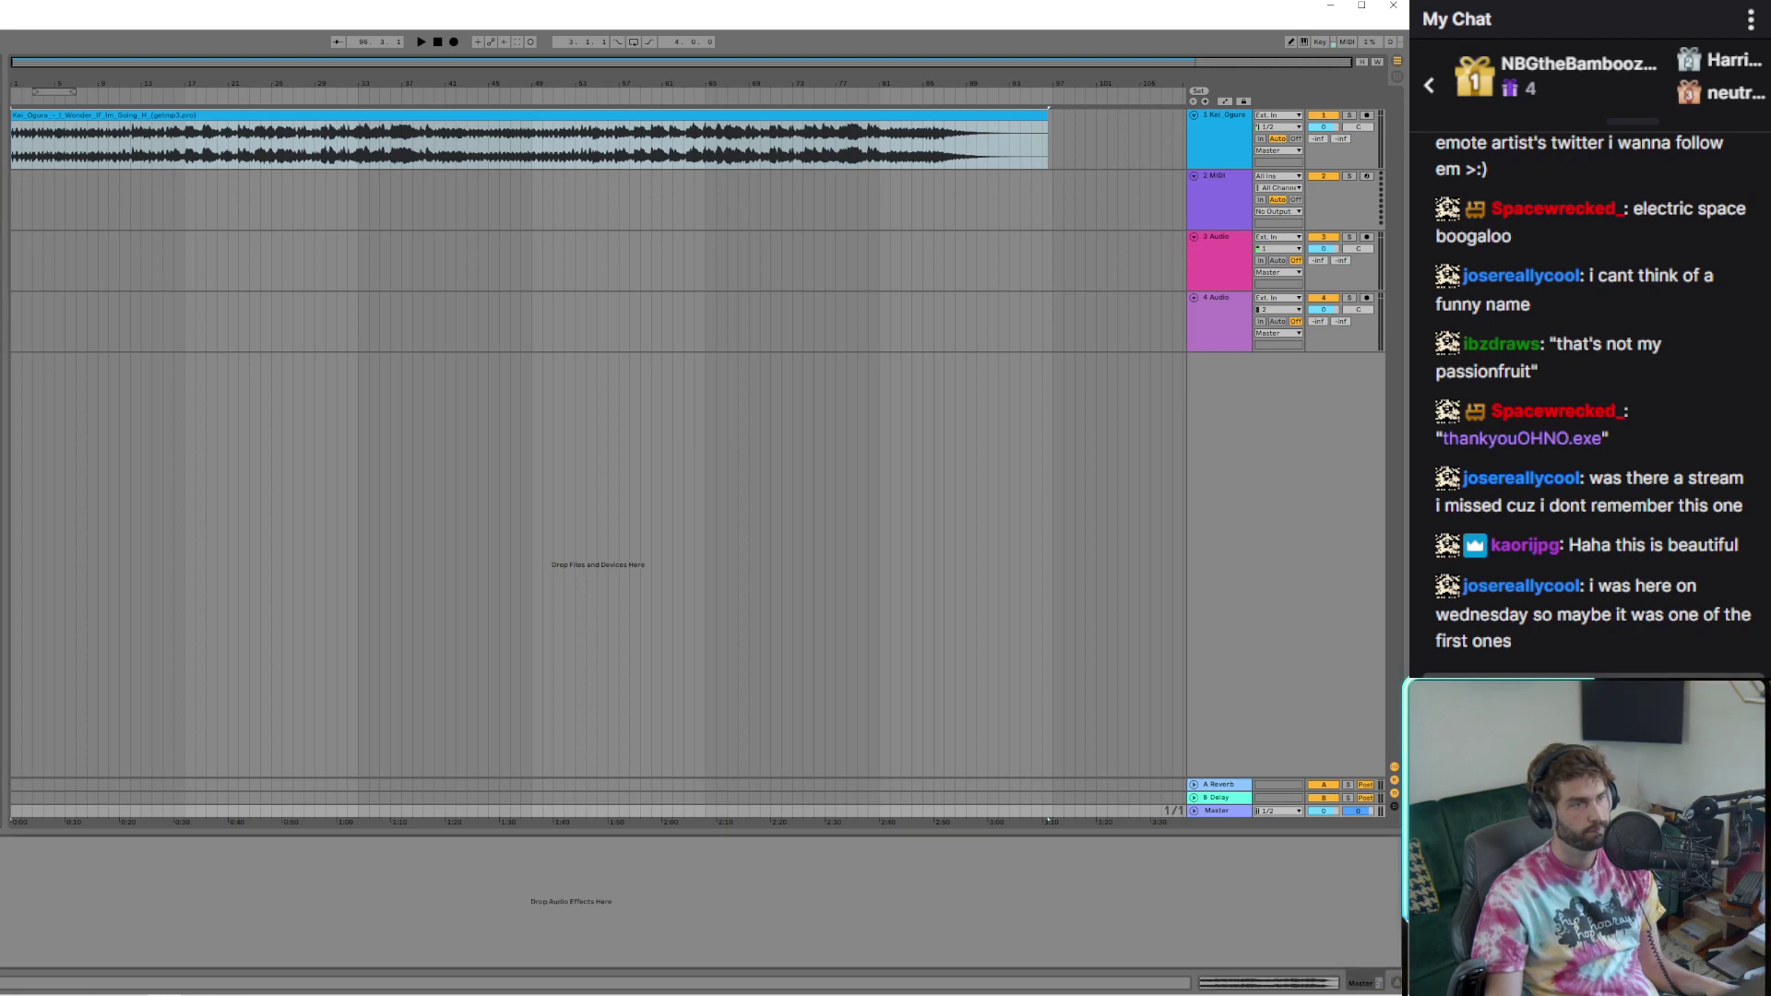
Trim the silent beginning of the track 1 clip to its first note and align it with the start of the timeline
click(22, 139)
key(space)
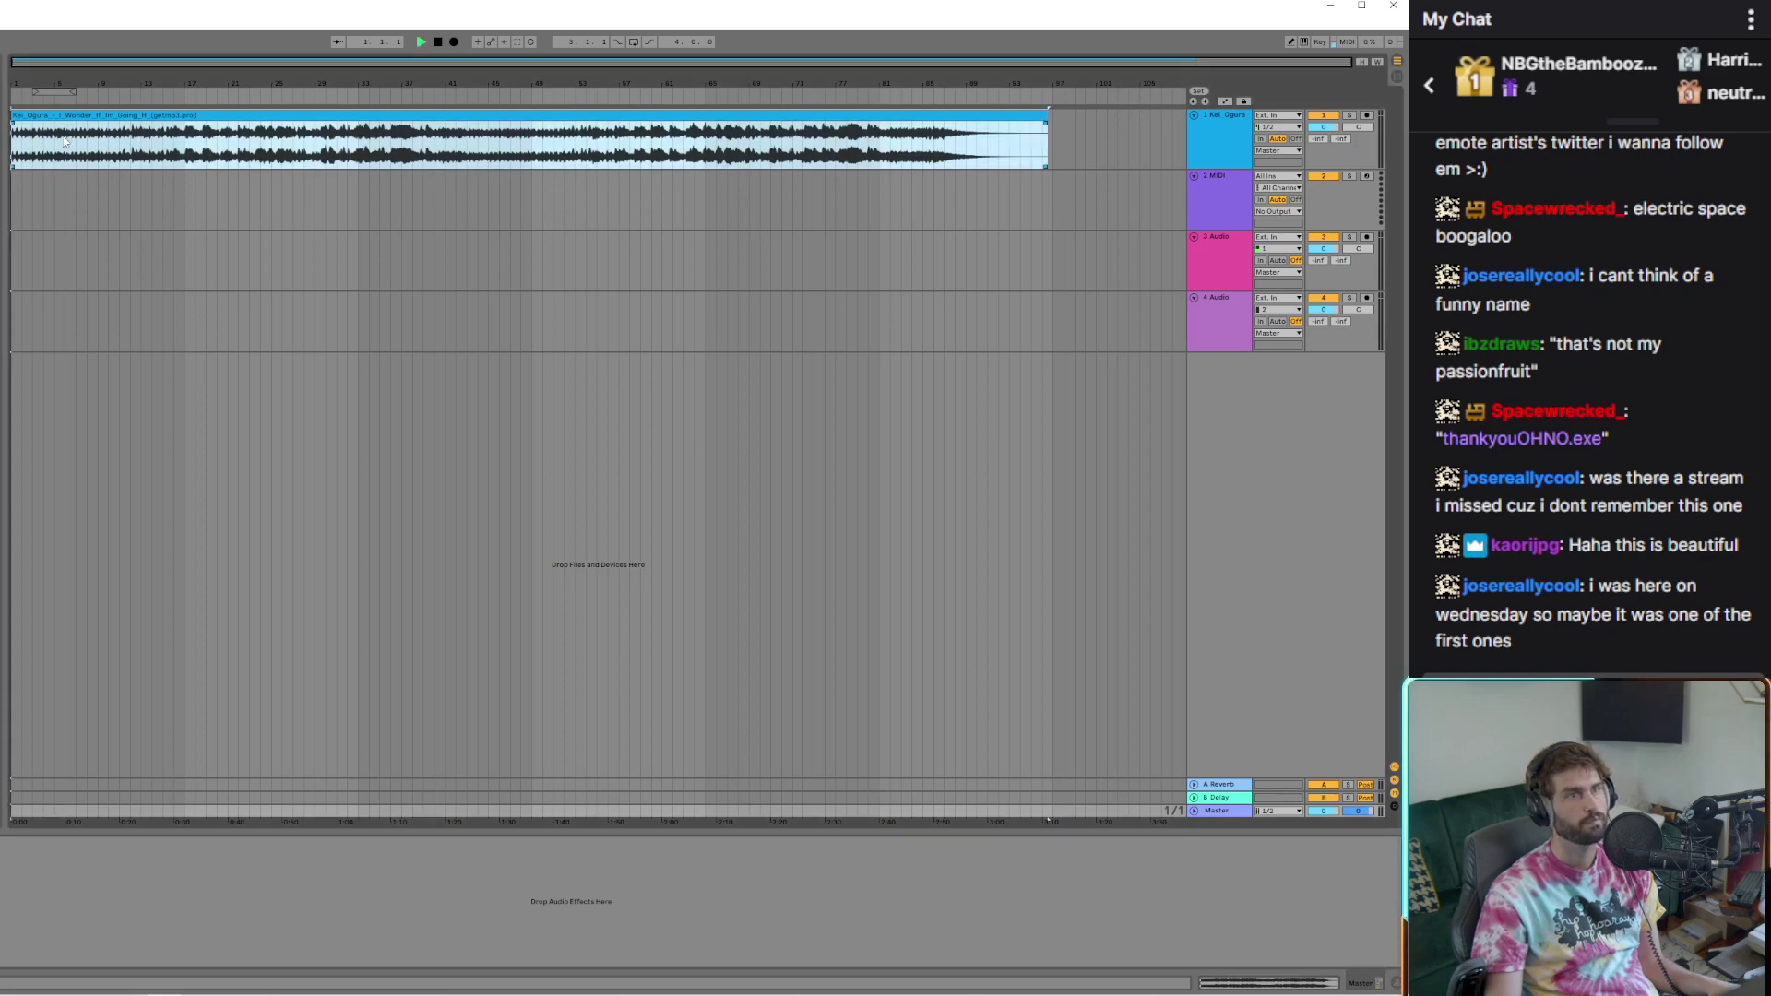
scroll(18, 141, up, 5)
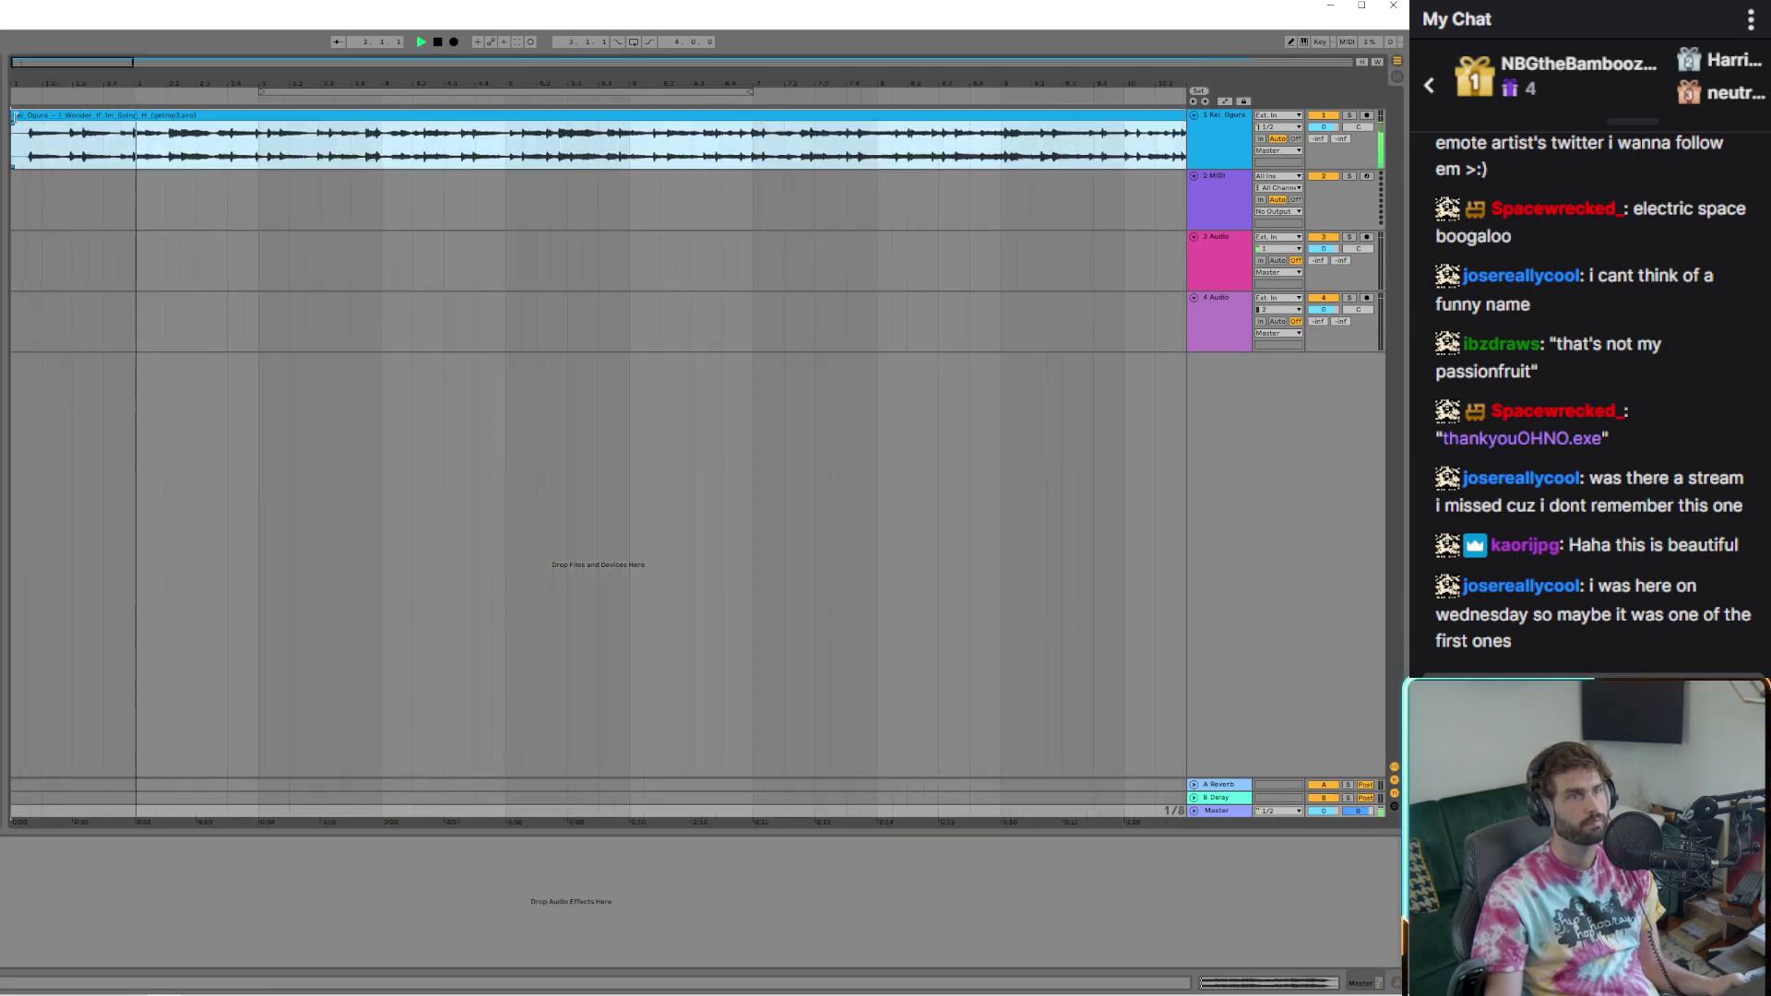
drag(13, 115, 26, 116)
scroll(15, 124, up, 5)
drag(186, 133, 13, 118)
key(space)
key(space)
scroll(14, 115, up, 5)
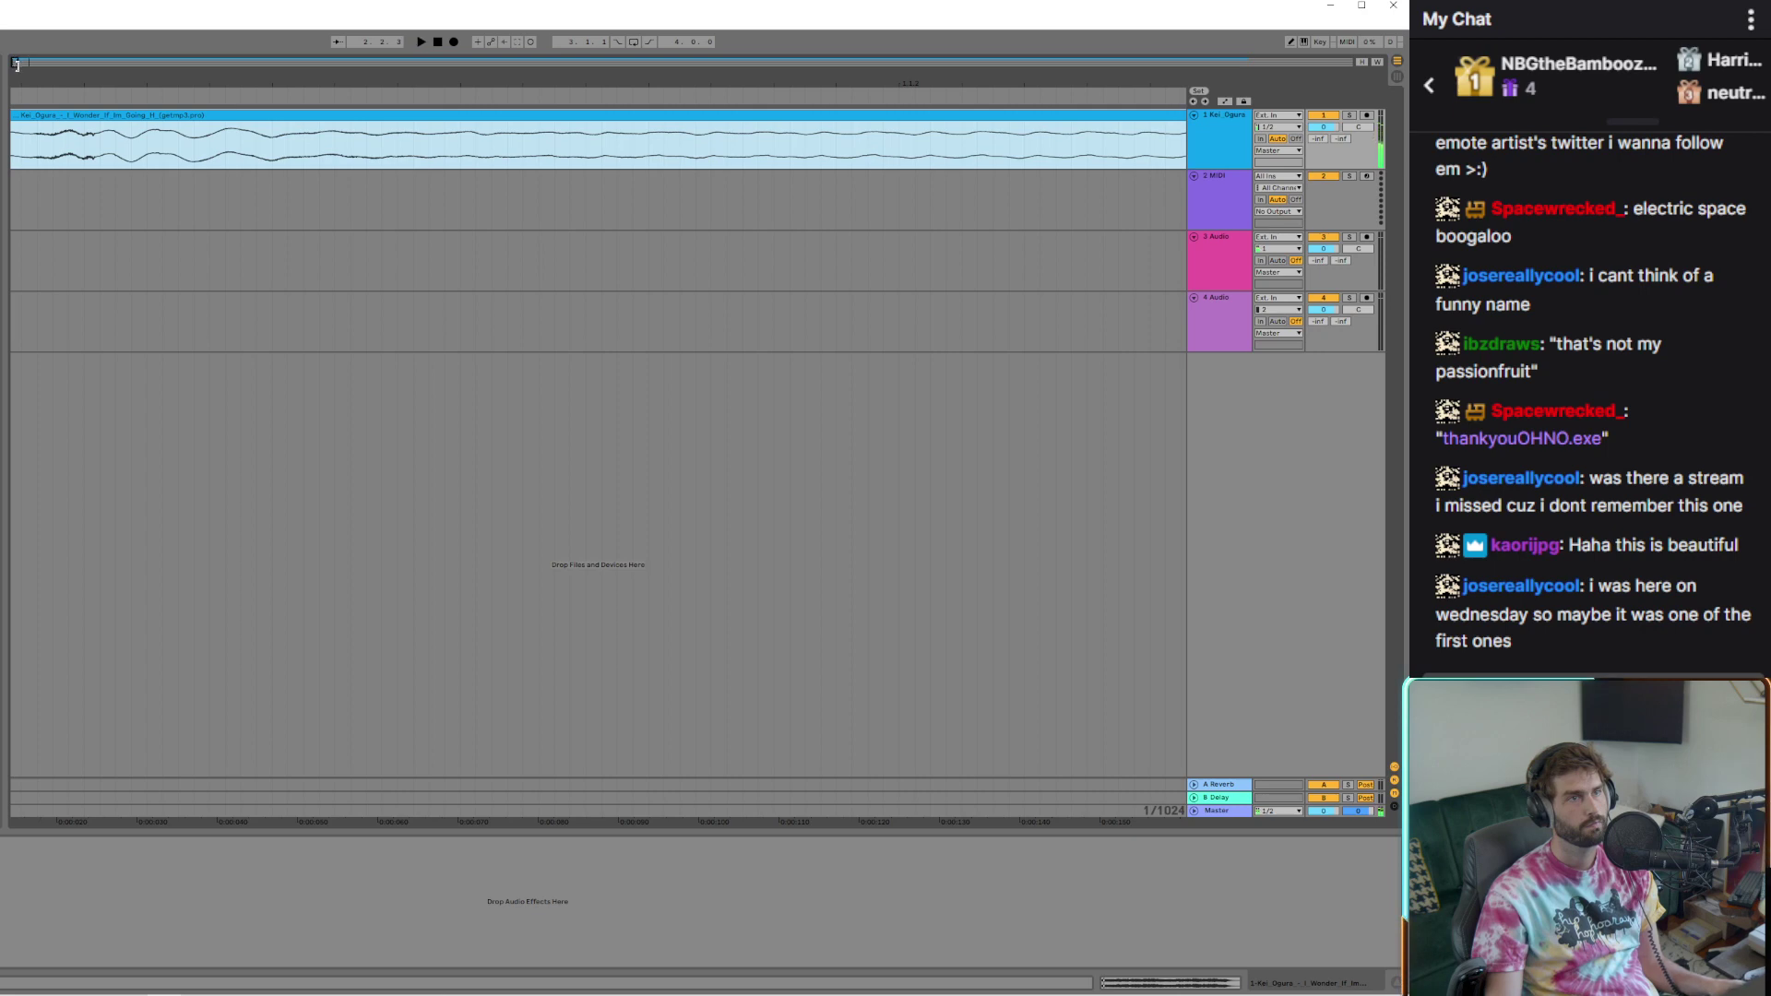
key(space)
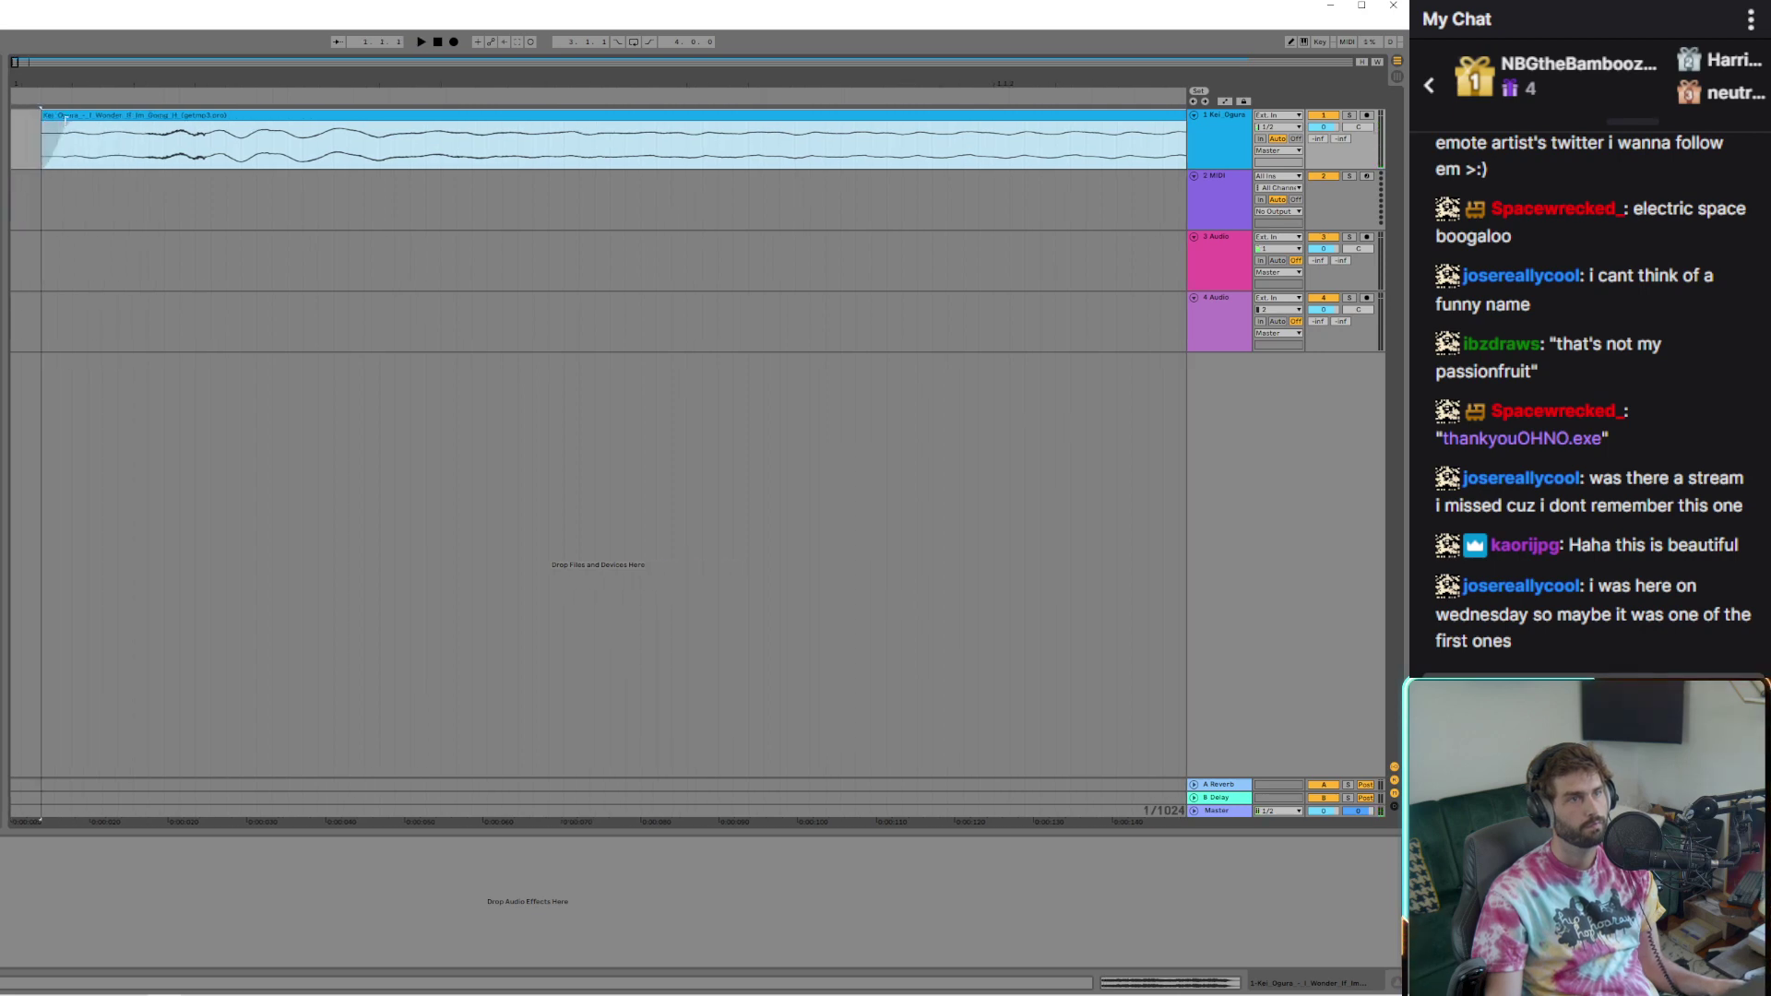
Play the clip's opening in a loop running from bar 1 to just past bar 4
drag(155, 114, 18, 92)
key(space)
scroll(33, 113, down, 12)
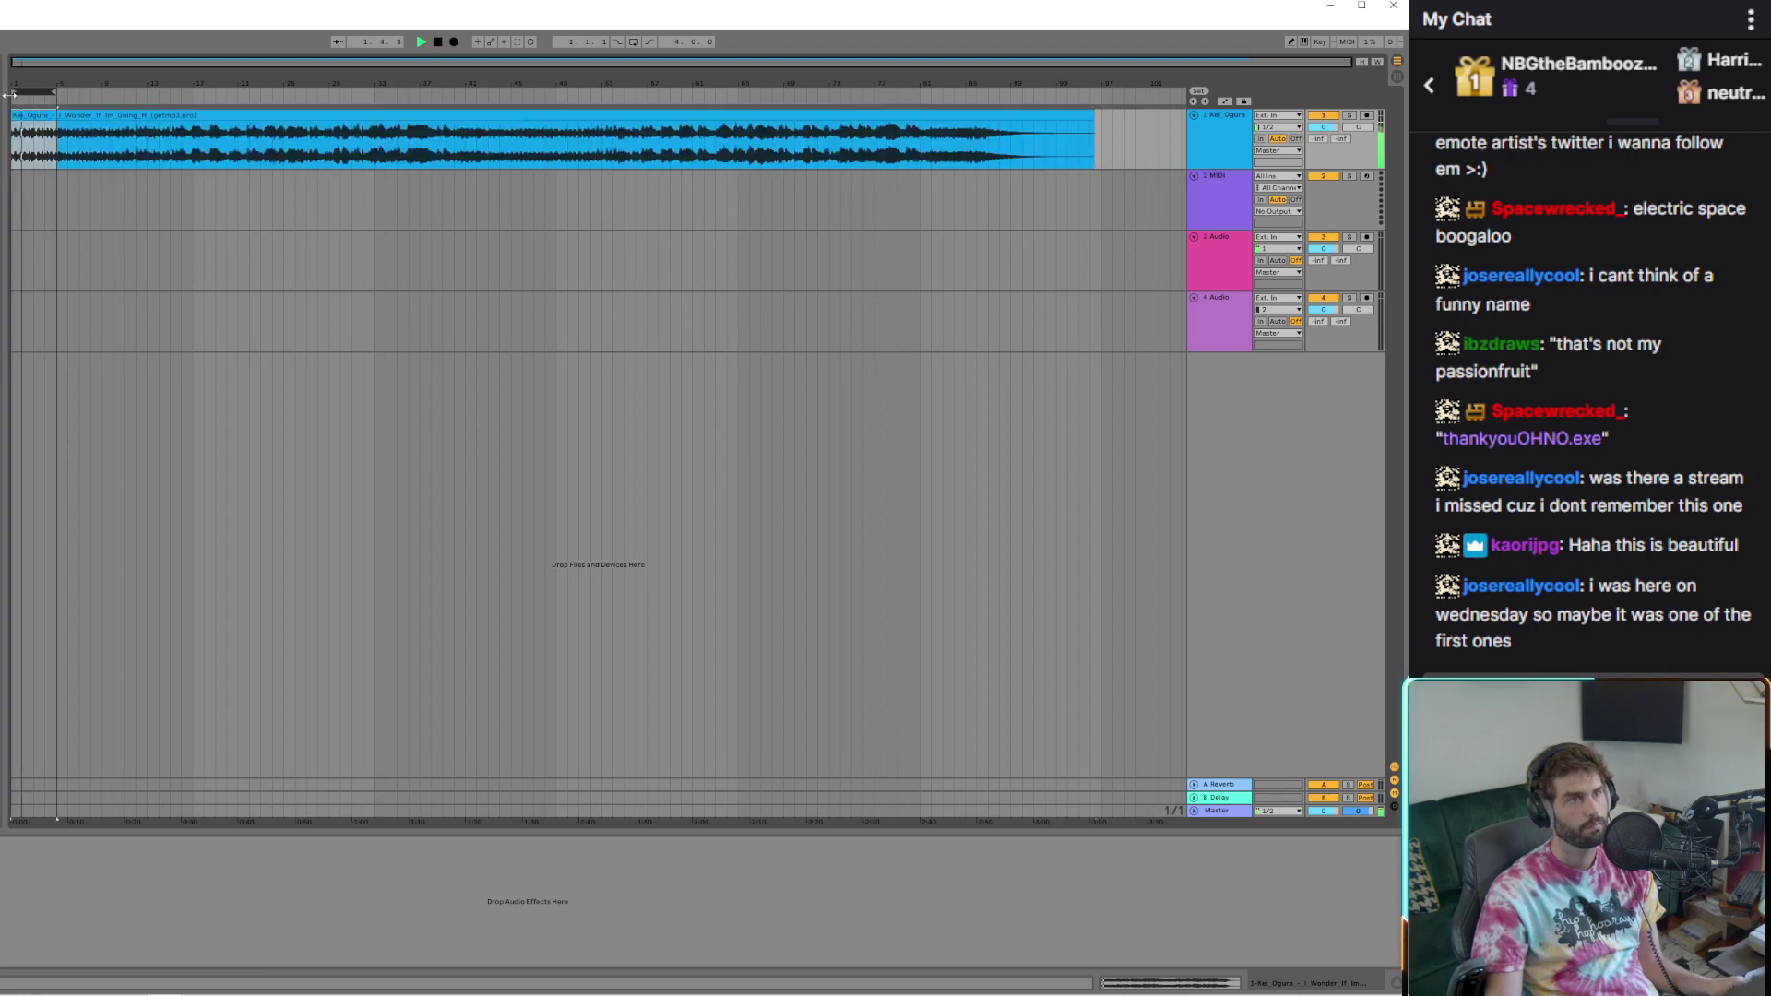
key(z)
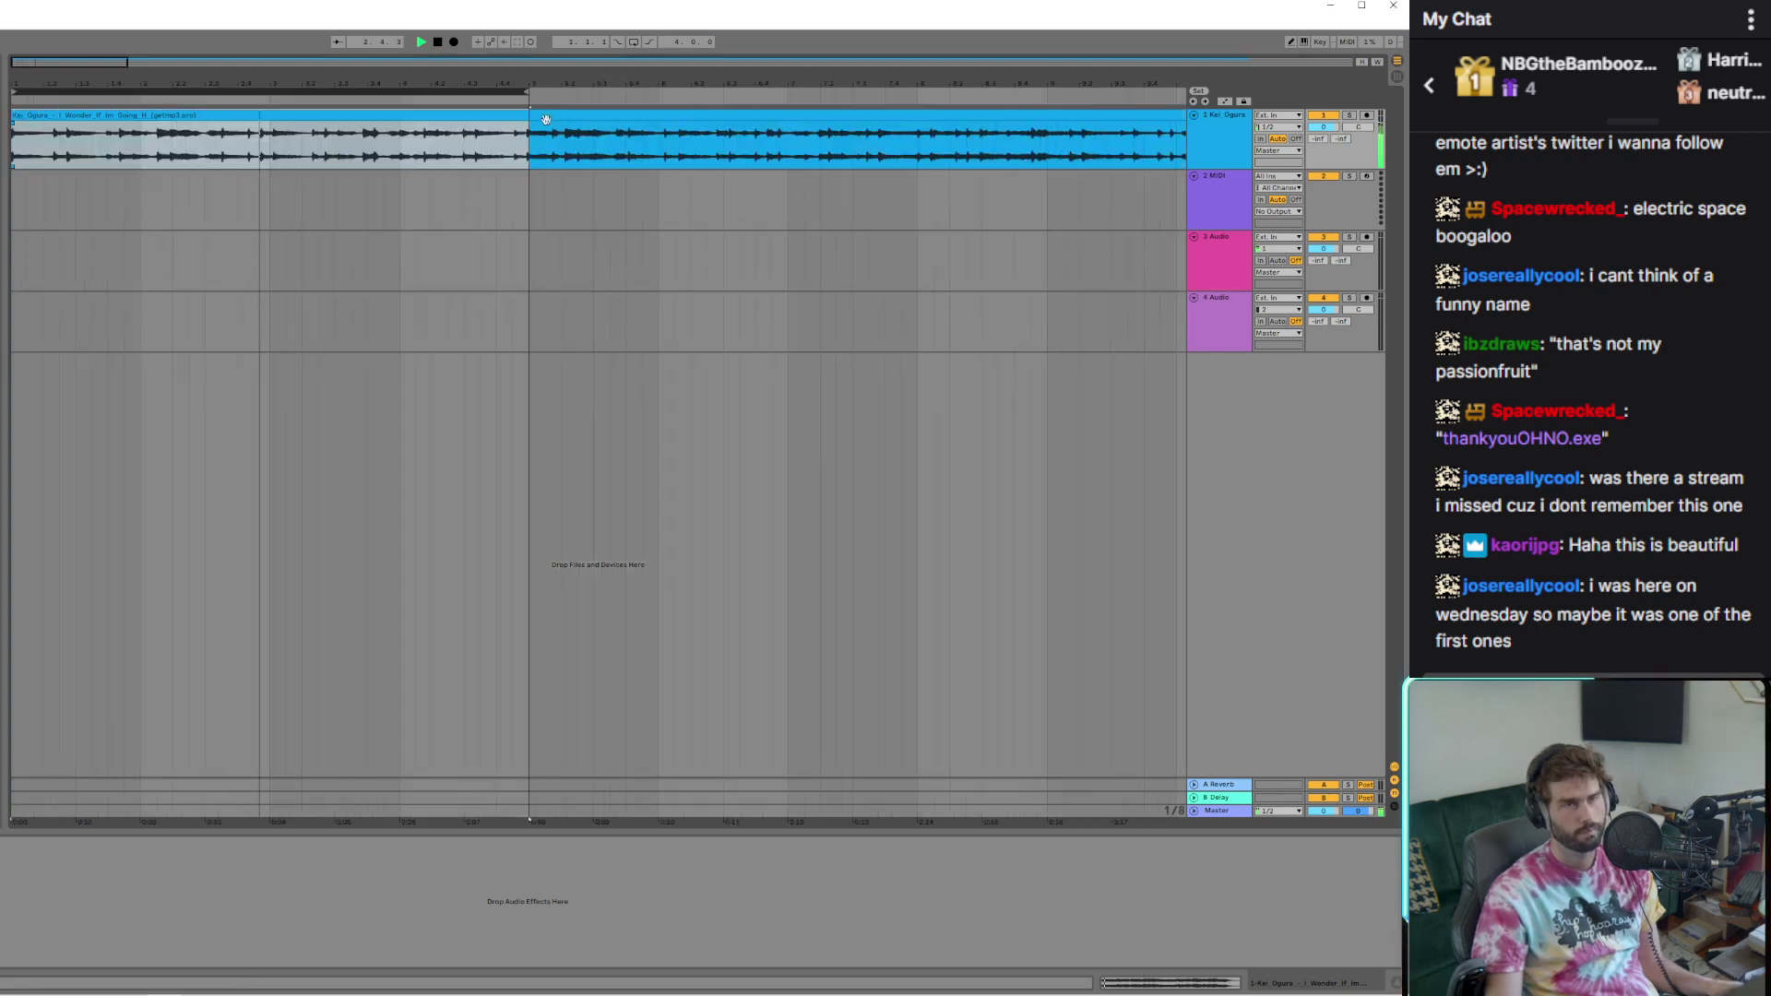
click(634, 42)
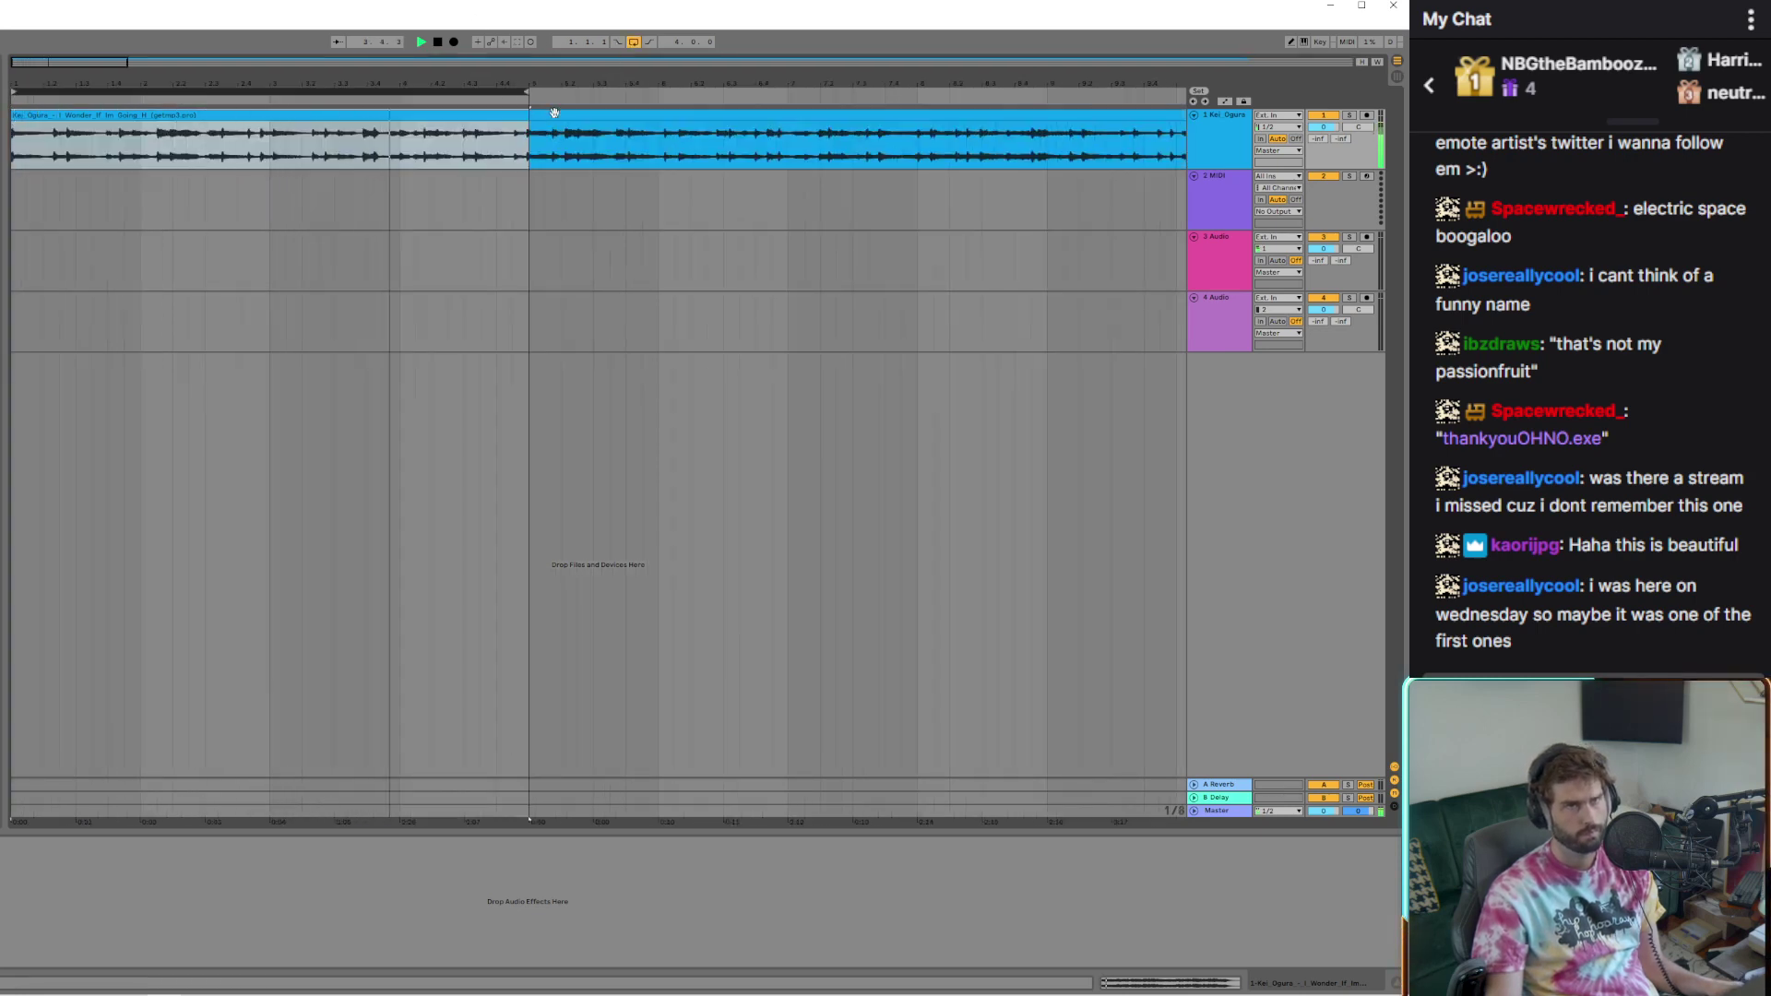
drag(529, 92, 342, 92)
Examine the loop's end point against the nearest transient in the track 1 waveform during playback
scroll(431, 92, up, 5)
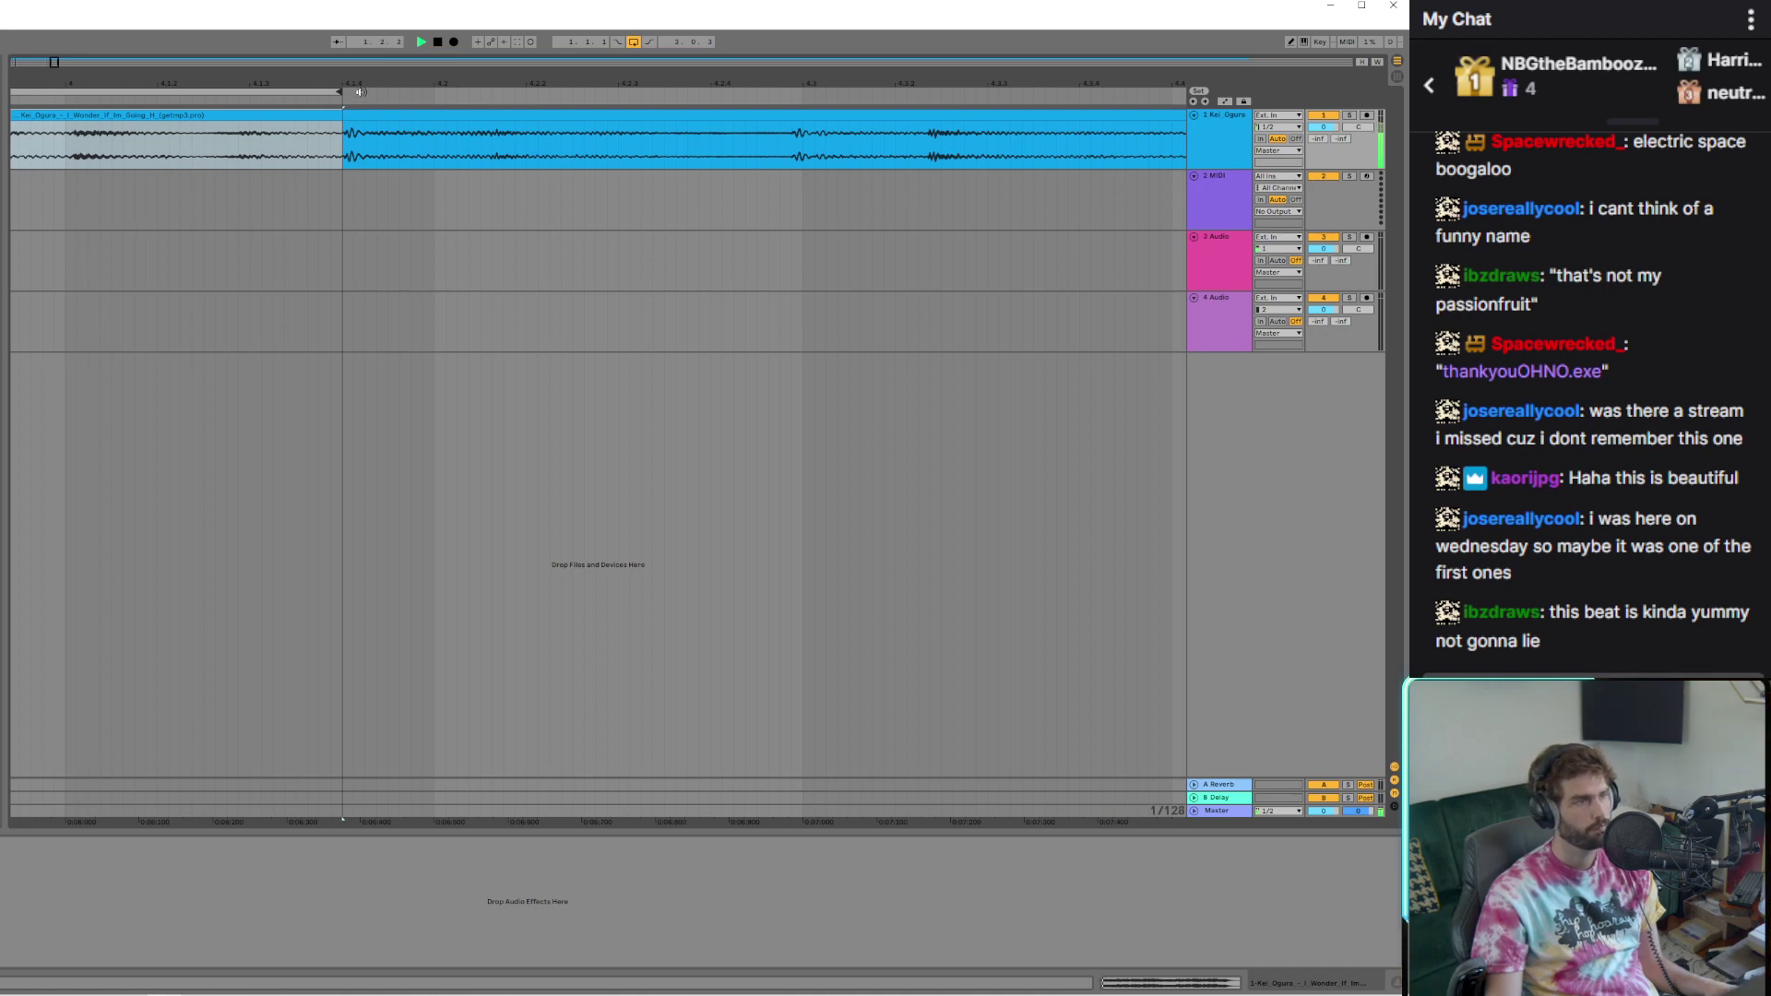
scroll(280, 179, down, 10)
scroll(107, 158, up, 5)
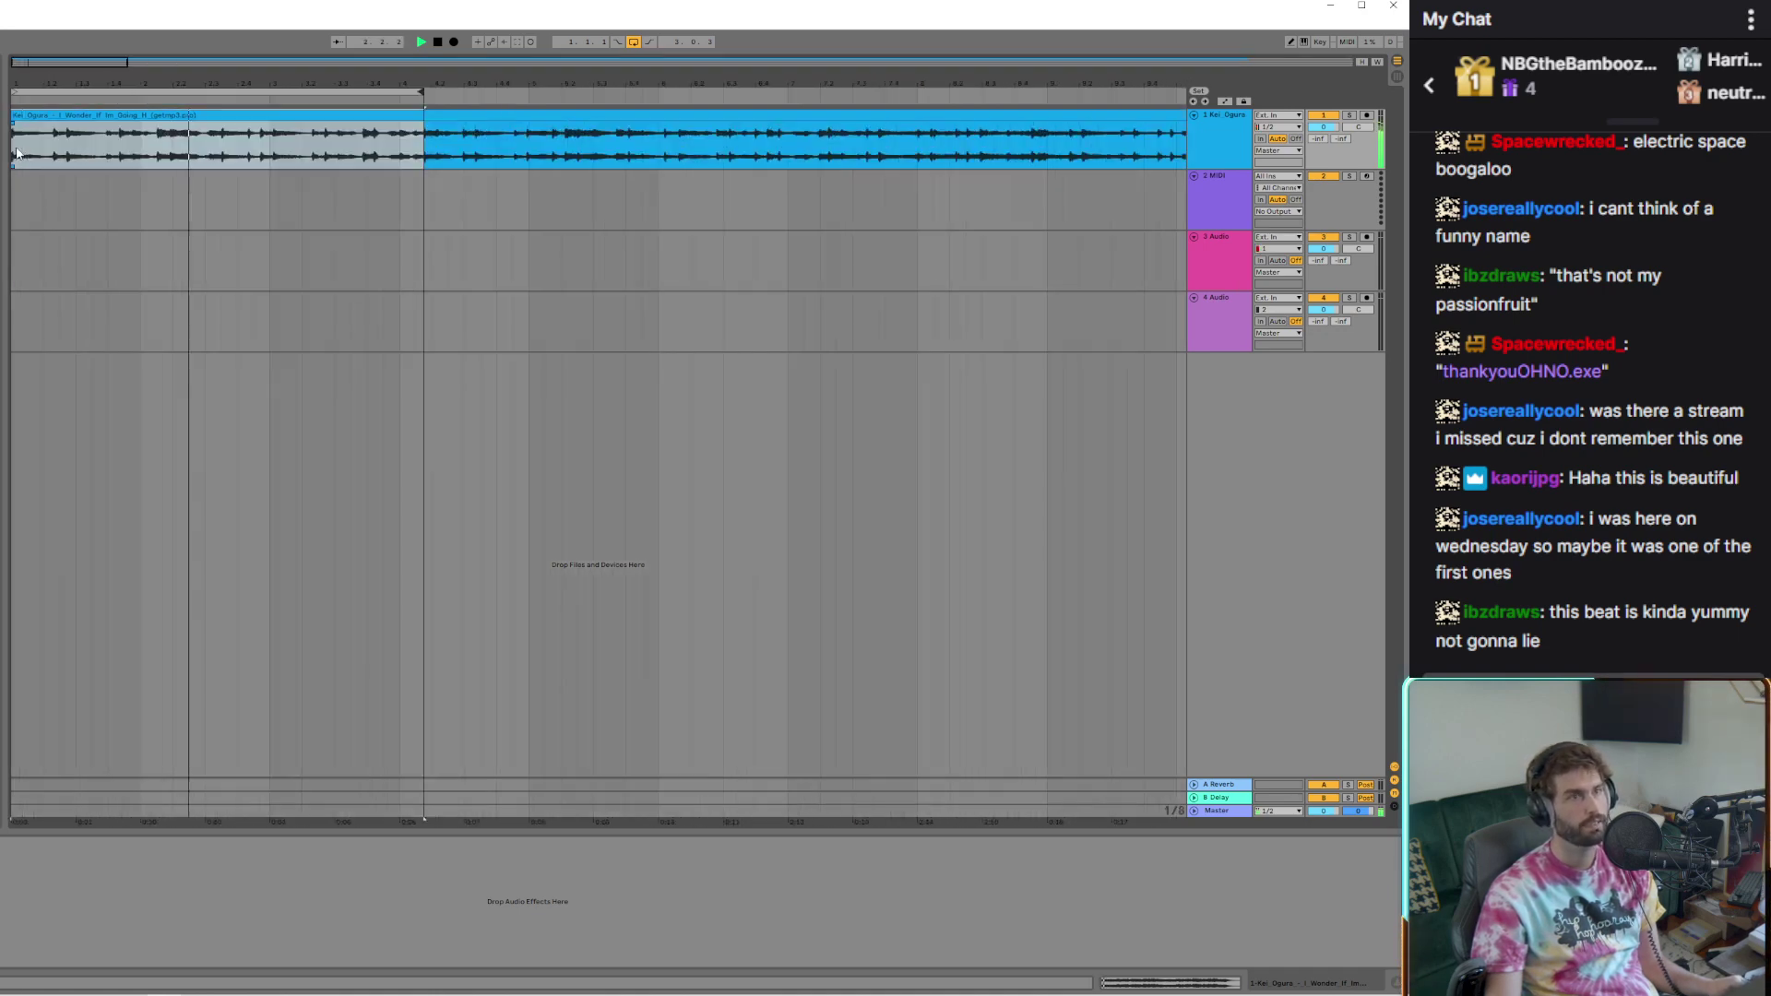
drag(183, 66, 183, 9)
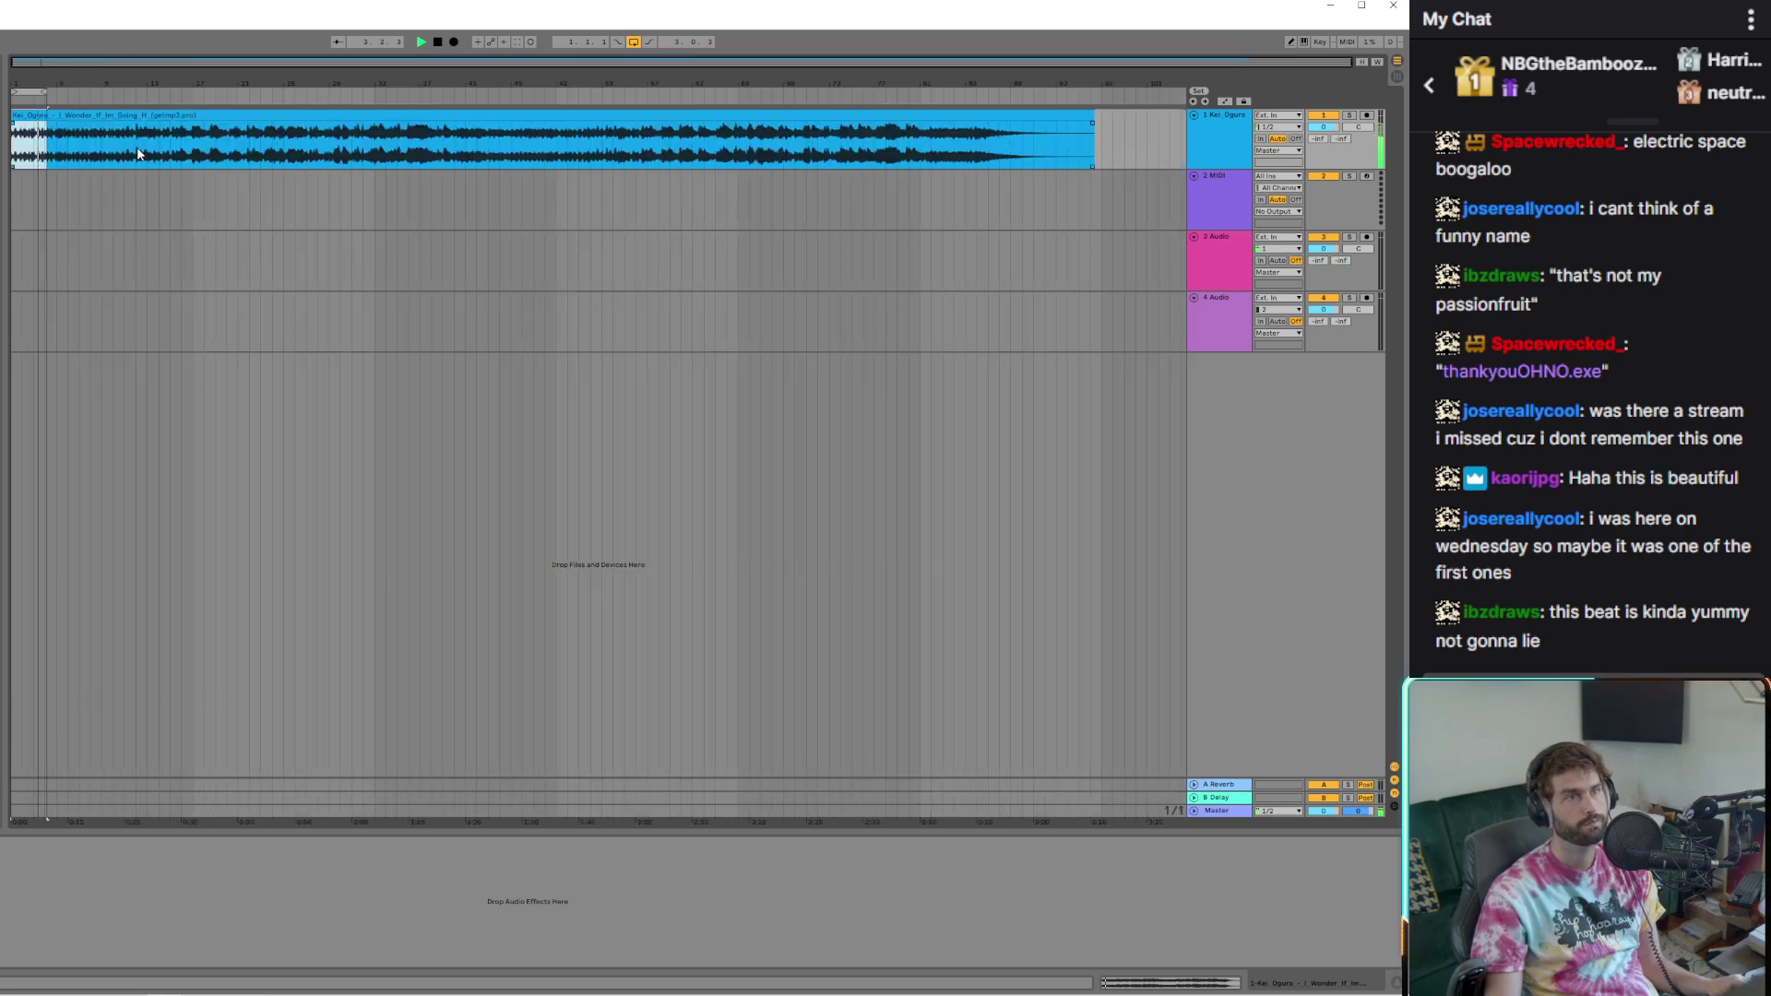
scroll(35, 142, up, 5)
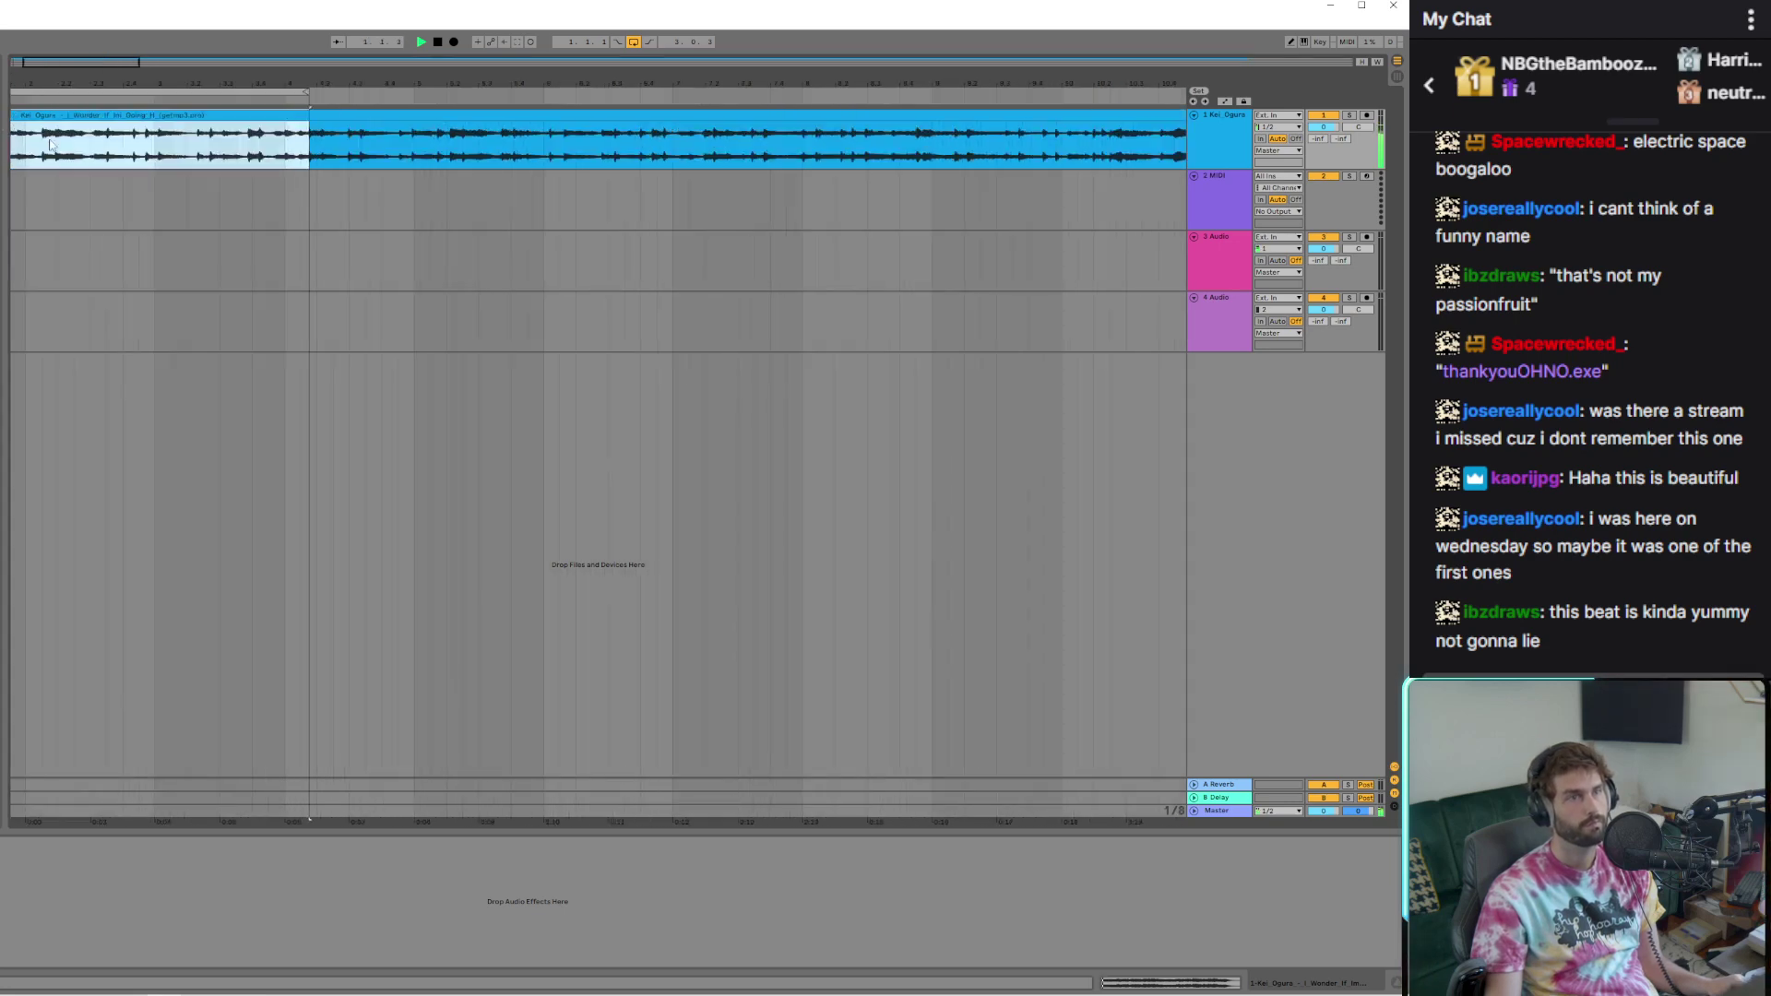
key(plus)
key(plus)
key(plus)
key(plus)
key(plus)
key(plus)
key(plus)
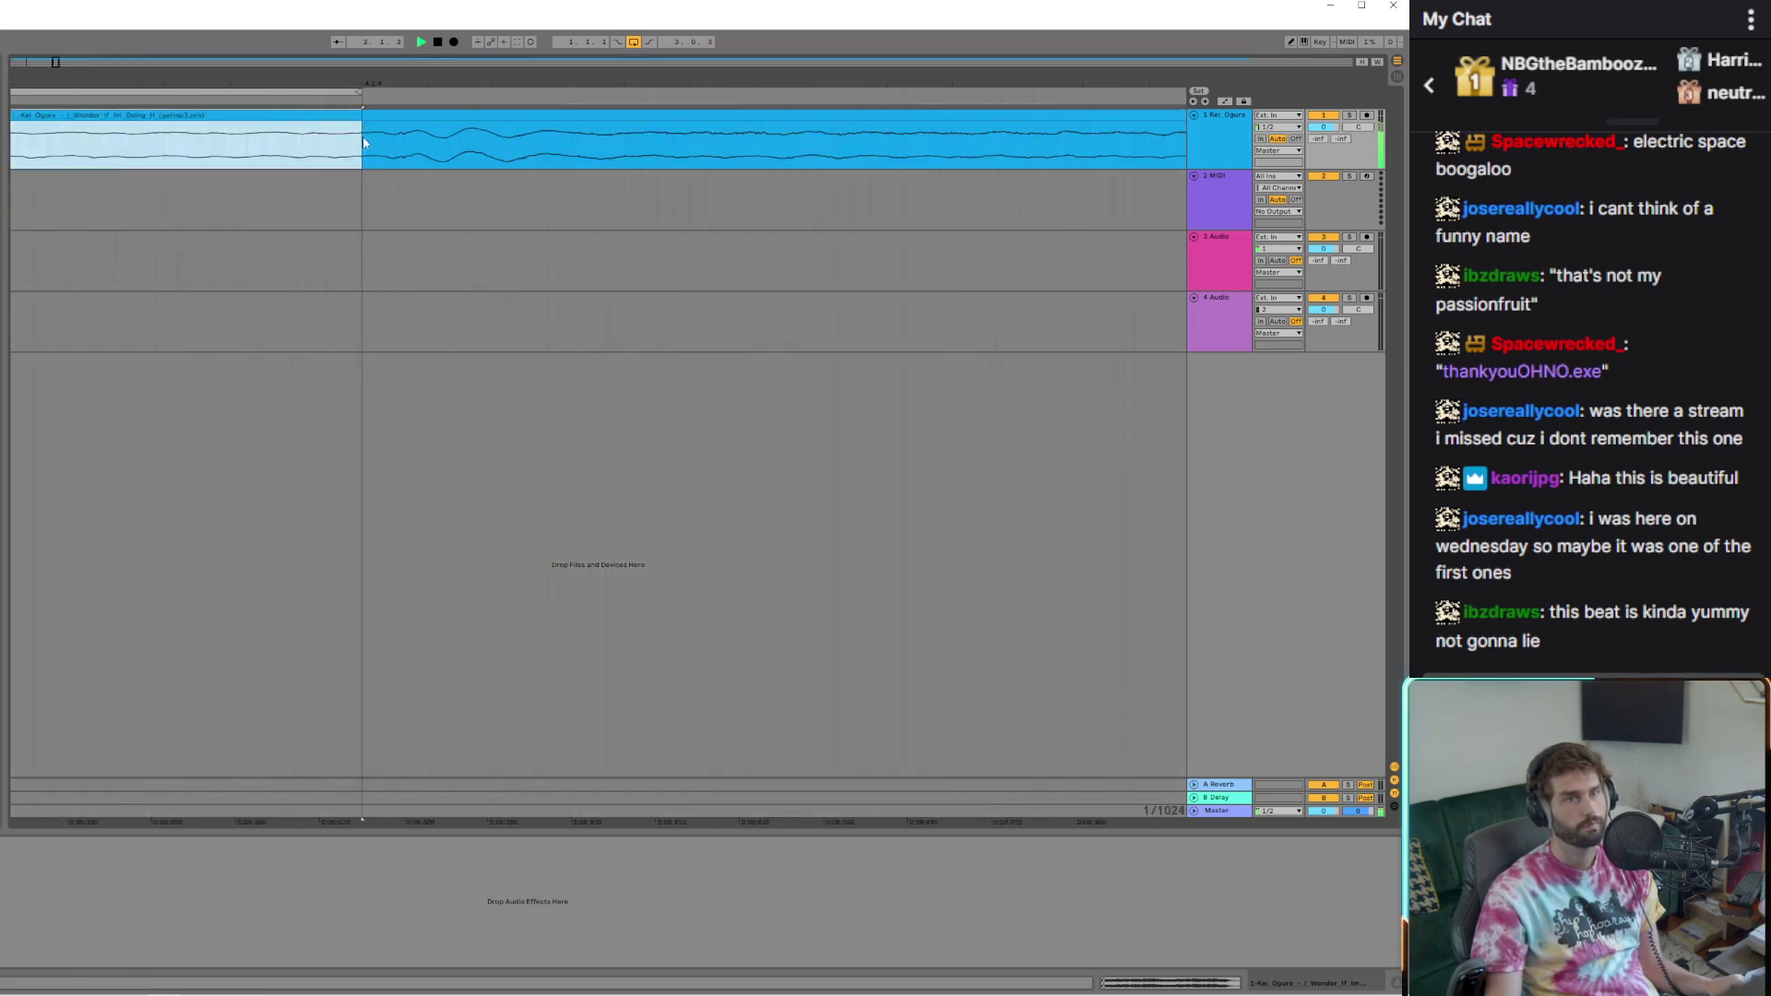
key(minus)
key(minus)
key(minus)
key(minus)
key(minus)
key(minus)
key(minus)
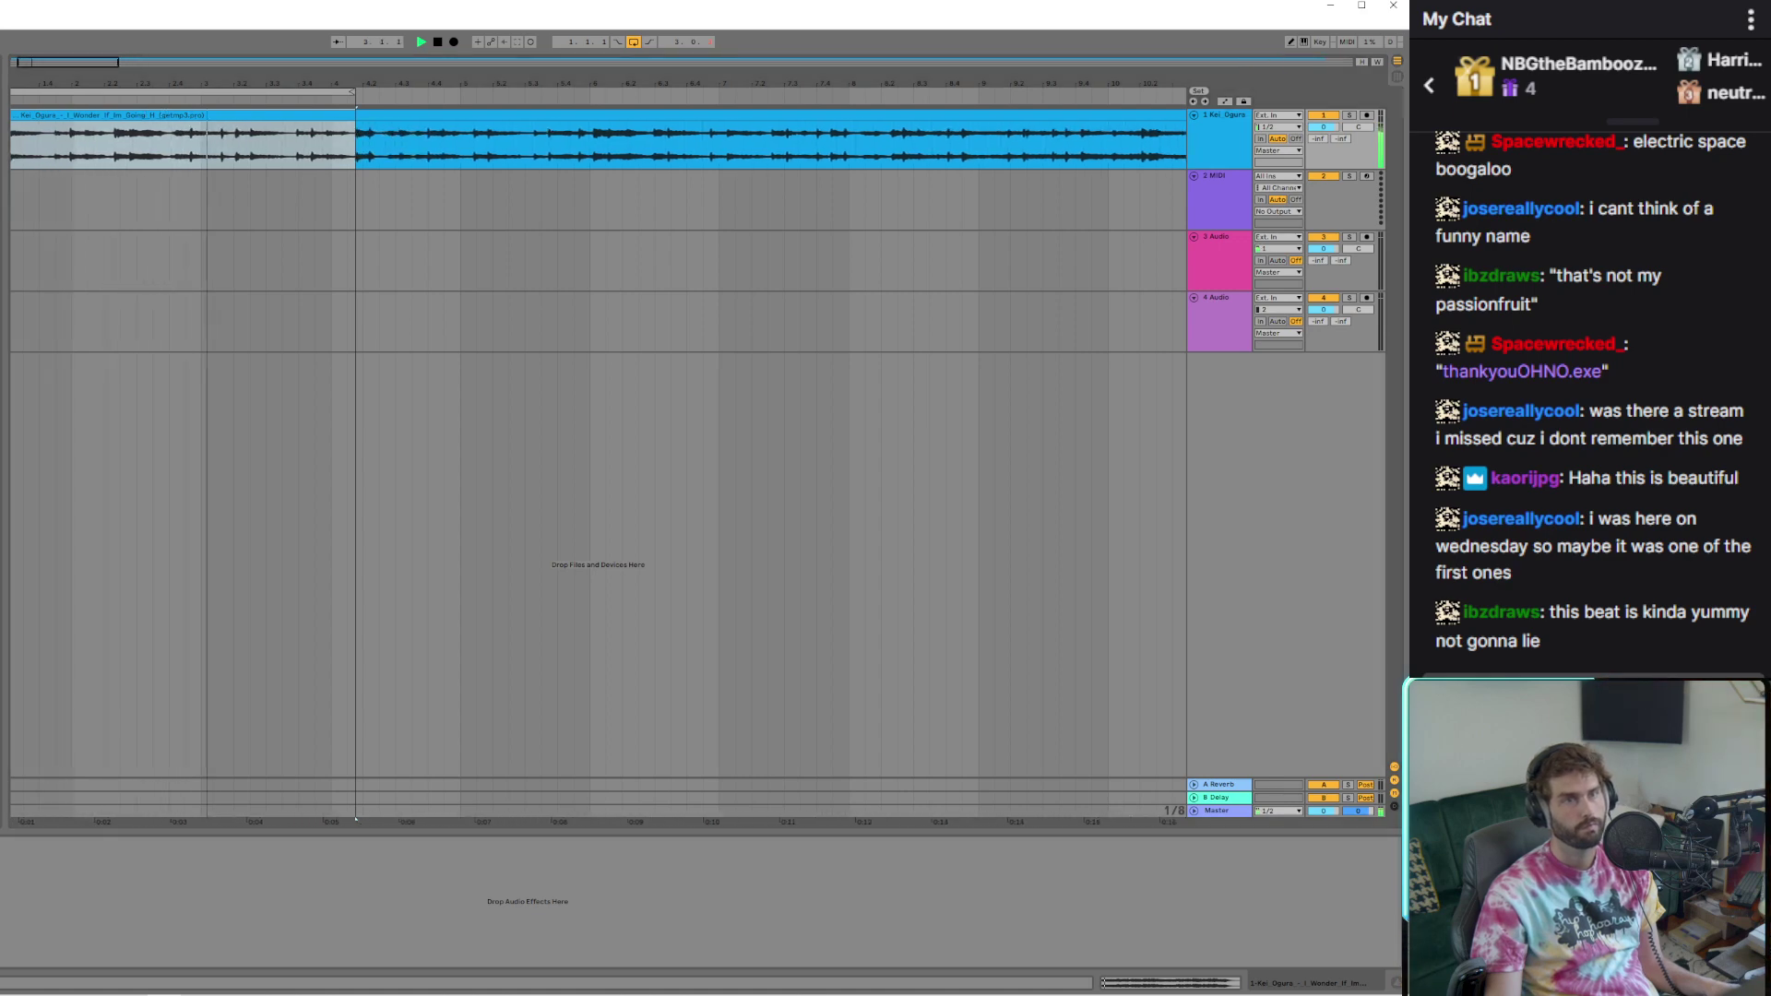
key(ctrl+z)
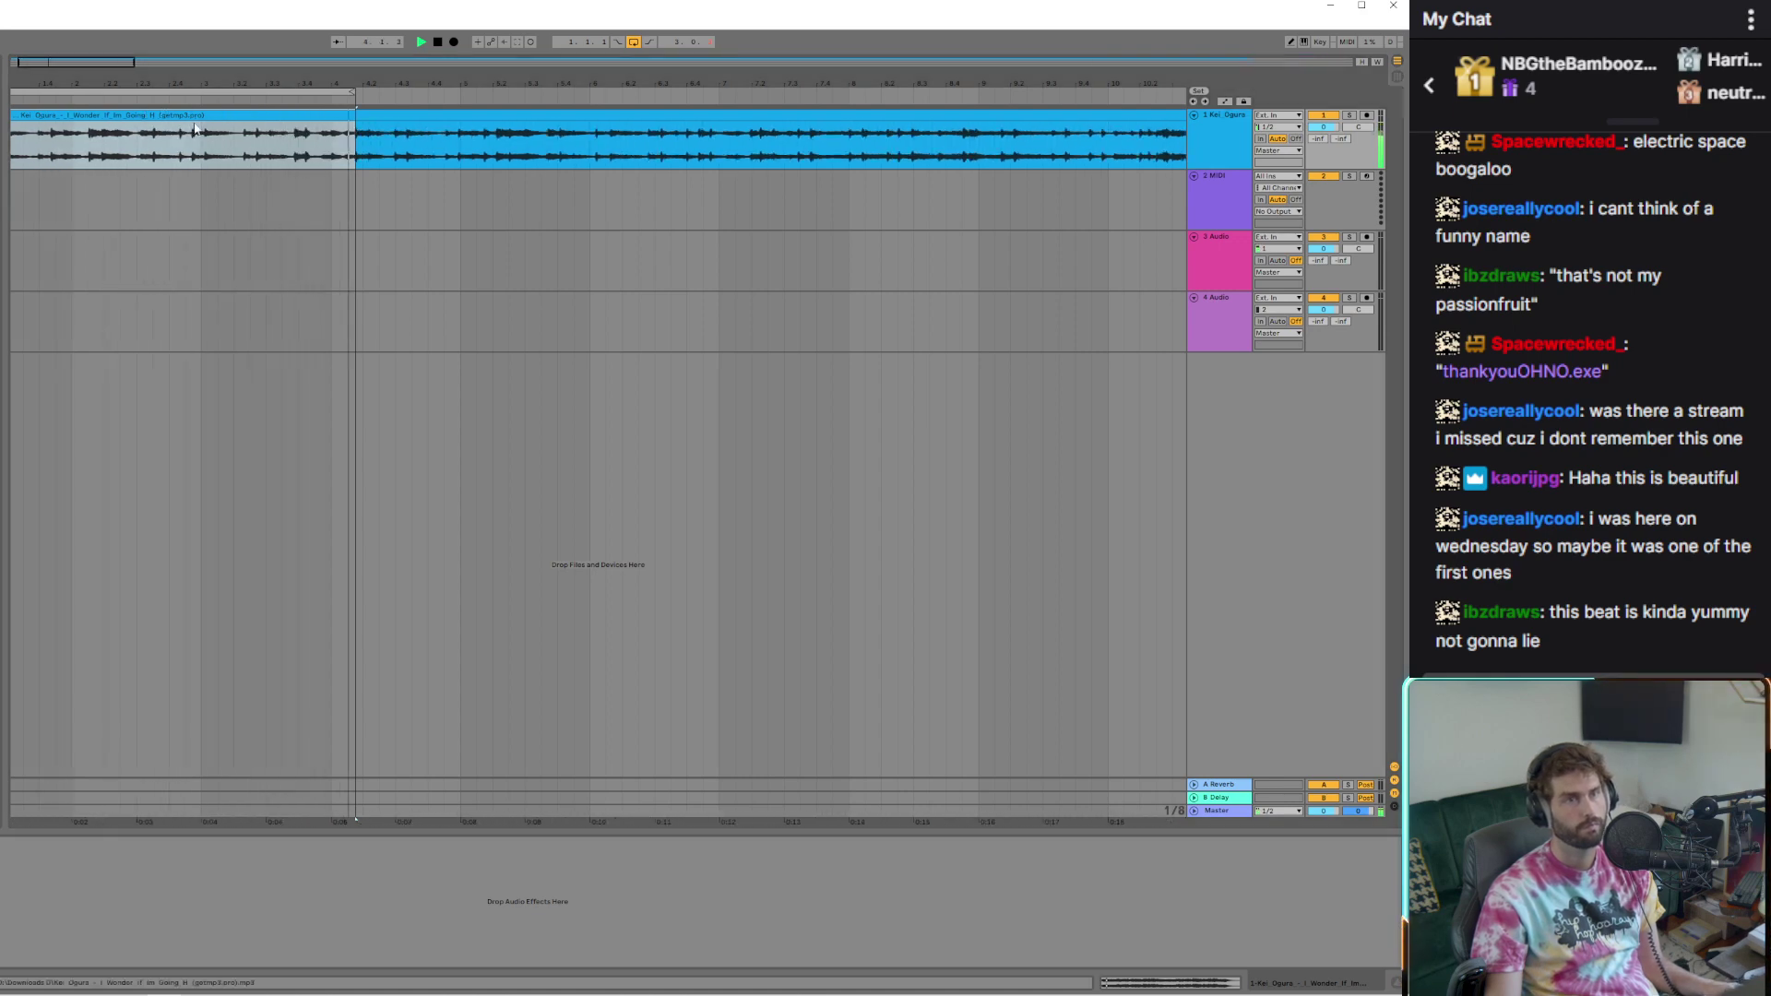
Move the looped section from track 1 to track 2, solo track 2 and extend the moved clip's end to about bar 5
drag(297, 111, 219, 201)
click(1349, 237)
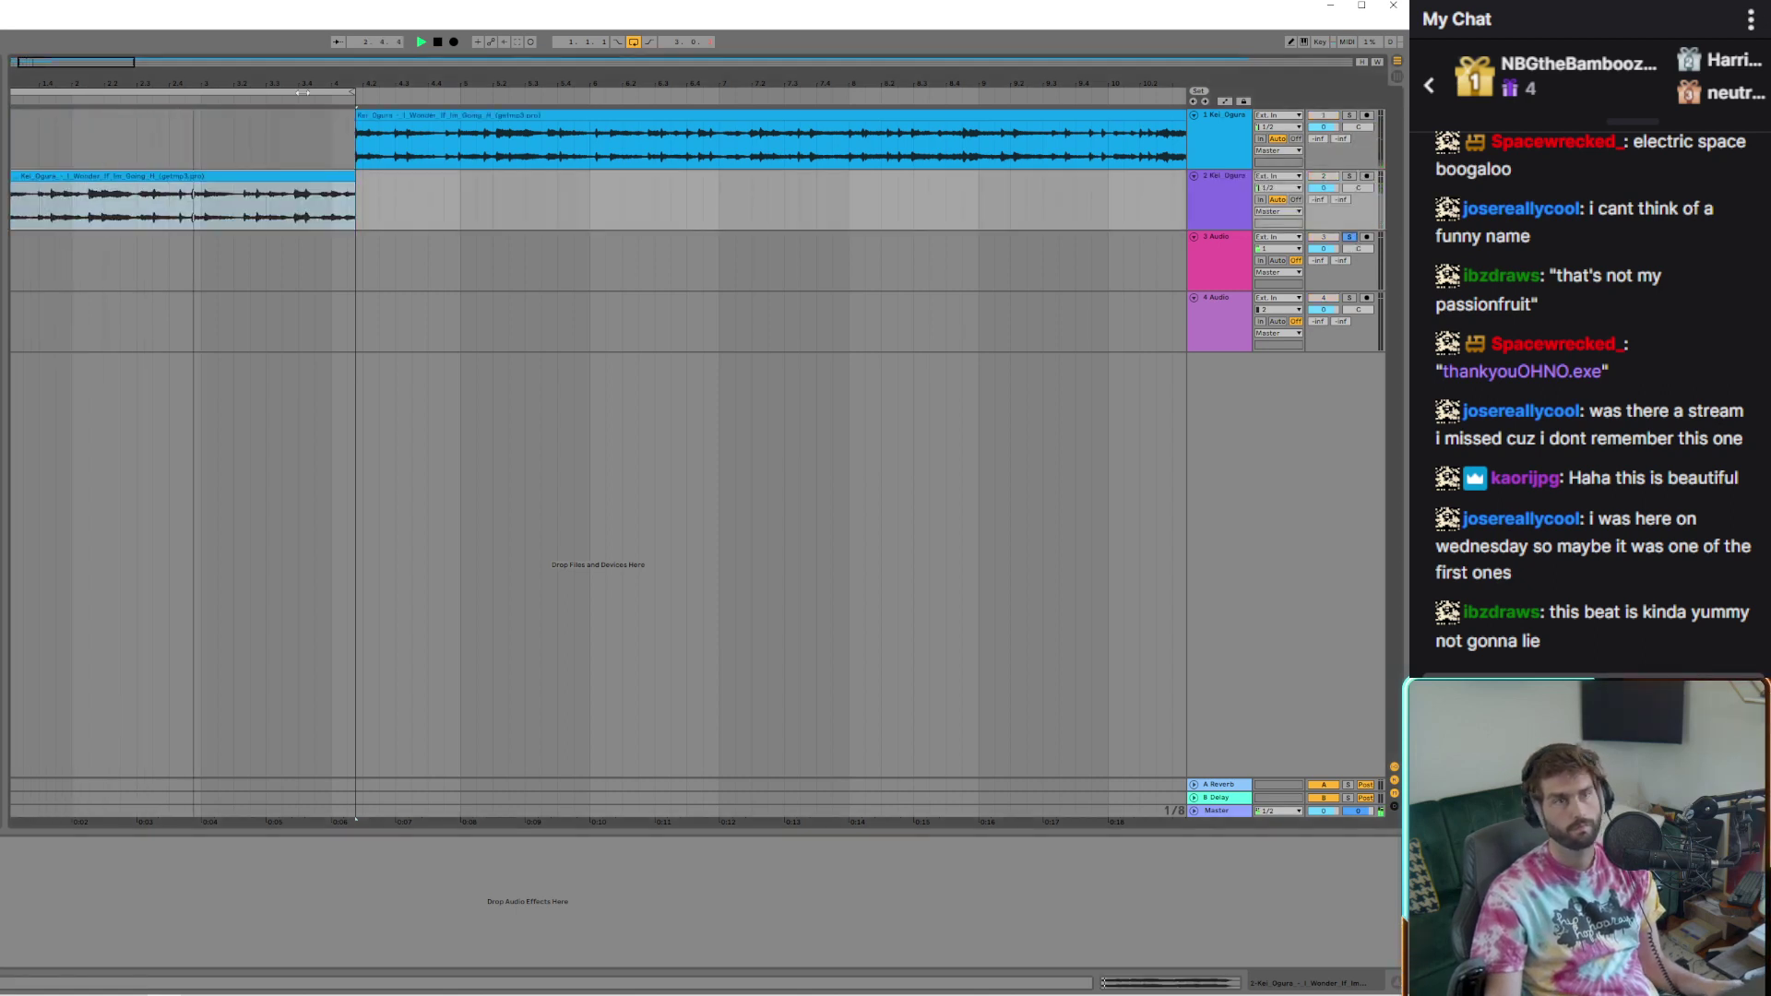
key(space)
click(1349, 175)
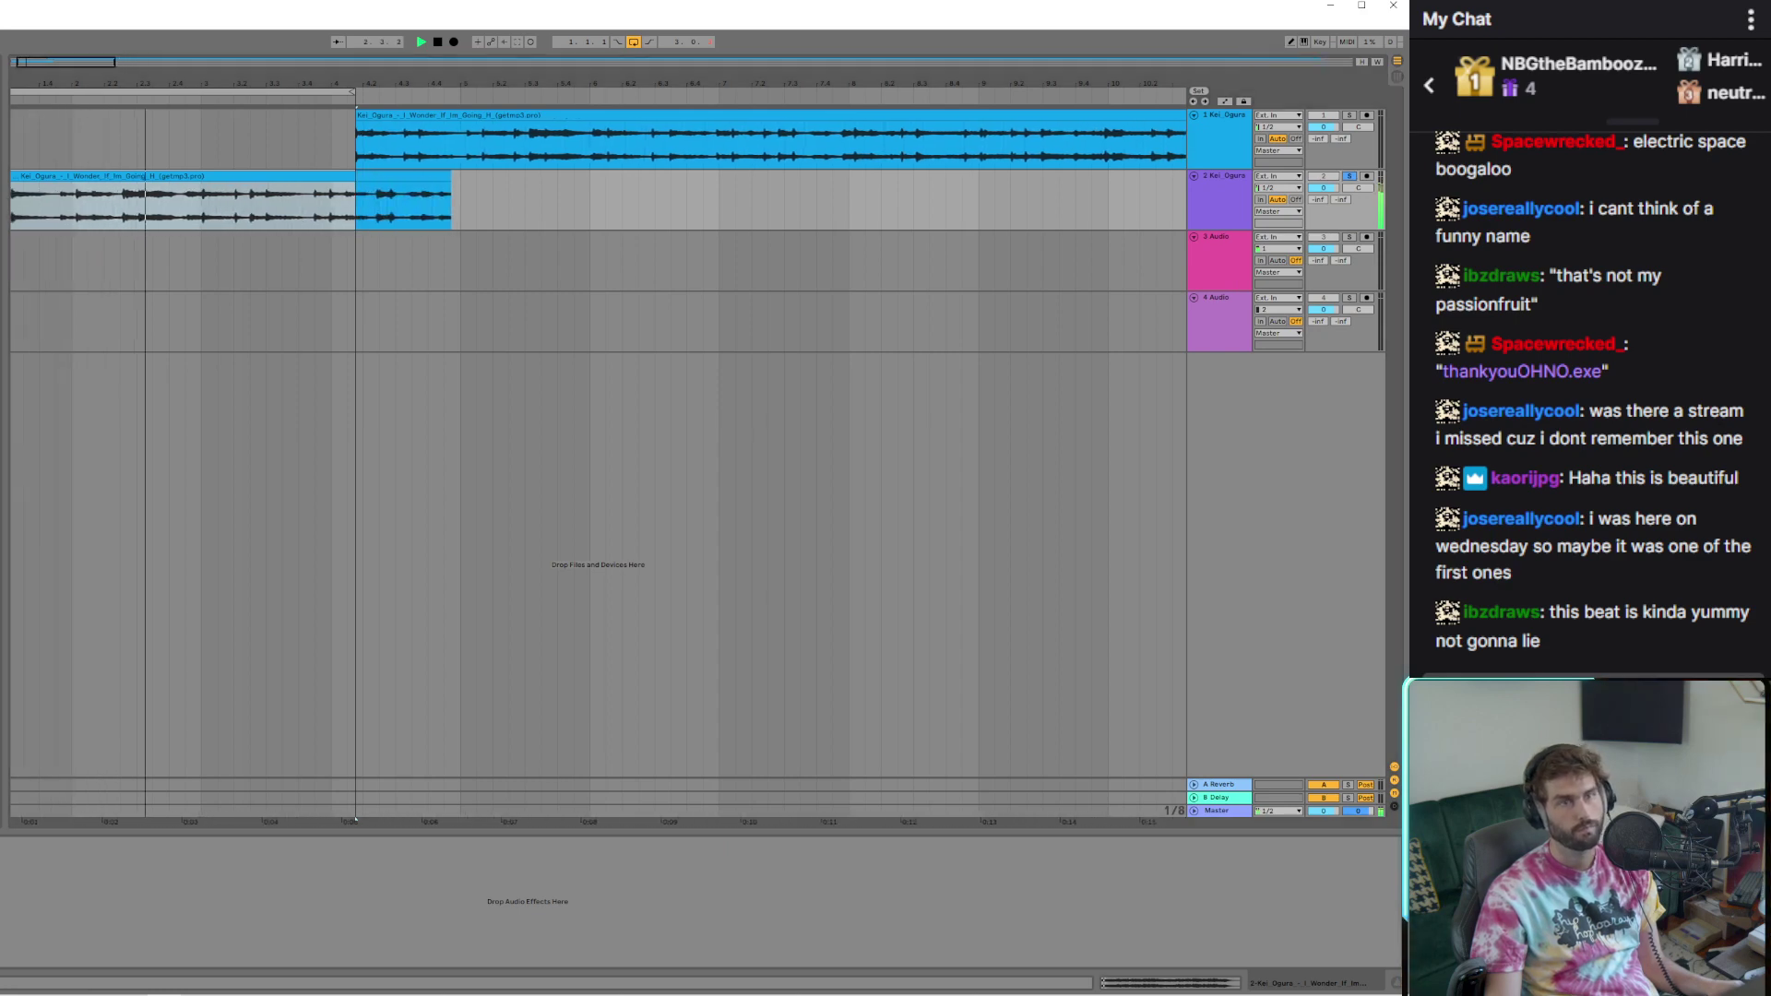
scroll(464, 186, up, 6)
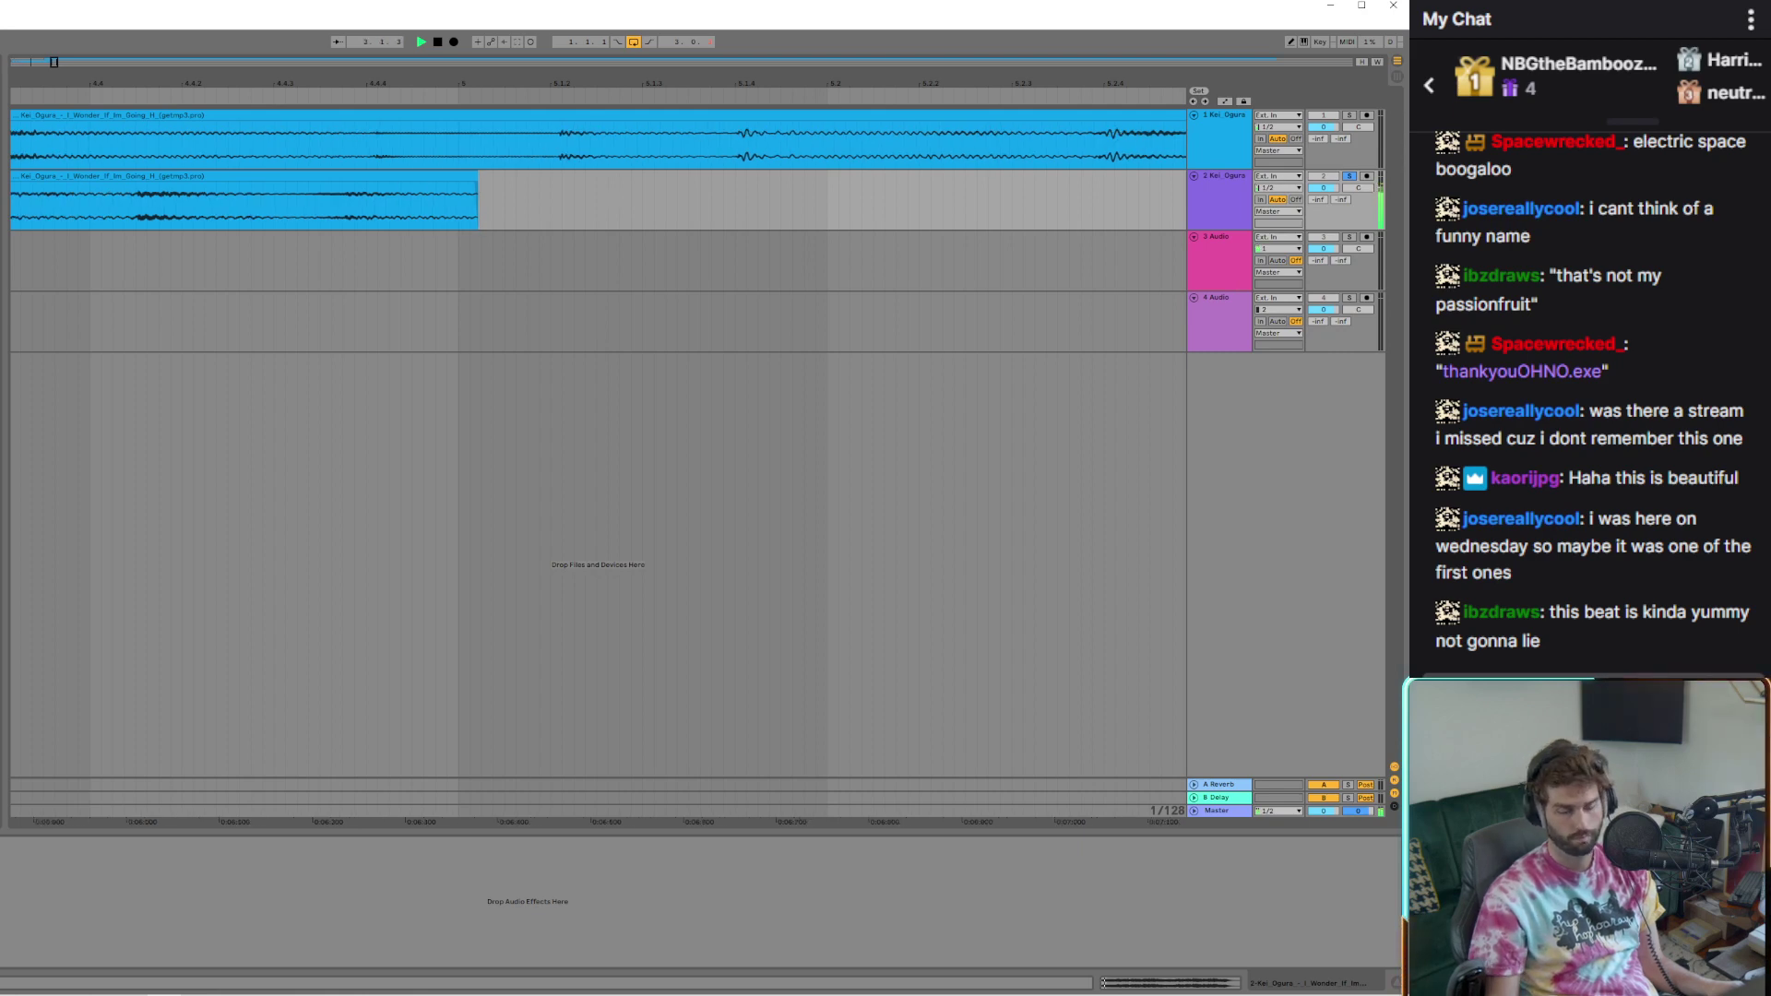
Lower the tempo slightly and set the loop's end to bar 5 at the end of the track 2 clip
key(Down)
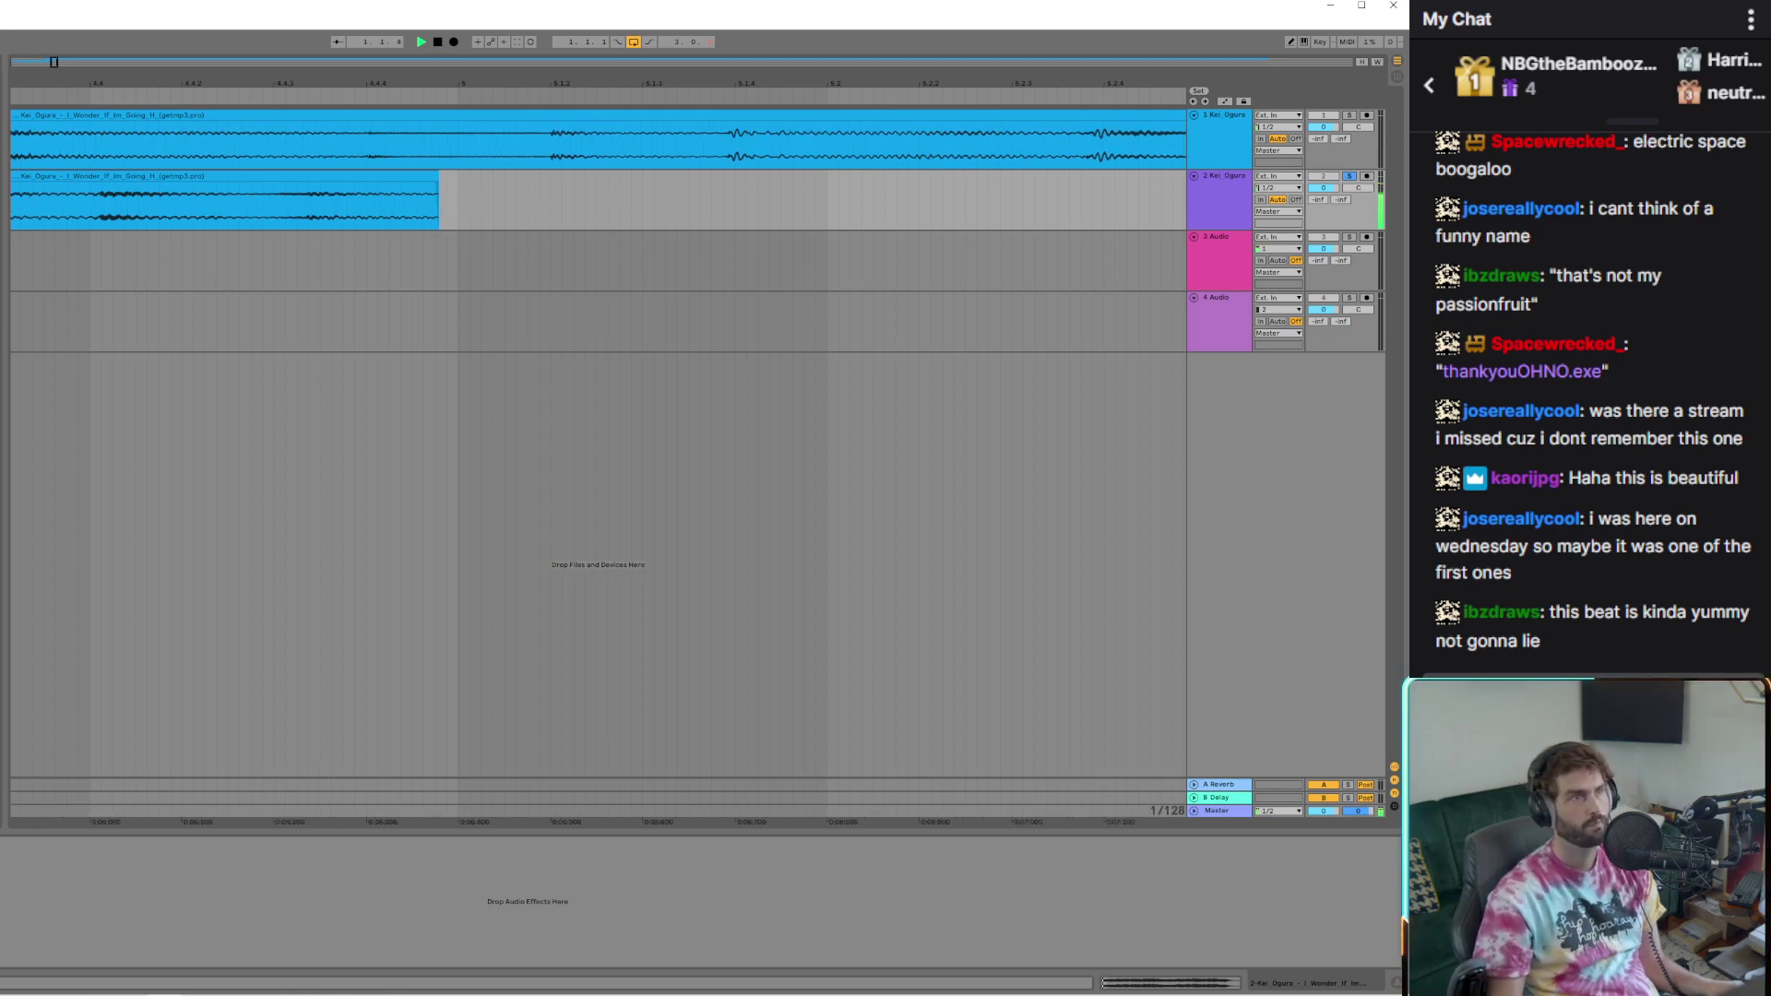
scroll(80, 196, down, 5)
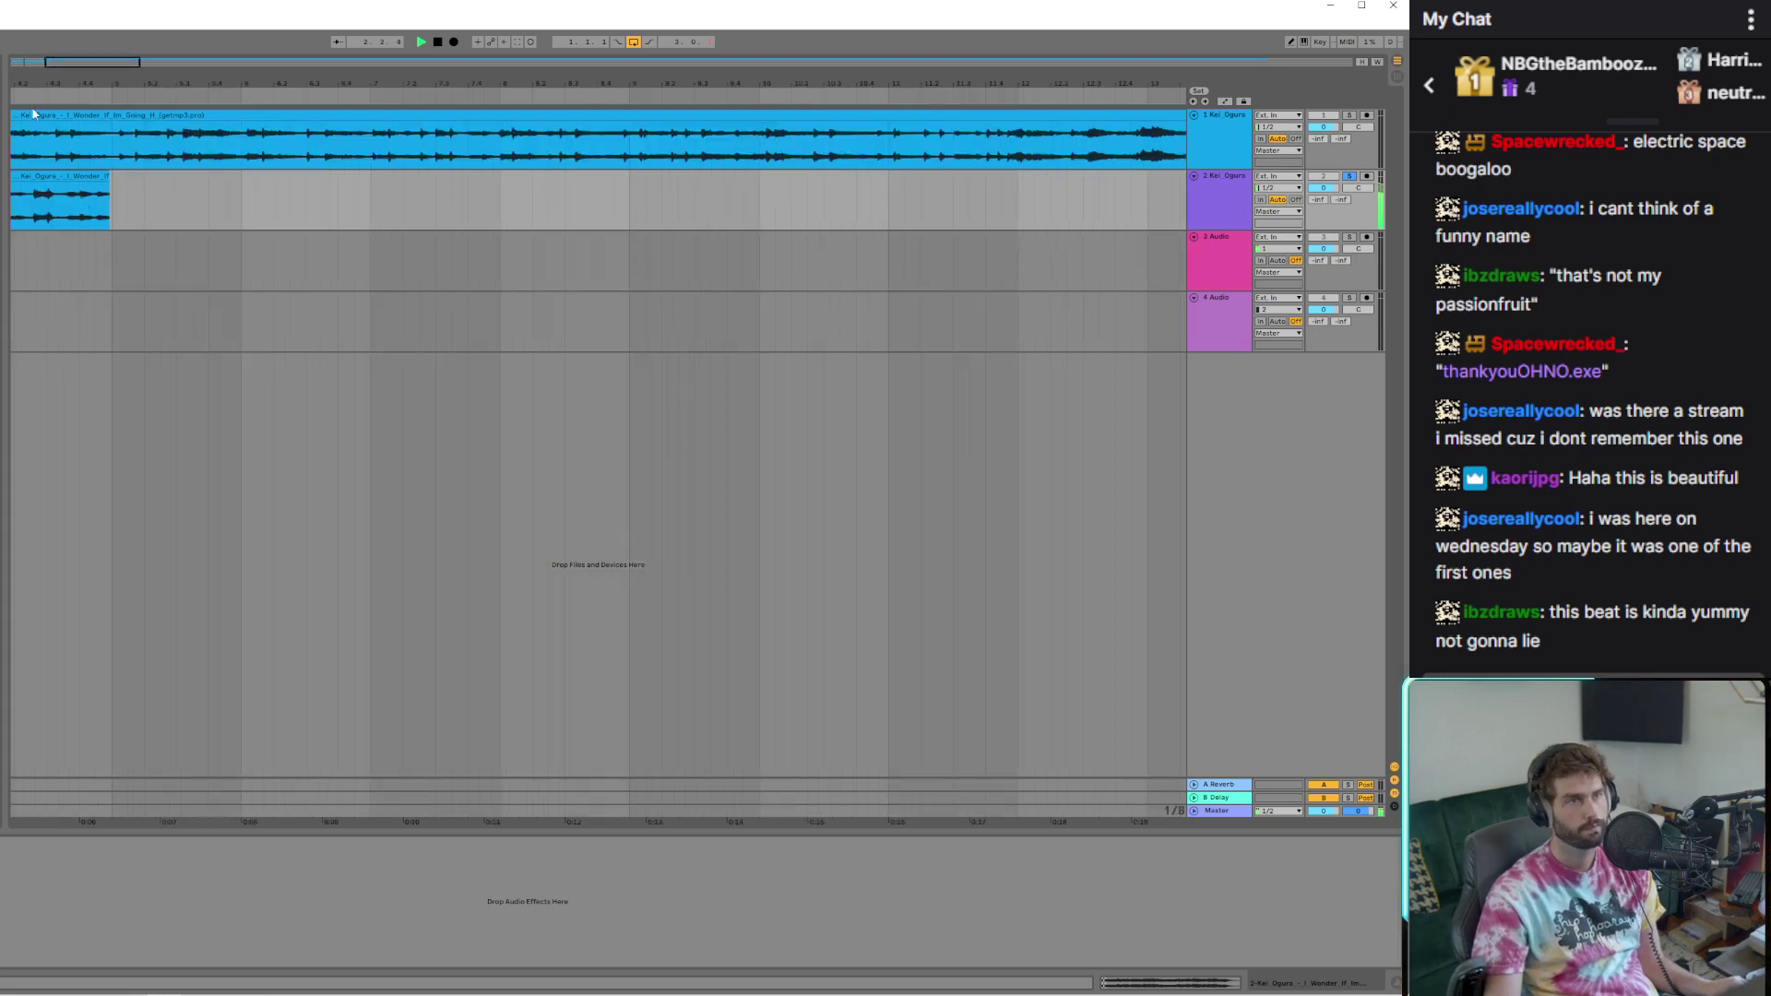
scroll(54, 114, down, 5)
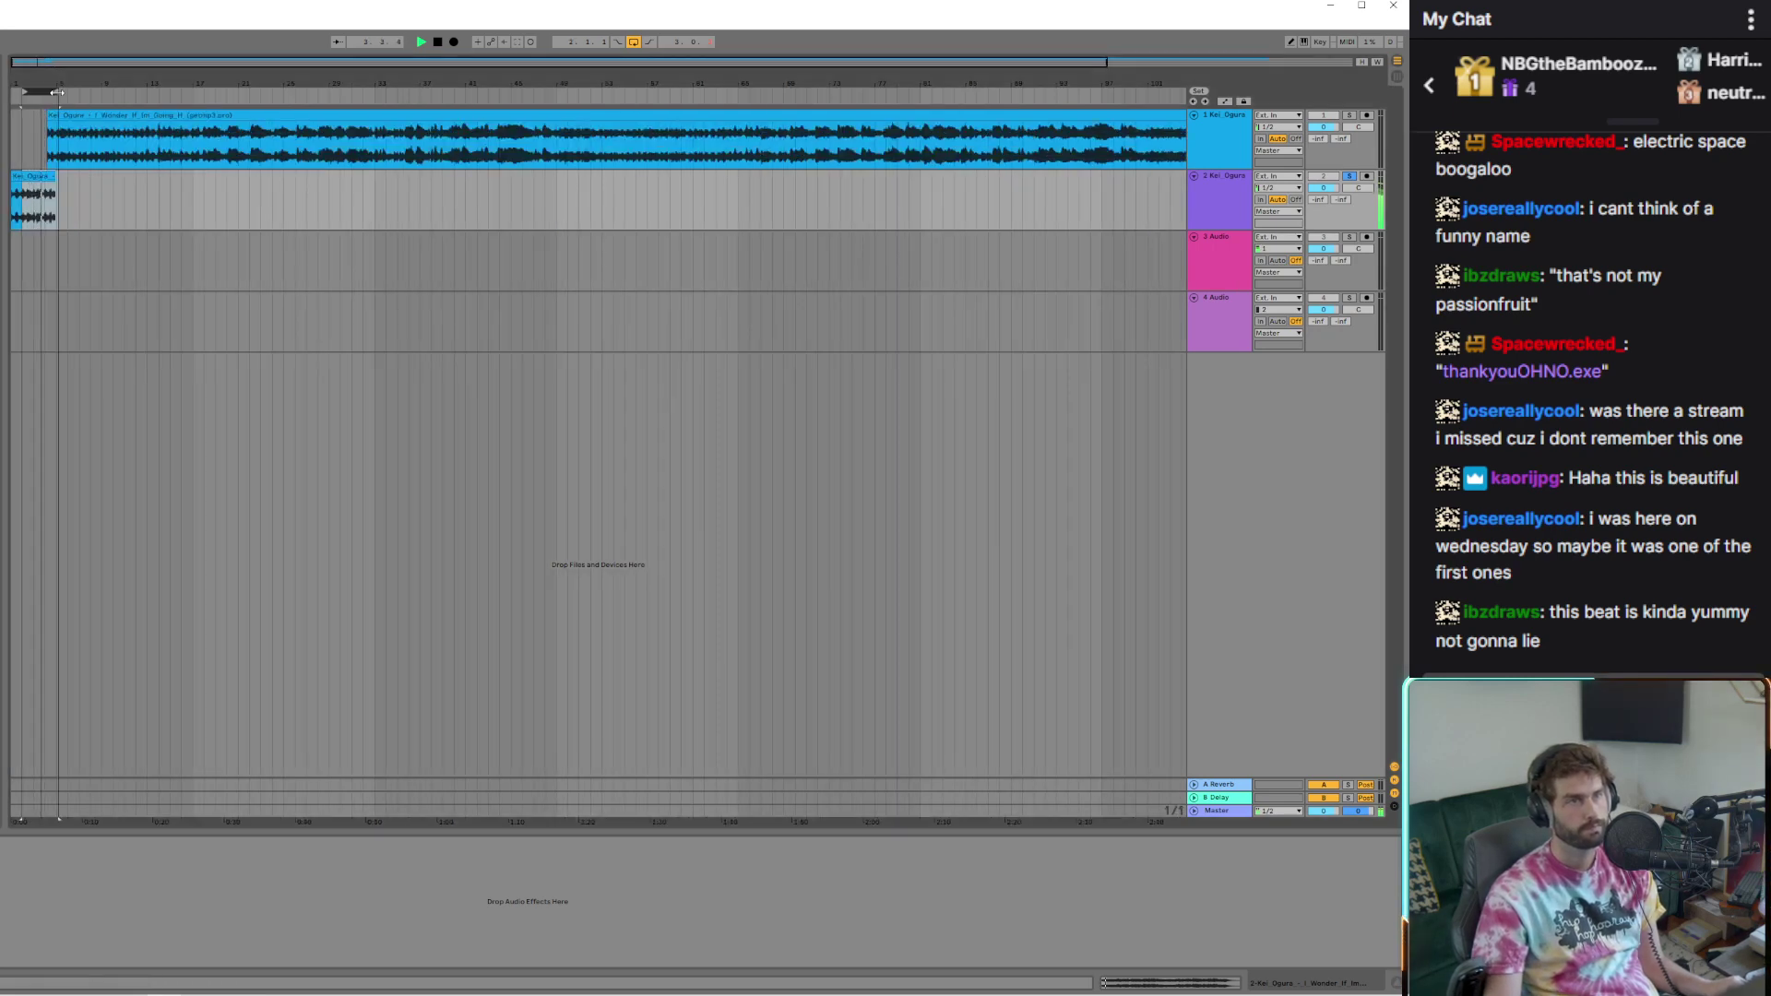
drag(49, 93, 59, 93)
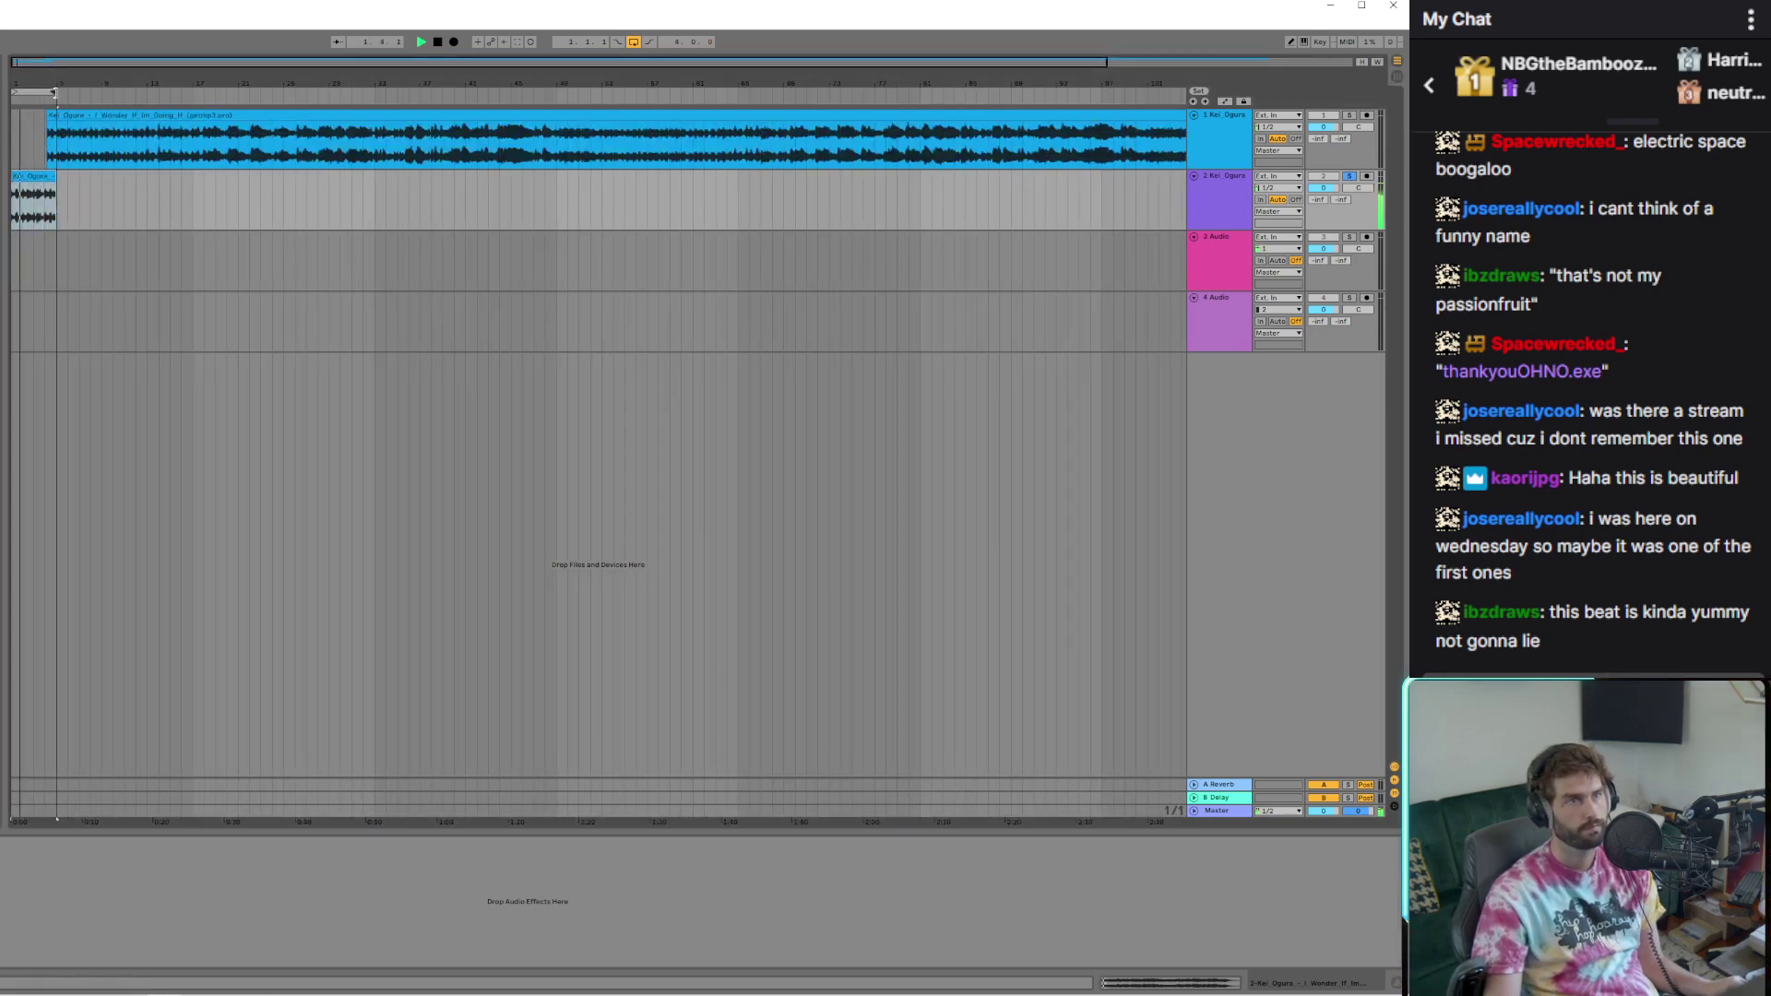
Examine the track 2 clip's end at bar 5 and its first transients at the start of the timeline
scroll(38, 138, up, 5)
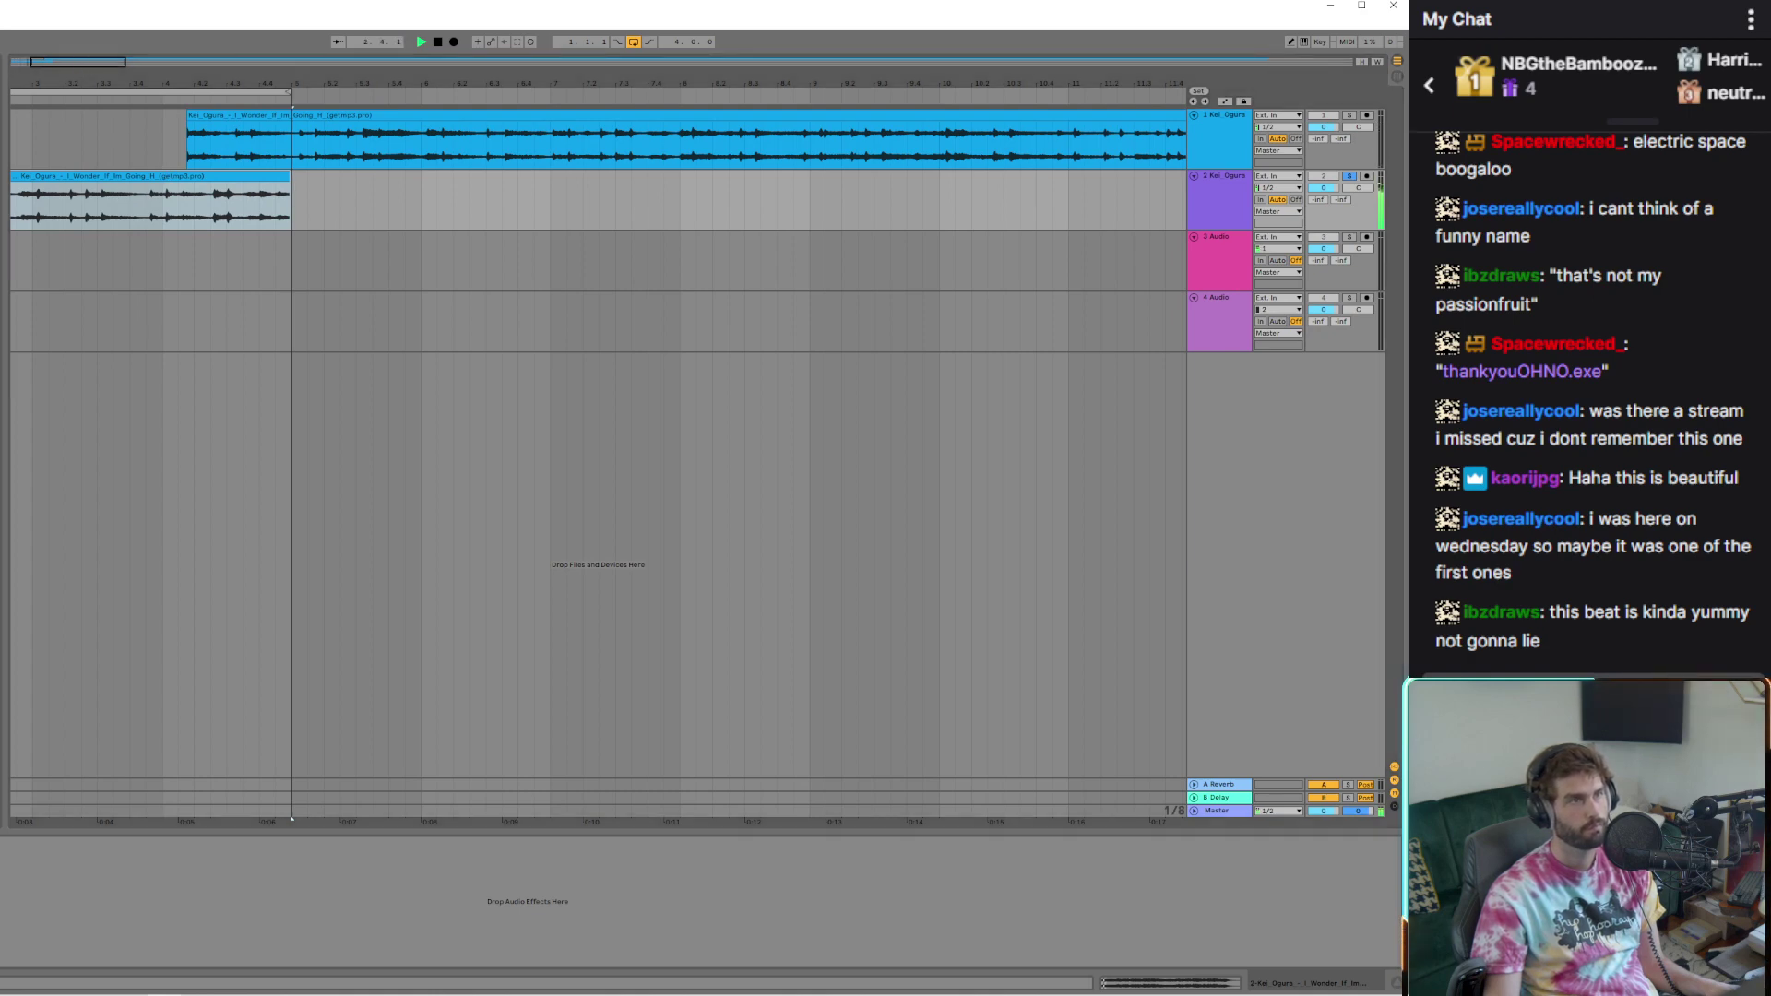
drag(52, 62, 31, 61)
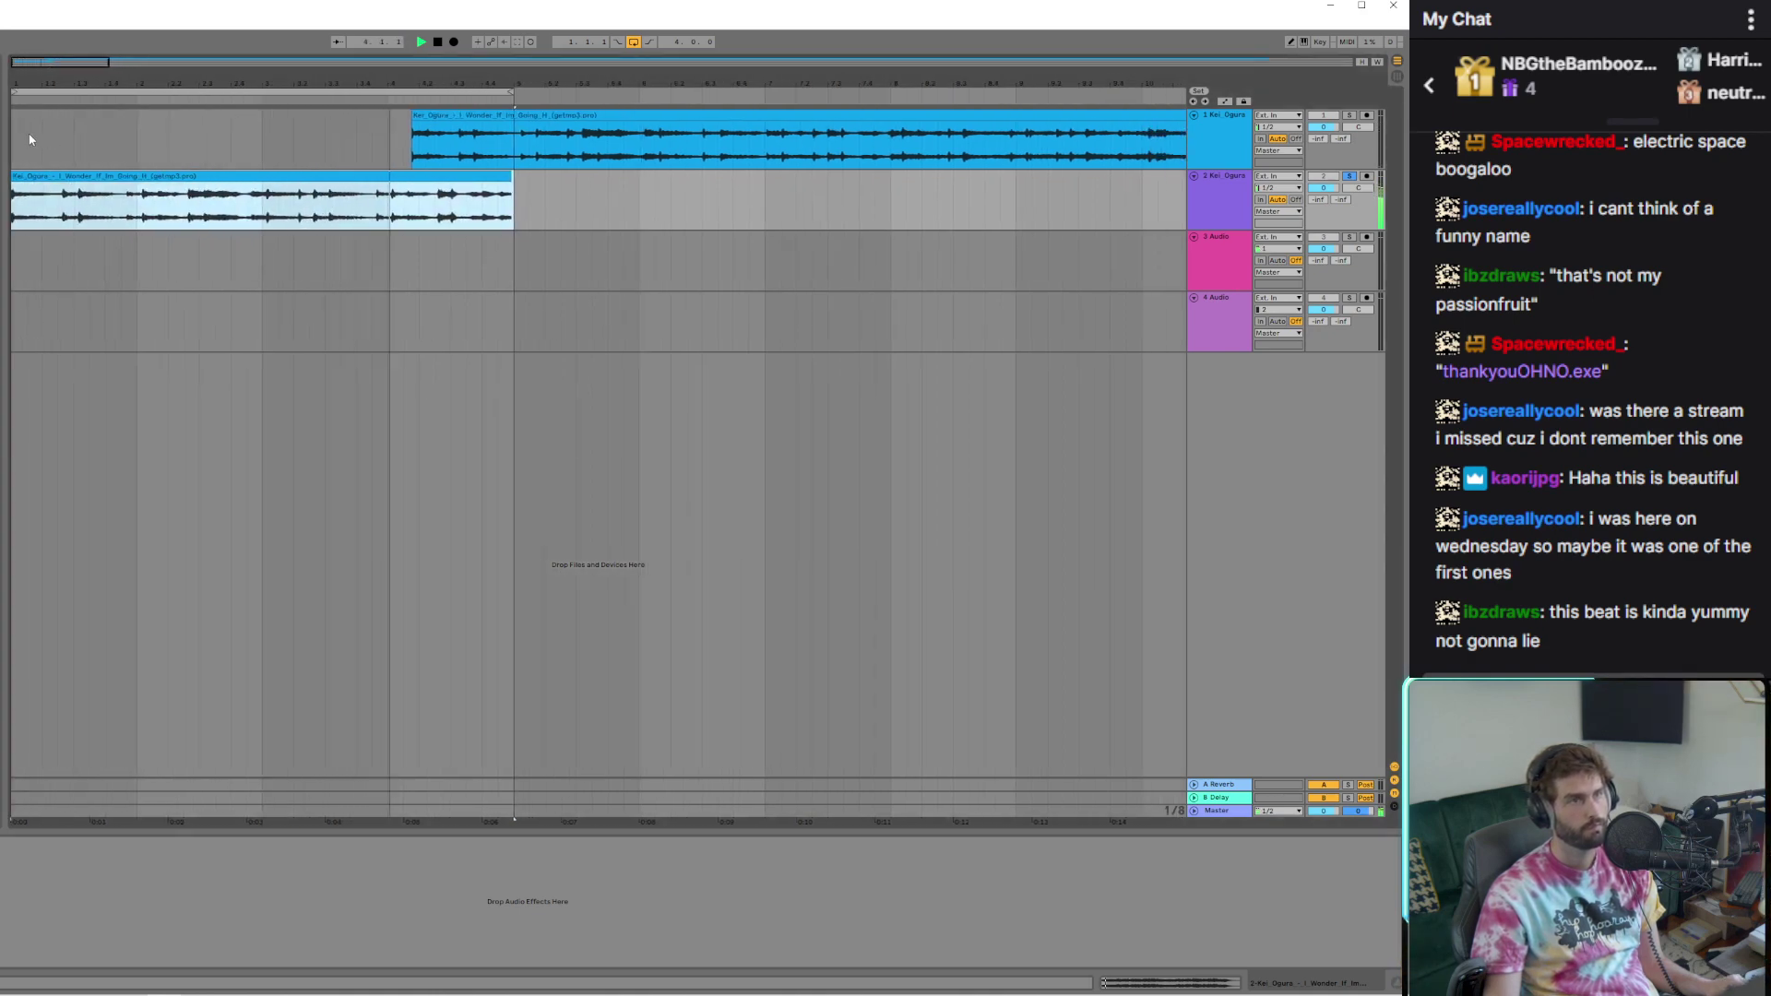
scroll(28, 141, up, 5)
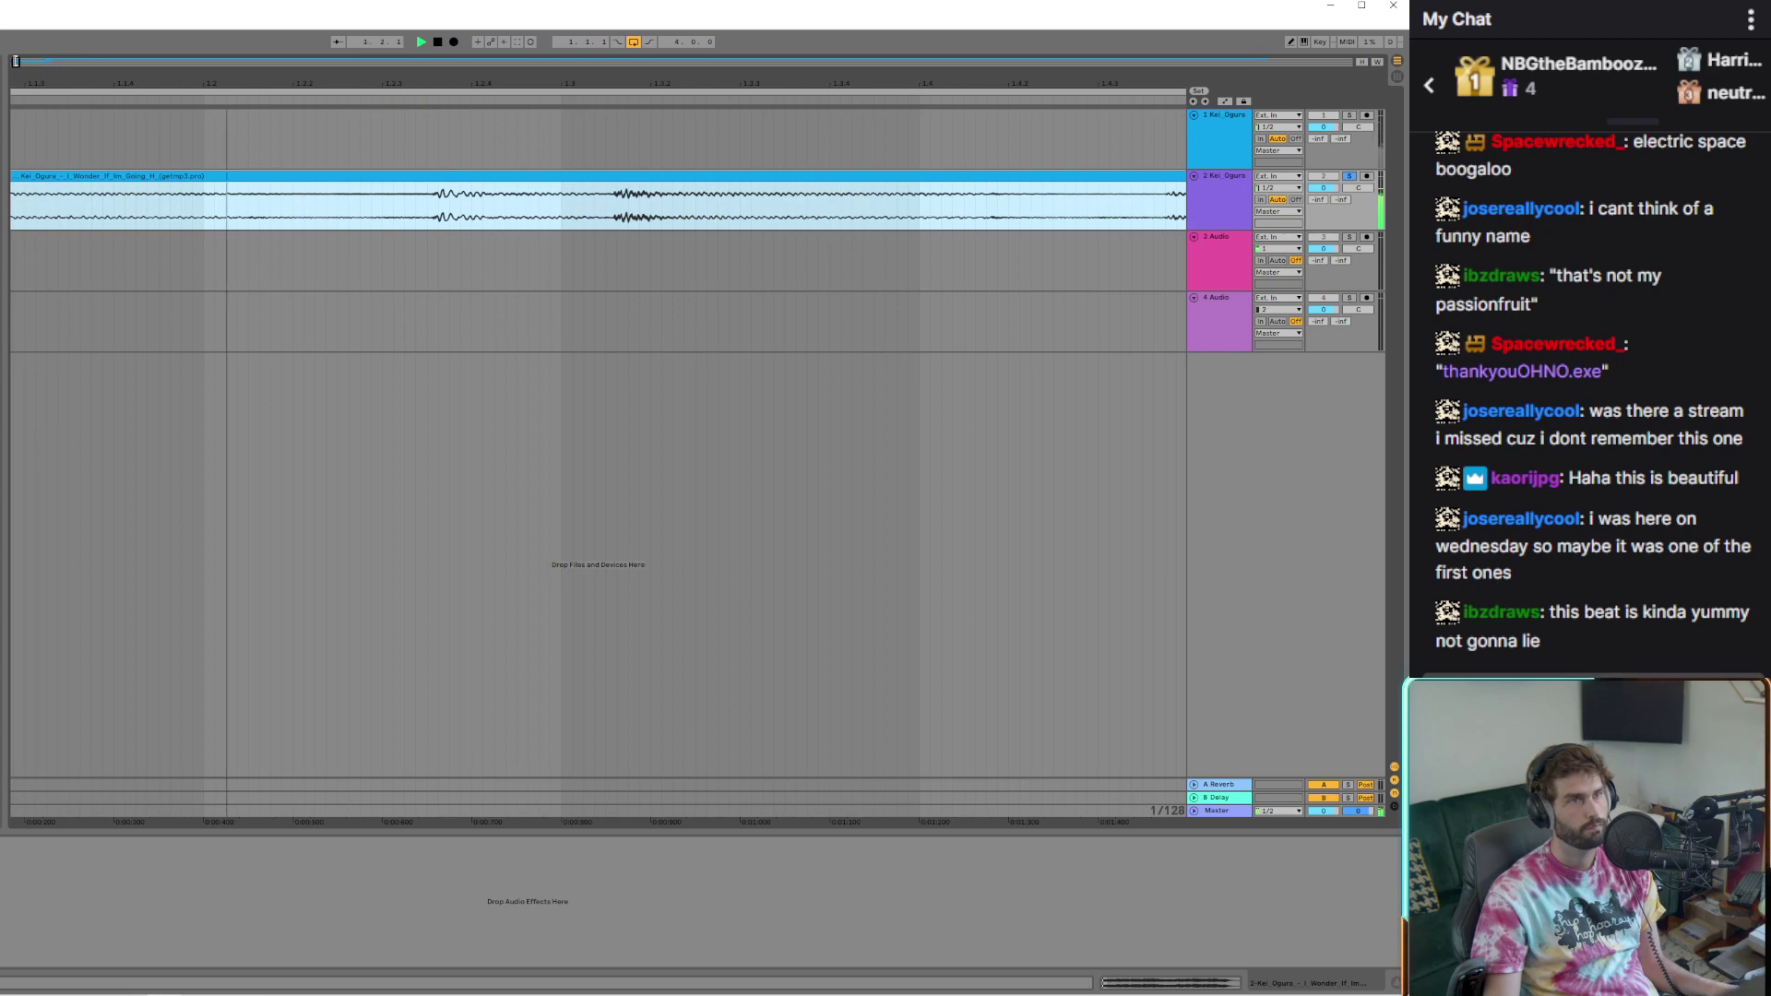
drag(16, 62, 16, 56)
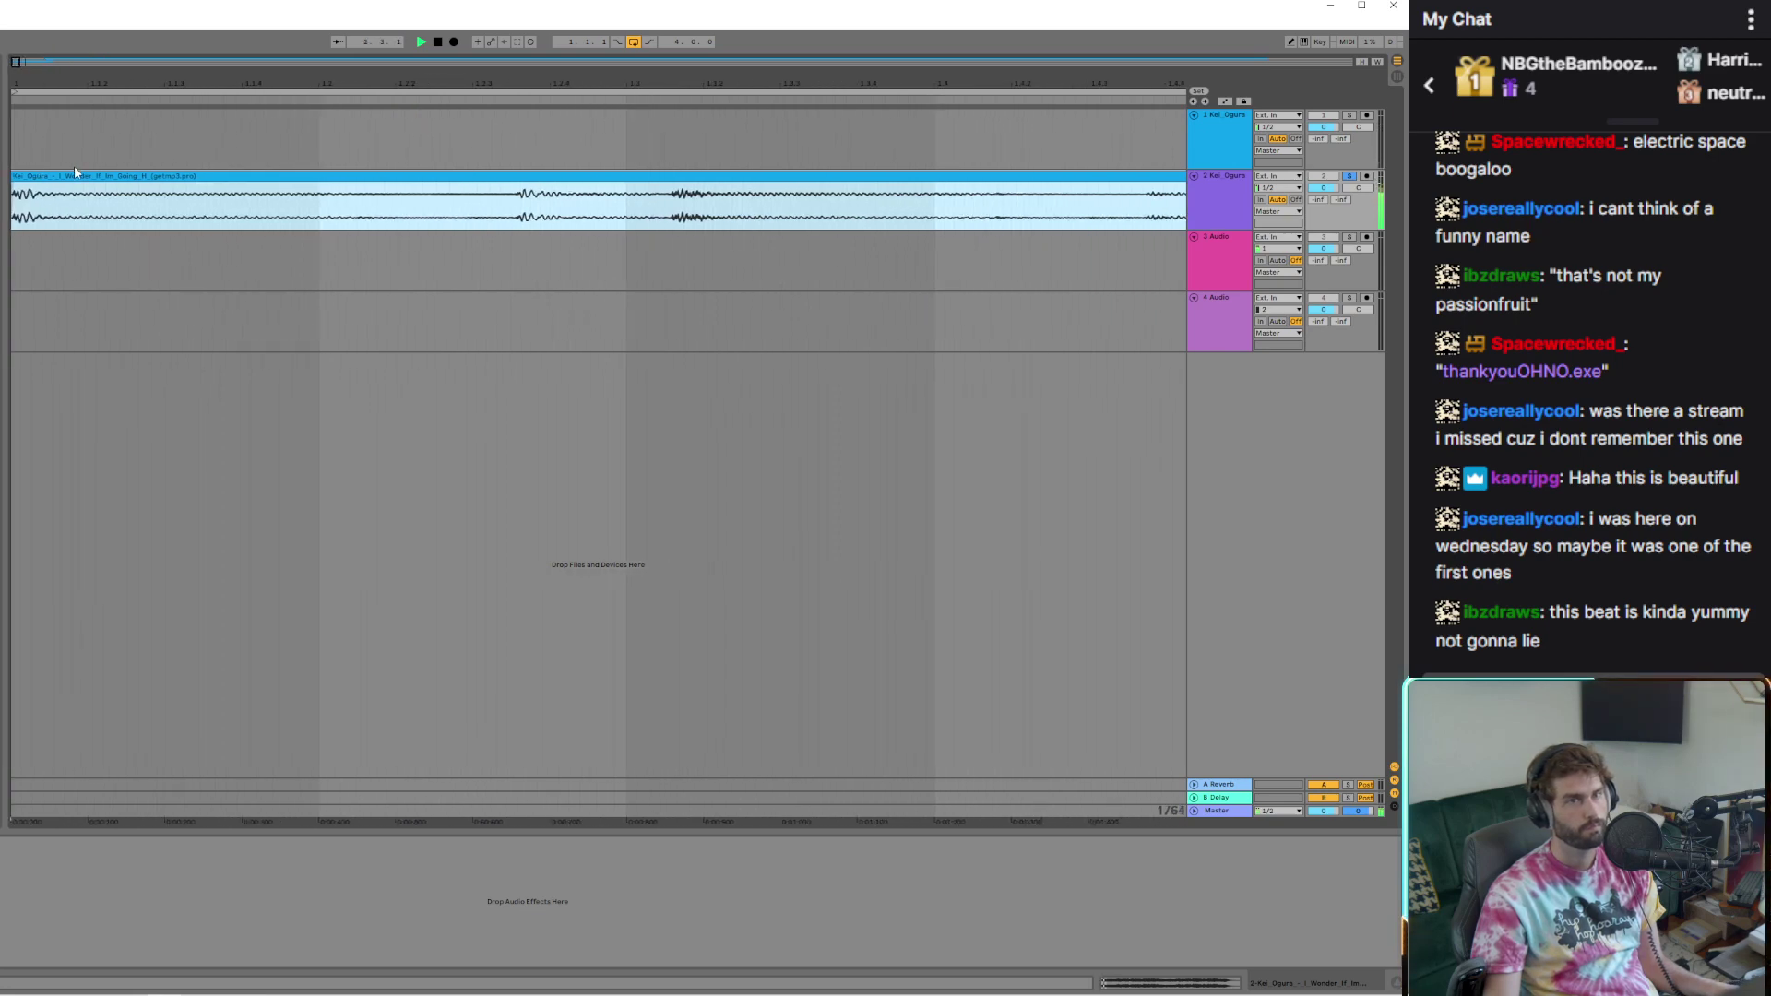
scroll(92, 163, down, 5)
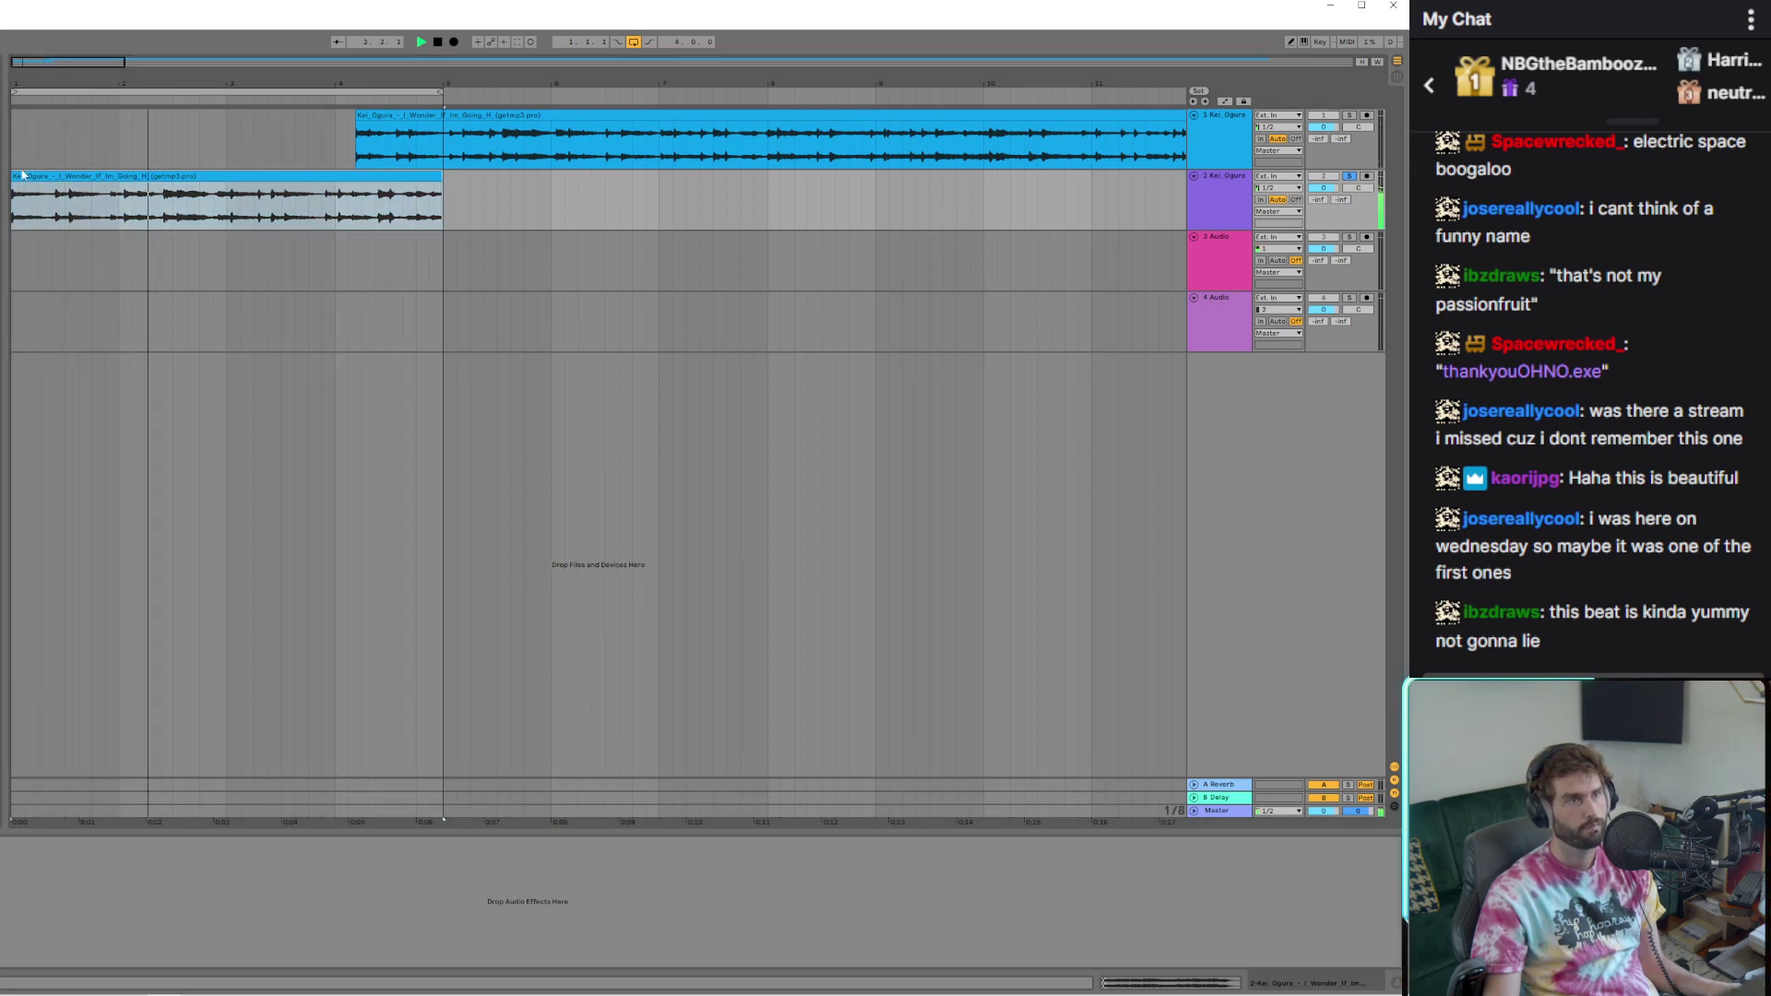
scroll(24, 155, up, 8)
drag(16, 62, 3, 79)
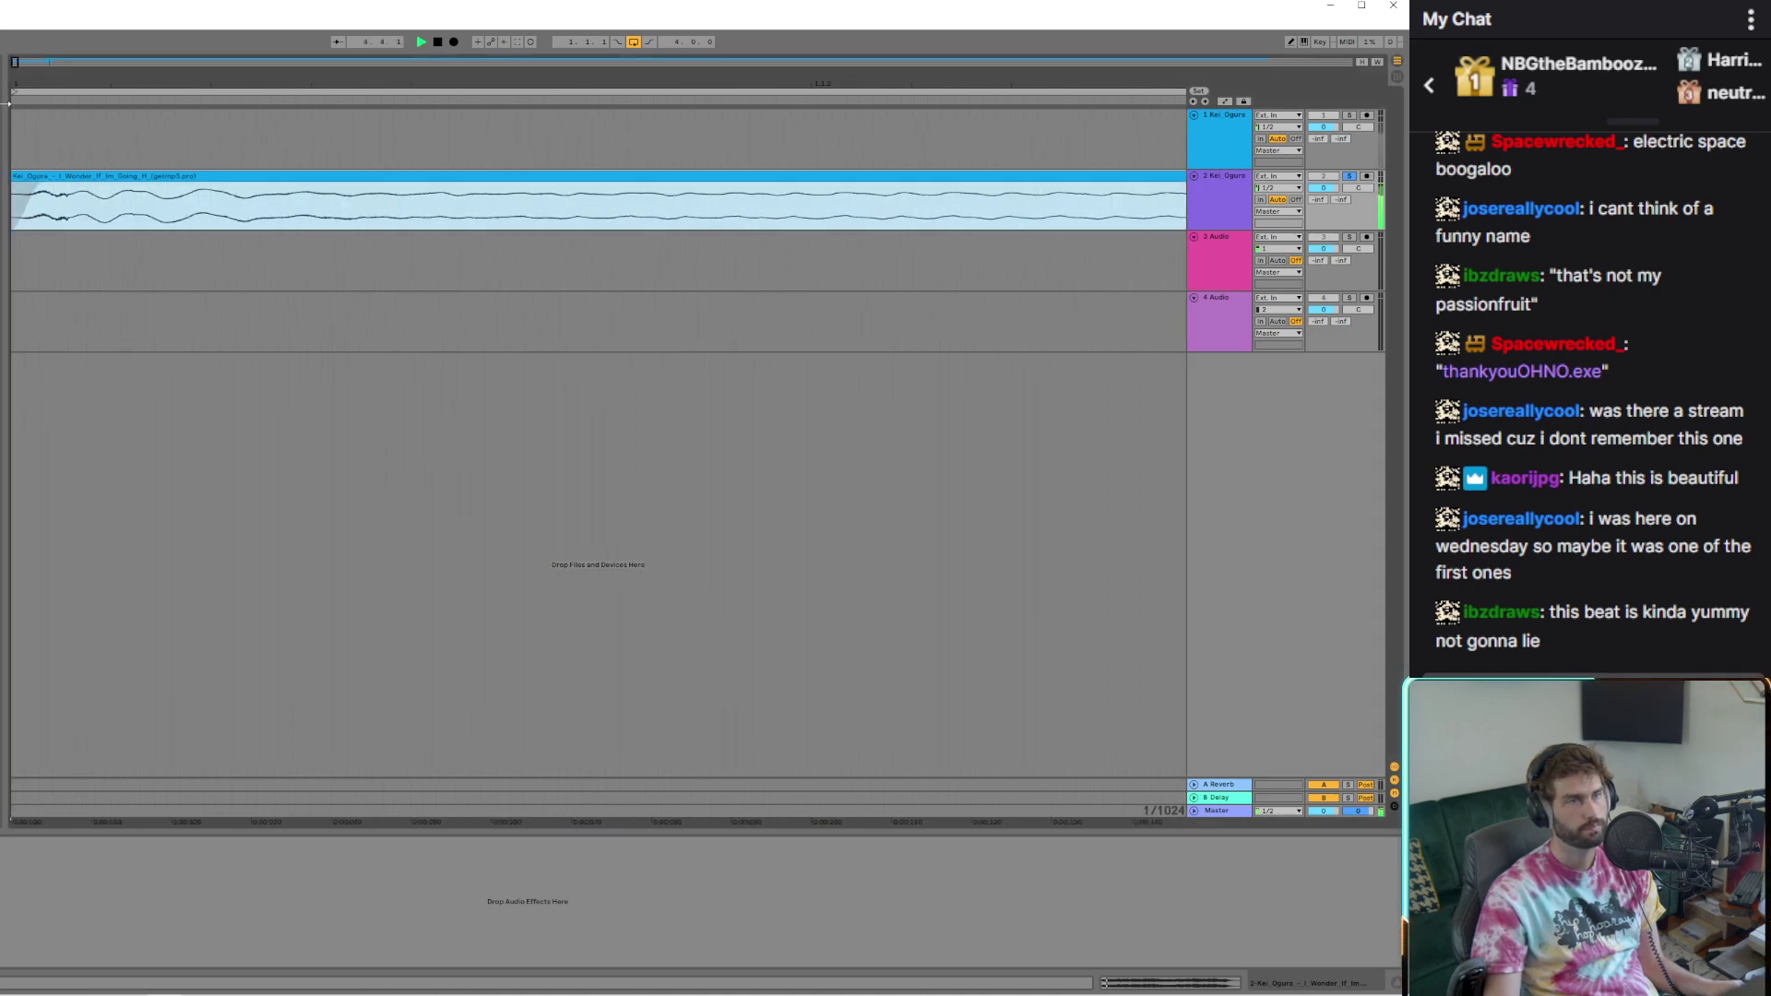
Fine-tune the tempo by comparing the track 2 clip's end with bar 5
drag(23, 176, 33, 176)
key(x)
scroll(424, 189, up, 3)
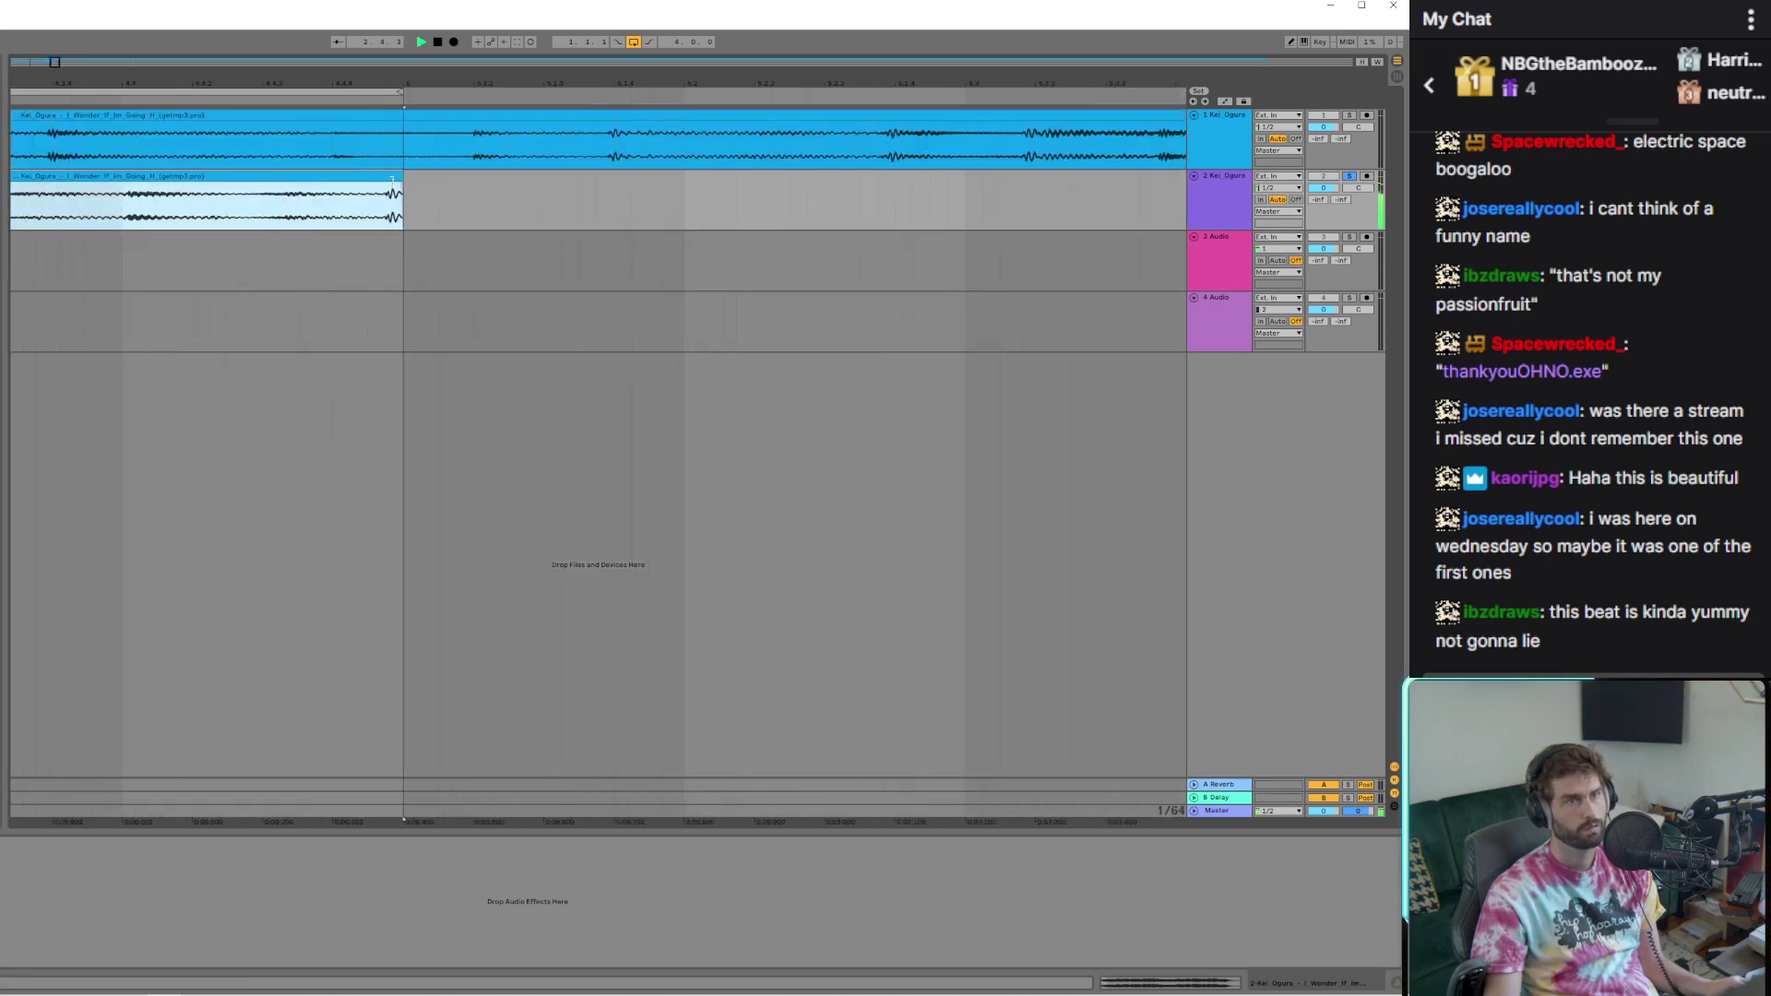
drag(2, 41, 2, 38)
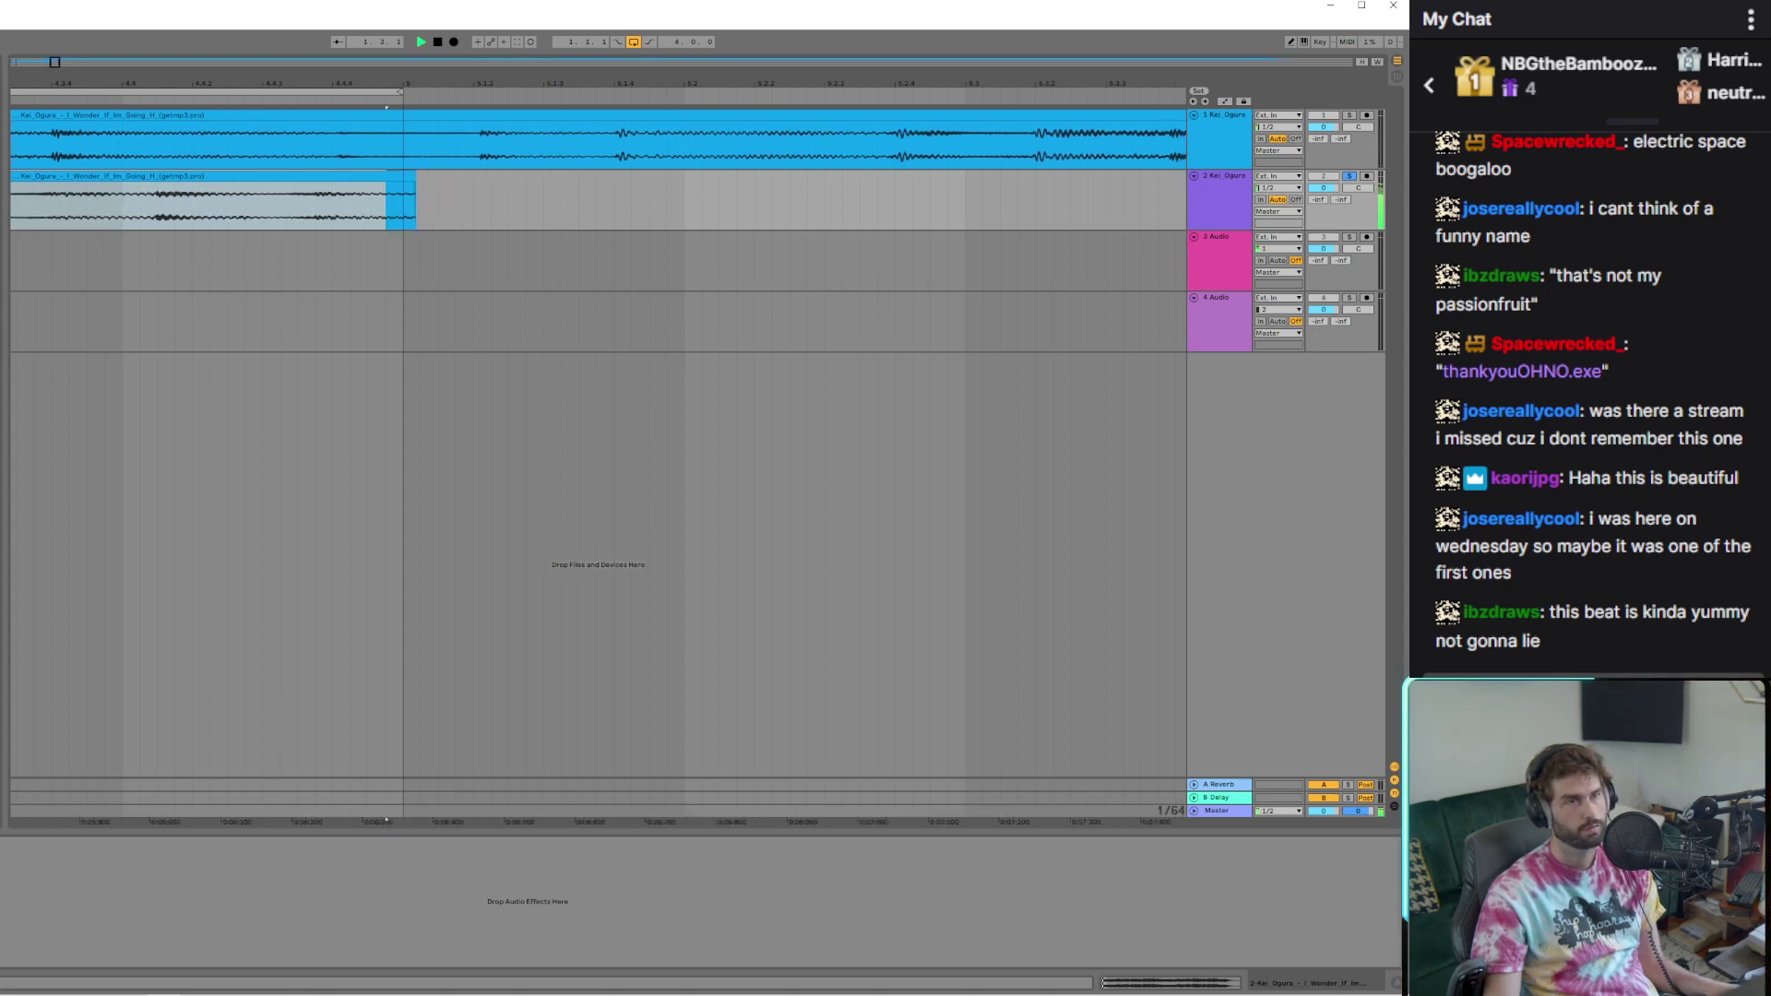
scroll(196, 217, down, 7)
scroll(197, 217, left, 3)
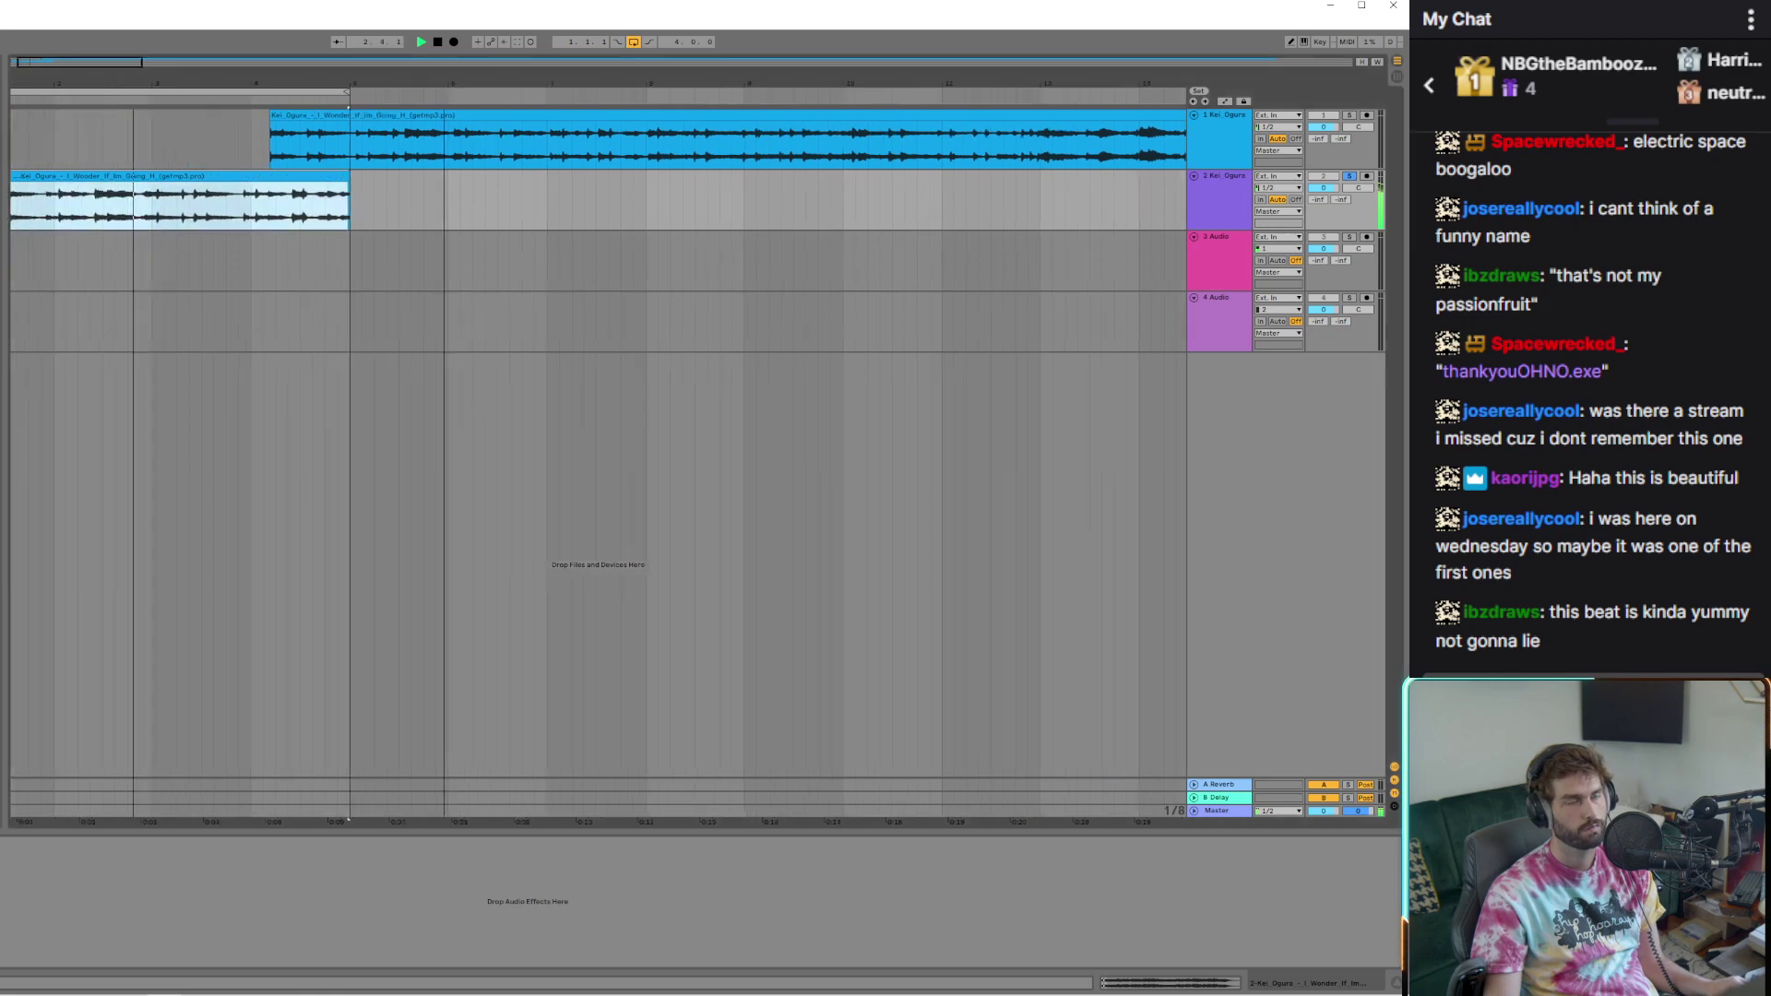
scroll(21, 134, up, 7)
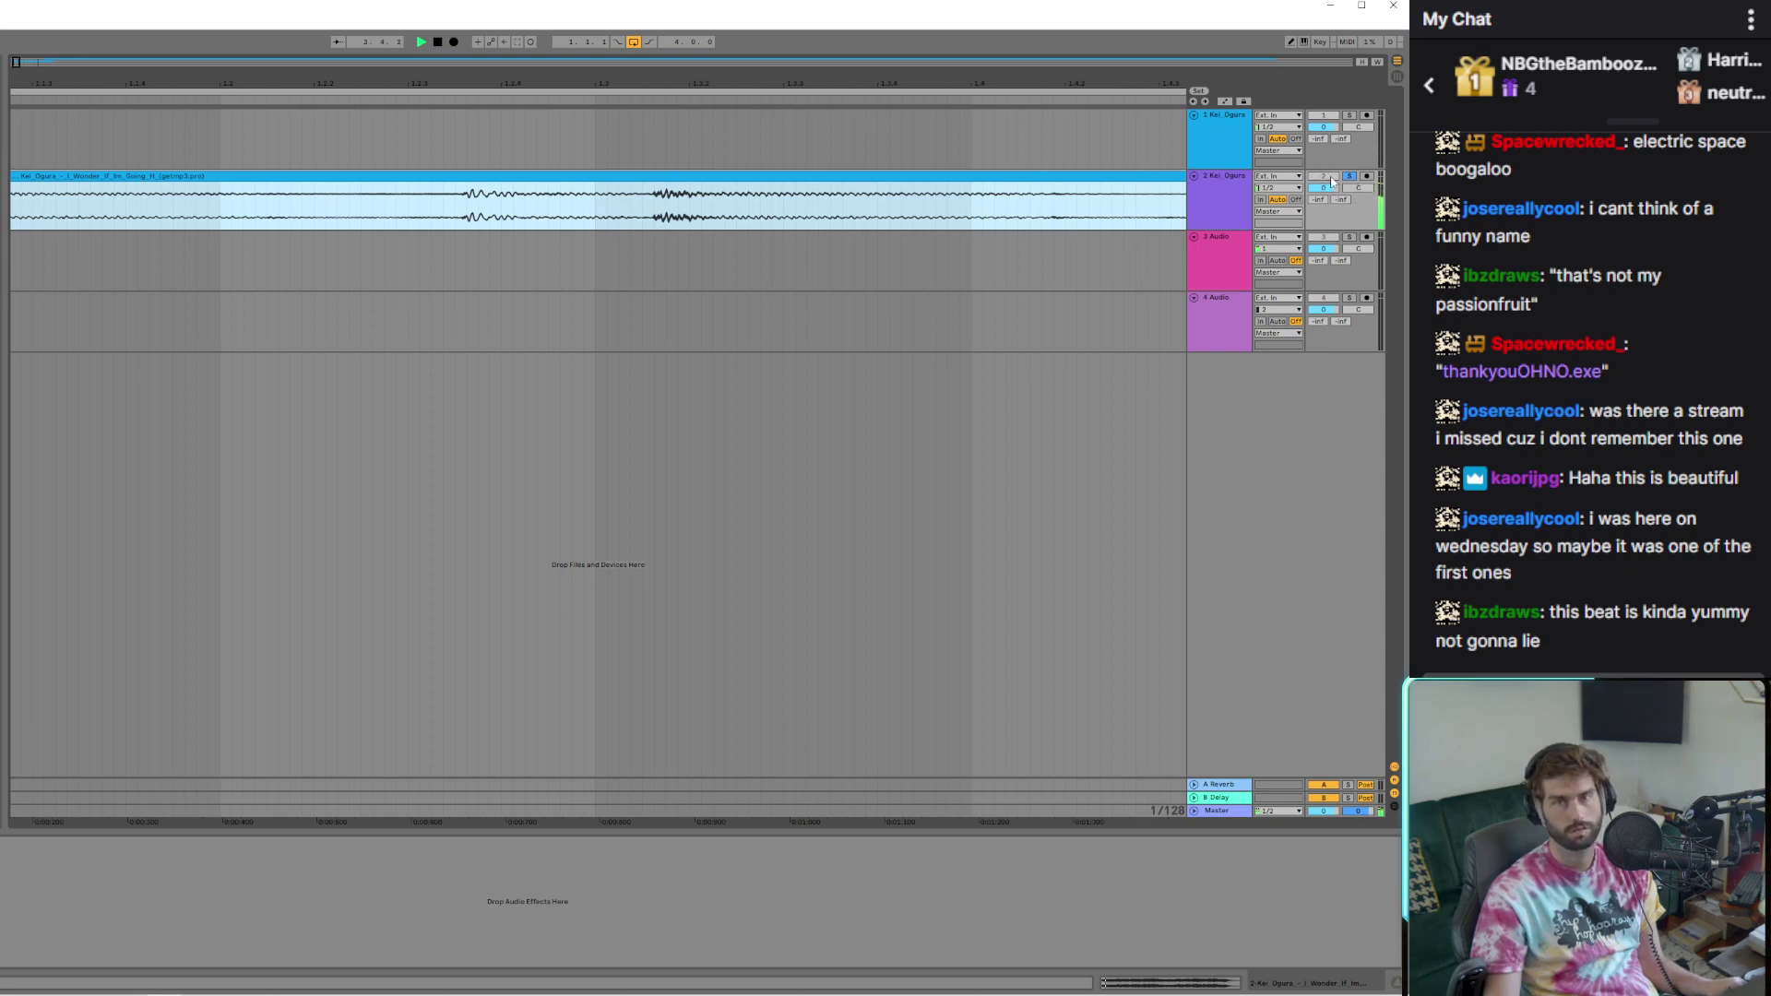
Extend the track 2 clip's end to bar 5 and restart playback from the beginning of the loop
click(1348, 177)
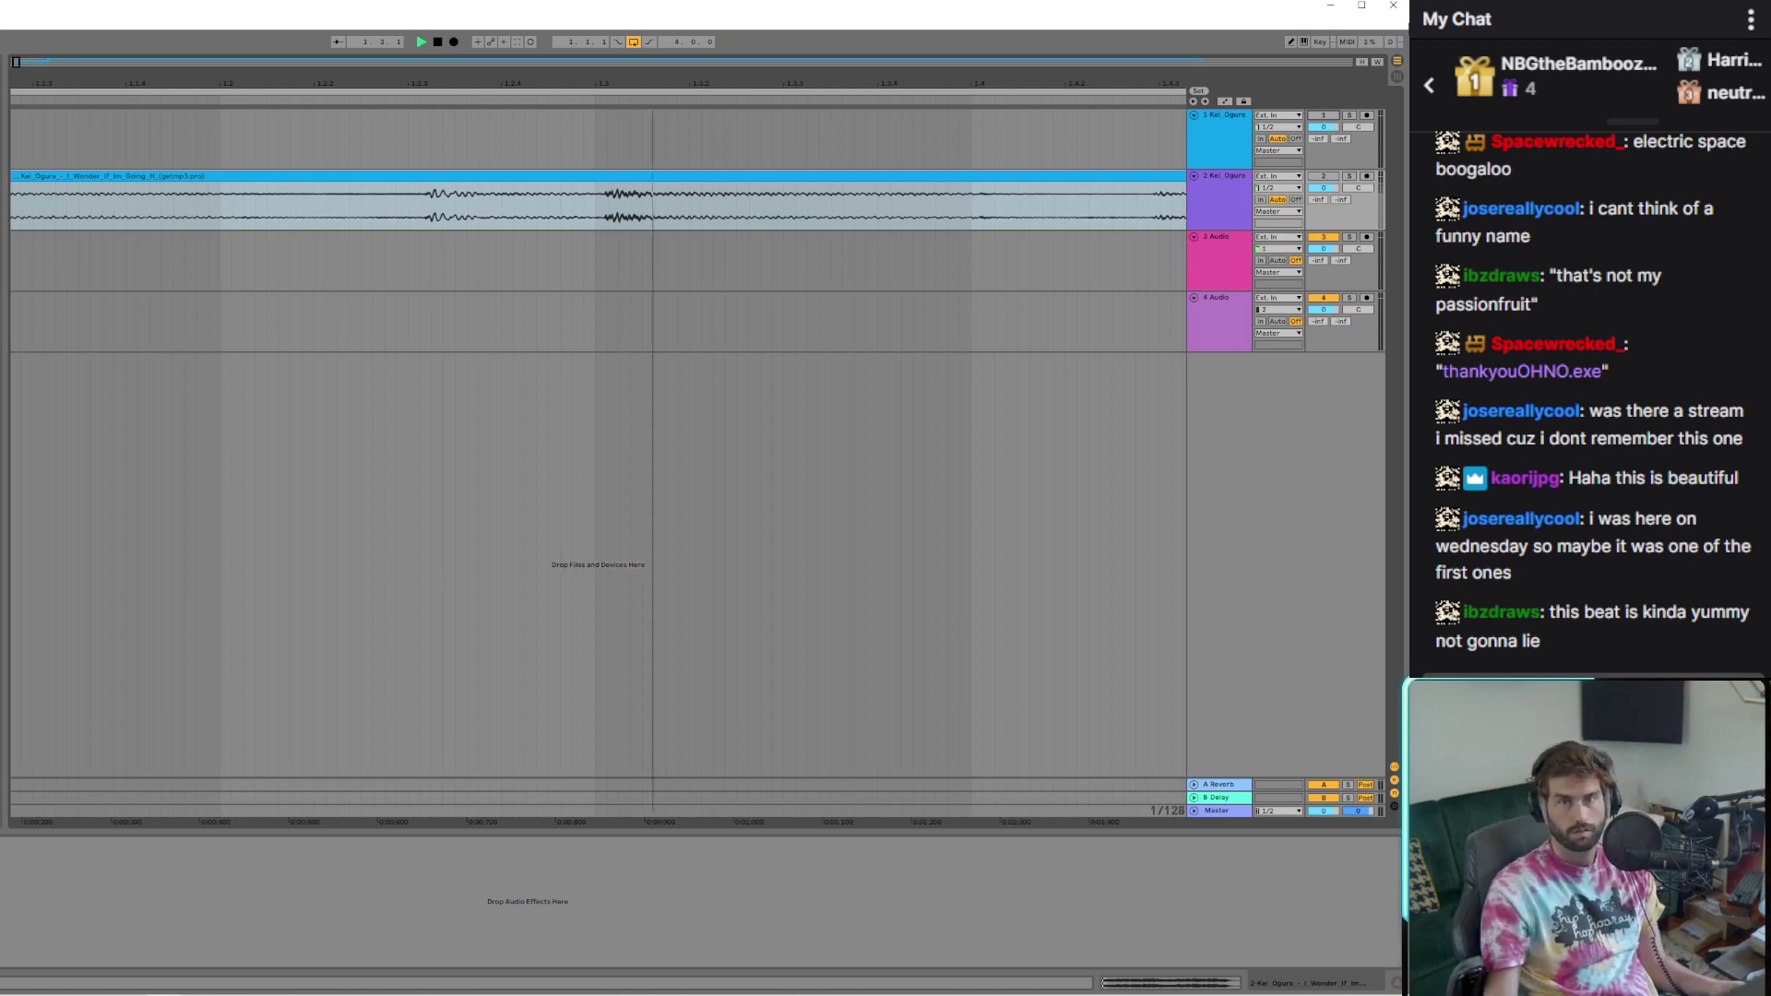
scroll(589, 163, down, 6)
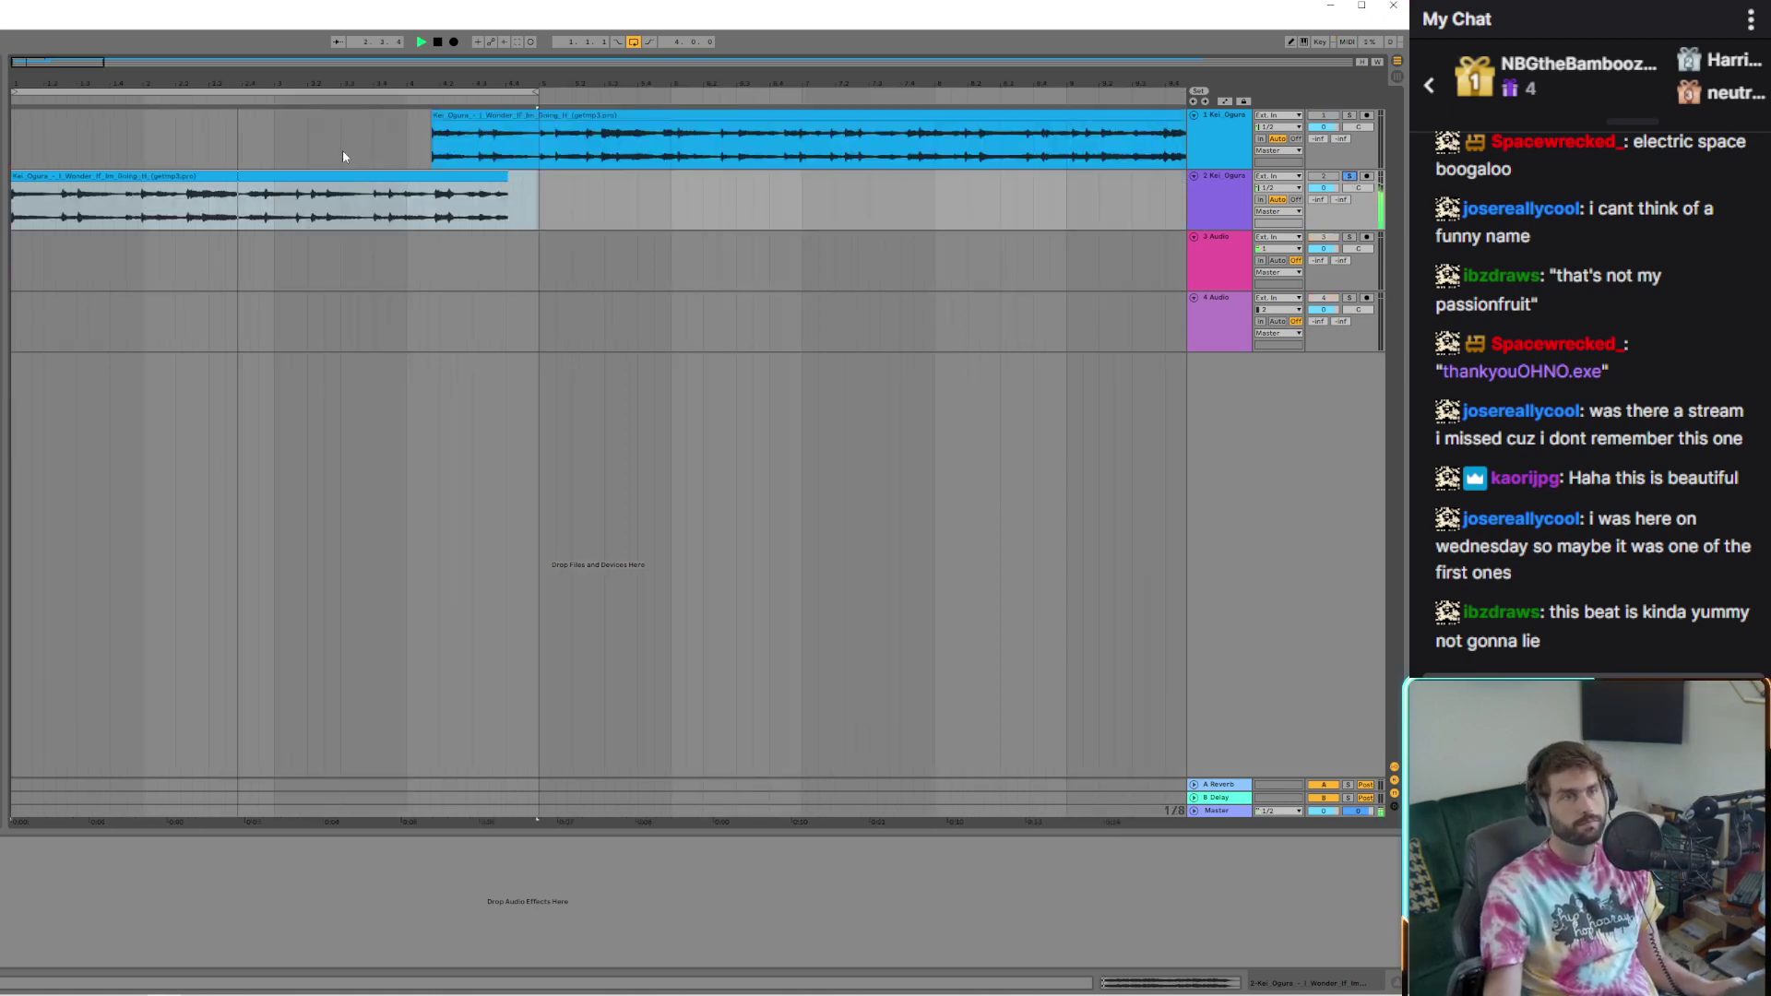
key(space)
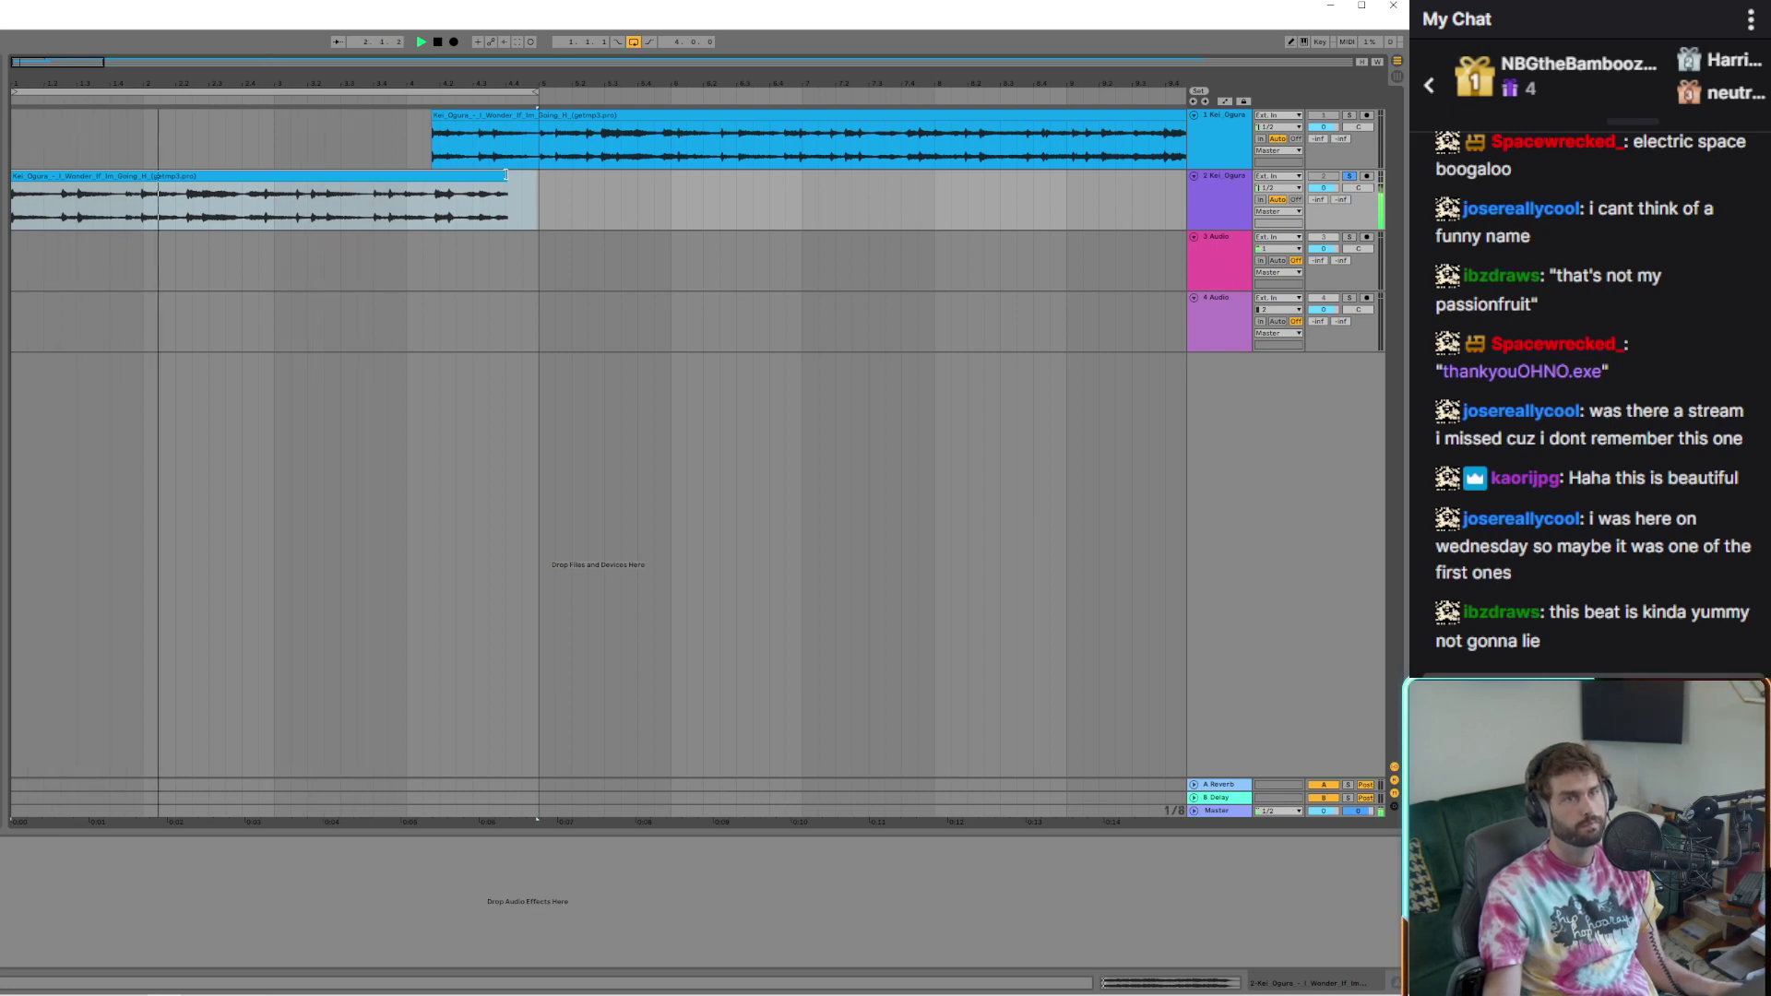
drag(507, 174, 535, 177)
click(540, 105)
key(space)
click(439, 42)
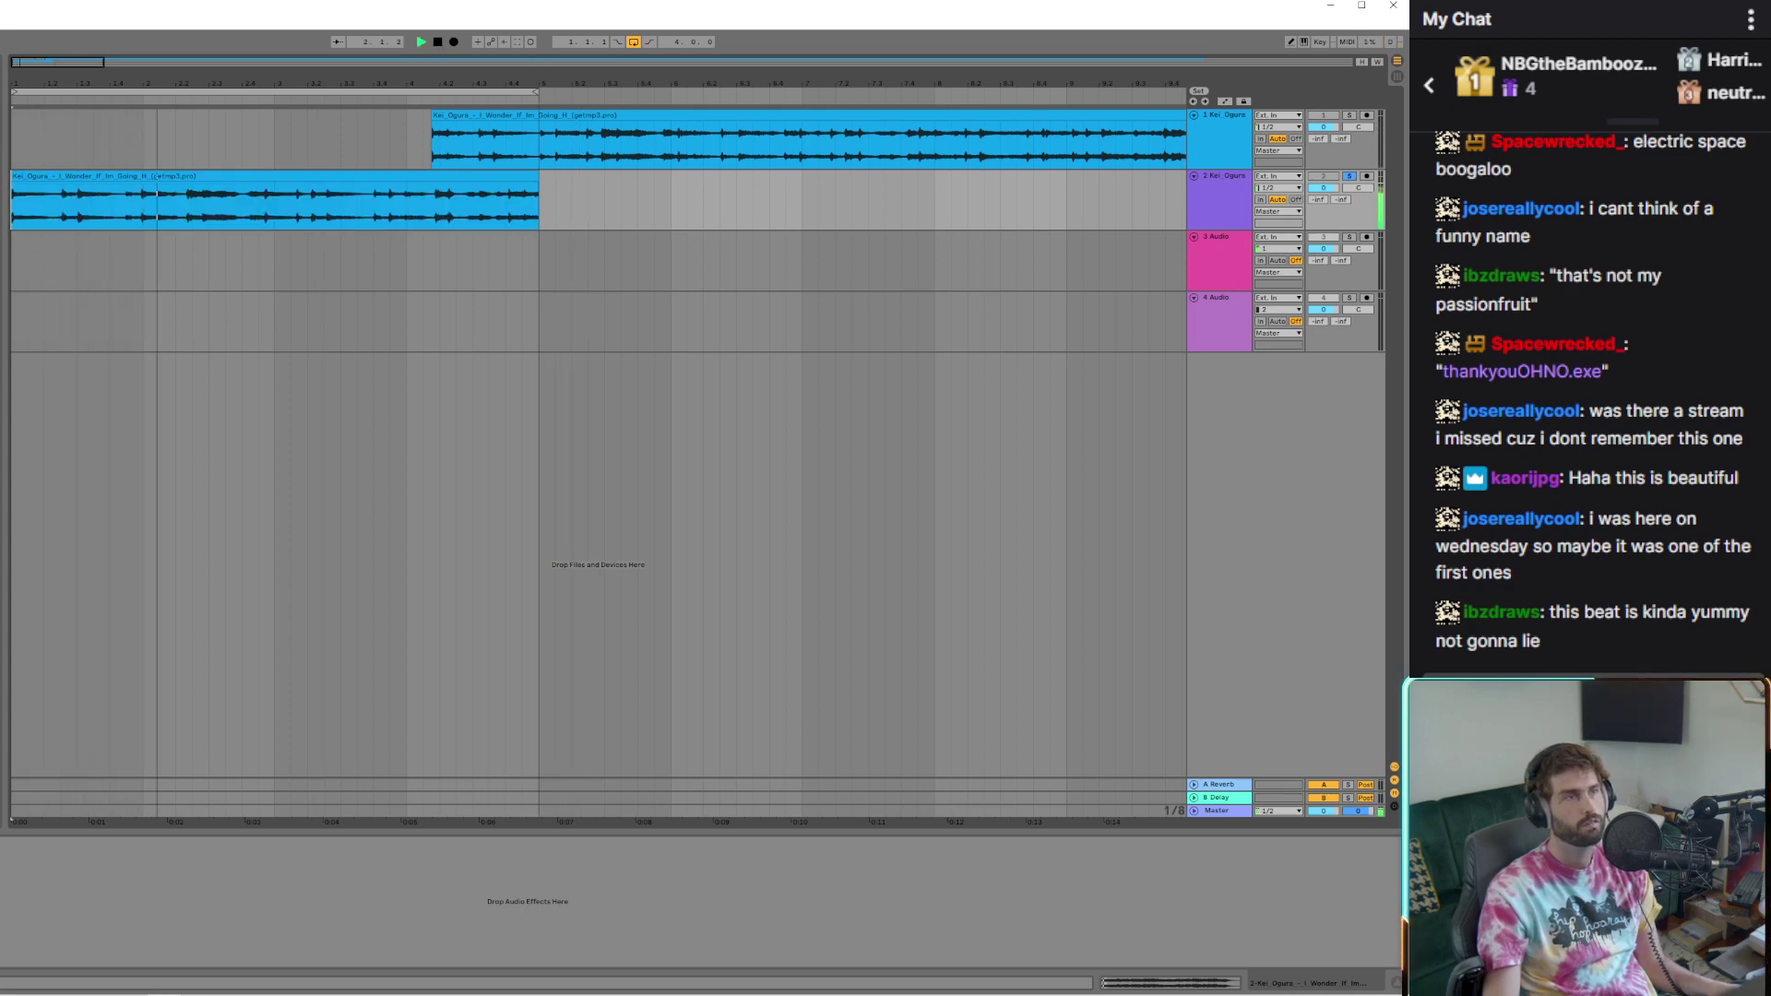
key(space)
key(space)
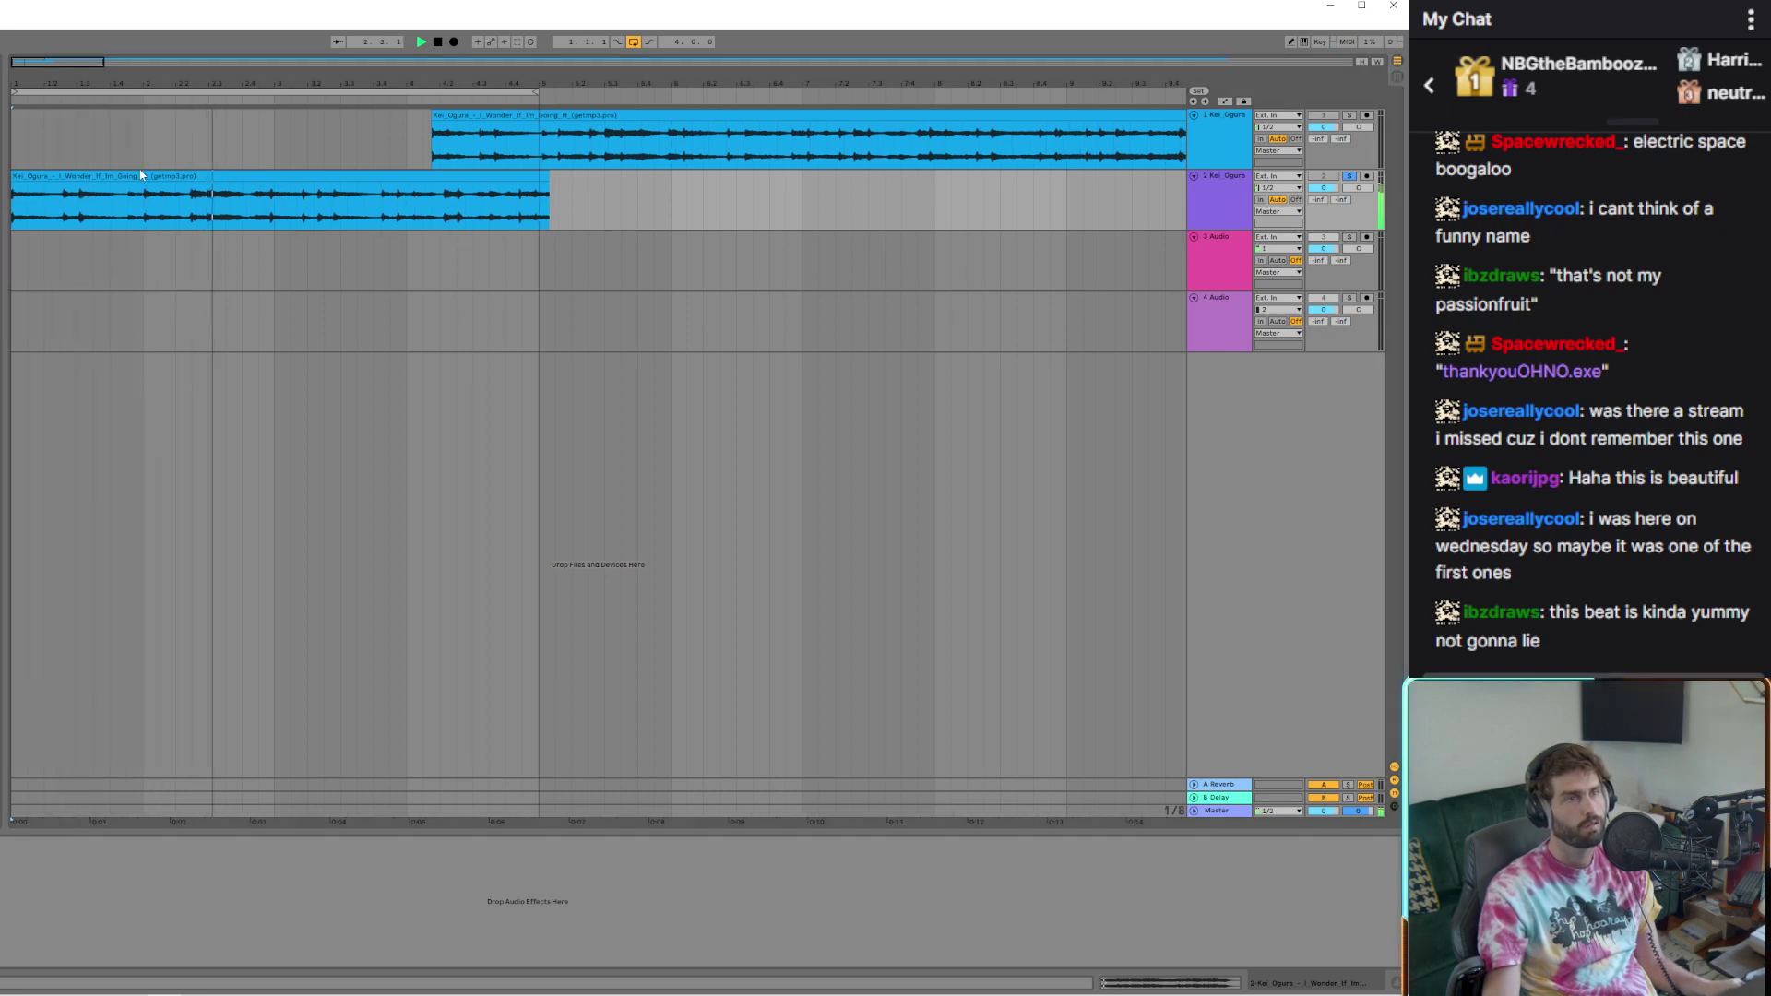
Adjust the tempo by comparing the track 2 clip's transient with the bar 2 grid line
scroll(110, 170, up, 5)
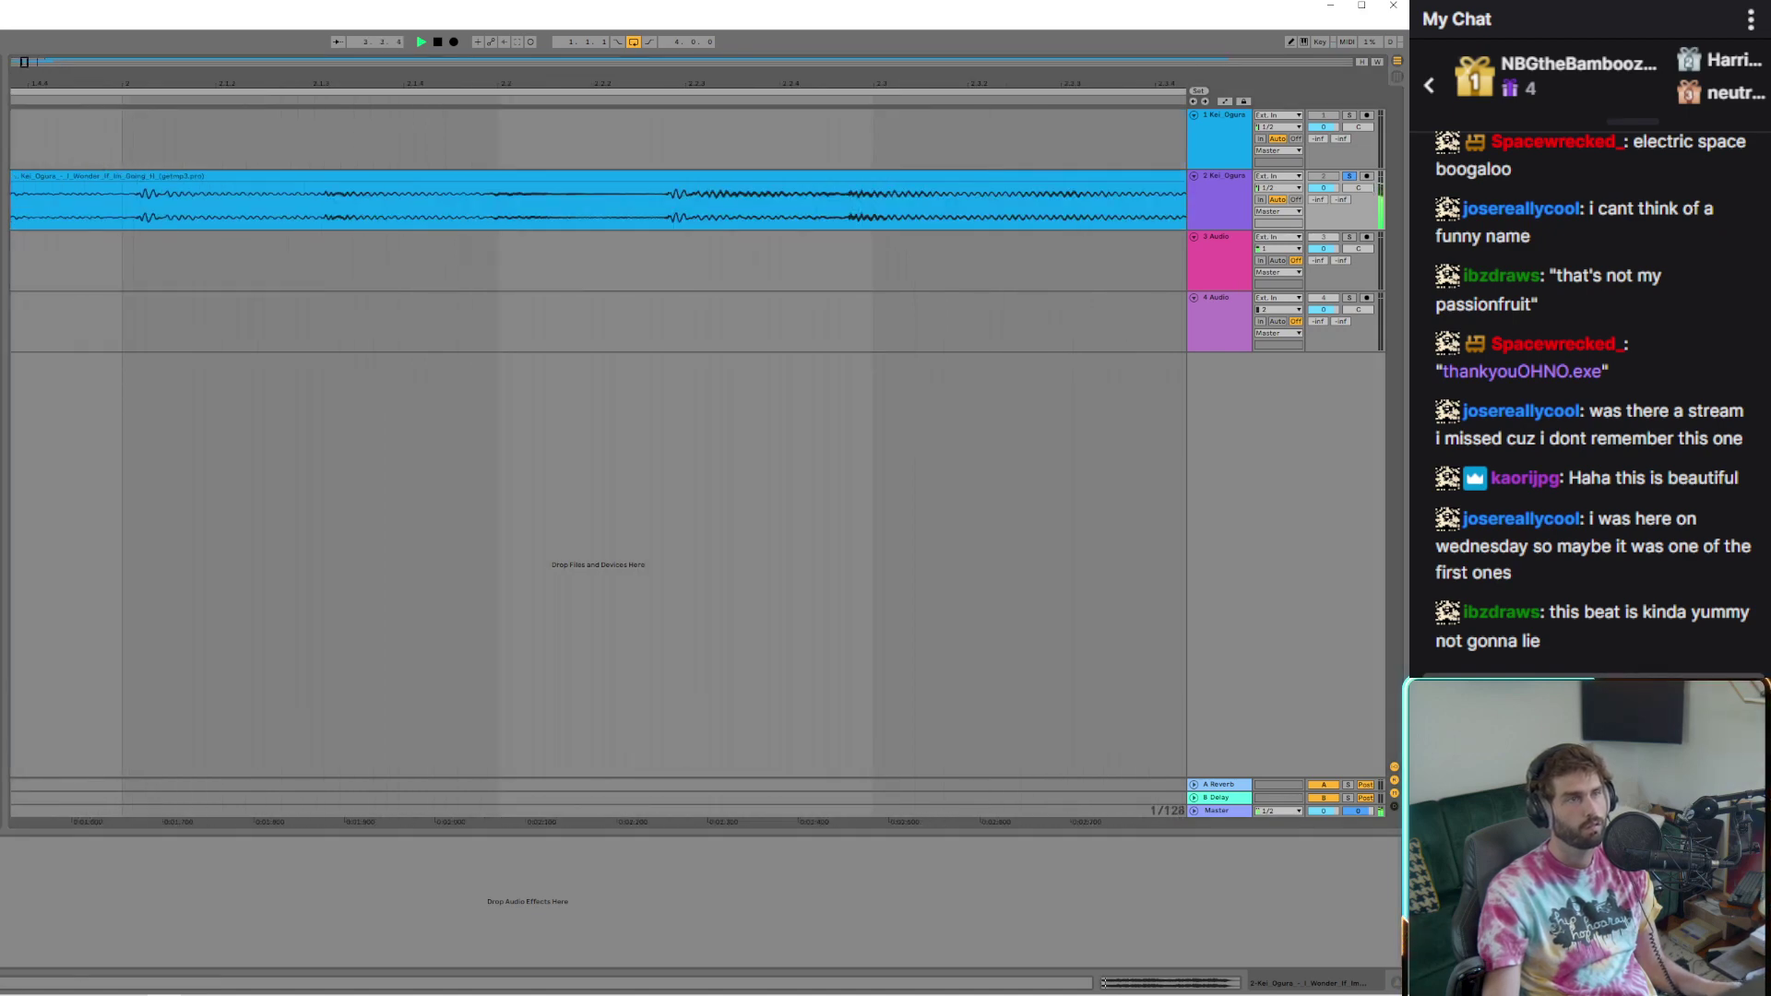
key(Down)
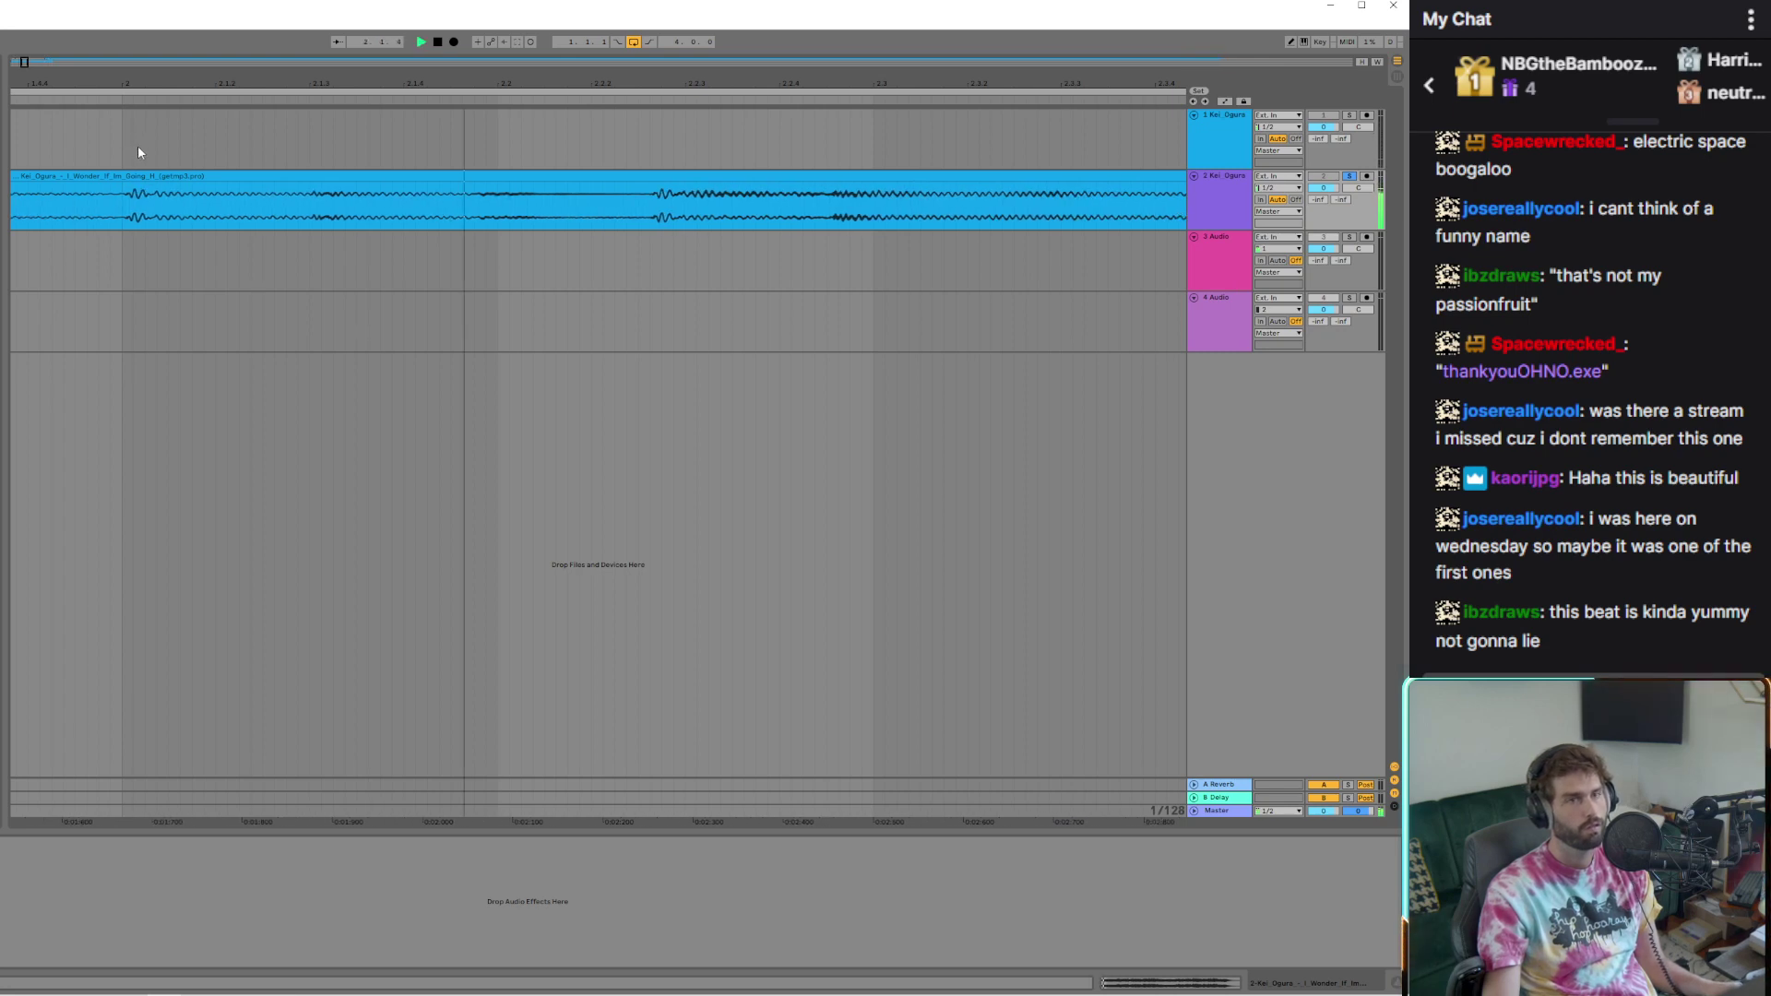
scroll(139, 153, down, 5)
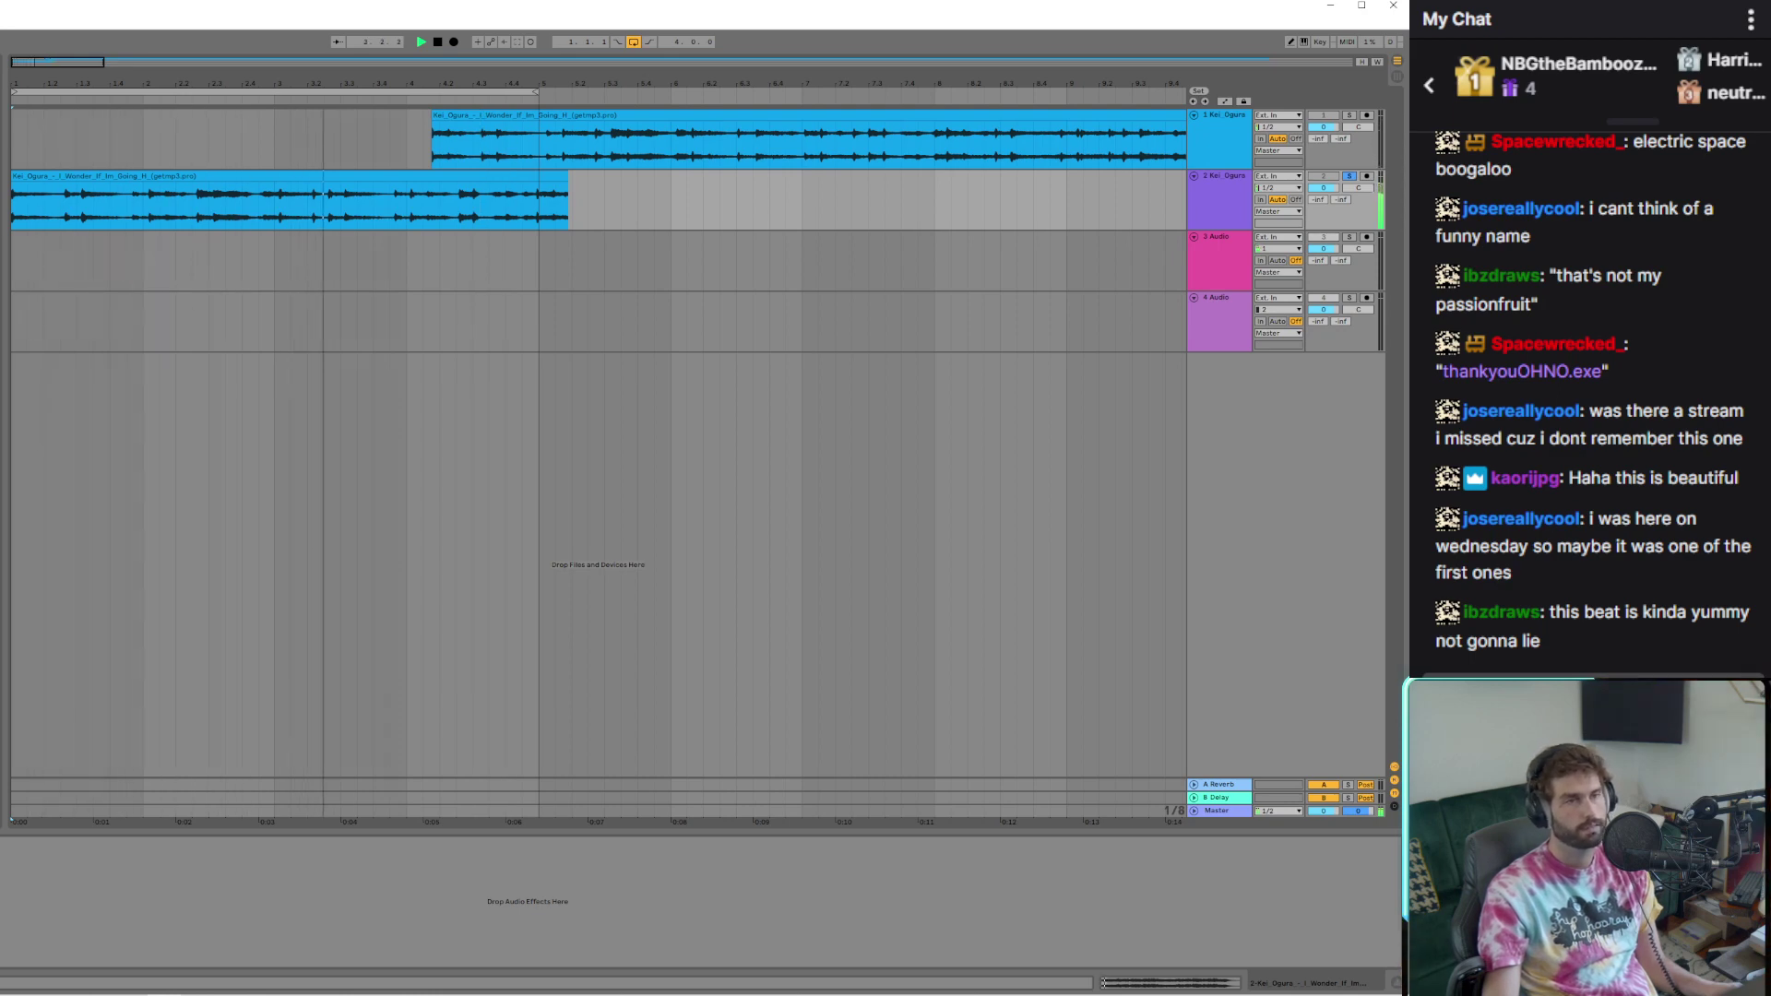
Move the remaining song clip on track 1 to the start of the timeline and solo track 1
drag(484, 116, 63, 117)
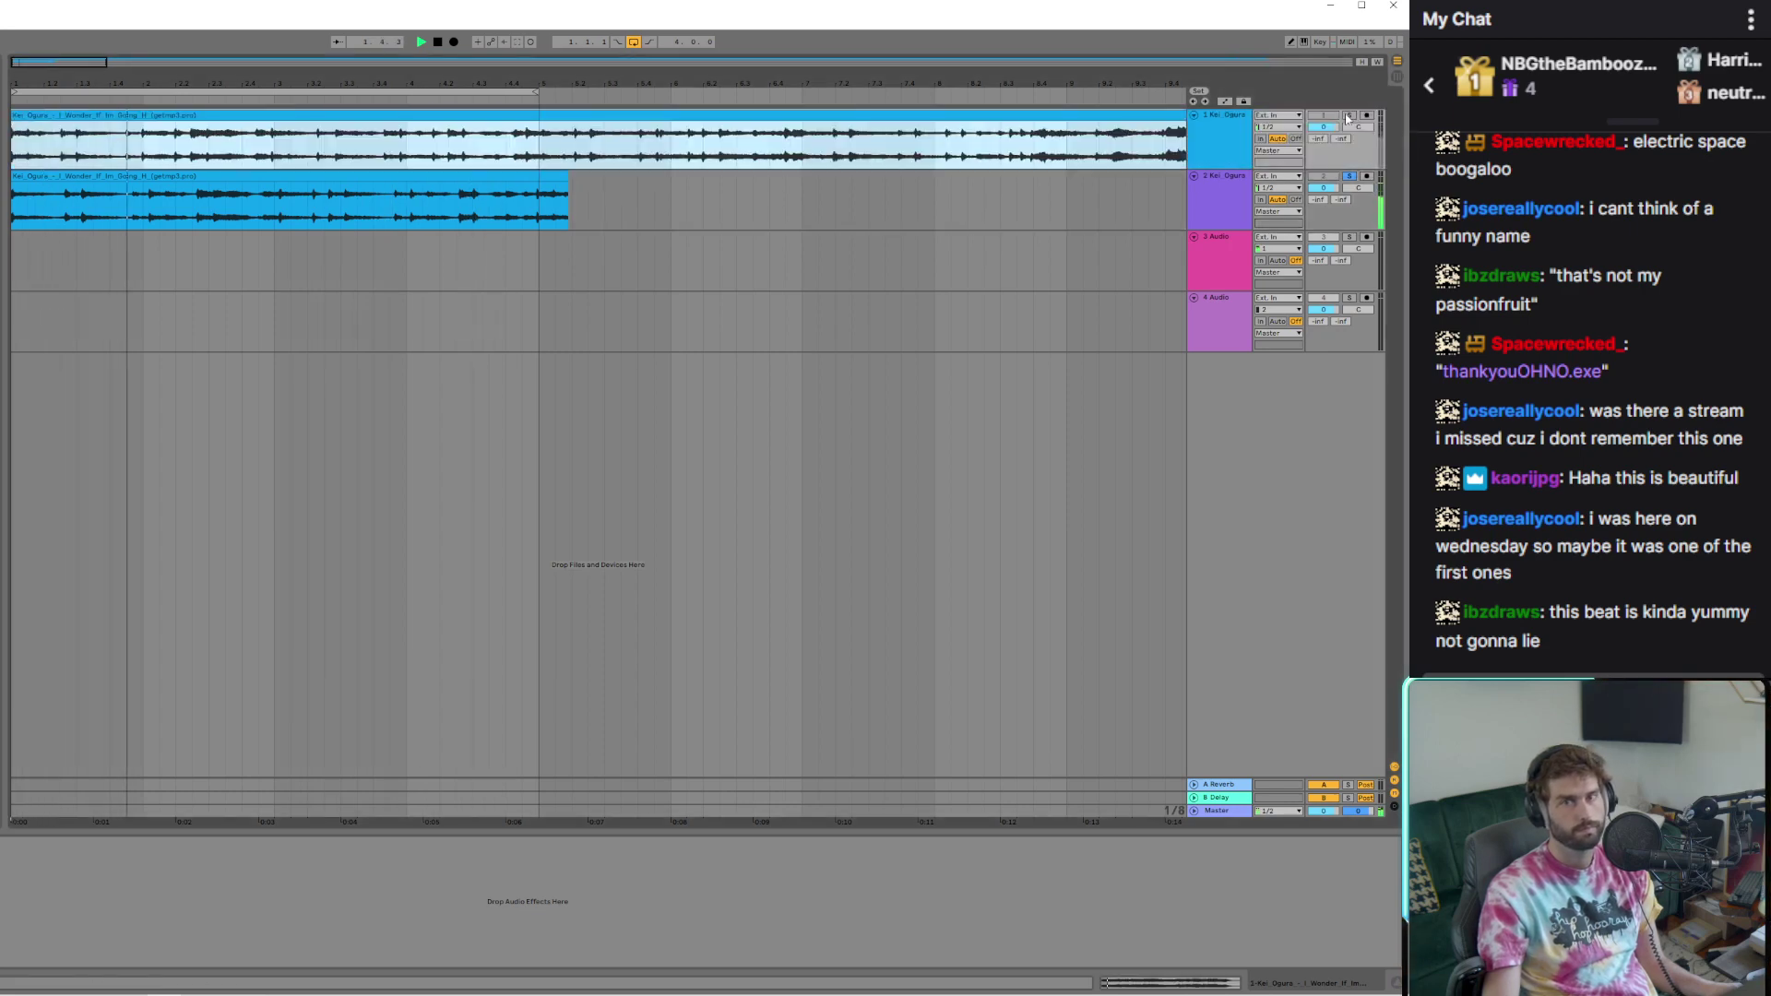
click(1348, 116)
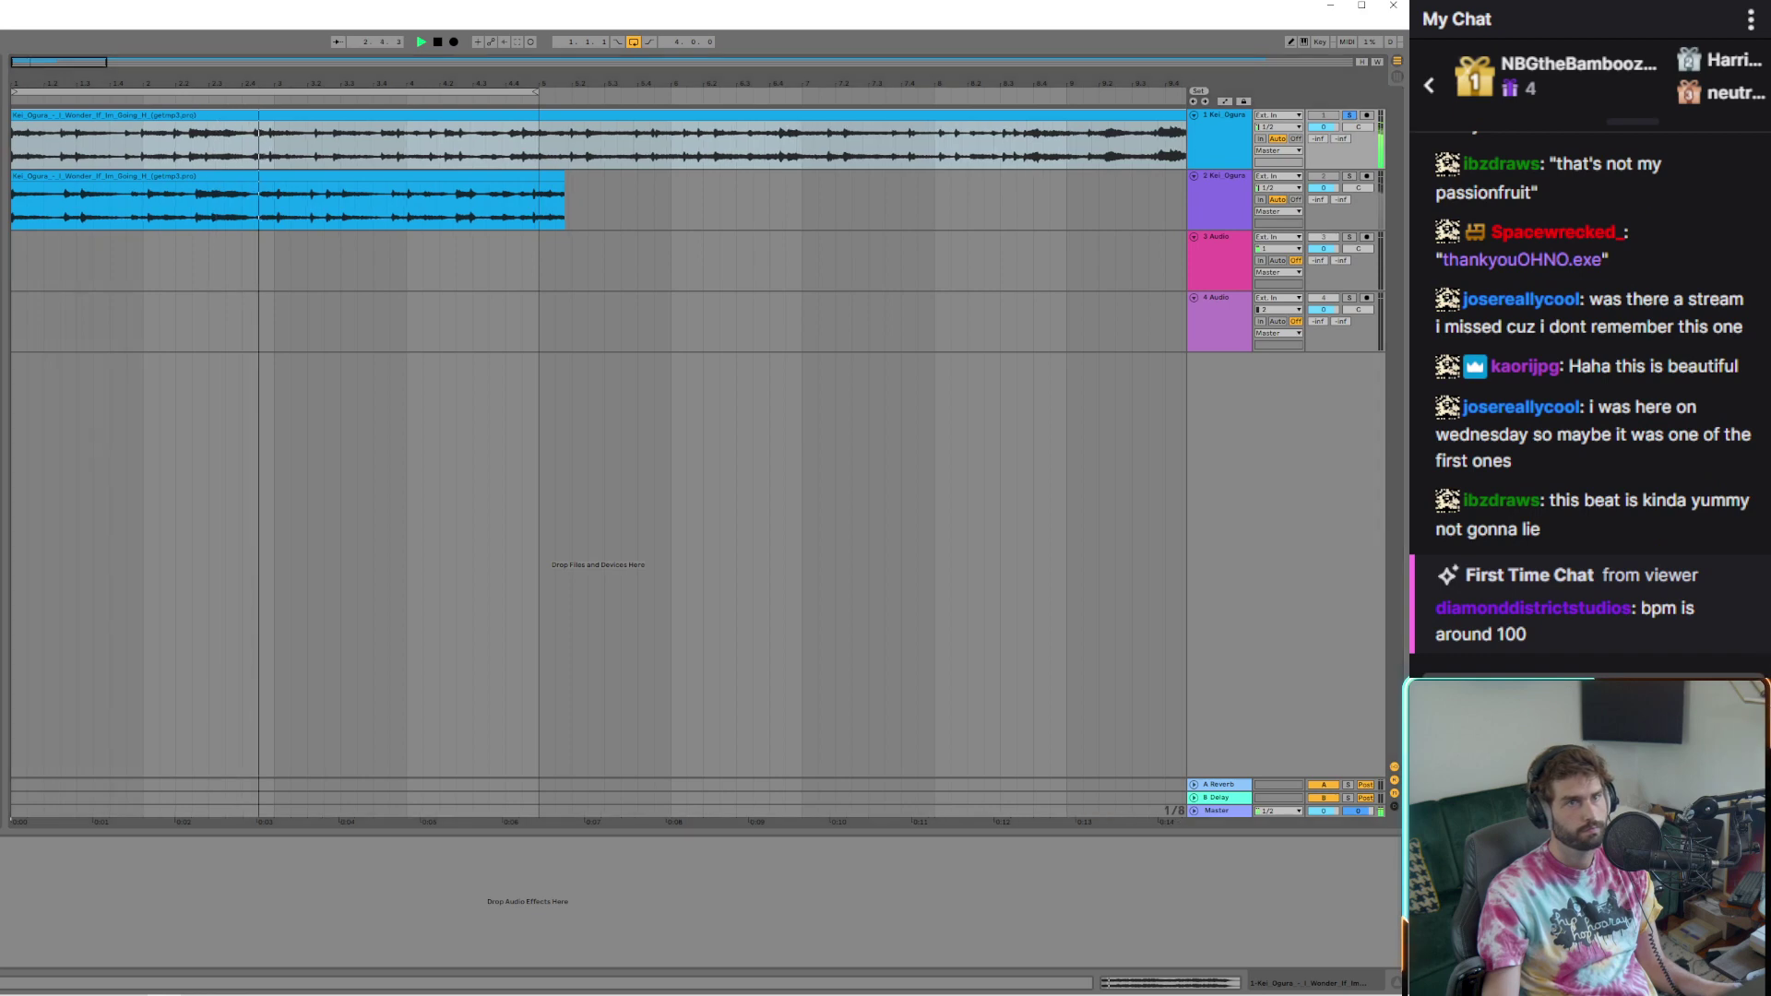
Raise the tempo slightly while the soloed track 1 clip plays in the four-bar loop
key(Up)
key(Up)
key(Up)
key(Up)
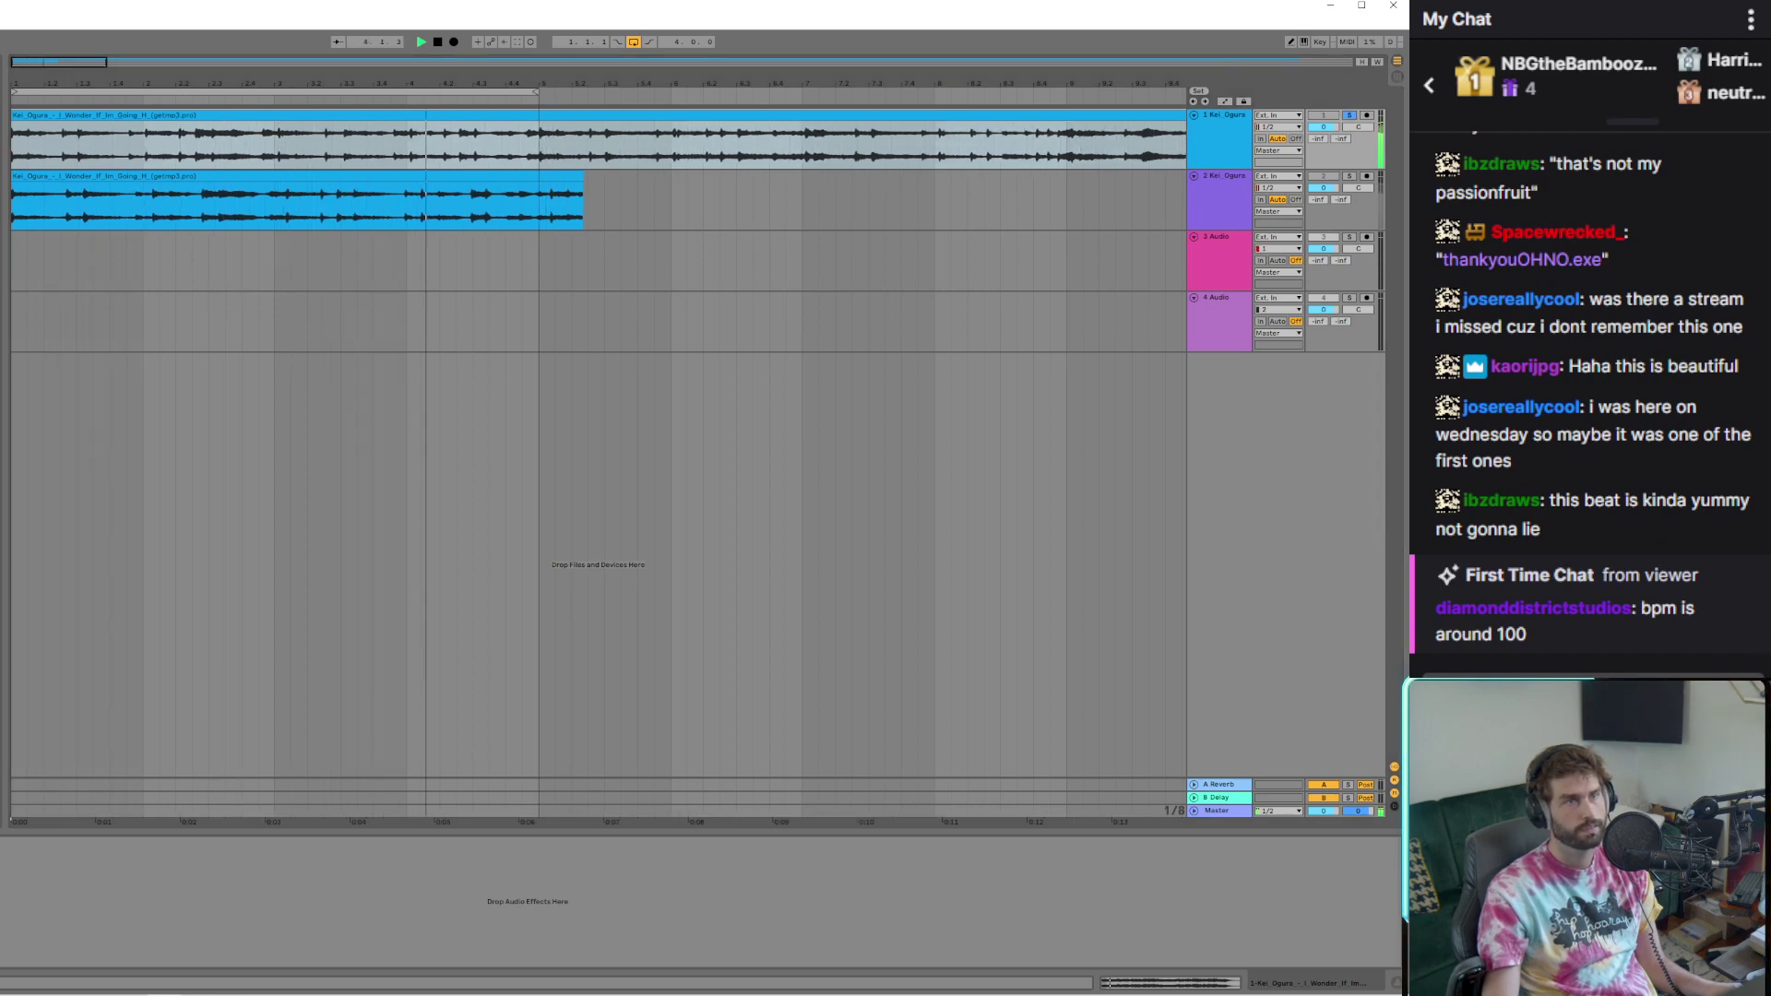
key(space)
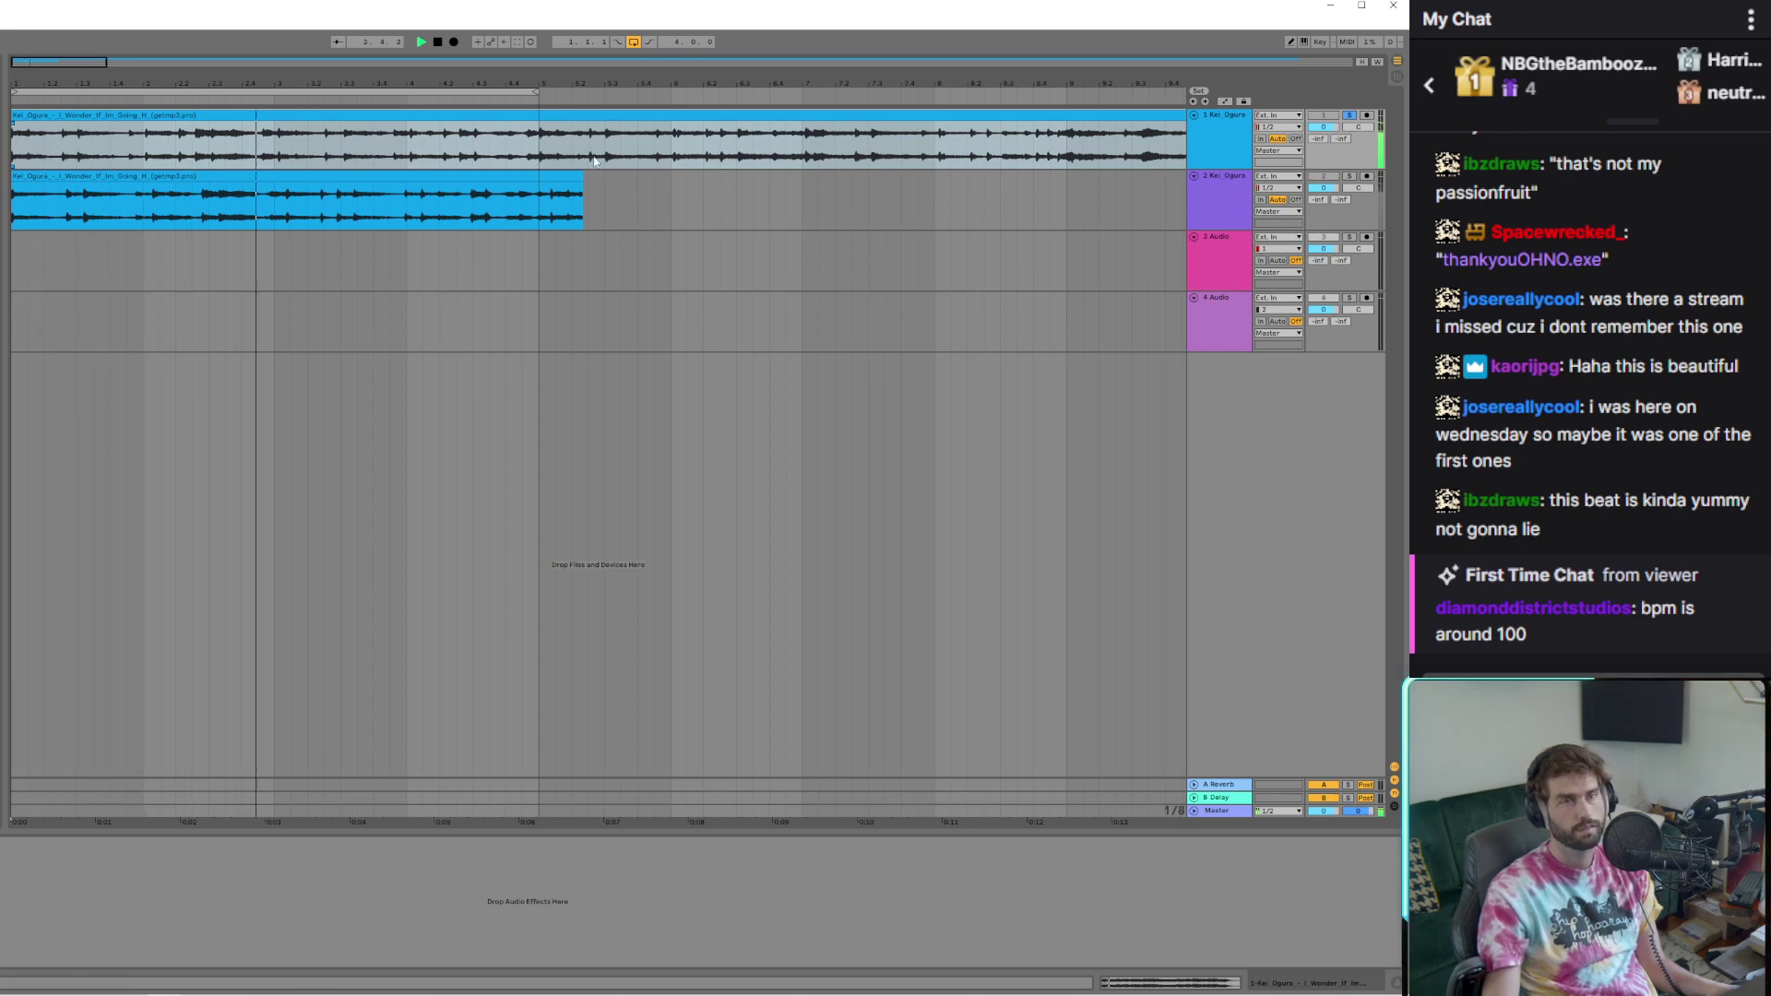
Split the track 1 clip at bar 5, move the remainder to the start of track 3 and solo track 3
click(558, 149)
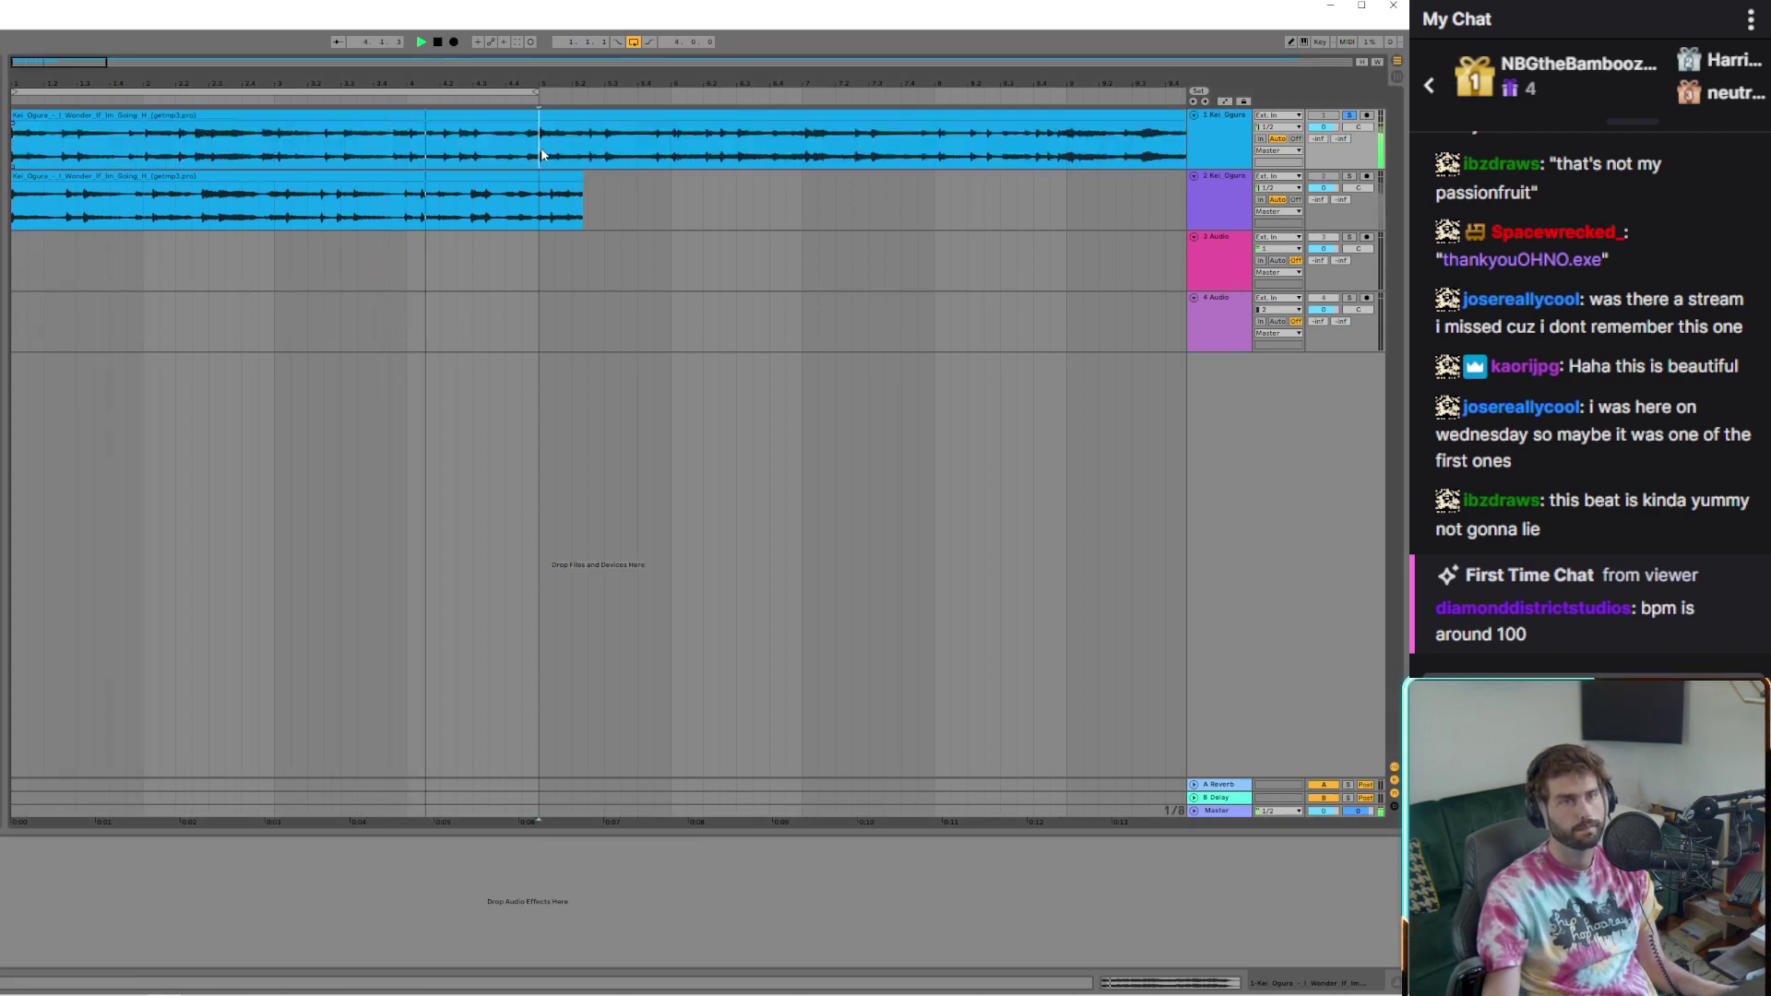
key(ctrl+e)
drag(573, 117, 62, 263)
click(1349, 238)
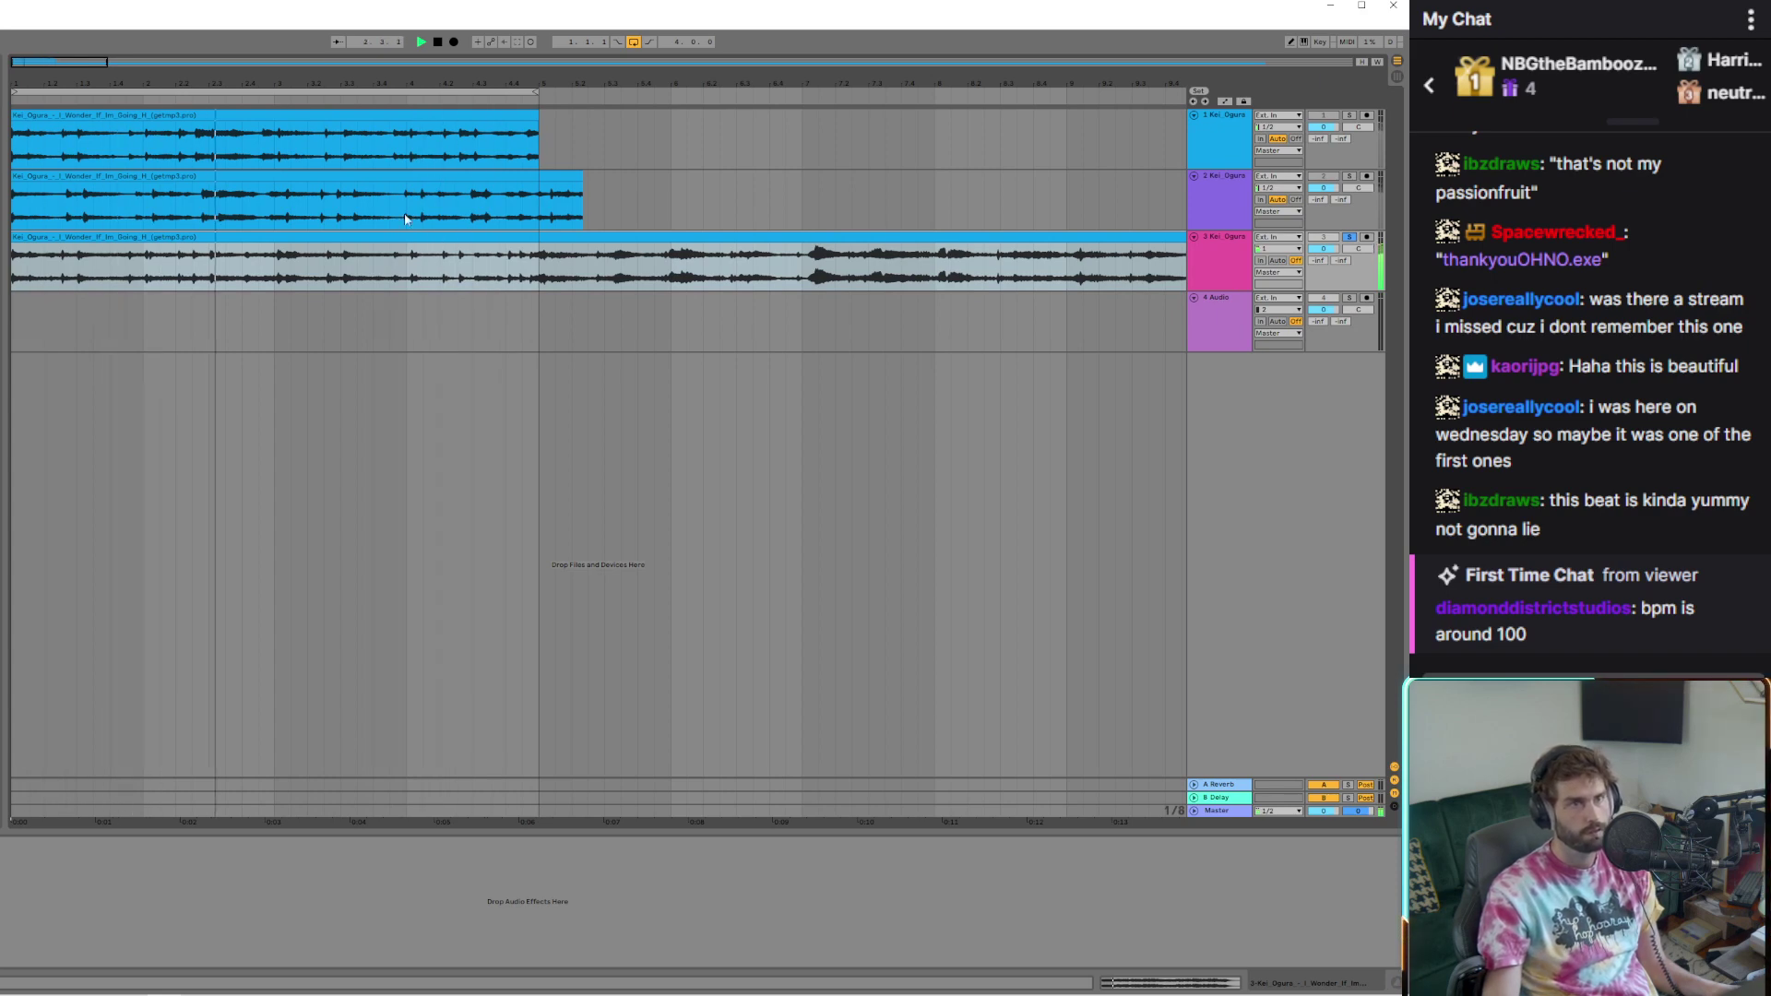
Move the track 2 clip to just past bar 5 and split the track 3 clip at bar 5
drag(379, 176, 924, 178)
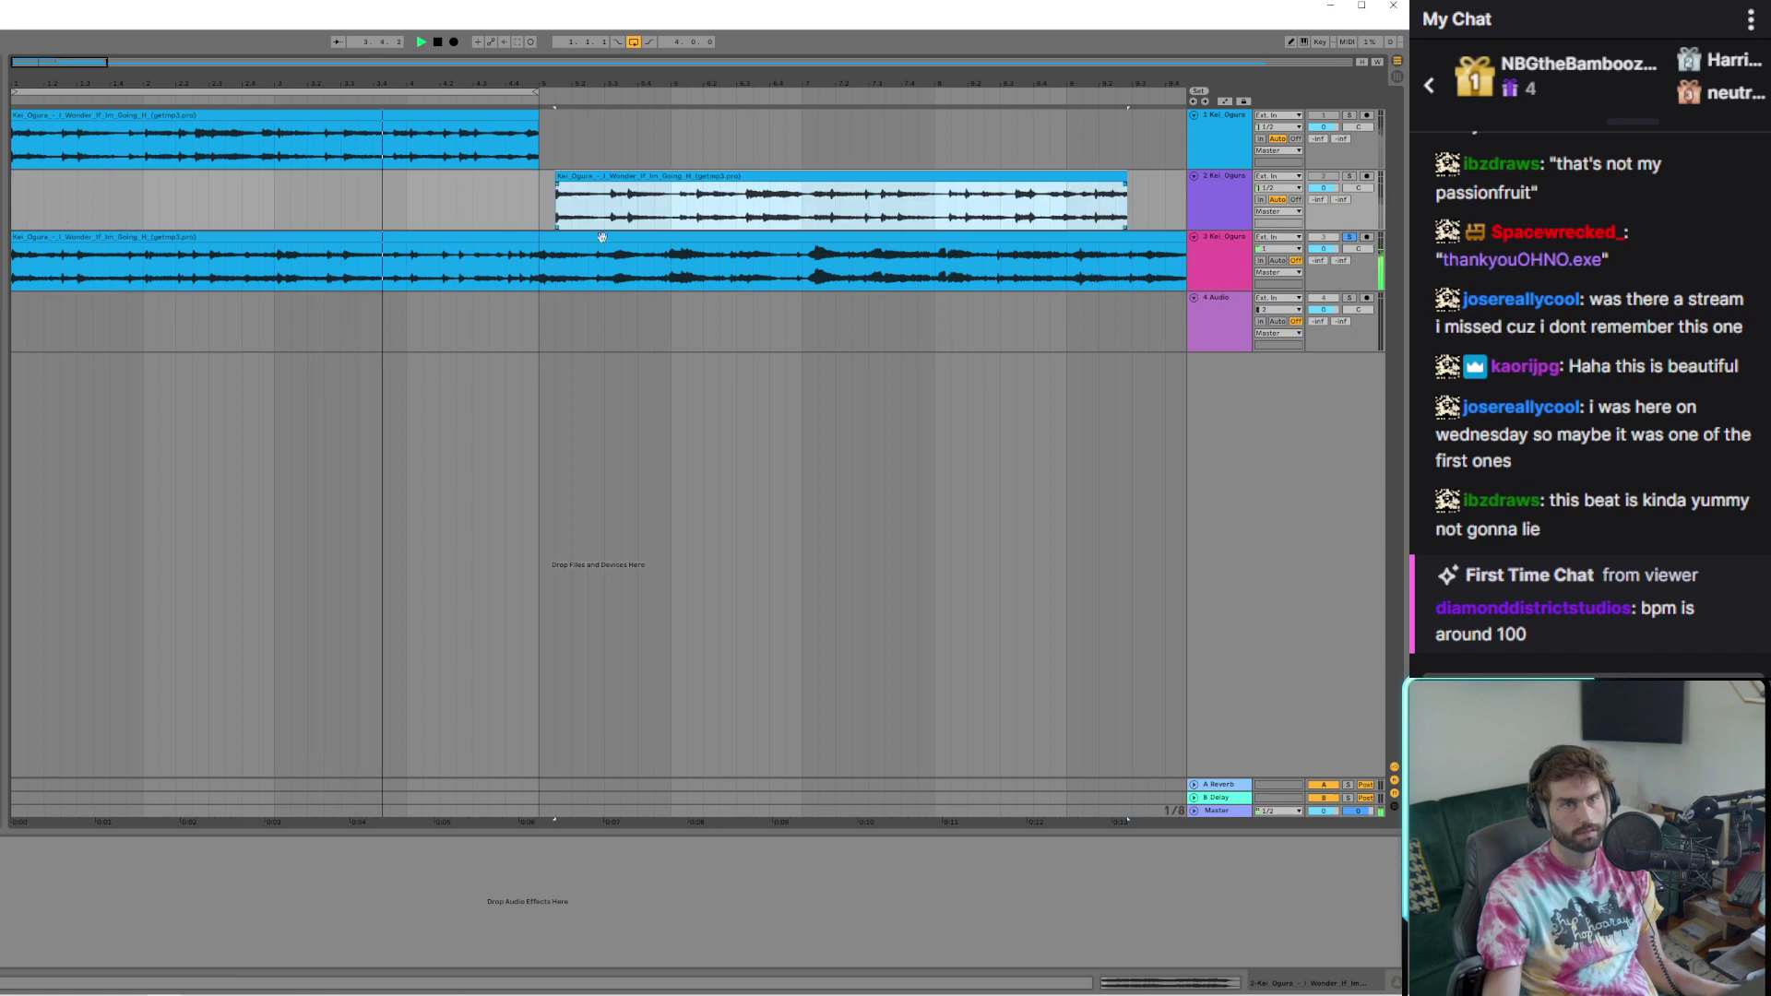
click(539, 272)
key(ctrl+e)
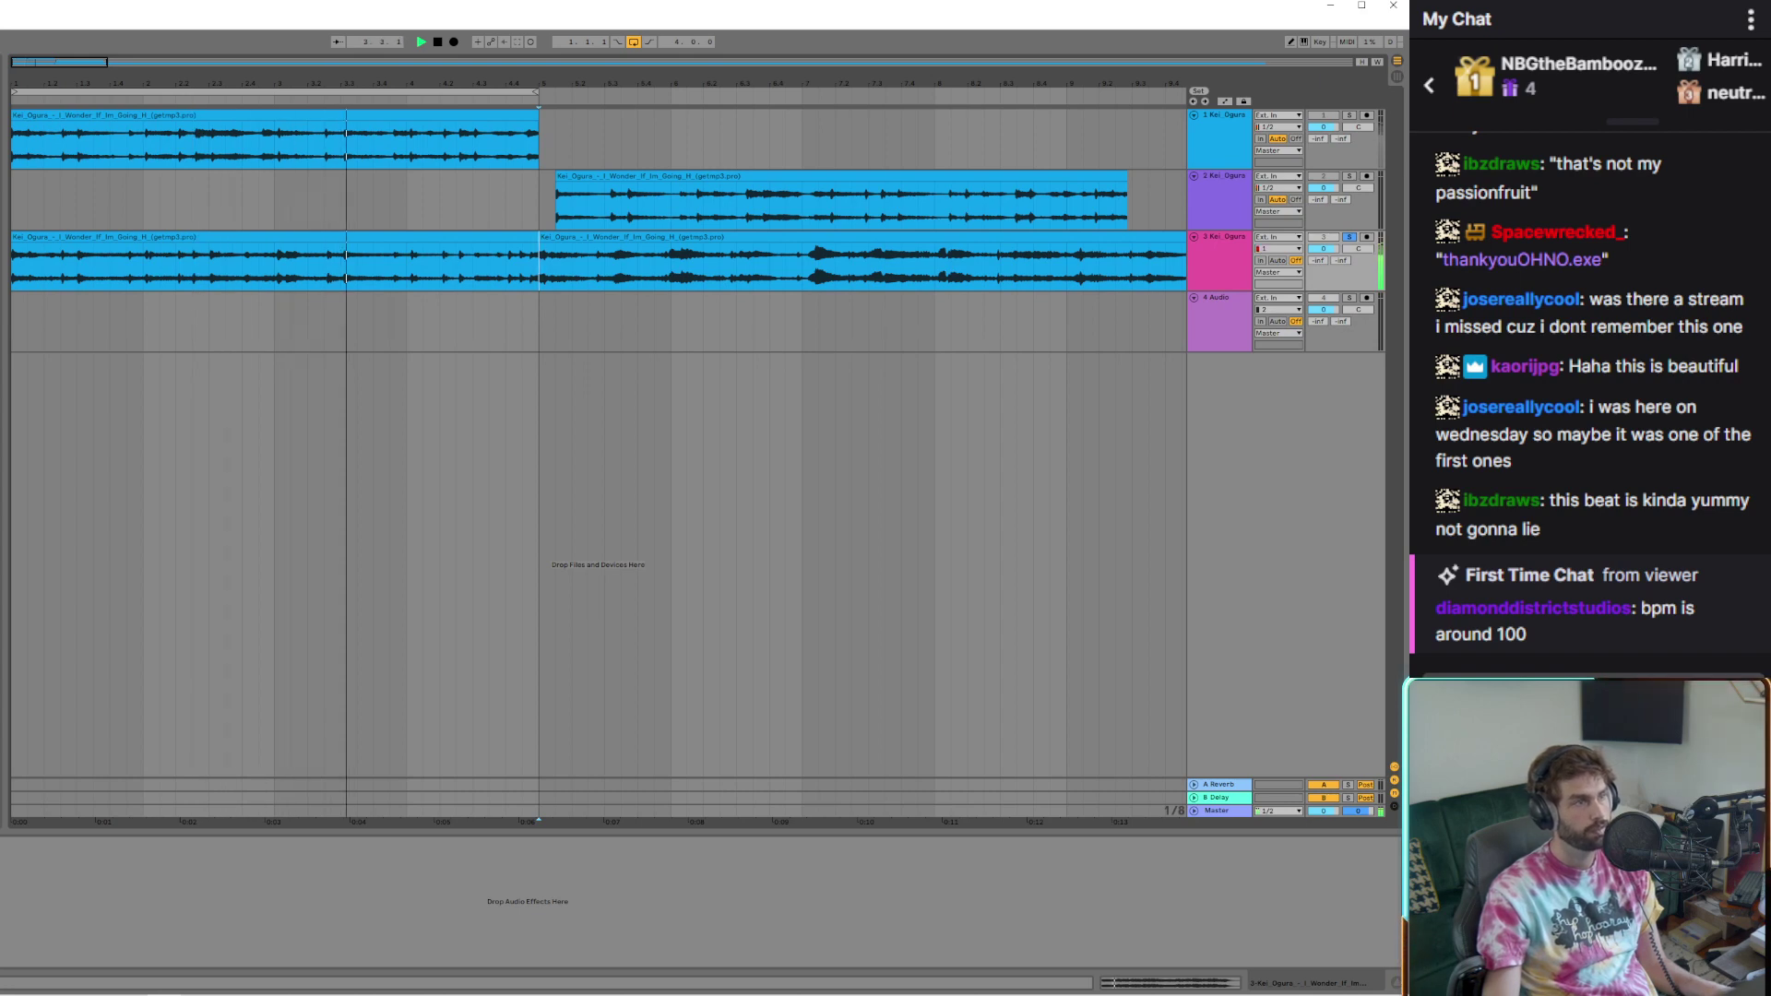
Lower the tempo considerably and restart playback from the start of the timeline
key(space)
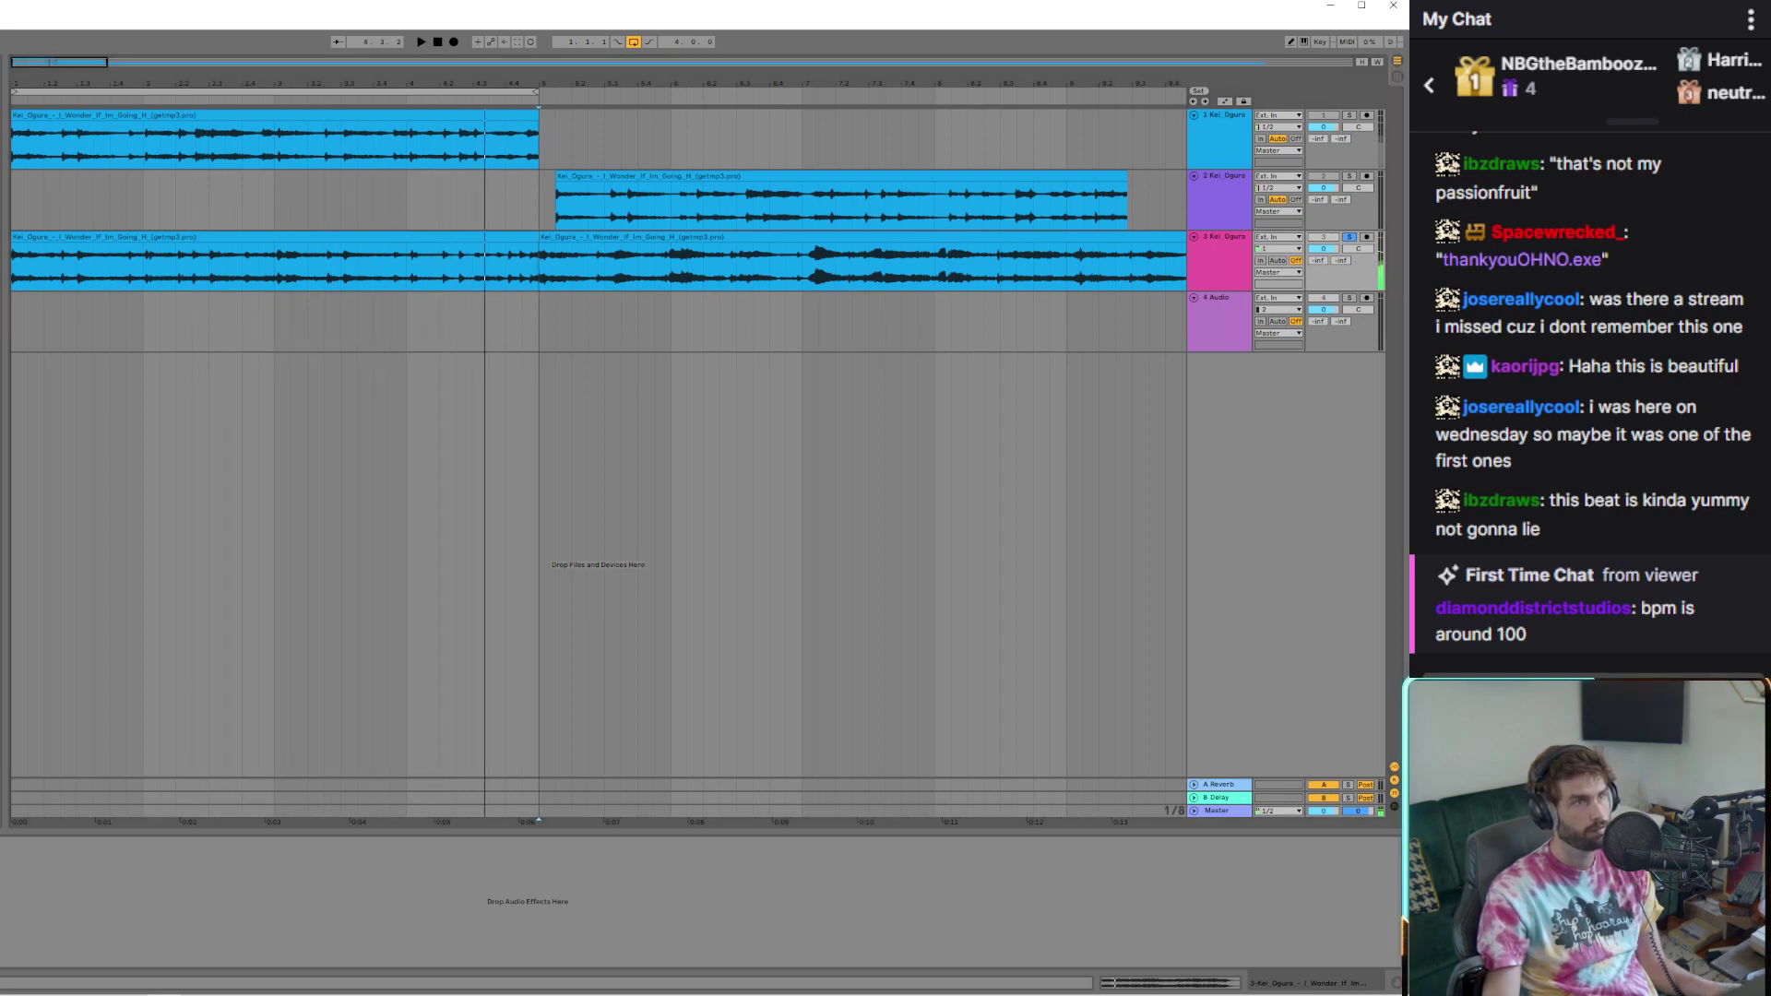
key(Return)
key(space)
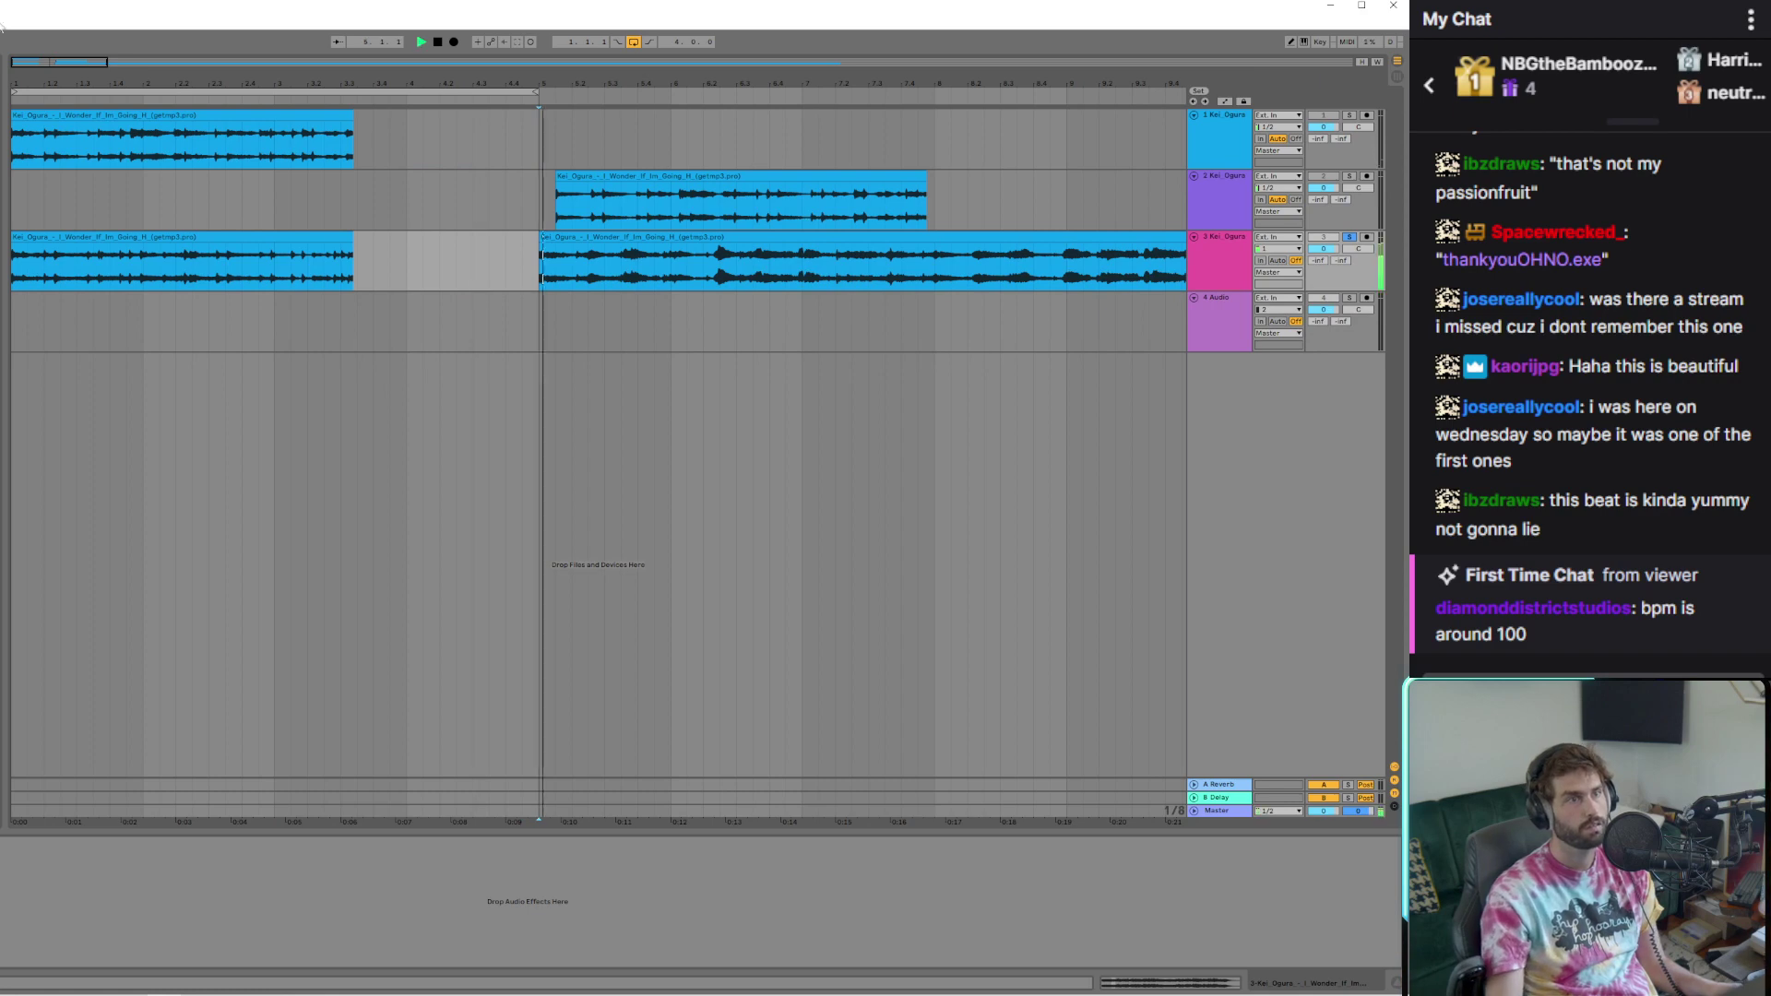
key(space)
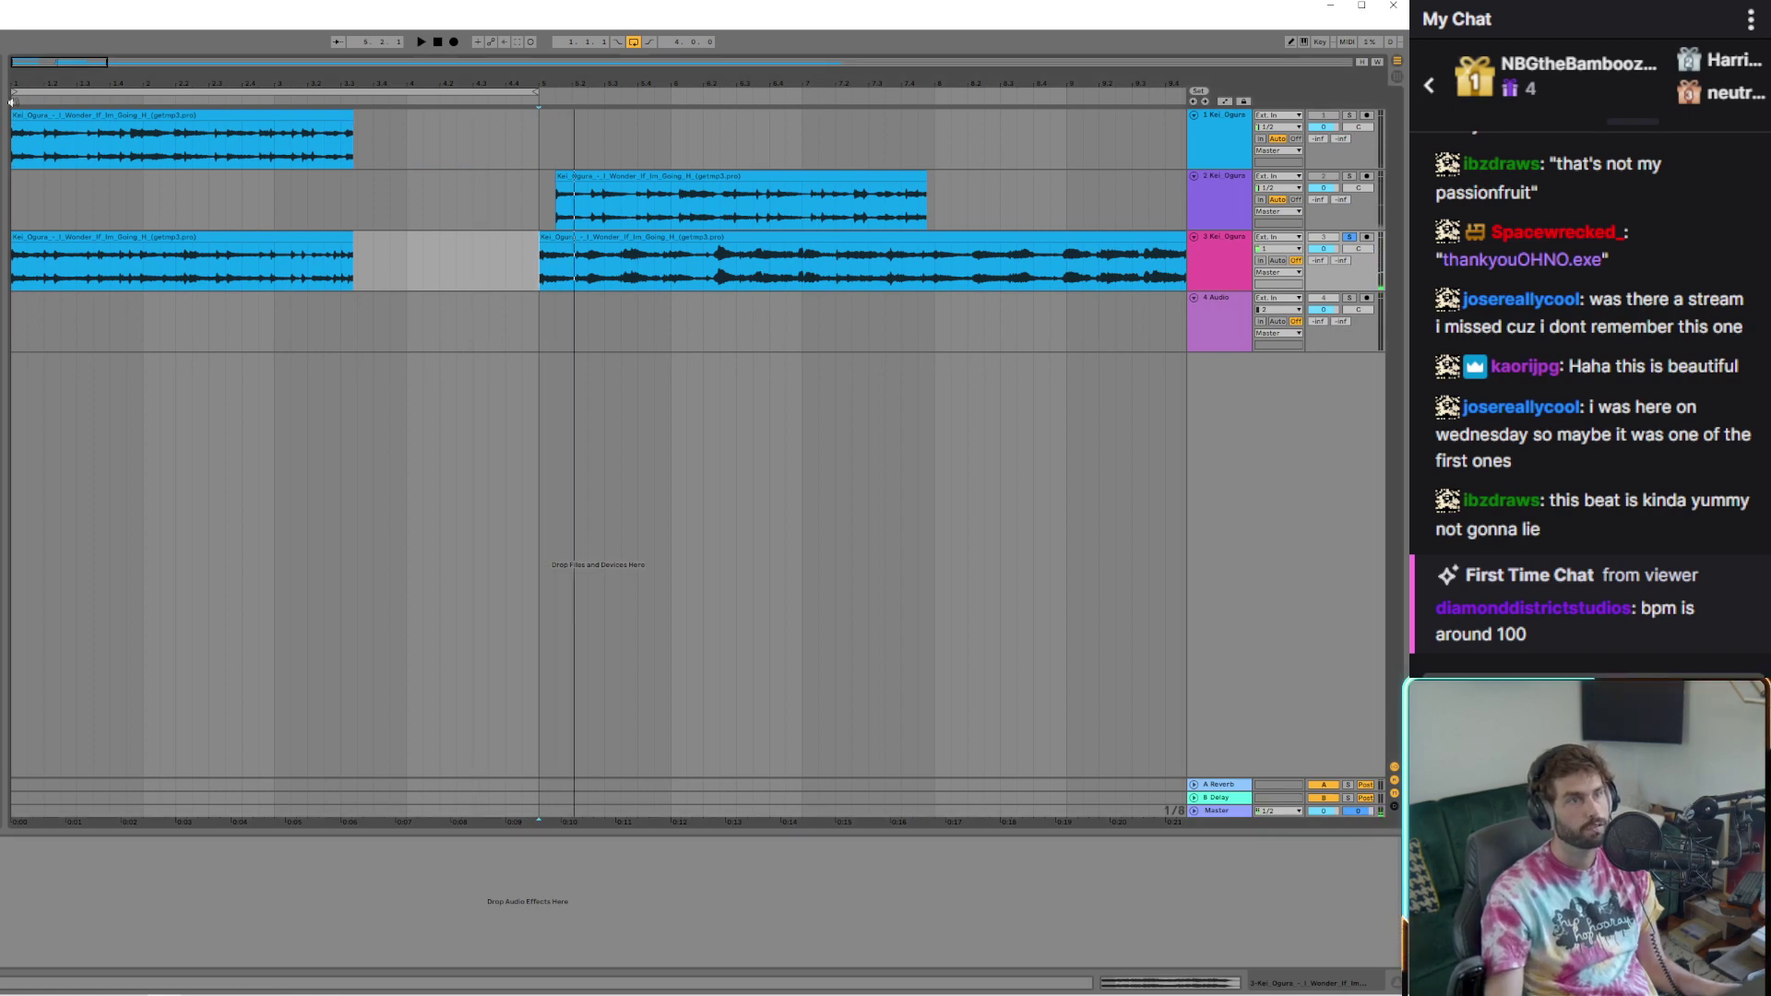
key(space)
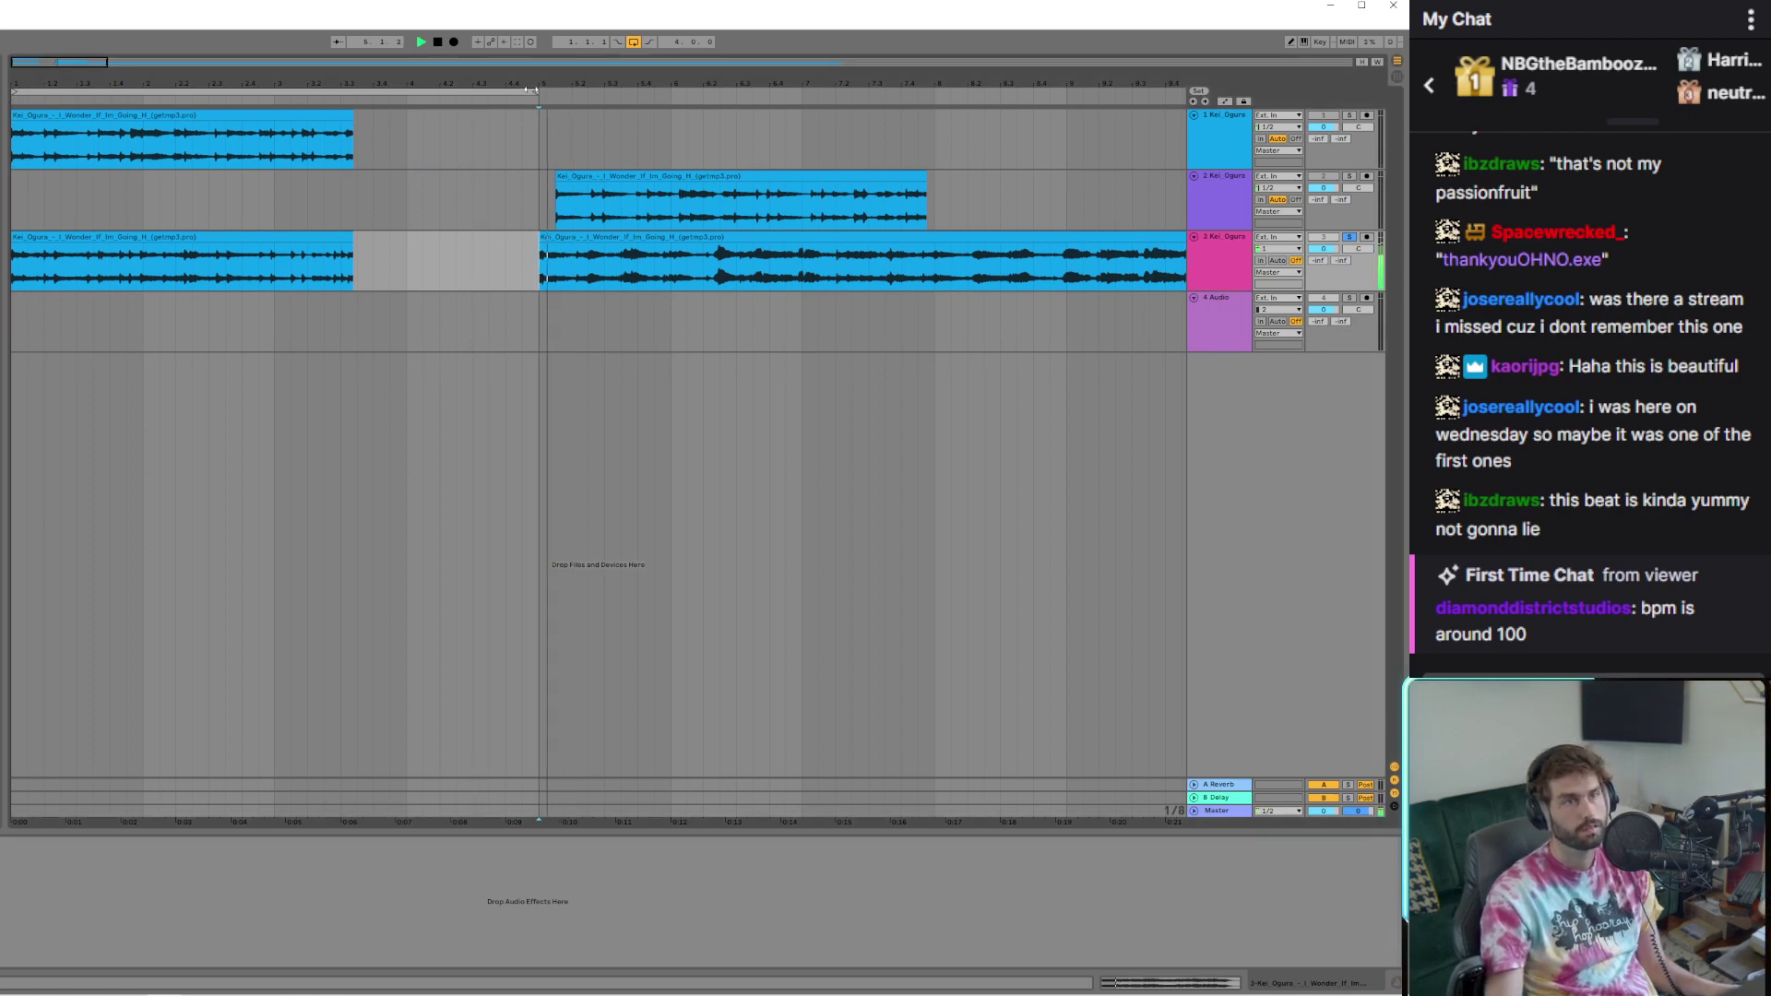
key(space)
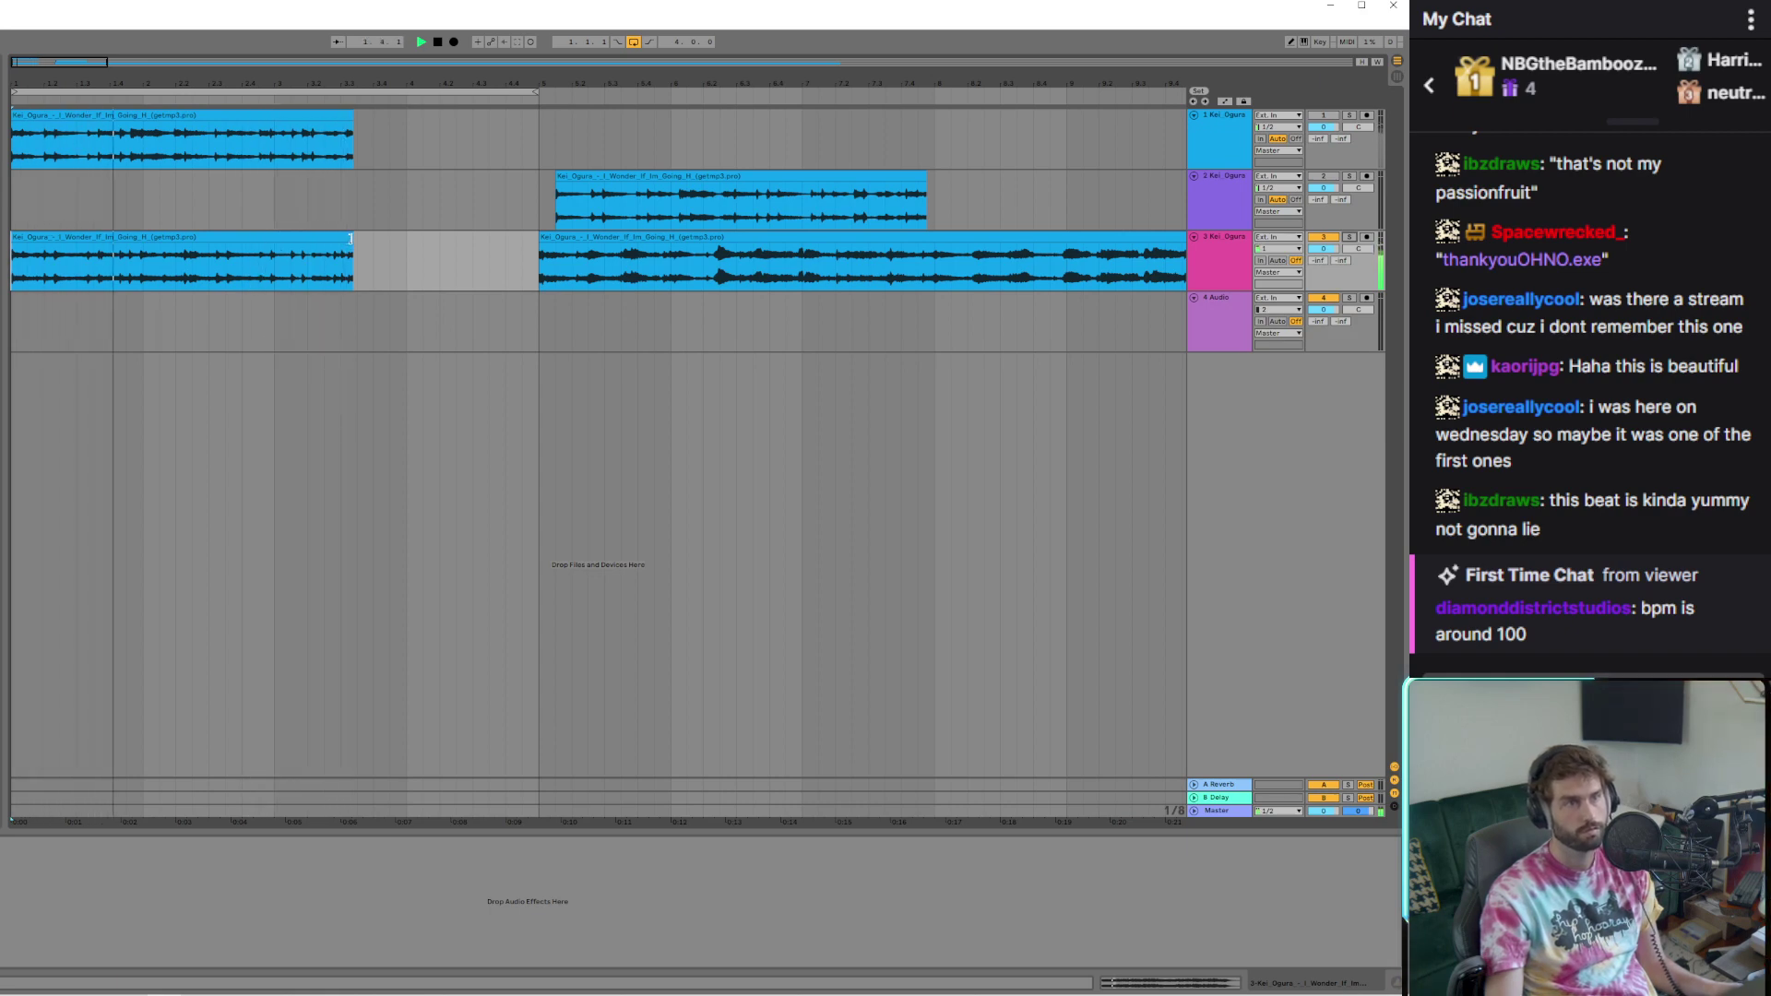
Try different end points for the first track 3 clip, including bars 3 and 5, and test a two-bar playback loop
drag(350, 239, 536, 242)
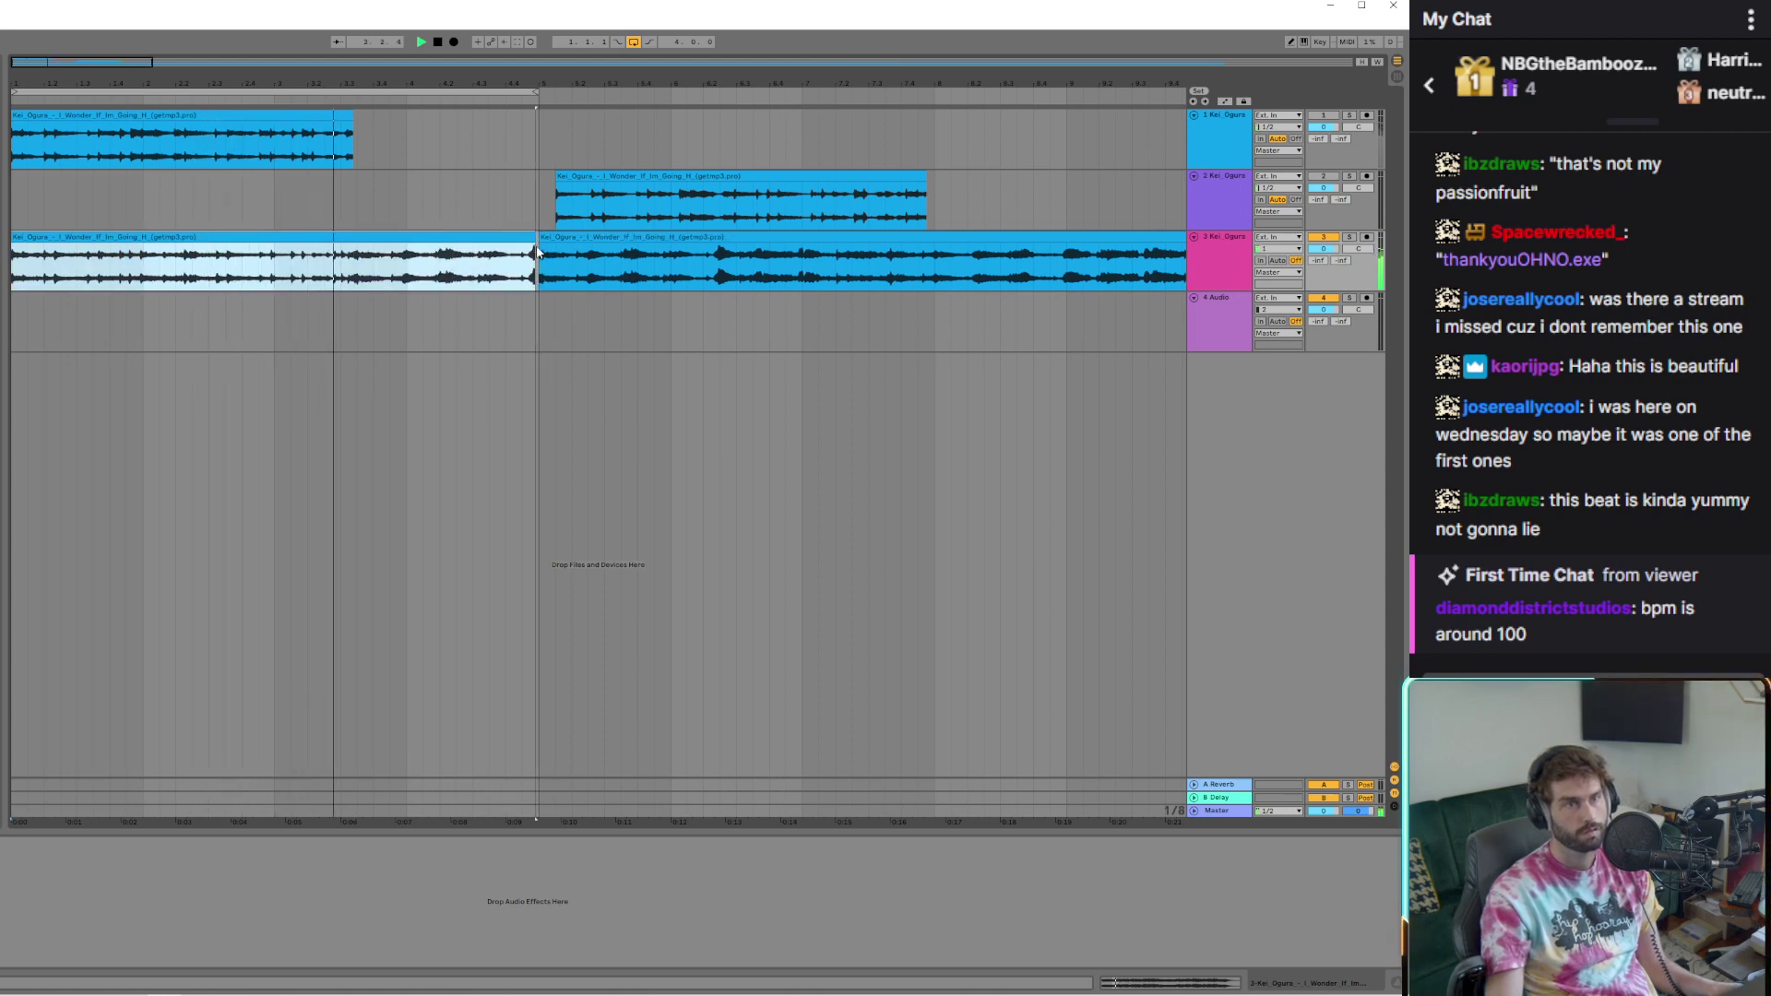
drag(535, 263, 274, 263)
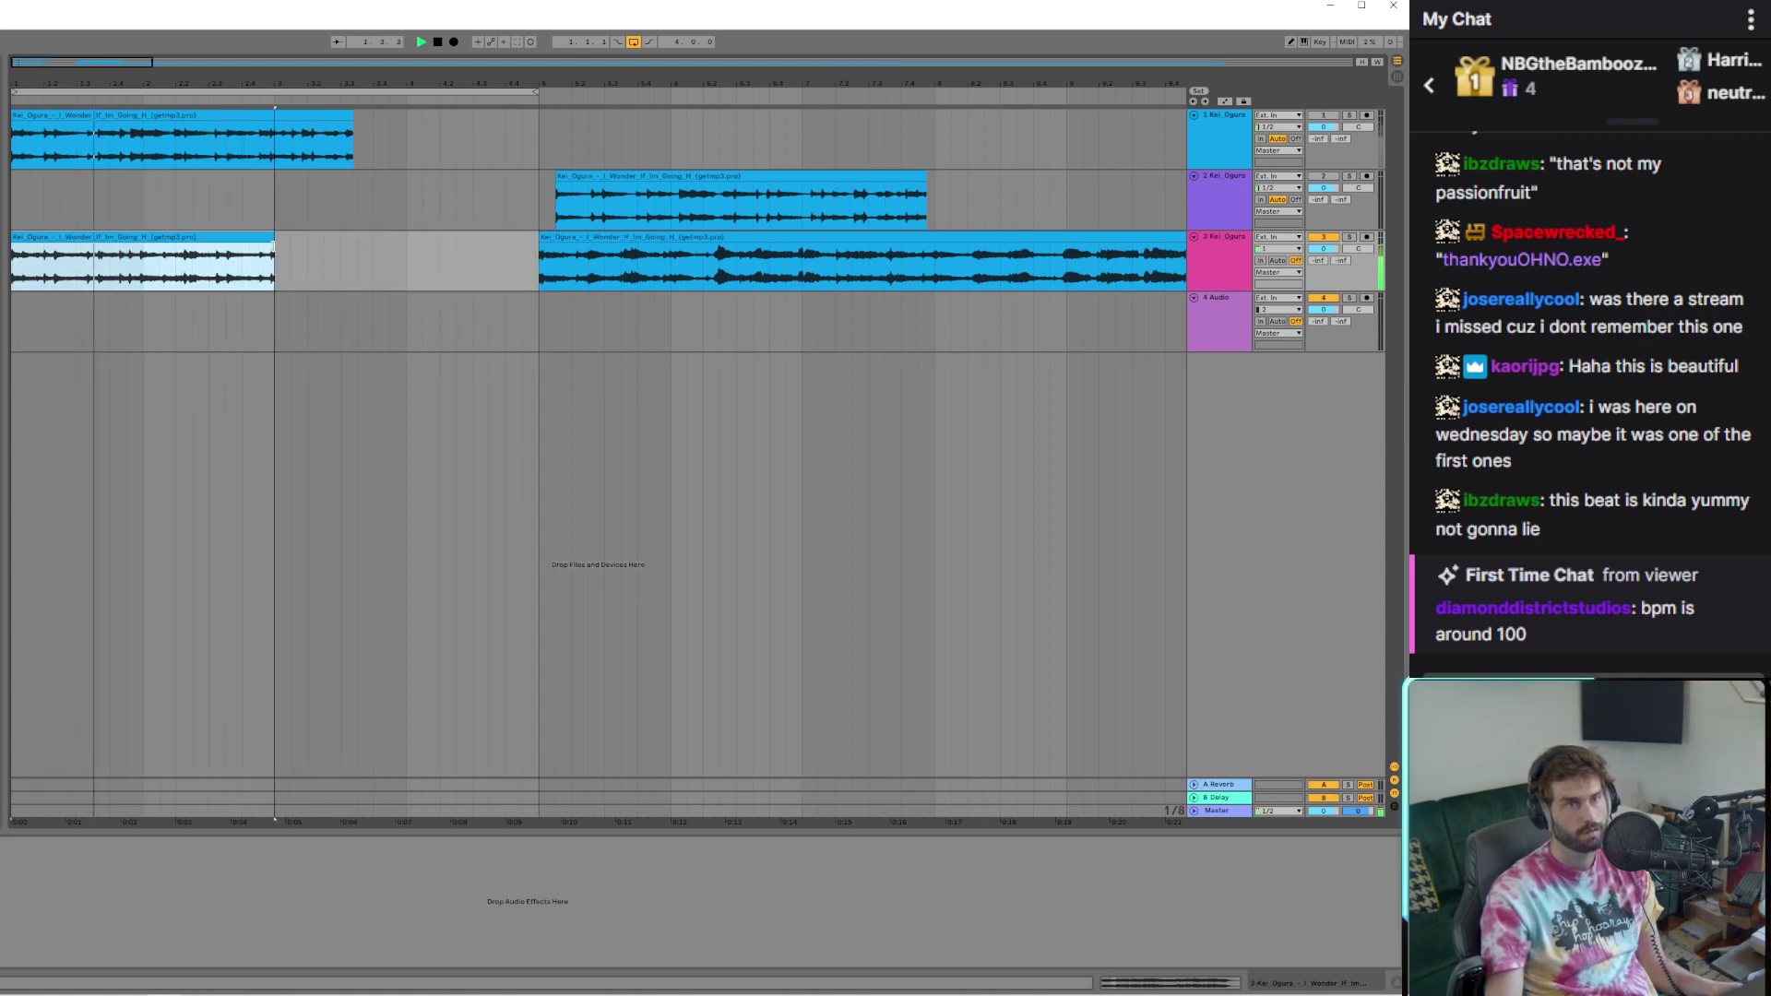
drag(537, 93, 274, 92)
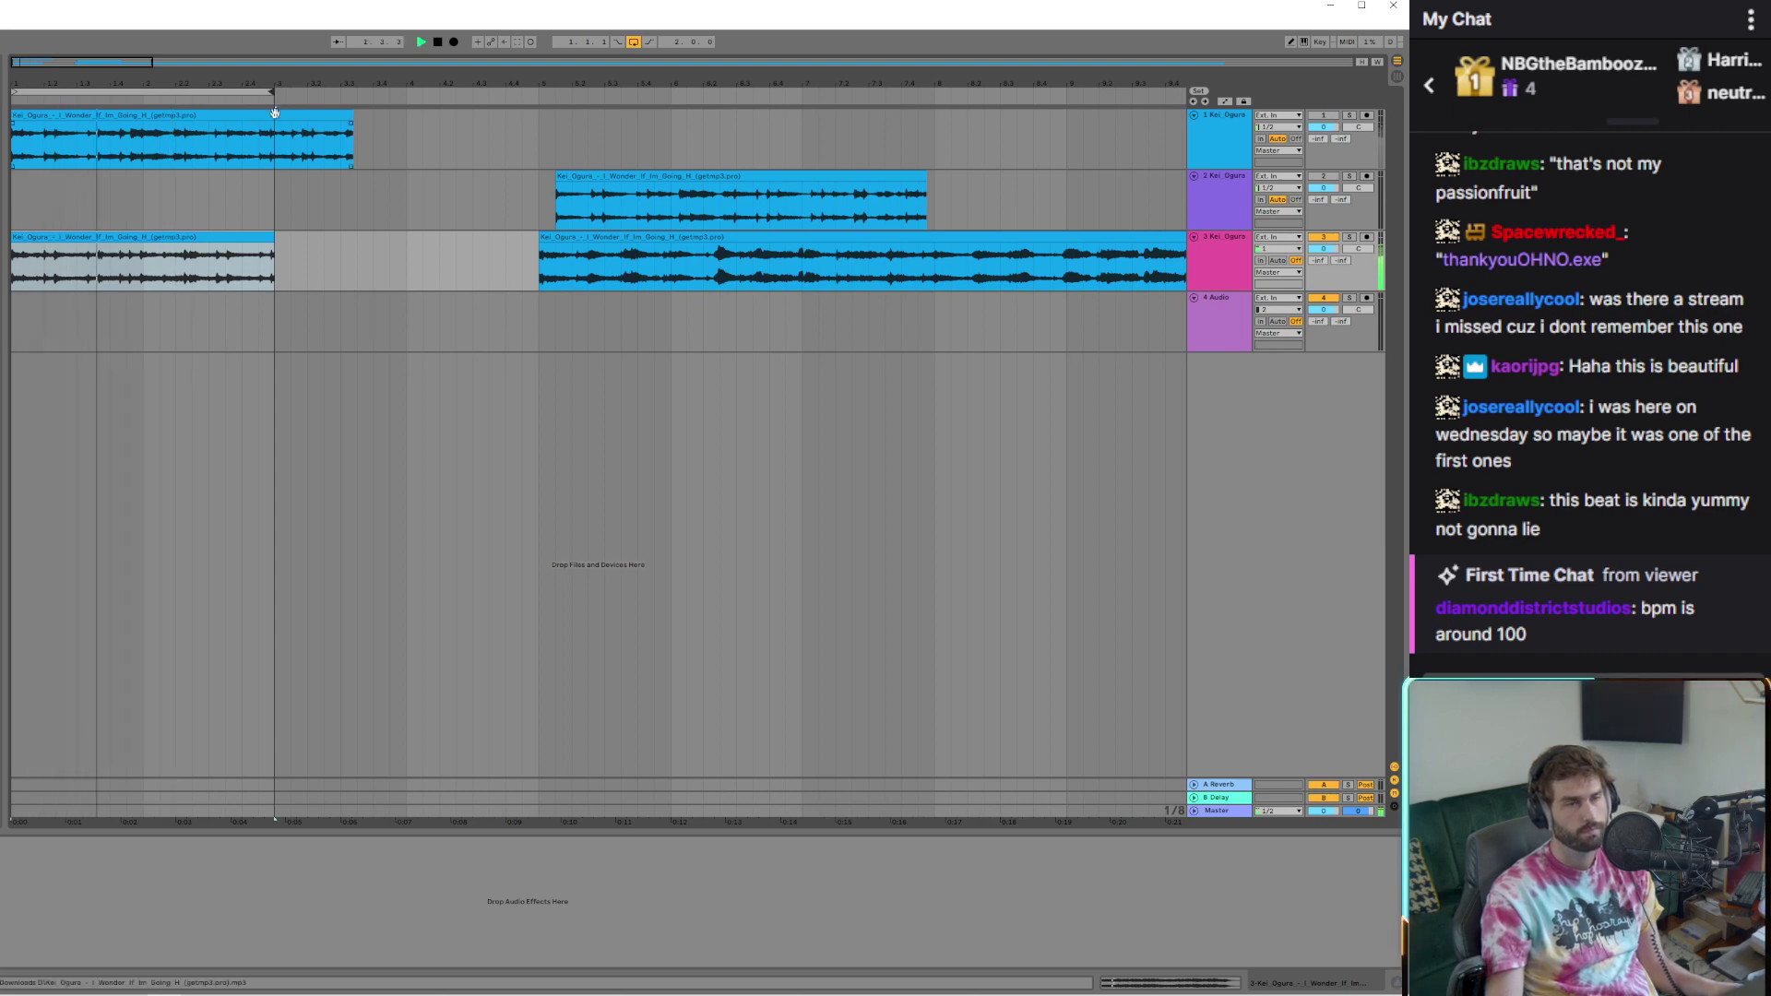
drag(271, 92, 537, 92)
drag(272, 235, 518, 237)
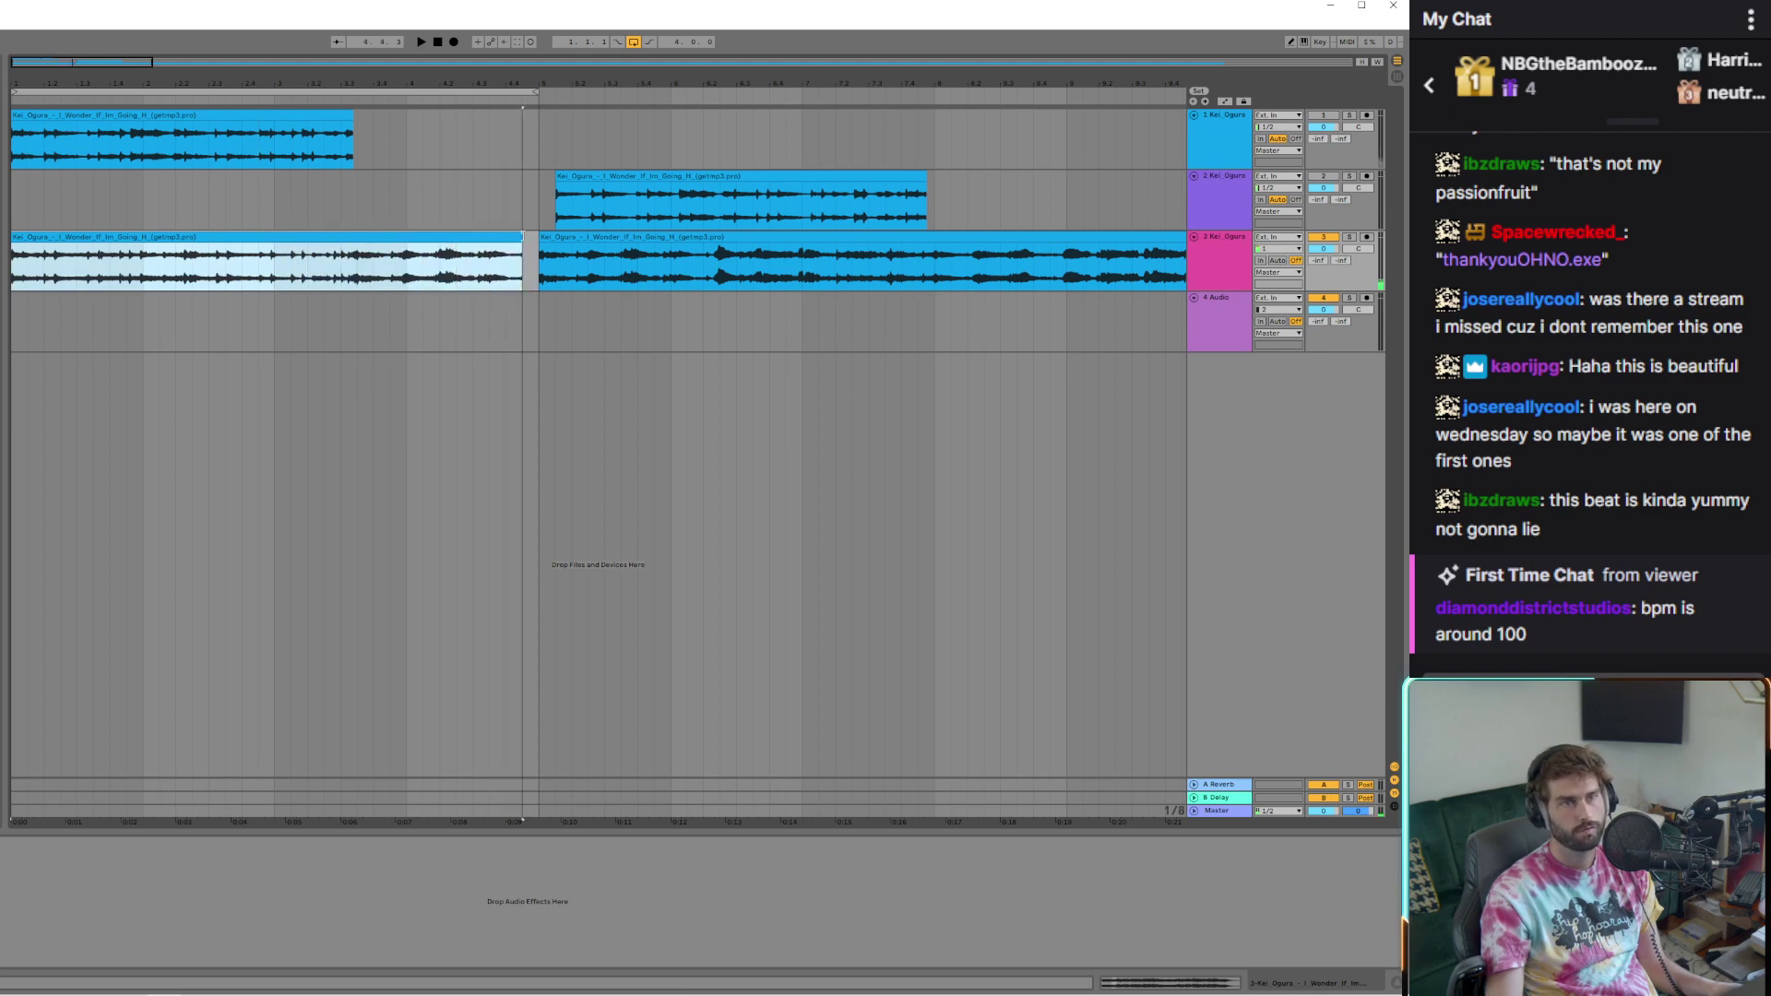
key(space)
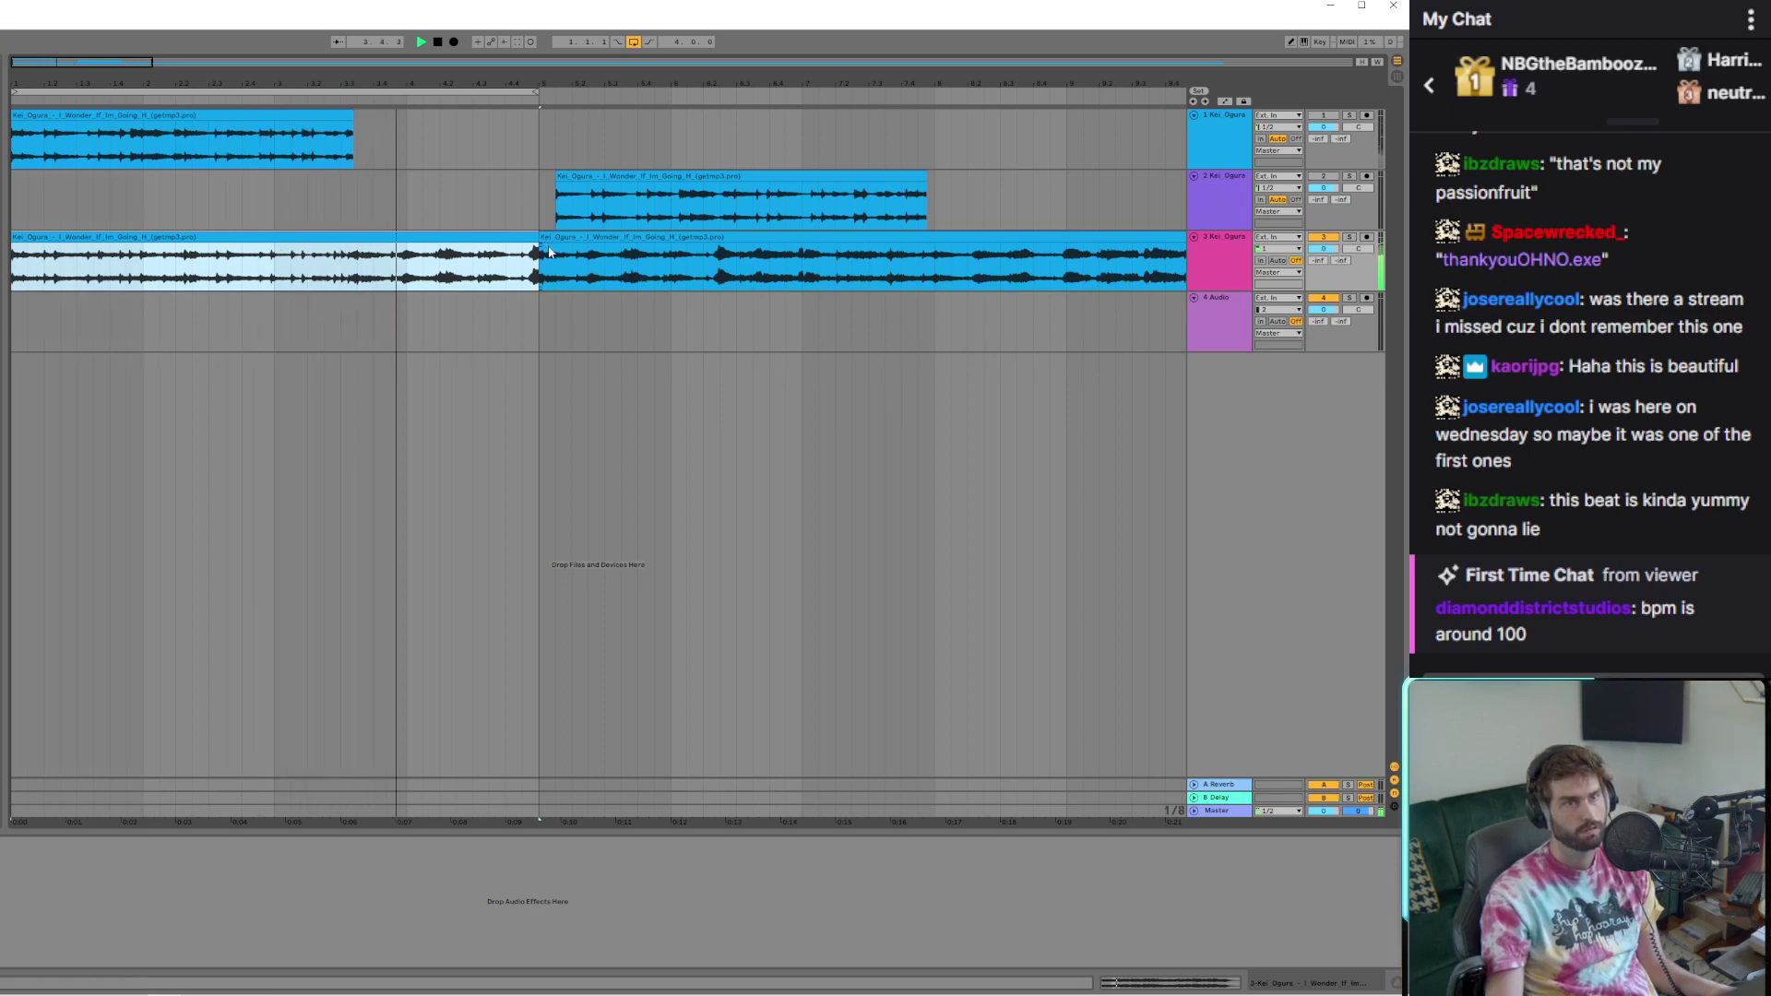
drag(537, 239, 351, 256)
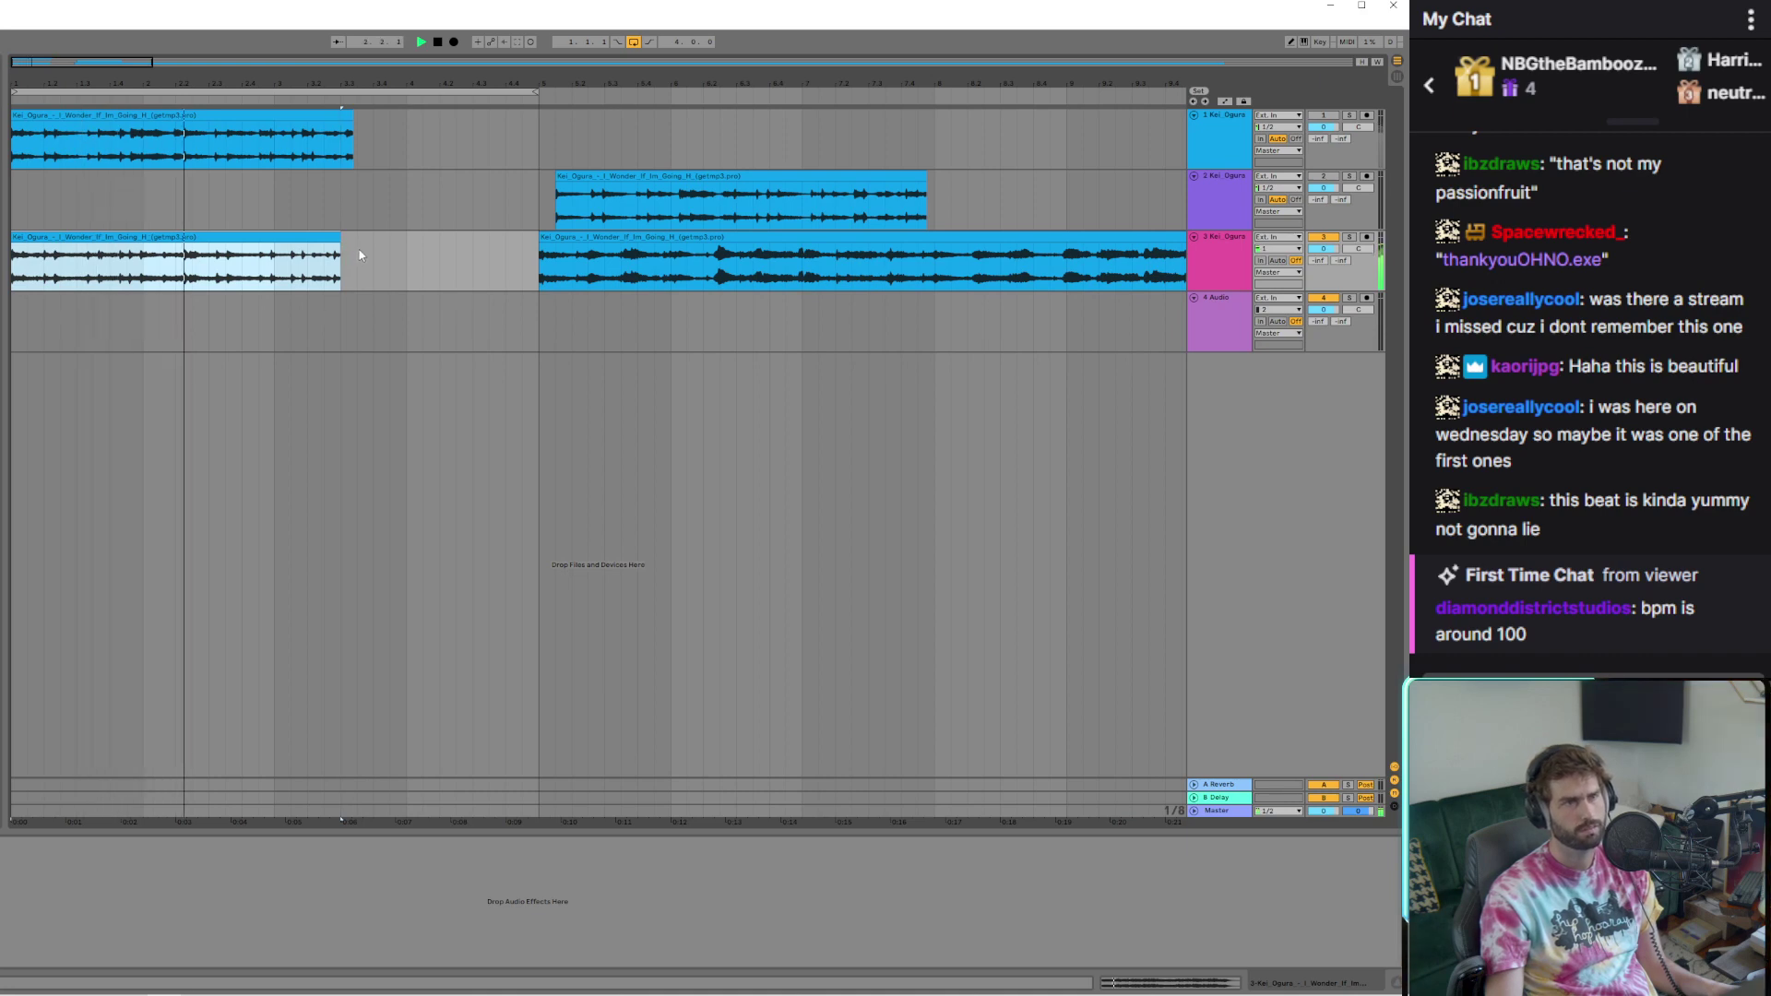
Undo the recent clip trims and loop changes on track 3 along with the tempo reduction
key(ctrl+z)
key(ctrl+z)
key(ctrl+z)
key(ctrl+z)
key(ctrl+z)
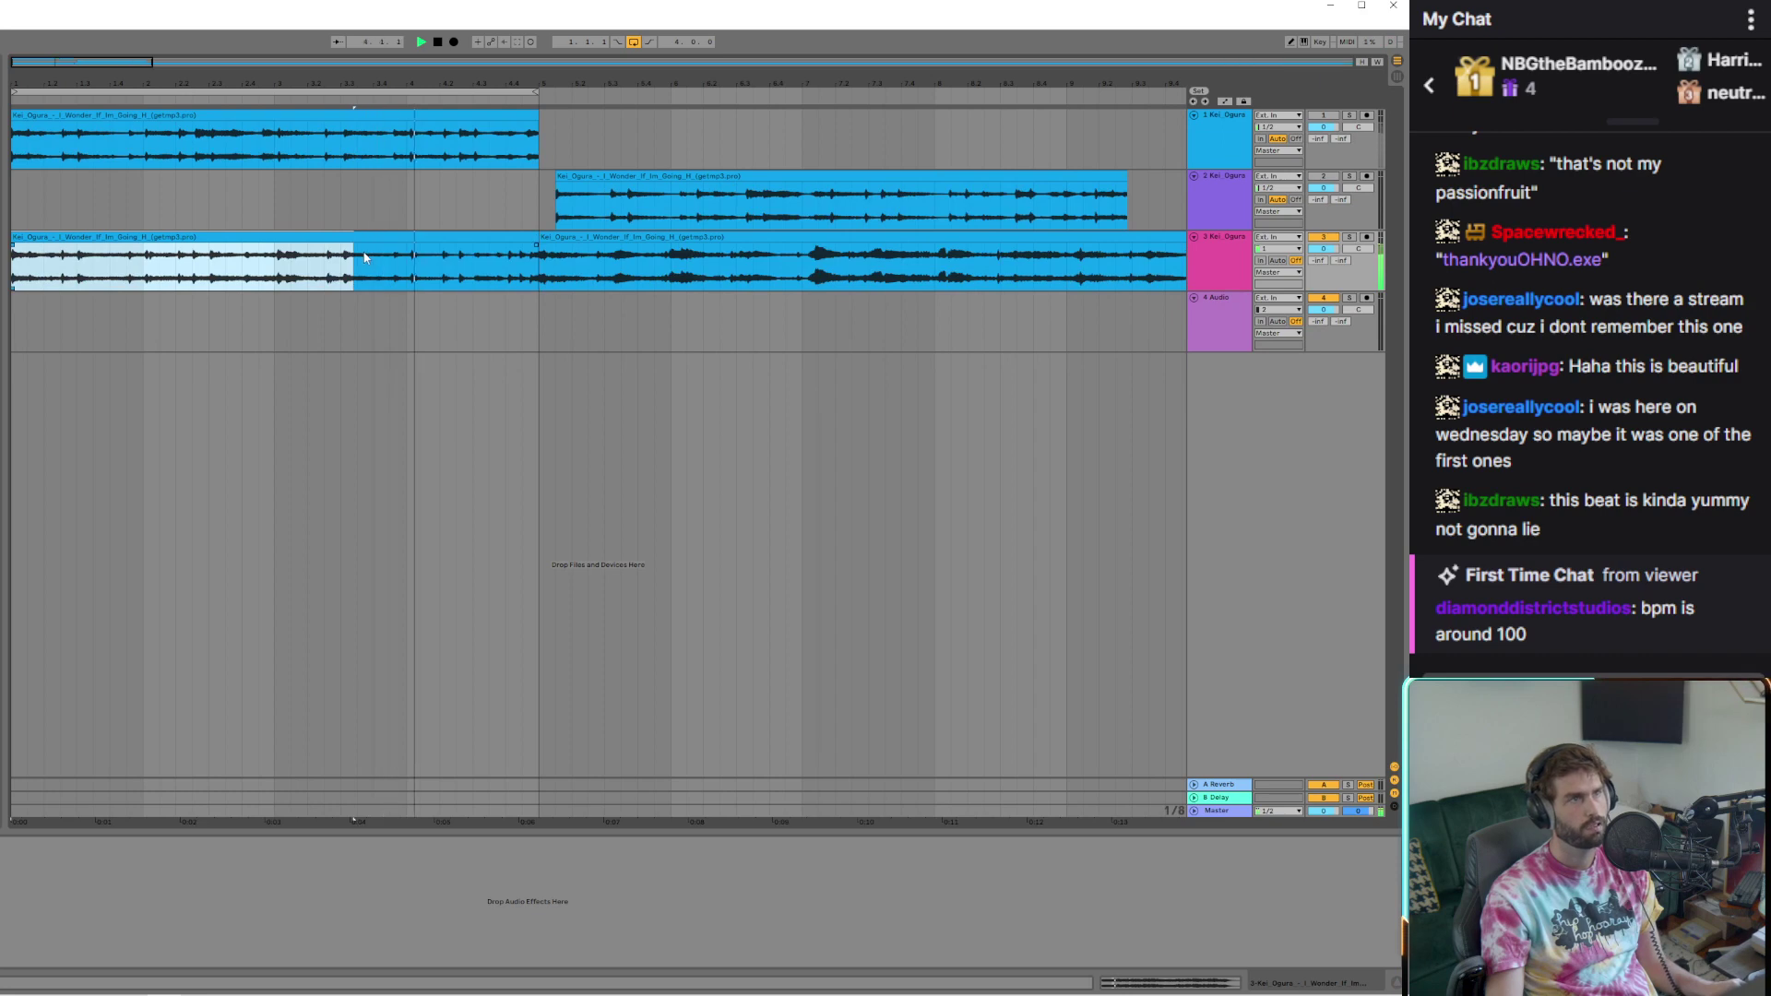
Examine the waveforms of the track 1 and track 3 clips and listen to track 3 around bar 5
click(408, 331)
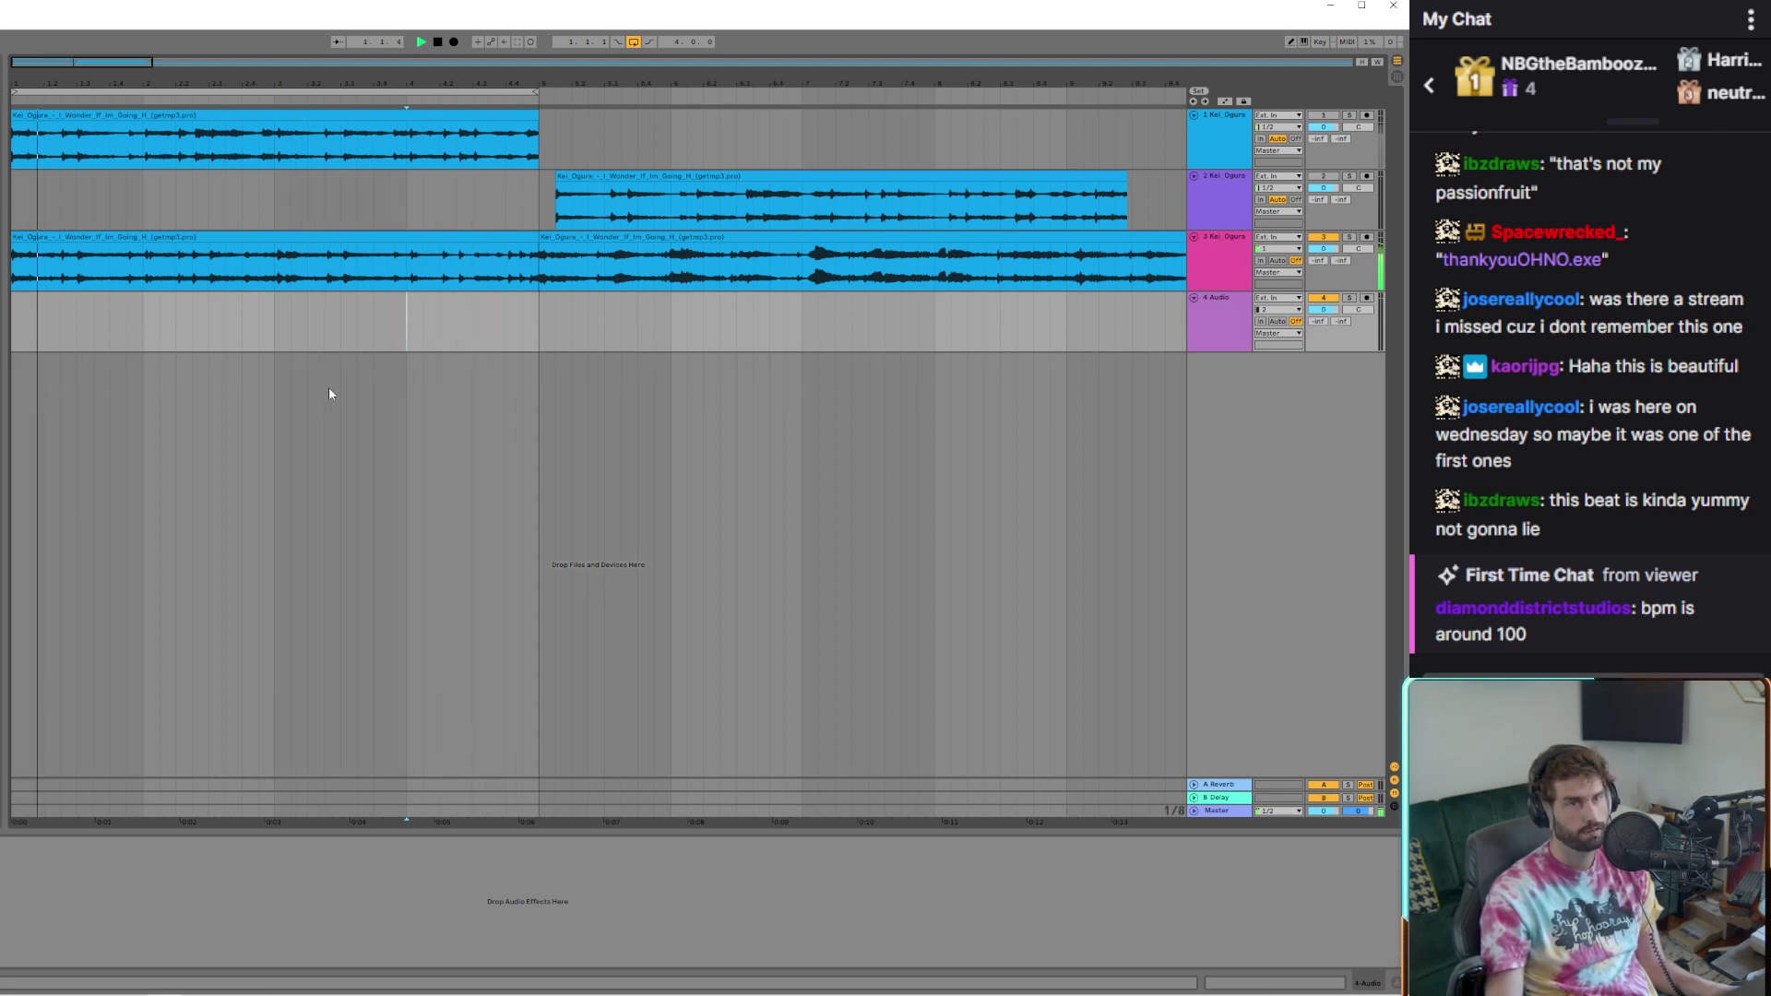
click(540, 281)
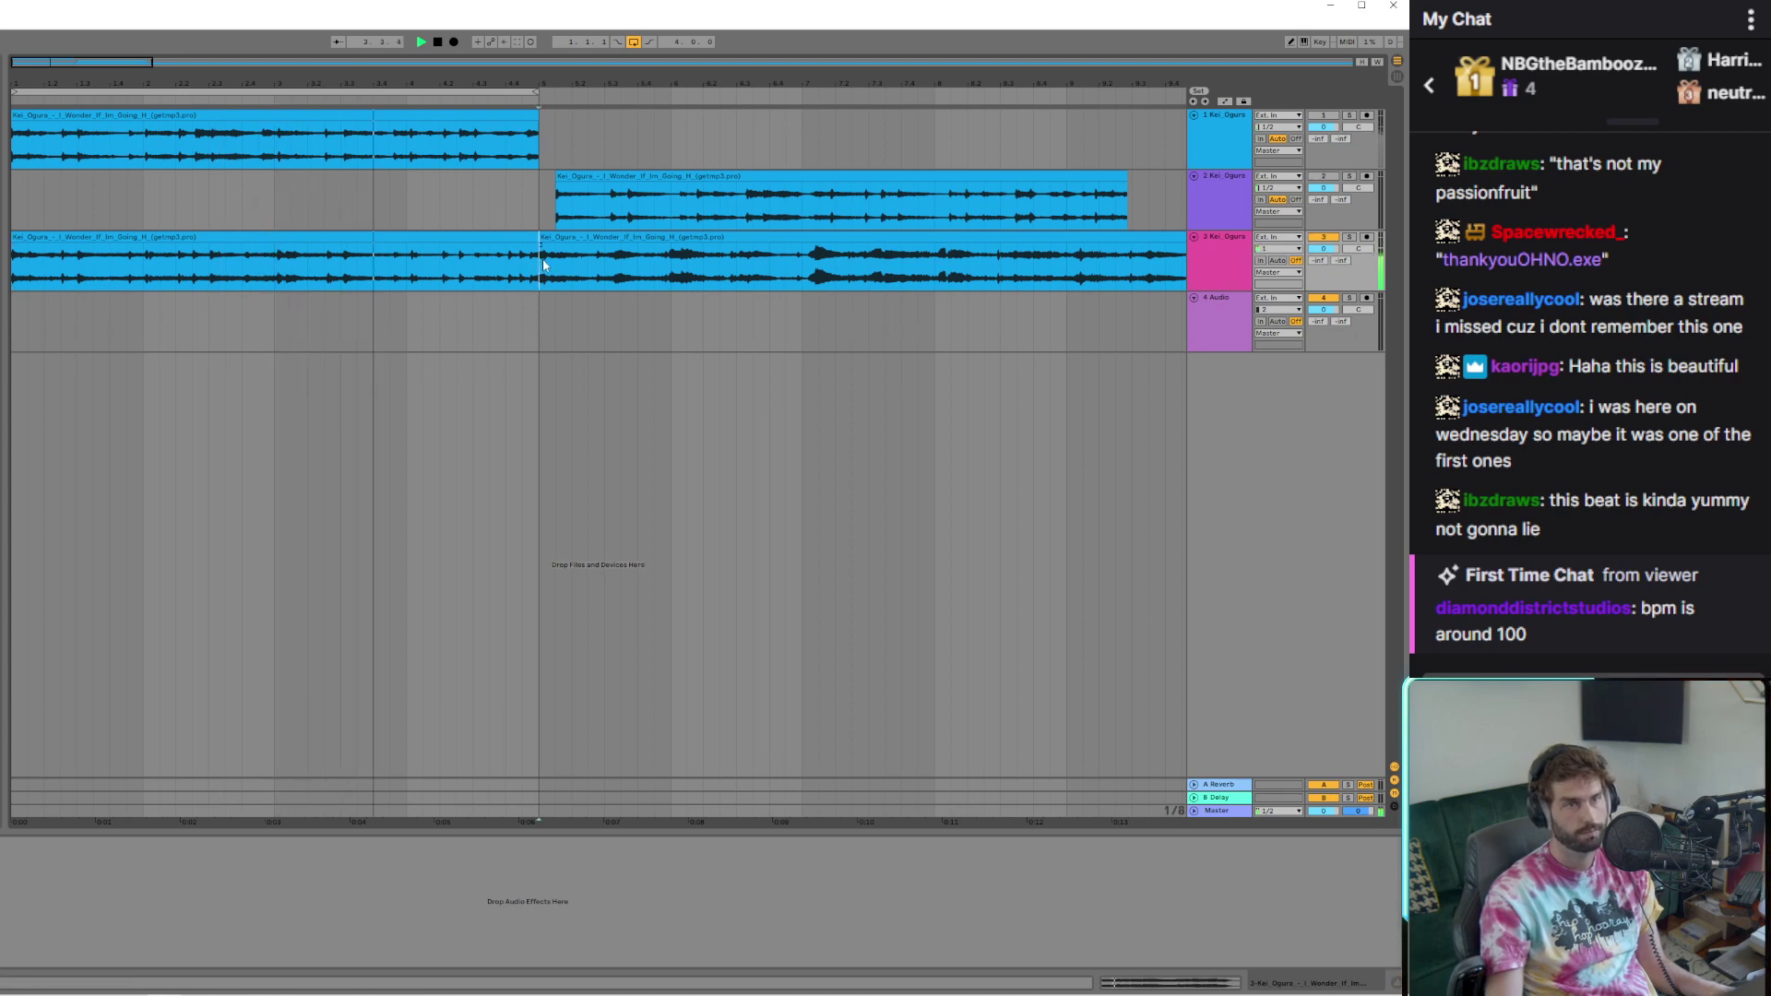
click(259, 255)
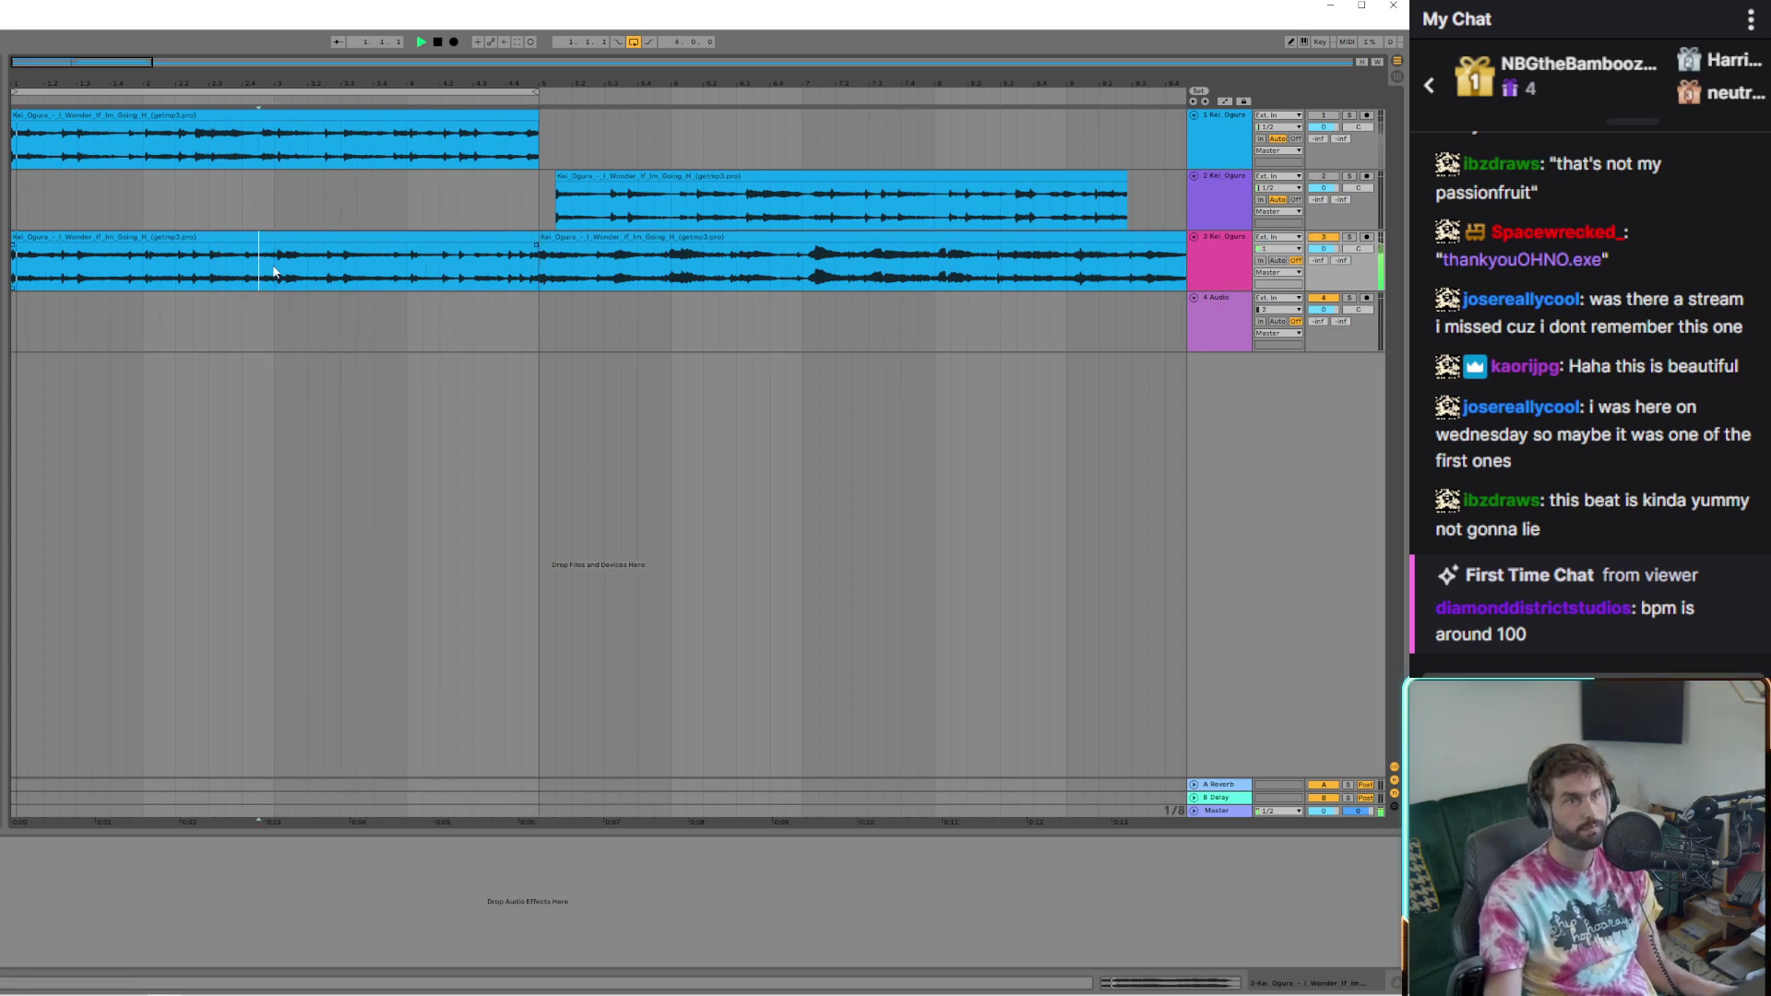
double_click(530, 258)
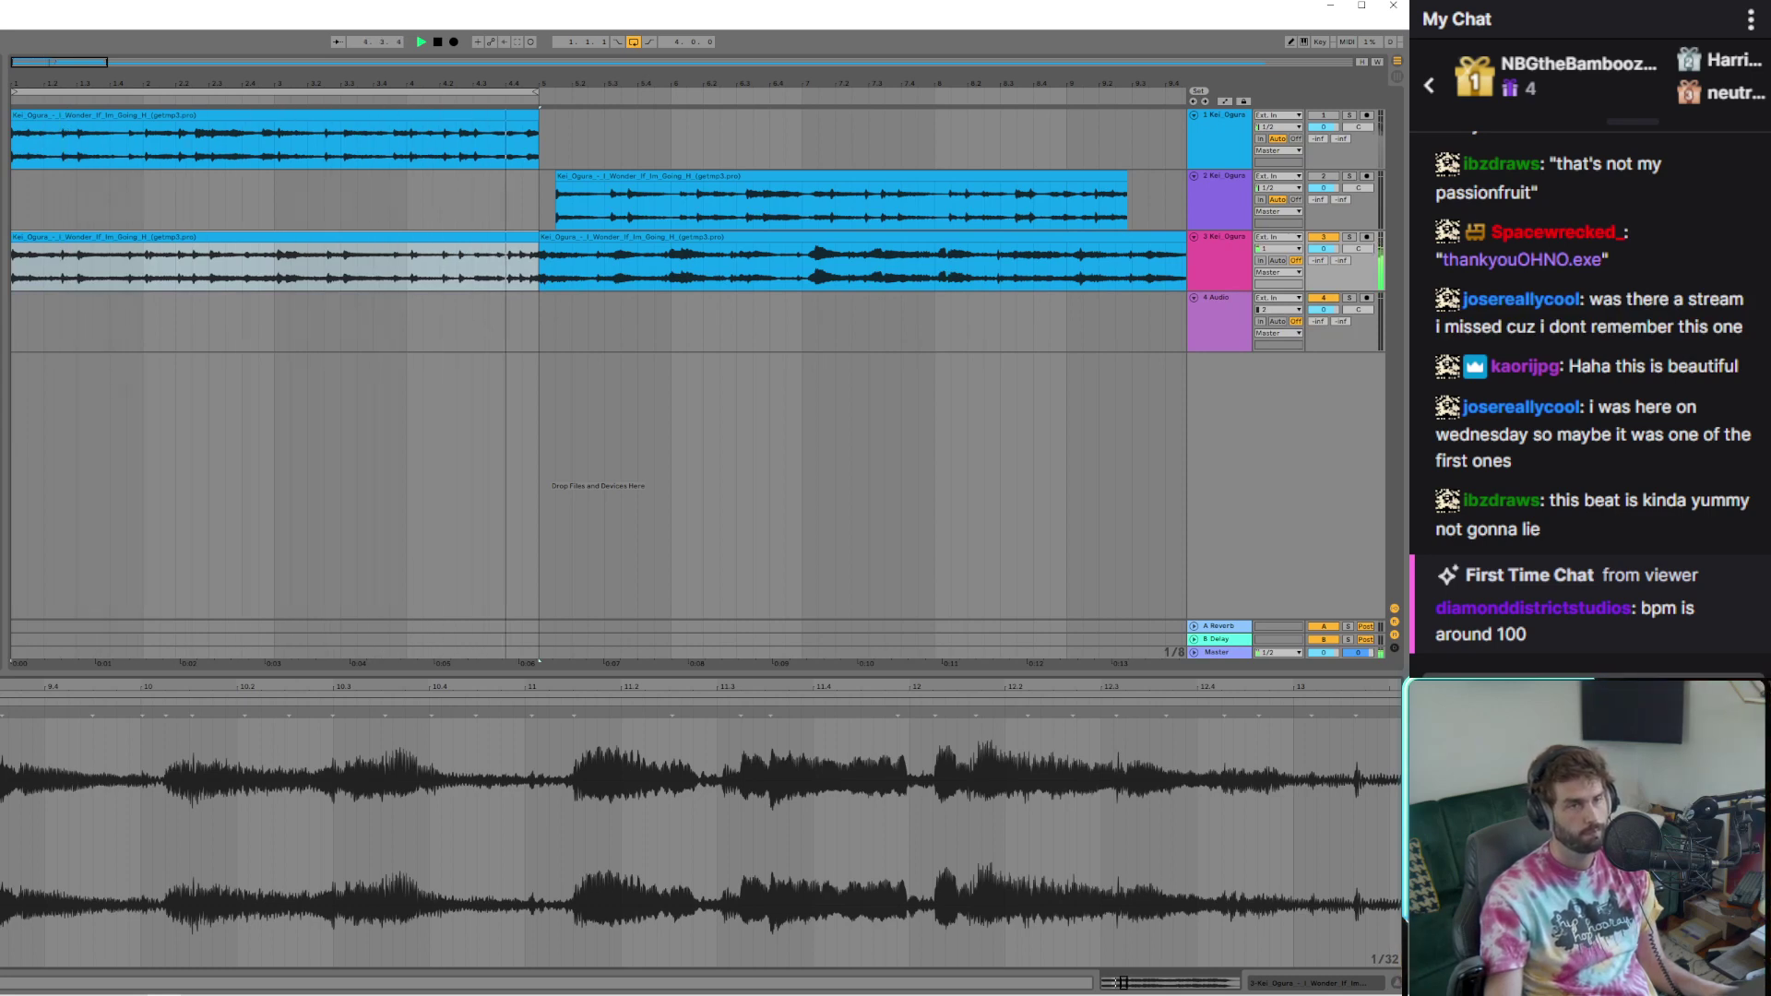
click(56, 115)
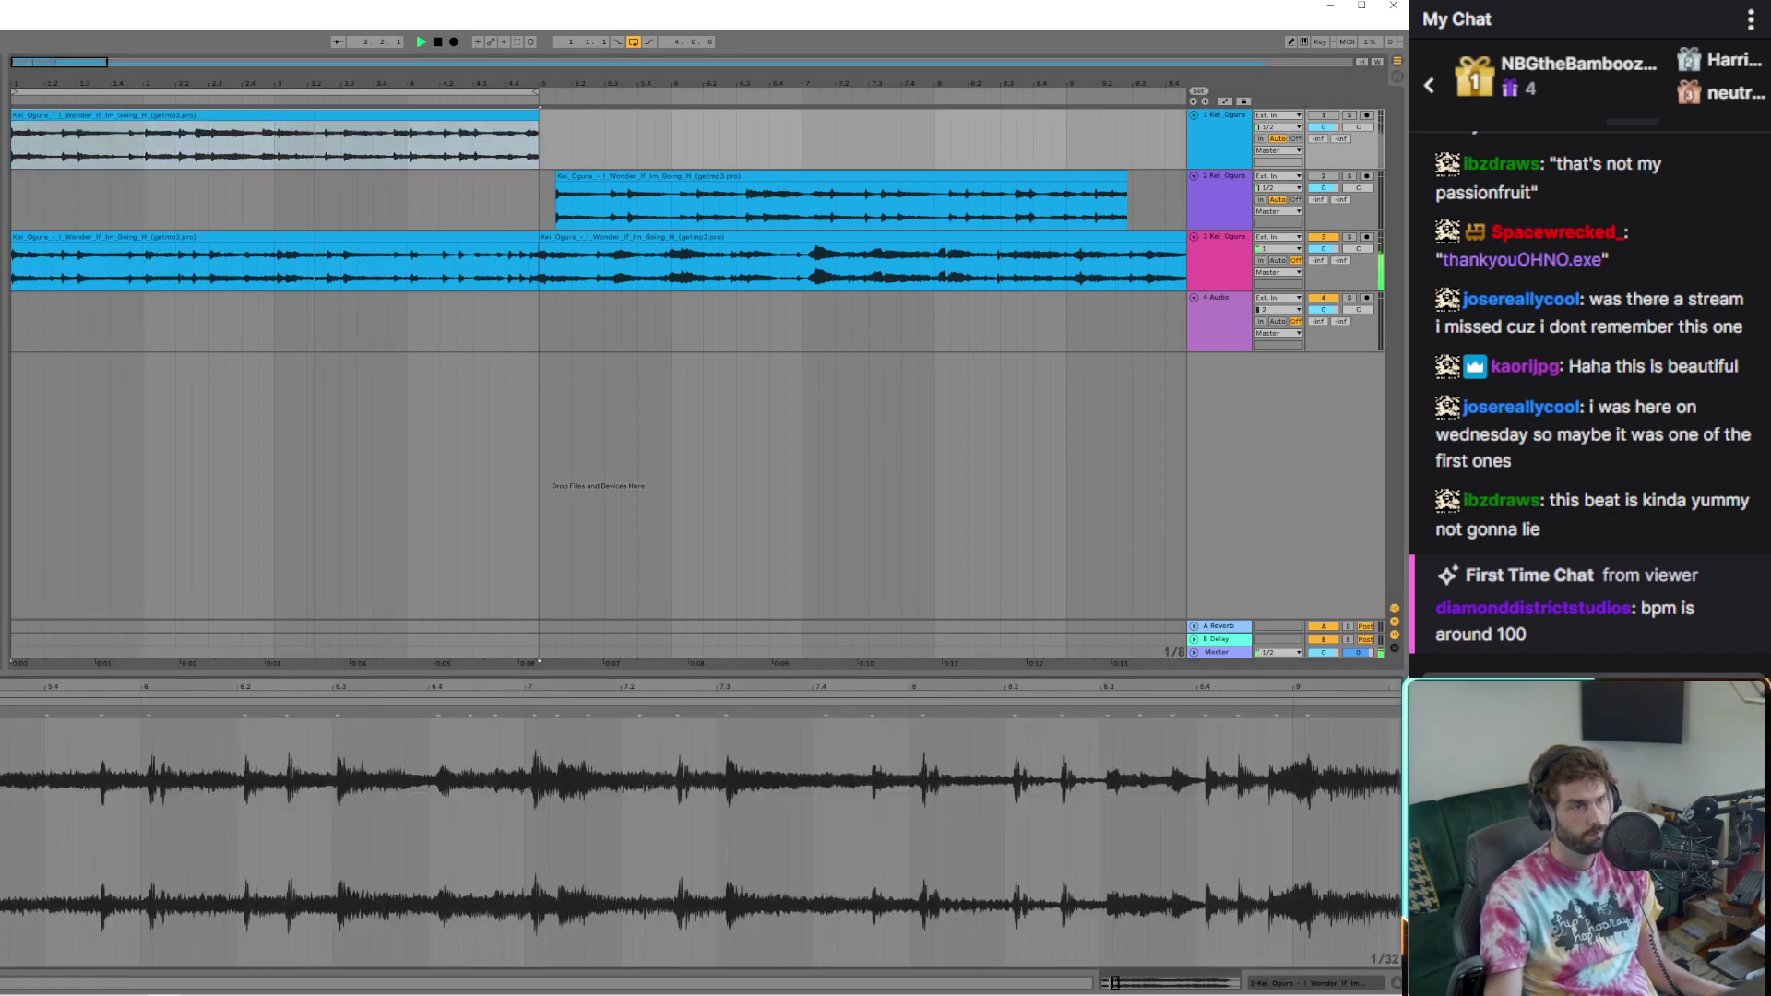
click(203, 273)
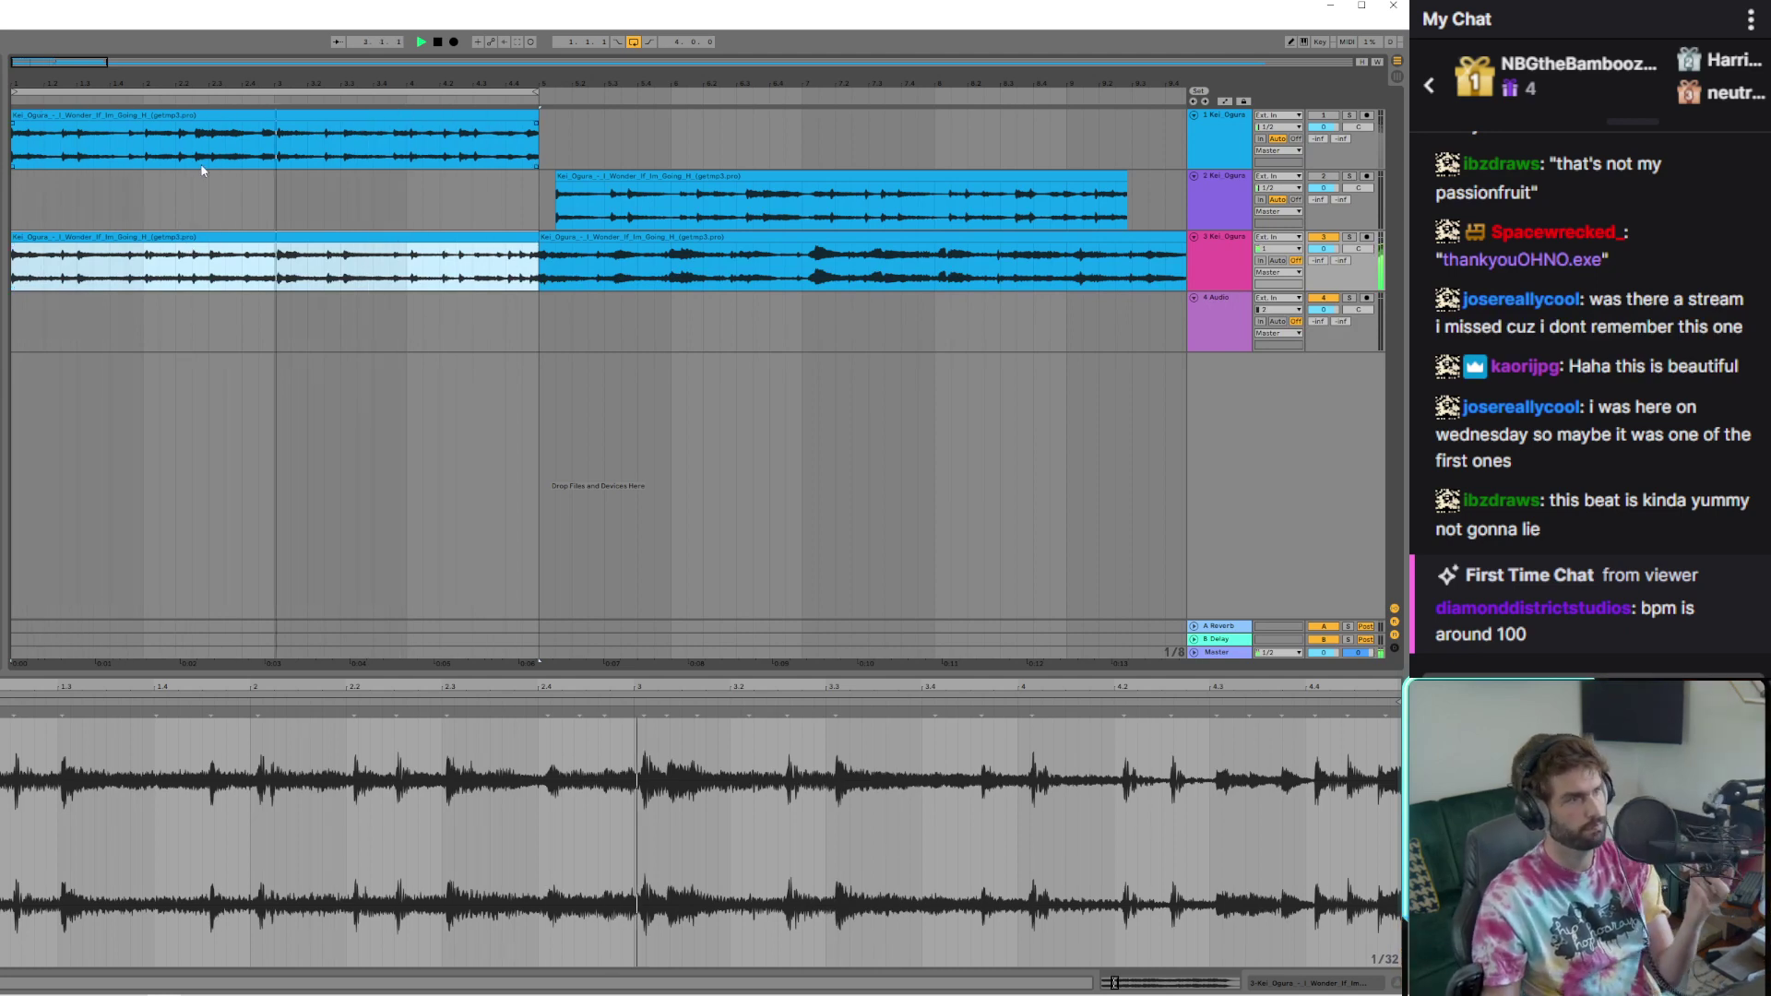
click(545, 280)
click(541, 279)
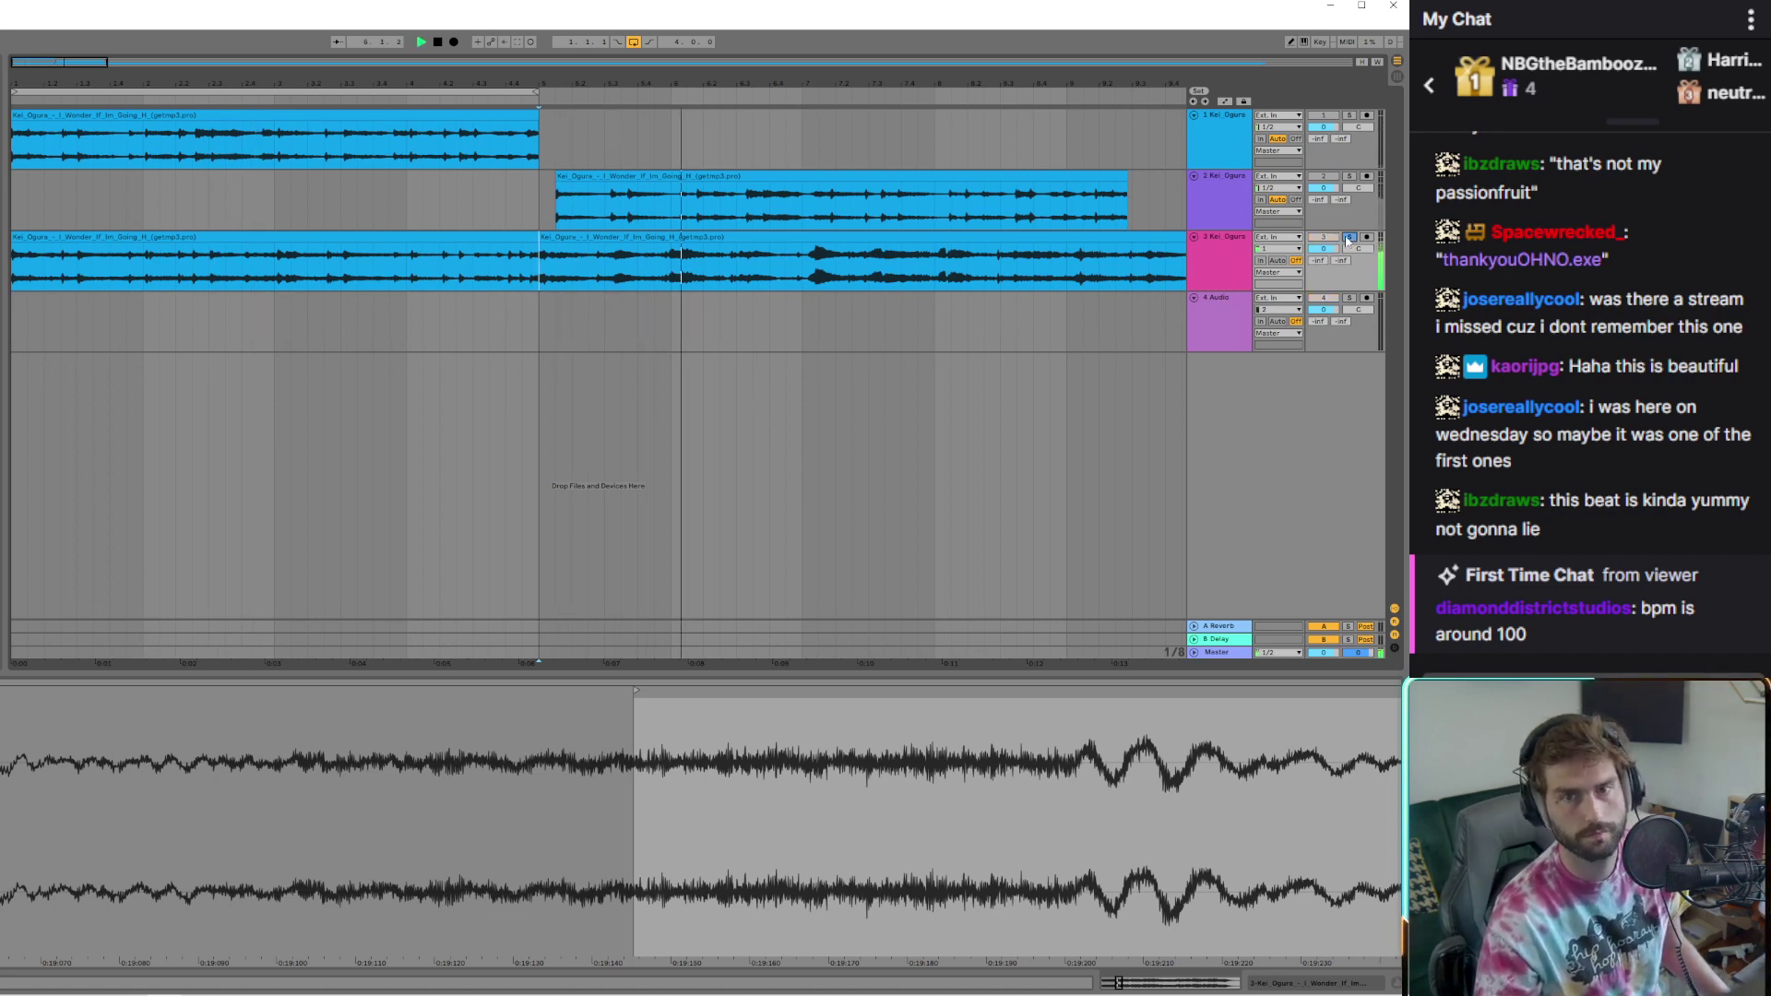
click(553, 238)
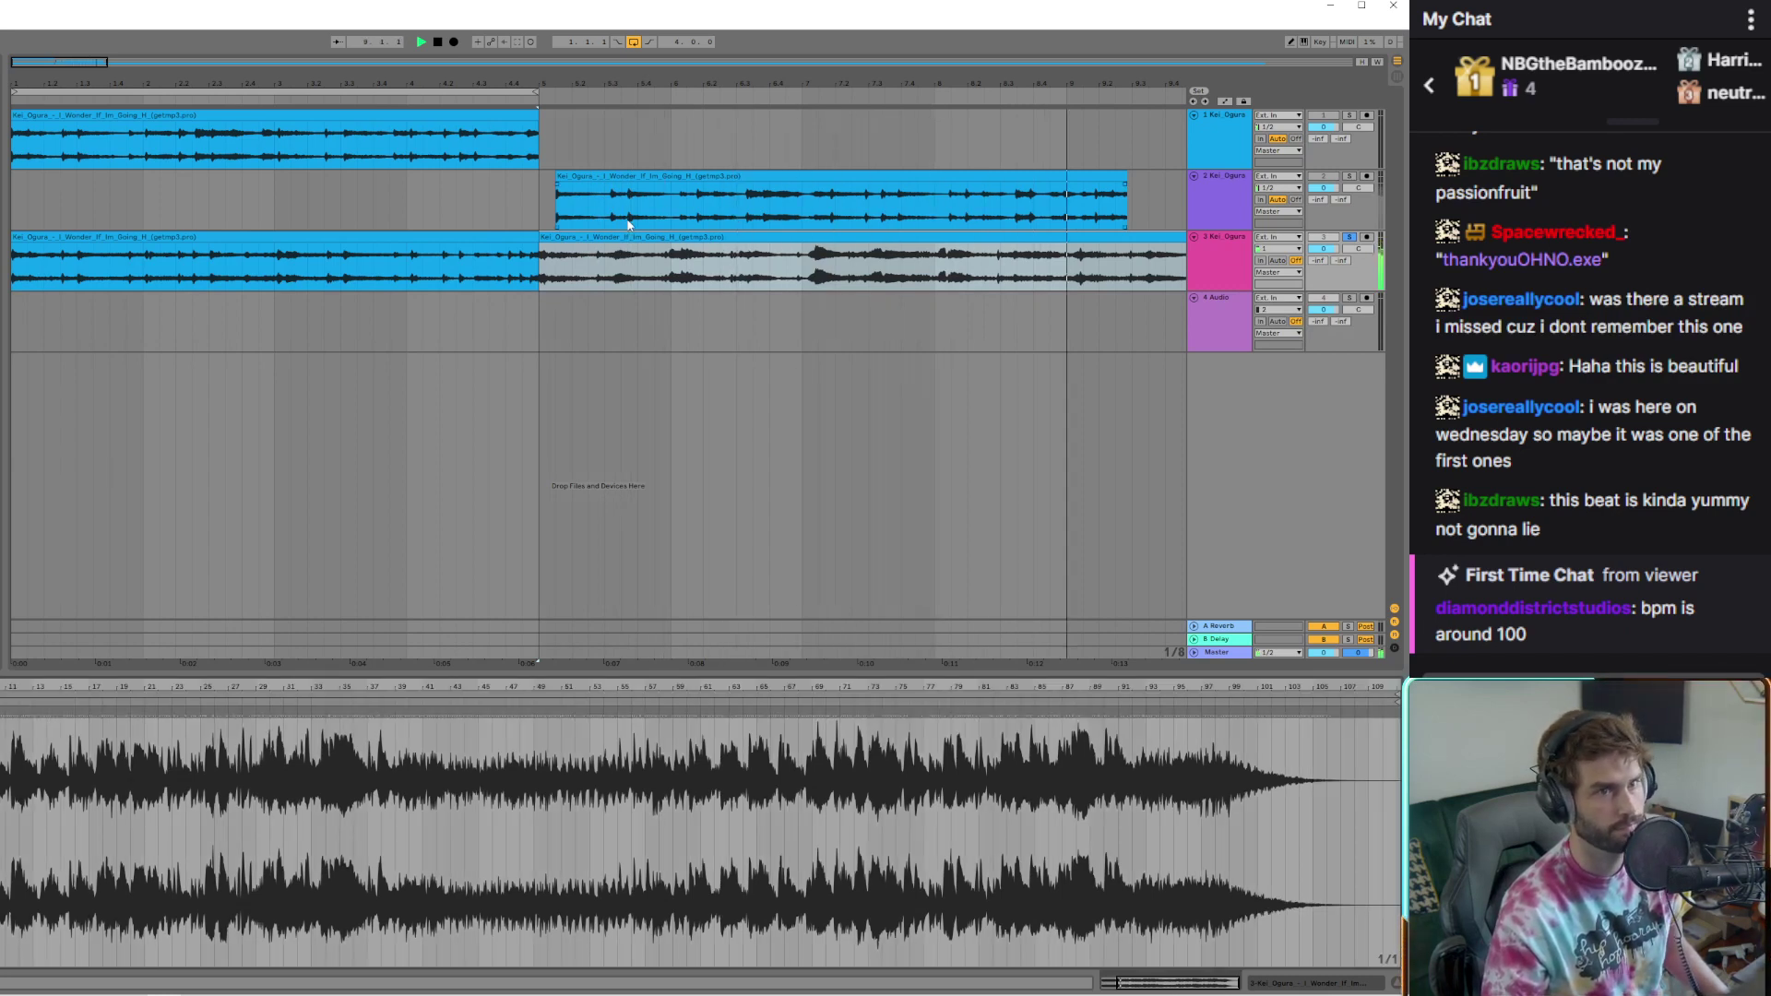
Try extending the first track 3 clip half a bar past bar 5, listen, and return the split to bar 5
click(503, 252)
key(space)
key(space)
drag(534, 237, 599, 237)
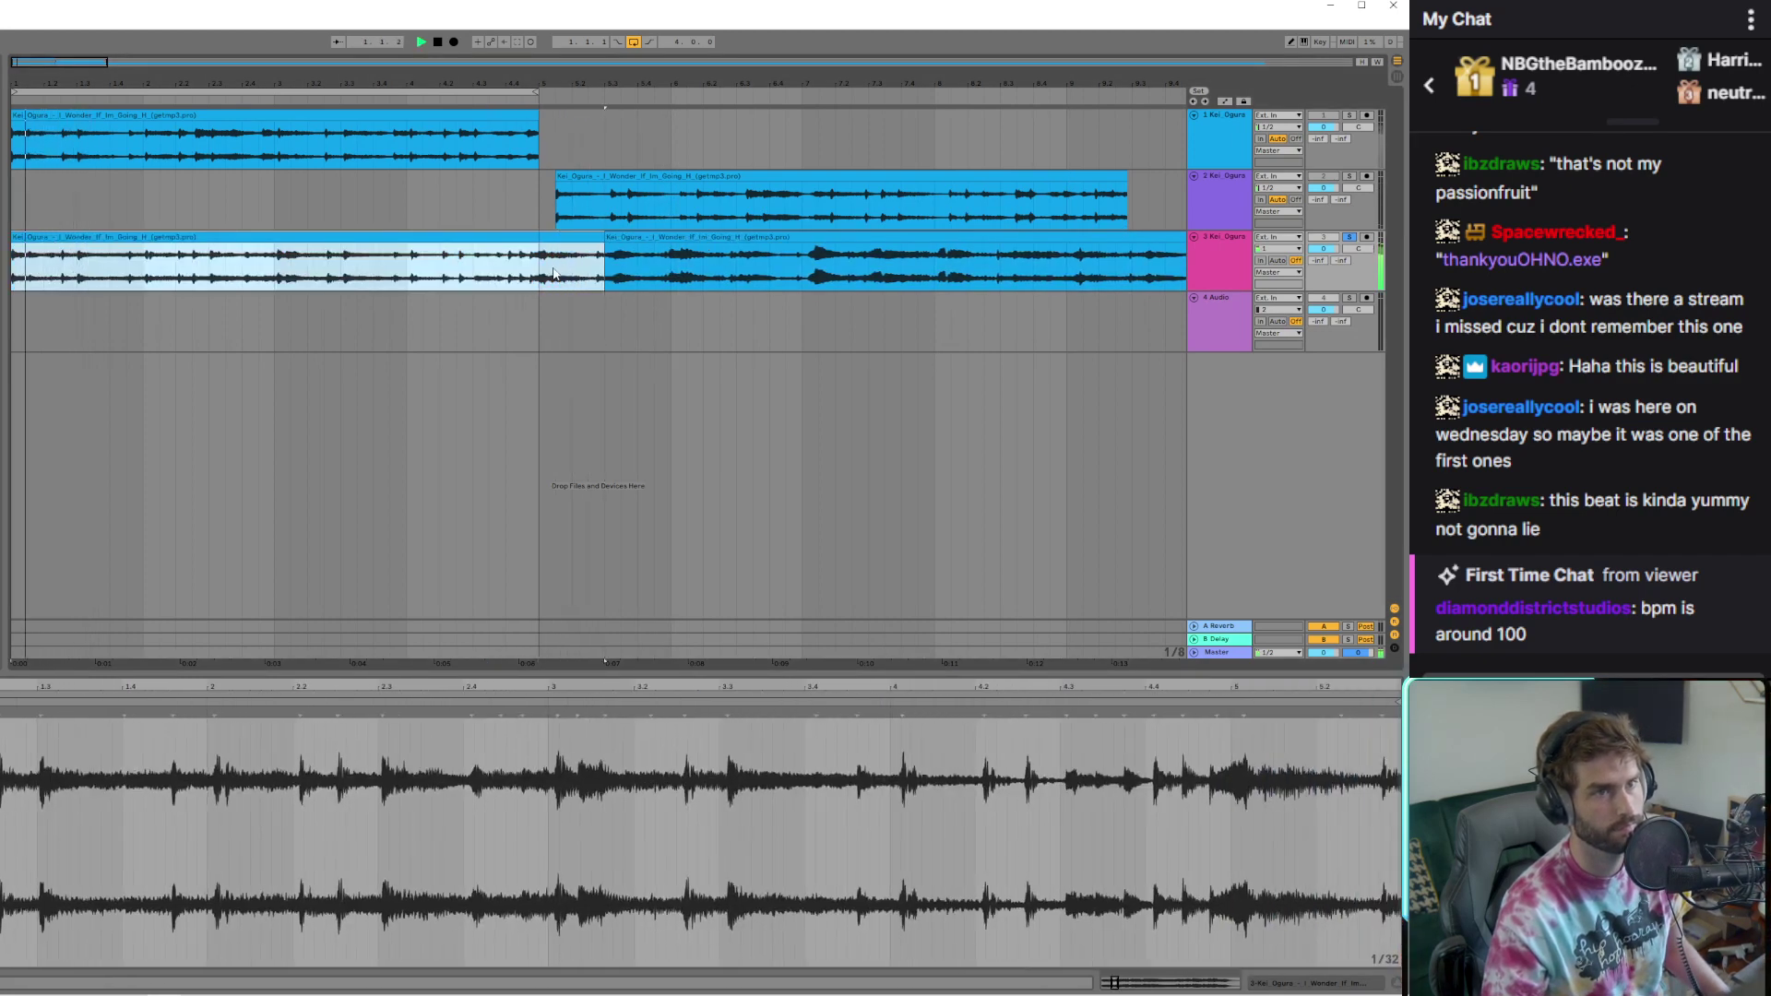
click(602, 239)
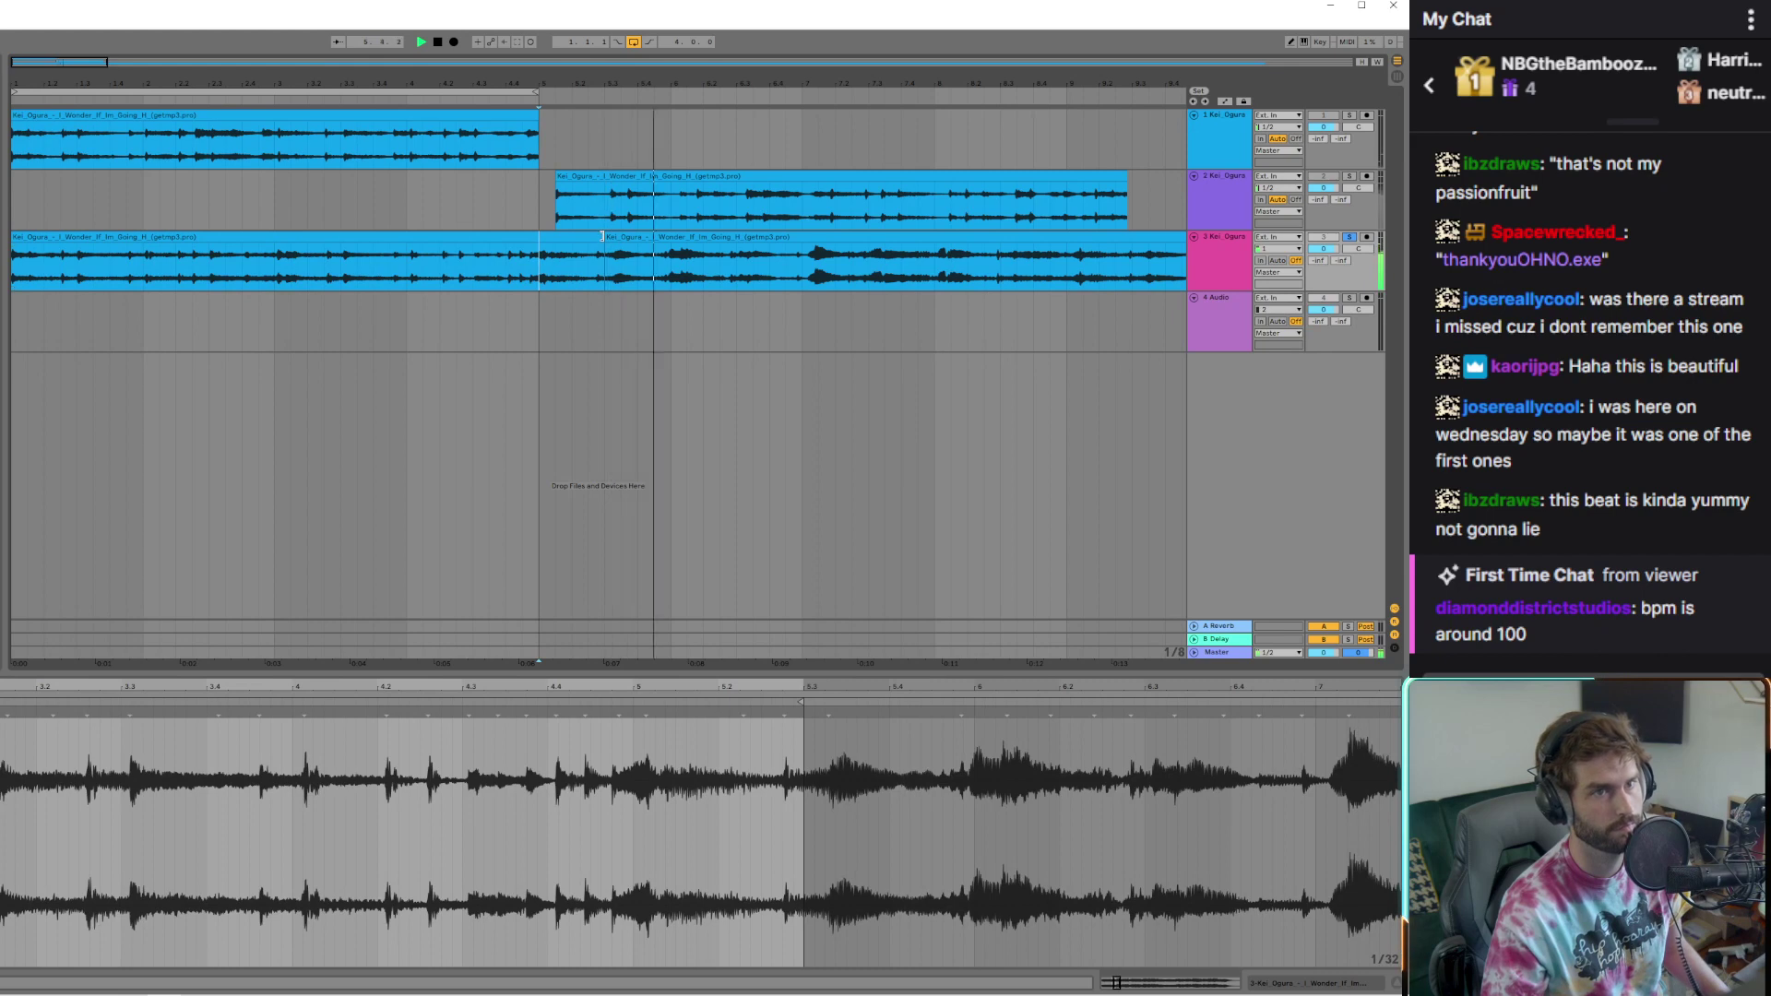
drag(602, 237, 543, 238)
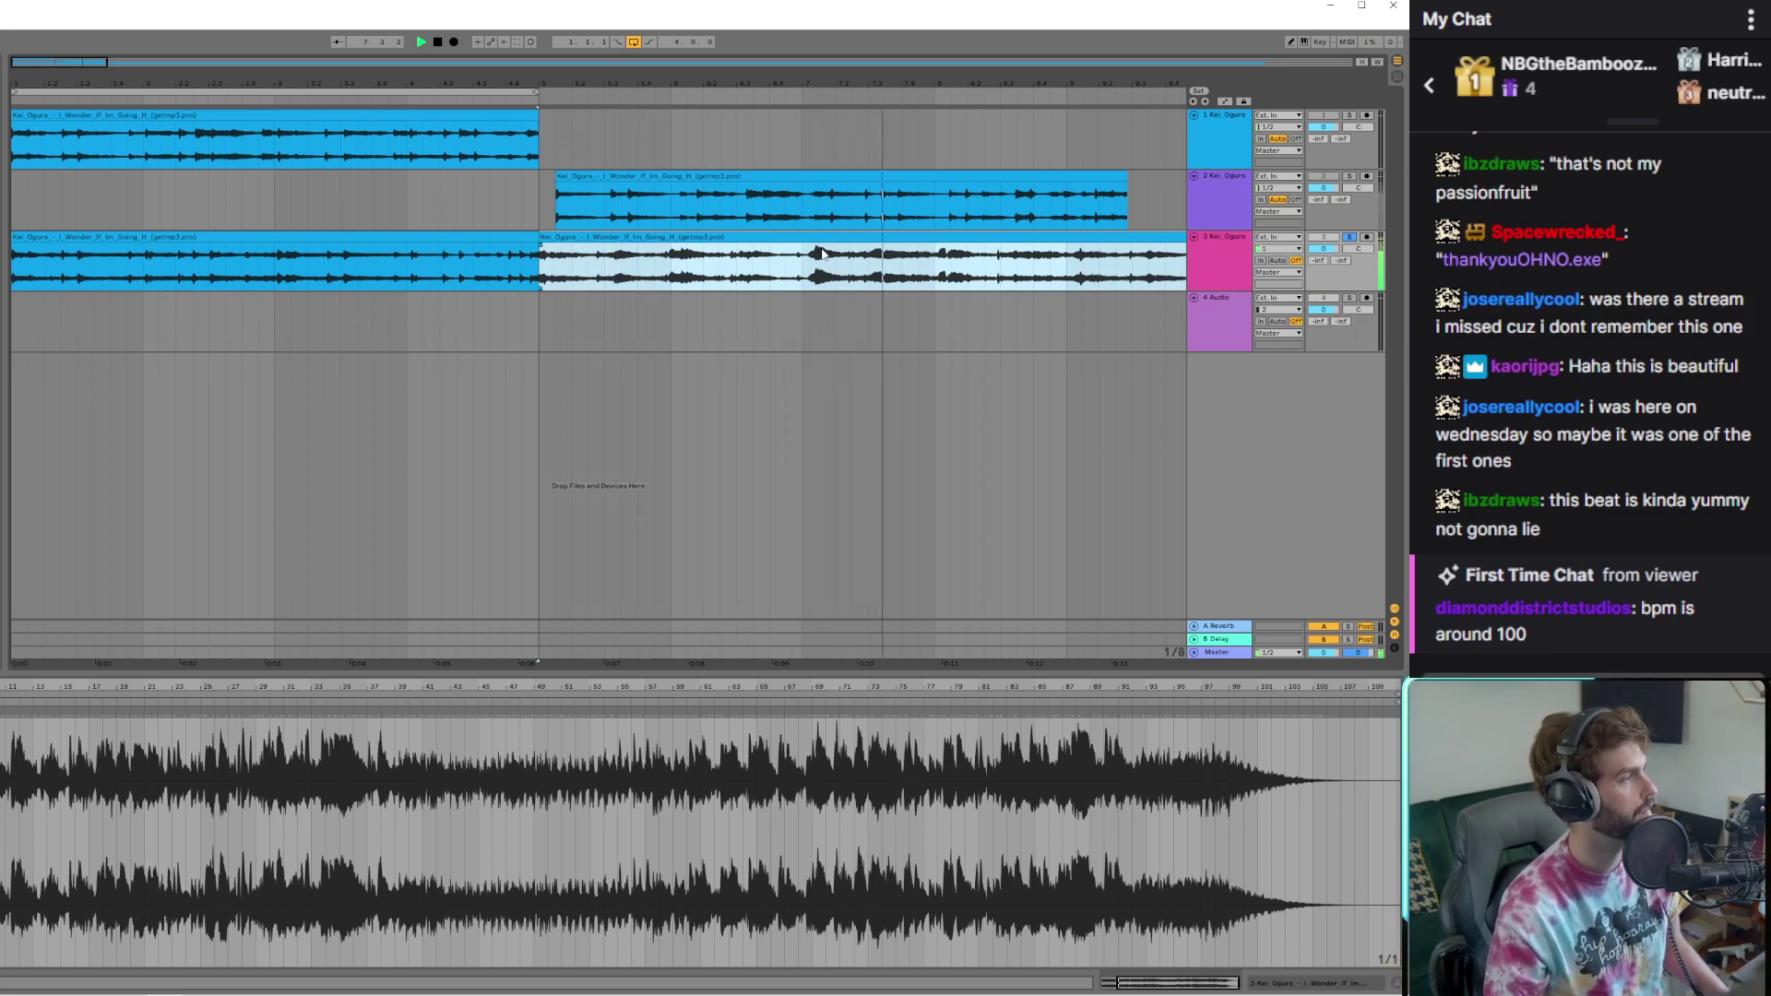
click(548, 238)
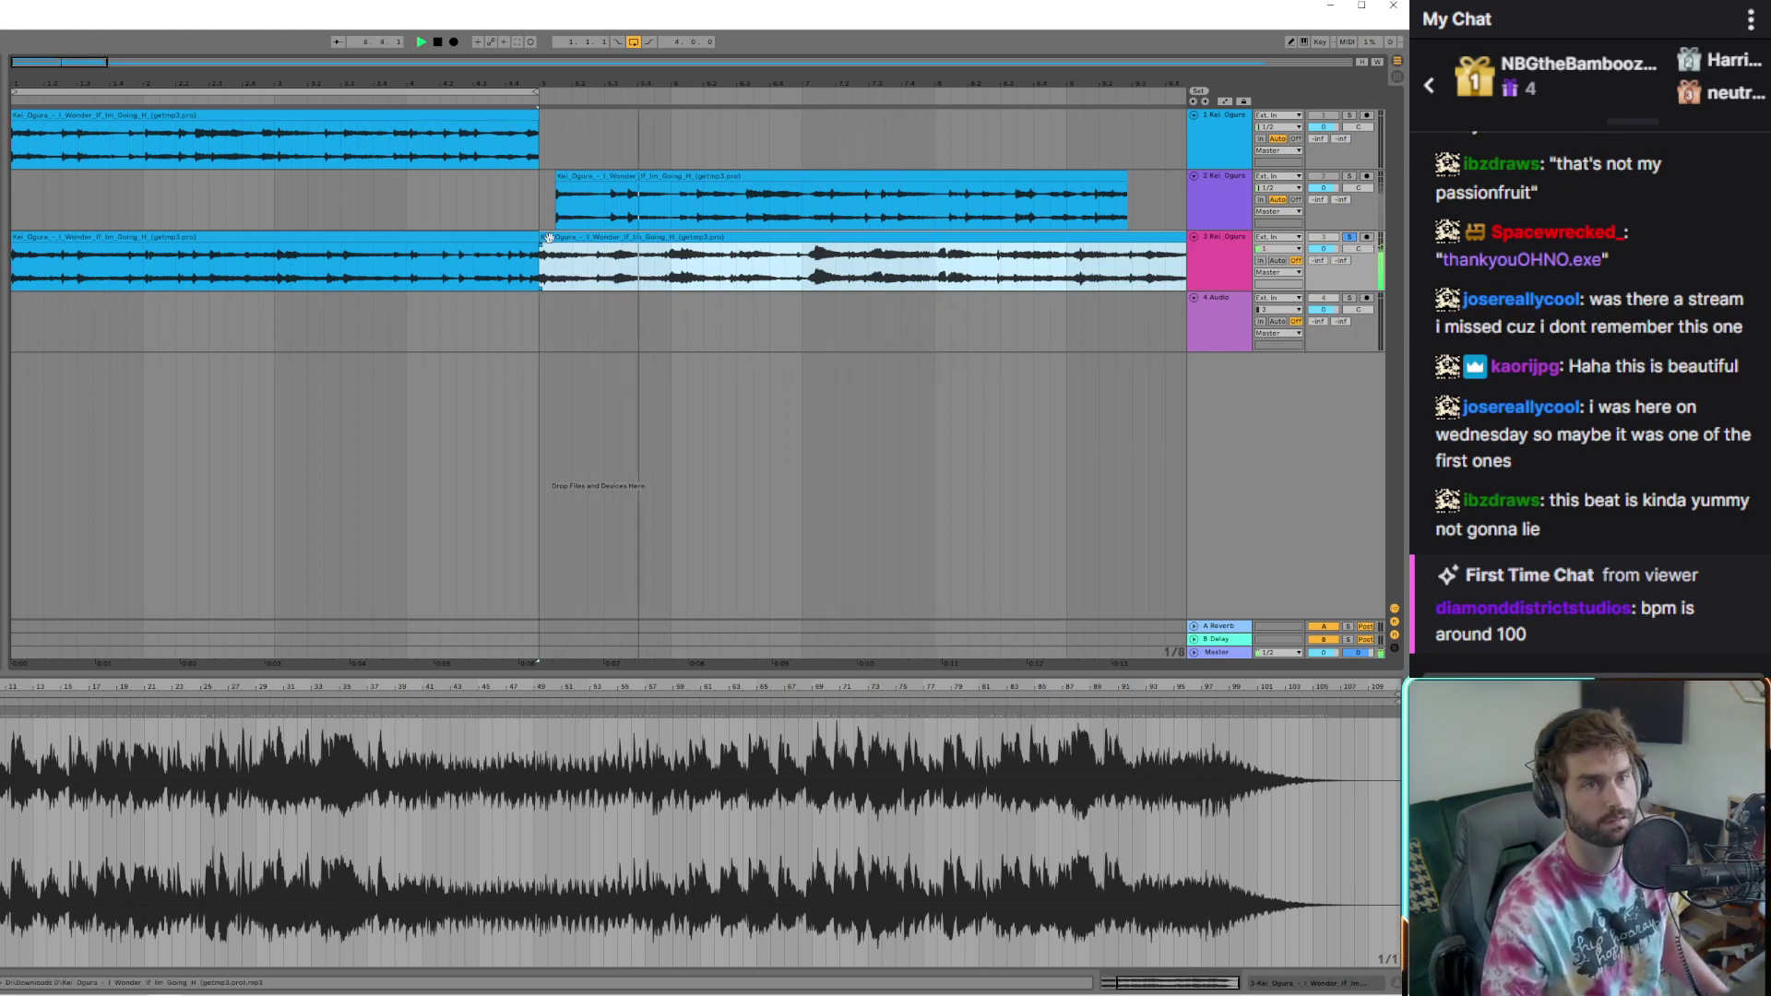
Move the track 2 clip to the start of track 4 and solo track 4 during playback
key(space)
drag(576, 177, 14, 322)
key(space)
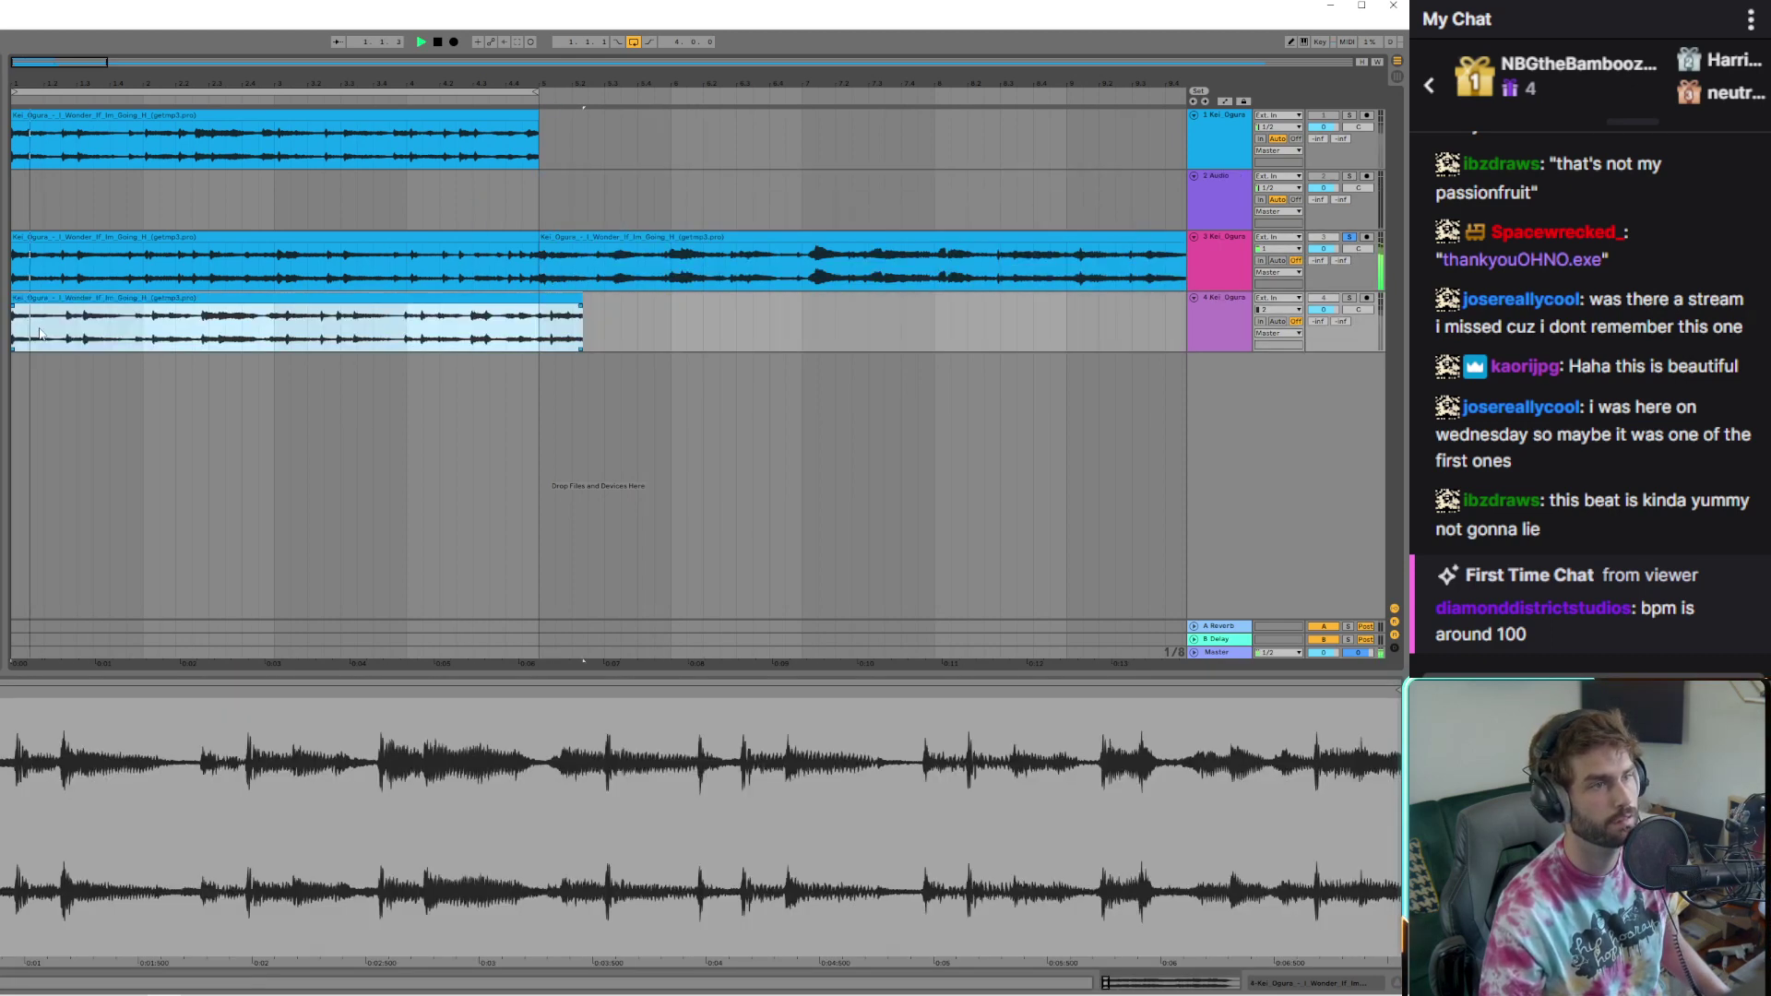
click(1350, 298)
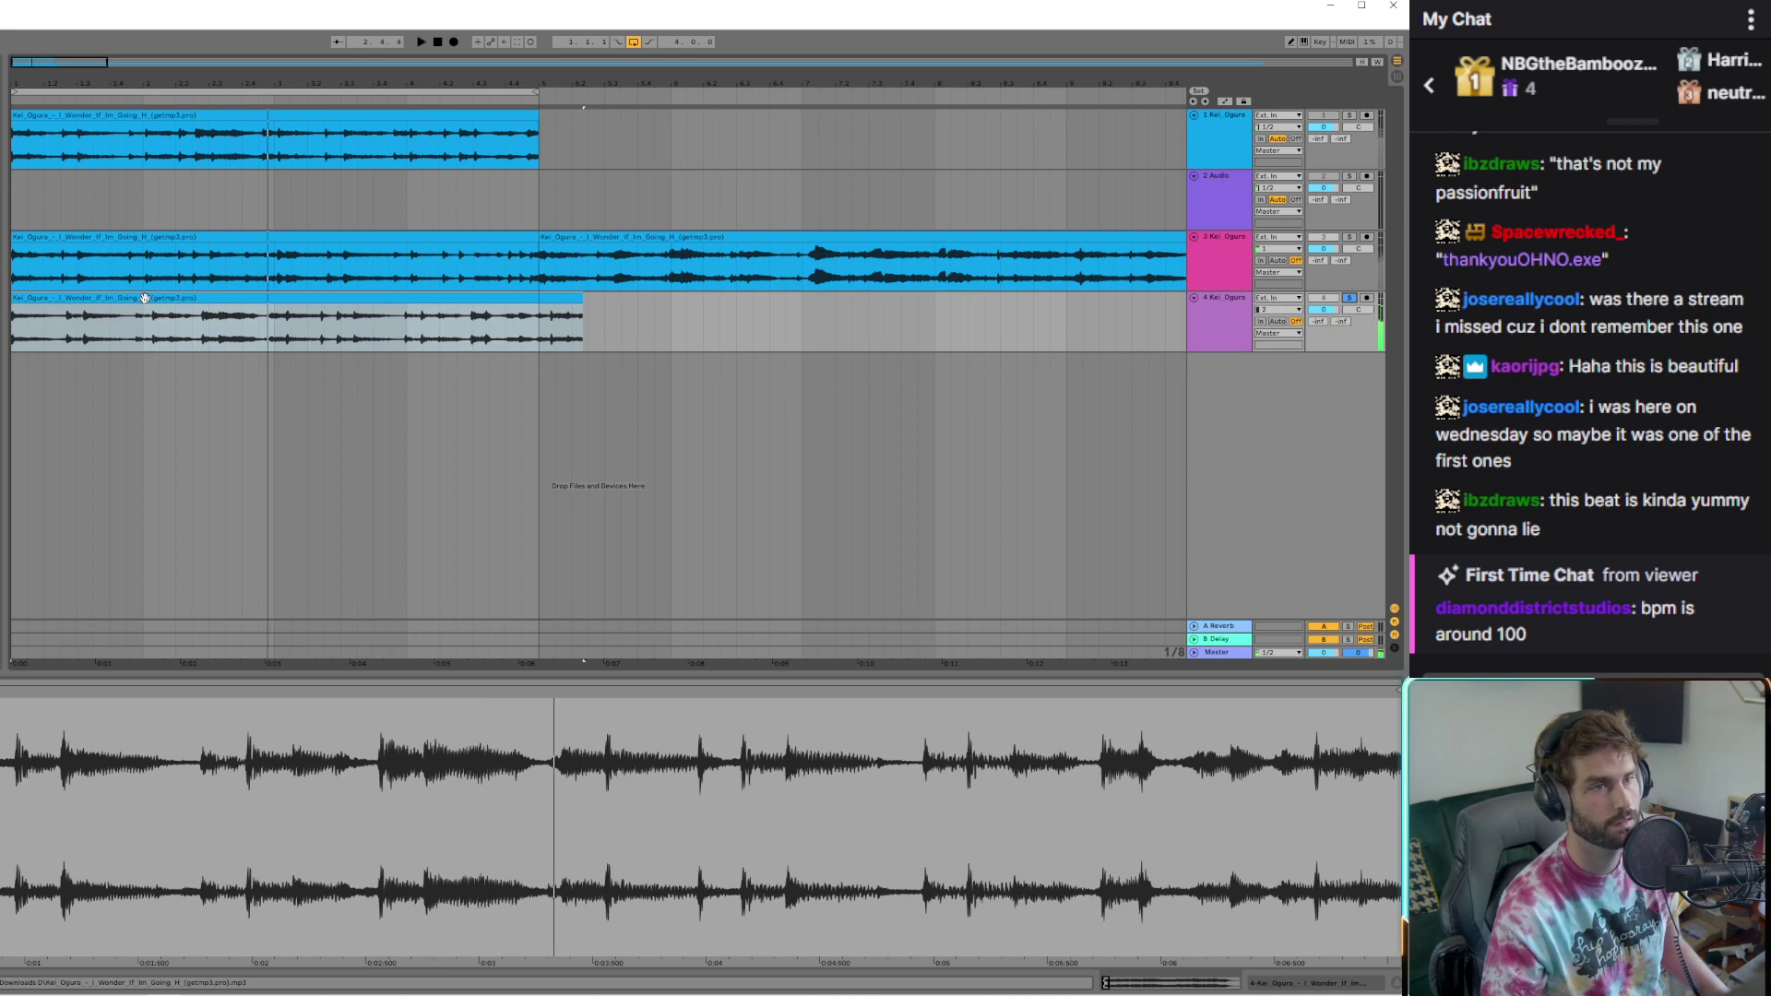
Move the track 4 clip onto track 1 almost a bar past bar 5, solo track 1 and restart playback from the beginning
drag(145, 297, 789, 115)
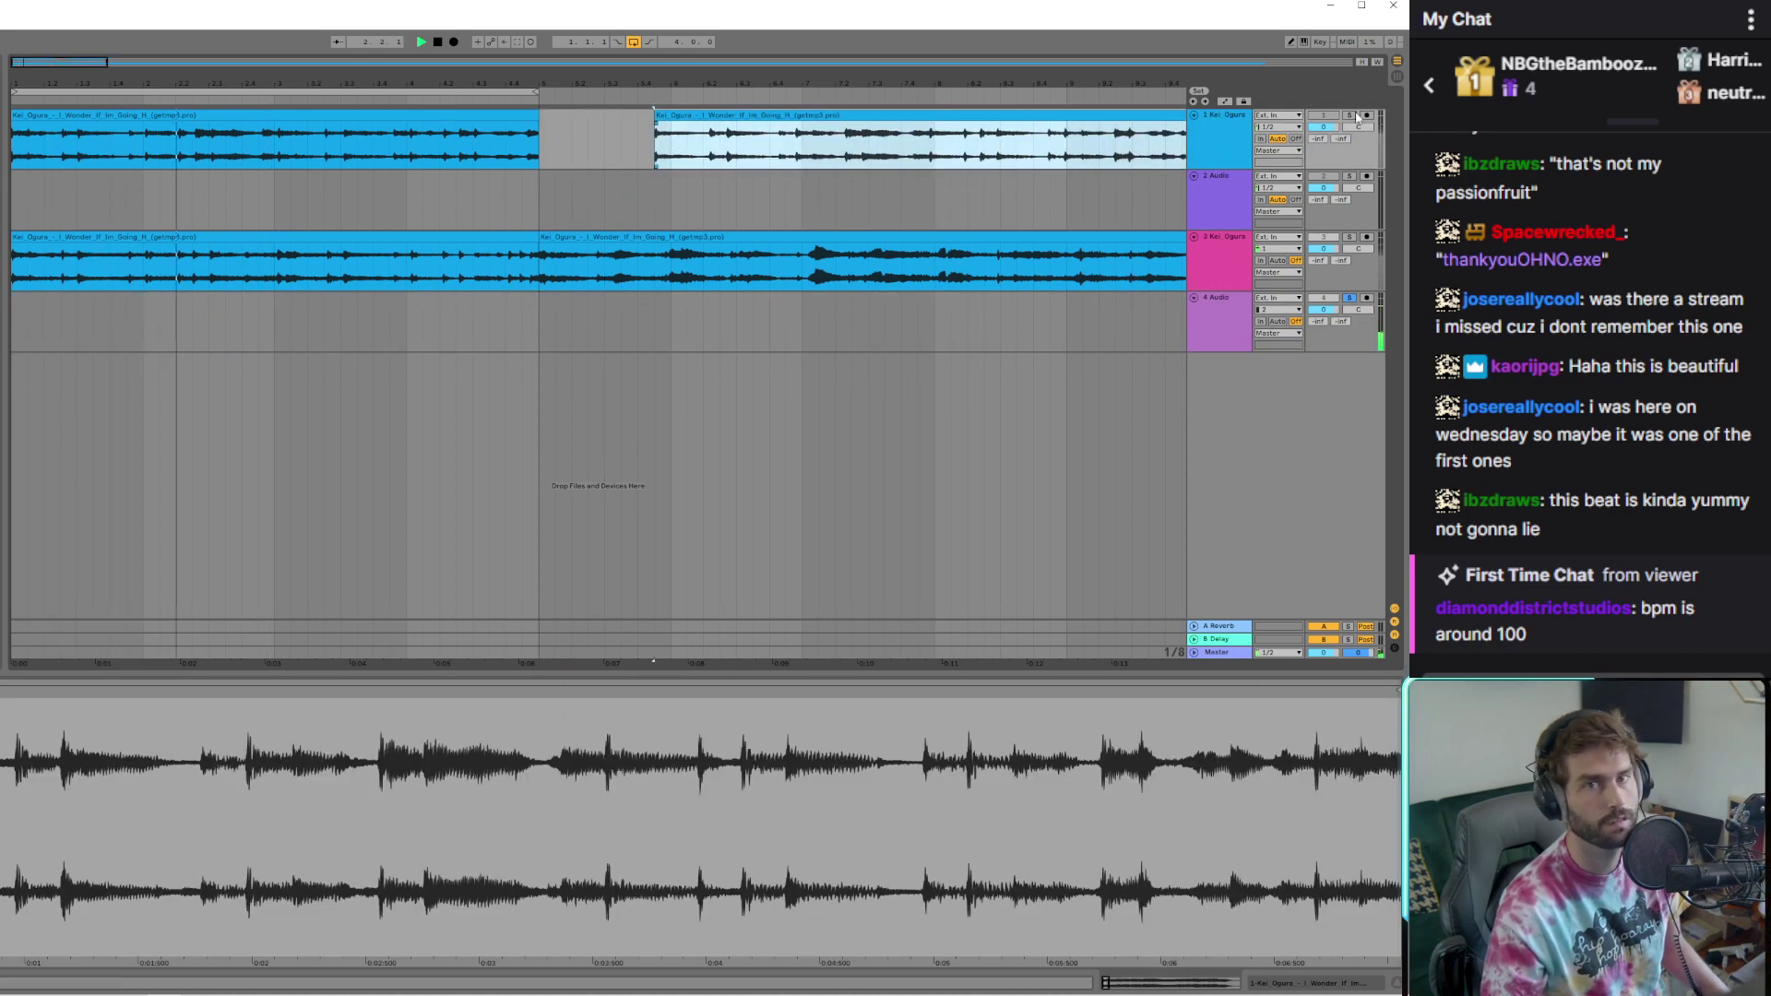
click(1349, 115)
key(space)
click(437, 42)
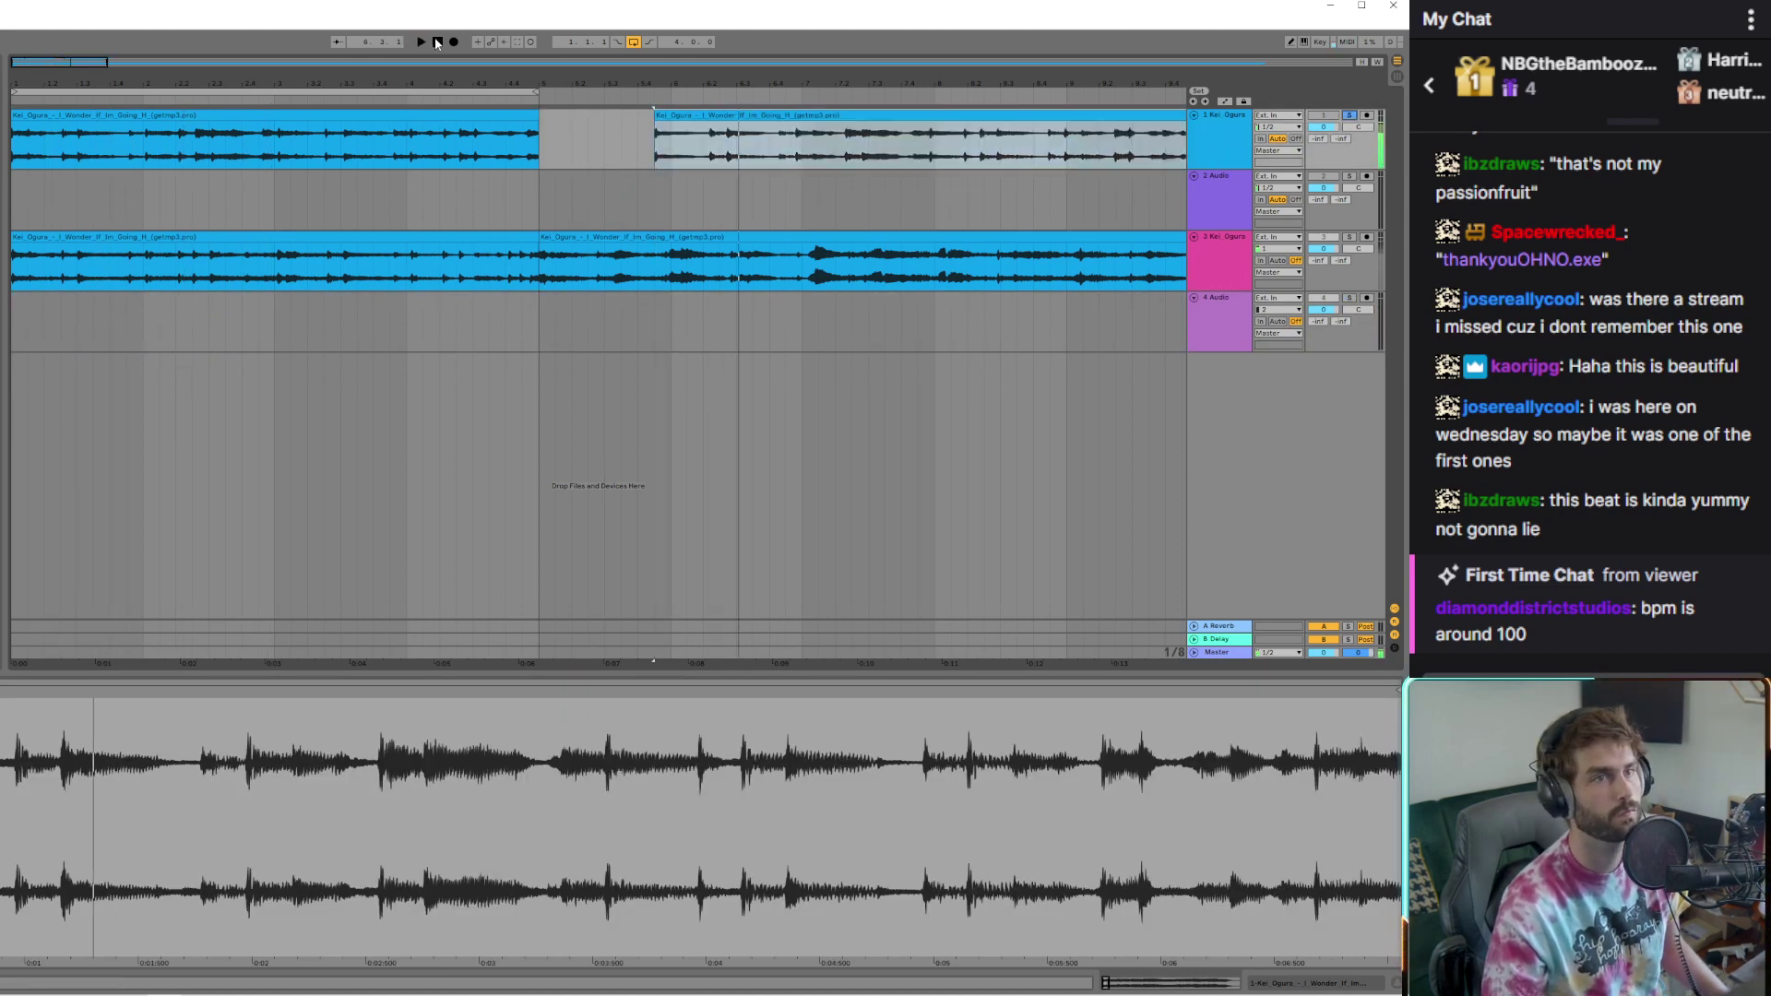
click(437, 42)
key(space)
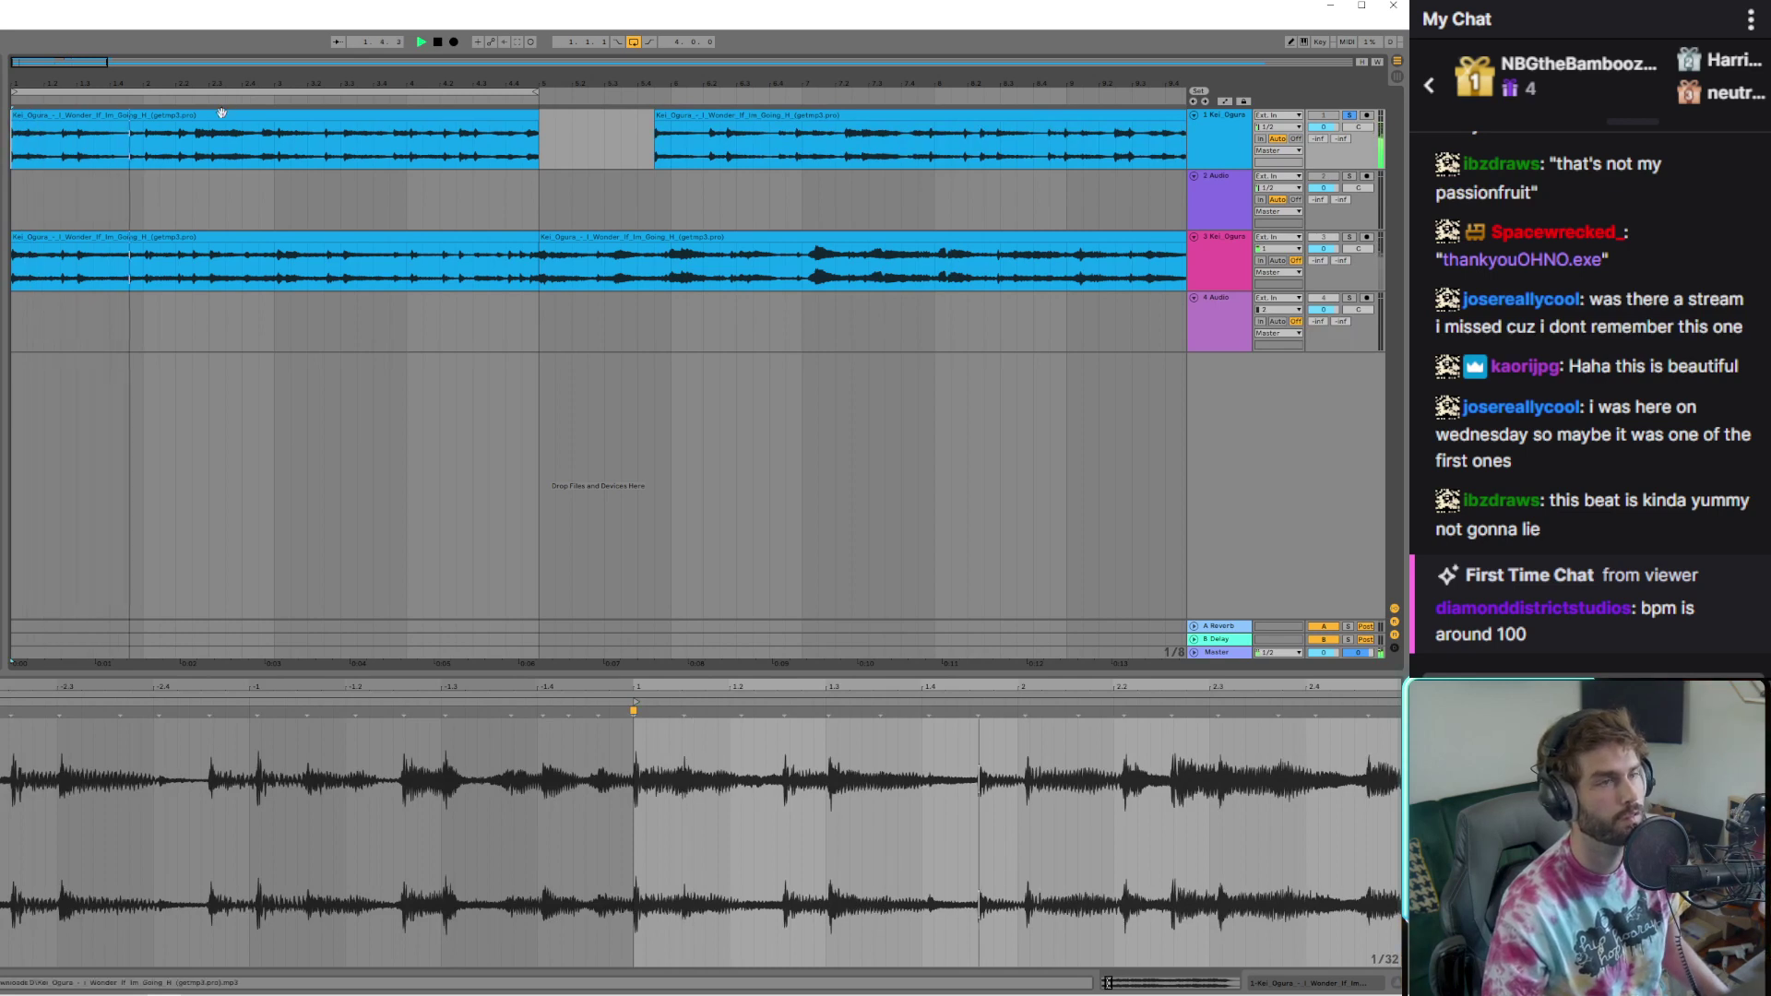
Compare the waveforms of the first clips on tracks 1 and 3 while the soloed track 1 plays
click(221, 113)
click(180, 238)
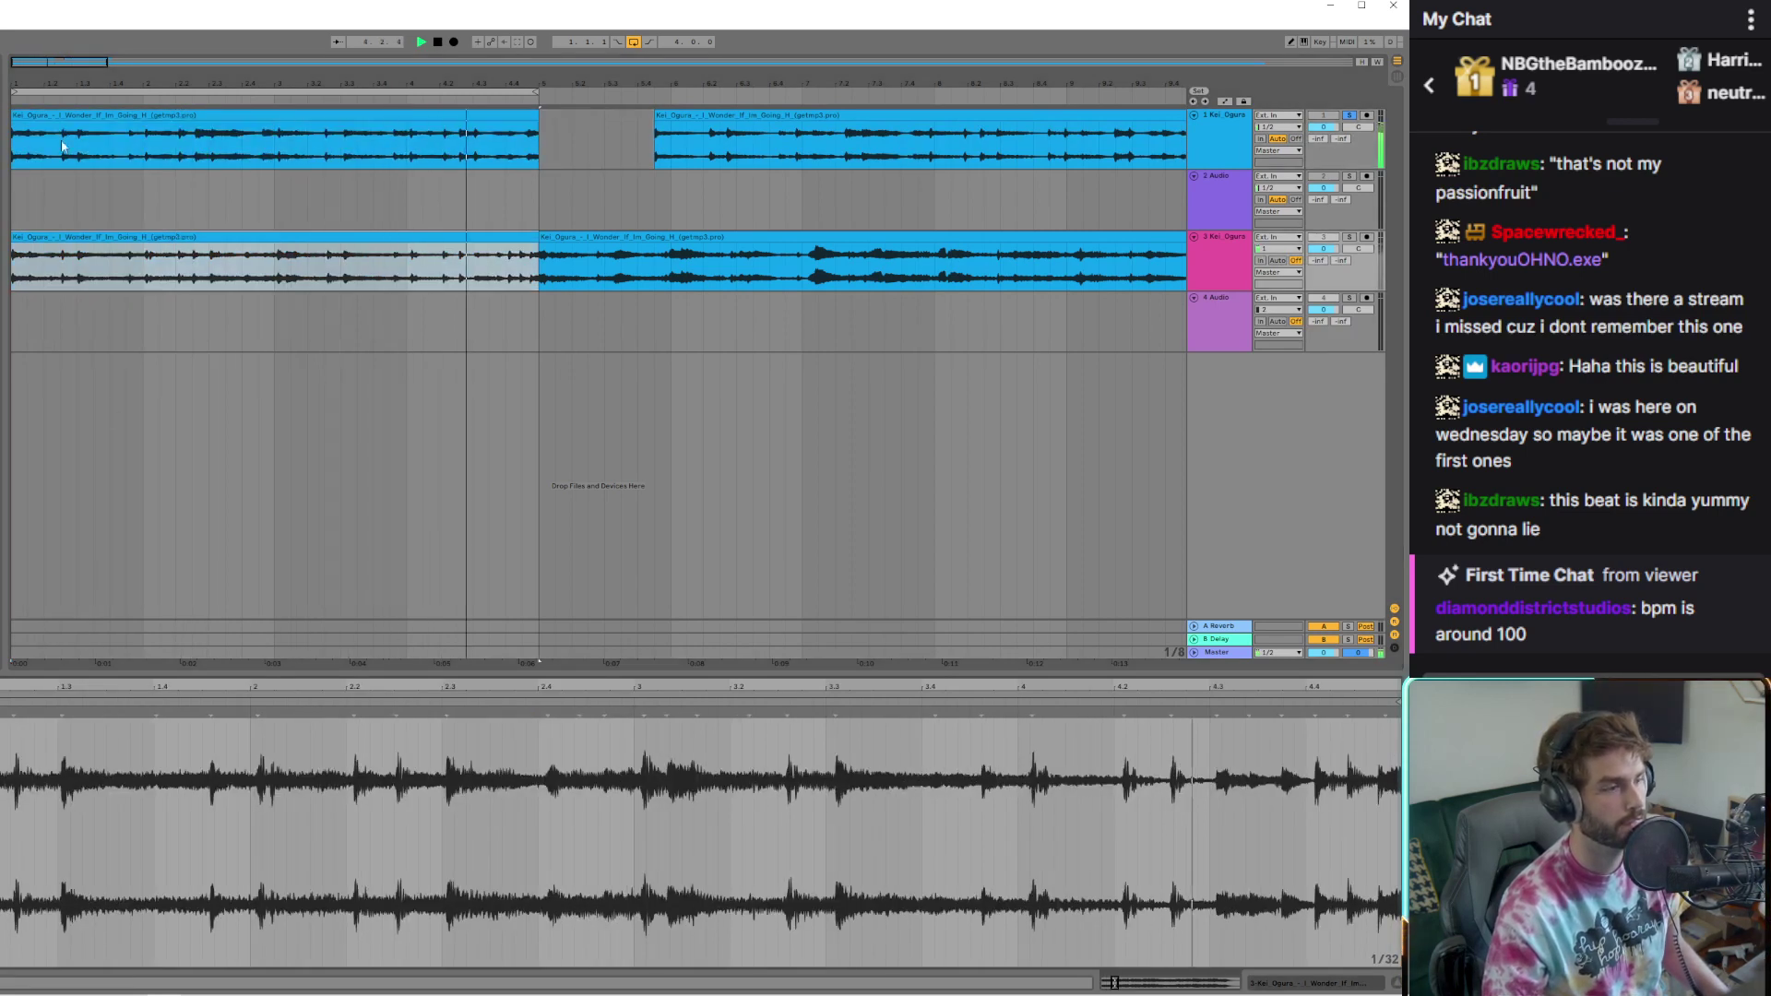
click(122, 115)
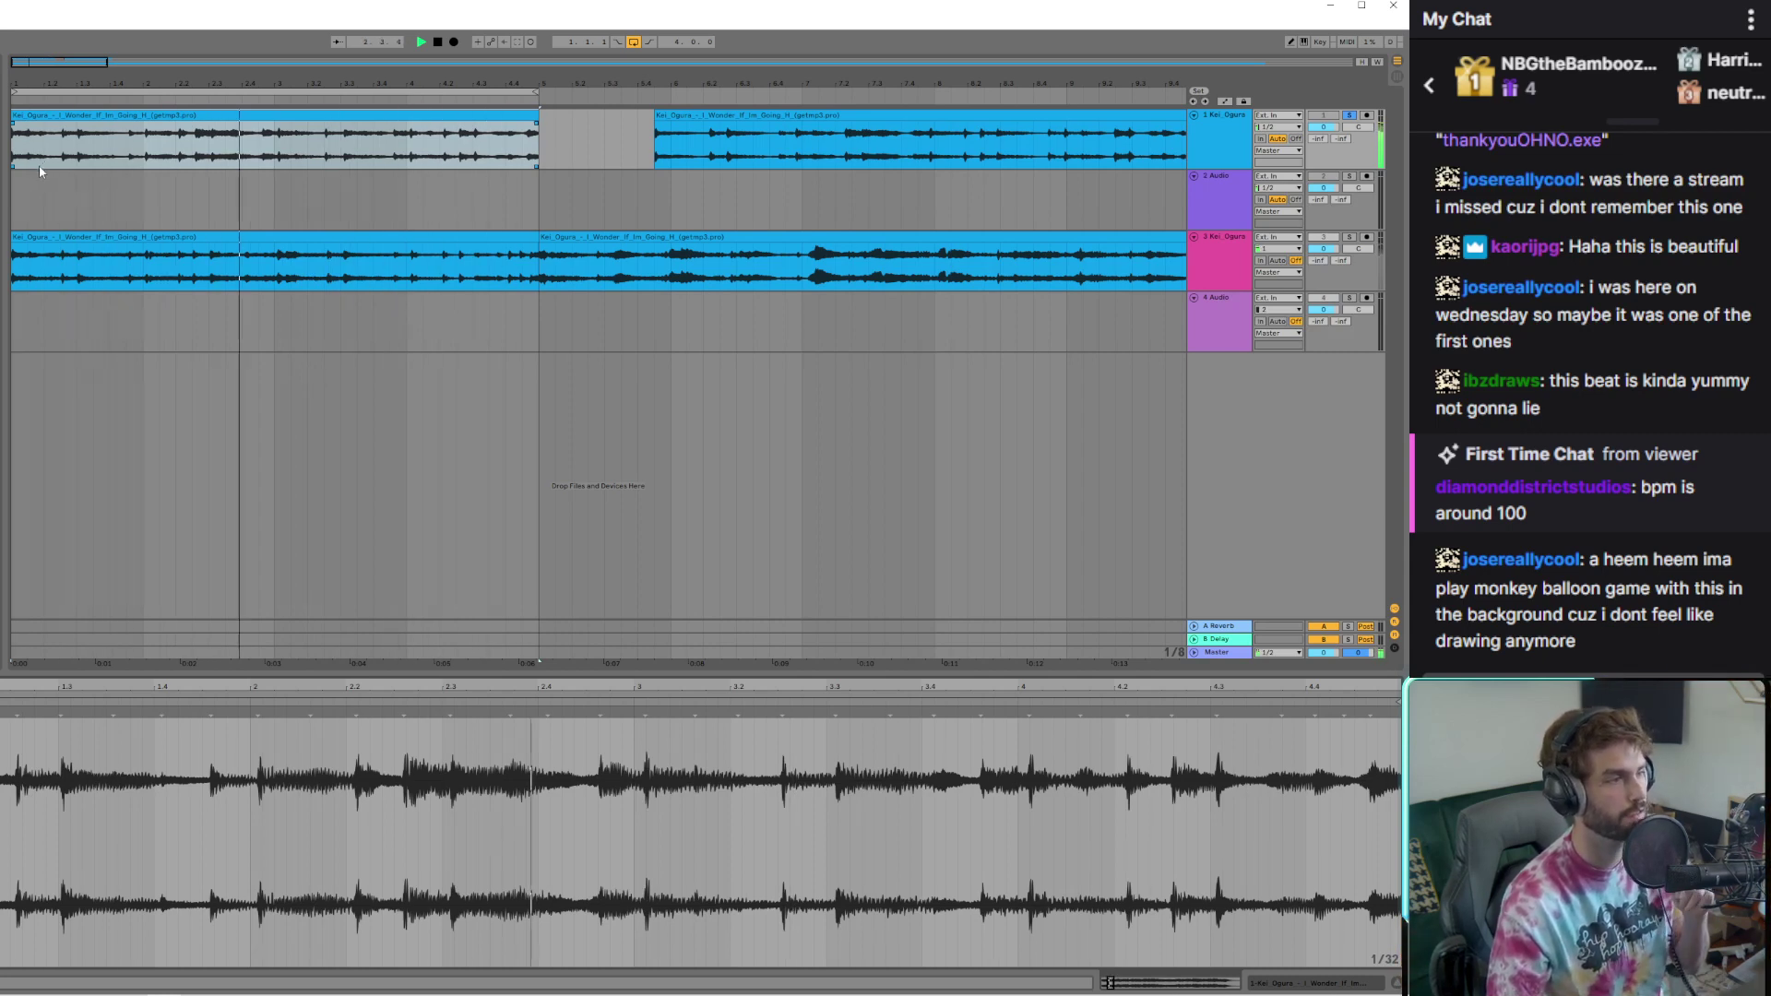
click(515, 241)
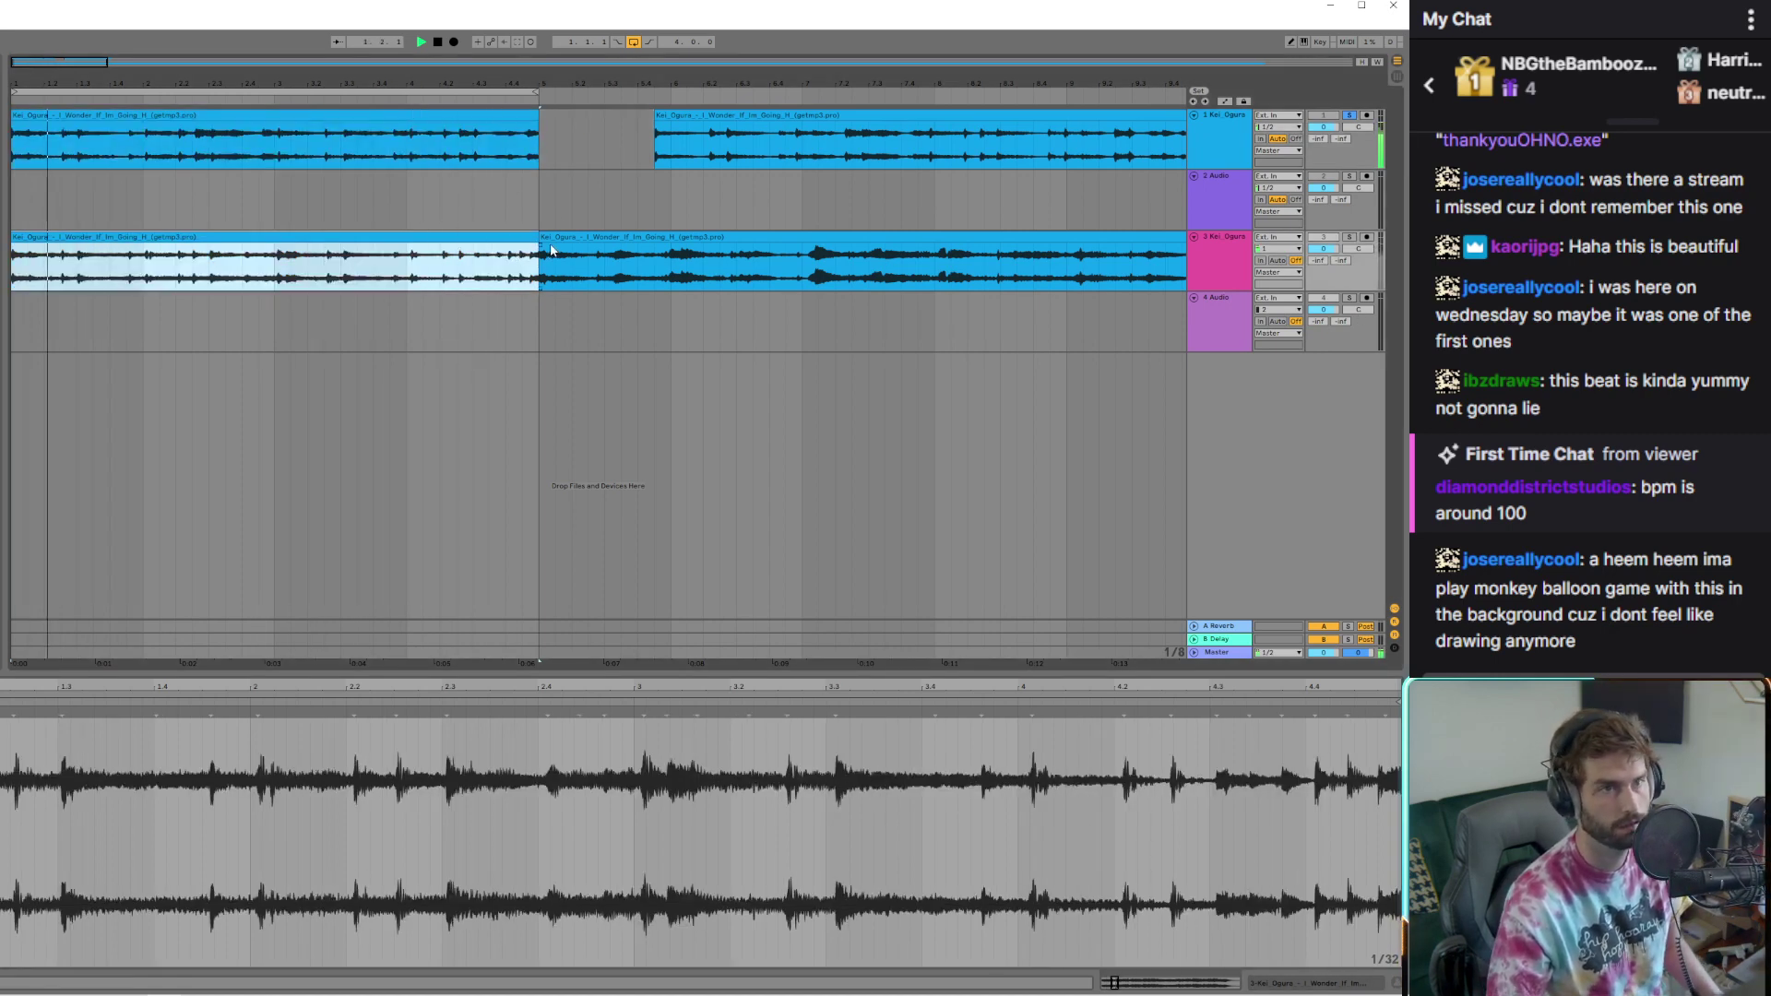
Shift the track 3 remainder to bar 9, solo track 3 and place the first track 1 clip on it at bar 5
drag(555, 234, 1024, 277)
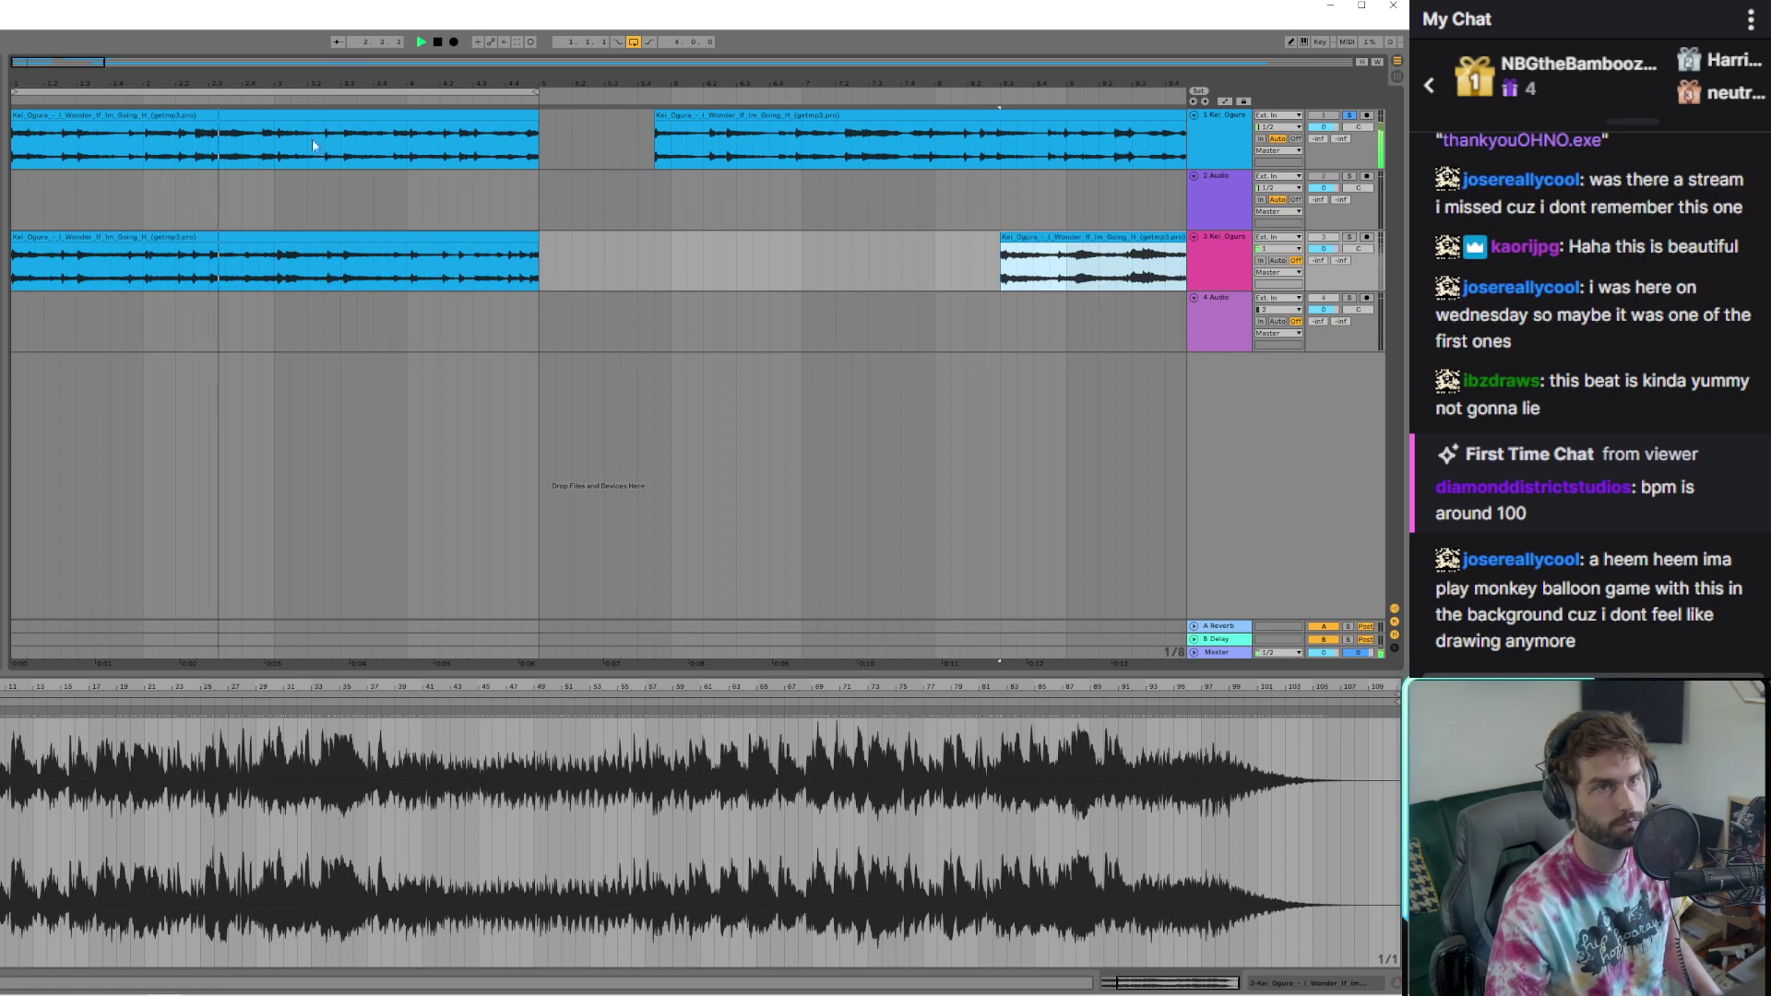
click(1359, 243)
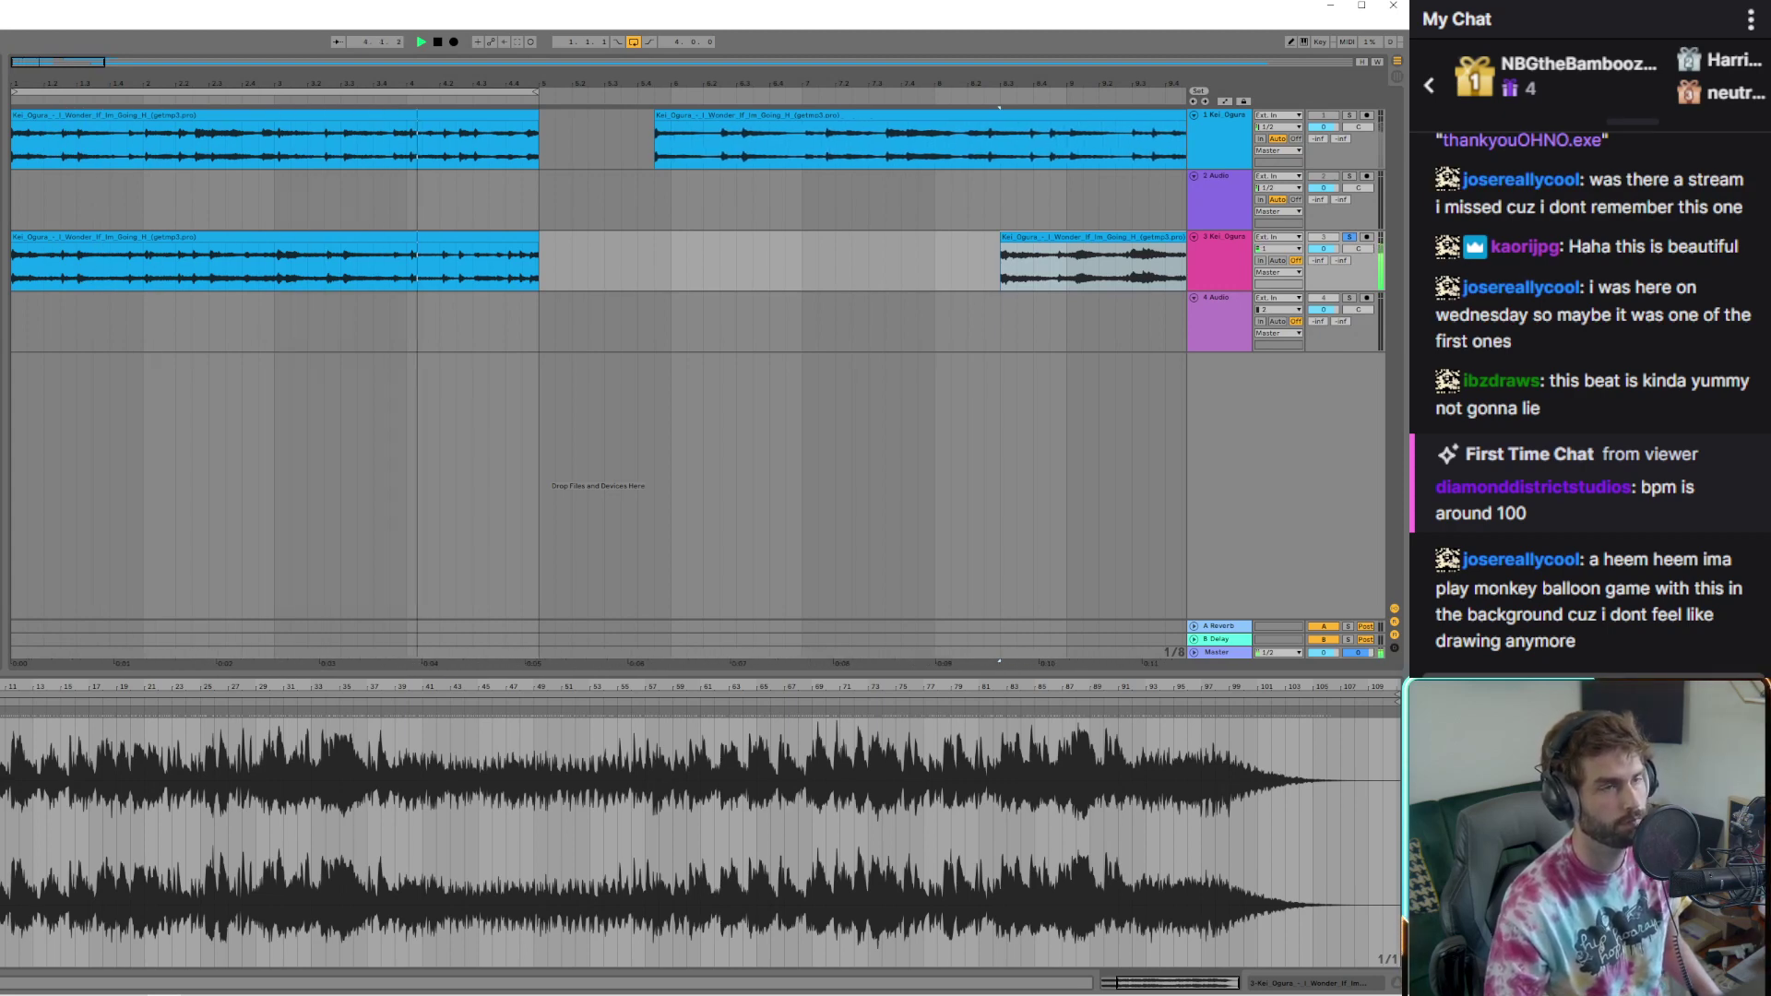
drag(107, 115, 637, 261)
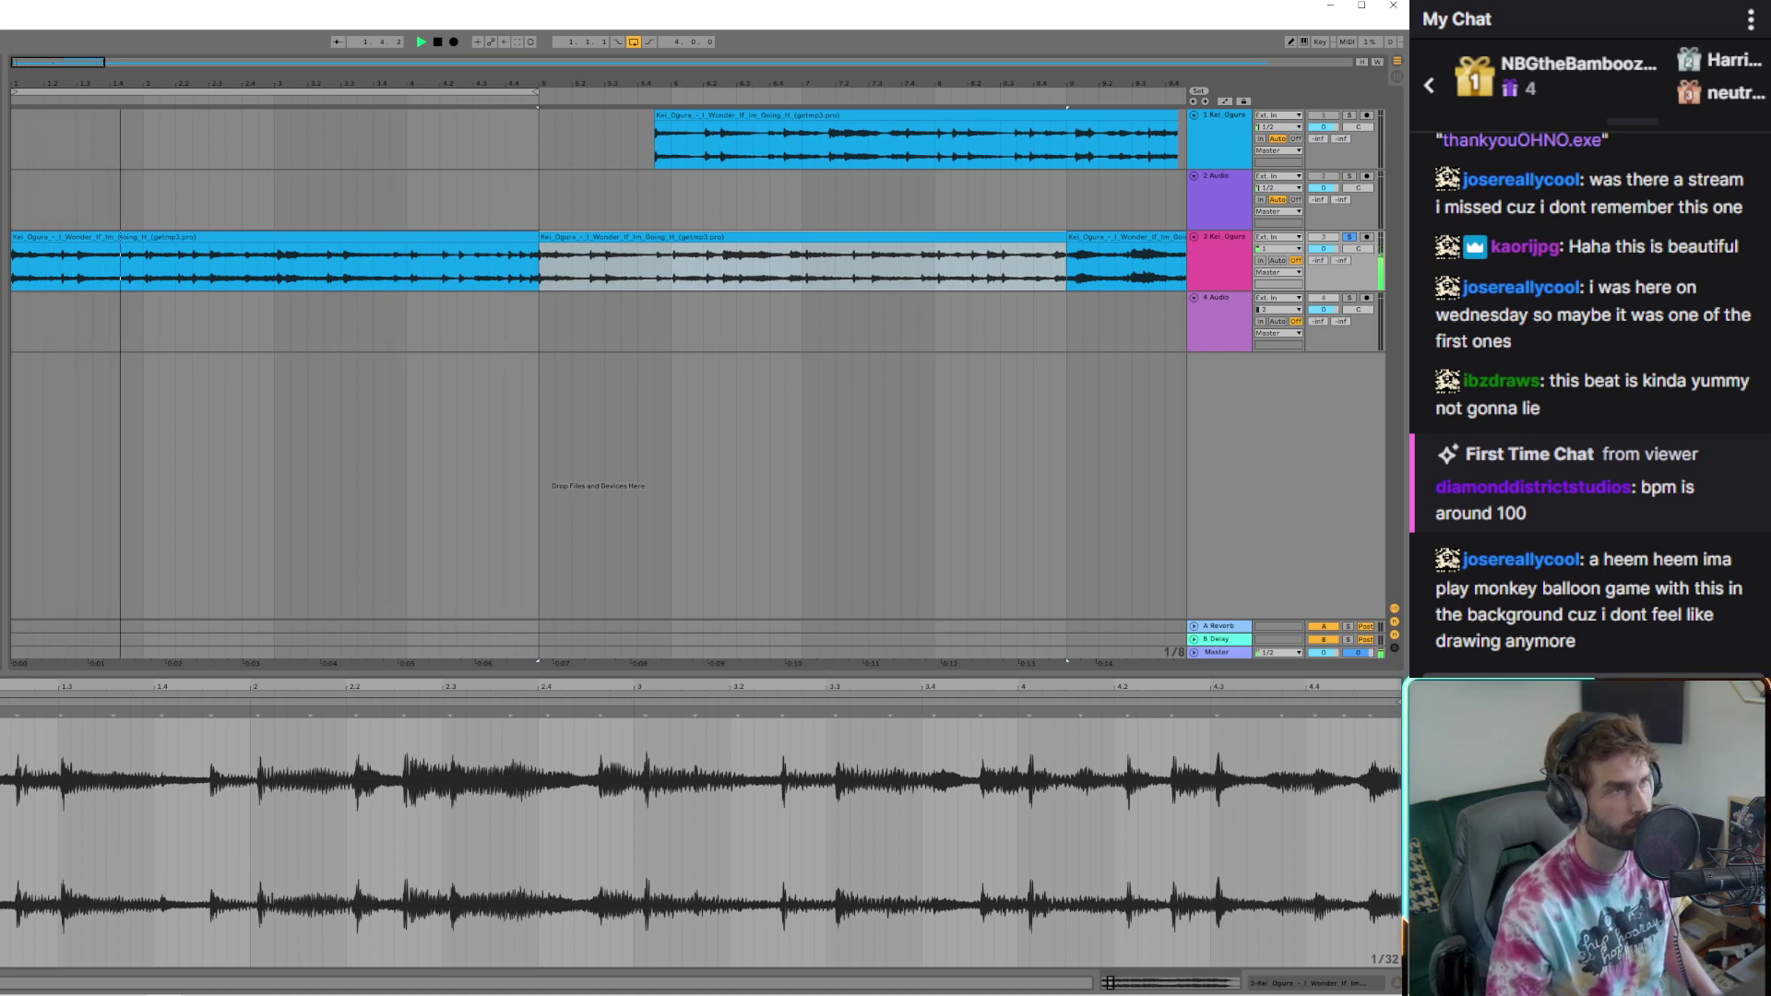
Check the first track 3 clip's waveform, and move the second track 3 clip down to track 4 at bar 5
click(90, 238)
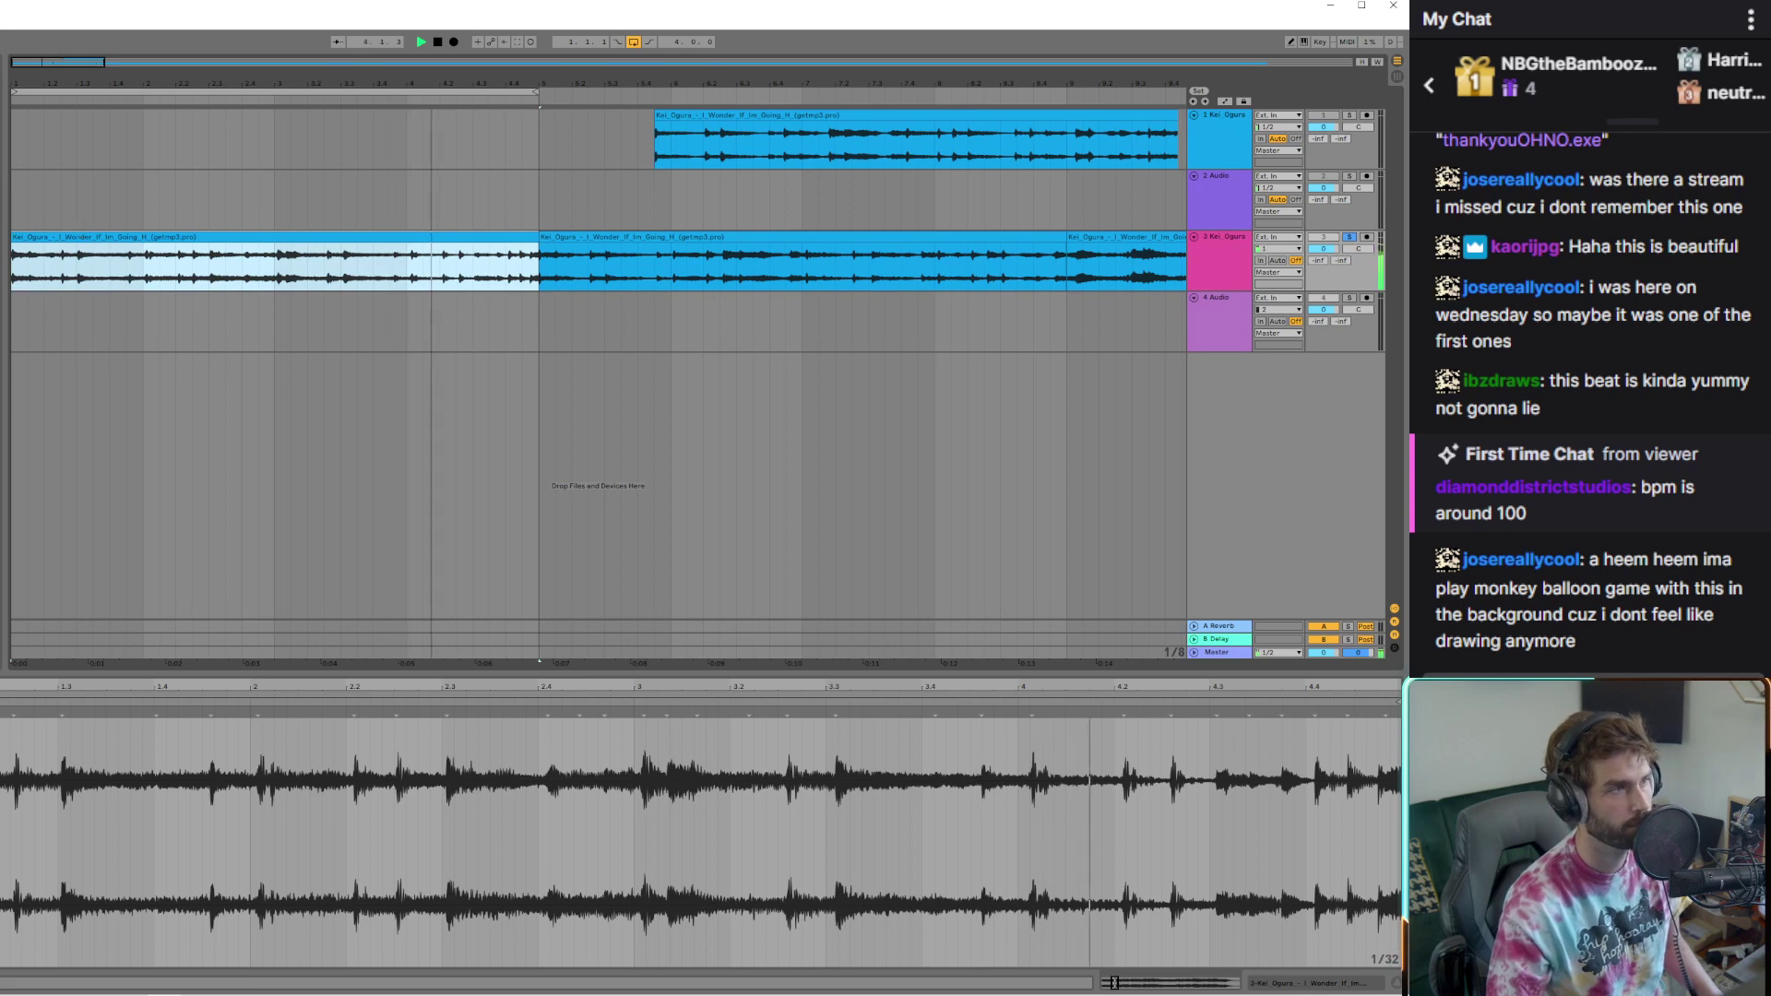
click(0, 785)
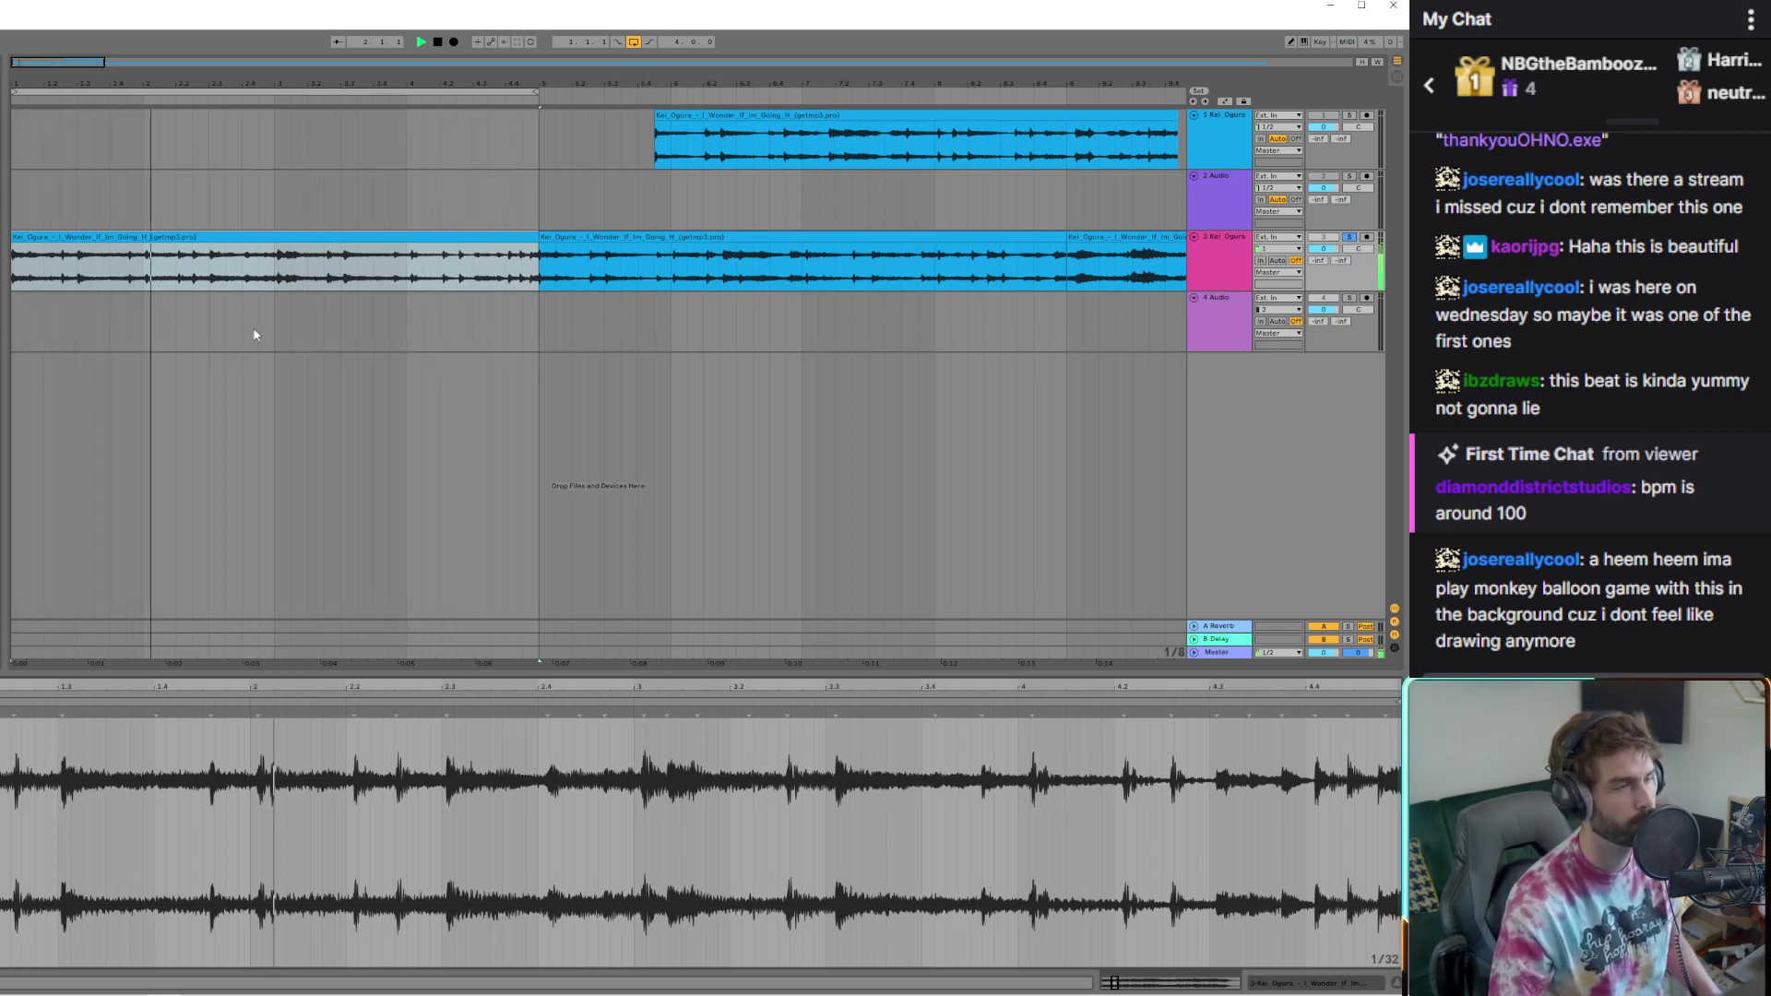
click(605, 258)
drag(614, 258, 614, 319)
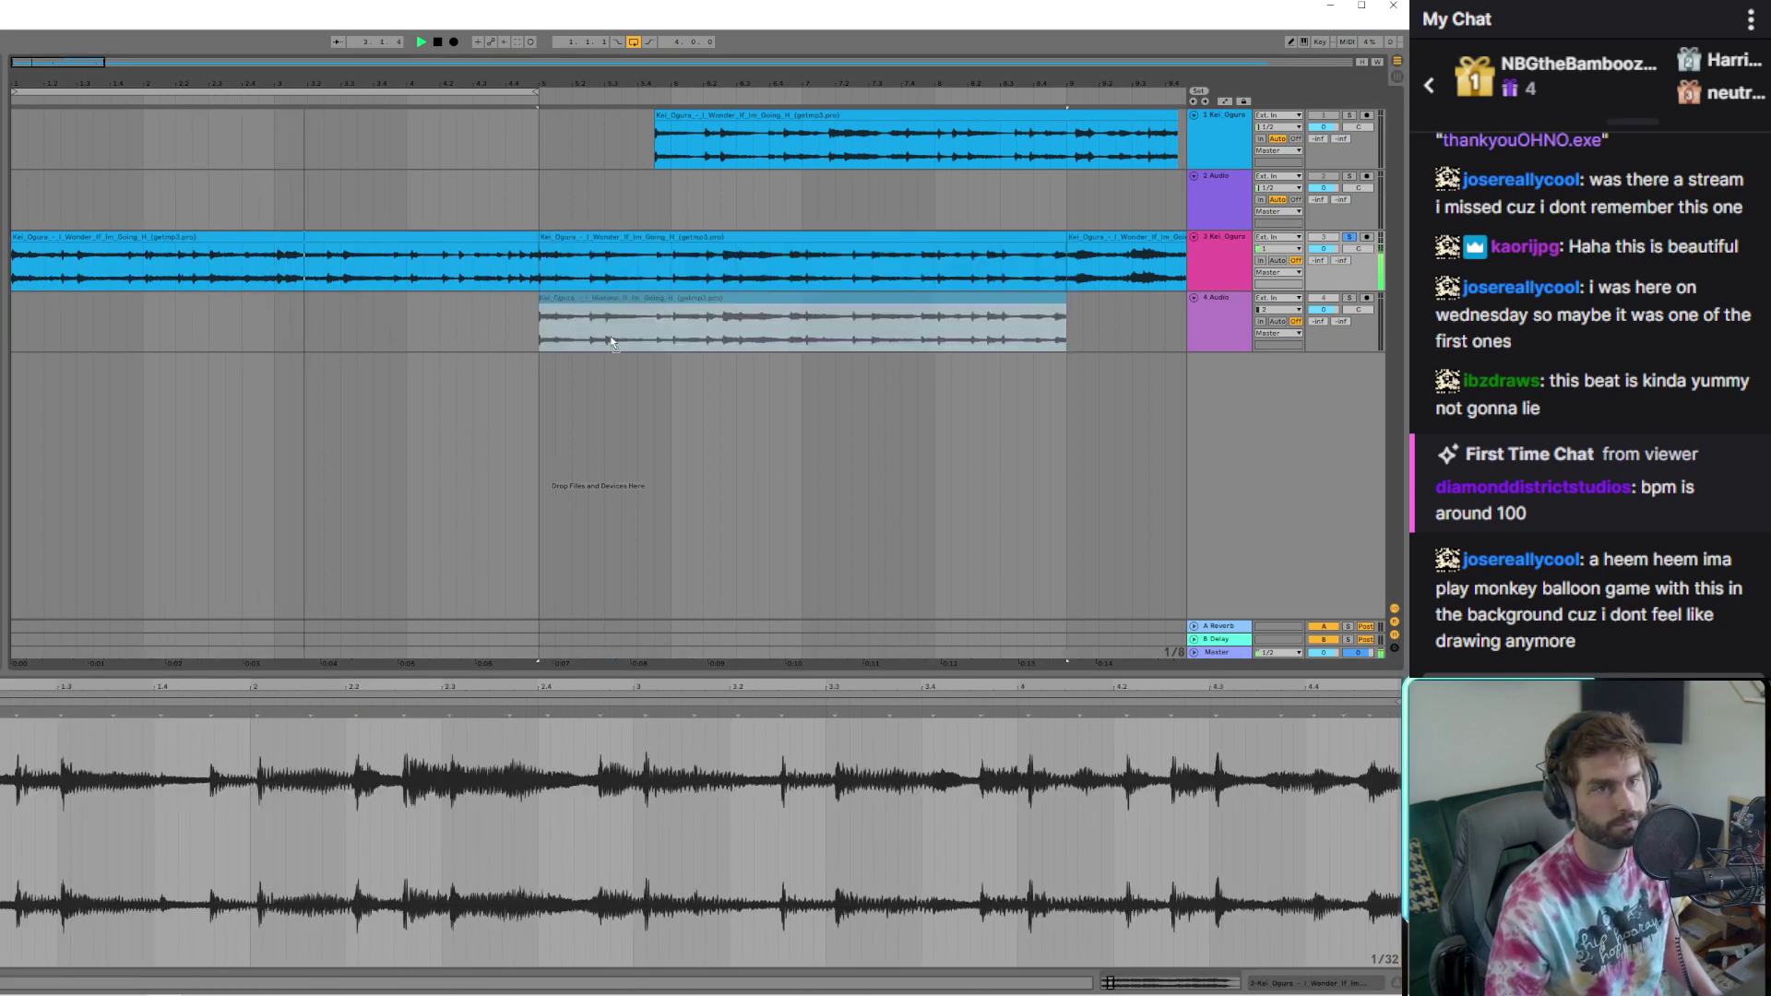
Extend the playback loop to bar 9, turn off solo on track 3 and mute track 1
drag(533, 94, 1068, 102)
click(1351, 237)
click(1324, 117)
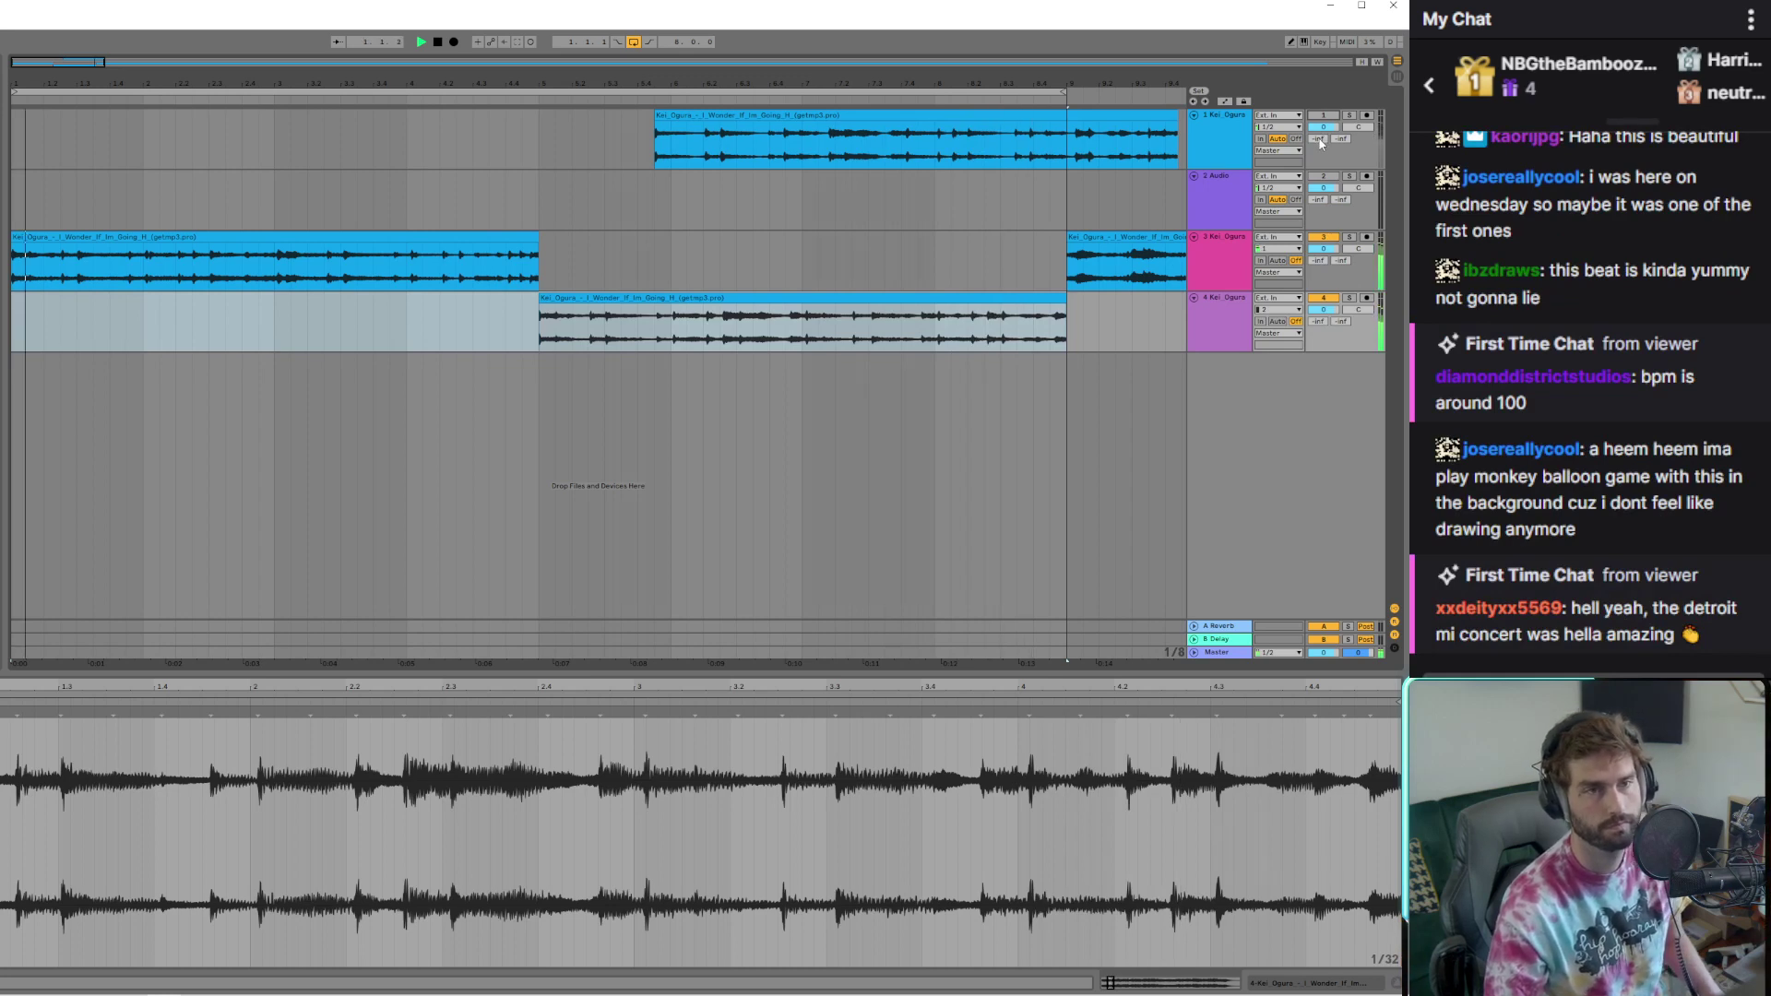
Move the selected eight-bar section of track 4, including its clip, to start at bar 9
scroll(509, 413, down, 6)
drag(81, 322, 171, 323)
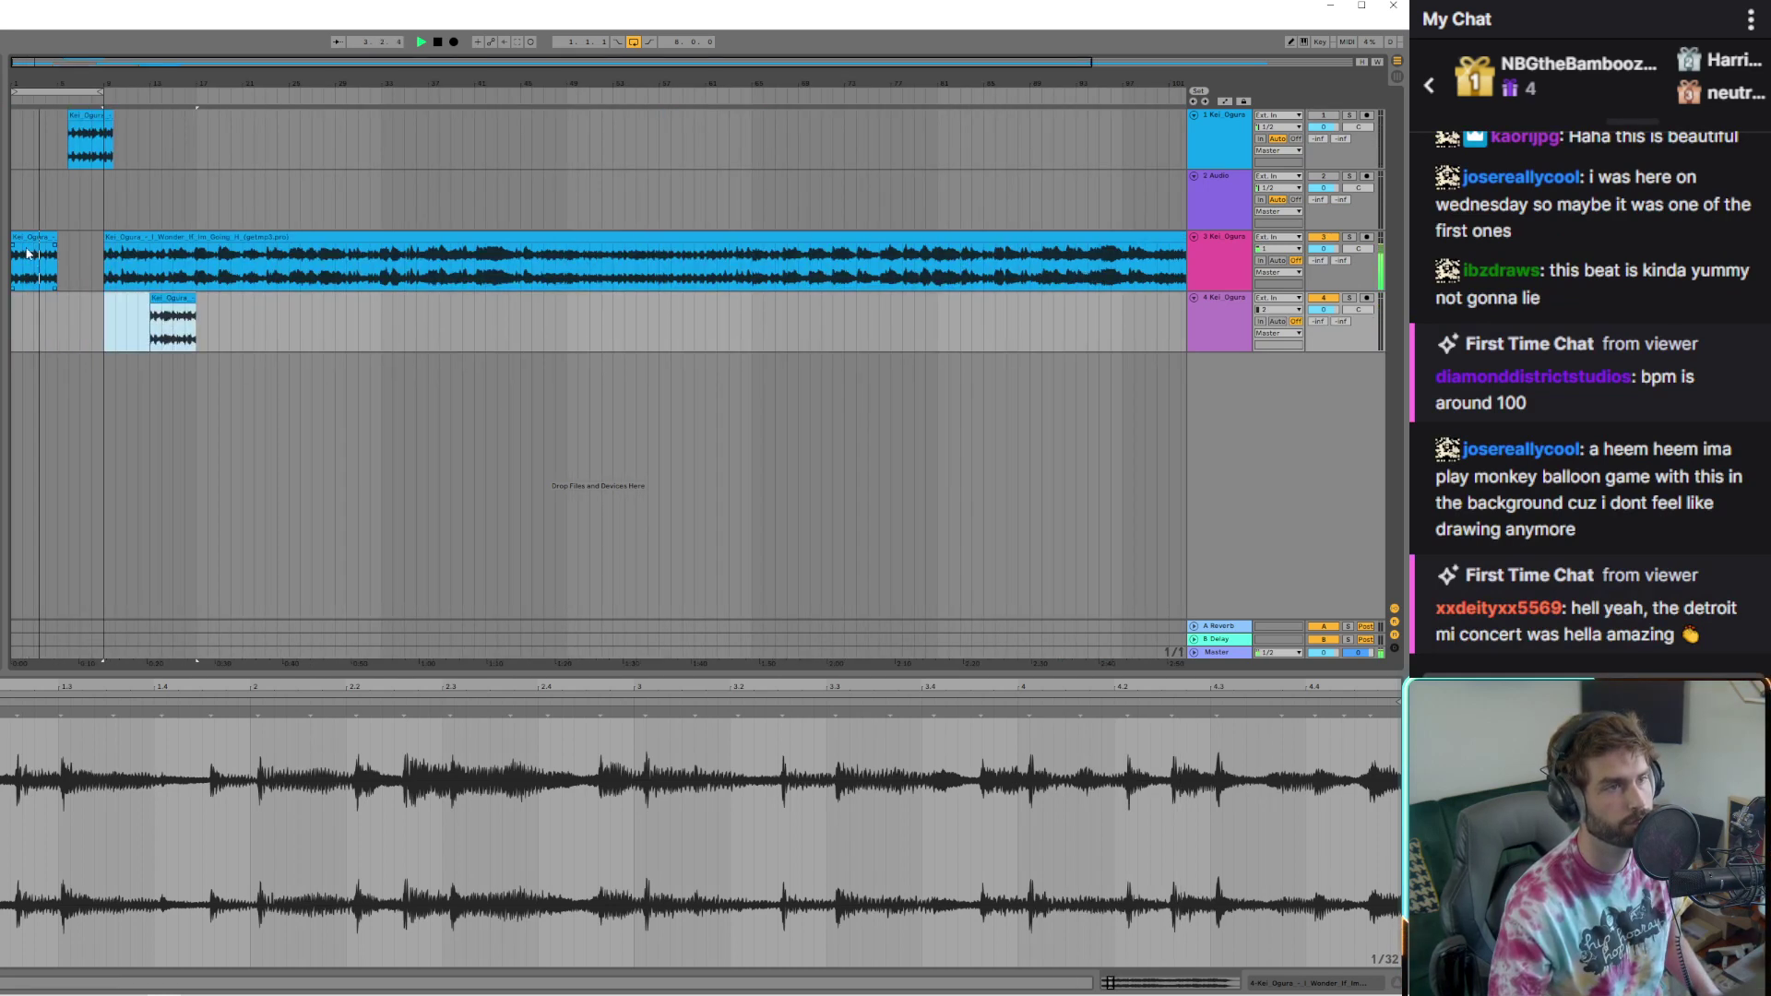
Move the long song remainder from track 3 to track 1, and fill track 3 up to bar 13 with copies of its first four-bar clip
drag(131, 238, 246, 131)
drag(48, 240, 136, 240)
click(116, 248)
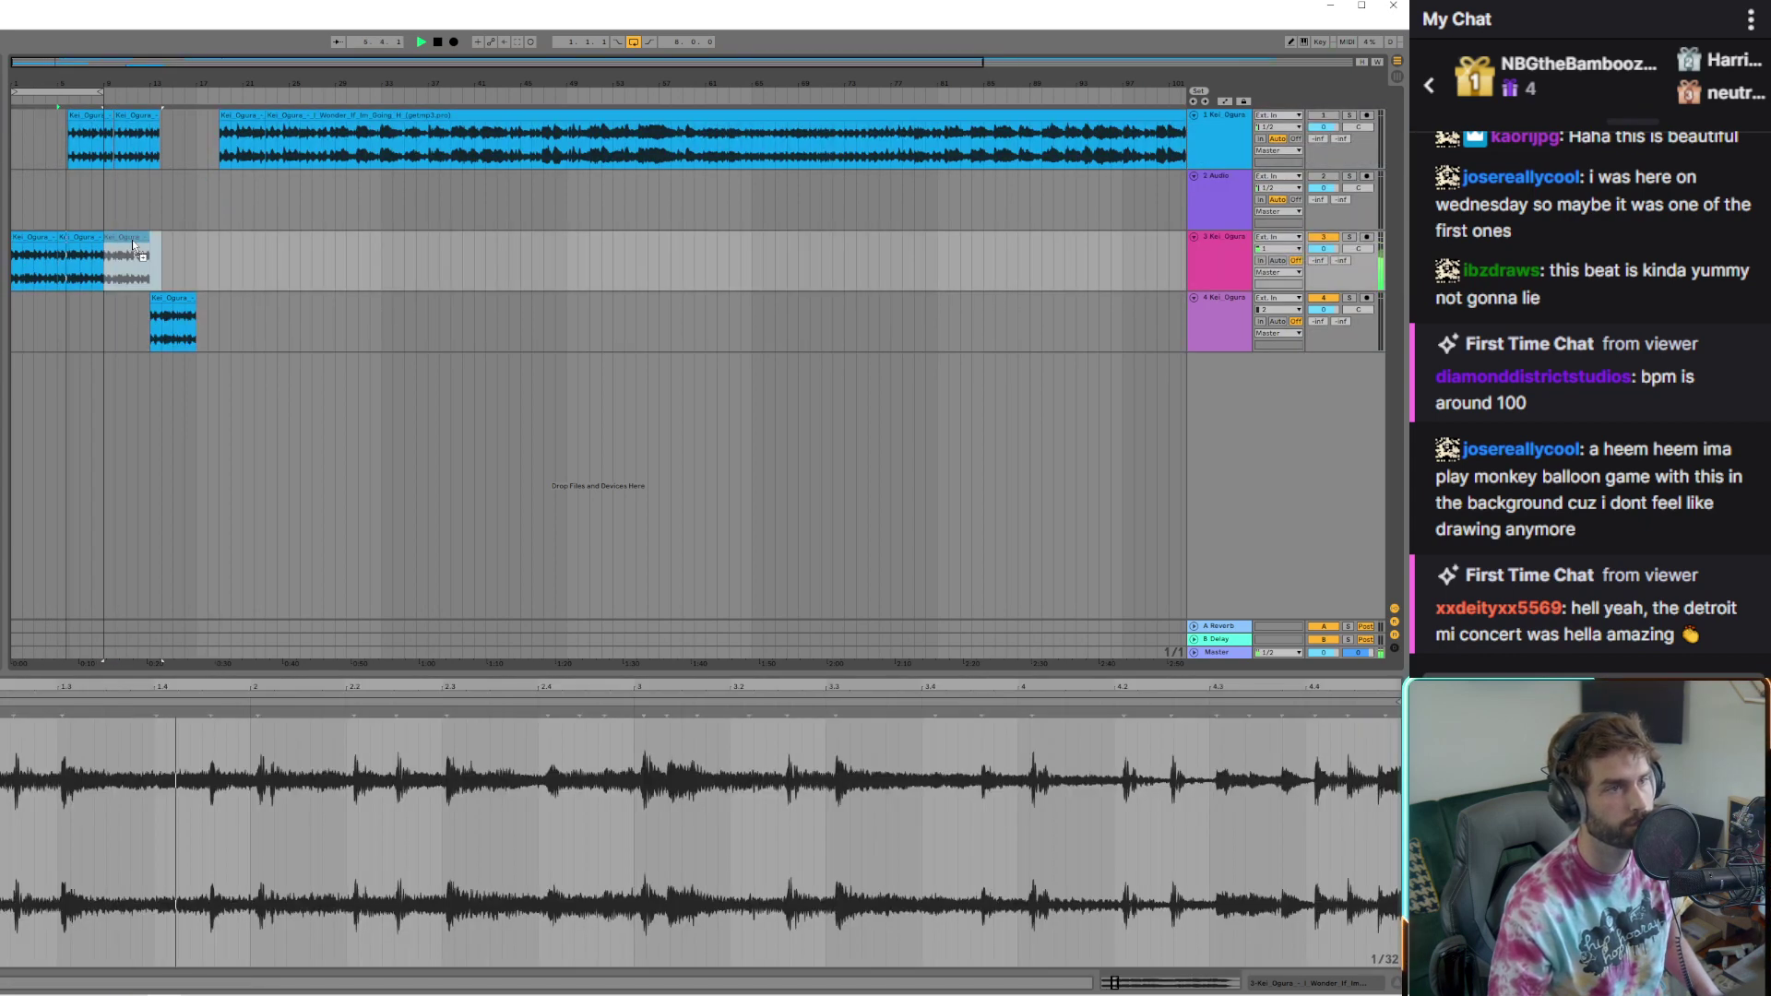
click(173, 243)
Extend the playback loop to bar 17 and delete the two short clips at the start of track 1
drag(95, 92, 181, 92)
click(134, 116)
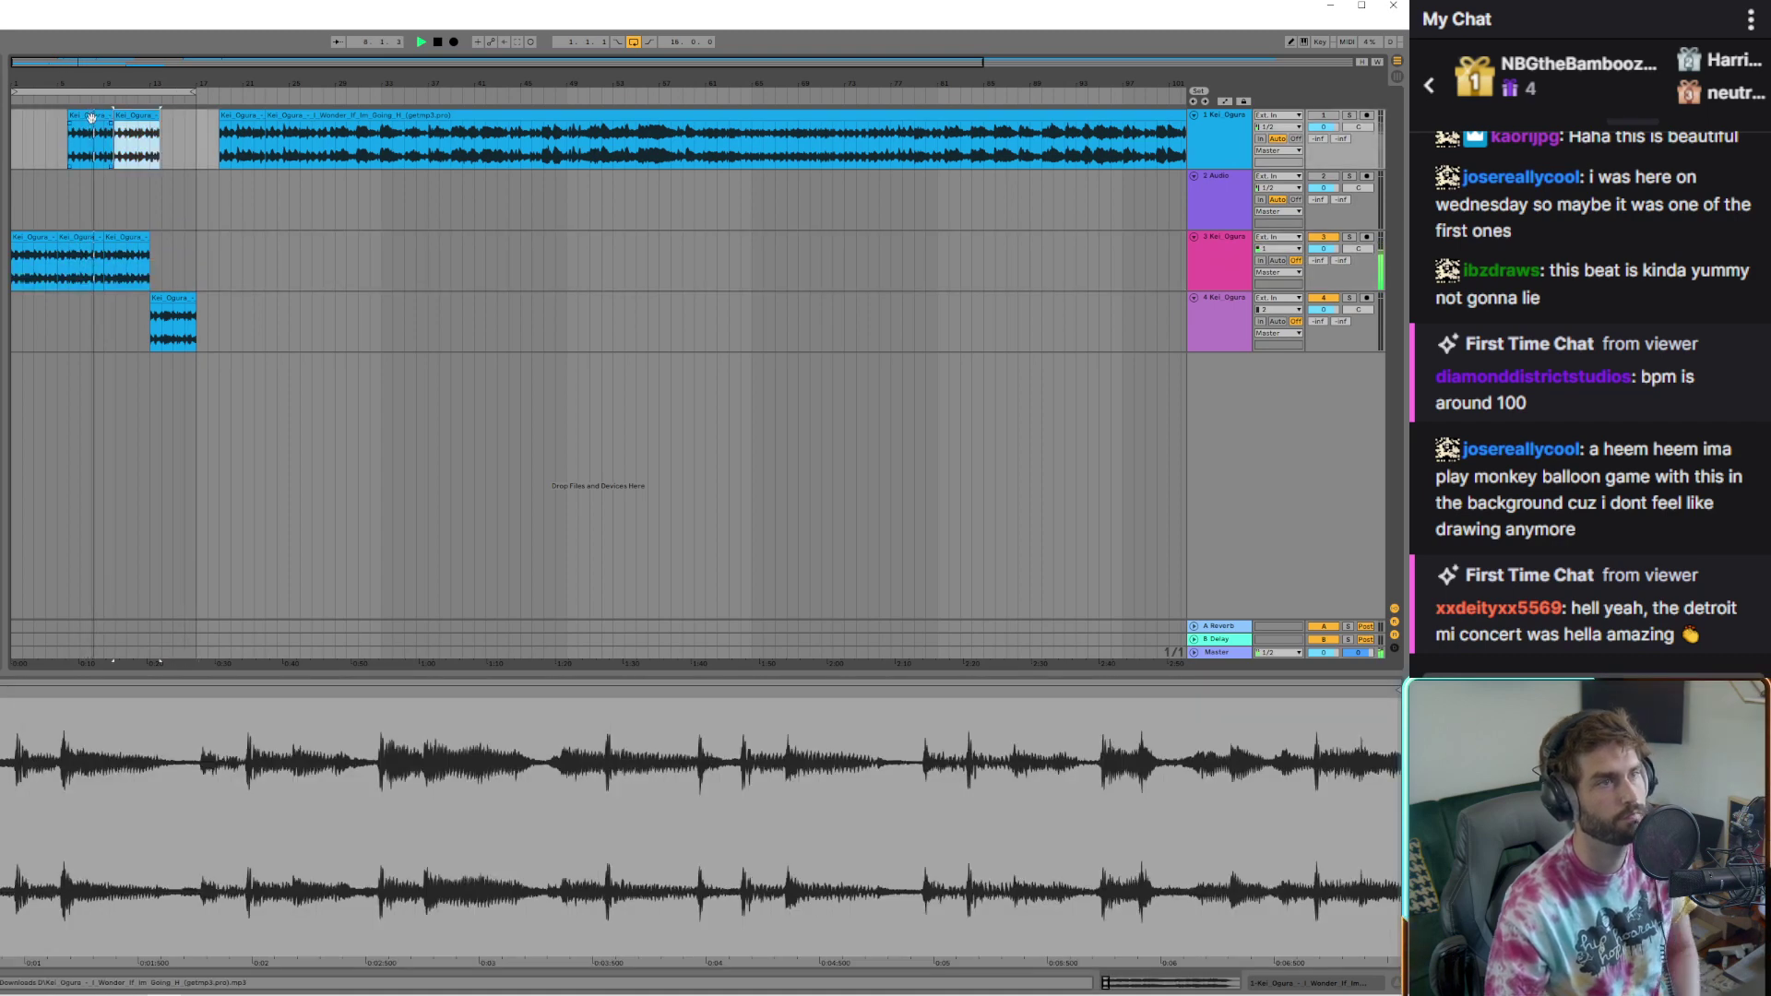
key(Delete)
click(89, 116)
key(Delete)
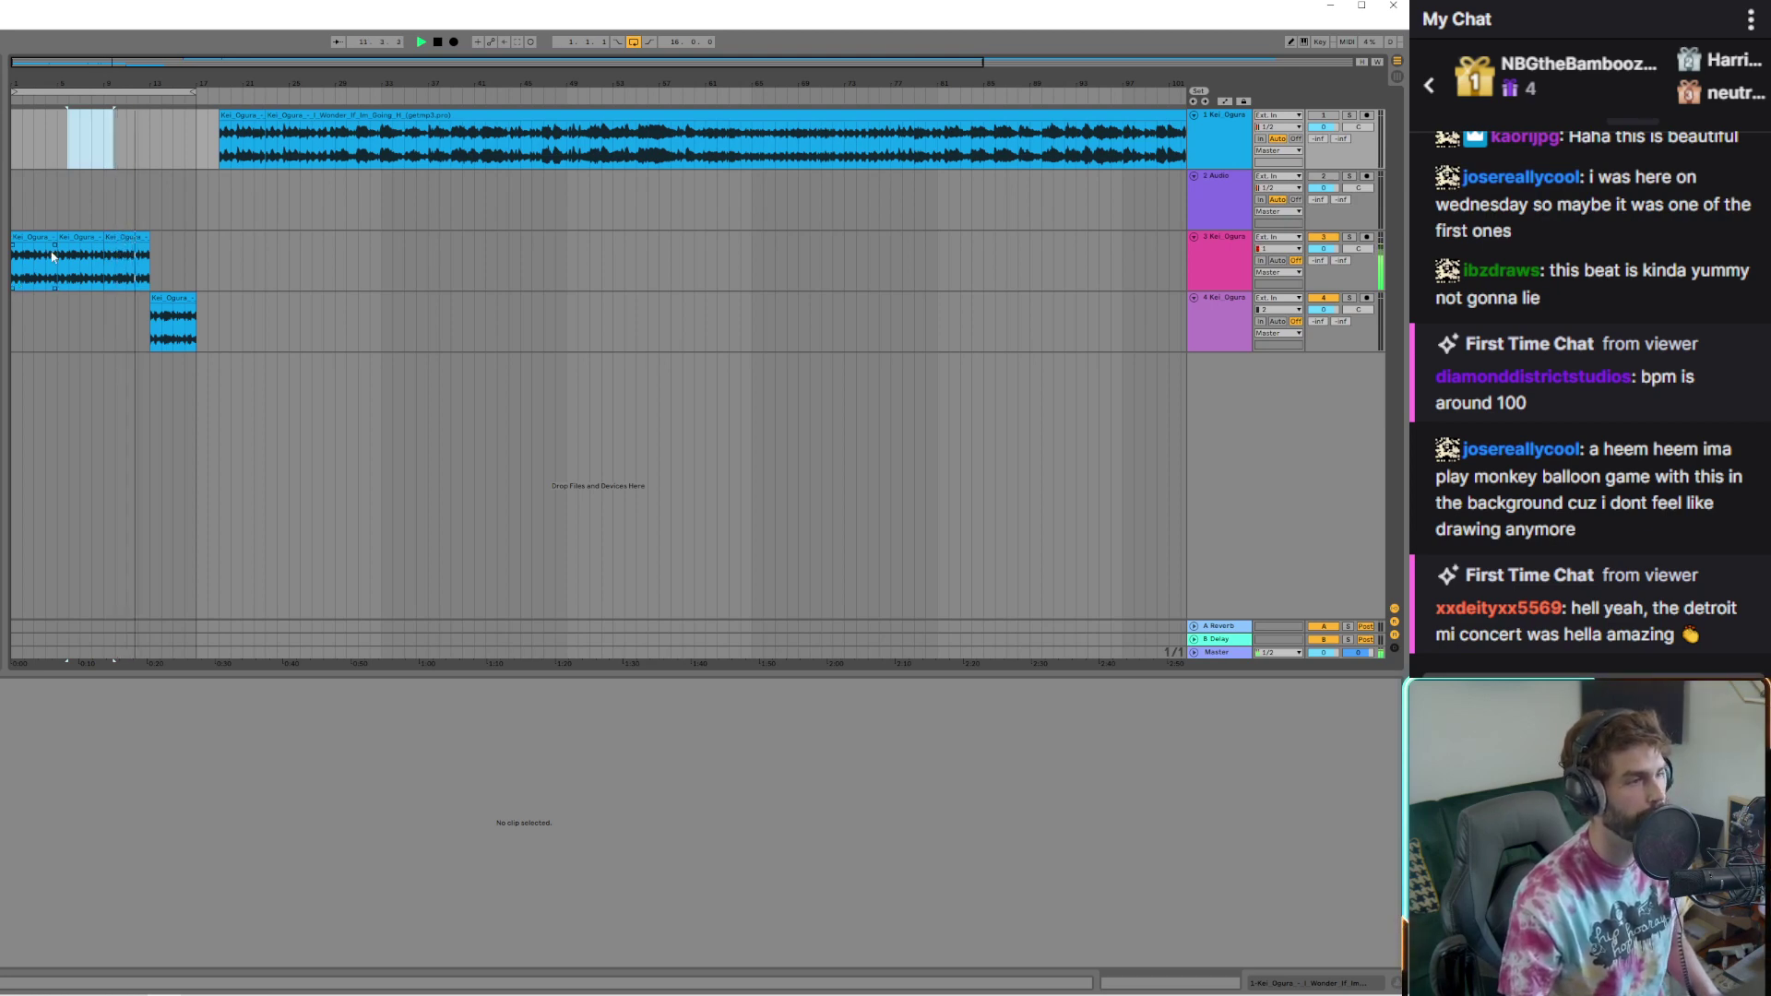
Move the four-bar clip on track 4 up to track 3 at bar 13
scroll(150, 283, up, 5)
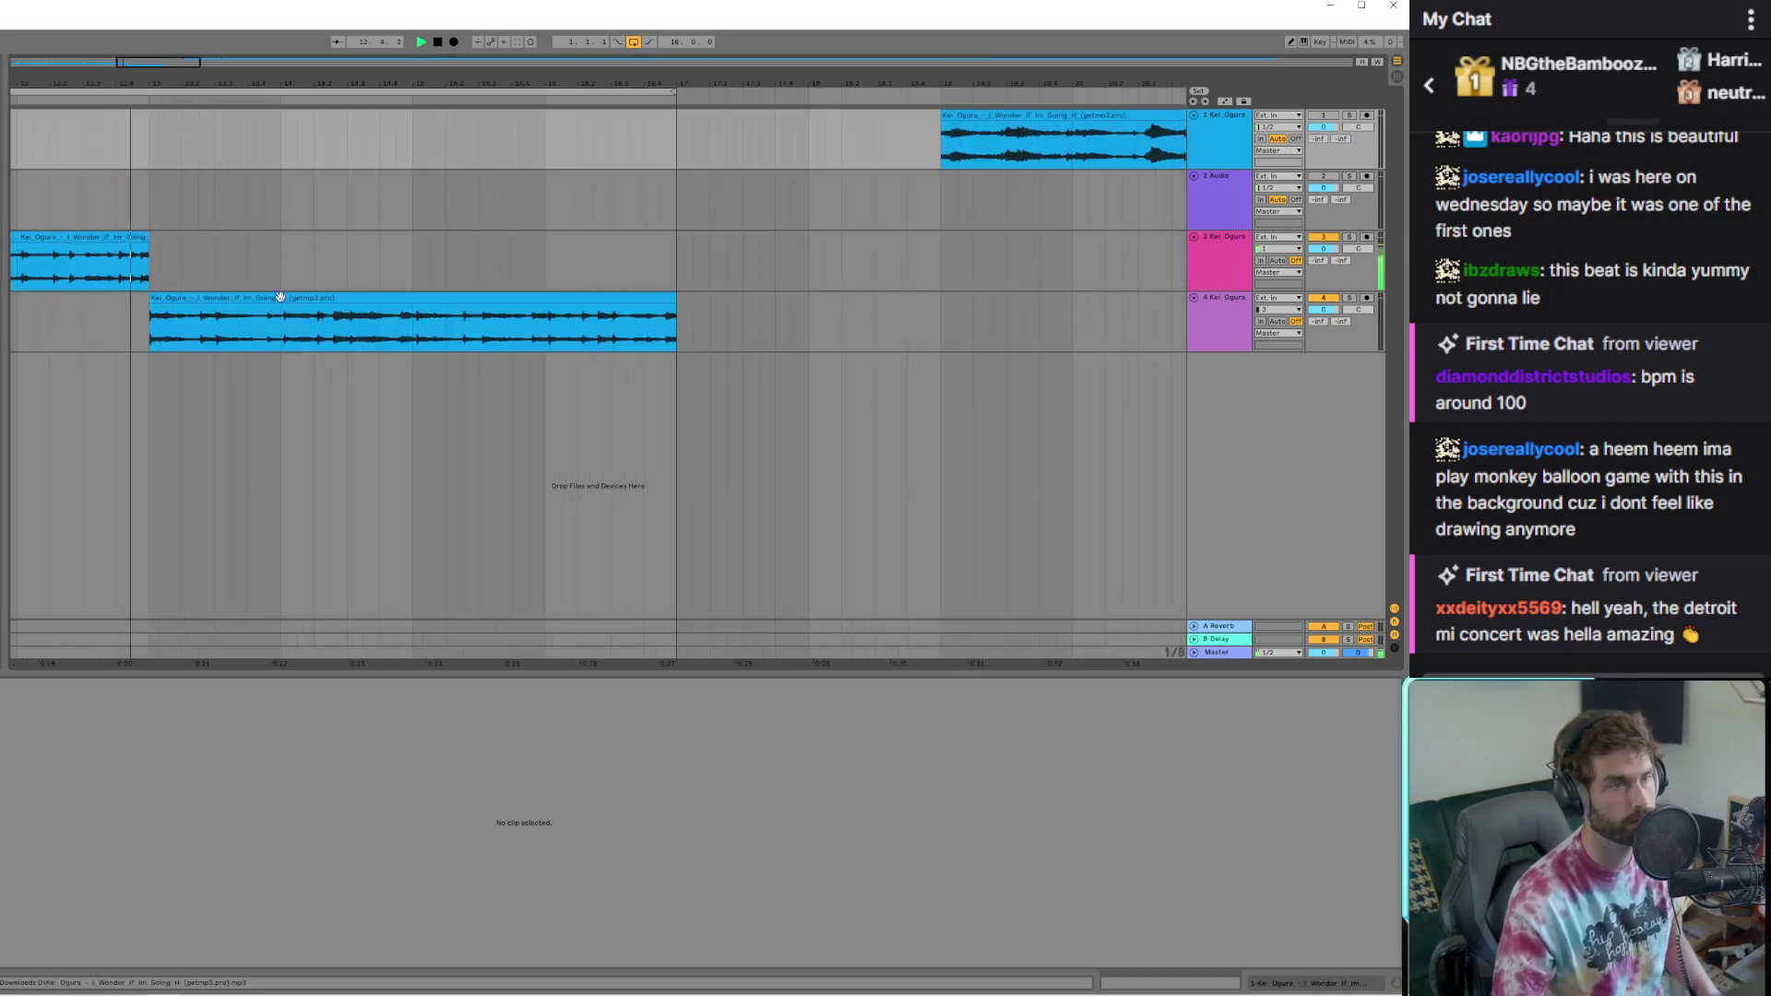
drag(201, 298, 205, 275)
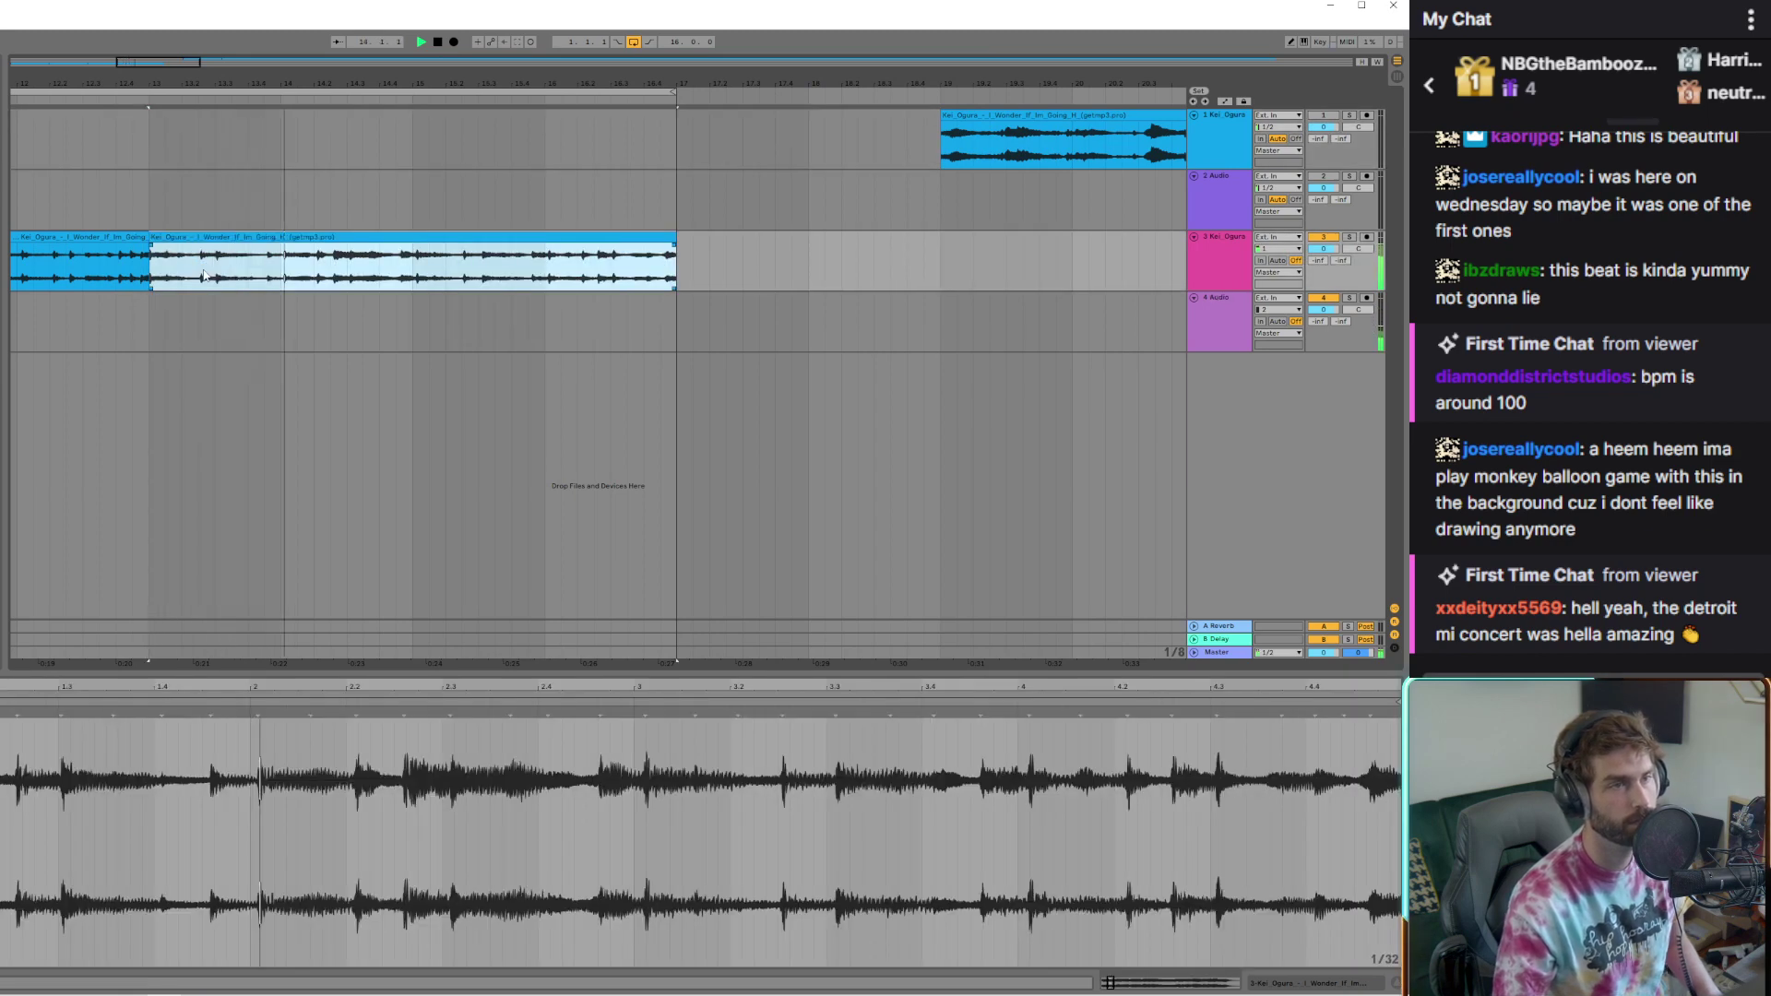
scroll(204, 270, down, 5)
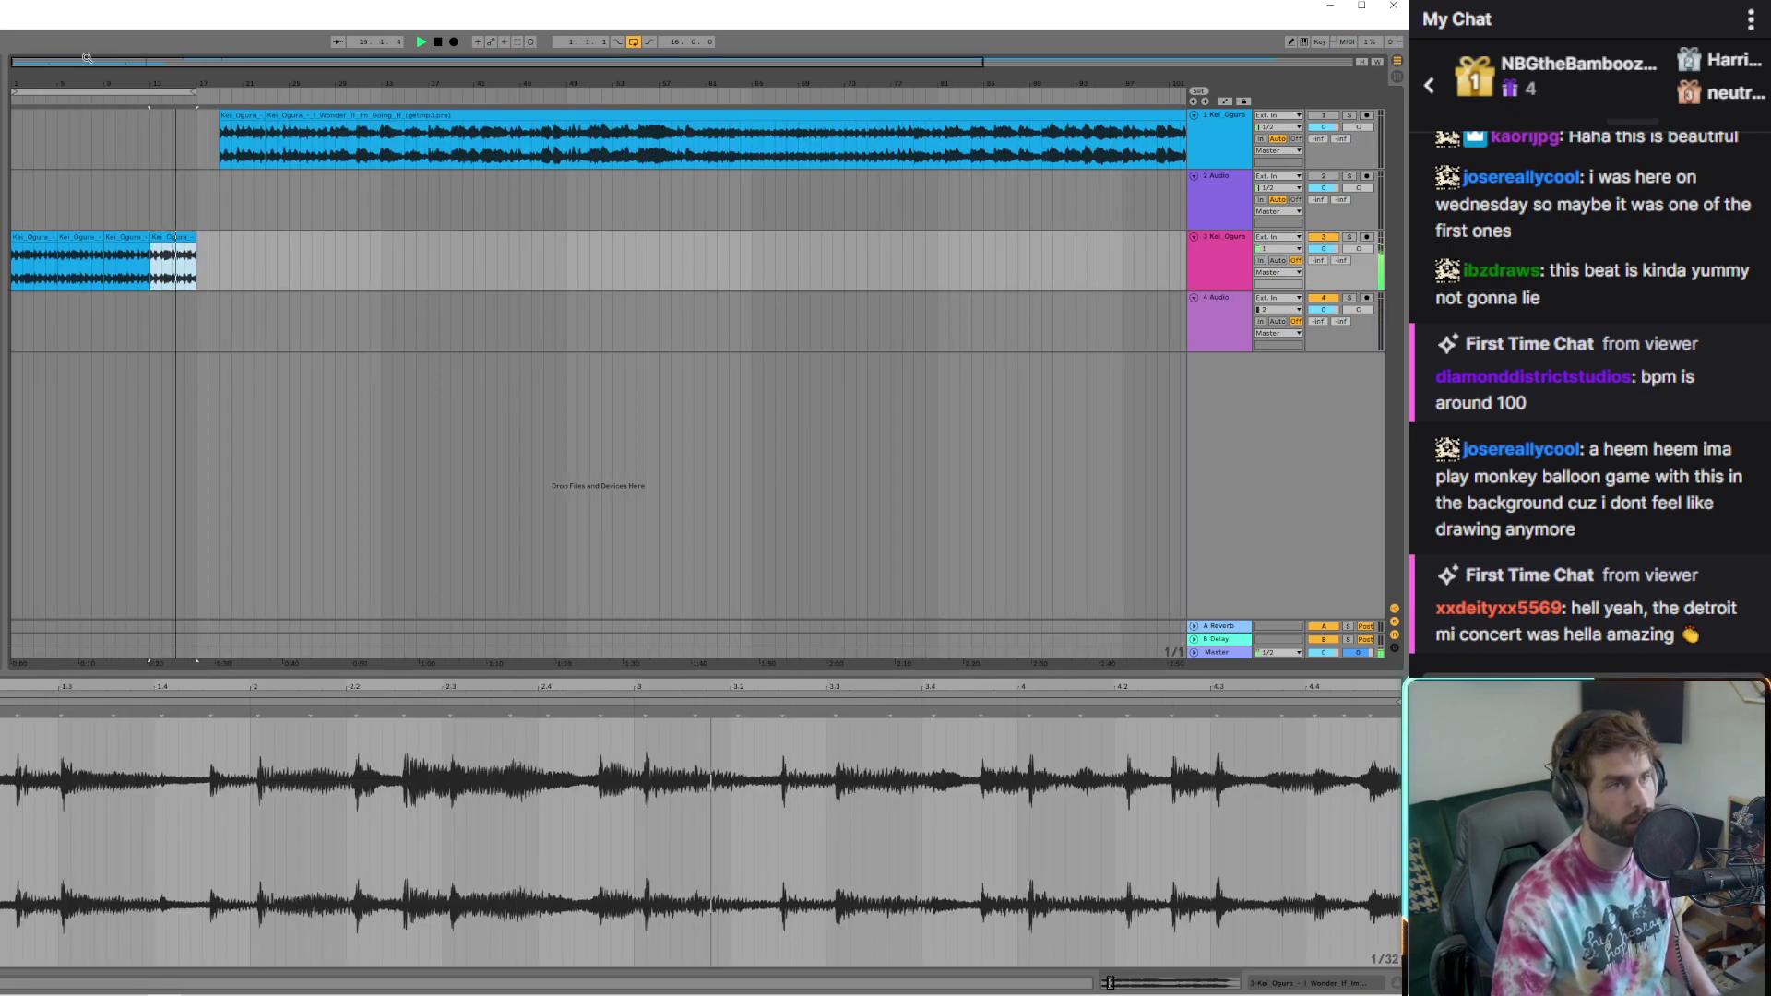
scroll(41, 148, up, 5)
scroll(144, 139, down, 5)
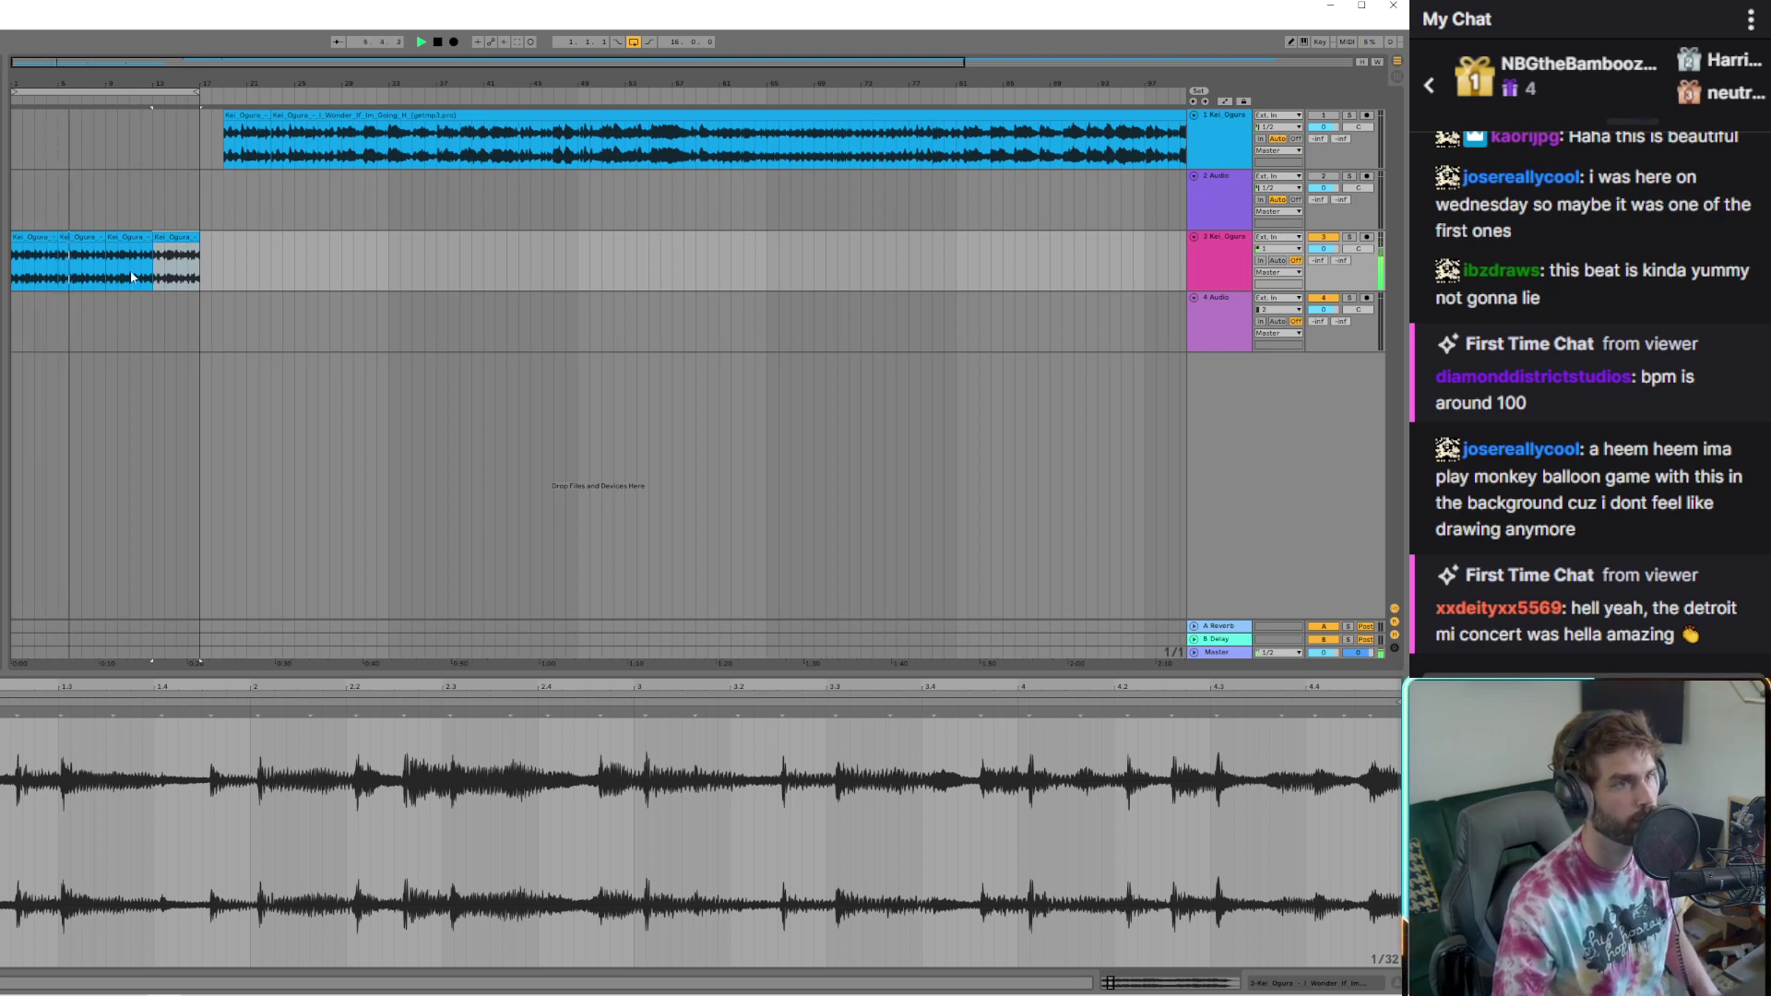
Load the J37 Stereo tape effect on track 3 with the Mastering Hi Freq Smoothing Round Bottom (Stereo) preset and close its window
click(72, 242)
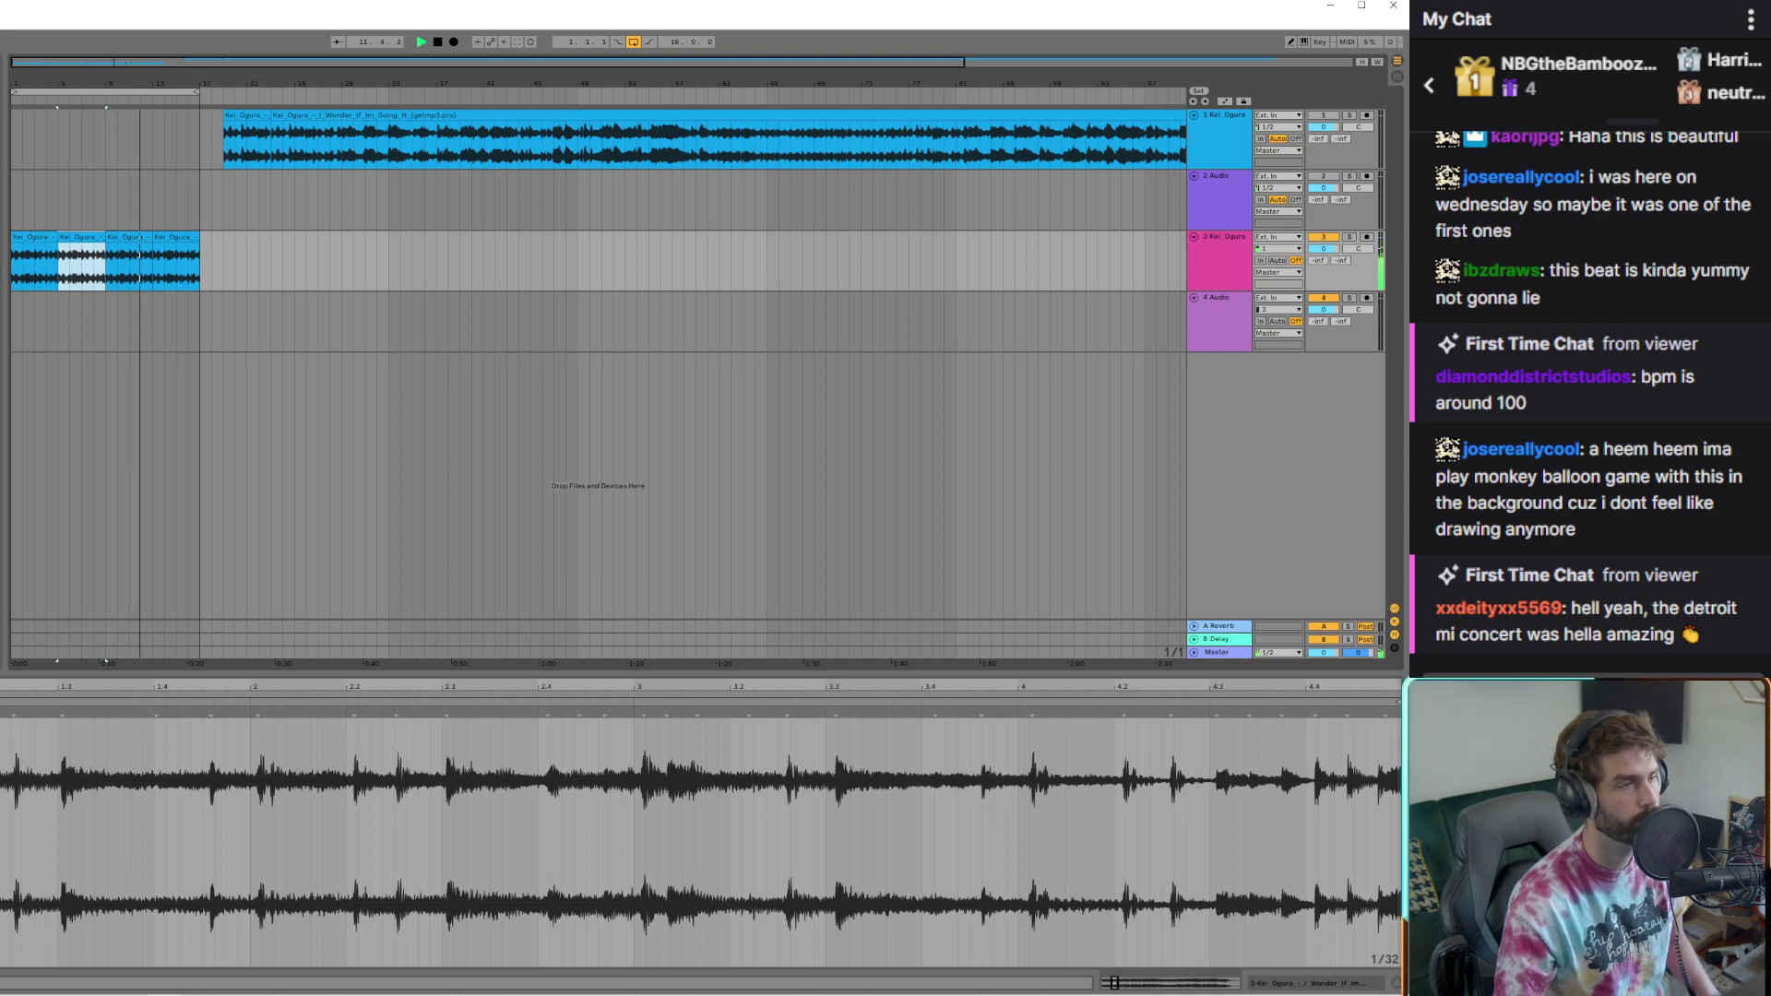
click(163, 237)
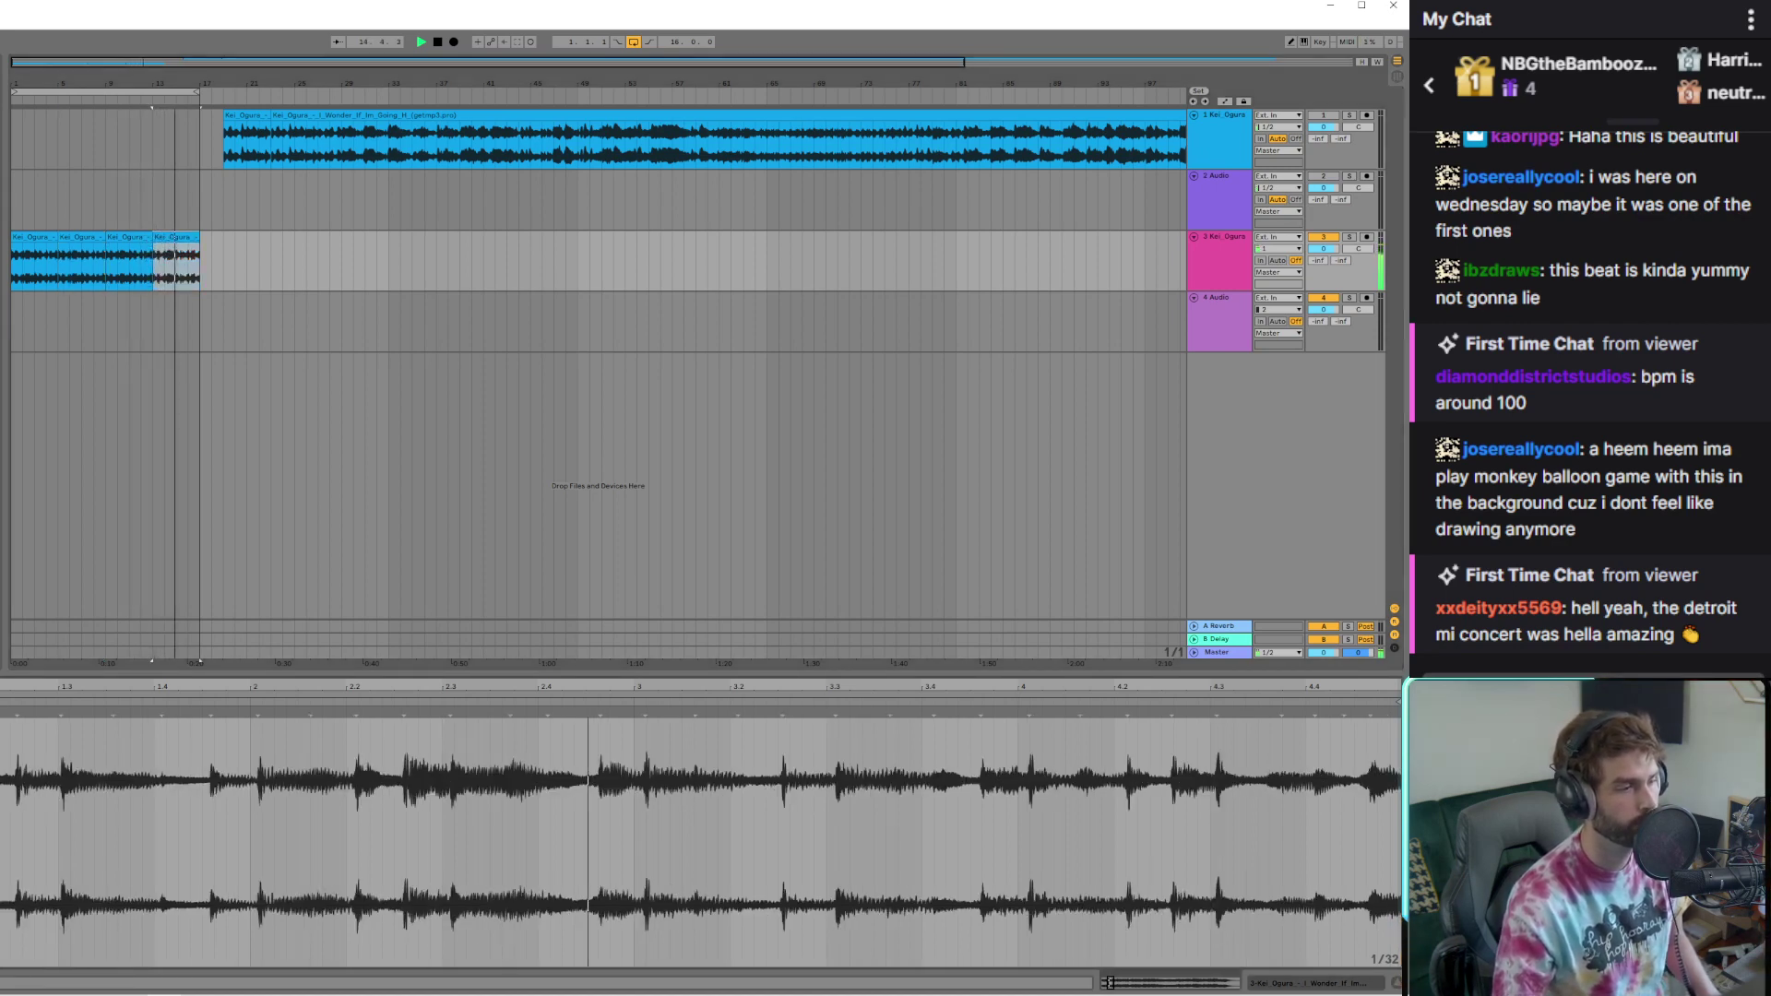
click(42, 238)
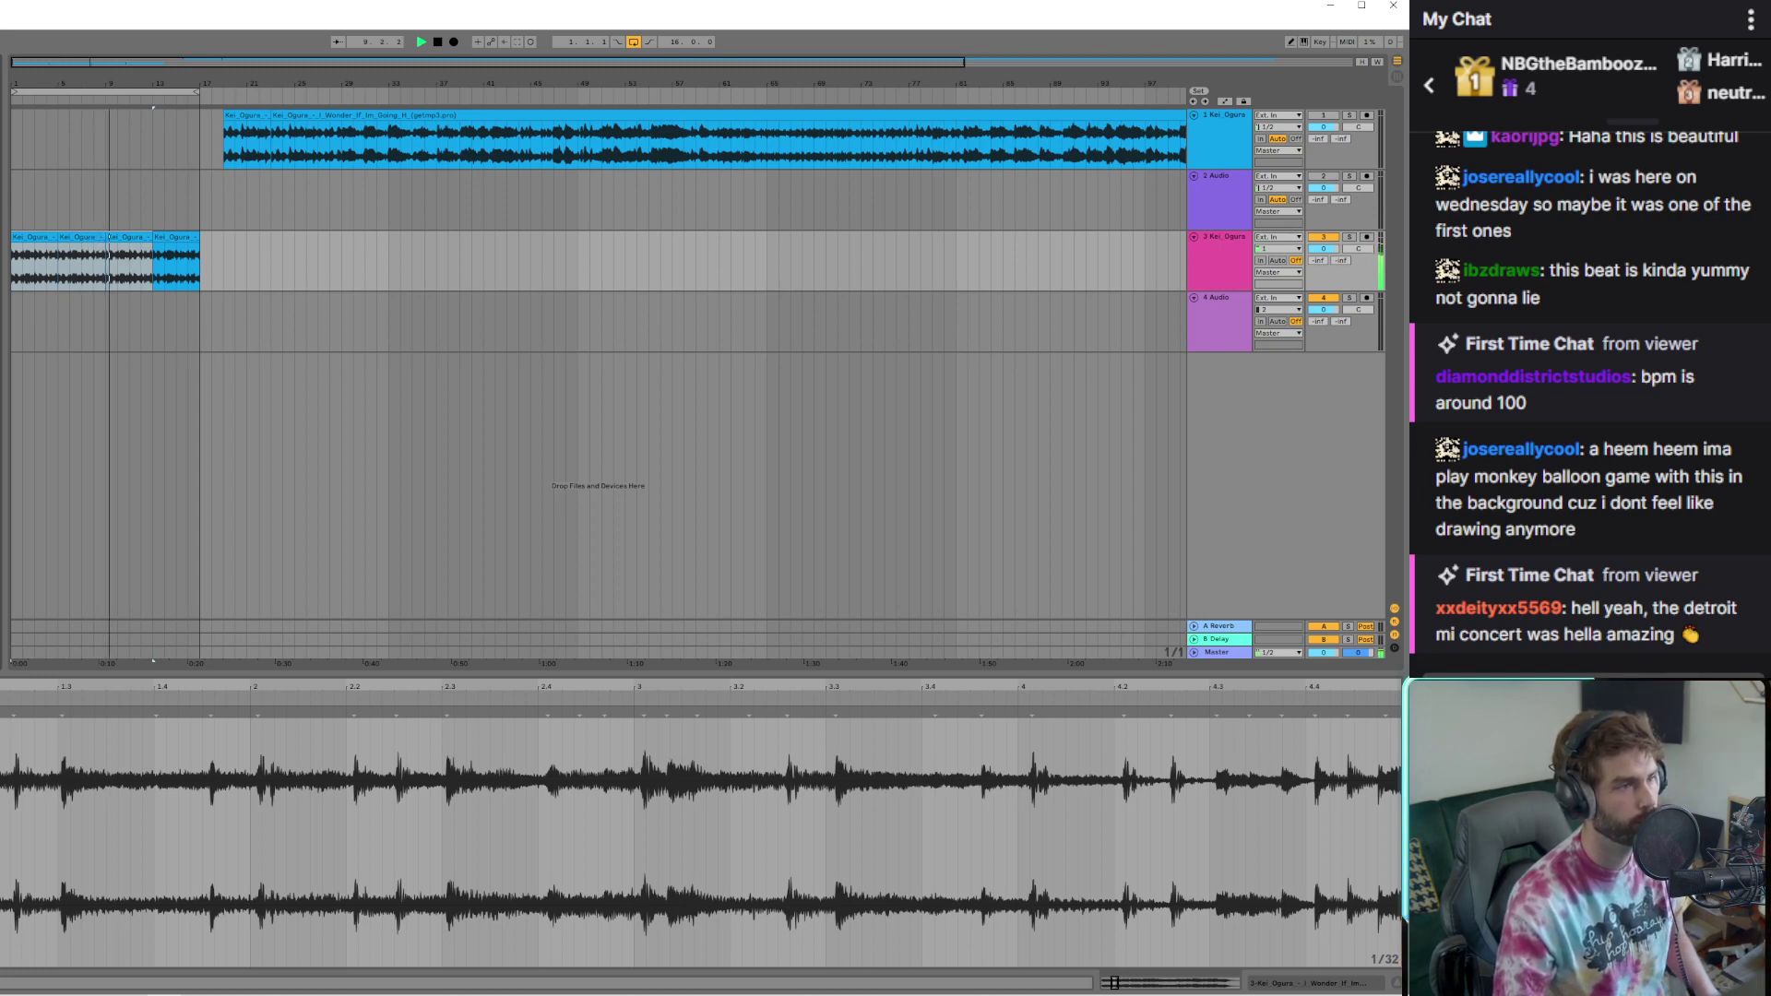
key(shift+Tab)
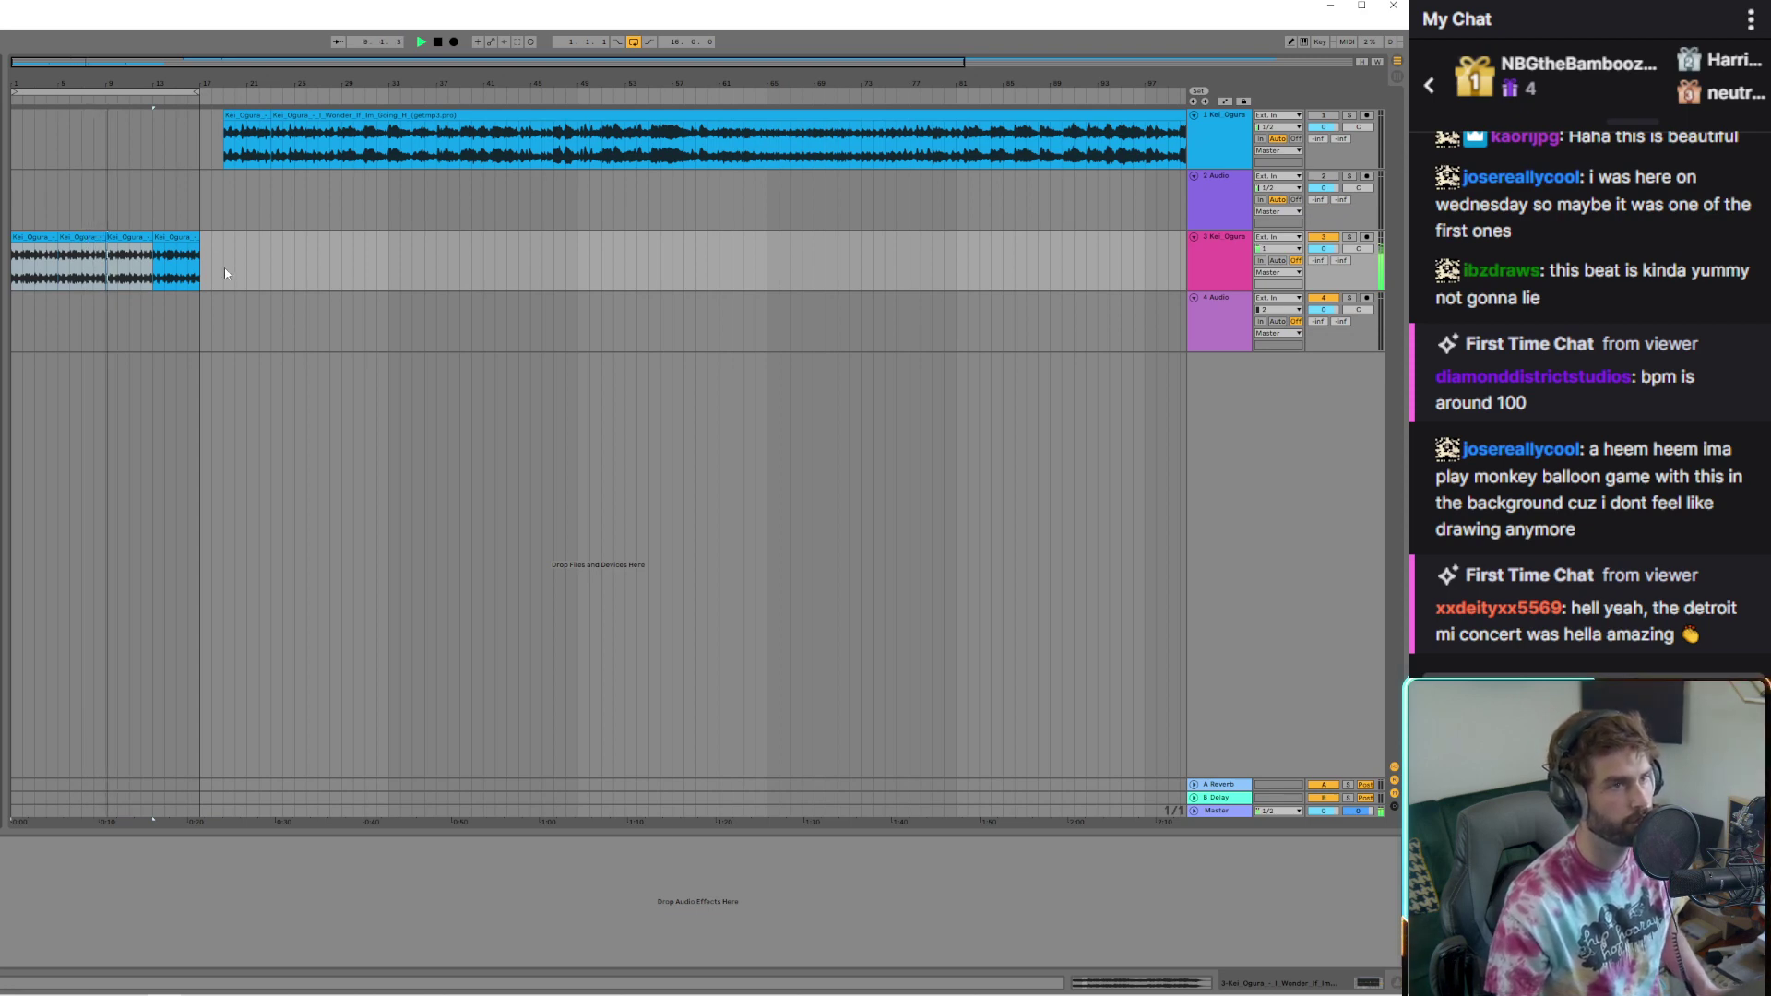
click(484, 231)
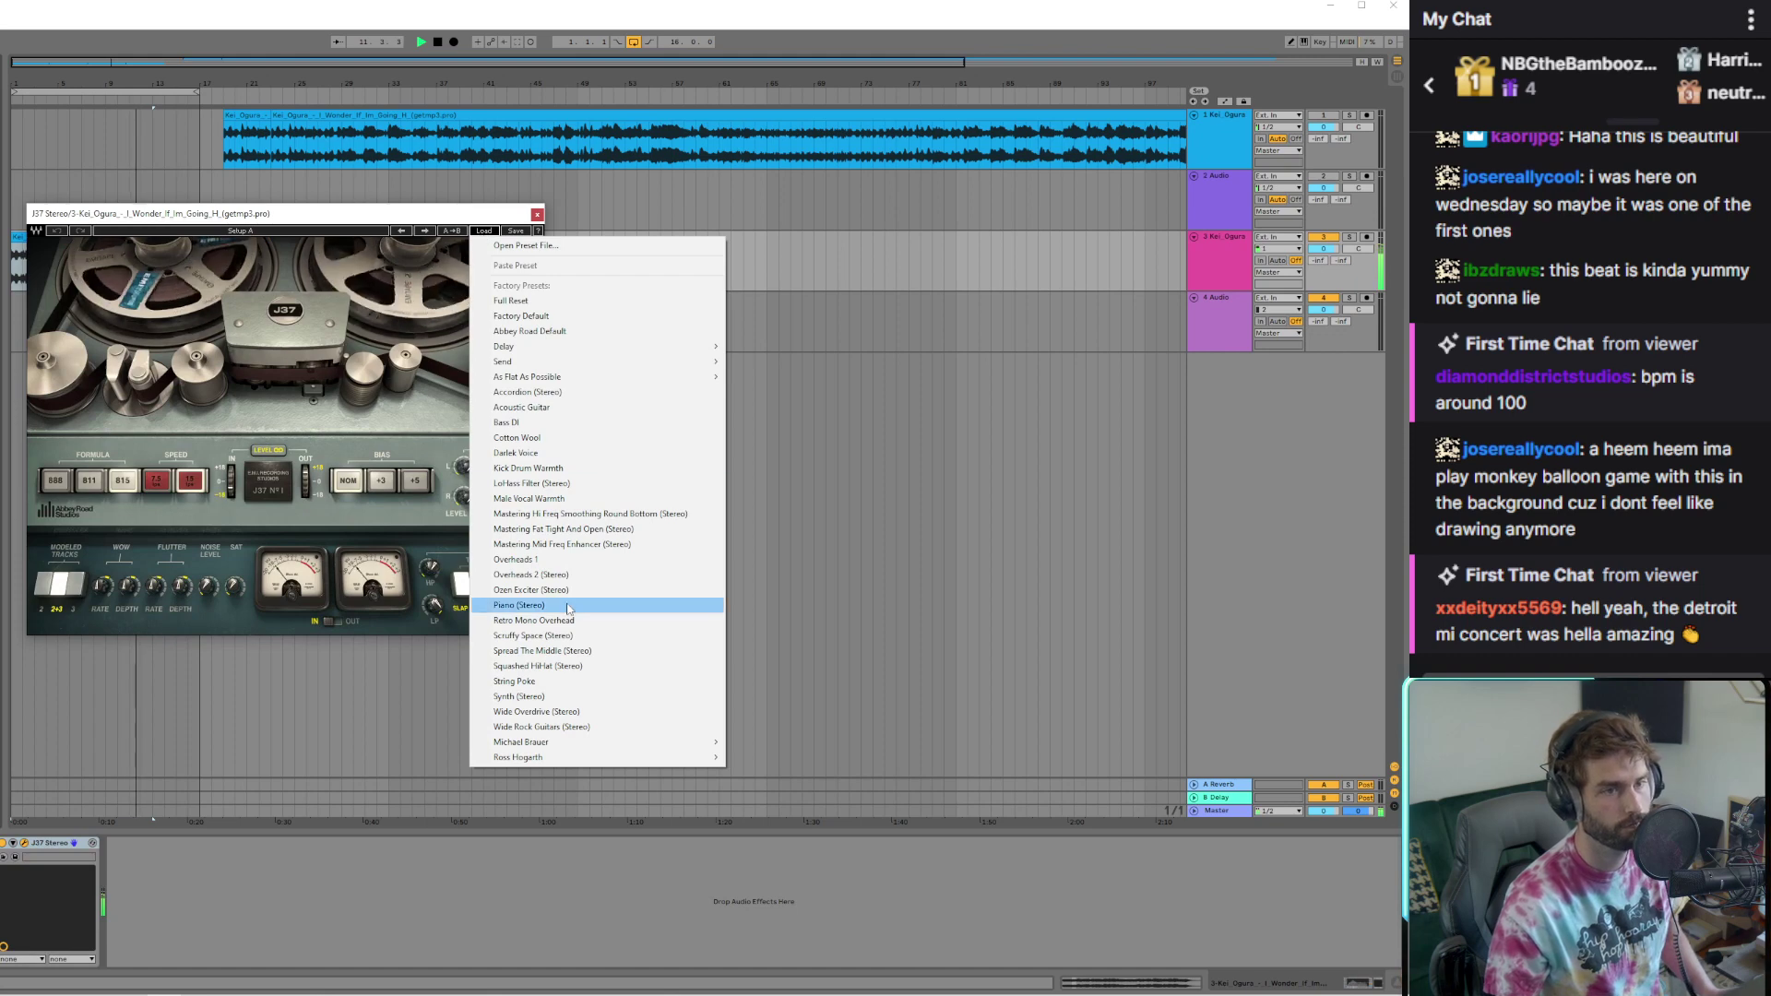
click(590, 516)
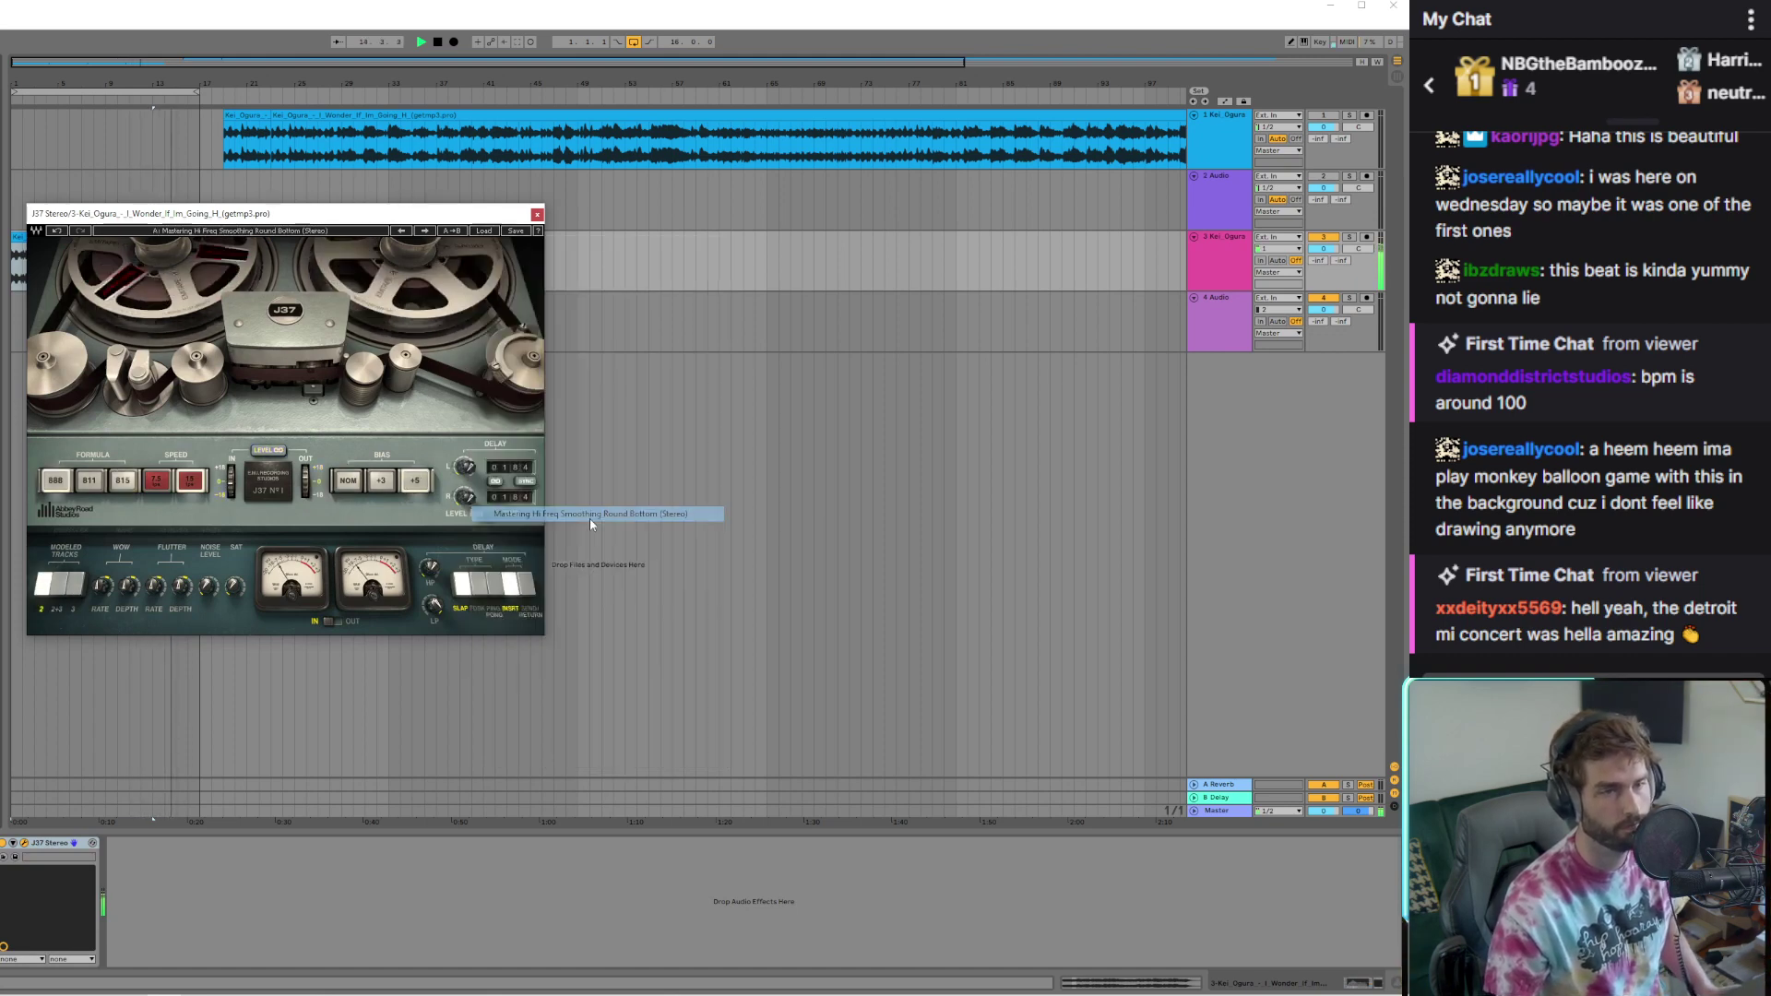
click(536, 215)
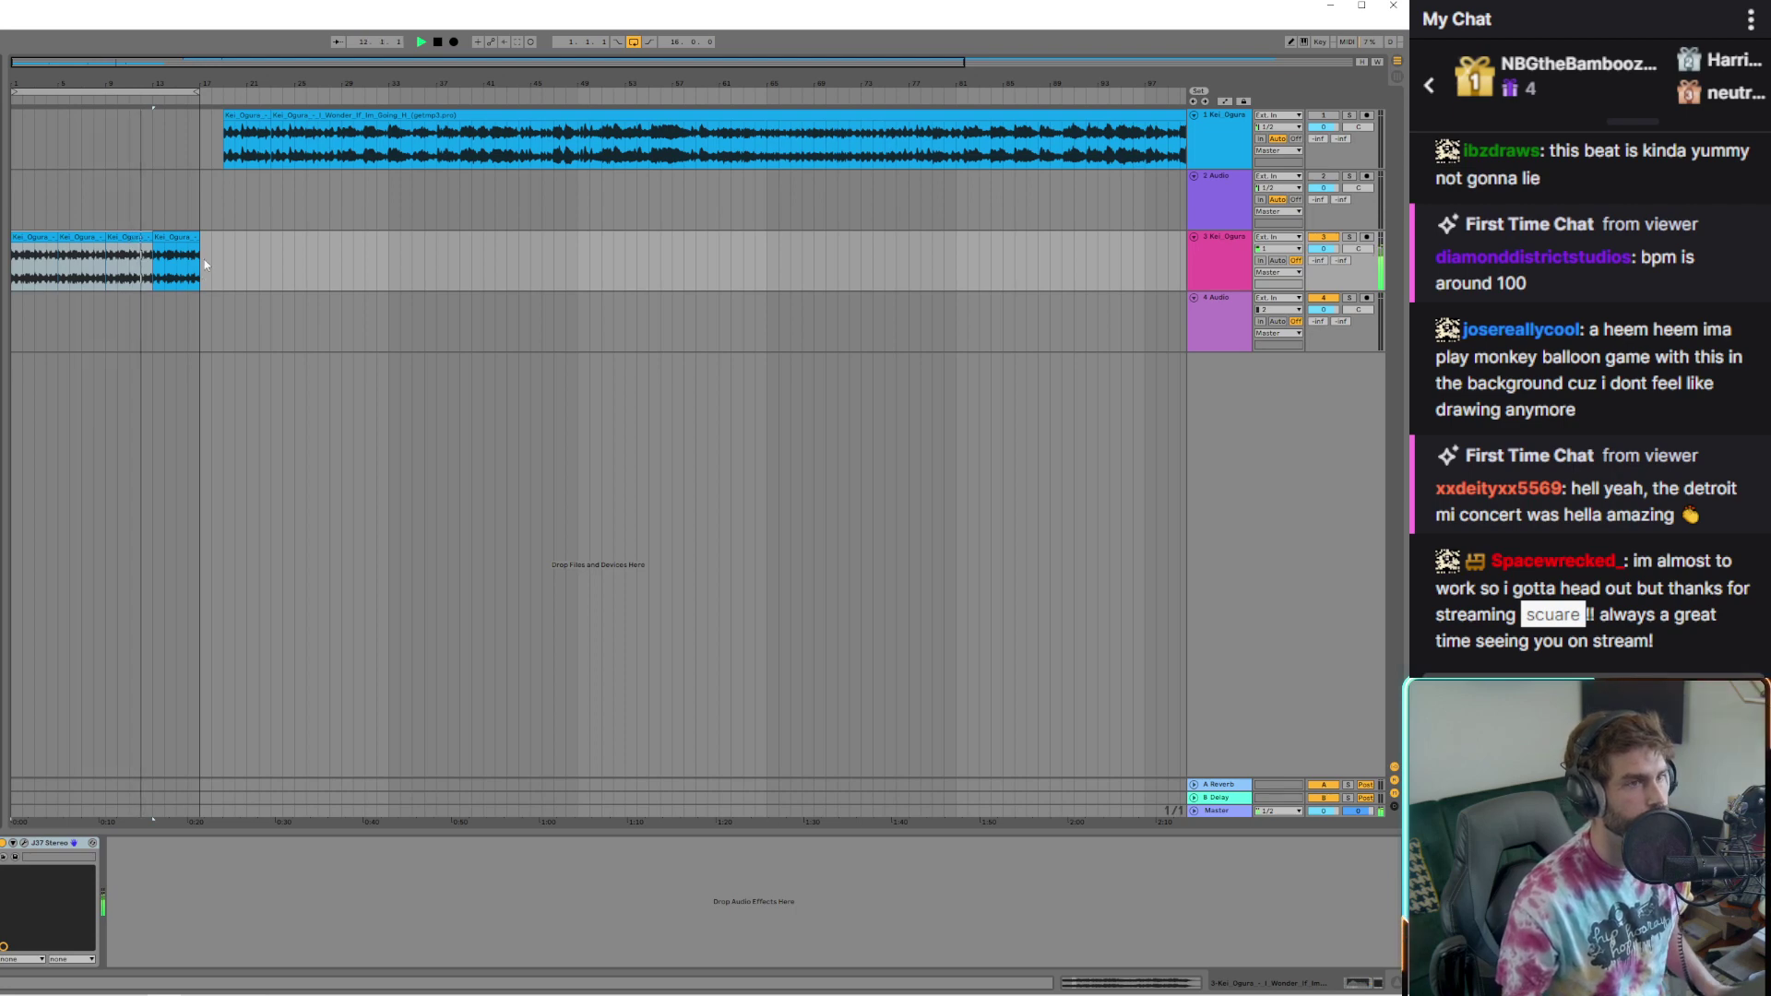
Play the arrangement from the start of the song material on track 1 and unmute that track
click(172, 239)
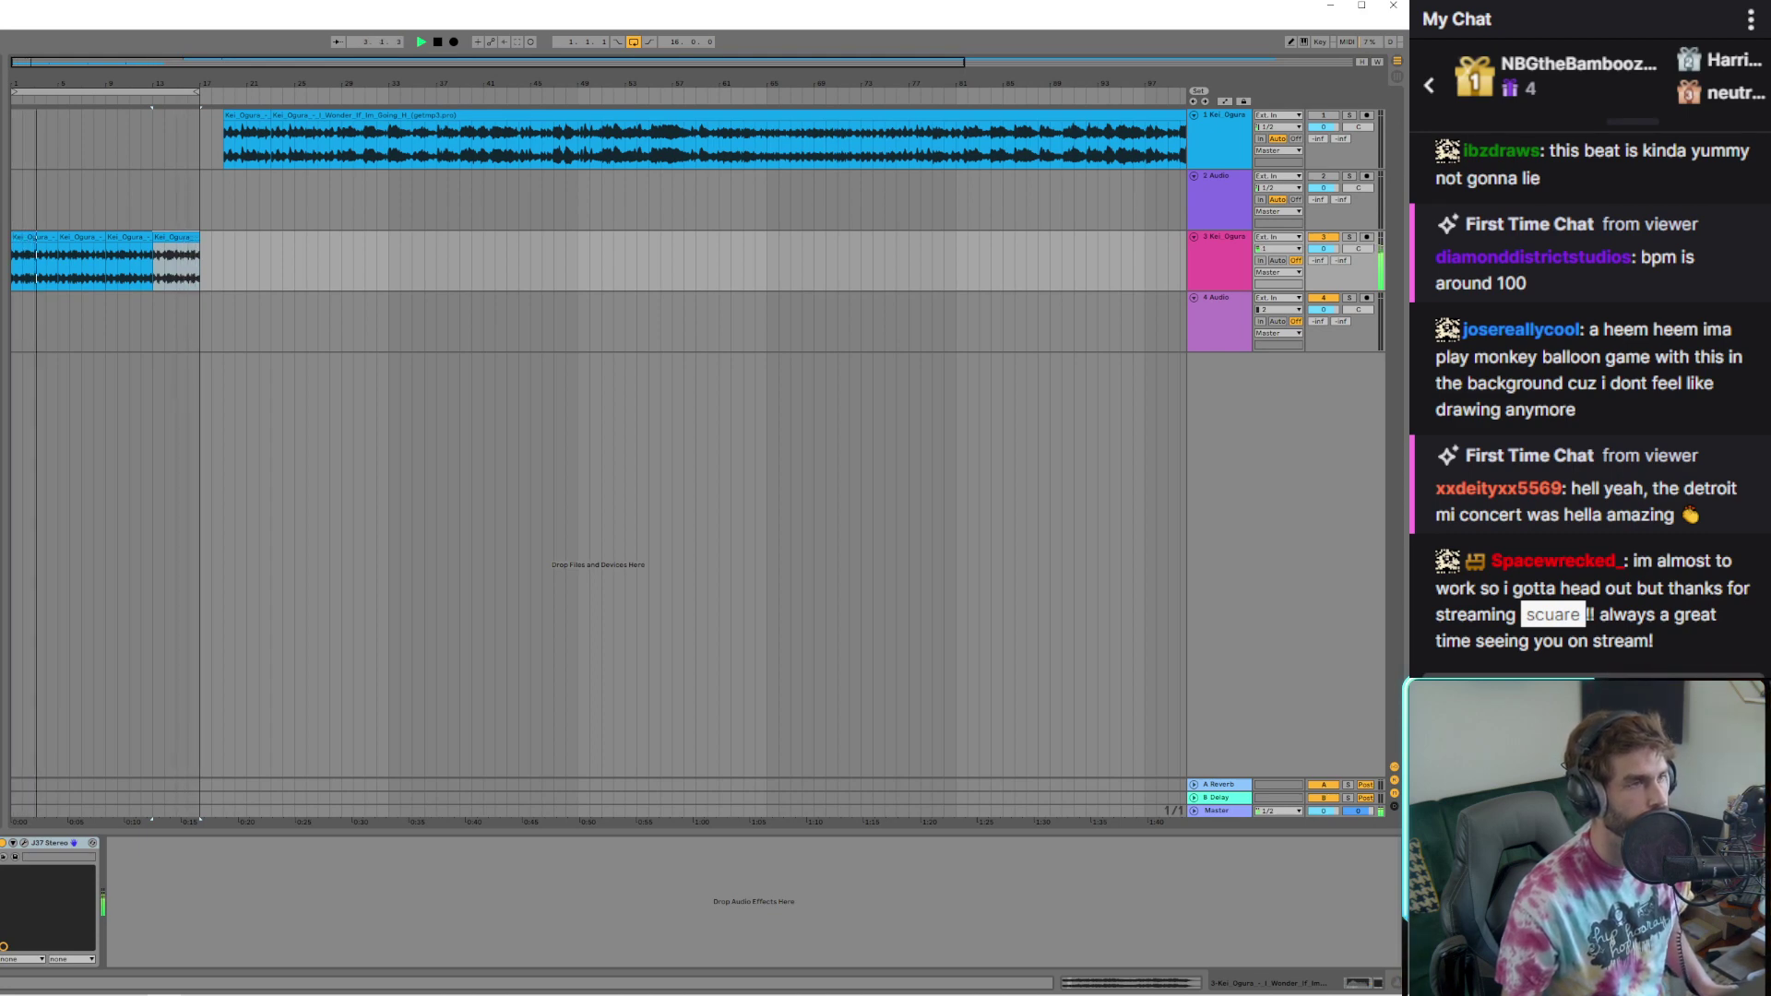
key(Return)
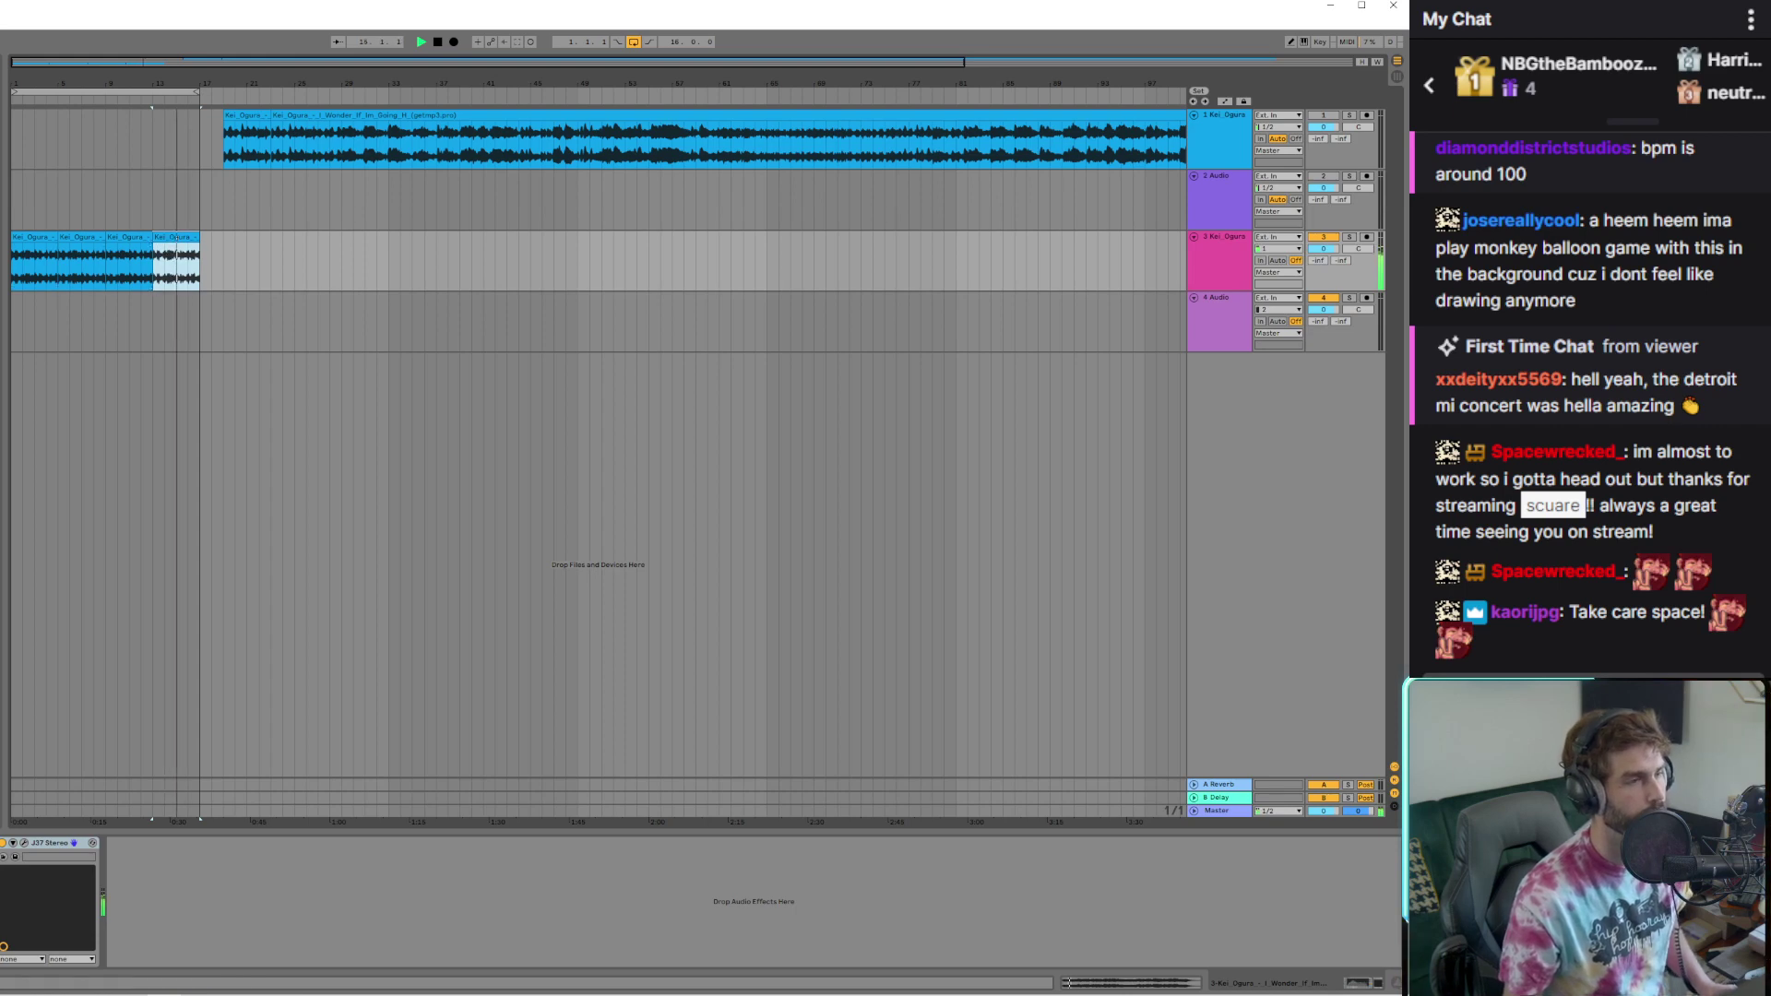
key(space)
click(229, 143)
key(space)
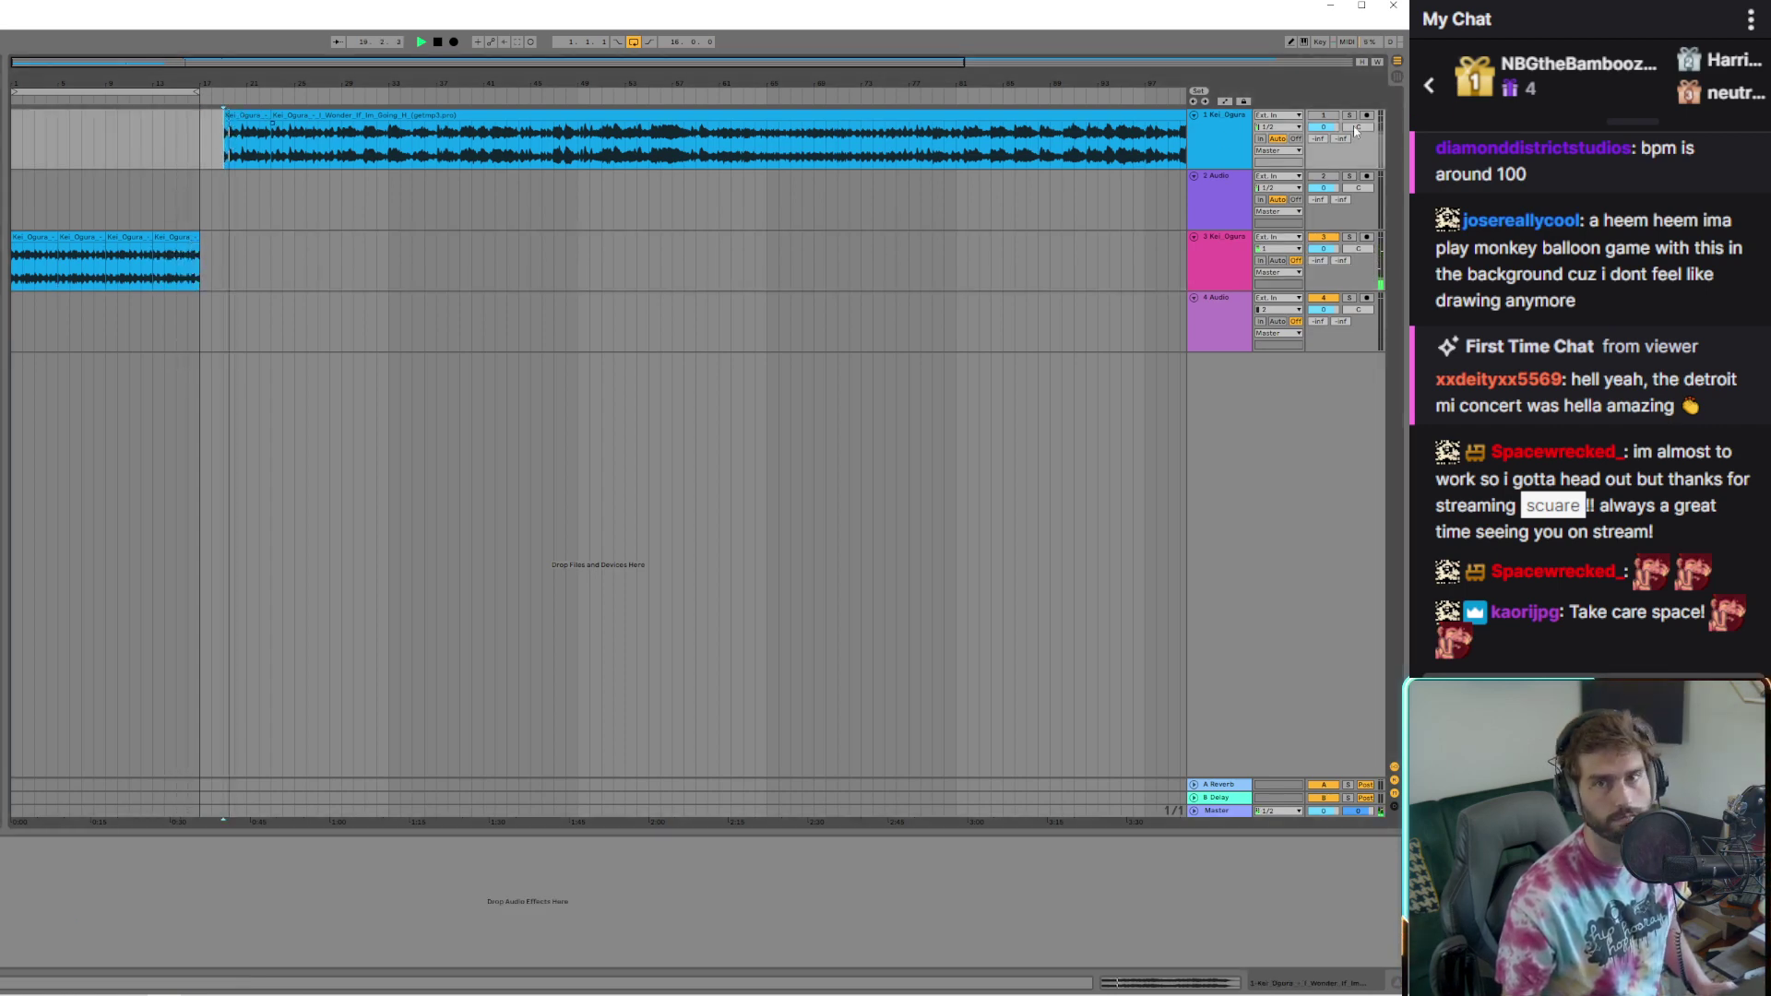
click(1324, 116)
Move the short track 1 clip near the start of the arrangement and play it against the track 3 loops
scroll(234, 131, up, 5)
scroll(209, 130, down, 5)
drag(216, 117, 29, 128)
double_click(28, 128)
key(space)
key(space)
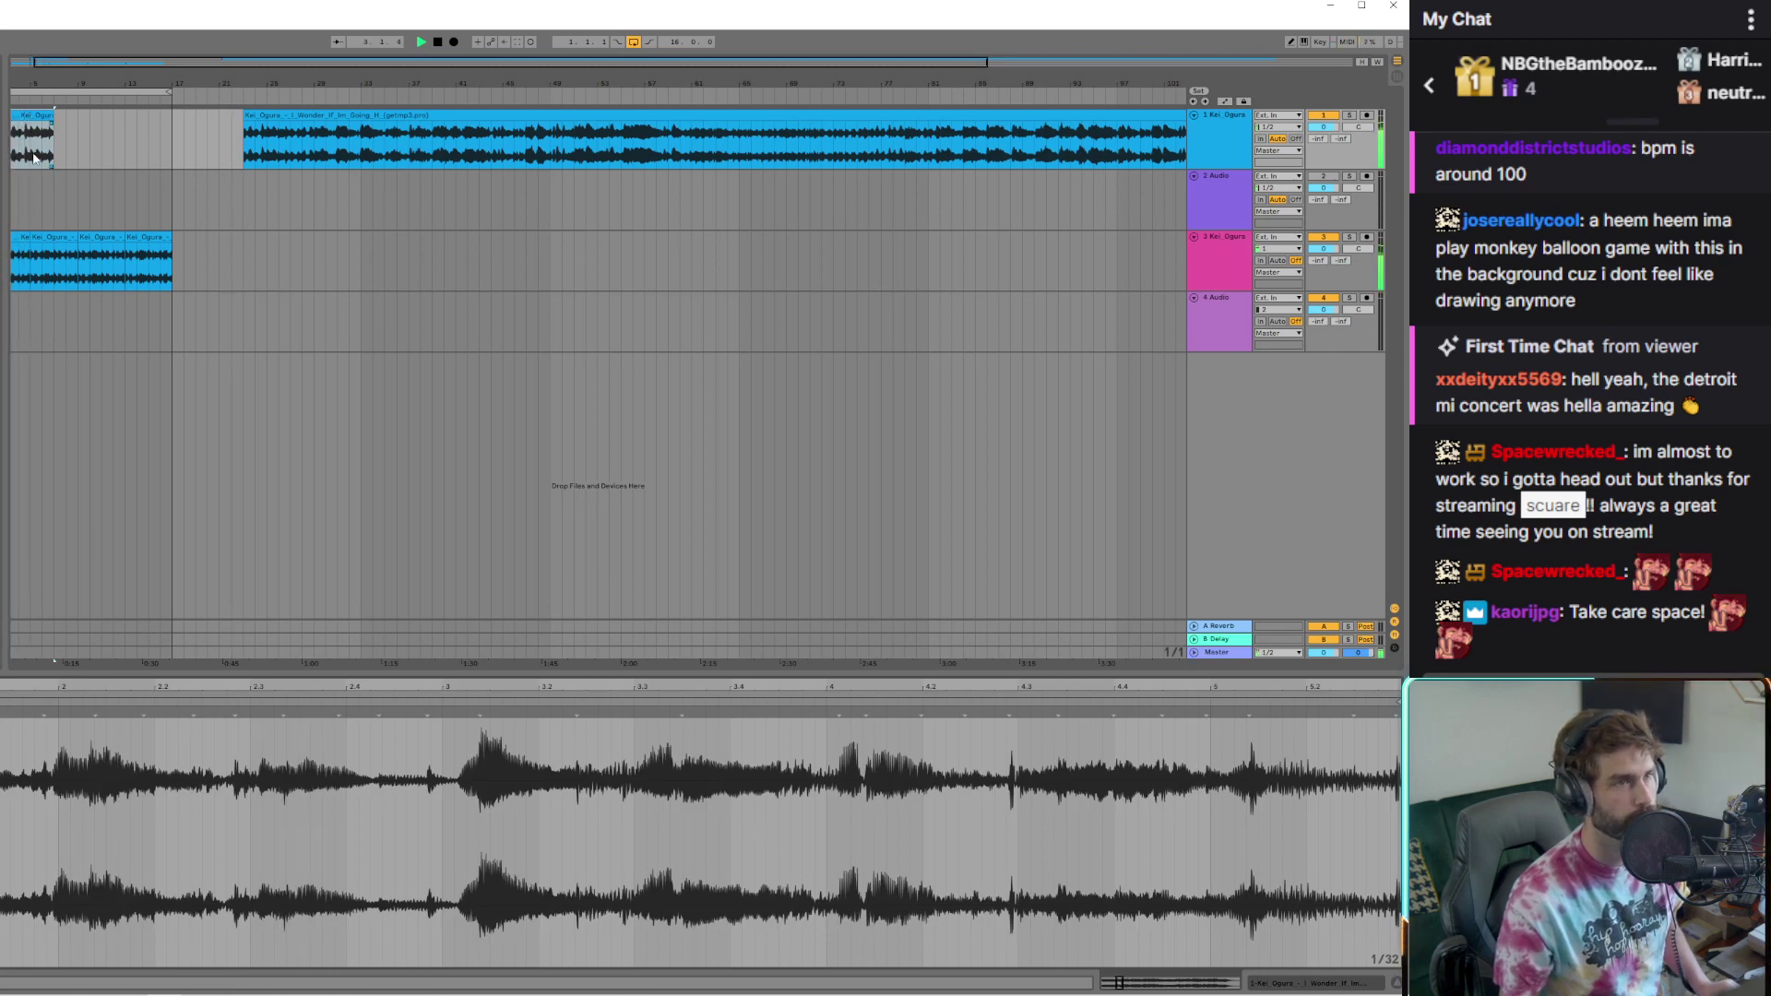
Shorten the moved track 1 clip to about one bar, audition it, and delete it
scroll(35, 159, up, 6)
drag(299, 113, 170, 56)
key(space)
key(space)
drag(45, 112, 18, 113)
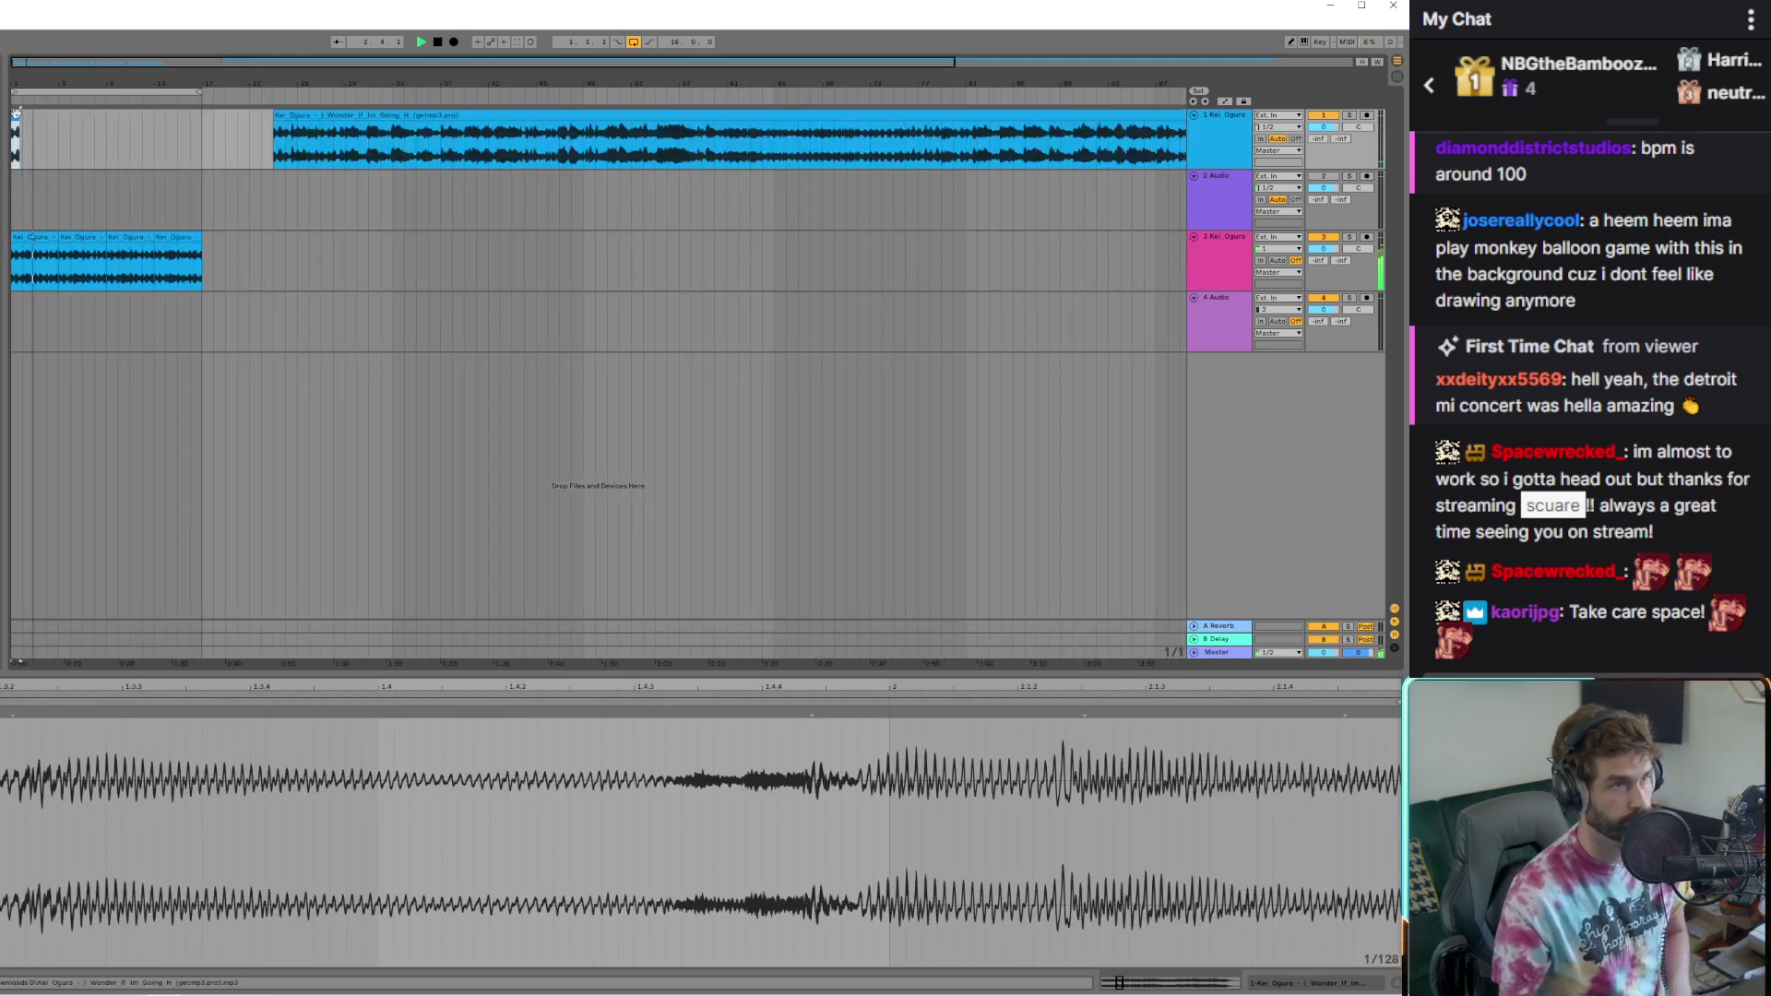
click(18, 118)
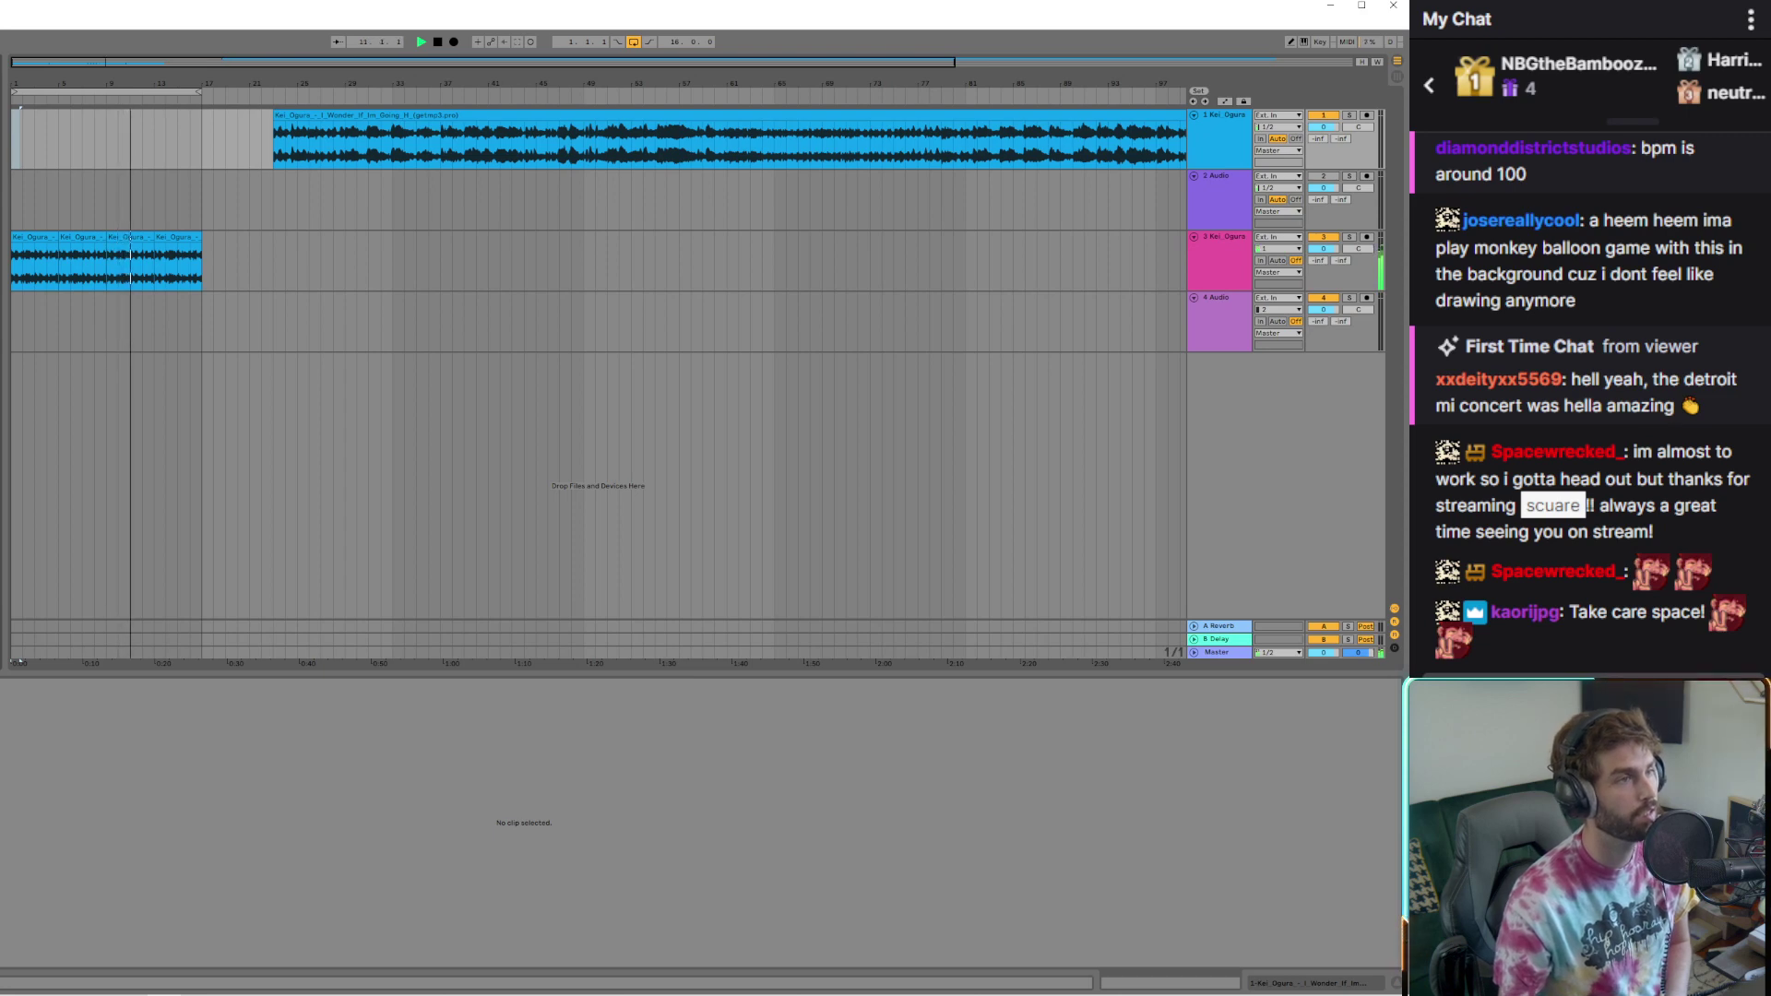
Audition the long song clip on track 1 around bar 67 to look for another phrase to sample
click(755, 163)
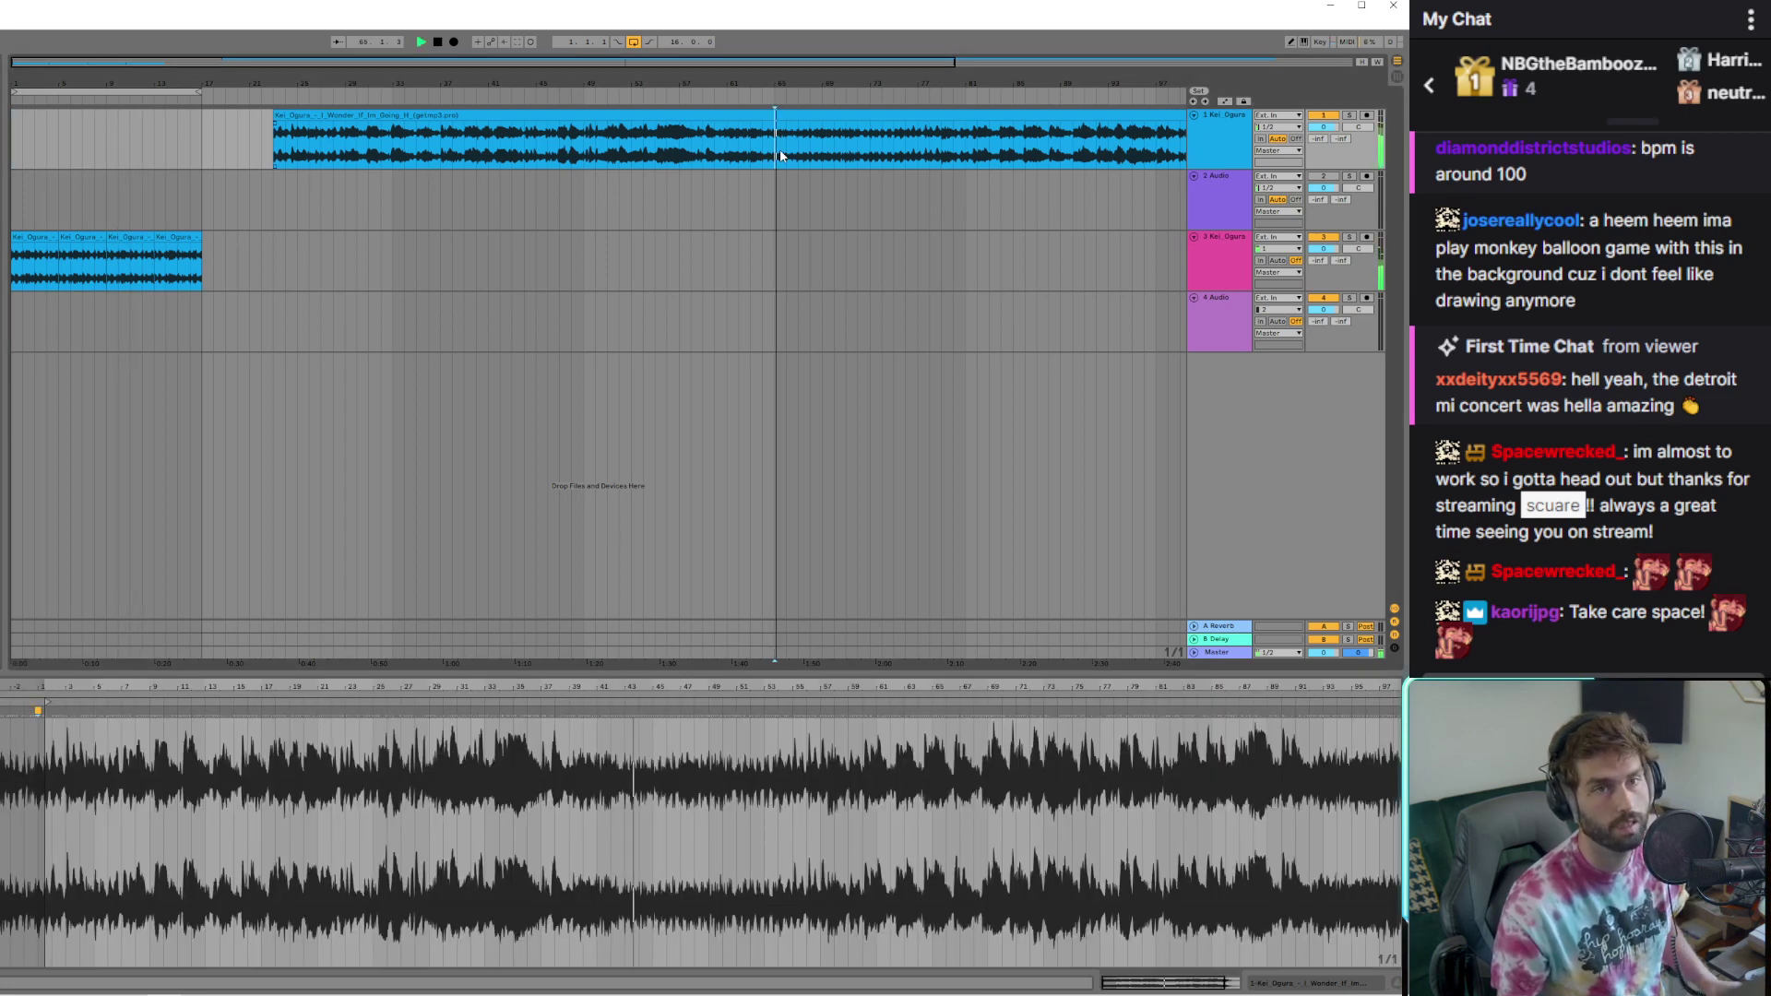
scroll(799, 164, up, 5)
scroll(746, 164, down, 5)
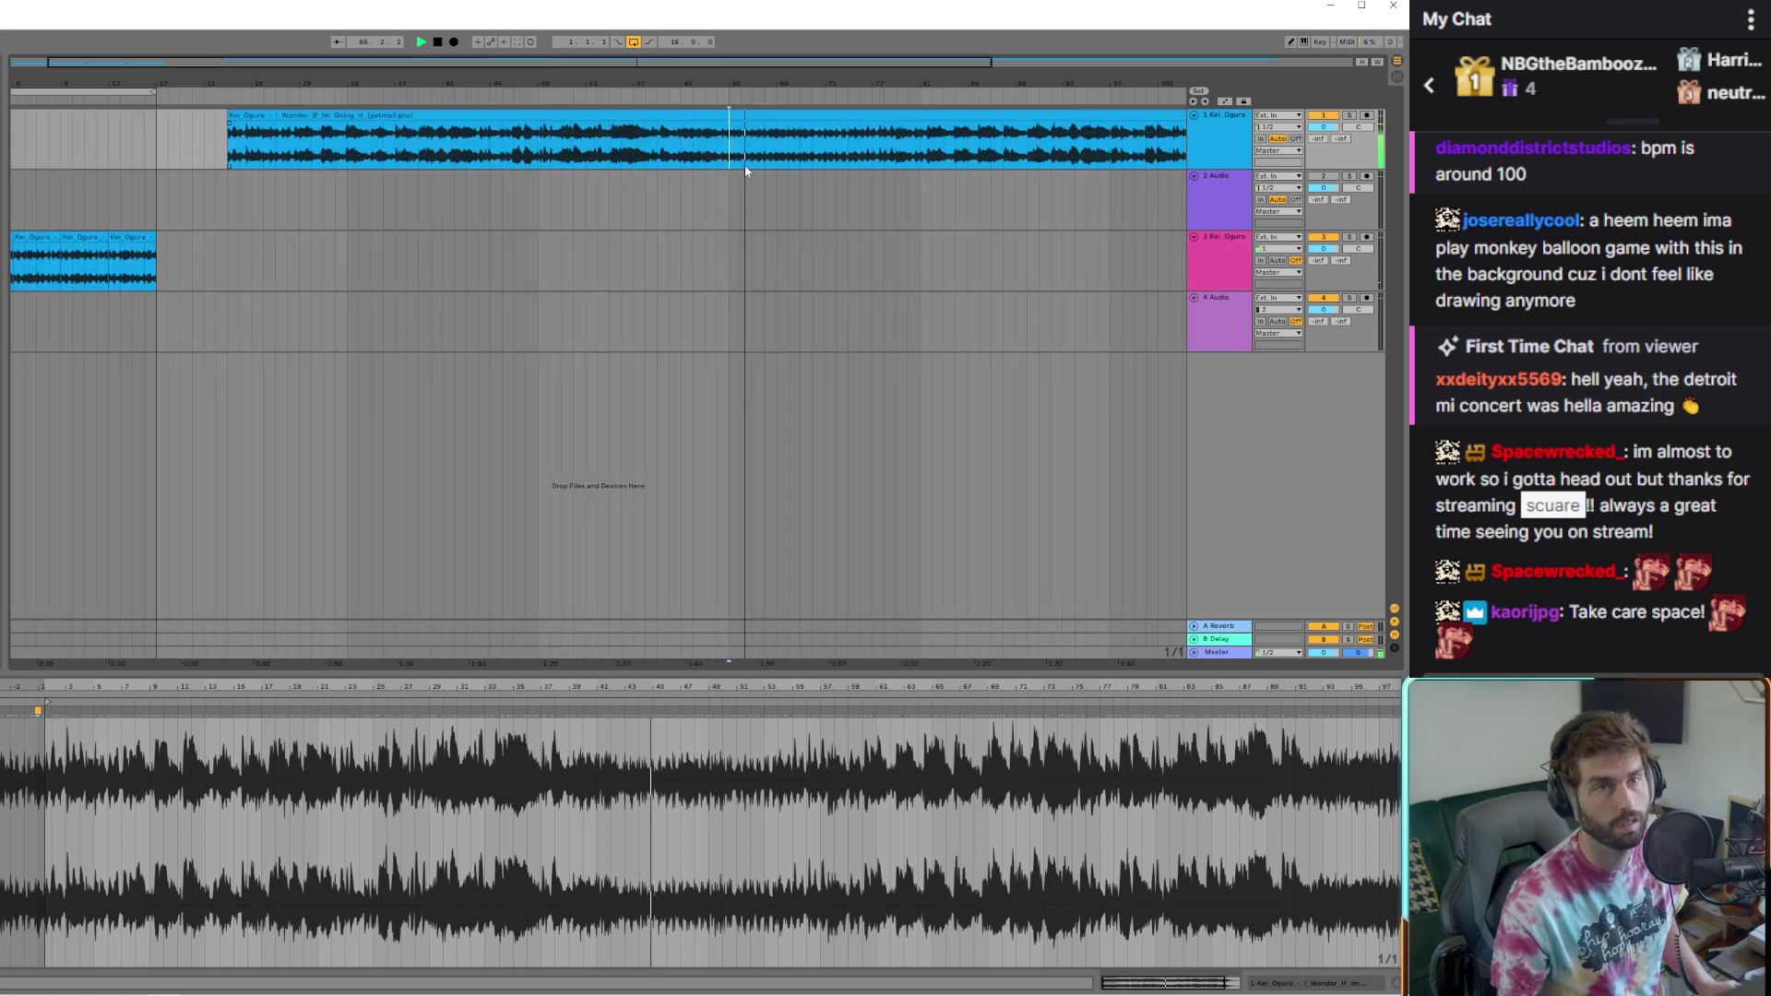
scroll(623, 169, up, 8)
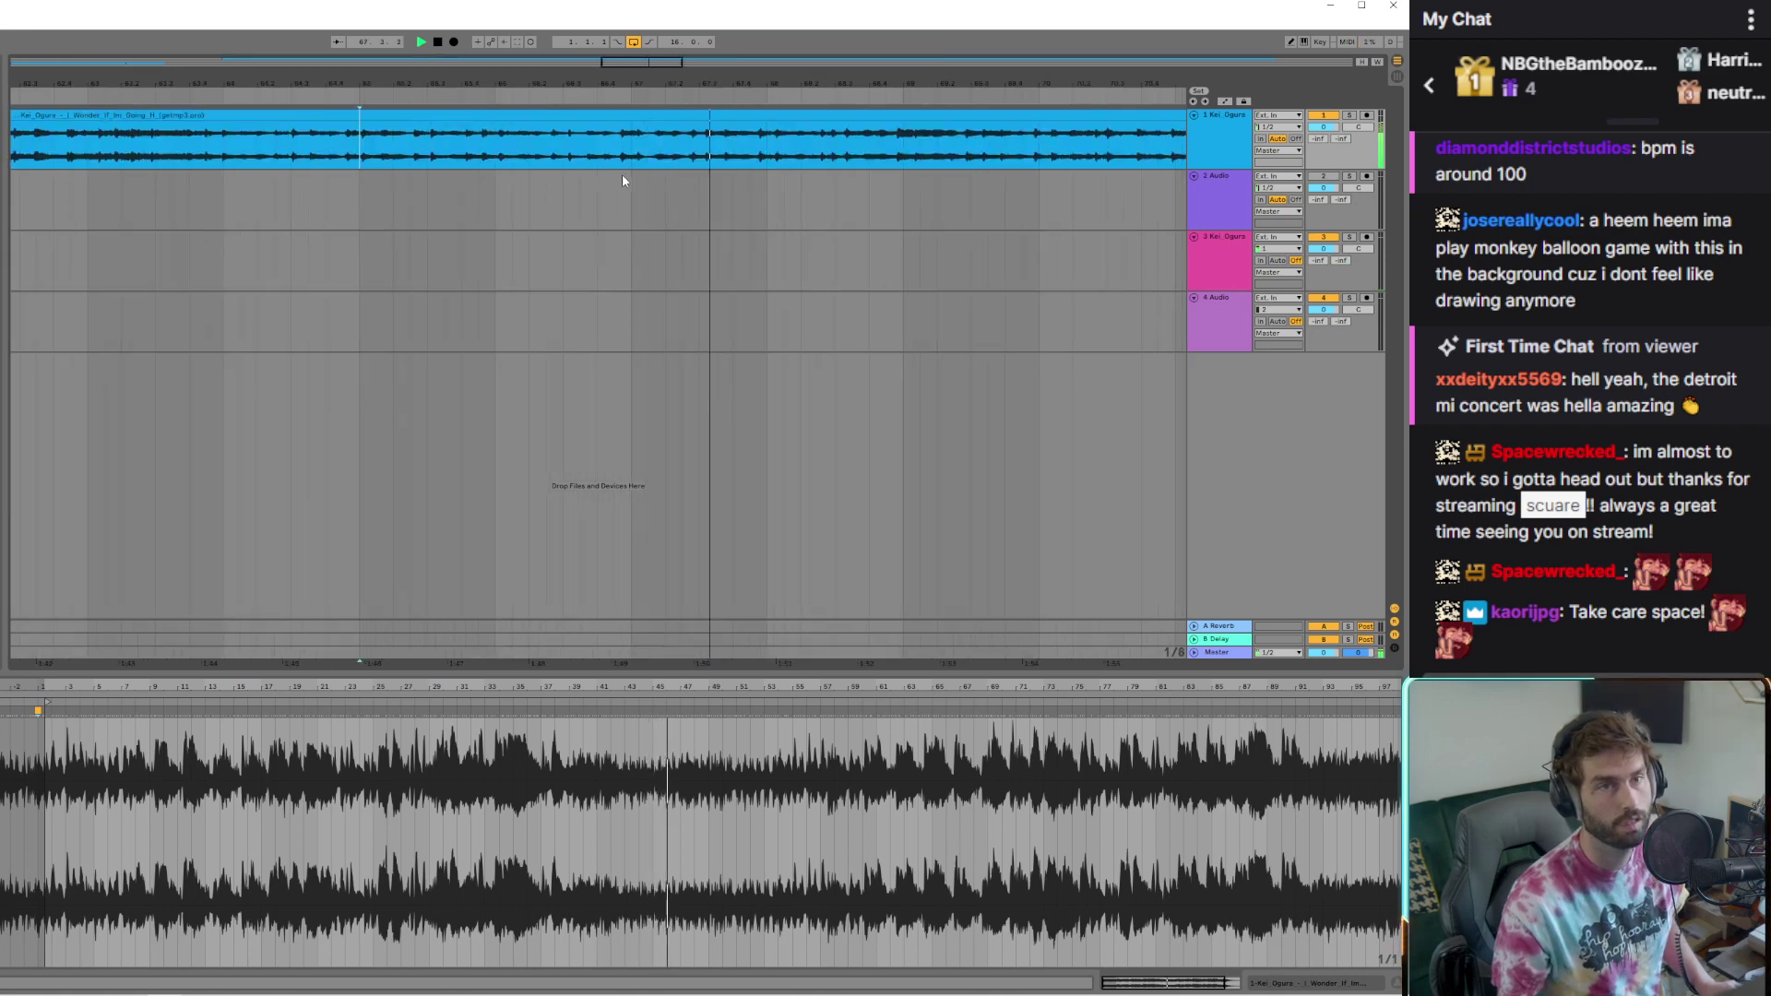
click(635, 167)
key(space)
key(space)
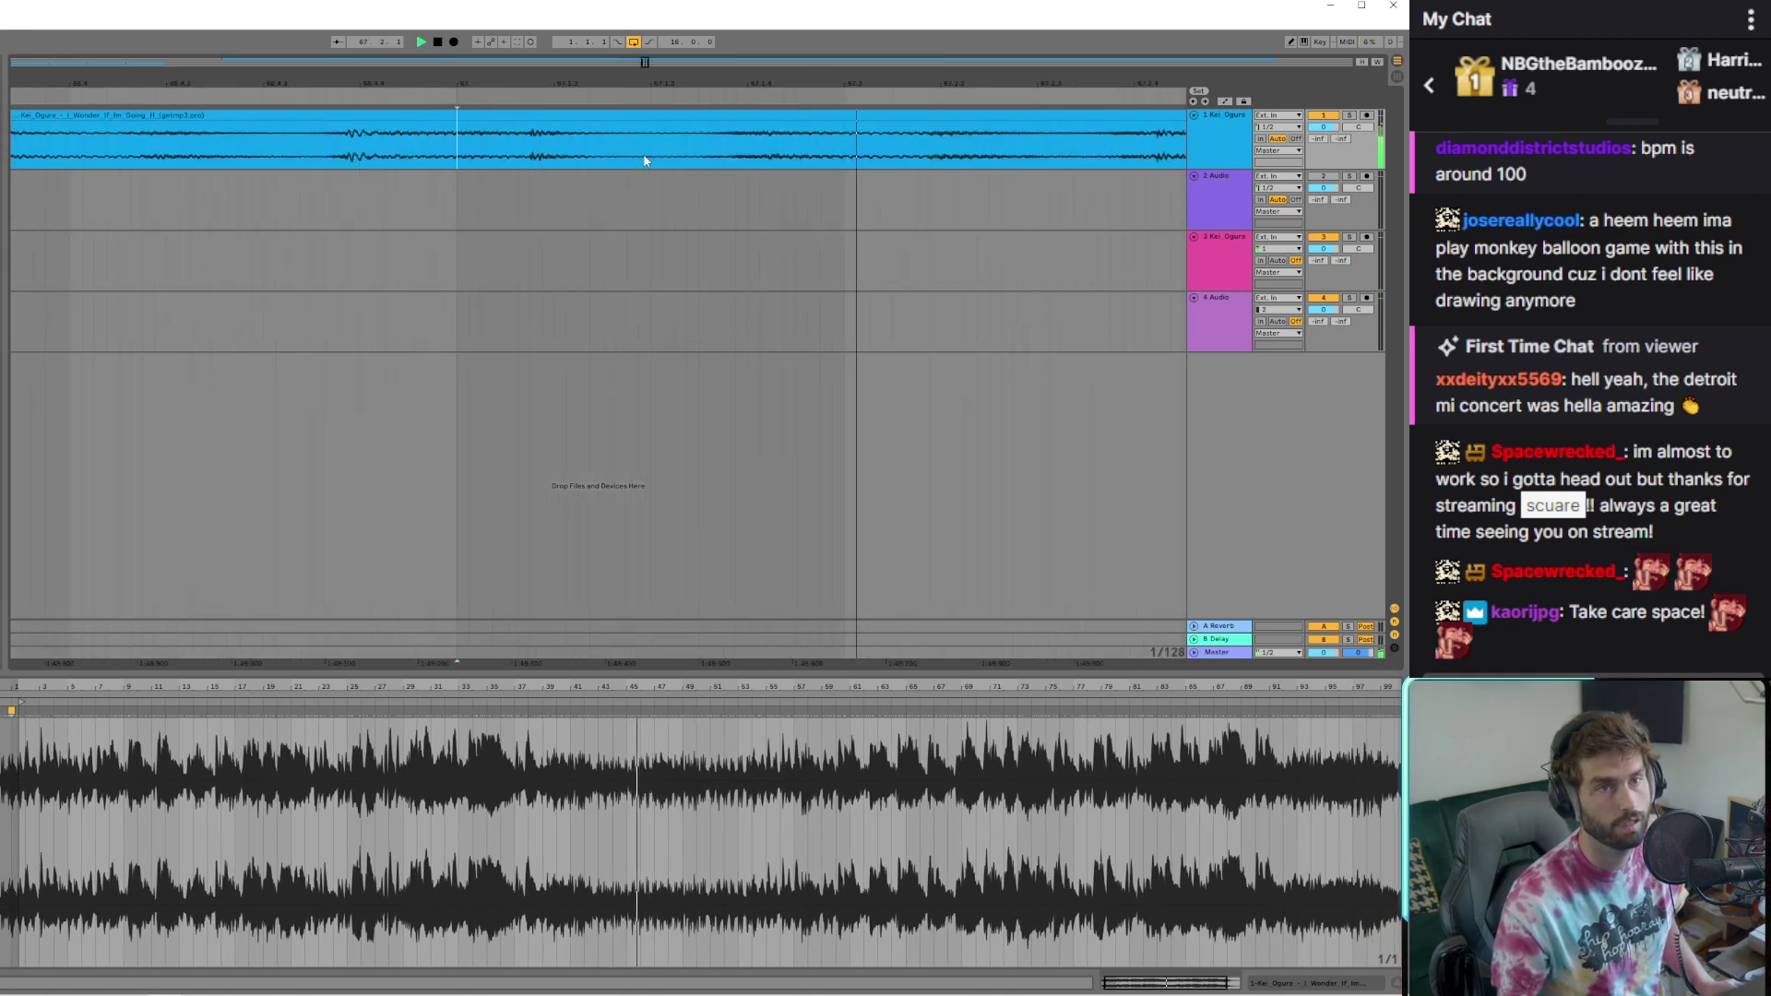
Split the track 1 song clip at the chosen hit in bar 67 and move the part after the cut to the start of track 2
click(657, 157)
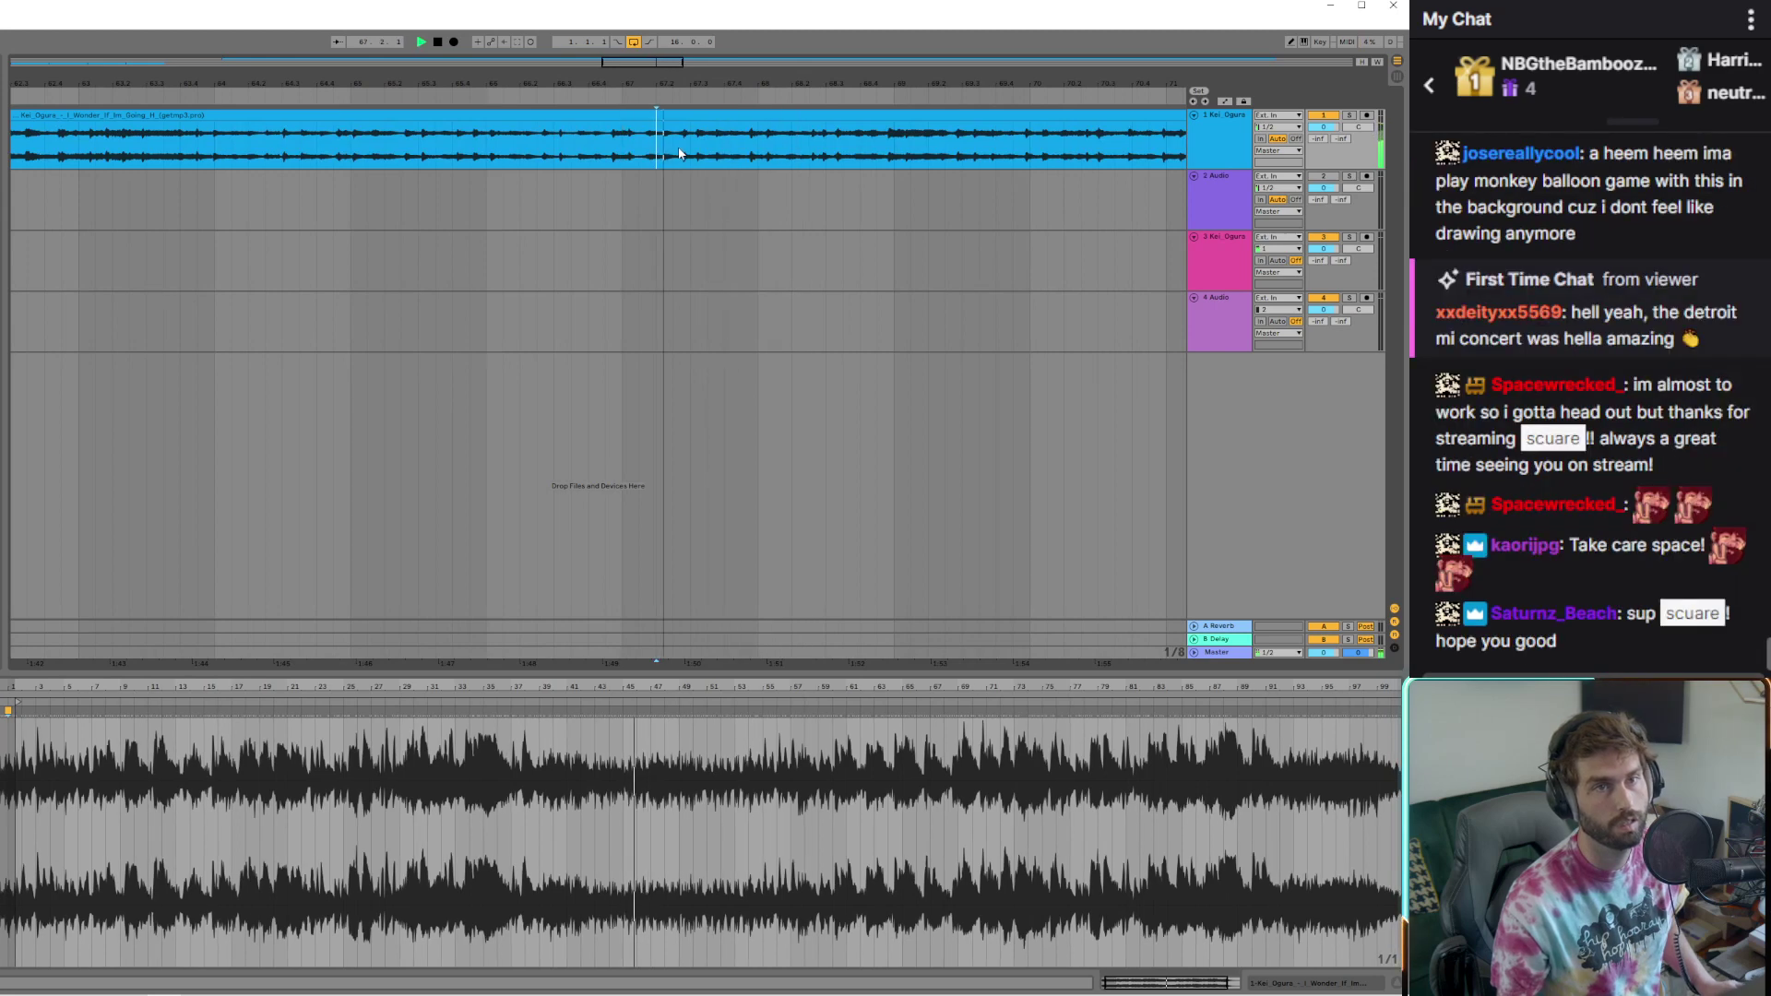
scroll(684, 154, up, 10)
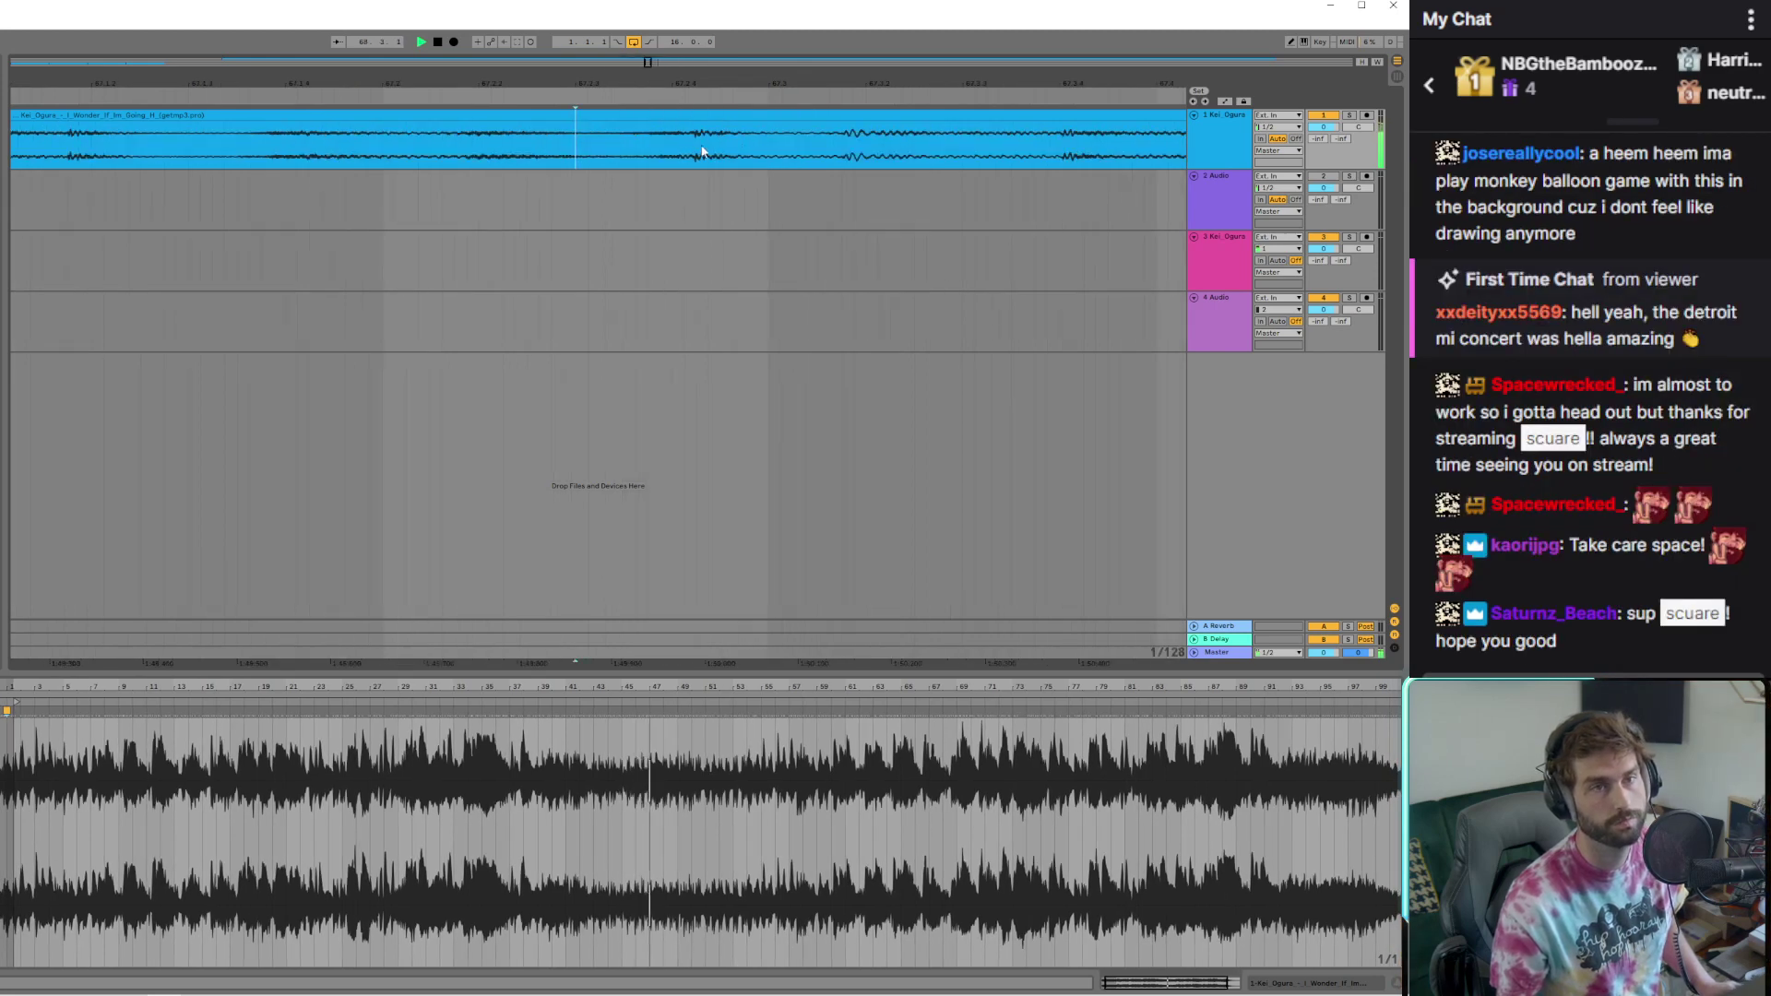
click(687, 146)
click(841, 142)
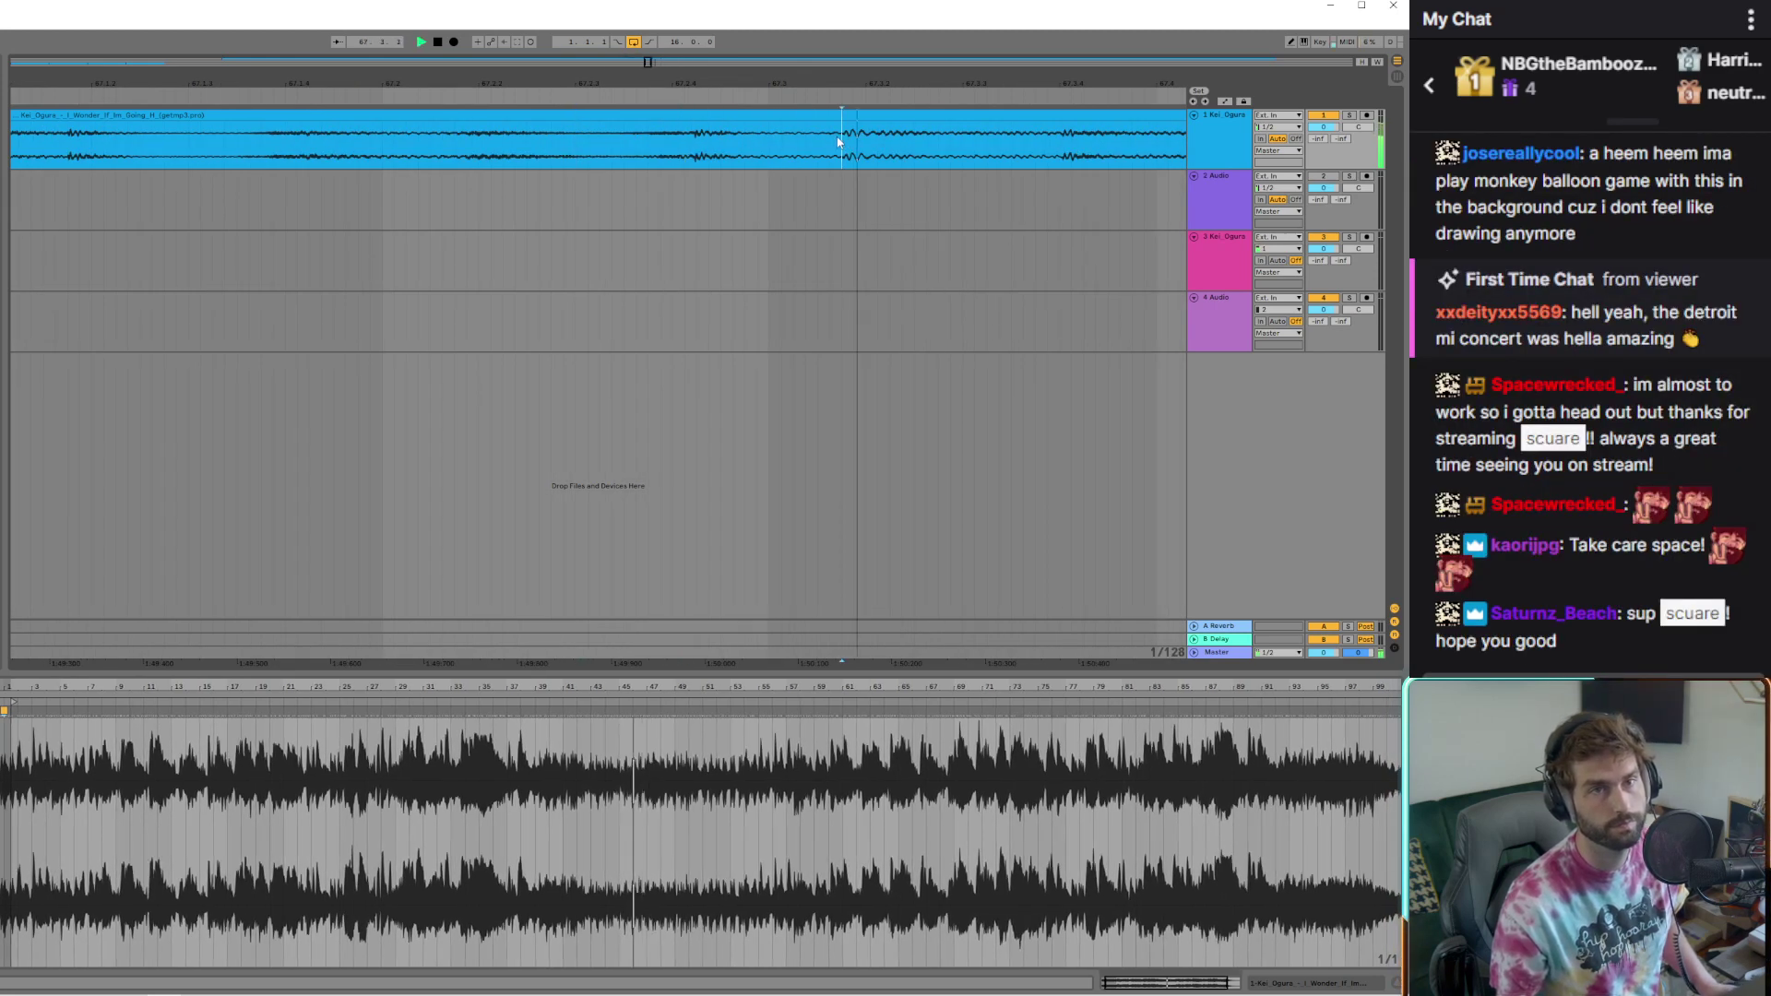
key(ctrl+e)
scroll(837, 140, down, 12)
drag(824, 113, 159, 203)
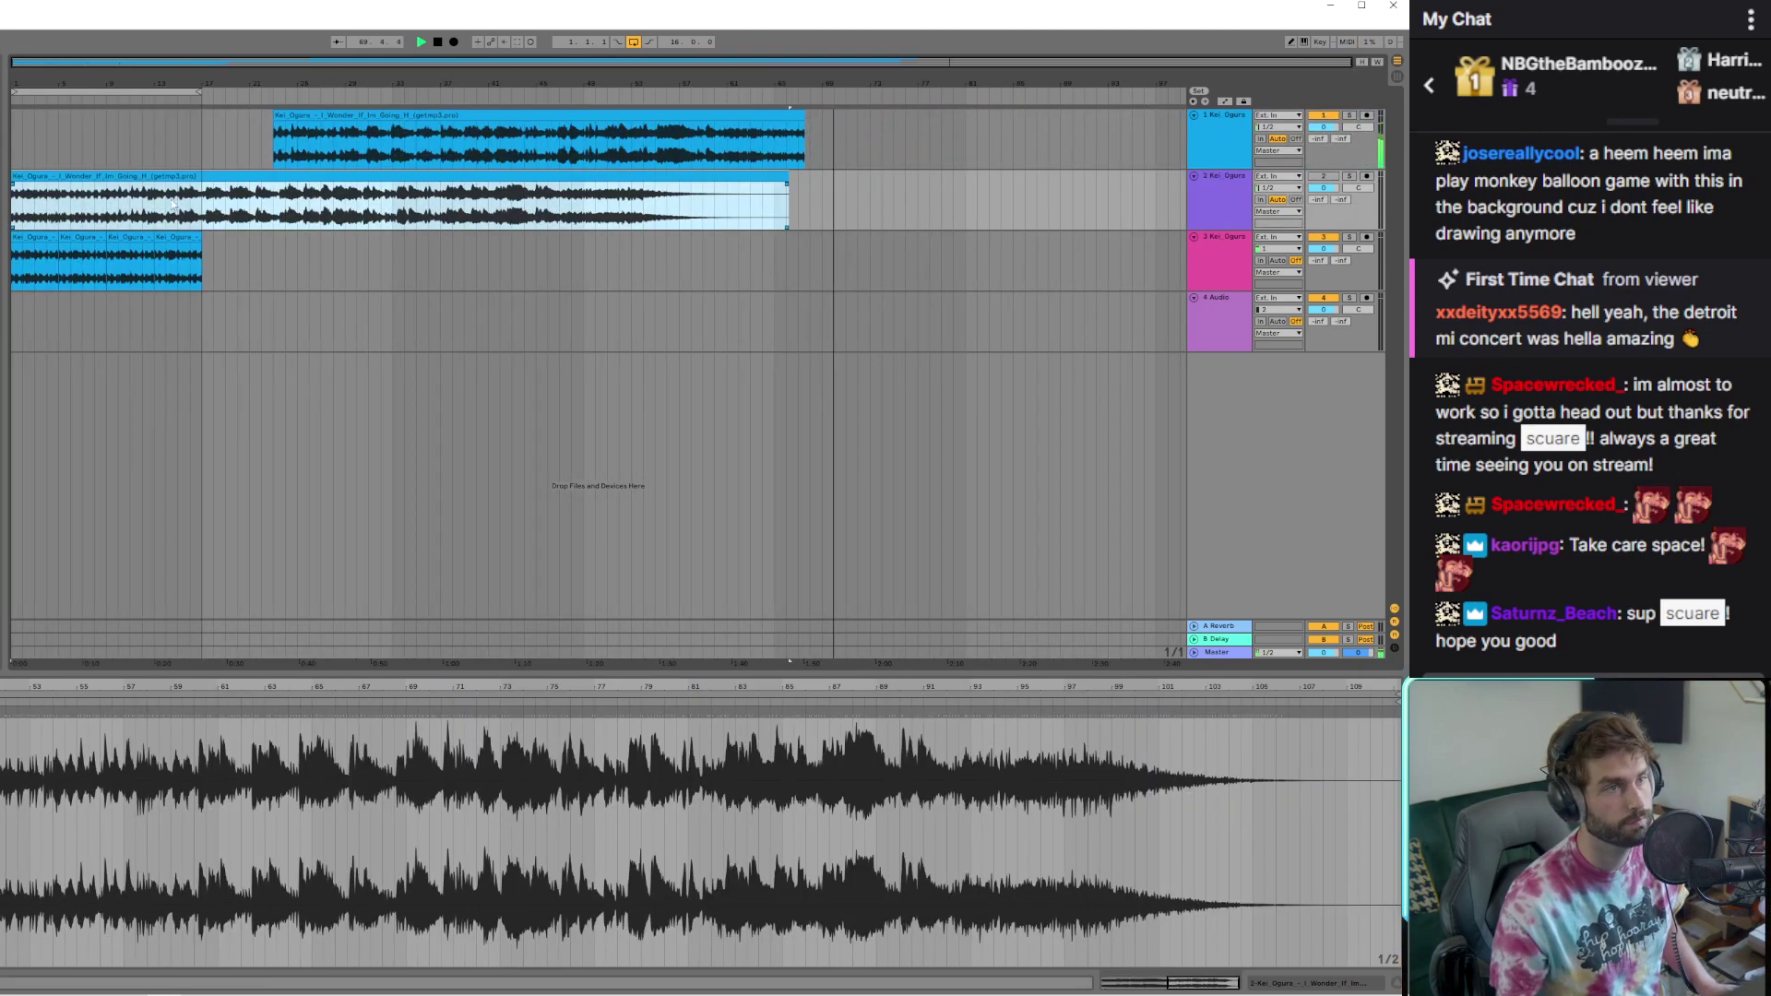
Split the track 2 clip at bar 5 and shift the remainder along the track to bar 31
click(84, 207)
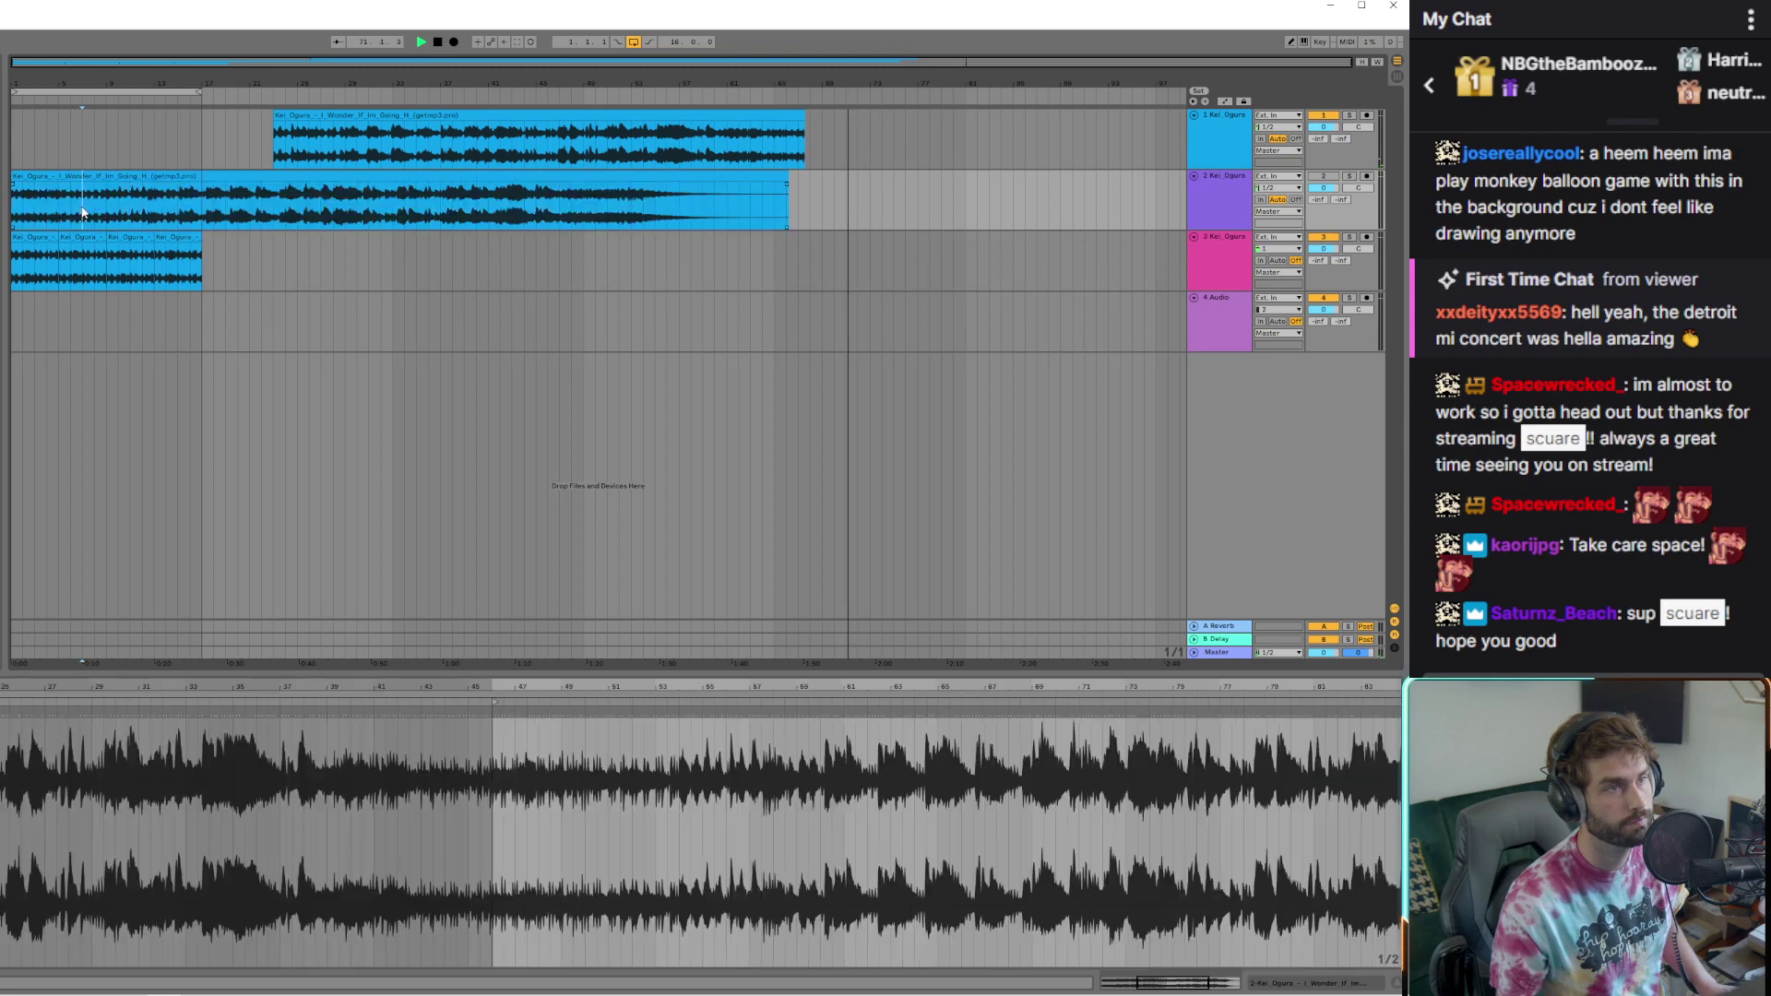
click(66, 190)
key(ctrl+e)
drag(72, 191, 383, 191)
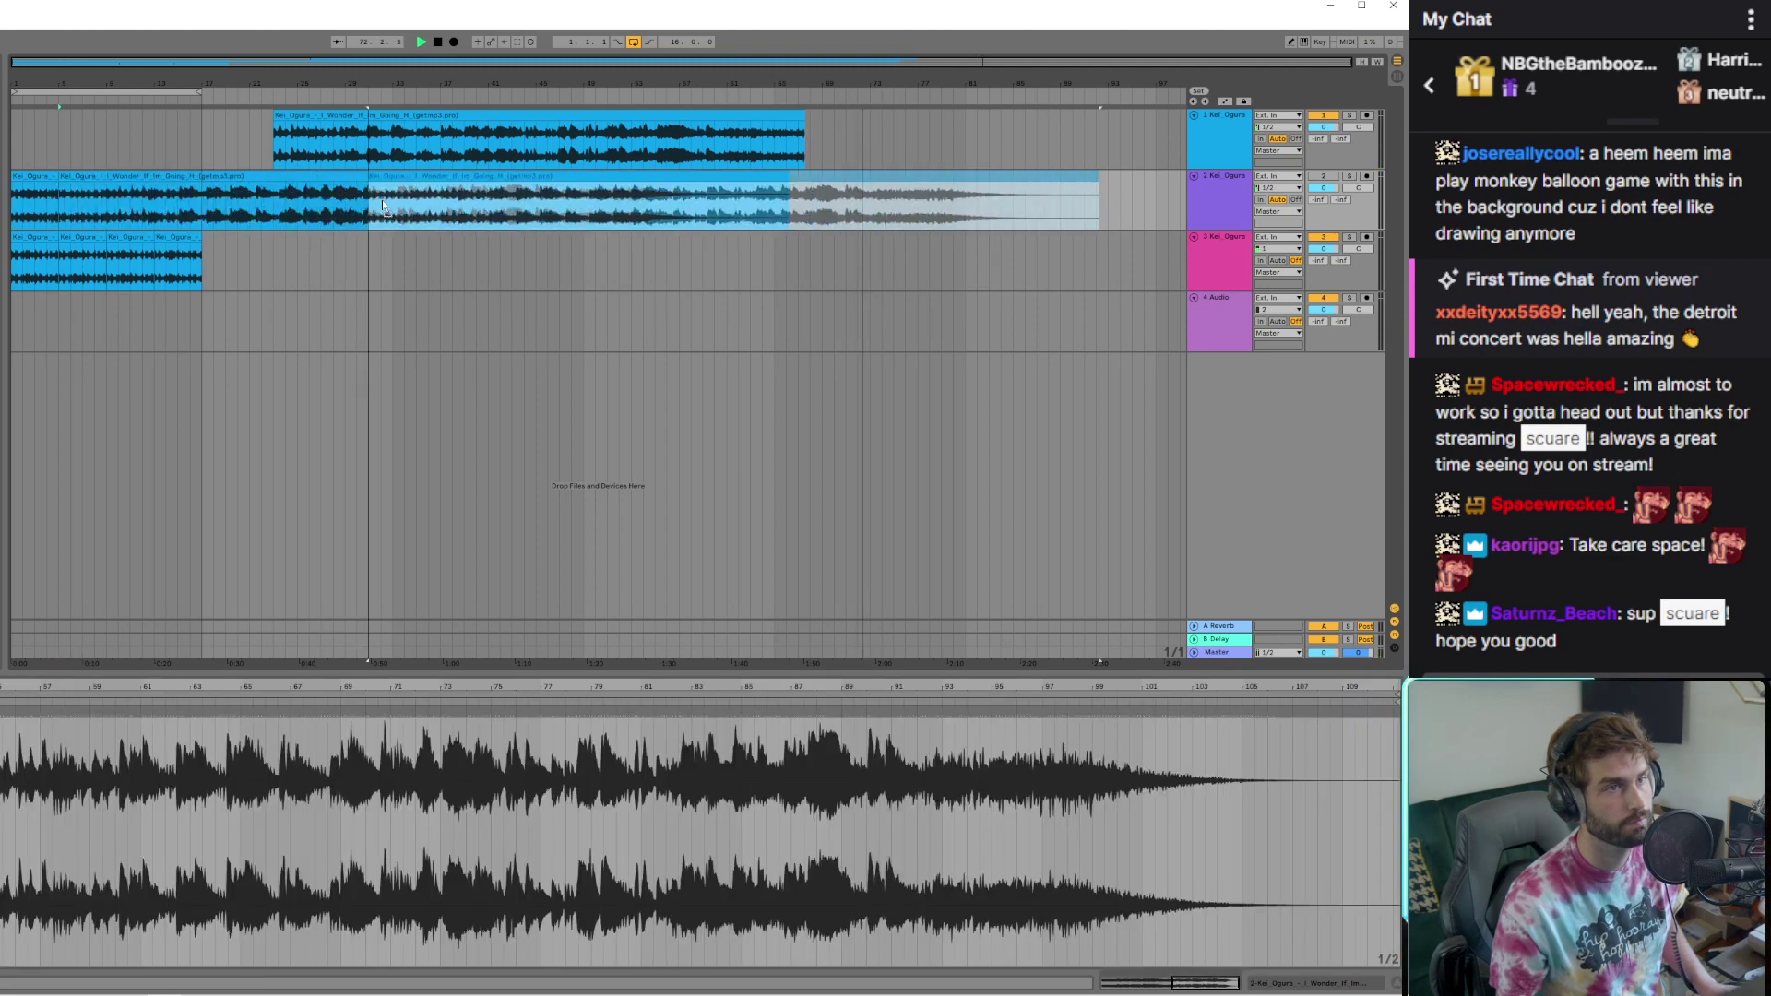
Solo track 2 and restart playback from the beginning of the arrangement
click(1349, 177)
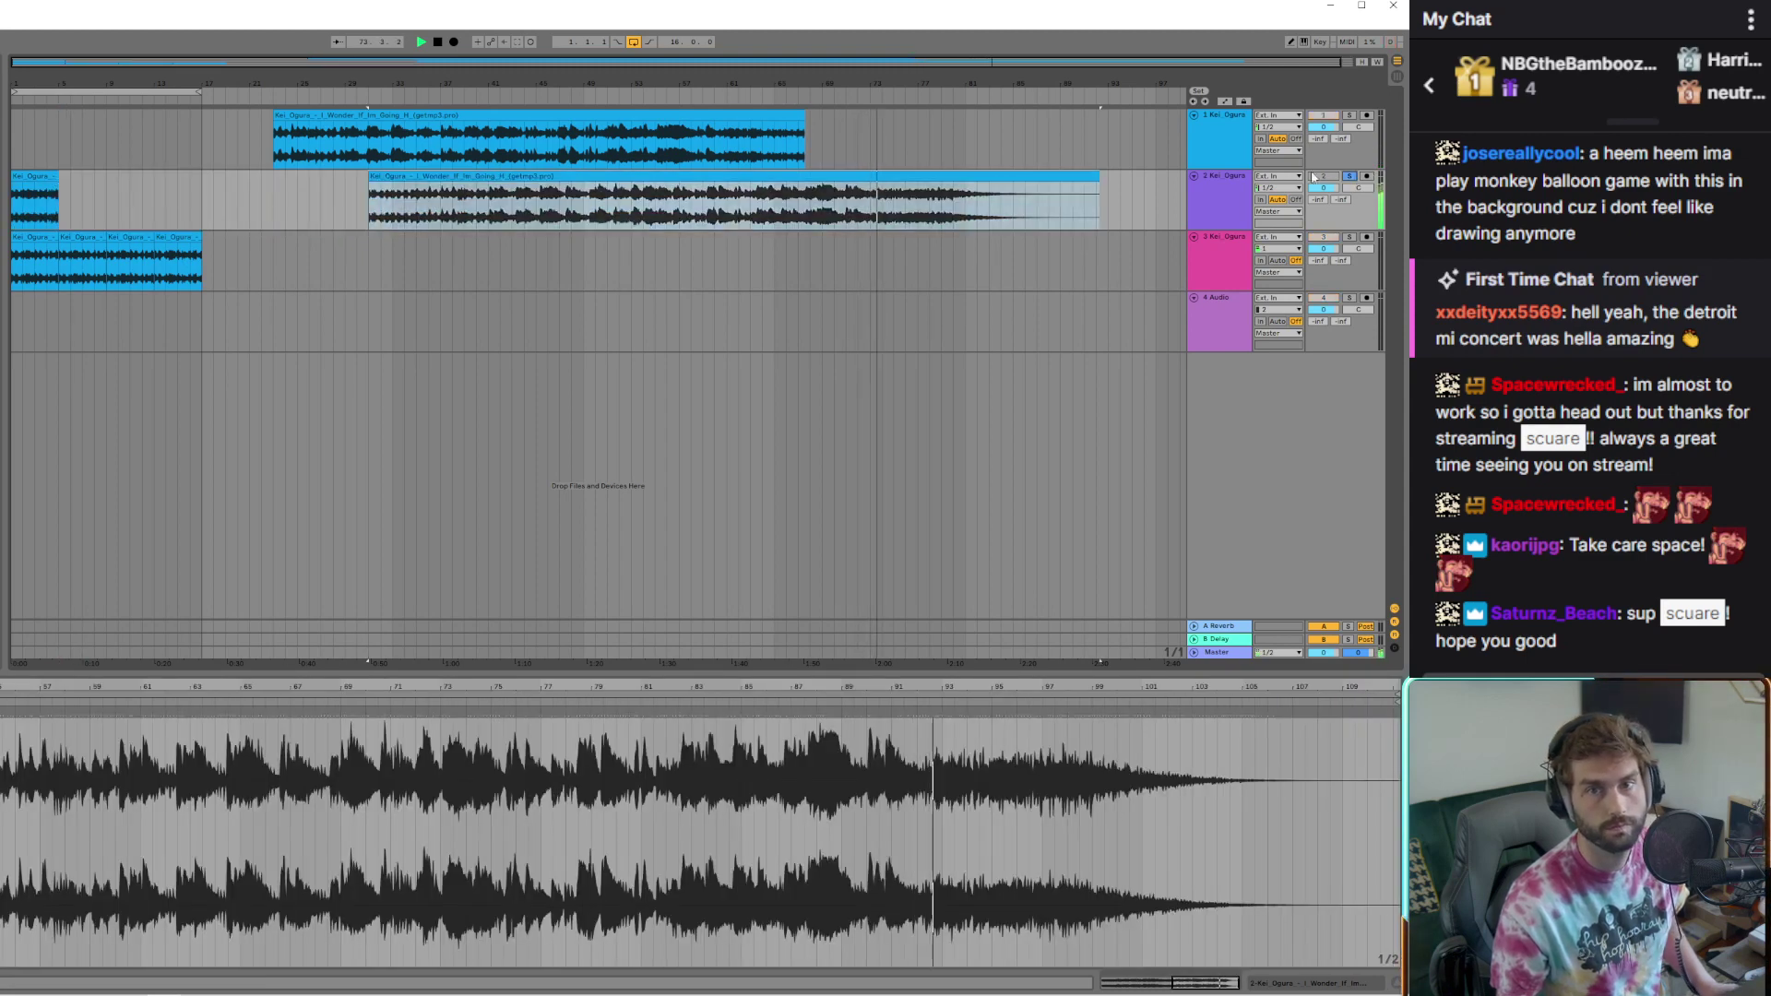
double_click(438, 43)
click(421, 44)
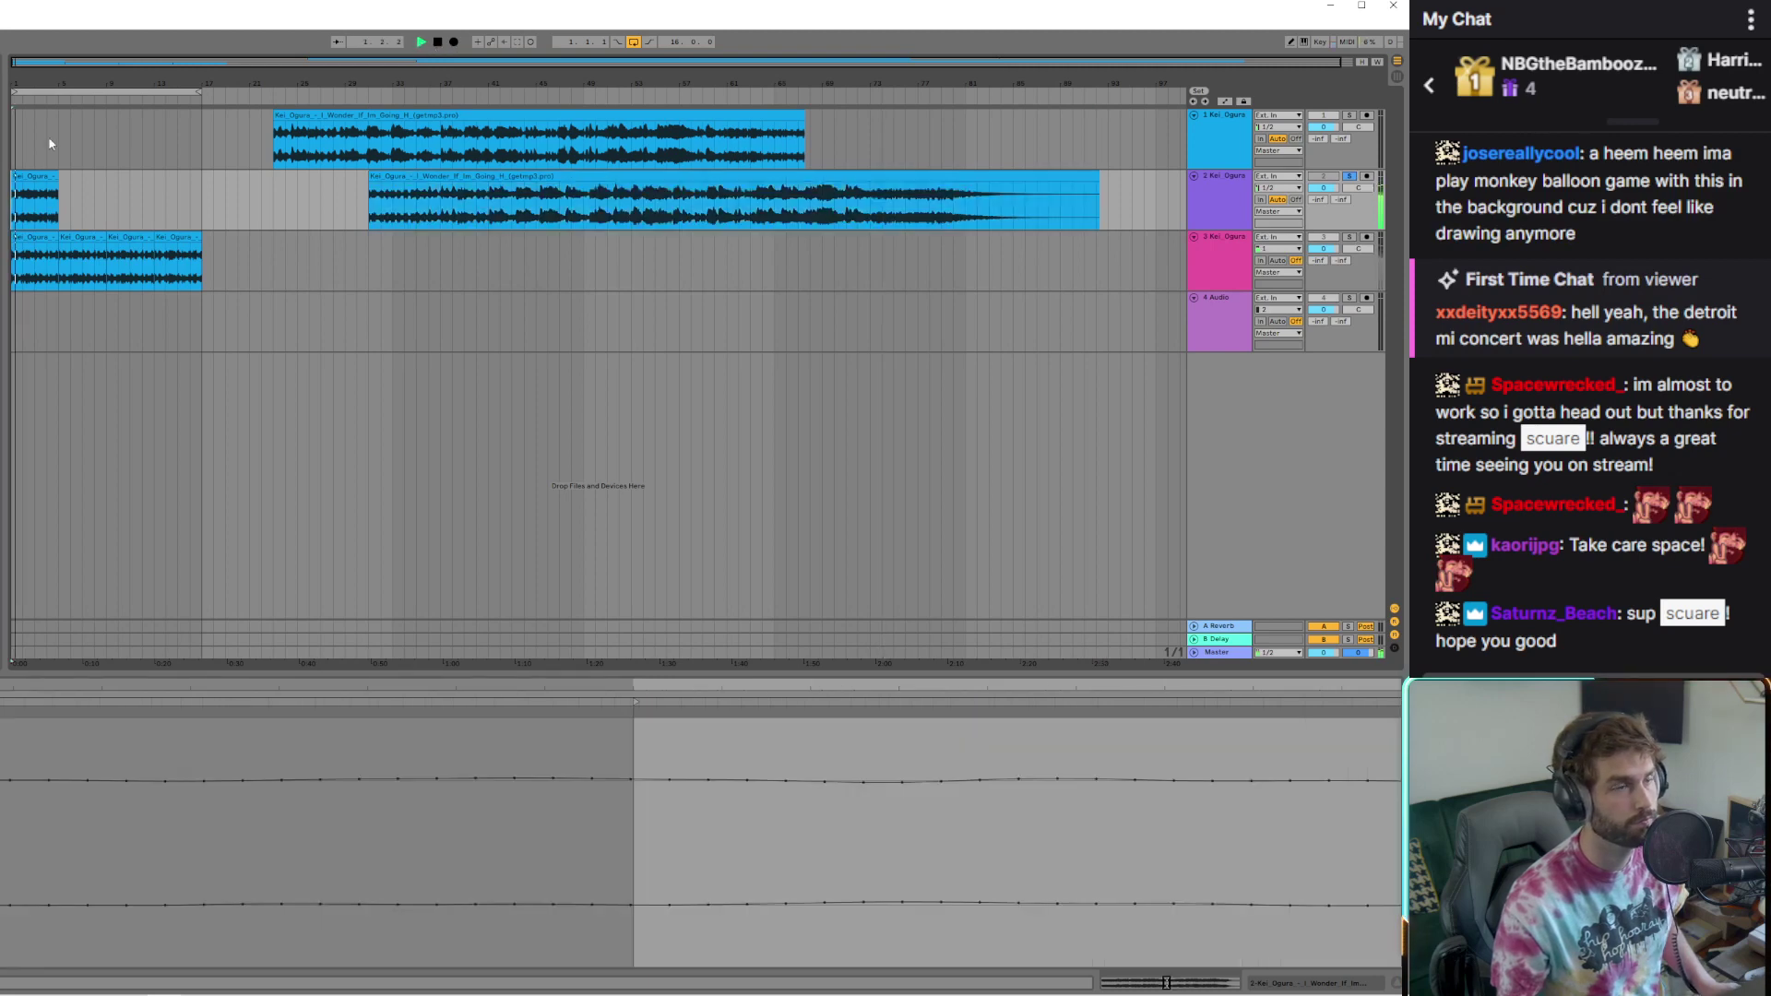
Examine the waveform of track 2's four-bar clip from its first beat while playing it
click(23, 177)
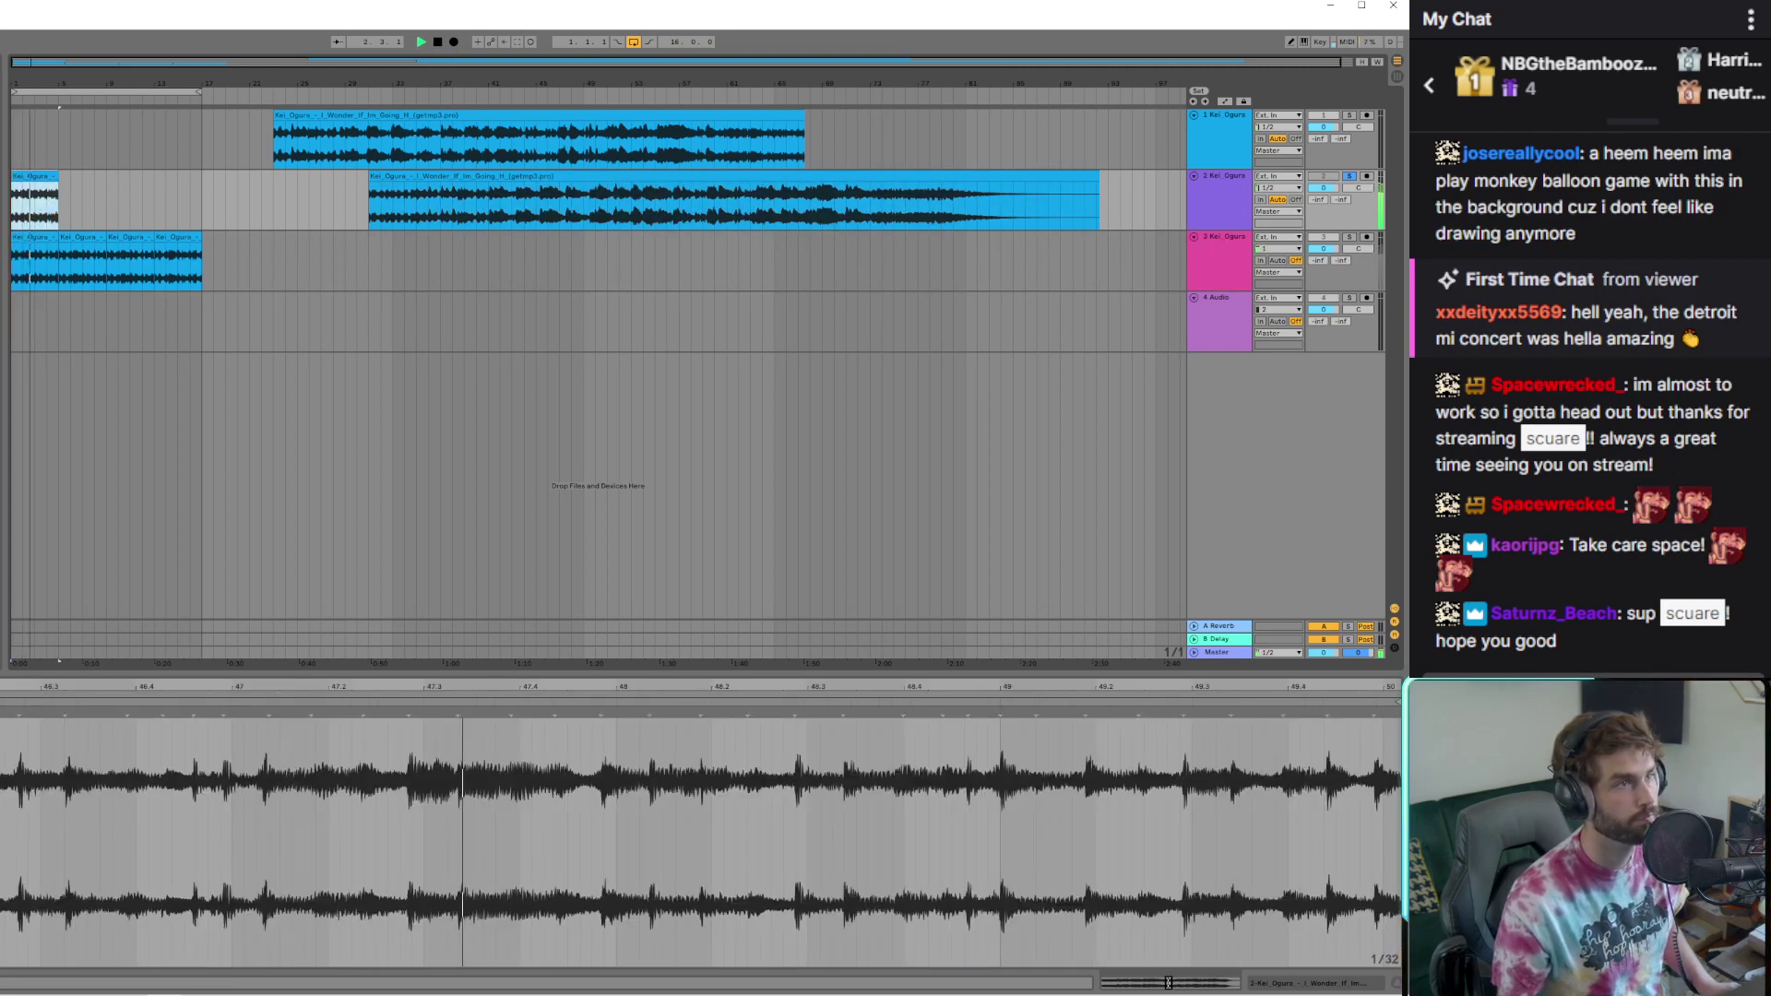
drag(24, 83, 24, 134)
key(space)
key(space)
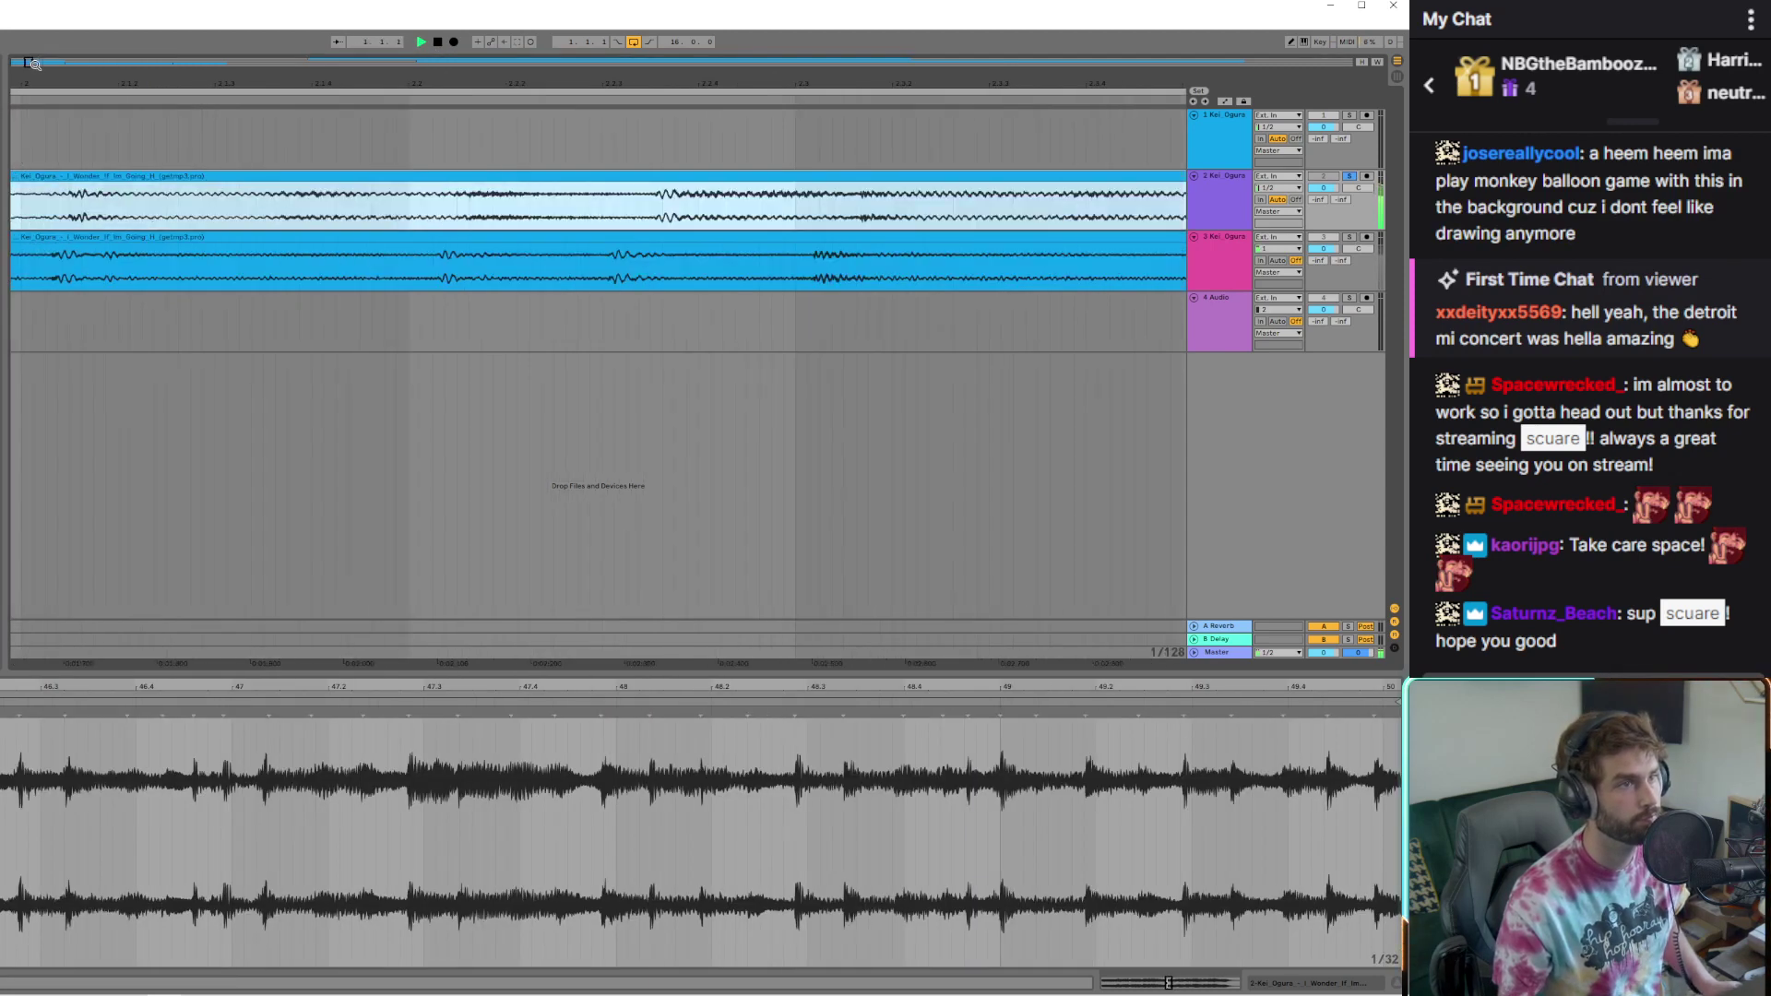
drag(30, 64, 15, 86)
scroll(67, 139, down, 5)
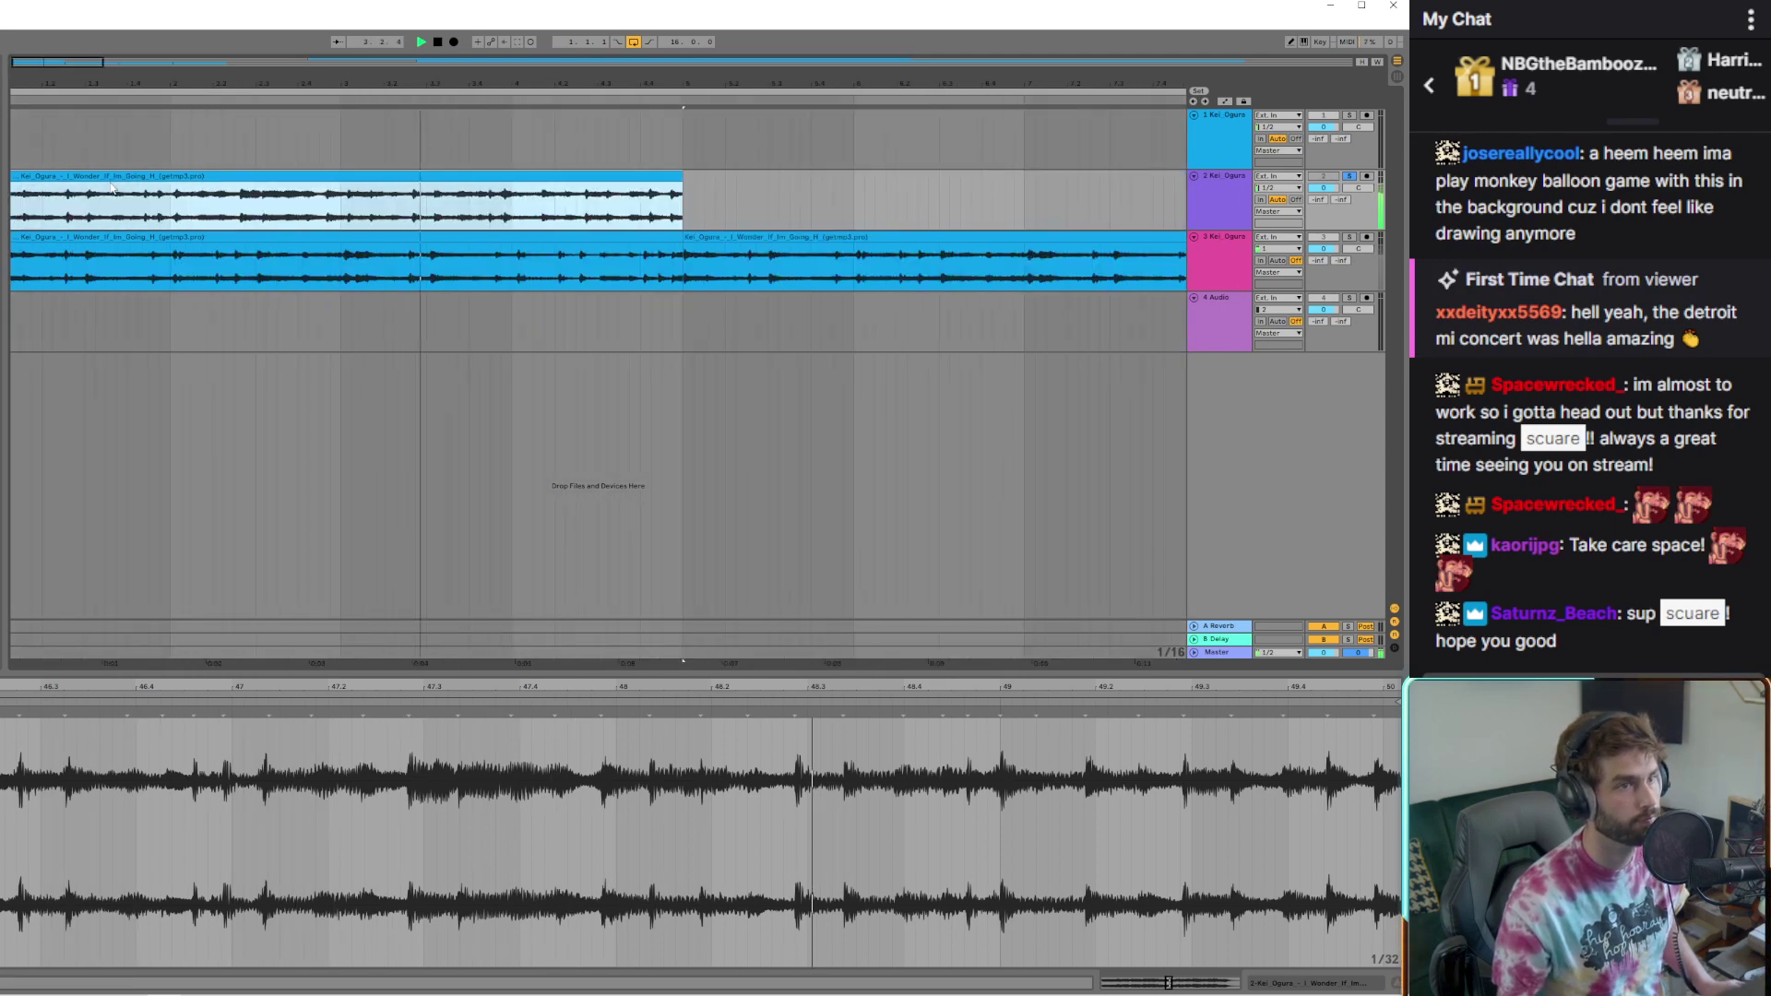
Play track 2's four-bar clip repeatedly from its start to check how its loop begins
key(space)
key(space)
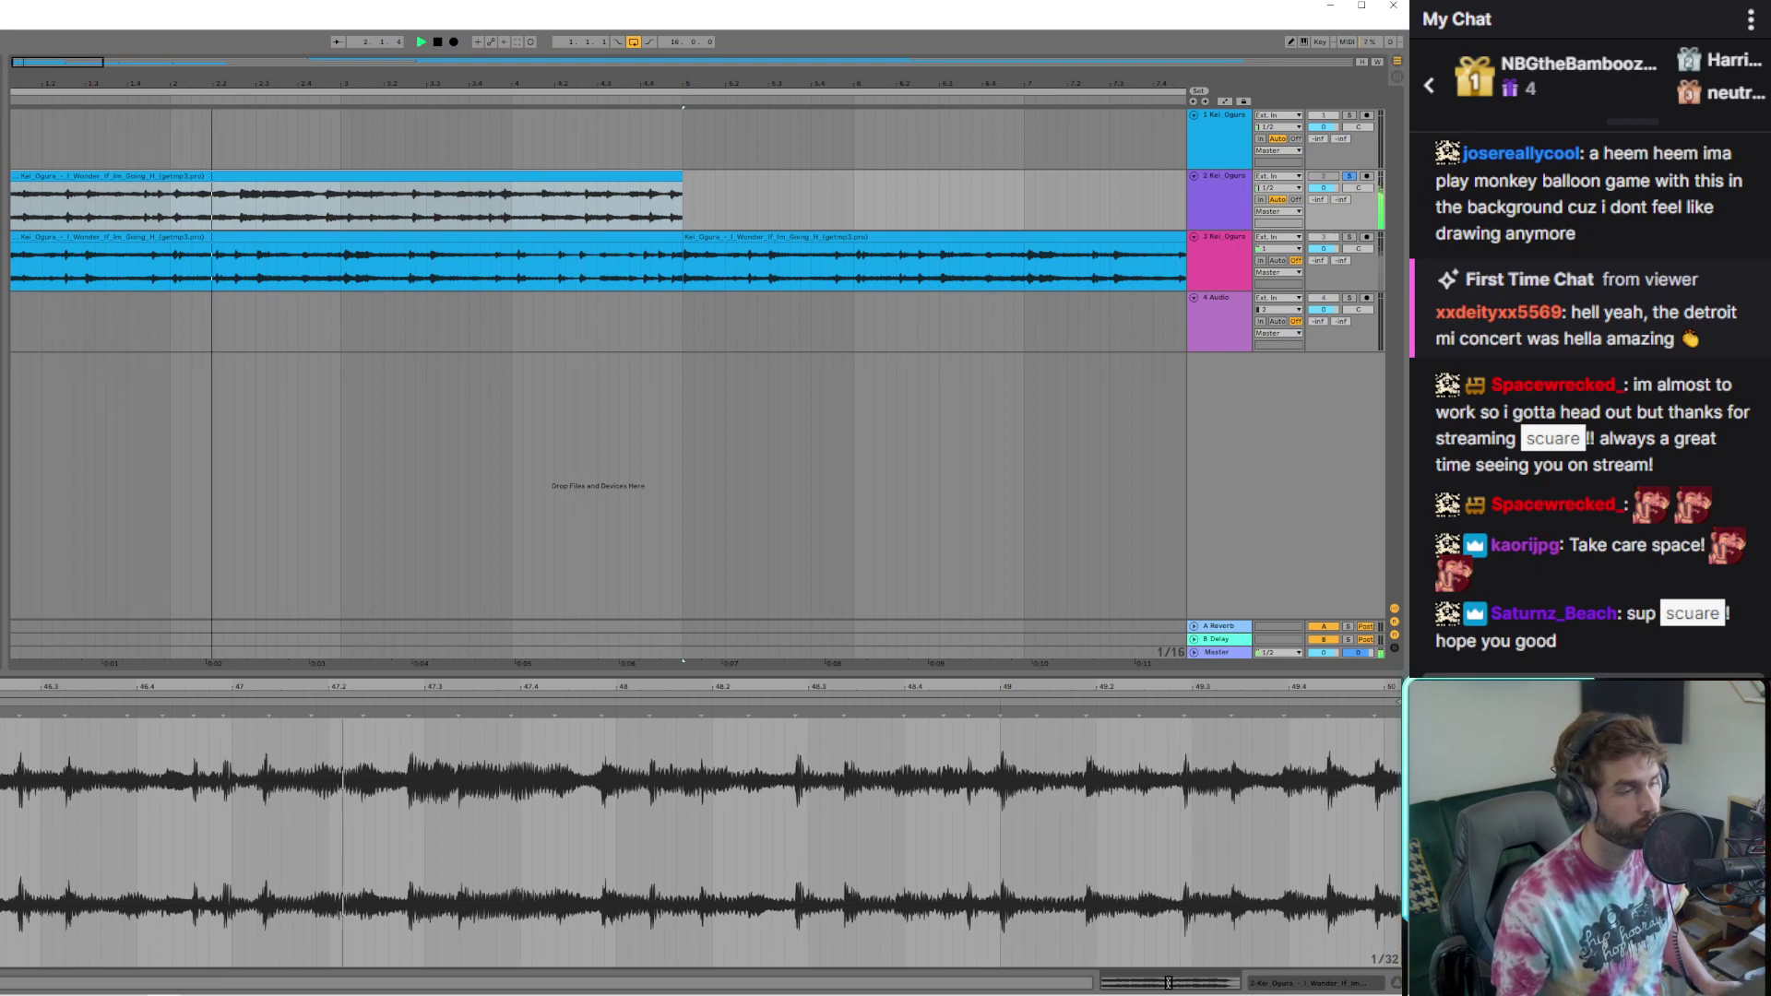
key(space)
key(space)
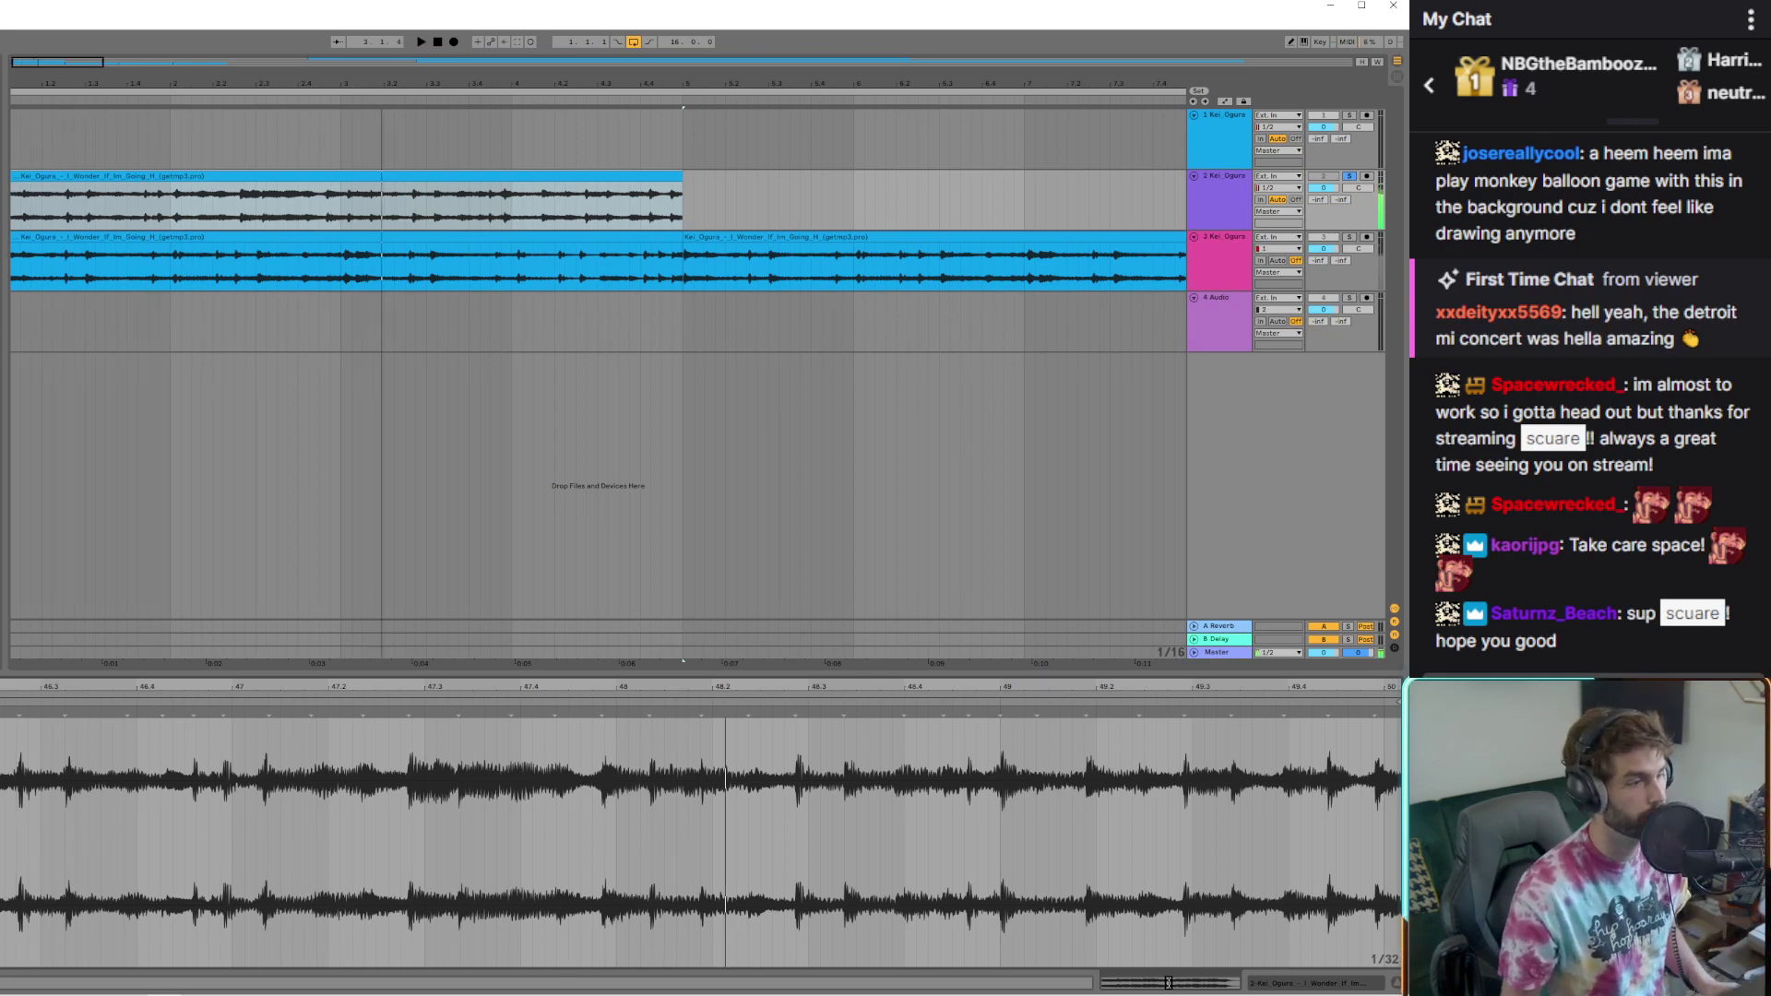
key(space)
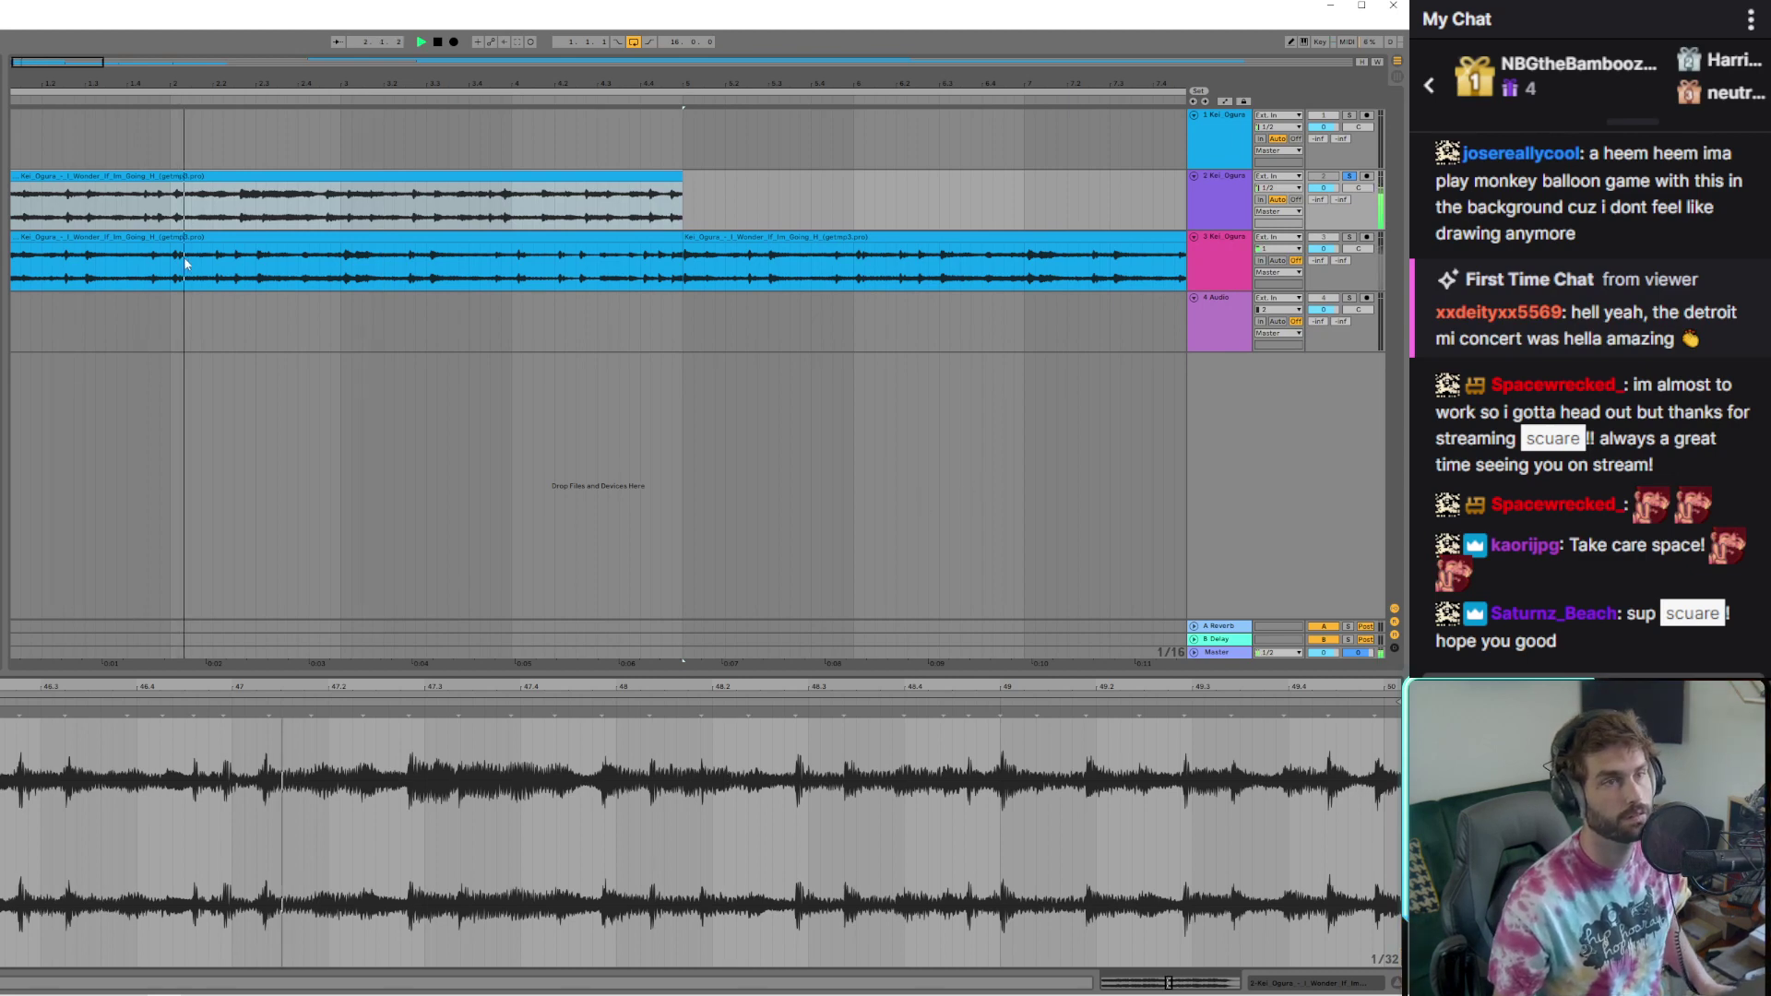
Duplicate track 2's four-bar clip directly behind the original so that the copy starts at bar 5
drag(29, 176, 205, 173)
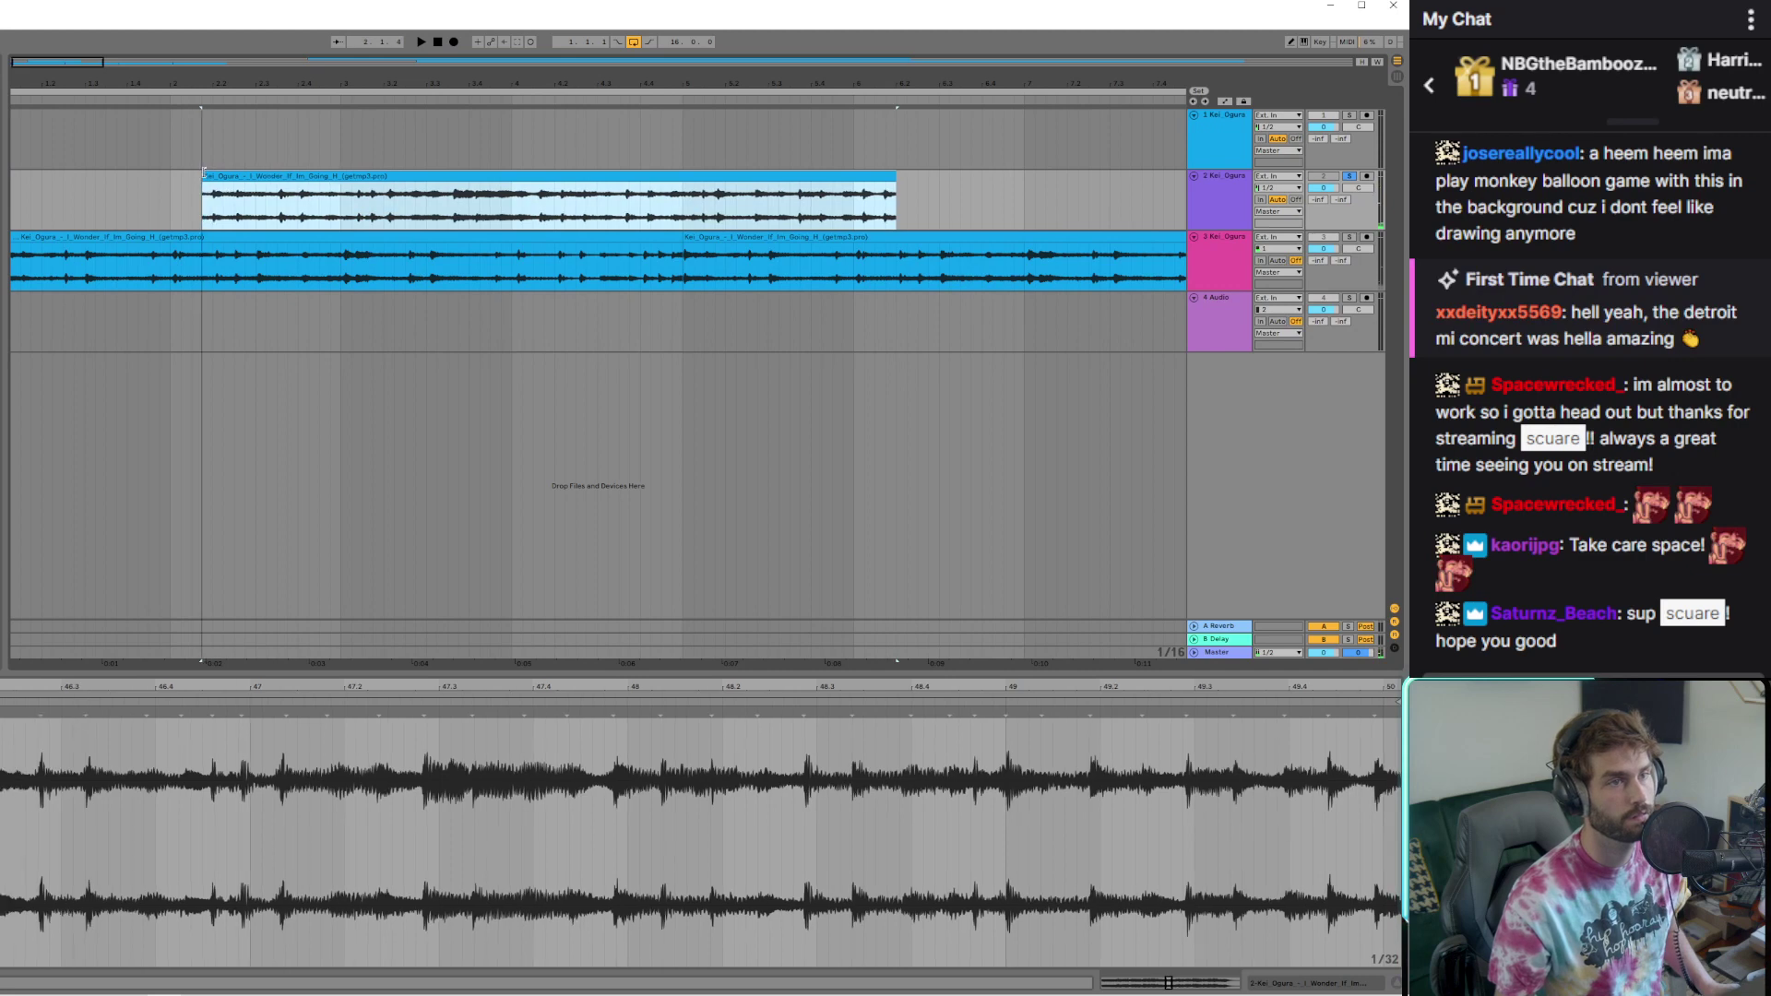
drag(209, 172, 31, 173)
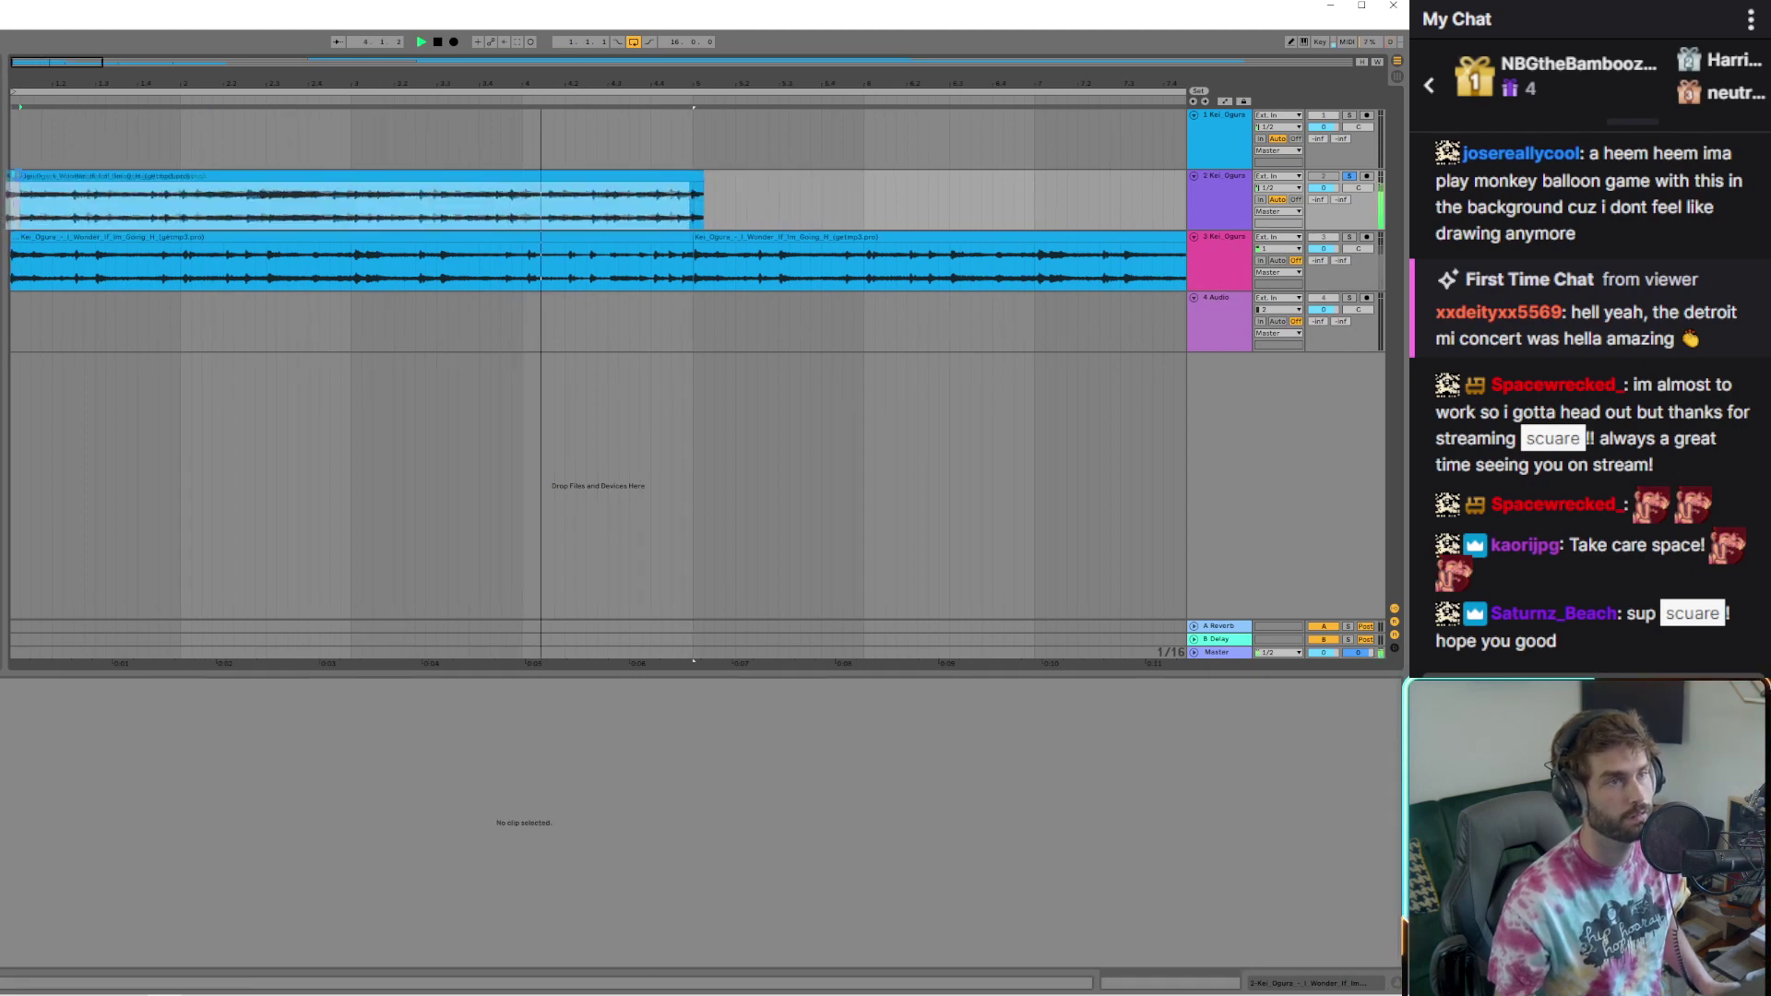
drag(31, 173, 764, 176)
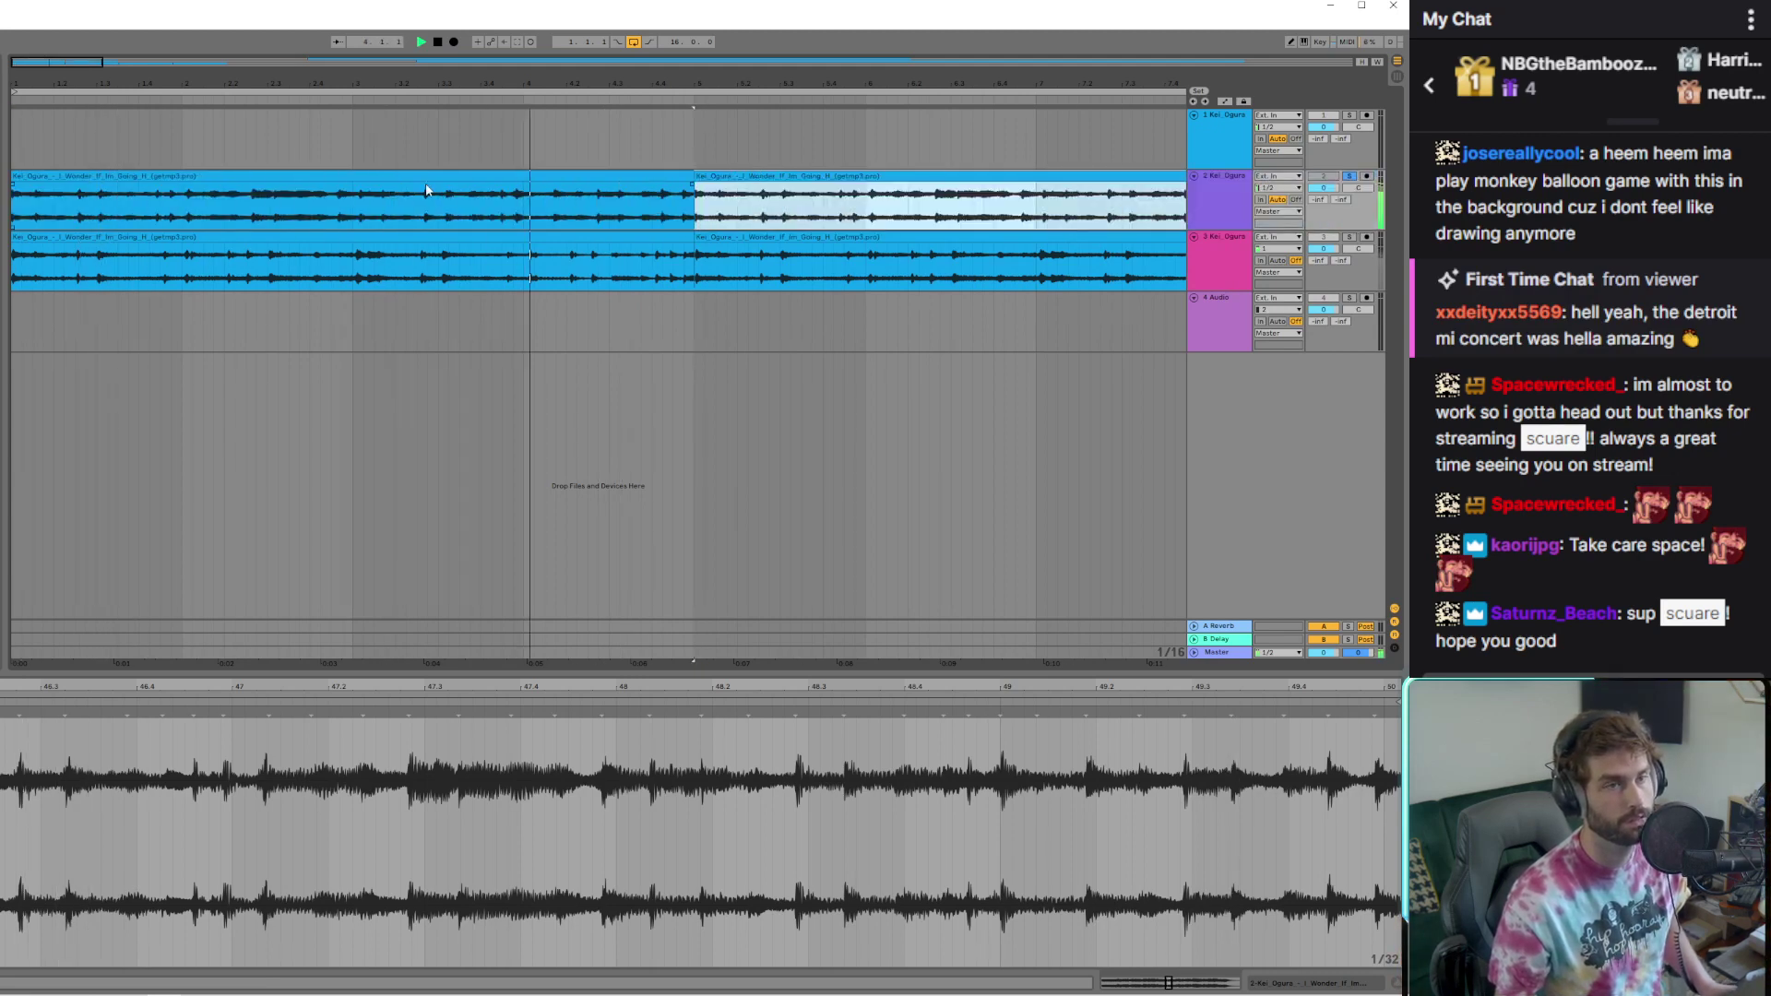
scroll(705, 178, up, 6)
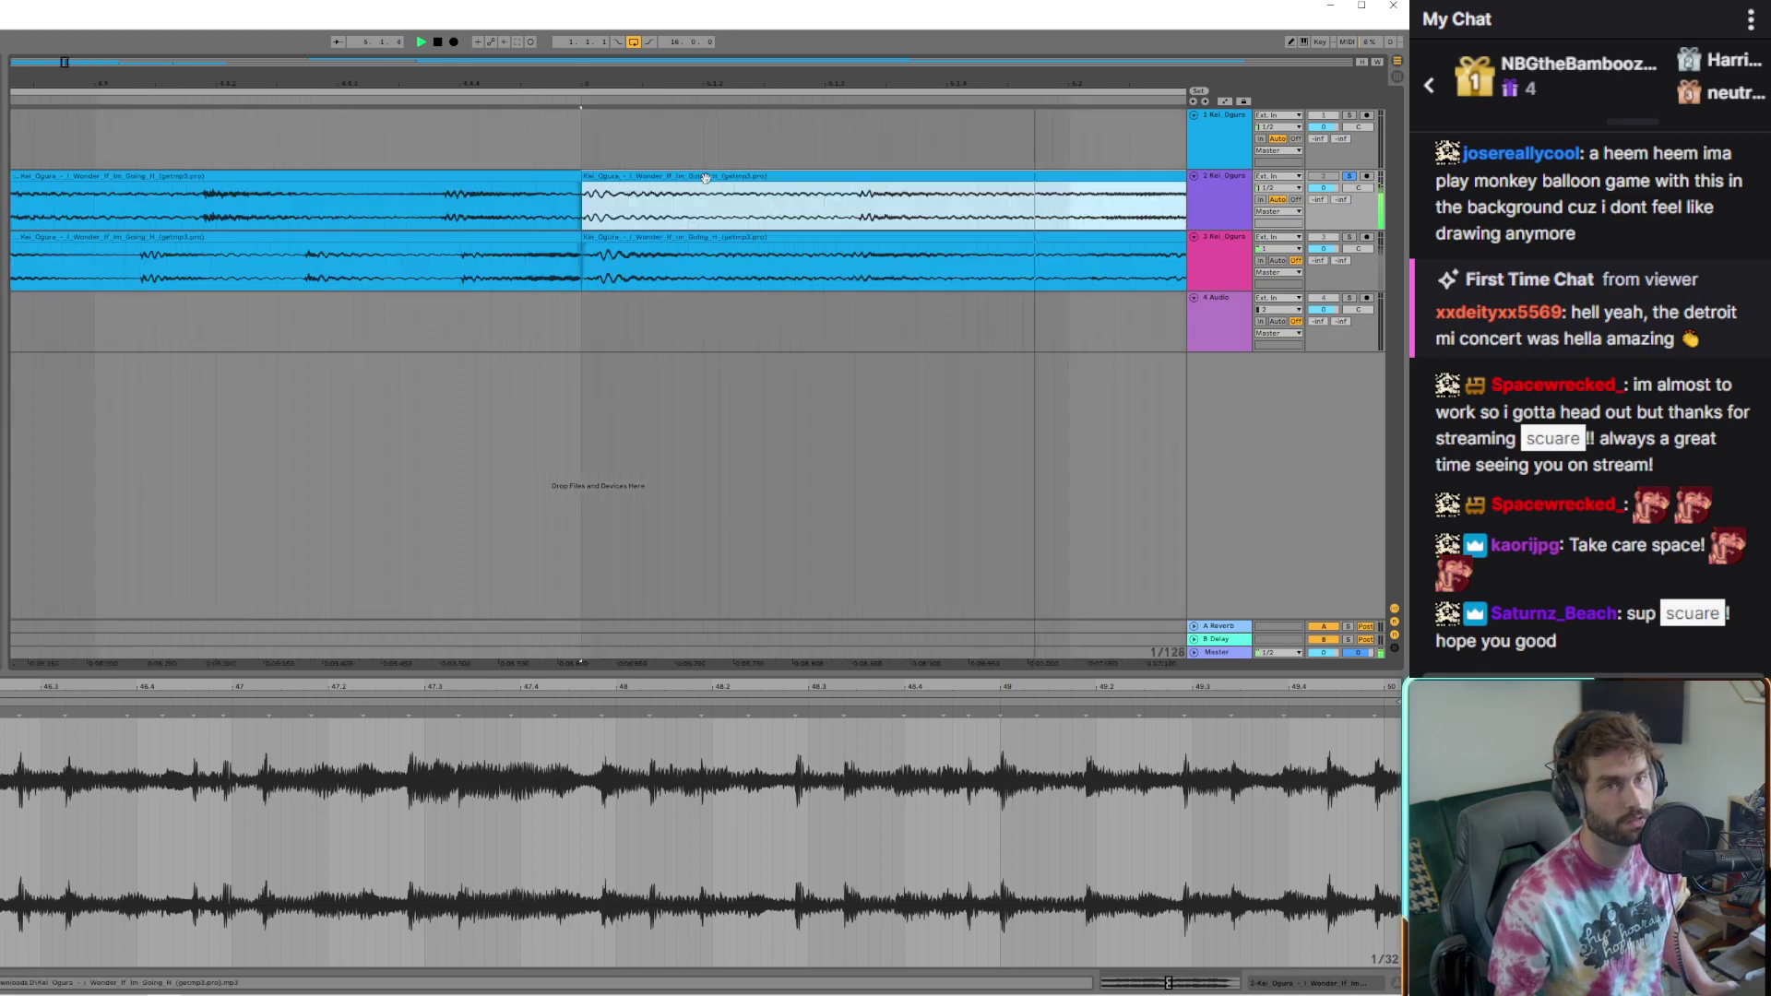
mouse_move(593, 180)
mouse_down()
mouse_move(620, 178)
mouse_move(605, 178)
mouse_up()
scroll(603, 179, down, 10)
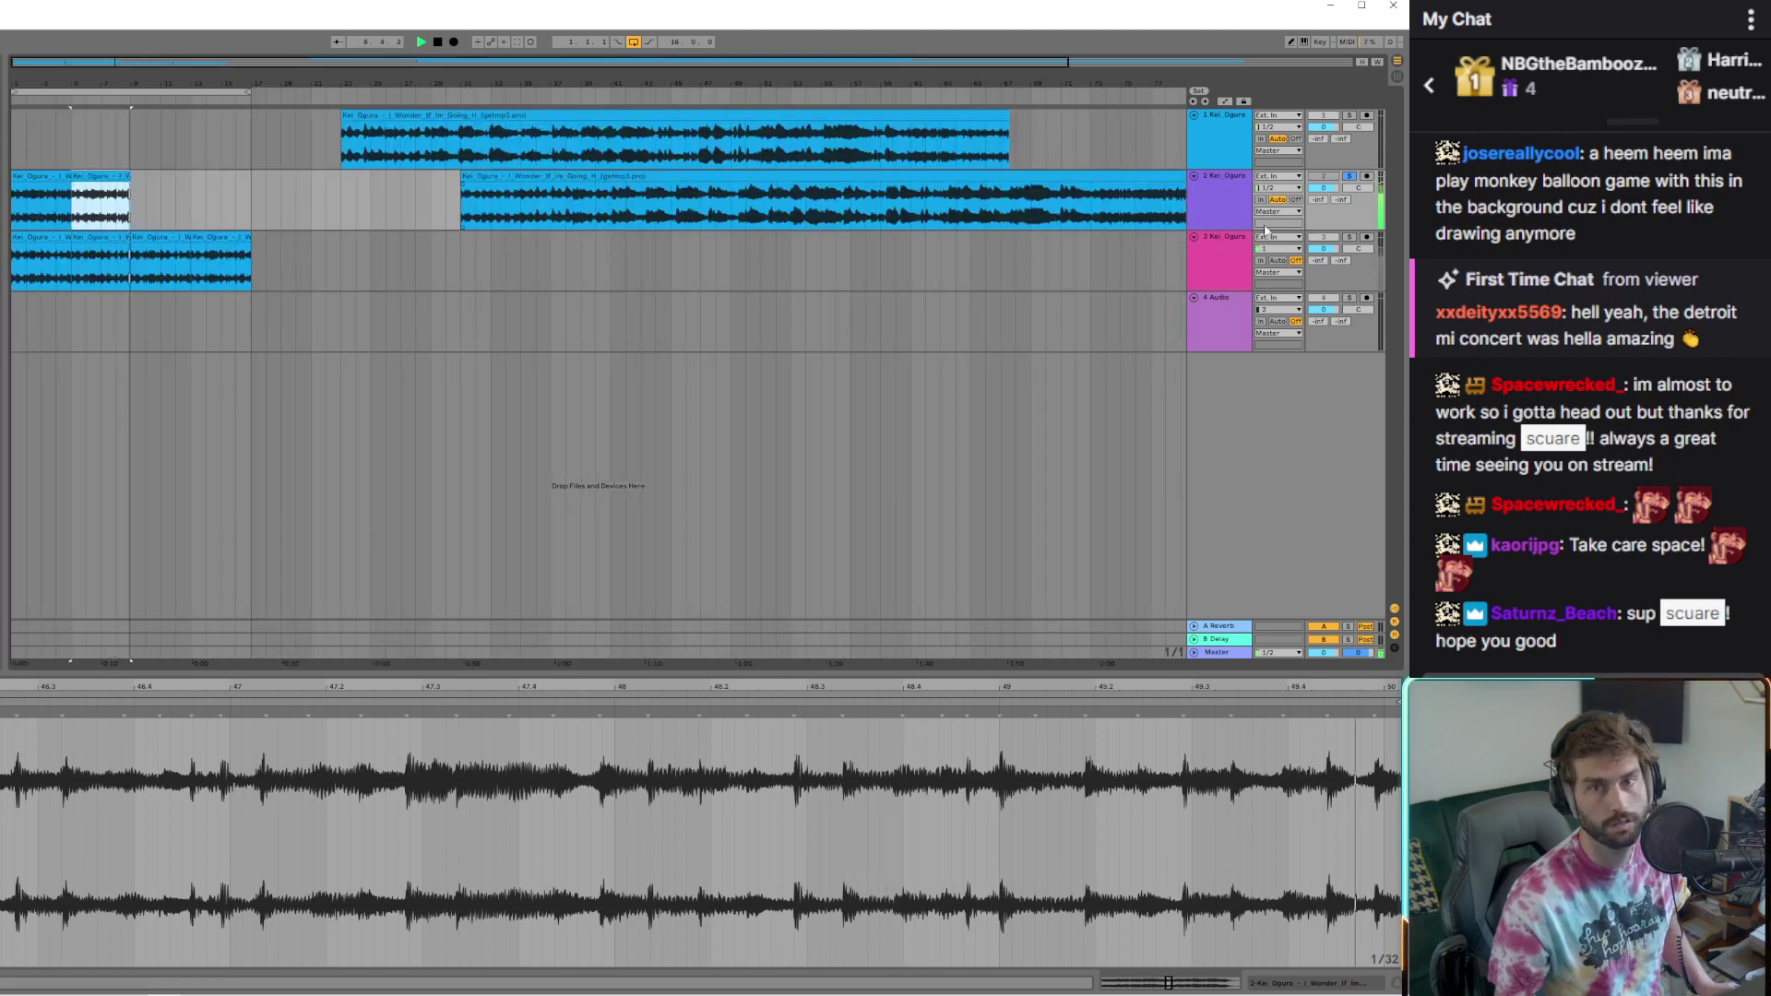
Solo track 3 instead of track 2, compare its loop, and stop playback
click(1348, 237)
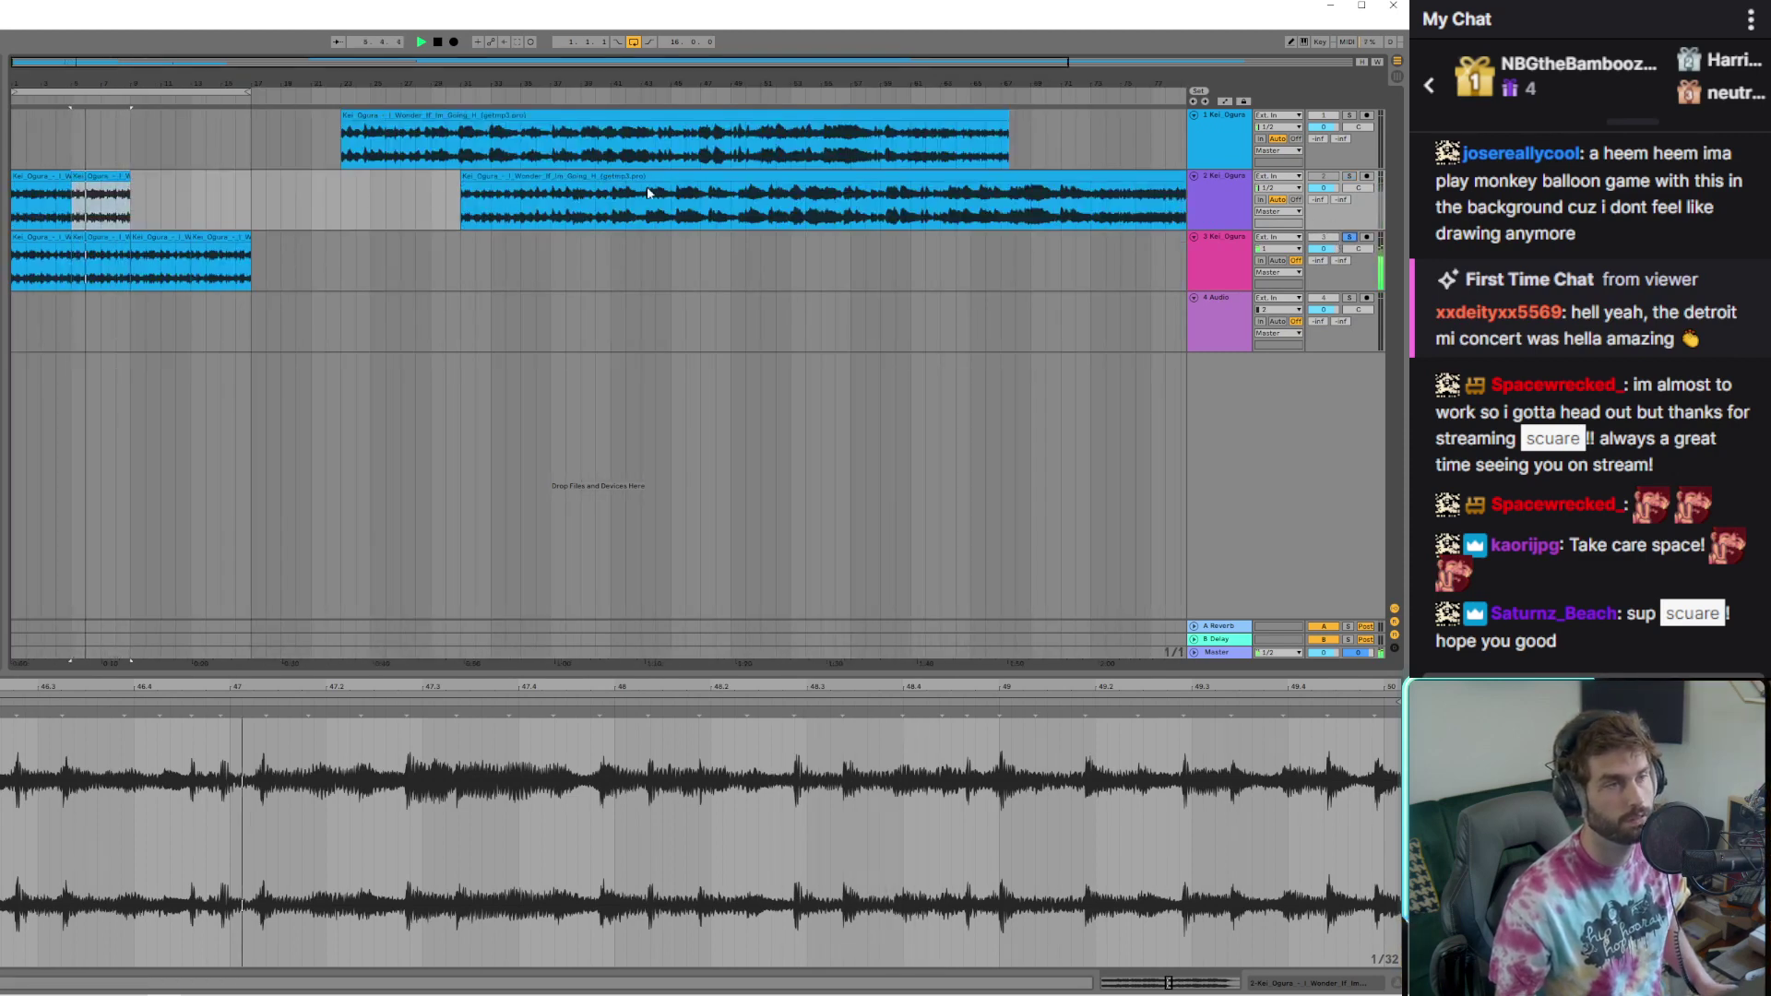
click(66, 180)
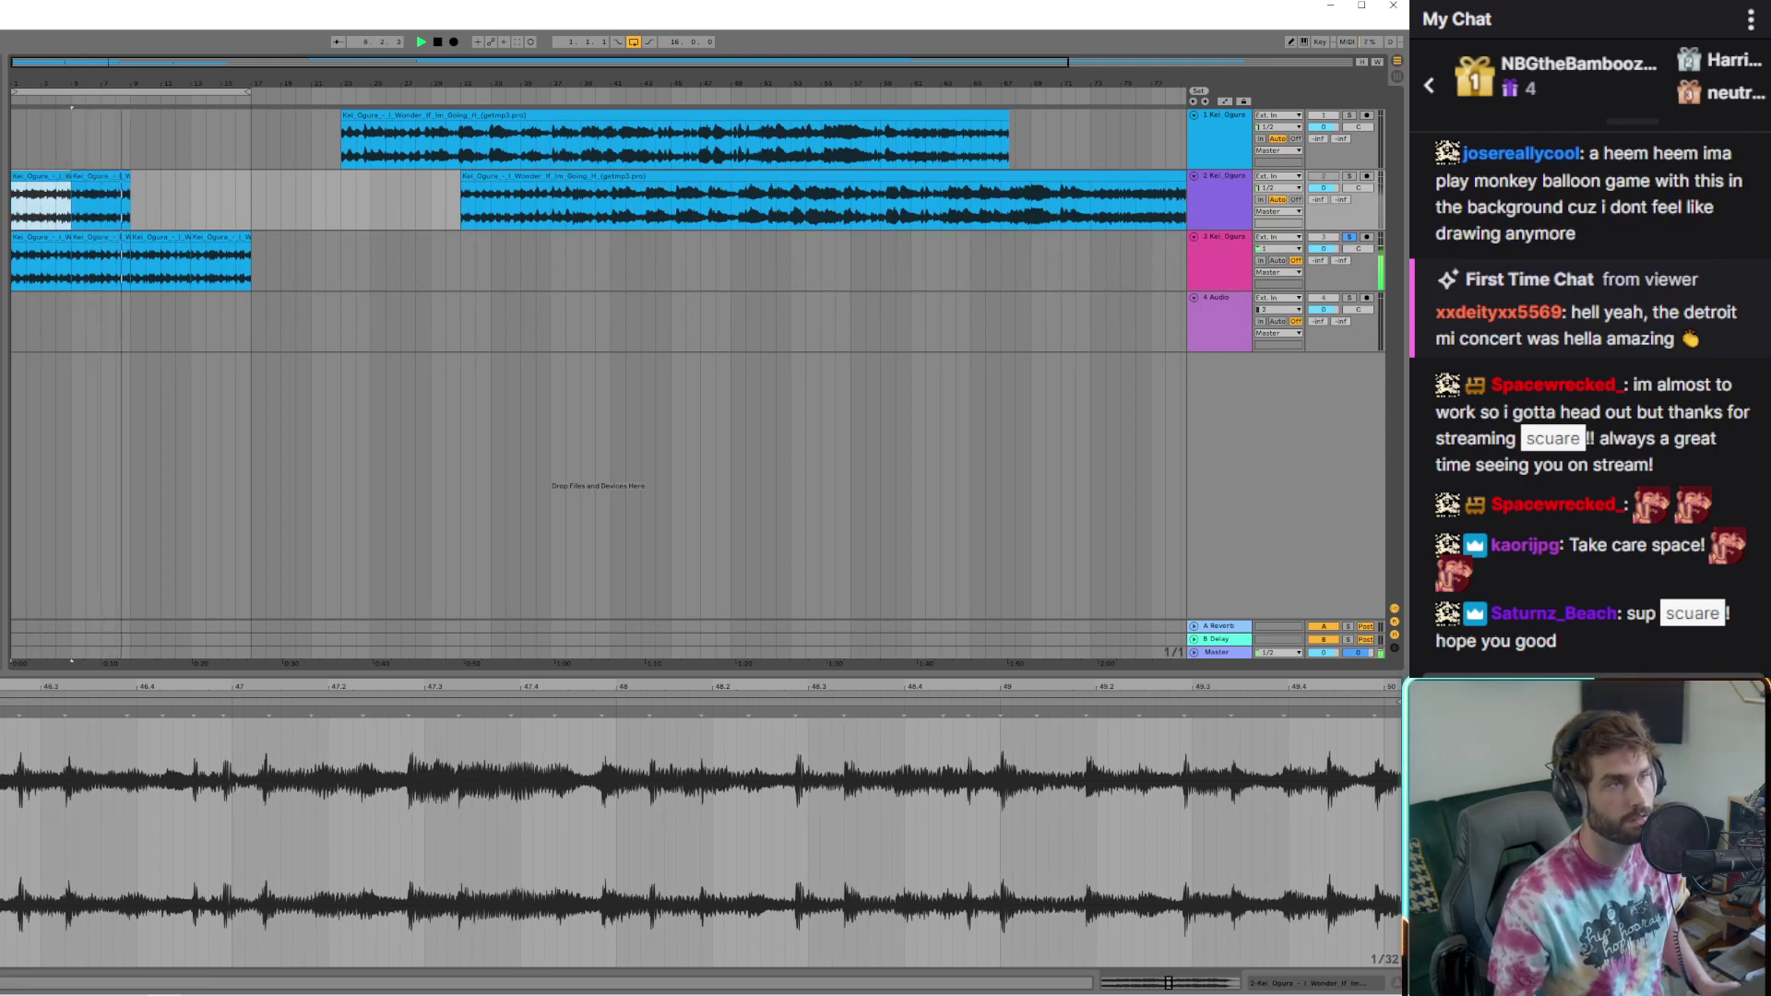
key(space)
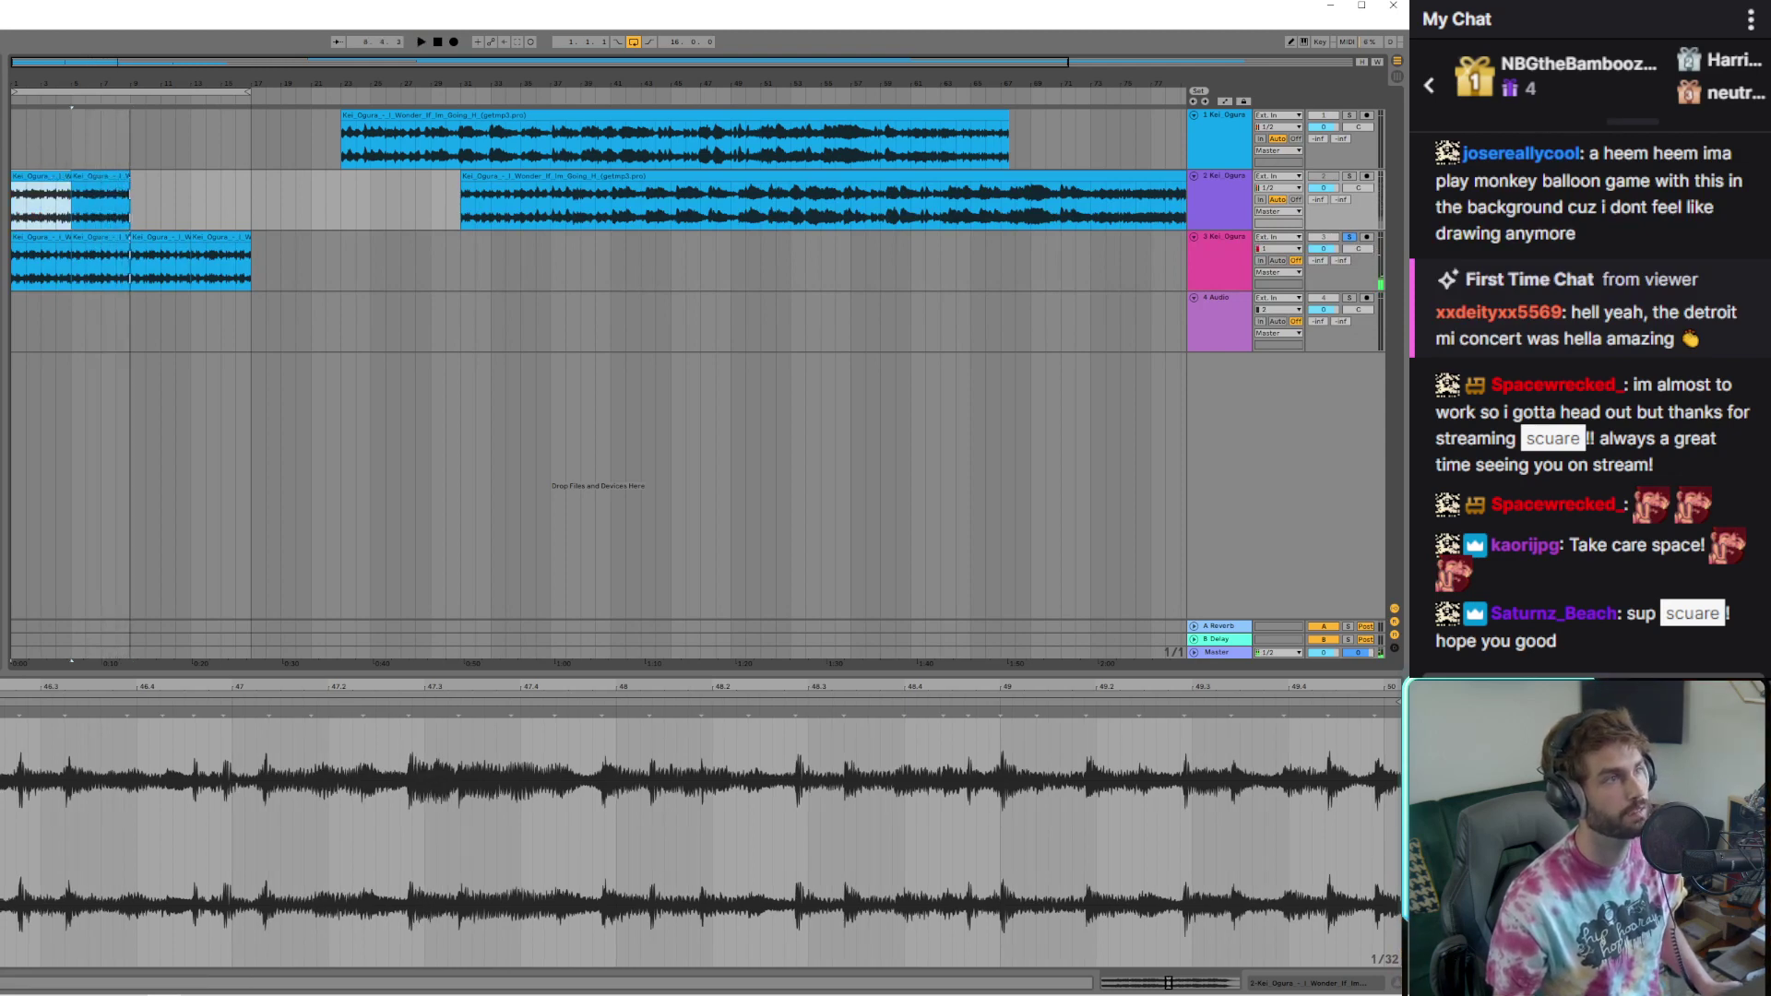
Start a new Live Set, saving the current set in the Ableton Projects folder
key(ctrl+n)
click(480, 529)
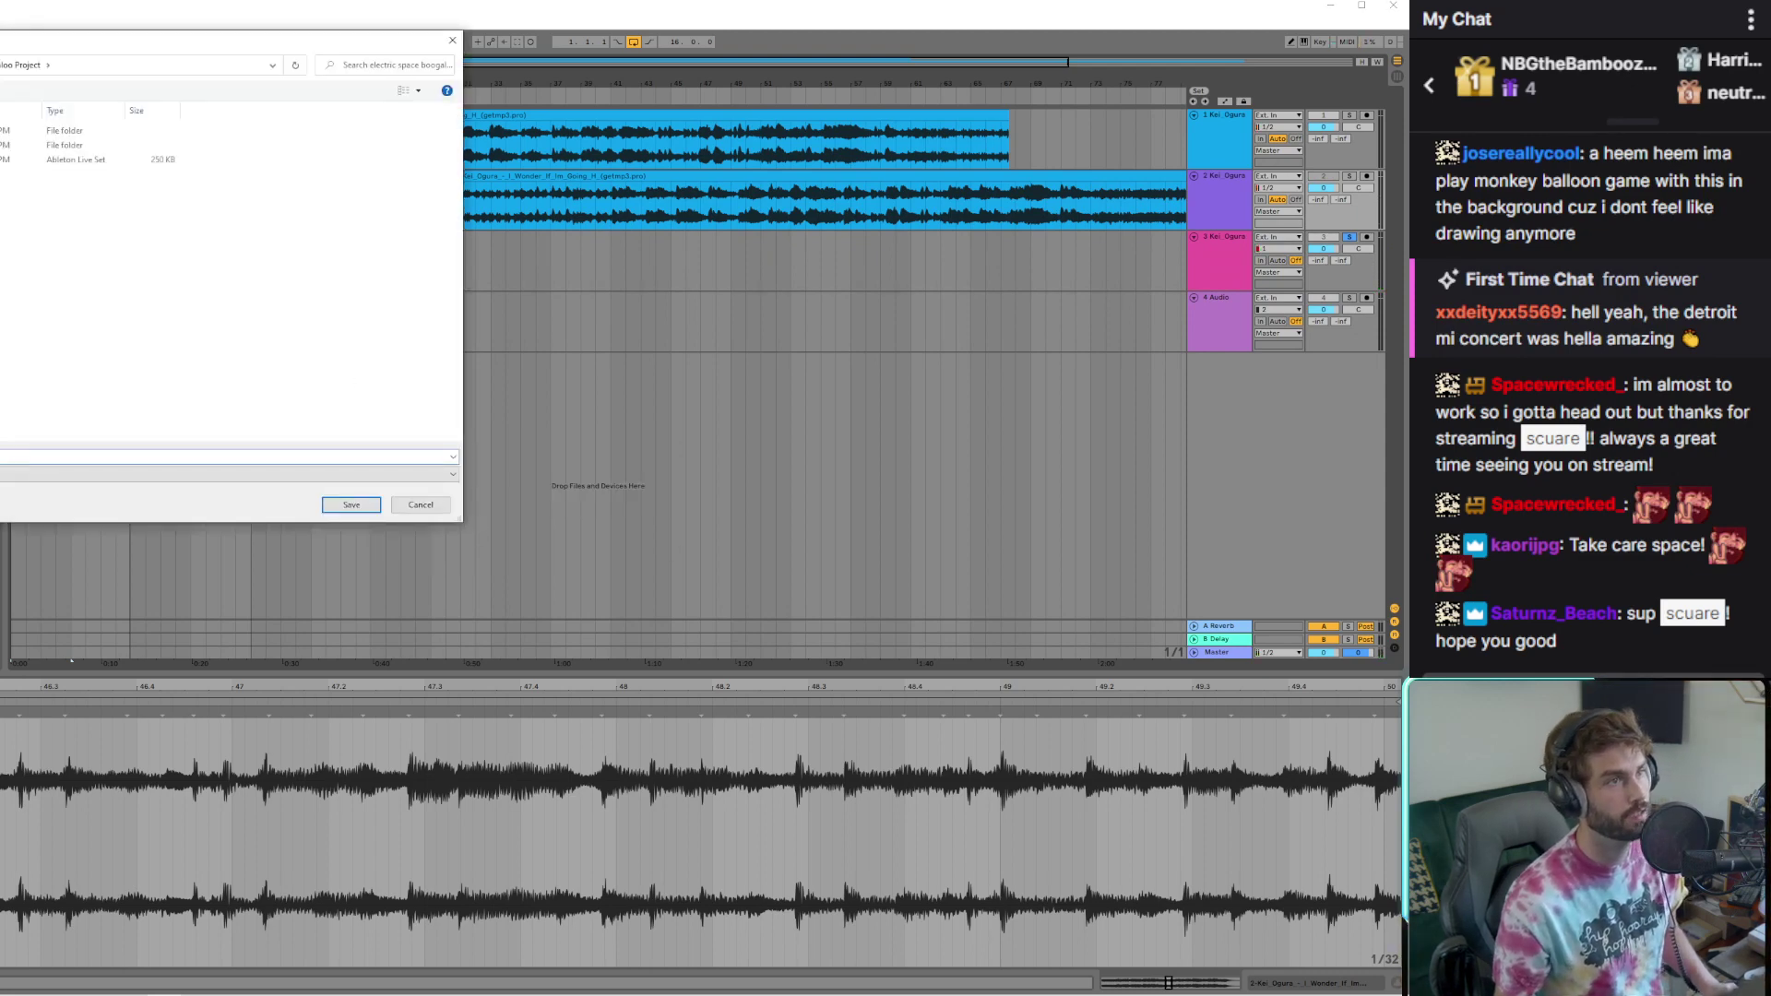
click(2, 65)
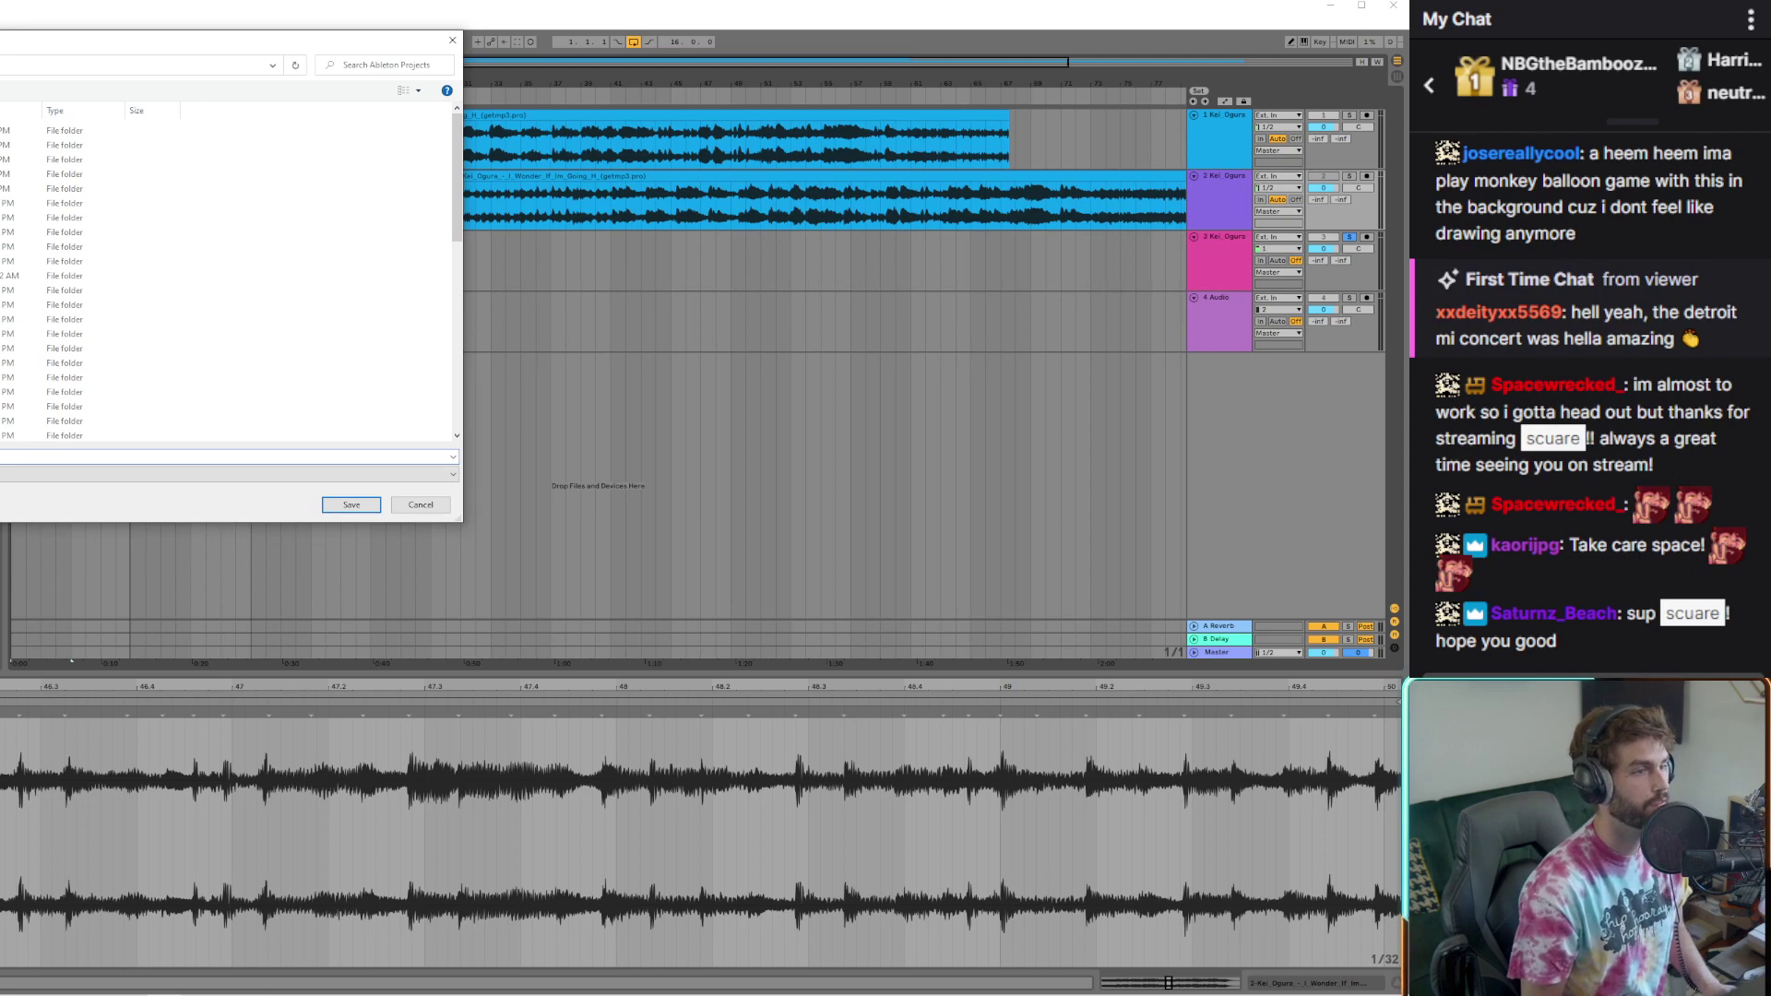
key(Return)
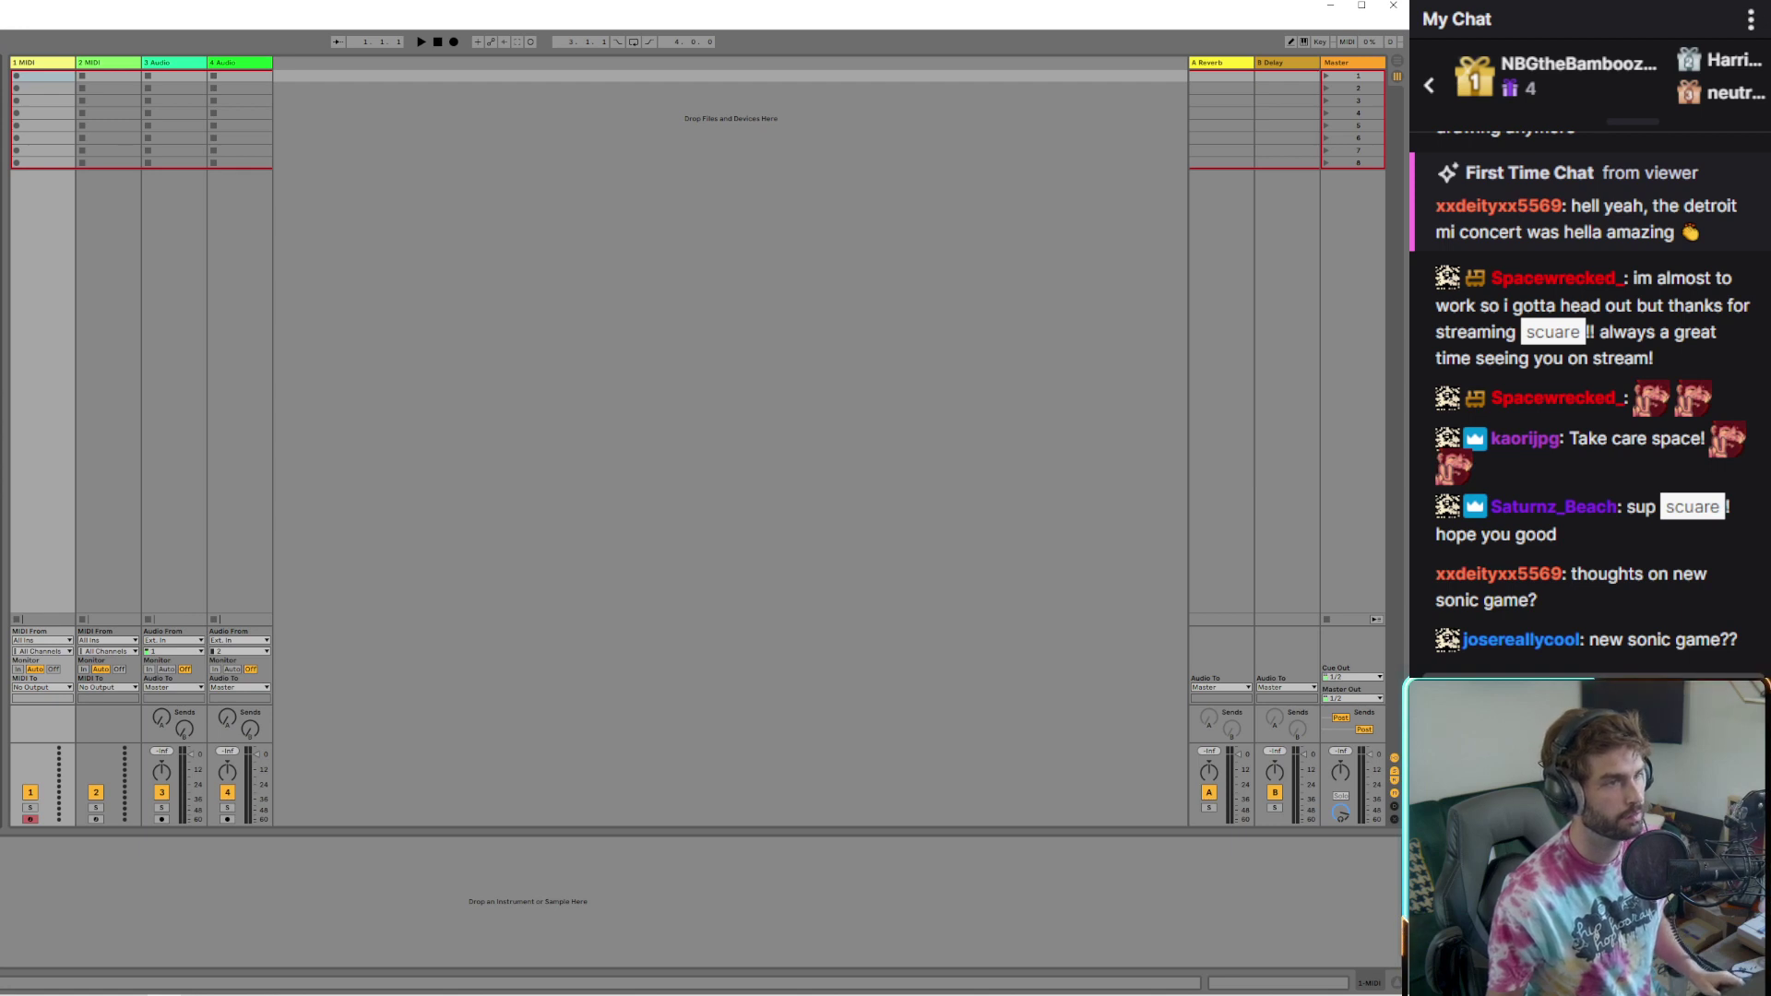
Load the 109_Am_SquishyArp sample onto a new audio track in the first scene and launch its clip
drag(0, 255, 255, 255)
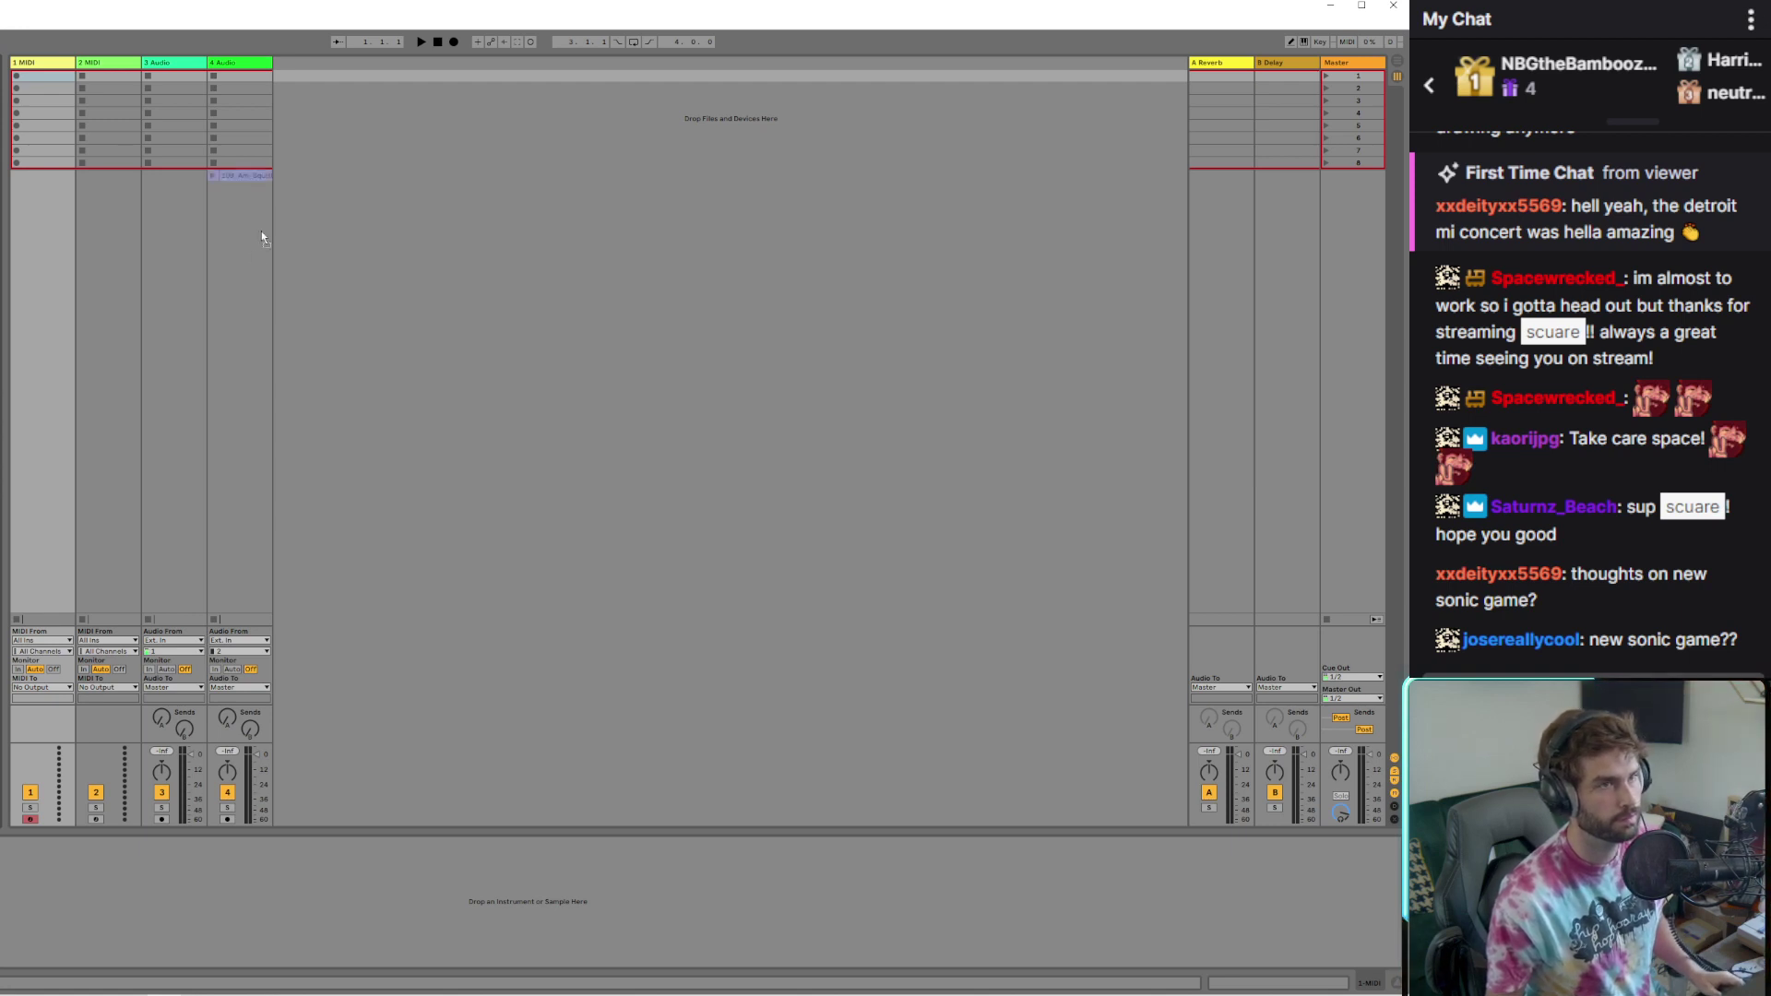
drag(324, 86, 327, 81)
click(279, 77)
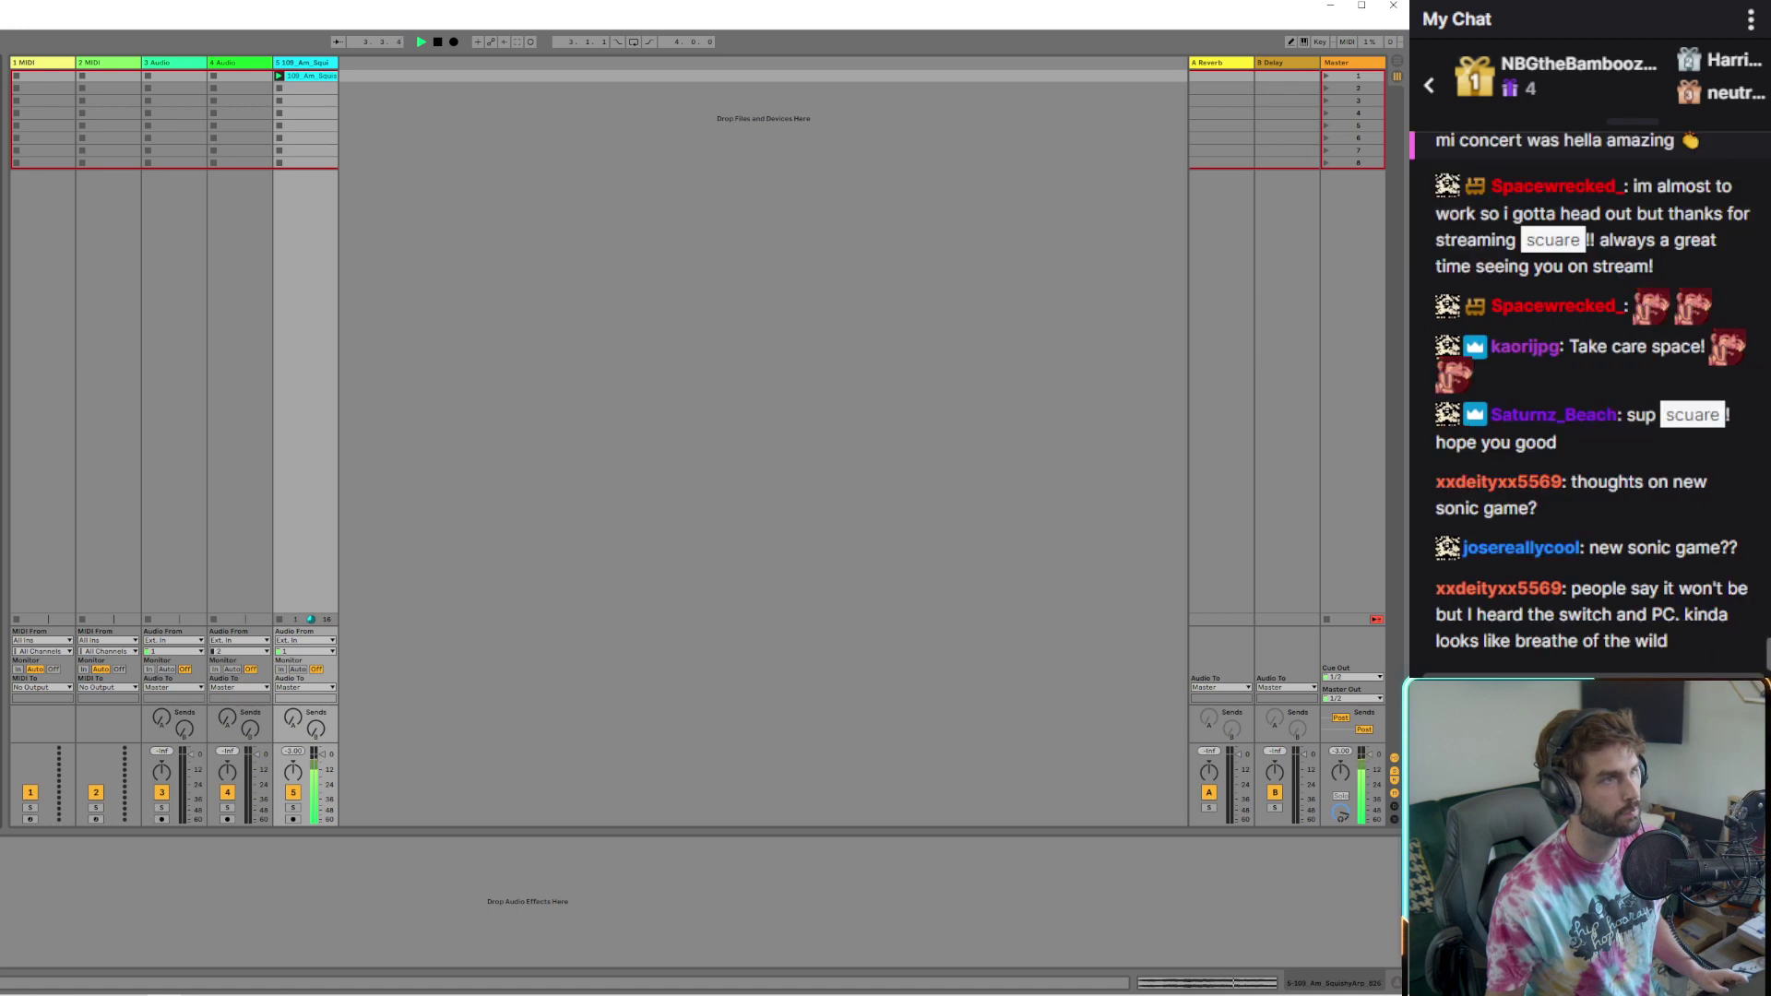
key(space)
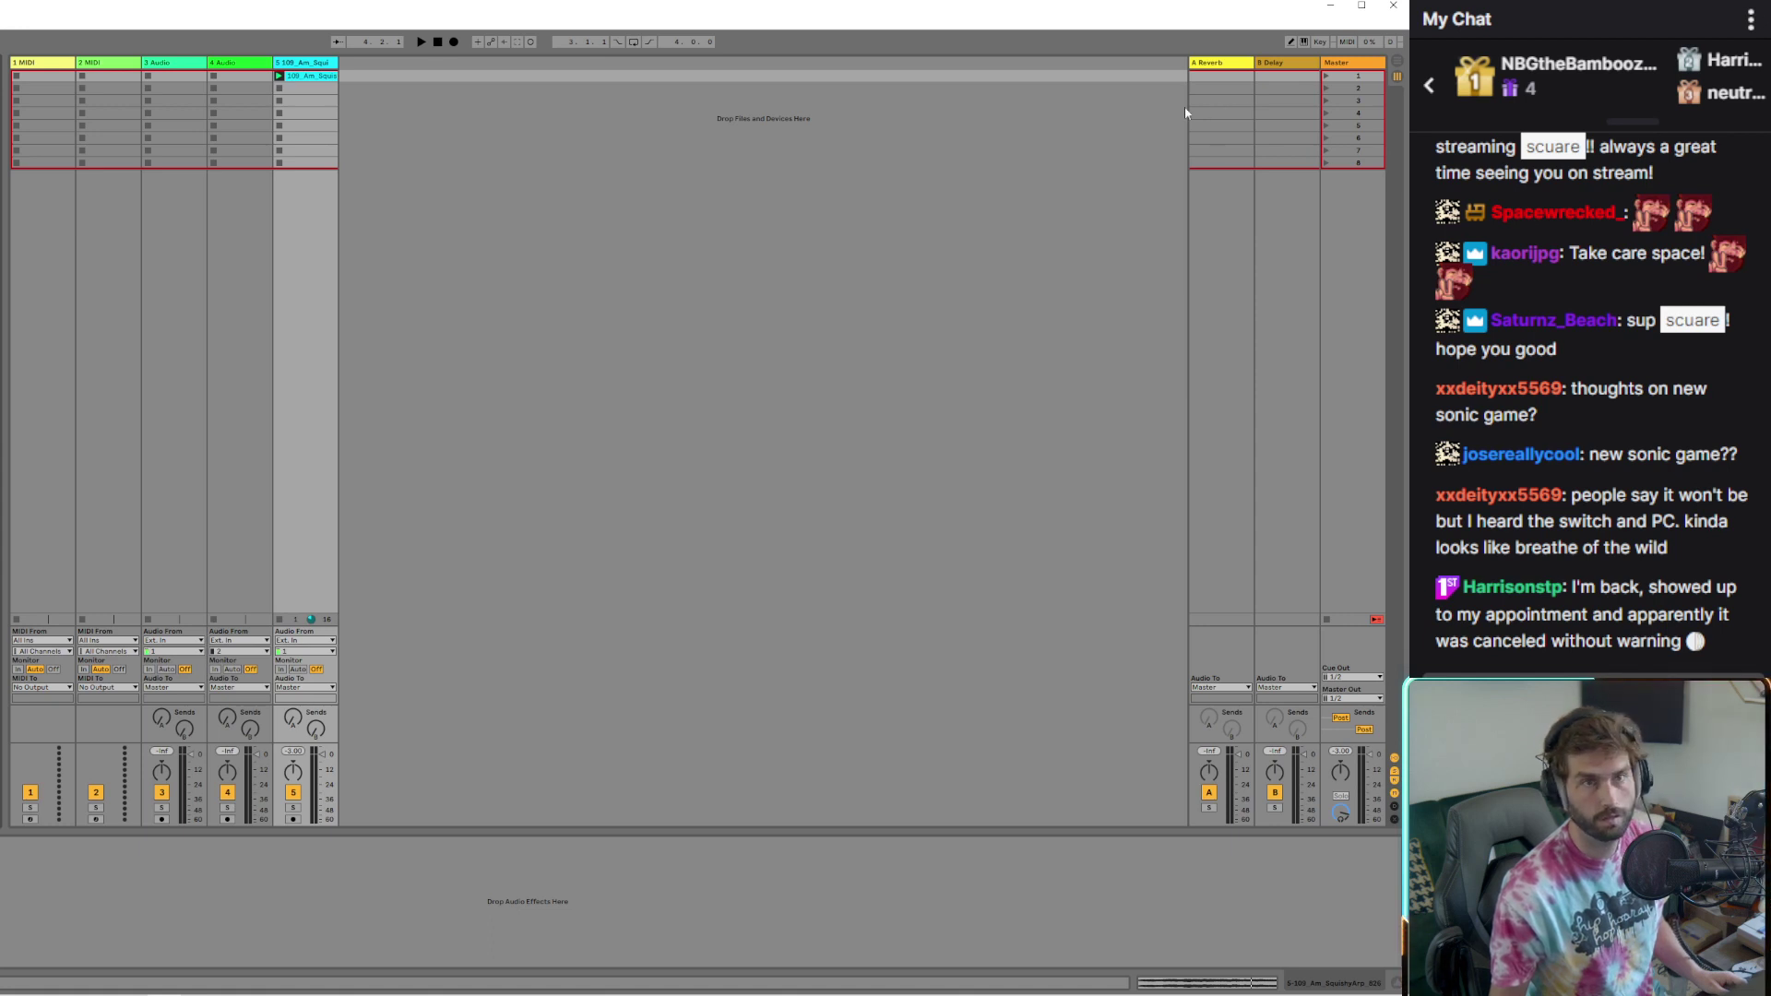
click(1372, 65)
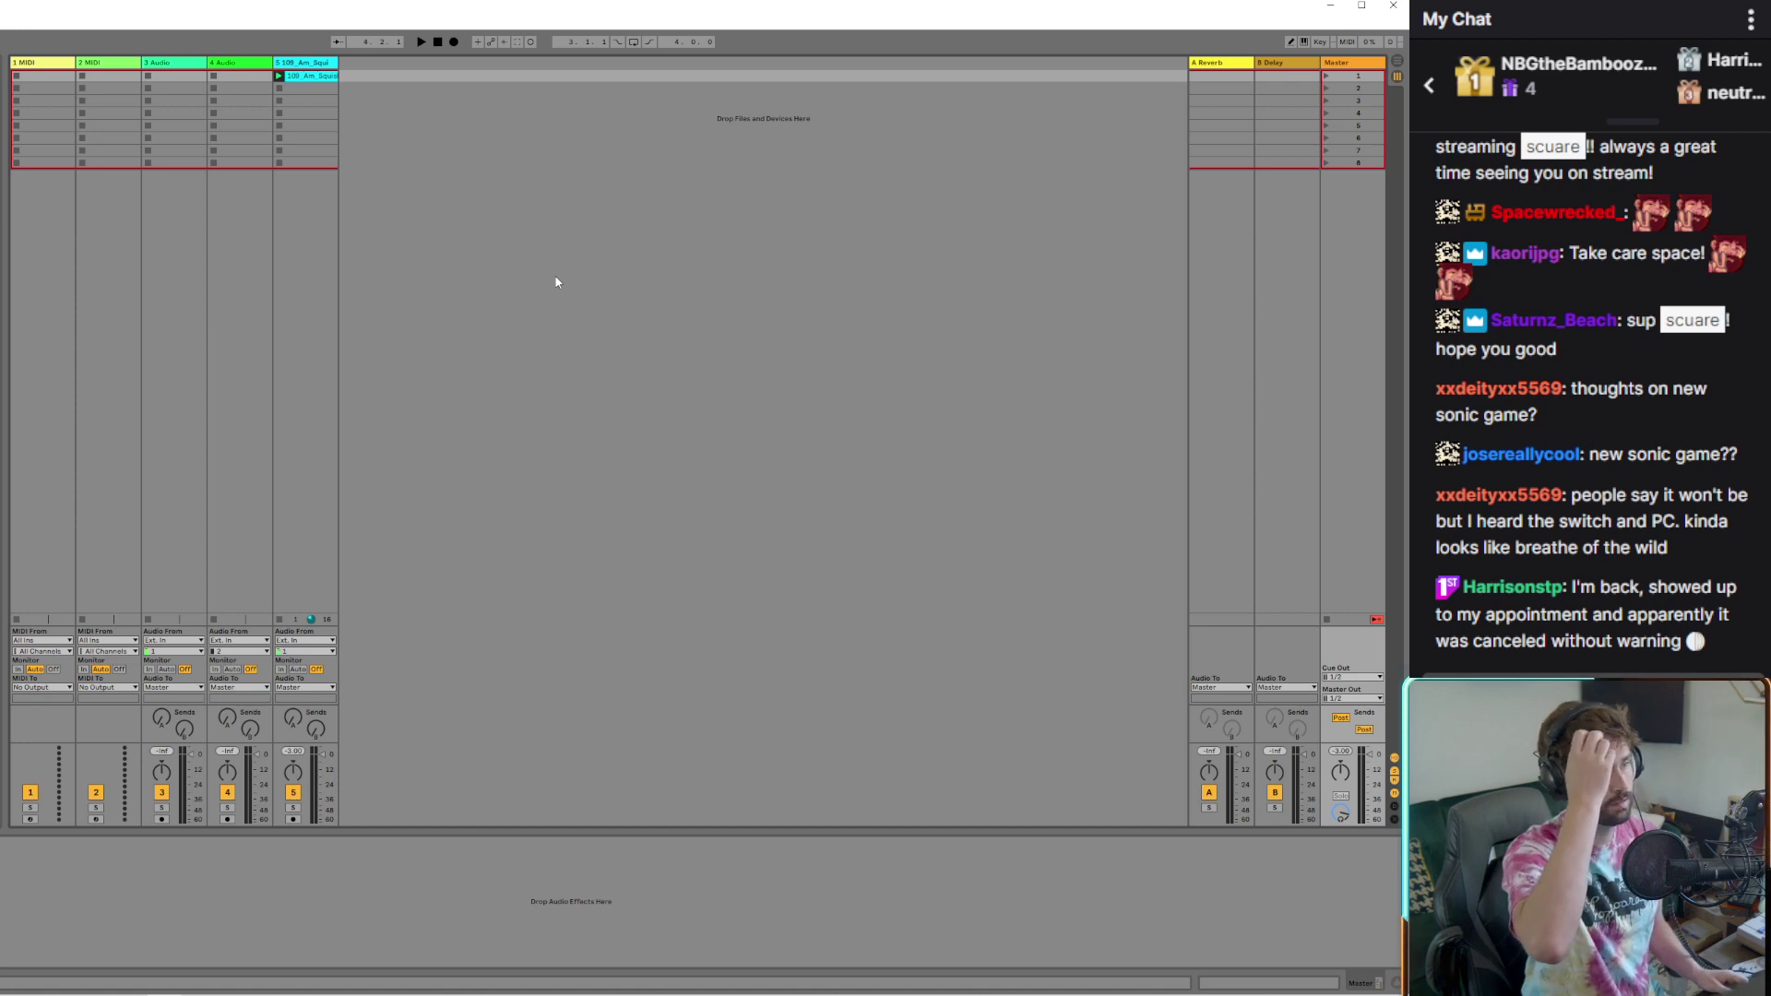
click(278, 76)
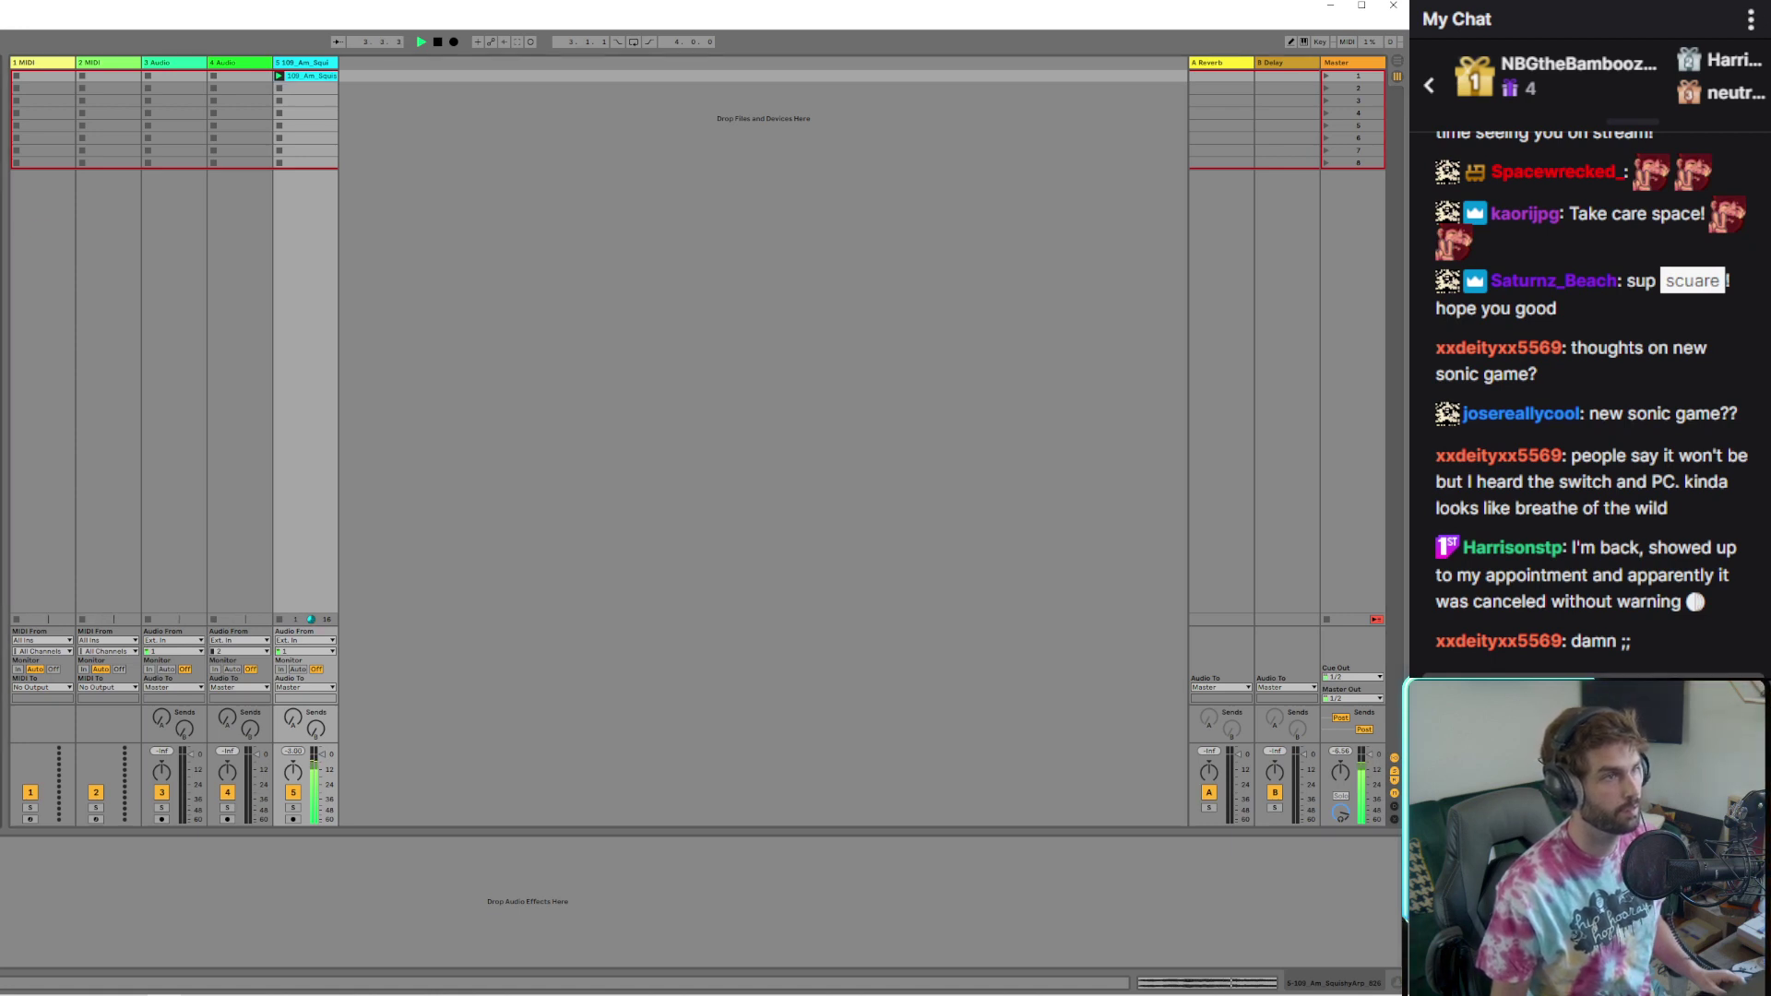
Add the Doubler2 Stereo effect and an EQ Eight to the SquishyArp track
key(ctrl+alt+p)
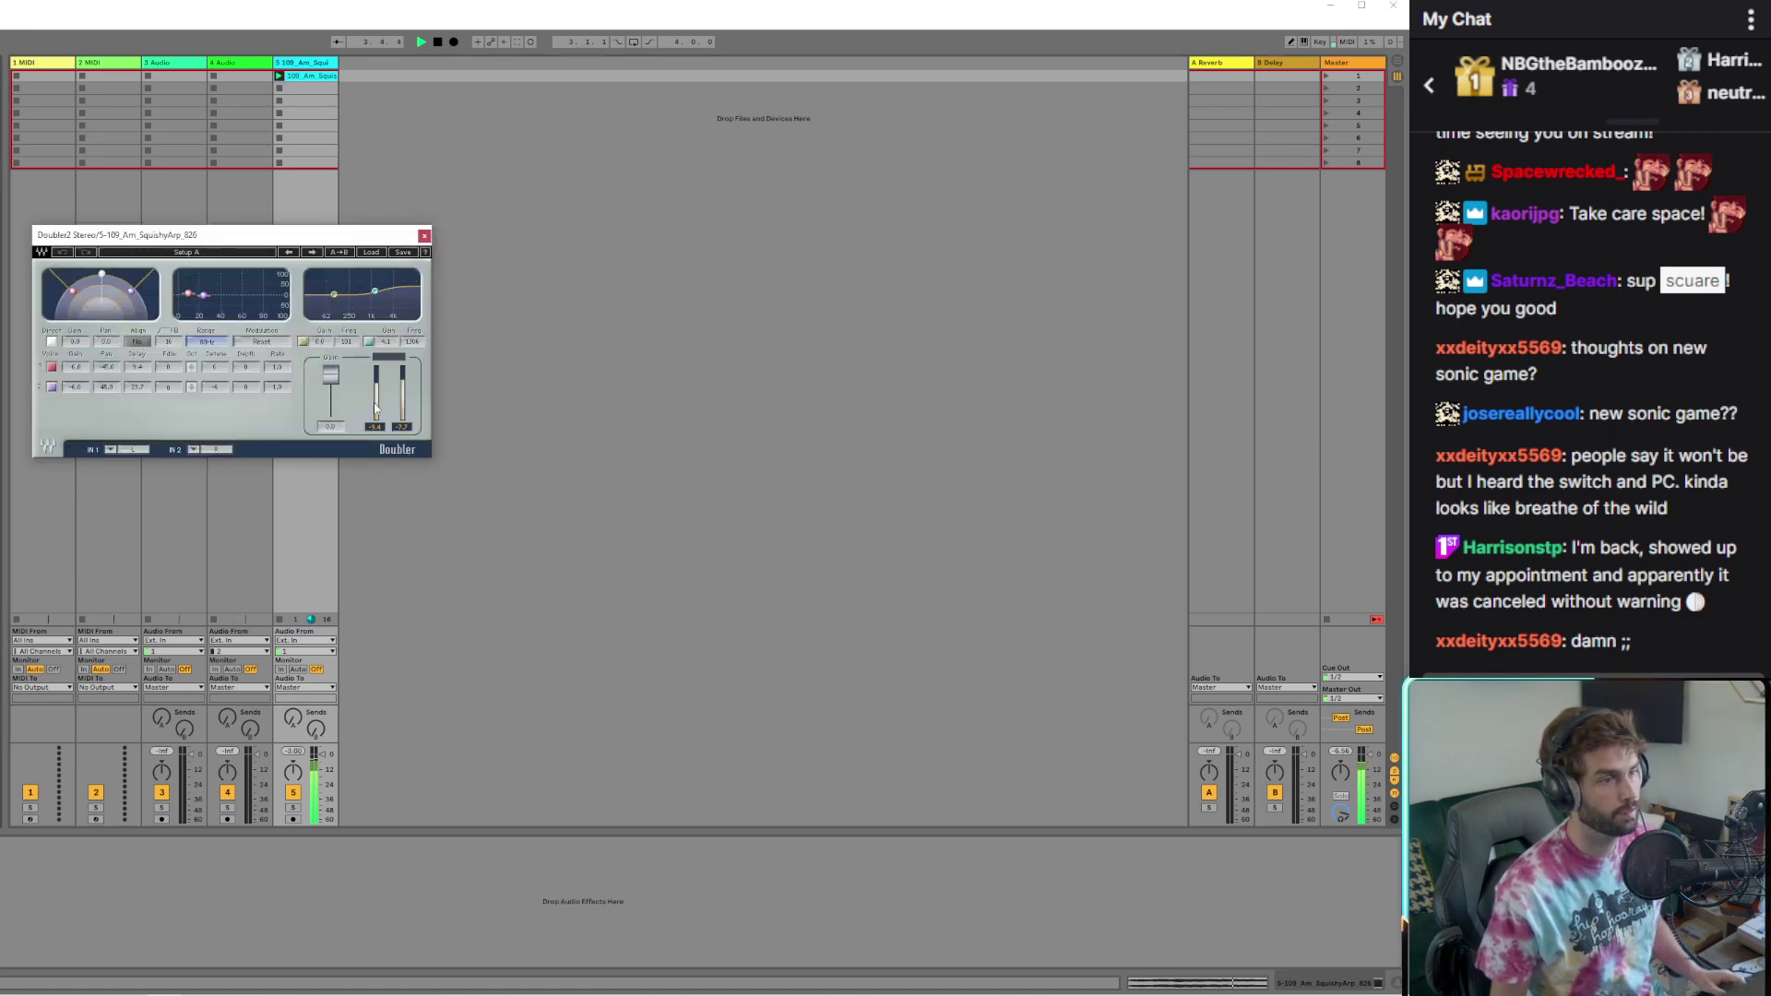
click(425, 236)
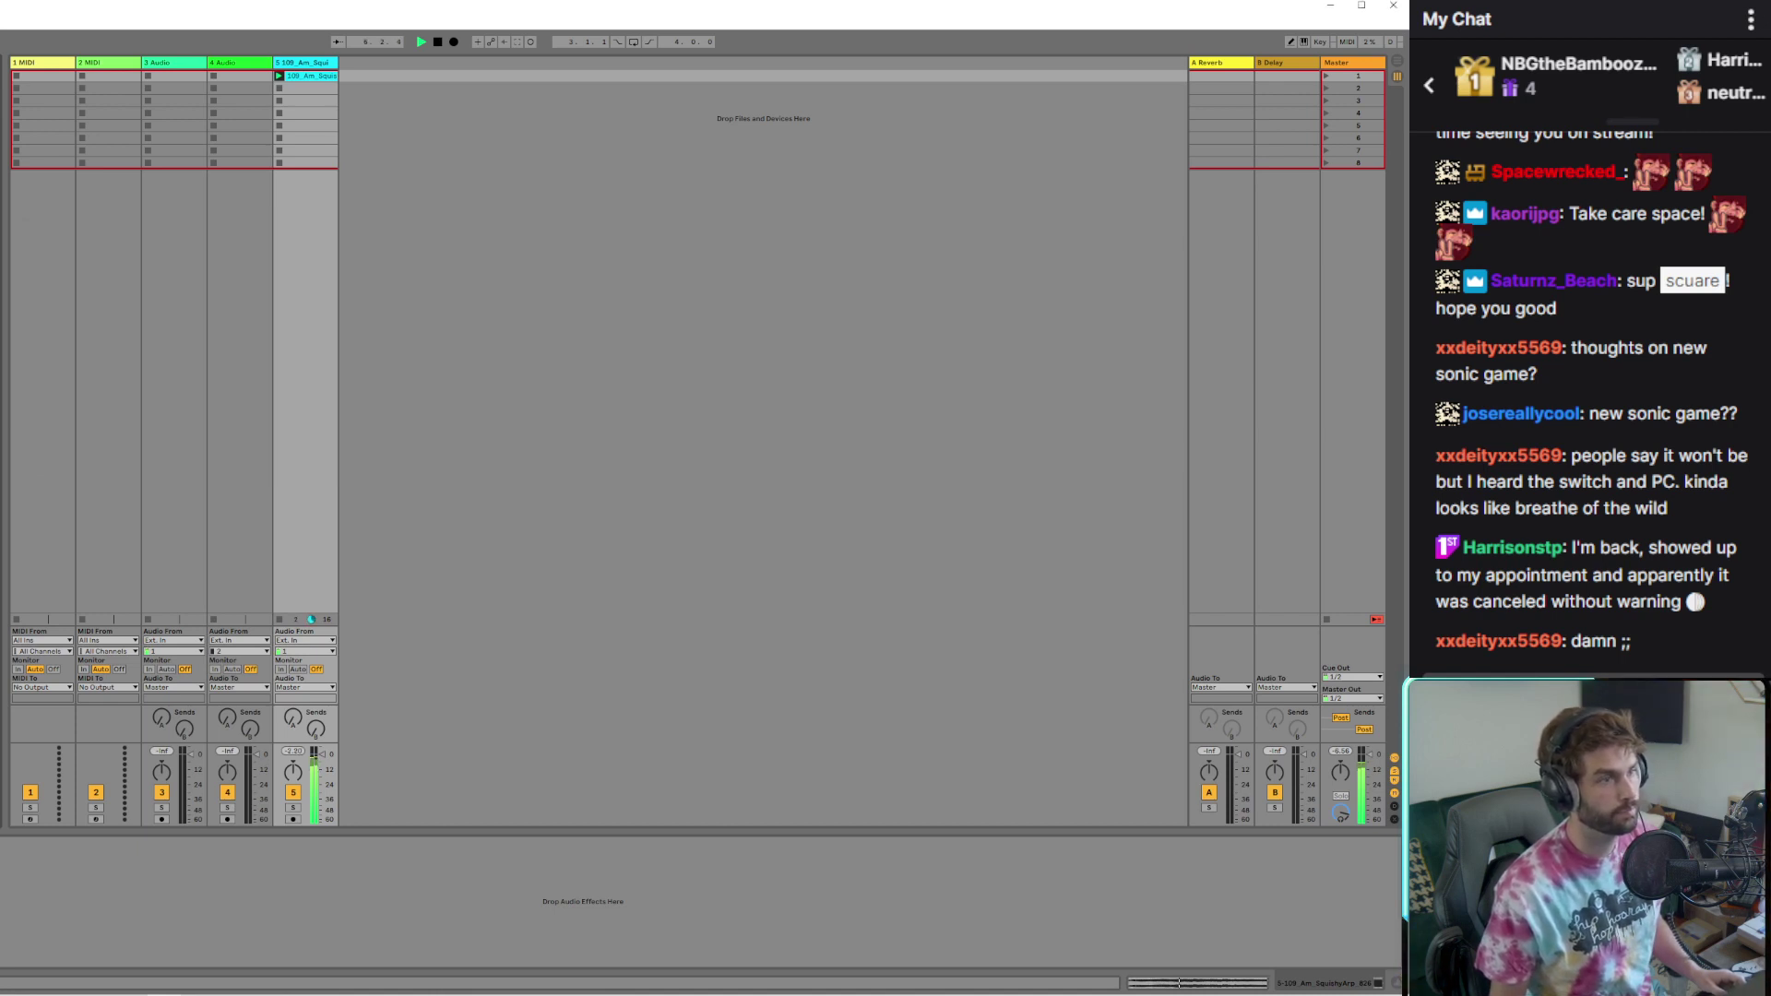
key(Return)
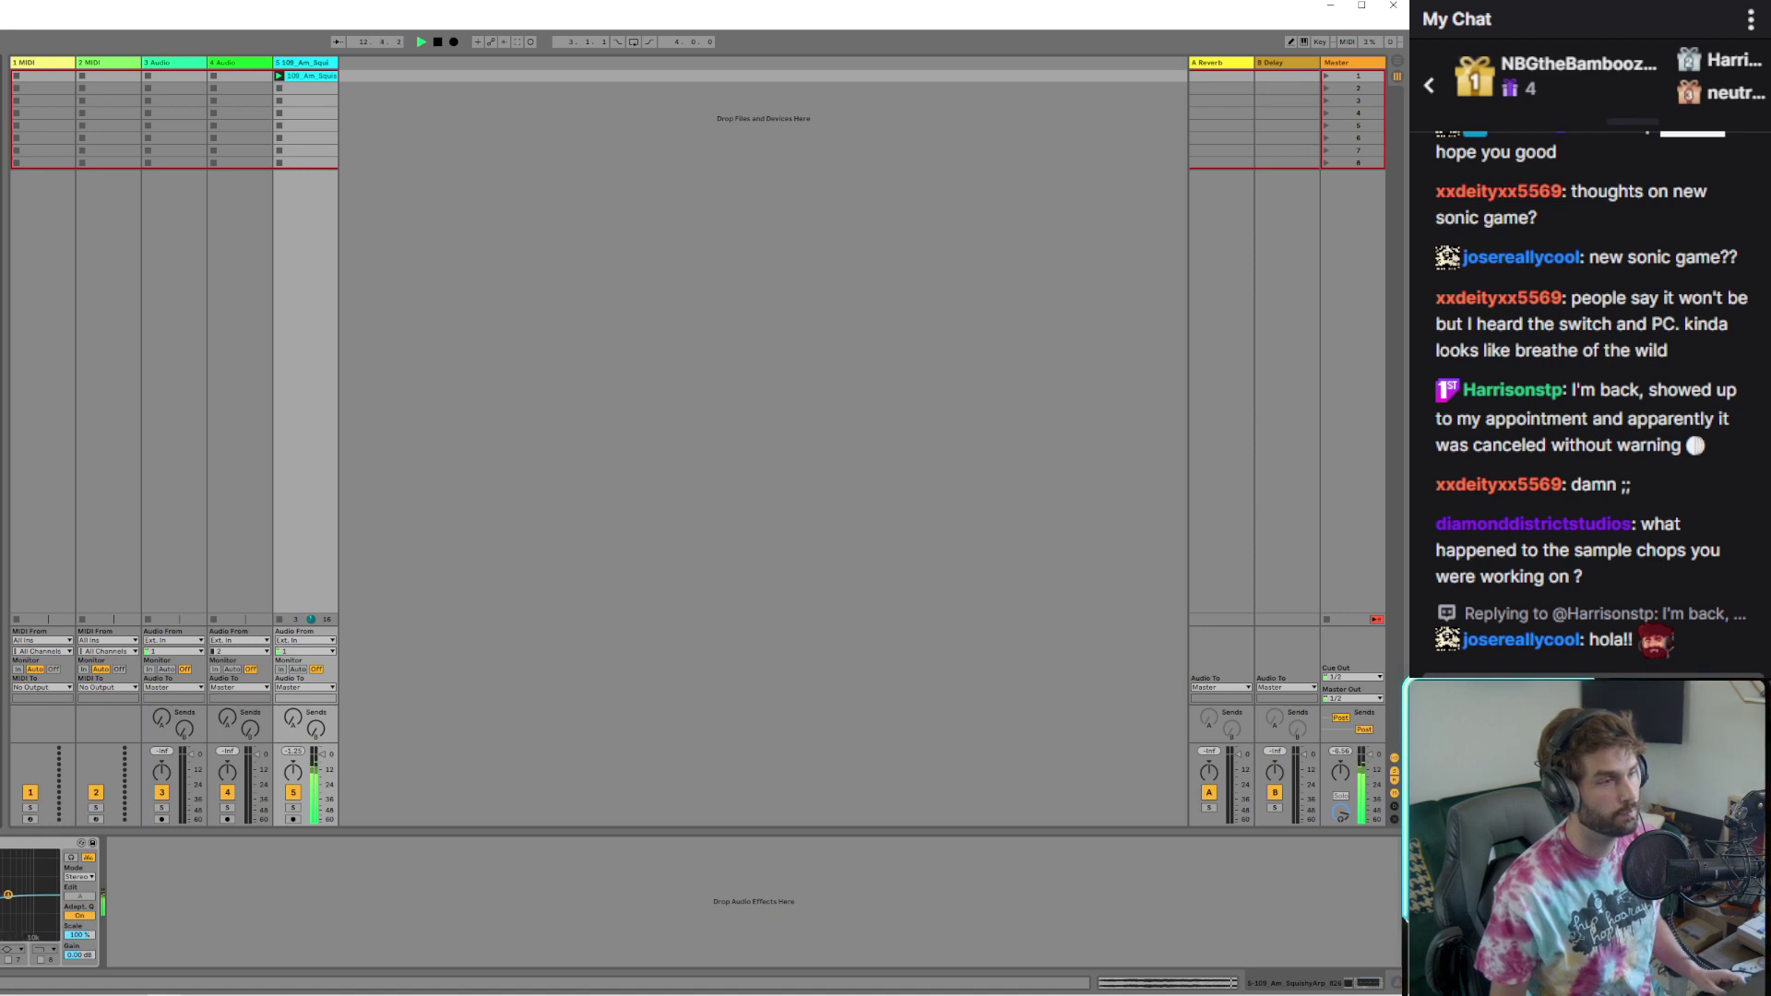
Try the Pad Magic, Sad Piano and Digital LPF presets in RC-20 Retro Color on the SquishyArp track
click(285, 300)
scroll(201, 424, up, 2)
scroll(195, 433, up, 1)
scroll(212, 461, up, 2)
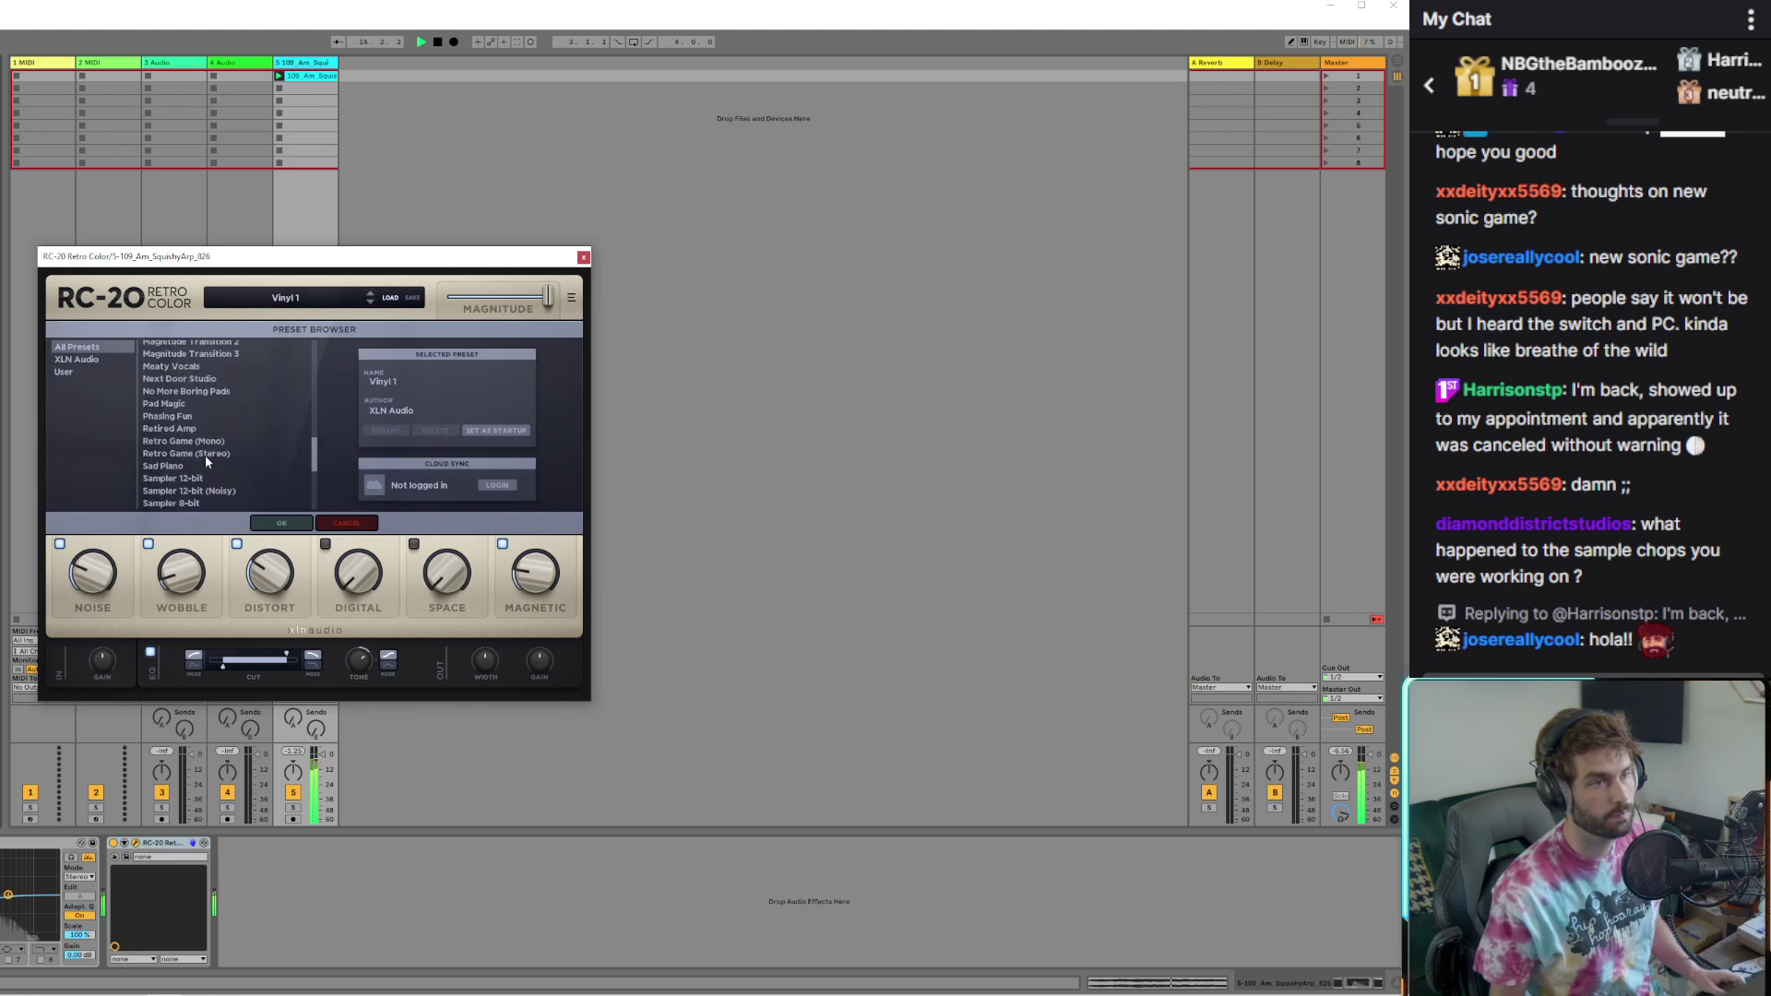
click(179, 405)
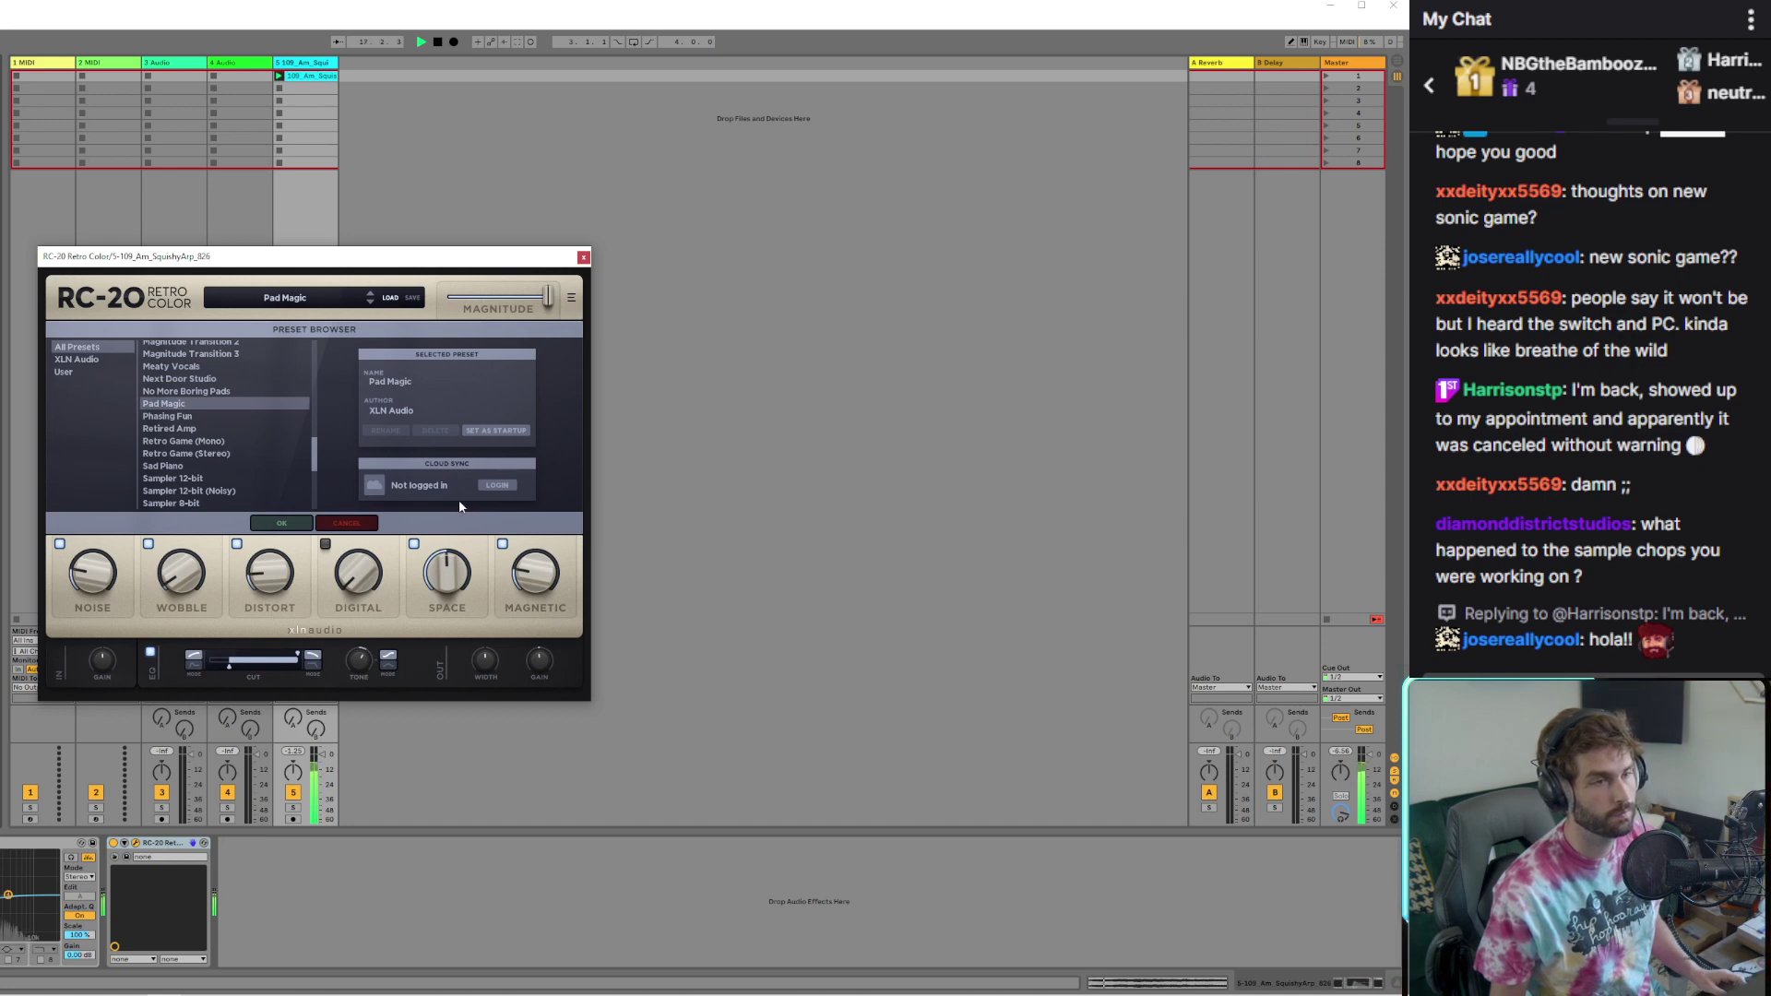
click(185, 467)
scroll(191, 485, down, 5)
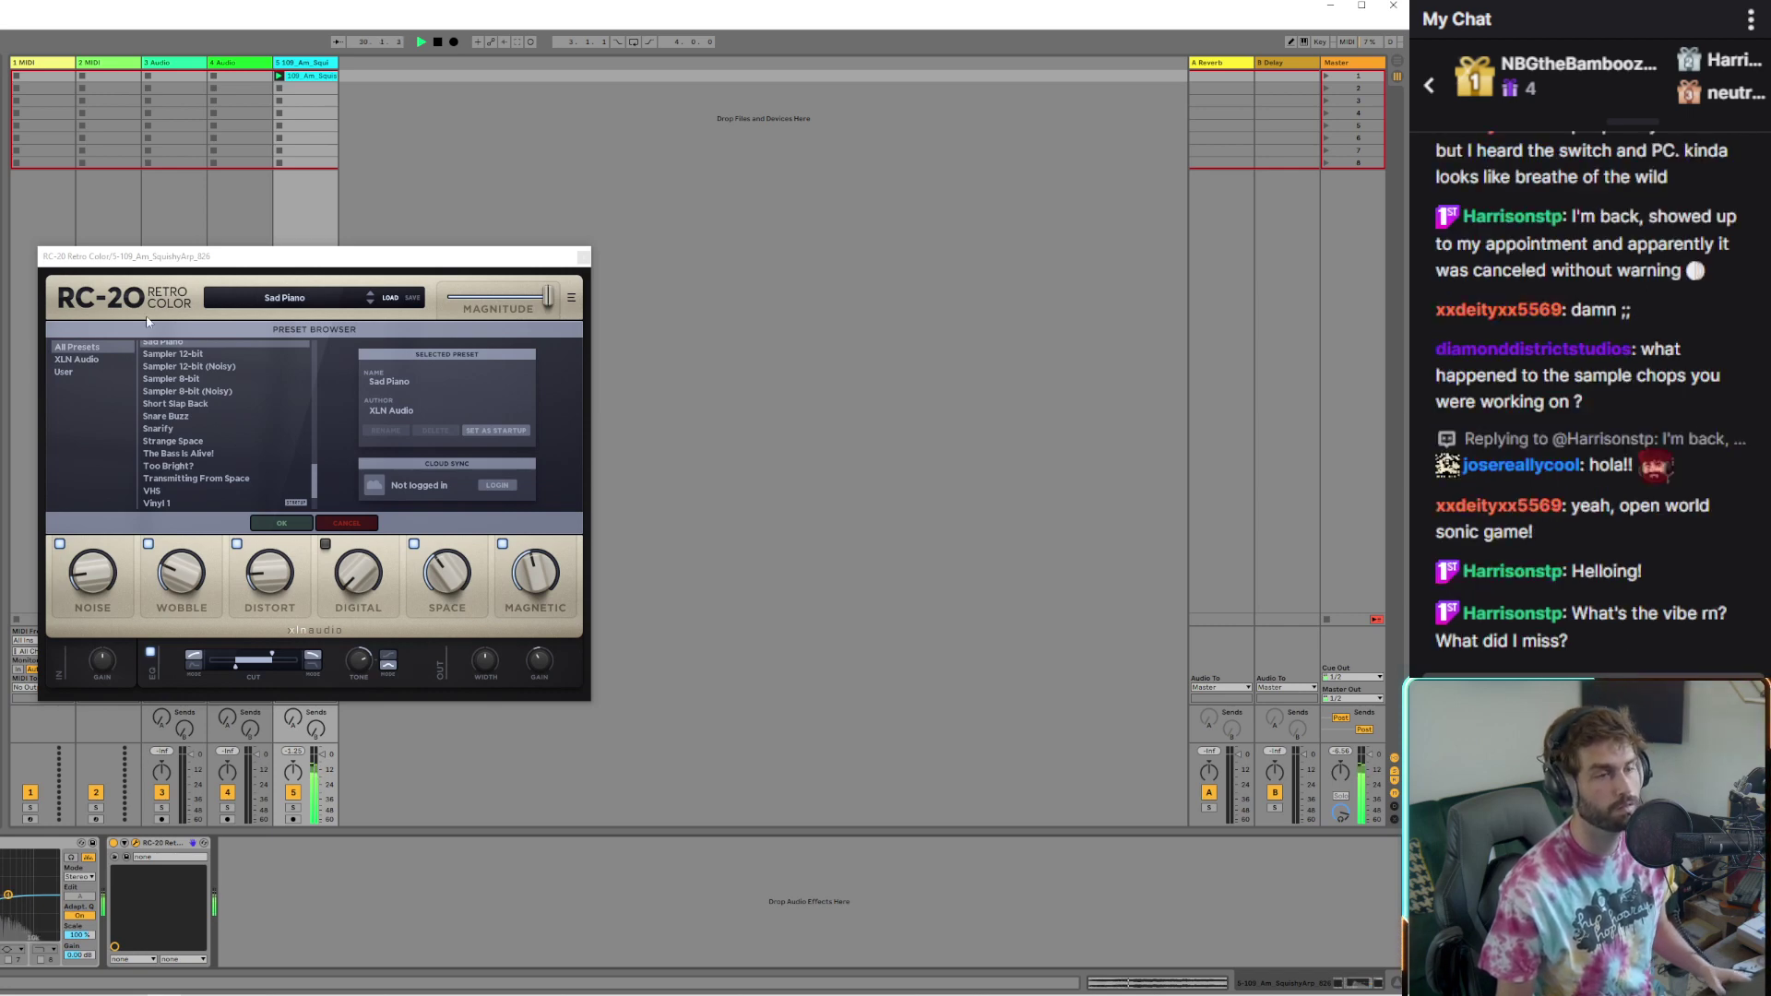
scroll(213, 462, up, 4)
scroll(189, 424, up, 10)
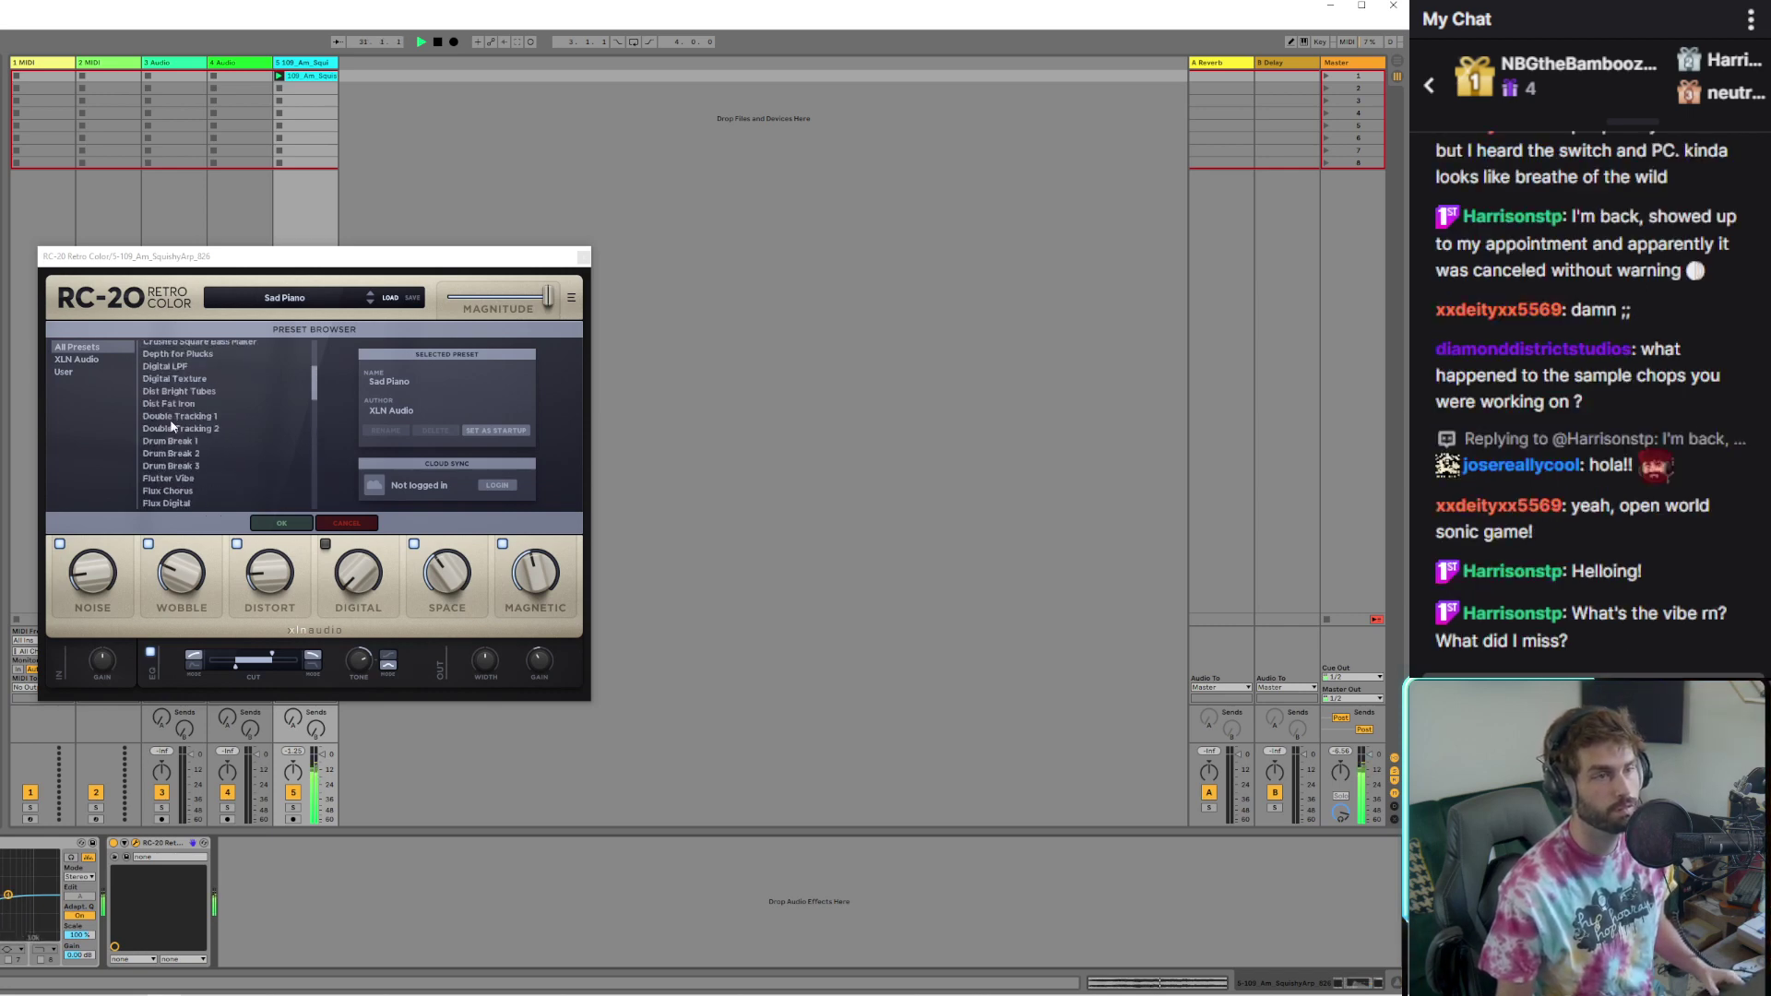
click(175, 416)
scroll(175, 434, down, 15)
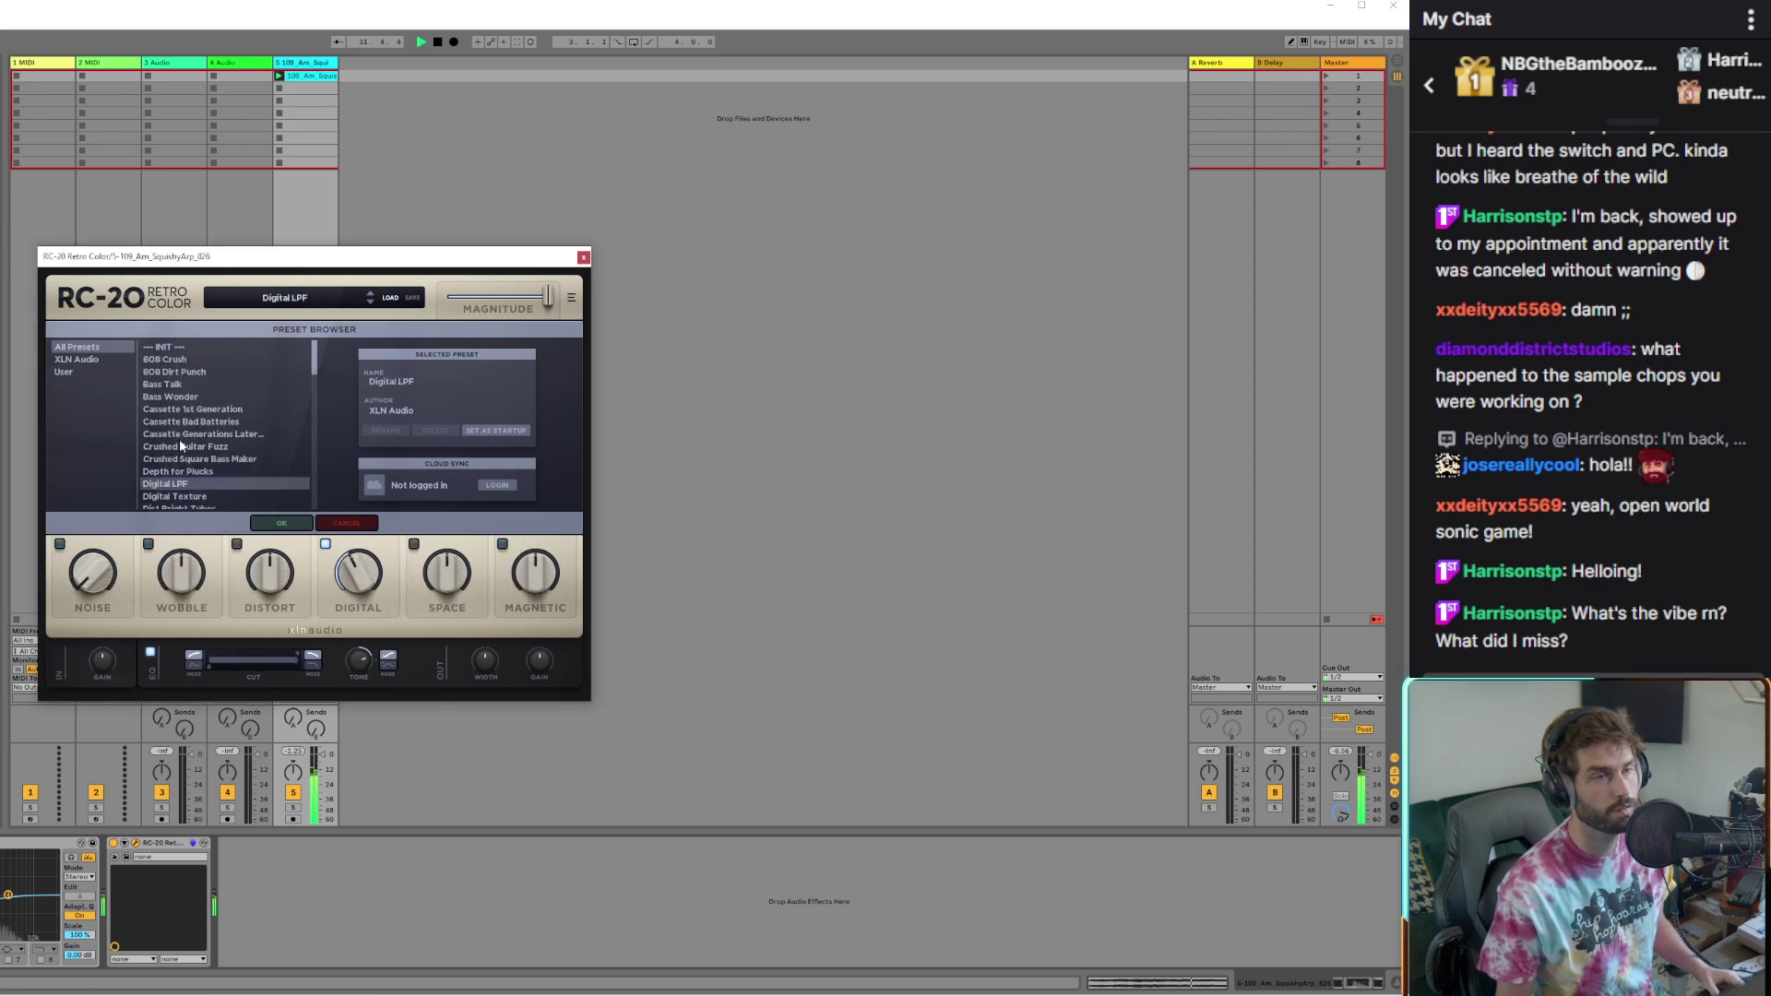
Load the Vinyl 3 preset in RC-20 Retro Color and close the plug-in window
click(175, 467)
click(174, 478)
mouse_move(108, 595)
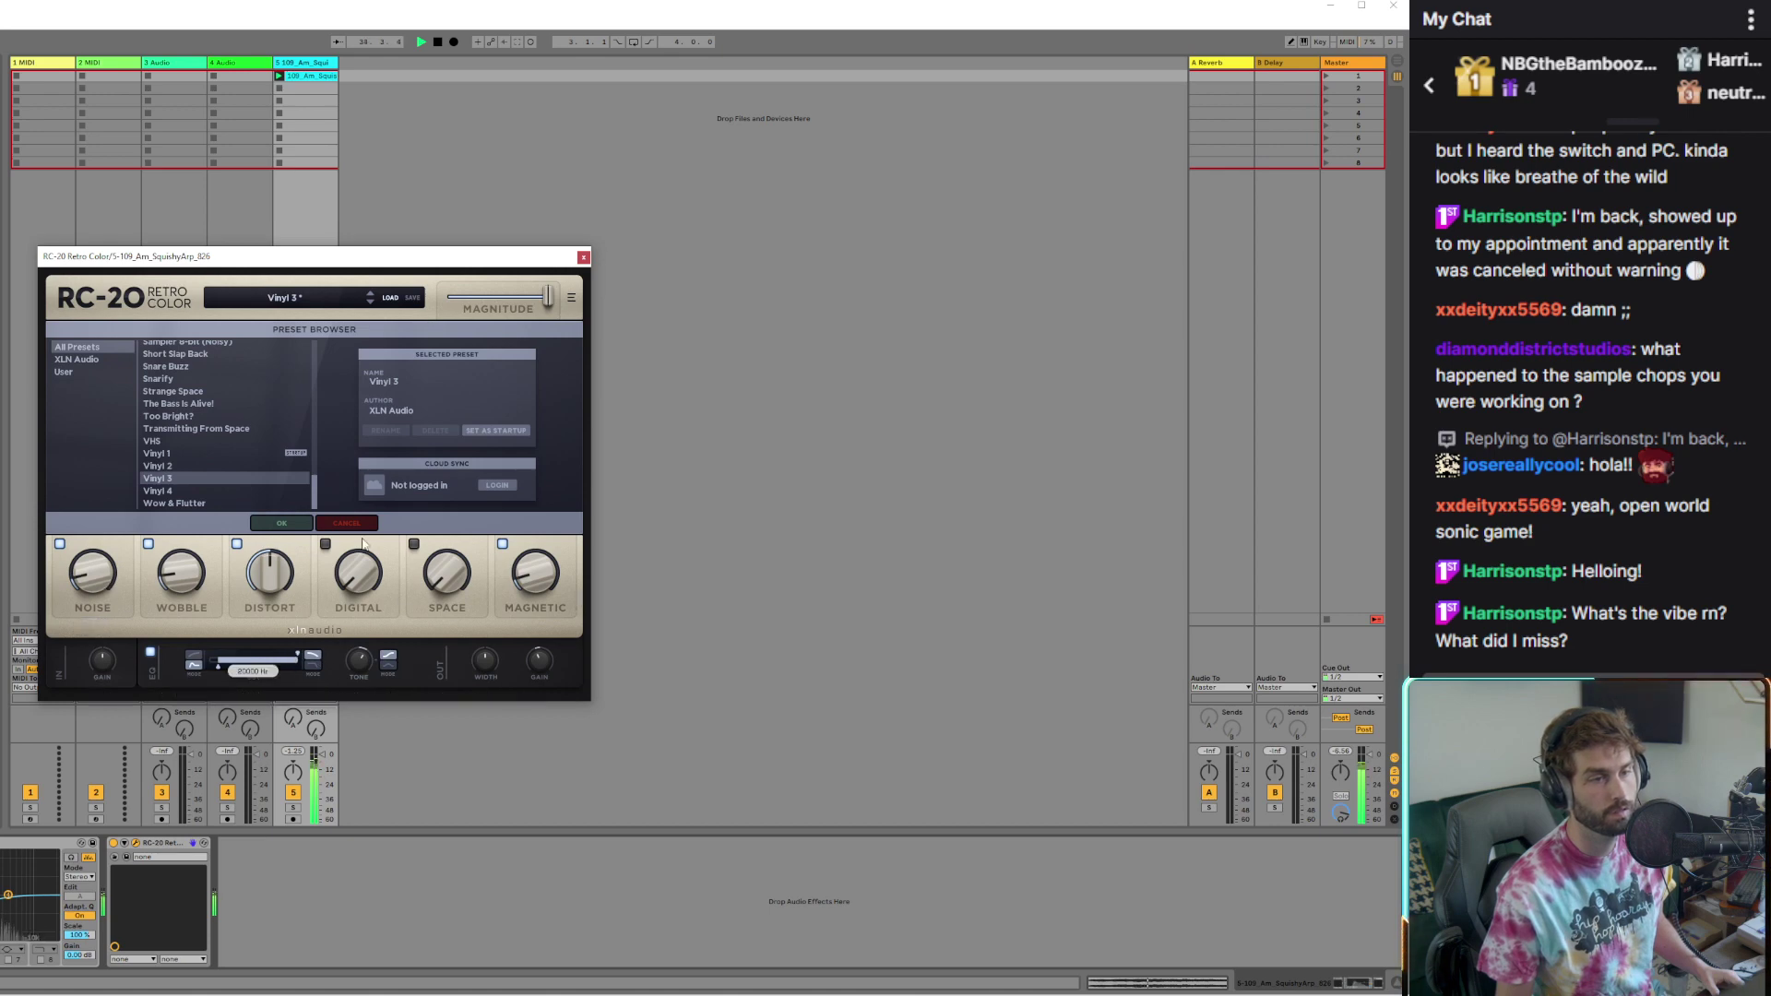
click(583, 257)
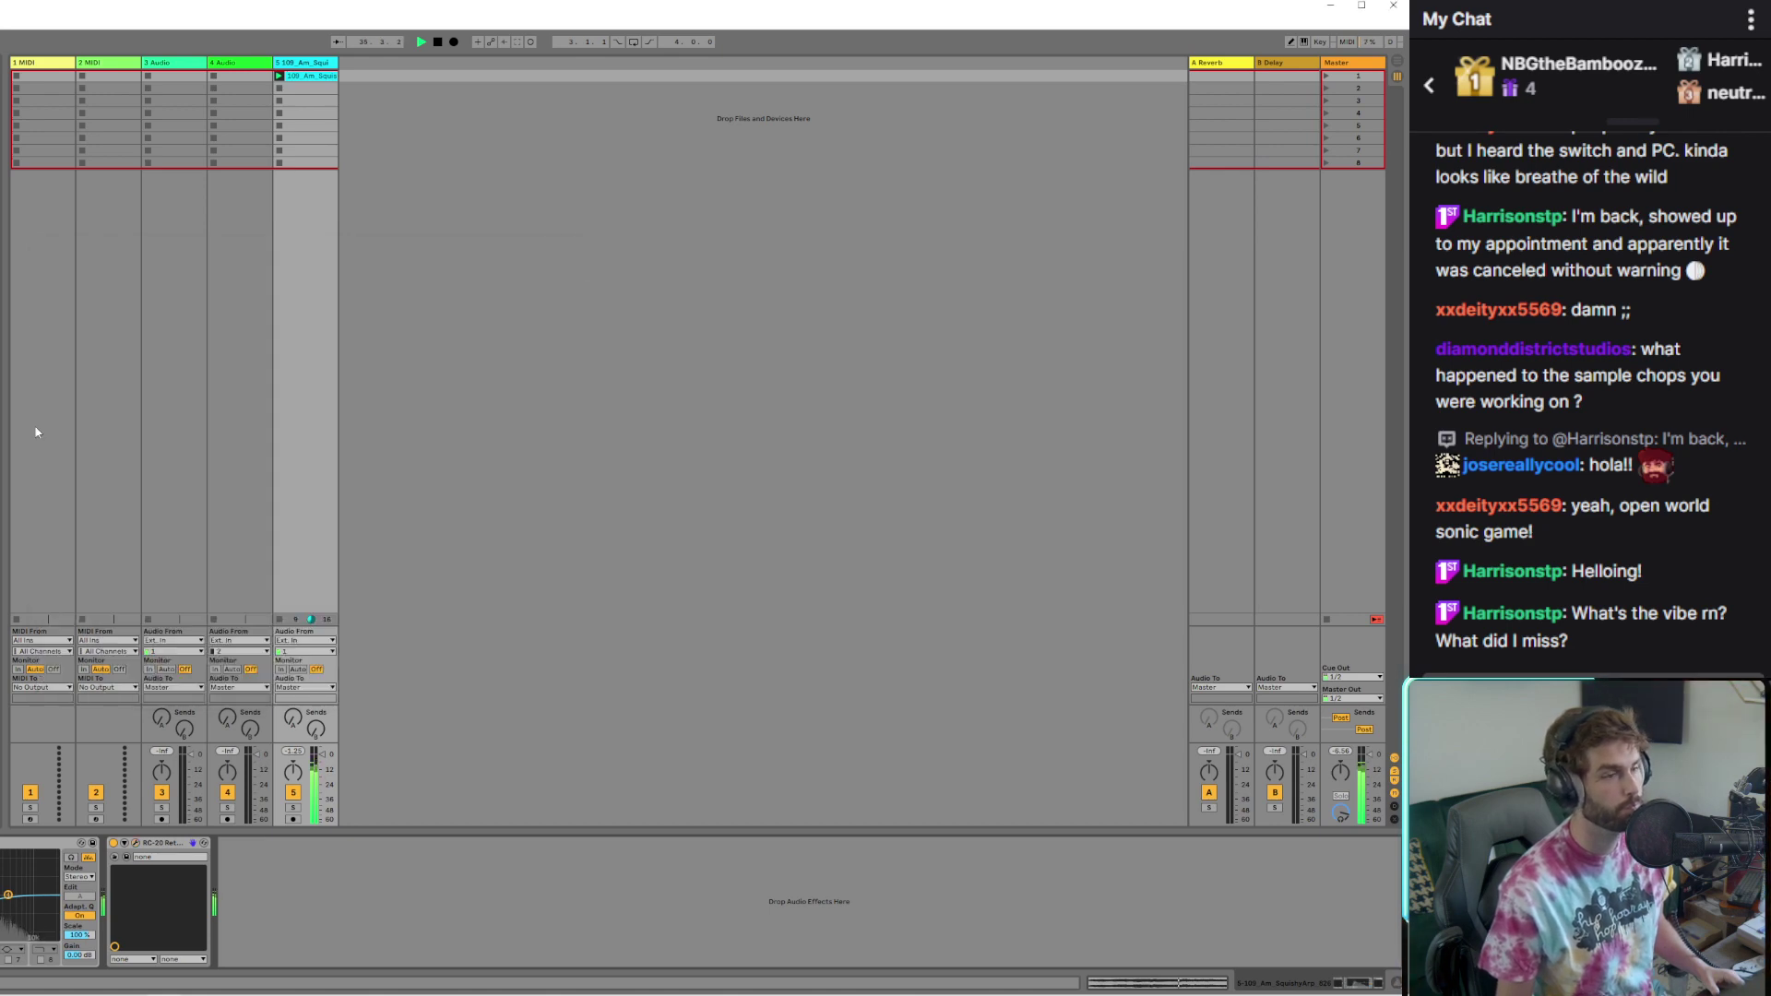
Copy the existing EQ Eight to after RC-20 Retro Color and move the copy's high-mid dip up in frequency
click(58, 869)
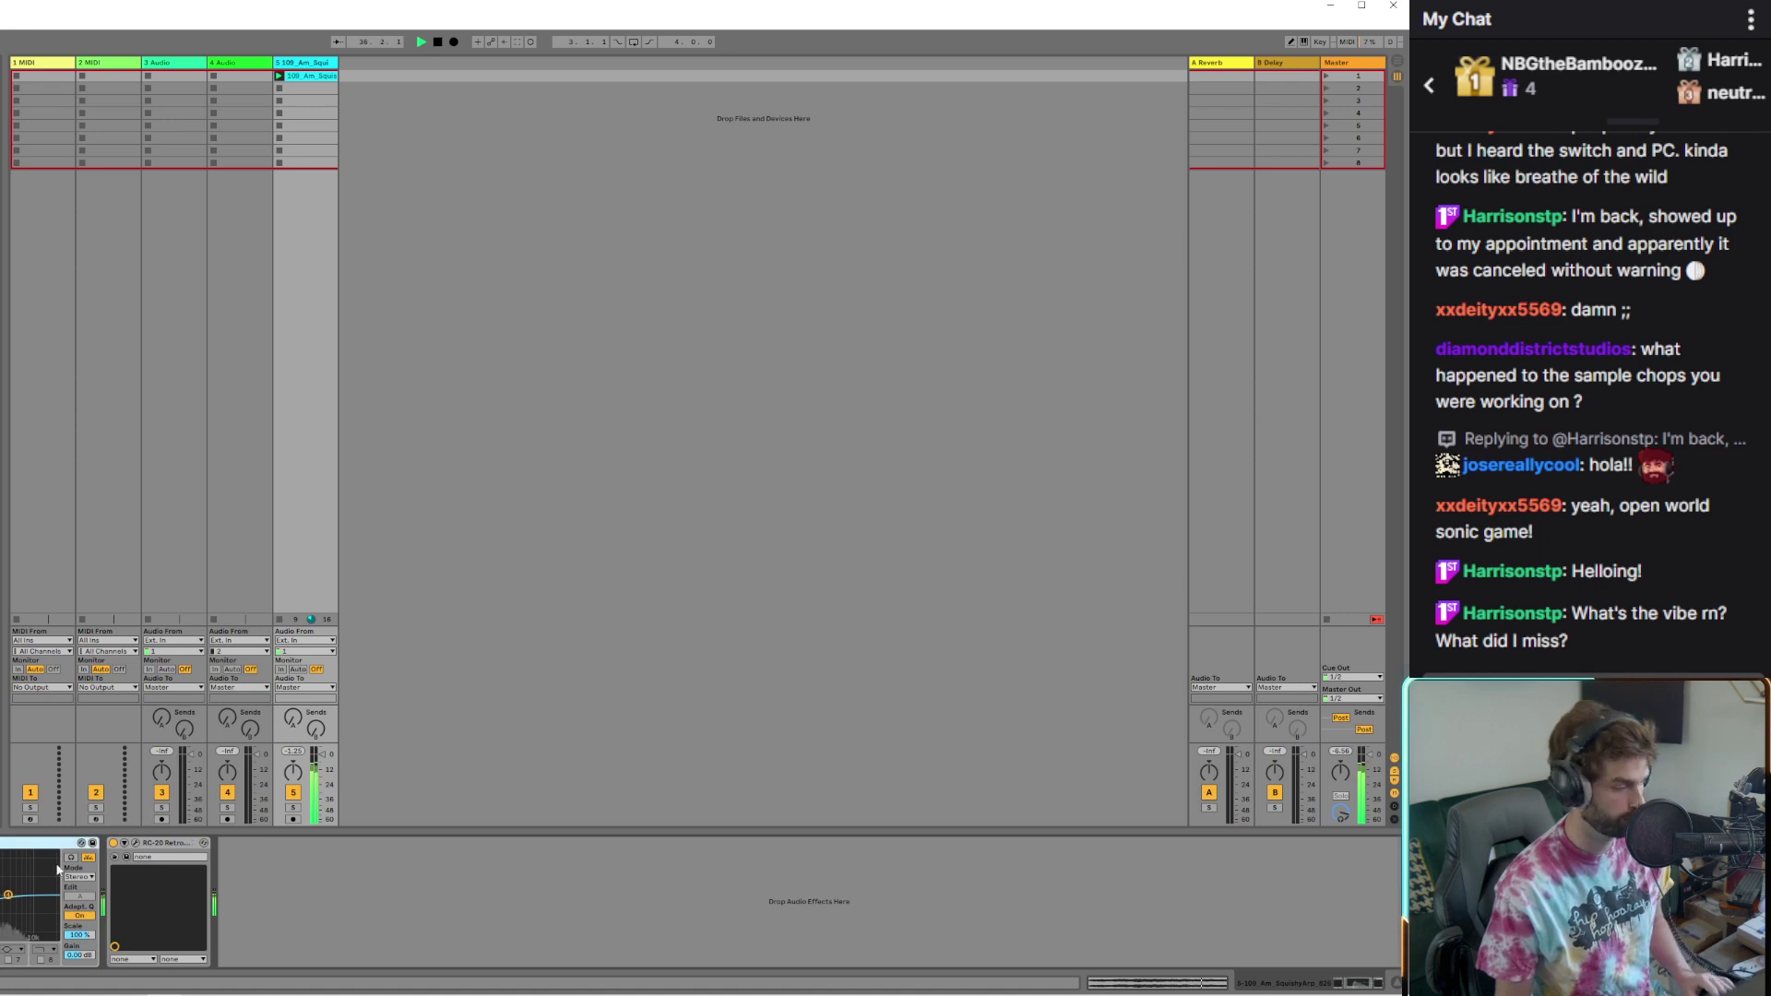
click(309, 913)
key(ctrl+v)
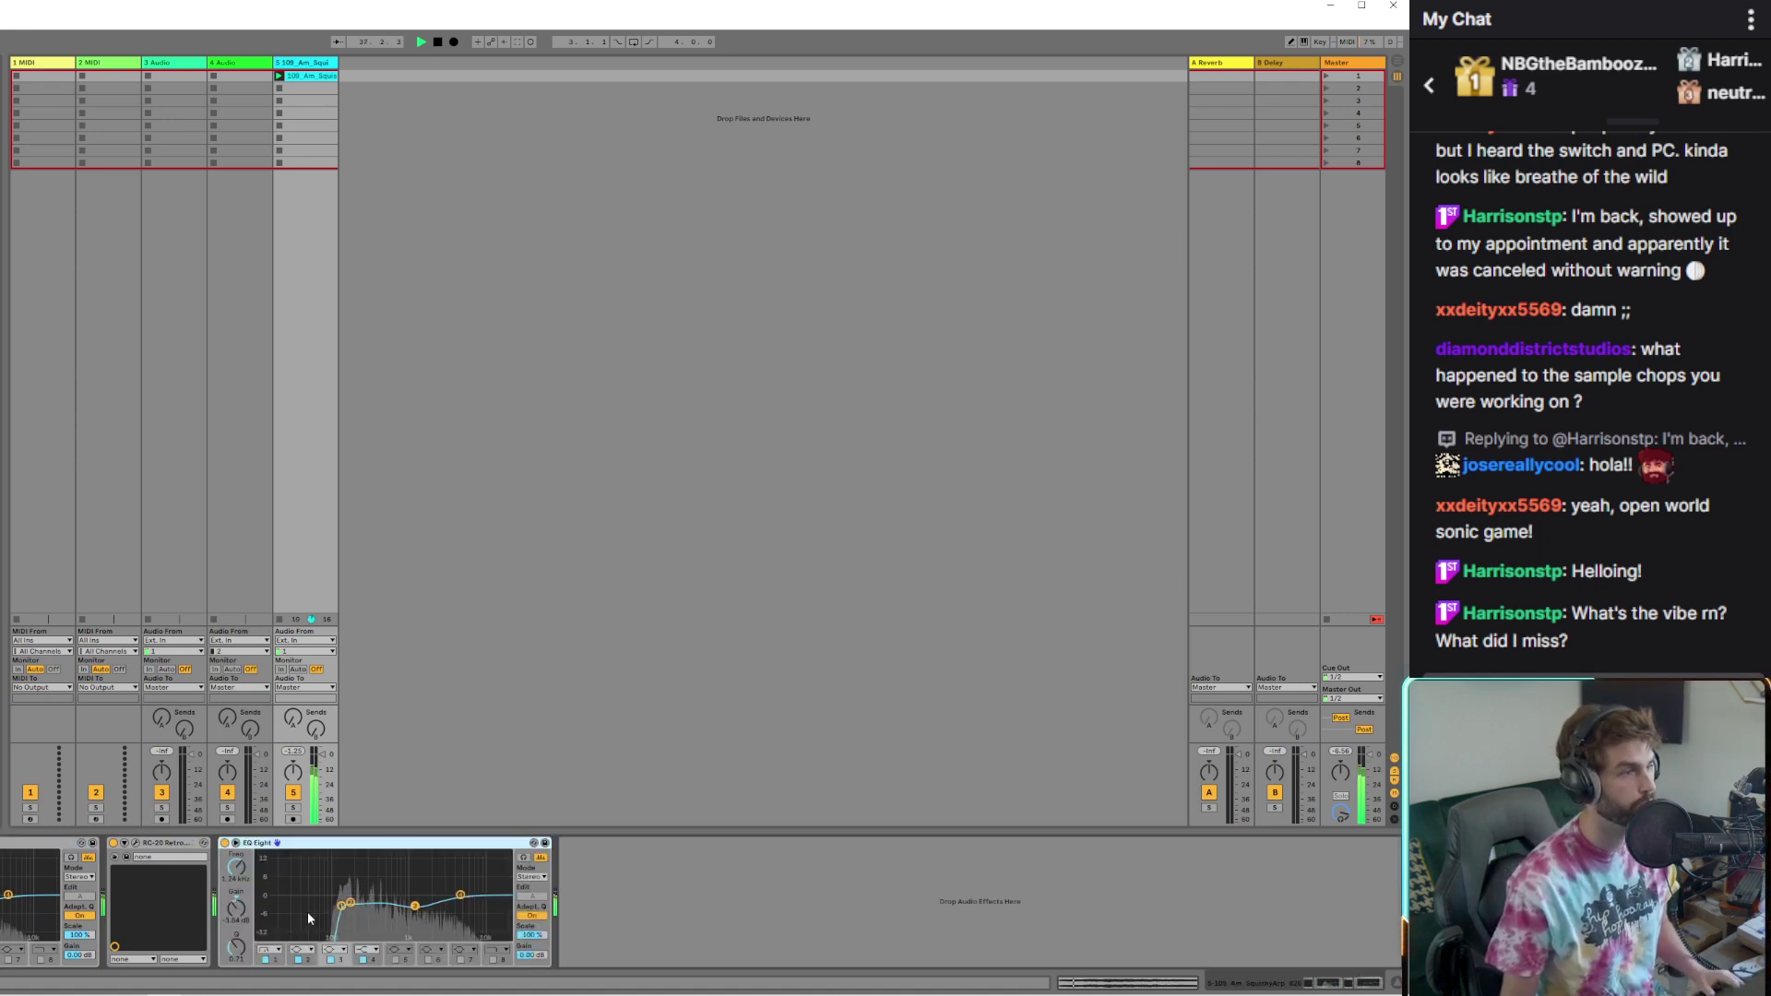
drag(413, 909, 464, 897)
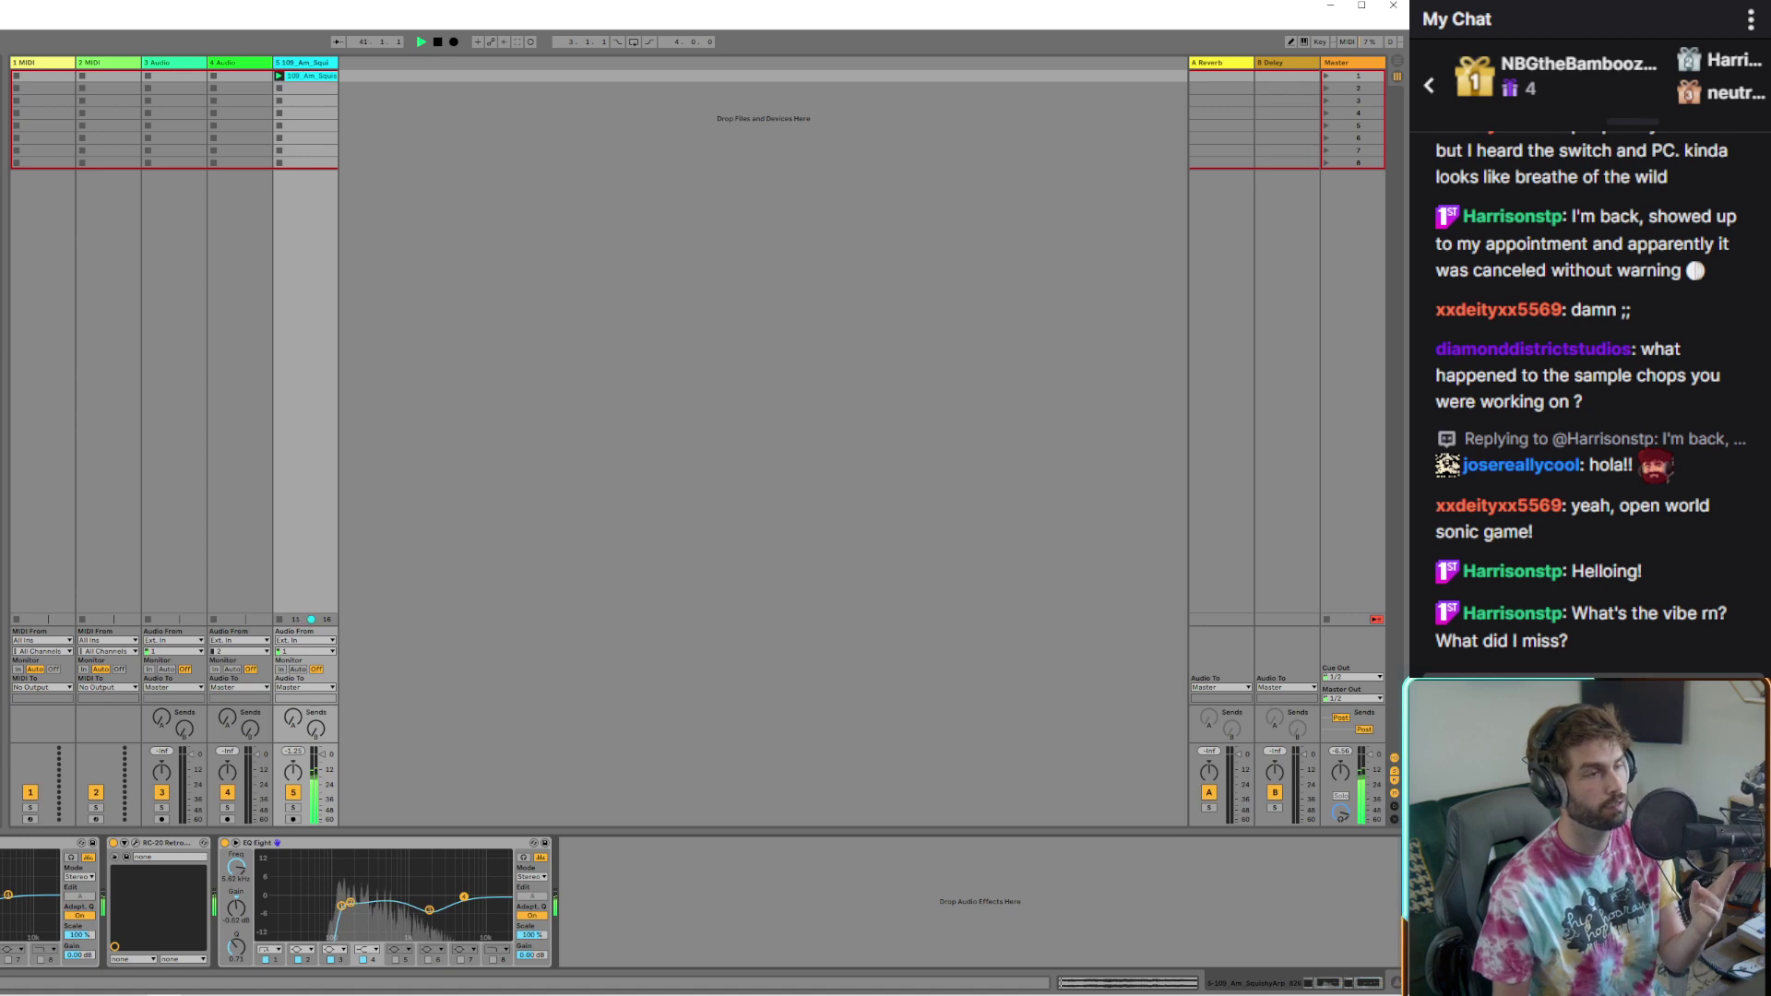
Show the waveform of the SquishyArp clip and restart playback
double_click(322, 78)
key(space)
key(space)
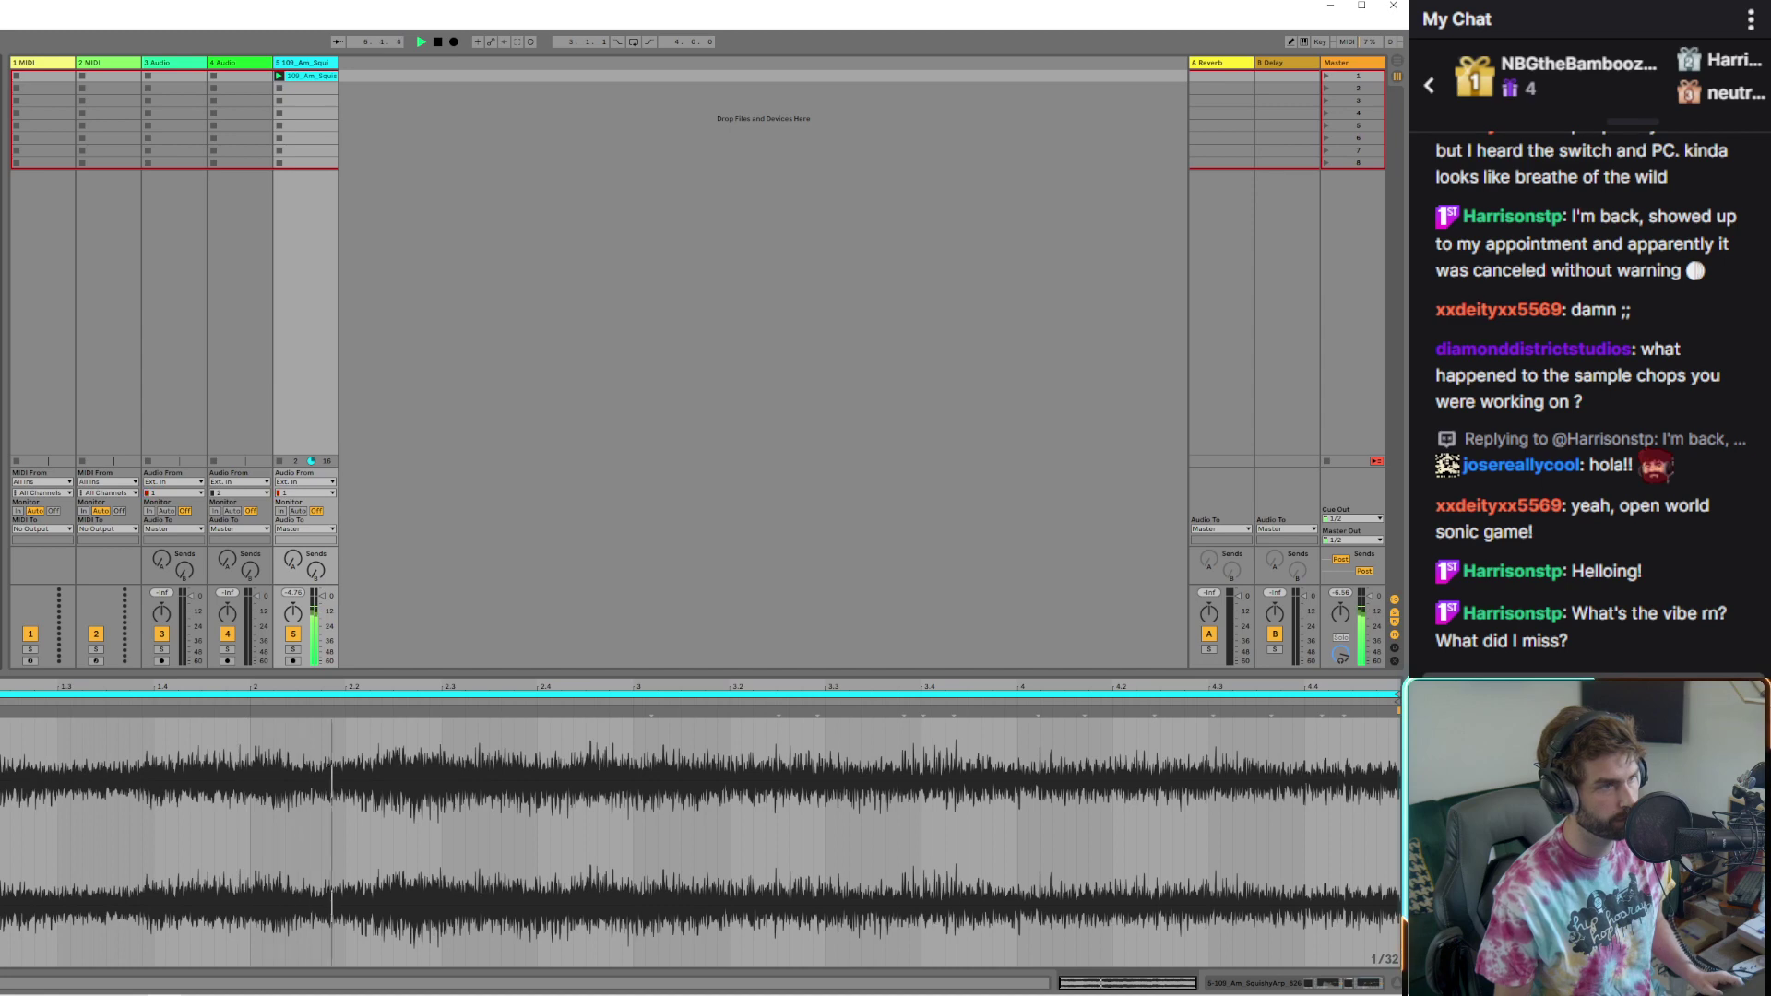
Add ValhallaVintageVerb with BassMult 0.25 X, HighCut 11810 Hz, LowCut 640 Hz and Mix 32%, and close its window
key(Return)
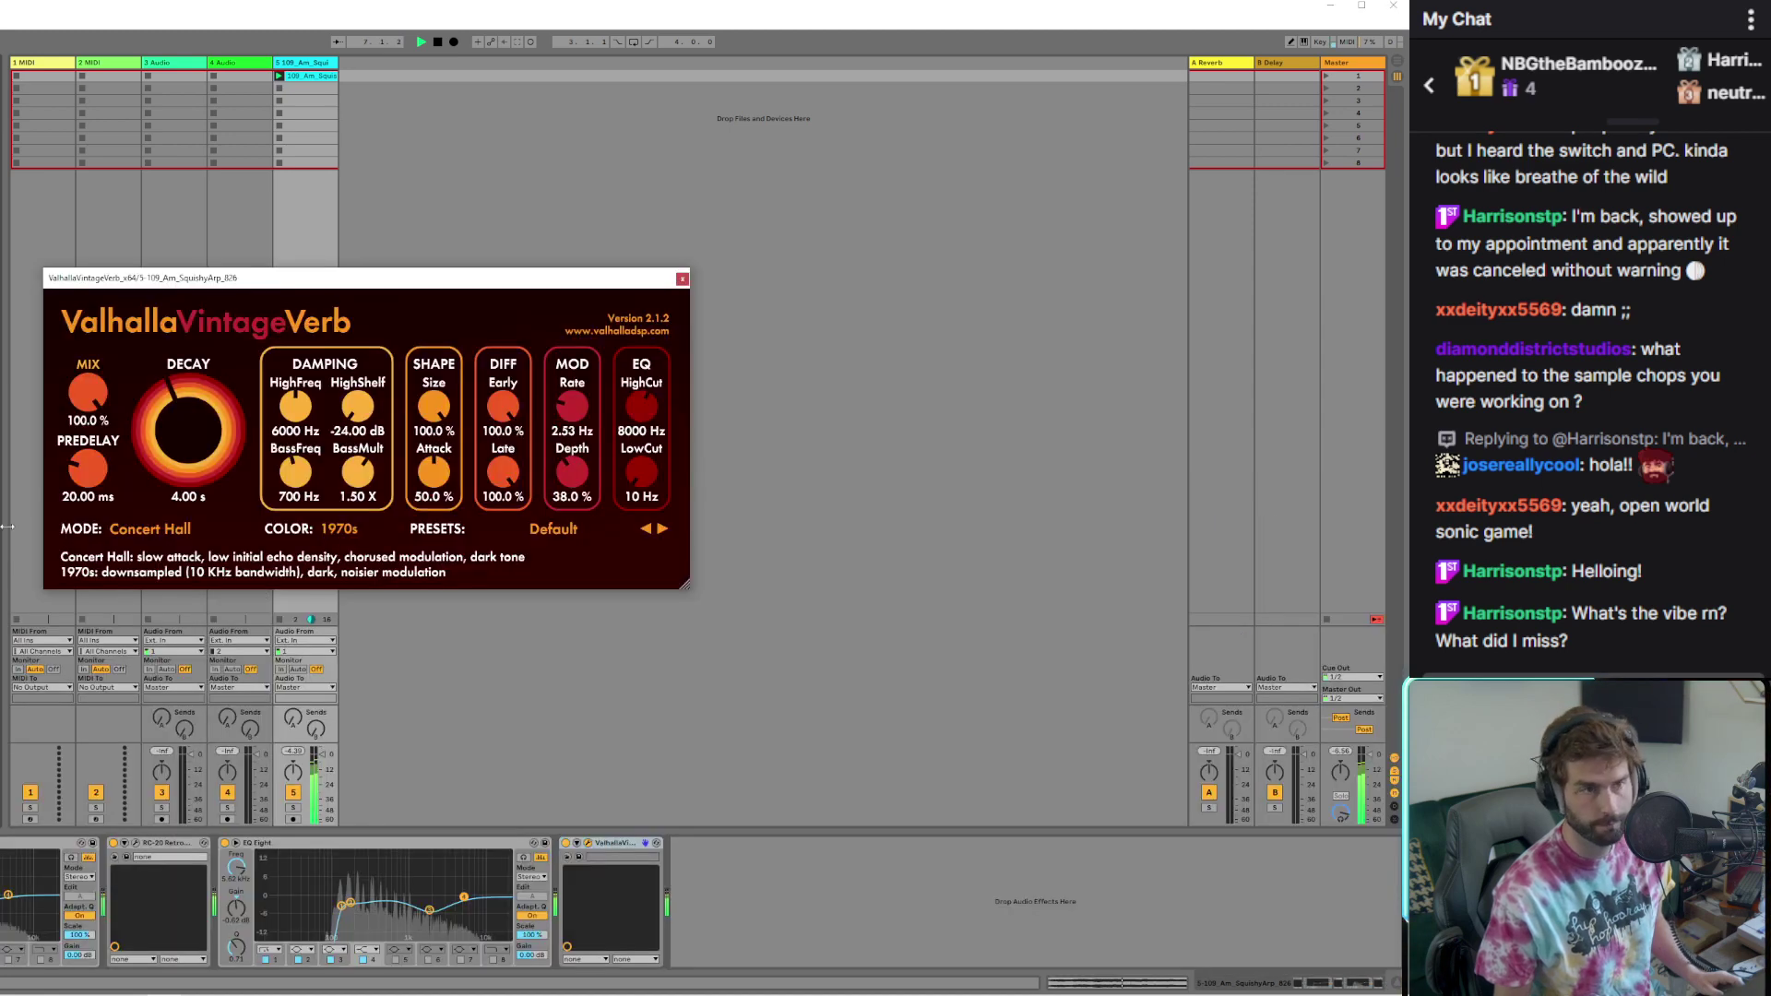
drag(358, 472, 363, 637)
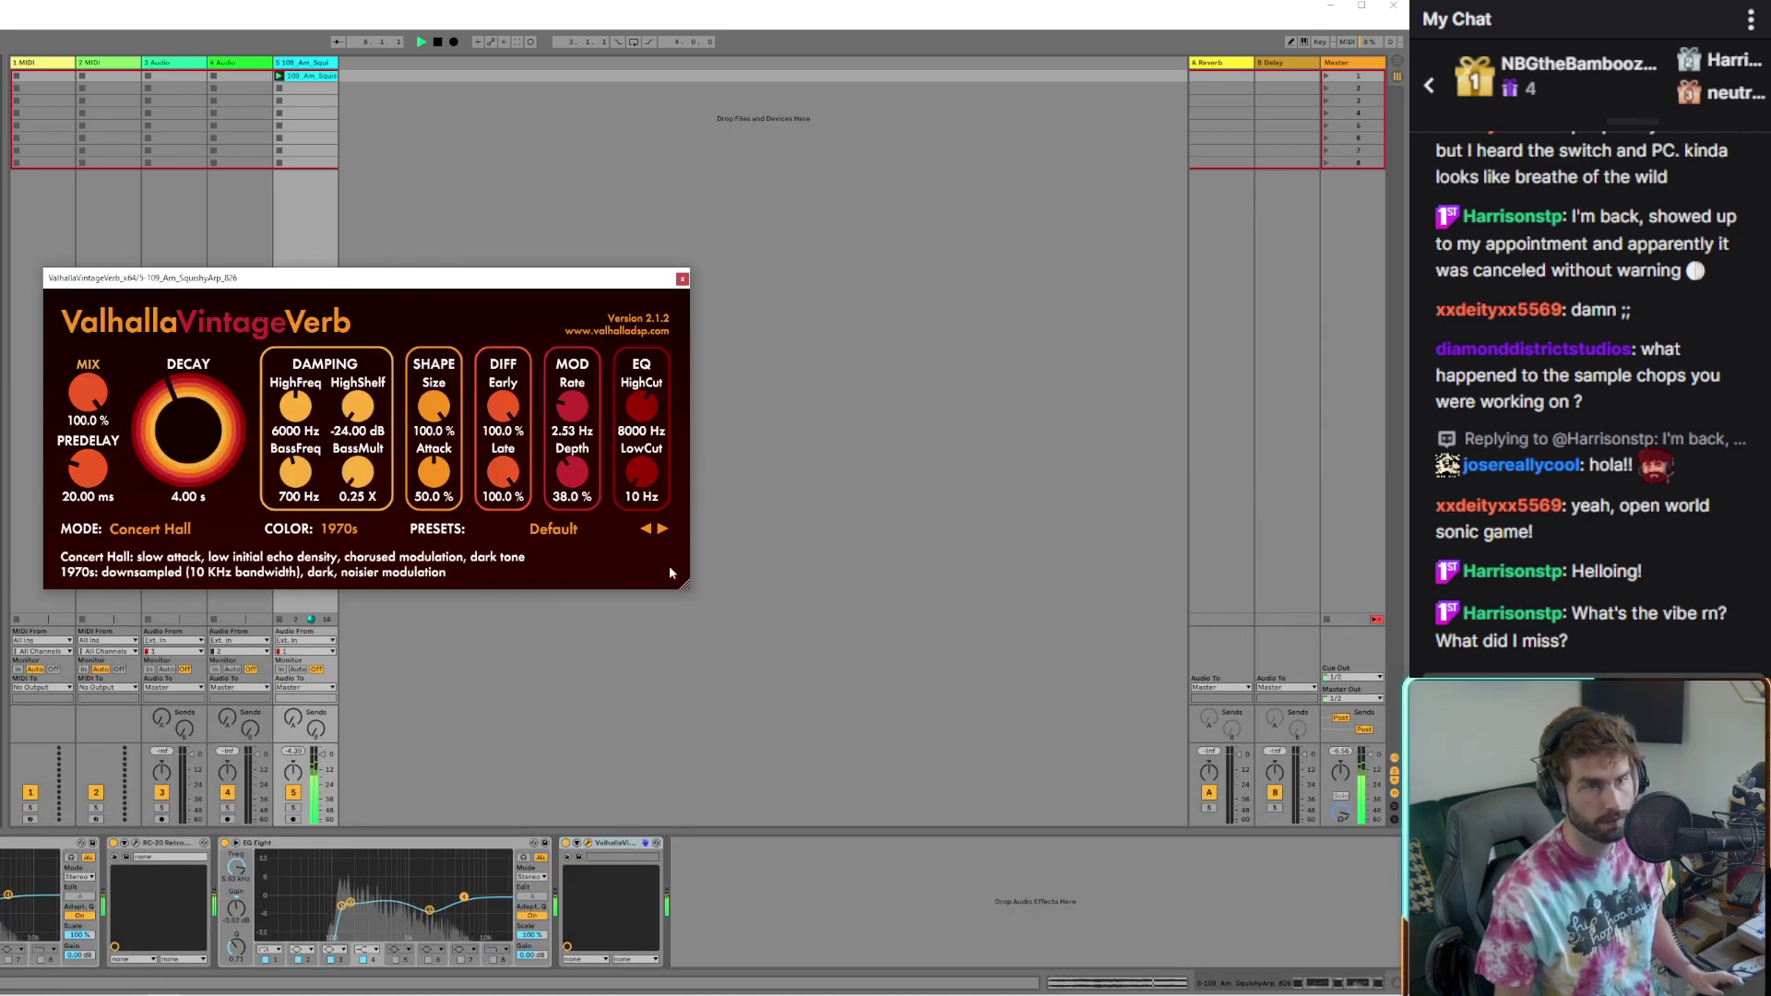
drag(645, 482, 644, 375)
drag(104, 397, 119, 503)
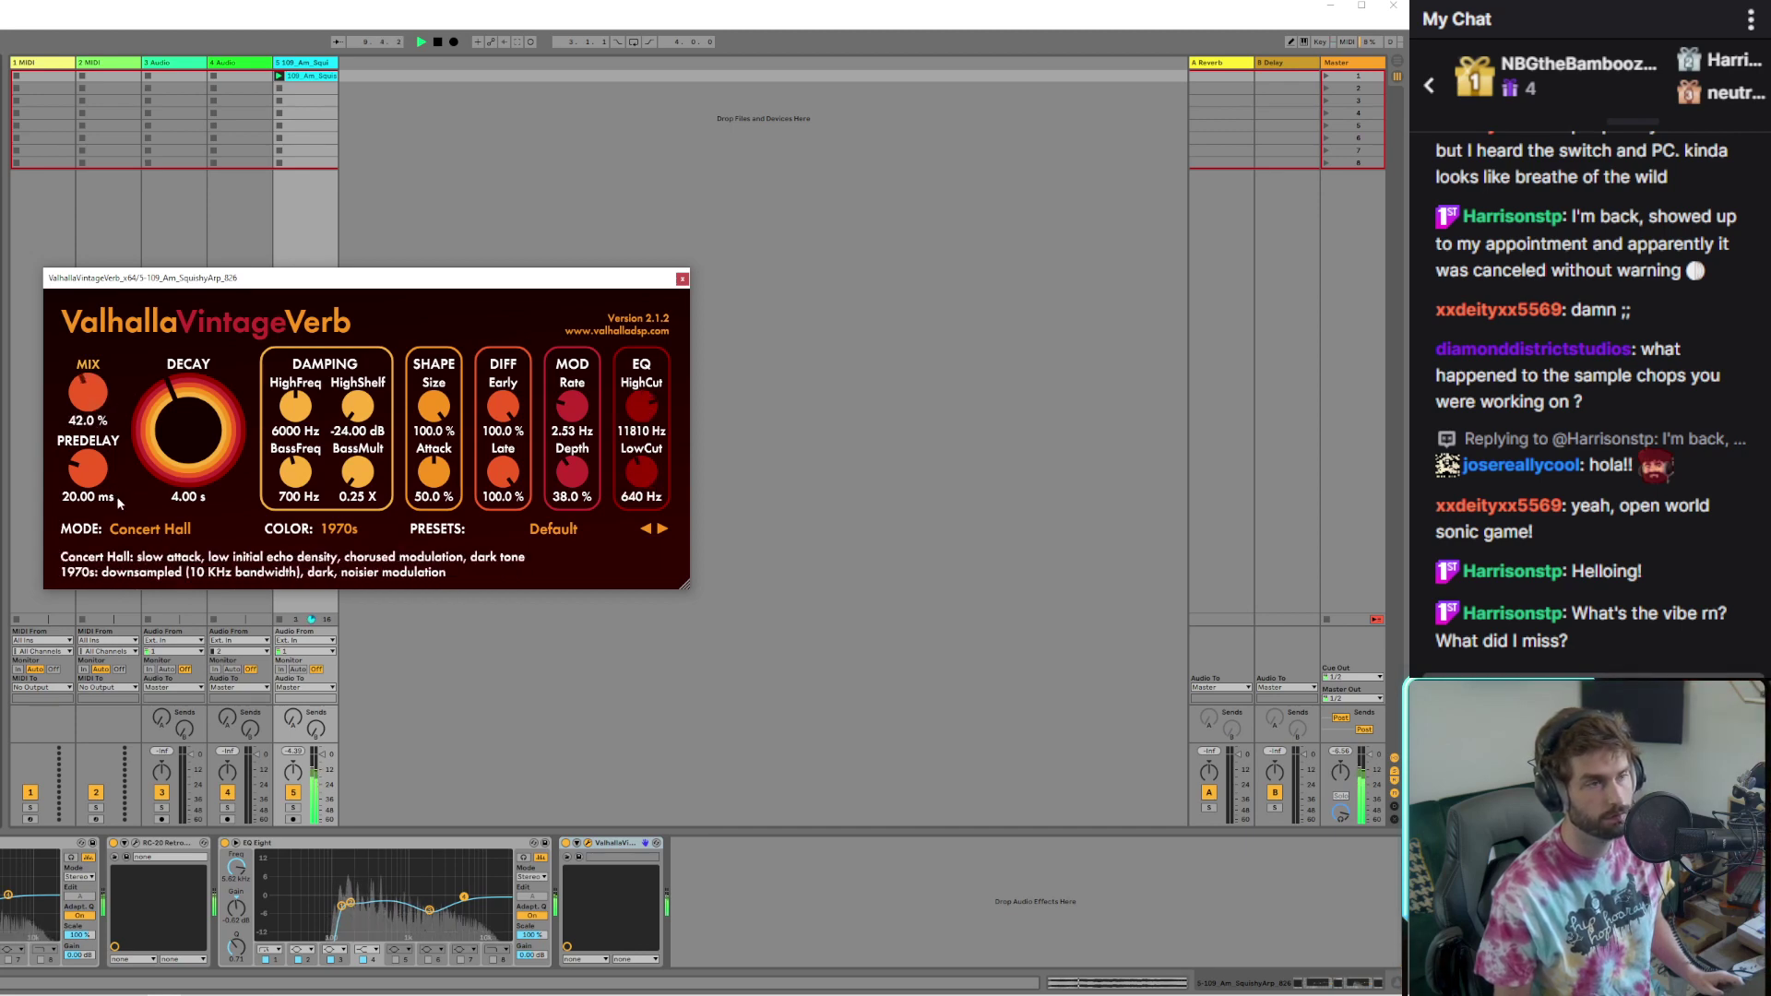
drag(88, 392, 89, 410)
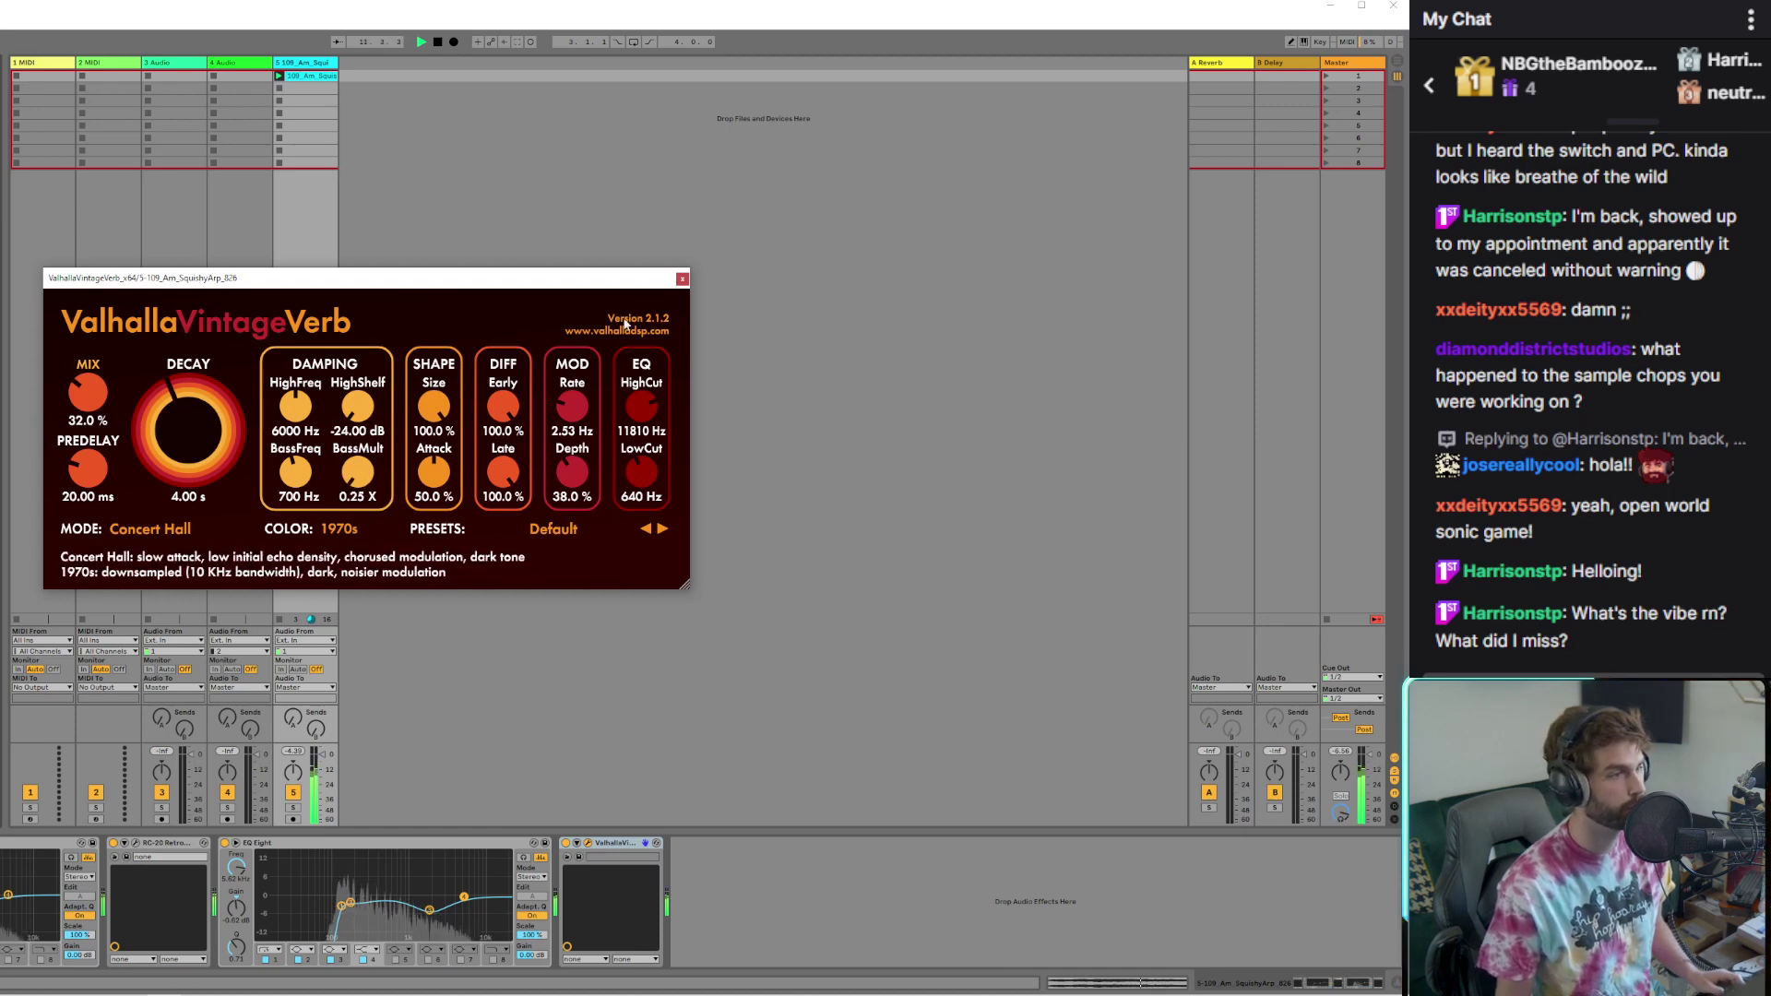
click(681, 279)
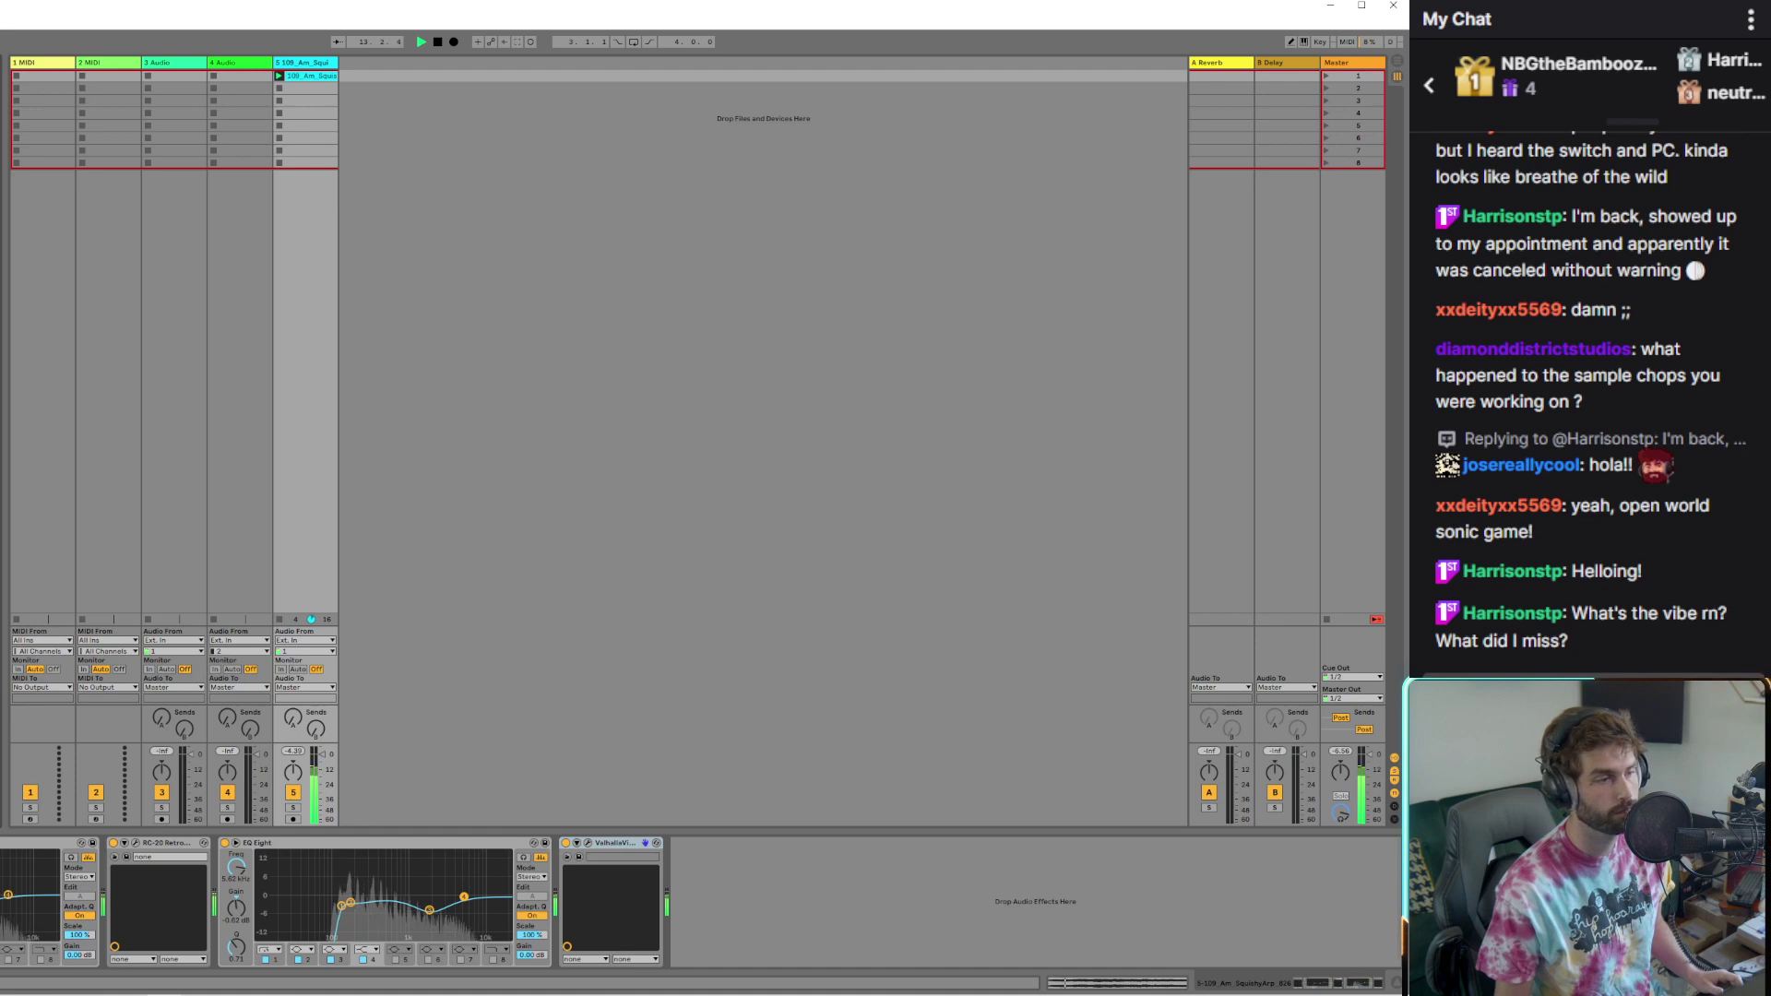
Place Doubler2 Stereo before ValhallaVintageVerb on the SquishyArp track, adjust the second voice's position in its pan graph and close the plug-in window
drag(2, 877, 779, 908)
drag(617, 847, 466, 849)
click(477, 843)
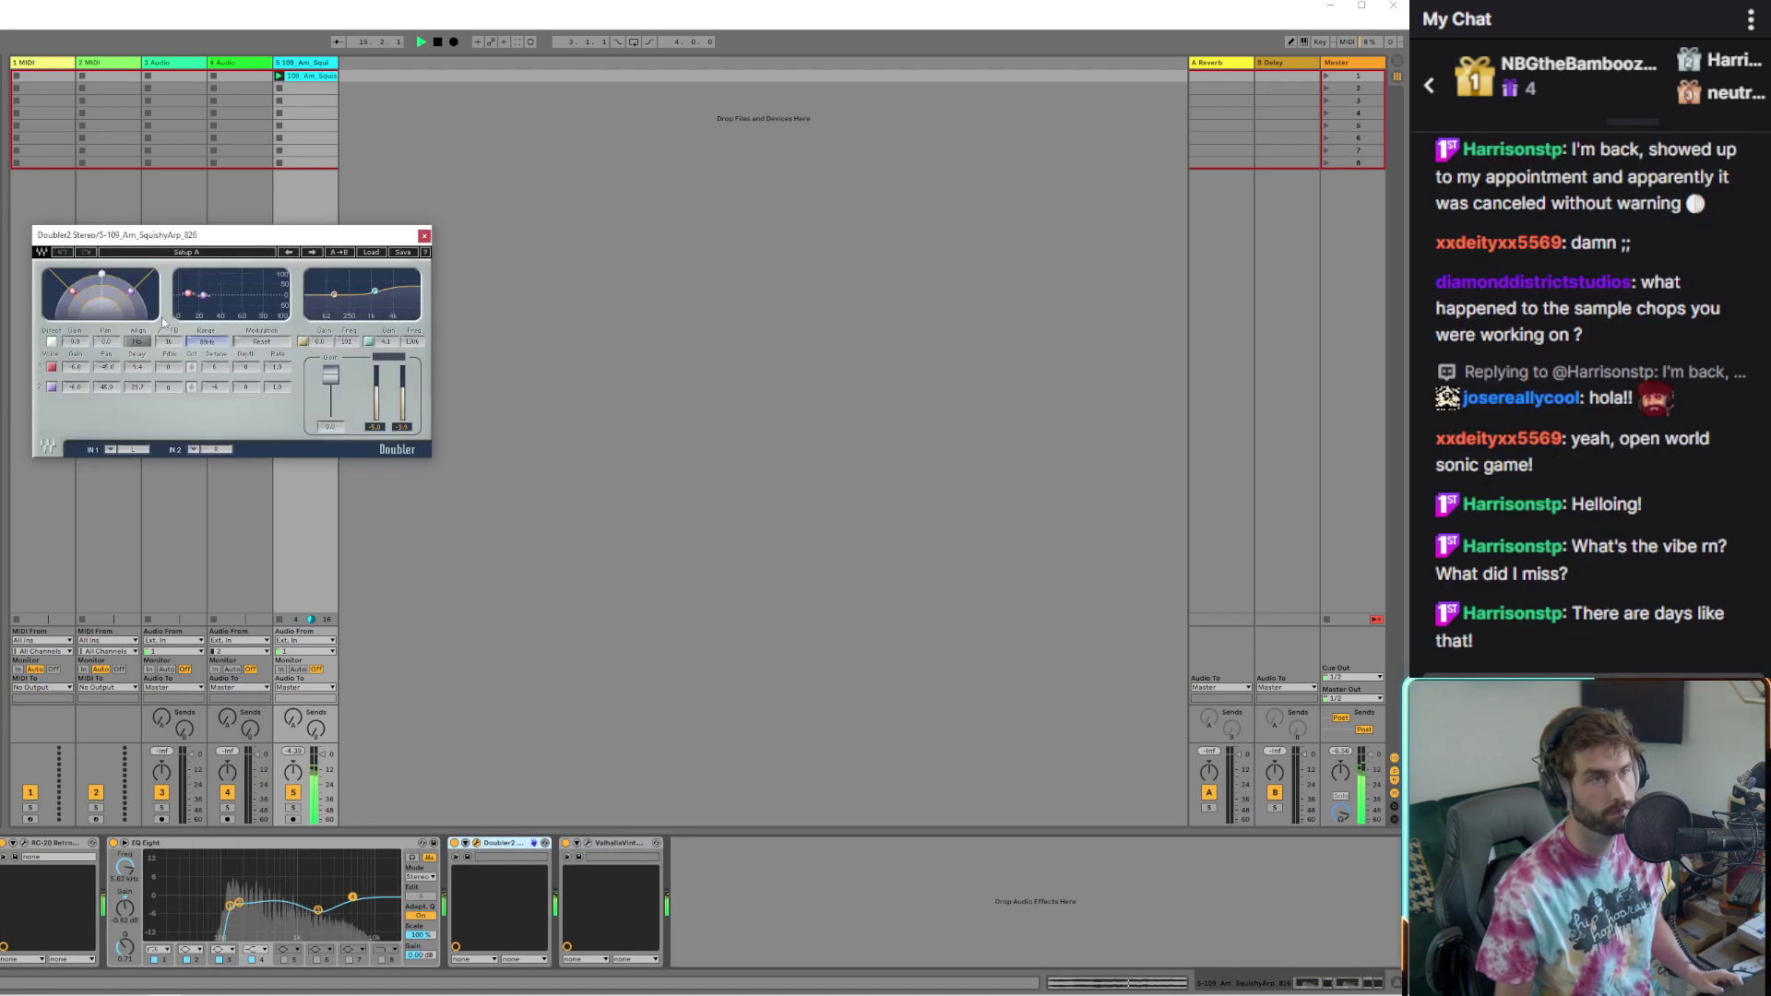
drag(129, 293, 136, 287)
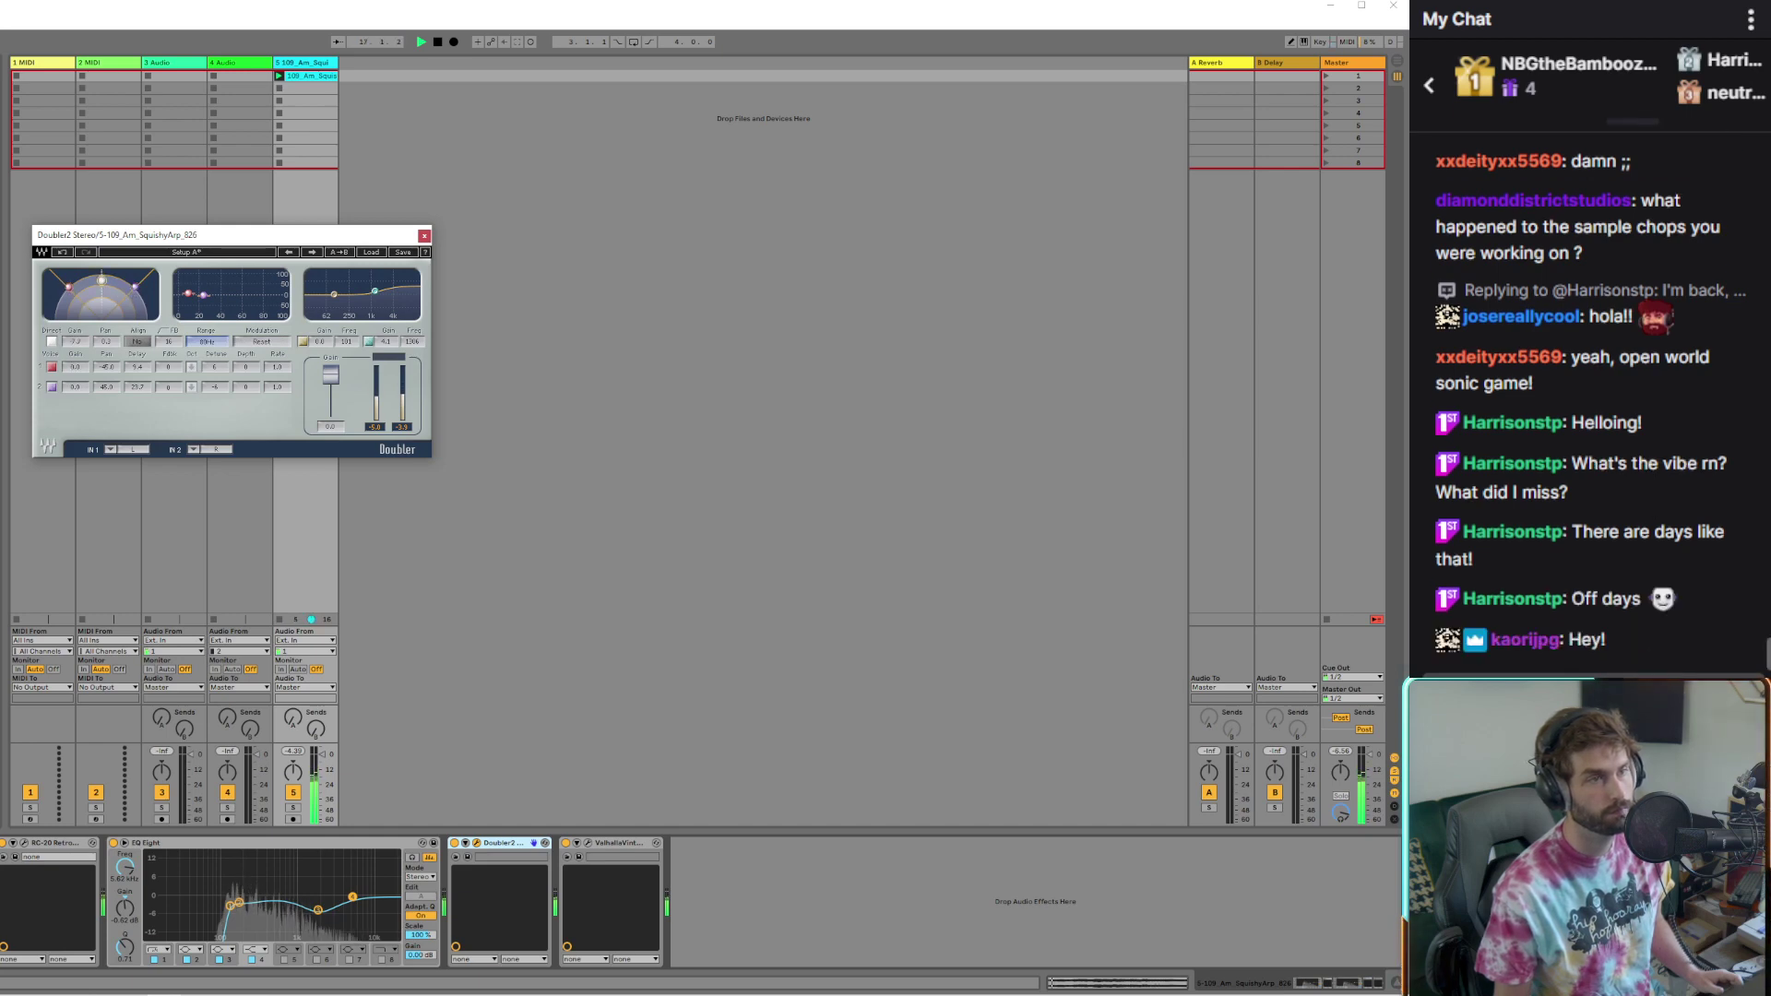
click(425, 235)
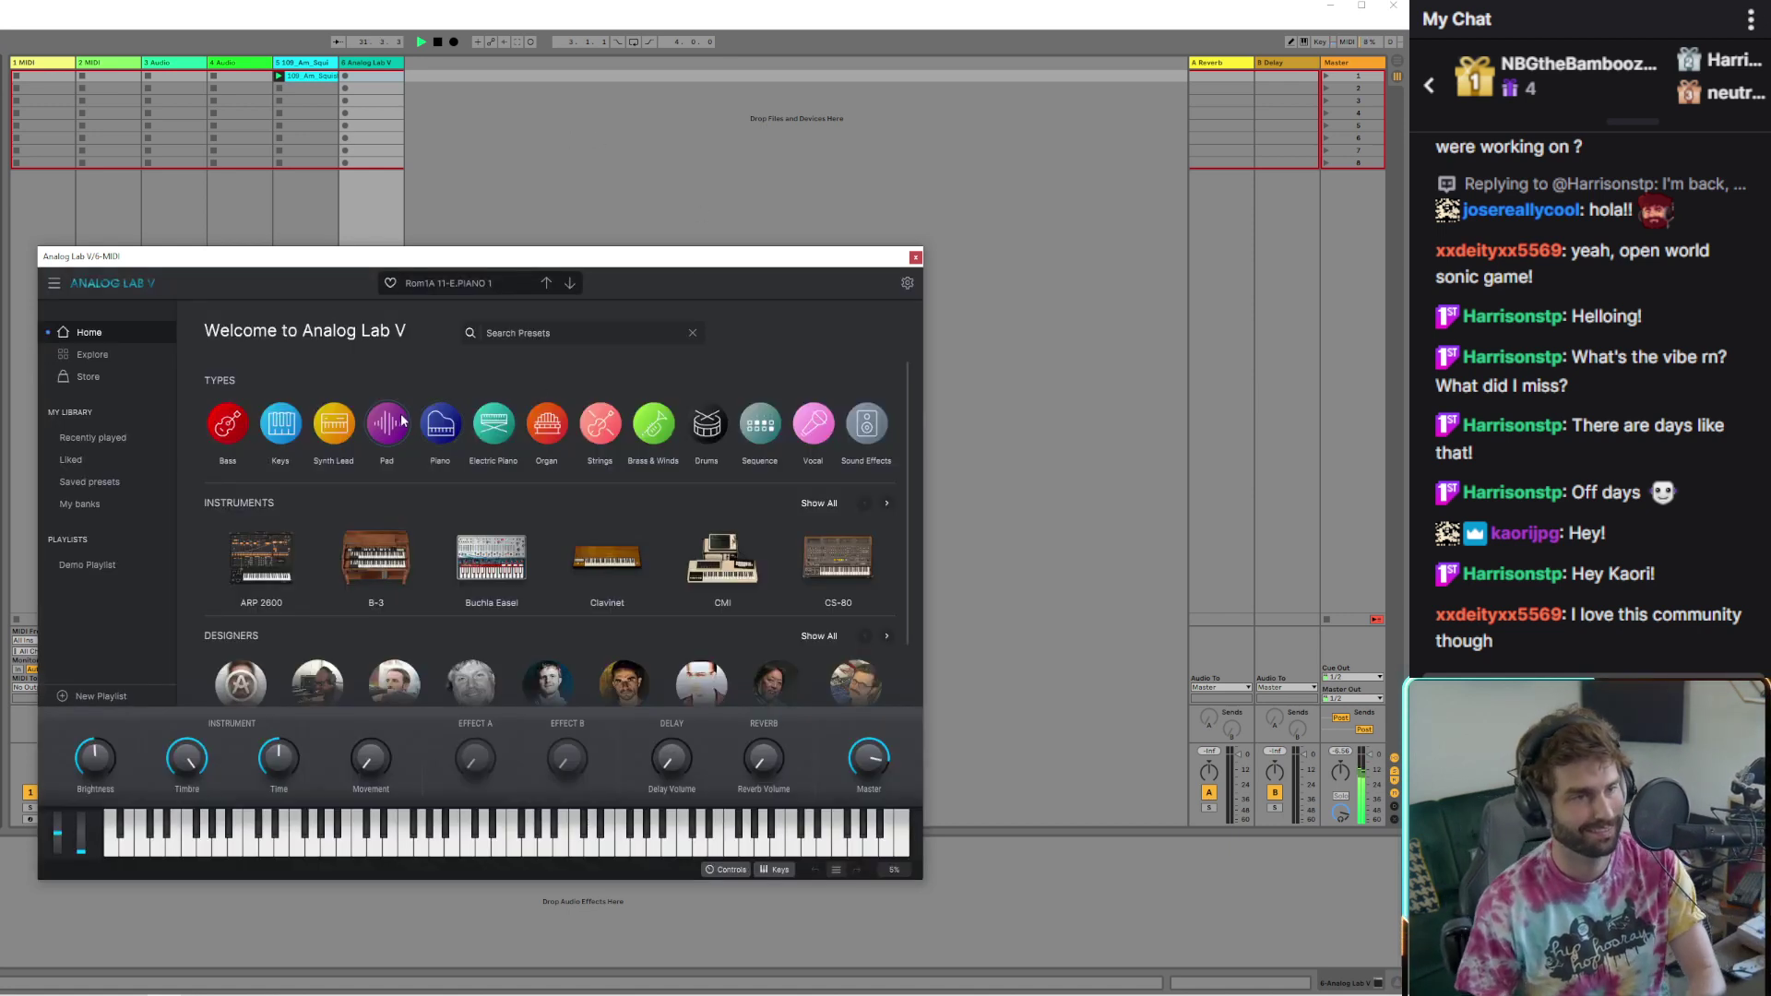
Load the Sample&hld preset from the Keys type in Analog Lab V, record a short melody clip and close the plug-in window
mouse_move(334, 432)
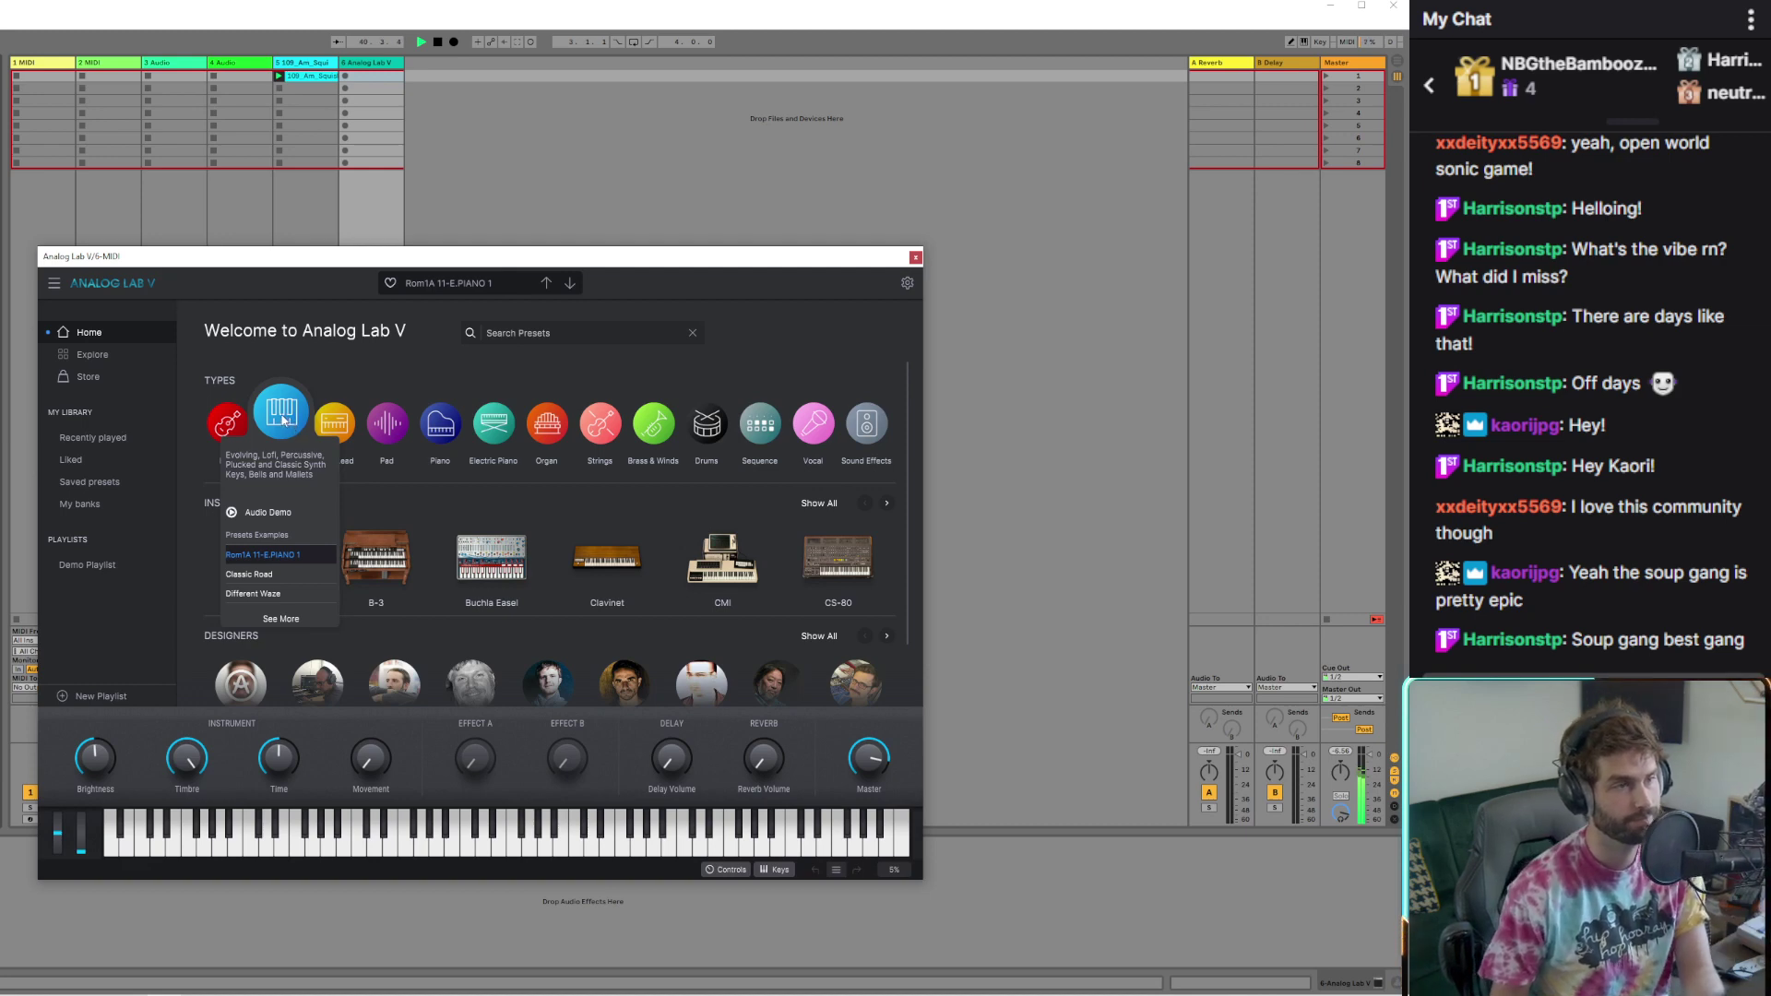
click(286, 426)
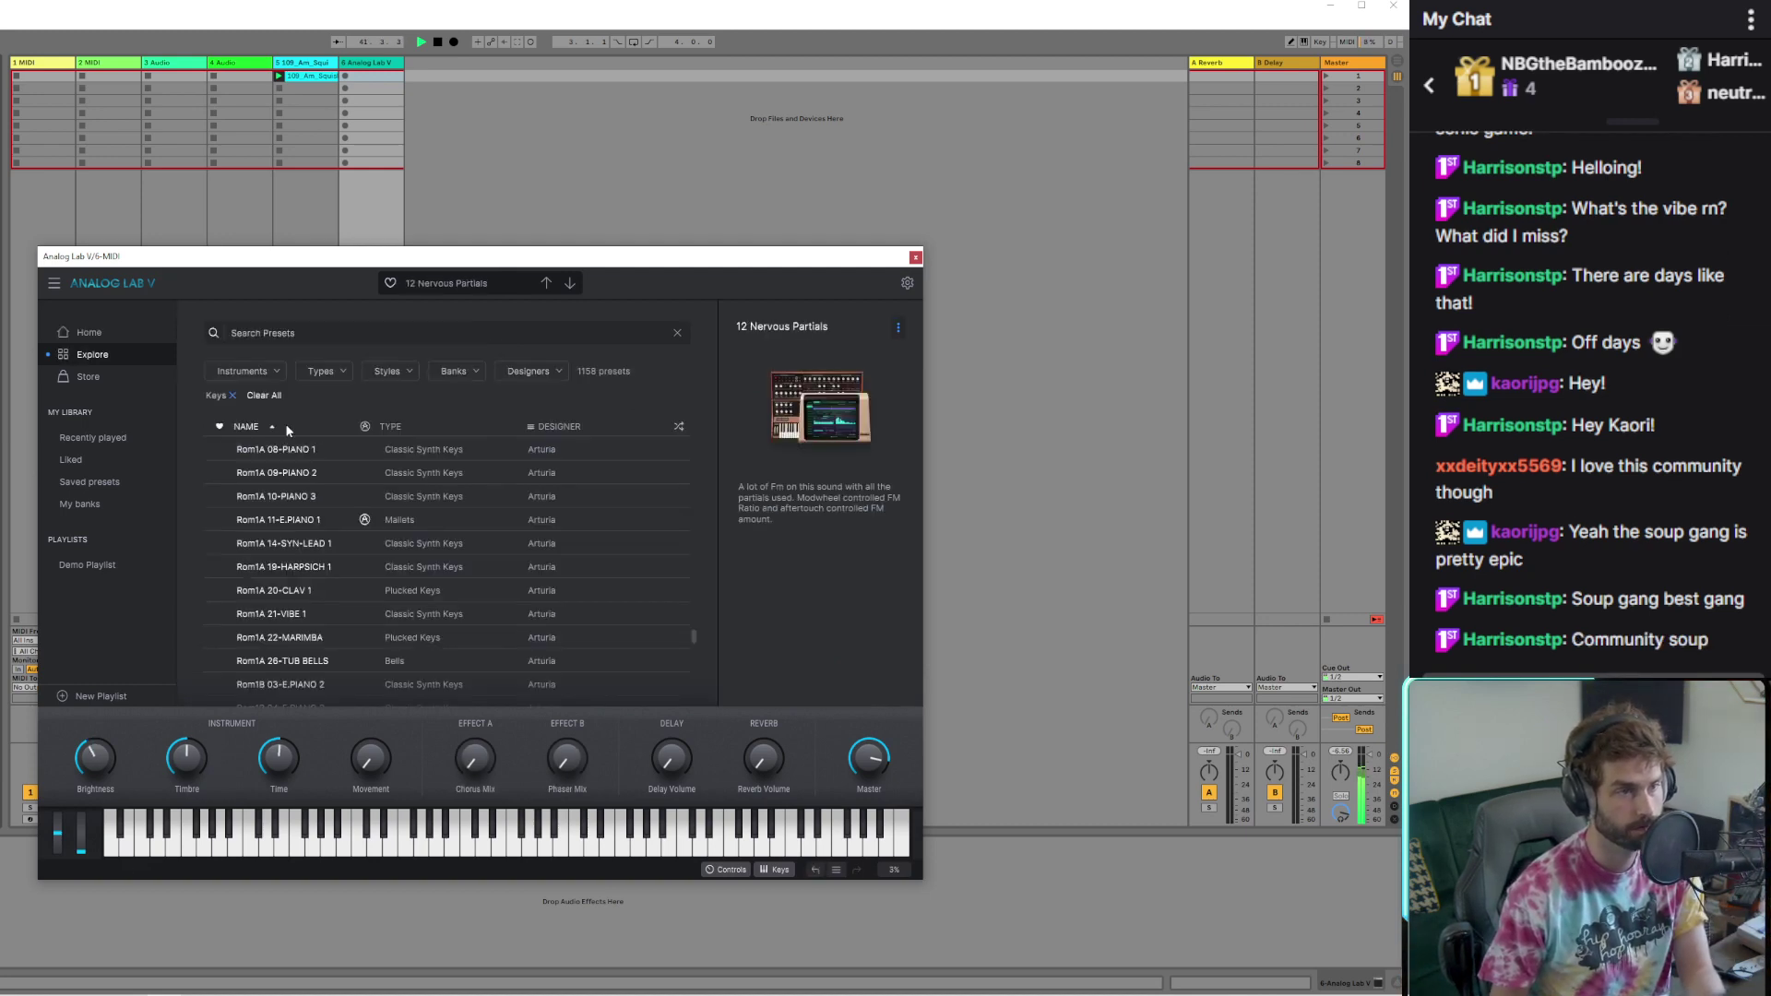
scroll(305, 565, down, 10)
click(308, 574)
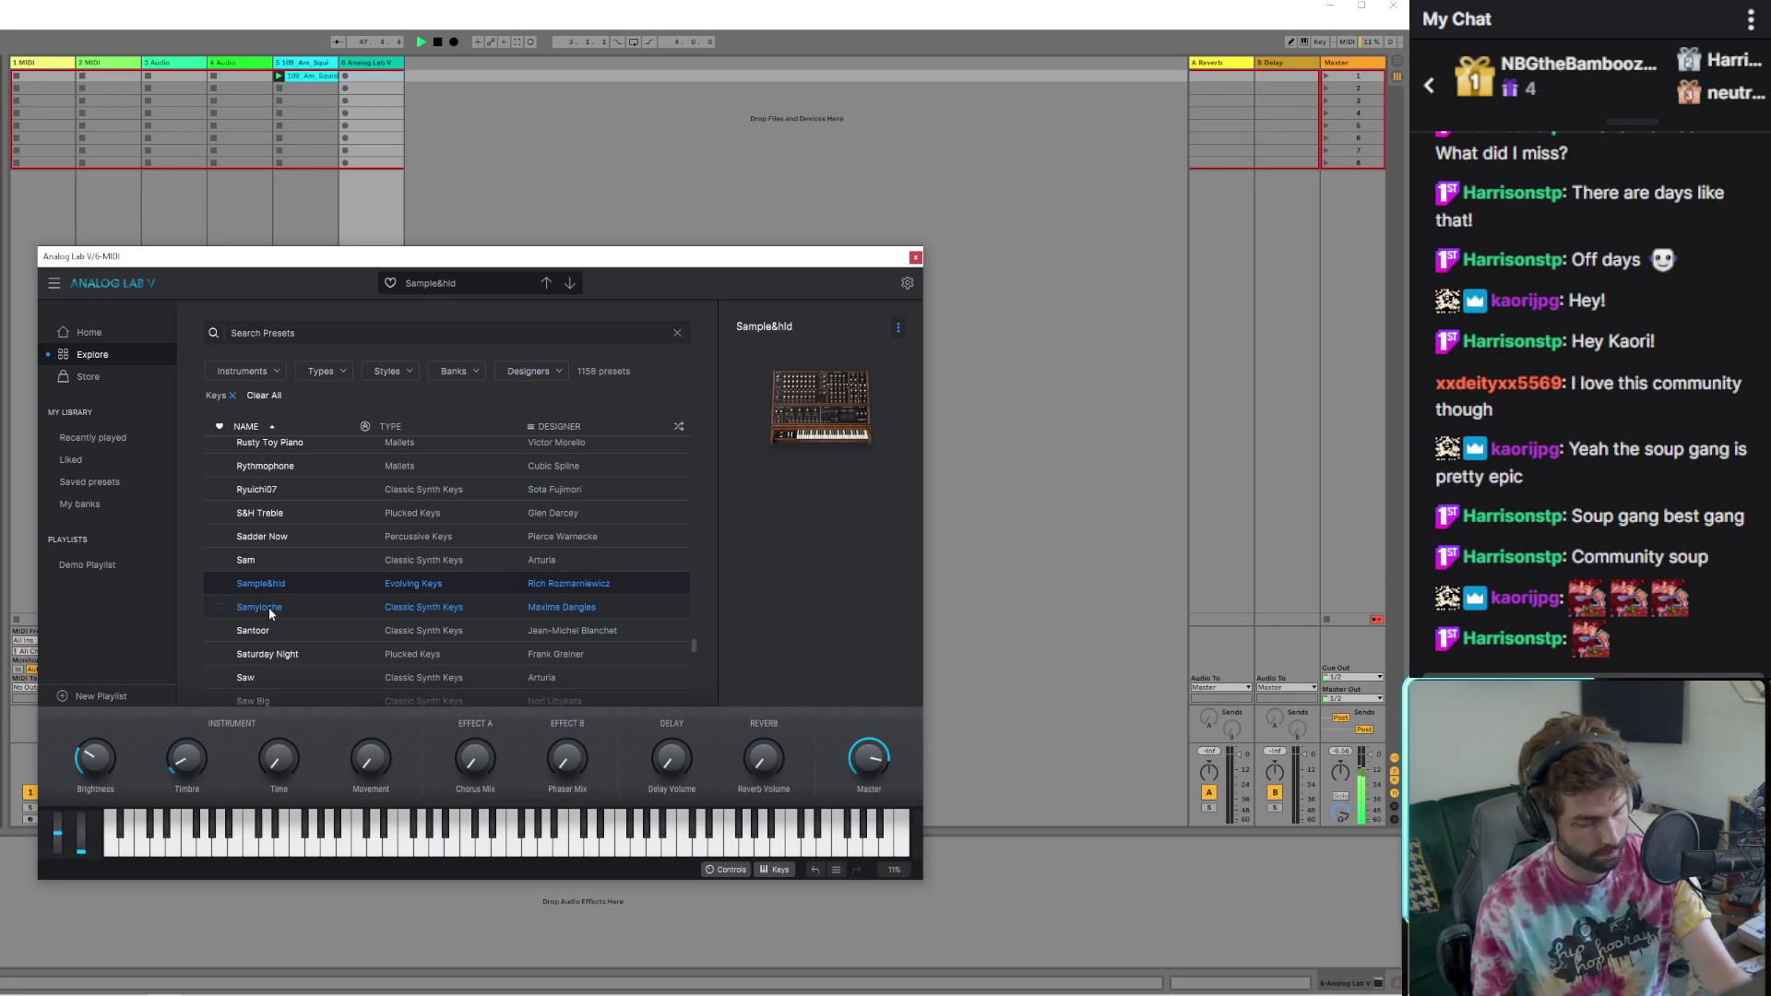
key(Return)
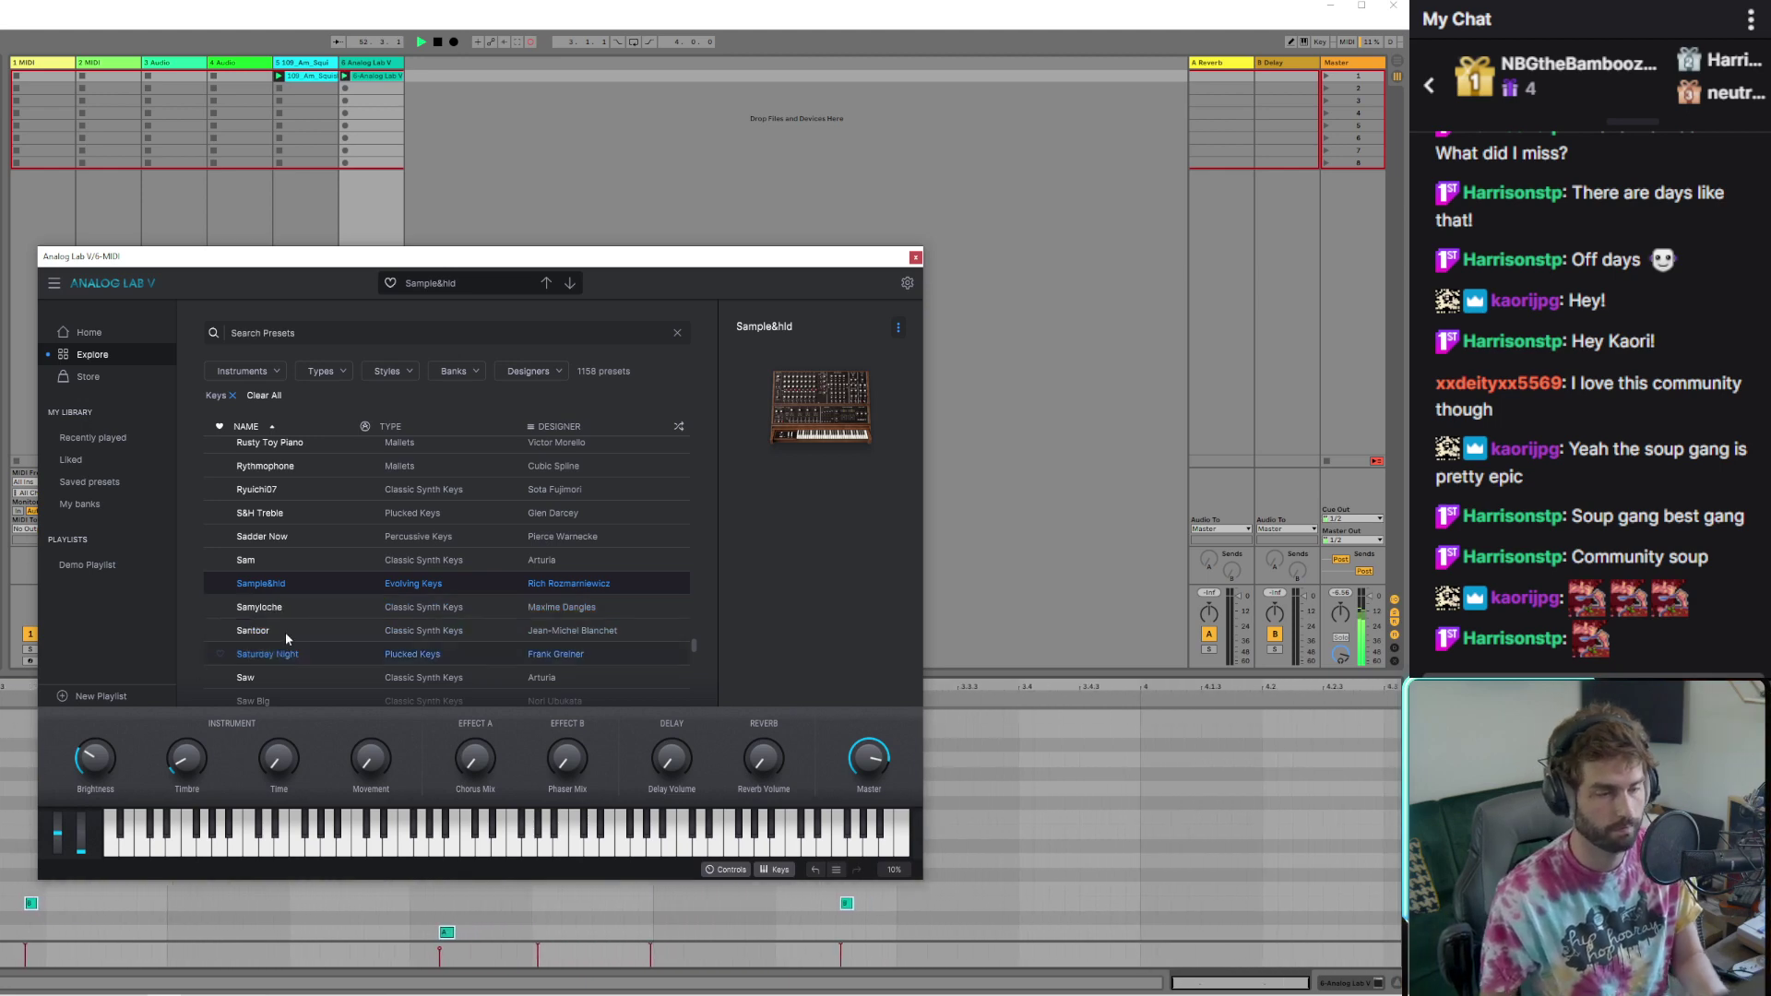
click(911, 261)
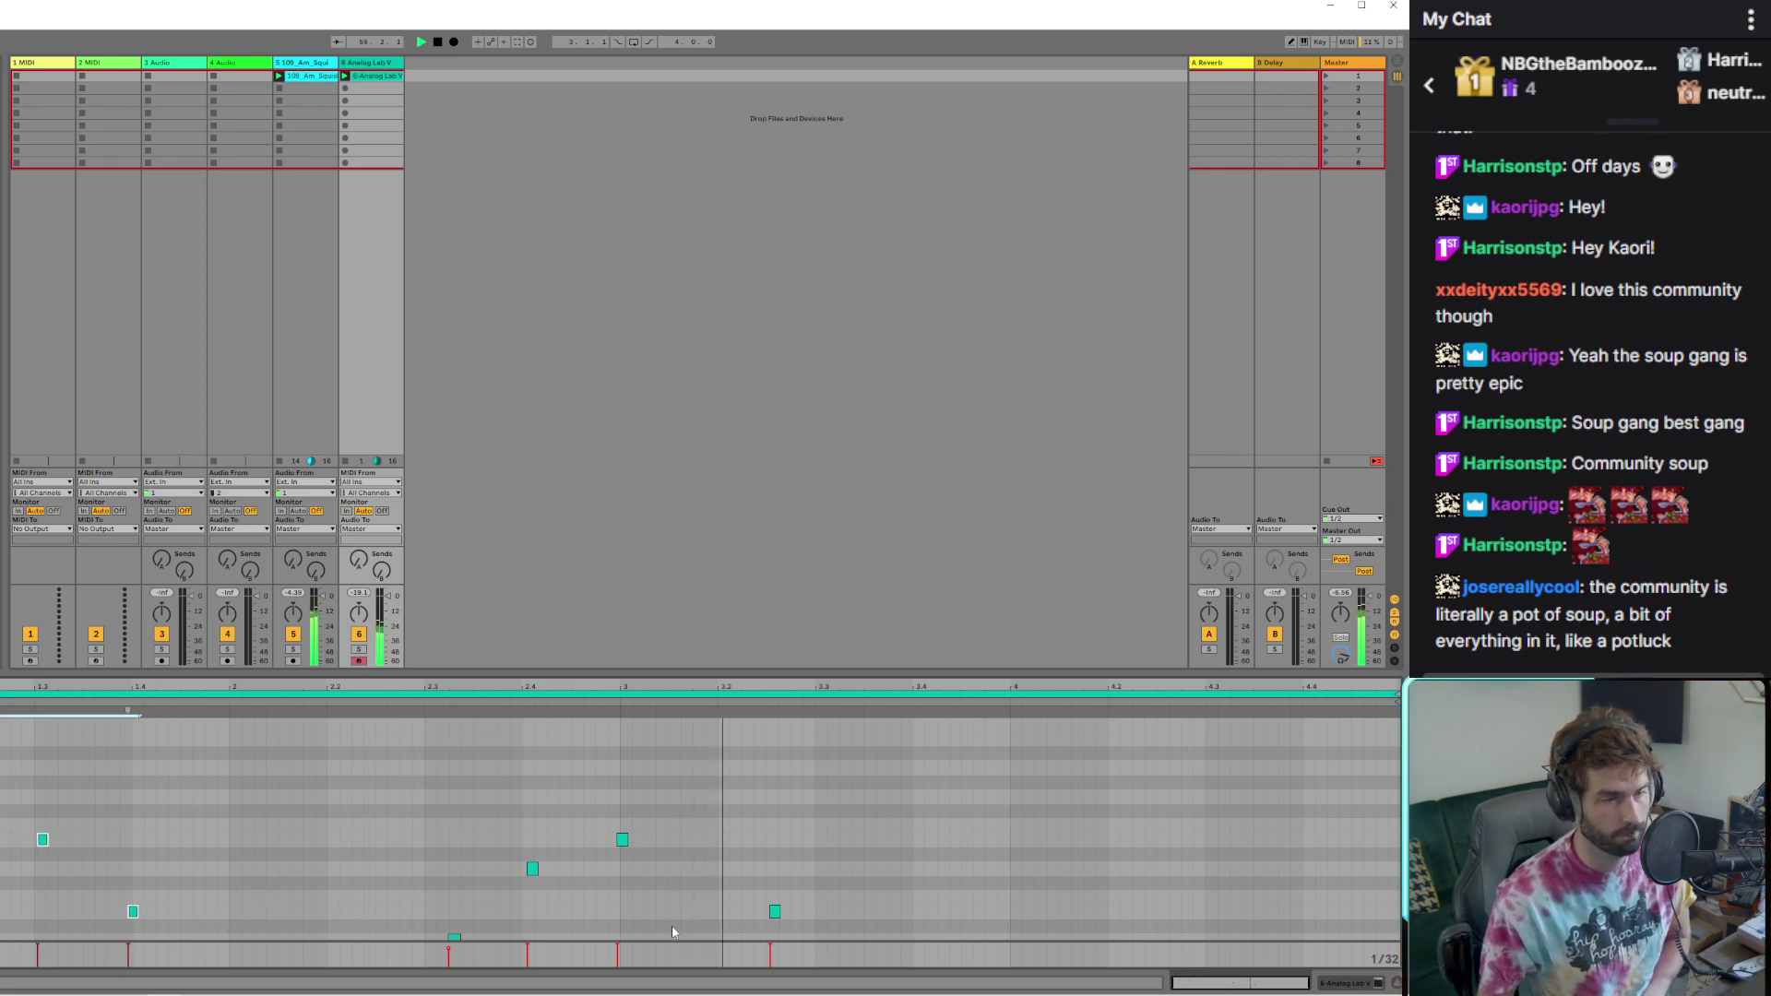
Nudge the melody's last four notes later, shift the note near 1.4 up a semitone and later, and solo the Analog Lab V track
scroll(457, 815, down, 3)
drag(395, 745, 826, 906)
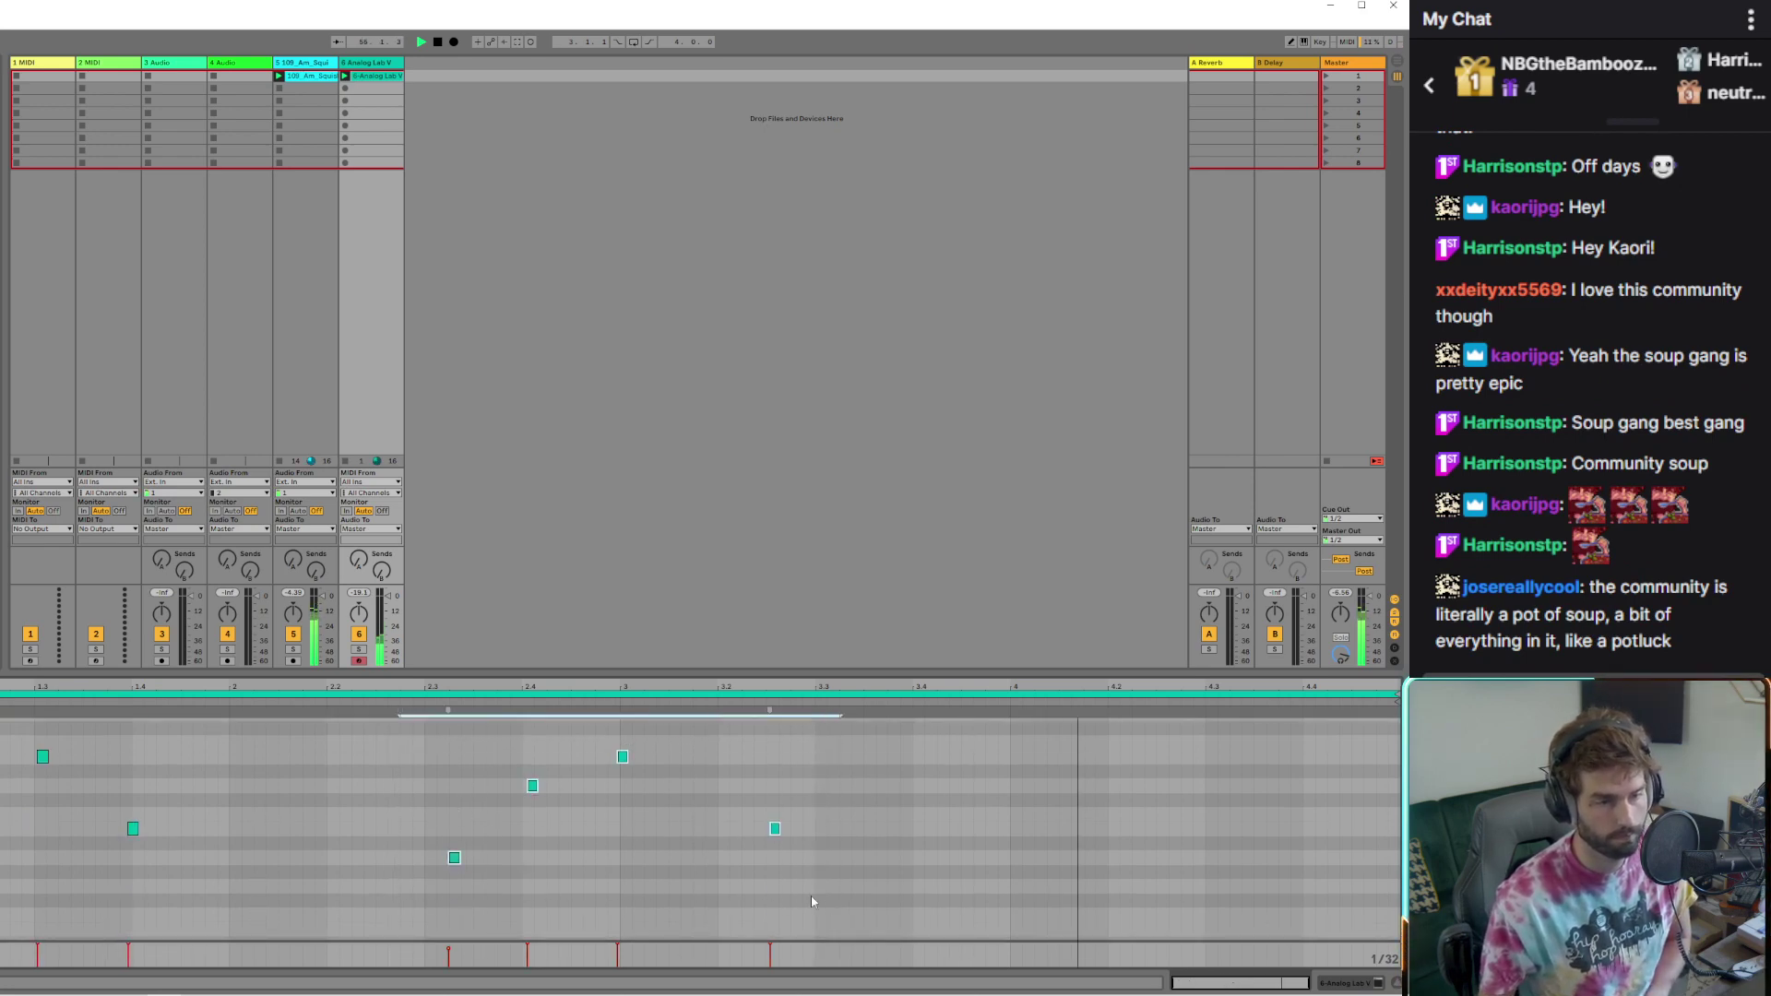
key(Right)
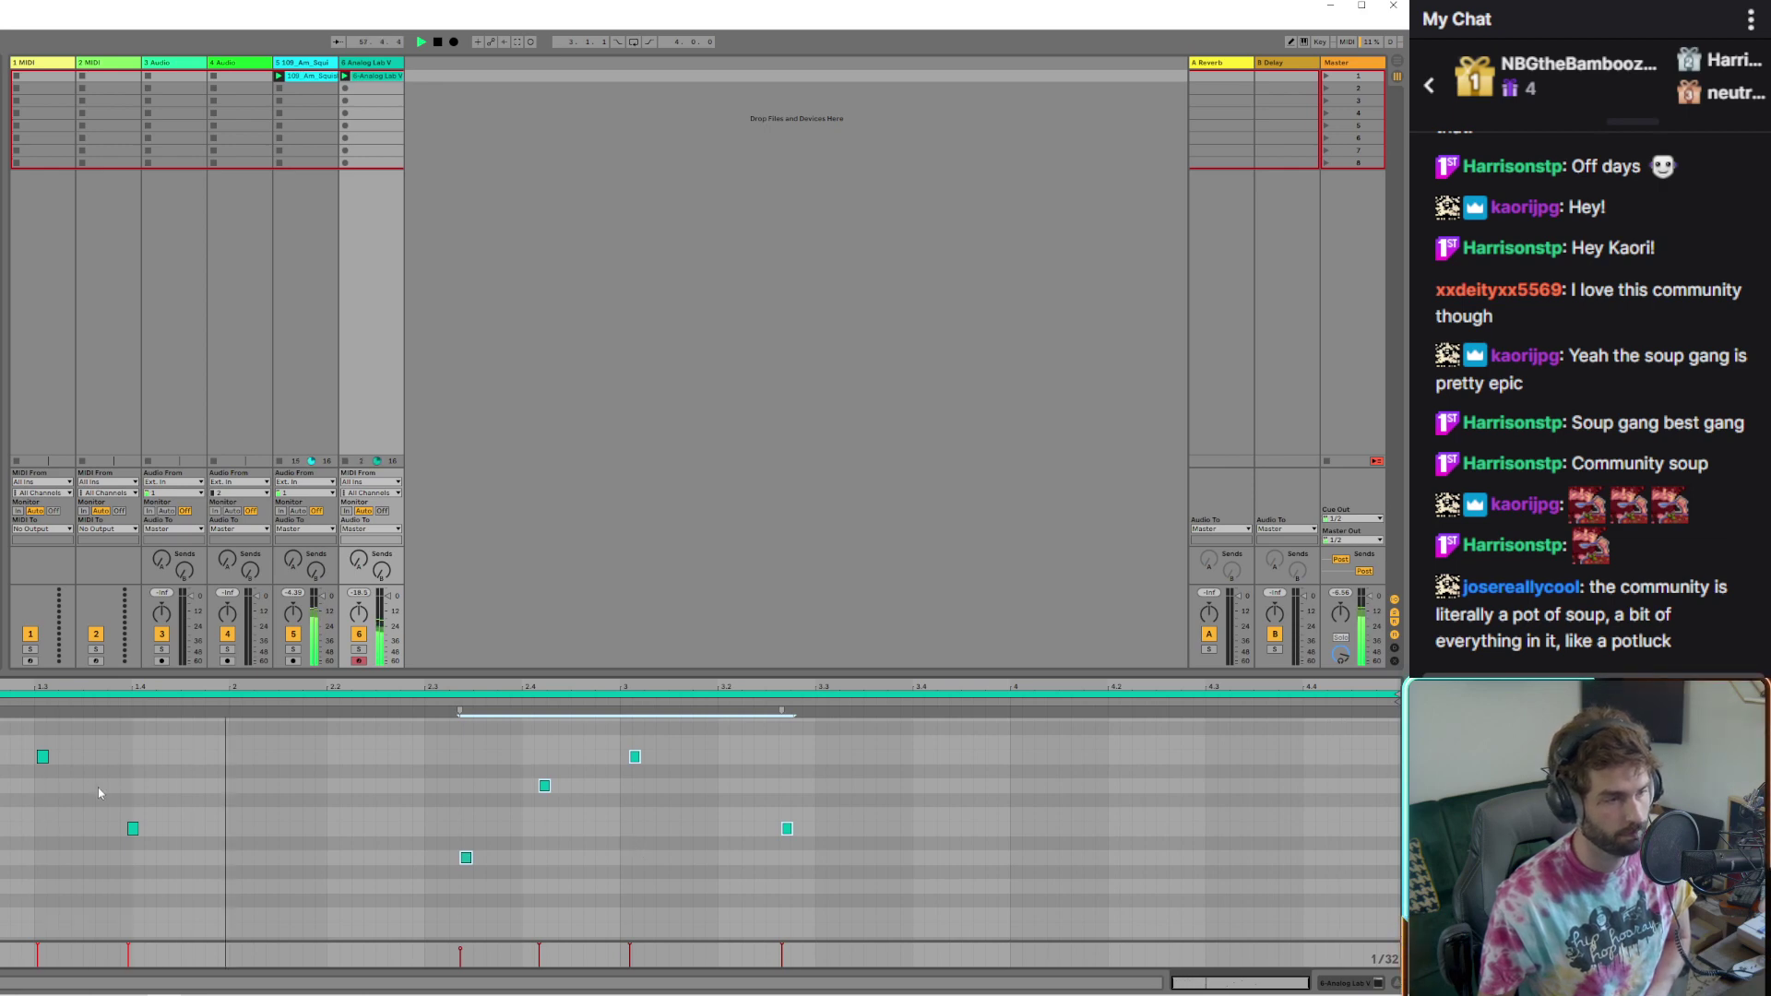
drag(122, 814, 149, 835)
key(Up)
key(Right)
click(359, 651)
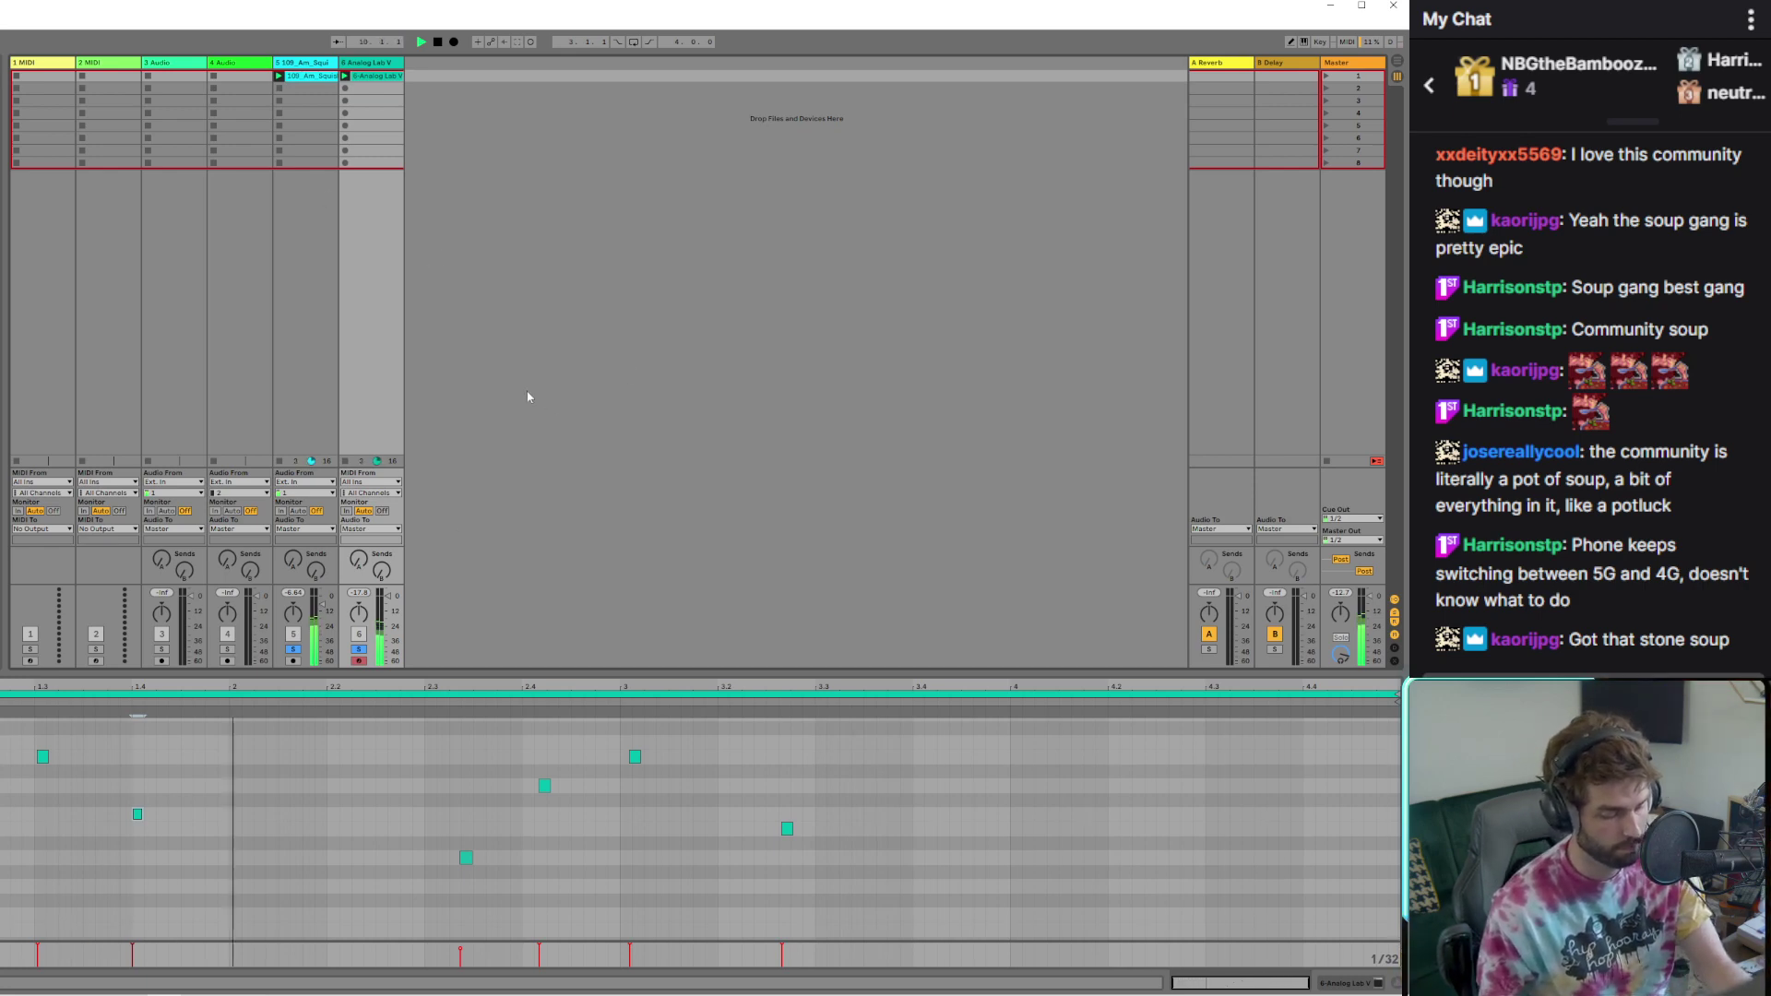
Duplicate the loop of the Analog Lab V clip and delete the copied notes in its second half
key(ctrl+d)
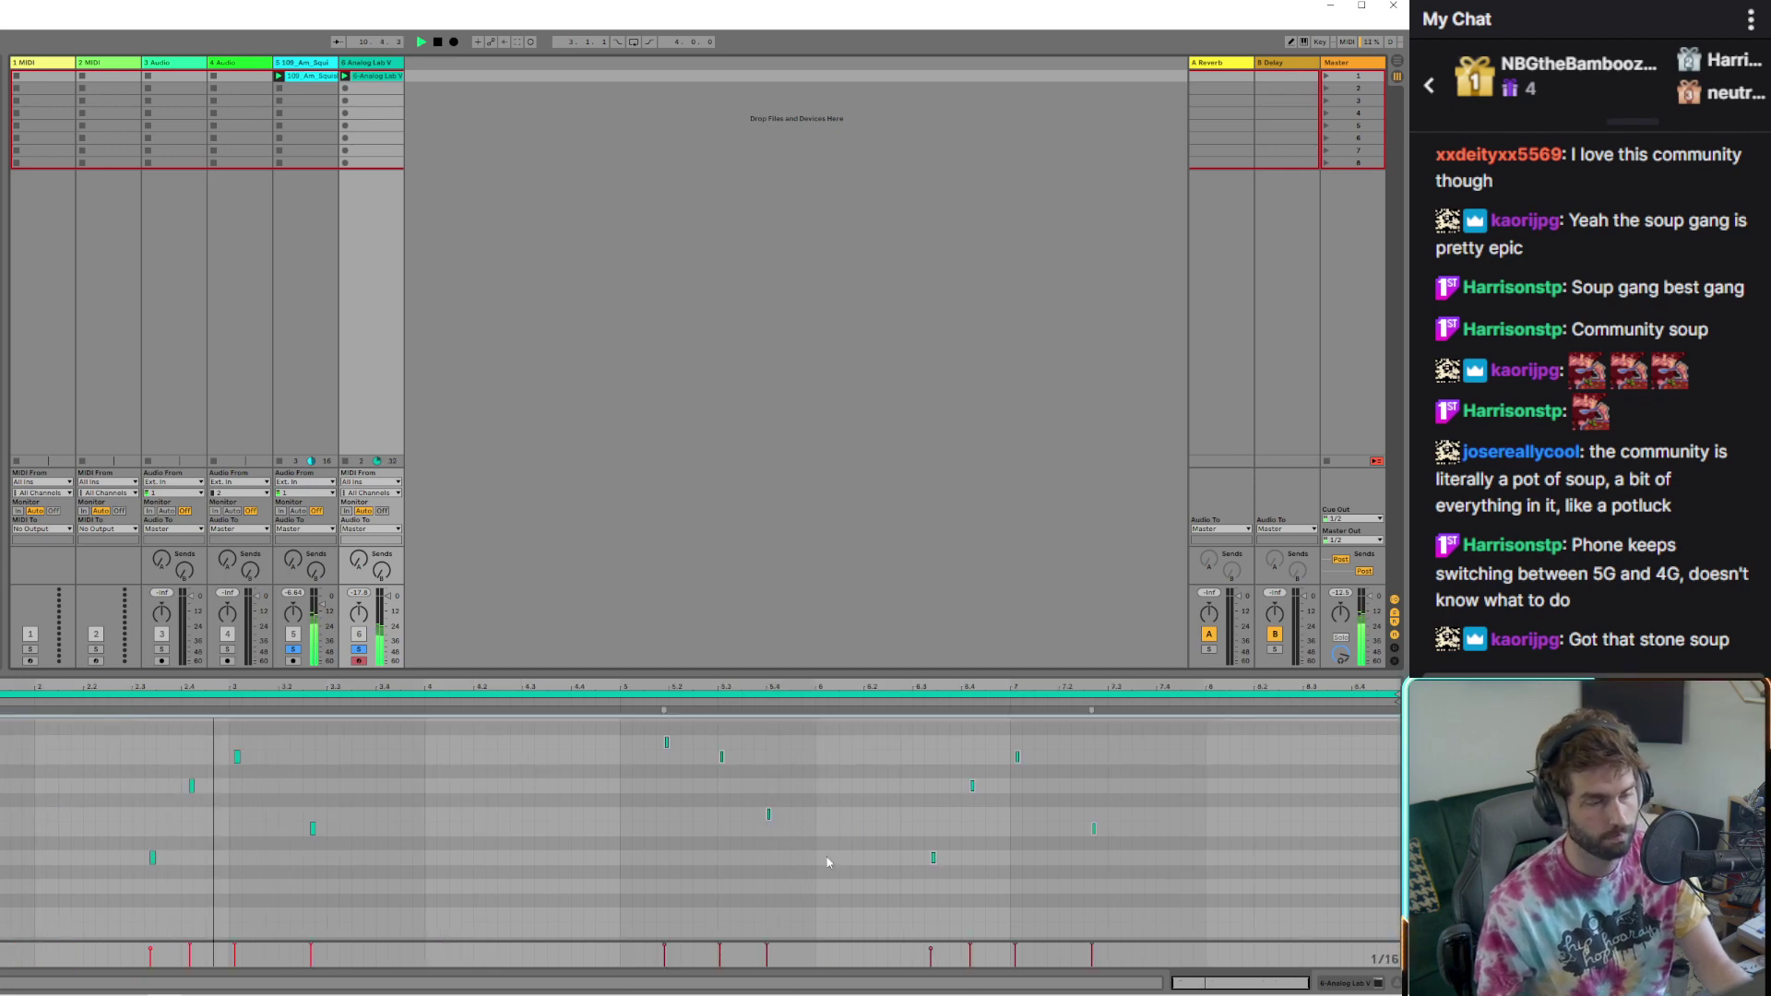
drag(598, 757, 1122, 868)
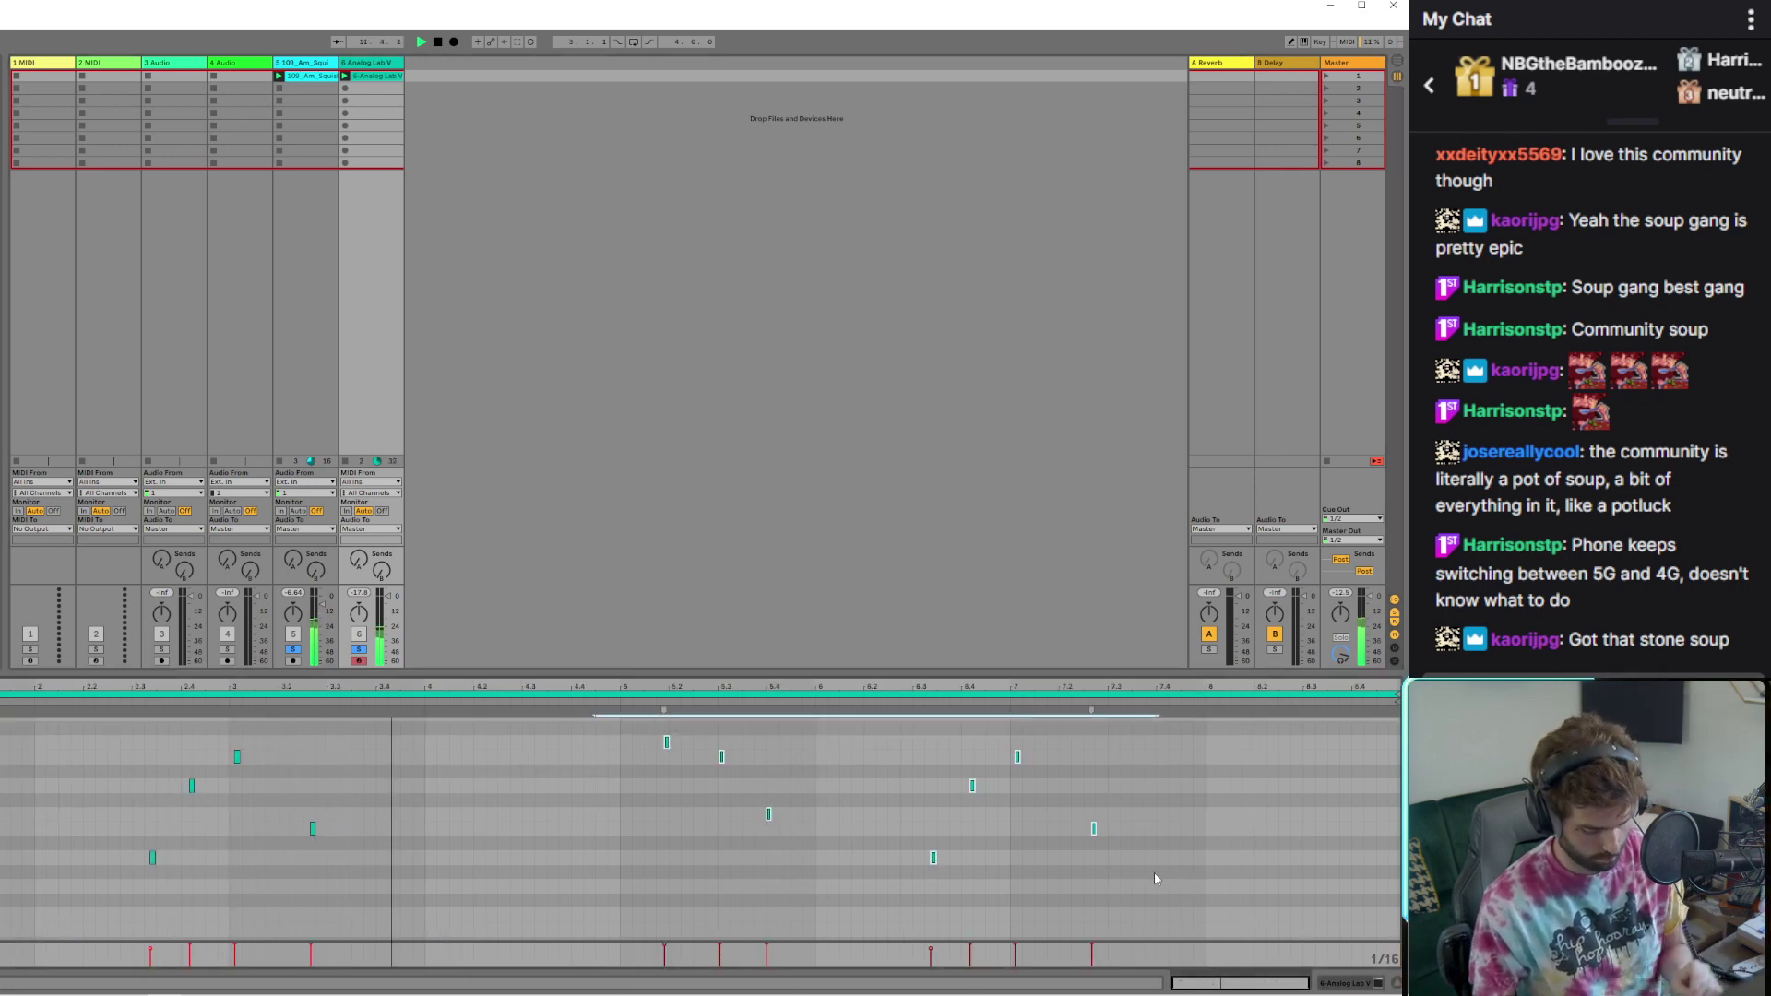
key(Delete)
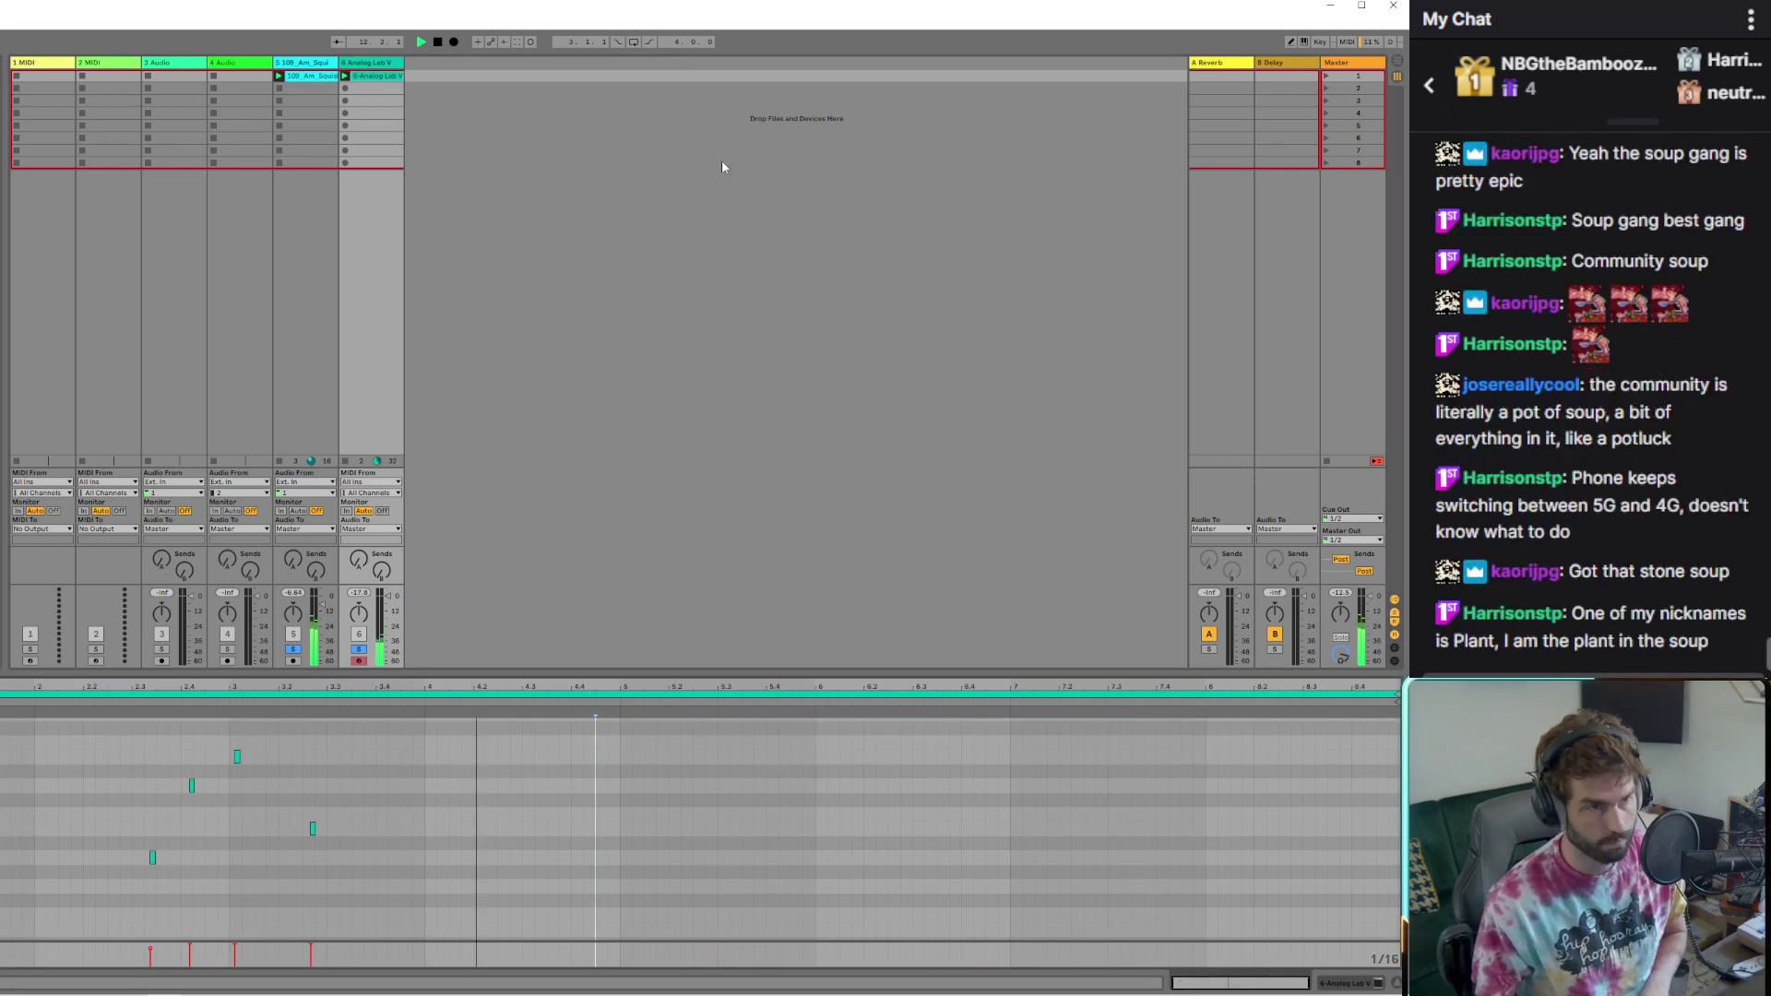
Duplicate the Analog Lab V track and delete the clip on the copy
right_click(380, 63)
click(398, 80)
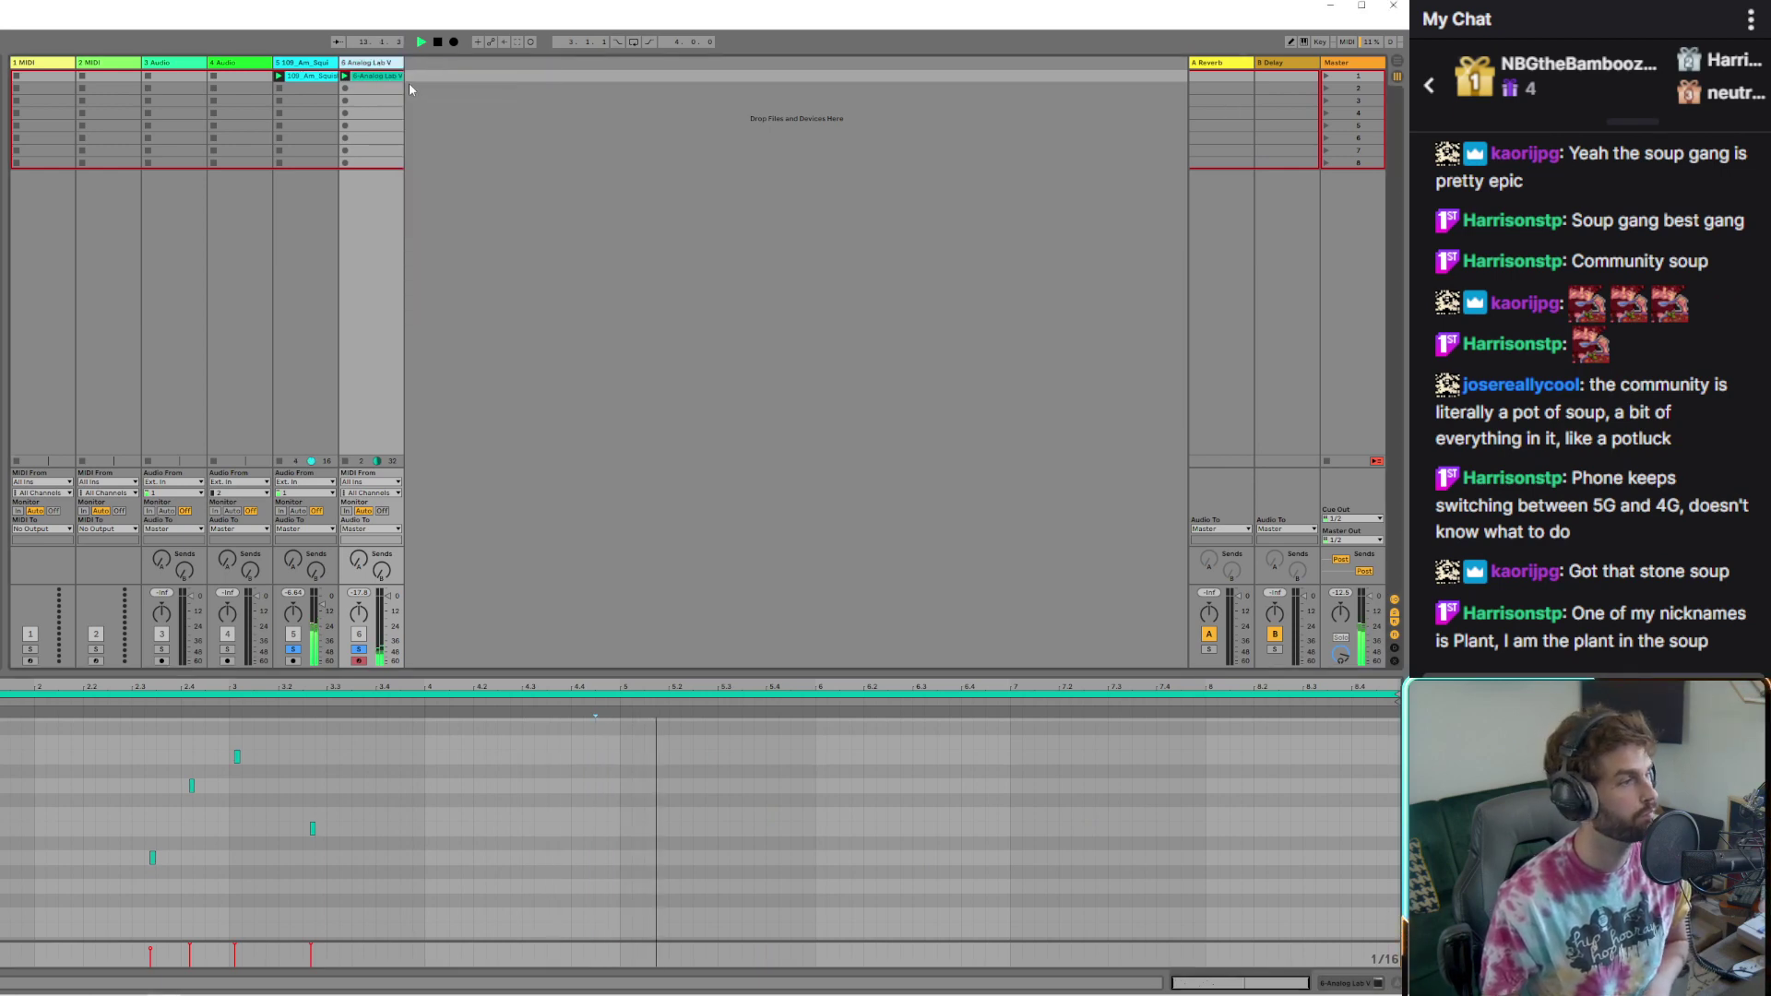
key(ctrl+d)
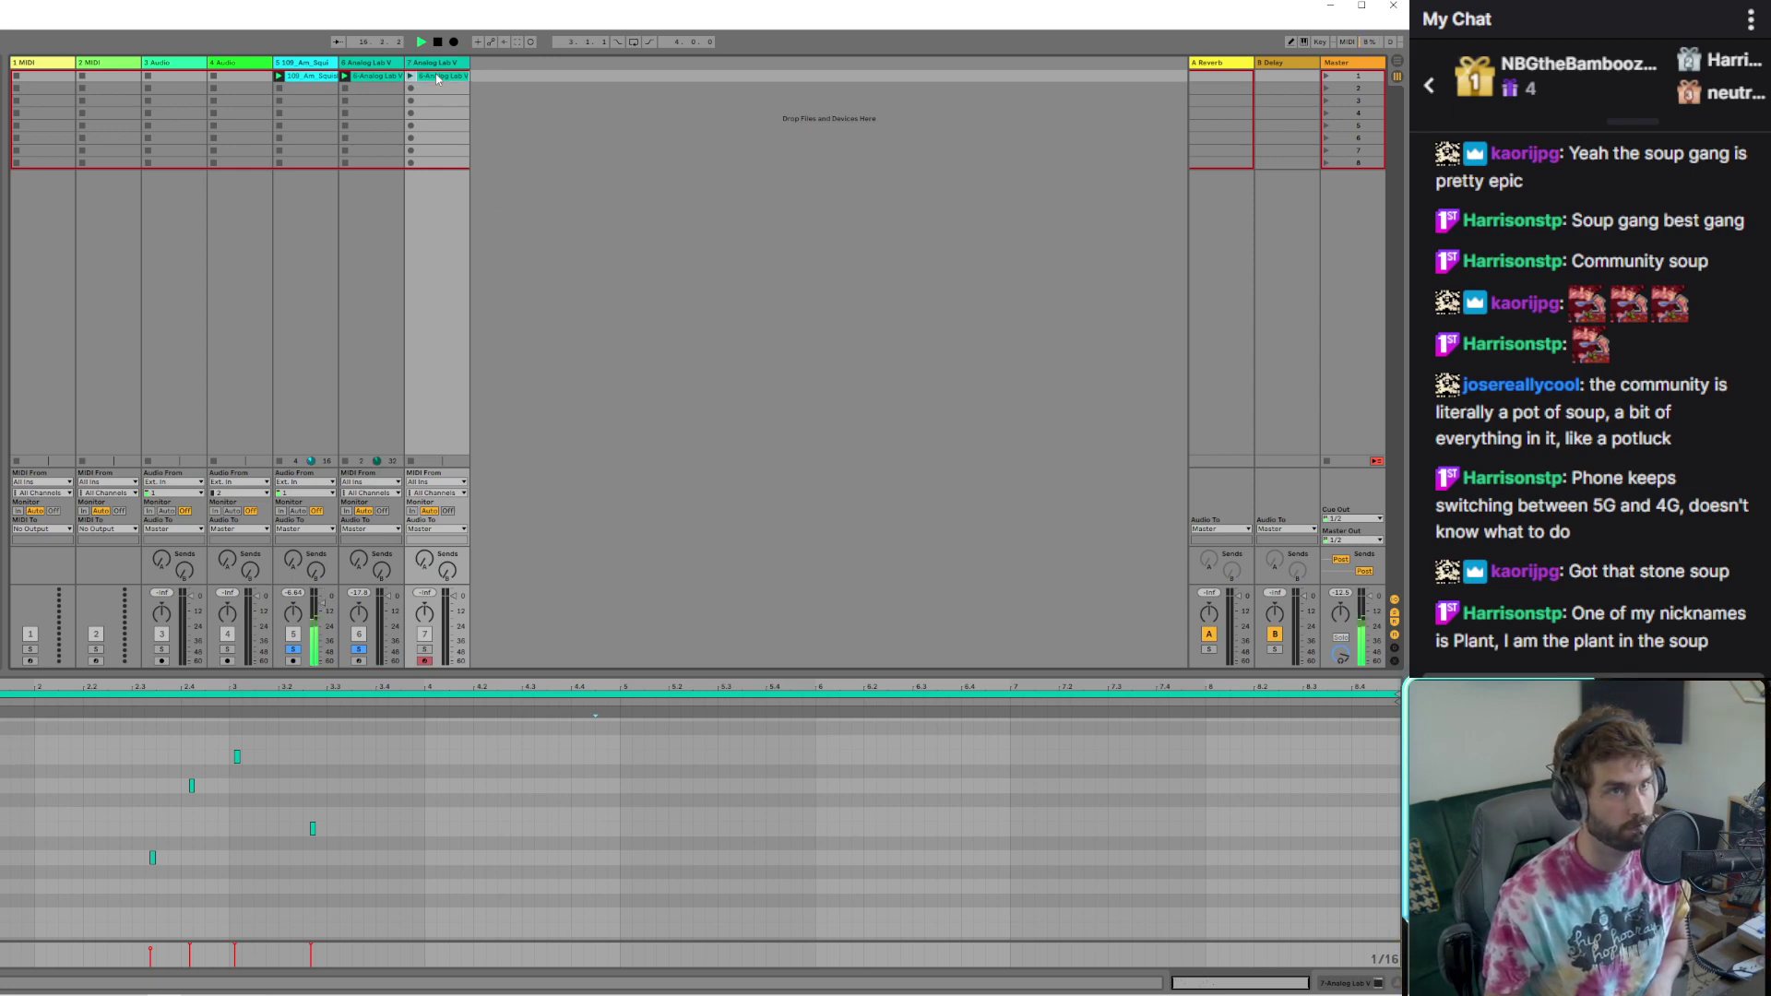
key(Delete)
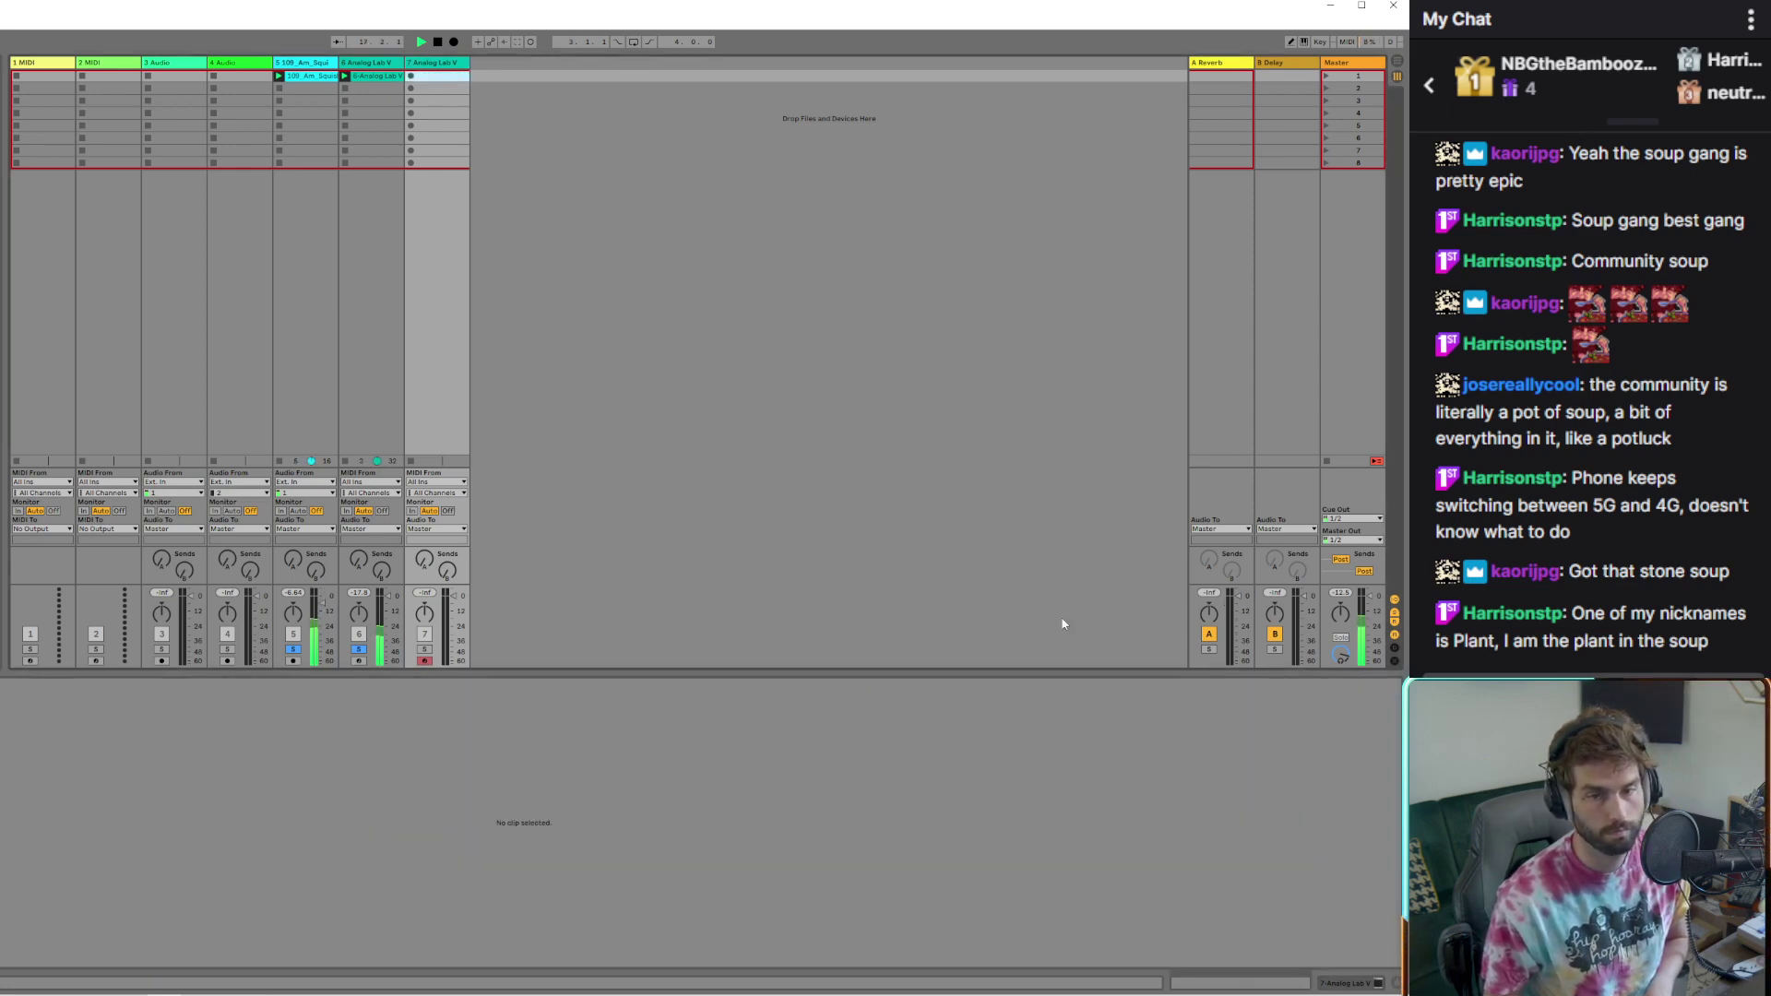
Open Analog Lab V on the duplicated track, try the Keys preset Barokk, load Baritone Bells and move the plug-in window off the mixer
click(1362, 978)
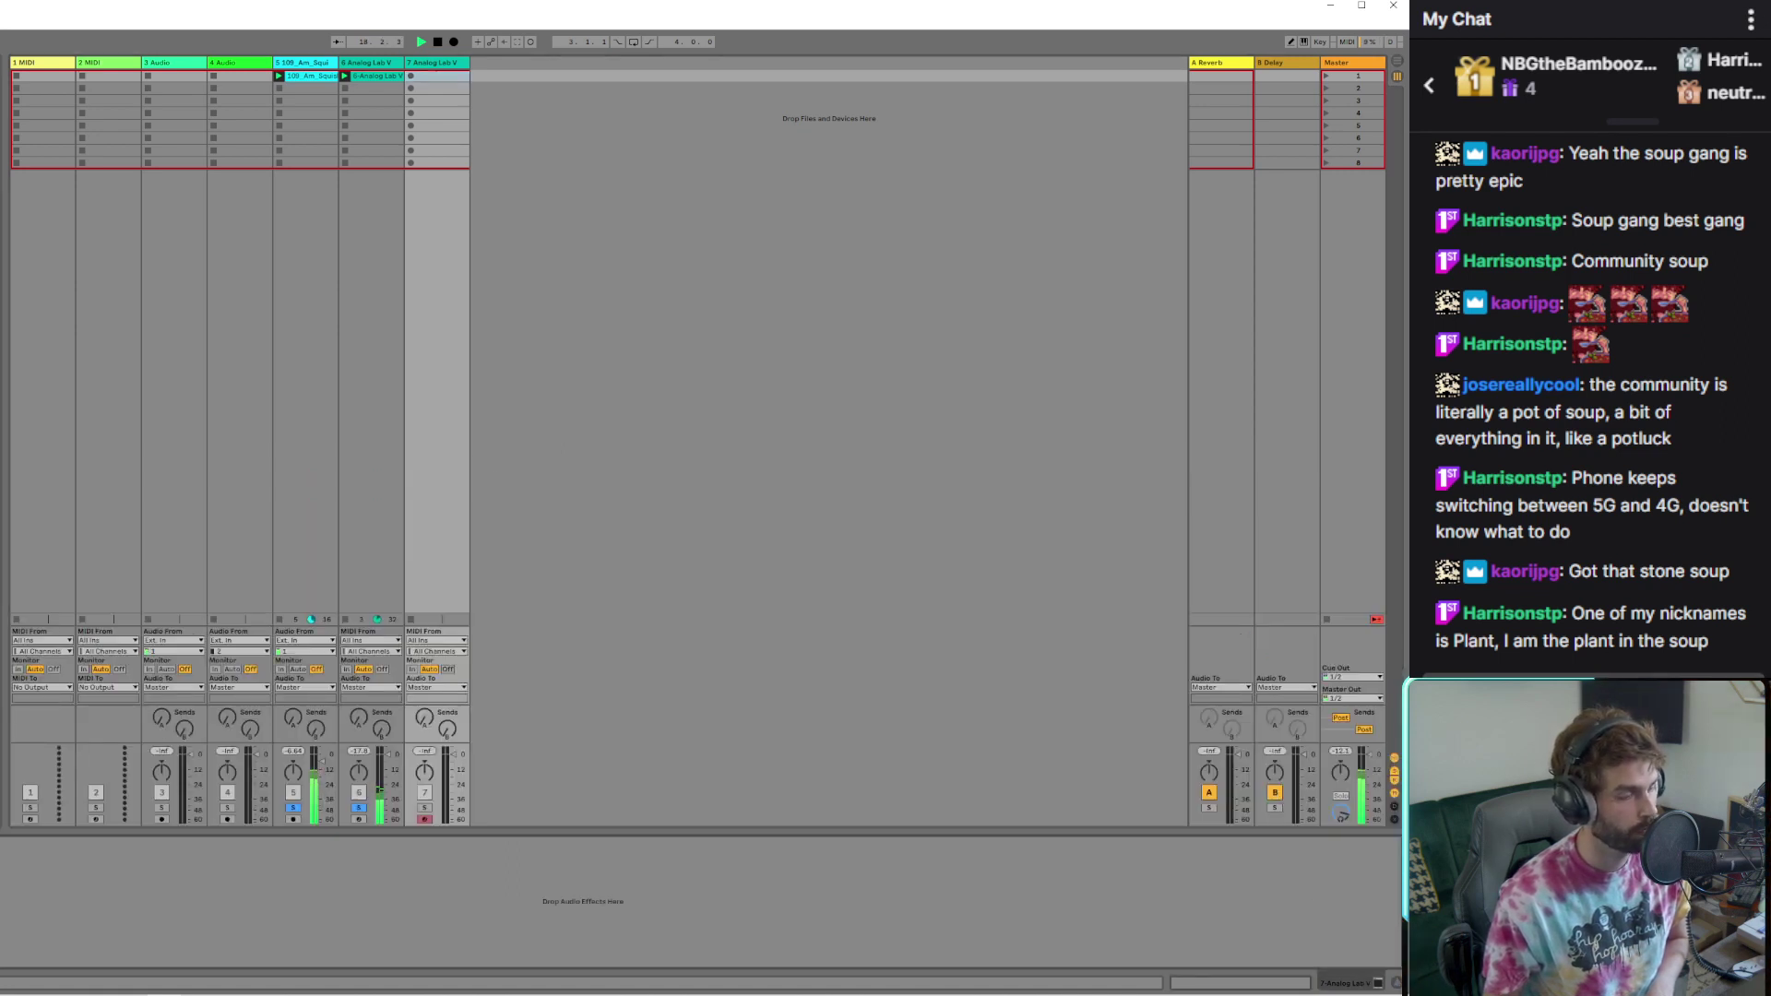
click(43, 846)
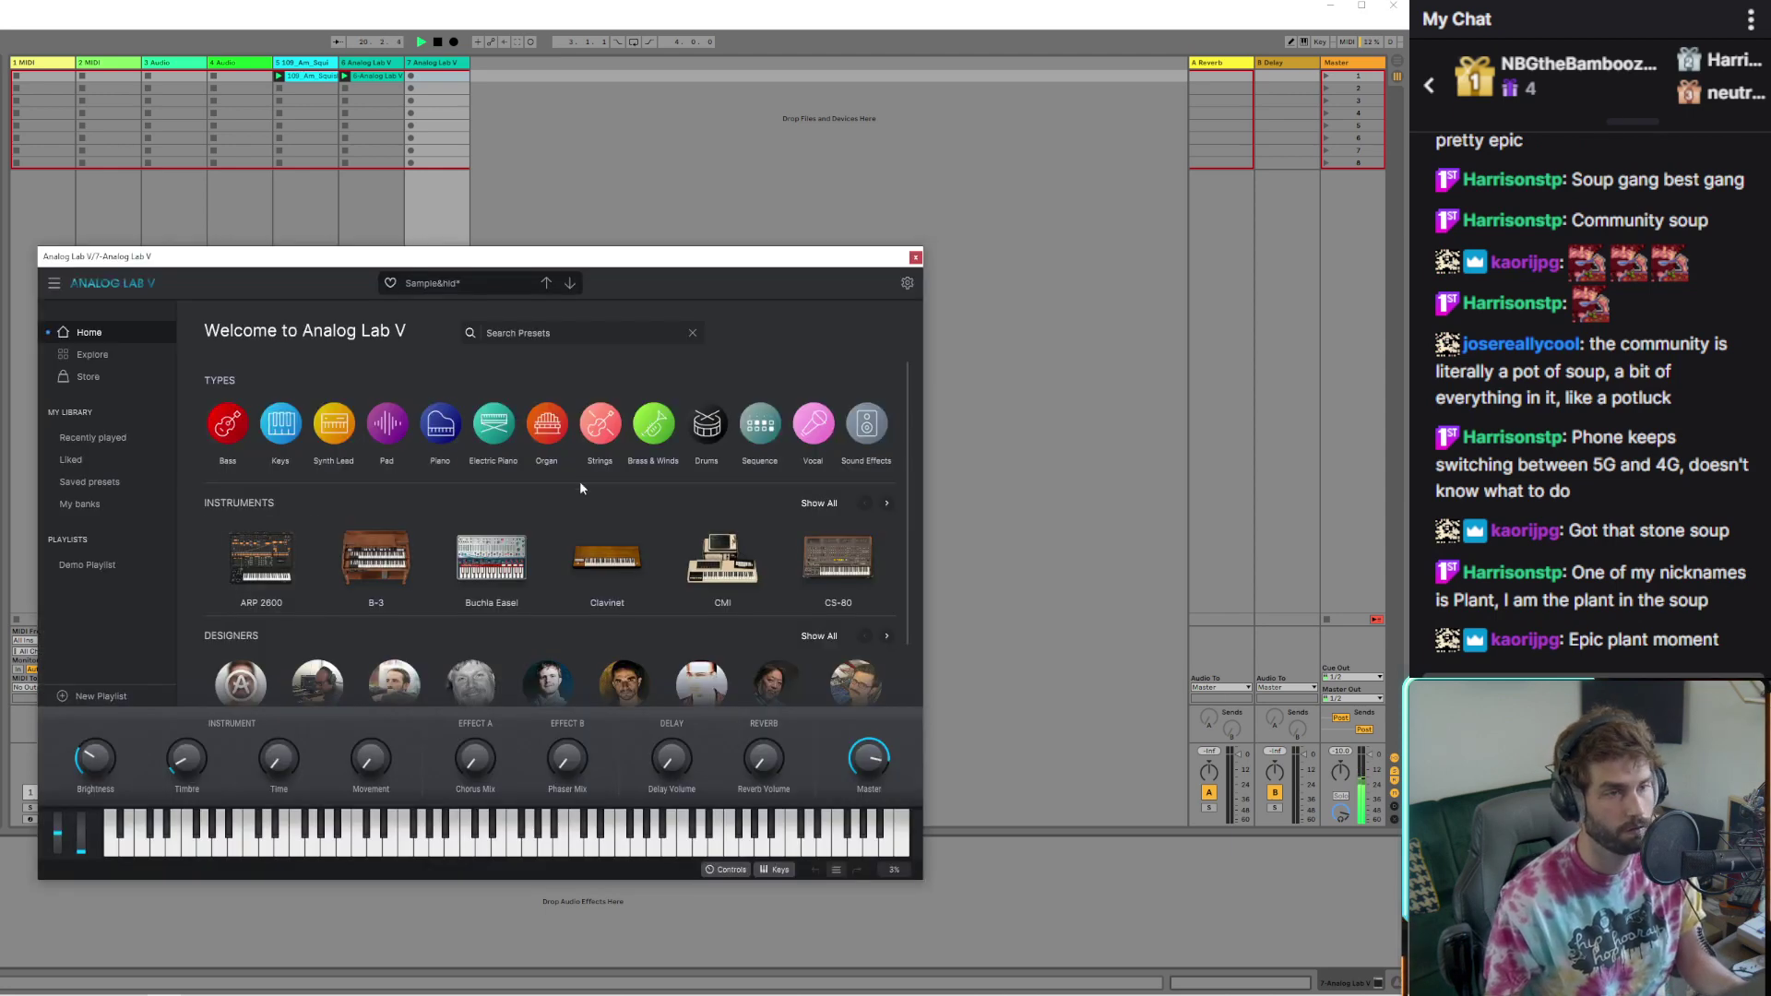
click(281, 426)
scroll(305, 681, down, 5)
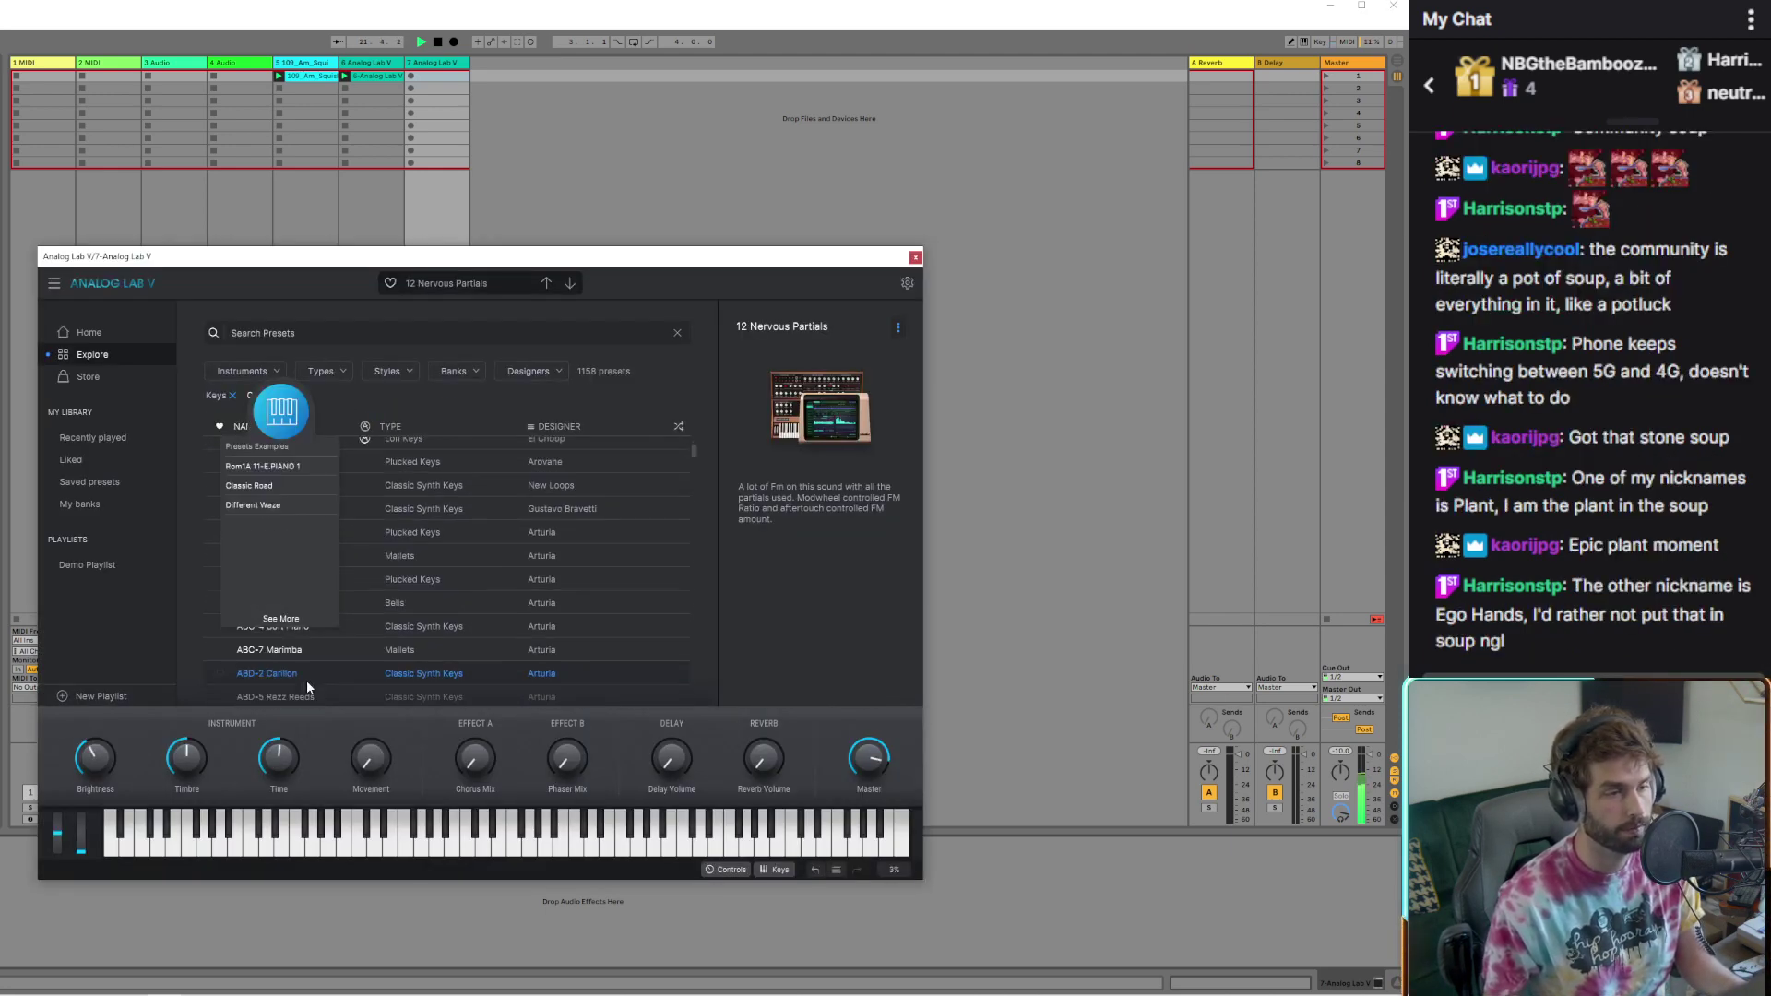
scroll(334, 684, down, 3)
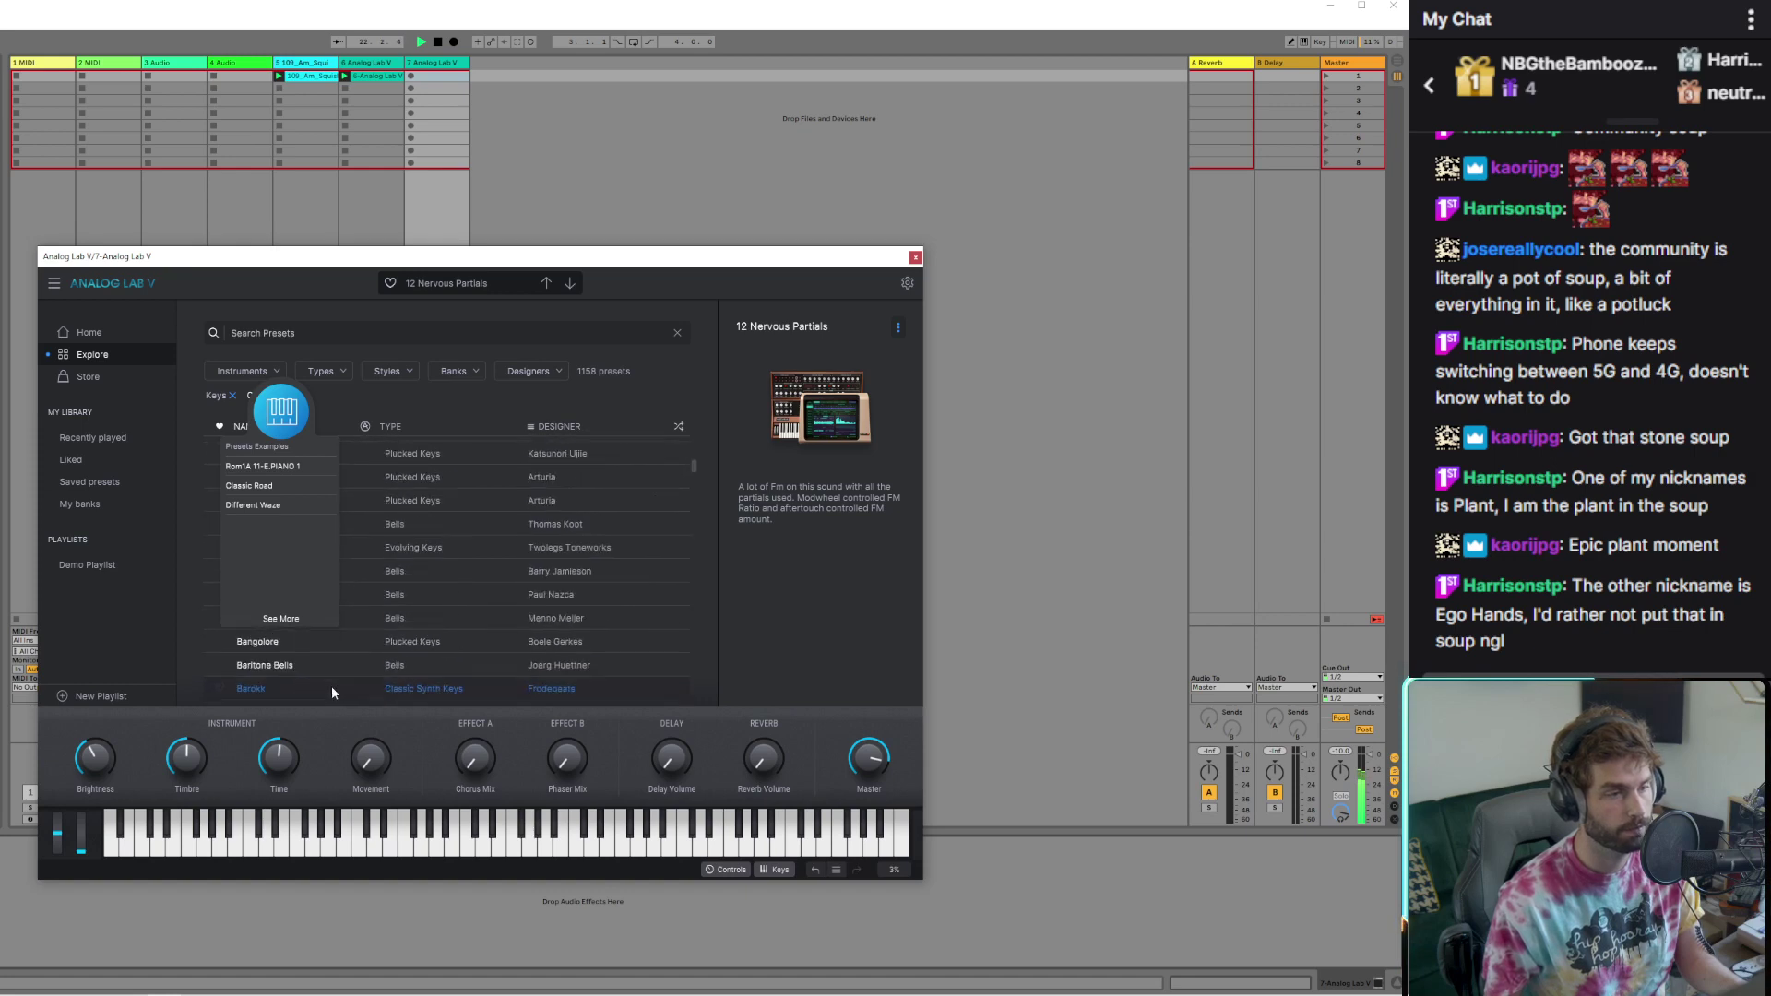
click(269, 683)
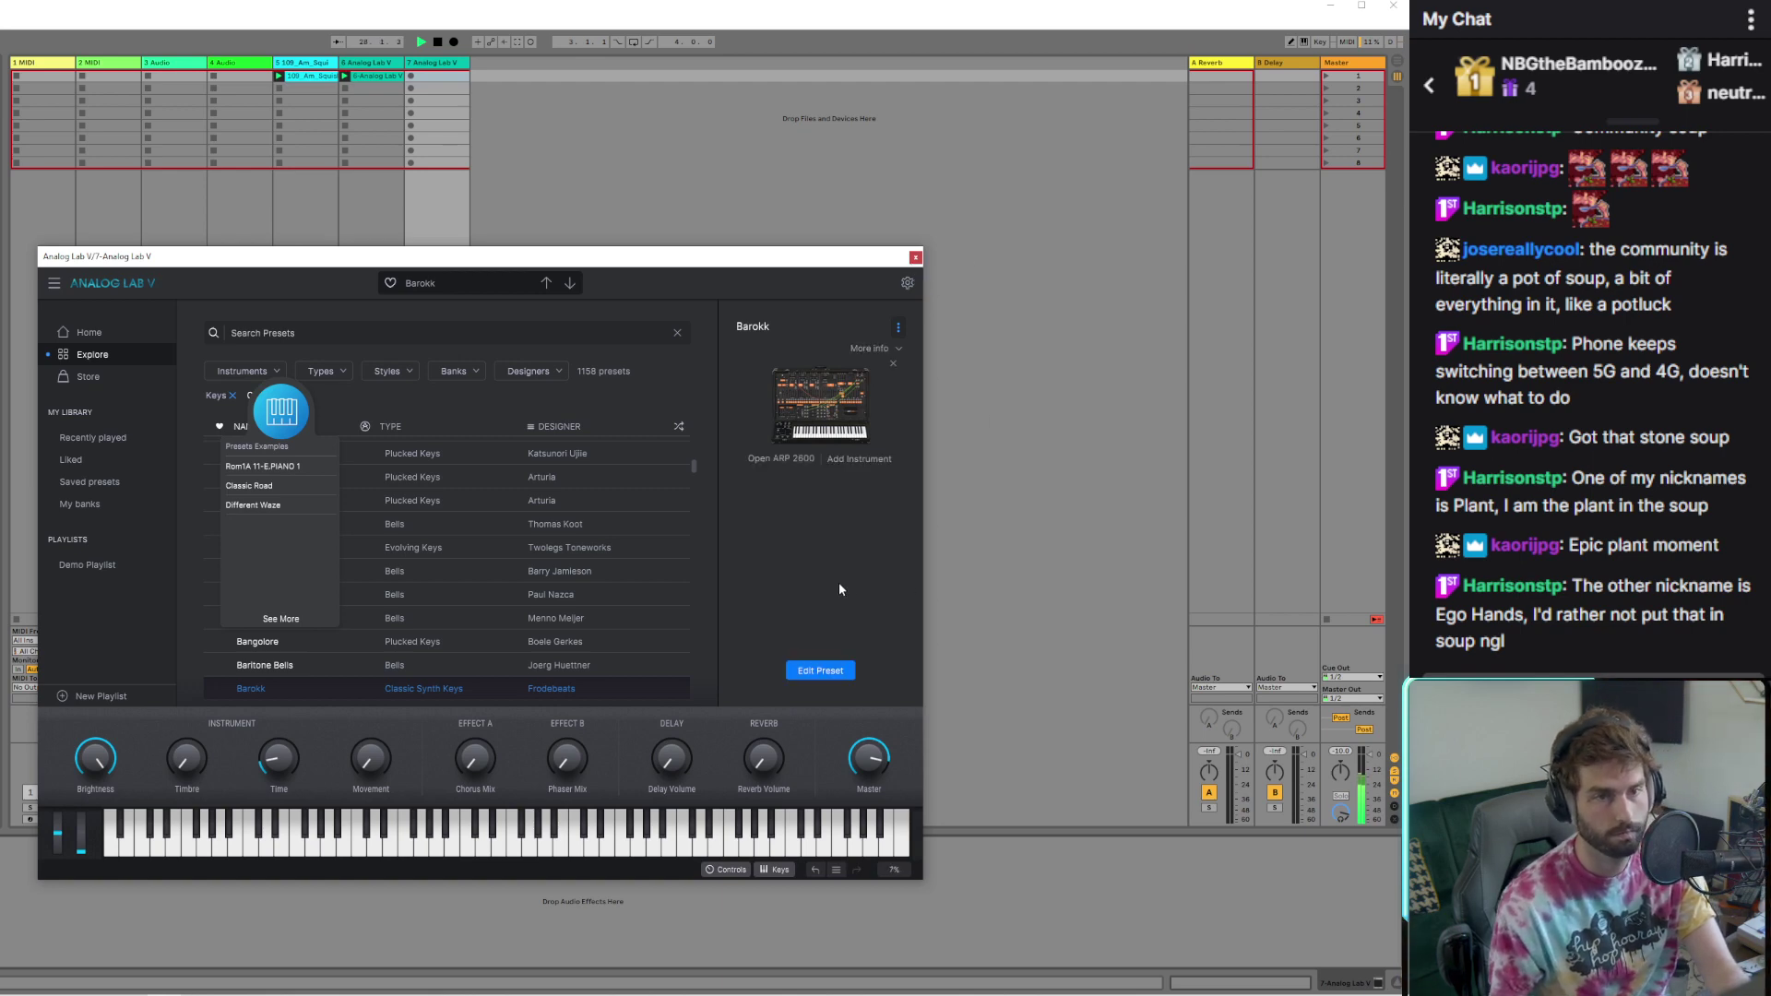
click(279, 669)
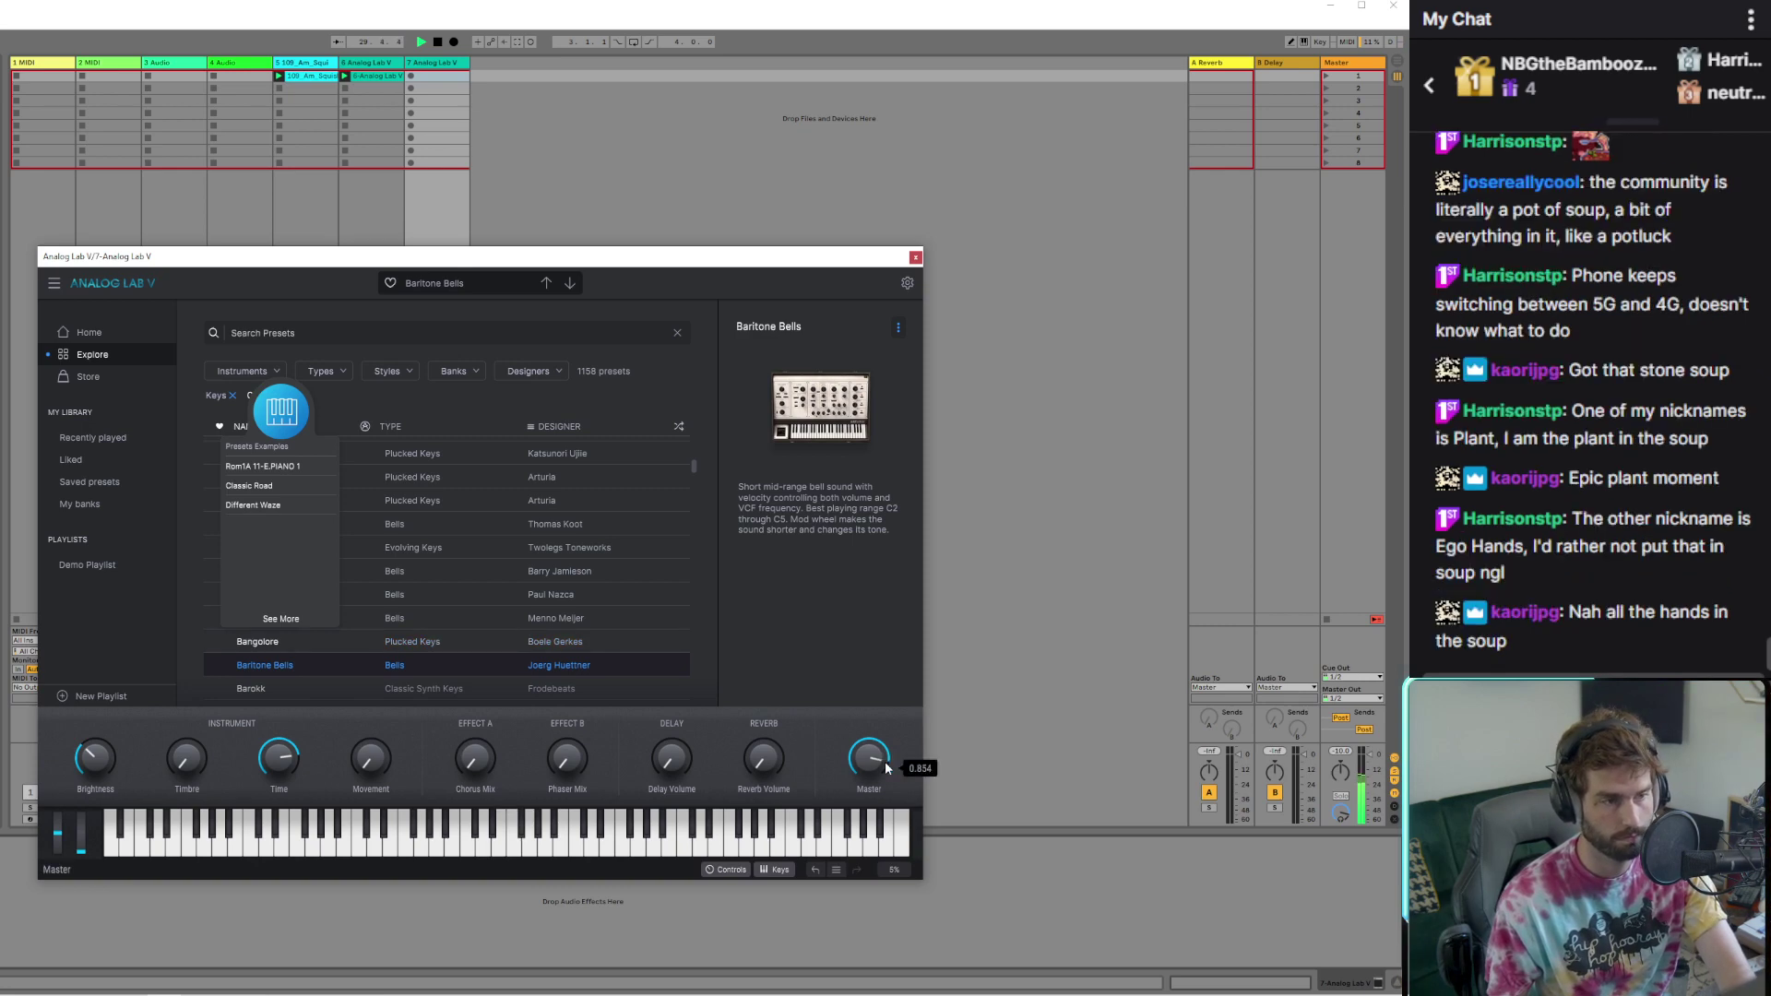
drag(827, 255, 1321, 230)
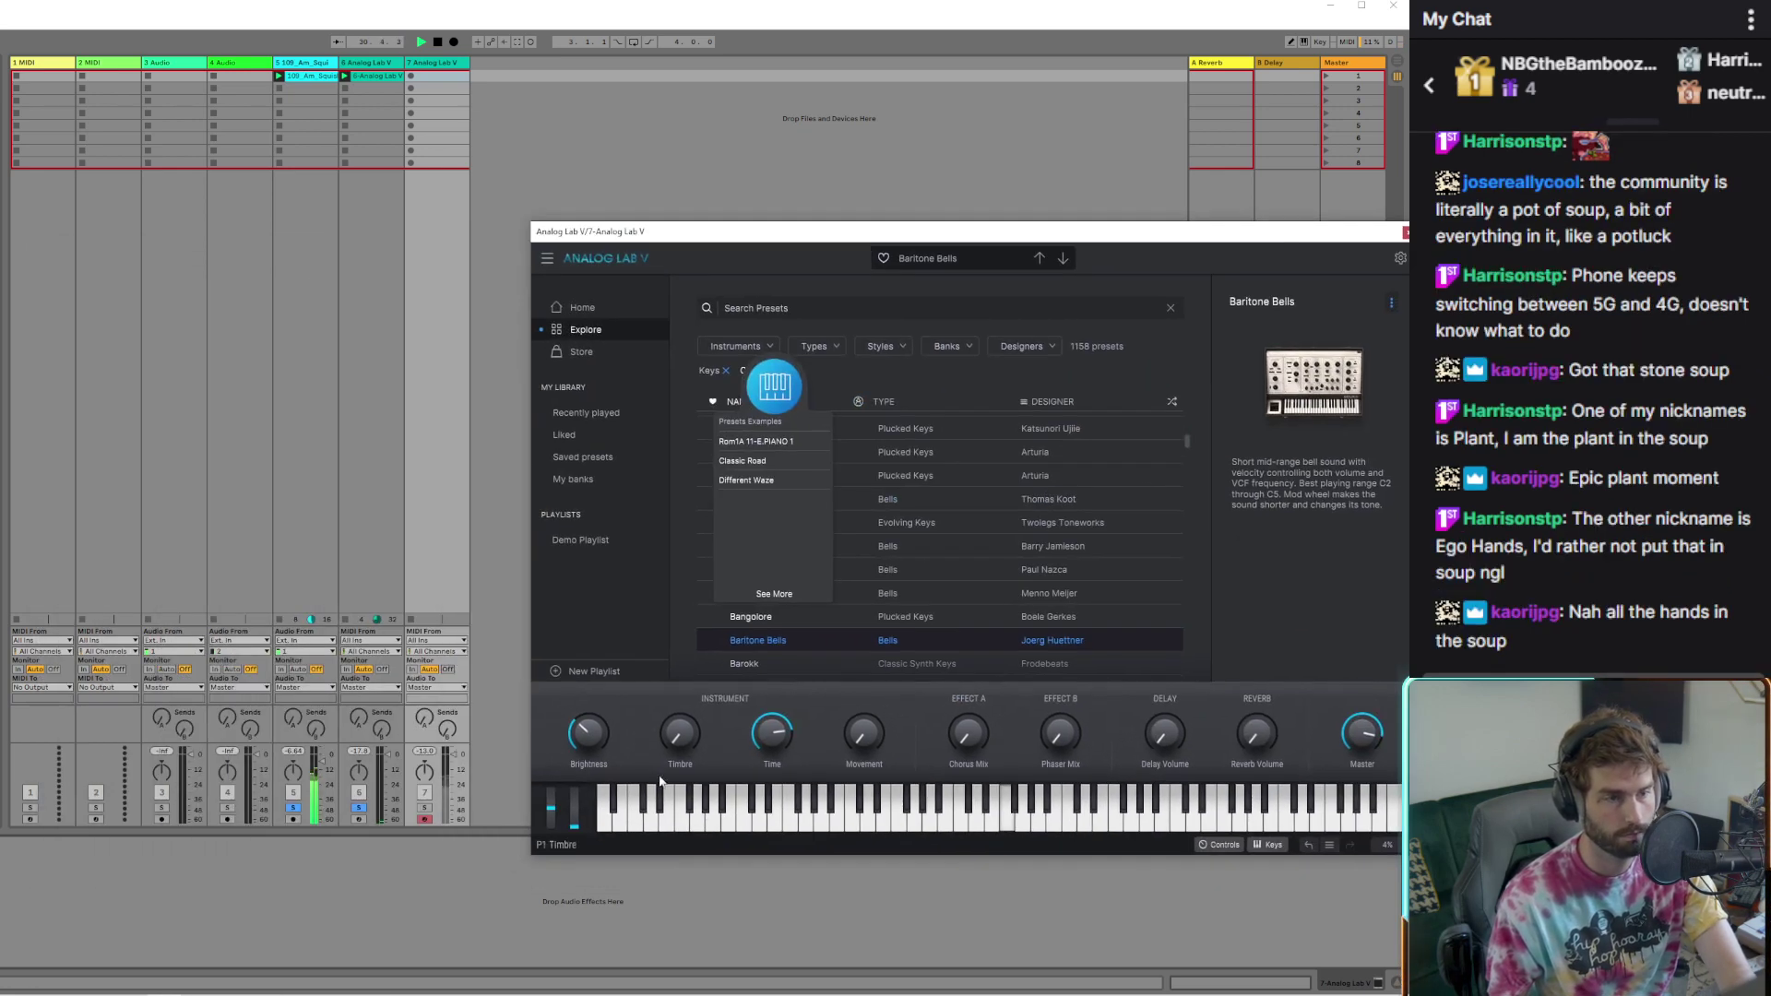
Turn off the solos, record a bell melody into a new clip on the duplicated Analog Lab V track and close the plug-in window
click(360, 809)
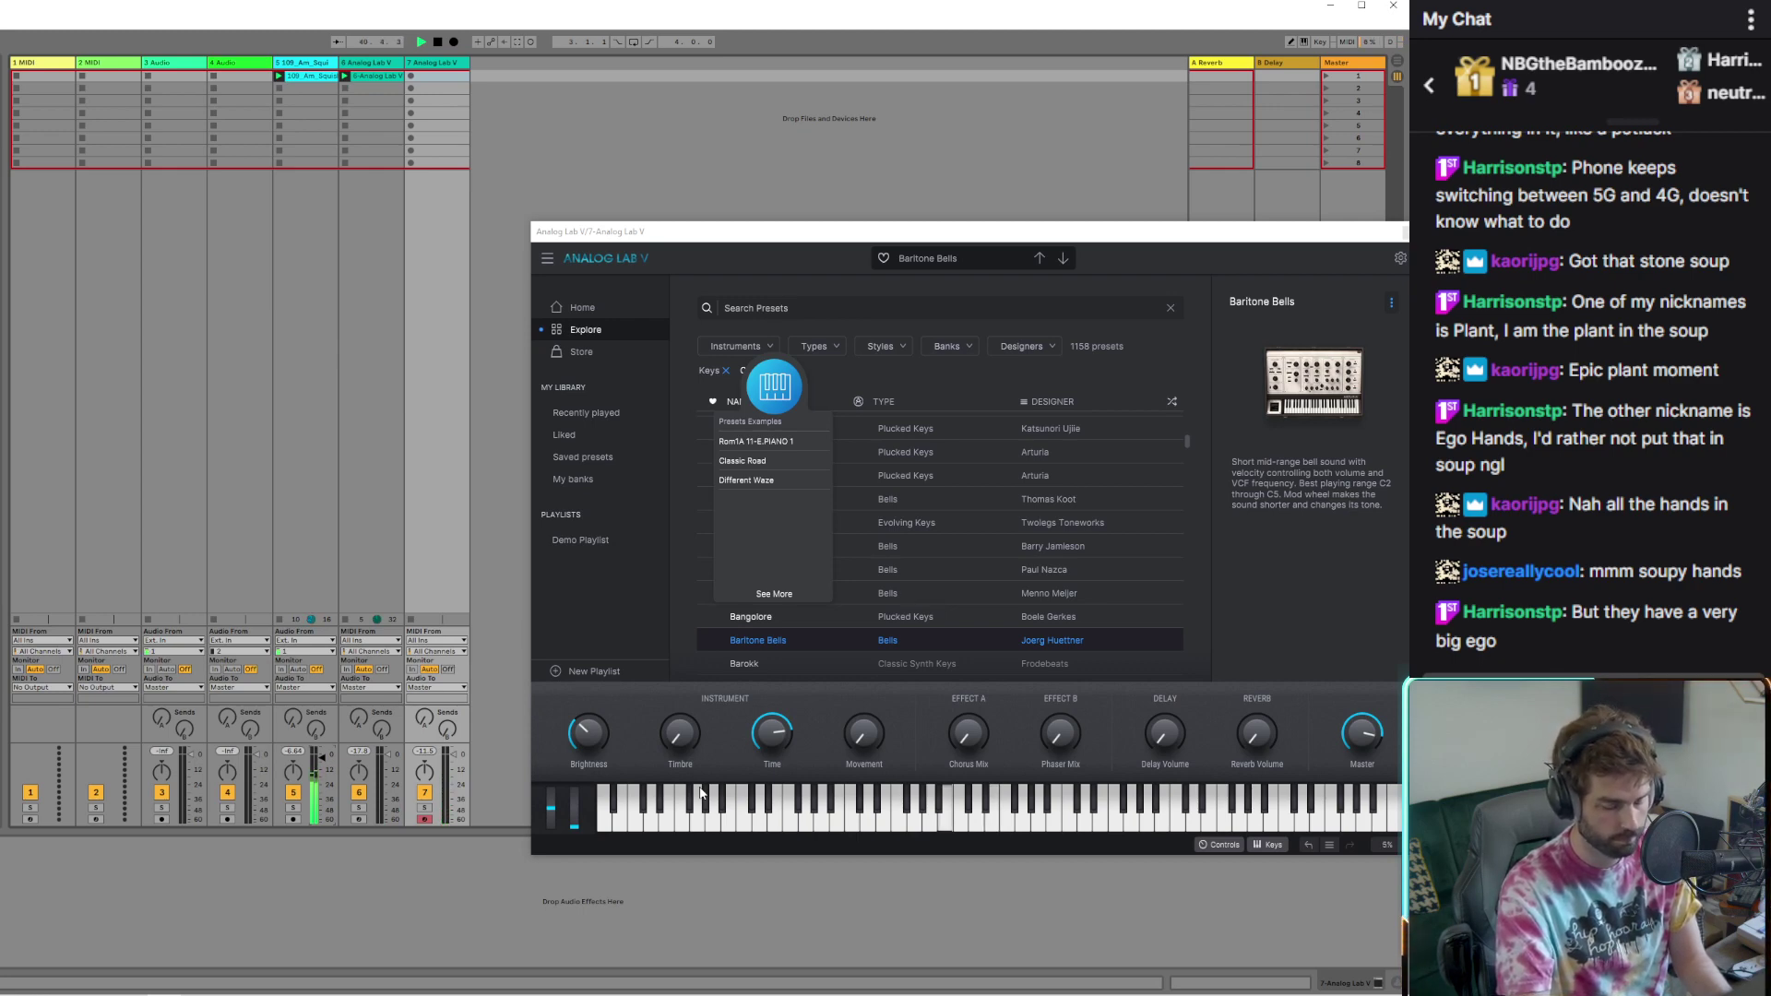
key(shift+Tab)
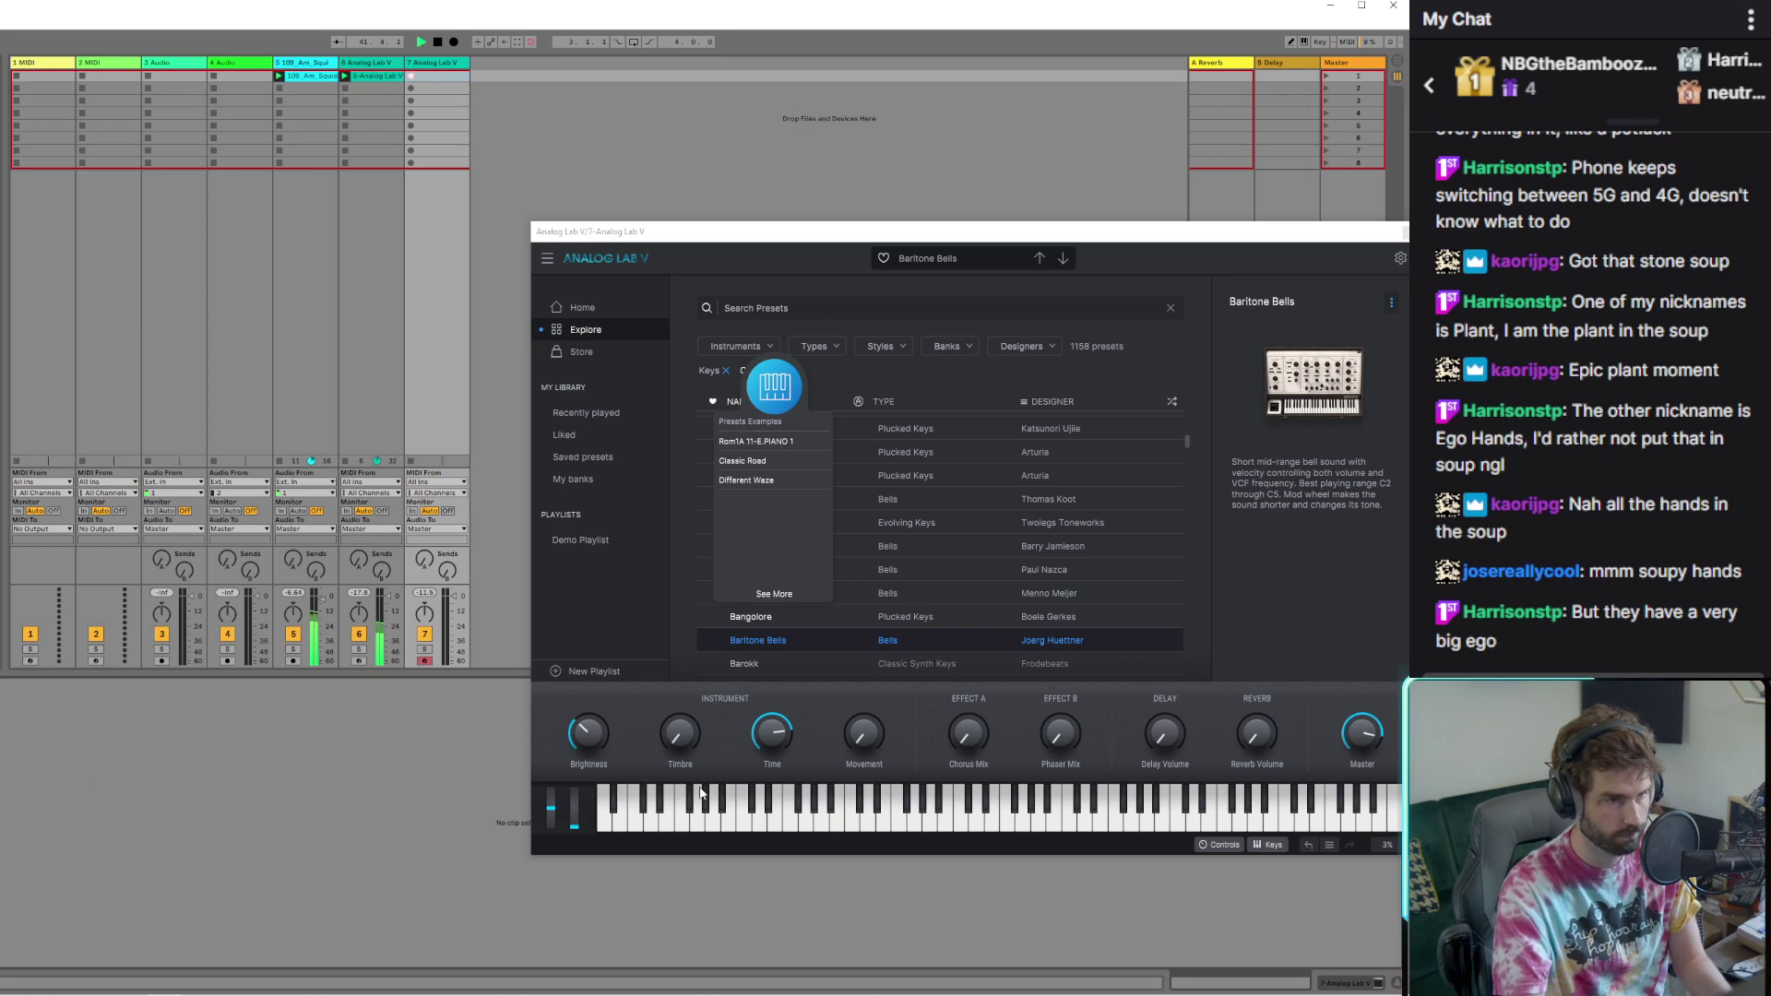
key(ctrl+shift+m)
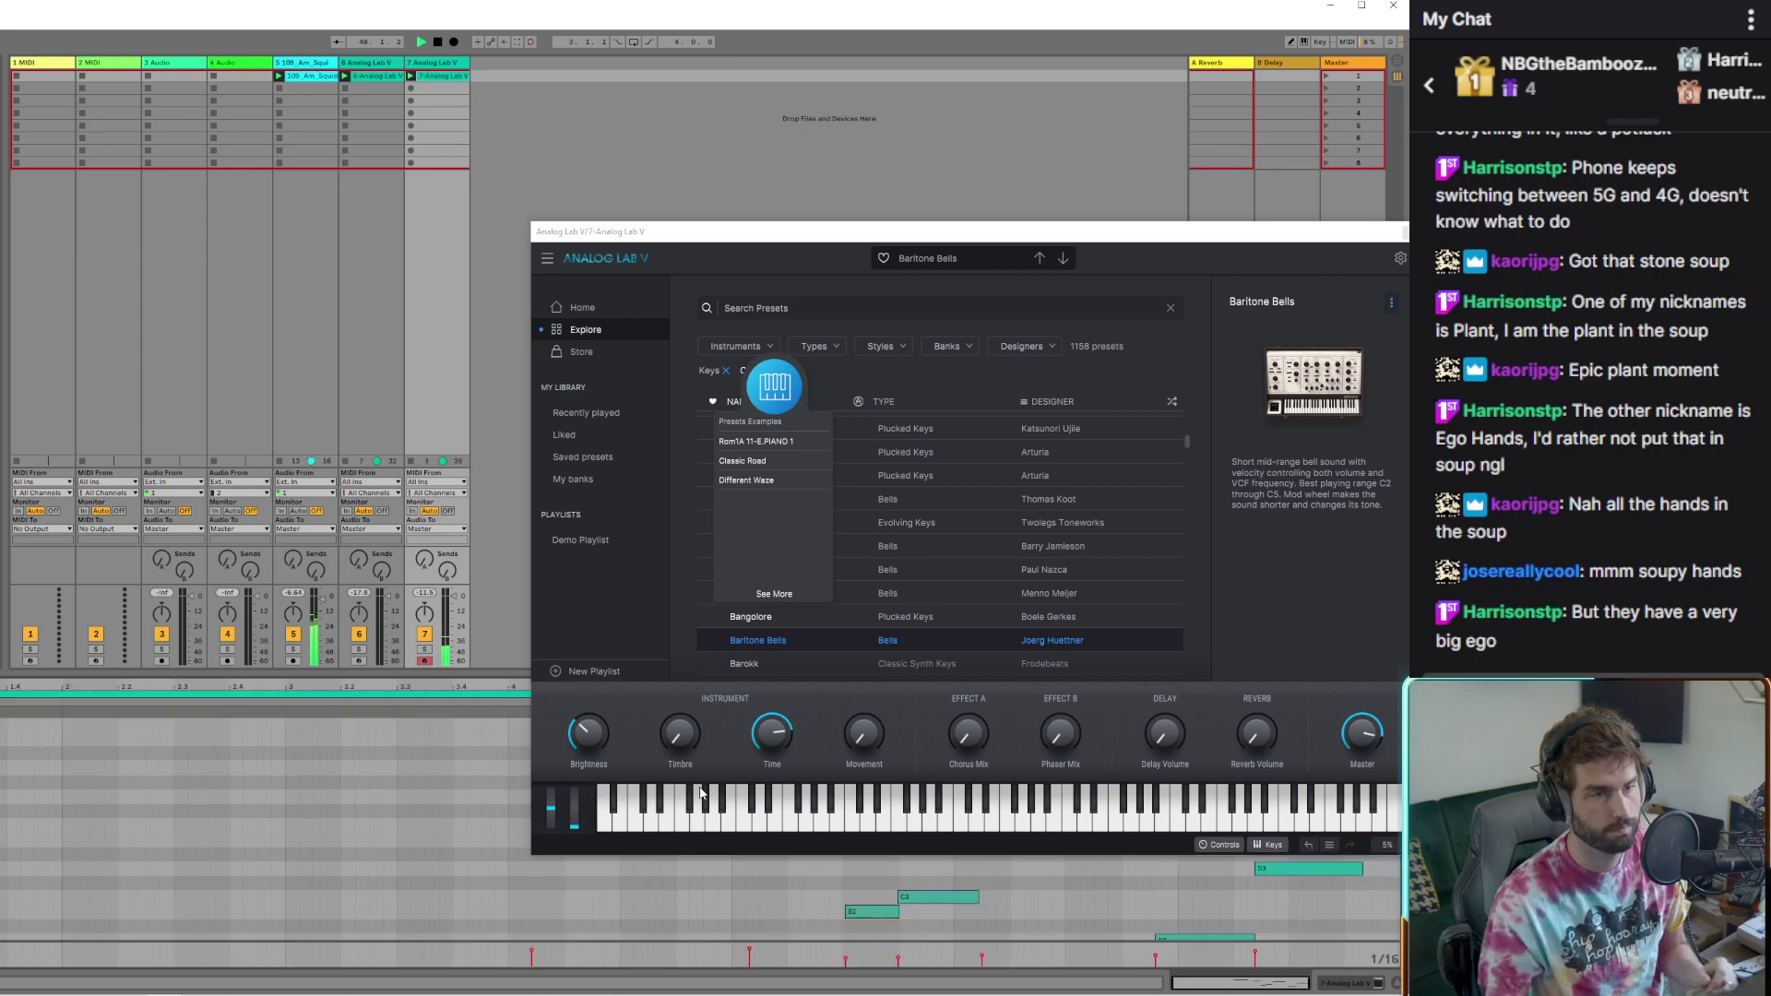
click(1414, 232)
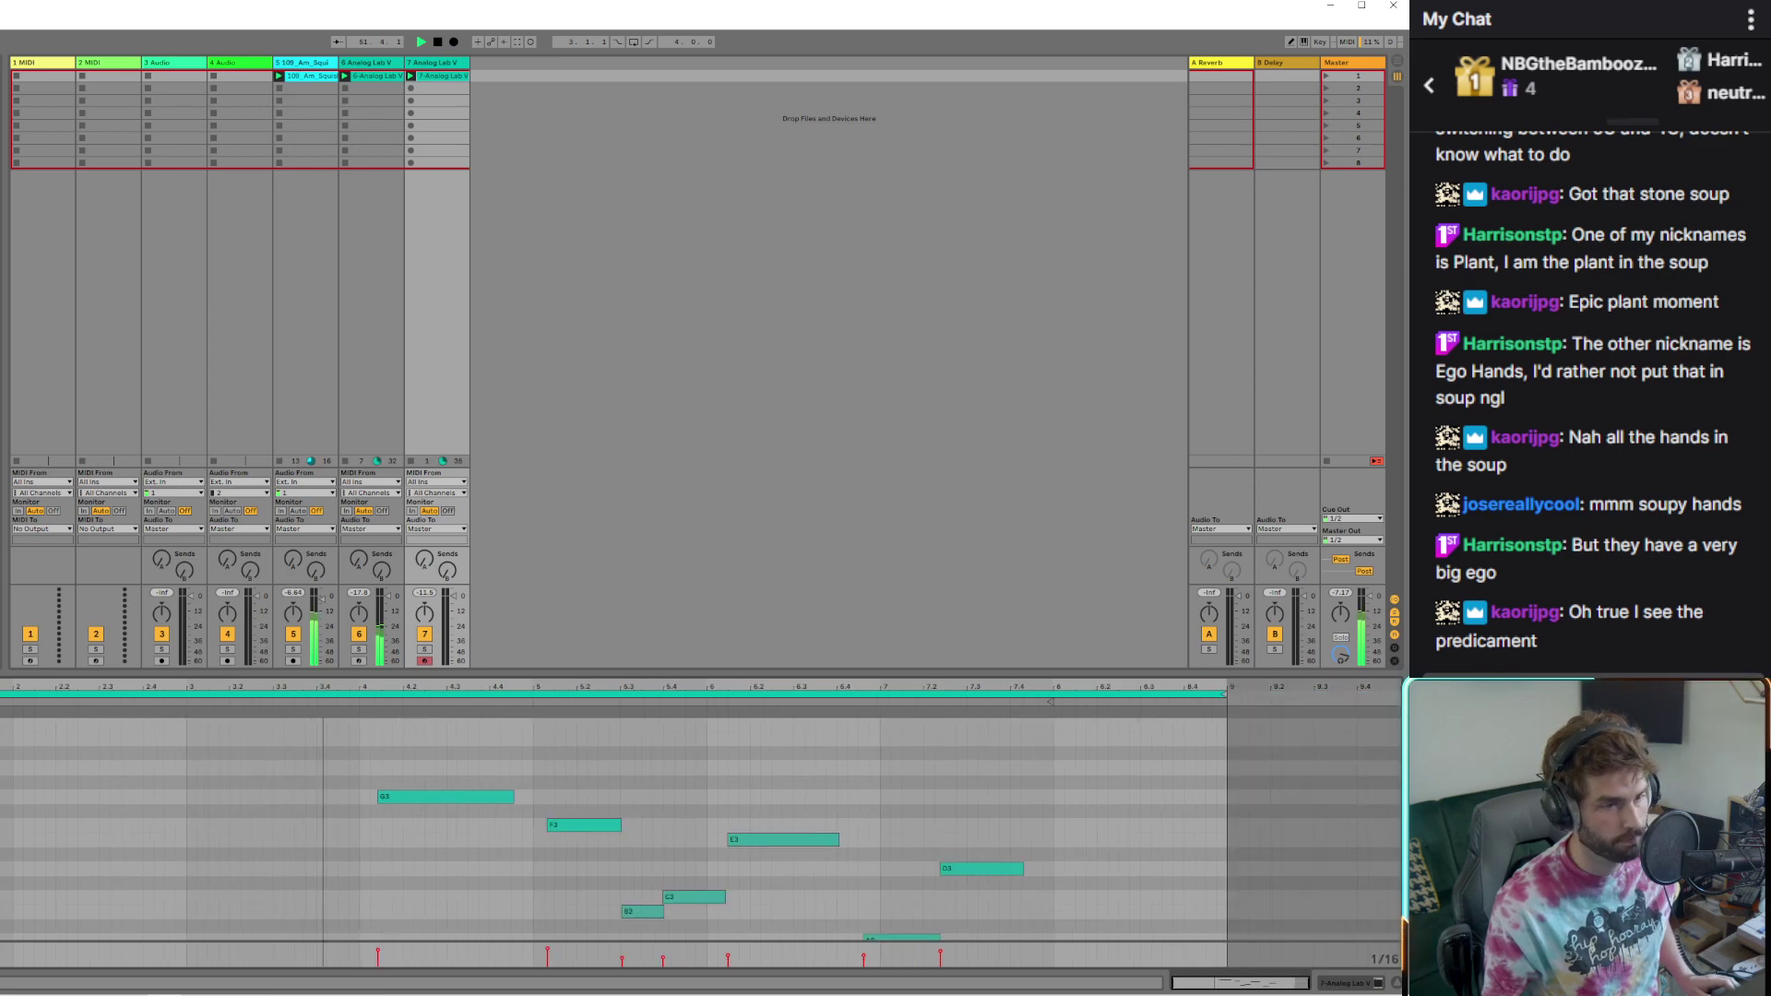
Select all notes of the recorded bell melody and nudge them slightly later
key(ctrl+a)
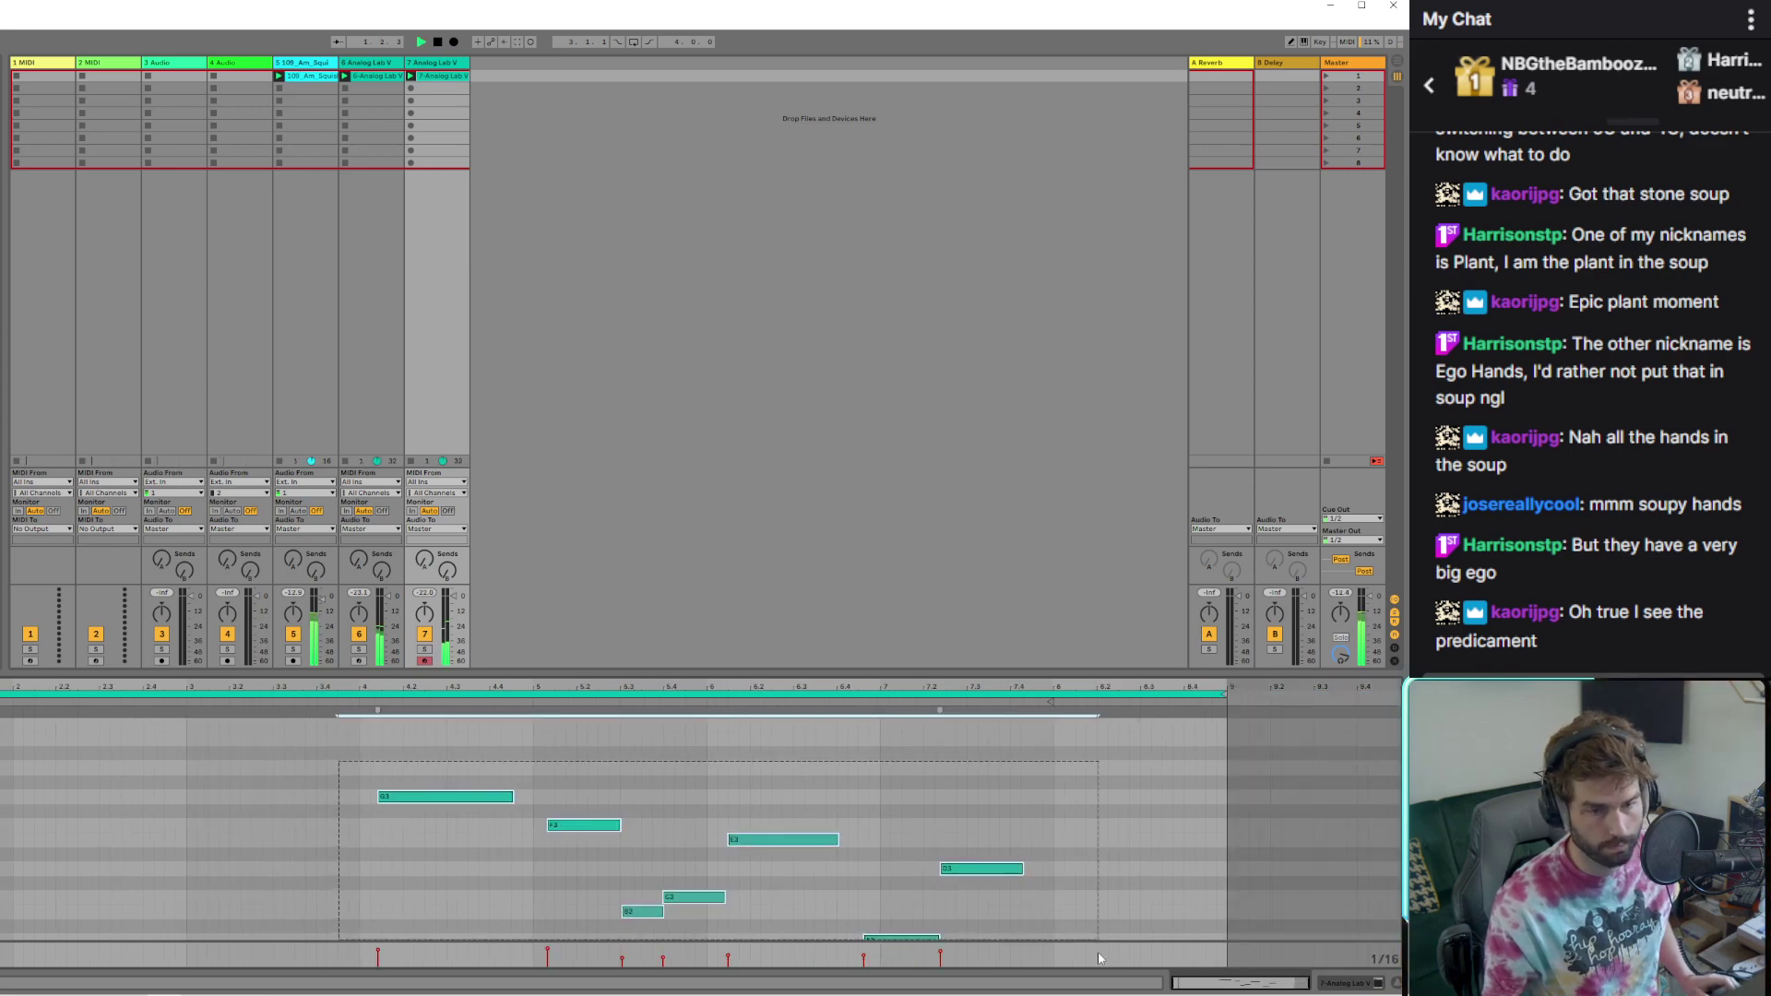
scroll(1038, 913, down, 2)
scroll(1033, 911, up, 2)
key(Right)
key(Right)
key(Right)
key(Right)
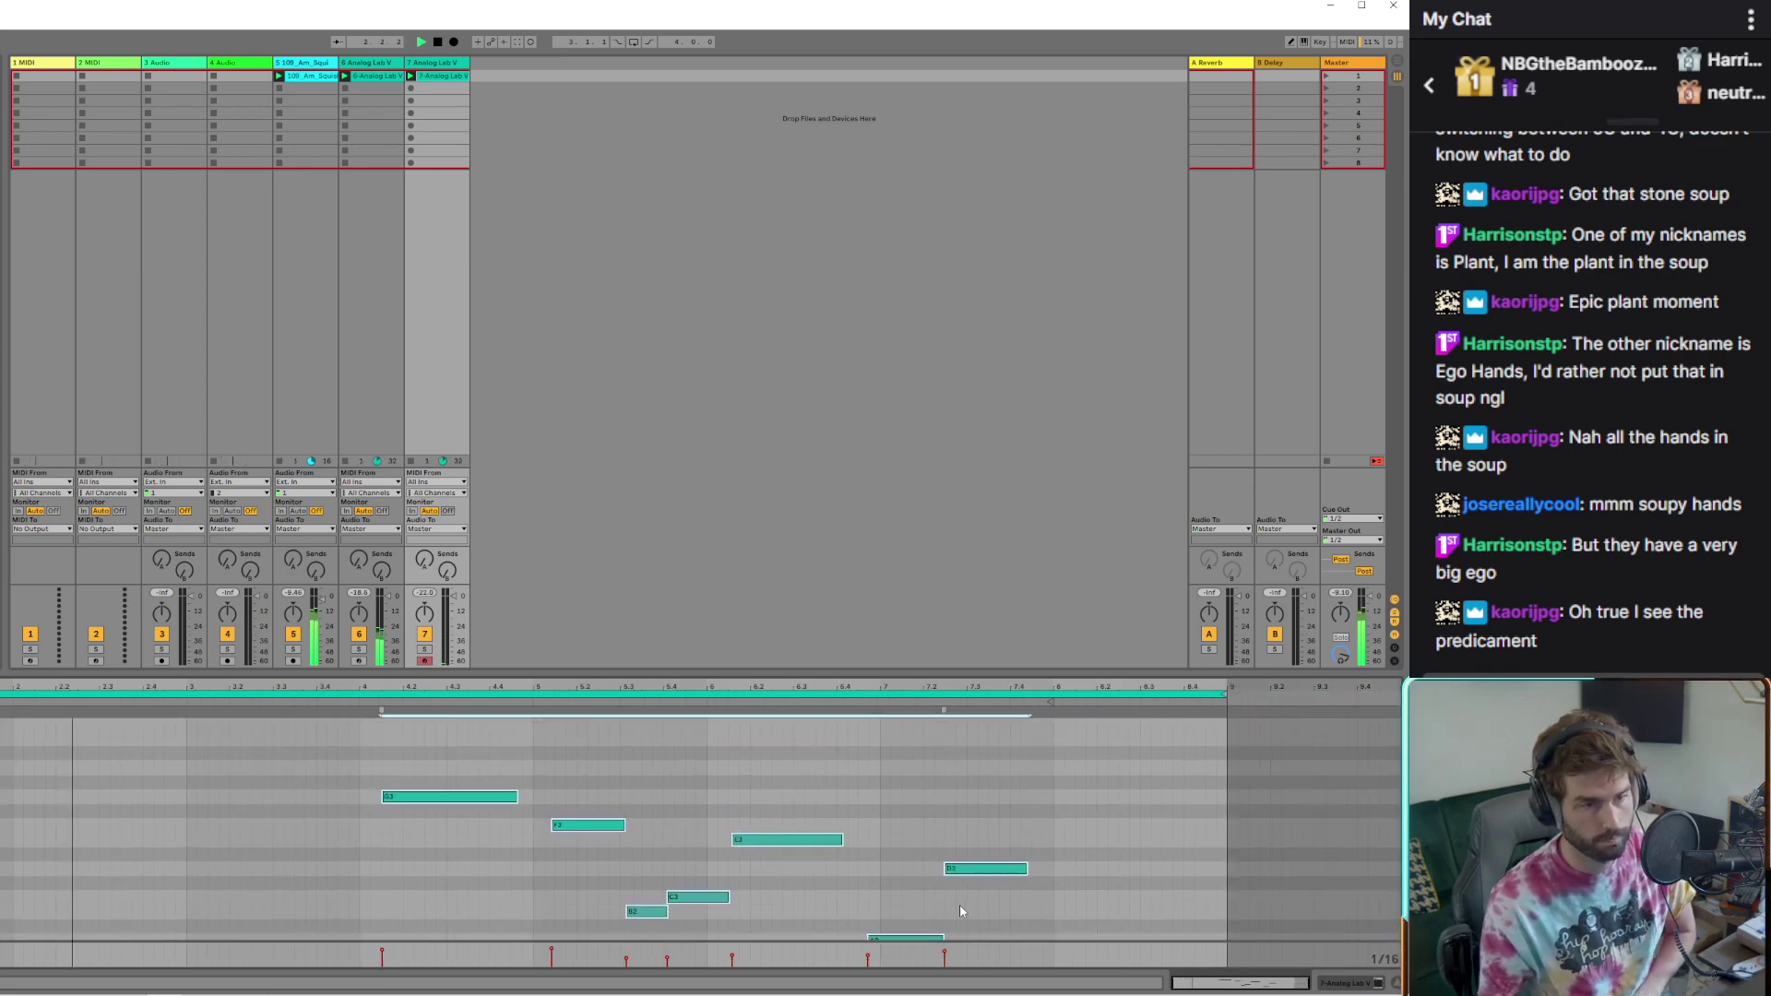
Move the selected bell notes almost a full bar later so the melody starts at about bar 5
key(Right)
key(Right)
key(Right)
key(Right)
key(Right)
key(Right)
key(Right)
key(Right)
key(Right)
key(Right)
key(Right)
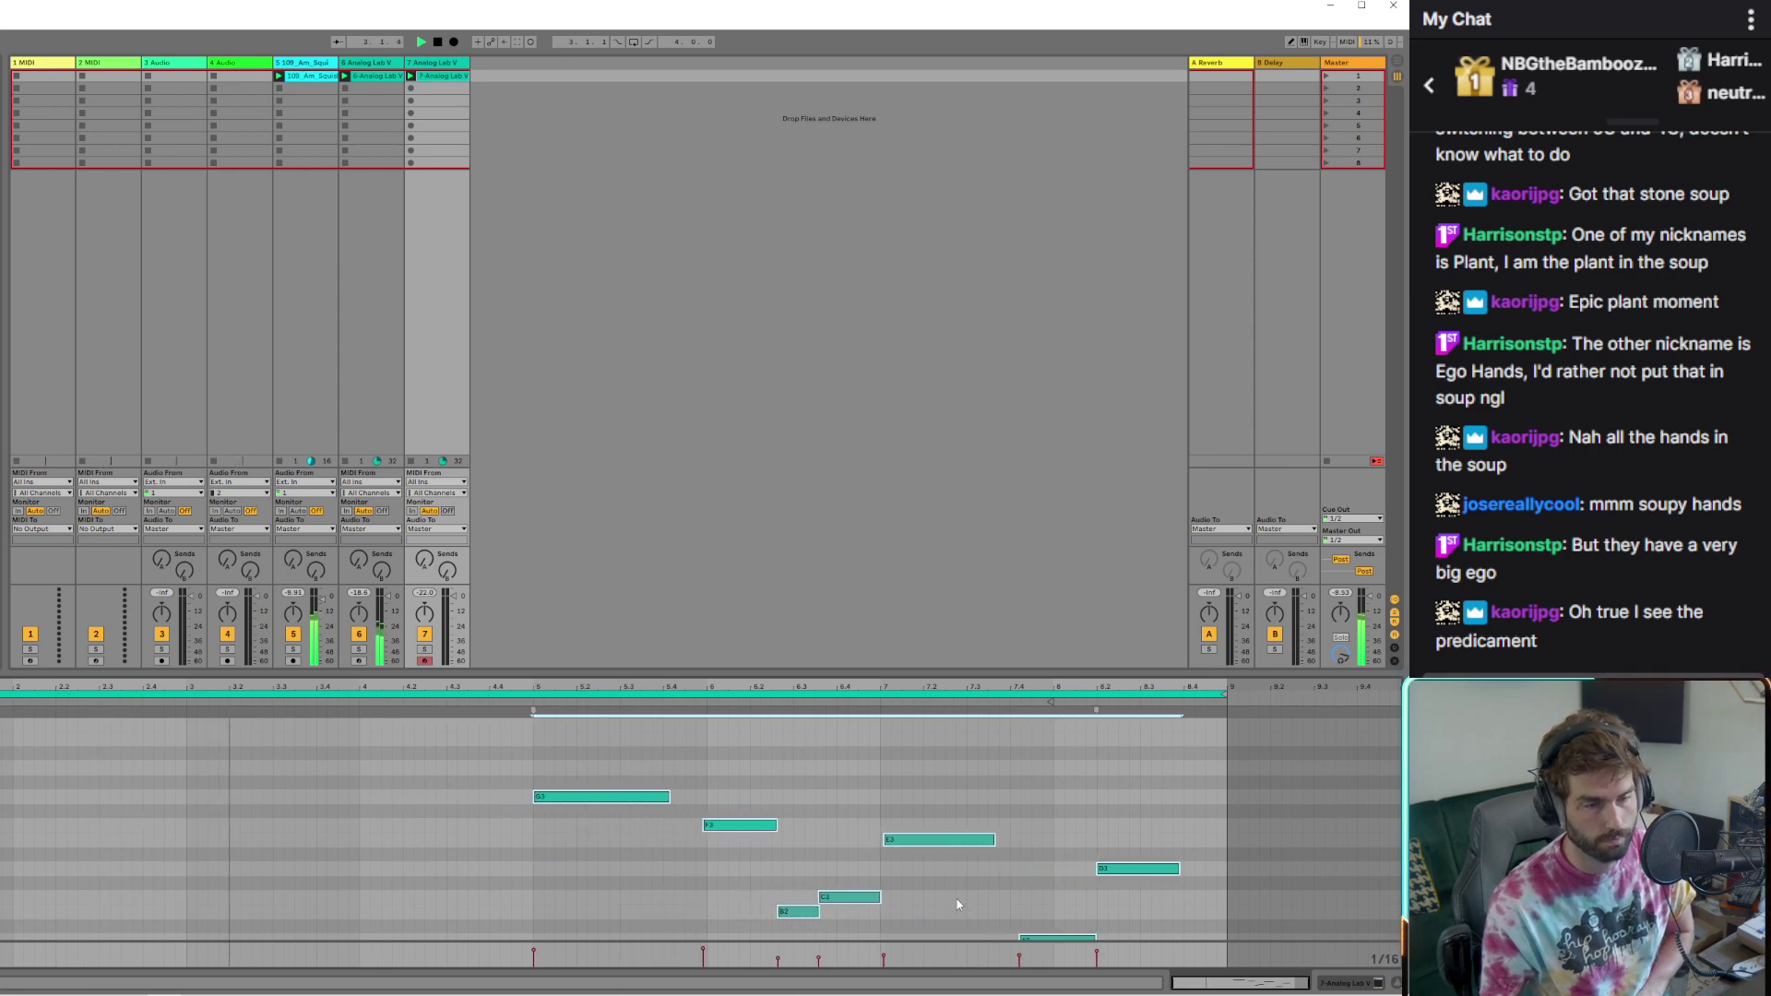
Add Mellotron V with the Strawberry Flutes preset on a new MIDI track and select that track
click(557, 577)
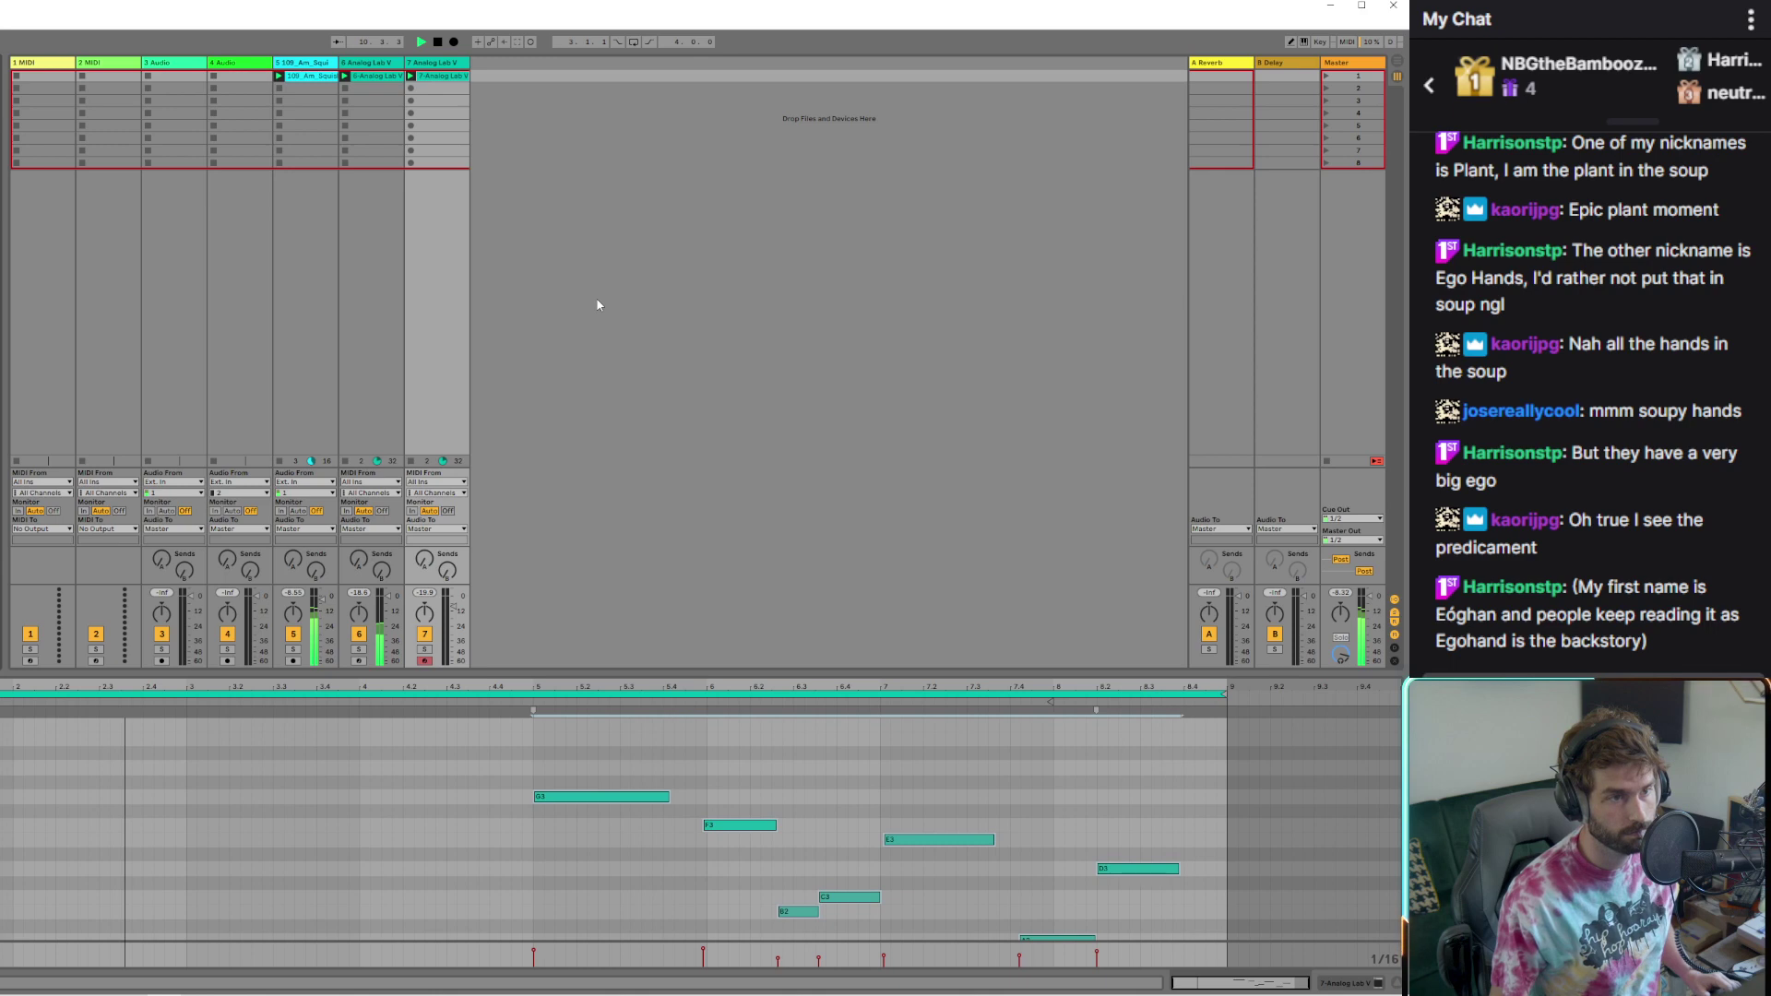
click(323, 75)
click(513, 63)
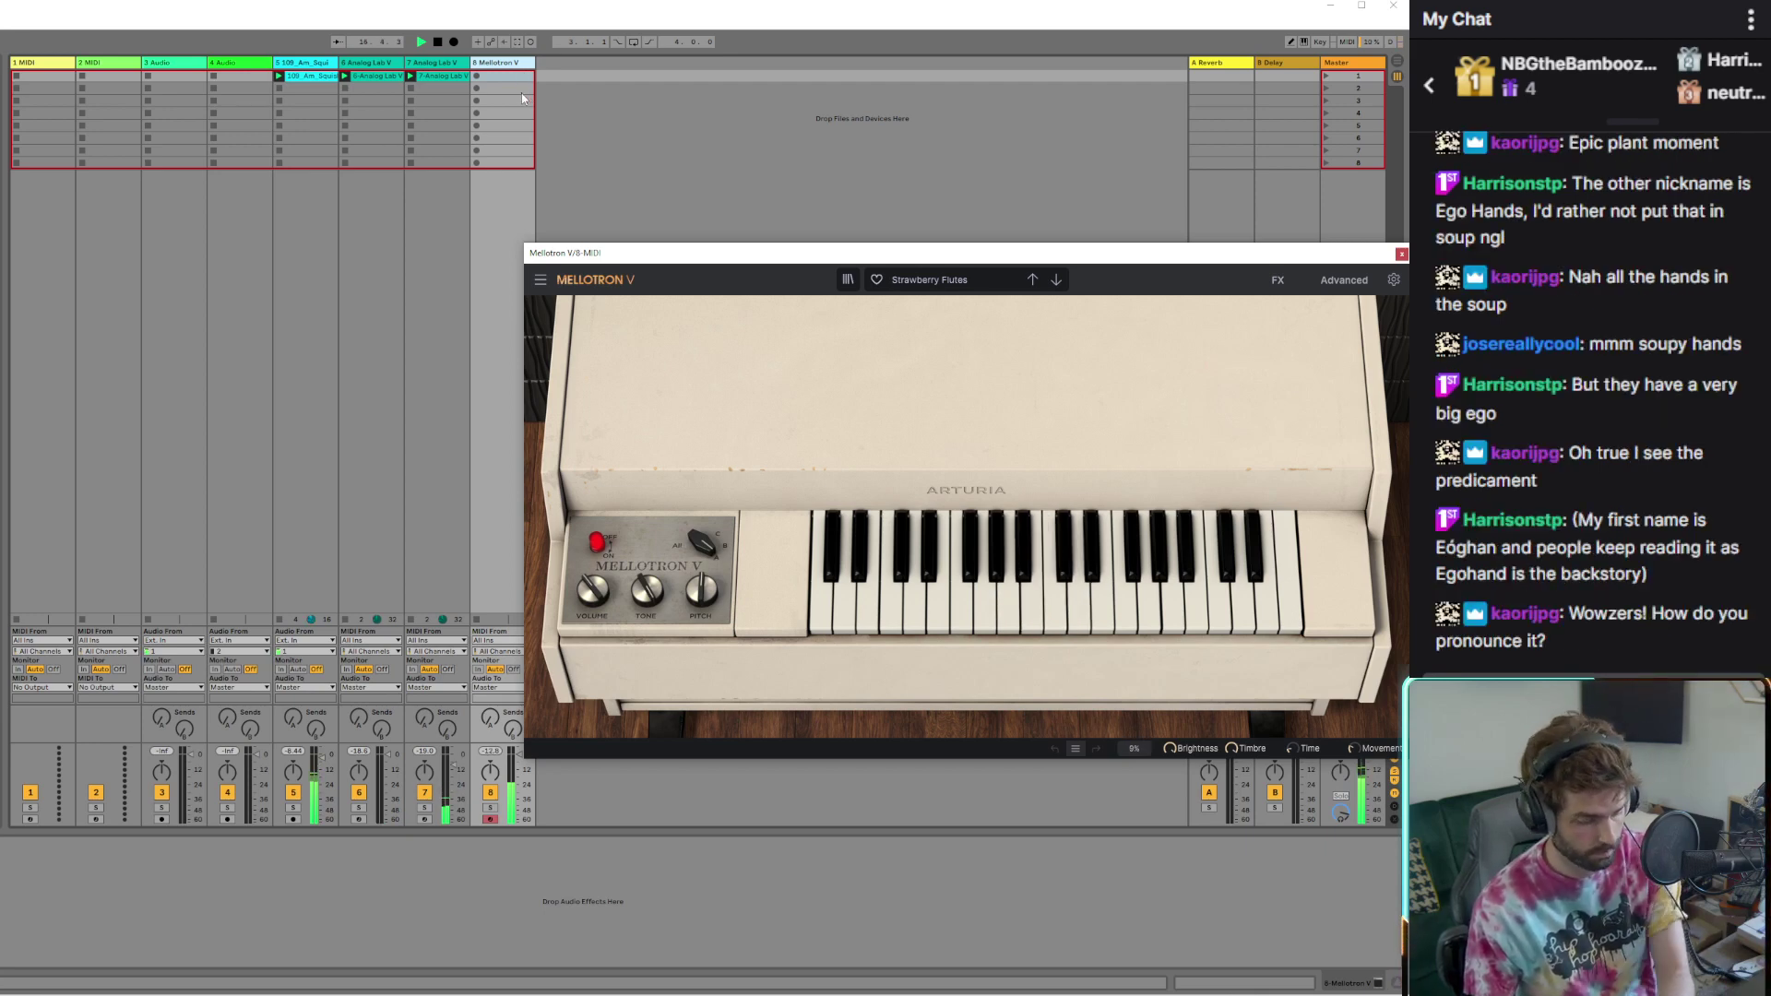
Record a flute melody into the Mellotron V track's first clip slot, discarding the first take, and close the plug-in window
key(ctrl+shift+F9)
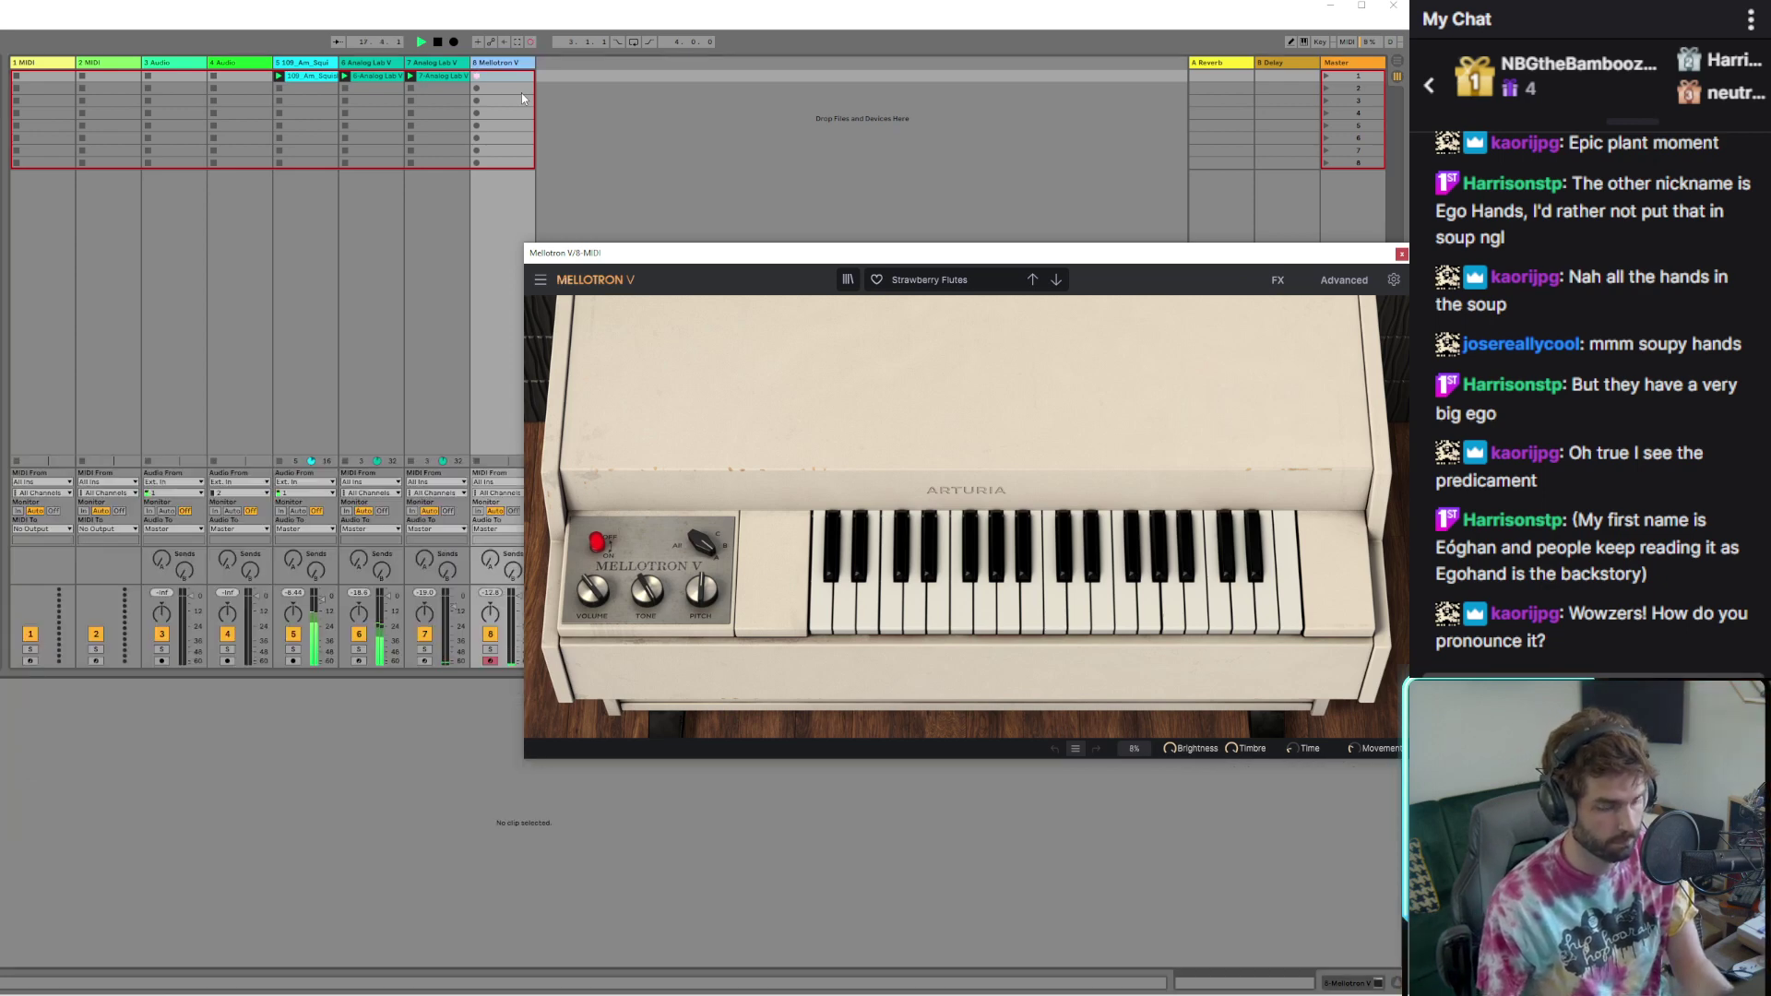
click(511, 75)
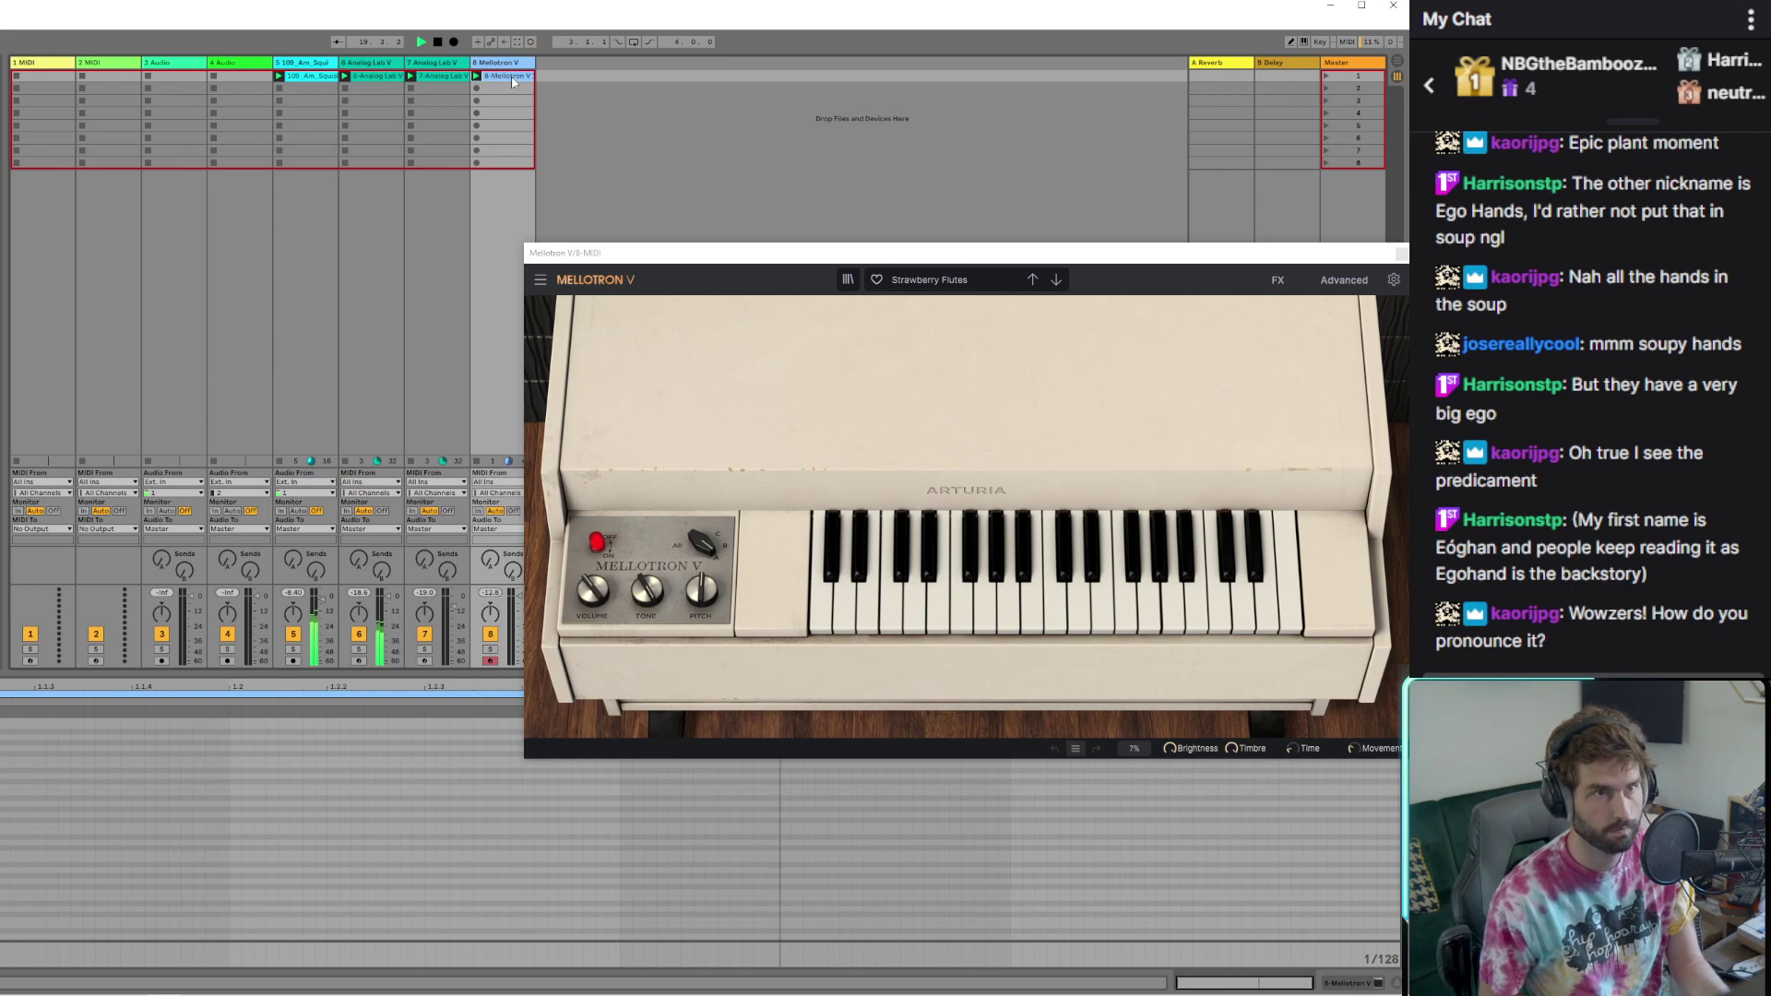
key(Delete)
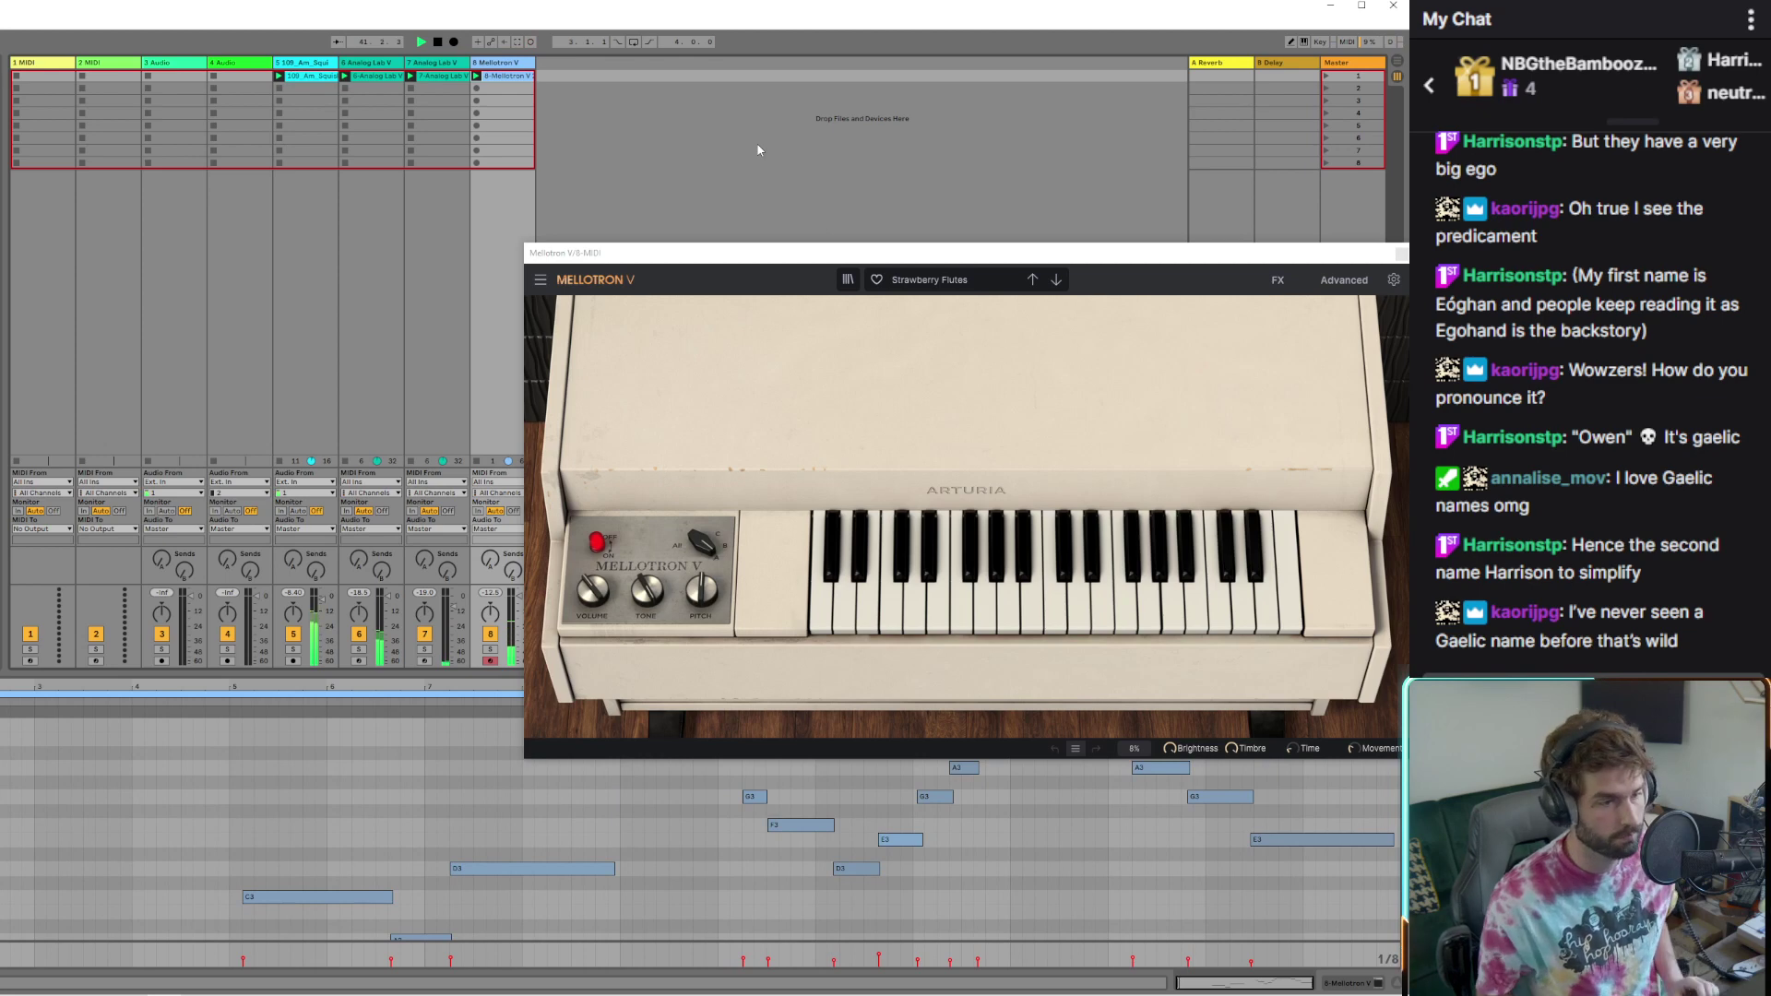
click(1402, 253)
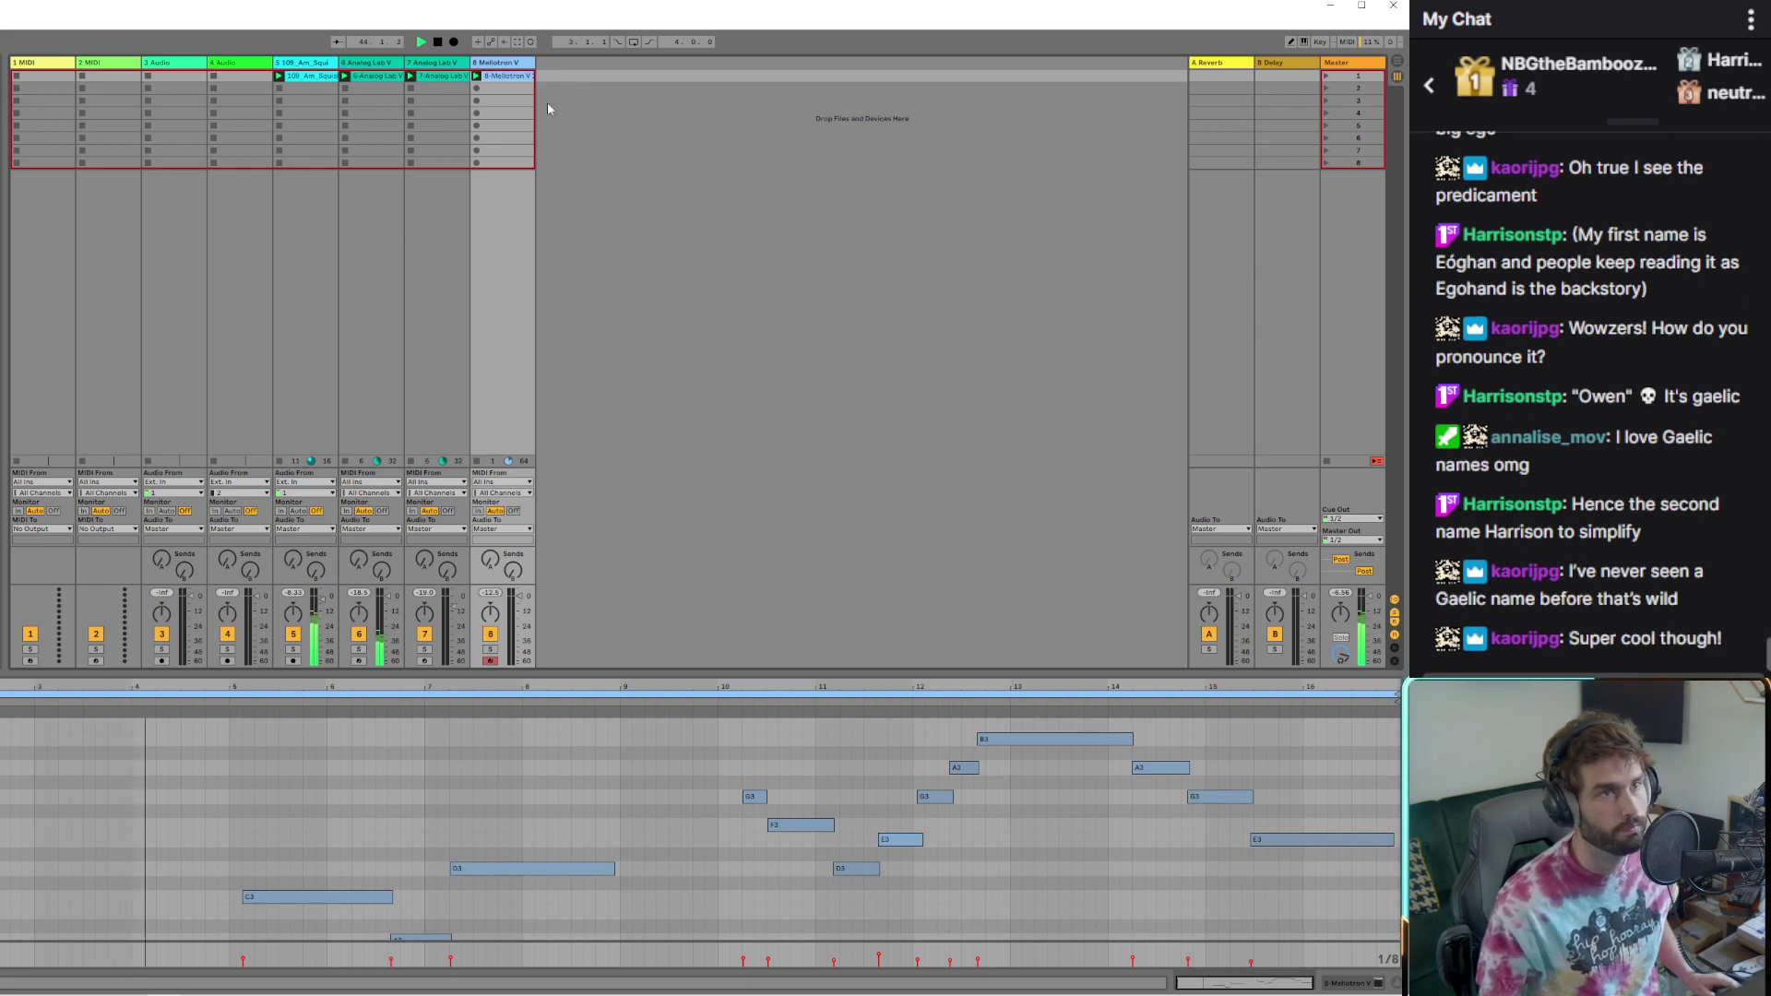
Copy the EQ Eight on the SquishyArp sample track and paste it at the end of that track's effect chain
click(313, 76)
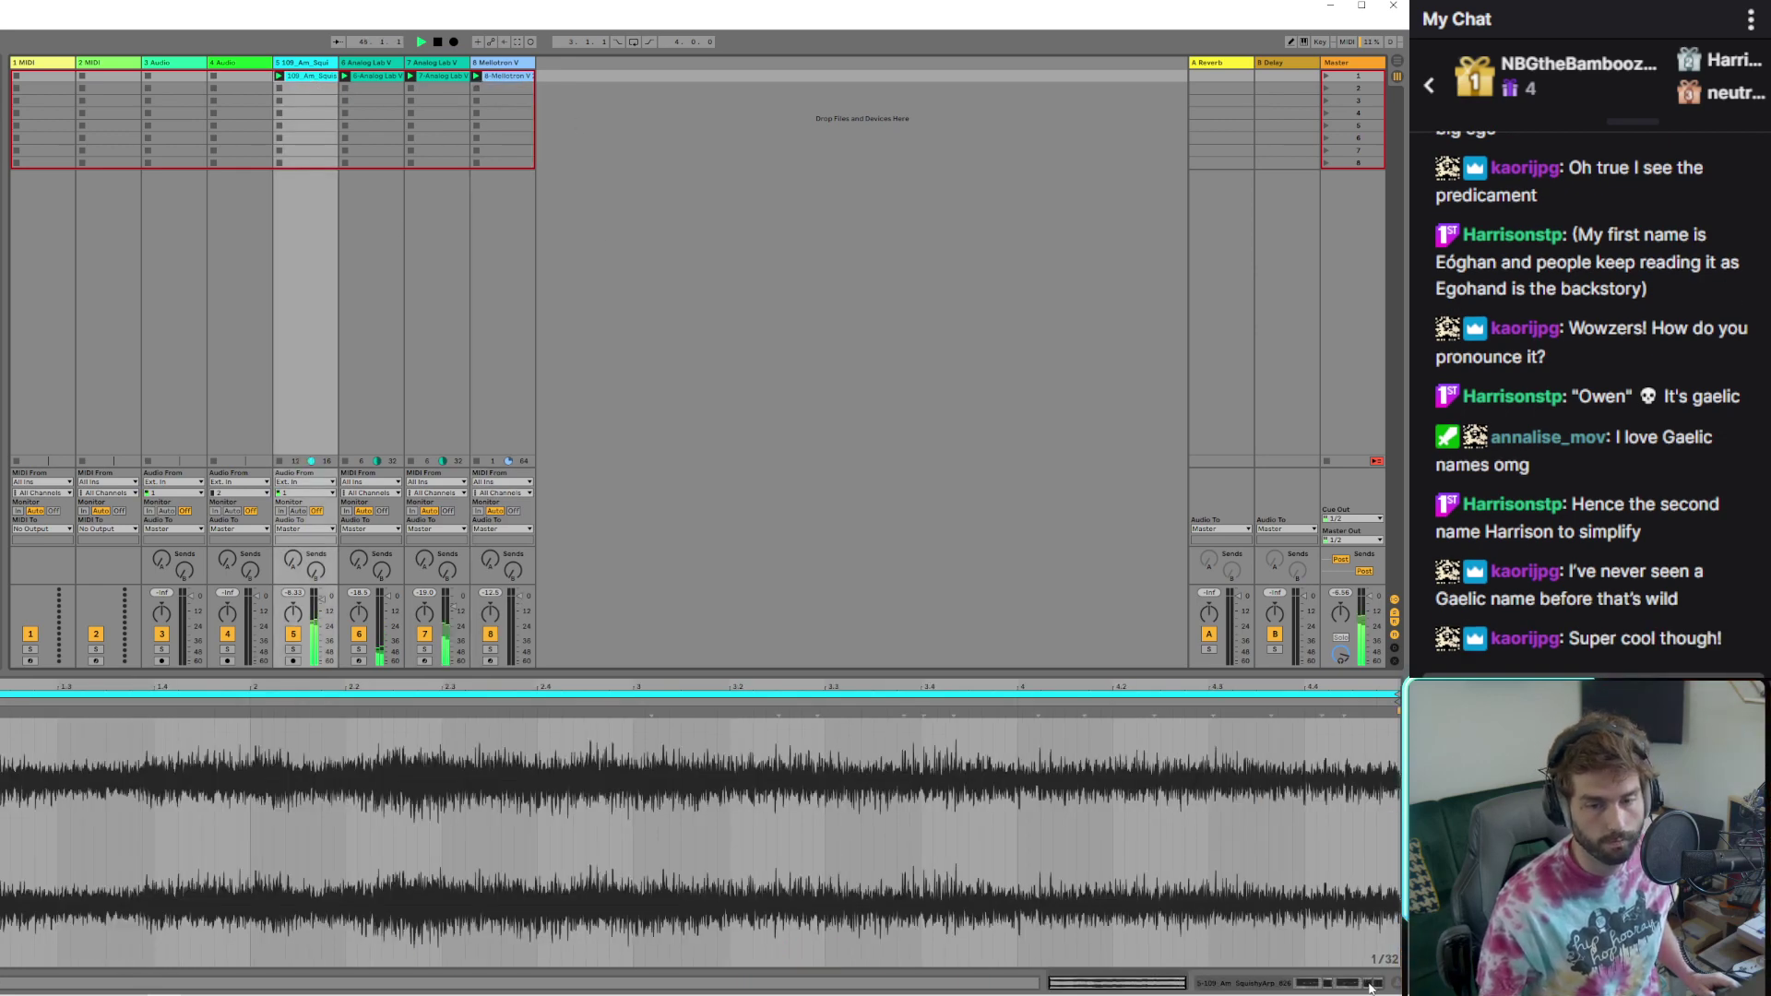
key(shift+Tab)
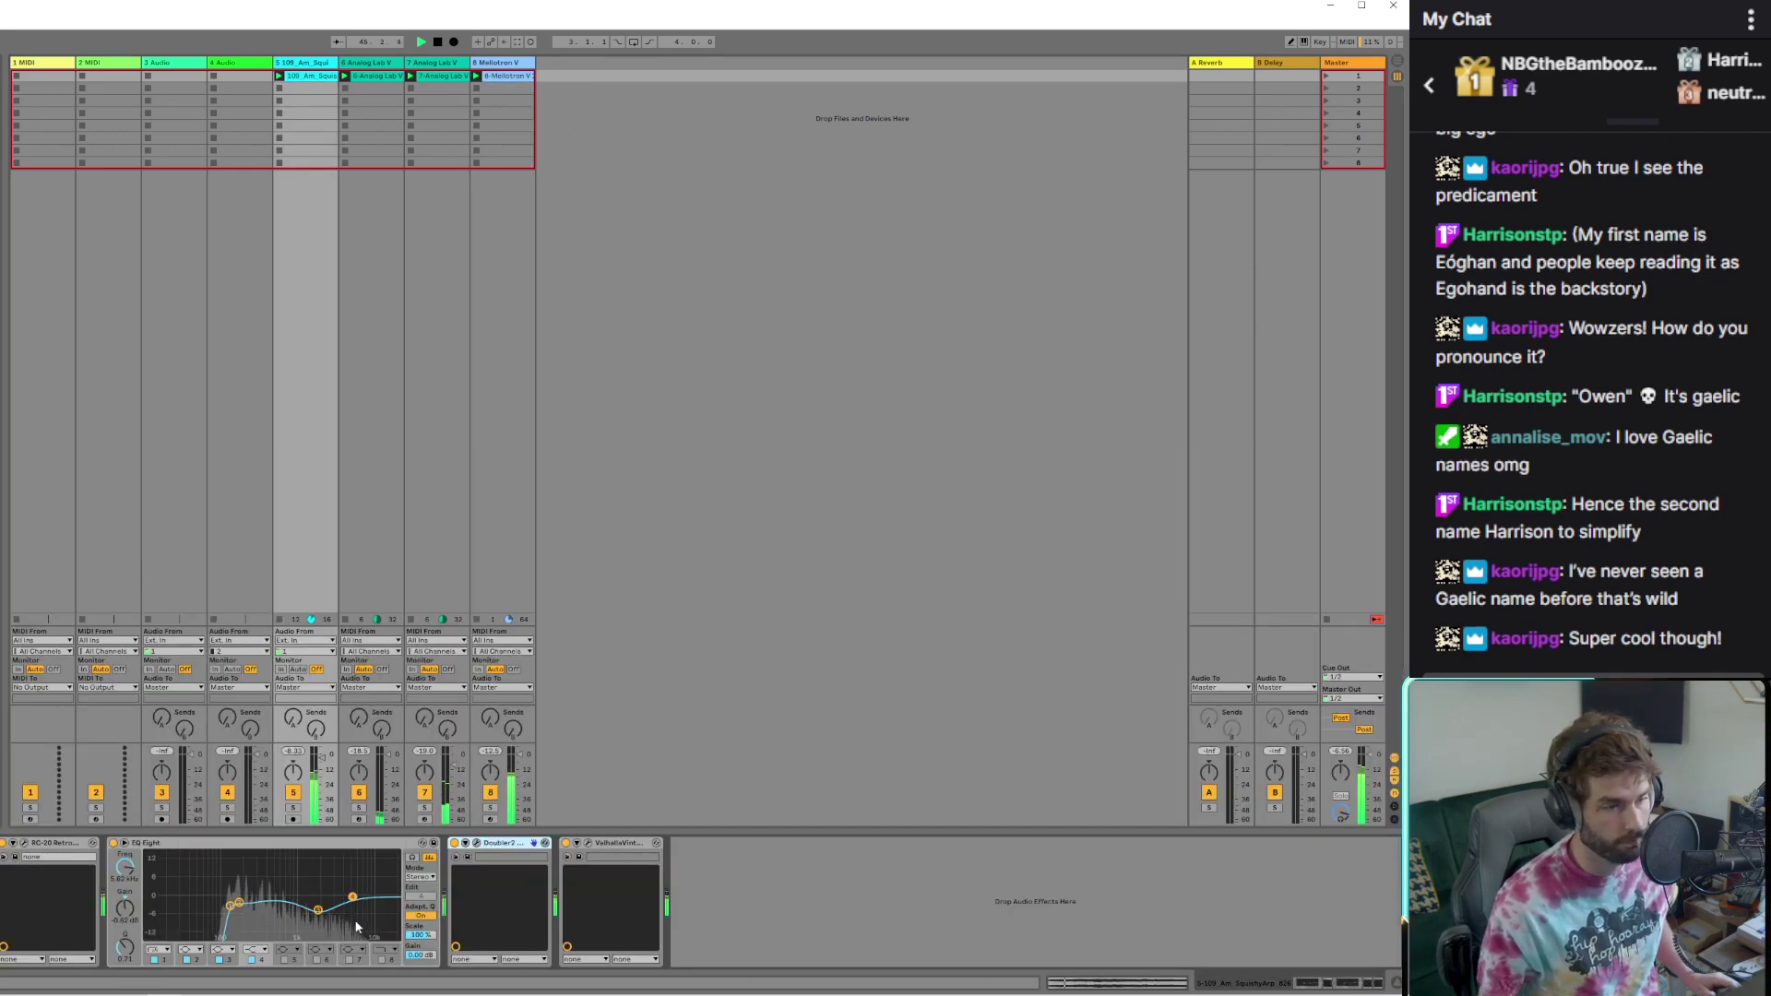
click(221, 856)
key(ctrl+c)
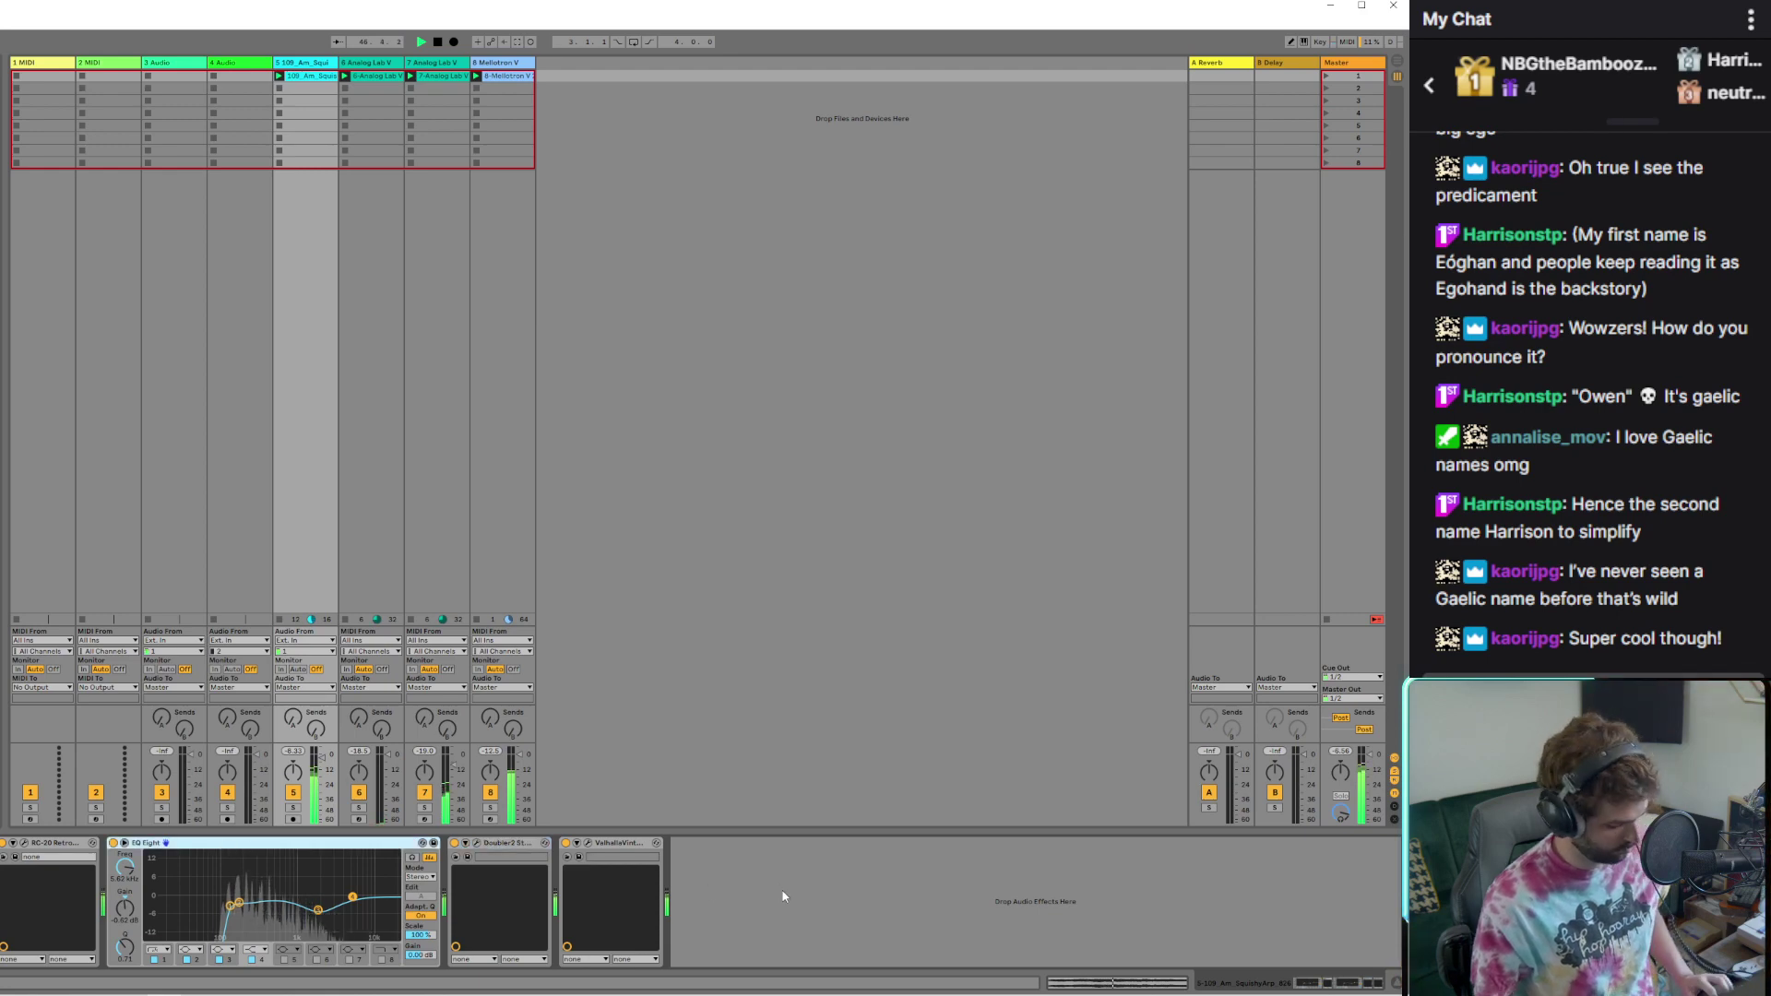
click(783, 889)
key(ctrl+v)
Change band 4 of the pasted EQ Eight to a high-cut filter and lower its cutoff frequency
click(820, 950)
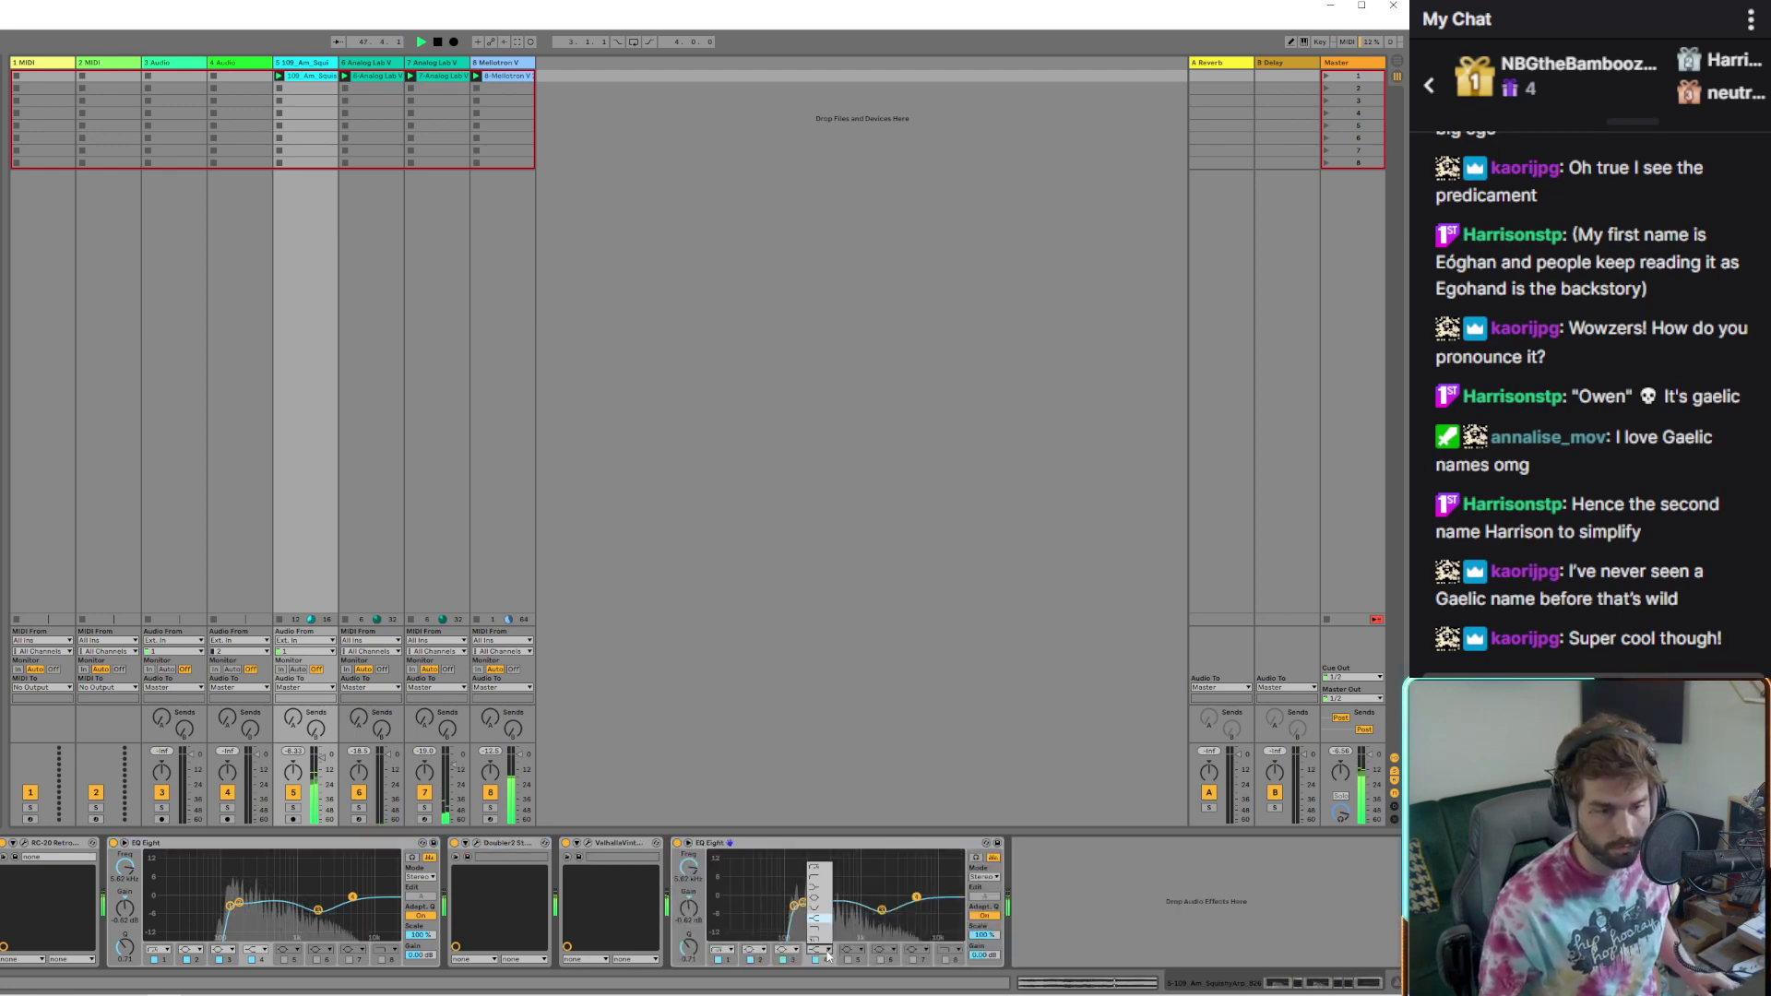
click(818, 941)
drag(927, 916, 872, 906)
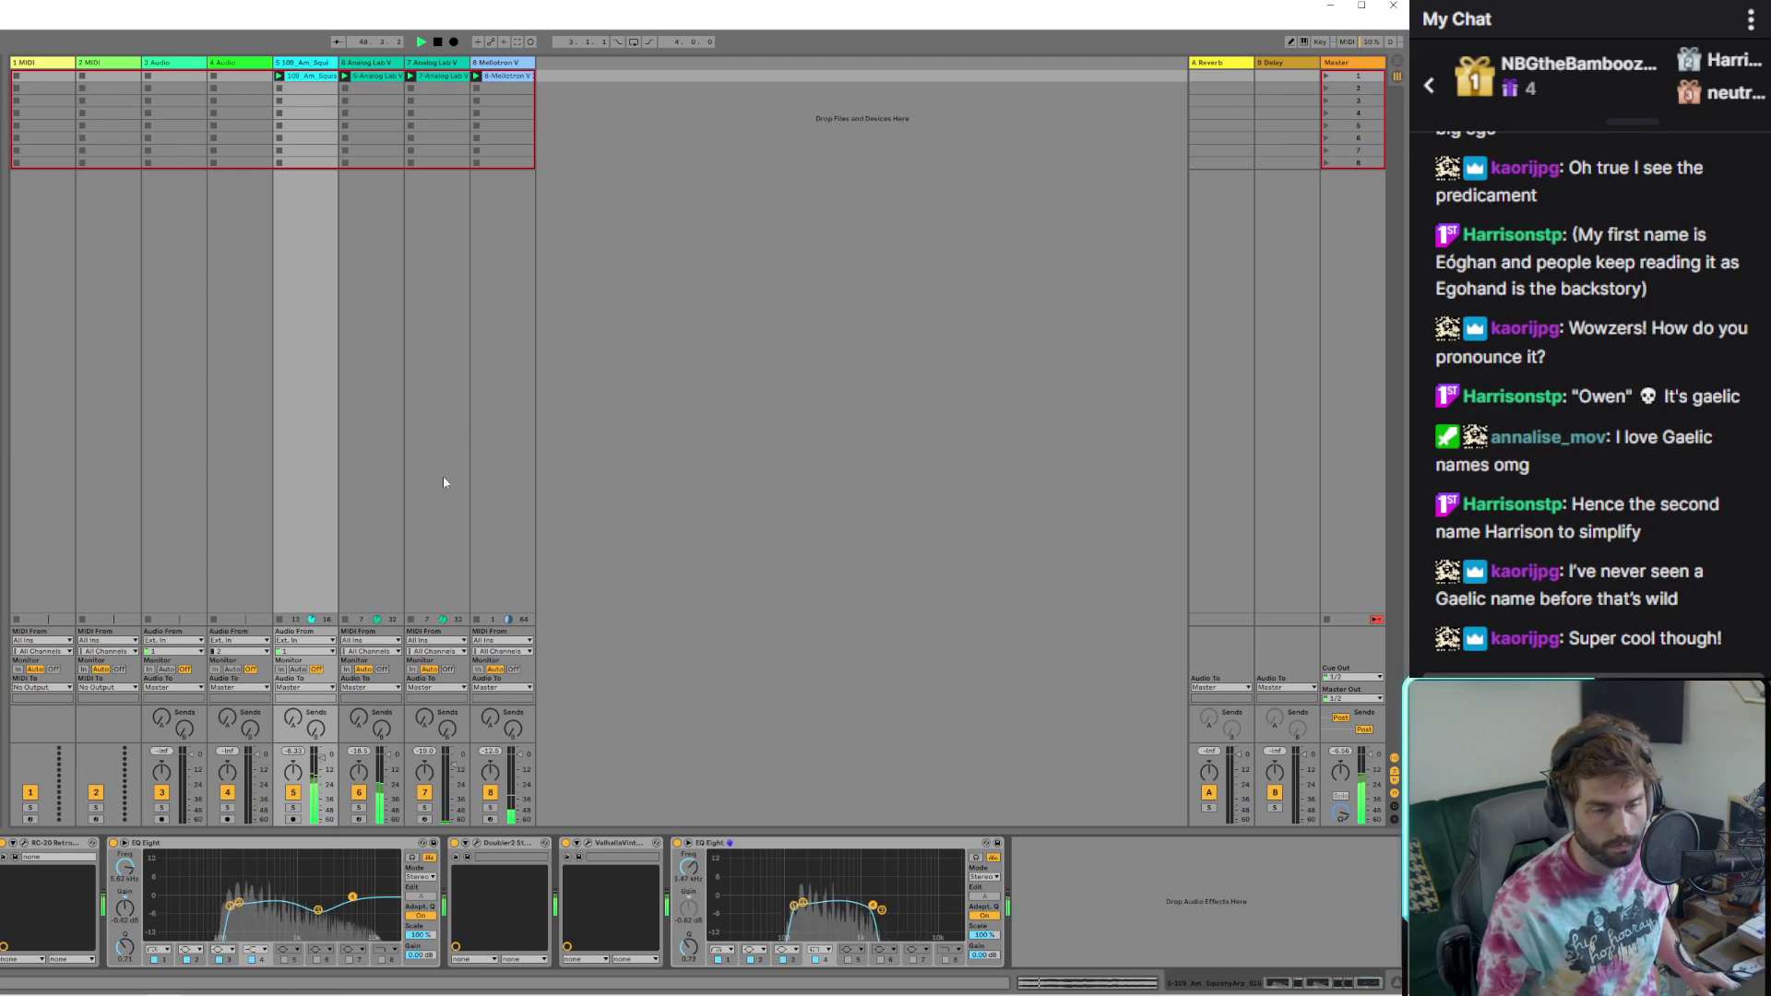
Copy the RC-20 effect from the SquishyArp sample track to the Mellotron V track
click(501, 63)
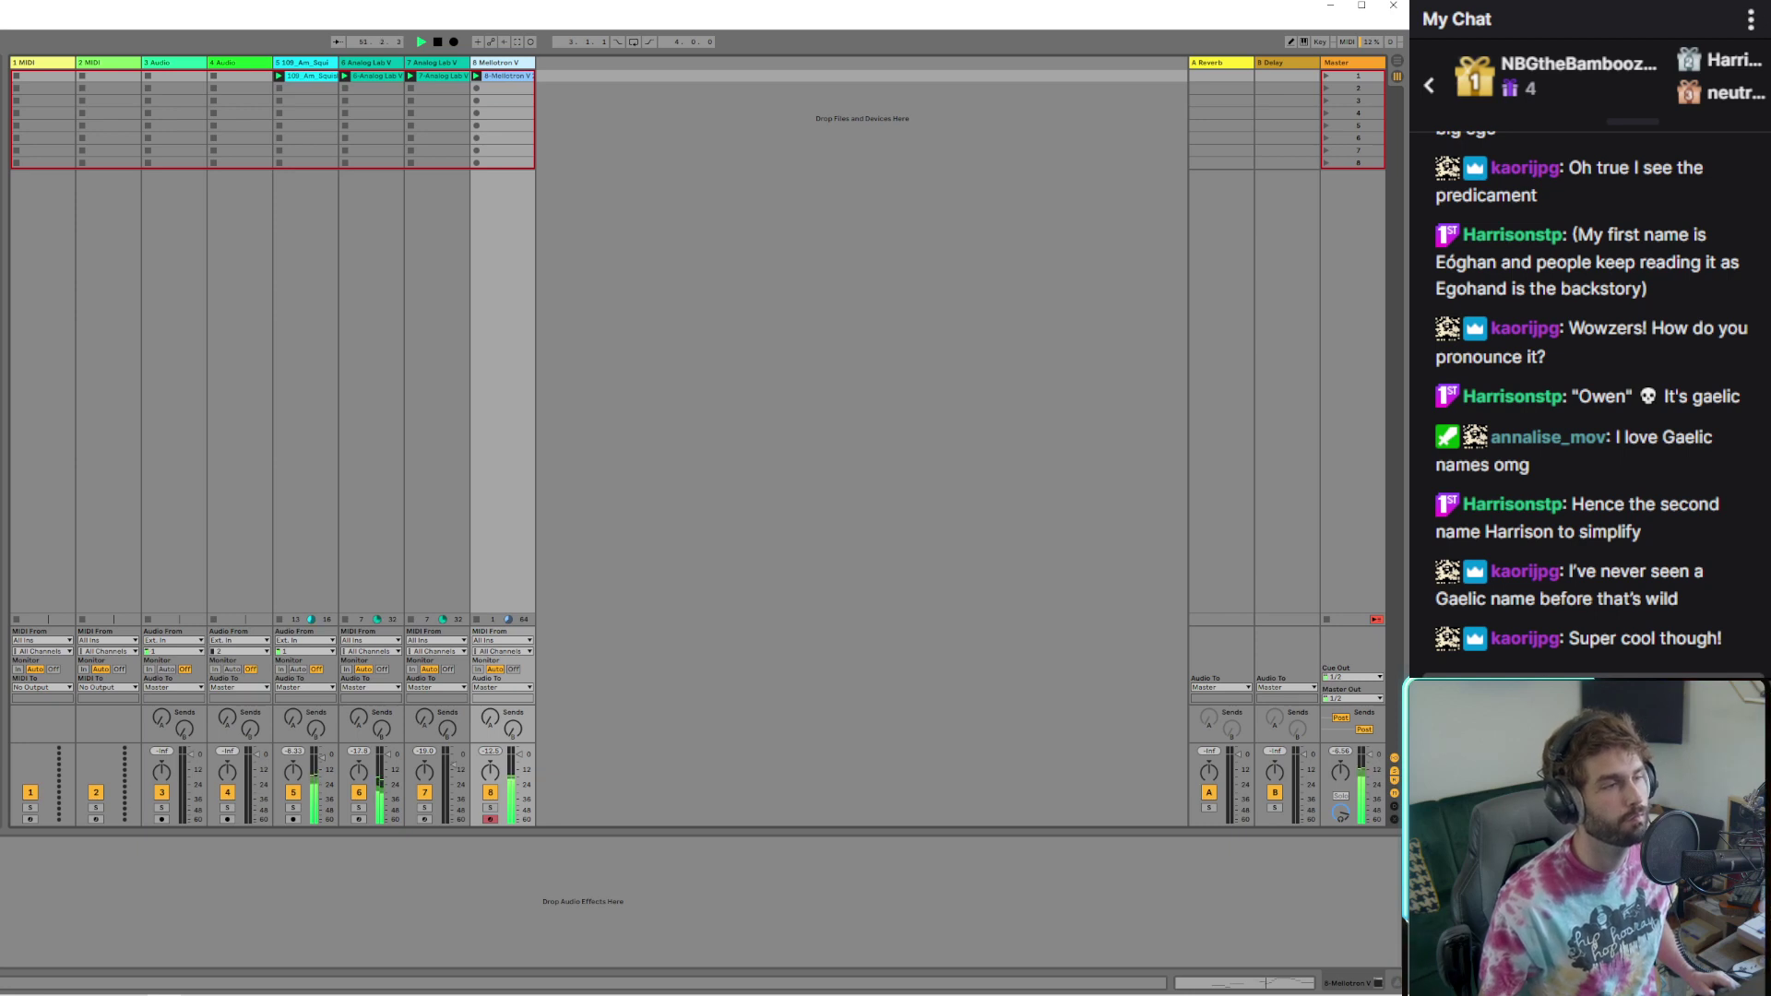
click(371, 64)
click(319, 65)
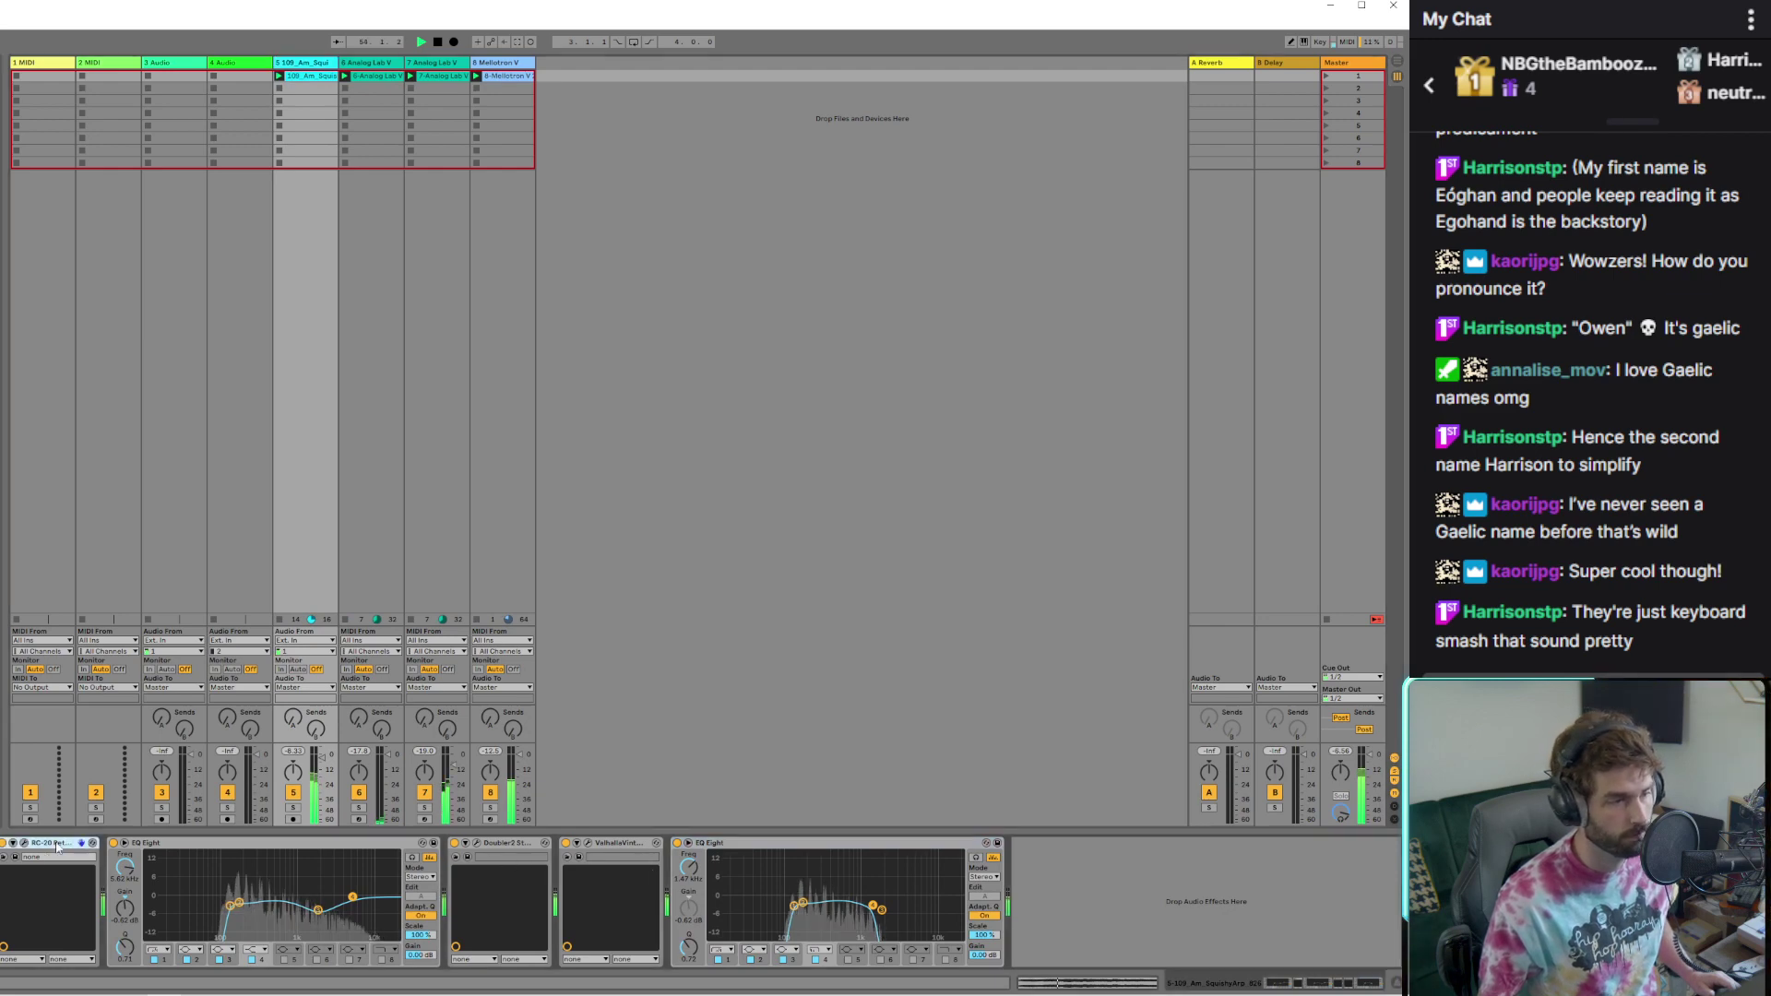
click(510, 64)
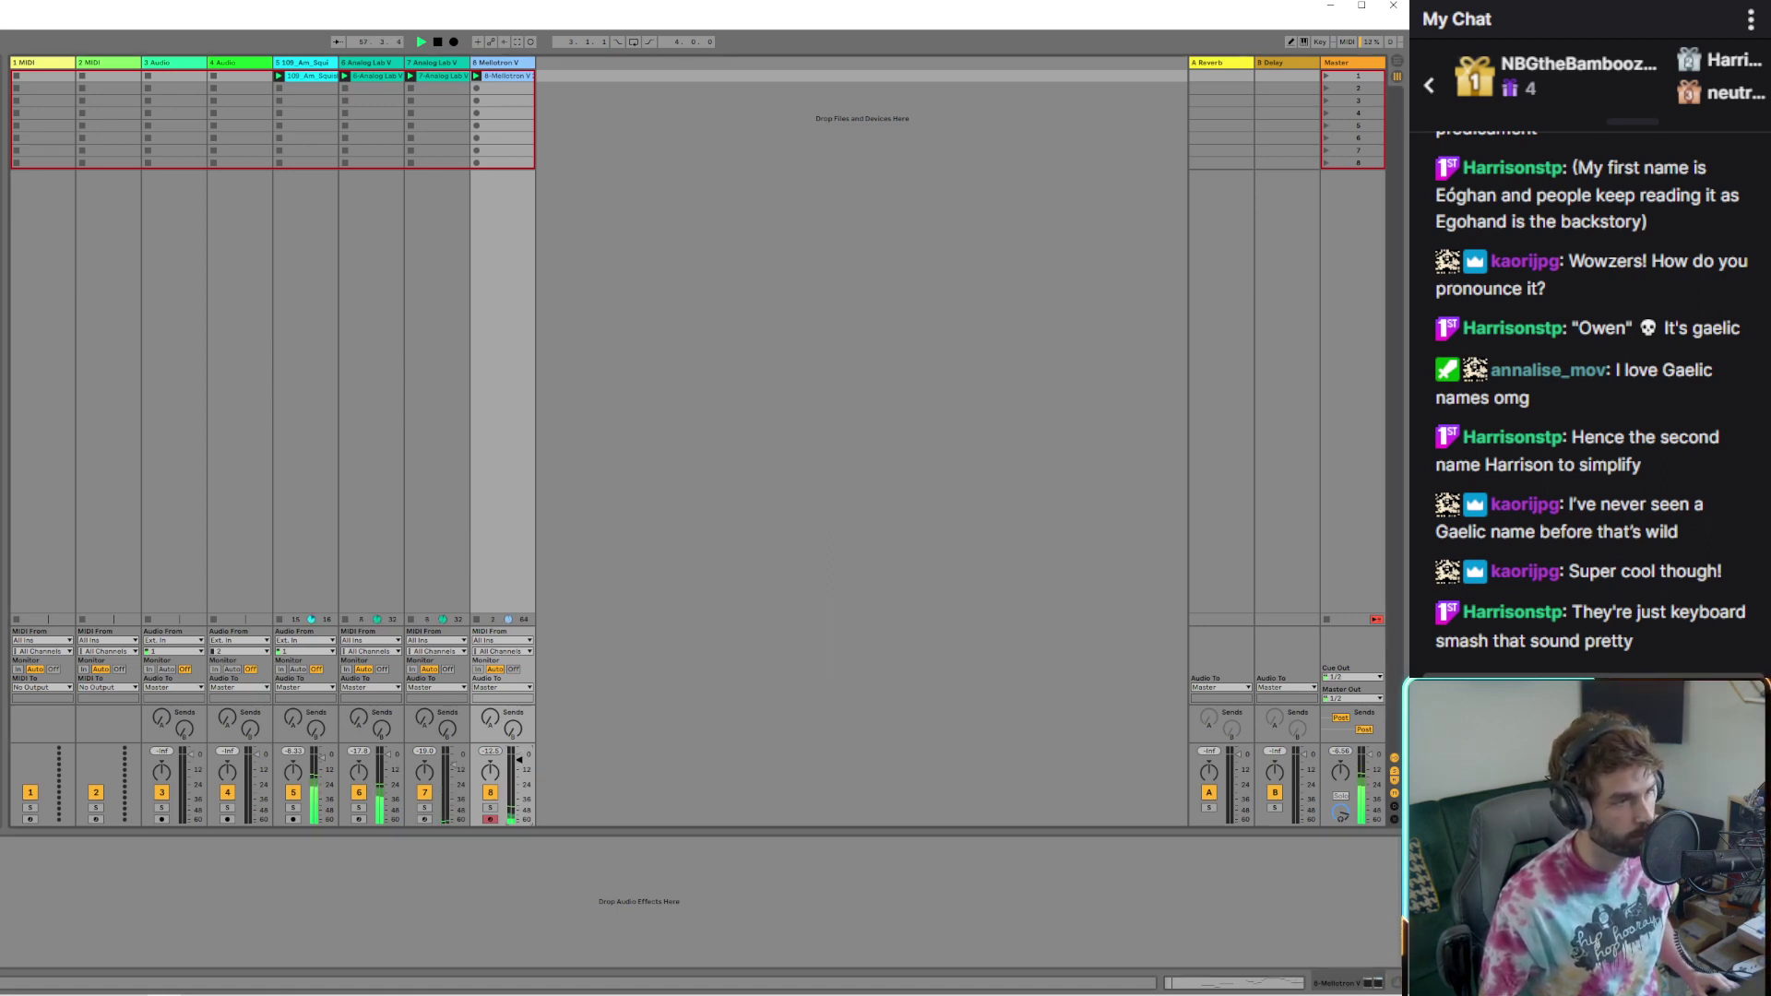
Load the Dan Gunn preset SP-Wide Lead Vocal in ValhallaVintageVerb on the Mellotron V track
drag(576, 388, 577, 477)
click(1085, 530)
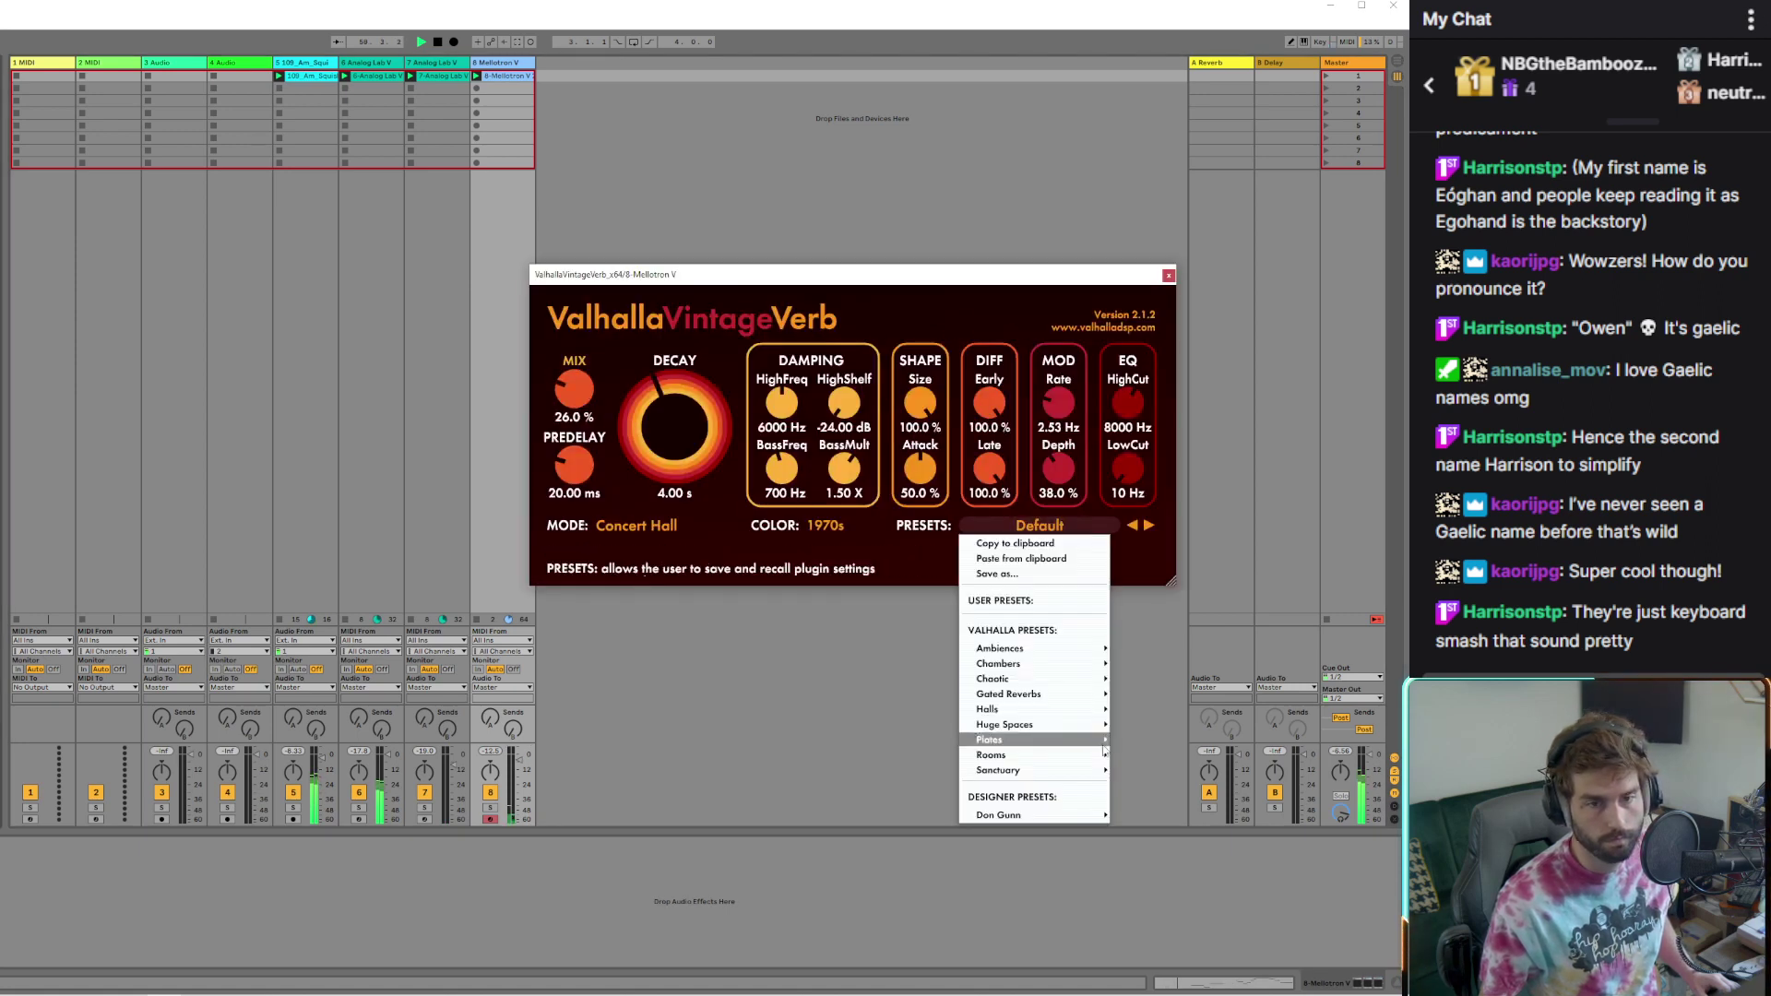
mouse_move(1098, 817)
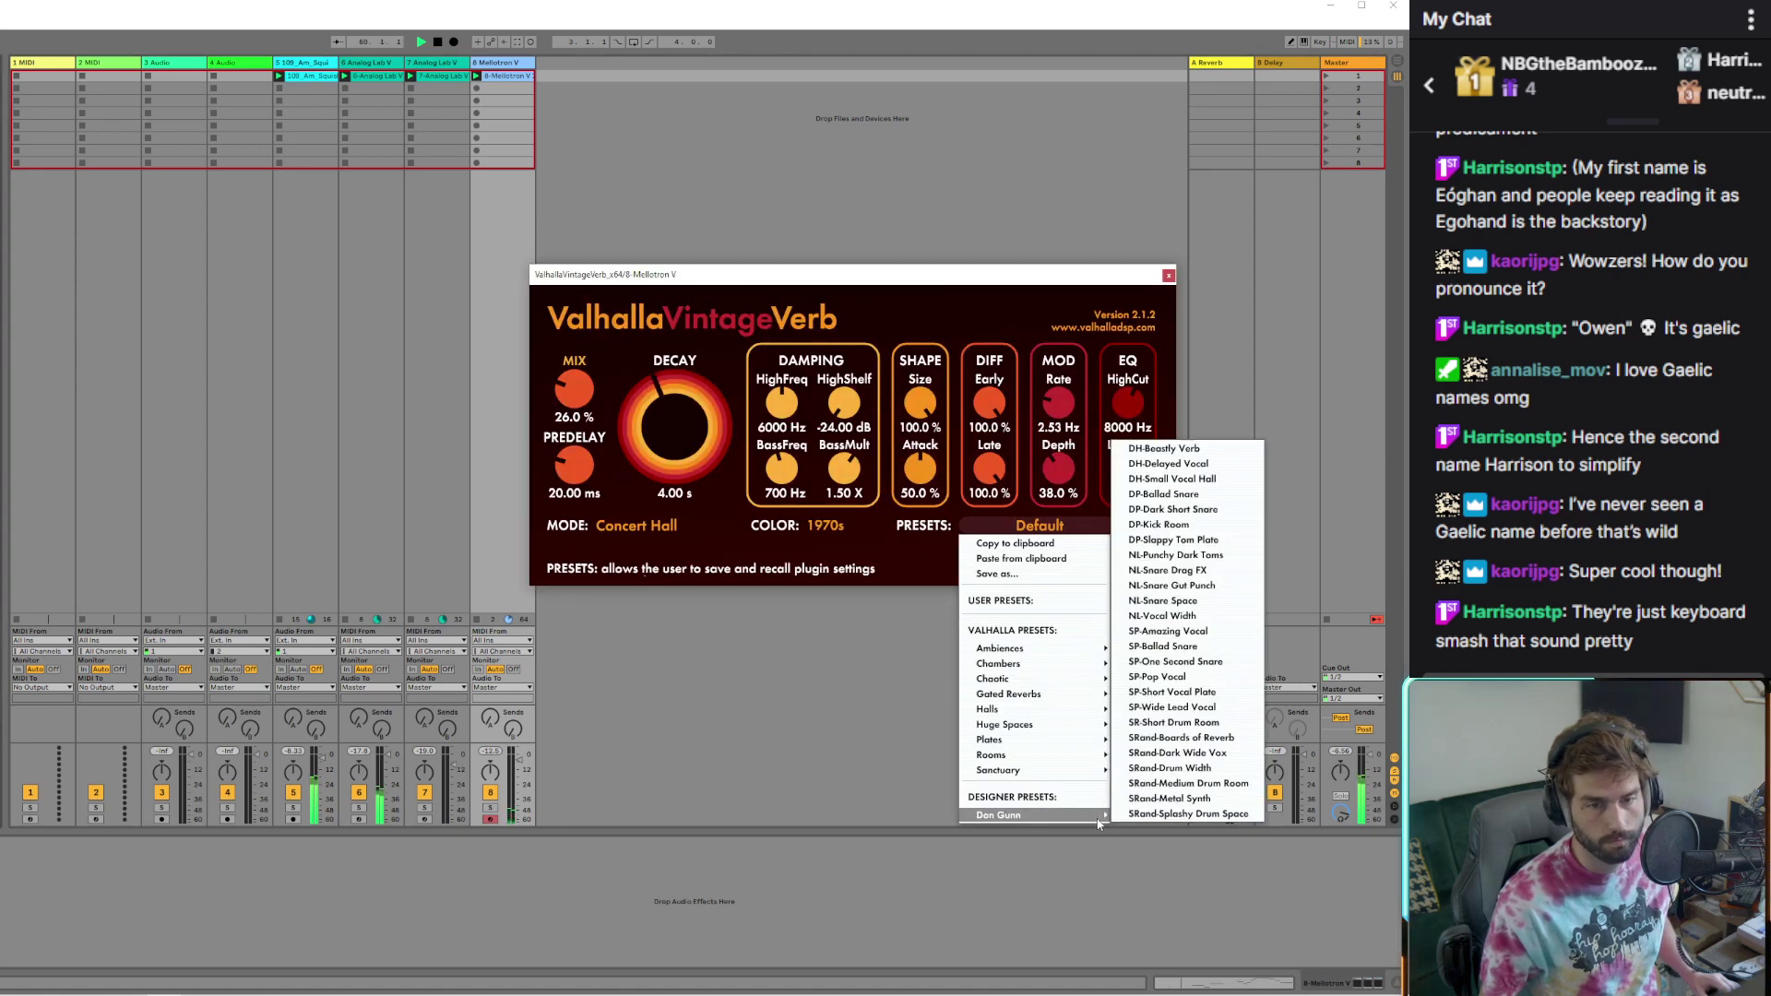
click(1199, 709)
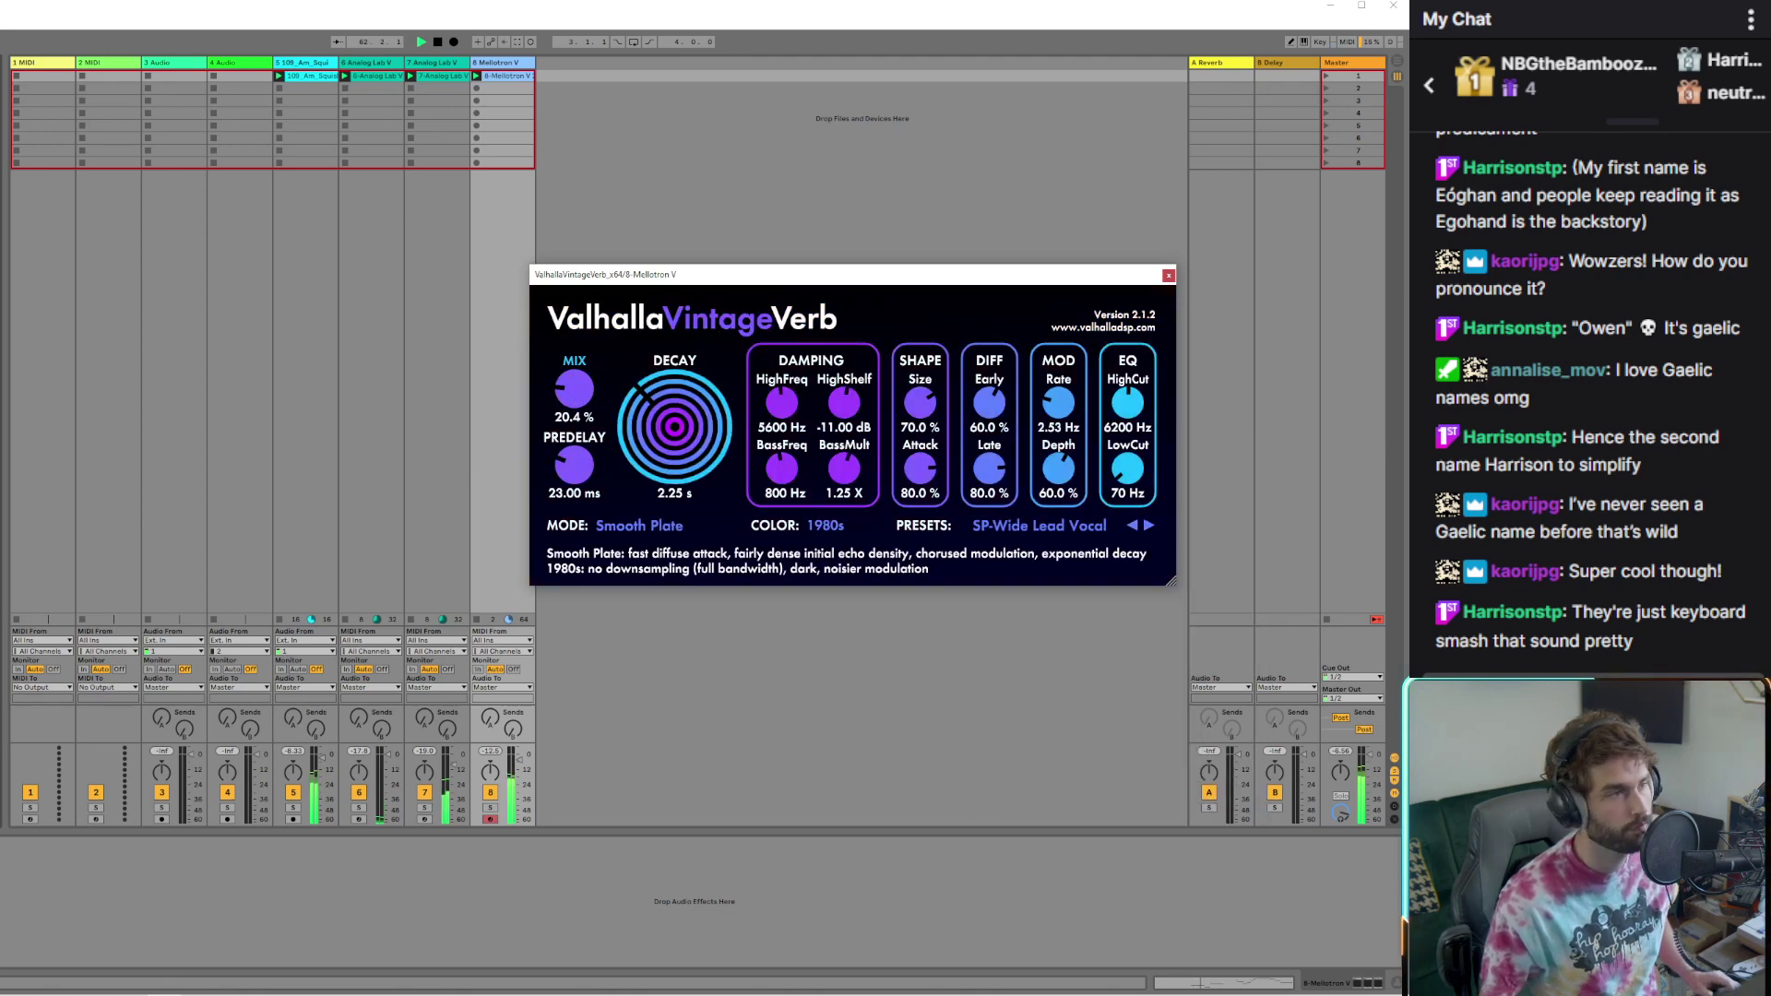
click(519, 759)
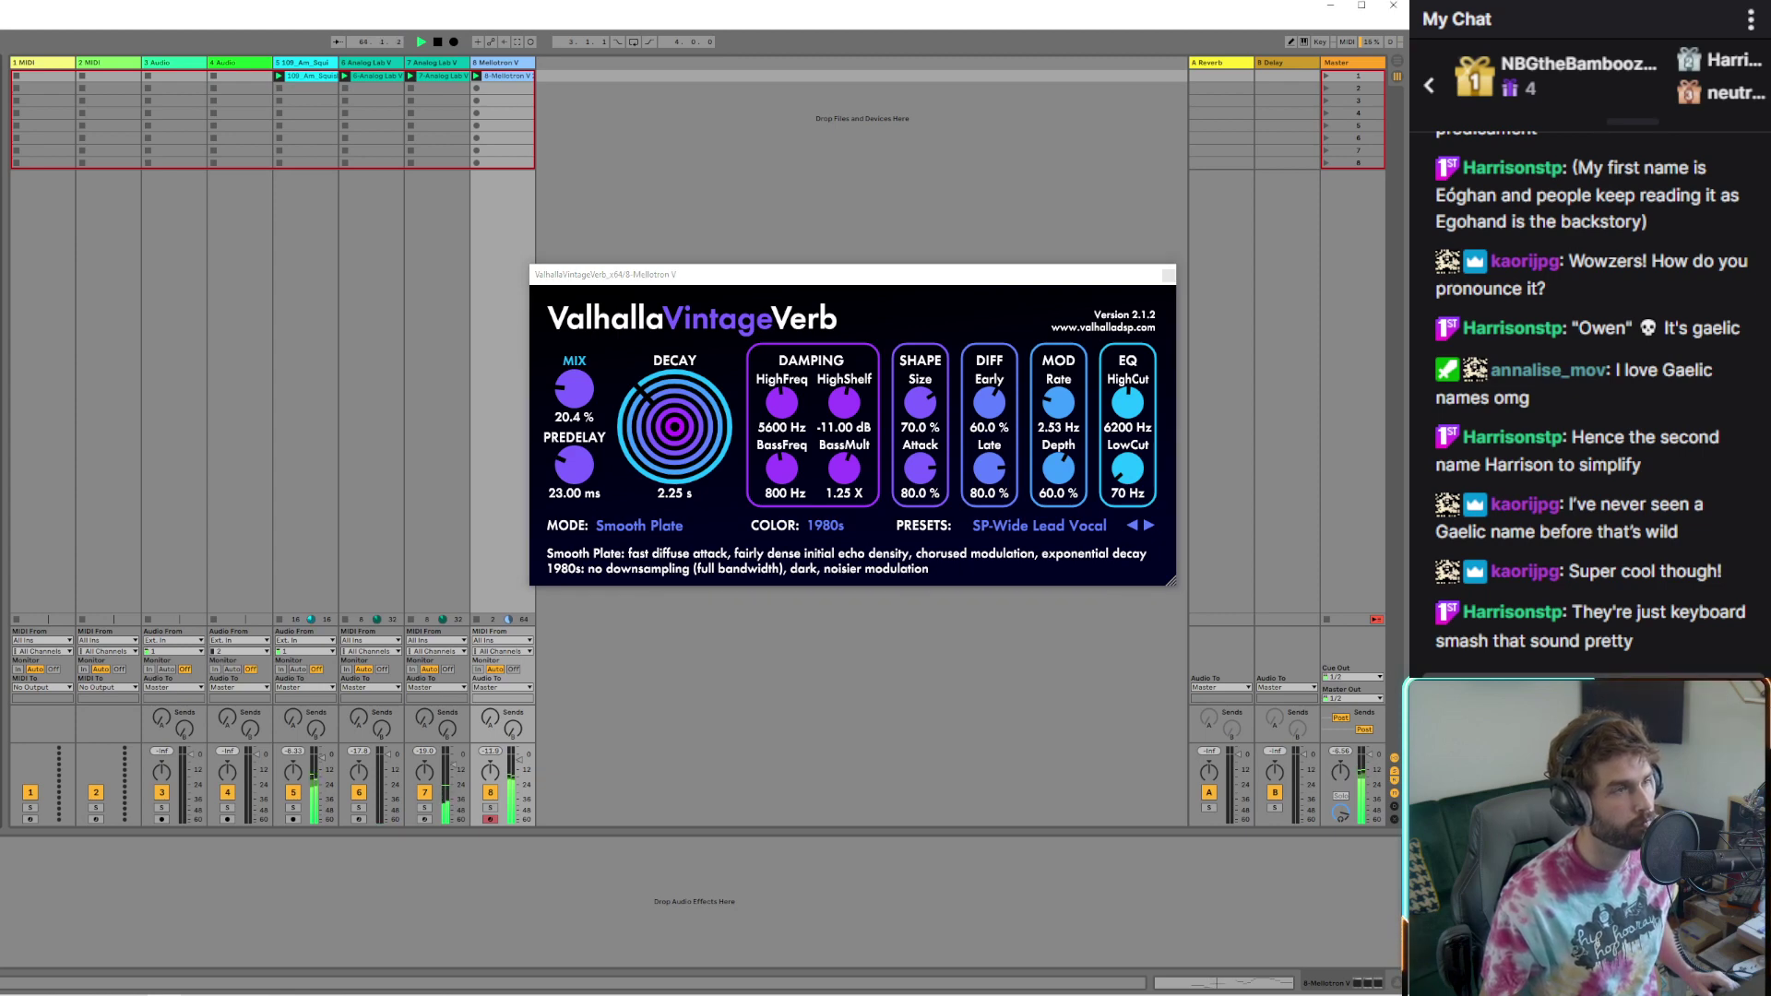
Adjust the dry/wet mix of H-Delay on the Mellotron V track and switch the delay to ping-pong mode
drag(1018, 348, 1018, 340)
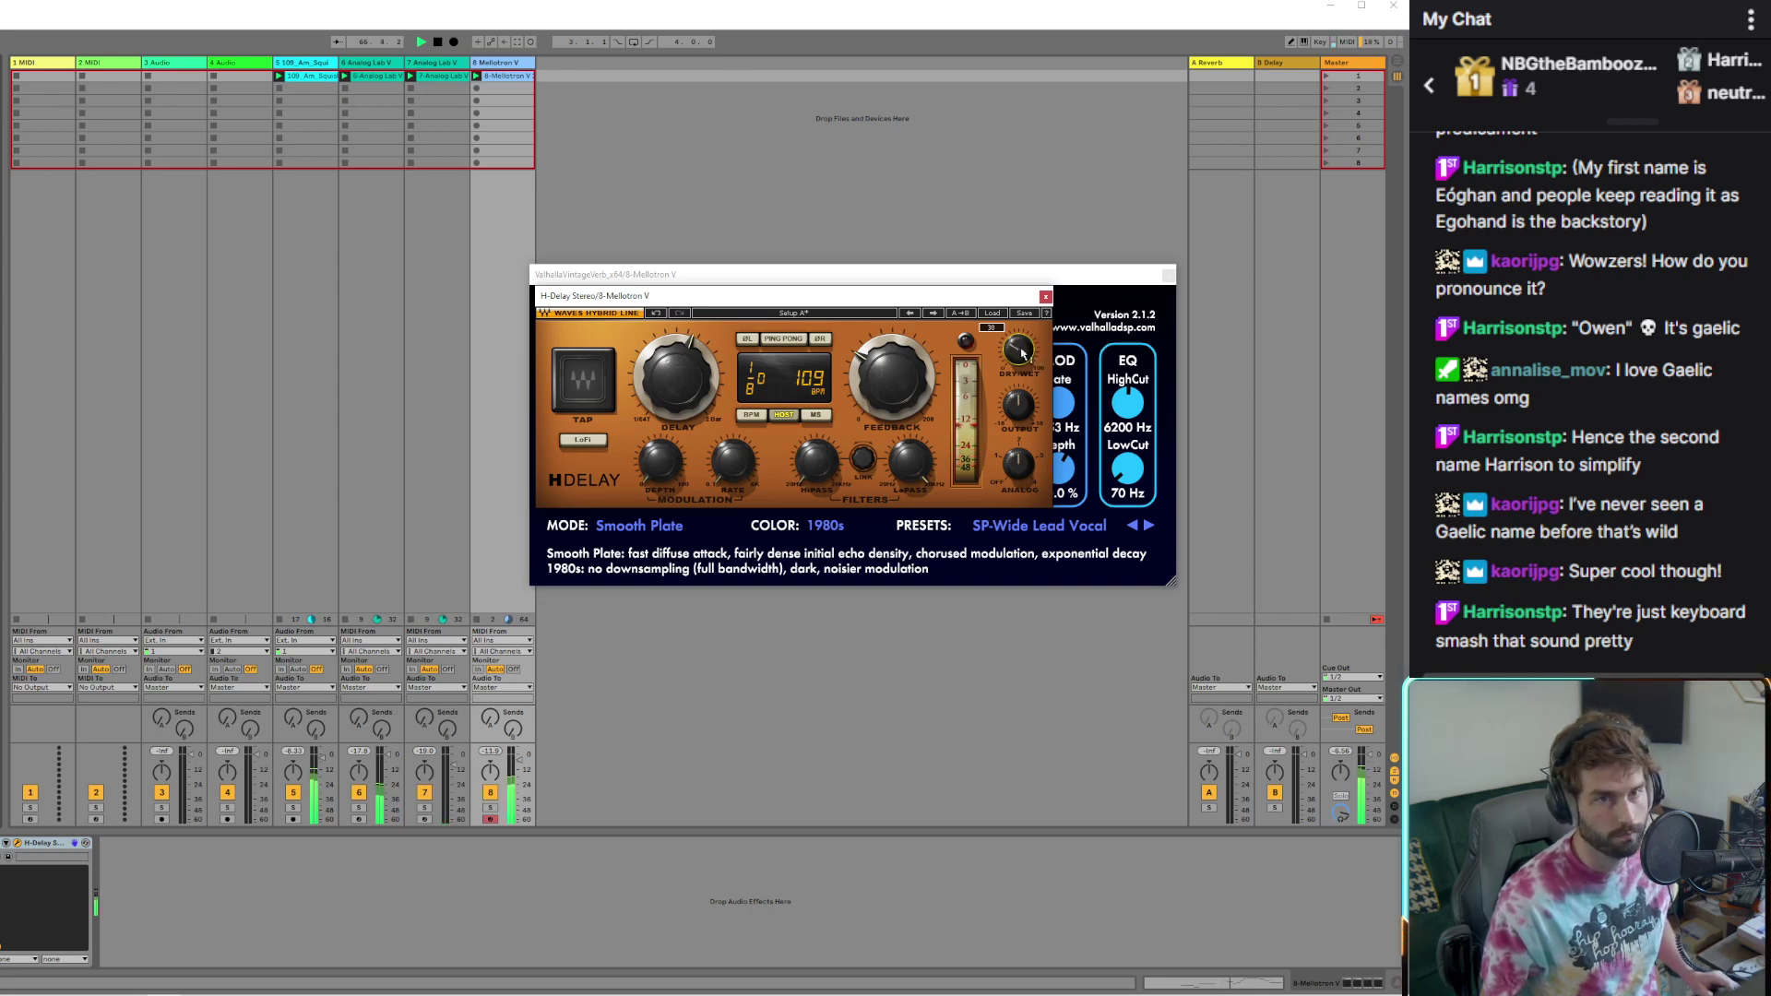
click(773, 339)
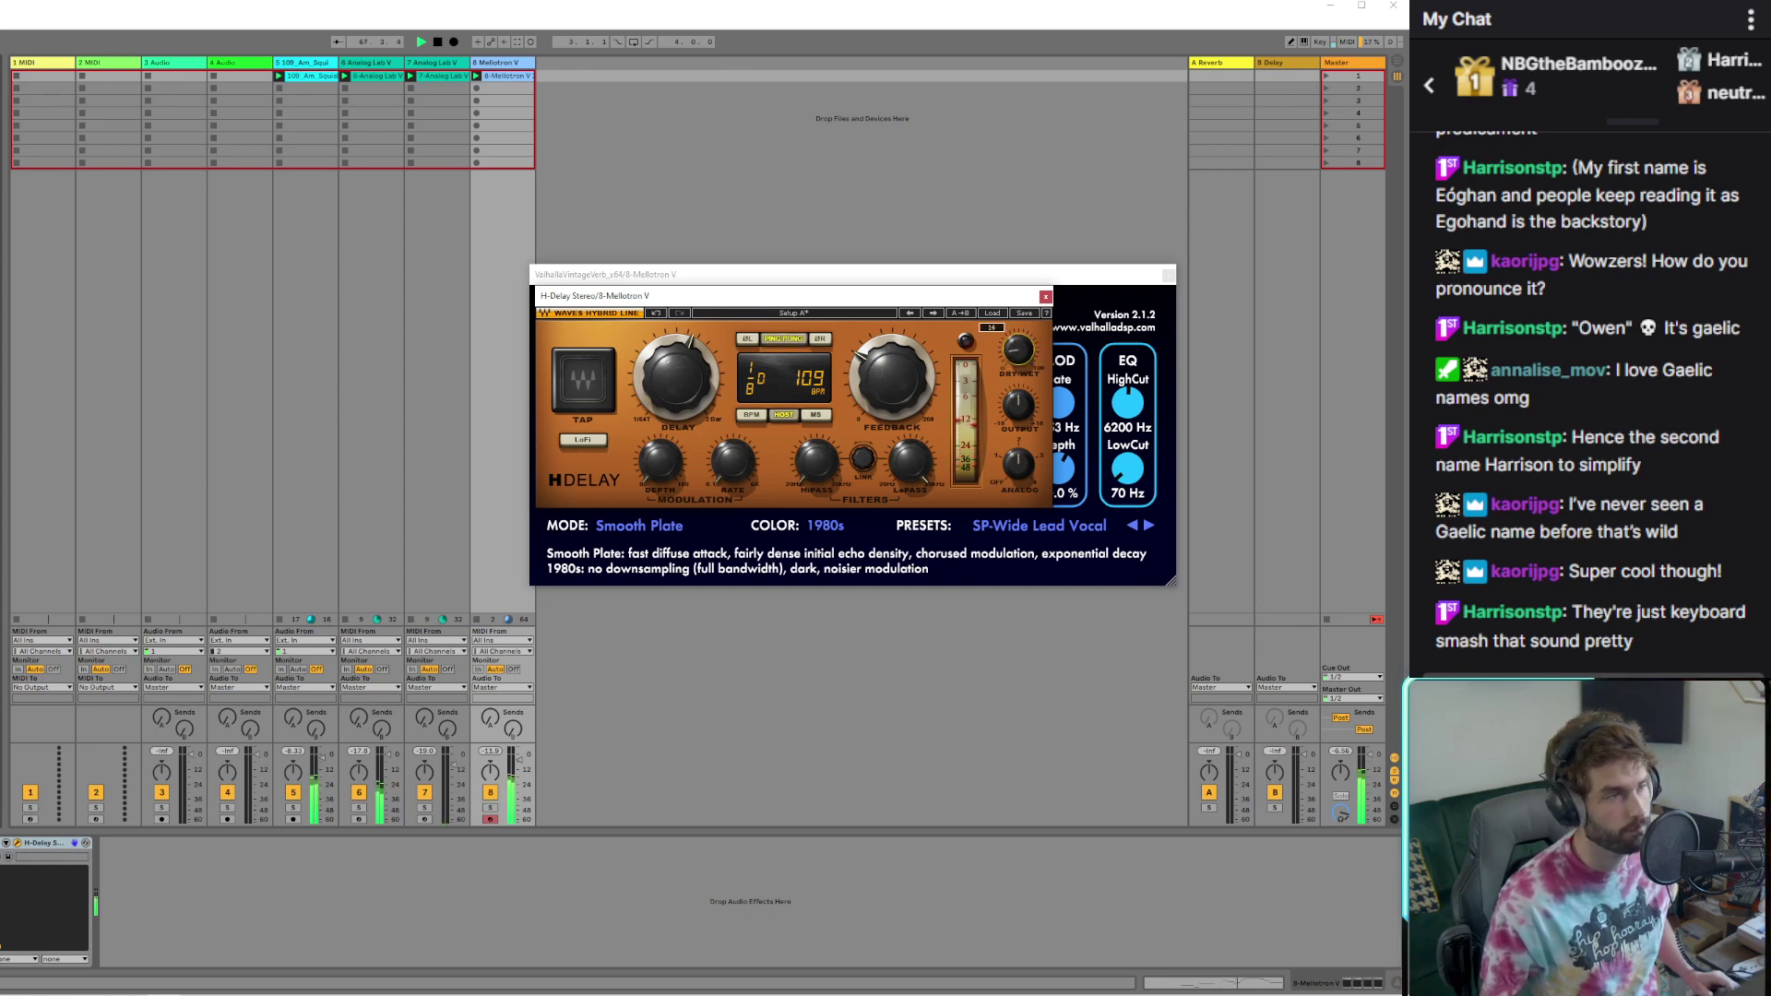
Add an EQ Eight after H-Delay and roll off the low end with a steep low-cut filter on band 1
click(80, 562)
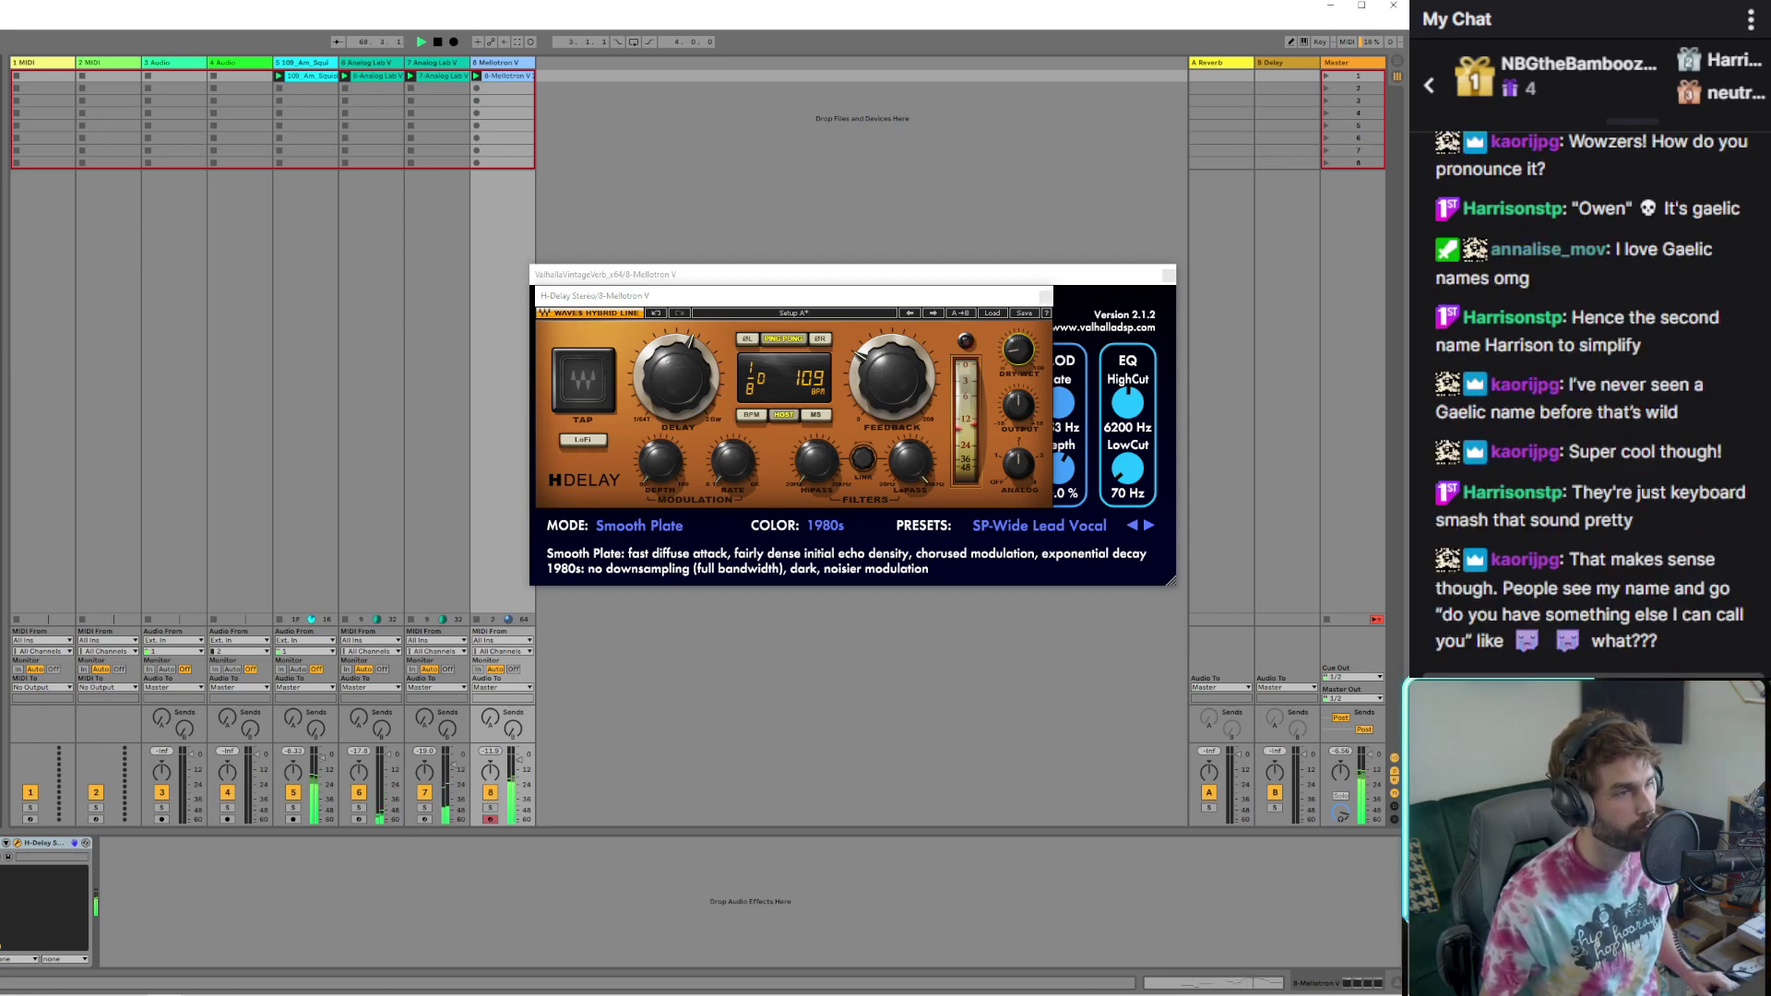
key(Return)
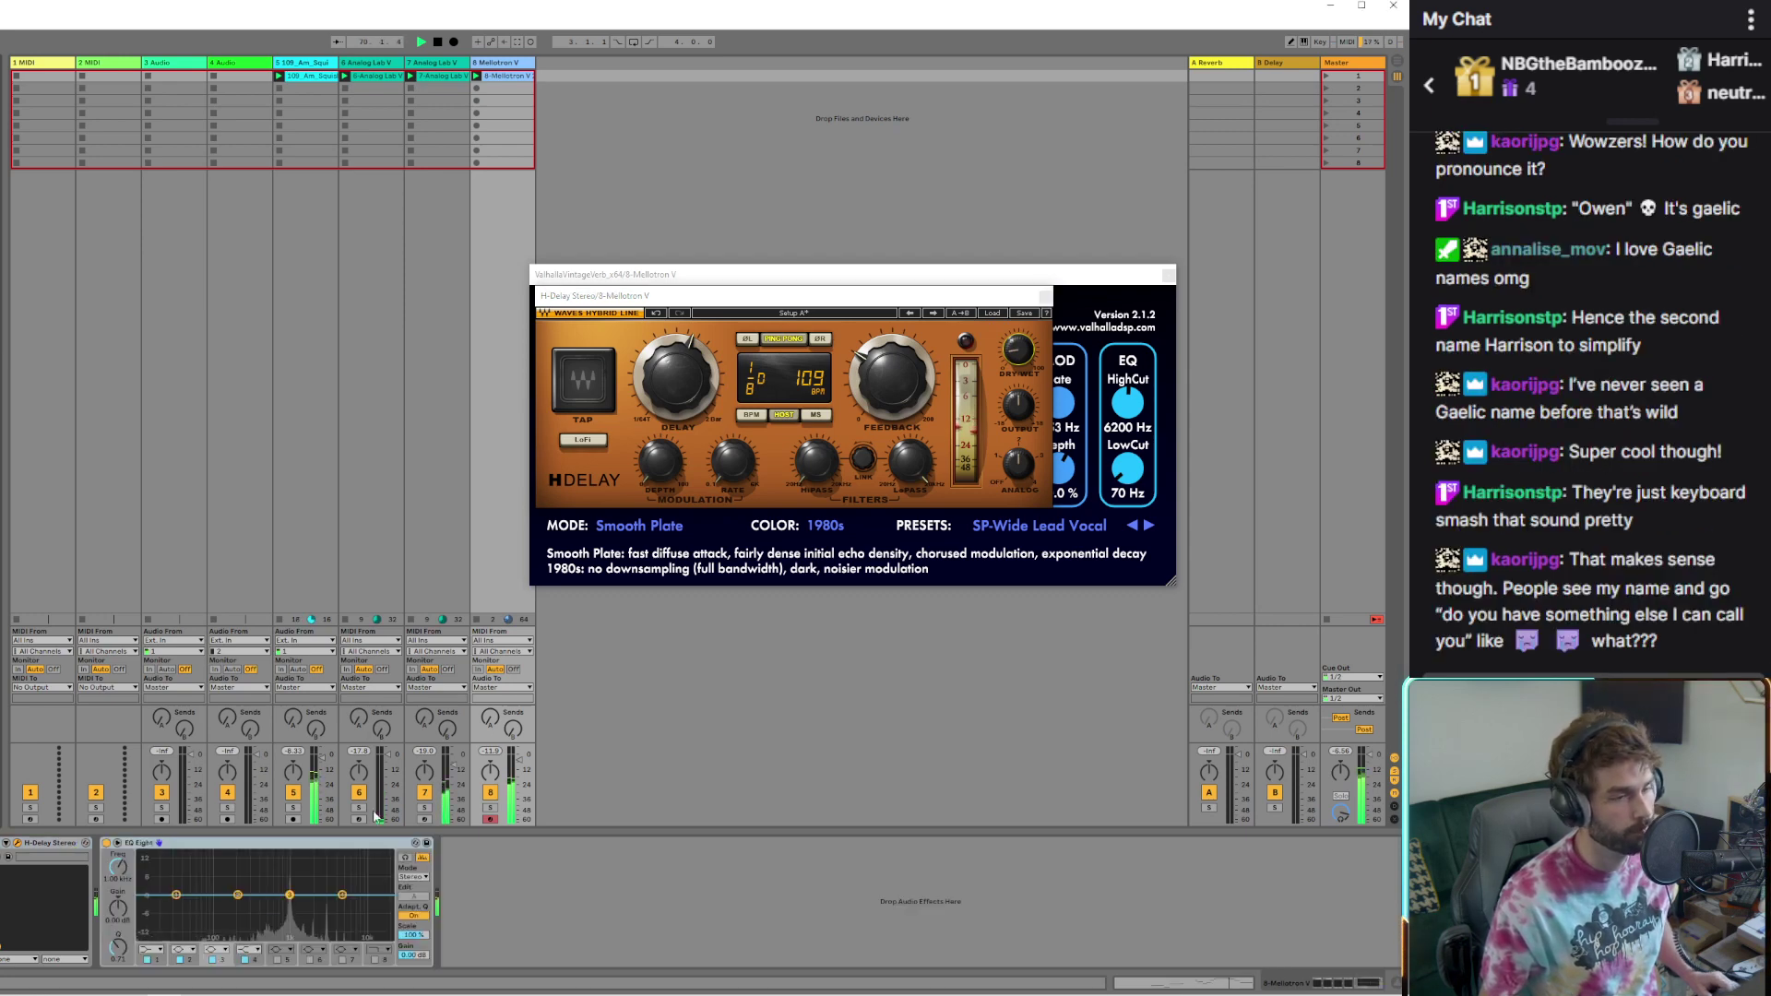
click(152, 949)
click(154, 869)
drag(176, 904, 299, 908)
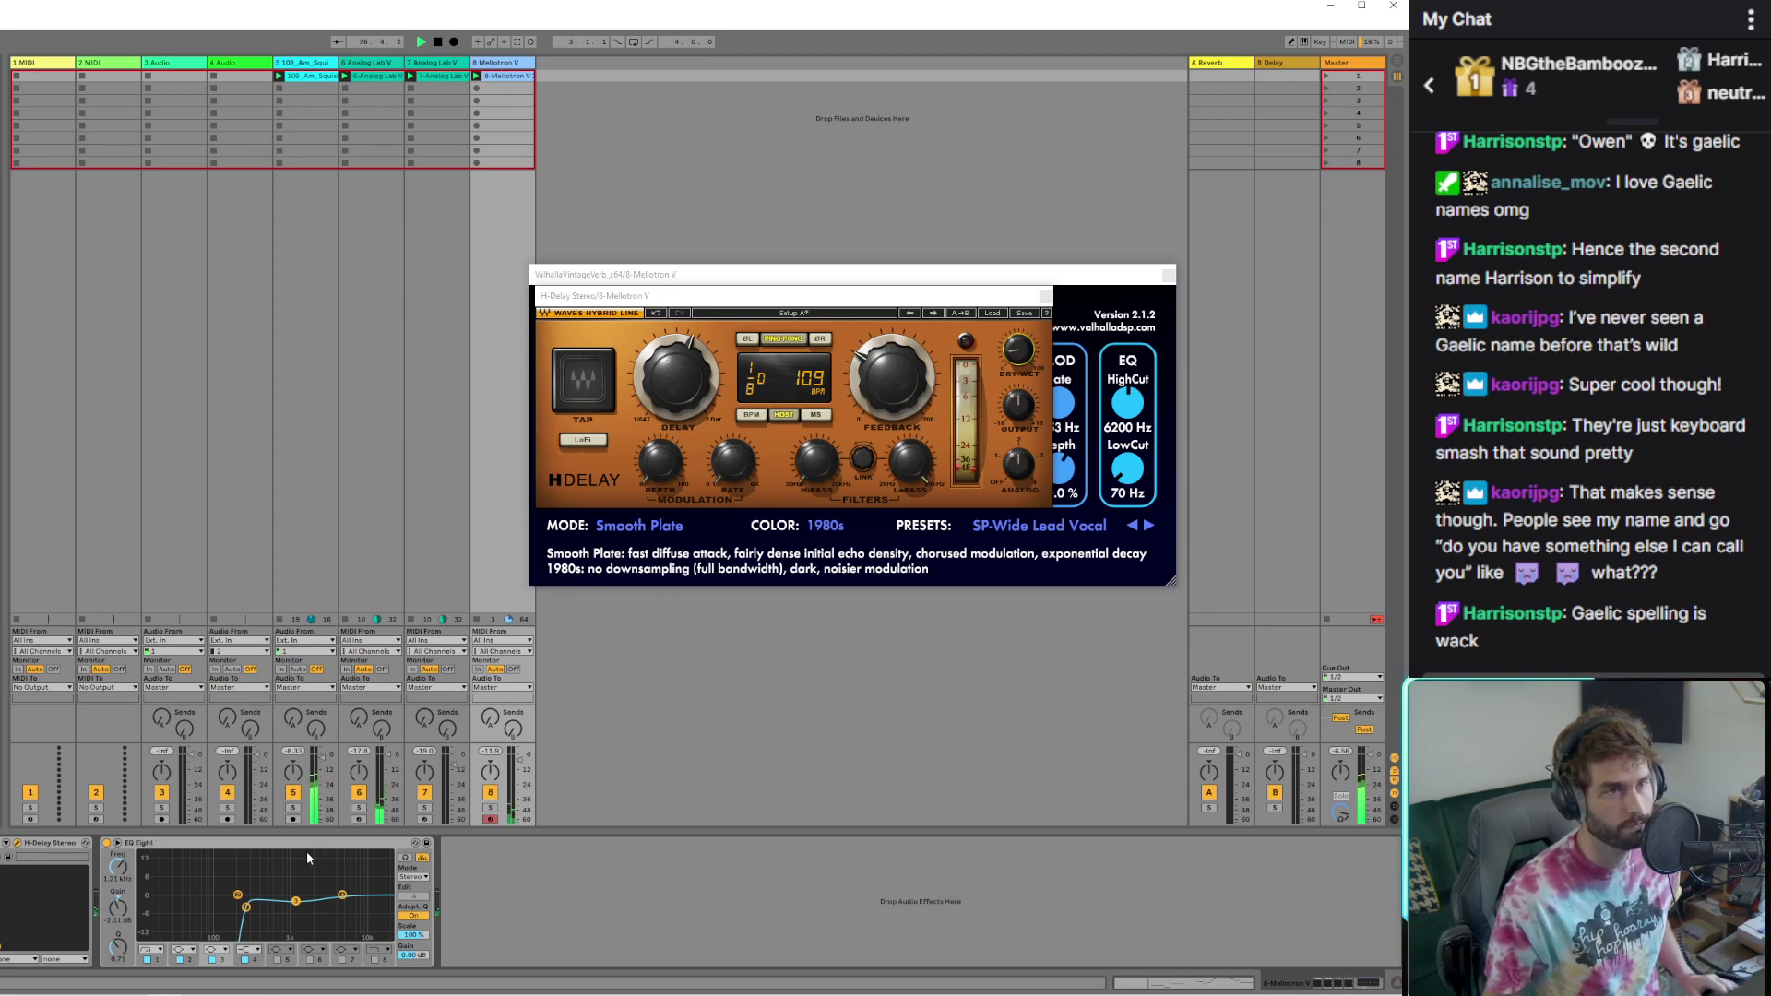
Add Doubler2 with the Stanley Soares preset Wide Vocal Doubler and a low-cut EQ Eight to the first Analog Lab V track
click(374, 64)
click(374, 62)
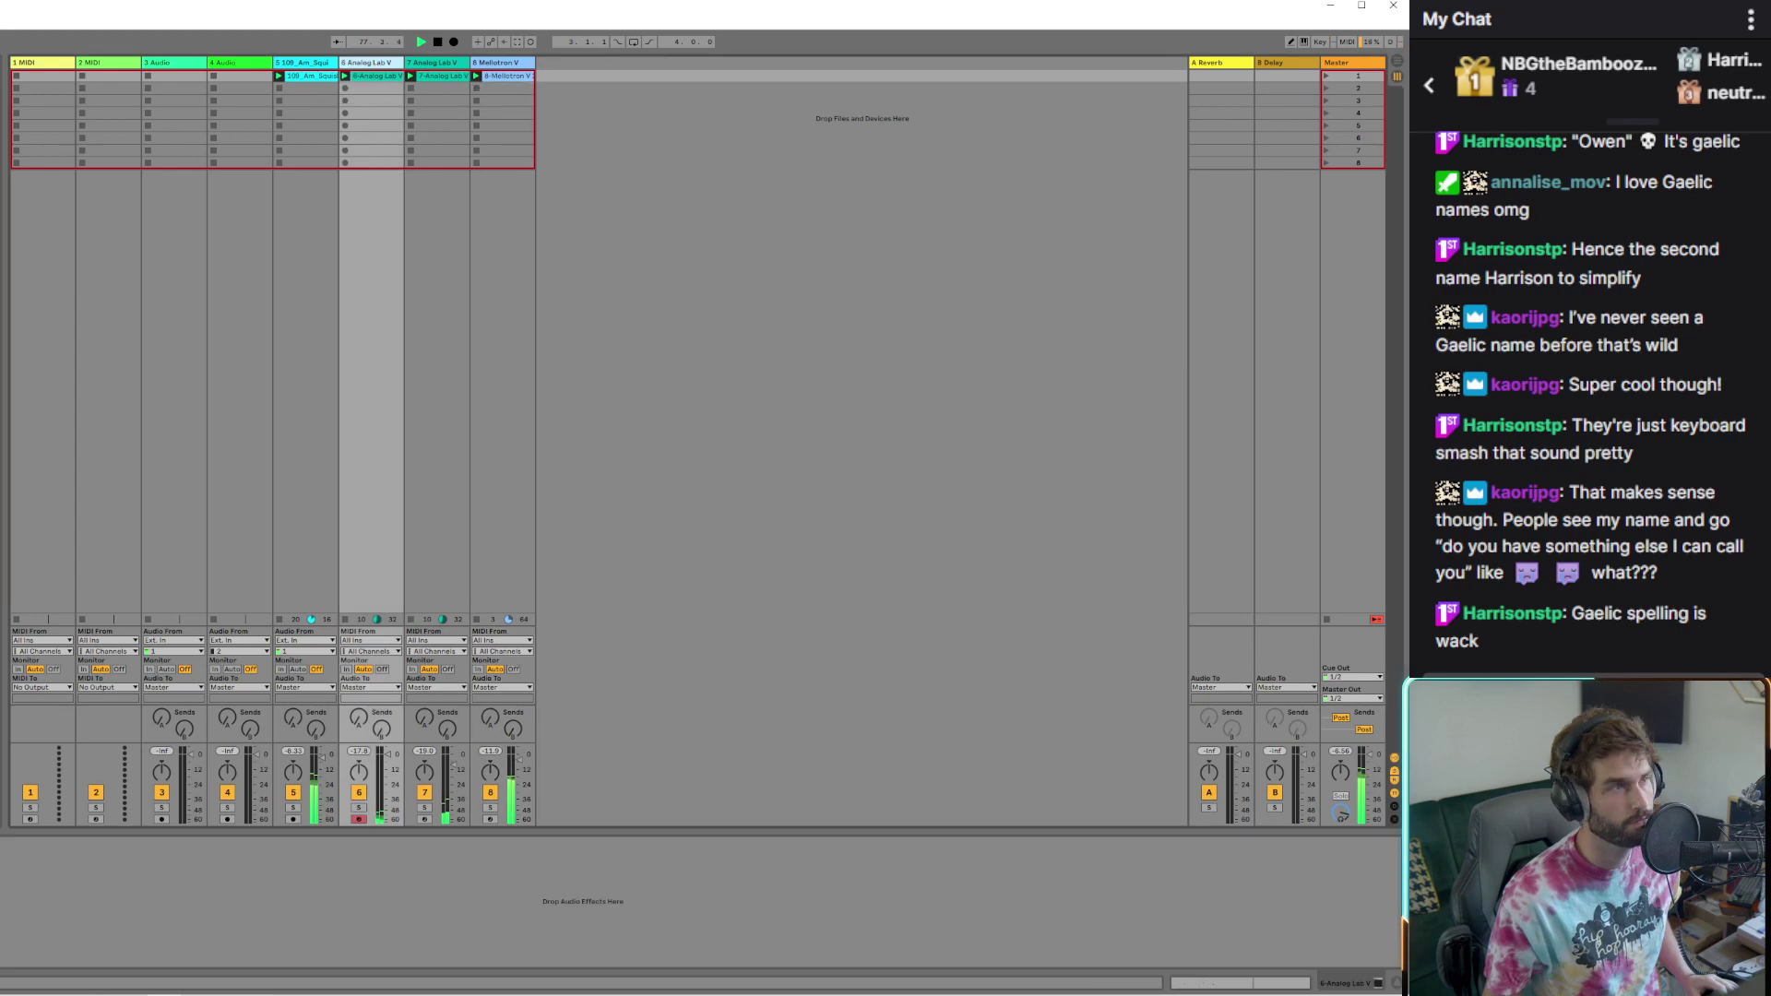
key(Return)
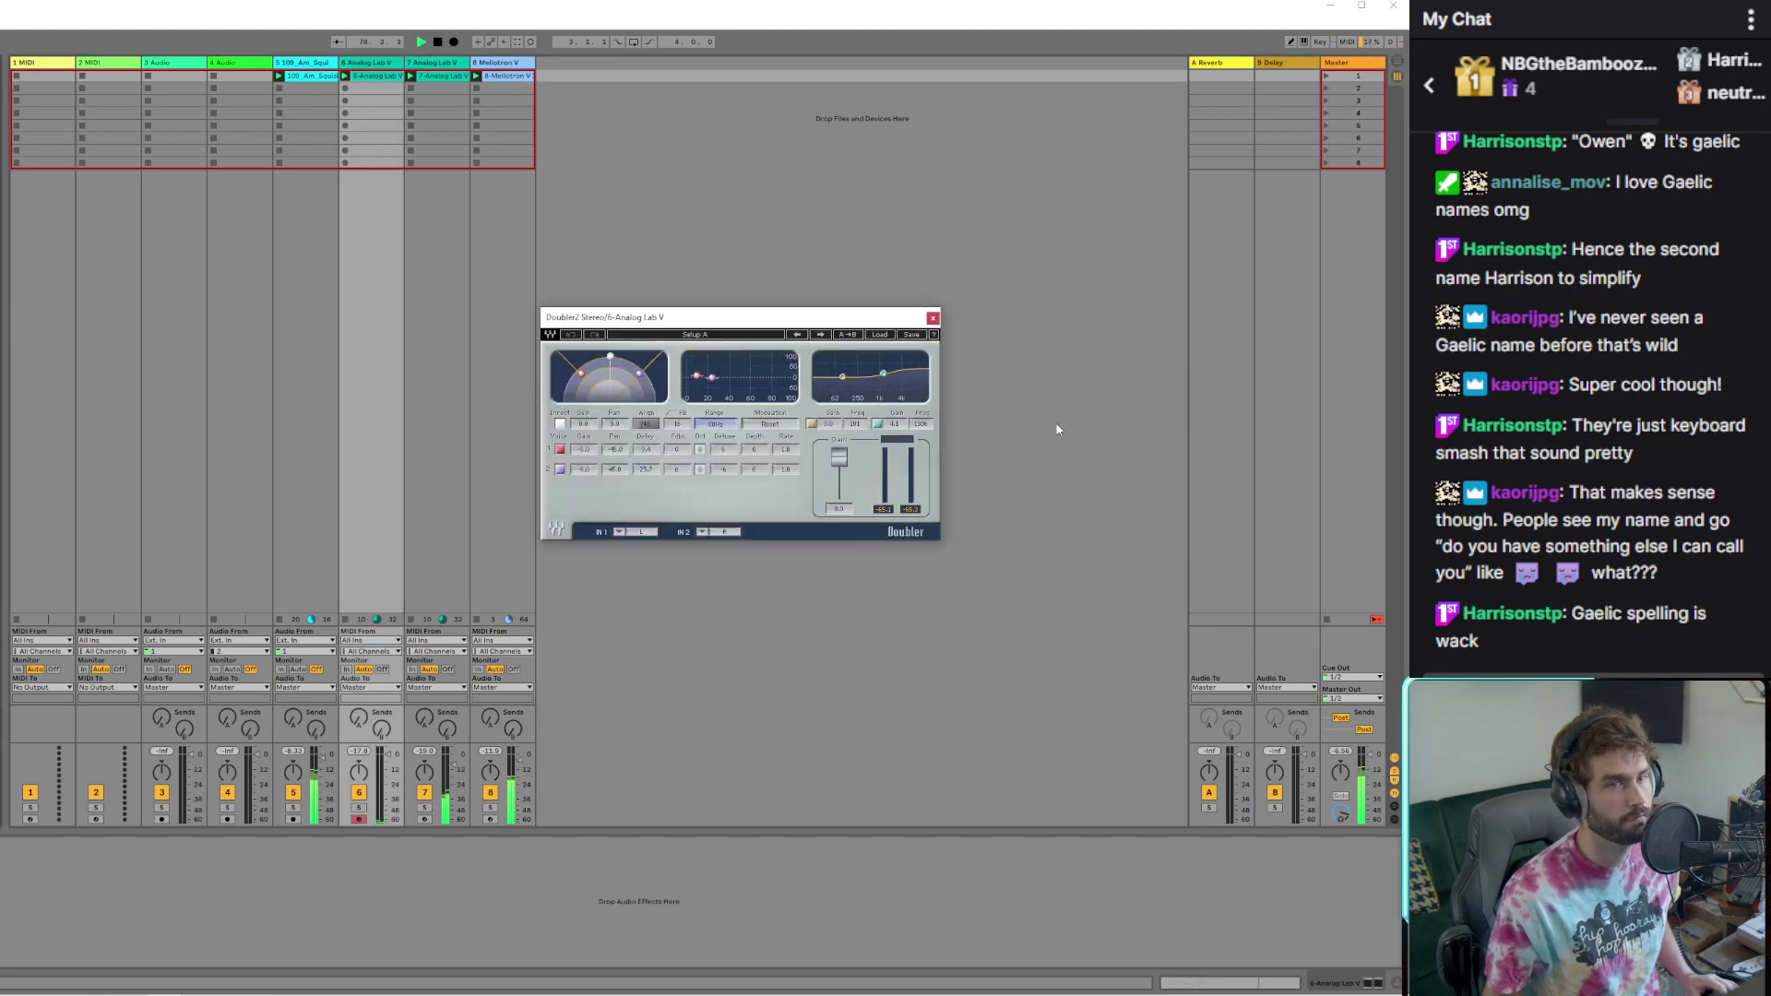
click(879, 335)
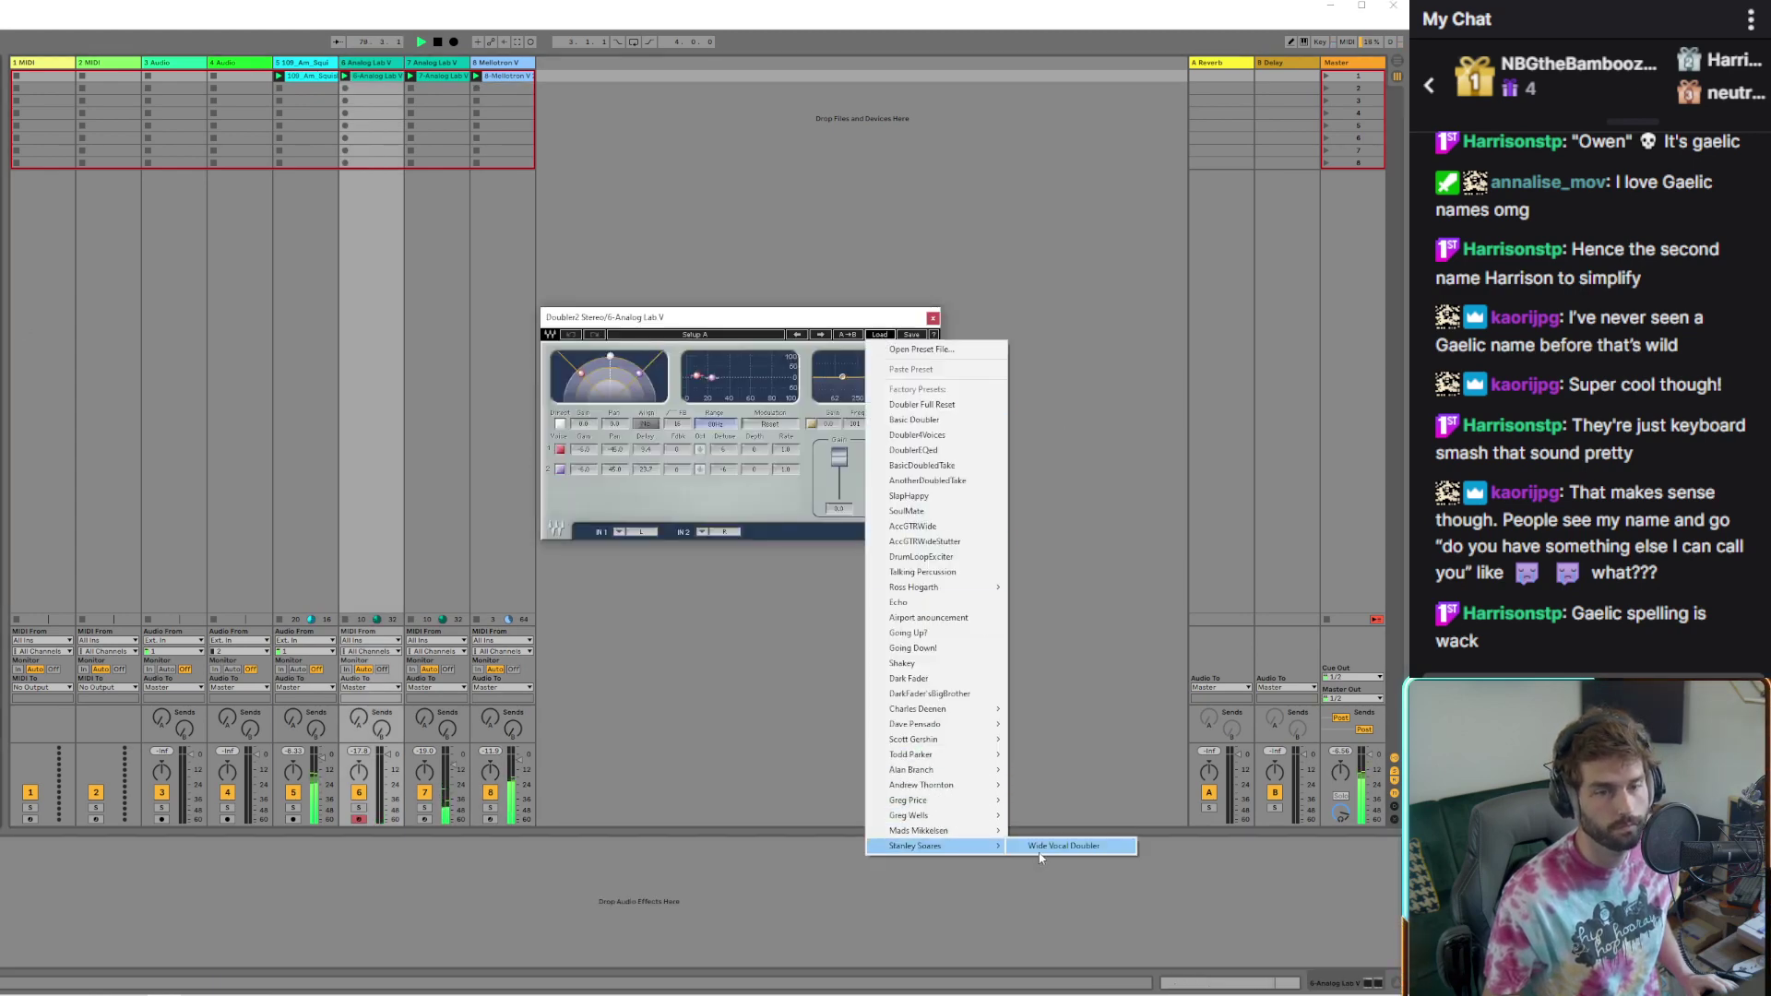
click(1065, 845)
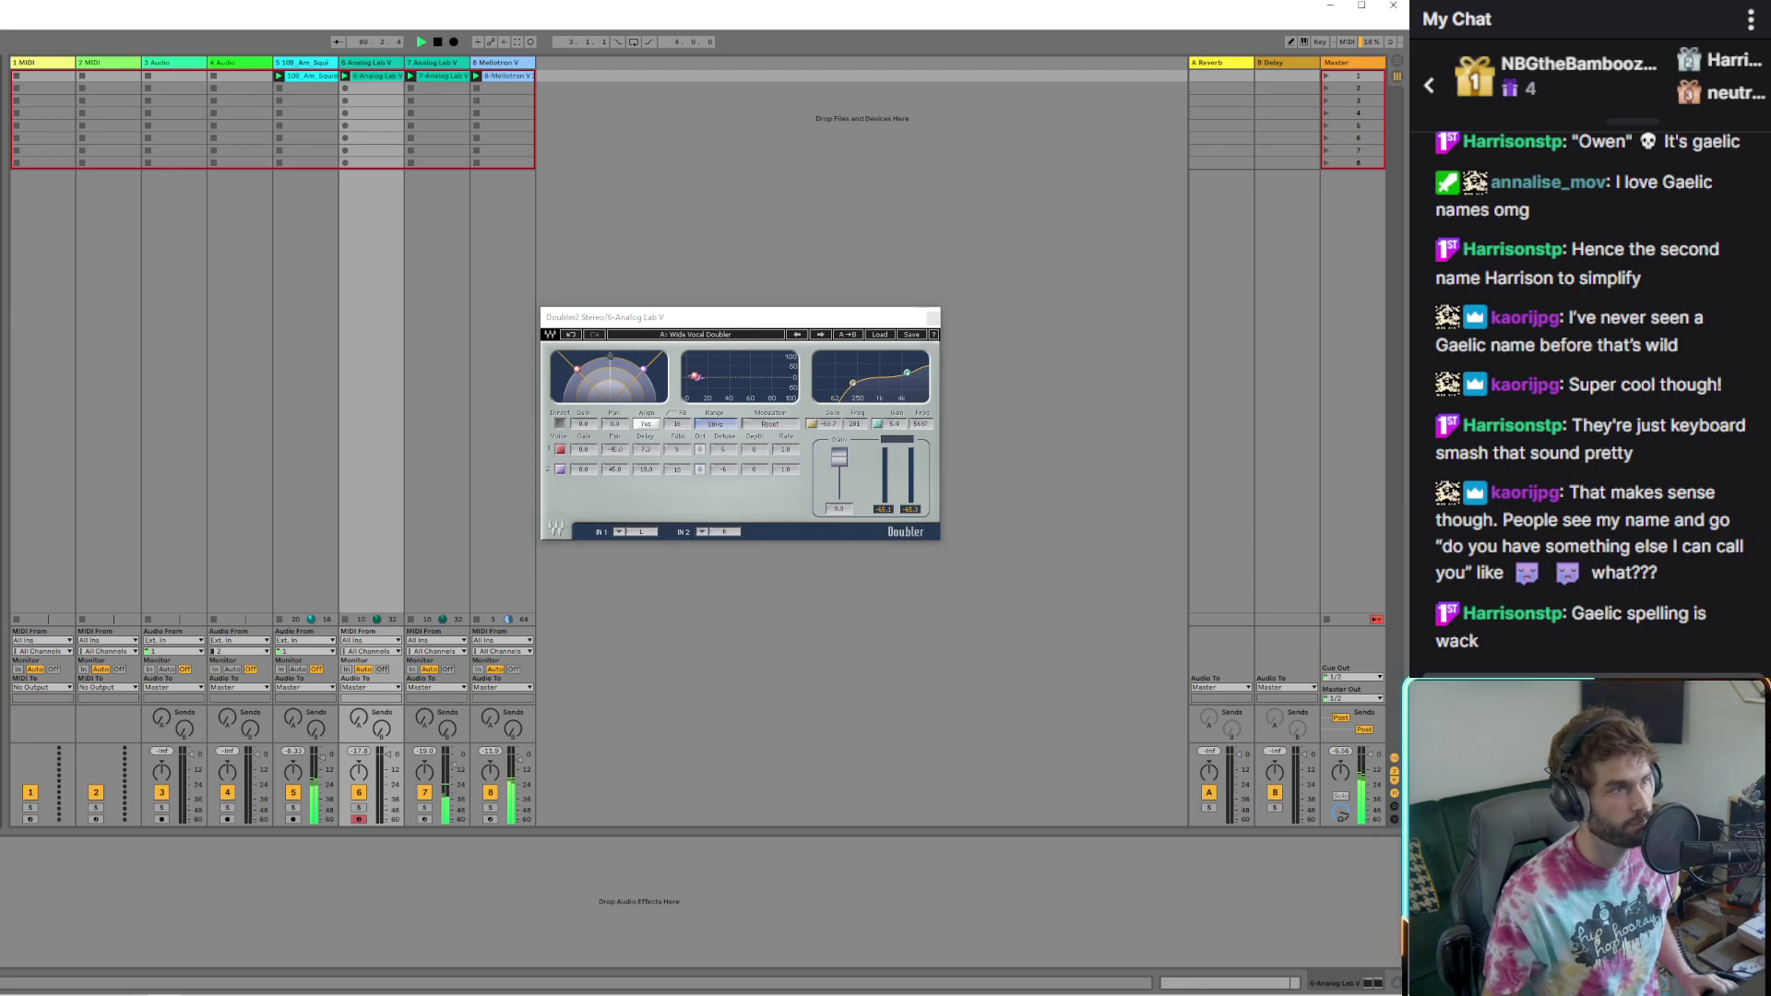
key(Return)
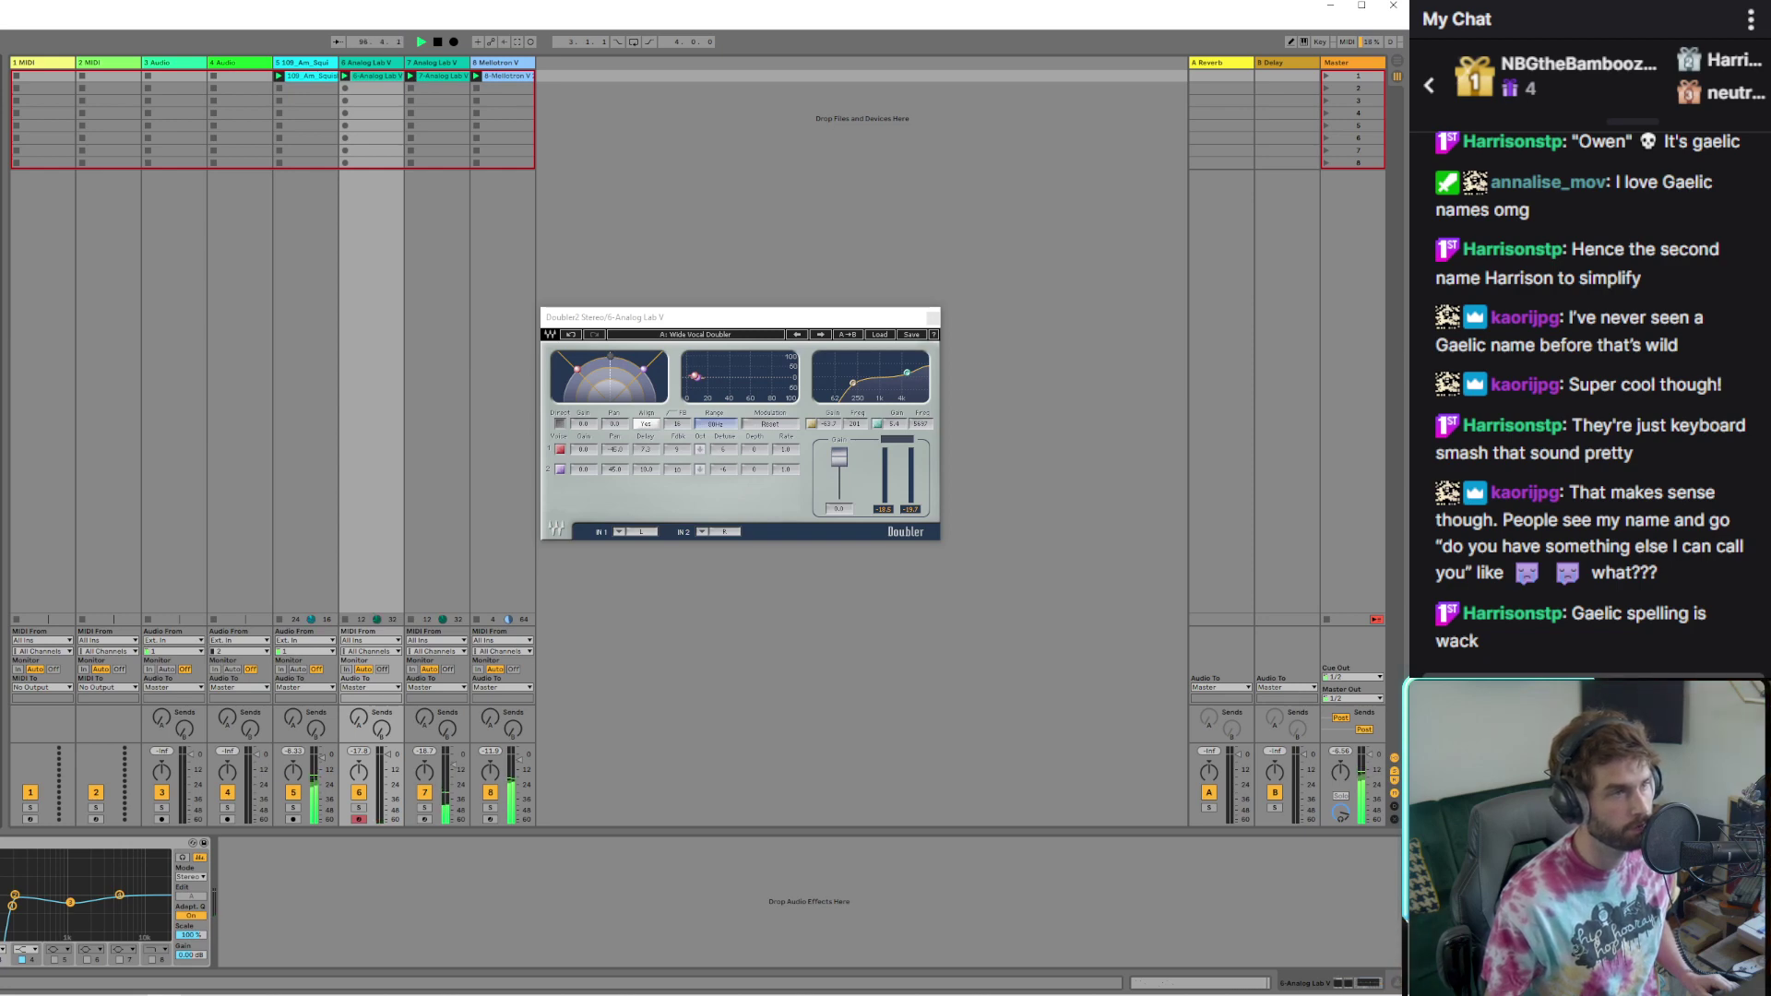
Load the TopperPerc loop onto a new audio track and add a Drum Rack on another new track
drag(1, 221, 554, 78)
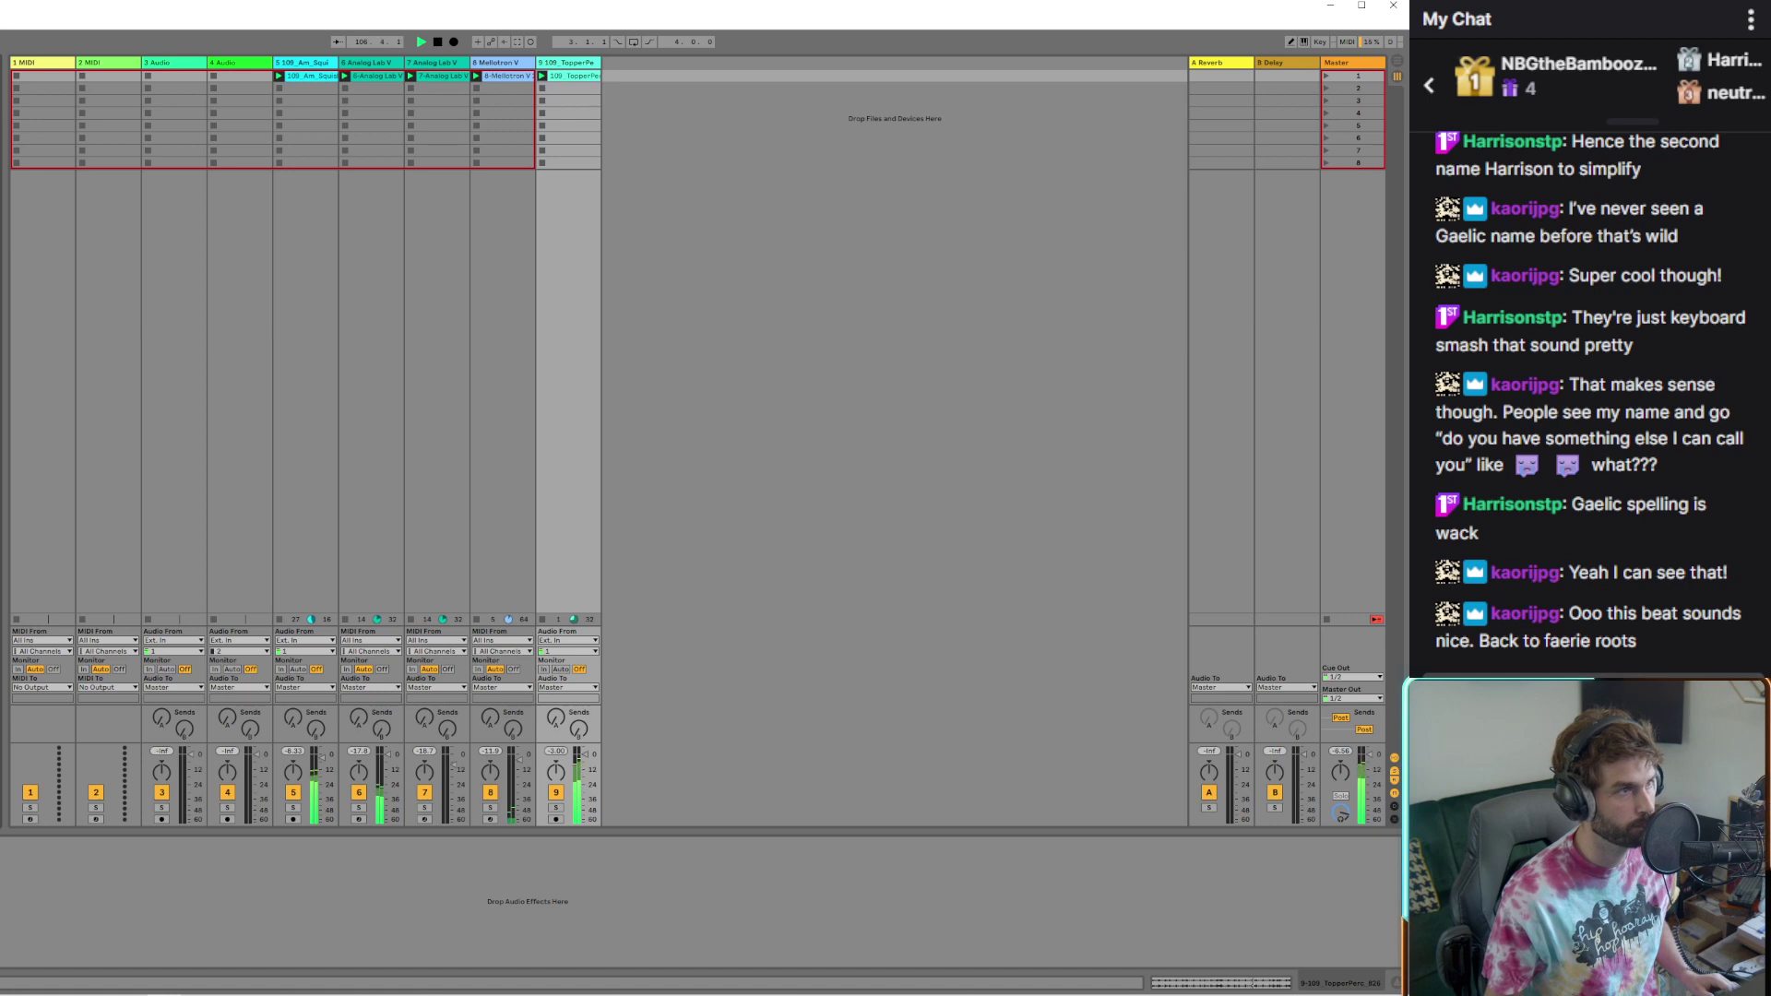
drag(140, 91, 716, 130)
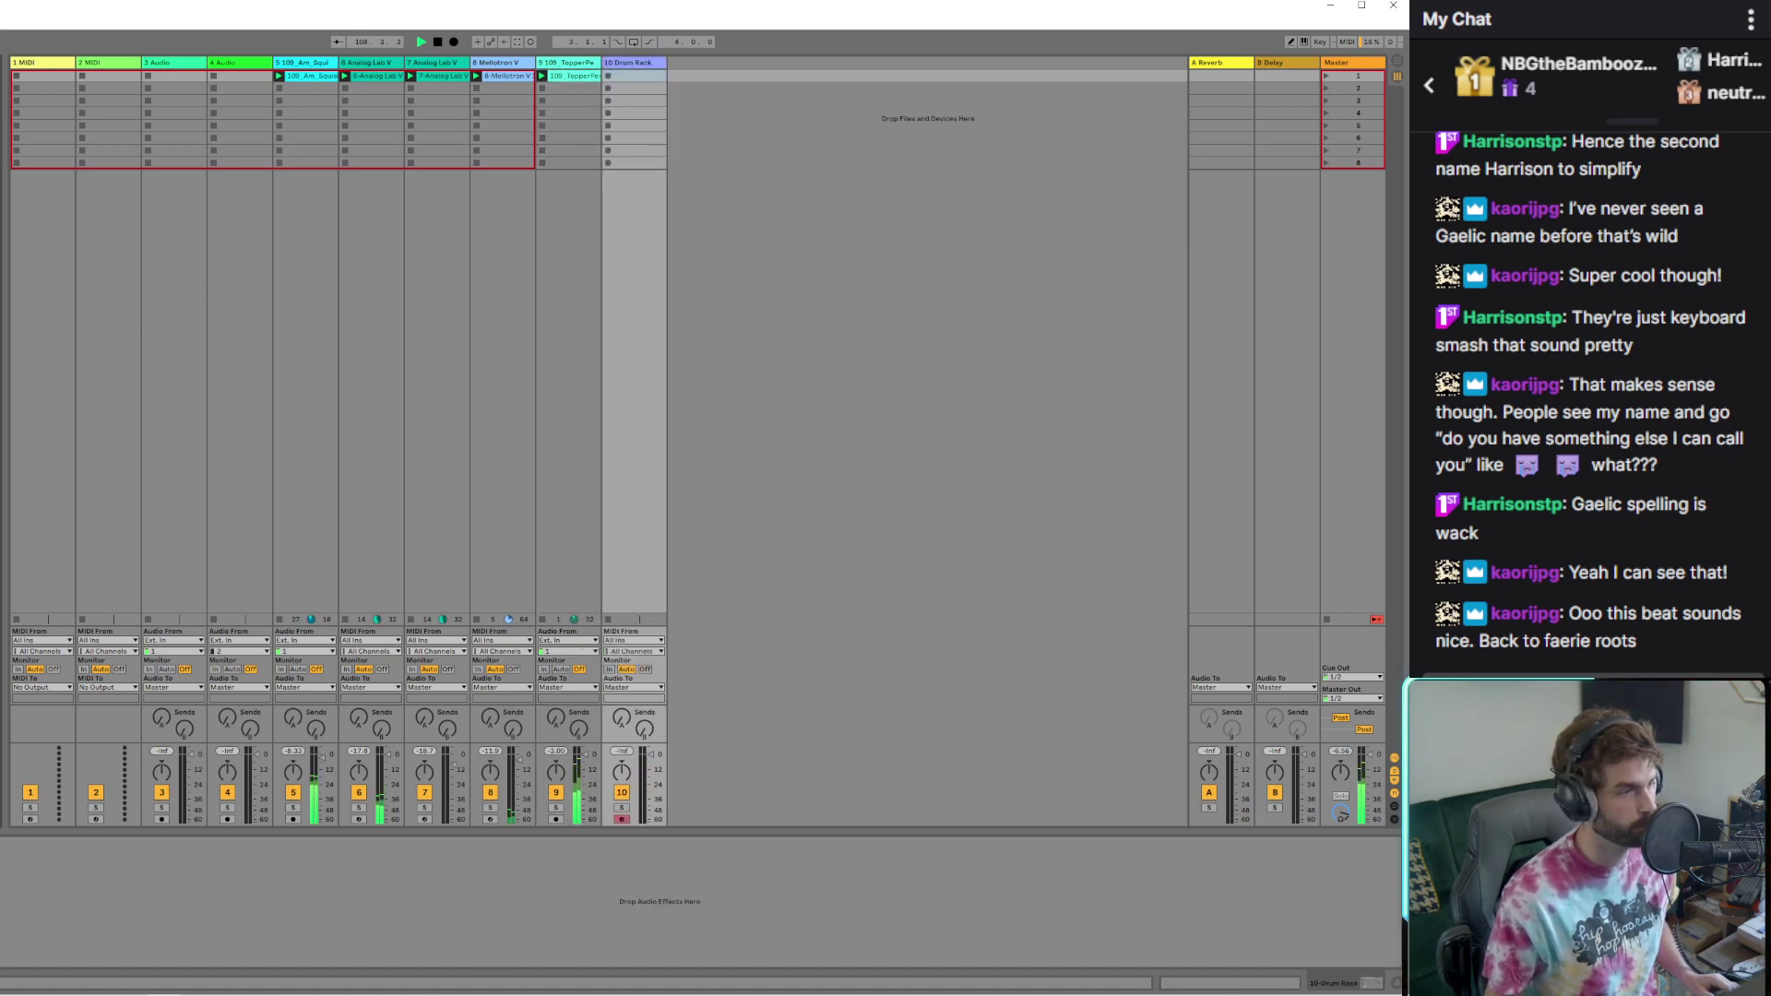
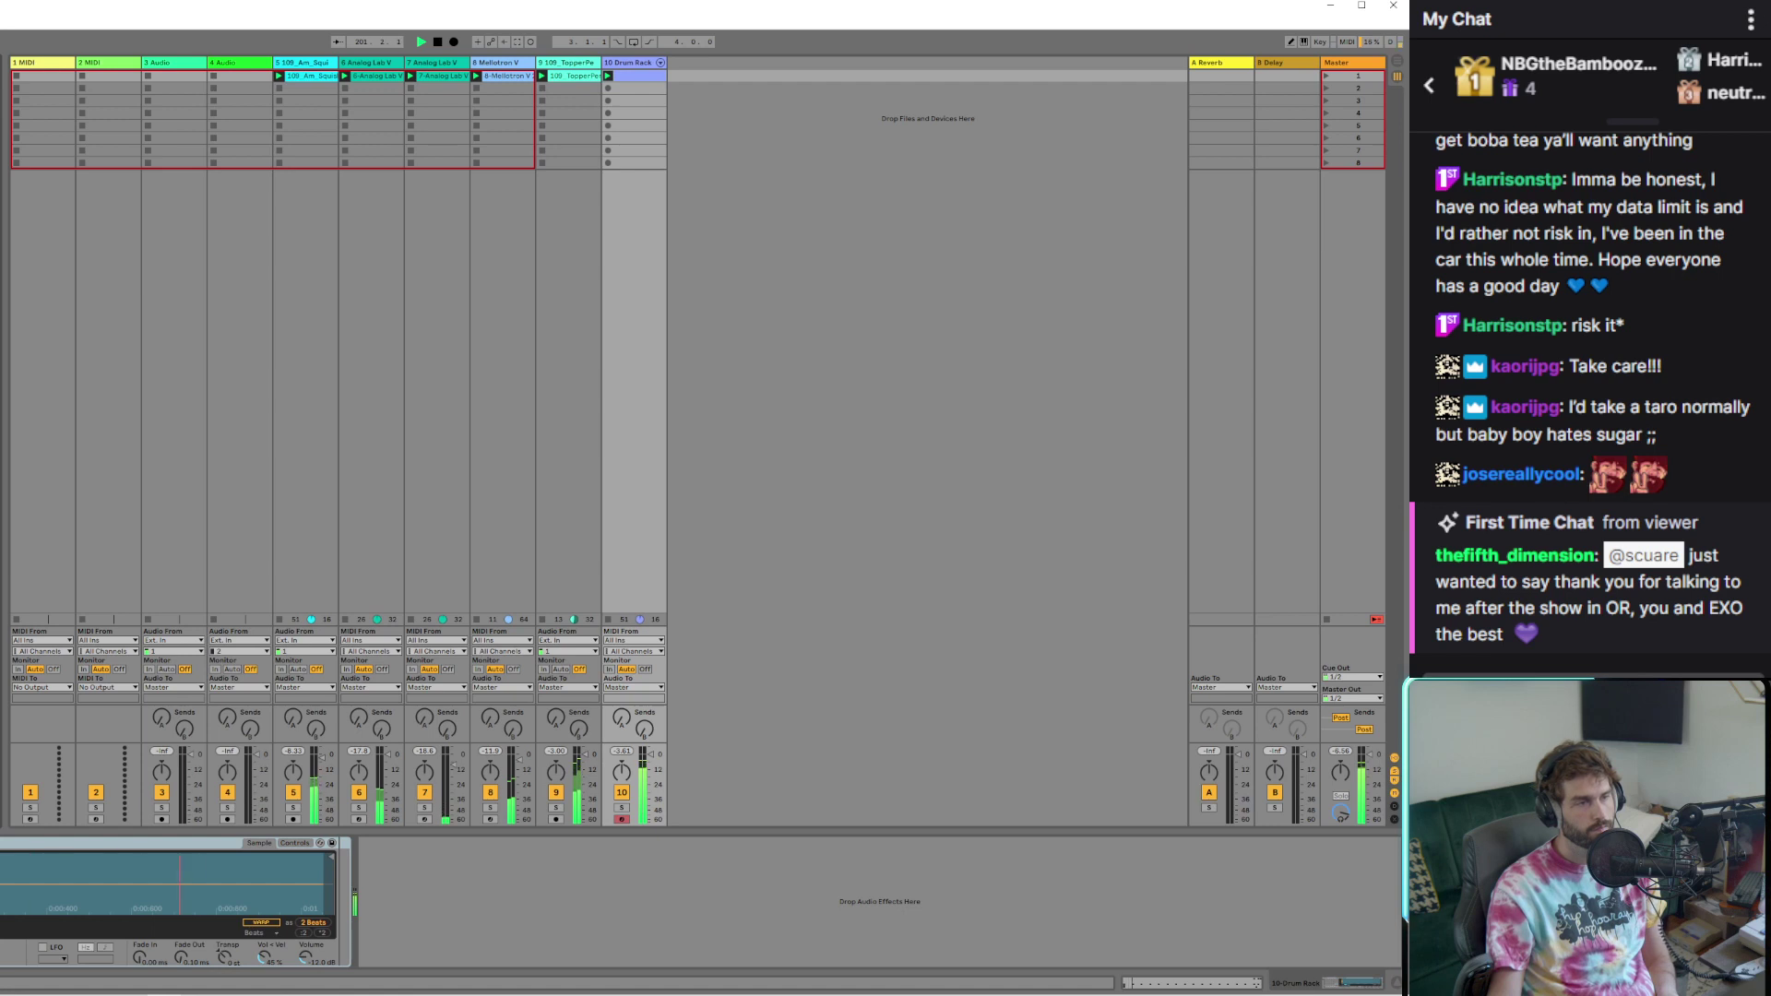
Load the Piano (Runaway) instrument onto a new track, record a piano clip and set its loop end to bar 5
drag(2, 388, 735, 281)
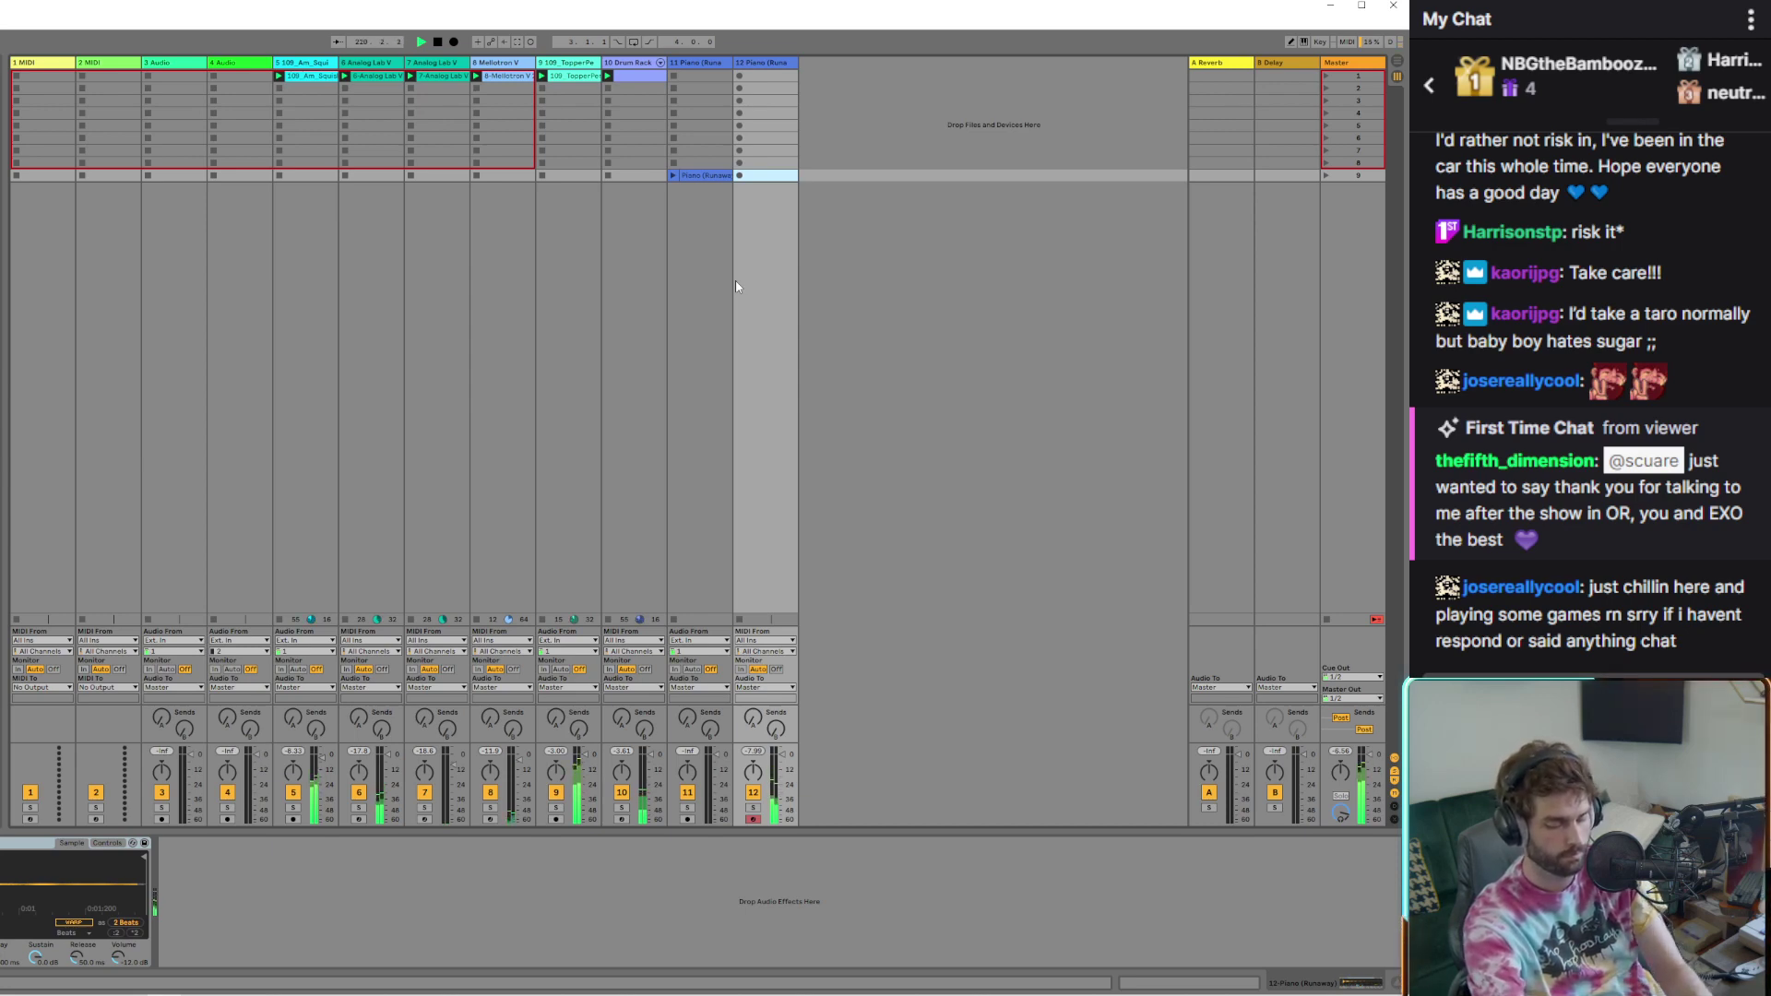
key(Return)
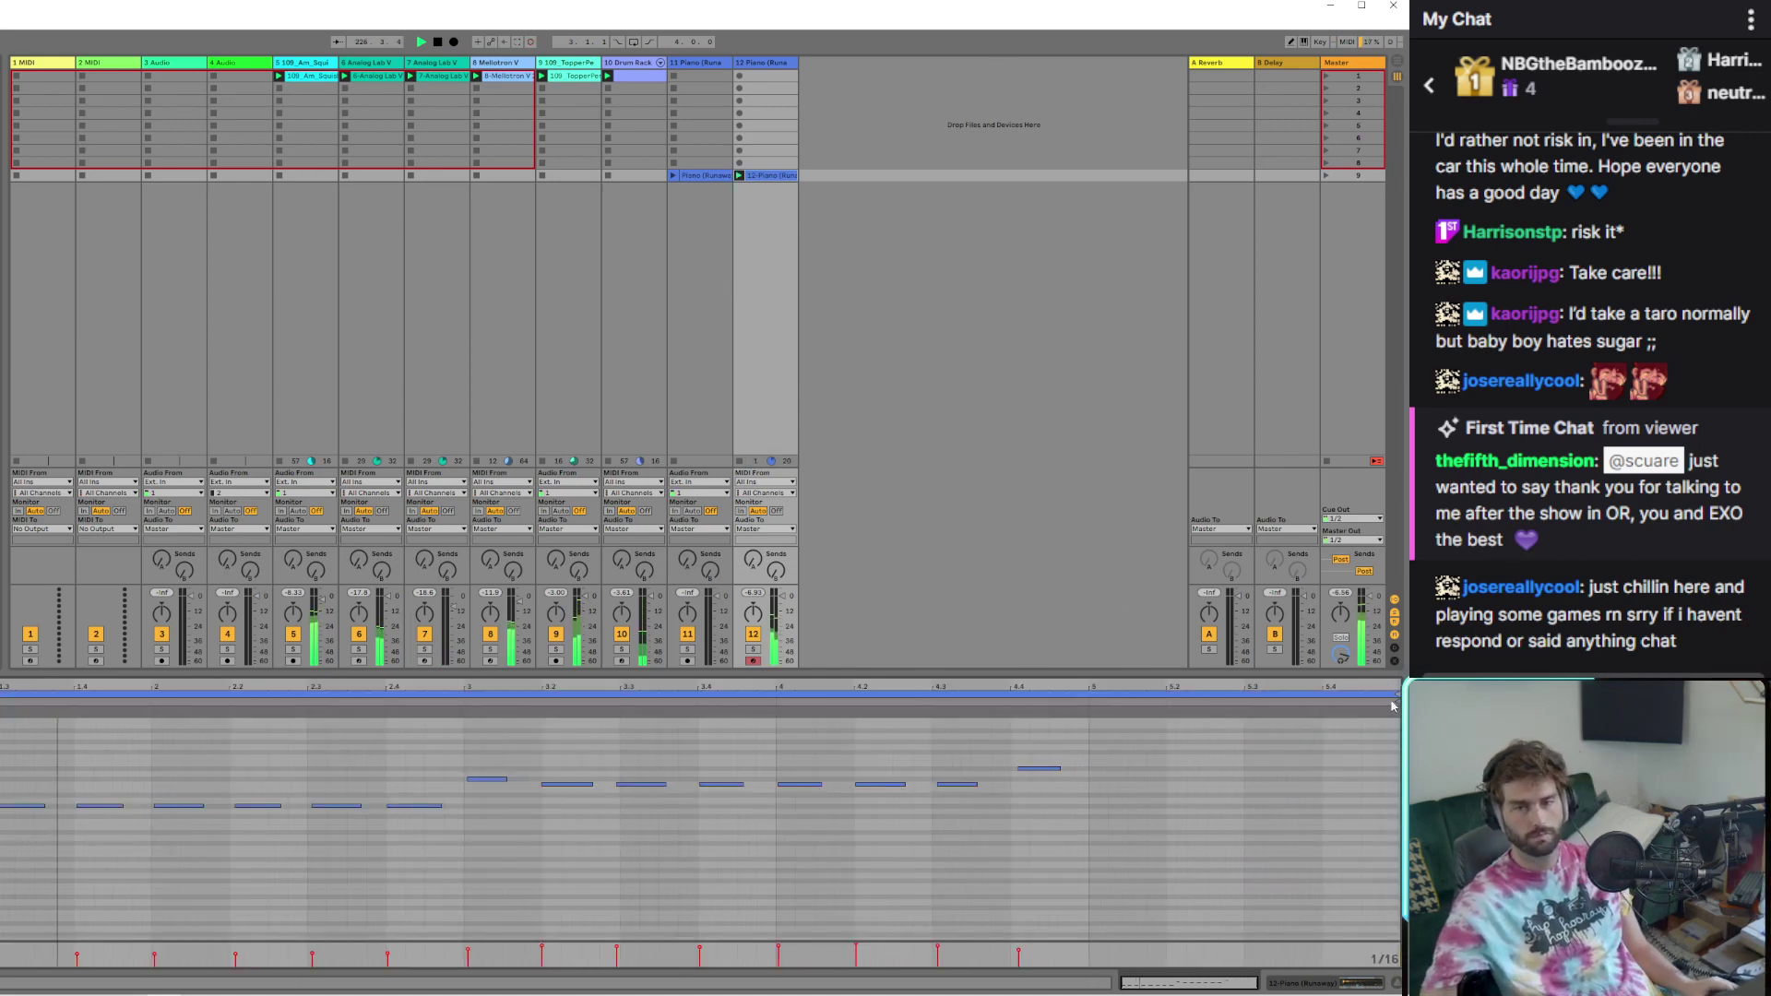
drag(1399, 693, 1089, 701)
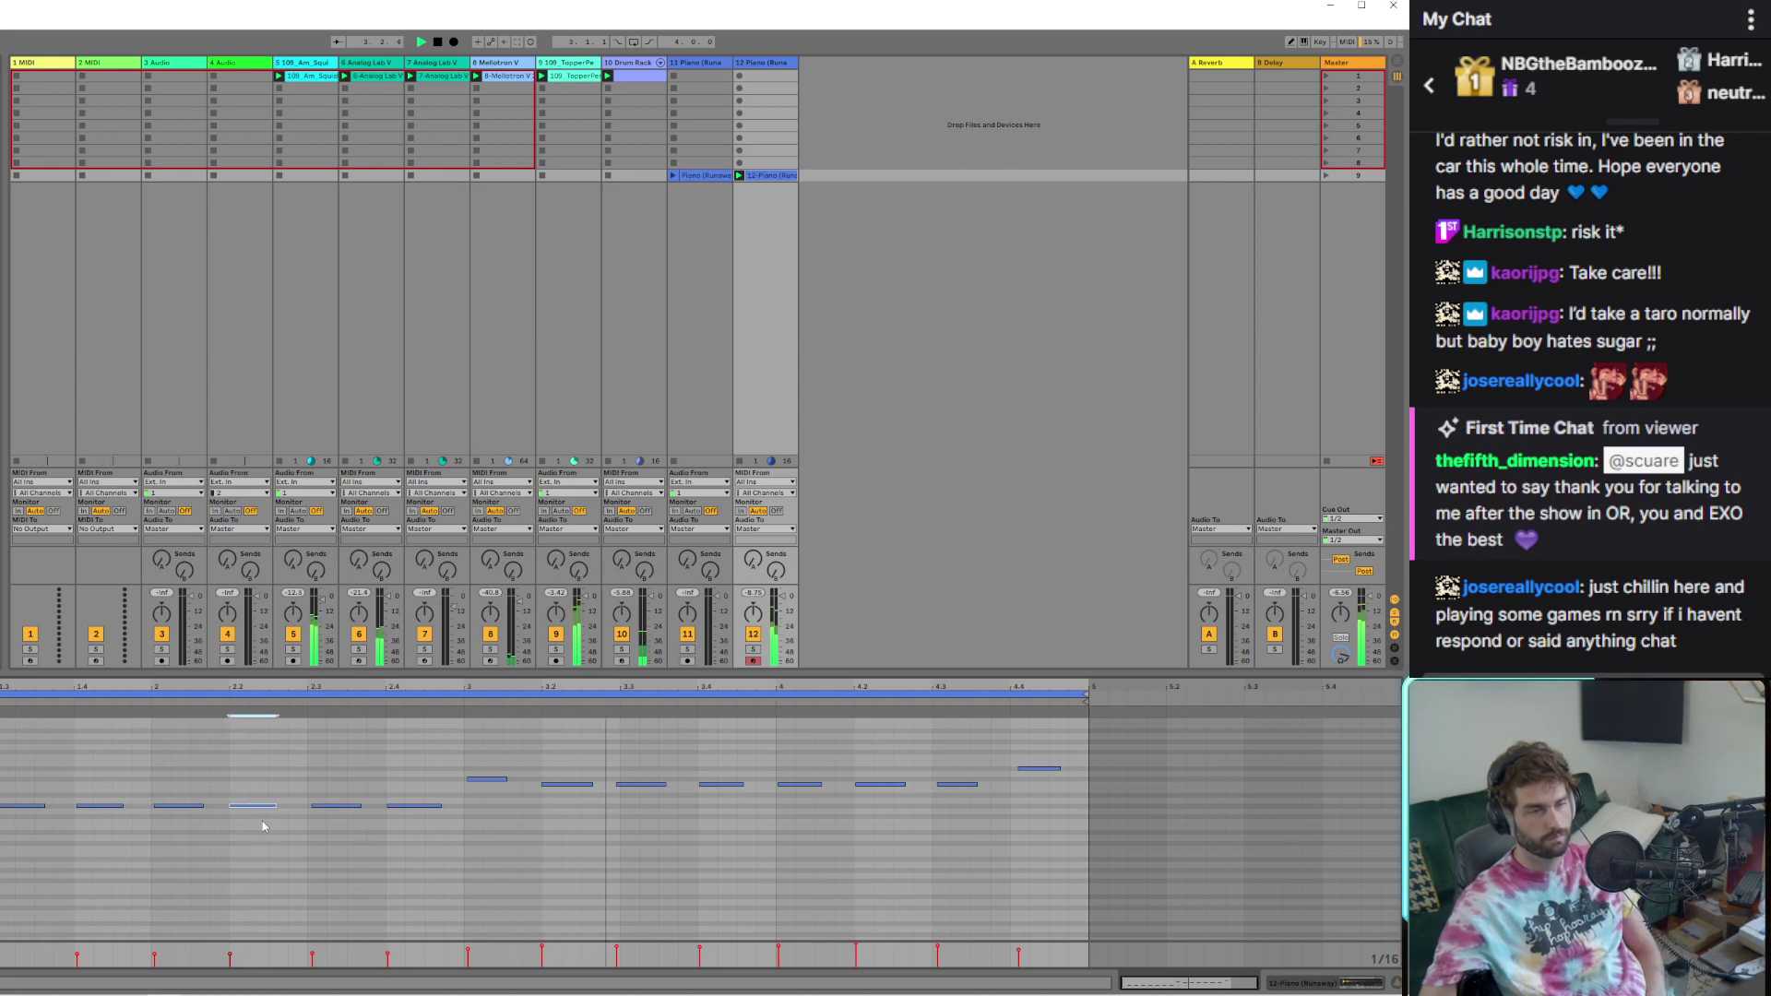
Tighten the timing of the recorded piano clip by nudging individual notes in bars 2 to 4 slightly
click(570, 784)
click(648, 788)
click(964, 785)
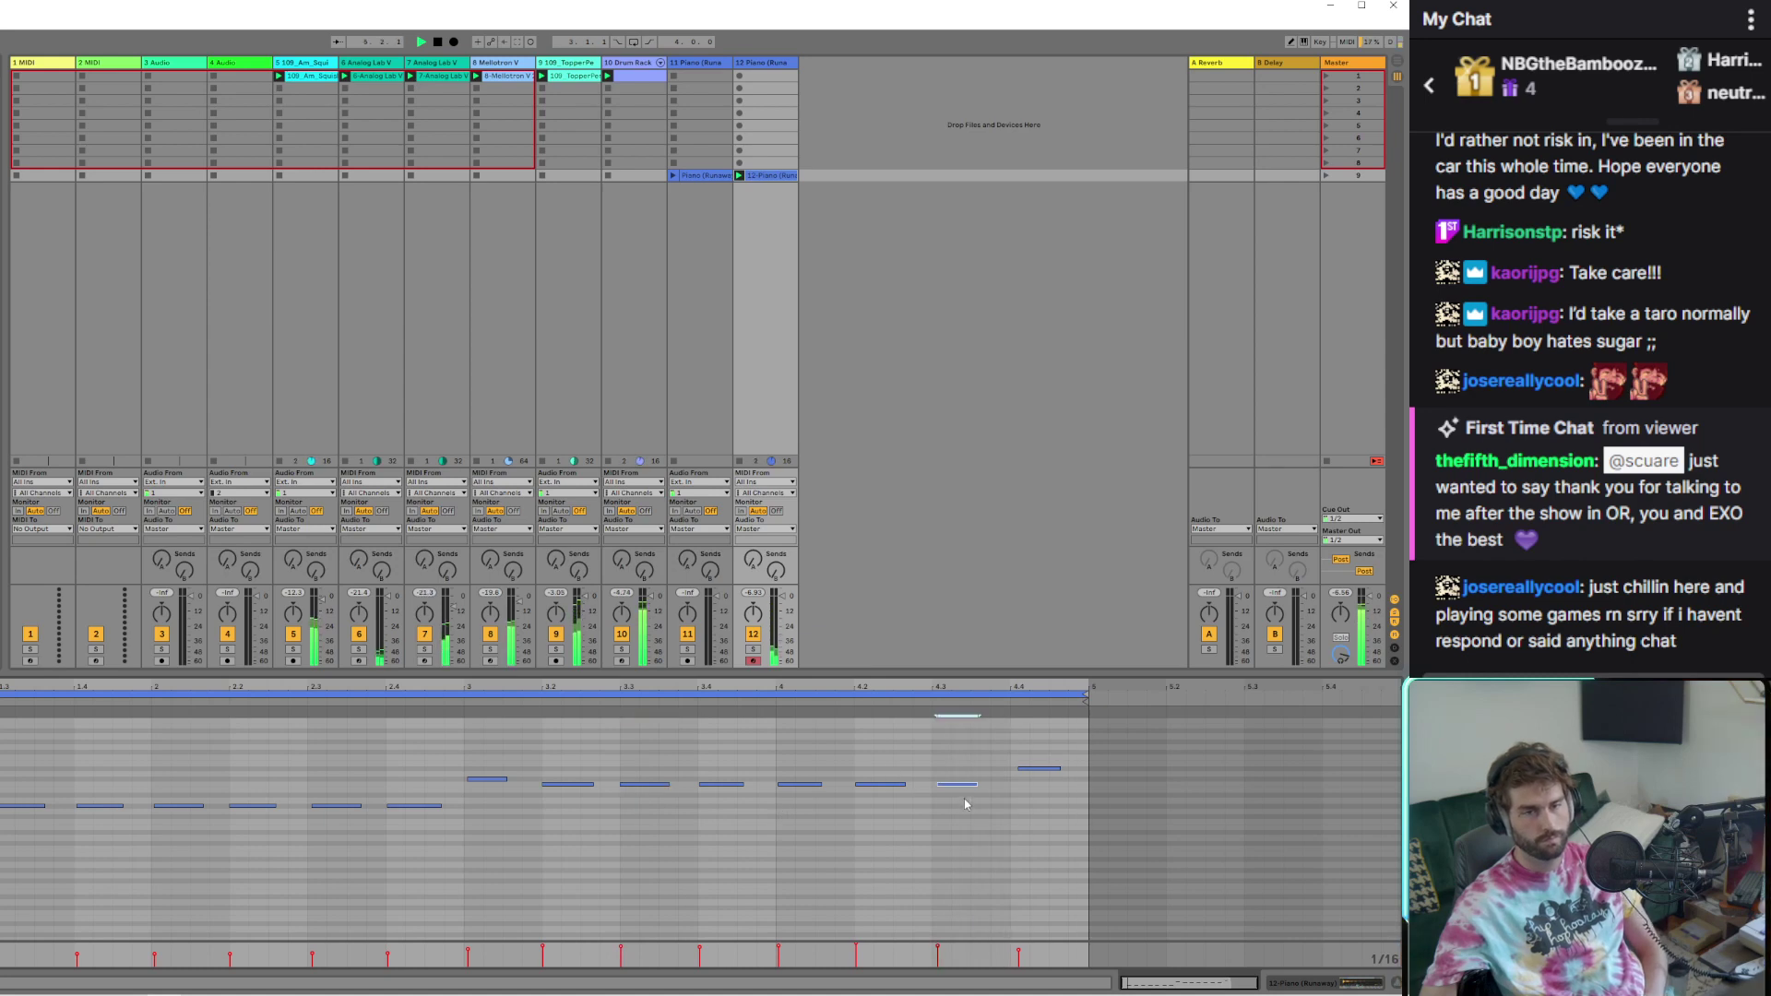
drag(1040, 769, 1033, 769)
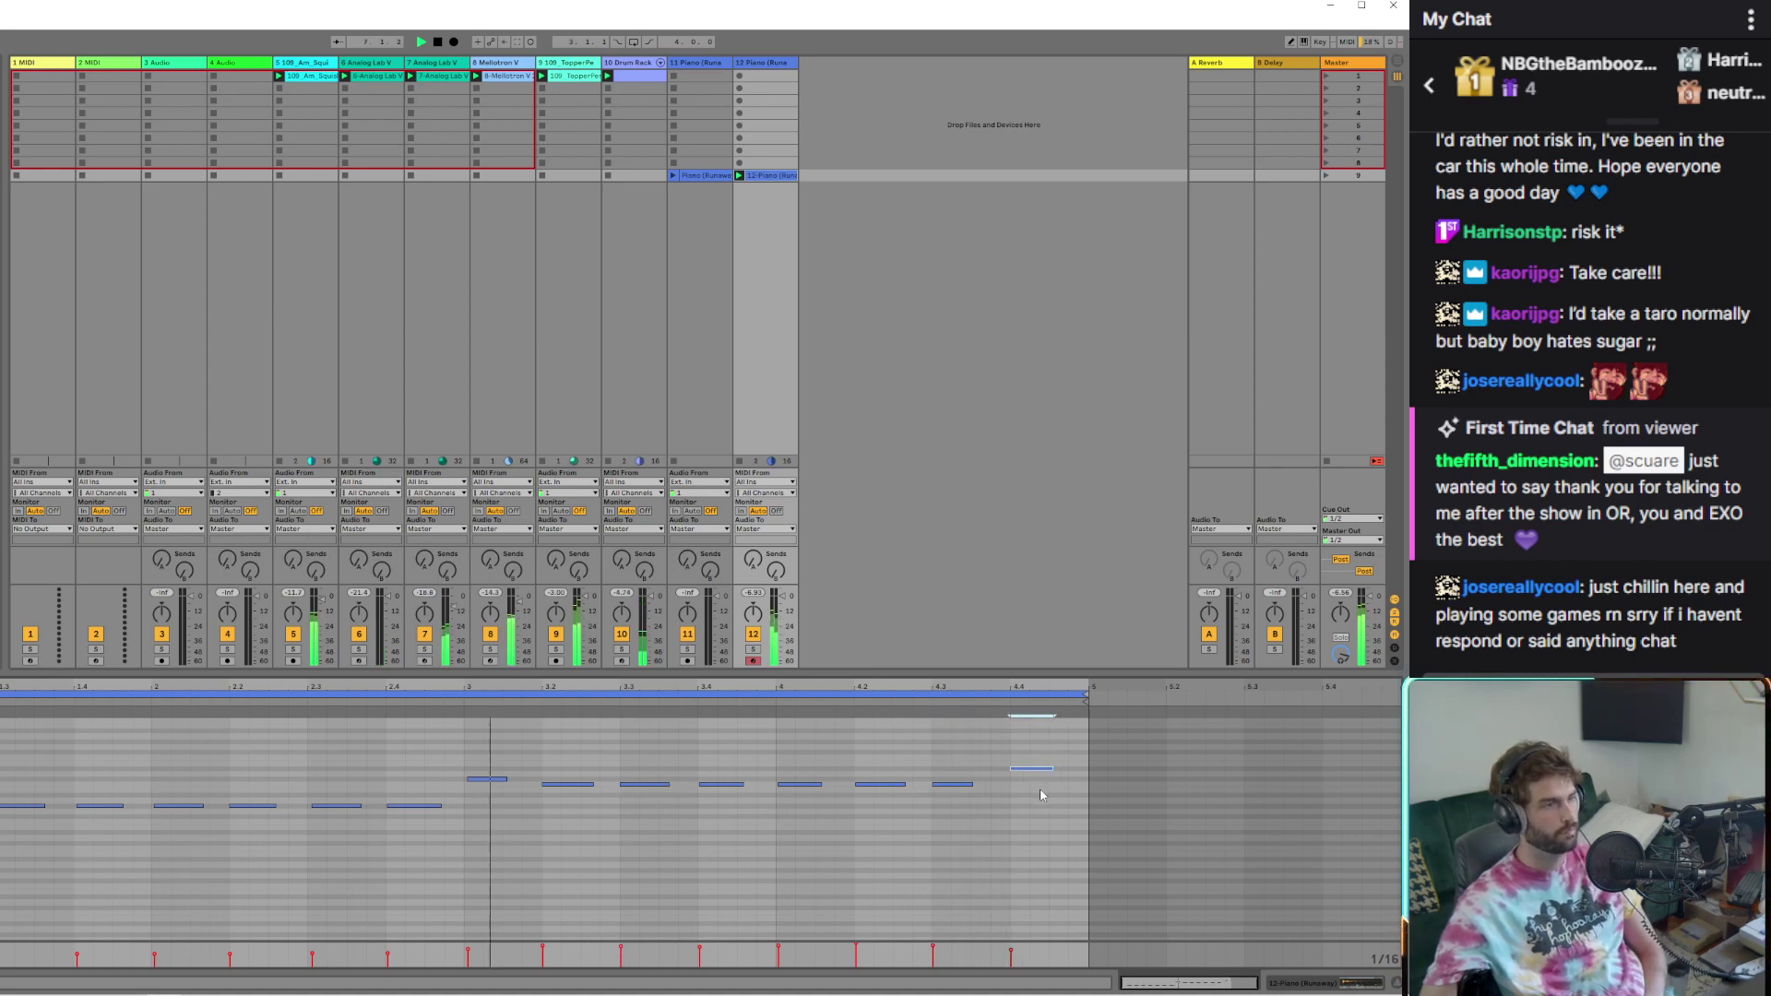
click(486, 780)
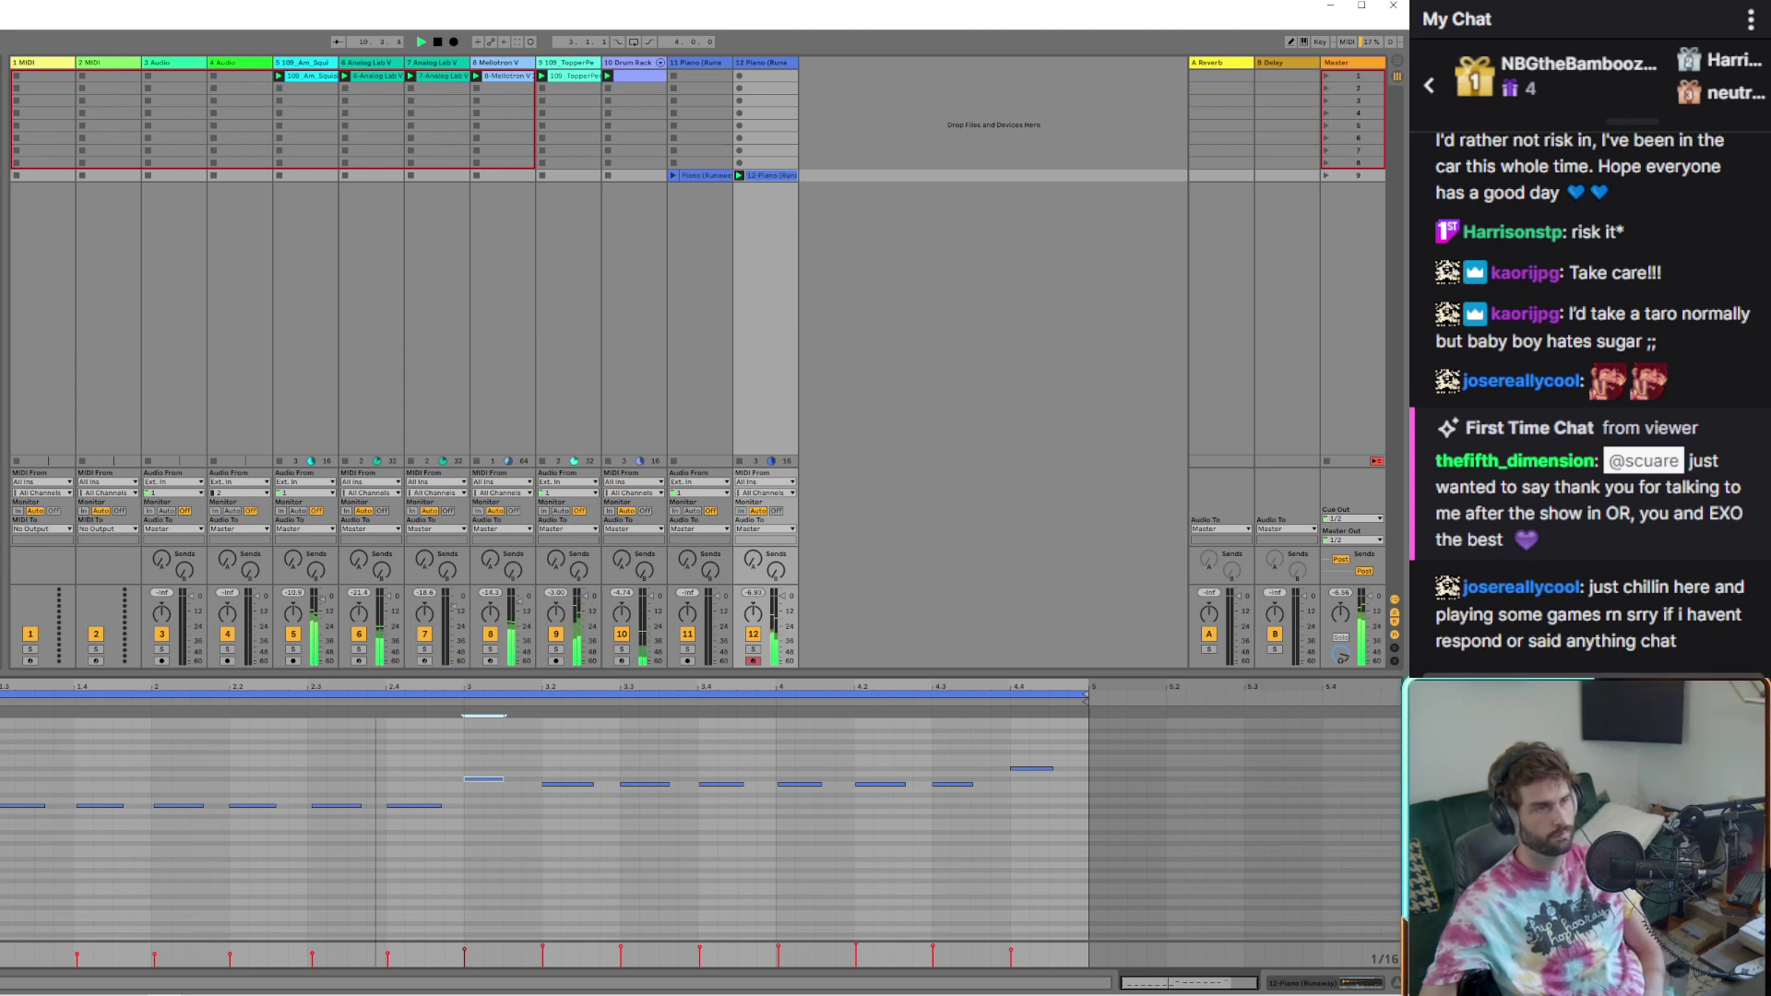
drag(338, 807, 332, 807)
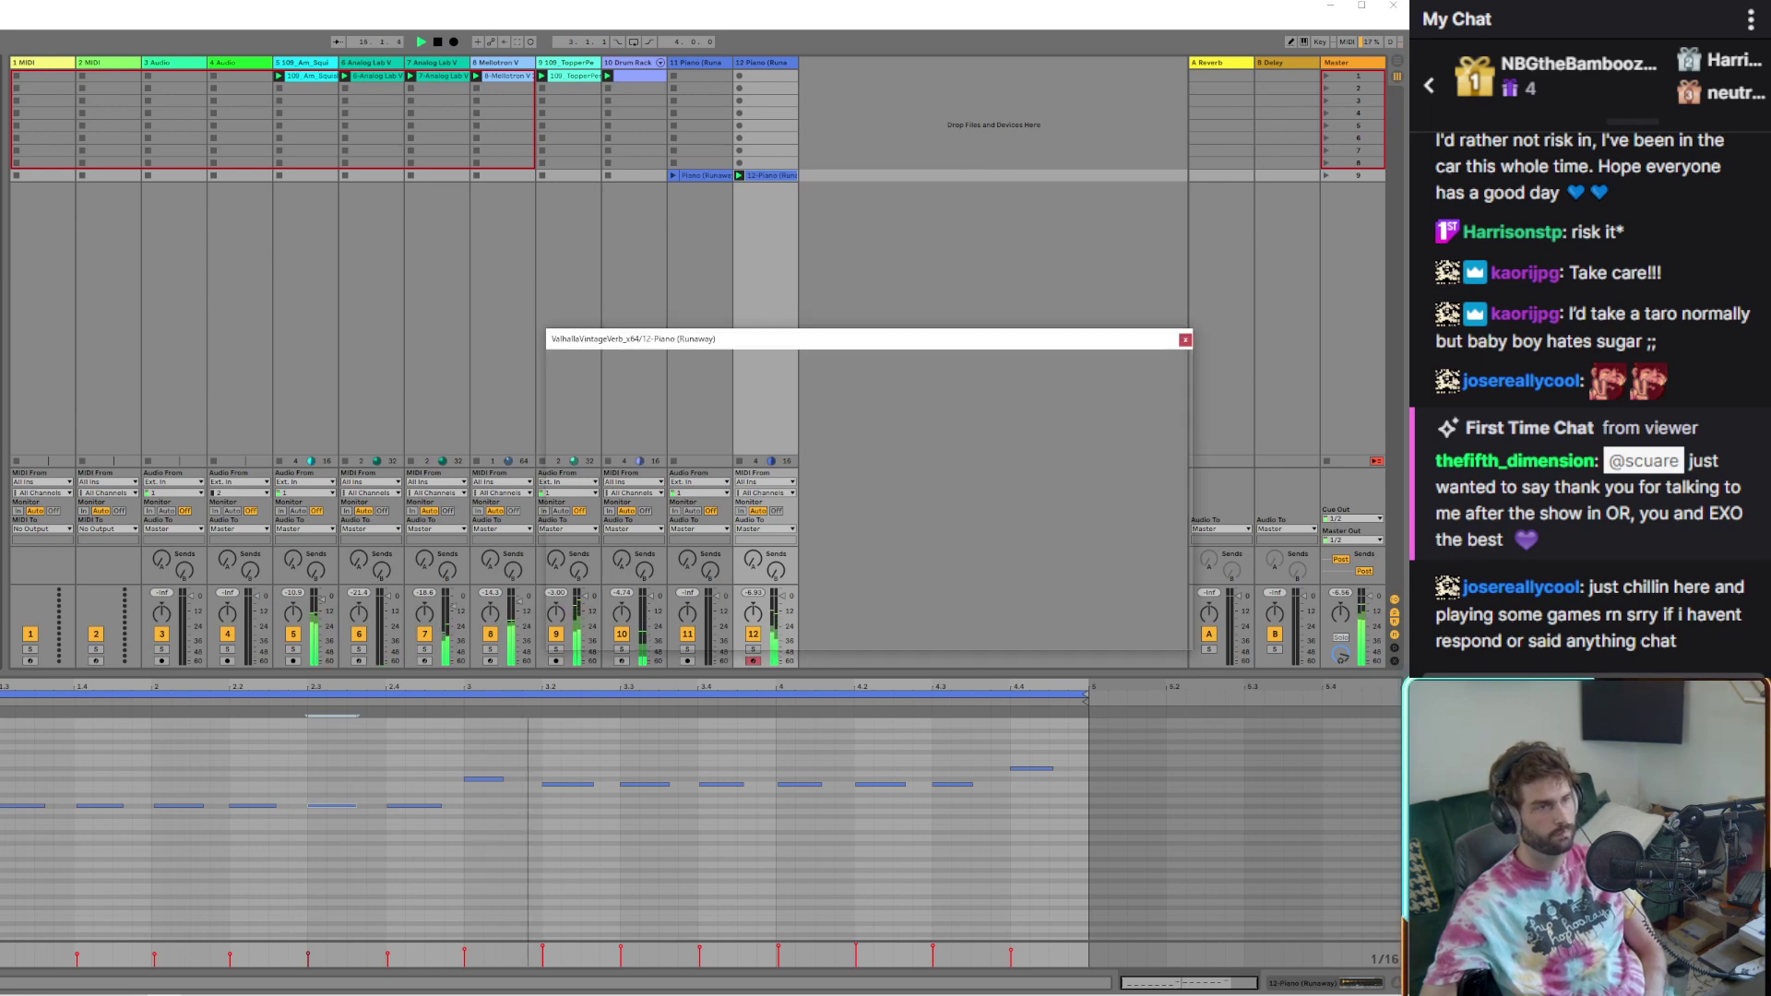
Add ValhallaVintageVerb to the Piano (Runaway) track with 30.4% mix, 0.25 X BassMult and 430 Hz LowCut
key(Return)
drag(591, 454, 607, 546)
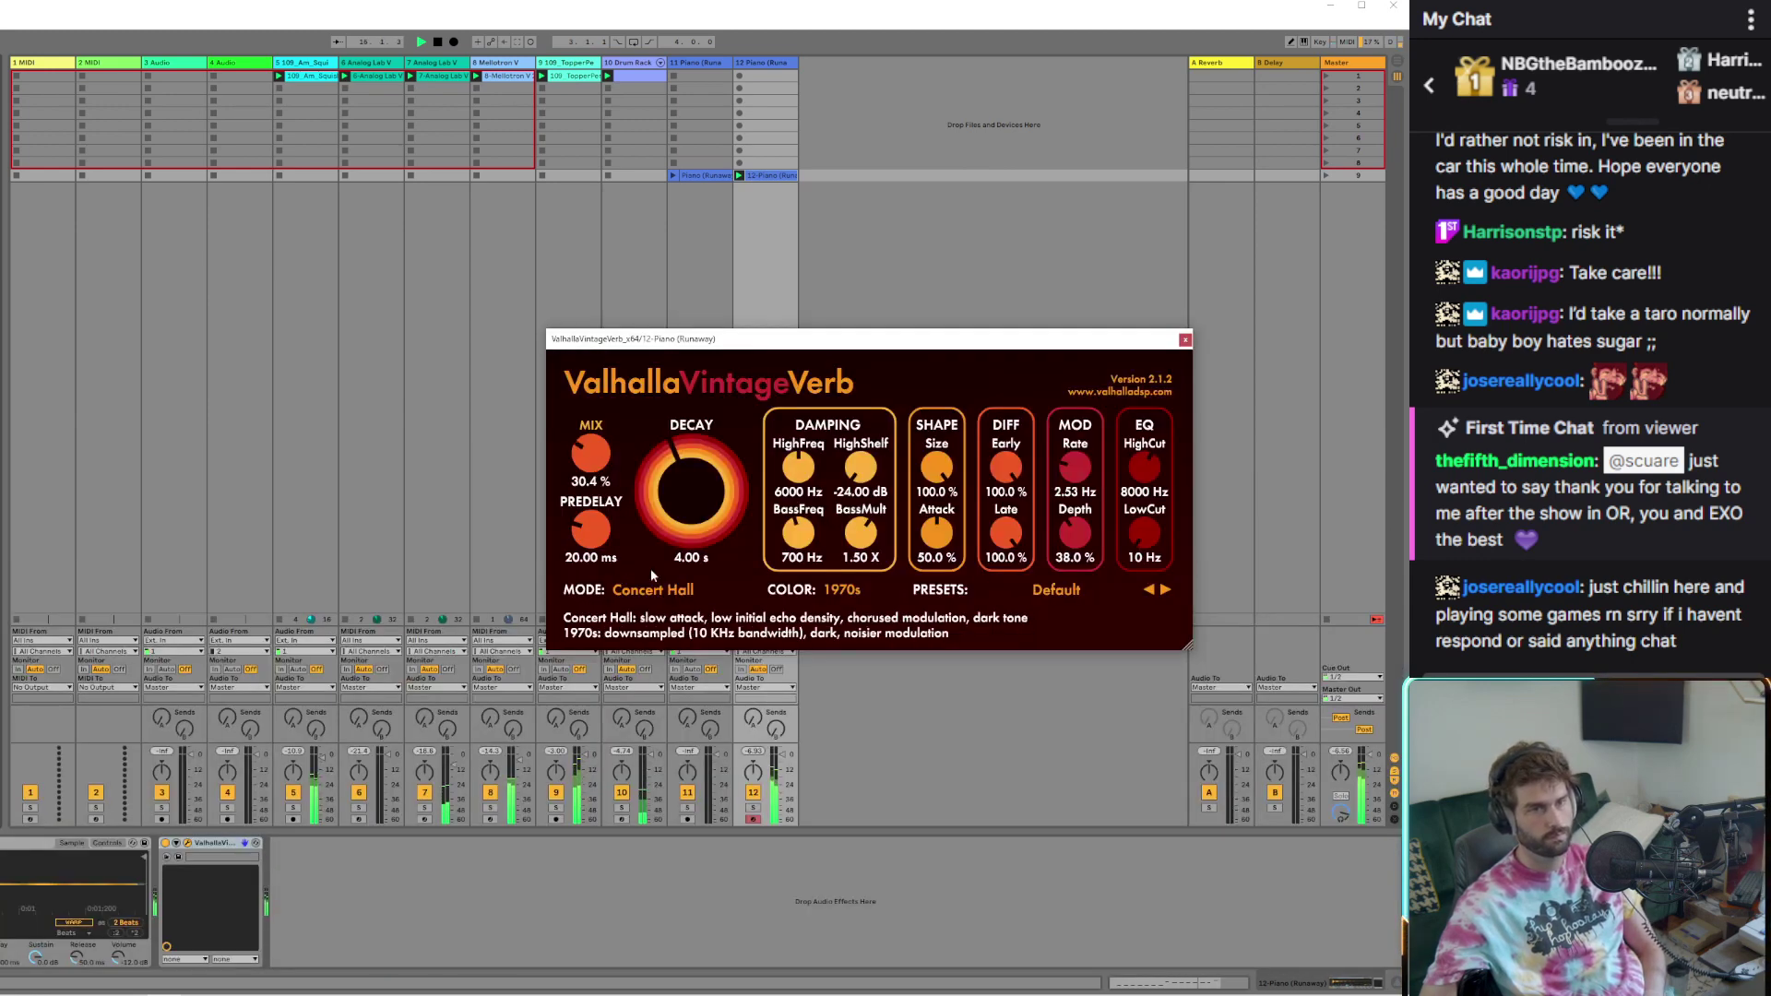
drag(1145, 532, 1144, 489)
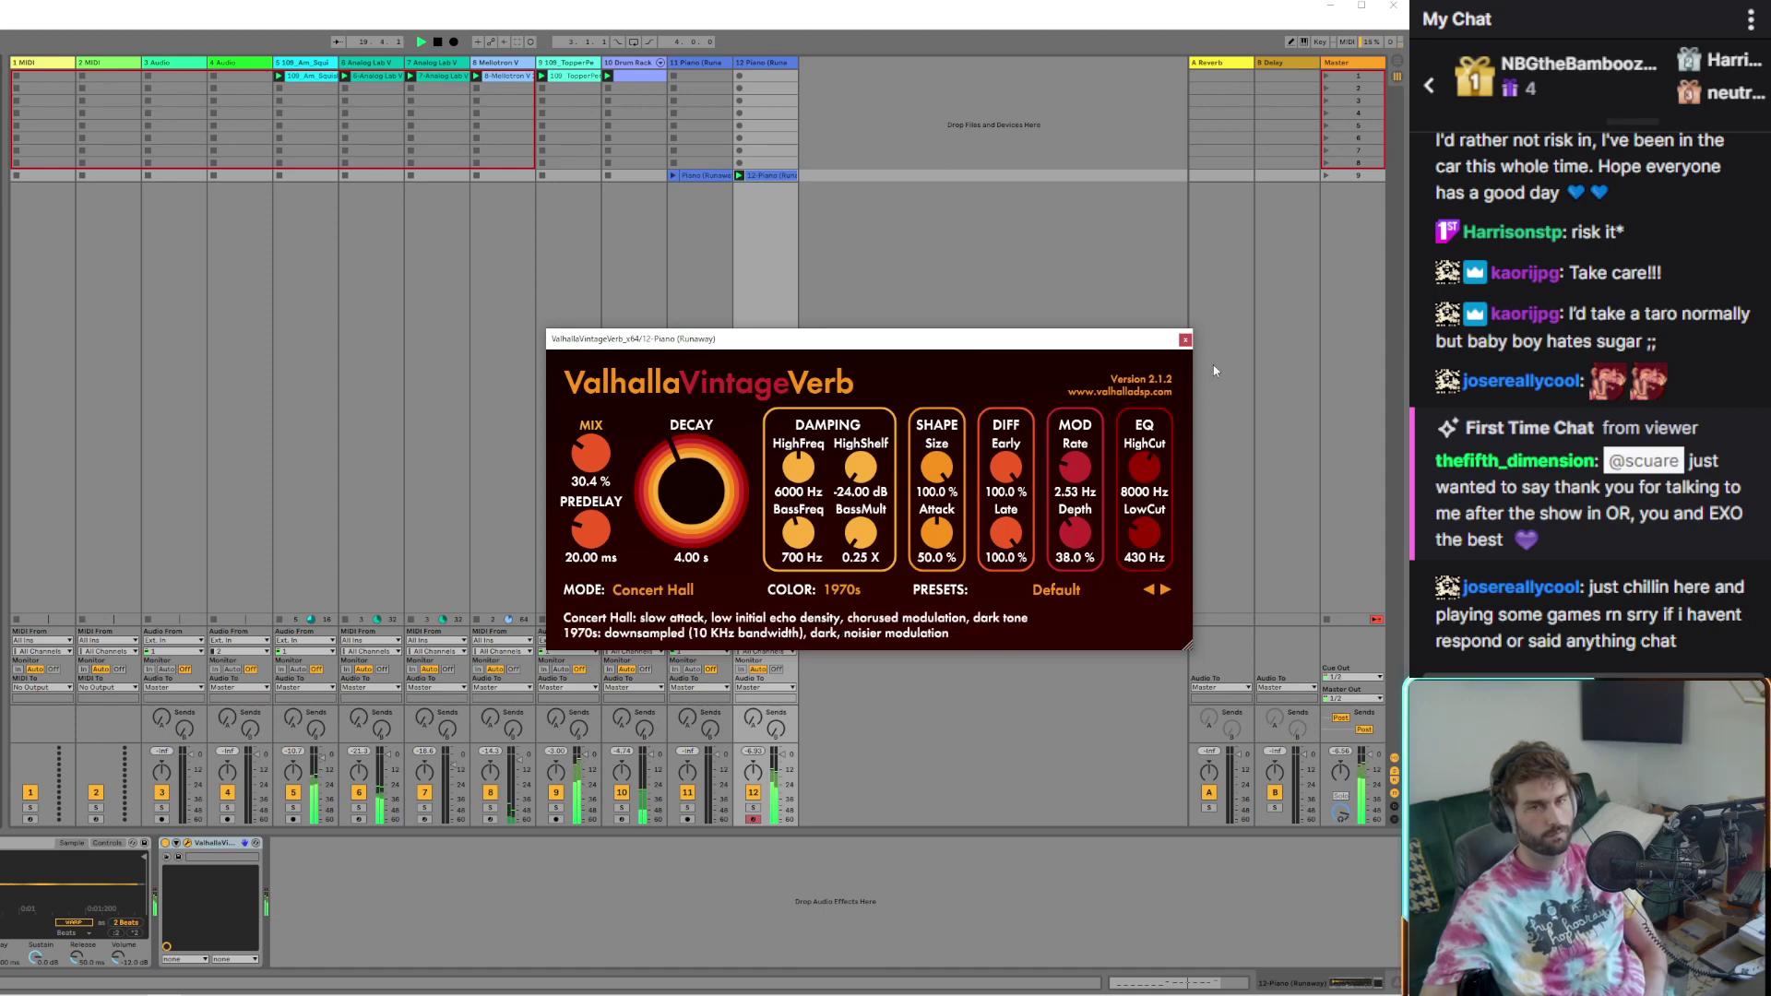
click(1186, 339)
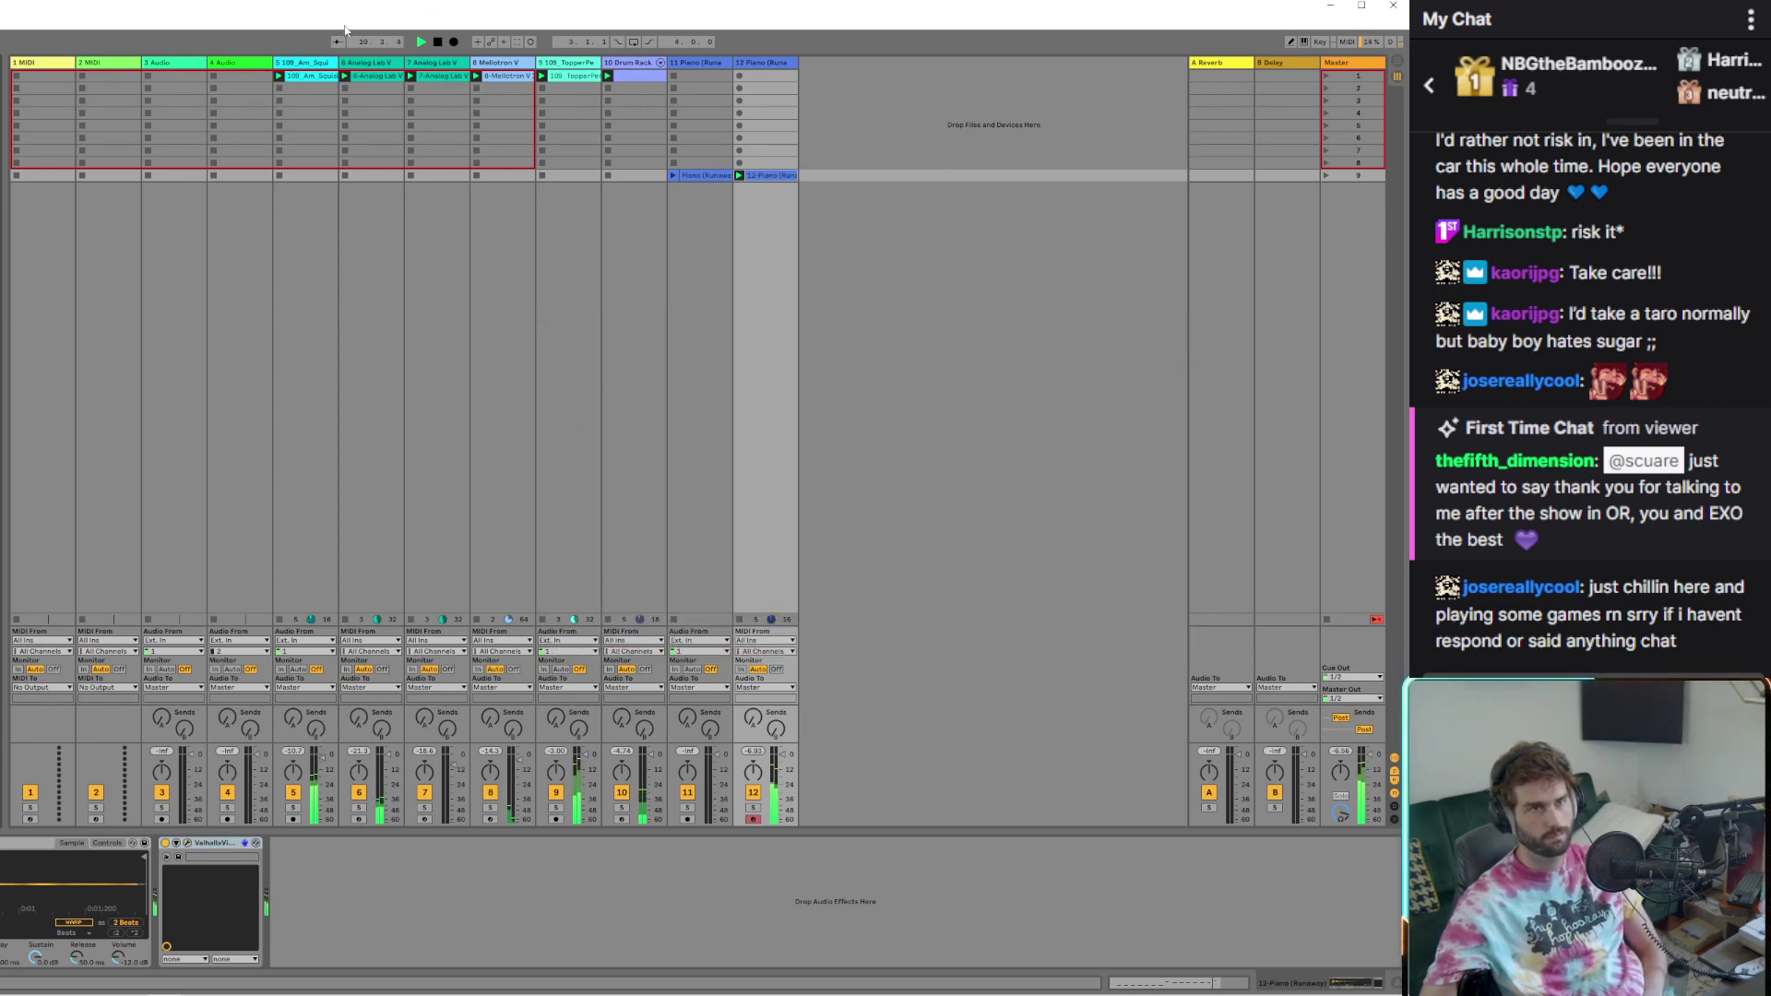
Move the highest band of the last EQ Eight on the SquishyArp track to the upper end of the spectrum
click(313, 78)
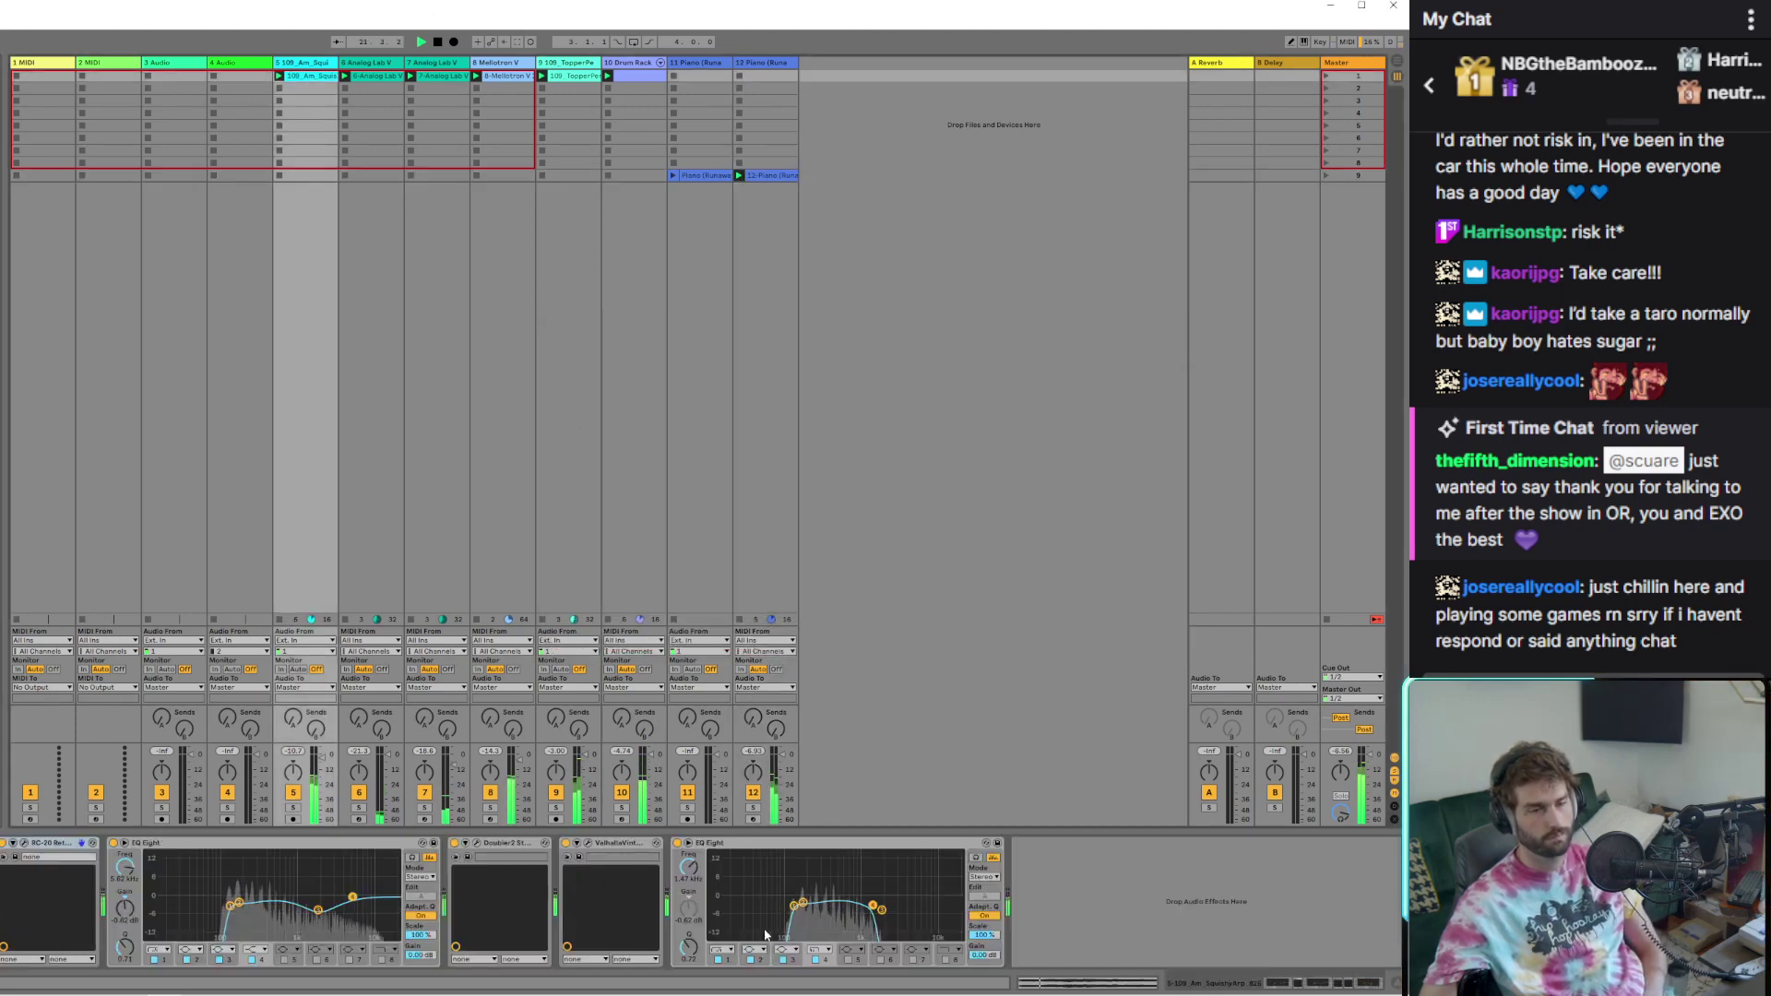
drag(872, 908, 963, 907)
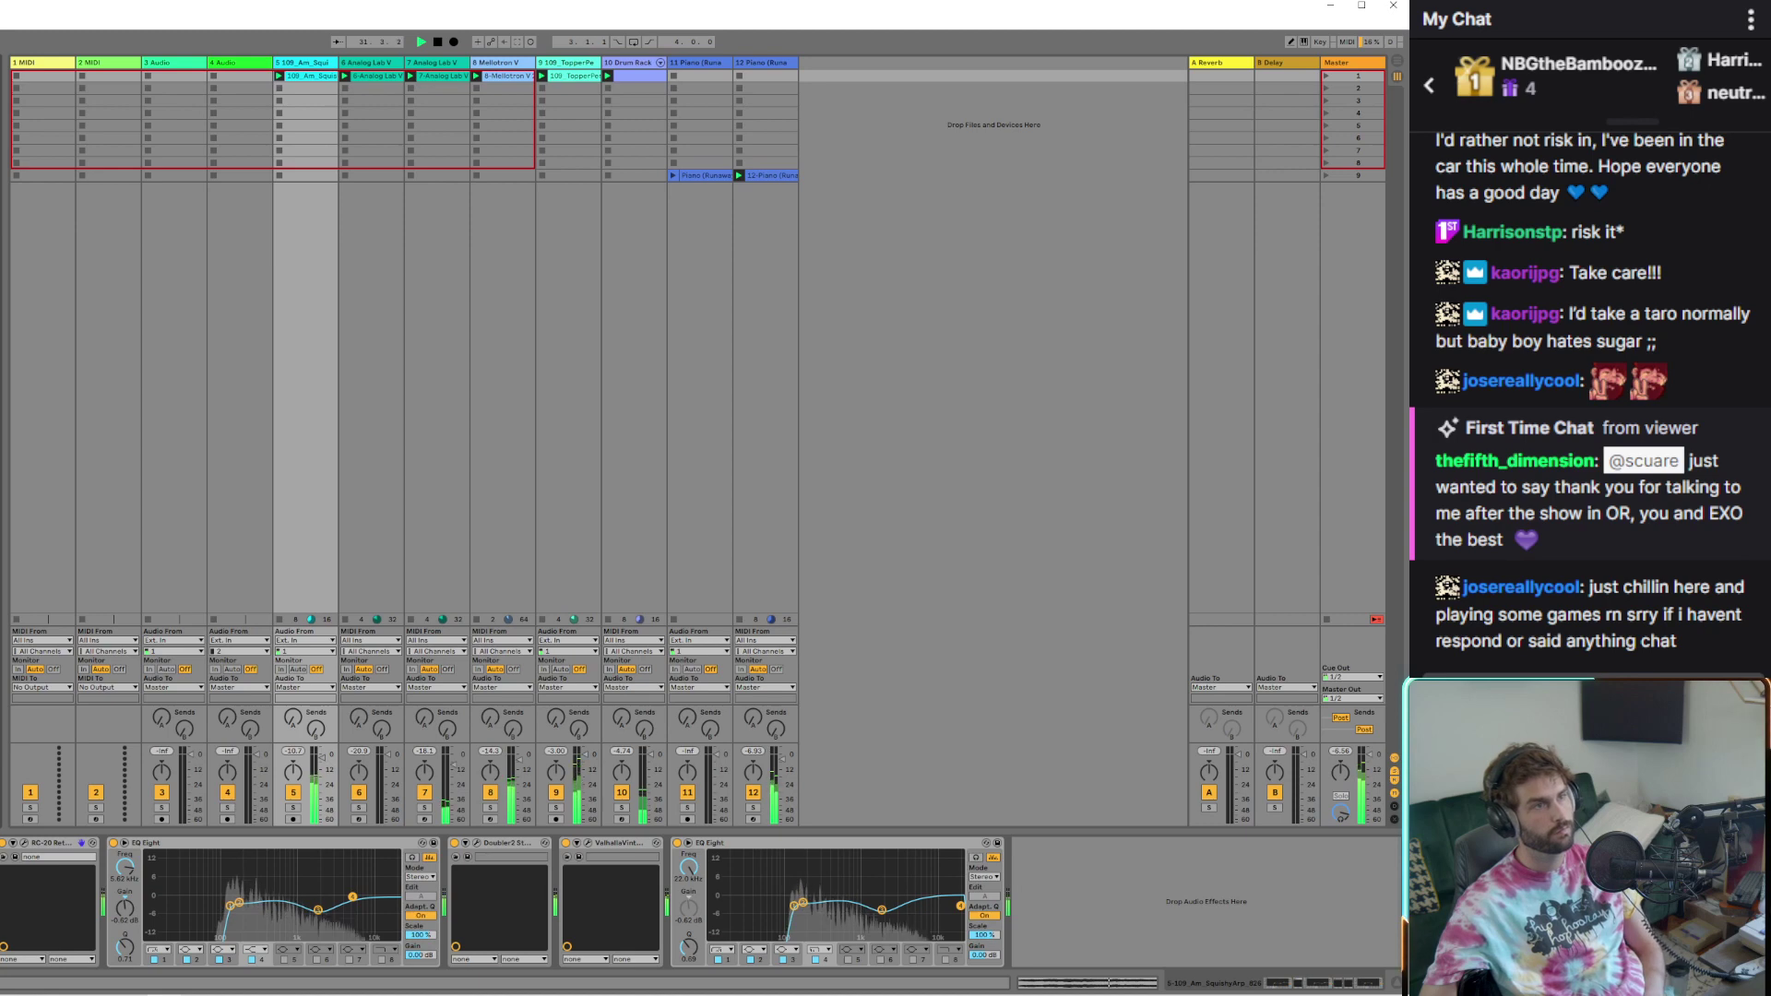
key(ctrl+v)
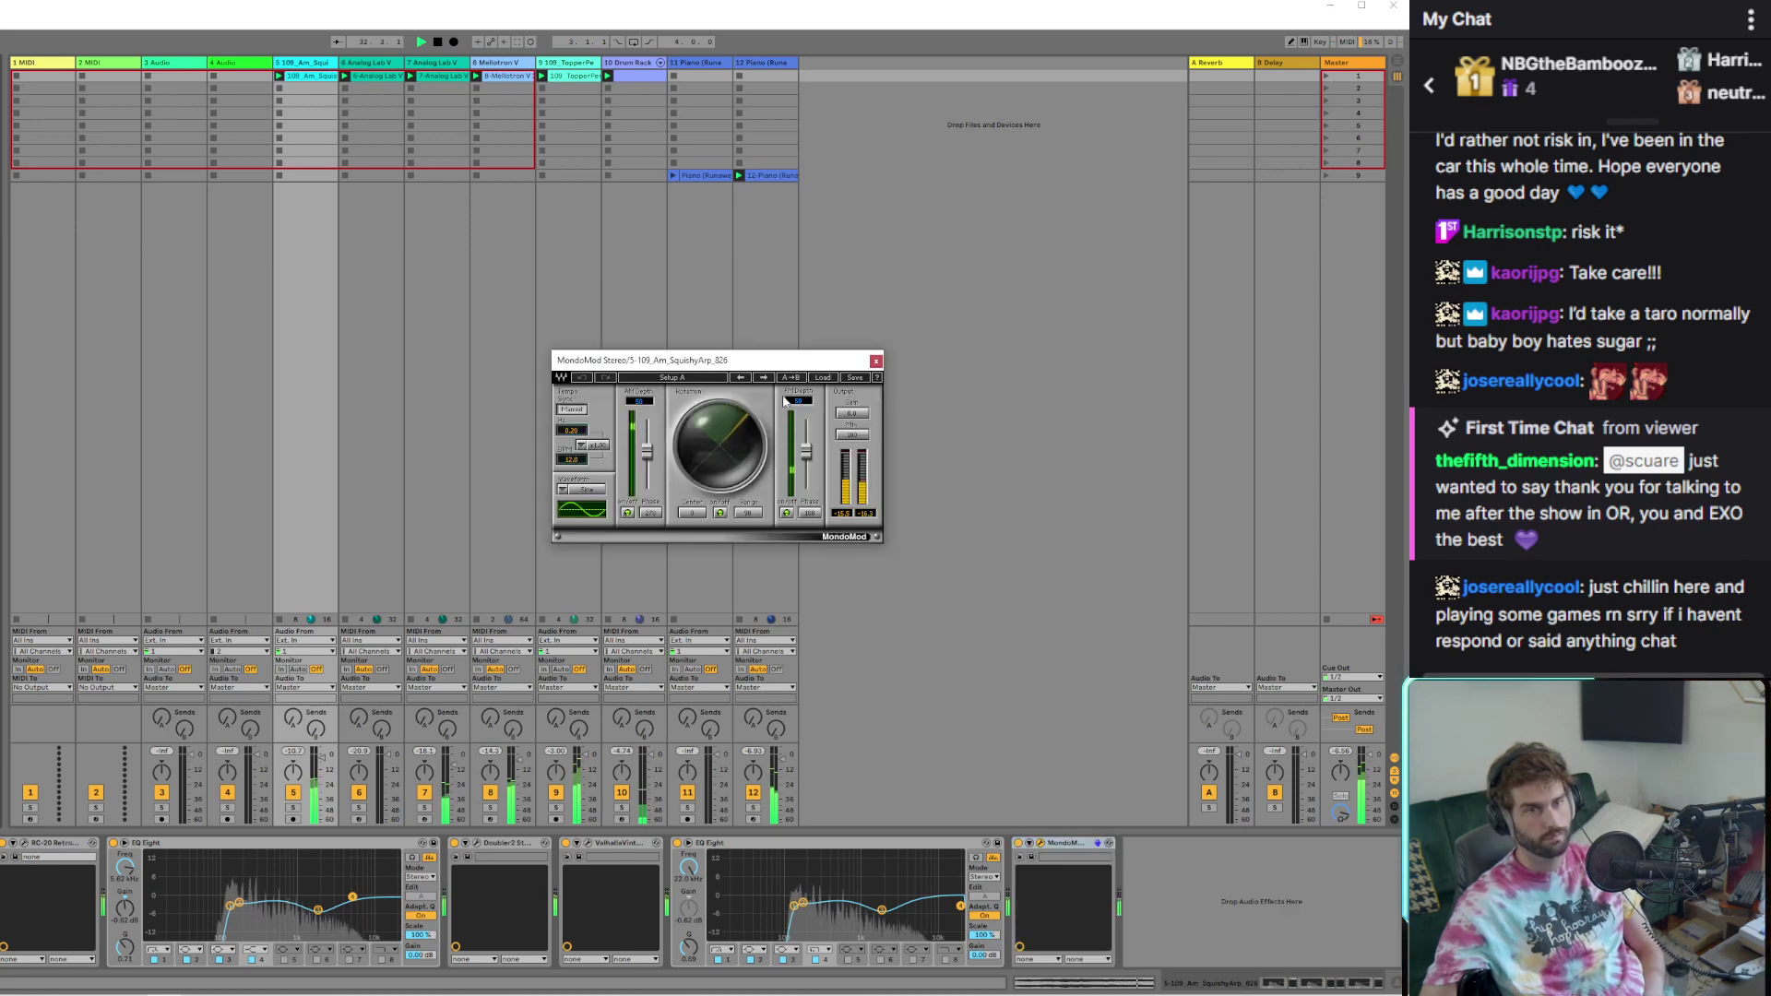
click(777, 184)
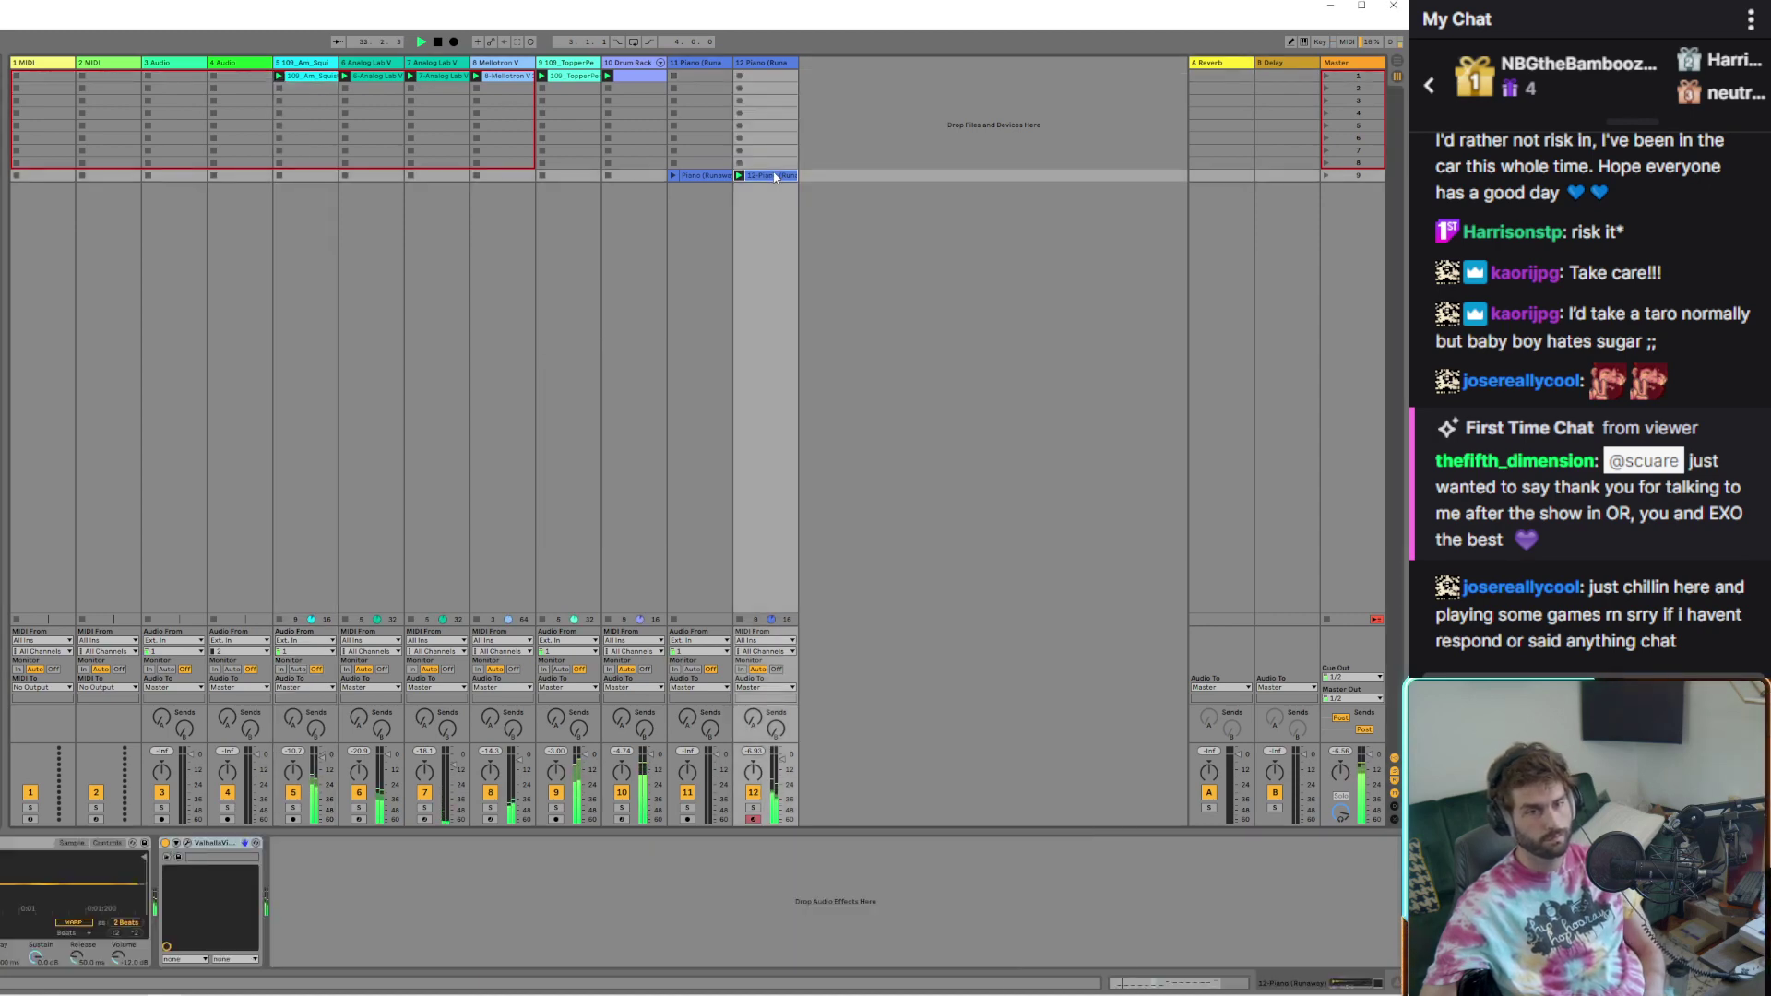
key(ctrl+z)
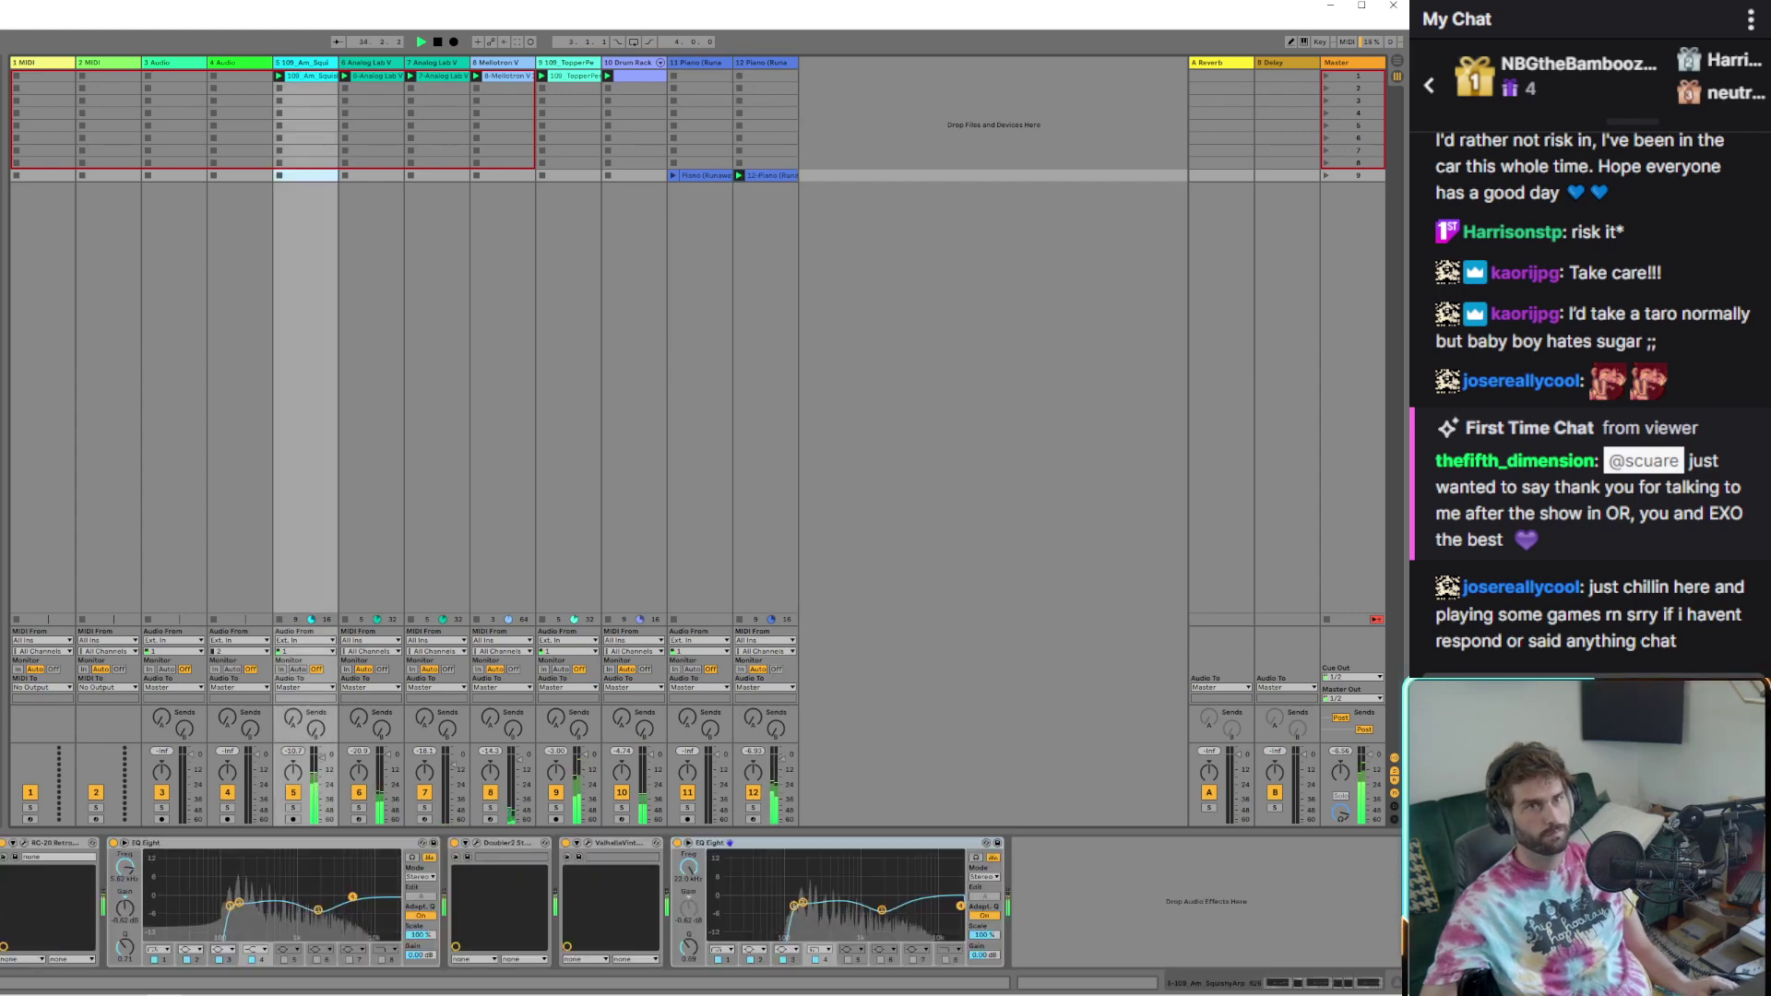
Add MondoMod Stereo after the reverb on the second Piano (Runaway) track and adjust its output level slightly
click(762, 62)
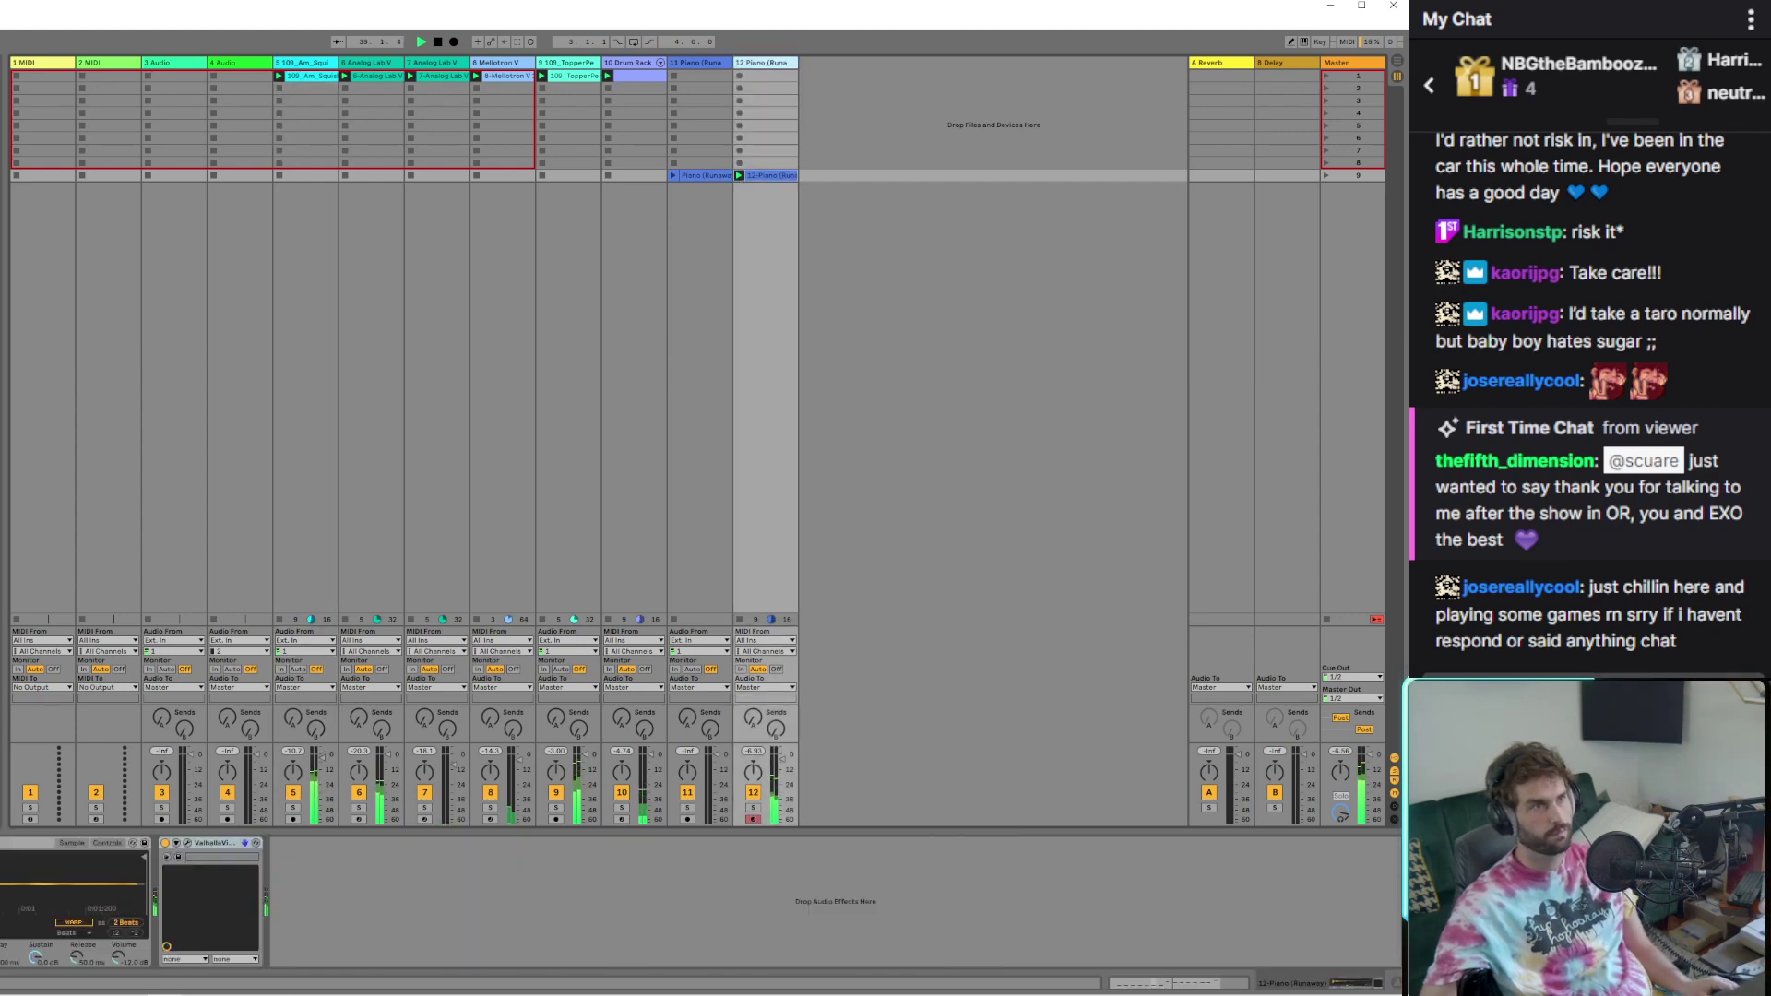
double_click(2, 83)
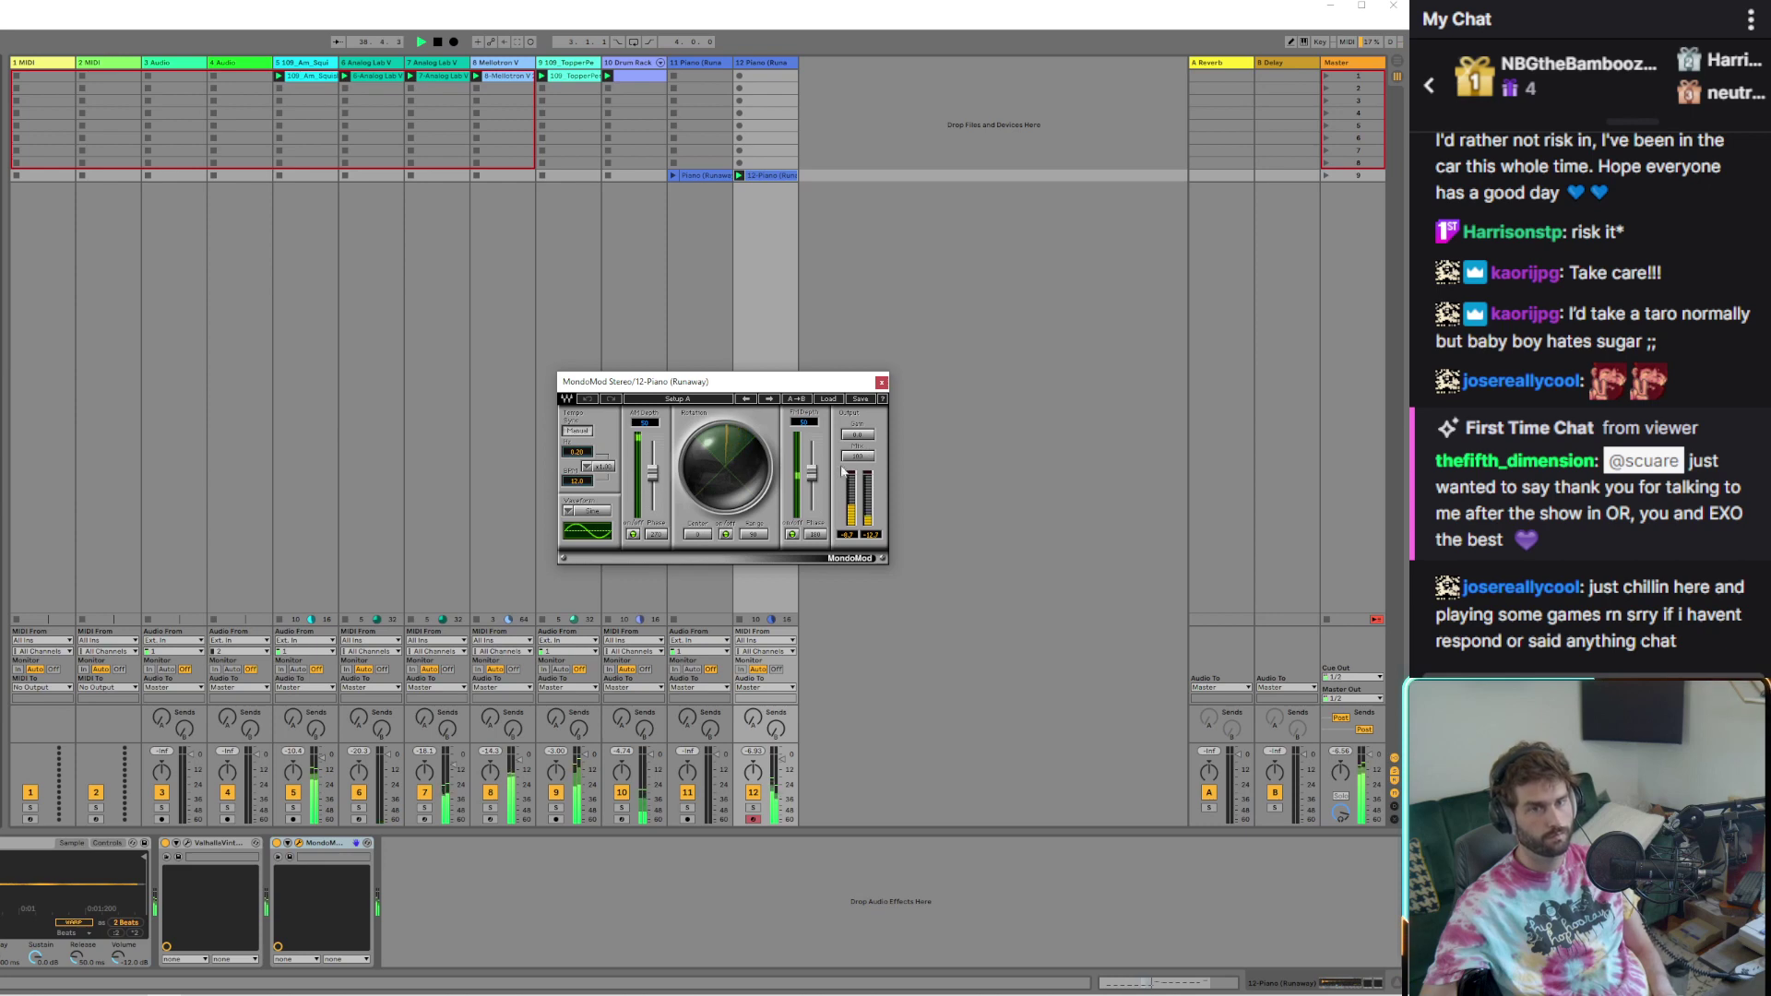
drag(854, 440, 854, 438)
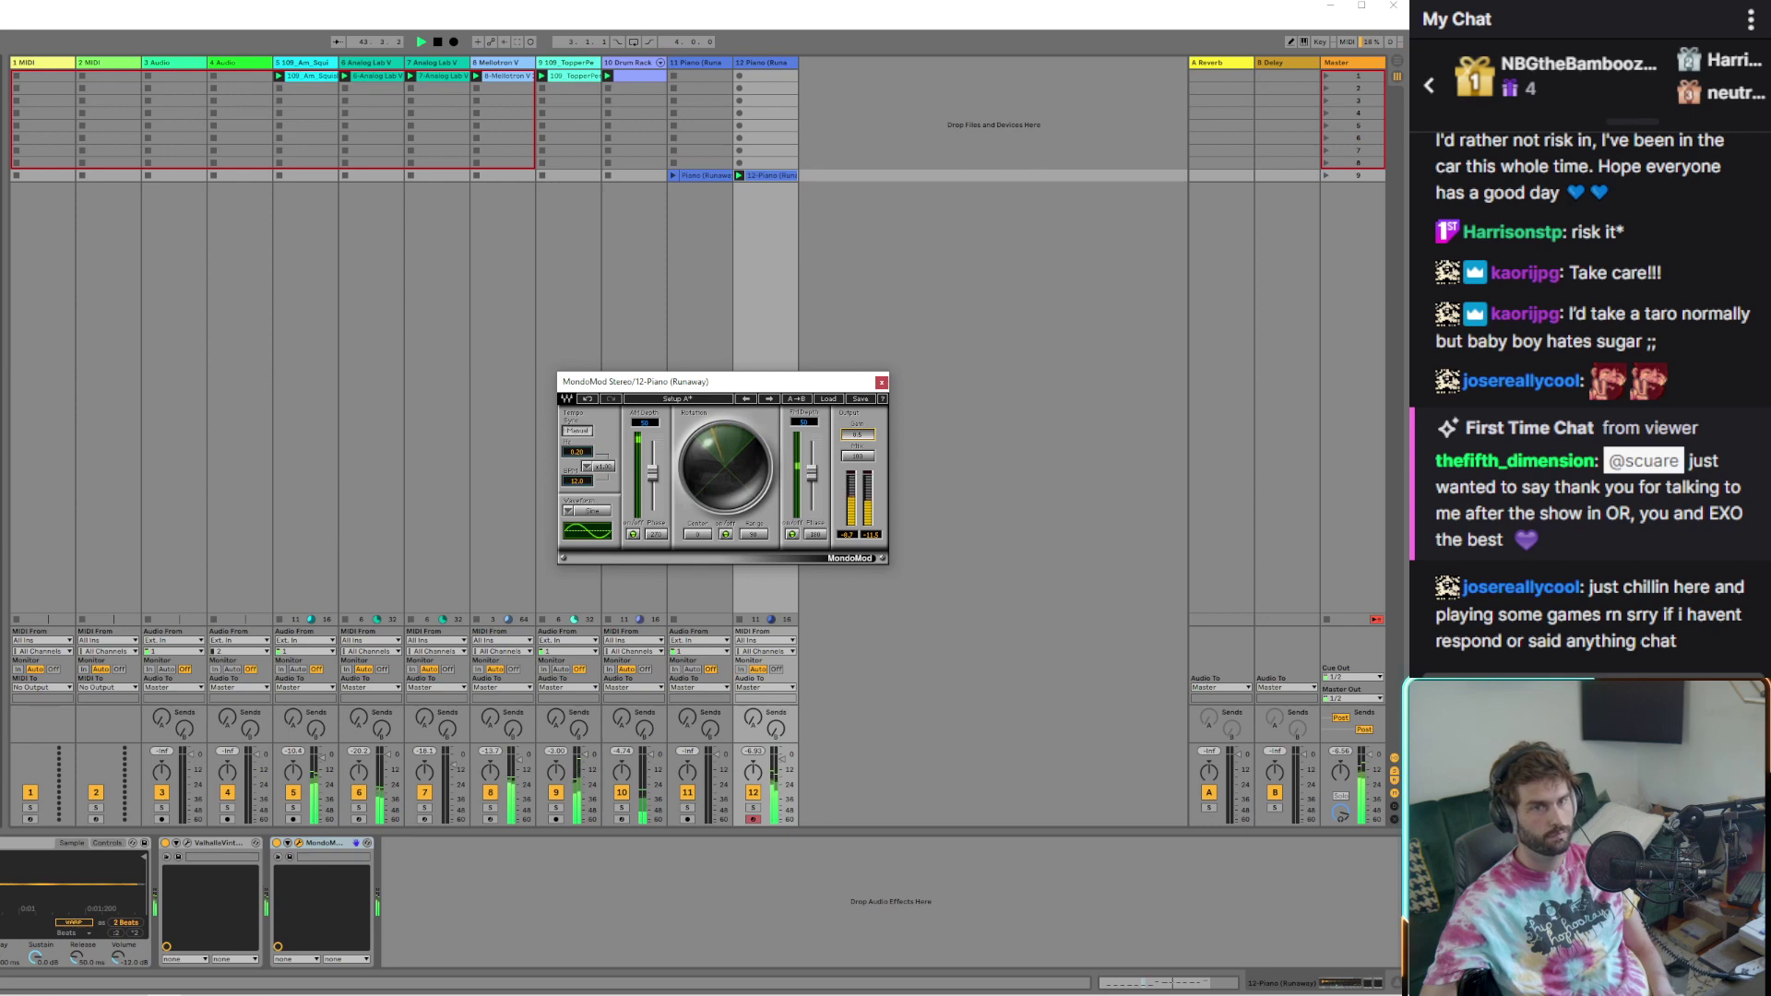
click(883, 382)
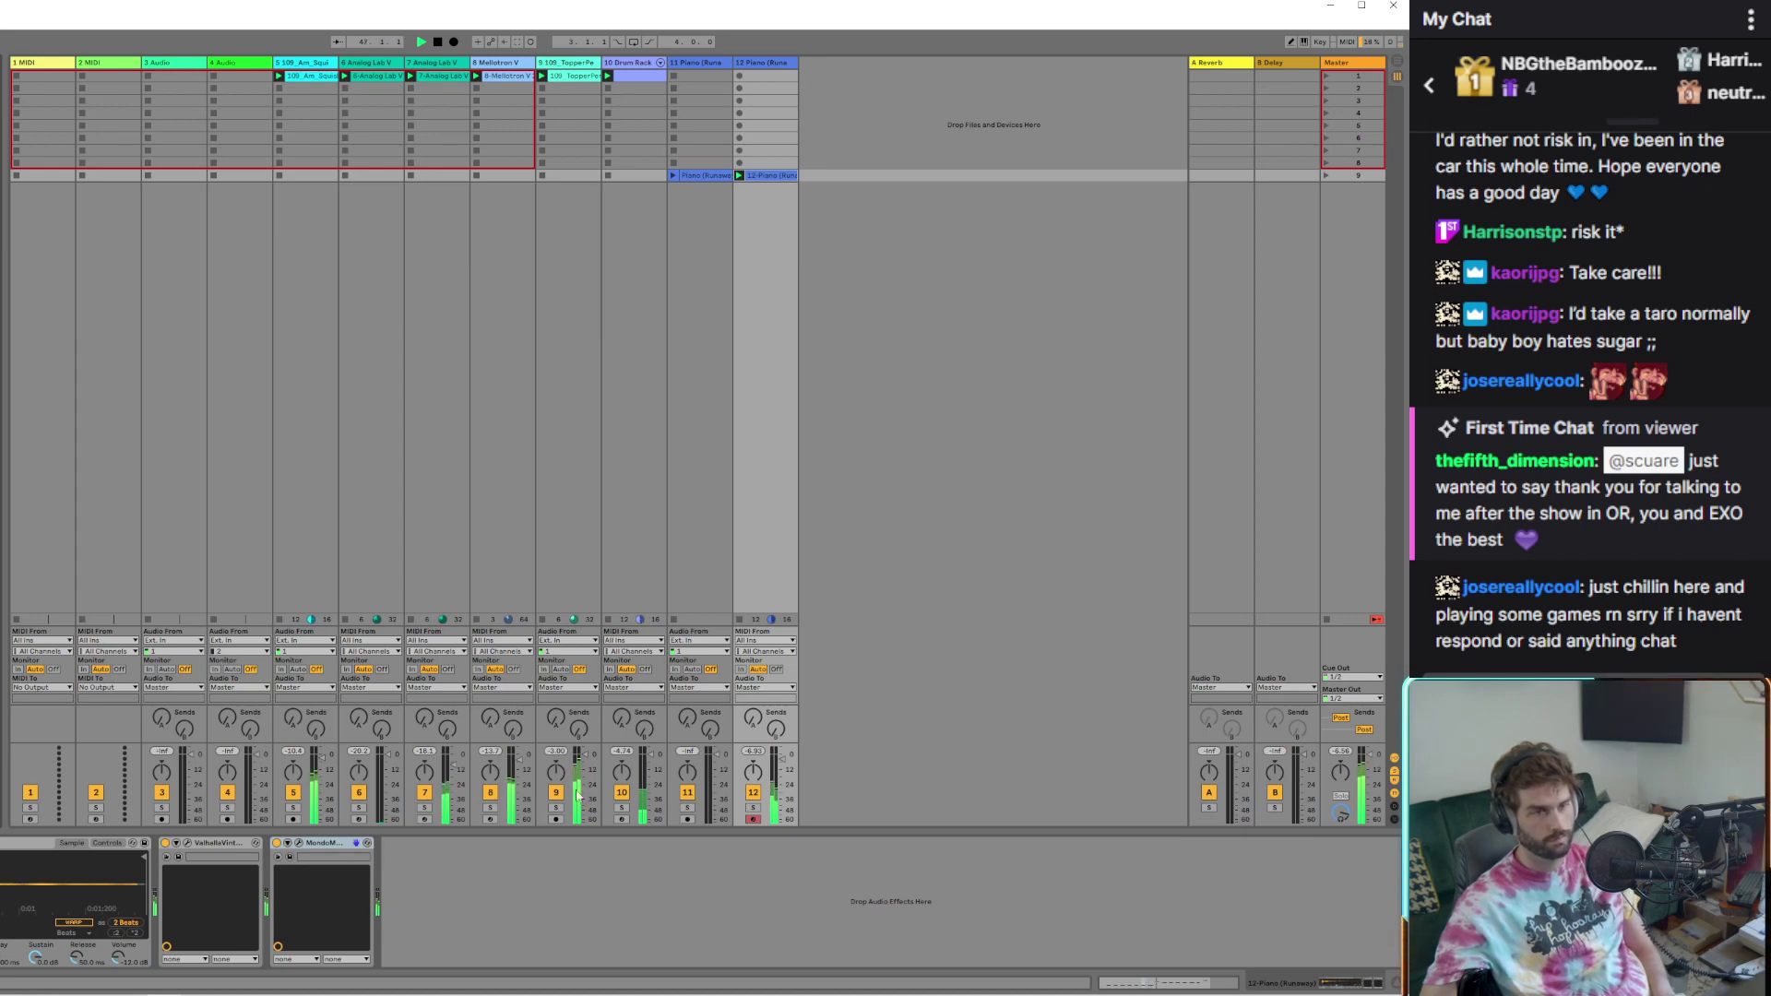
Check the mix by temporarily muting the Mellotron V and TopperPerc tracks, restoring both
click(488, 794)
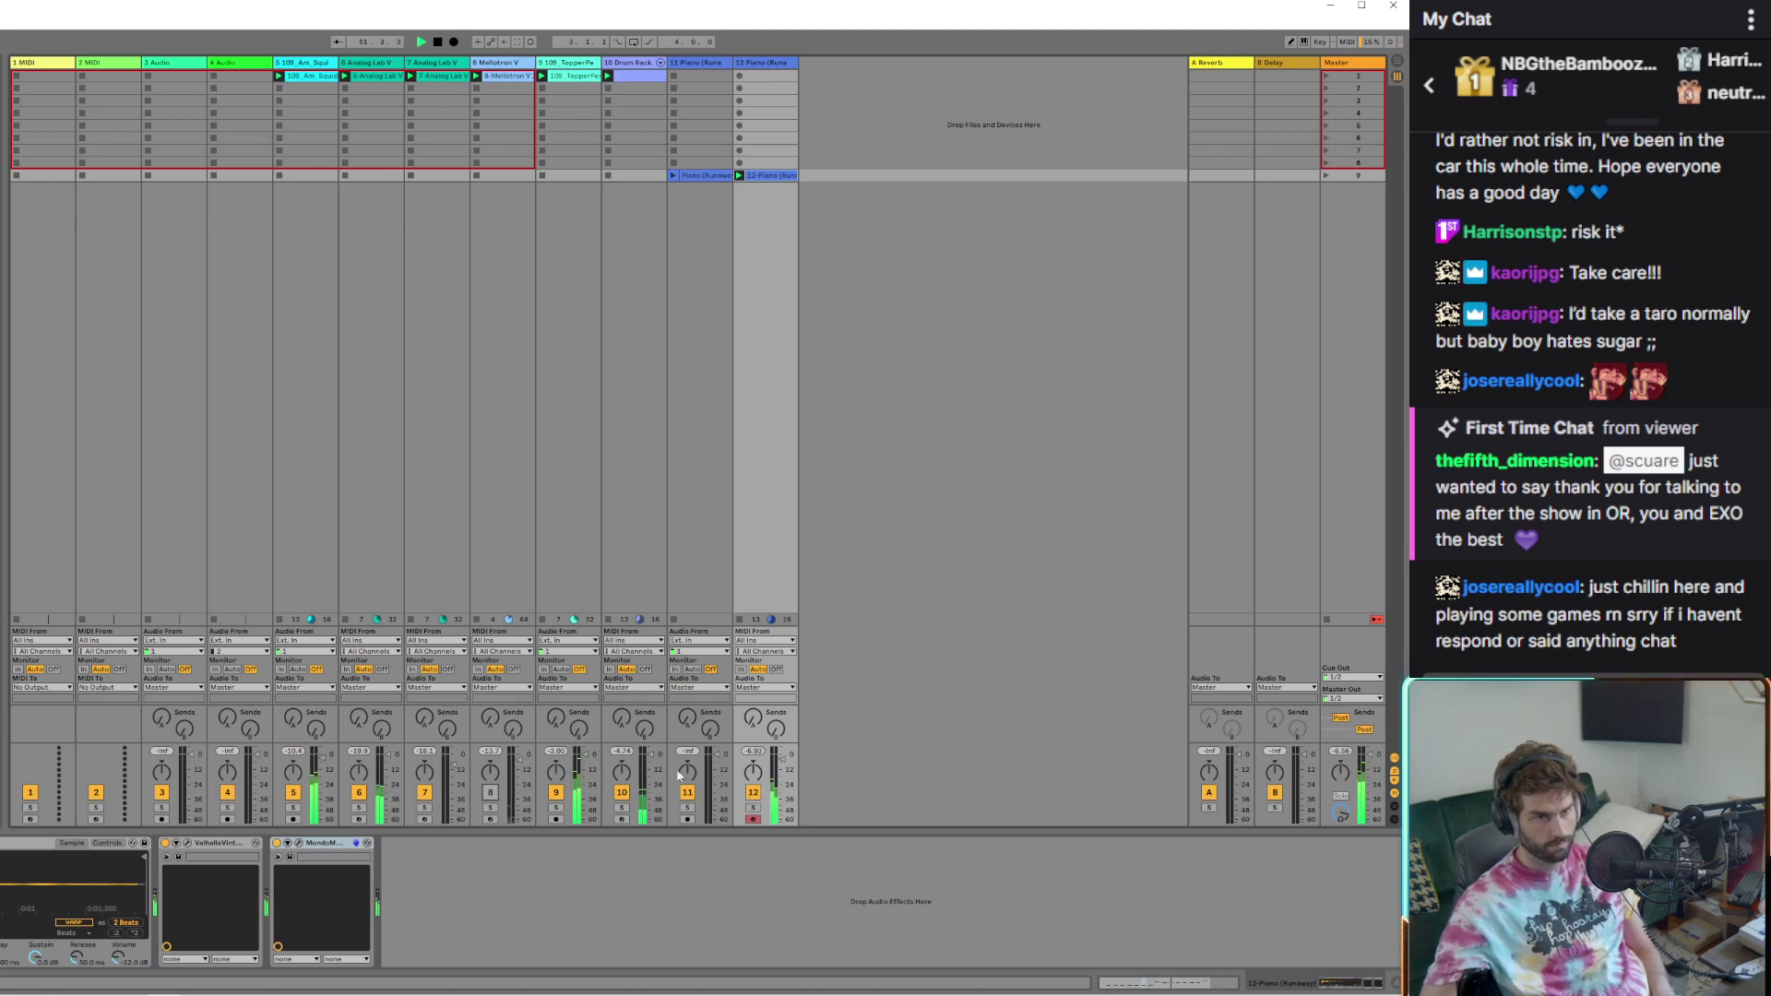
click(555, 792)
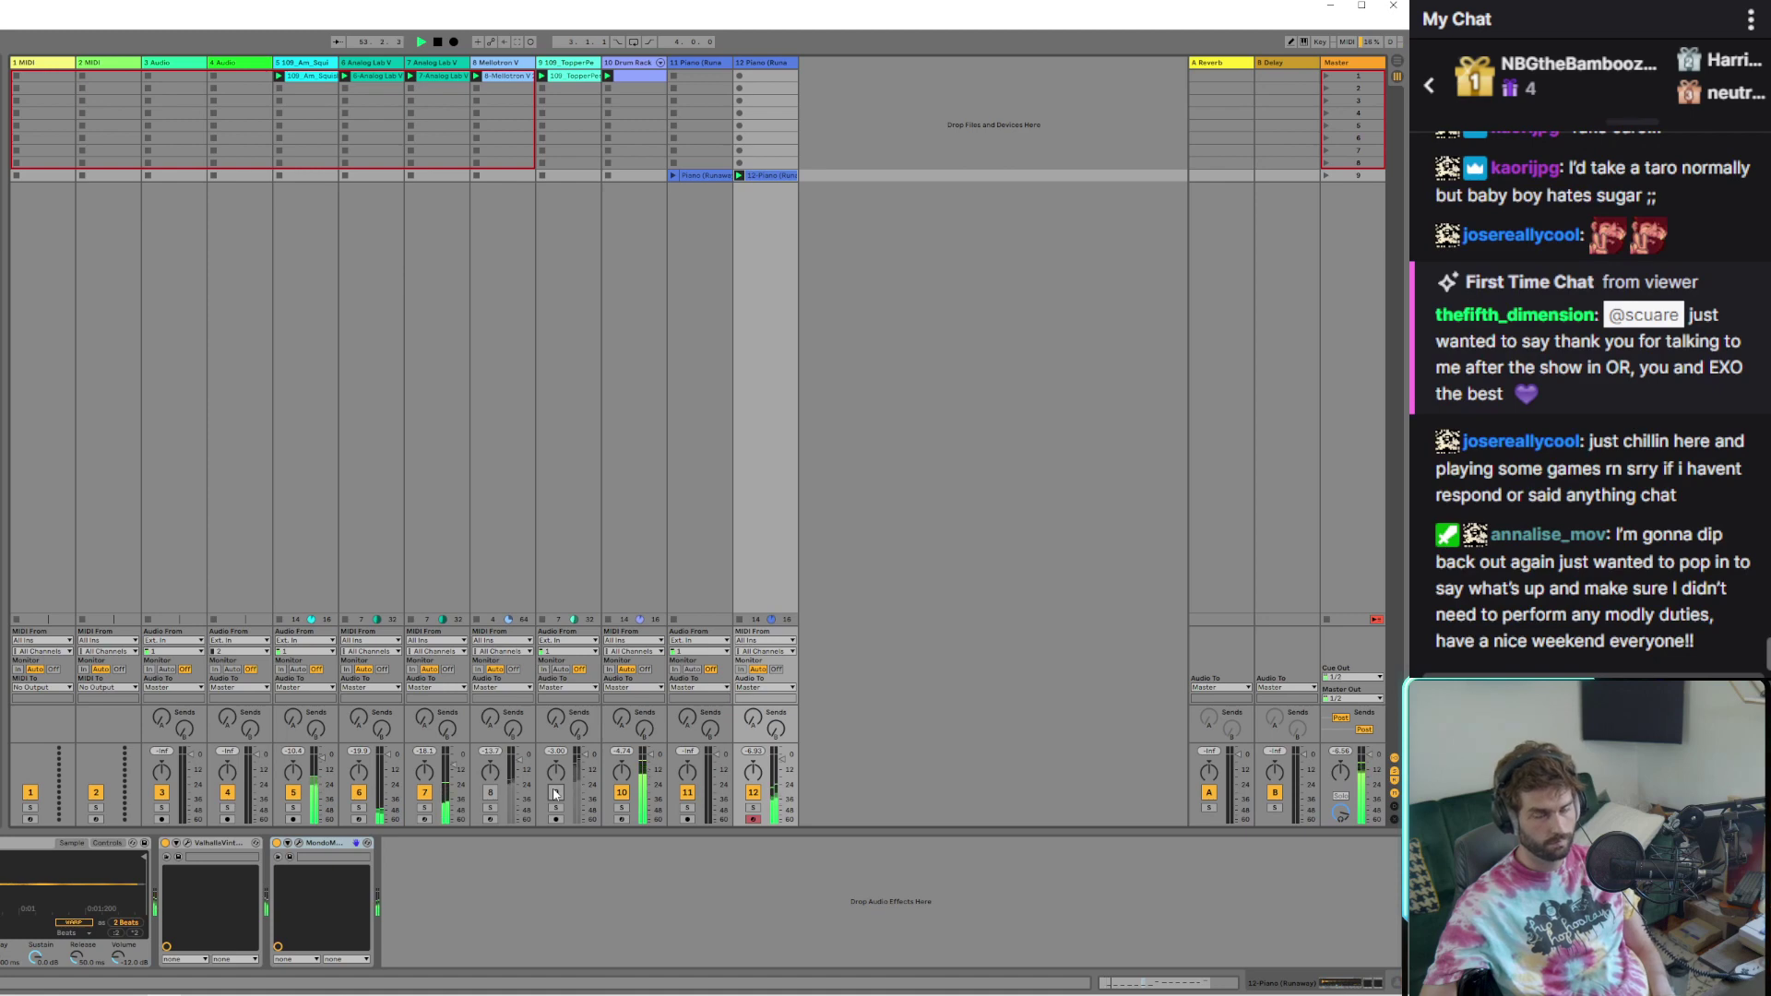
click(556, 793)
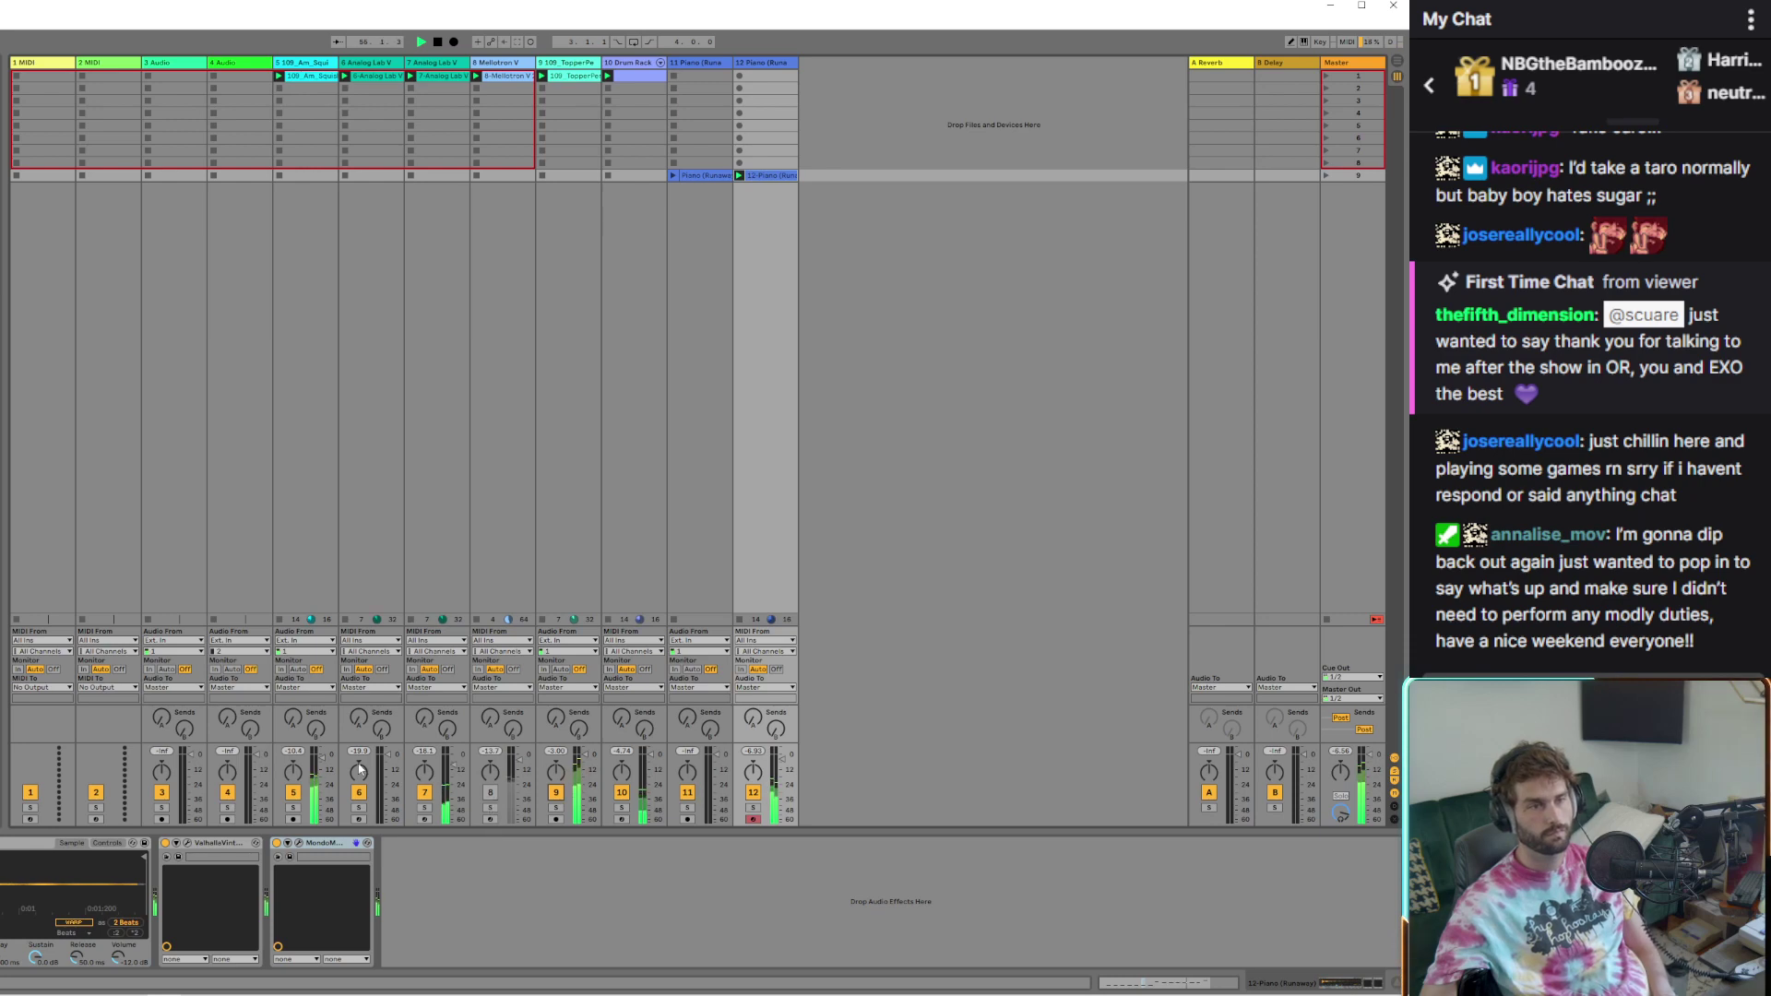
click(490, 794)
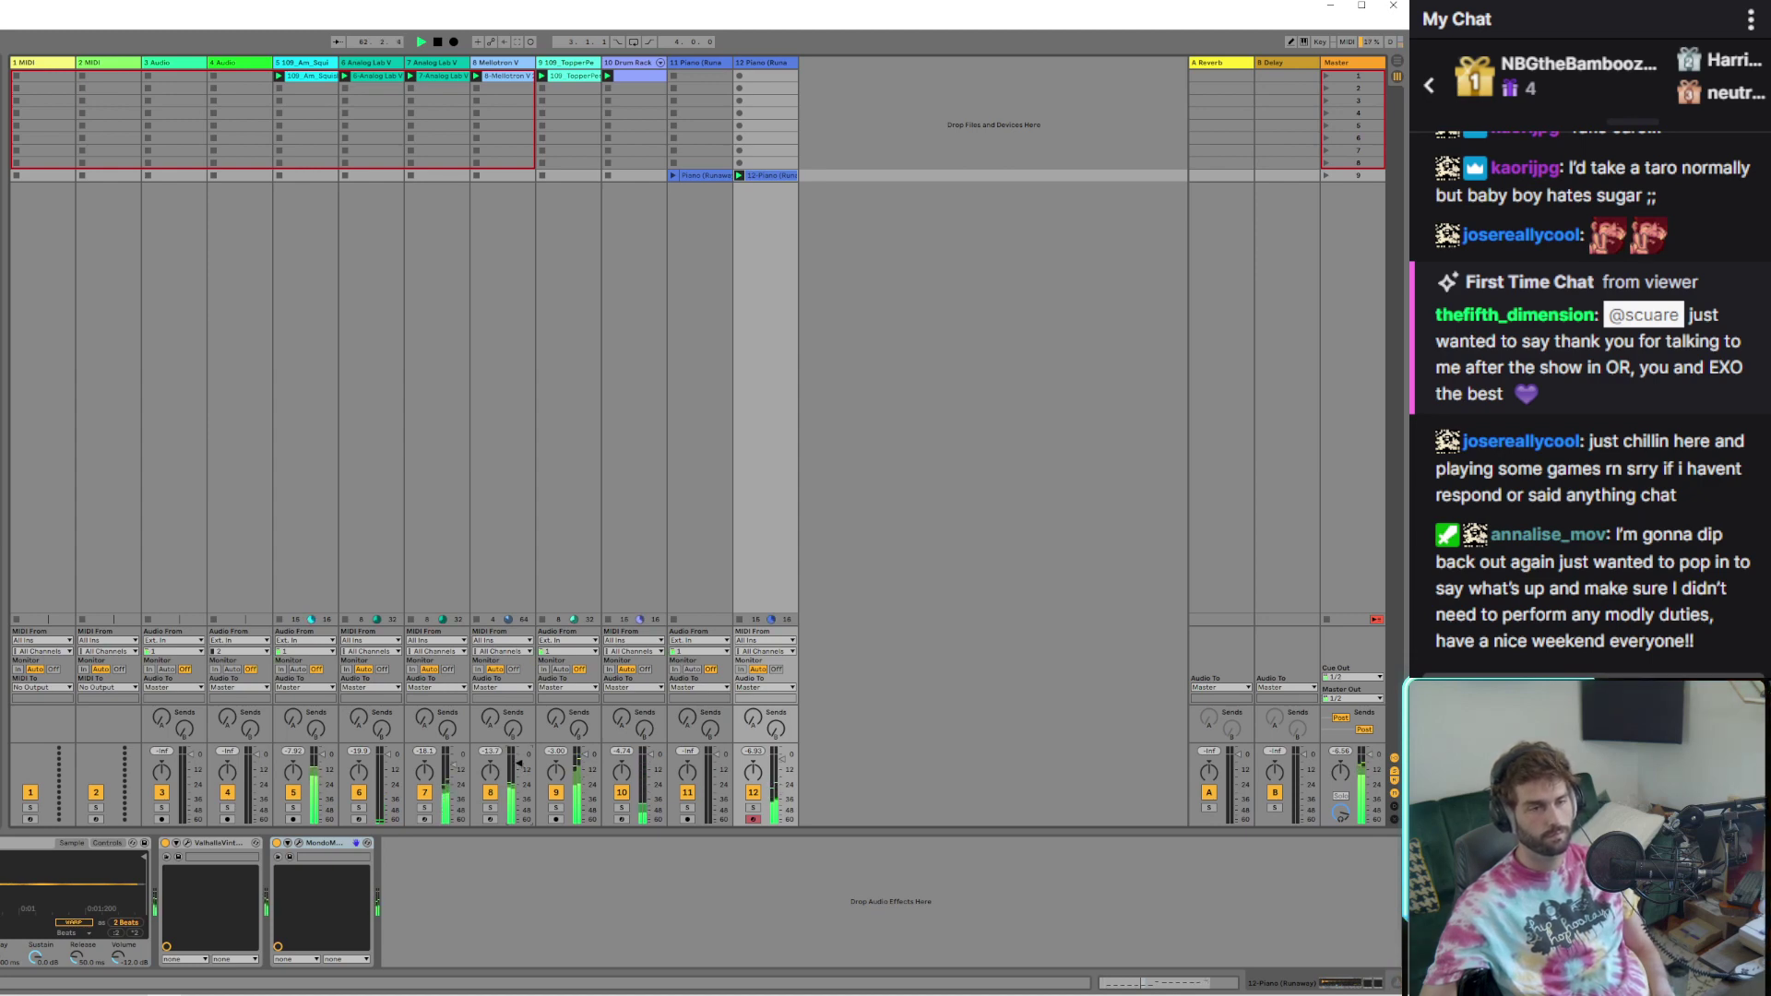
Review the RC-20 Retro Color, H-Delay and ValhallaVintageVerb settings on the Mellotron V track and close their windows
click(487, 65)
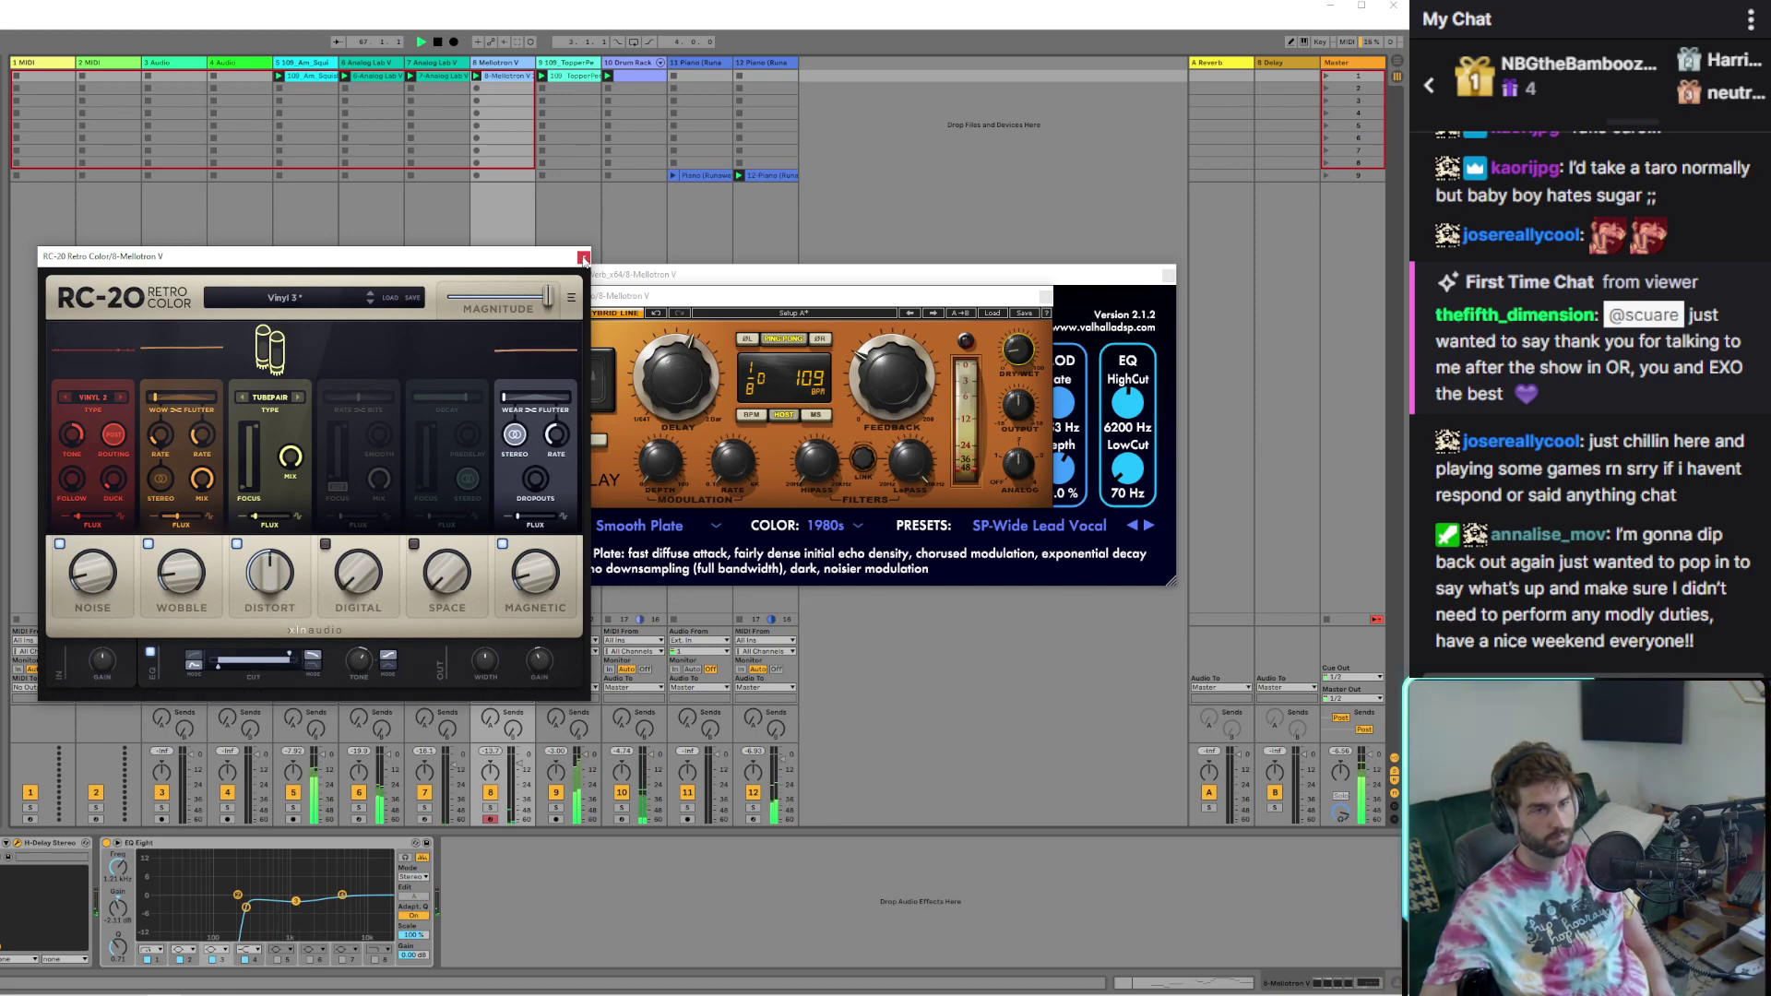
click(584, 258)
click(1046, 296)
click(1169, 275)
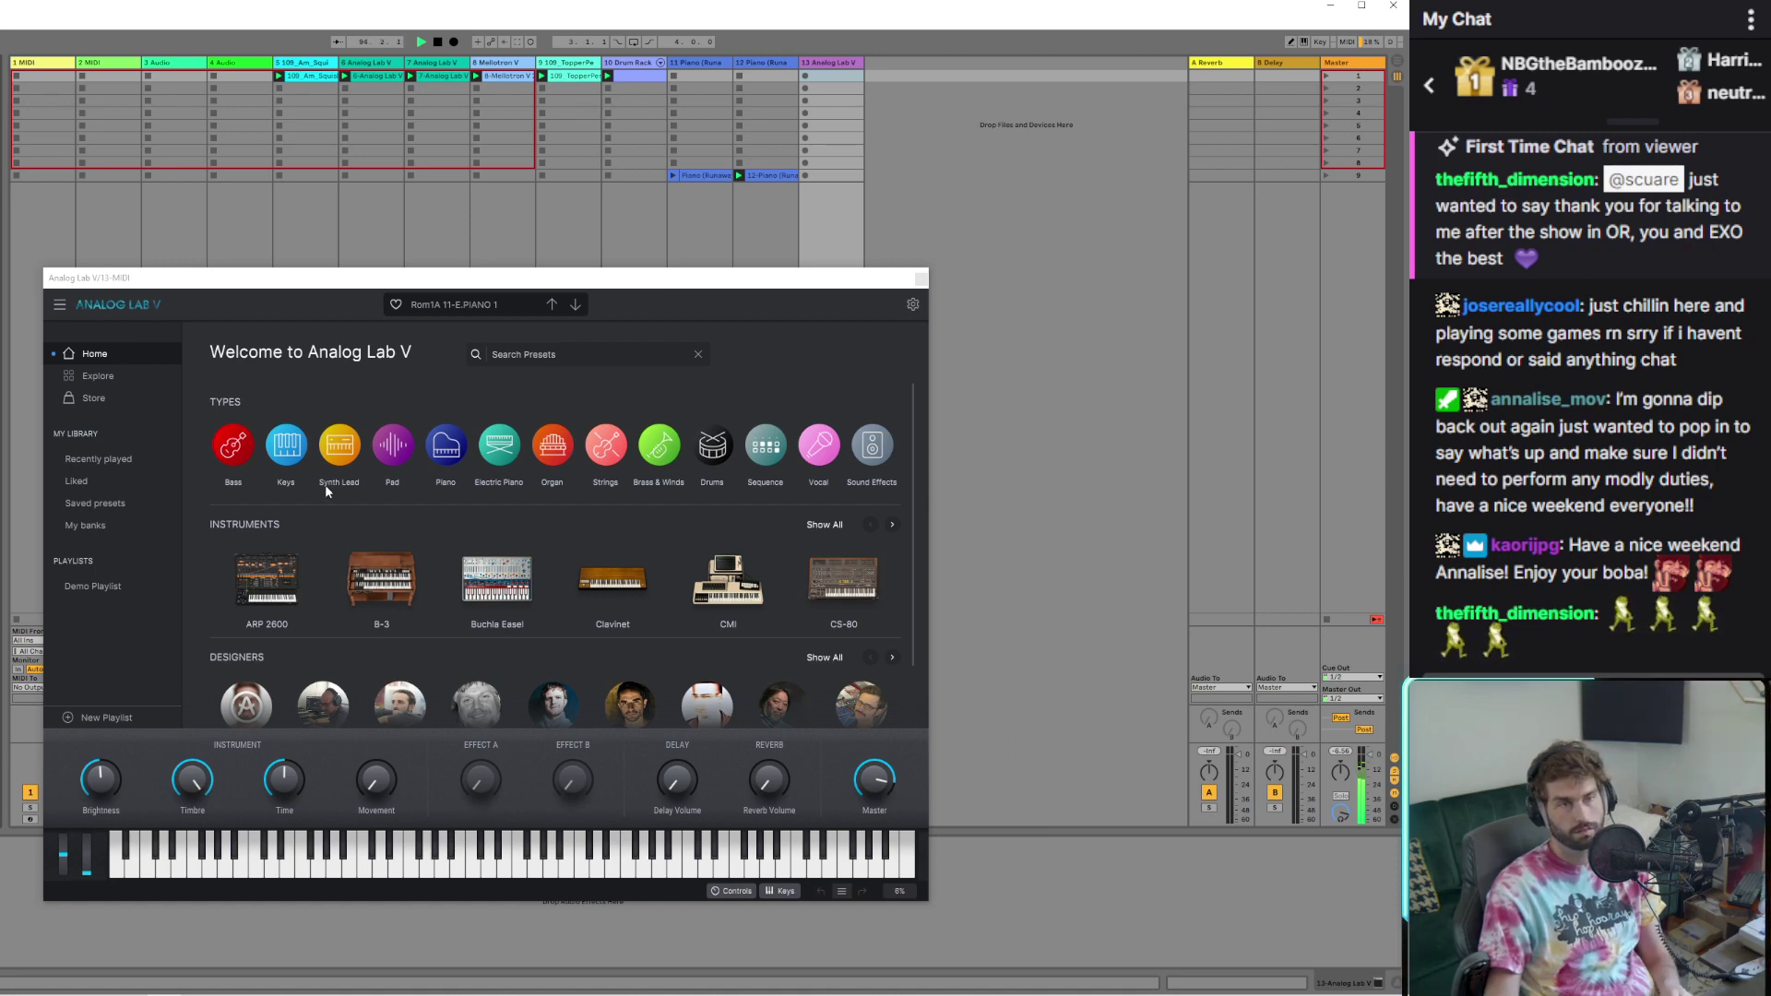
Load the Adventure Time preset from the Pad category in the new Analog Lab V track
click(401, 456)
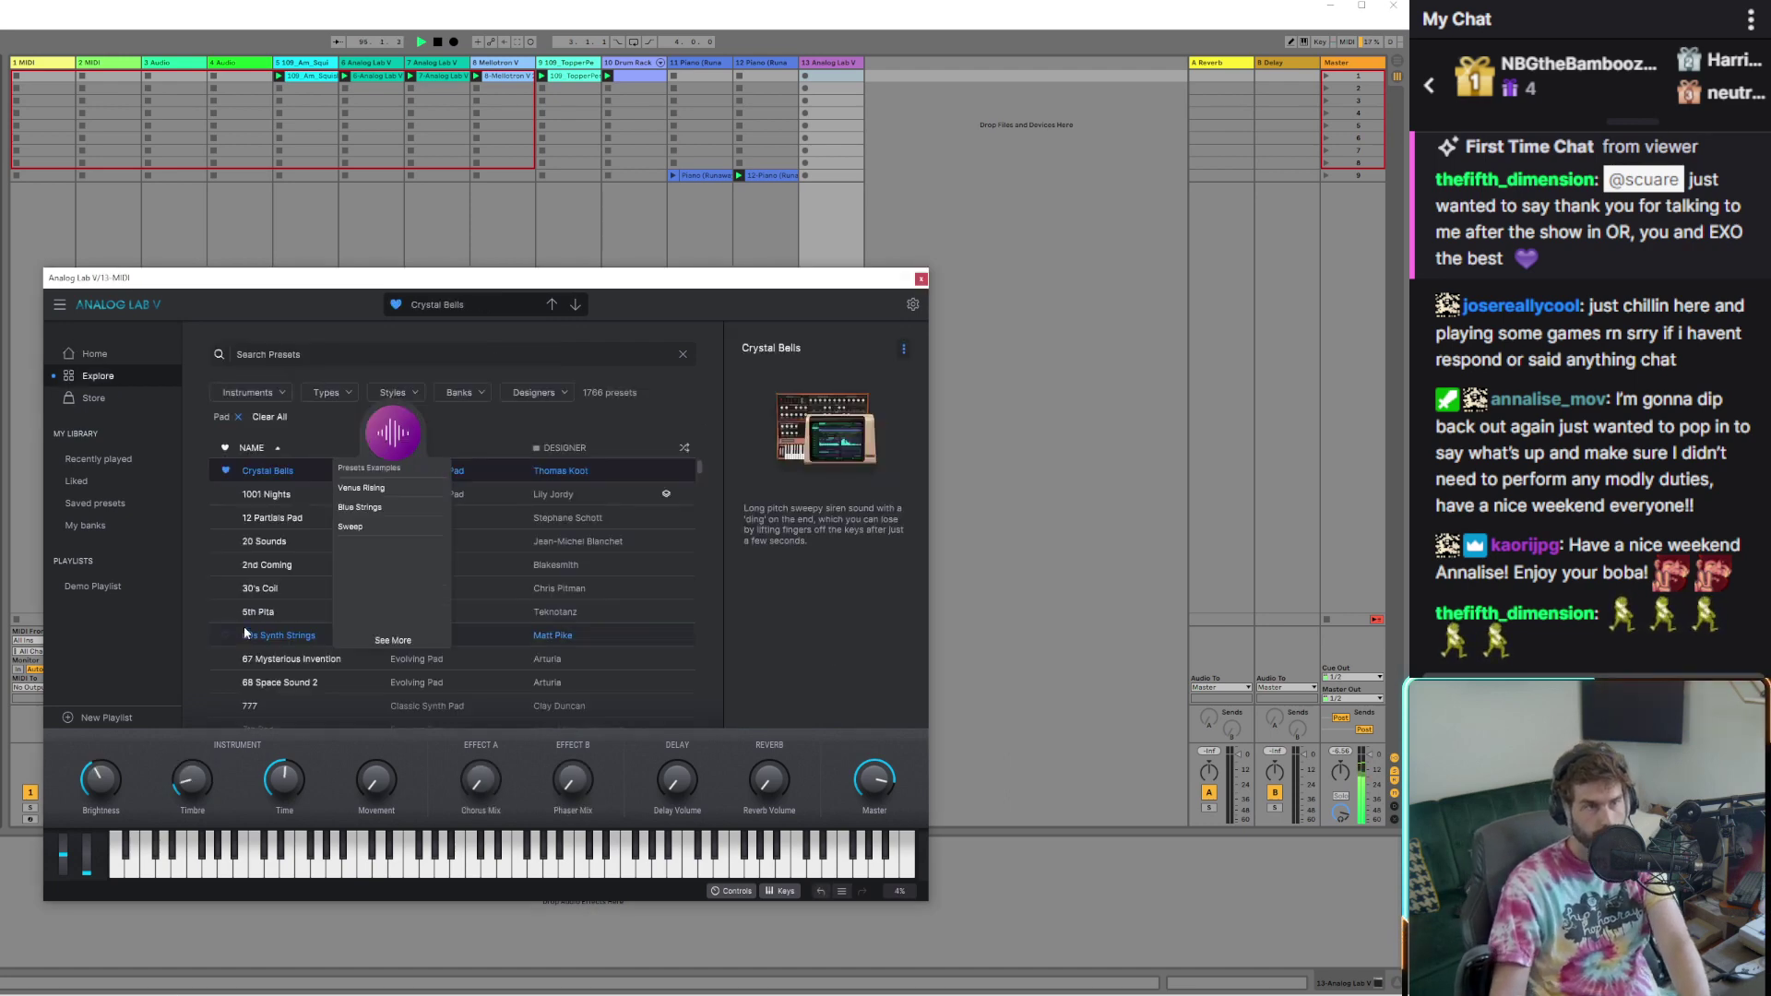
scroll(277, 683, down, 4)
click(276, 682)
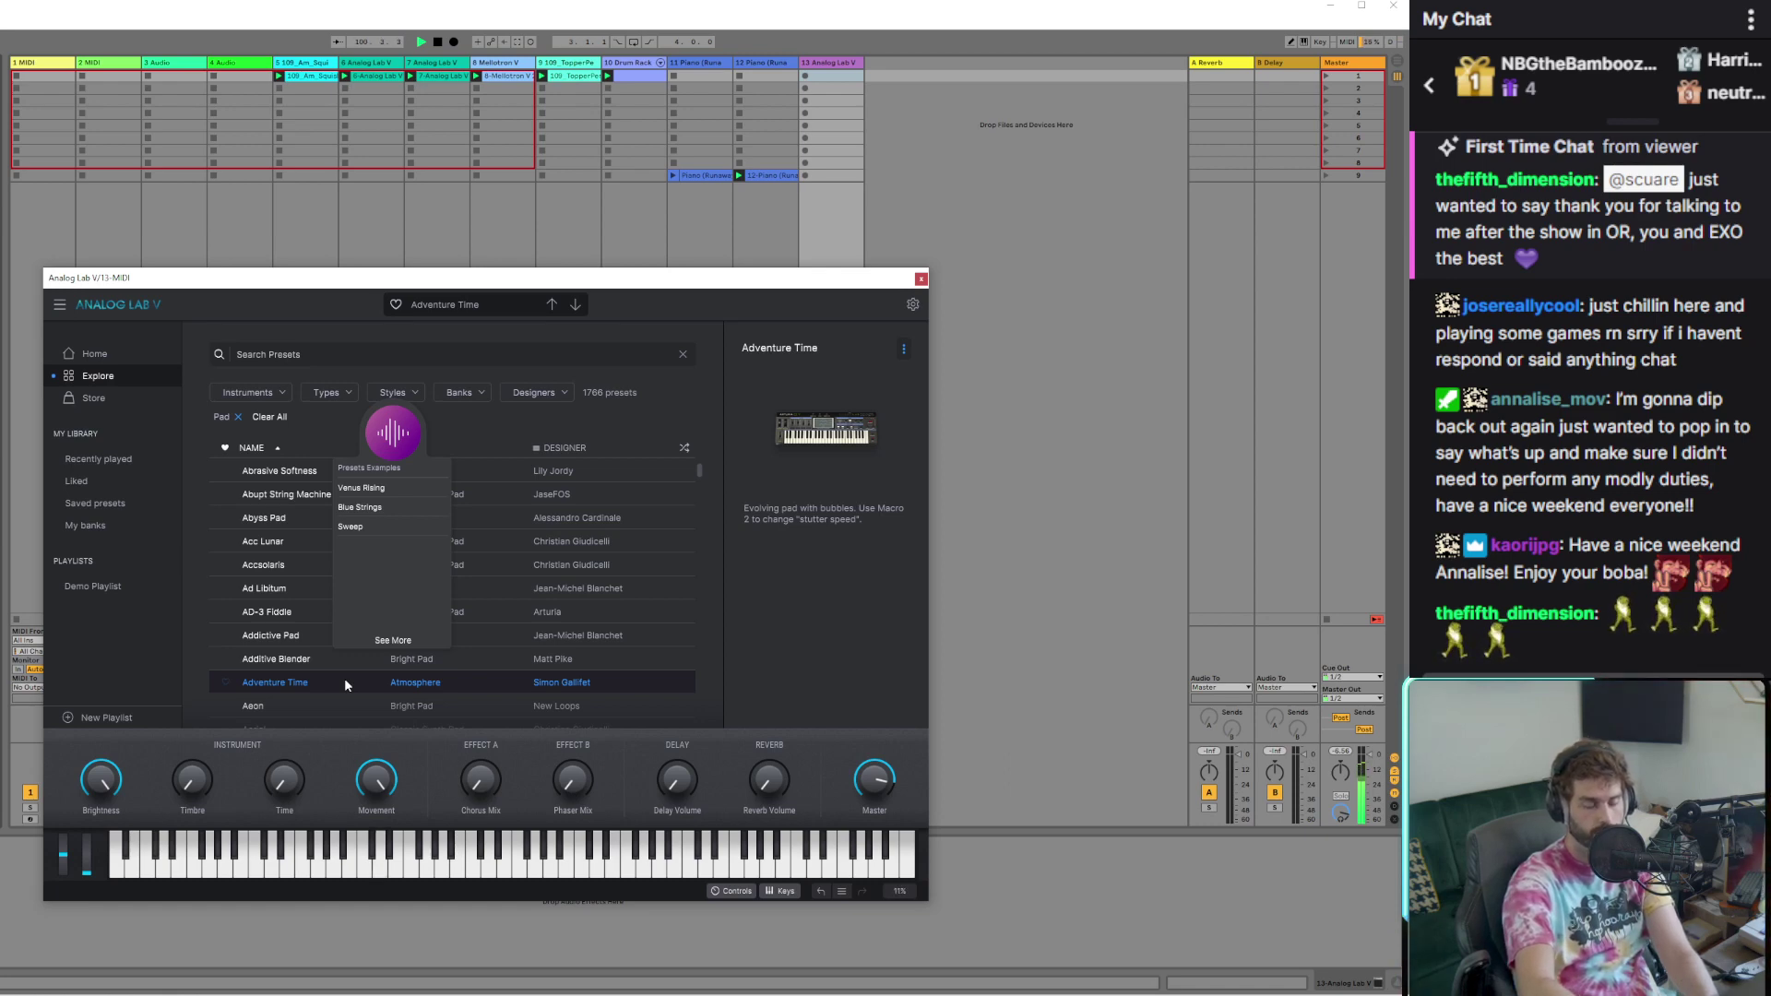
Record a pad melody clip on the new Analog Lab V track and close the instrument window
key(ctrl+shift+F9)
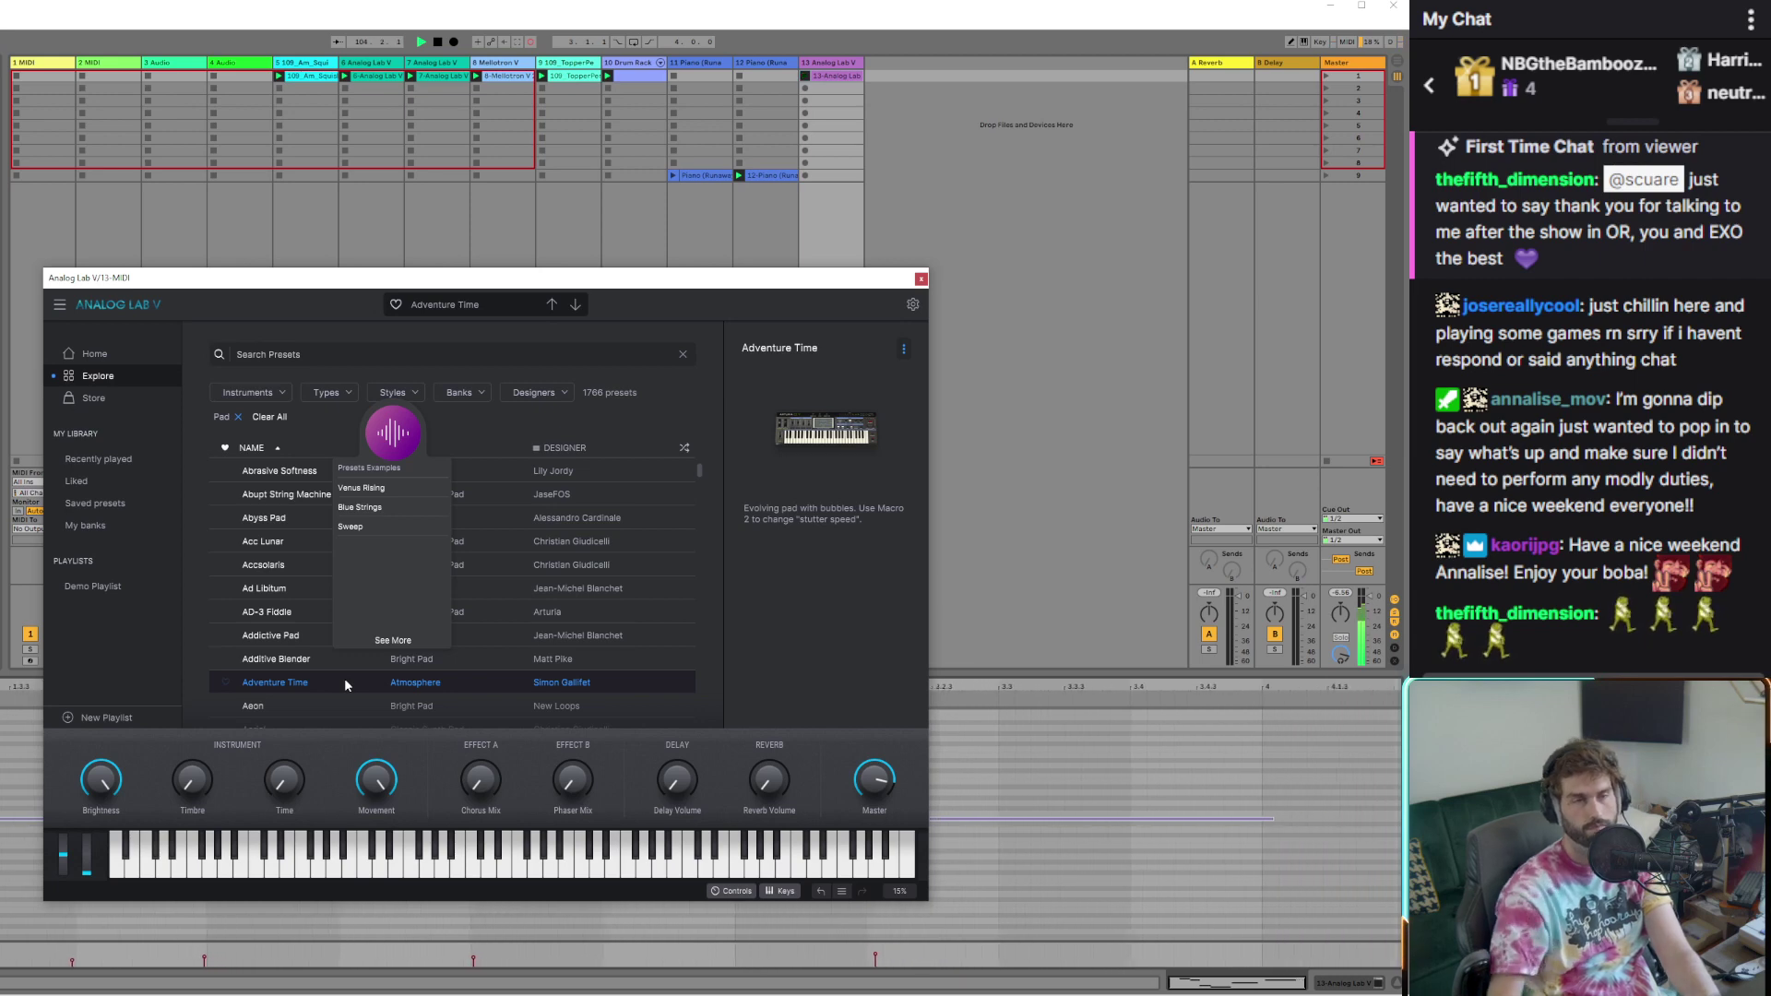
scroll(316, 653, down, 3)
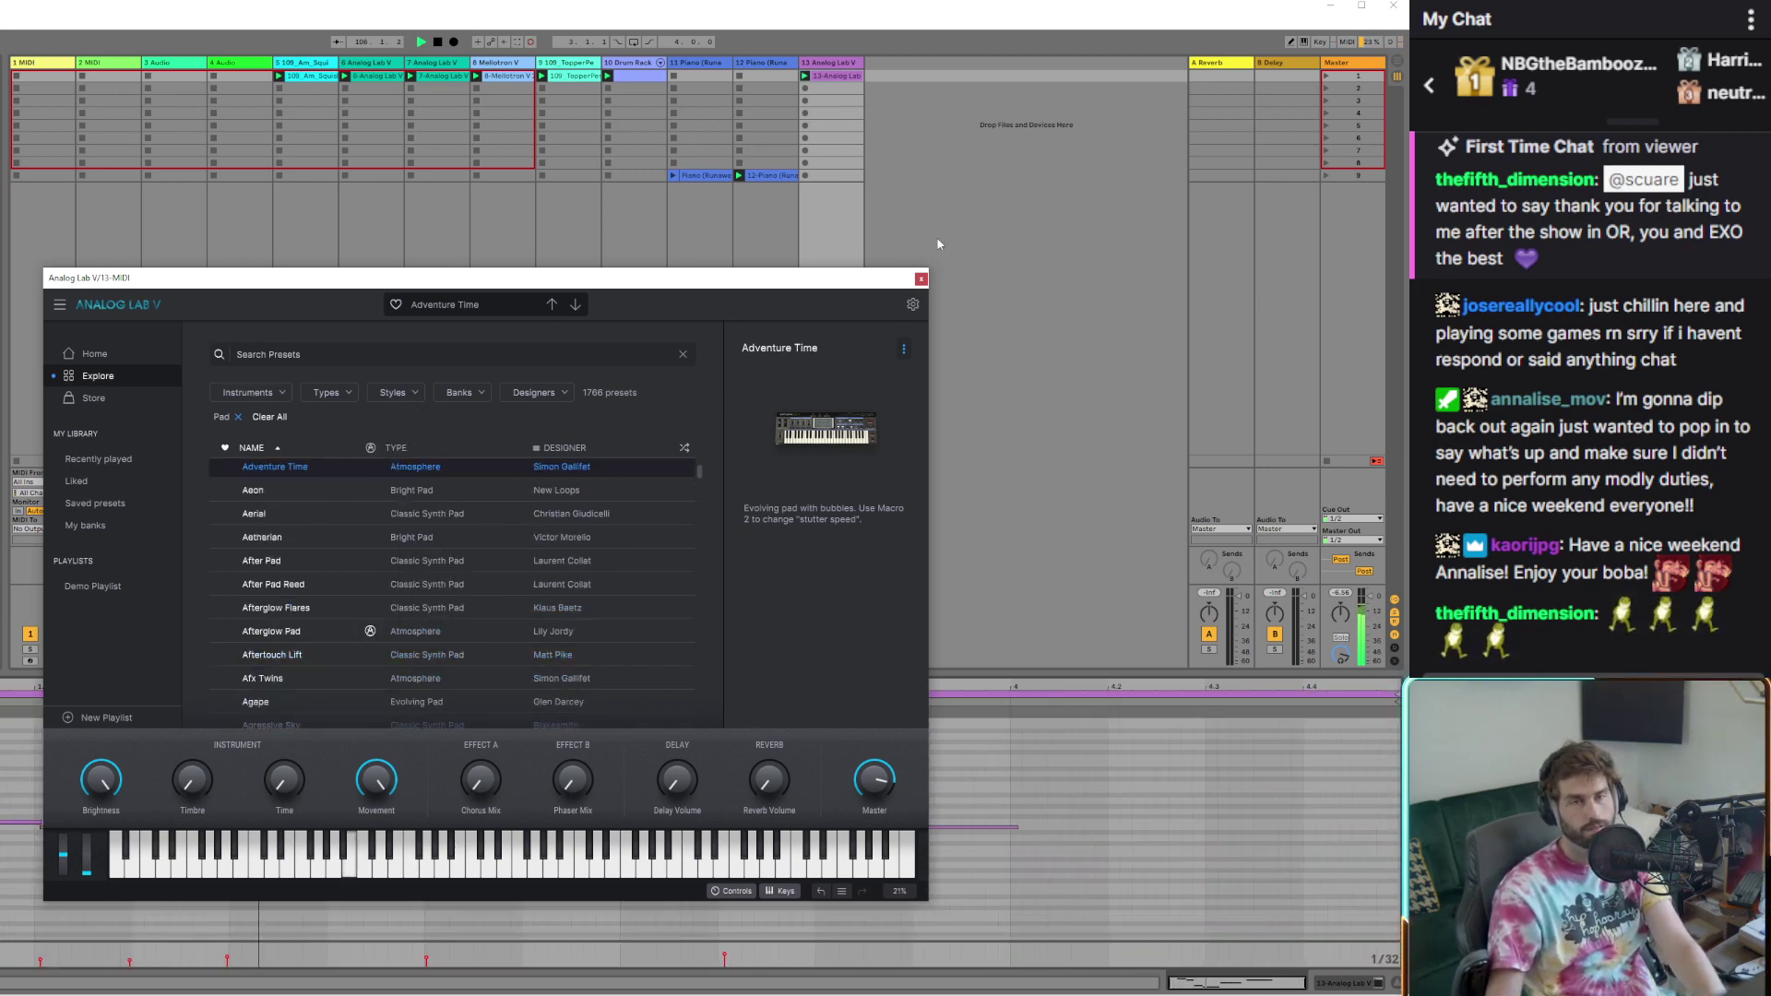
click(921, 279)
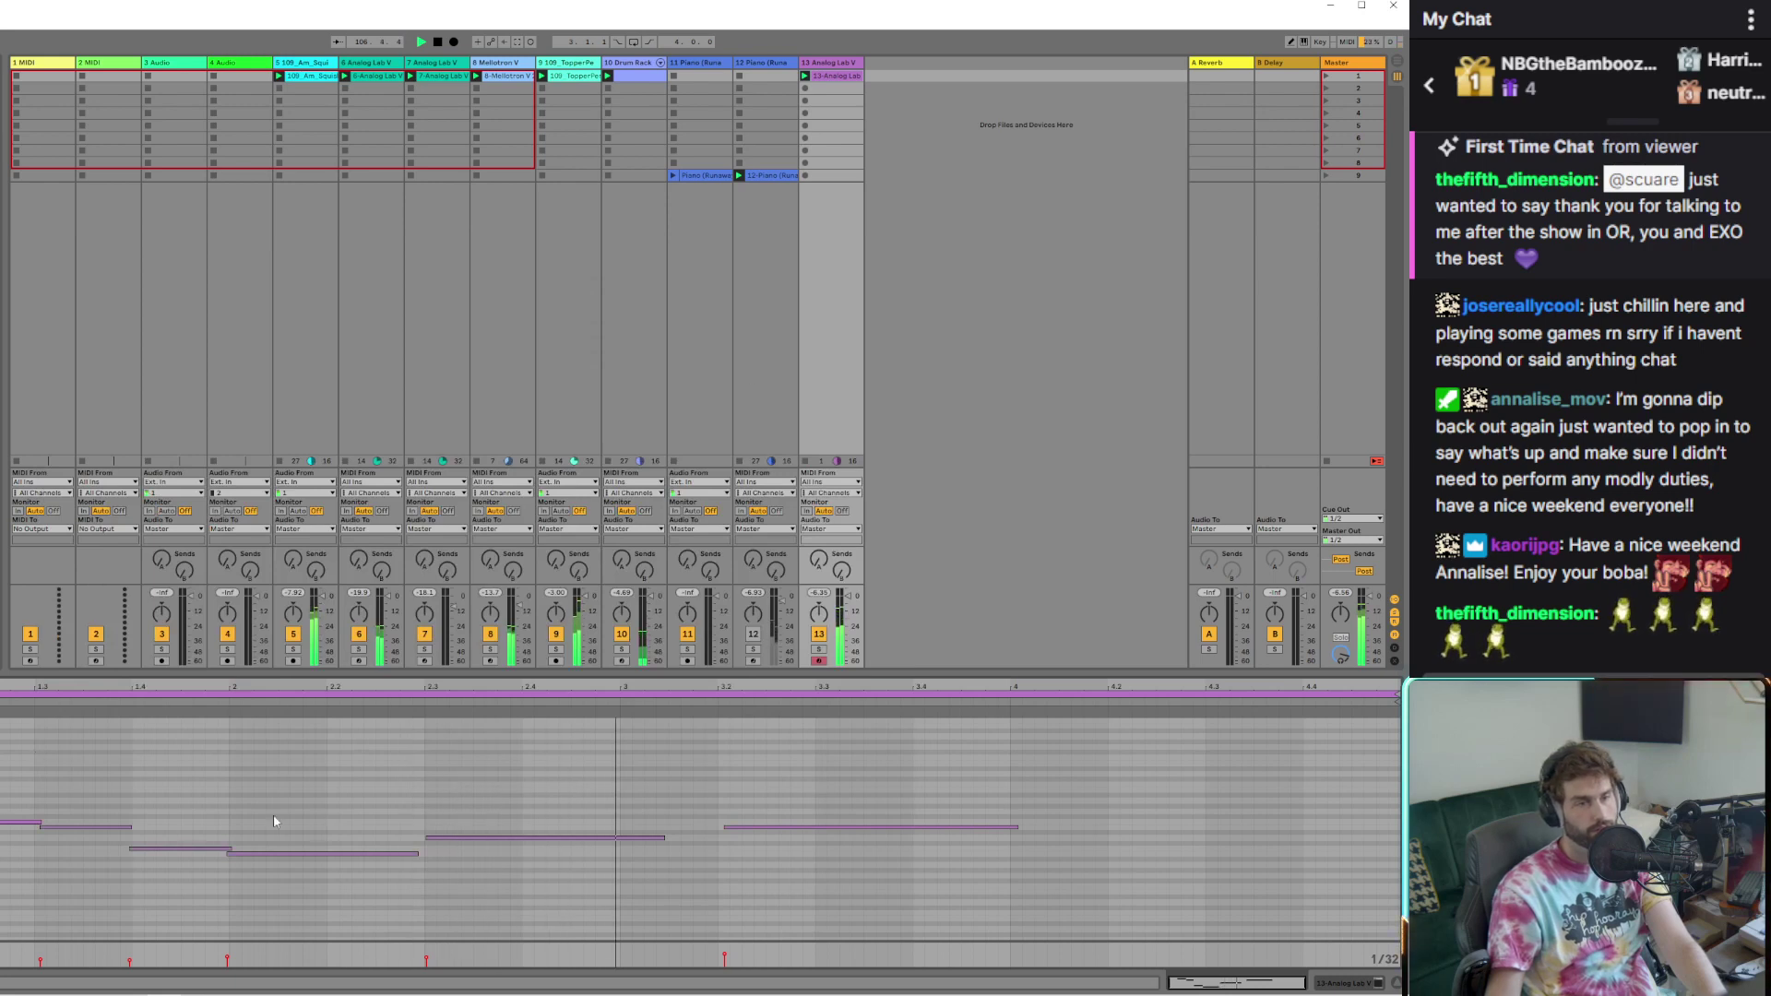
Lengthen the recorded pad clip's loop to 16 bars
key(Up)
key(minus)
key(minus)
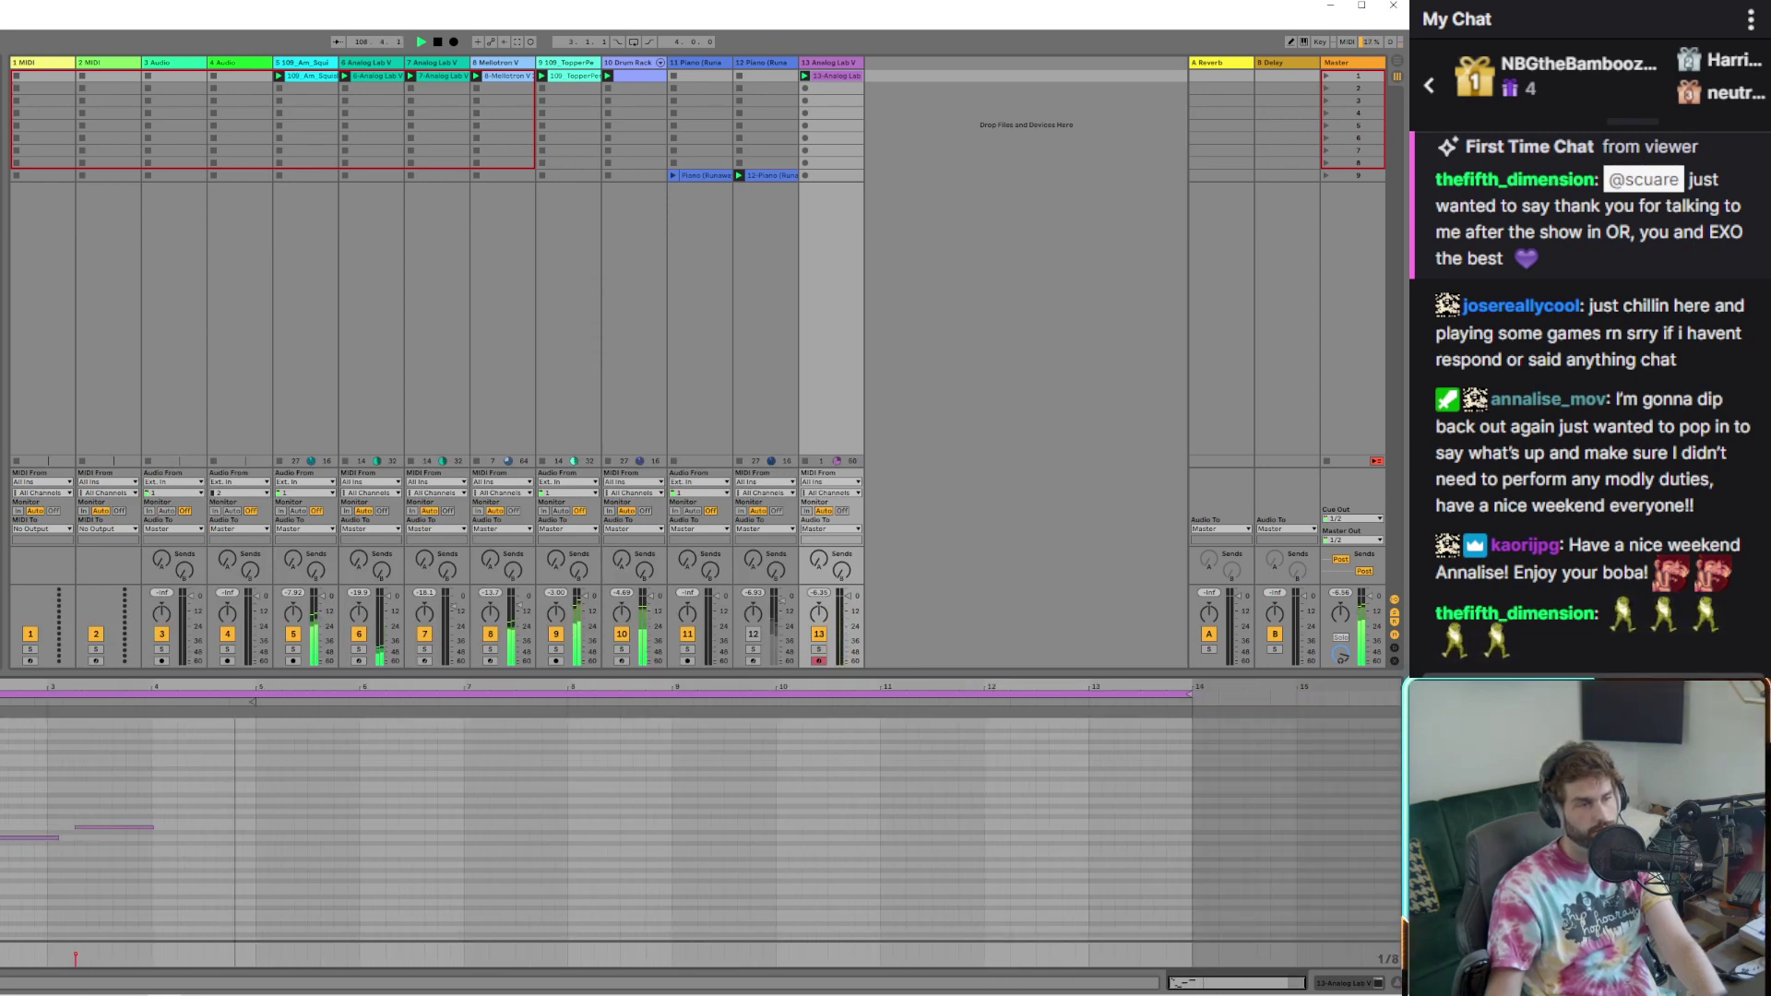
key(Up)
key(Up)
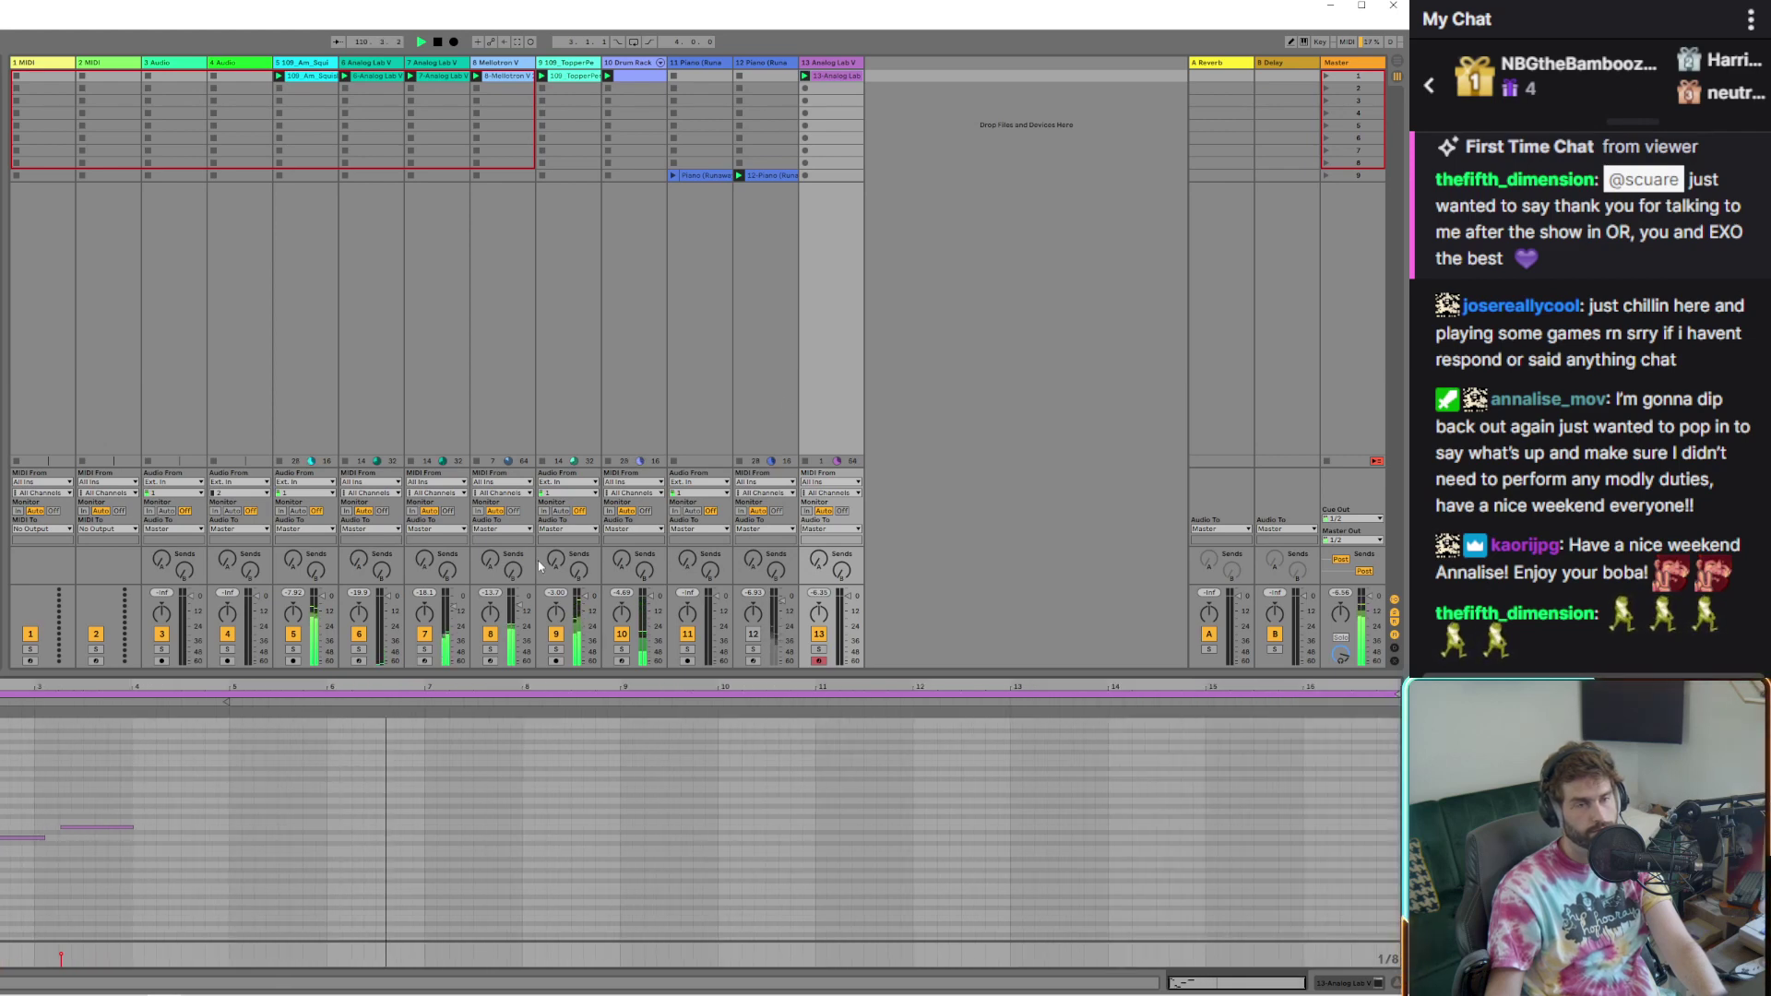
Duplicate the Adventure Time Analog Lab V track together with its pad clip
right_click(816, 62)
click(900, 90)
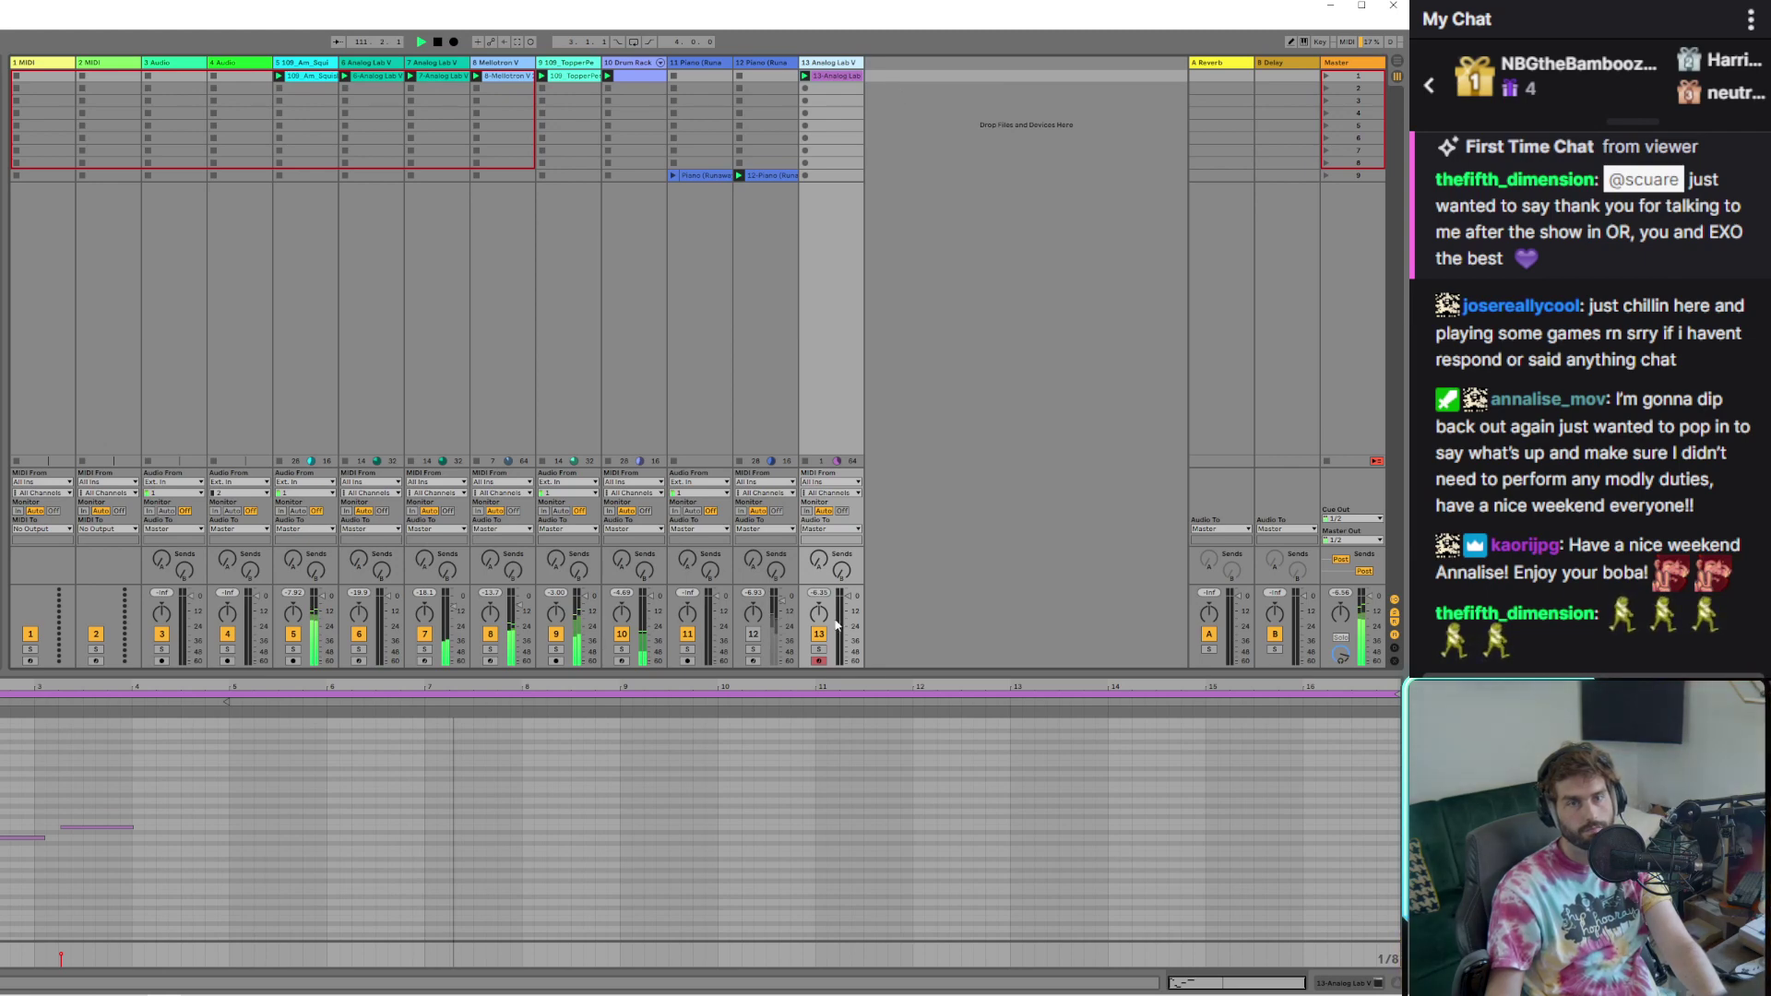
key(ctrl+d)
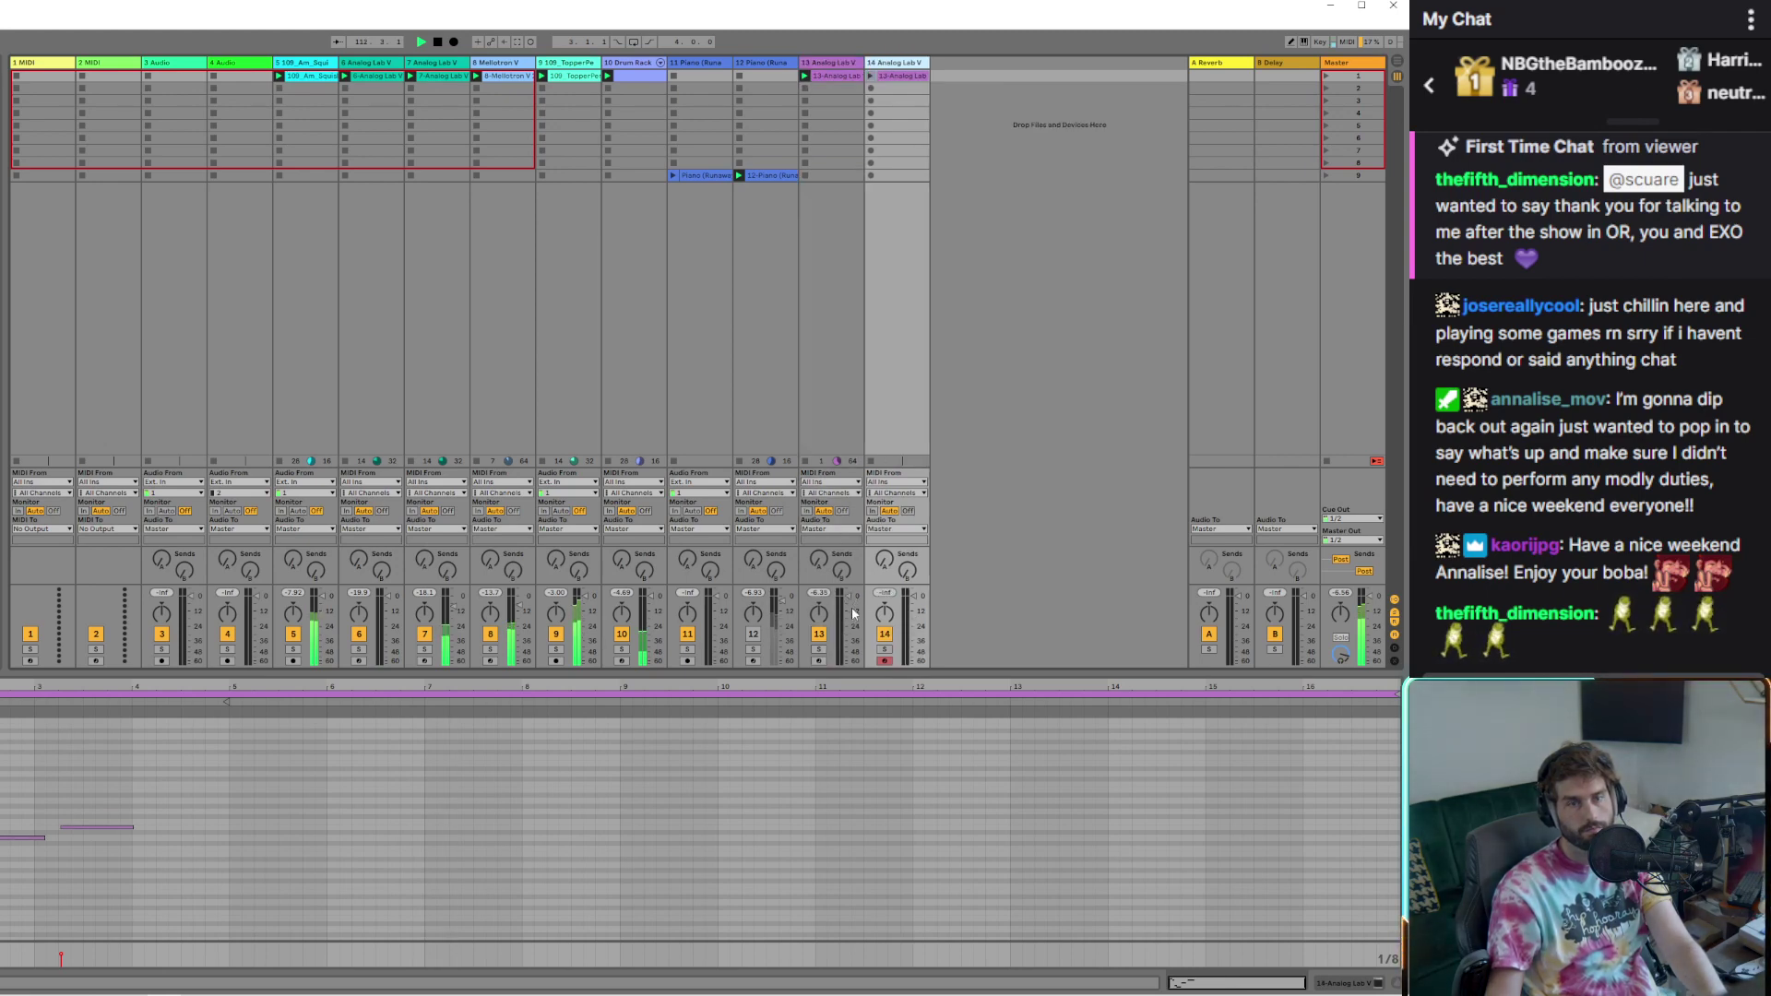
drag(849, 597, 849, 602)
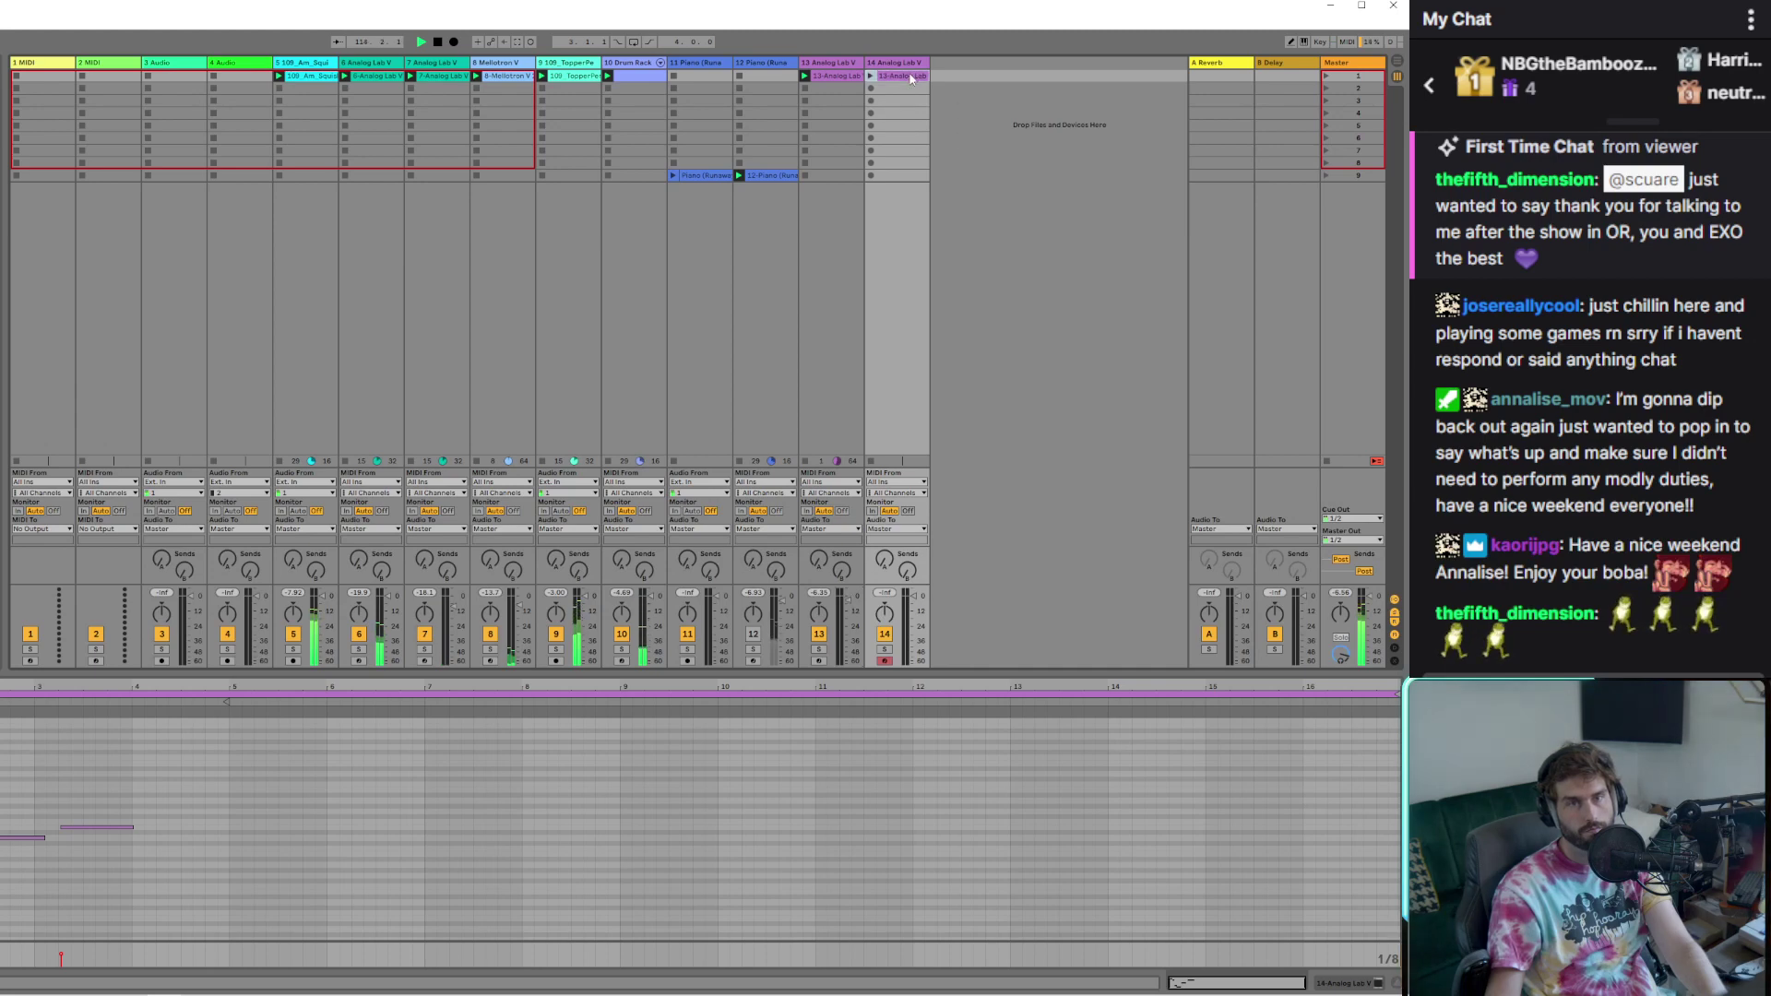
Delete the duplicated pad clip on track 14 and load the Apada preset from the Pad category in its Analog Lab V
key(Delete)
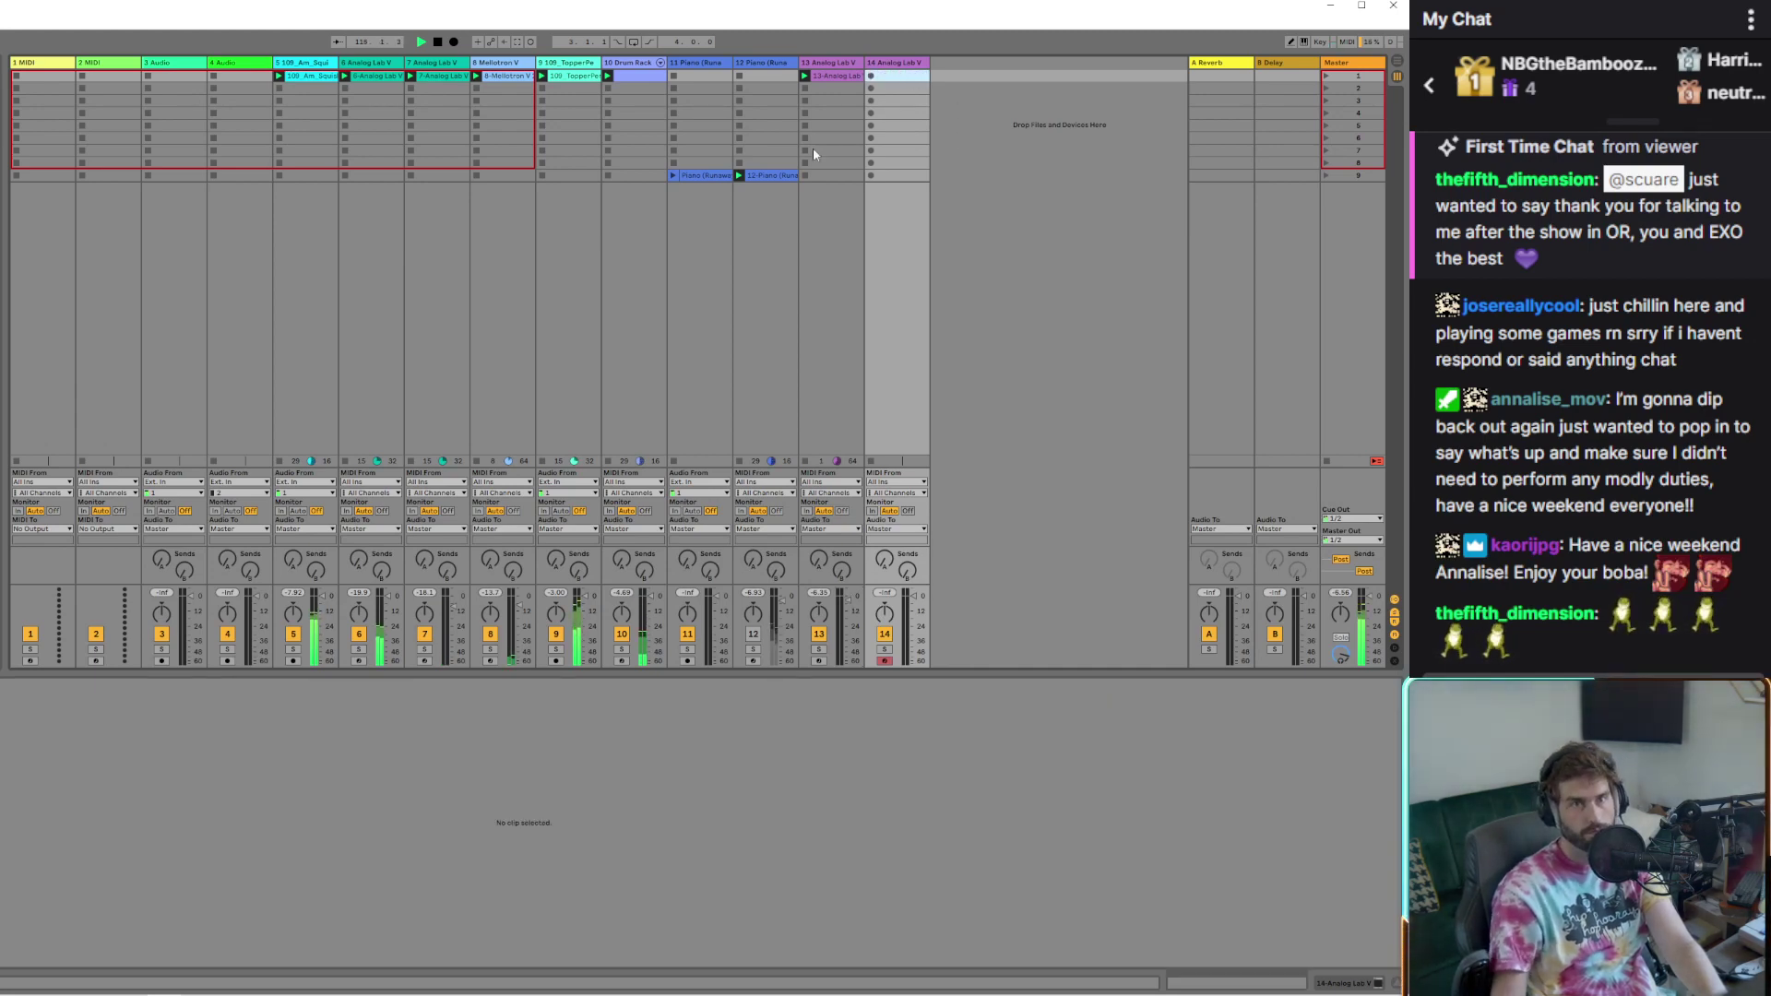
click(1358, 982)
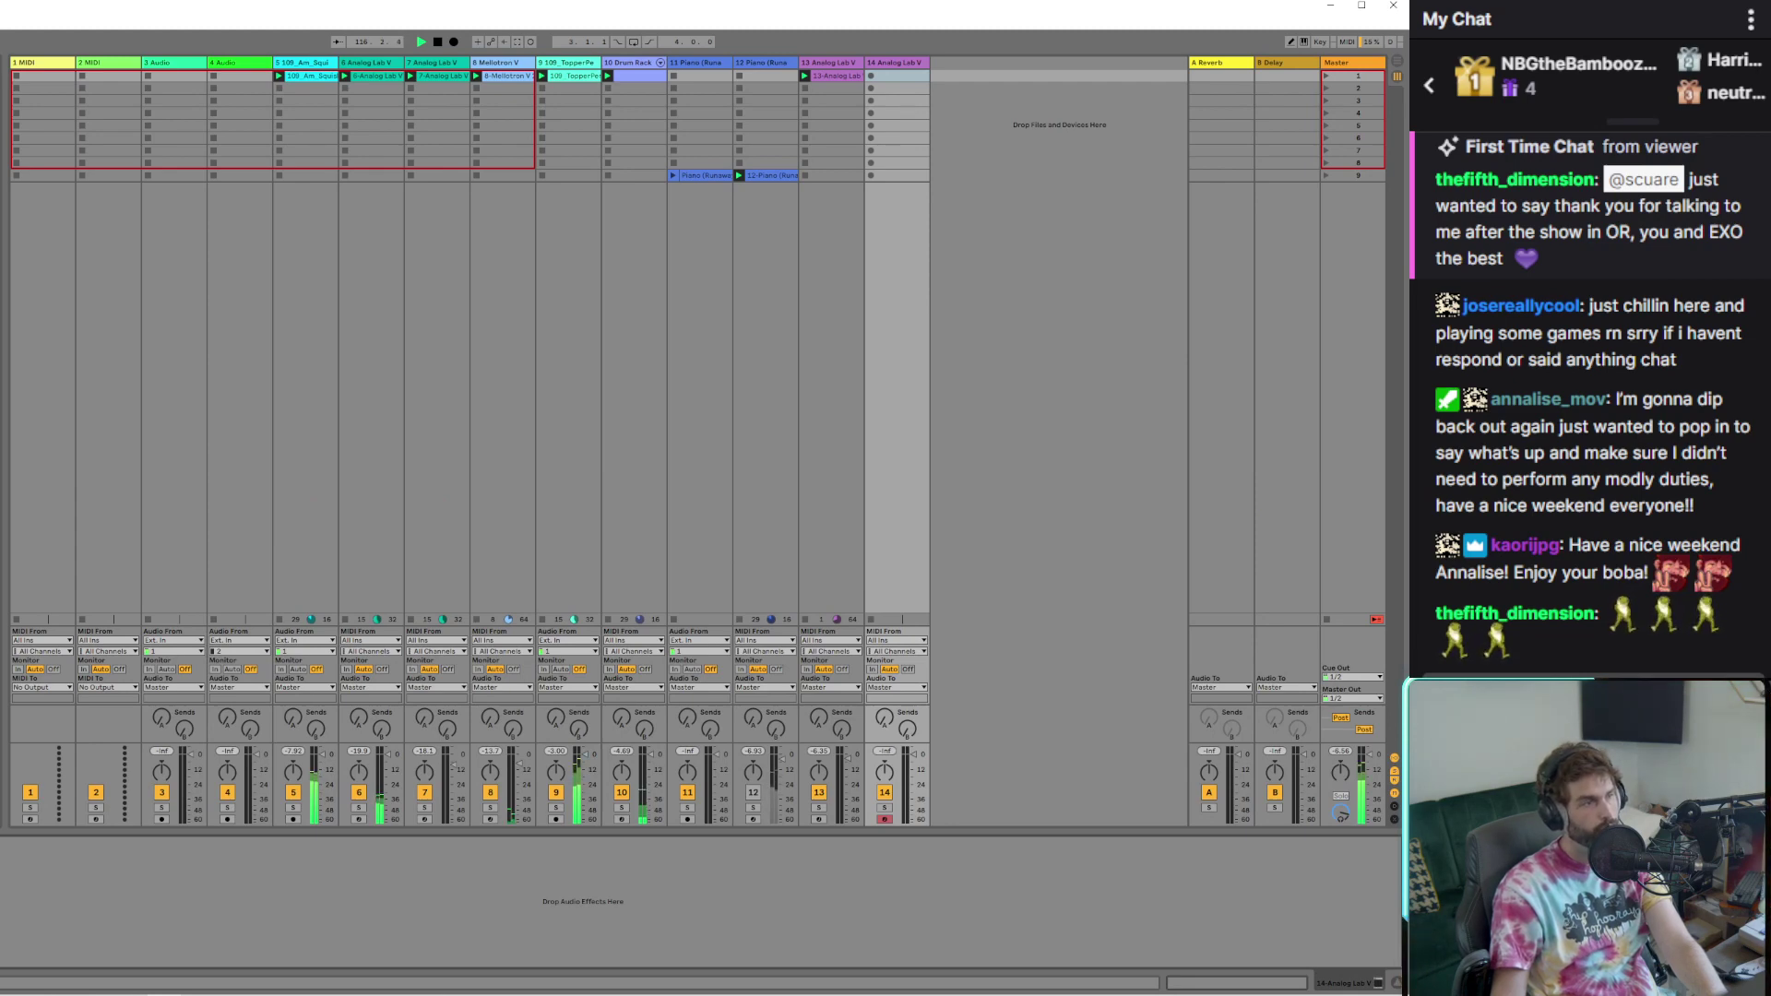
key(ctrl+alt+p)
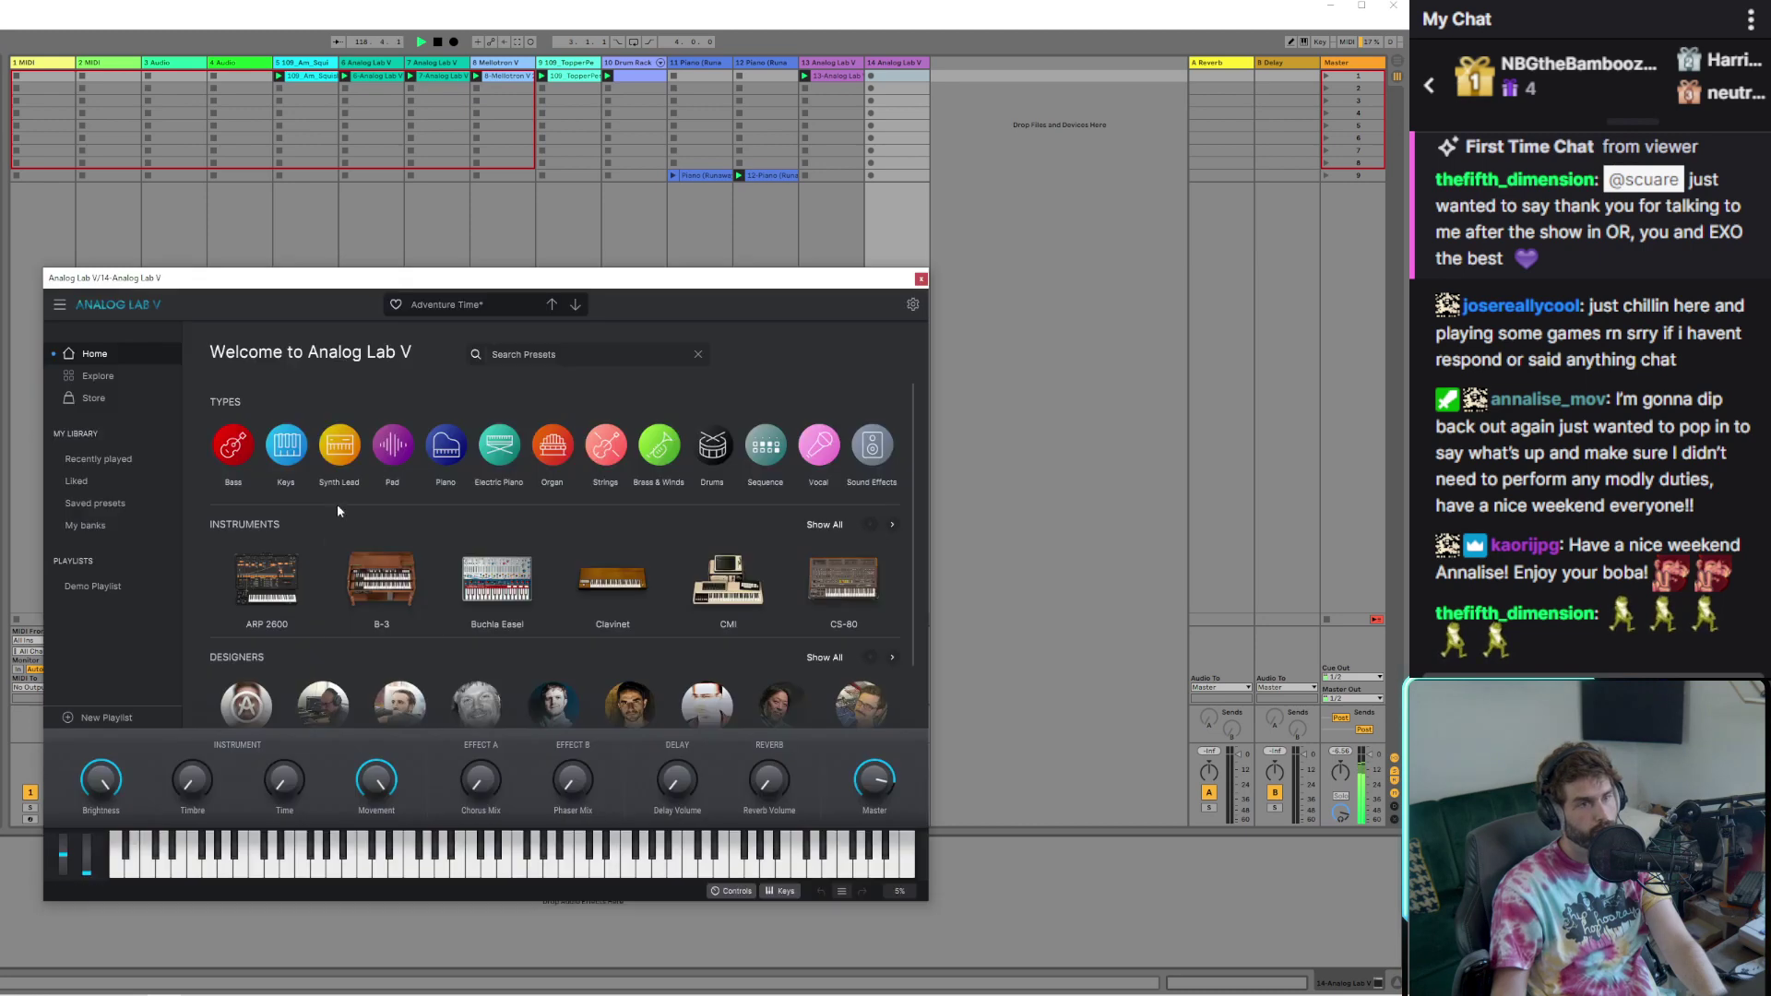
click(395, 446)
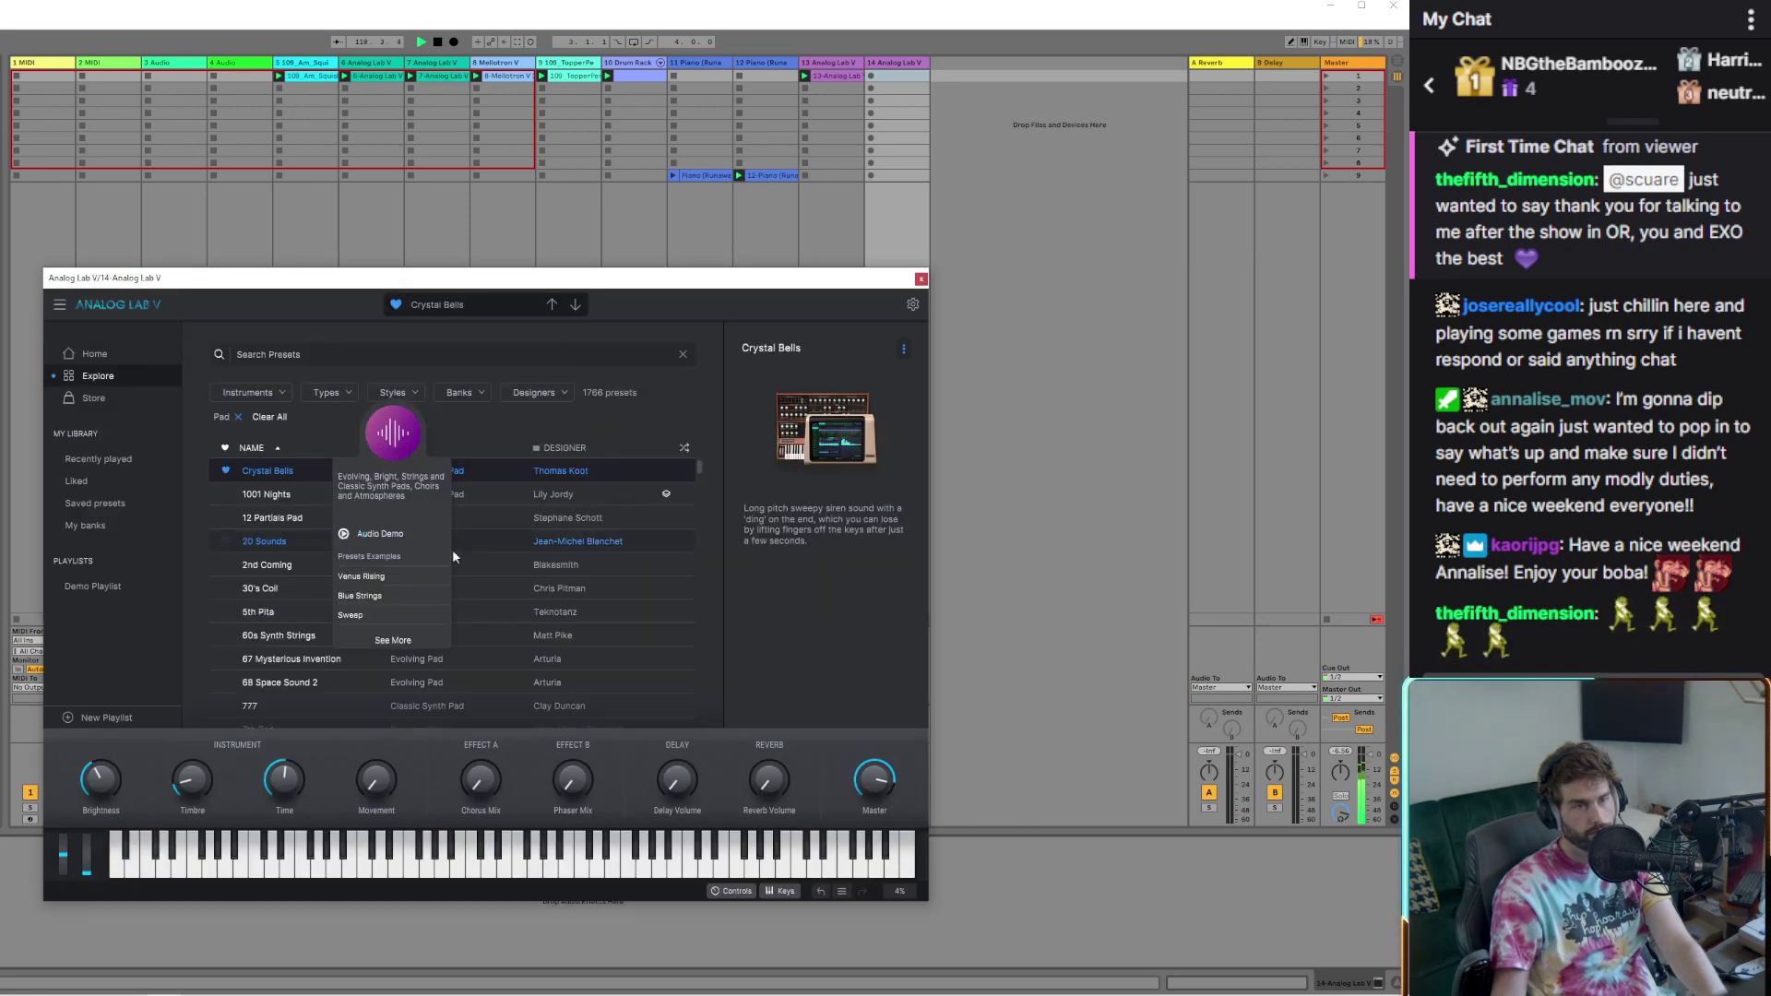
scroll(275, 684, down, 5)
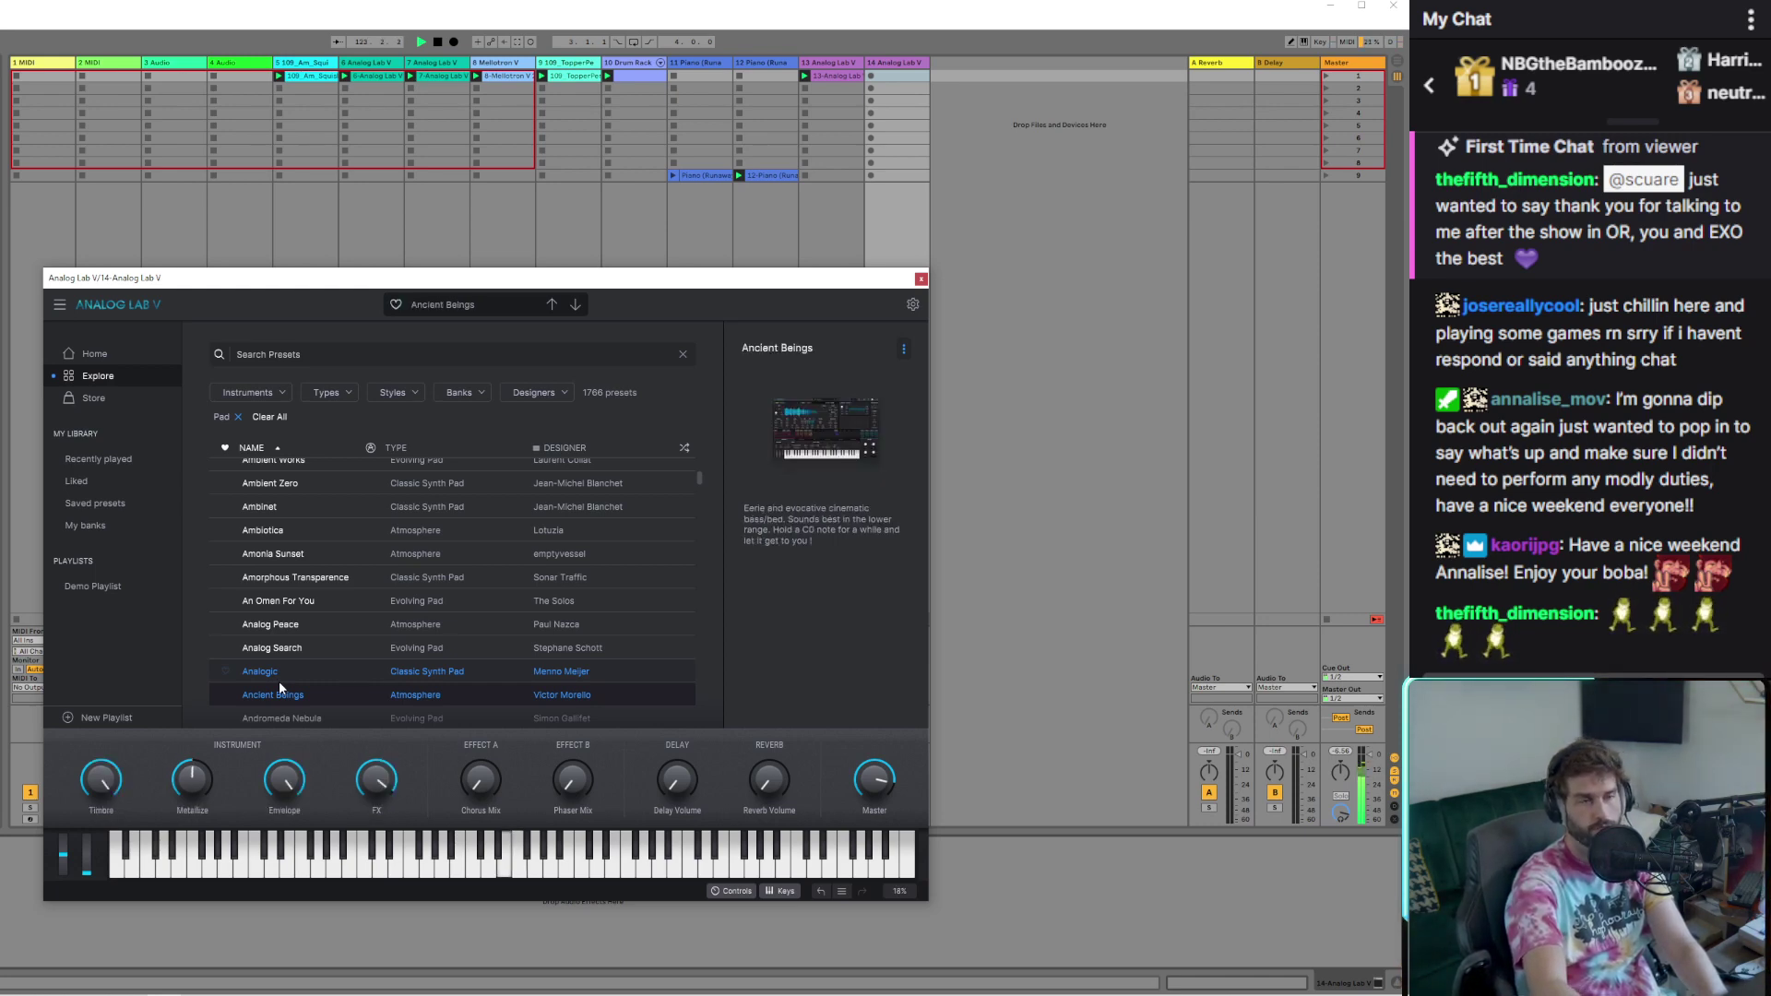
scroll(355, 685, down, 3)
click(350, 683)
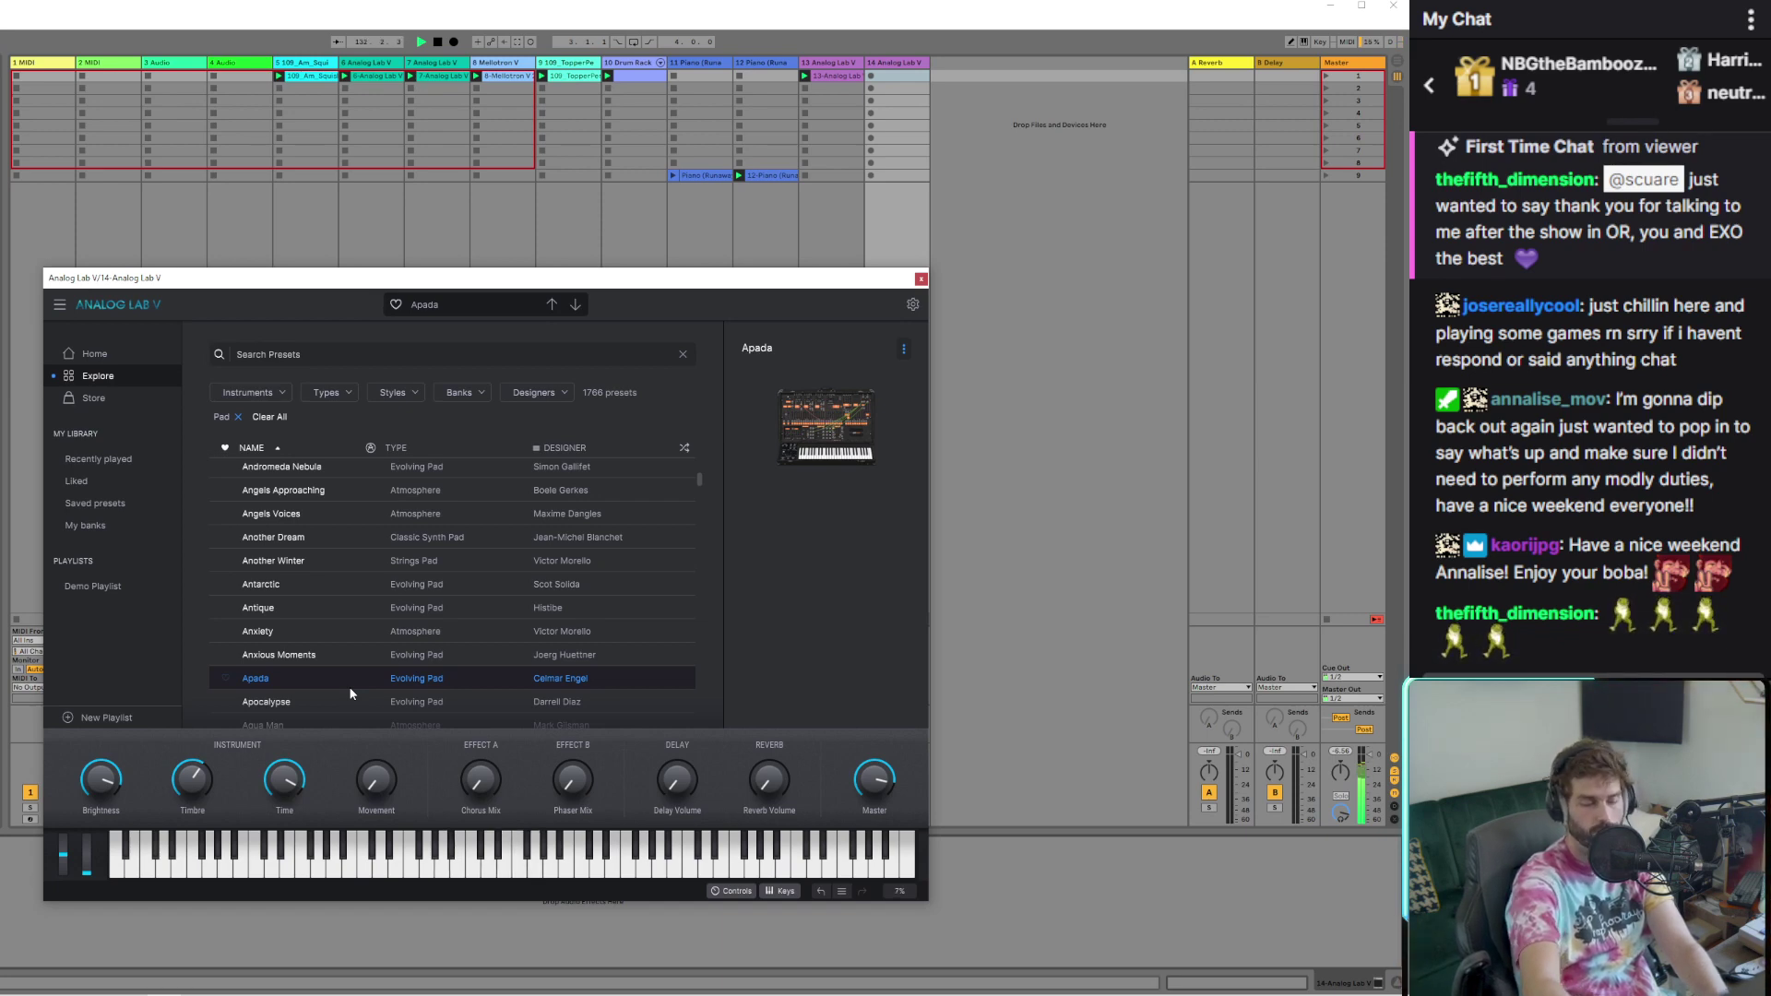
Record an Apada melody clip on track 14 and set its loop to end at bar 9
key(ctrl+shift+F9)
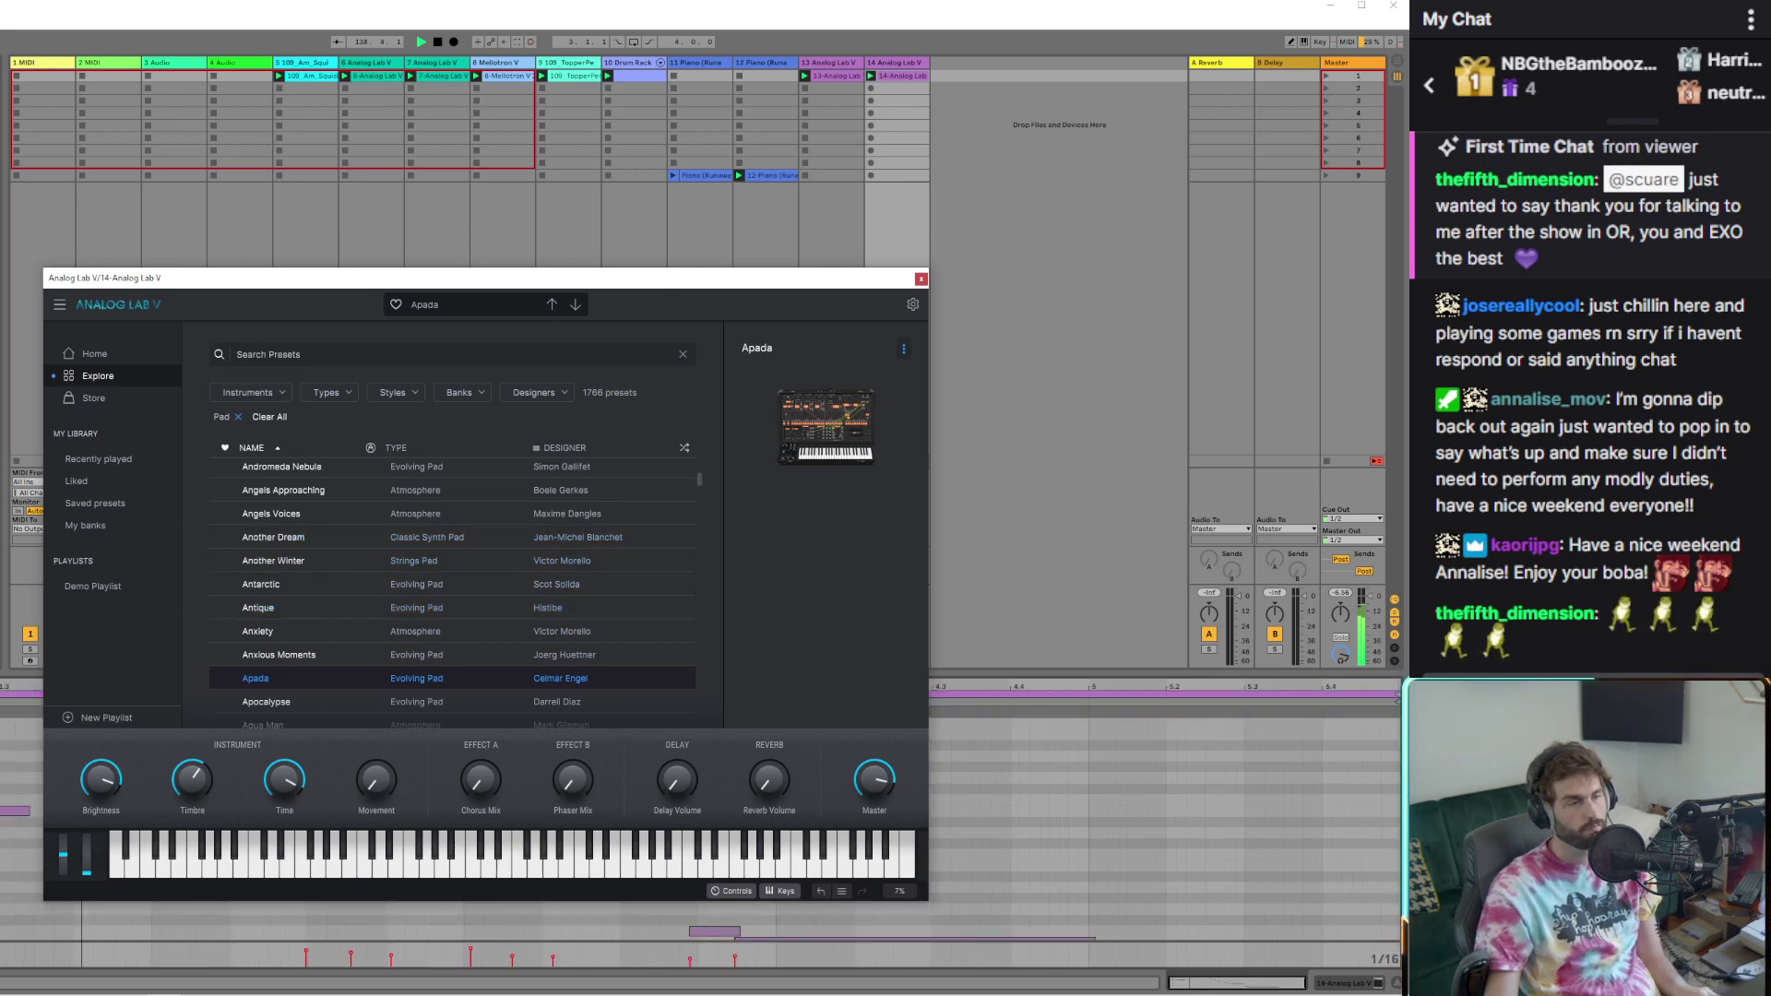
drag(1398, 693, 1244, 694)
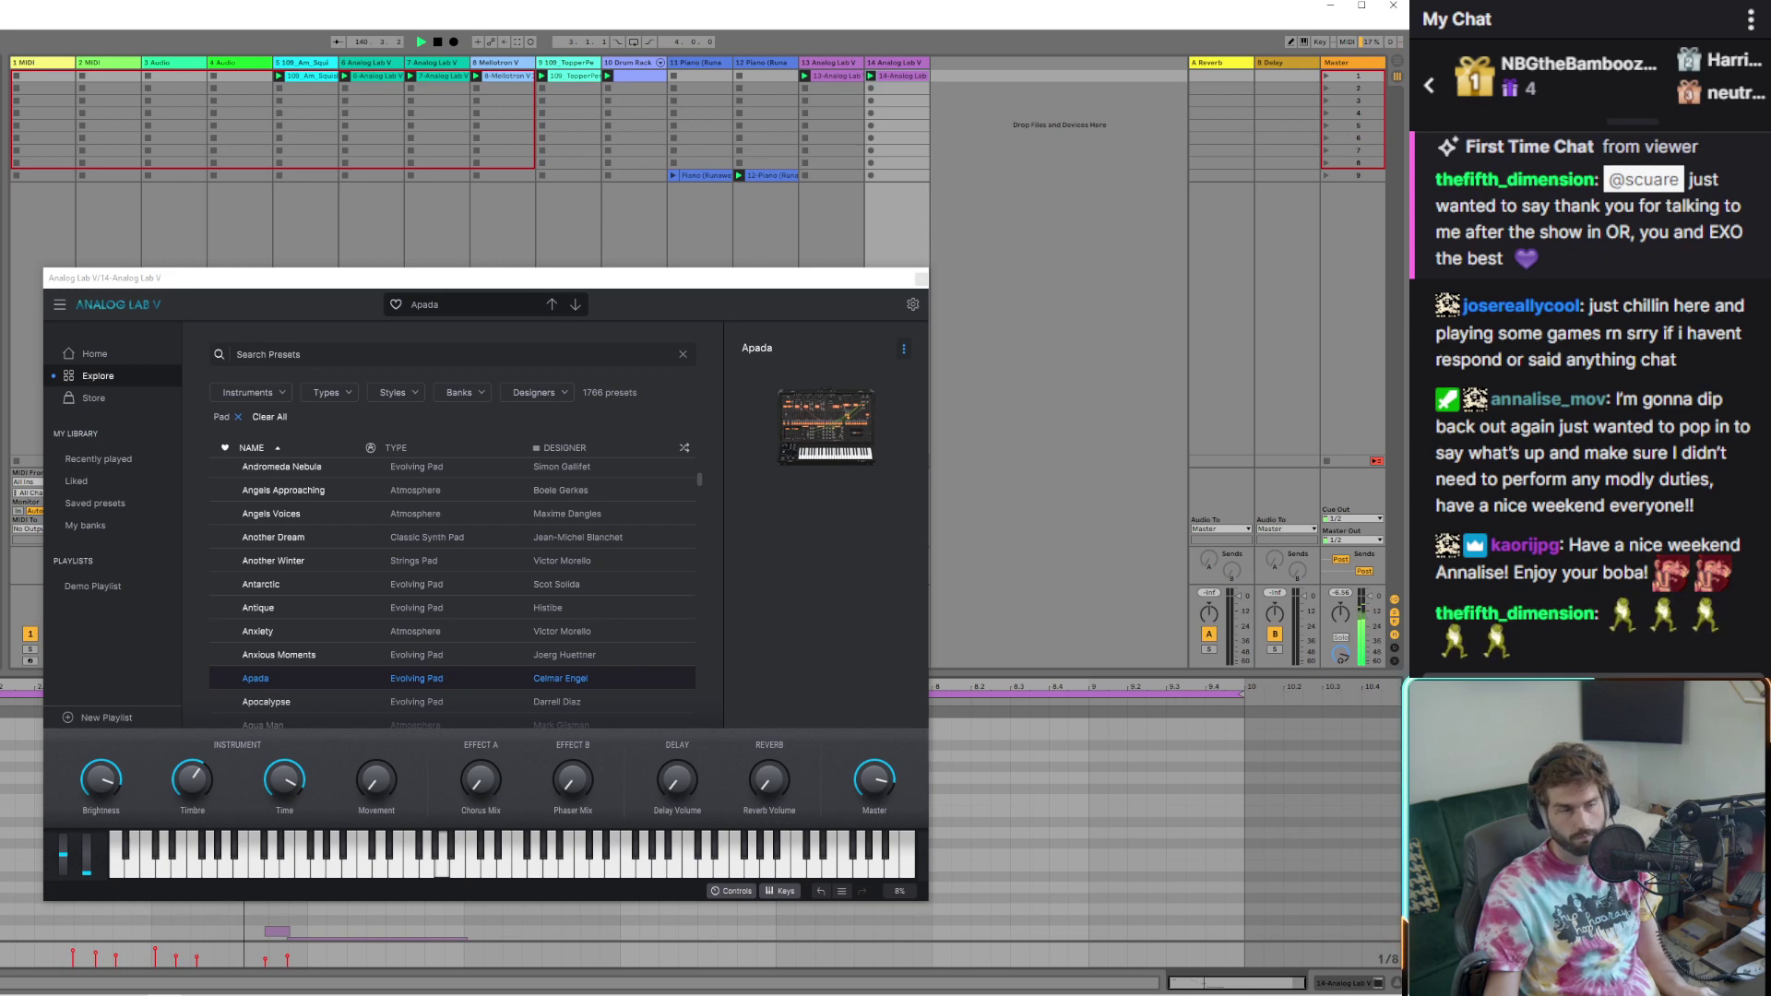
drag(1244, 694, 1087, 693)
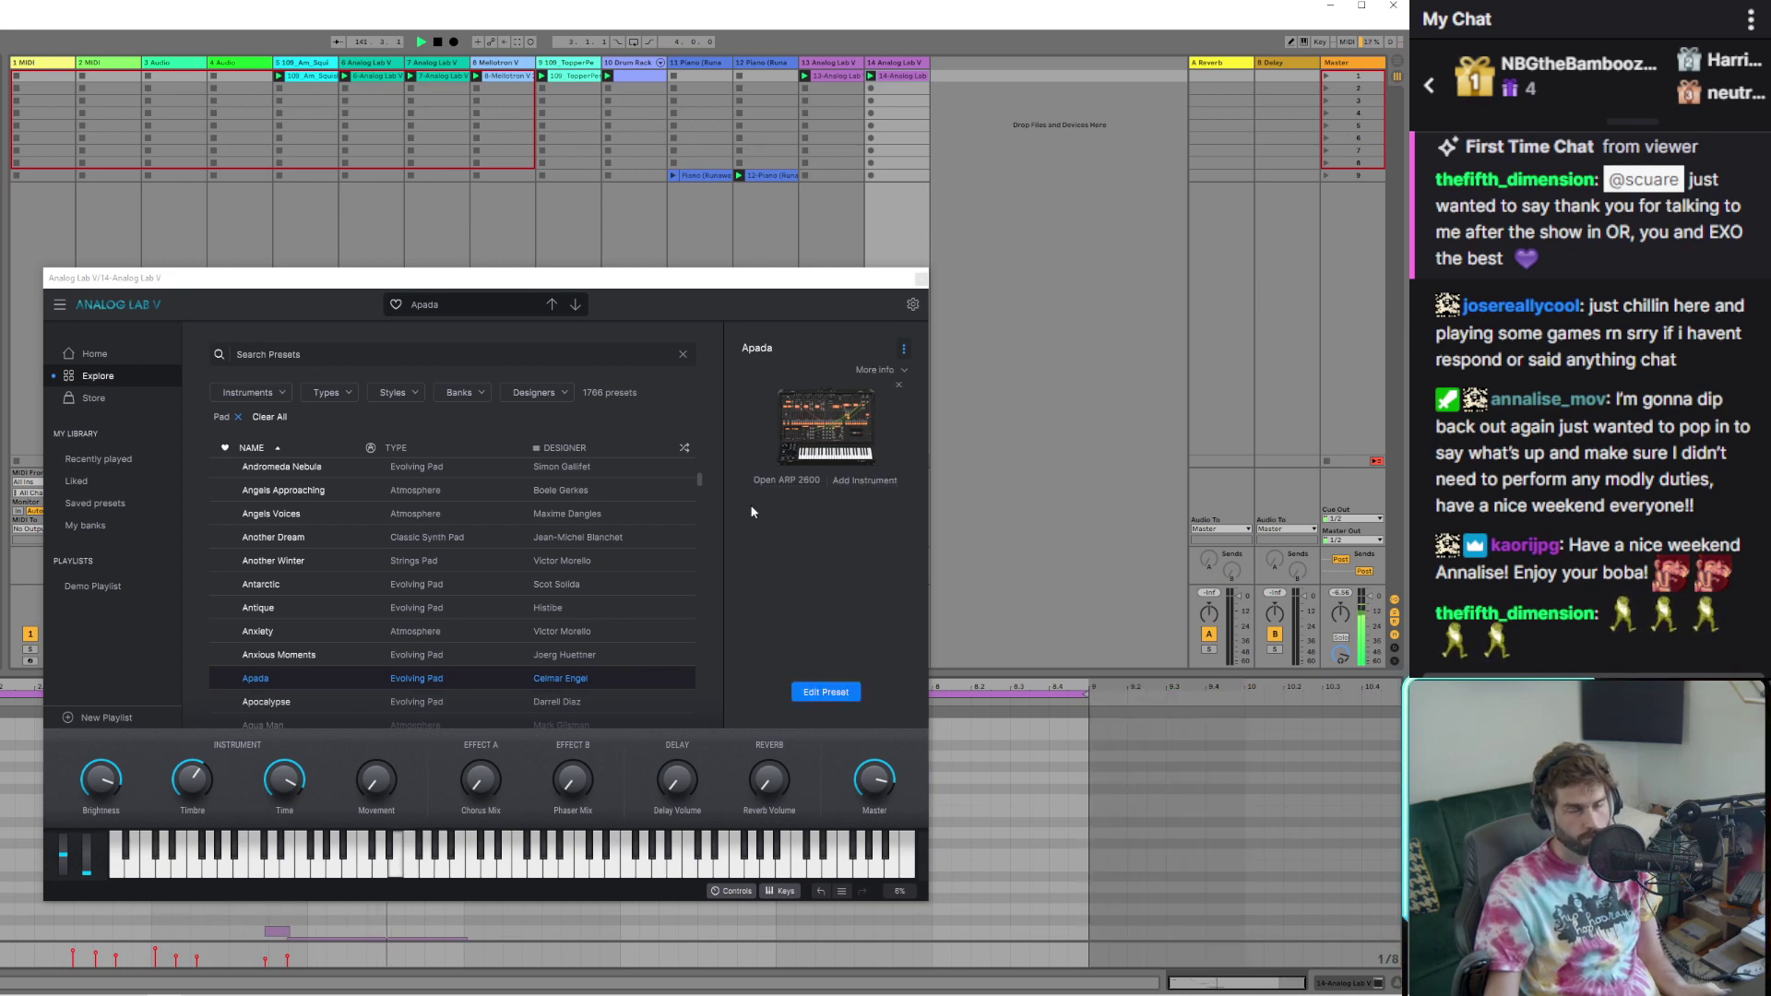
click(921, 278)
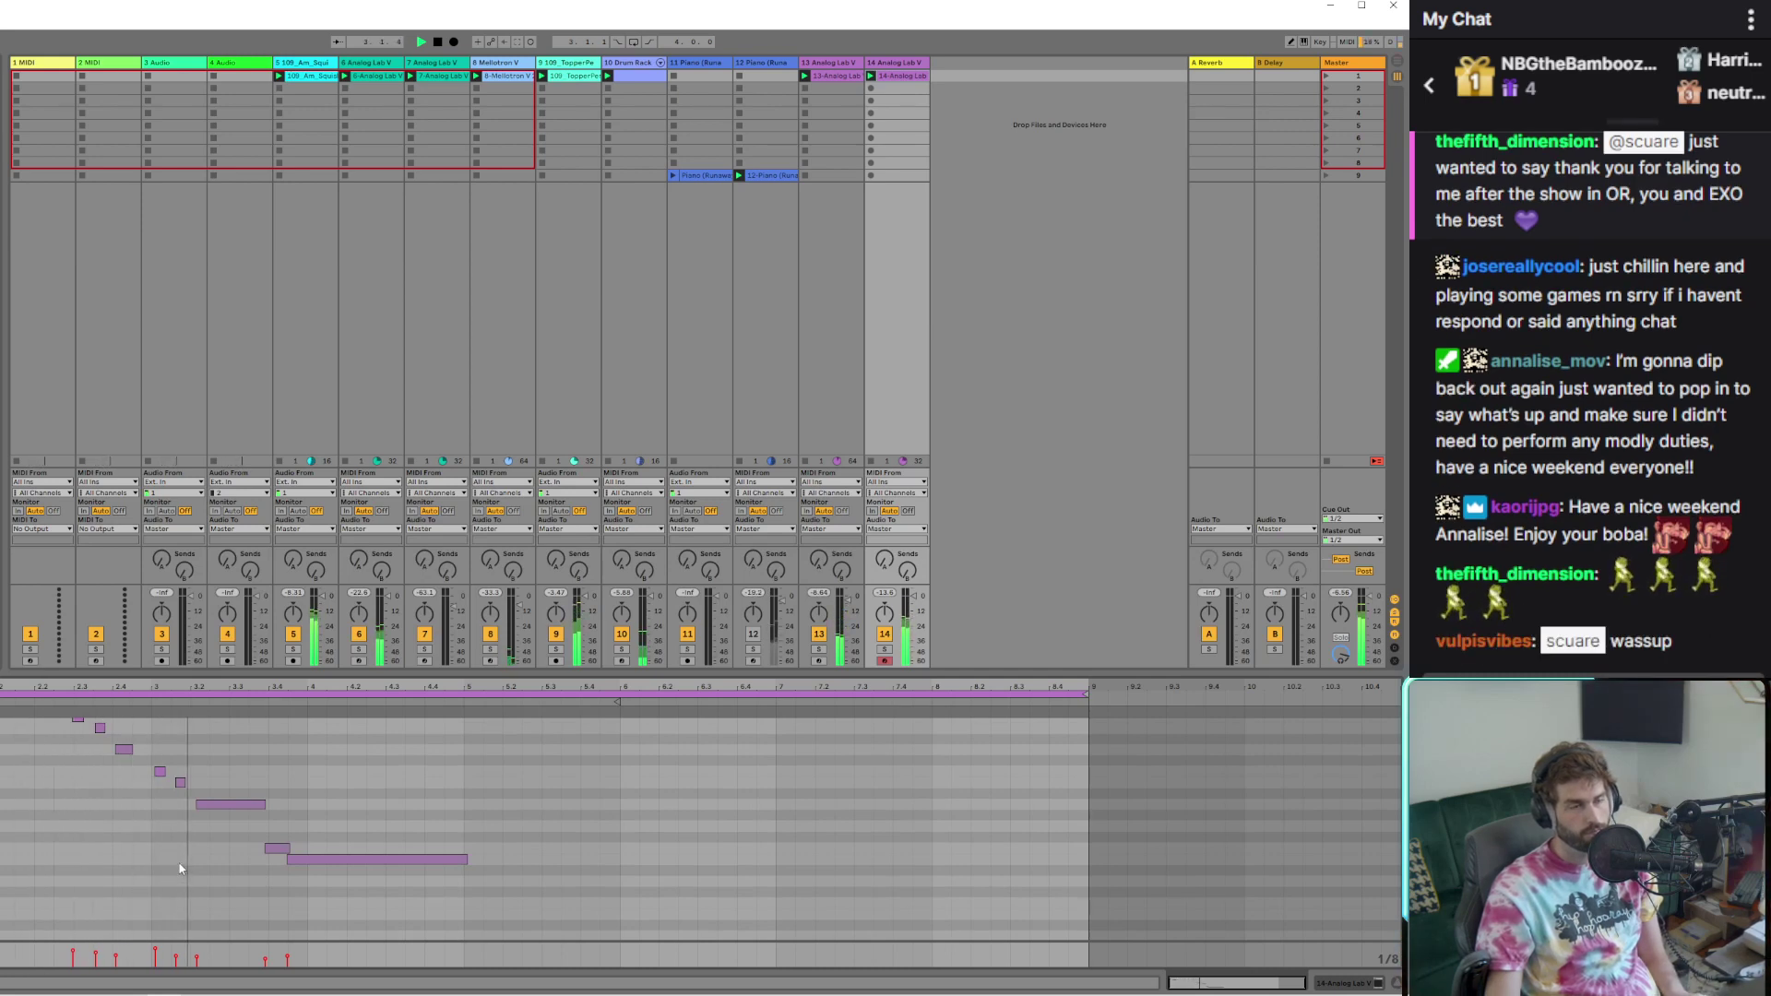
Try raising the held note in bar 3 and the two short notes before it by two semitones each
click(230, 805)
key(Up)
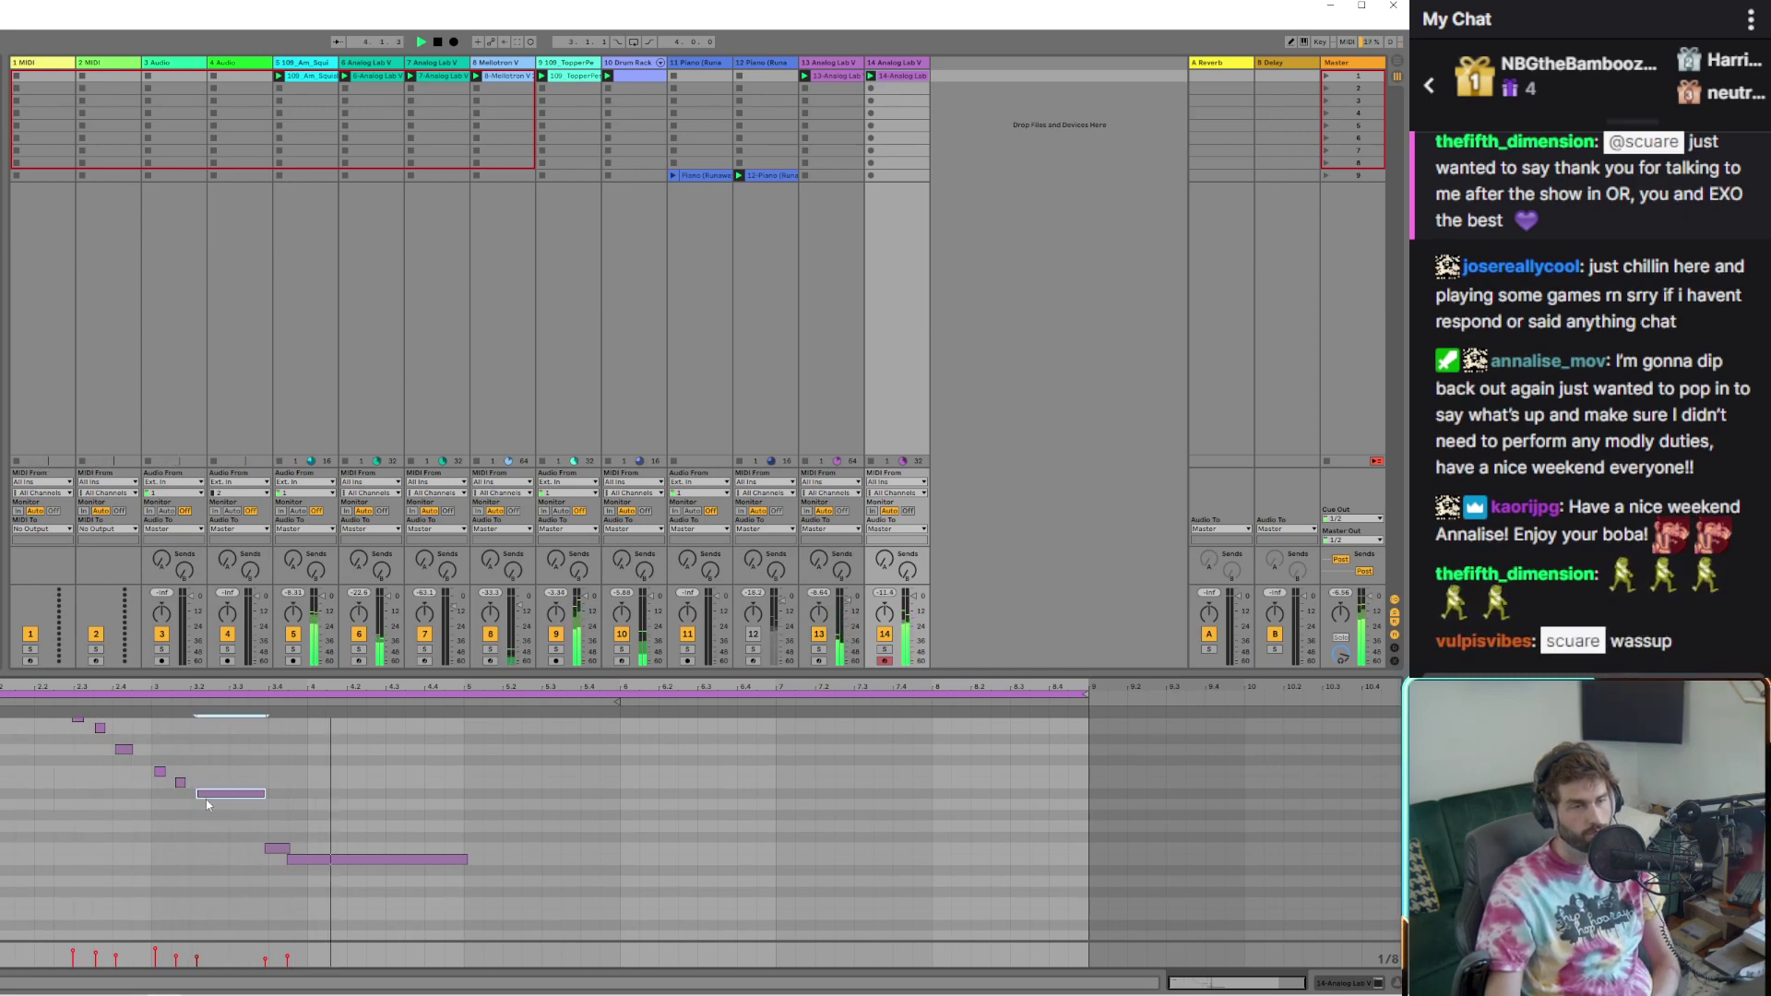
key(space)
key(space)
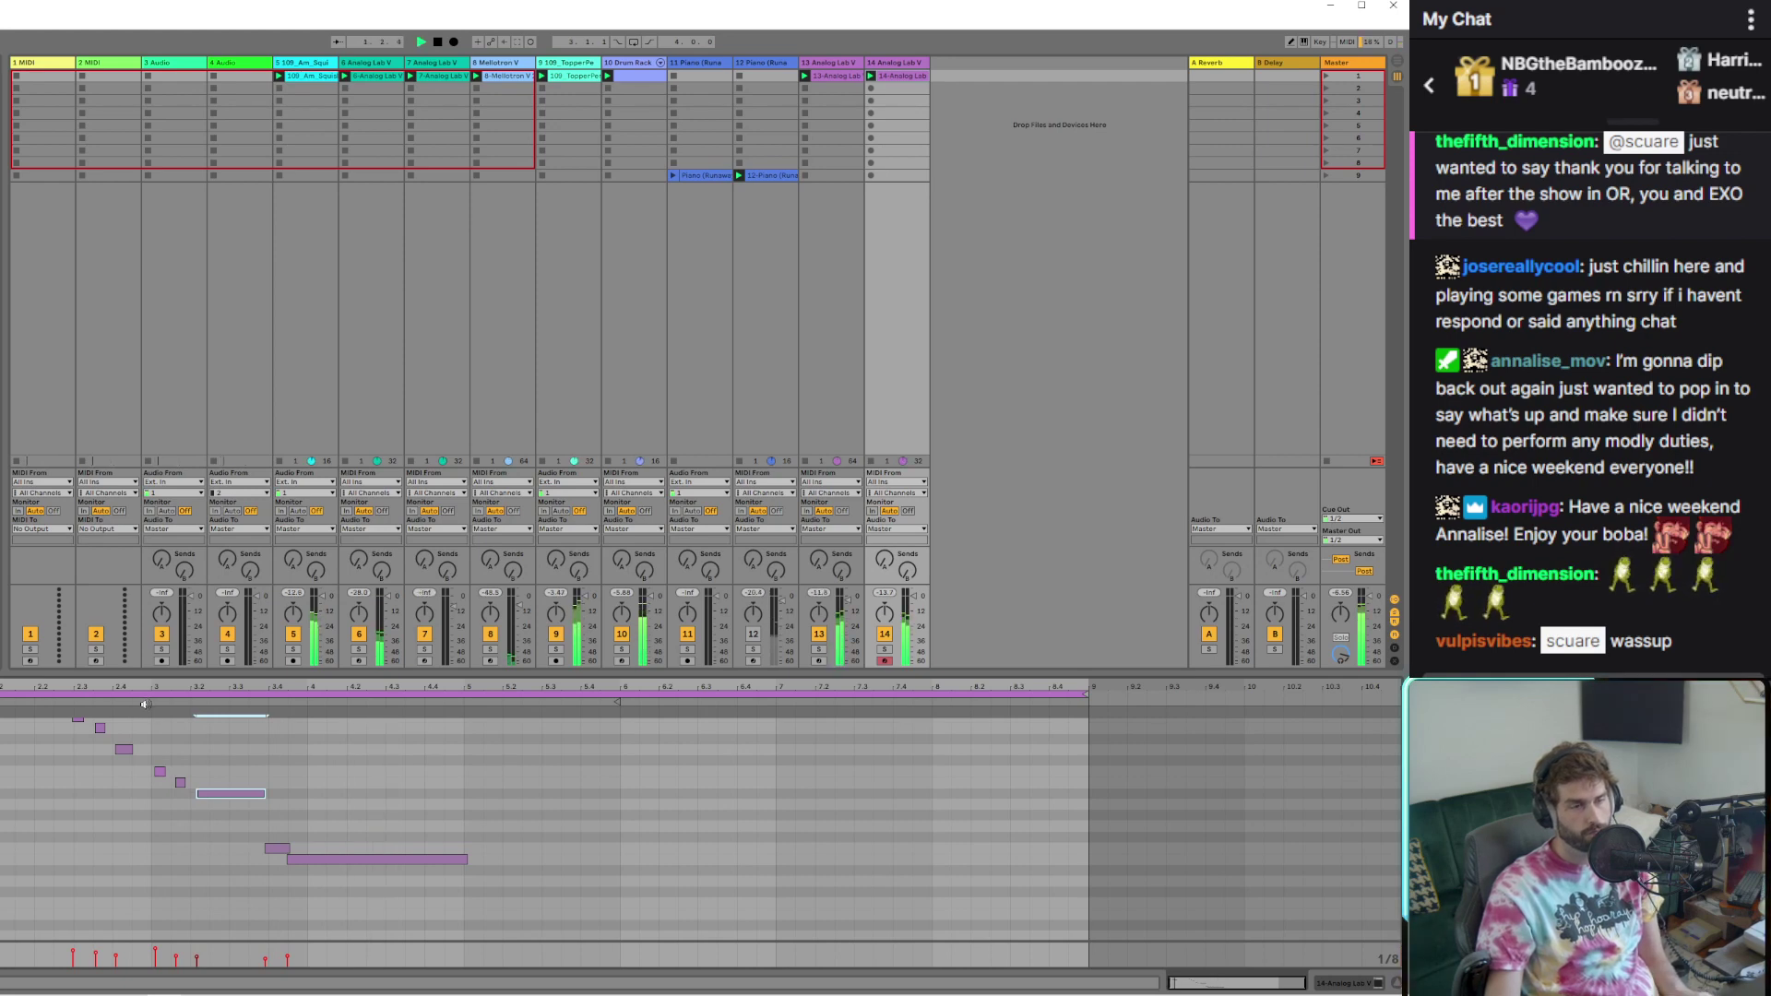
scroll(155, 748, up, 2)
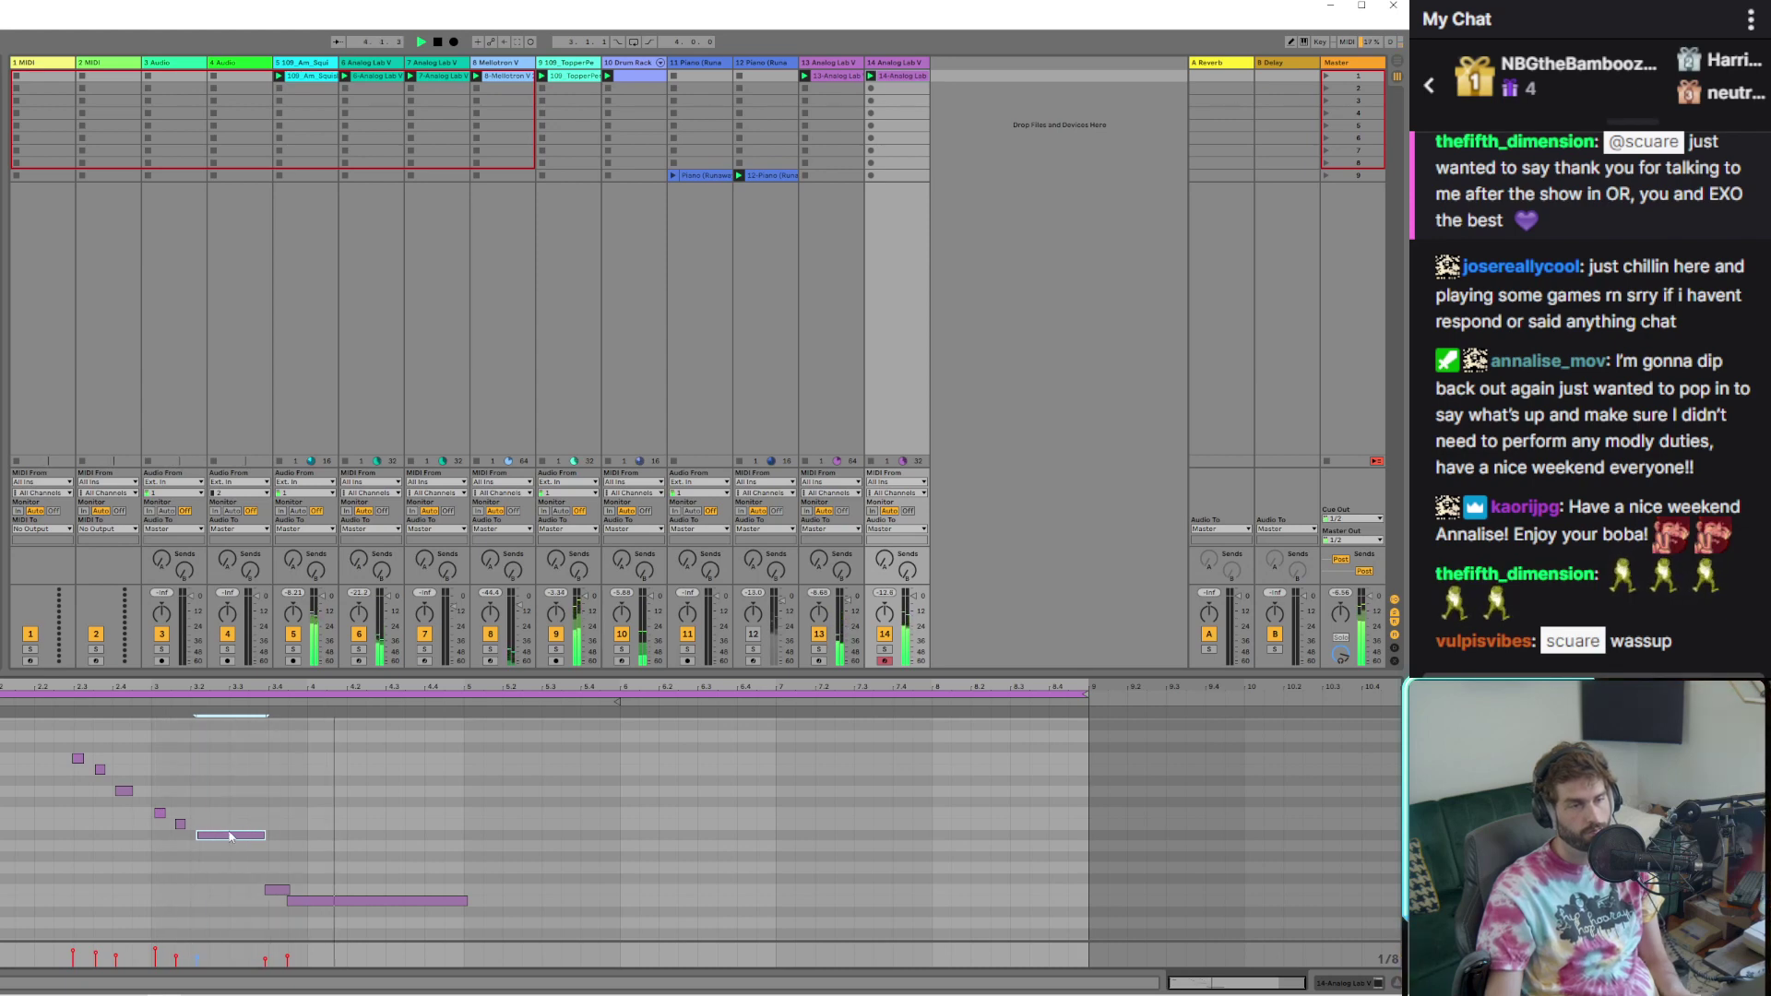
key(Up)
drag(151, 804, 187, 837)
key(Up)
key(Up)
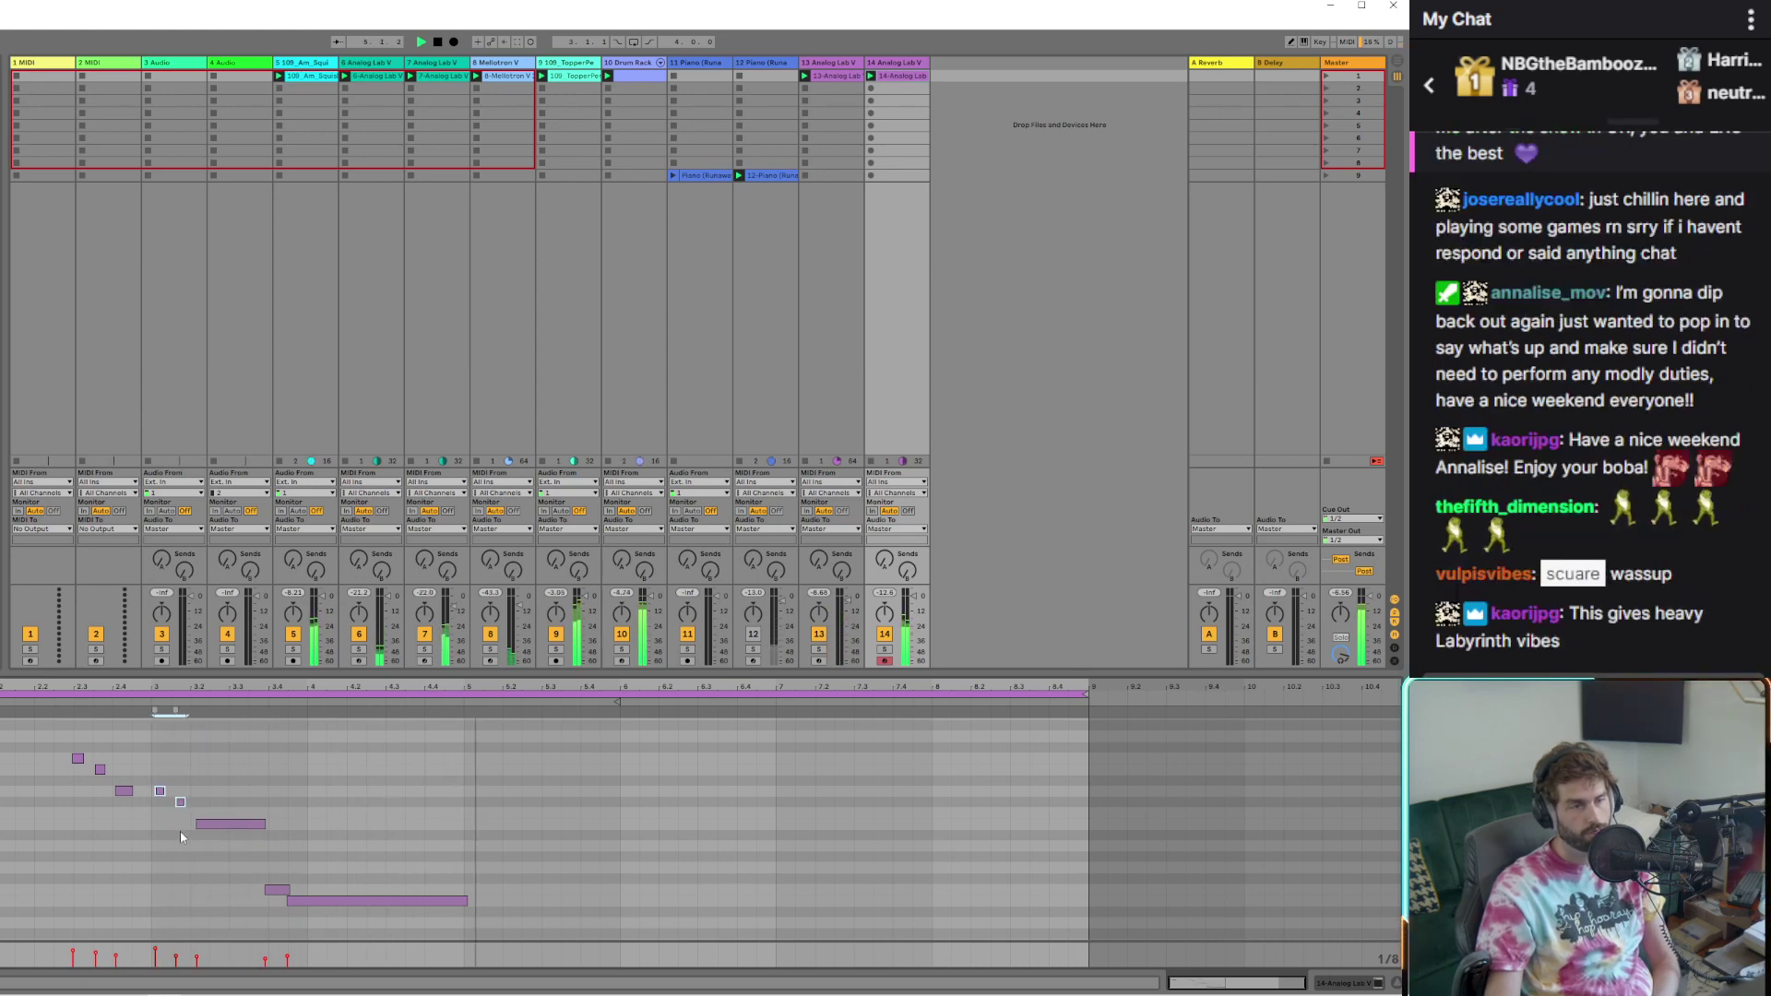
Lower the two short notes in bar 3 and the held note after them back to their recorded pitches
key(Down)
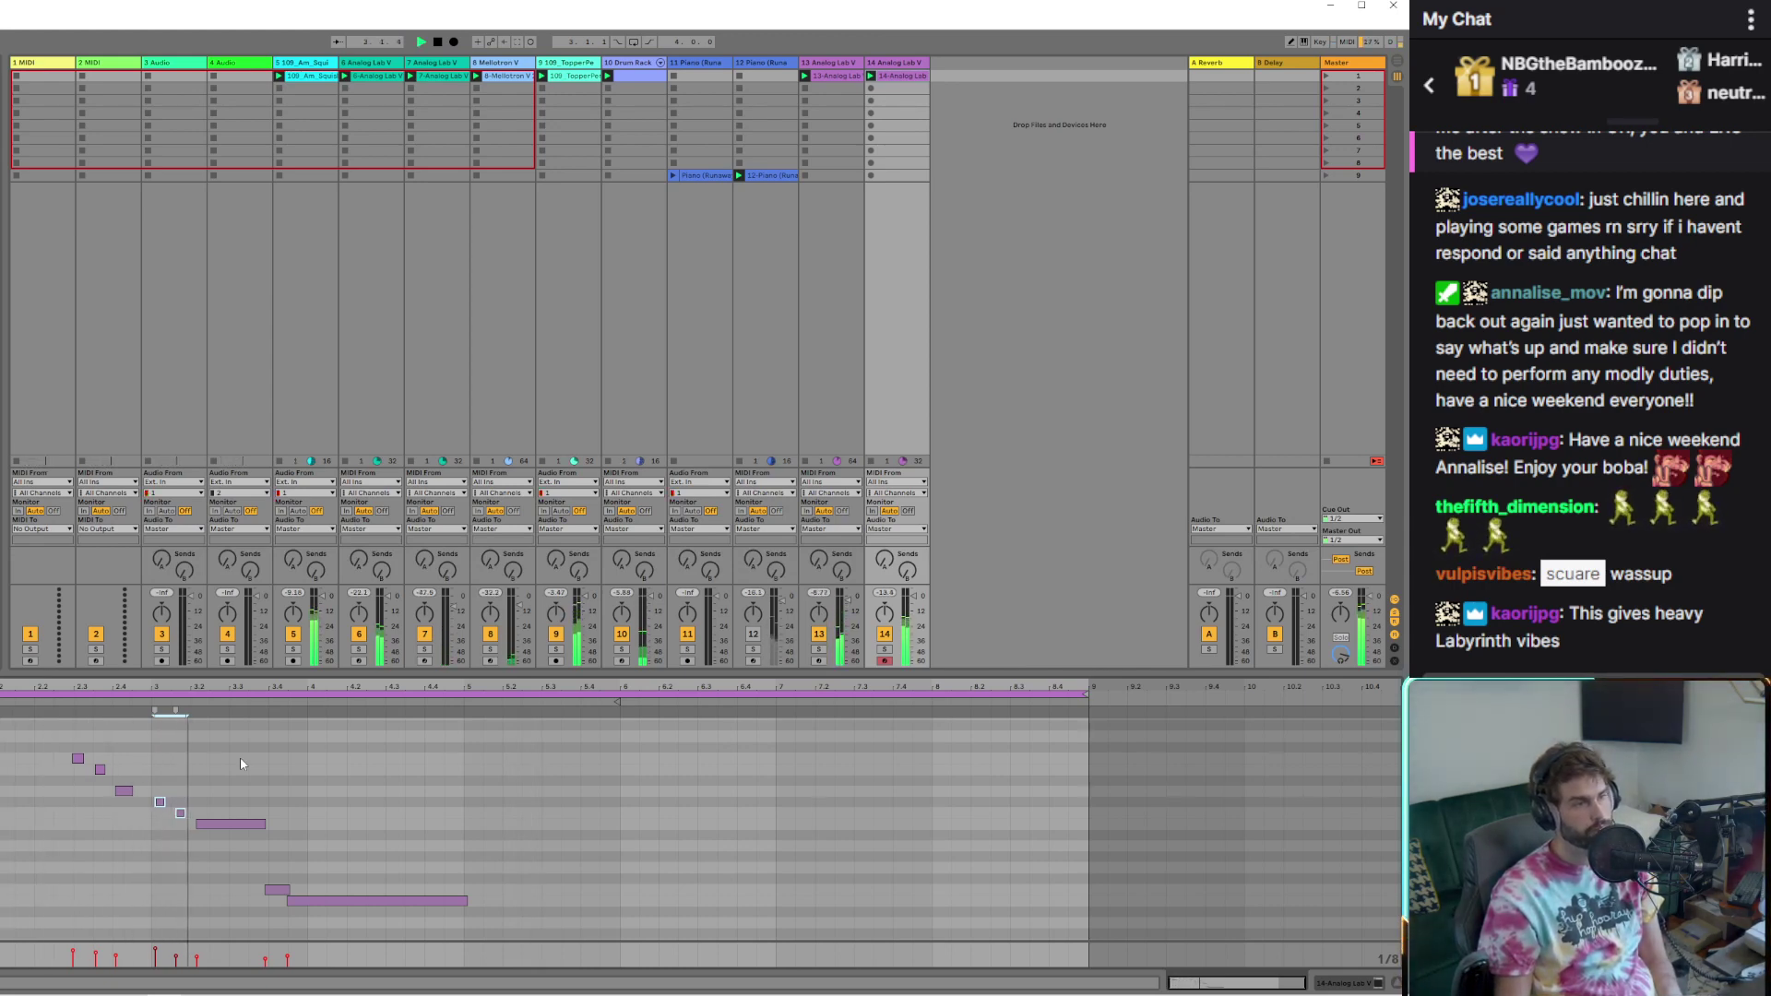
key(Down)
click(255, 824)
key(Down)
key(Down)
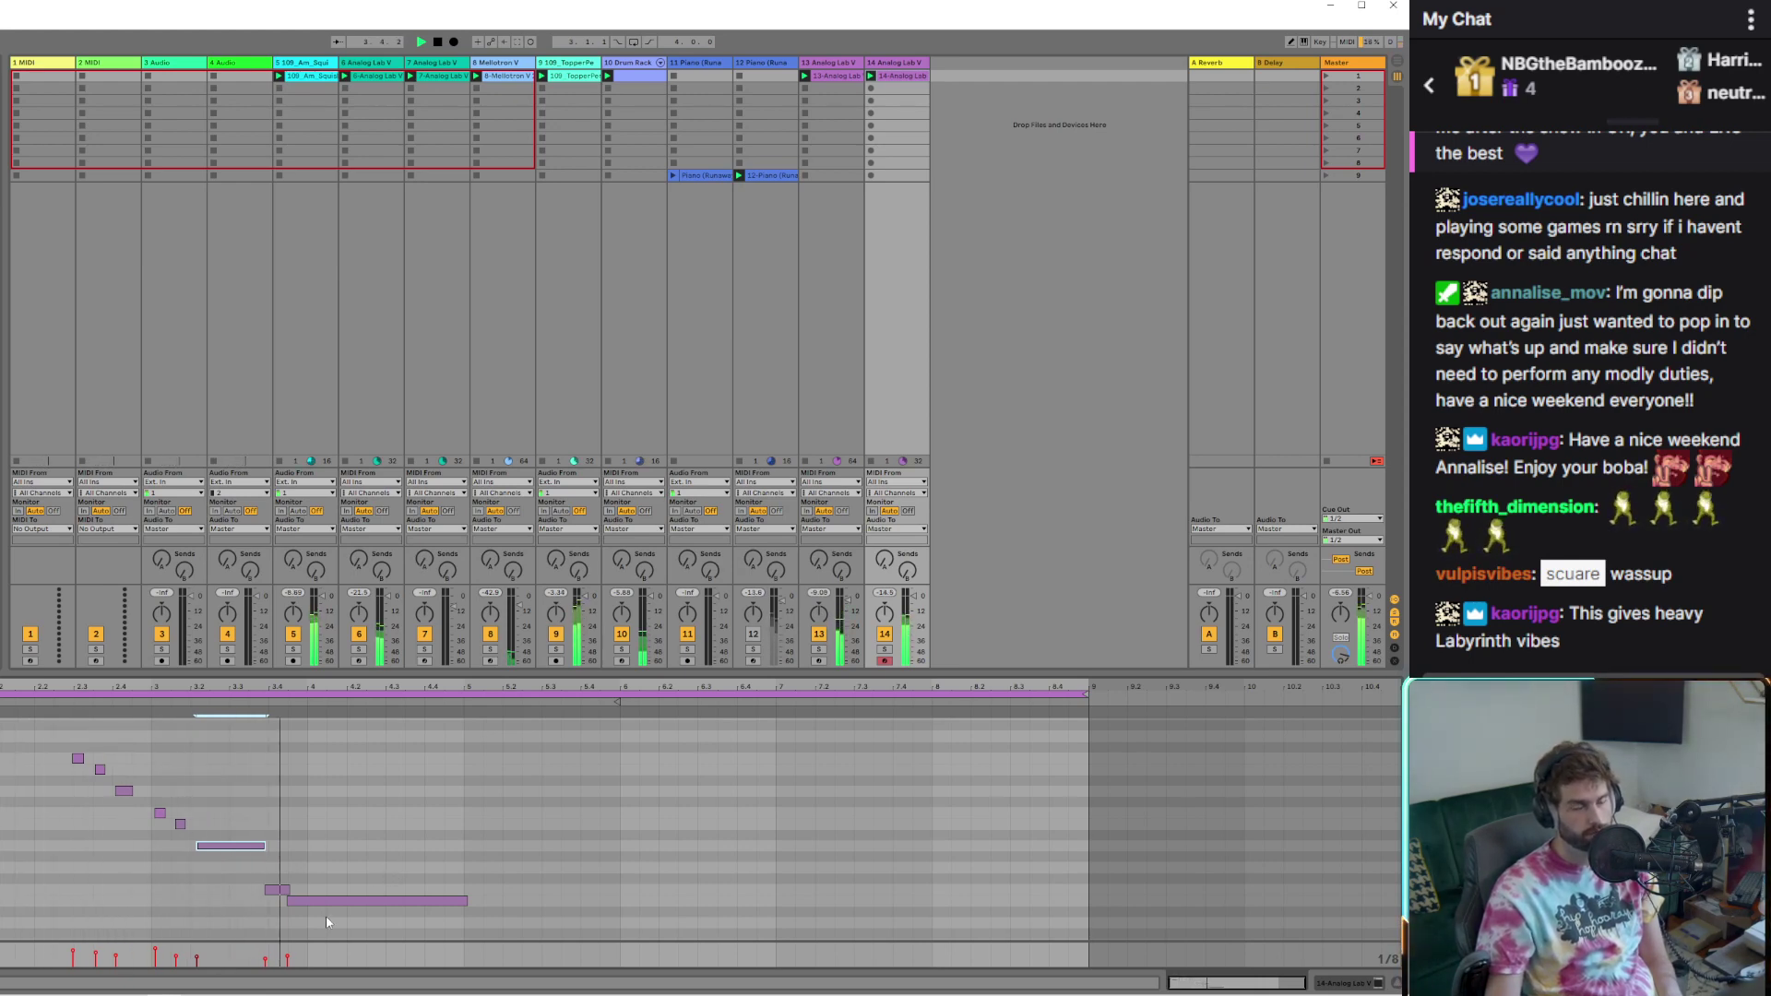
Lower the held note in bar 3 by two semitones, keeping its timing, and trim the end of the long final note slightly
click(275, 890)
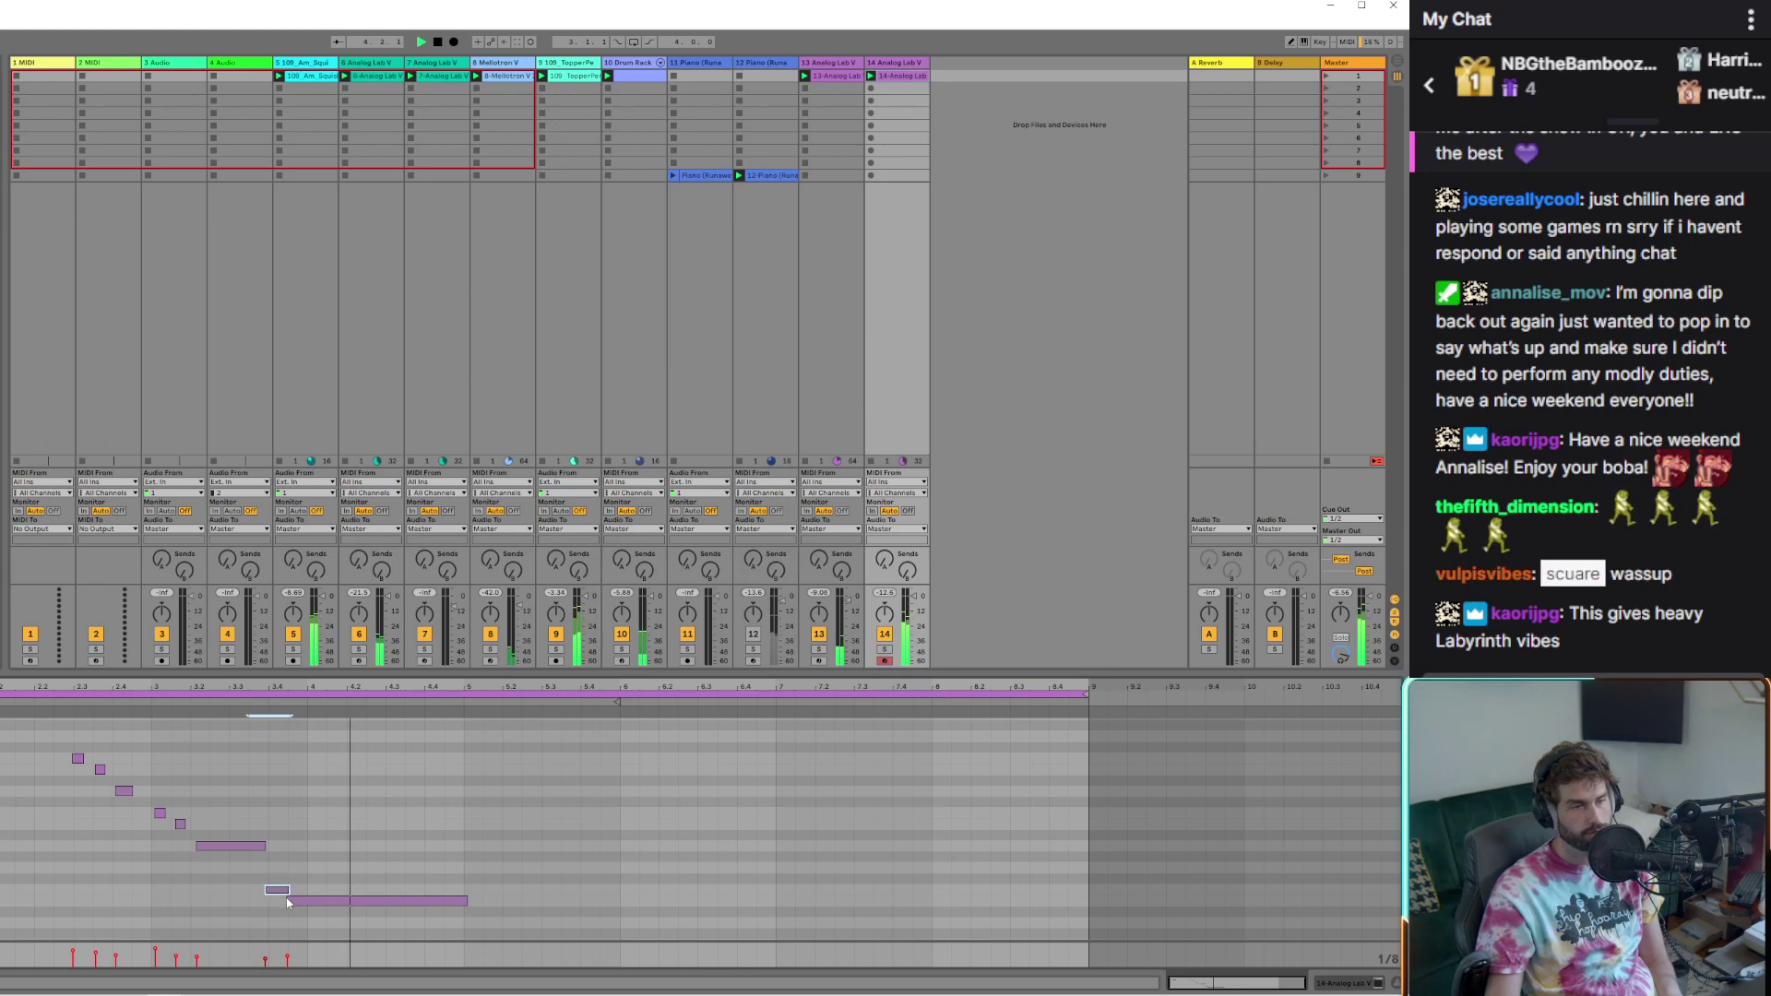
click(232, 845)
key(space)
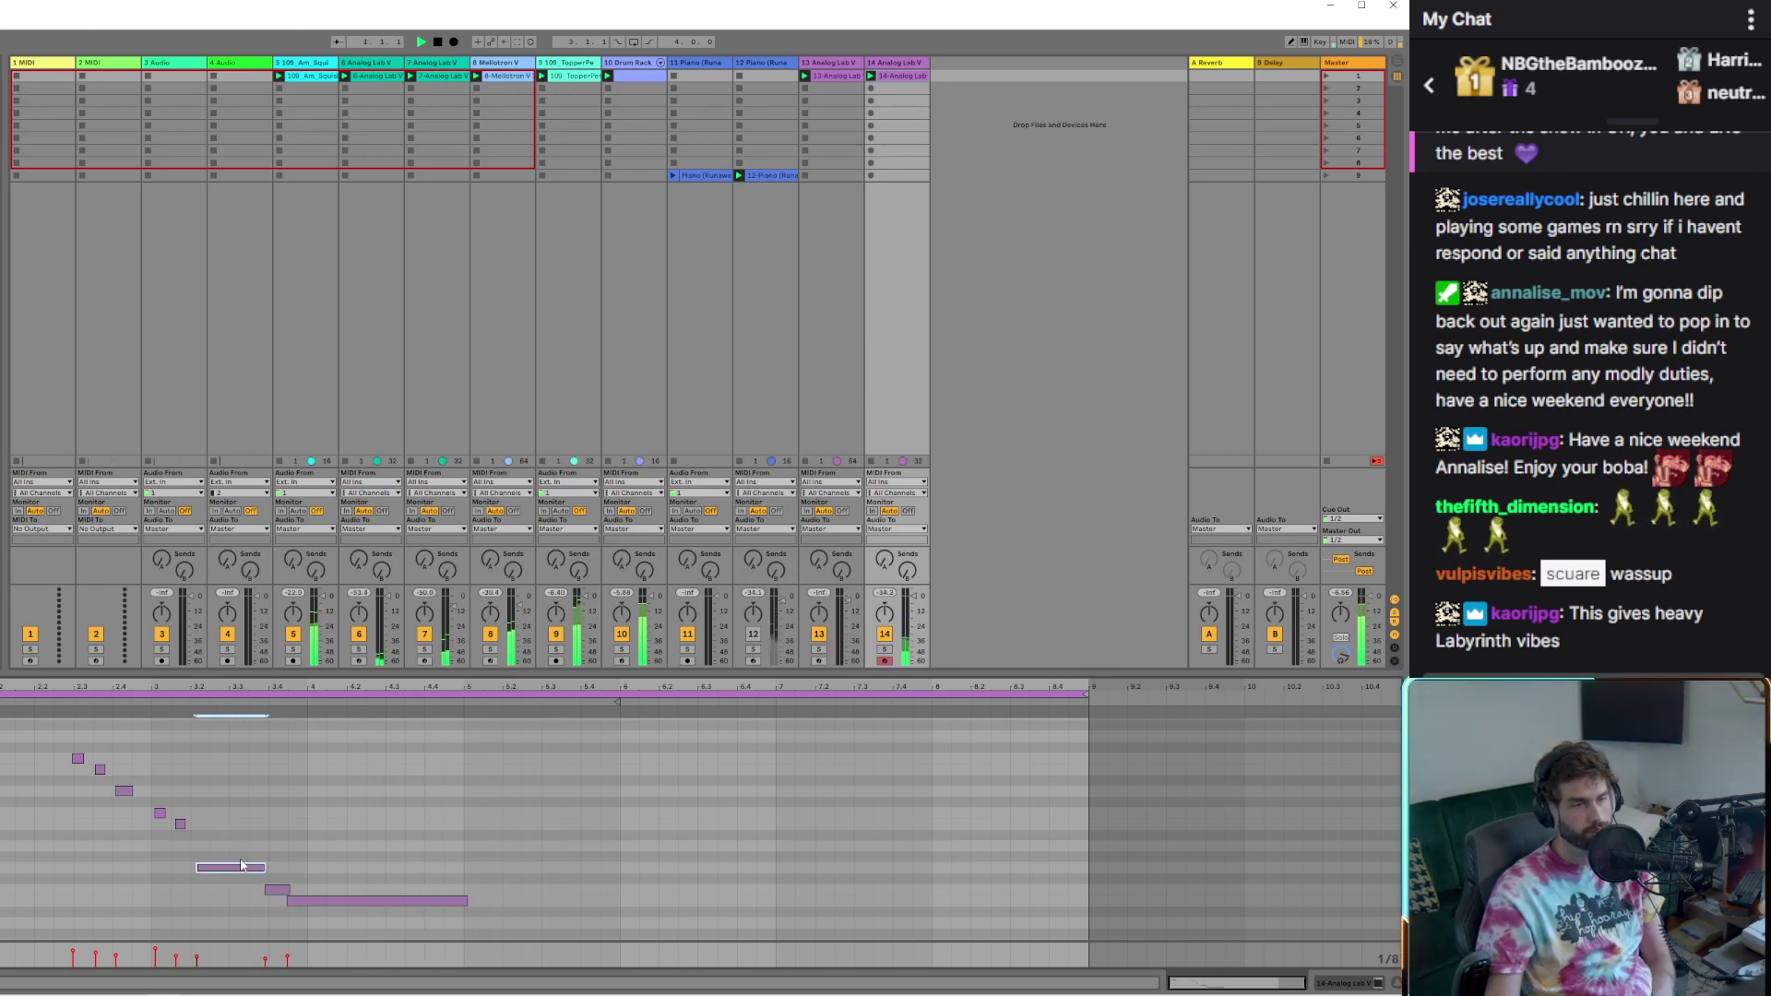
click(226, 873)
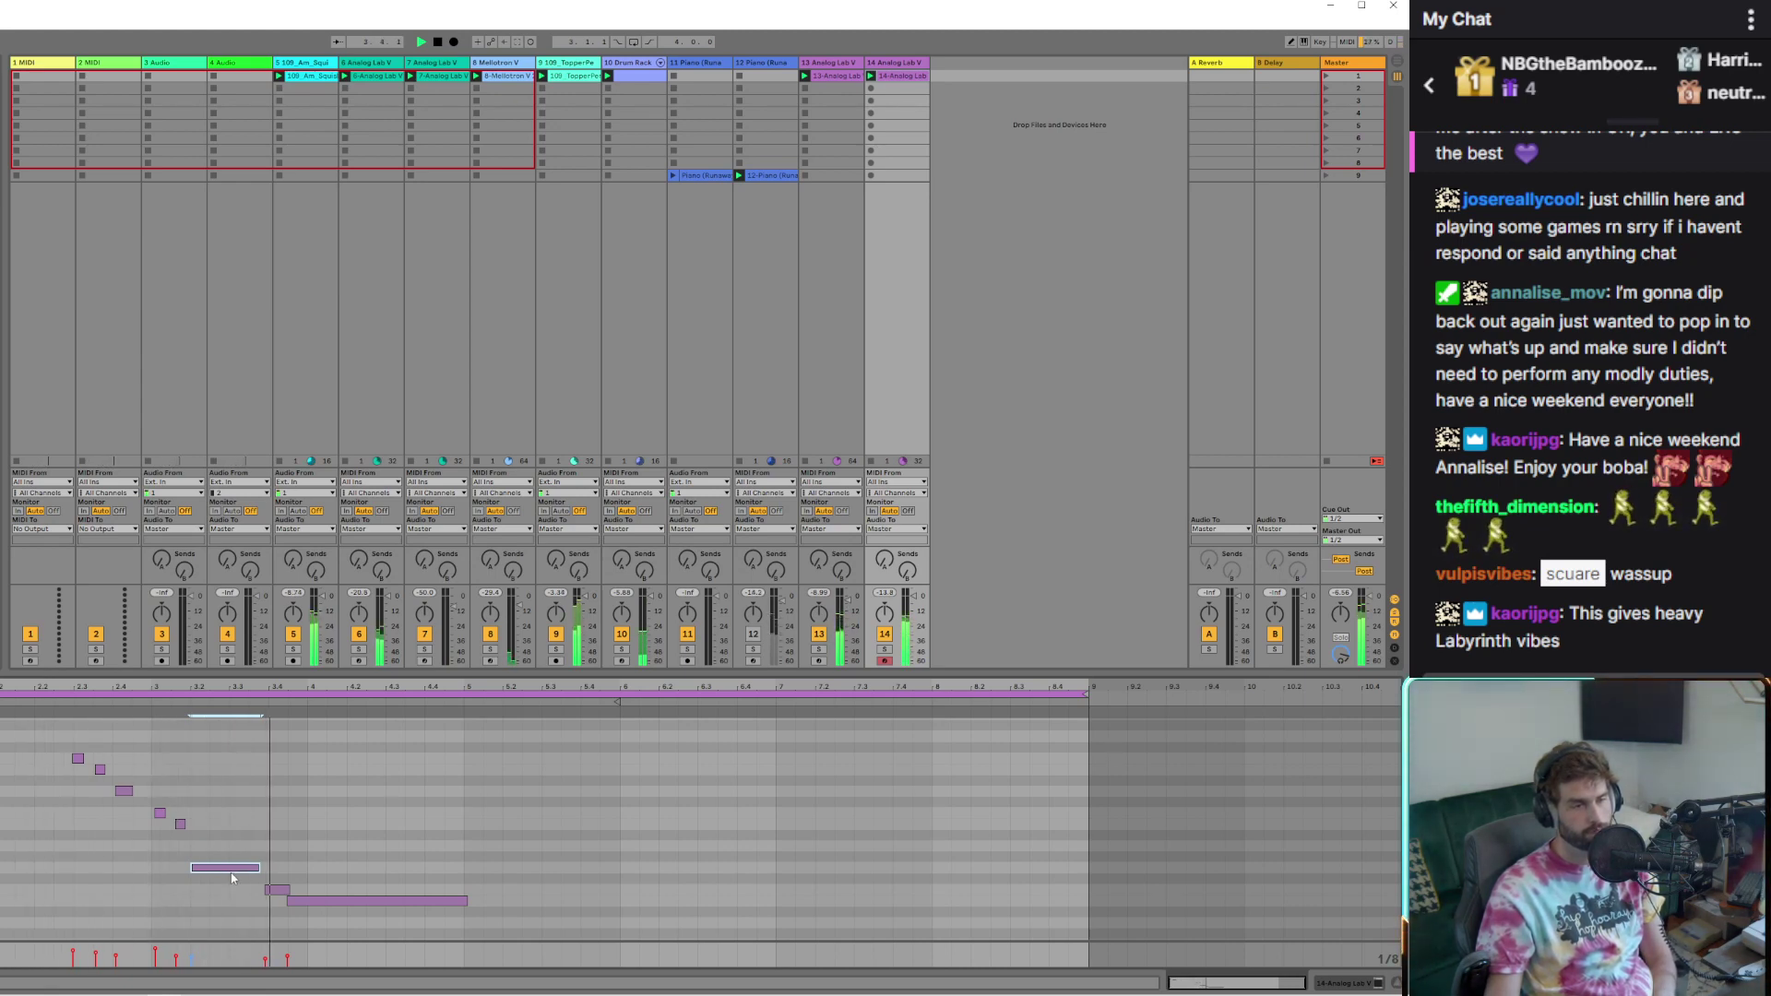
drag(222, 870, 228, 870)
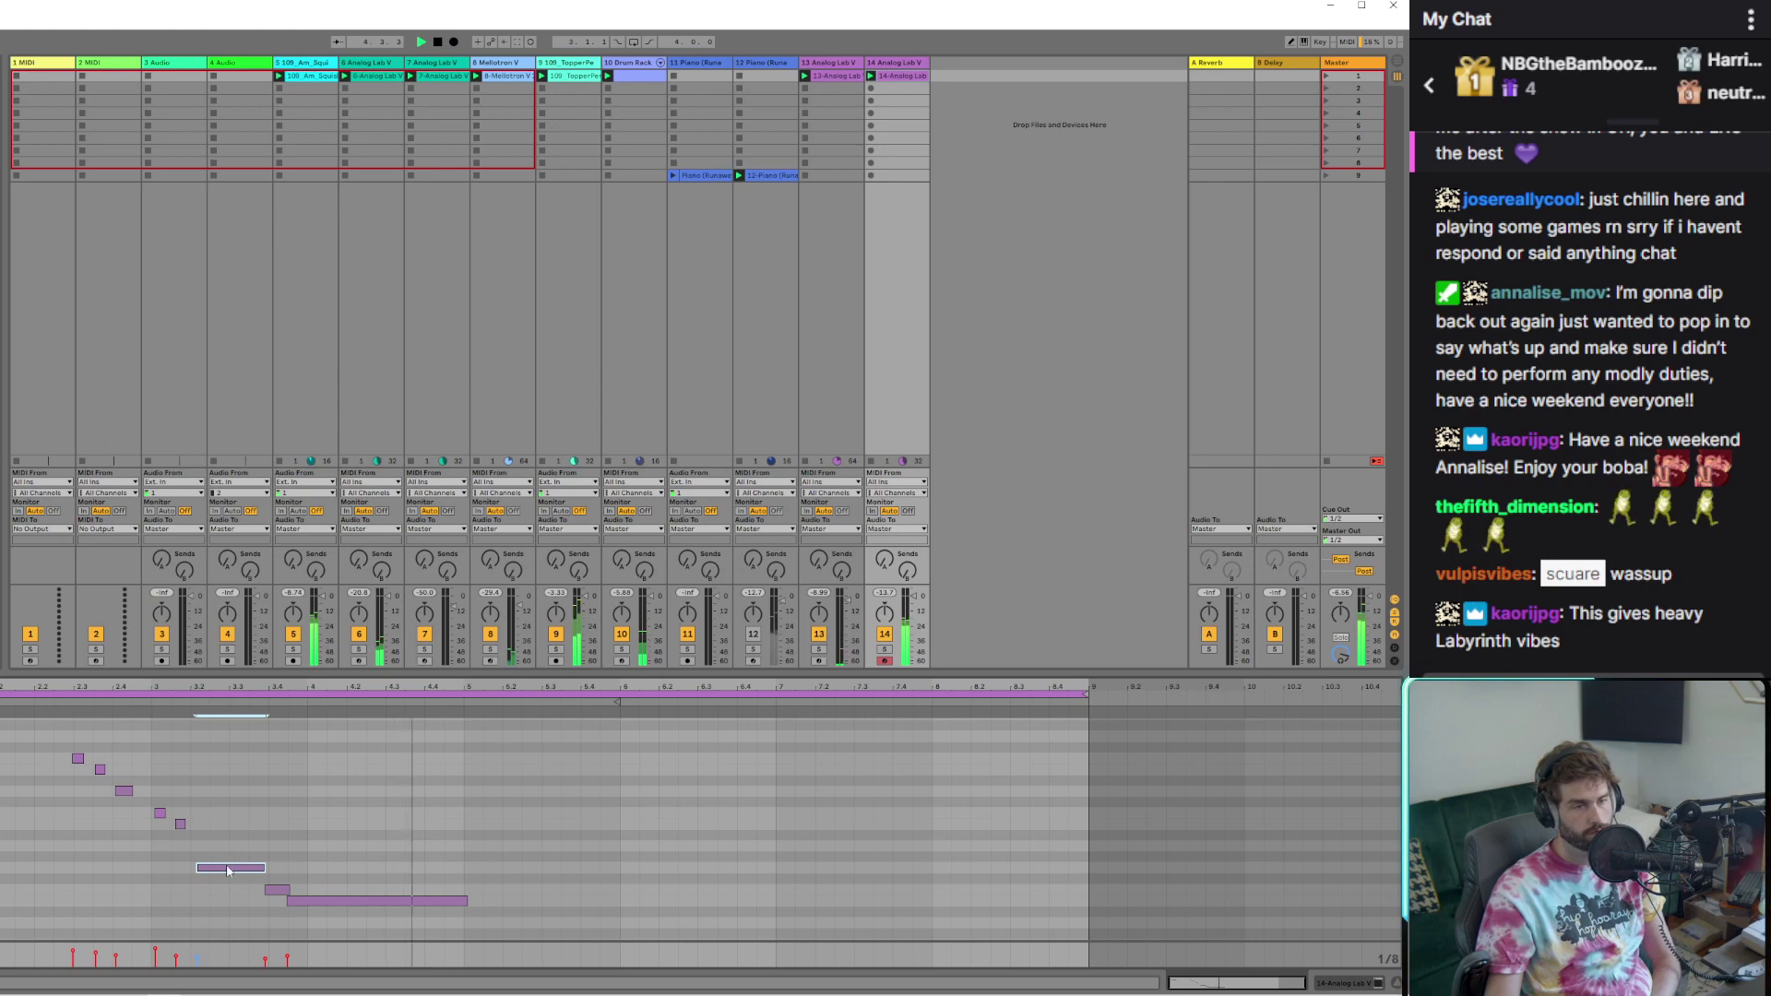
click(465, 902)
click(465, 900)
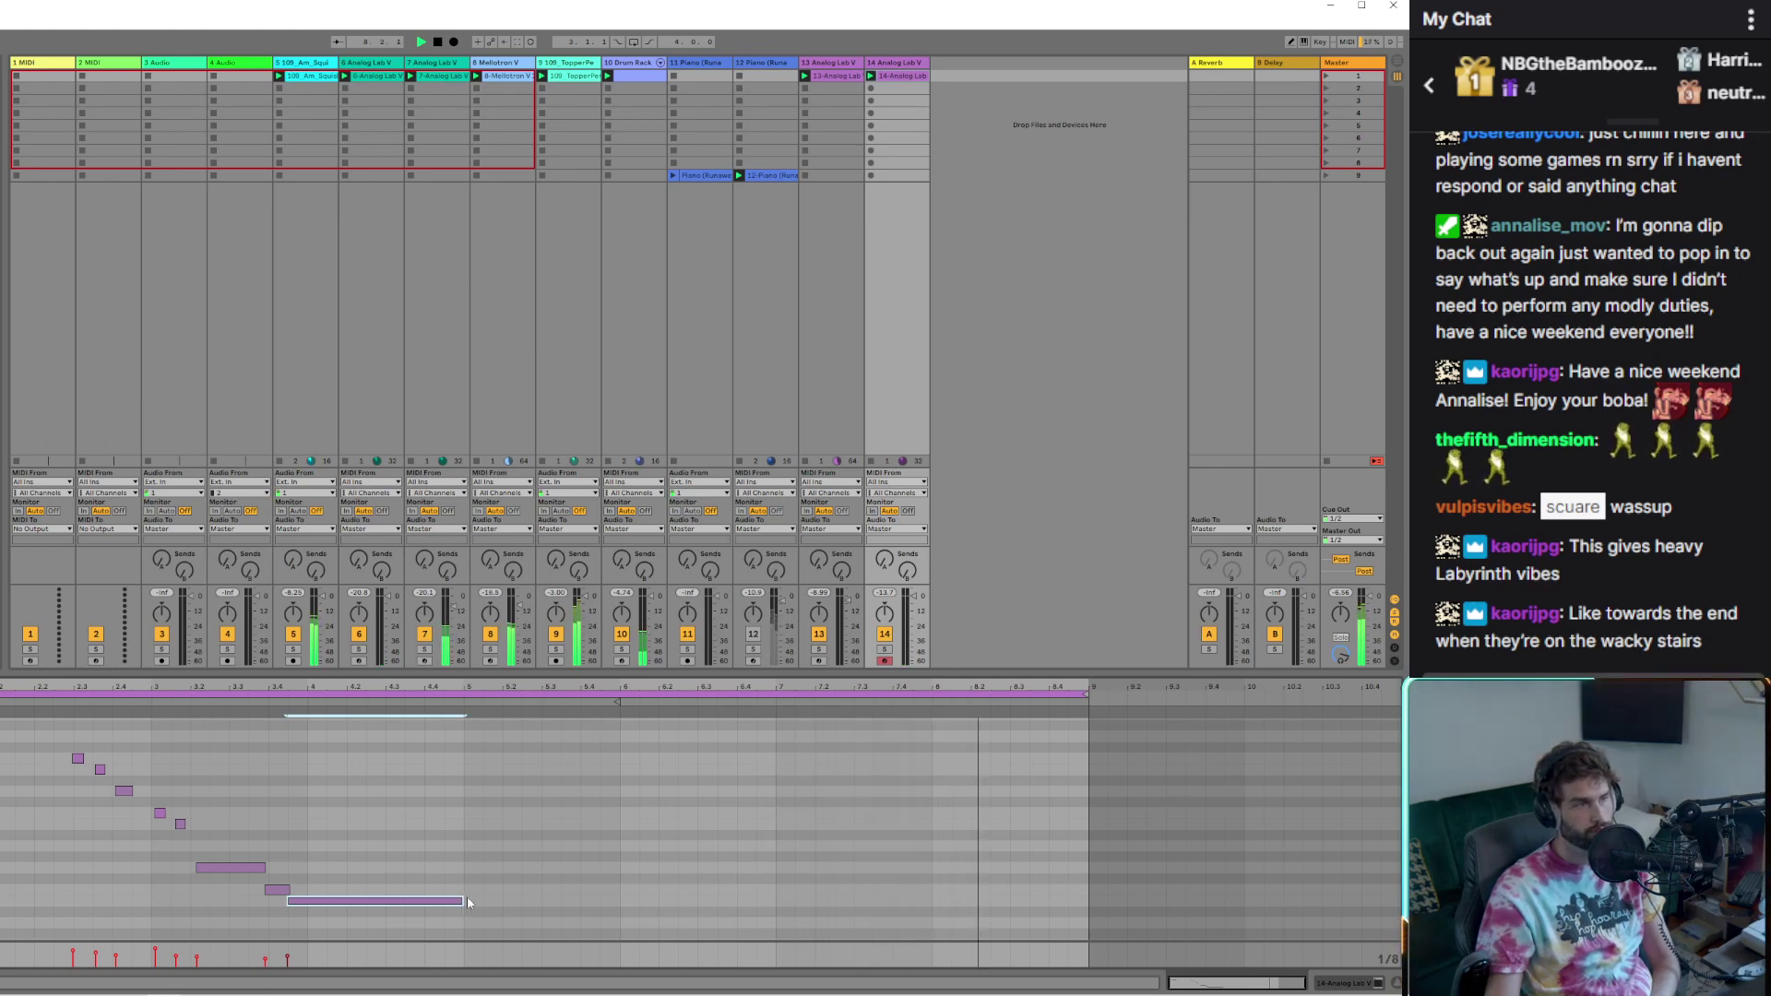
Add an EQ Eight to Analog Lab V track 14 and another to Analog Lab V track 13
click(1354, 983)
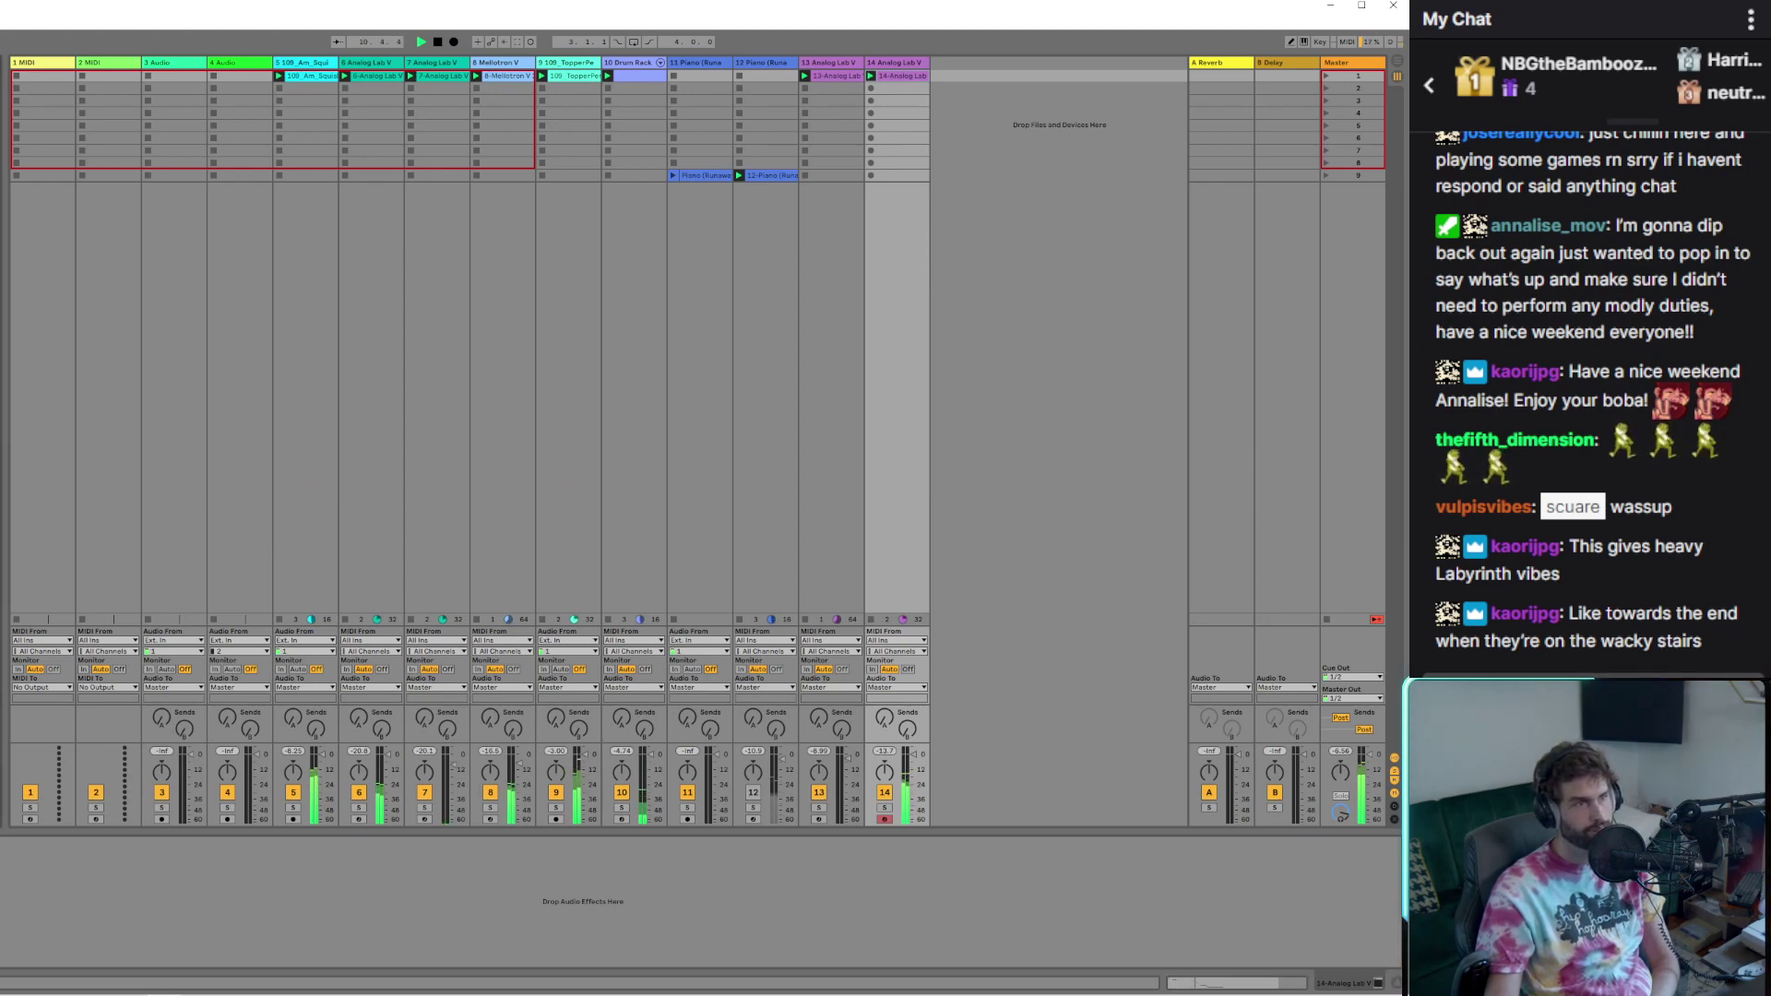
key(Return)
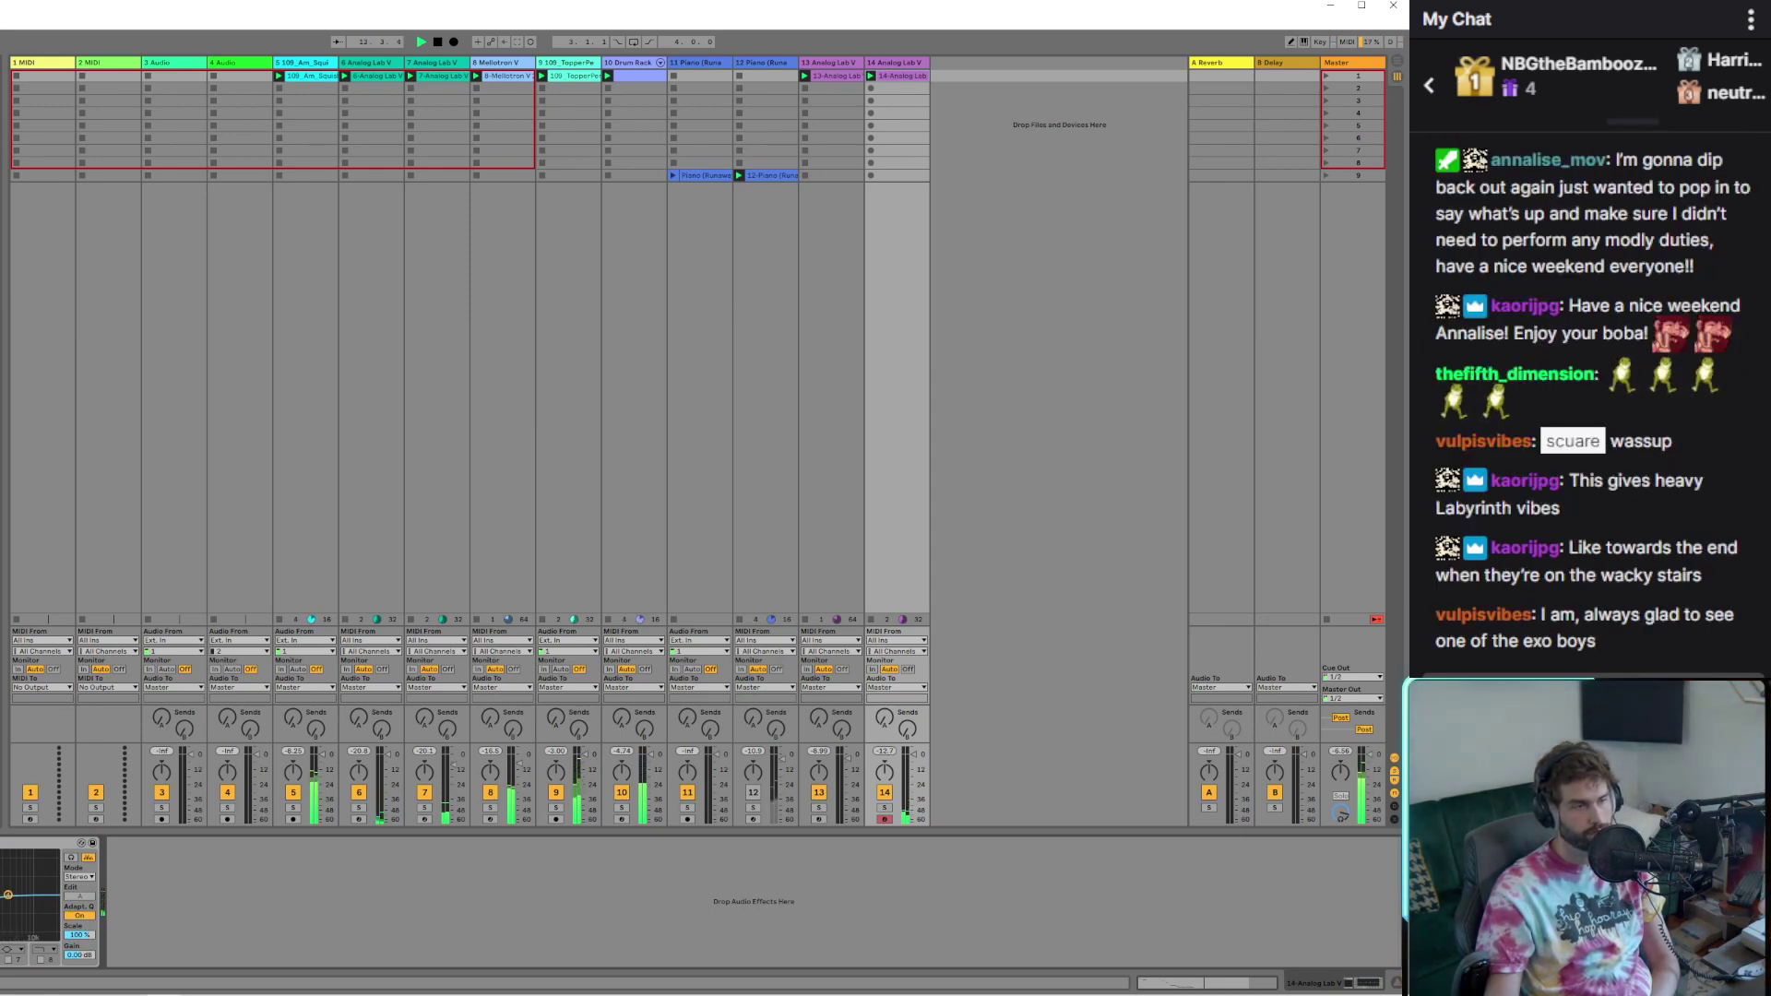
click(838, 77)
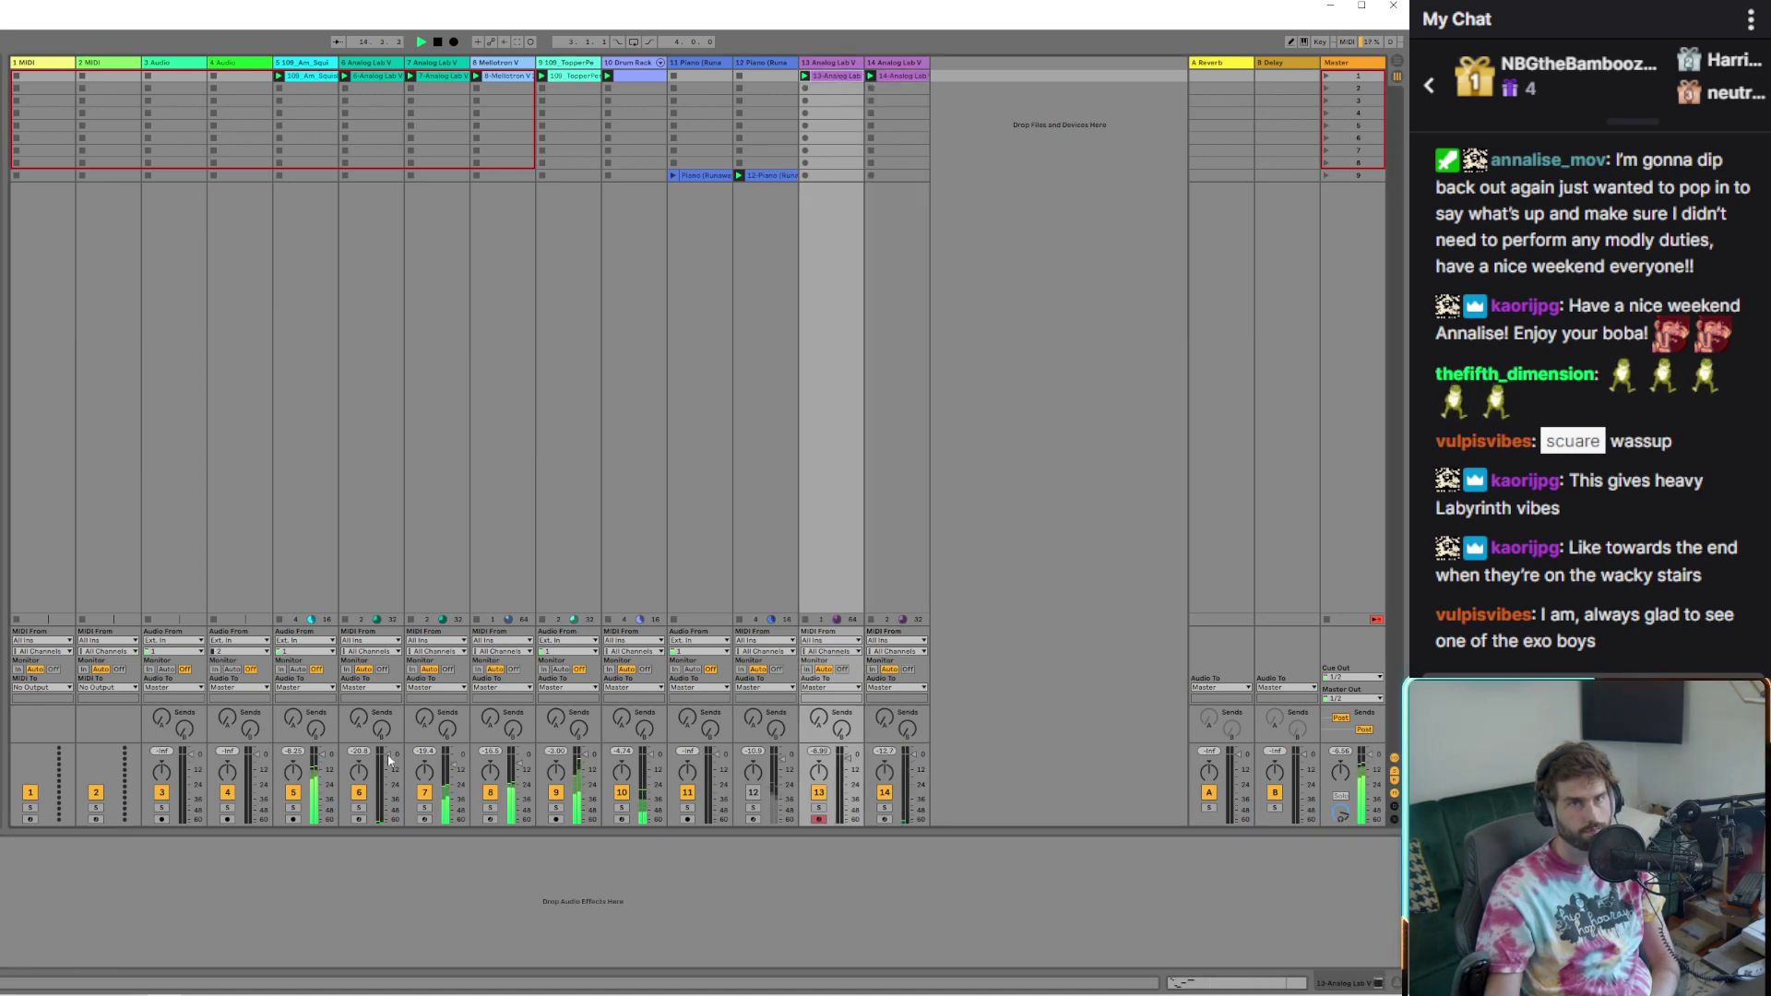
key(Return)
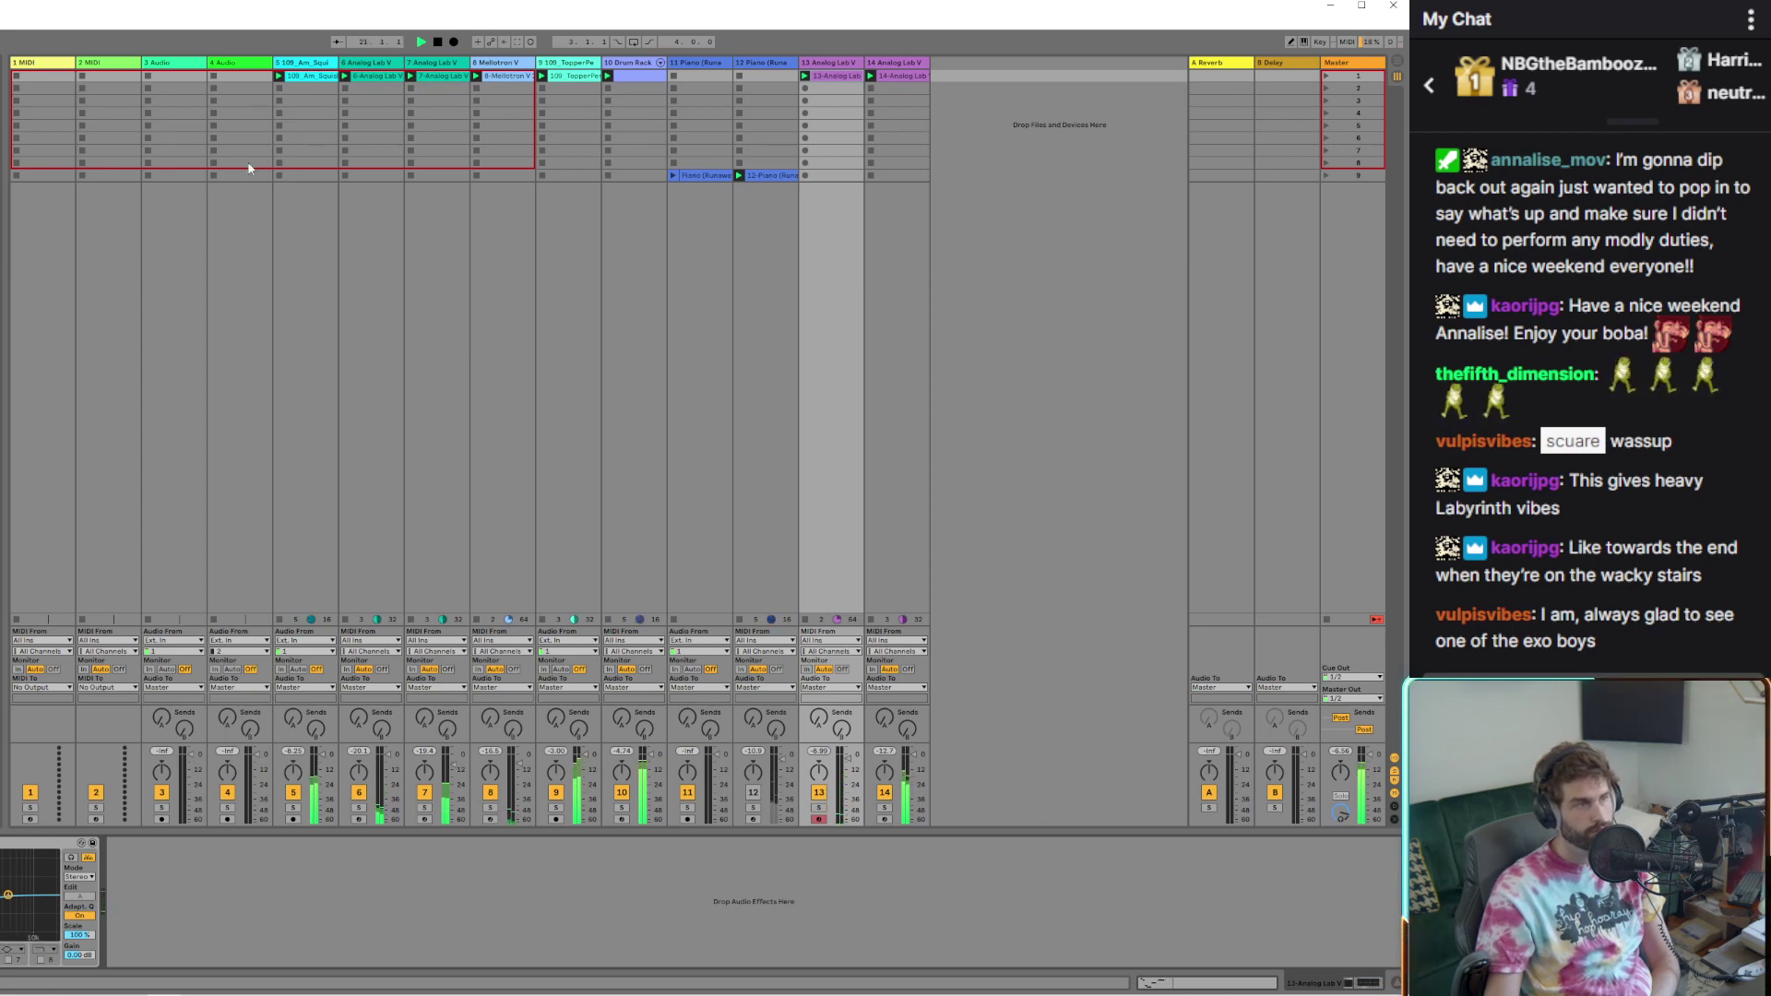
Lower the low and mid band frequencies in the last EQ Eight on the SquishyArp track, and mute the Topper track
click(283, 462)
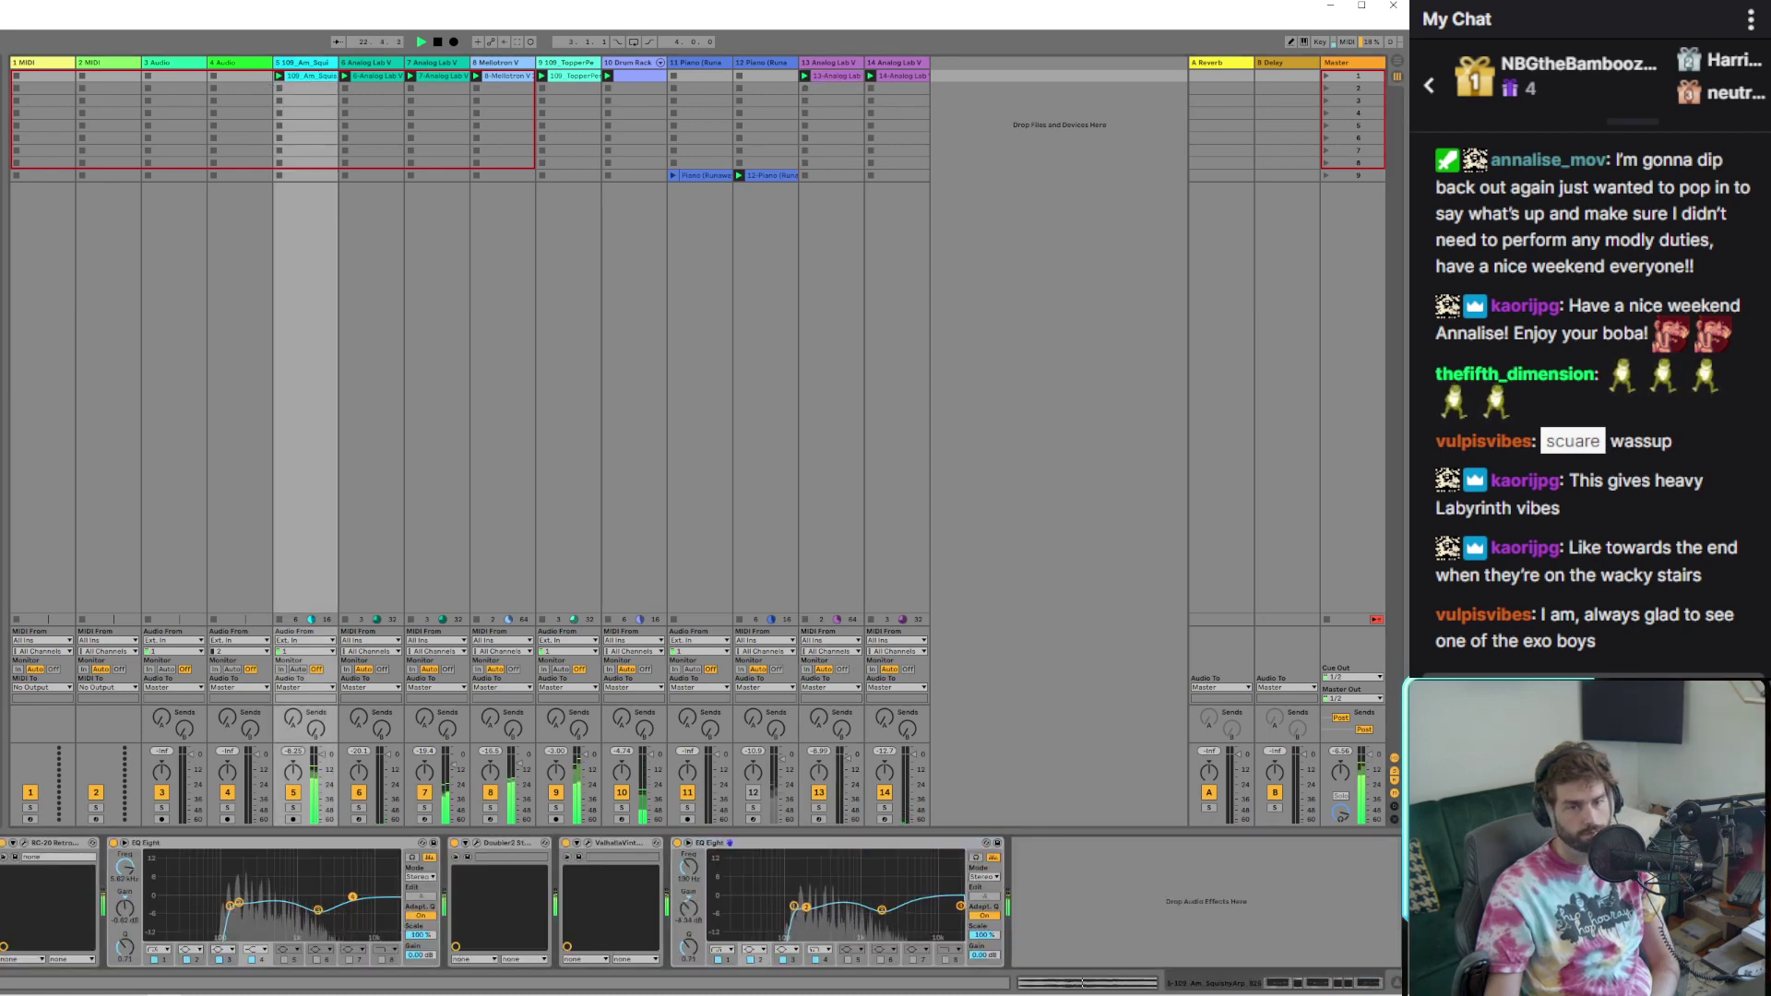
drag(794, 907, 811, 913)
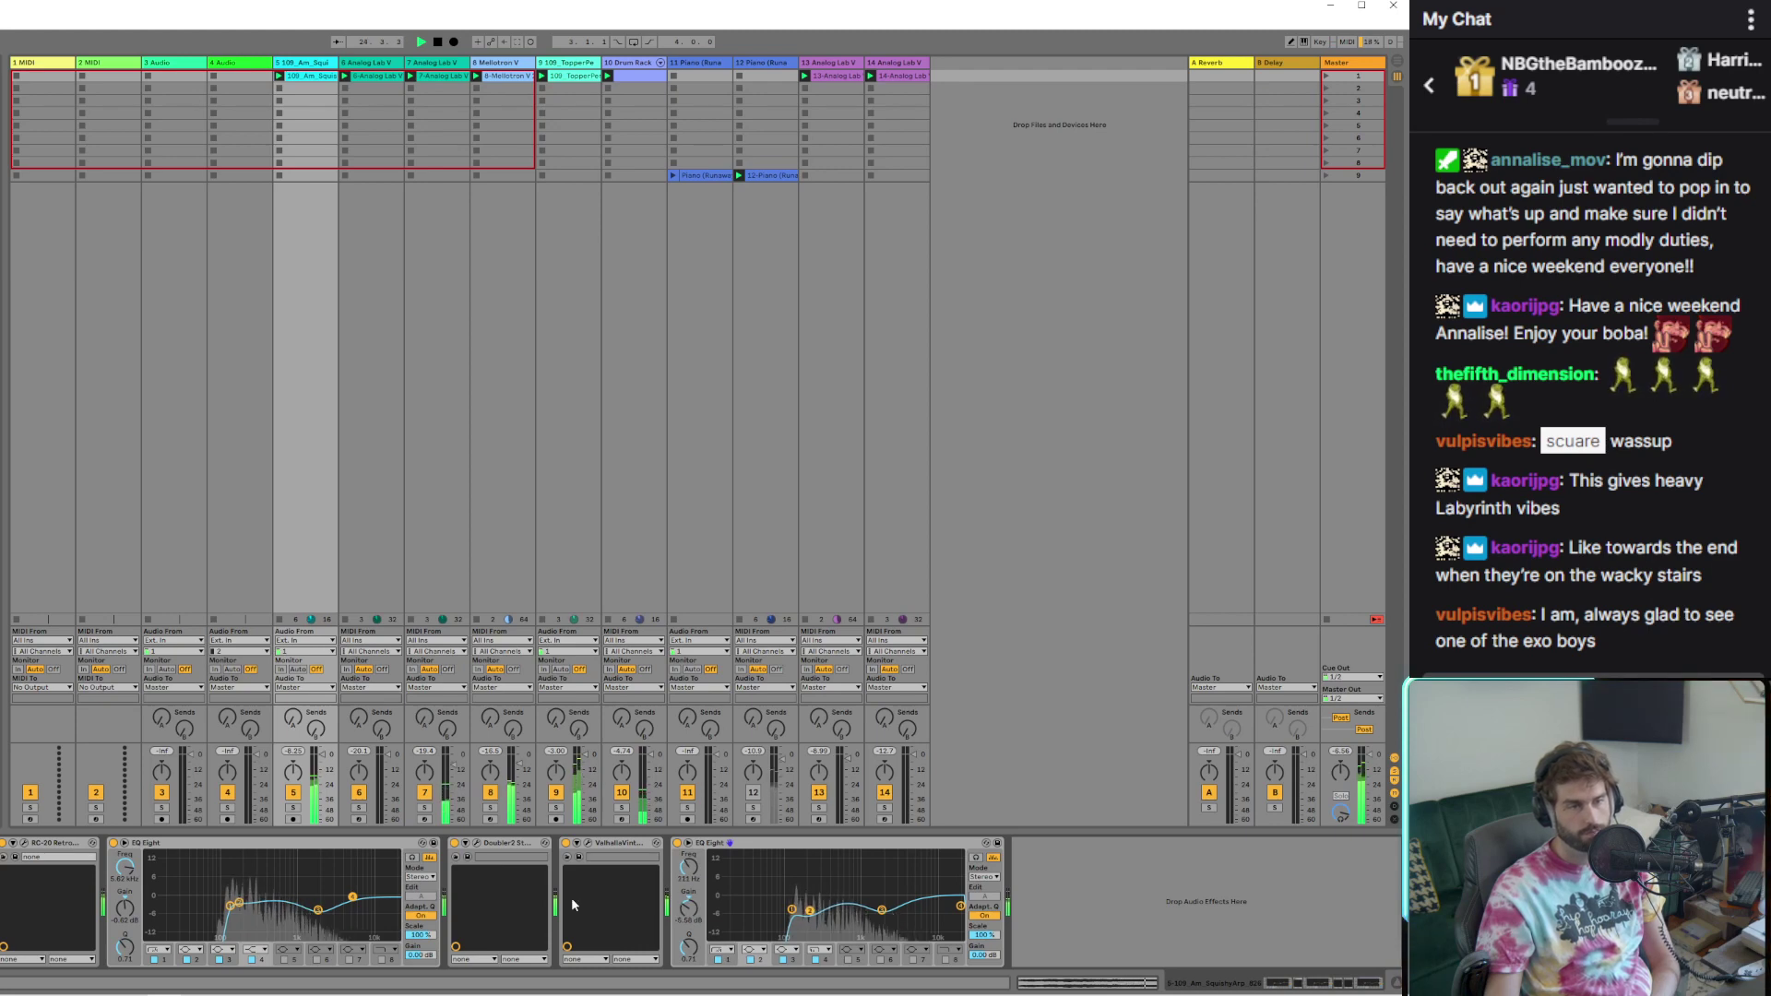
drag(884, 911, 779, 909)
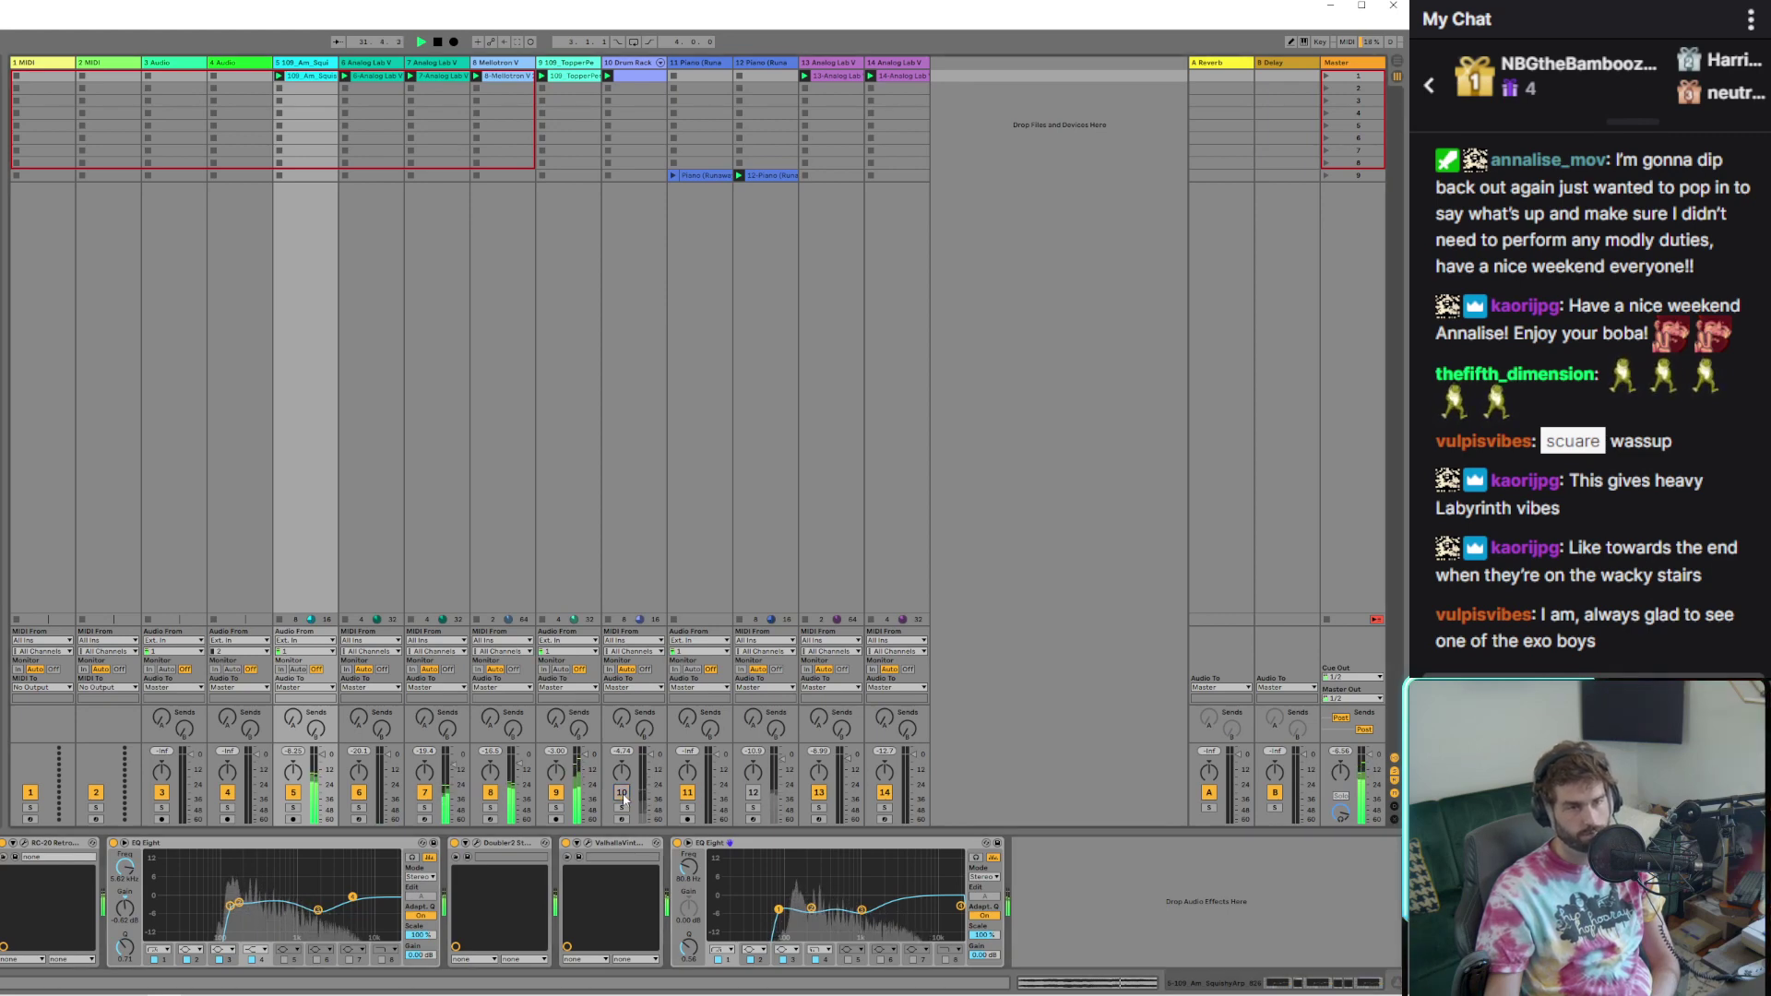
click(554, 795)
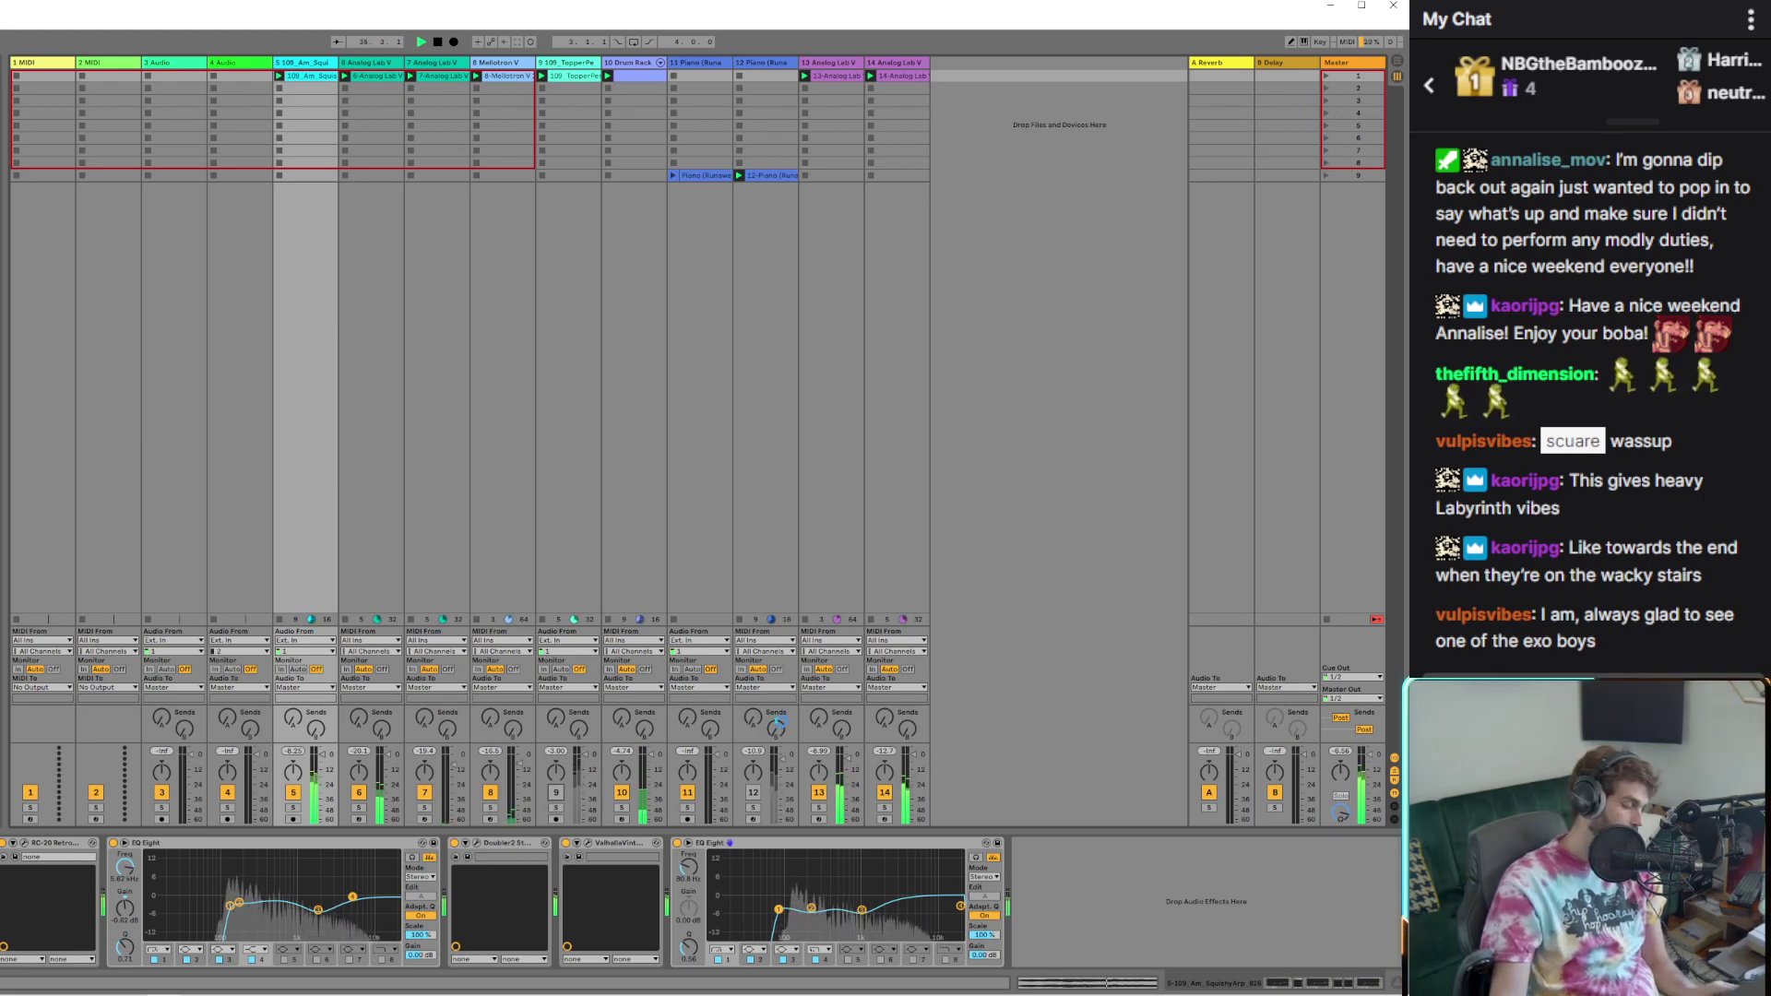
Save the Live set as a new project in the Ableton Projects folder
key(ctrl+s)
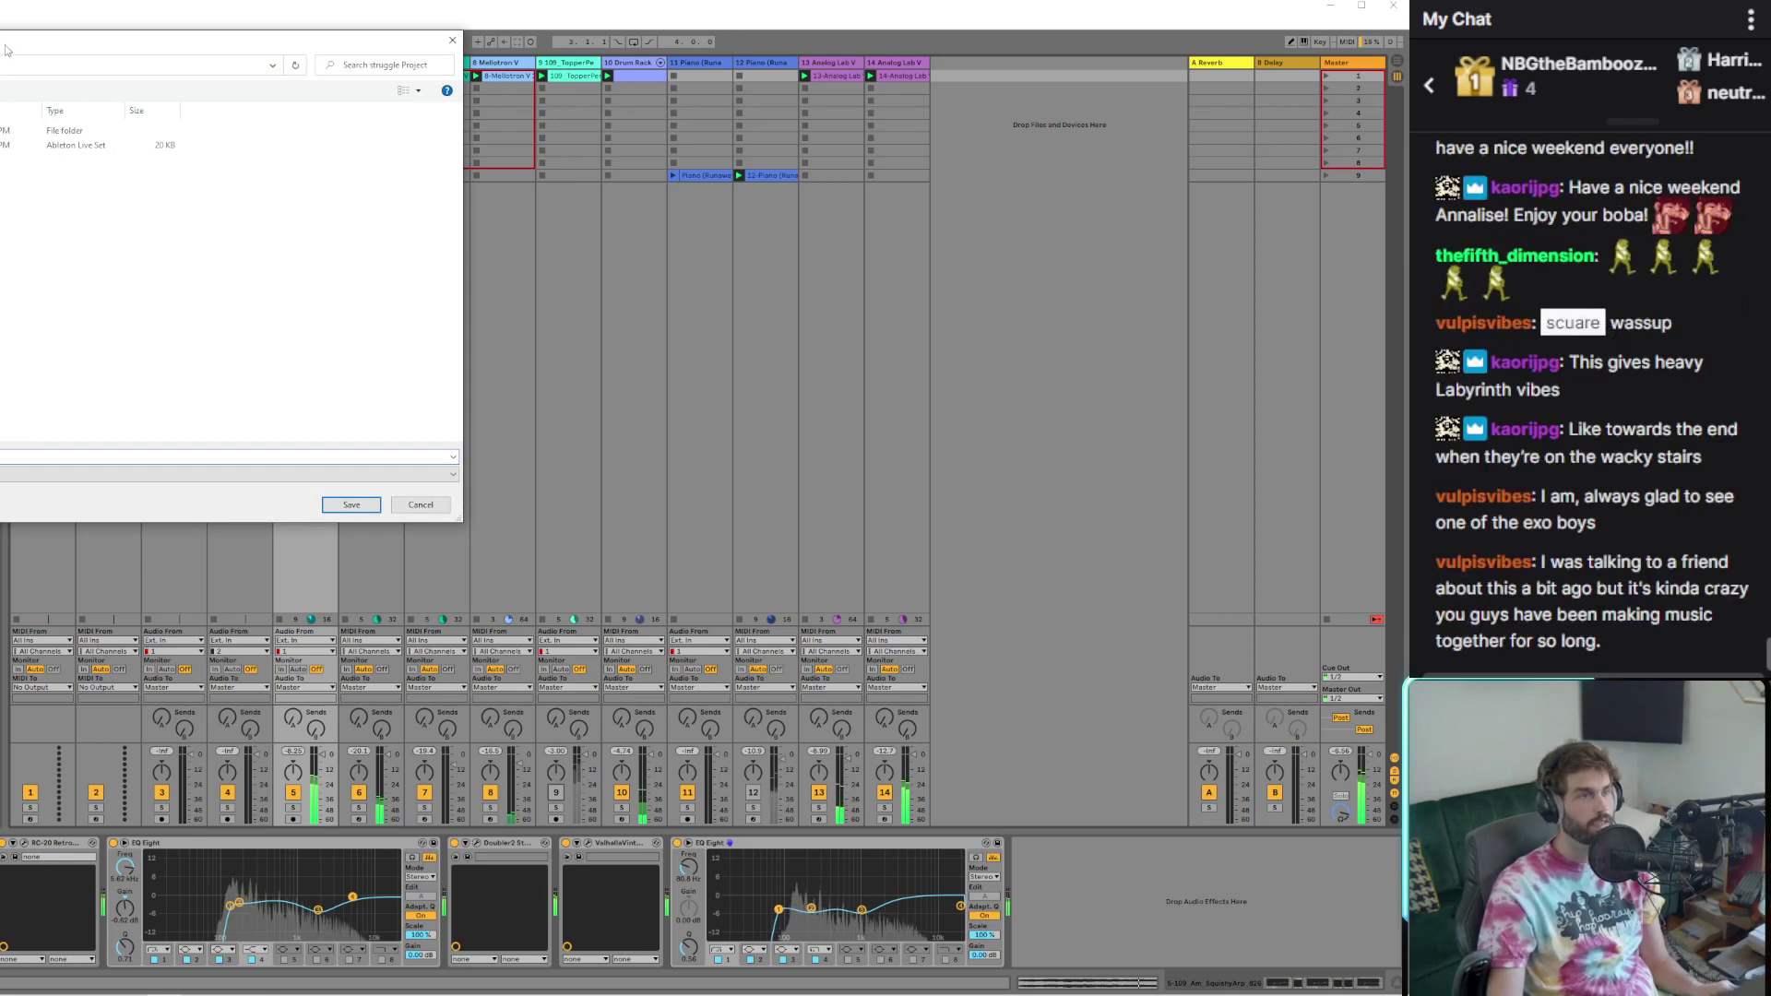
key(alt+Up)
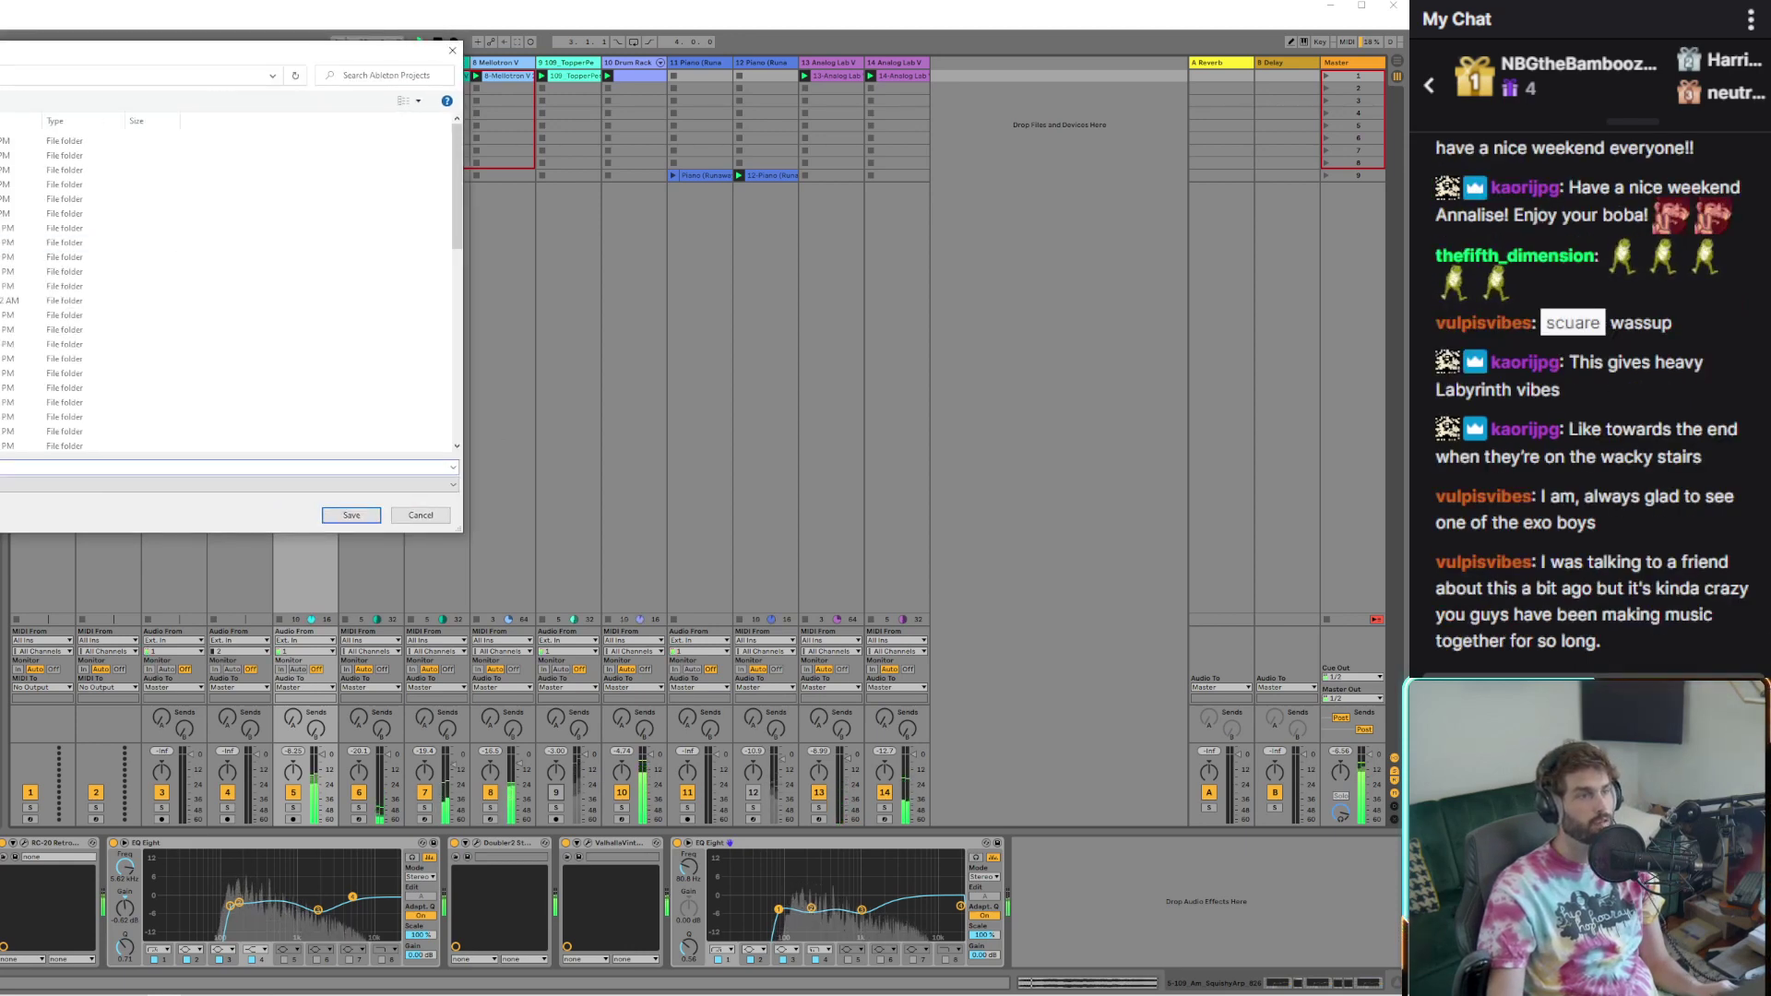
text(st)
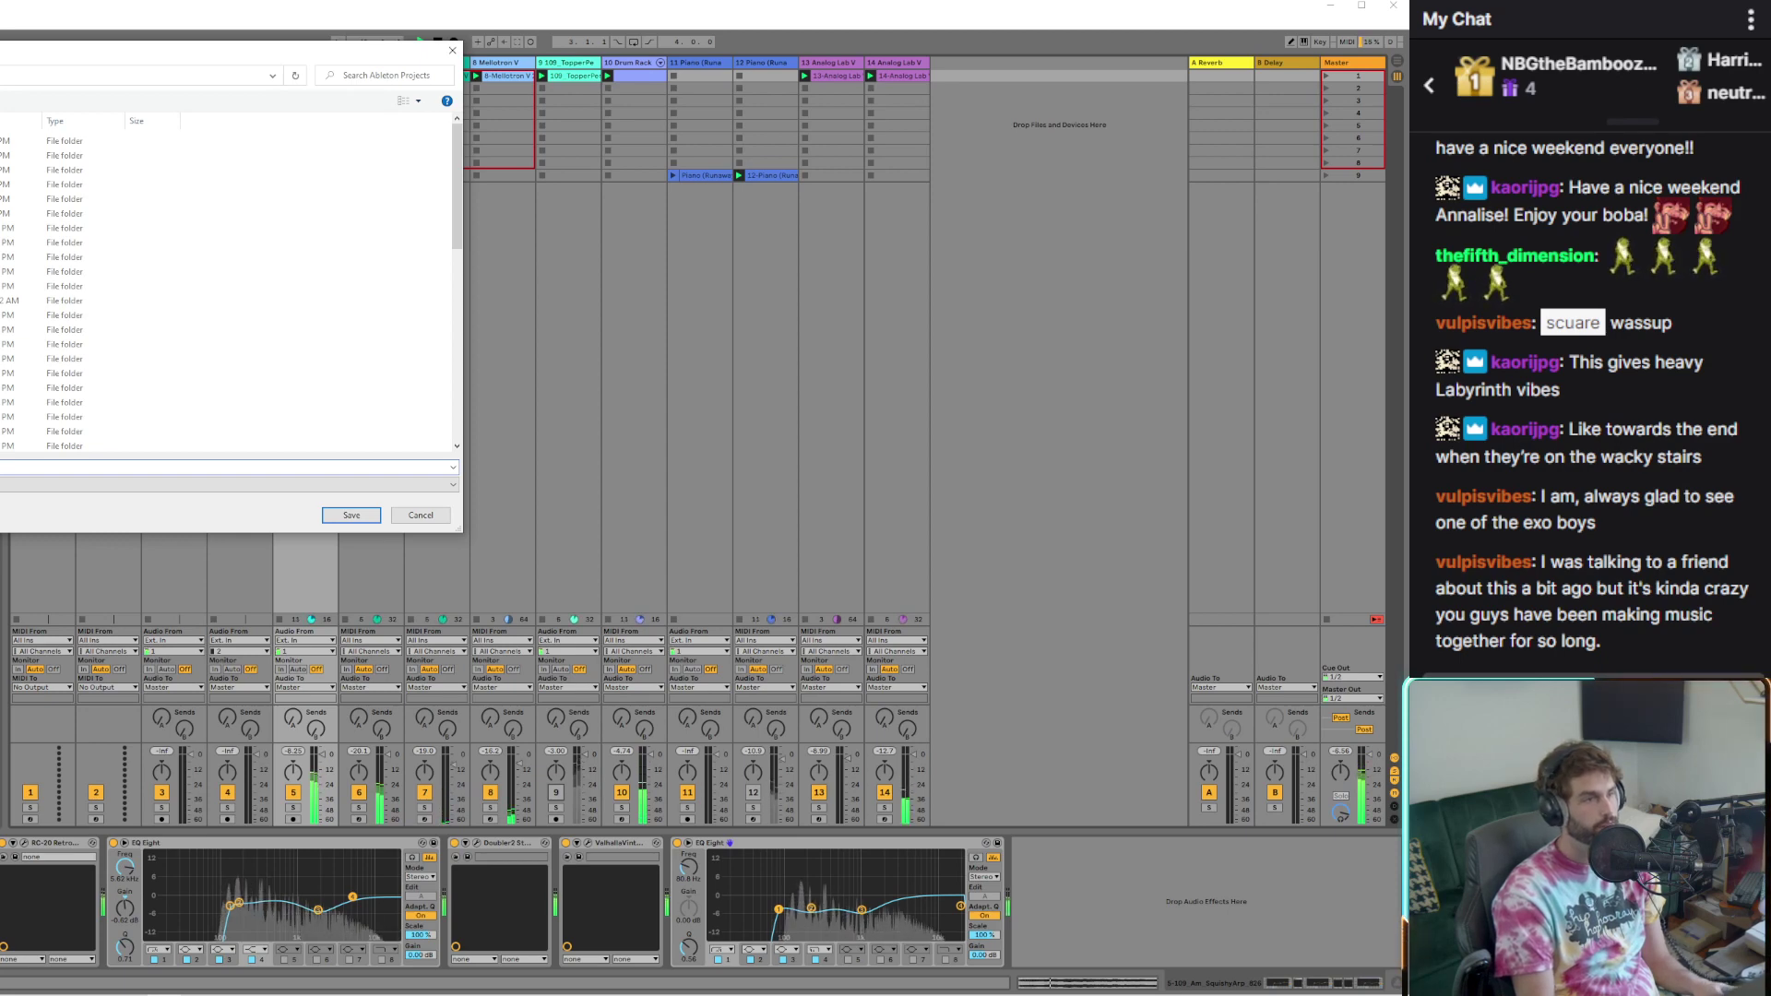
key(Return)
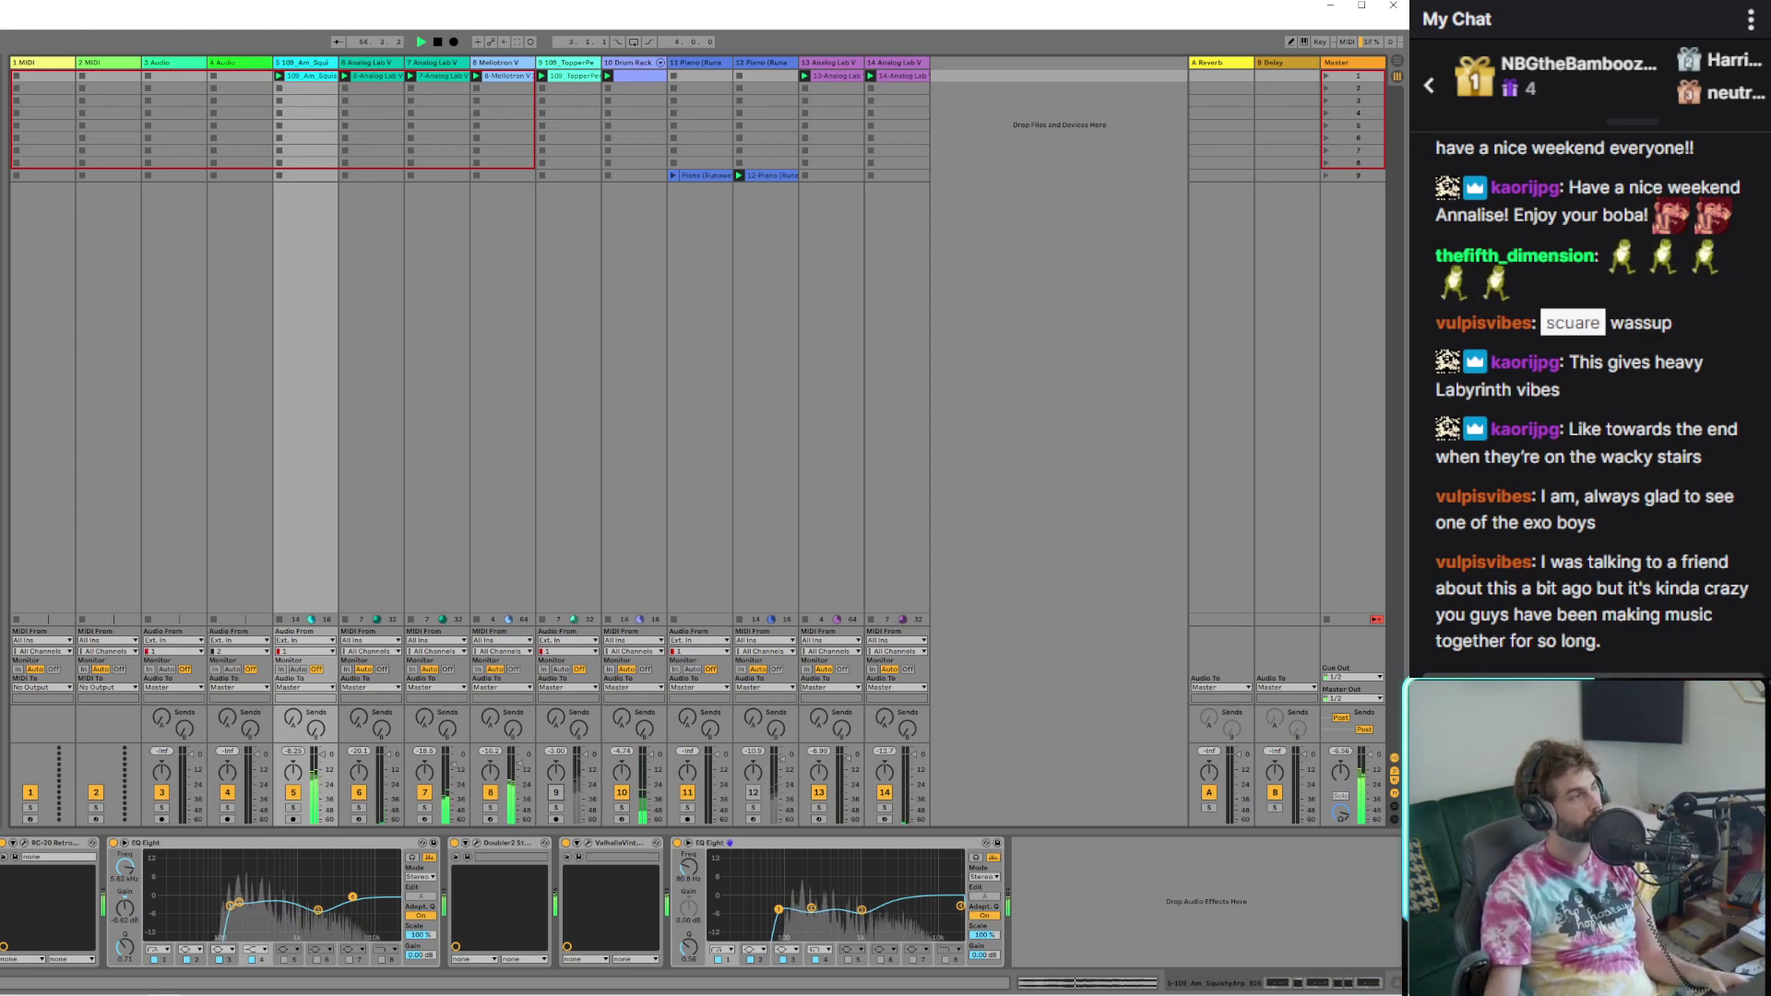
Select the Master track to show its device chain
click(1347, 63)
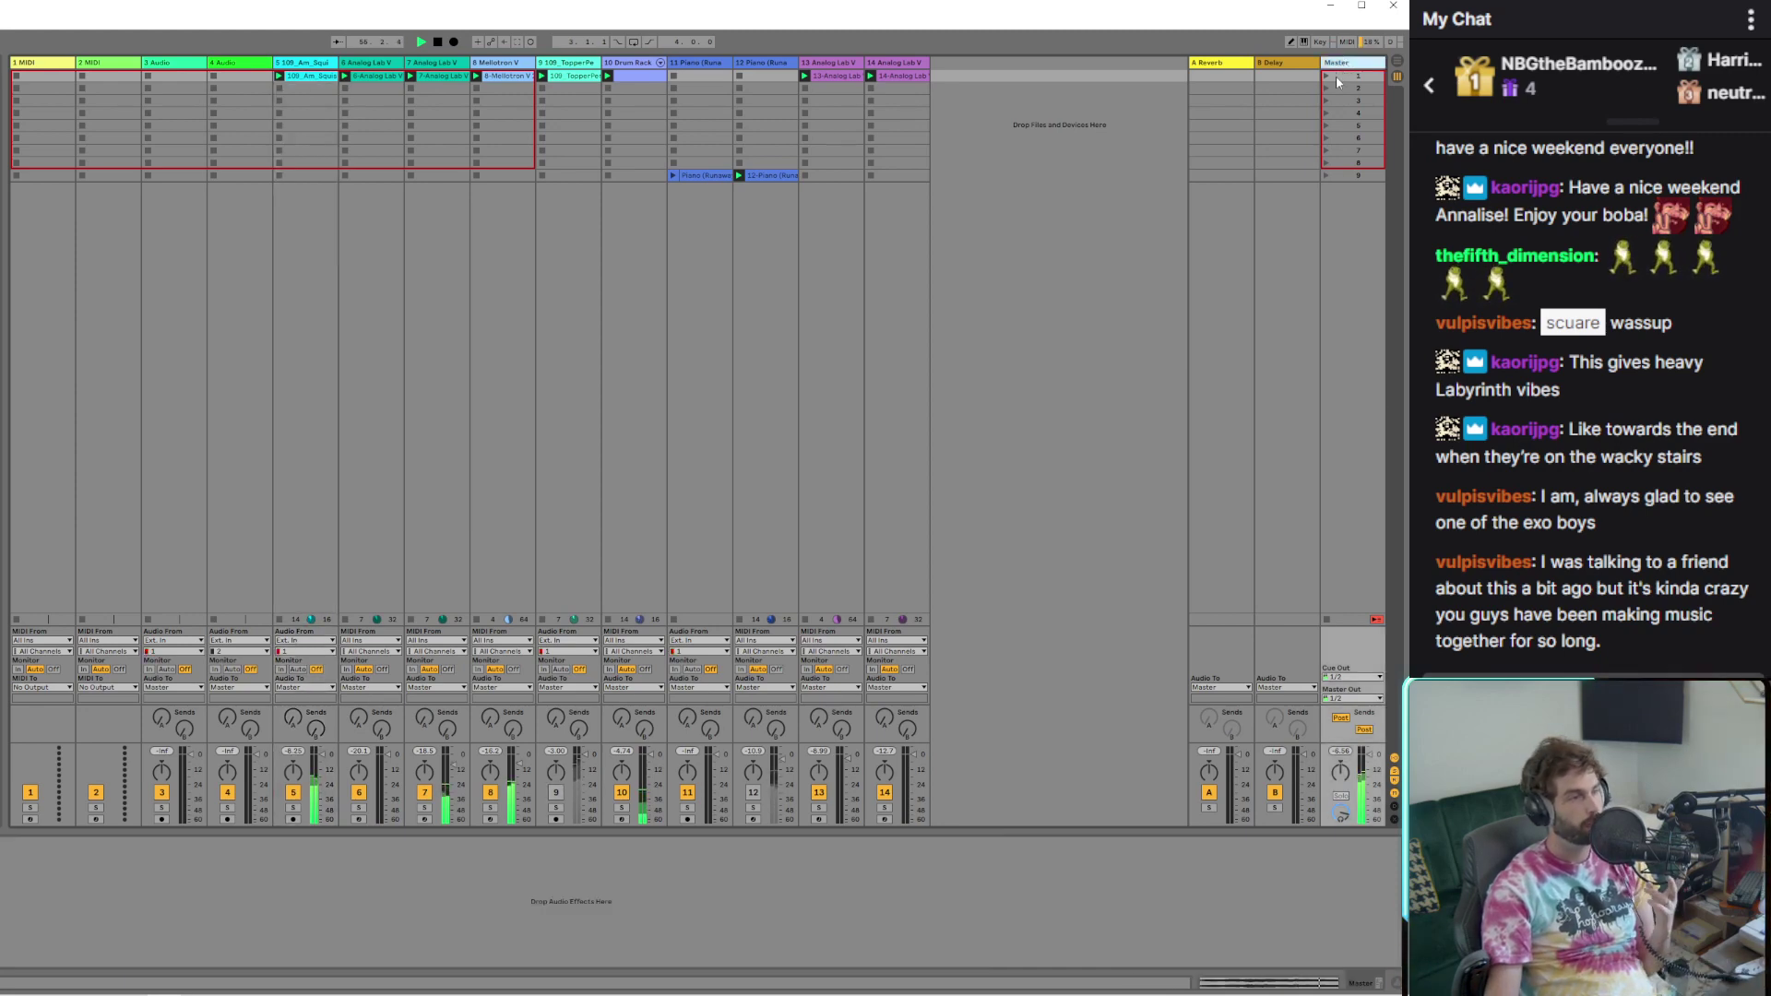